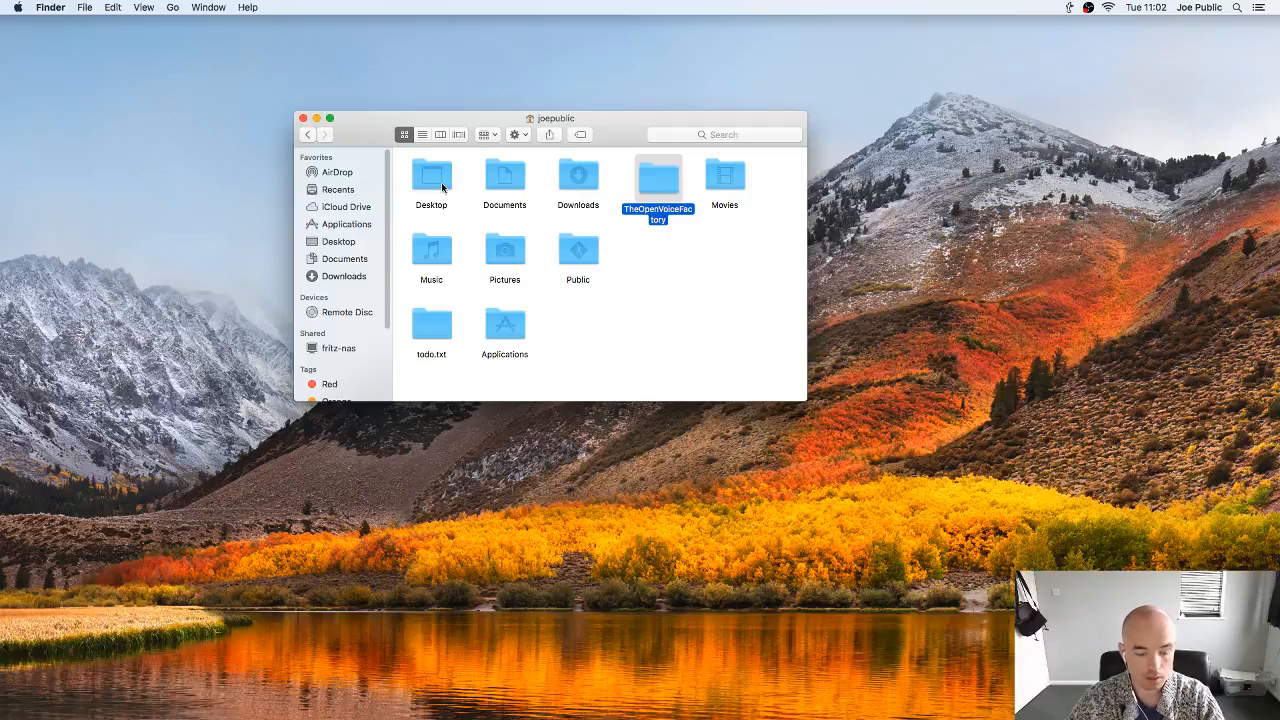
# Step: Close the Finder window, switch to Firefox and load the site equalitytime.co.uk
pyautogui.press('super+w')
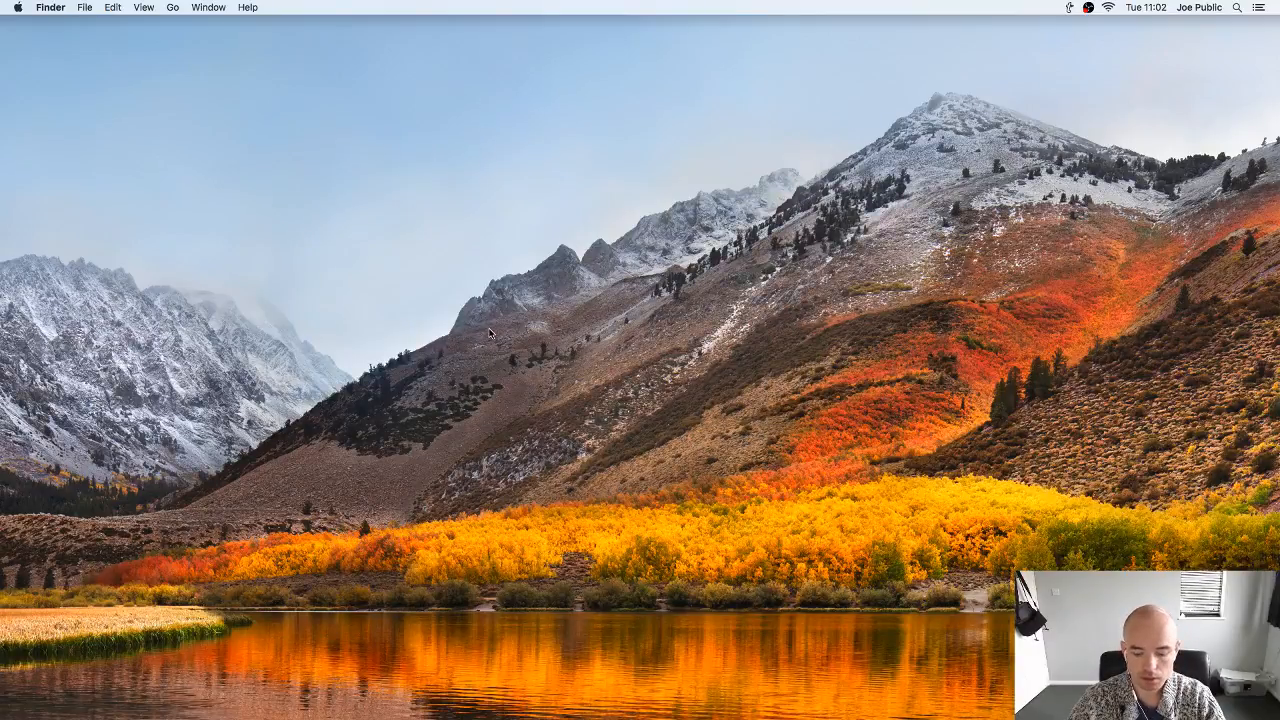
pyautogui.press('super+space')
pyautogui.write('fir')
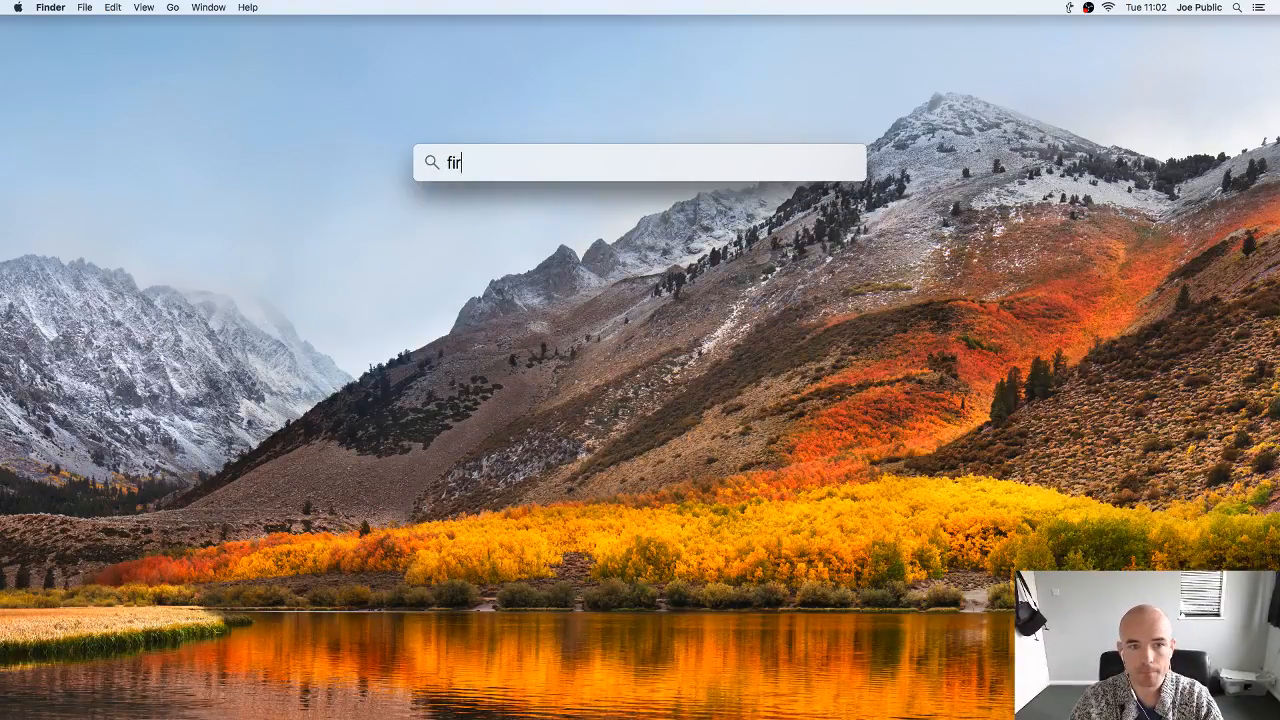
pyautogui.press('Escape')
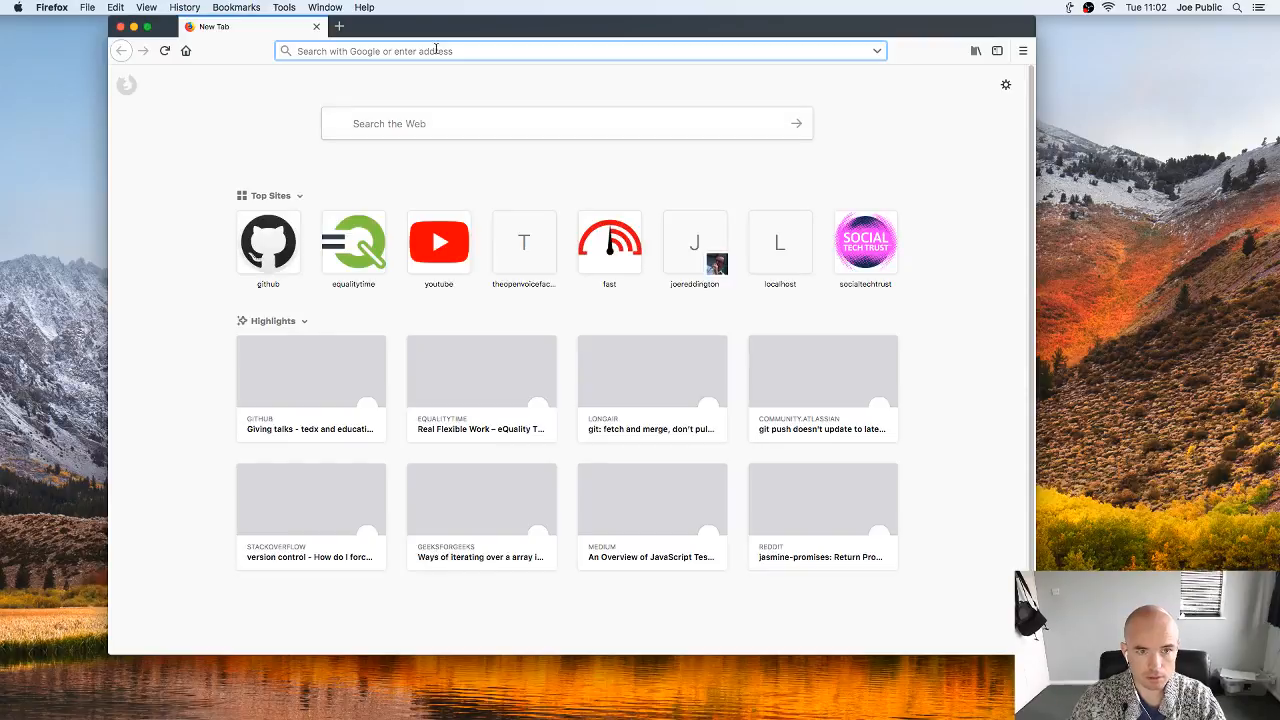
pyautogui.write('ecualitytime.co.uk/')
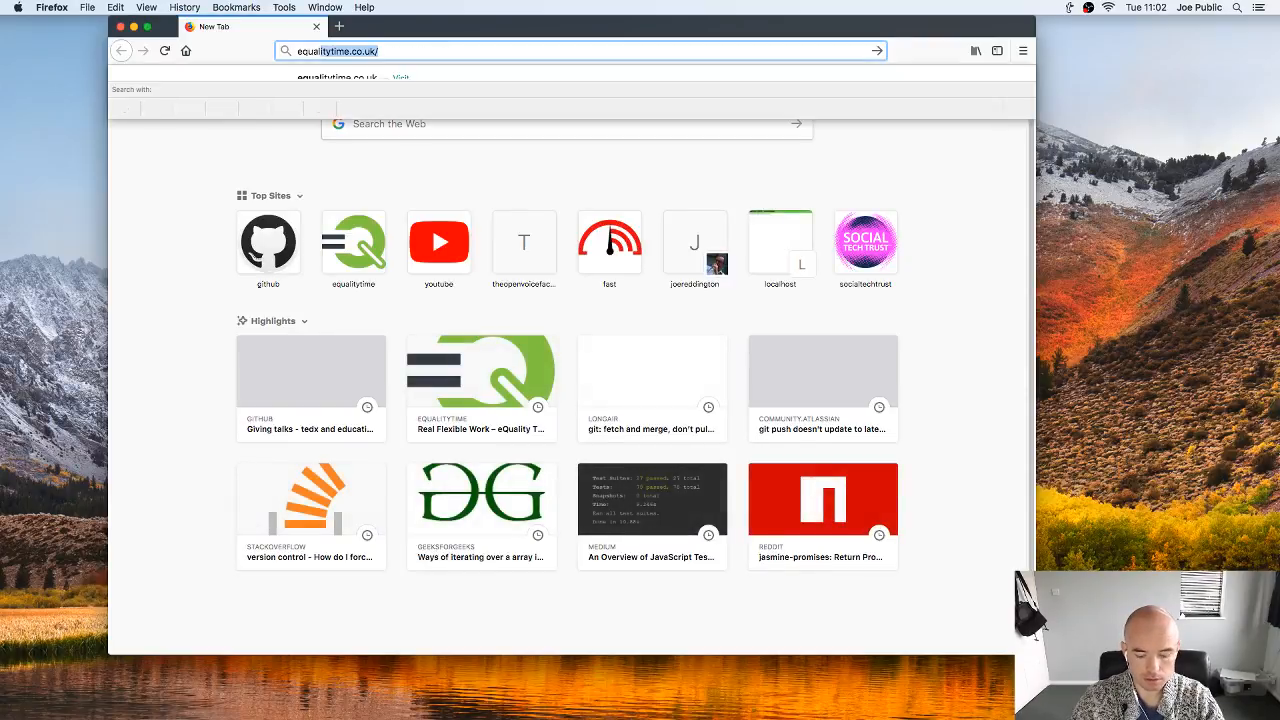
pyautogui.press('Return')
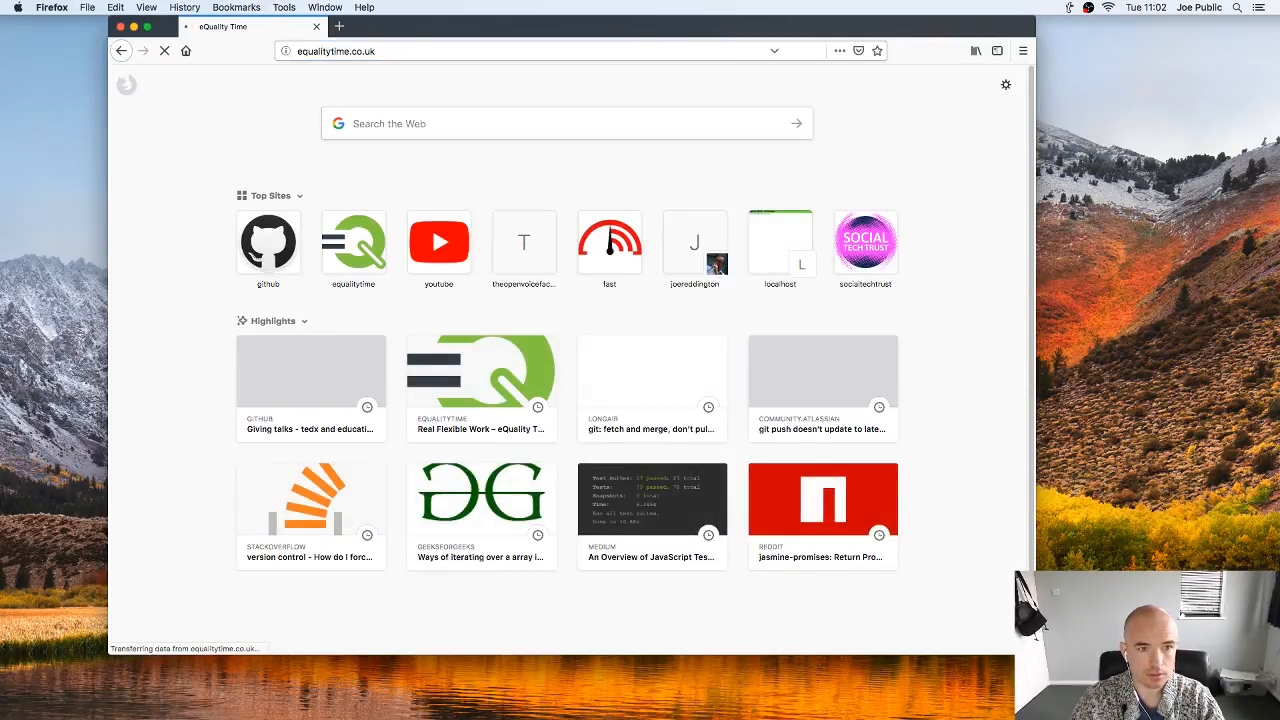
# Step: Enlarge the browser window to nearly fill the display and zoom the web page to 133%
pyautogui.moveTo(458, 31); pyautogui.dragTo(418, 38)
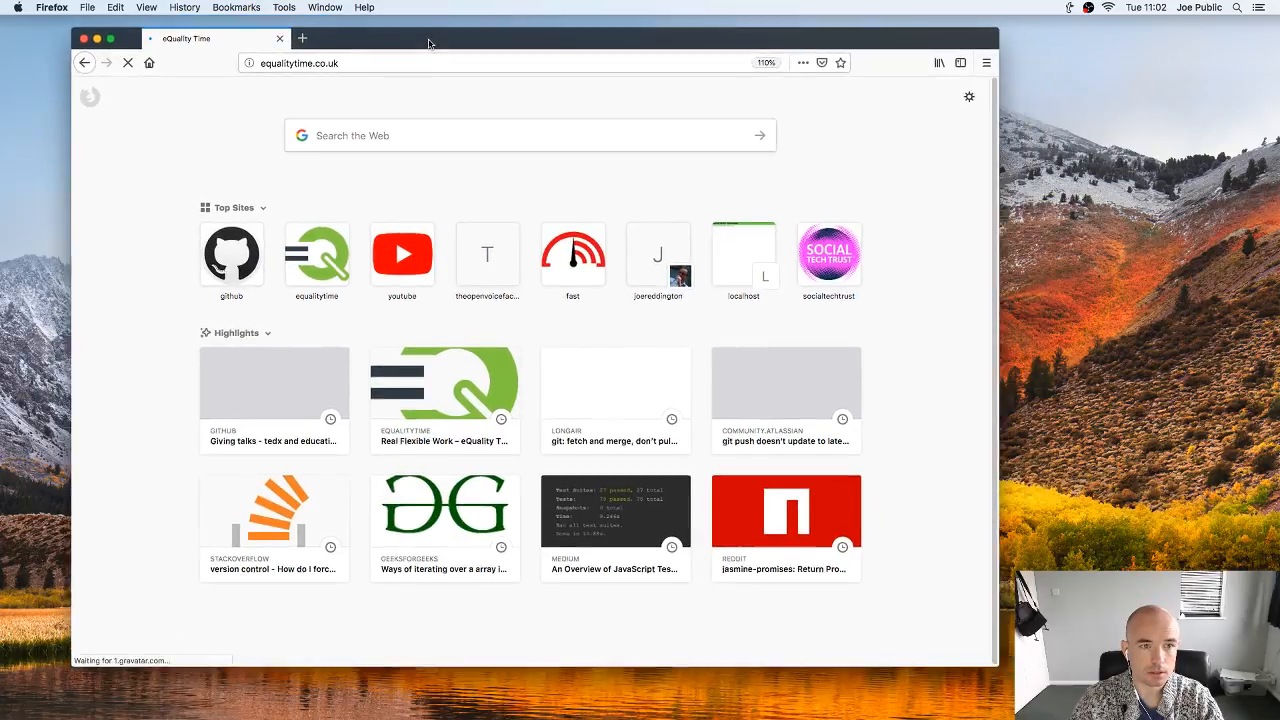
pyautogui.press('super+equal')
pyautogui.press('super+equal')
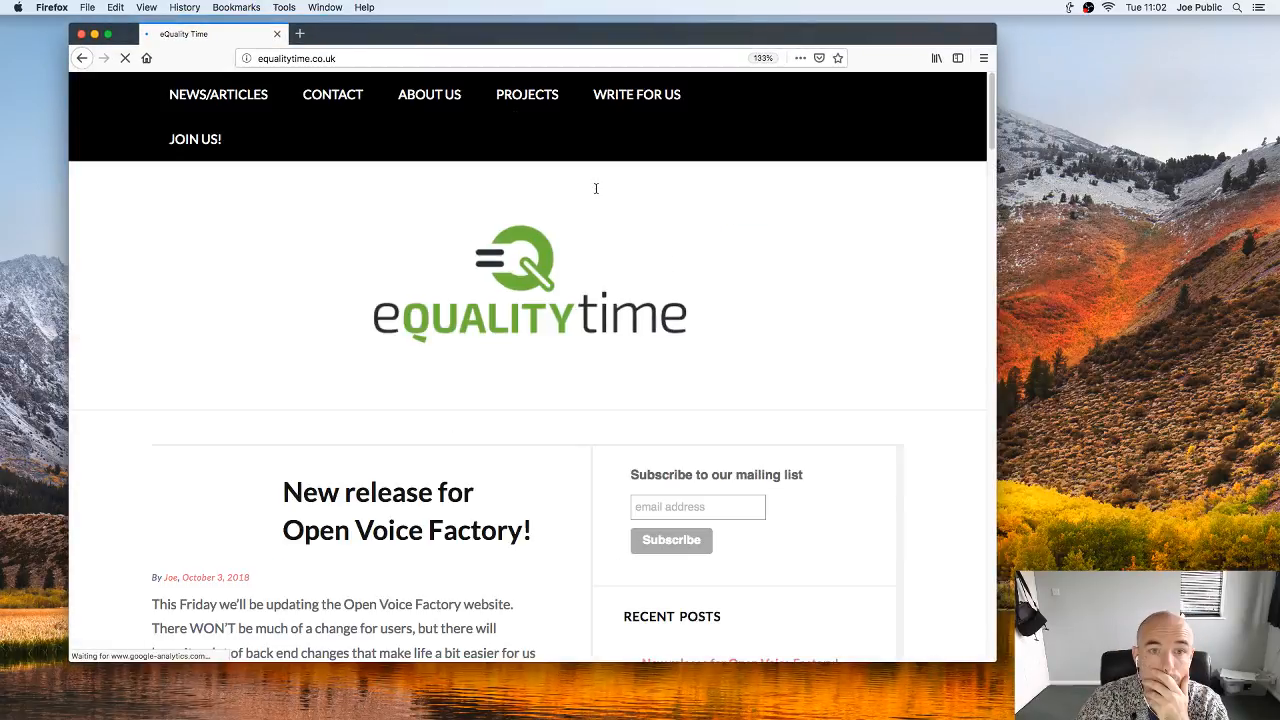
pyautogui.moveTo(993, 655); pyautogui.dragTo(1278, 718)
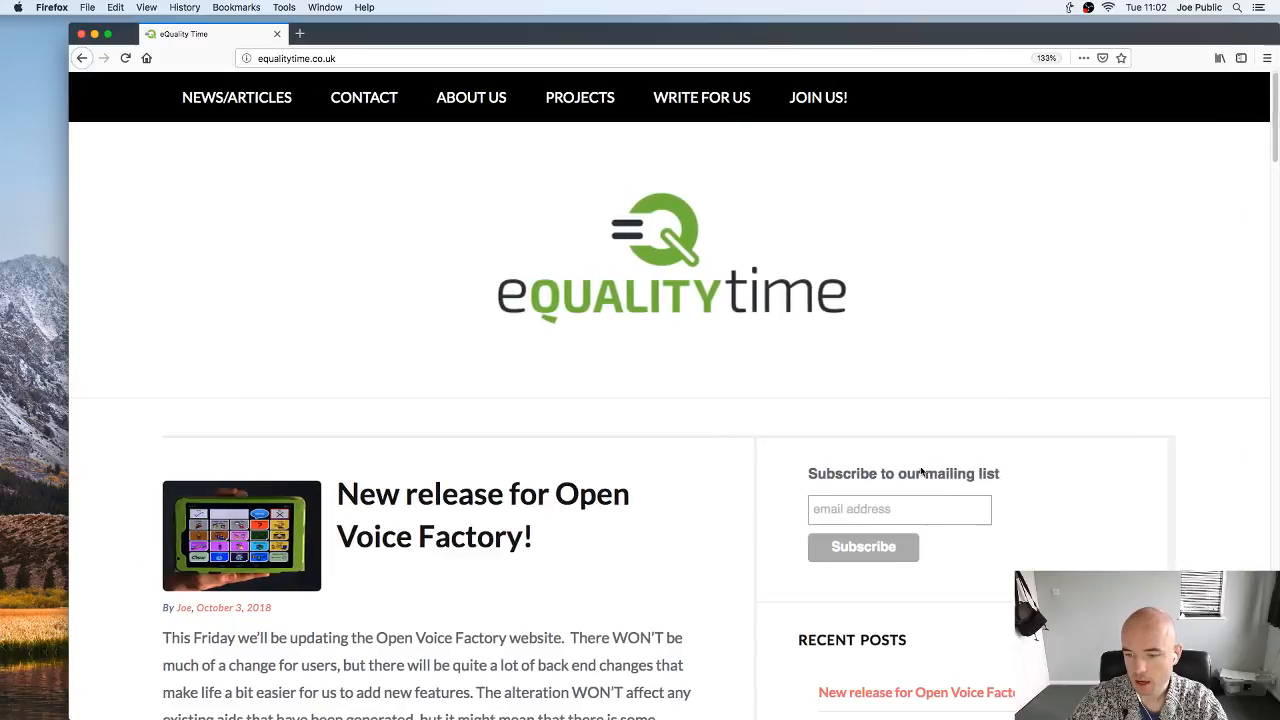
# Step: Open the site's Join us page in full-screen view and follow its link to the public project boards
pyautogui.click(810, 100)
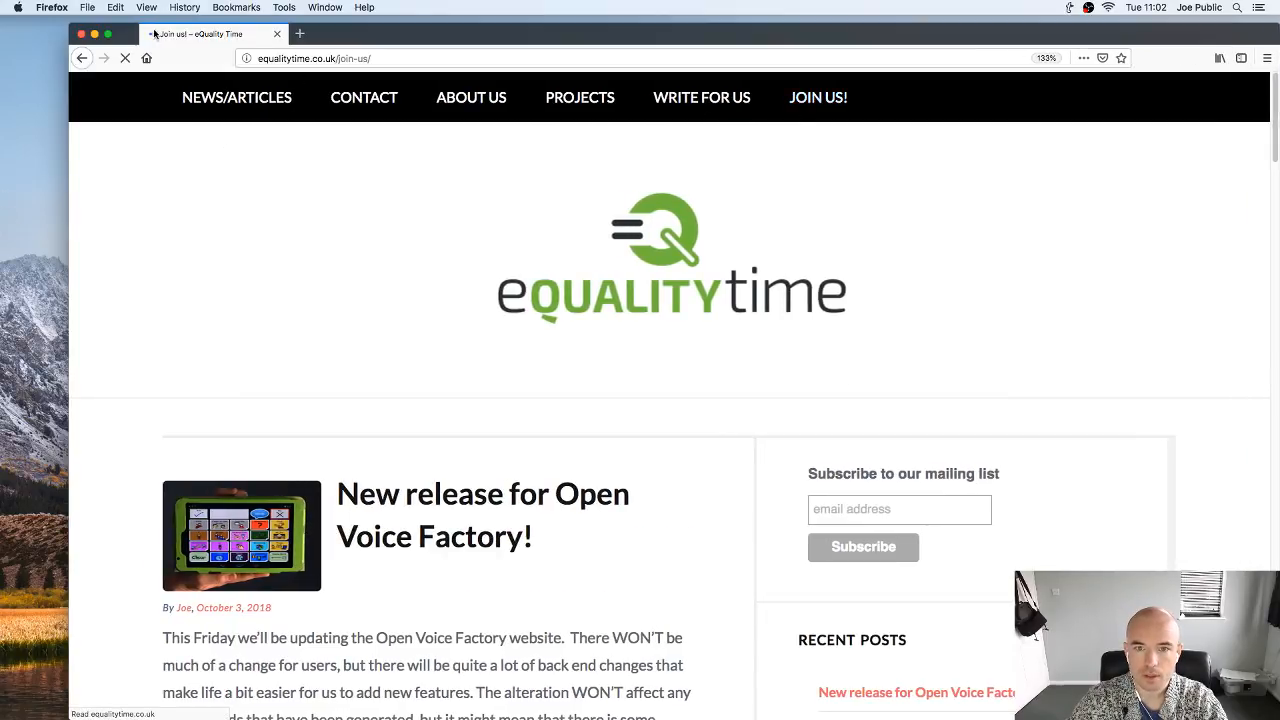
pyautogui.click(109, 35)
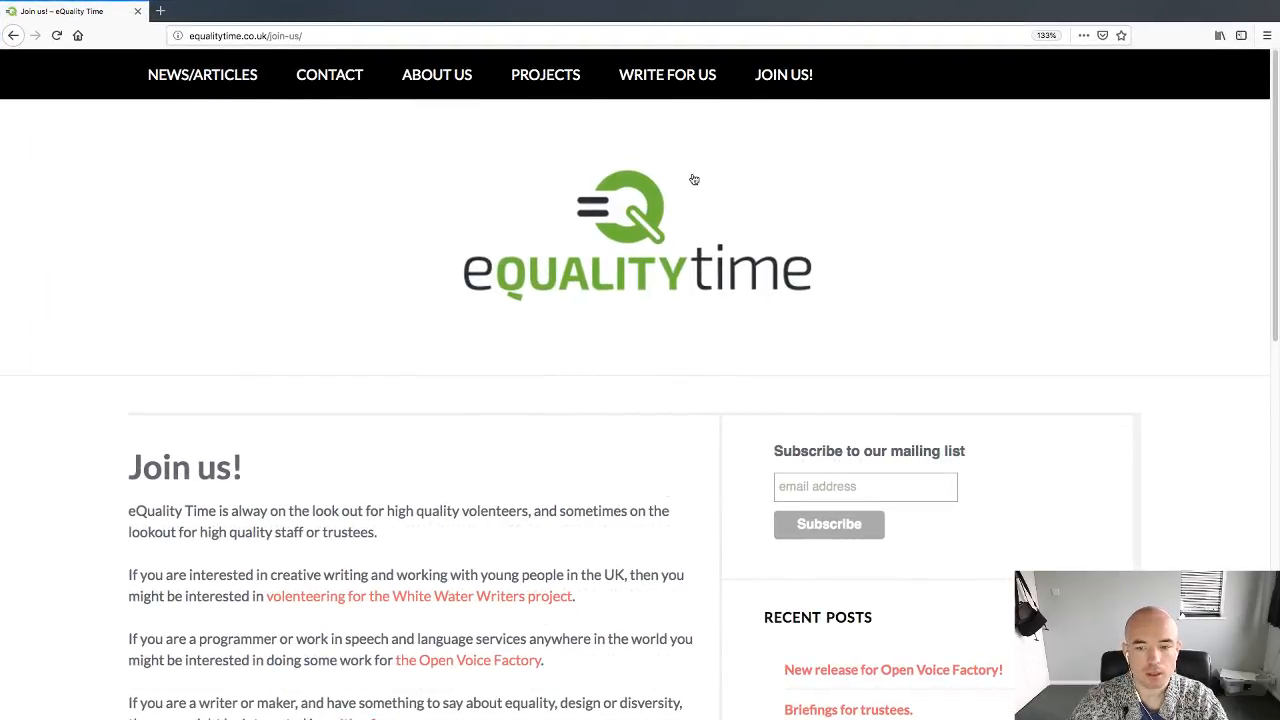
pyautogui.scroll(-3, 513, 449)
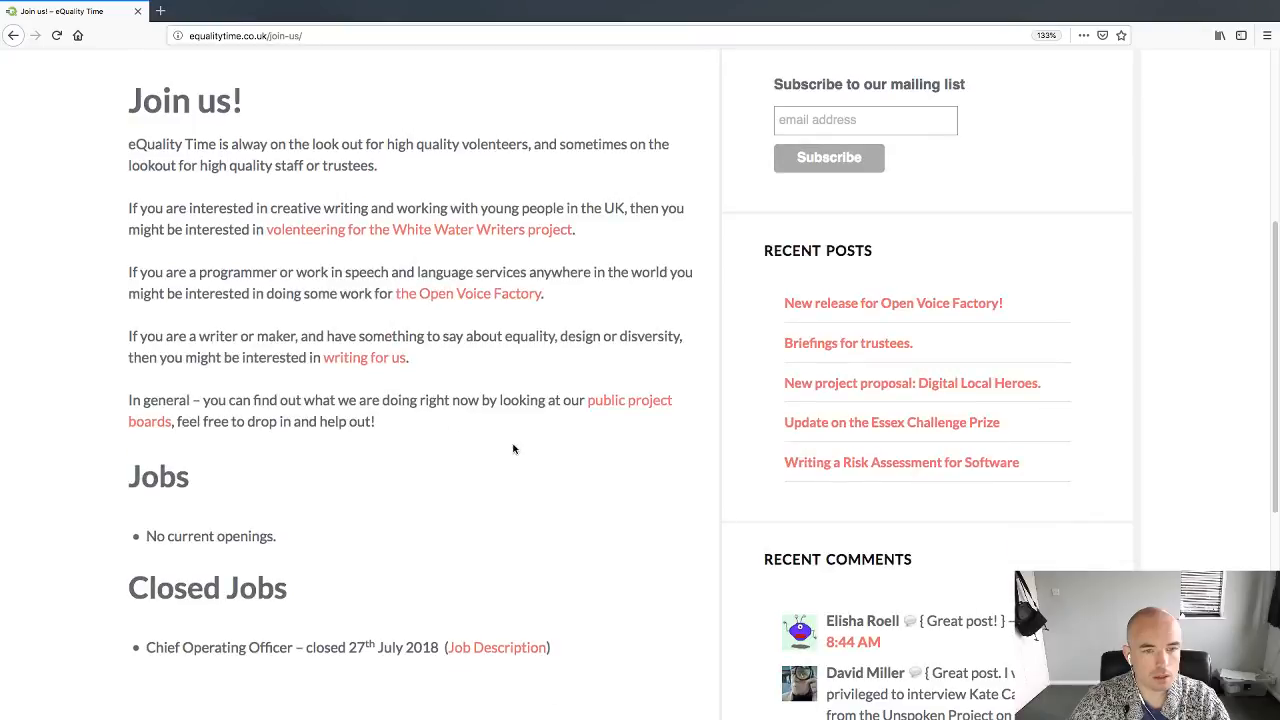
pyautogui.click(617, 400)
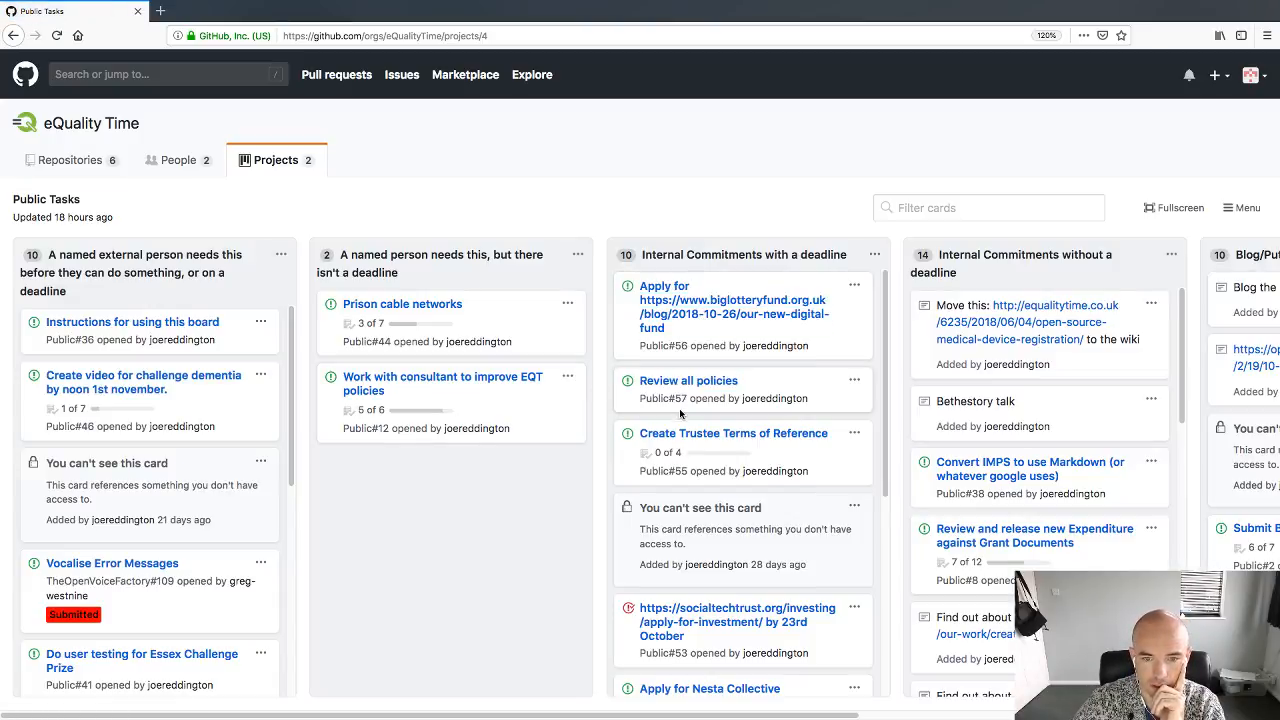
# Step: From the Internal Commitments with a deadline column, open the Nesta Collective Intelligence grant issue as a full page
pyautogui.scroll(-5, 710, 325)
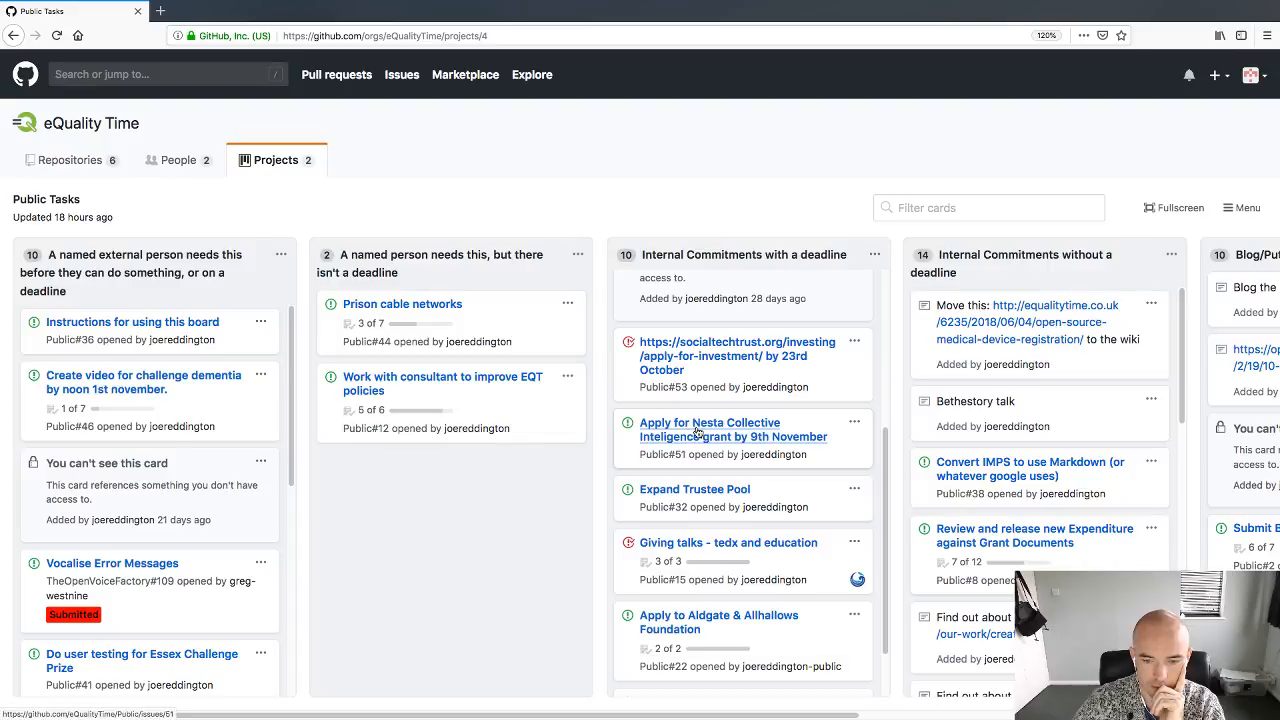
pyautogui.click(690, 427)
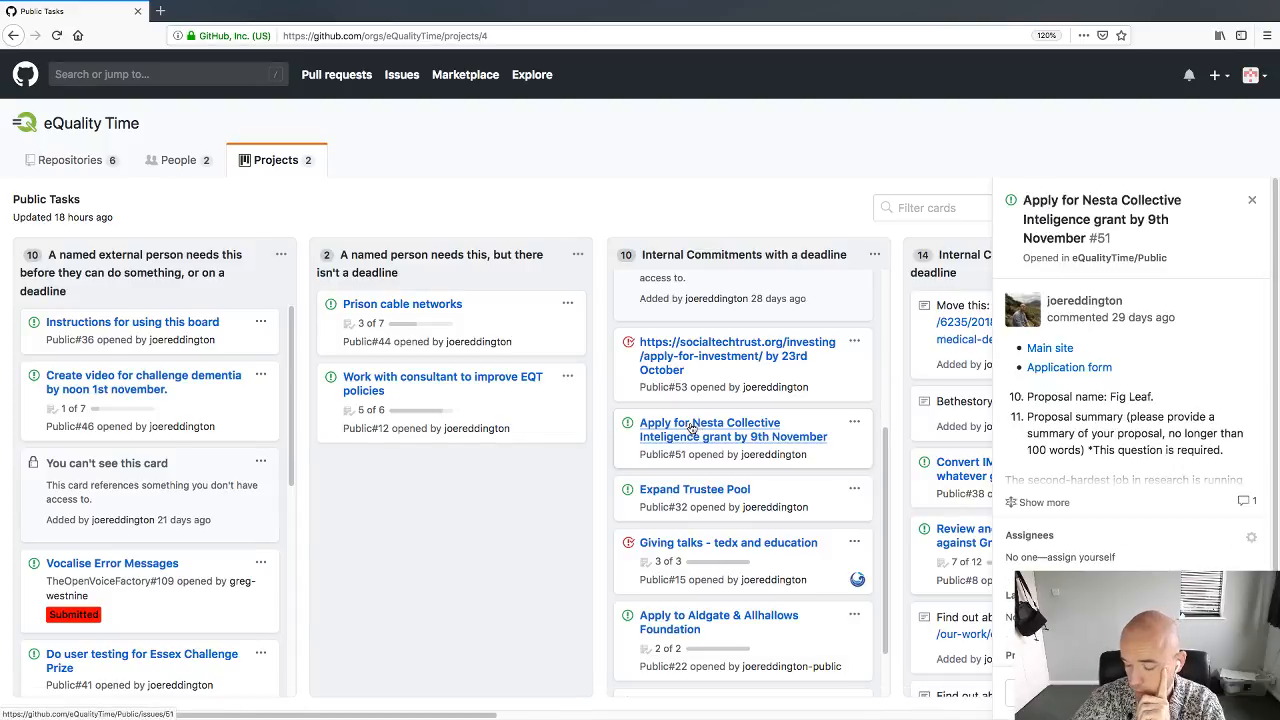
pyautogui.click(1120, 693)
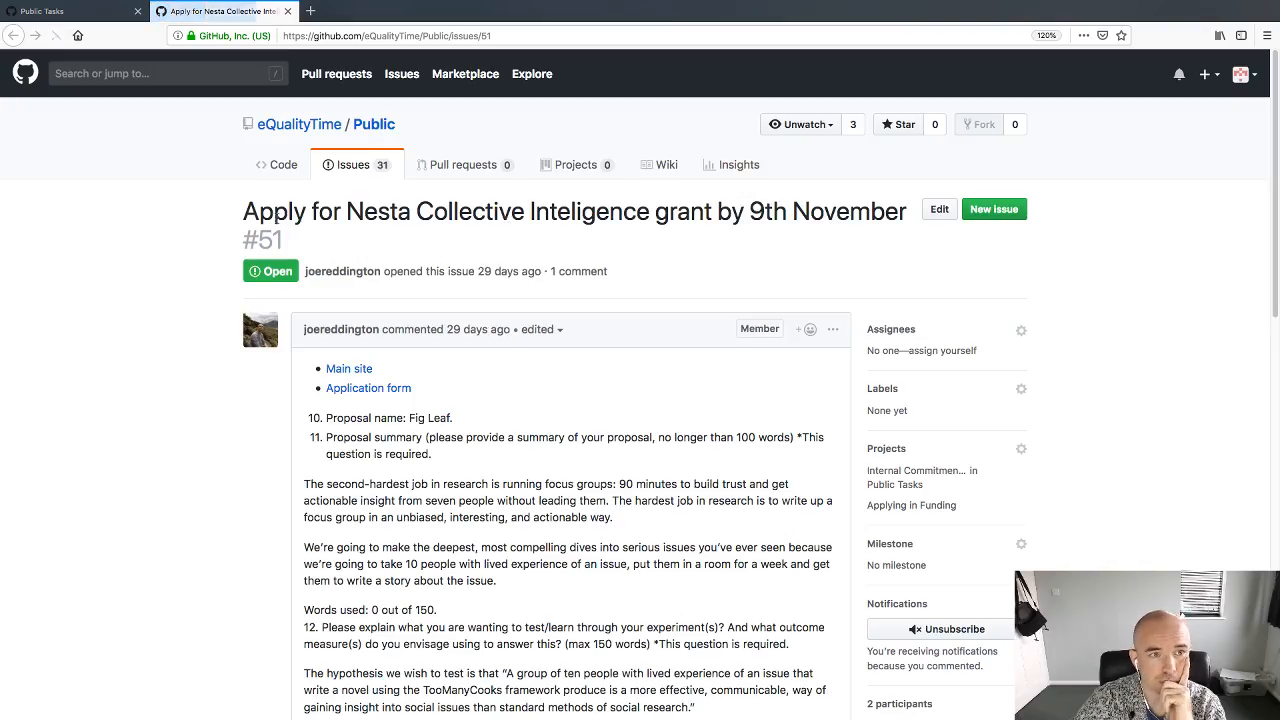
# Step: Open the issue's Main site link in a new tab and look through the issue's proposal questions and comments
pyautogui.moveTo(245, 214); pyautogui.dragTo(686, 234)
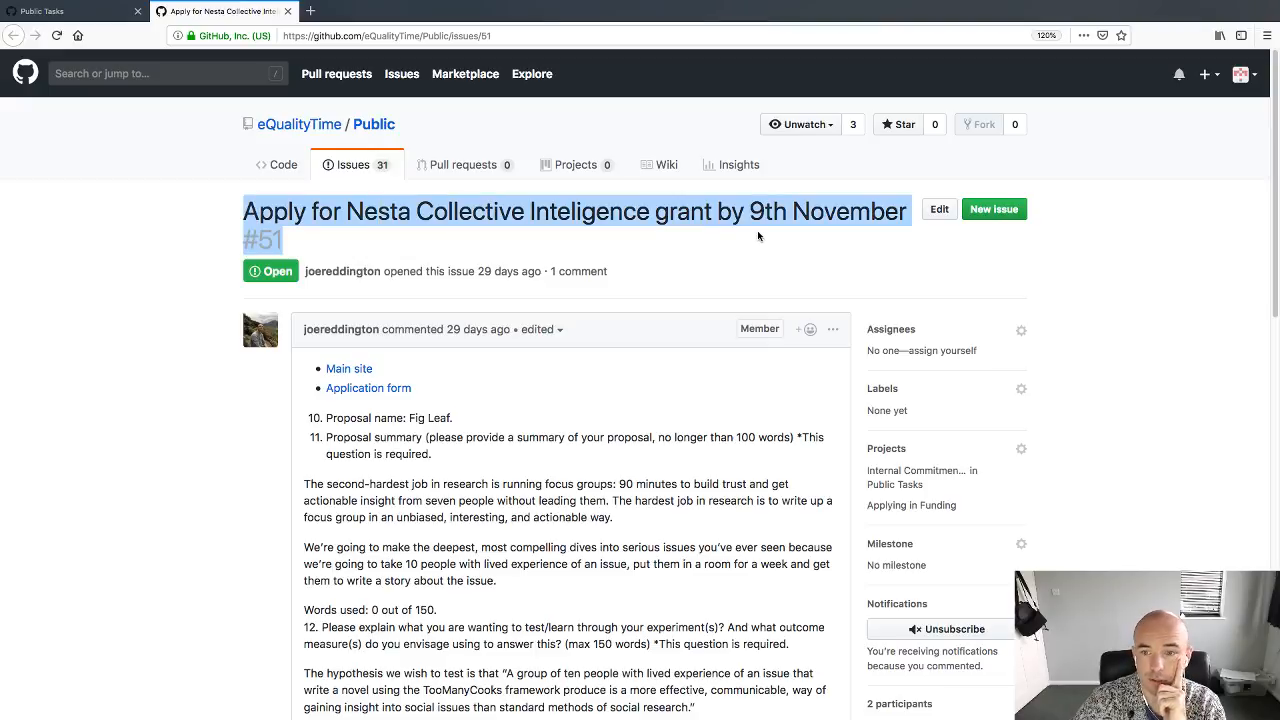
pyautogui.click(246, 410)
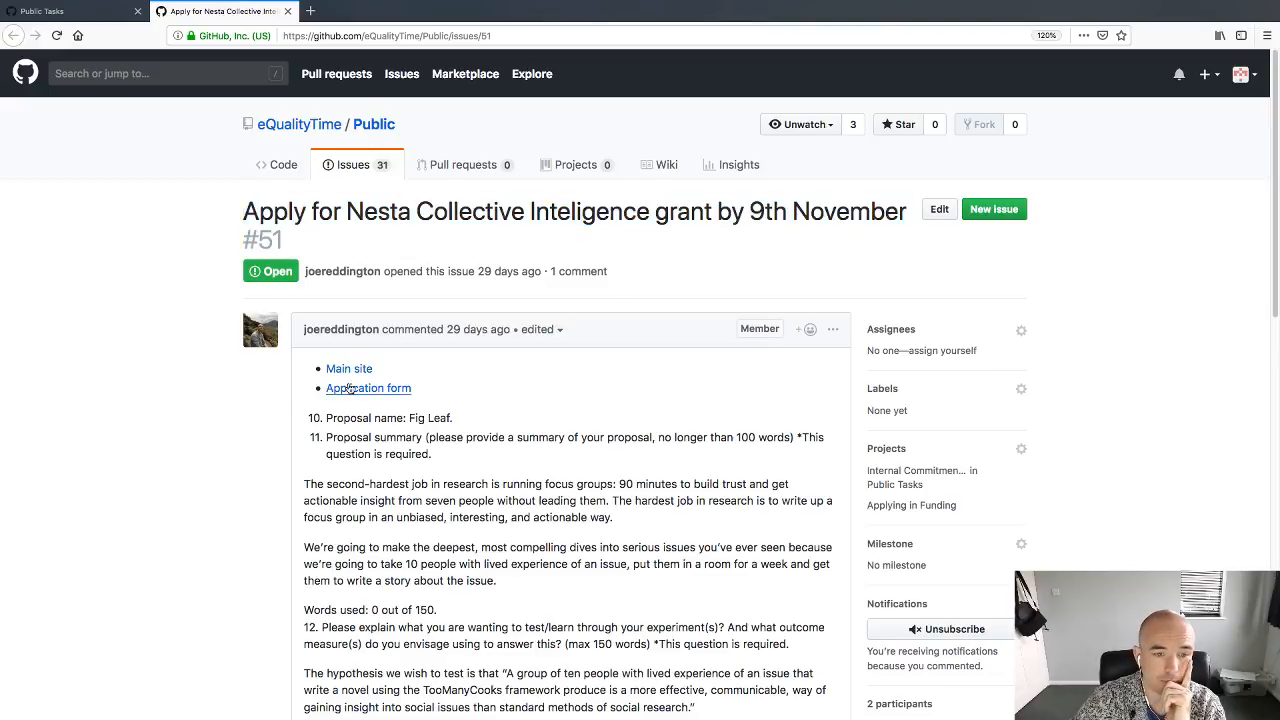
pyautogui.rightClick(346, 366)
pyautogui.click(383, 373)
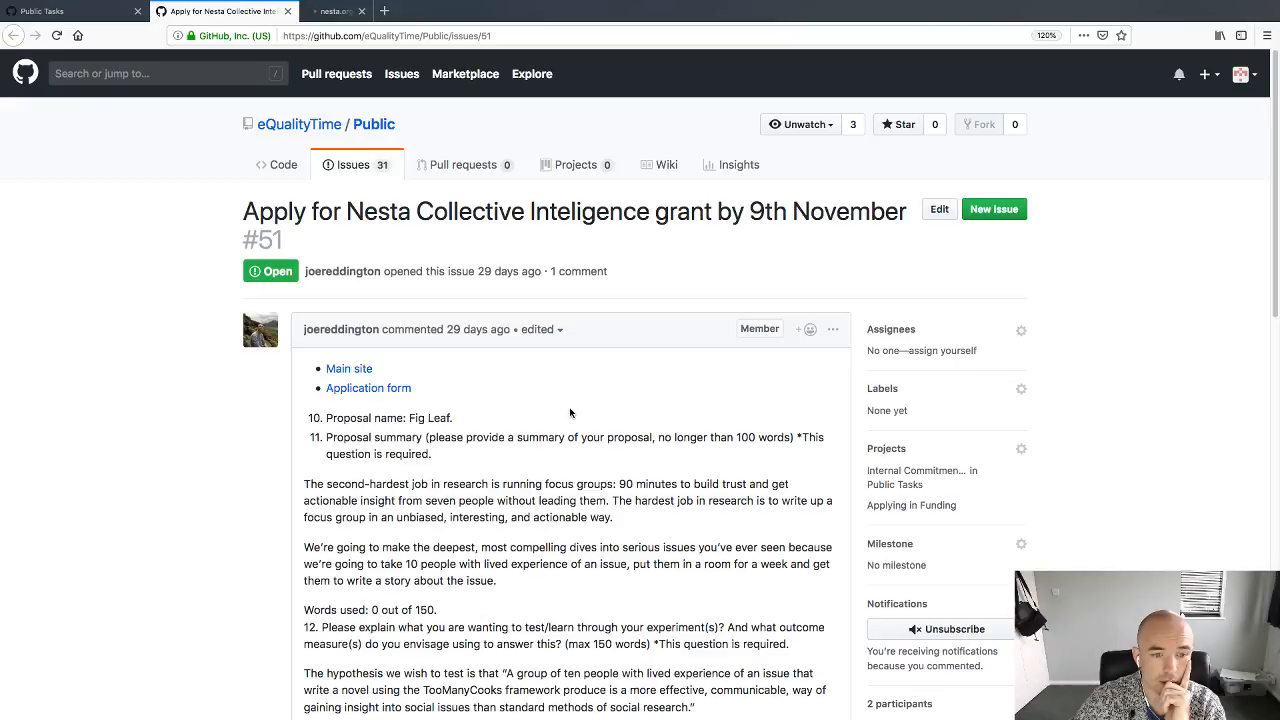
pyautogui.scroll(-5, 570, 413)
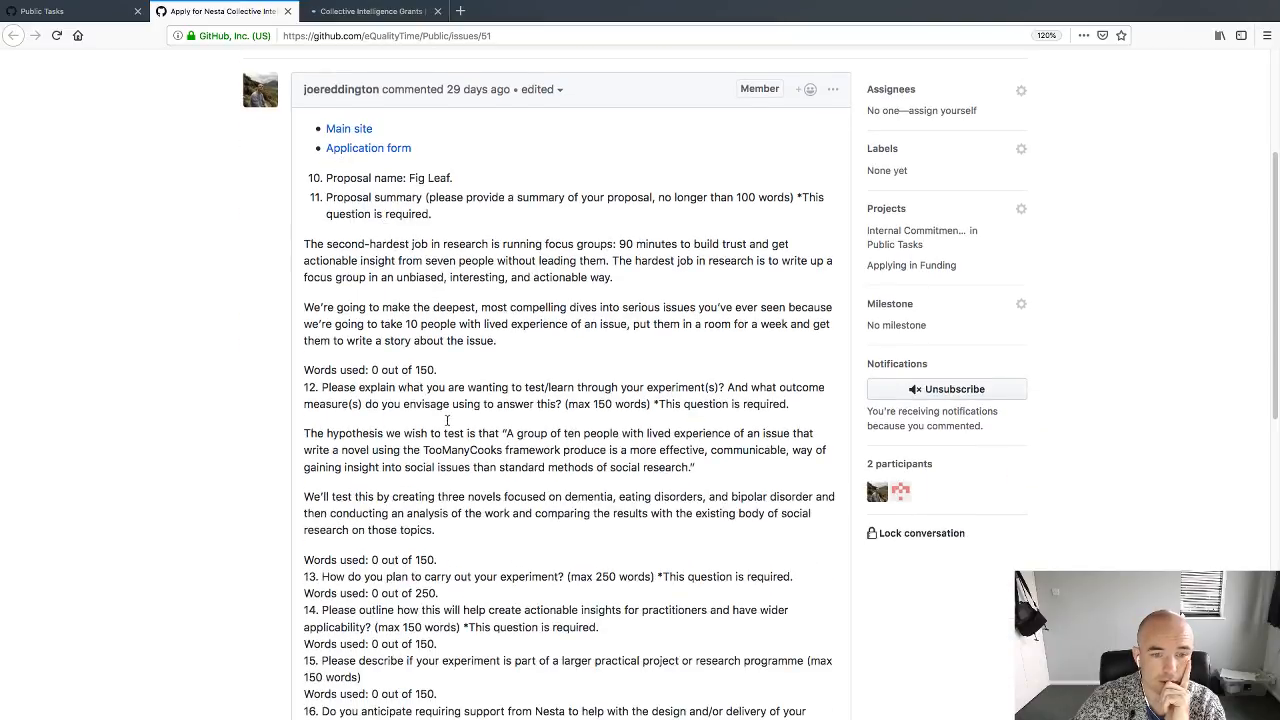
pyautogui.scroll(-6, 447, 420)
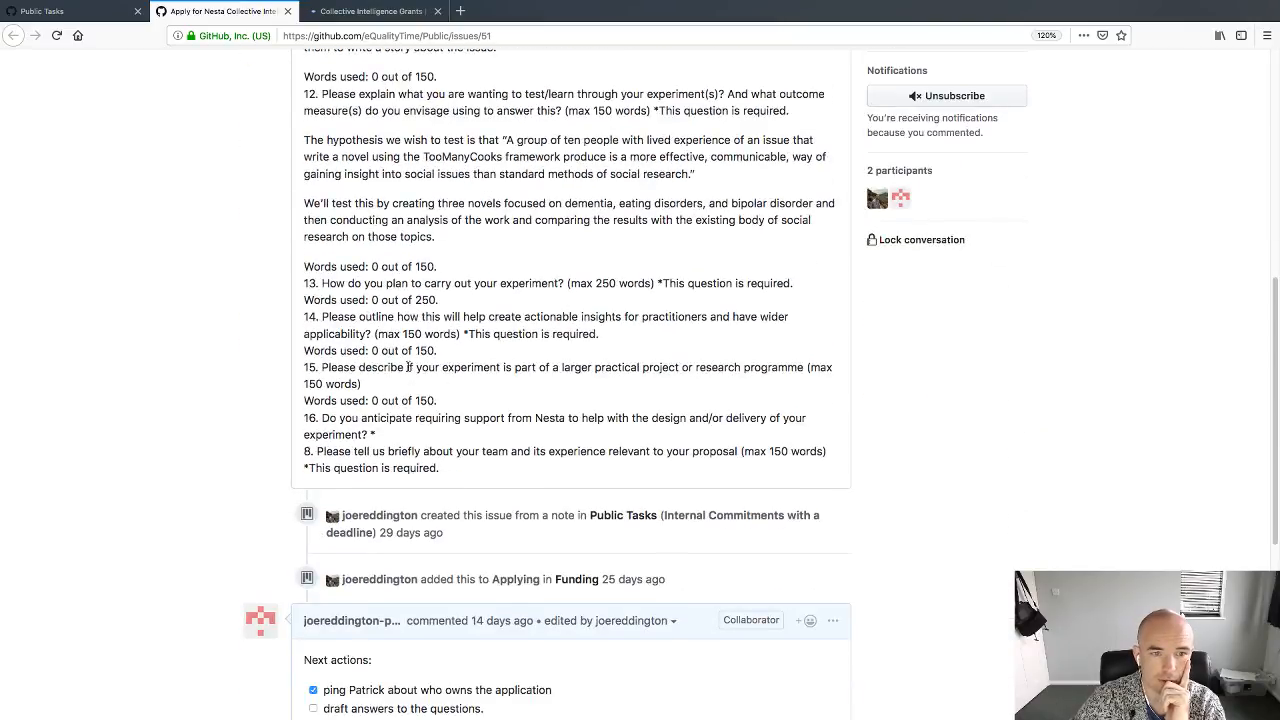
pyautogui.scroll(-9, 408, 367)
pyautogui.scroll(9, 418, 330)
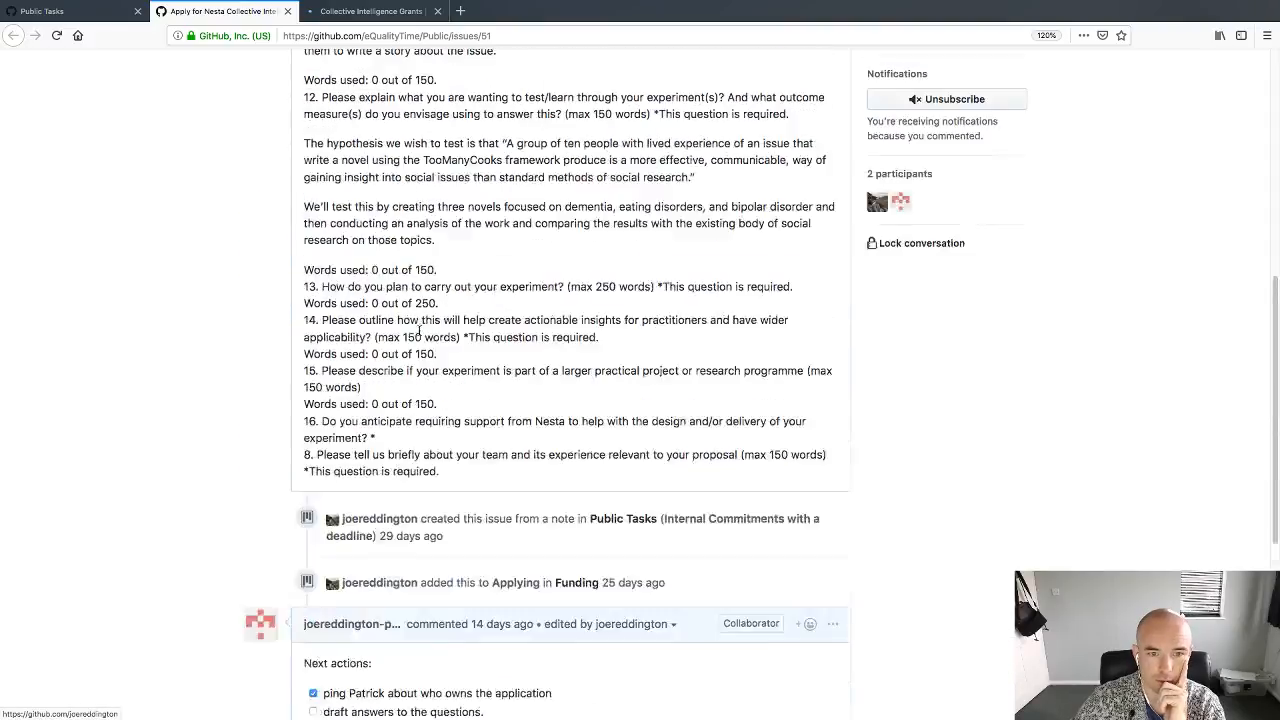
pyautogui.scroll(10, 420, 330)
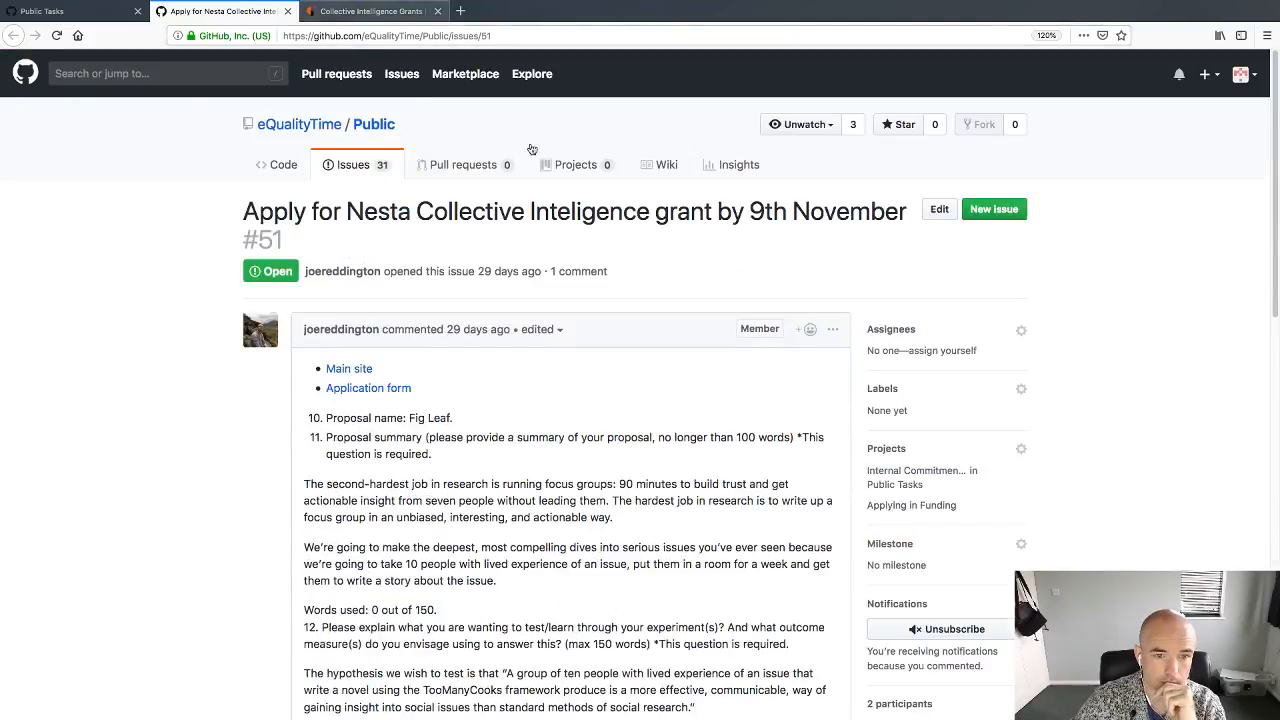
# Step: Review the Nesta Collective Intelligence Grants page, including its description and related articles, dismissing the About Nesta pop-up
pyautogui.hotkey('ctrl', 'Tab')
pyautogui.scroll(-3, 608, 378)
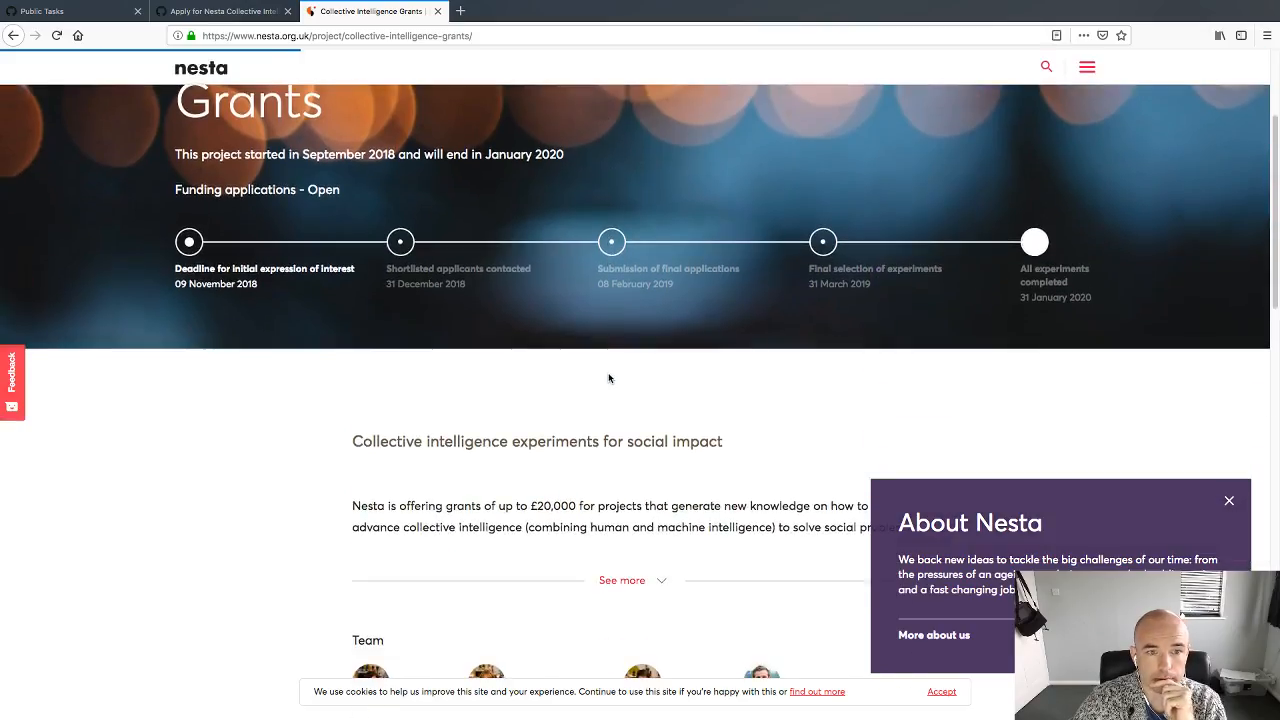
pyautogui.scroll(-2, 1073, 433)
pyautogui.click(1229, 500)
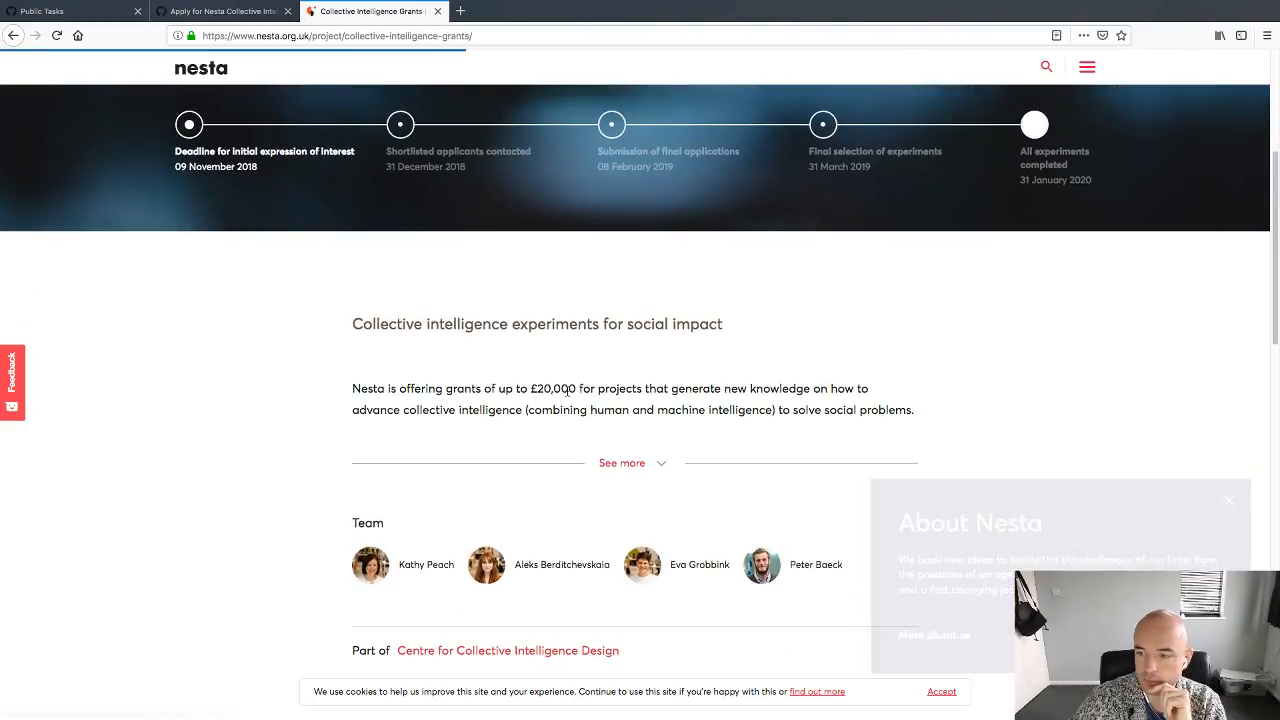
pyautogui.moveTo(353, 330); pyautogui.dragTo(722, 337)
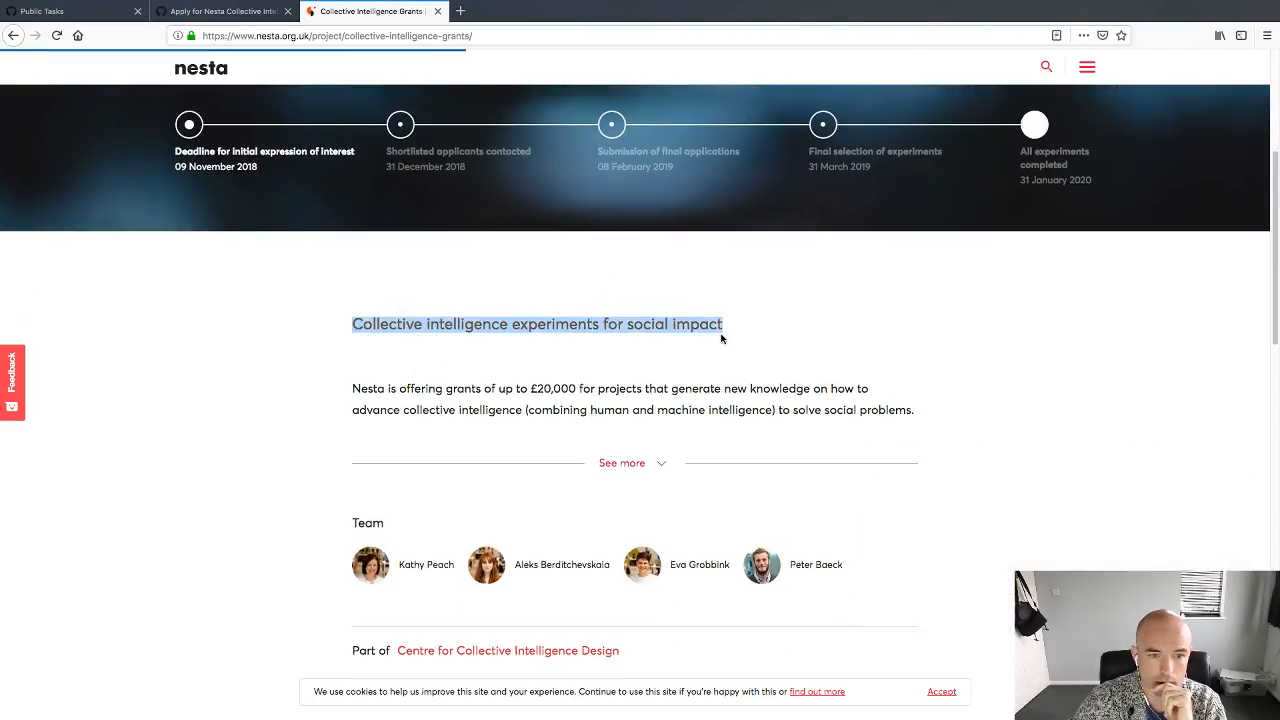
pyautogui.scroll(-3, 710, 370)
pyautogui.scroll(-4, 710, 370)
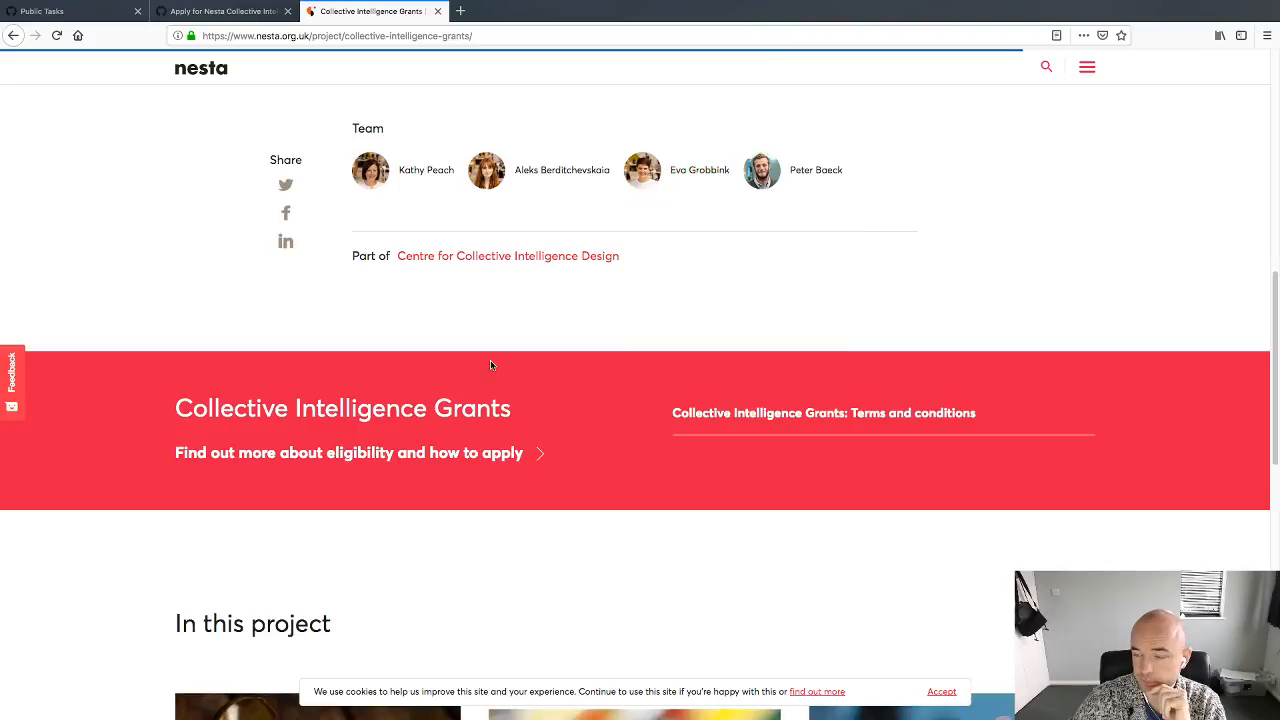
pyautogui.scroll(-6, 490, 360)
pyautogui.scroll(-8, 486, 360)
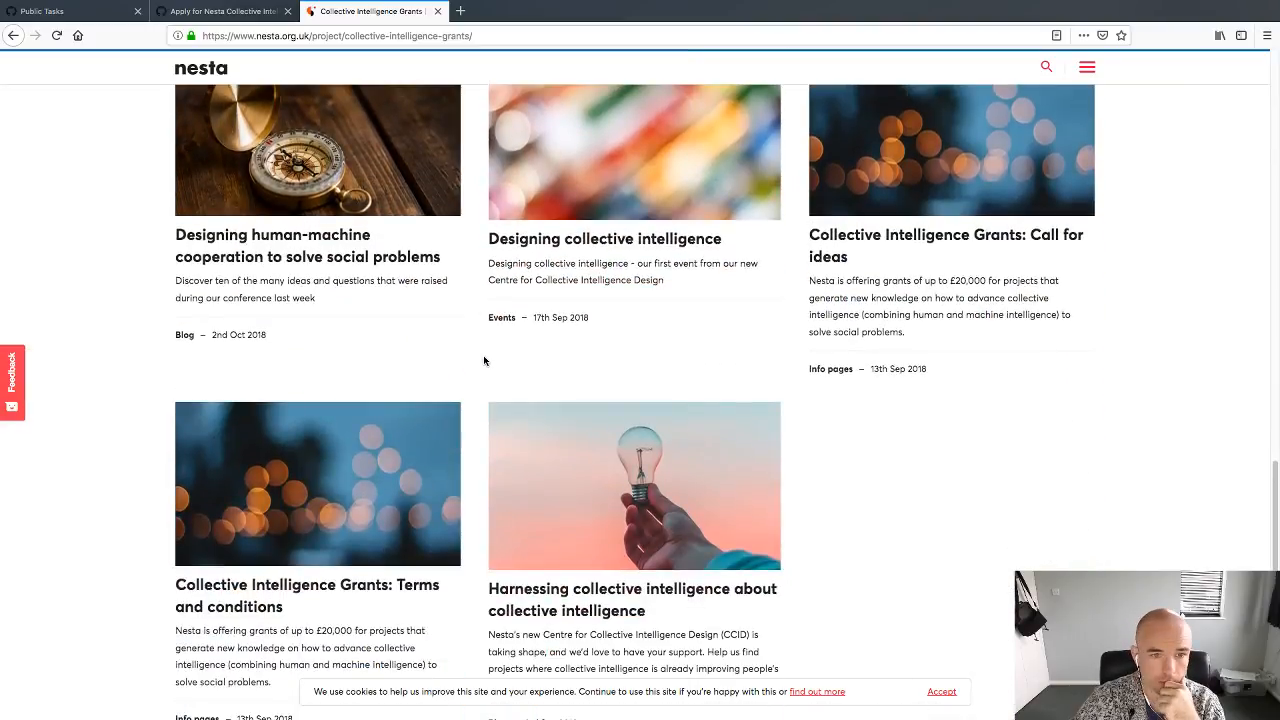
pyautogui.scroll(10, 483, 354)
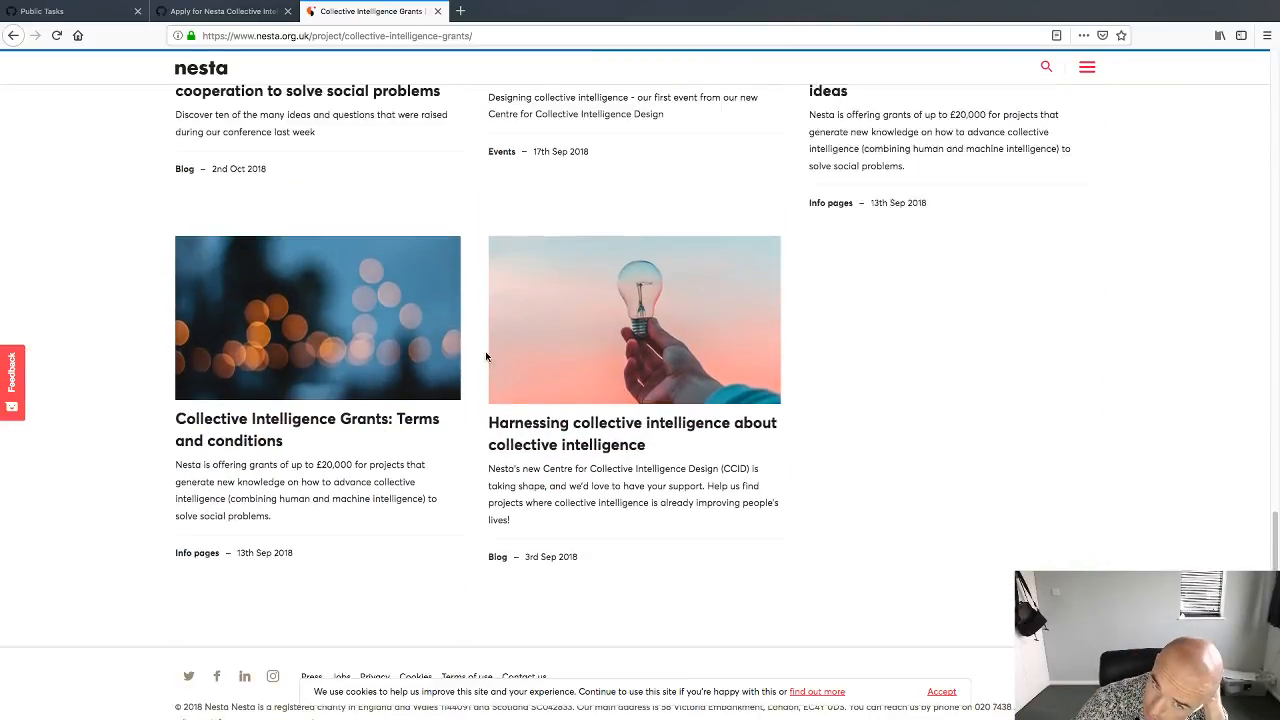
pyautogui.scroll(10, 486, 349)
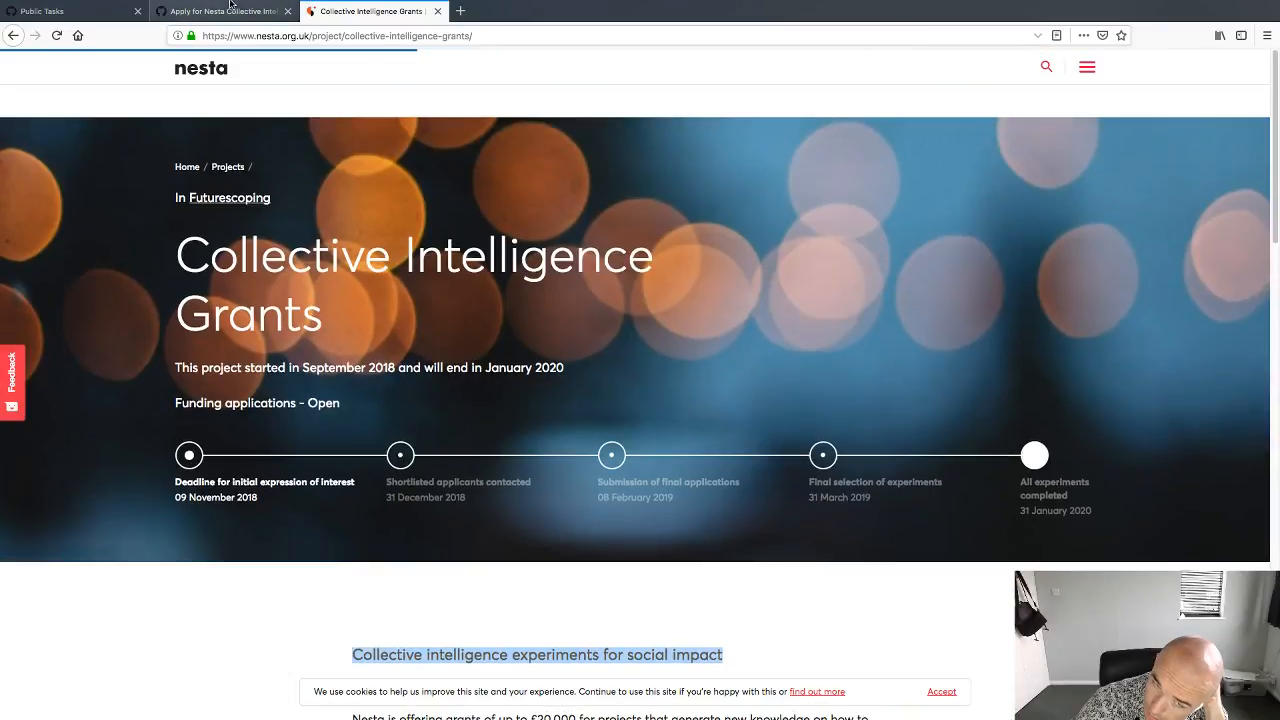
# Step: Return to the Nesta grant issue, look over its proposal questions, and start a new comment with the heading "# Today's Sprint."
pyautogui.click(246, 12)
pyautogui.scroll(-3, 490, 565)
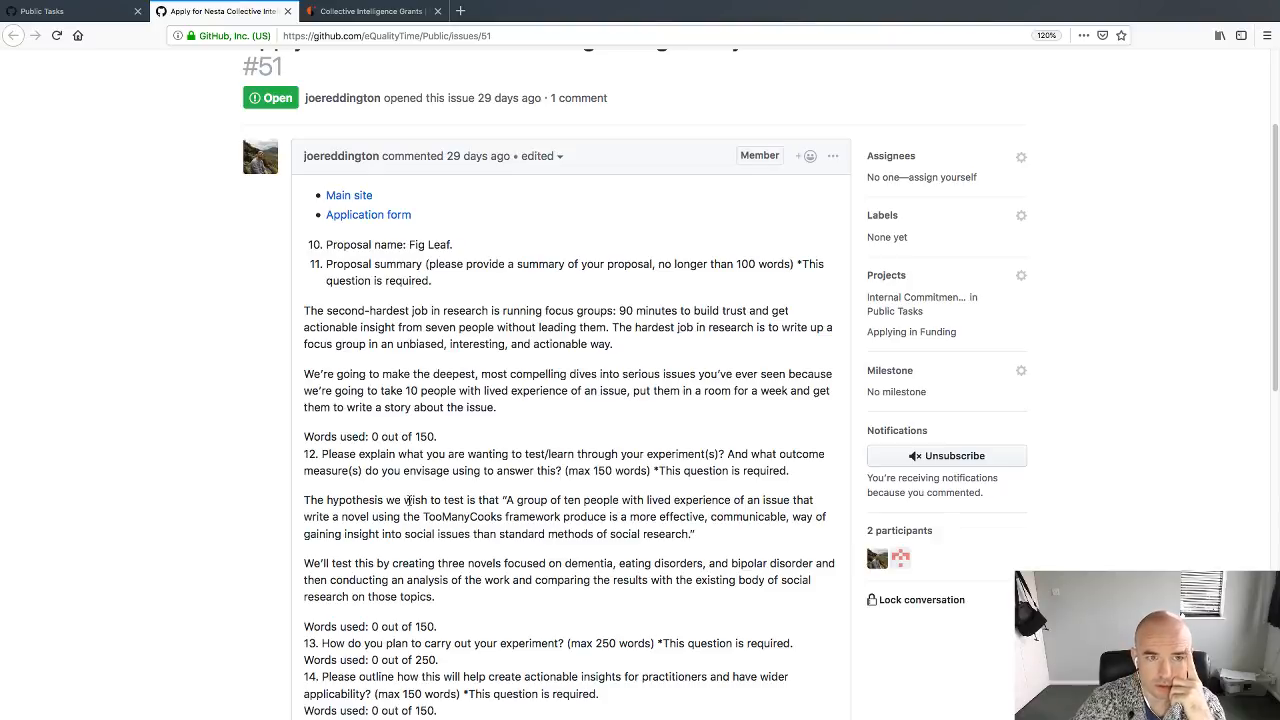
pyautogui.scroll(-6, 307, 371)
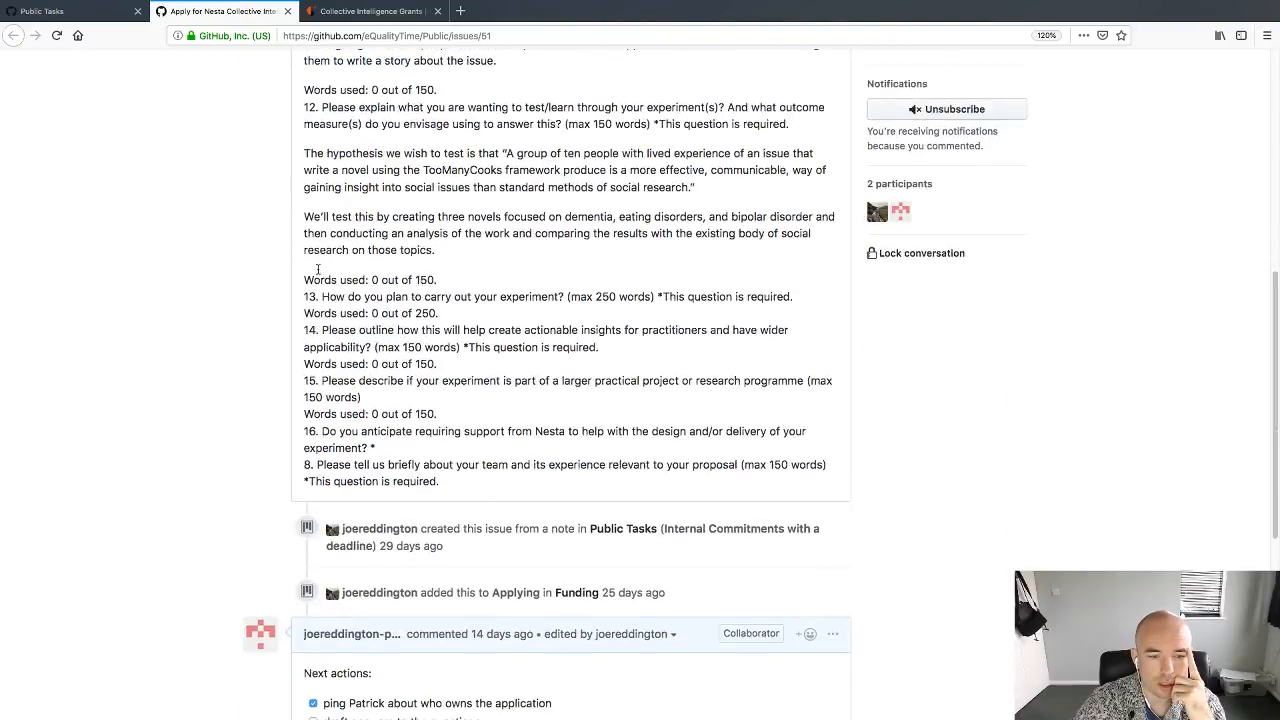
pyautogui.scroll(9, 333, 330)
pyautogui.scroll(-15, 333, 330)
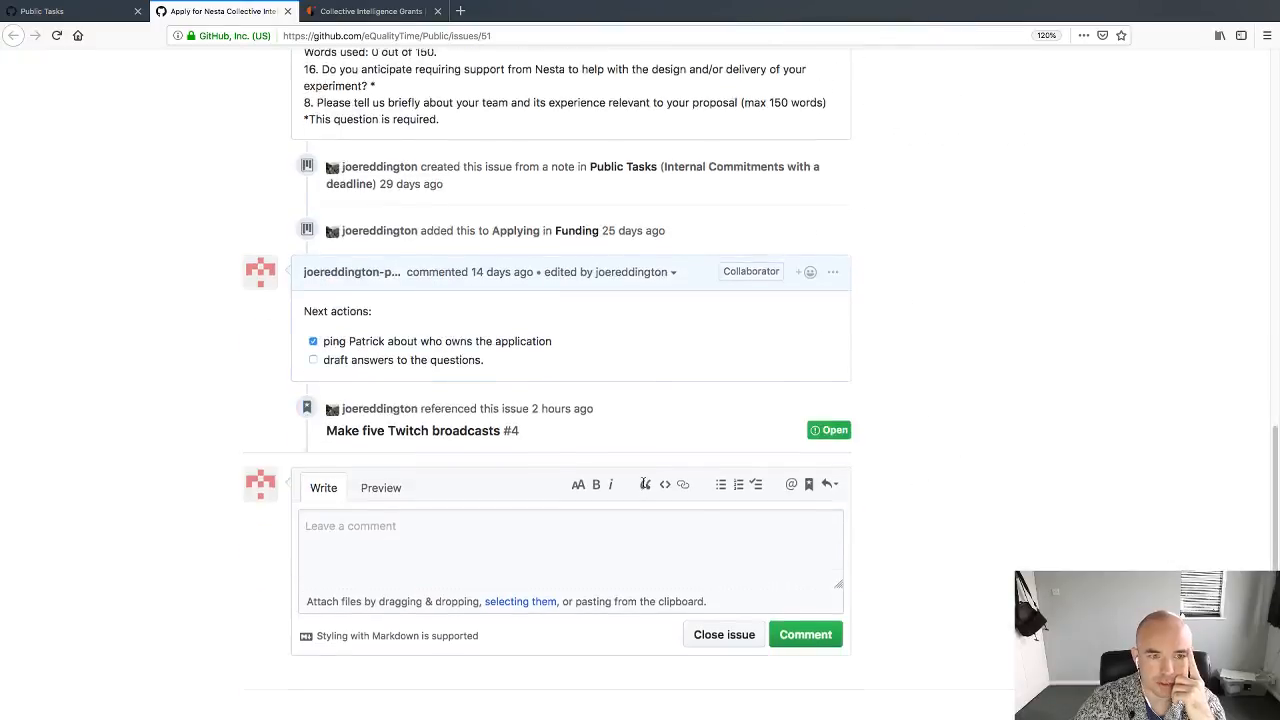
pyautogui.click(593, 482)
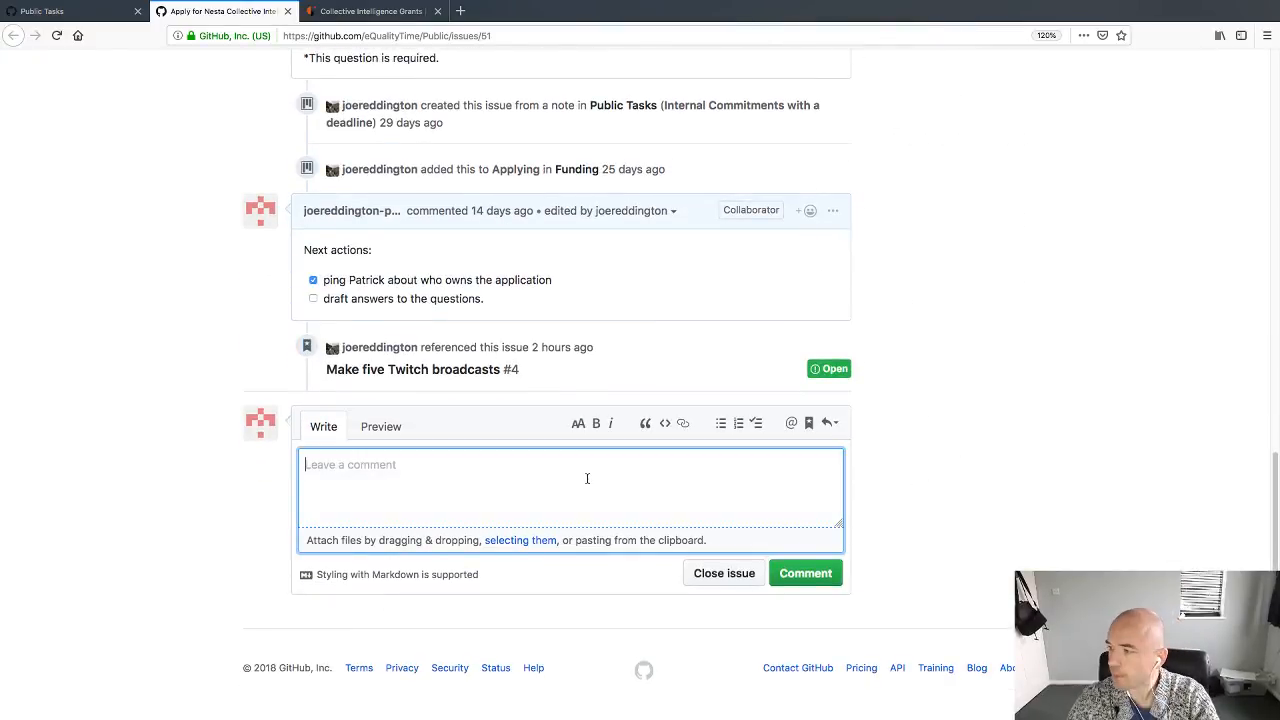
pyautogui.write("Today's")
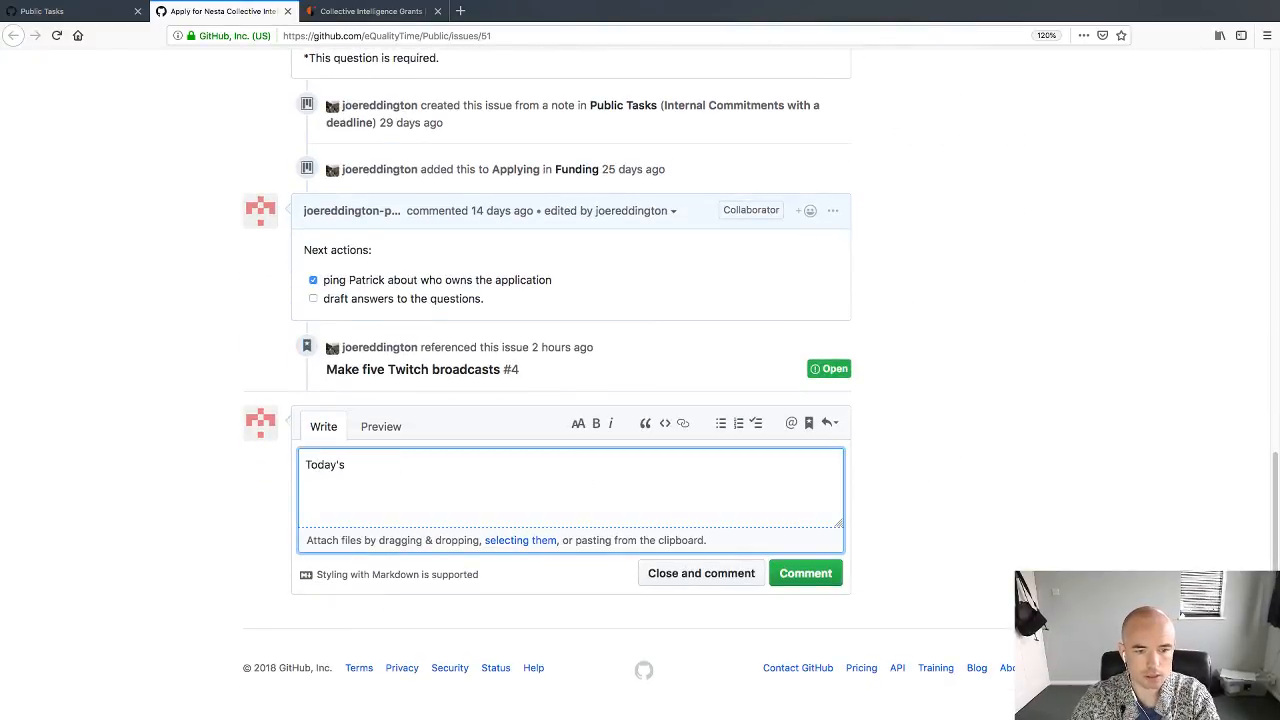
pyautogui.write(' Sprint.')
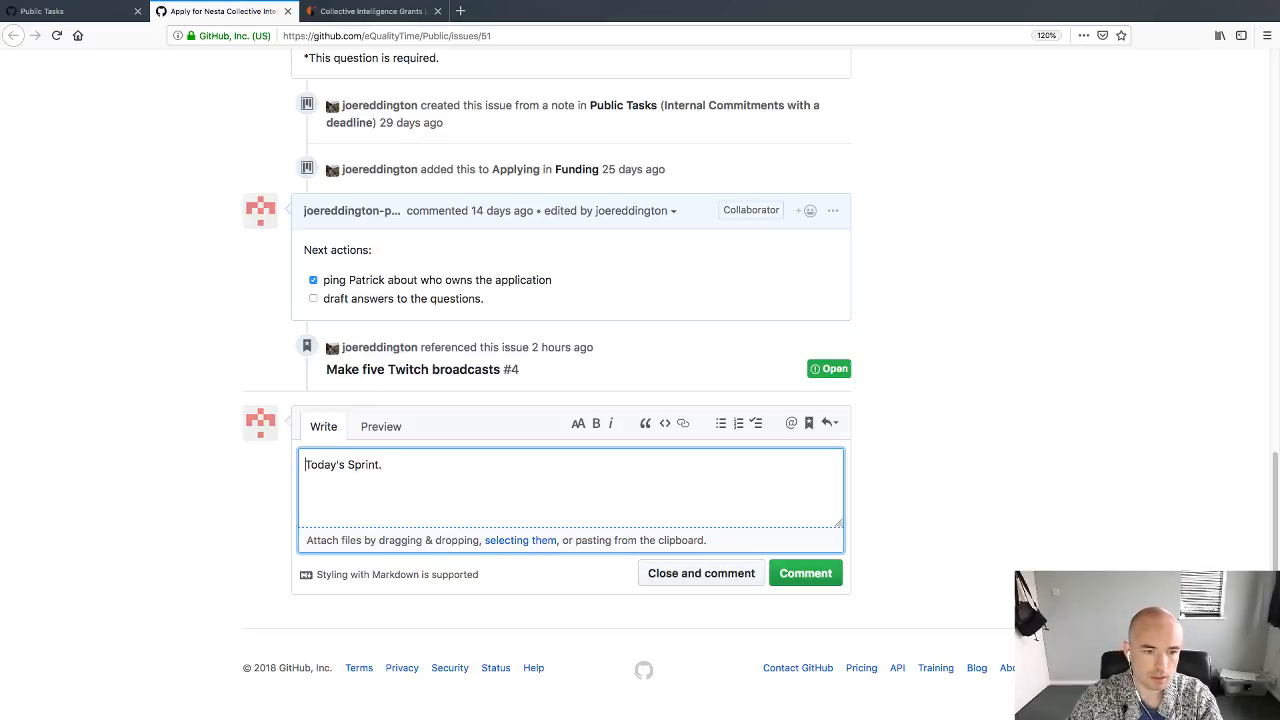
pyautogui.write('# ')
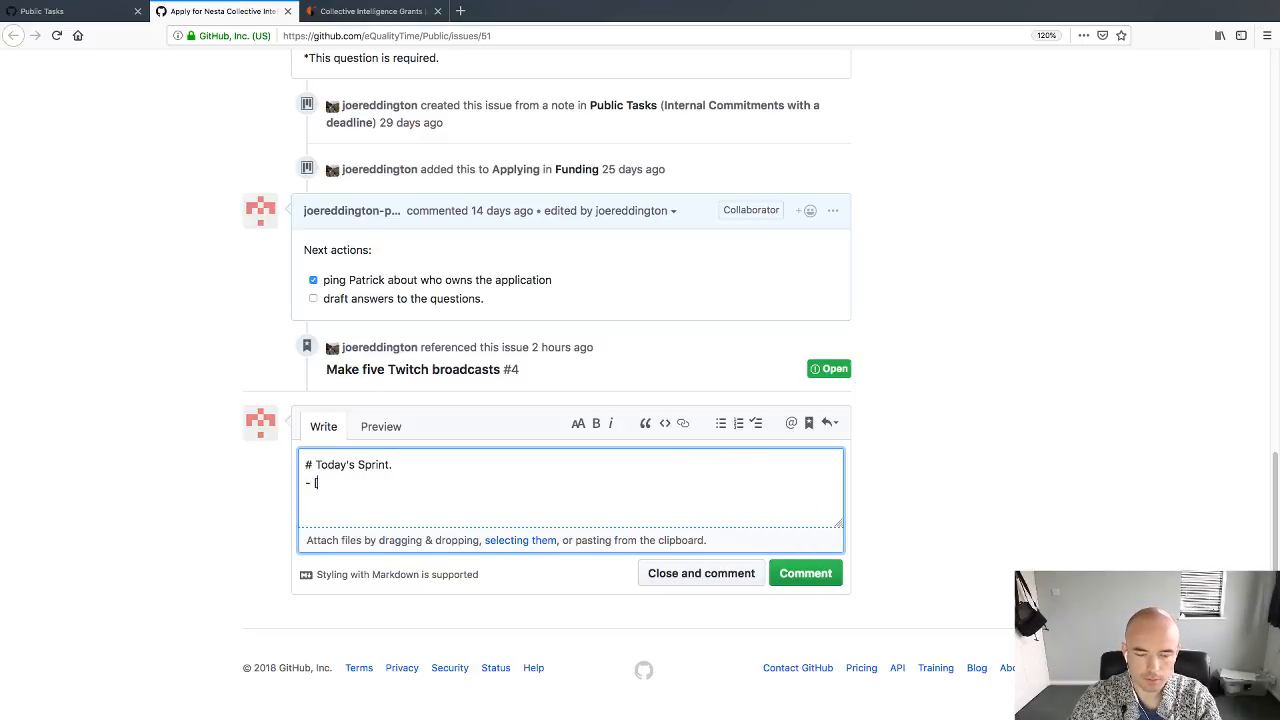
# Step: Add the unchecked task "Write out your plan as it makes sense to you" below the sprint heading in the comment
pyautogui.write('Write')
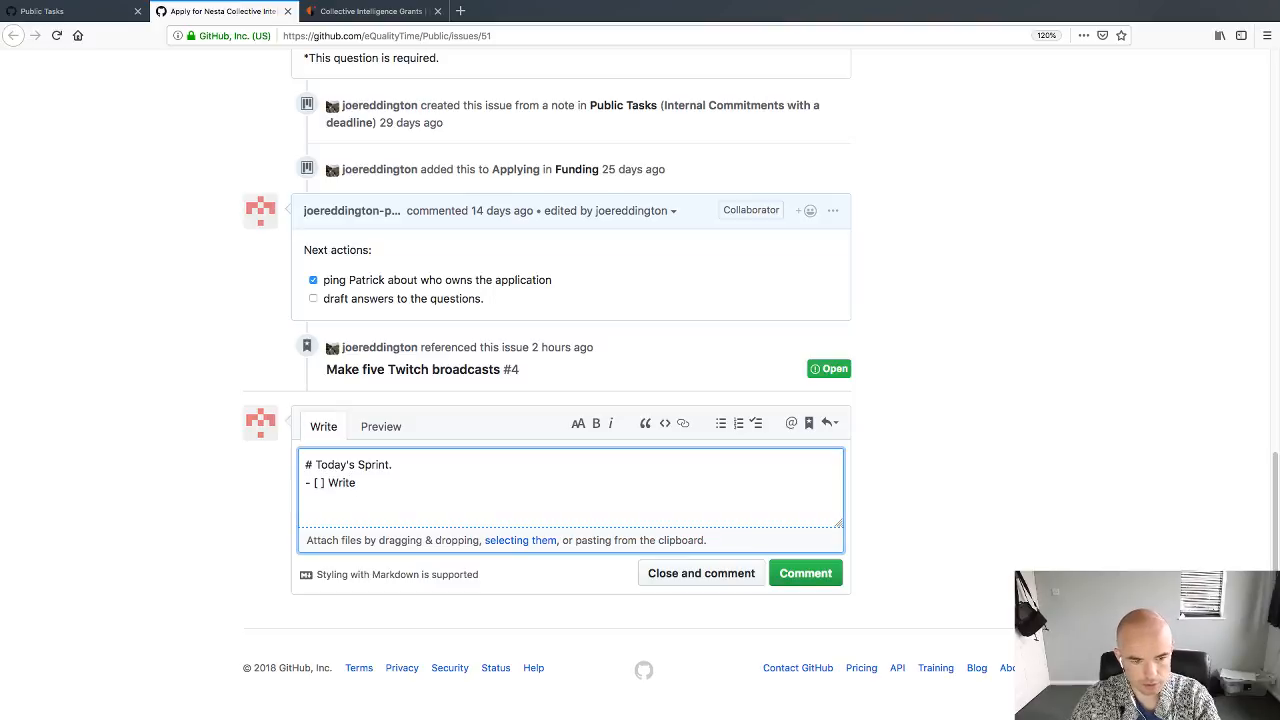
pyautogui.write(' out your p')
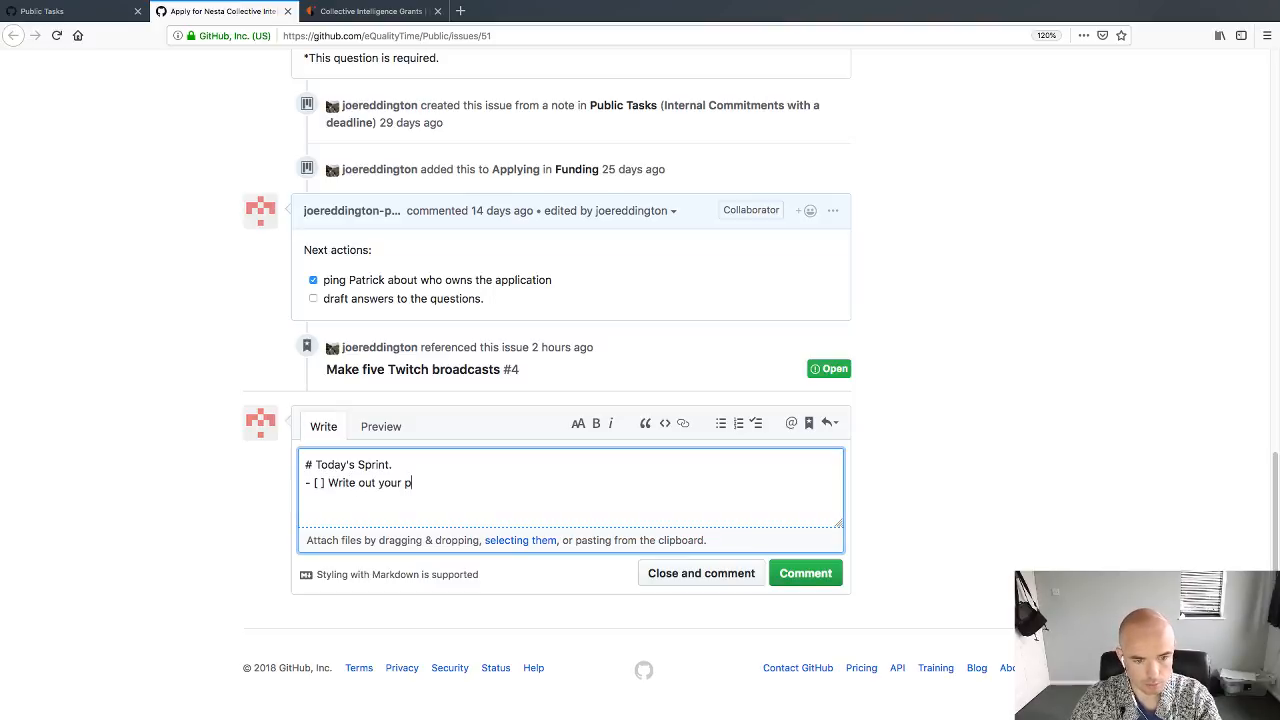
pyautogui.write('lan as it make')
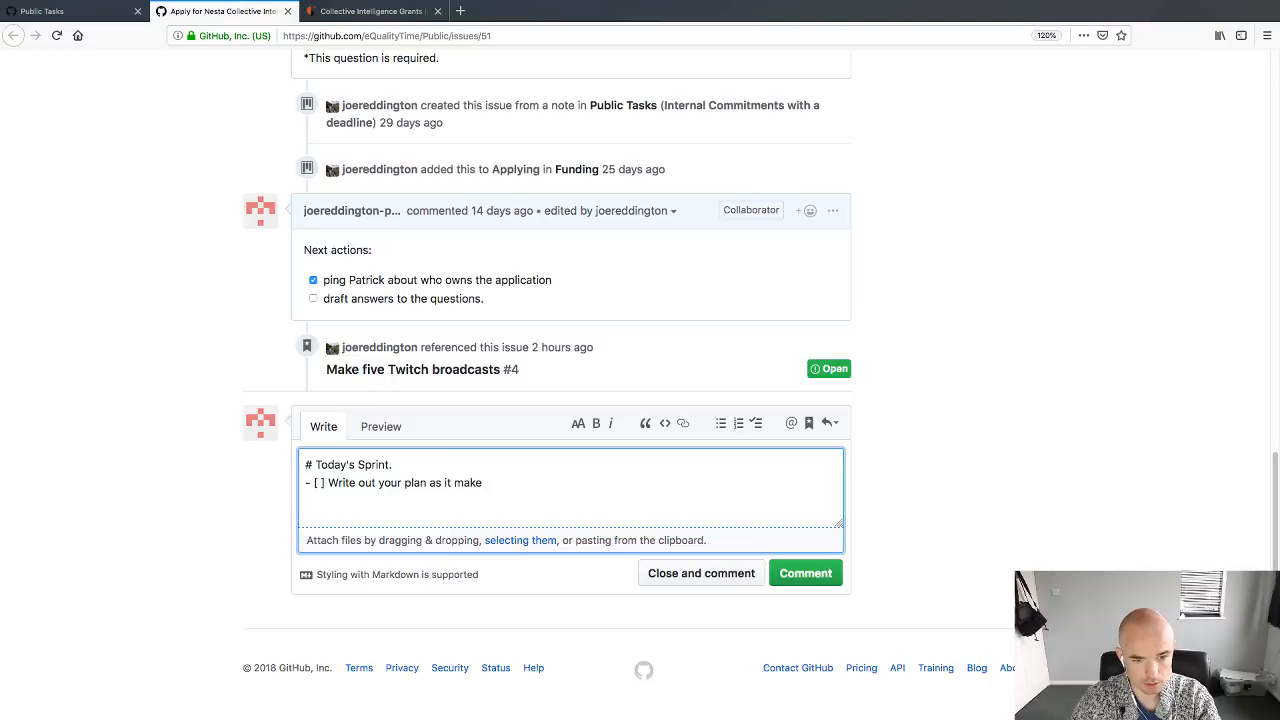
pyautogui.write('s sense to you')
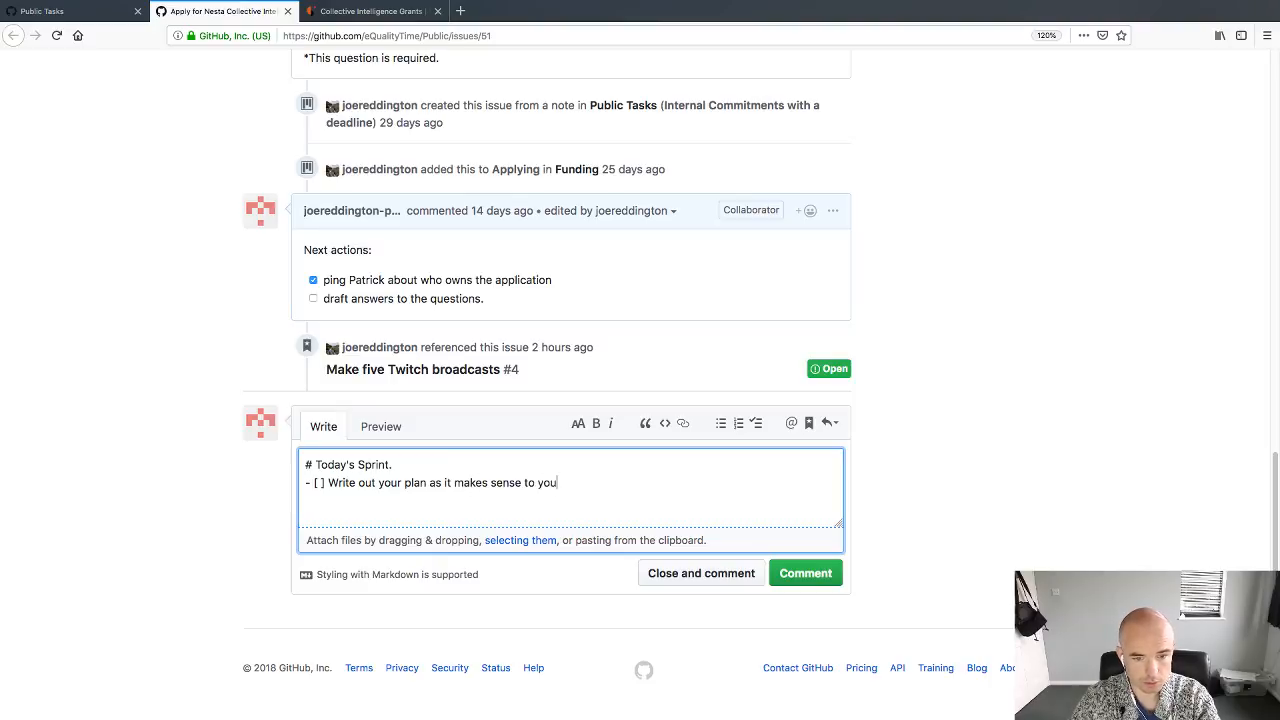
# Step: Add a second unchecked task reading "Work out how to fit that into the questions."
pyautogui.write('Wokr ou')
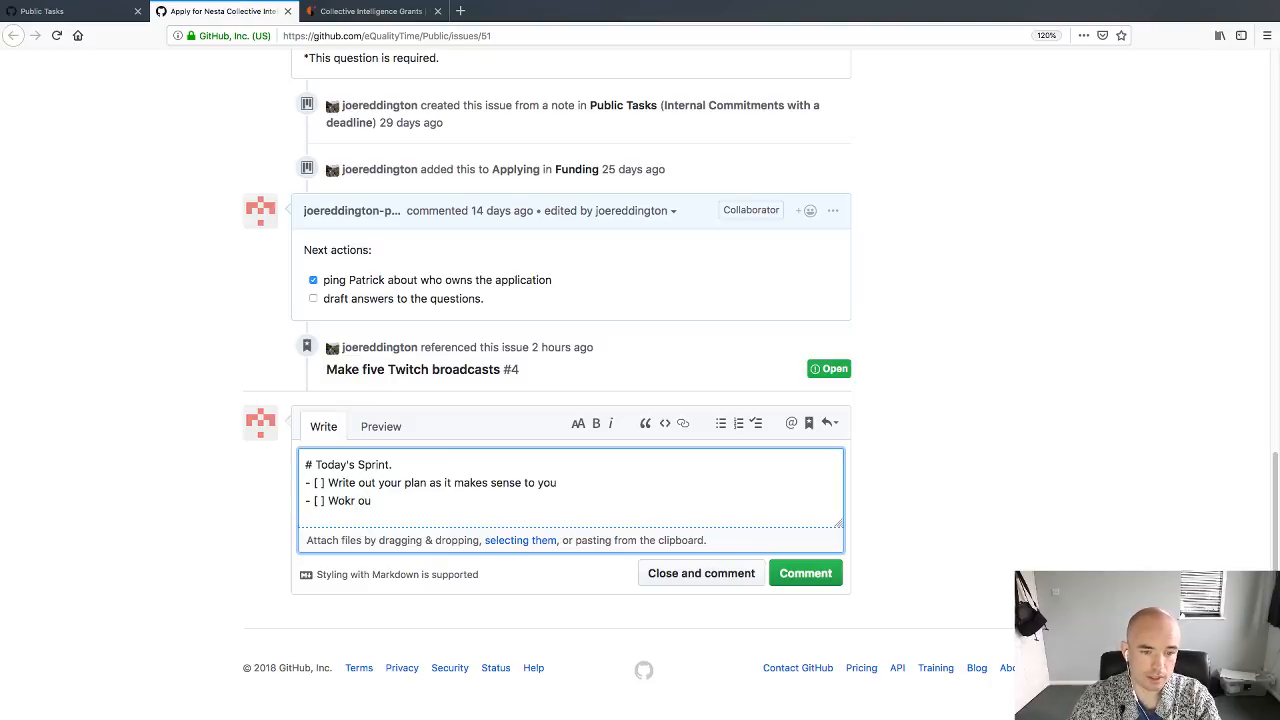
pyautogui.press('BackSpace')
pyautogui.press('BackSpace')
pyautogui.press('BackSpace')
pyautogui.press('BackSpace')
pyautogui.press('BackSpace')
pyautogui.write('rk out how')
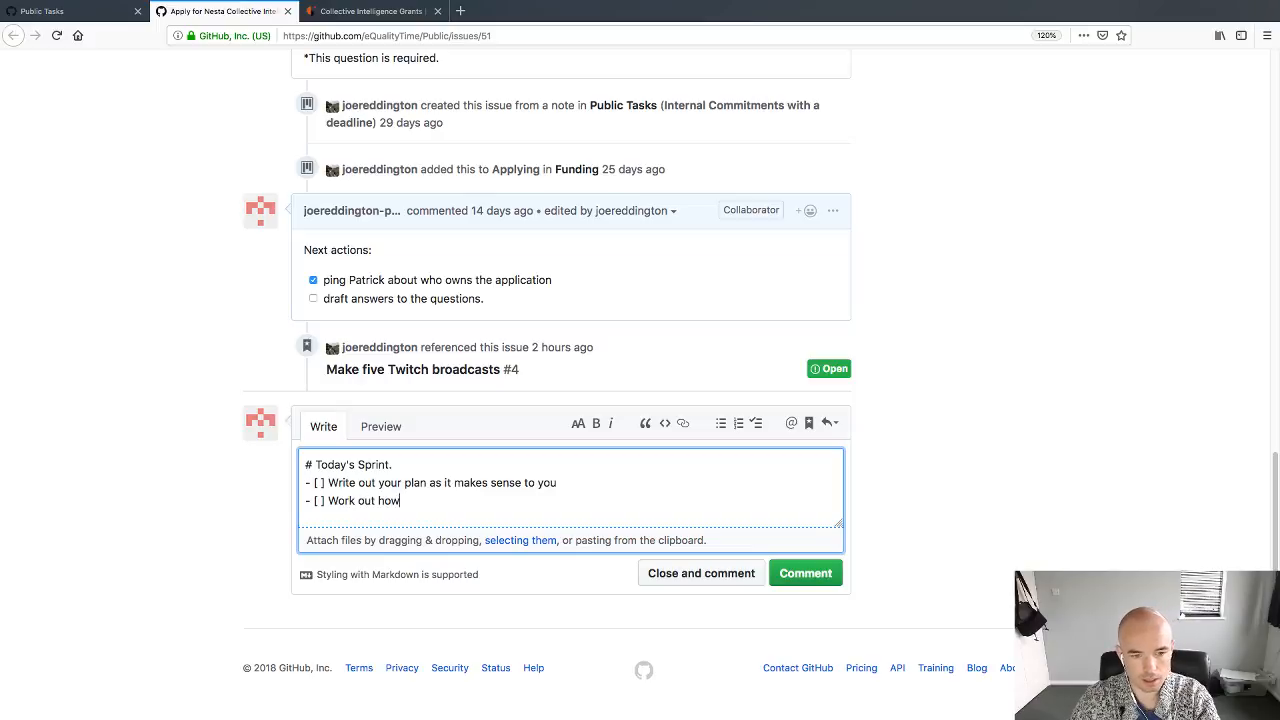
pyautogui.write(' to fit that into t')
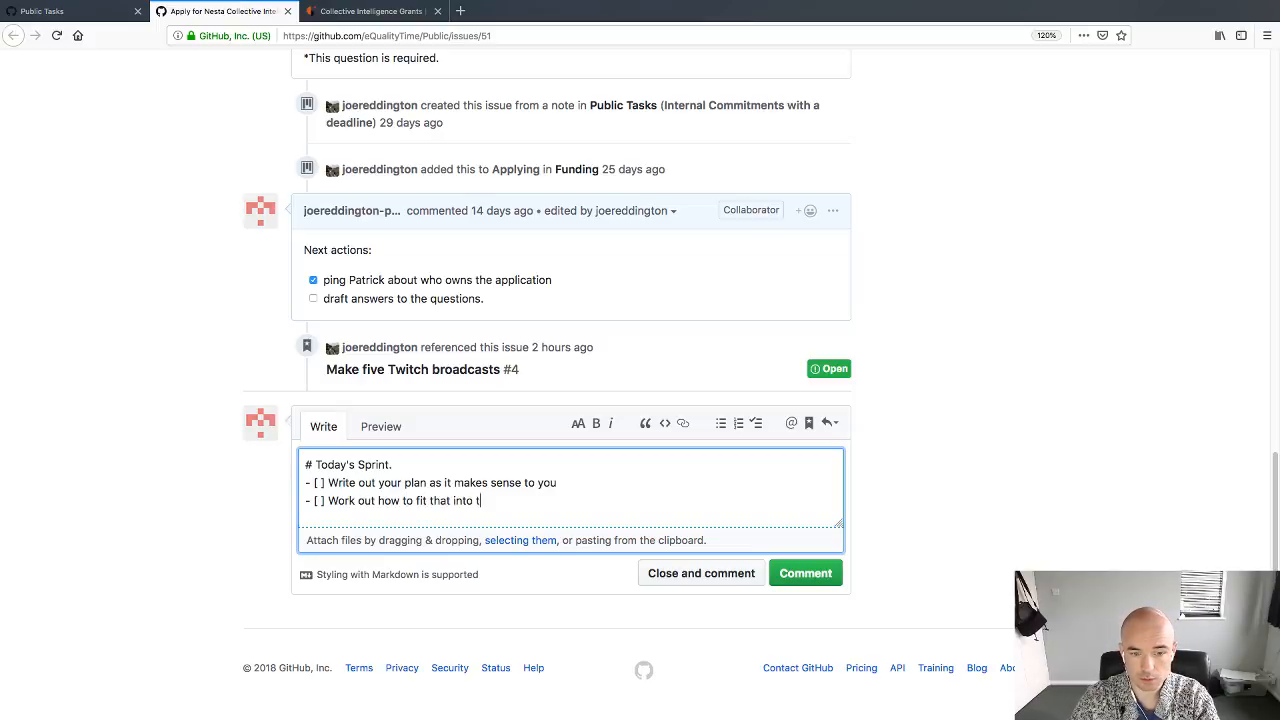
pyautogui.write('he quesiton')
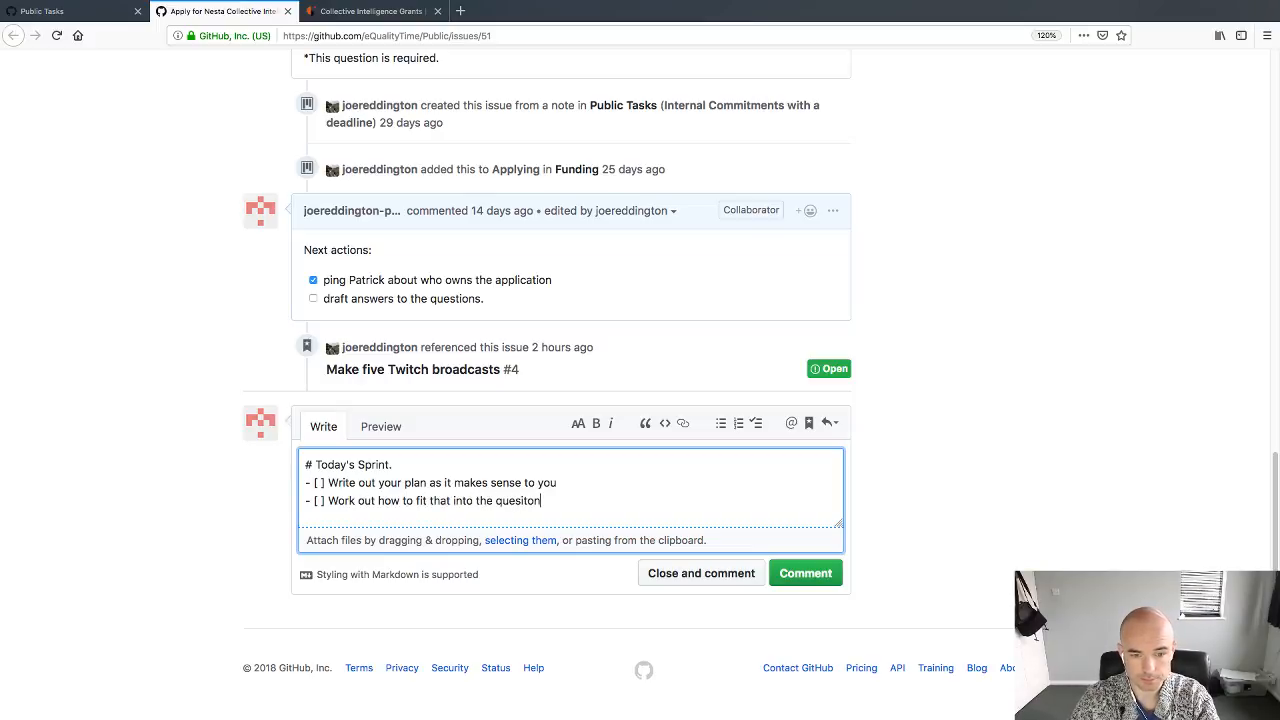
pyautogui.write('ions.')
# Step: Leave blank lines below the task list and add the subheading "## Write out the plan."
pyautogui.press('Return')
pyautogui.press('Return')
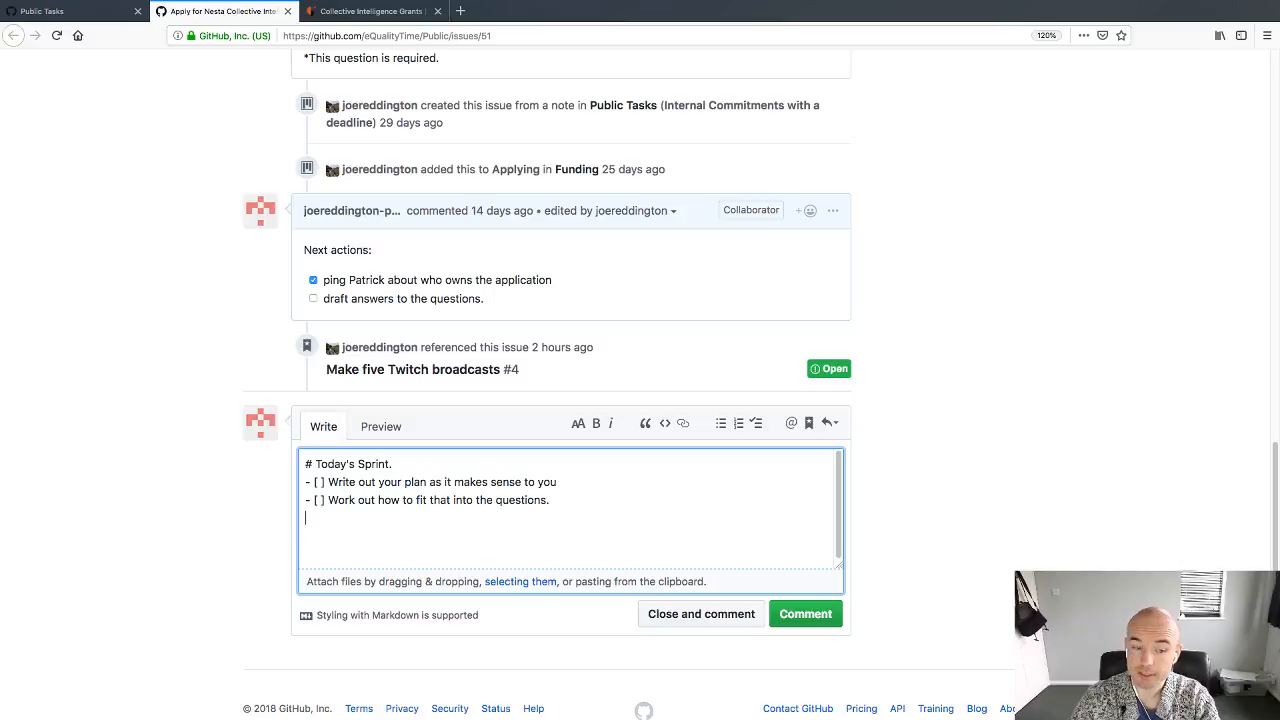
pyautogui.press('Return')
pyautogui.press('Return')
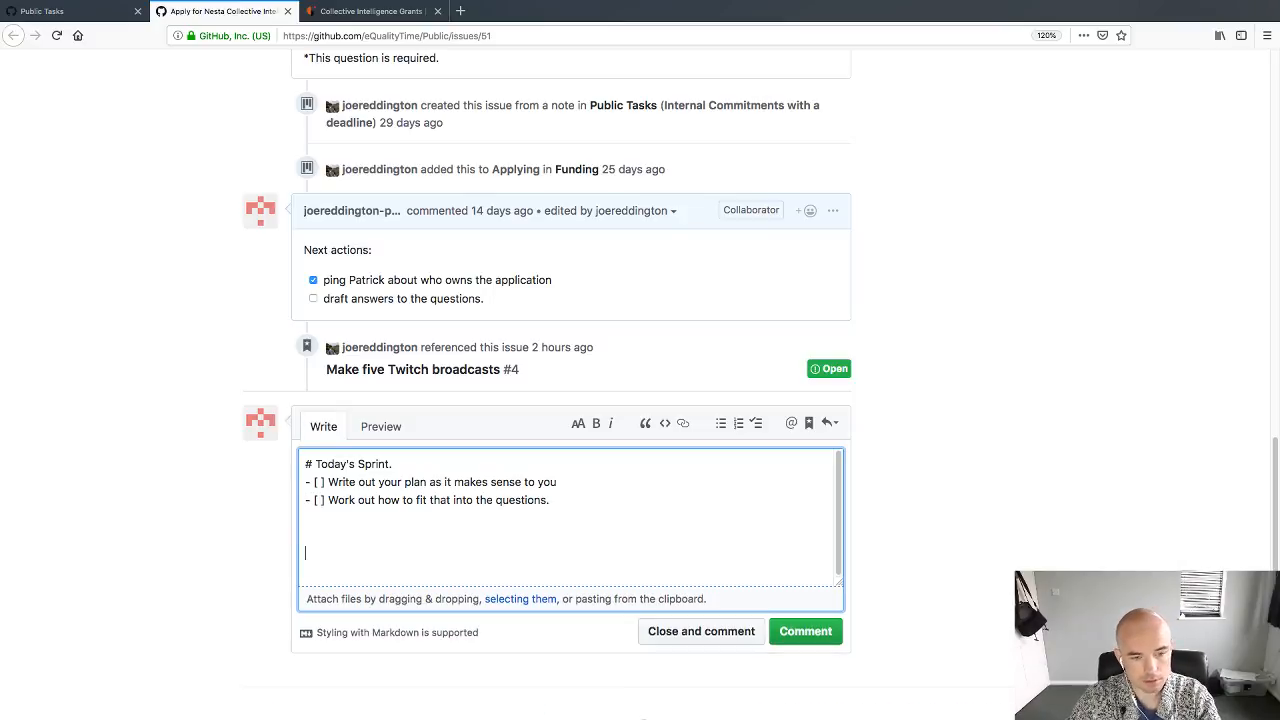
pyautogui.write('##')
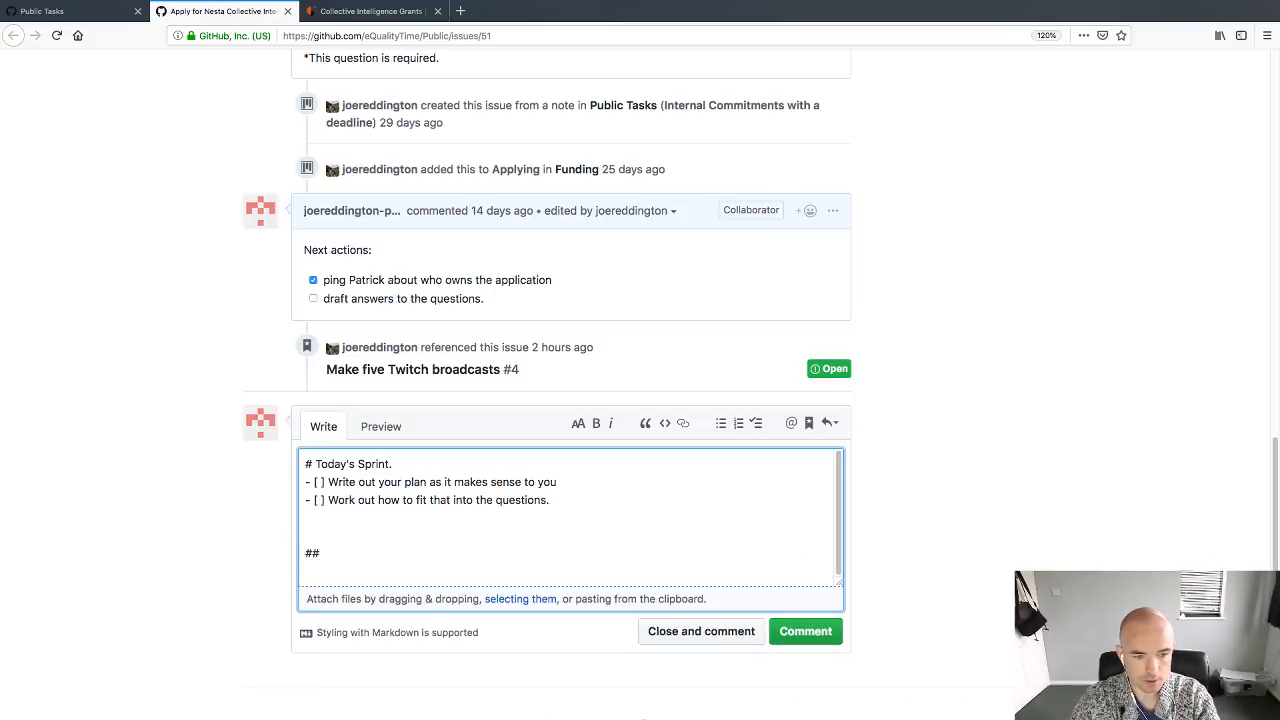
pyautogui.write(' Write out the p')
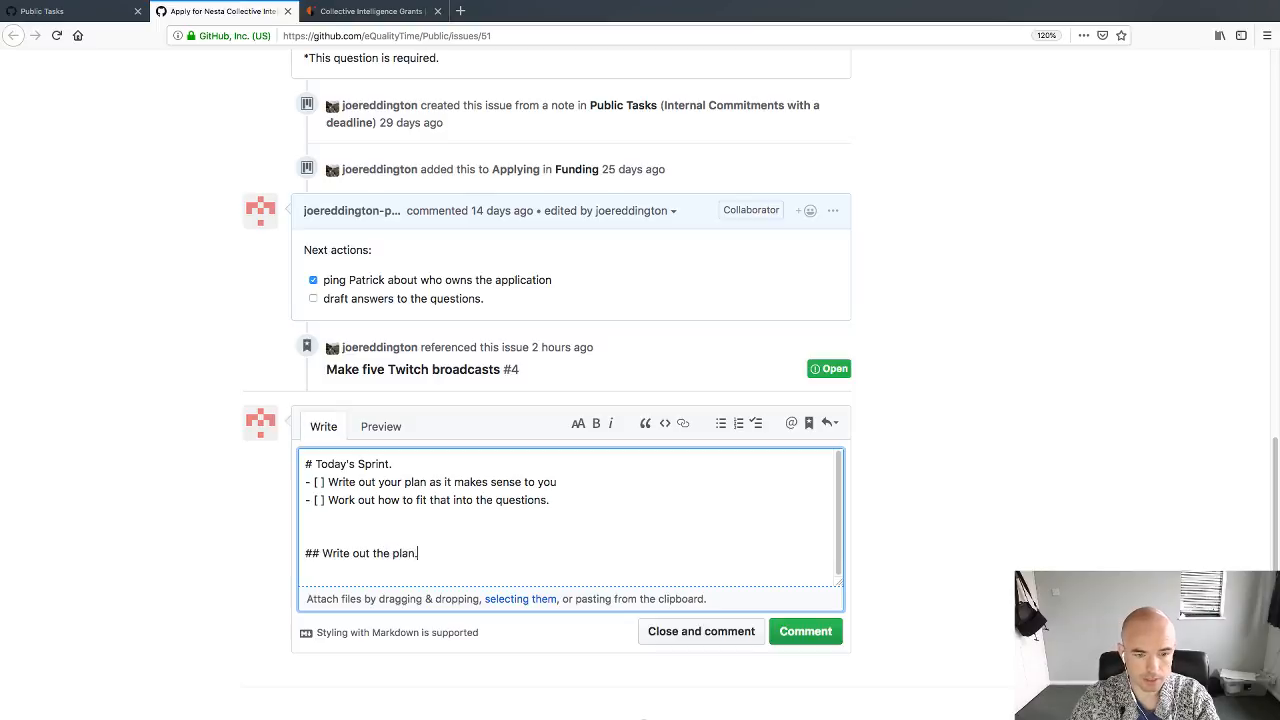
pyautogui.write('lan.')
pyautogui.press('Return')
pyautogui.press('Return')
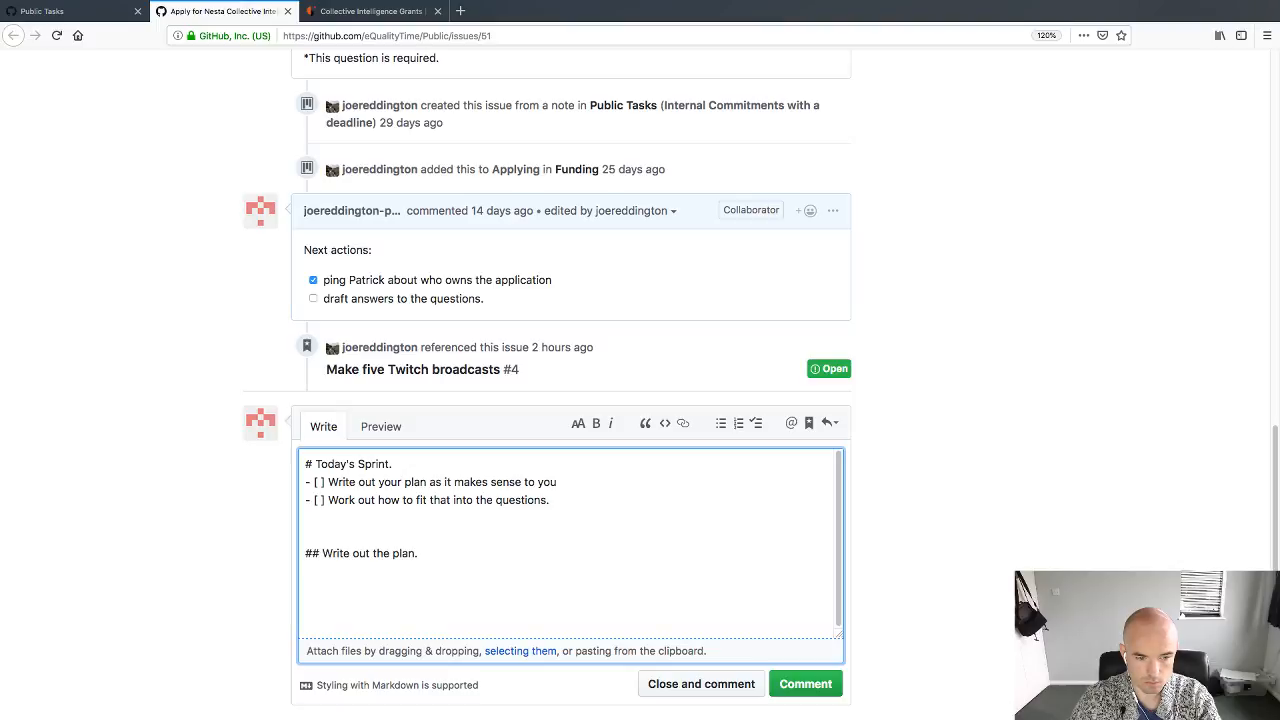
# Step: Under the plan subheading, write the opening line "I understand that Collective Intelligence is:"
pyautogui.write('I unde')
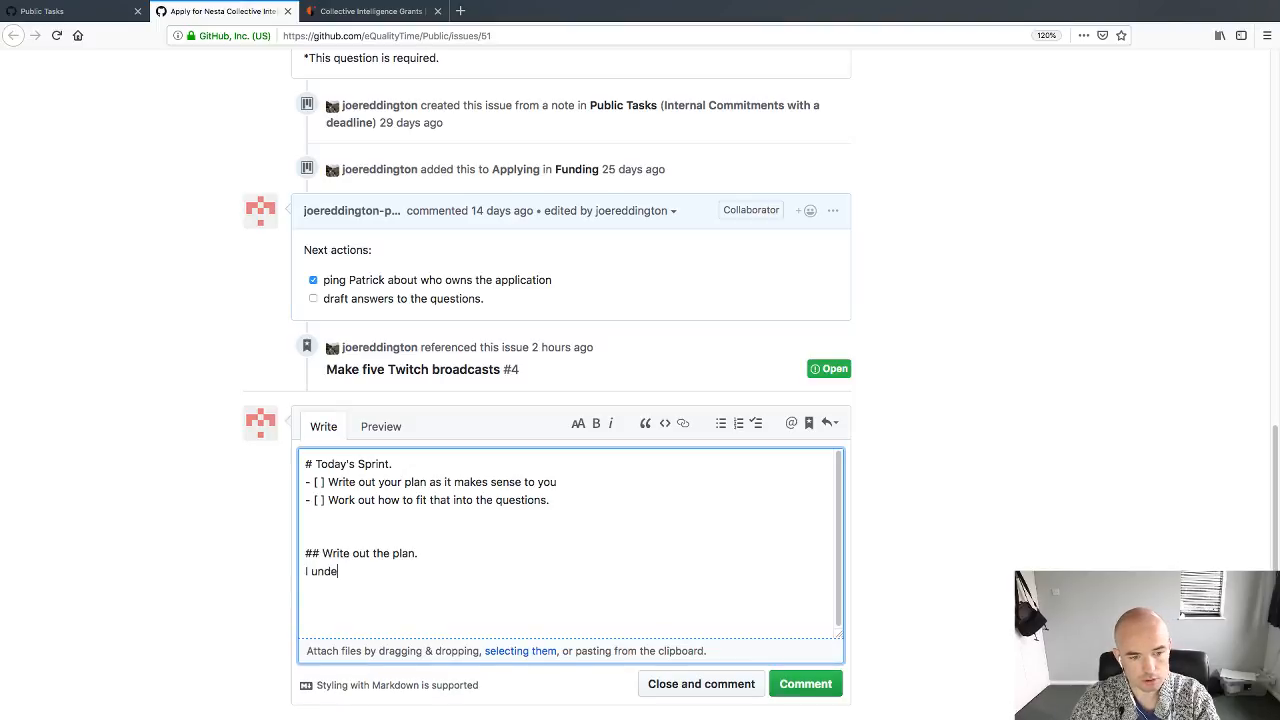
pyautogui.write('rstand that Co')
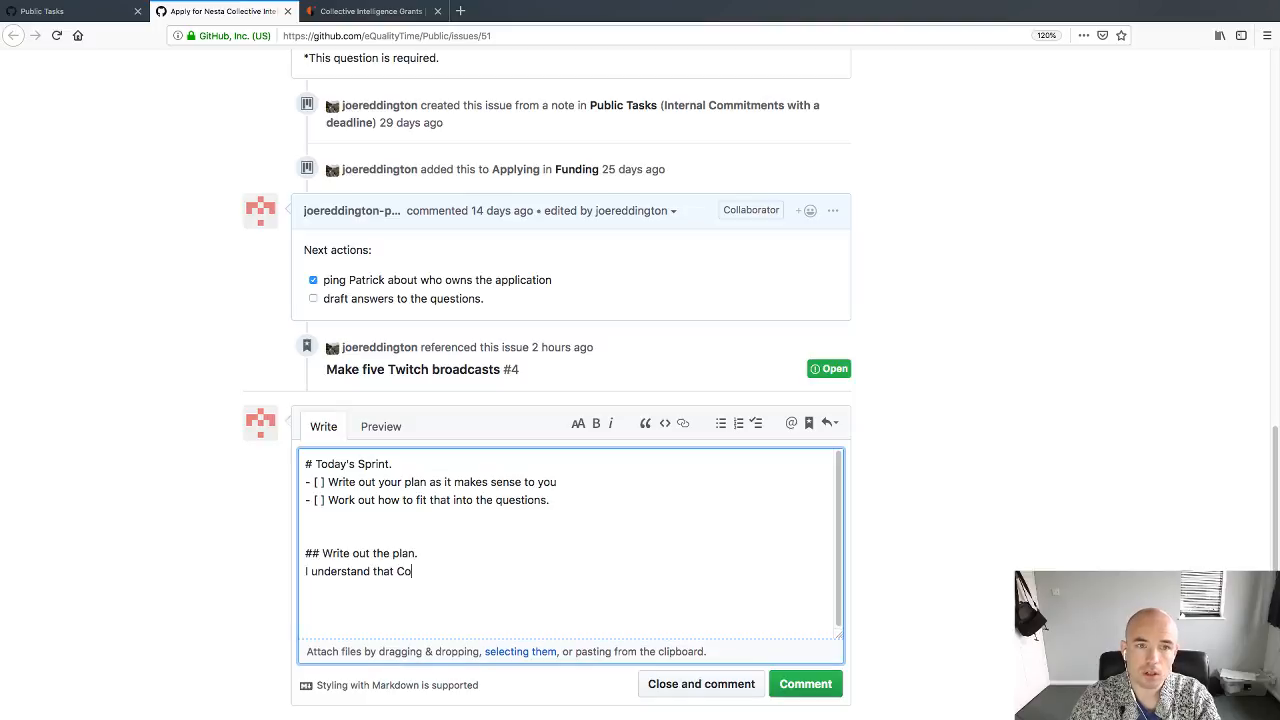
pyautogui.write('llective Intel')
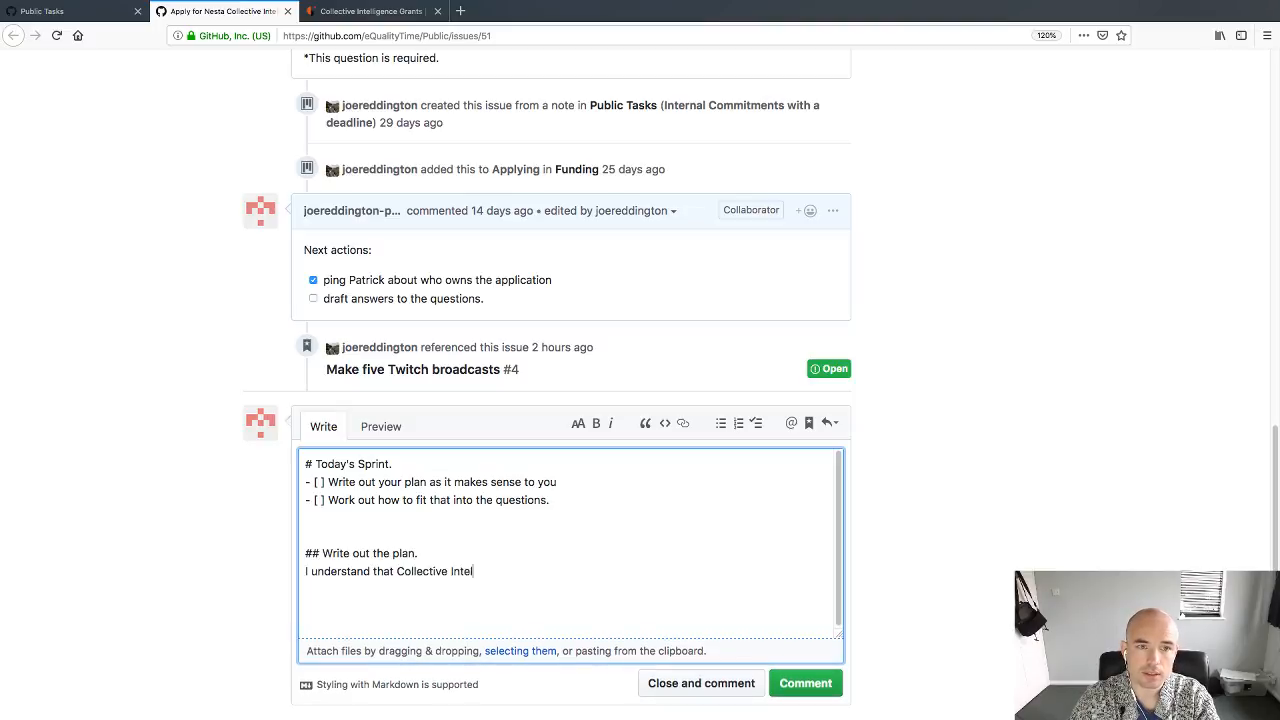
pyautogui.write('ligence is:')
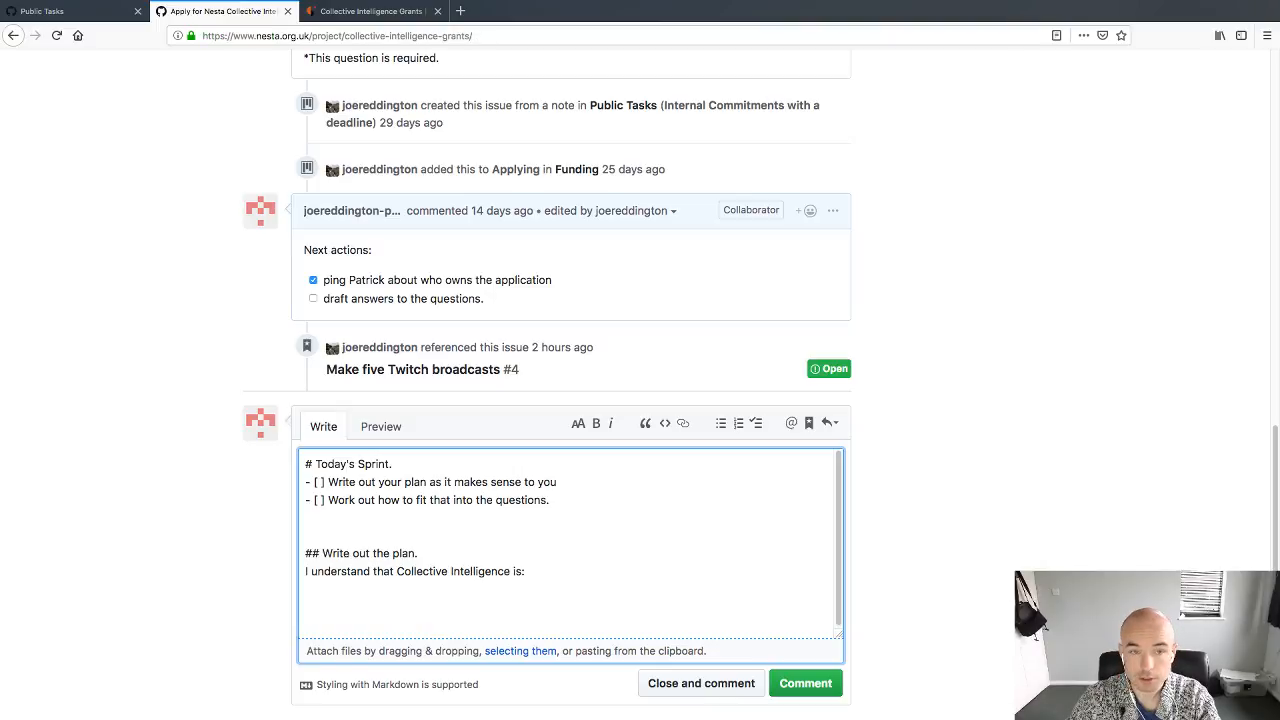
# Step: Switch to the Nesta grants page and open the related event Designing collective intelligence from its article listing
pyautogui.hotkey('ctrl', 'Tab')
pyautogui.scroll(-5, 513, 486)
pyautogui.scroll(-5, 513, 486)
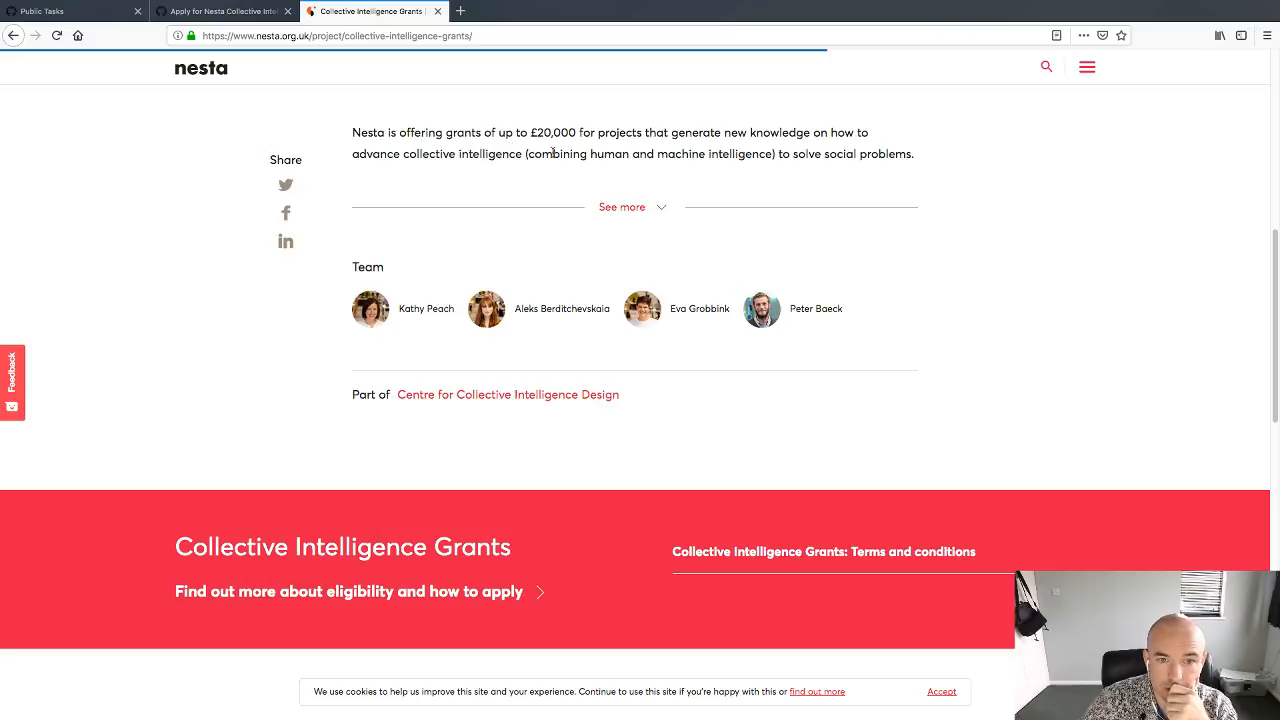
pyautogui.scroll(-15, 528, 157)
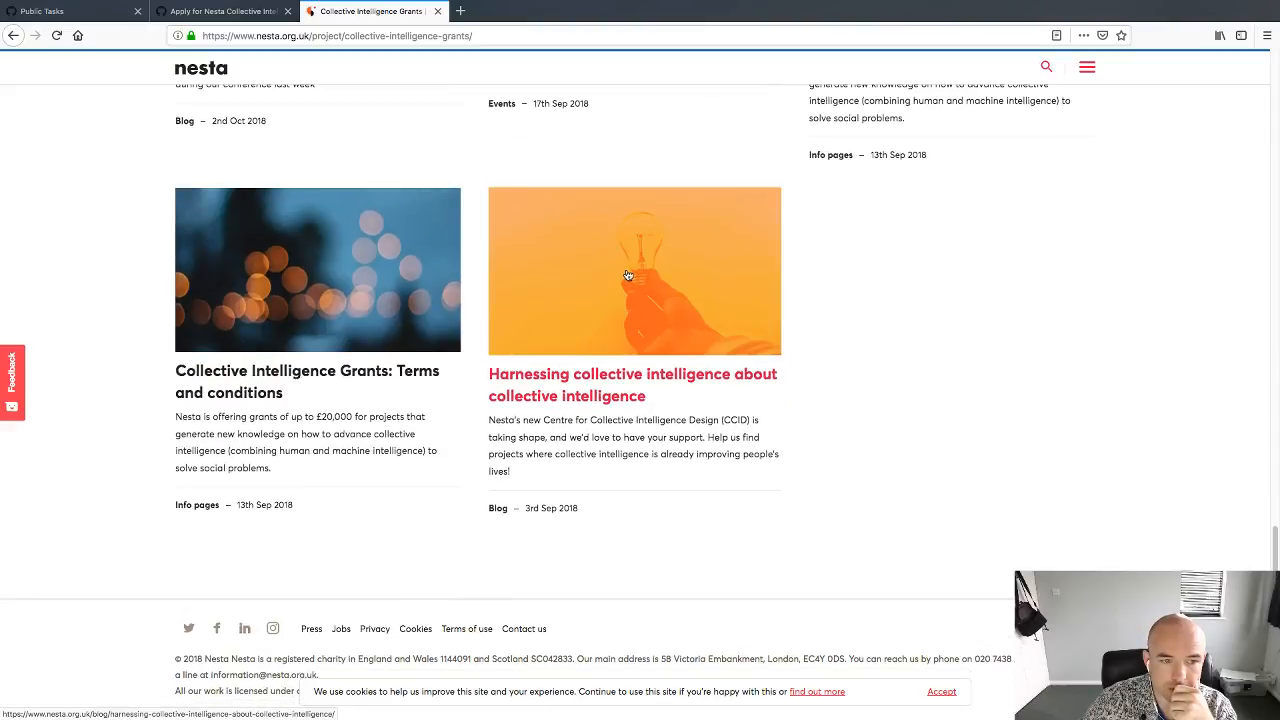
pyautogui.scroll(4, 630, 273)
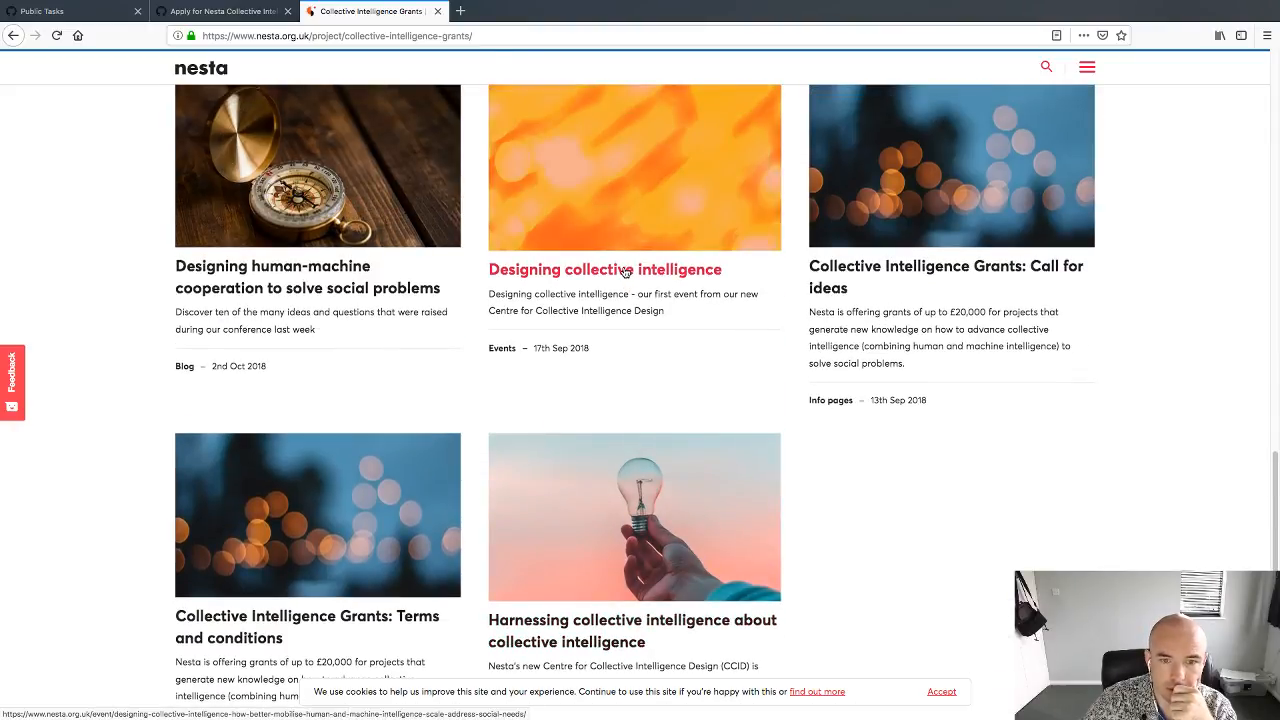
pyautogui.click(625, 270)
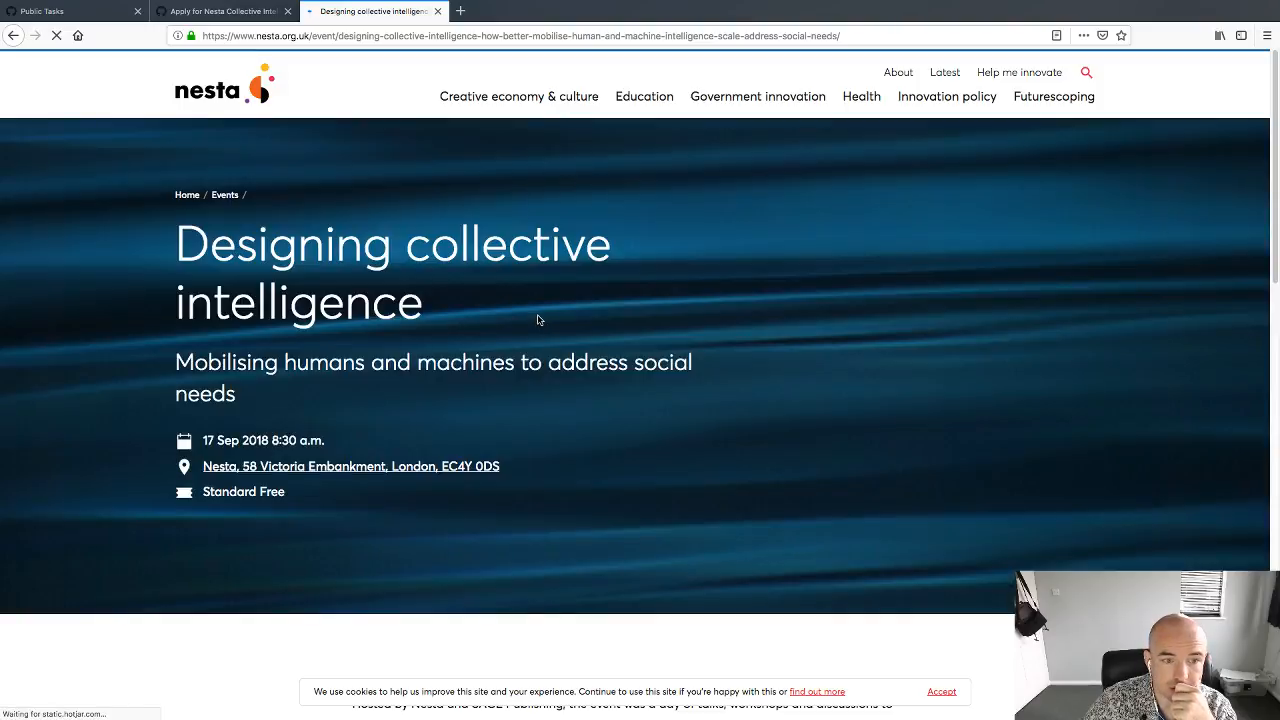
# Step: Read the event description and open the Big Mind: How Collective Intelligence Can Change Our World report from Also of interest
pyautogui.scroll(-5, 537, 320)
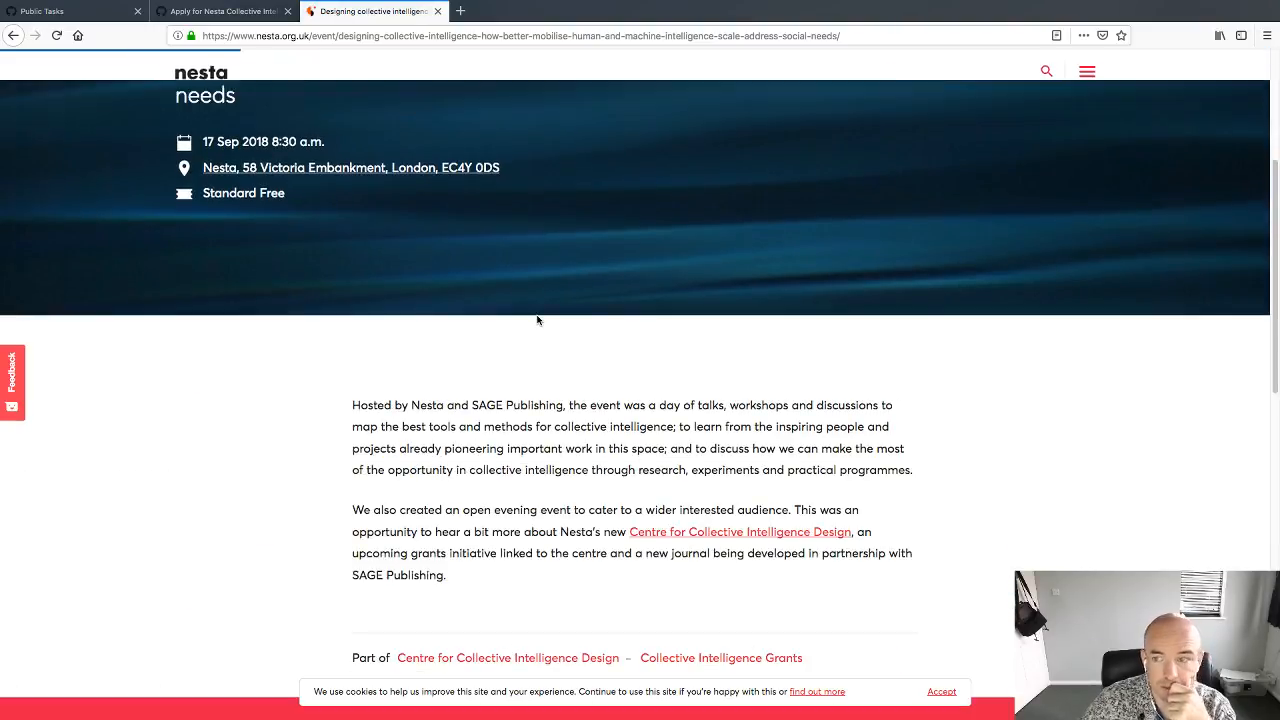
pyautogui.scroll(-2, 537, 320)
pyautogui.scroll(-1, 537, 316)
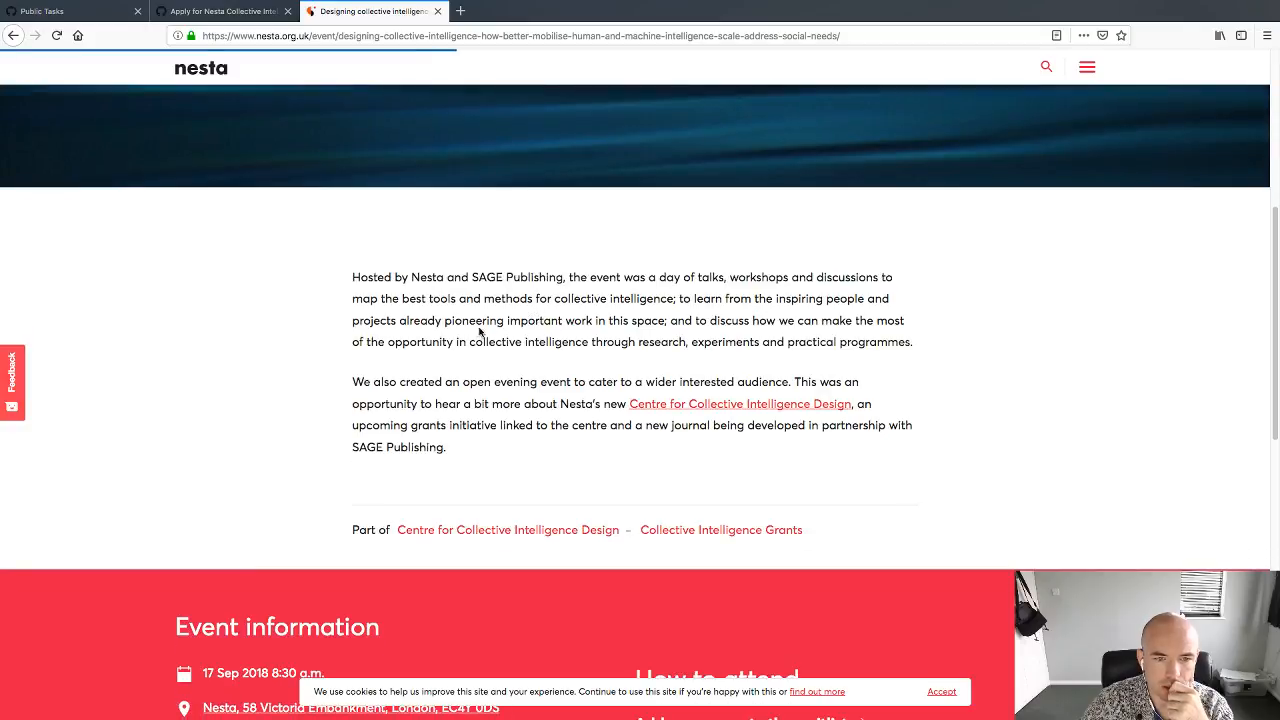
pyautogui.scroll(-8, 363, 335)
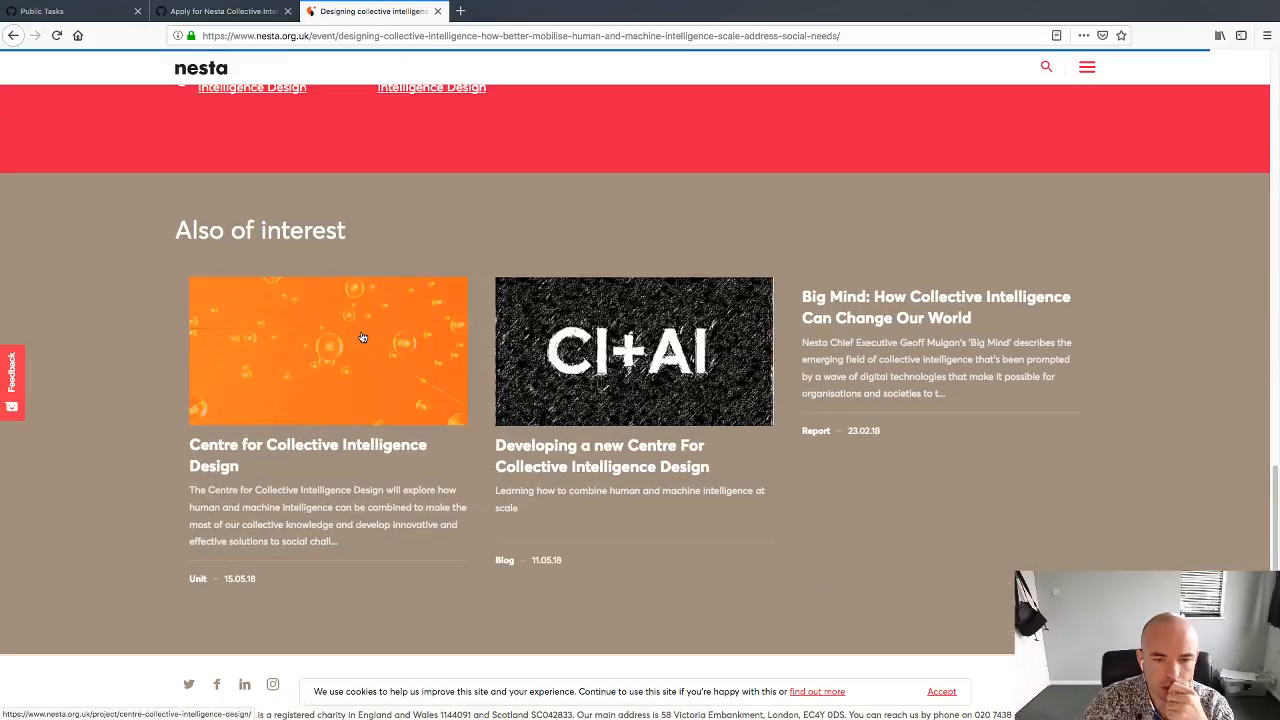
pyautogui.click(926, 311)
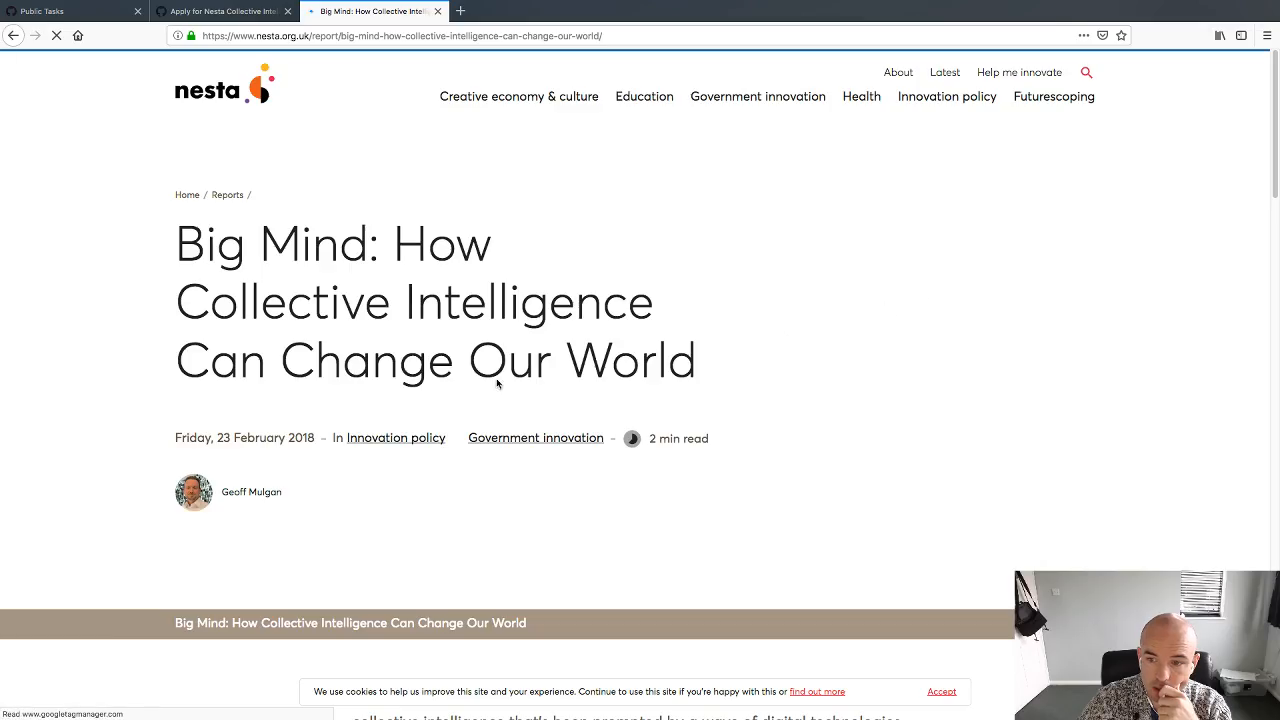
# Step: Read through the Big Mind report's introduction for how it describes collective intelligence
pyautogui.scroll(-3, 408, 391)
pyautogui.scroll(-5, 410, 391)
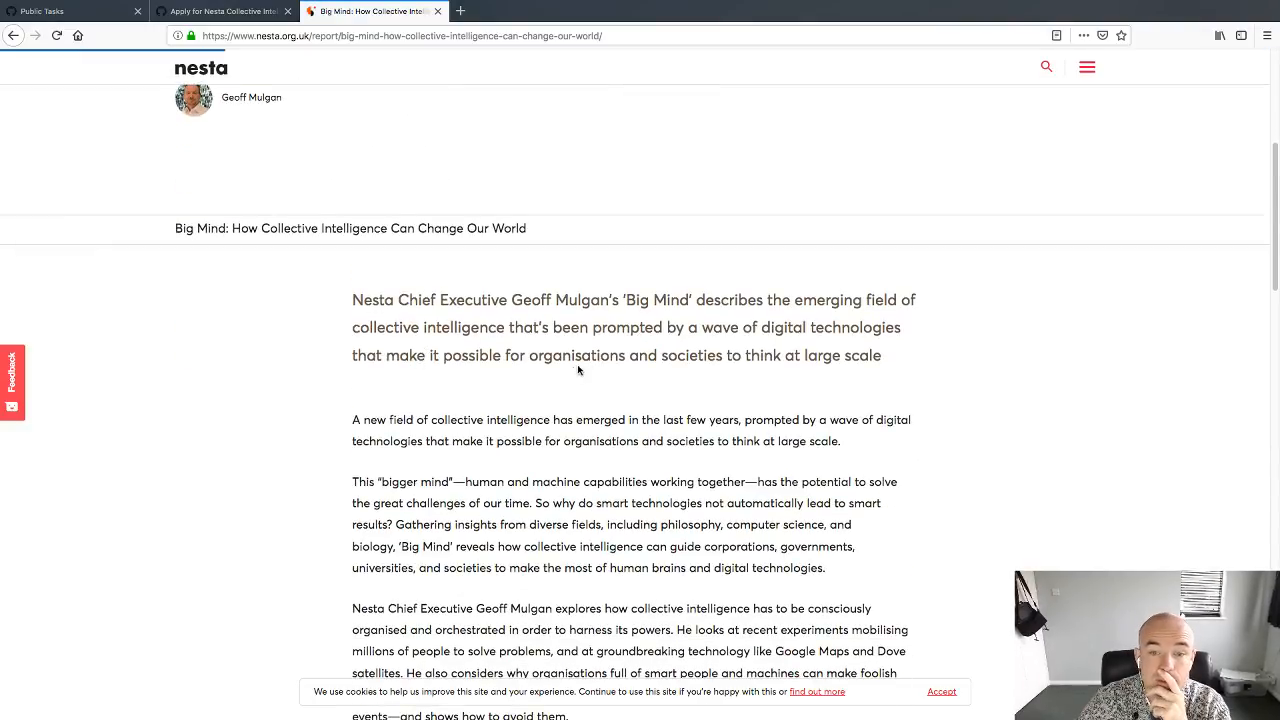
pyautogui.scroll(-1, 520, 367)
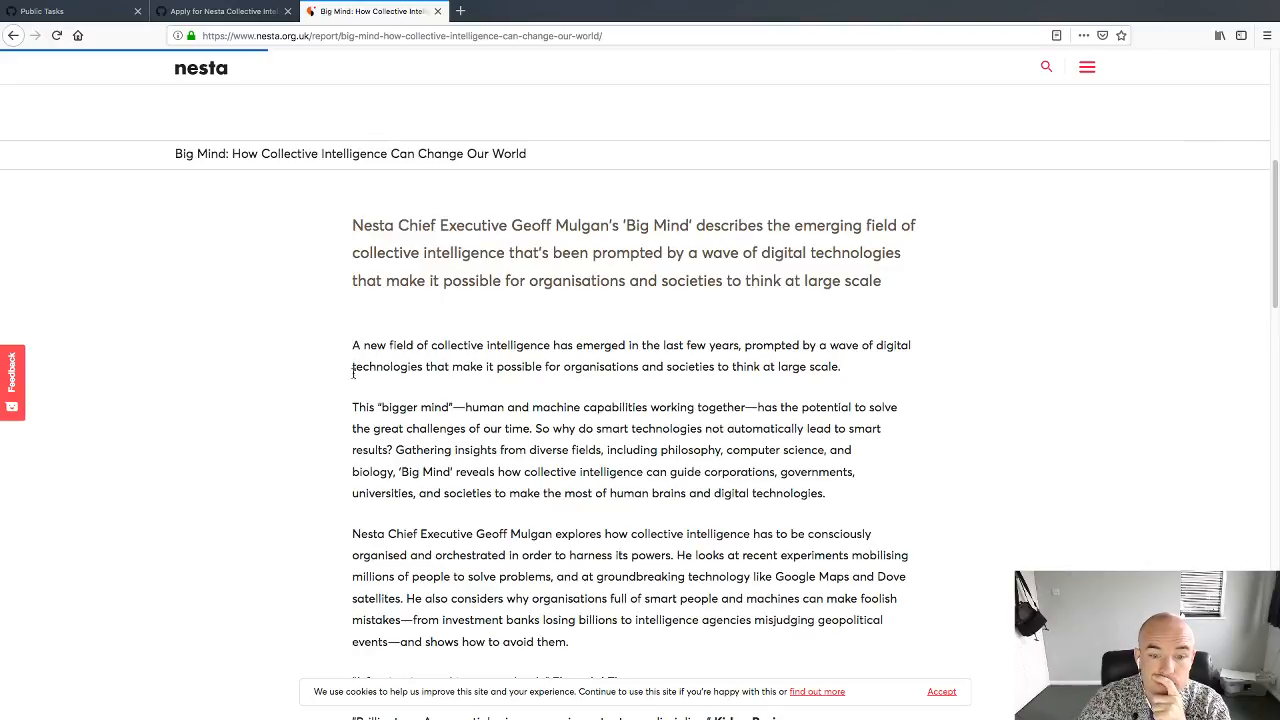
pyautogui.scroll(-2, 353, 372)
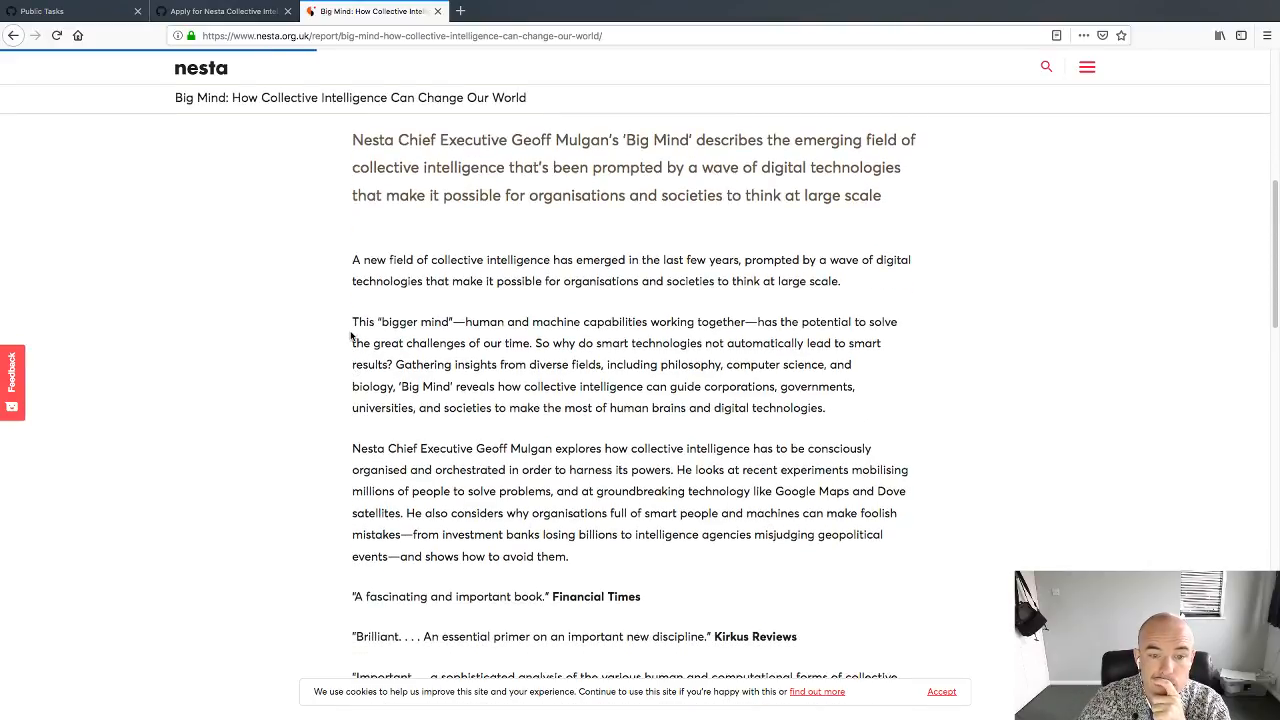
# Step: Read the rest of the Big Mind report page, including its body text, review quotes and publisher line
pyautogui.scroll(-2, 349, 337)
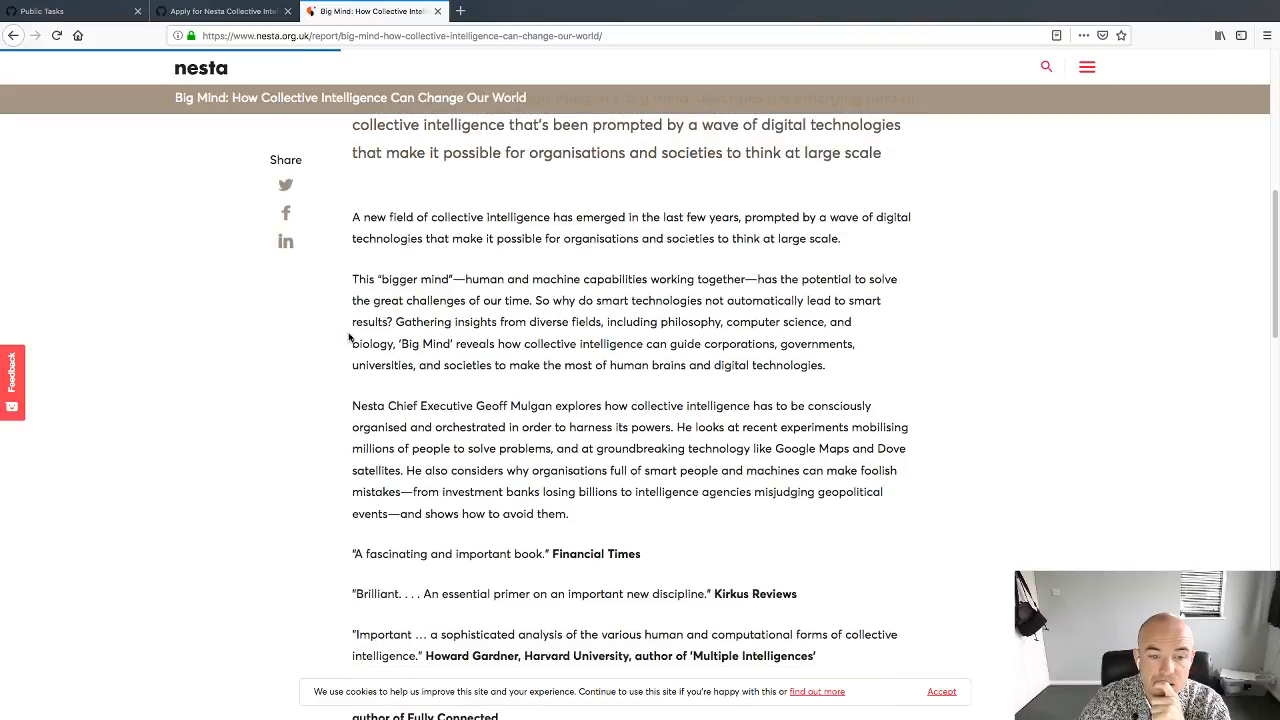
pyautogui.scroll(-2, 348, 337)
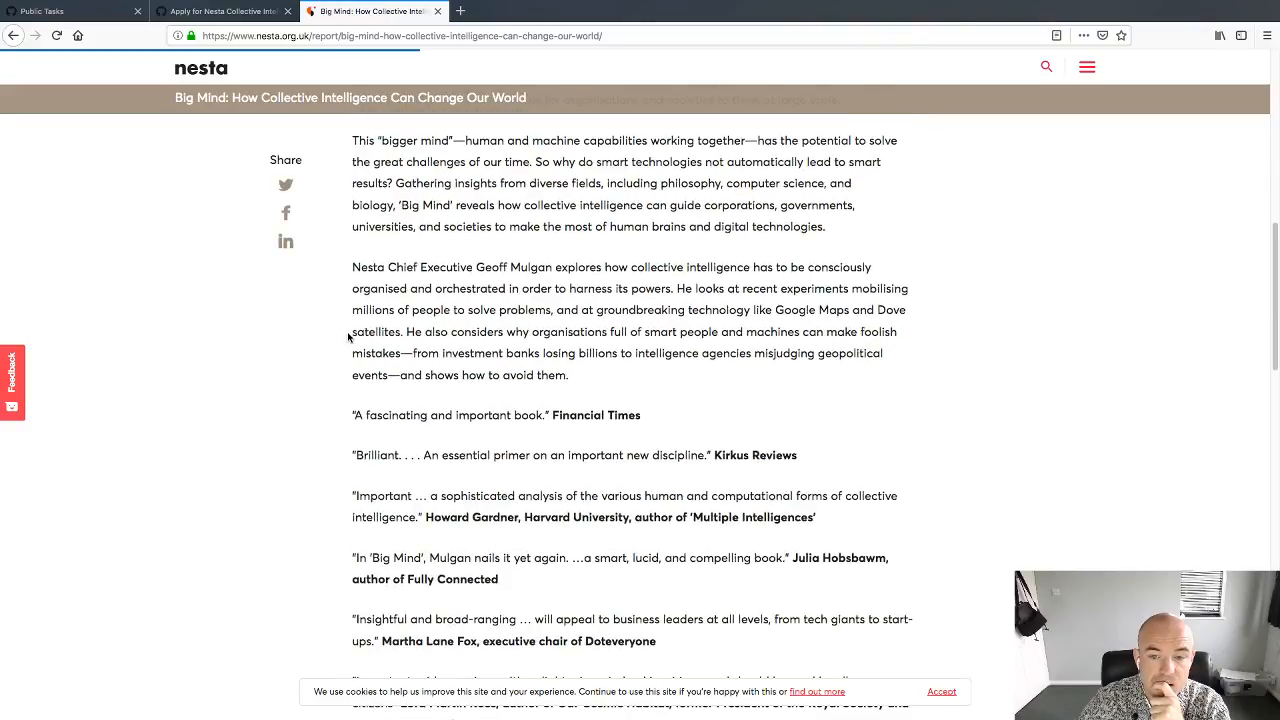
pyautogui.scroll(-4, 348, 337)
pyautogui.scroll(-5, 348, 337)
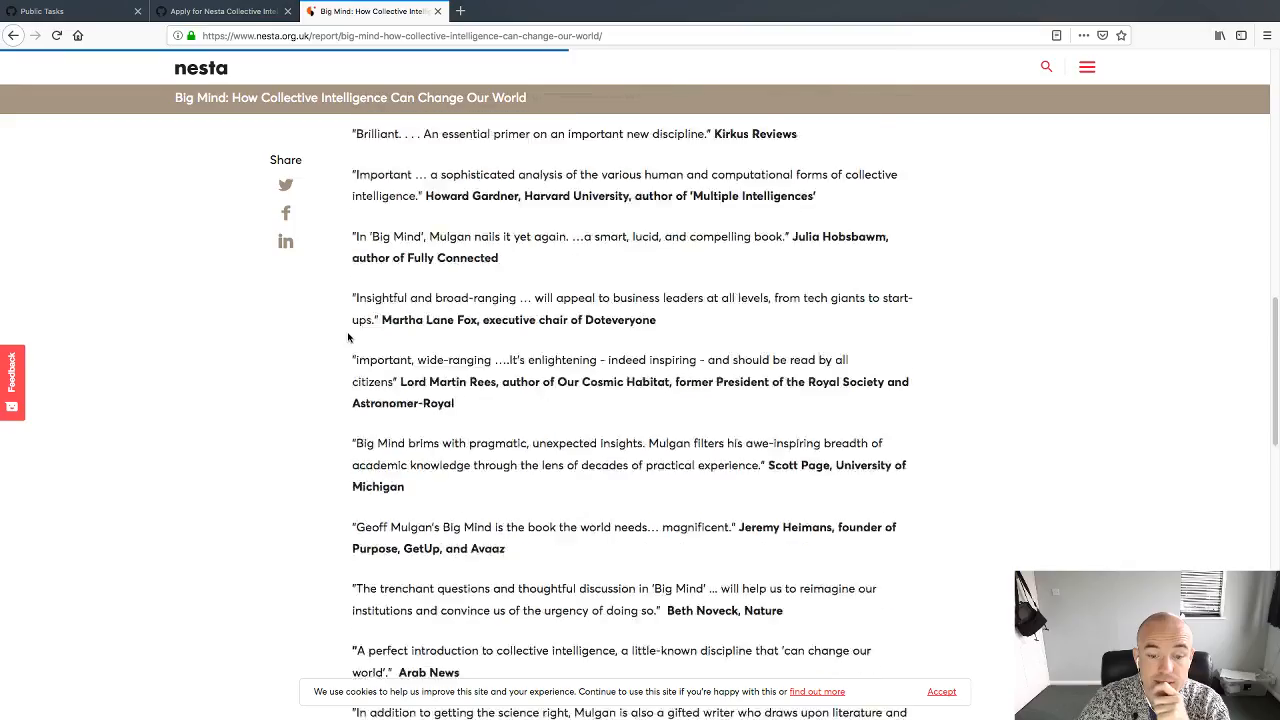
pyautogui.scroll(-5, 349, 335)
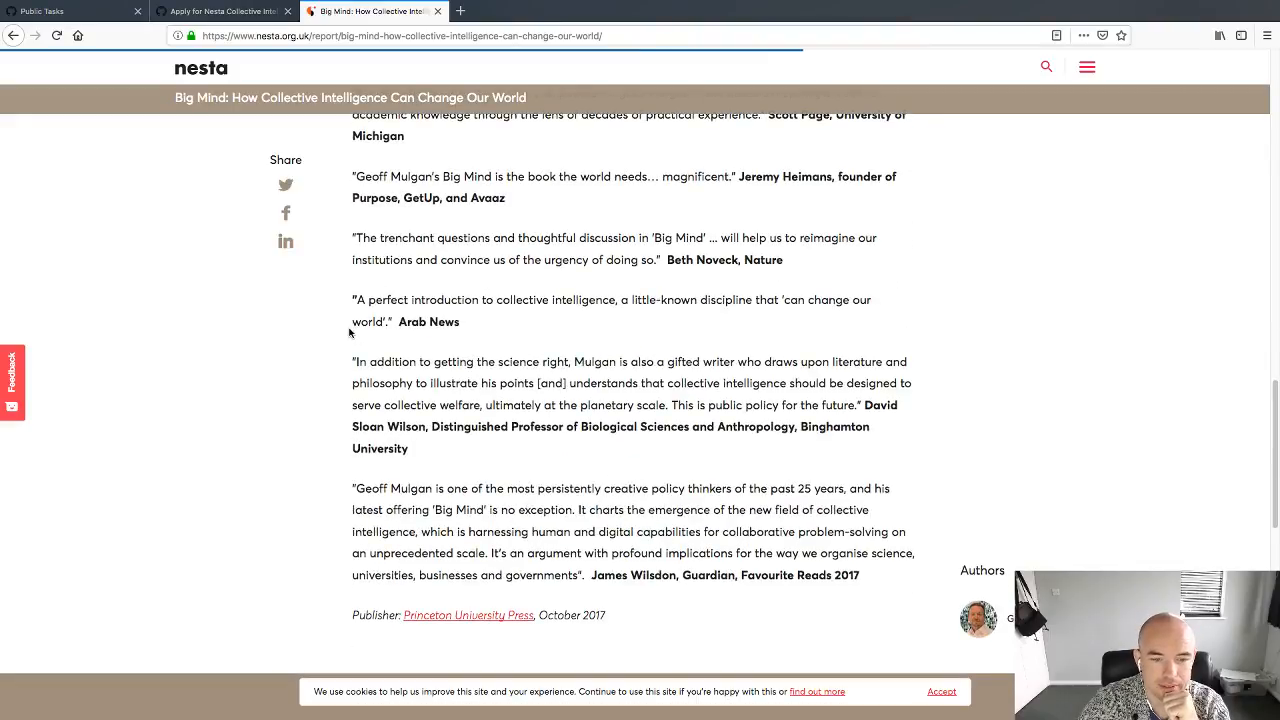
pyautogui.scroll(1, 349, 333)
pyautogui.scroll(15, 350, 333)
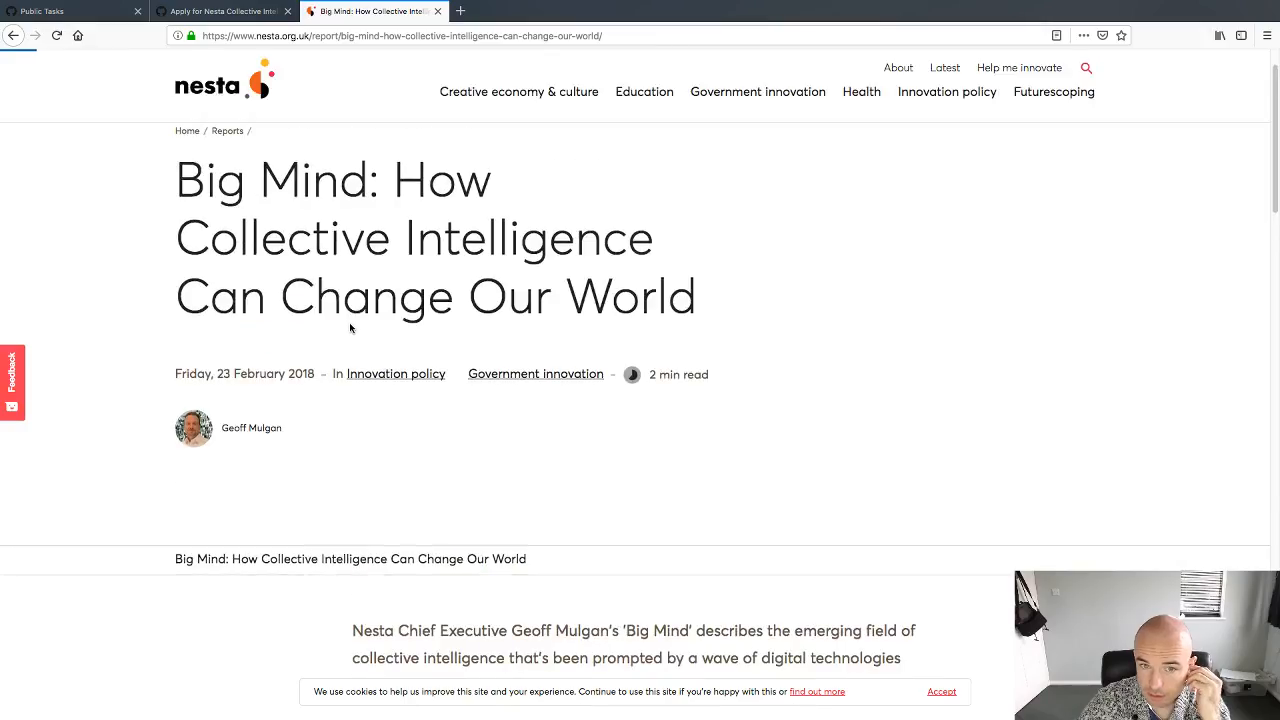
# Step: Search the web for collective intelligence in a new tab and open the Wikipedia article on it
pyautogui.hotkey('ctrl', 't')
pyautogui.write('colle')
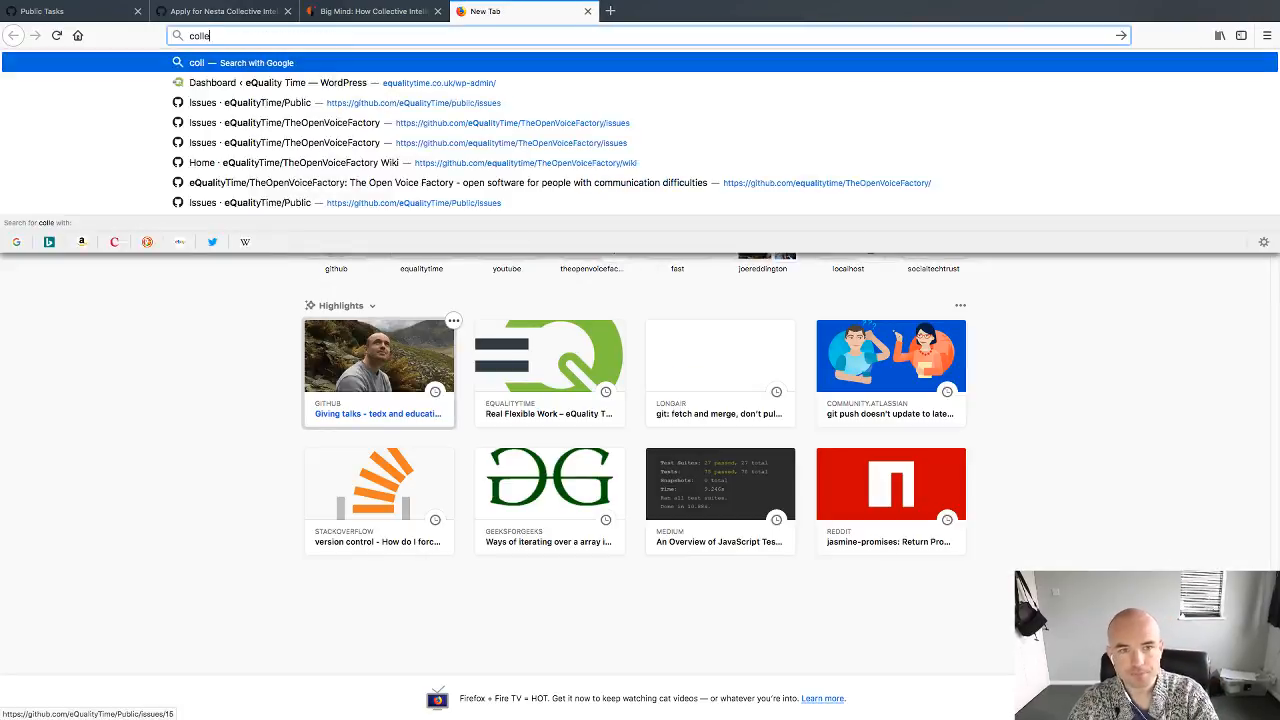
pyautogui.write('ctive inteligence')
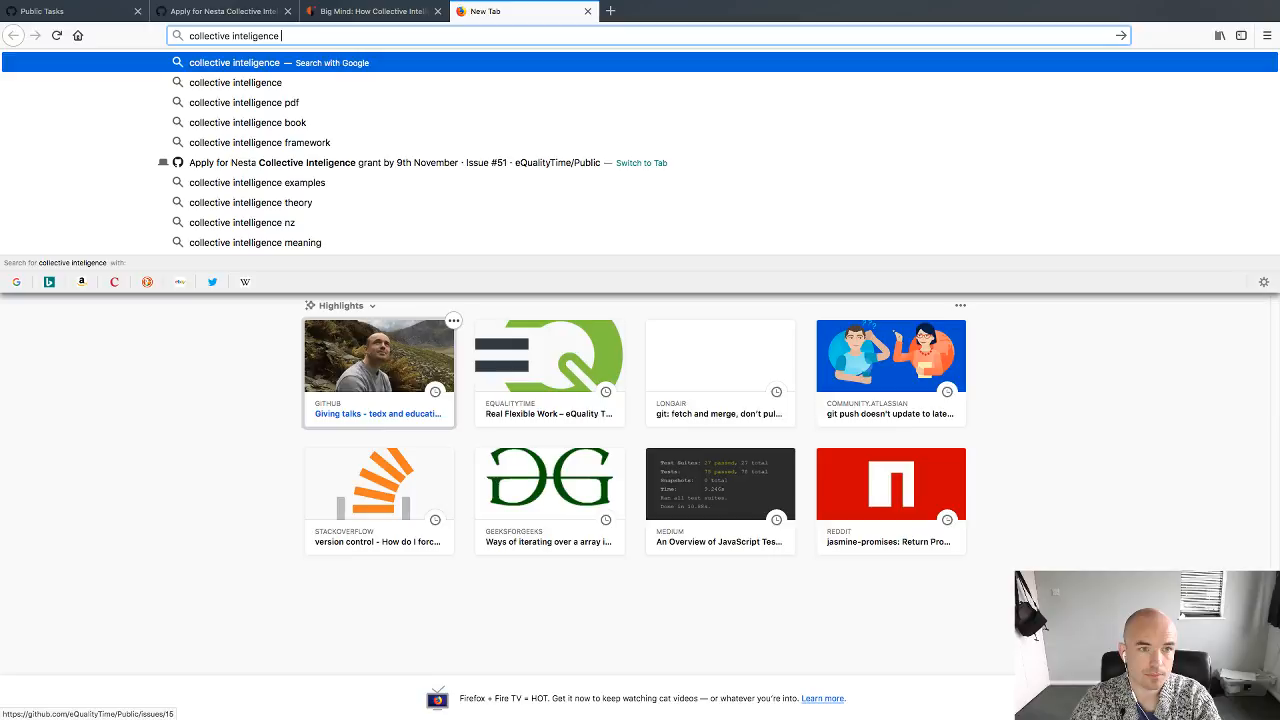
pyautogui.press('Return')
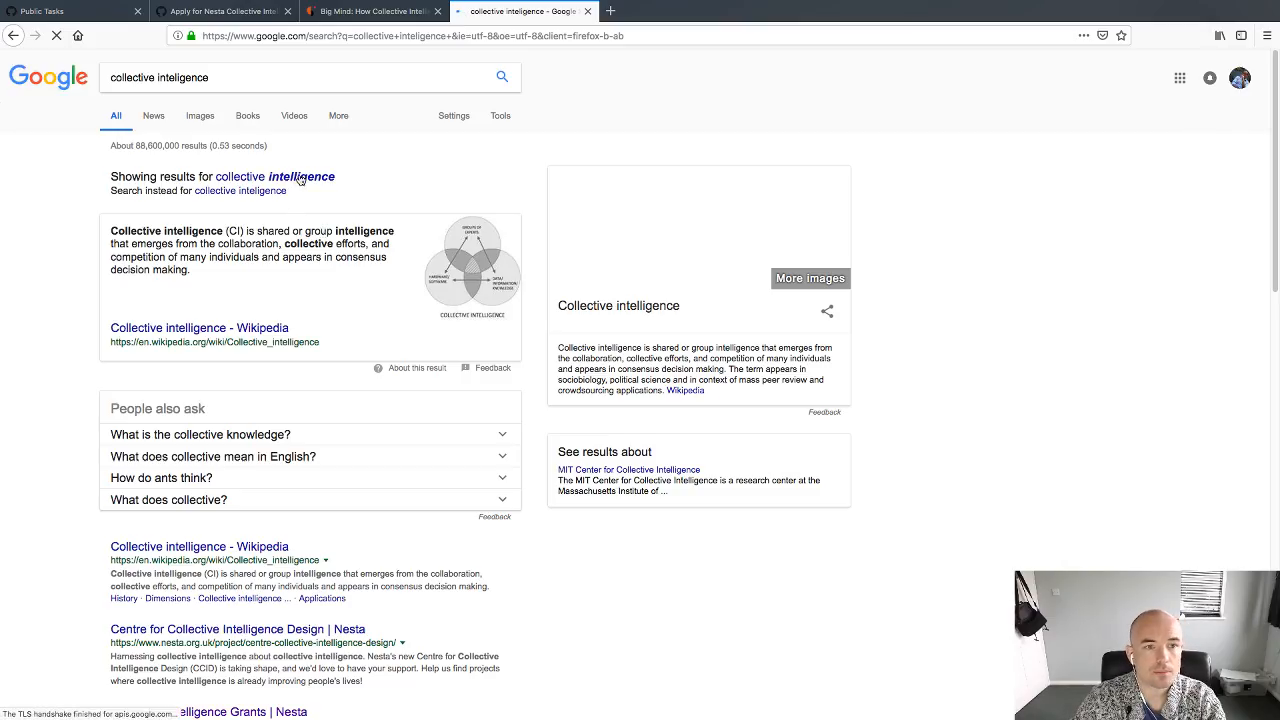
pyautogui.click(267, 333)
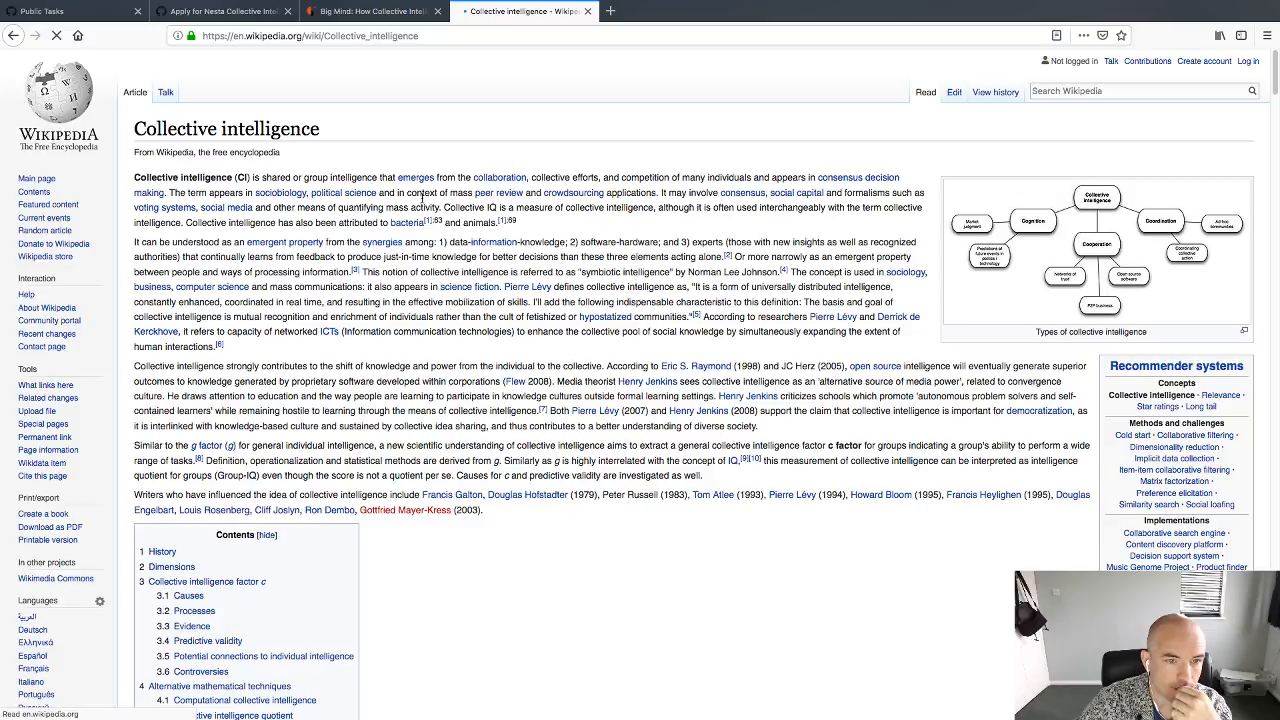
# Step: Search within the Wikipedia article for the first name of the Big Mind author, Geoff Mulgan
pyautogui.scroll(-3, 560, 427)
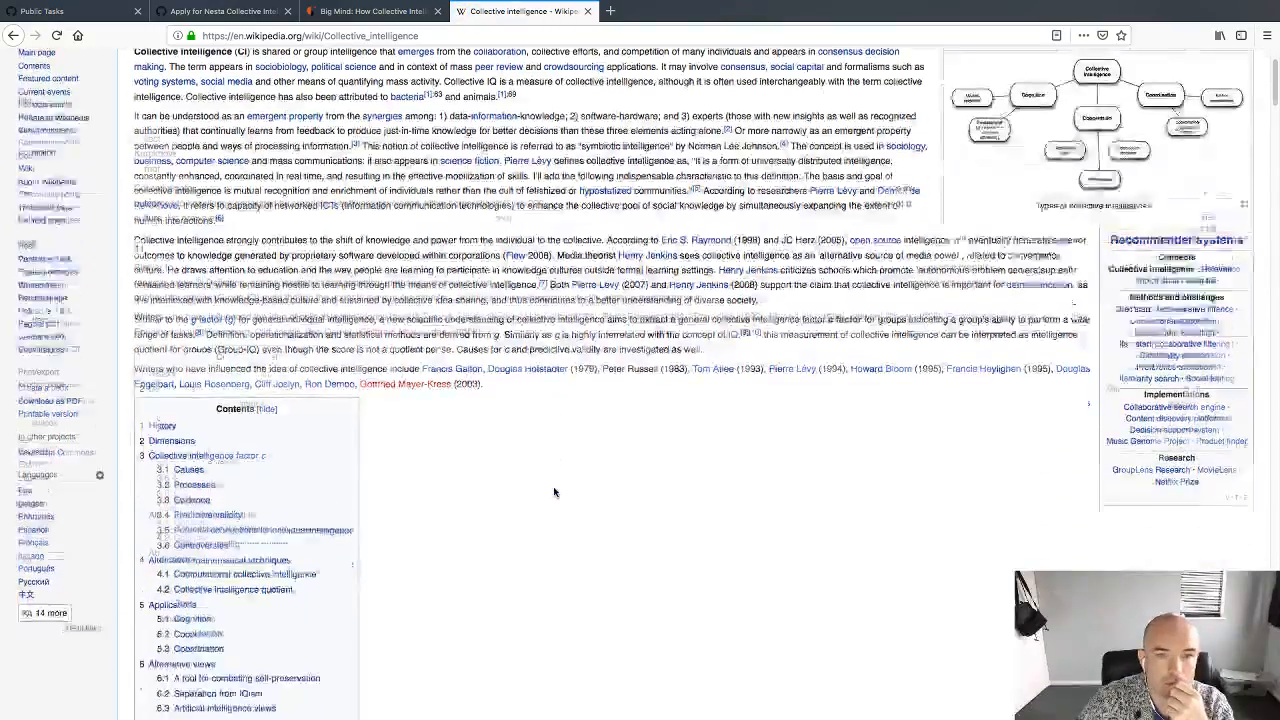
pyautogui.hotkey('ctrl', 'f')
pyautogui.write('ego')
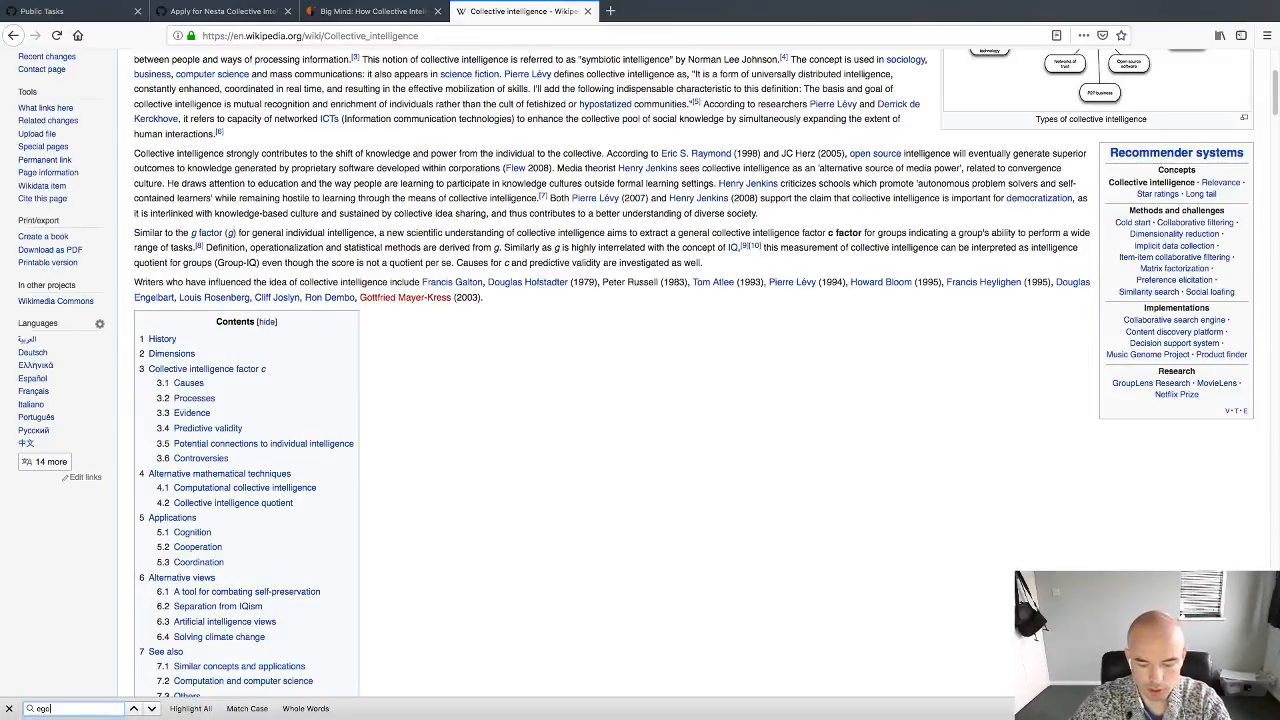
pyautogui.press('BackSpace')
pyautogui.press('BackSpace')
pyautogui.press('BackSpace')
pyautogui.write('geo')
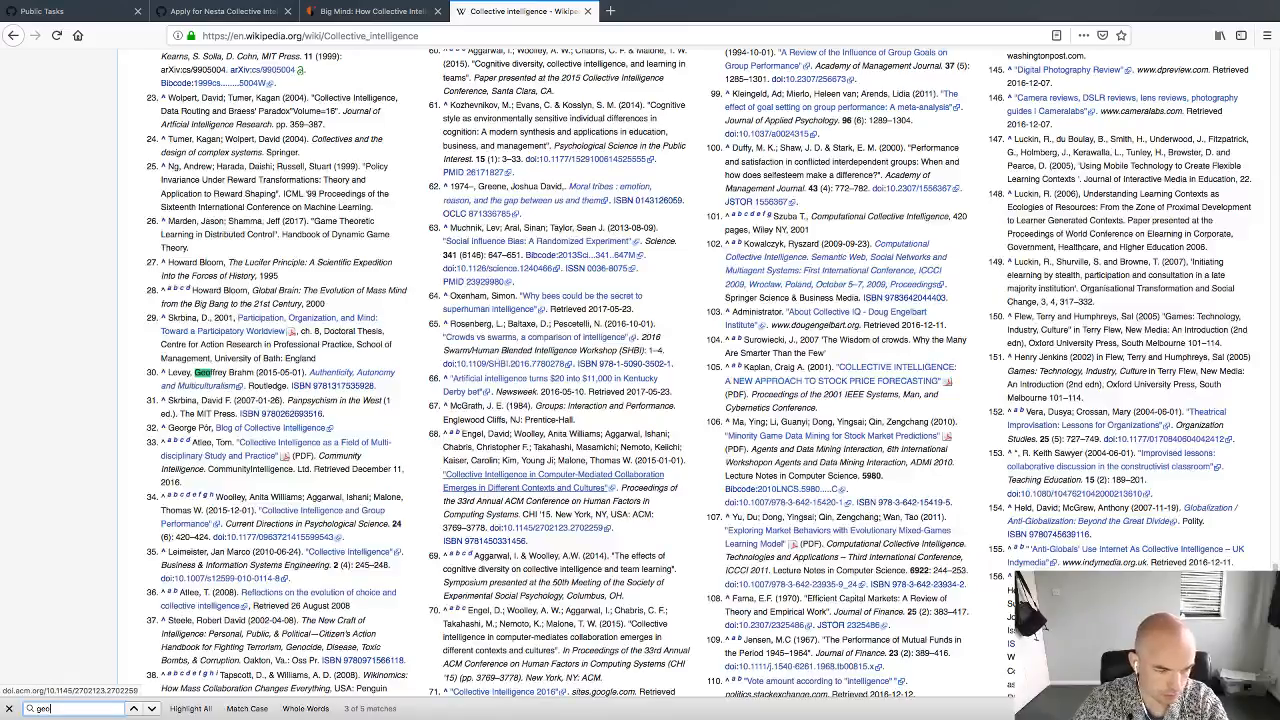
pyautogui.write('ff')
pyautogui.hotkey('ctrl', 'shift', 'Tab')
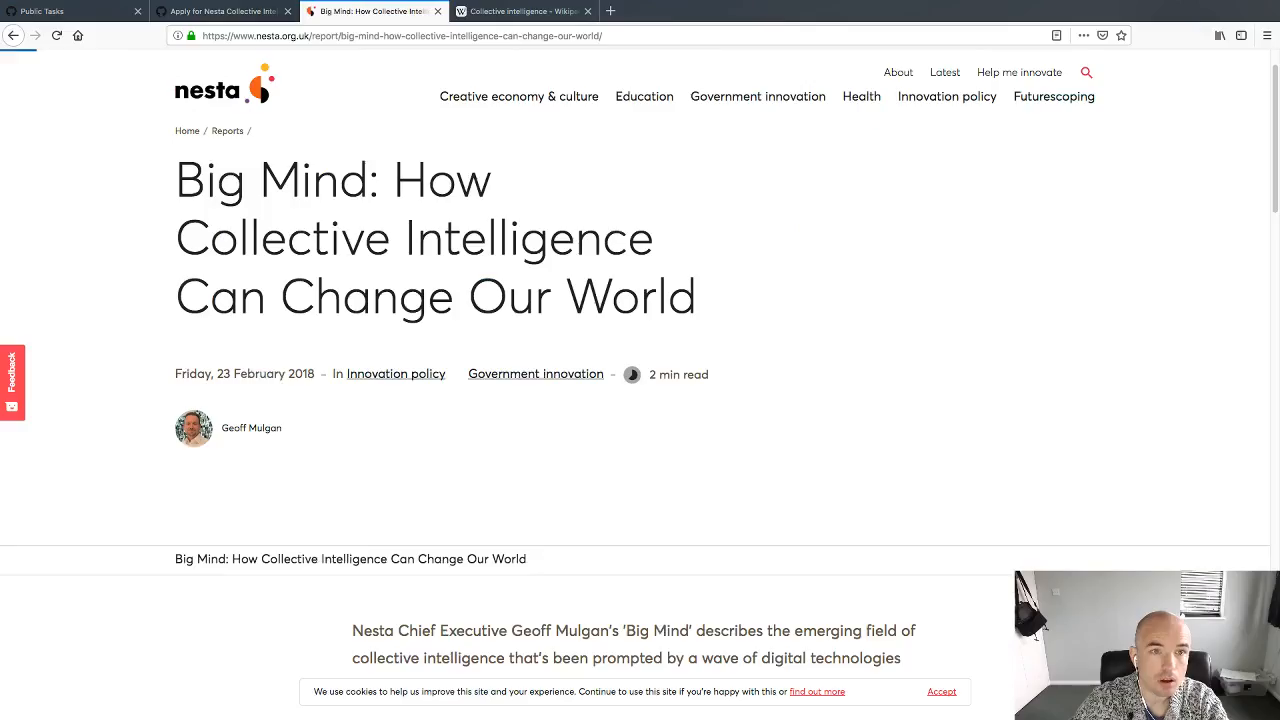
pyautogui.hotkey('ctrl', 'Tab')
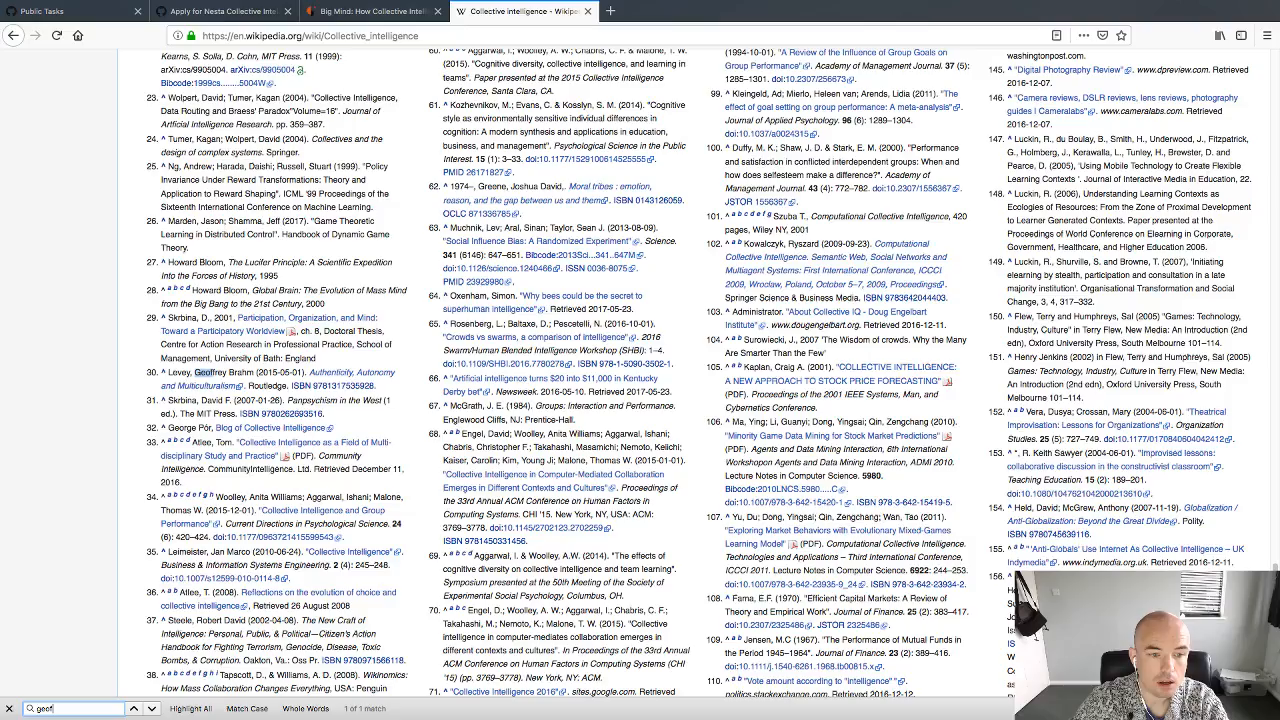
pyautogui.press('Return')
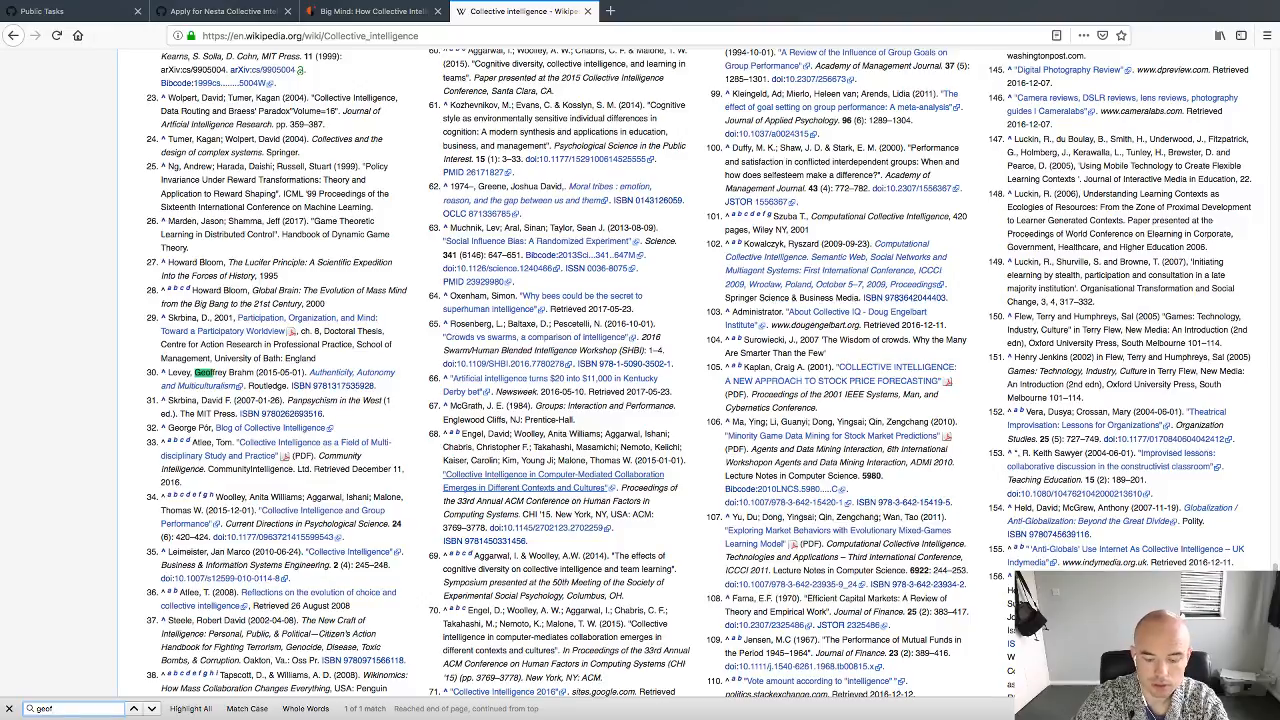
# Step: Search the web for "geoff mulgan collective intelligence" in a new tab and open the Princeton University Press result for Big Mind
pyautogui.hotkey('ctrl', 't')
pyautogui.write('geoff mul')
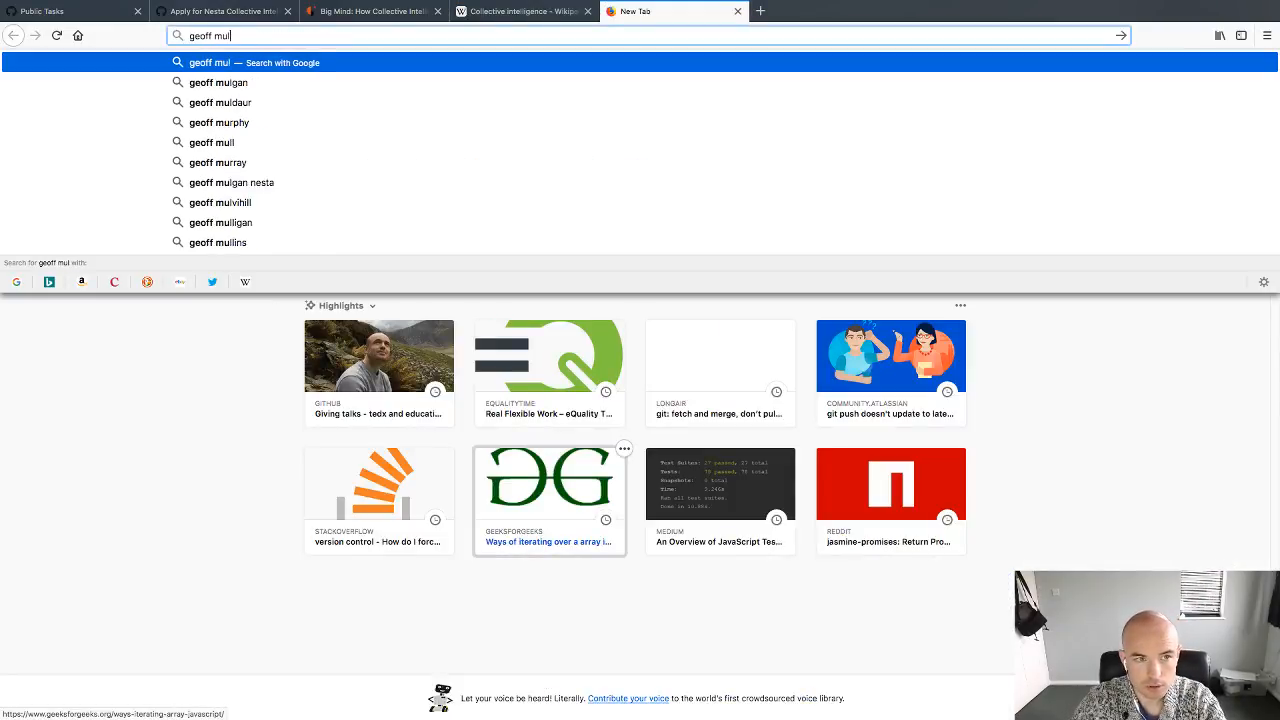
pyautogui.write('gan coll')
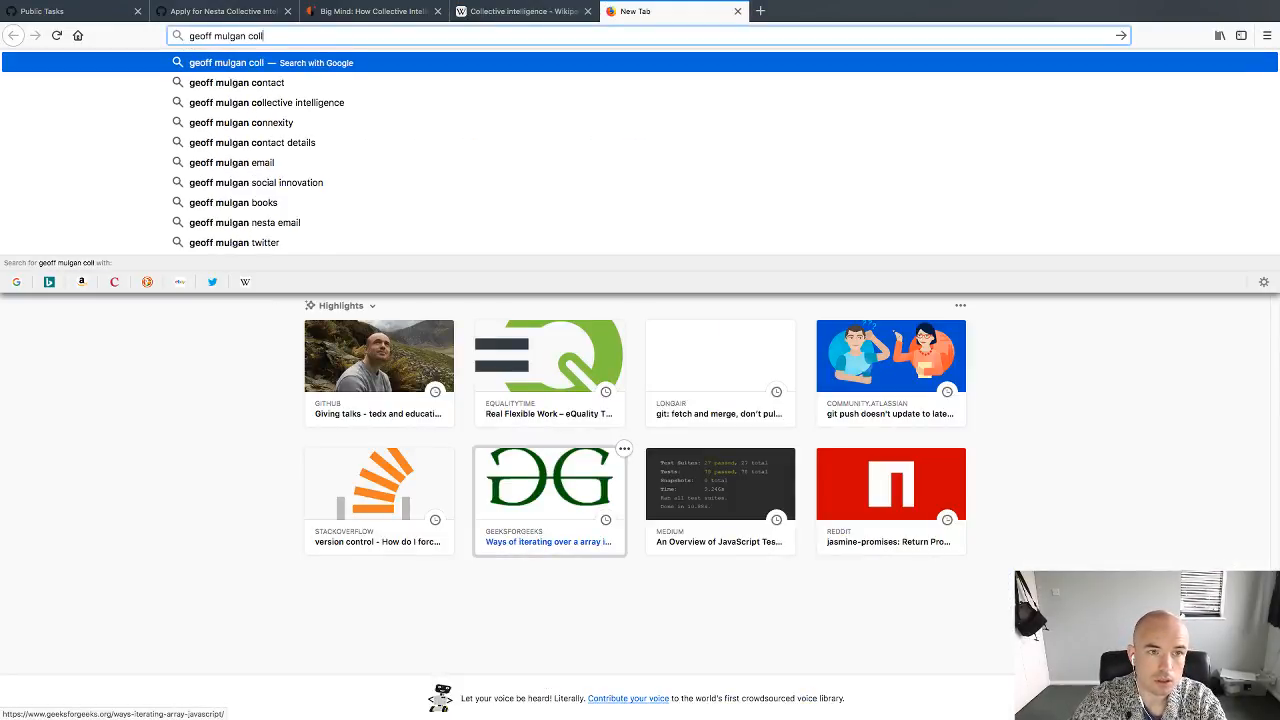
pyautogui.write('ective')
pyautogui.press('Down')
pyautogui.press('Return')
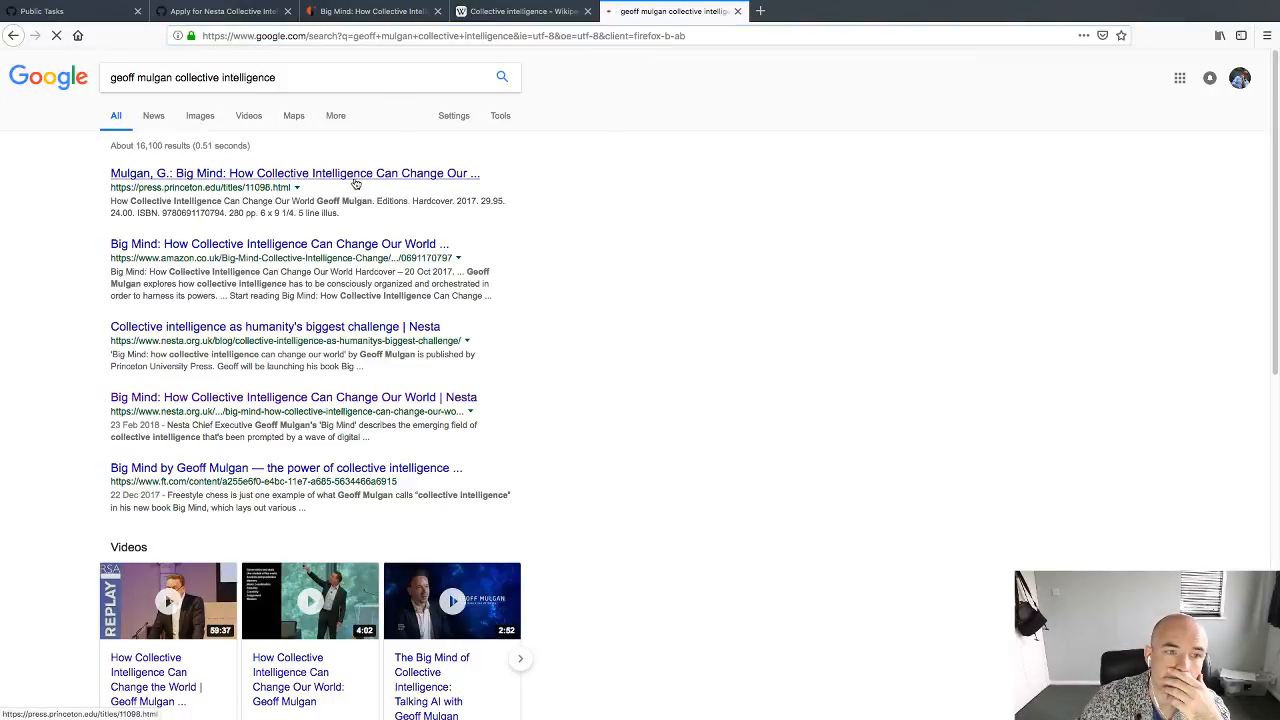
pyautogui.click(355, 181)
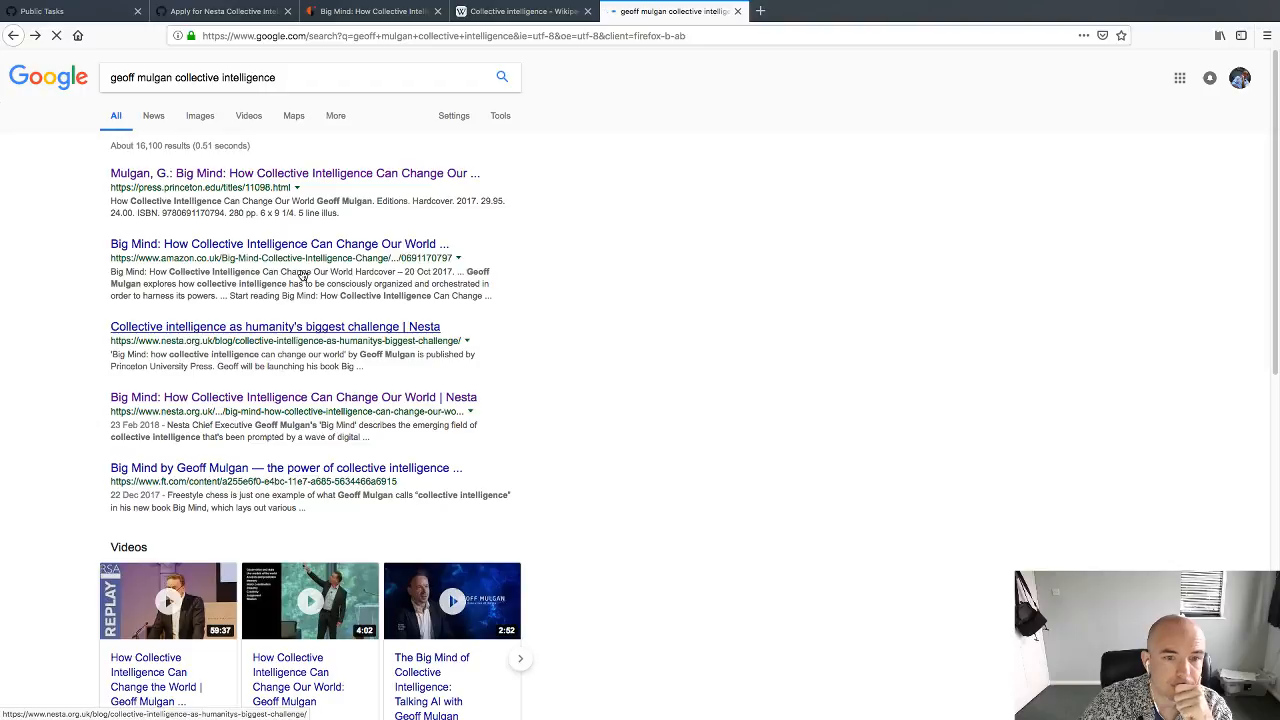
# Step: Open the Amazon listing for Big Mind from the search results and read its full expanded book description
pyautogui.click(307, 245)
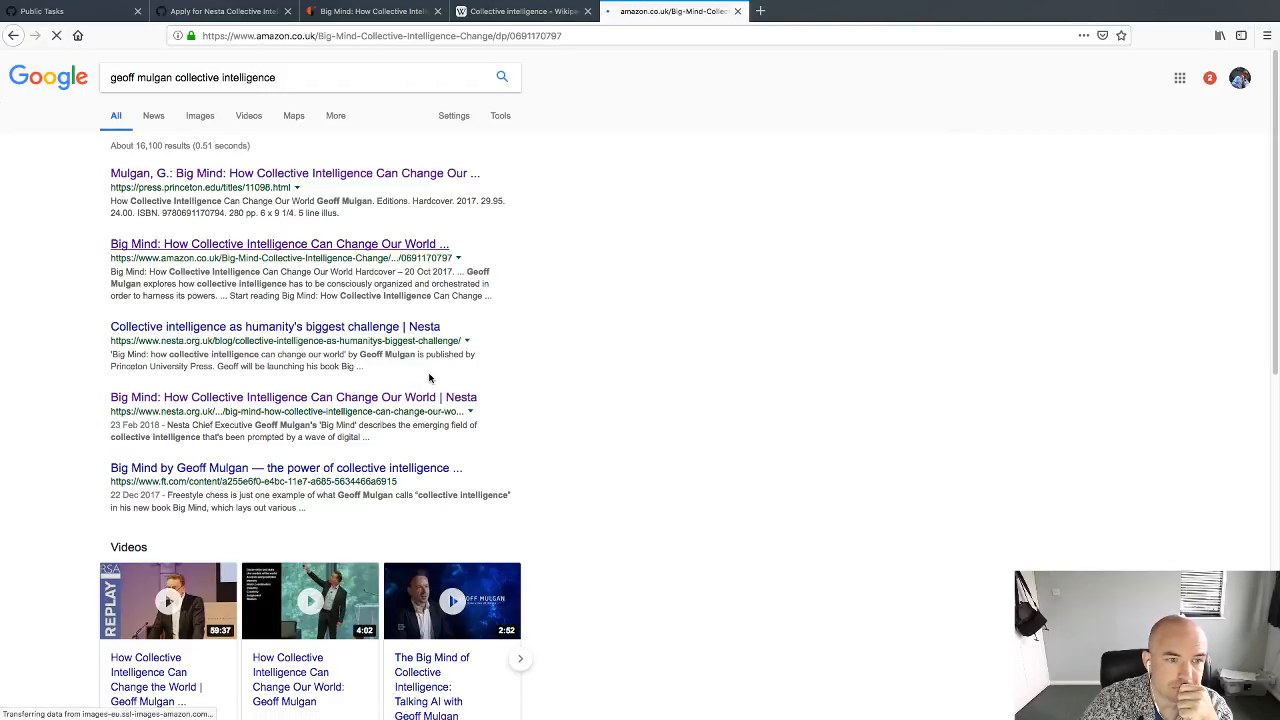
pyautogui.scroll(-1, 713, 461)
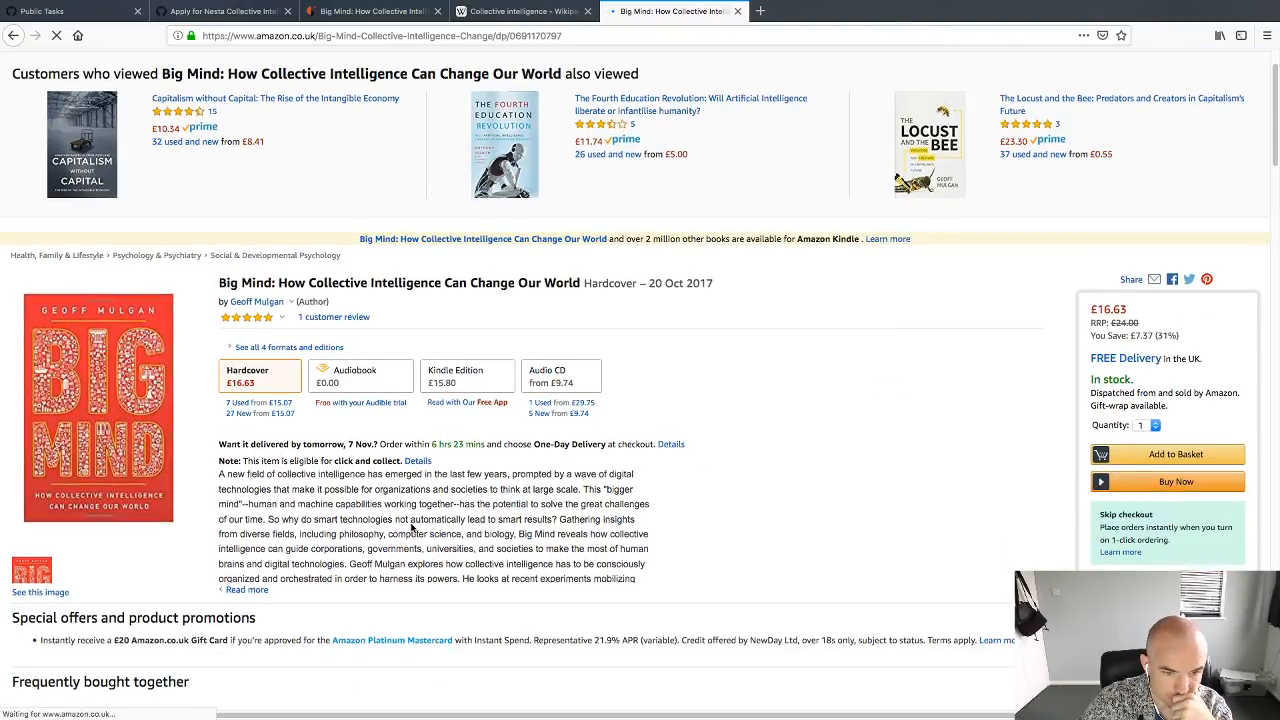
pyautogui.scroll(-1, 380, 530)
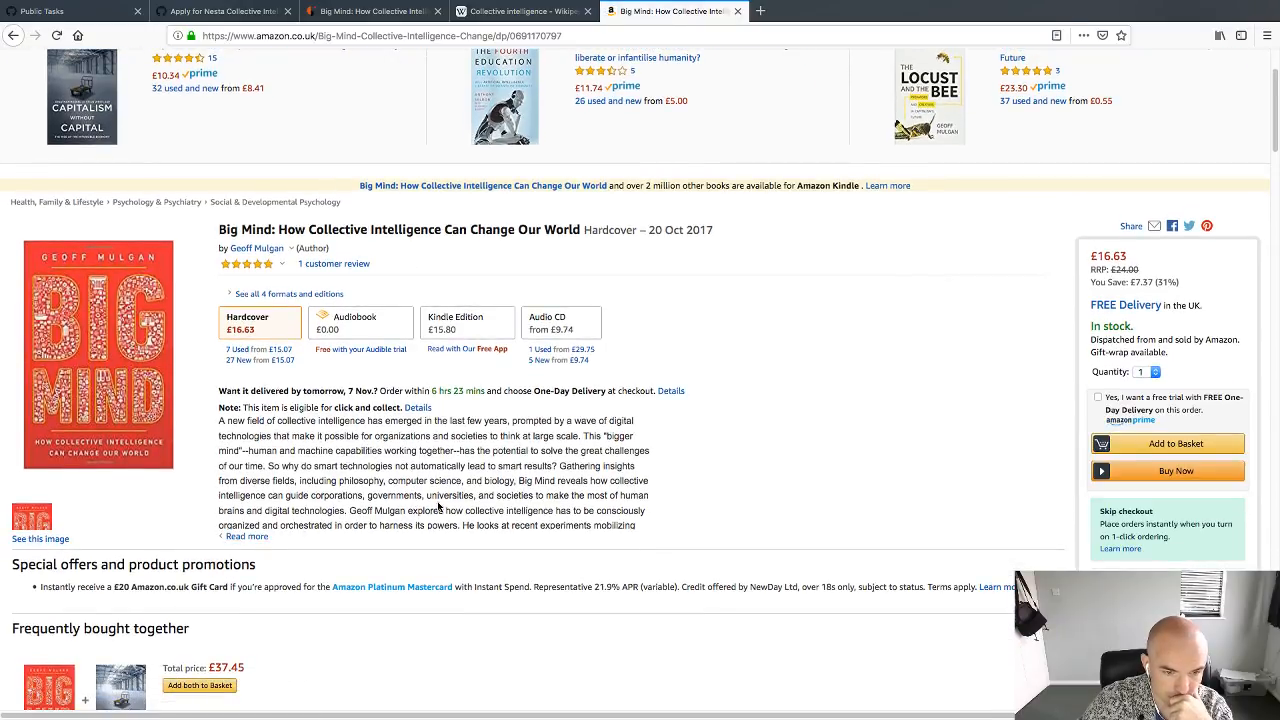
pyautogui.scroll(-1, 438, 511)
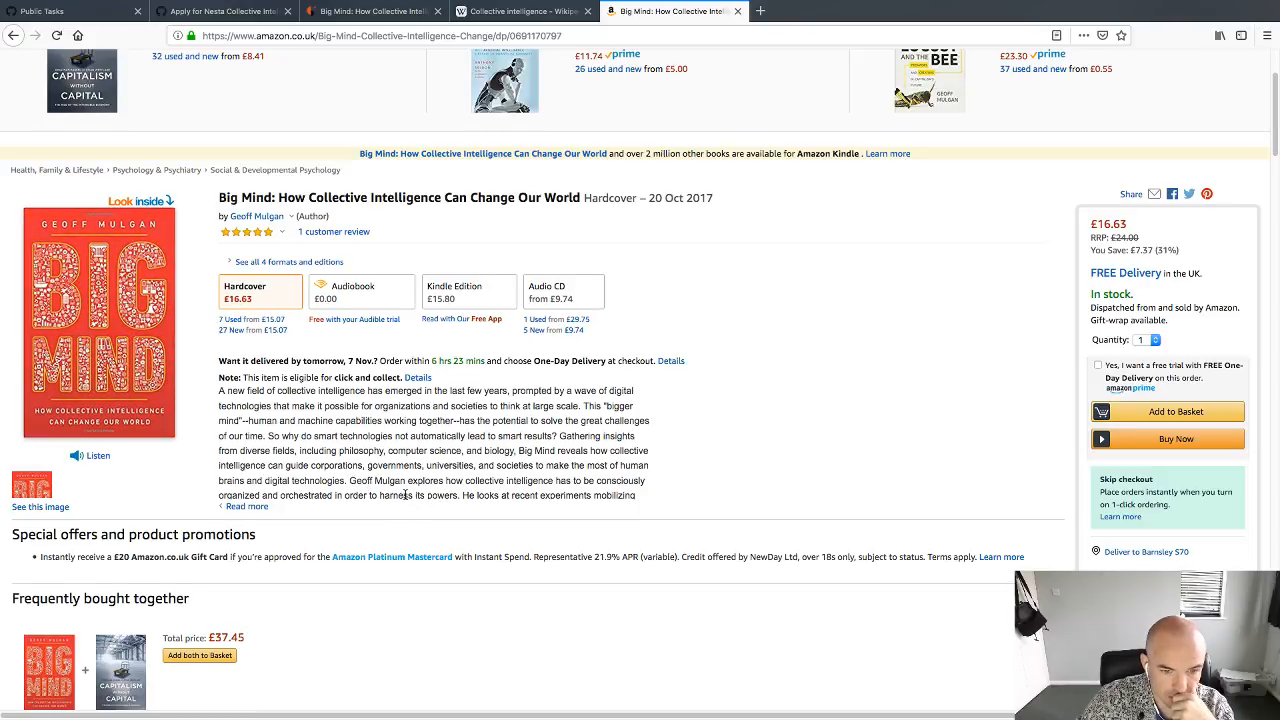
pyautogui.click(245, 507)
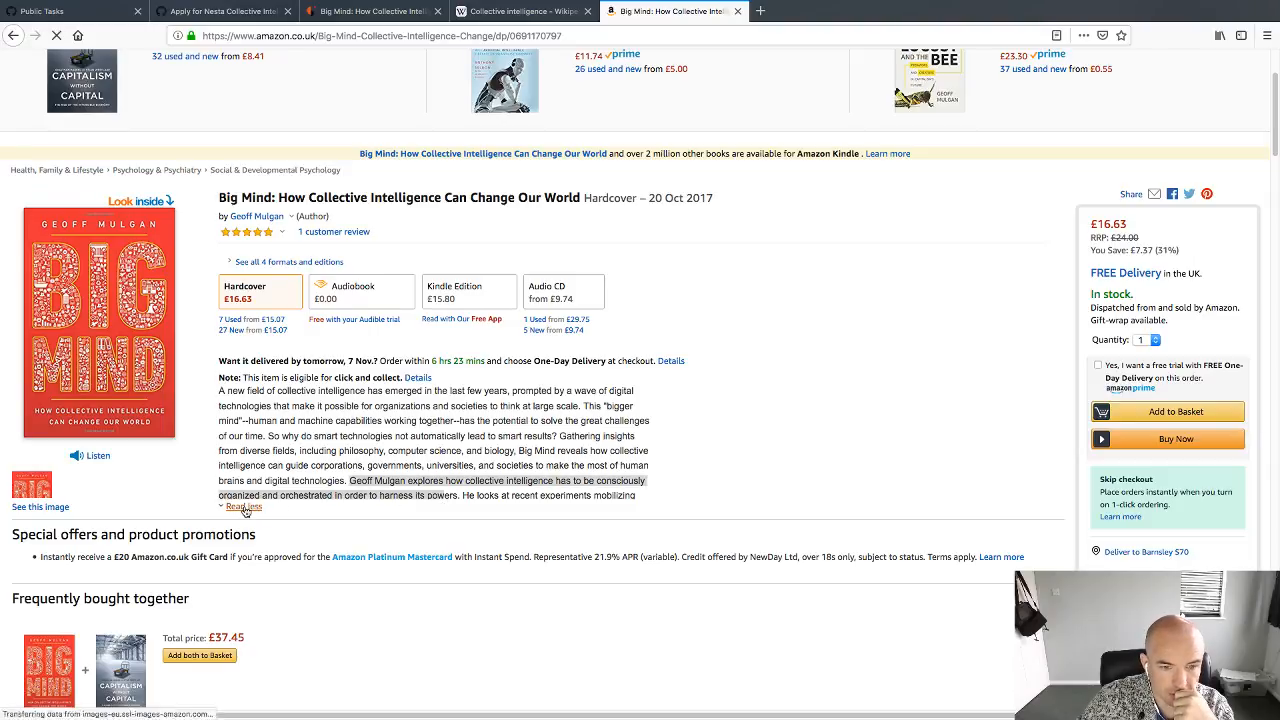
pyautogui.scroll(-2, 353, 520)
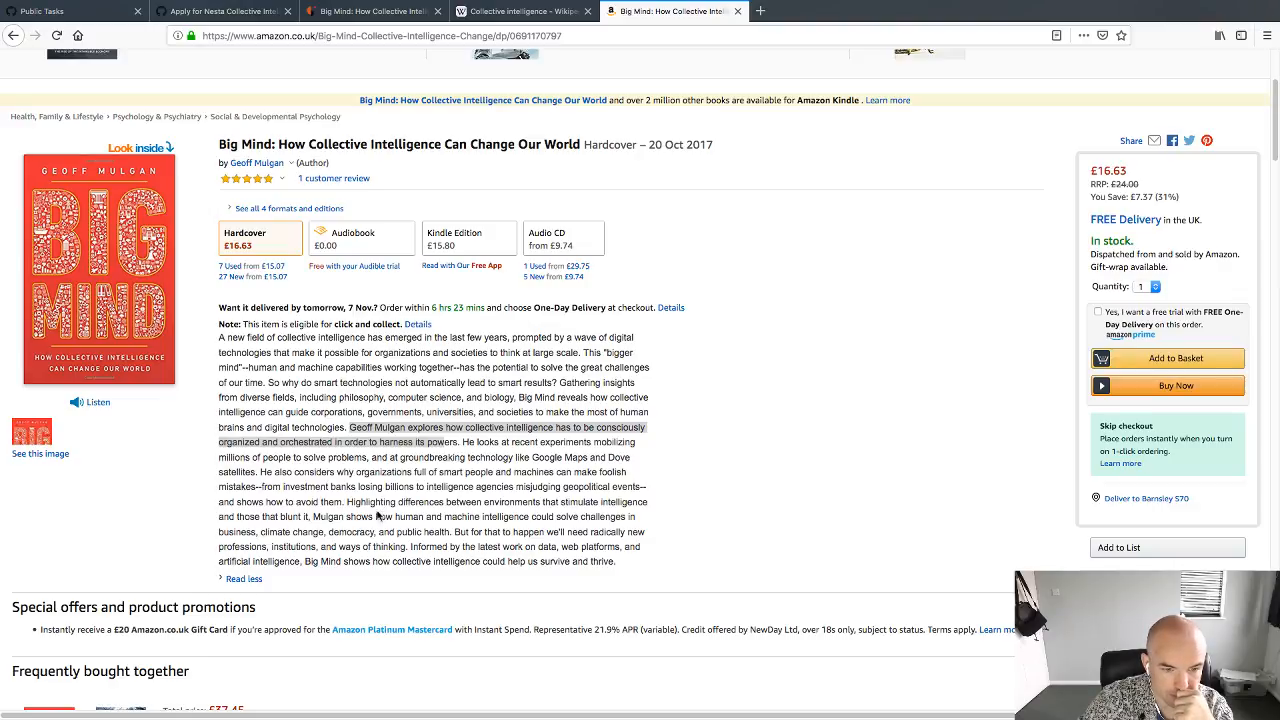
pyautogui.scroll(-1, 378, 515)
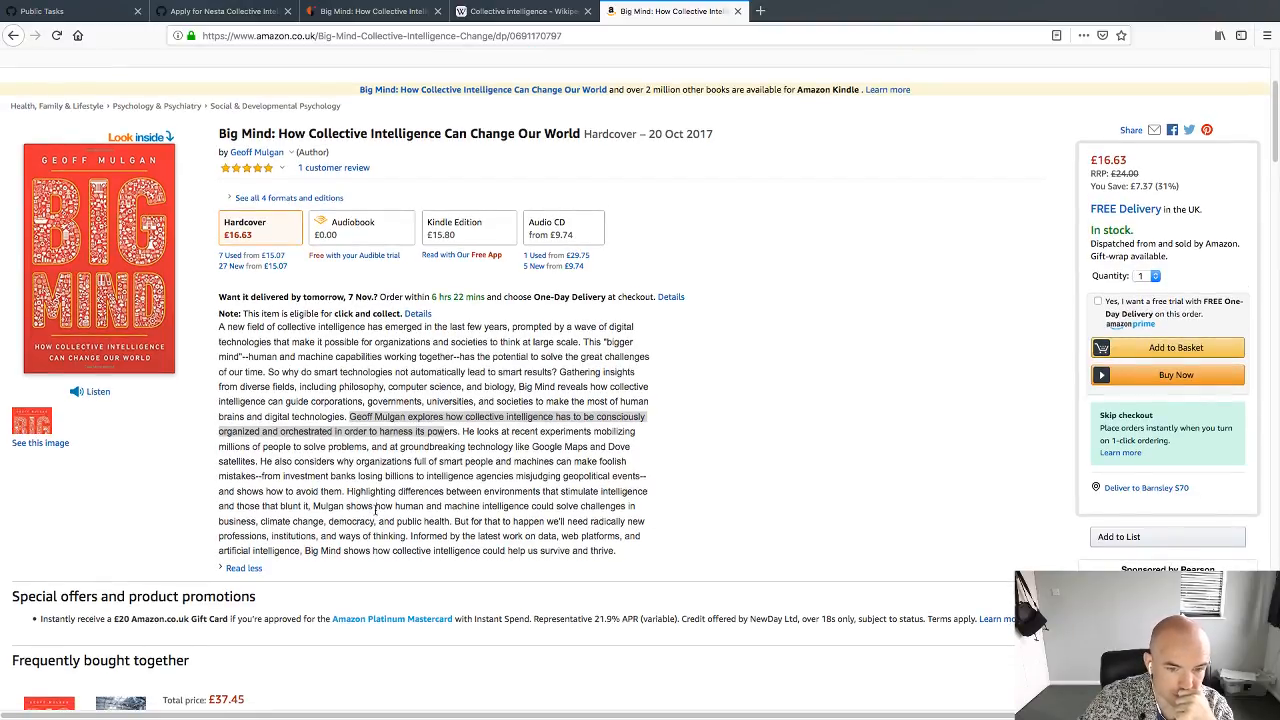
# Step: Examine the Amazon listing's product details and reviews, expanding the customer review "So-called smart technologies may be smart" to read in full
pyautogui.scroll(-10, 376, 511)
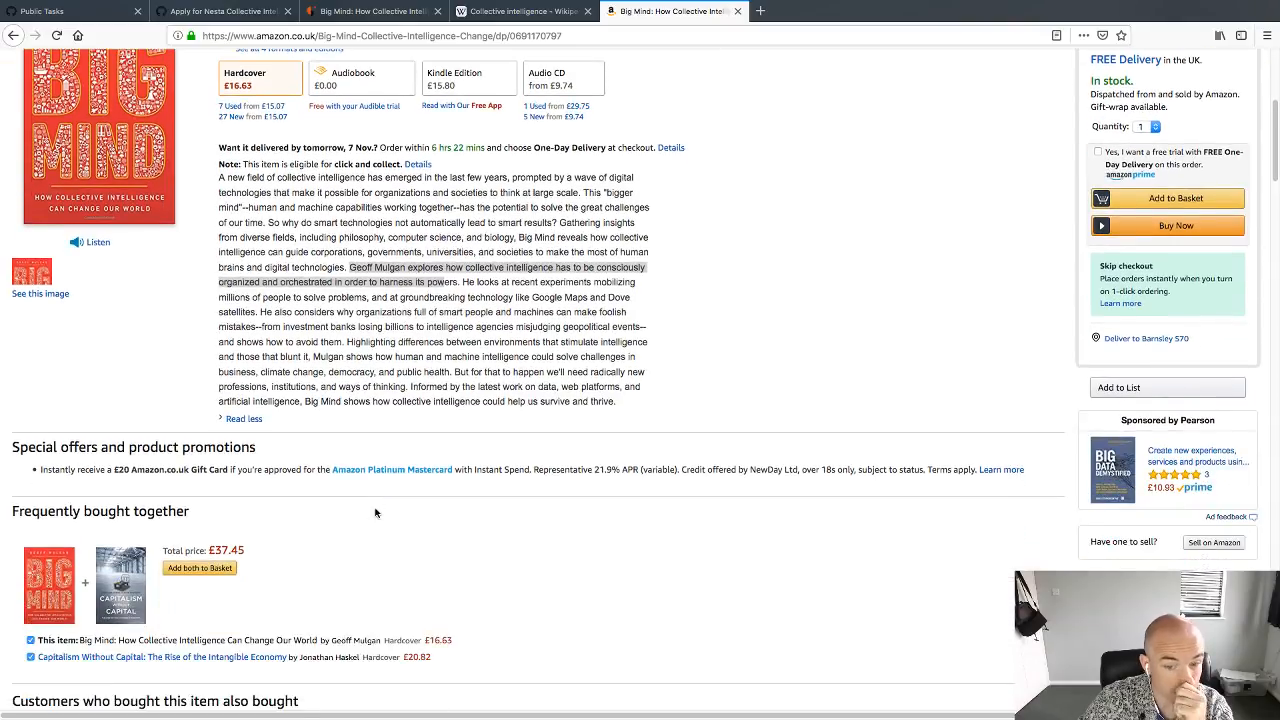
pyautogui.scroll(-10, 376, 511)
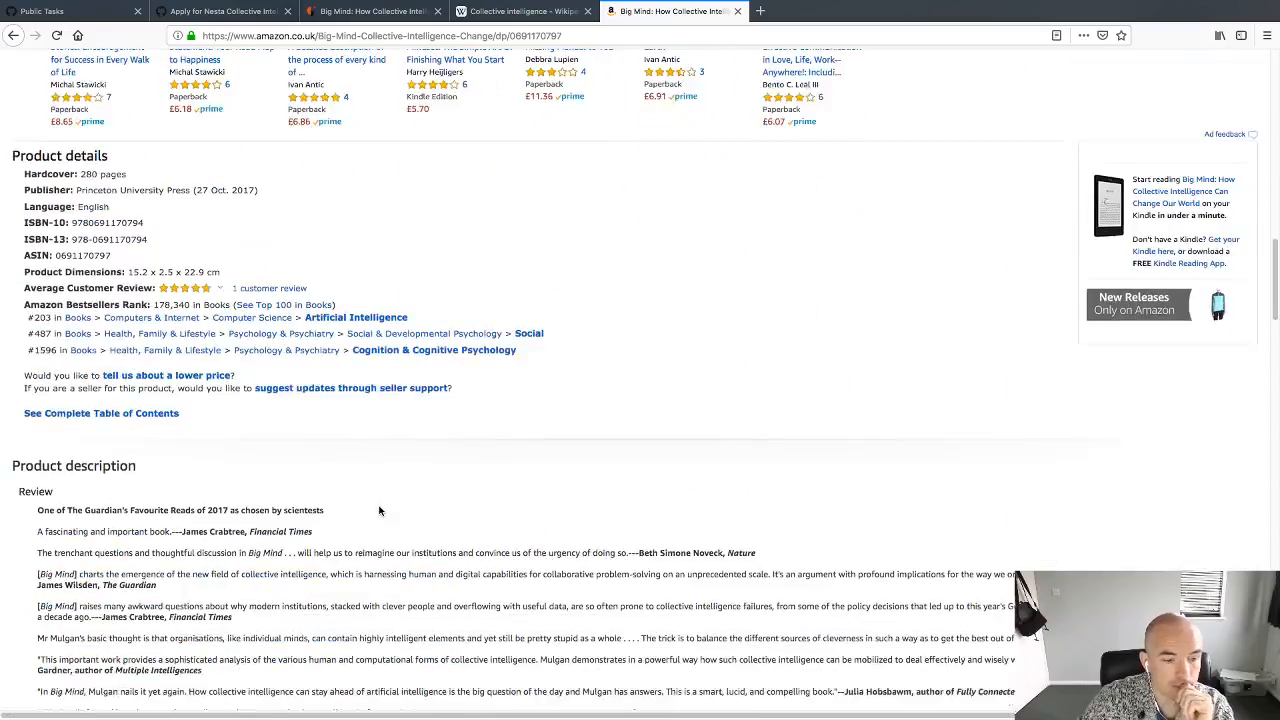
pyautogui.scroll(-10, 378, 507)
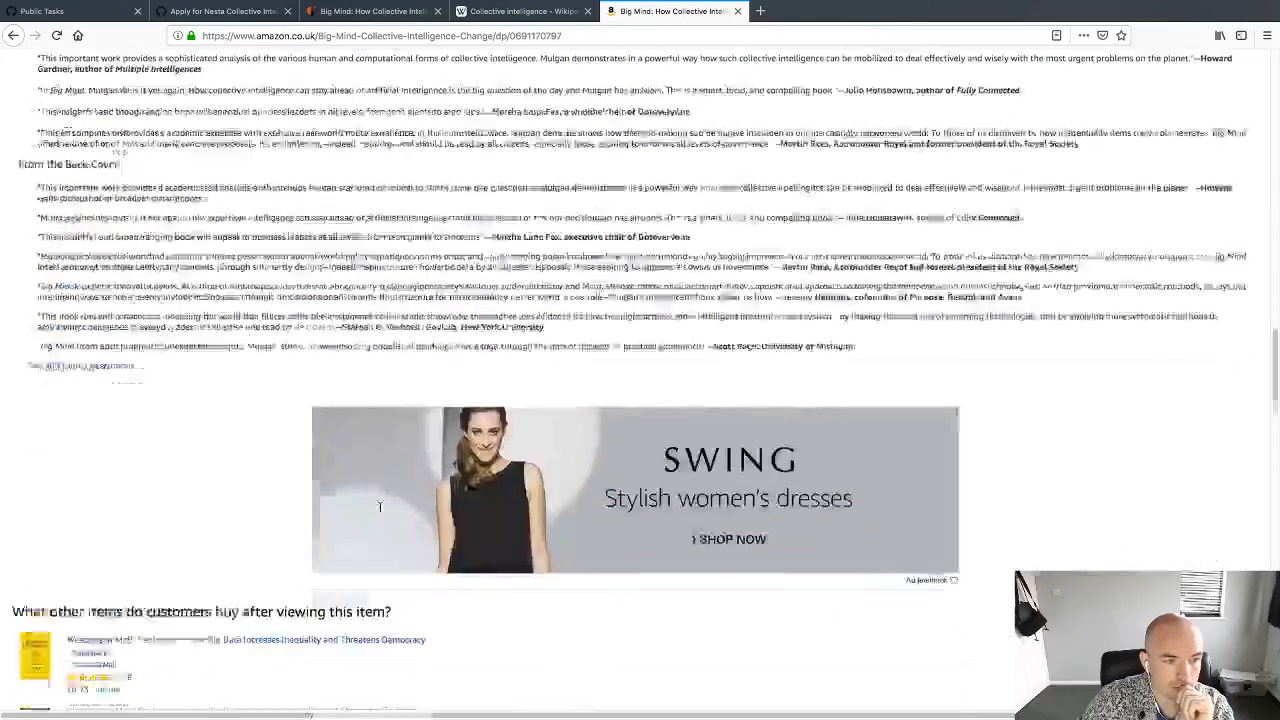
pyautogui.scroll(-6, 378, 513)
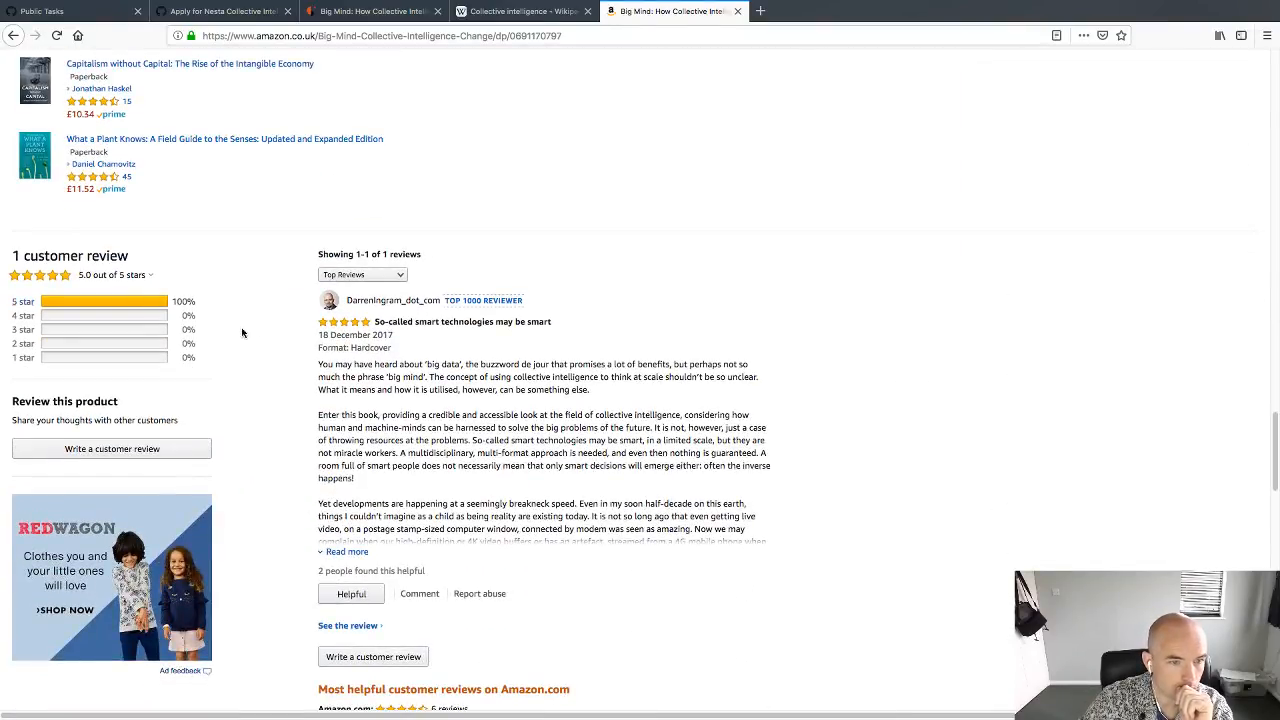
pyautogui.click(348, 552)
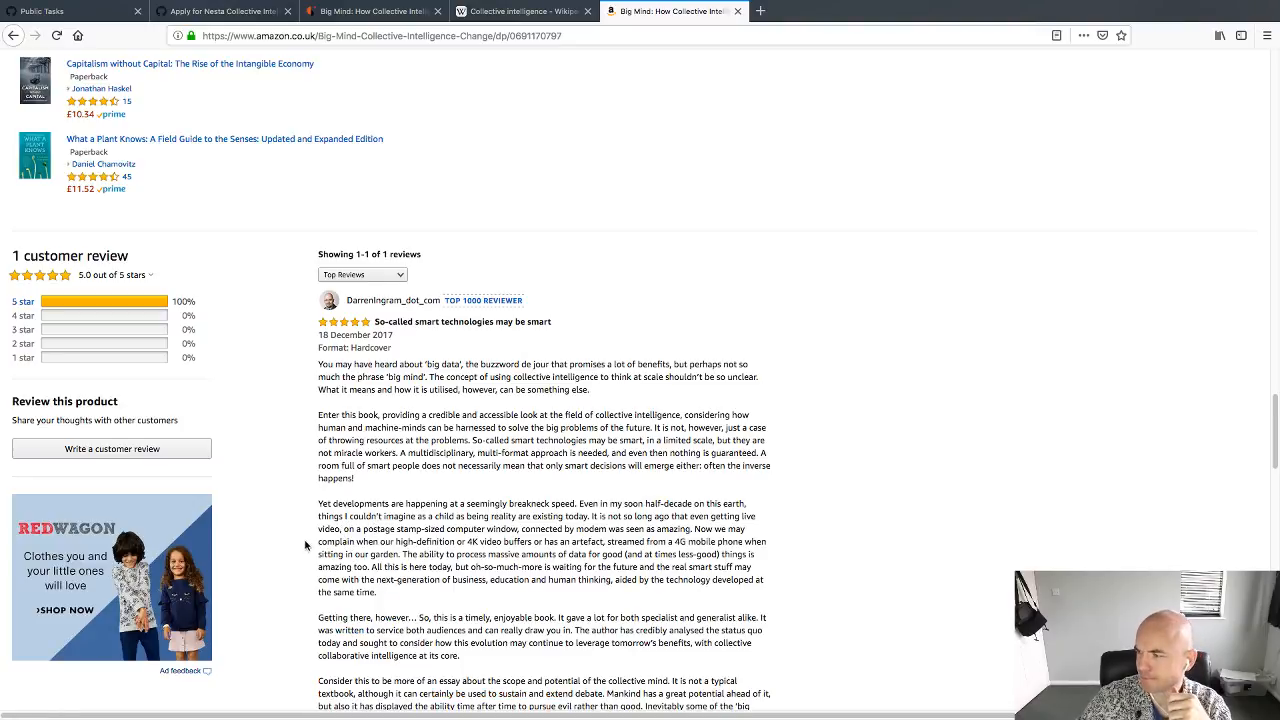
pyautogui.scroll(-2, 310, 535)
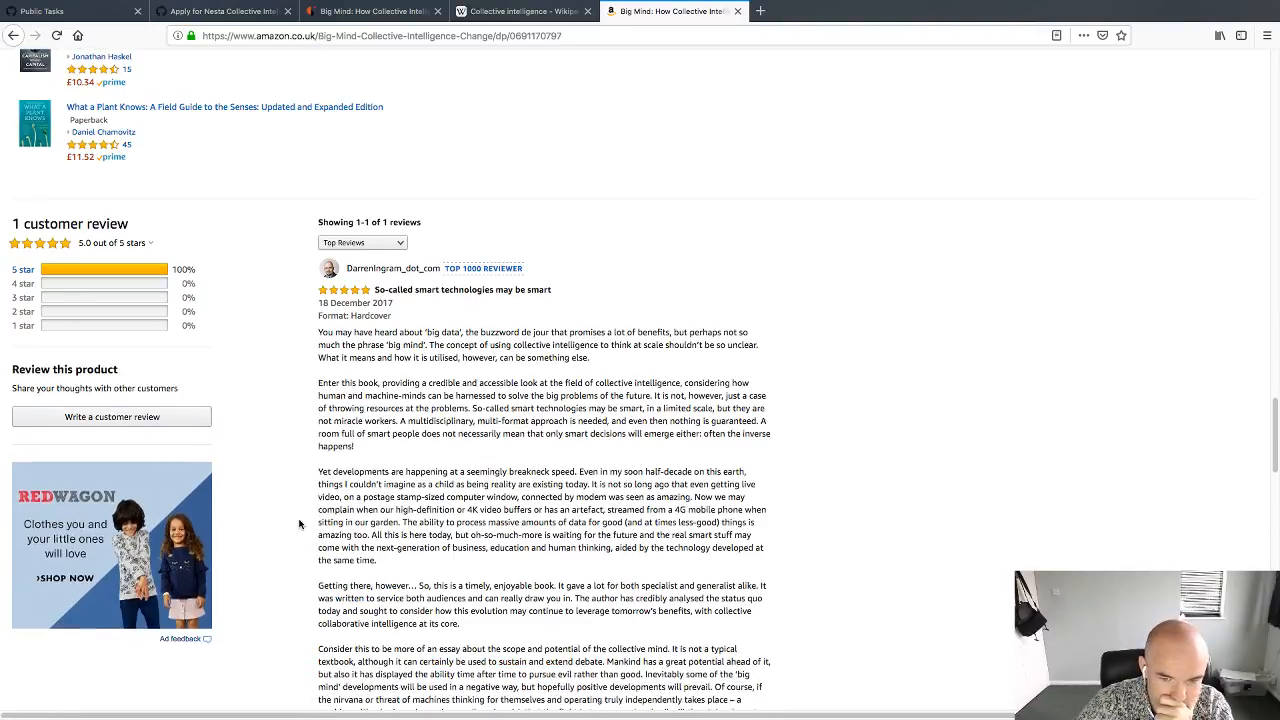
pyautogui.scroll(-2, 298, 529)
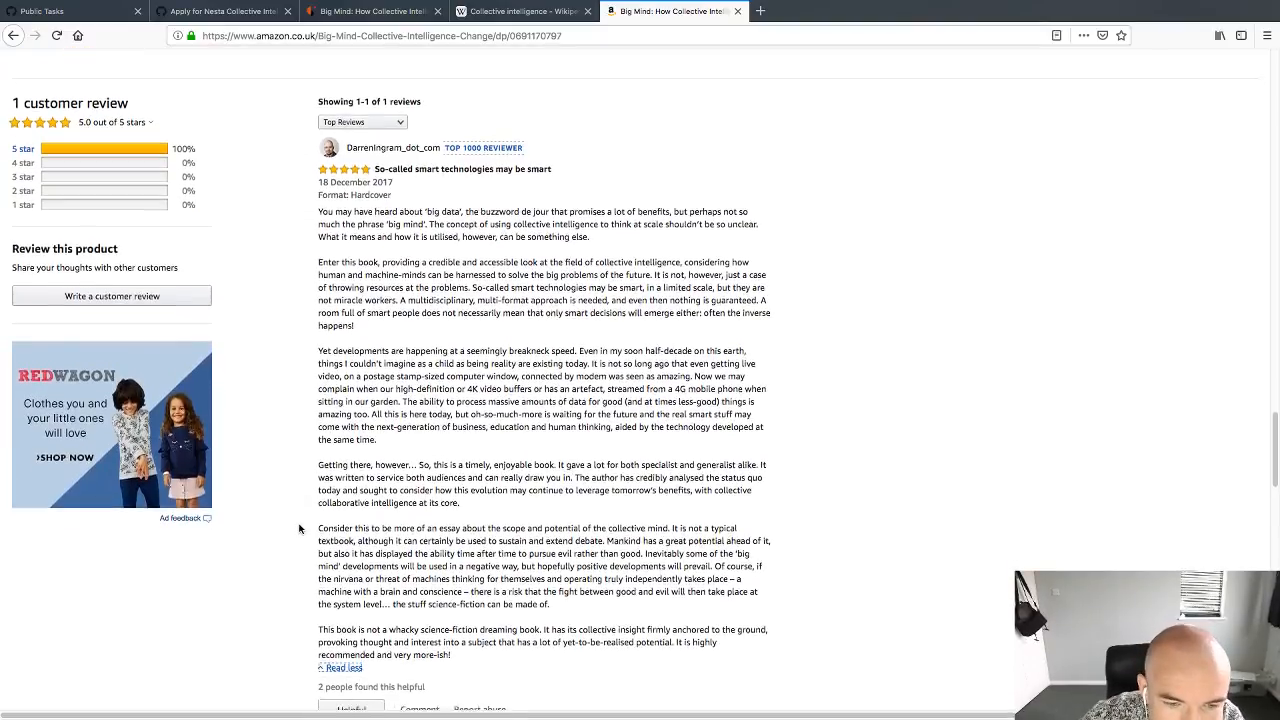
pyautogui.scroll(-1, 298, 529)
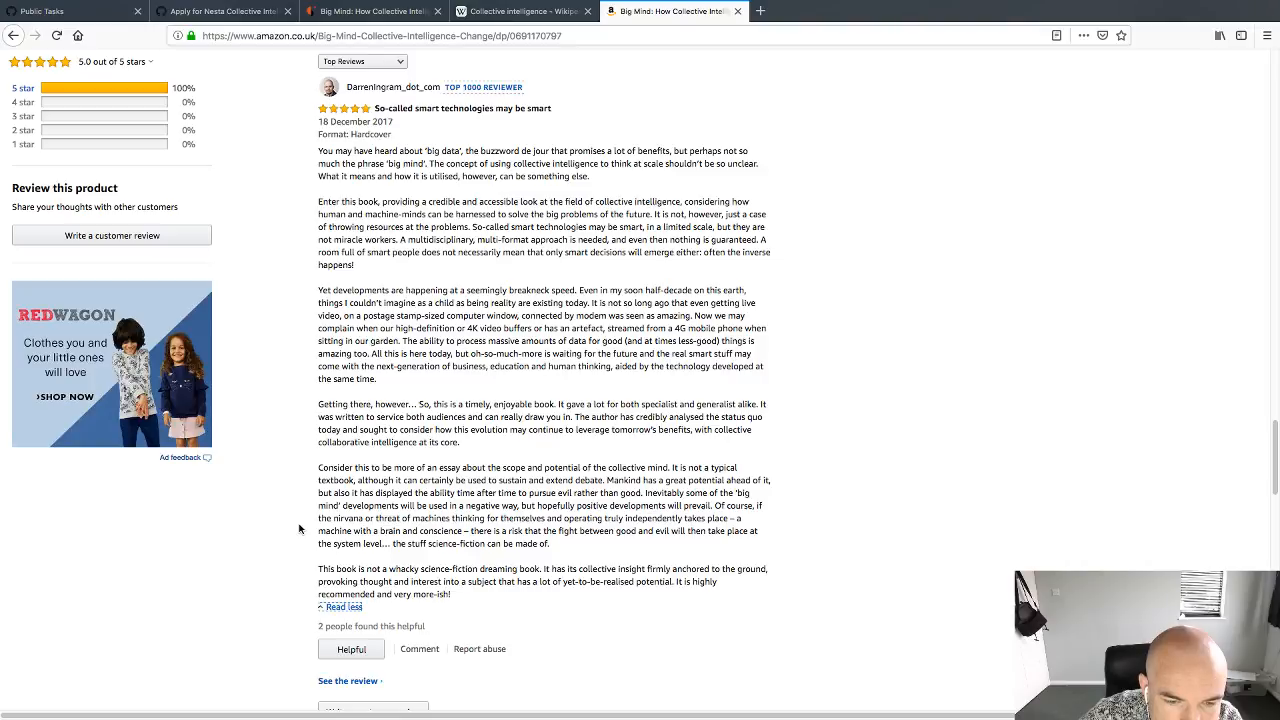
pyautogui.scroll(20, 298, 529)
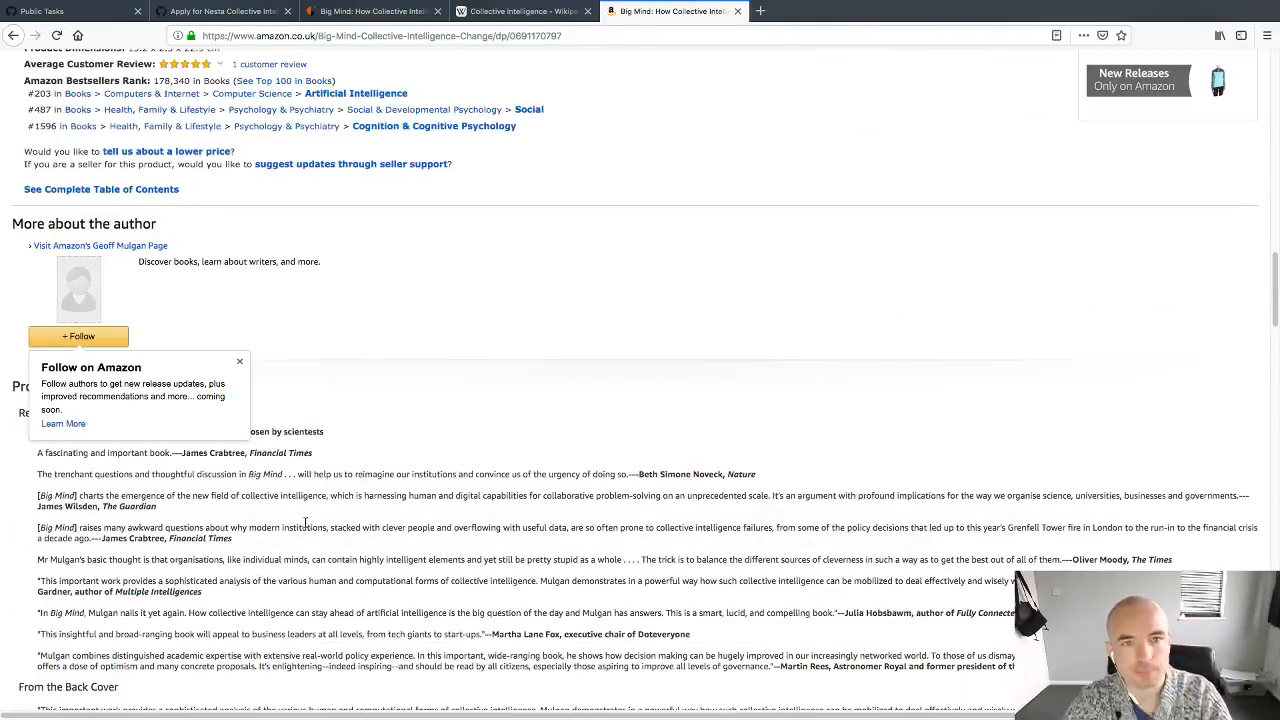
# Step: Return to the book description on the Big Mind Amazon listing and reread it
pyautogui.scroll(20, 305, 522)
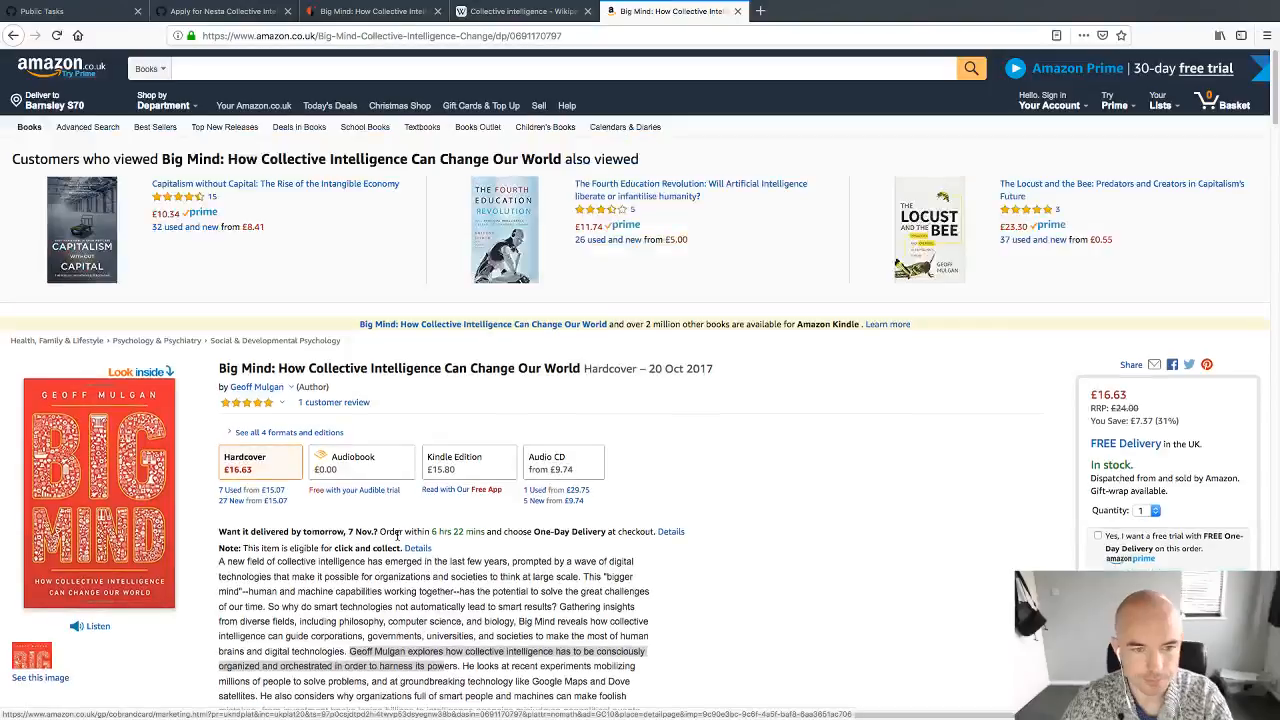
pyautogui.scroll(-2, 370, 518)
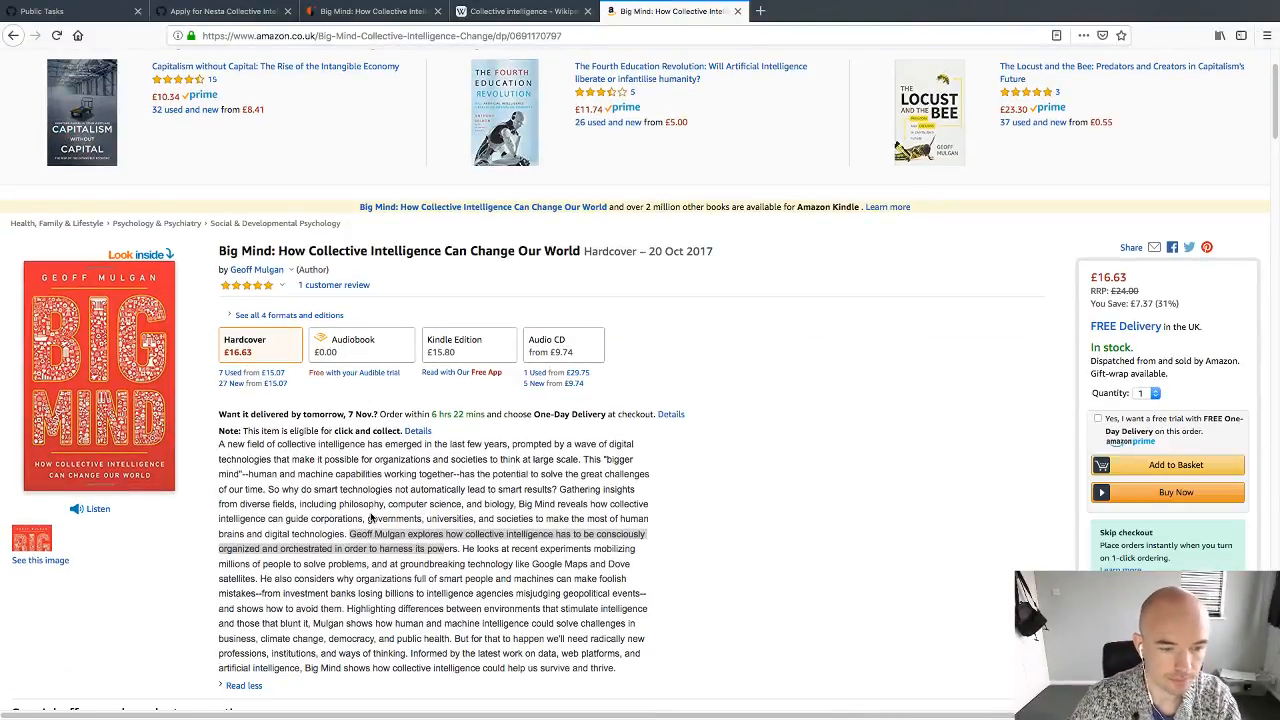
pyautogui.scroll(1, 370, 518)
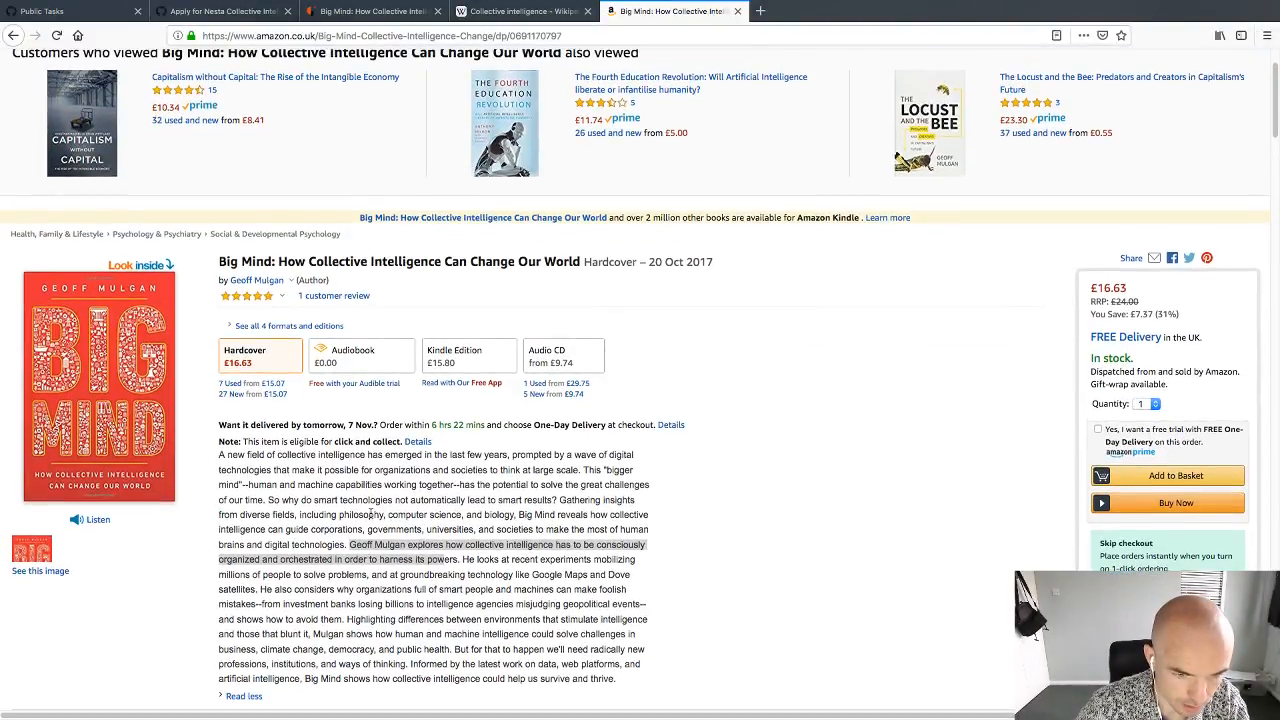
pyautogui.scroll(-1, 370, 513)
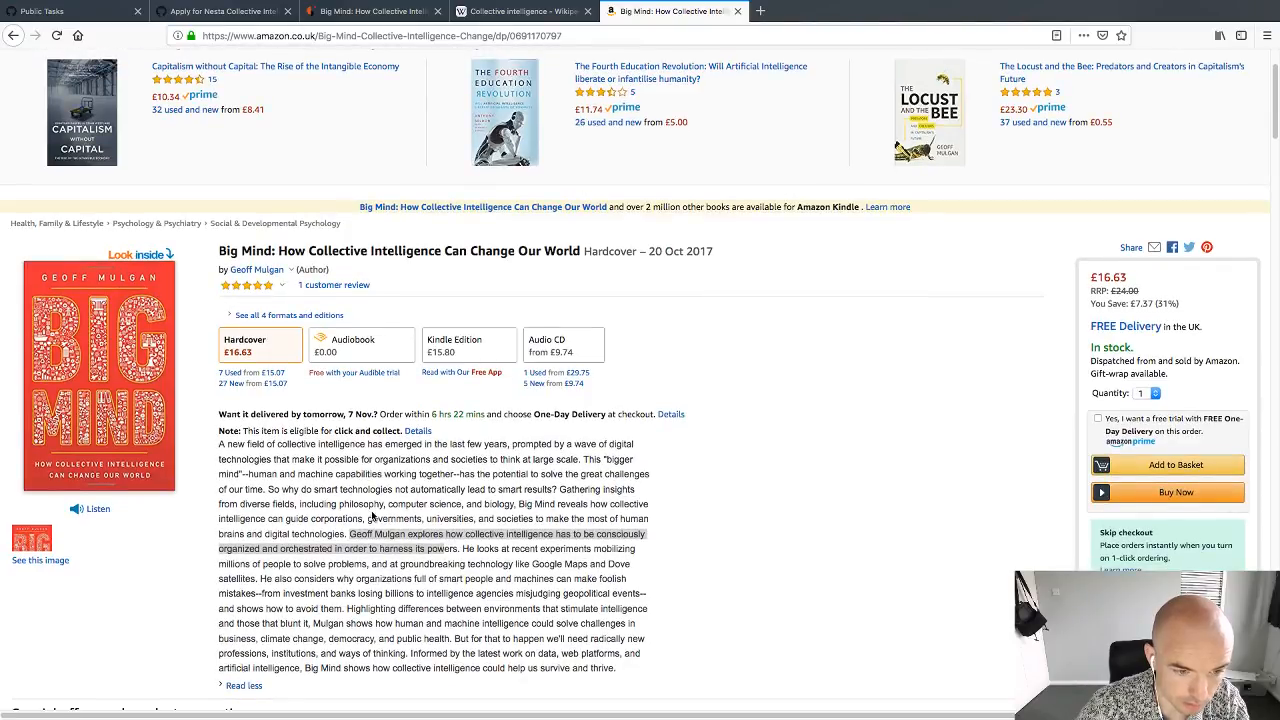
# Step: Switch to Nesta's Big Mind report page and read its summary of collective intelligence and the quoted endorsements
pyautogui.click(395, 11)
pyautogui.scroll(-5, 437, 508)
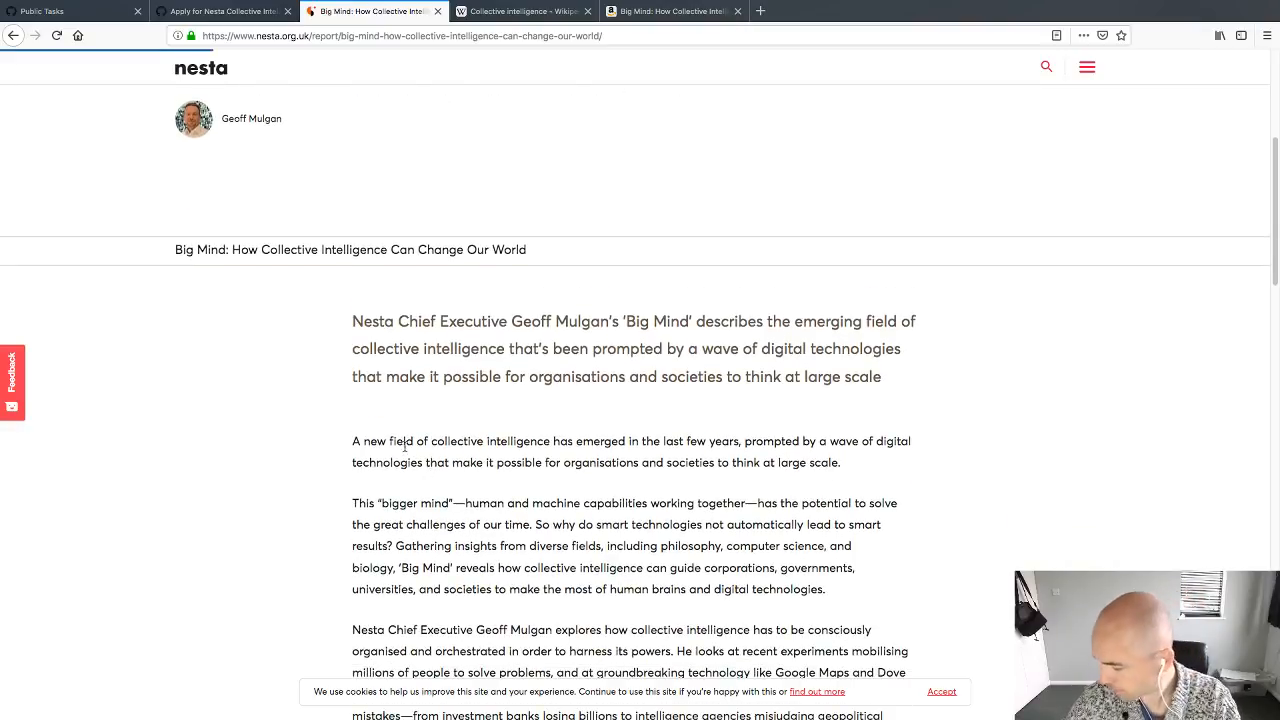
pyautogui.scroll(-1, 395, 452)
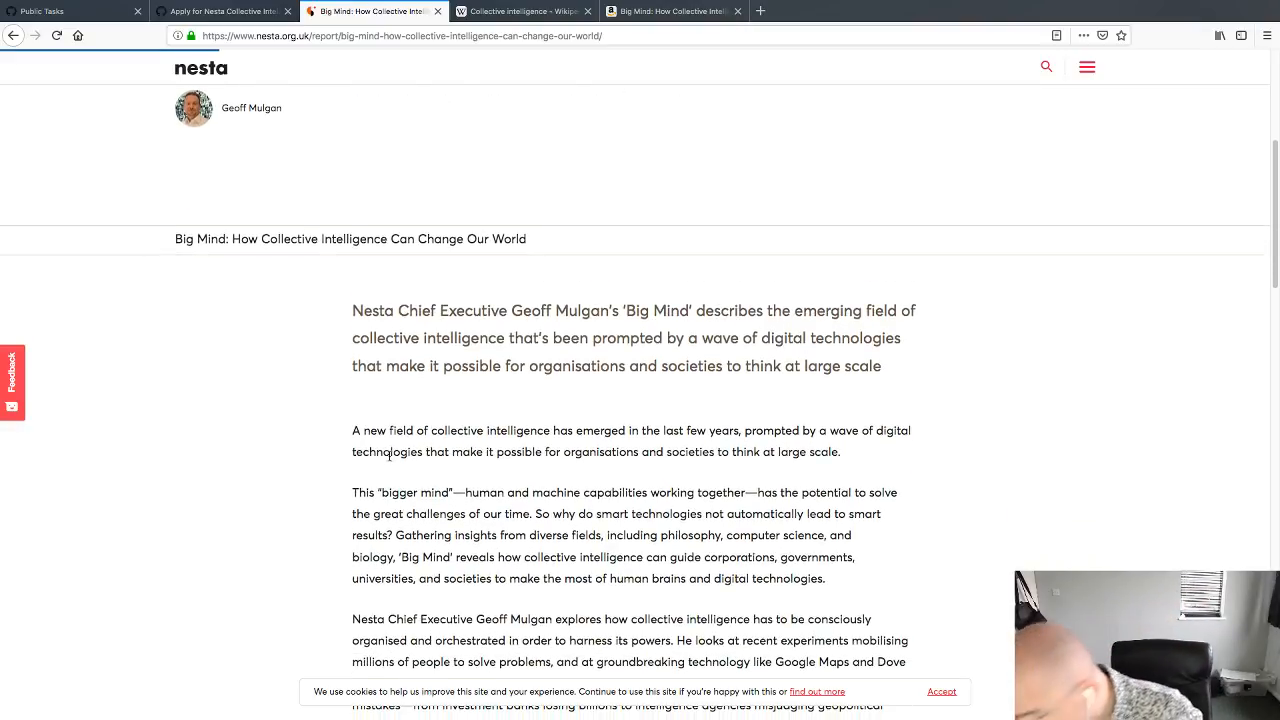
pyautogui.scroll(-1, 391, 449)
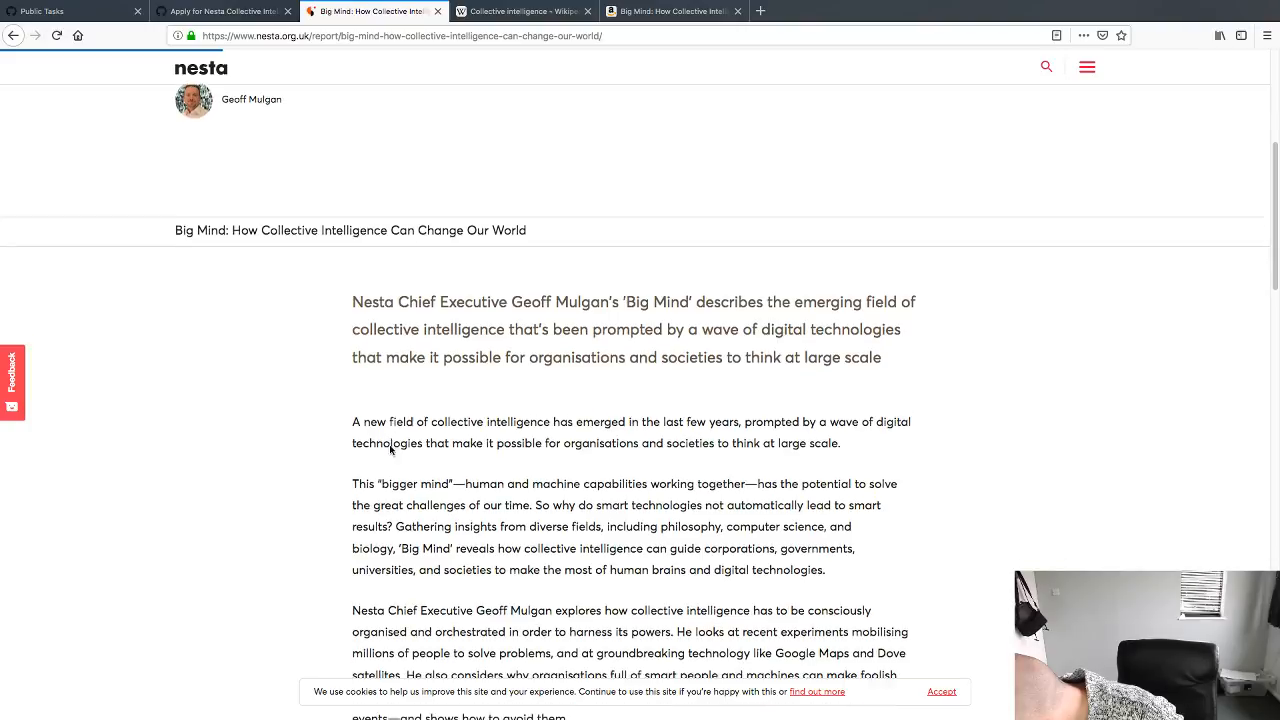
pyautogui.scroll(-5, 391, 449)
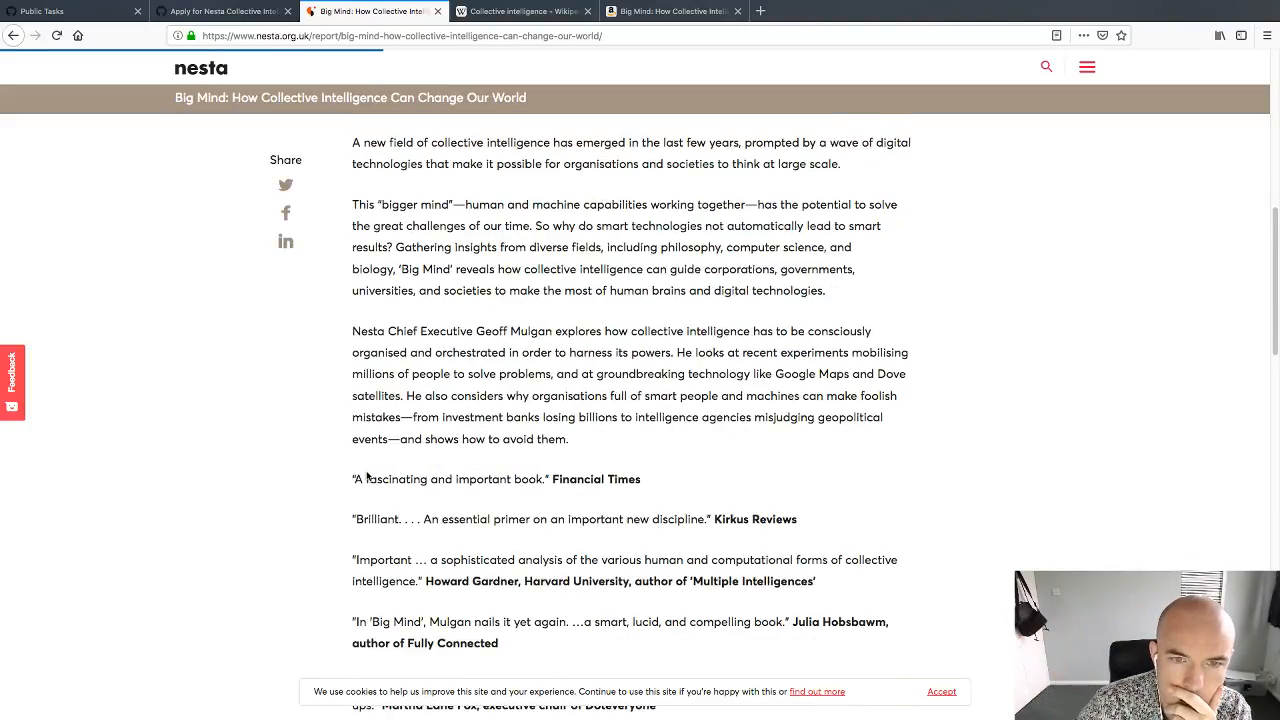
pyautogui.scroll(2, 367, 477)
pyautogui.scroll(-2, 368, 477)
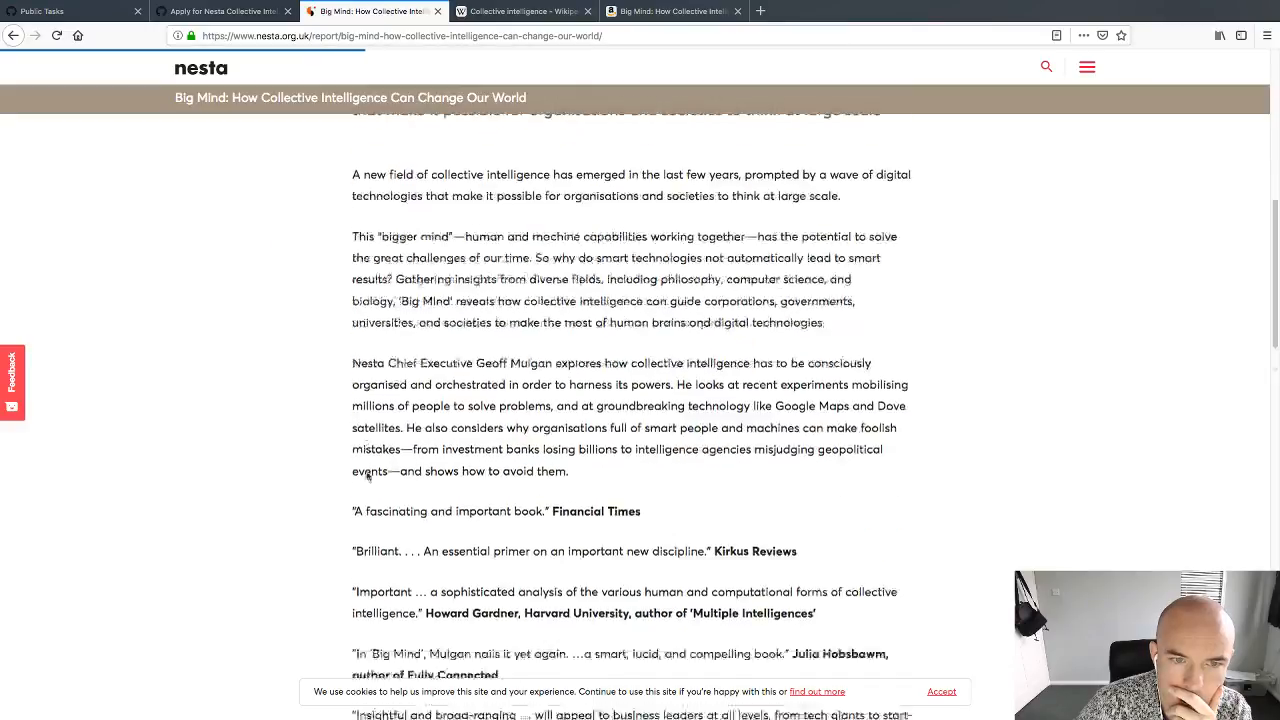
pyautogui.scroll(-10, 368, 477)
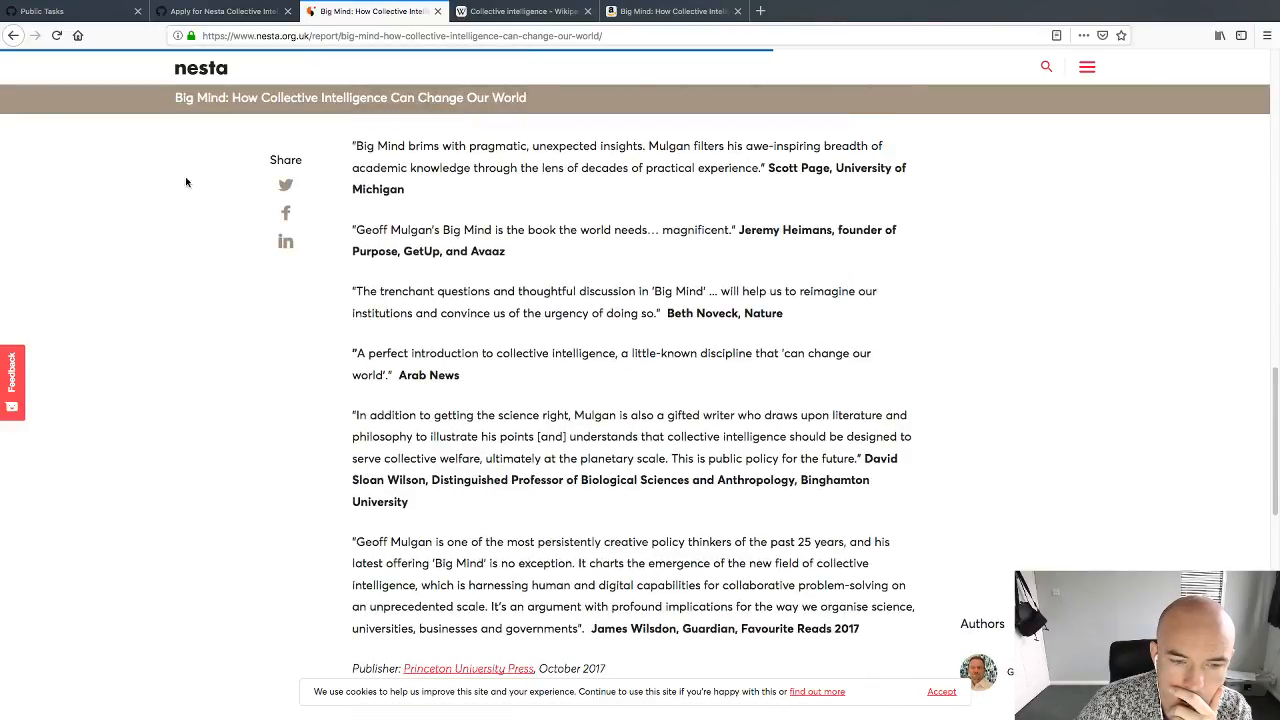
# Step: Go back to the Nesta event page, open the Centre for Collective Intelligence Design, and browse its description and related content
pyautogui.click(13, 35)
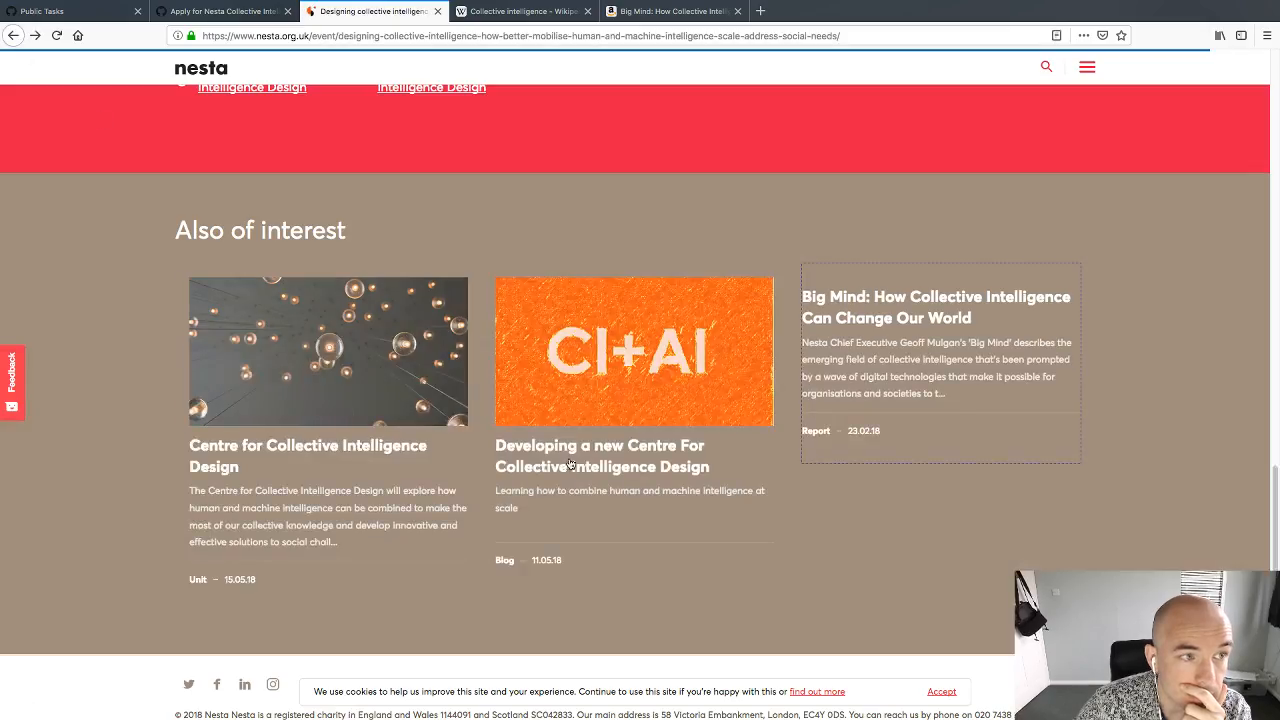
pyautogui.click(412, 454)
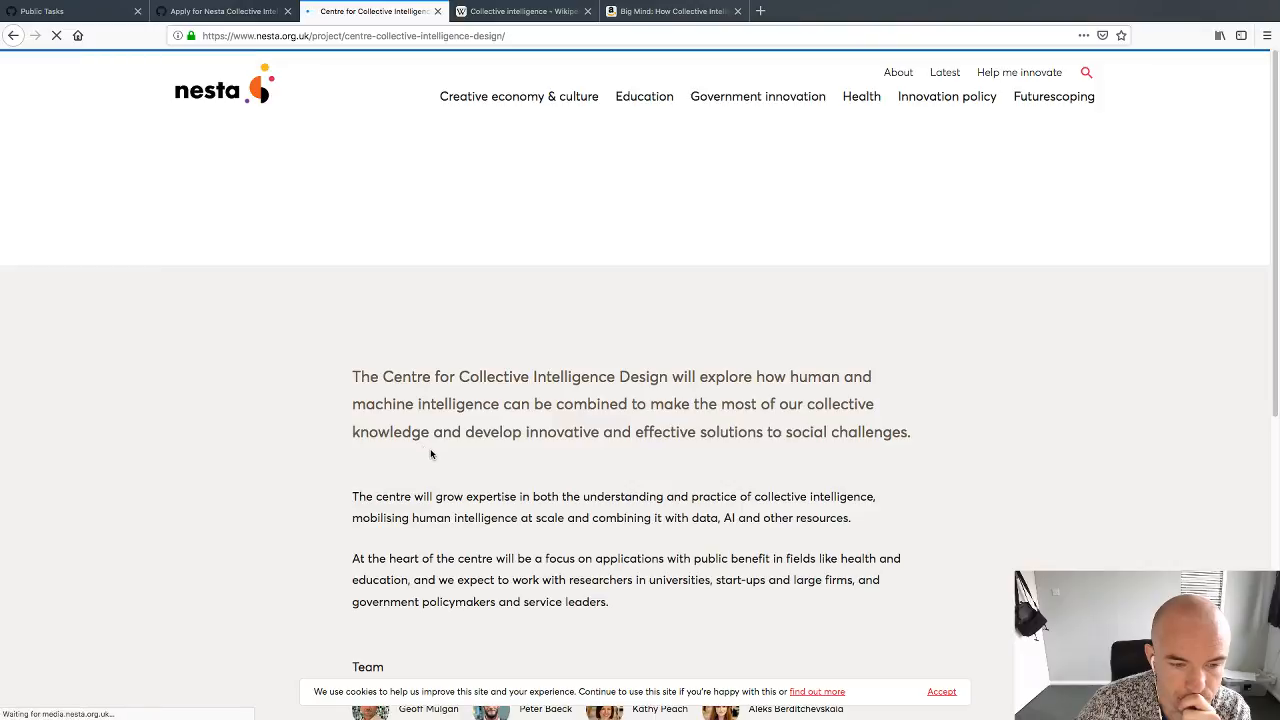
pyautogui.scroll(-10, 589, 482)
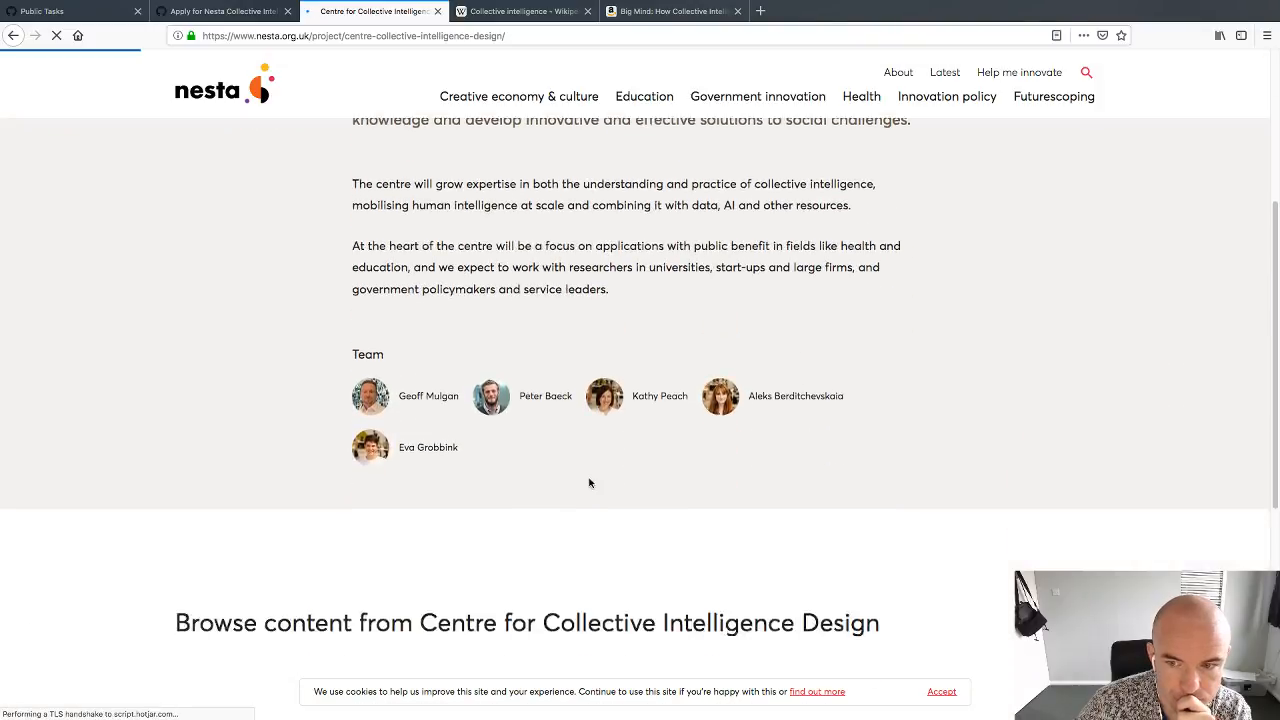
pyautogui.scroll(-3, 589, 482)
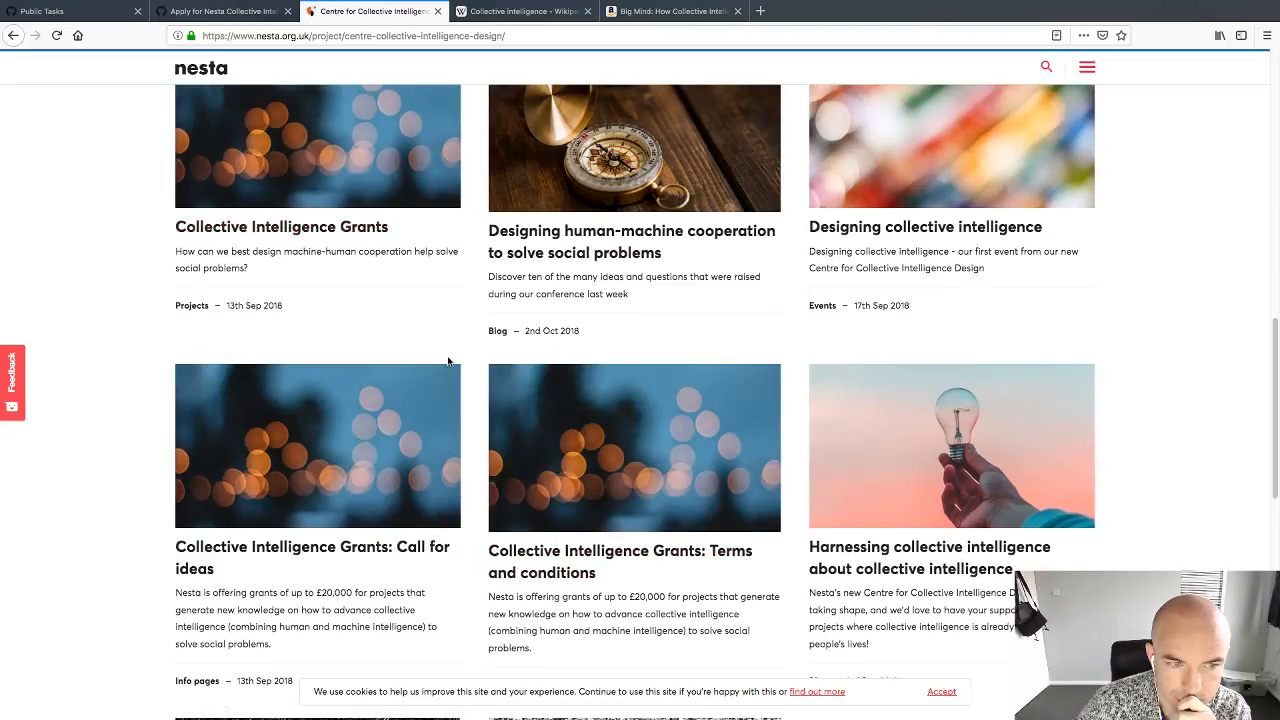
pyautogui.scroll(-1, 449, 362)
pyautogui.scroll(-1, 449, 362)
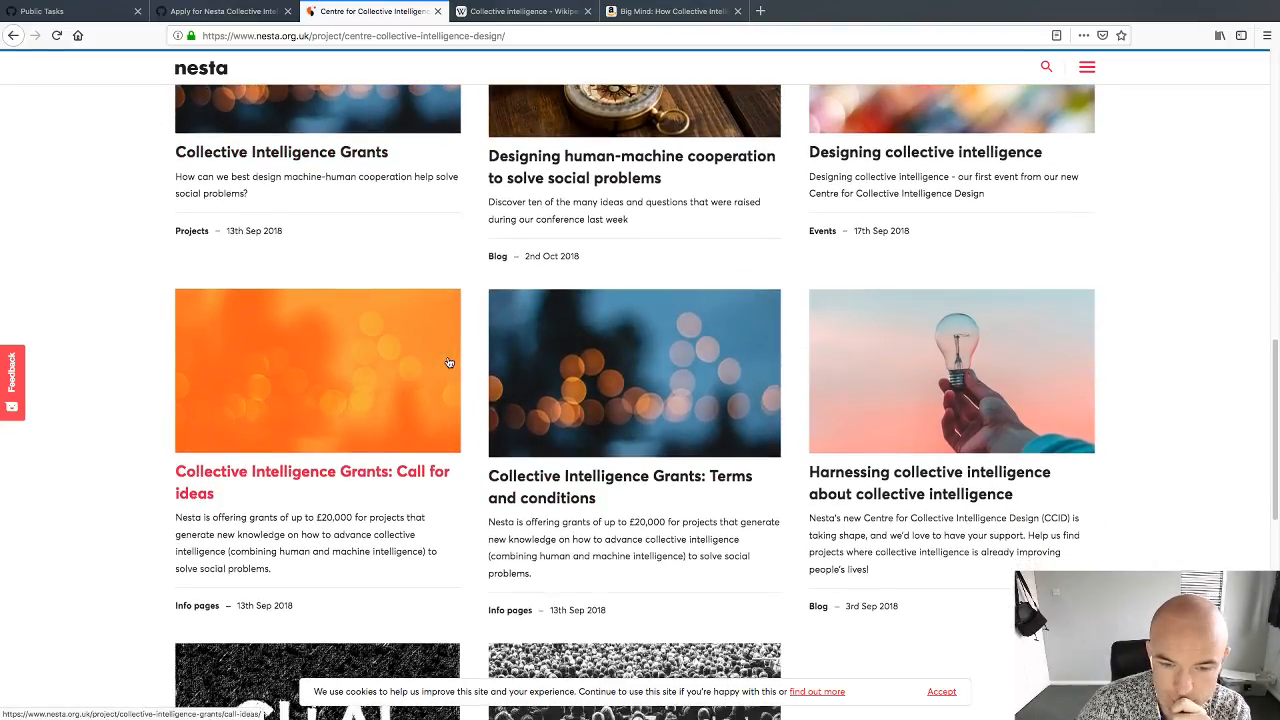
pyautogui.scroll(-1, 449, 362)
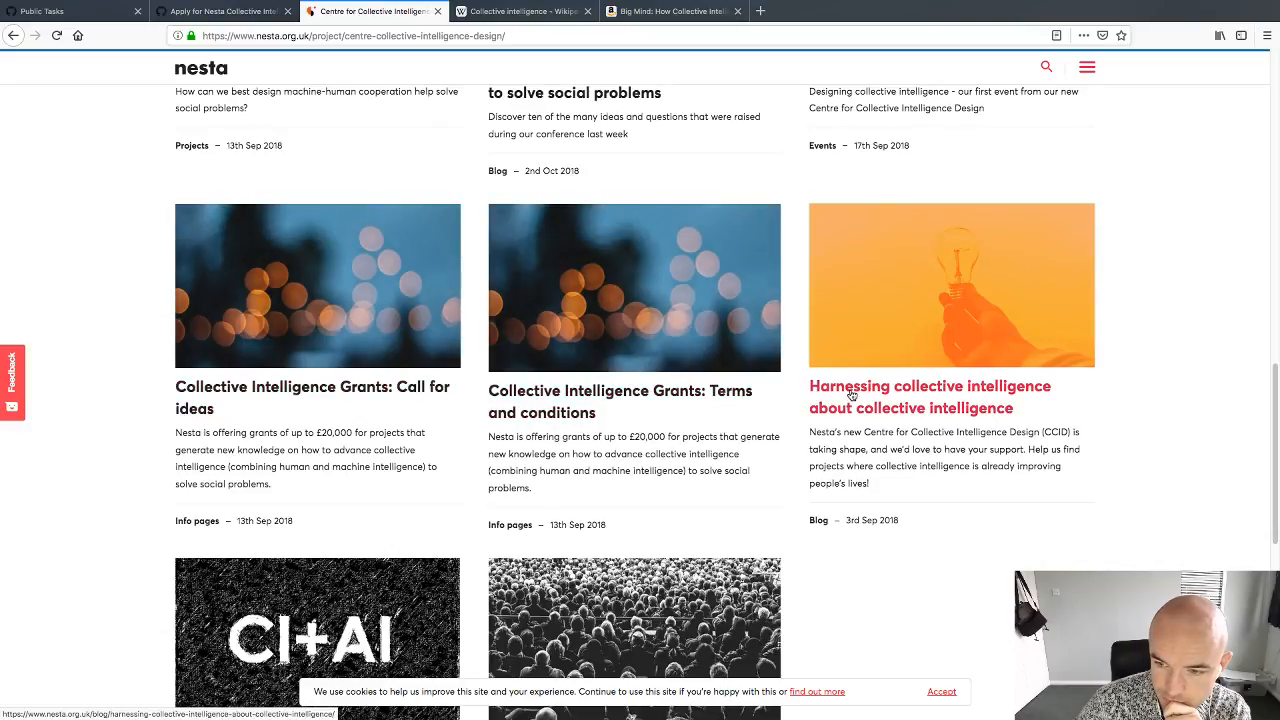
# Step: Open Nesta's blog post "Harnessing collective intelligence about collective intelligence" and read its introduction
pyautogui.click(803, 421)
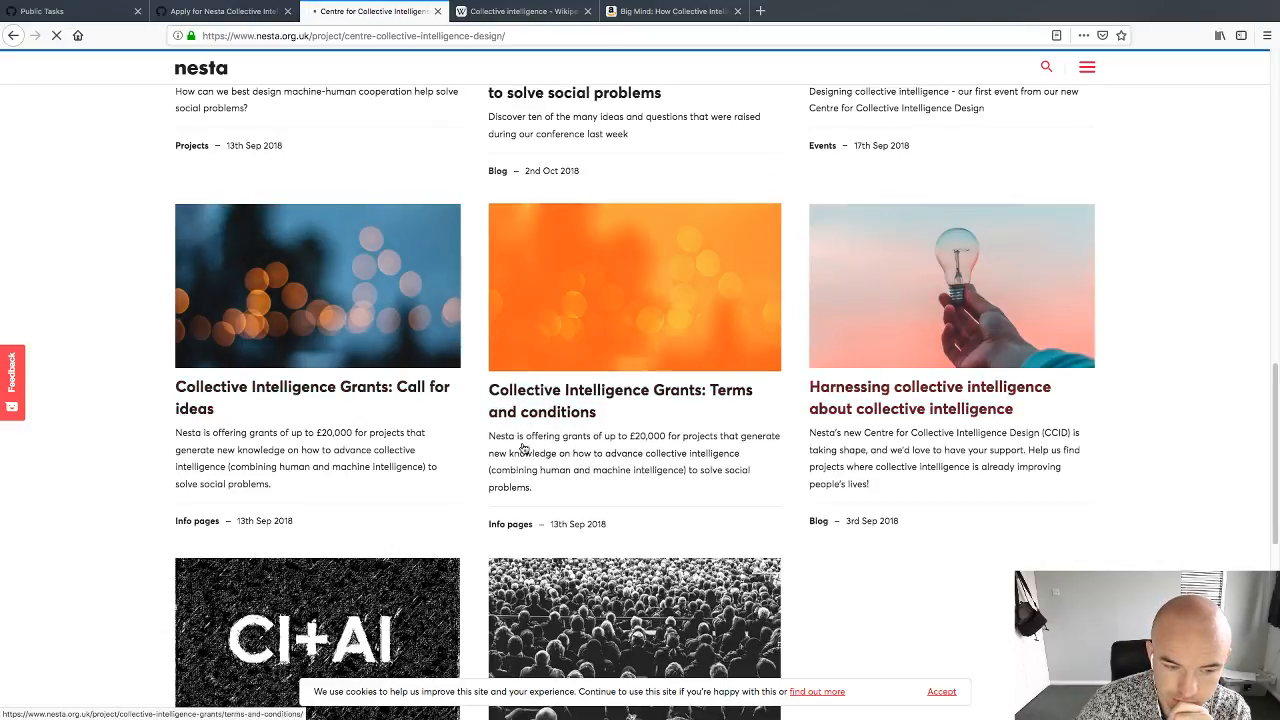
pyautogui.scroll(-3, 510, 445)
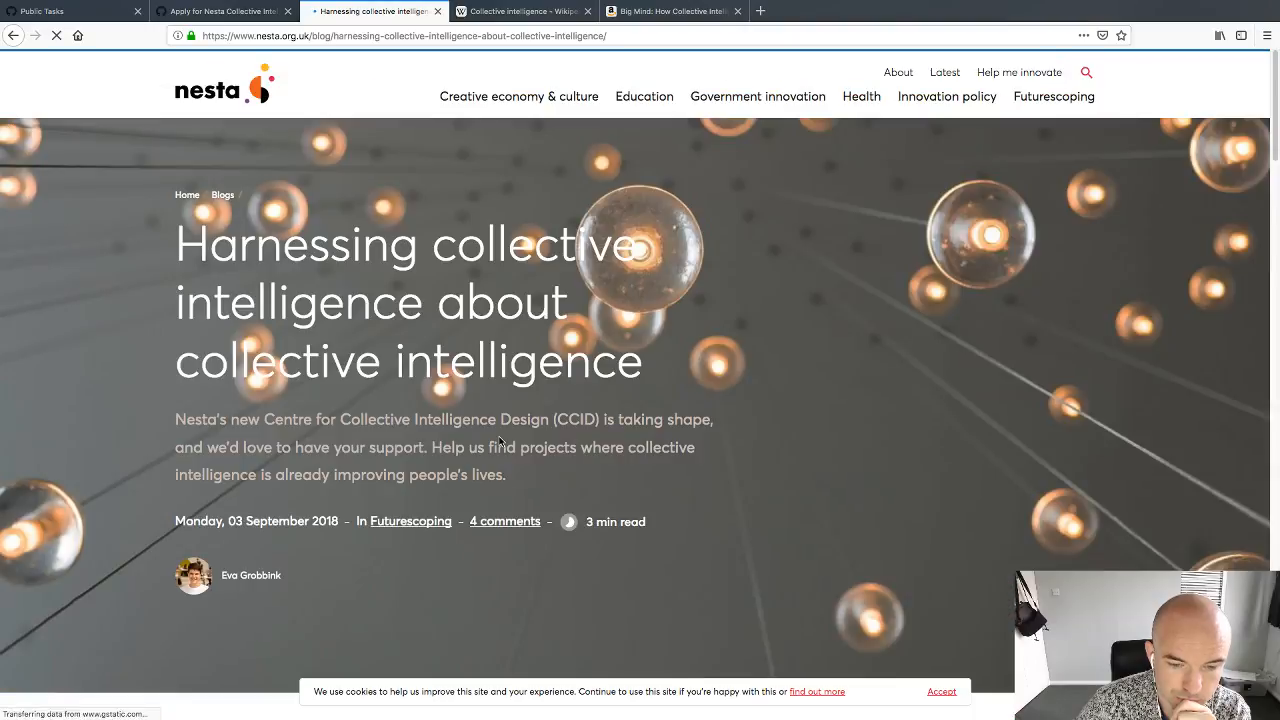
pyautogui.scroll(-4, 500, 440)
pyautogui.scroll(-2, 500, 441)
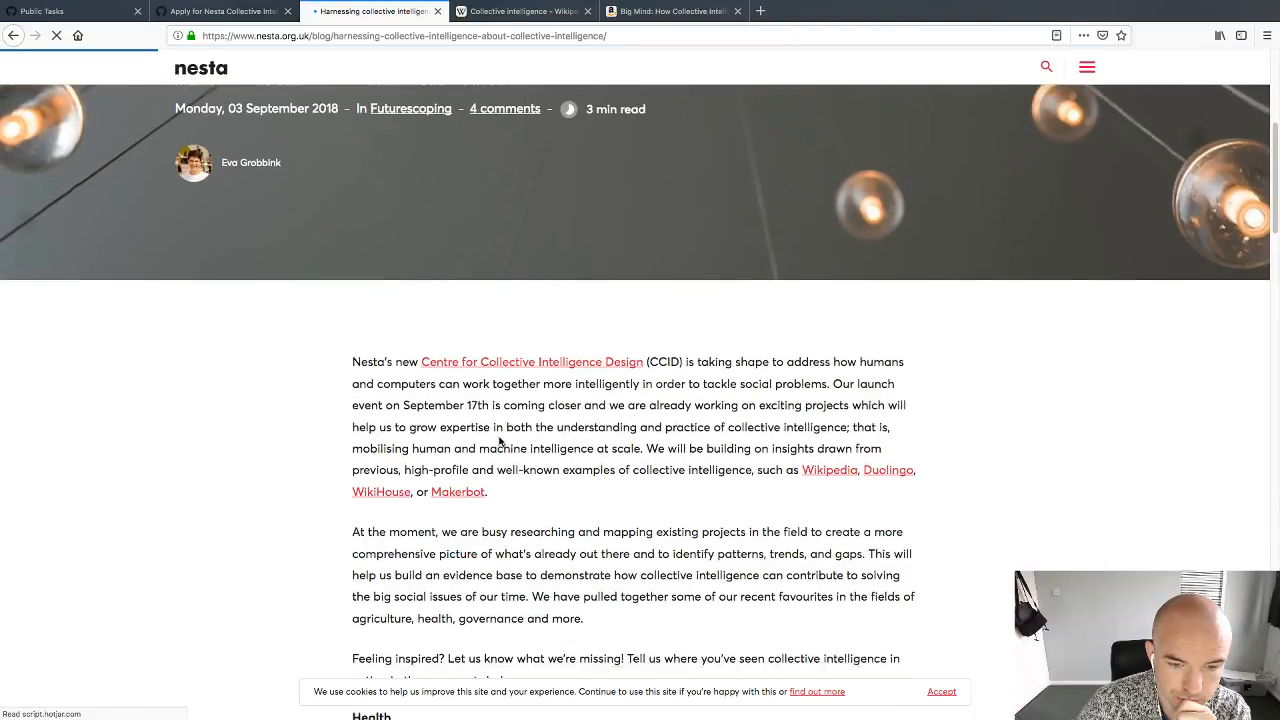
# Step: Examine the blog post's example projects from Health through Human Rights and the "What else is out there?" section
pyautogui.scroll(-5, 524, 441)
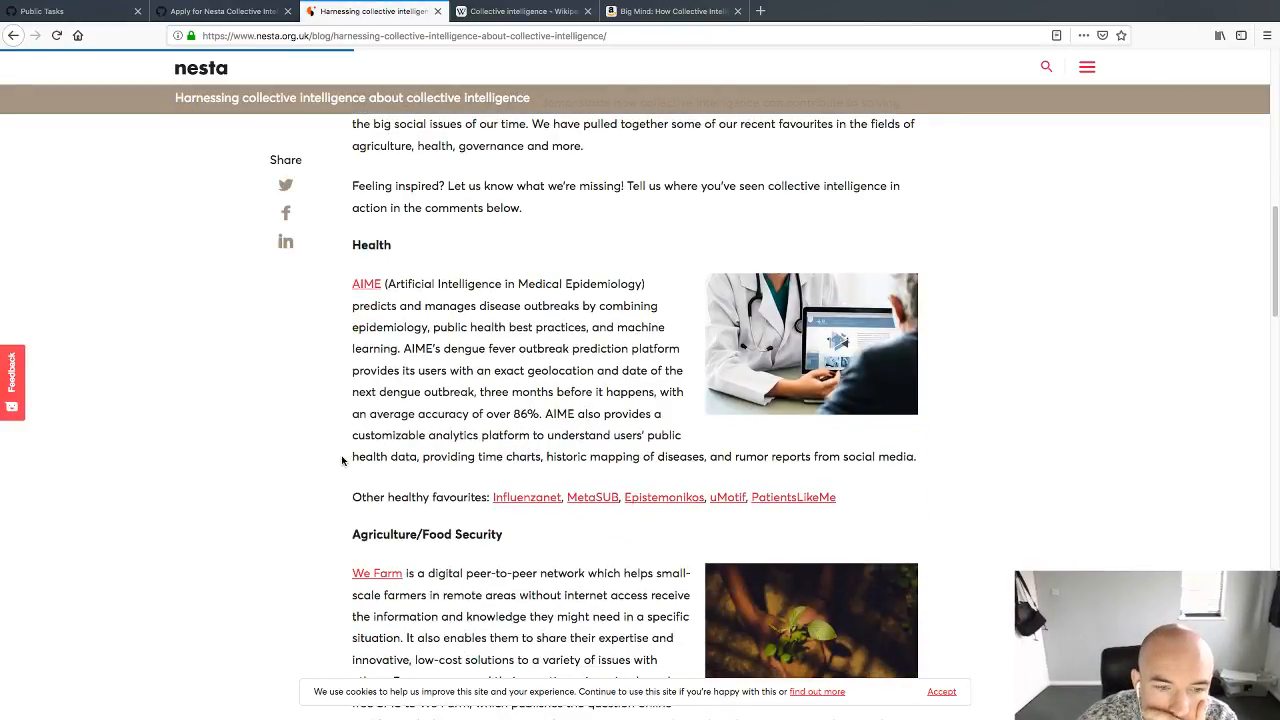
pyautogui.scroll(-3, 337, 461)
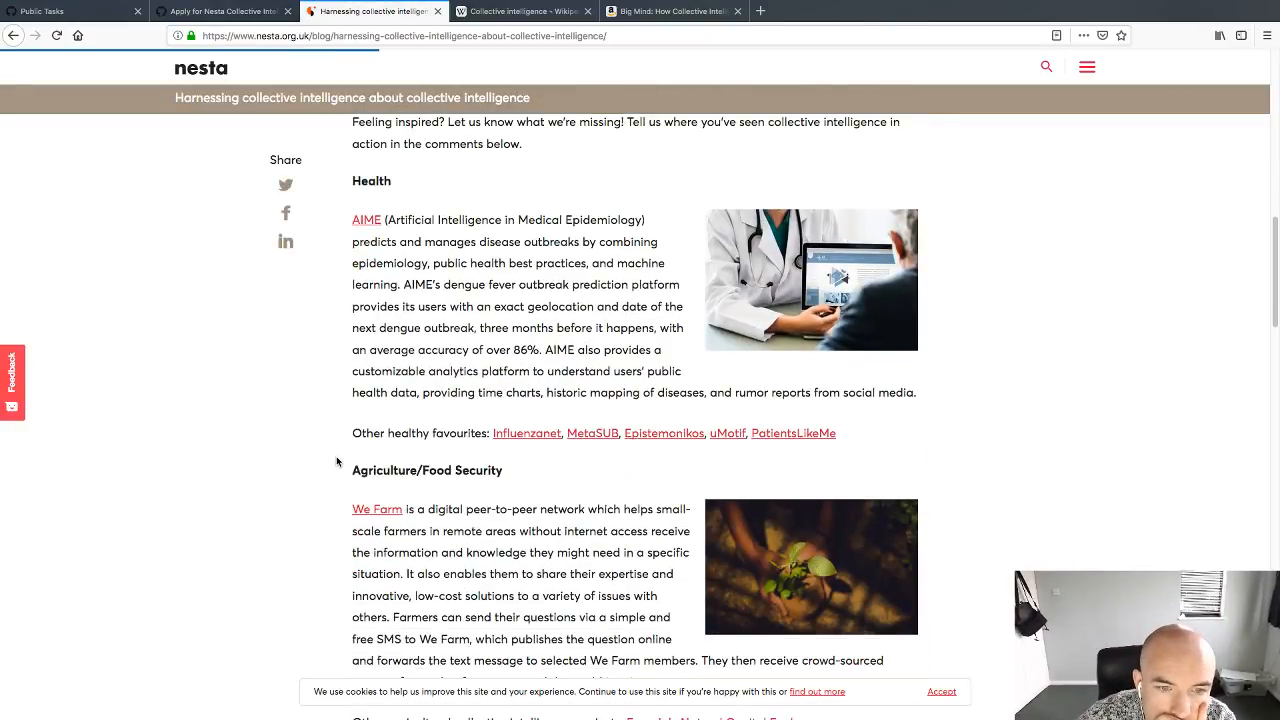
pyautogui.scroll(-8, 337, 461)
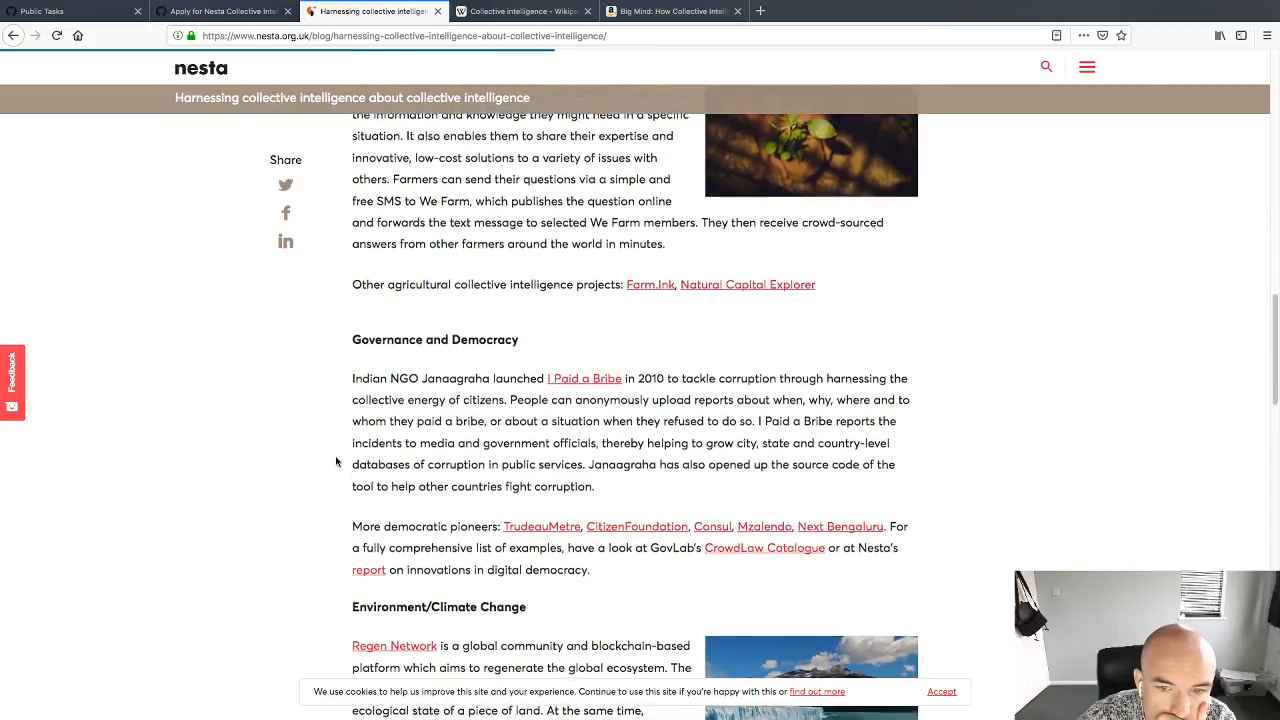
pyautogui.scroll(-1, 336, 461)
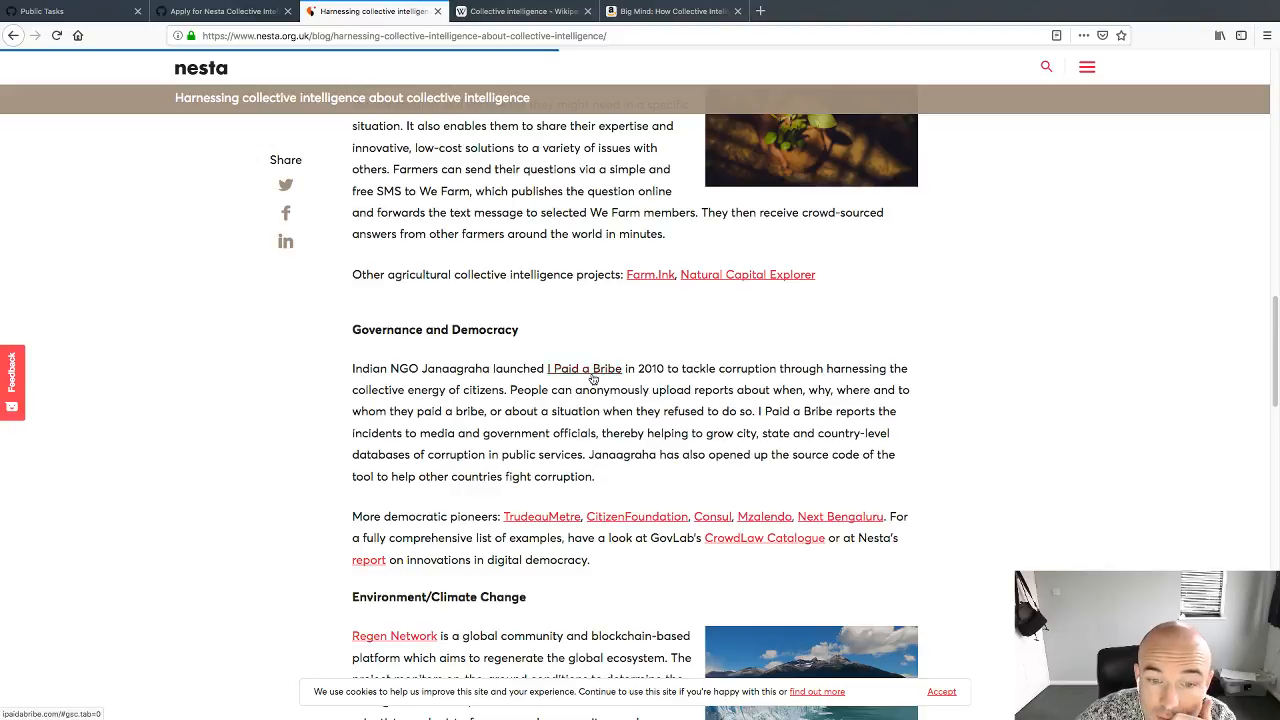
pyautogui.scroll(-2, 344, 481)
pyautogui.scroll(-11, 344, 481)
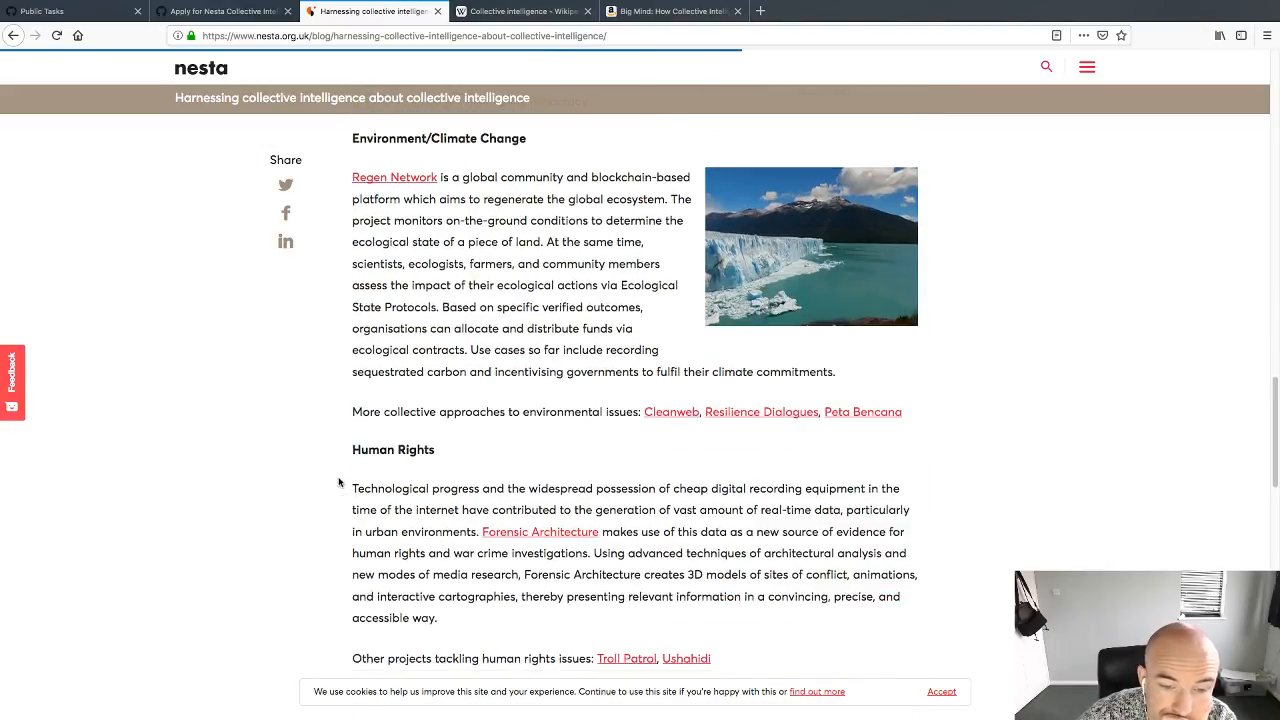
pyautogui.scroll(-2, 338, 482)
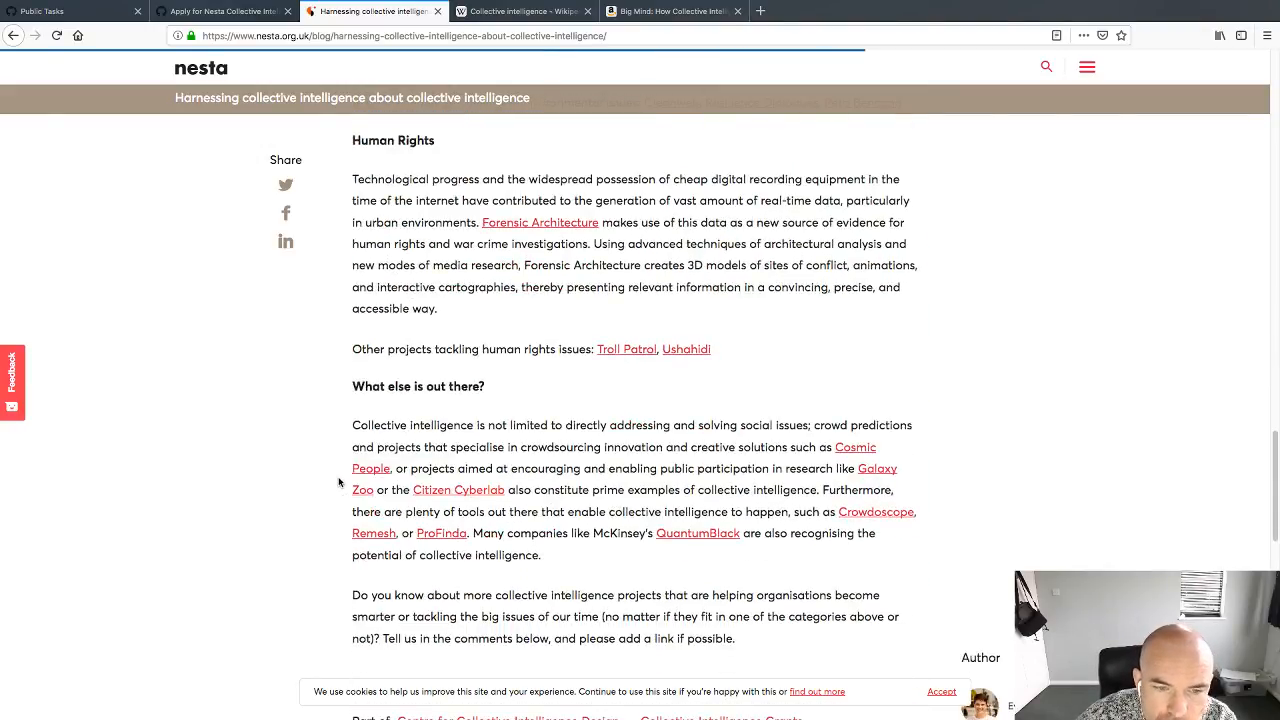
pyautogui.scroll(-2, 338, 482)
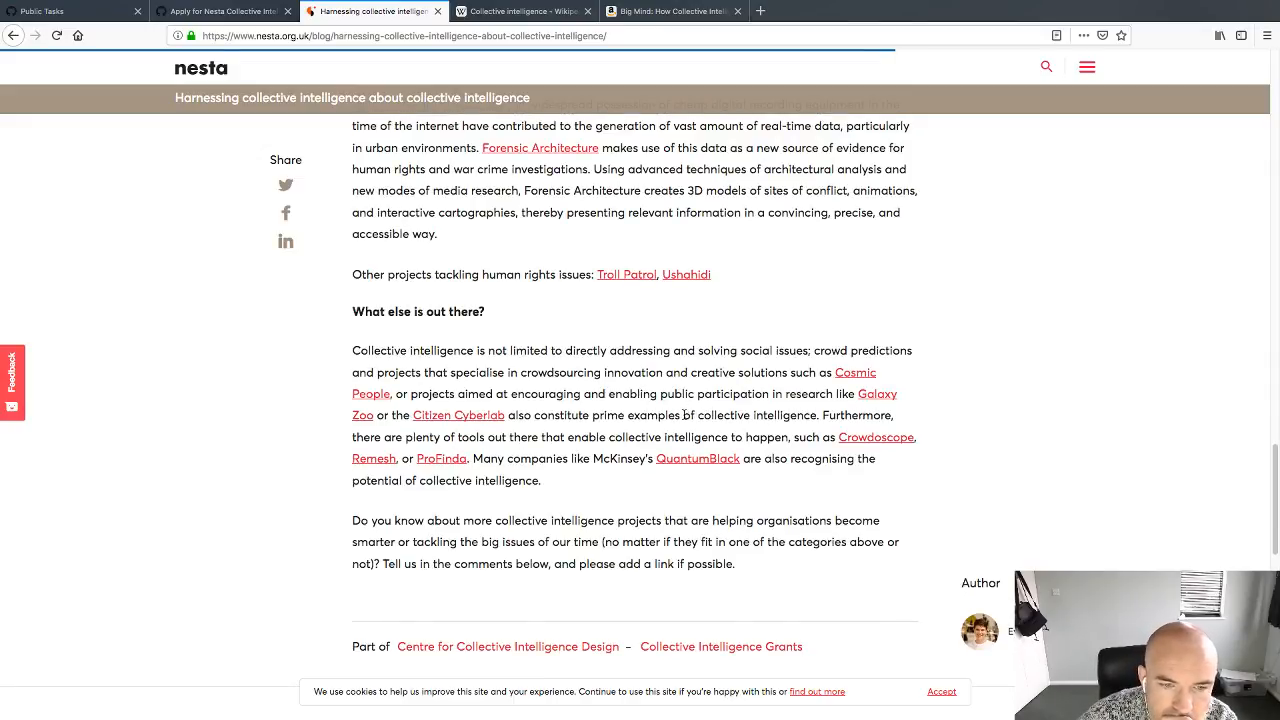
pyautogui.scroll(10, 670, 460)
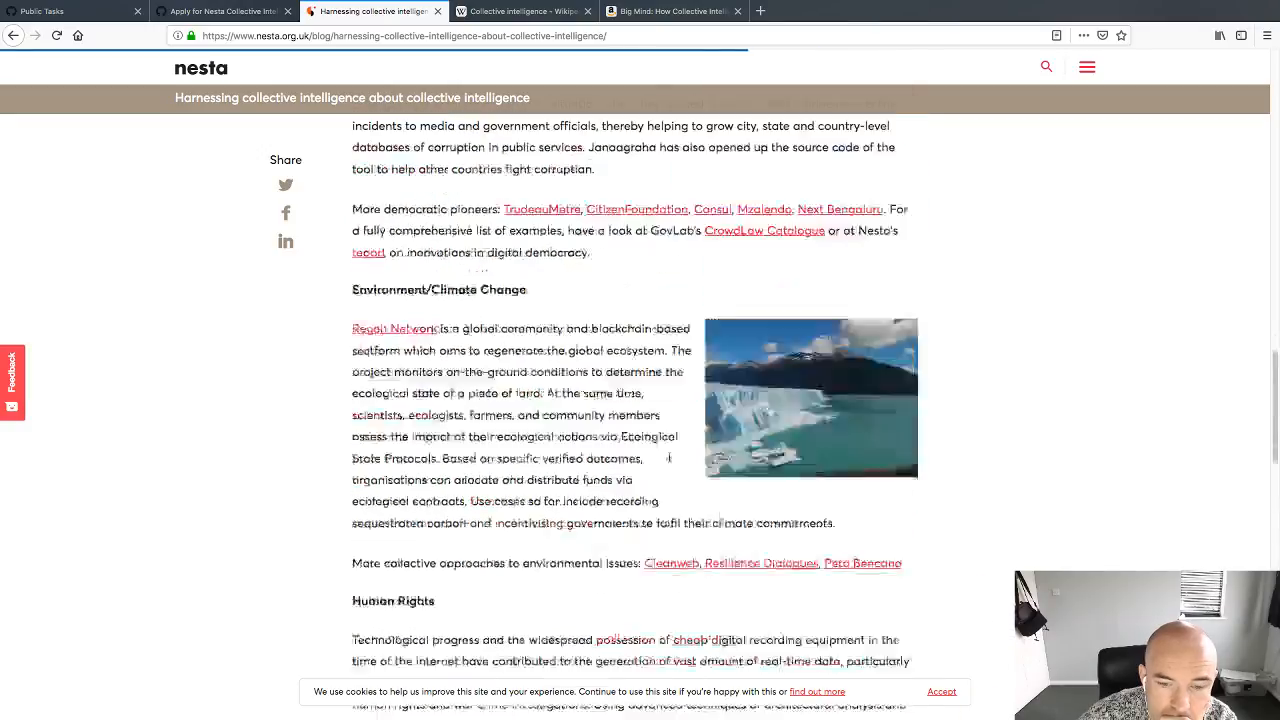
pyautogui.scroll(15, 668, 457)
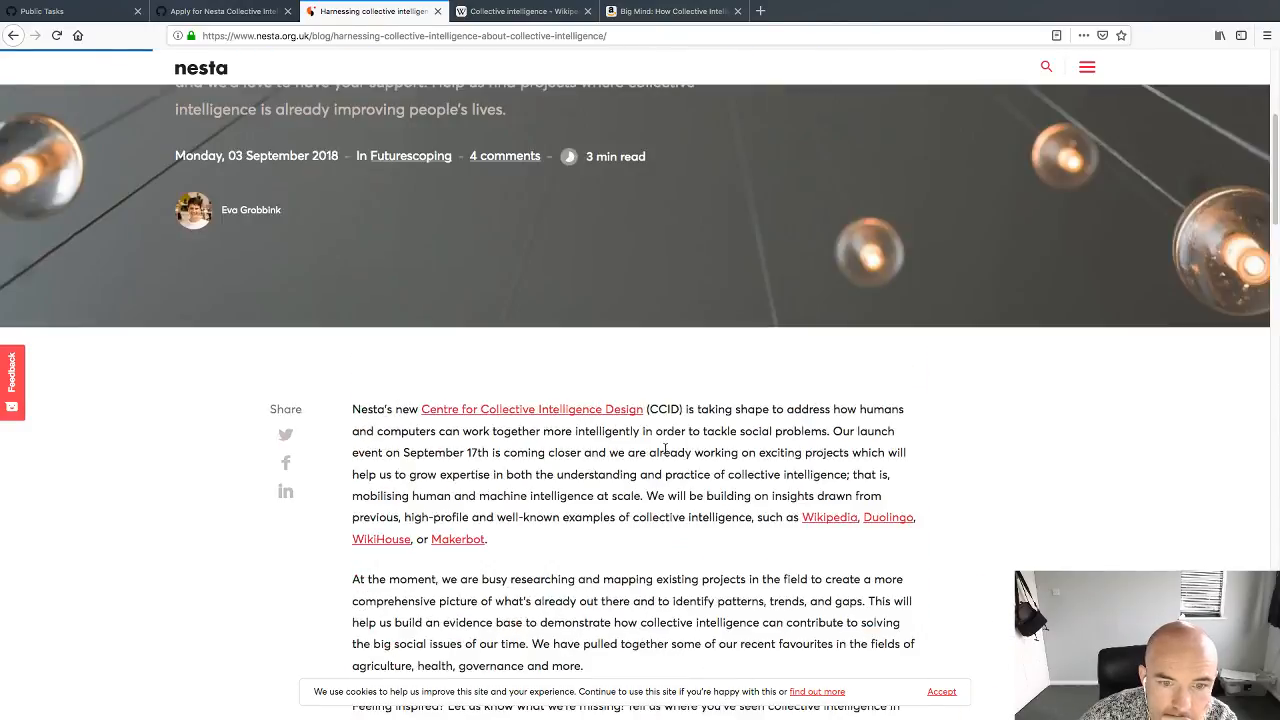
pyautogui.scroll(5, 665, 451)
# Step: Switch to the Wikipedia Collective intelligence article and read its introduction, History and Dimensions sections for definitions
pyautogui.hotkey('ctrl', 'Tab')
pyautogui.hotkey('ctrl', 'Tab')
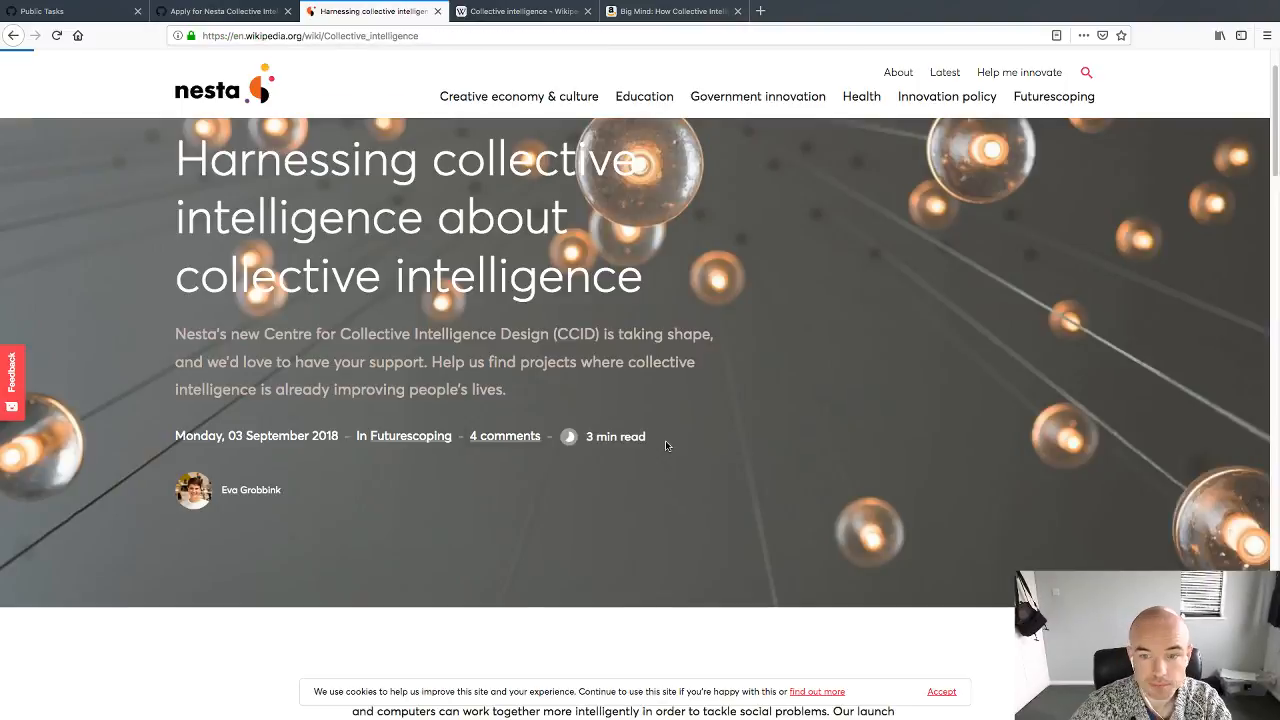
pyautogui.scroll(4, 1239, 142)
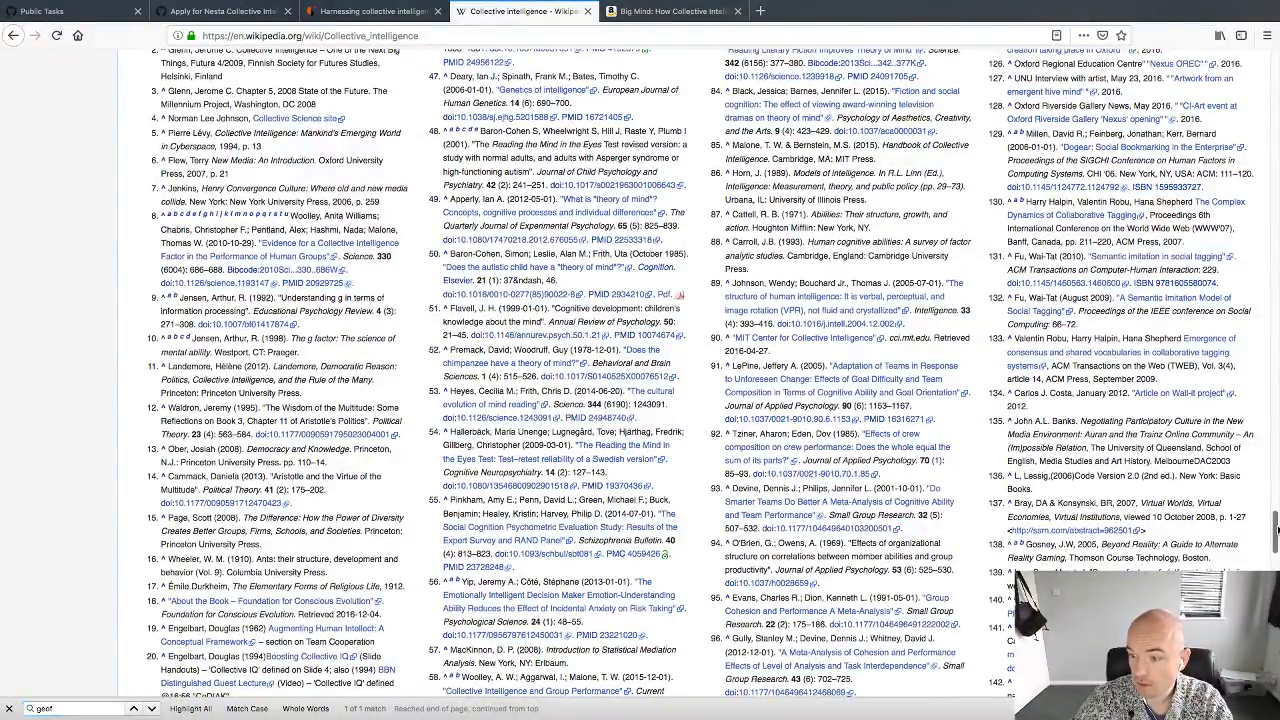
pyautogui.moveTo(1276, 527); pyautogui.dragTo(1275, 70)
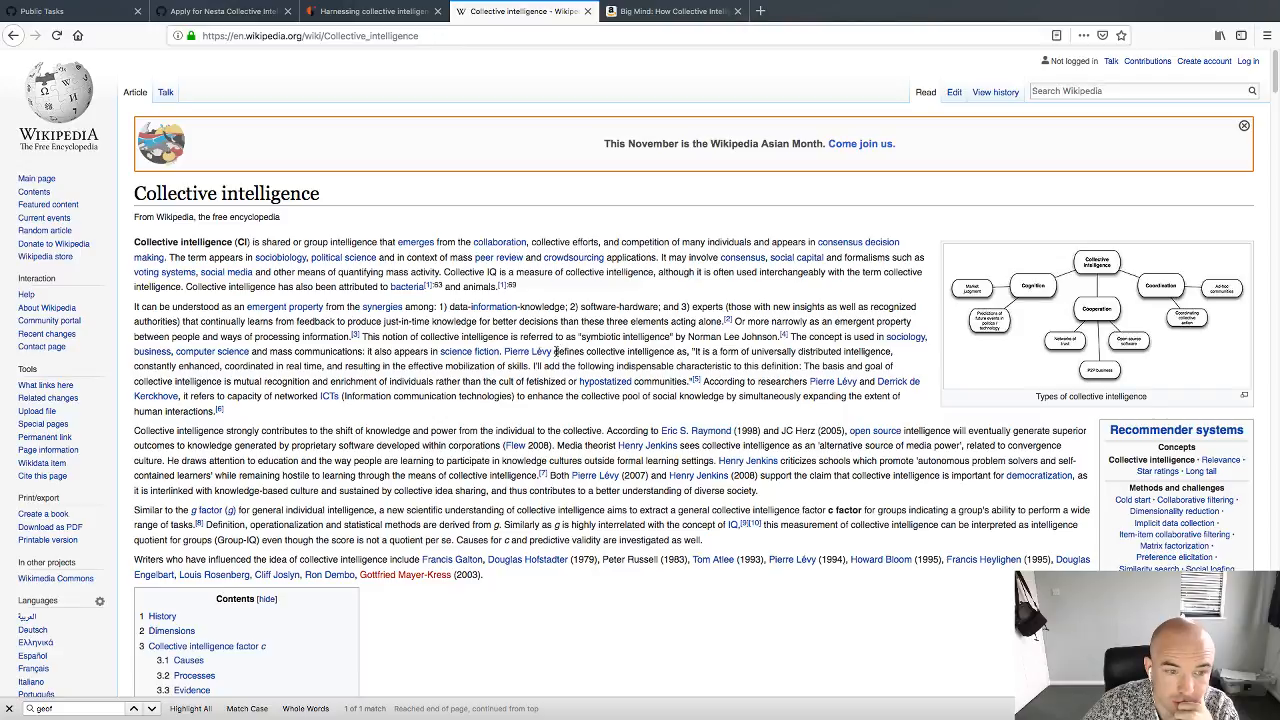
pyautogui.scroll(-1, 556, 351)
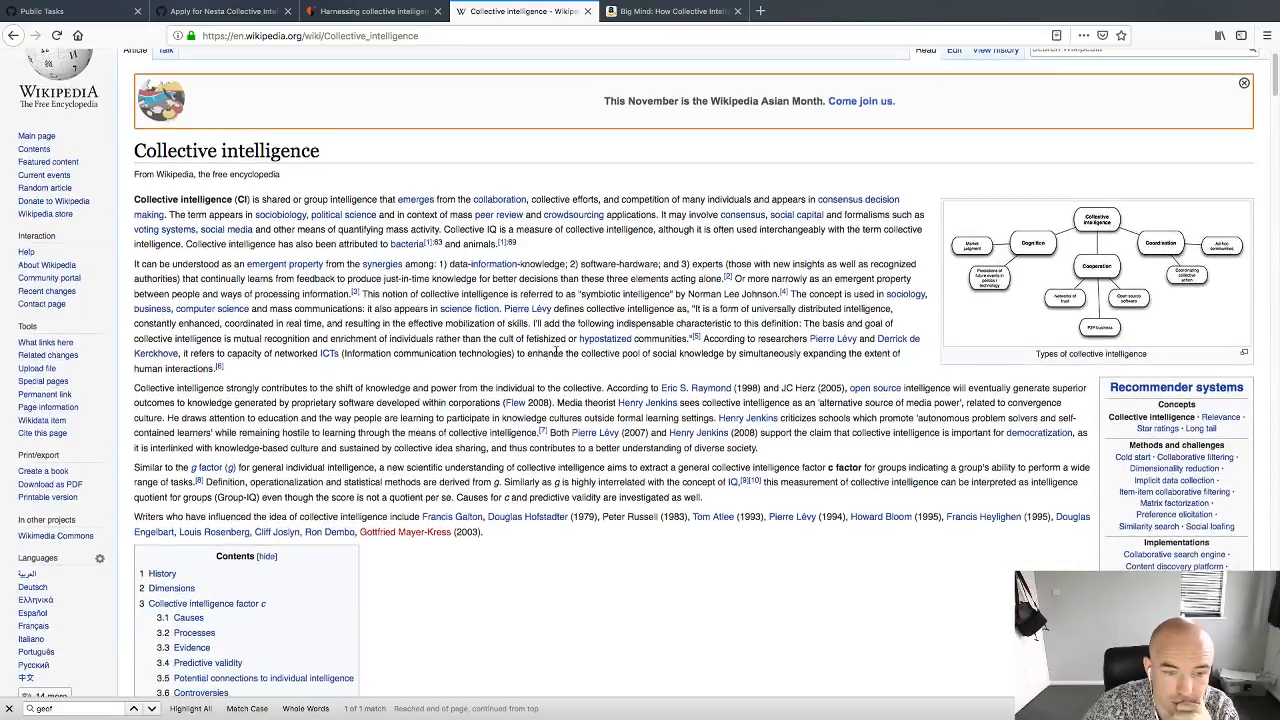
pyautogui.scroll(-10, 556, 351)
pyautogui.scroll(-2, 578, 549)
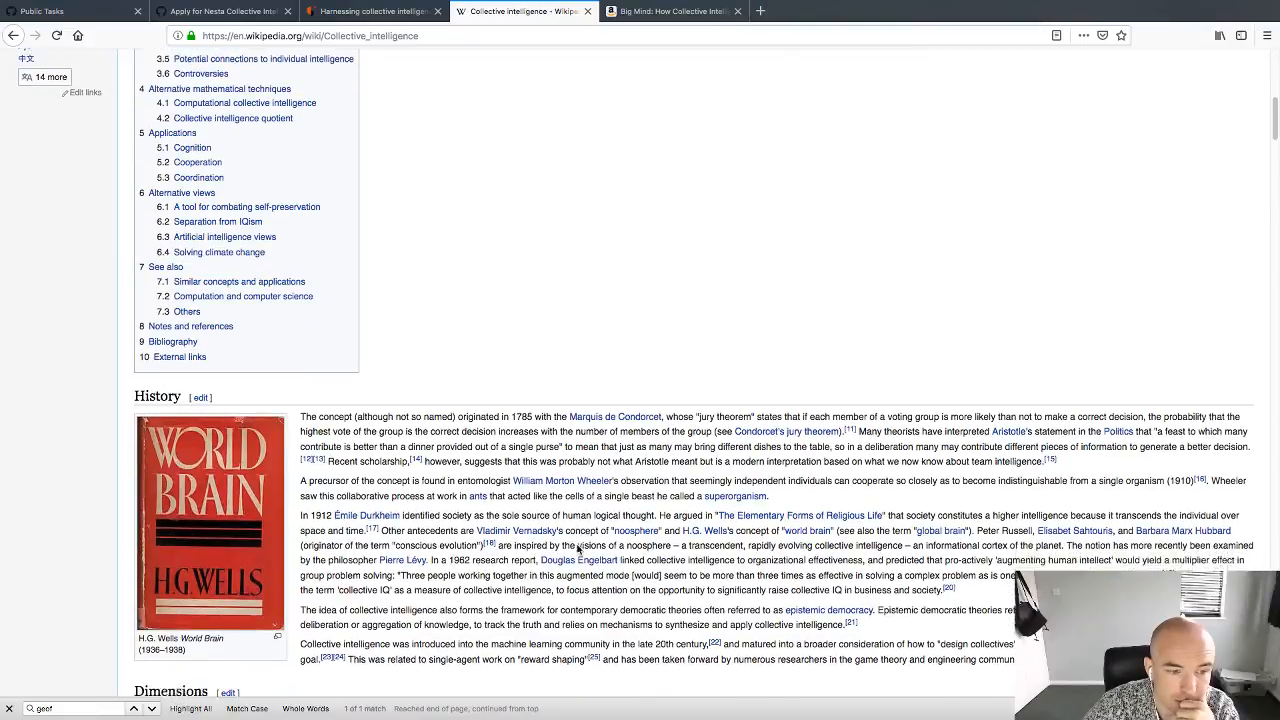
pyautogui.scroll(-4, 578, 549)
pyautogui.scroll(-4, 576, 548)
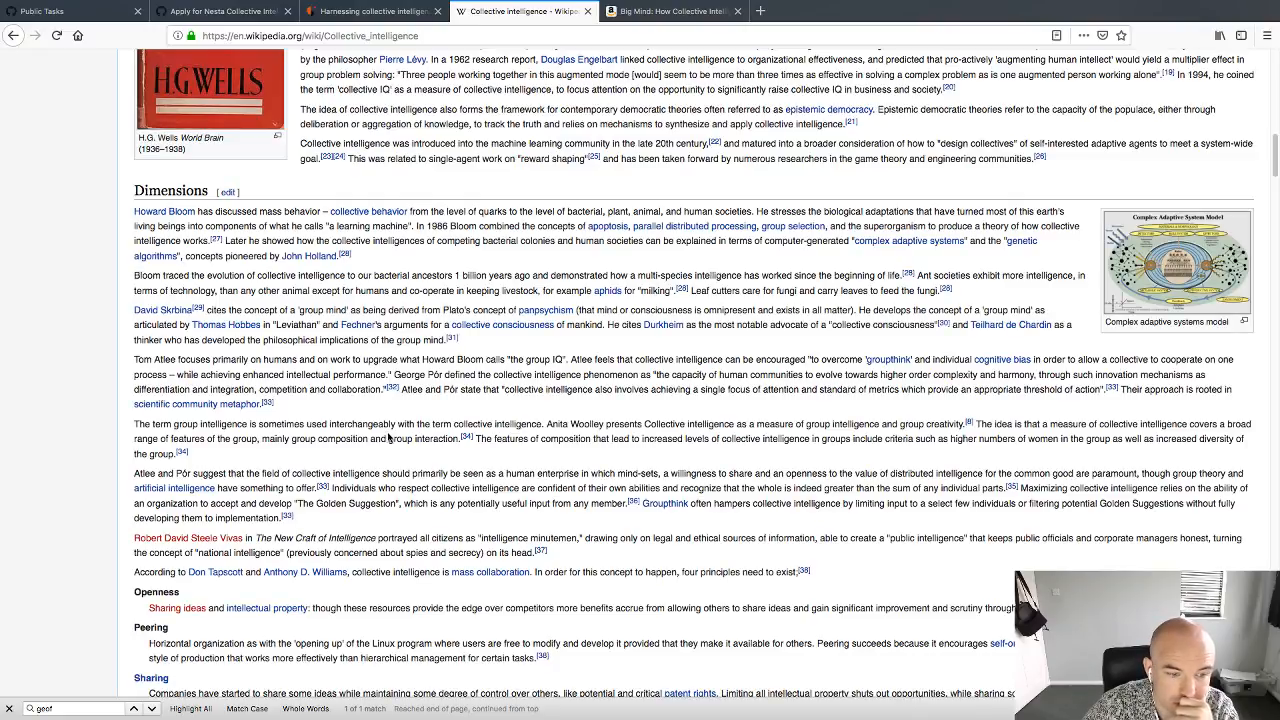
# Step: Switch back to the GitHub issue's comment draft and complete the Collective Intelligence definition with "group intelligence."
pyautogui.click(370, 12)
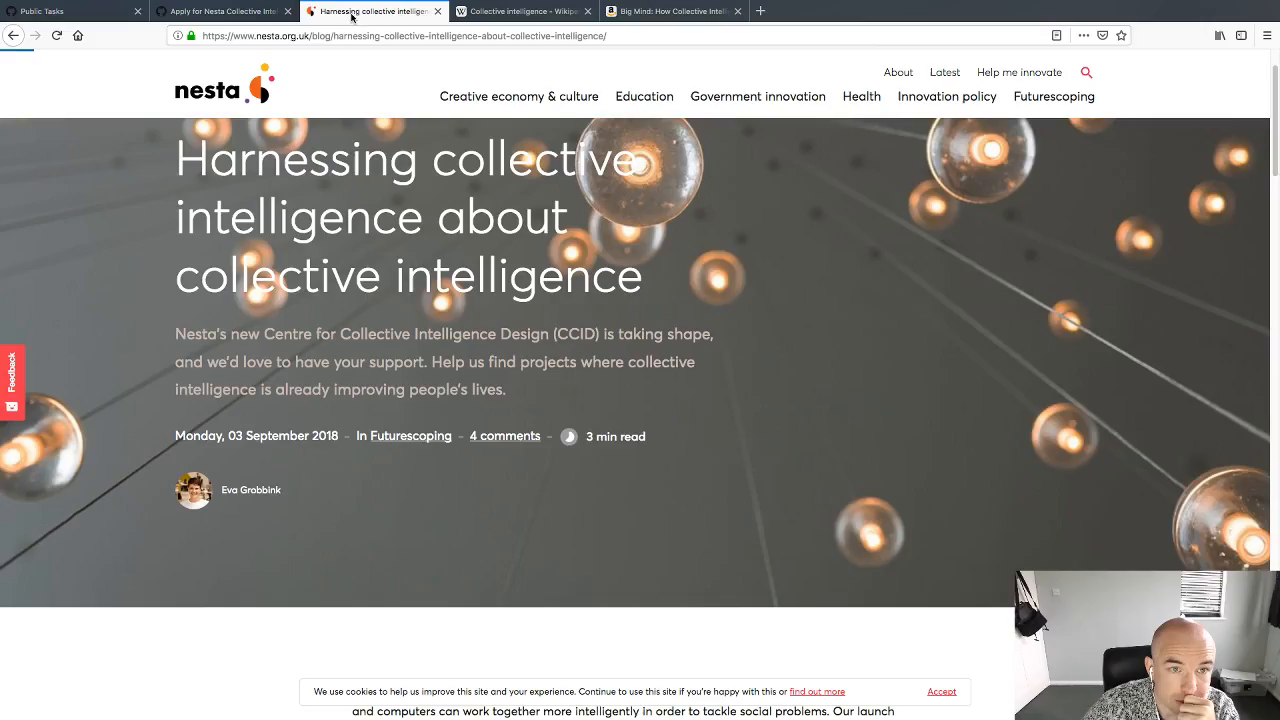
pyautogui.click(220, 18)
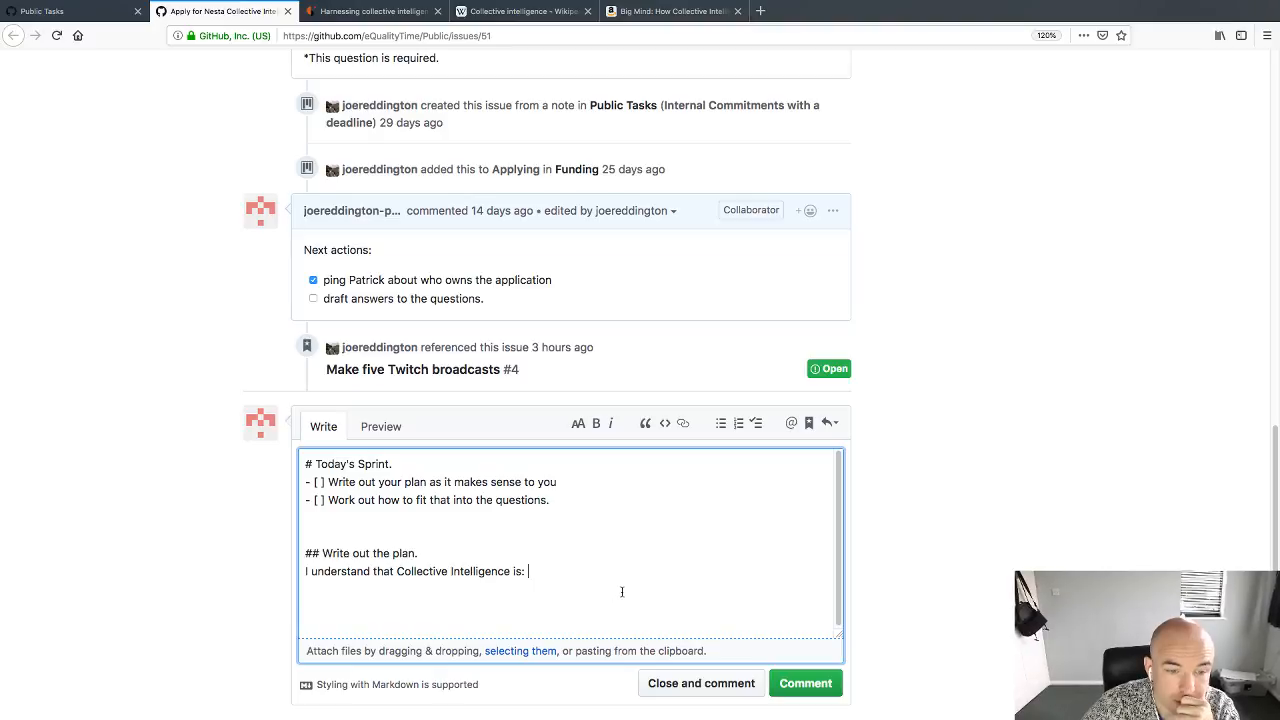
pyautogui.write('group in')
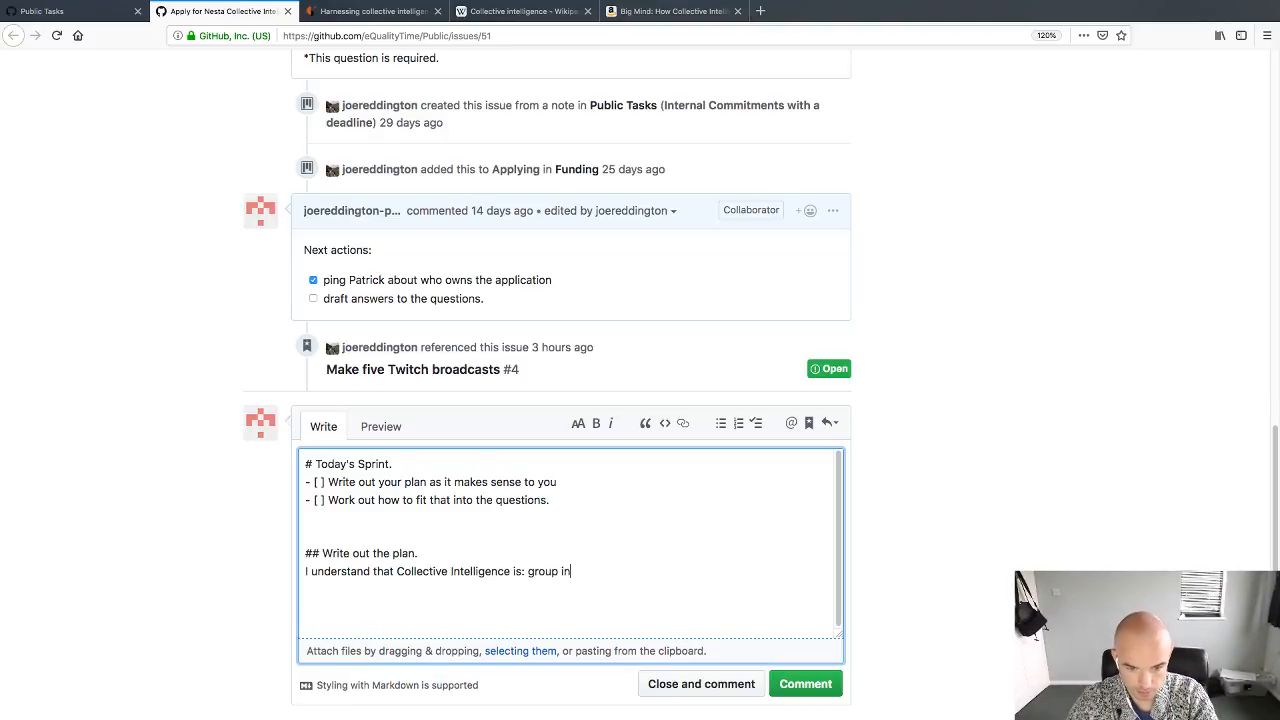
pyautogui.write('telligence')
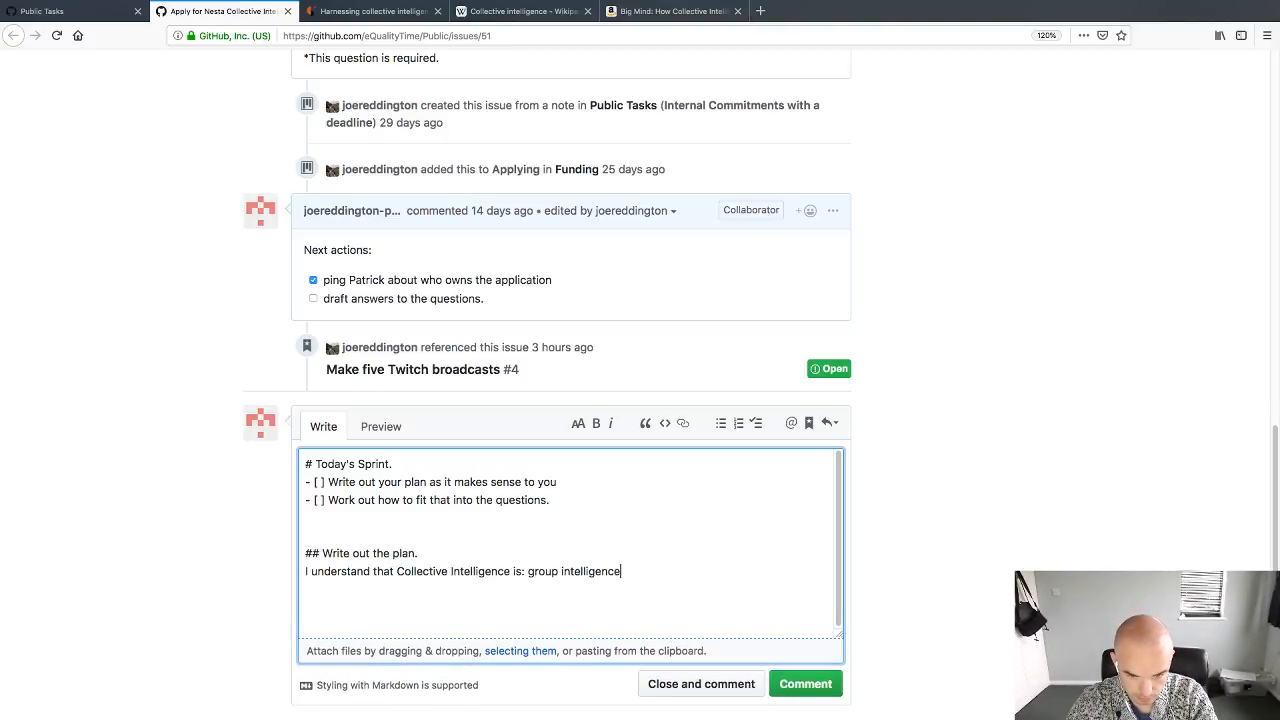
pyautogui.write('. Making ')
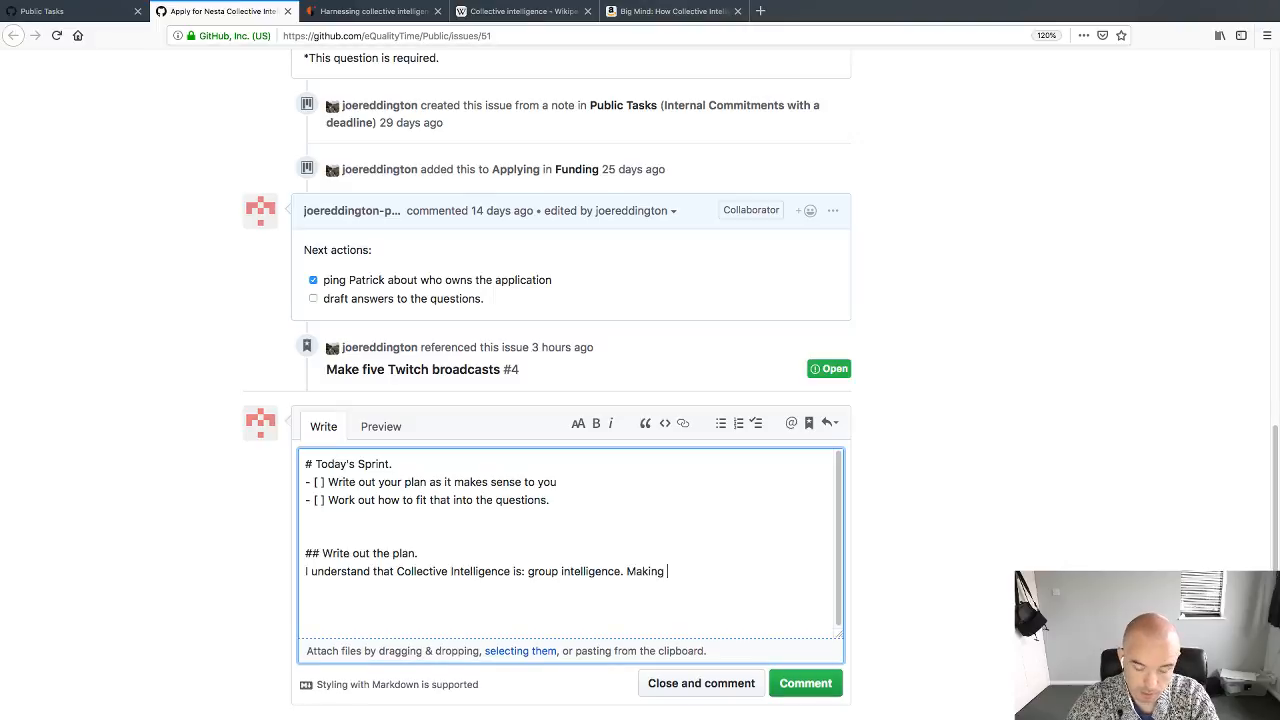
pyautogui.write('a')
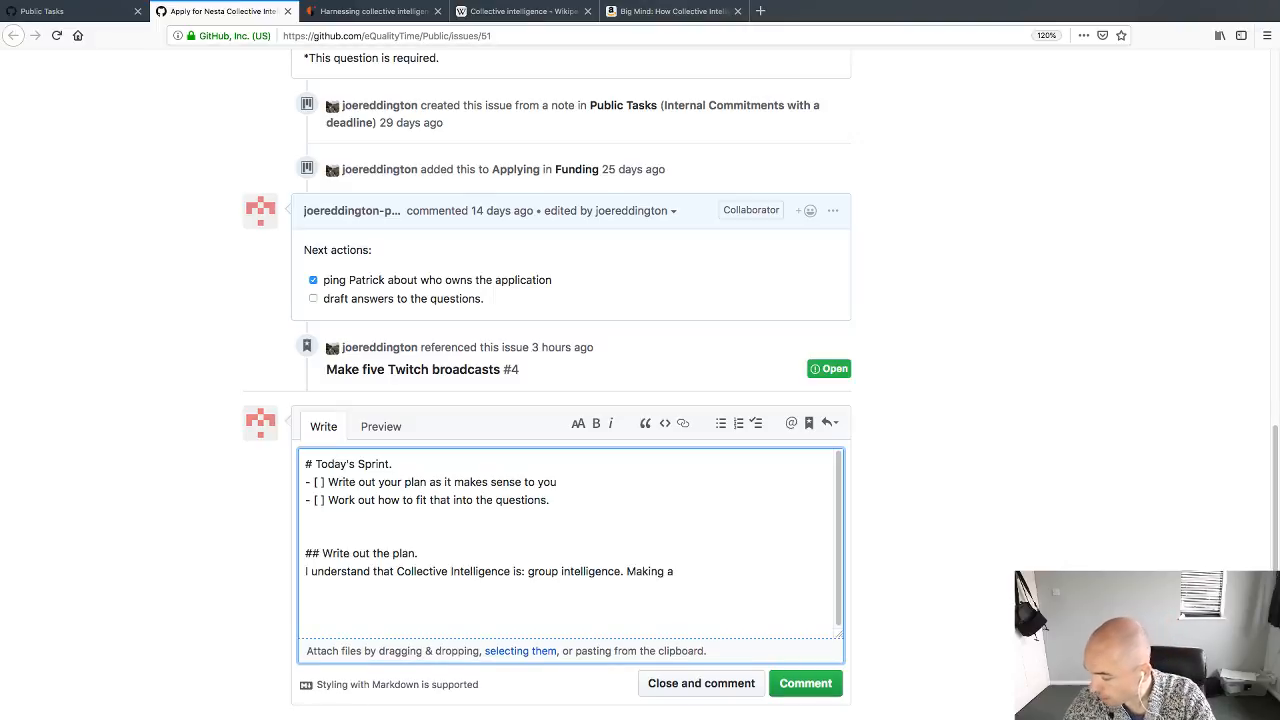
pyautogui.write(' group smarter')
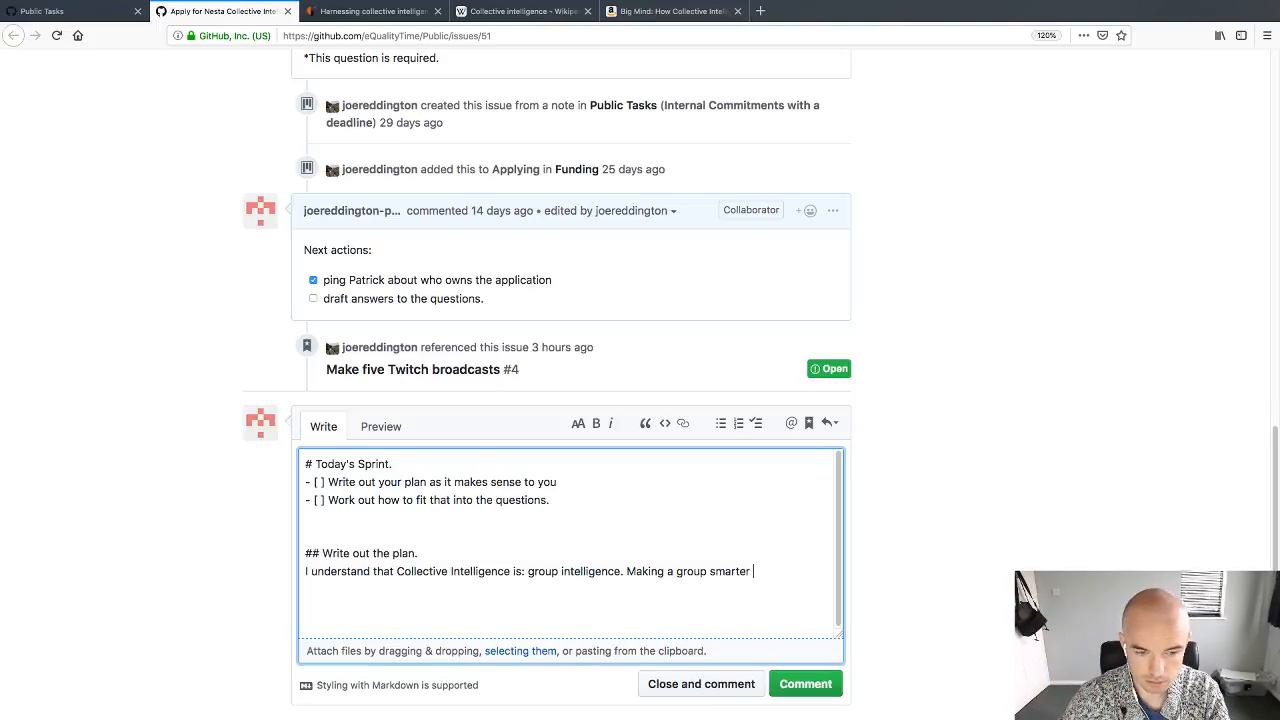
pyautogui.press('super+shift+Left')
pyautogui.press('Right')
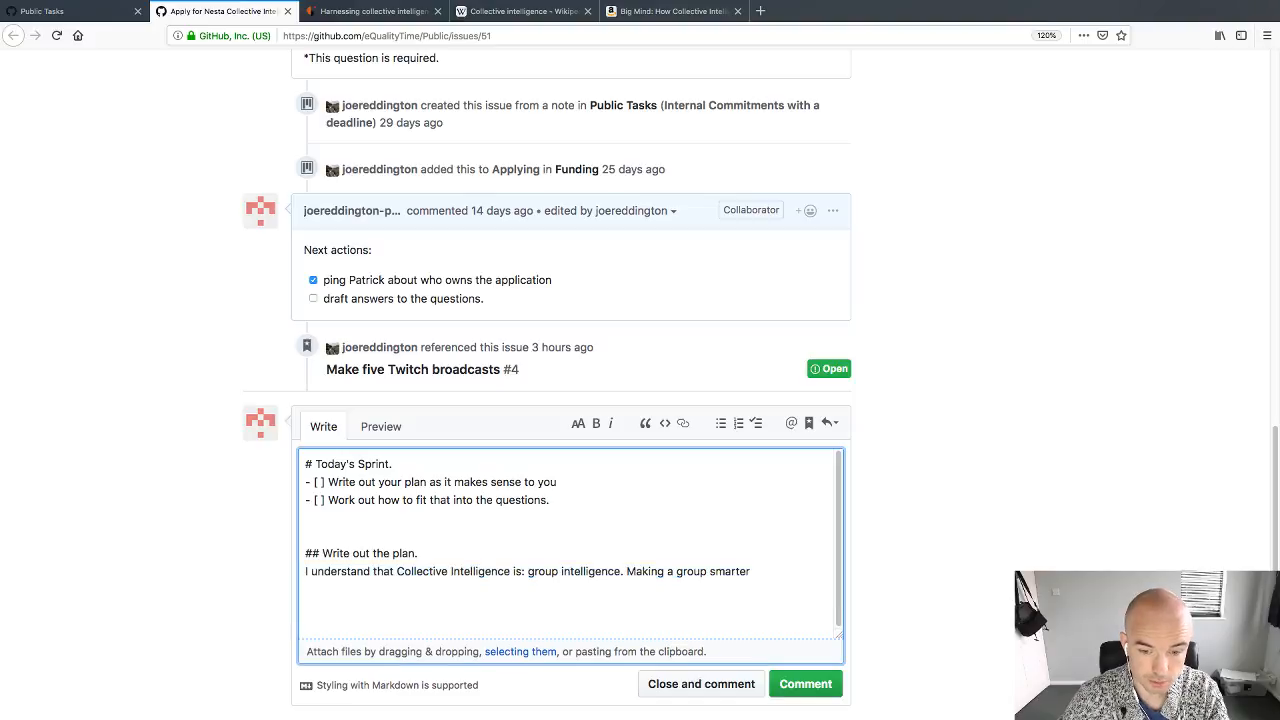
pyautogui.press('BackSpace')
pyautogui.press('BackSpace')
pyautogui.press('BackSpace')
pyautogui.press('BackSpace')
pyautogui.press('BackSpace')
pyautogui.press('BackSpace')
pyautogui.press('BackSpace')
pyautogui.press('BackSpace')
pyautogui.press('BackSpace')
pyautogui.press('BackSpace')
pyautogui.press('BackSpace')
pyautogui.press('BackSpace')
pyautogui.press('BackSpace')
pyautogui.press('BackSpace')
pyautogui.press('BackSpace')
pyautogui.press('BackSpace')
pyautogui.press('BackSpace')
pyautogui.press('BackSpace')
pyautogui.press('BackSpace')
pyautogui.press('BackSpace')
pyautogui.press('BackSpace')
pyautogui.press('BackSpace')
pyautogui.press('BackSpace')
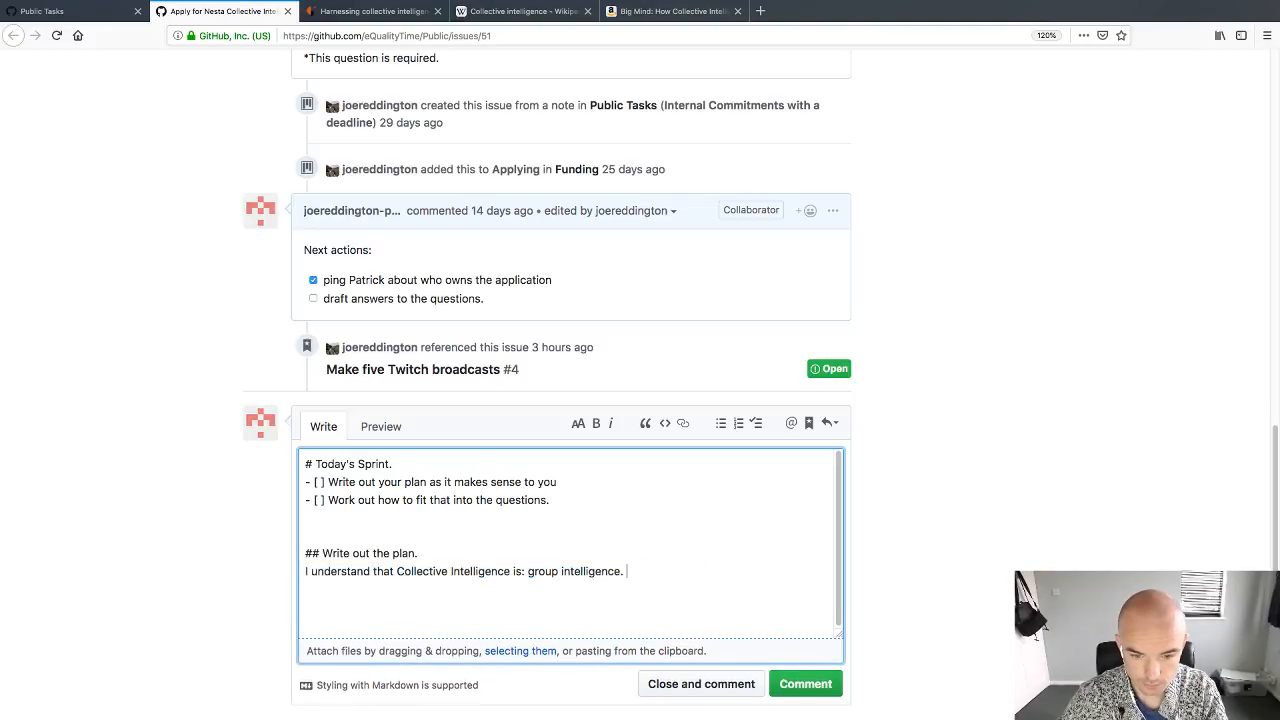
# Step: Add the sentence "You can increase collective intelligence in a group by organising them better; improving communication; and reducing friction." after the definition
pyautogui.write('You ')
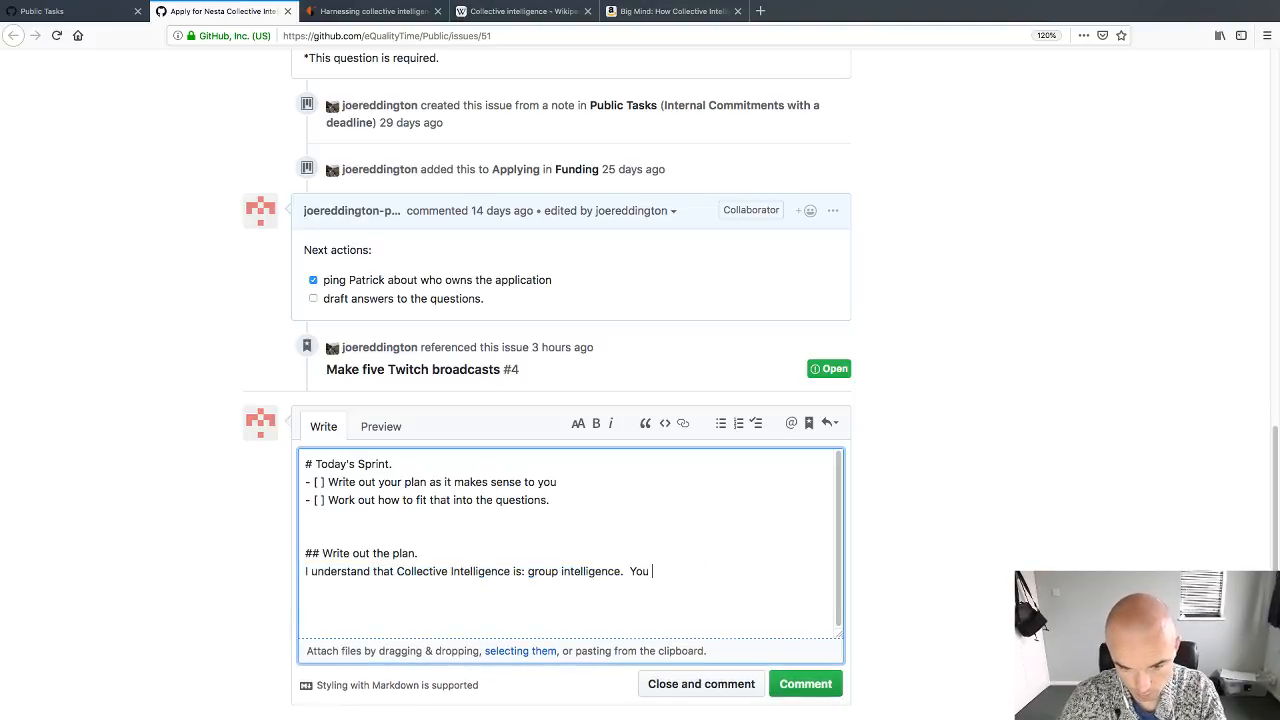
pyautogui.write('can increase collec')
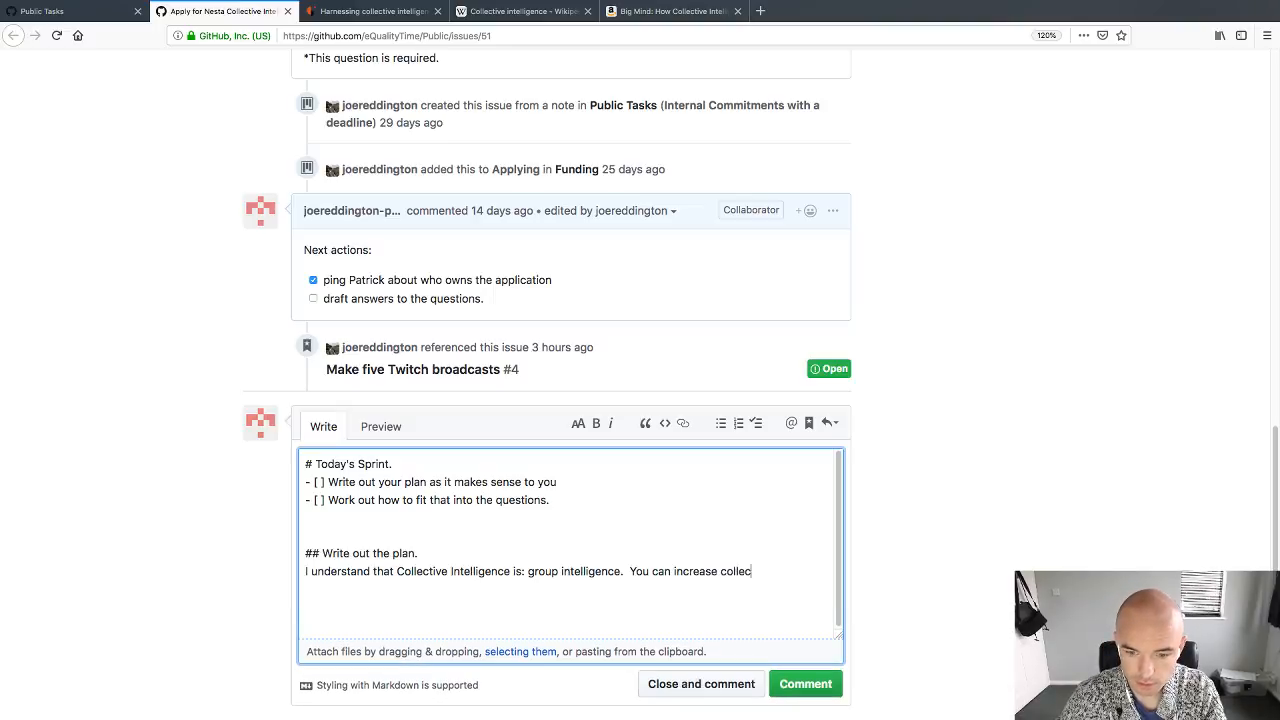
pyautogui.write('tive intelligen')
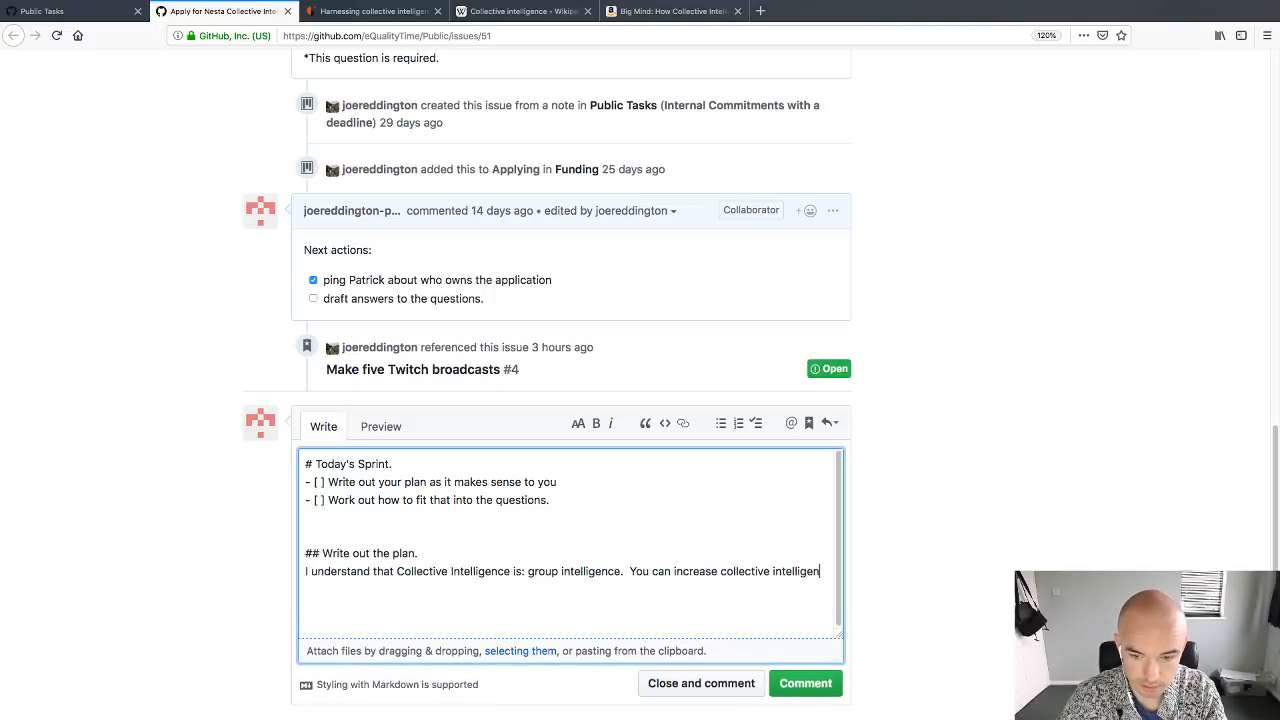
pyautogui.write('ce in a group by ')
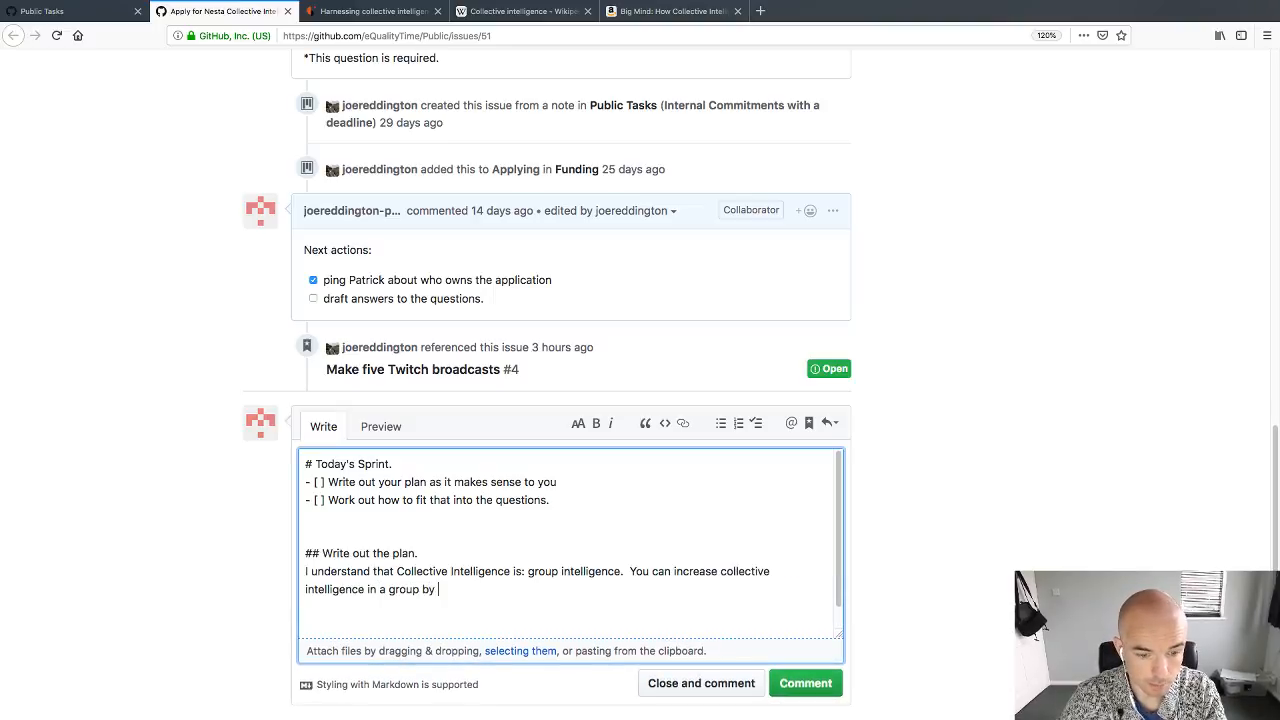
pyautogui.write('organisi')
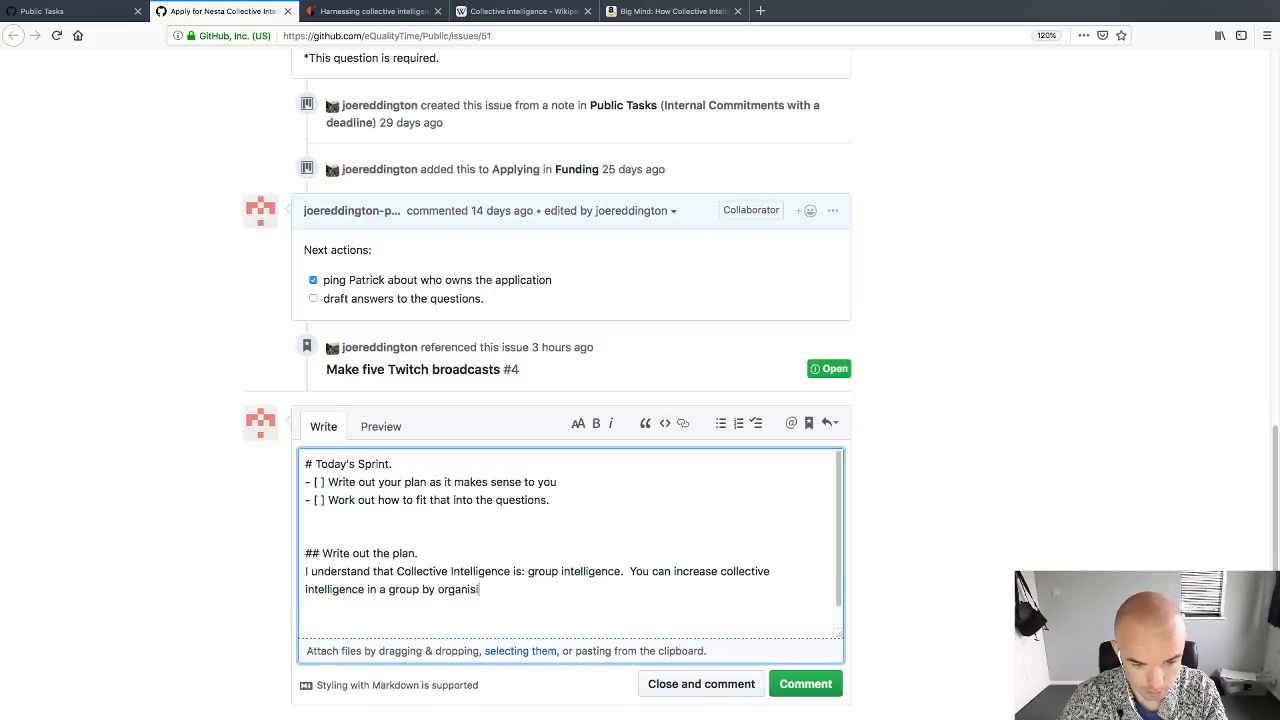
pyautogui.write('ng them better')
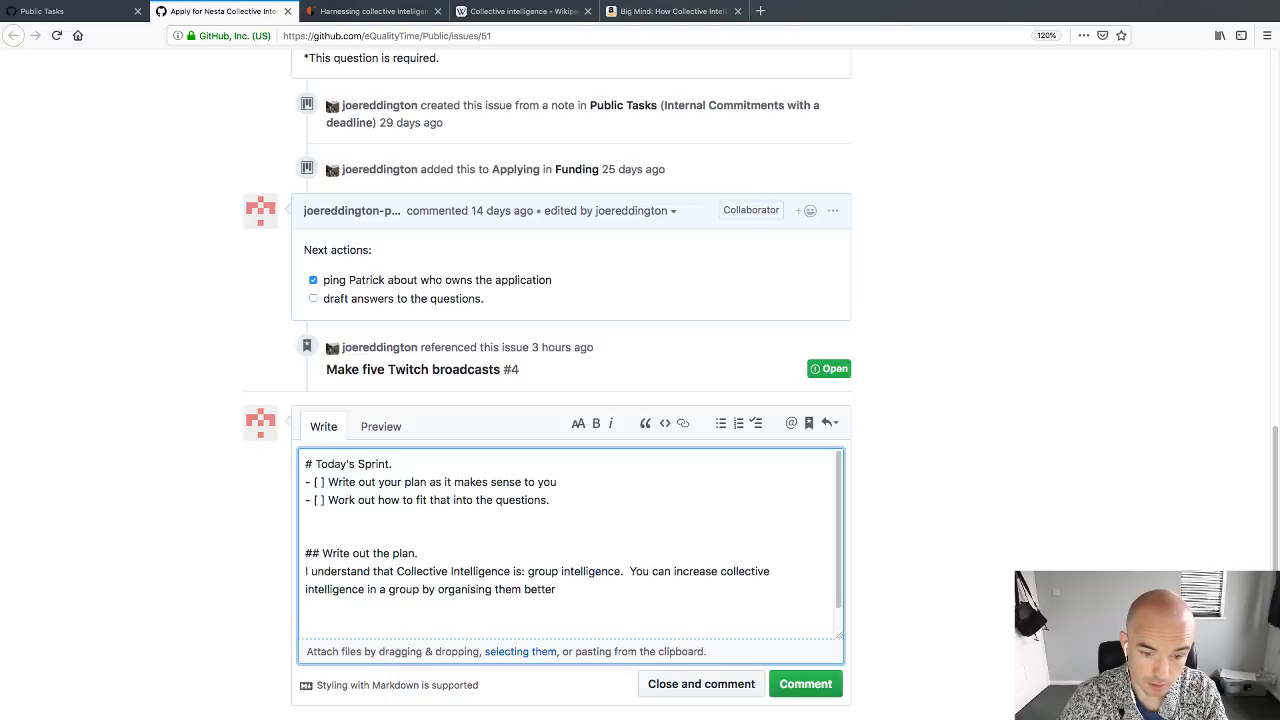
pyautogui.write('; improve')
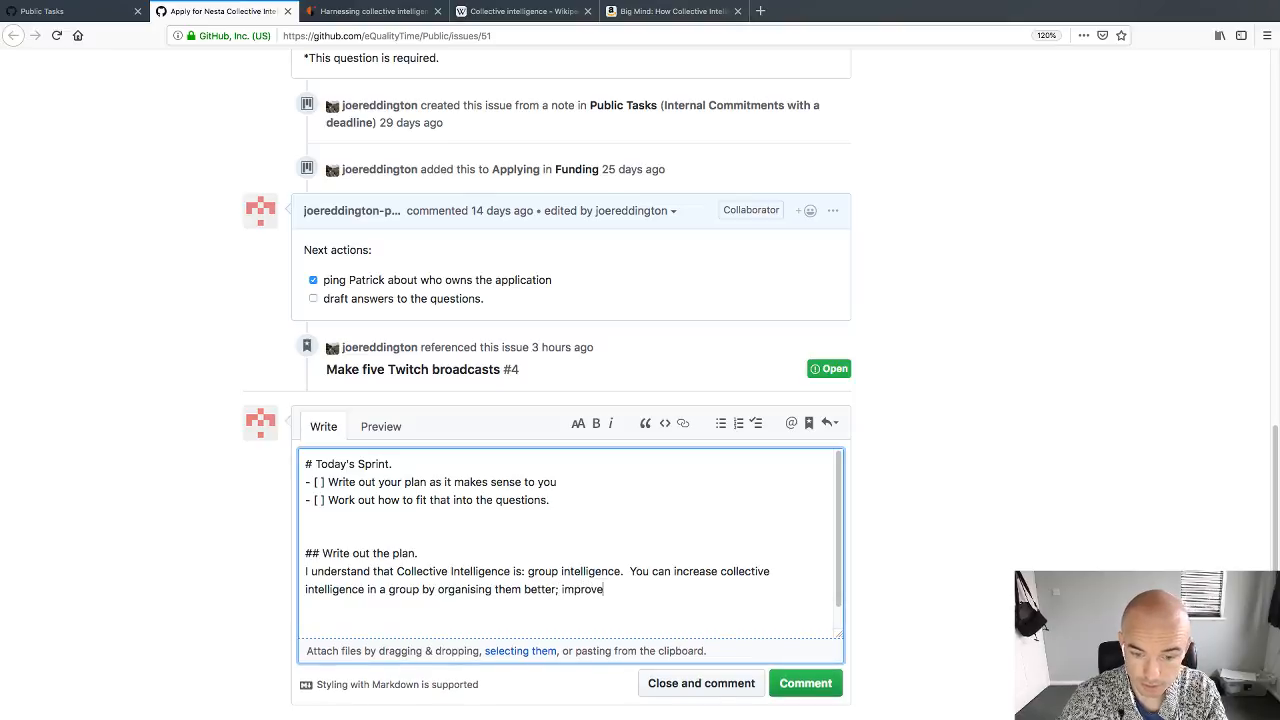
pyautogui.press('BackSpace')
pyautogui.write('ing communication')
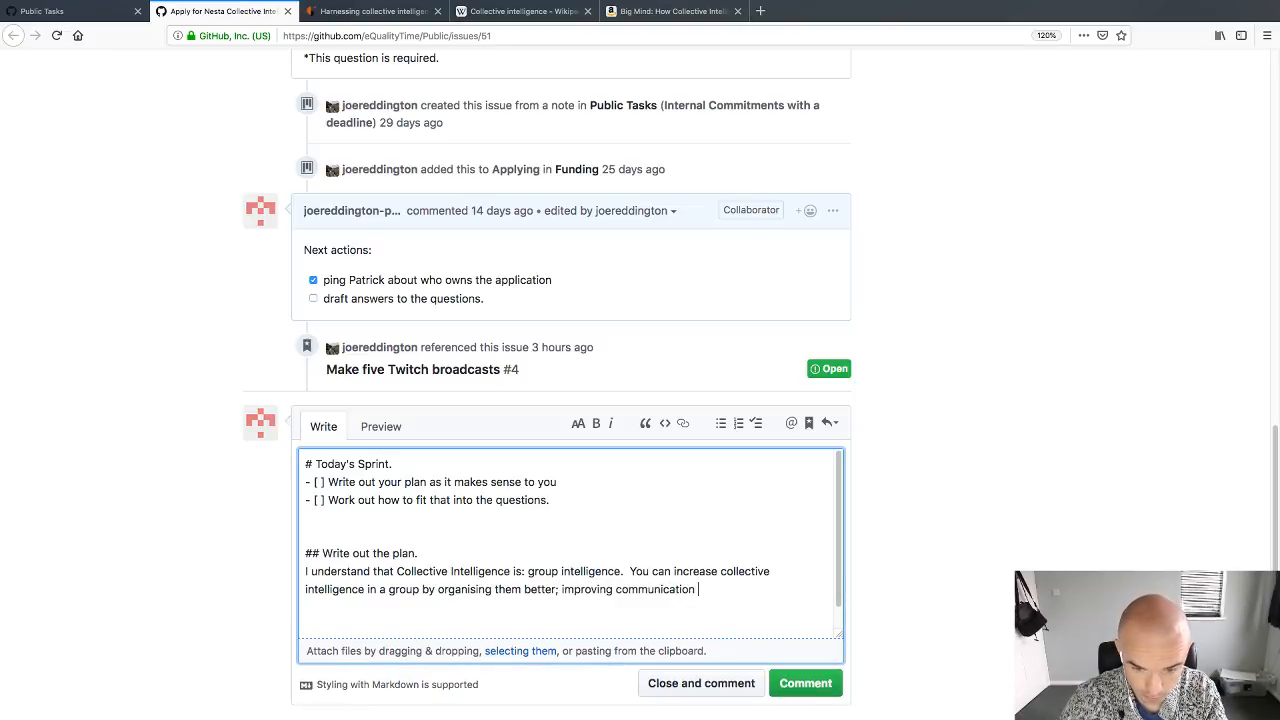
pyautogui.press('BackSpace')
pyautogui.write('; and reduc')
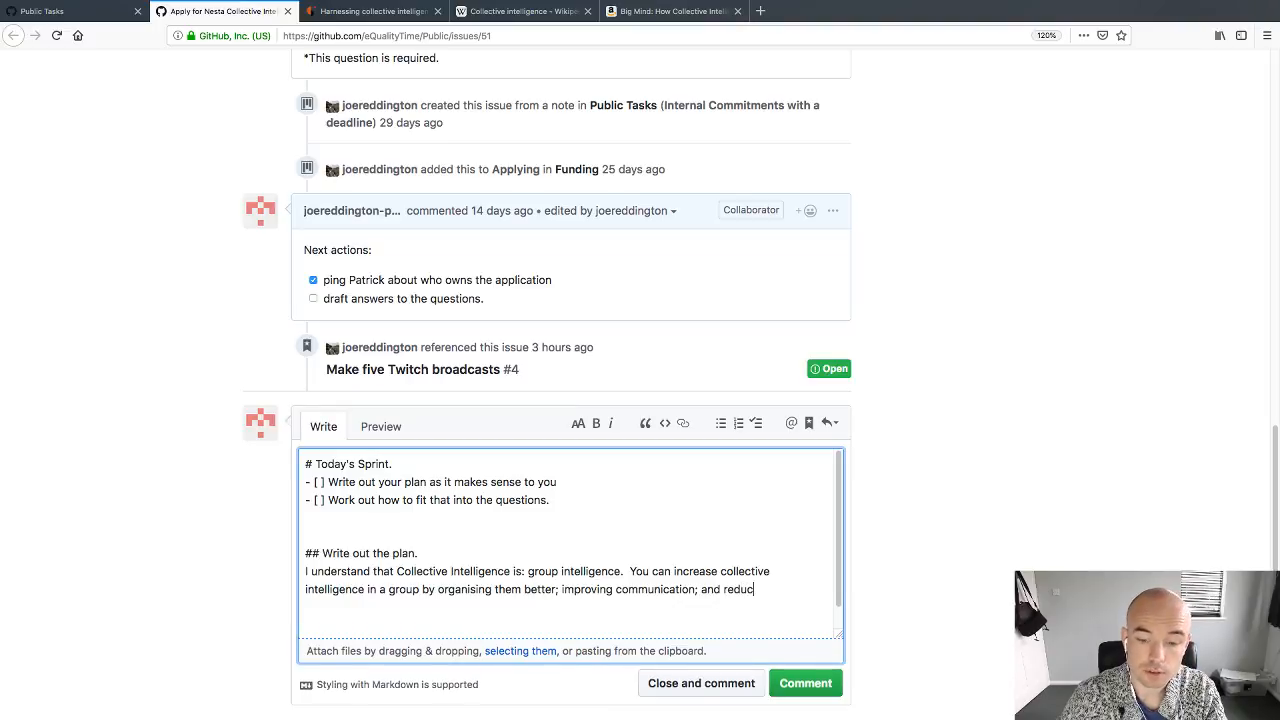
pyautogui.write('ing friction.')
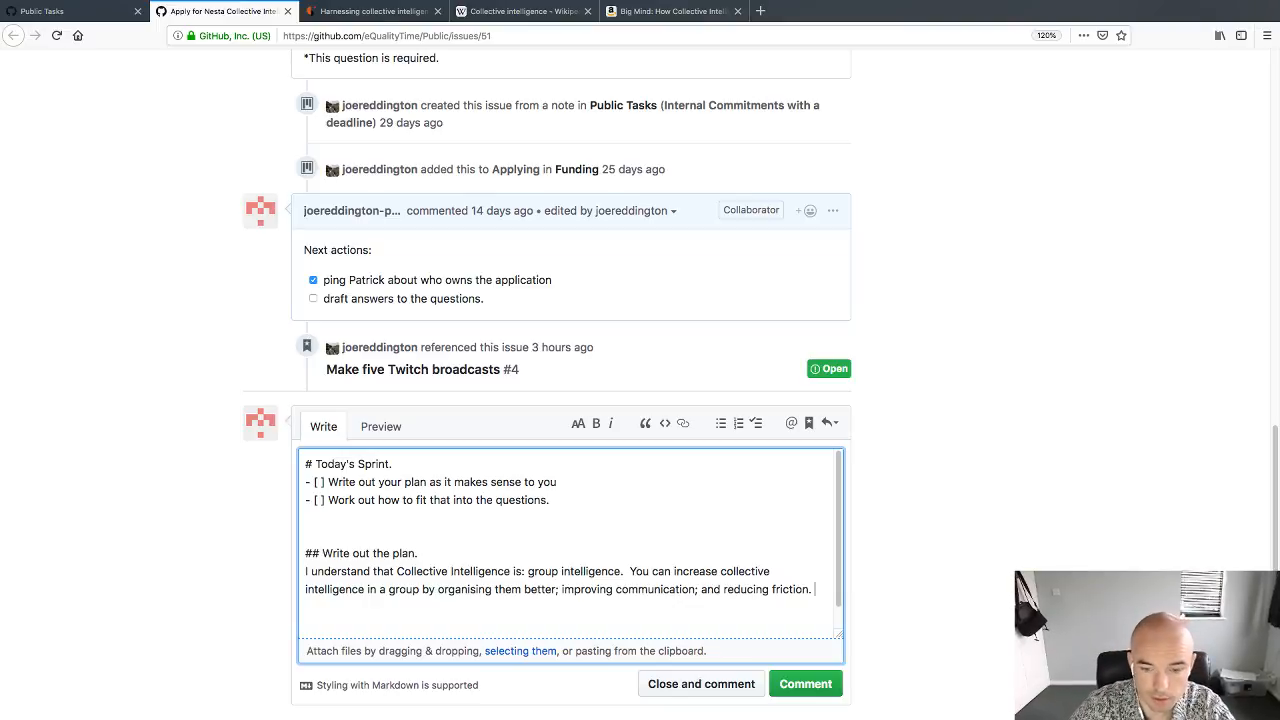
# Step: Add blank lines, turn the definition paragraph into a bullet, and start a second bullet reading "Or indeed,"
pyautogui.press('Return')
pyautogui.press('Return')
pyautogui.press('Return')
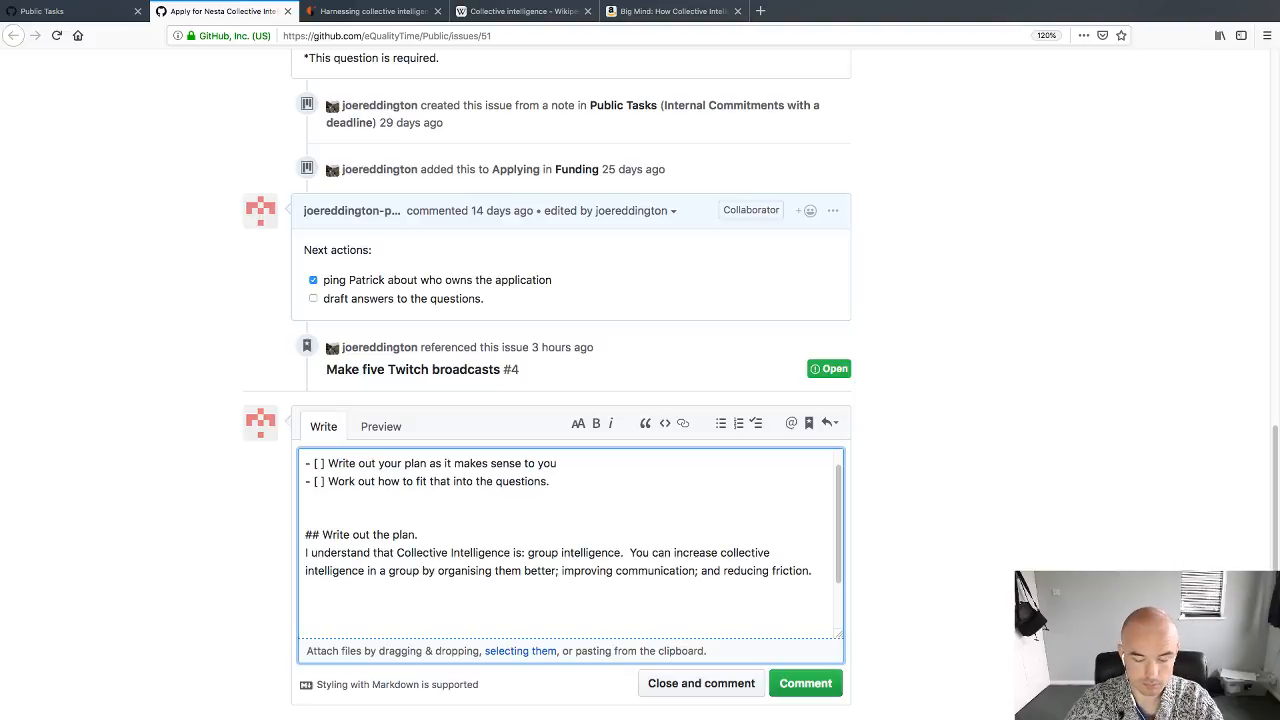
pyautogui.write('* ')
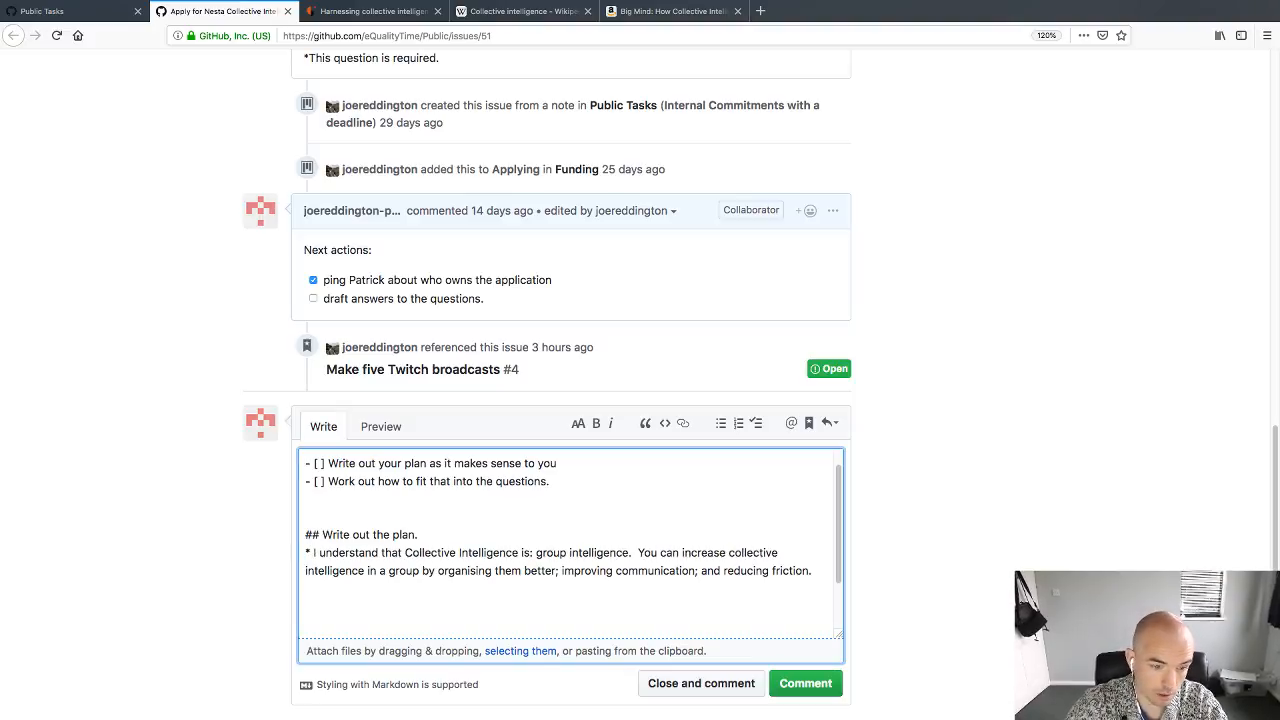
pyautogui.write('* Or indeed')
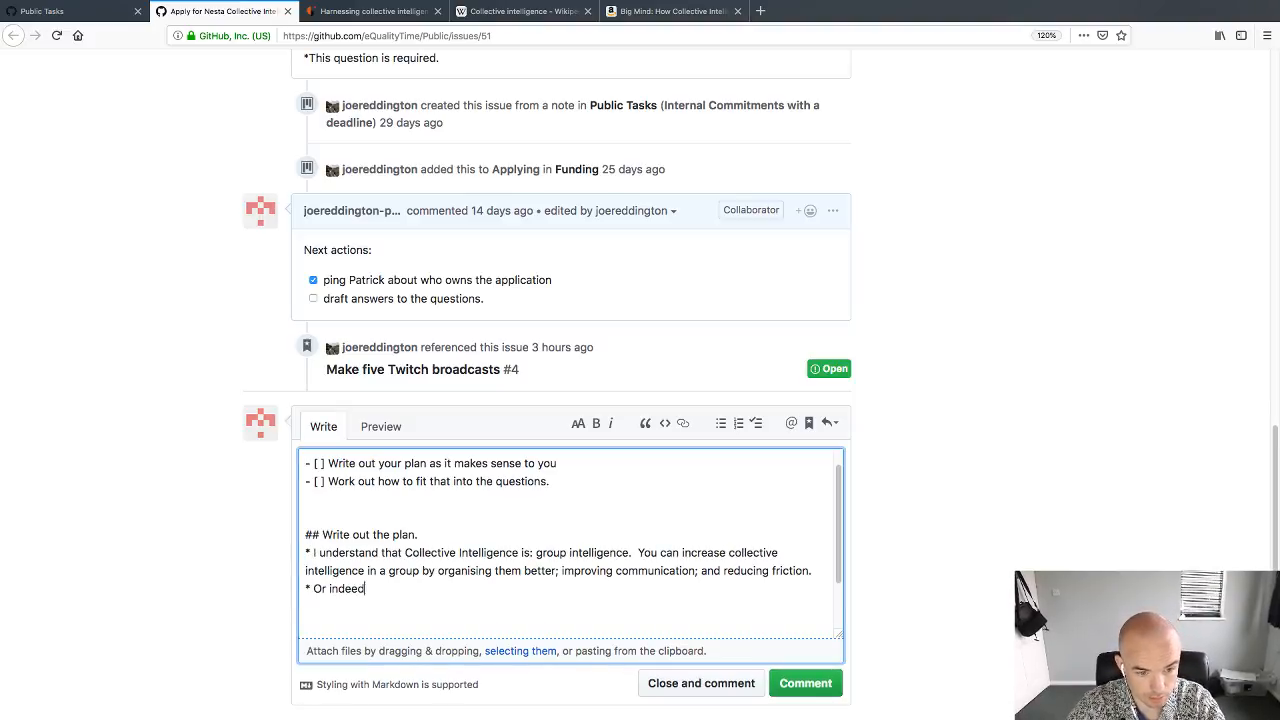
pyautogui.write(',')
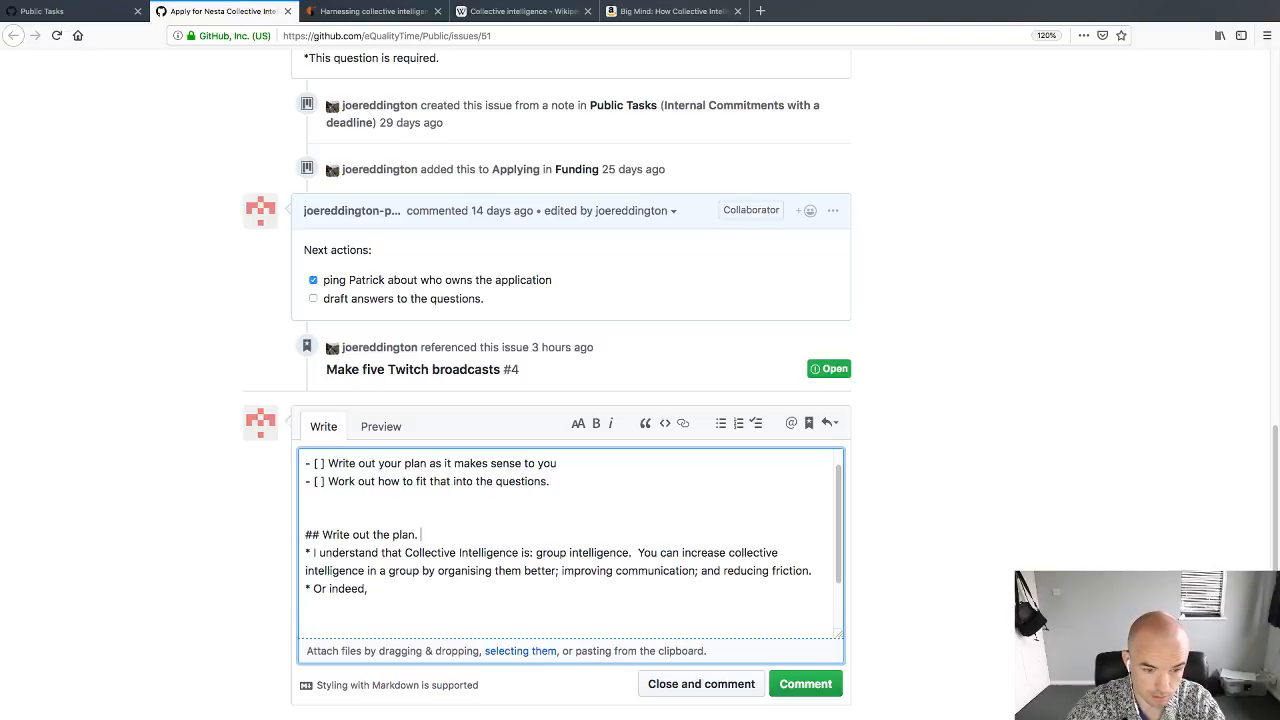
# Step: Insert the third-level Markdown heading "### What do we know" between "Write out the plan." and the bullets
pyautogui.press('Return')
pyautogui.write('What do we')
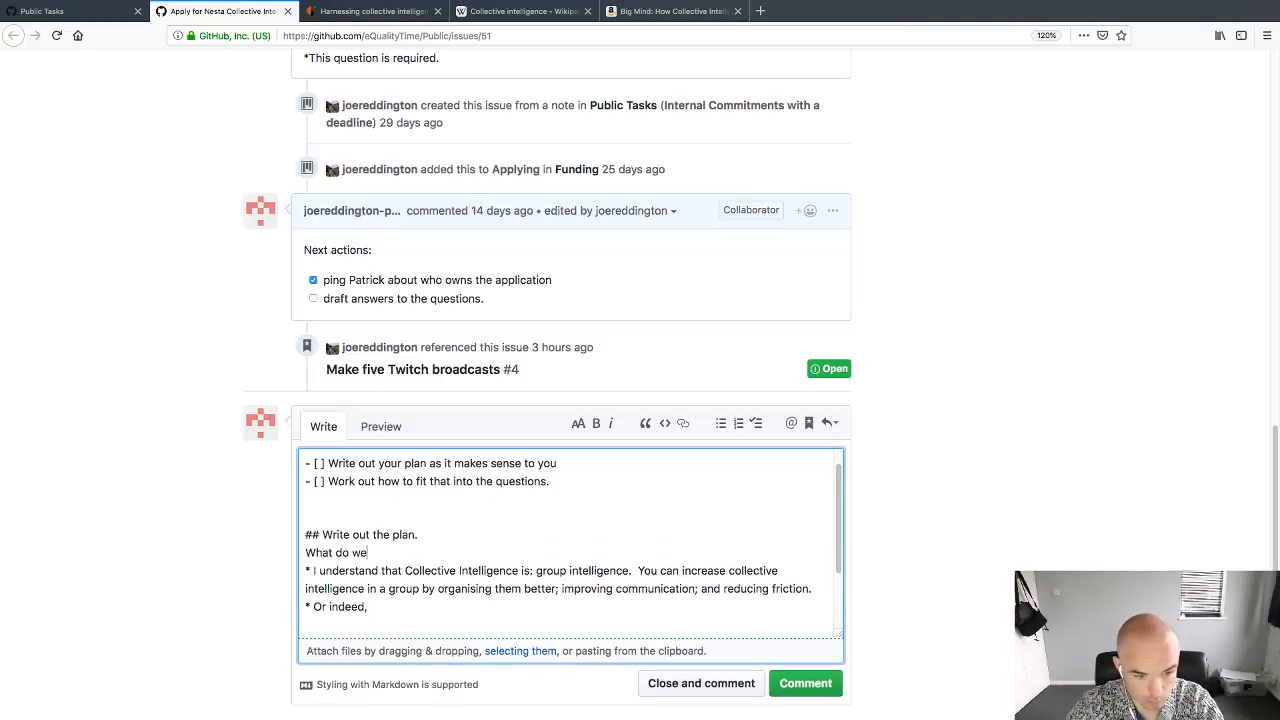
pyautogui.write(' kno')
pyautogui.write('#')
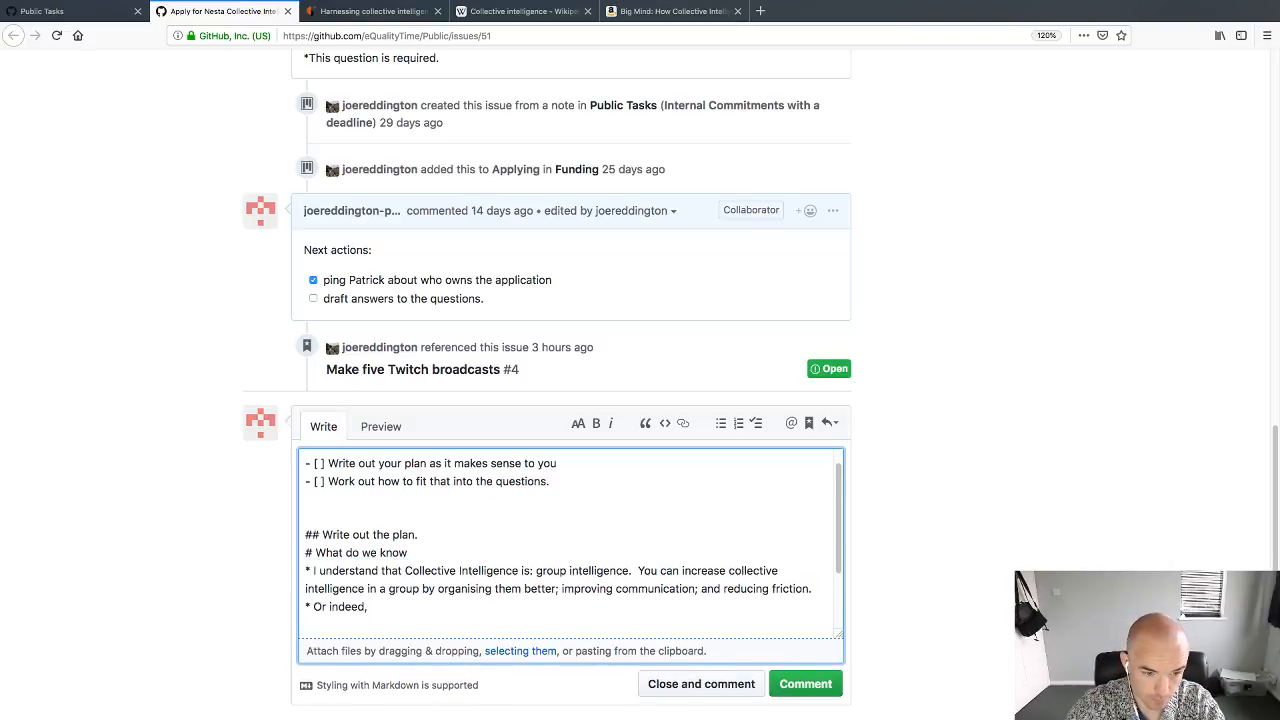
pyautogui.press('BackSpace')
pyautogui.write('## ')
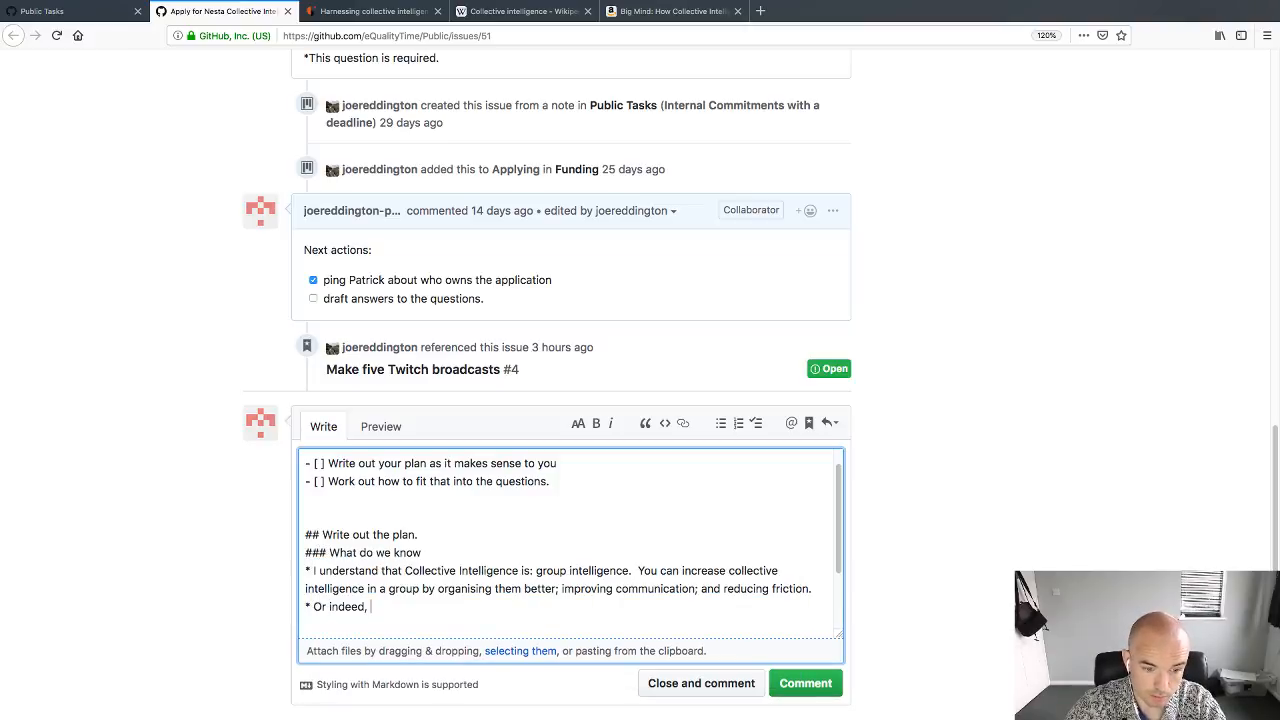
# Step: Complete the "Or indeed," bullet with "Collective intelligence is the intelligence of a collective."
pyautogui.write(' Collective')
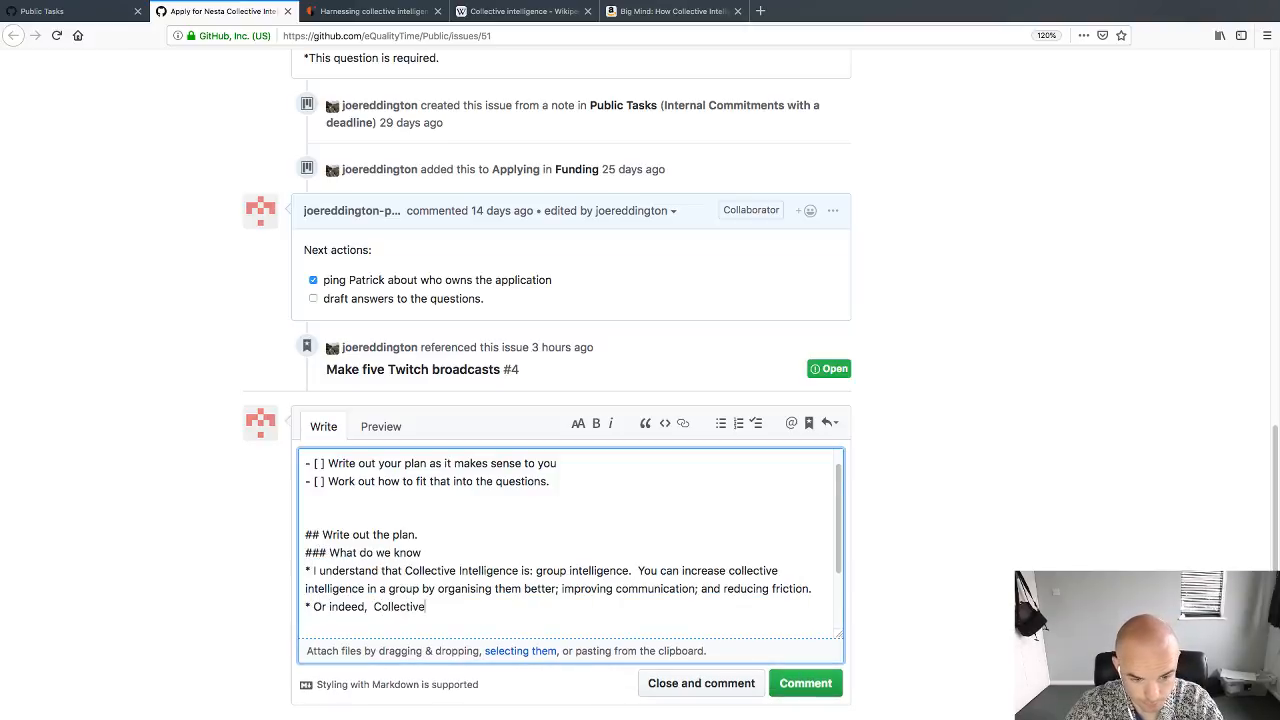
pyautogui.write(' intelligence')
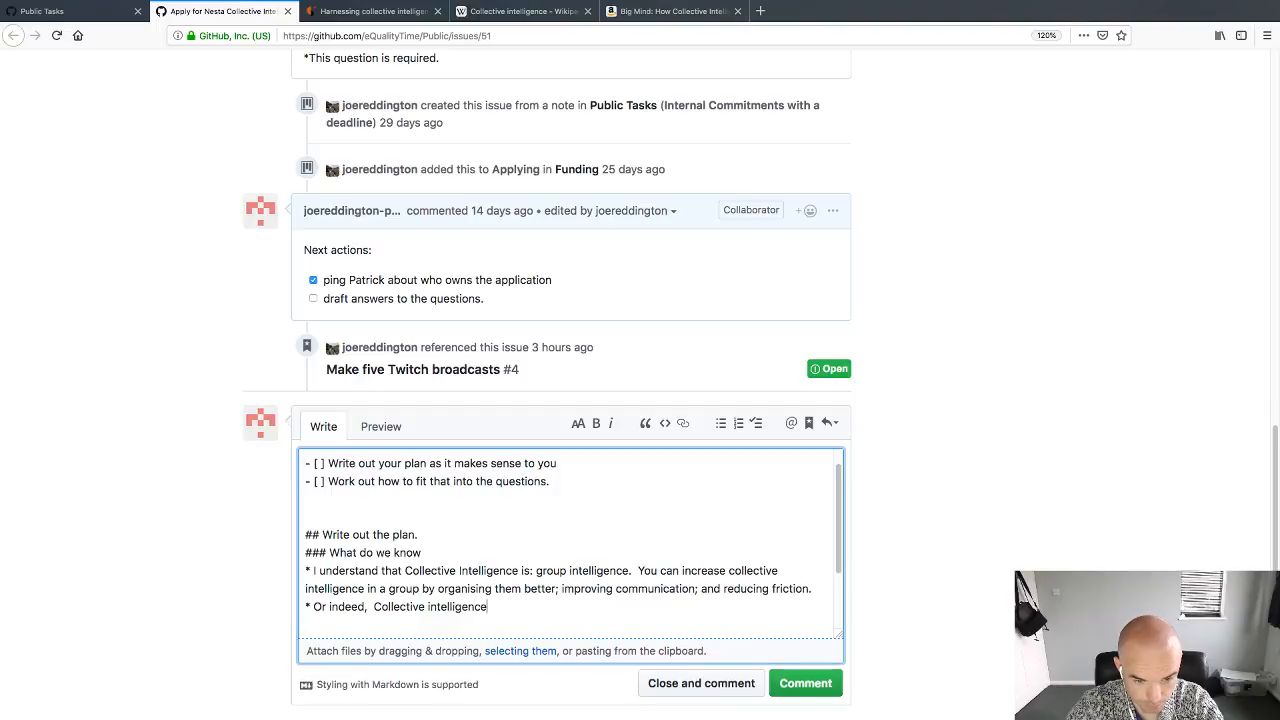
pyautogui.write(' is the inte')
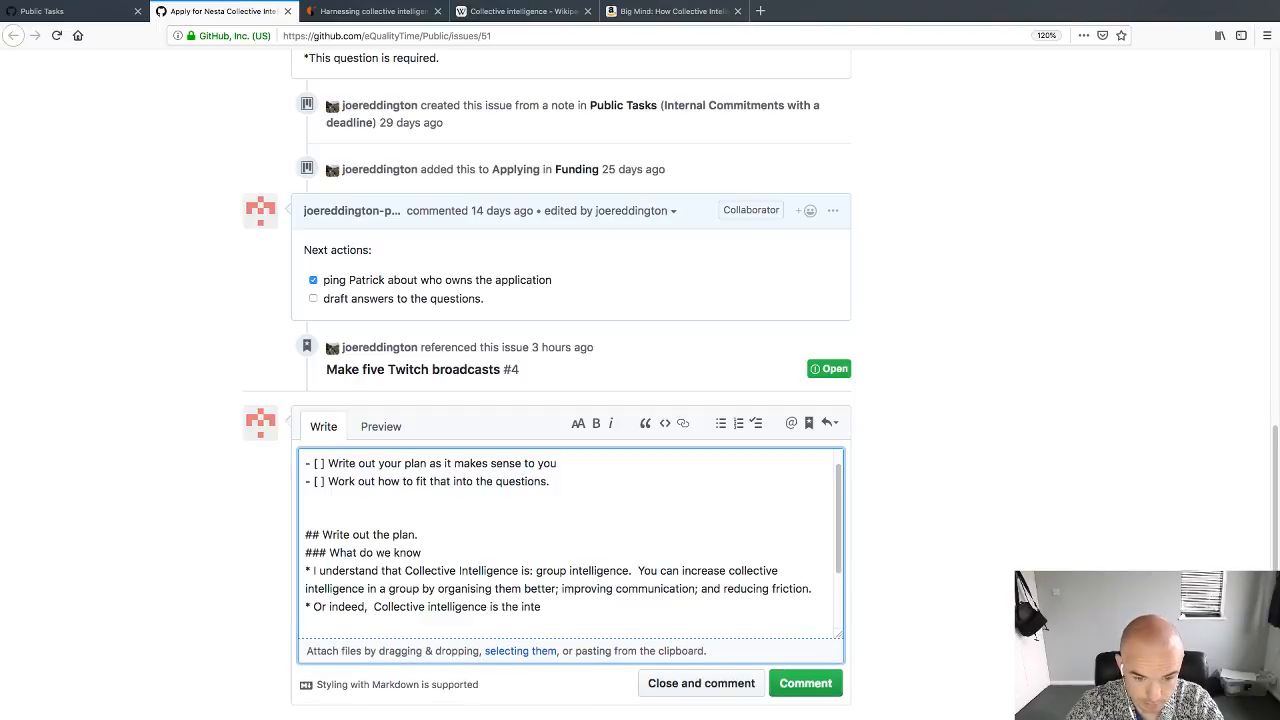
pyautogui.write('lligence of a ')
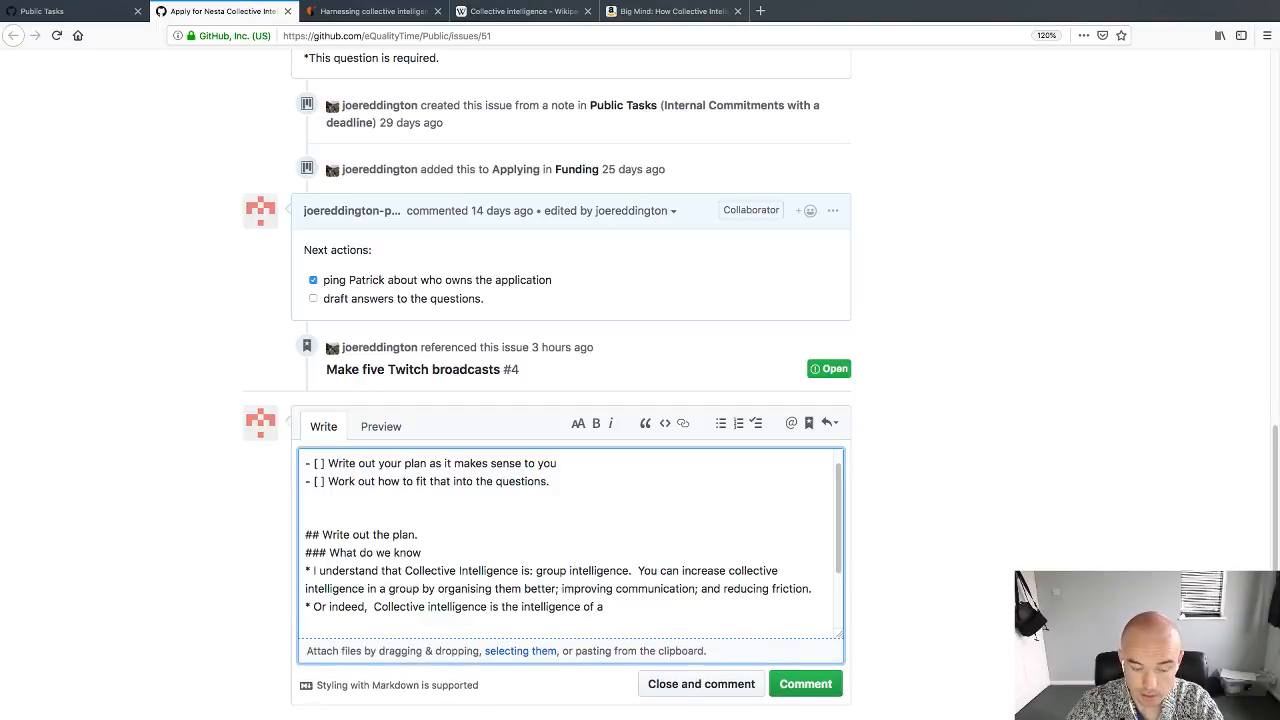
pyautogui.write('collective.')
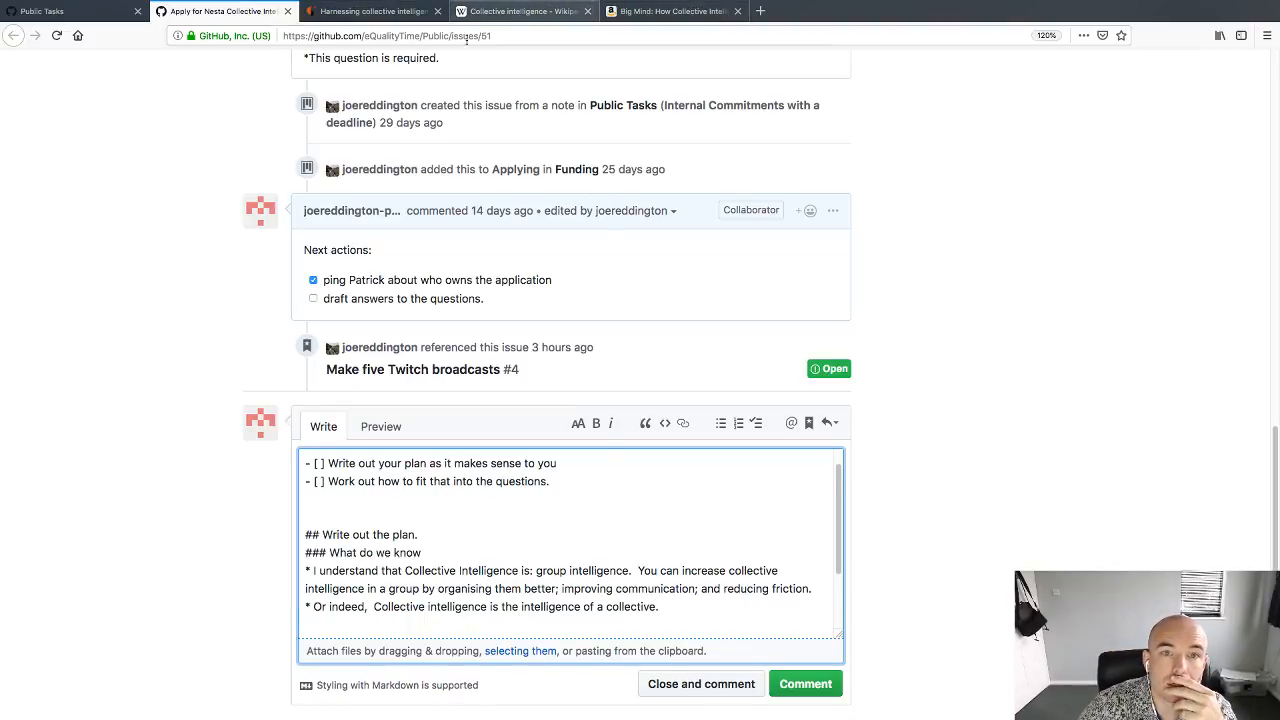
# Step: Review the comment draft, switch to the Nesta blog post, and go back to the Centre for Collective Intelligence Design page
pyautogui.scroll(-2, 620, 591)
pyautogui.scroll(2, 618, 592)
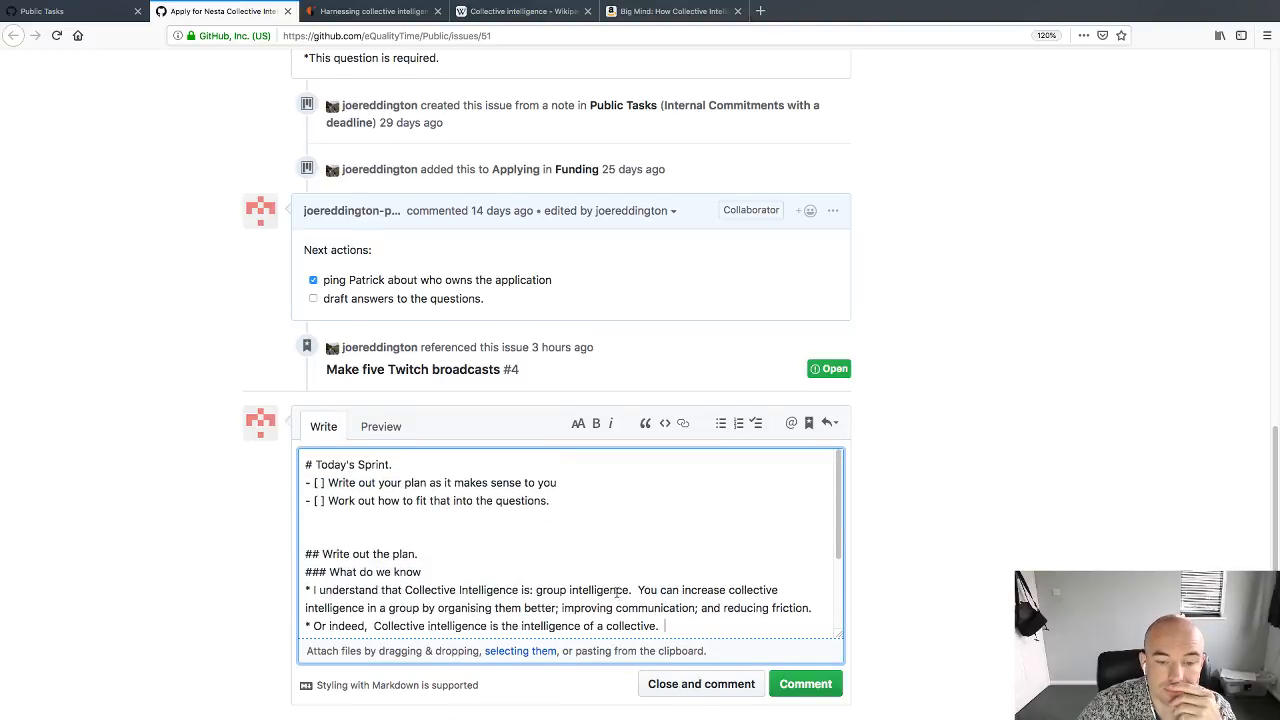
pyautogui.scroll(-3, 499, 401)
pyautogui.click(360, 11)
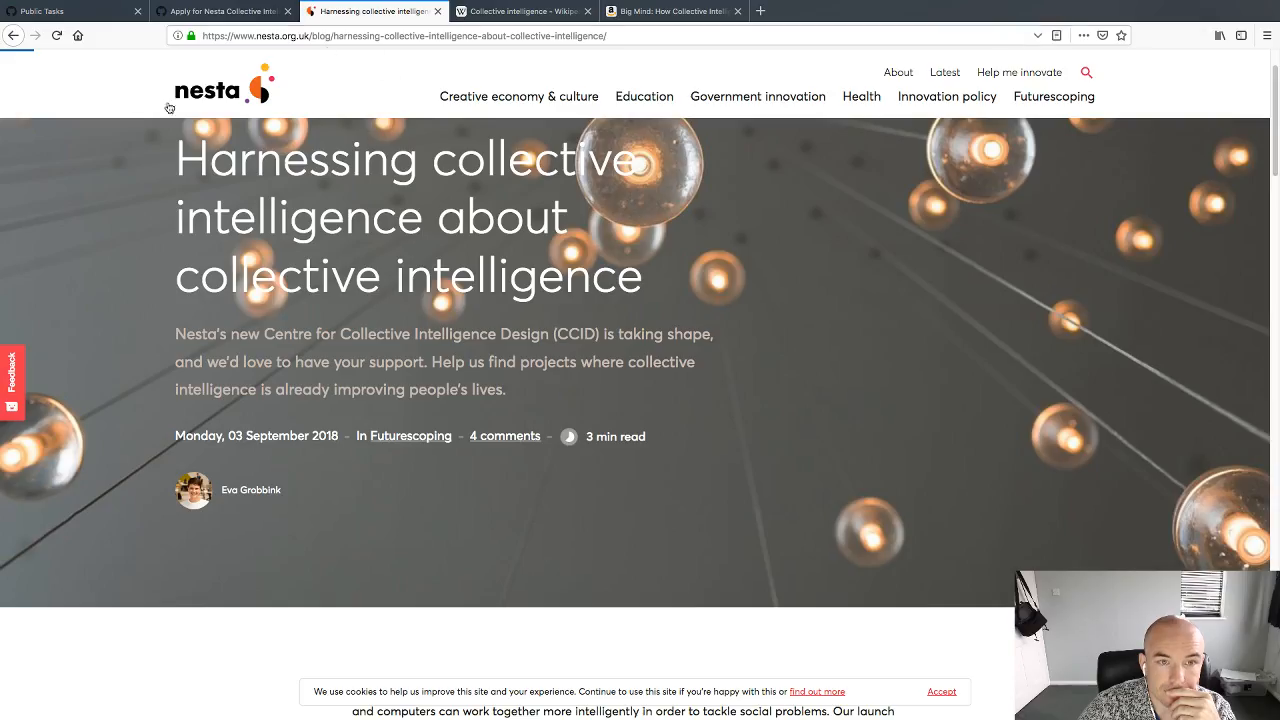
pyautogui.scroll(-4, 400, 350)
pyautogui.scroll(5, 378, 337)
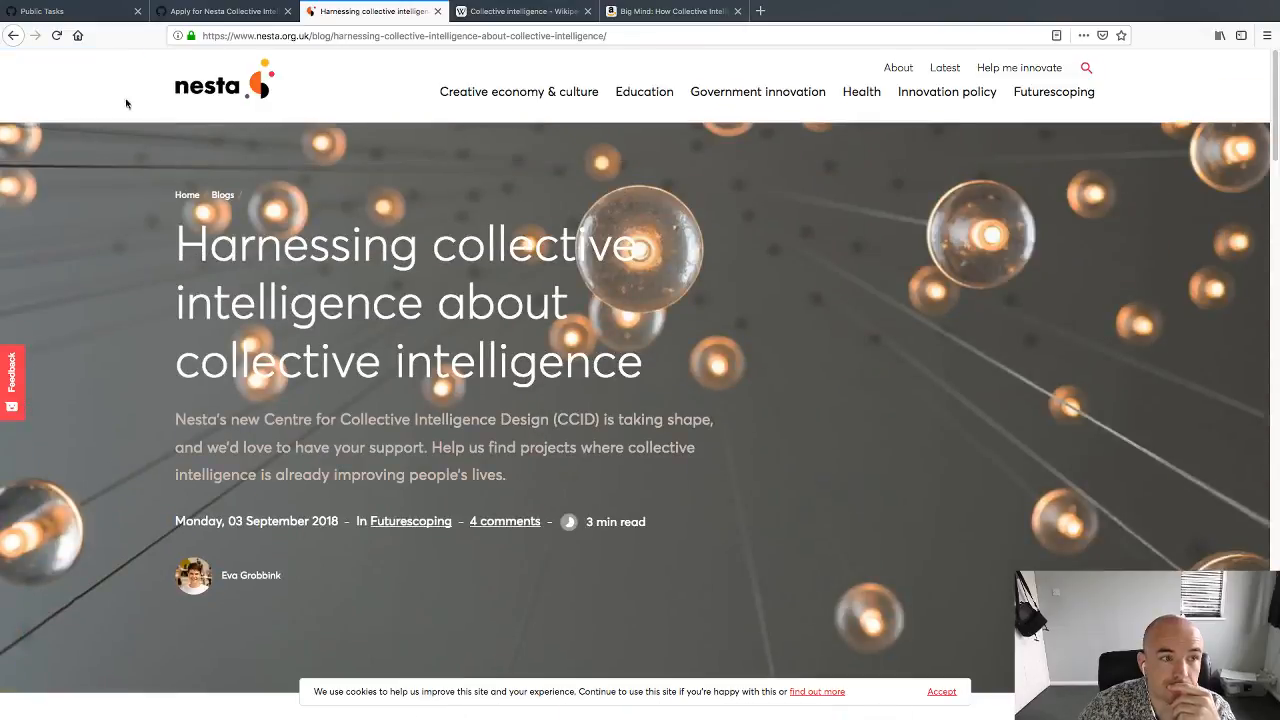
pyautogui.click(20, 39)
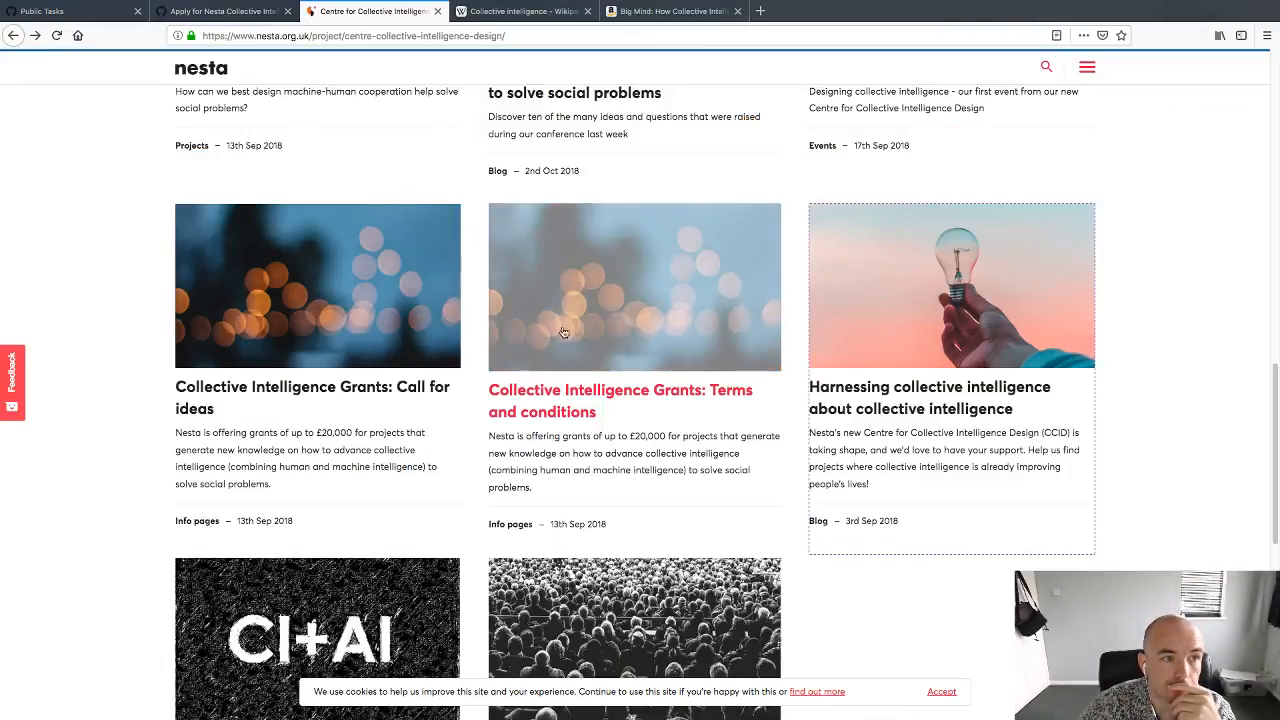
# Step: Open Nesta's "Collective Intelligence Grants: Call for ideas" page and copy the Background paragraph starting "As a first step, Nesta is offering grants"
pyautogui.click(395, 407)
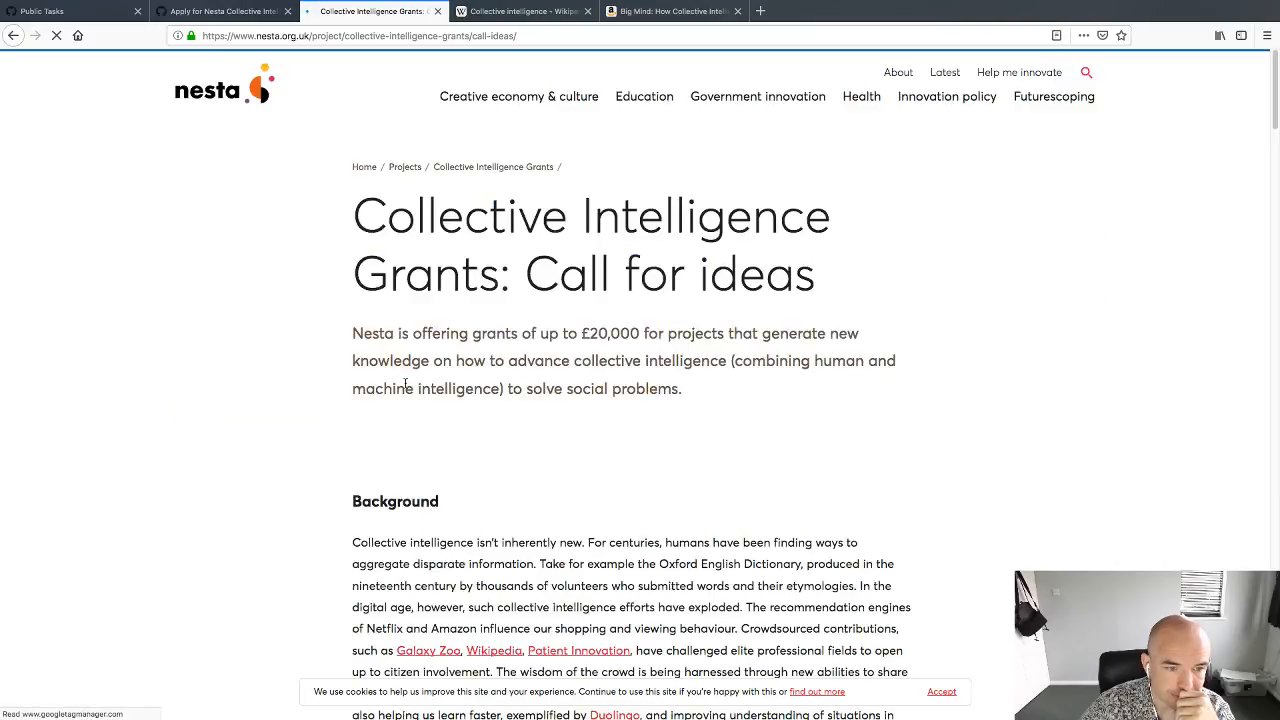
pyautogui.scroll(-4, 469, 514)
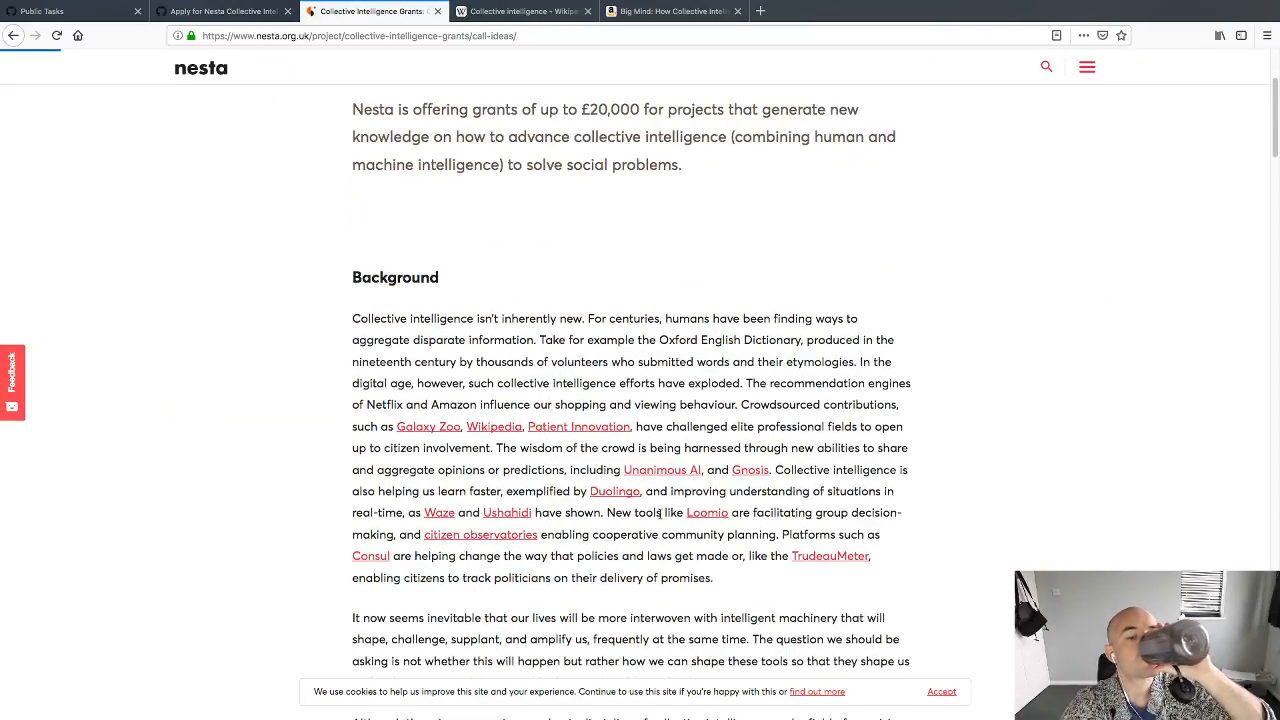
pyautogui.scroll(-1, 660, 512)
pyautogui.scroll(-1, 660, 517)
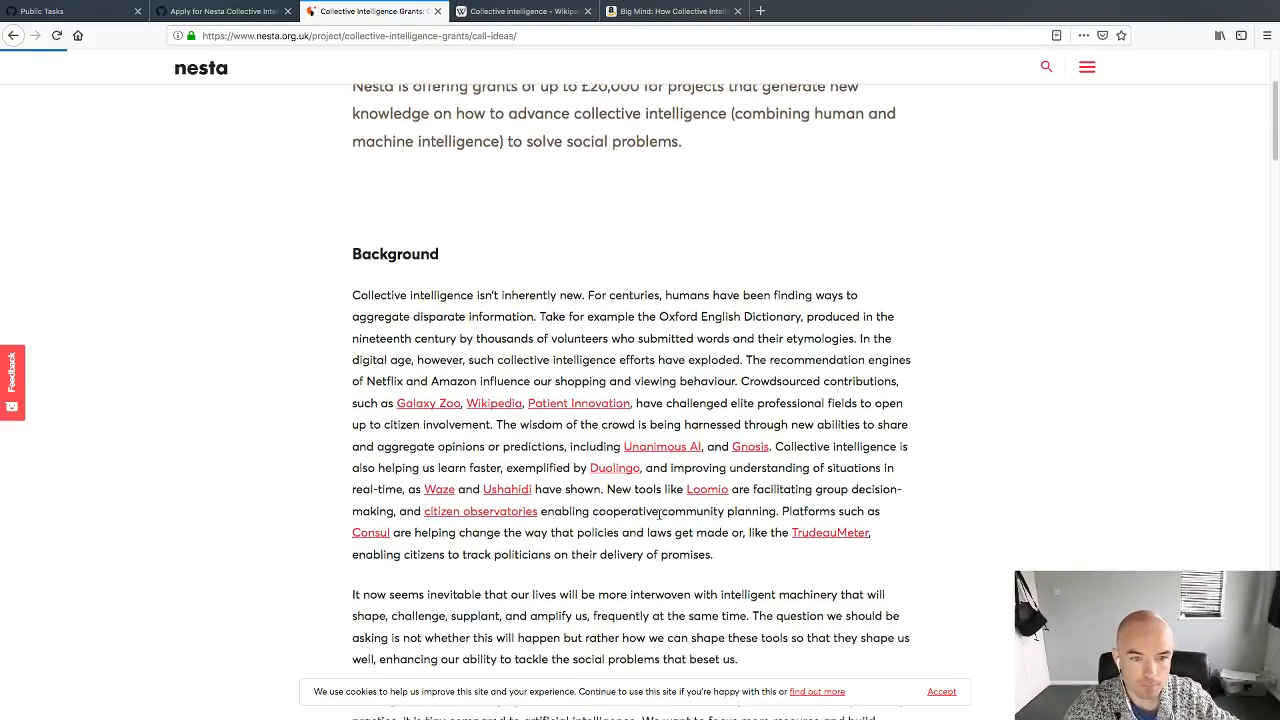
pyautogui.scroll(-3, 659, 516)
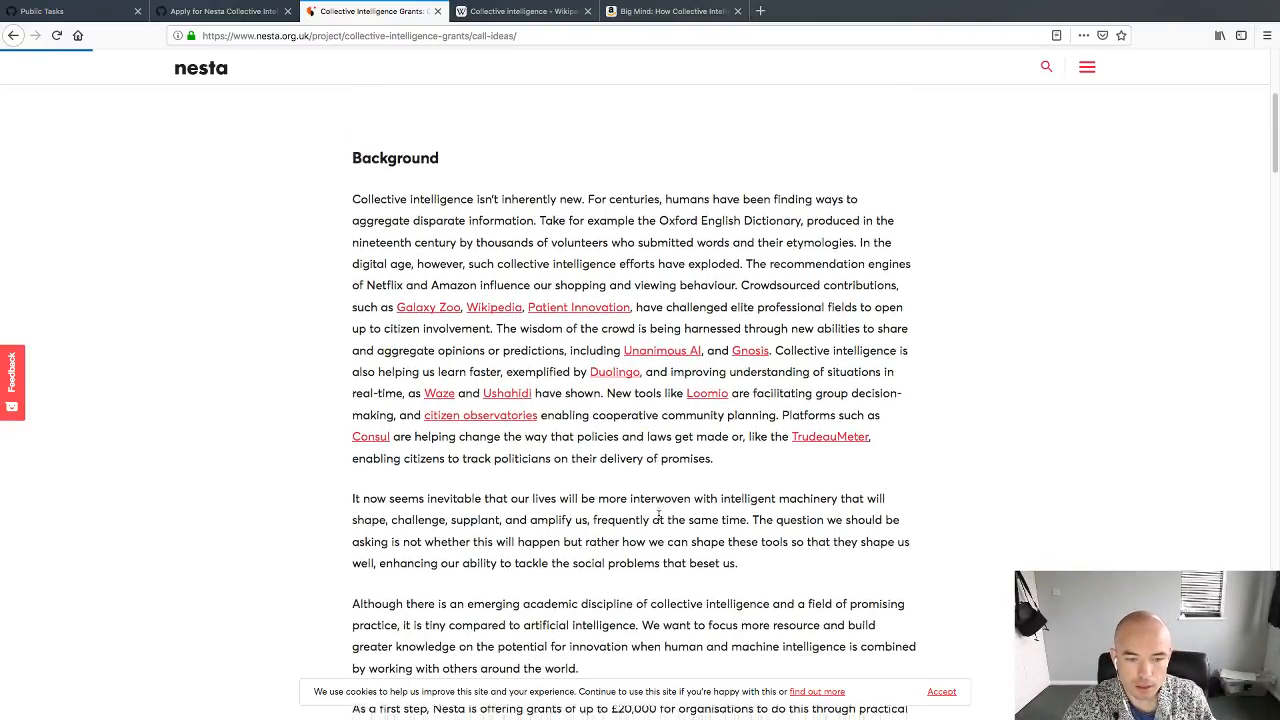
pyautogui.scroll(-3, 657, 515)
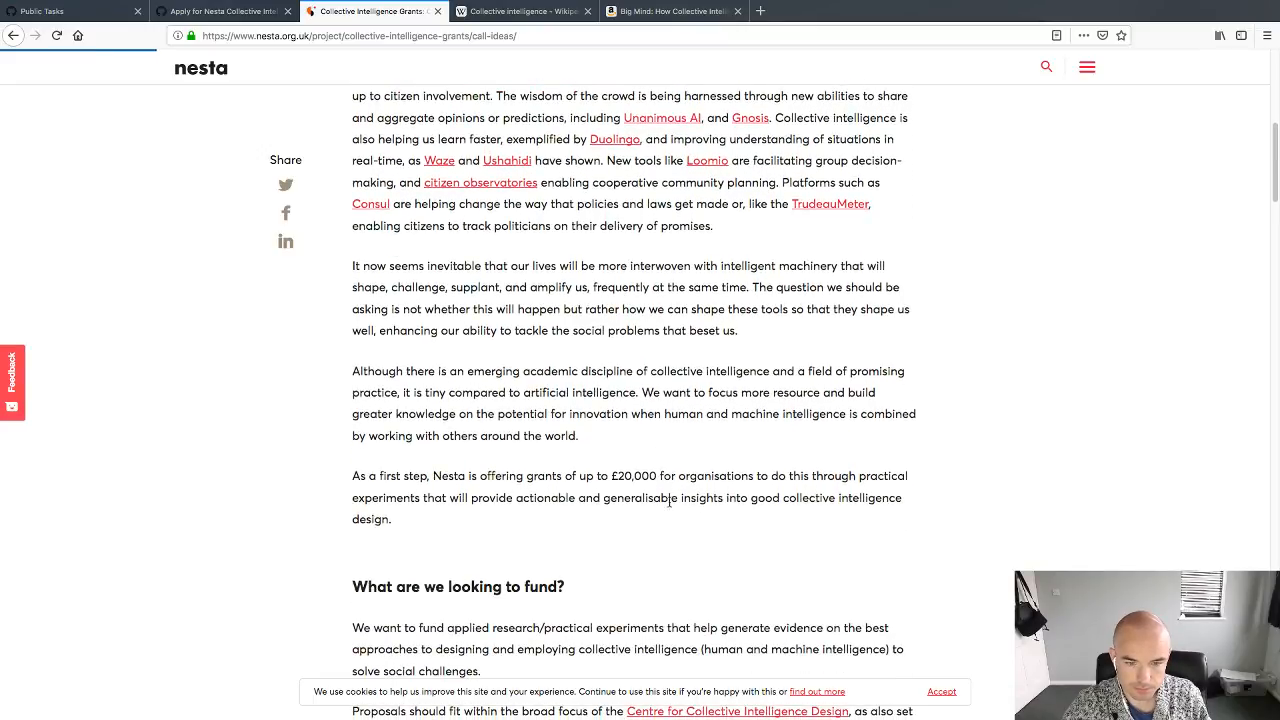
pyautogui.moveTo(462, 524); pyautogui.dragTo(342, 481)
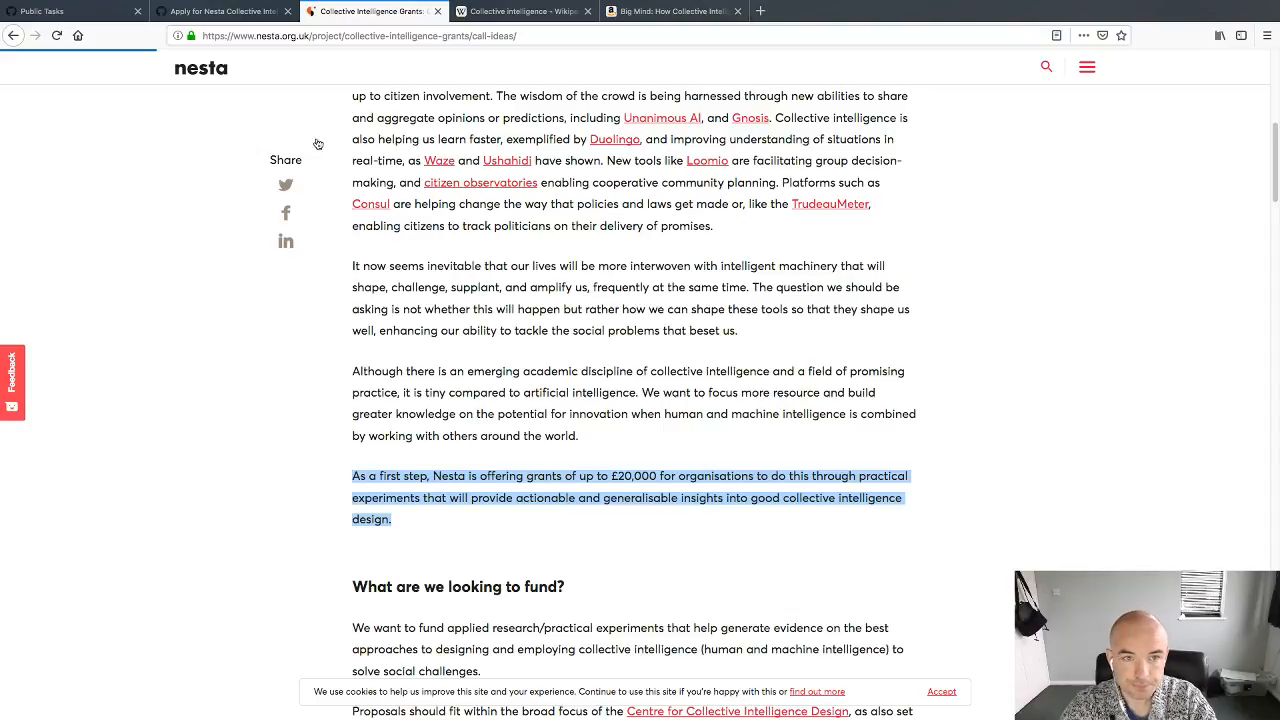
# Step: Return to the GitHub issue comment and add the copied Nesta grant sentence in quotation marks as a third bullet under "What do we know"
pyautogui.click(283, 8)
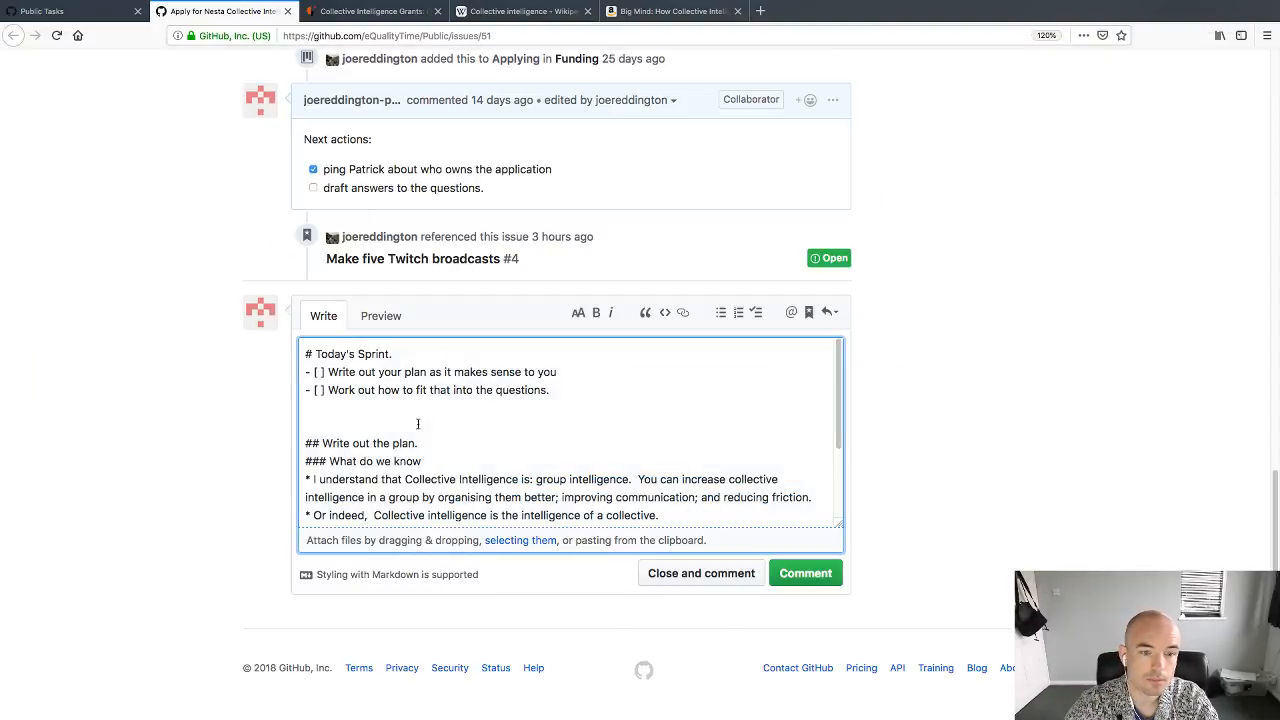
pyautogui.scroll(-2, 603, 465)
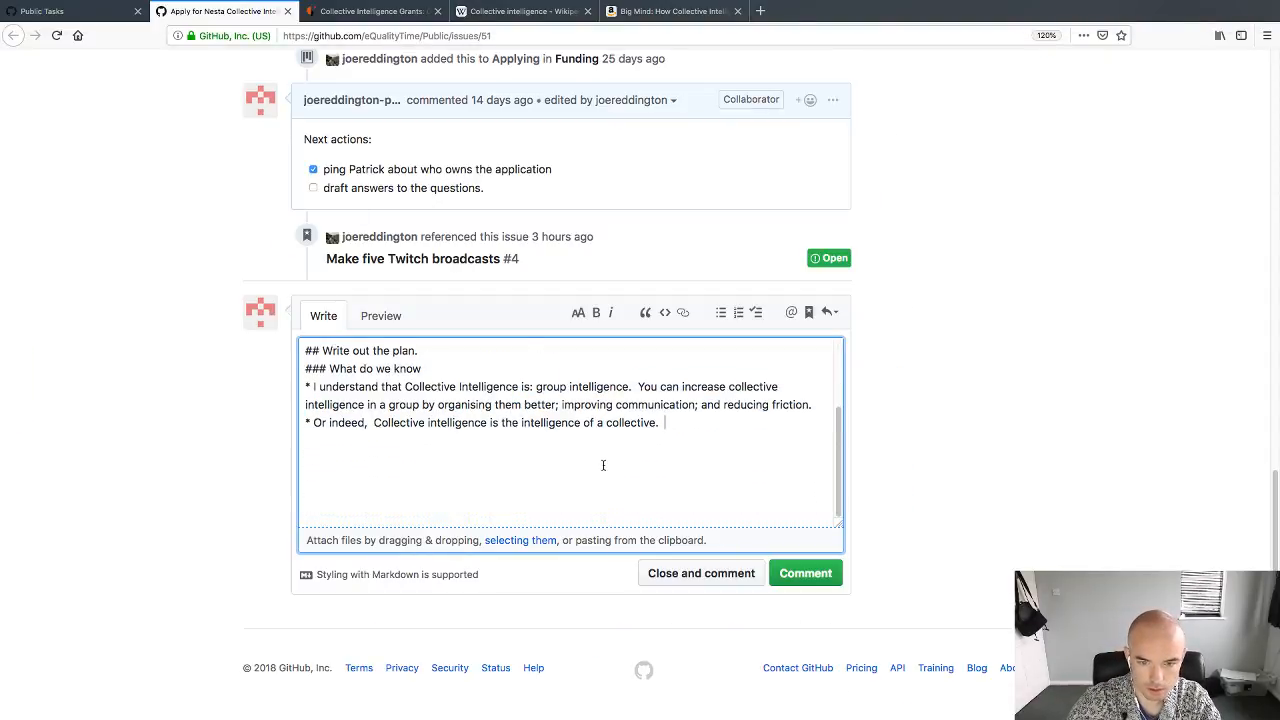
pyautogui.press('Return')
pyautogui.press('Return')
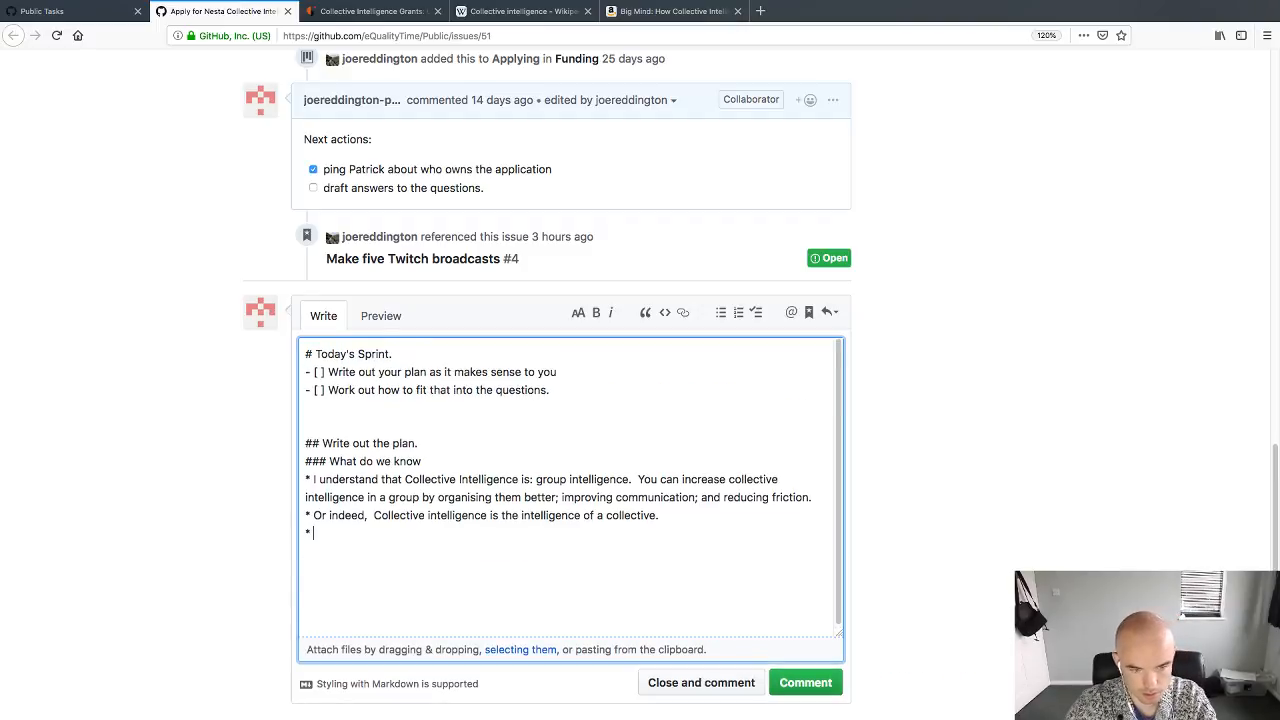
pyautogui.write('"As a first step, Nesta is offering grants of up to £20,000 for organisations to do this through practical experiments that will provide actionable and generalisable insights into good collective intelligence design."')
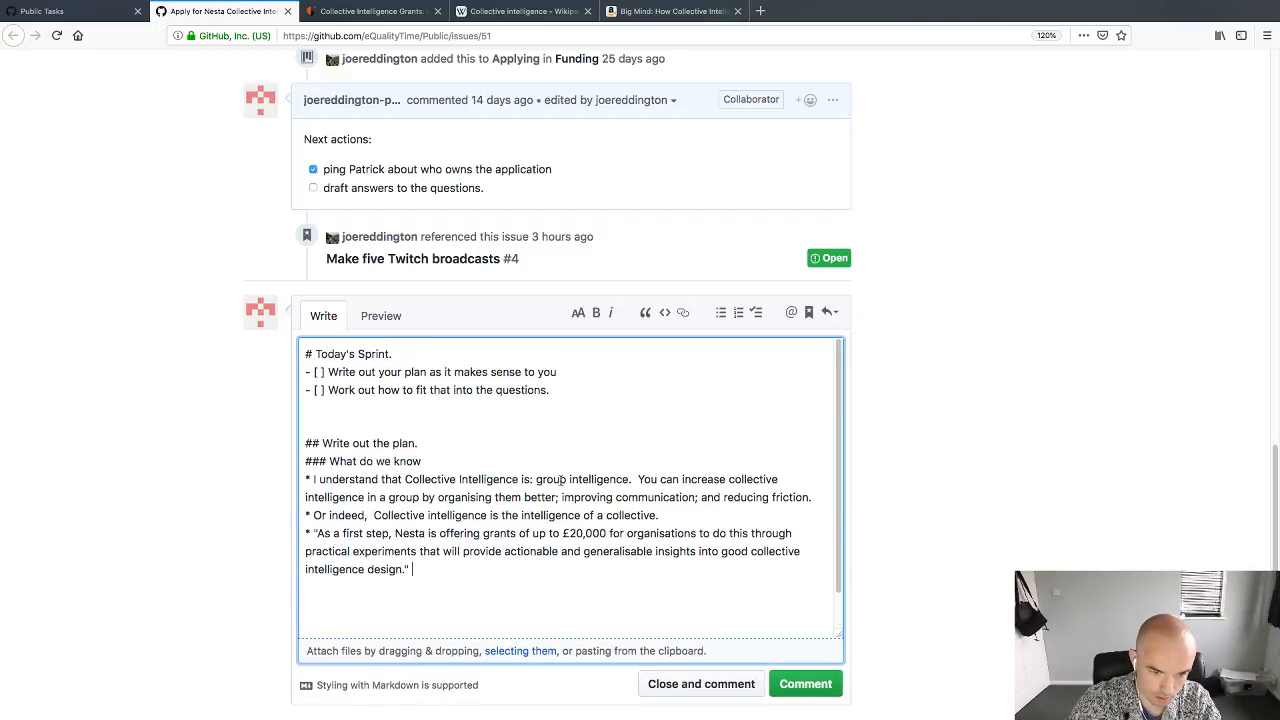
# Step: Delete "As a first step," from the quoted bullet so the quote starts with "Nesta is offering grants"
pyautogui.moveTo(393, 534); pyautogui.dragTo(320, 535)
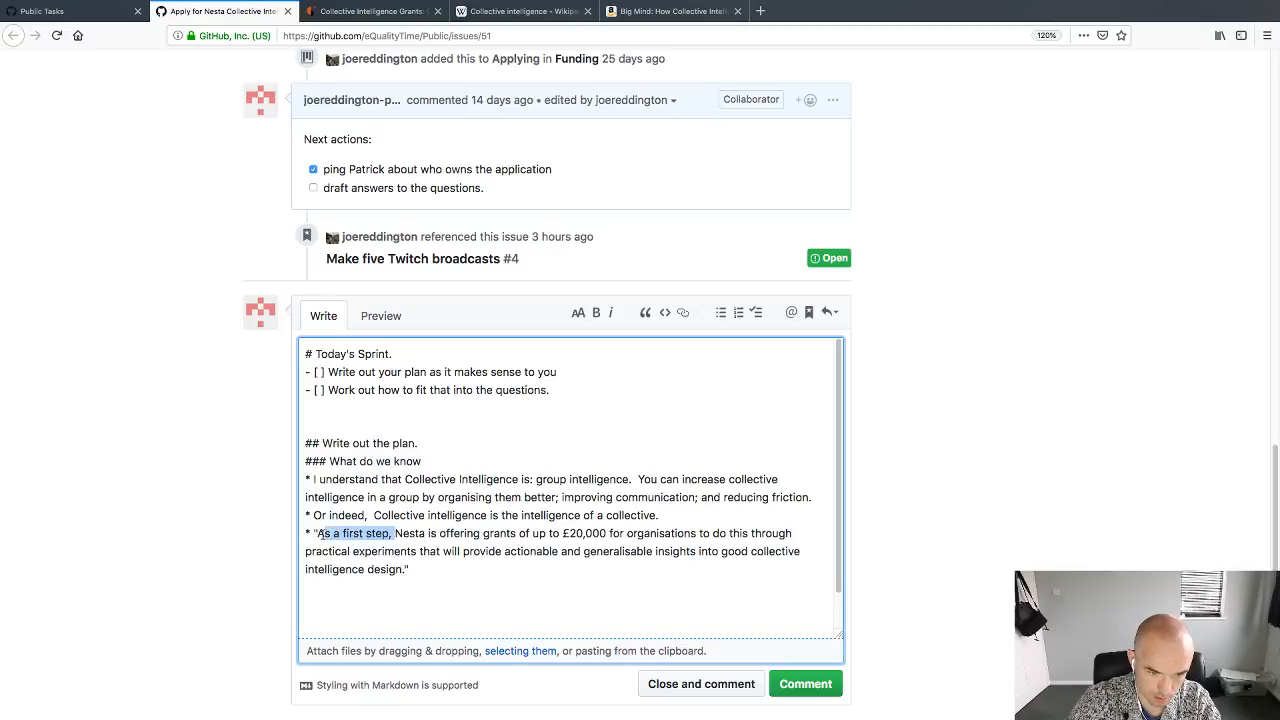
pyautogui.press('BackSpace')
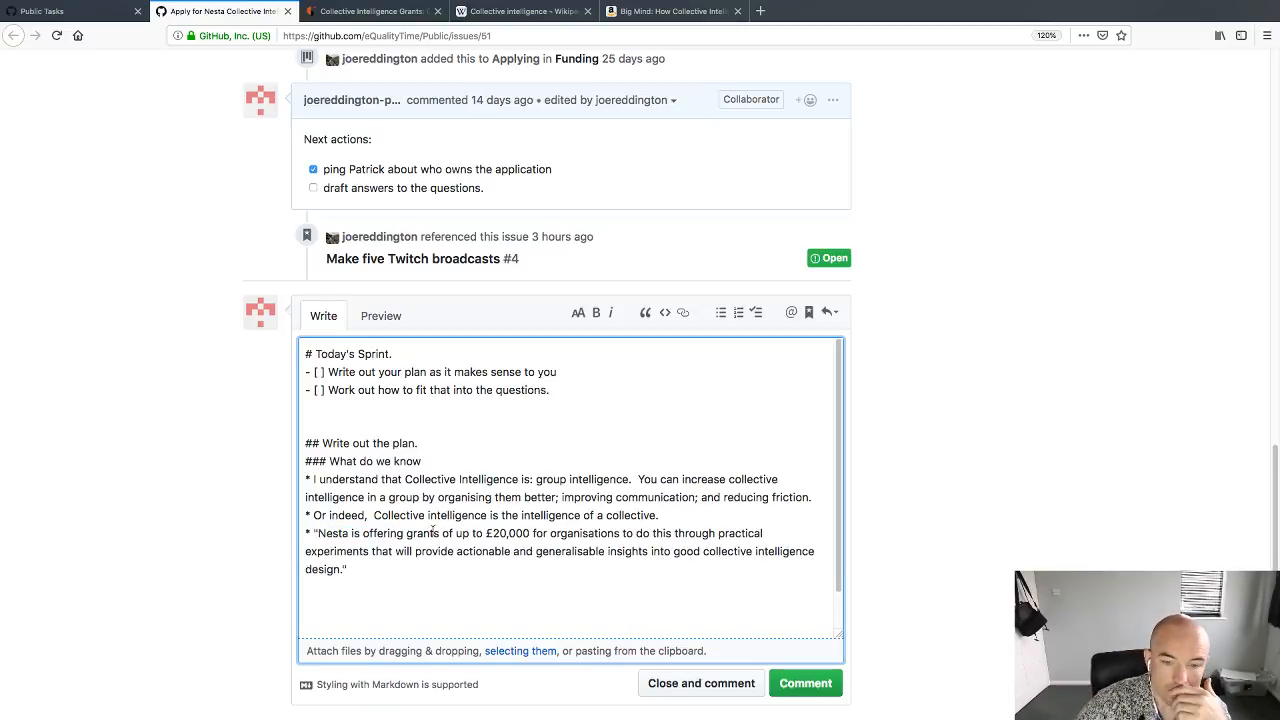
pyautogui.moveTo(350, 569); pyautogui.dragTo(277, 526)
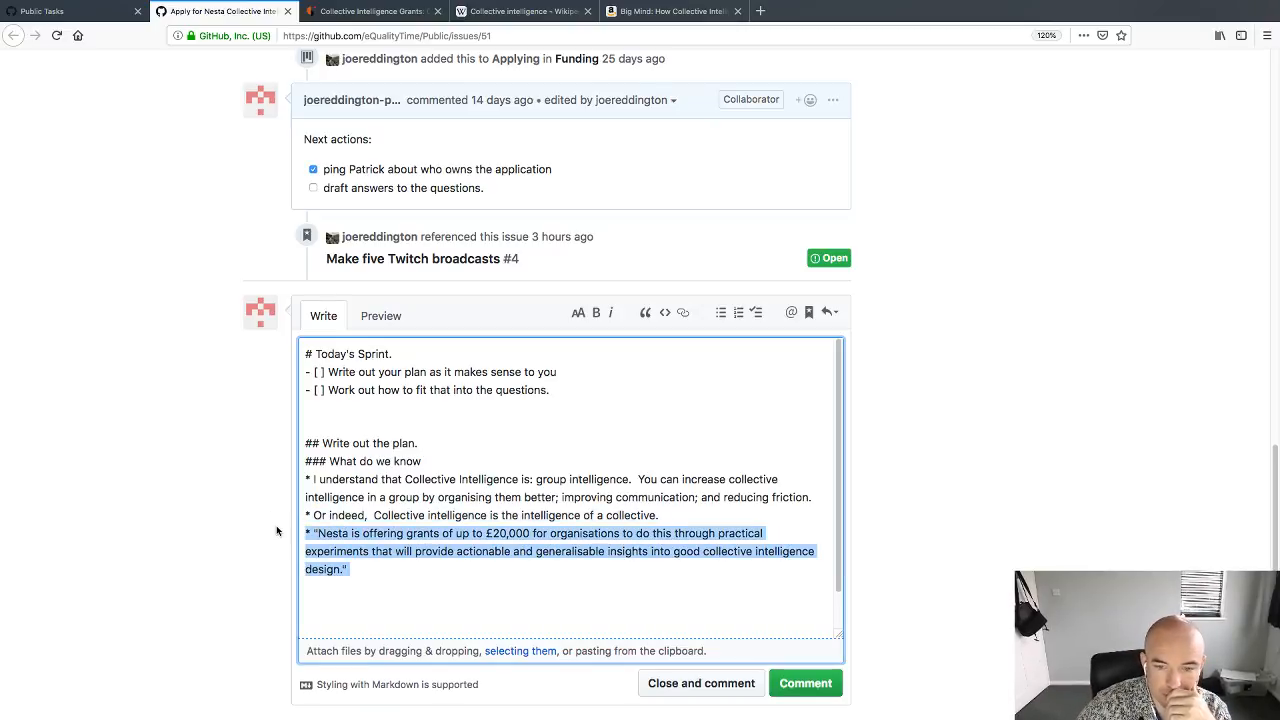
pyautogui.scroll(-2, 550, 527)
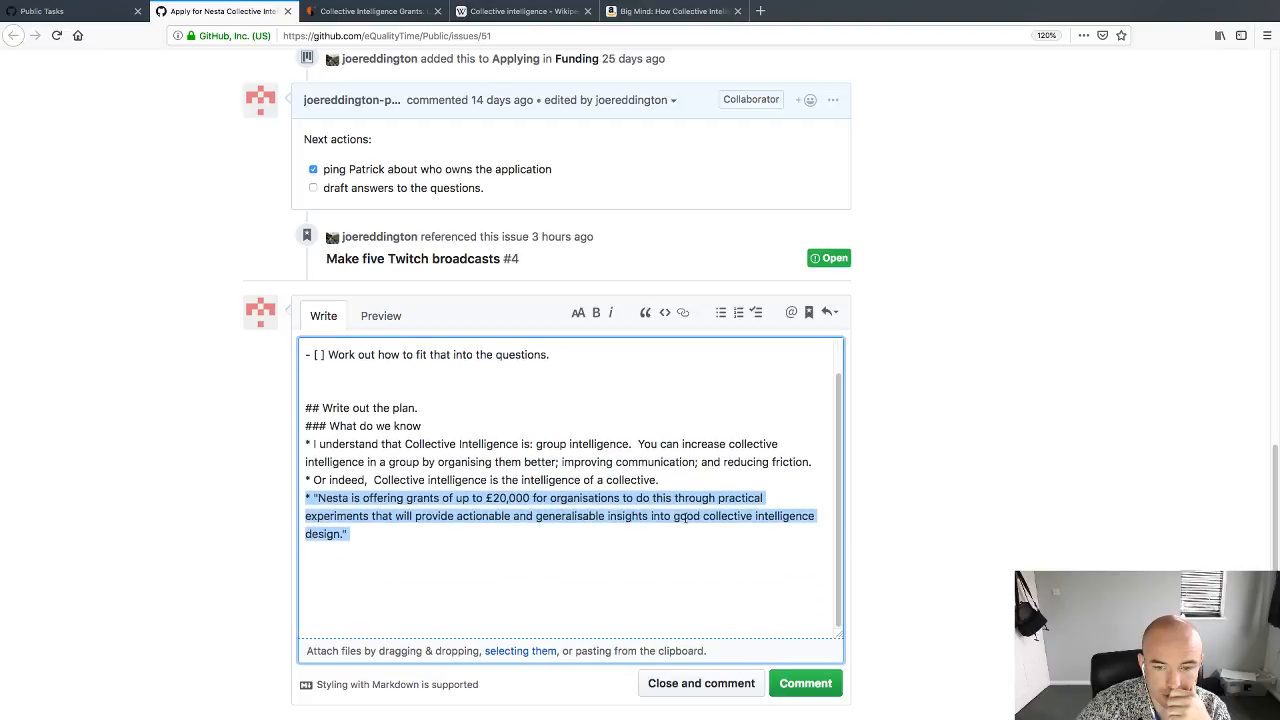
# Step: Add the third-level Markdown heading "### What we believe" below the Nesta quote, separated by a blank line
pyautogui.click(473, 542)
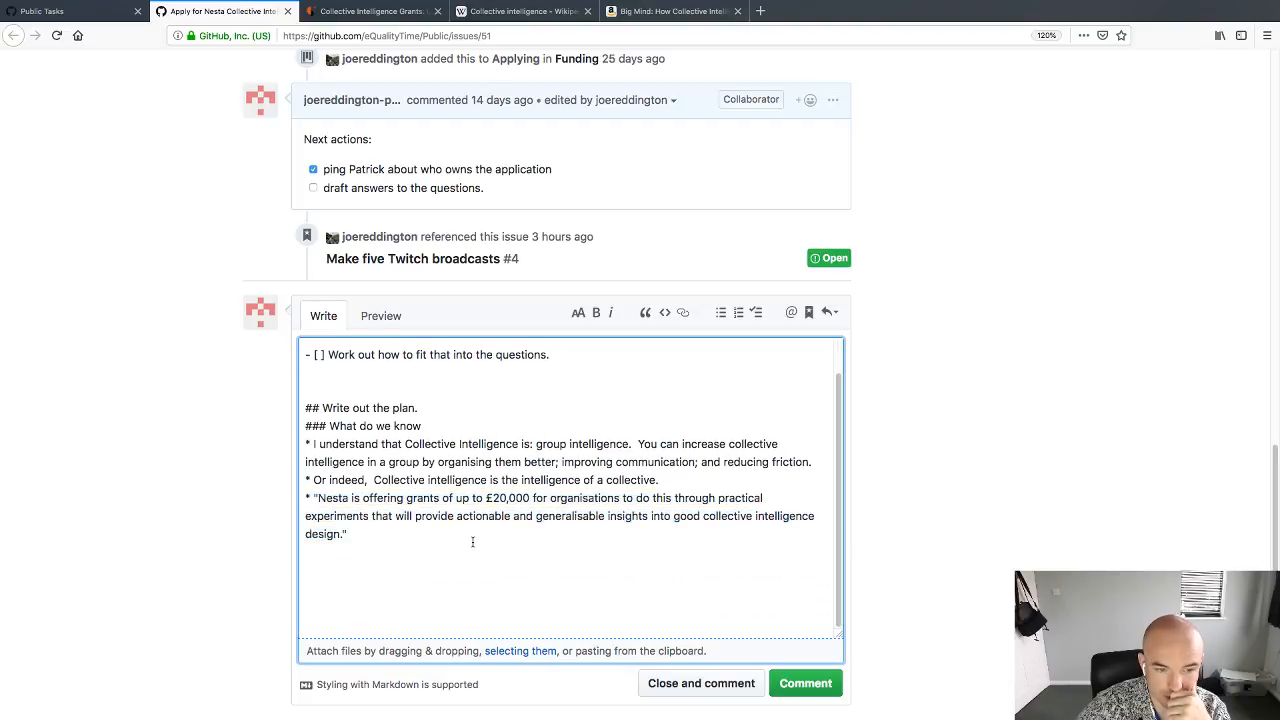
pyautogui.press('Return')
pyautogui.press('Return')
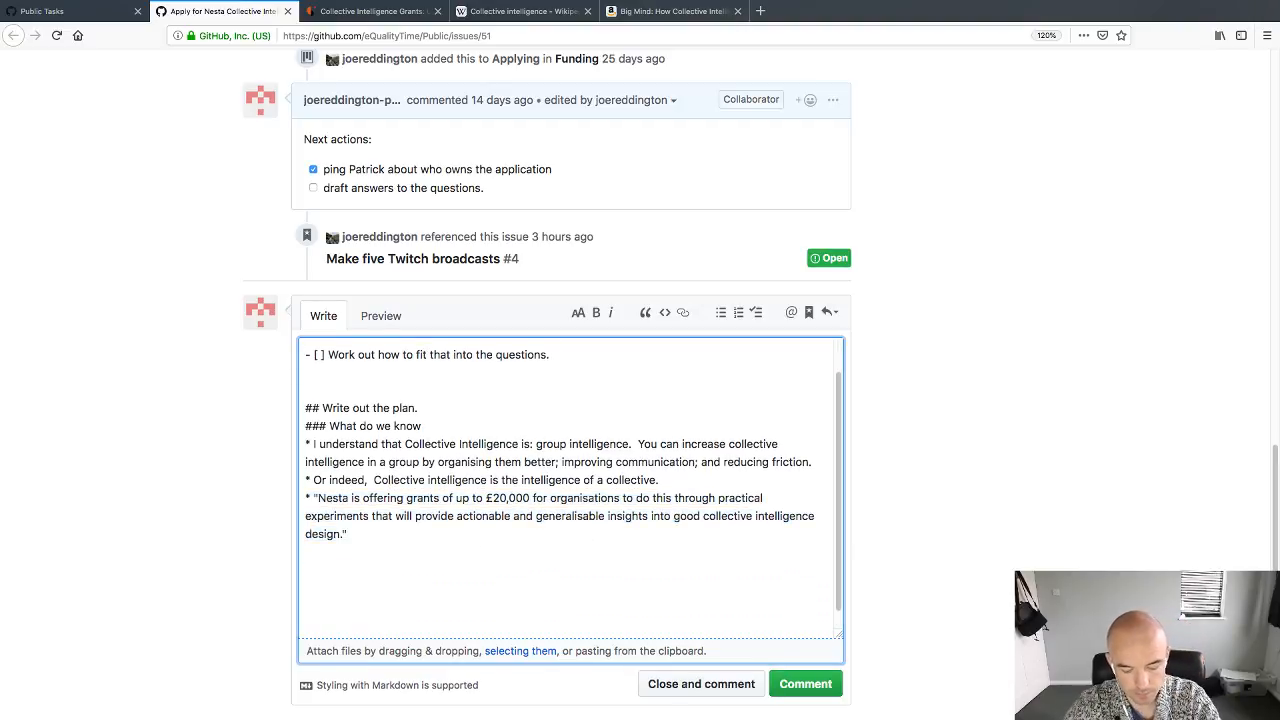
pyautogui.write('### What we believe')
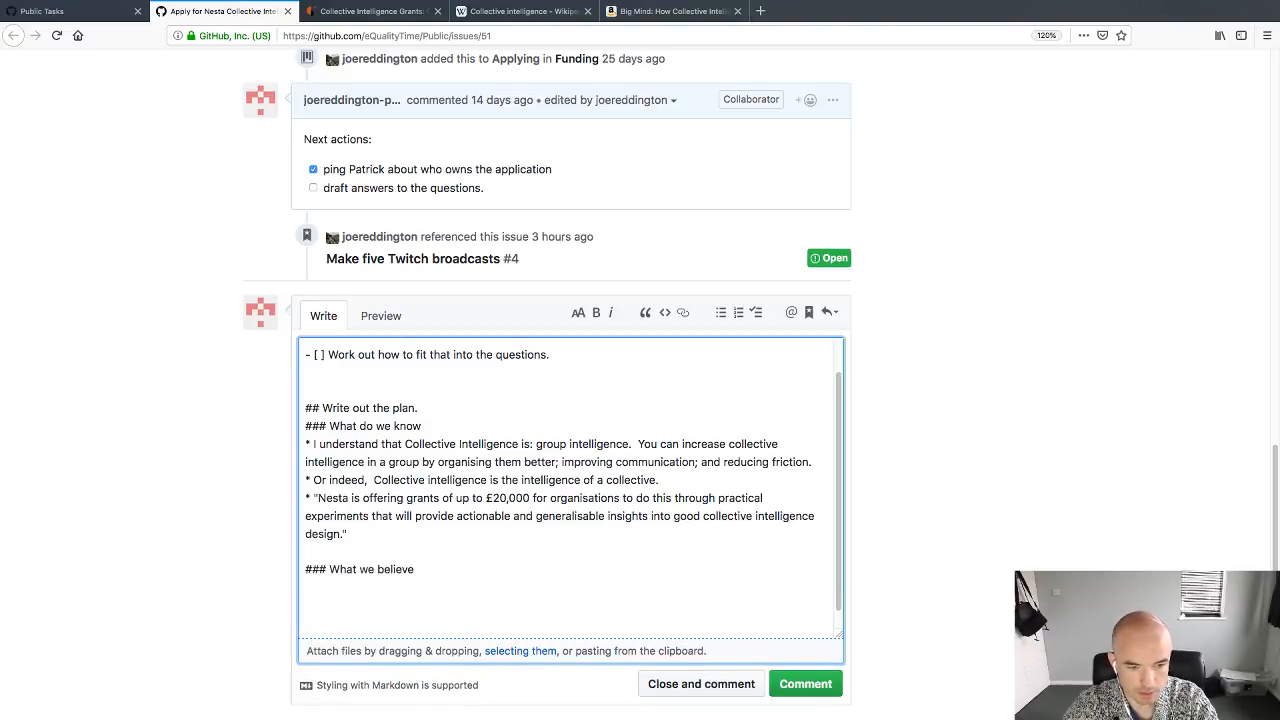
# Step: Add a bullet under "What we believe" reading "We have a project that exhibits excellent collective intelligence: White Water Writers."
pyautogui.press('Return')
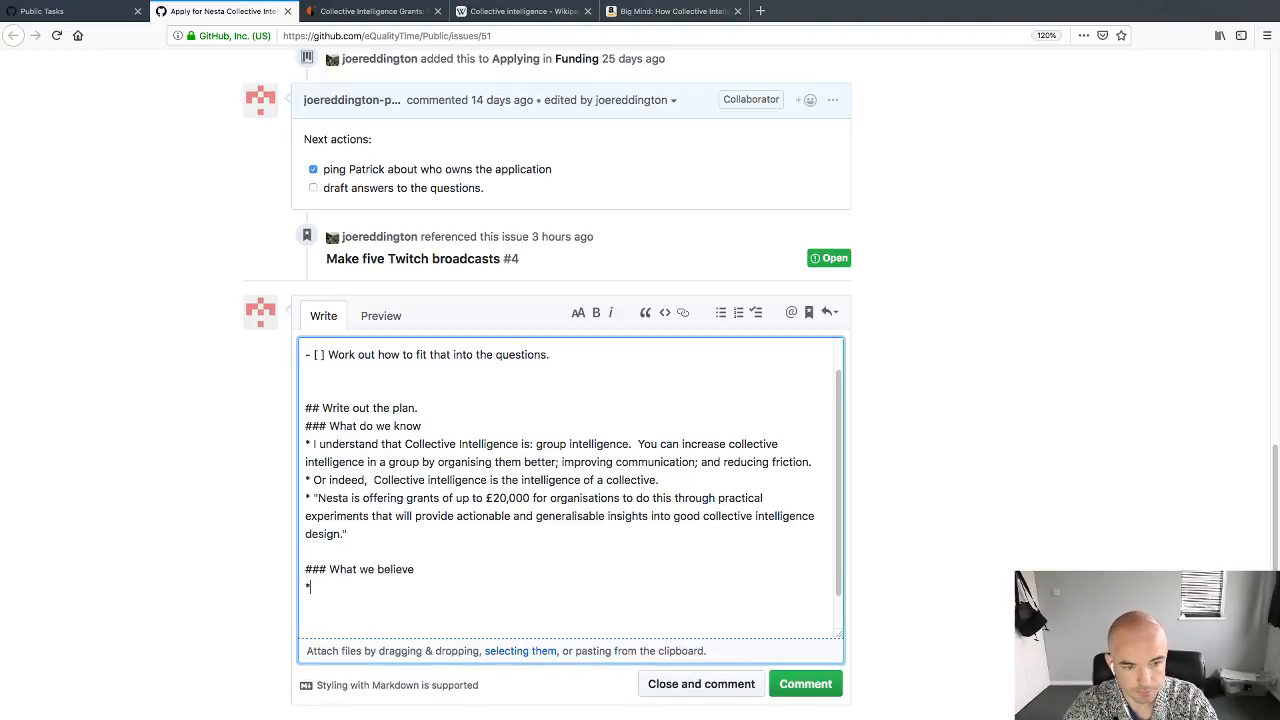
pyautogui.write('* We have a pr')
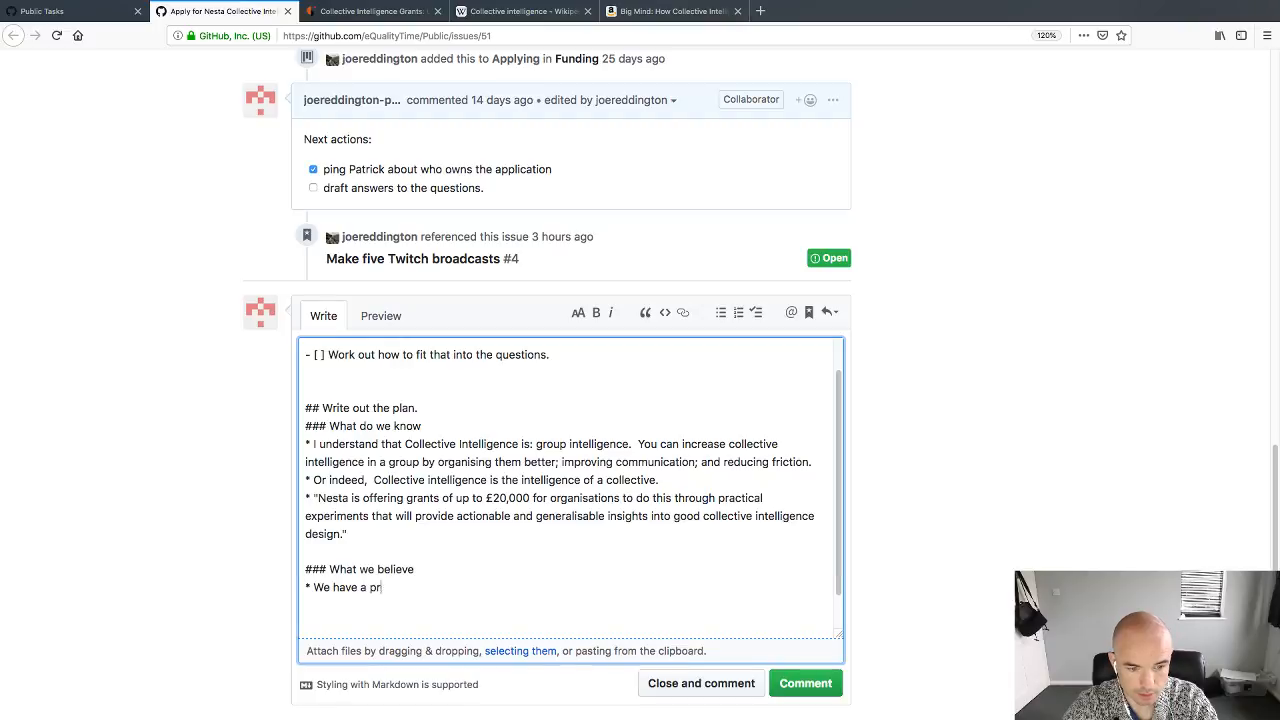
pyautogui.write('oject that exhib')
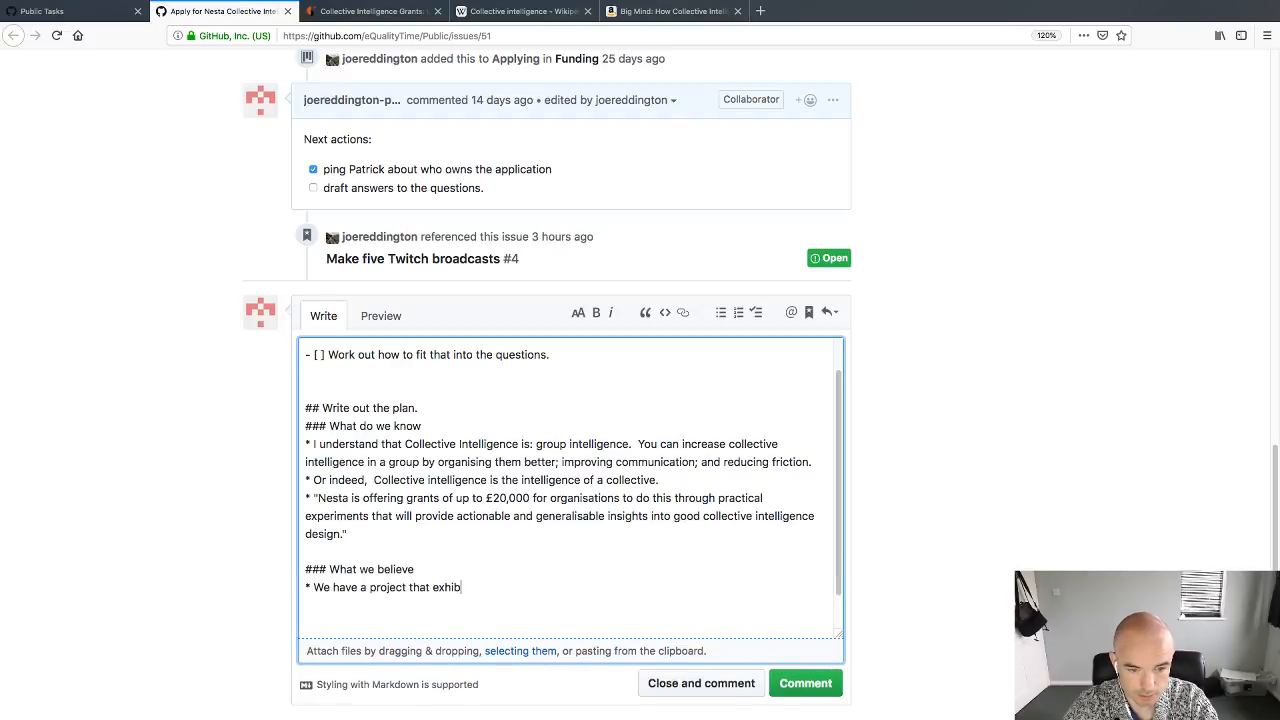
pyautogui.write('its exce')
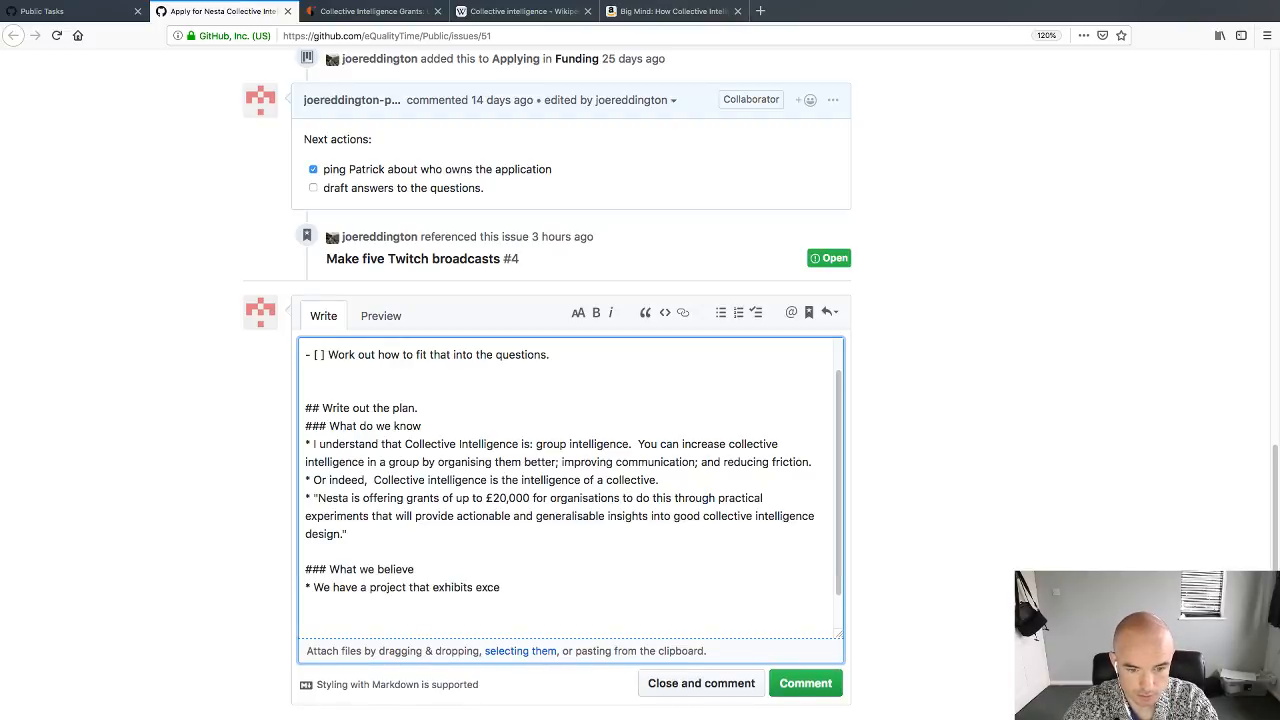
pyautogui.write('llent creat')
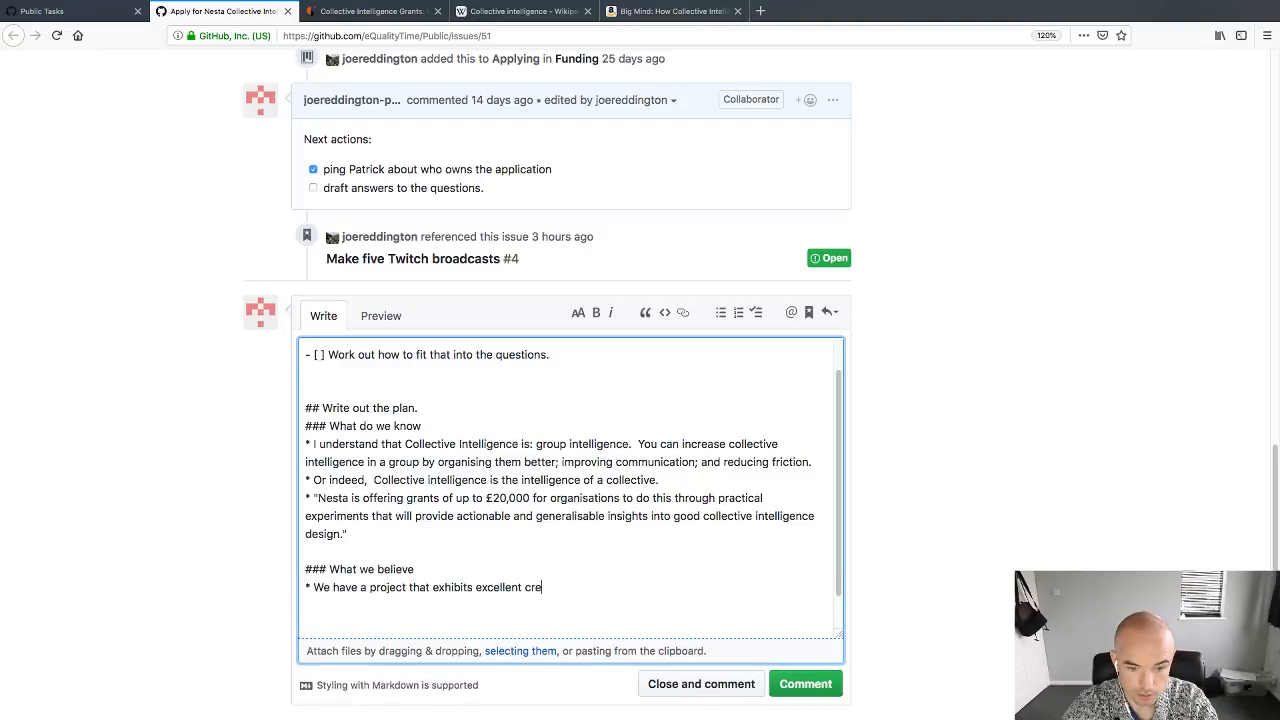
pyautogui.press('BackSpace')
pyautogui.press('BackSpace')
pyautogui.press('BackSpace')
pyautogui.write('collective i')
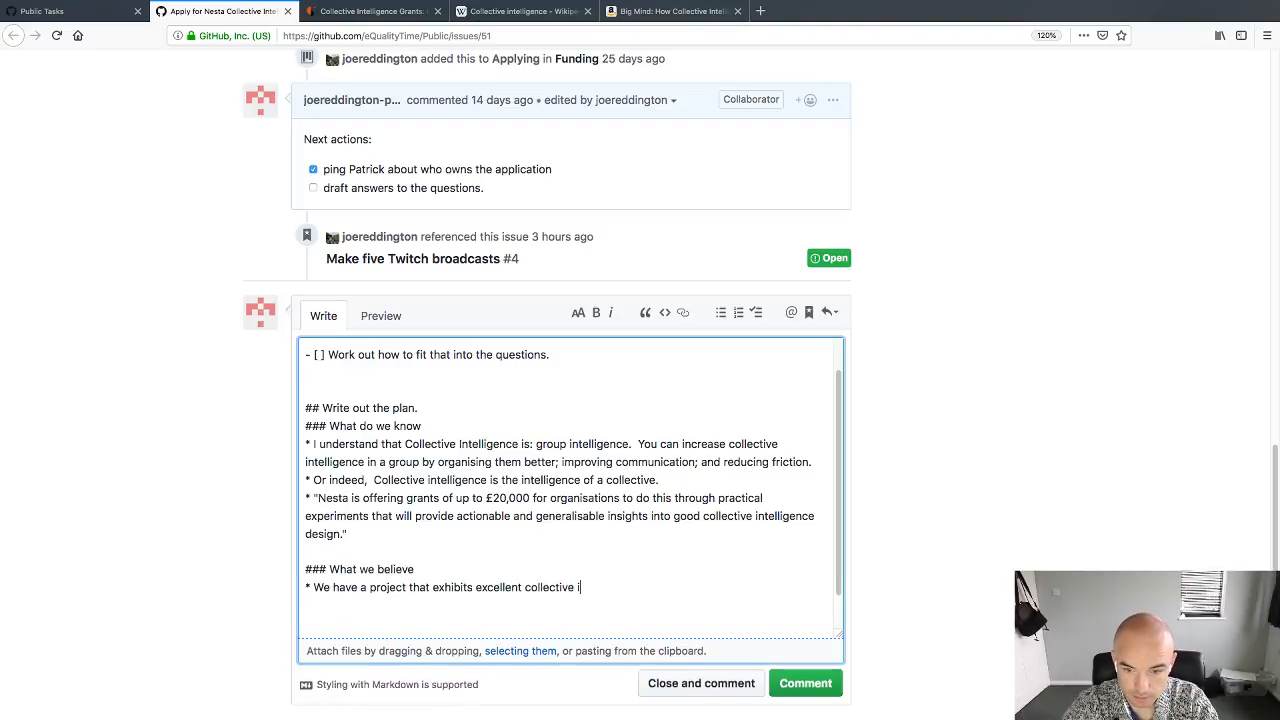
pyautogui.write('ntelligence ')
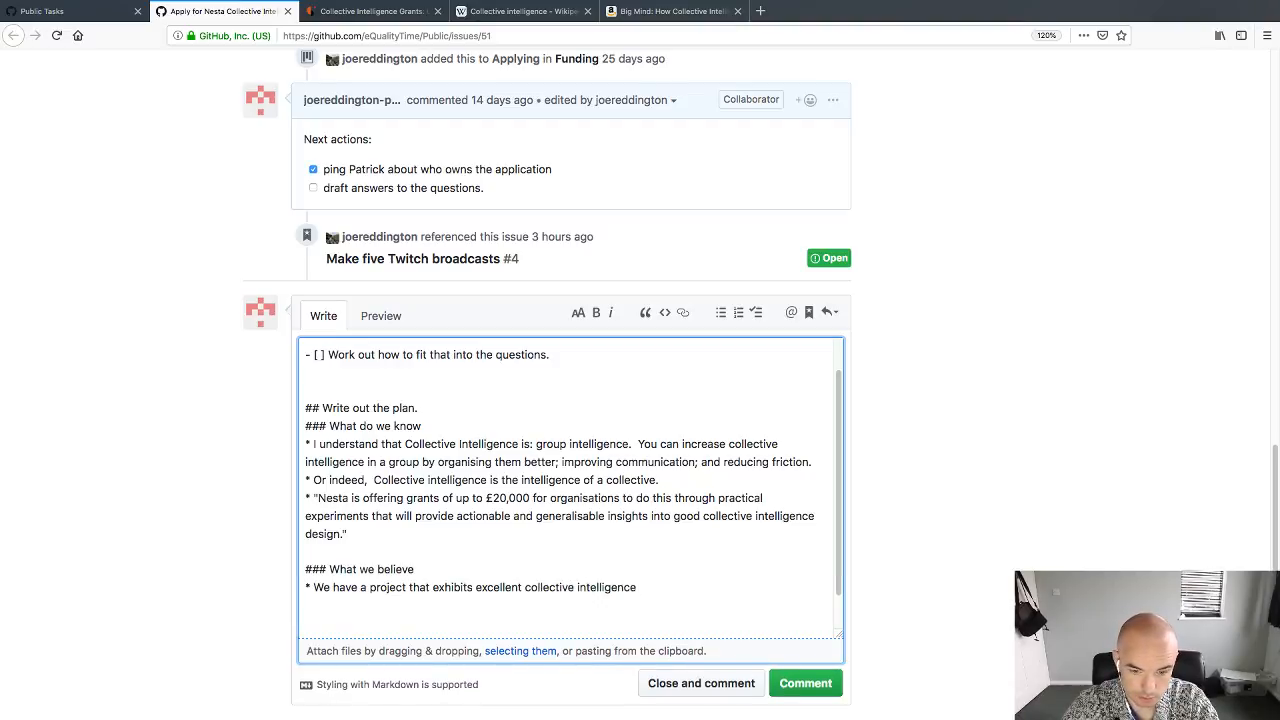
pyautogui.write(': Wh')
pyautogui.write('ite Water Weit')
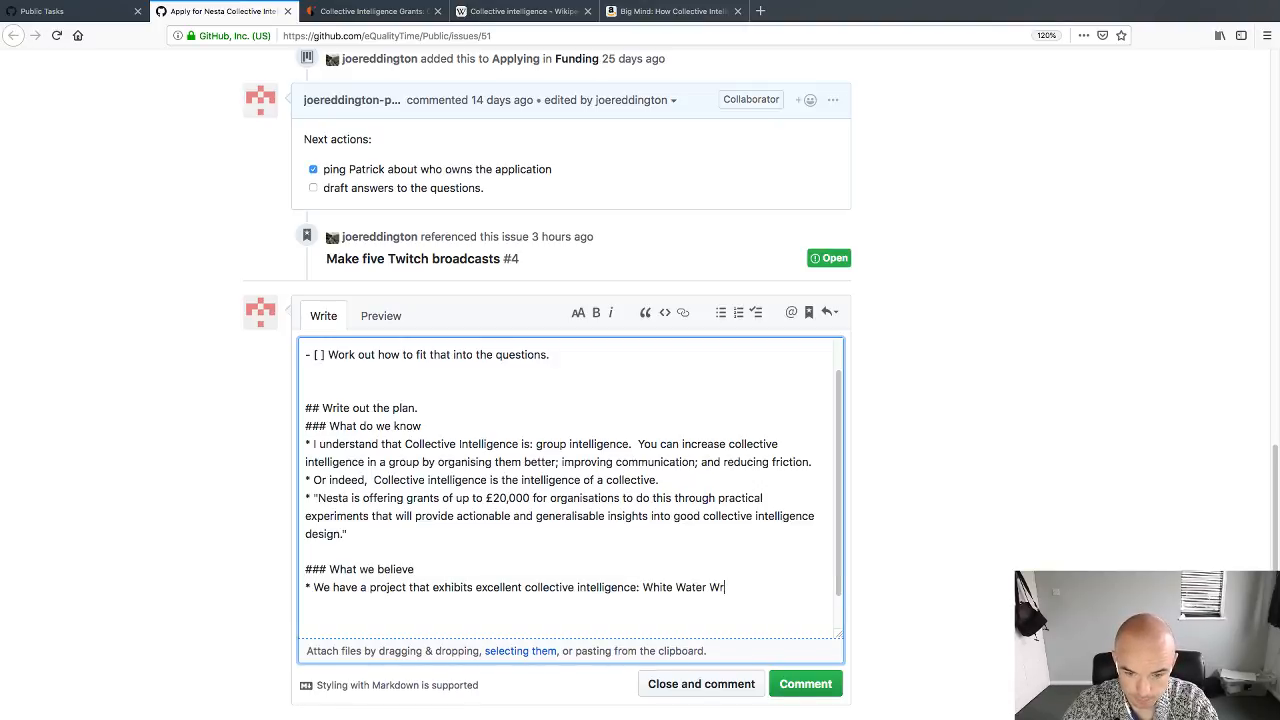
pyautogui.write('iters.')
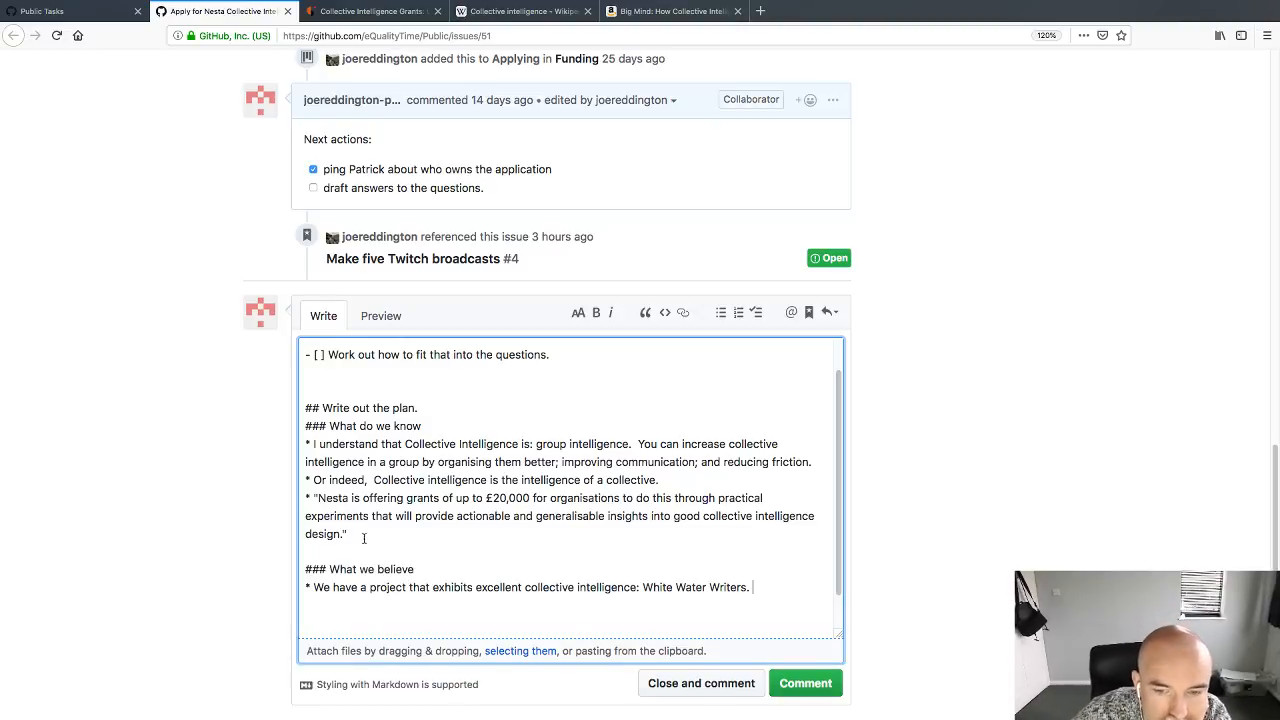
# Step: Add a second bullet under "What we believe" reading "We belive that there are many fields that can learn form White Water Writer's use of collective intelligence."
pyautogui.scroll(-1, 477, 520)
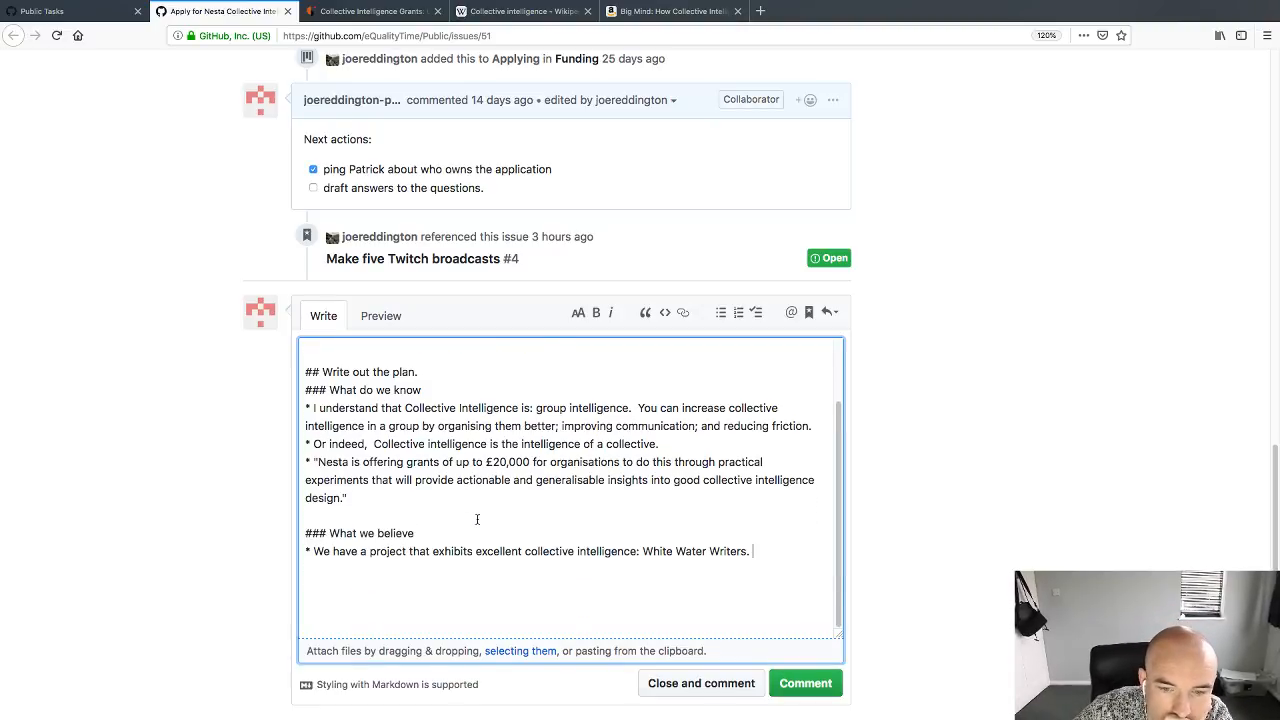
pyautogui.scroll(-1, 246, 533)
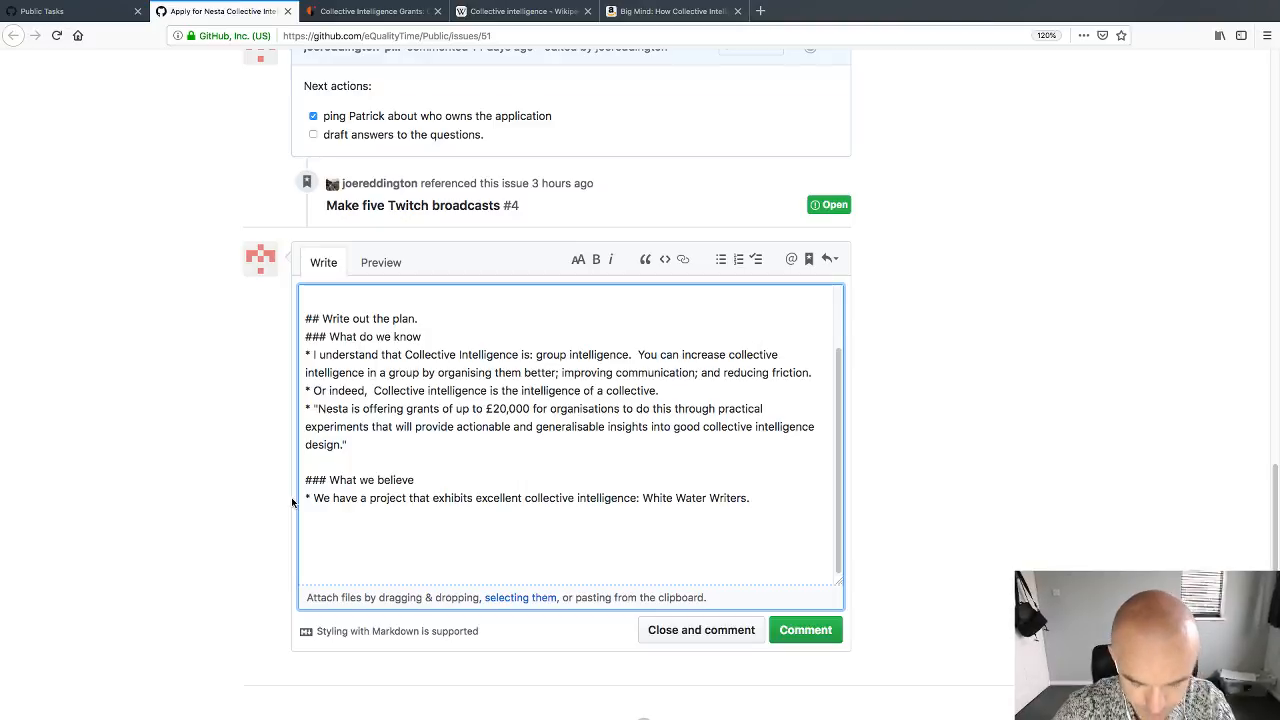
pyautogui.press('Return')
pyautogui.write('We belive it')
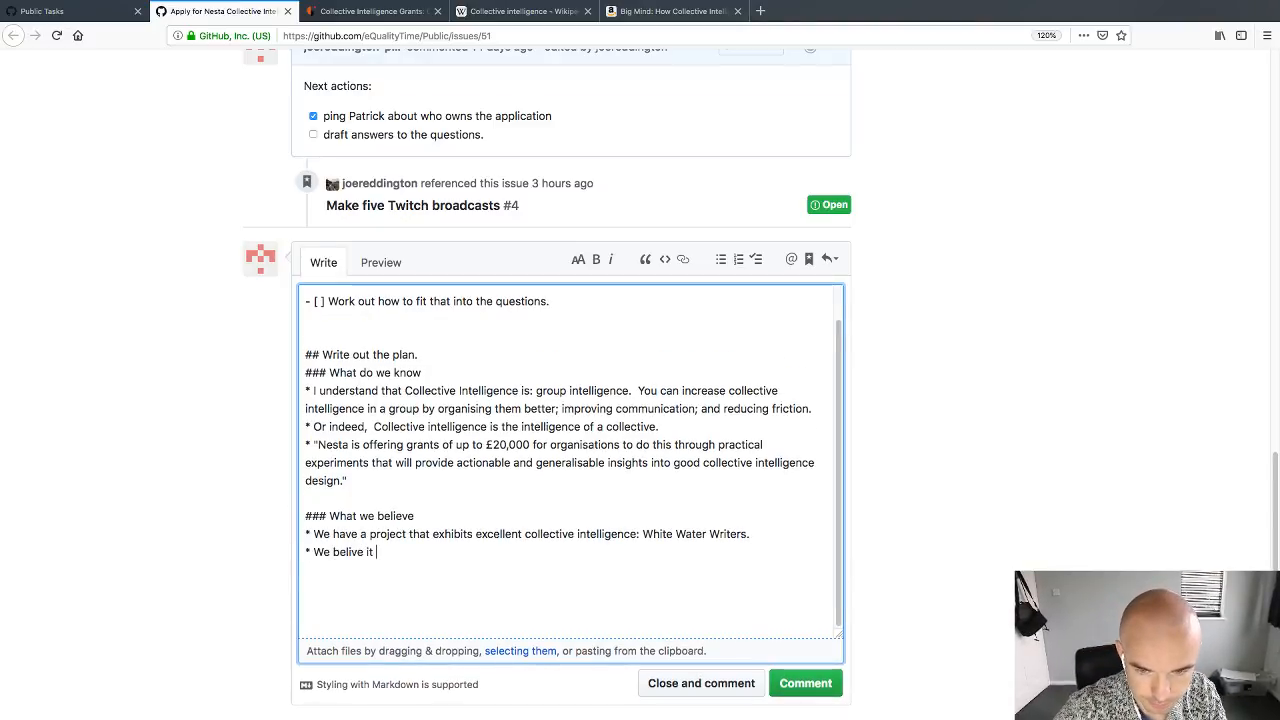
pyautogui.press('BackSpace')
pyautogui.press('BackSpace')
pyautogui.press('BackSpace')
pyautogui.write('that th')
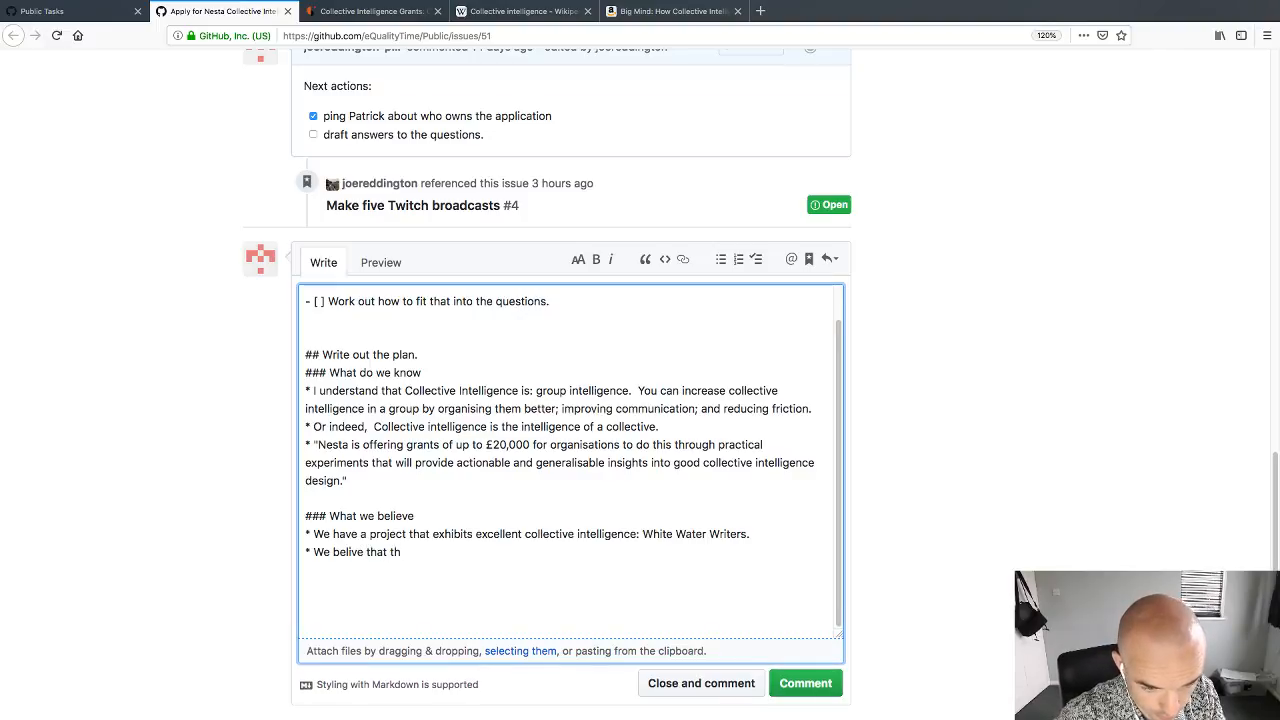
pyautogui.write('ere are many fiel')
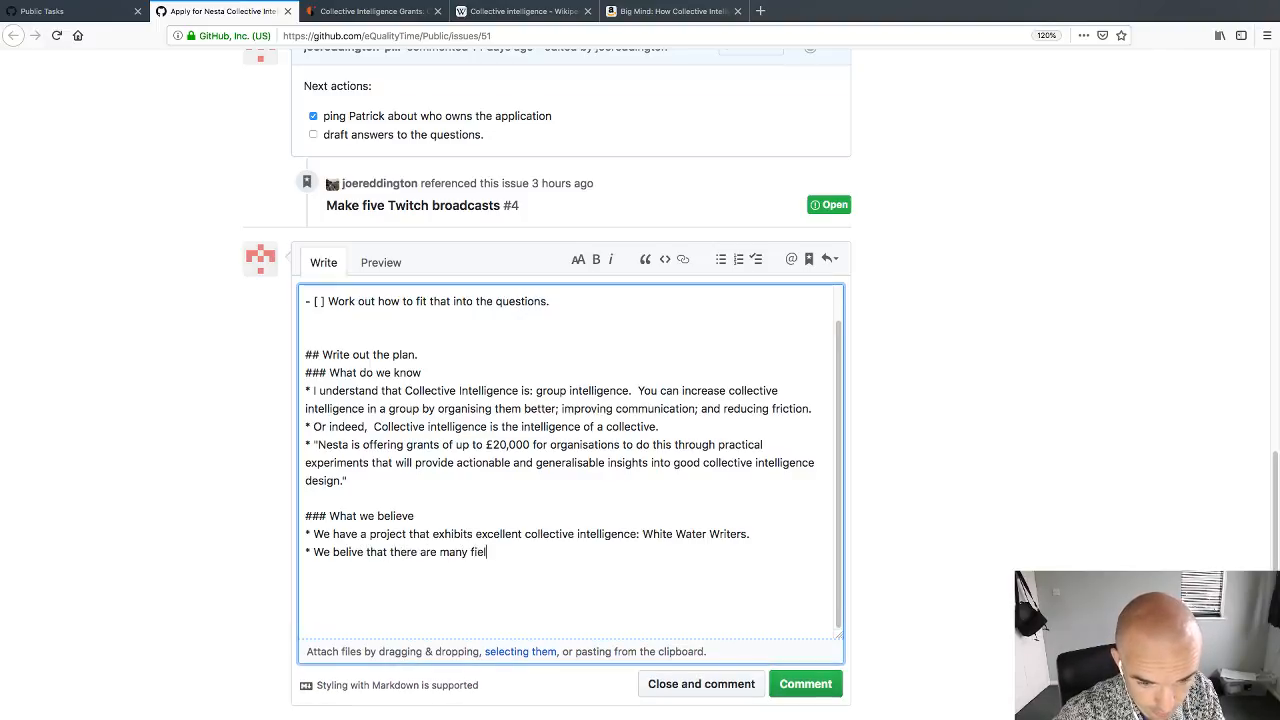
pyautogui.write('ds that can')
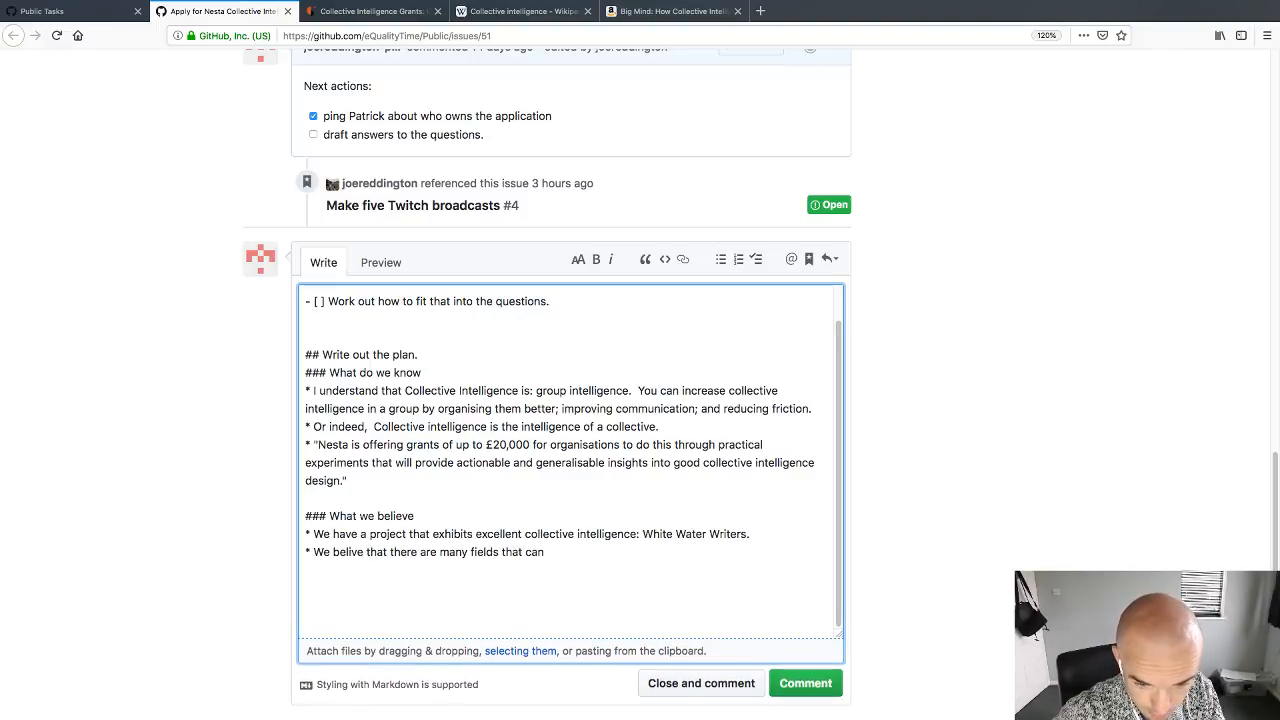
pyautogui.write(' learn form White')
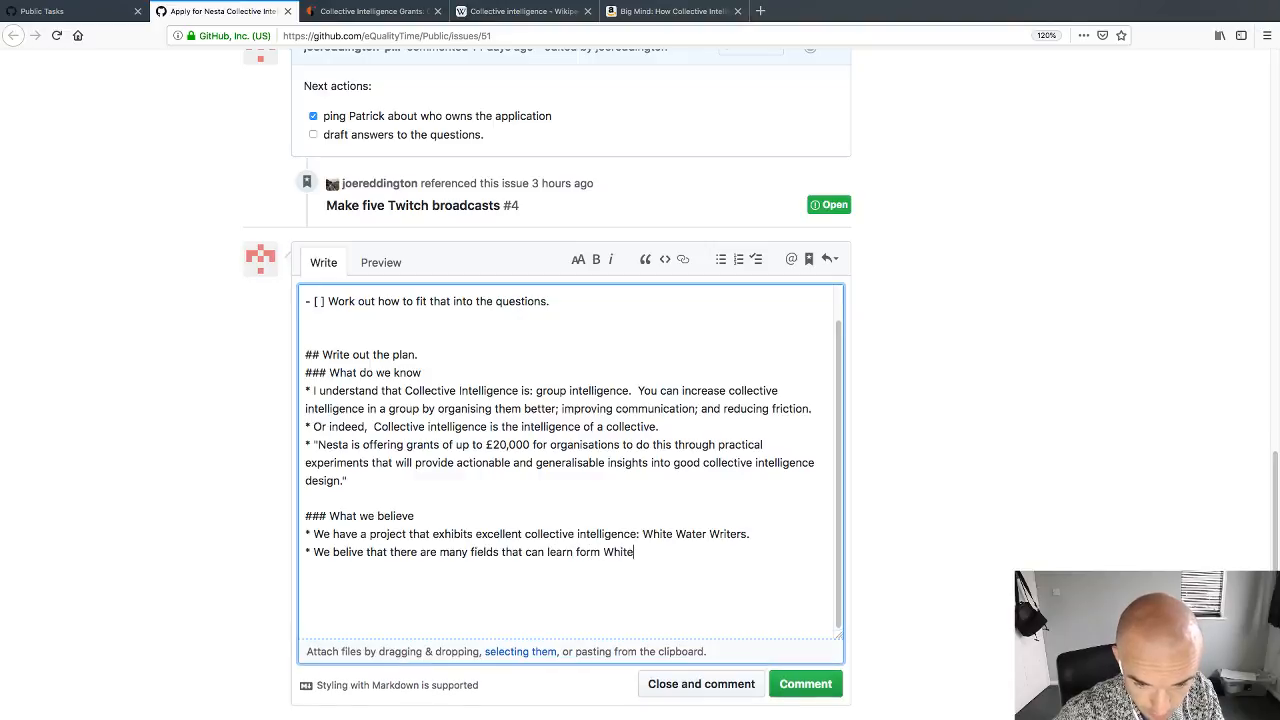
pyautogui.write(" Water Writer'")
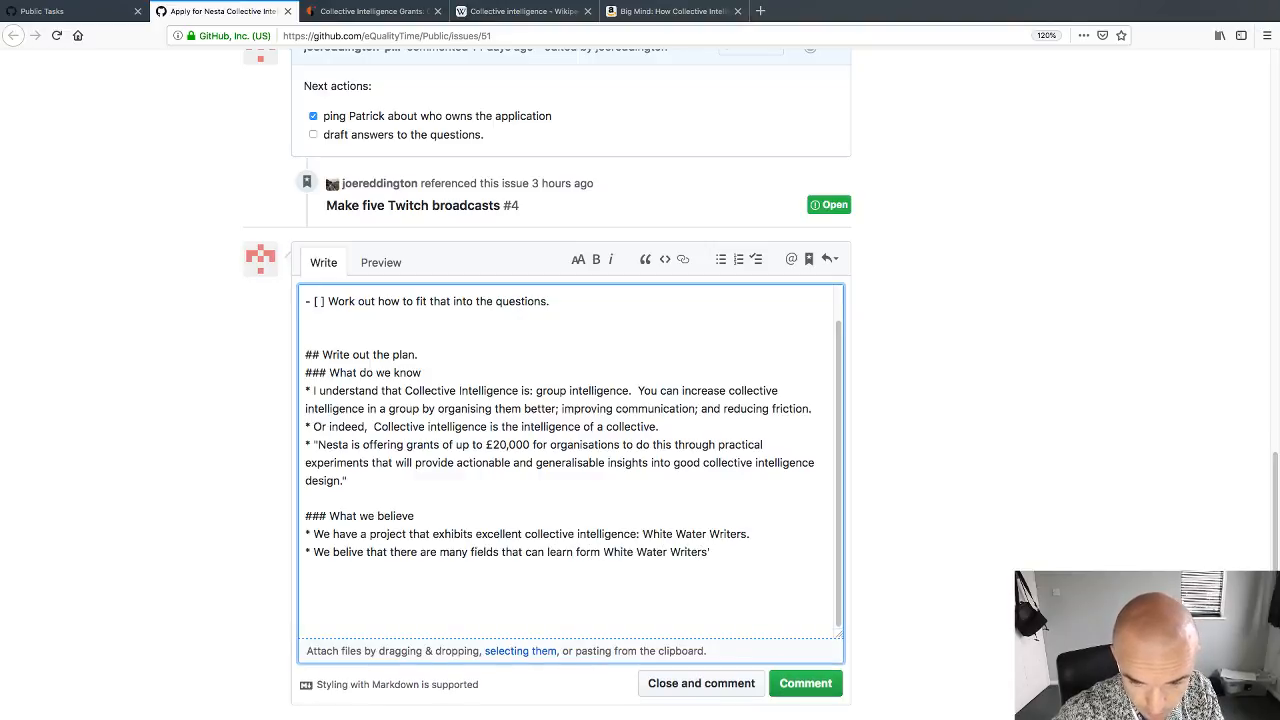
pyautogui.write('s use of col')
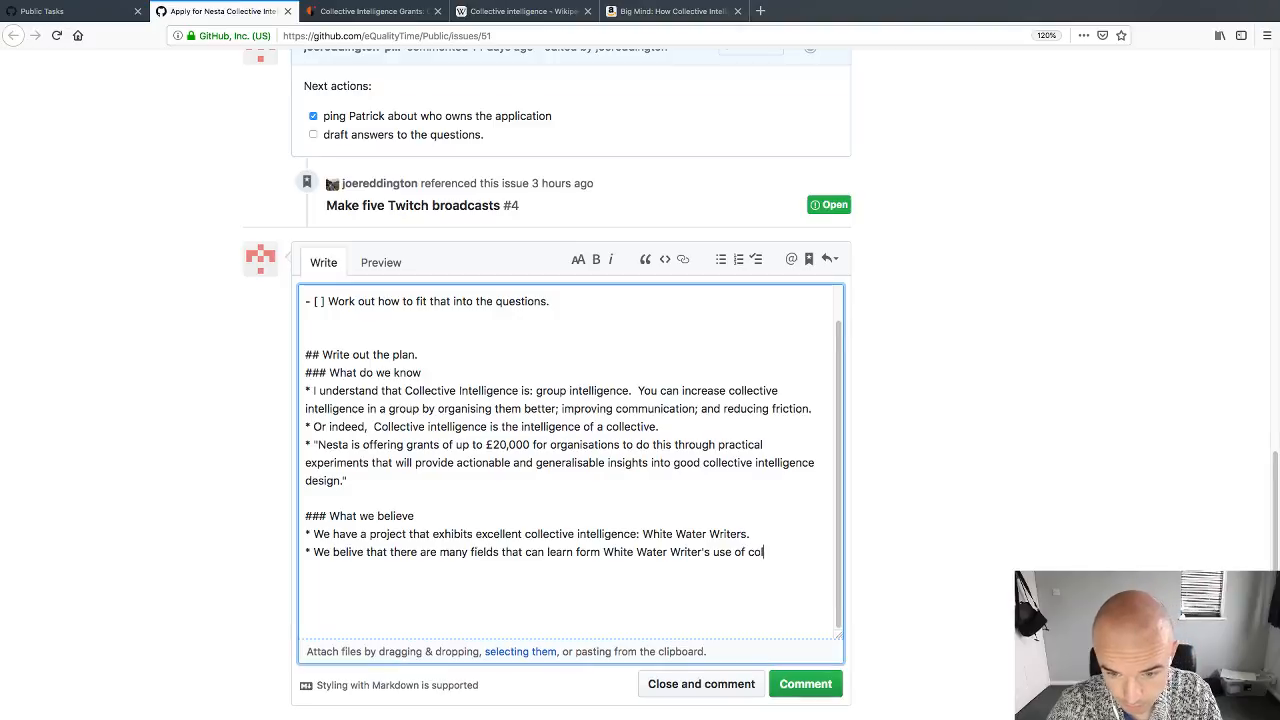
pyautogui.write('lective intelligence.')
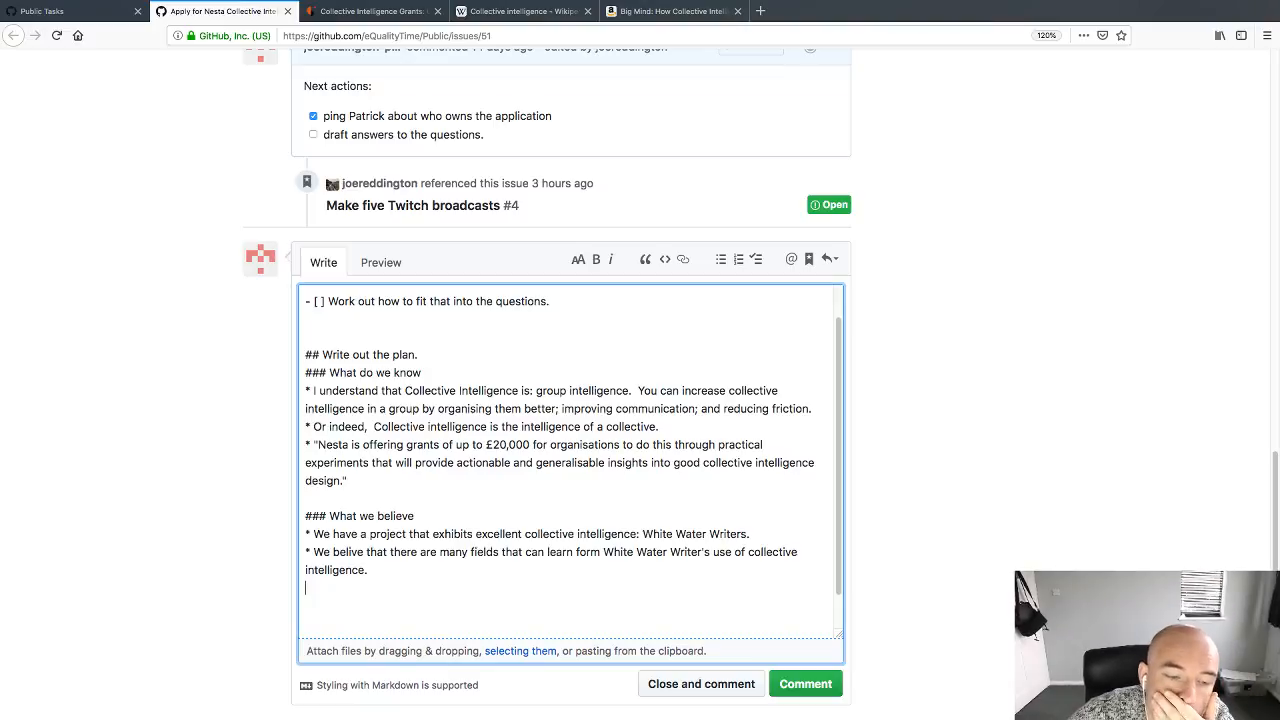
# Step: Replace "We have a" at the start of the first bullet under "What we believe" with "That White Water Writers"
pyautogui.scroll(-1, 157, 486)
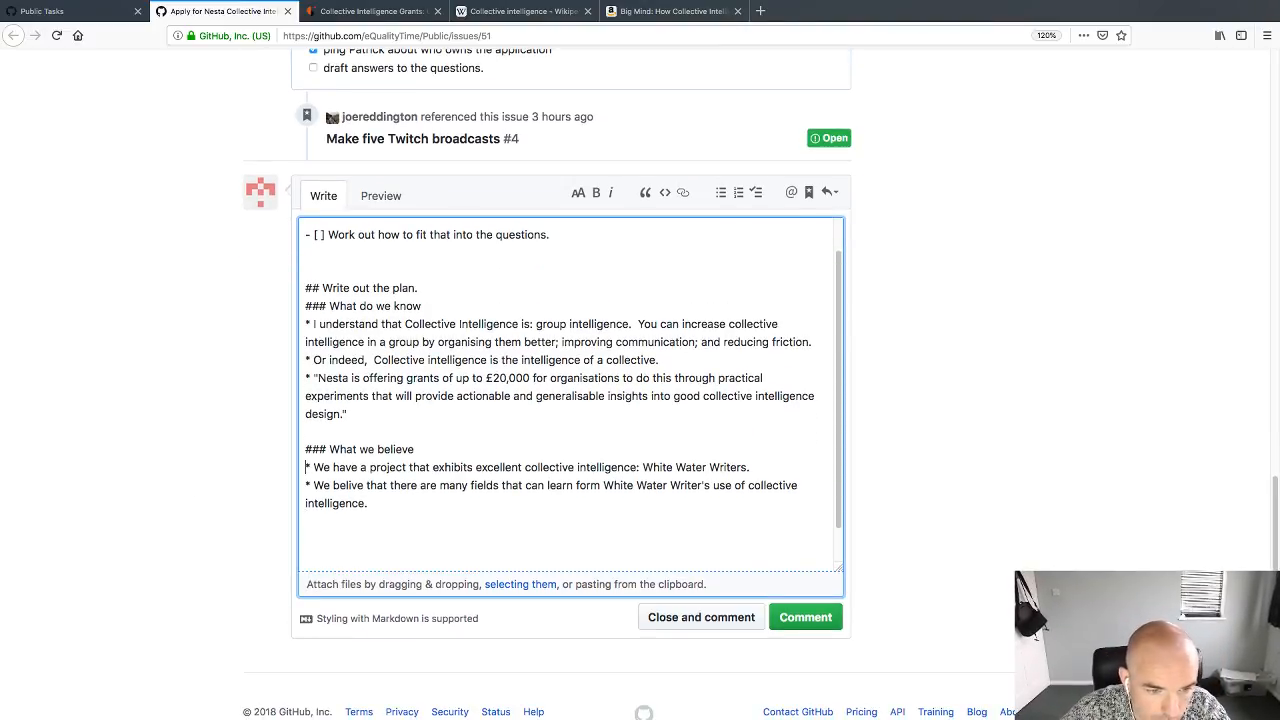
pyautogui.press('Delete')
pyautogui.press('Delete')
pyautogui.press('Delete')
pyautogui.press('Delete')
pyautogui.press('Delete')
pyautogui.press('Delete')
pyautogui.press('Delete')
pyautogui.press('Delete')
pyautogui.press('Delete')
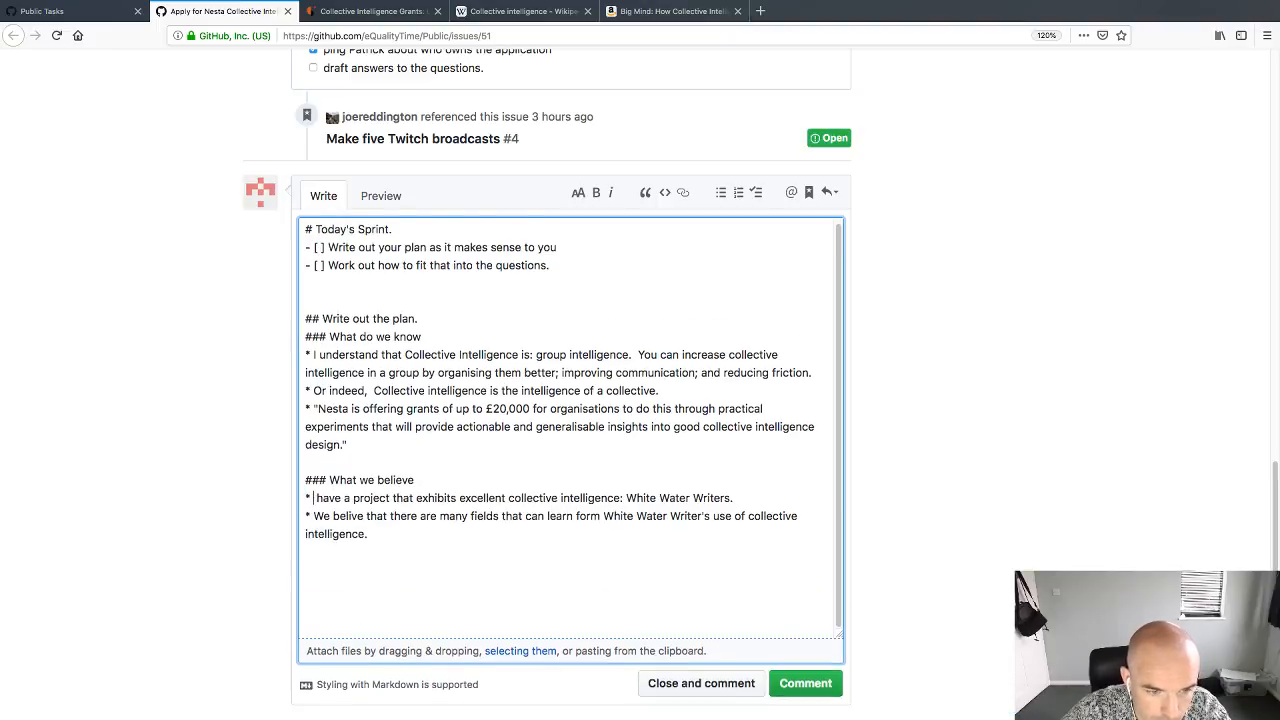
pyautogui.write('That ')
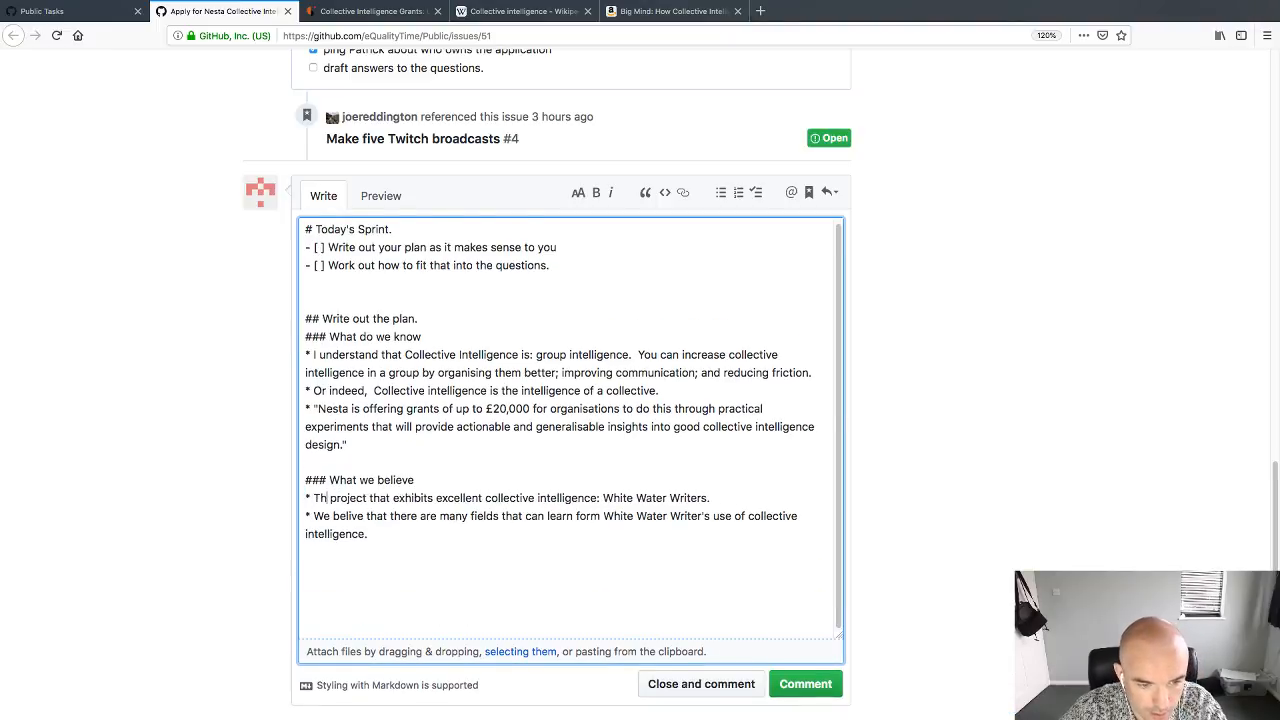
pyautogui.write('White Water')
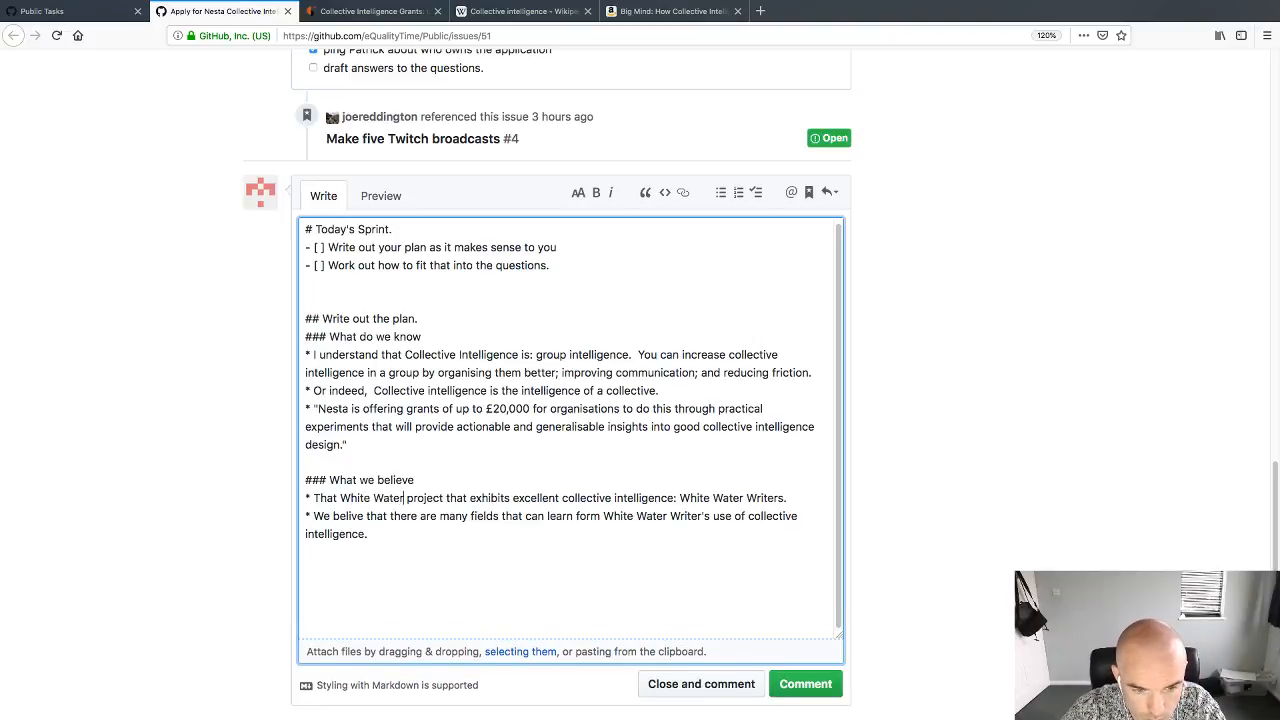
pyautogui.write(' Writers')
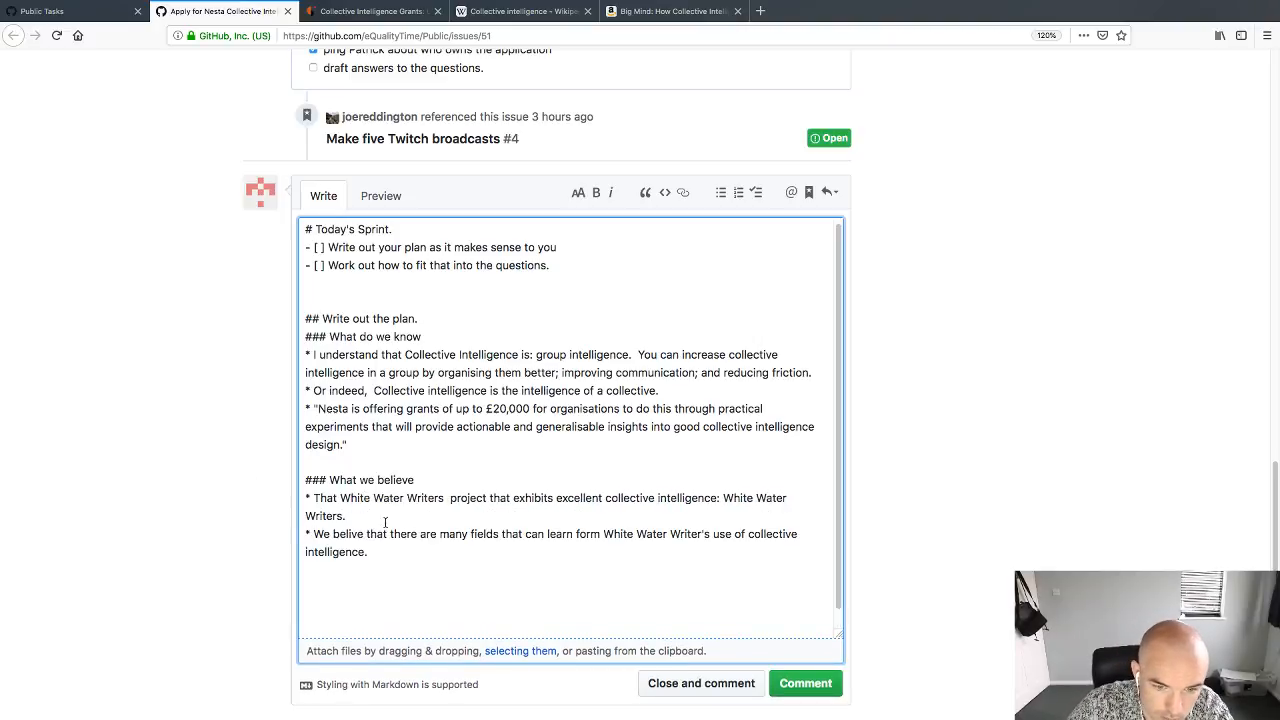
# Step: Delete "project that" and the closing ": White Water Writers." from the first belief bullet, and "We belive" from the second
pyautogui.moveTo(450, 498); pyautogui.dragTo(509, 500)
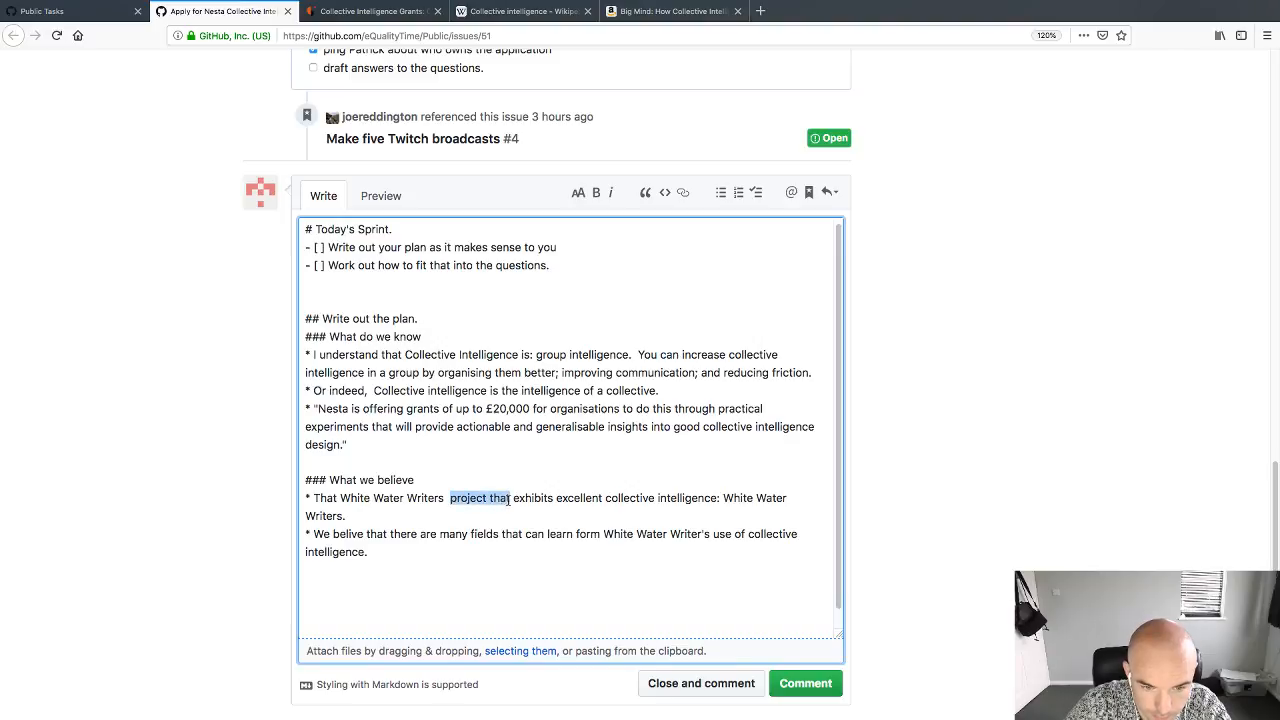
pyautogui.press('BackSpace')
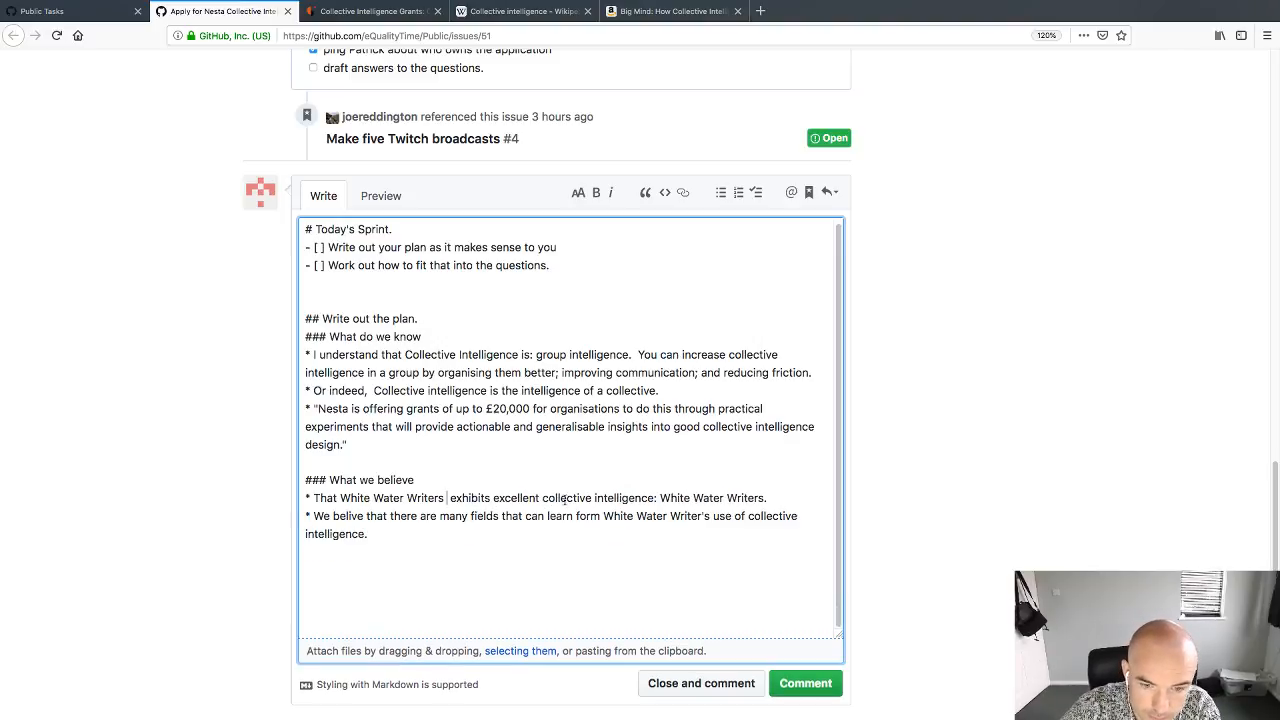
pyautogui.moveTo(658, 498); pyautogui.dragTo(791, 503)
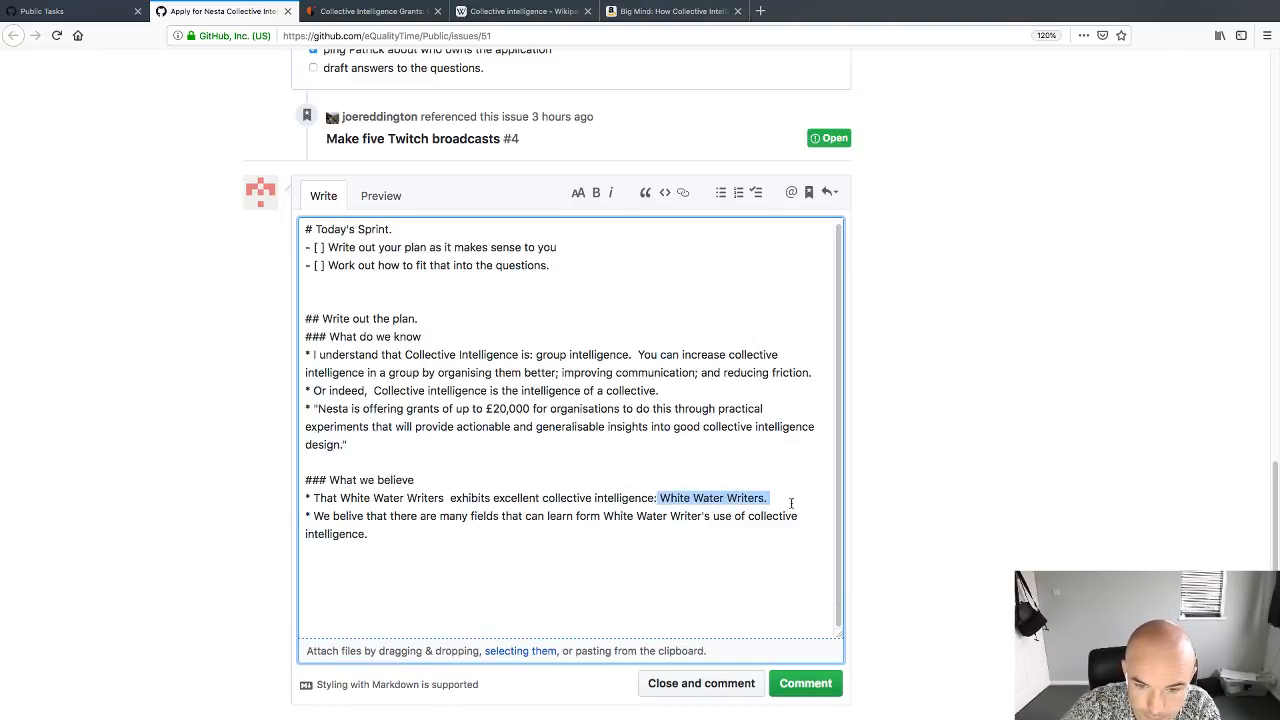
pyautogui.press('BackSpace')
pyautogui.press('BackSpace')
pyautogui.press('BackSpace')
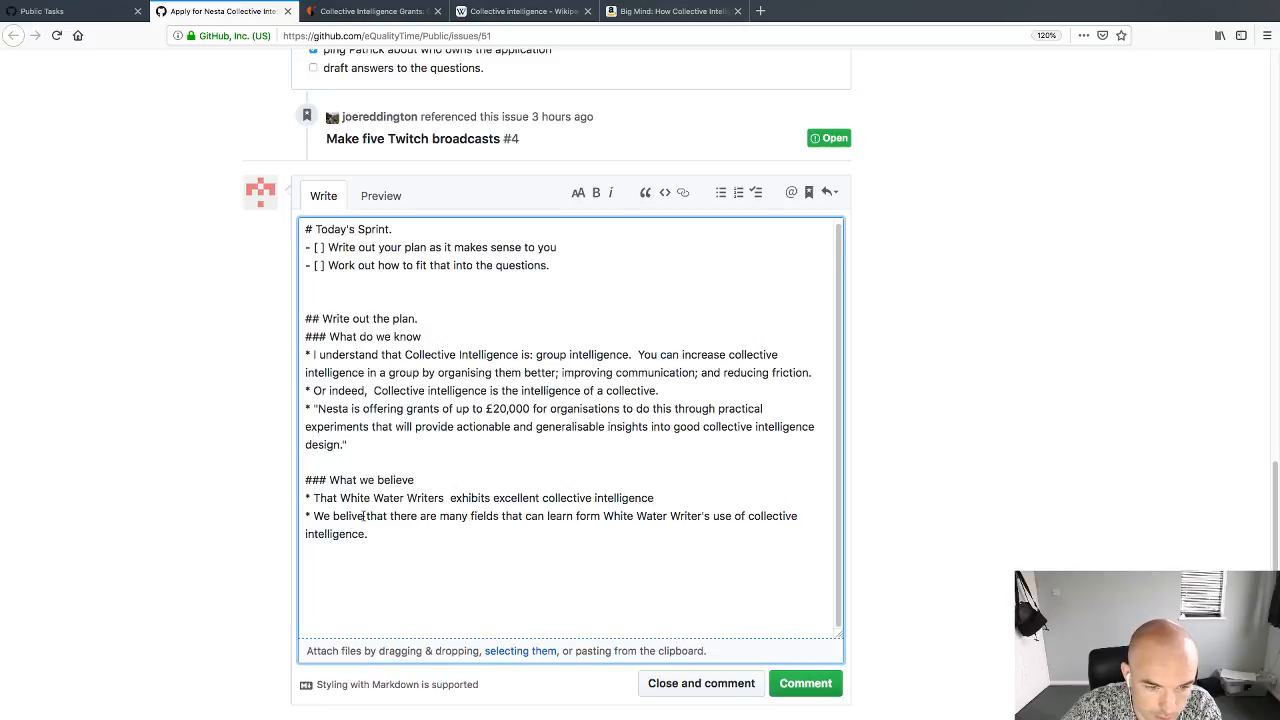
pyautogui.moveTo(364, 516); pyautogui.dragTo(309, 516)
pyautogui.press('BackSpace')
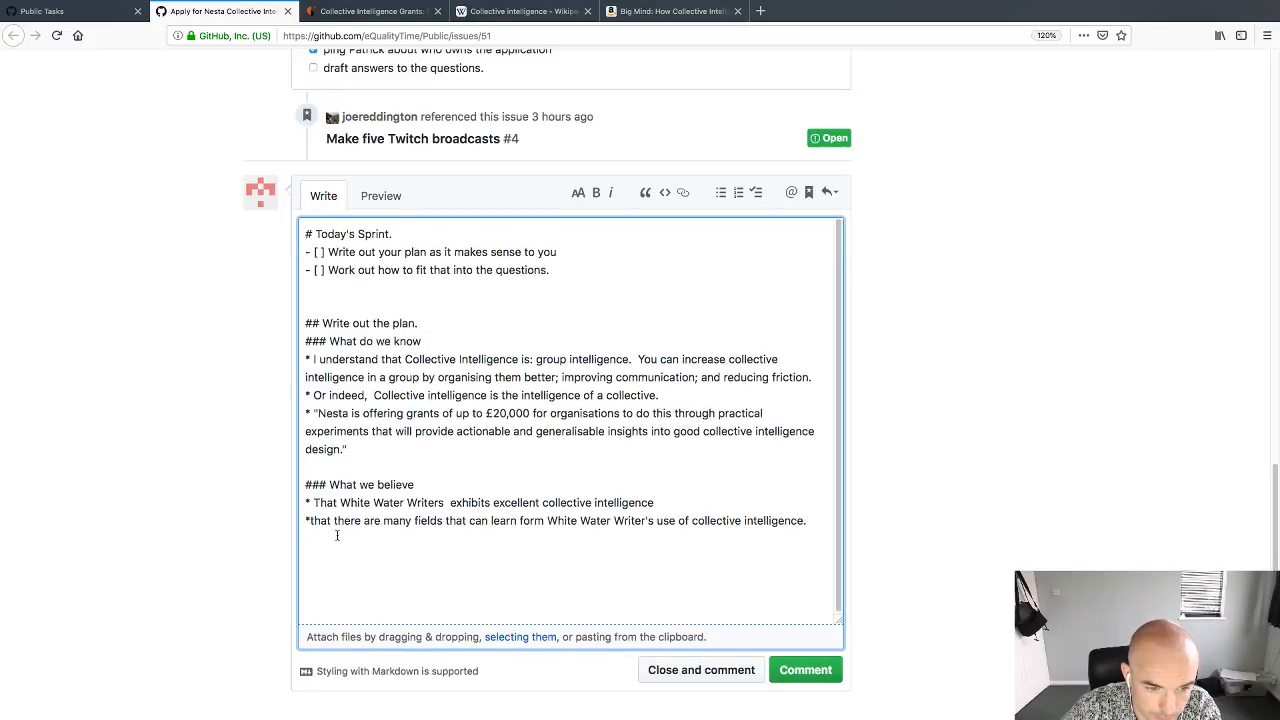
# Step: Add a third bullet under "What we believe" reading "That White Water Writers can be used to gain insight into social problems."
pyautogui.click(813, 521)
pyautogui.press('Return')
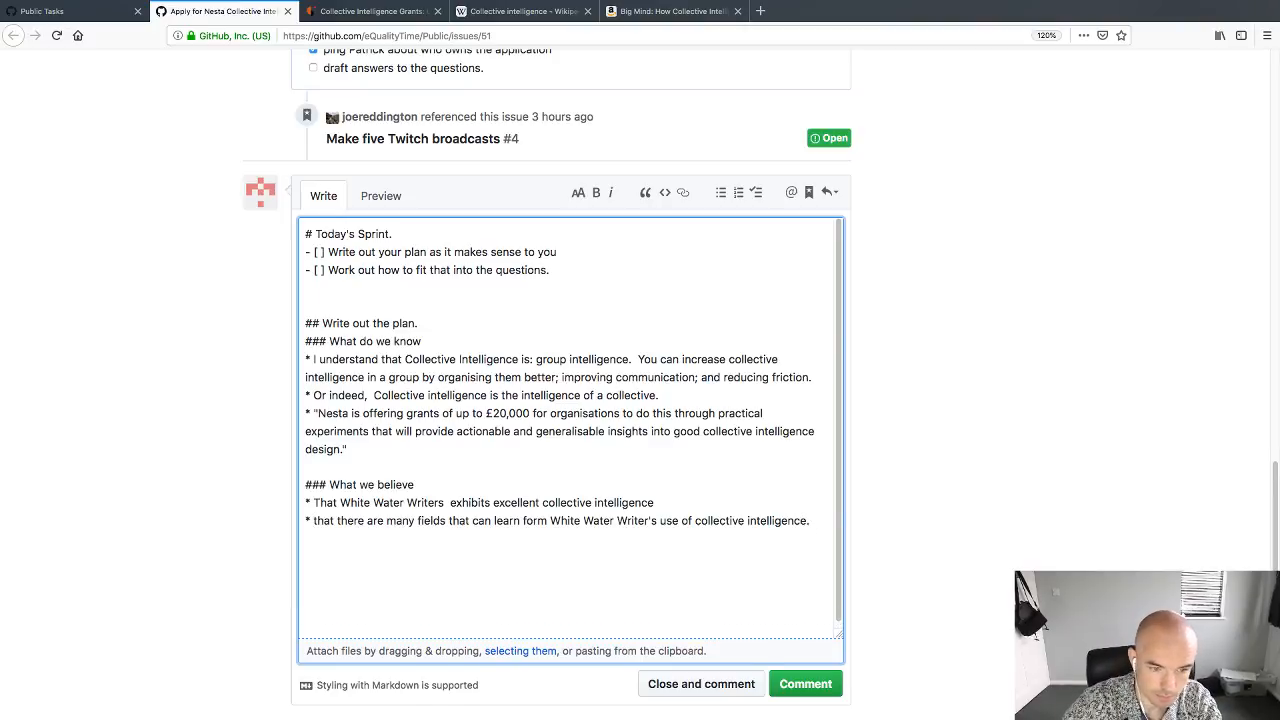
pyautogui.write('* That W')
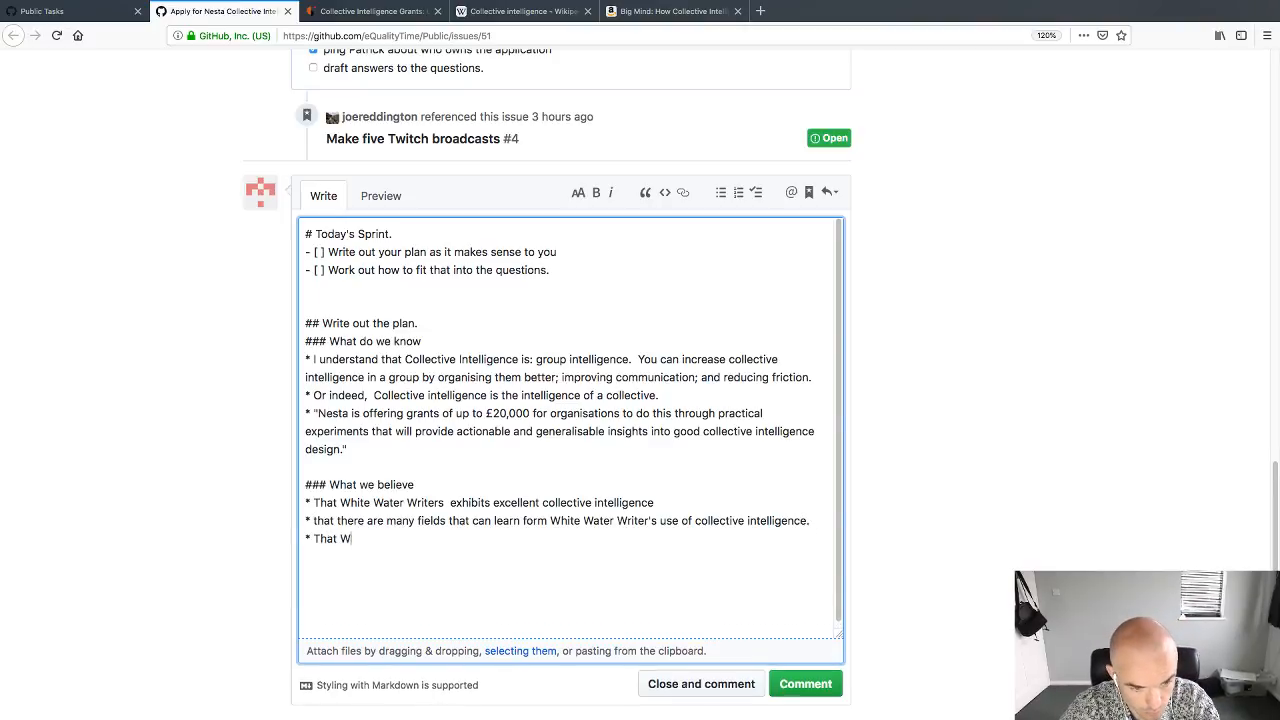
pyautogui.write('hite Water Writ')
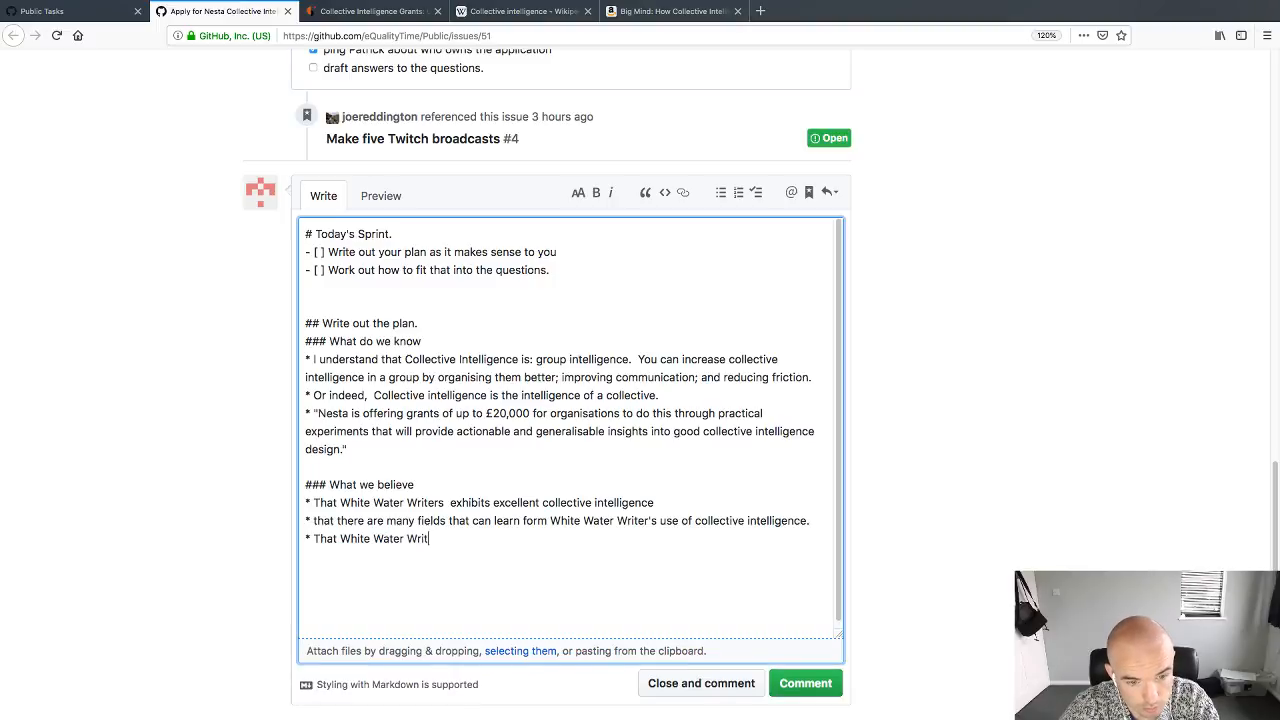
pyautogui.write('ers can be used to')
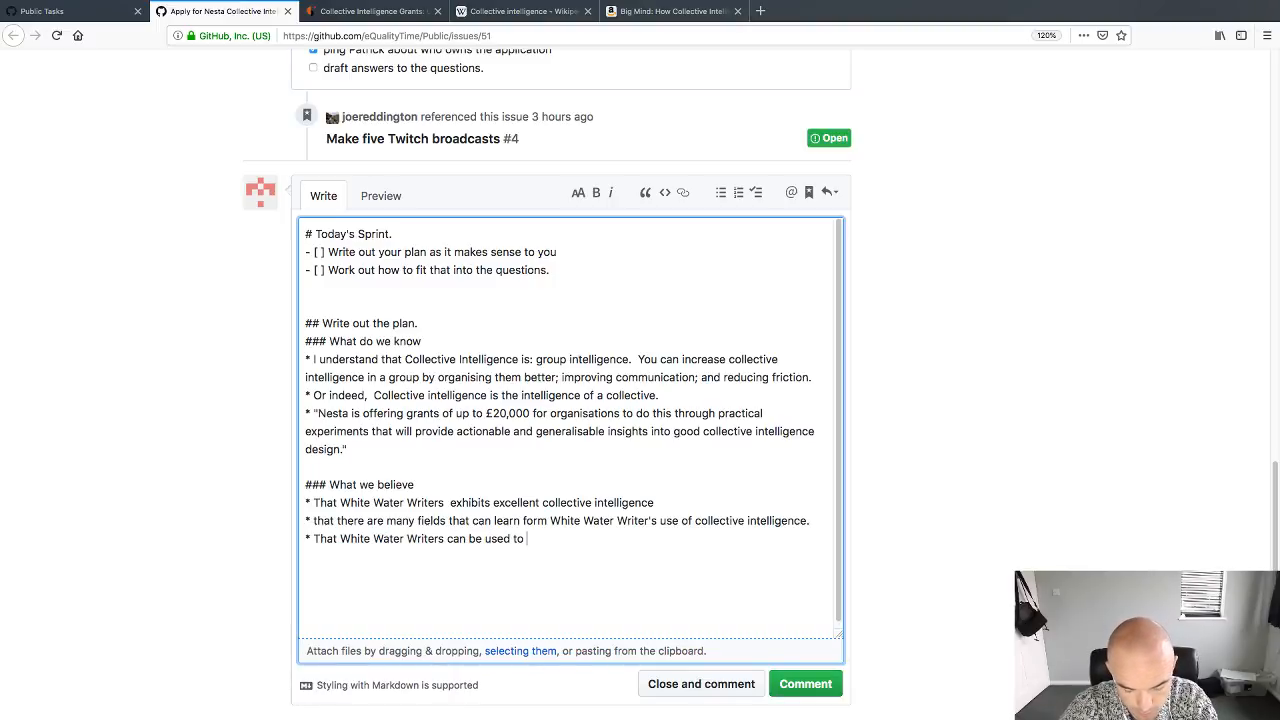
pyautogui.write(' gain')
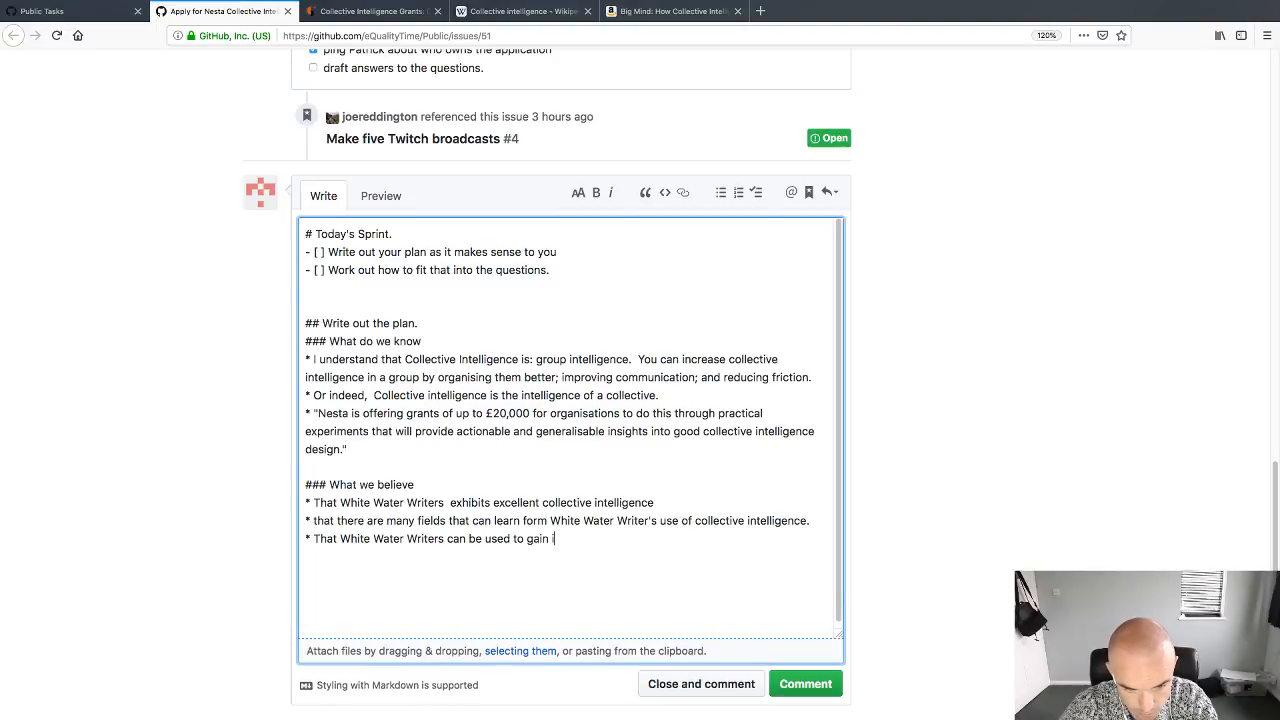
pyautogui.write(' insight into social proje')
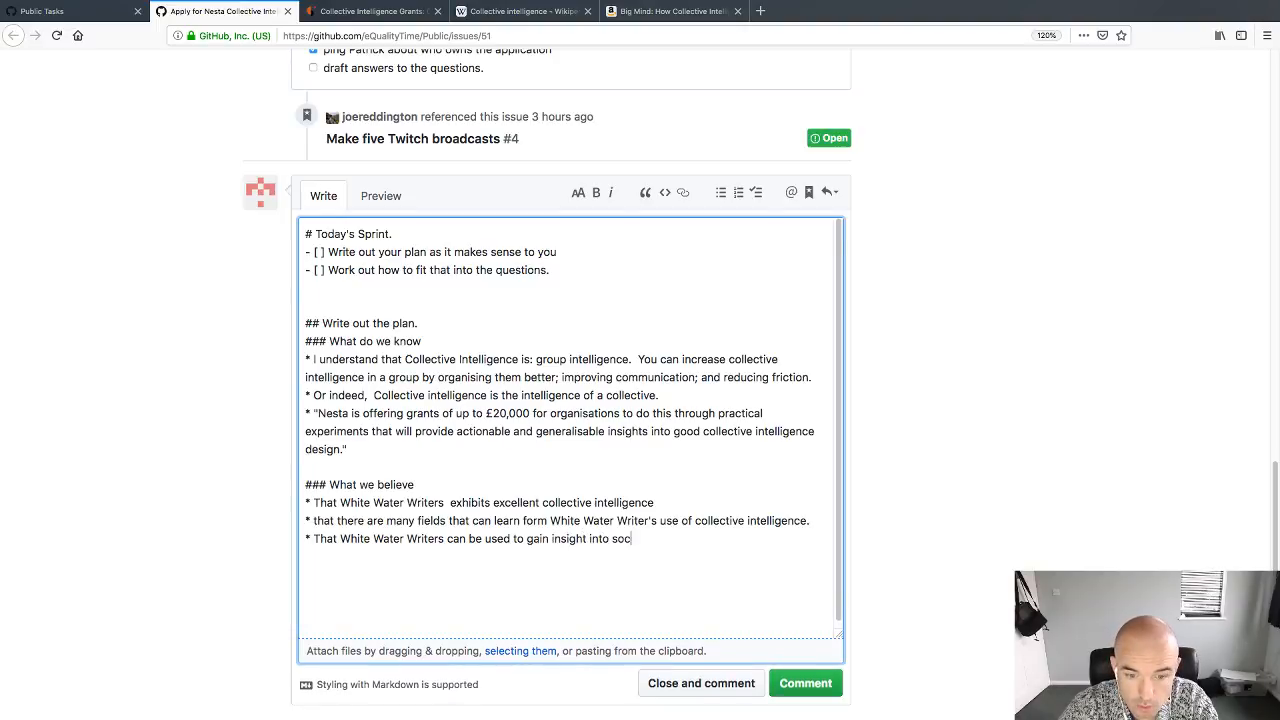
pyautogui.press('BackSpace')
pyautogui.press('BackSpace')
pyautogui.write('bl')
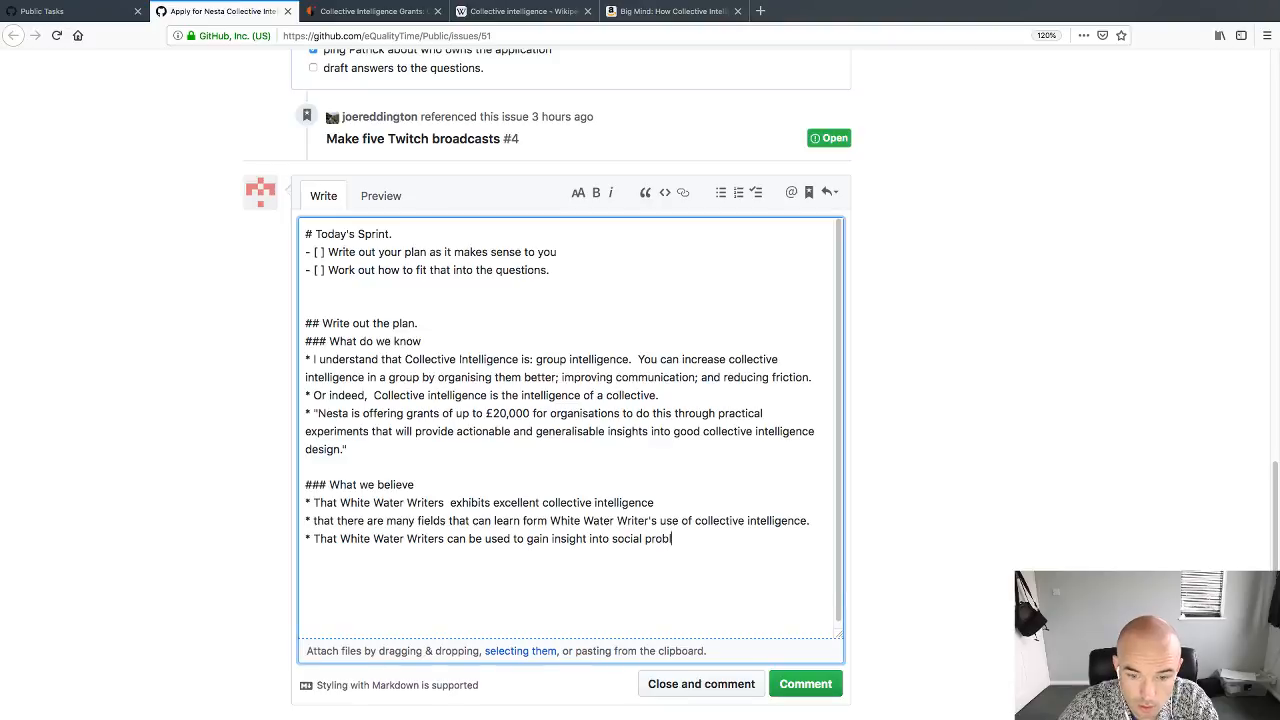
pyautogui.write('ems .')
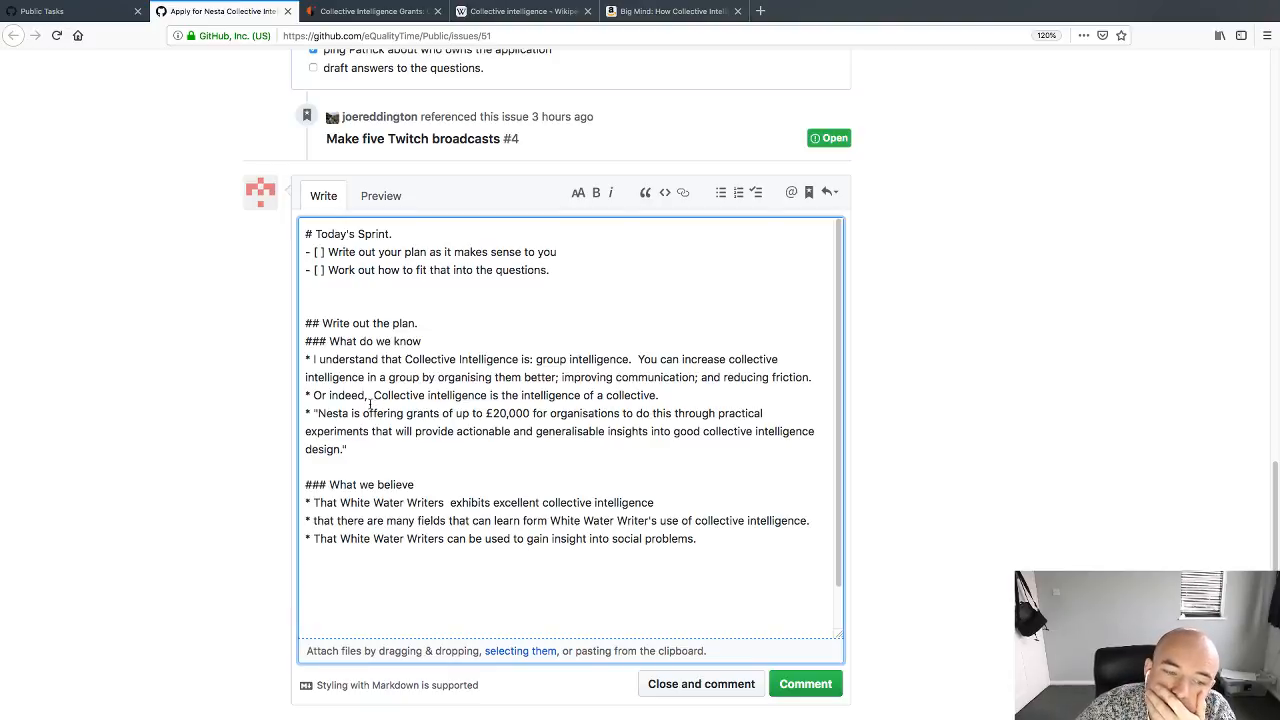
# Step: Reread the draft comment, comparing the sprint tasks and the Nesta grant quote with the three belief bullets
pyautogui.scroll(2, 370, 404)
pyautogui.scroll(-1, 340, 340)
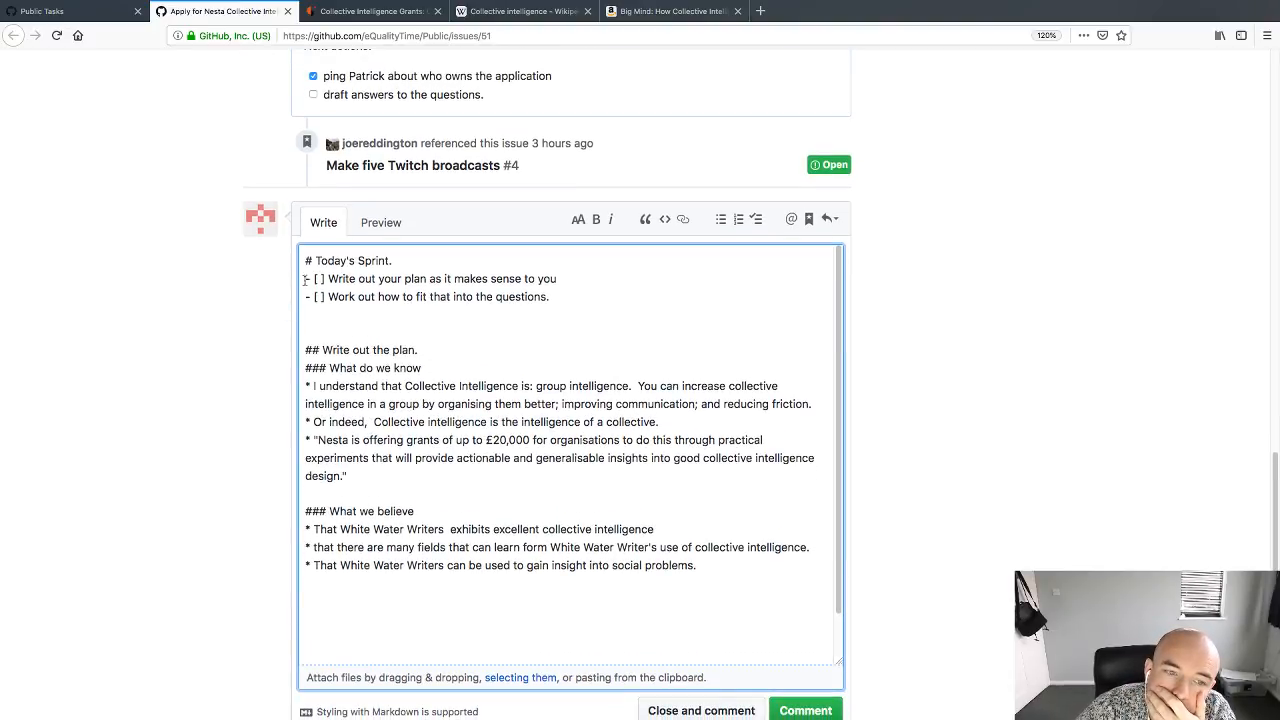
pyautogui.moveTo(314, 279); pyautogui.dragTo(578, 271)
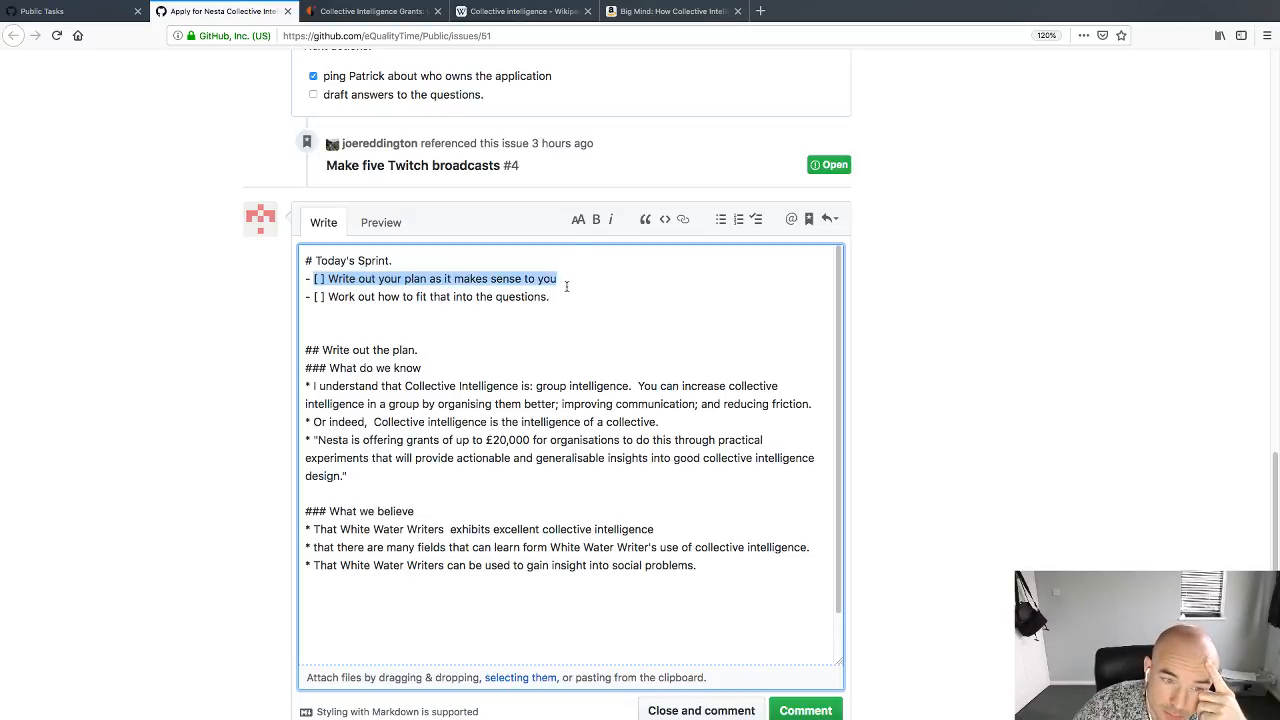
pyautogui.doubleClick(242, 412)
pyautogui.scroll(-1, 400, 403)
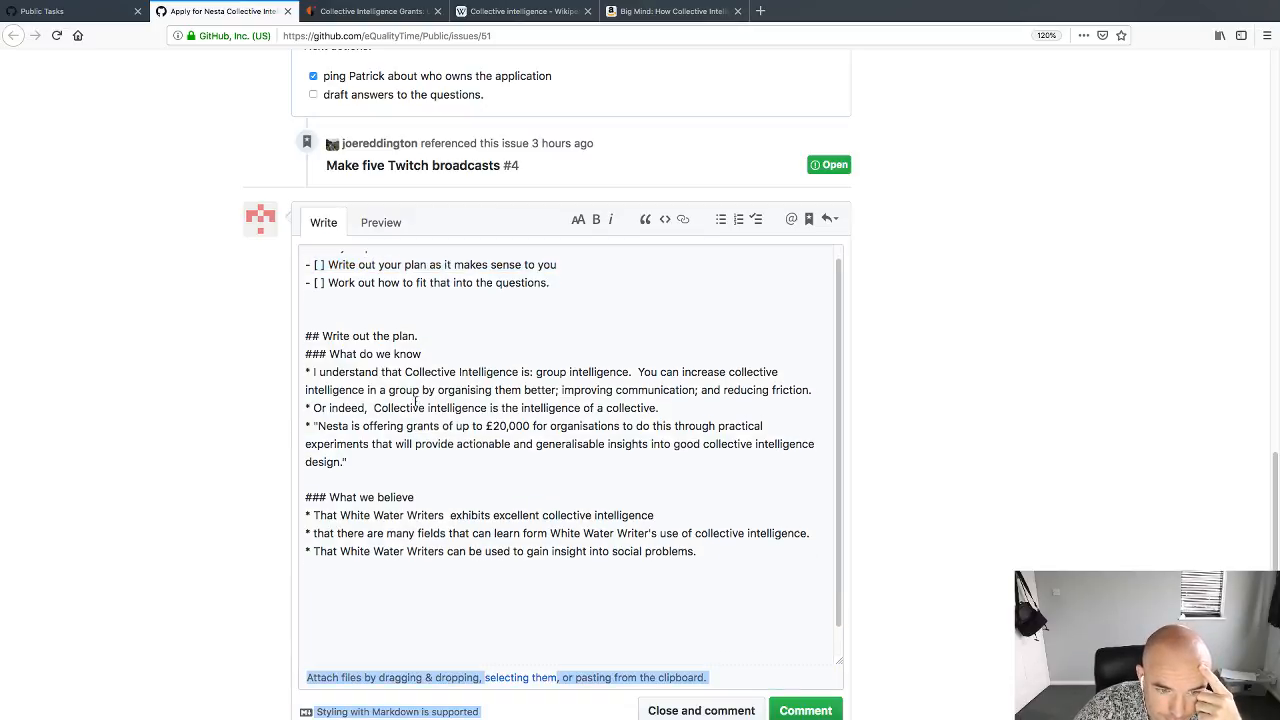
pyautogui.click(425, 408)
pyautogui.scroll(-1, 420, 408)
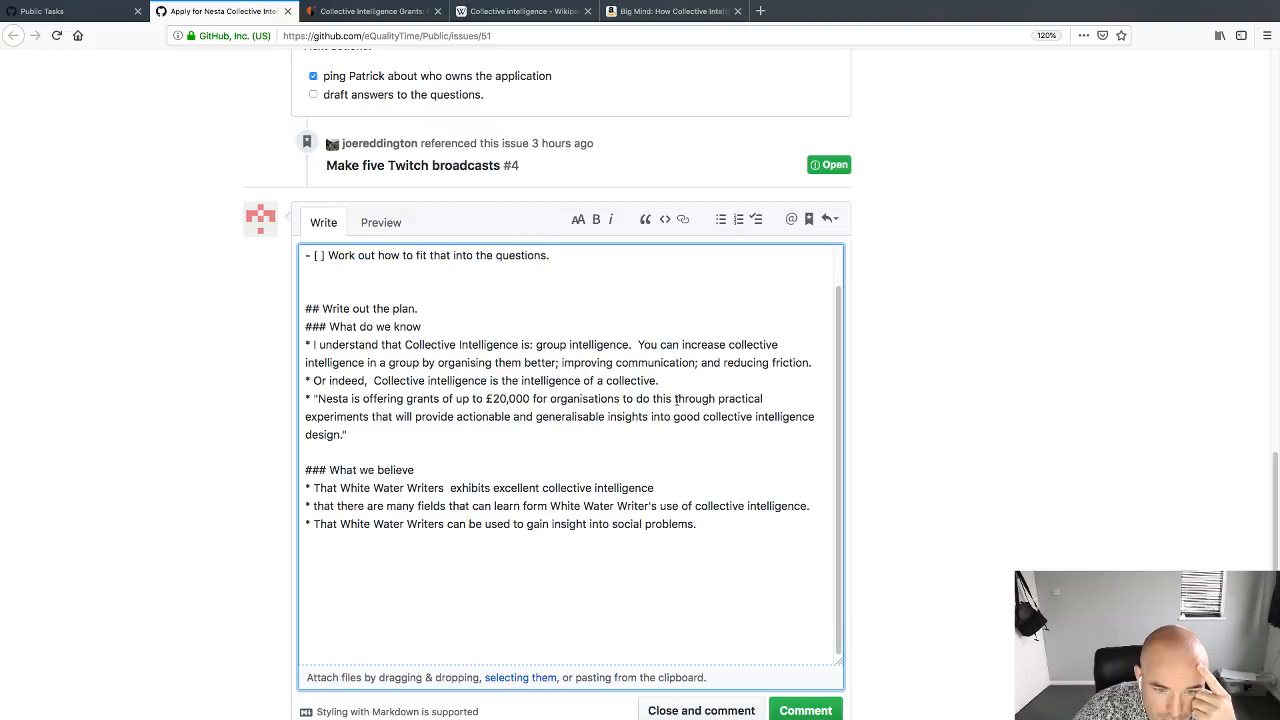
pyautogui.moveTo(694, 524); pyautogui.dragTo(292, 487)
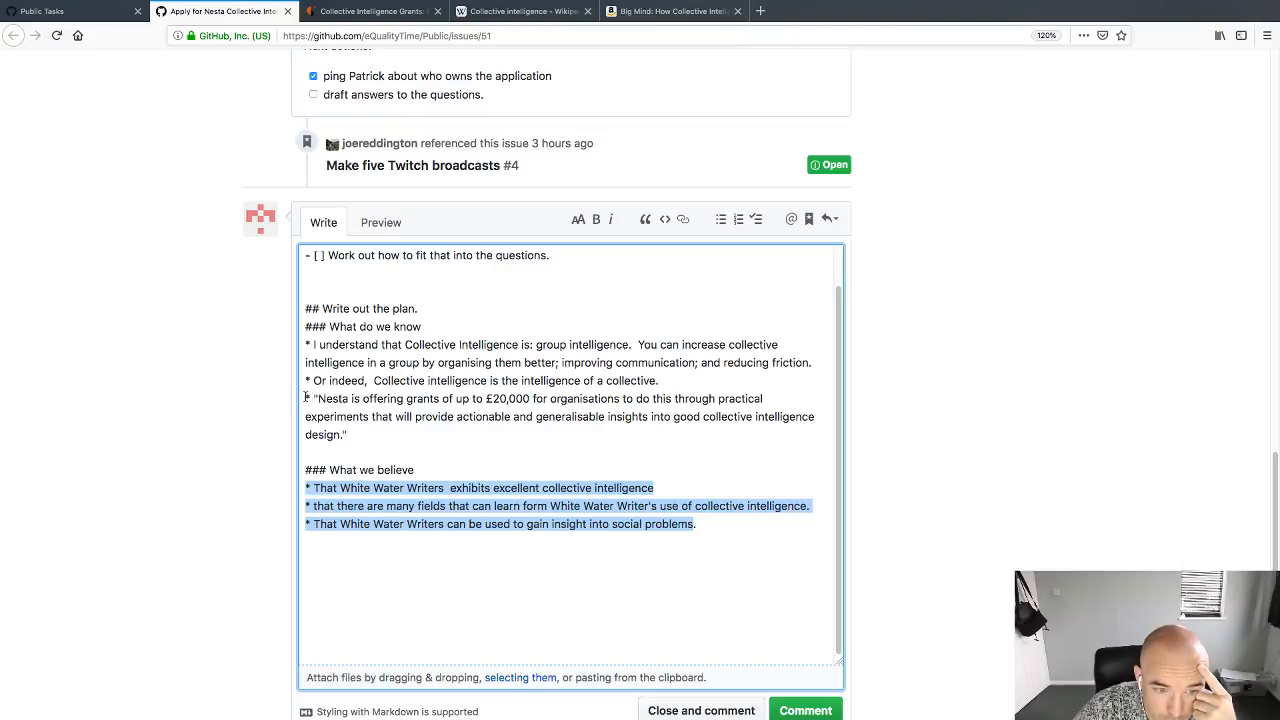
pyautogui.moveTo(315, 398); pyautogui.dragTo(383, 431)
pyautogui.click(388, 430)
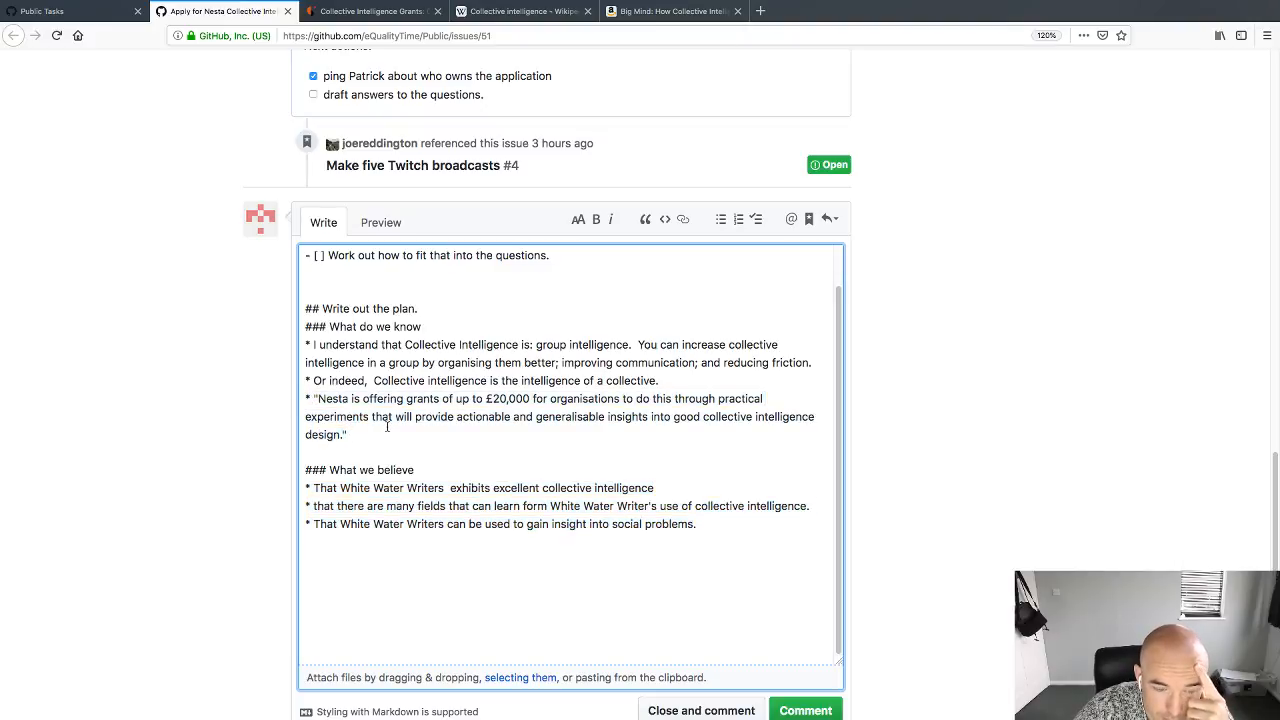
pyautogui.scroll(-1, 430, 437)
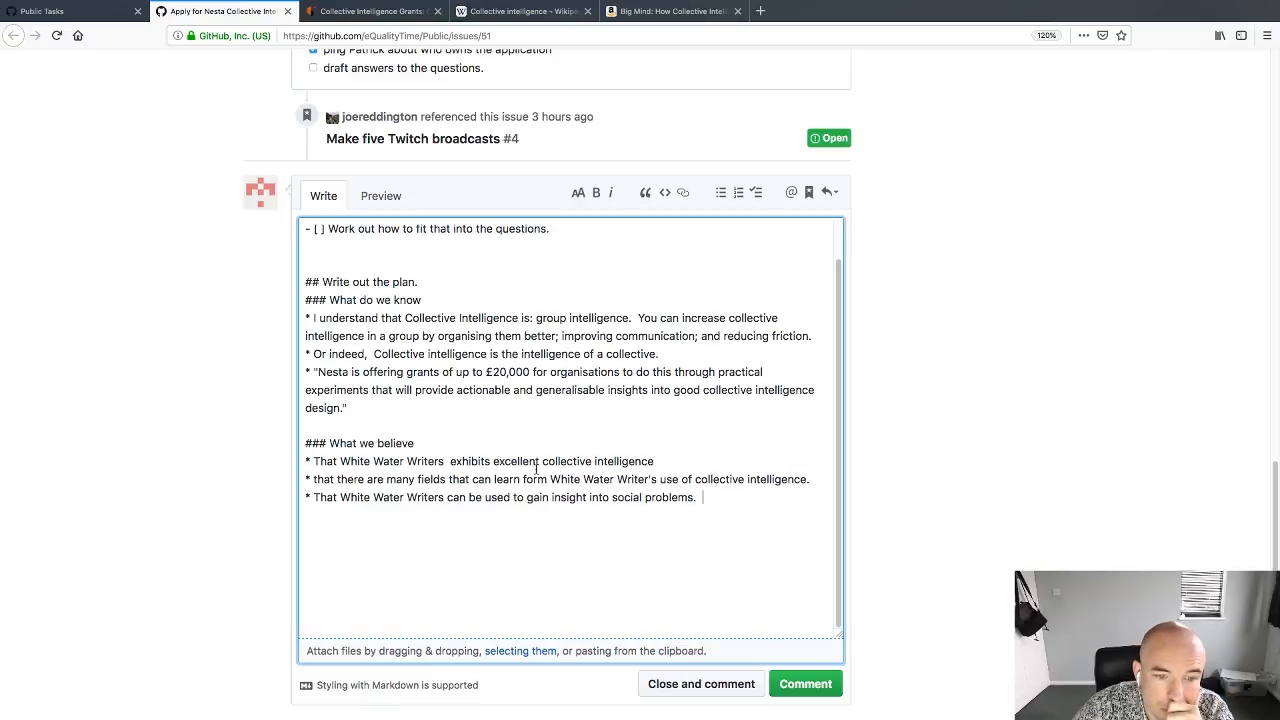
# Step: Read through Nesta's list of potential areas for experimentation on the grant page, comparing them with the draft's belief bullets
pyautogui.moveTo(811, 479); pyautogui.dragTo(307, 479)
pyautogui.click(304, 479)
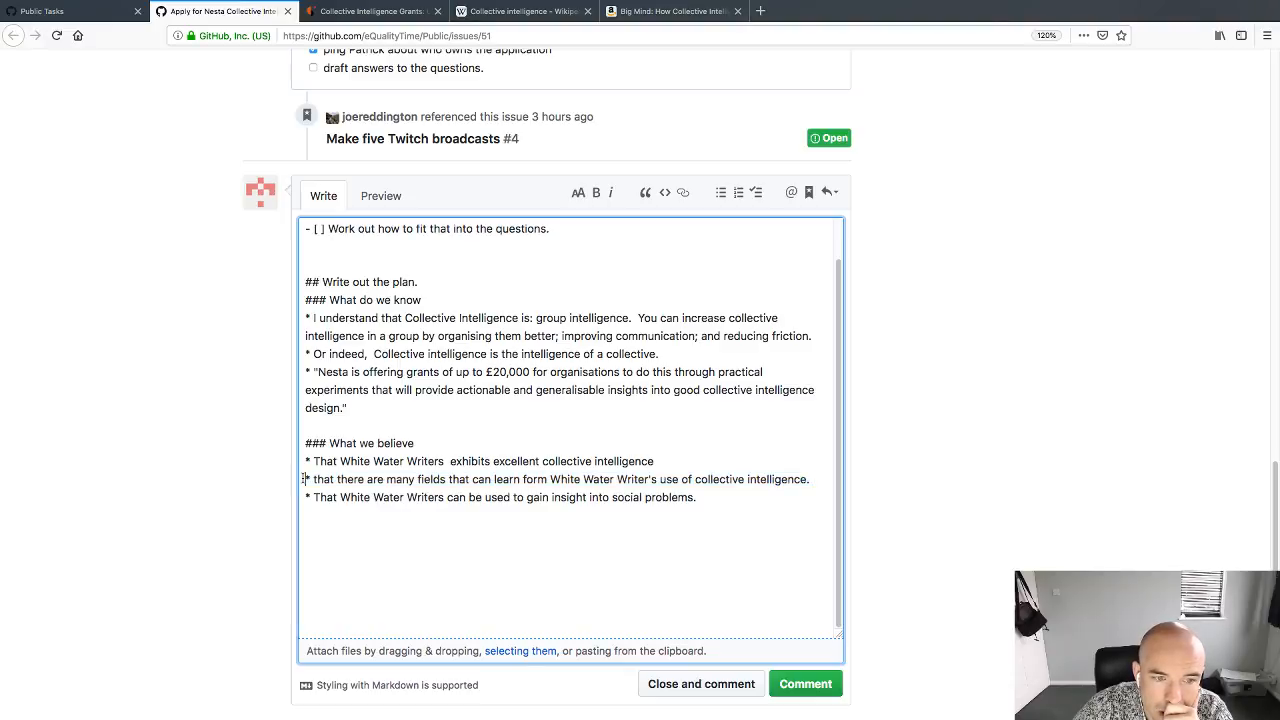
pyautogui.click(370, 11)
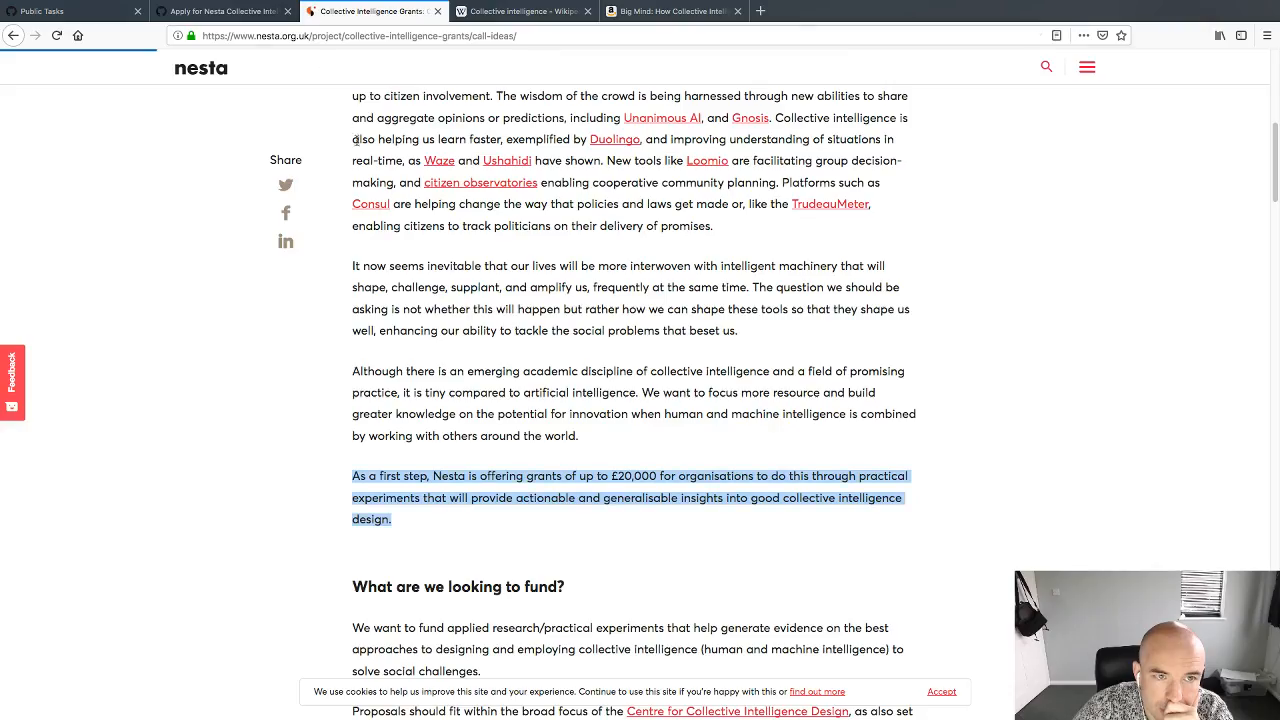
pyautogui.scroll(-6, 390, 207)
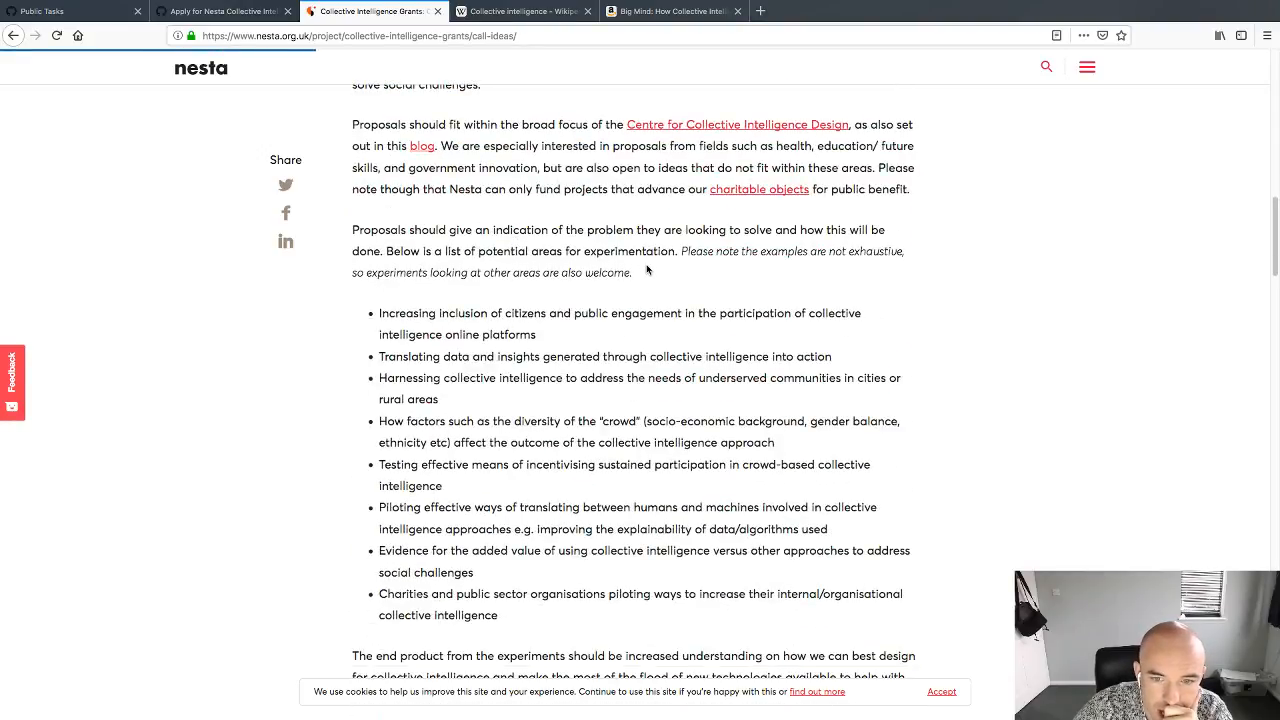
pyautogui.scroll(-1, 647, 269)
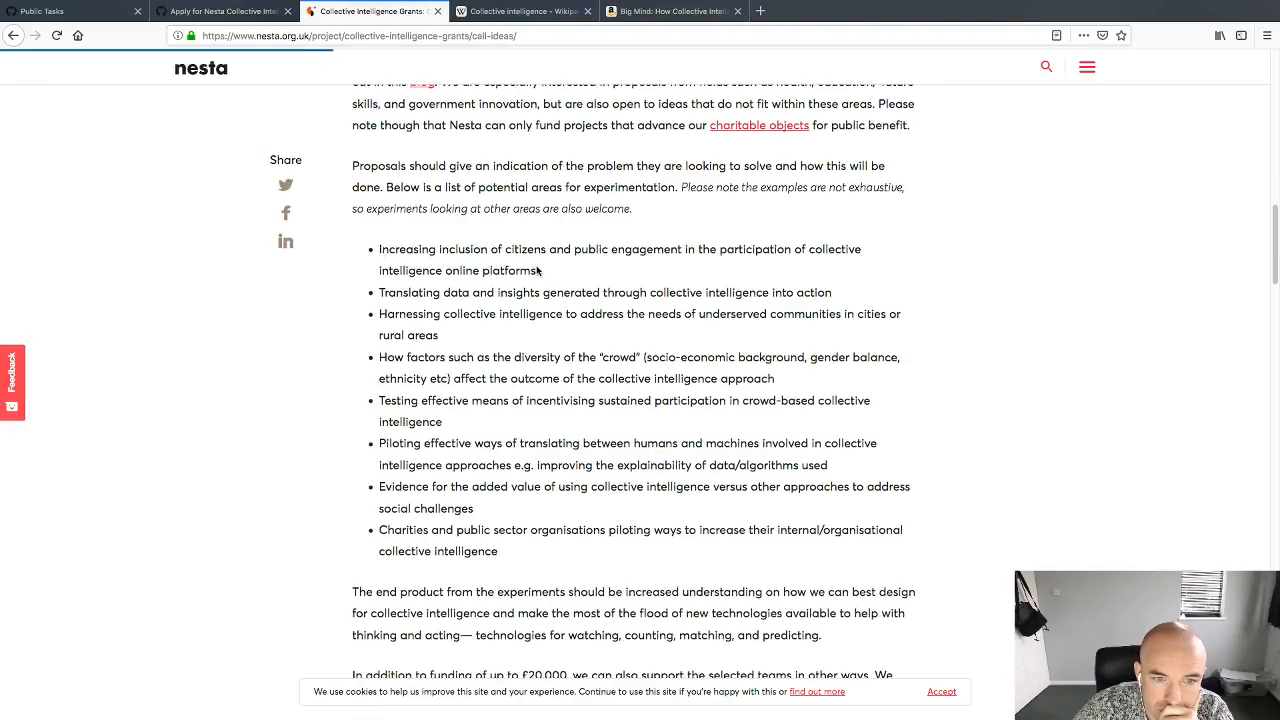
pyautogui.moveTo(556, 272); pyautogui.dragTo(372, 256)
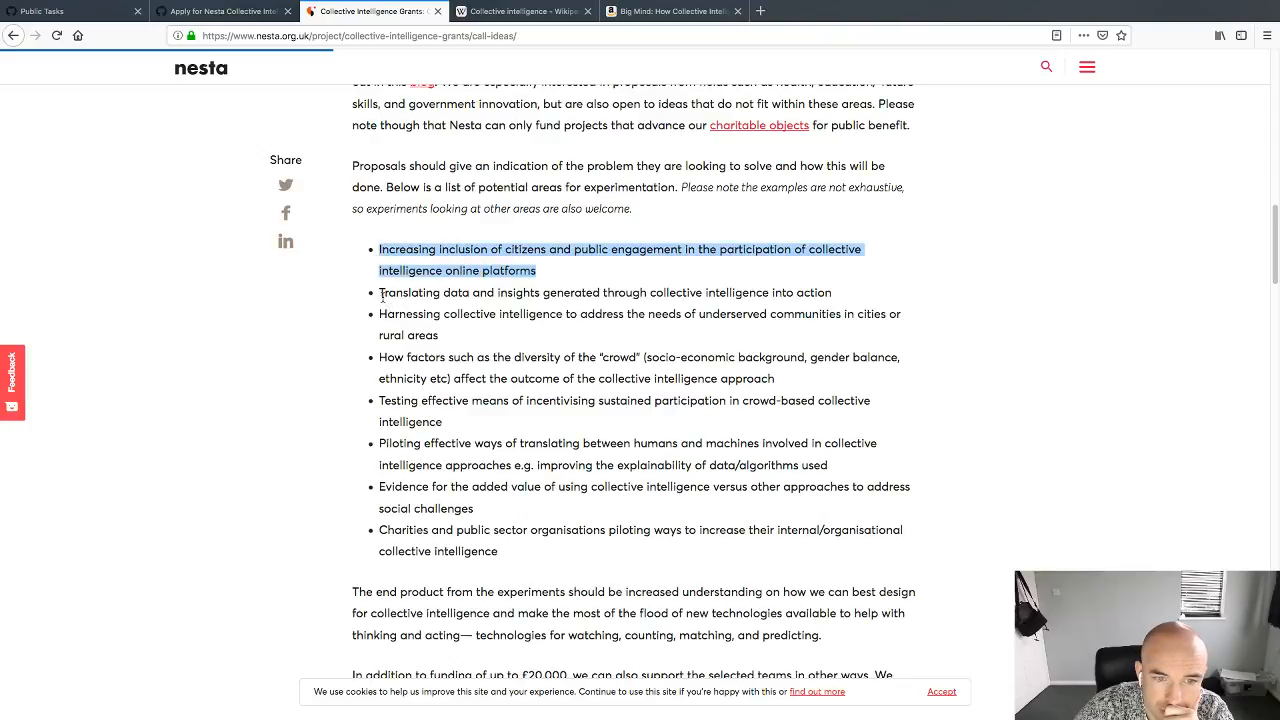
pyautogui.moveTo(383, 295); pyautogui.dragTo(866, 297)
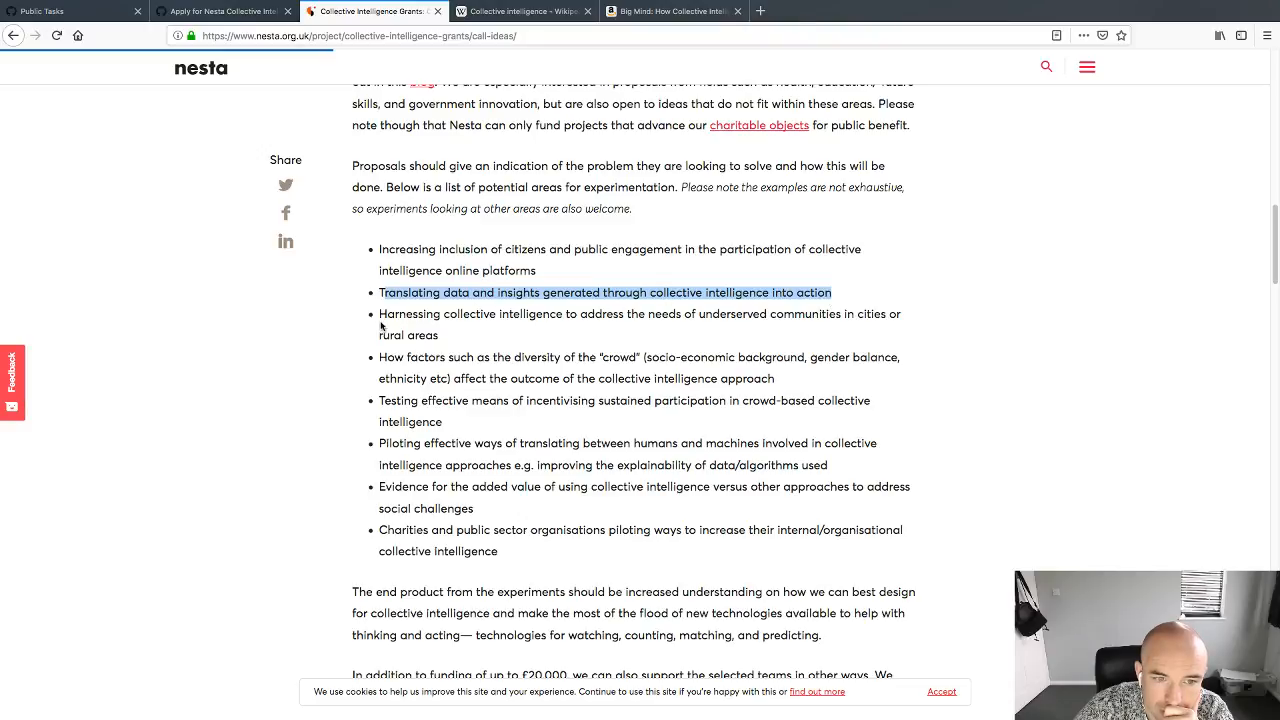
pyautogui.moveTo(378, 312); pyautogui.dragTo(455, 339)
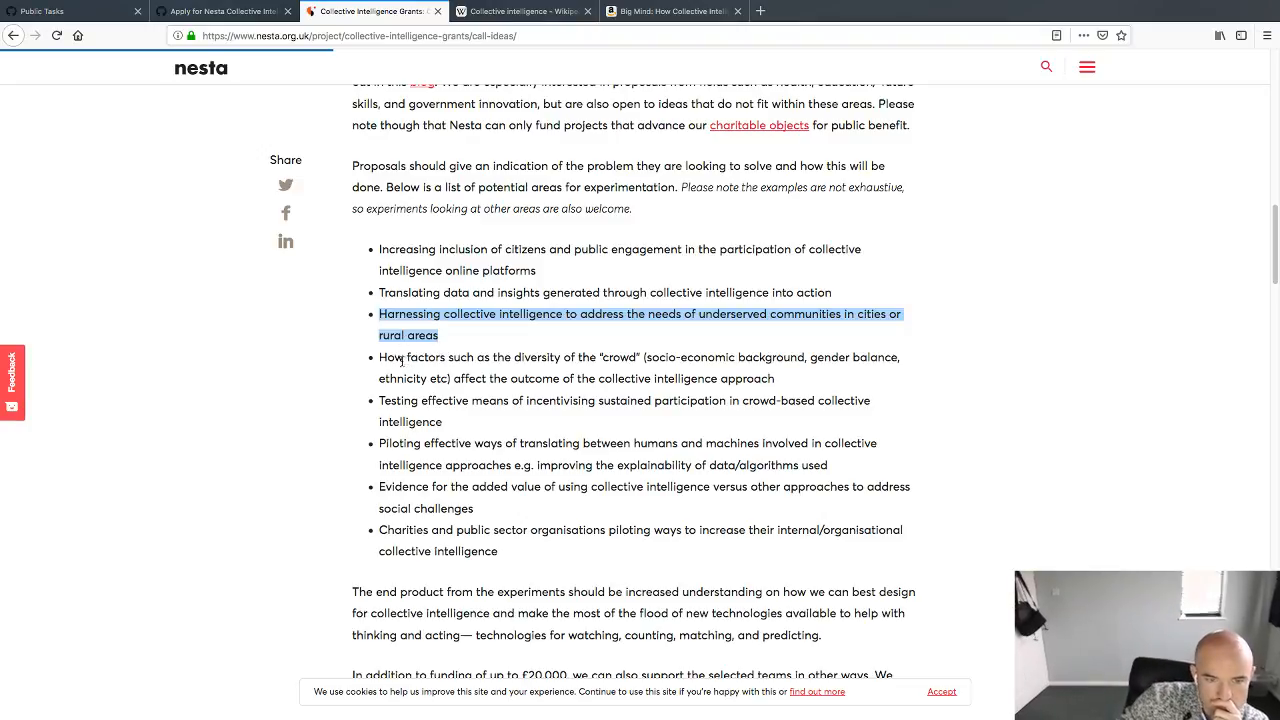
pyautogui.moveTo(378, 357); pyautogui.dragTo(904, 385)
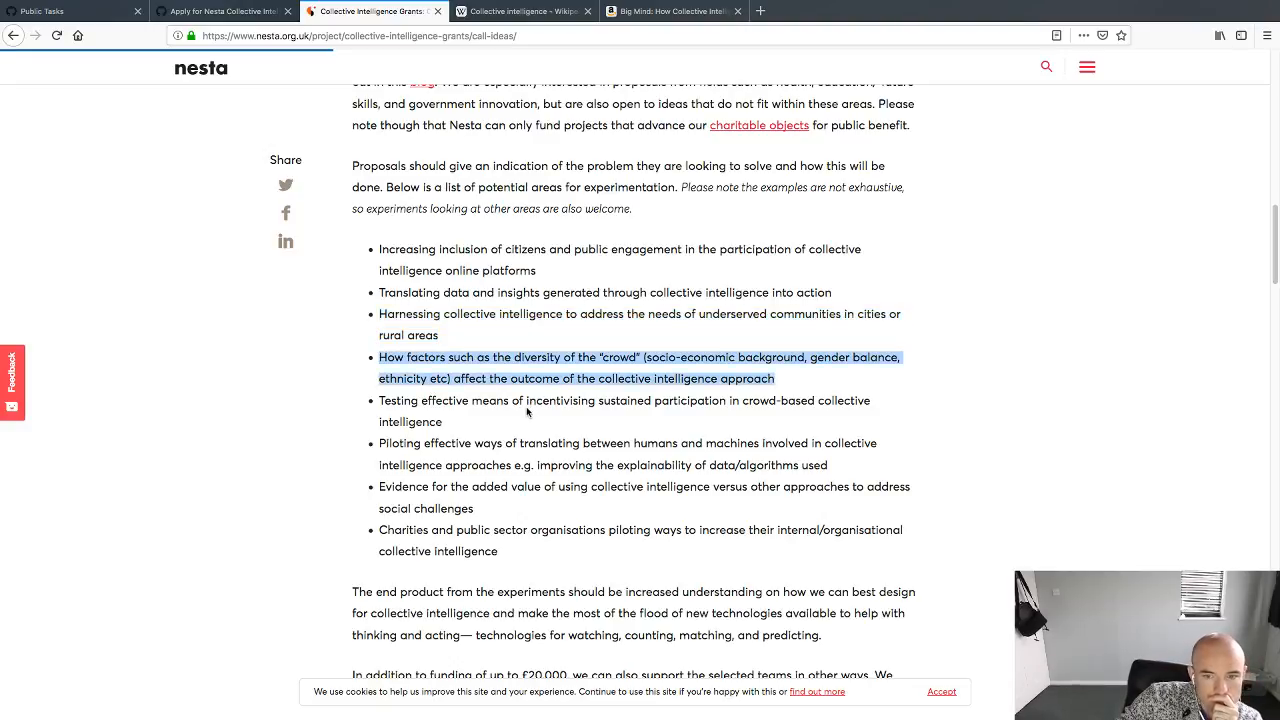
pyautogui.click(484, 422)
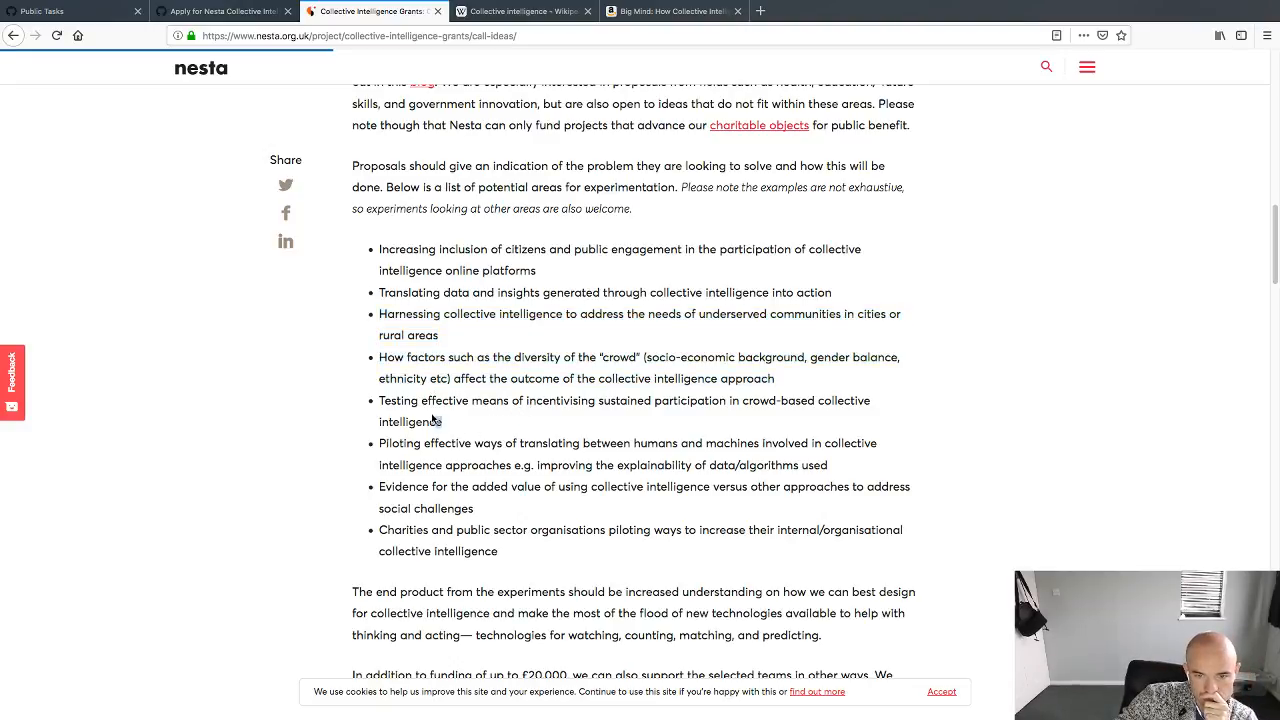
pyautogui.moveTo(437, 420); pyautogui.dragTo(381, 411)
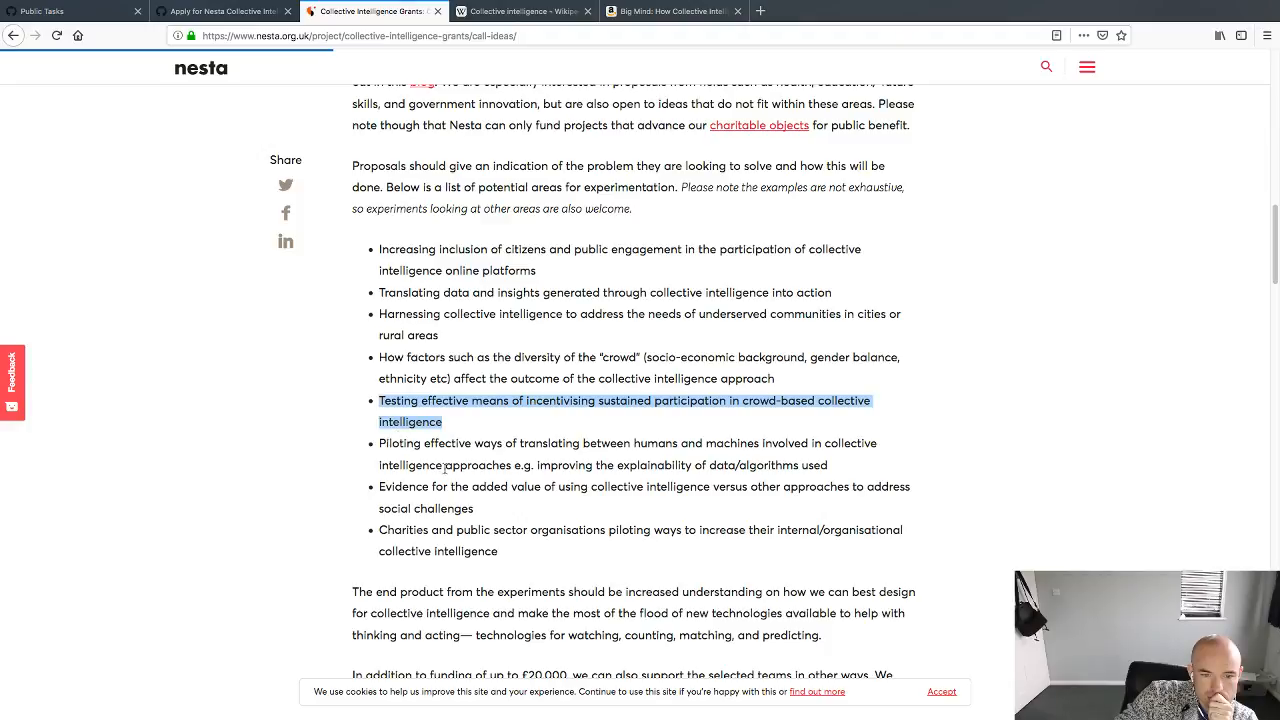
# Step: Append Nesta's quoted line "Evidence for the added value of using collective intelligence versus other approaches to address social challenges" to the third belief bullet
pyautogui.moveTo(490, 512); pyautogui.dragTo(368, 492)
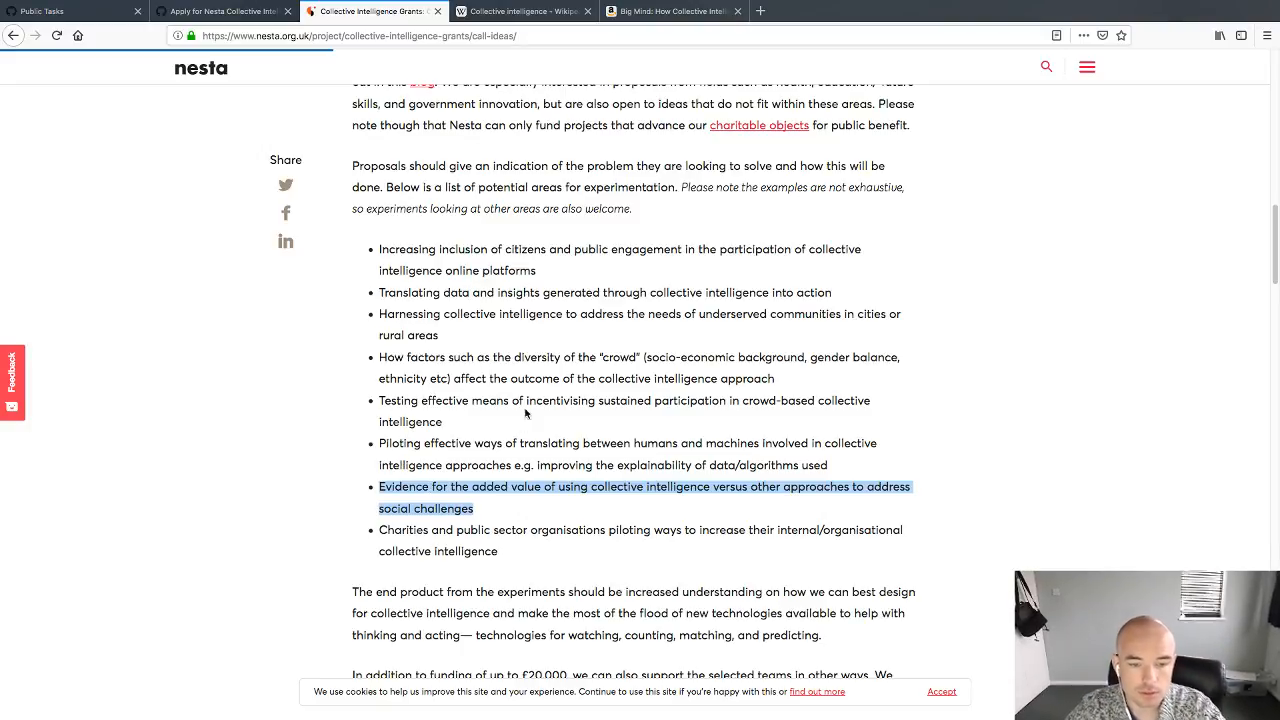
pyautogui.click(217, 14)
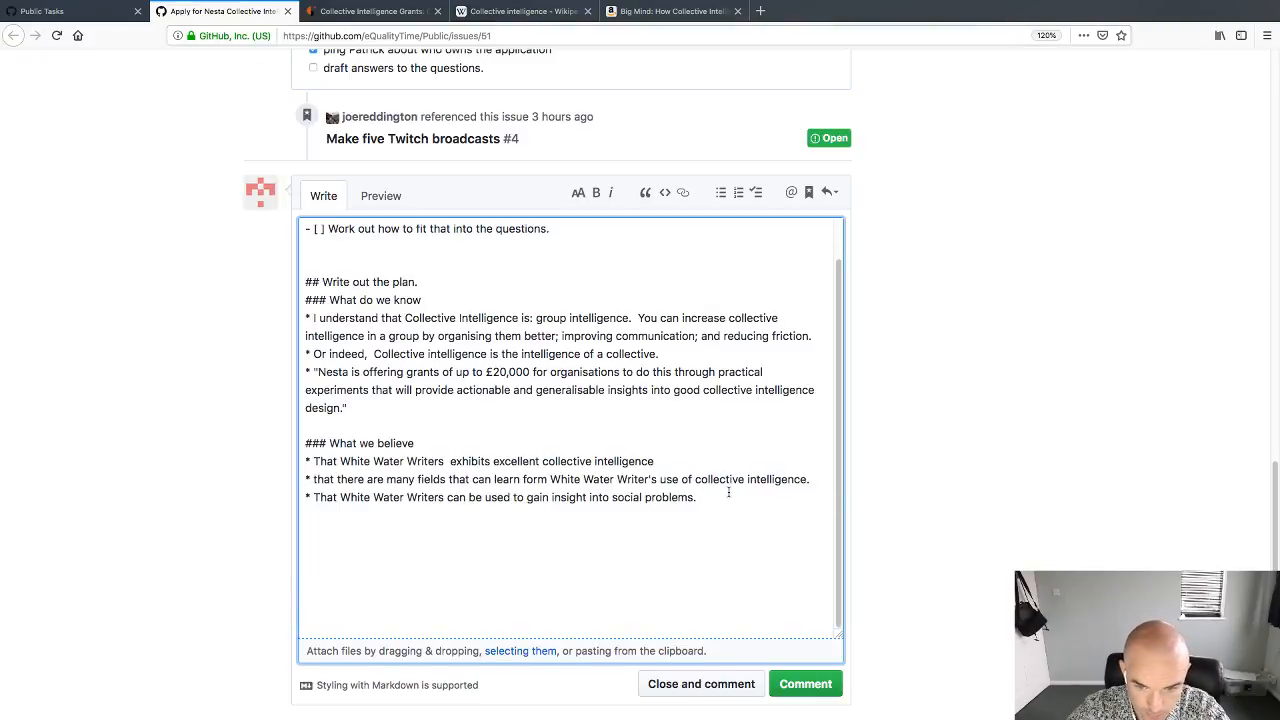
pyautogui.click(783, 498)
pyautogui.write('"Evidence for the added value of using collective intelligence versus other approaches to address social challenges')
pyautogui.write('"')
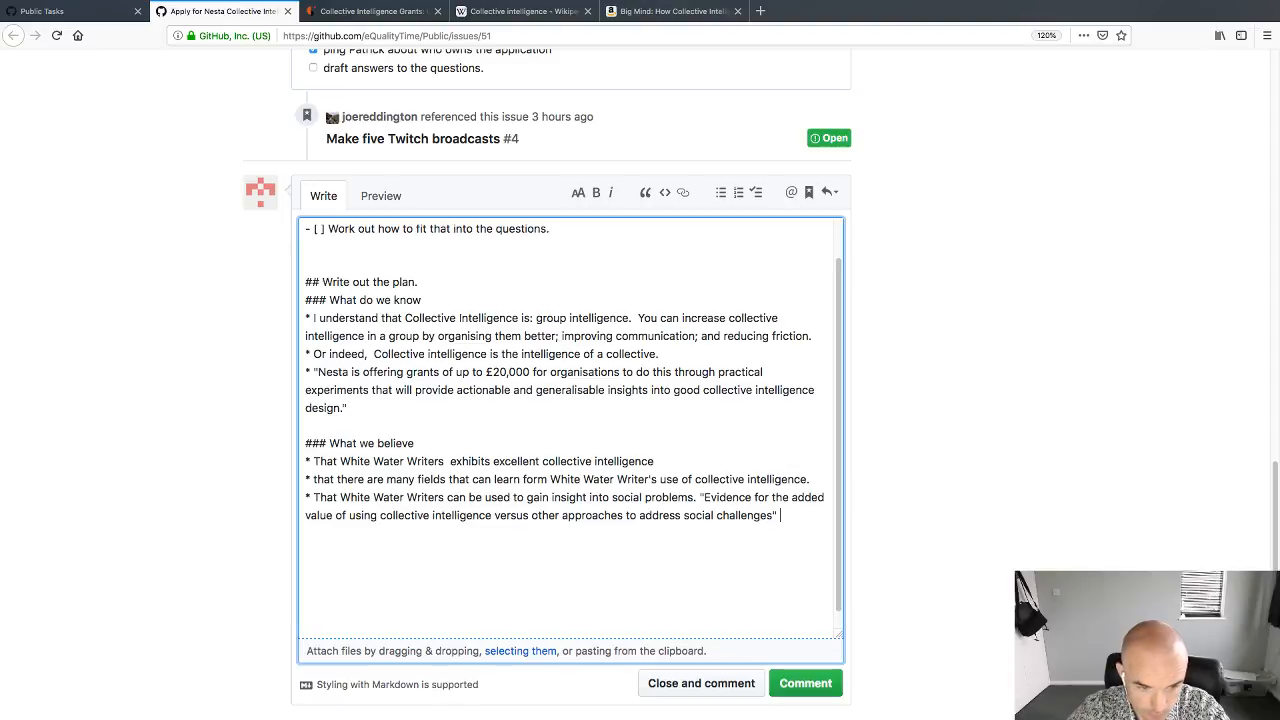
pyautogui.press('Return')
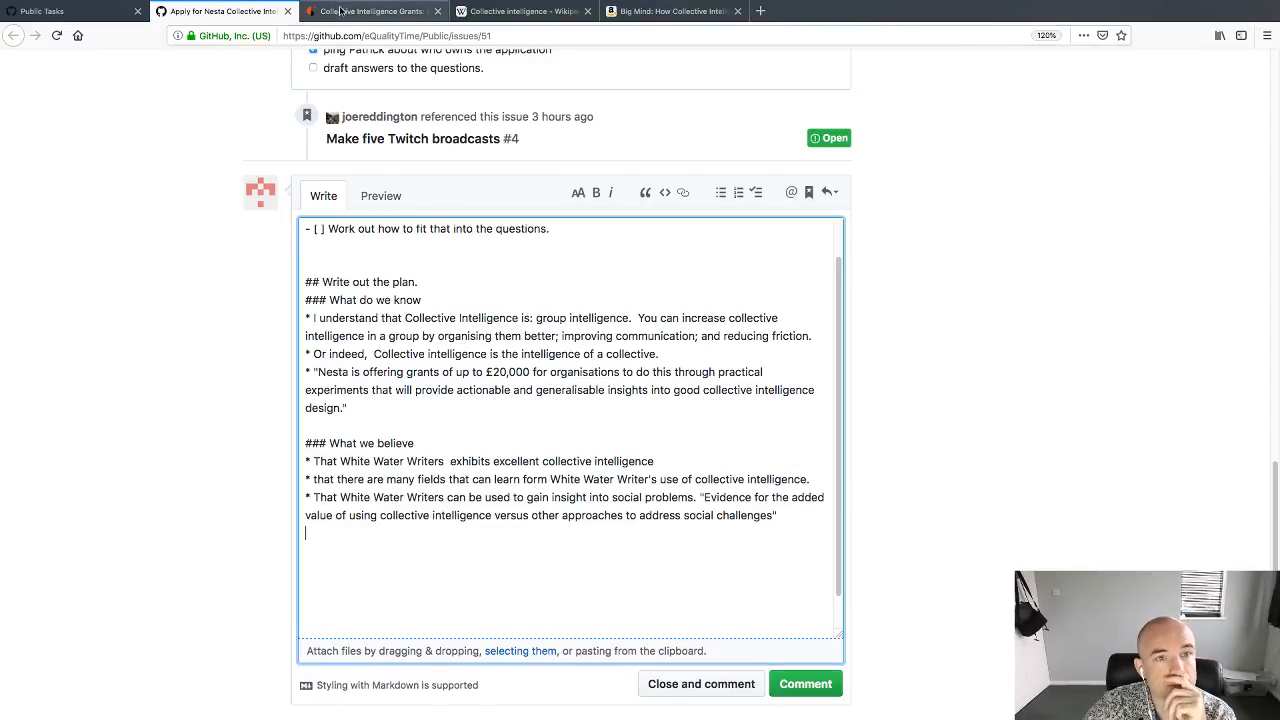
# Step: Examine the grant page's last experimentation area, on charities and public sector organisations, and the paragraph about the experiments' end product
pyautogui.hotkey('ctrl', 'Tab')
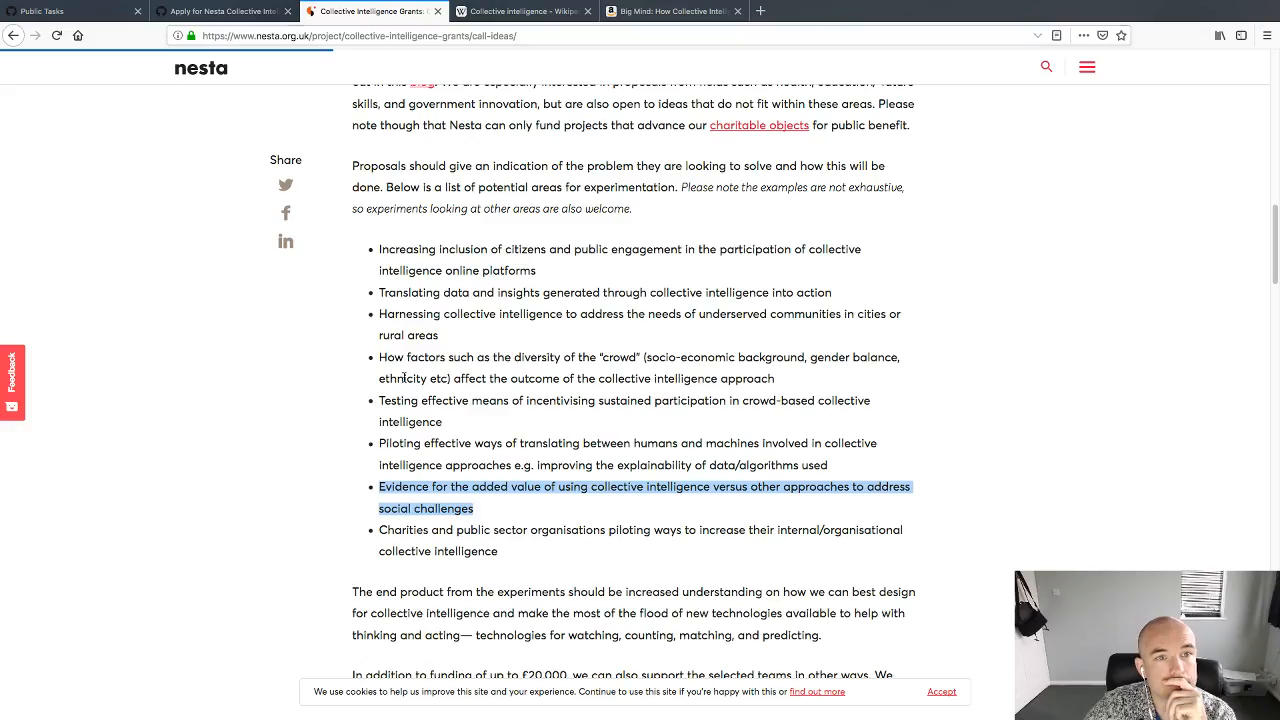
pyautogui.click(525, 557)
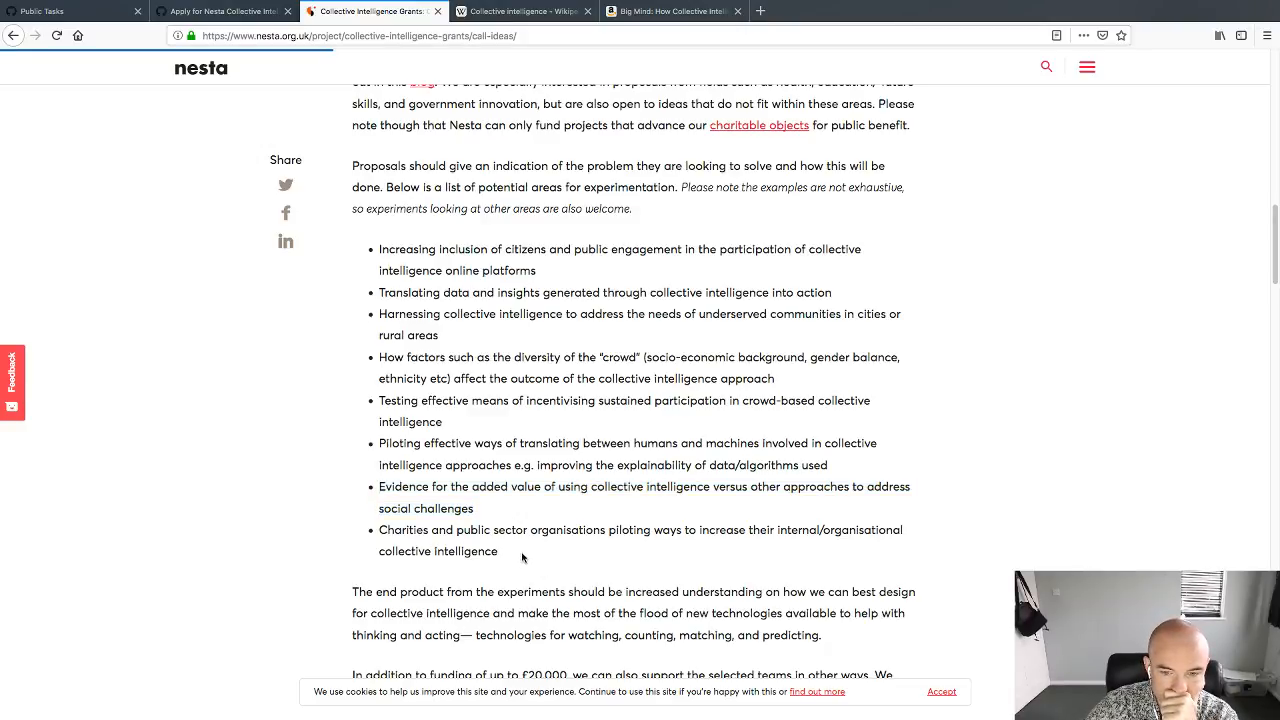
pyautogui.moveTo(498, 551); pyautogui.dragTo(370, 530)
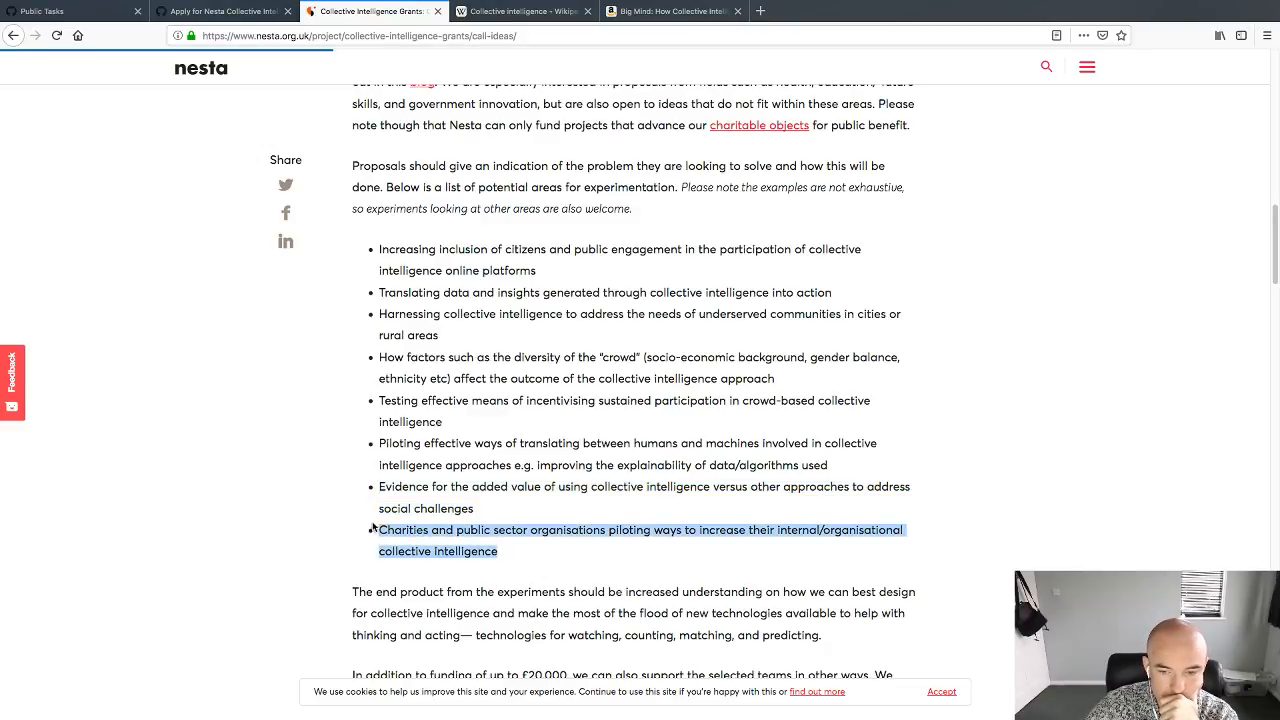
pyautogui.scroll(-1, 530, 567)
pyautogui.scroll(-2, 530, 567)
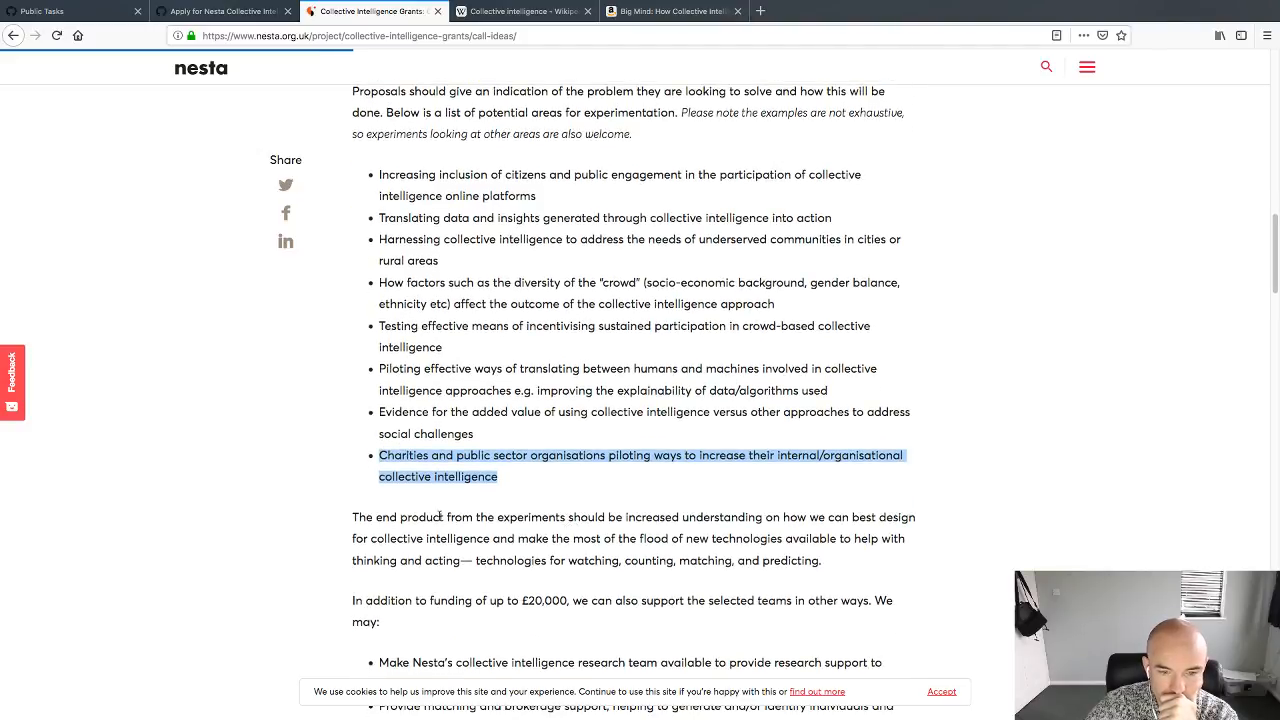
pyautogui.moveTo(352, 517); pyautogui.dragTo(486, 538)
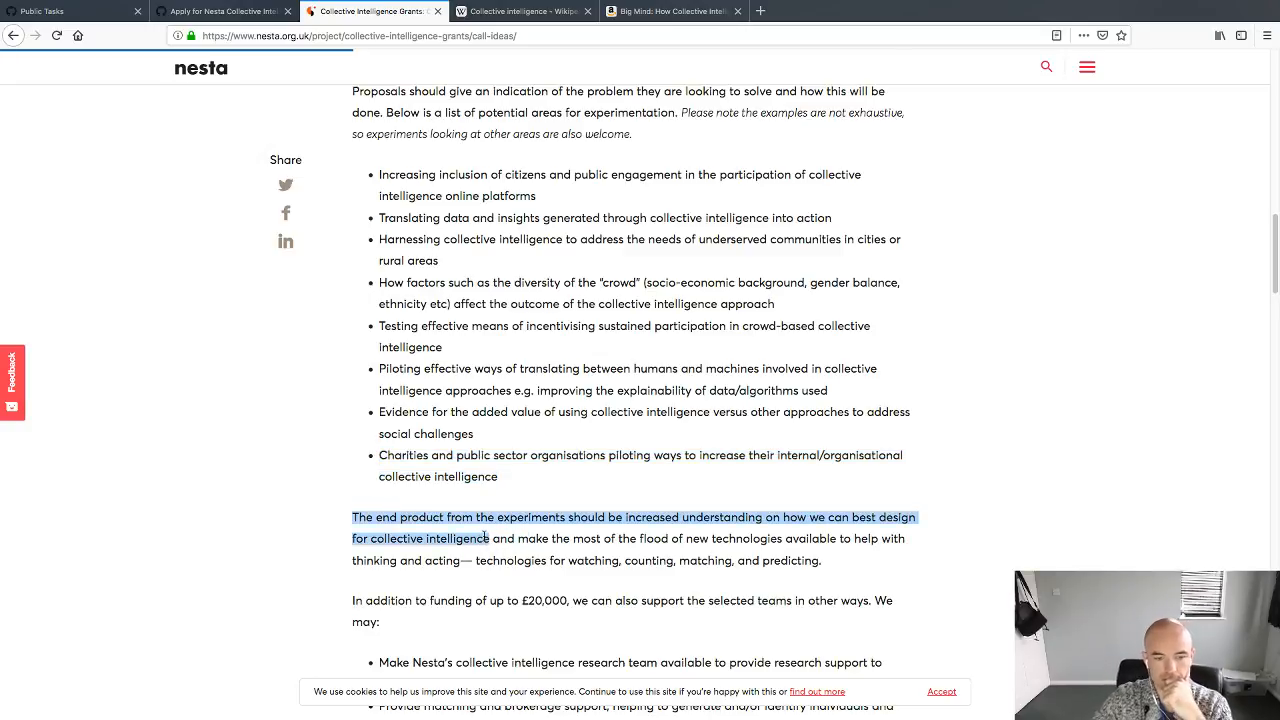
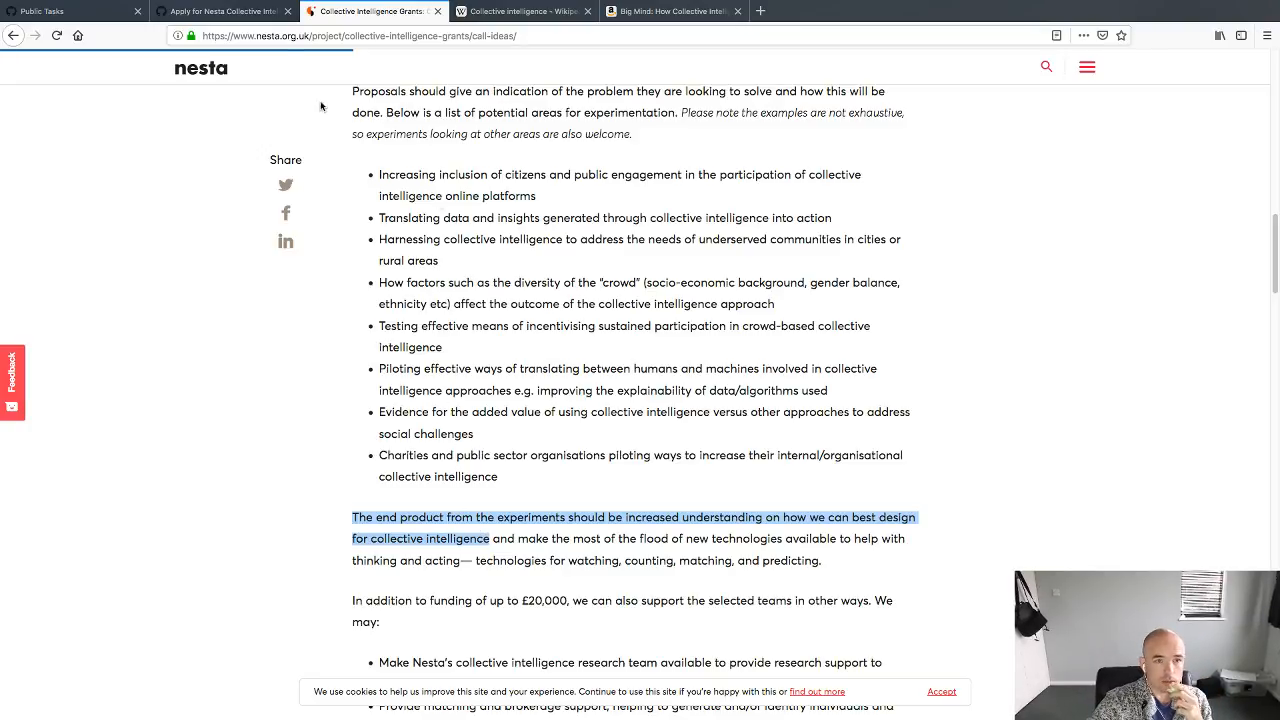
# Step: Add a paragraph below the belief bullets reading "We have a slight problem in that WWW is a fully operation design, and Nesta is looking for experiments."
pyautogui.click(263, 15)
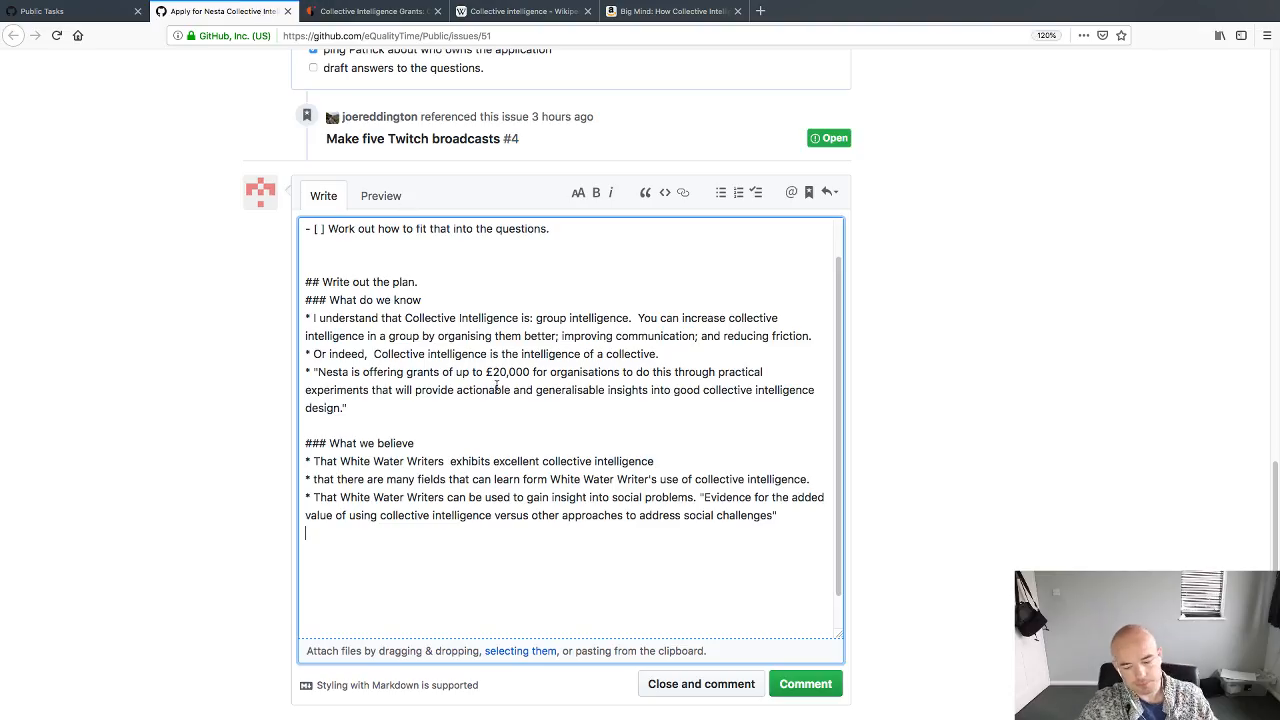
pyautogui.press('Return')
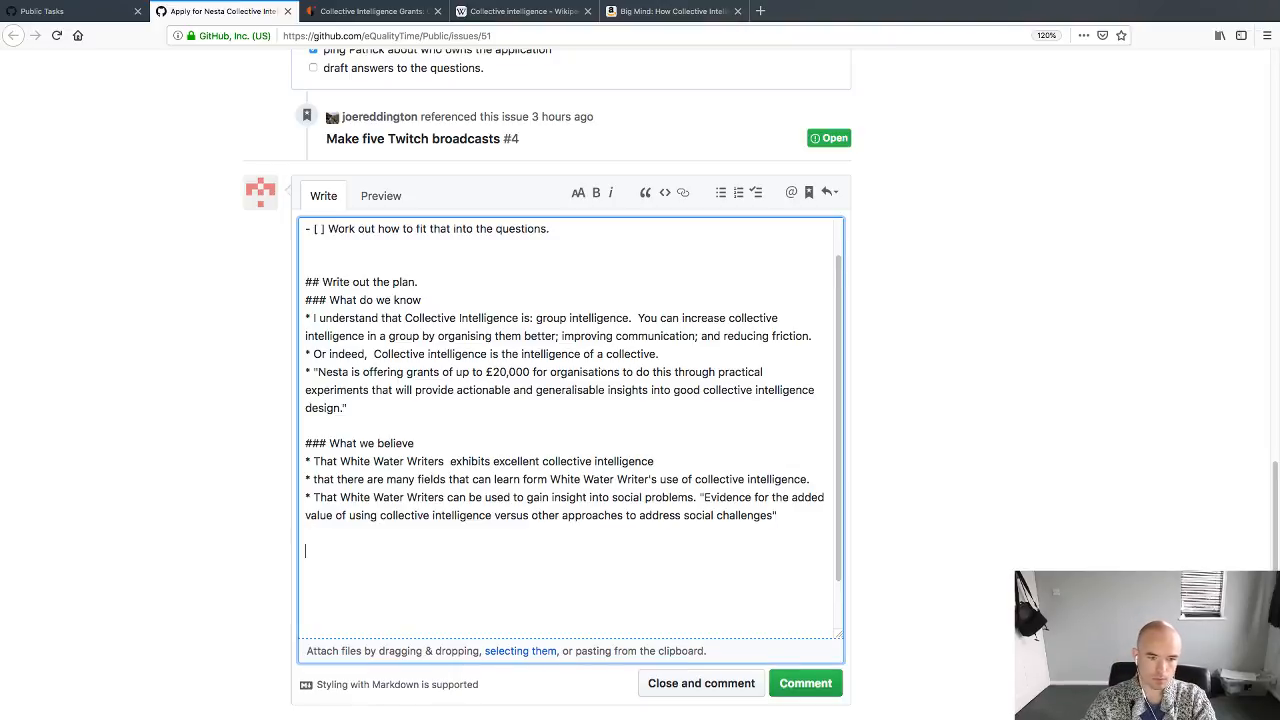
pyautogui.write('We have a slight')
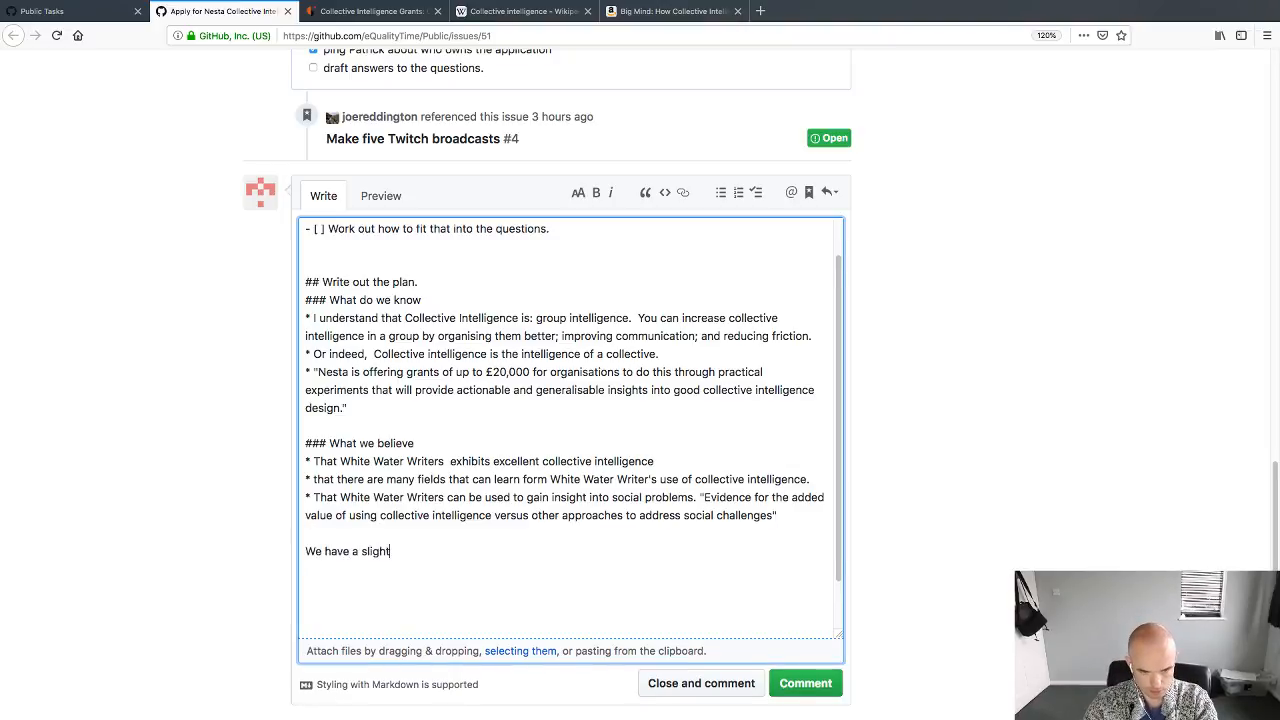
pyautogui.write(' problem in t')
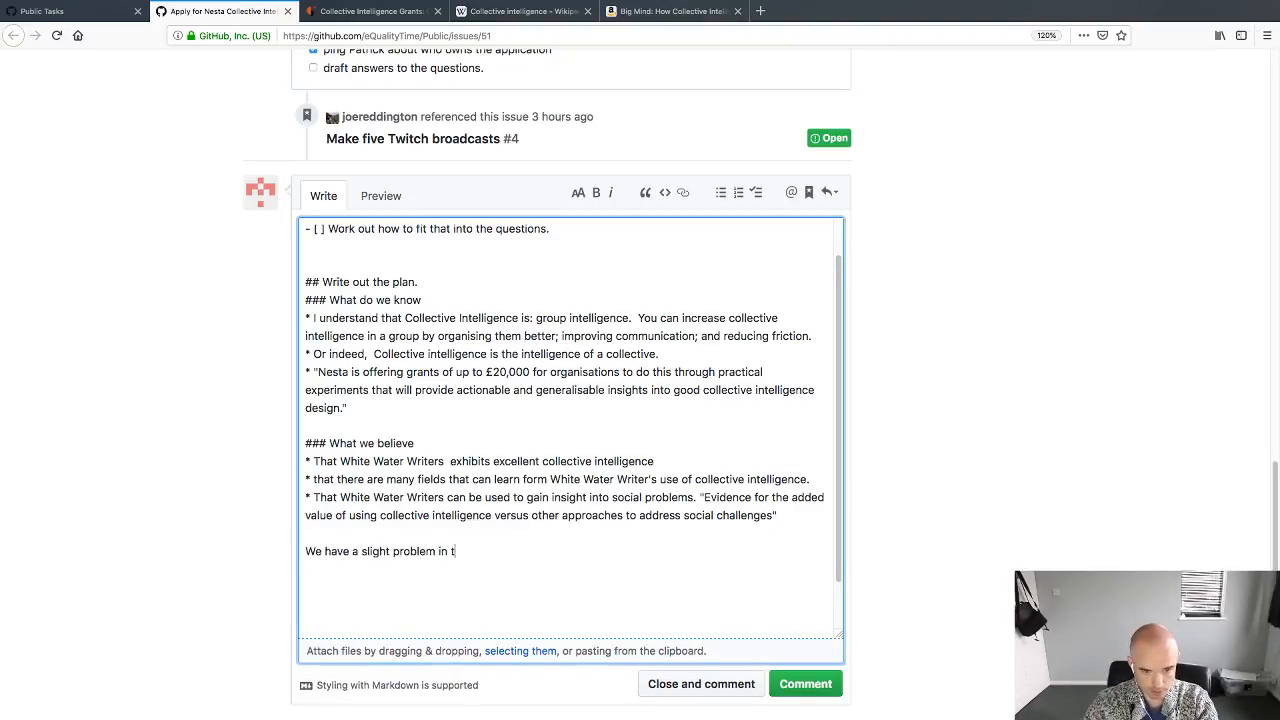
pyautogui.write('hat WWW is a ru')
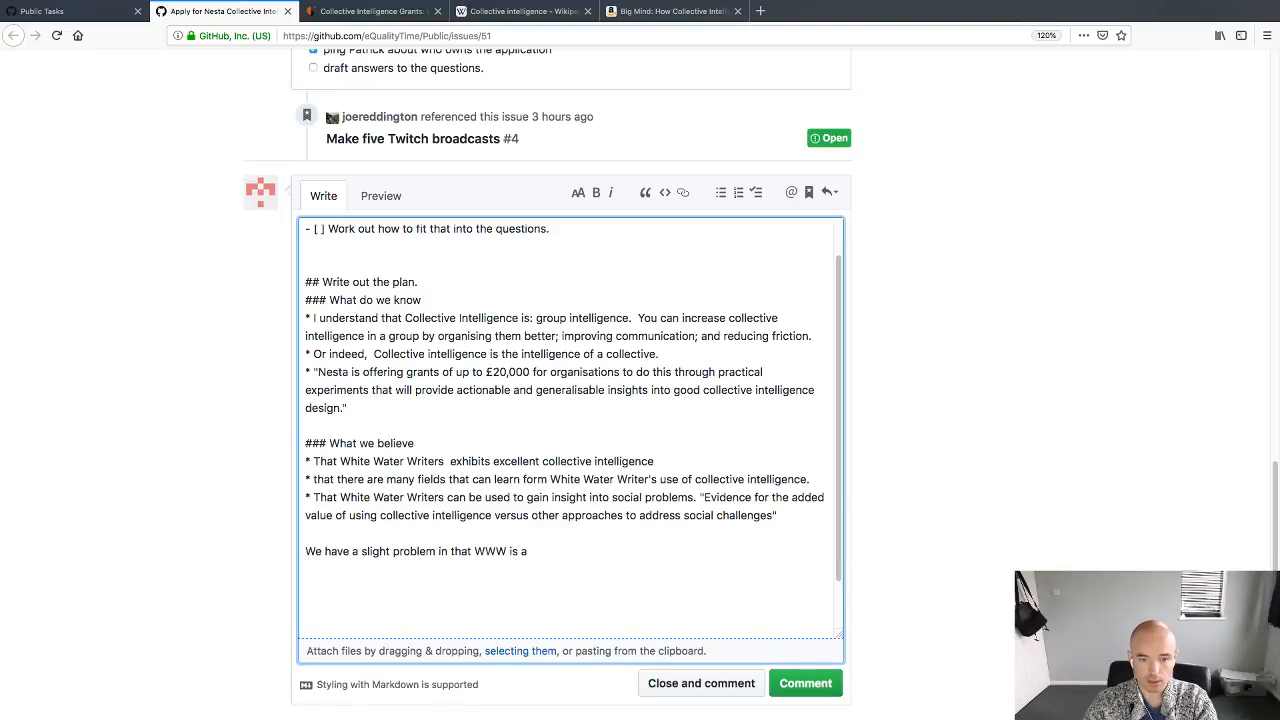
pyautogui.press('BackSpace')
pyautogui.press('BackSpace')
pyautogui.write('fully oper')
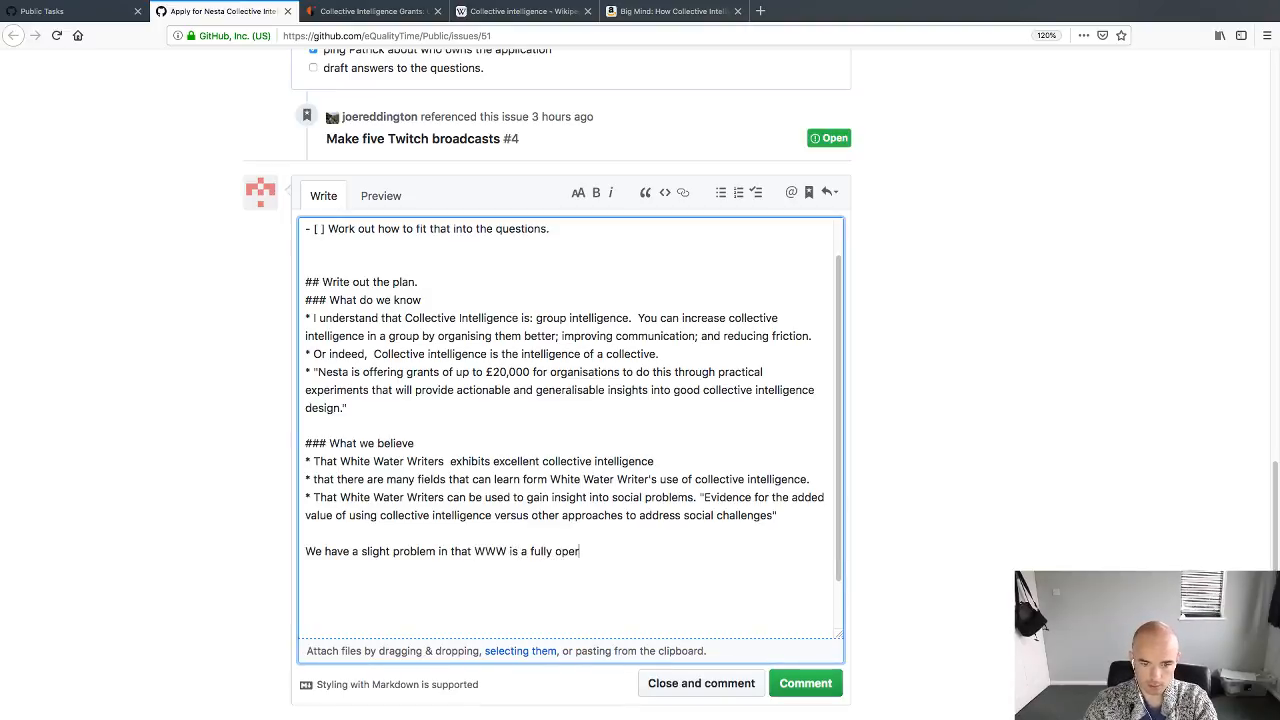
pyautogui.write('ation design, and th')
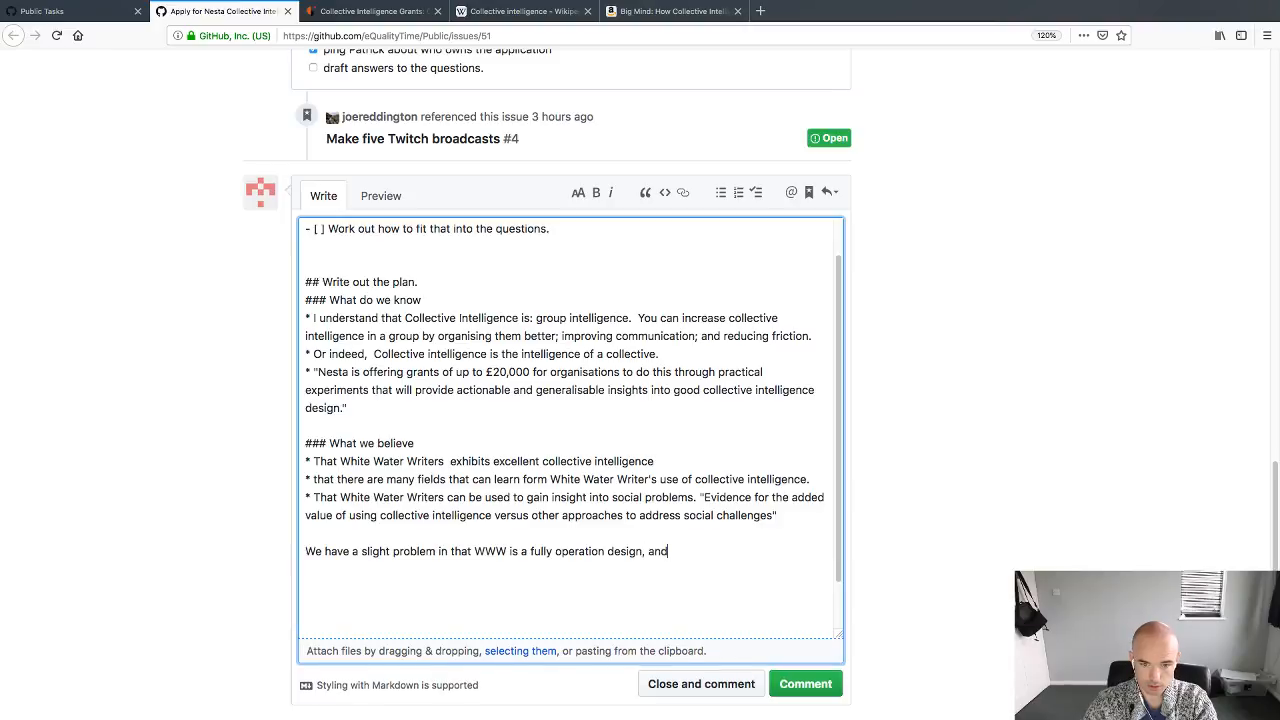
pyautogui.press('BackSpace')
pyautogui.press('BackSpace')
pyautogui.write('Nesta is l')
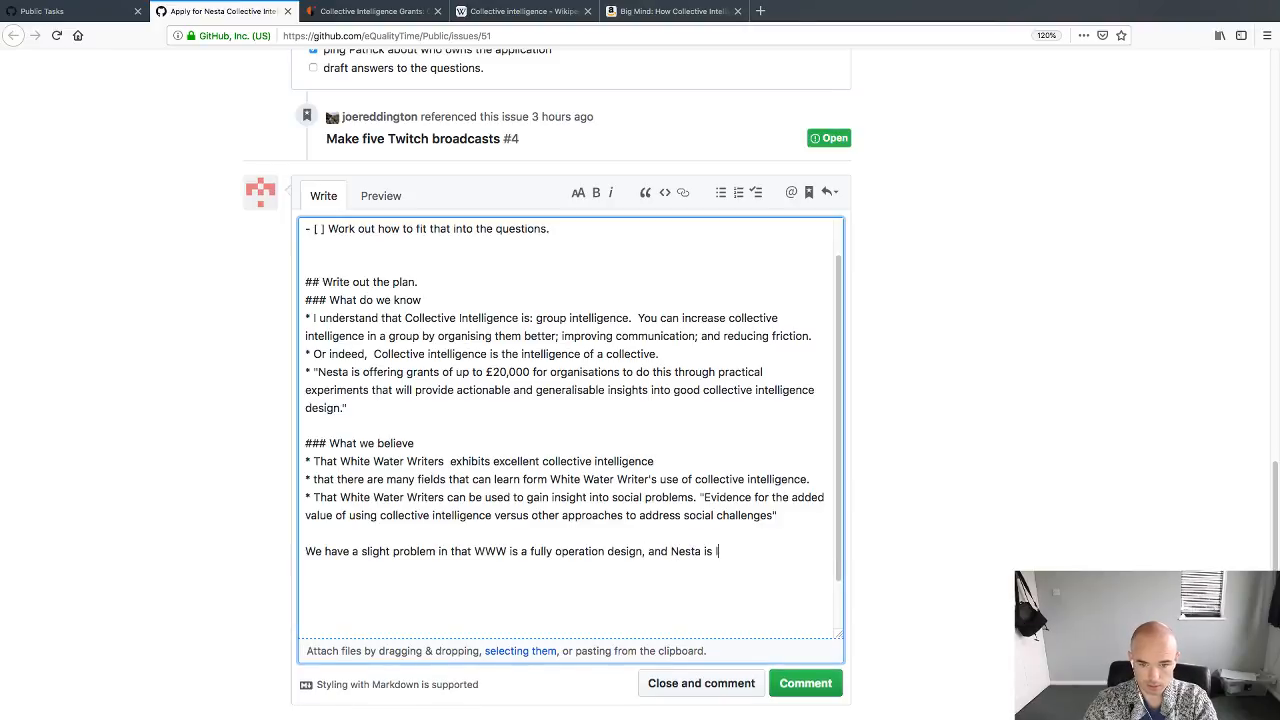
pyautogui.write('ooking for experi')
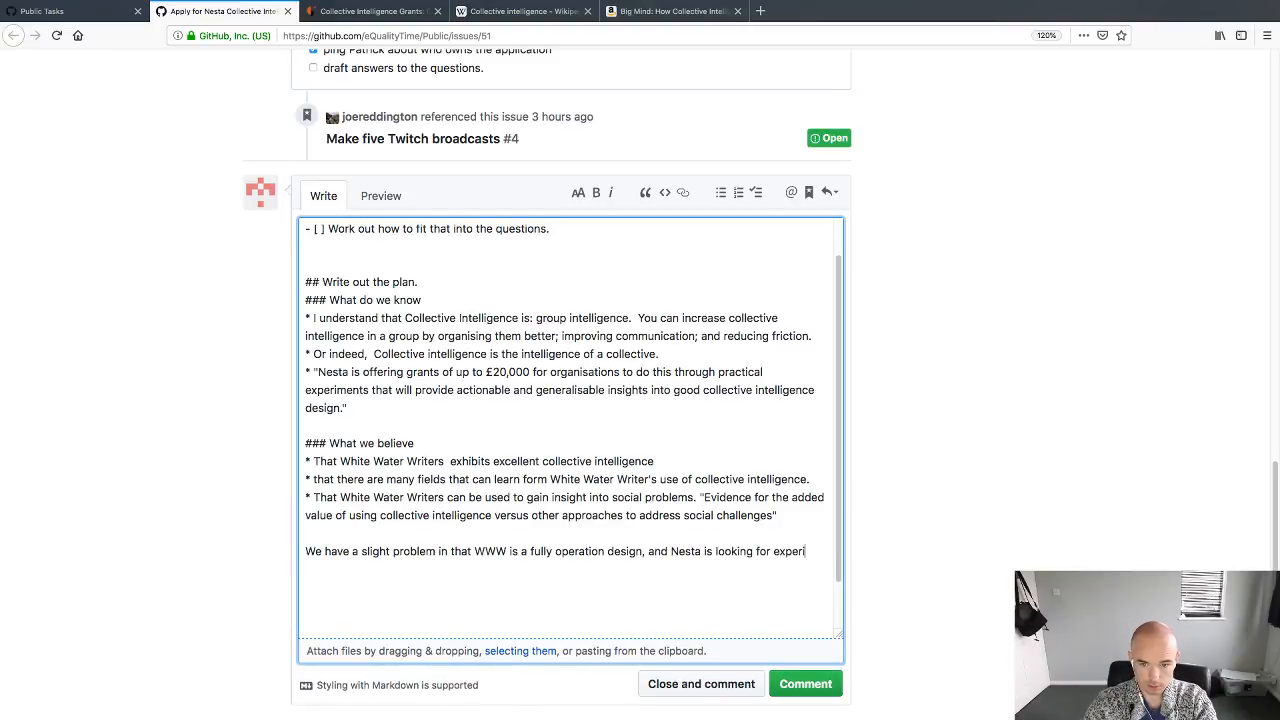
pyautogui.write('ments. ')
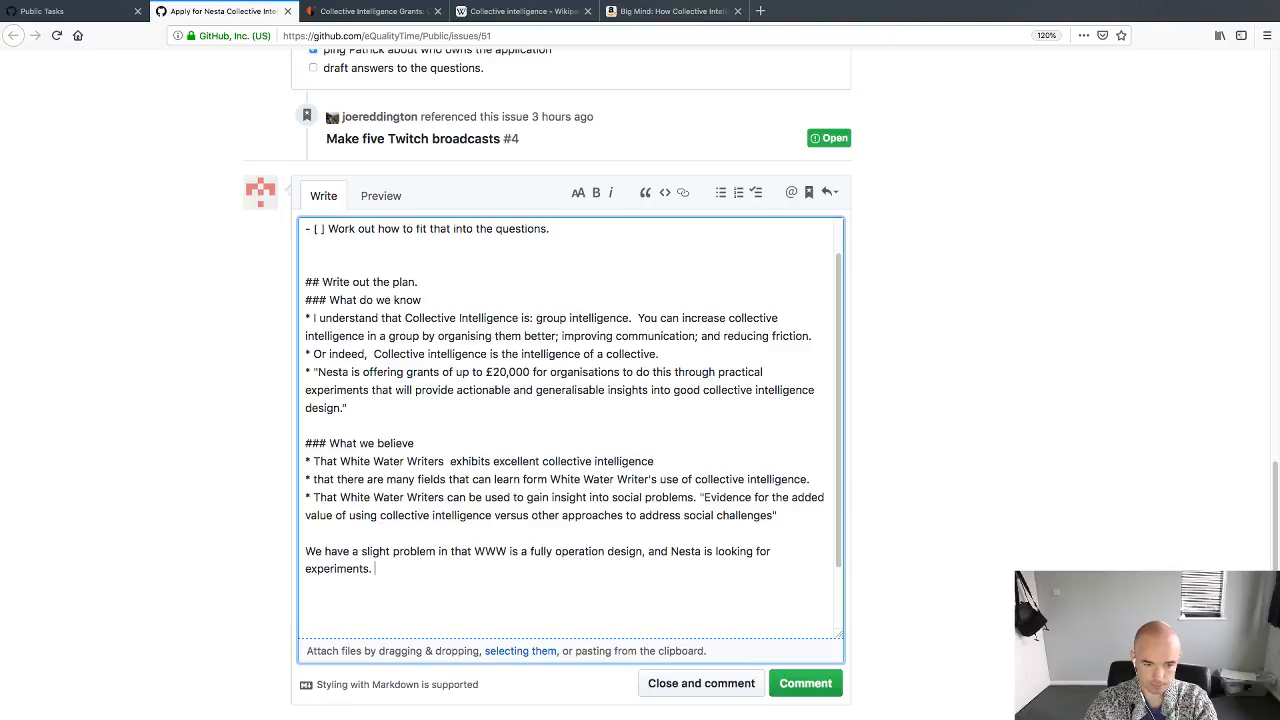
# Step: End the new paragraph with the question "Is there an experiment we would like to do?" and leave blank lines below it
pyautogui.write(' Is the')
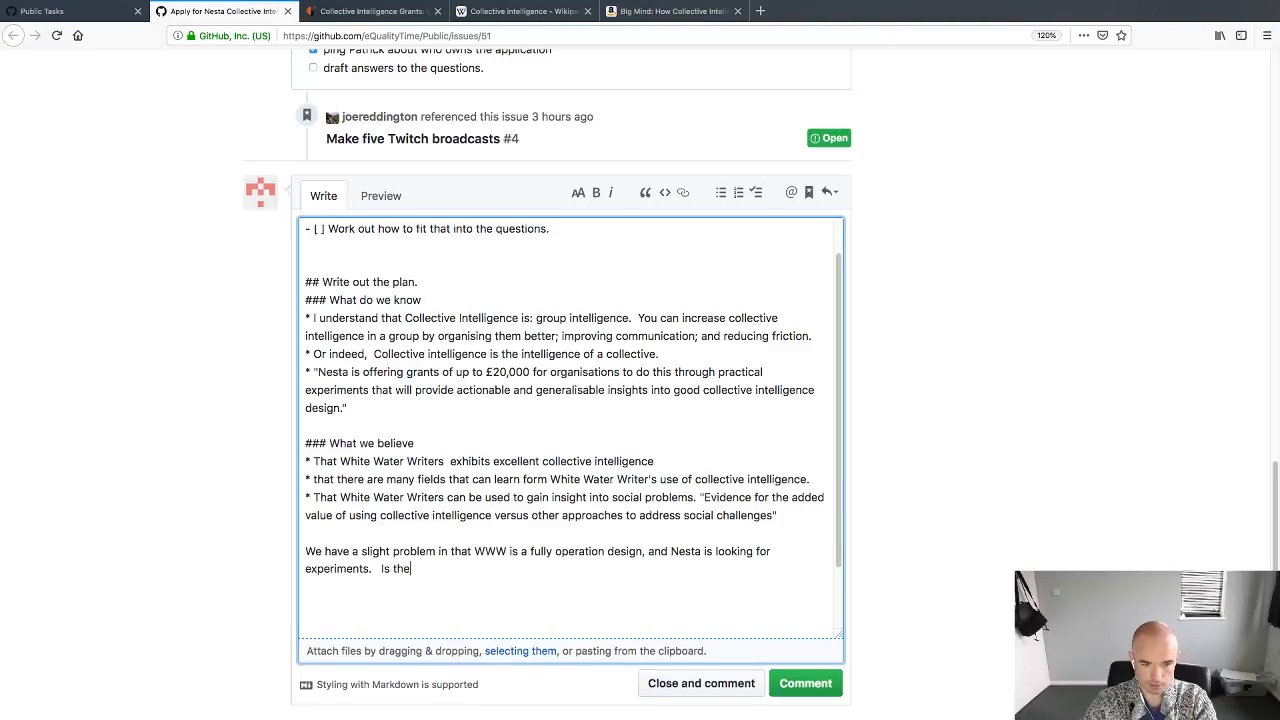
pyautogui.write('re an experiment ')
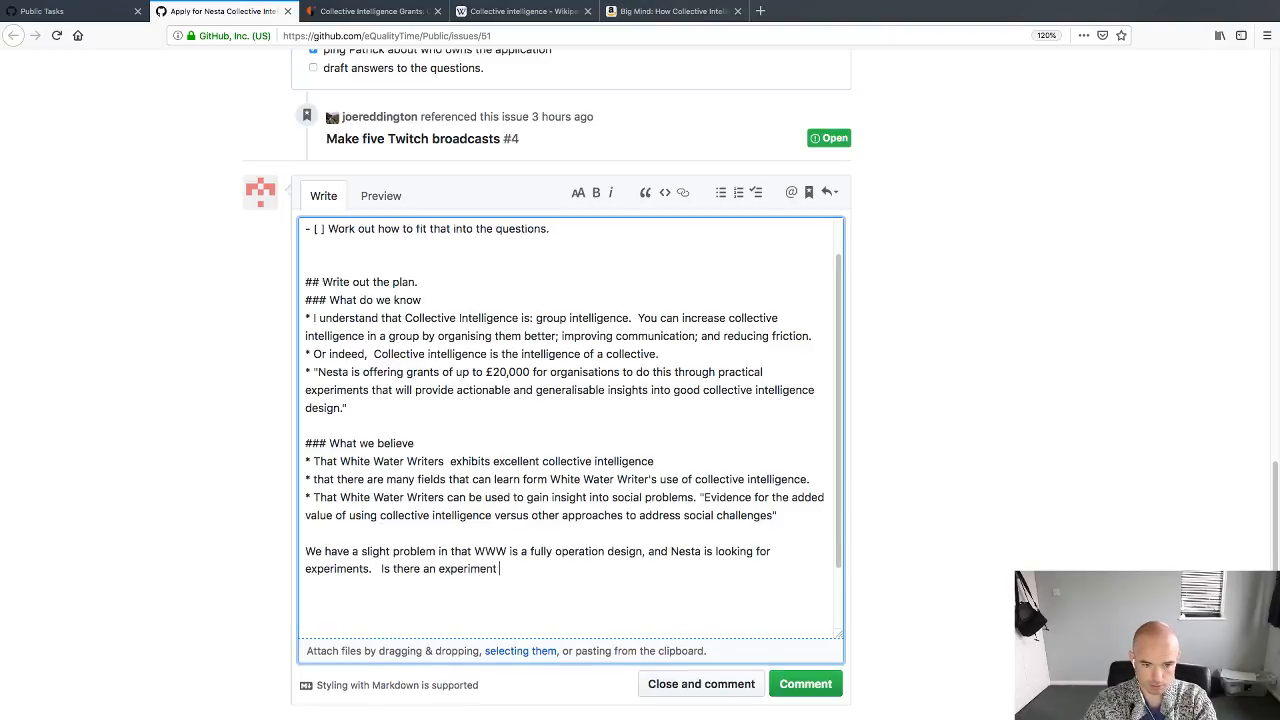
pyautogui.write('we would li')
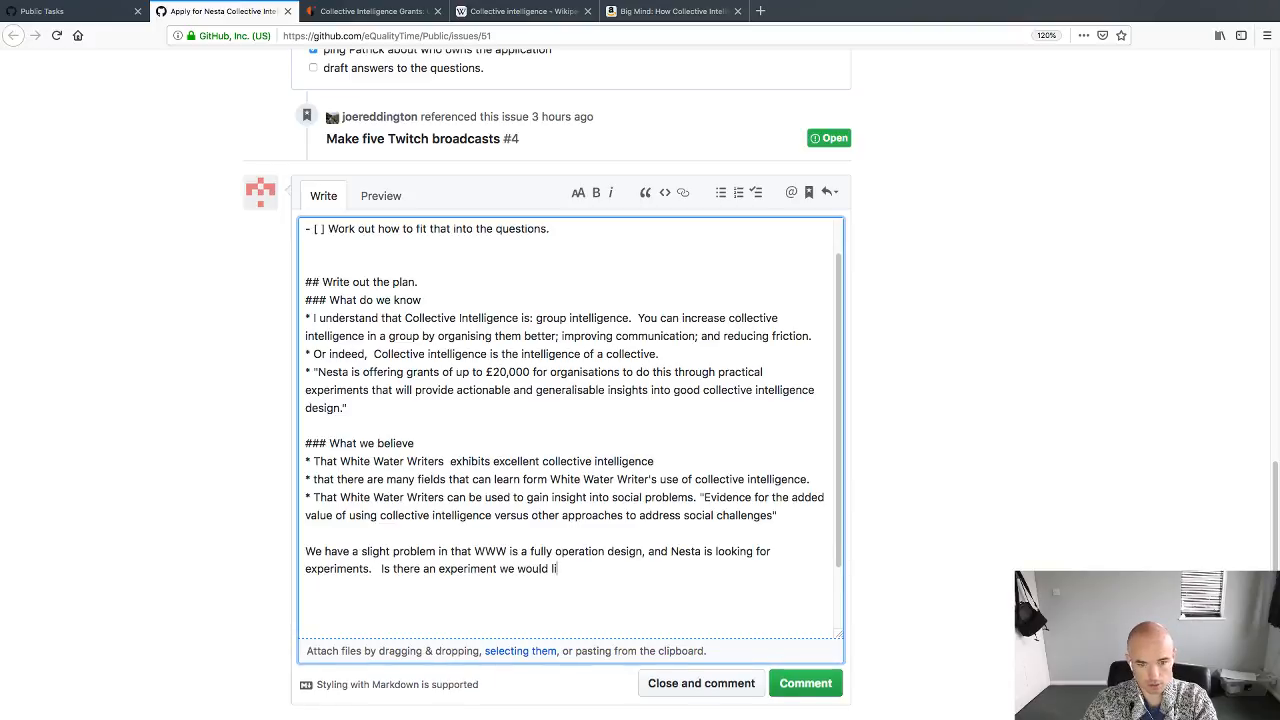
pyautogui.write('ke to do.')
pyautogui.press('Return')
pyautogui.press('Return')
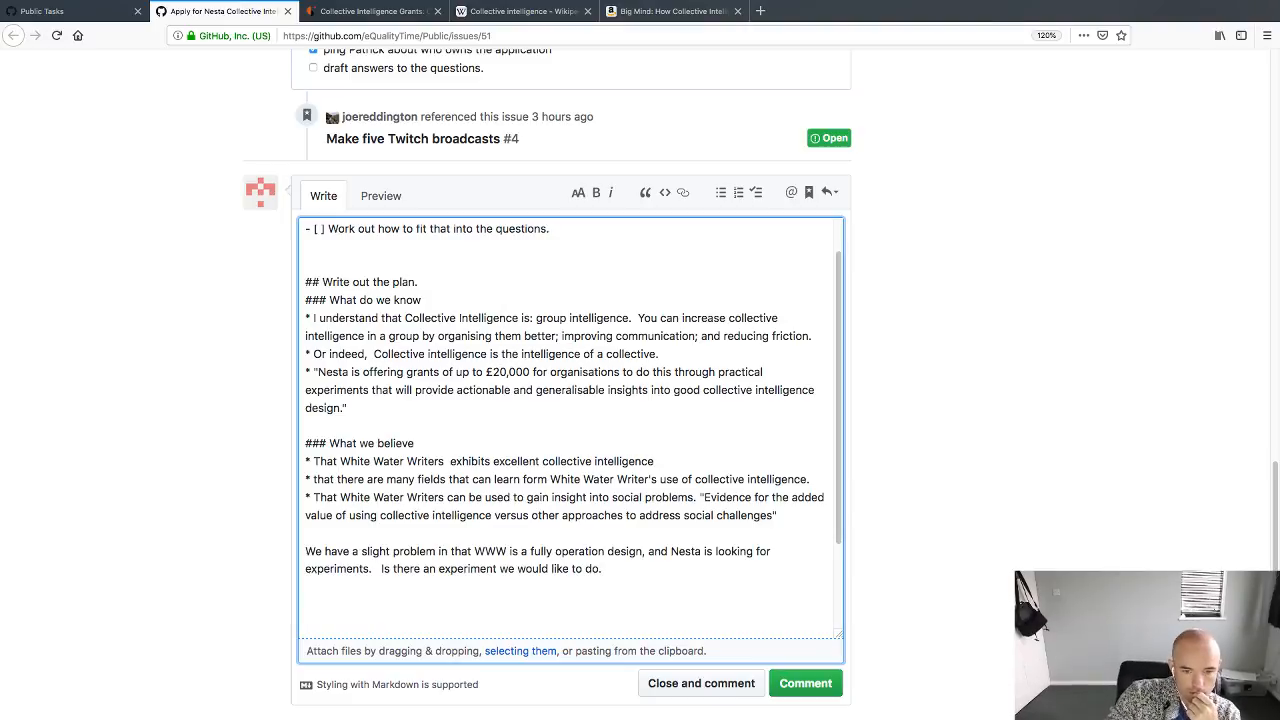
pyautogui.press('BackSpace')
pyautogui.press('BackSpace')
pyautogui.write('?')
pyautogui.press('Return')
pyautogui.press('Return')
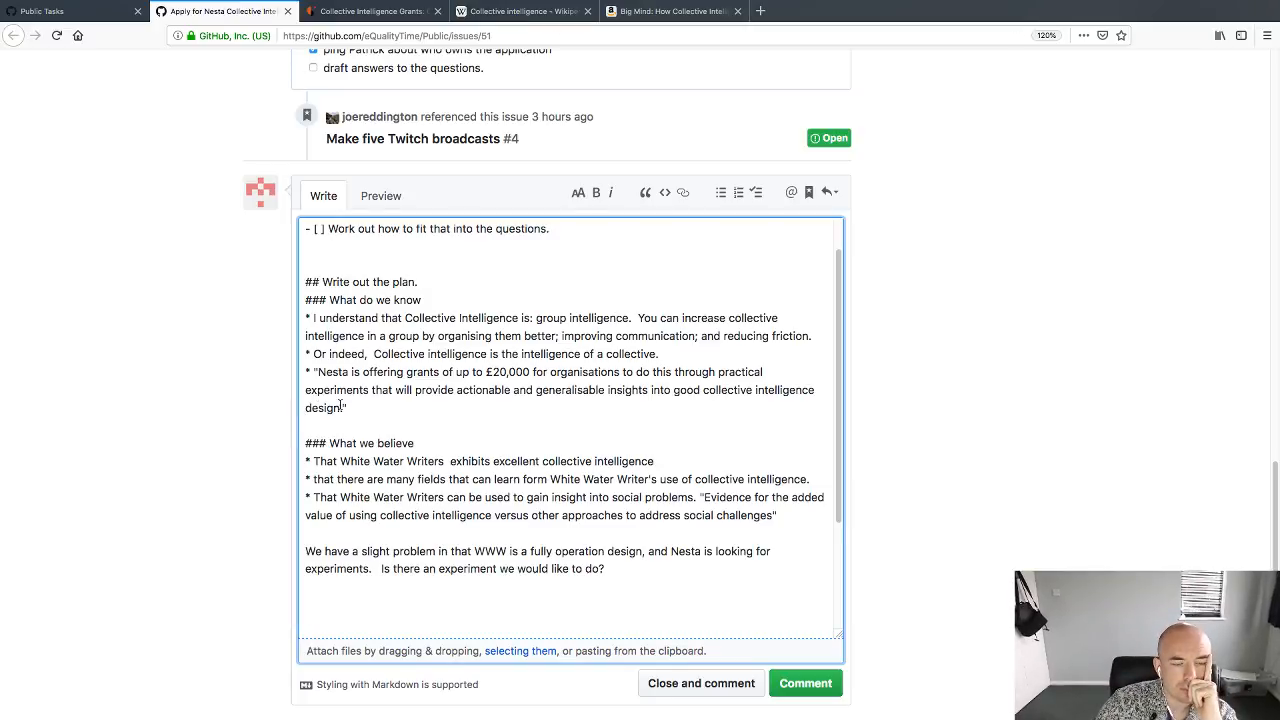
# Step: Review the comment draft, then the issue's opening post with the proposal name, proposal summary and question 12 on what the experiment tests
pyautogui.scroll(1, 560, 290)
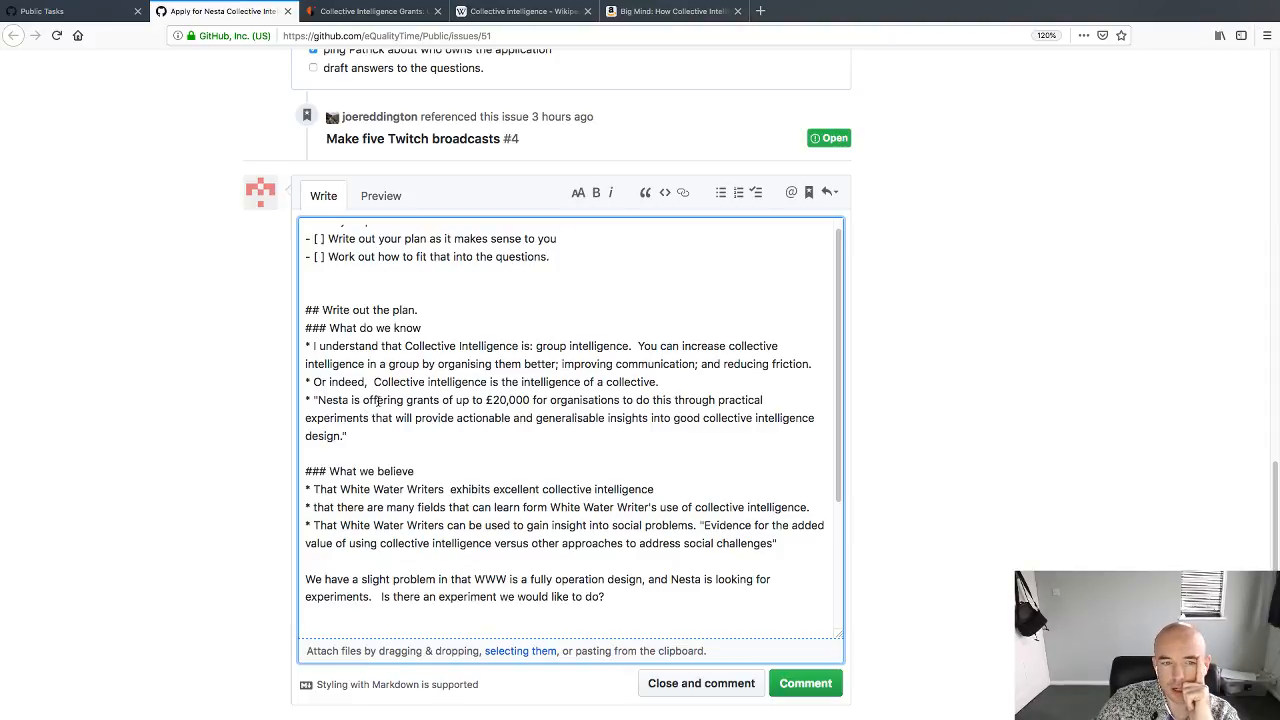
pyautogui.scroll(-2, 371, 367)
pyautogui.scroll(1, 366, 330)
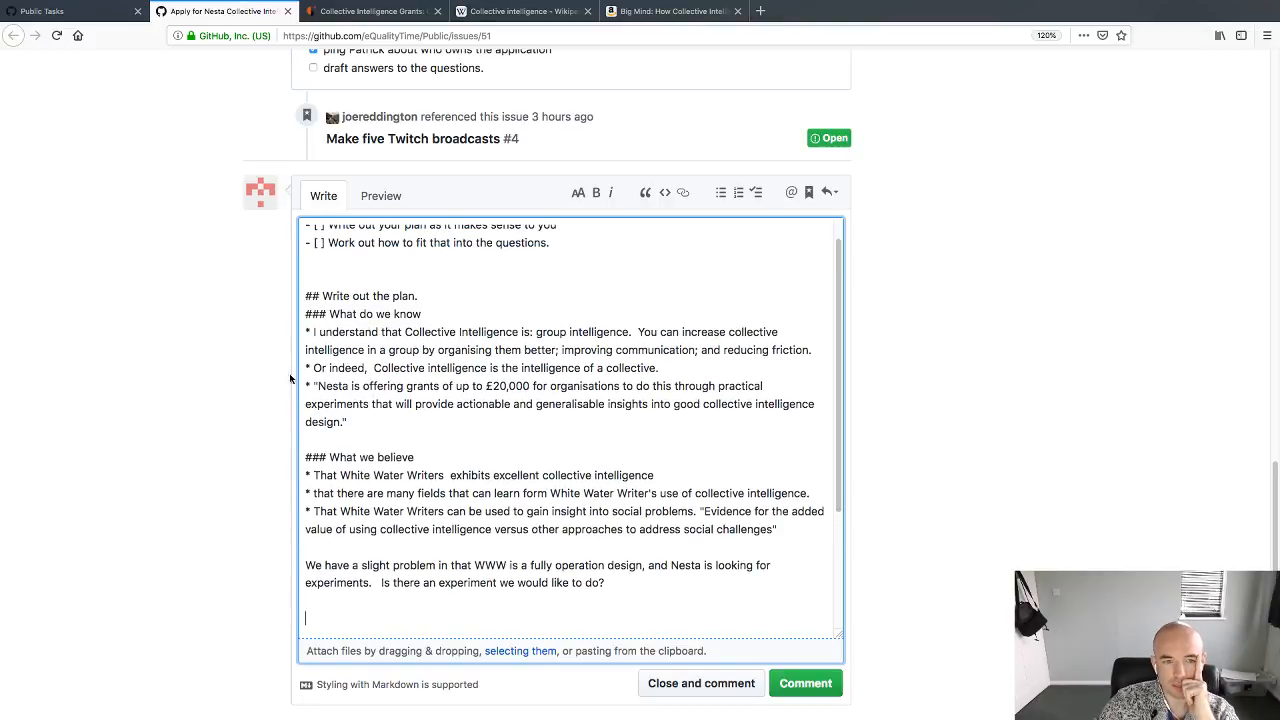
pyautogui.scroll(8, 268, 415)
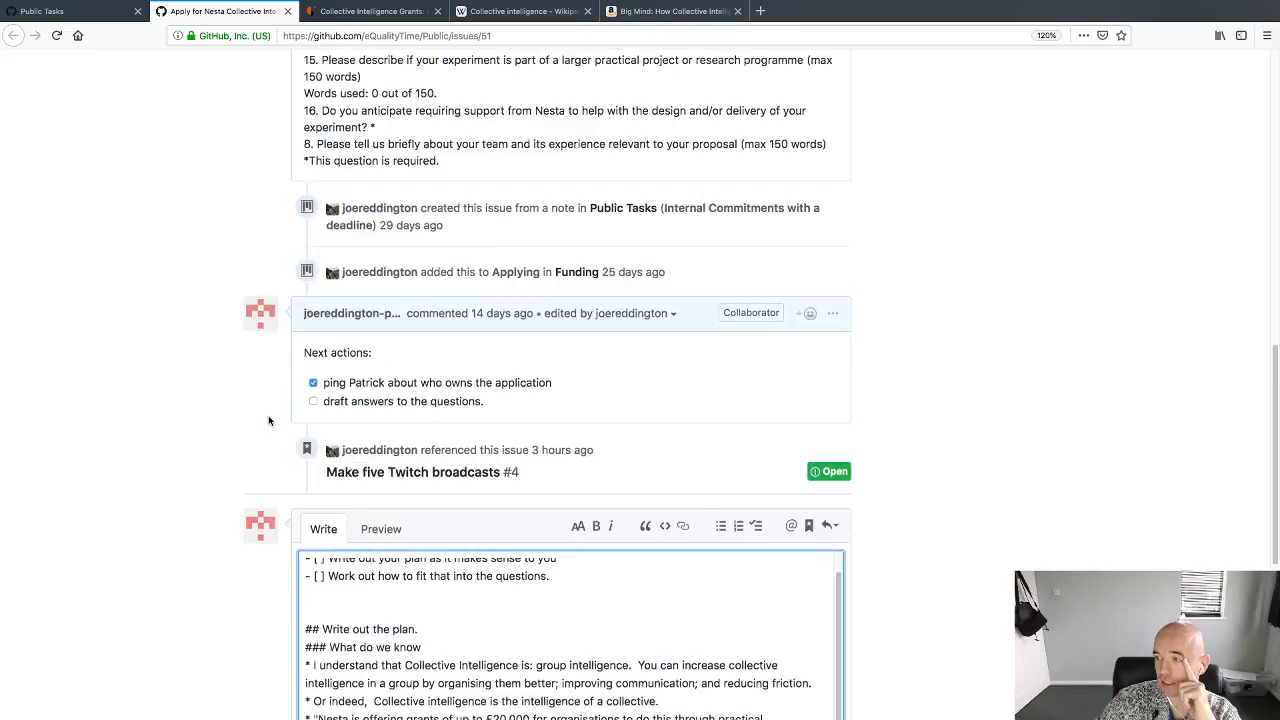
pyautogui.scroll(6, 266, 427)
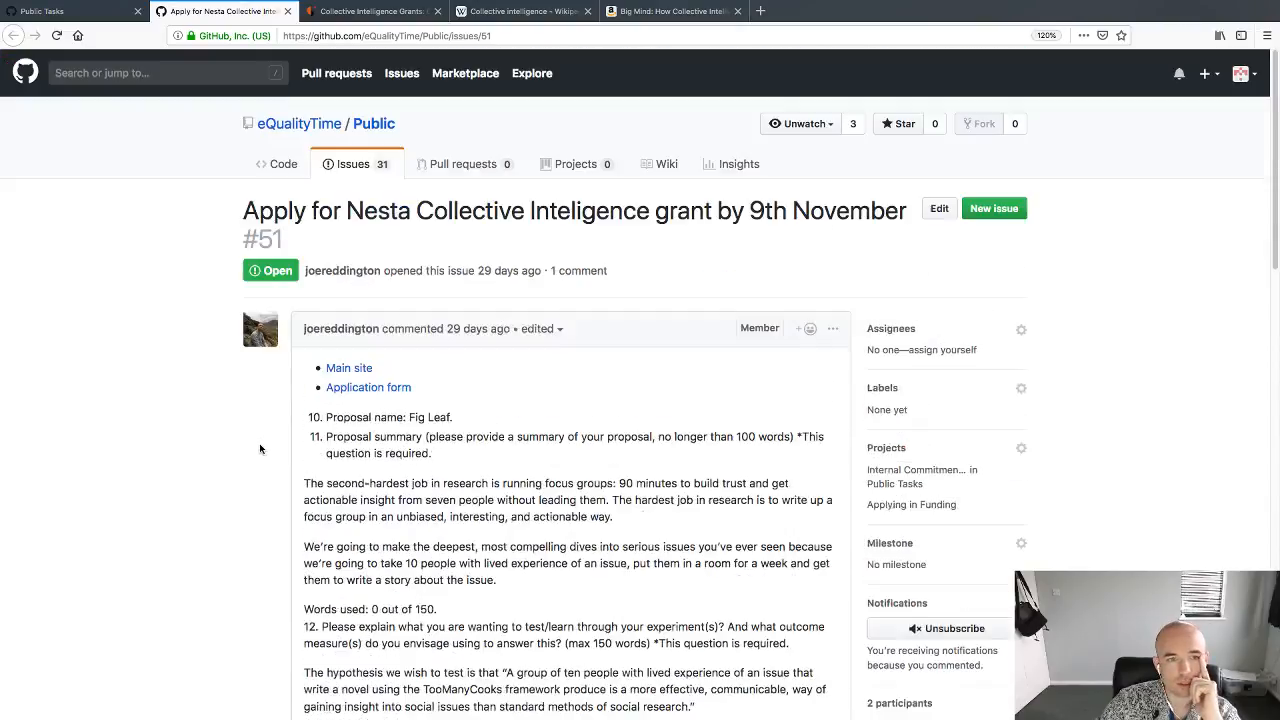
pyautogui.scroll(-1, 261, 450)
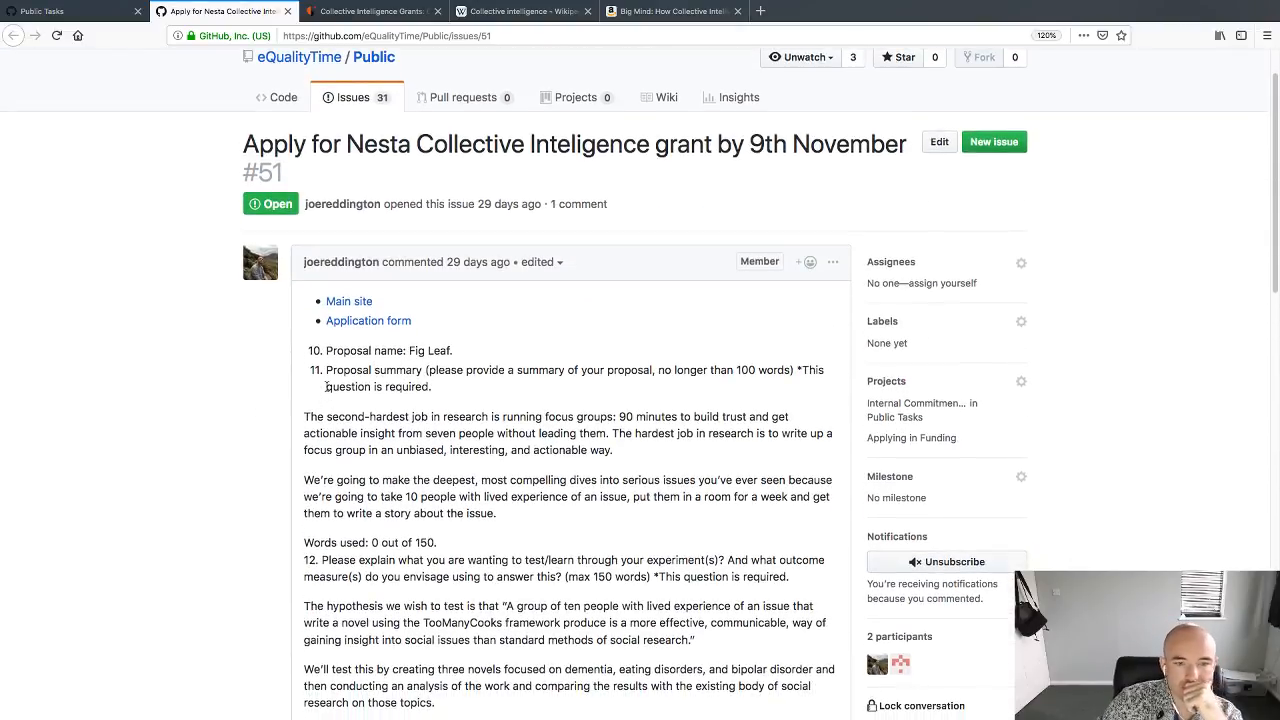
pyautogui.scroll(-2, 325, 393)
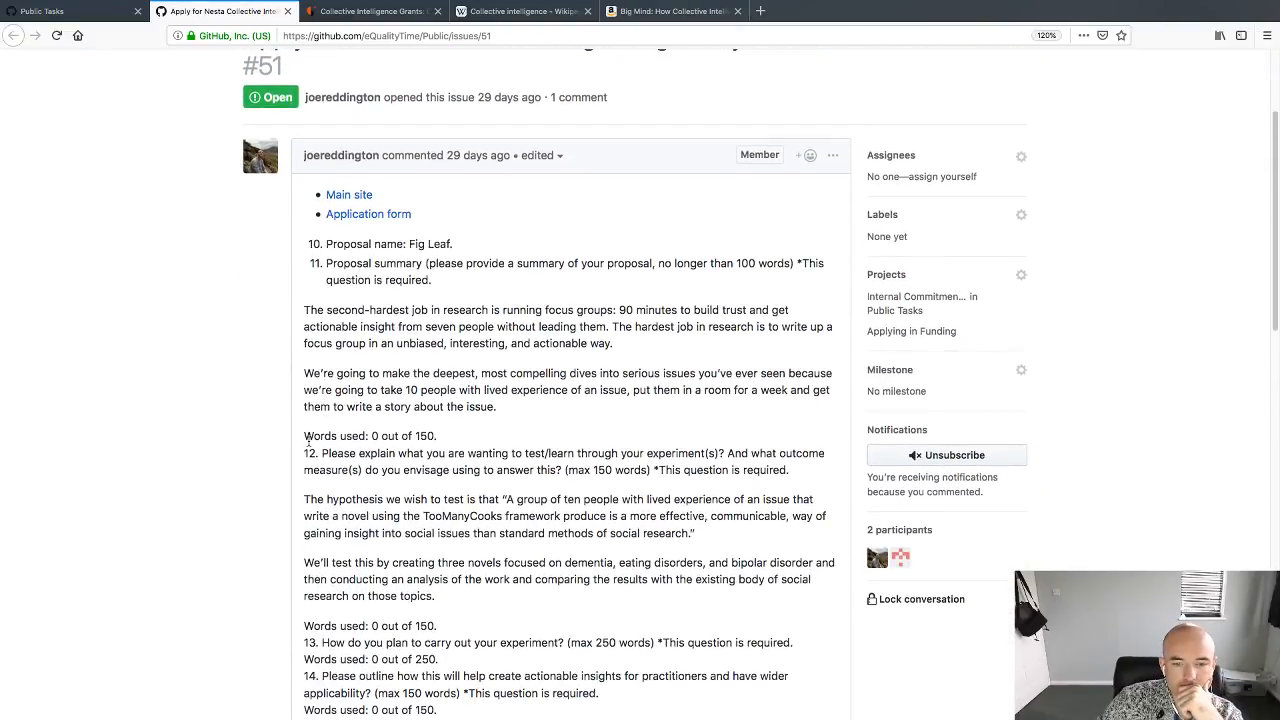
pyautogui.scroll(-1, 304, 453)
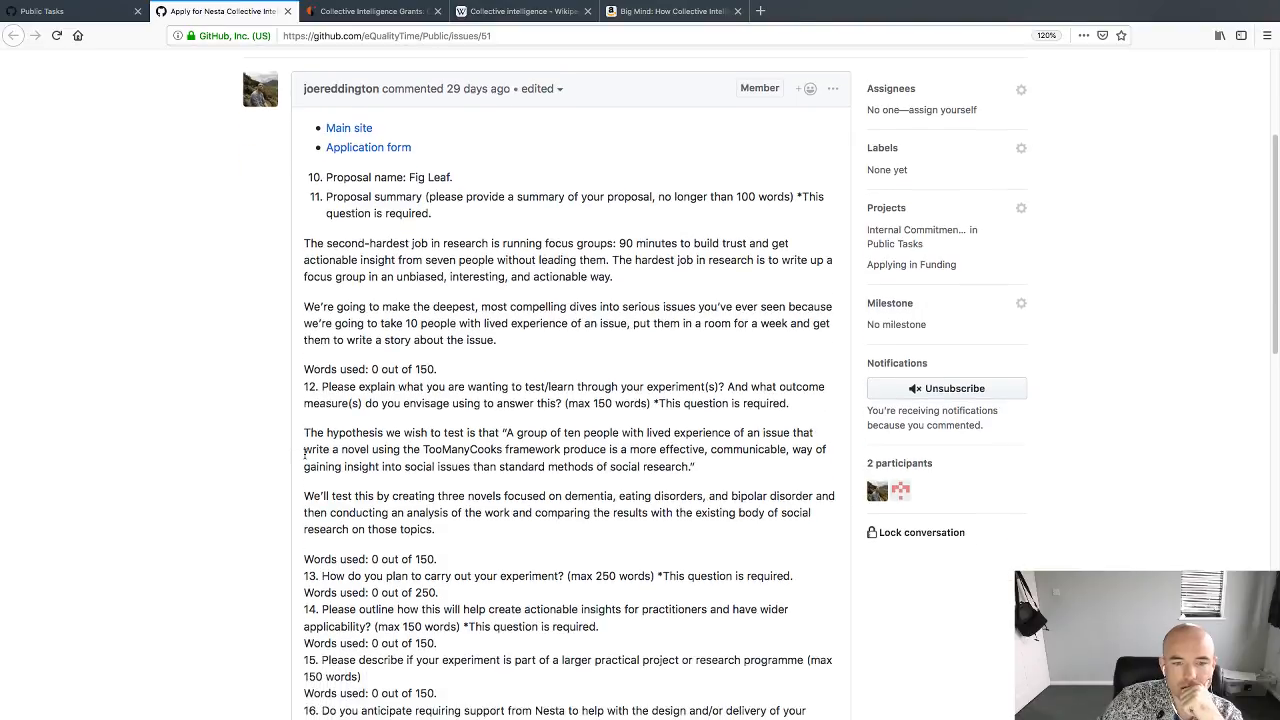
# Step: Read the remaining application questions in the opening post, from how the experiment is carried out to Nesta support and team experience
pyautogui.scroll(-2, 304, 453)
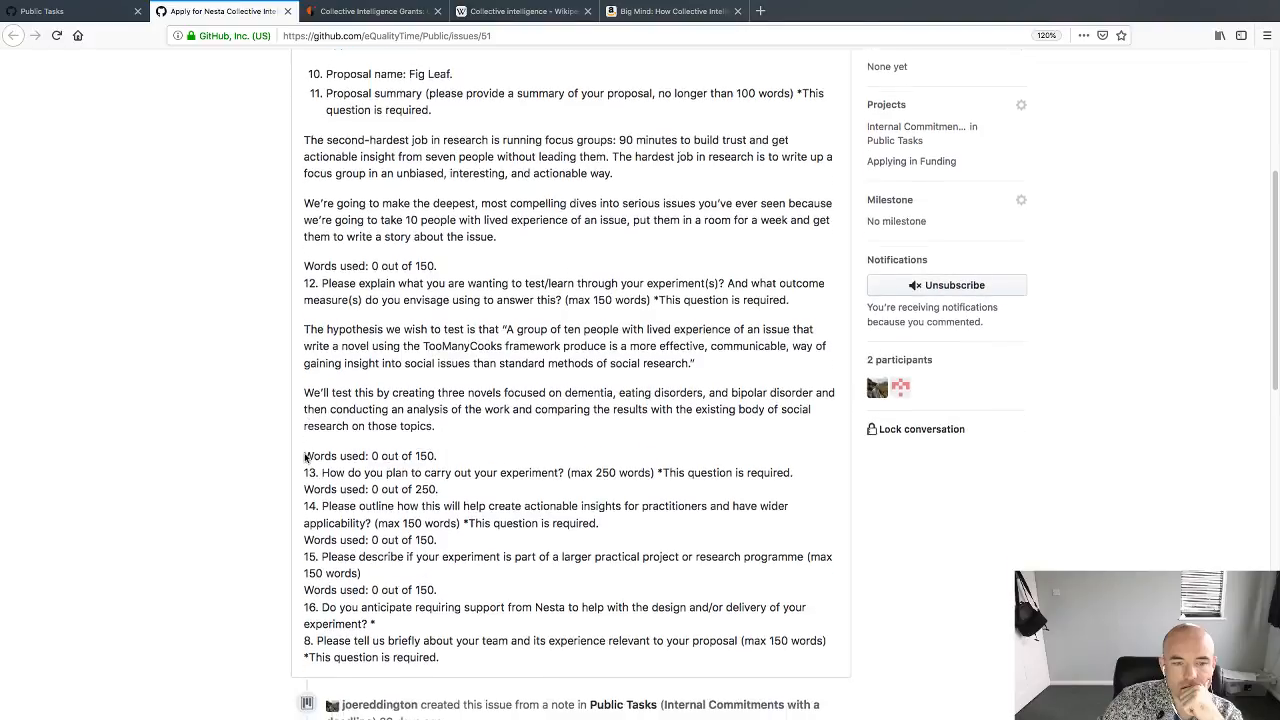
pyautogui.scroll(-1, 306, 457)
pyautogui.scroll(-2, 306, 455)
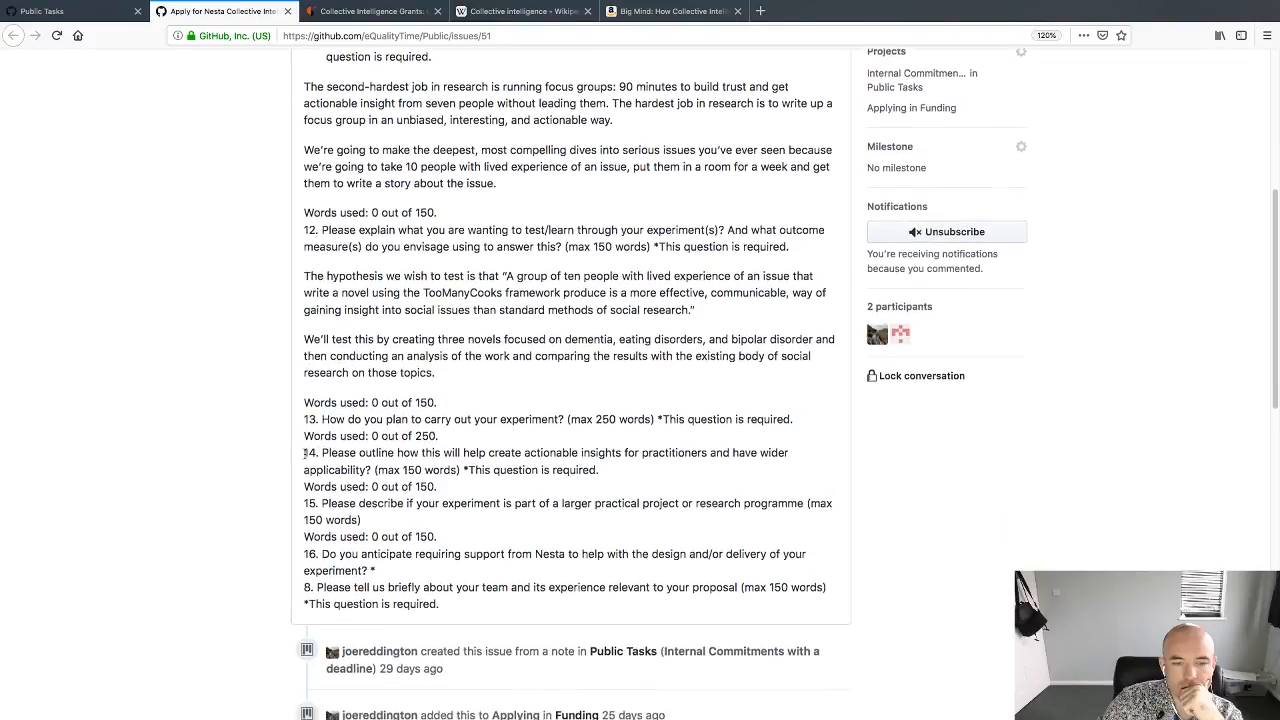
pyautogui.scroll(-3, 306, 453)
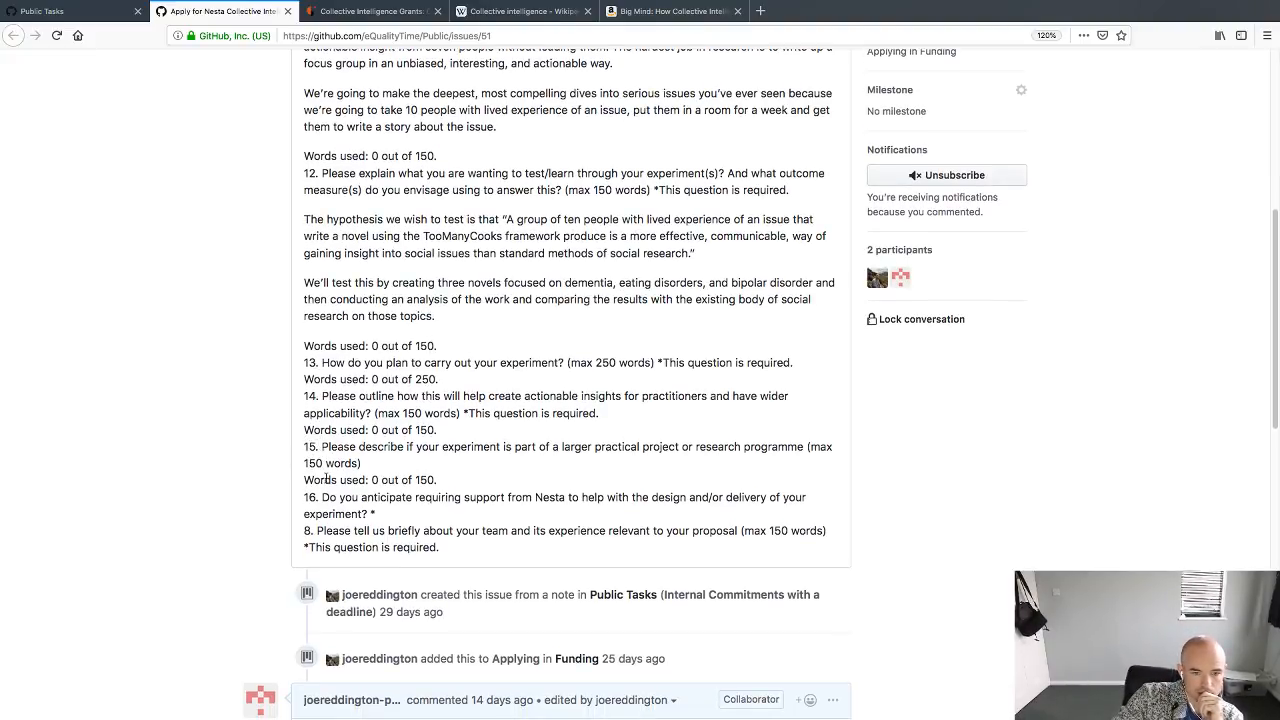
pyautogui.moveTo(322, 497); pyautogui.dragTo(390, 512)
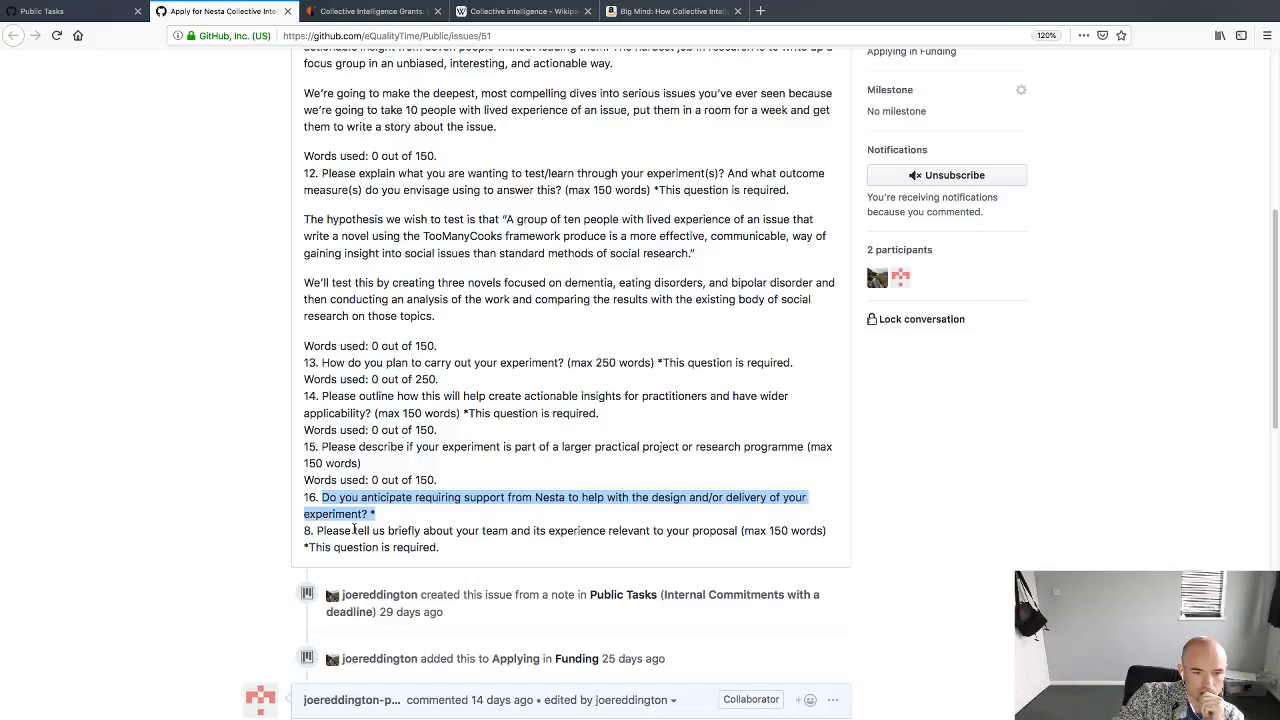
pyautogui.click(355, 528)
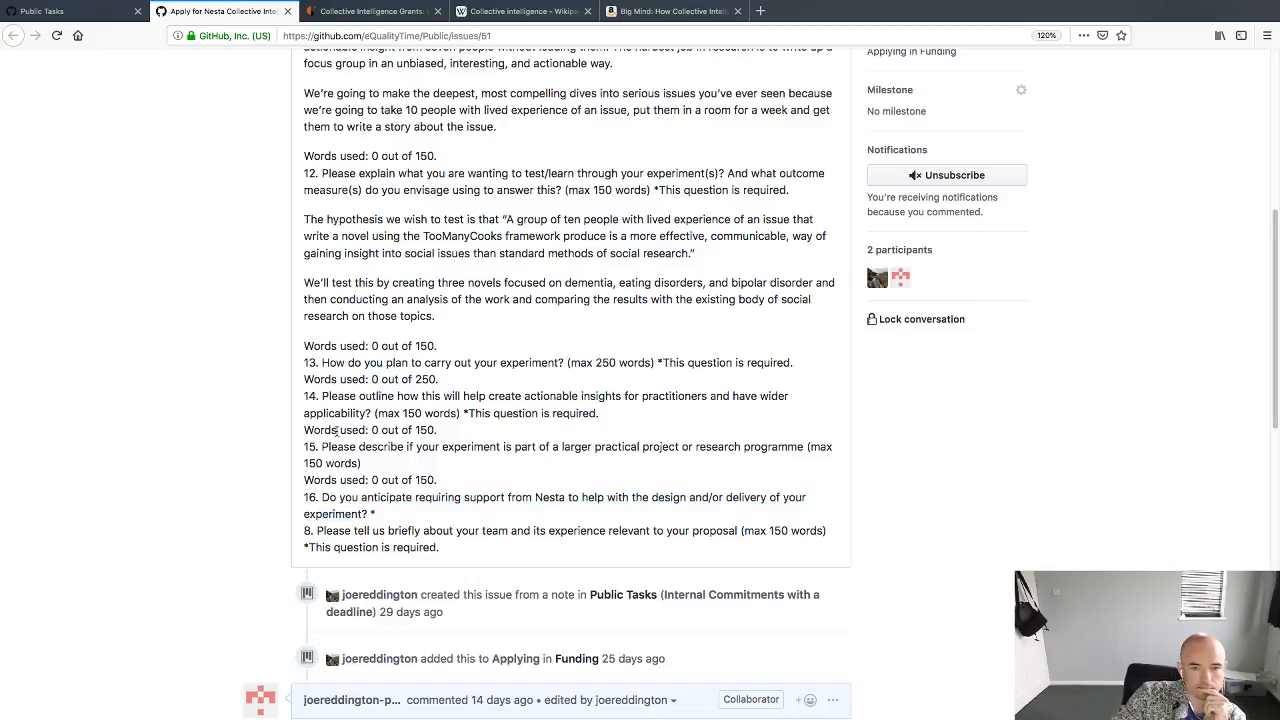
pyautogui.scroll(-10, 350, 430)
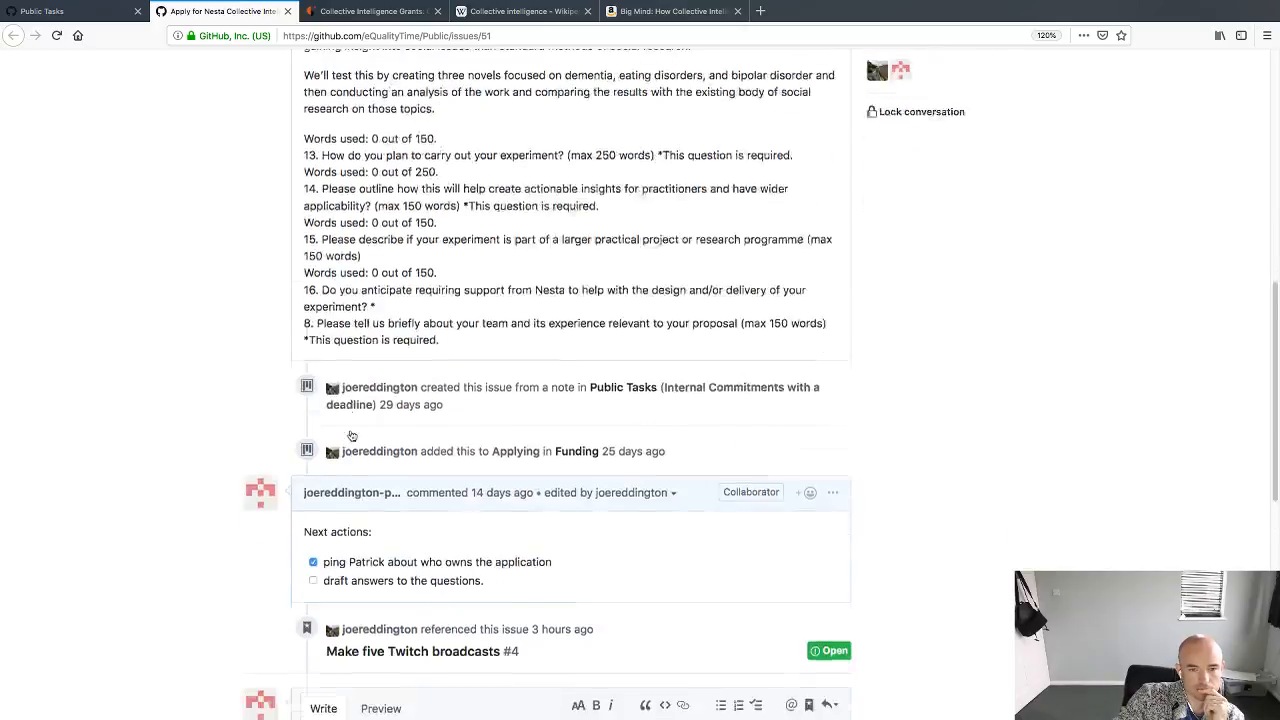
pyautogui.scroll(-10, 350, 430)
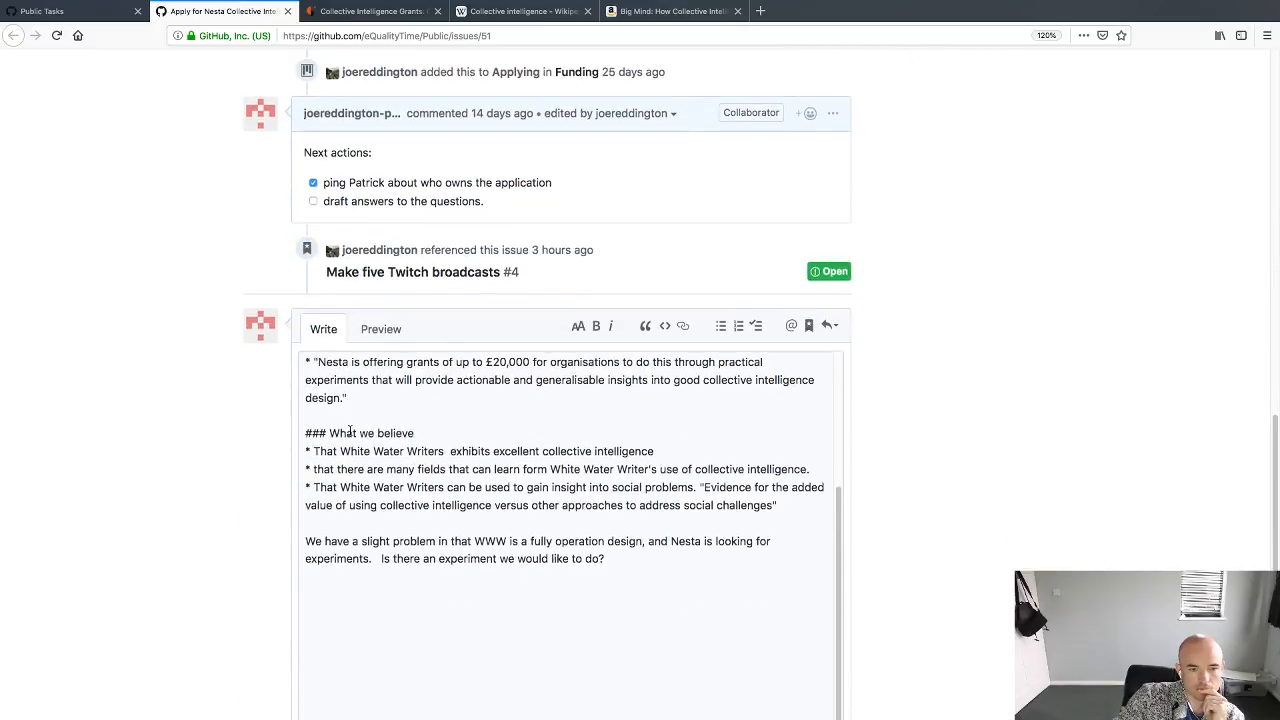
# Step: Add the question "What are the insights that people should take from WWW for their own projects?" as a new paragraph ending the draft
pyautogui.click(373, 410)
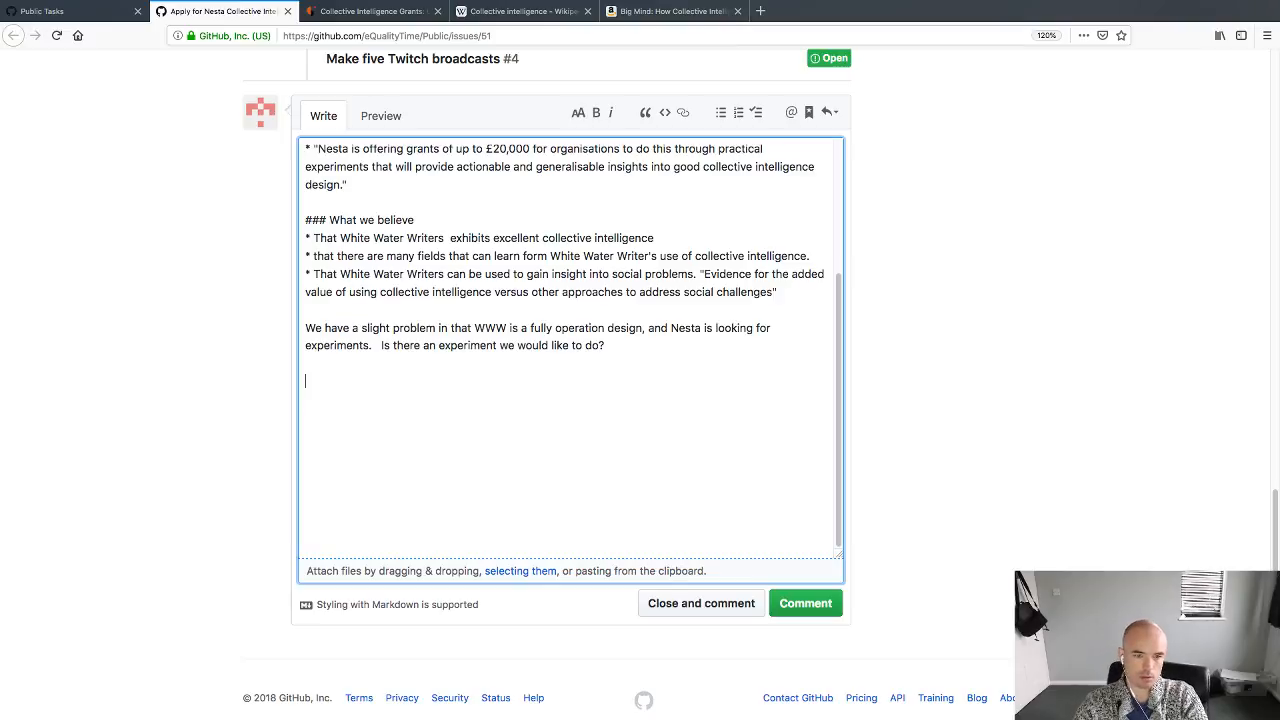
pyautogui.press('BackSpace')
pyautogui.press('BackSpace')
pyautogui.write('What are the')
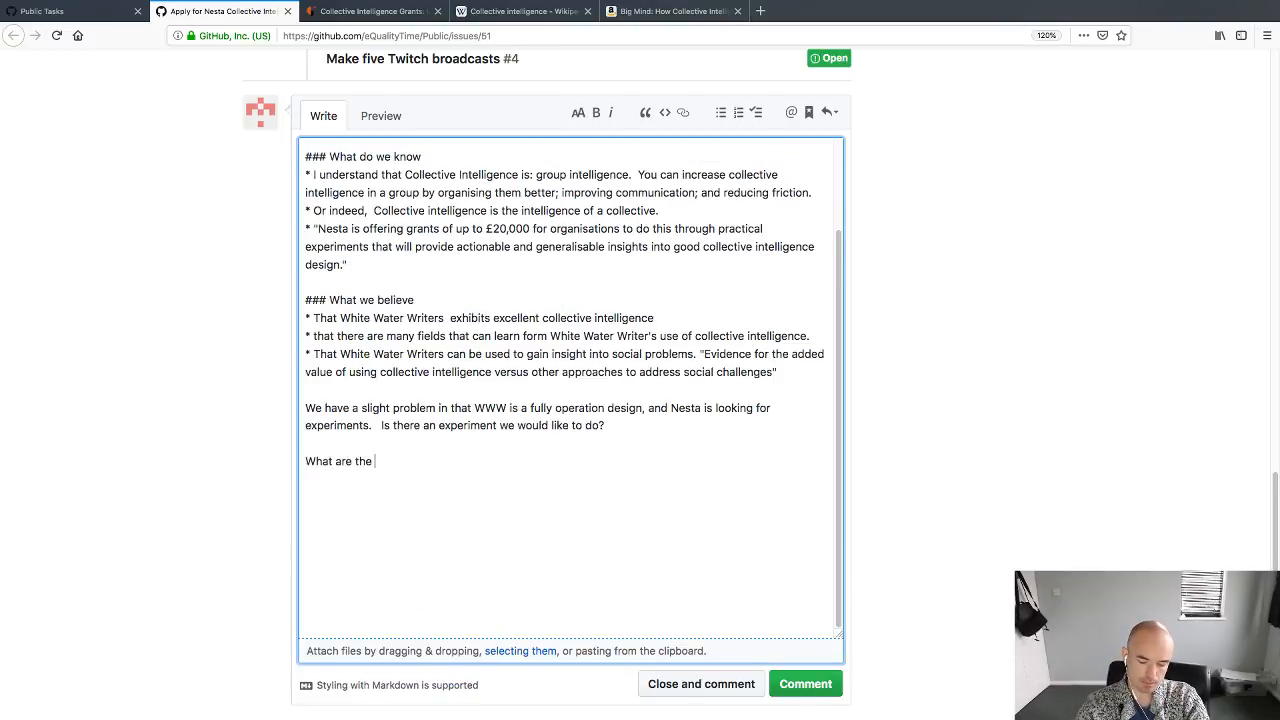
pyautogui.write(' thin')
pyautogui.press('BackSpace')
pyautogui.press('BackSpace')
pyautogui.press('BackSpace')
pyautogui.press('BackSpace')
pyautogui.write('THINGs')
pyautogui.press('BackSpace')
pyautogui.press('BackSpace')
pyautogui.press('BackSpace')
pyautogui.press('BackSpace')
pyautogui.press('BackSpace')
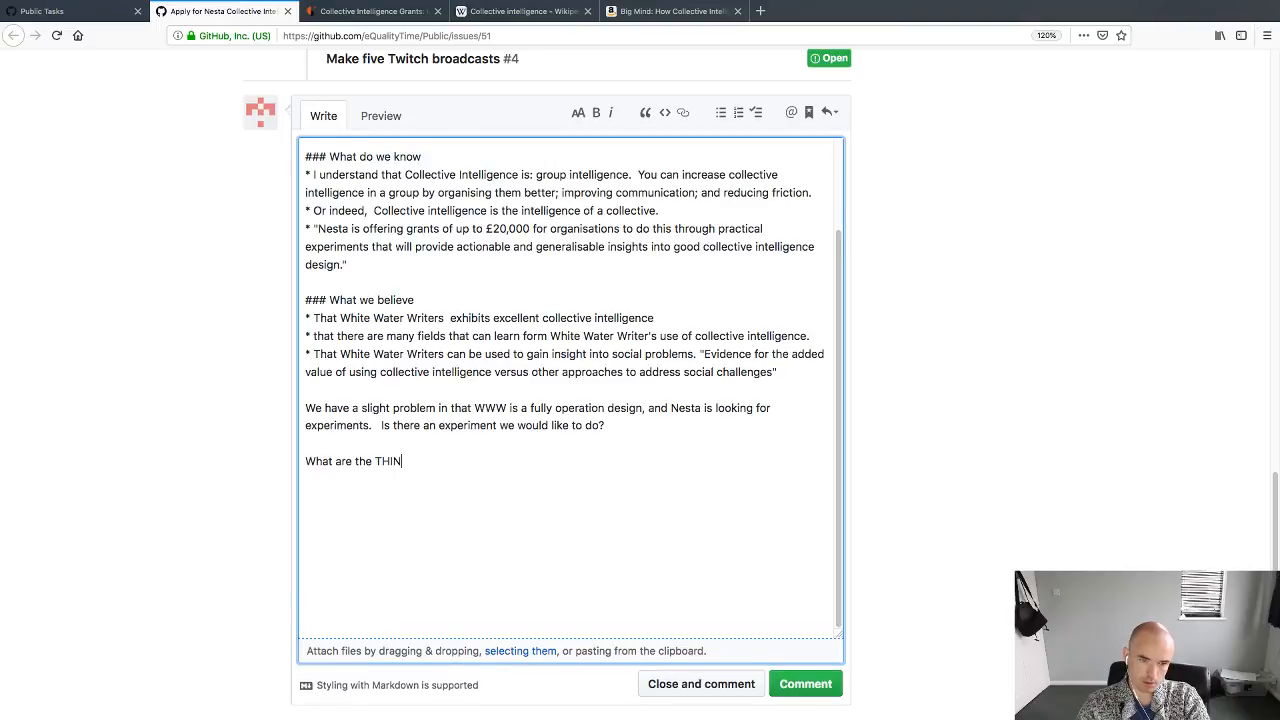
pyautogui.press('BackSpace')
pyautogui.write('insights tha')
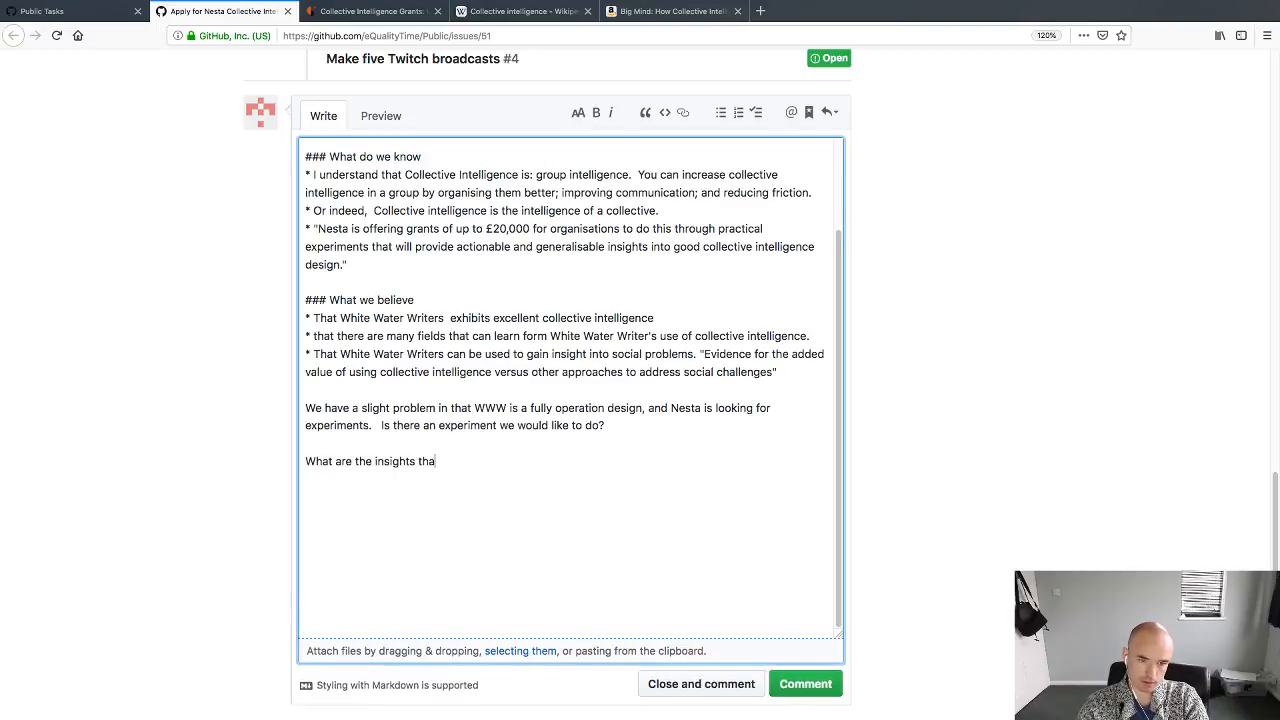
pyautogui.write('t people should take from')
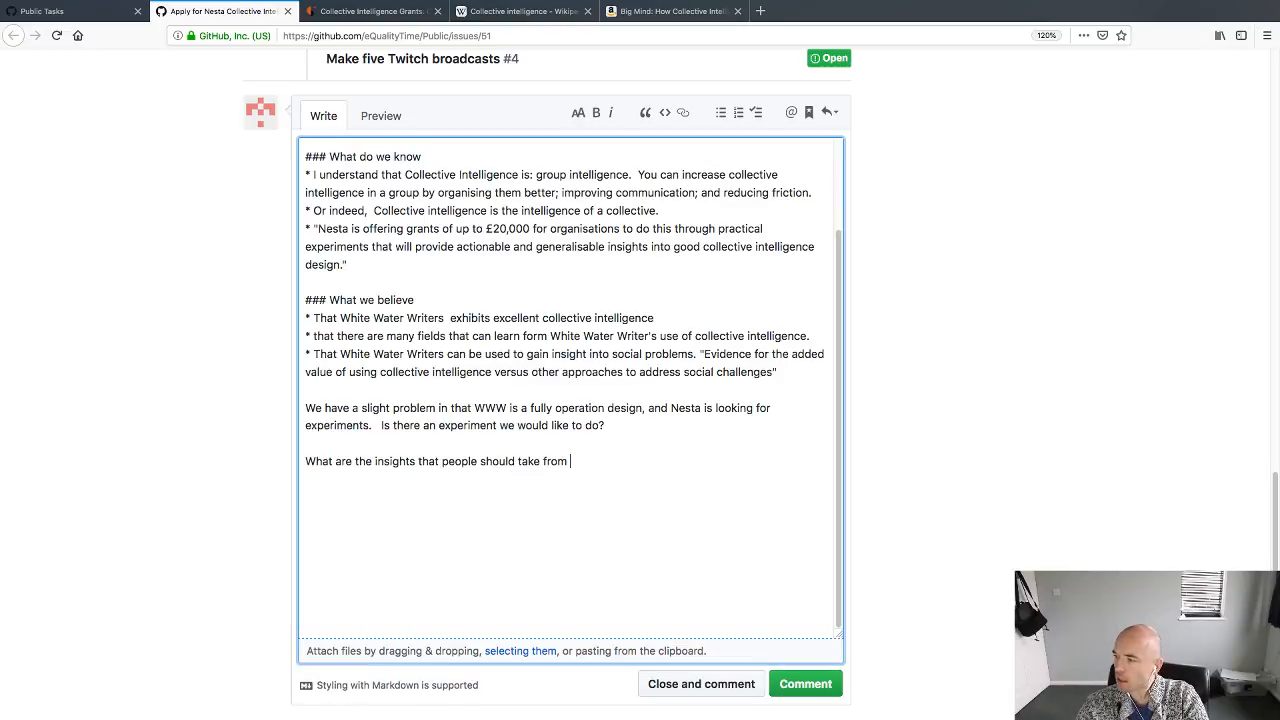
pyautogui.write('W')
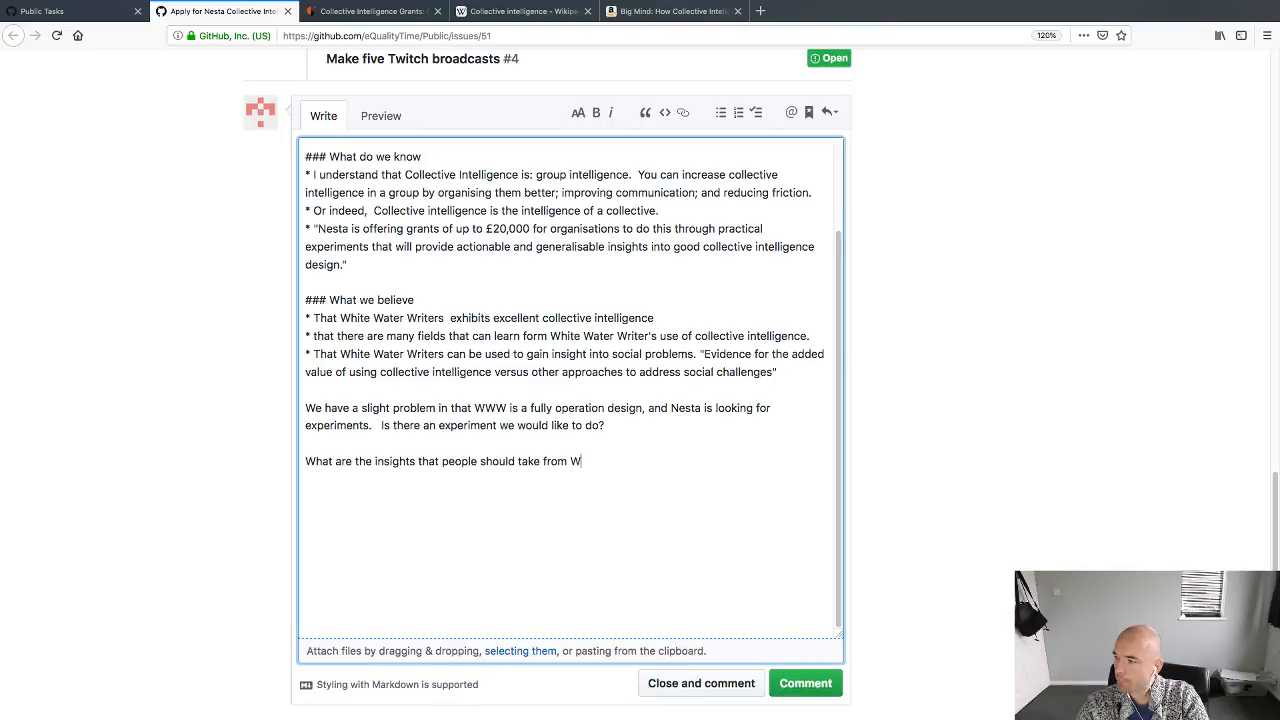
pyautogui.write('WW for their ')
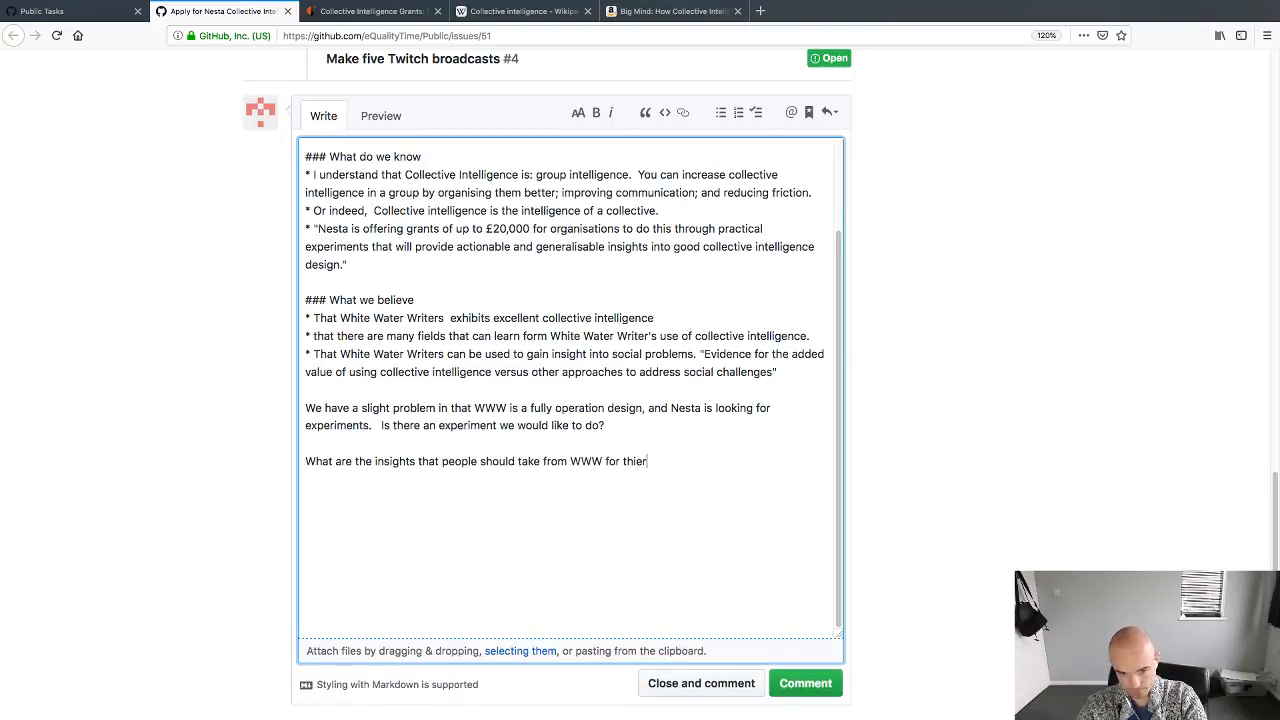
pyautogui.write('own ')
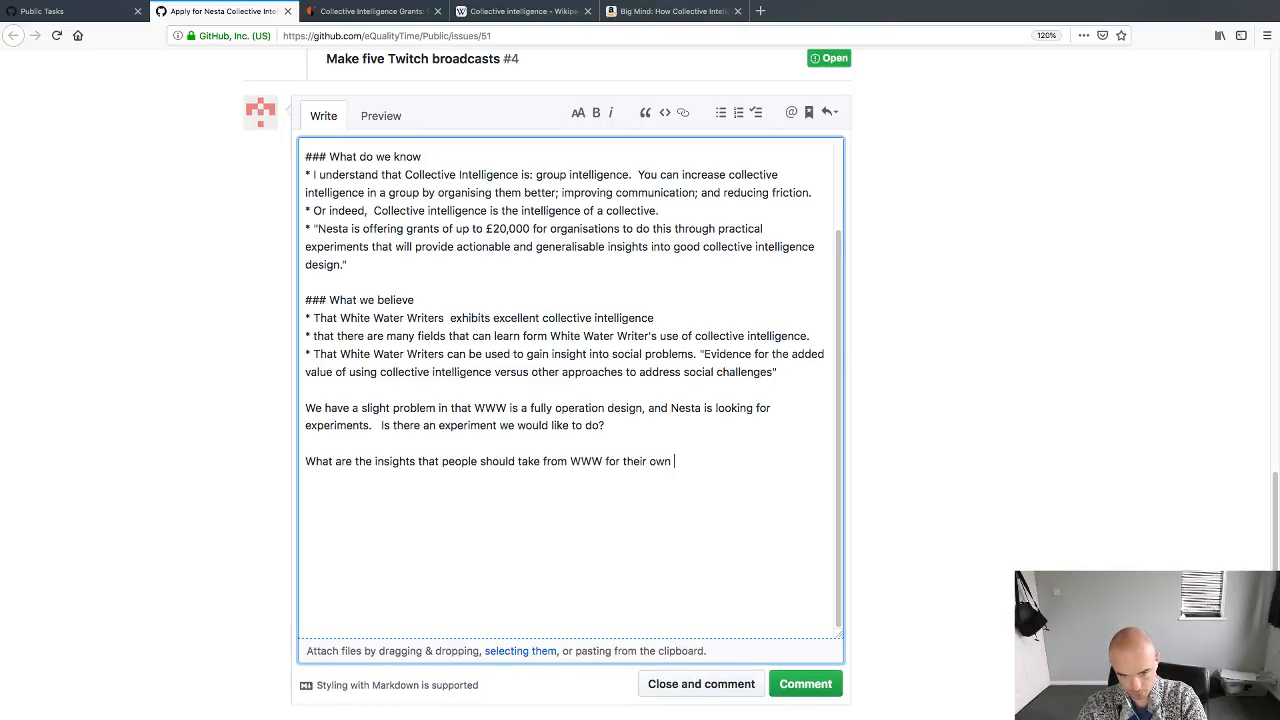
pyautogui.write('projects?')
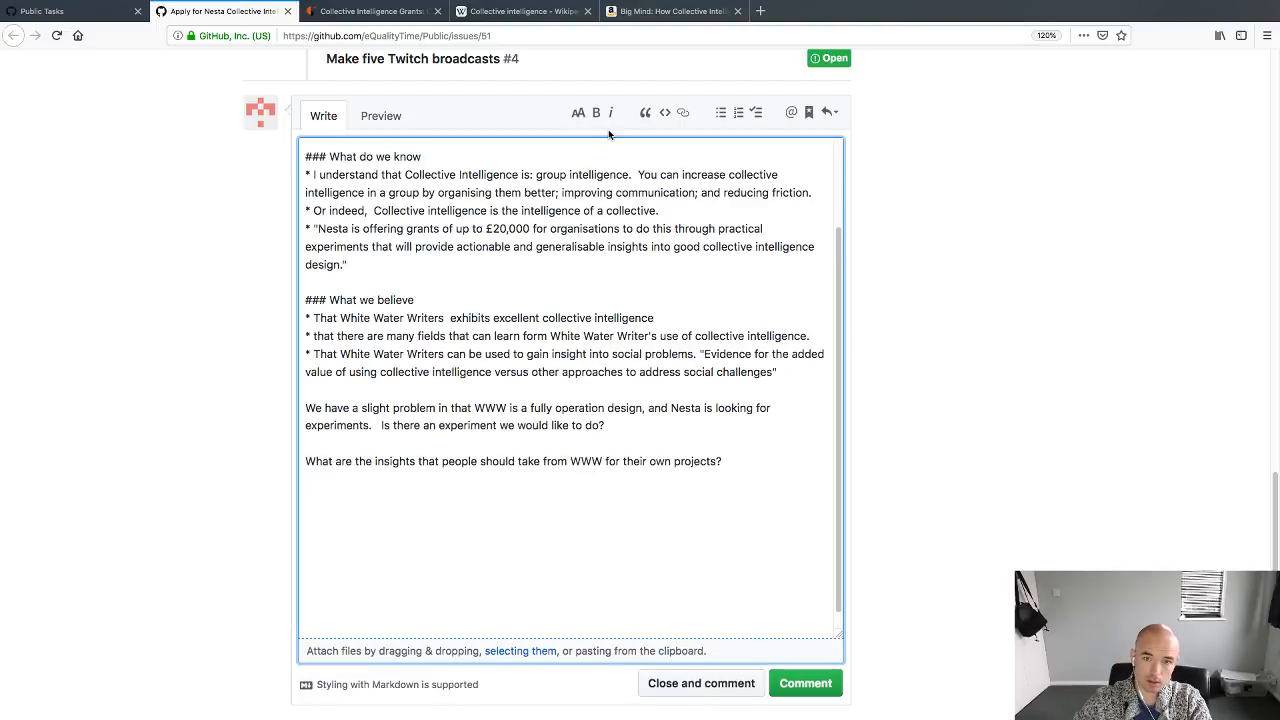
# Step: Add the bullets "Artifact based" and "Clear areas of responsibility" below the insights question, with no blank line between them
pyautogui.click(720, 112)
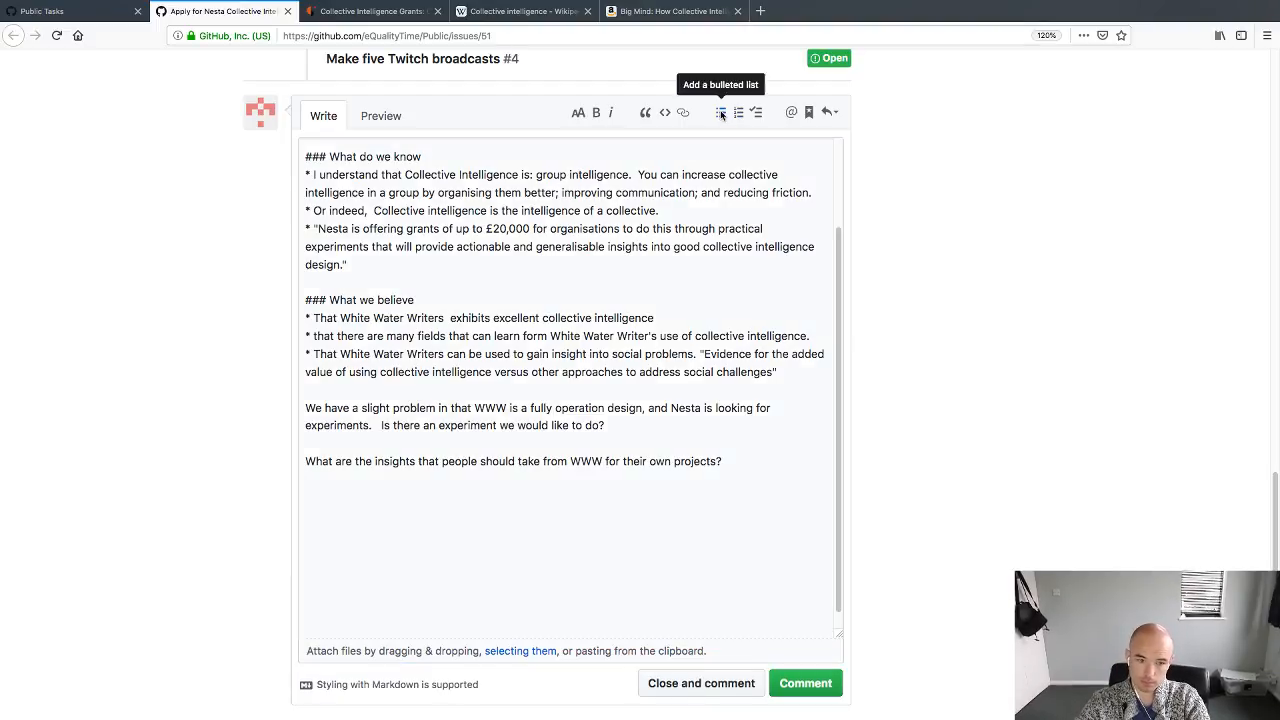
pyautogui.write('Artifac')
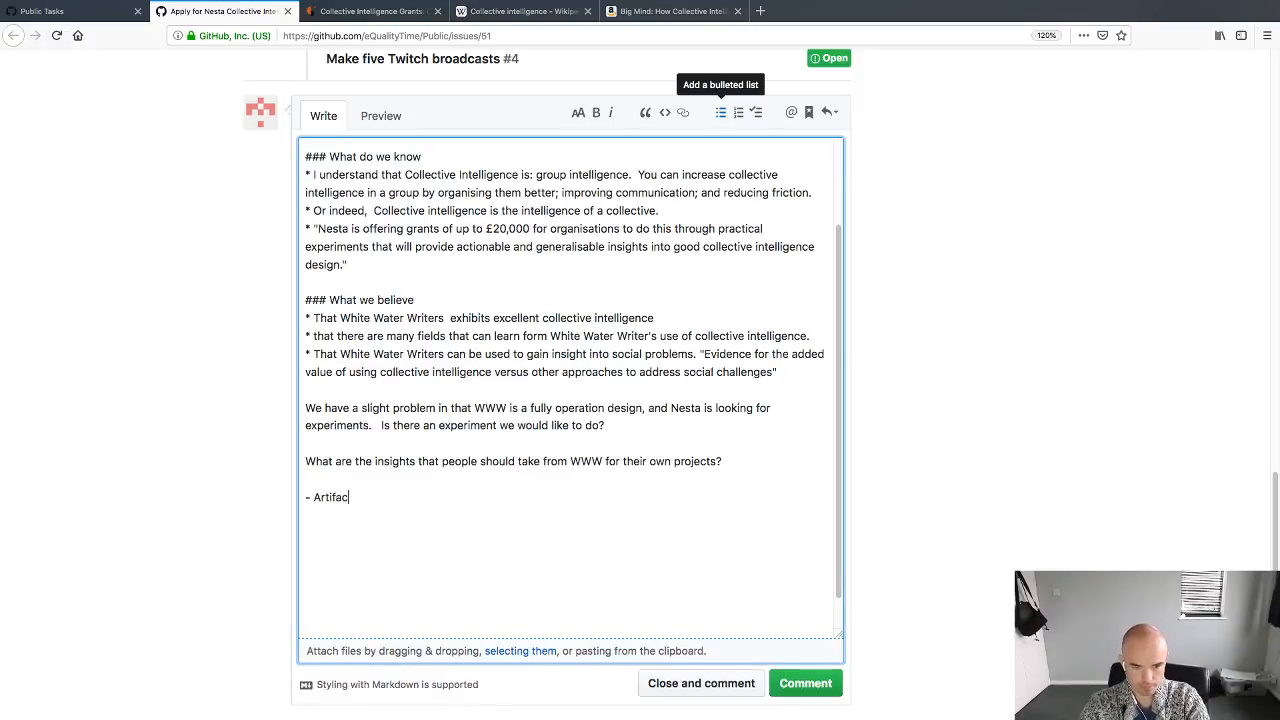
pyautogui.write('t based')
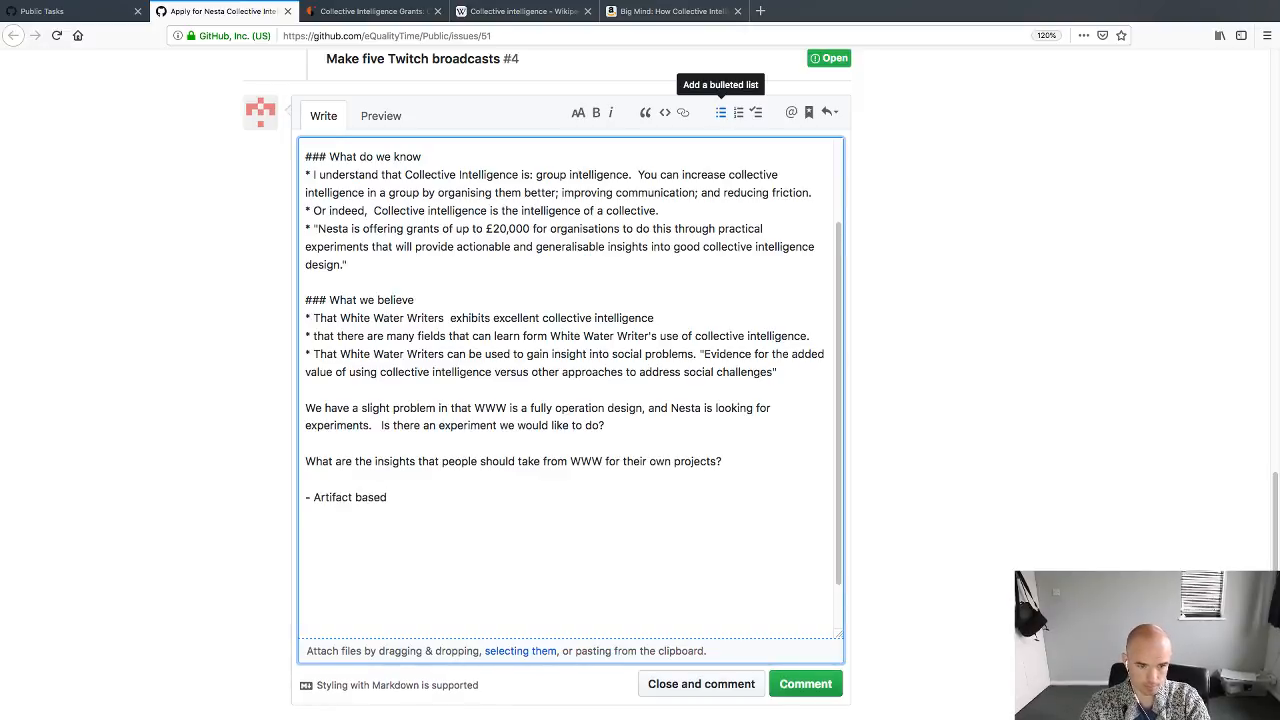
pyautogui.click(720, 112)
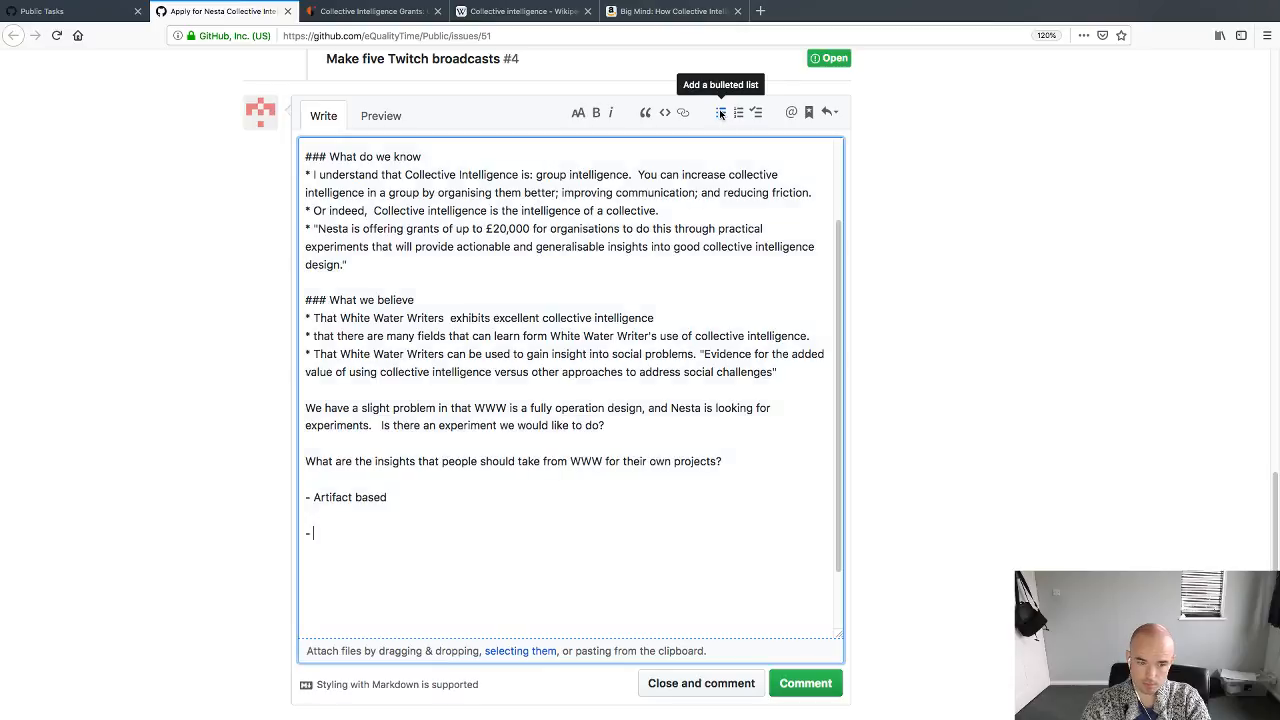
pyautogui.write('Clear area')
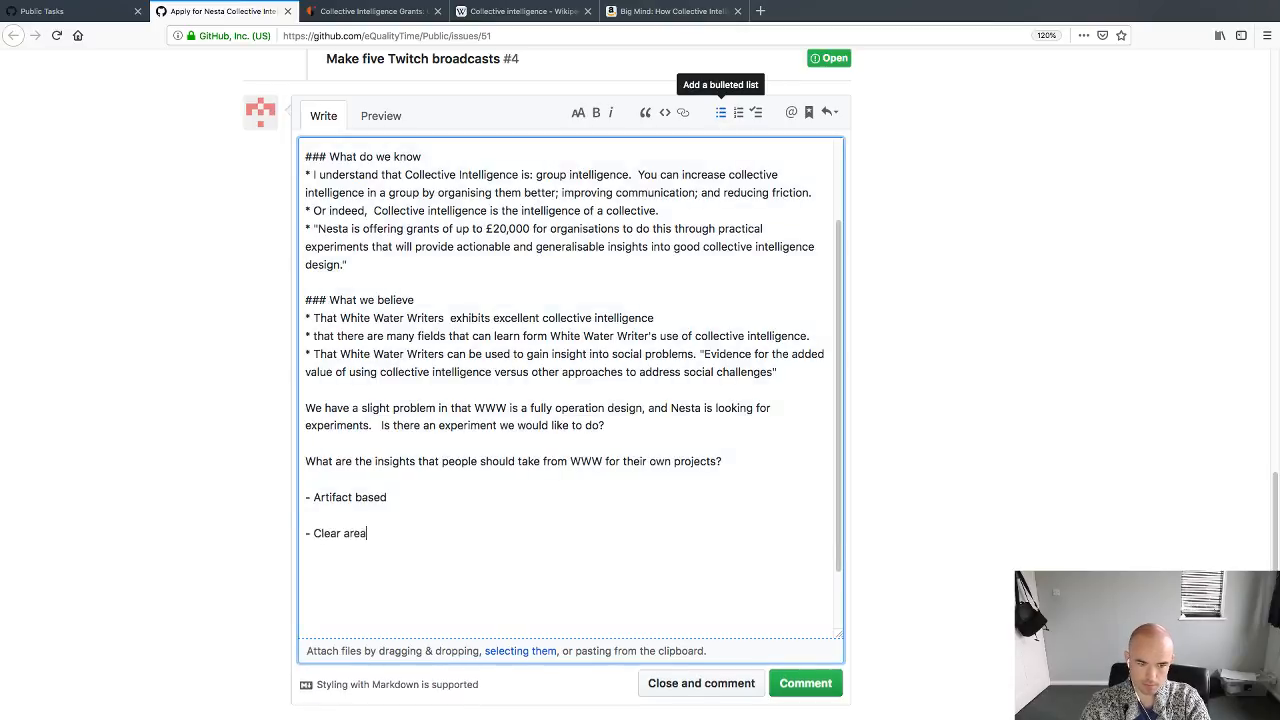
pyautogui.write('s of responsibility')
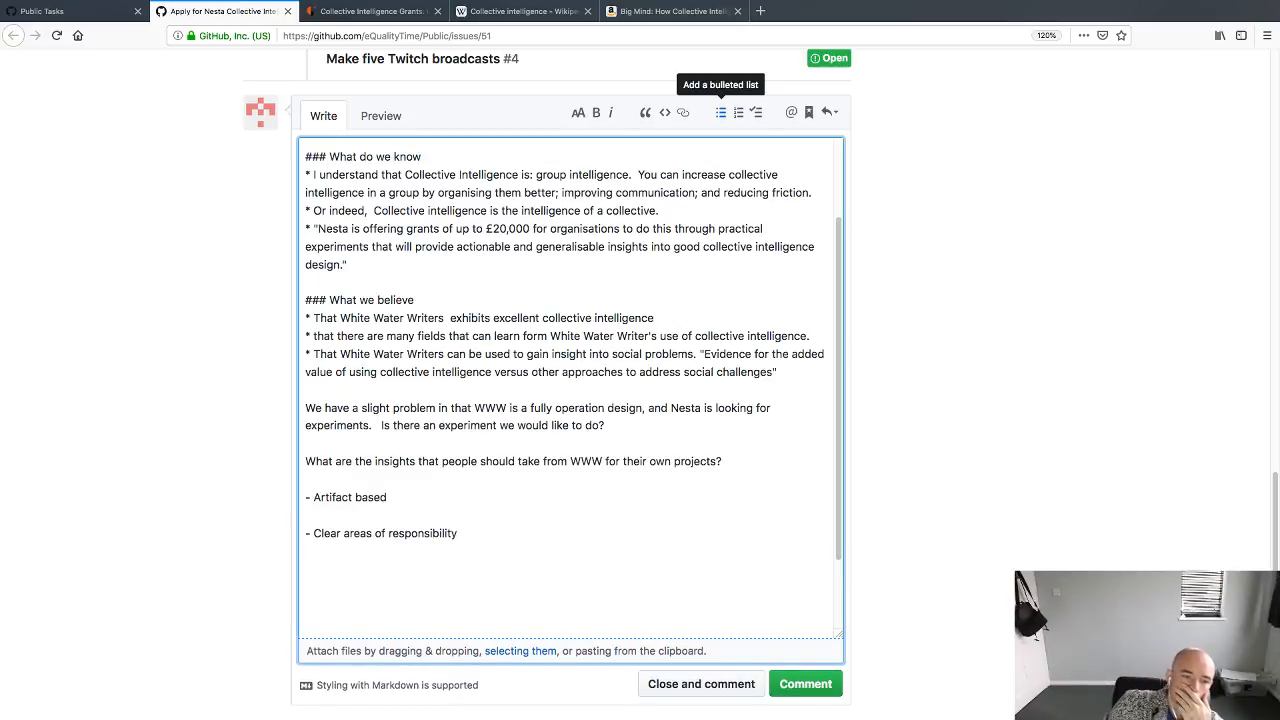
pyautogui.press('Return')
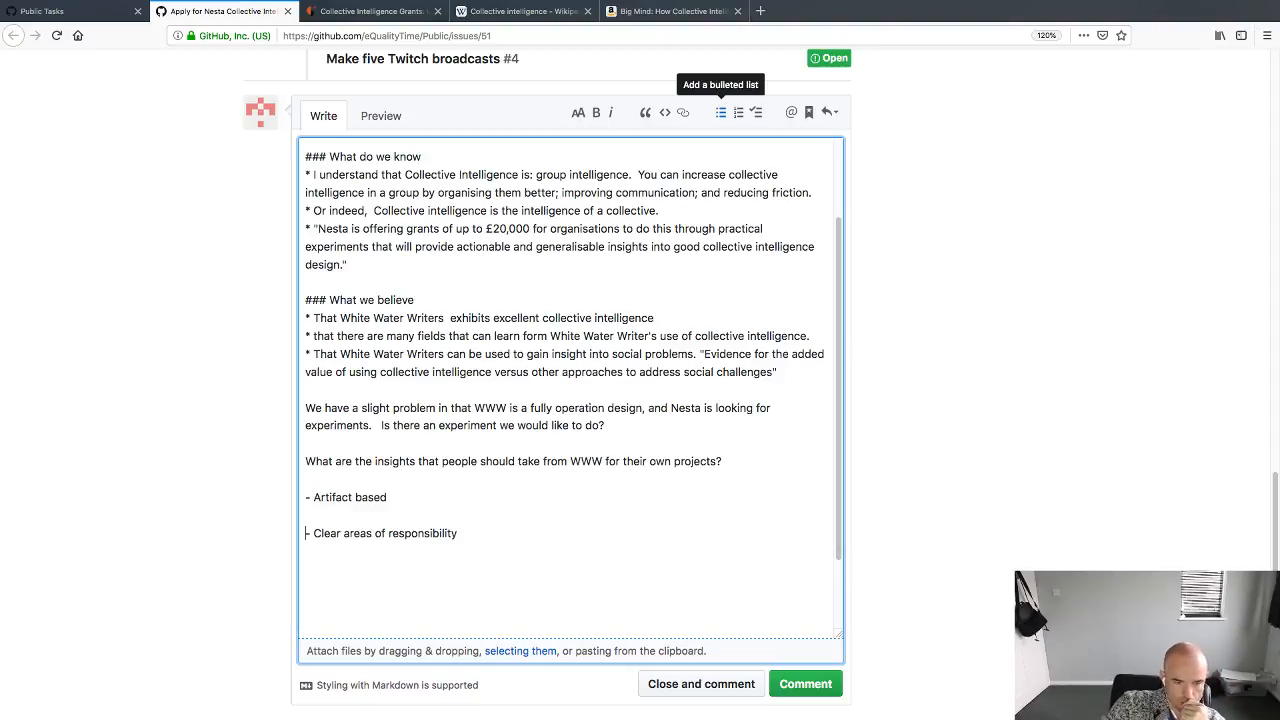
pyautogui.press('BackSpace')
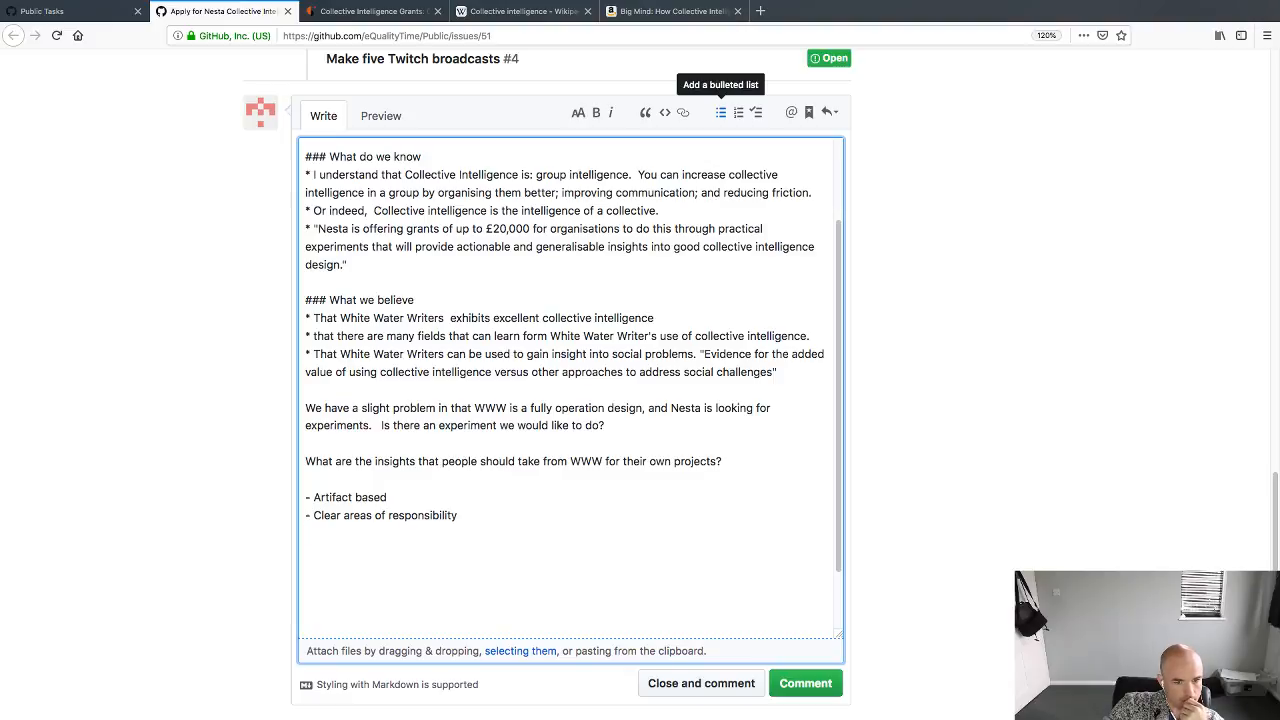
# Step: Add a third bullet reading "Motivation." directly beneath the responsibility bullet, without a blank line between them
pyautogui.click(720, 113)
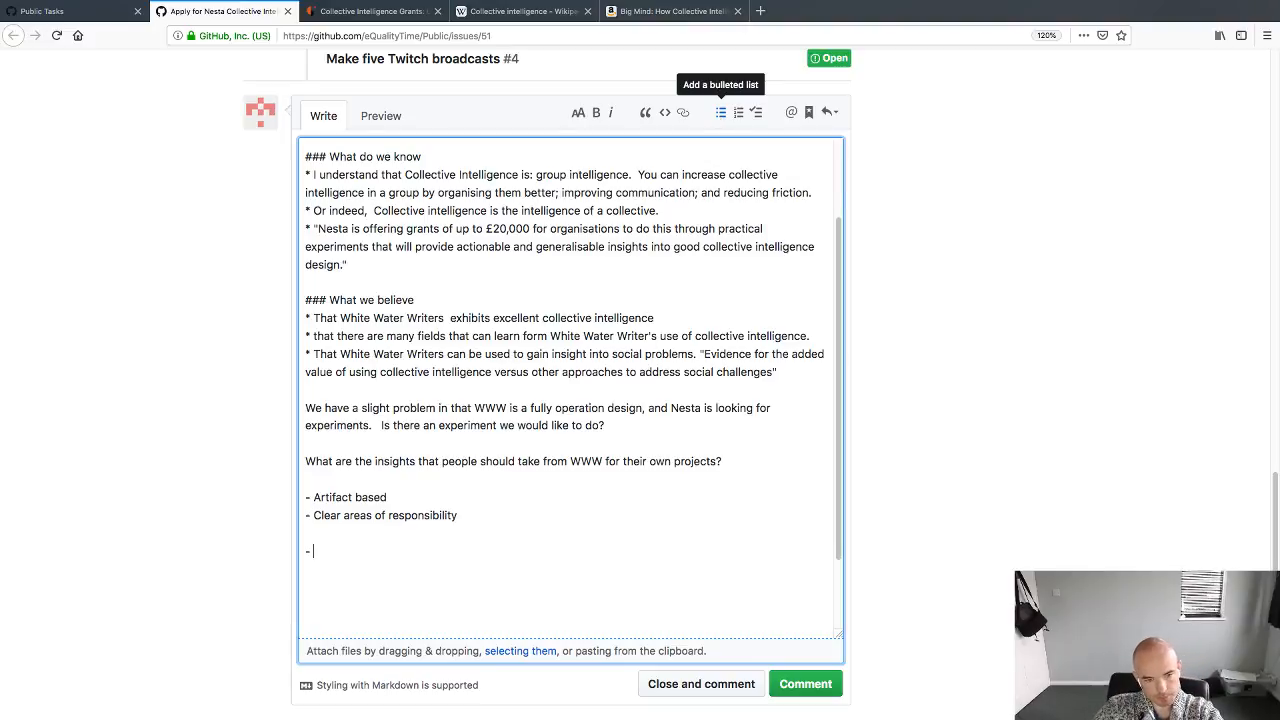
pyautogui.write('Mot')
pyautogui.press('BackSpace')
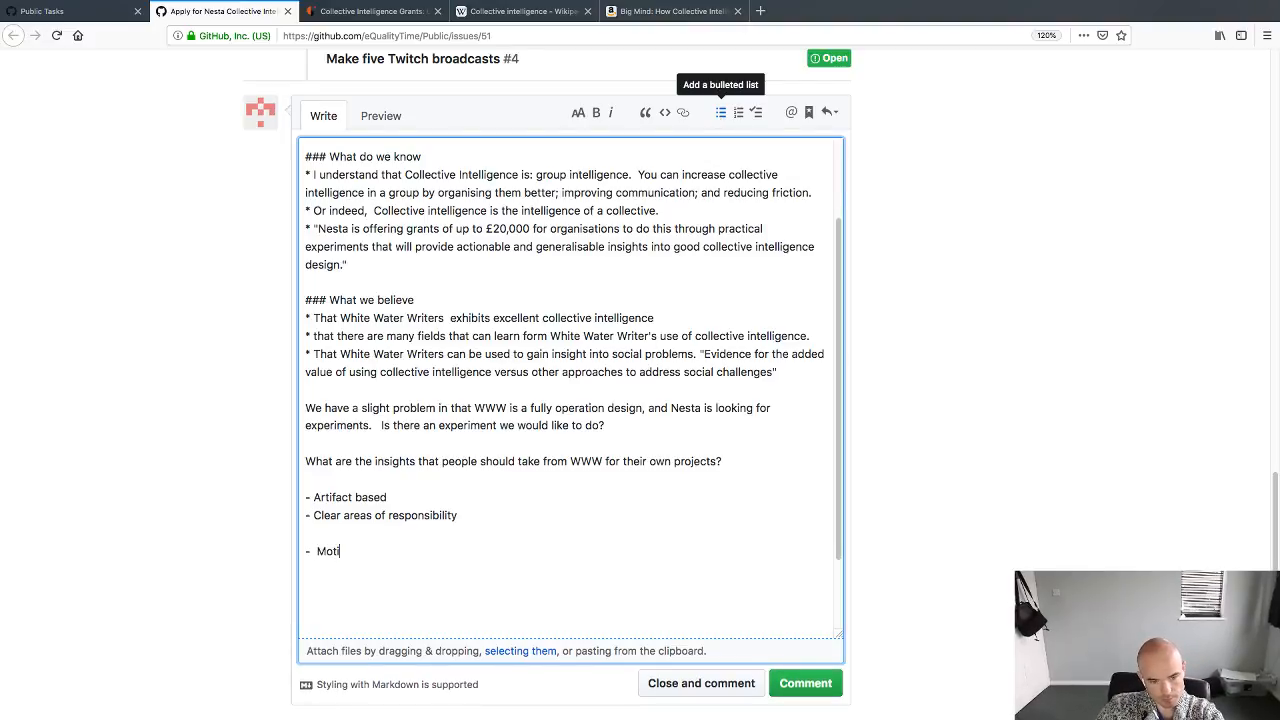
pyautogui.write('vations')
pyautogui.press('BackSpace')
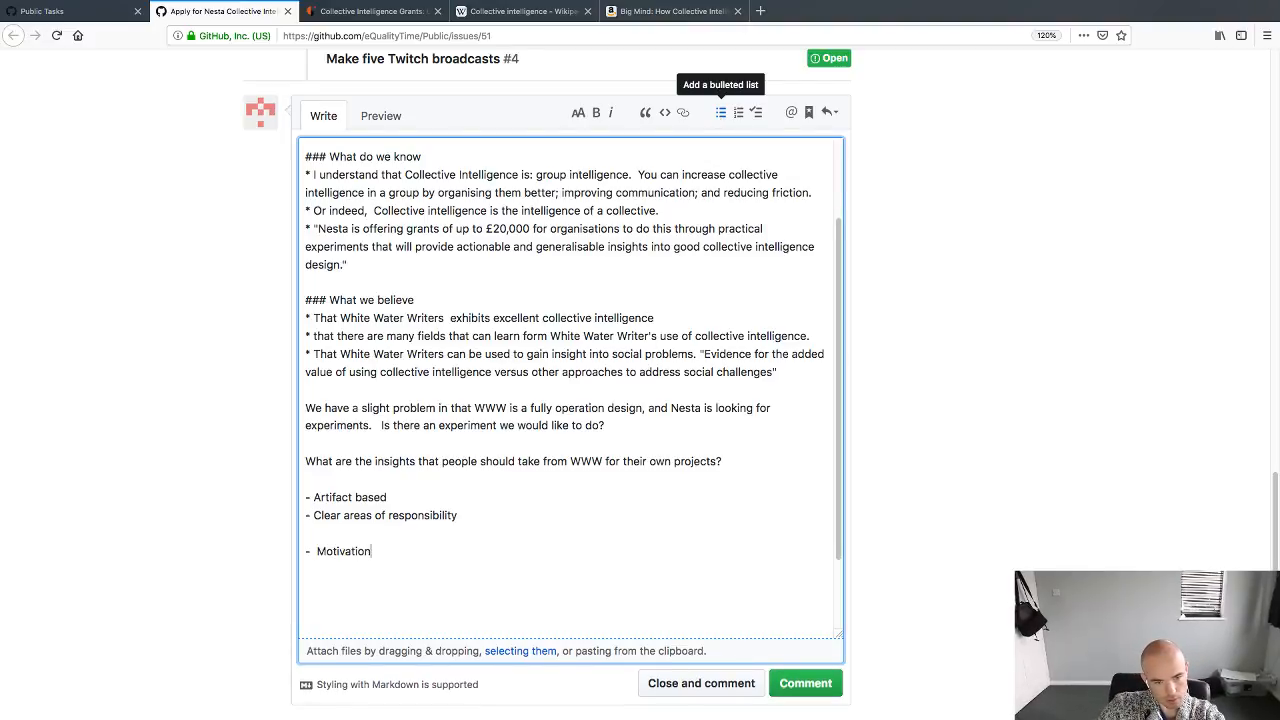
pyautogui.press('Up')
pyautogui.press('BackSpace')
pyautogui.write('.')
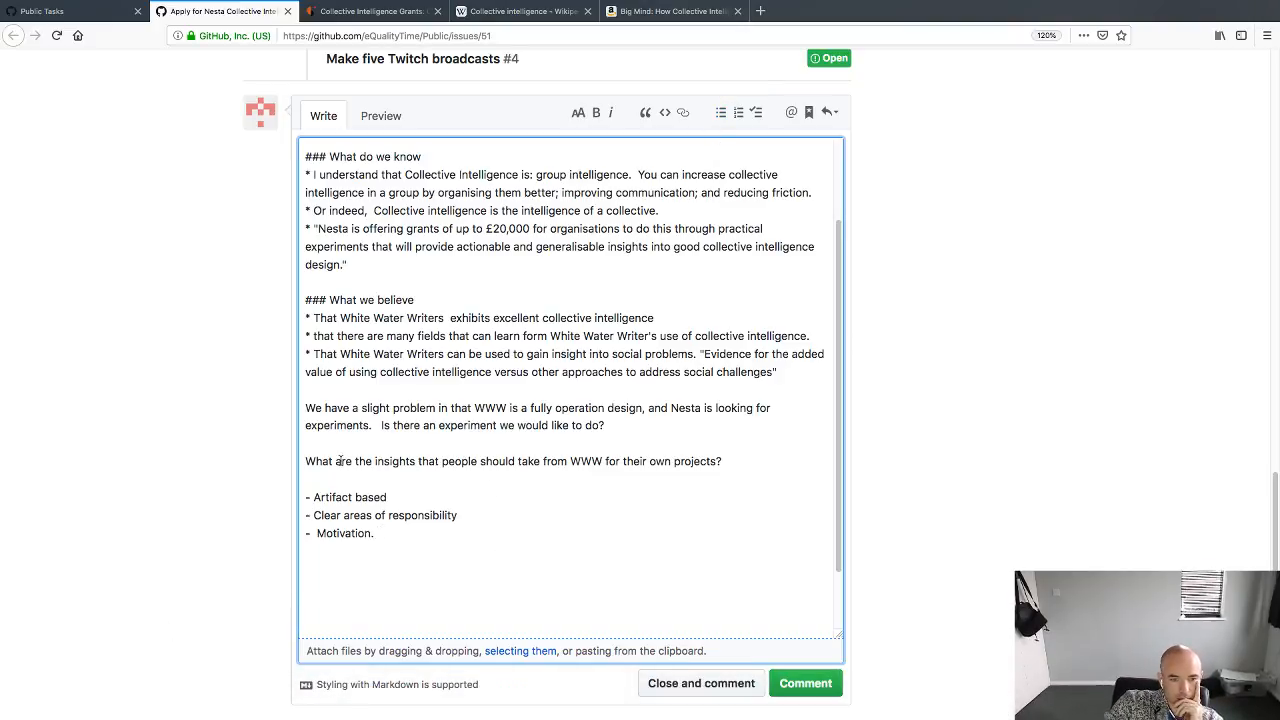
pyautogui.moveTo(313, 497); pyautogui.dragTo(386, 535)
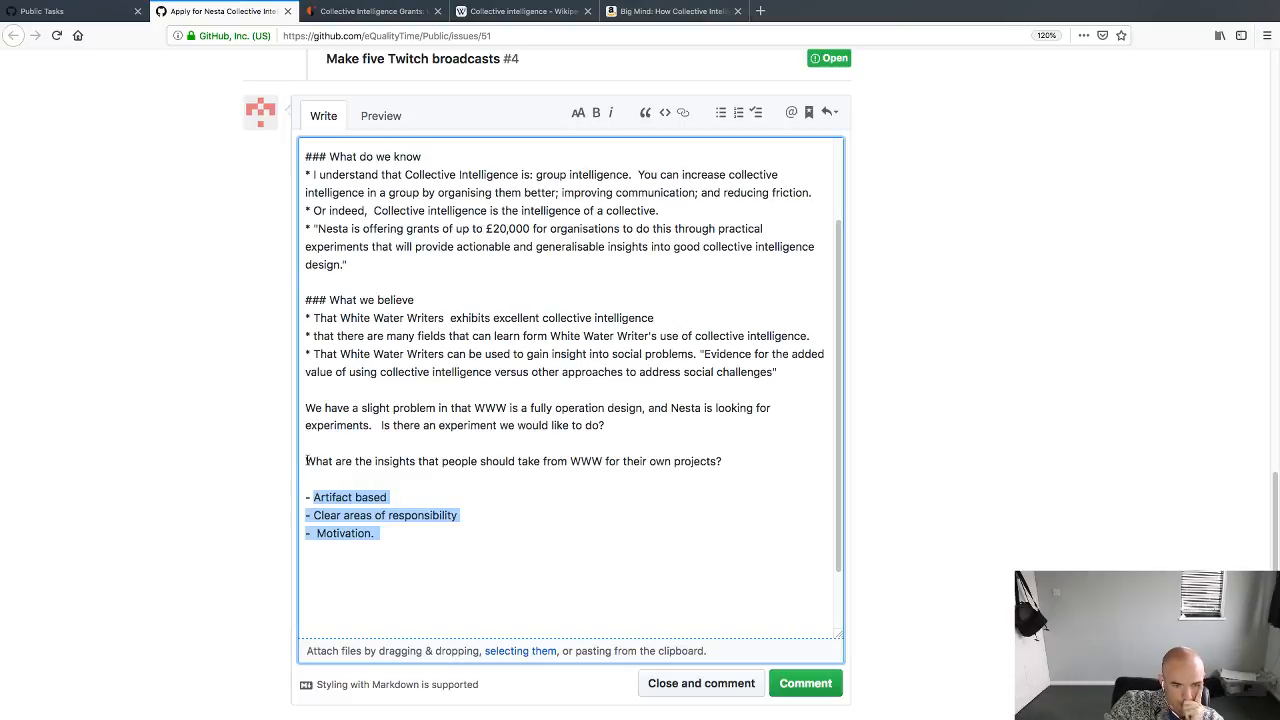
pyautogui.moveTo(307, 461); pyautogui.dragTo(405, 528)
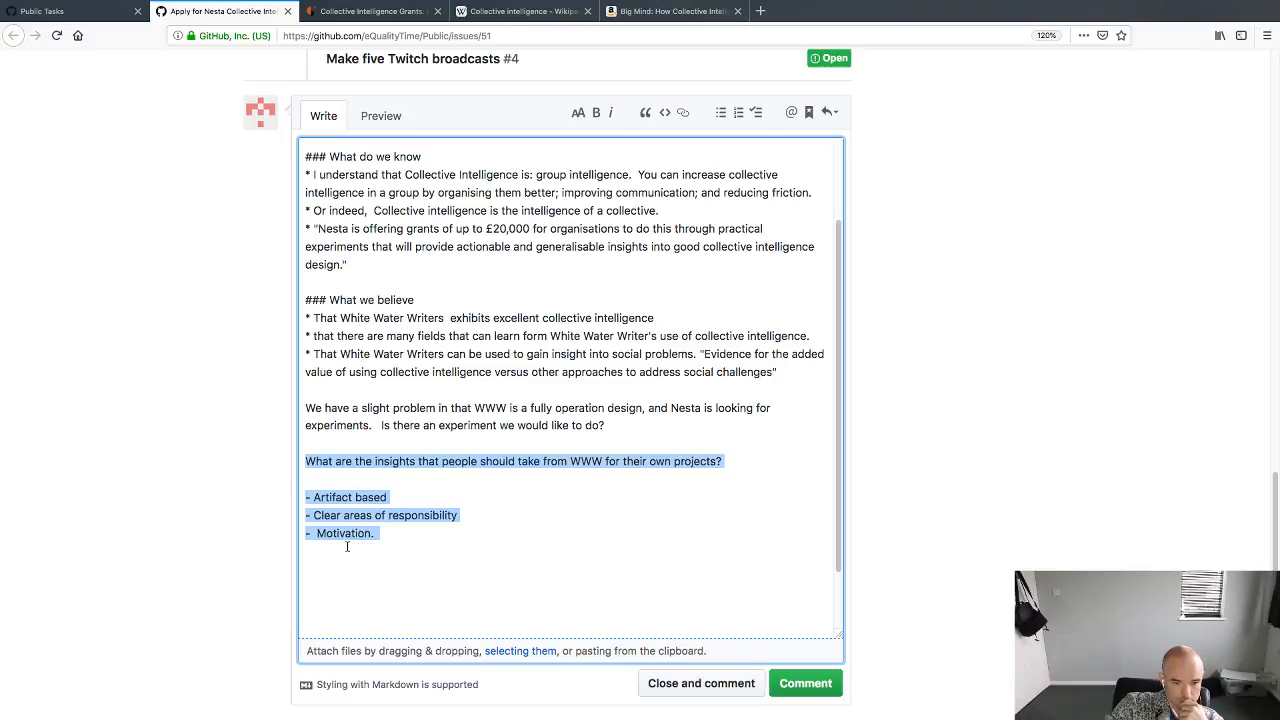
pyautogui.click(356, 497)
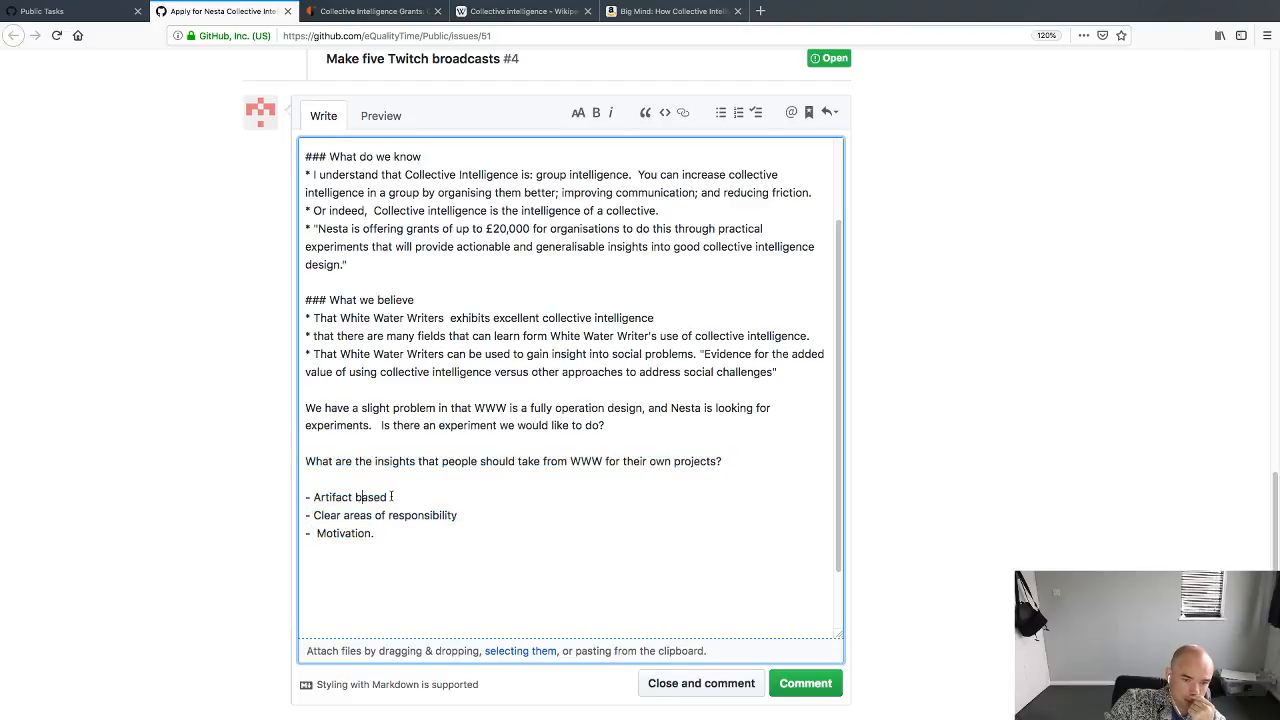
pyautogui.click(391, 497)
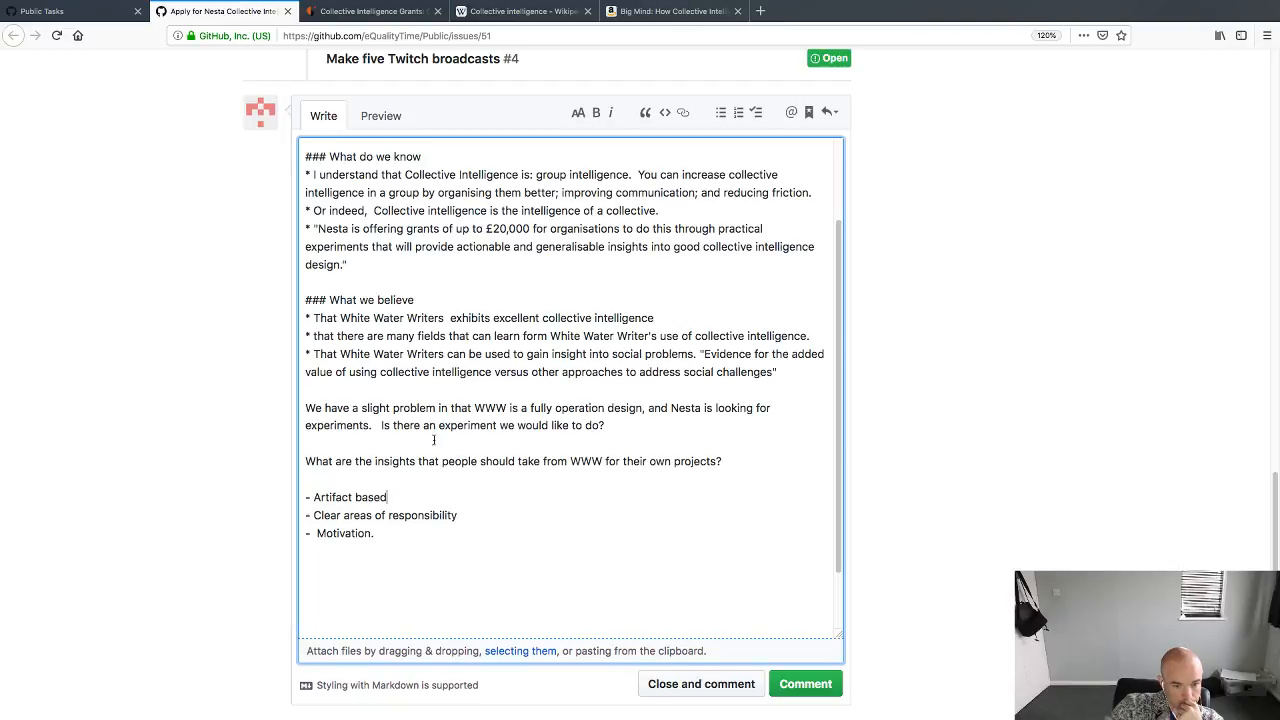
# Step: Reword the second insight bullet in the draft to read "Clear areas of ownership."
pyautogui.doubleClick(420, 512)
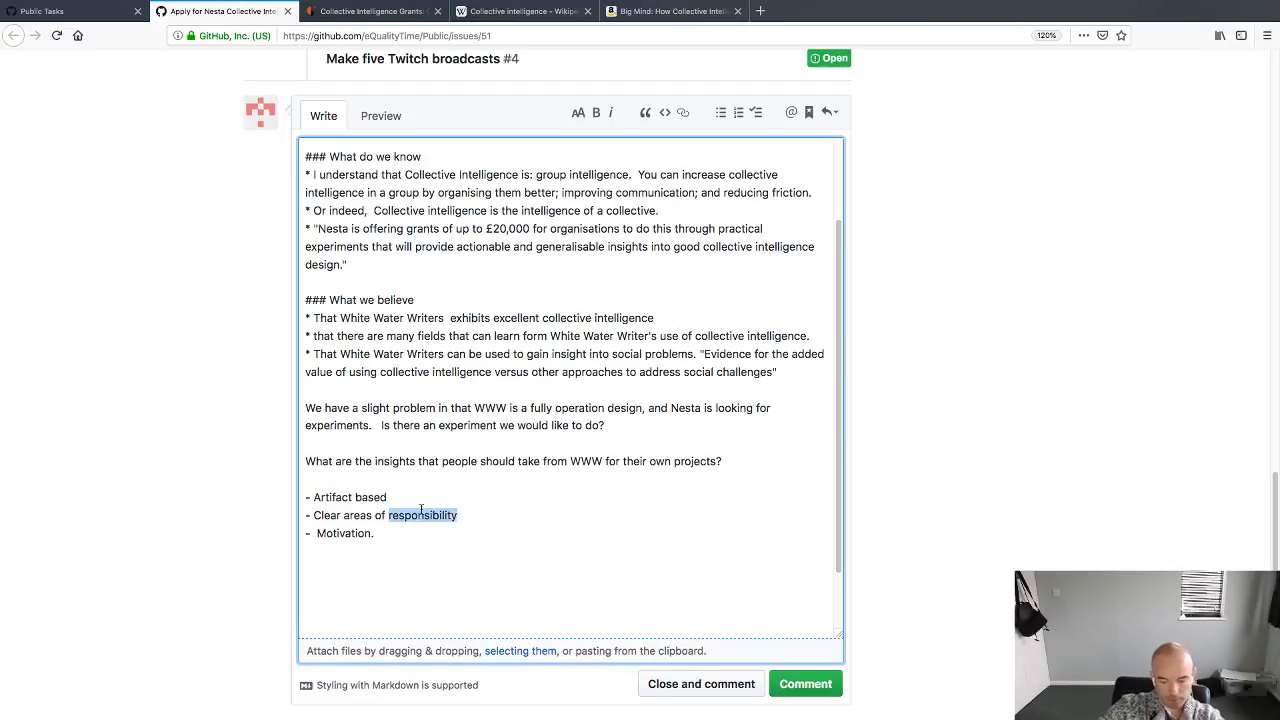
pyautogui.write('o')
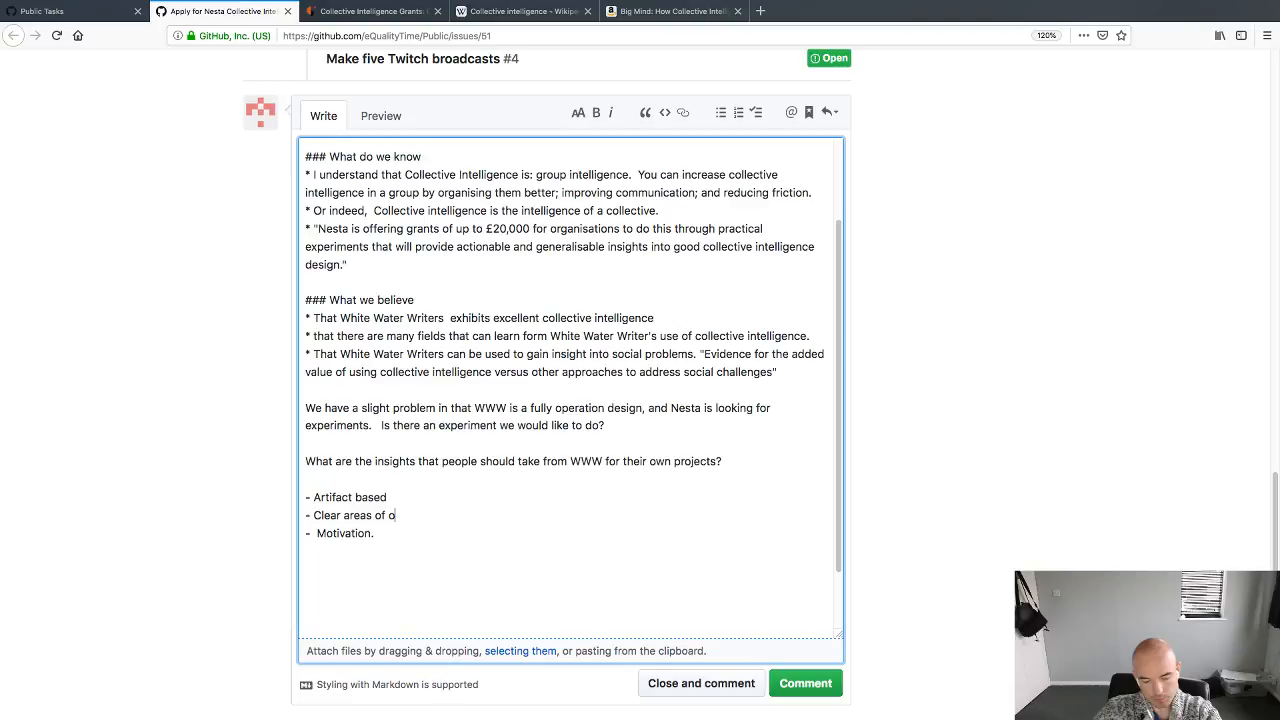
pyautogui.write('wnership.')
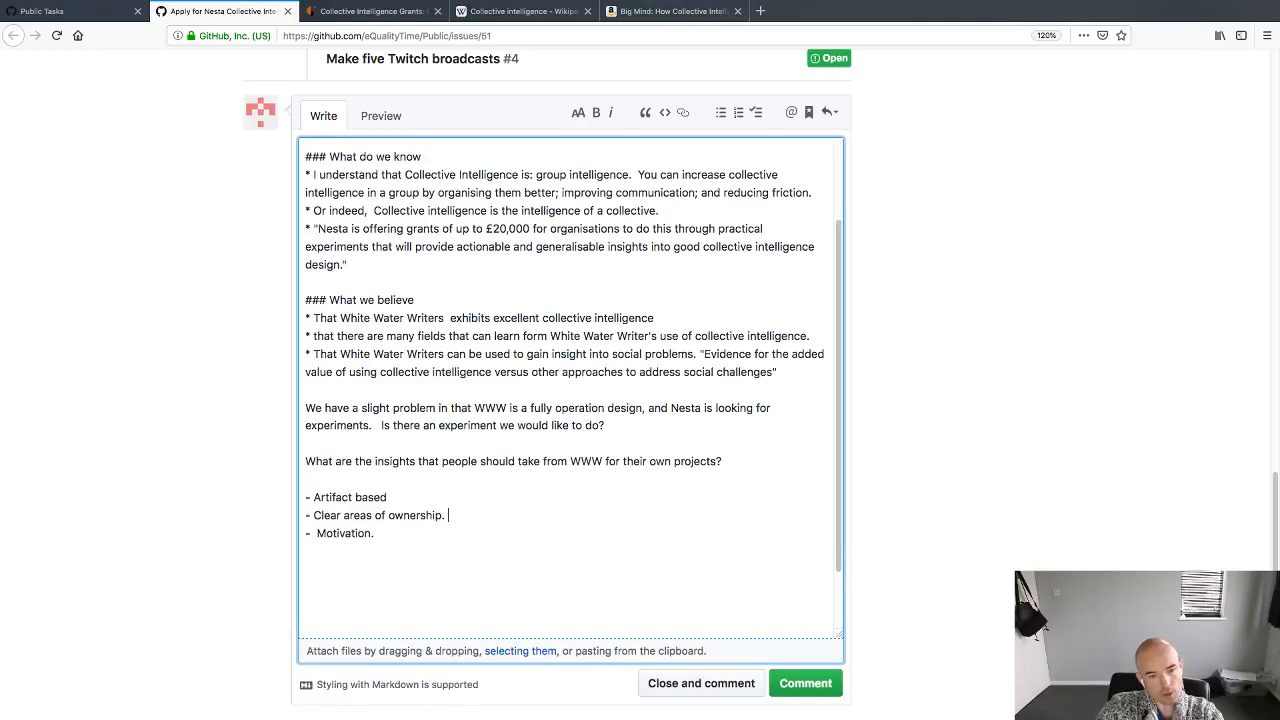
# Step: Reread questions 14 and 15 in the opening post, about actionable insights and belonging to a larger project or research programme
pyautogui.scroll(3, 570, 390)
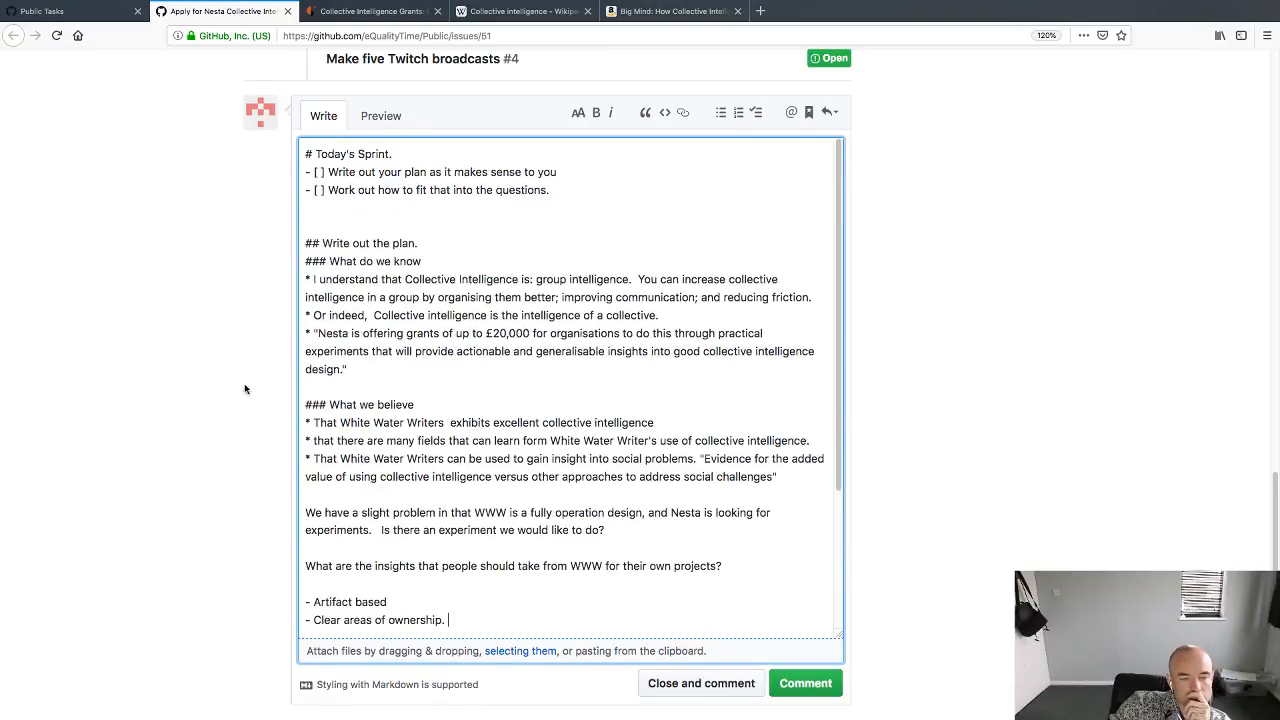
pyautogui.scroll(15, 244, 400)
pyautogui.scroll(4, 250, 425)
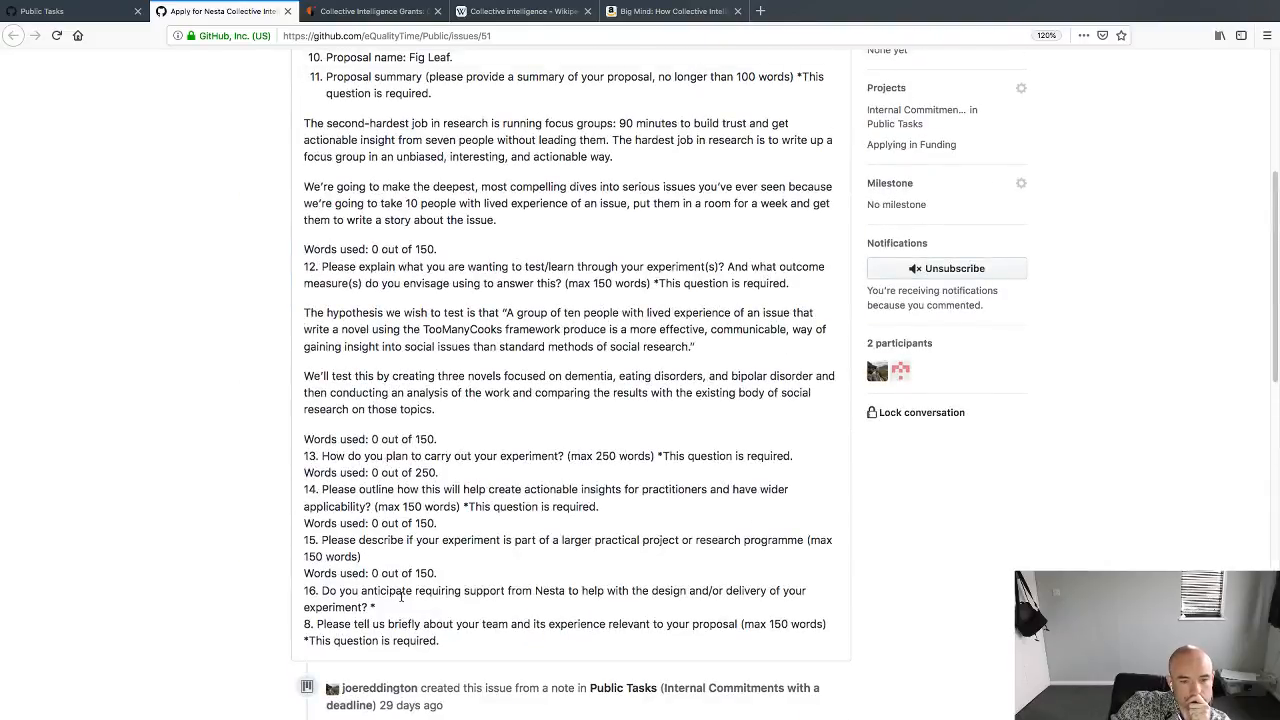
pyautogui.moveTo(383, 561); pyautogui.dragTo(336, 533)
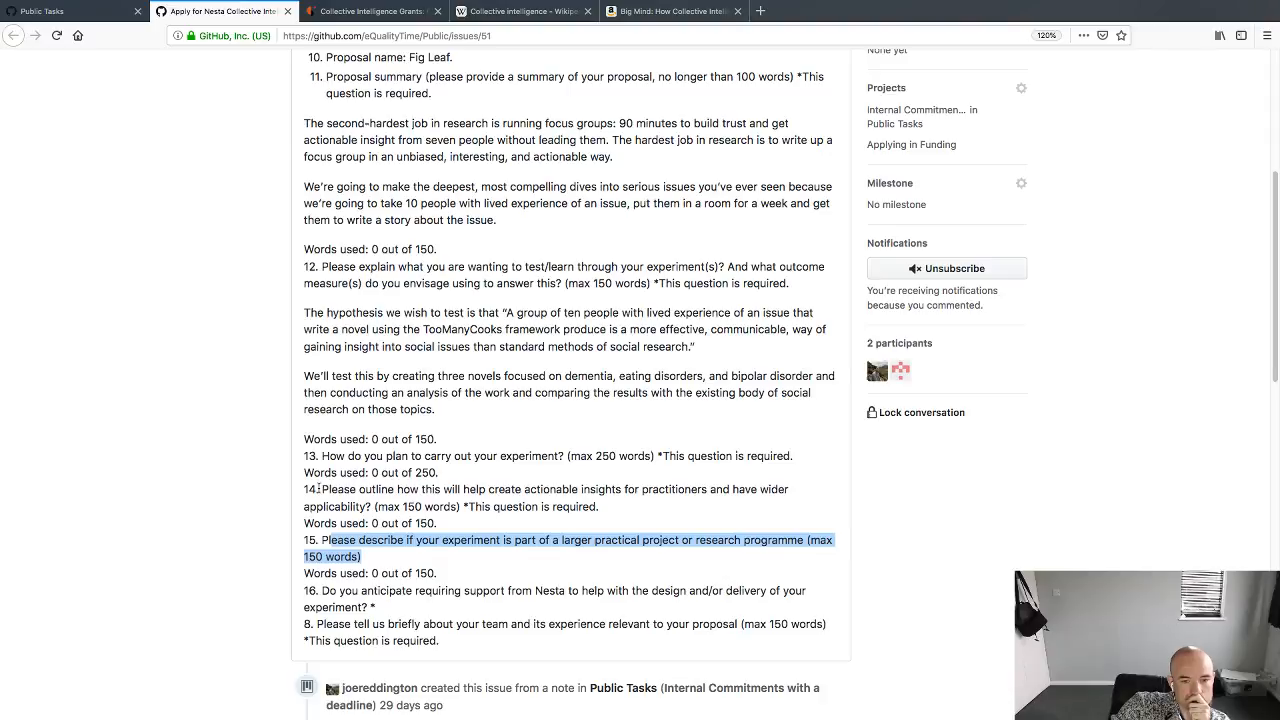
pyautogui.moveTo(321, 489); pyautogui.dragTo(376, 507)
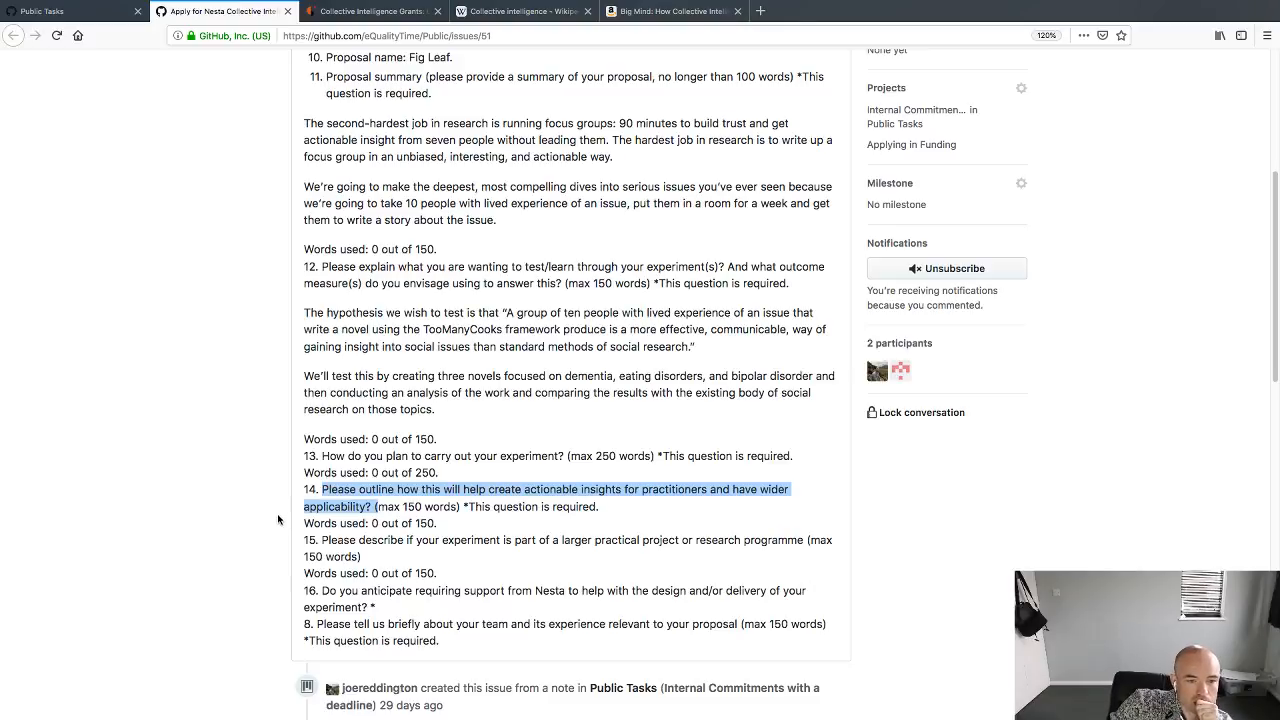
pyautogui.scroll(-10, 280, 518)
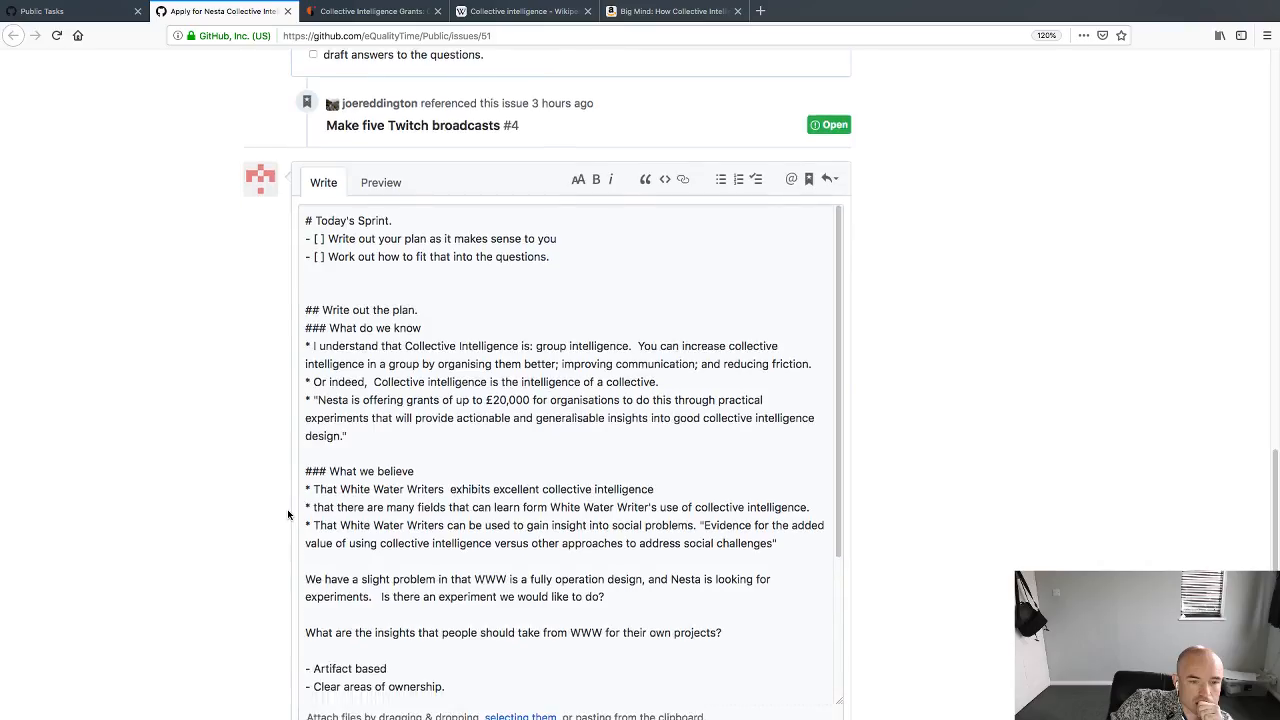
pyautogui.scroll(-5, 288, 515)
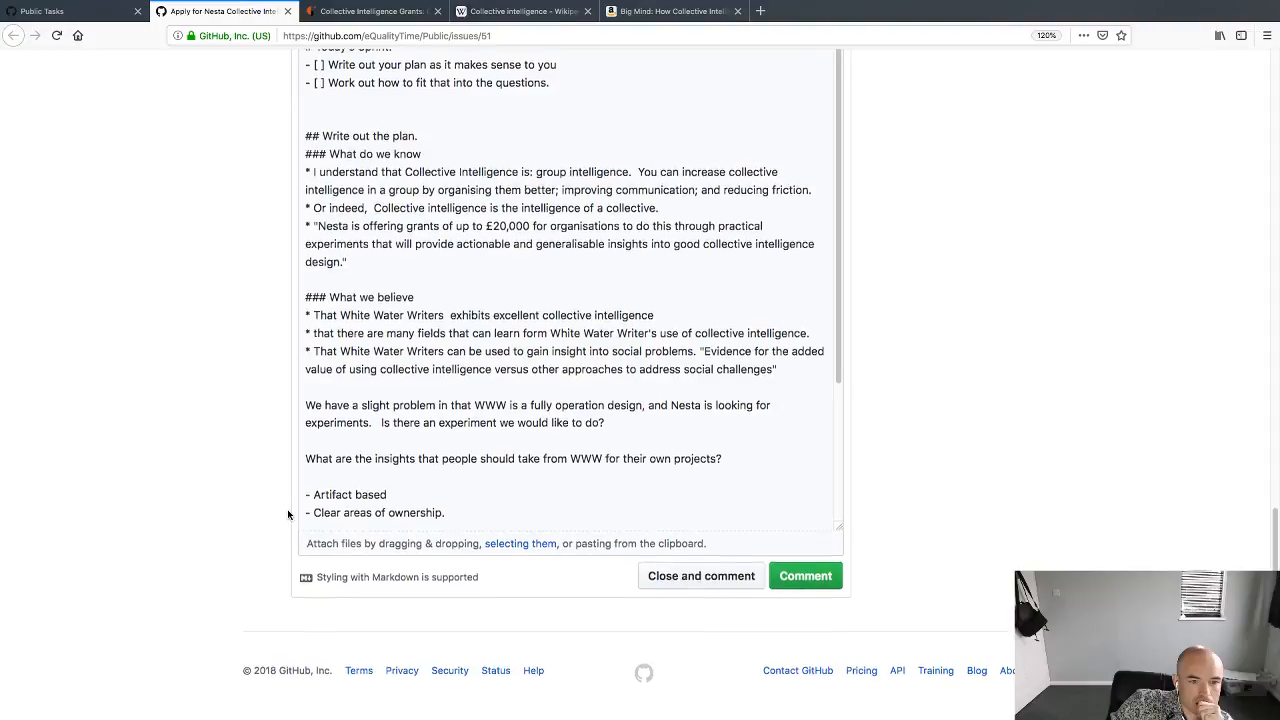
pyautogui.press('Return')
pyautogui.write('-  Motivation.')
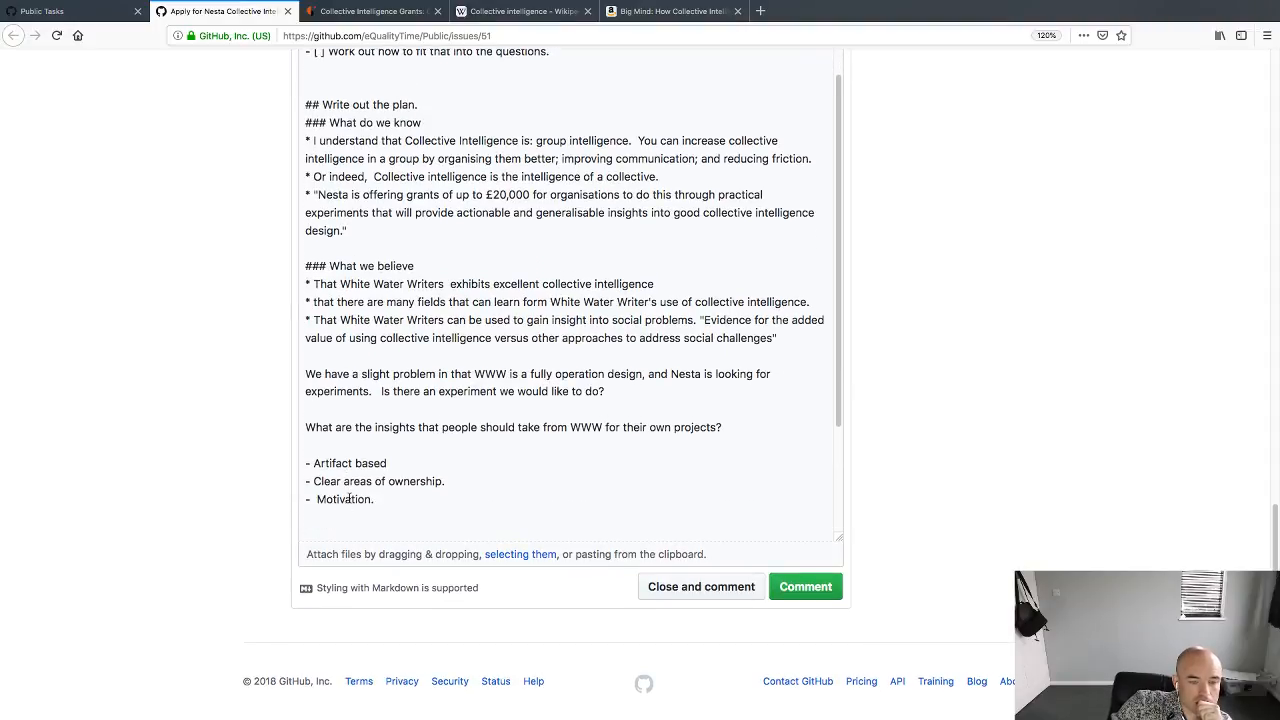
pyautogui.scroll(-3, 343, 500)
pyautogui.scroll(4, 343, 500)
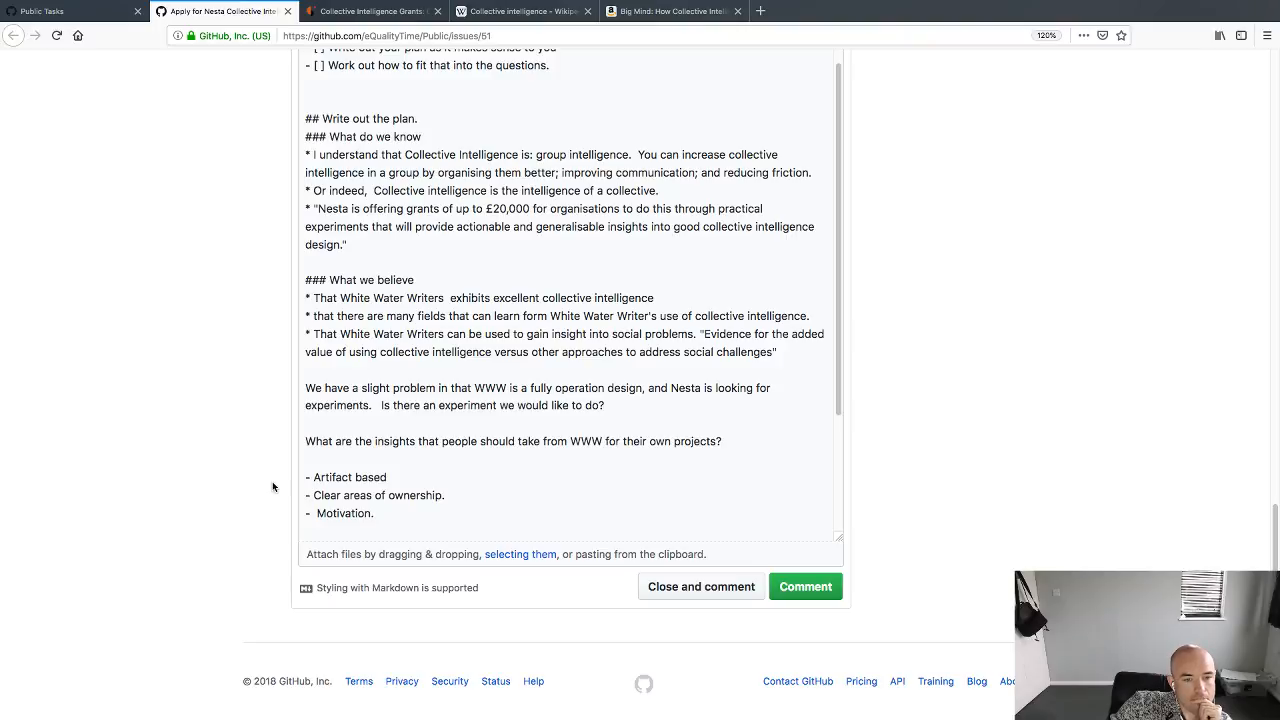
pyautogui.scroll(5, 272, 484)
pyautogui.scroll(-5, 272, 484)
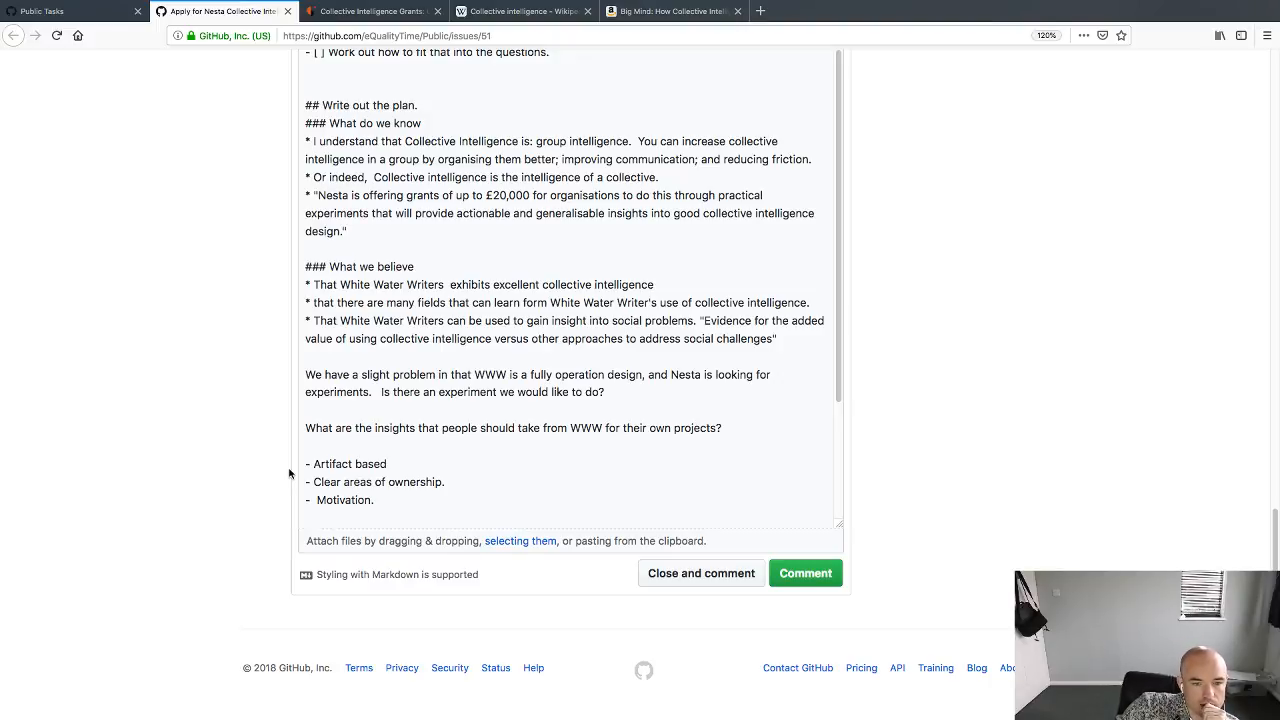
pyautogui.click(487, 498)
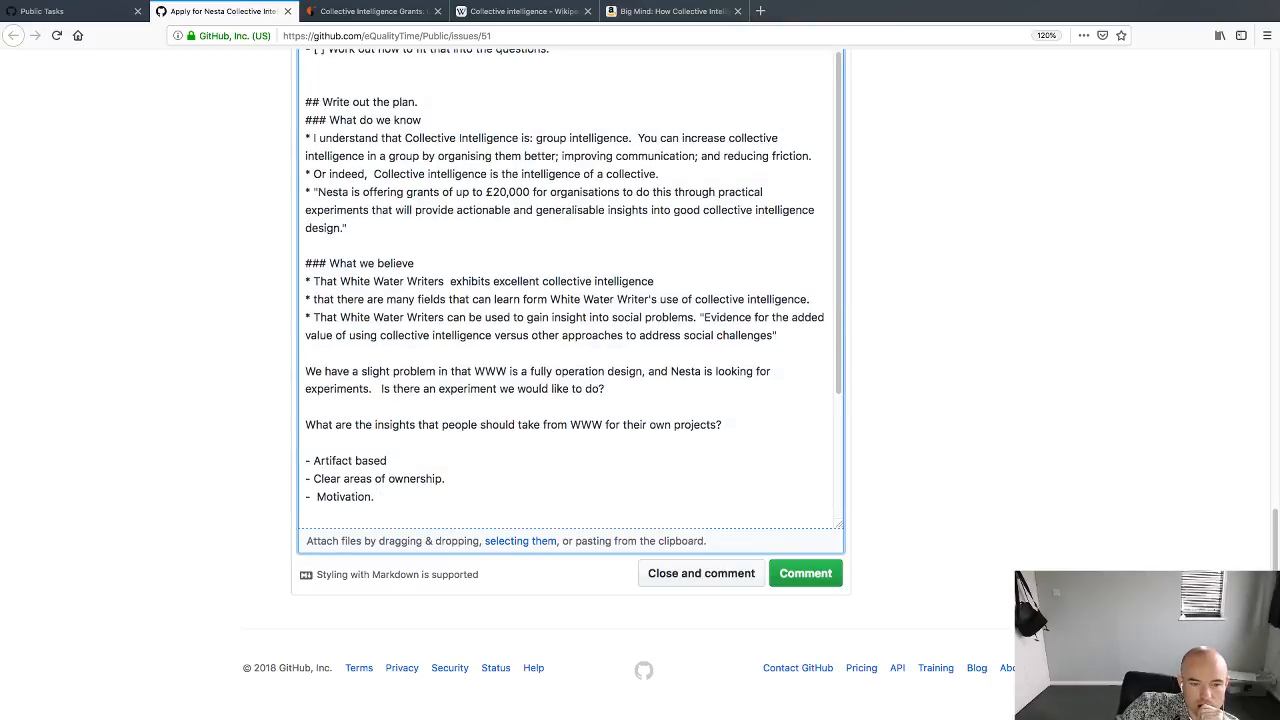
pyautogui.press('Return')
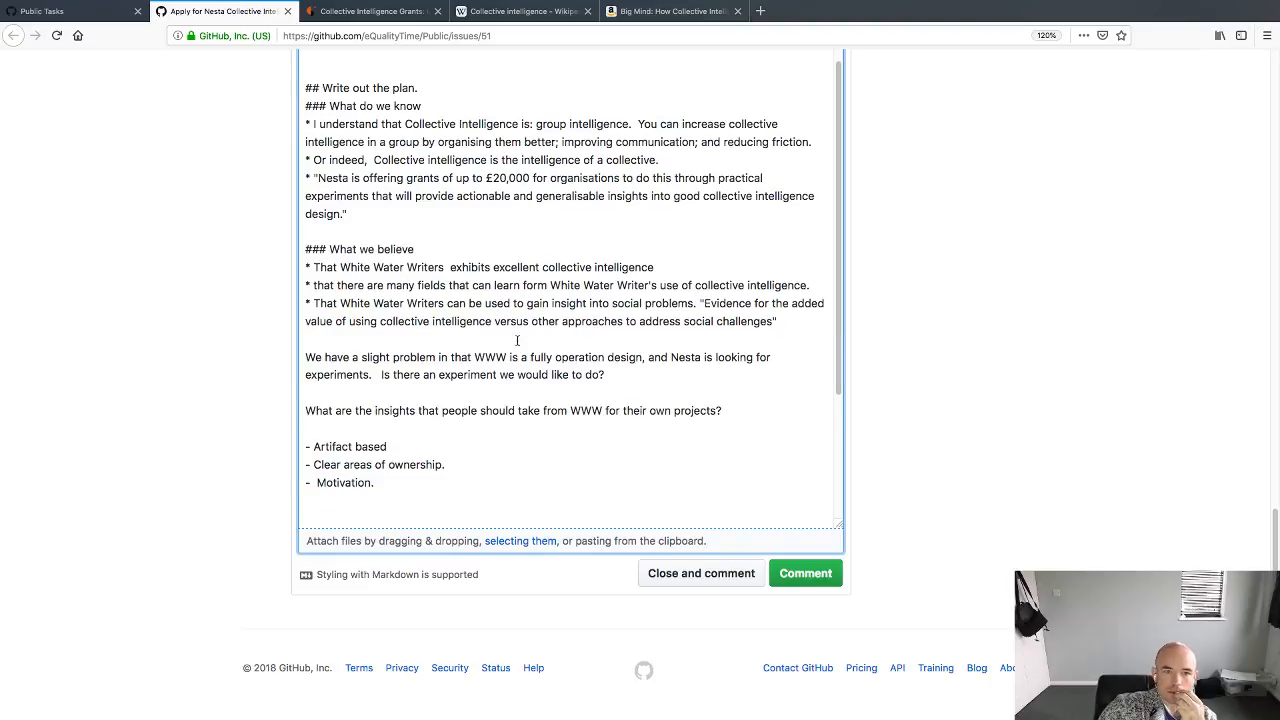
# Step: Examine question 14 on actionable insights and wider applicability again, along with the proposal summary and hypothesis above it in the opening post
pyautogui.scroll(10, 563, 330)
pyautogui.scroll(9, 221, 397)
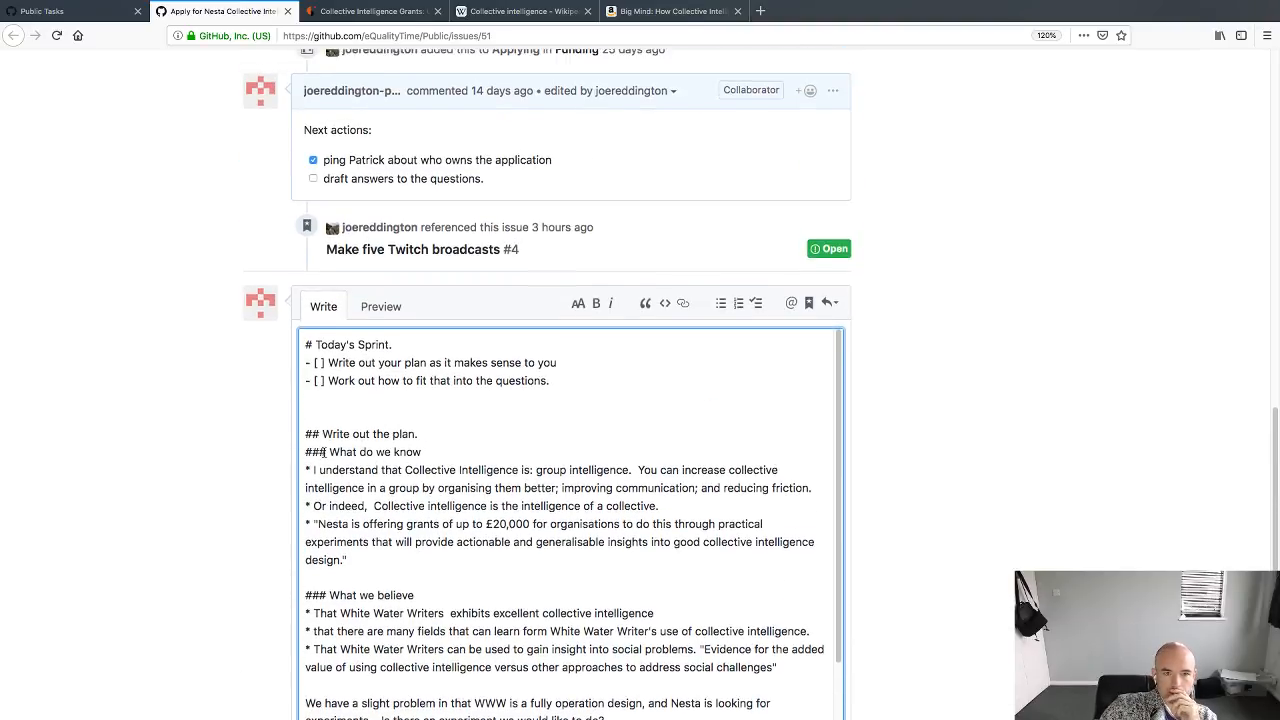
pyautogui.scroll(2, 237, 451)
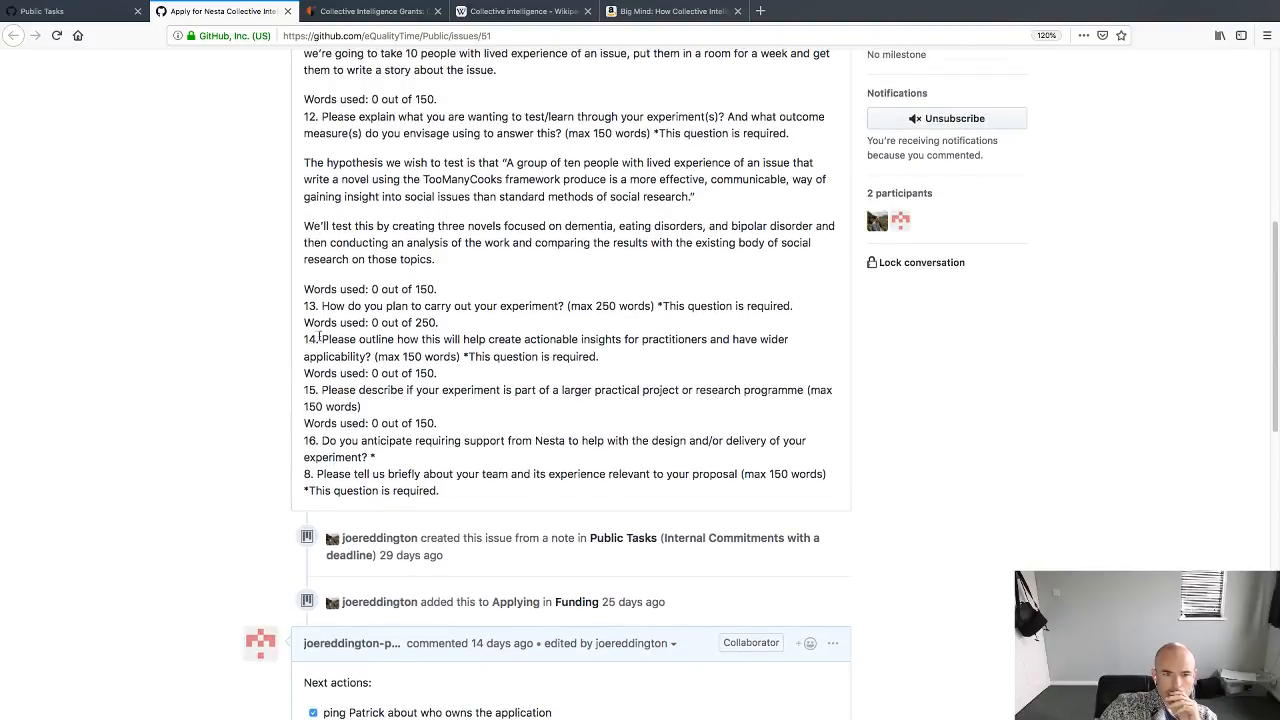
pyautogui.moveTo(320, 340); pyautogui.dragTo(371, 352)
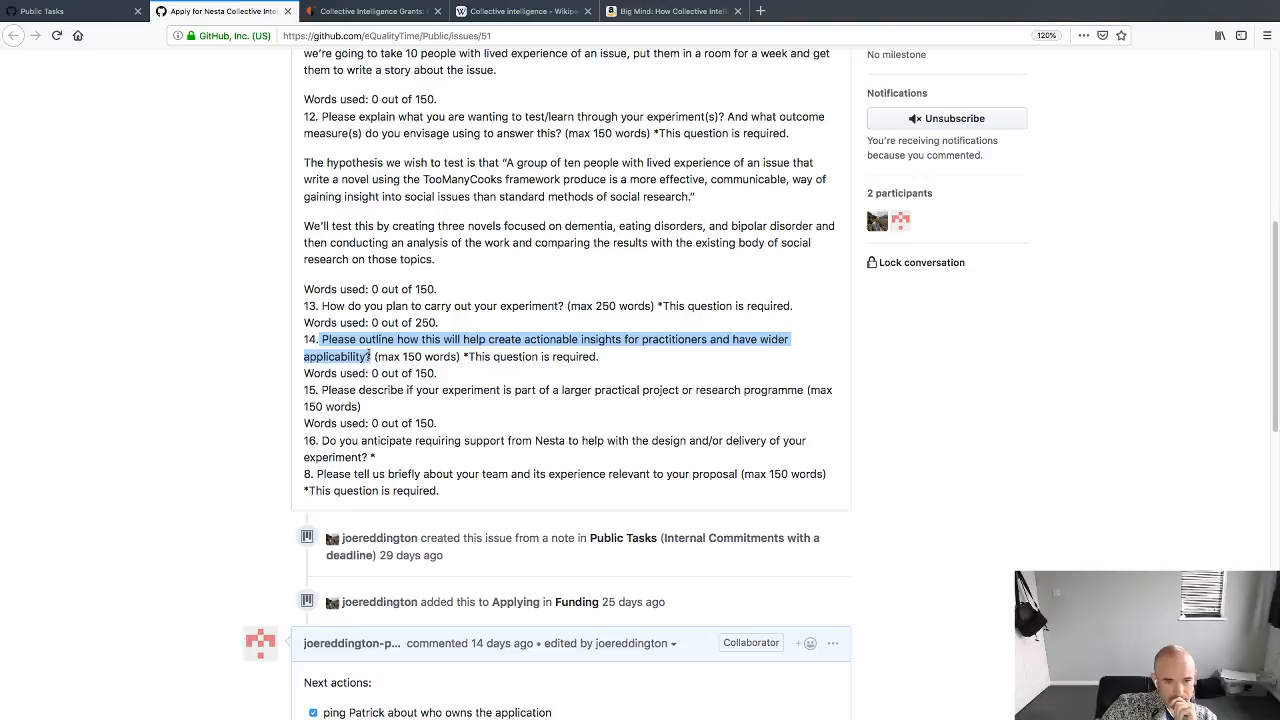
pyautogui.scroll(1, 340, 360)
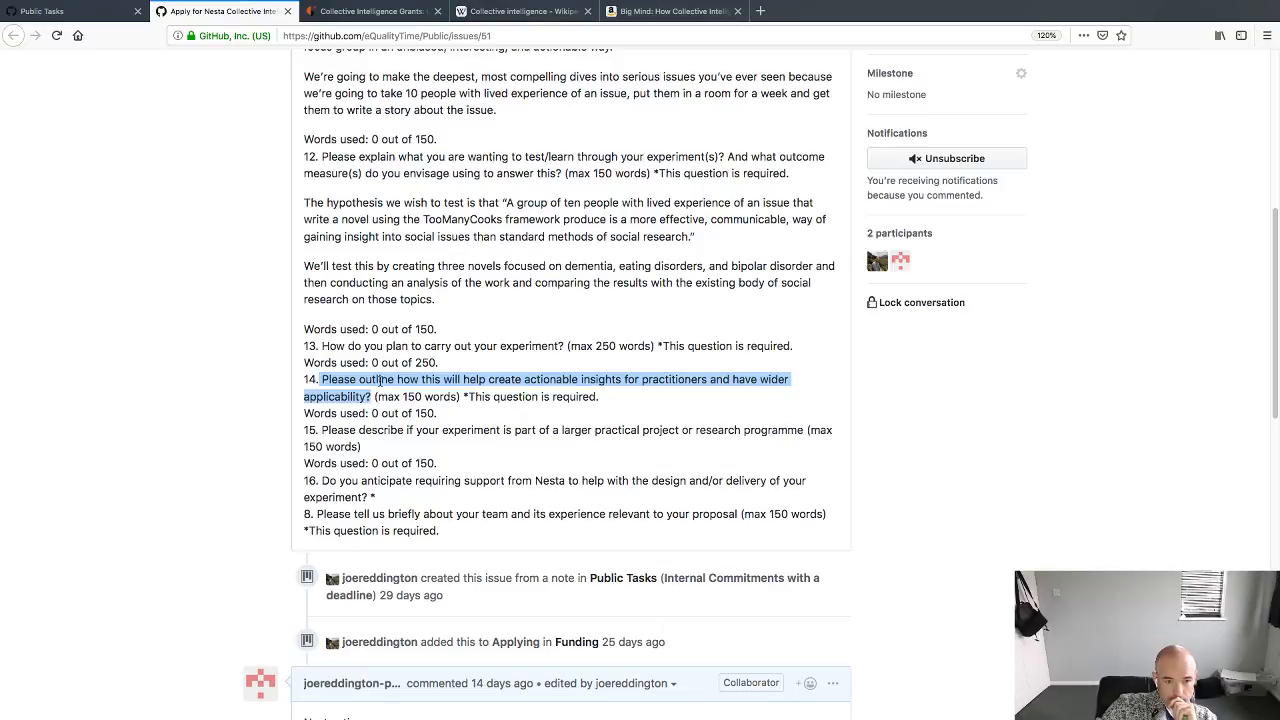
pyautogui.scroll(1, 240, 333)
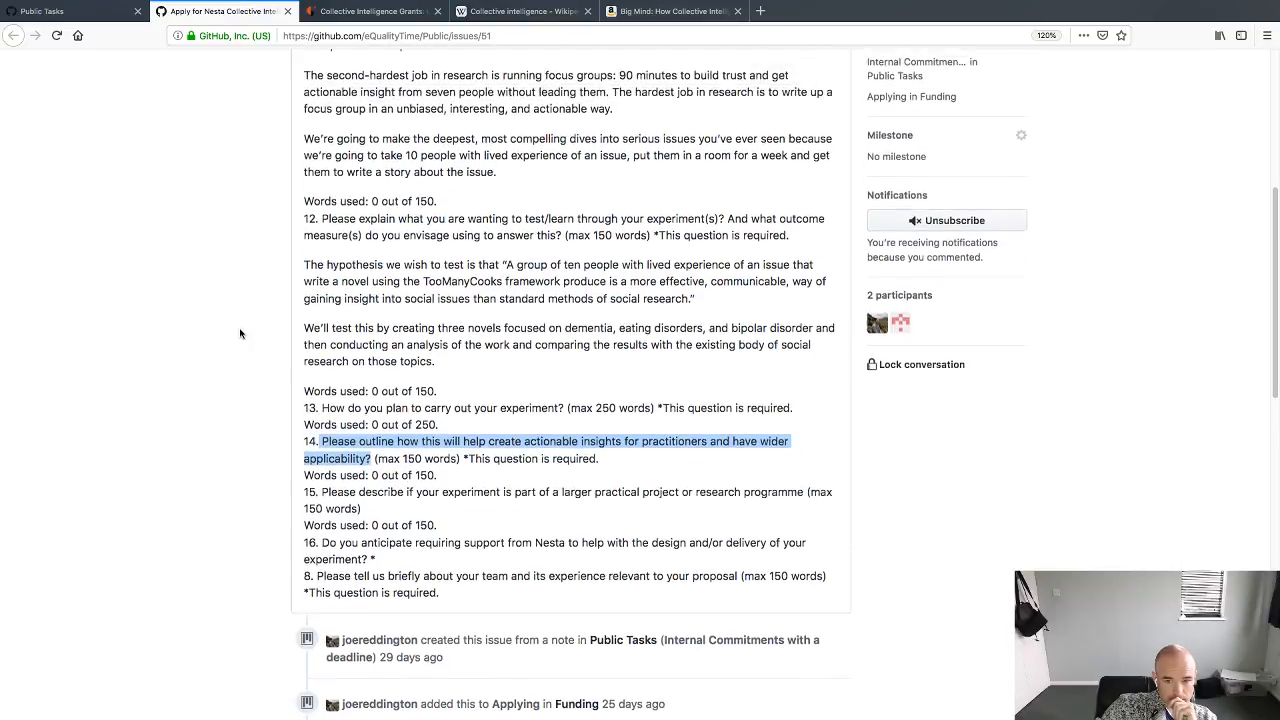
pyautogui.scroll(2, 240, 333)
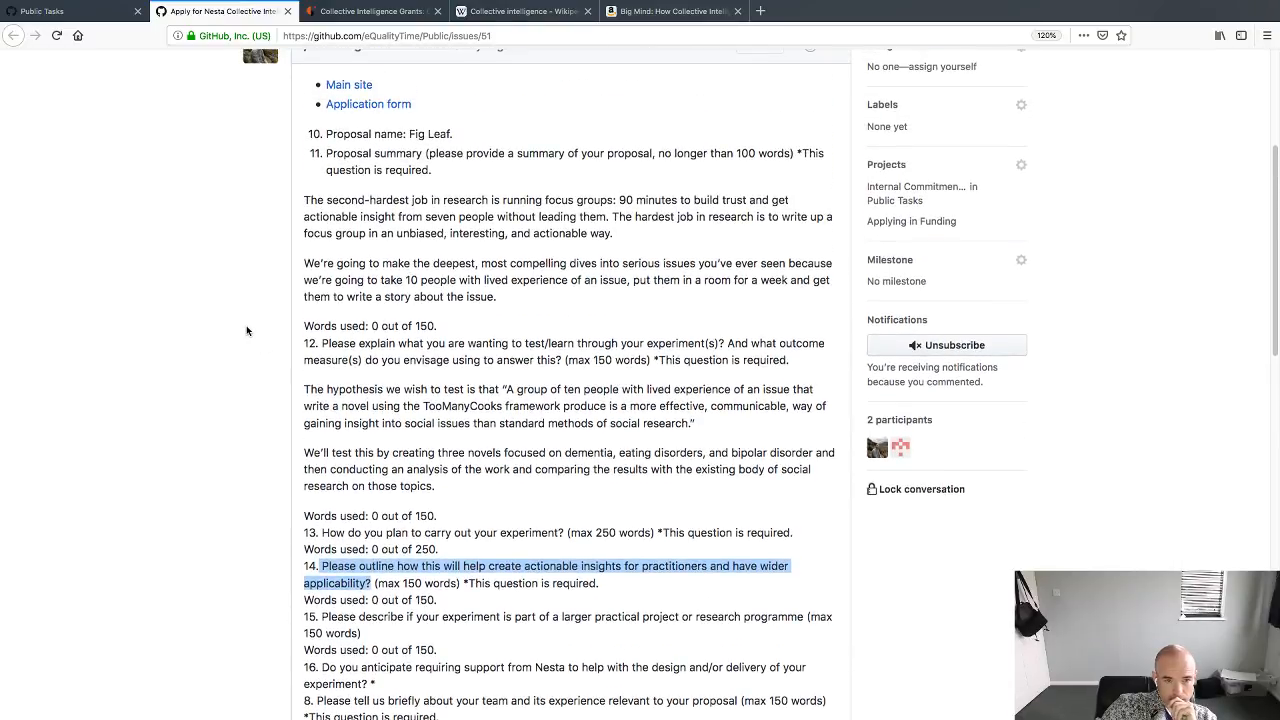
pyautogui.scroll(-15, 246, 325)
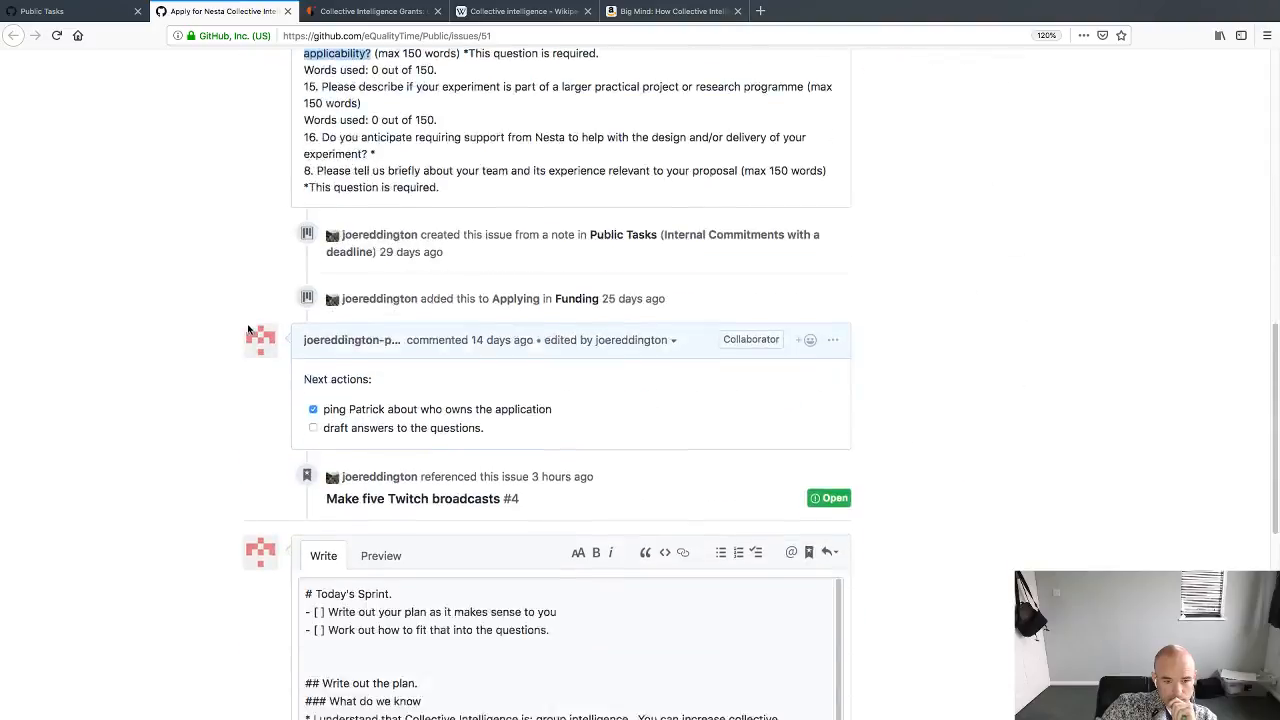
pyautogui.scroll(-4, 303, 343)
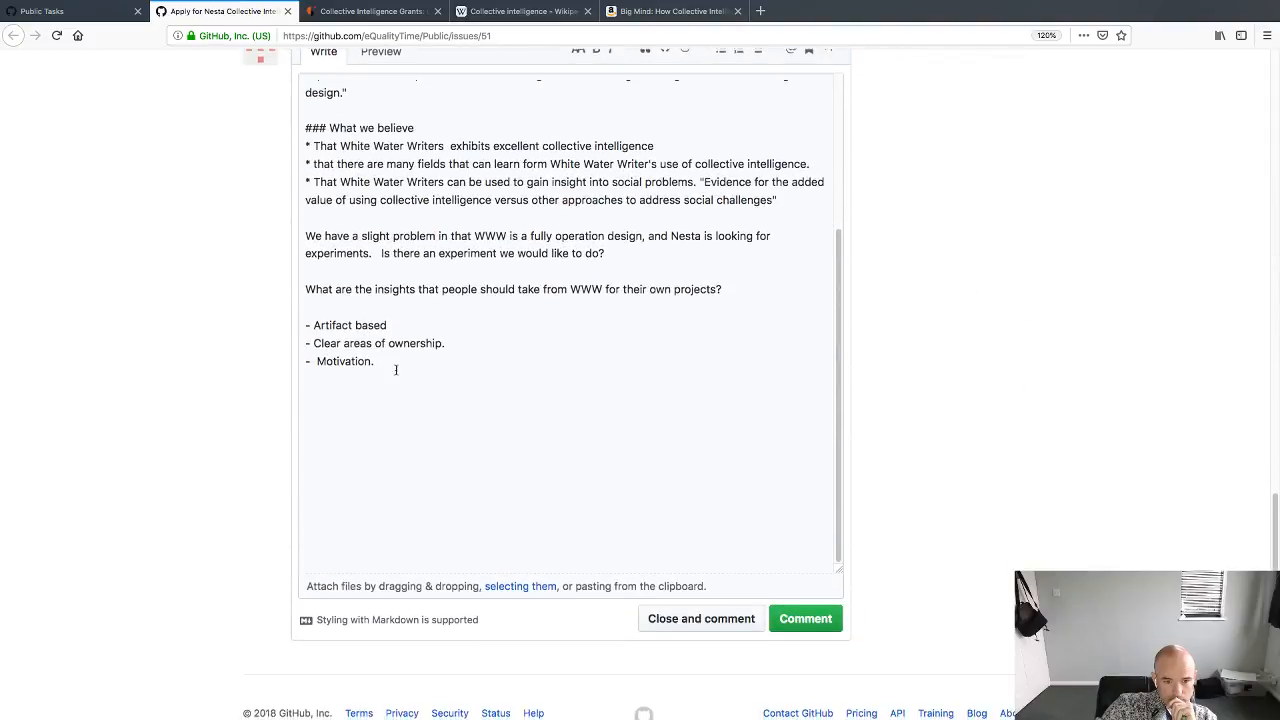
# Step: Add the paragraph "The application form is genuinely looking for a science experiment." below the insight bullets, separated by a blank line
pyautogui.click(409, 397)
pyautogui.press('Return')
pyautogui.press('Return')
pyautogui.write('The ')
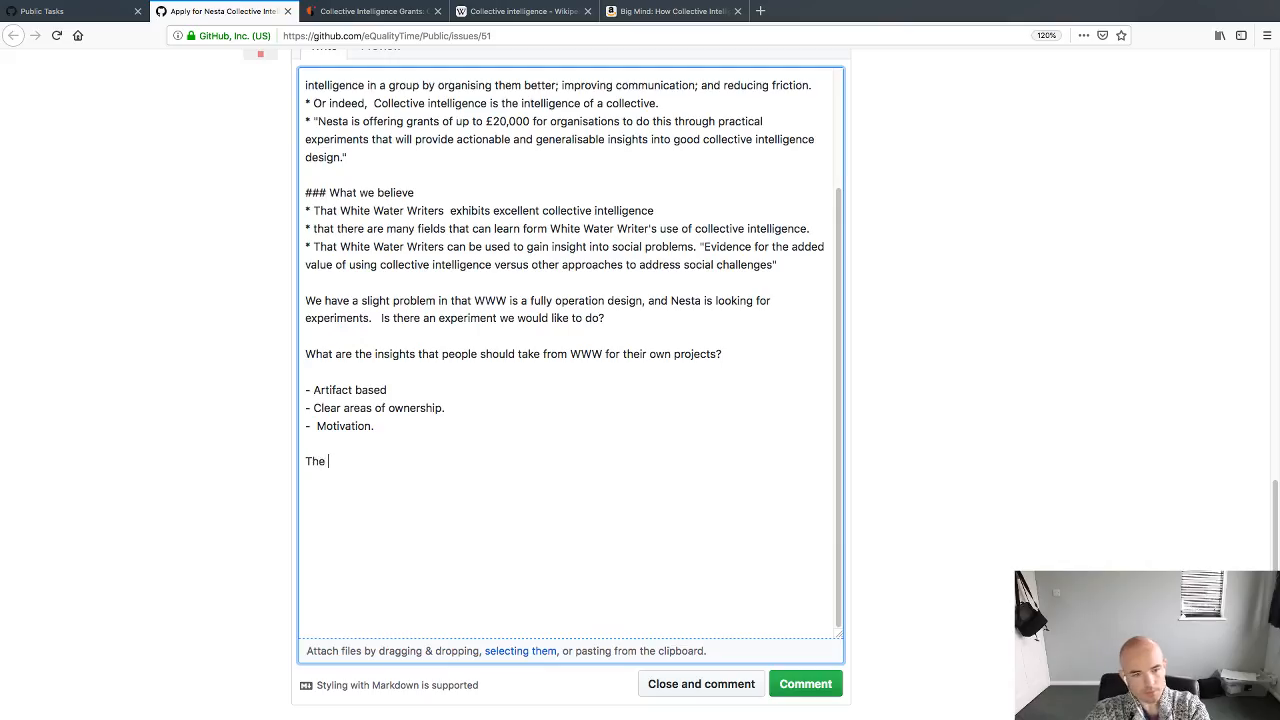
pyautogui.write('application form is')
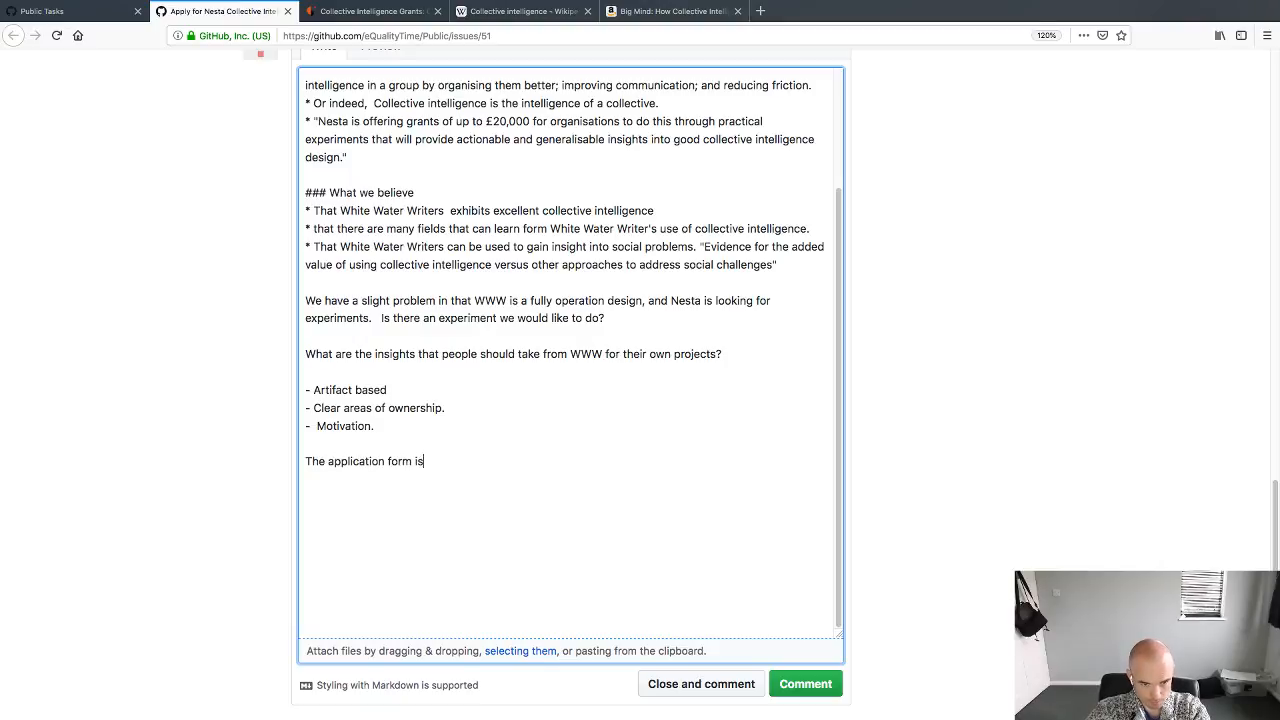
pyautogui.write(' genuin')
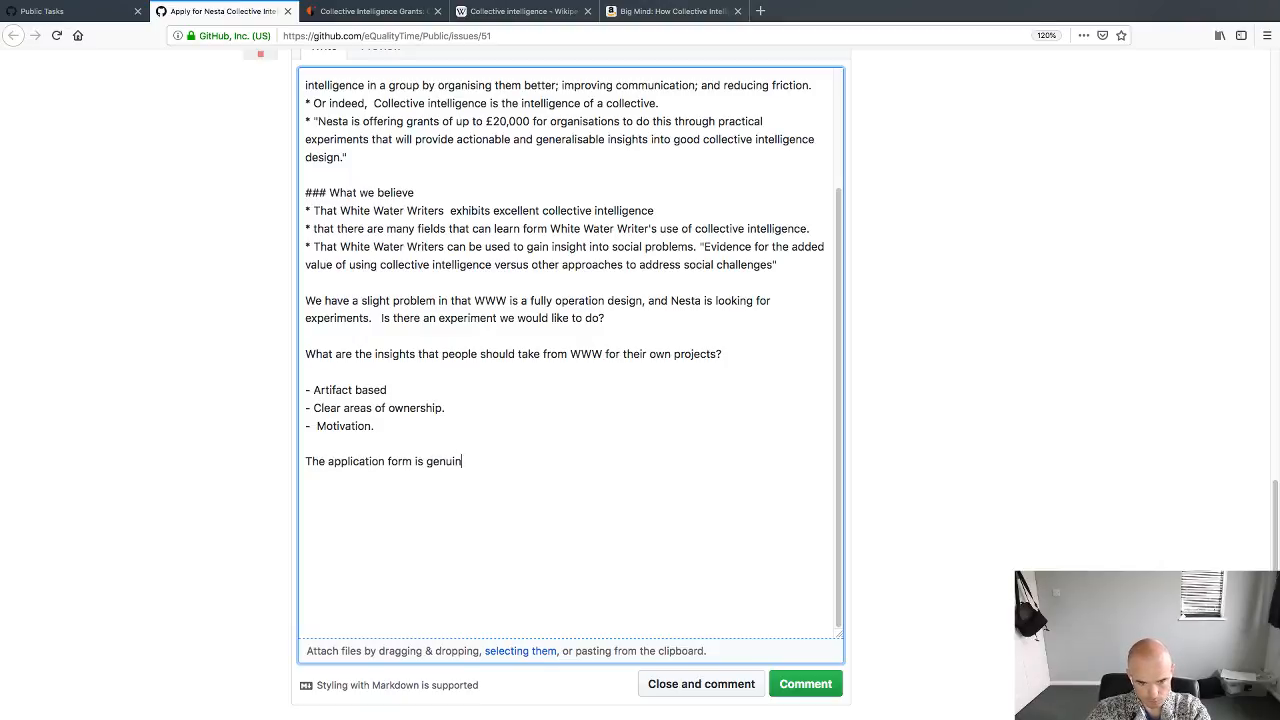
pyautogui.write('ely looking for a')
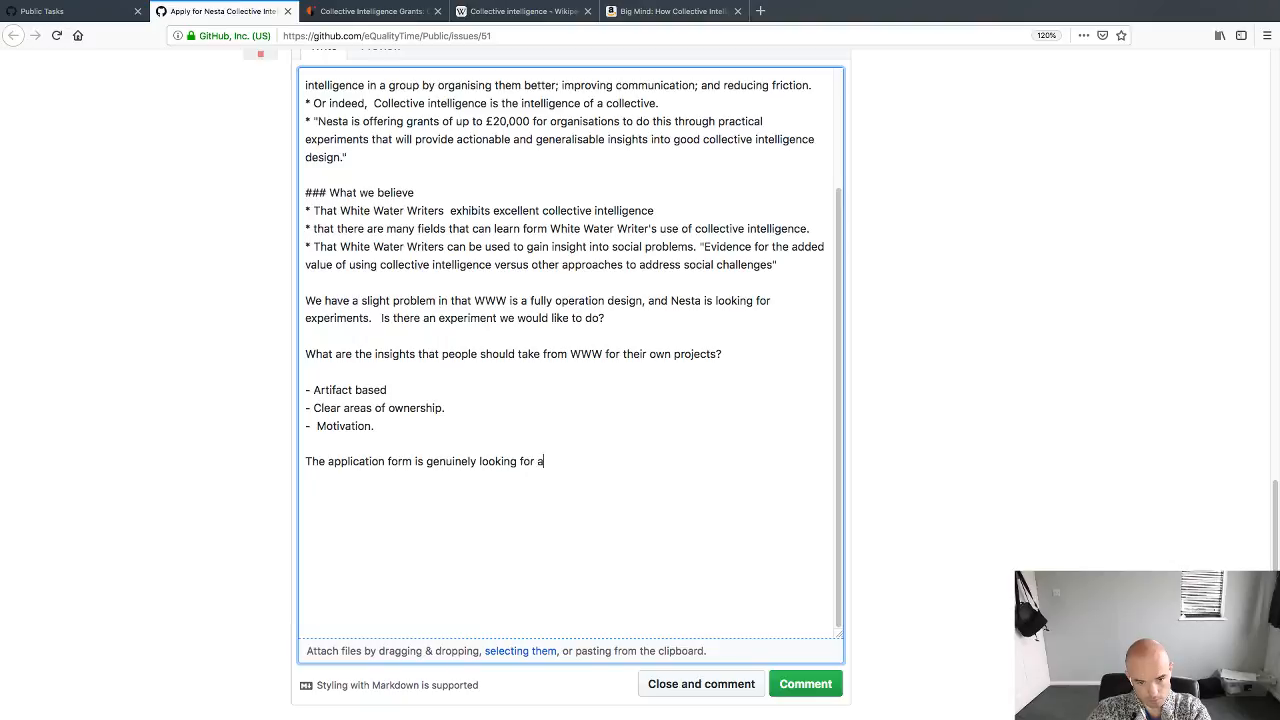
pyautogui.write(' science experiment')
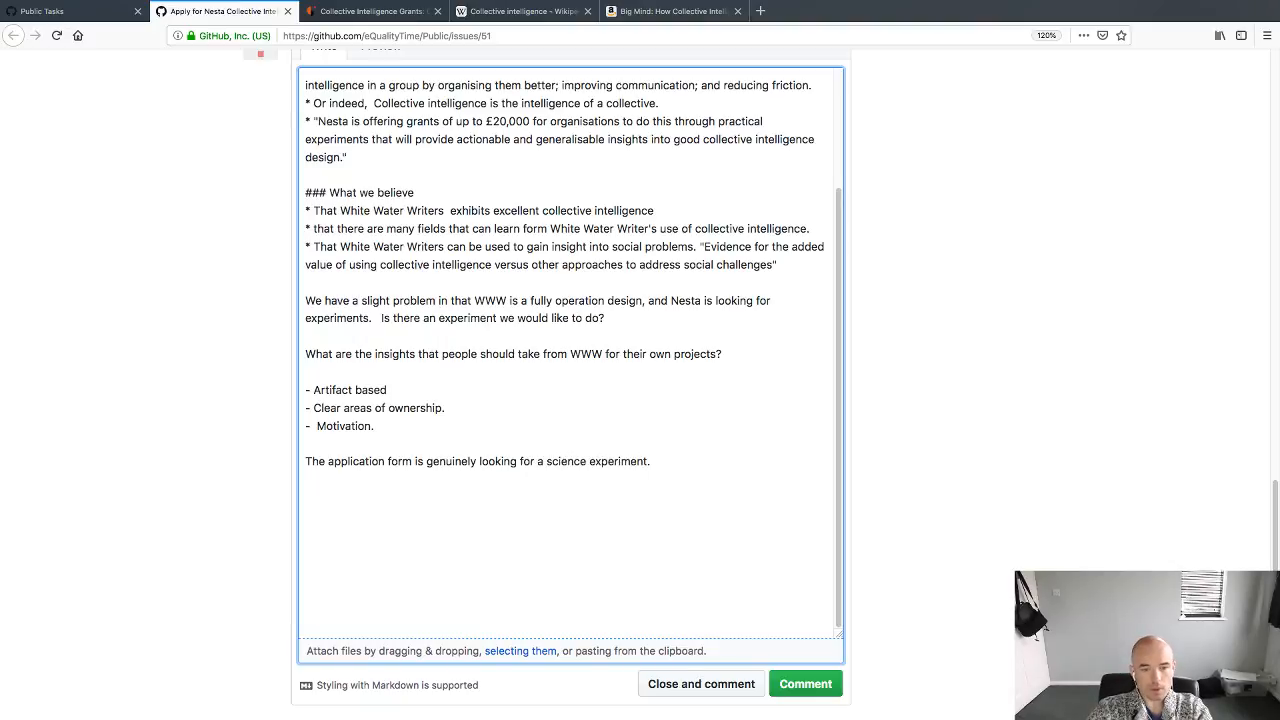
pyautogui.write('.')
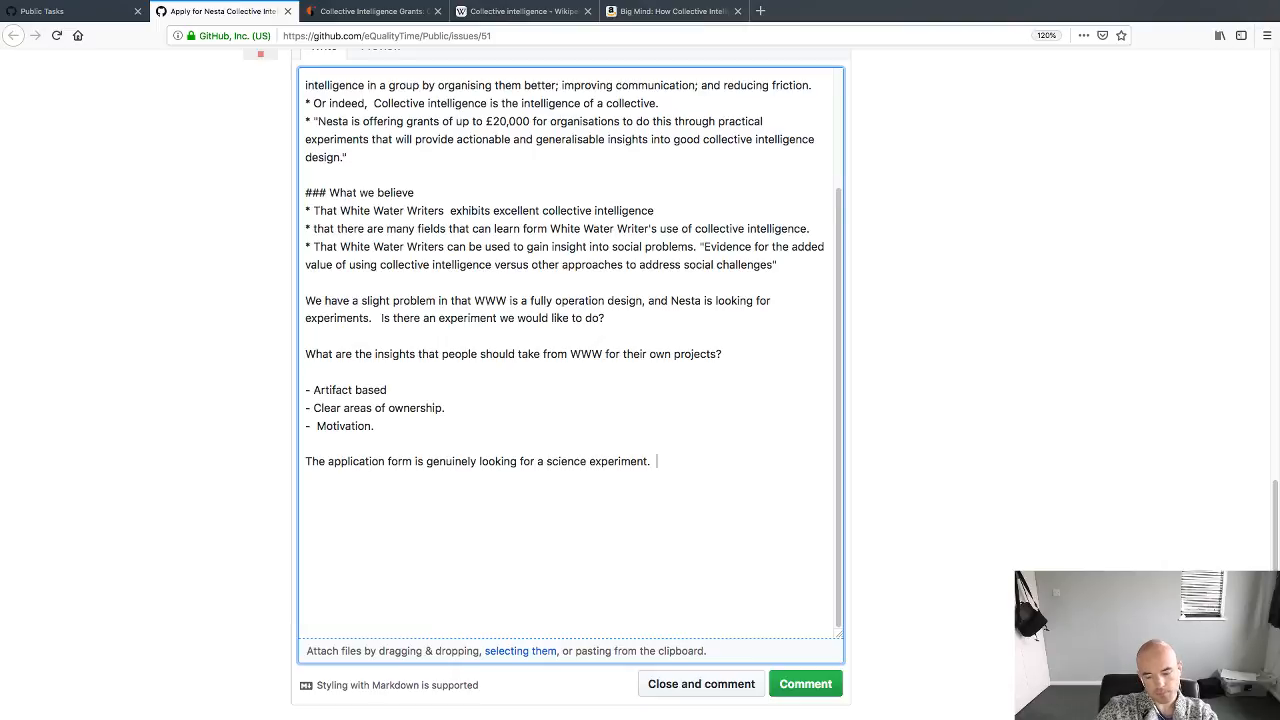
# Step: Add the line "So, here are four science experiments" below the application form paragraph, separated by a blank line
pyautogui.press('Return')
pyautogui.press('Return')
pyautogui.write('S')
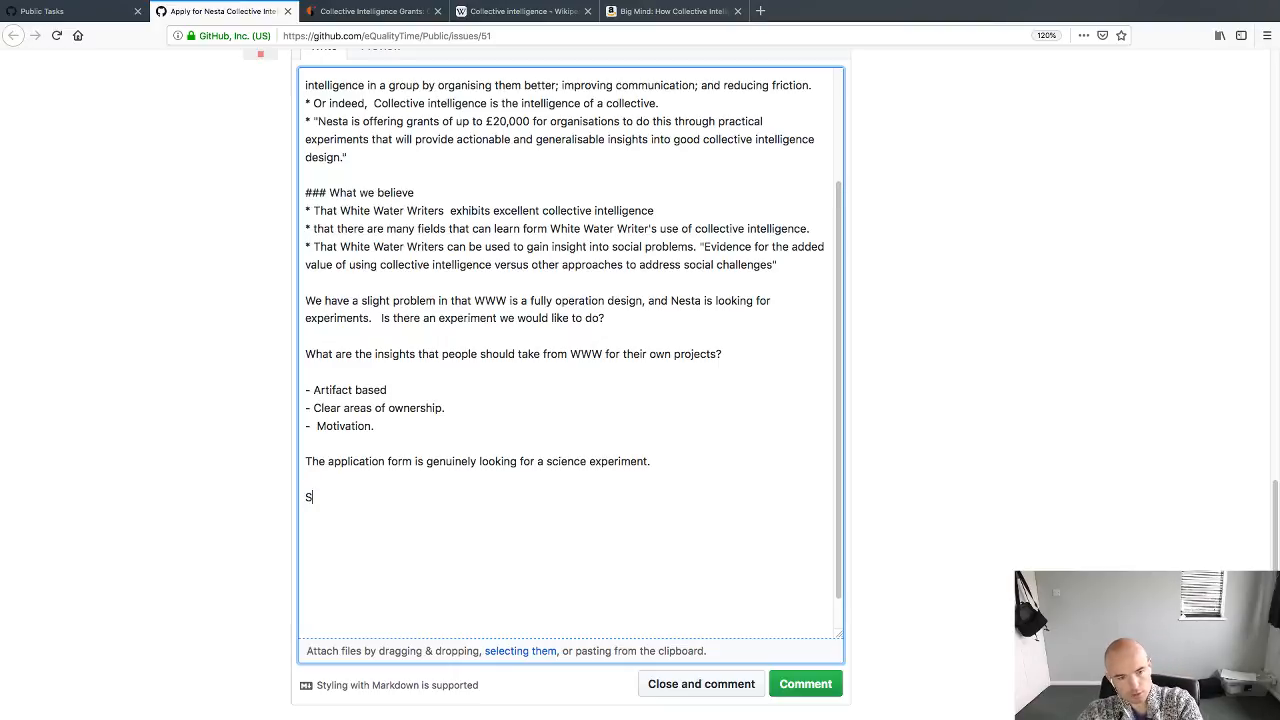
pyautogui.write('o, here')
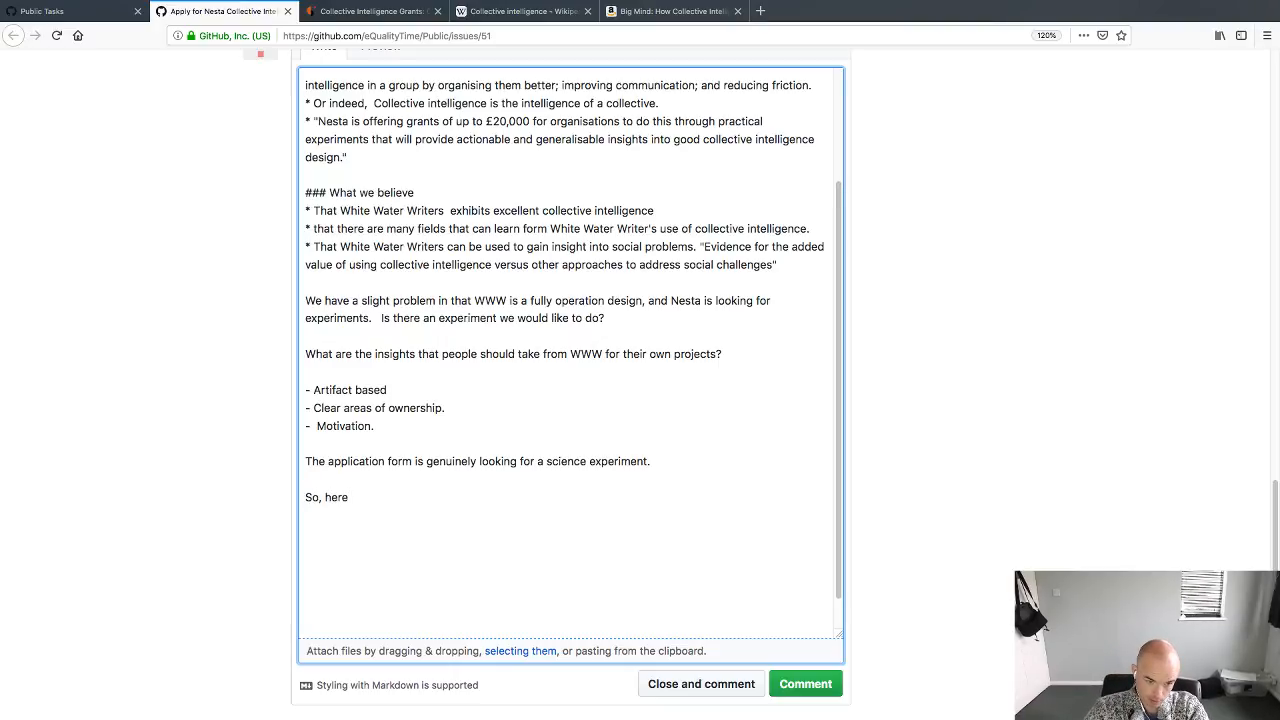
pyautogui.write(' are four scienc')
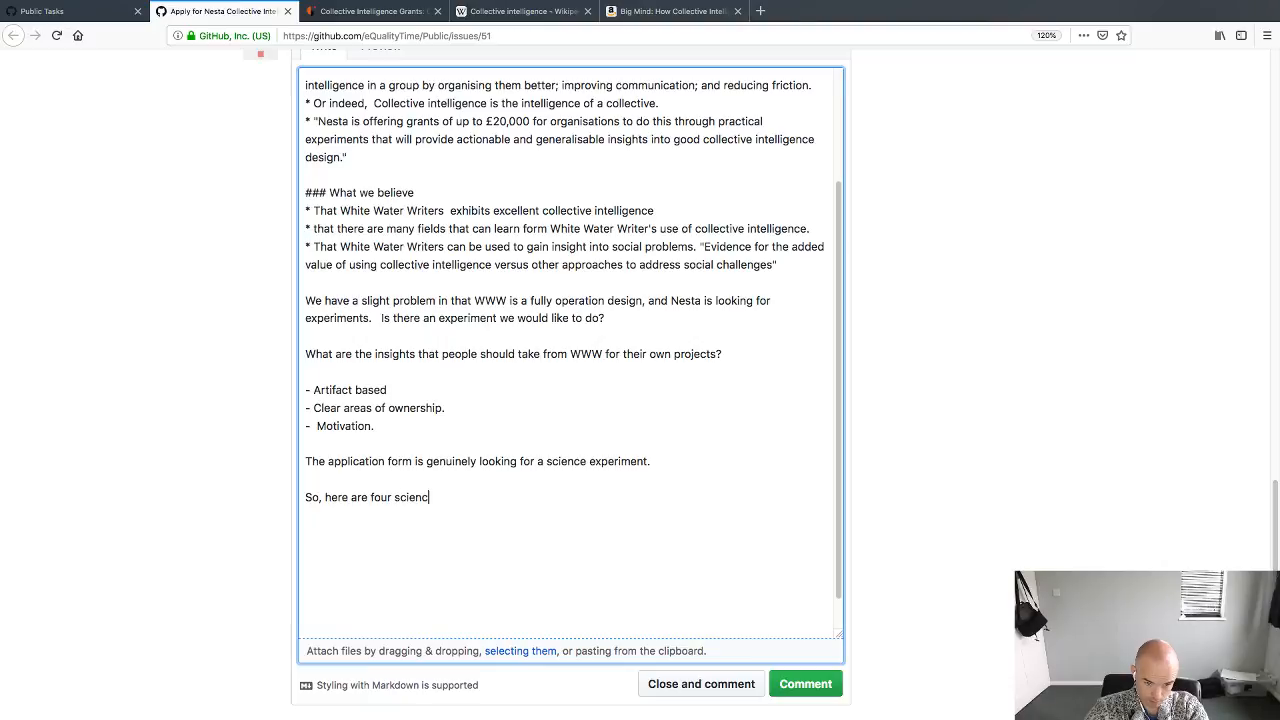
pyautogui.write('e experiments')
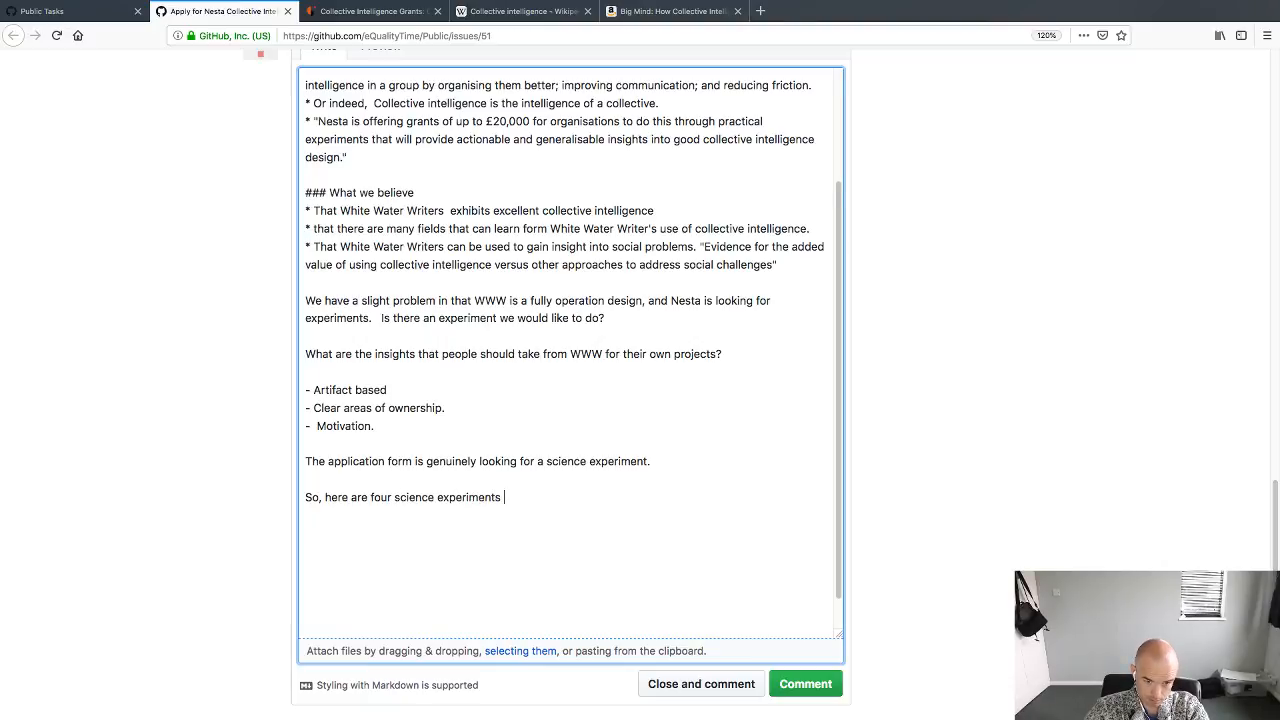
# Step: Add a first experiment bullet reading "Can collective intelligence work with novel writing." directly under the introductory line
pyautogui.press('Return')
pyautogui.write('* Can ')
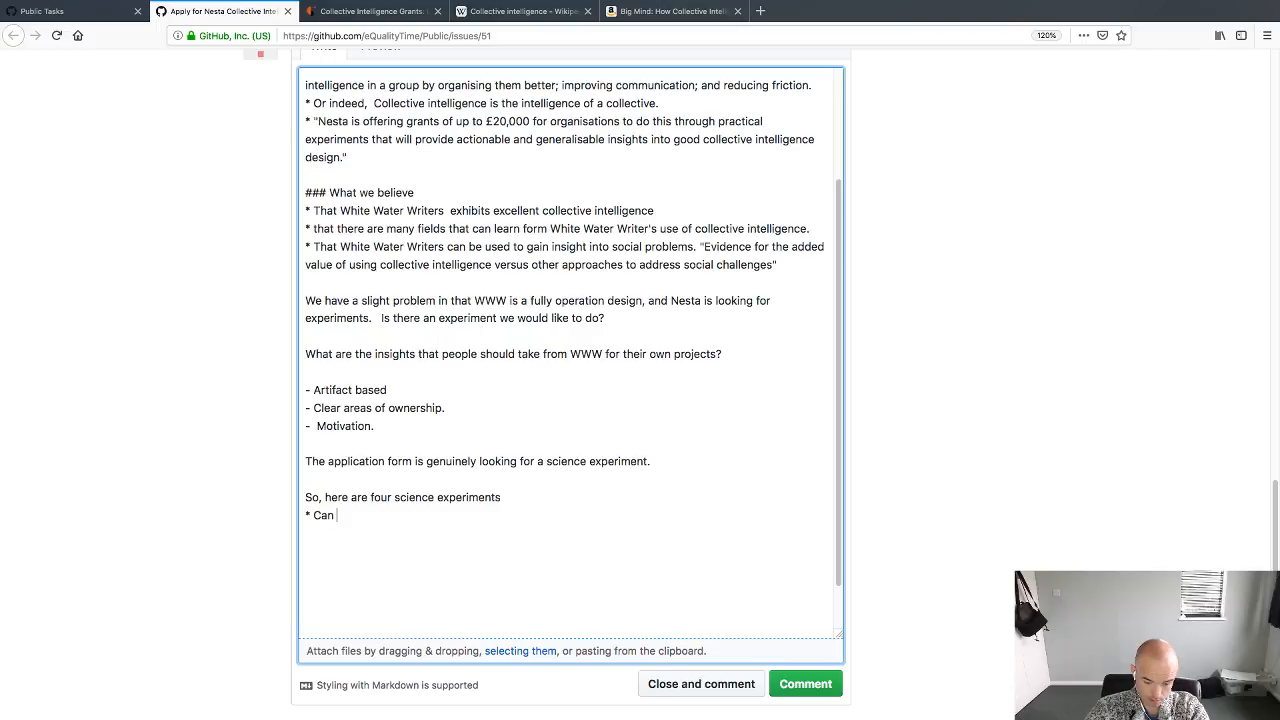
pyautogui.write('collec')
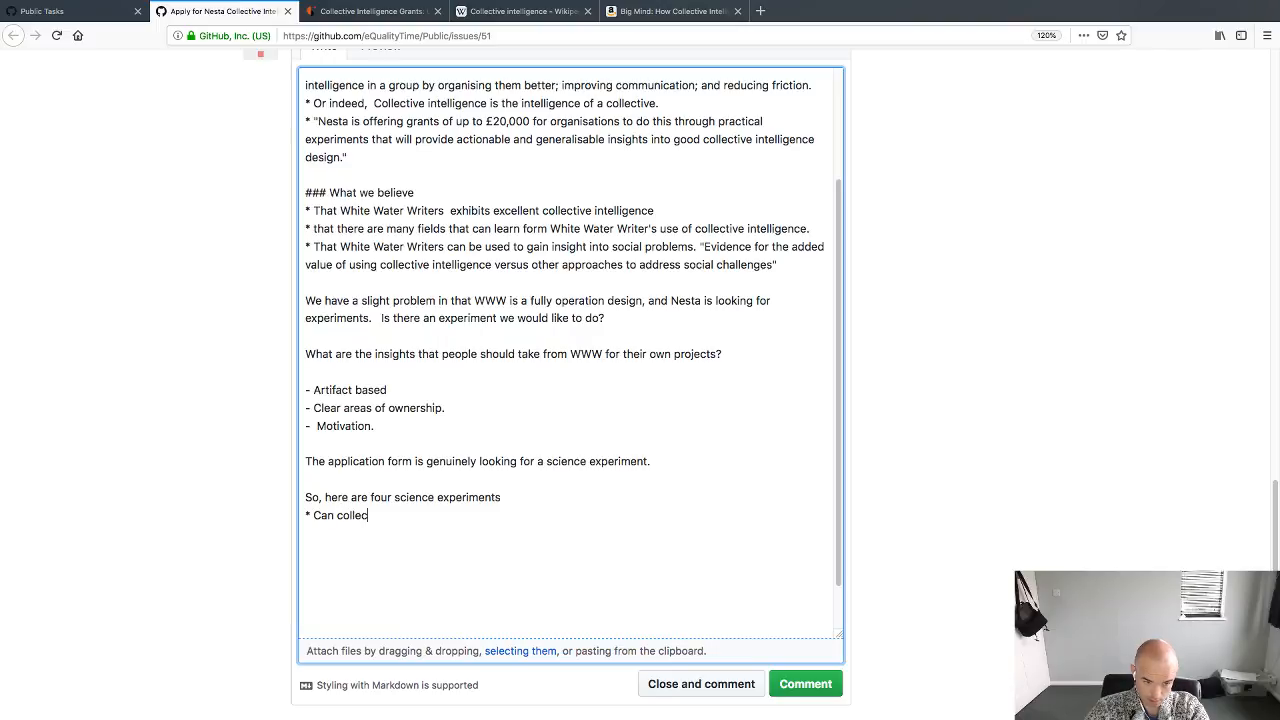
pyautogui.write('tive intel')
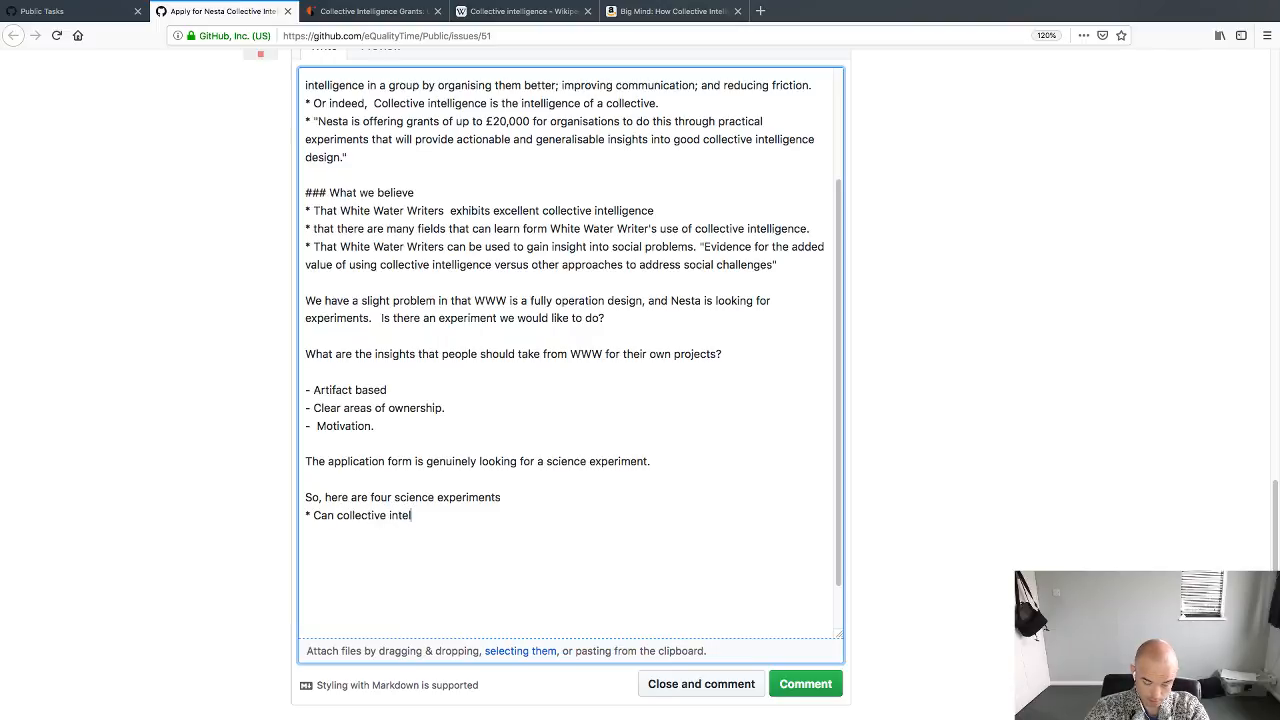
pyautogui.write('ligence work wi')
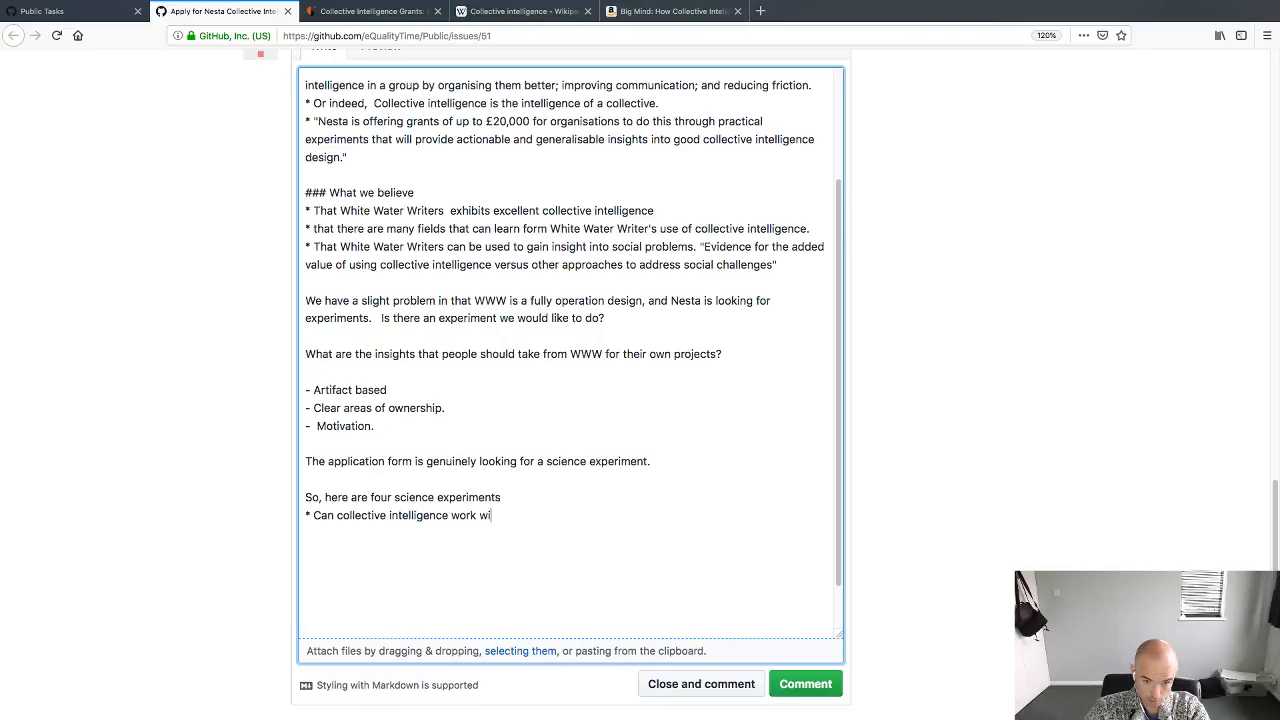
pyautogui.write('th novel wr')
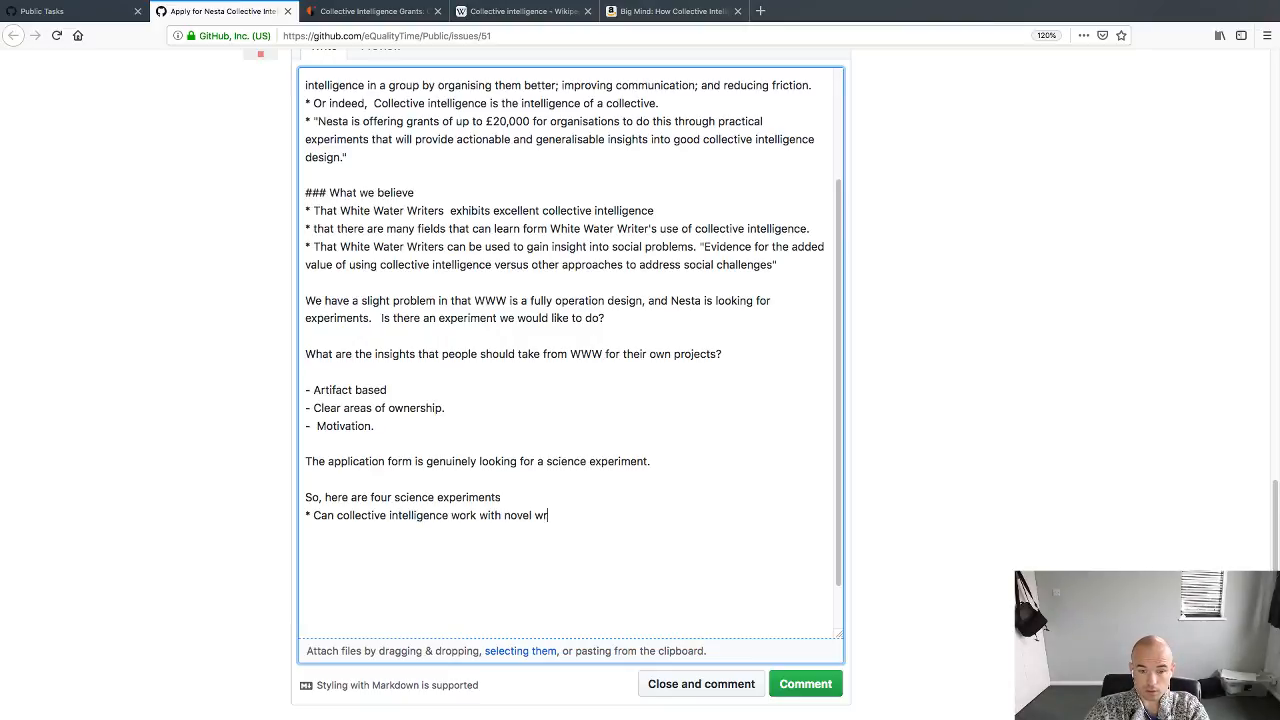
pyautogui.write('iting.')
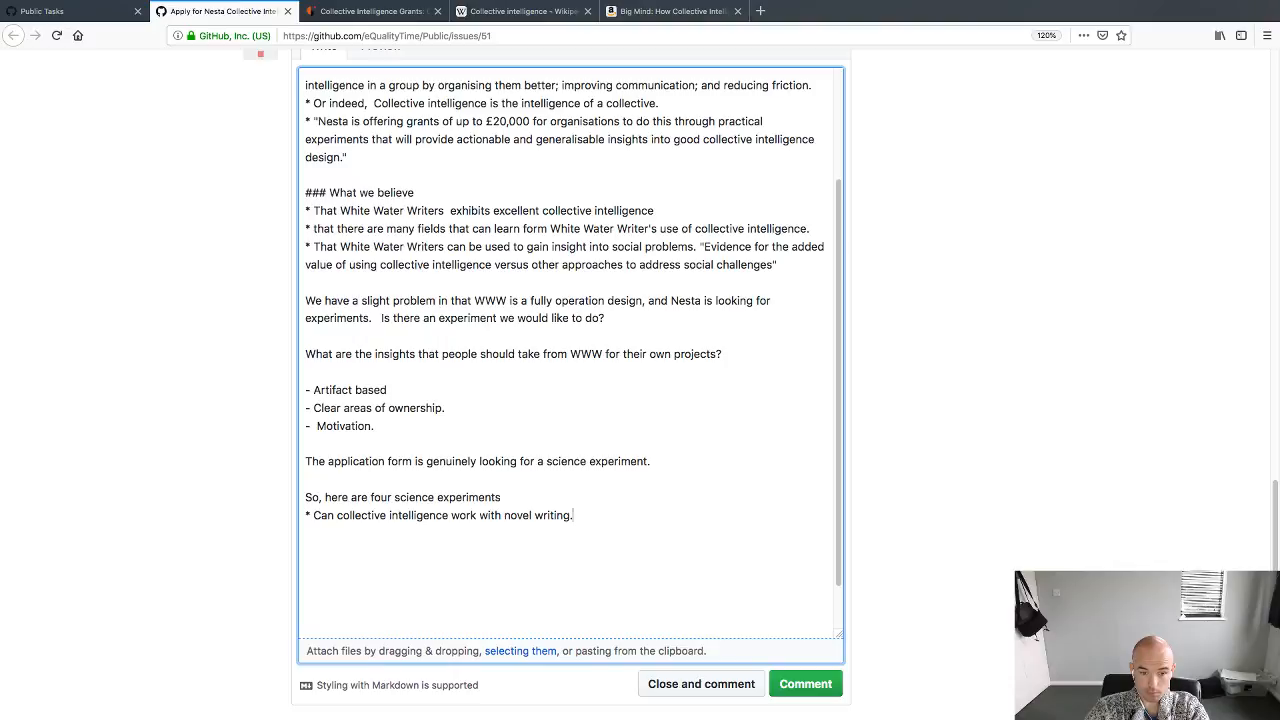
# Step: Start a second experiment bullet with the words "Can collective intelligence", correcting the spelling of "intelligence"
pyautogui.press('Return')
pyautogui.write('* Can collec')
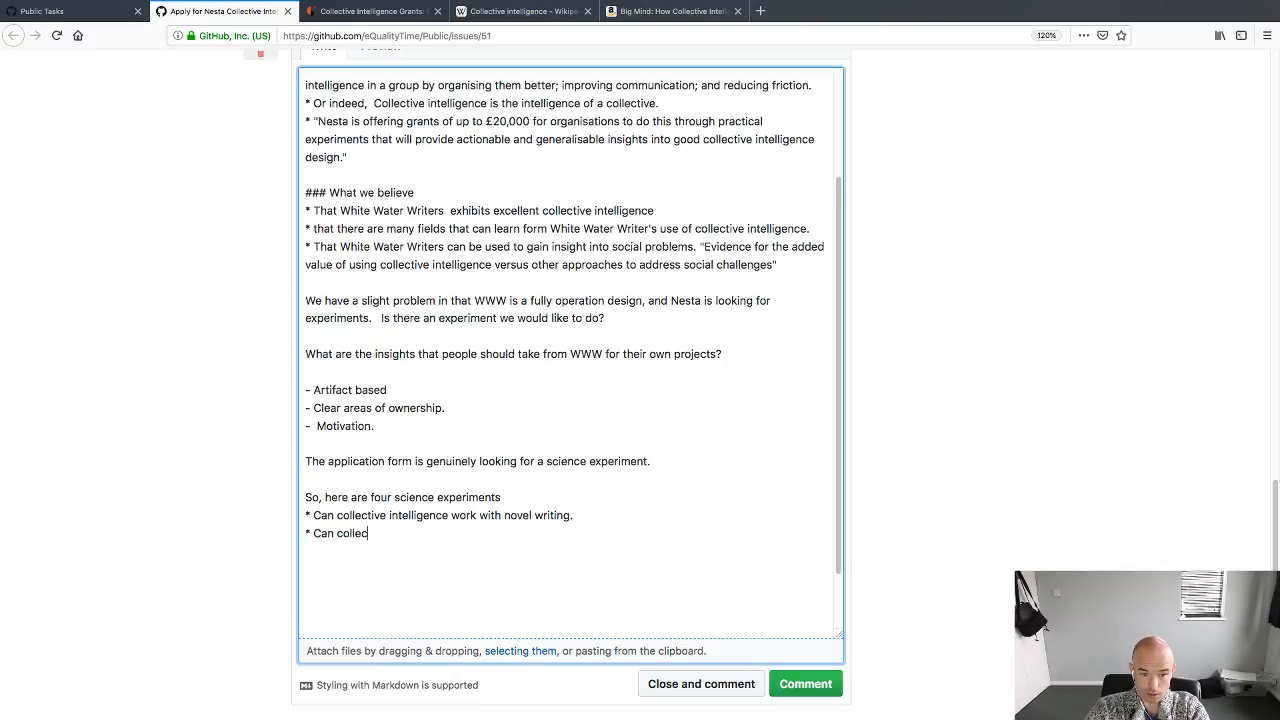
pyautogui.write('tive intelligce')
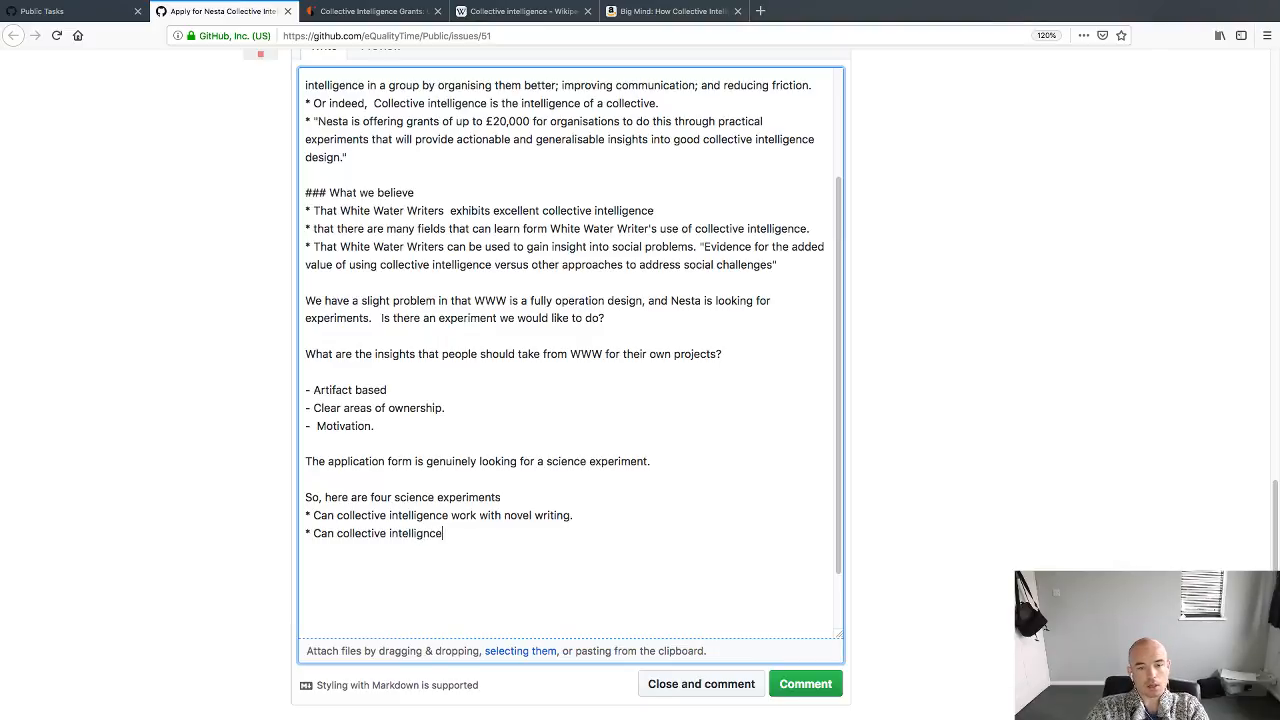
pyautogui.press('BackSpace')
pyautogui.press('BackSpace')
pyautogui.write('ence work')
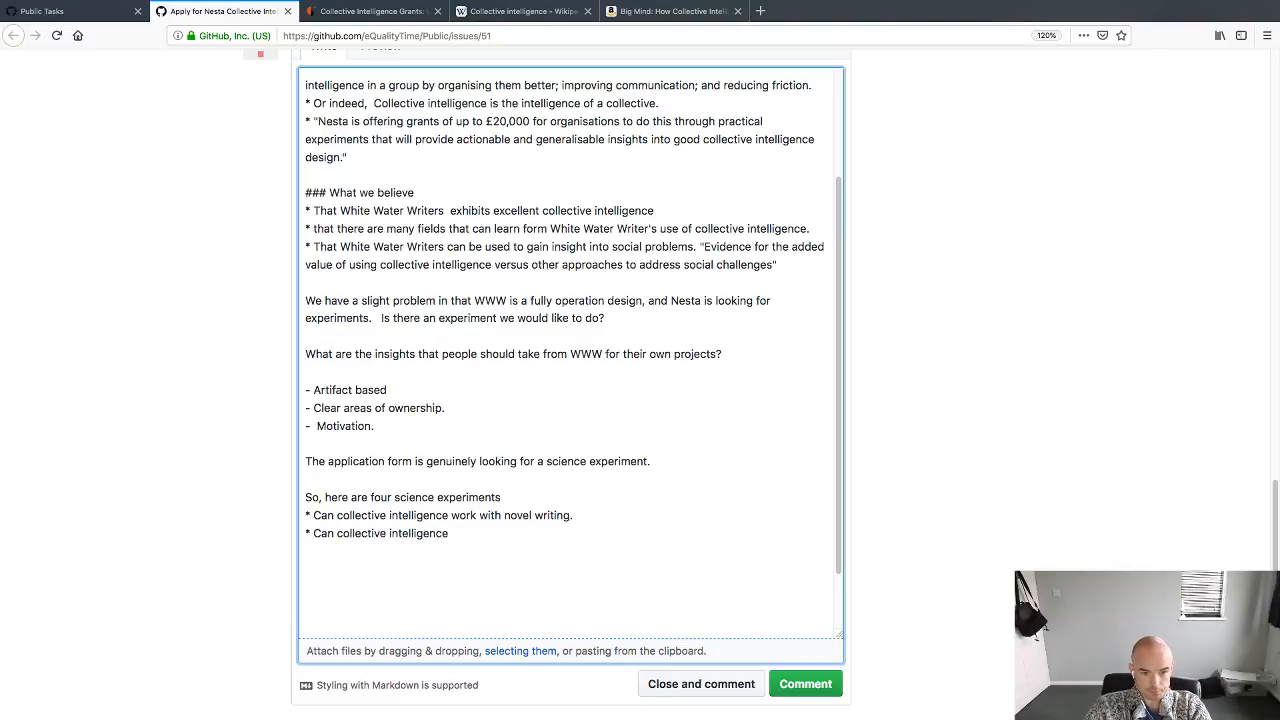
# Step: Extend the novel writing bullet with "(release successful book)" in place of its full stop
pyautogui.write(' with novel writing (release')
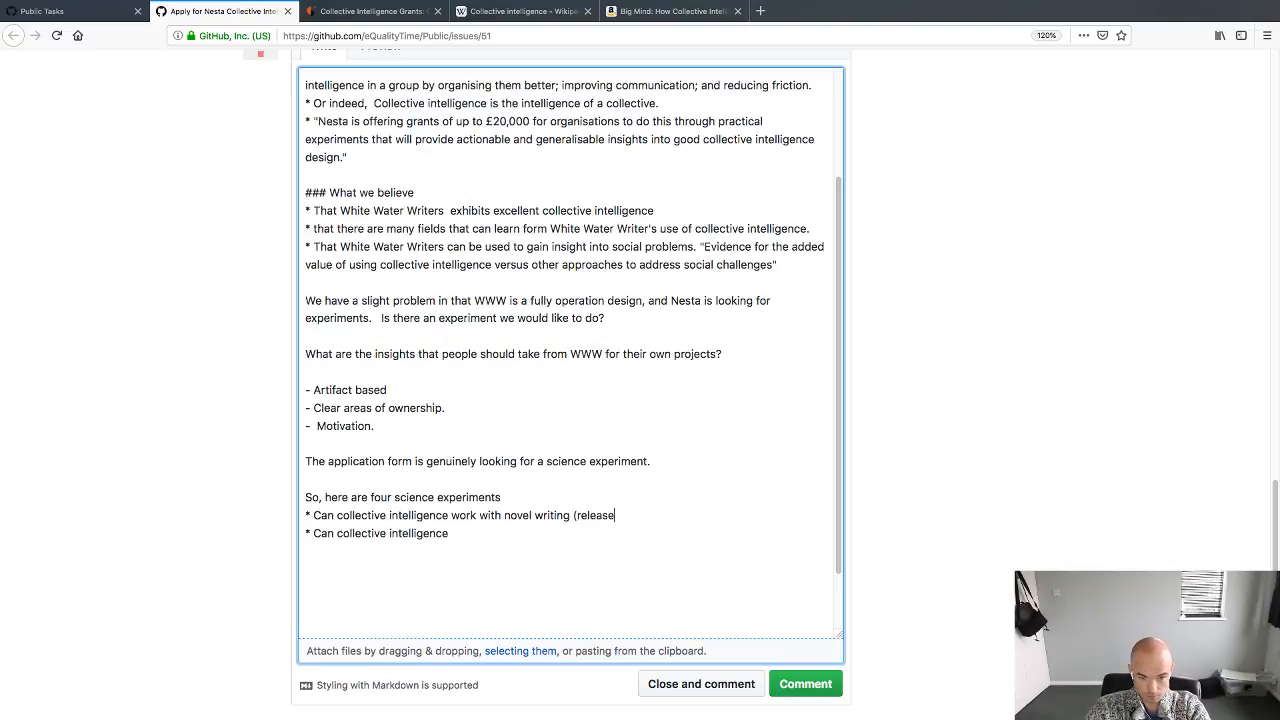
pyautogui.write(' successful ')
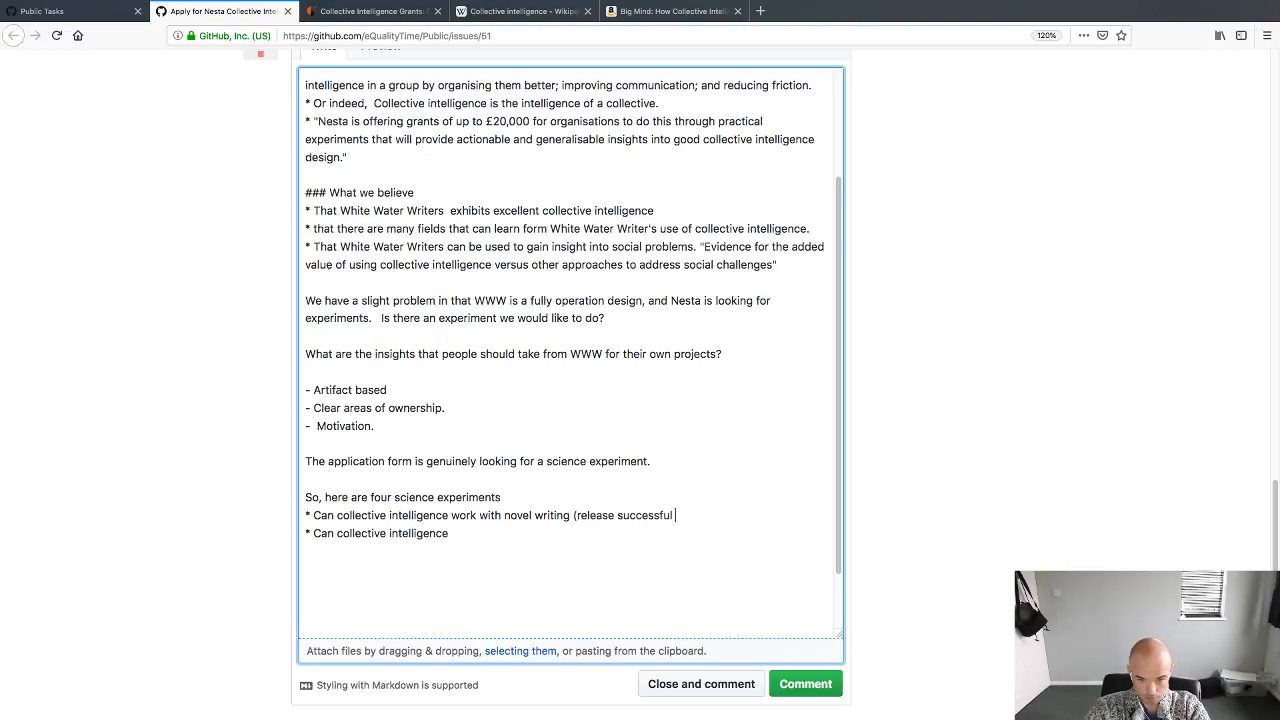
pyautogui.write('book) * Can collective intelligence ')
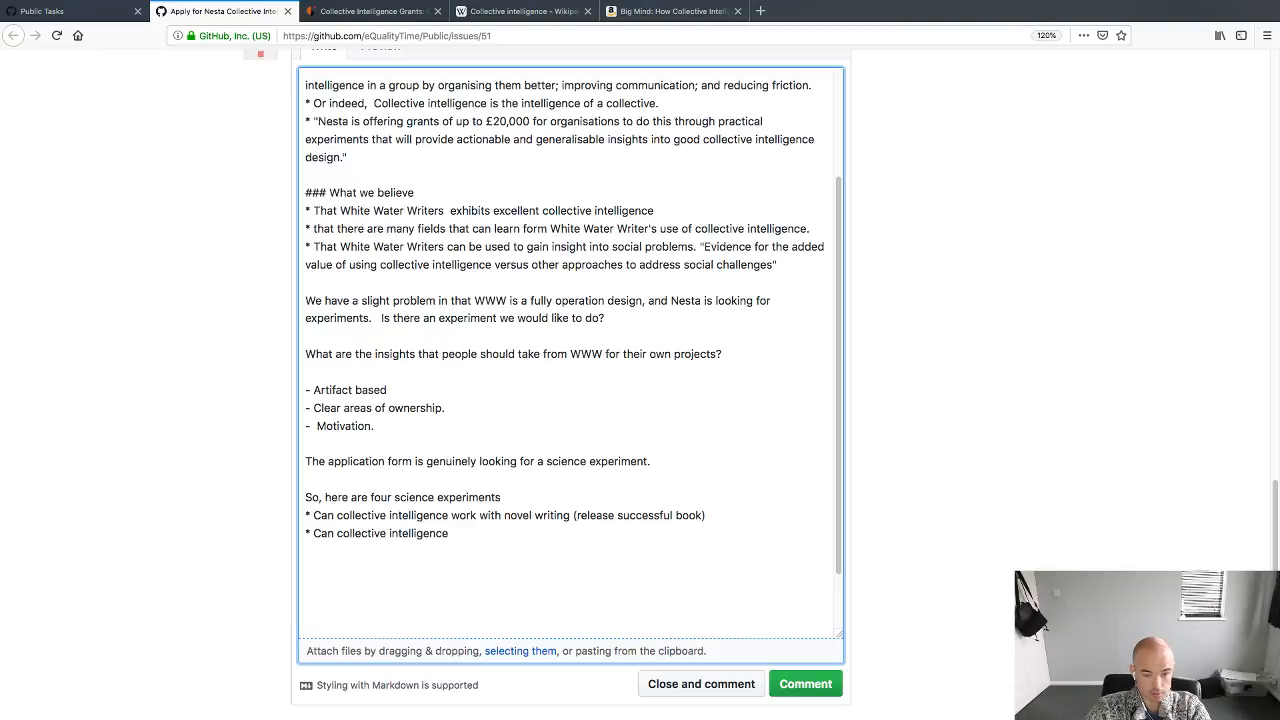
# Step: Complete the second experiment bullet with "work with social problems through fiction."
pyautogui.write('work with')
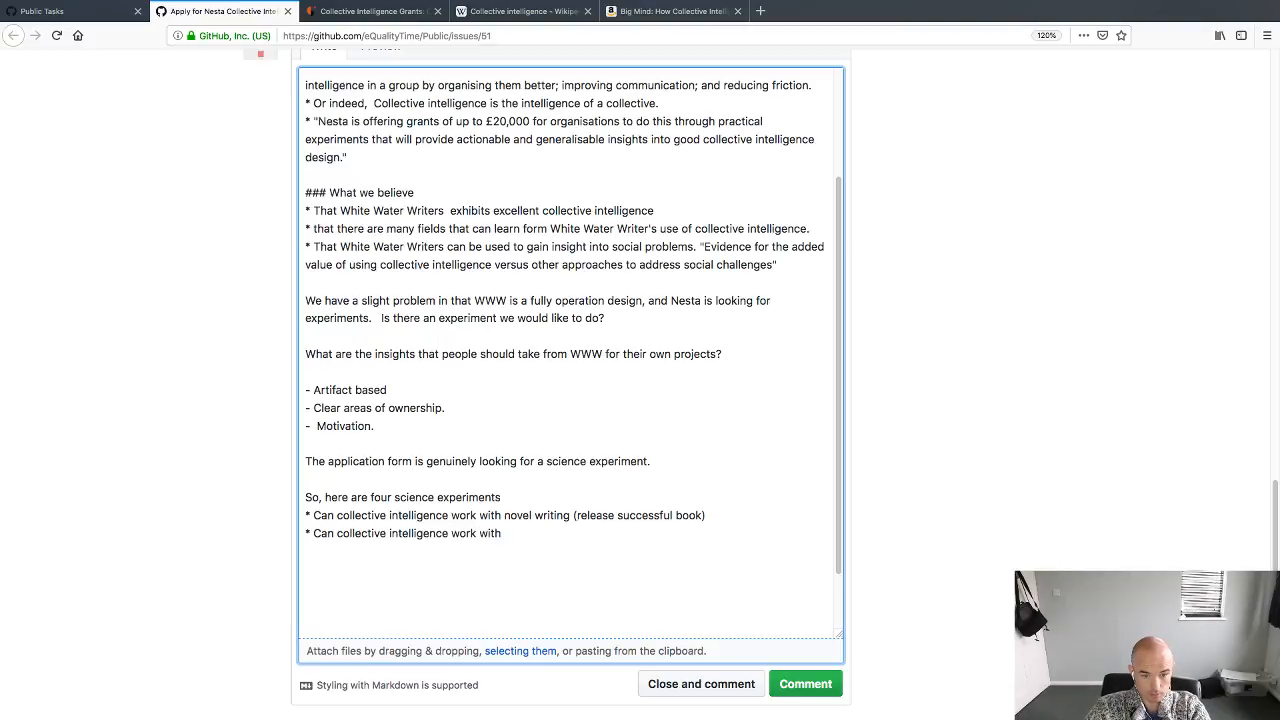
pyautogui.write(' social problems.')
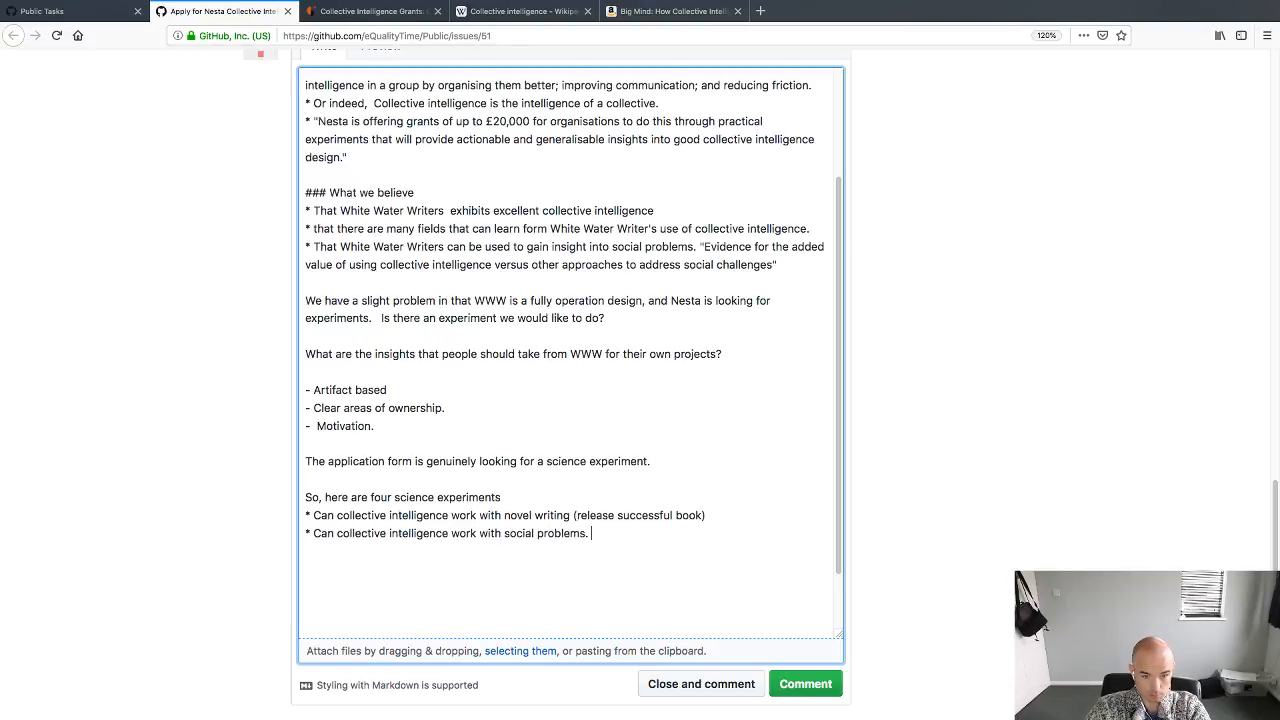
pyautogui.press('BackSpace')
pyautogui.press('BackSpace')
pyautogui.write('th')
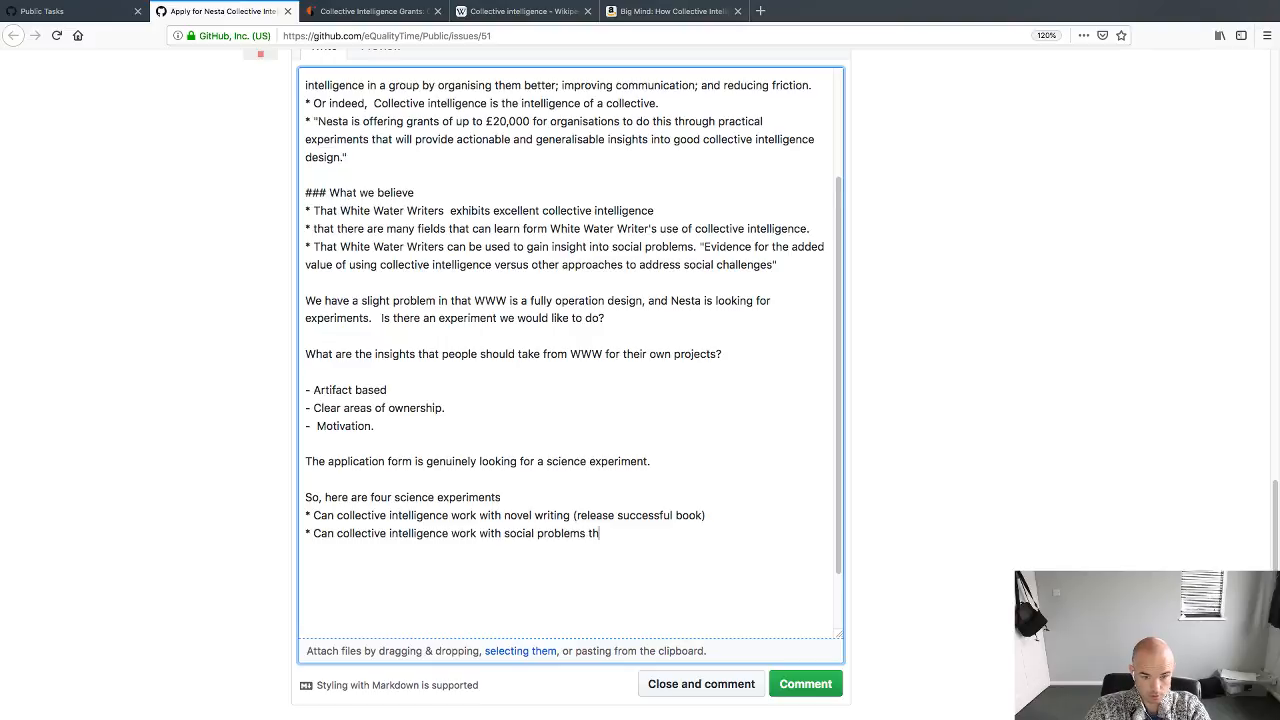
pyautogui.write('rough fiction.')
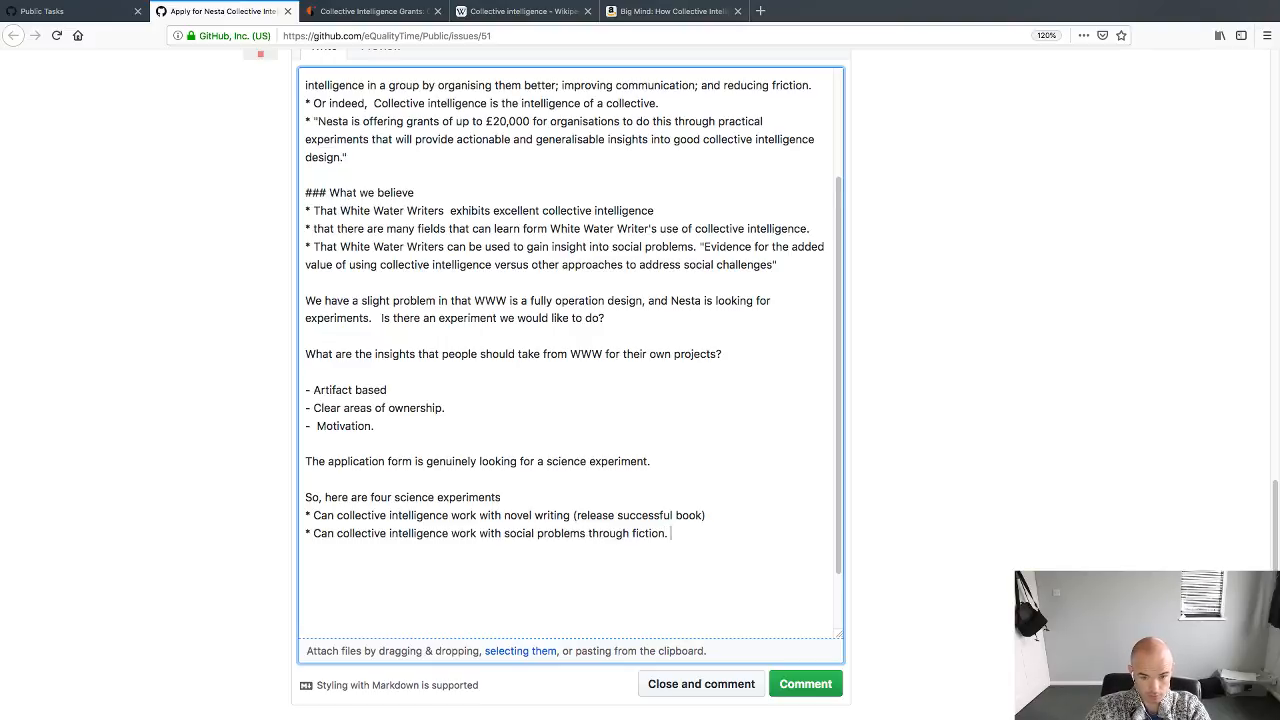
# Step: Add a third experiment bullet reading "Do AI technicquies improve the marketability of novels."
pyautogui.press('Return')
pyautogui.press('Return')
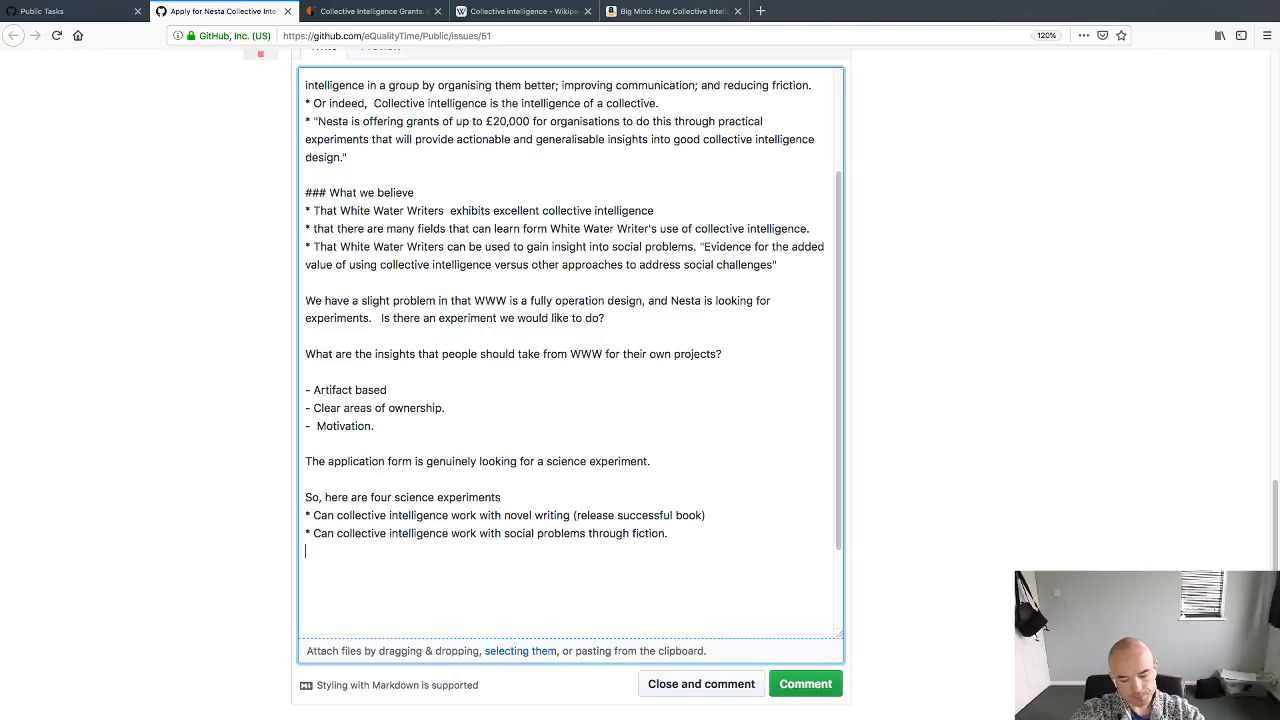
pyautogui.press('Return')
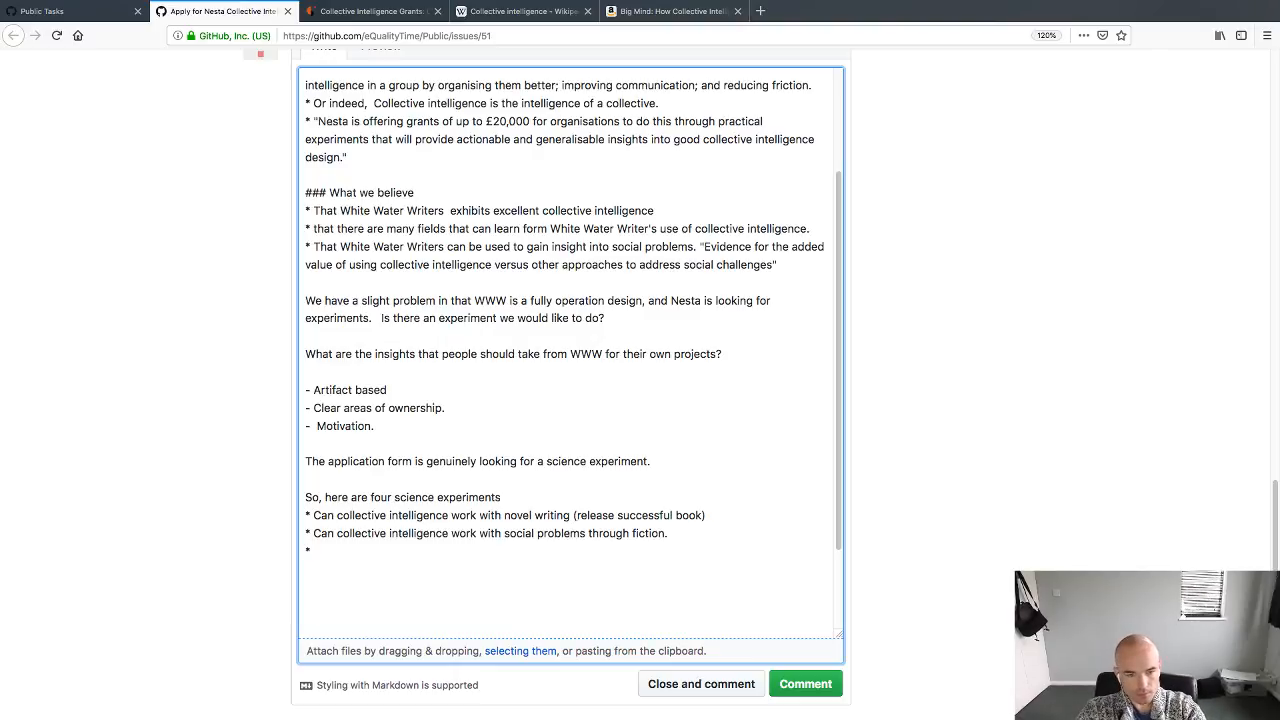
pyautogui.write('Does AI')
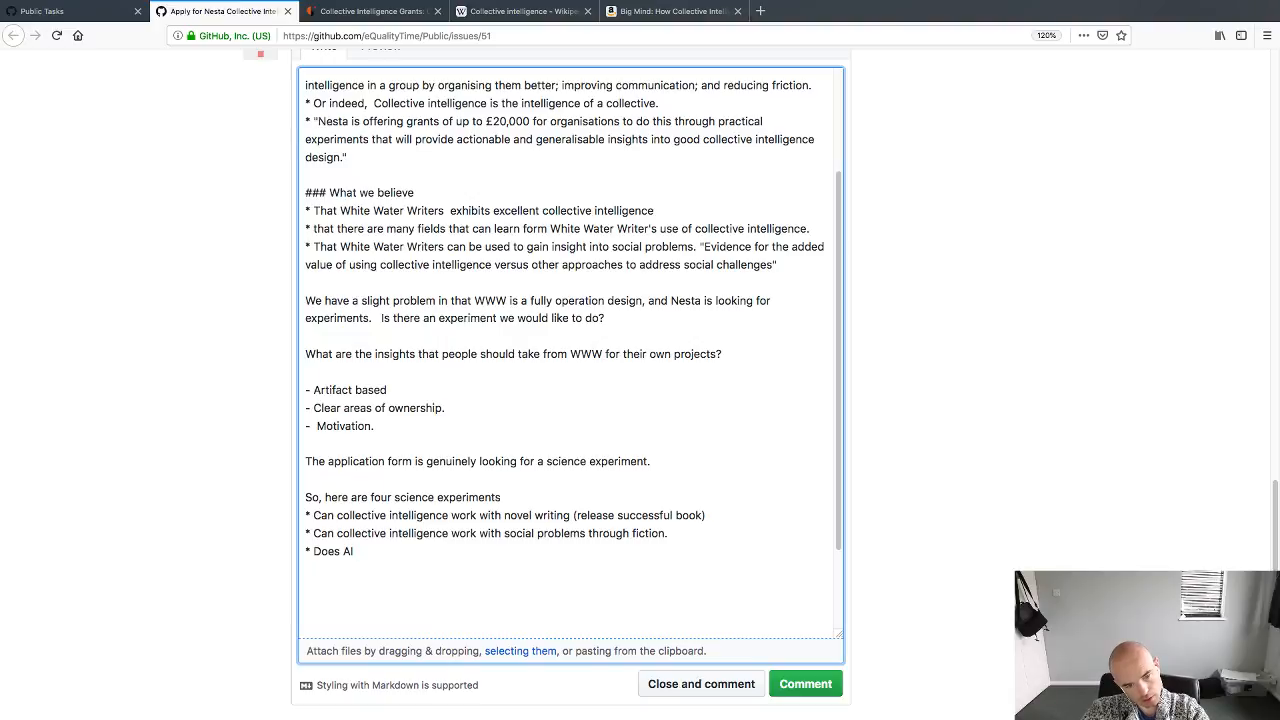
pyautogui.press('BackSpace')
pyautogui.press('BackSpace')
pyautogui.press('End')
pyautogui.write('techno')
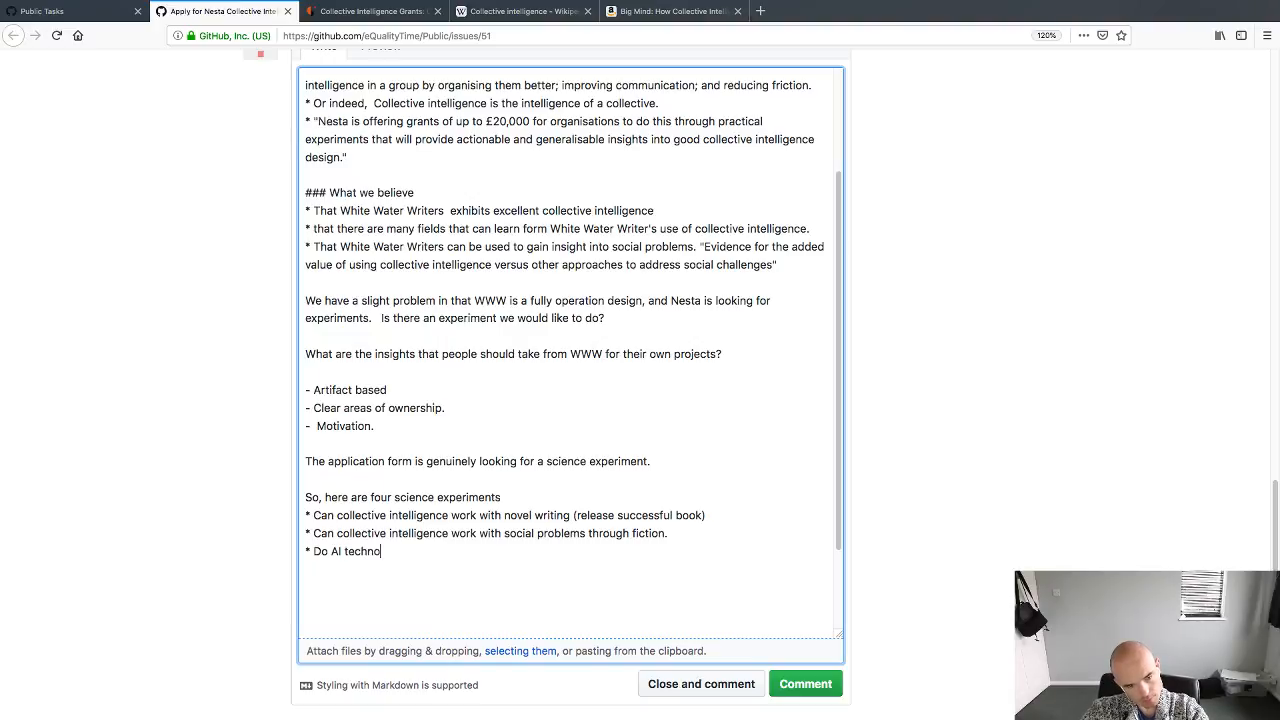
pyautogui.press('BackSpace')
pyautogui.write('ic')
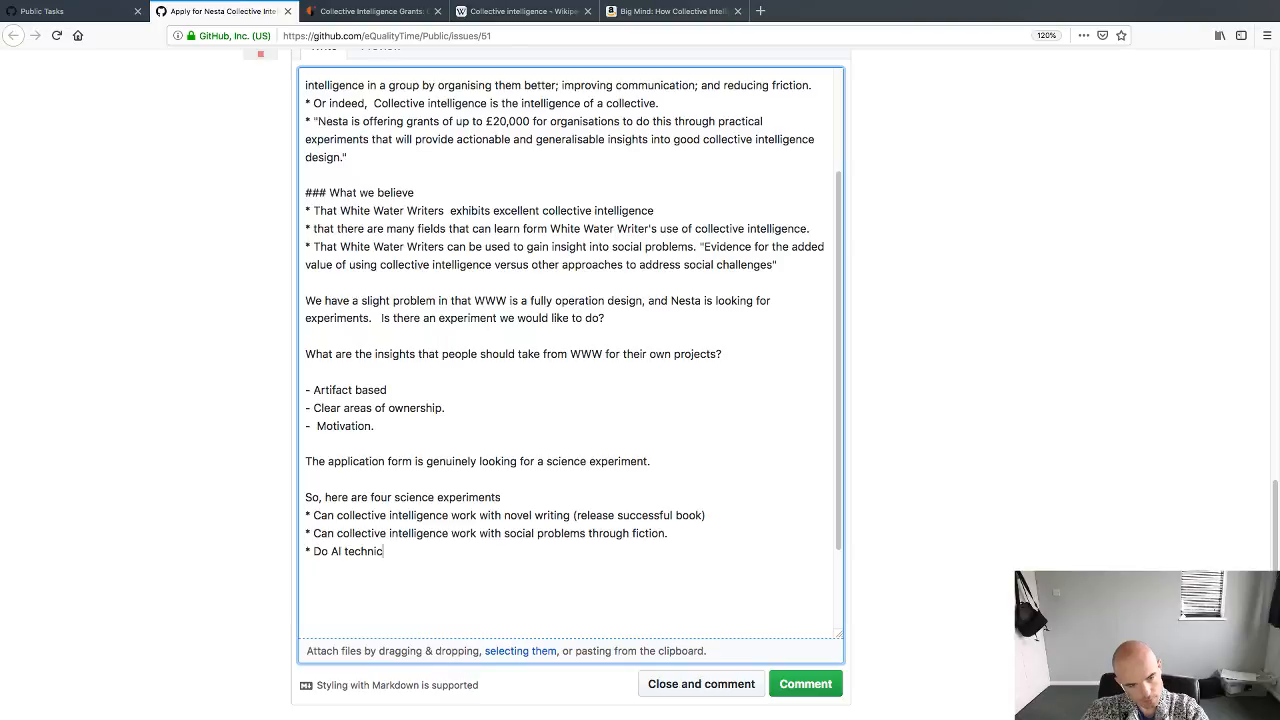
pyautogui.write('quies improve th')
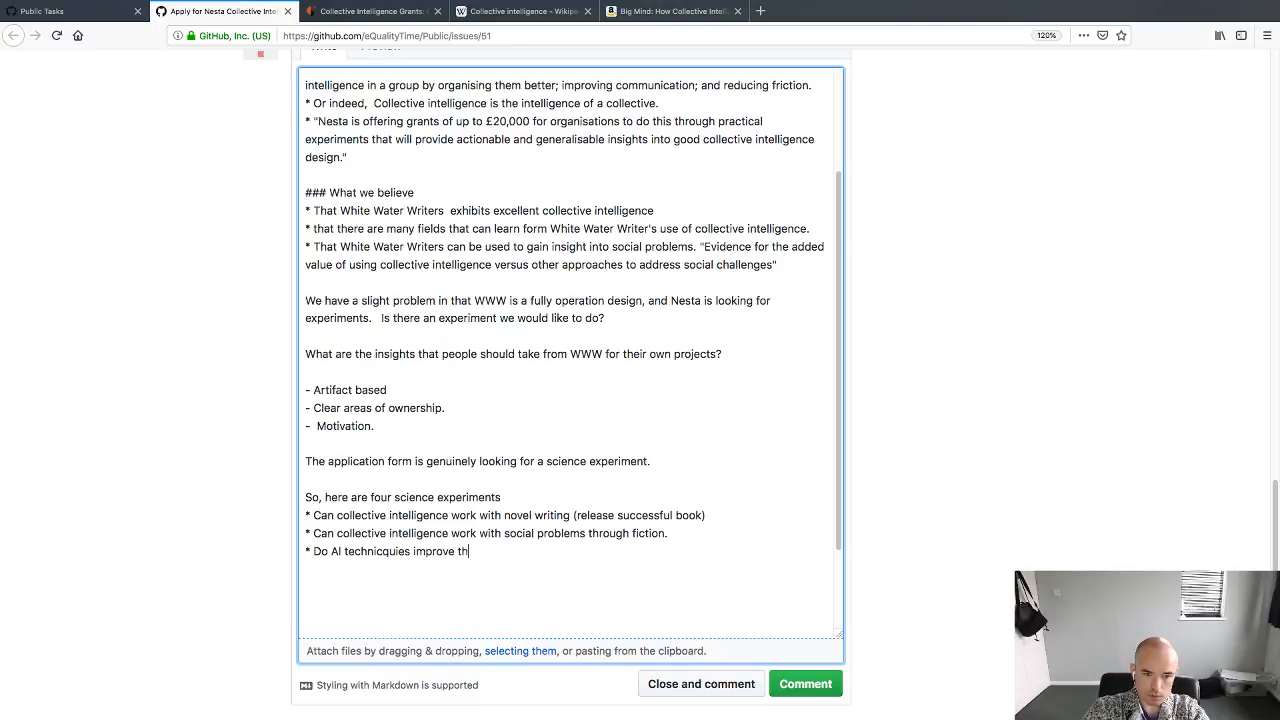
pyautogui.write('e marketabilit')
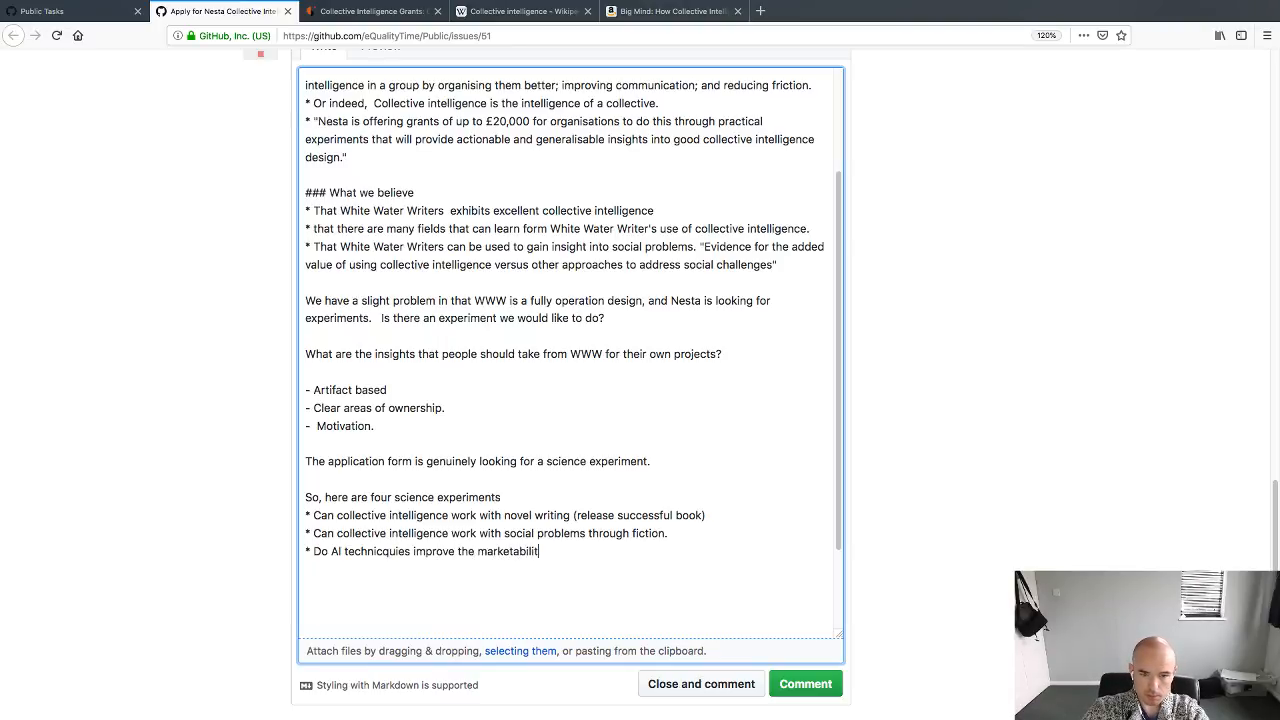
pyautogui.write('y of novels.')
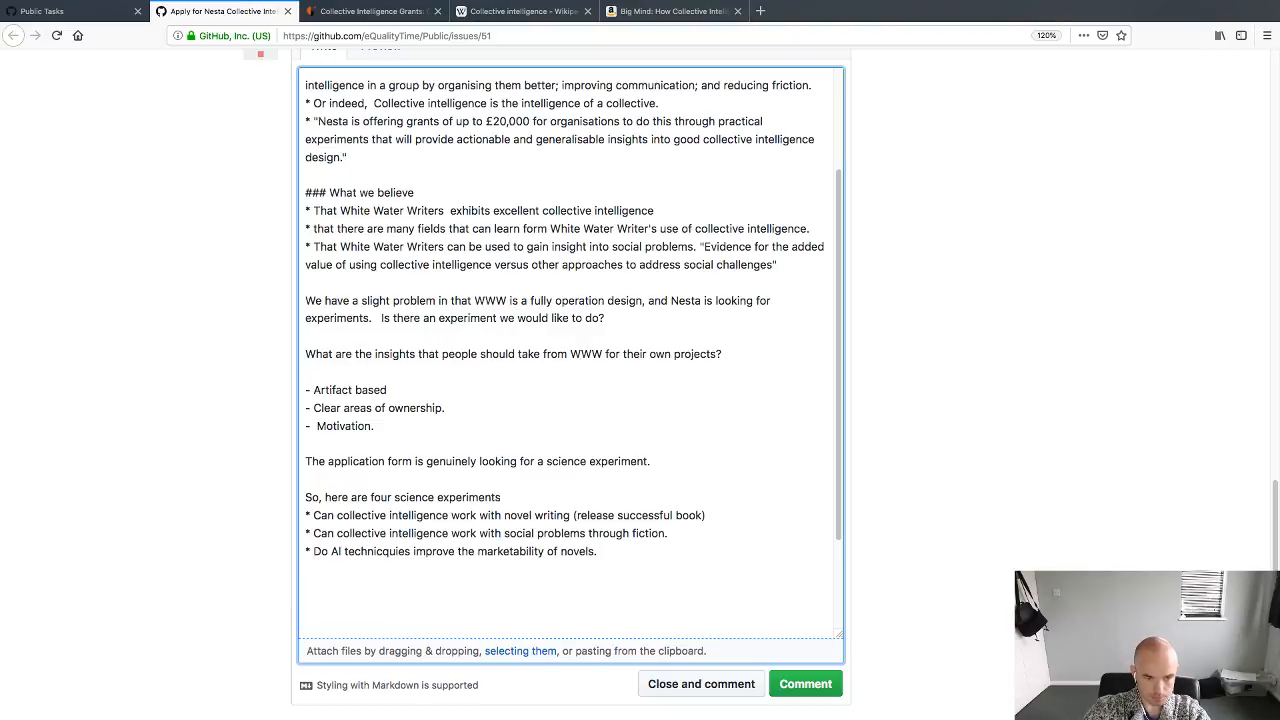
# Step: Add a fourth bullet to the science experiments list: "Can collective intelligence approaches change education effectively."
pyautogui.press('BackSpace')
pyautogui.write('I')
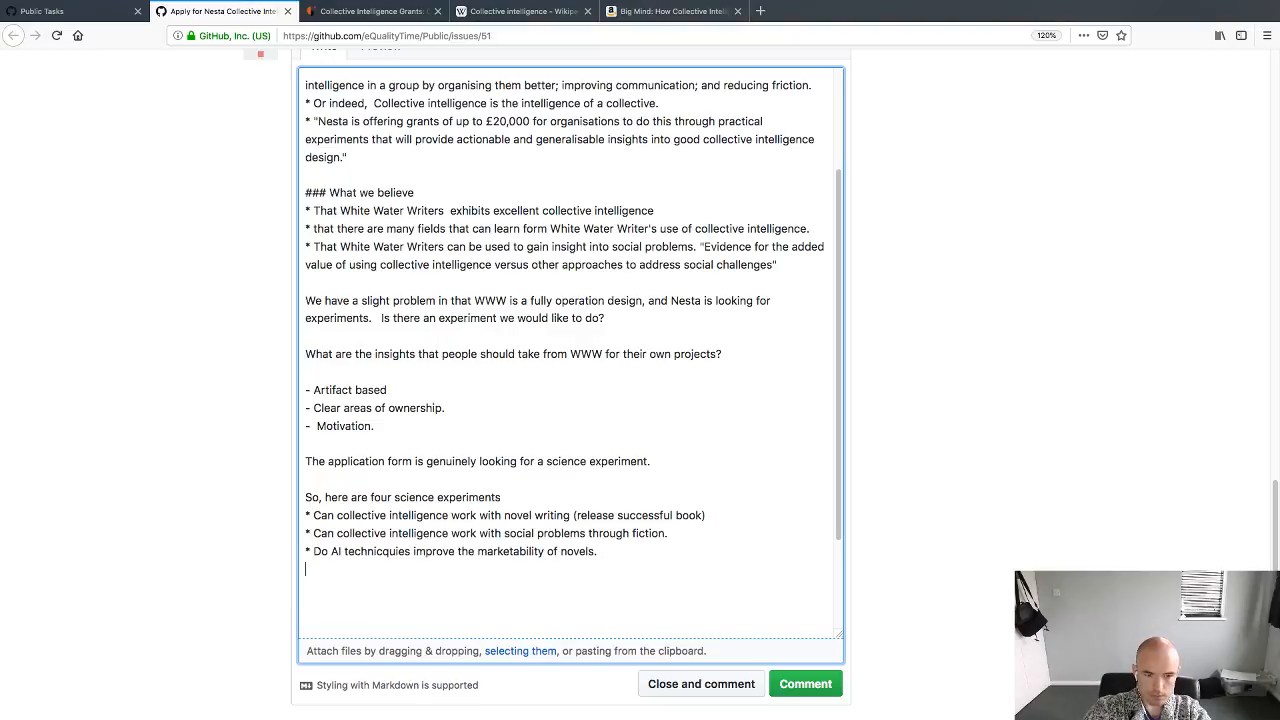
pyautogui.press('Up')
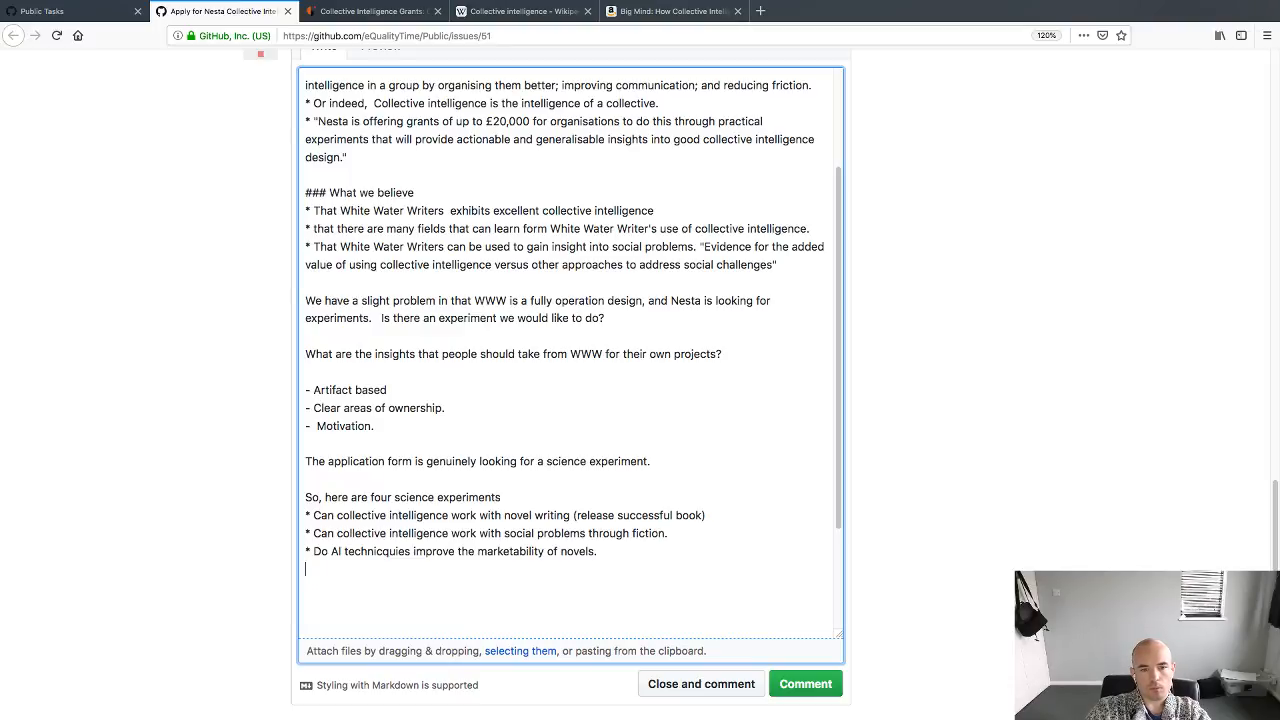
pyautogui.press('Return')
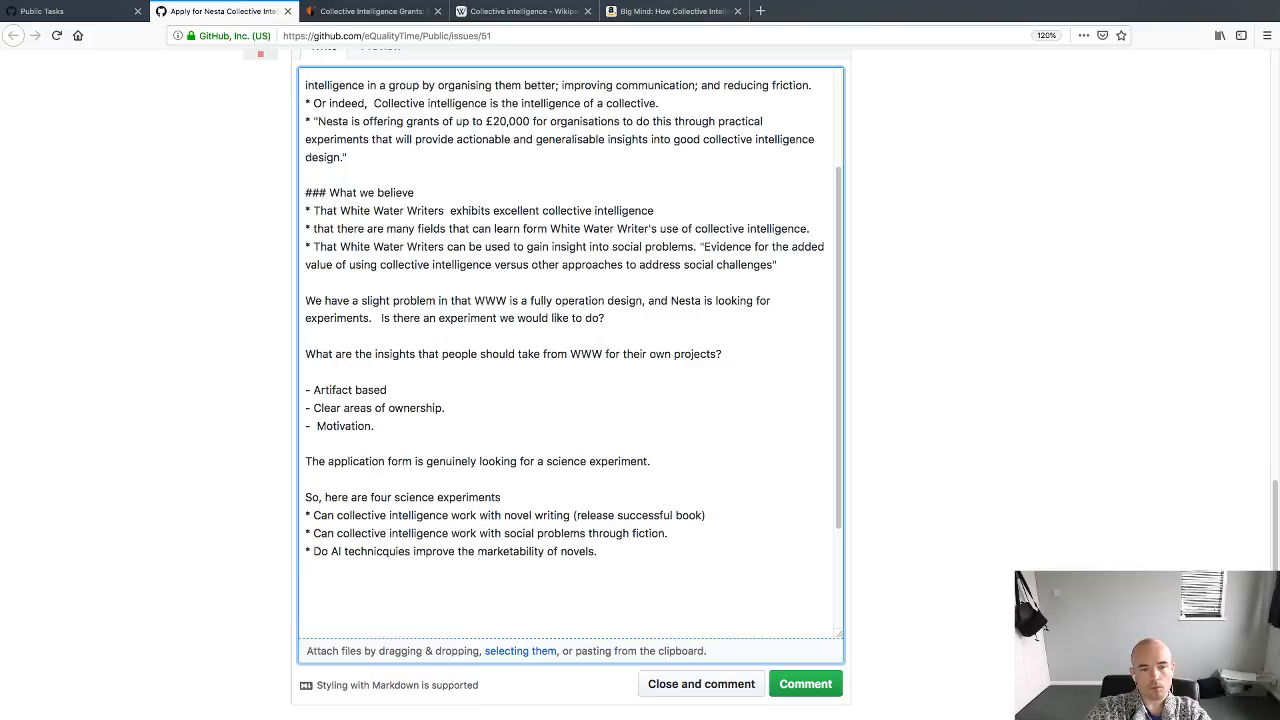
pyautogui.write('*')
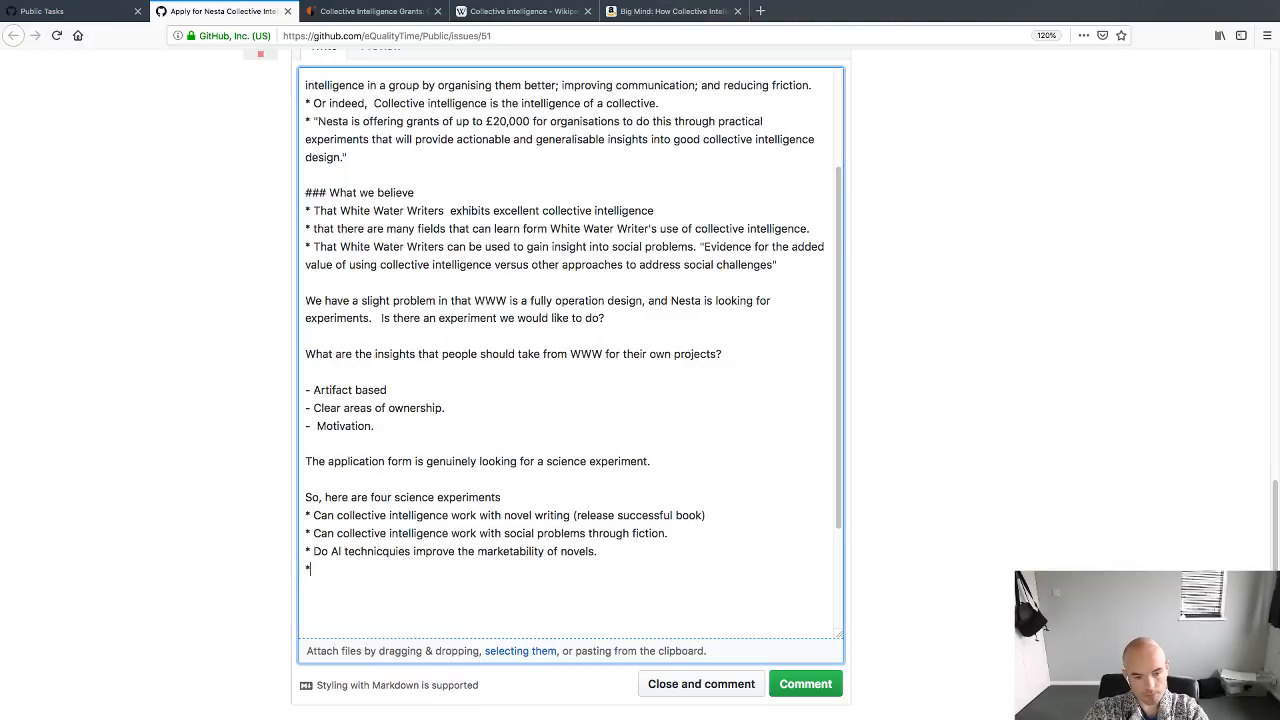
pyautogui.write(' Can collecrtive')
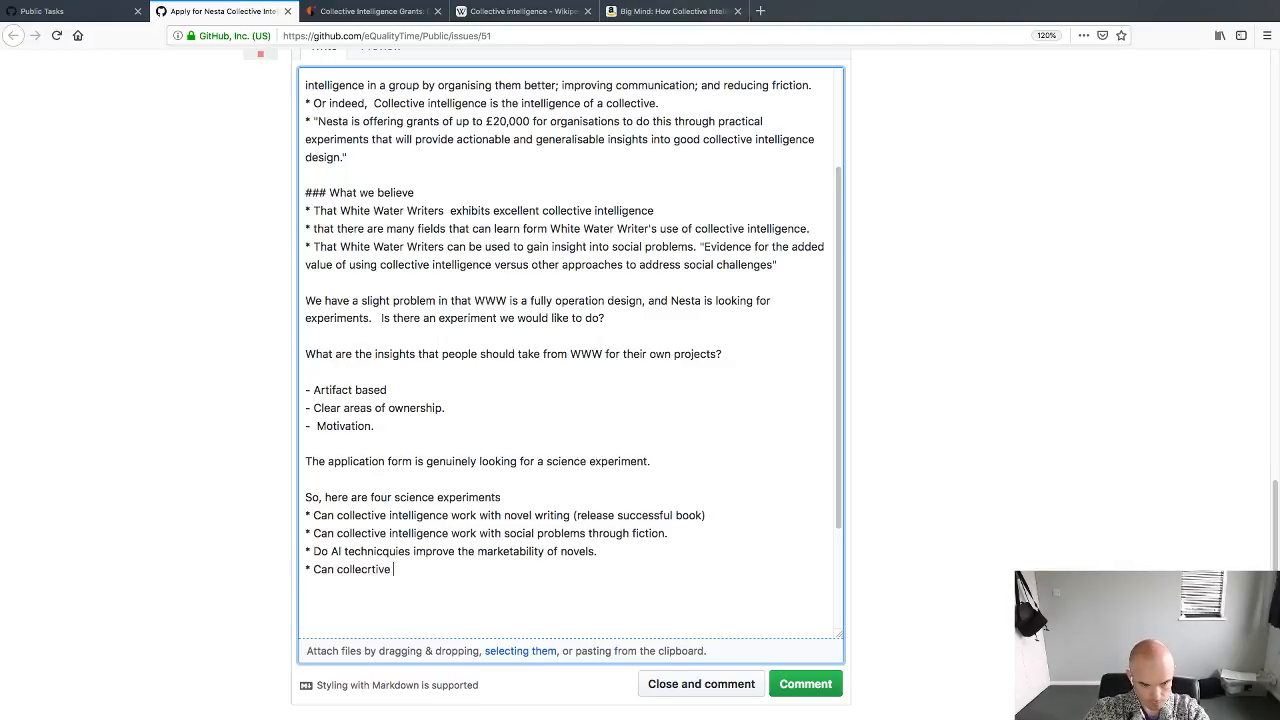
pyautogui.press('BackSpace')
pyautogui.press('BackSpace')
pyautogui.press('BackSpace')
pyautogui.press('BackSpace')
pyautogui.press('BackSpace')
pyautogui.write('tiv')
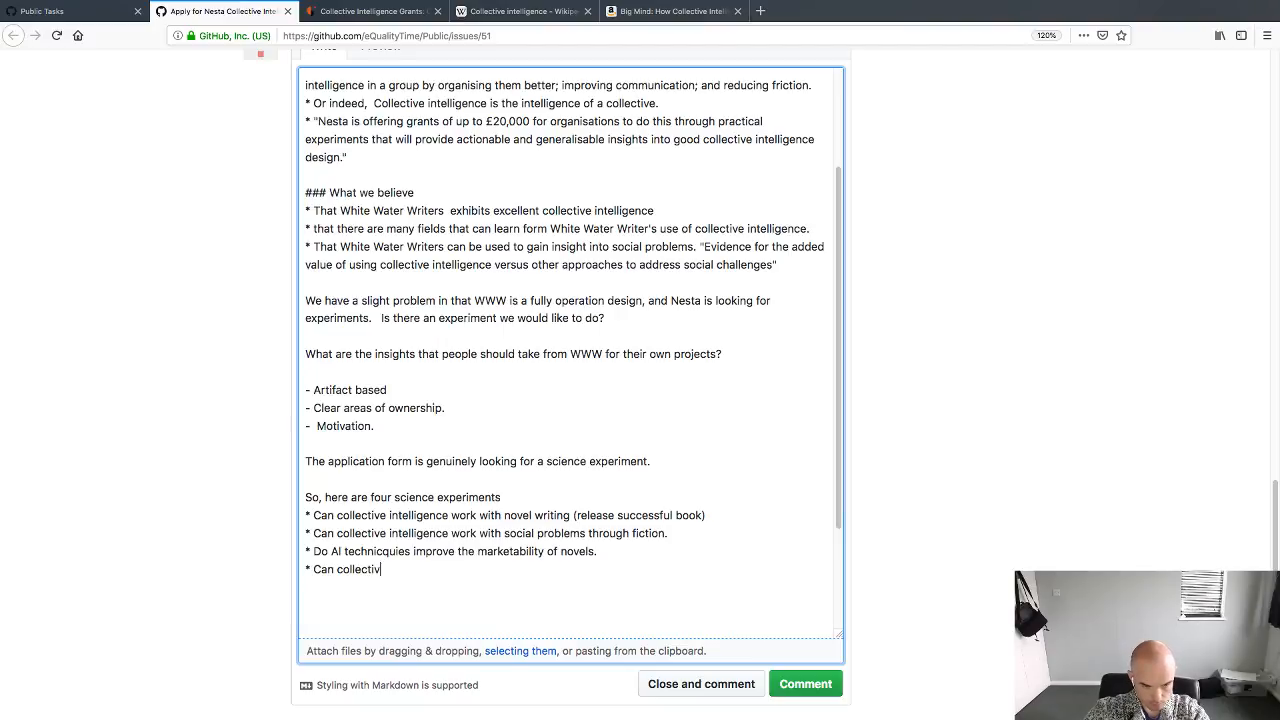
pyautogui.write('e intelligence ')
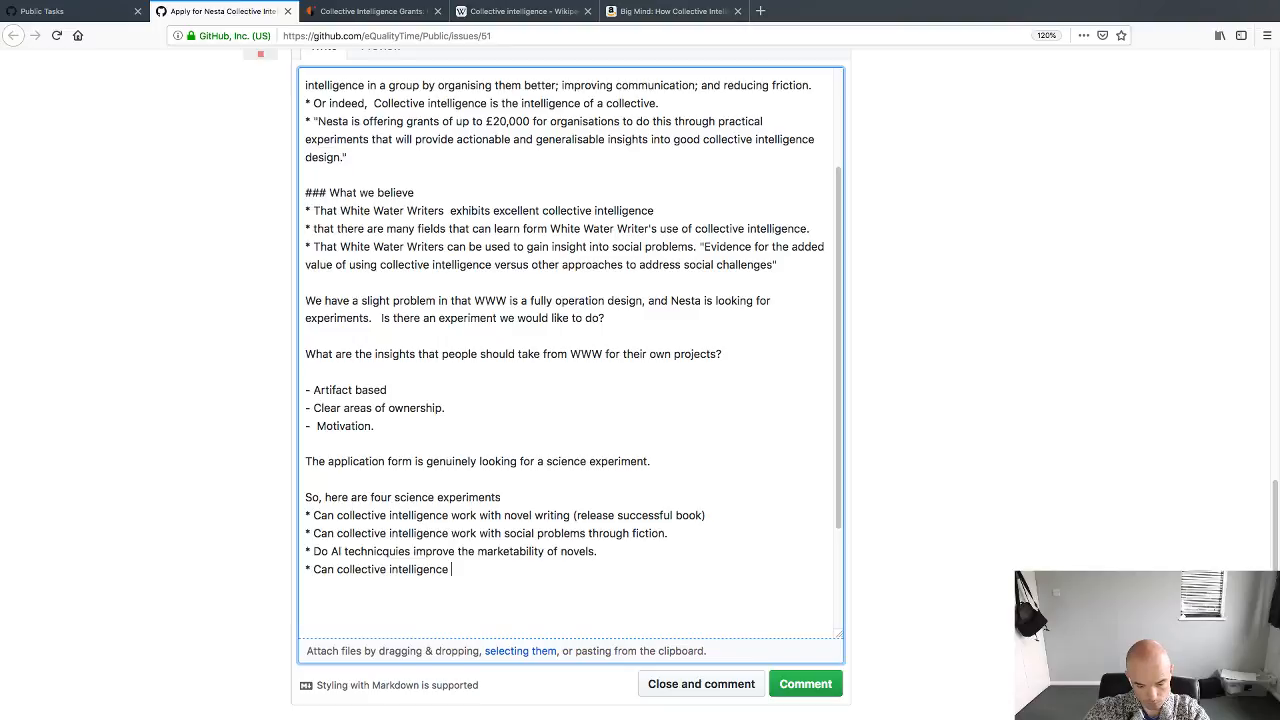
pyautogui.write('approaches cha')
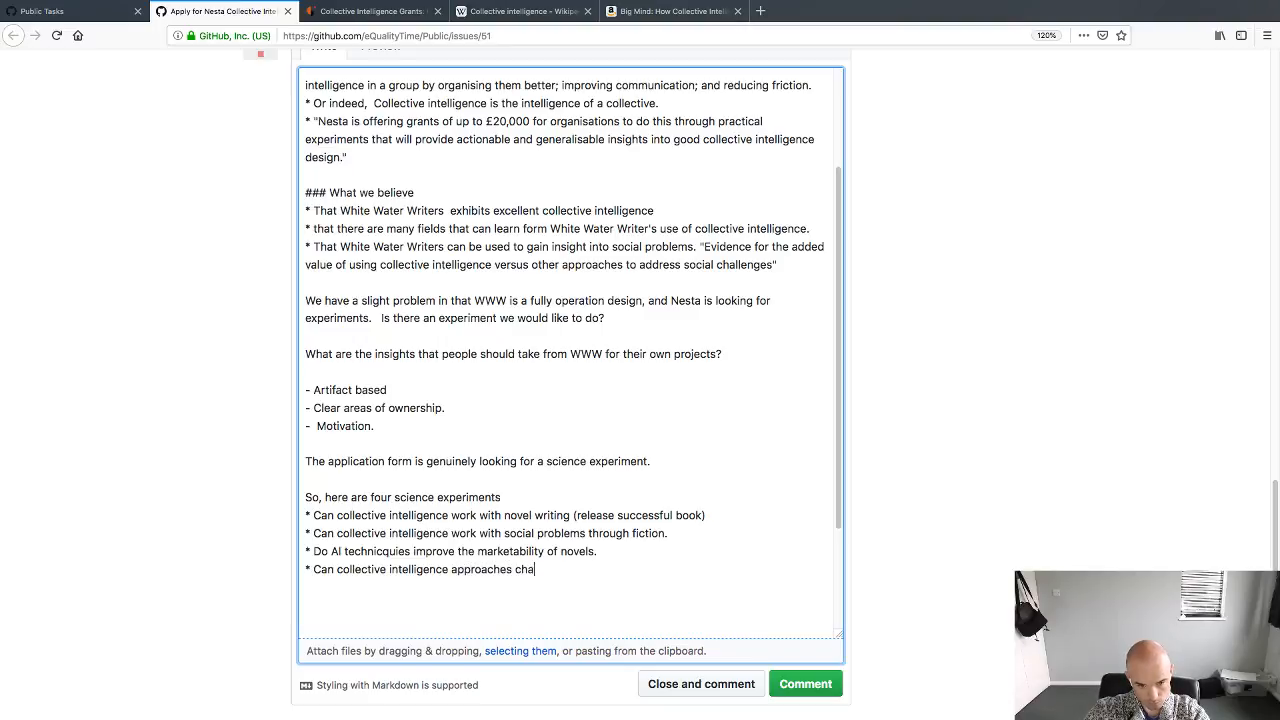
pyautogui.write('nge education')
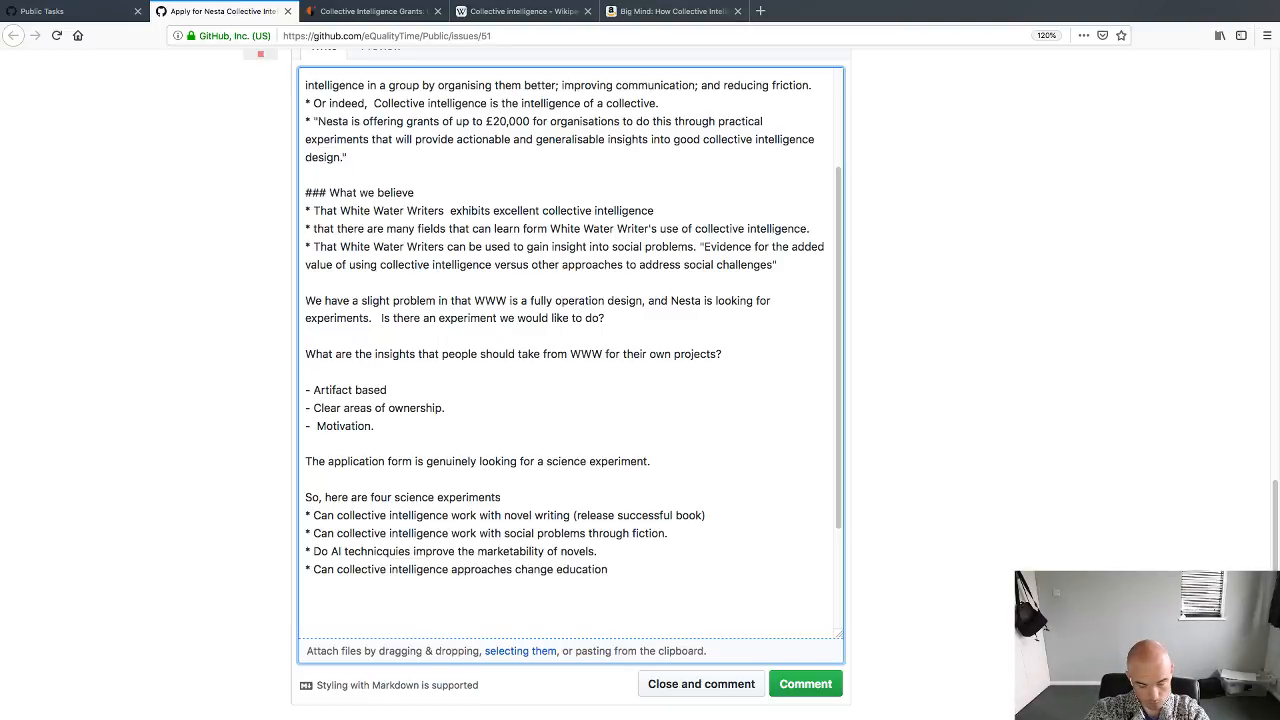
pyautogui.write(' effectively.')
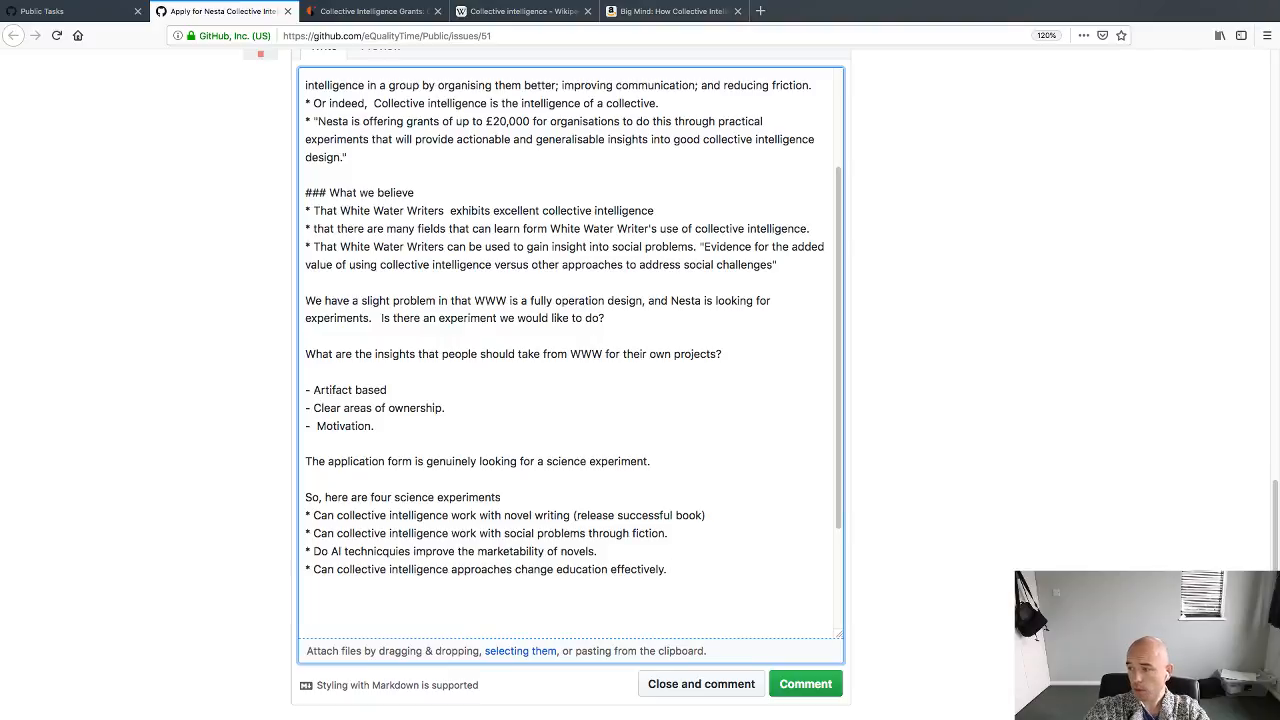
# Step: Search the web for "geoff mulgan twitter" in a separate page, view his Twitter profile and return to the issue comment
pyautogui.press('super+t')
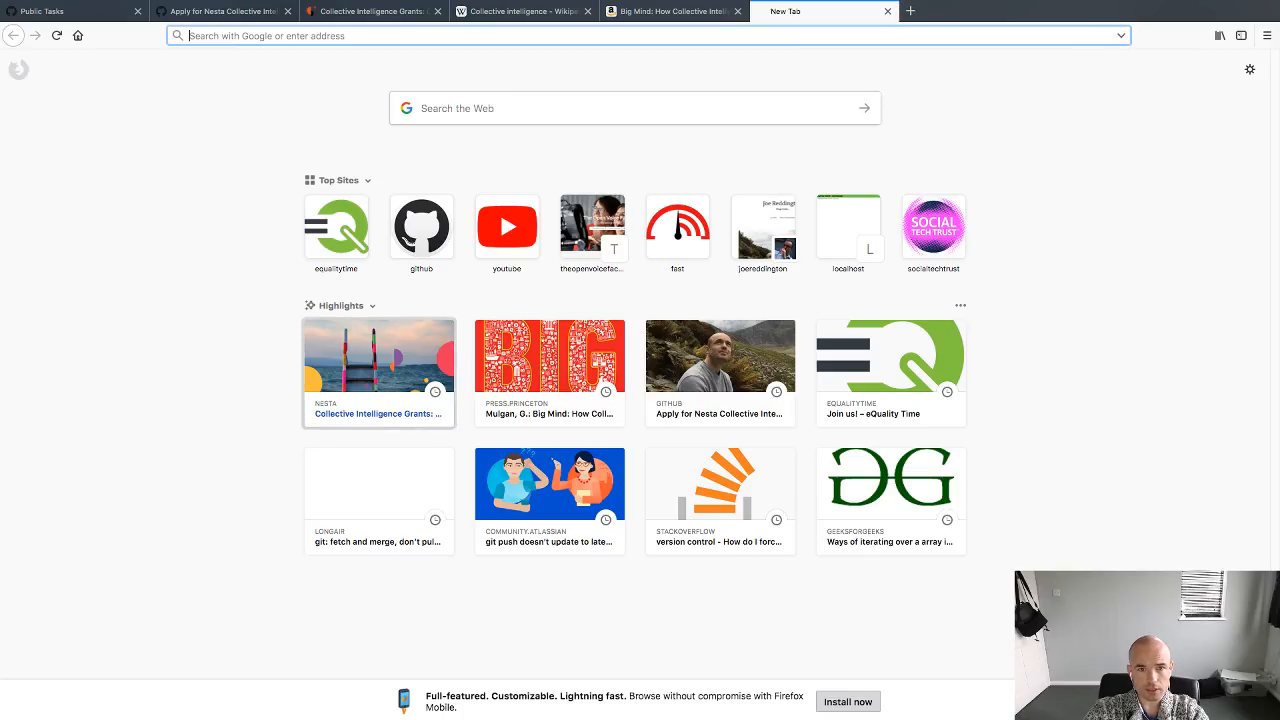
pyautogui.write('geoff')
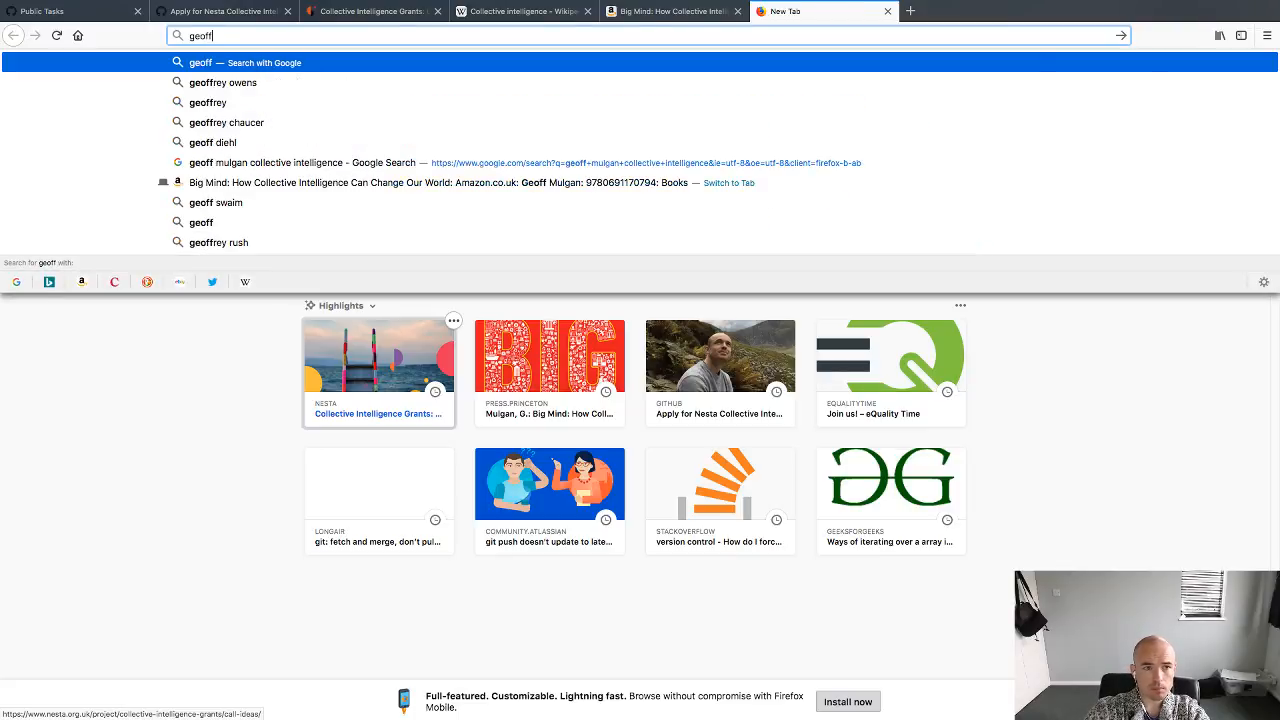
pyautogui.write(' mul')
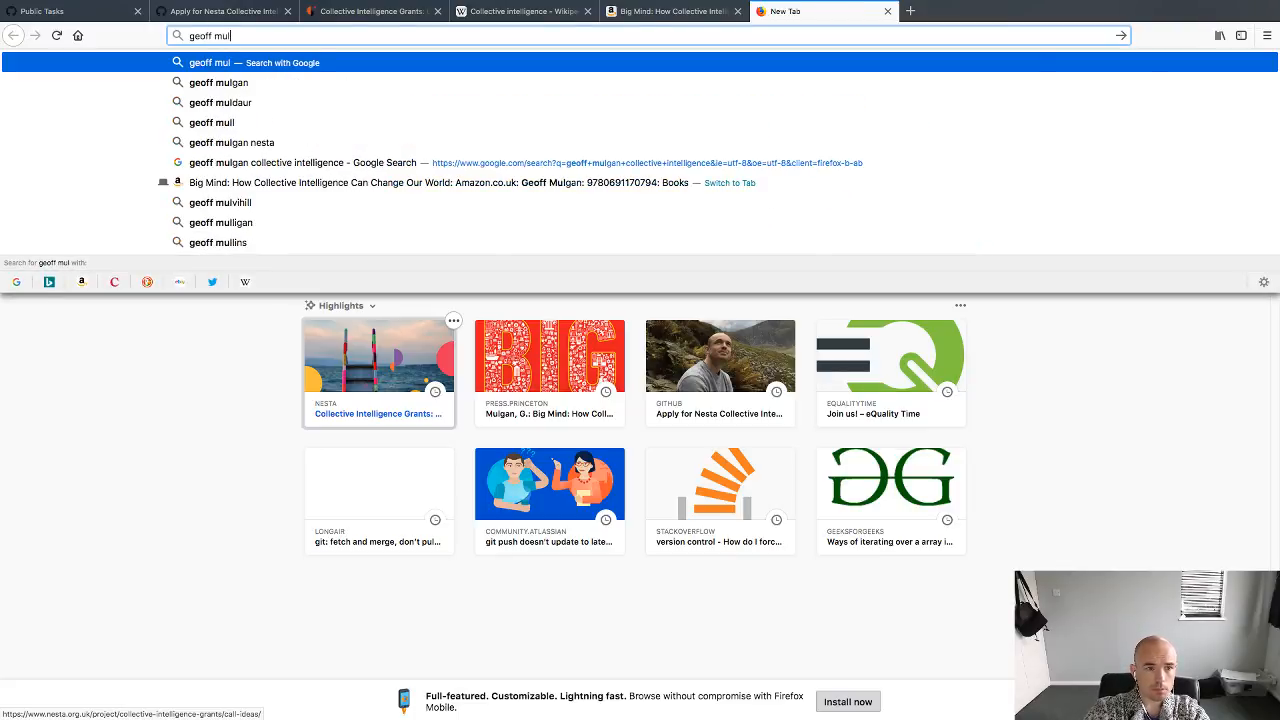
pyautogui.write('gan twitter')
pyautogui.press('Return')
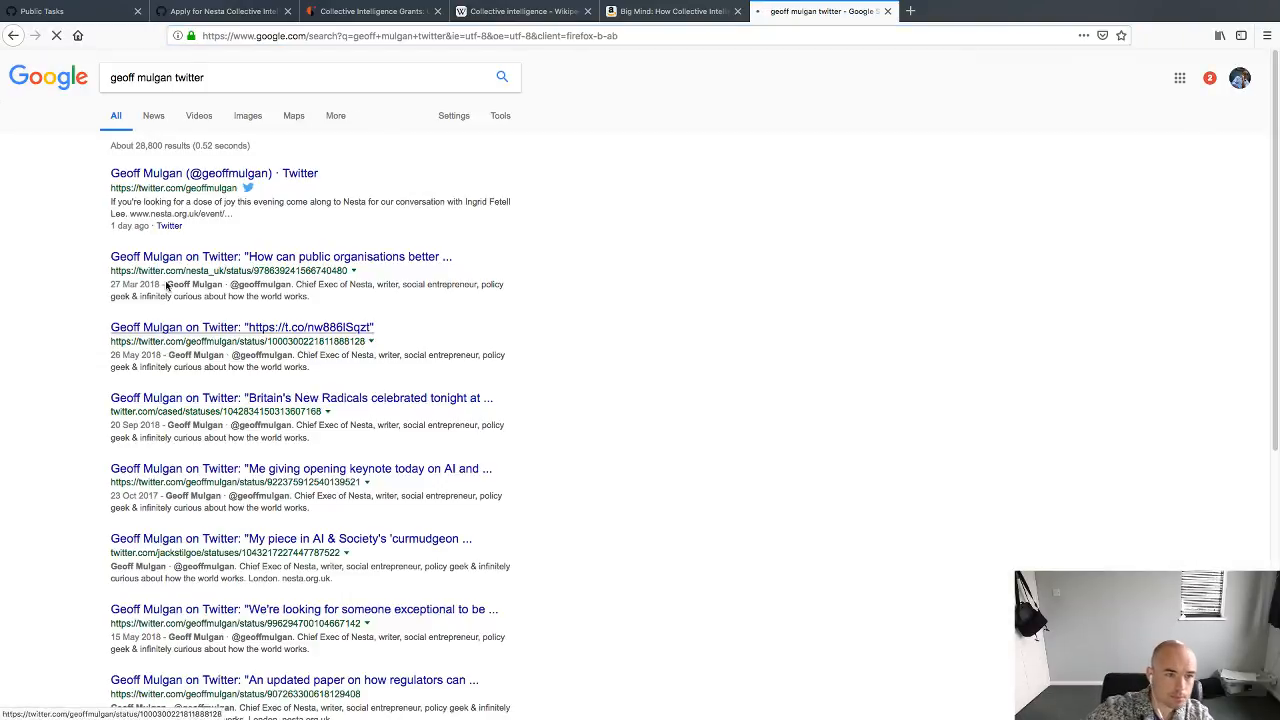
pyautogui.click(210, 176)
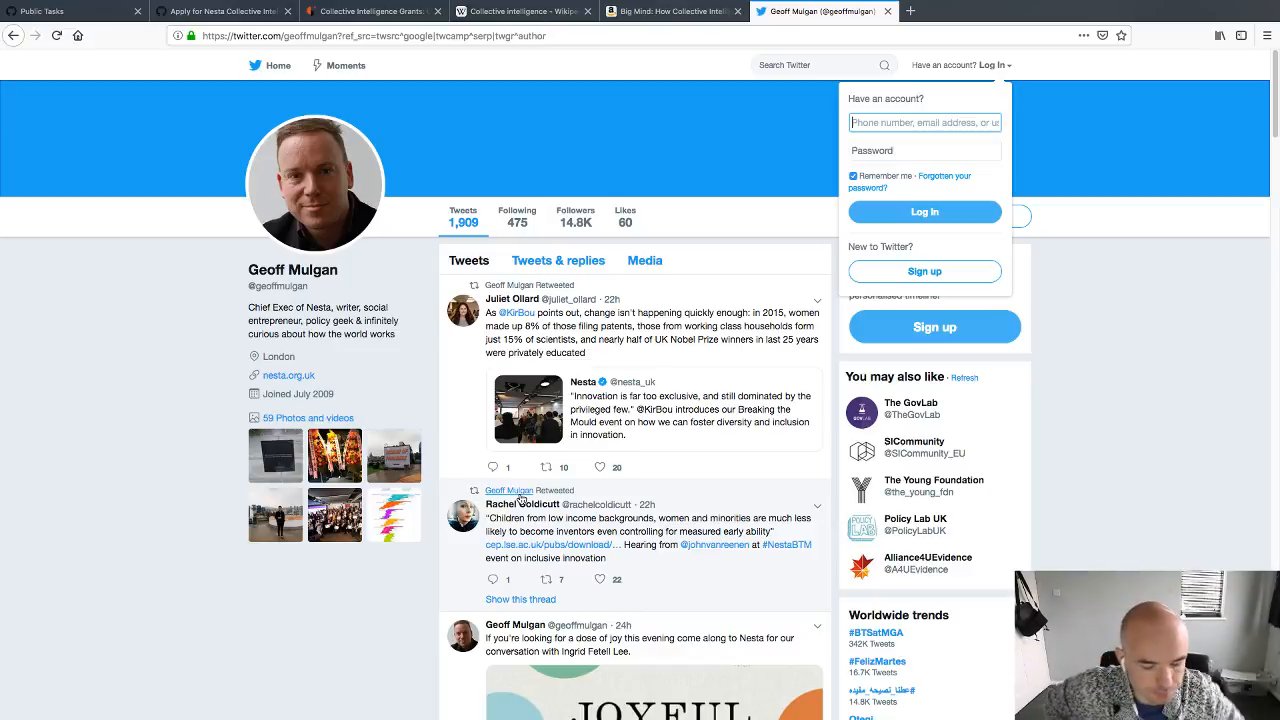
pyautogui.hotkey('ctrl', 'w')
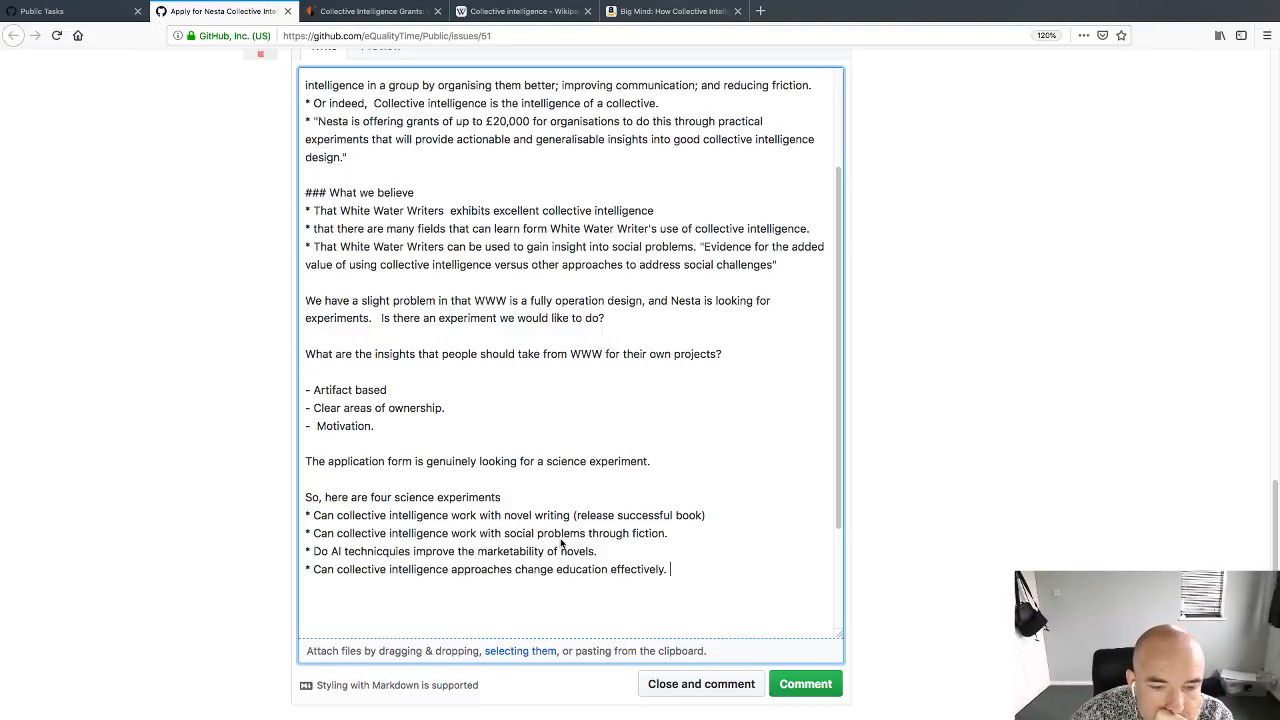
# Step: Below the experiments list, write "I feel like the collective intellgience with social problems is the best shot."
pyautogui.moveTo(668, 537); pyautogui.dragTo(316, 536)
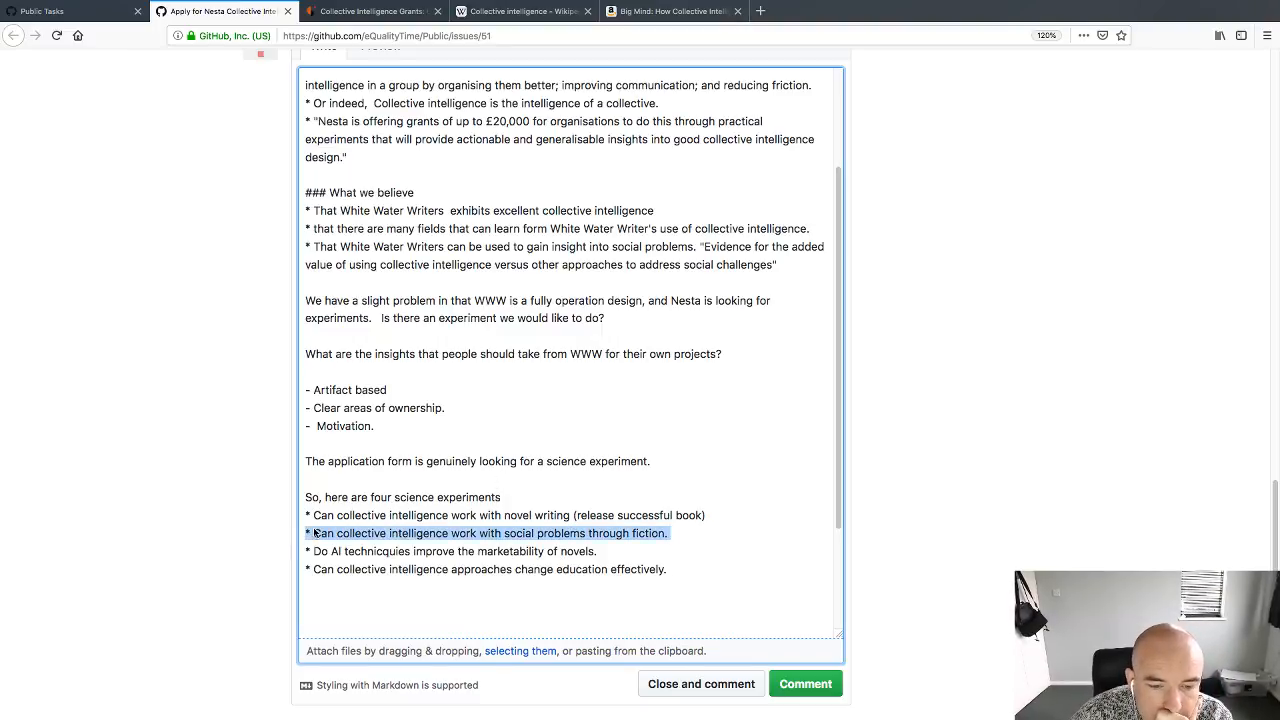
pyautogui.click(613, 595)
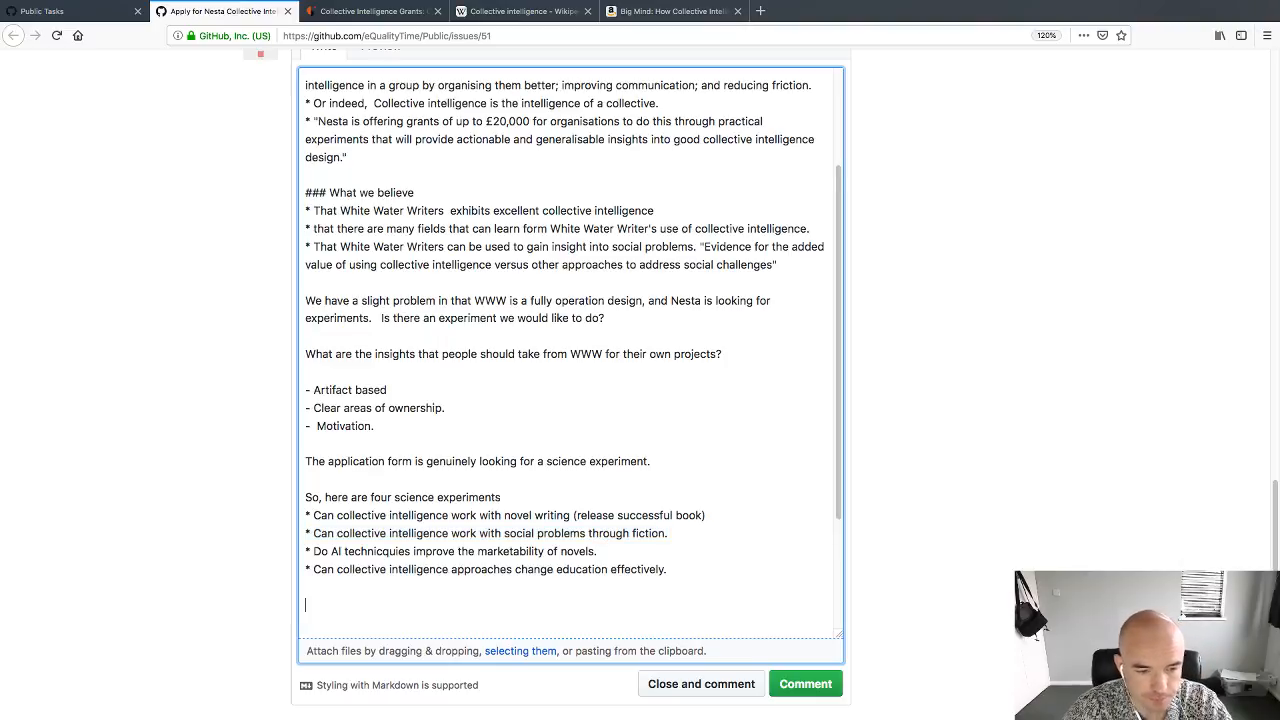
pyautogui.write('U thi')
pyautogui.press('BackSpace')
pyautogui.press('BackSpace')
pyautogui.press('BackSpace')
pyautogui.press('BackSpace')
pyautogui.press('BackSpace')
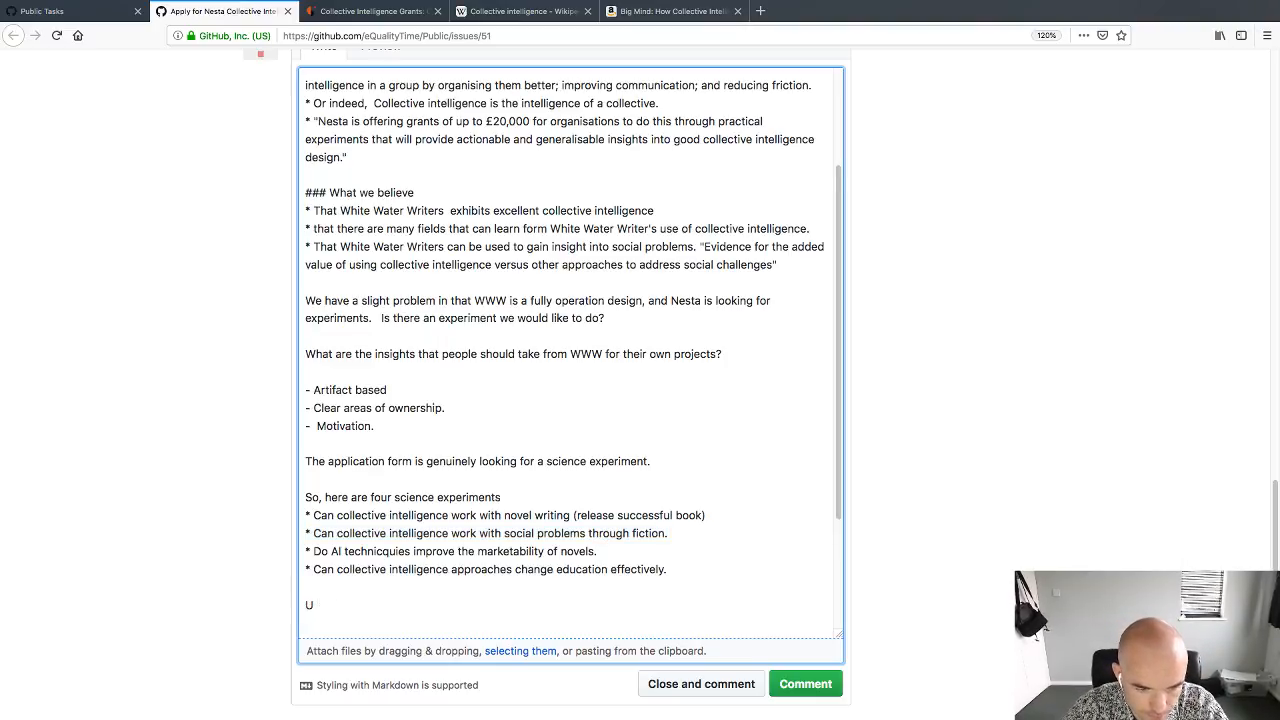
pyautogui.write('I feel like th')
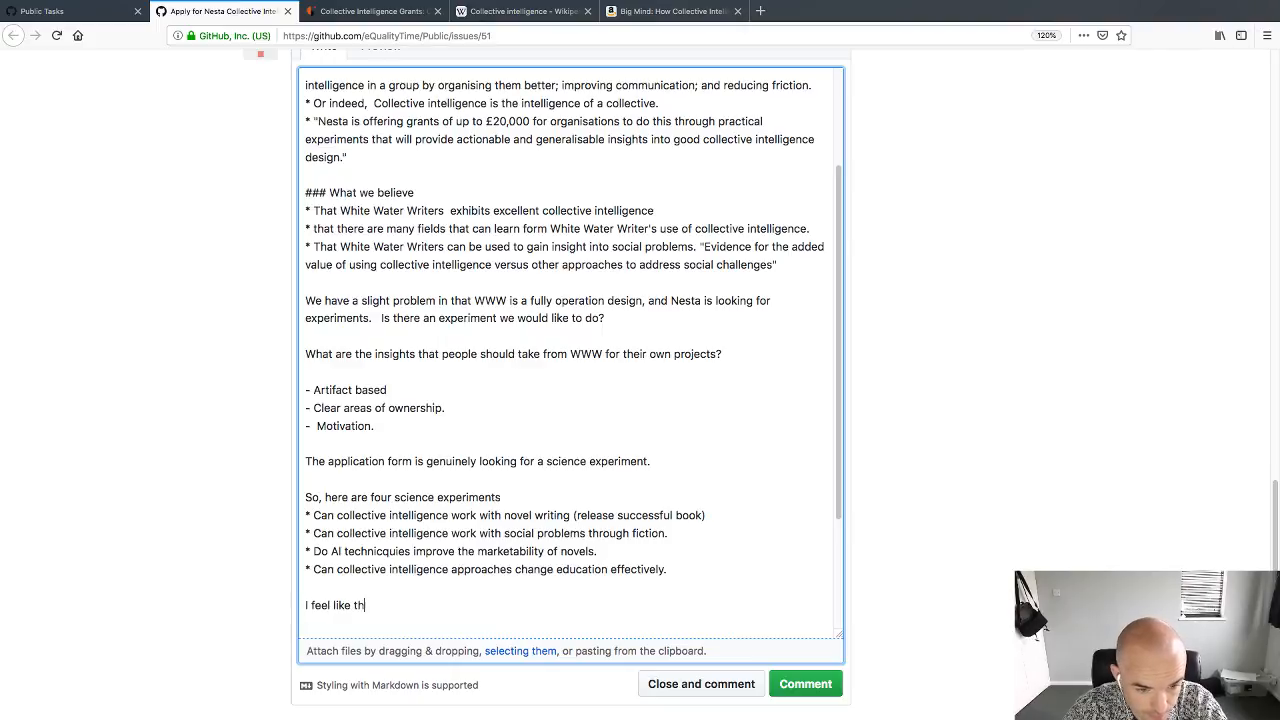
pyautogui.write('e collective int')
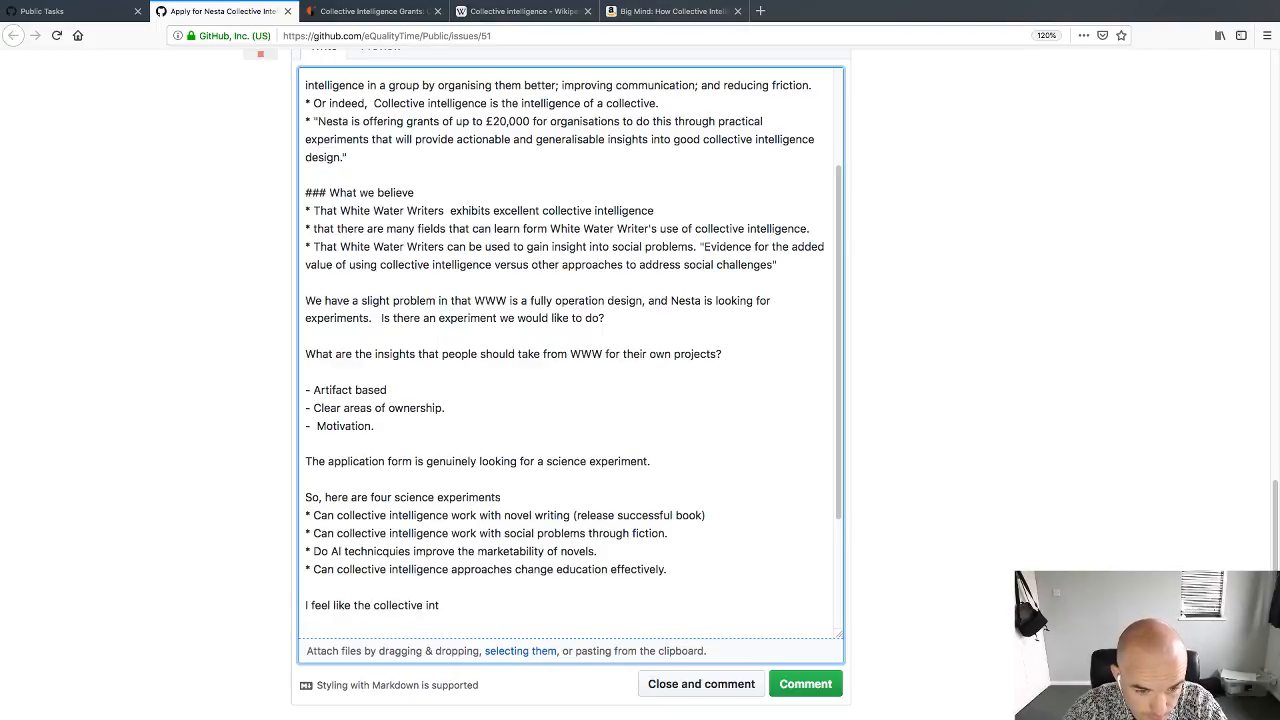
pyautogui.write('ellgience')
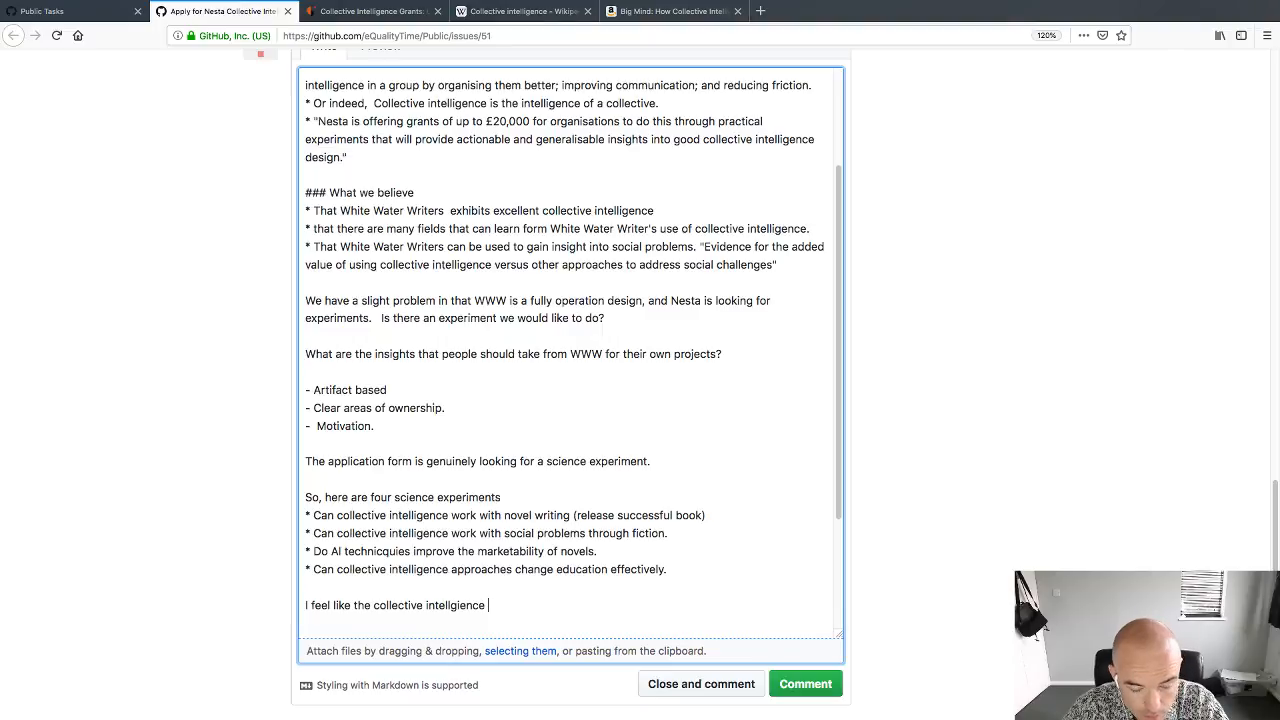
pyautogui.write(' with social problem')
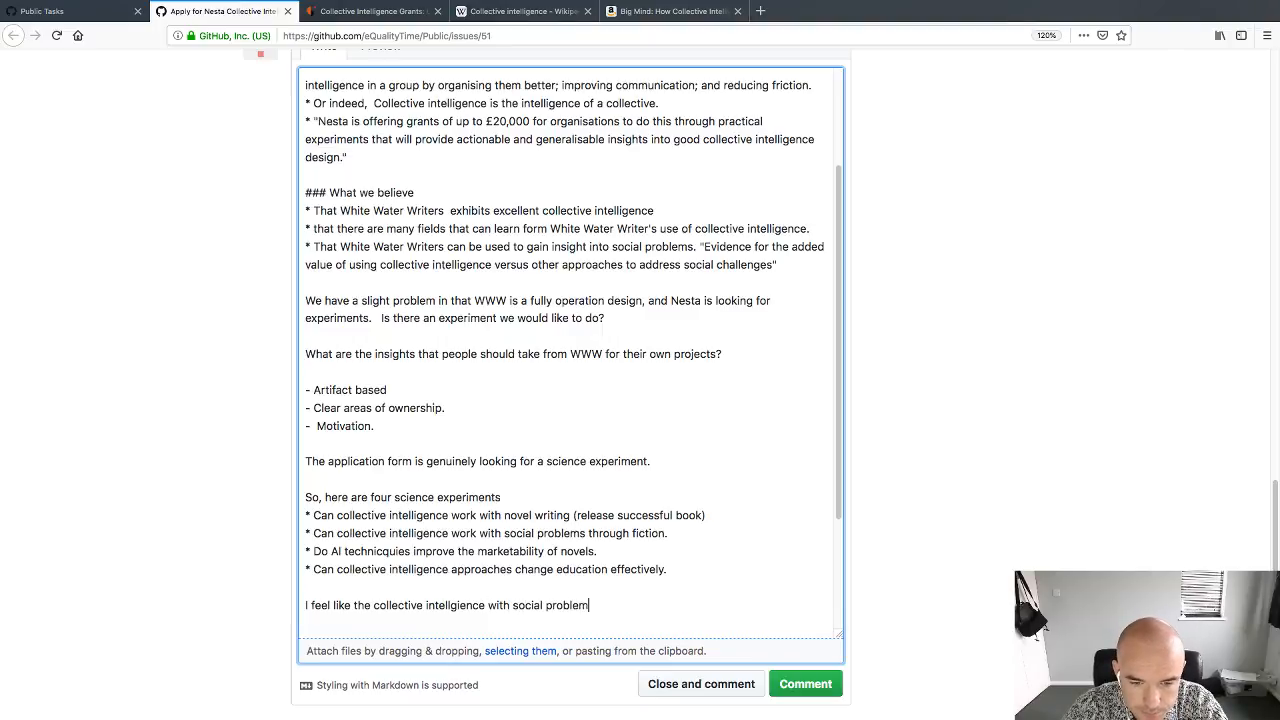
pyautogui.write('s is the best shot.')
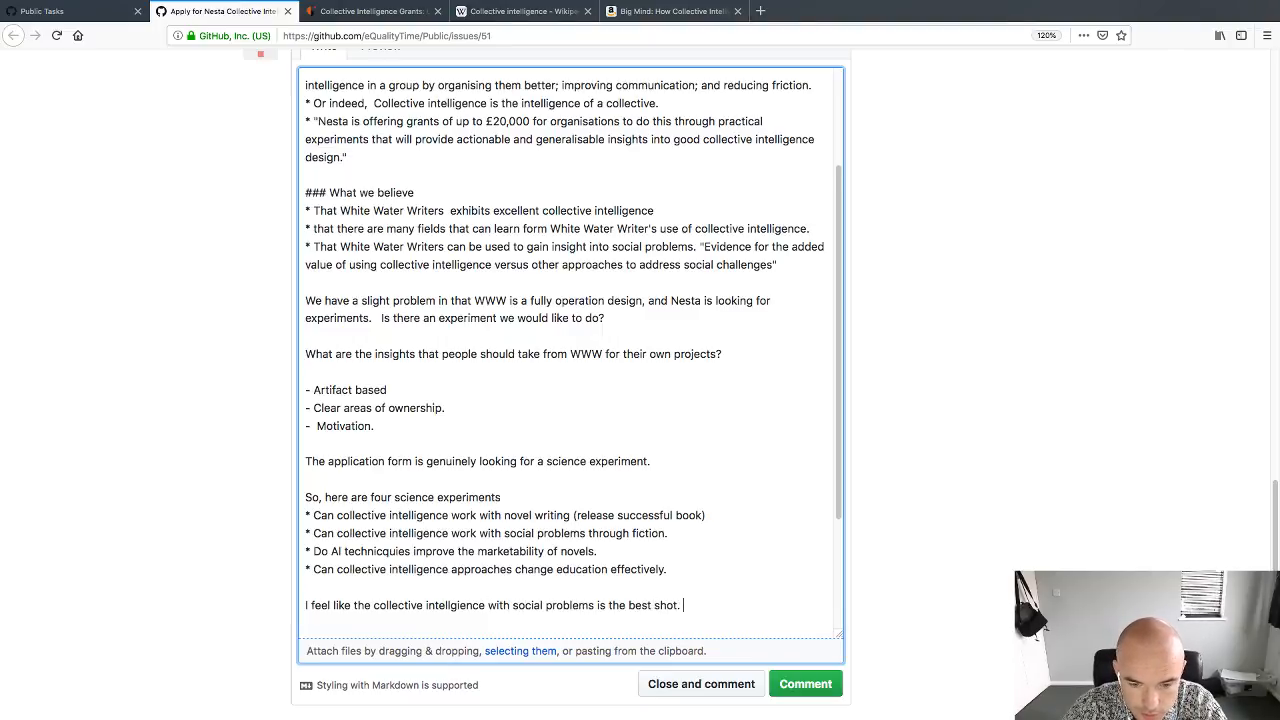
# Step: Below the best-shot sentence, add the separate lines "So, here's the experiment:" and "What do I want to find out:"
pyautogui.press('Return')
pyautogui.press('Return')
pyautogui.press('Return')
pyautogui.write('So ')
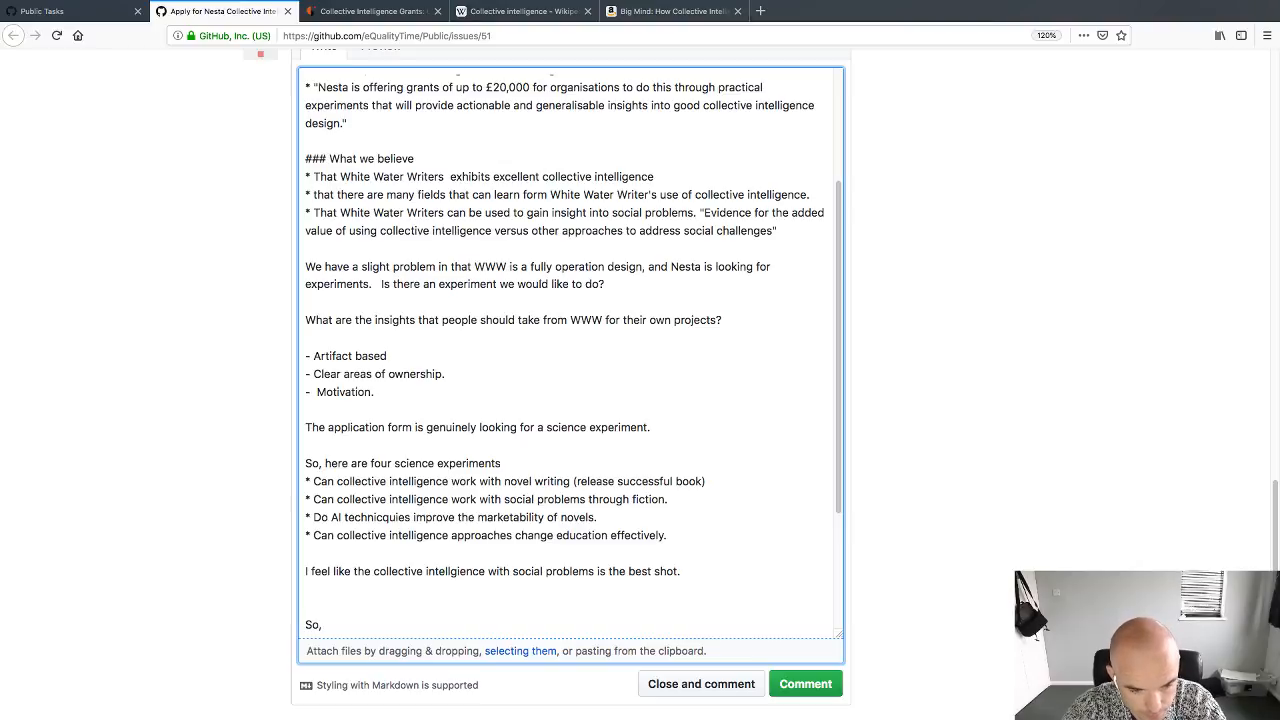
pyautogui.write(" here's the e")
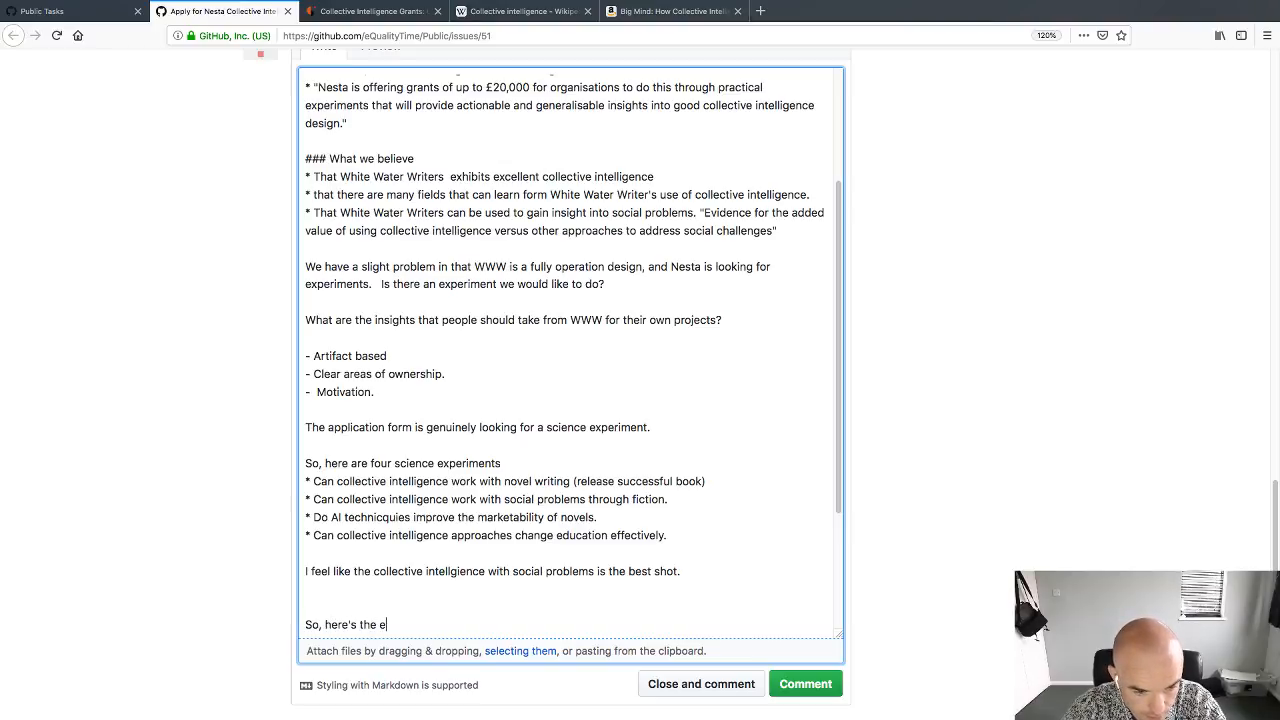
pyautogui.write('xperiment.')
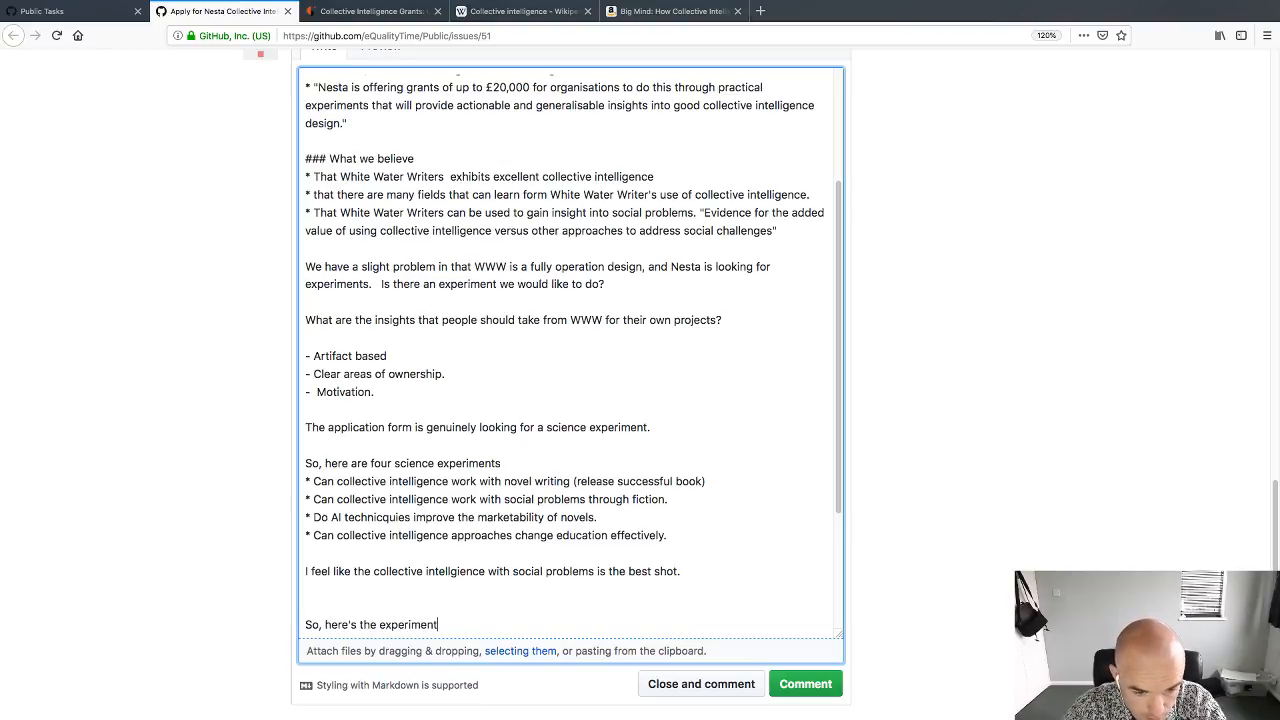
pyautogui.press('Return')
pyautogui.press('Return')
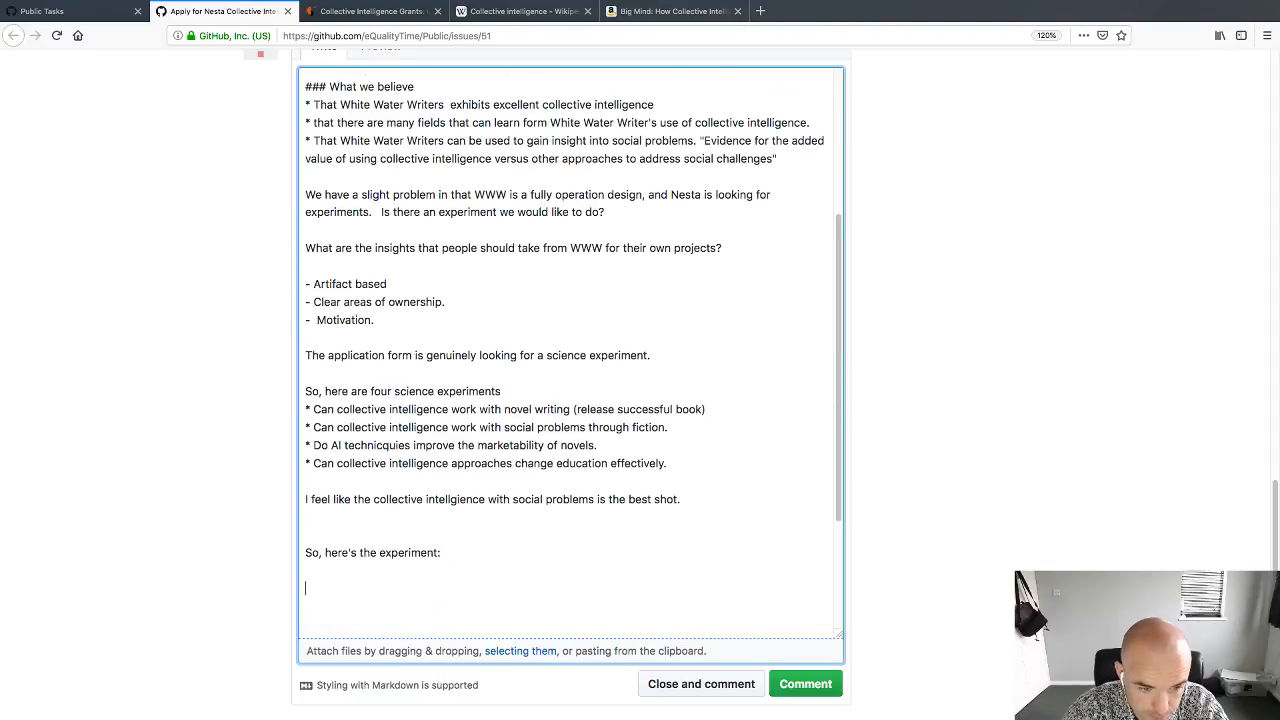
pyautogui.write('What ')
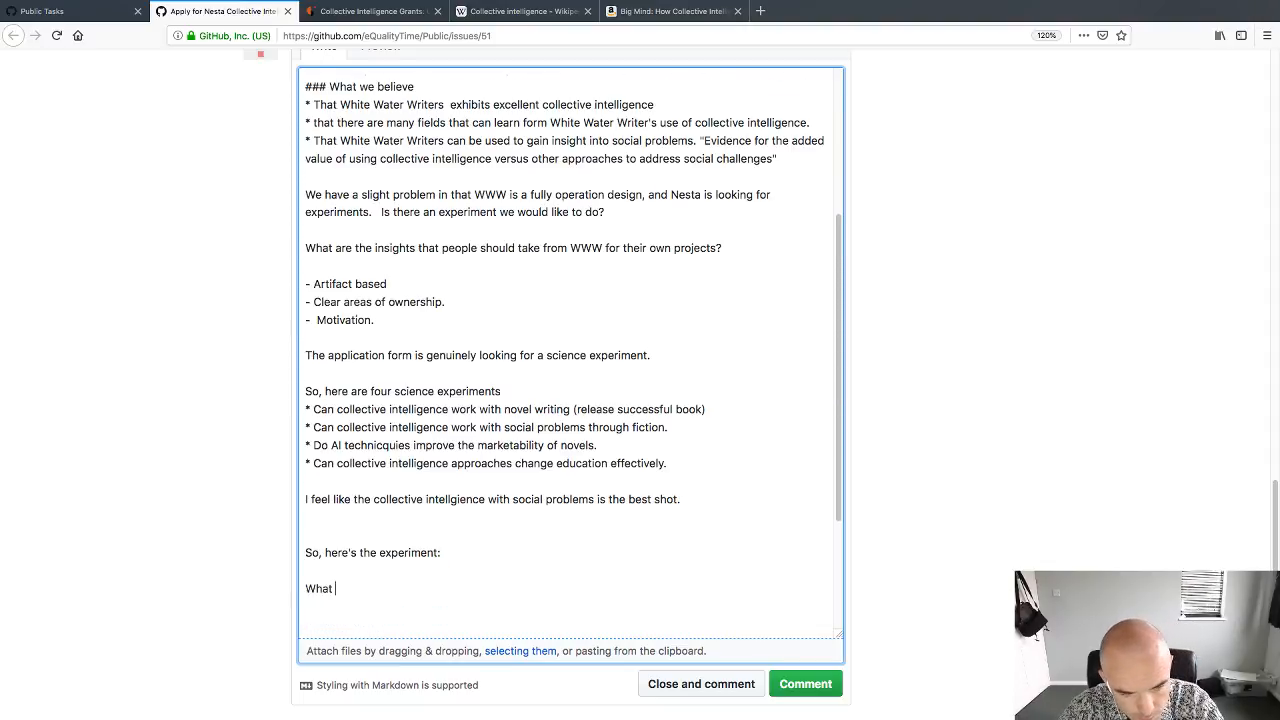
pyautogui.write('do I want to find out:')
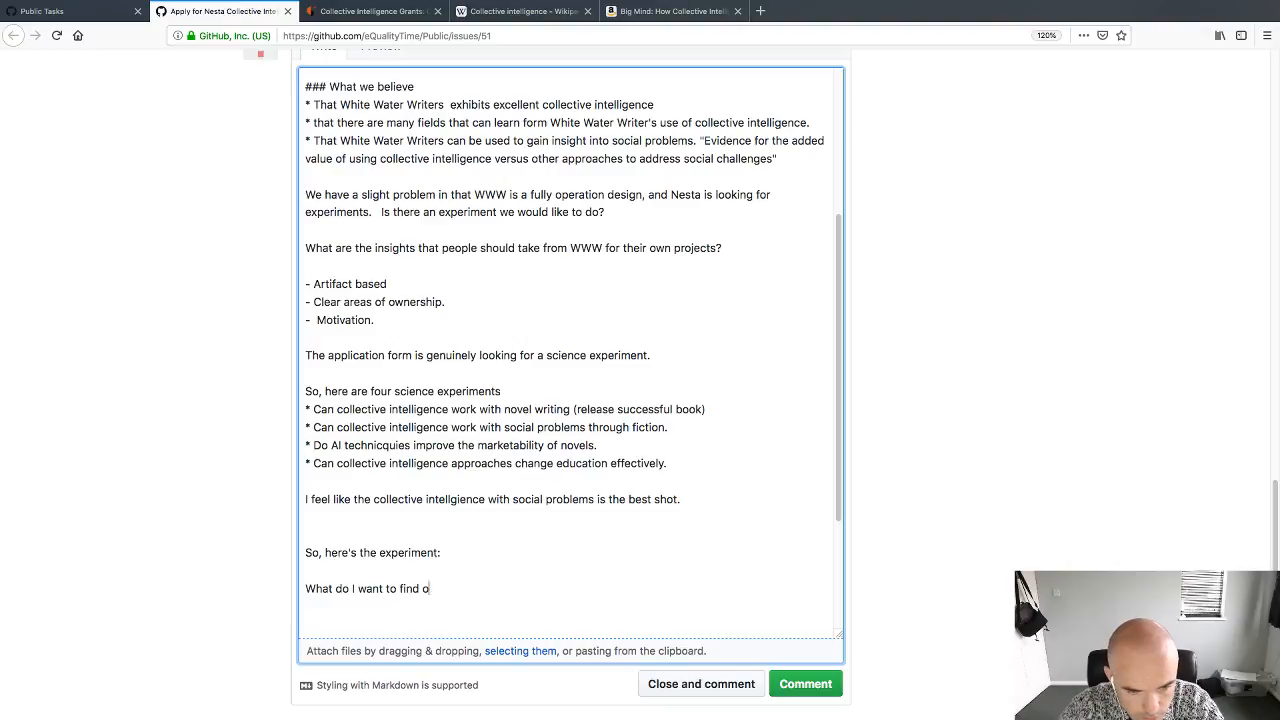
# Step: Leave blank lines under the find-out question and add the line "What will I measure"
pyautogui.press('Return')
pyautogui.press('Return')
pyautogui.press('Return')
pyautogui.write('How')
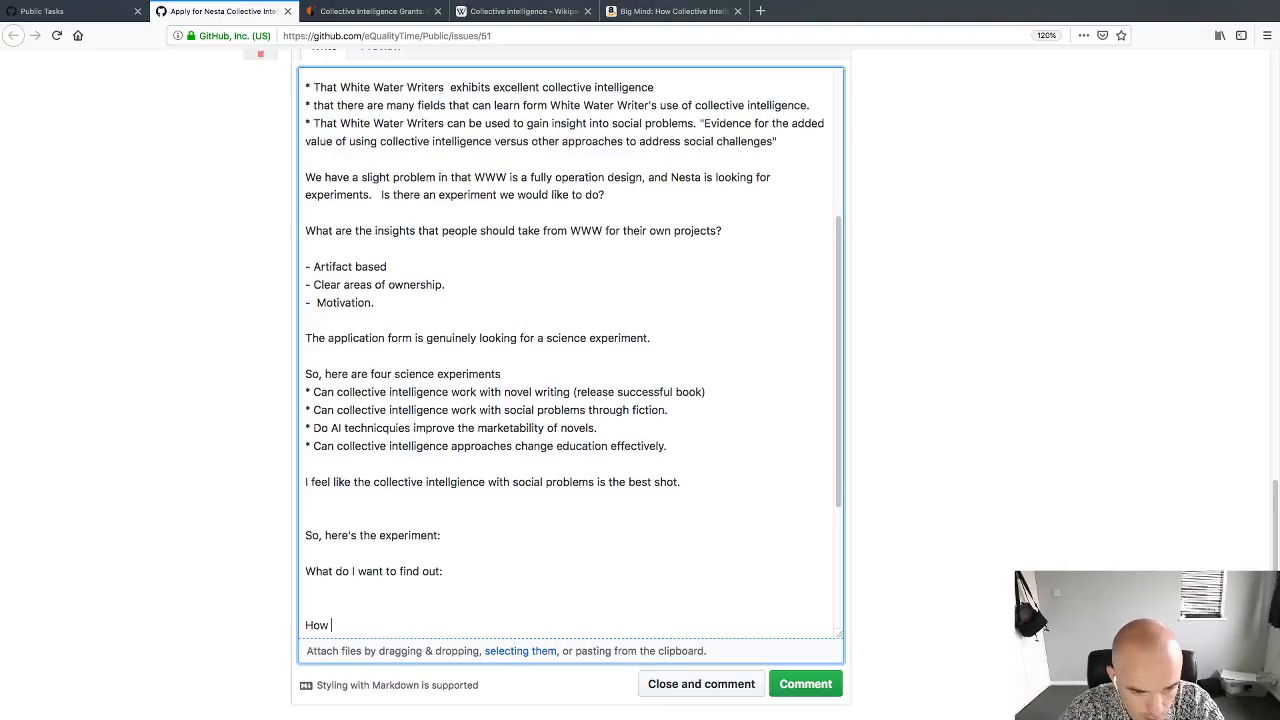
pyautogui.press('BackSpace')
pyautogui.press('BackSpace')
pyautogui.press('BackSpace')
pyautogui.press('BackSpace')
pyautogui.write('What ')
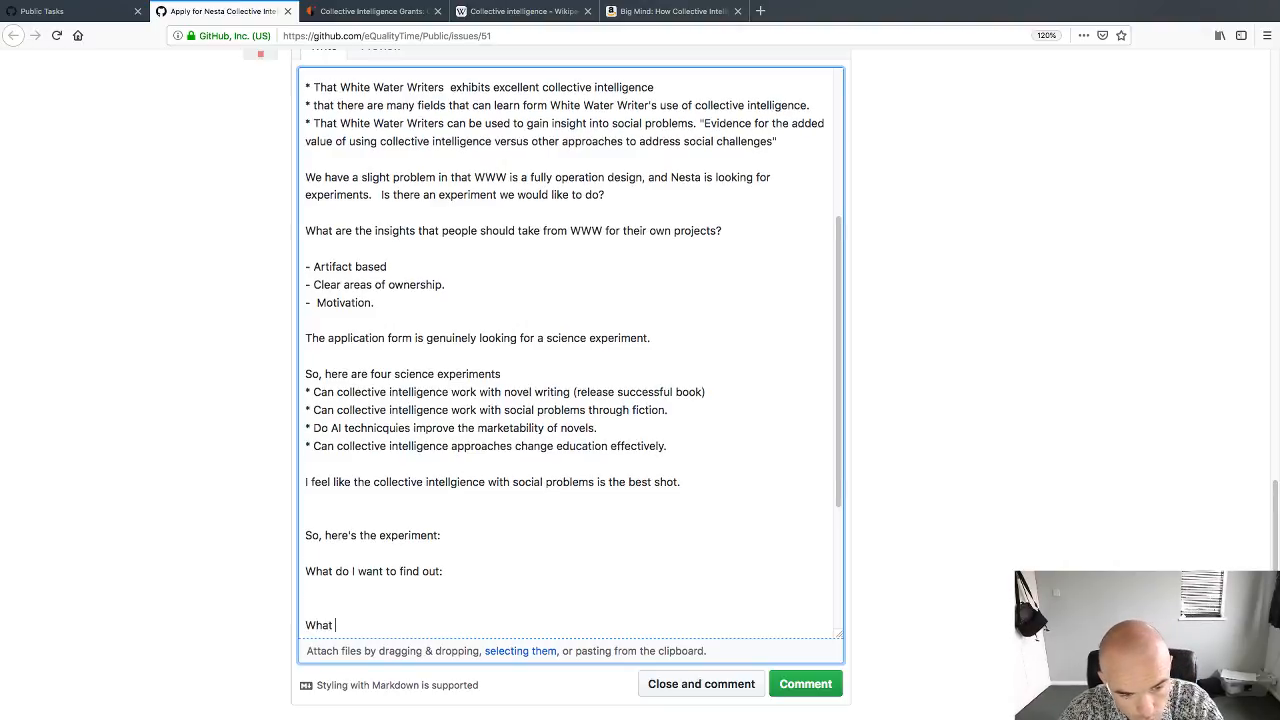
pyautogui.write('will I measure')
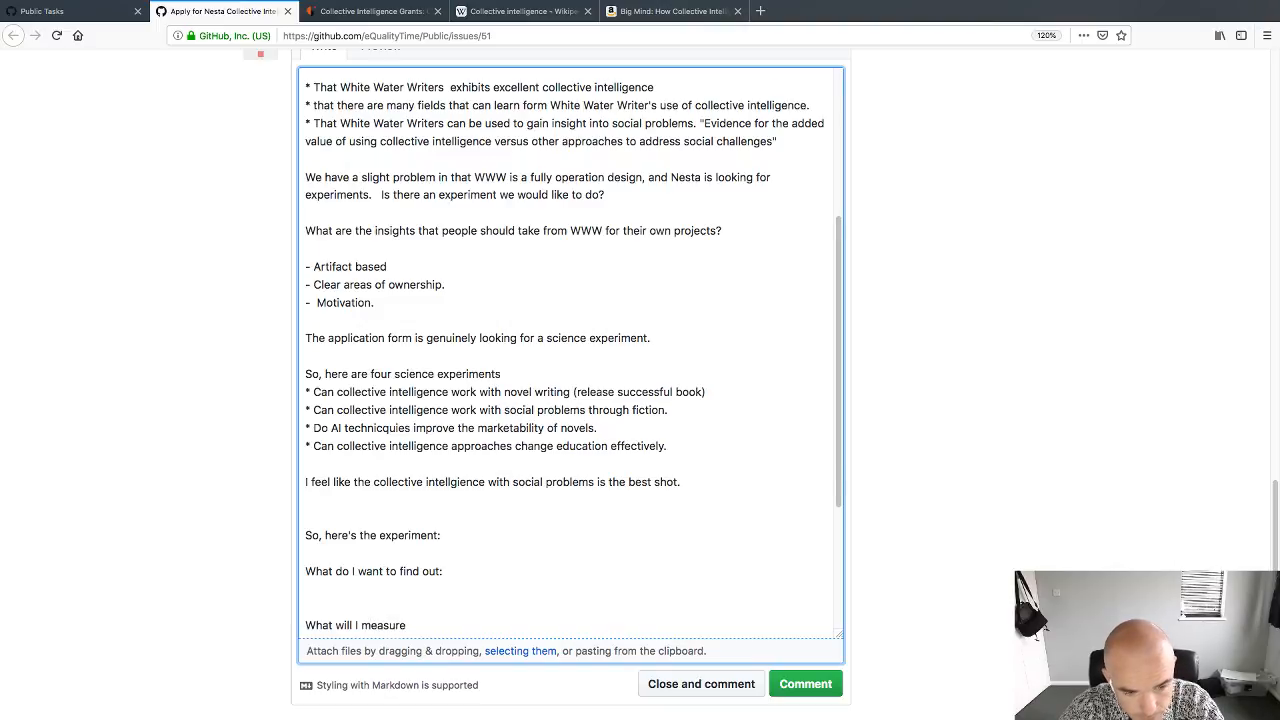
# Step: Leave a blank line under "What will I measure" and add the line "How will I measure it:"
pyautogui.press('Return')
pyautogui.press('Return')
pyautogui.press('Return')
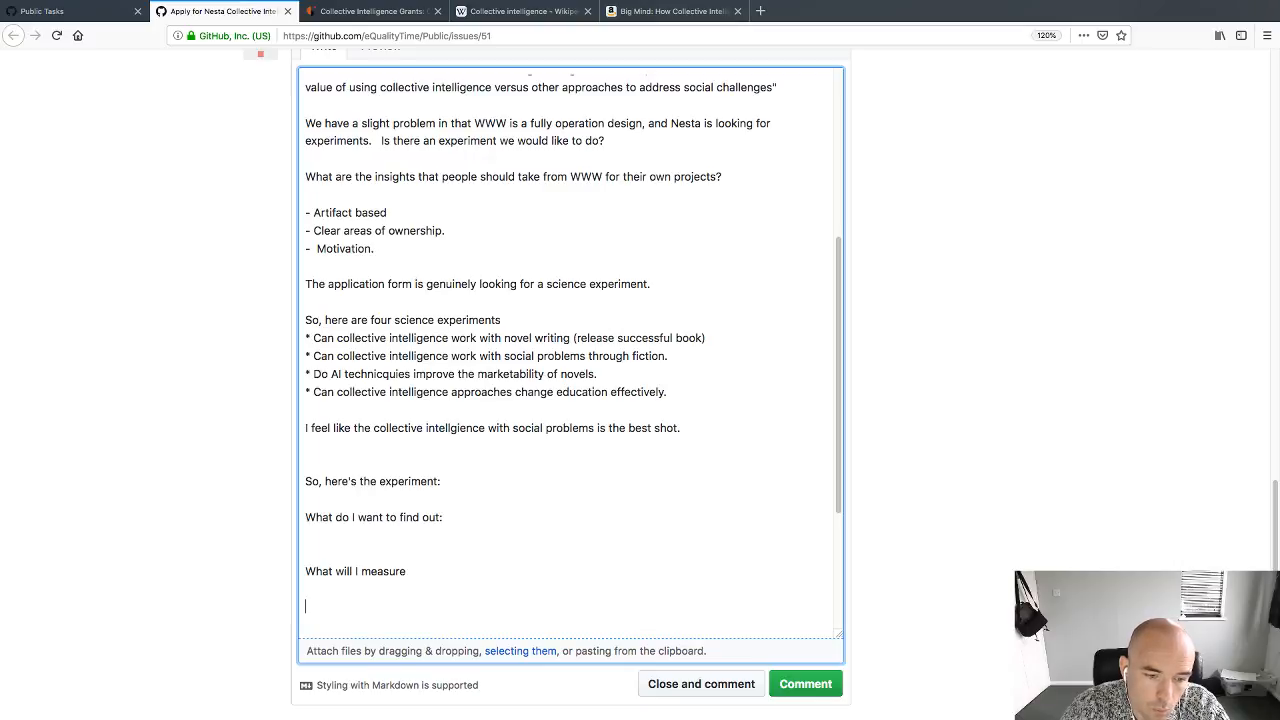
pyautogui.write('How will I meas')
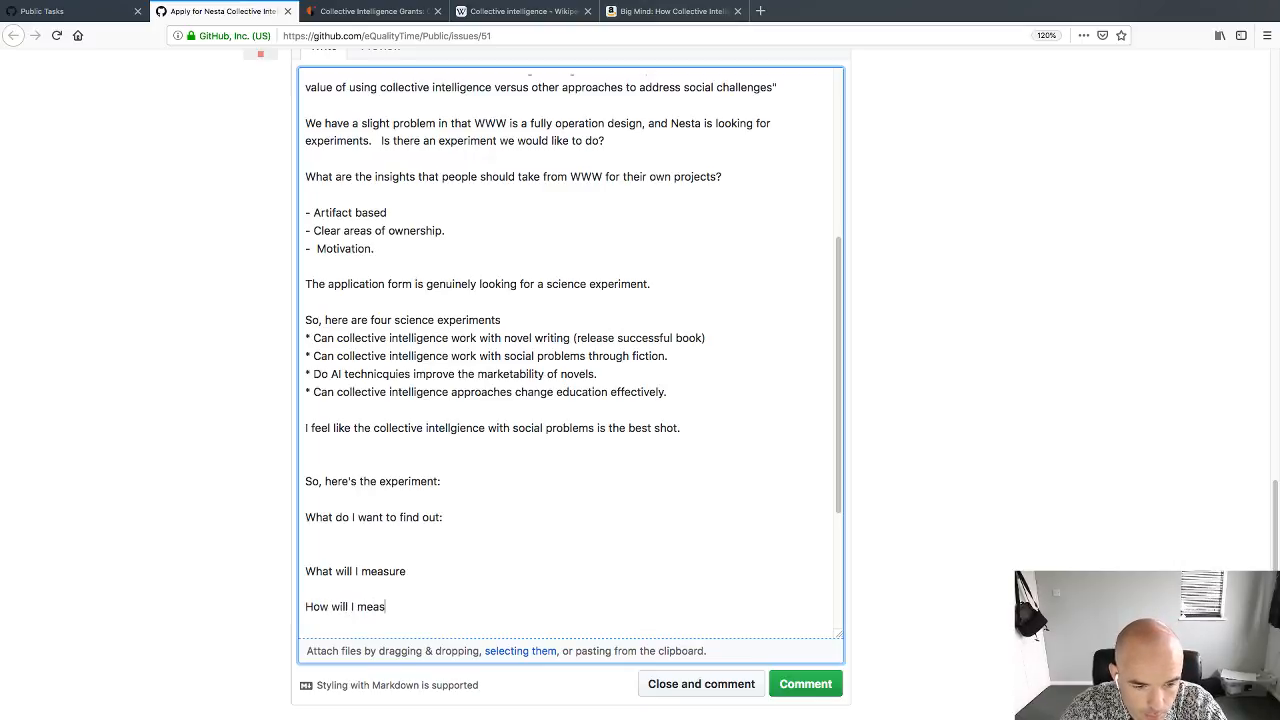
pyautogui.write('ure it:')
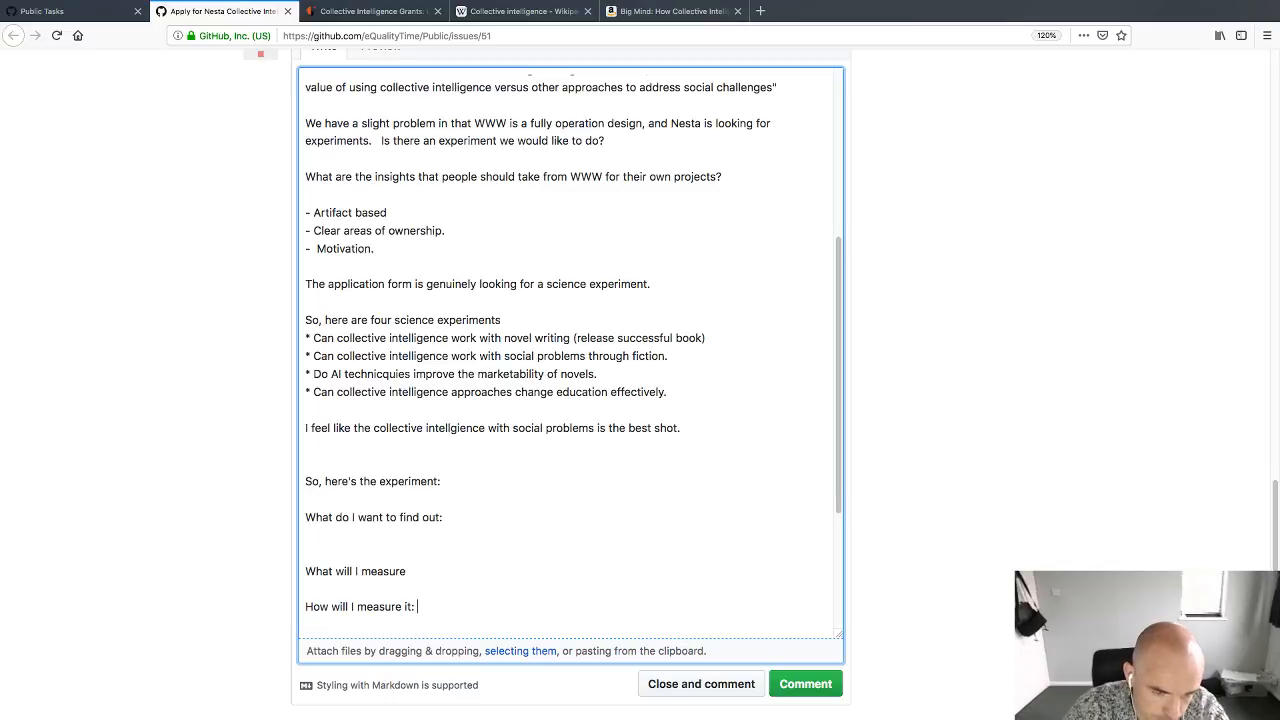
# Step: Leave two blank lines under "How will I measure it:" and add the line "What will that tell us:", followed by blank space
pyautogui.press('Return')
pyautogui.press('Return')
pyautogui.press('Return')
pyautogui.write('What wil that')
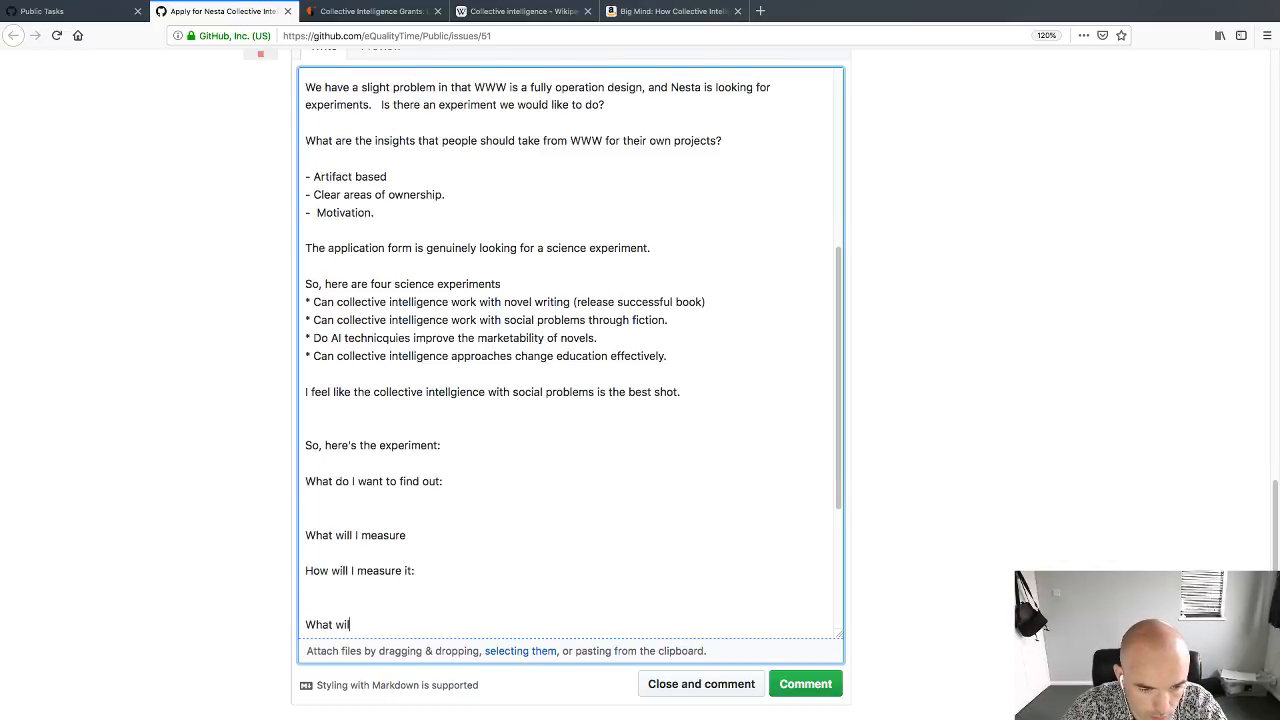
pyautogui.press('BackSpace')
pyautogui.press('BackSpace')
pyautogui.press('BackSpace')
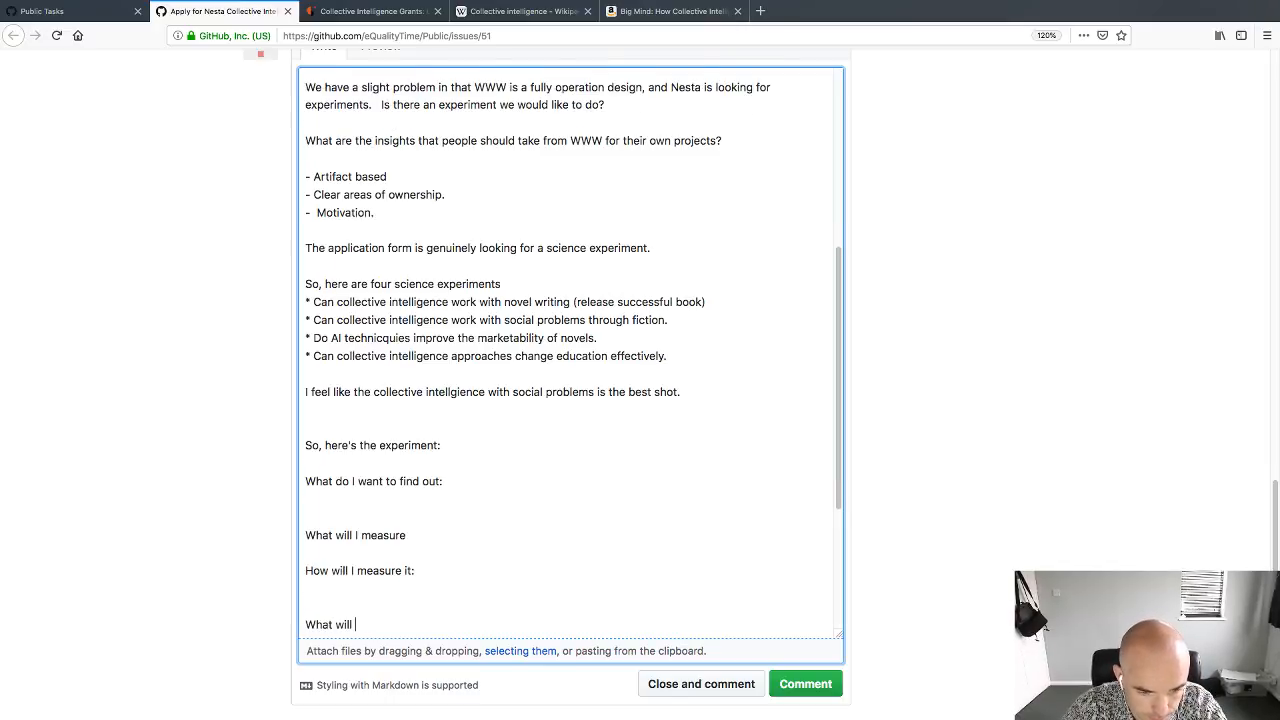
pyautogui.write('that tell us')
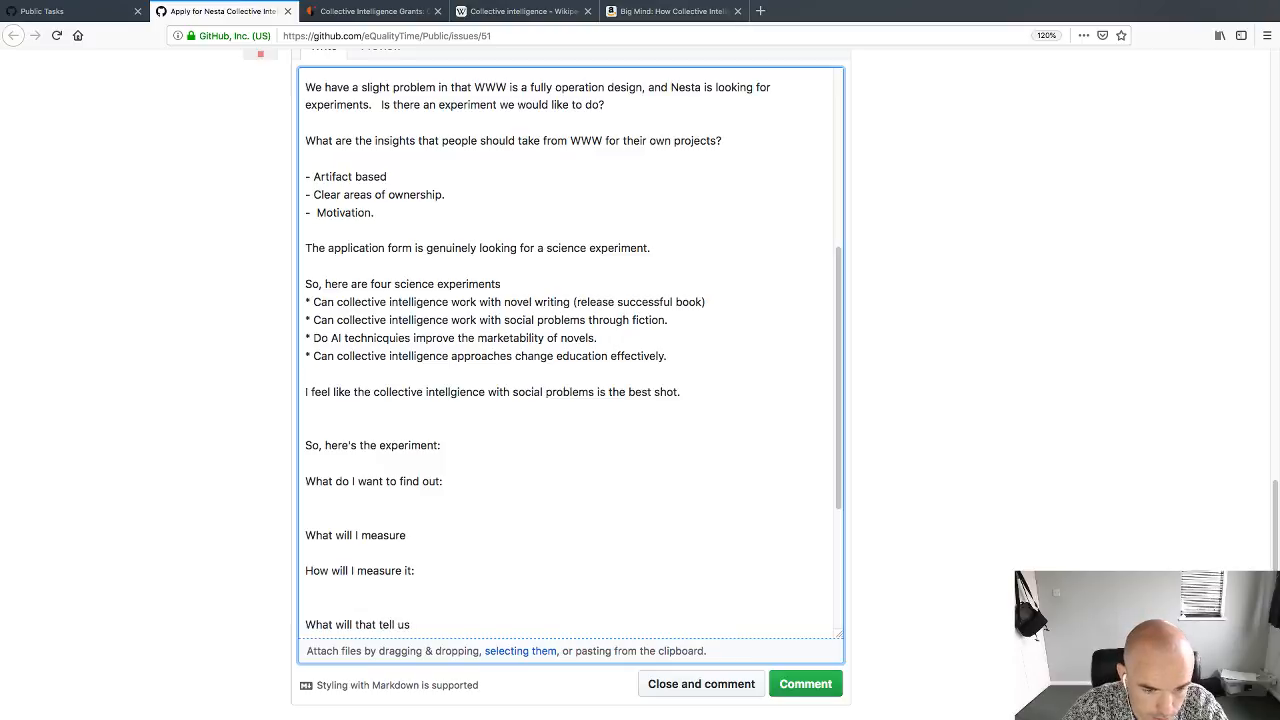
pyautogui.write(':')
pyautogui.press('Return')
pyautogui.press('Return')
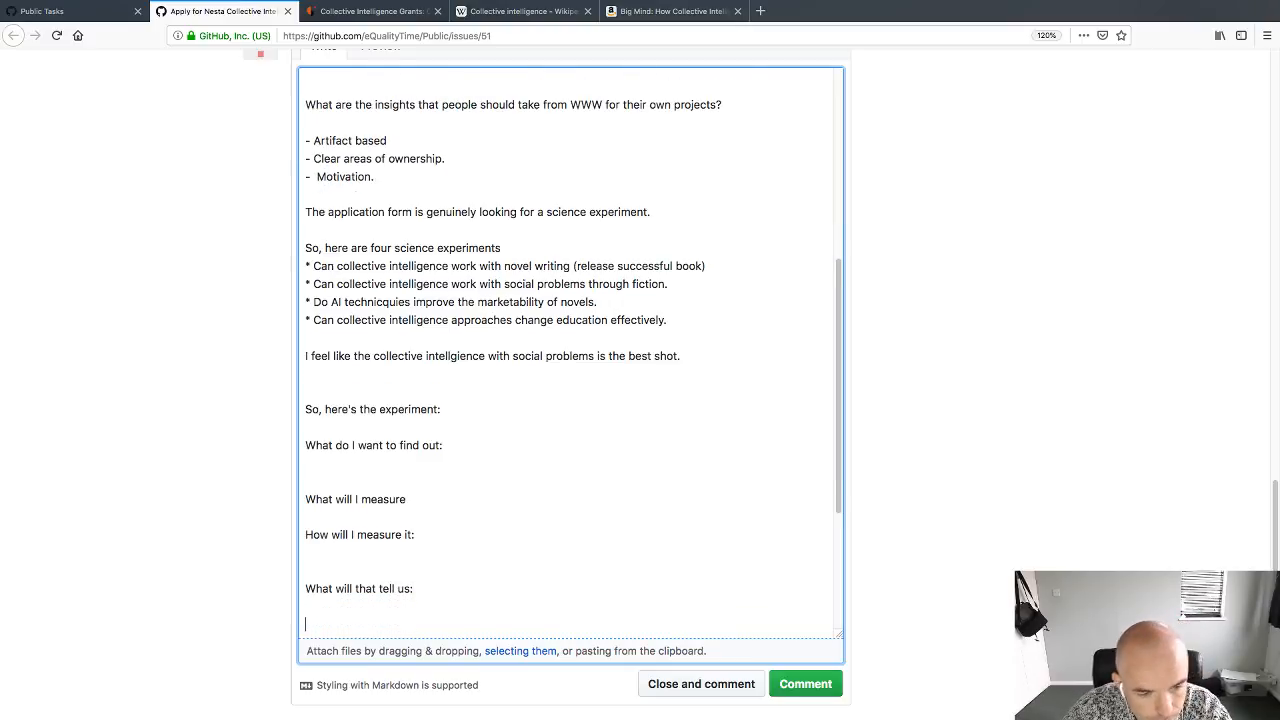
# Step: Insert an extra blank line above "How will I measure it:" and end "What will I measure" with a colon
pyautogui.click(306, 552)
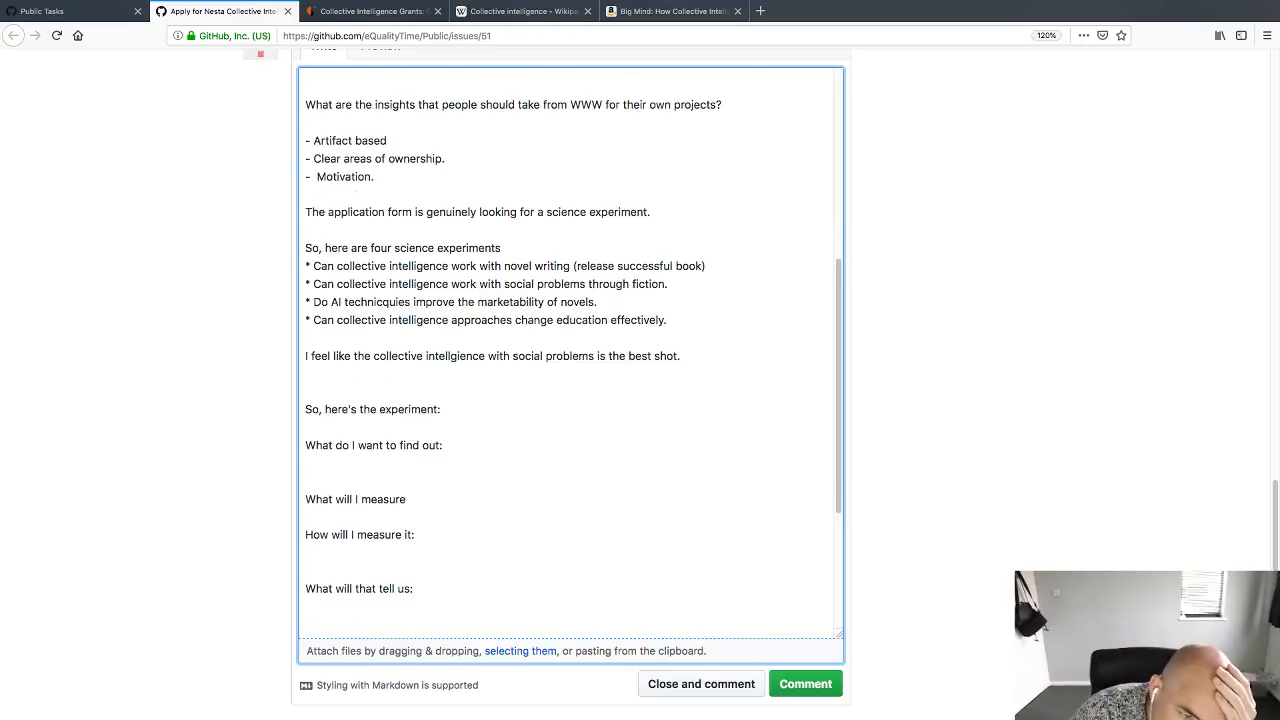
pyautogui.press('Return')
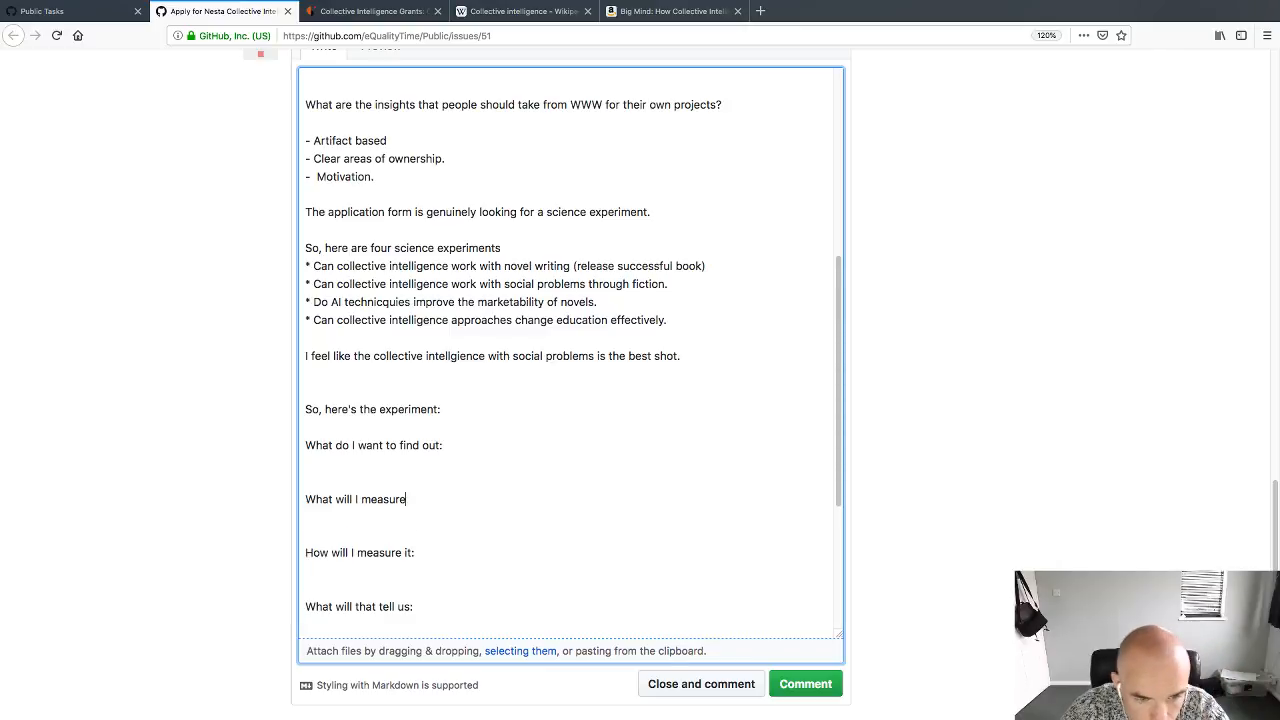
pyautogui.write(':')
# Step: Directly below the find-out question, write "I want to find out if short intense collective intelligence sprints can provide more insight"
pyautogui.press('Up')
pyautogui.press('Return')
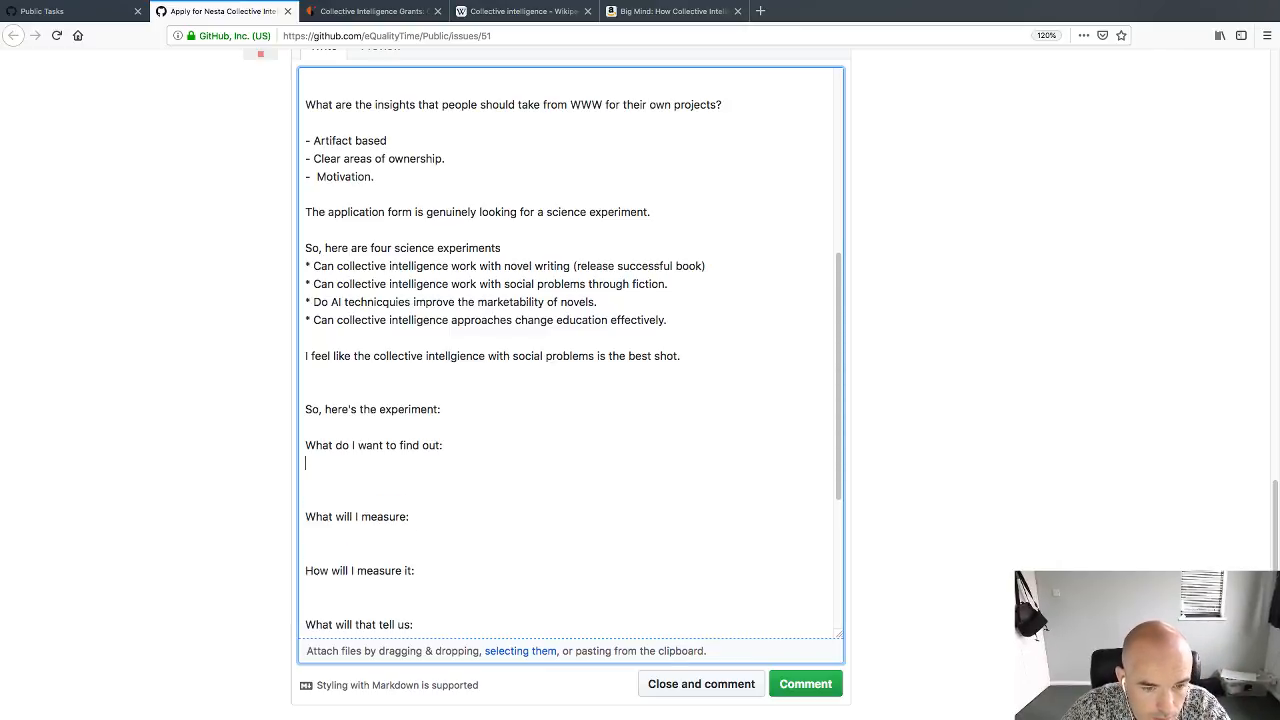
pyautogui.write('I want to find out')
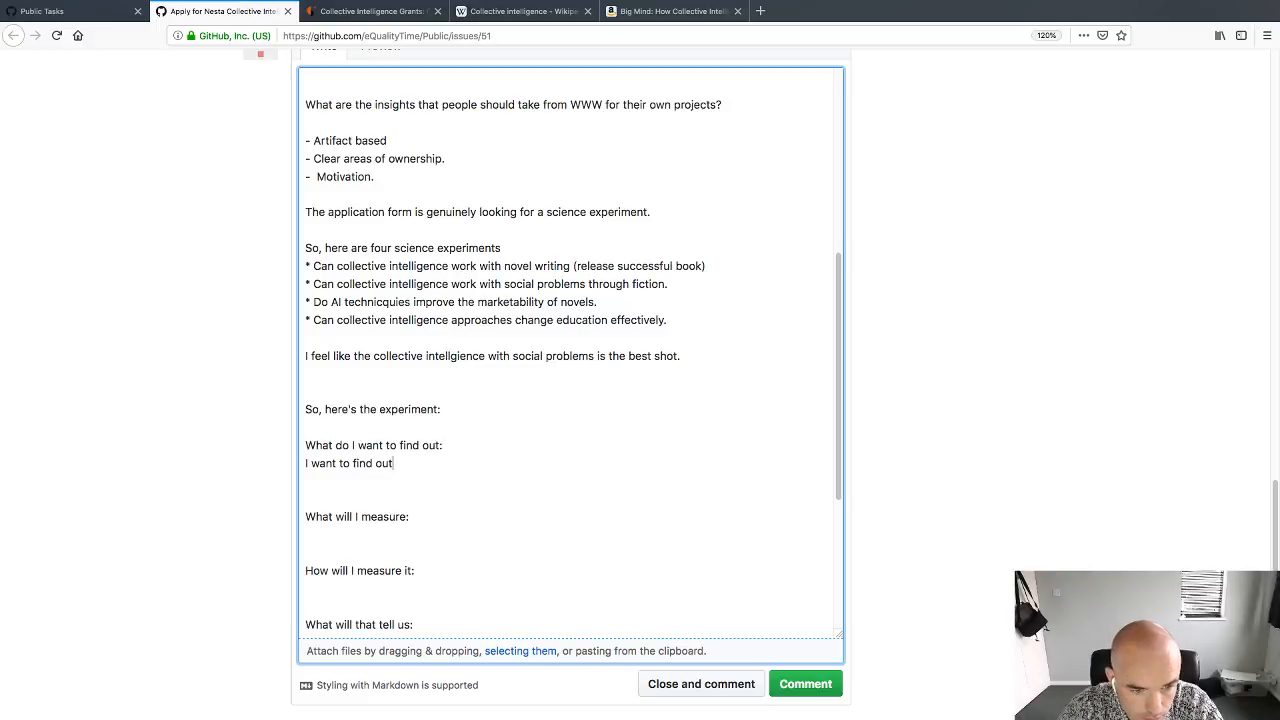
pyautogui.write(' if short ')
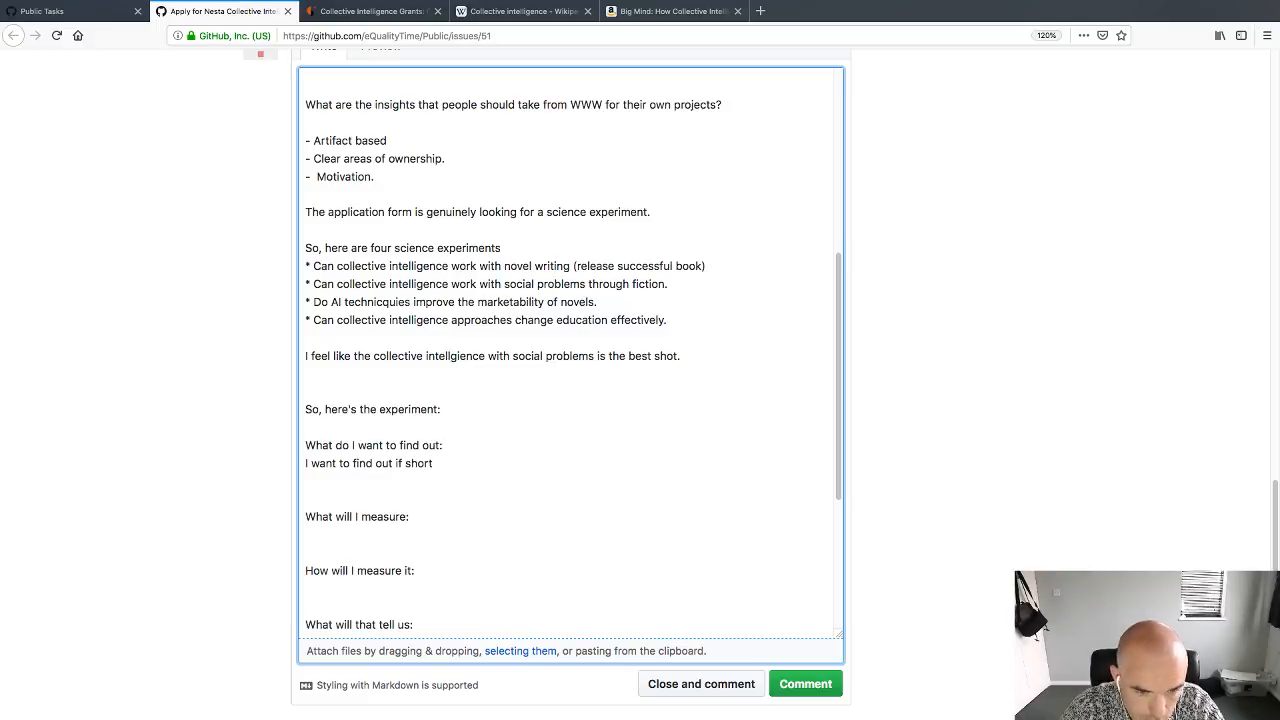
pyautogui.write('intense co')
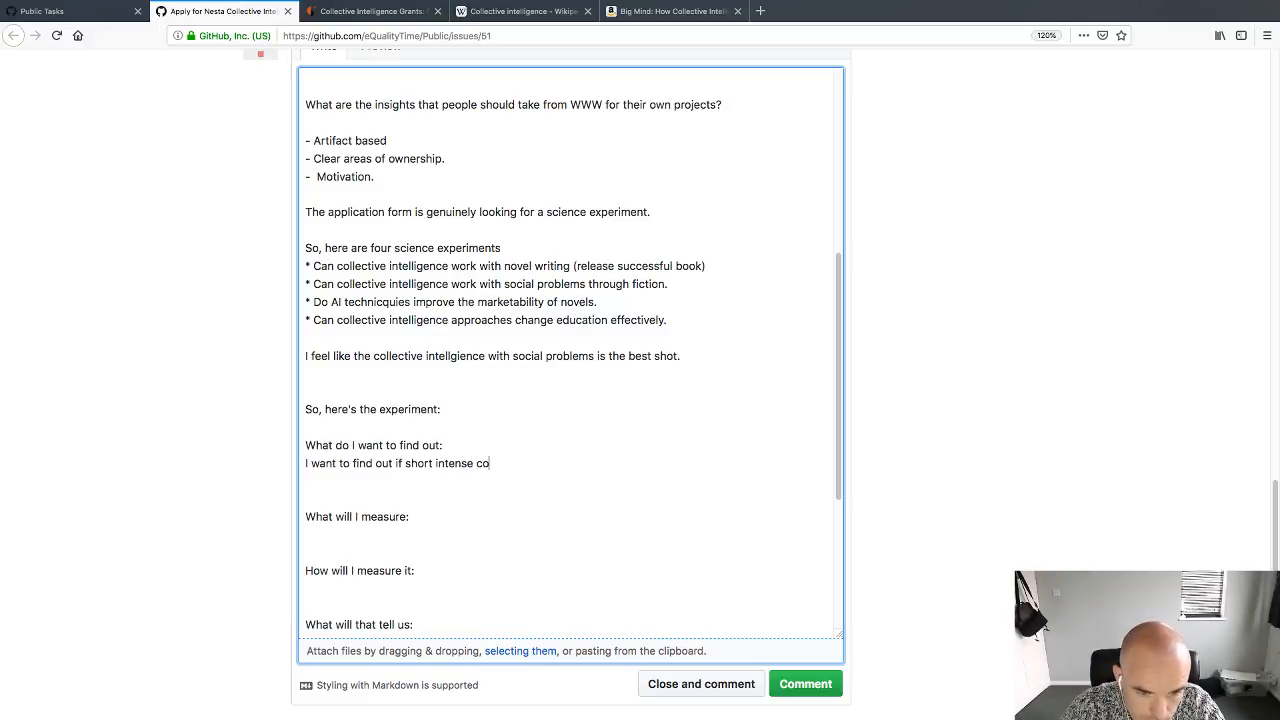
pyautogui.write('llective intell')
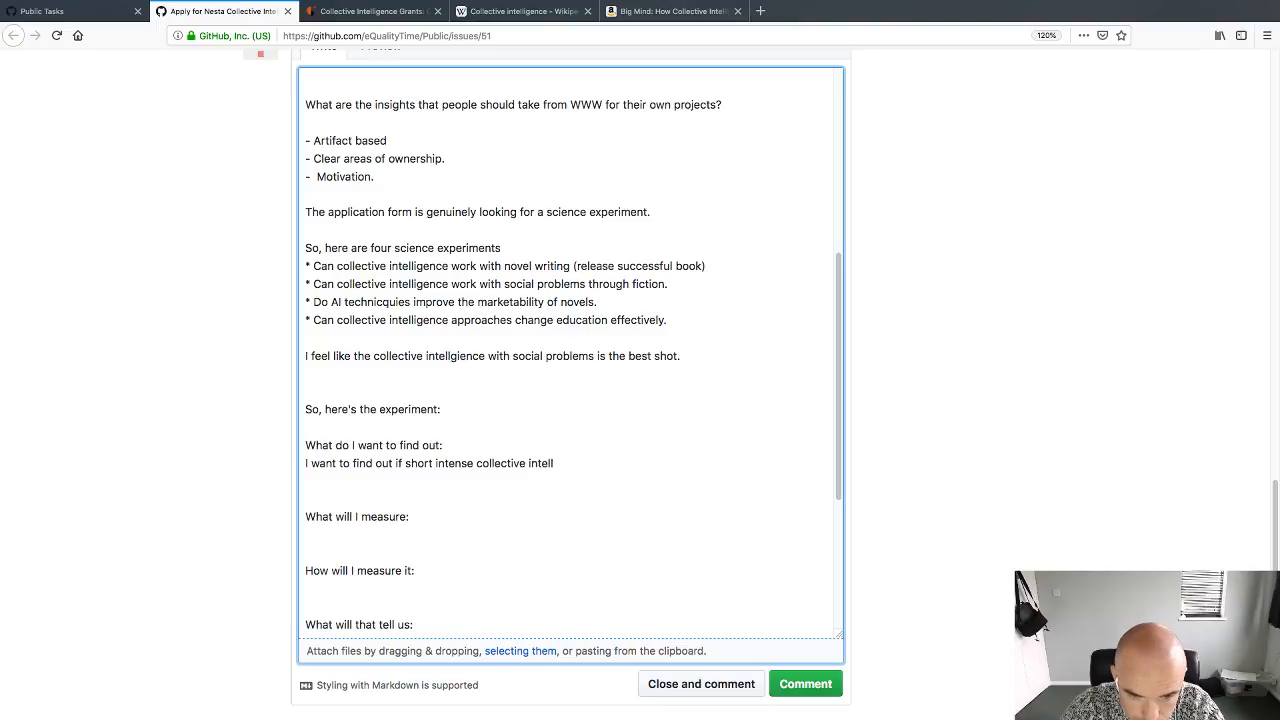
pyautogui.write('igence sprints ')
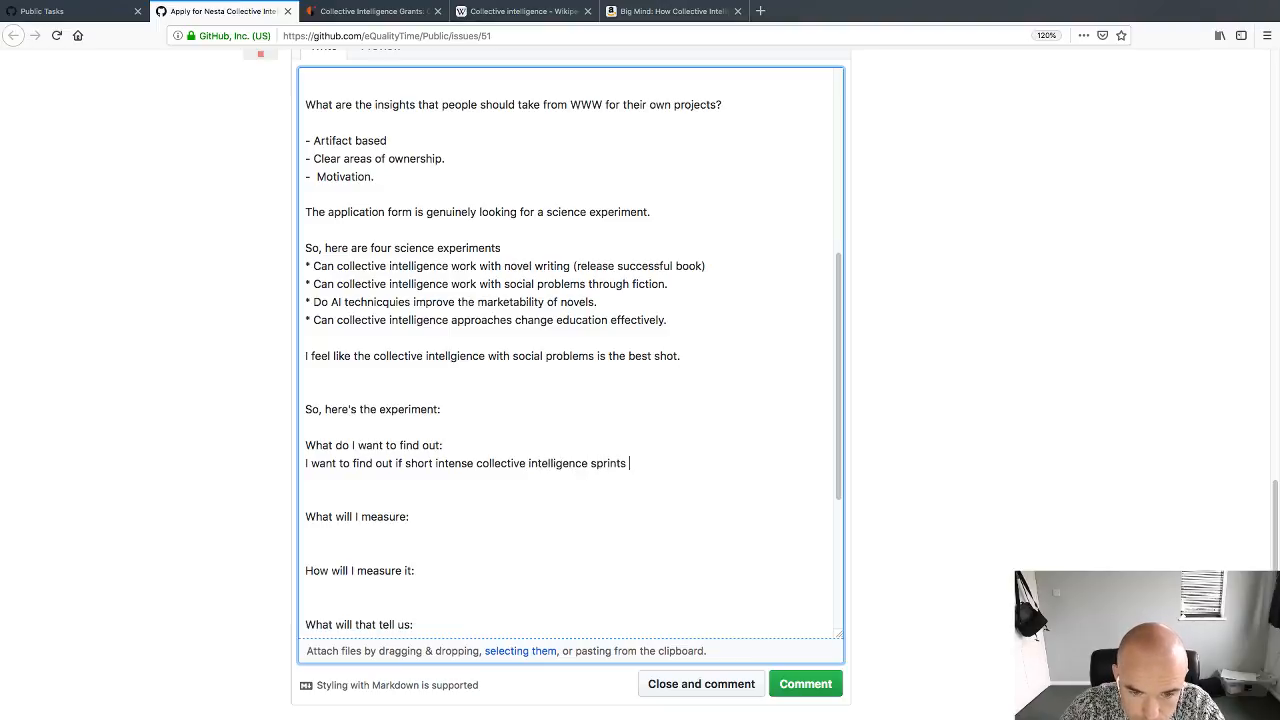
pyautogui.write('can provid')
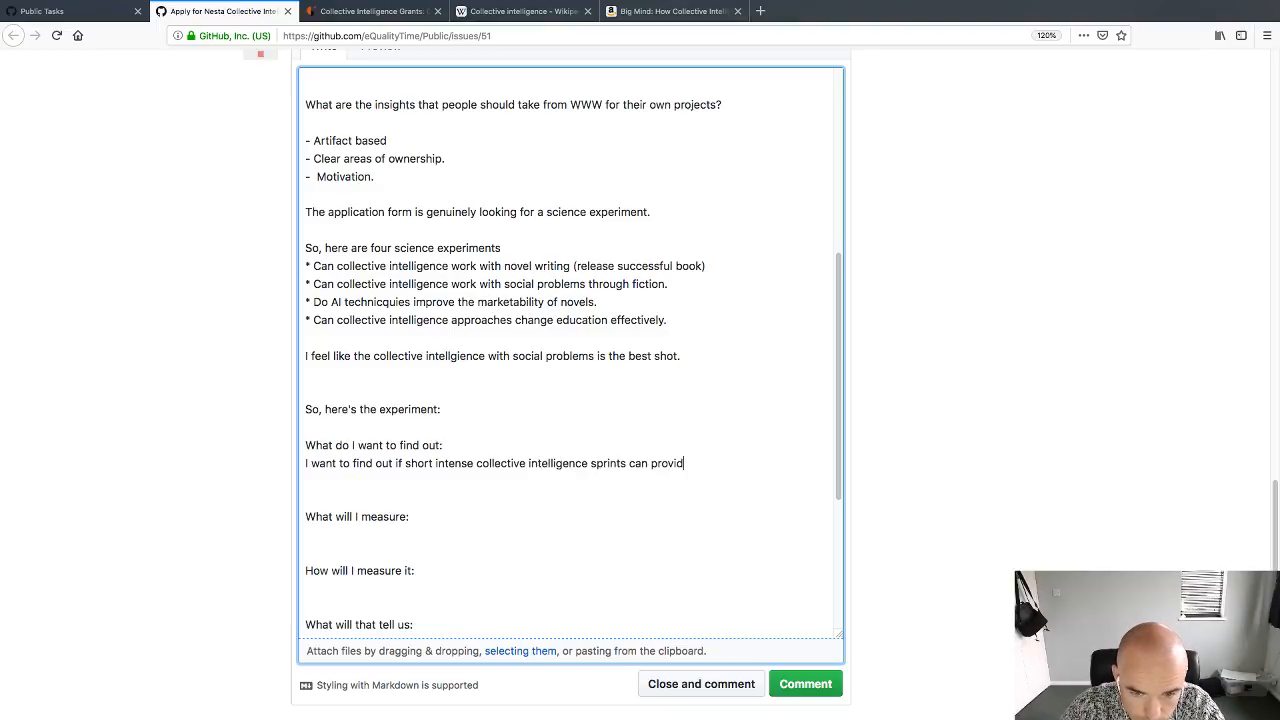
pyautogui.write('e more insight')
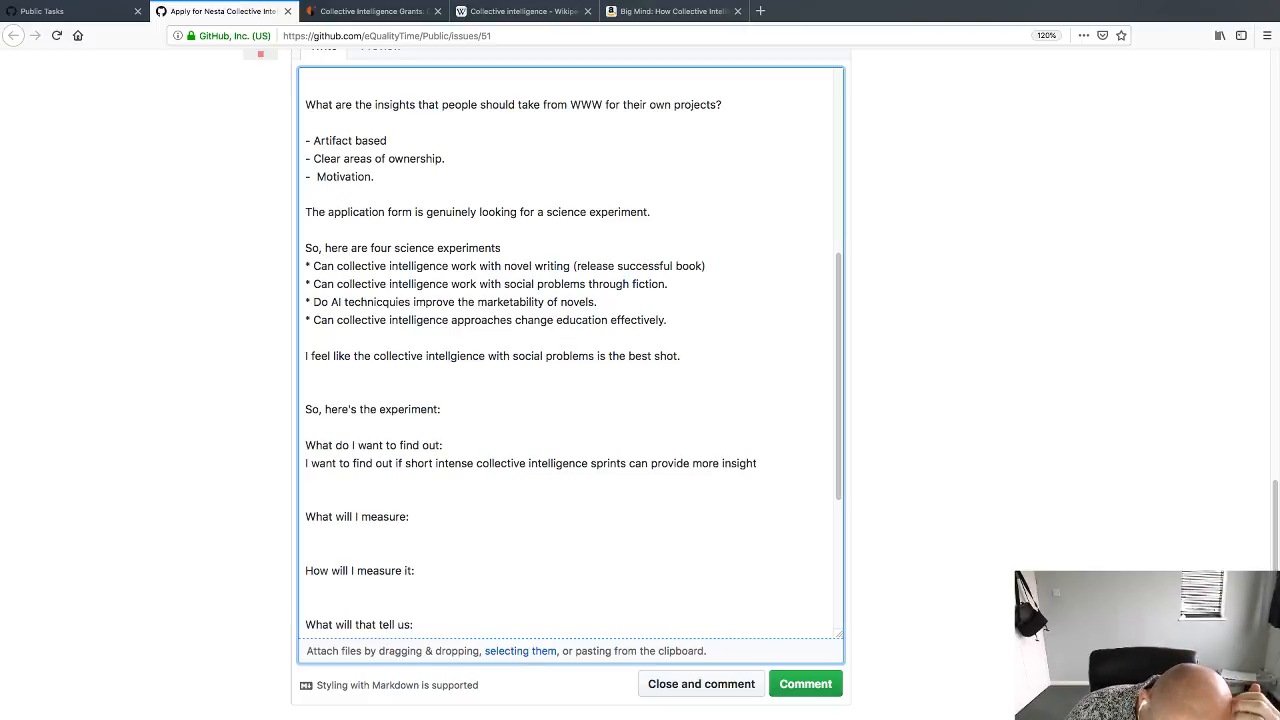
# Step: Complete the find-out sentence with "into major social problems than traditional long-term, shadow studies."
pyautogui.write(' int')
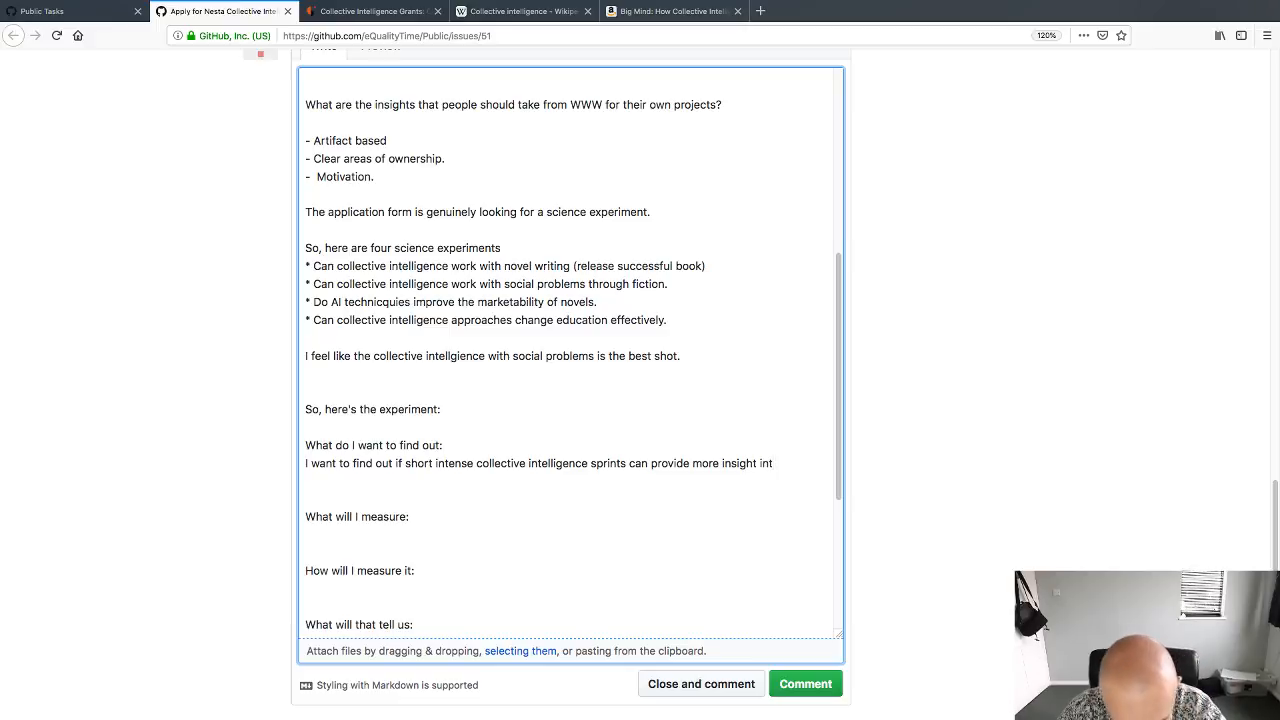
pyautogui.write('o major s')
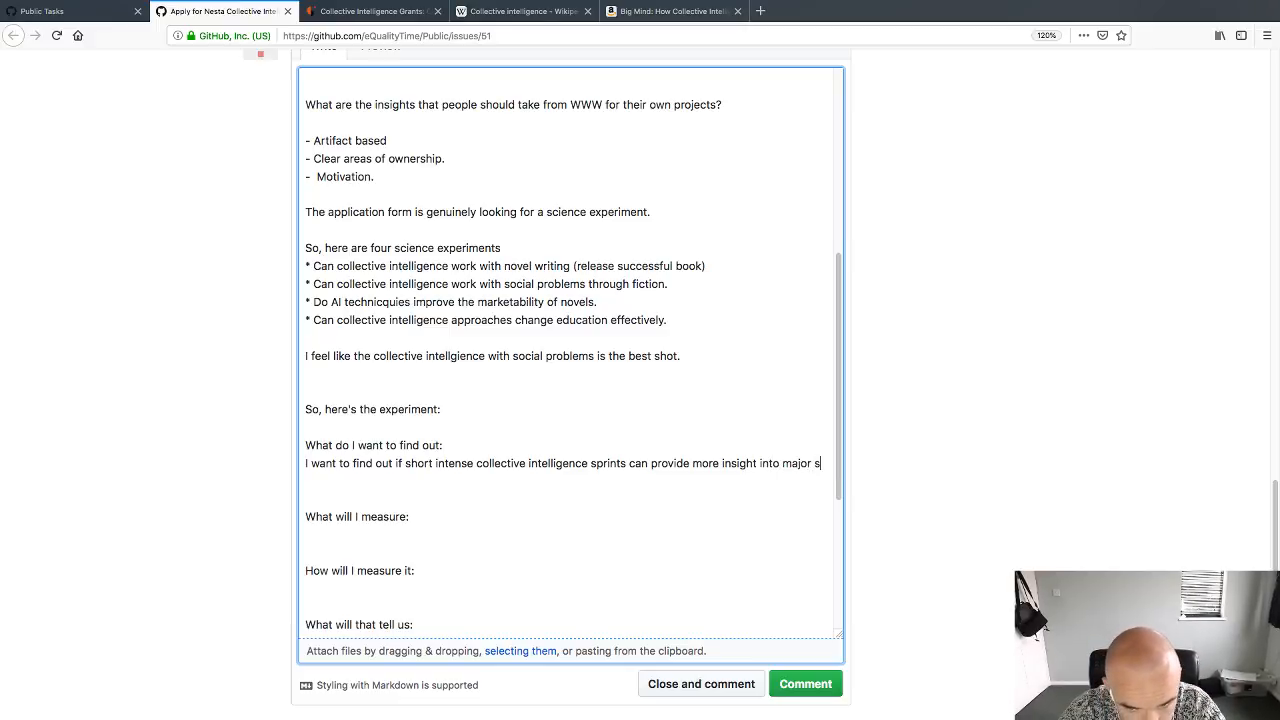
pyautogui.write('ocial problems than')
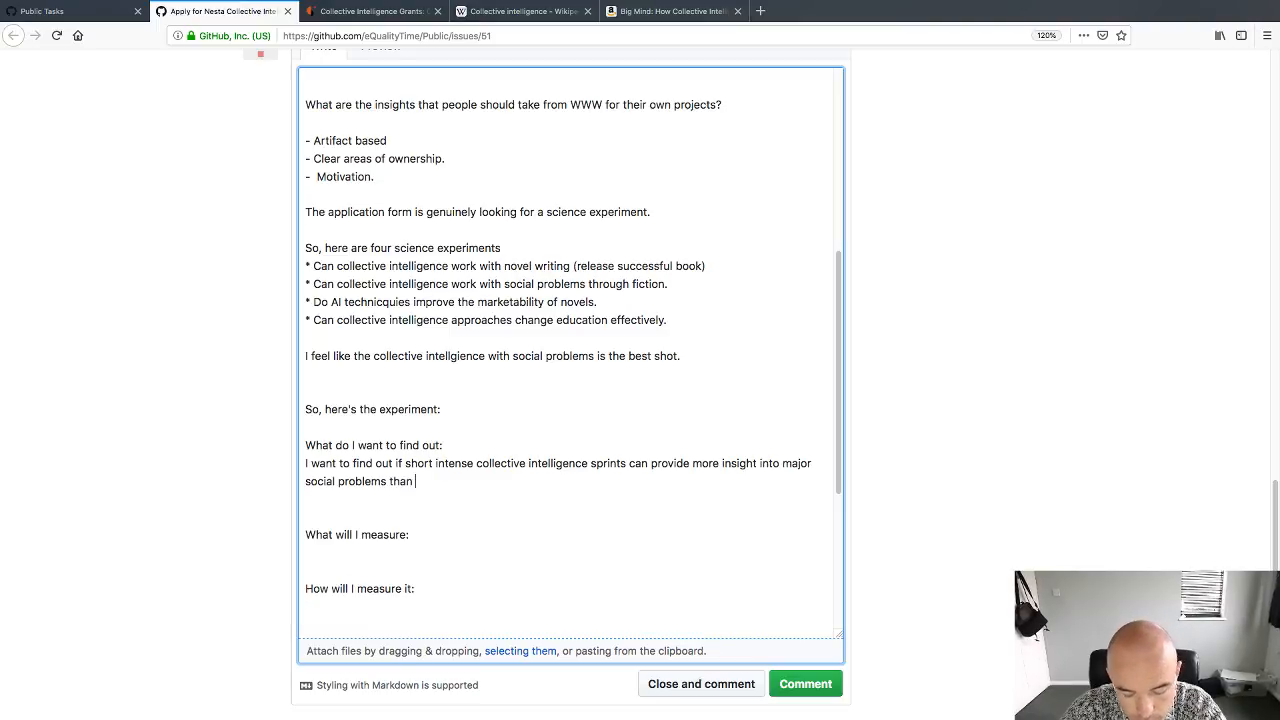
pyautogui.write(' traditional')
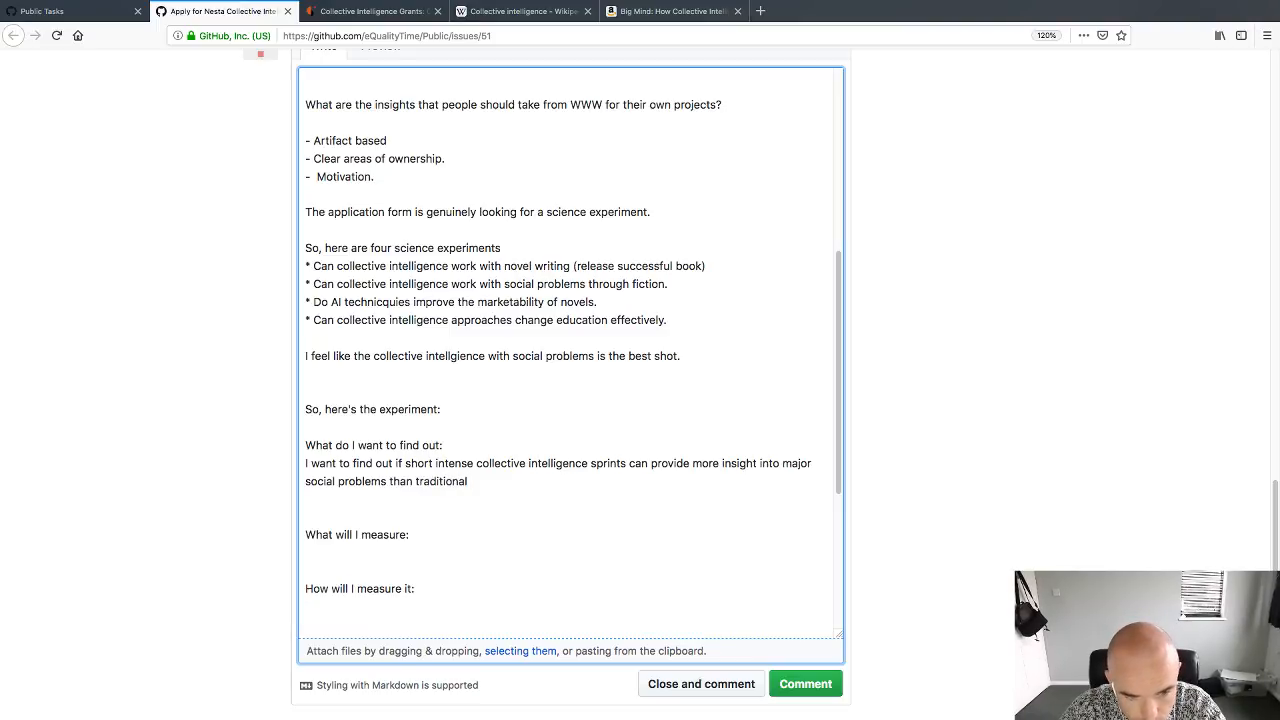
pyautogui.write(' long')
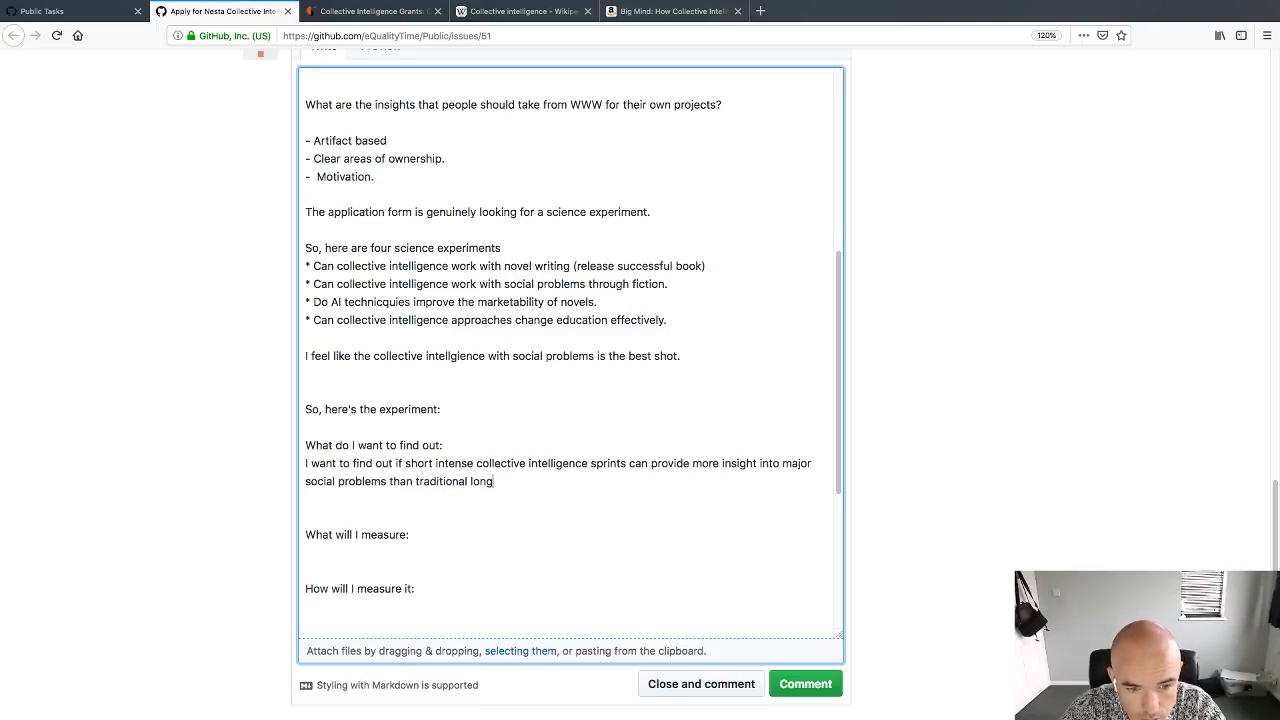
pyautogui.write('-term')
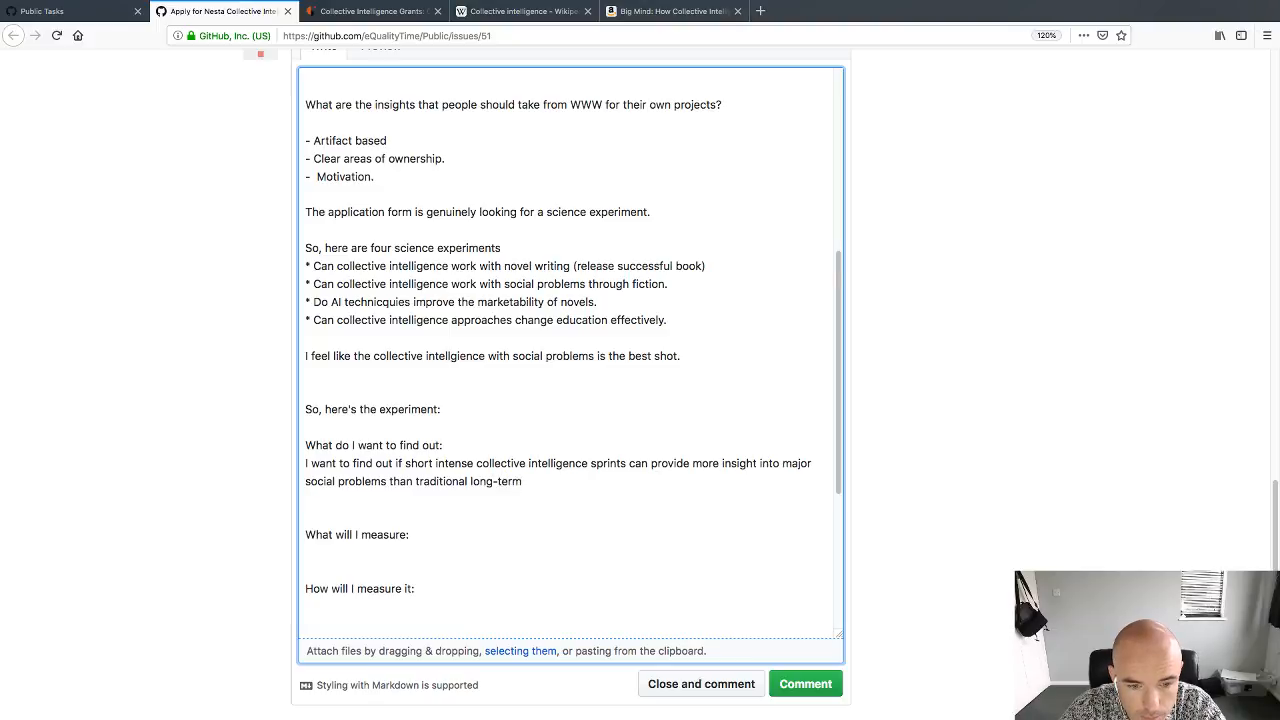
pyautogui.write(', shadow ')
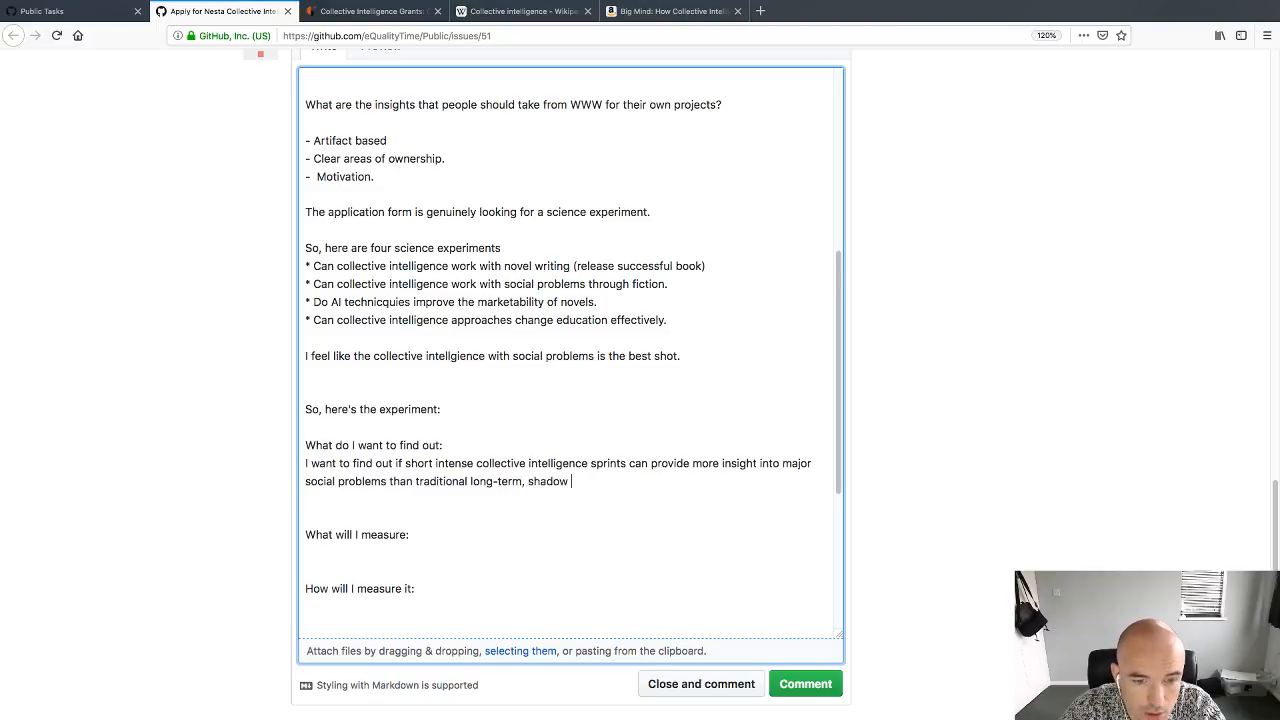
pyautogui.write('studies.')
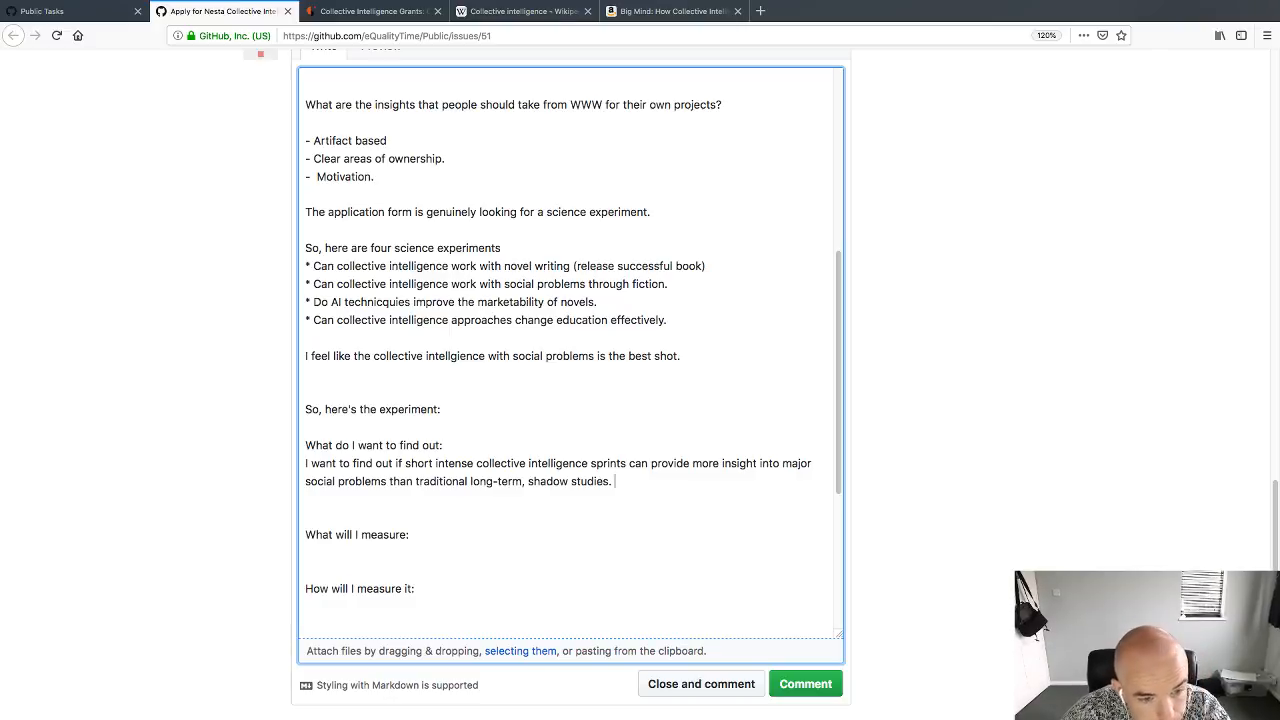
# Step: Adjust the spacing around "What will I measure:" to two blank lines above it and three below
pyautogui.press('Down')
pyautogui.press('Down')
pyautogui.press('Down')
pyautogui.press('Up')
pyautogui.press('BackSpace')
pyautogui.press('Down')
pyautogui.press('Down')
pyautogui.press('Return')
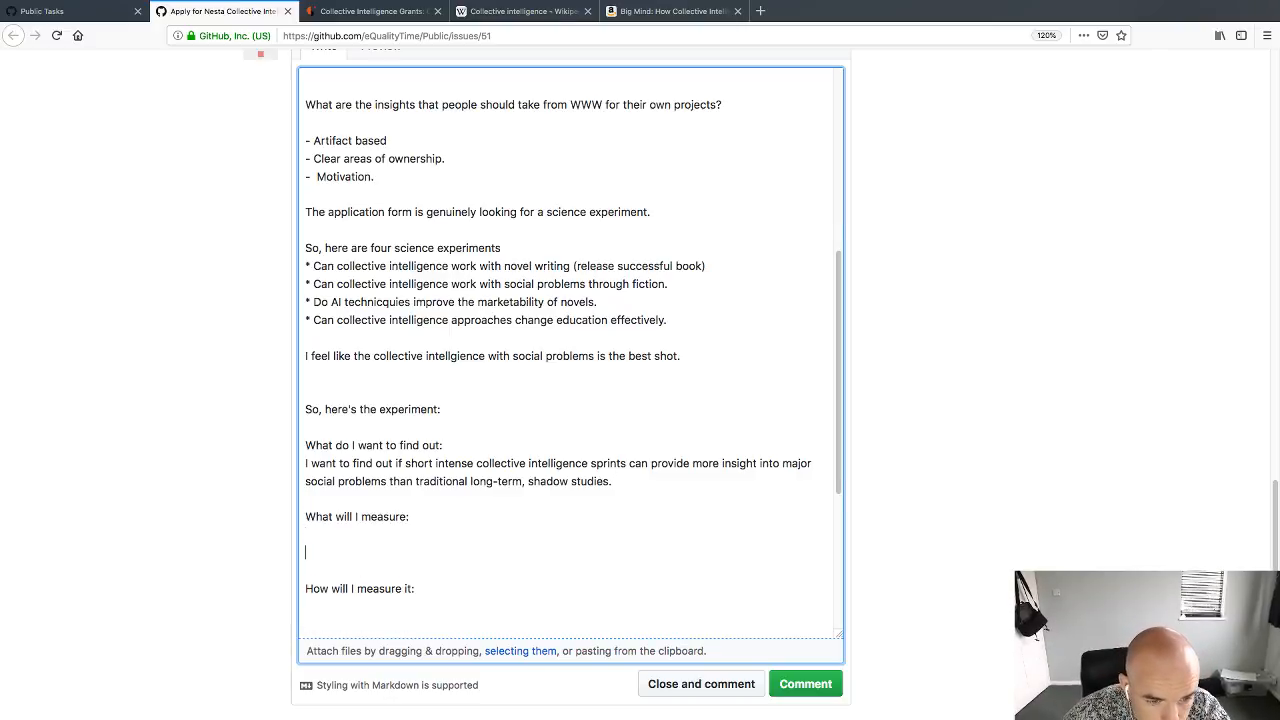
pyautogui.press('Up')
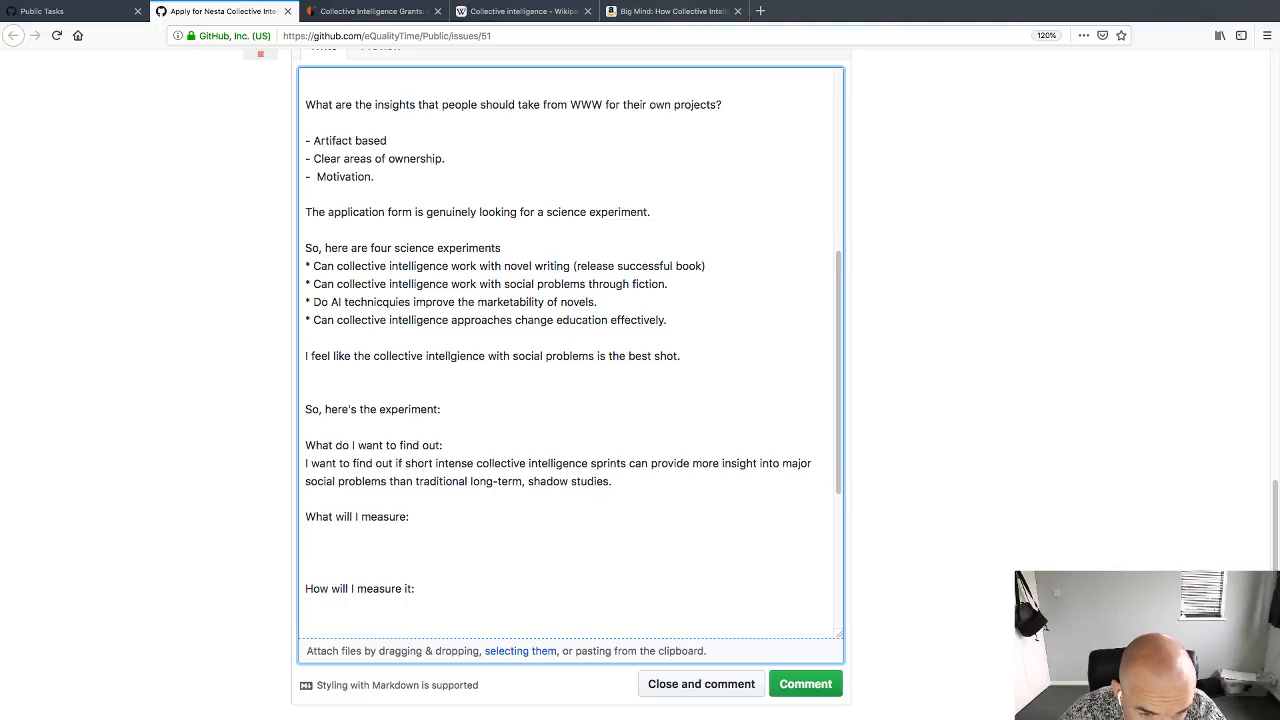
pyautogui.press('Return')
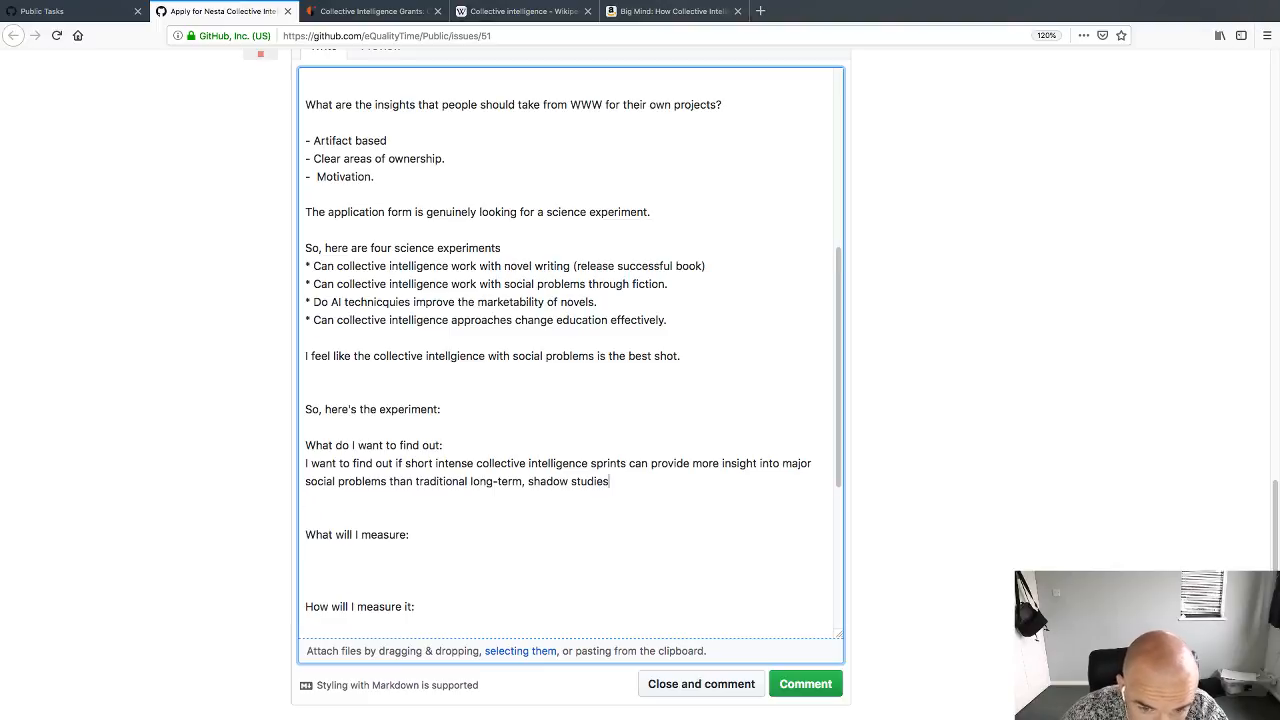
# Step: Extend the find-out sentence after "shadow studies" with "and, in particular, this can be achived by having people with lived experience"
pyautogui.press('BackSpace')
pyautogui.write('and')
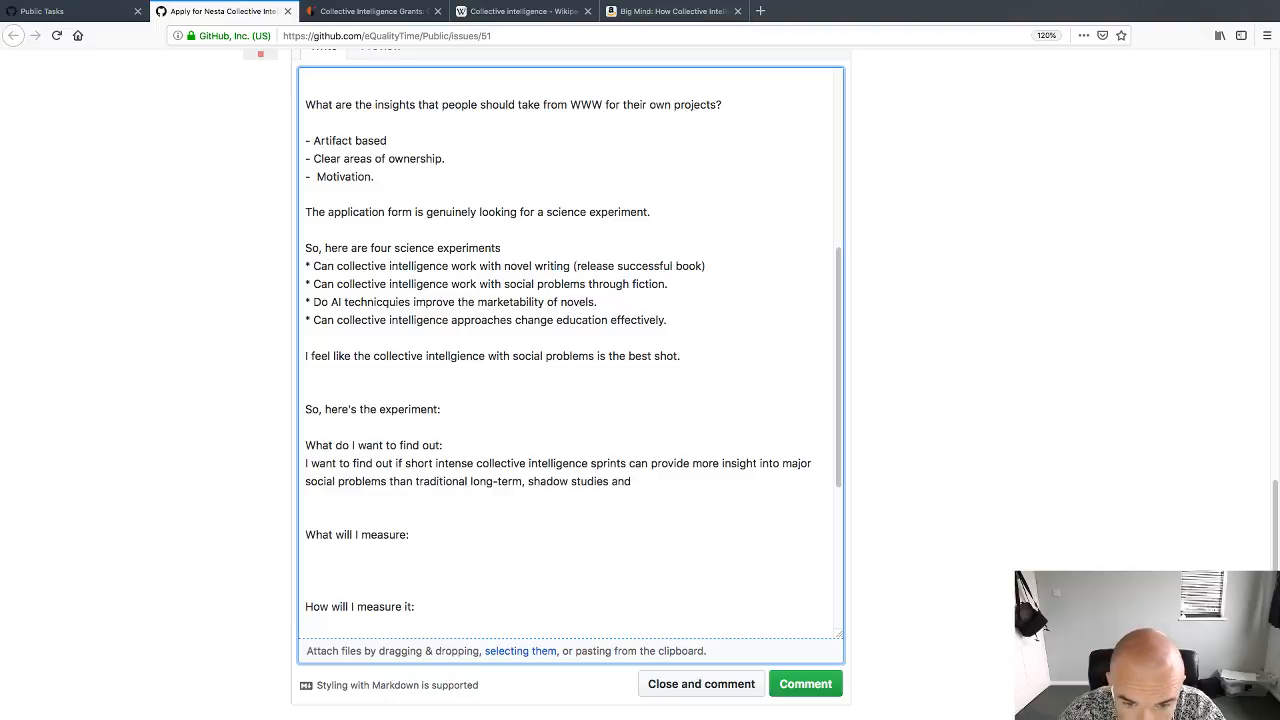
pyautogui.write(', in particular, ')
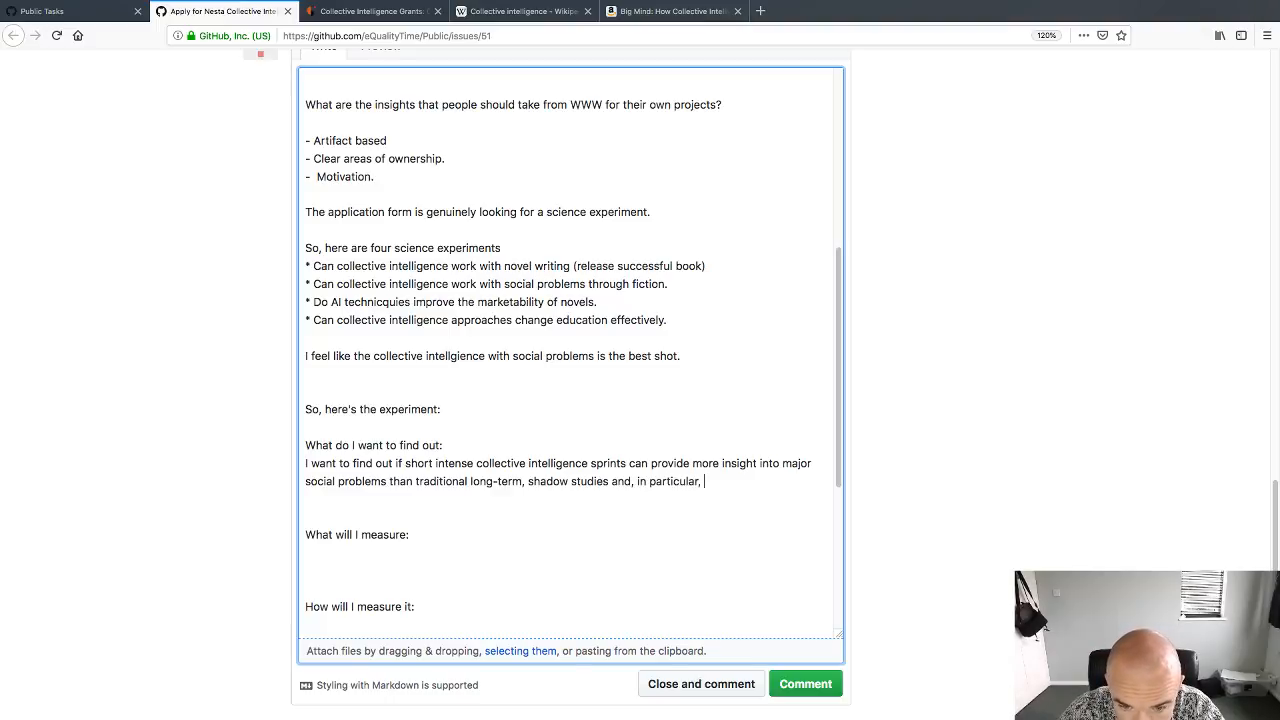
pyautogui.write('this can be ac')
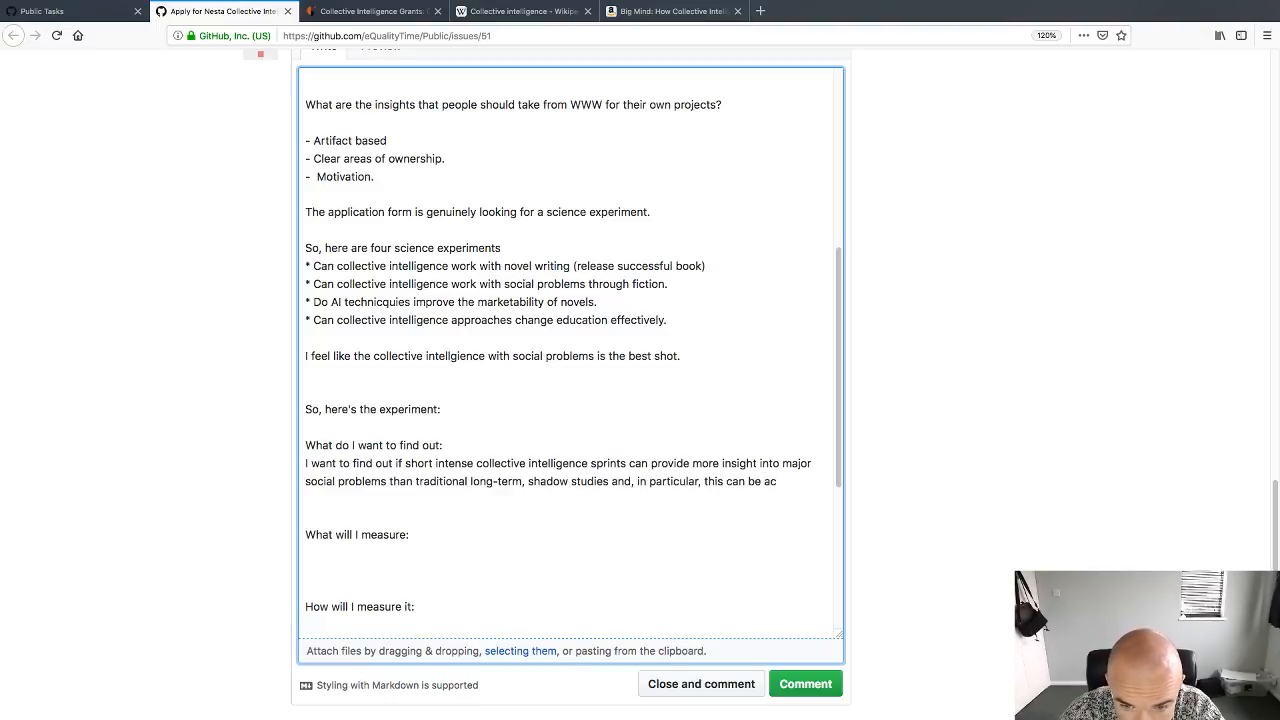
pyautogui.write('hived by havi')
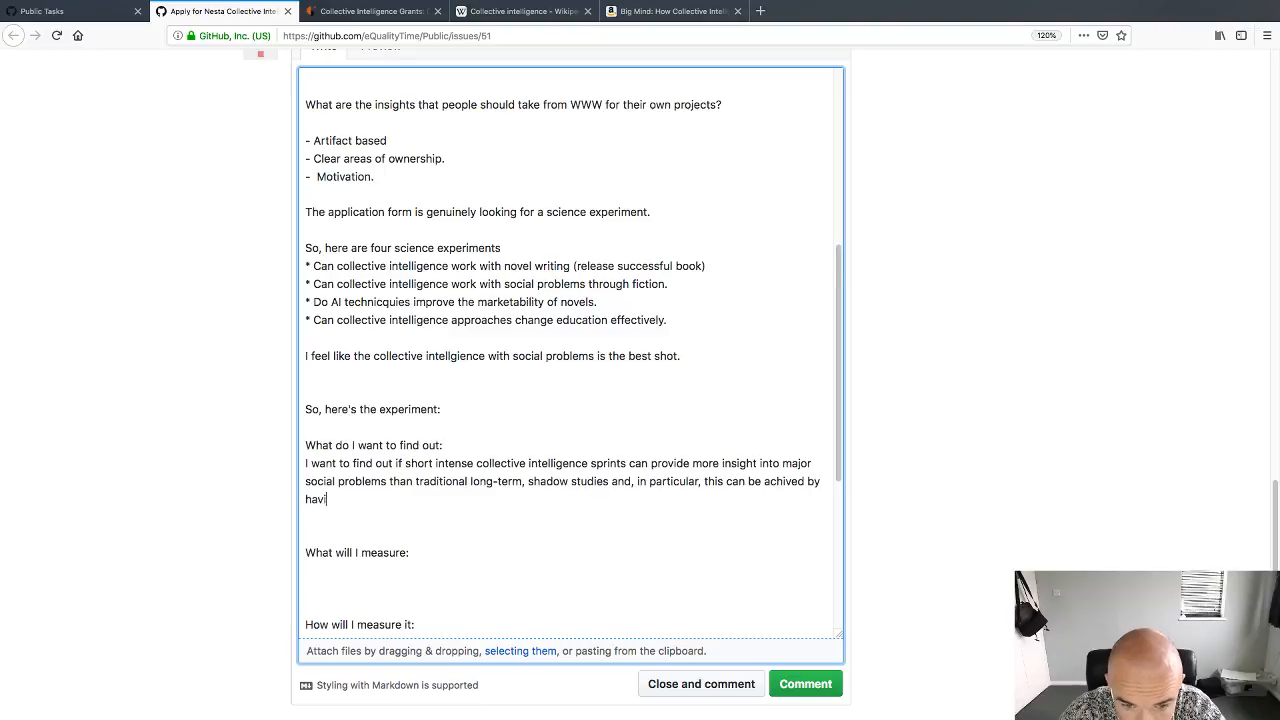
pyautogui.write('ng people')
pyautogui.write('lived experience')
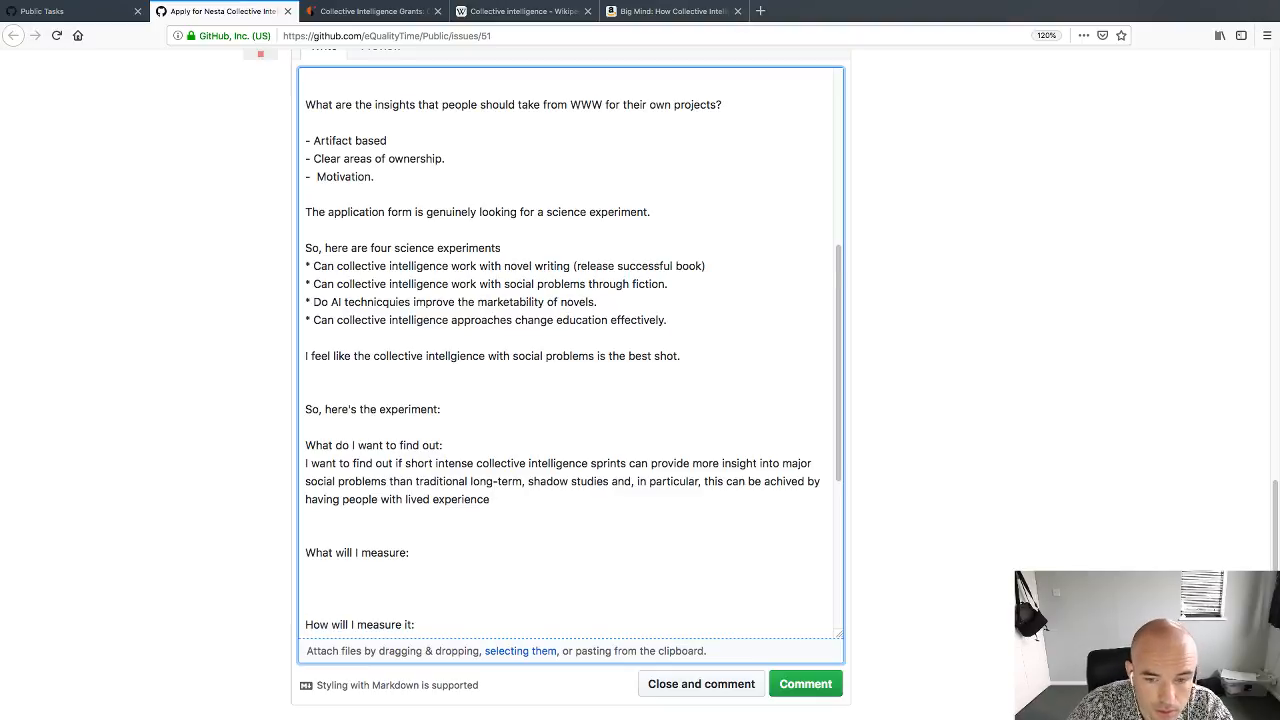
# Step: Finish the find-out sentence with "develope narratives around issues they have lived experience of."
pyautogui.write(' develope')
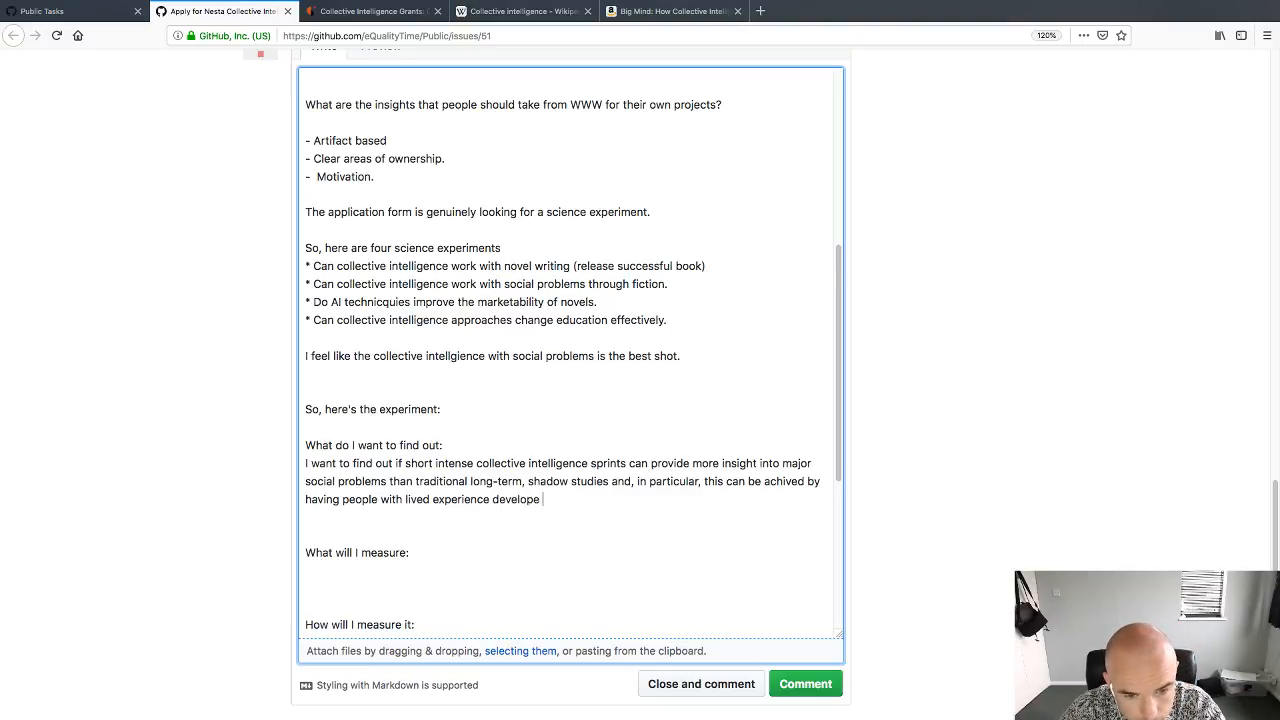
pyautogui.write(' narratives aroun')
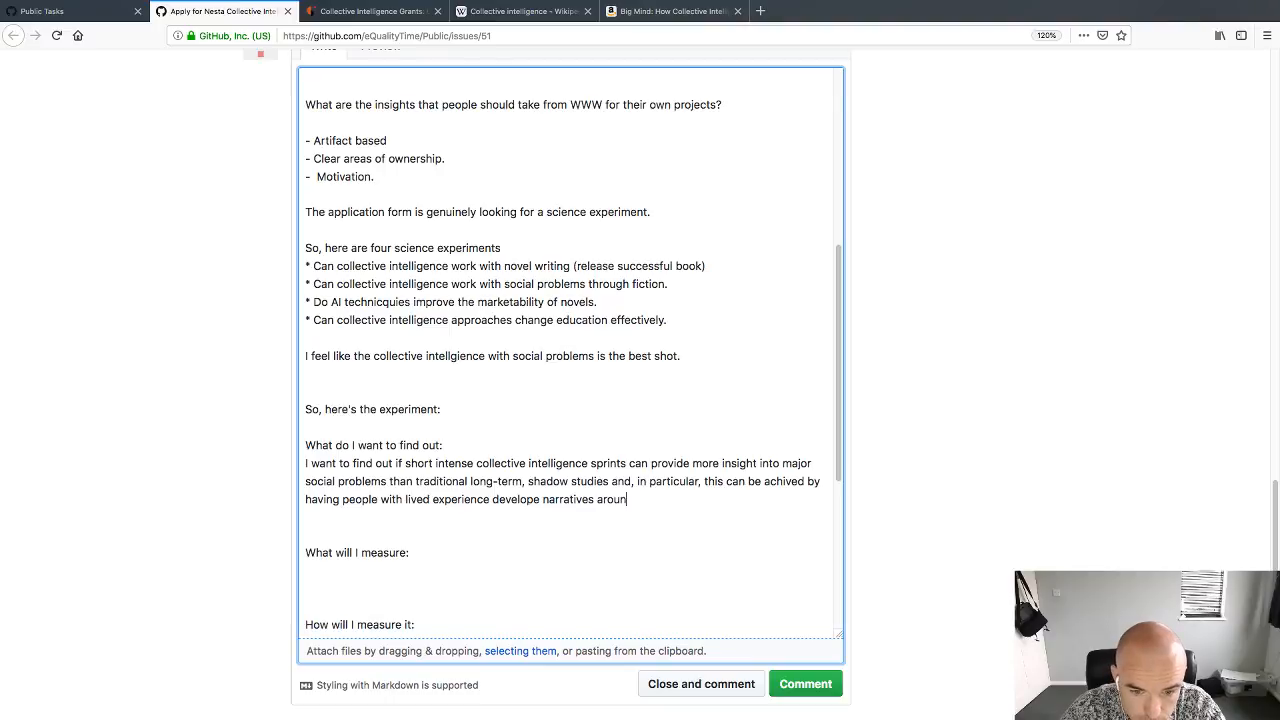
pyautogui.write('d the')
pyautogui.press('BackSpace')
pyautogui.press('BackSpace')
pyautogui.press('BackSpace')
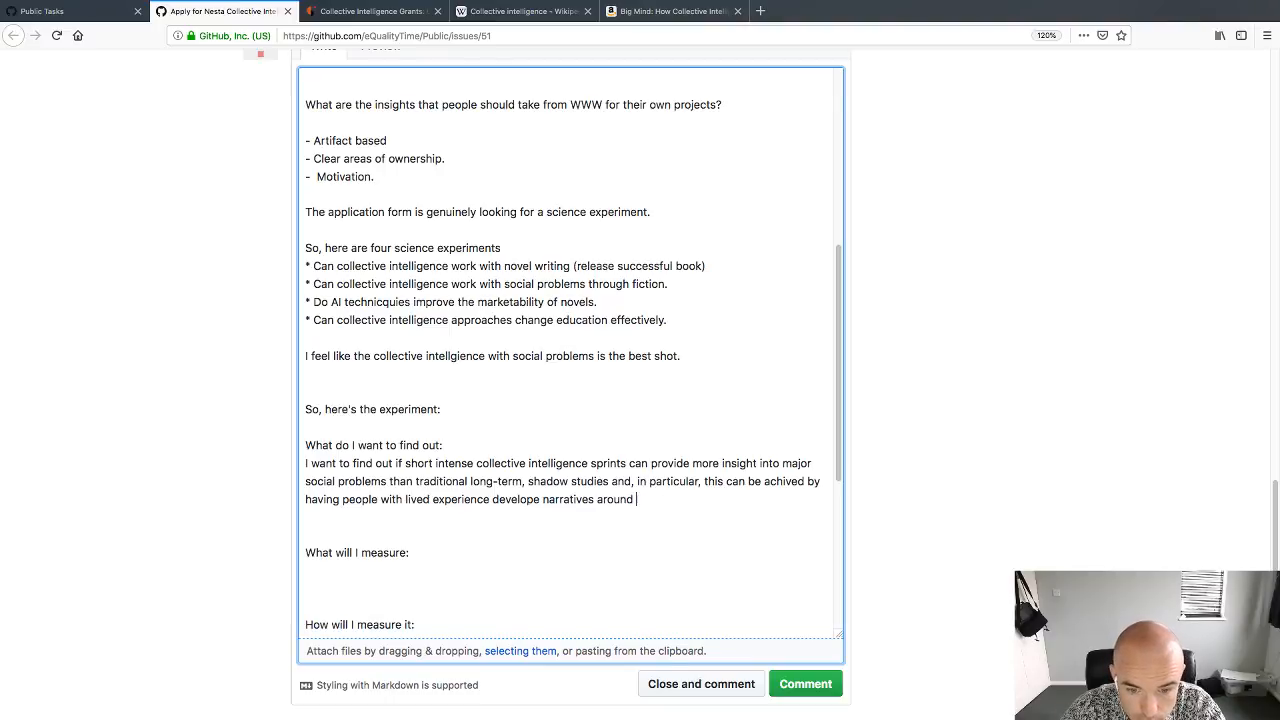
pyautogui.write('issues')
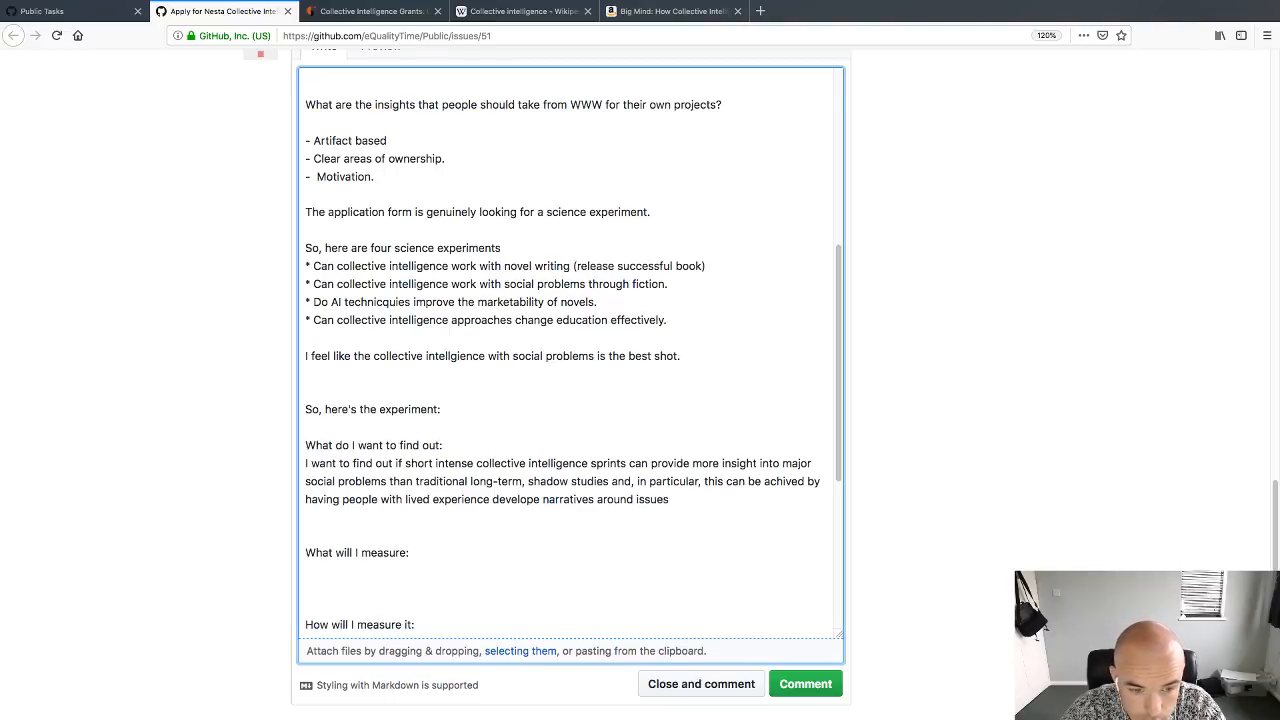
pyautogui.write(' they have liv')
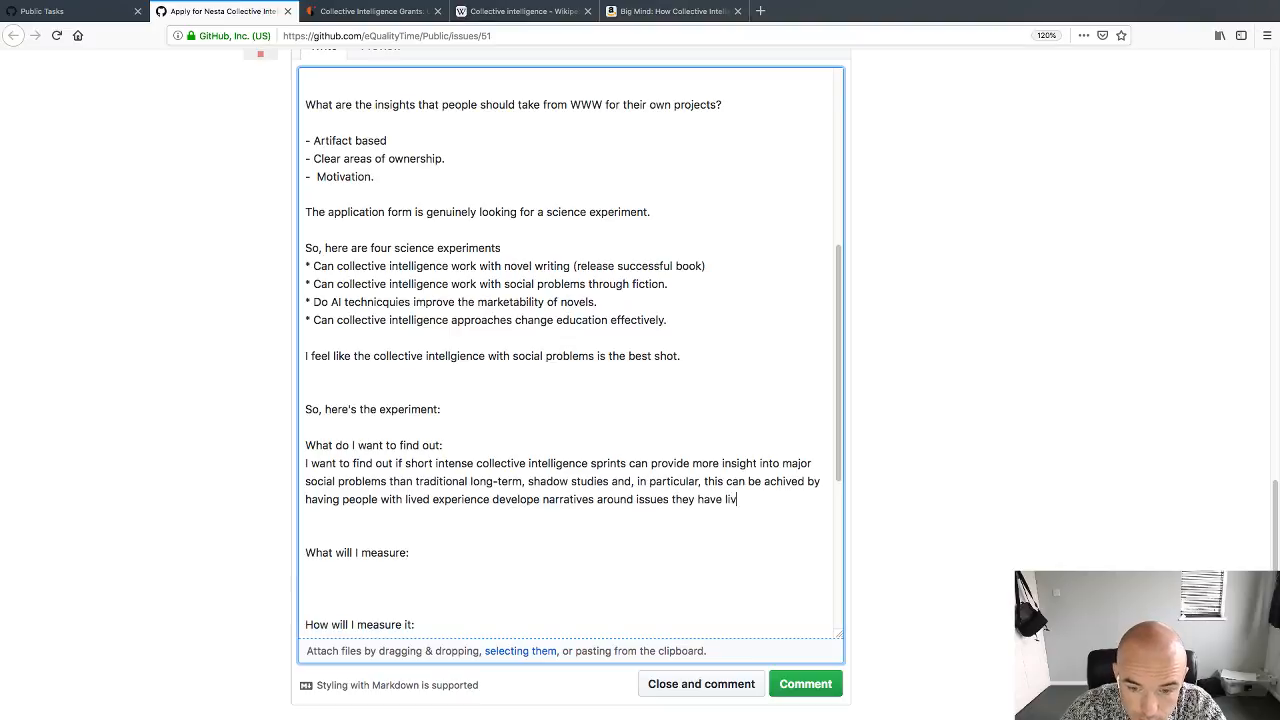
pyautogui.write('ed experimence')
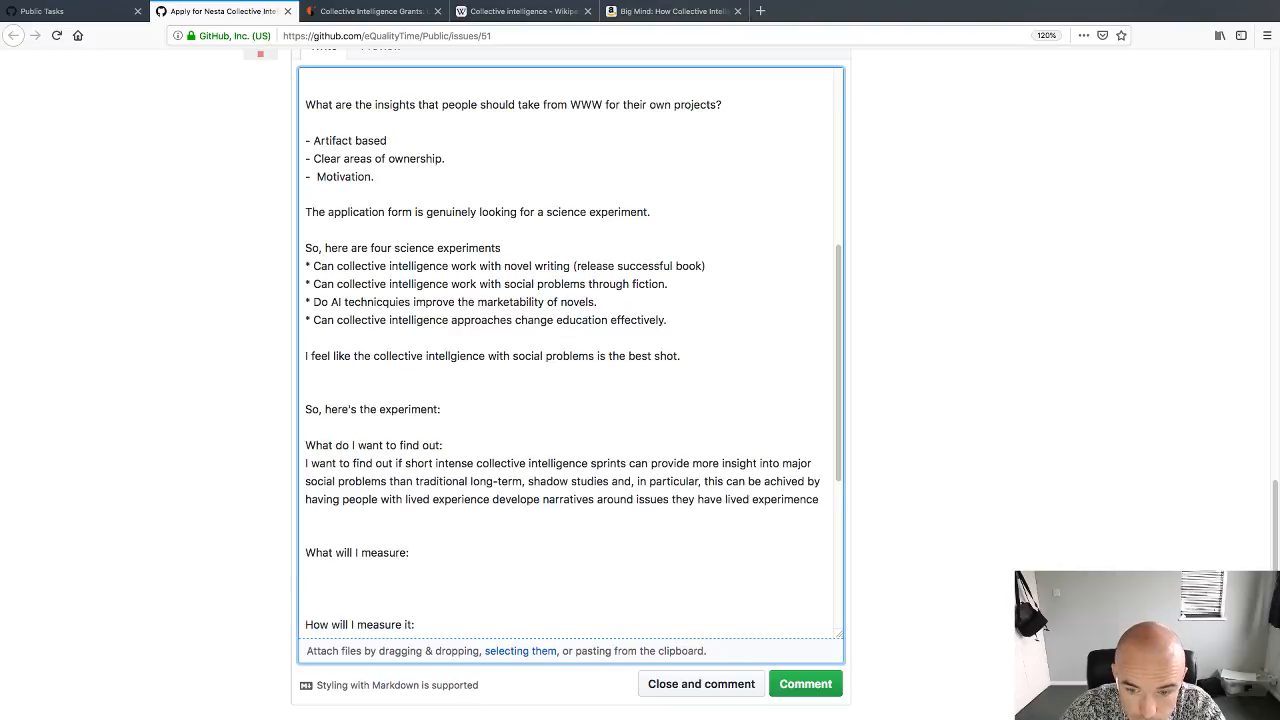
pyautogui.press('BackSpace')
pyautogui.press('BackSpace')
pyautogui.press('BackSpace')
pyautogui.press('BackSpace')
pyautogui.press('BackSpace')
pyautogui.write('ence of.')
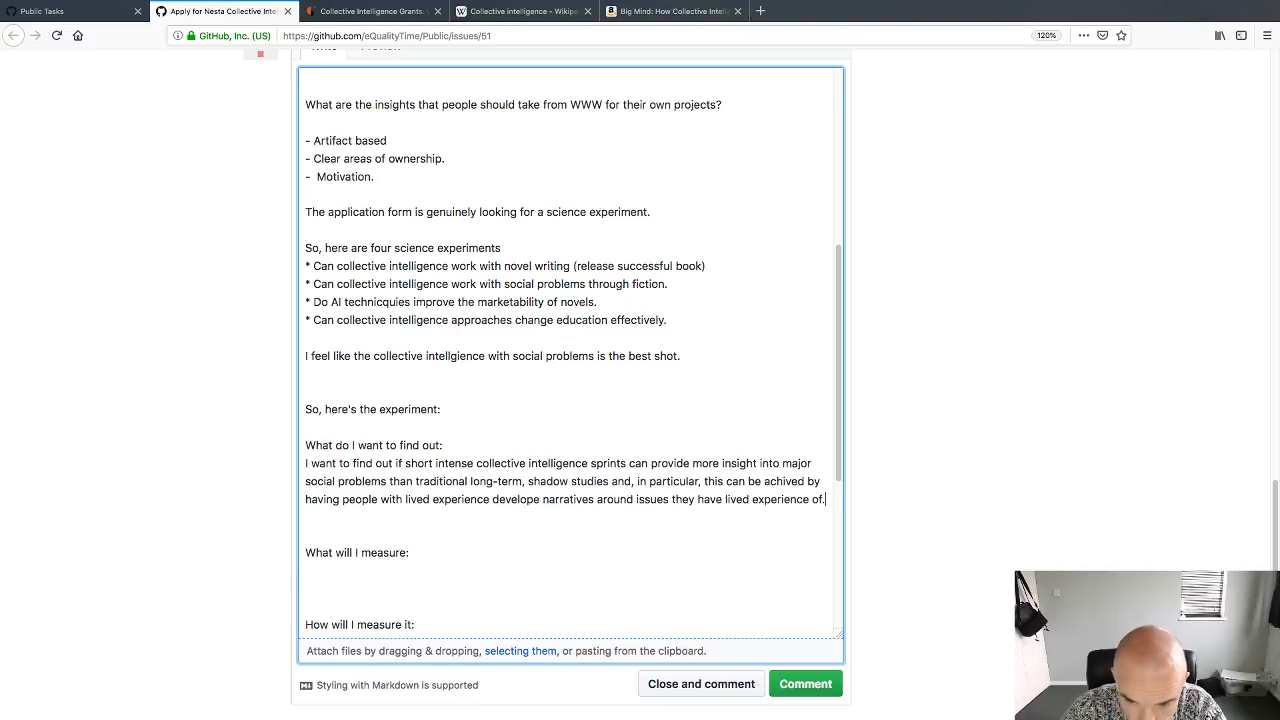
# Step: In the find-out sentence, remove "with lived experience" after "having people" and correct "develope" to "develop"
pyautogui.doubleClick(467, 499)
pyautogui.press('BackSpace')
pyautogui.press('BackSpace')
pyautogui.press('BackSpace')
pyautogui.press('BackSpace')
pyautogui.press('BackSpace')
pyautogui.press('BackSpace')
pyautogui.press('BackSpace')
pyautogui.press('BackSpace')
pyautogui.press('BackSpace')
pyautogui.press('BackSpace')
pyautogui.press('BackSpace')
pyautogui.press('BackSpace')
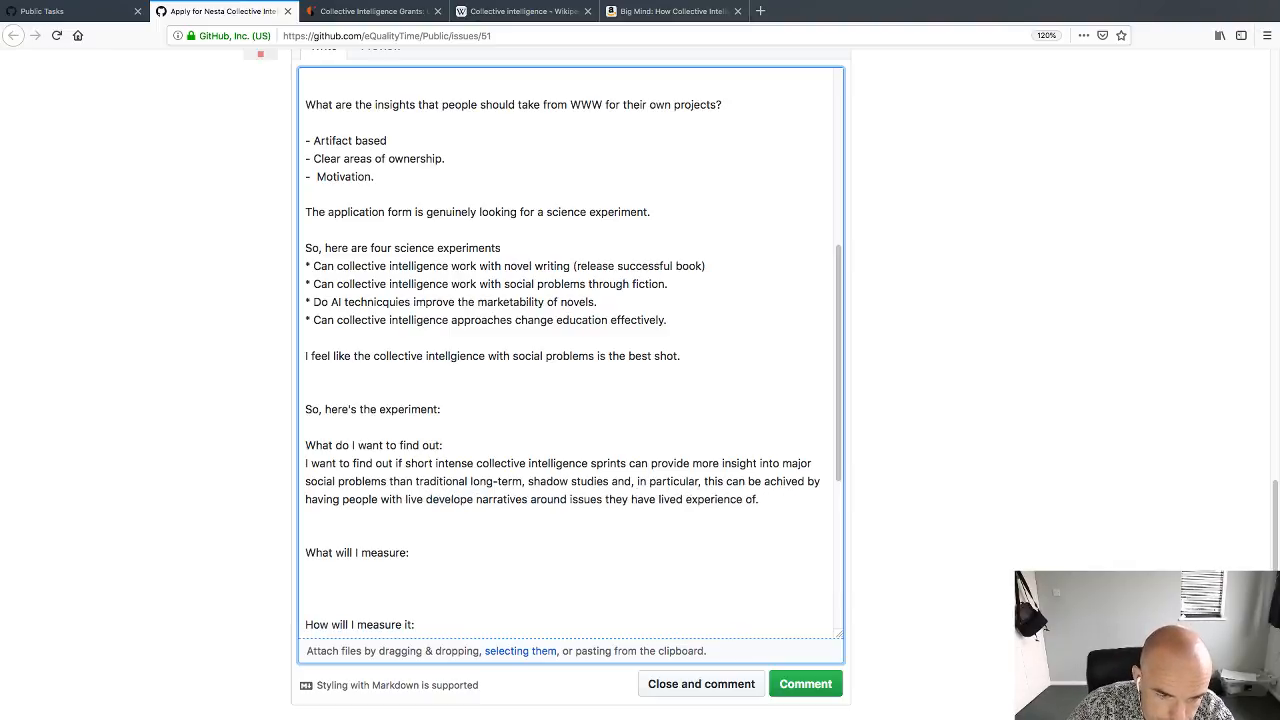
pyautogui.press('Delete')
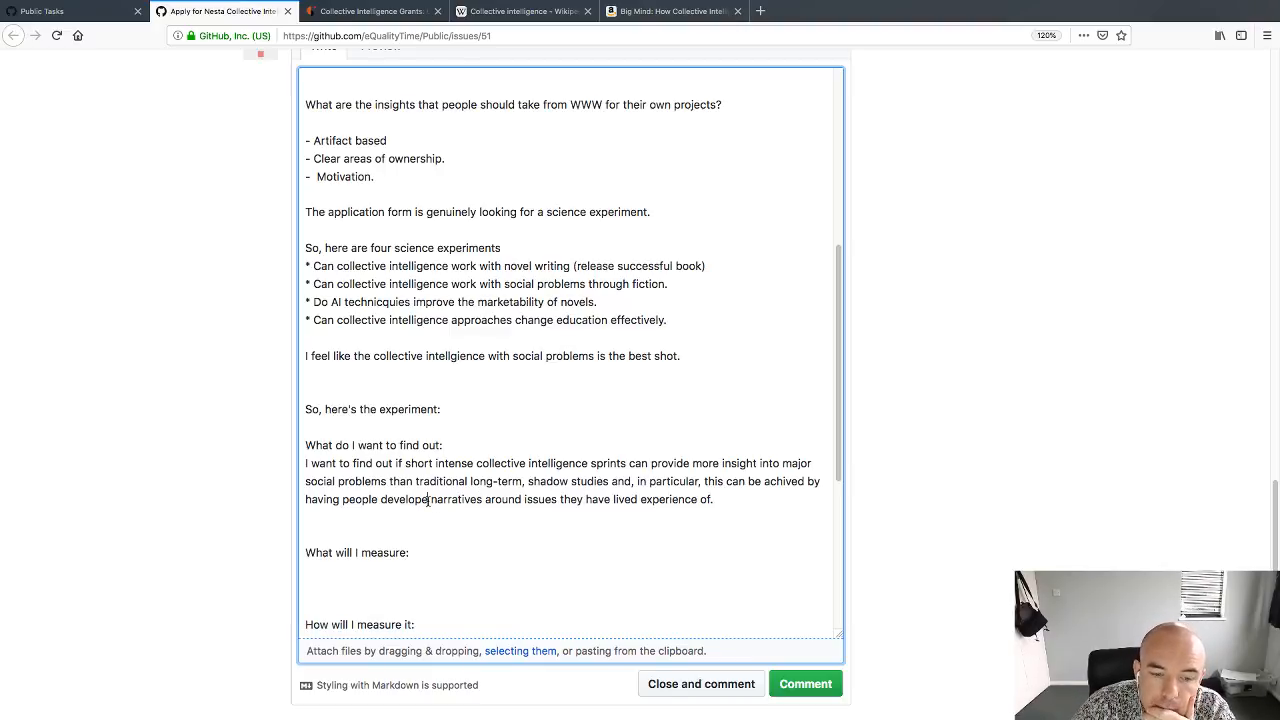
pyautogui.press('BackSpace')
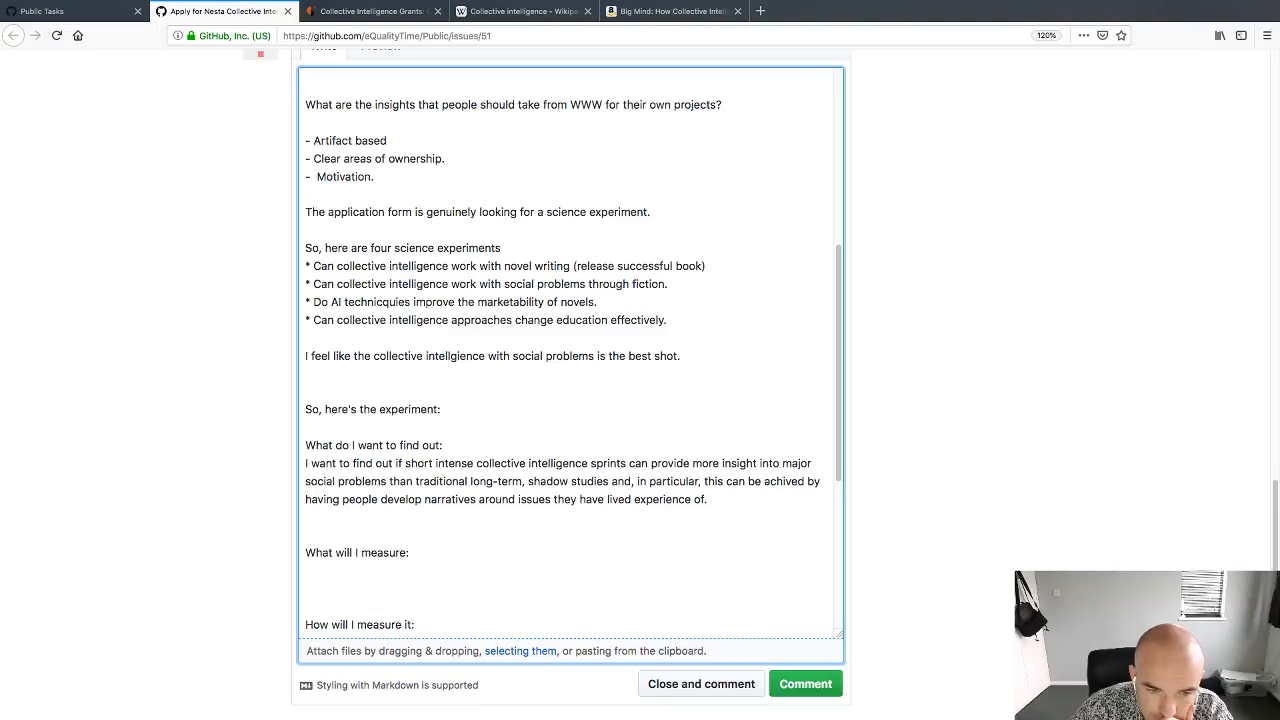
# Step: Reduce the spacing around "What will I measure:" to one blank line above it and two below
pyautogui.click(395, 530)
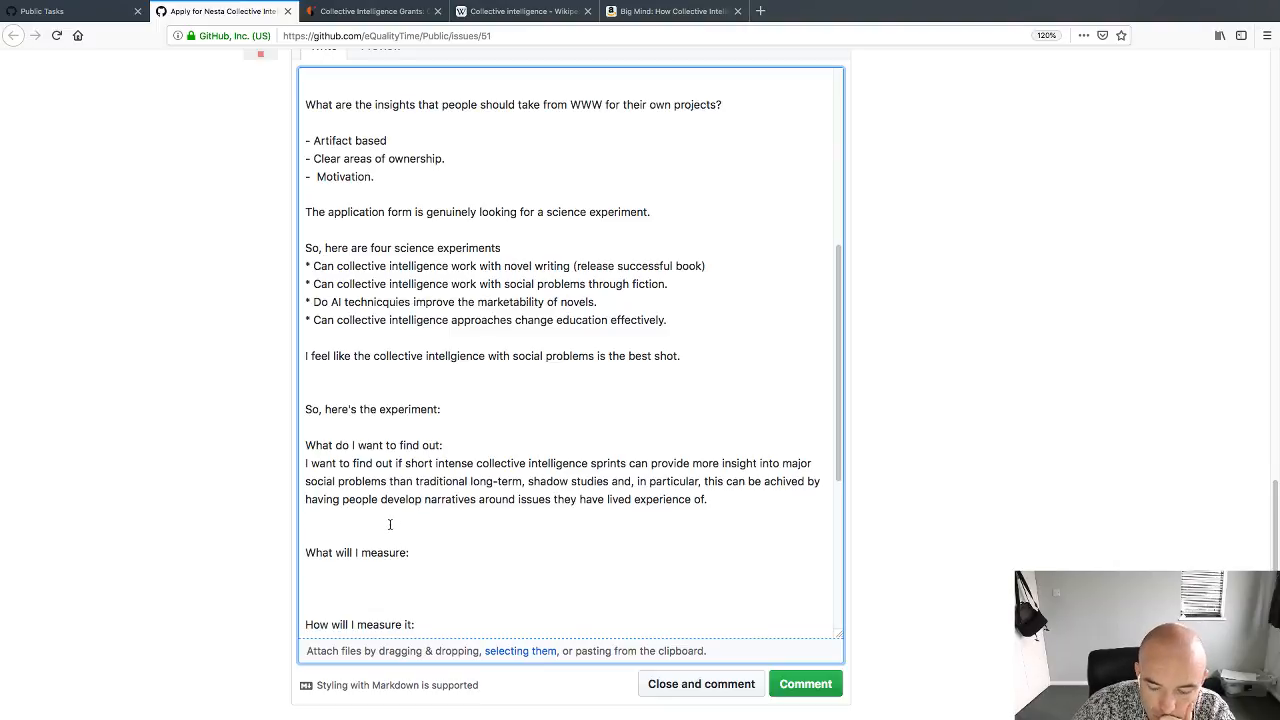
pyautogui.press('BackSpace')
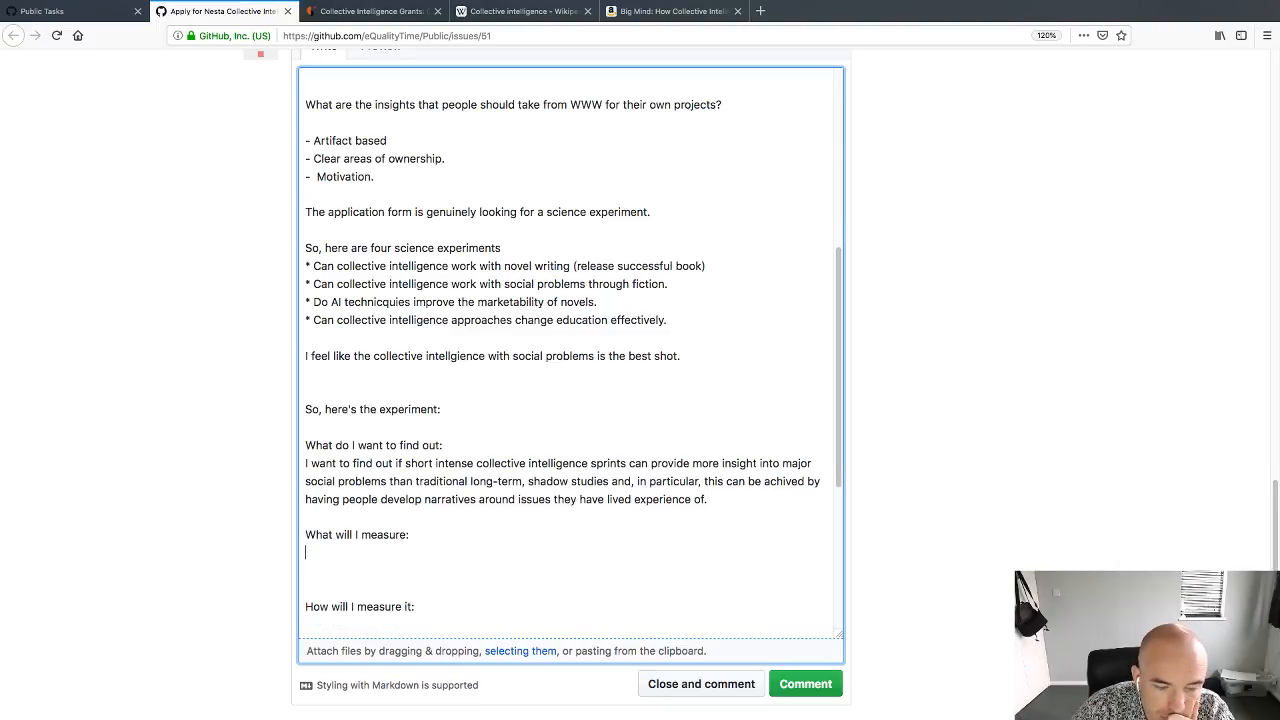
pyautogui.press('Delete')
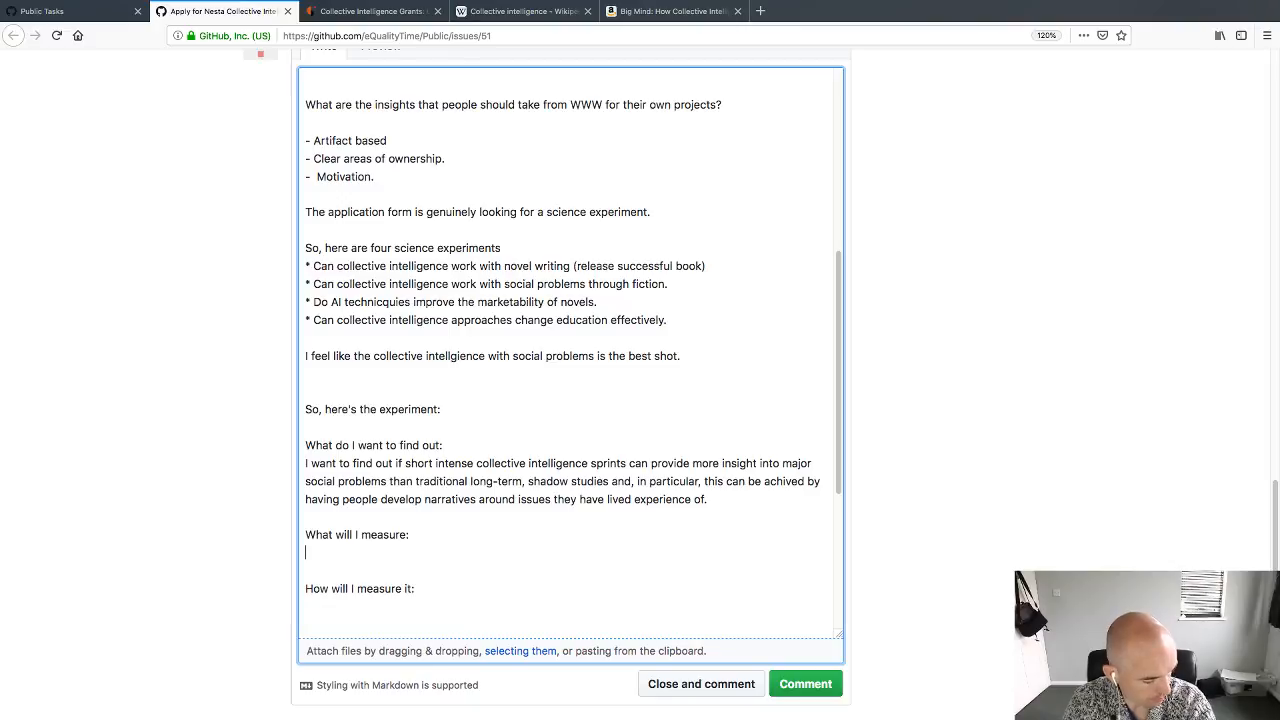
pyautogui.write('We shall e')
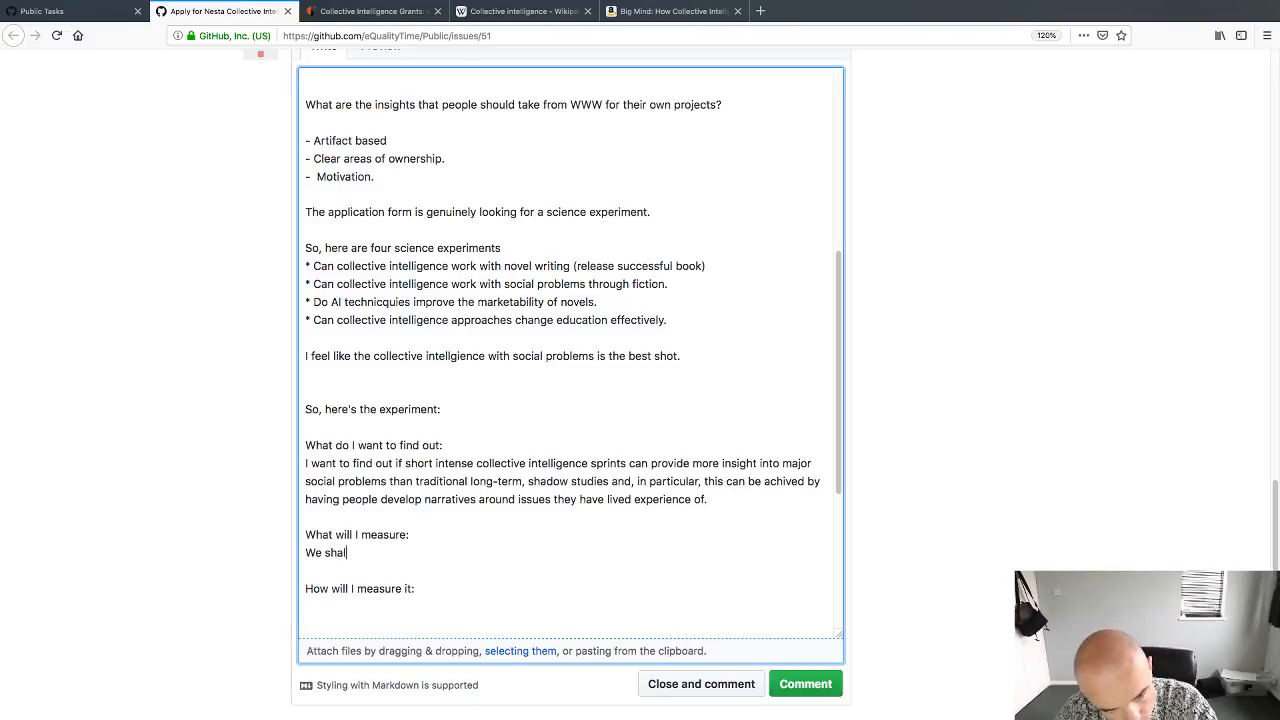
pyautogui.press('BackSpace')
pyautogui.press('BackSpace')
pyautogui.press('BackSpace')
pyautogui.press('BackSpace')
pyautogui.press('BackSpace')
pyautogui.press('BackSpace')
pyautogui.press('BackSpace')
pyautogui.press('BackSpace')
pyautogui.press('BackSpace')
pyautogui.press('BackSpace')
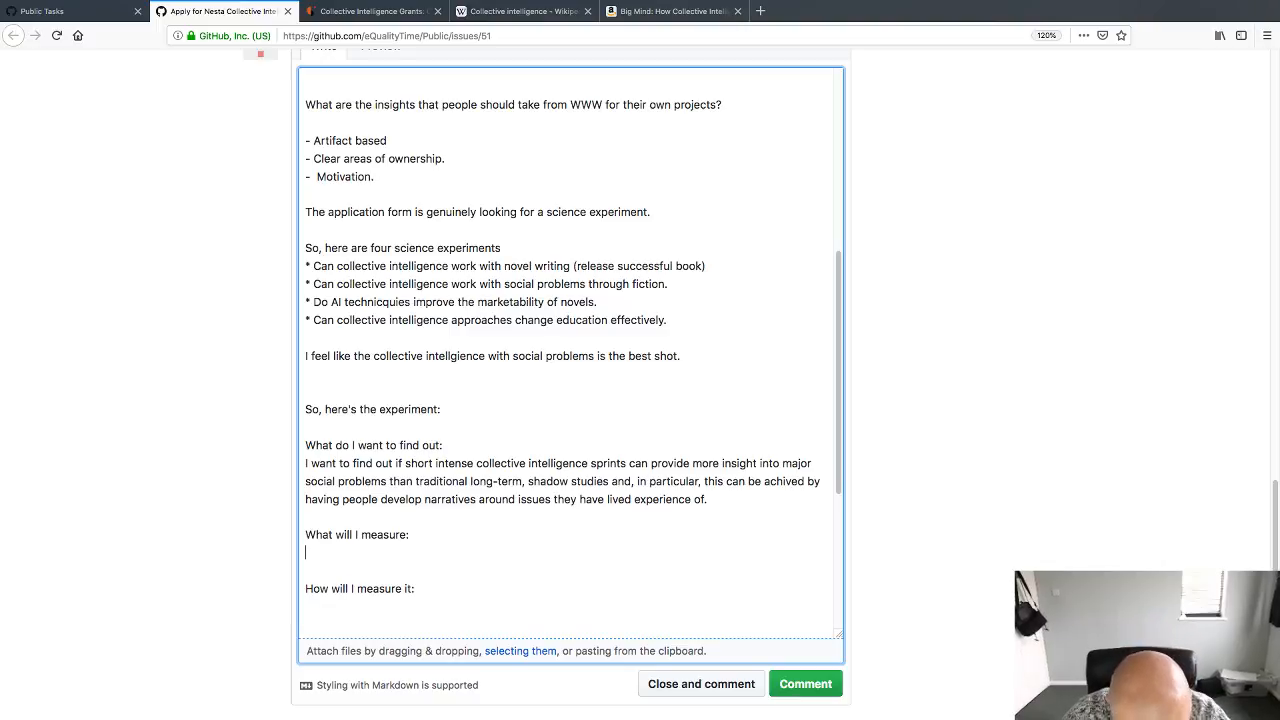
# Step: Directly below "What will I measure:", write "We shall analyse the resulting novels for themes and"
pyautogui.write('We shall analysys')
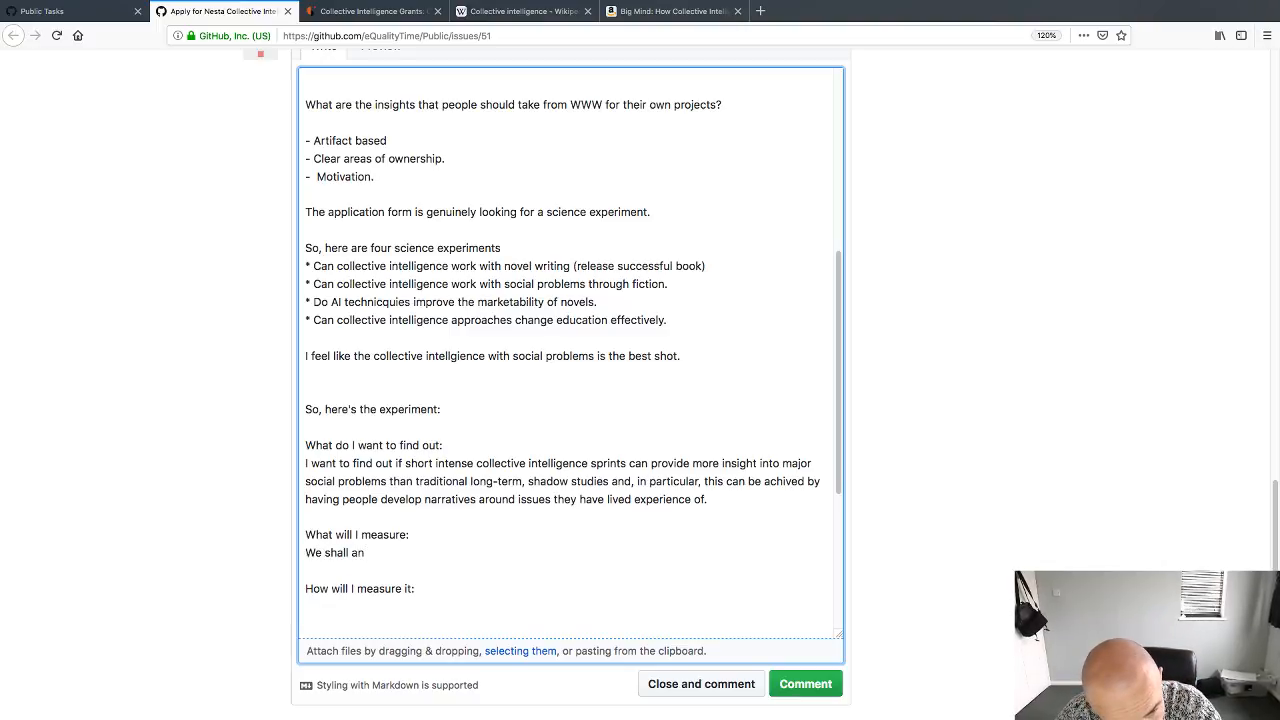
pyautogui.press('BackSpace')
pyautogui.press('BackSpace')
pyautogui.write('ee')
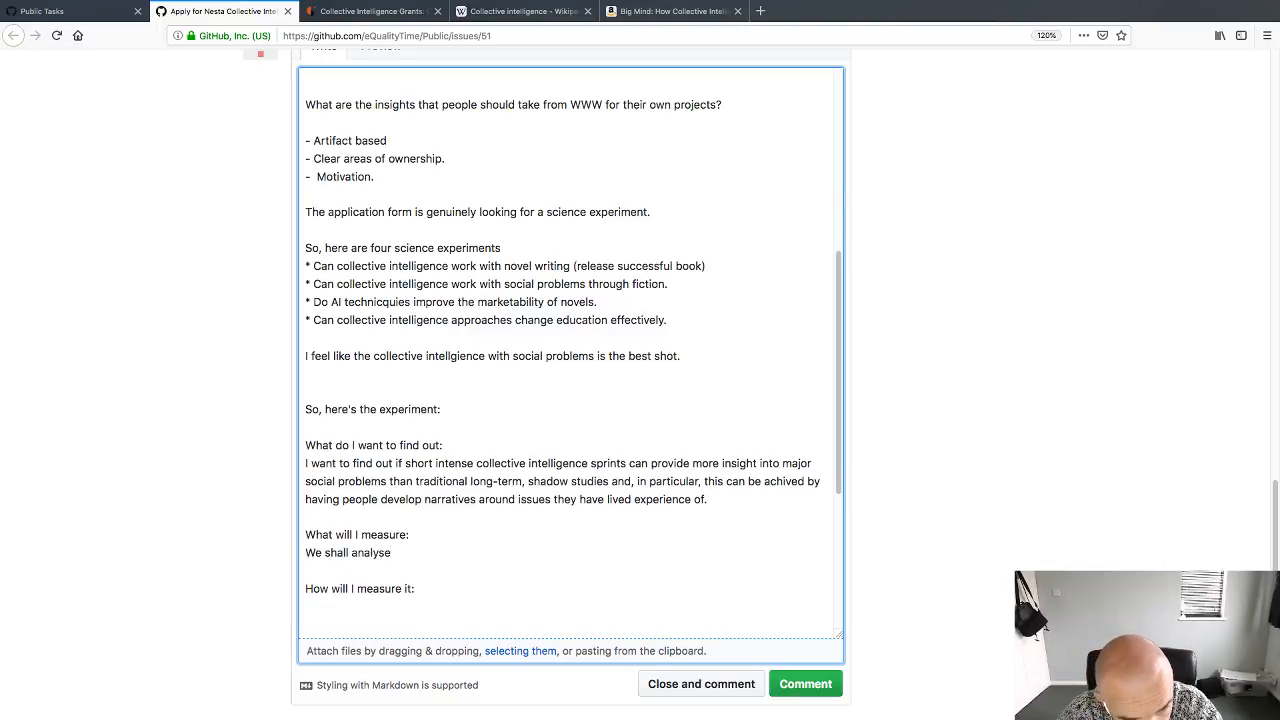
pyautogui.press('BackSpace')
pyautogui.press('BackSpace')
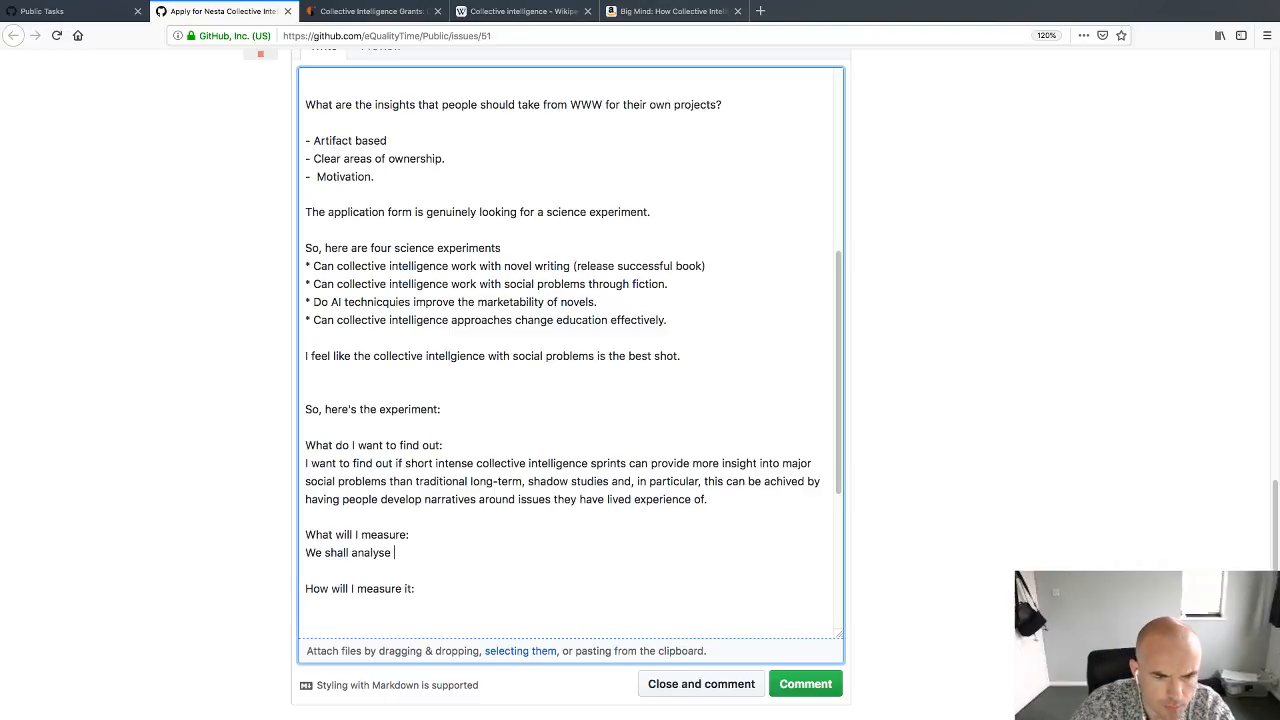
pyautogui.write('the')
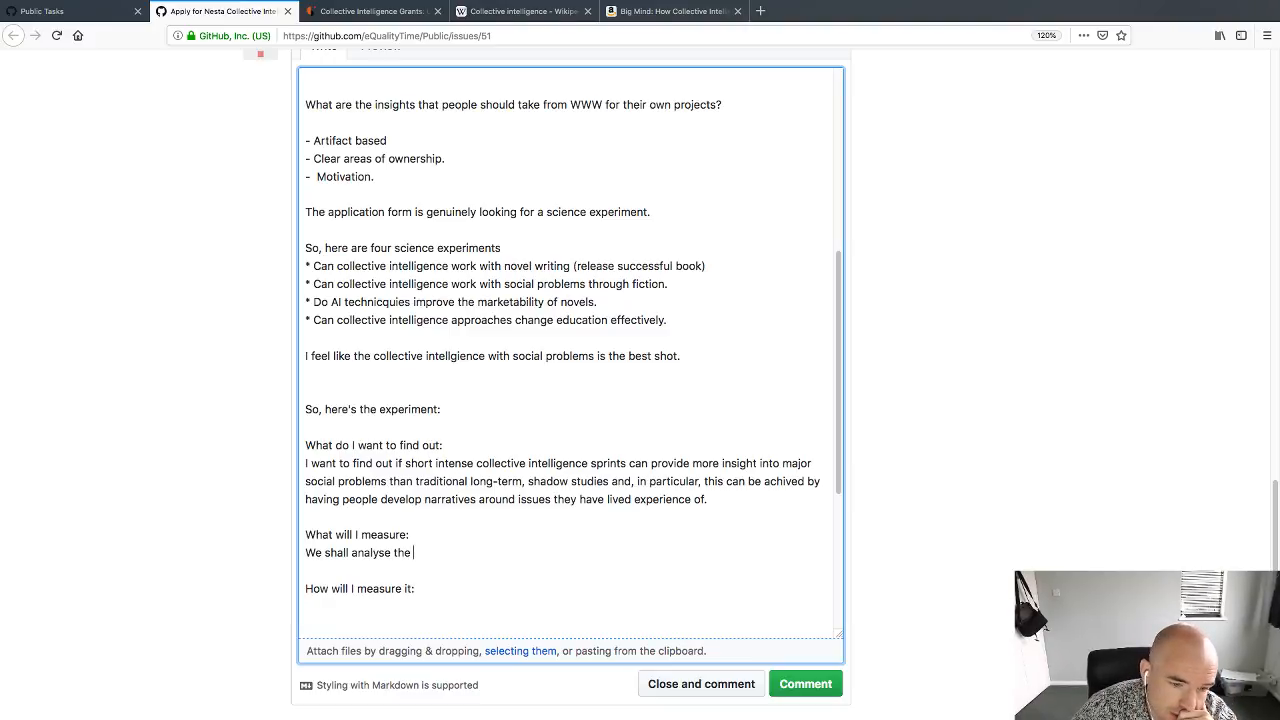
pyautogui.write('resulting')
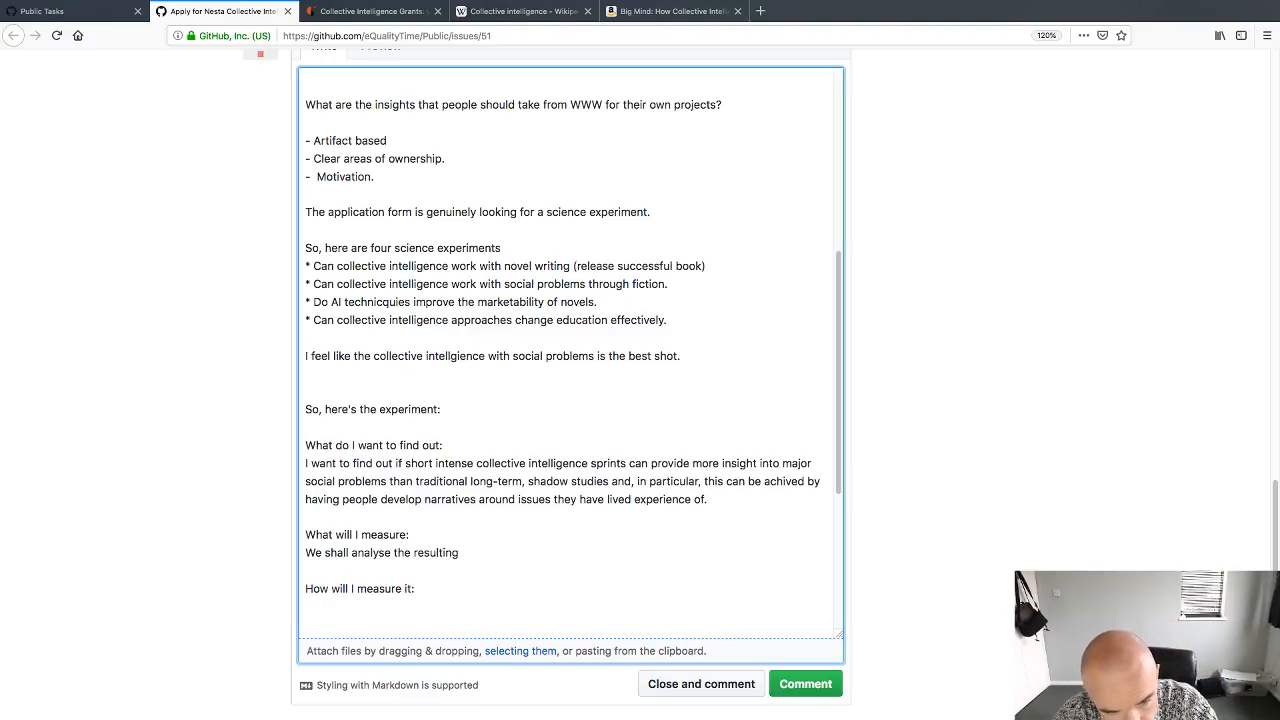
pyautogui.write(' novels for the')
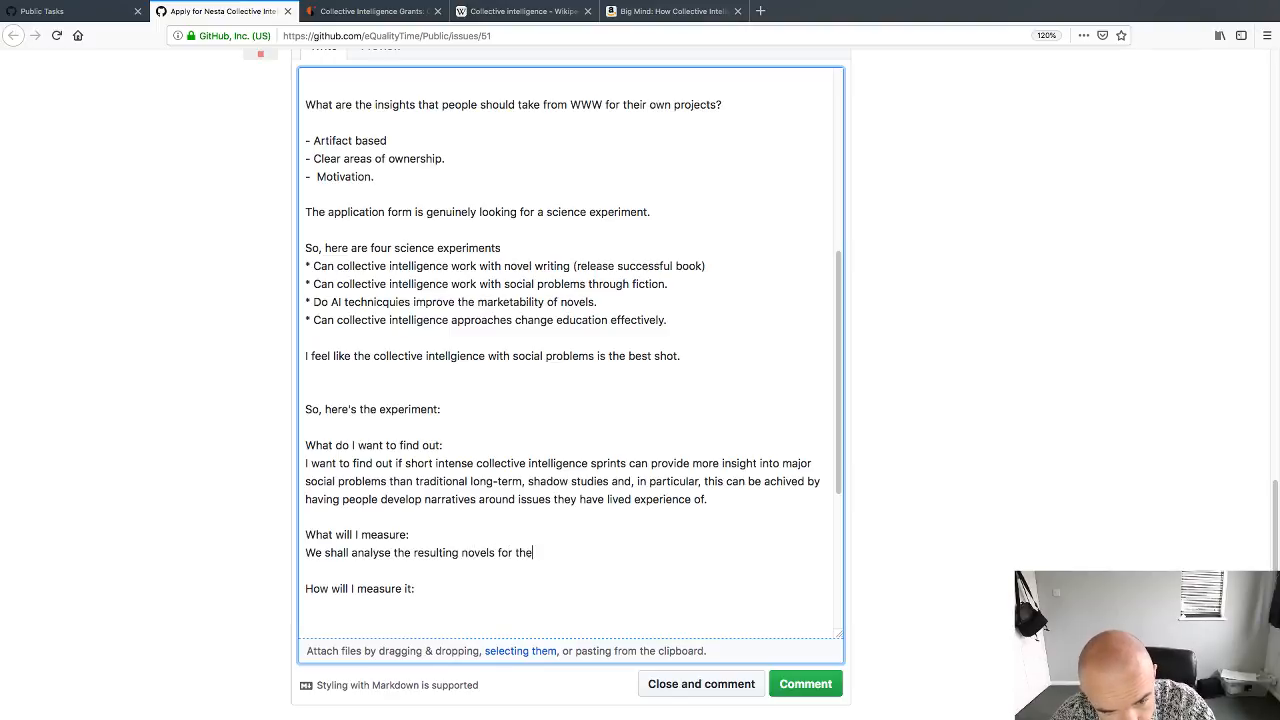
pyautogui.write('mes and practice')
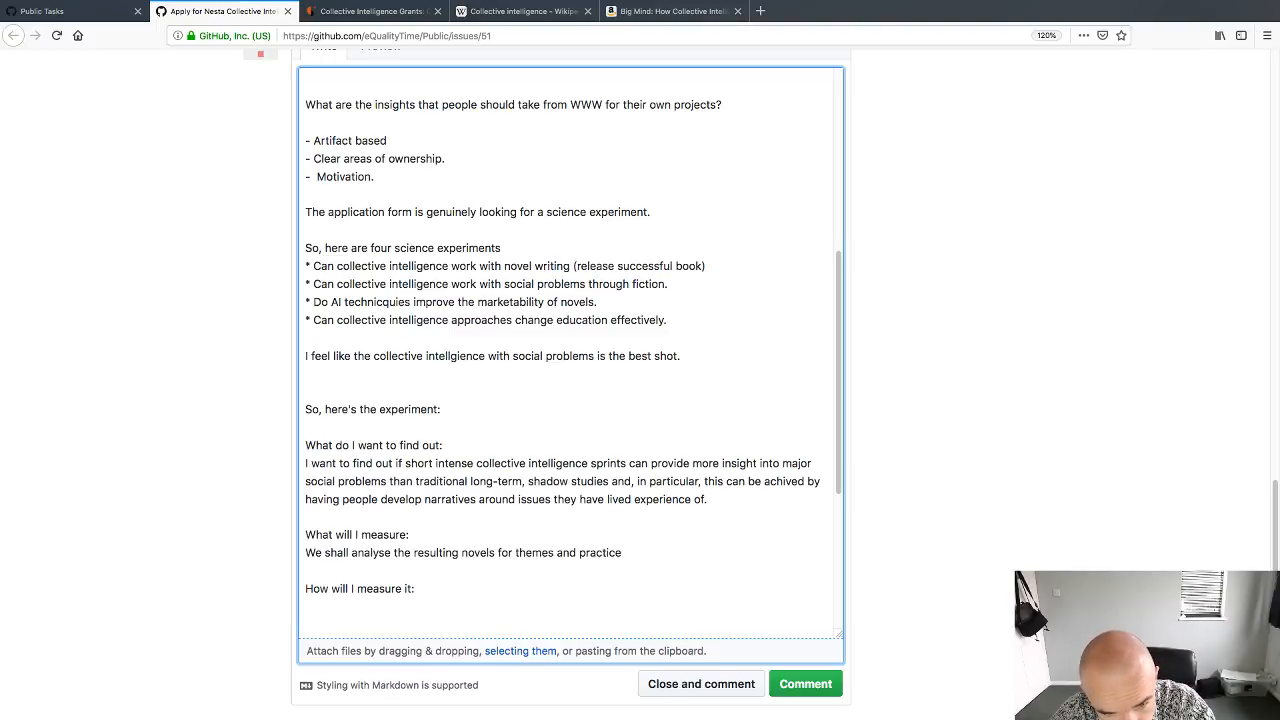
pyautogui.write('s')
pyautogui.press('BackSpace')
pyautogui.press('BackSpace')
pyautogui.press('BackSpace')
pyautogui.press('BackSpace')
pyautogui.press('BackSpace')
pyautogui.press('BackSpace')
pyautogui.press('BackSpace')
pyautogui.press('BackSpace')
pyautogui.press('BackSpace')
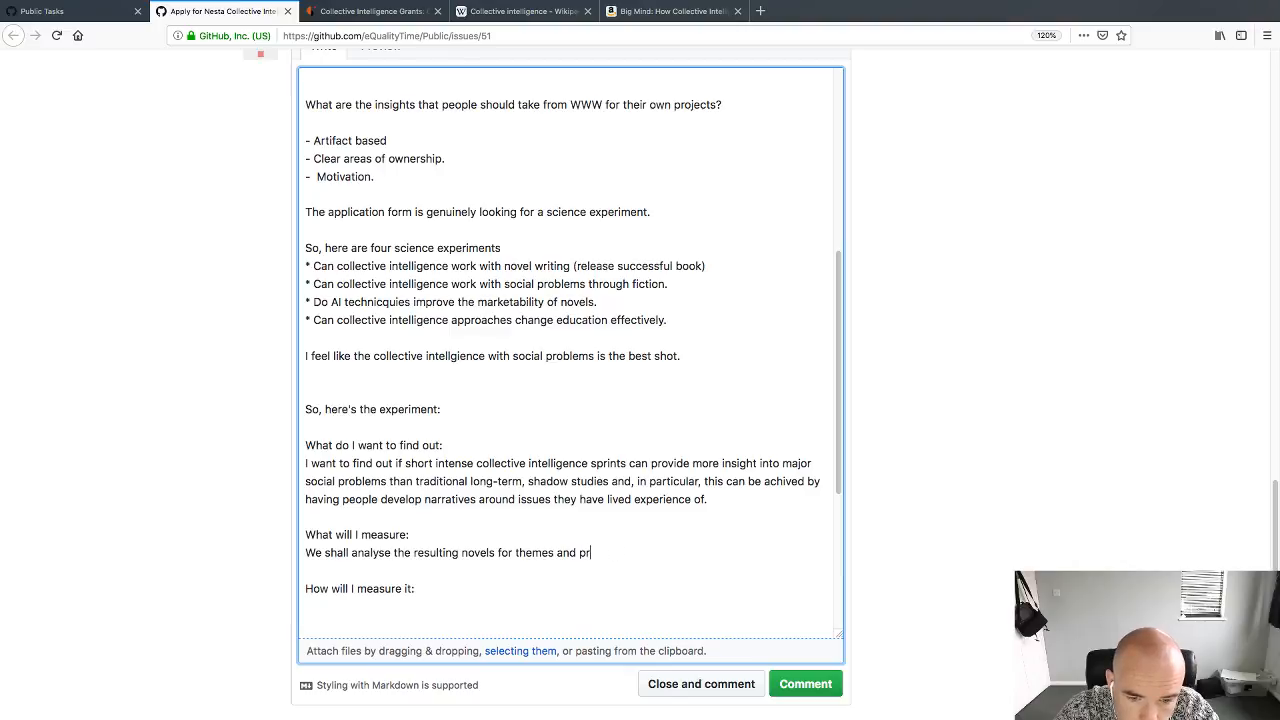
# Step: Continue the measurement sentence with "examples and compare them to the lived experience"
pyautogui.write('e')
pyautogui.write('xamples an')
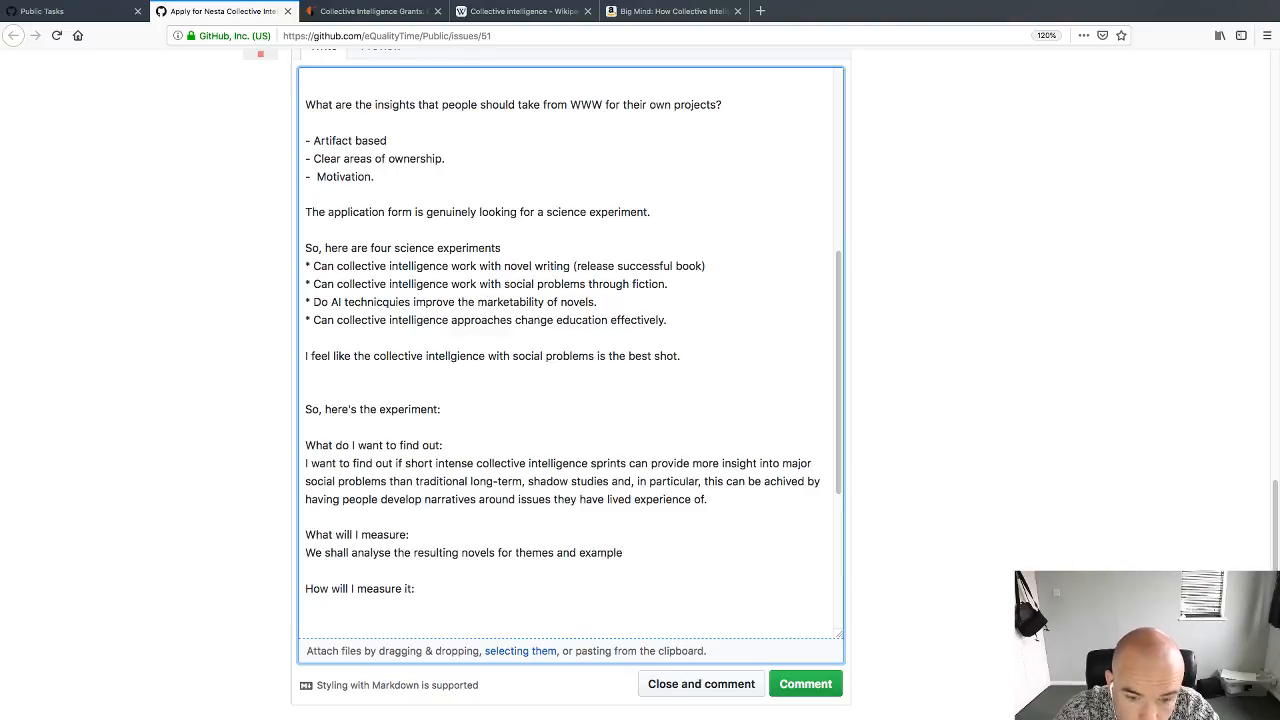
pyautogui.press('BackSpace')
pyautogui.write('nd copa')
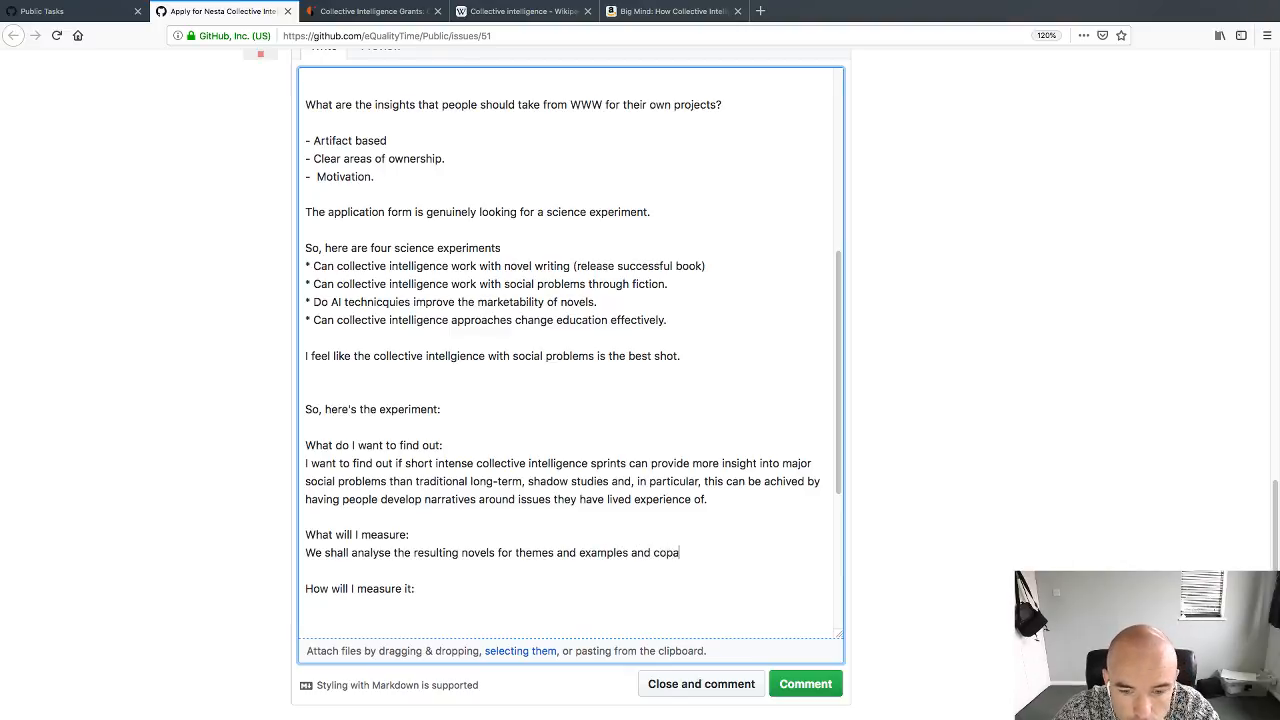
pyautogui.press('BackSpace')
pyautogui.press('BackSpace')
pyautogui.write('mpare them to t')
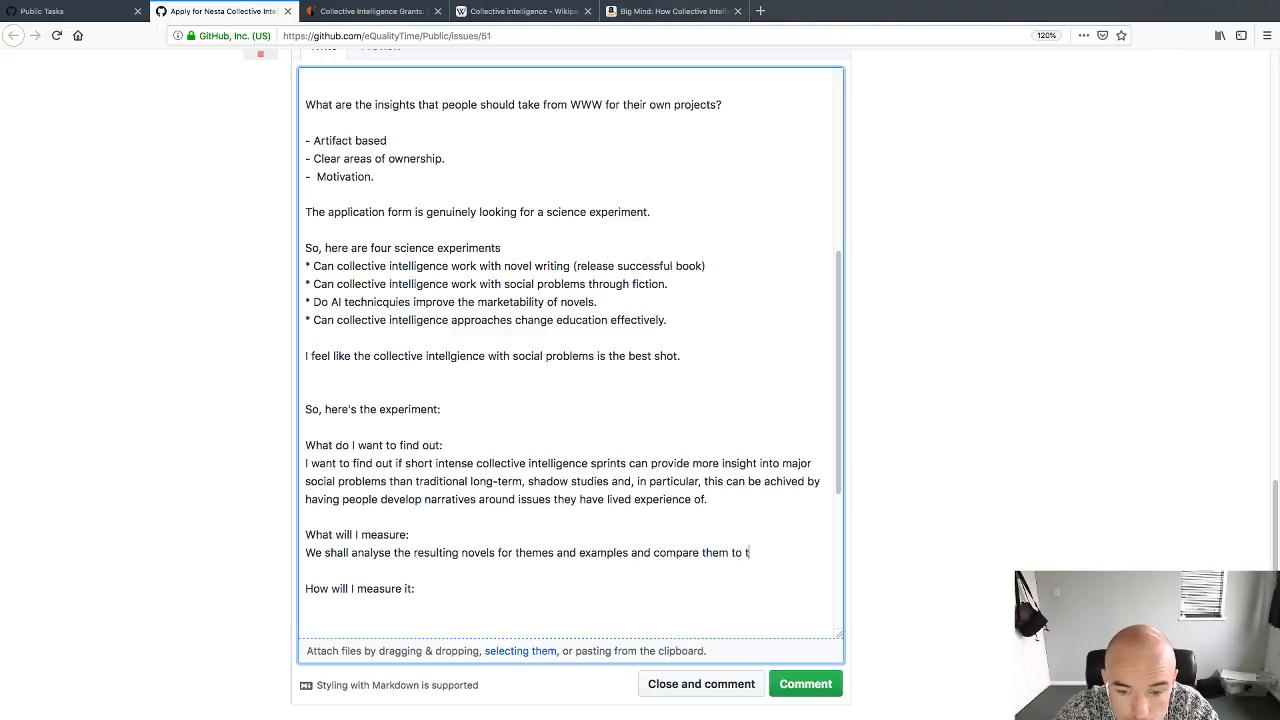
pyautogui.write('he lived experience')
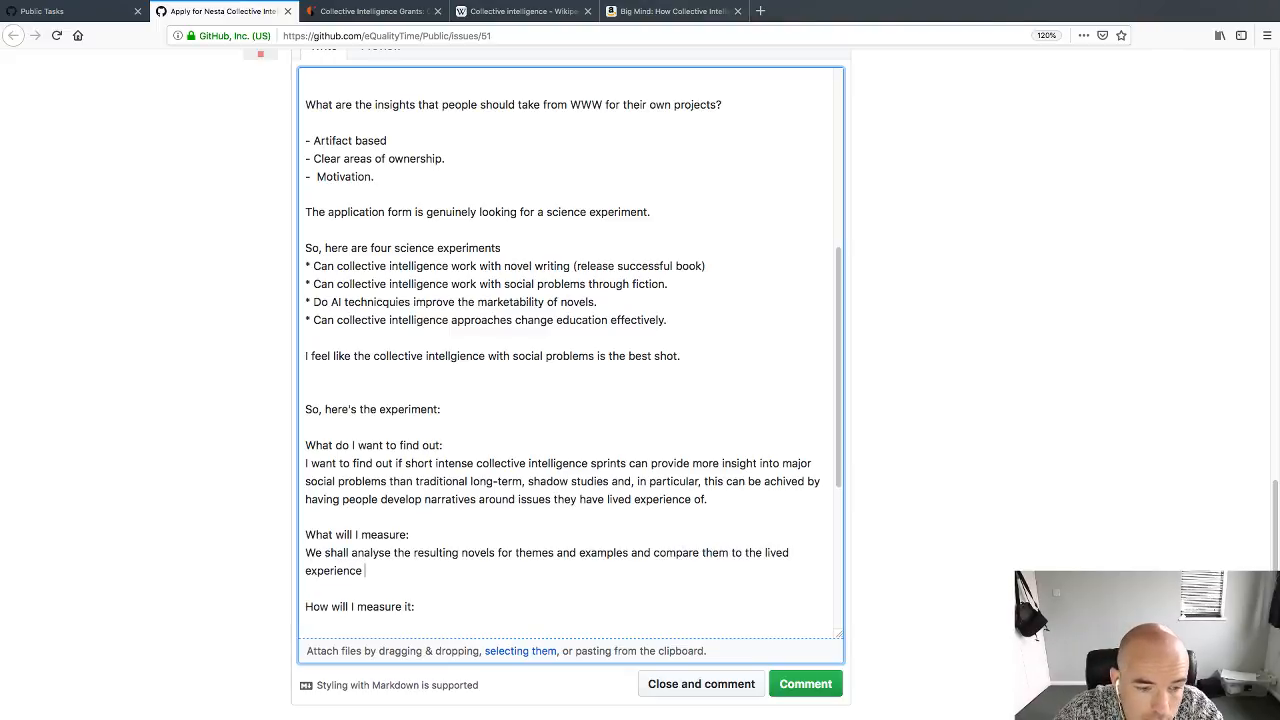
# Step: Delete the drafted sentence under "What will I measure:" and add one more blank line above "How will I measure it:"
pyautogui.hotkey('alt', 'shift', 'Left')
pyautogui.hotkey('alt', 'shift', 'Up')
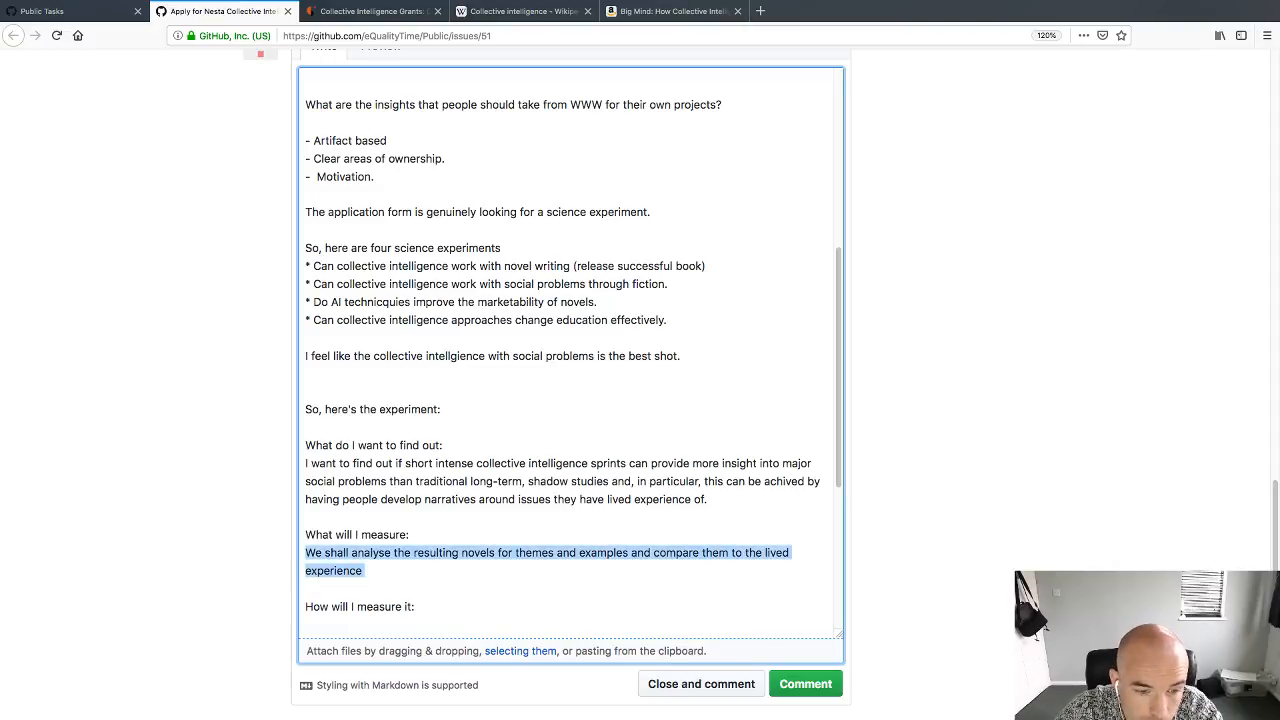
pyautogui.press('BackSpace')
pyautogui.press('Return')
pyautogui.press('Up')
pyautogui.write('We sh')
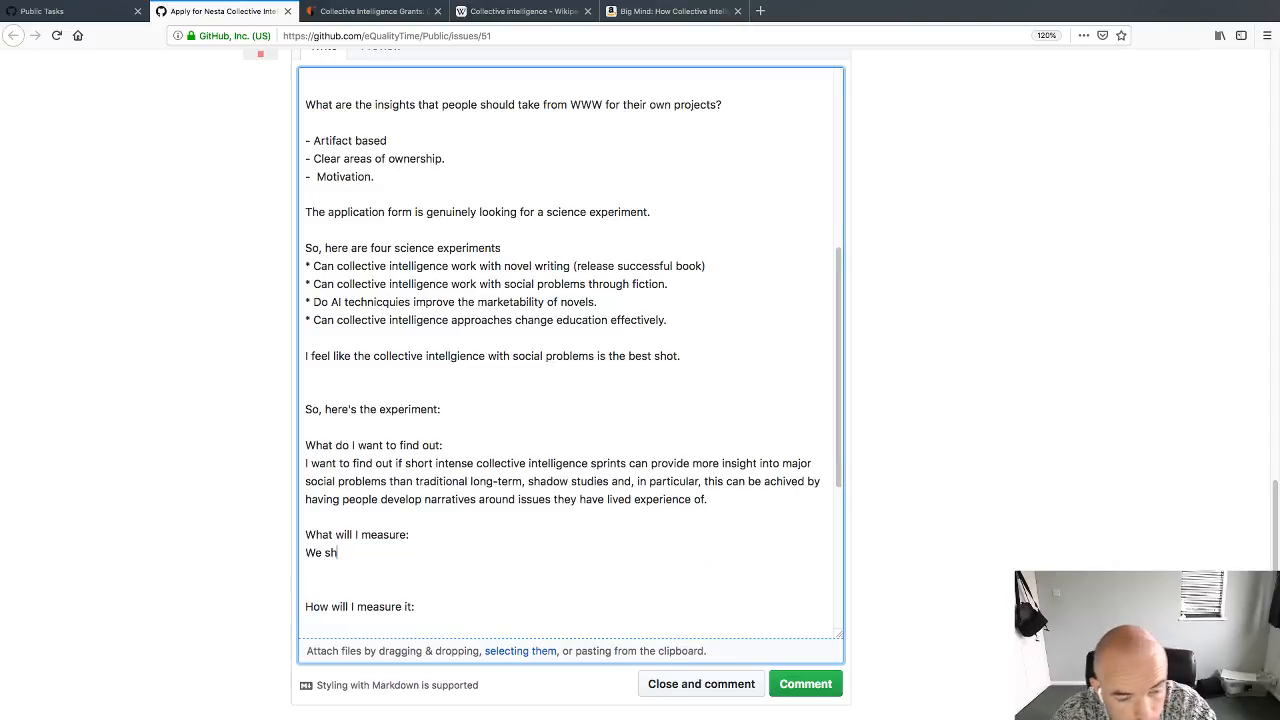
pyautogui.write('all')
pyautogui.press('super+shift+Left')
pyautogui.press('BackSpace')
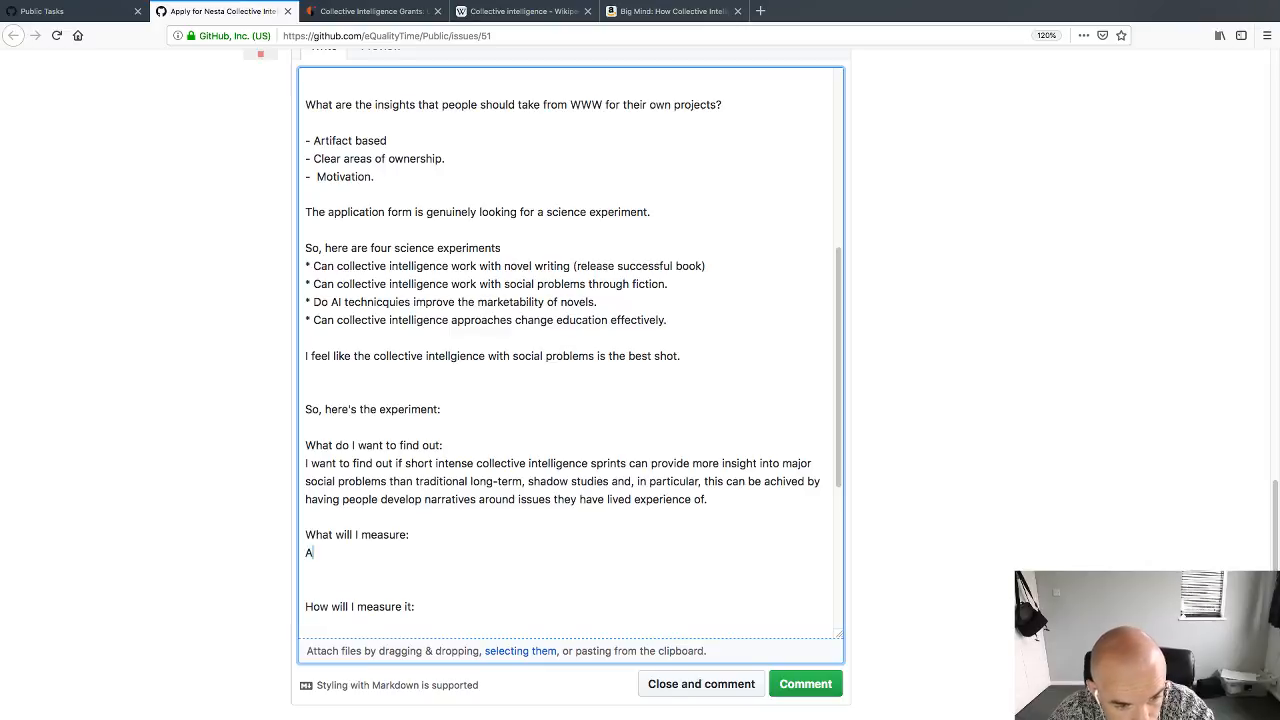
pyautogui.write('After produce the')
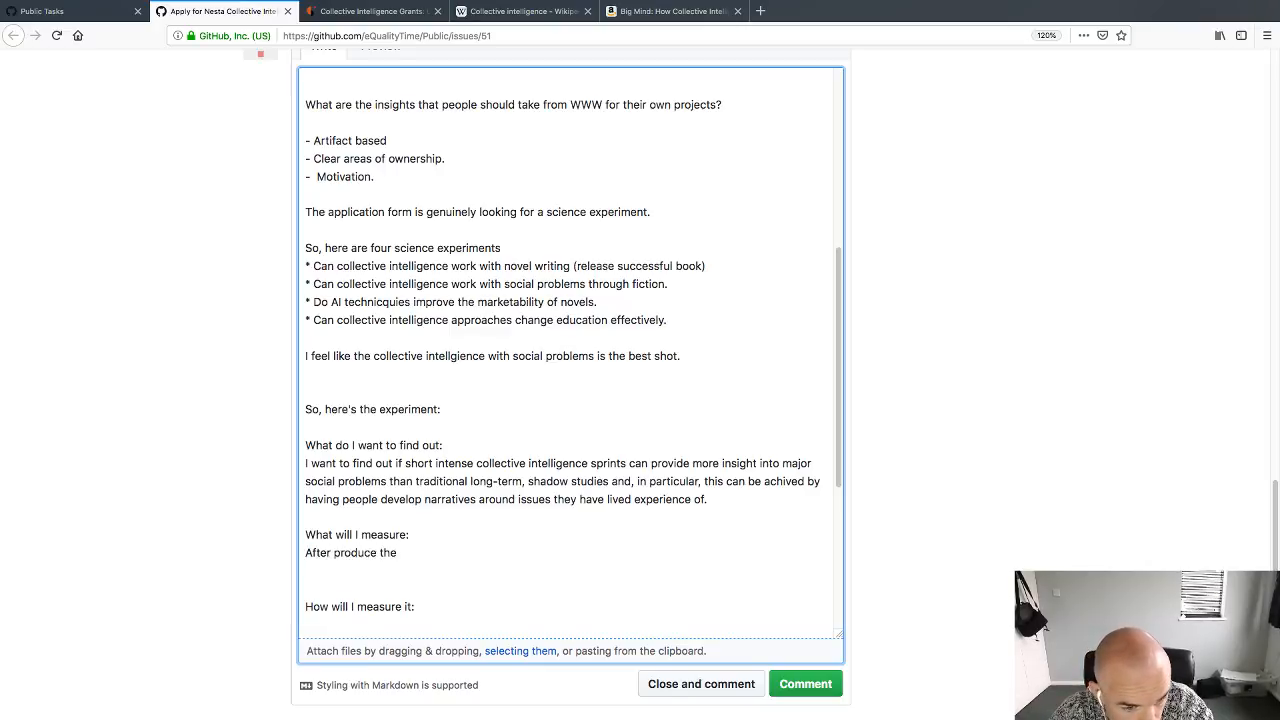
pyautogui.press('BackSpace')
pyautogui.press('BackSpace')
pyautogui.press('BackSpace')
pyautogui.press('BackSpace')
pyautogui.press('BackSpace')
pyautogui.write('ing the nar')
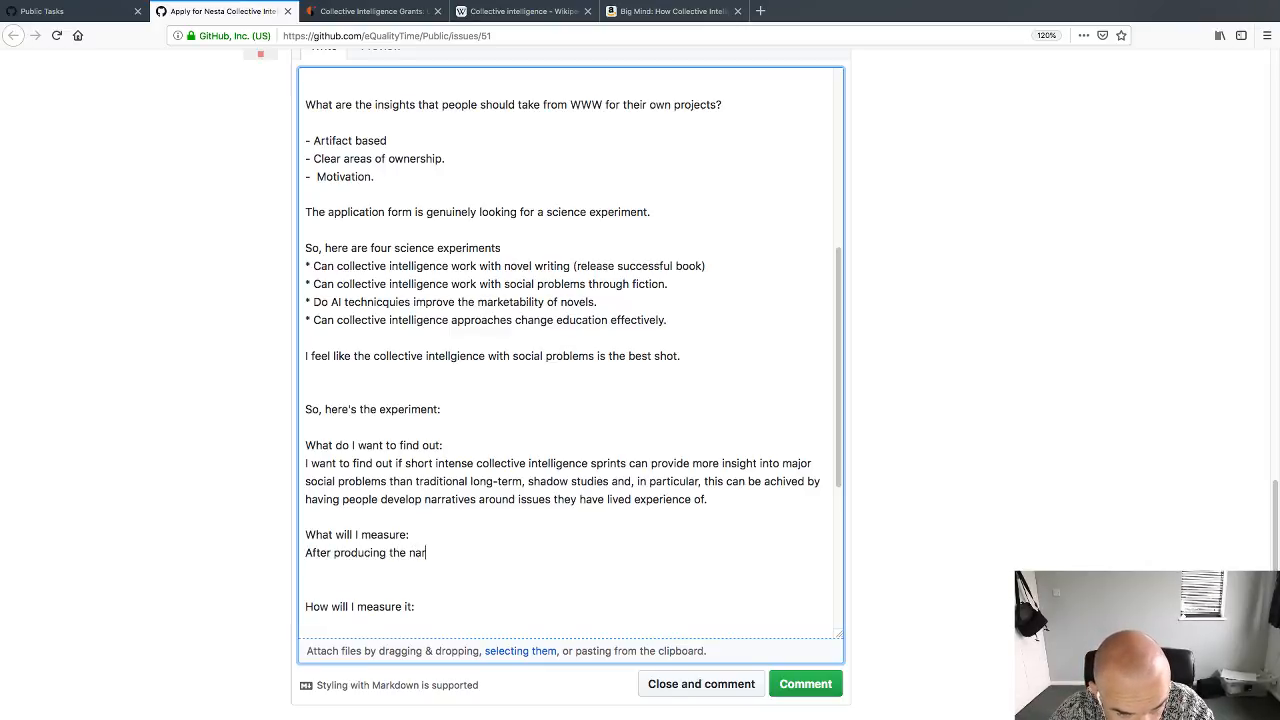
pyautogui.write('rative, we shal')
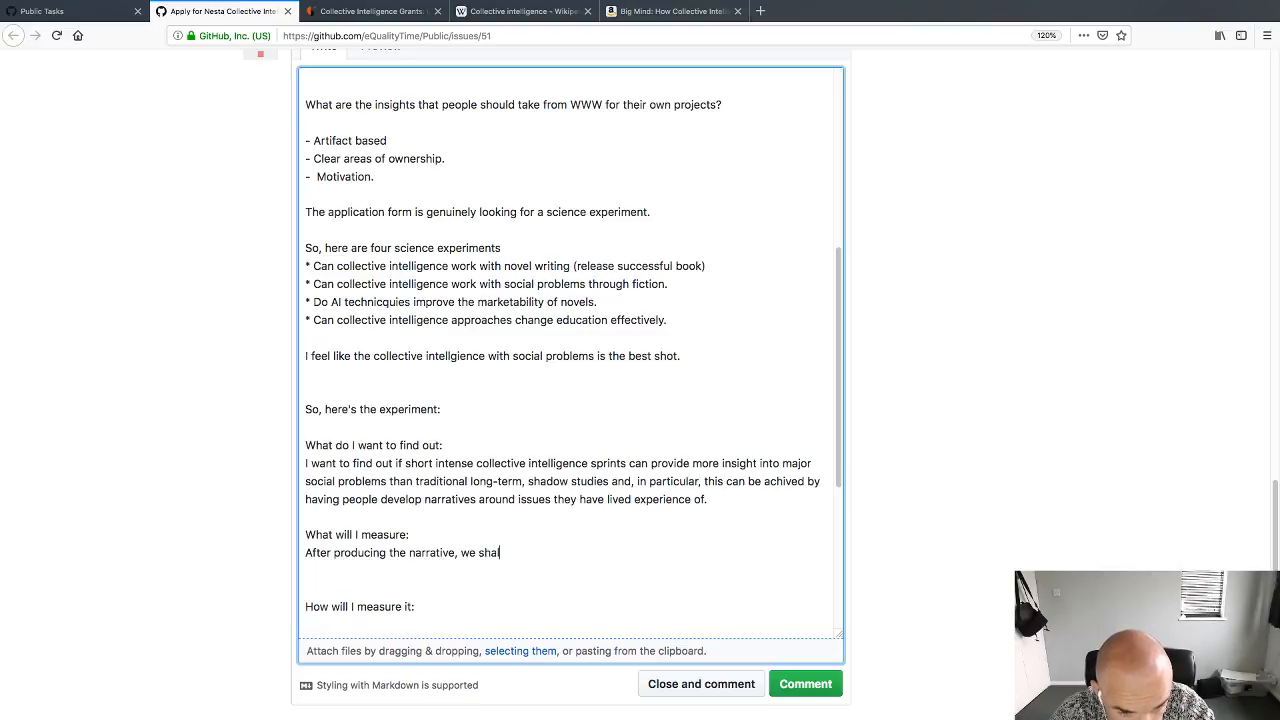
pyautogui.write('l conduct a ')
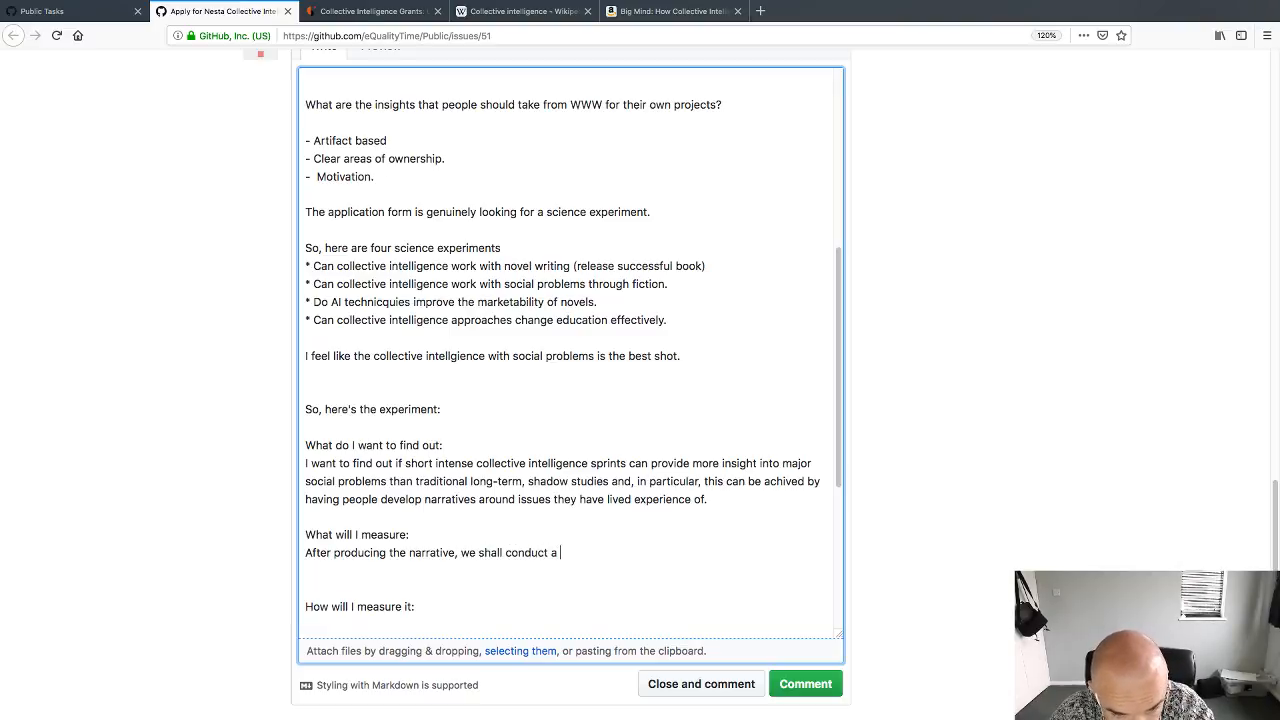
pyautogui.write('standard')
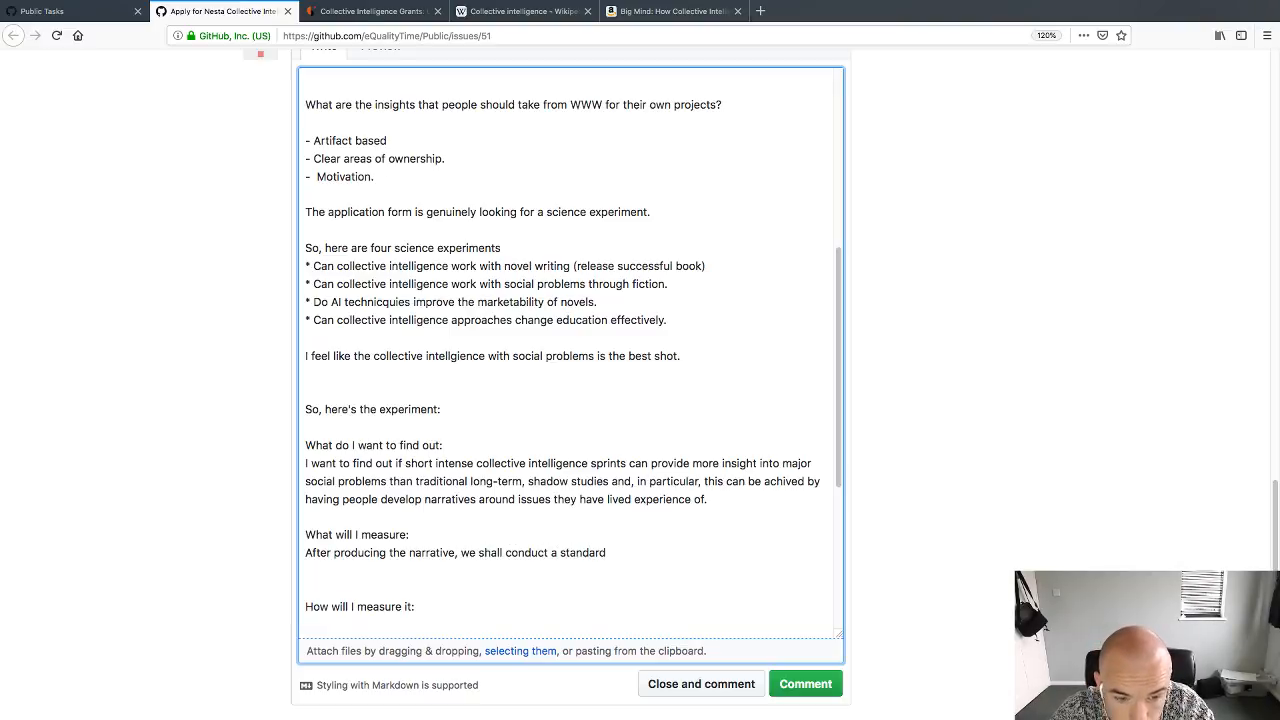
pyautogui.press('super+shift+Left')
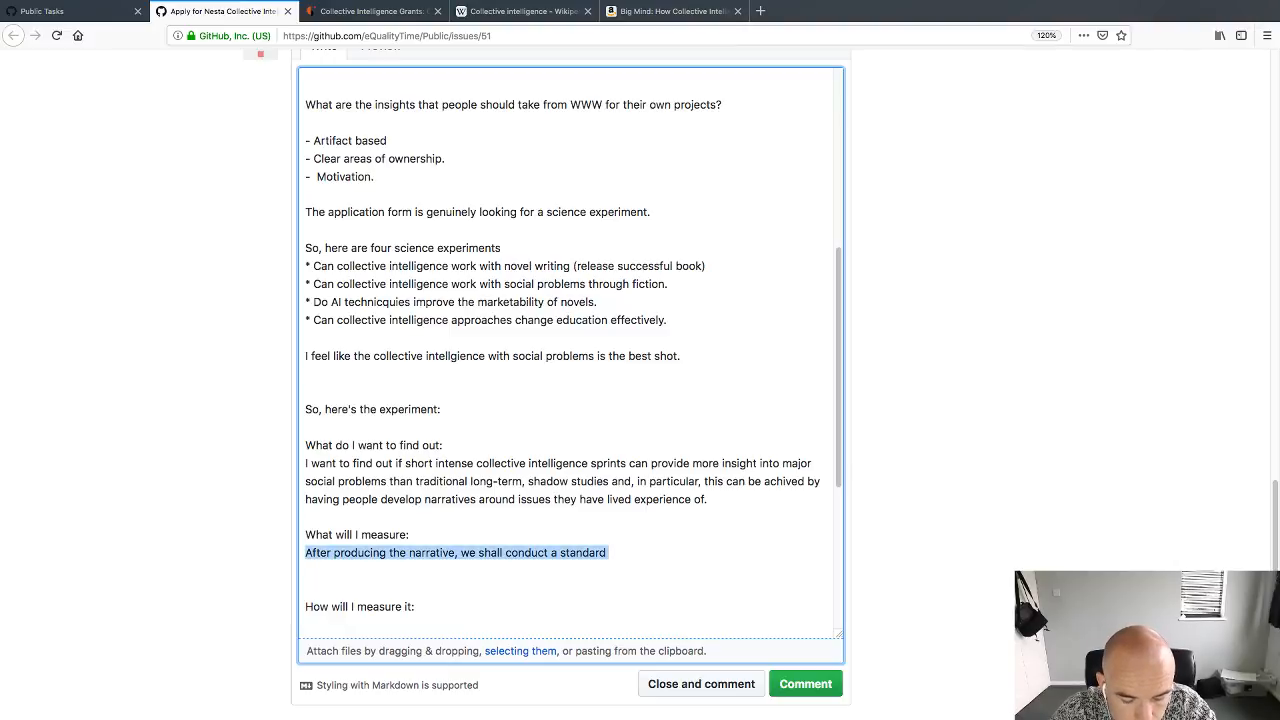
pyautogui.write('Step 1')
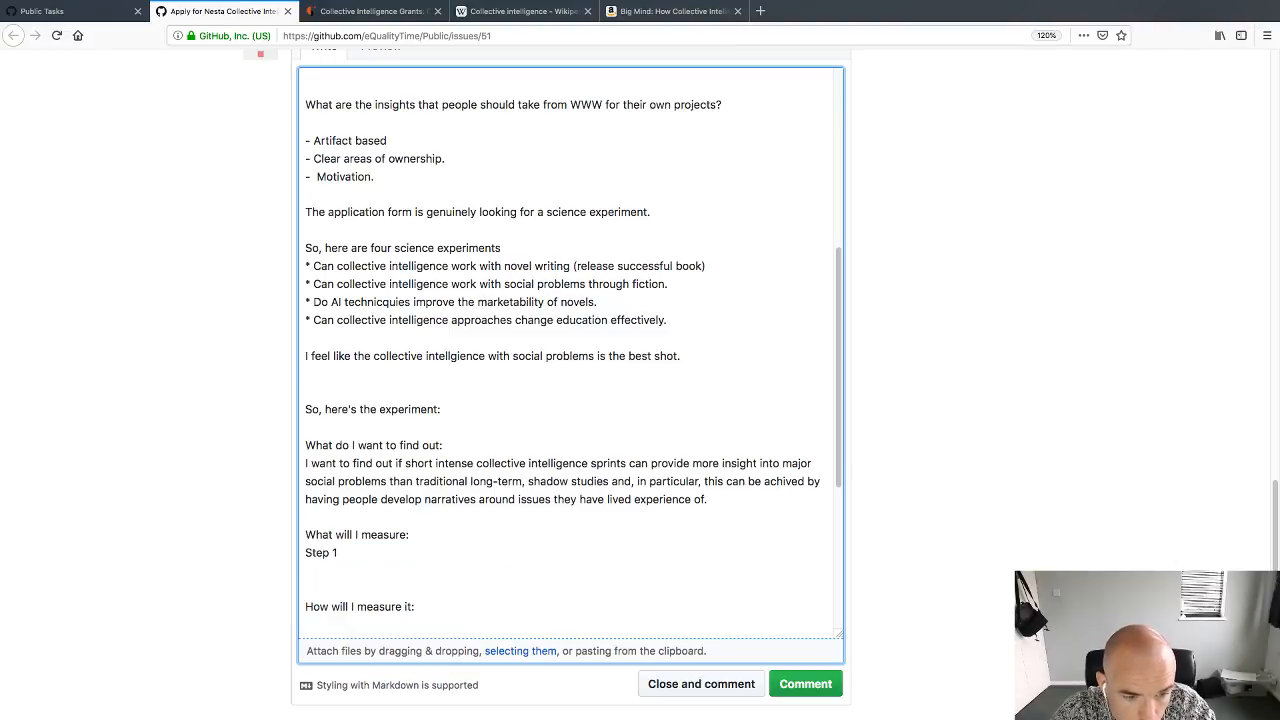
pyautogui.write(': write nove')
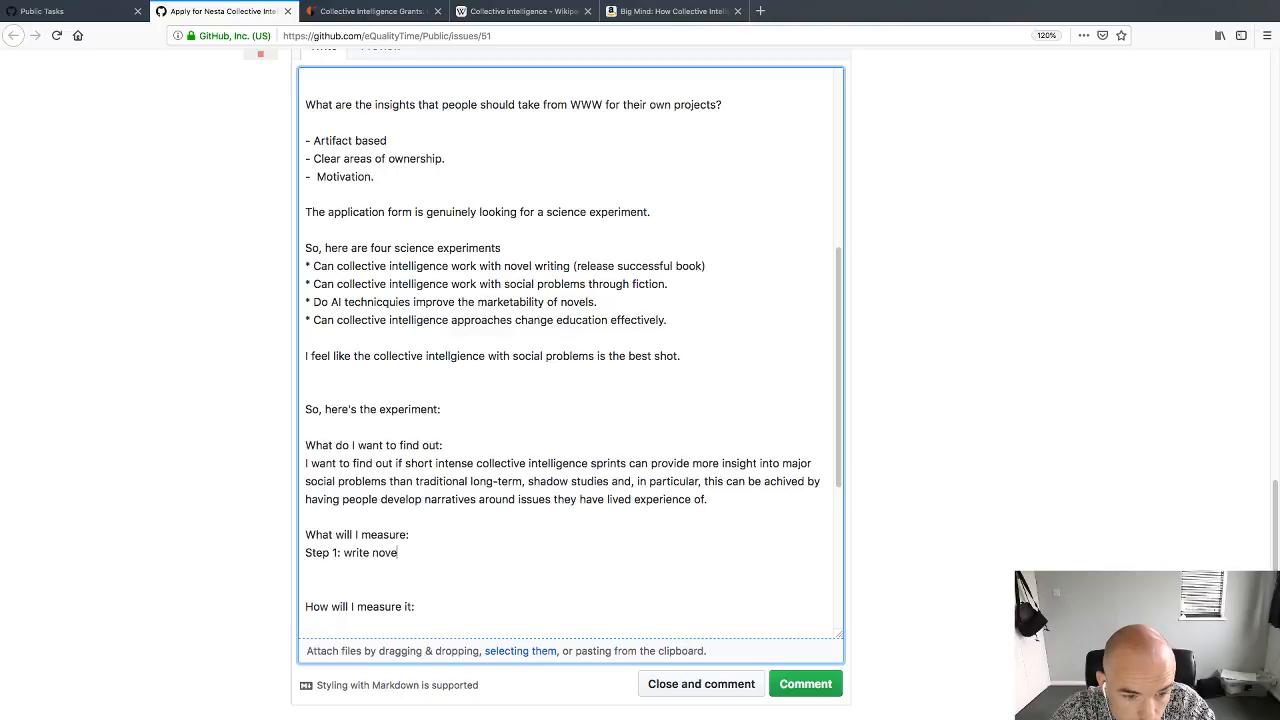
pyautogui.press('BackSpace')
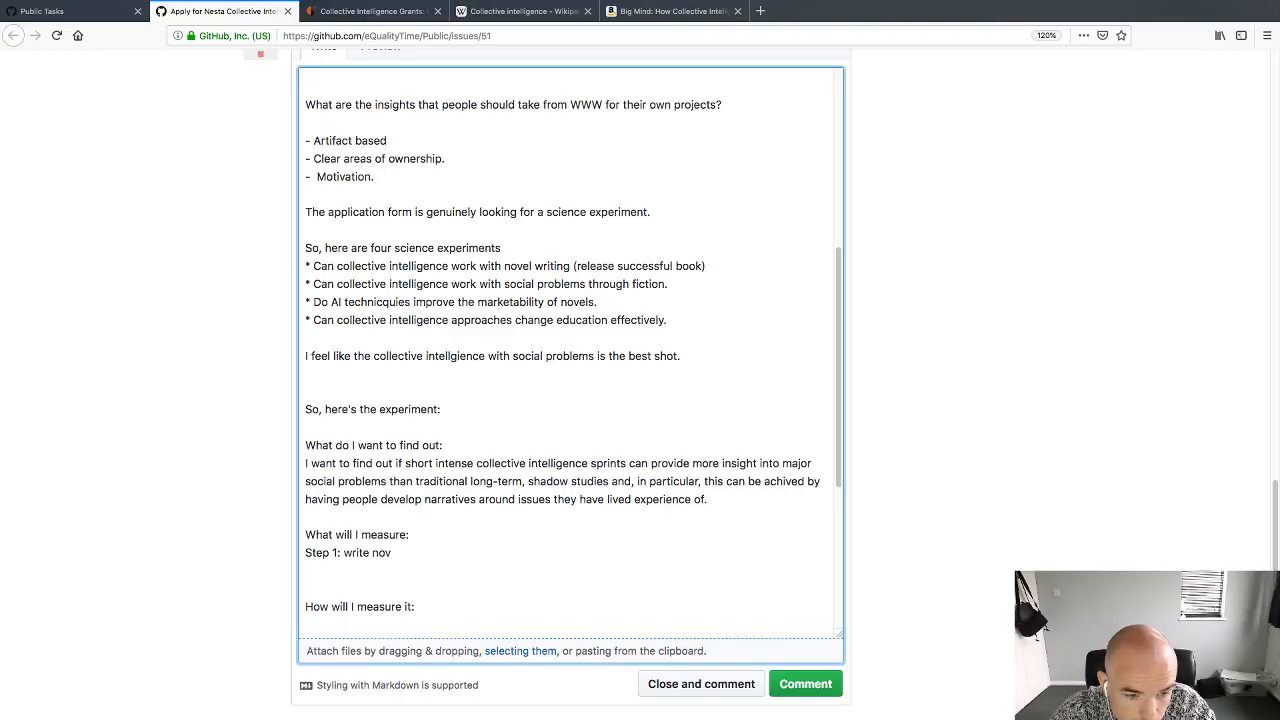
pyautogui.press('super+shift+Left')
pyautogui.press('BackSpace')
pyautogui.write('I will')
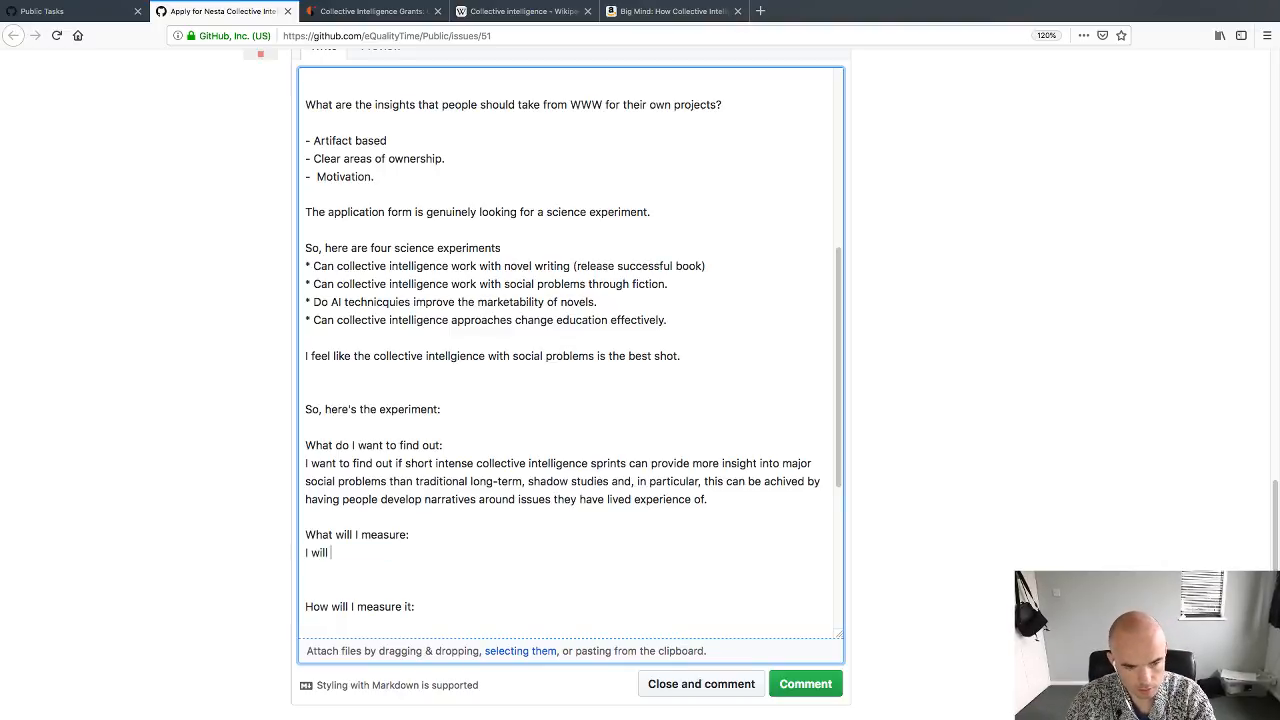
pyautogui.press('super+shift+Left')
pyautogui.press('BackSpace')
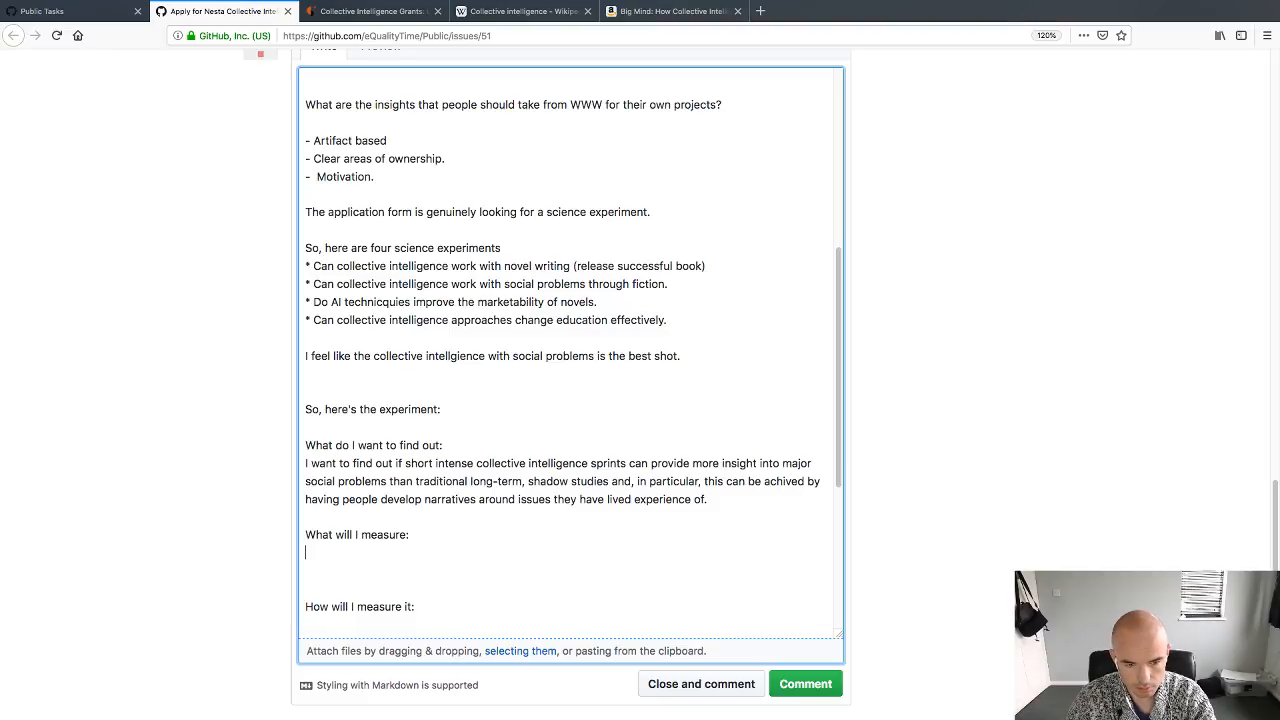
# Step: Add one more blank line above "How will I measure it:" and write "1. Write novel about X" directly below "What will I measure:"
pyautogui.press('Return')
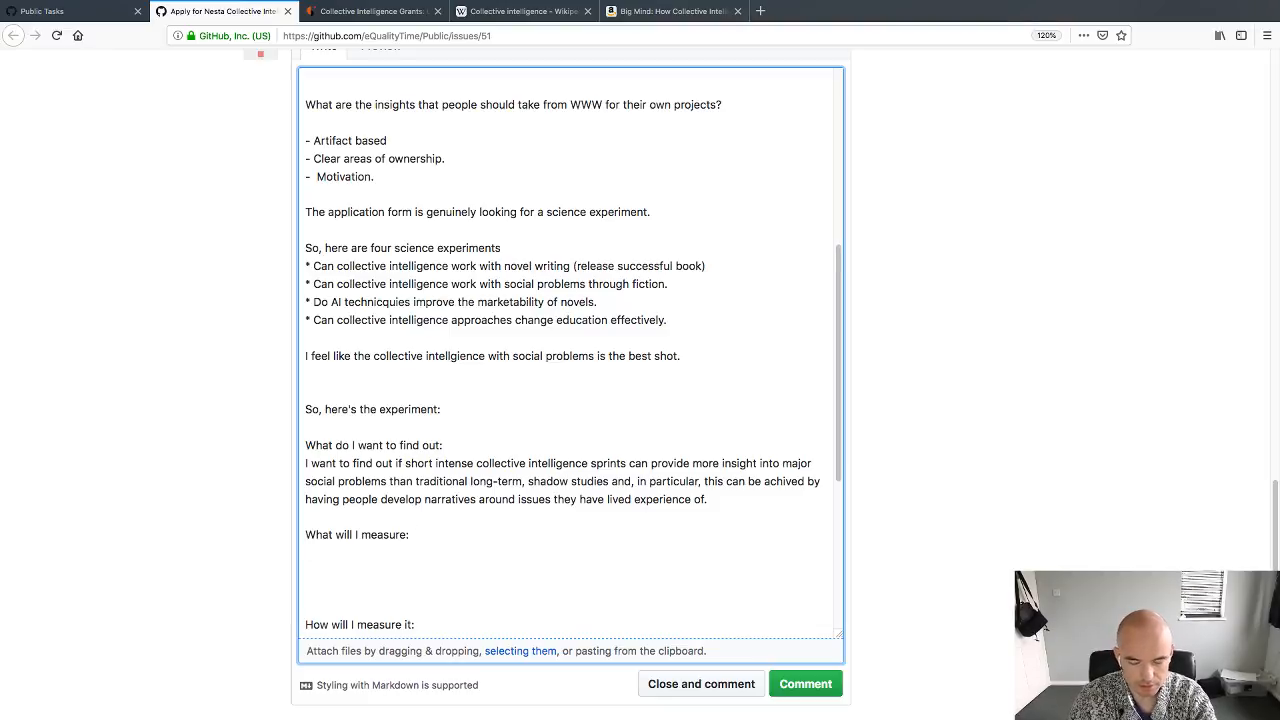
pyautogui.scroll(-2, 413, 525)
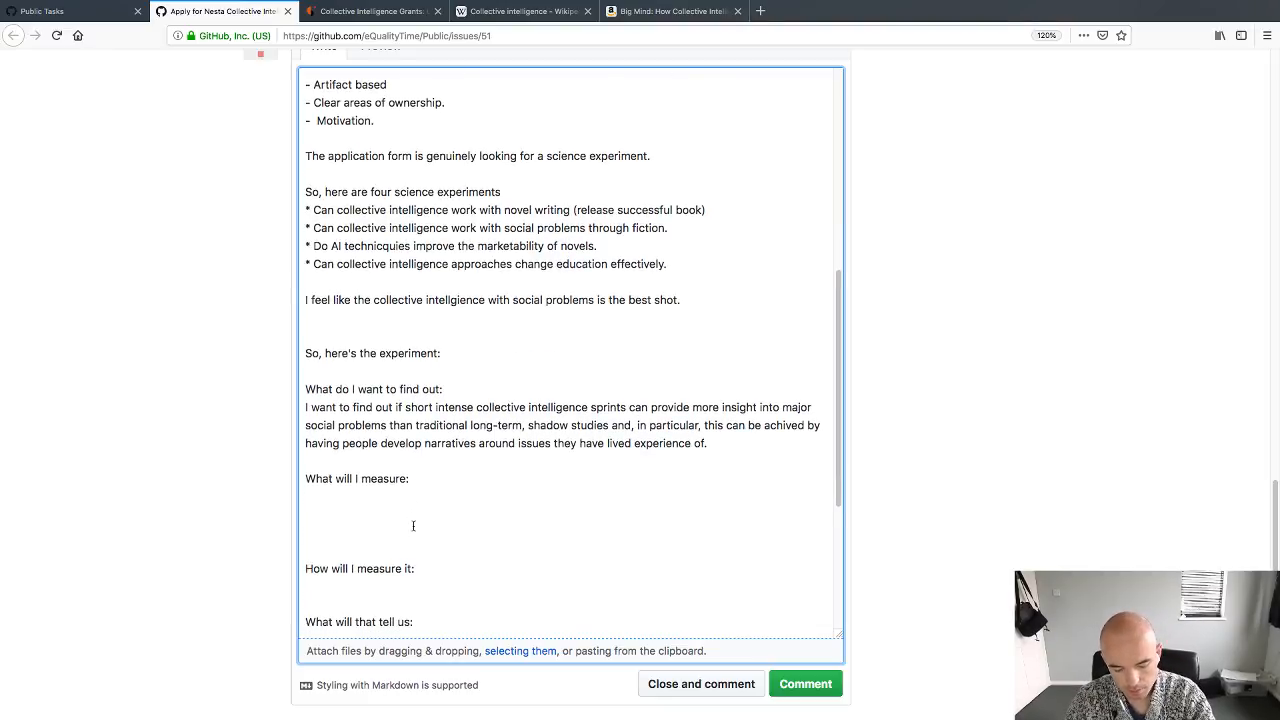
pyautogui.write('1. ')
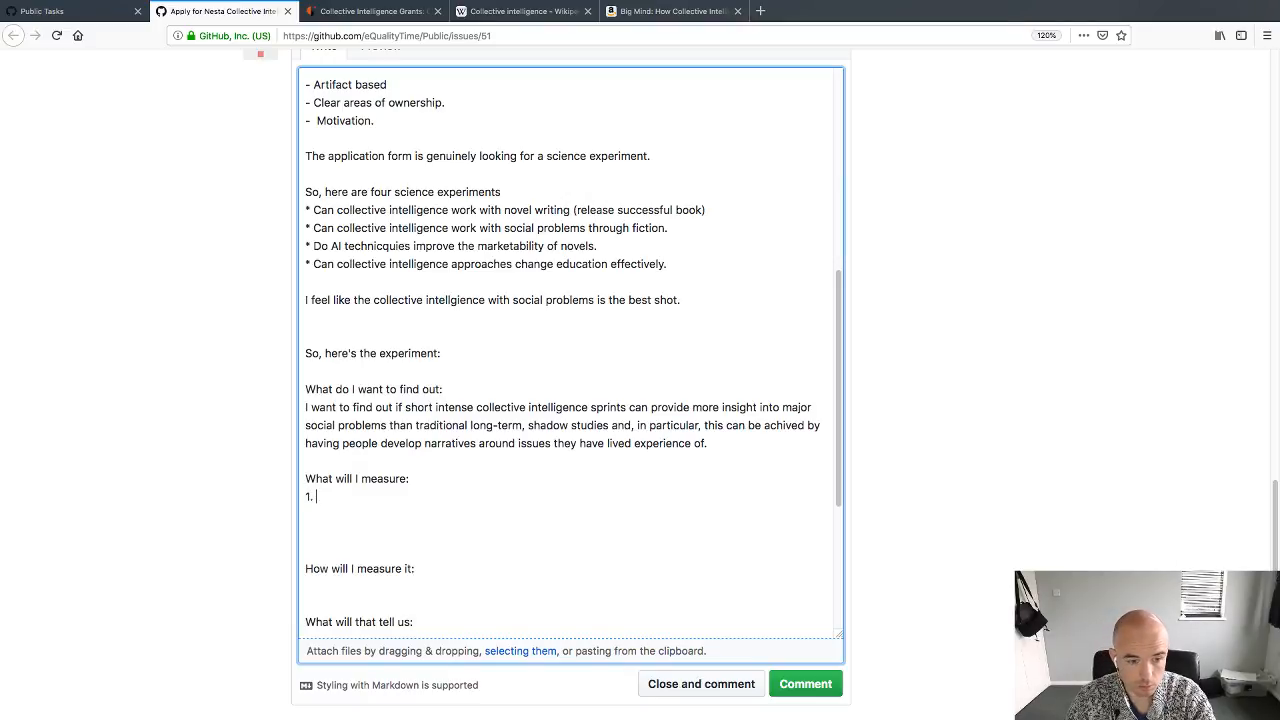
pyautogui.write('Write novel about')
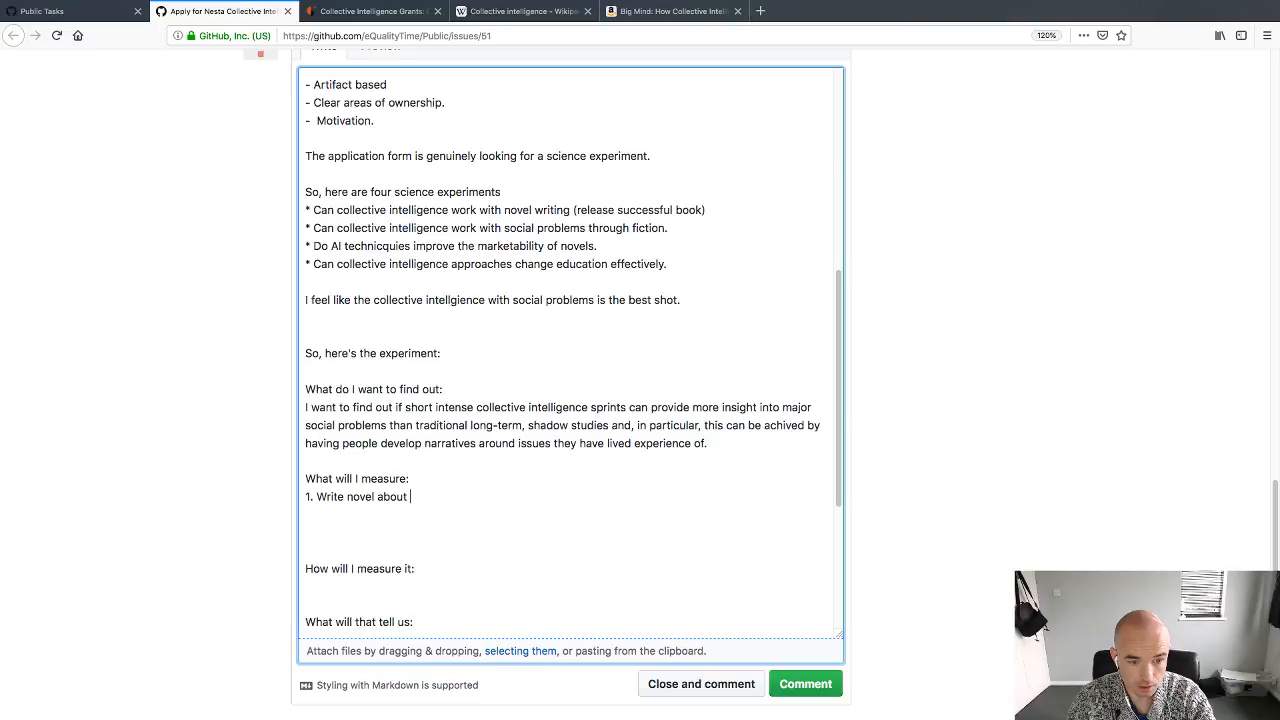
pyautogui.write(' X')
# Step: Add a second list item reading "2. Conduct focus group about issues around X"
pyautogui.press('Return')
pyautogui.write('2')
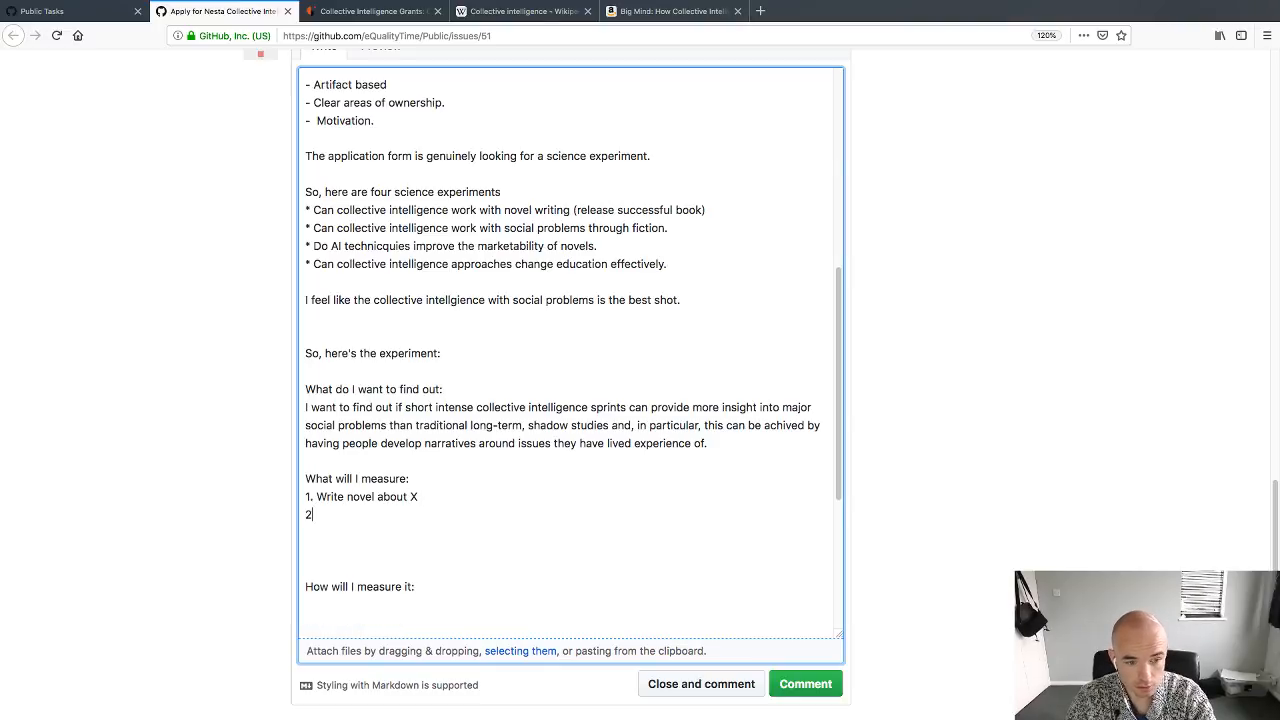
pyautogui.write('. Conduct')
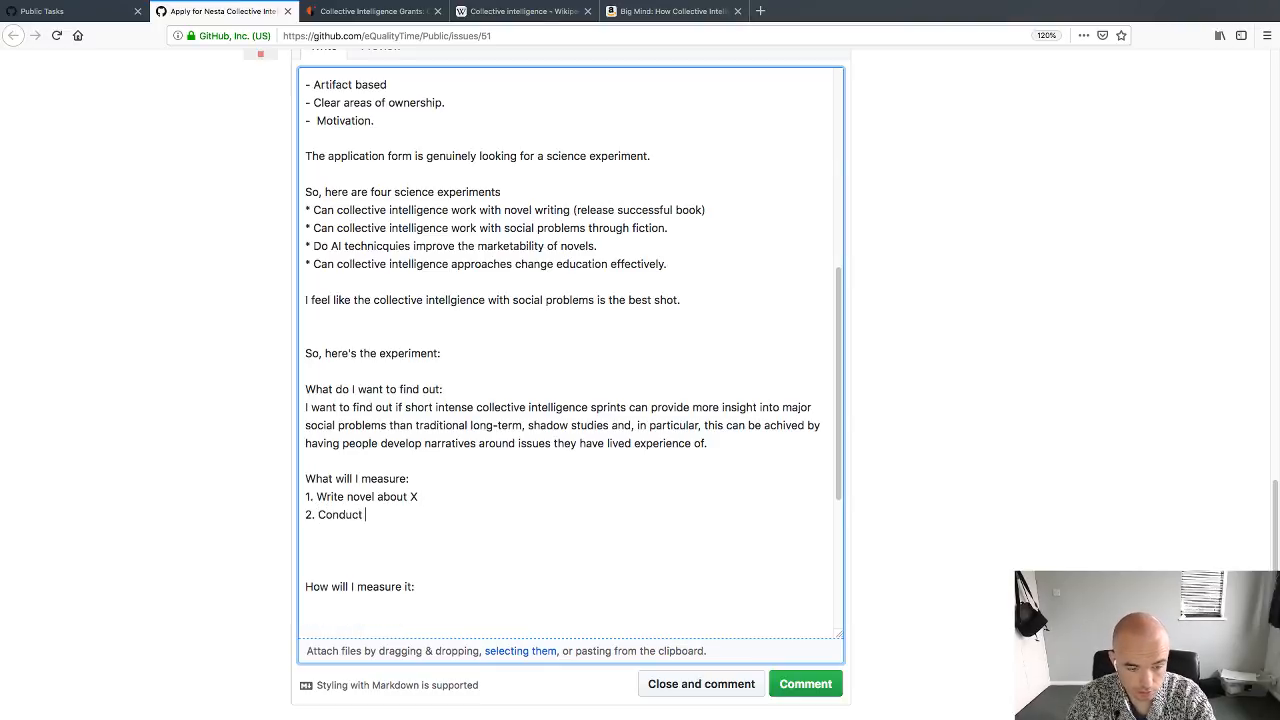
pyautogui.write(' focus group abo')
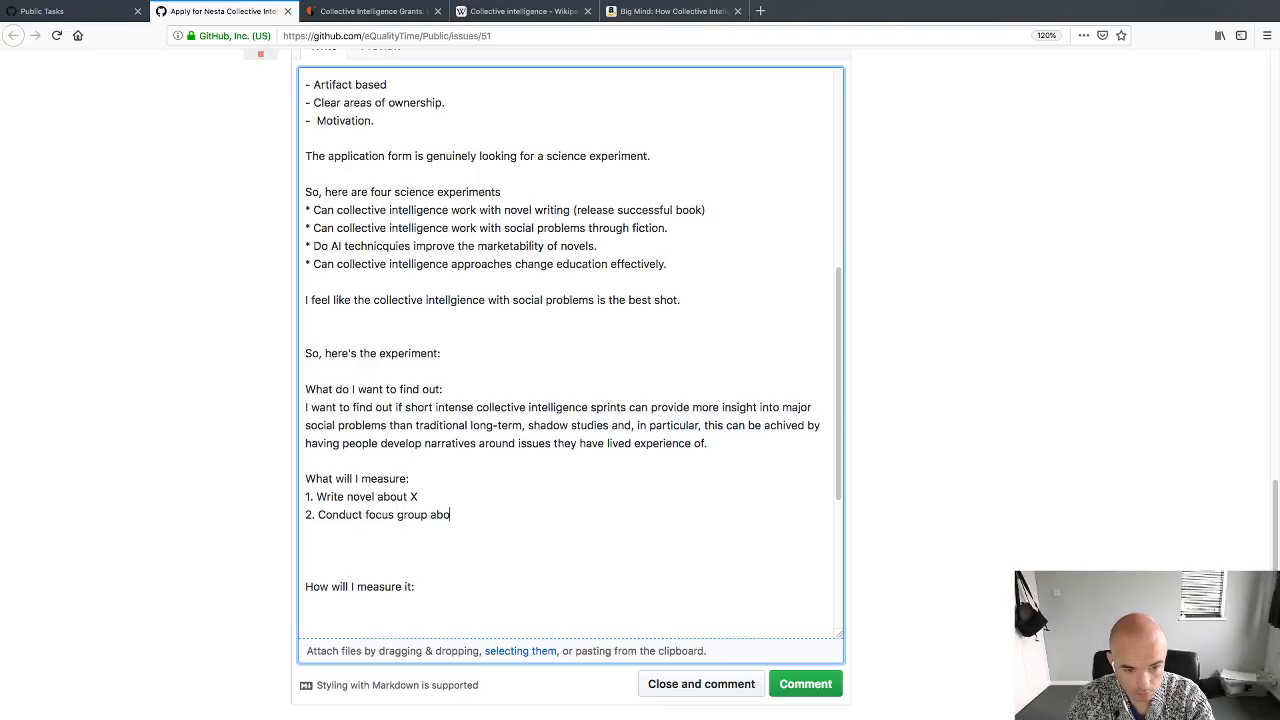
pyautogui.write('ut issues around X')
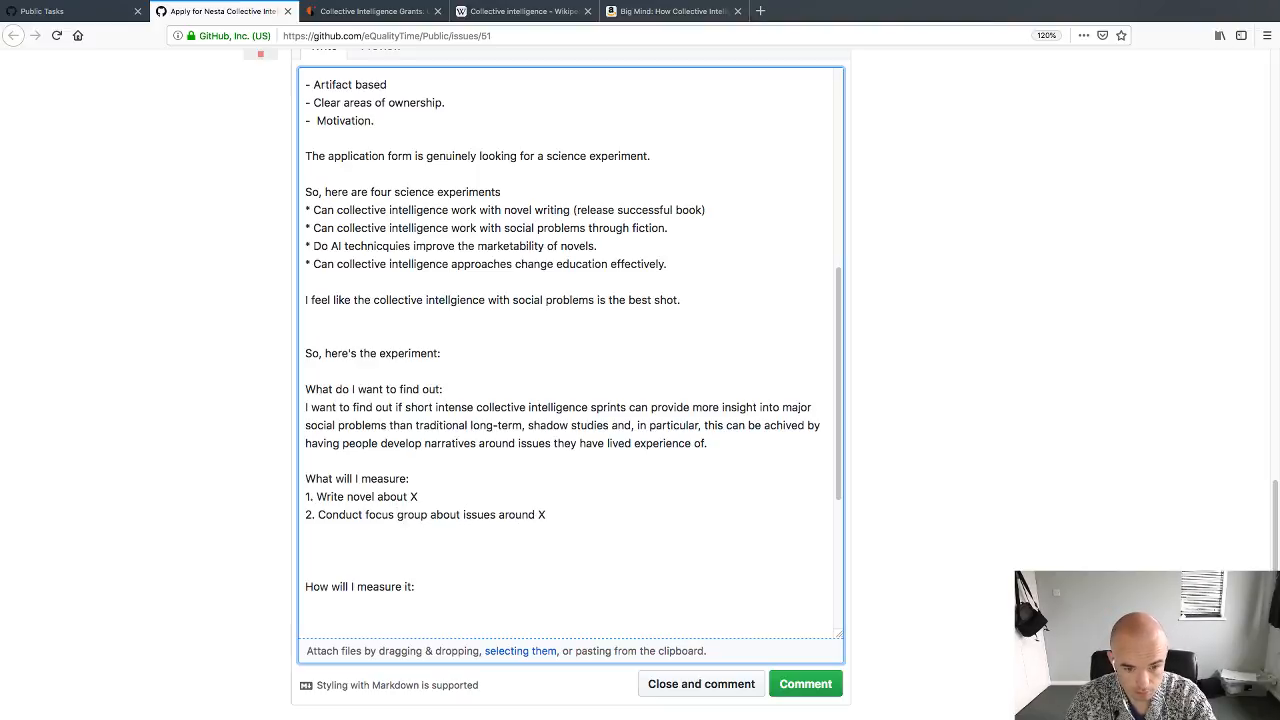
# Step: Begin a third list item with "3. Ask same focus group"
pyautogui.press('Return')
pyautogui.write('3. ')
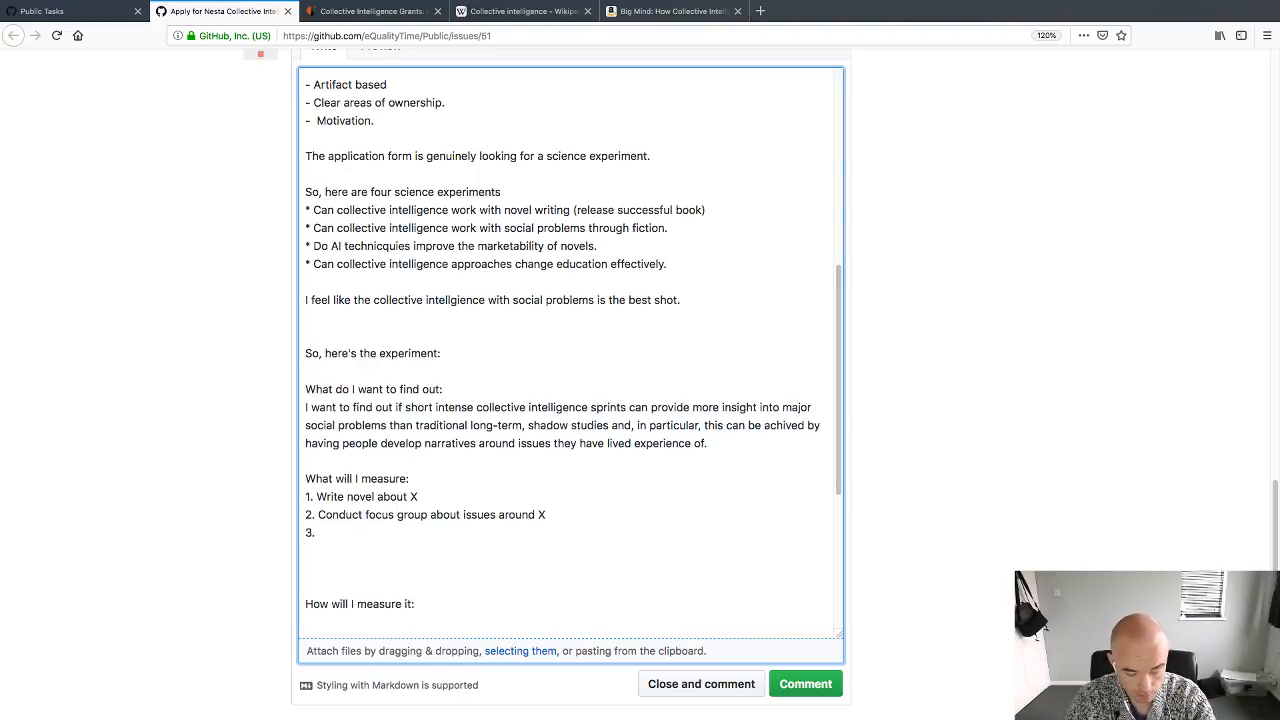
pyautogui.write('Ask sa')
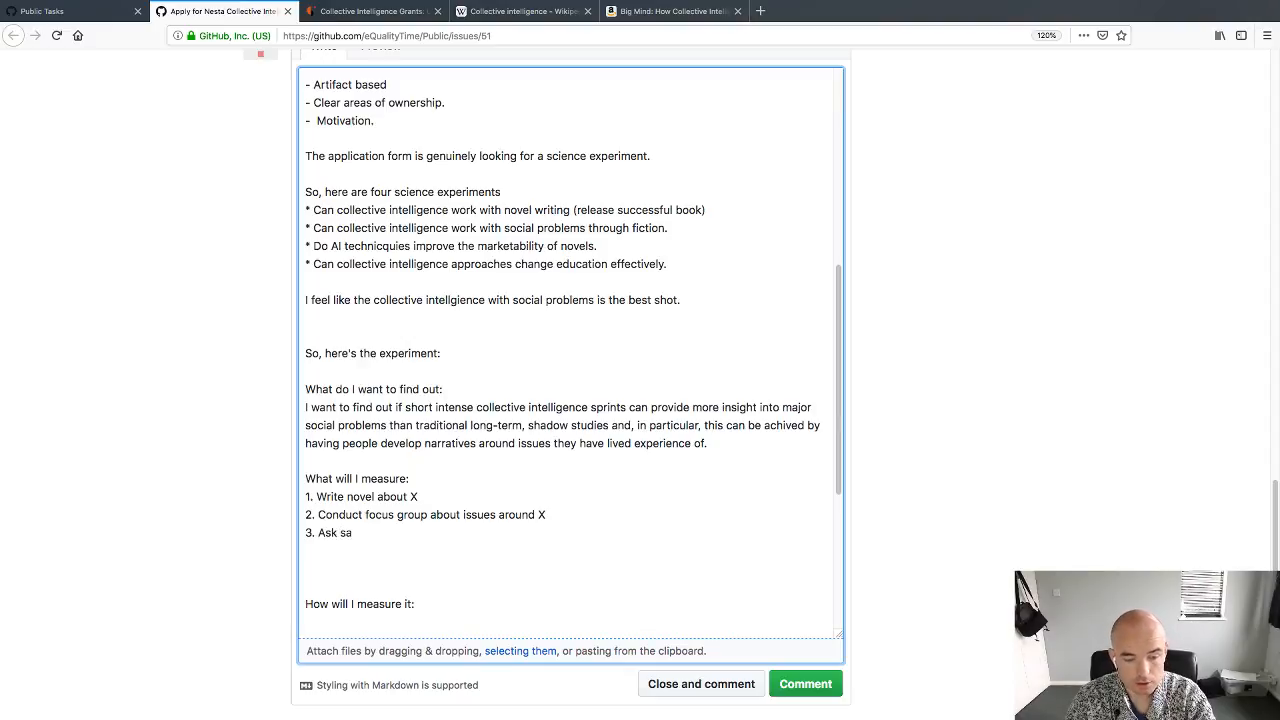
pyautogui.write('me ')
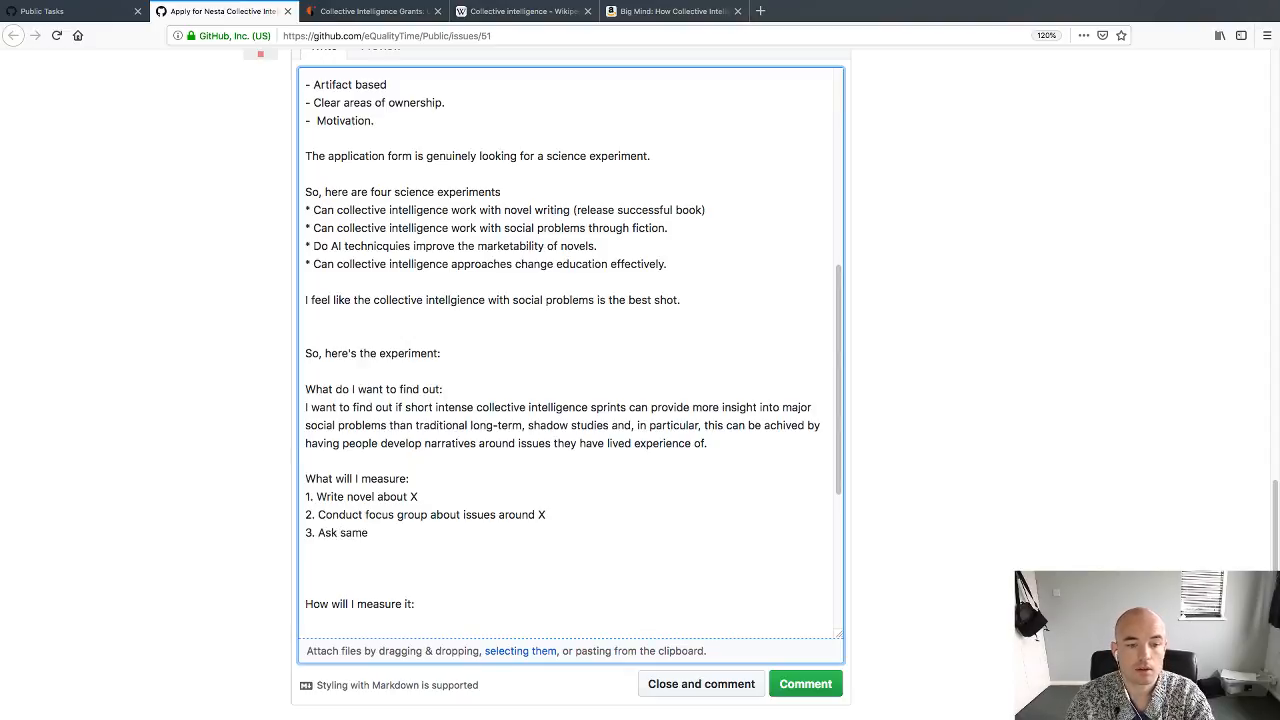
pyautogui.write('focus group abou')
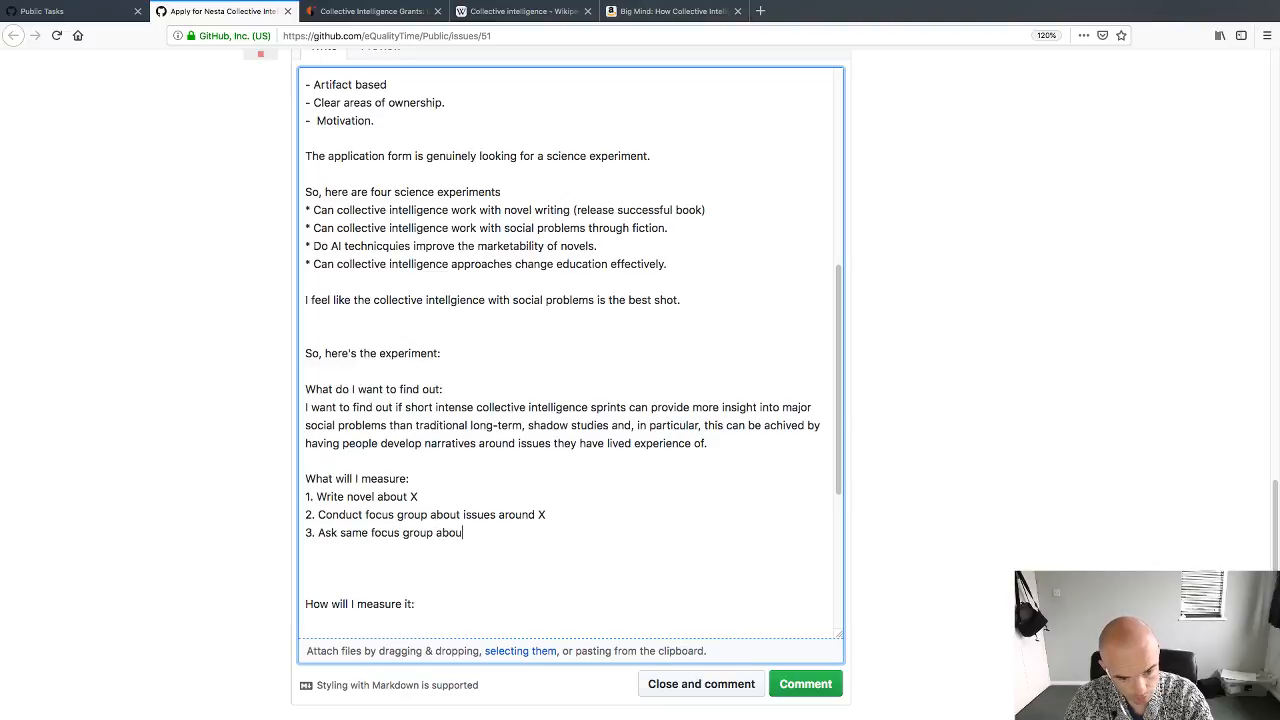
pyautogui.write('t')
pyautogui.press('BackSpace')
pyautogui.press('BackSpace')
pyautogui.press('BackSpace')
pyautogui.press('BackSpace')
pyautogui.press('BackSpace')
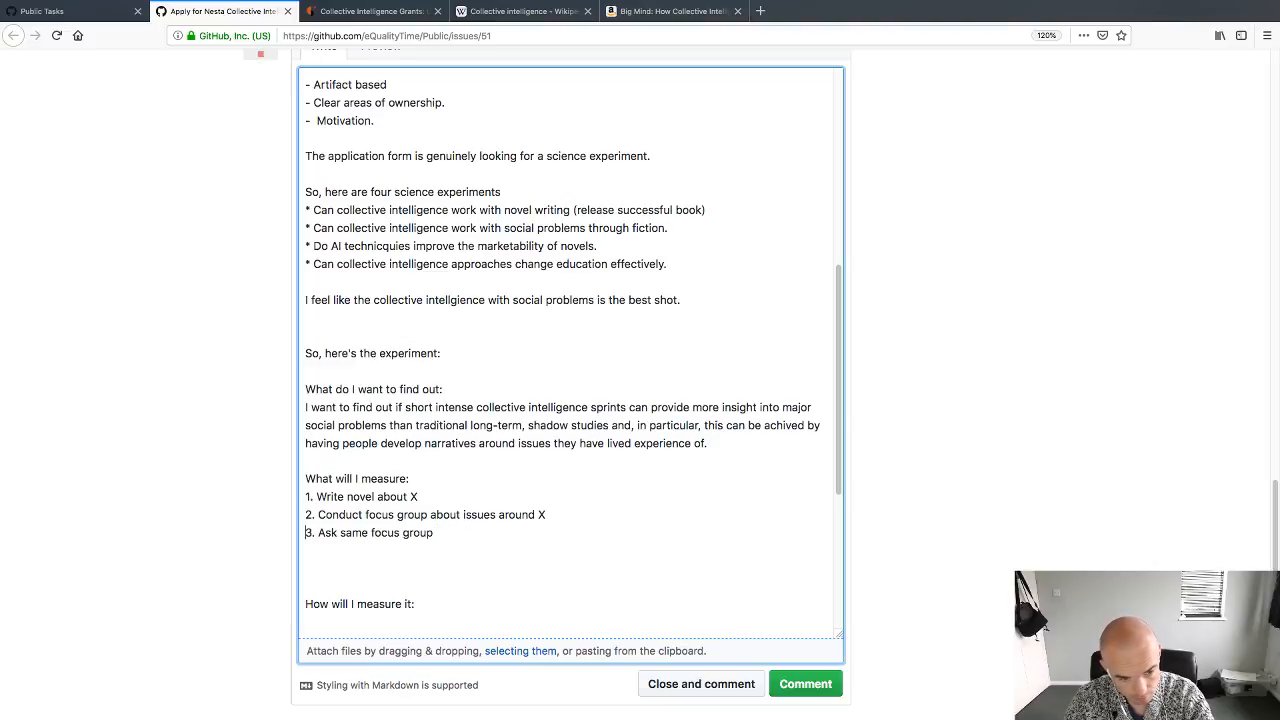
# Step: Replace "Ask" with "Give" at the start of the third list item
pyautogui.press('Right')
pyautogui.press('Delete')
pyautogui.press('Delete')
pyautogui.press('Delete')
pyautogui.press('Delete')
pyautogui.write('Gvie')
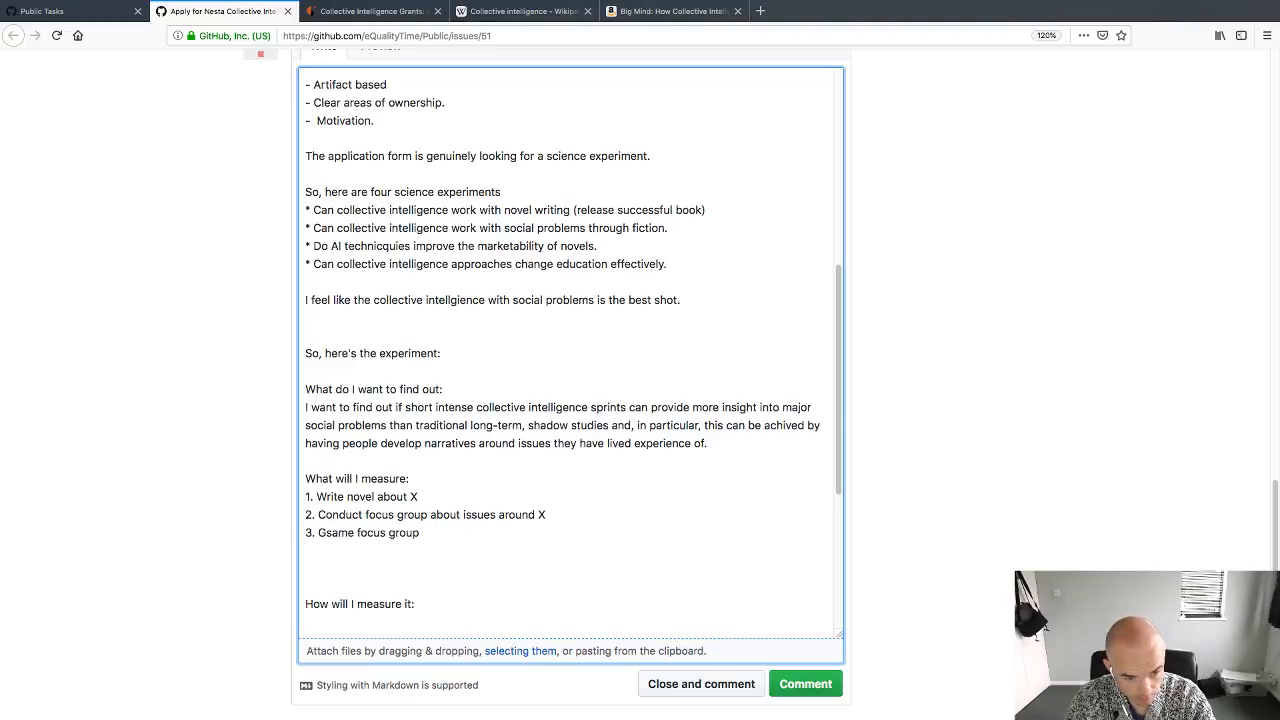
pyautogui.press('BackSpace')
pyautogui.press('BackSpace')
pyautogui.press('BackSpace')
pyautogui.write('ive ')
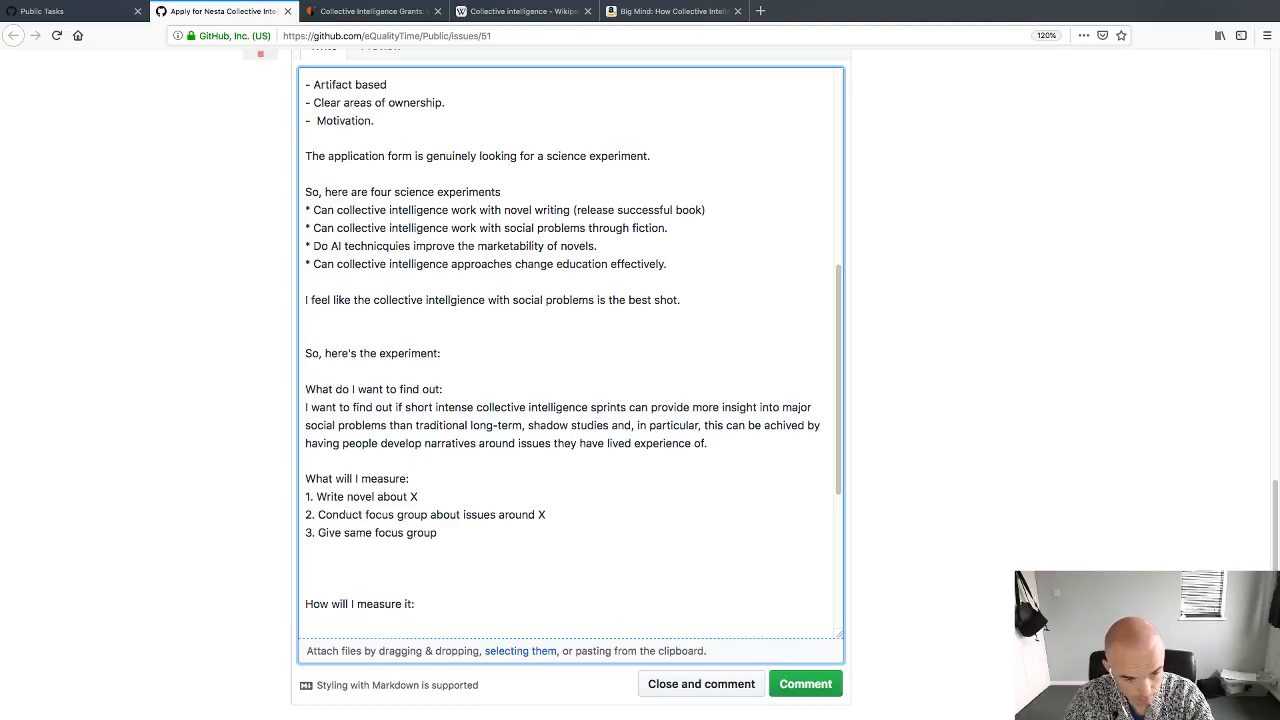
pyautogui.write('samples')
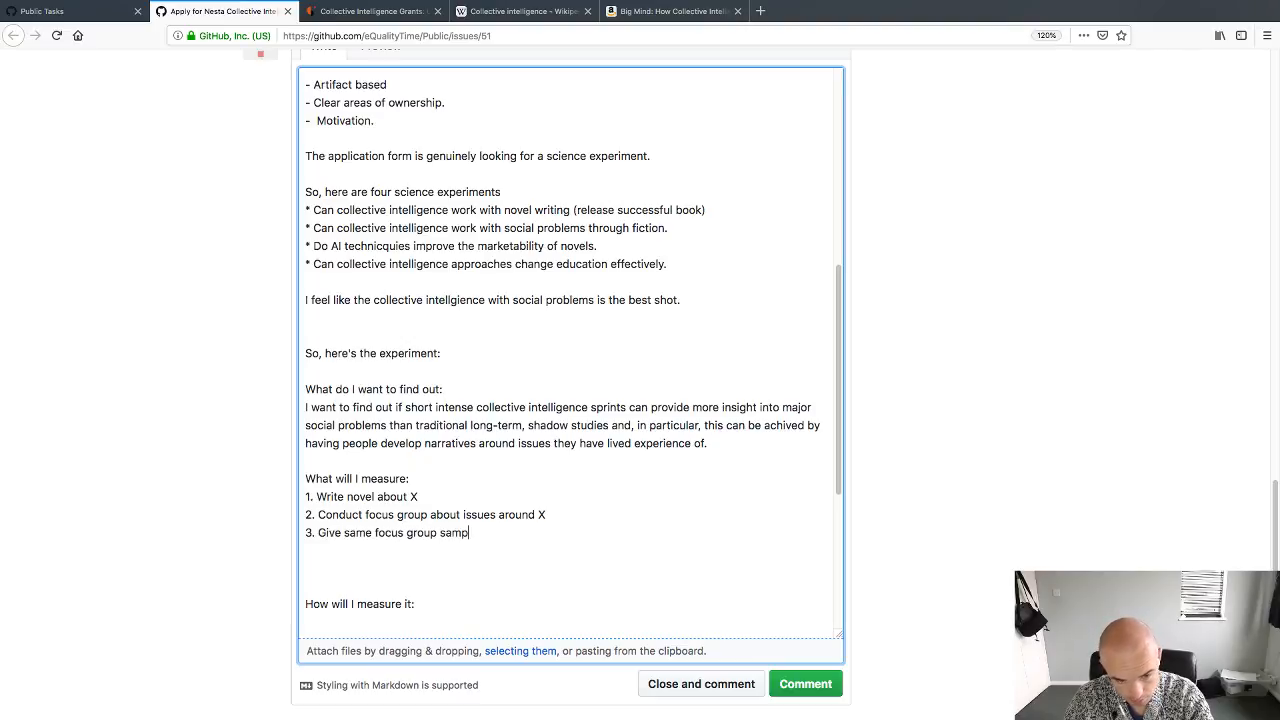
pyautogui.press('BackSpace')
pyautogui.press('BackSpace')
pyautogui.press('BackSpace')
pyautogui.press('BackSpace')
pyautogui.press('BackSpace')
pyautogui.press('BackSpace')
pyautogui.press('BackSpace')
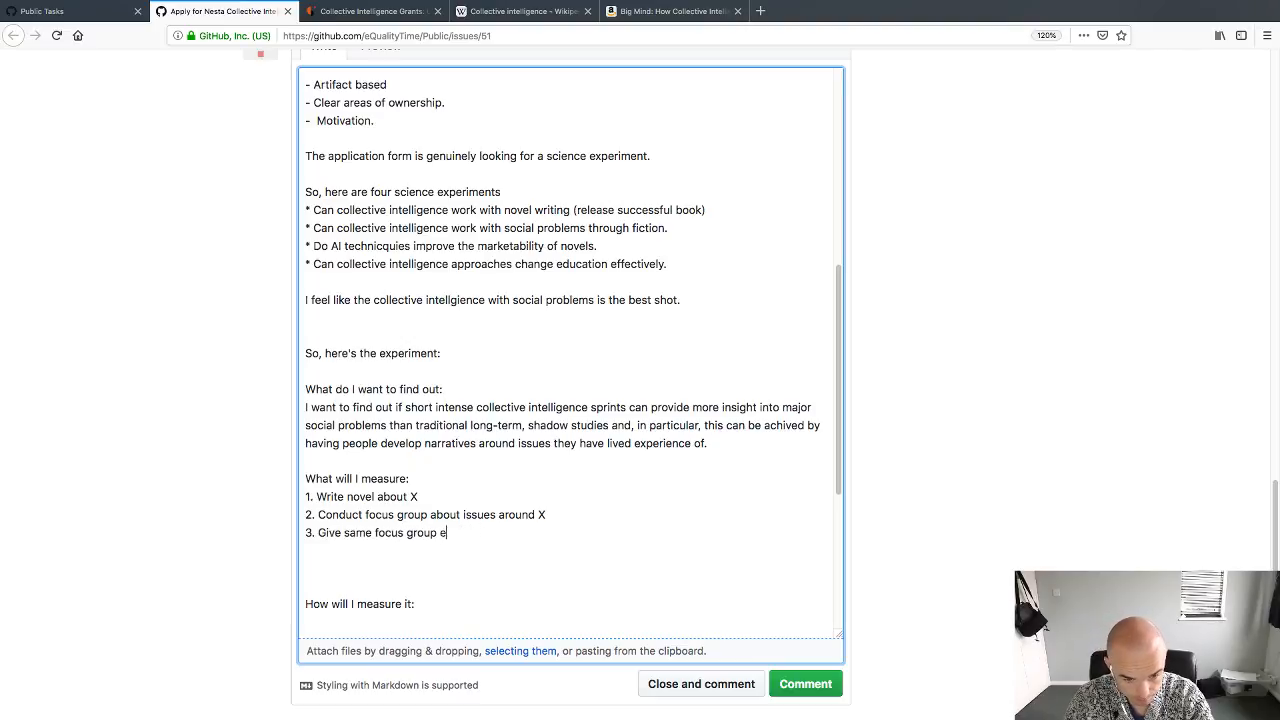
# Step: Continue the third list item with "selected scenes from Novel and ask them if this closely matches"
pyautogui.write('selected sce')
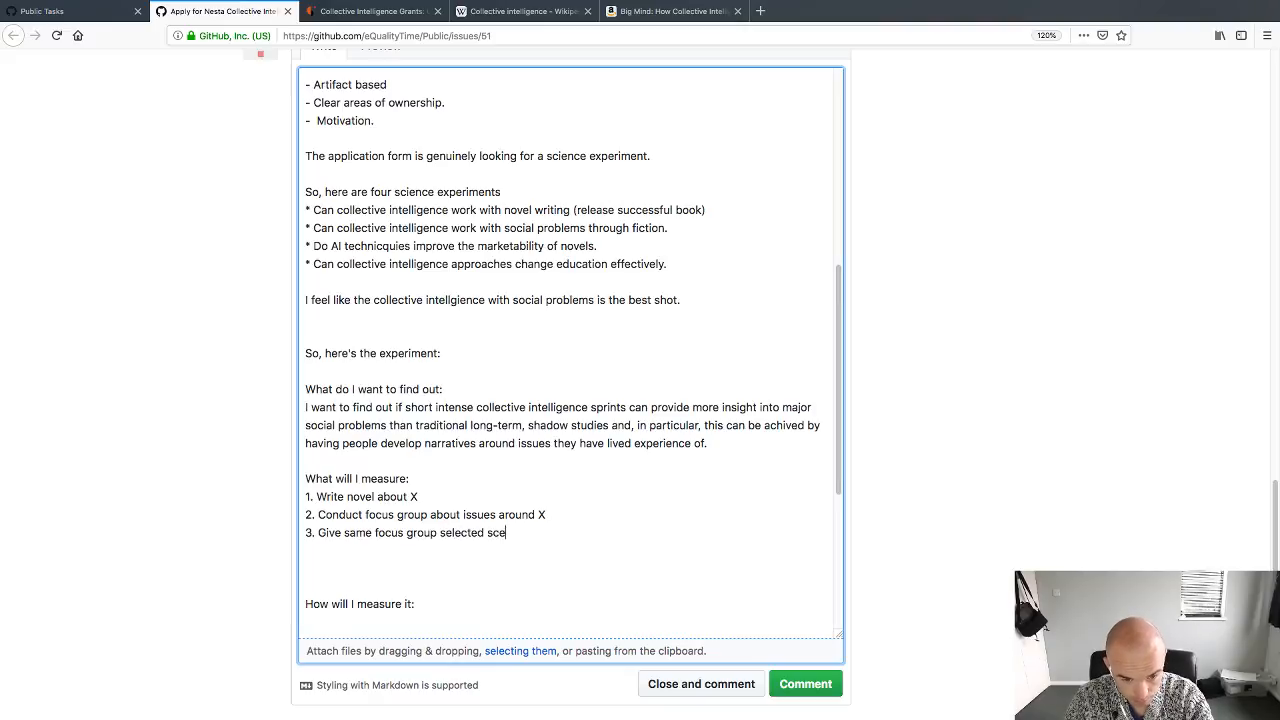
pyautogui.write('nes from Novel')
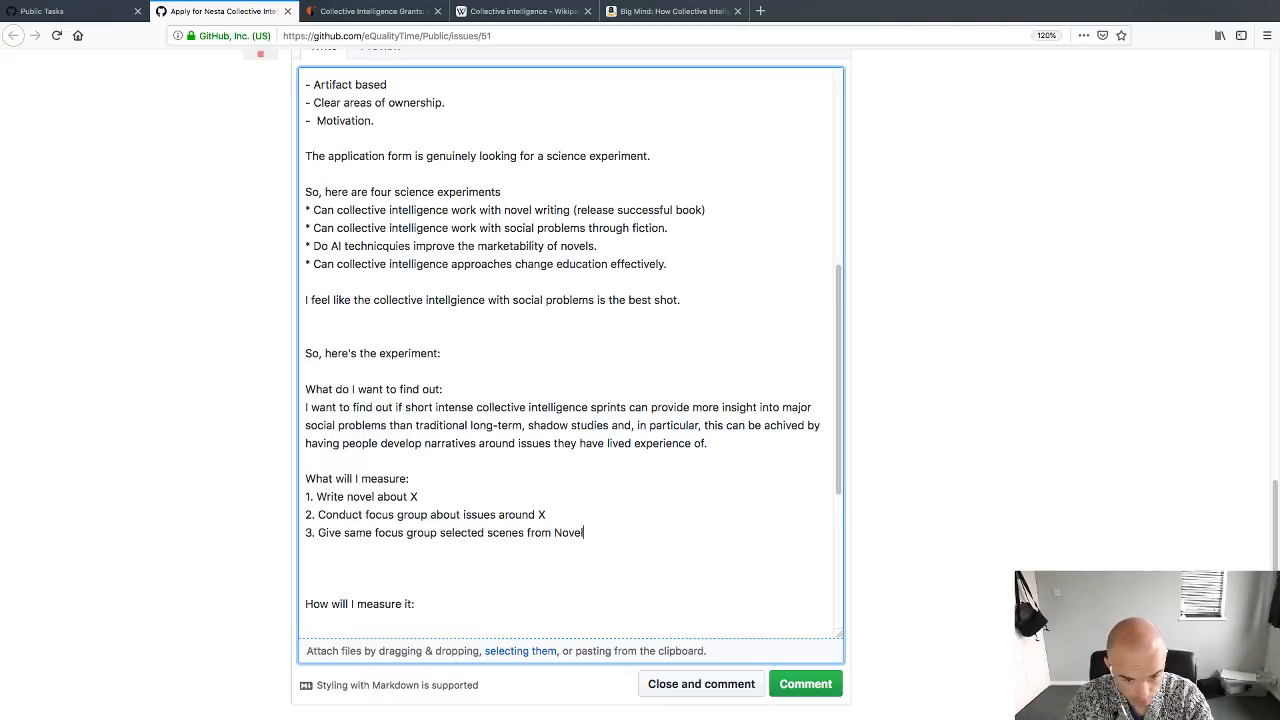
pyautogui.write(' and ask them if this ')
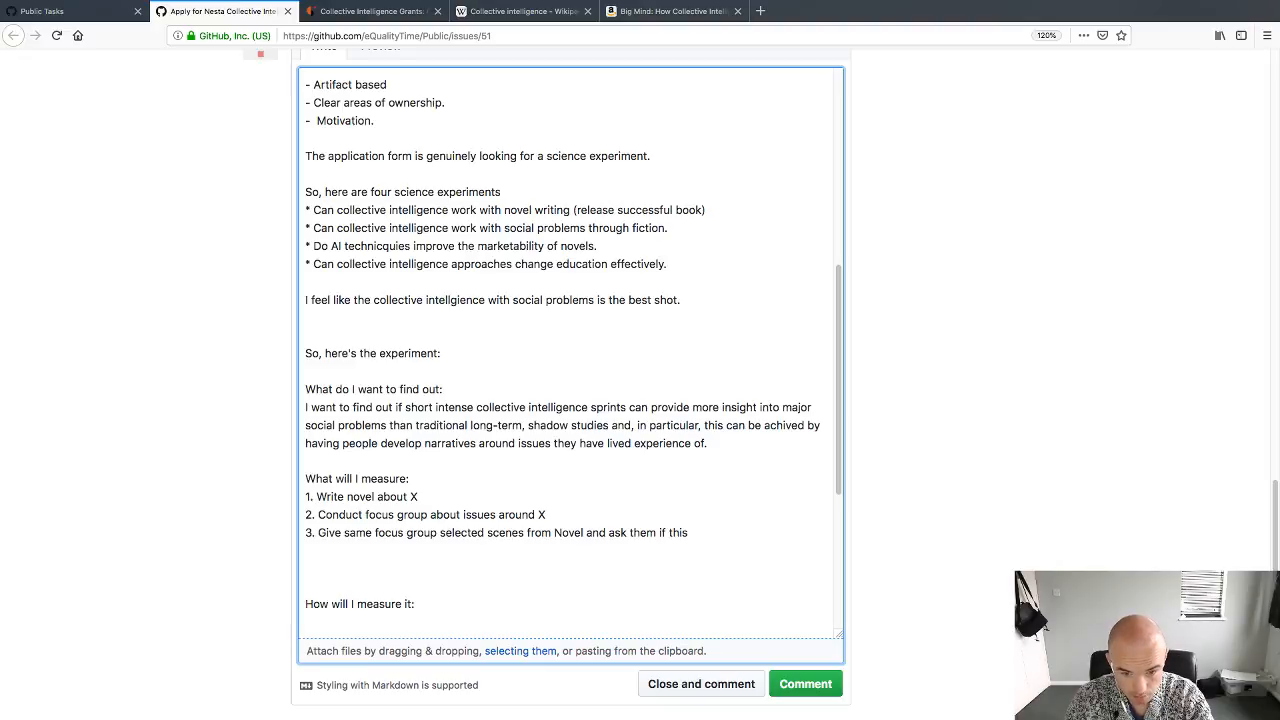
pyautogui.write('closing')
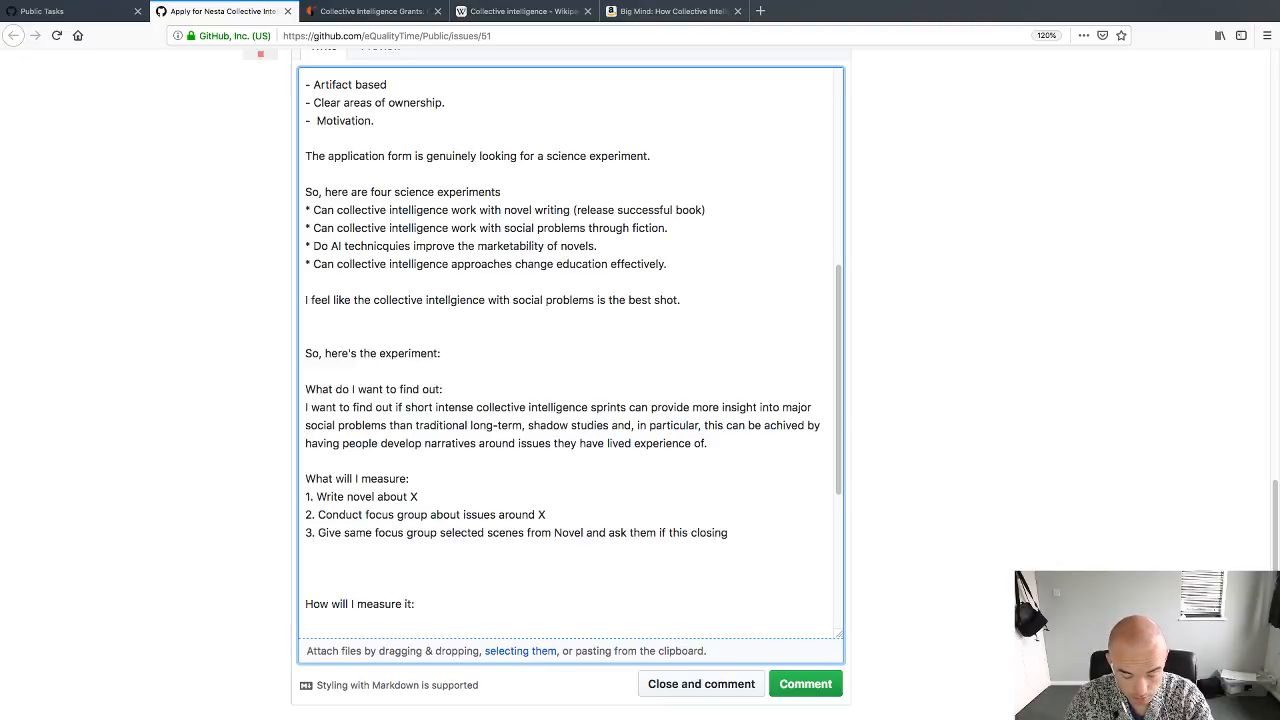
pyautogui.press('BackSpace')
pyautogui.press('BackSpace')
pyautogui.press('BackSpace')
pyautogui.write('ely ma')
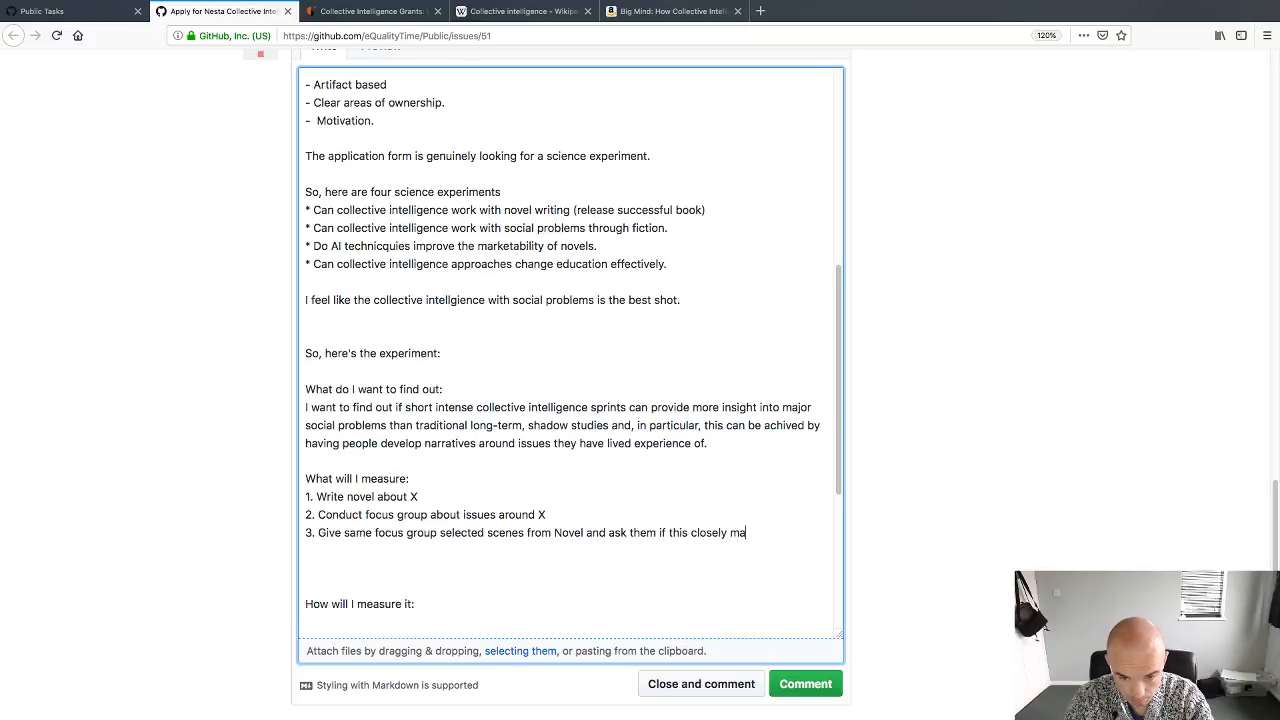
pyautogui.write('tches')
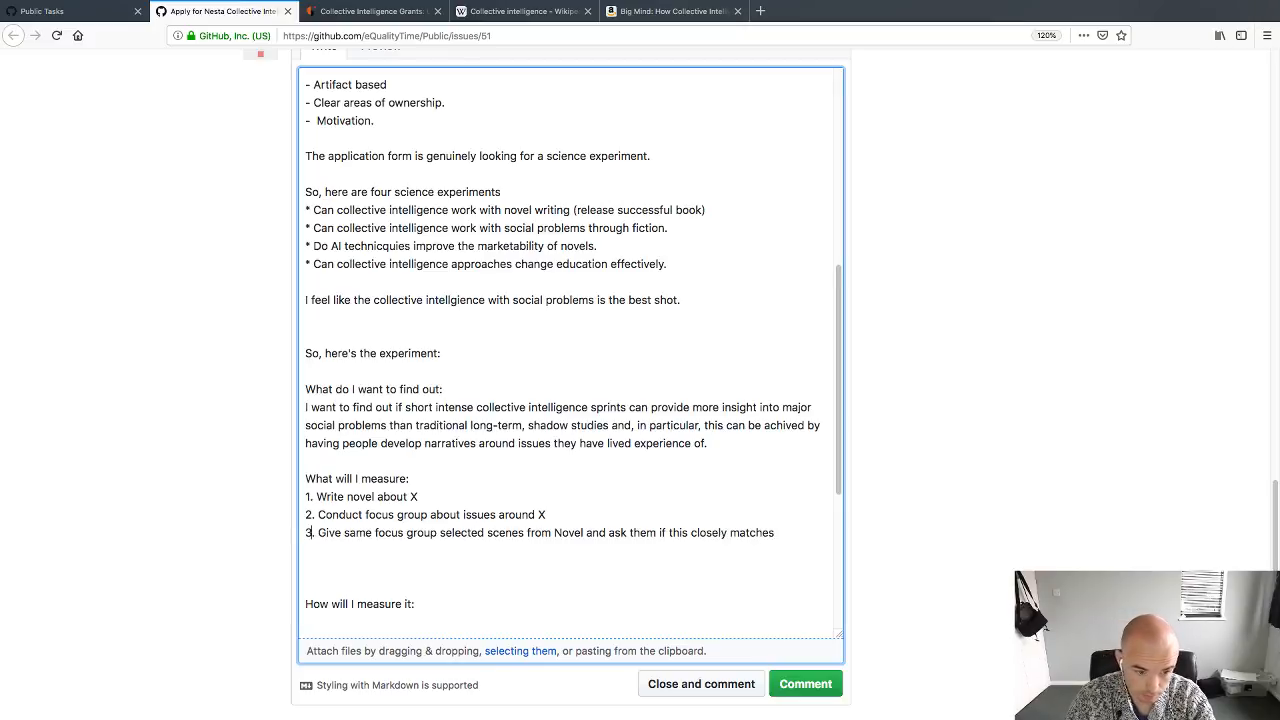
# Step: Make the third list item start with "Another researcher give same focus group"
pyautogui.write('Another ')
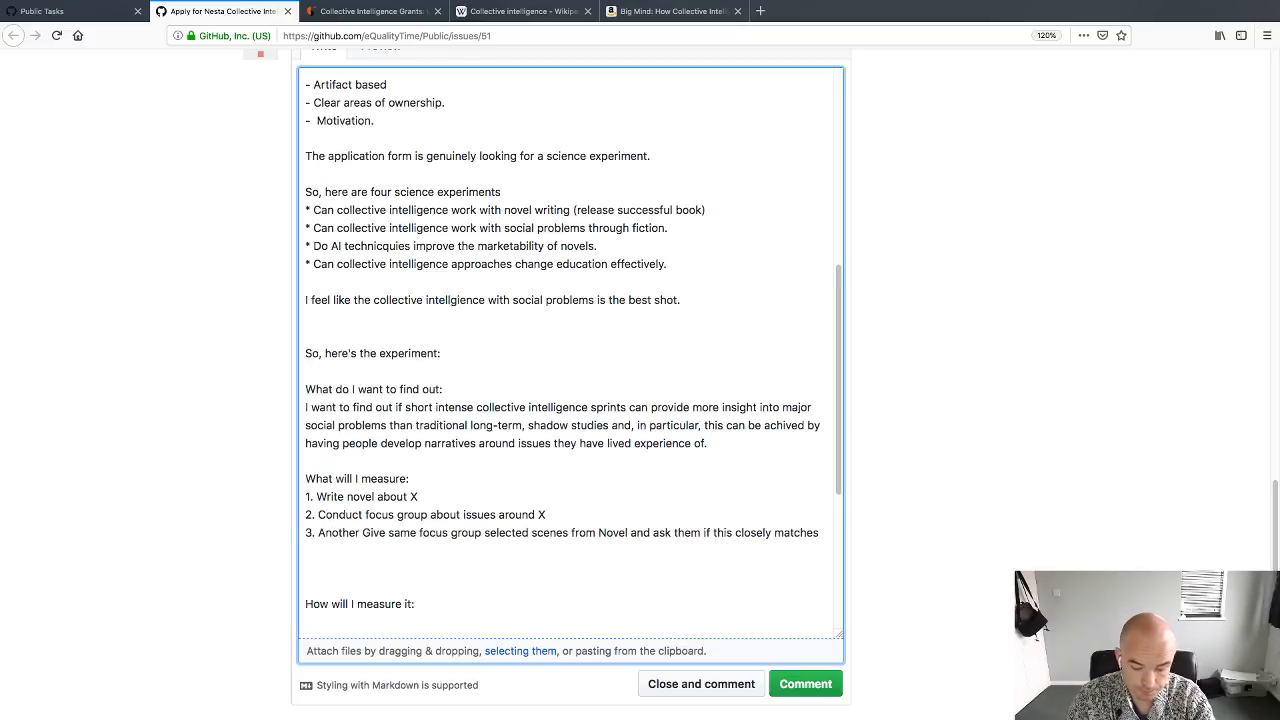
pyautogui.write('researcher')
pyautogui.press('Delete')
pyautogui.write('g')
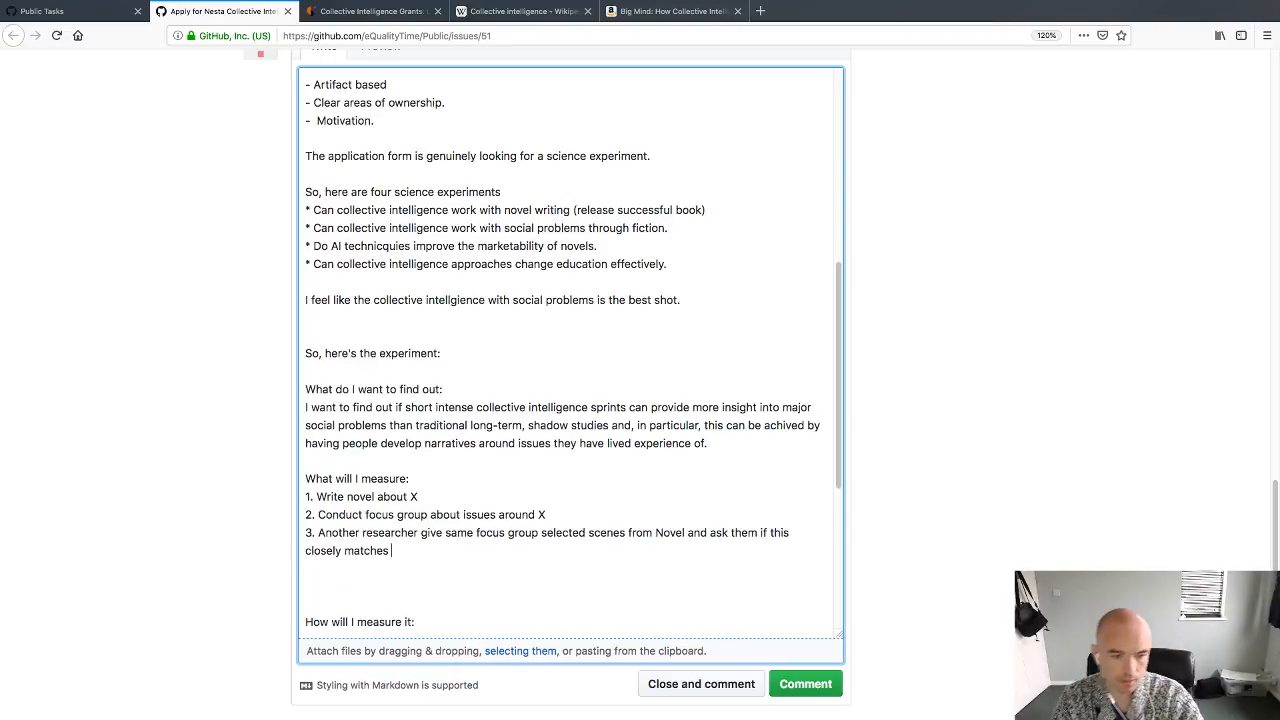
# Step: Extend the end of the third list item with "their lived experience"
pyautogui.write(' thei')
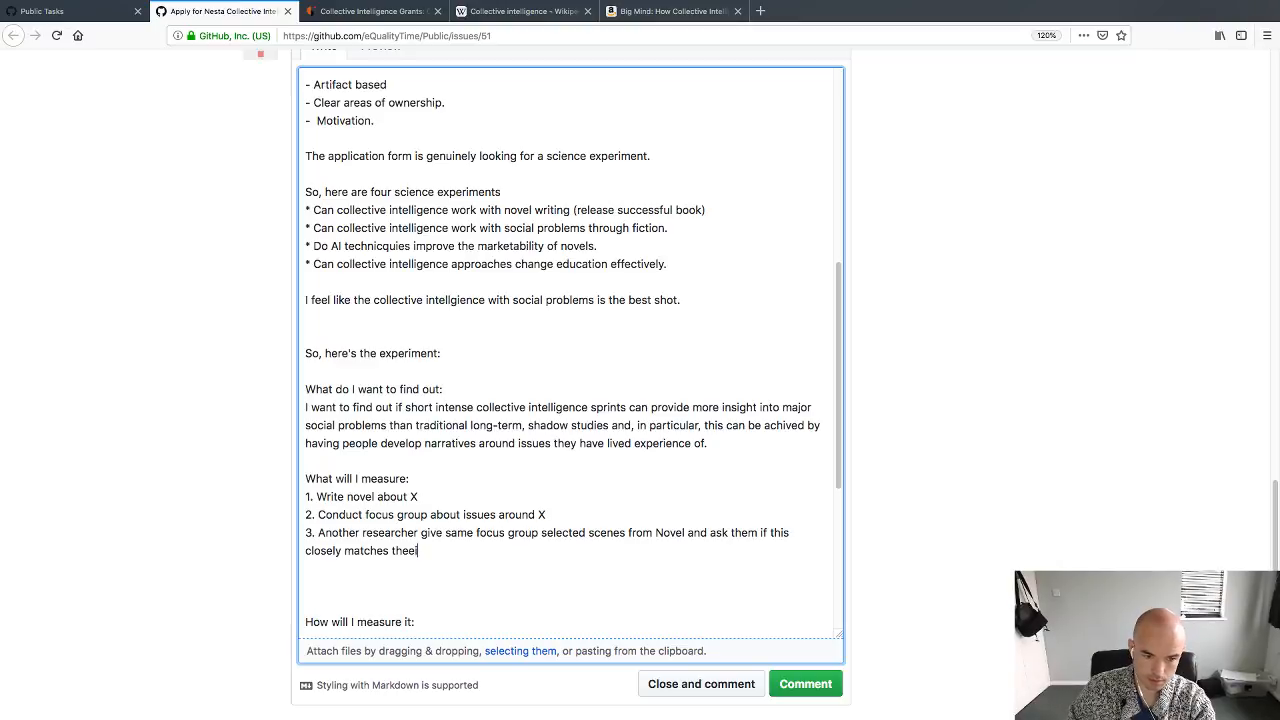
pyautogui.press('BackSpace')
pyautogui.press('BackSpace')
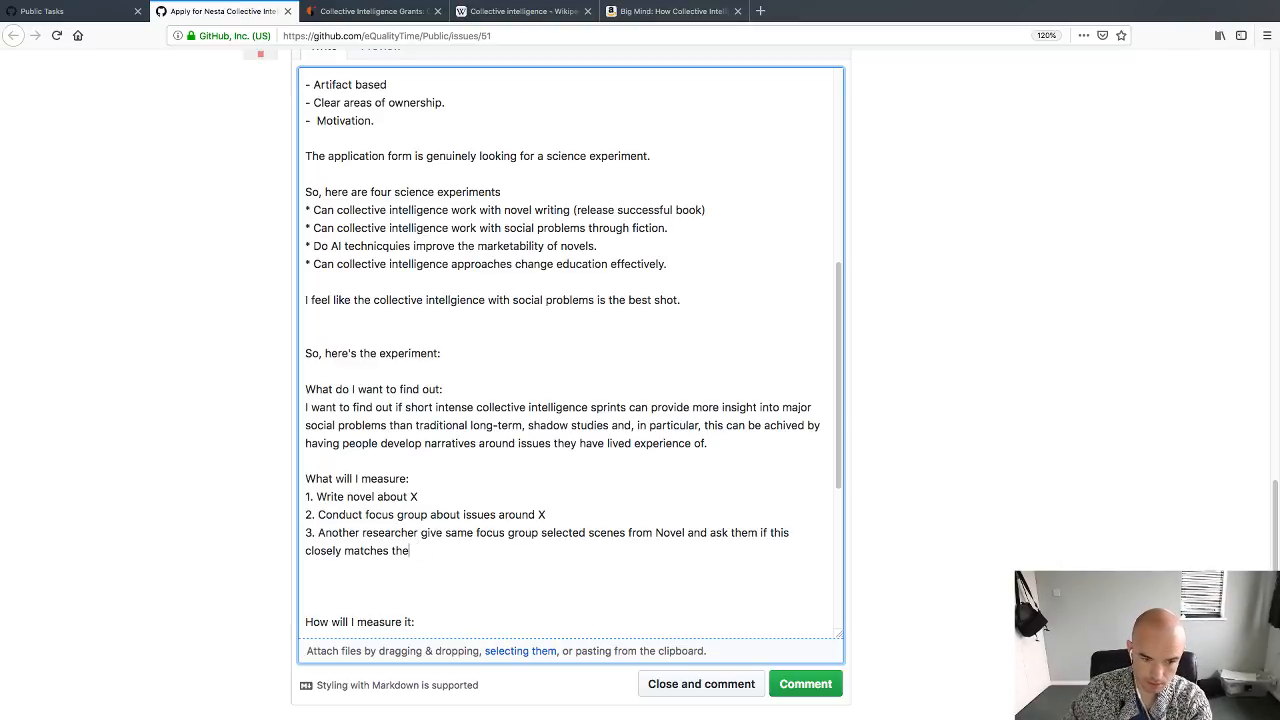
pyautogui.write('ir lived')
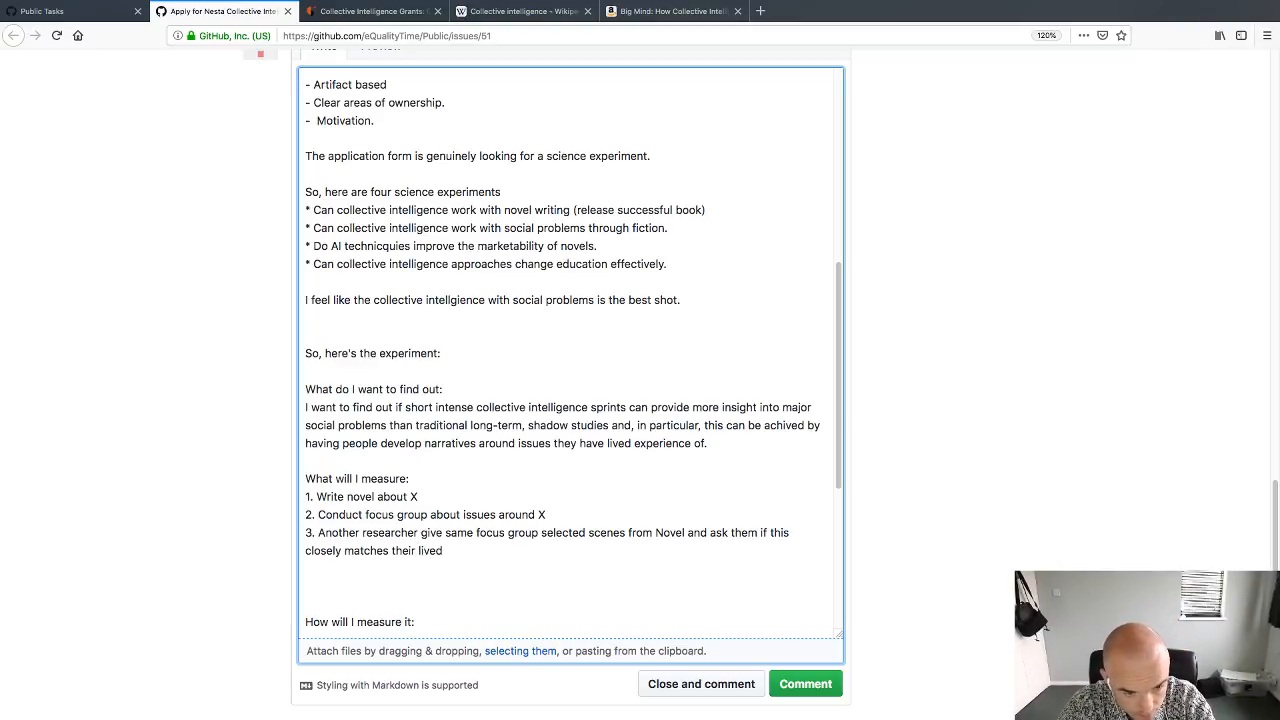
pyautogui.write(' experience')
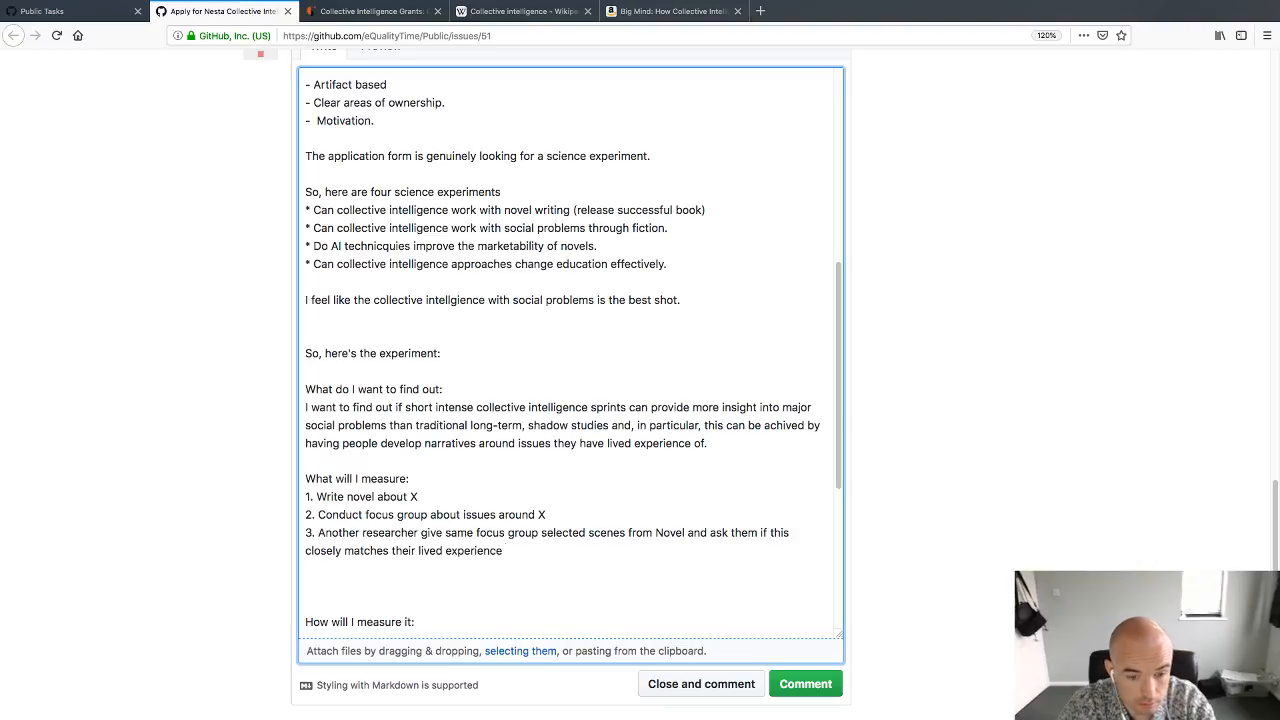
pyautogui.write(', and ask them ')
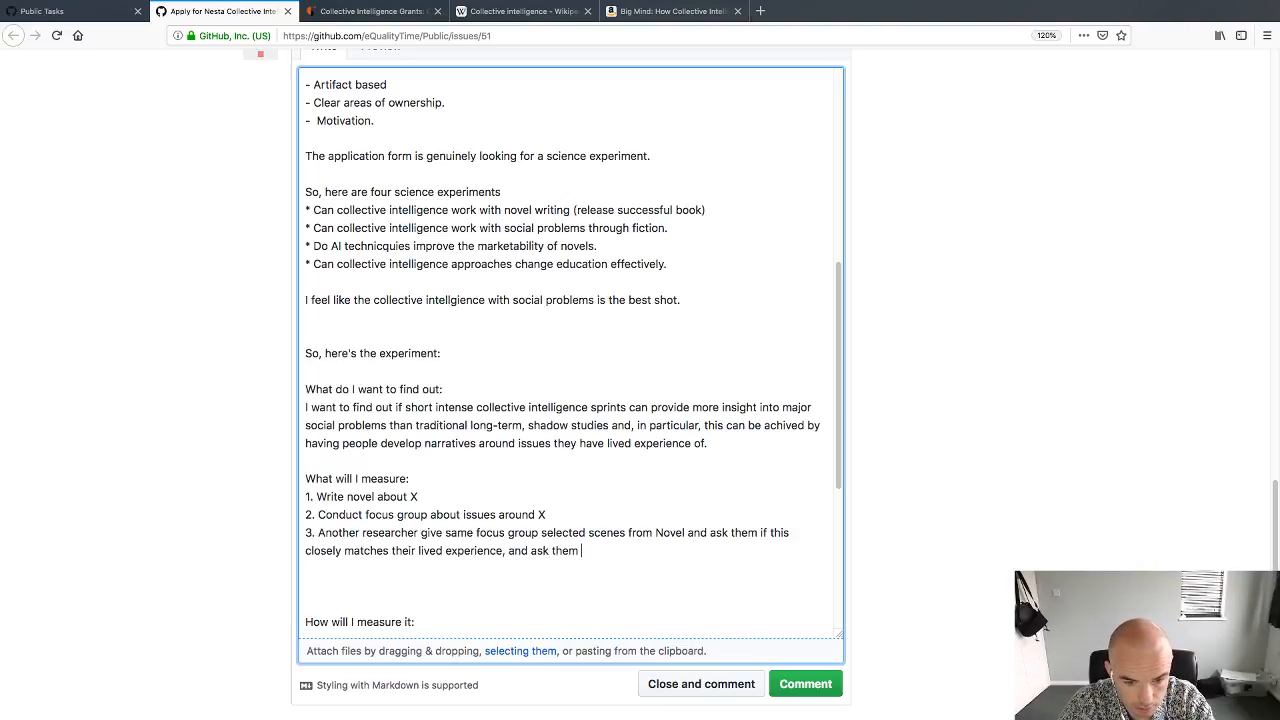
pyautogui.write('to compare')
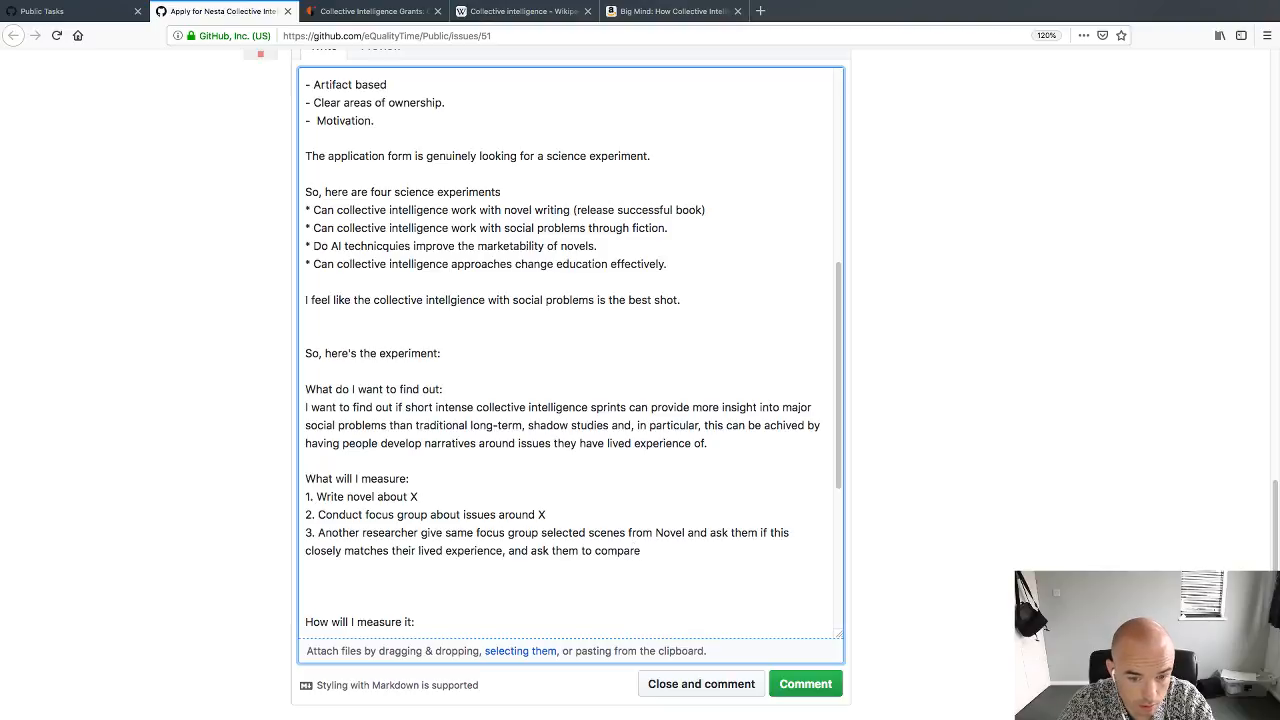
pyautogui.press('BackSpace')
pyautogui.press('BackSpace')
pyautogui.press('BackSpace')
pyautogui.press('BackSpace')
pyautogui.press('BackSpace')
pyautogui.press('BackSpace')
pyautogui.press('BackSpace')
pyautogui.press('BackSpace')
pyautogui.press('BackSpace')
pyautogui.press('BackSpace')
pyautogui.press('BackSpace')
pyautogui.press('BackSpace')
pyautogui.press('BackSpace')
pyautogui.press('BackSpace')
pyautogui.press('BackSpace')
pyautogui.press('BackSpace')
pyautogui.press('BackSpace')
pyautogui.press('BackSpace')
pyautogui.press('BackSpace')
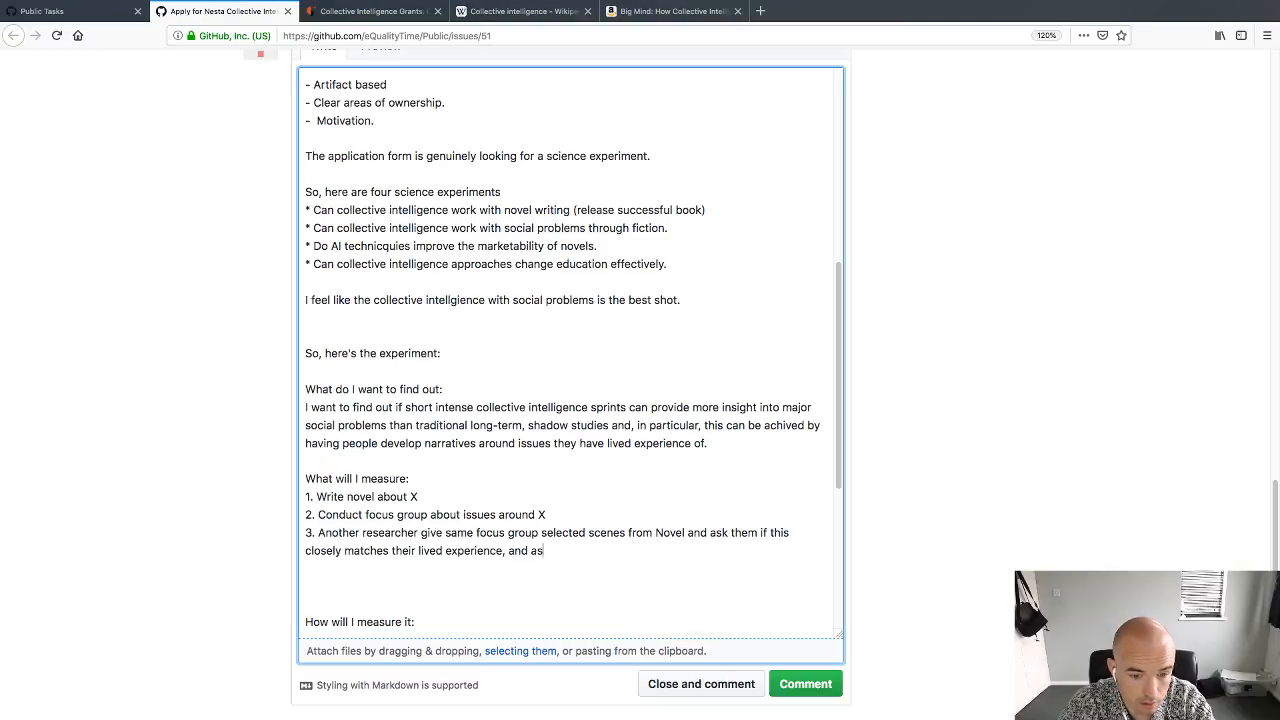
pyautogui.write('giv')
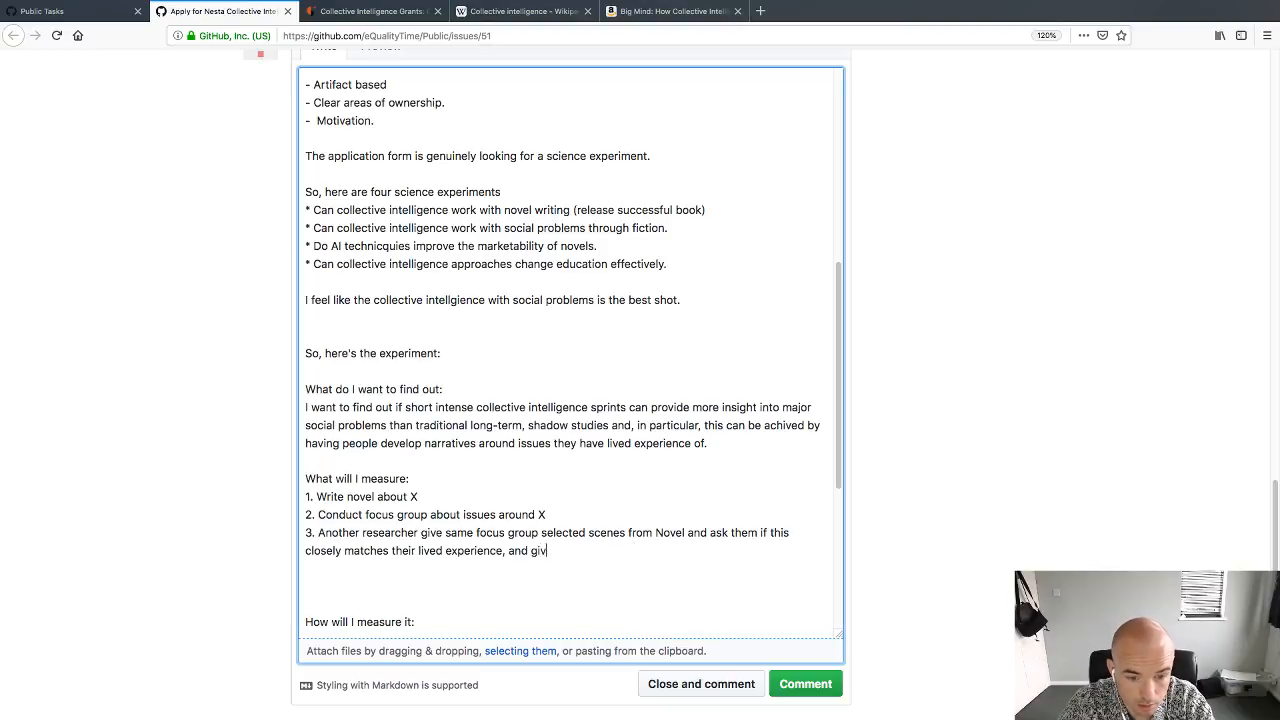
pyautogui.write('e them the choice for')
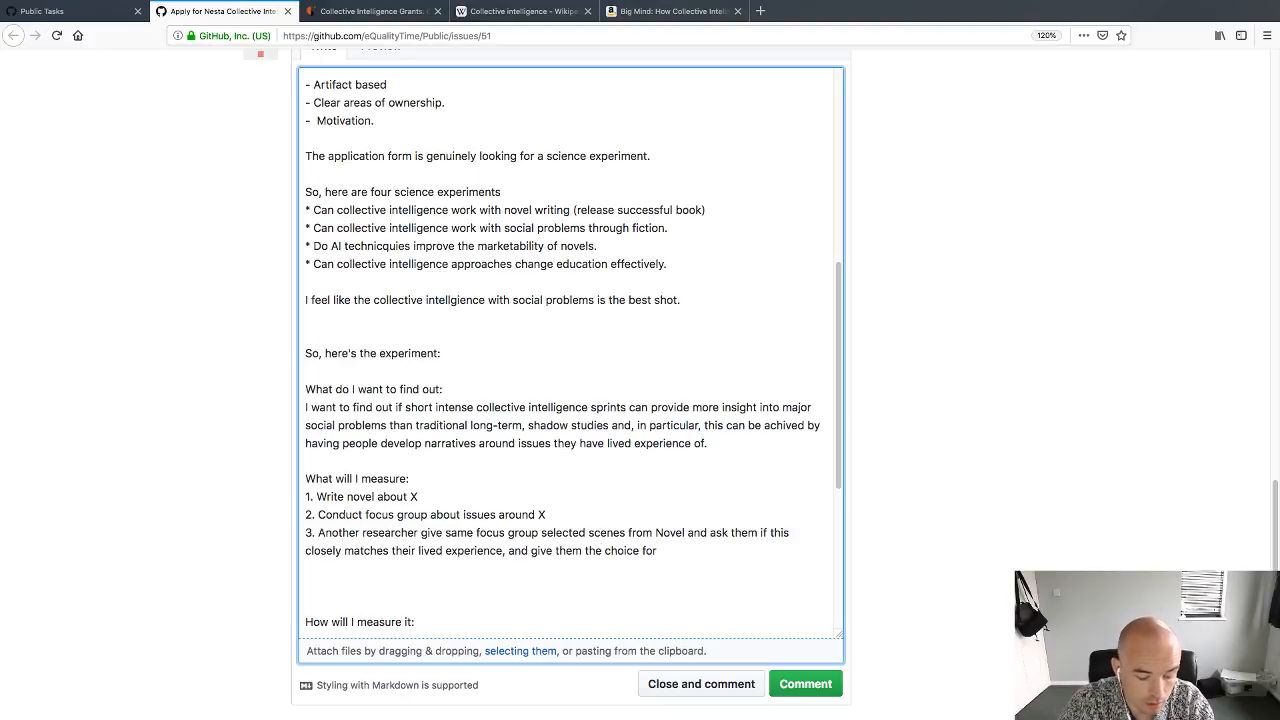
pyautogui.press('BackSpace')
pyautogui.press('BackSpace')
pyautogui.press('BackSpace')
pyautogui.press('BackSpace')
pyautogui.press('BackSpace')
pyautogui.press('BackSpace')
pyautogui.press('BackSpace')
pyautogui.press('BackSpace')
pyautogui.press('BackSpace')
pyautogui.press('BackSpace')
pyautogui.press('BackSpace')
pyautogui.press('BackSpace')
pyautogui.press('BackSpace')
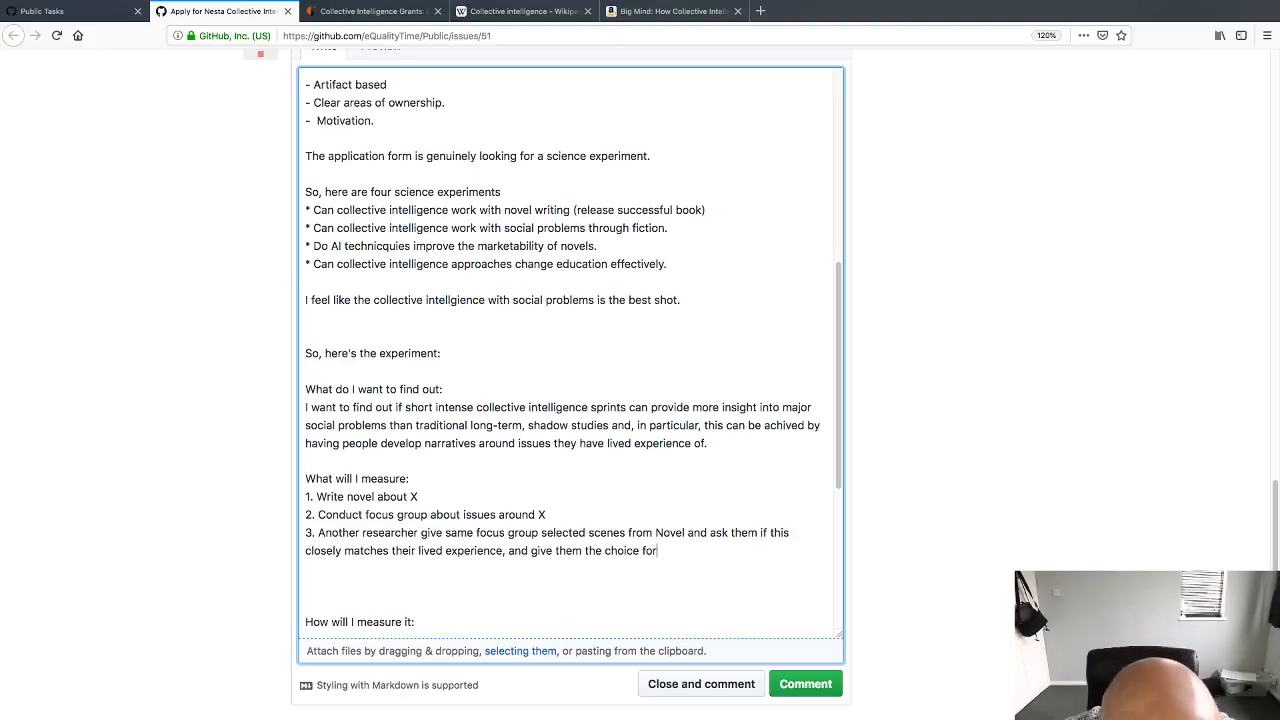
pyautogui.press('BackSpace')
pyautogui.press('BackSpace')
pyautogui.press('BackSpace')
pyautogui.press('BackSpace')
pyautogui.press('BackSpace')
pyautogui.press('BackSpace')
pyautogui.press('BackSpace')
pyautogui.press('BackSpace')
pyautogui.press('BackSpace')
pyautogui.press('BackSpace')
pyautogui.press('BackSpace')
pyautogui.press('BackSpace')
pyautogui.press('BackSpace')
pyautogui.press('BackSpace')
pyautogui.press('BackSpace')
pyautogui.press('BackSpace')
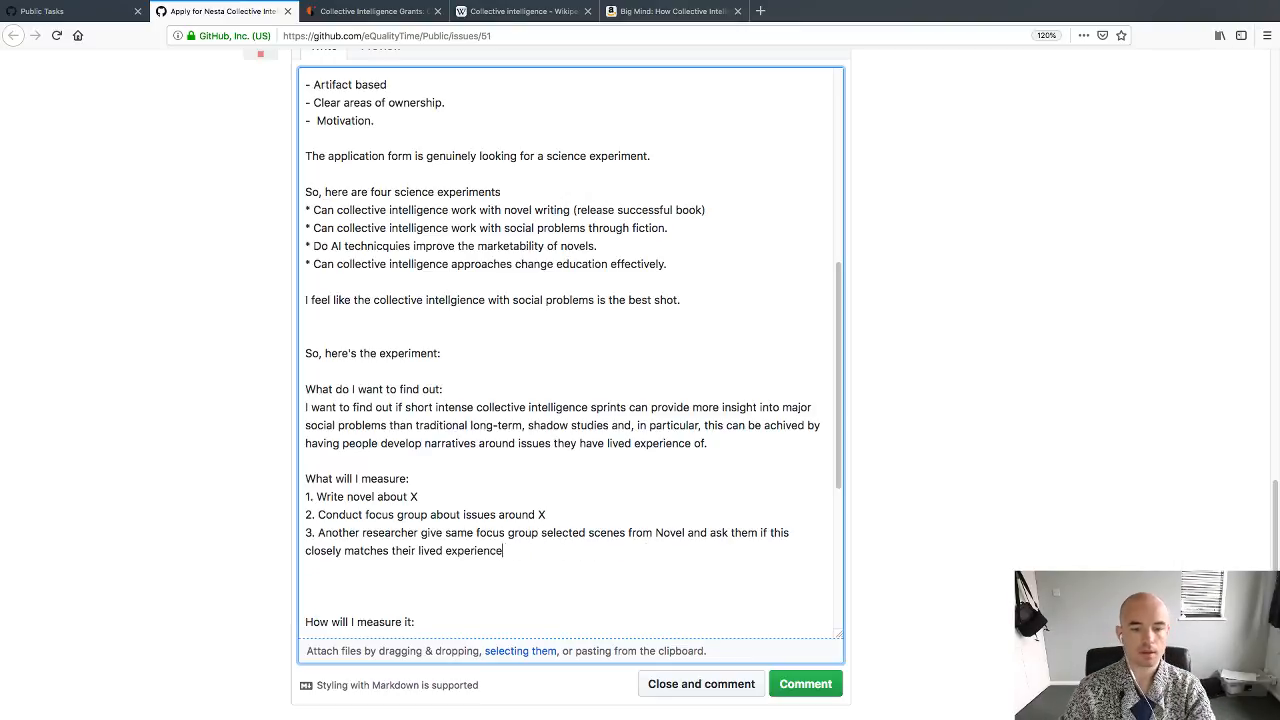
# Step: End the third list item with a full stop and add "4. Participants are shown their answers from the focus group, and the extracts they"
pyautogui.write('.')
pyautogui.press('Return')
pyautogui.write('Partif')
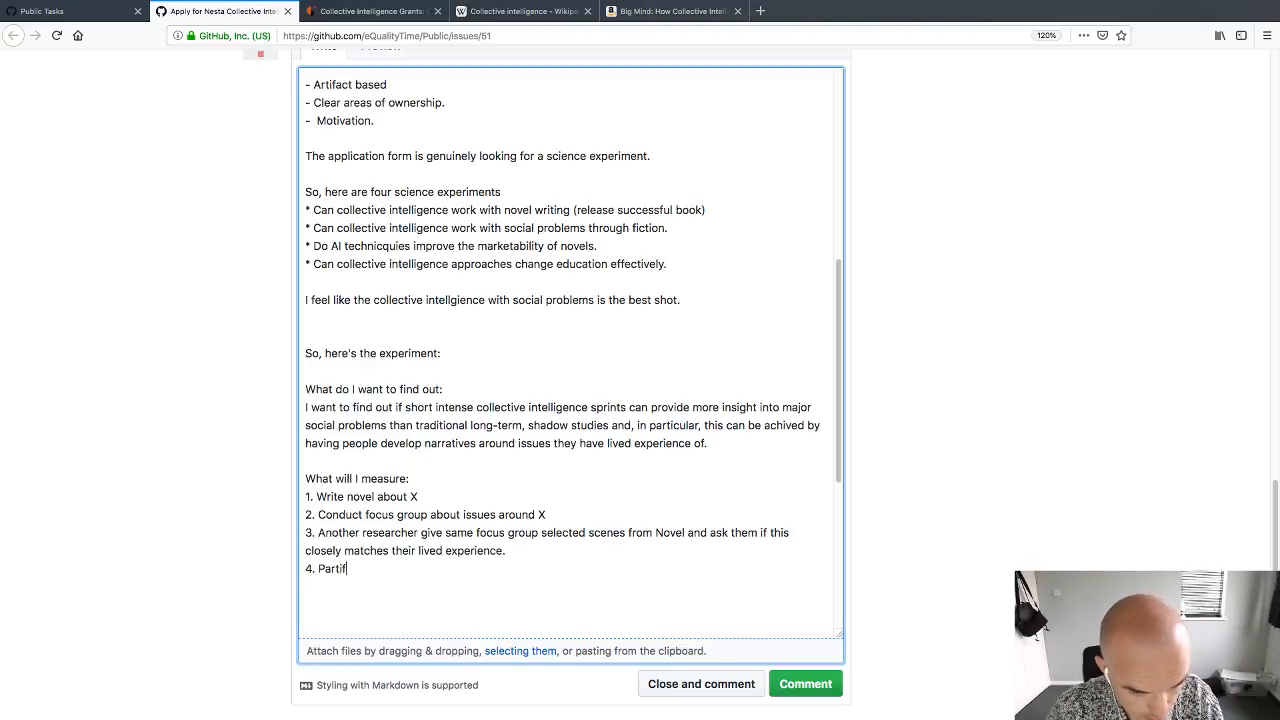
pyautogui.press('BackSpace')
pyautogui.write('c')
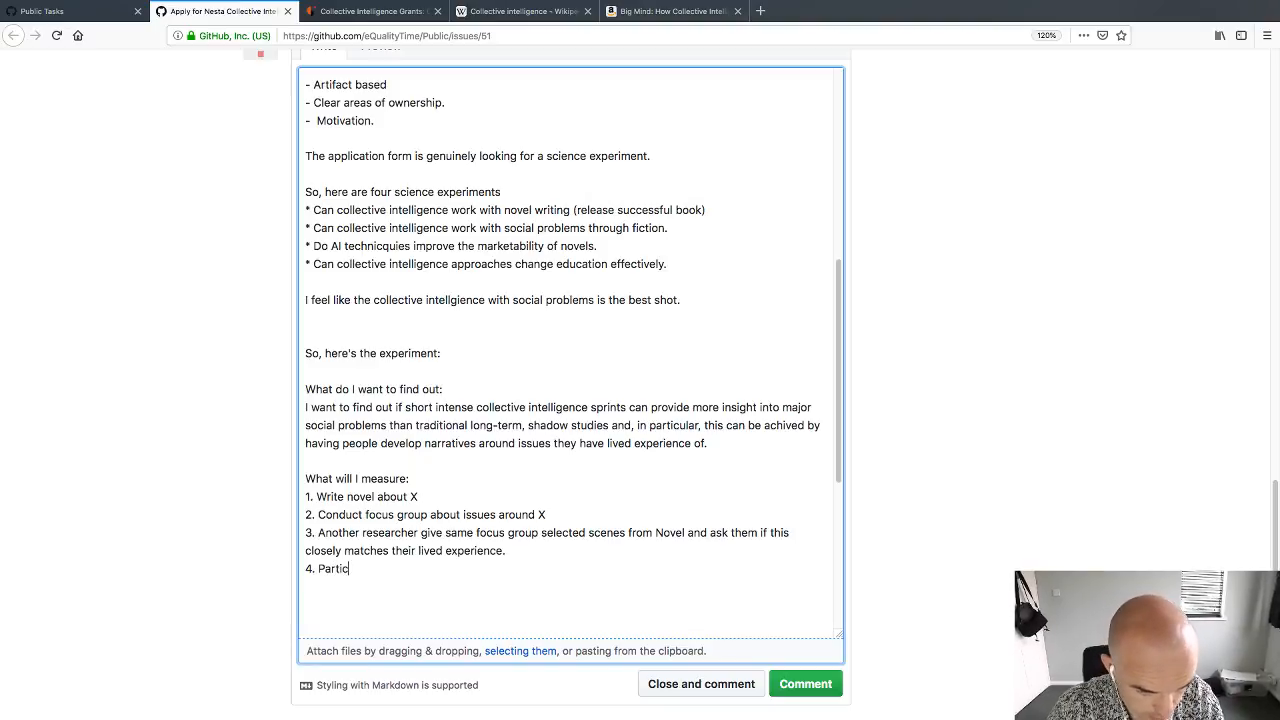
pyautogui.write('ipants are')
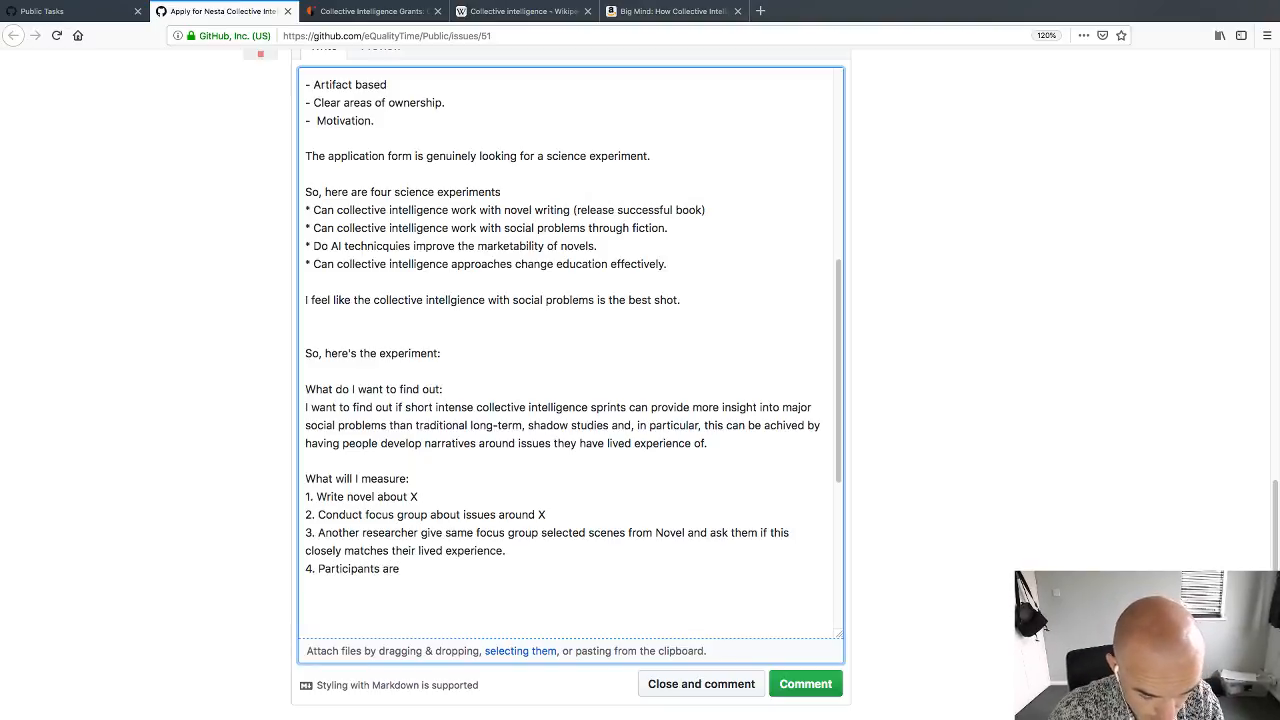
pyautogui.write(' shown the')
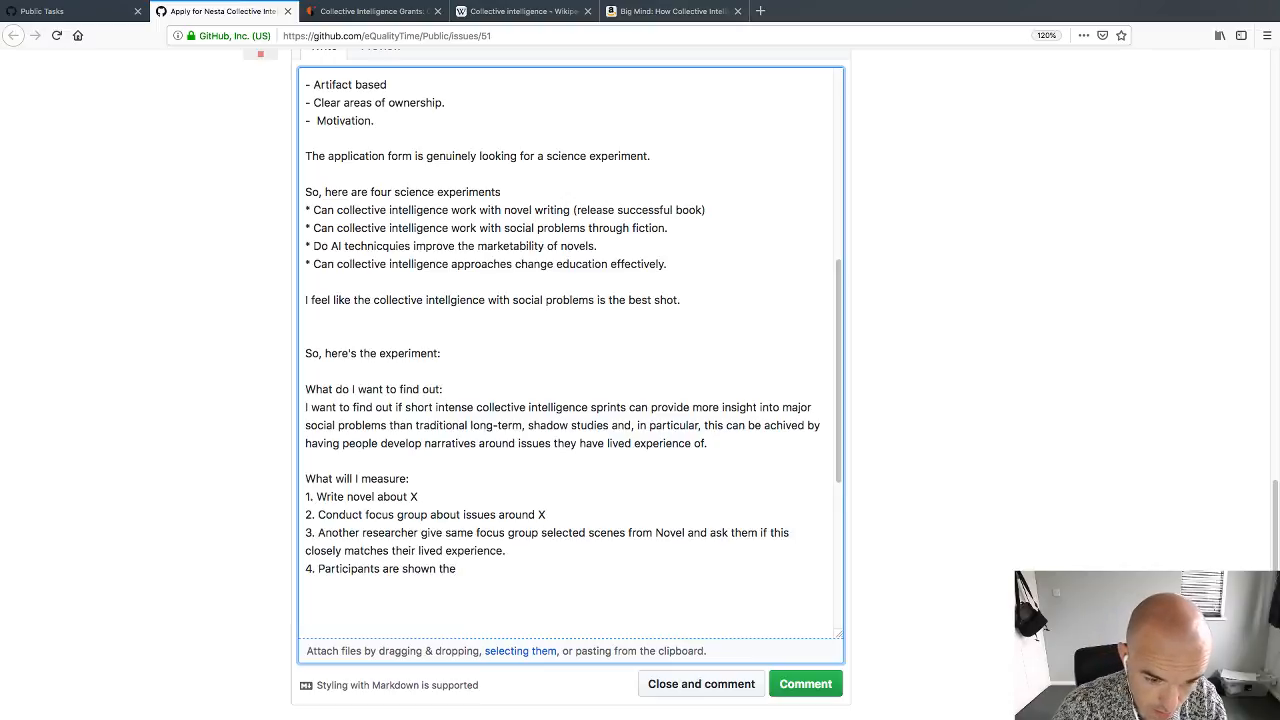
pyautogui.write('ir answers from the fo')
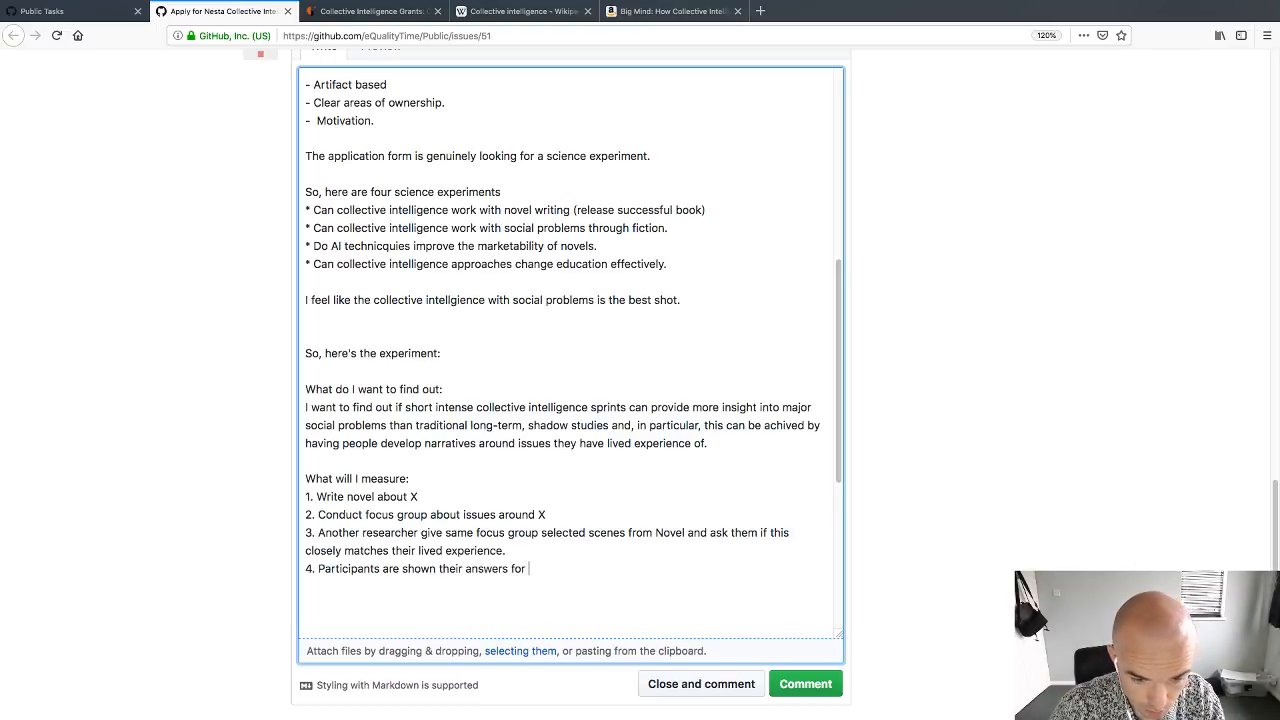
pyautogui.write('cus group, and the ')
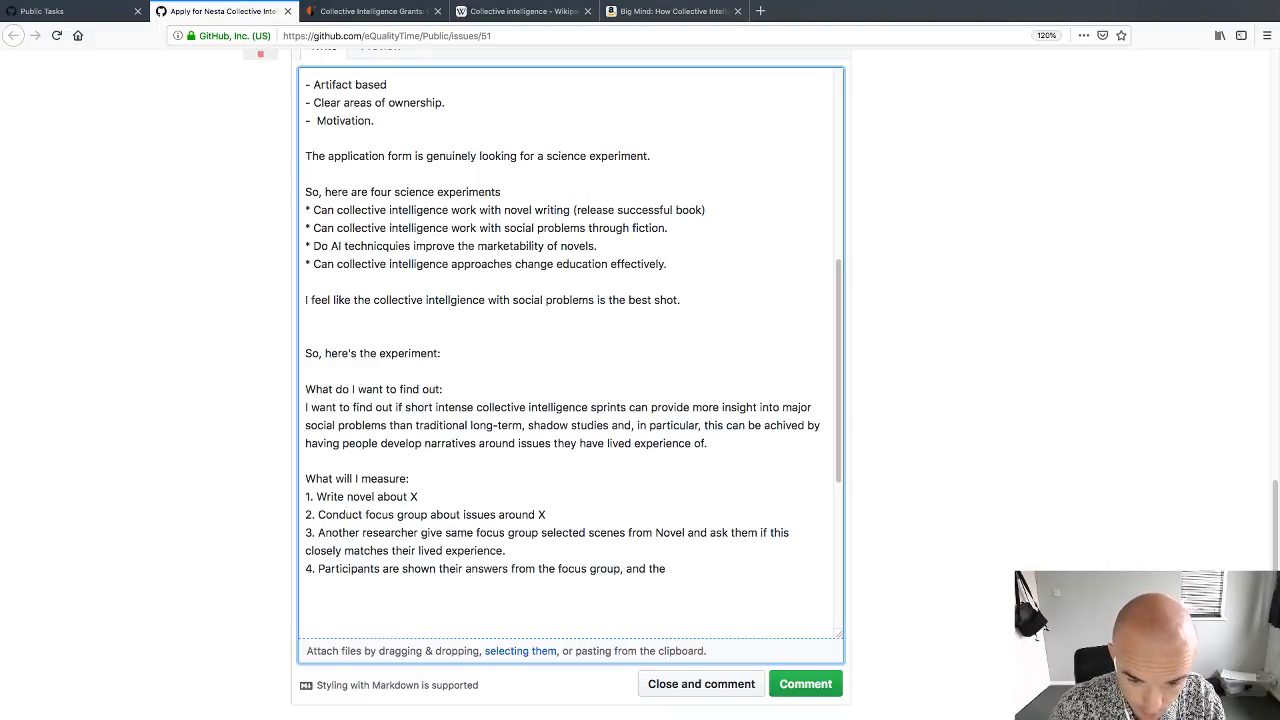
pyautogui.write('extracts th')
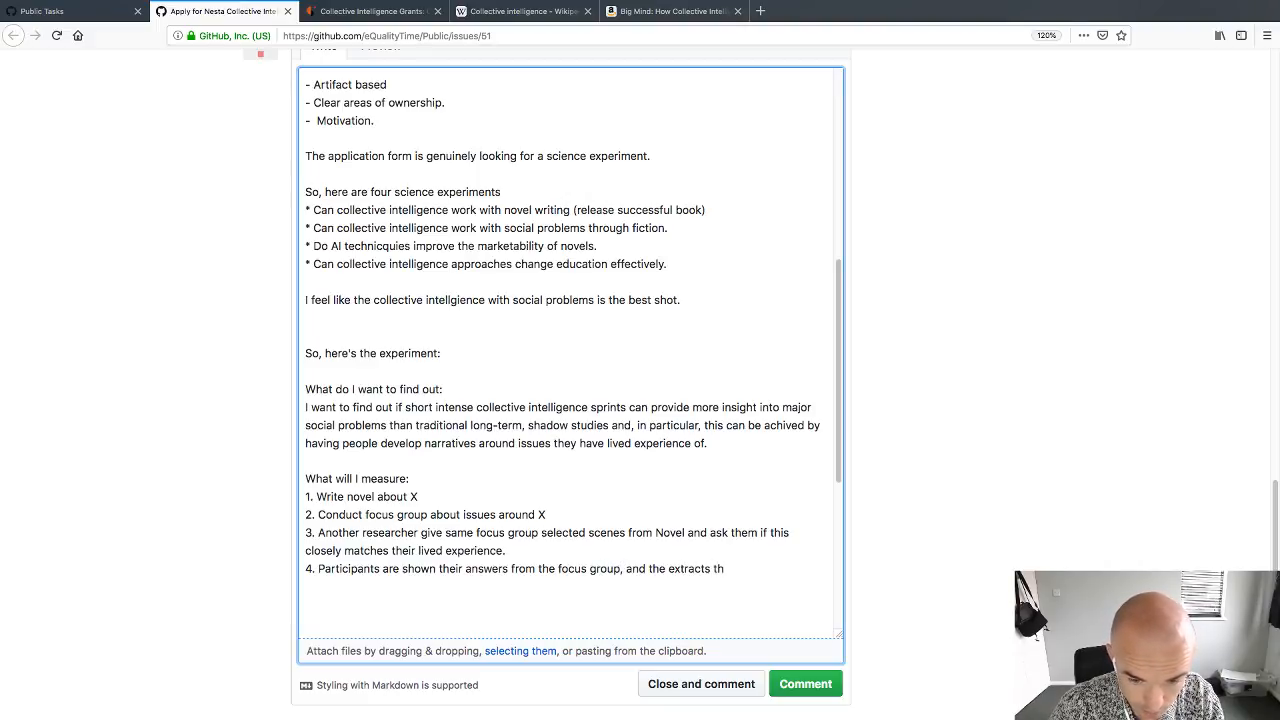
pyautogui.write('ey')
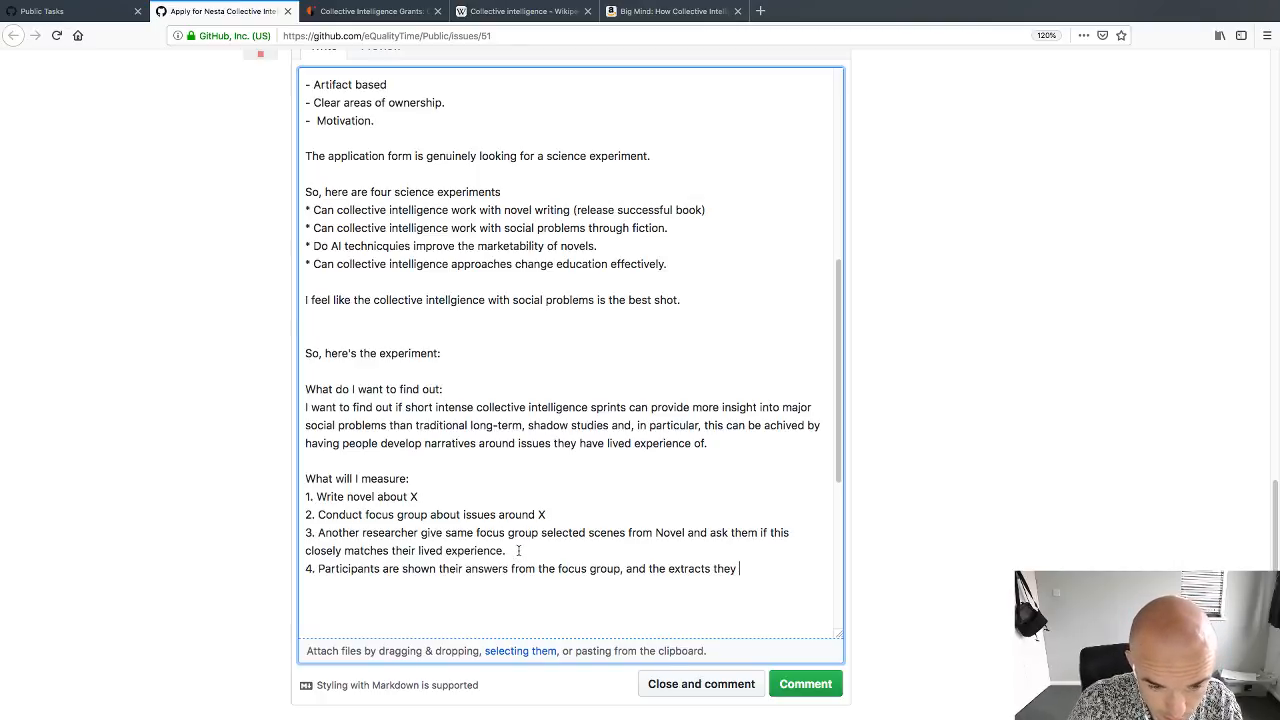
# Step: Delete the third list item about another researcher, along with the empty line it leaves
pyautogui.moveTo(518, 550); pyautogui.dragTo(291, 530)
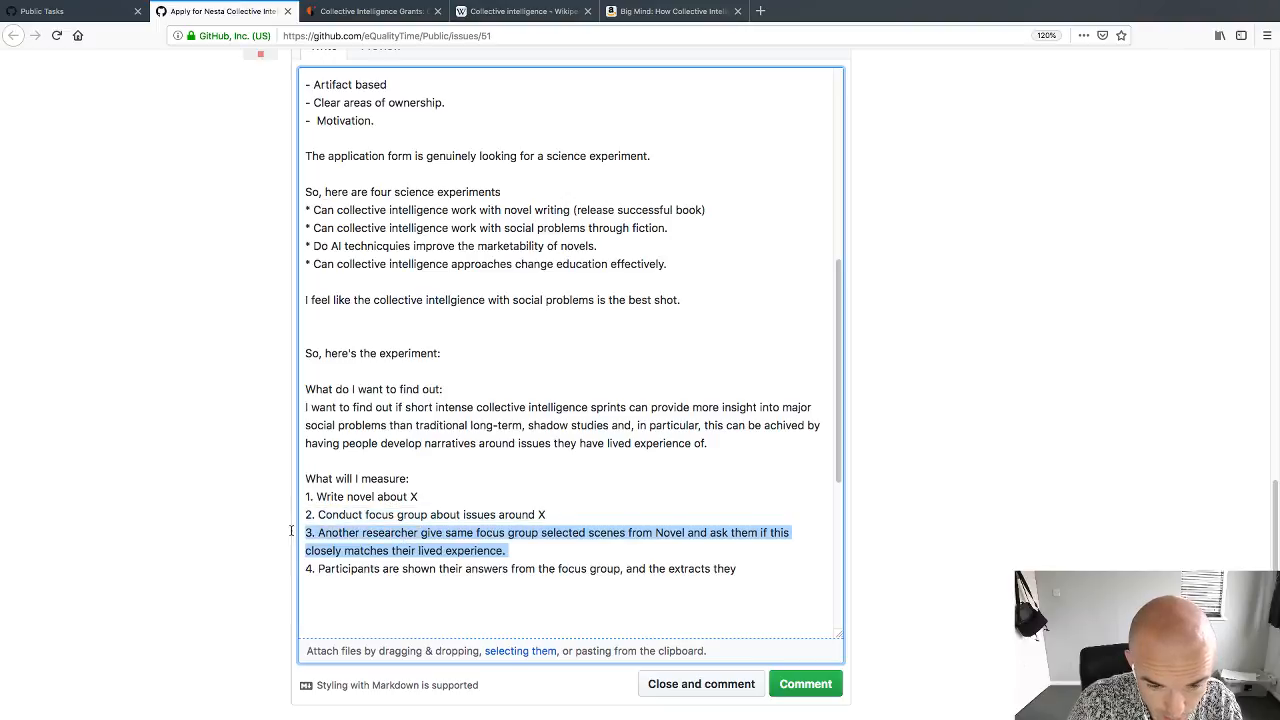
pyautogui.press('BackSpace')
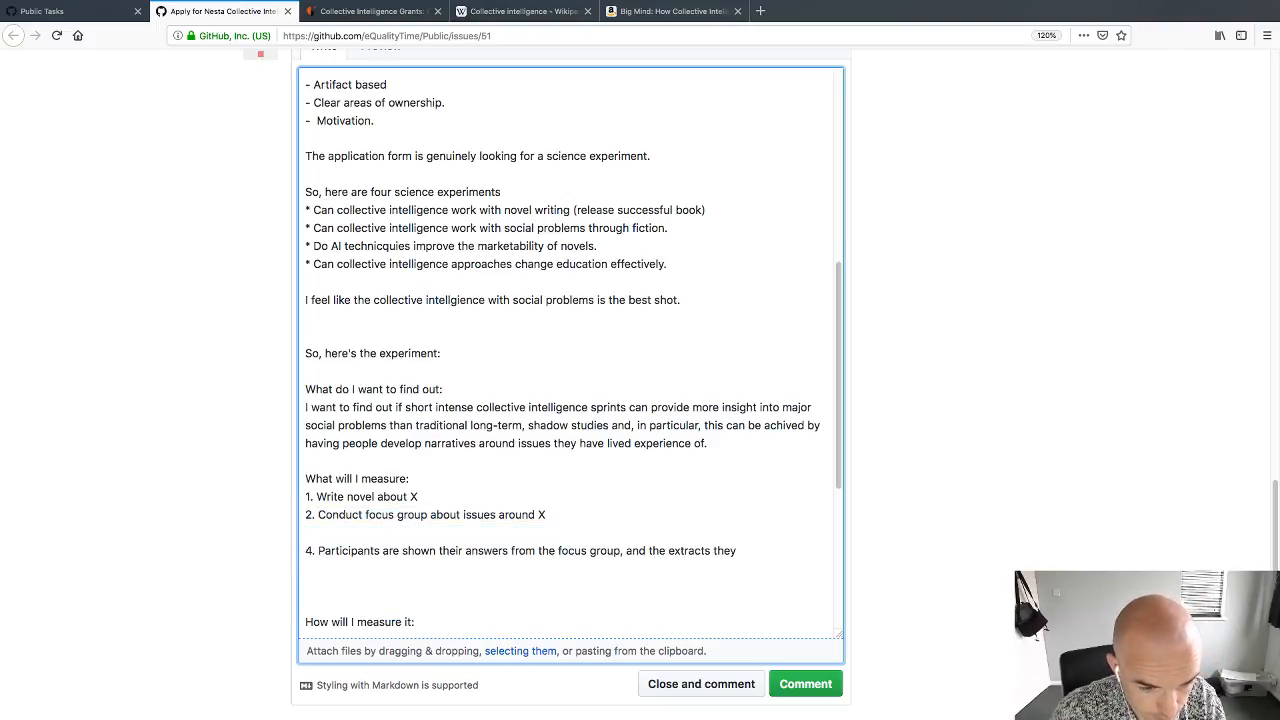
pyautogui.press('BackSpace')
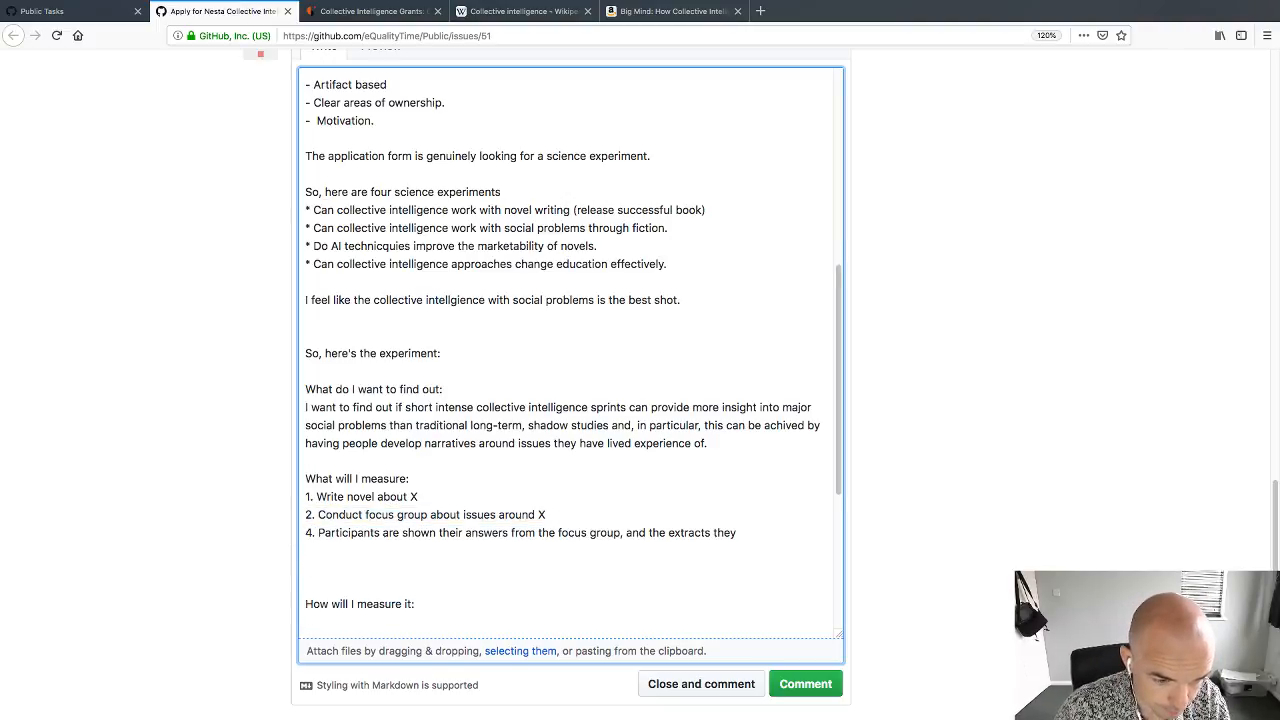
# Step: Replace "Participants" with "Focus group" at the start of list item 4
pyautogui.write('Focus group')
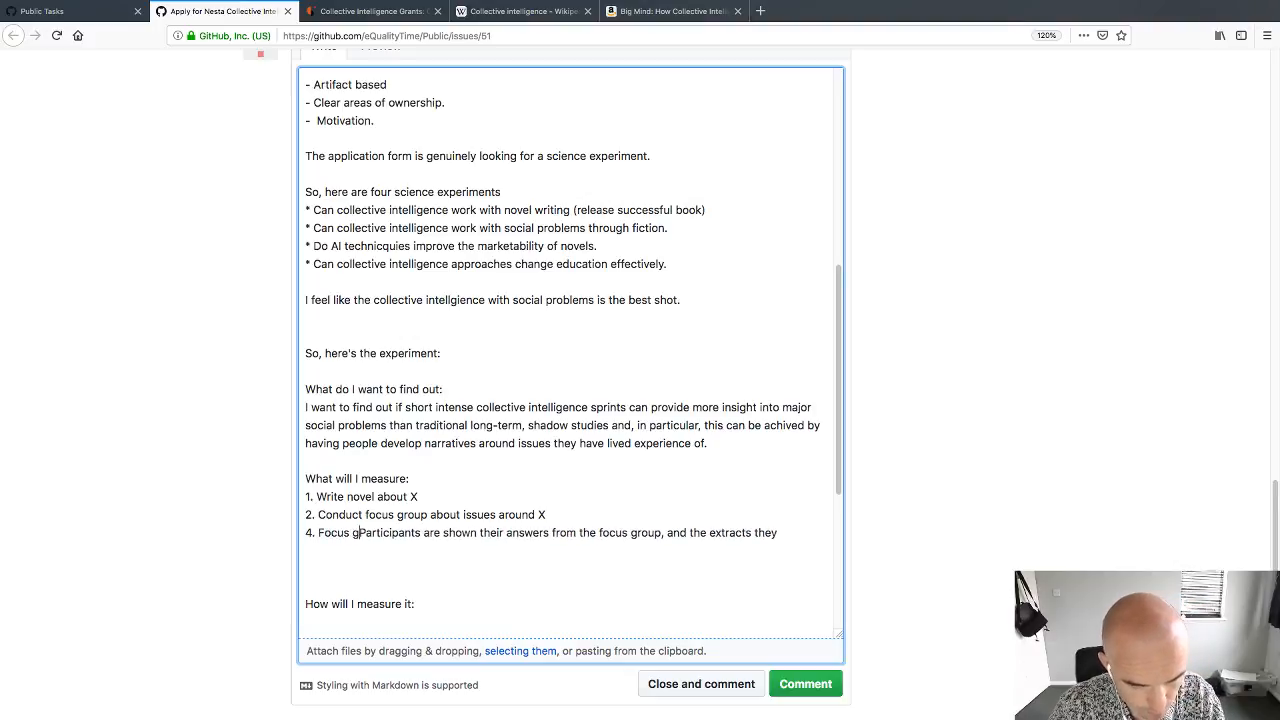
pyautogui.press('Delete')
pyautogui.press('Delete')
pyautogui.press('Delete')
pyautogui.press('Delete')
pyautogui.press('Delete')
pyautogui.press('Delete')
pyautogui.press('Delete')
pyautogui.press('Delete')
pyautogui.press('Delete')
pyautogui.press('Delete')
pyautogui.press('Delete')
pyautogui.press('Delete')
pyautogui.press('Delete')
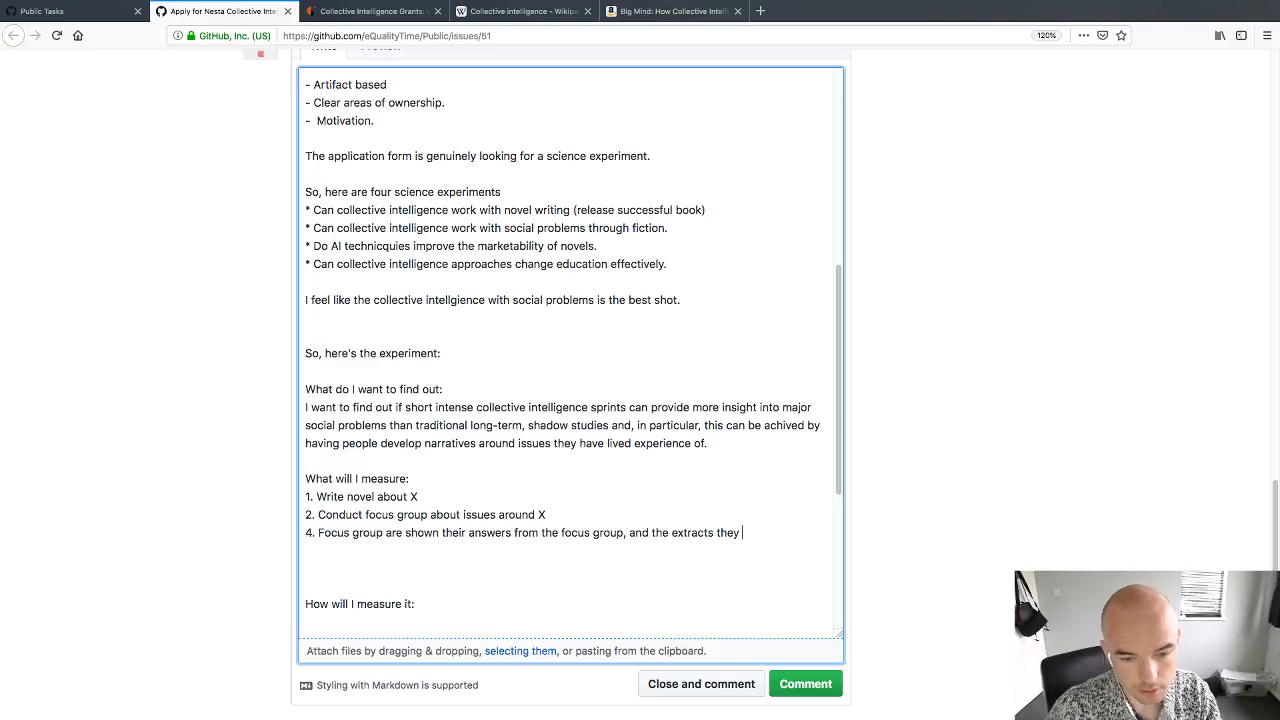
# Step: Replace "the extracts they" at the end of list item 4 with "extracts from Novel"
pyautogui.press('BackSpace')
pyautogui.press('BackSpace')
pyautogui.press('BackSpace')
pyautogui.press('BackSpace')
pyautogui.press('BackSpace')
pyautogui.press('BackSpace')
pyautogui.press('BackSpace')
pyautogui.press('BackSpace')
pyautogui.press('BackSpace')
pyautogui.press('BackSpace')
pyautogui.press('BackSpace')
pyautogui.press('BackSpace')
pyautogui.press('BackSpace')
pyautogui.press('BackSpace')
pyautogui.press('BackSpace')
pyautogui.press('BackSpace')
pyautogui.press('BackSpace')
pyautogui.press('BackSpace')
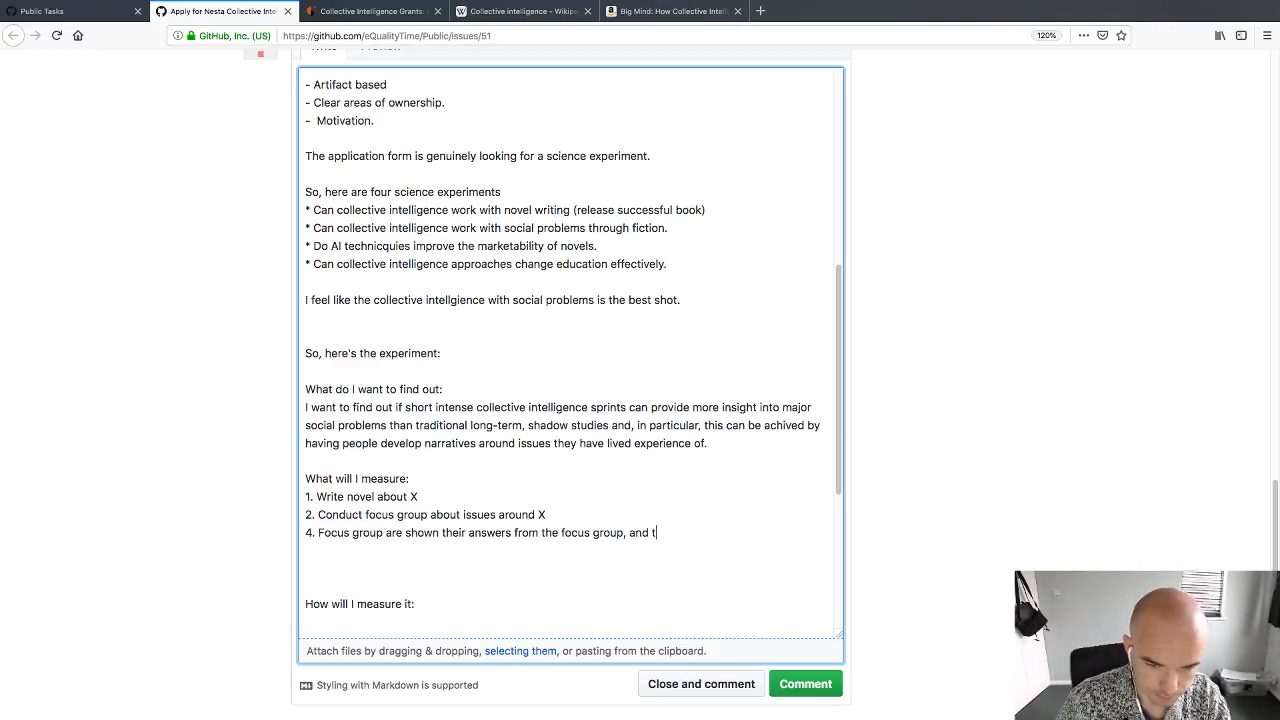
pyautogui.write('extract')
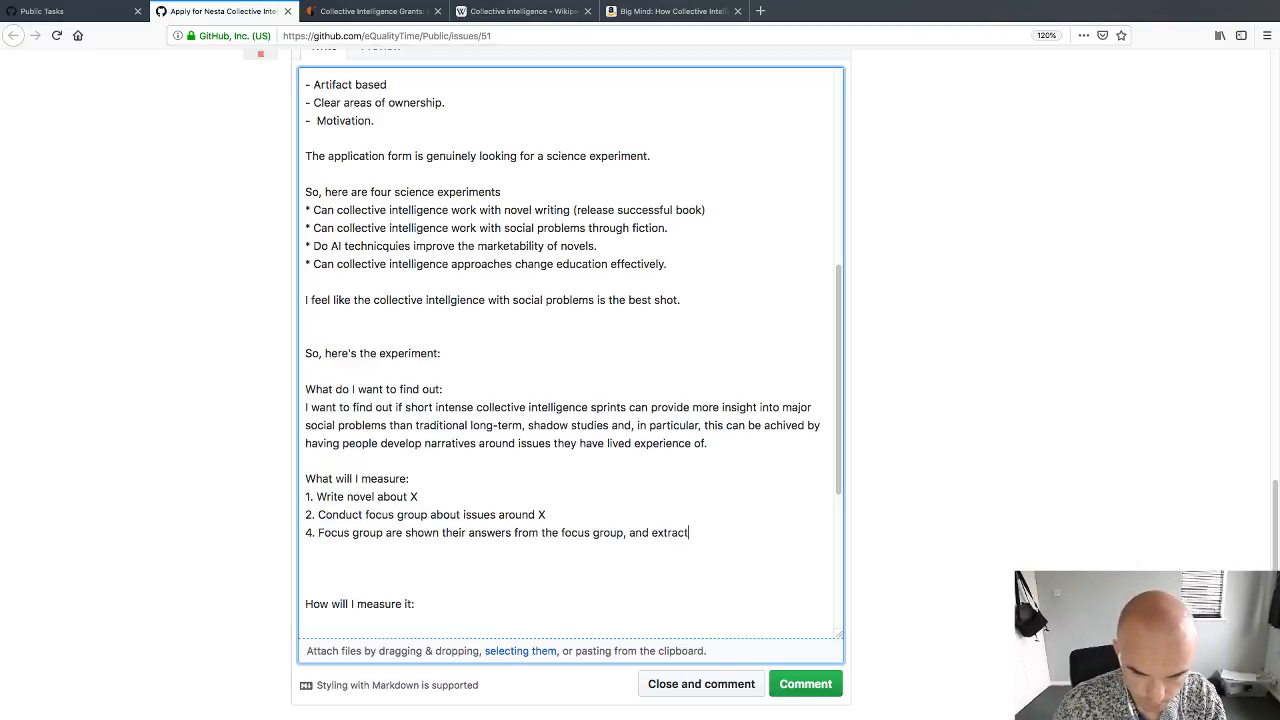
pyautogui.write('s from Novel')
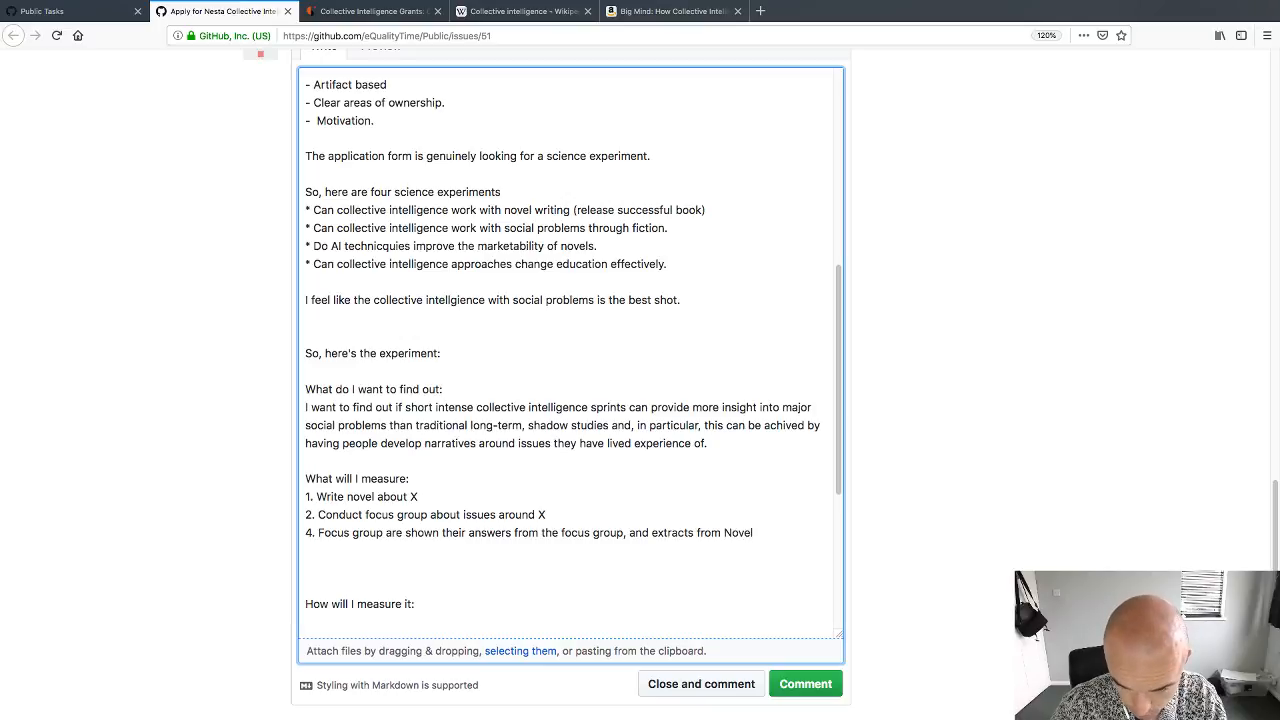
# Step: Continue list item 4 with "and asked to rate both for honesty, impactfulness and how much they feel the"
pyautogui.write(' and asked to rat')
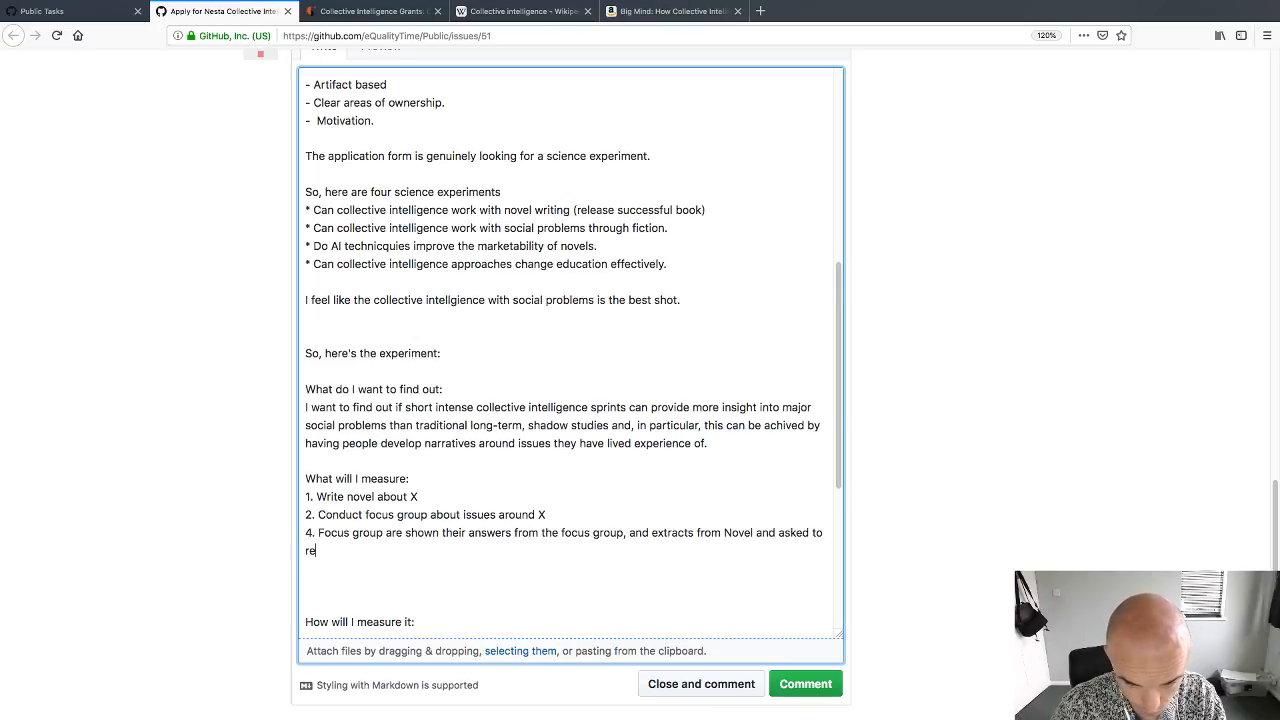
pyautogui.write('e')
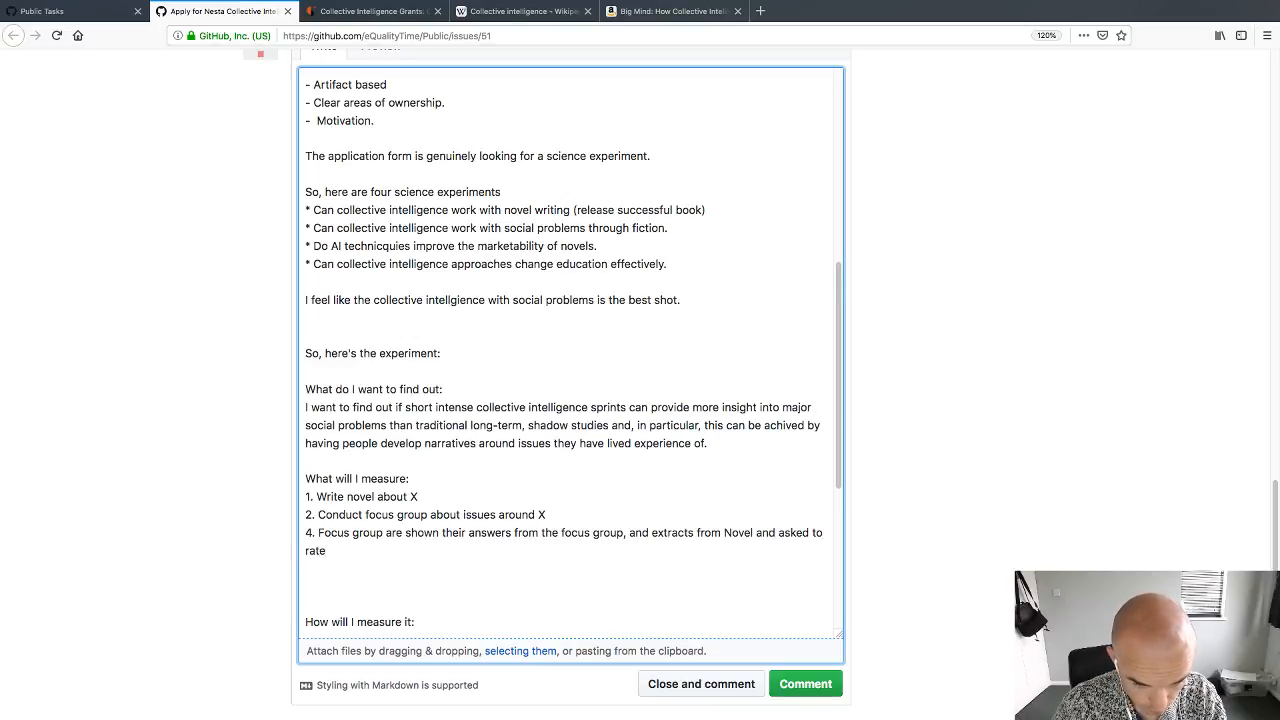
pyautogui.write(' both for hone')
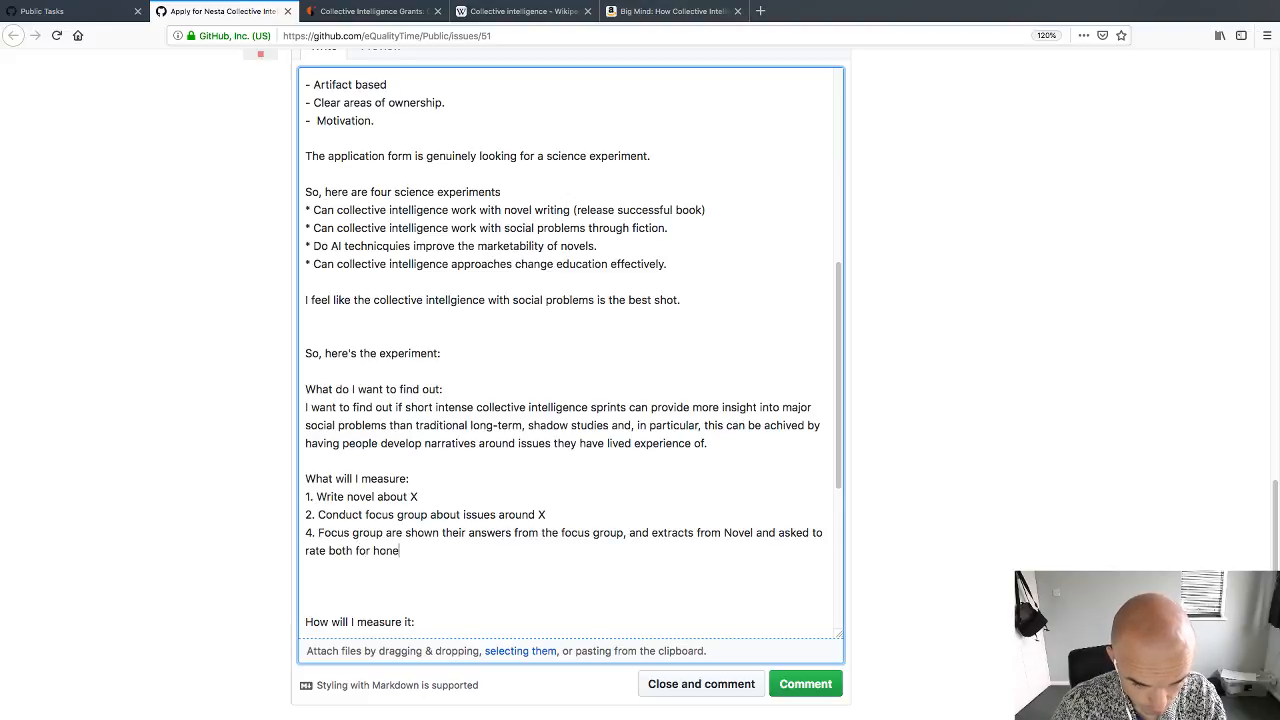
pyautogui.write('sty,')
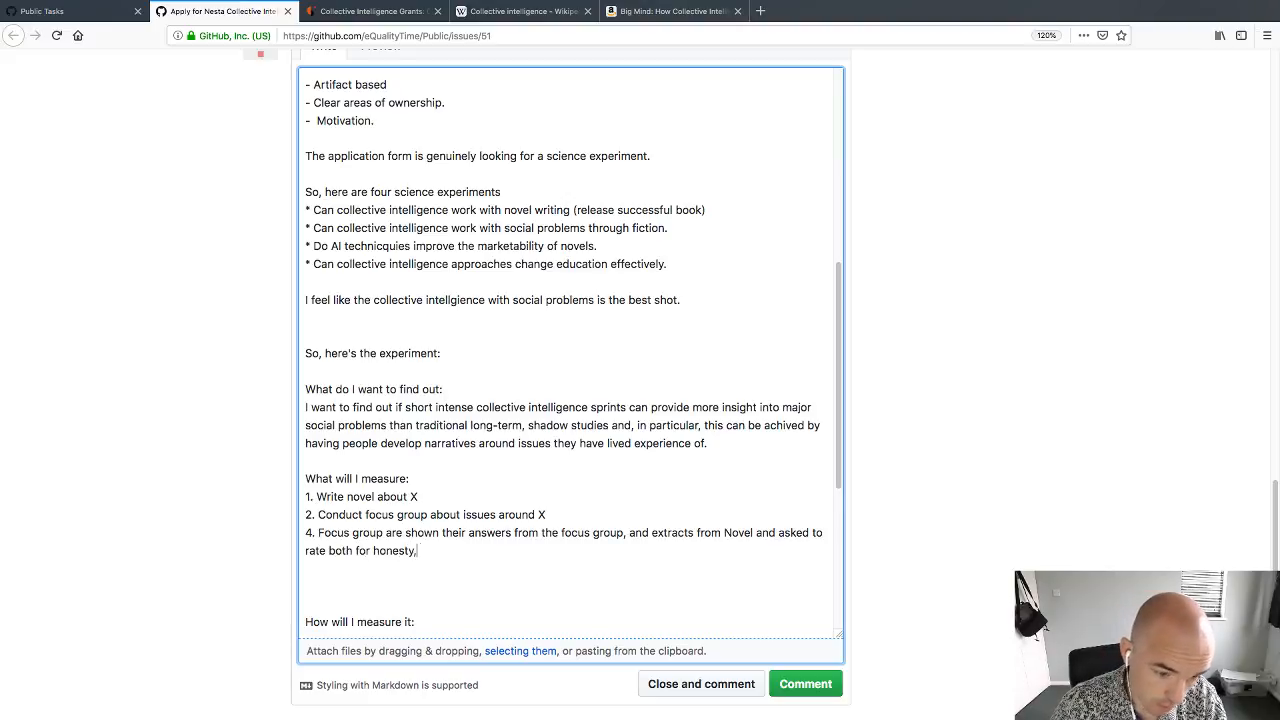
pyautogui.write(' imp')
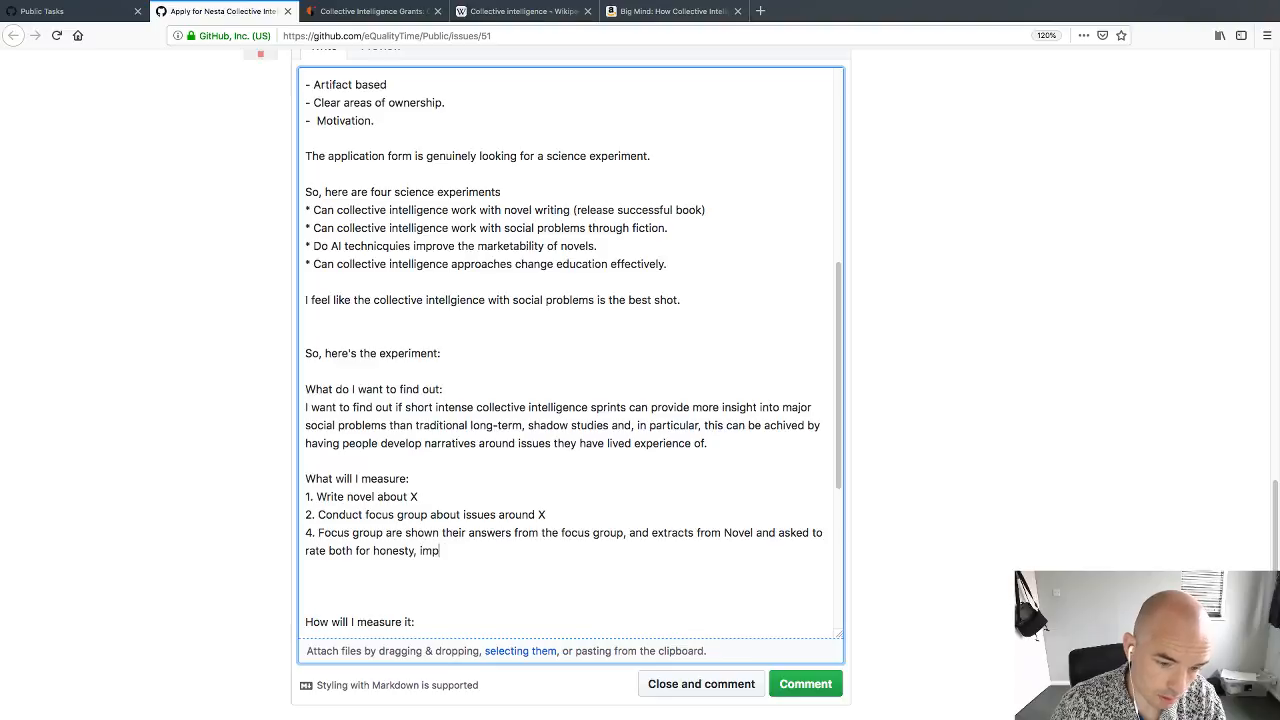
pyautogui.write('actfulne')
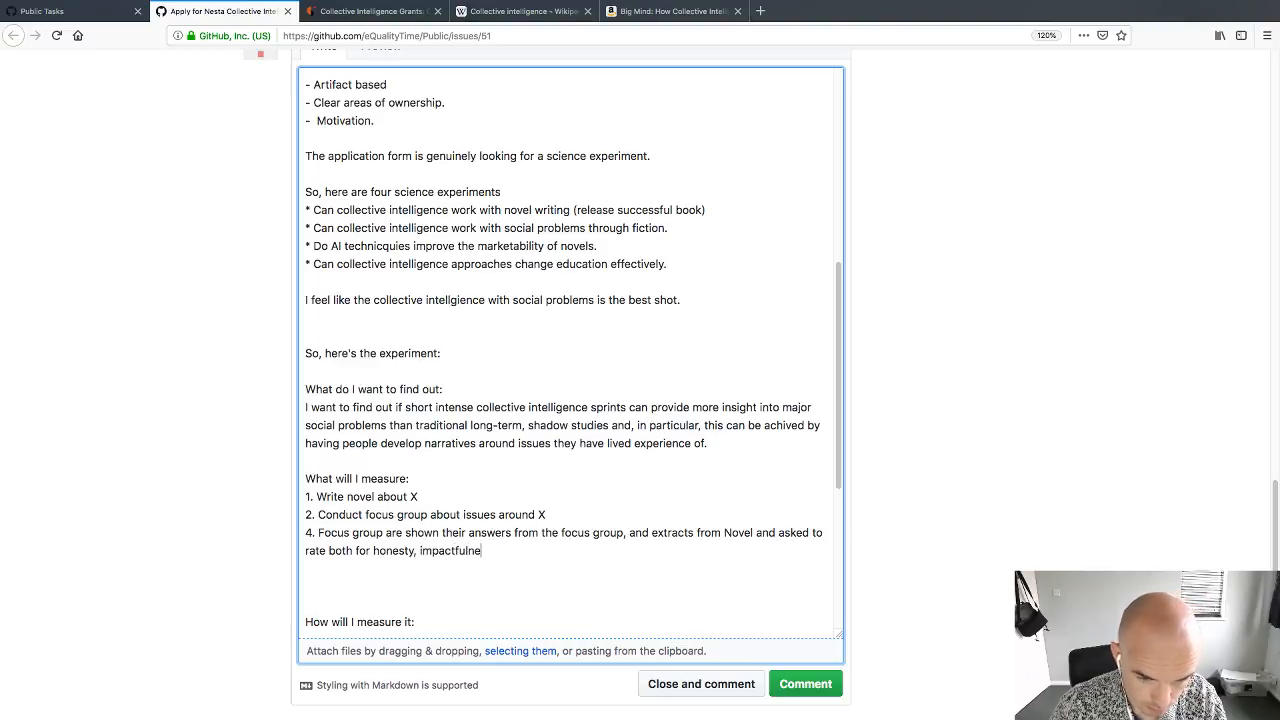
pyautogui.write('ss and how much they ')
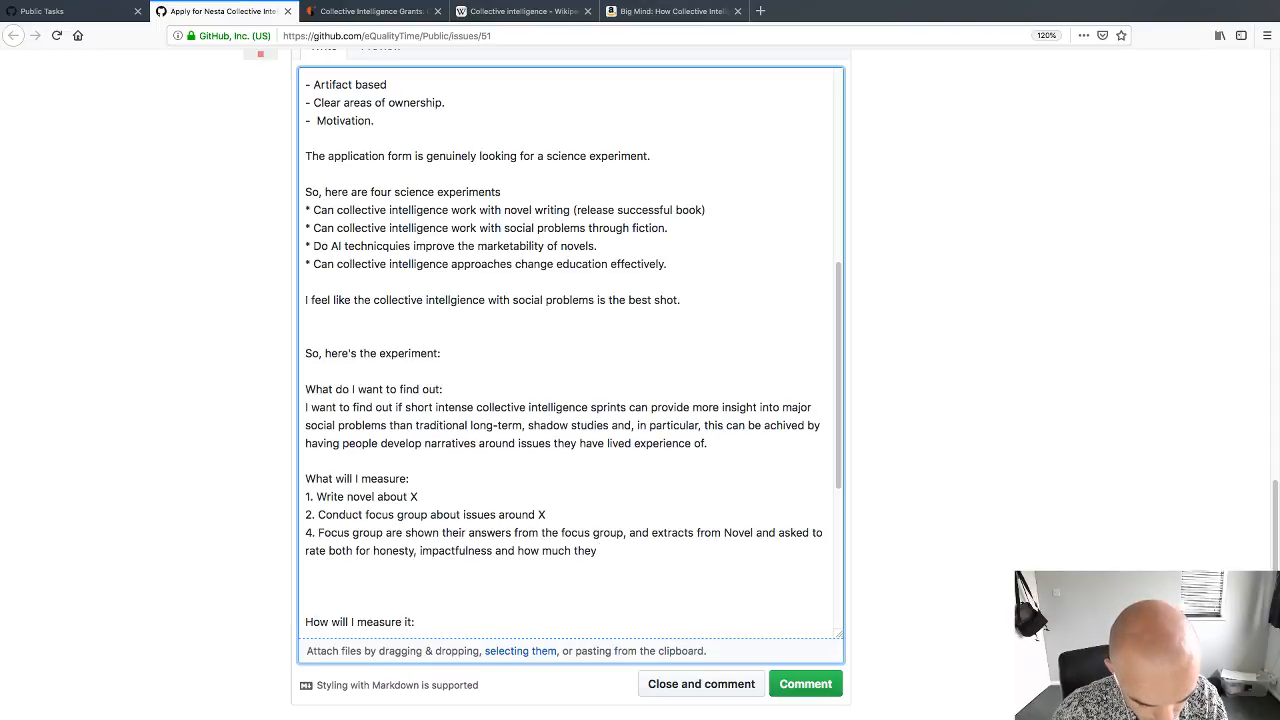
pyautogui.write('feel the')
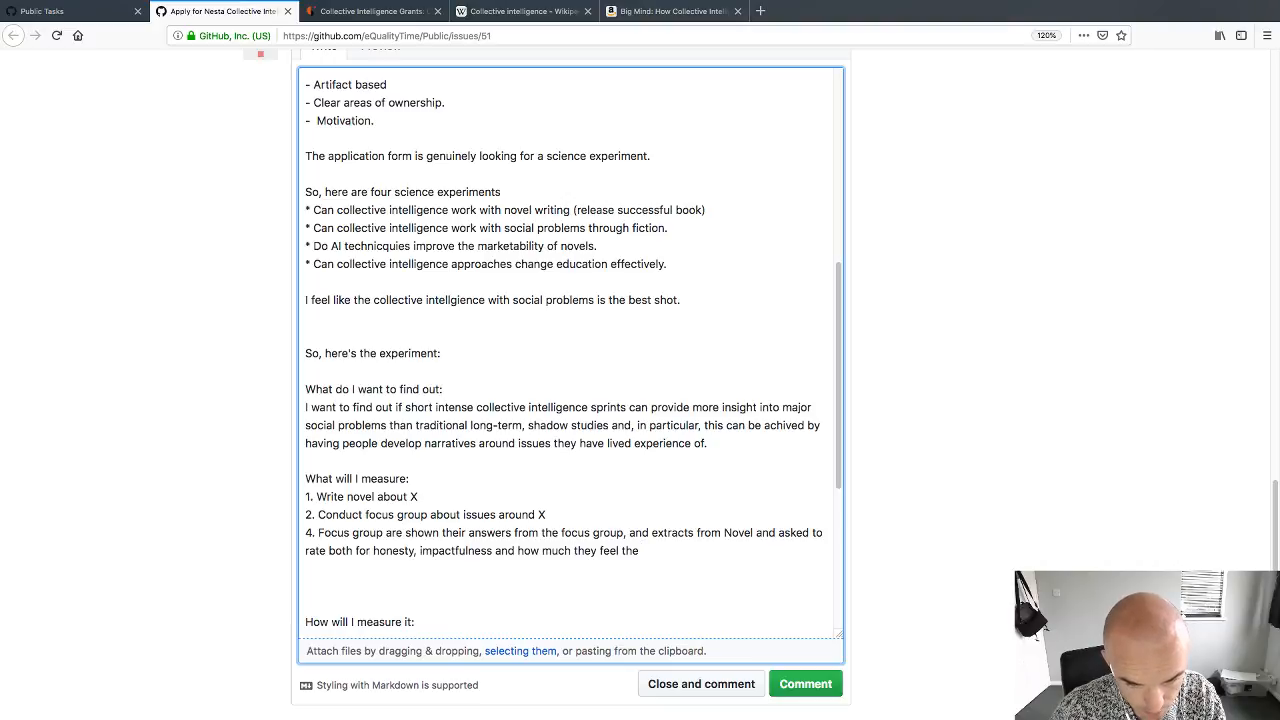
# Step: Replace "they feel the" at the end of list item 4 with "the partipants feel the text reflects their position."
pyautogui.press('BackSpace')
pyautogui.press('BackSpace')
pyautogui.press('BackSpace')
pyautogui.press('BackSpace')
pyautogui.press('BackSpace')
pyautogui.press('BackSpace')
pyautogui.press('BackSpace')
pyautogui.press('BackSpace')
pyautogui.press('BackSpace')
pyautogui.press('BackSpace')
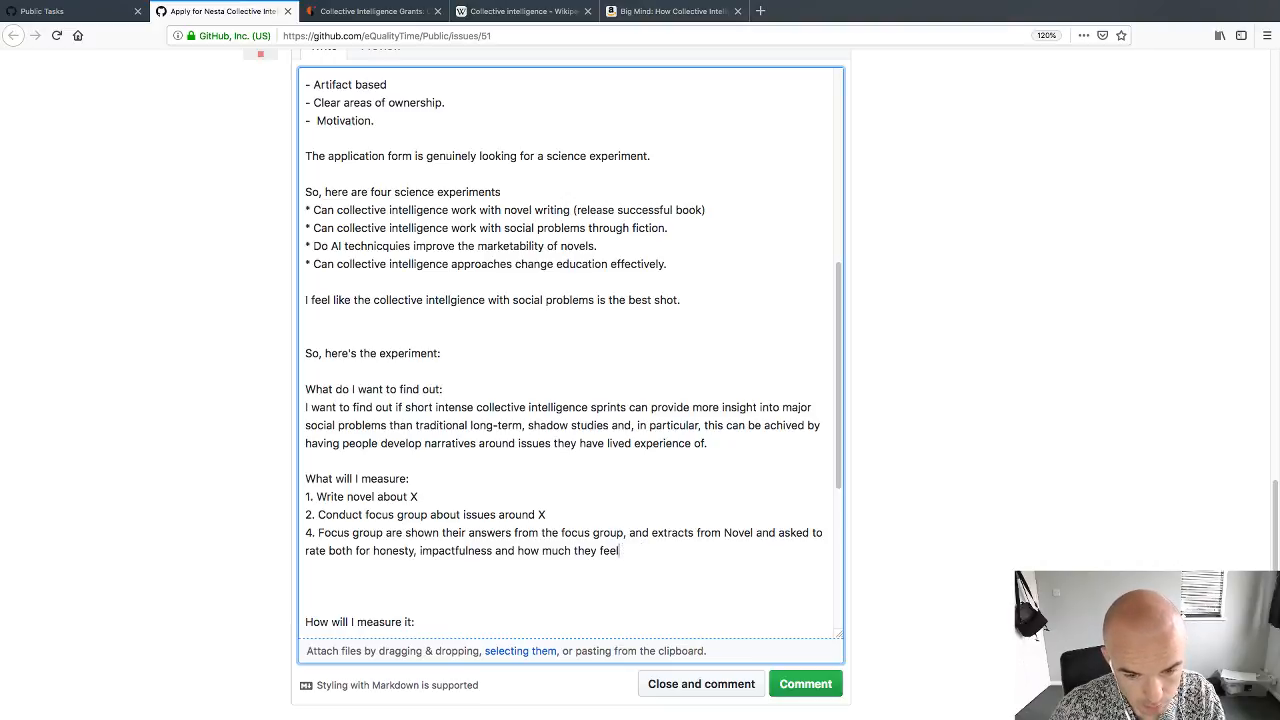
pyautogui.write('partic')
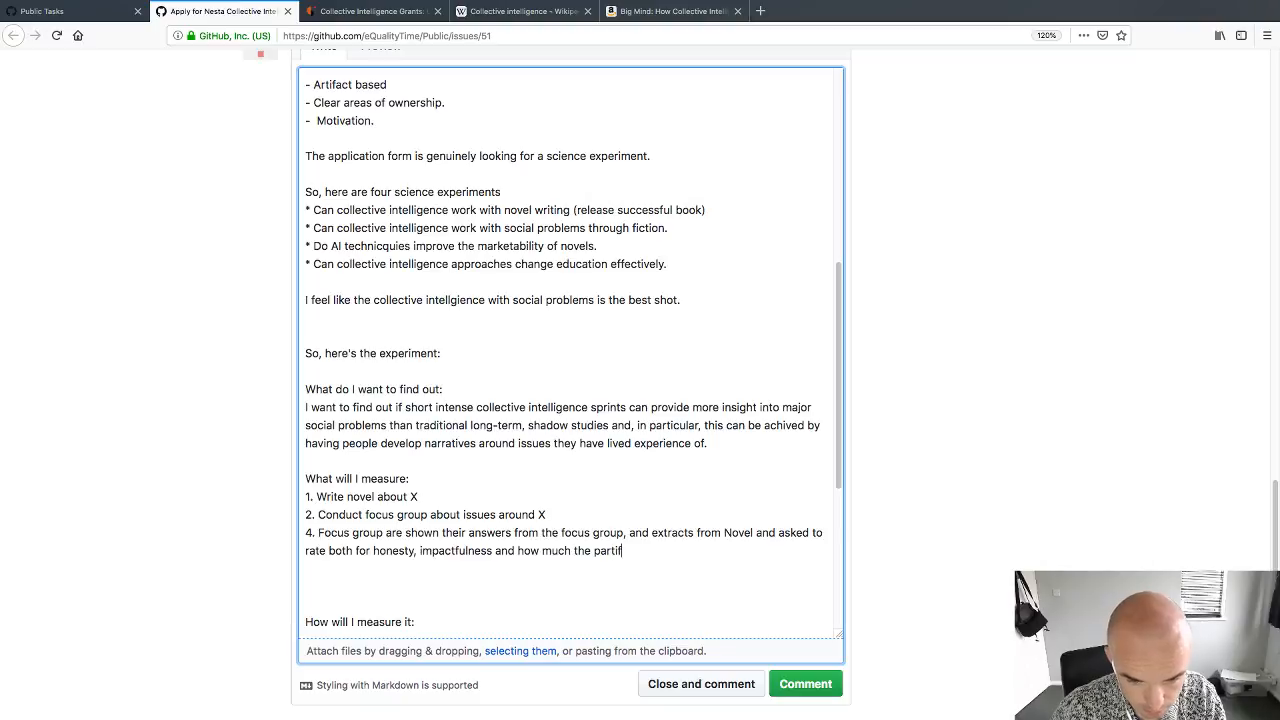
pyautogui.press('BackSpace')
pyautogui.write('pants feel ')
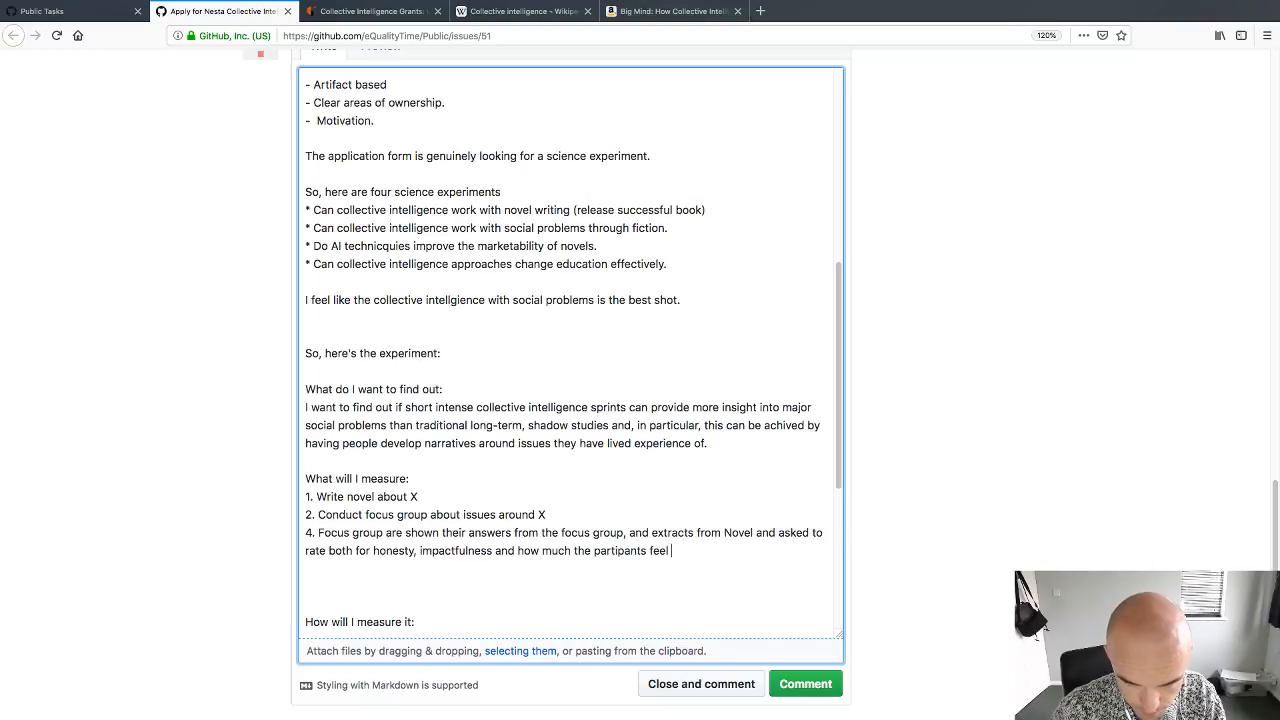
pyautogui.write('the text ')
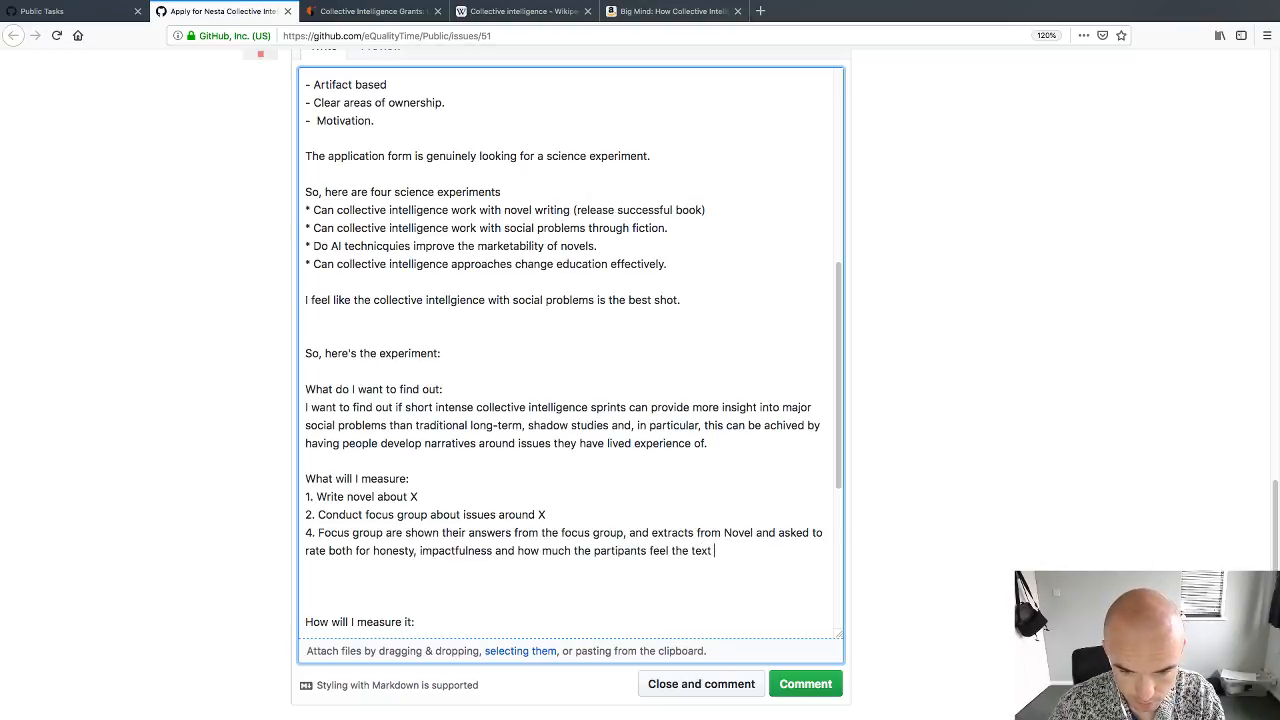
pyautogui.write('reflects their')
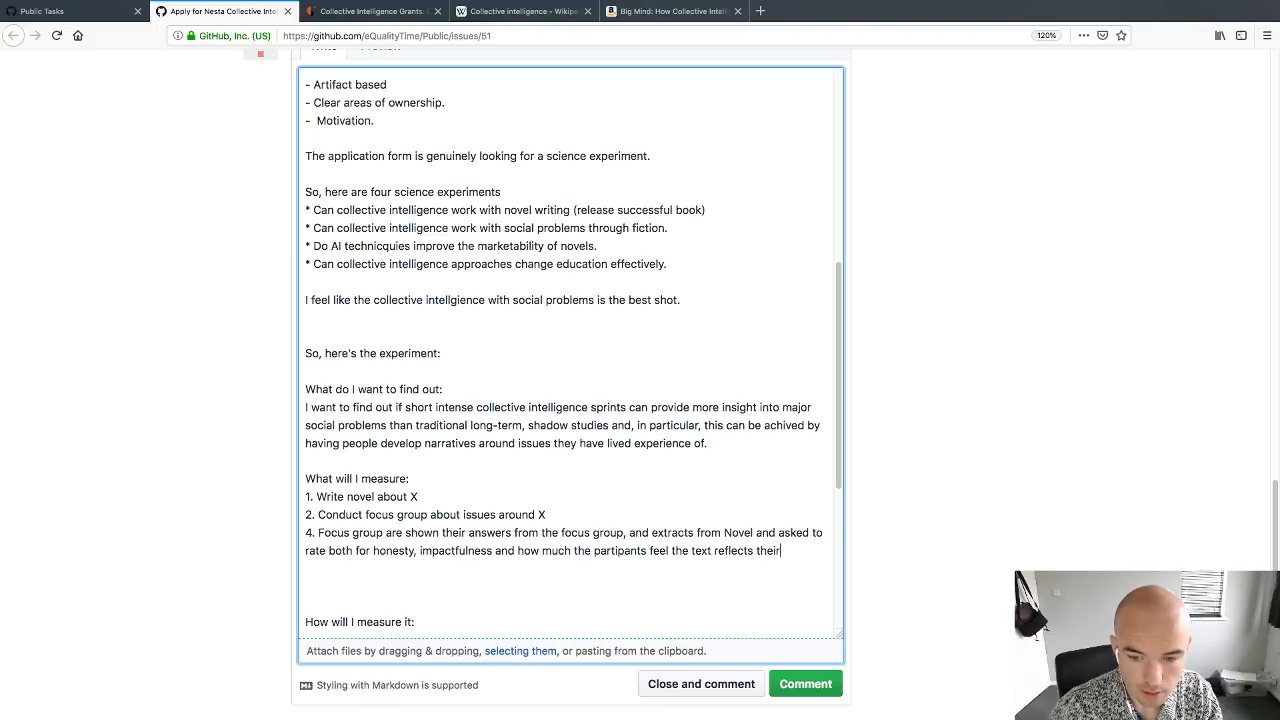
pyautogui.write(' position.')
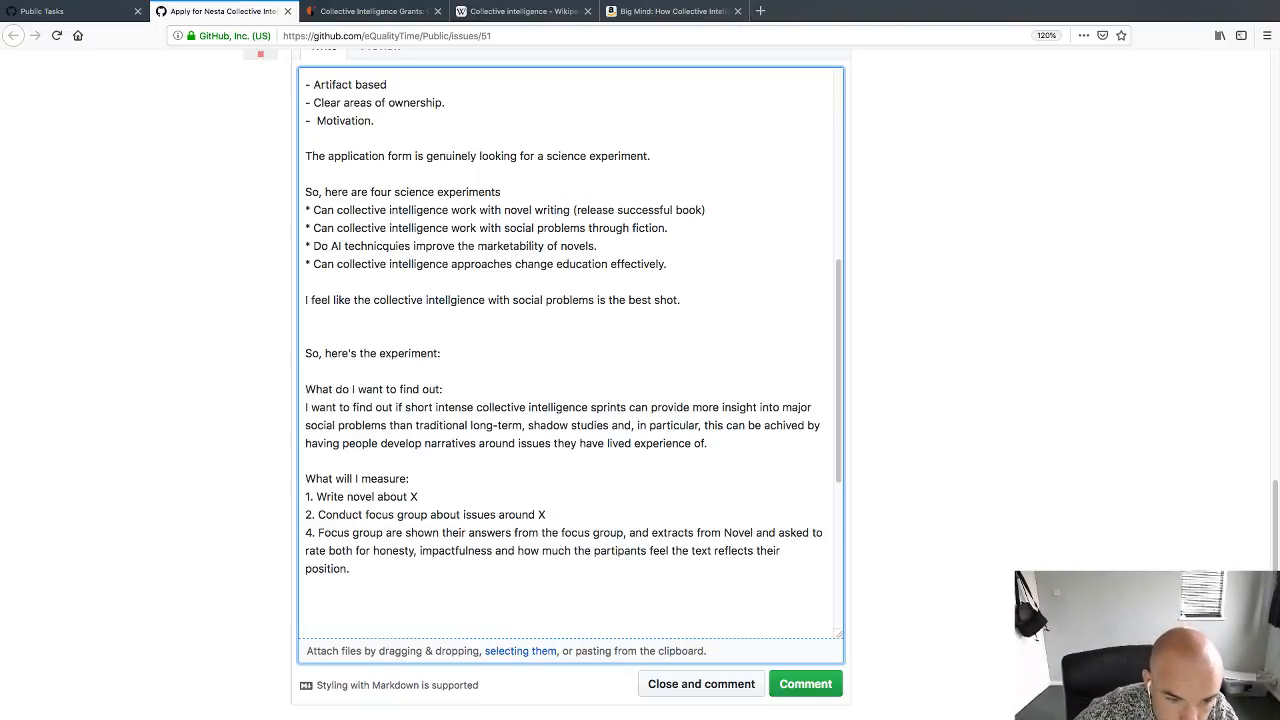
# Step: Change the capitalised "Novel" in list item 4 to lowercase "novel"
pyautogui.click(728, 528)
pyautogui.press('BackSpace')
pyautogui.write('n')
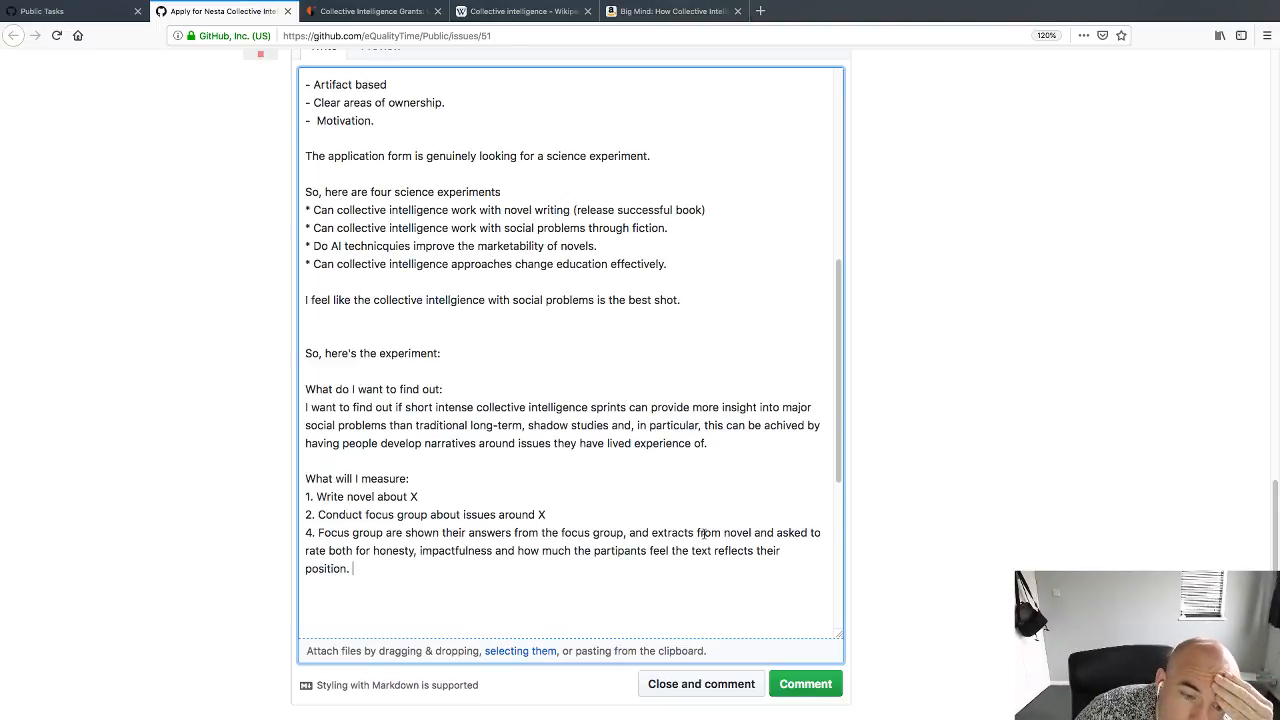
# Step: Remove the surplus blank lines above "How will I measure it:" and add one blank line below that heading
pyautogui.press('Return')
pyautogui.press('Return')
pyautogui.press('Return')
pyautogui.press('Return')
pyautogui.write('How will I measure it:')
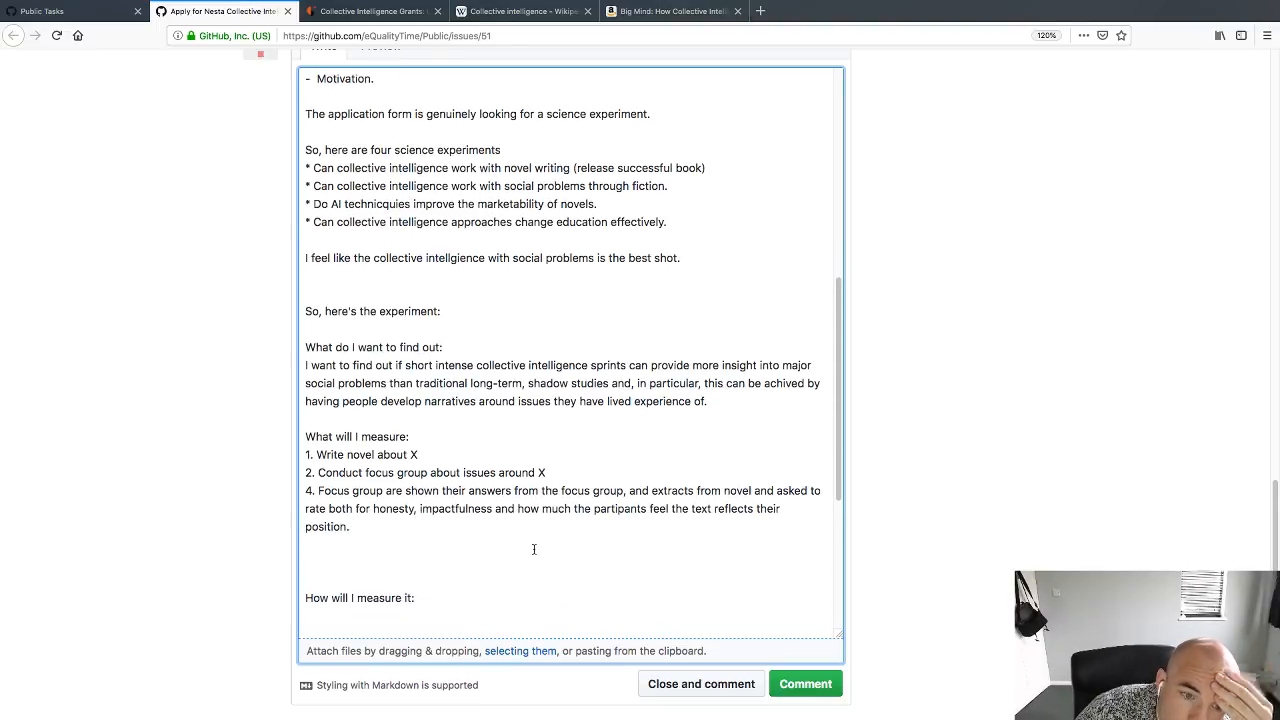
pyautogui.scroll(-2, 533, 549)
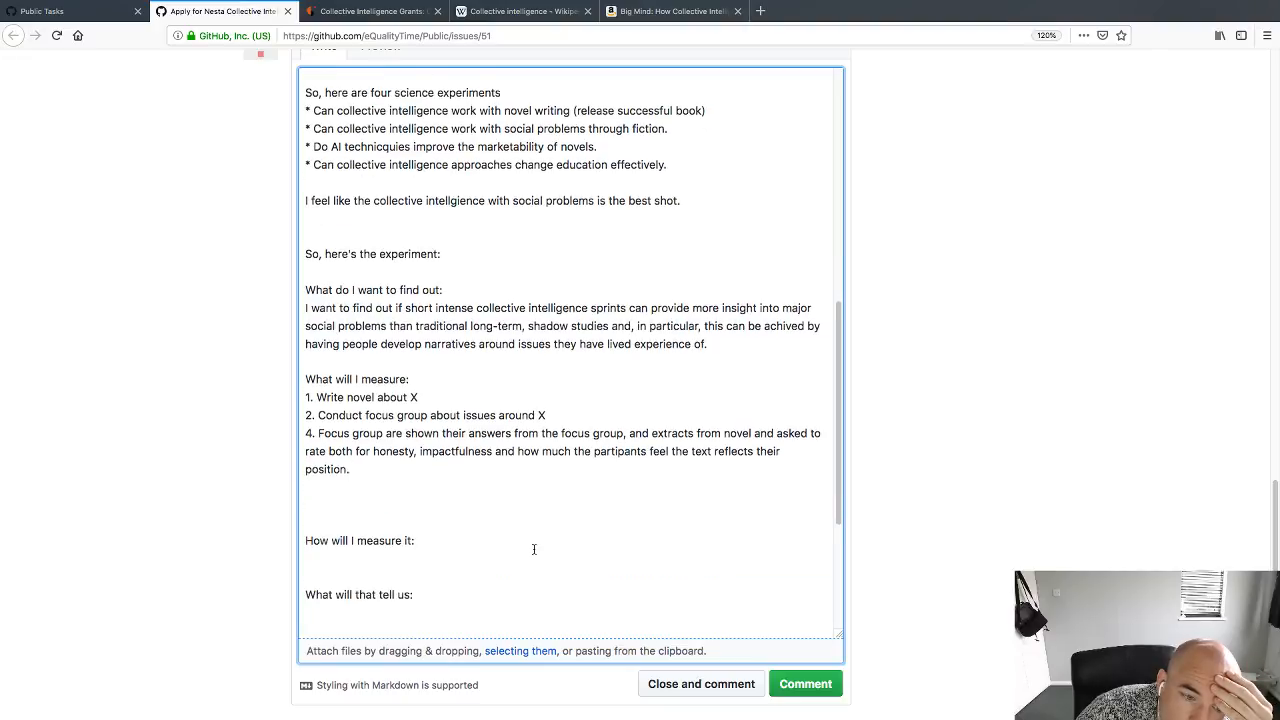
pyautogui.click(405, 490)
pyautogui.press('Delete')
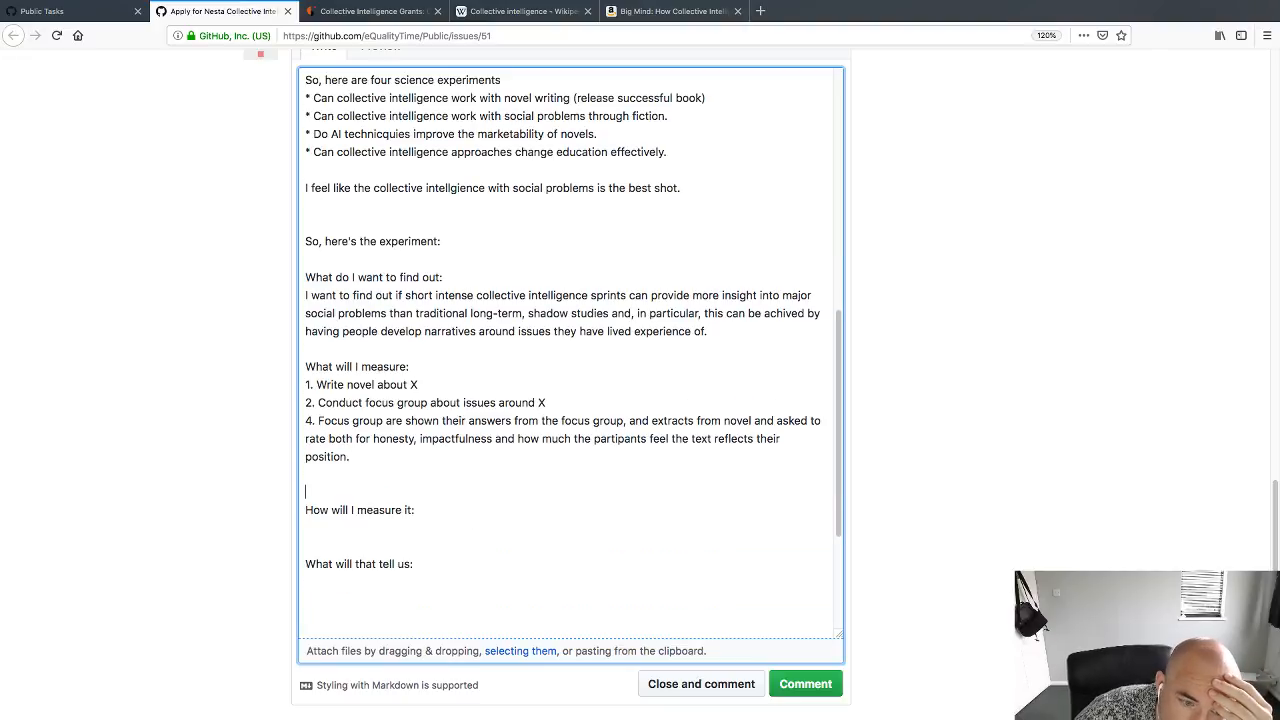
pyautogui.press('Delete')
pyautogui.press('Down')
pyautogui.press('Return')
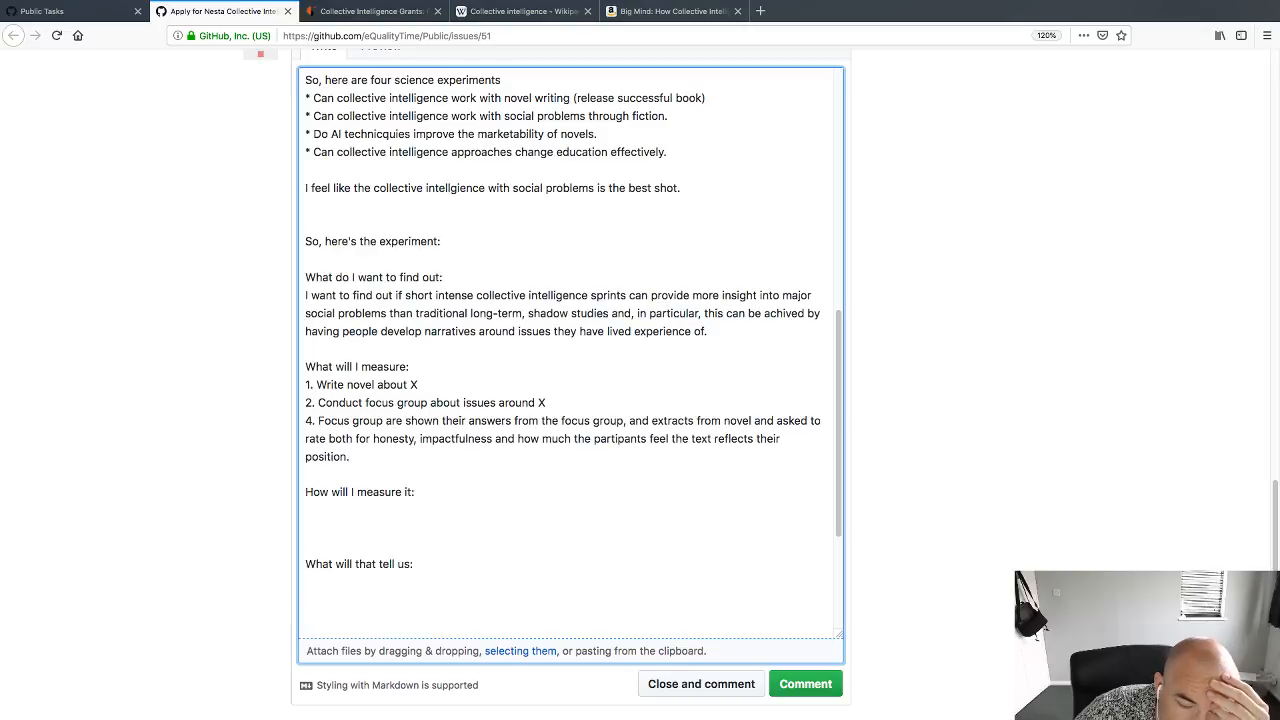
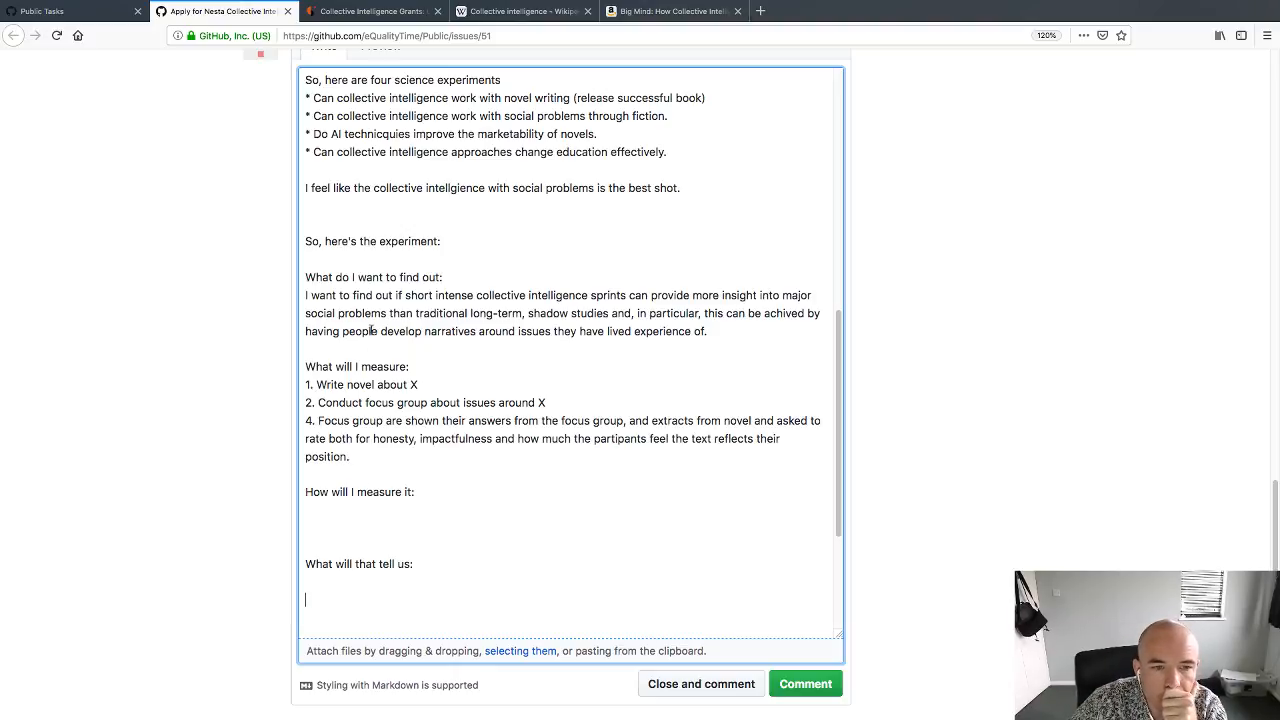
pyautogui.scroll(2, 360, 220)
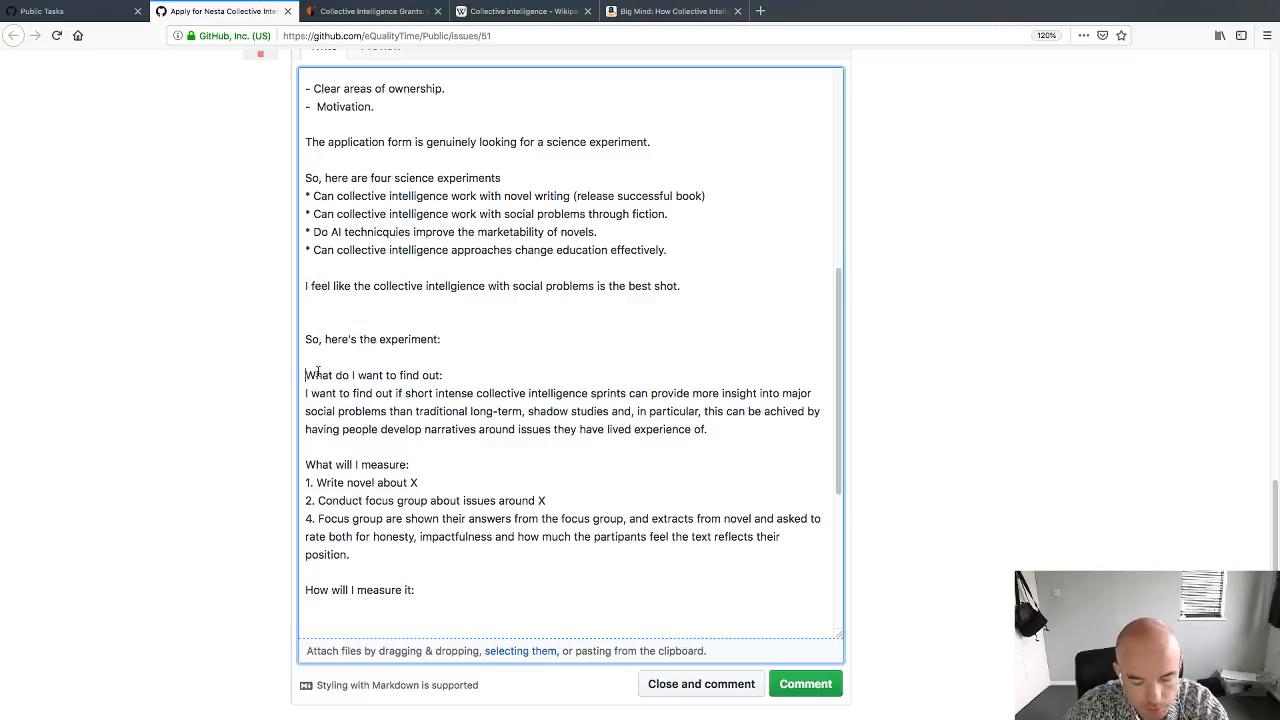
pyautogui.write('######')
pyautogui.press('BackSpace')
pyautogui.press('BackSpace')
pyautogui.press('BackSpace')
pyautogui.press('BackSpace')
pyautogui.press('BackSpace')
pyautogui.press('BackSpace')
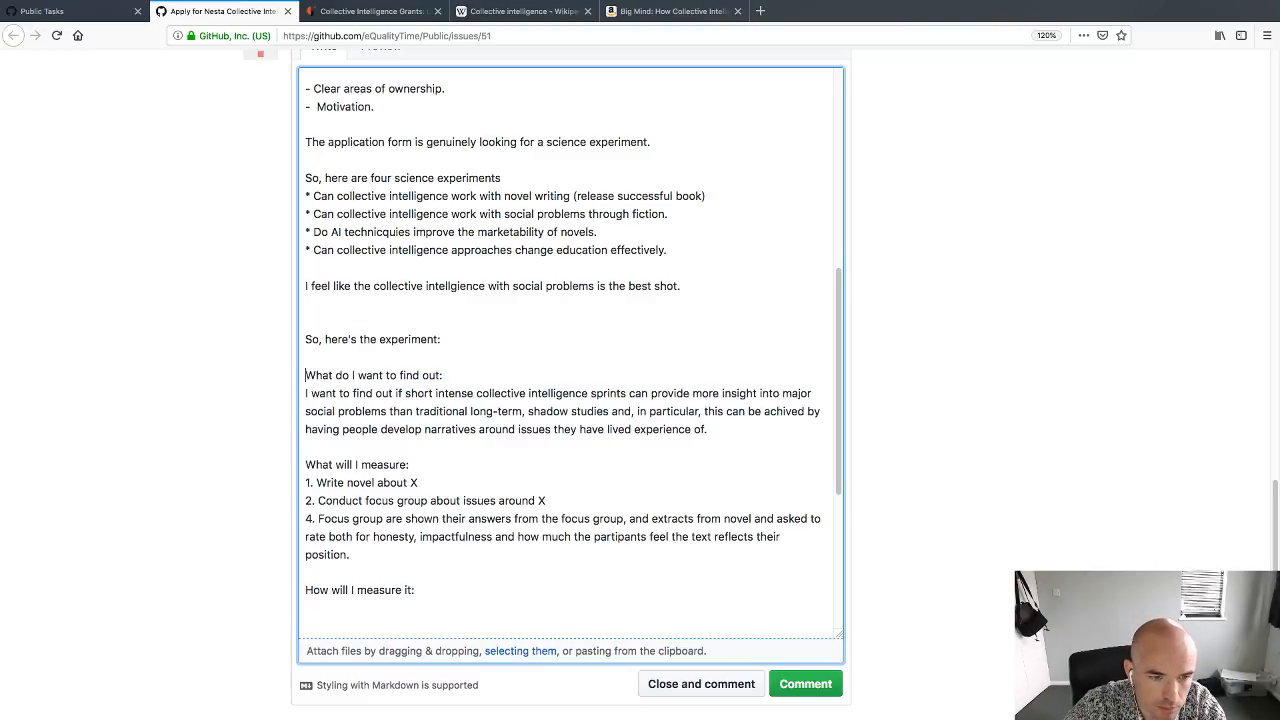
# Step: Try to italicise the headings "What do I want to find out:" and "What will I measure:" with underscores, and preview the comment
pyautogui.write('_')
pyautogui.press('End')
pyautogui.write('_')
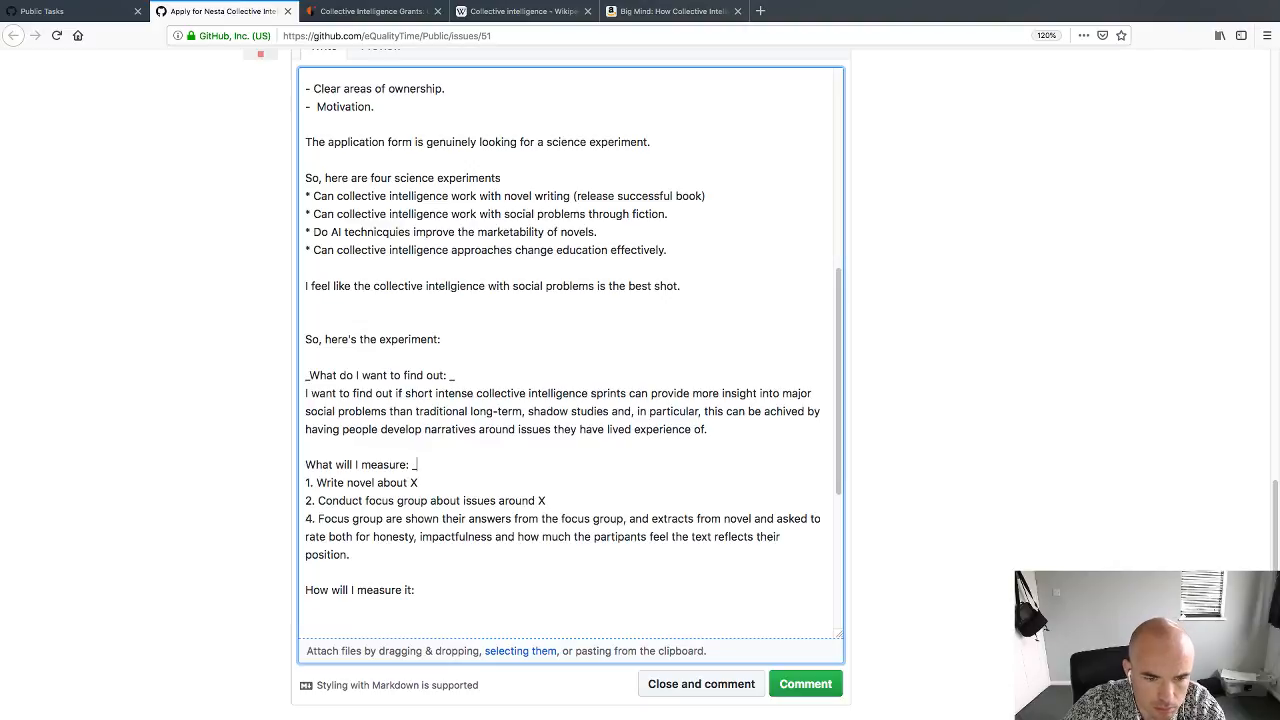
pyautogui.write('_')
pyautogui.scroll(1, 380, 80)
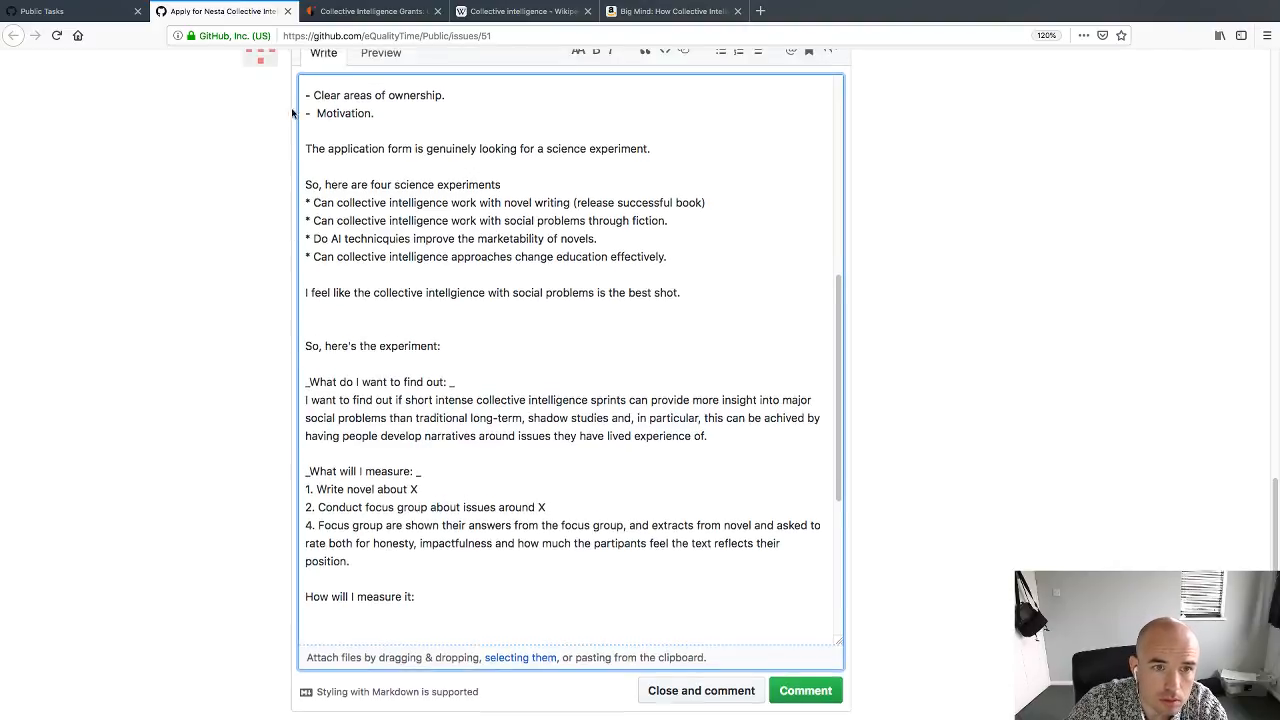
pyautogui.click(380, 75)
pyautogui.scroll(-5, 508, 434)
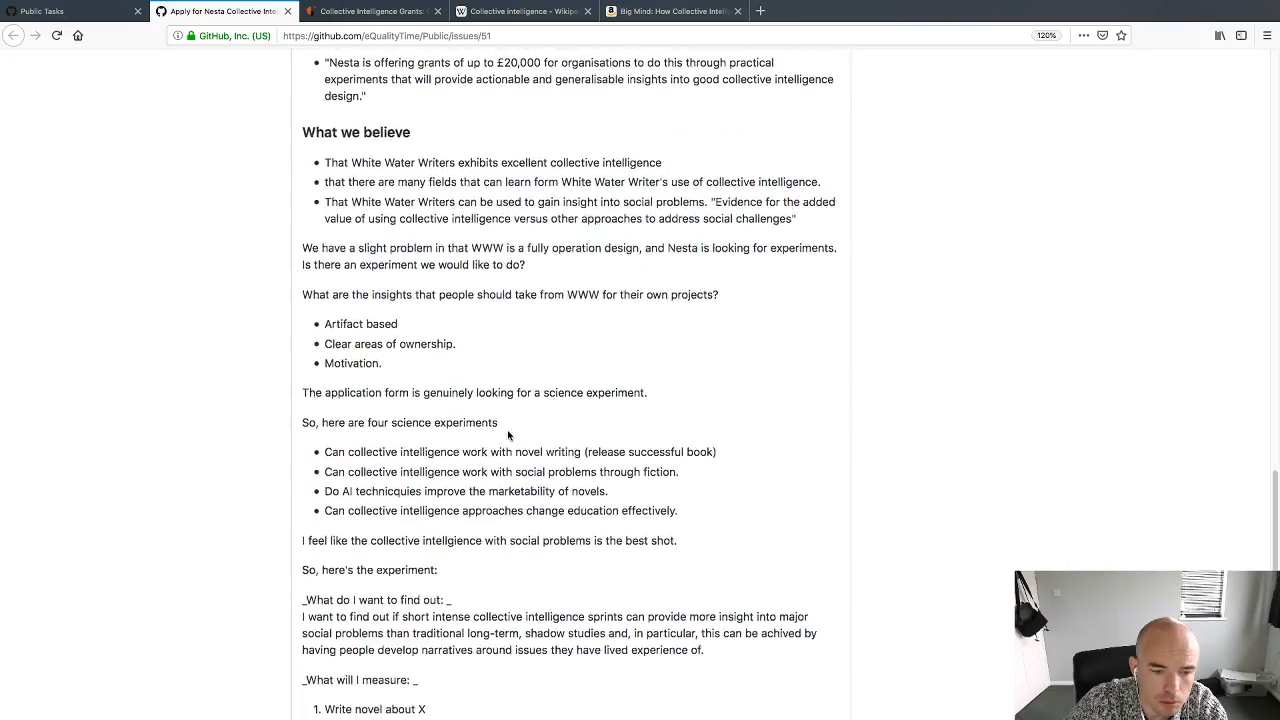
pyautogui.scroll(4, 508, 436)
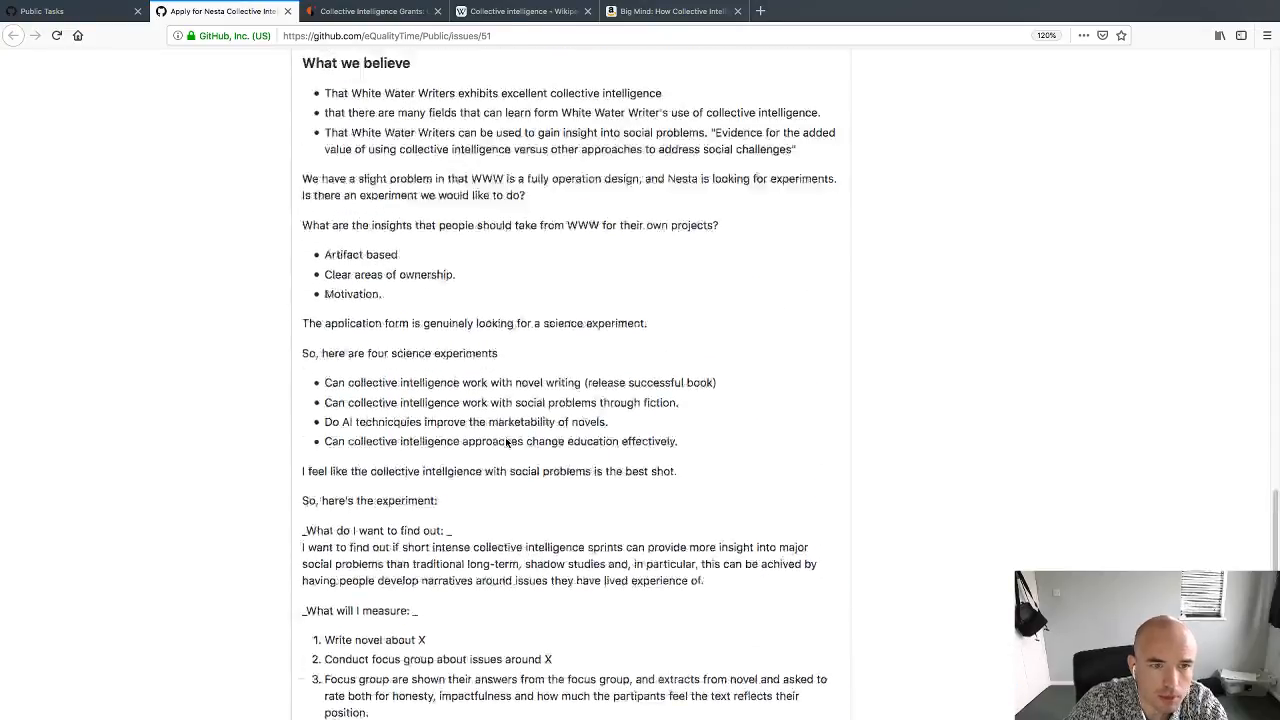
pyautogui.scroll(2, 506, 438)
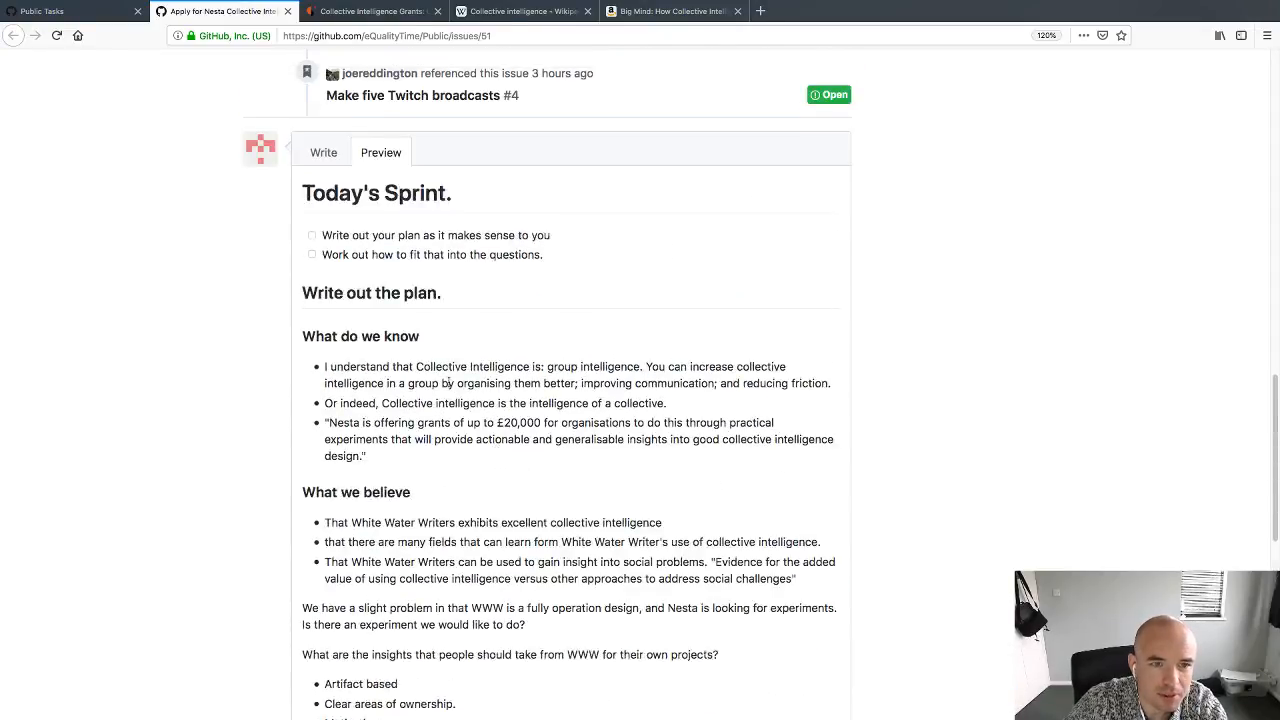
# Step: Return to editing the comment and replace the underscores around "What do I want to find out:" with bold formatting
pyautogui.click(323, 154)
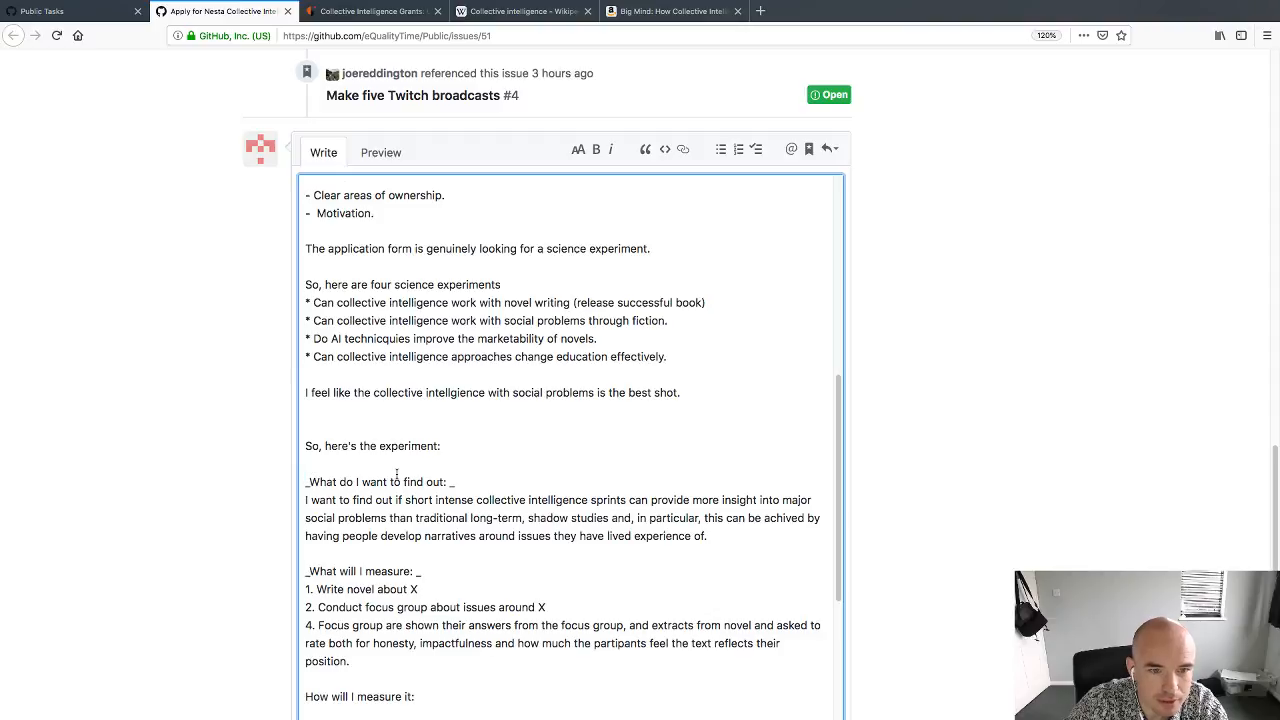
pyautogui.press('BackSpace')
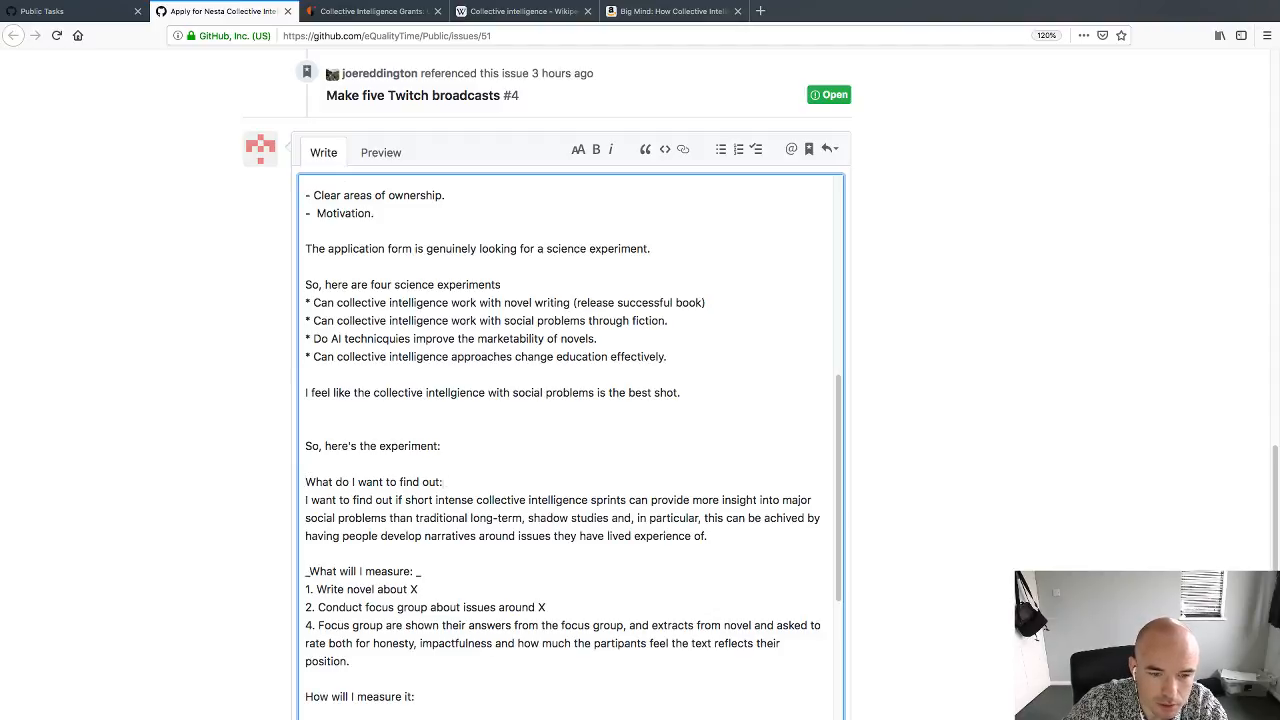
pyautogui.hotkey('shift', 'End')
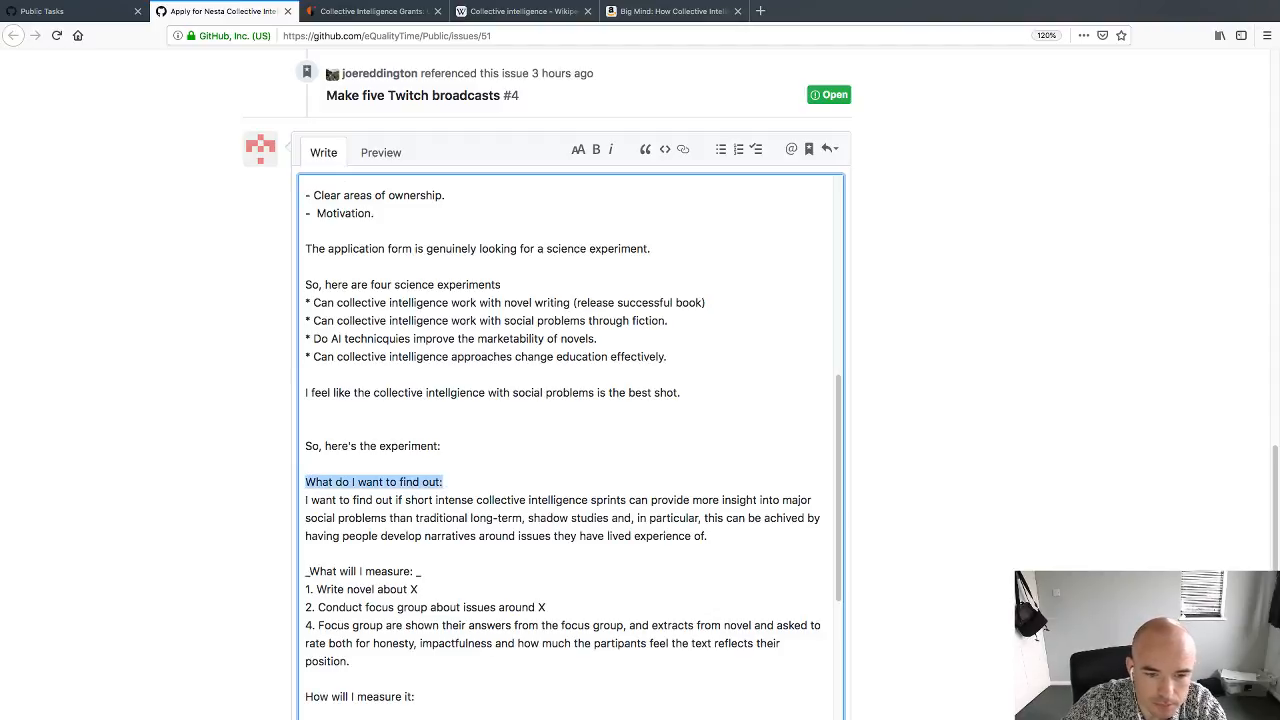
pyautogui.click(596, 149)
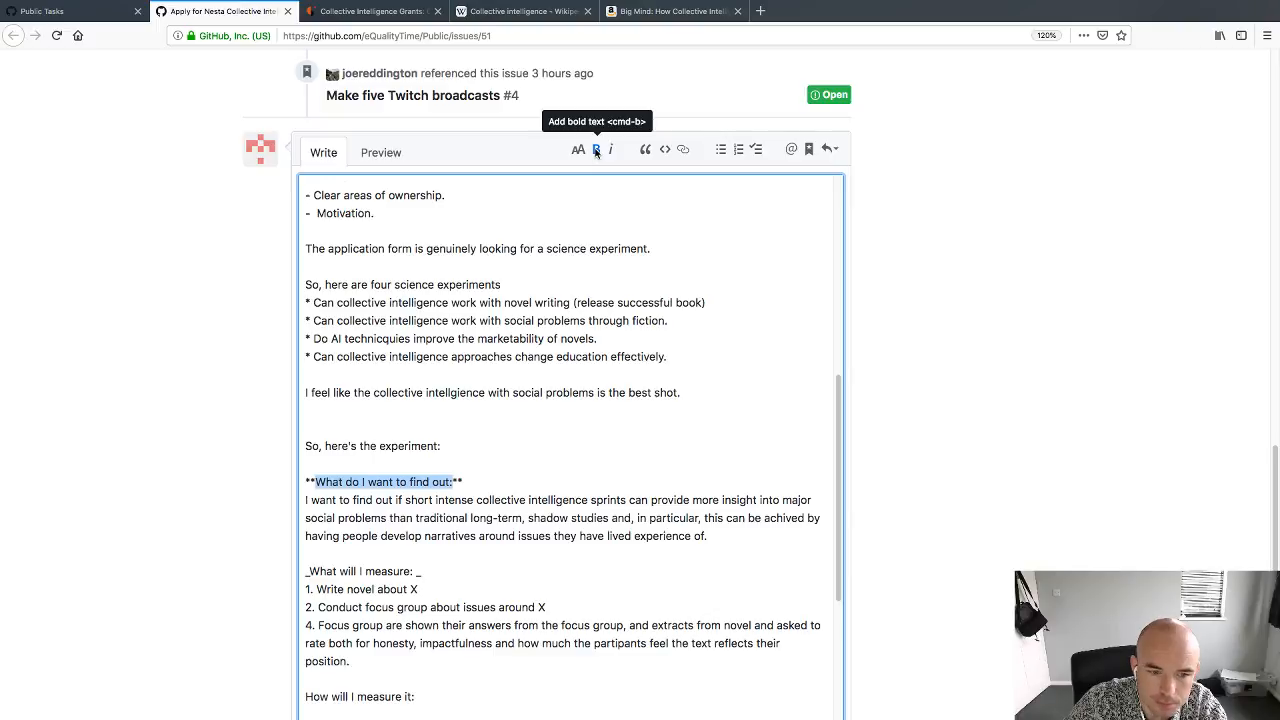
# Step: Make the heading "What will I measure" bold with double asterisks, replacing its underscores and dropping the colon
pyautogui.click(309, 573)
pyautogui.press('BackSpace')
pyautogui.write('**')
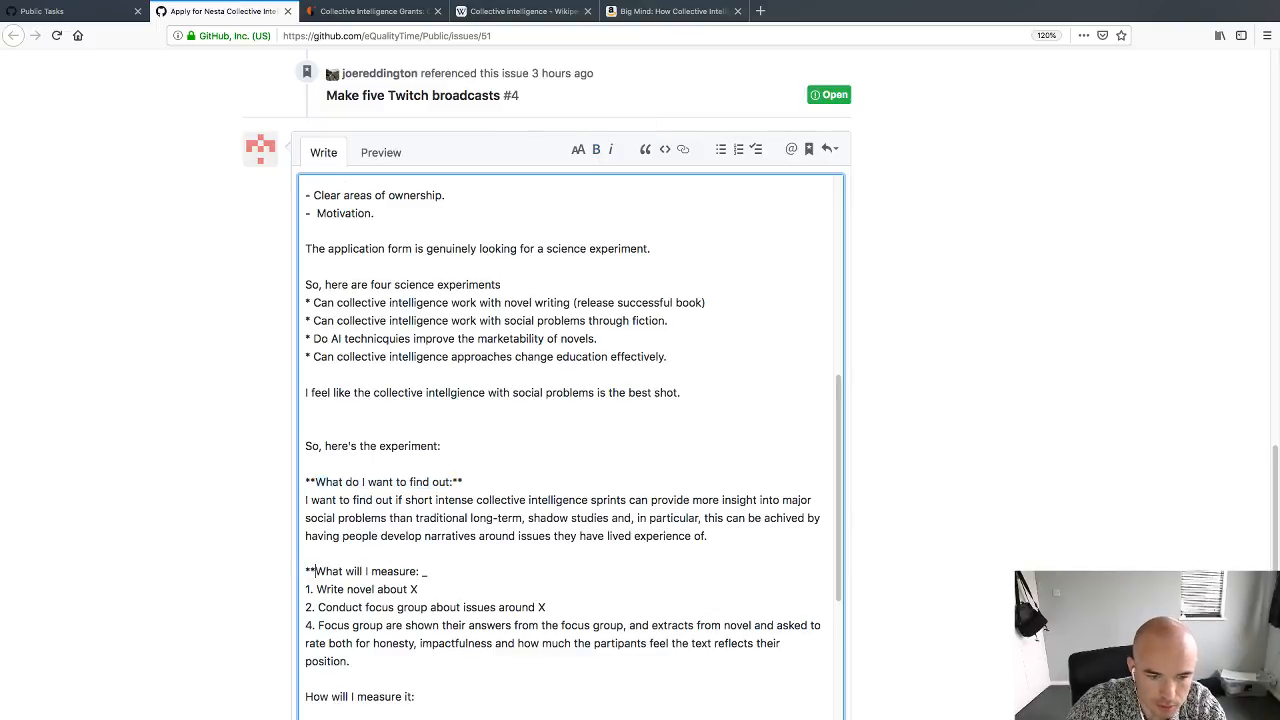
pyautogui.press('BackSpace')
pyautogui.press('BackSpace')
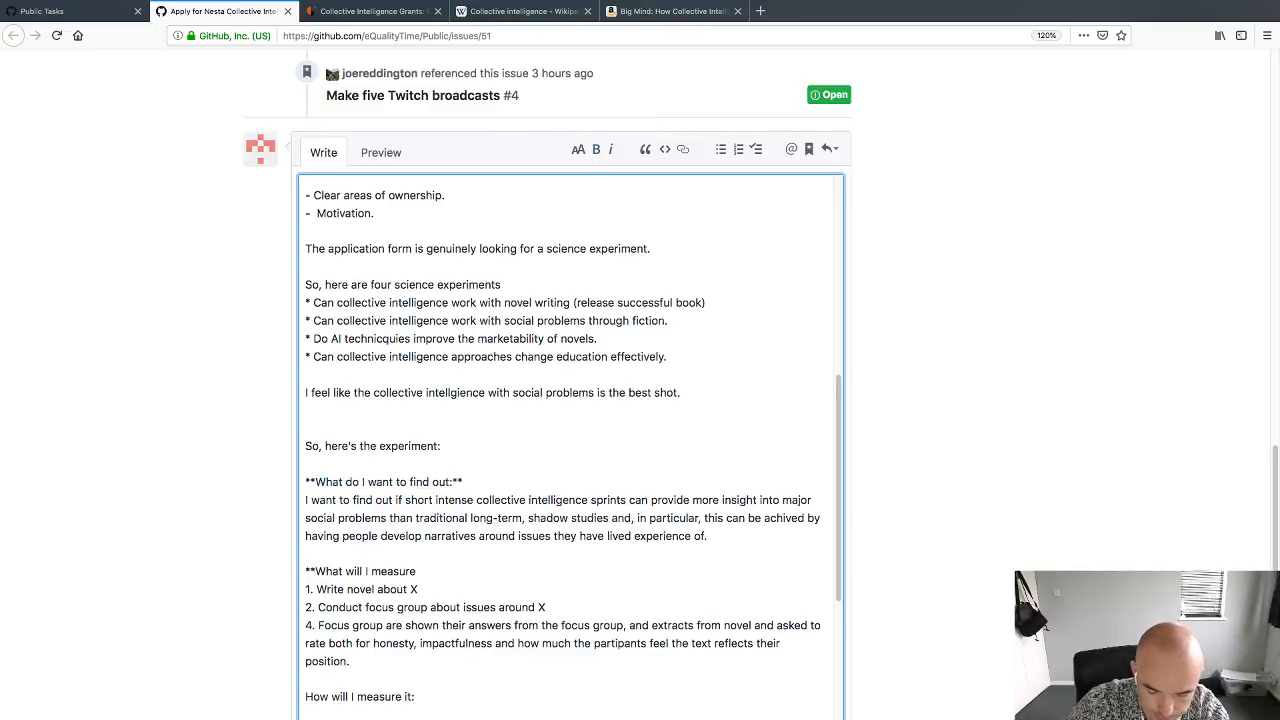
pyautogui.write('**')
pyautogui.scroll(-4, 408, 533)
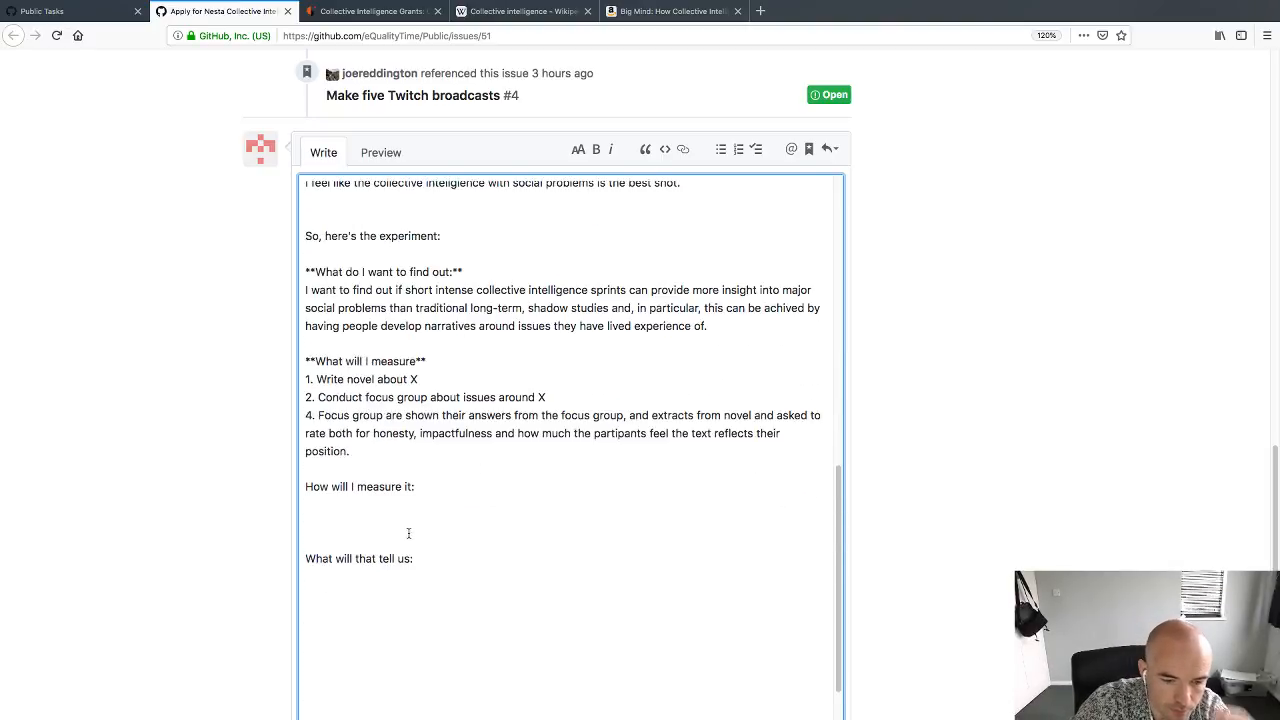
pyautogui.scroll(6, 413, 523)
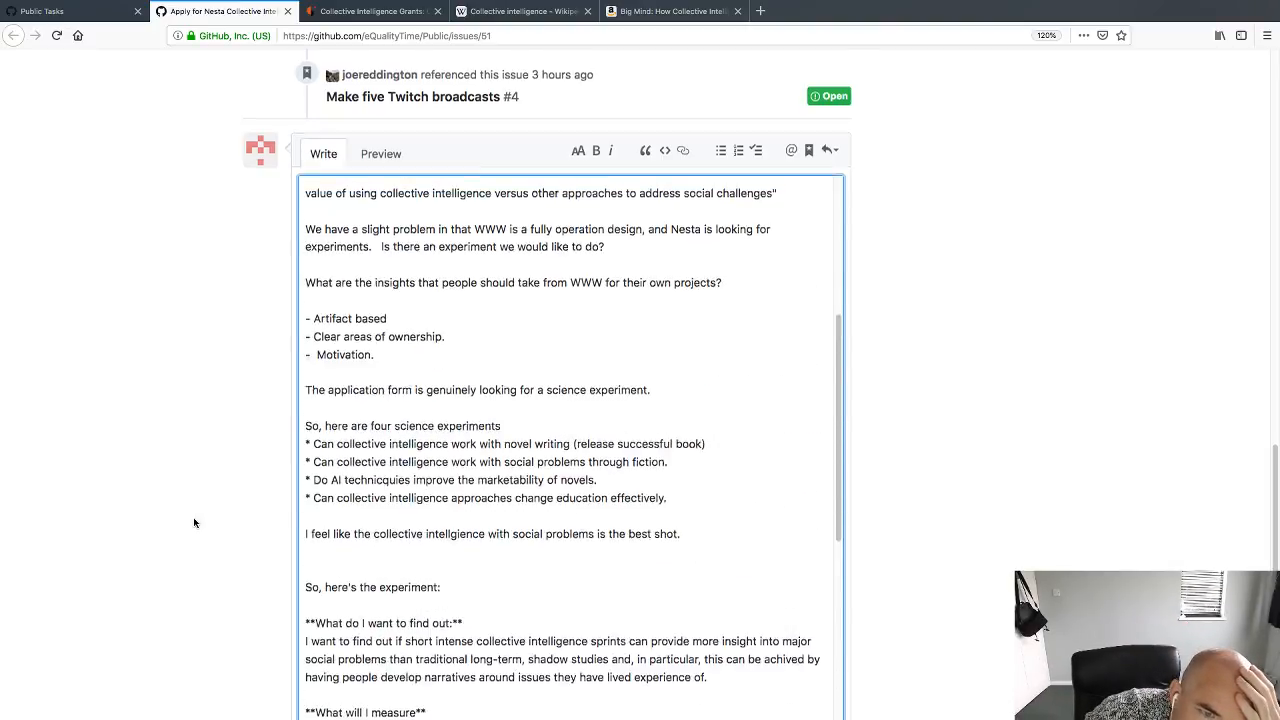
# Step: Review the drafted grant plan and post it as a comment on the issue
pyautogui.scroll(11, 215, 528)
pyautogui.scroll(-13, 228, 537)
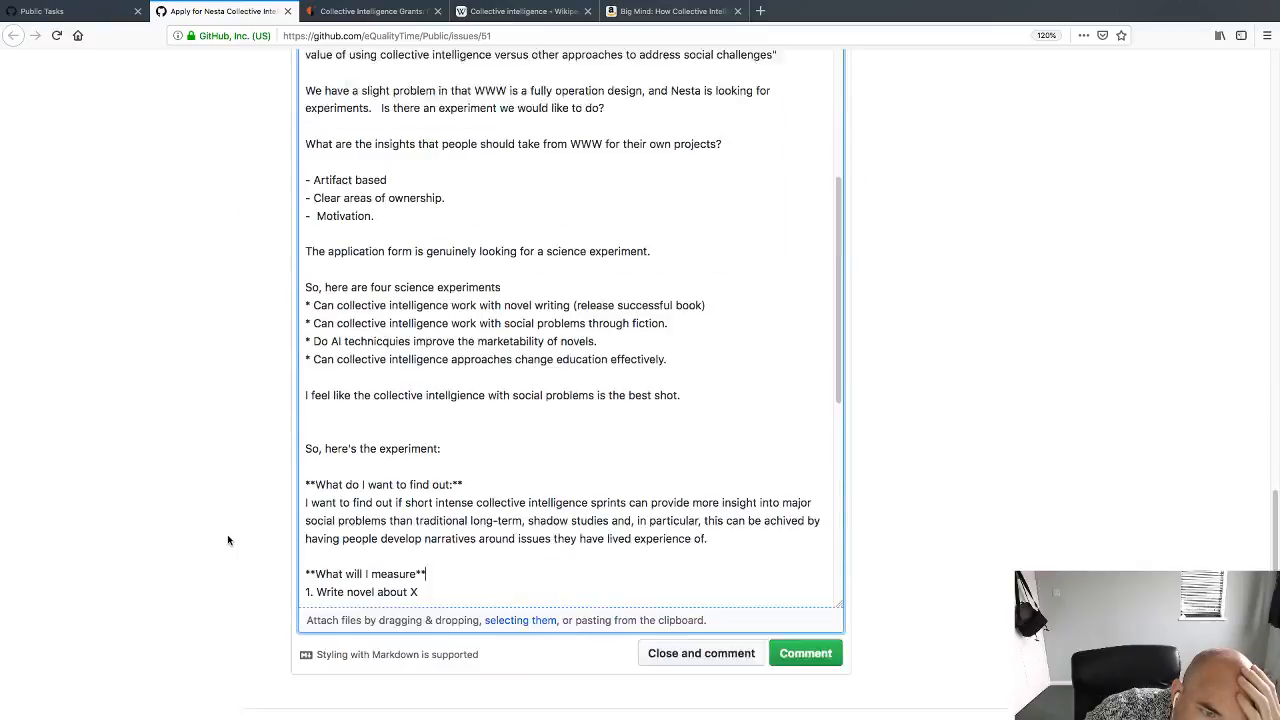
pyautogui.scroll(-2, 228, 540)
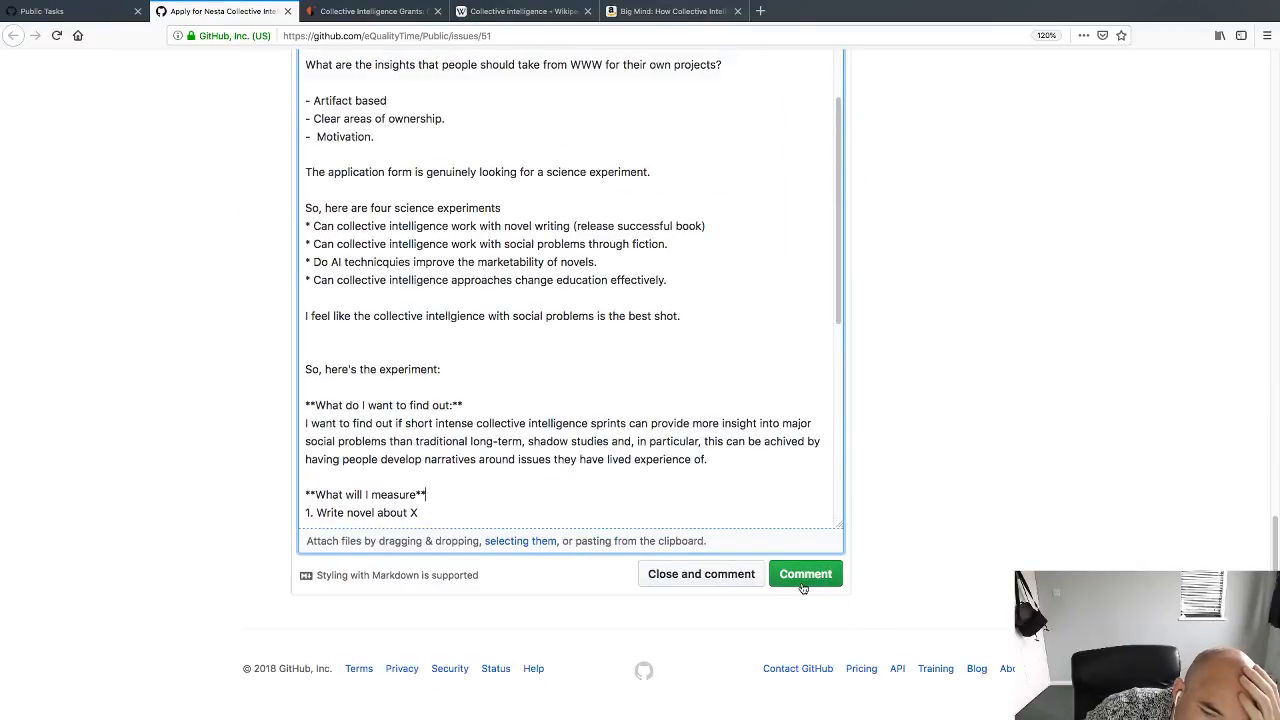
pyautogui.click(803, 582)
# Step: Edit the issue's opening description, adding the heading "# Resources" above the links and "# Application form" above the proposal name
pyautogui.scroll(10, 293, 553)
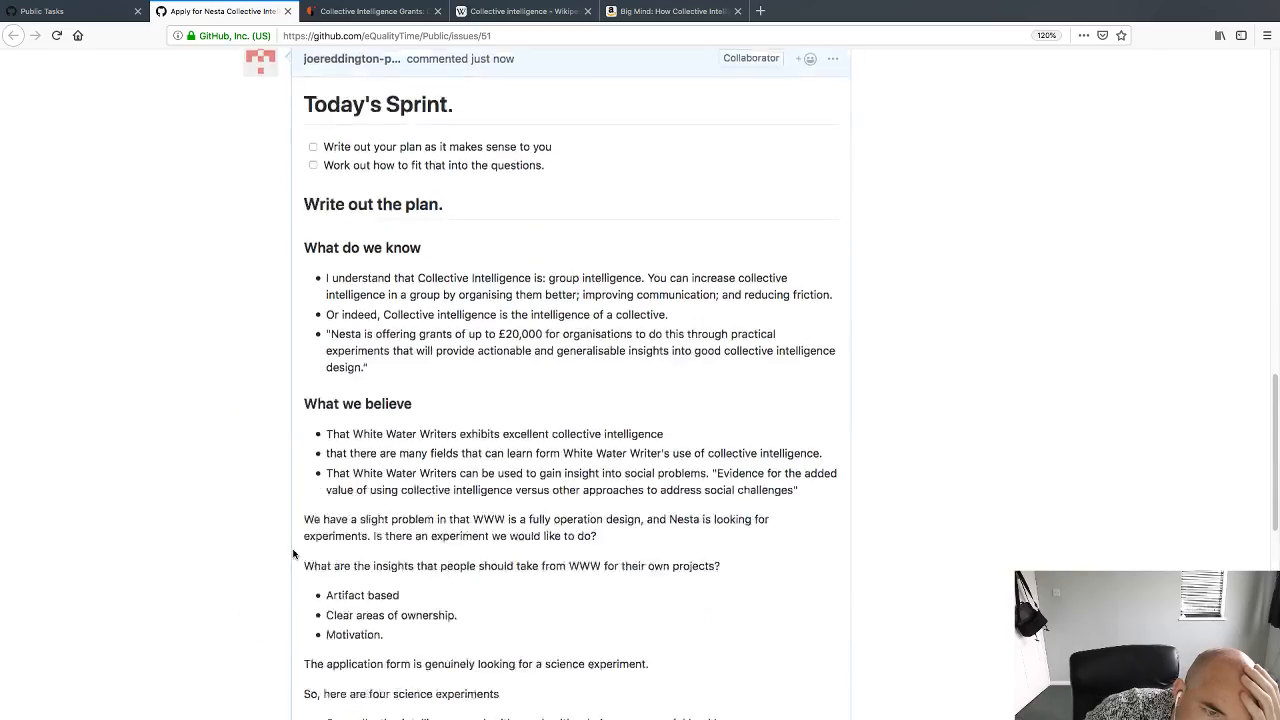
pyautogui.scroll(20, 293, 553)
pyautogui.scroll(-1, 547, 568)
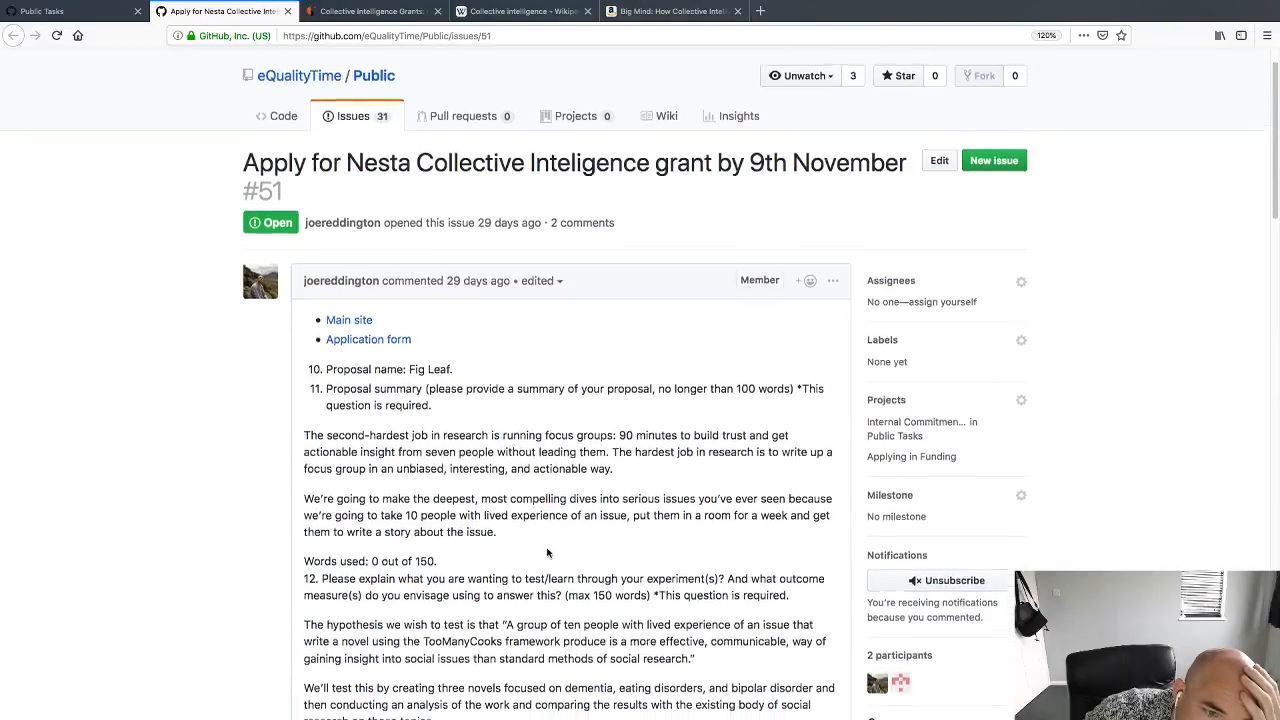
pyautogui.click(834, 280)
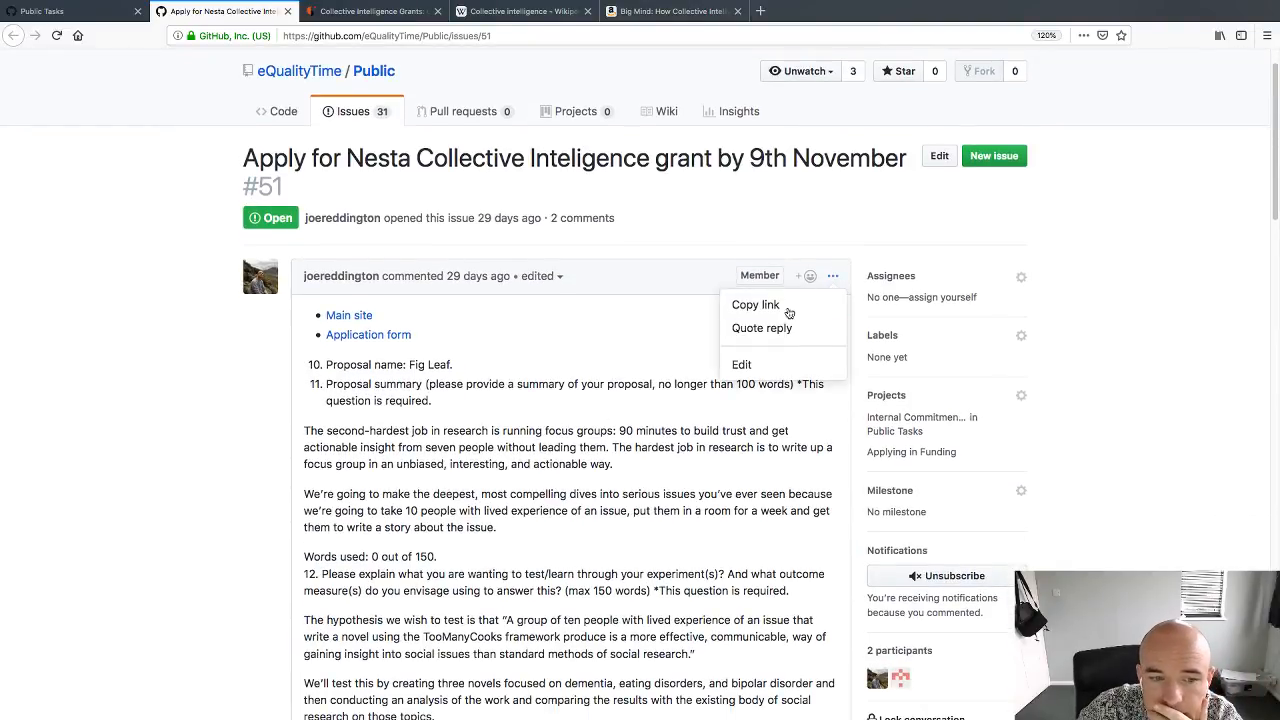
pyautogui.click(748, 366)
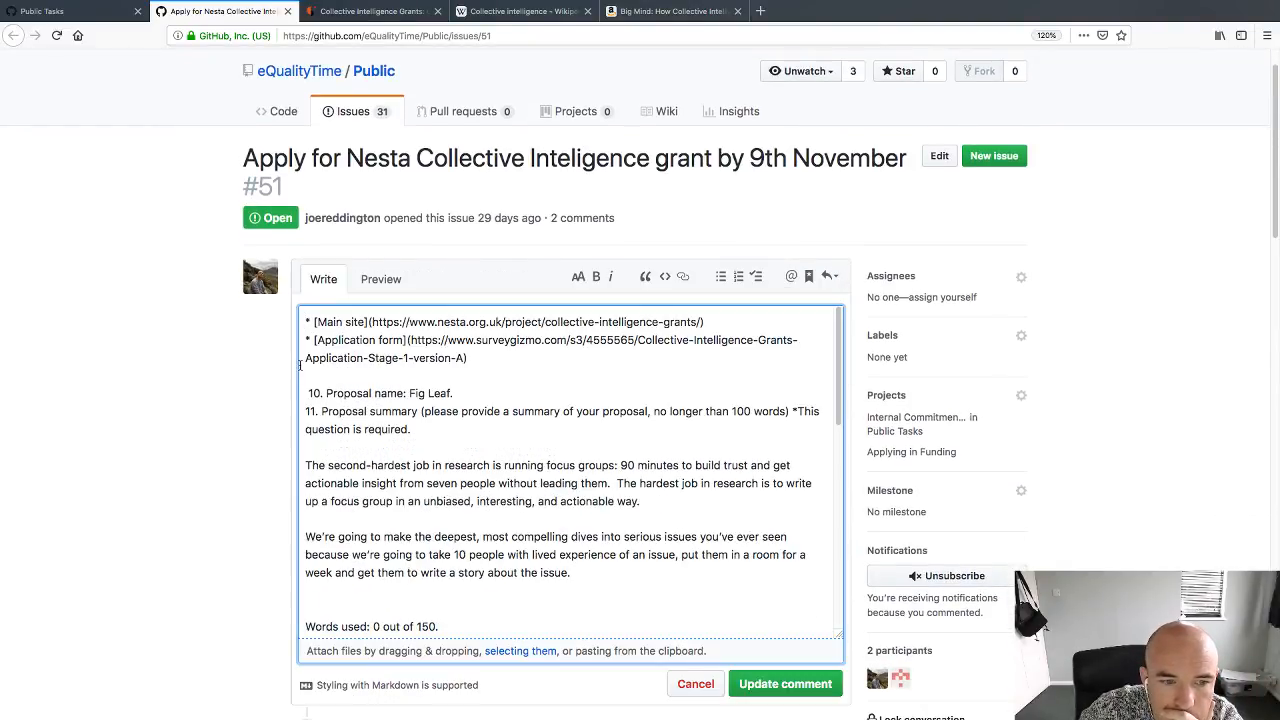
pyautogui.press('Return')
pyautogui.press('Up')
pyautogui.write('# Resources')
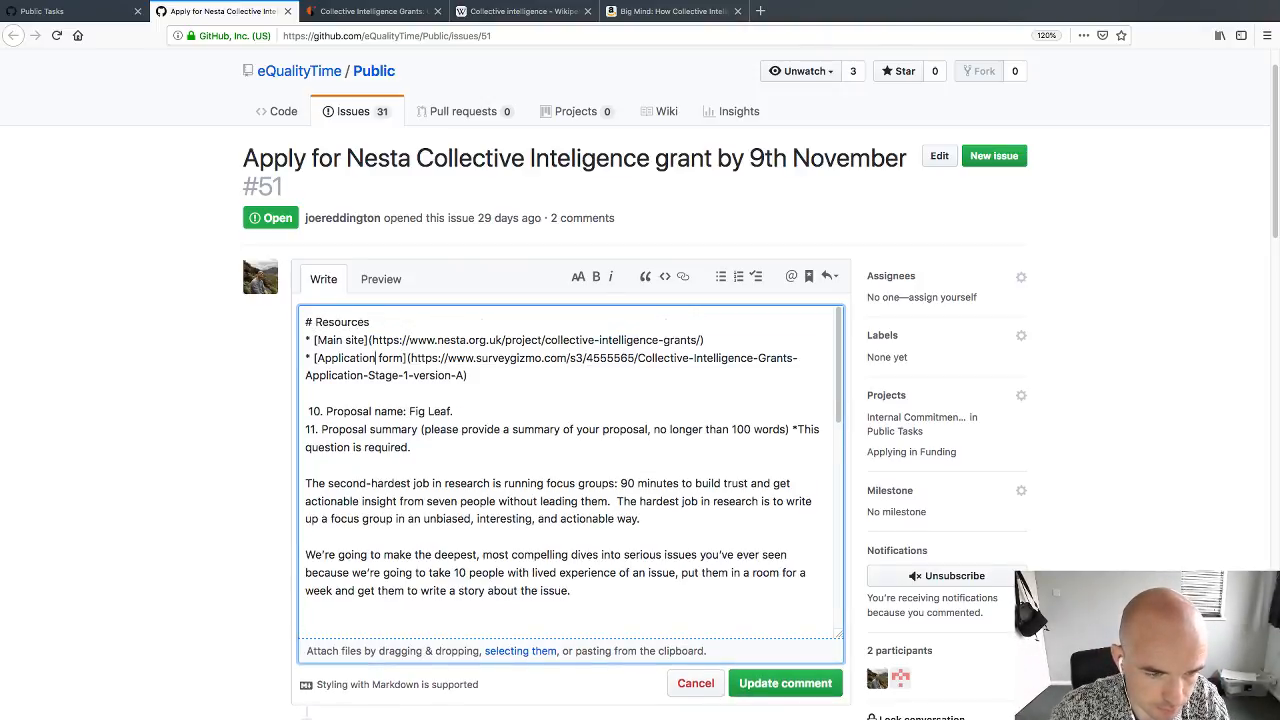
pyautogui.press('Return')
pyautogui.write('# Ap')
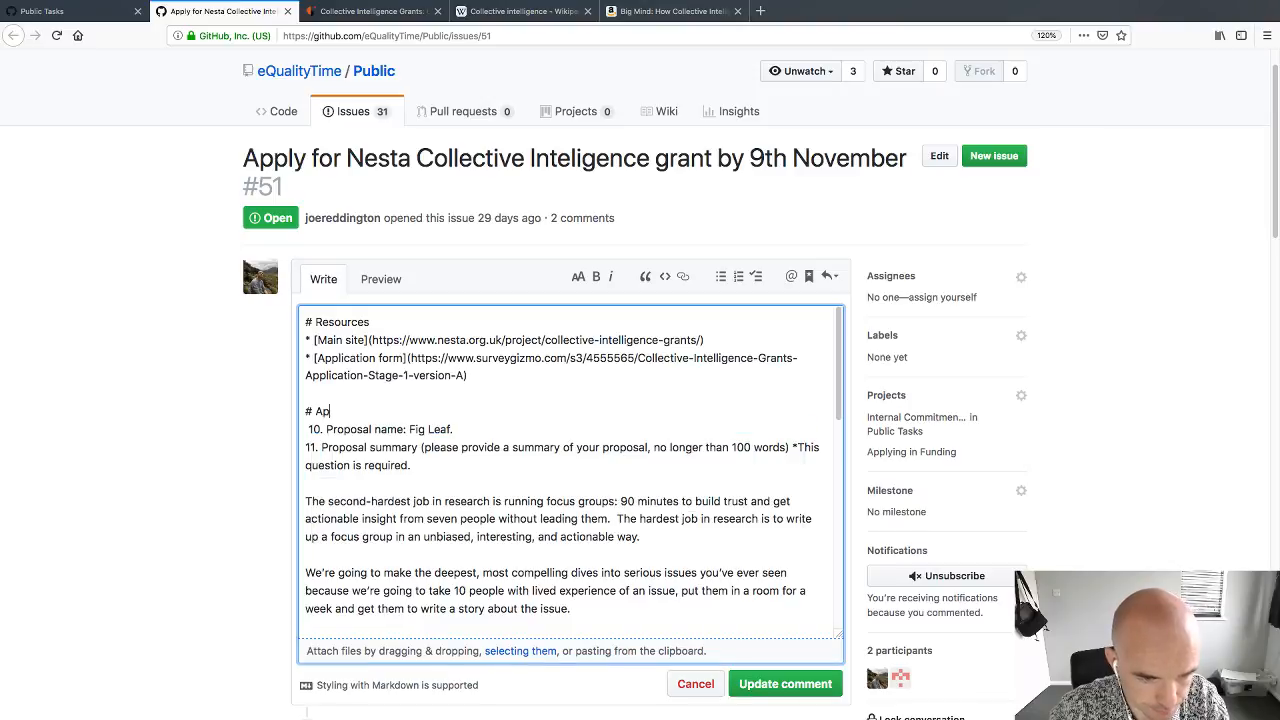
pyautogui.write('plication form')
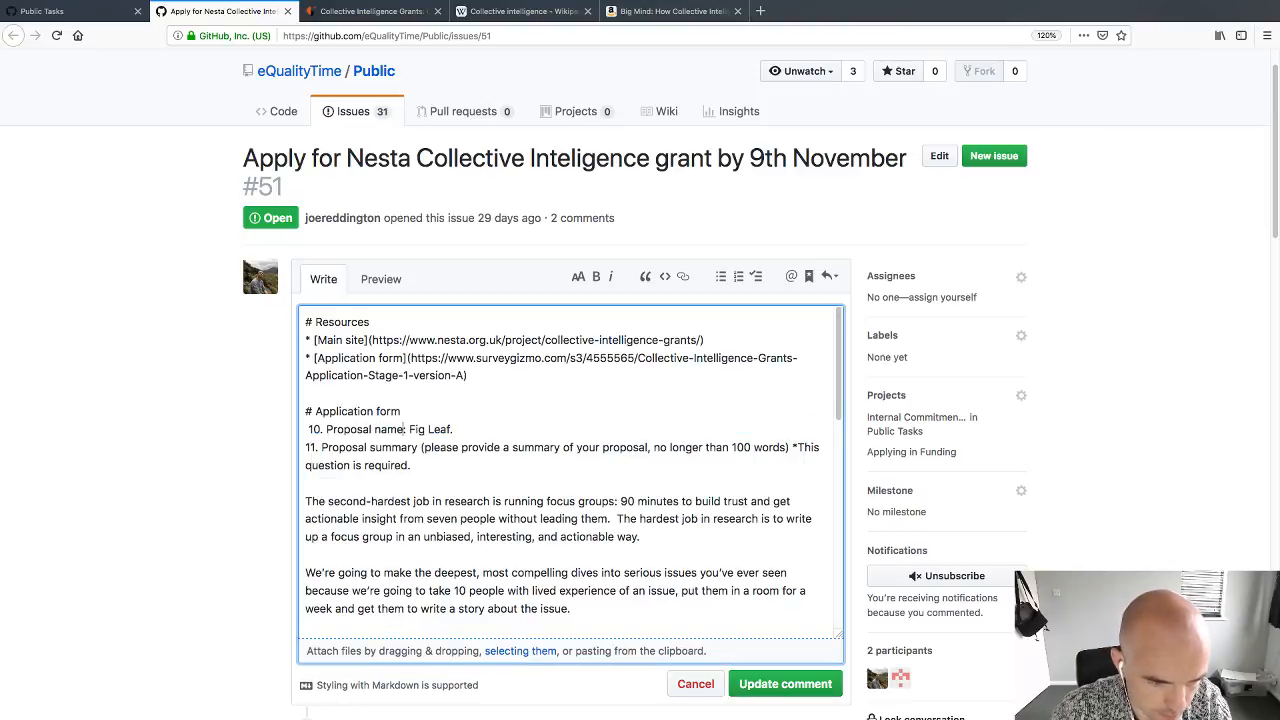
# Step: Renumber the "Proposal name" and "Proposal summary" items so both start with "1.", previewing the description after each change
pyautogui.press('Delete')
pyautogui.press('Delete')
pyautogui.press('Delete')
pyautogui.press('Delete')
pyautogui.write('1.')
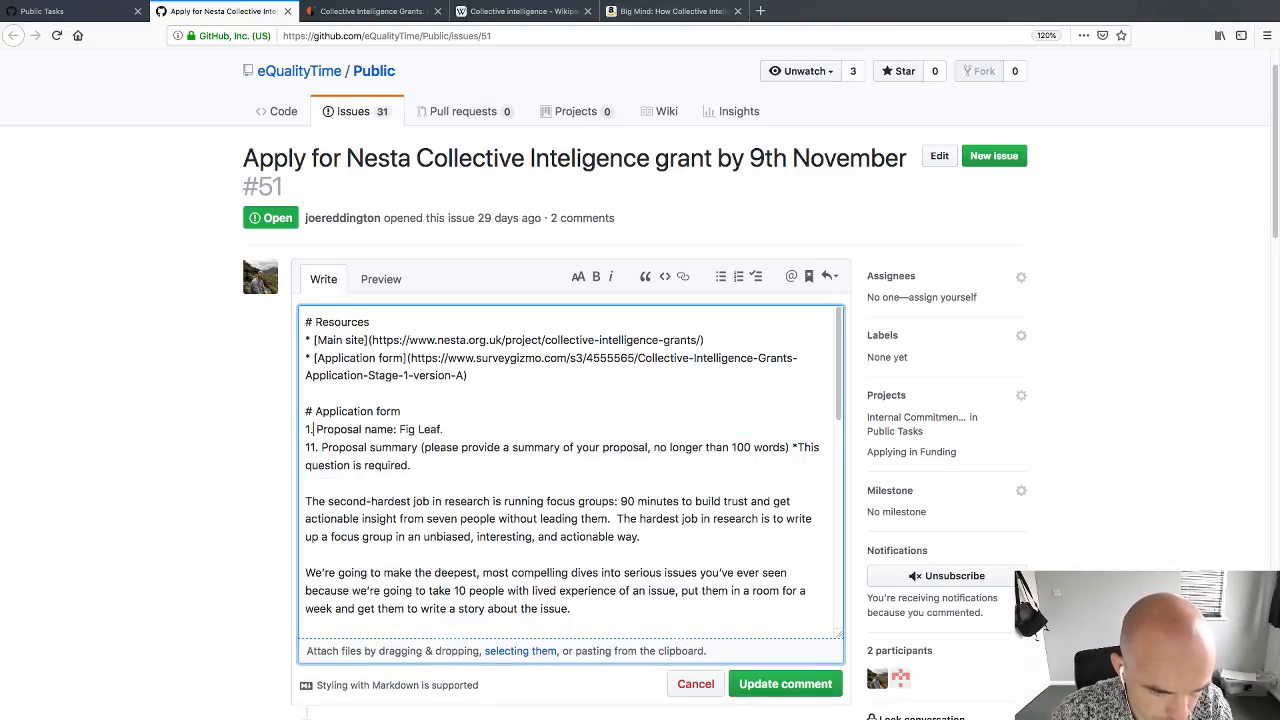
pyautogui.click(362, 287)
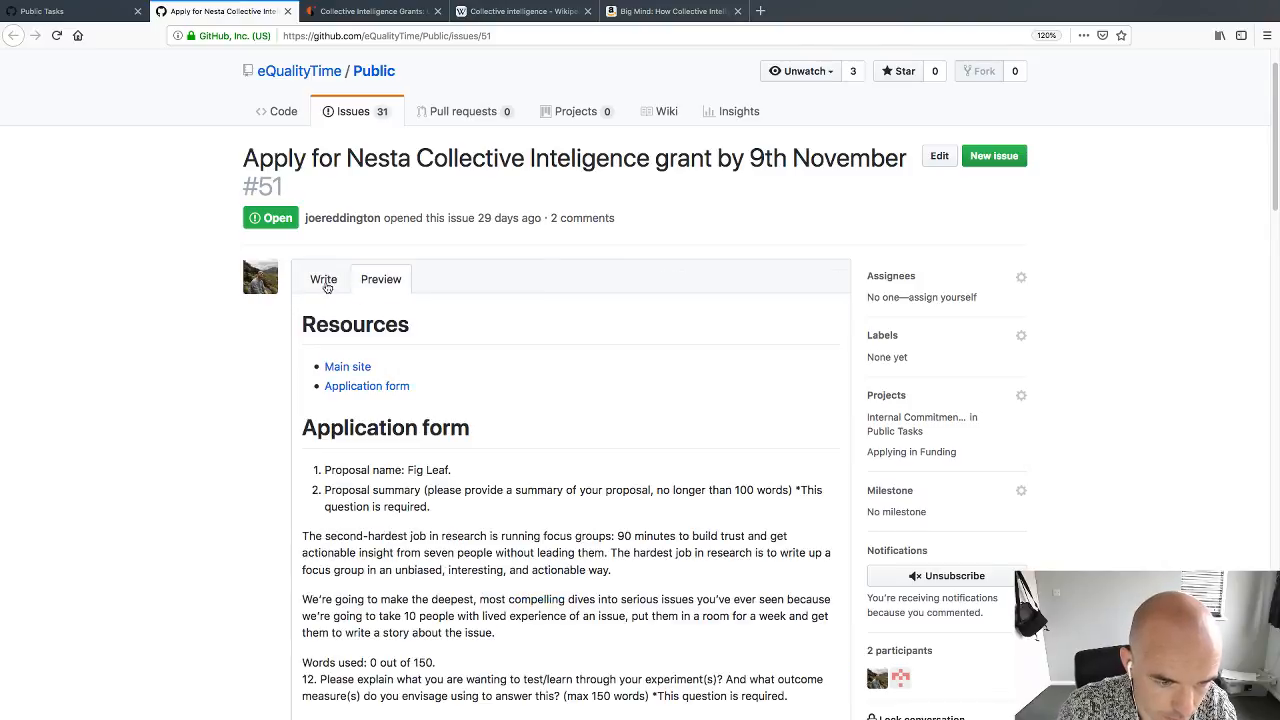
pyautogui.click(323, 287)
pyautogui.scroll(-1, 297, 390)
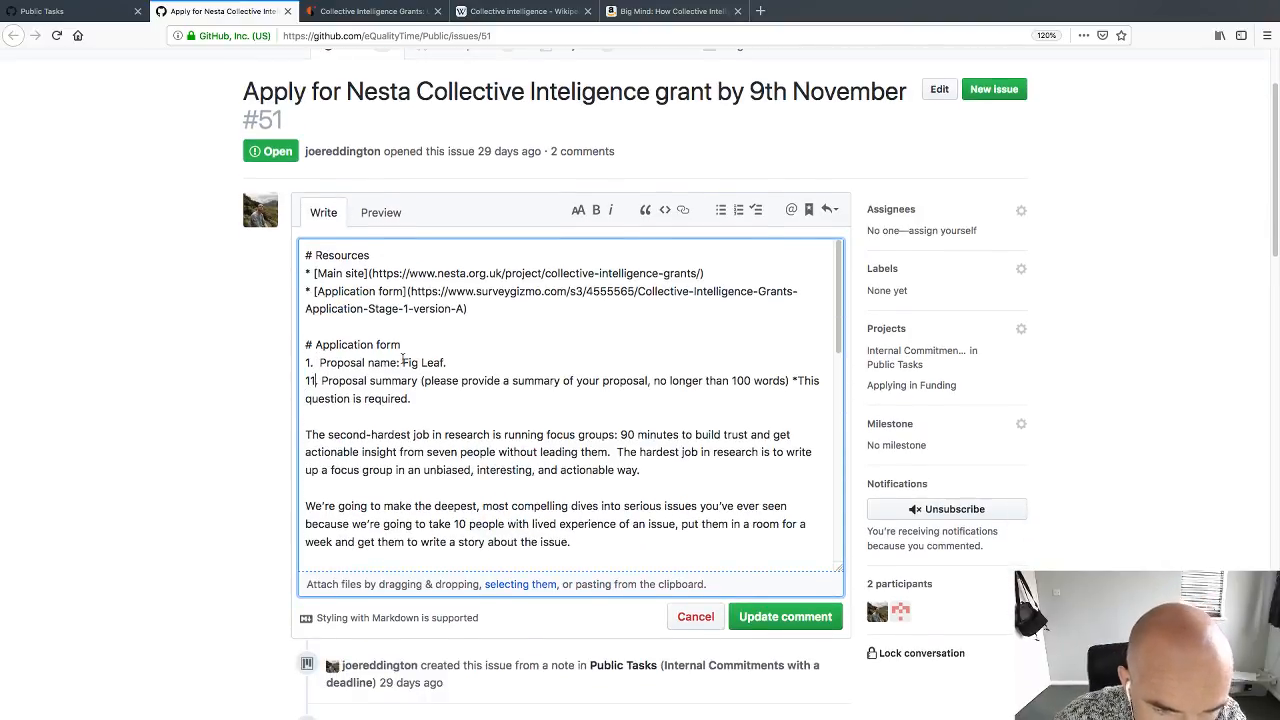
pyautogui.press('BackSpace')
pyautogui.write('.')
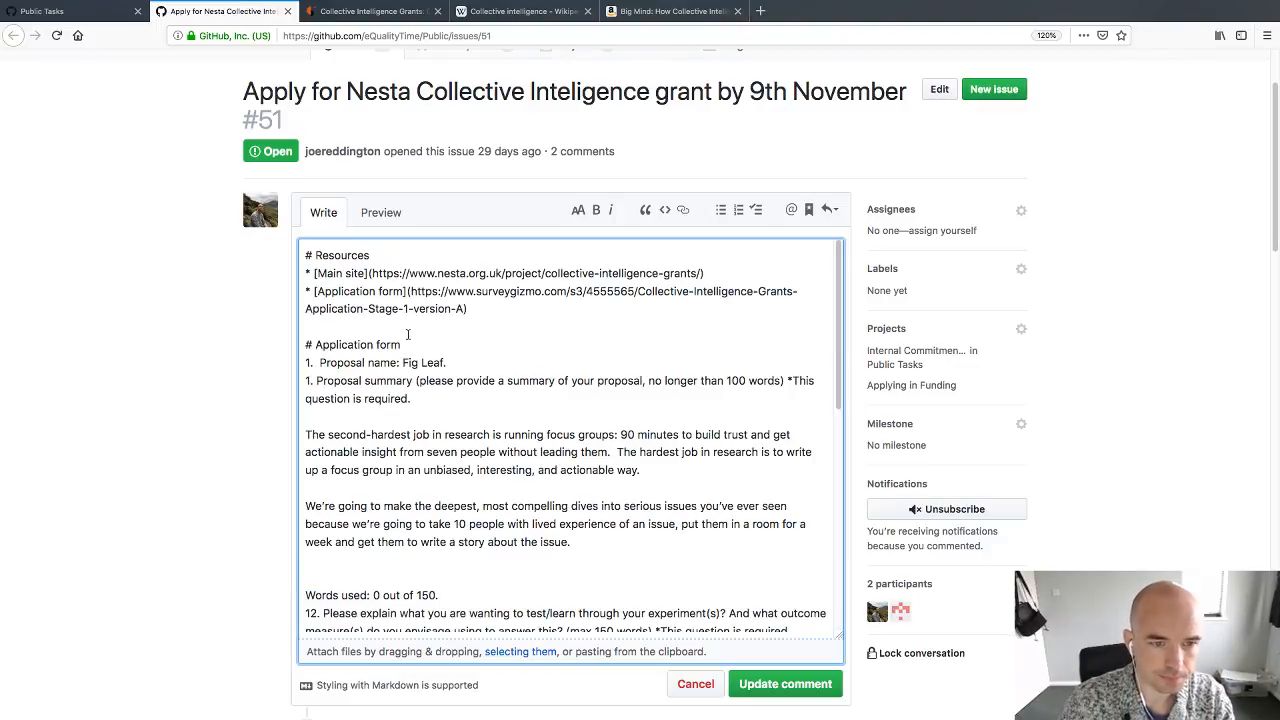
pyautogui.click(381, 212)
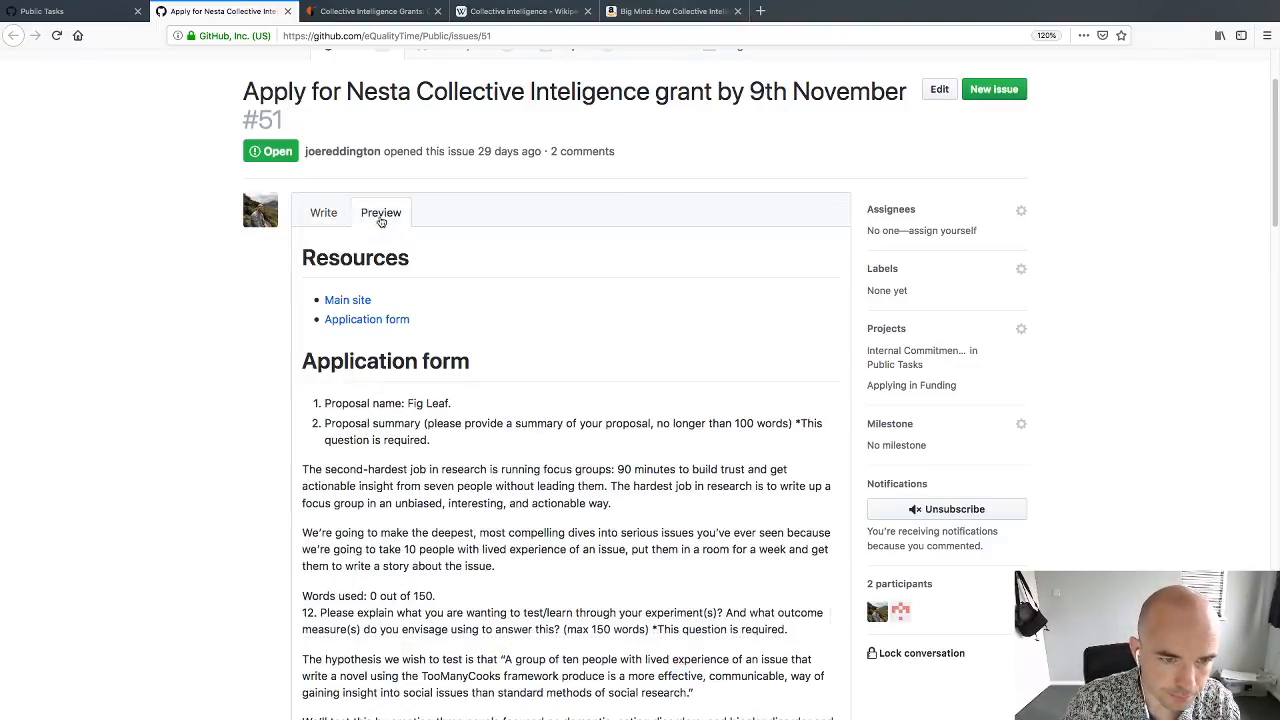
# Step: Turn "Proposal name" into a "##" heading without number or colon, with "Fig Leaf" on its own line below, followed by a blank line
pyautogui.click(325, 213)
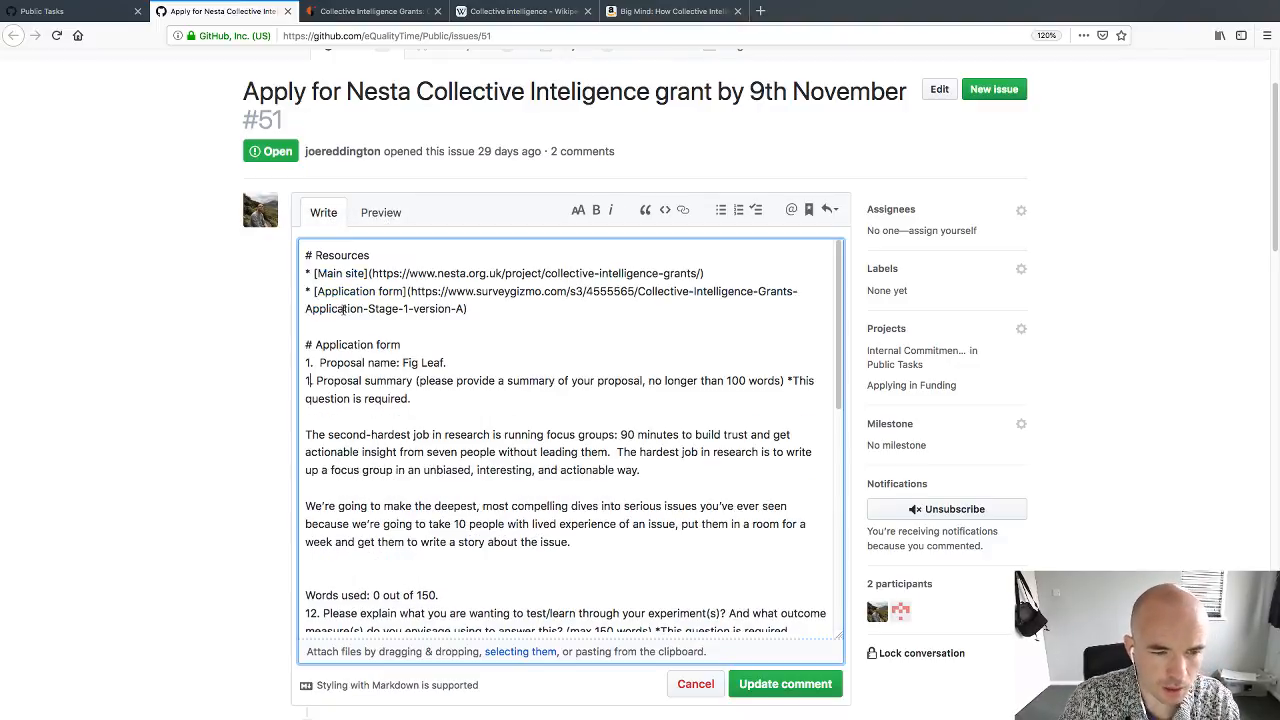
pyautogui.click(319, 362)
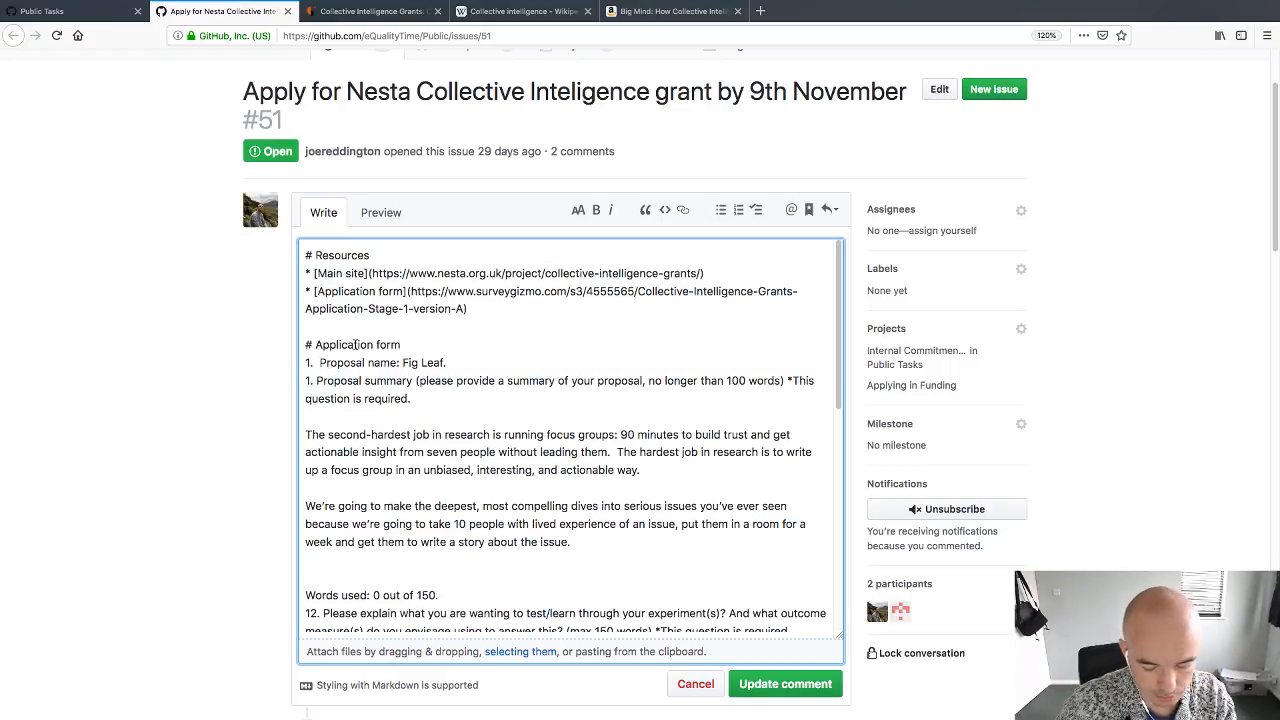
pyautogui.press('BackSpace')
pyautogui.press('BackSpace')
pyautogui.press('BackSpace')
pyautogui.press('BackSpace')
pyautogui.press('Return')
pyautogui.write('##')
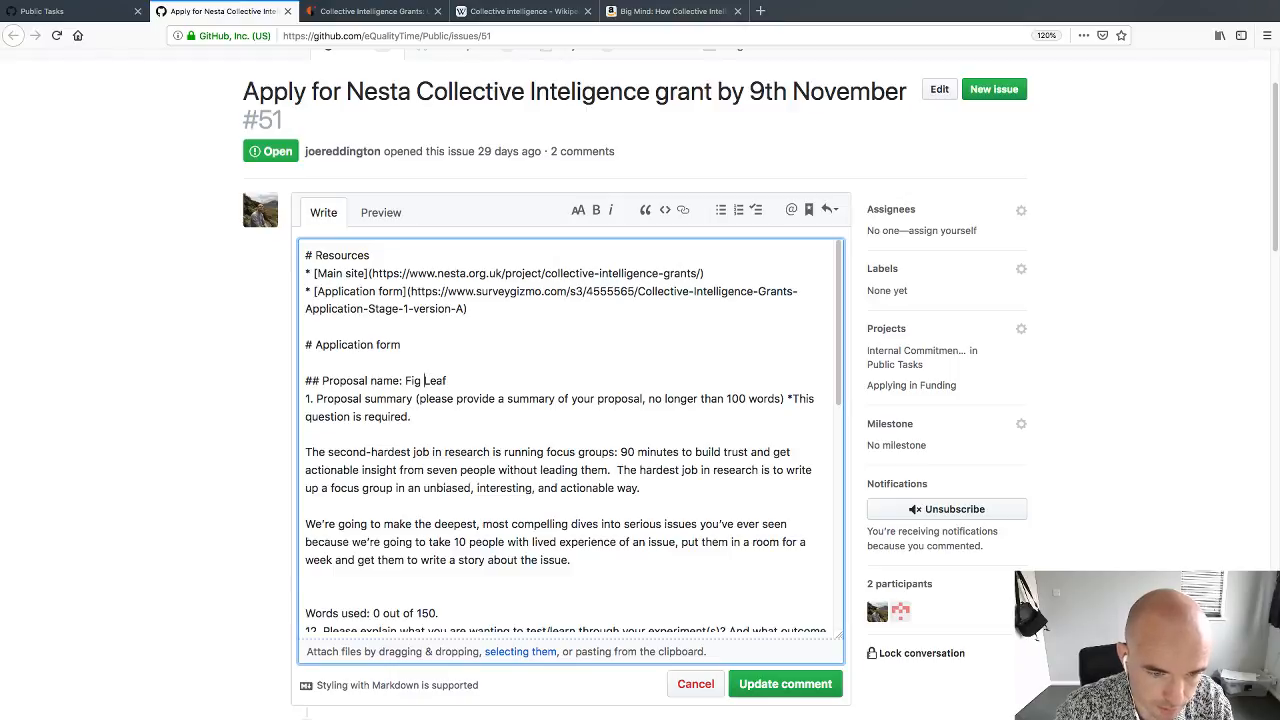
pyautogui.press('BackSpace')
pyautogui.press('BackSpace')
pyautogui.press('Return')
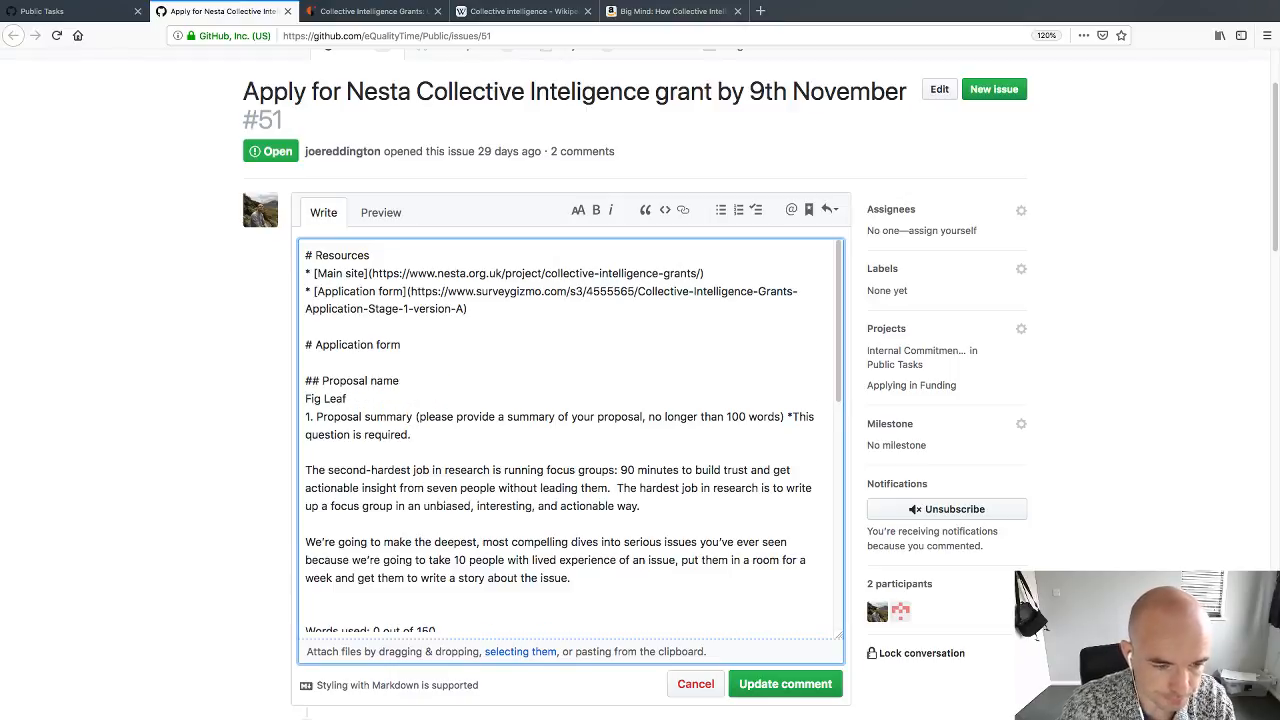
pyautogui.press('BackSpace')
pyautogui.press('Return')
pyautogui.press('Return')
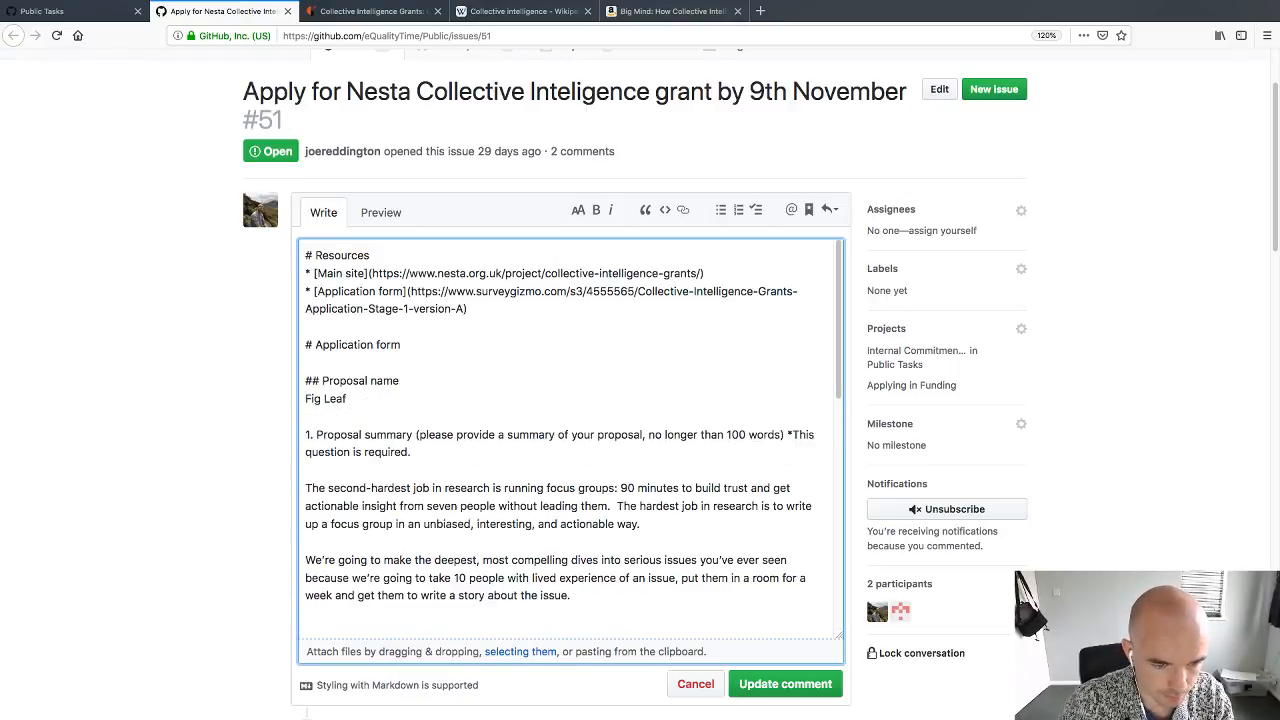
# Step: Turn the "Proposal summary" line into a "##" heading, remove "*This question is required." from it, and preview the description
pyautogui.press('Delete')
pyautogui.press('Delete')
pyautogui.press('Delete')
pyautogui.write('##')
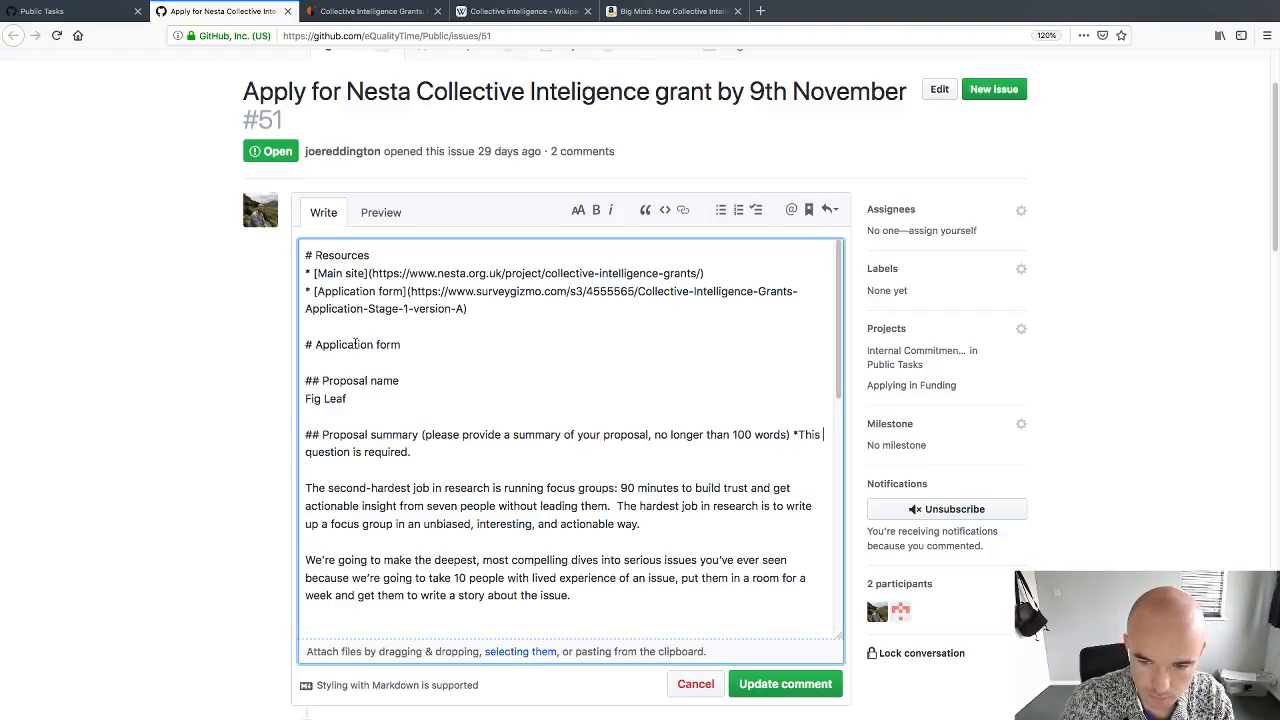
pyautogui.moveTo(791, 433); pyautogui.dragTo(795, 450)
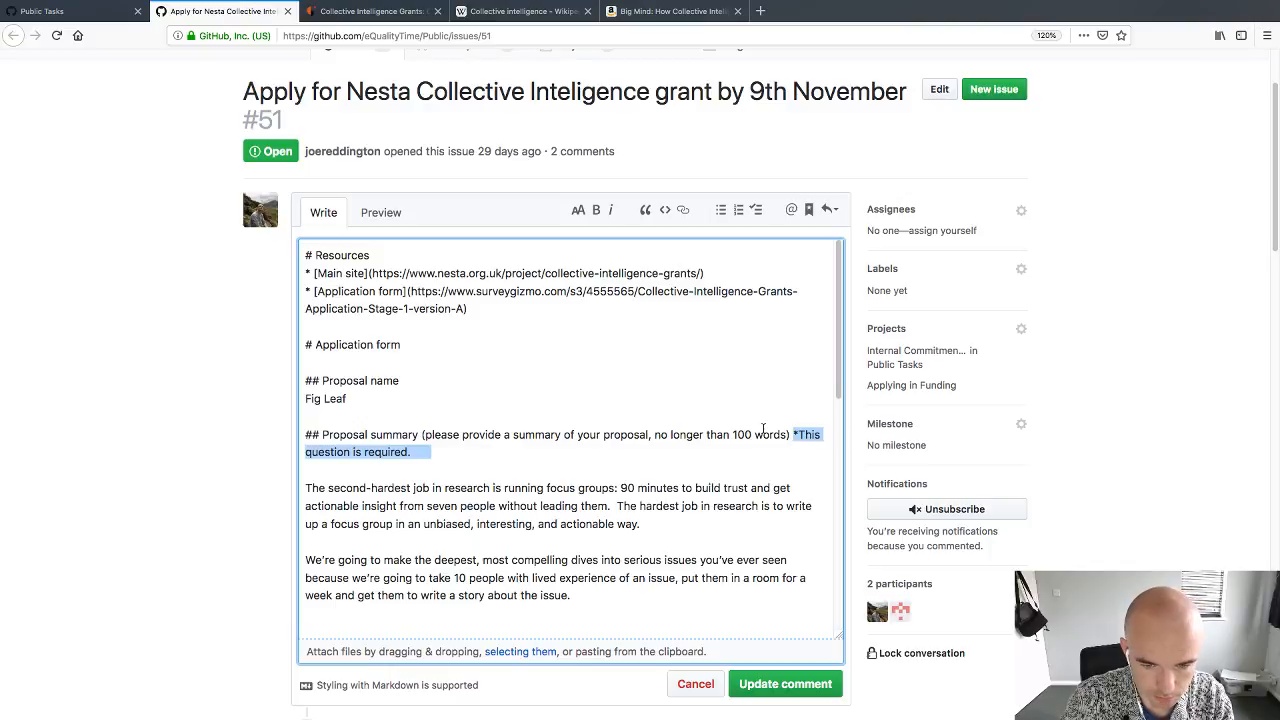
pyautogui.press('BackSpace')
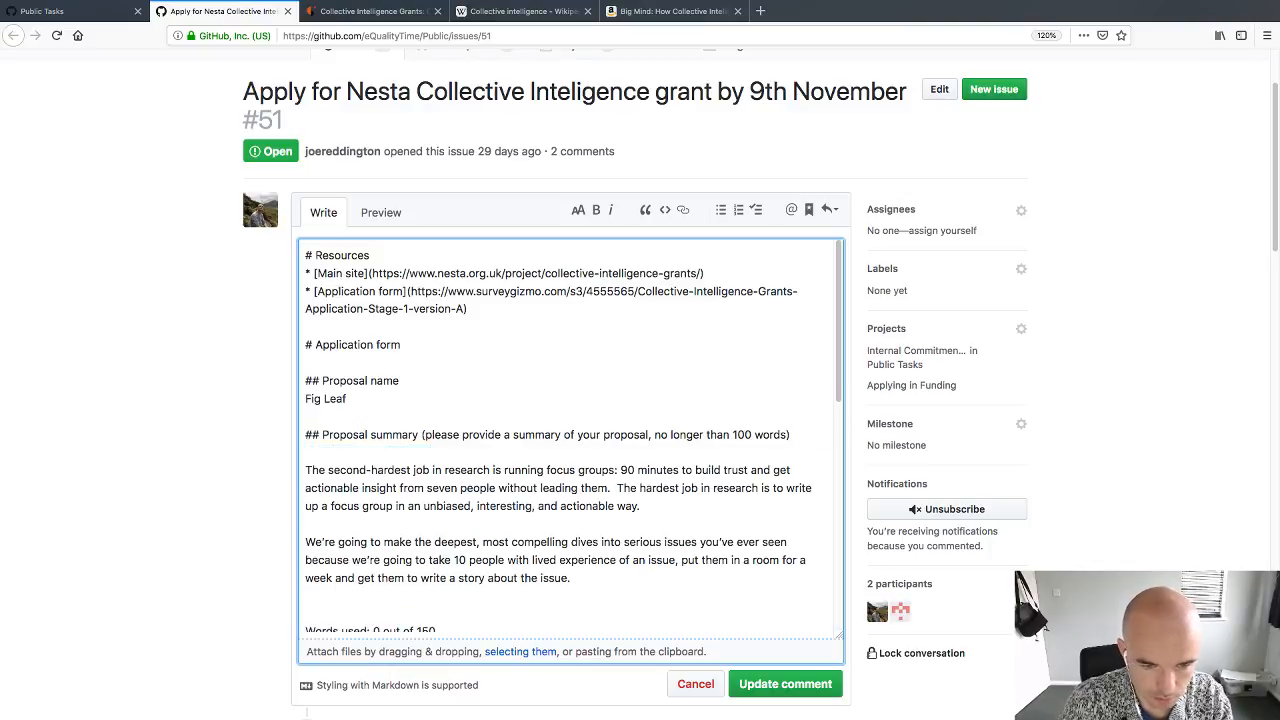
pyautogui.click(366, 216)
pyautogui.scroll(-1, 381, 576)
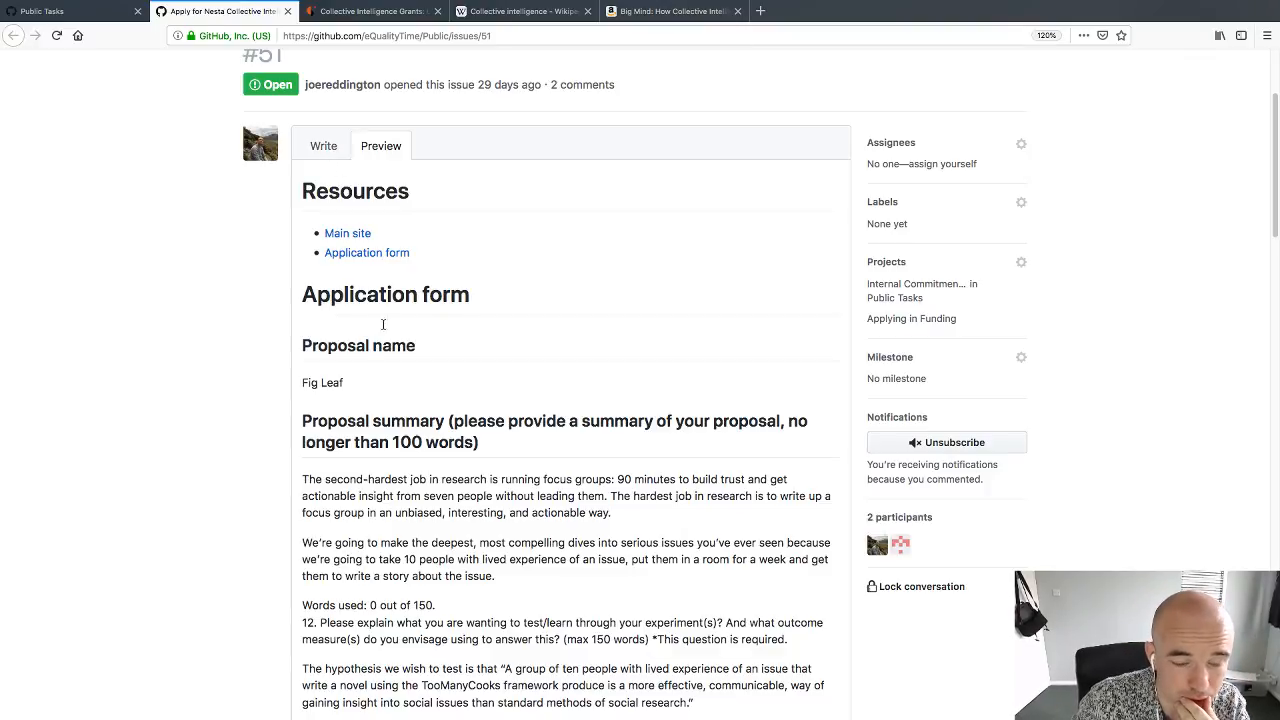
# Step: Return to editing and add "We will then test the results" at the end of the proposal summary's second paragraph
pyautogui.click(329, 147)
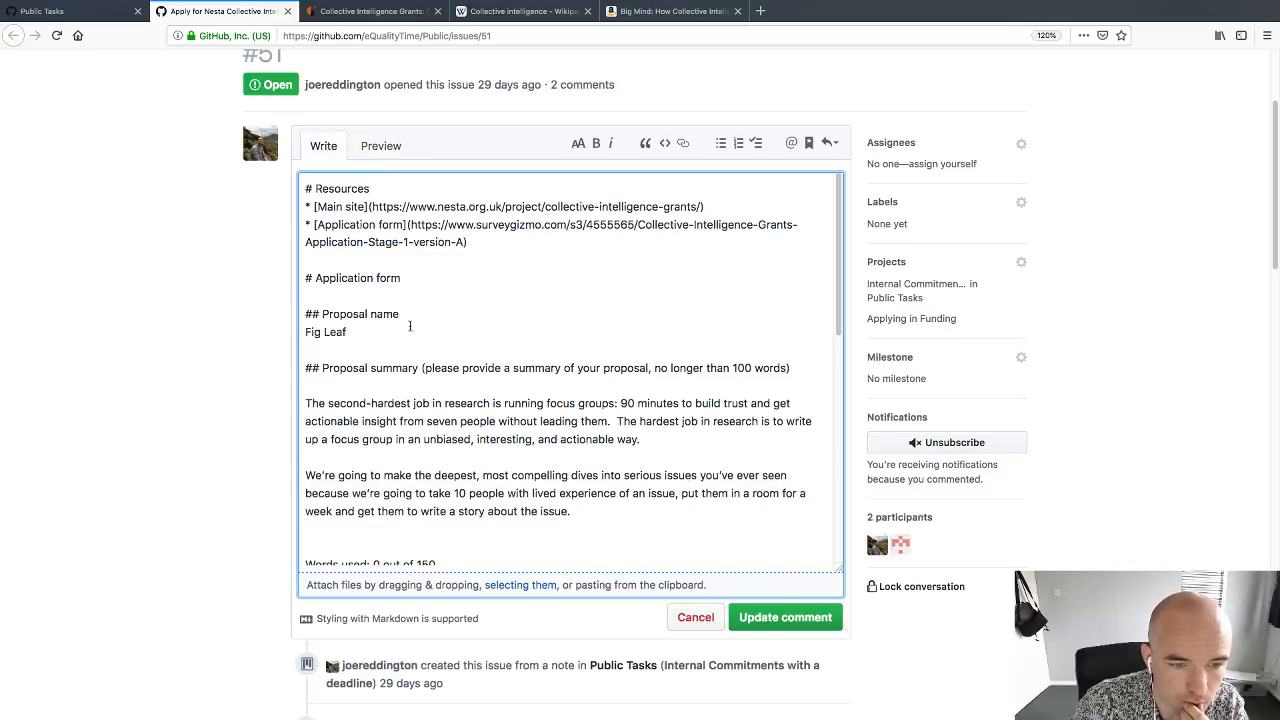
pyautogui.scroll(-1, 592, 452)
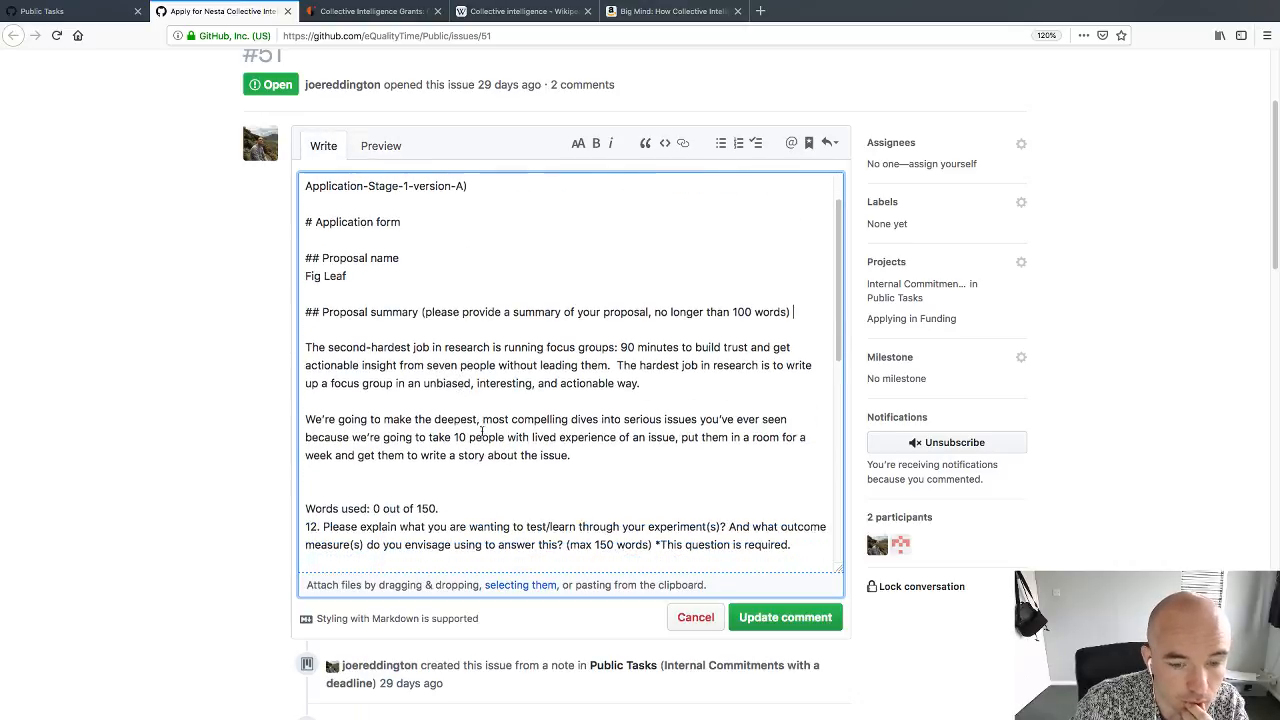
pyautogui.click(591, 452)
pyautogui.write('We a')
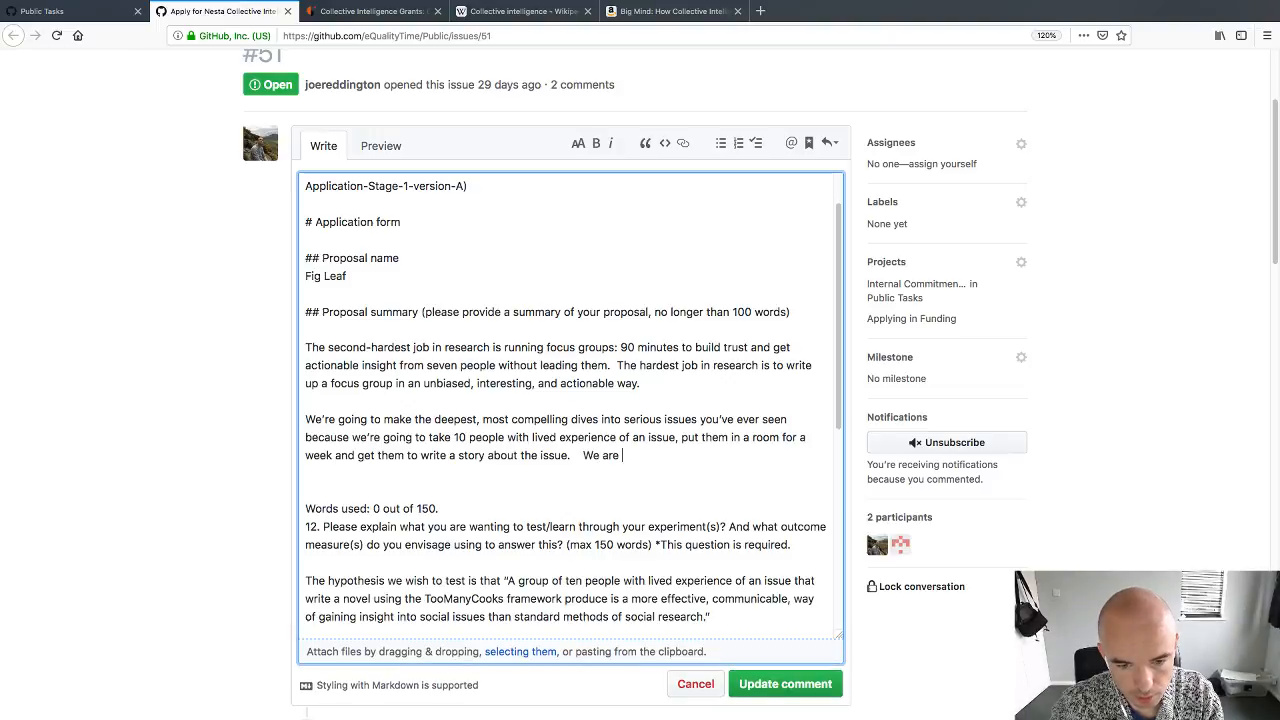
pyautogui.press('BackSpace')
pyautogui.write('will then ')
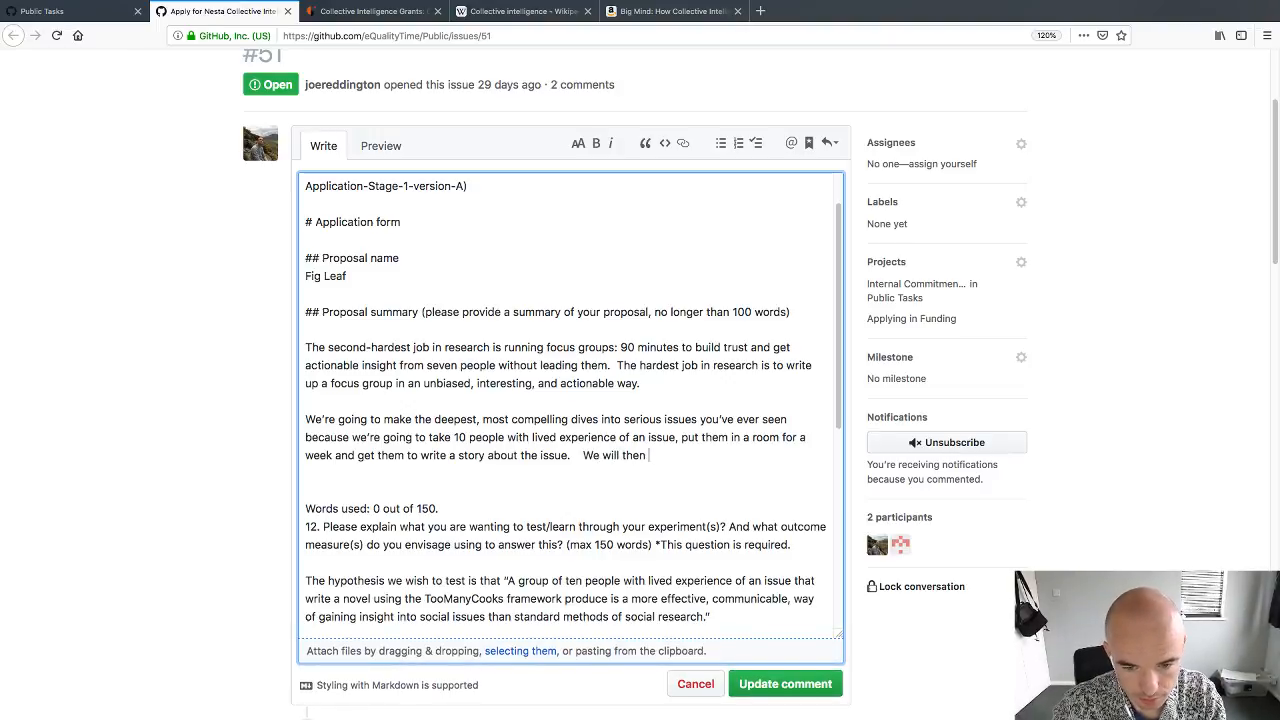
pyautogui.write('test the results')
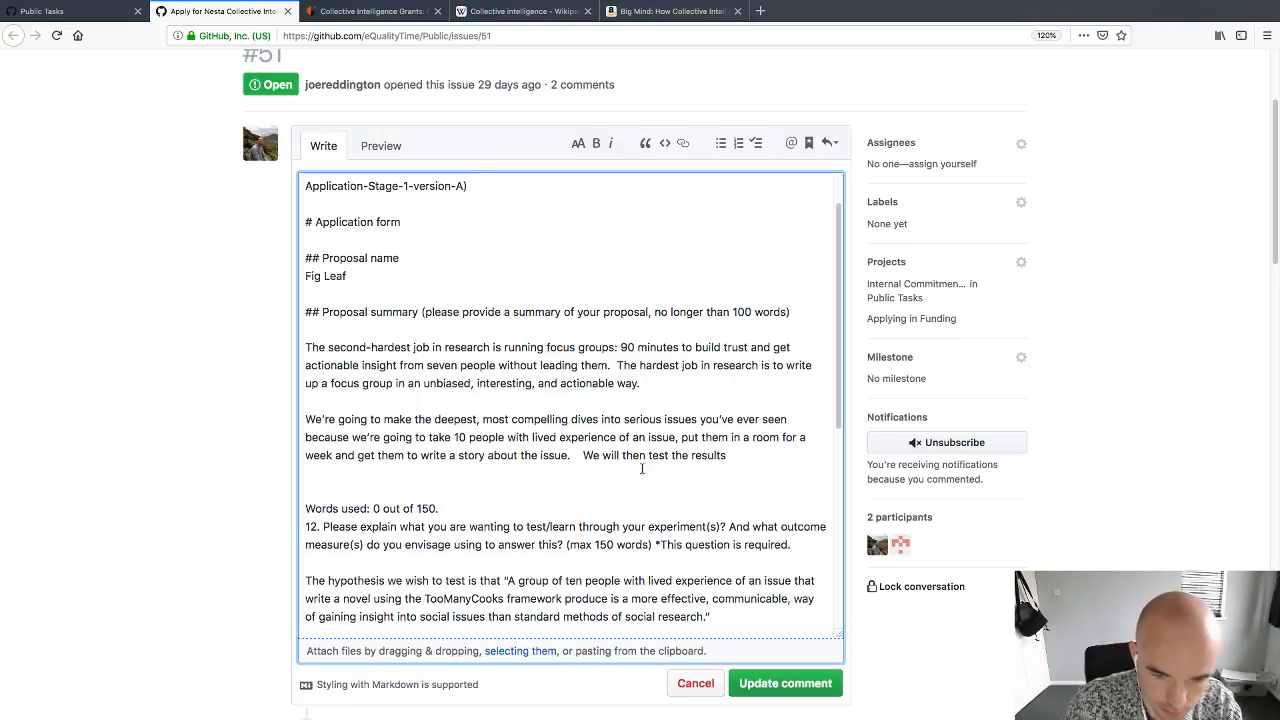
pyautogui.moveTo(585, 455); pyautogui.dragTo(615, 501)
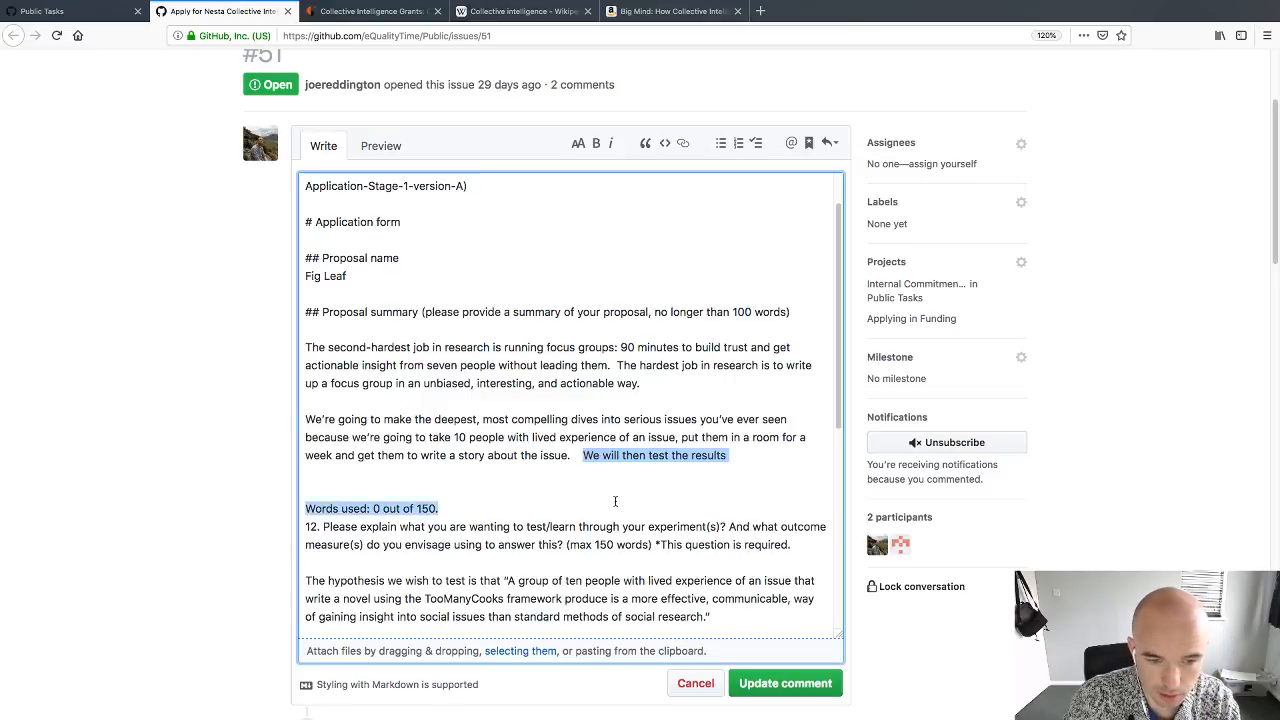
pyautogui.scroll(4, 250, 449)
pyautogui.scroll(-4, 291, 465)
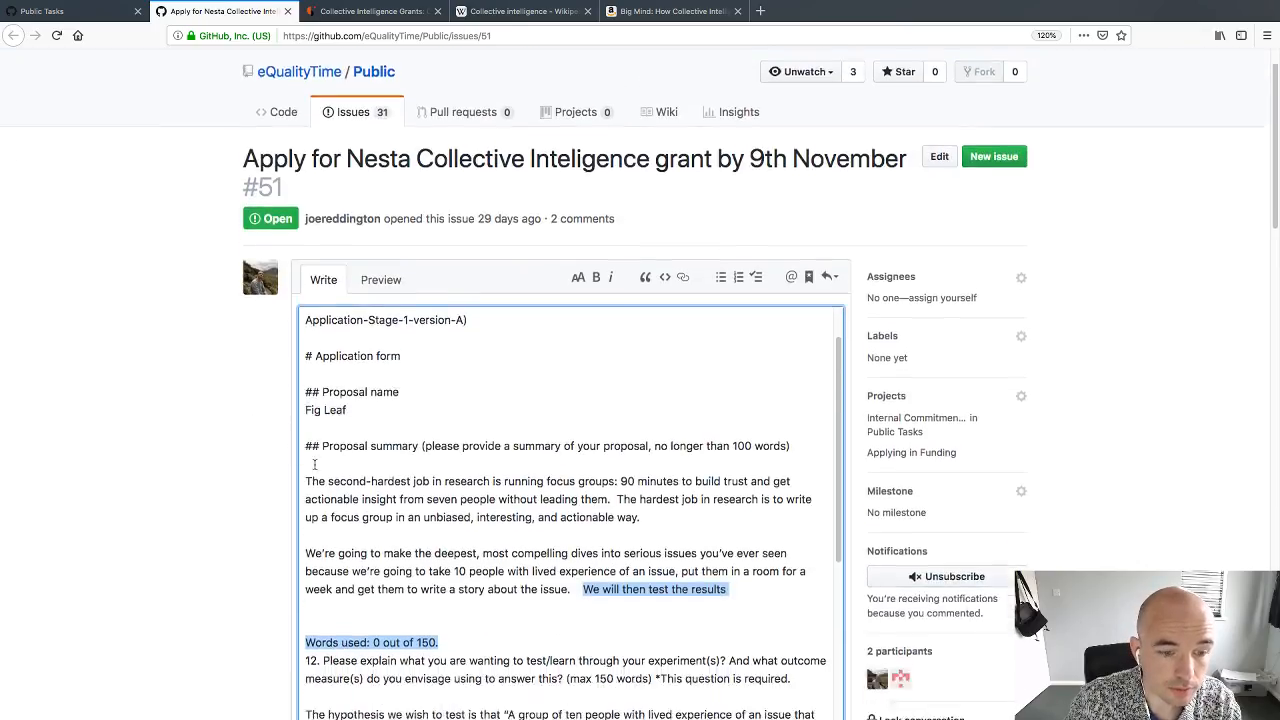
pyautogui.scroll(-2, 348, 457)
pyautogui.scroll(-4, 106, 600)
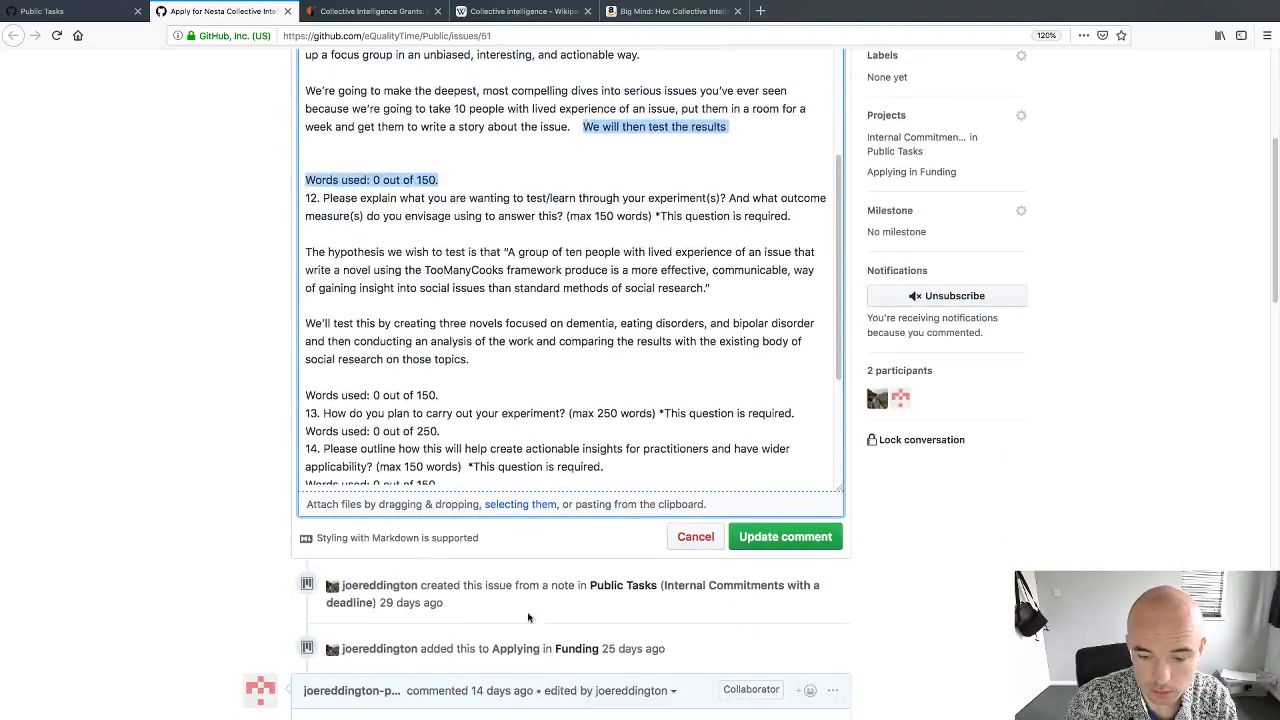
# Step: Preview the issue description and open its "Application form" link in a new browser tab
pyautogui.scroll(5, 185, 321)
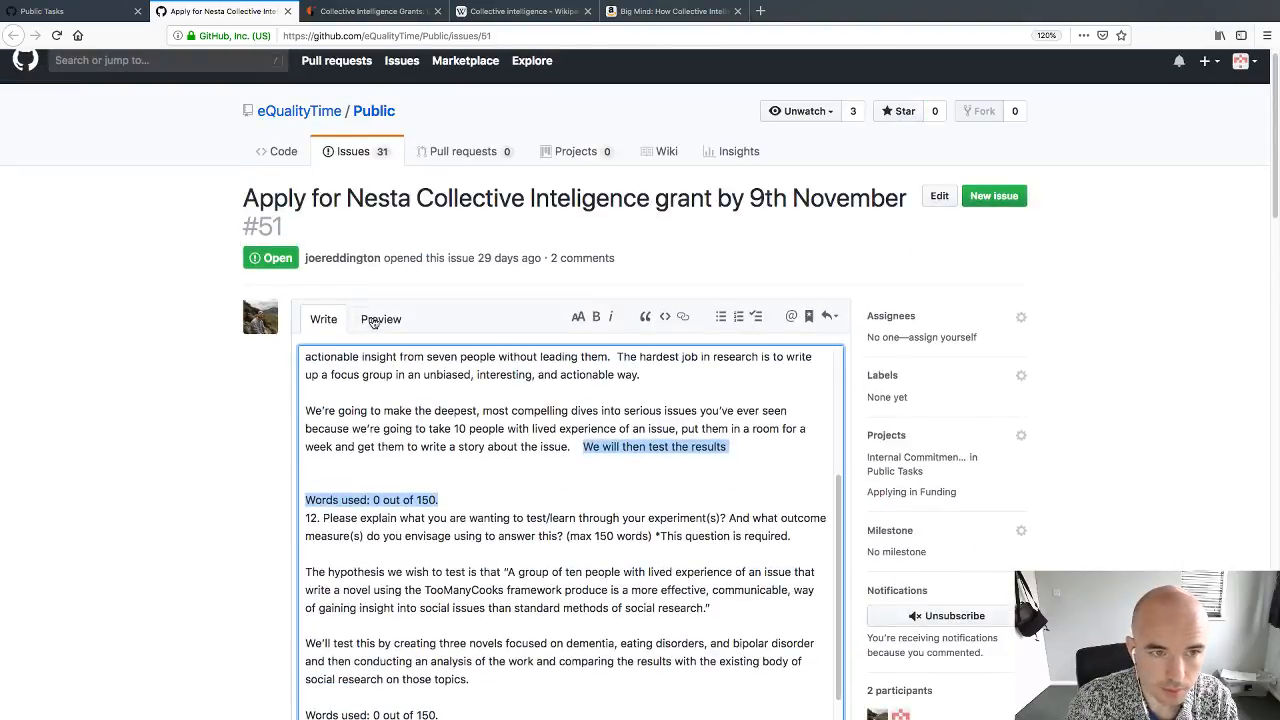
pyautogui.click(383, 320)
pyautogui.rightClick(369, 427)
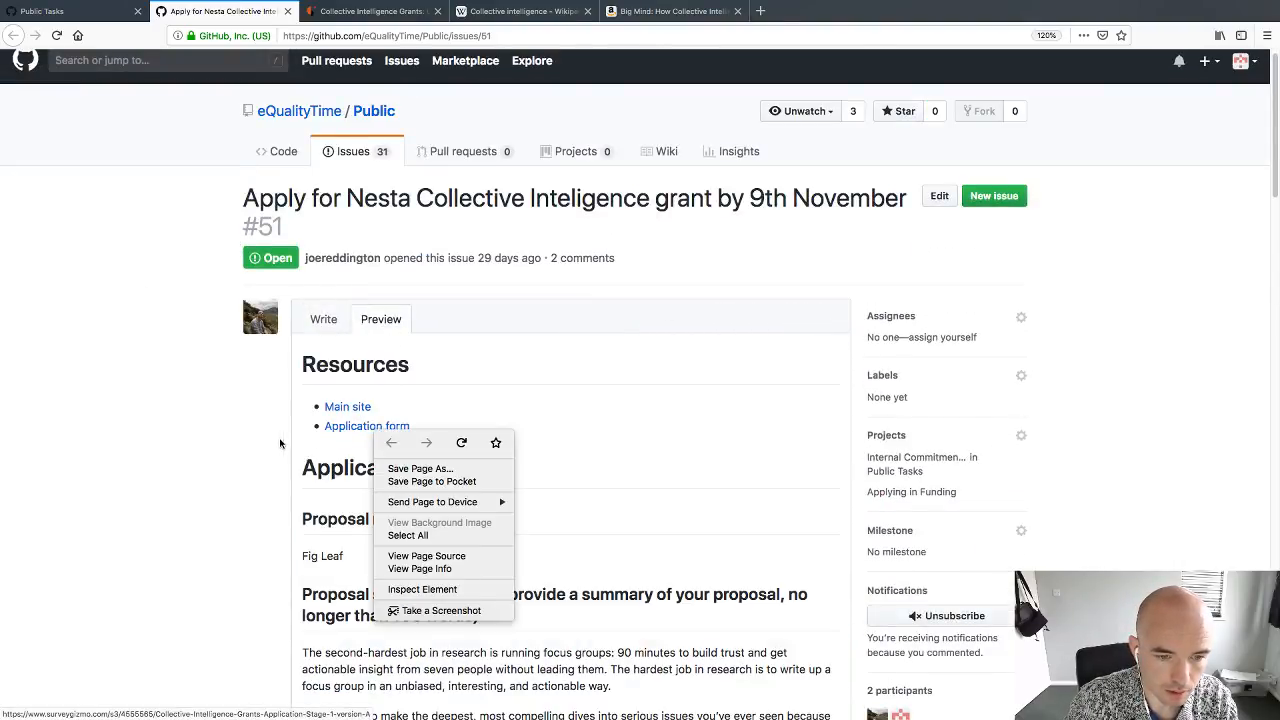
pyautogui.press('Escape')
pyautogui.rightClick(323, 428)
pyautogui.click(390, 426)
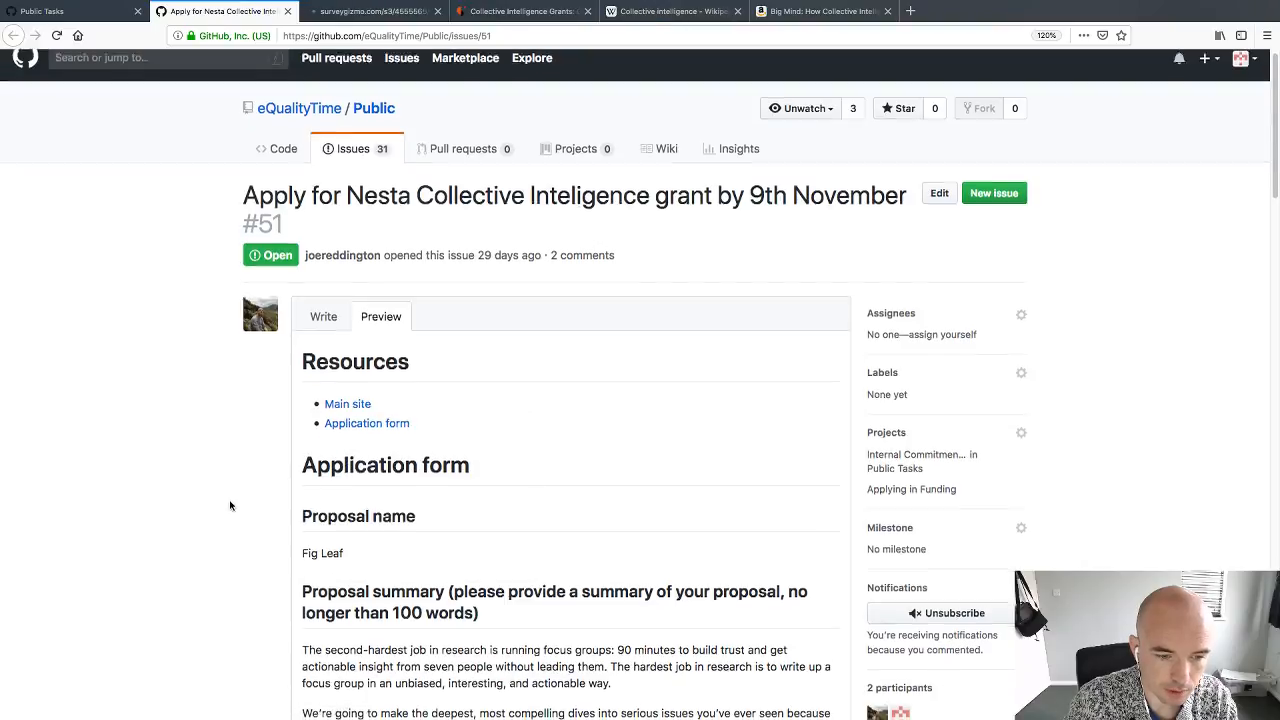
pyautogui.scroll(-1, 387, 509)
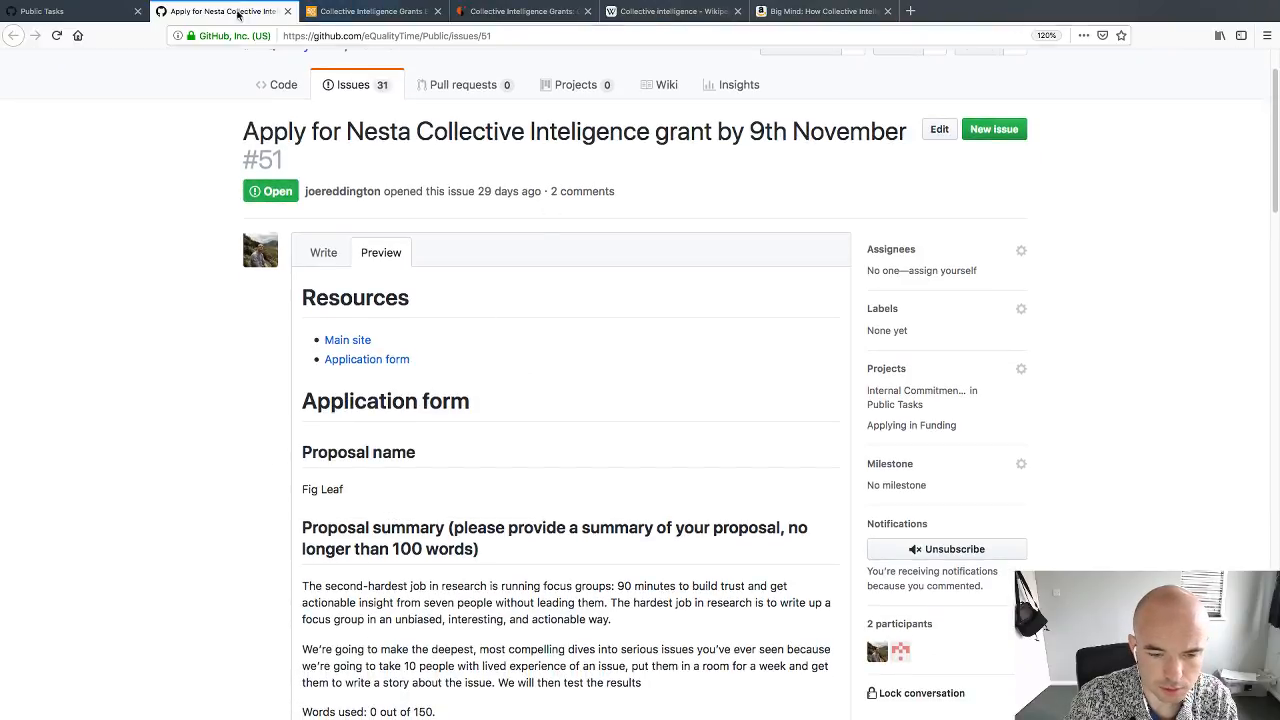
# Step: Open the contact details section of the grant application form and try to proceed with all its fields empty
pyautogui.click(348, 22)
pyautogui.click(634, 380)
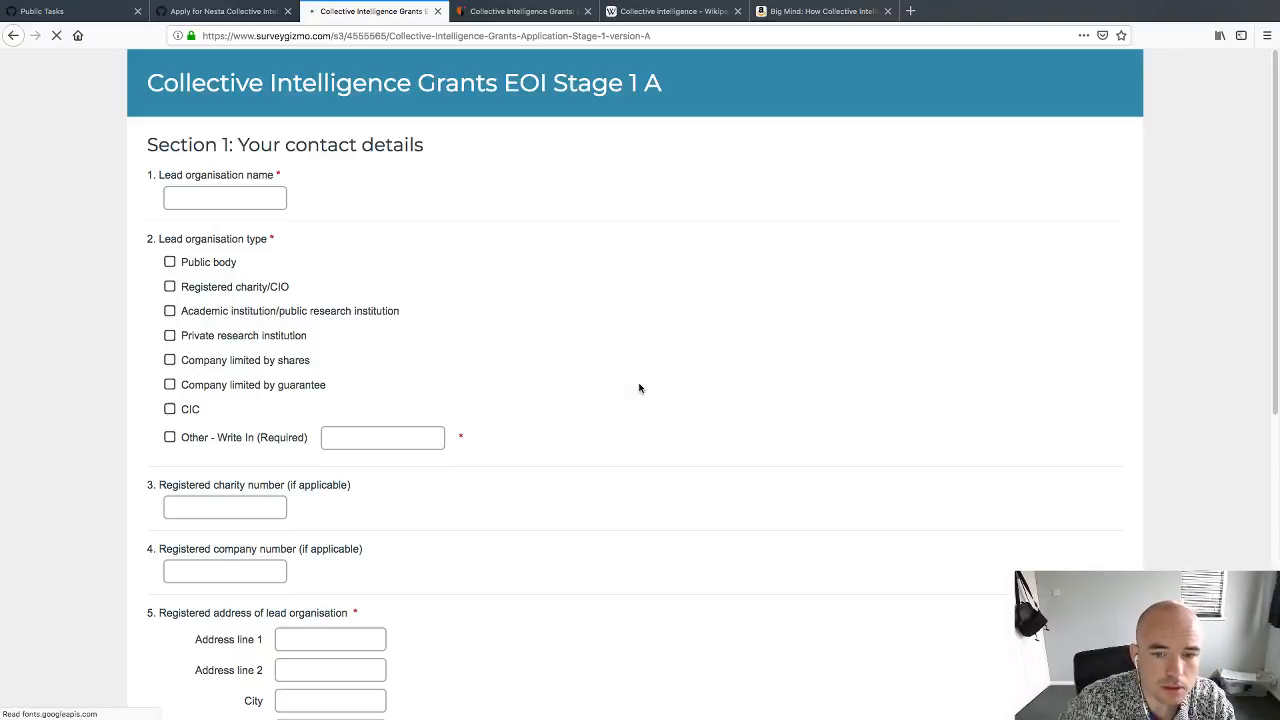
pyautogui.scroll(-8, 526, 494)
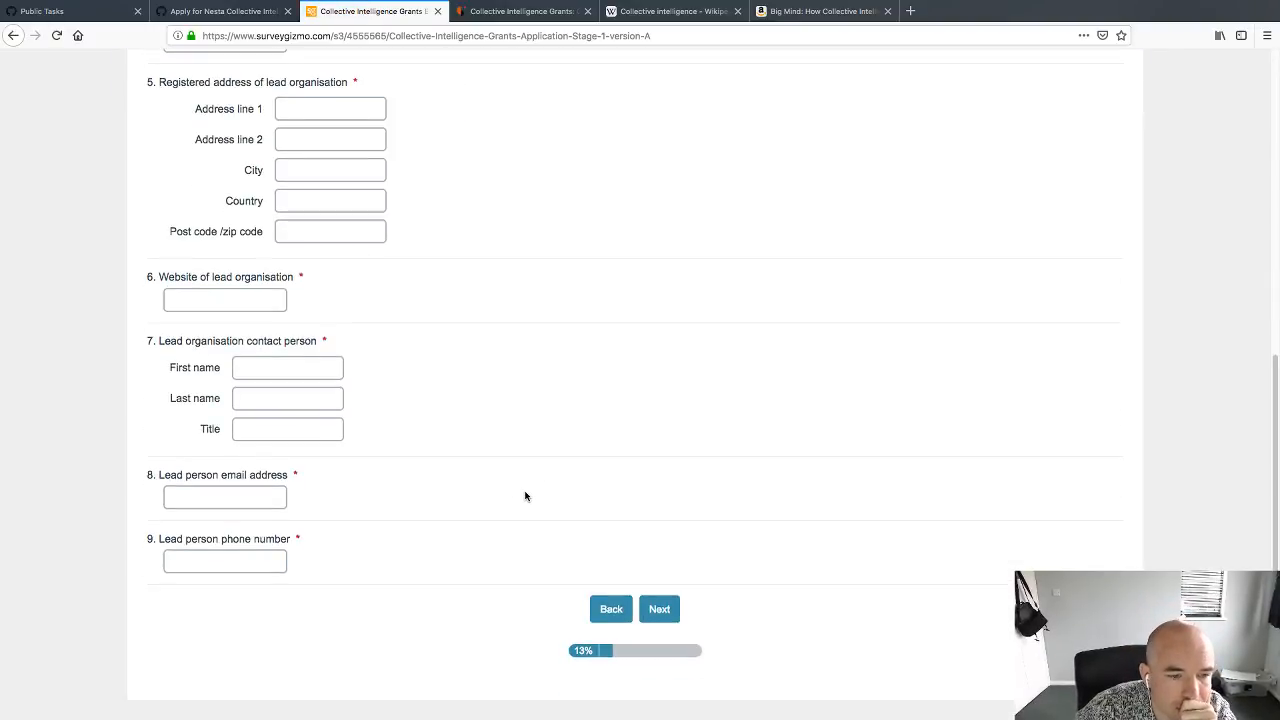
pyautogui.click(659, 611)
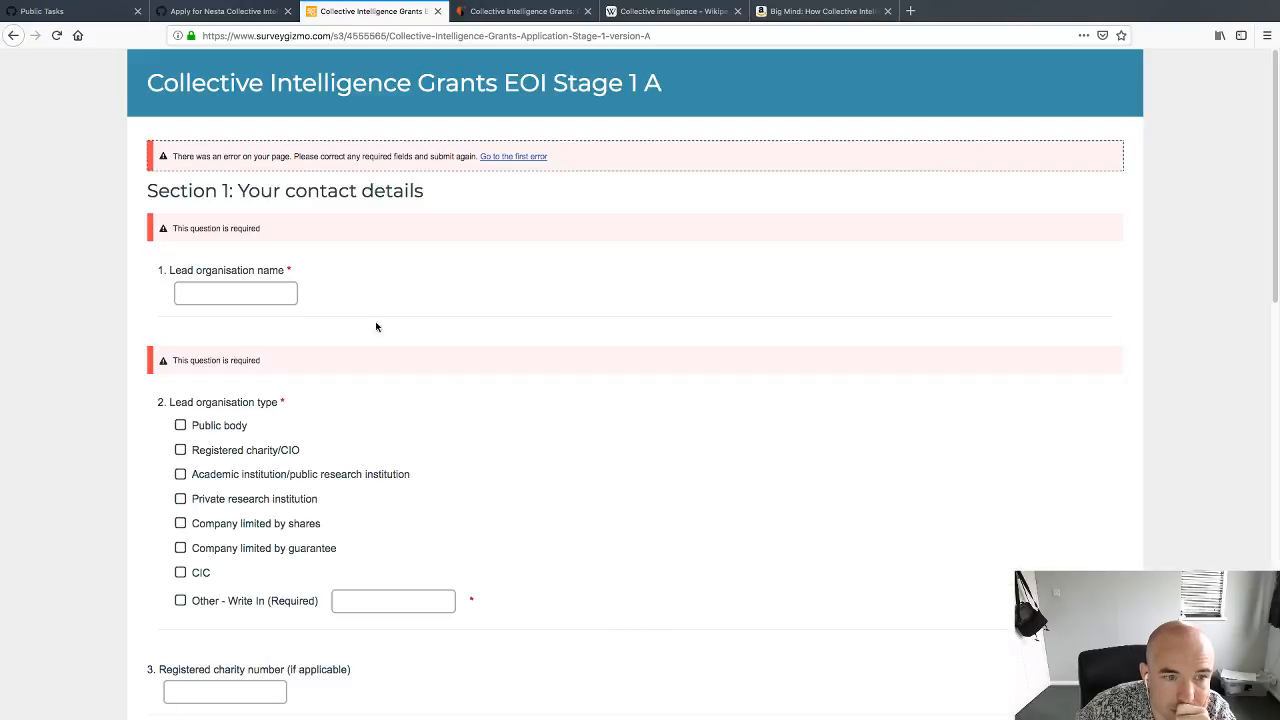
# Step: Enter "ergerg" as the lead organisation name and select Registered charity/CIO as the organisation type
pyautogui.click(248, 290)
pyautogui.write('ergerg')
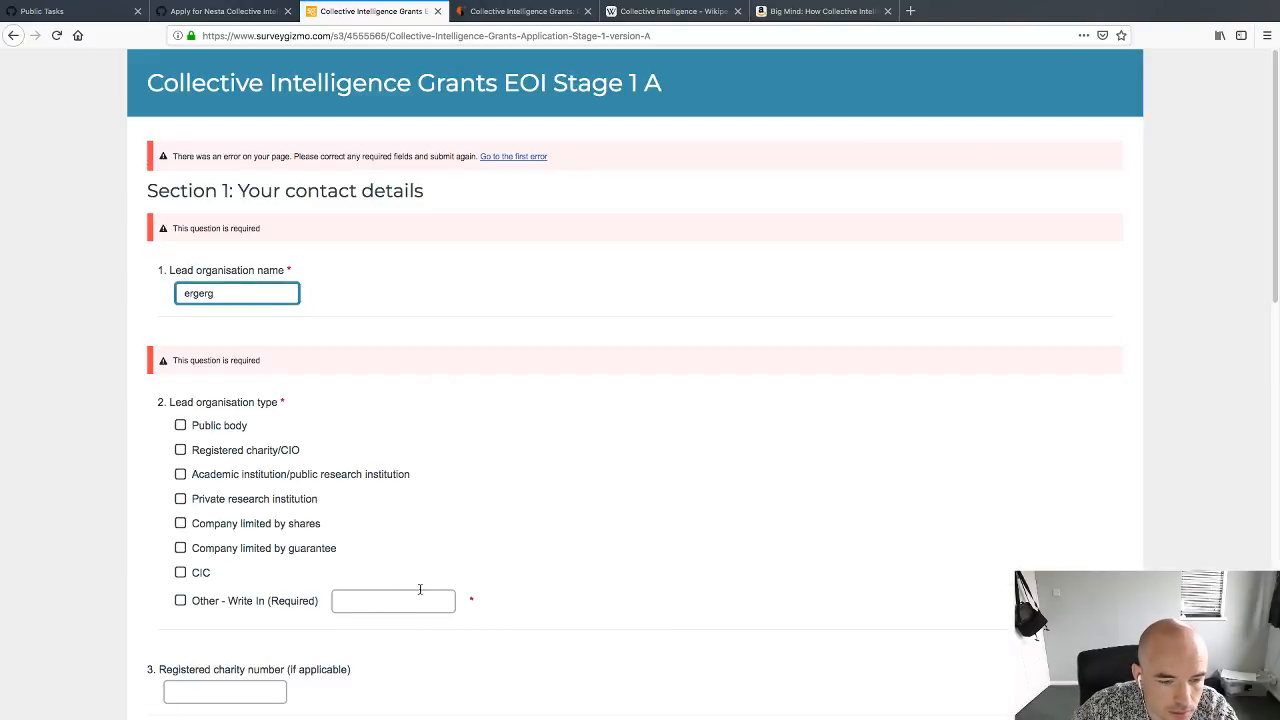
pyautogui.click(180, 450)
pyautogui.scroll(-5, 240, 500)
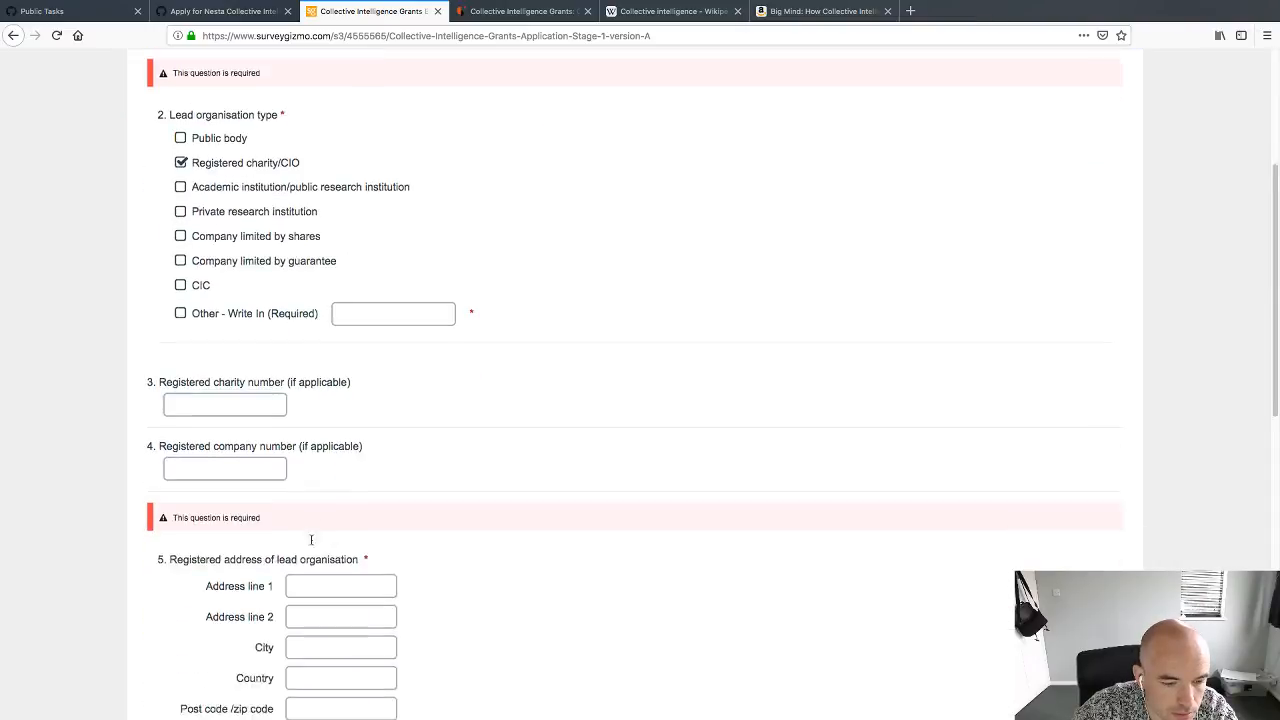
# Step: Fill the first line of the registered address with placeholder text and enter "adfgadfgs" as the lead organisation's website
pyautogui.scroll(-2, 300, 540)
pyautogui.click(346, 416)
pyautogui.write('dfgadgadfg')
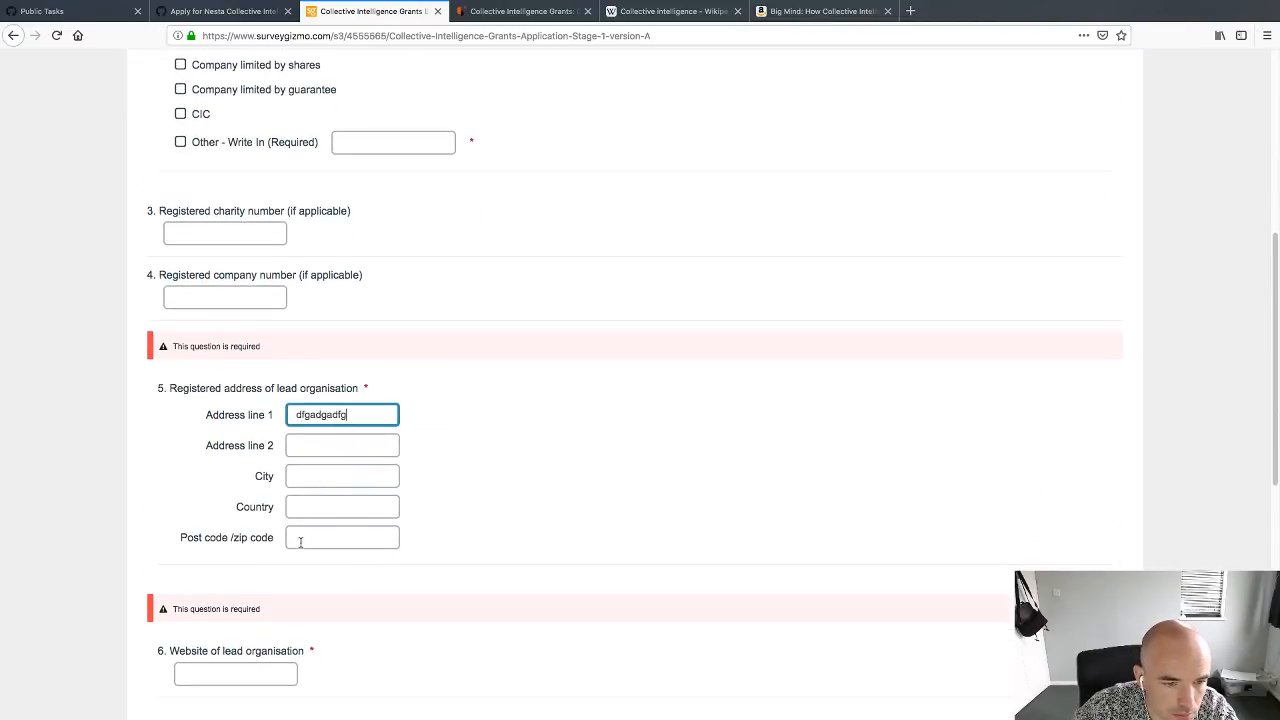
pyautogui.click(238, 672)
pyautogui.write('adfgadfgs')
pyautogui.scroll(-5, 651, 580)
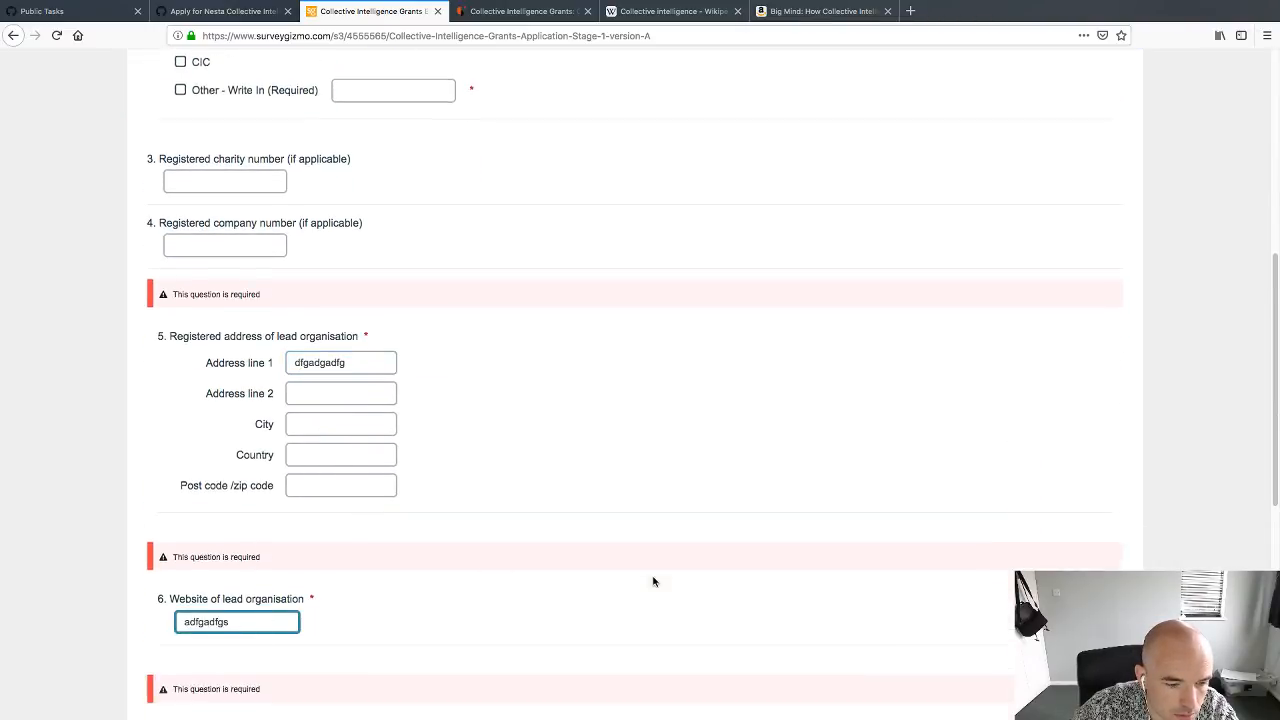
# Step: Fill in placeholder text for the contact person's first name, email address and phone number, and try to proceed to the next section
pyautogui.click(285, 535)
pyautogui.write('tujyujyuj')
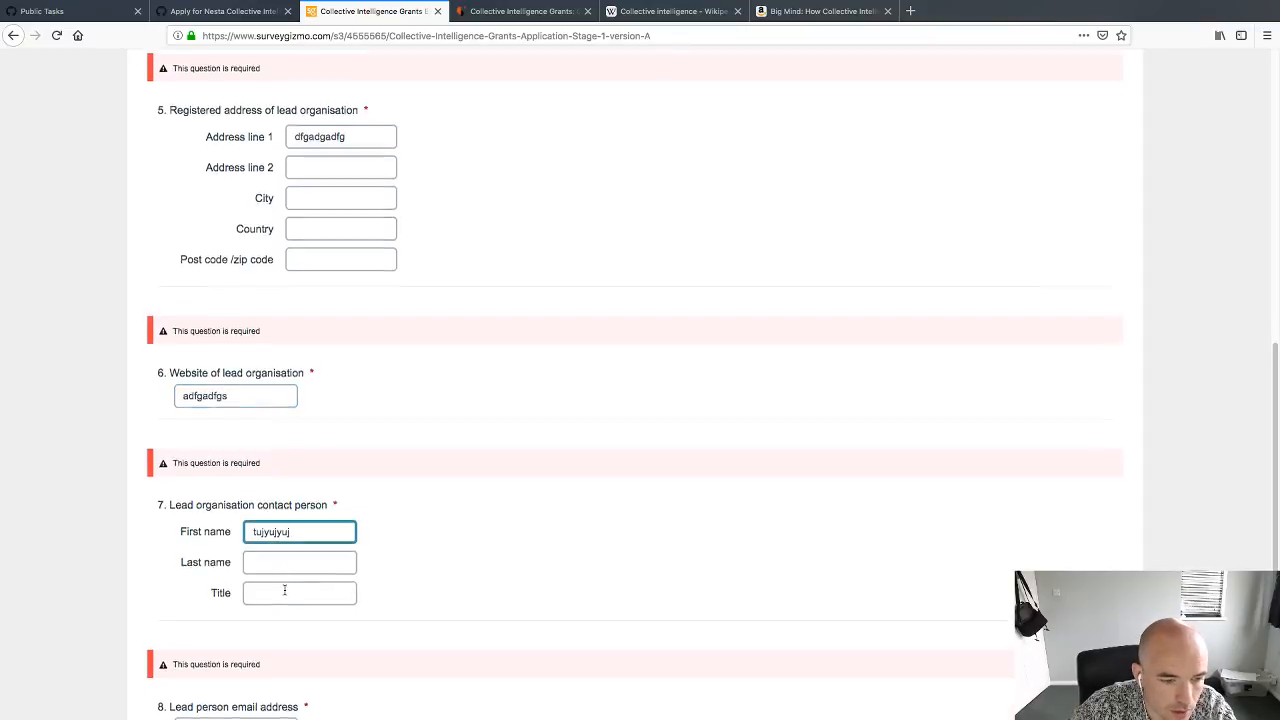
pyautogui.scroll(-3, 280, 575)
pyautogui.click(266, 540)
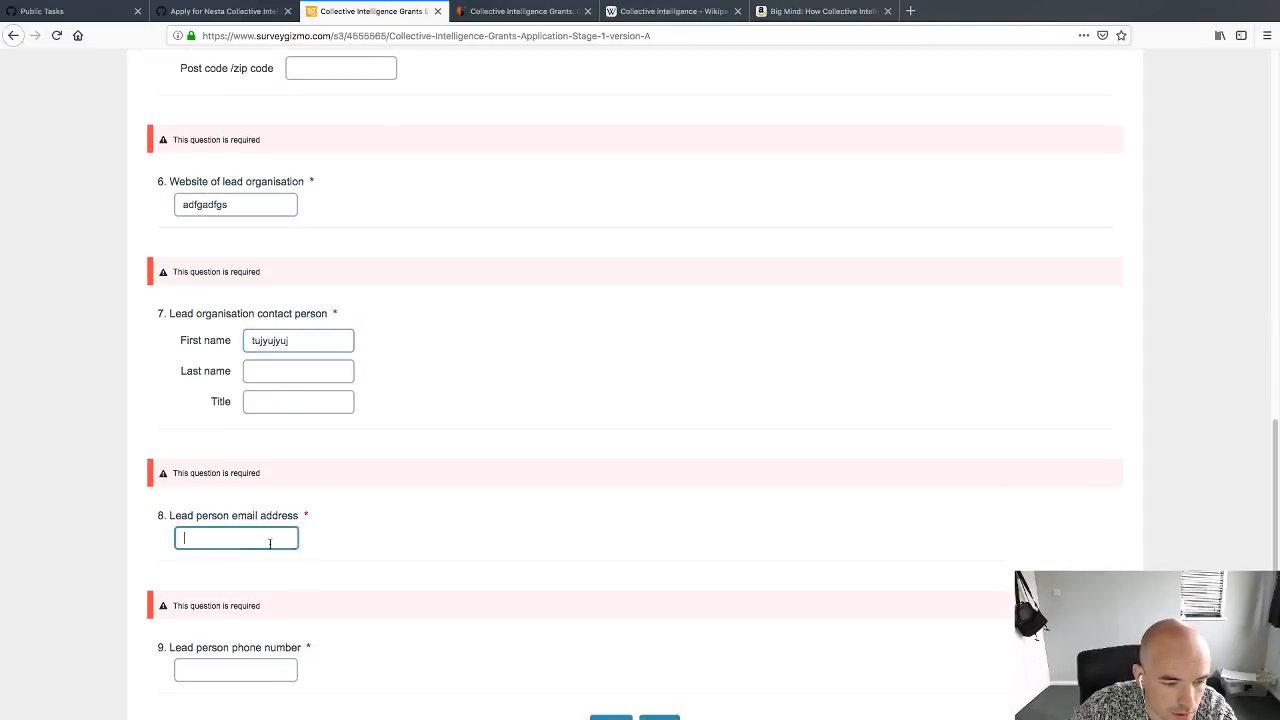
pyautogui.write('rthtmukykr')
pyautogui.scroll(-1, 250, 600)
pyautogui.click(246, 618)
pyautogui.write('45645645')
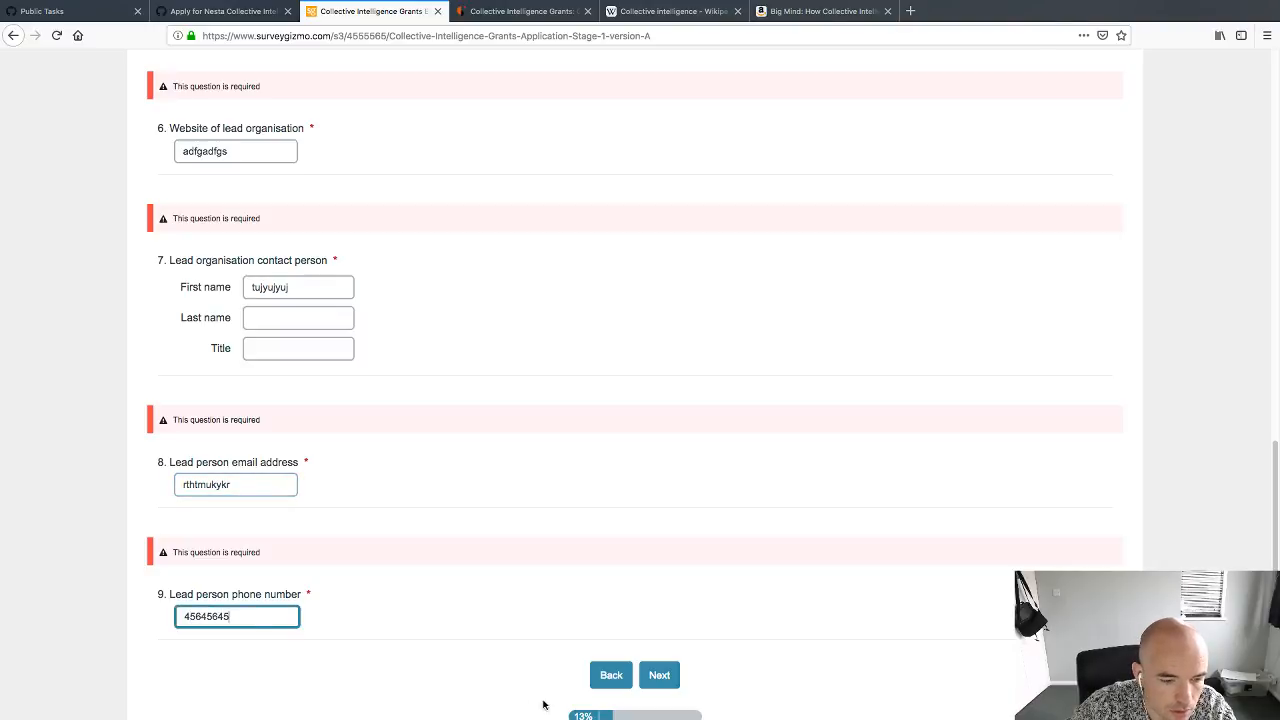
pyautogui.click(659, 675)
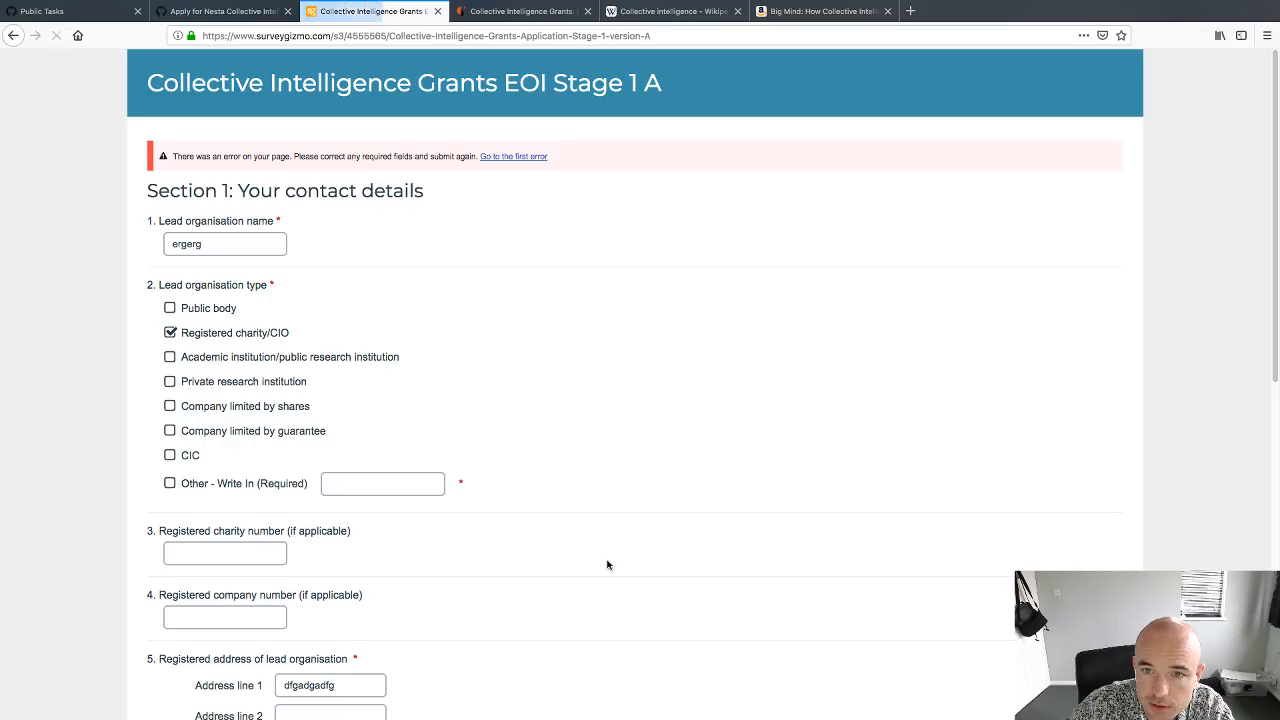
# Step: Add a domain to the lead person's email address, continue to the "Your idea" section and place the cursor in the proposal summary
pyautogui.scroll(-7, 590, 561)
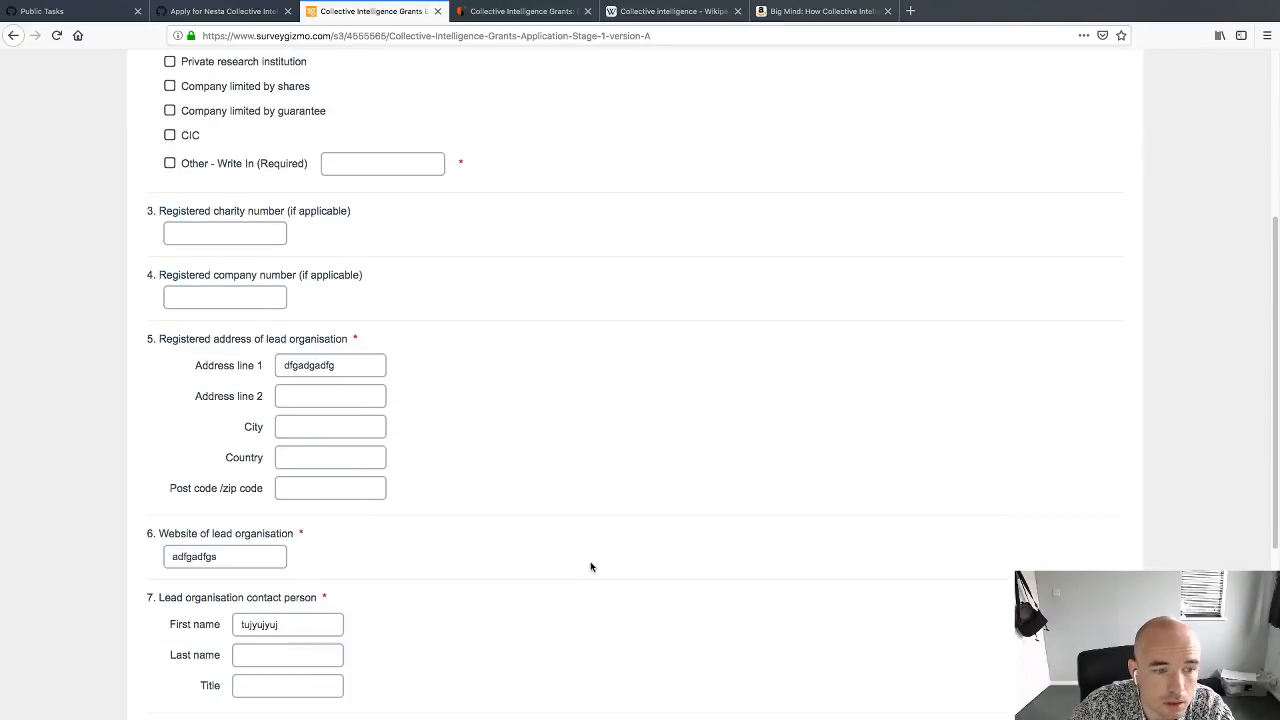
pyautogui.click(263, 477)
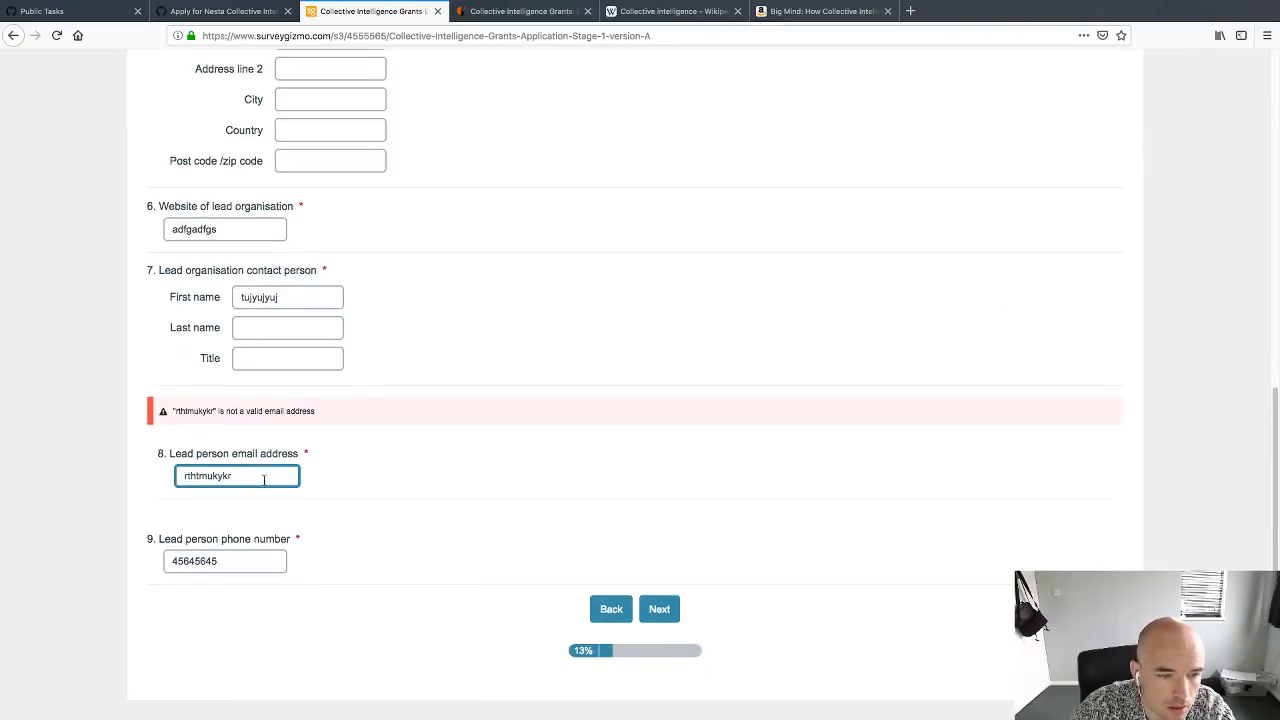
pyautogui.write('@aol.com')
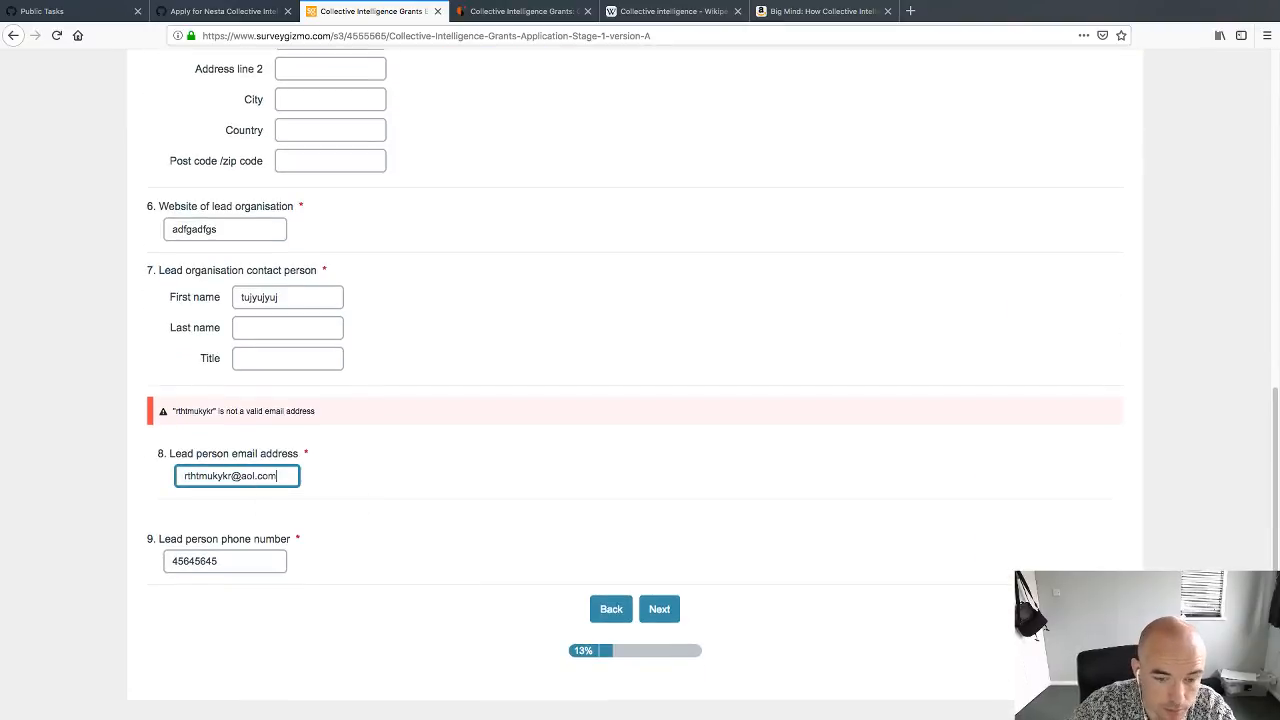
pyautogui.click(640, 607)
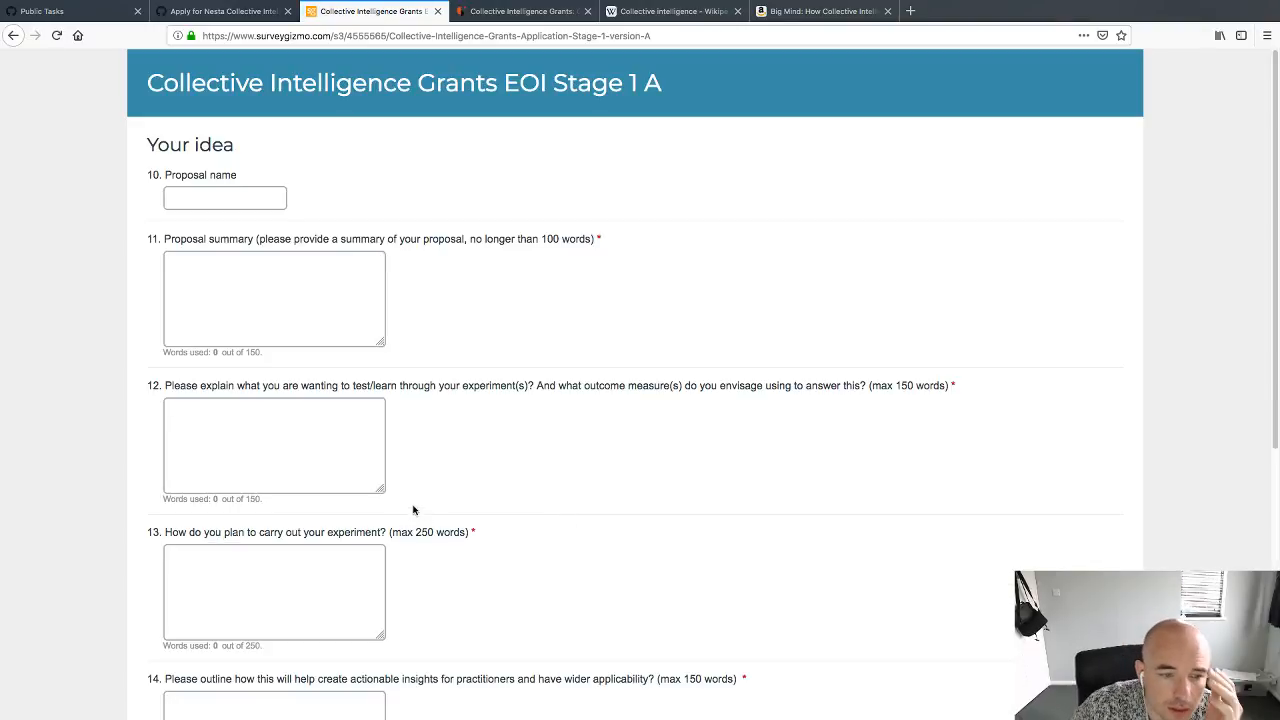
pyautogui.click(291, 339)
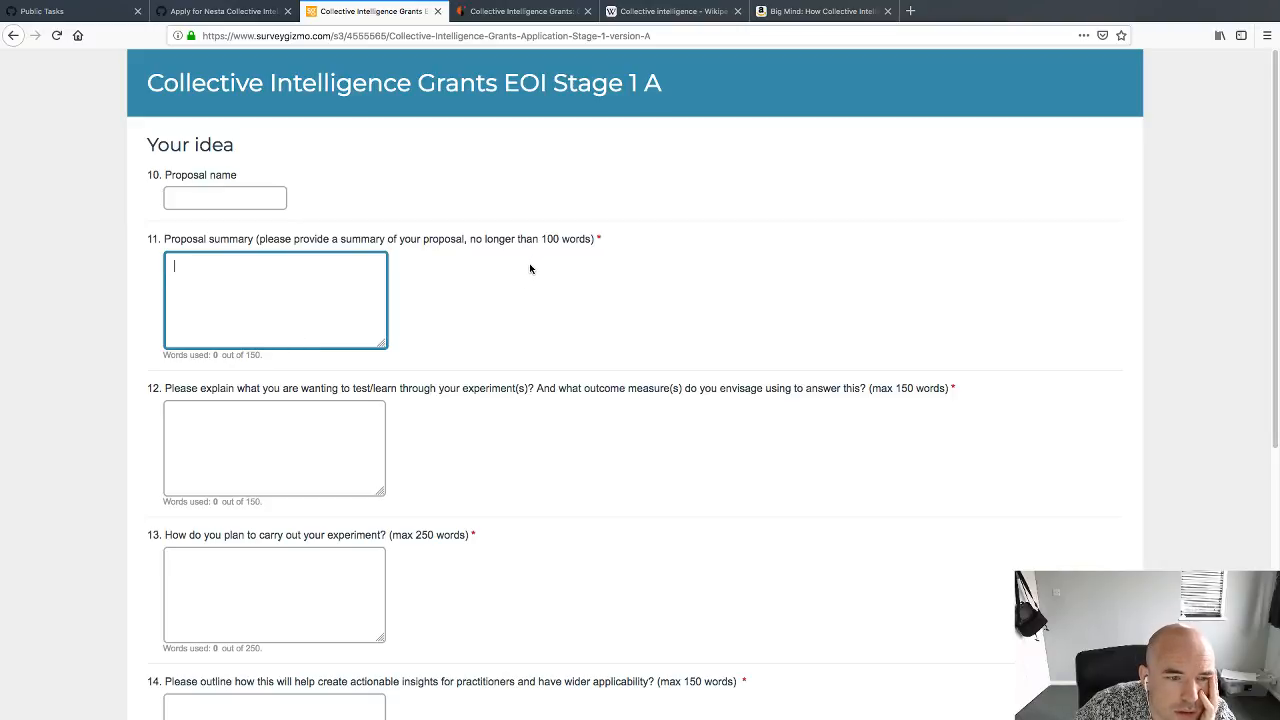
pyautogui.press('super+shift+4')
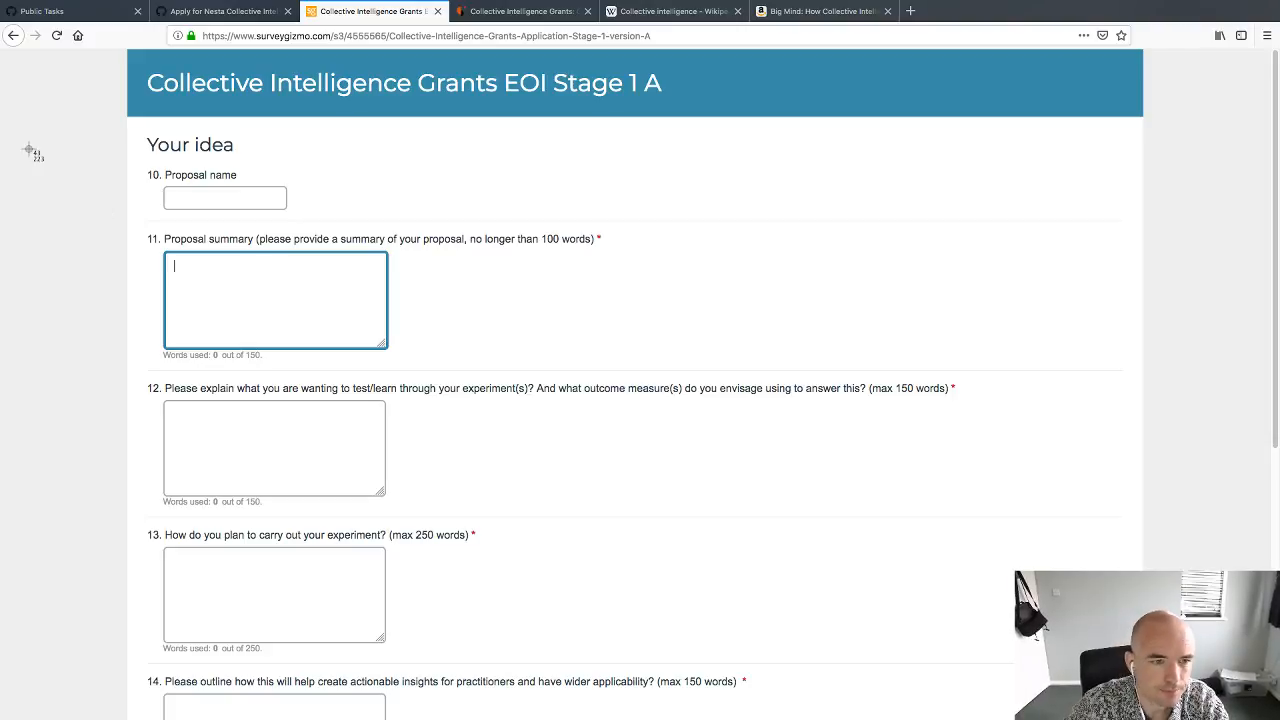
pyautogui.press('Escape')
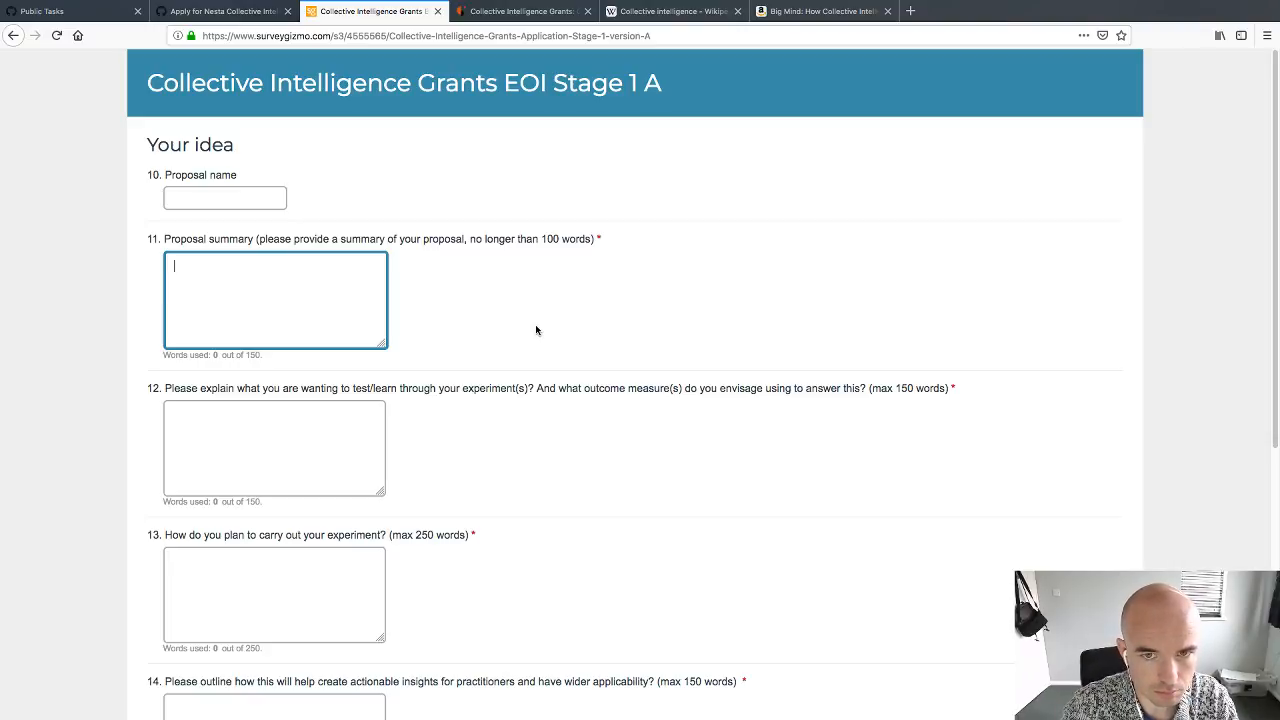
pyautogui.press('super+Tab')
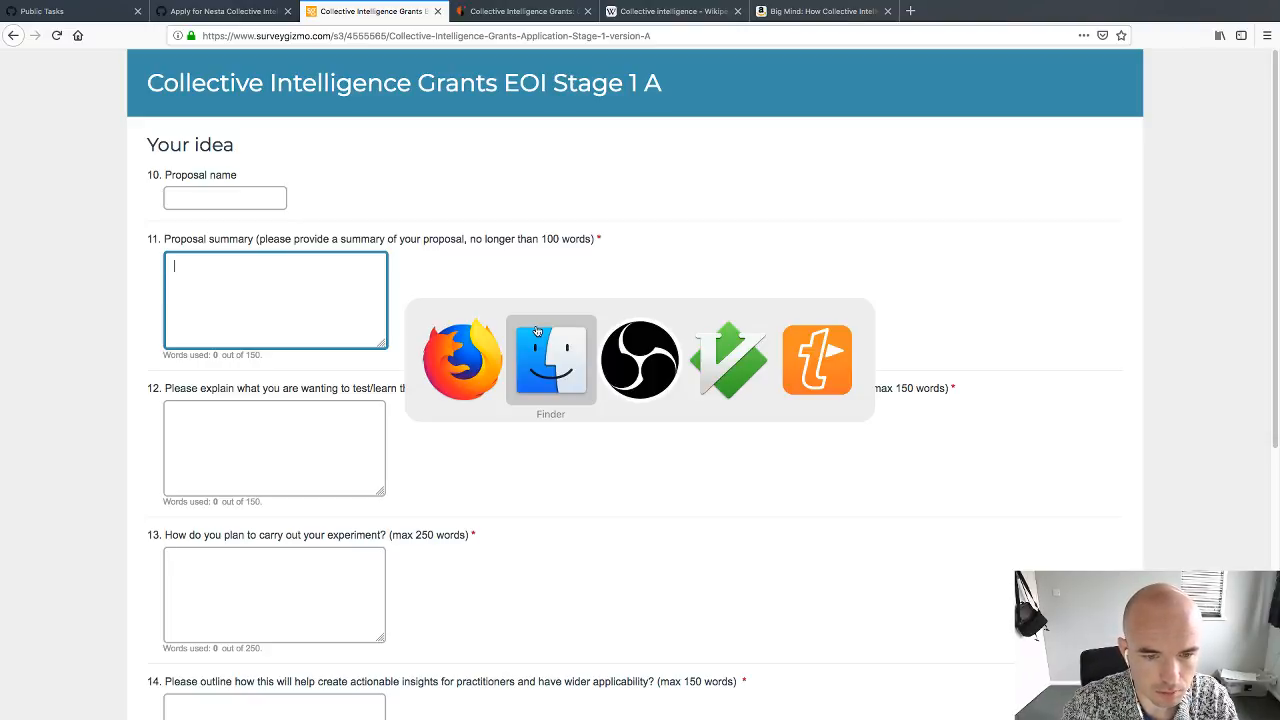
pyautogui.press('super+Tab')
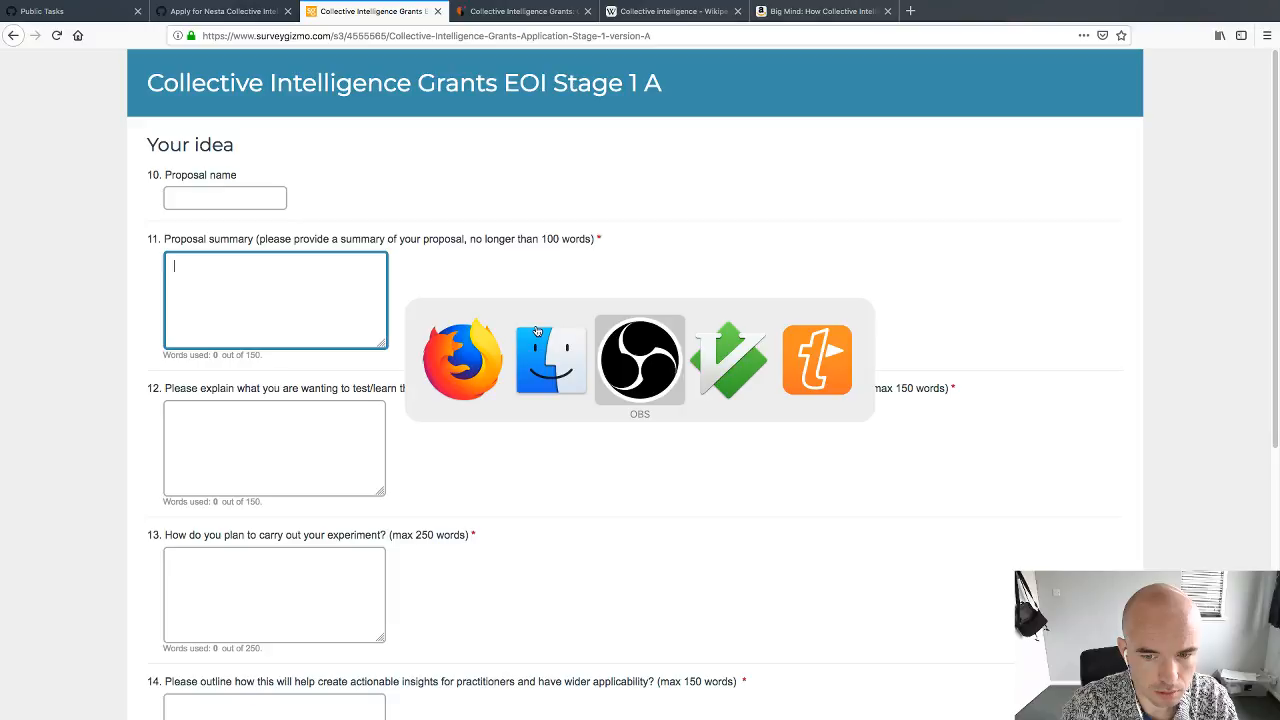
pyautogui.press('super+Tab')
pyautogui.press('super+Tab')
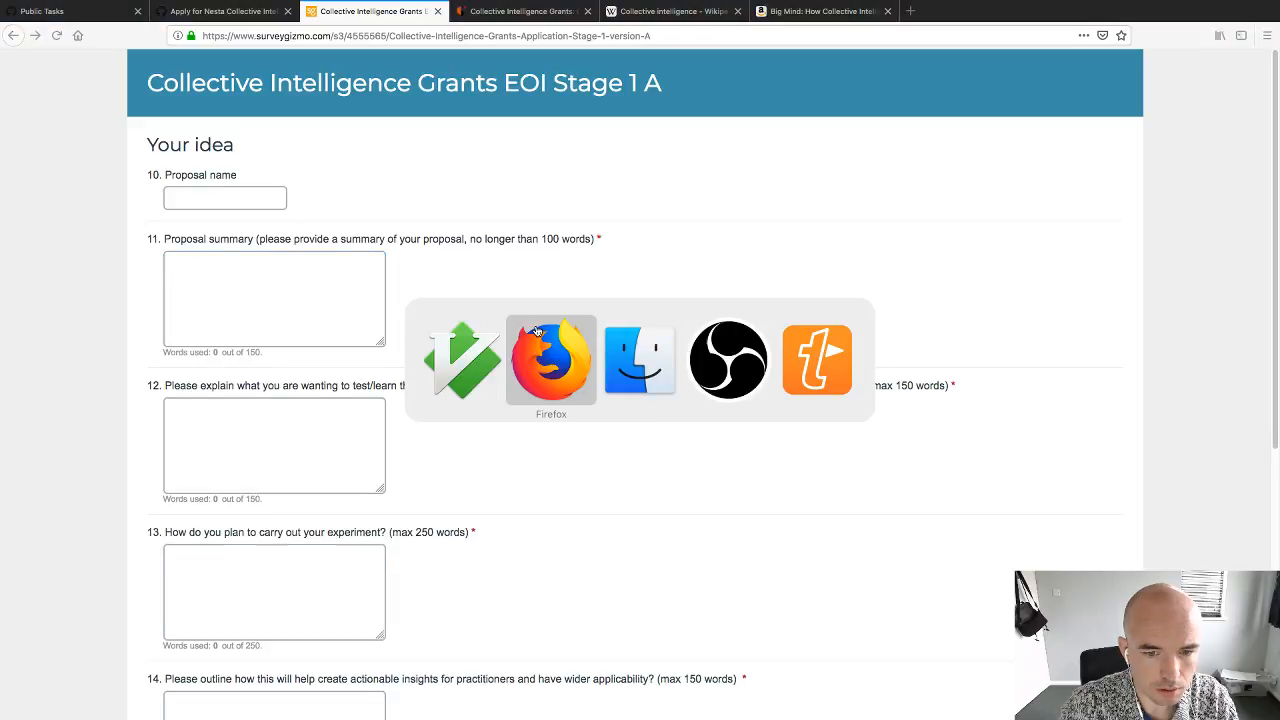
# Step: Copy the hypothesis and testing paragraphs under question 12 in the GitHub issue and paste them twice into the form's proposal summary
pyautogui.click(193, 11)
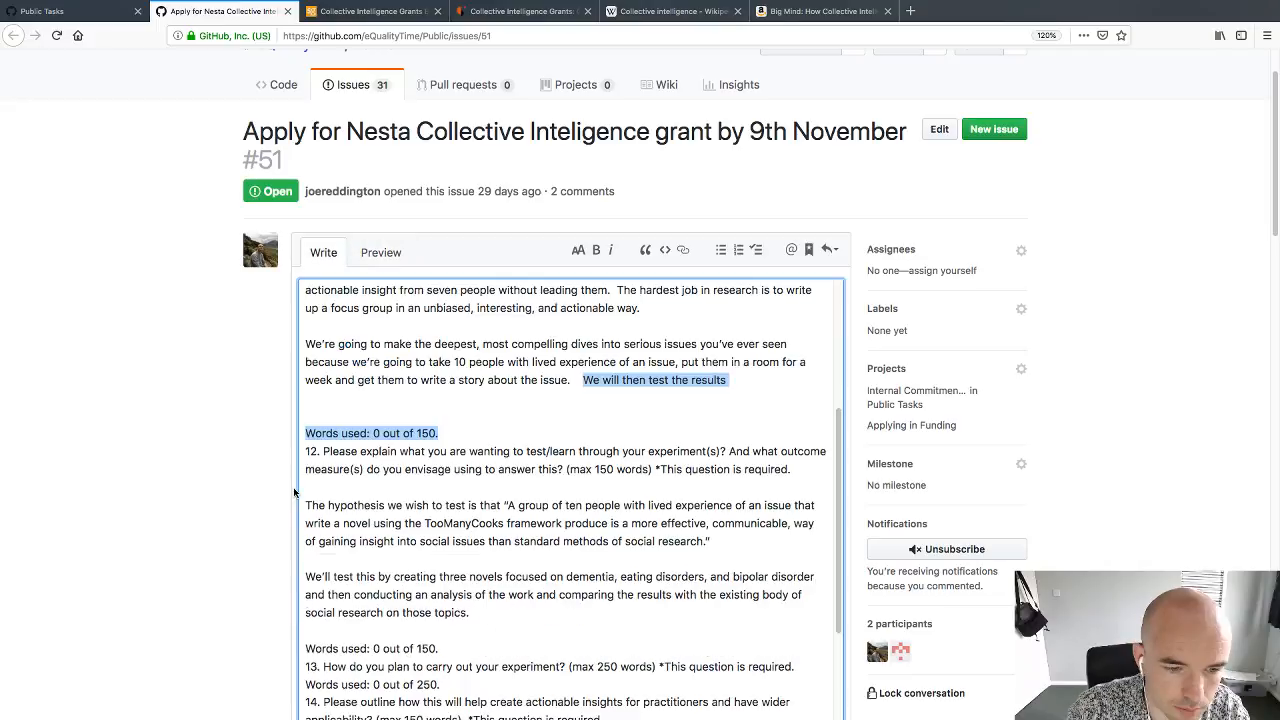
pyautogui.moveTo(294, 492); pyautogui.dragTo(560, 622)
pyautogui.press('super+c')
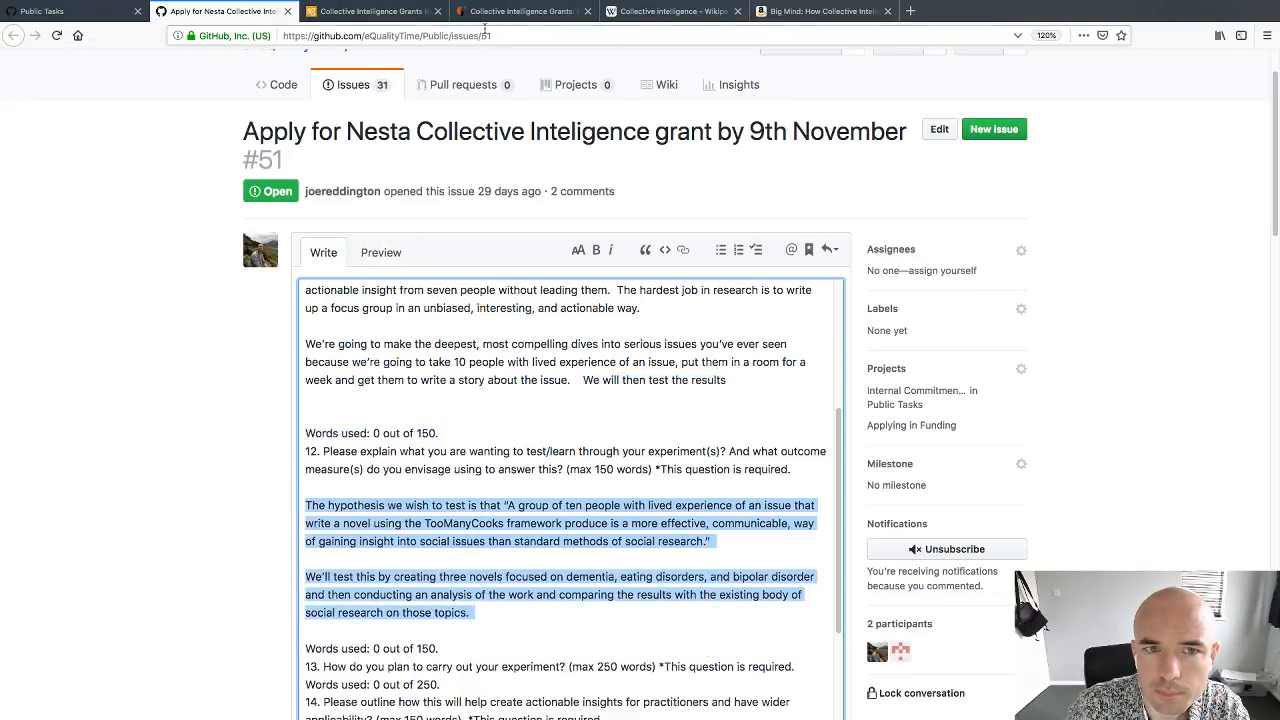
pyautogui.click(325, 22)
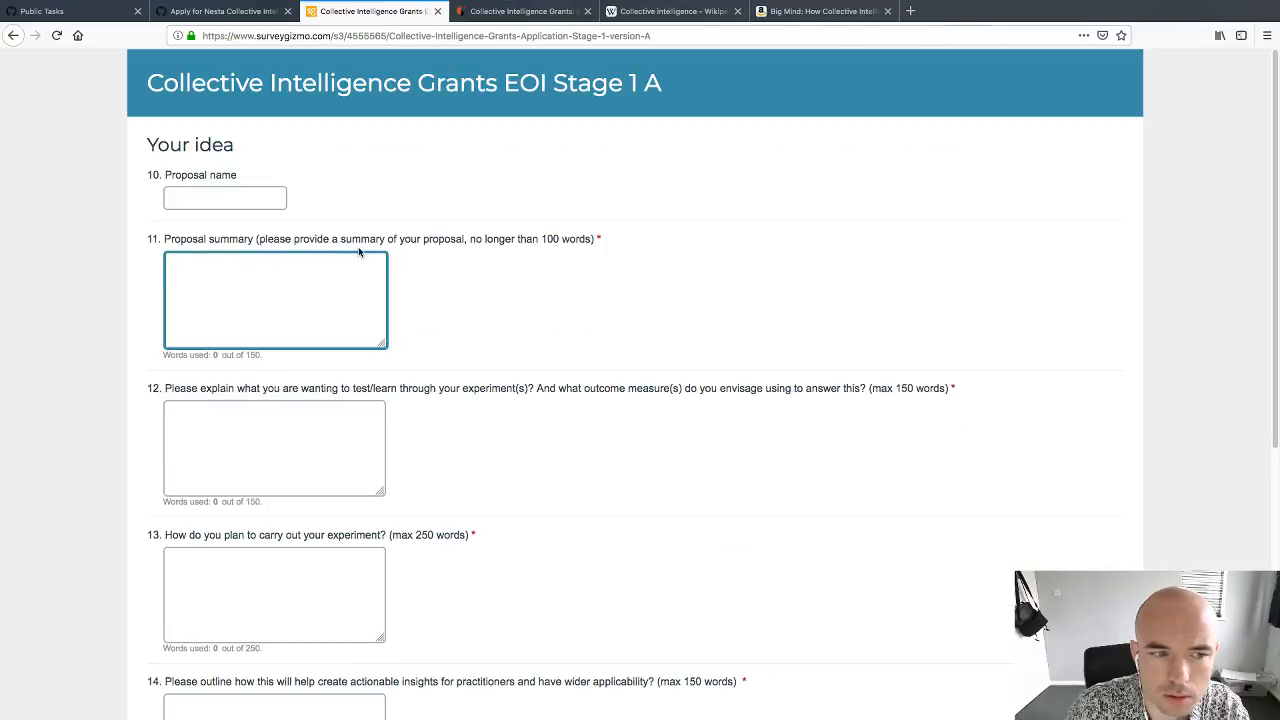
pyautogui.press('super+v')
pyautogui.press('super+v')
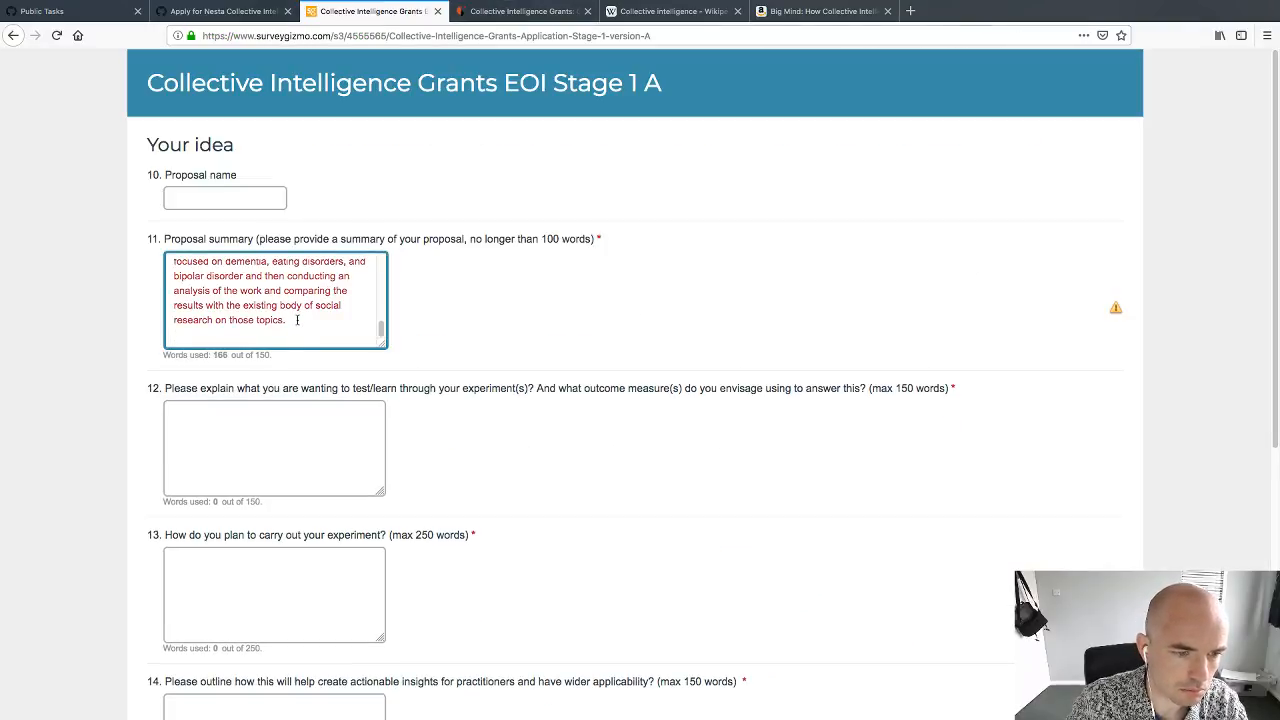
# Step: Trim the end of the proposal summary text so that it finishes with "and then conducting"
pyautogui.moveTo(296, 320); pyautogui.dragTo(165, 287)
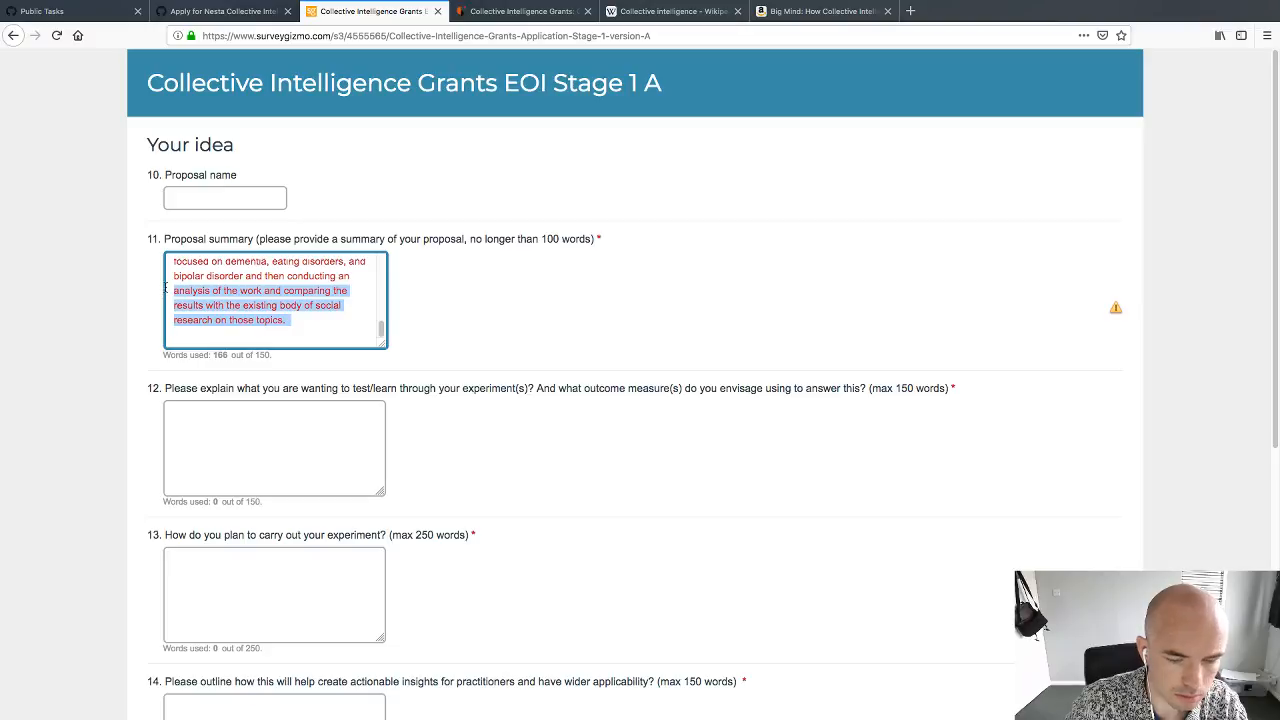
pyautogui.press('BackSpace')
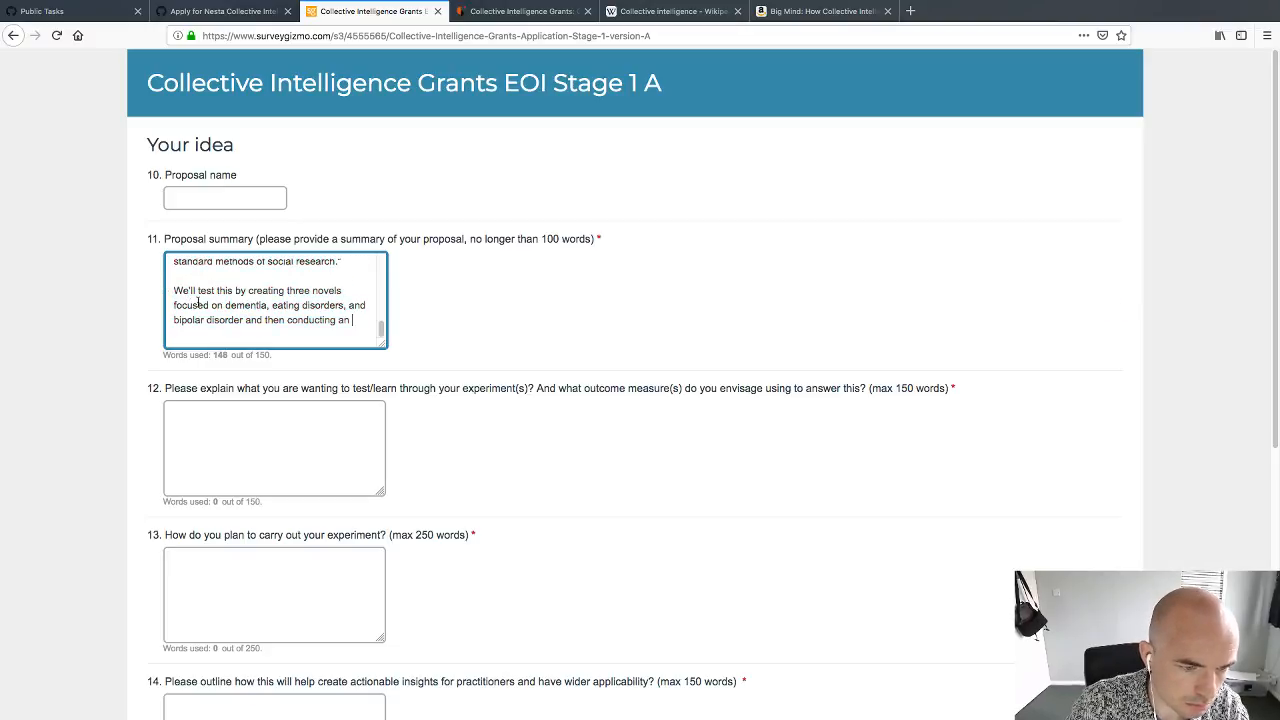
pyautogui.press('BackSpace')
pyautogui.press('BackSpace')
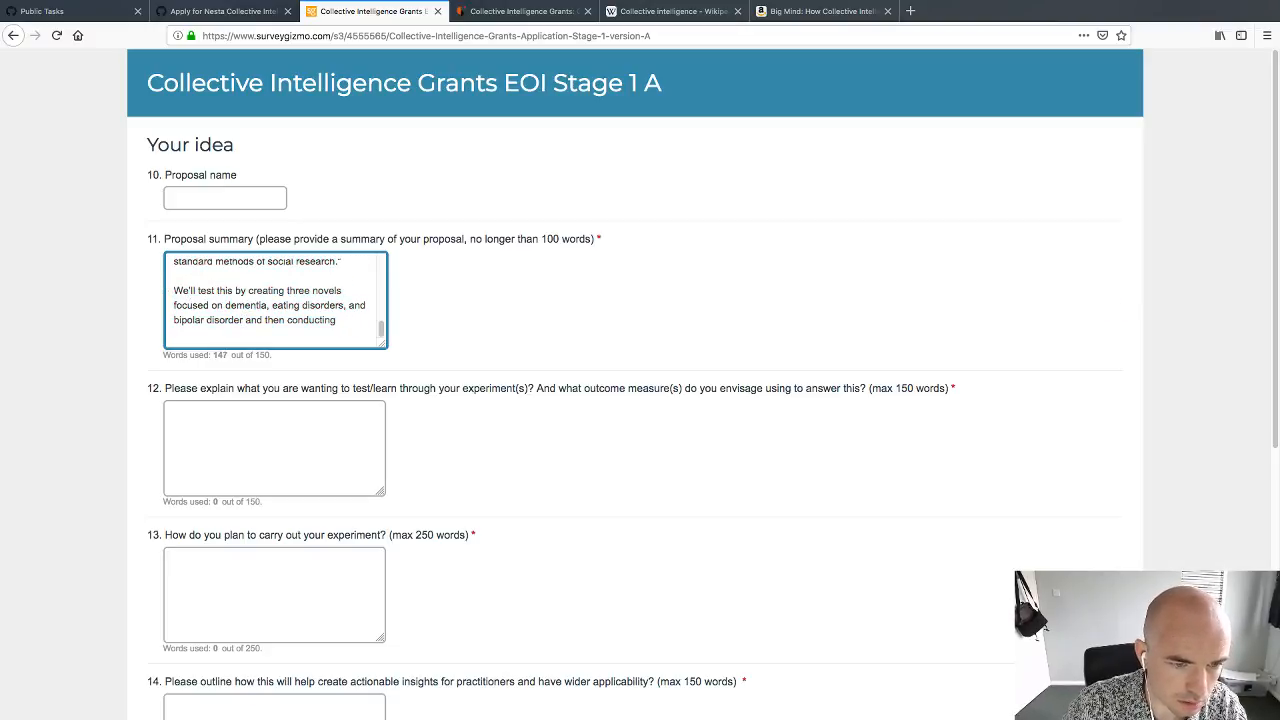
# Step: Read through the pasted proposal summary and delete the blank line before "The hypothesis we wish to test"
pyautogui.scroll(6, 247, 316)
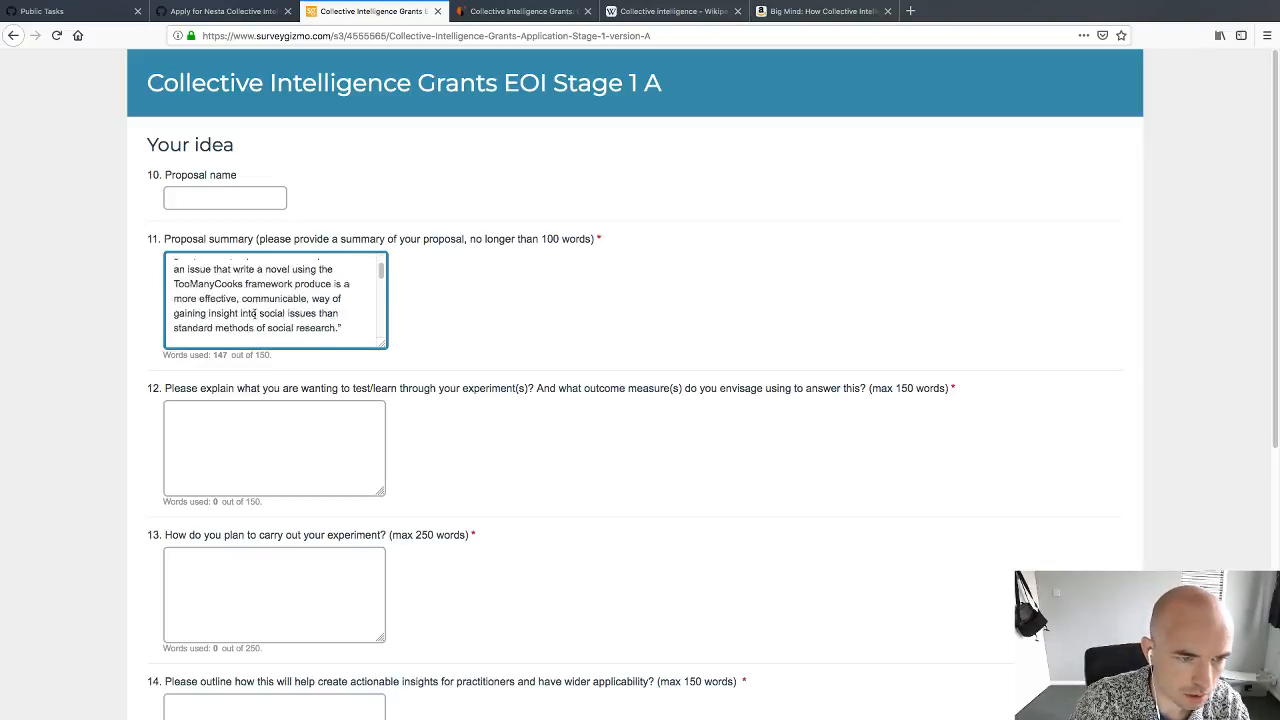
pyautogui.scroll(-1, 254, 313)
pyautogui.scroll(1, 254, 313)
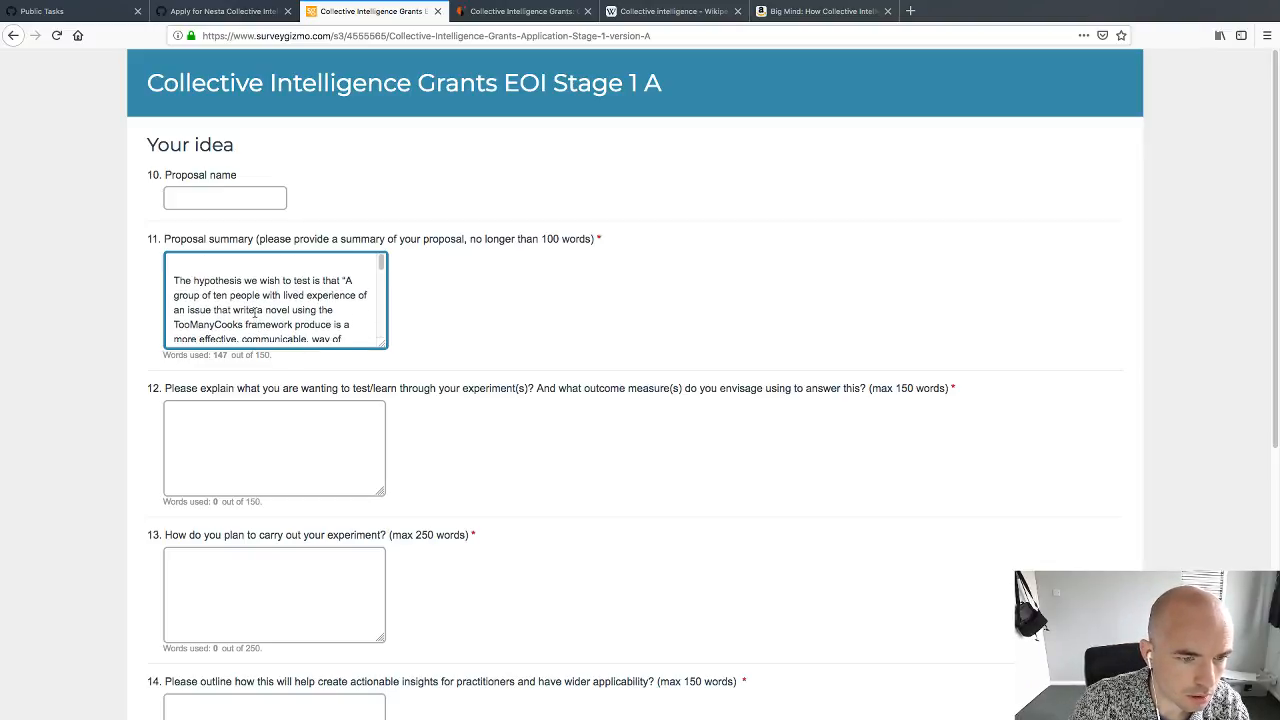
pyautogui.scroll(-3, 254, 313)
pyautogui.scroll(-2, 254, 313)
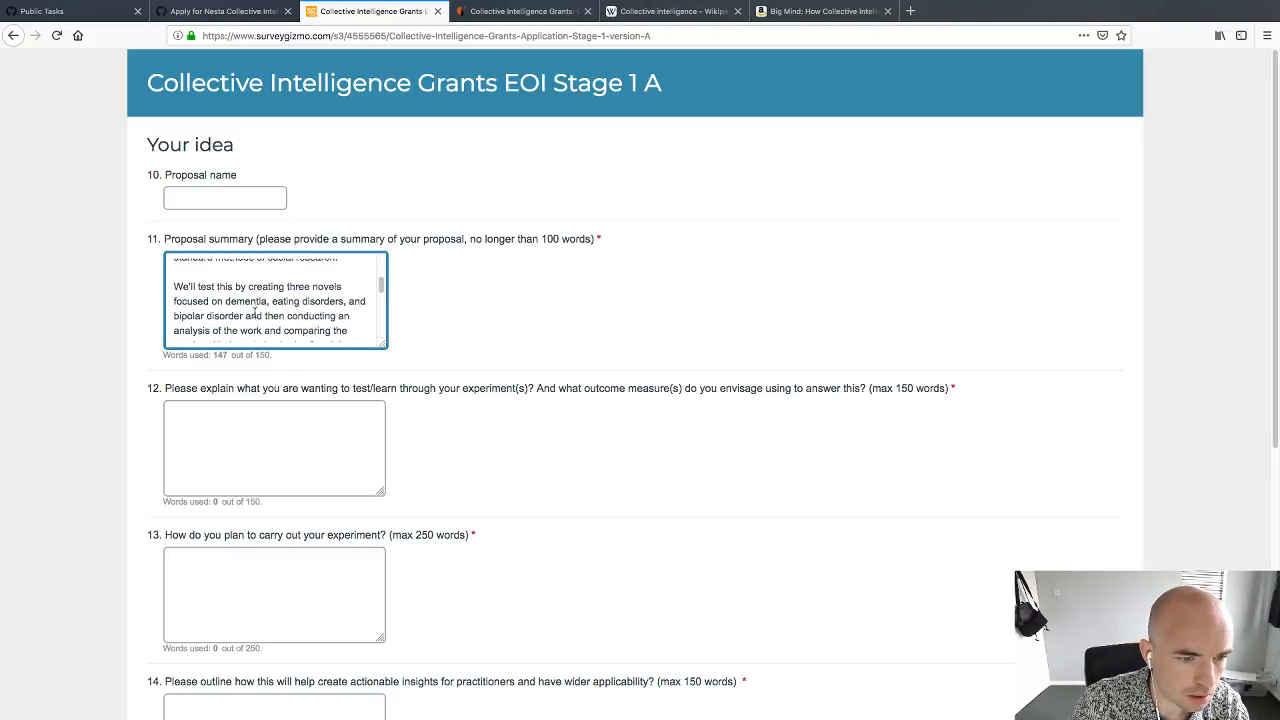
pyautogui.scroll(4, 254, 313)
pyautogui.scroll(3, 254, 313)
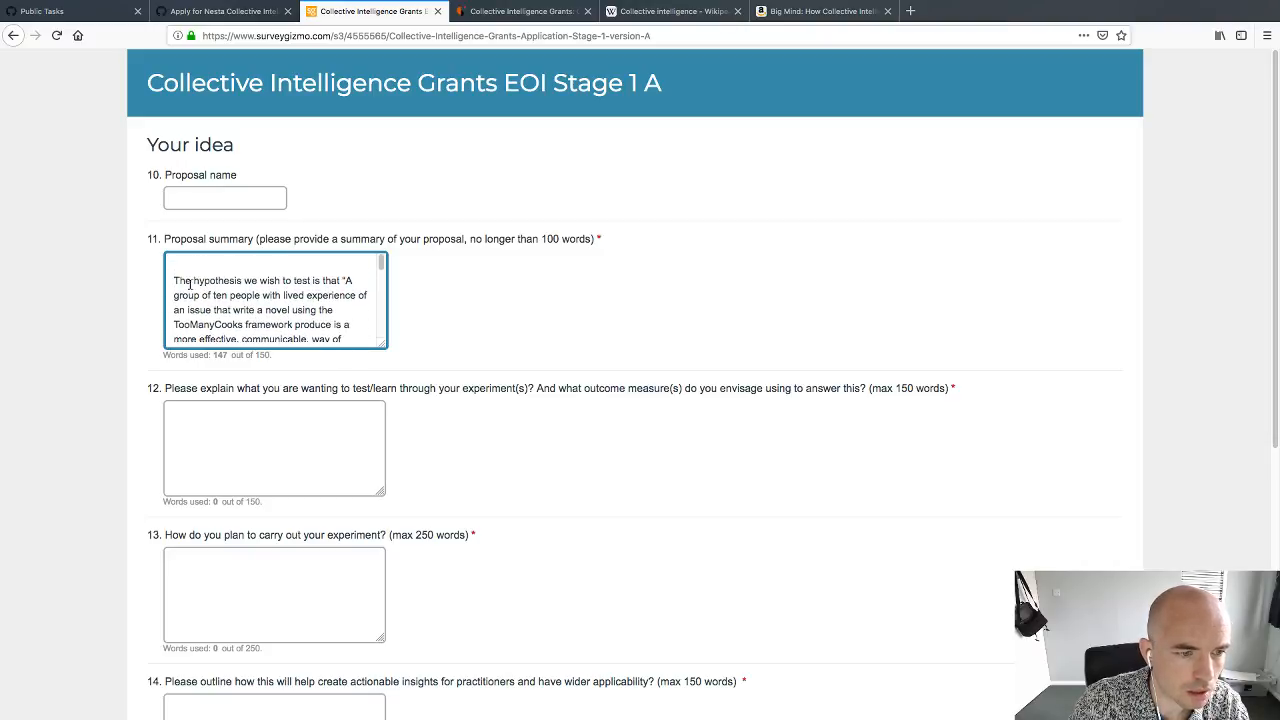
pyautogui.press('BackSpace')
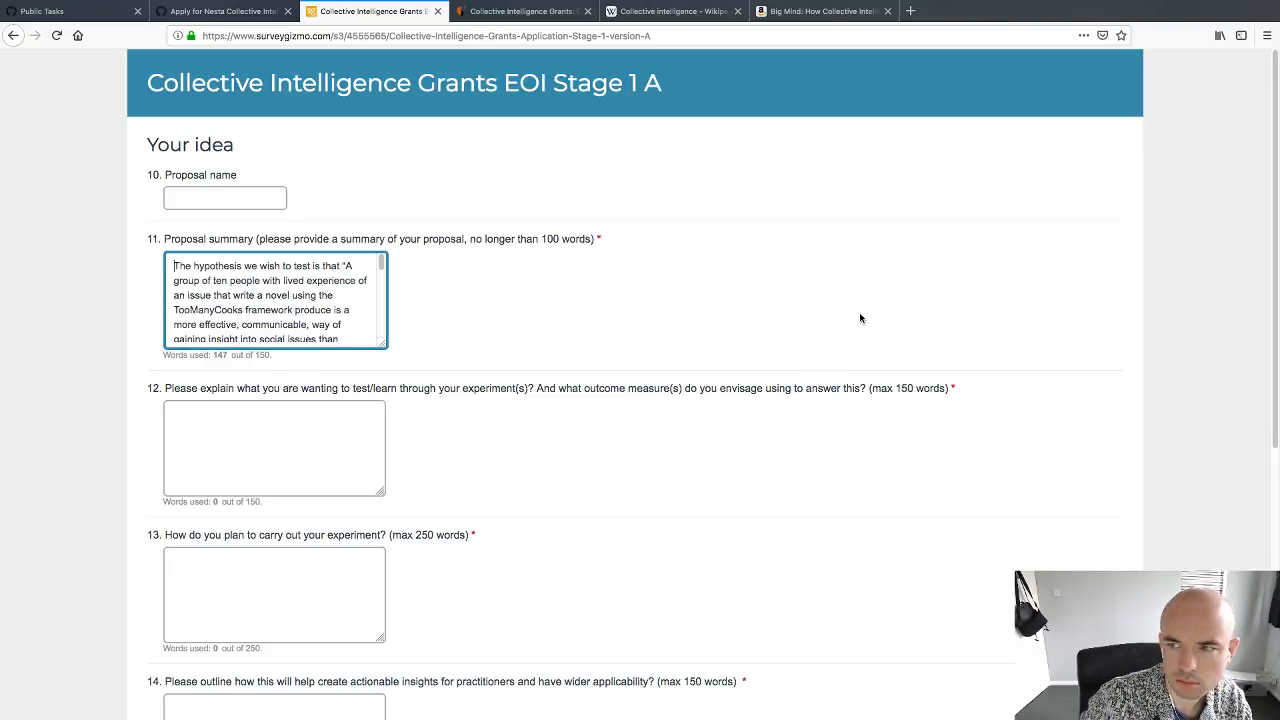
# Step: Take the browser window out of full screen
pyautogui.moveTo(1206, 2)
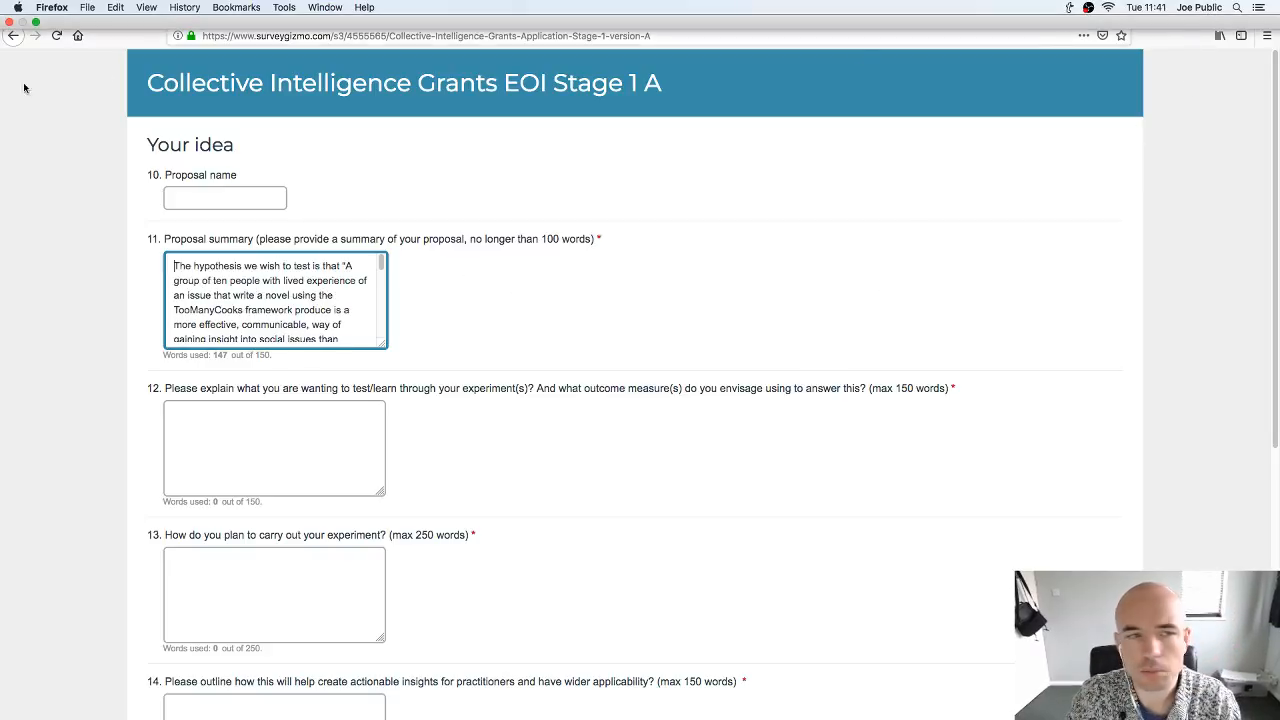
pyautogui.click(35, 21)
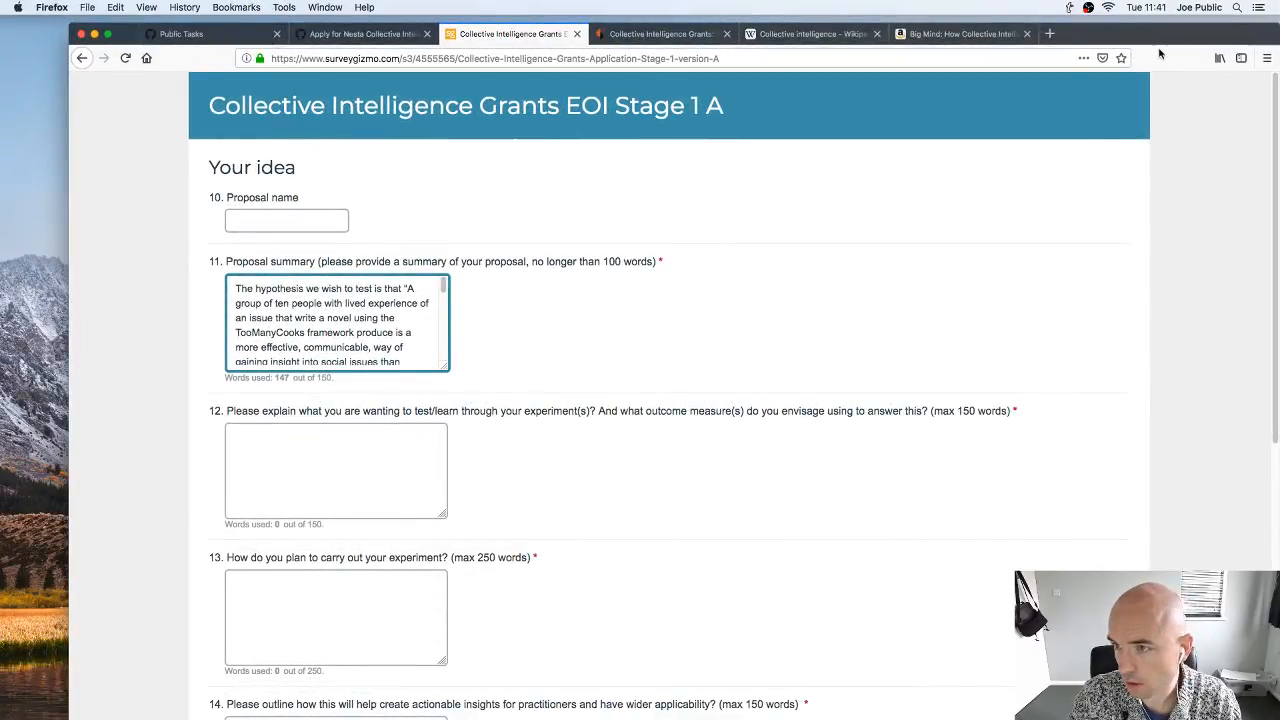
# Step: Narrow the browser window showing the application form to roughly a third of the screen width and reposition it
pyautogui.moveTo(1161, 34); pyautogui.dragTo(1116, 34)
pyautogui.moveTo(1234, 119); pyautogui.dragTo(433, 200)
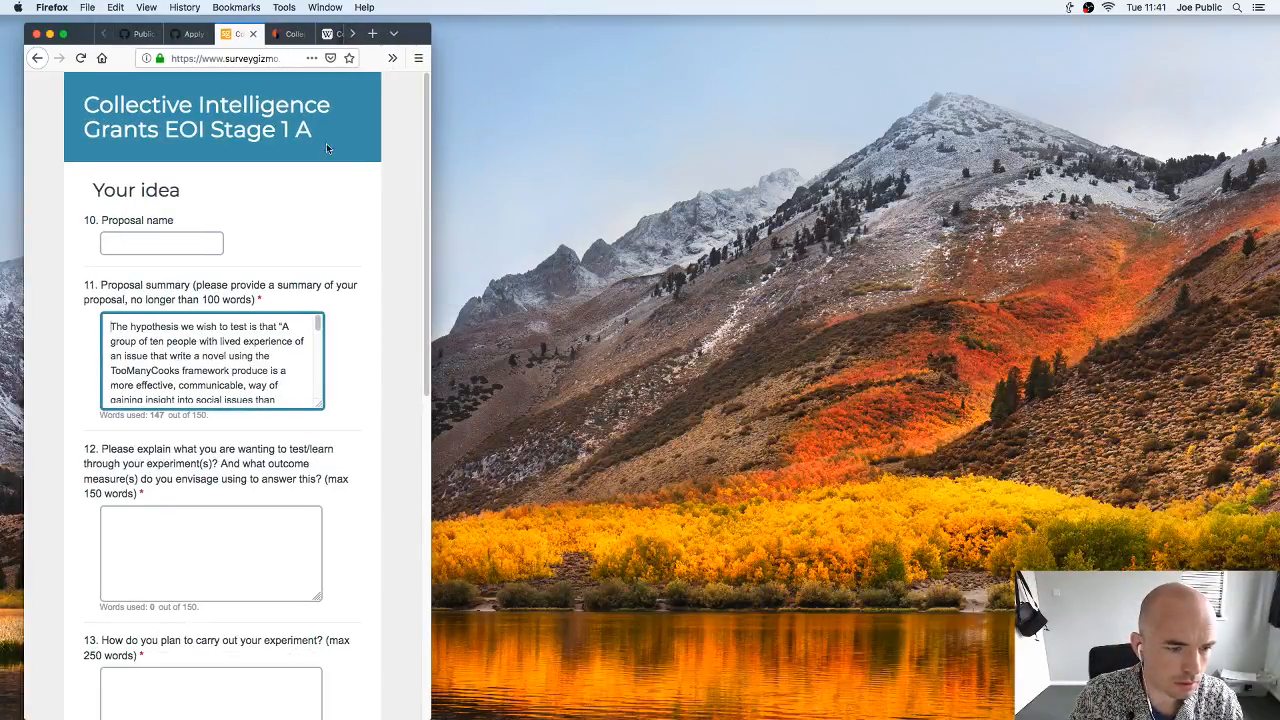
pyautogui.moveTo(410, 29); pyautogui.dragTo(456, 29)
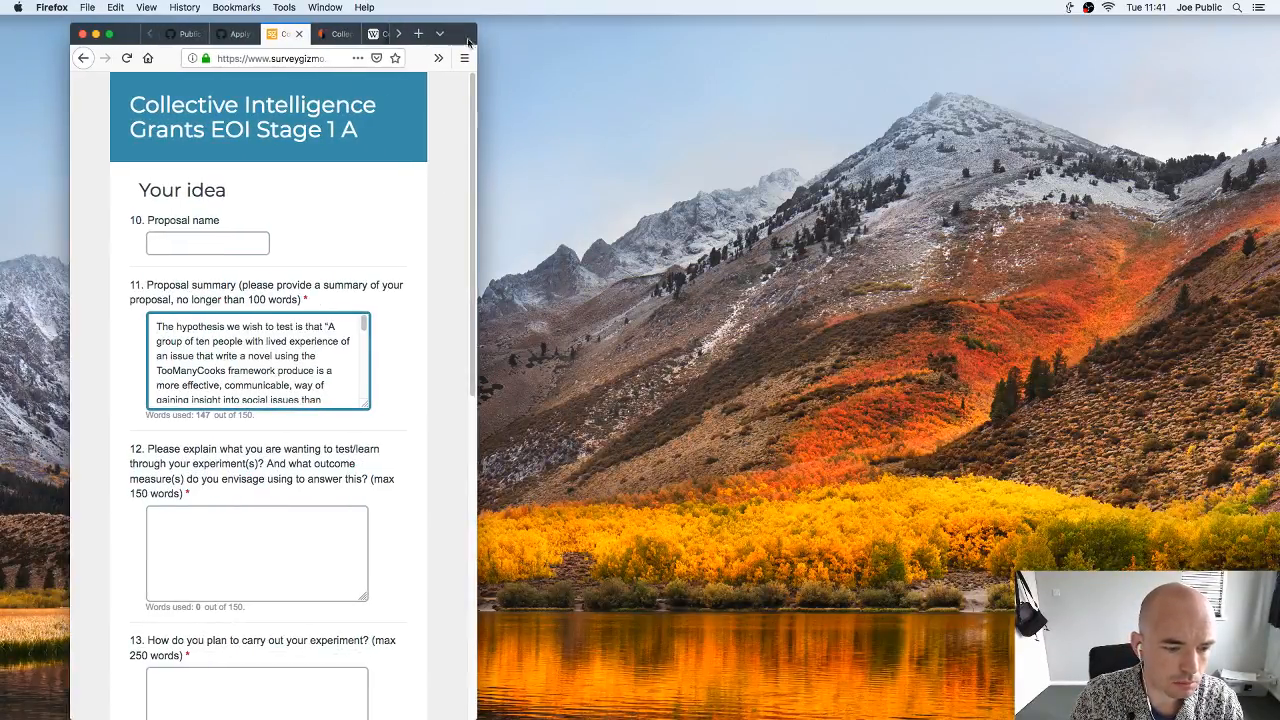
pyautogui.scroll(-3, 411, 428)
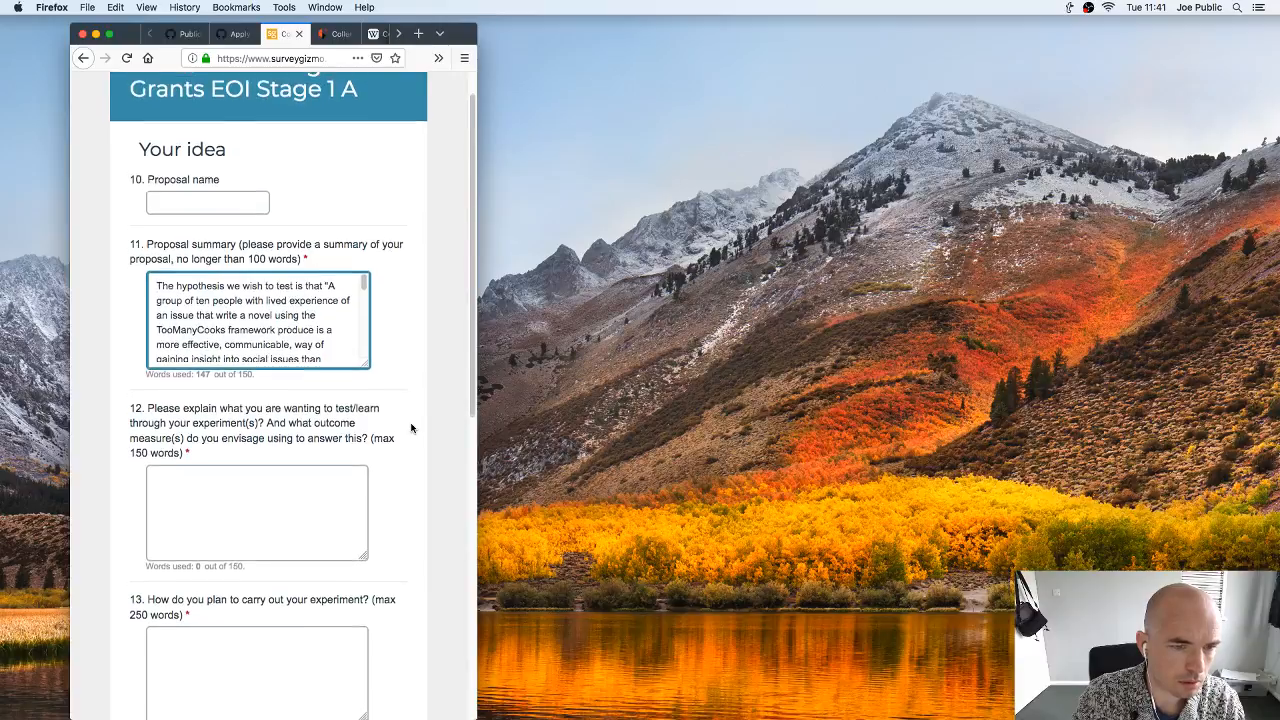
pyautogui.scroll(1, 410, 427)
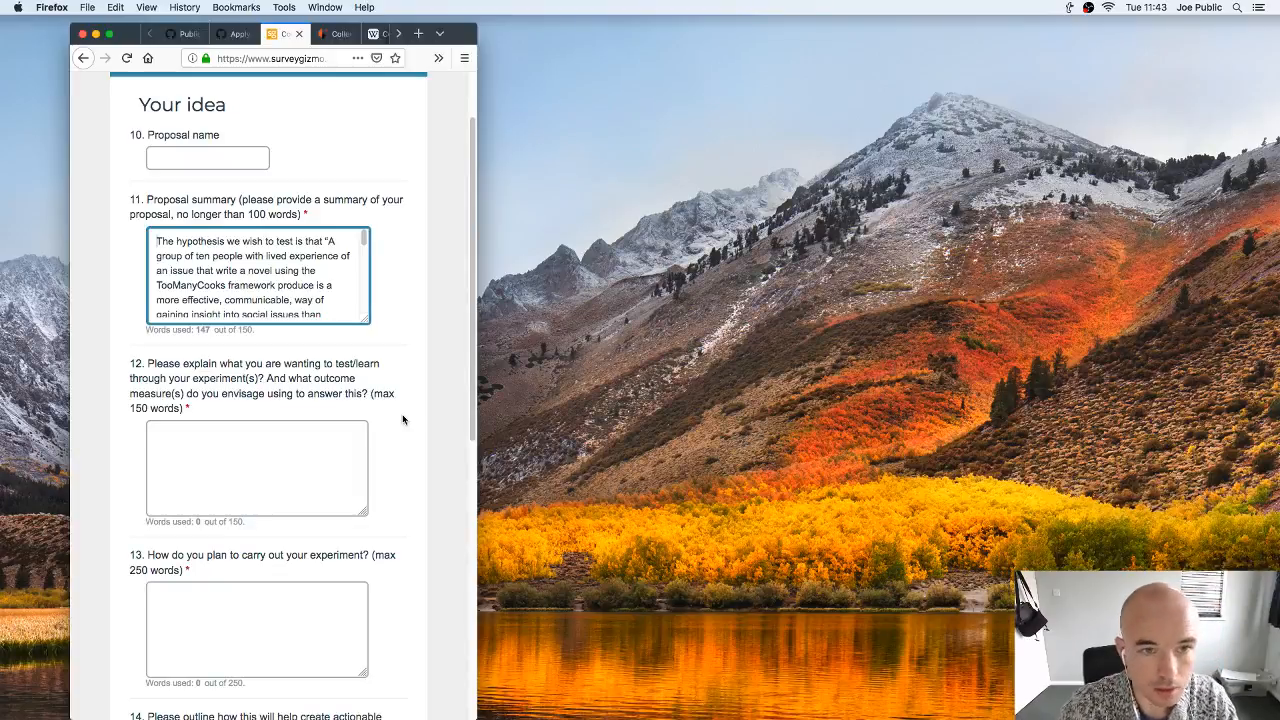
# Step: Return to the GitHub issue in full screen and reread the drafted proposal summary and question 12 answer
pyautogui.hotkey('ctrl', 'shift', 'Tab')
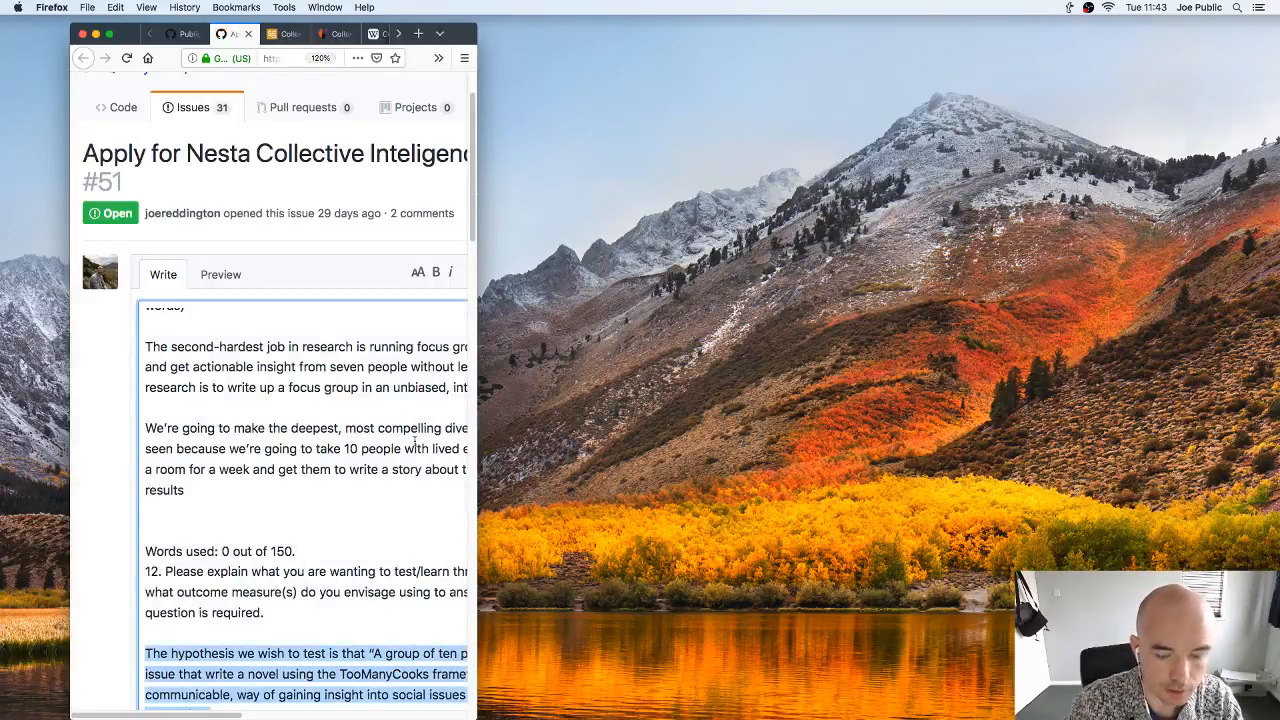
pyautogui.click(110, 35)
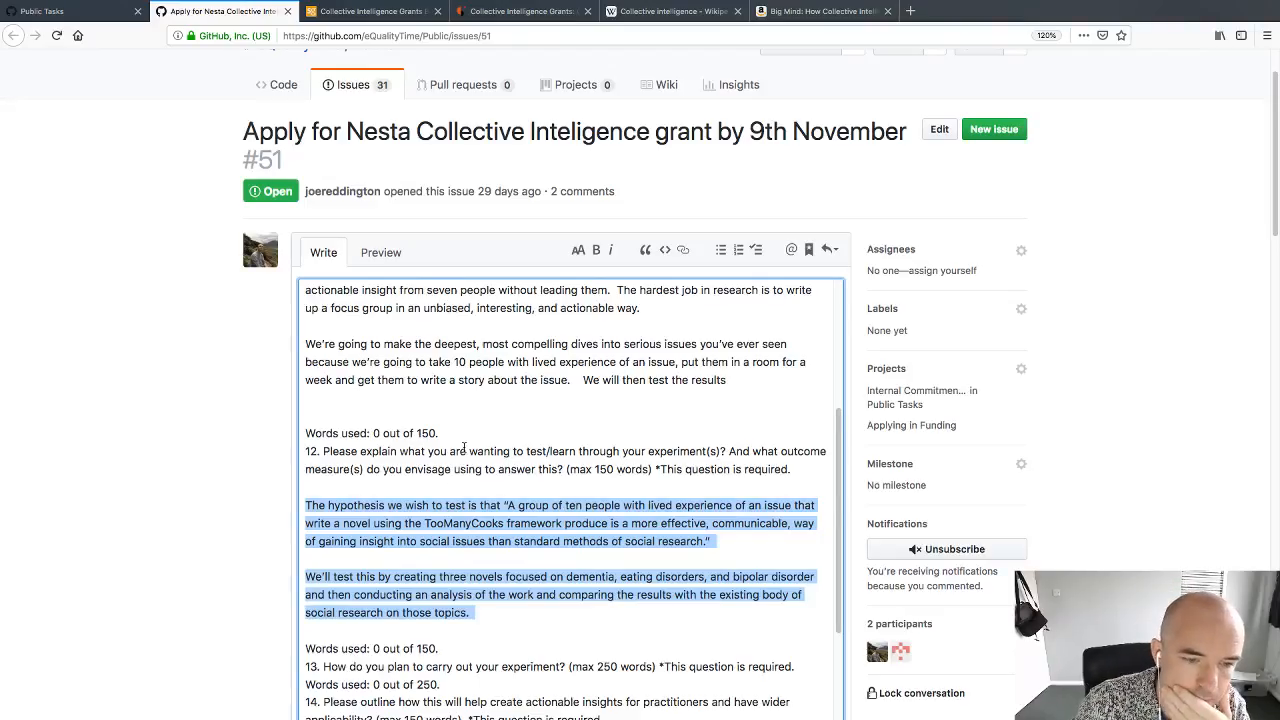
pyautogui.scroll(5, 463, 447)
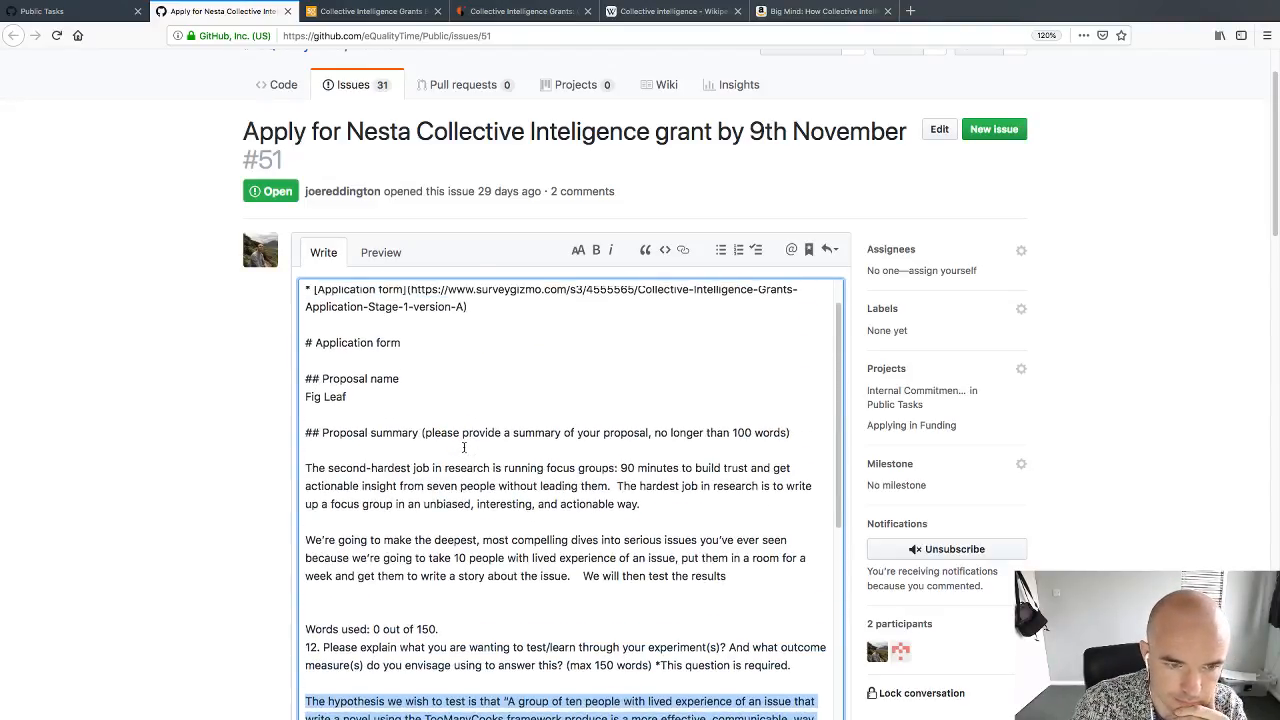
pyautogui.press('super+Tab')
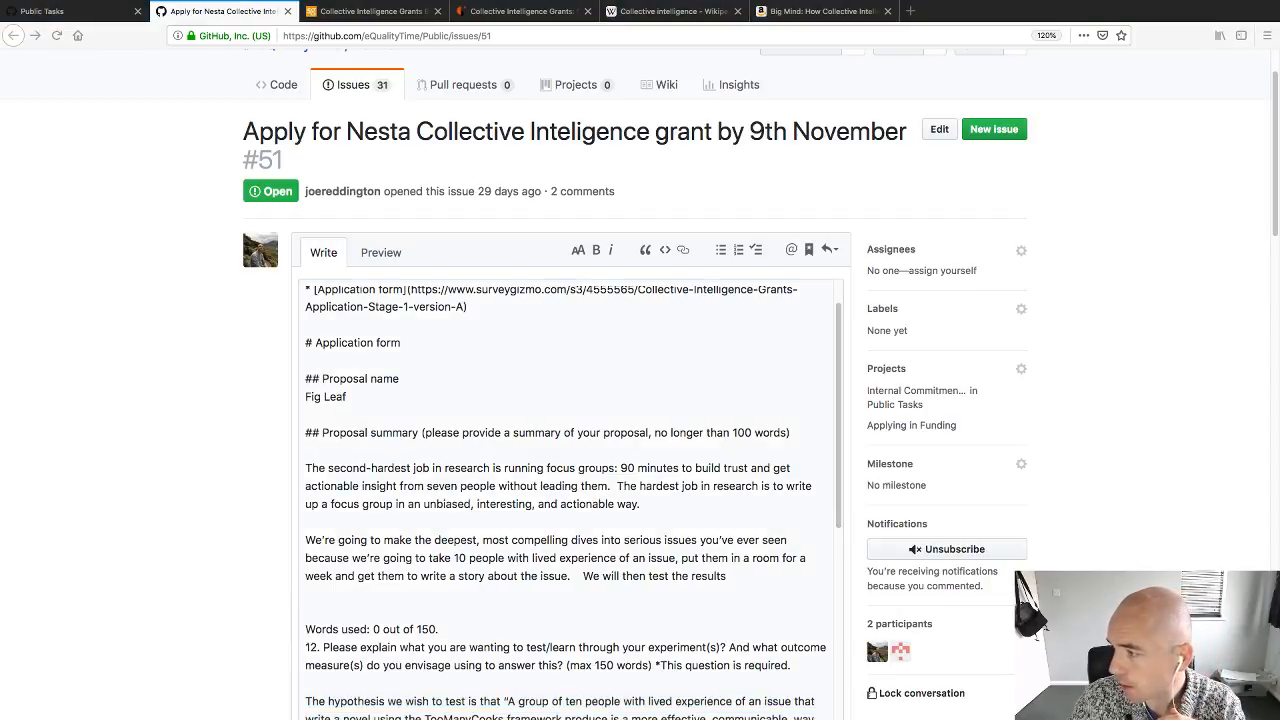
pyautogui.scroll(-1, 440, 462)
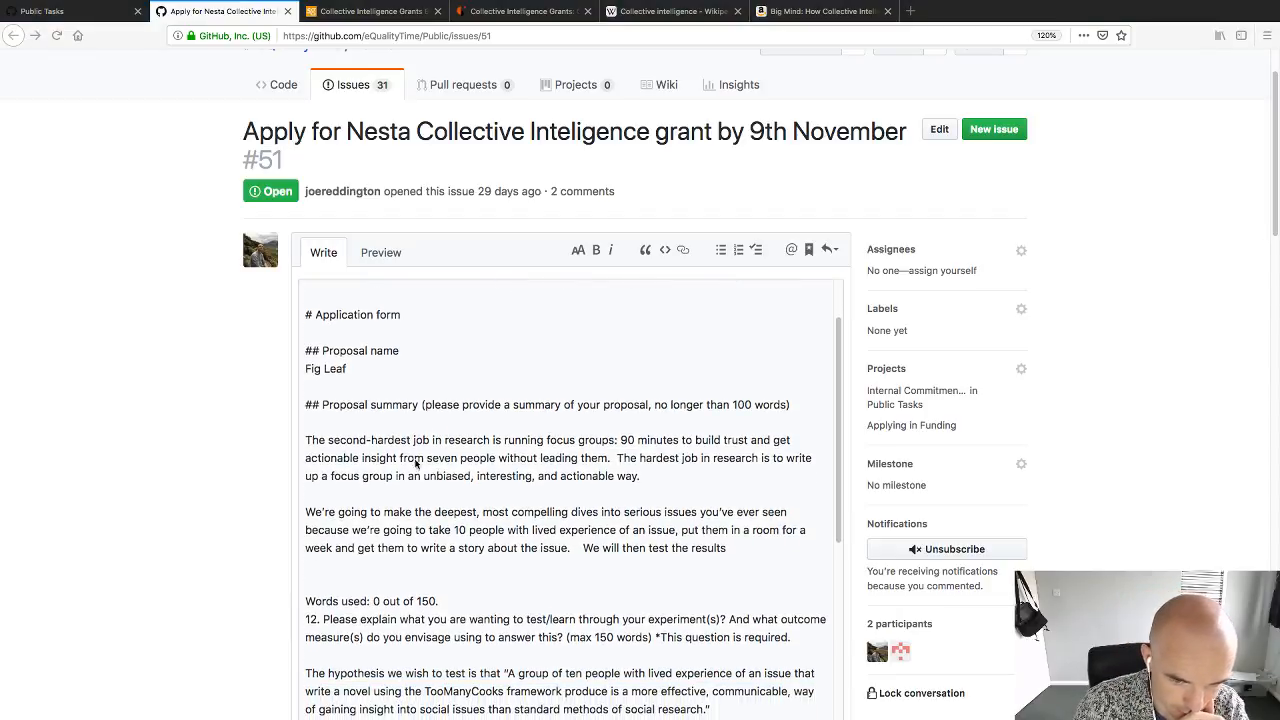
pyautogui.scroll(-4, 415, 462)
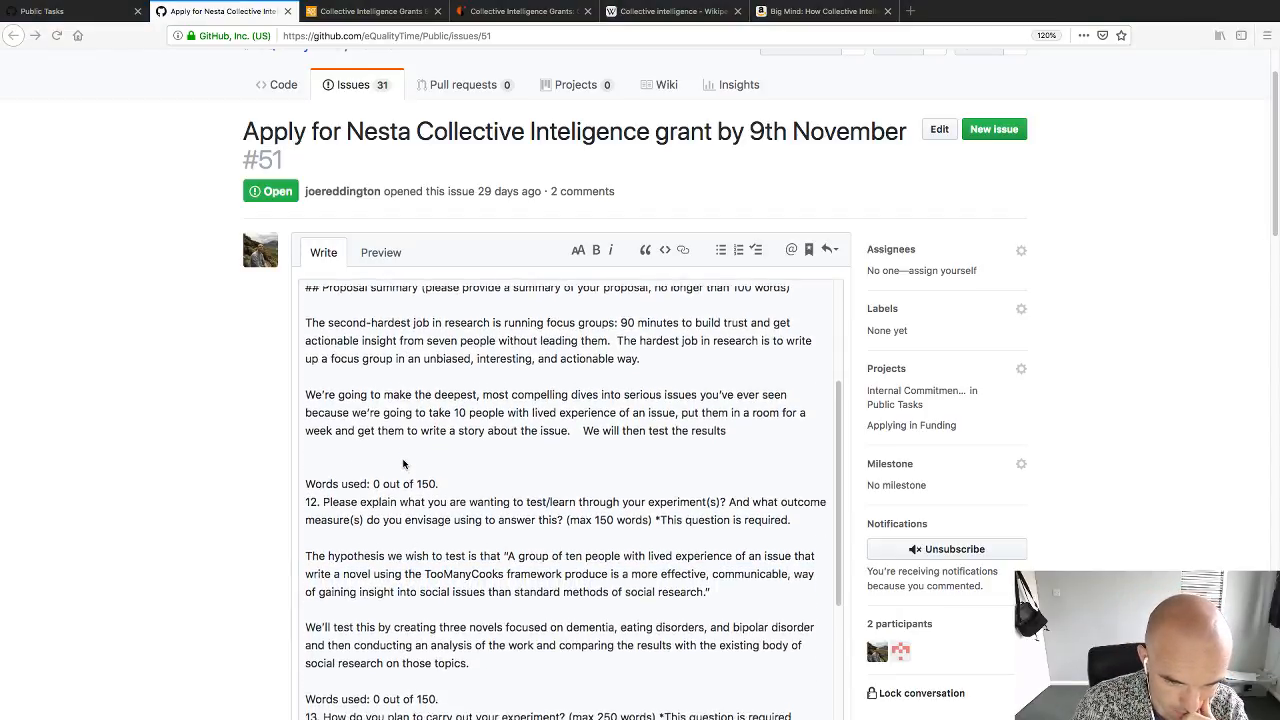
pyautogui.scroll(-1, 403, 463)
pyautogui.scroll(-2, 402, 462)
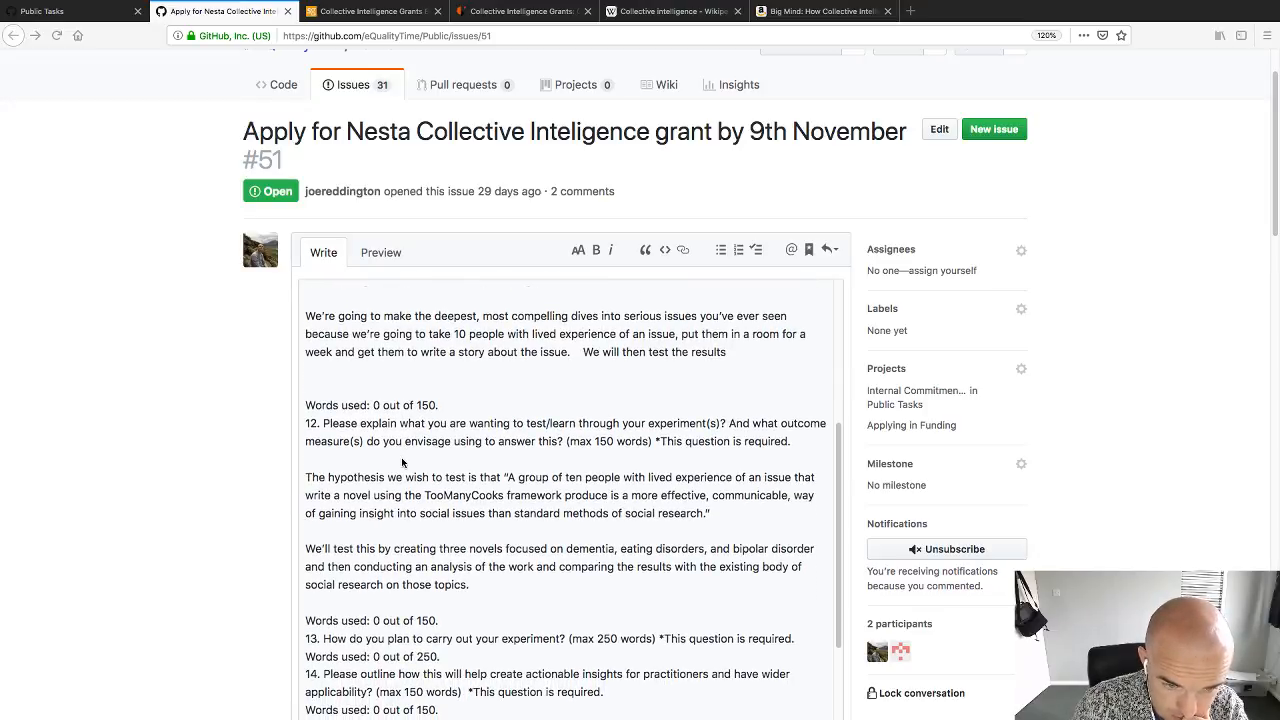
pyautogui.scroll(4, 402, 462)
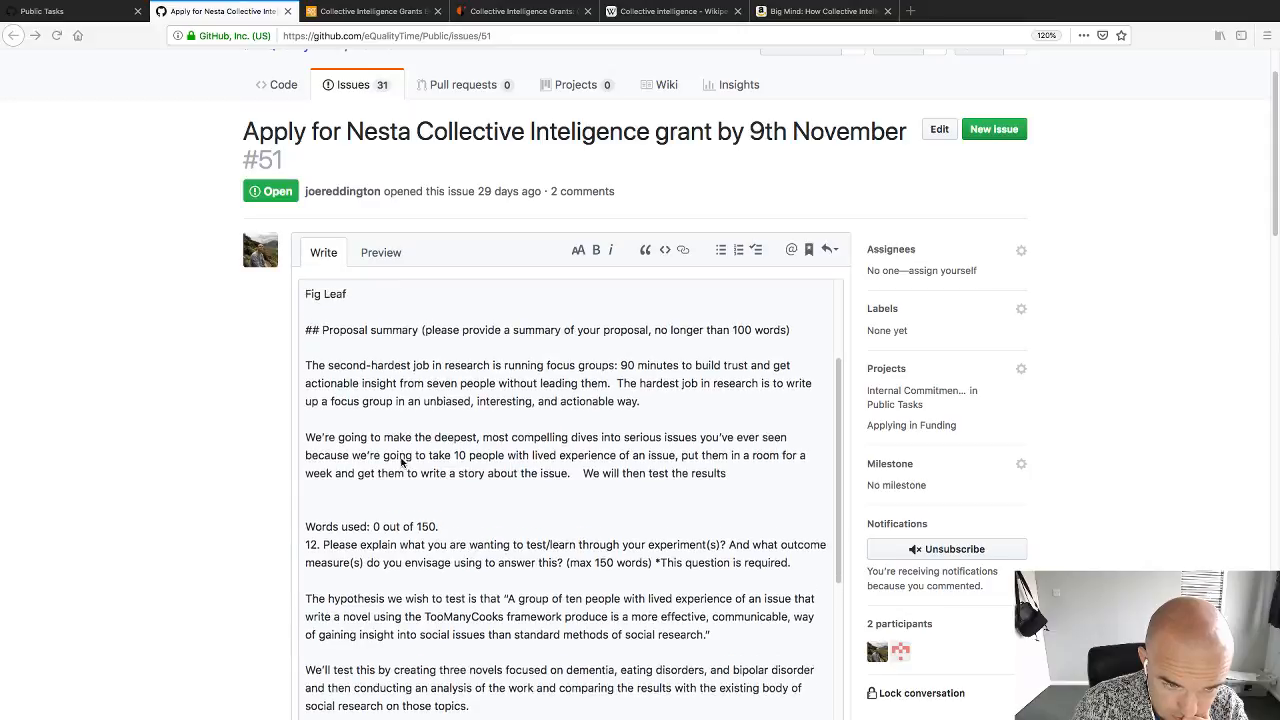
pyautogui.scroll(2, 401, 461)
pyautogui.scroll(-1, 400, 460)
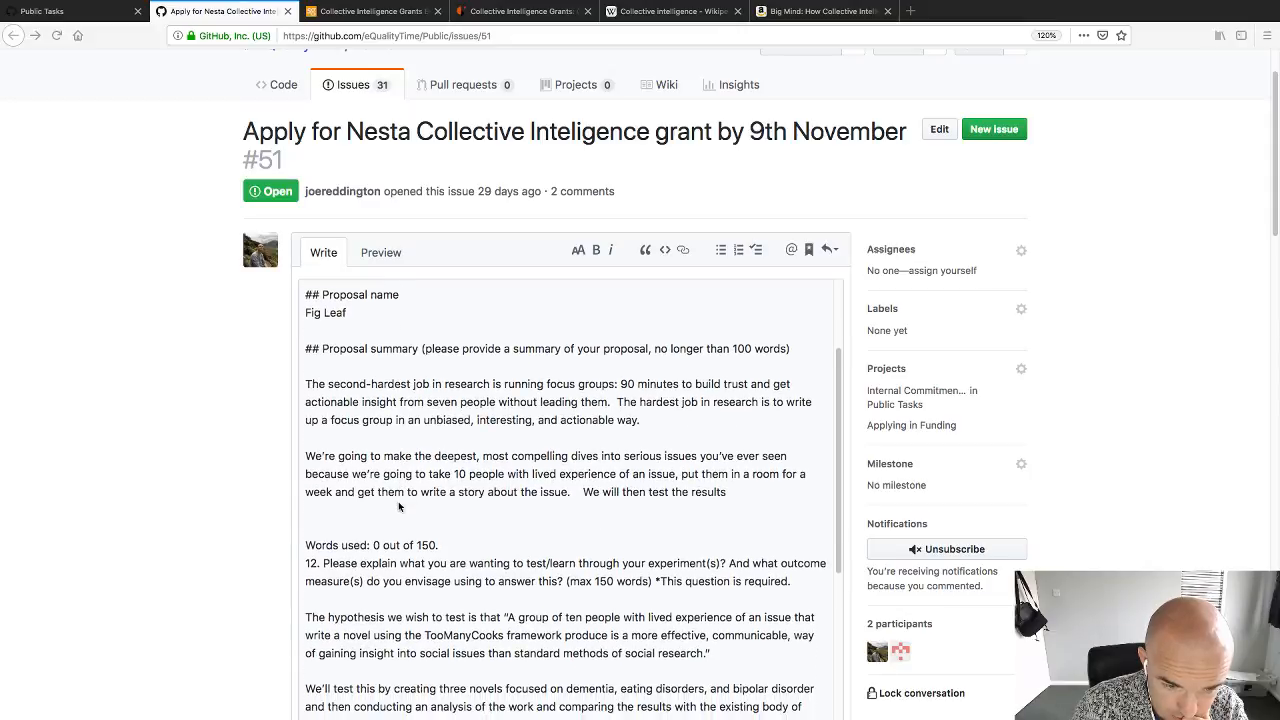
# Step: Split "We will then test the results" into its own paragraph in the proposal summary and extend it with "by"
pyautogui.click(582, 492)
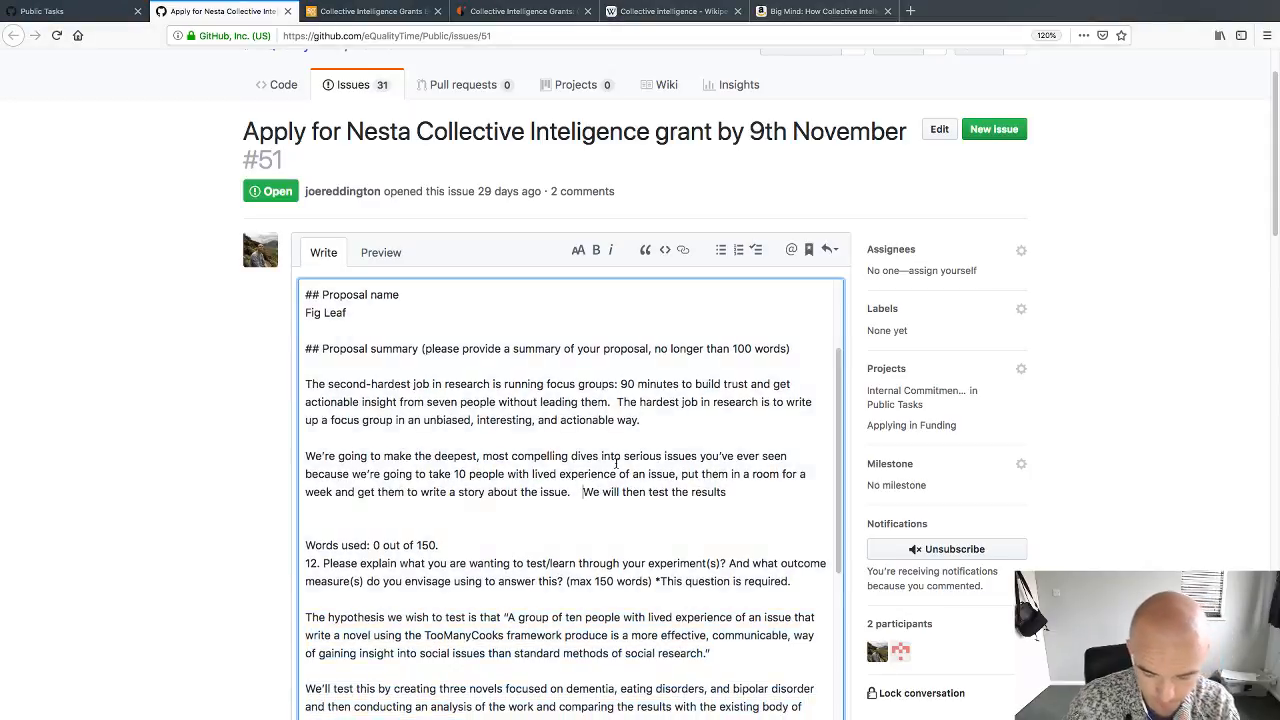
pyautogui.press('Return')
pyautogui.press('Return')
pyautogui.write('by')
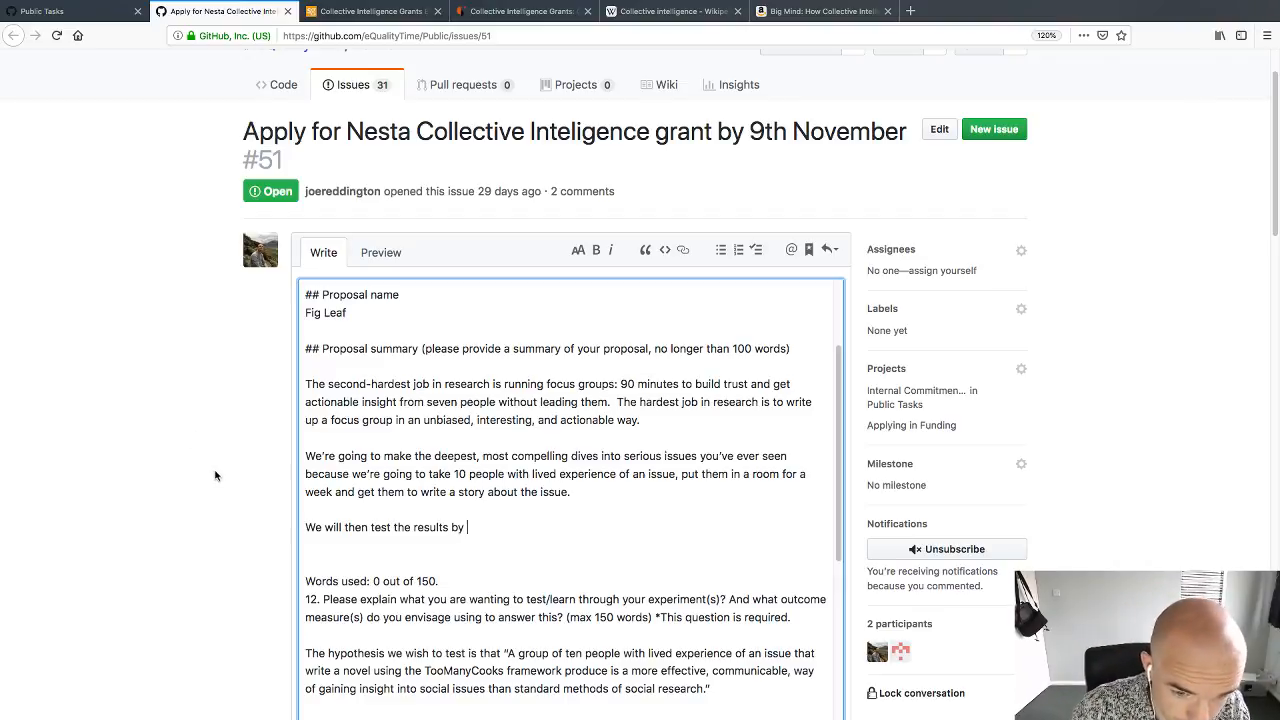
# Step: Replace the summary's last paragraph about testing the results with "If the story they write is judged to be"
pyautogui.scroll(-3, 254, 477)
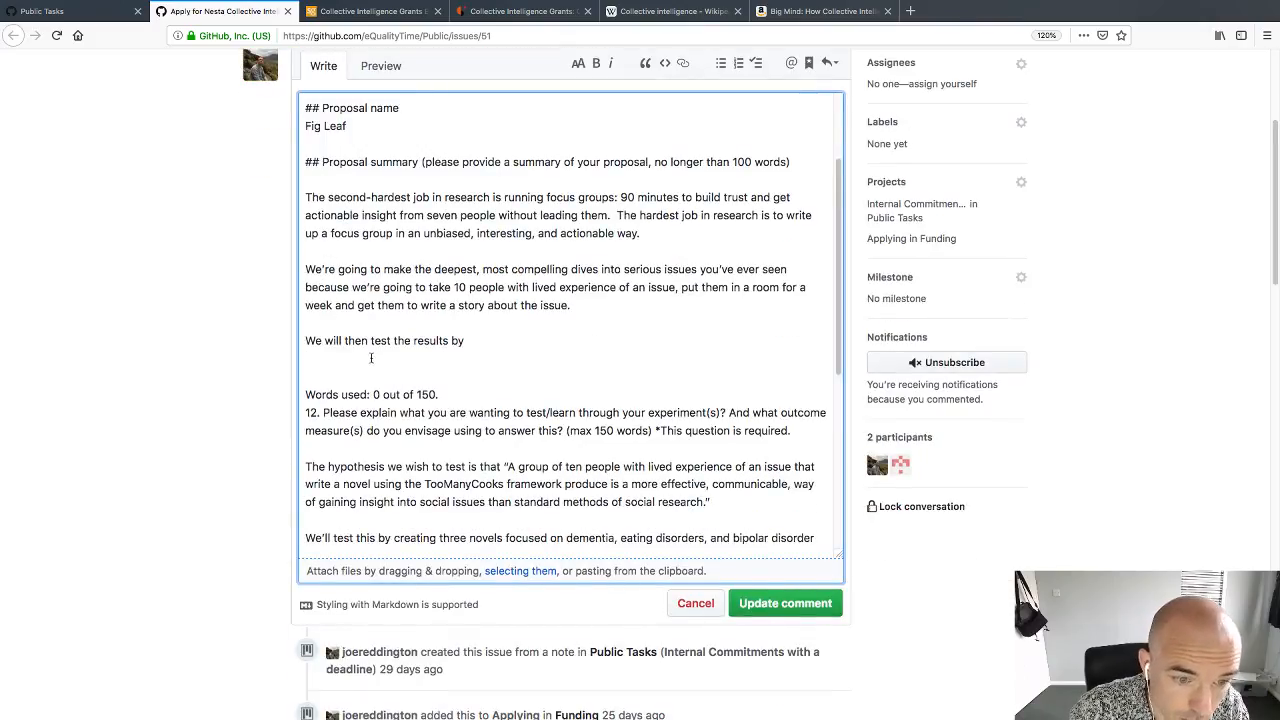
pyautogui.moveTo(371, 341); pyautogui.dragTo(474, 342)
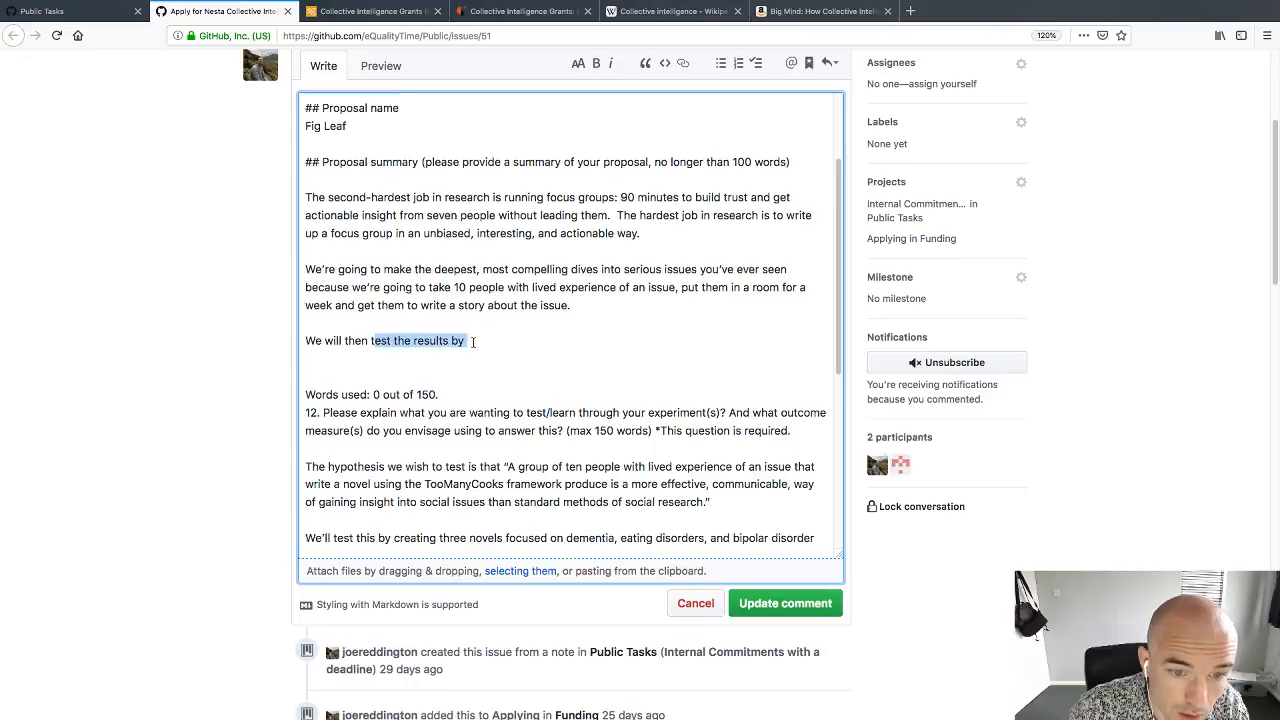
pyautogui.press('BackSpace')
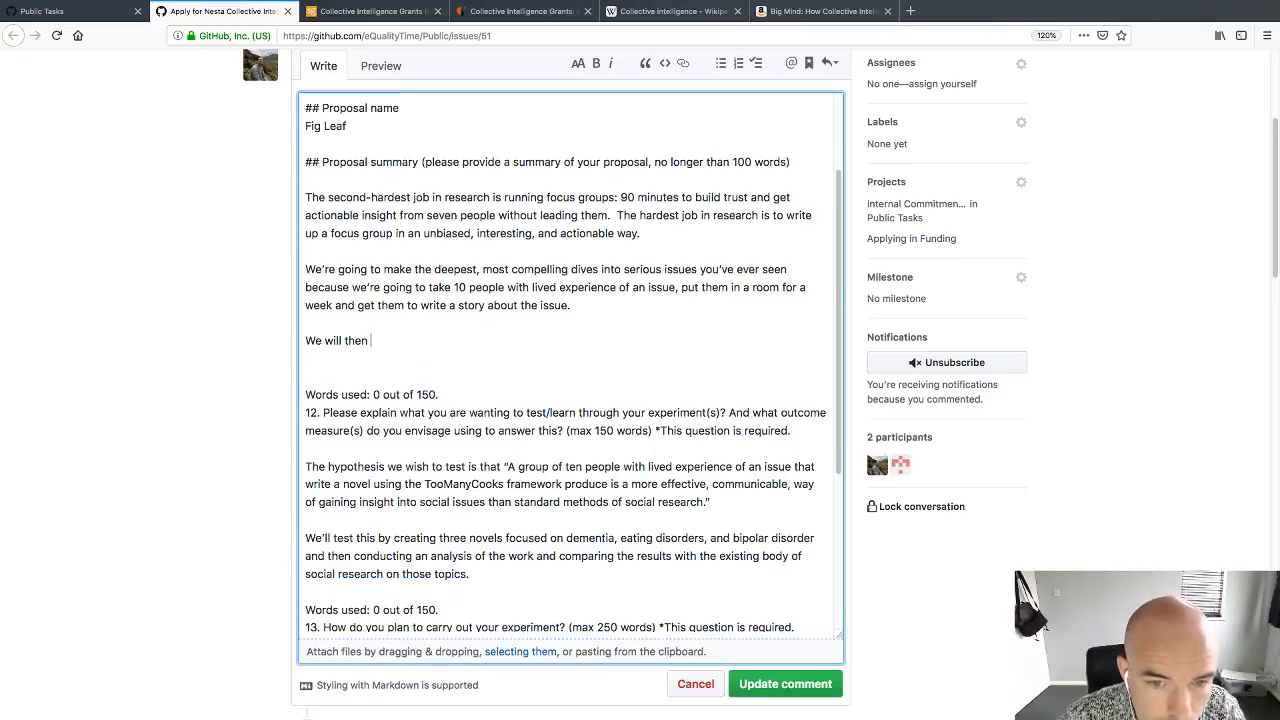
pyautogui.press('super+shift+Left')
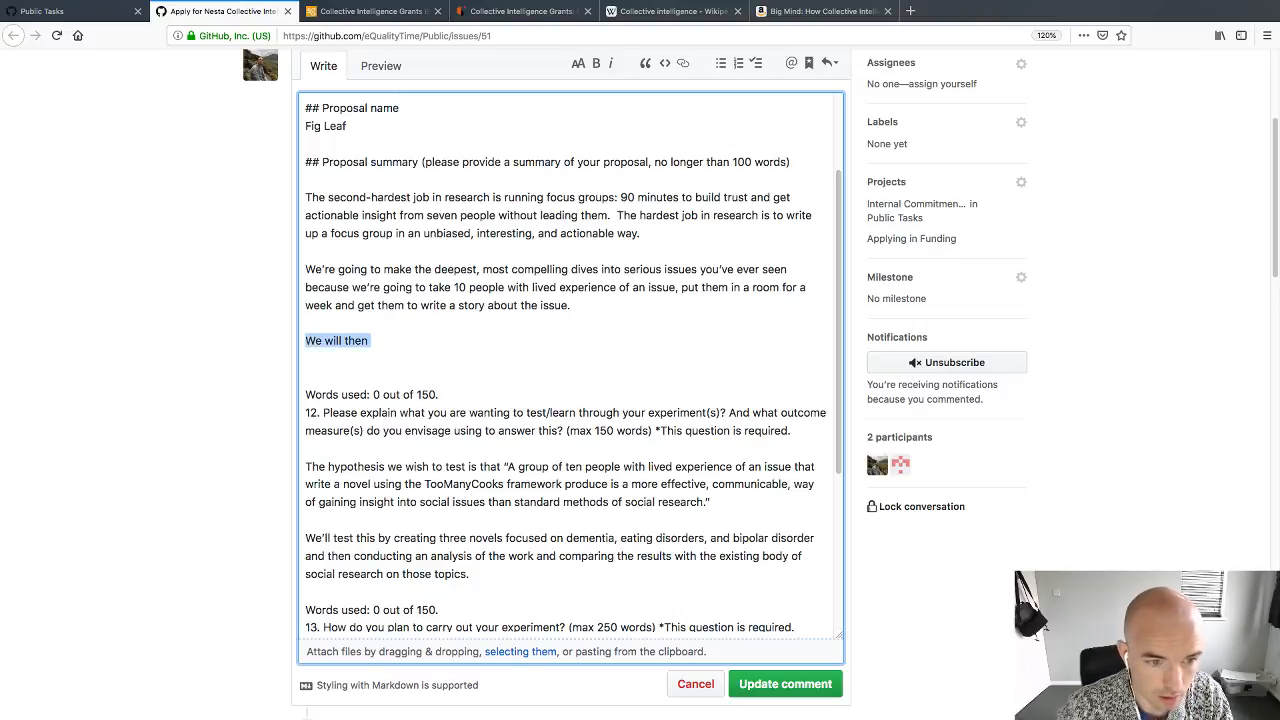
pyautogui.write('If the stor')
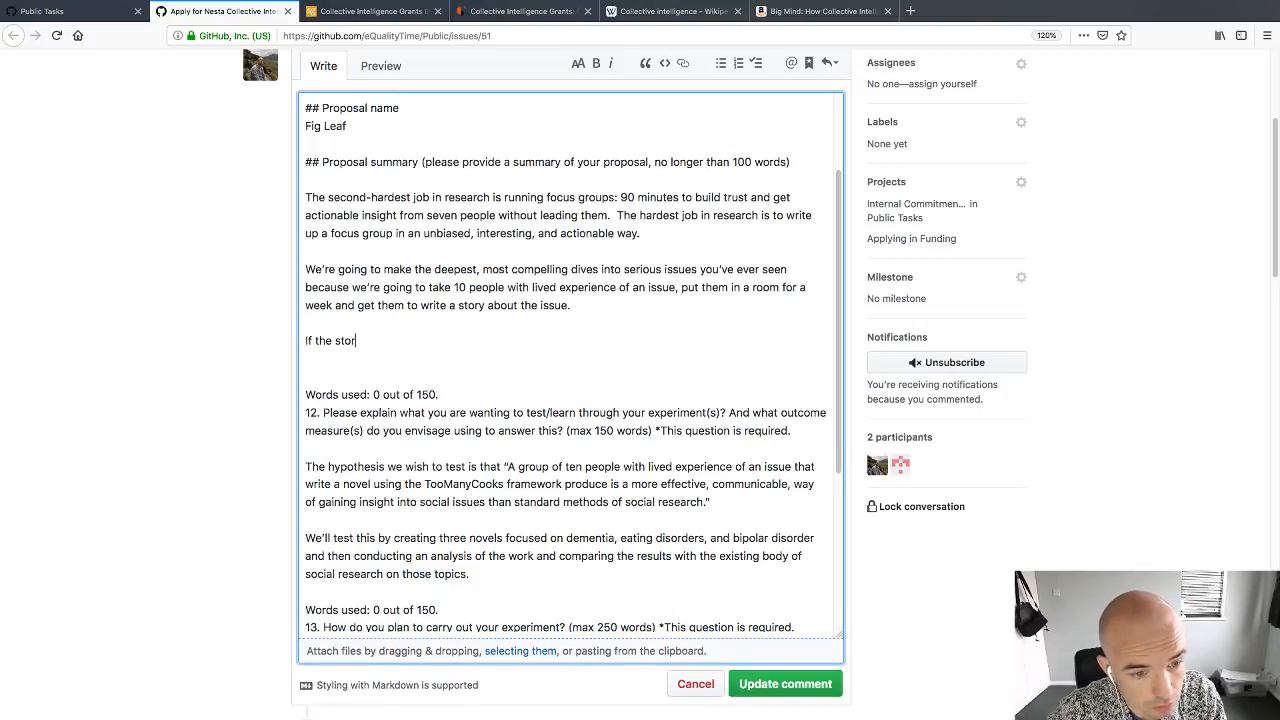
pyautogui.write('y they right, is')
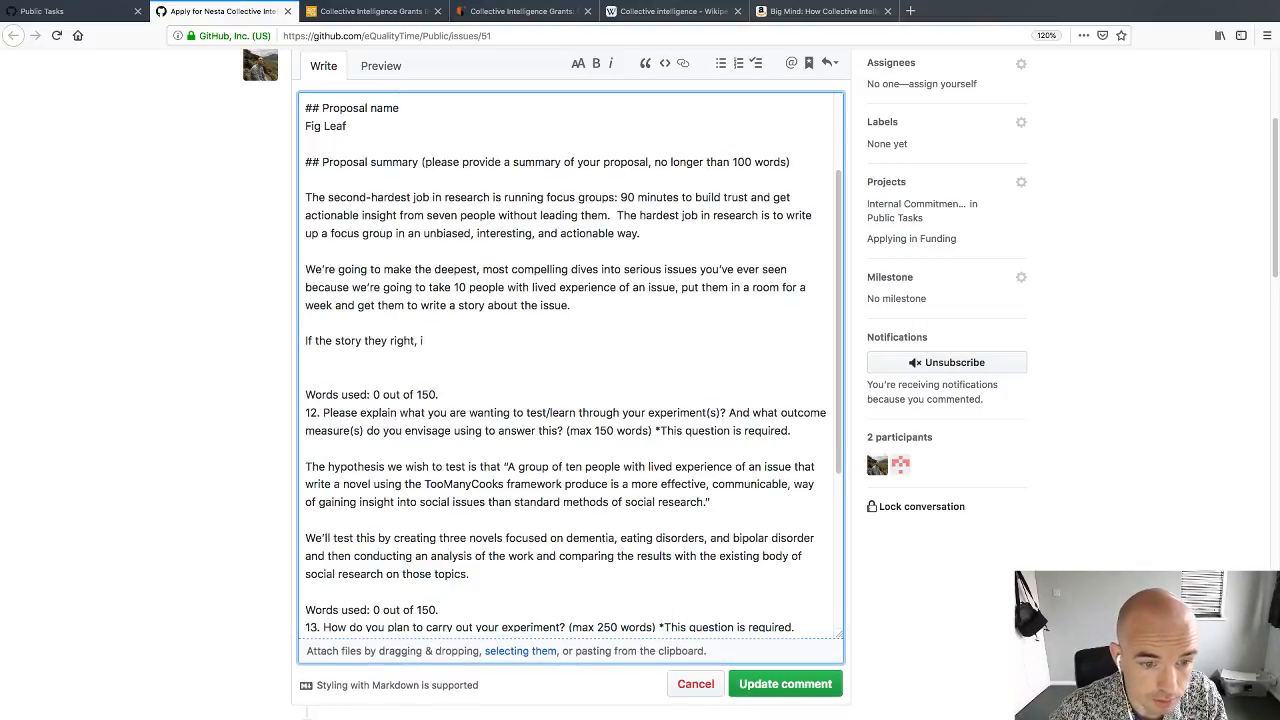
pyautogui.press('BackSpace')
pyautogui.press('BackSpace')
pyautogui.press('BackSpace')
pyautogui.press('BackSpace')
pyautogui.press('BackSpace')
pyautogui.press('BackSpace')
pyautogui.press('BackSpace')
pyautogui.press('BackSpace')
pyautogui.press('BackSpace')
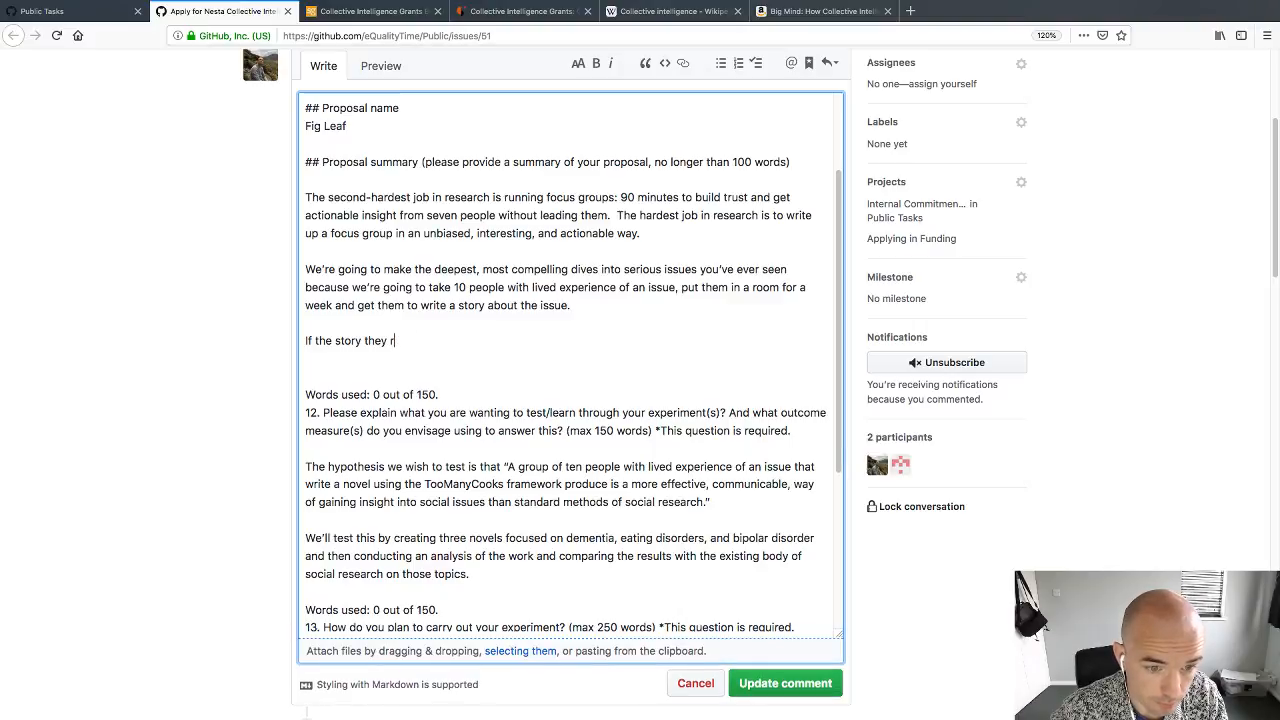
pyautogui.write('write is judg')
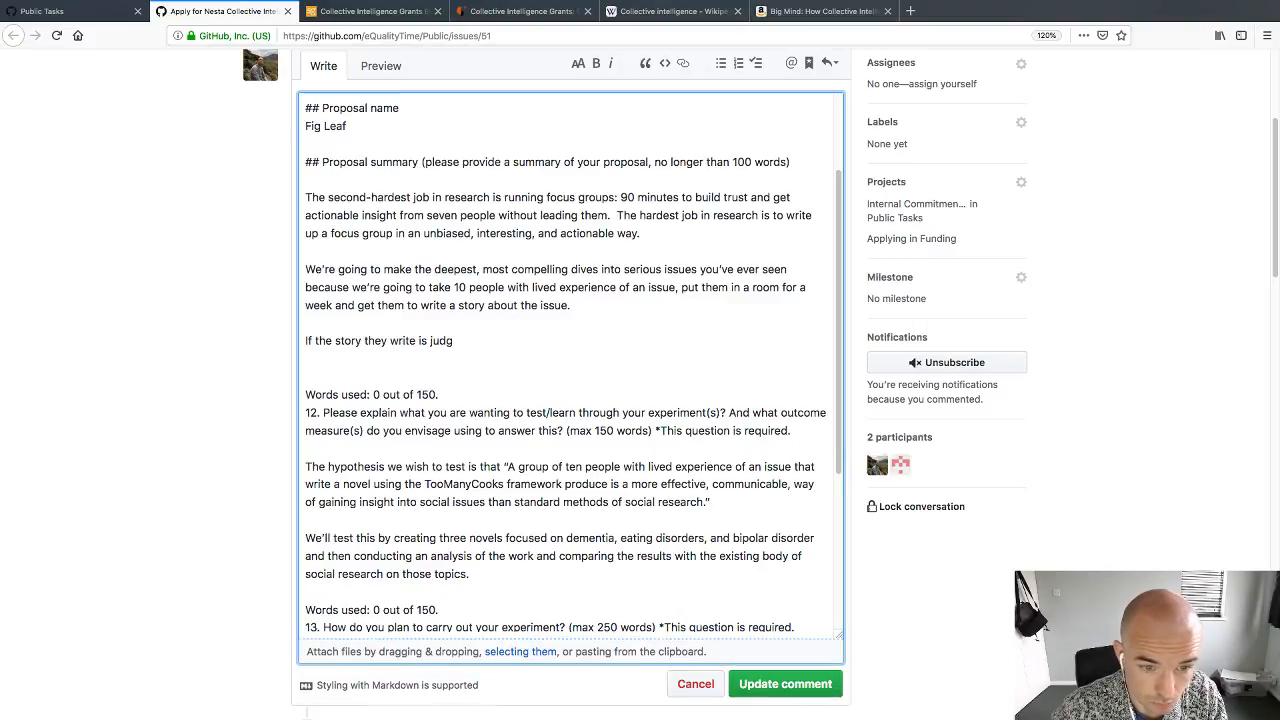
pyautogui.write('ed to be ')
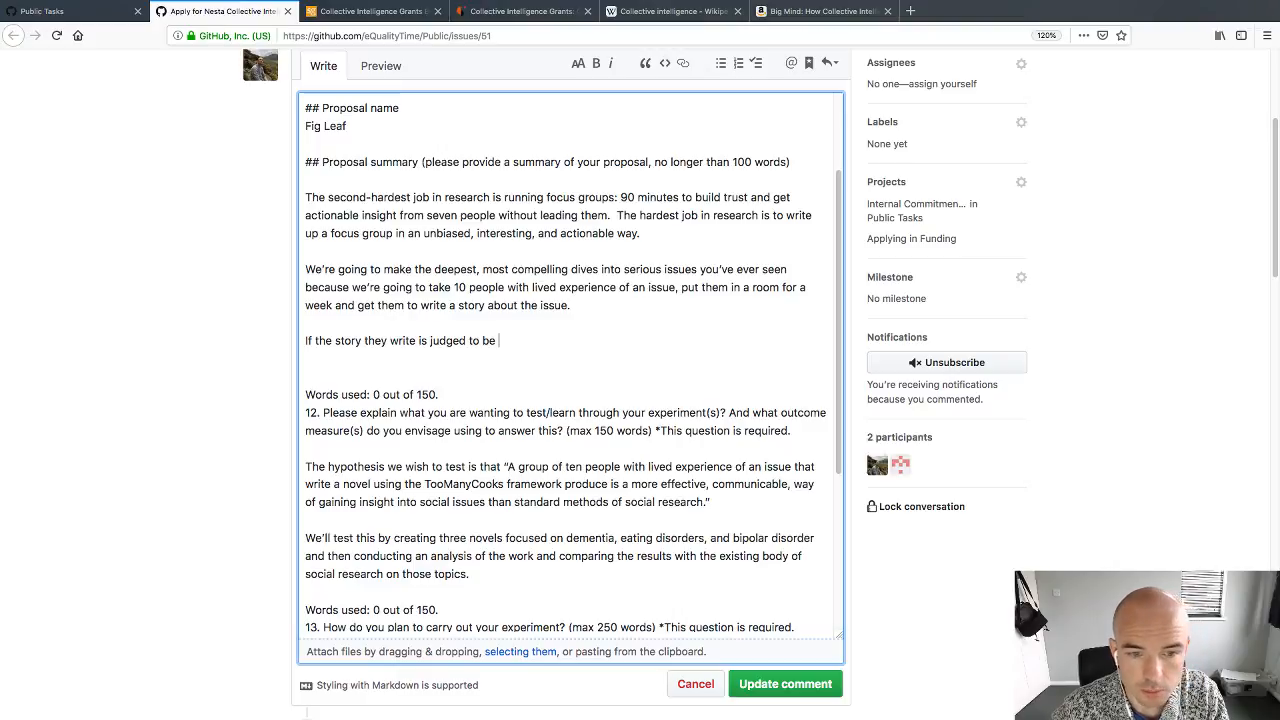
# Step: Continue the unfinished "If the story they write" sentence with "a more compelling account"
pyautogui.write('a mo')
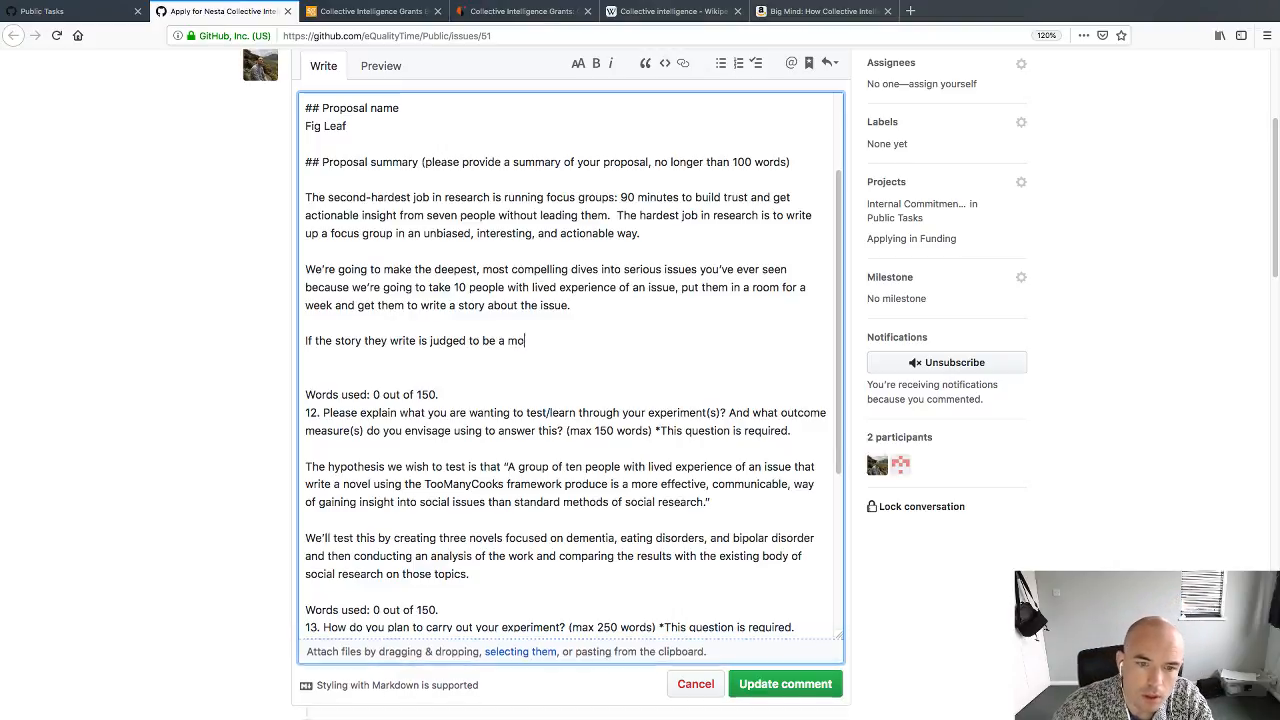
pyautogui.write('re completing')
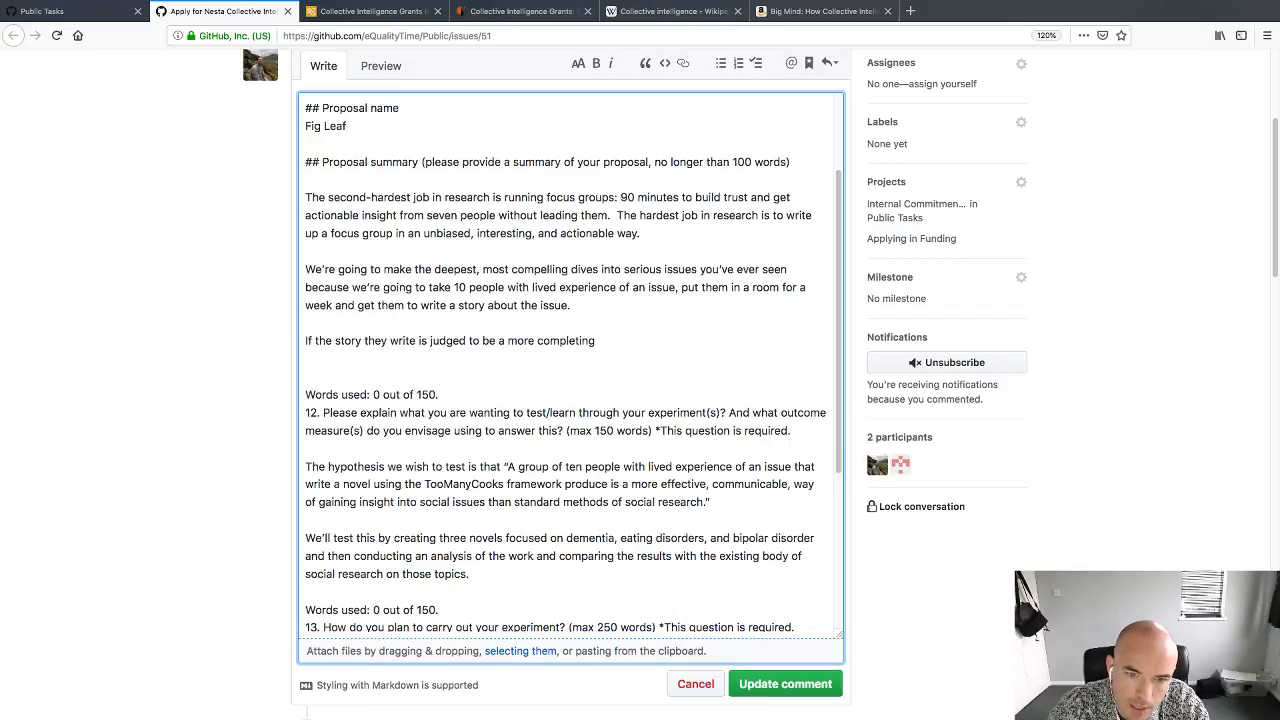
pyautogui.press('BackSpace')
pyautogui.press('BackSpace')
pyautogui.press('BackSpace')
pyautogui.press('BackSpace')
pyautogui.press('BackSpace')
pyautogui.press('BackSpace')
pyautogui.write('elli')
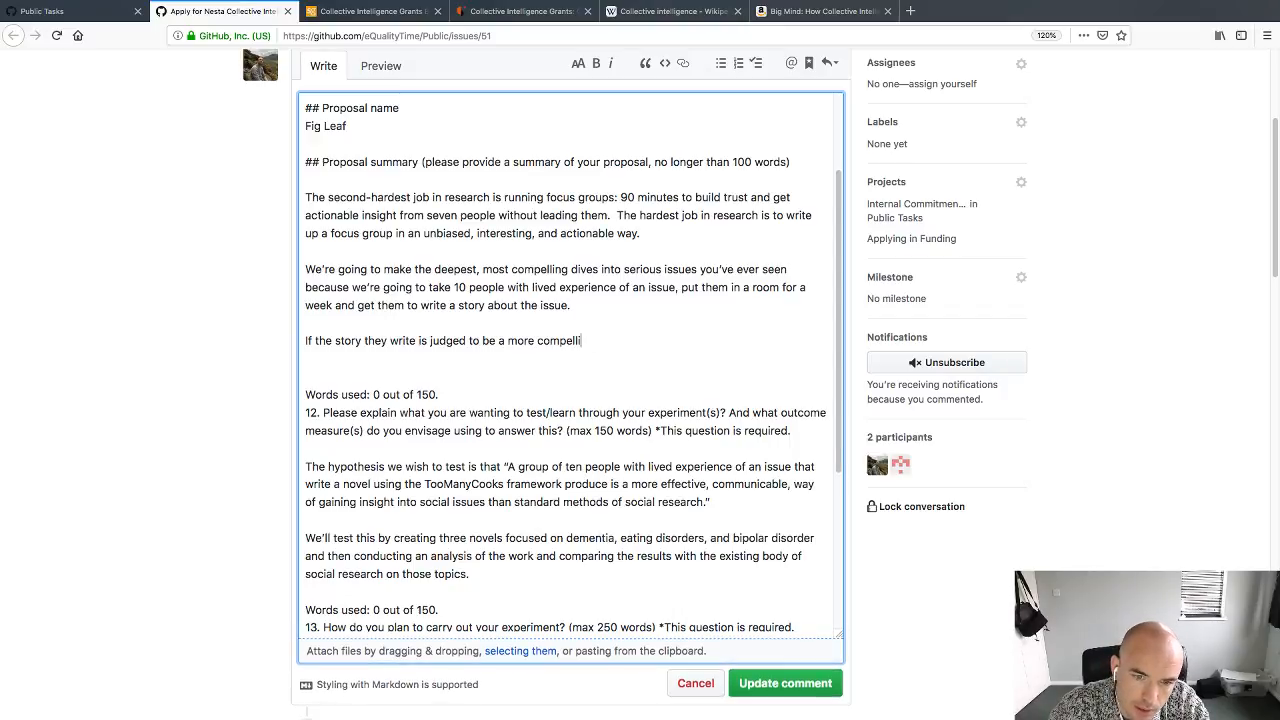
pyautogui.write('ng')
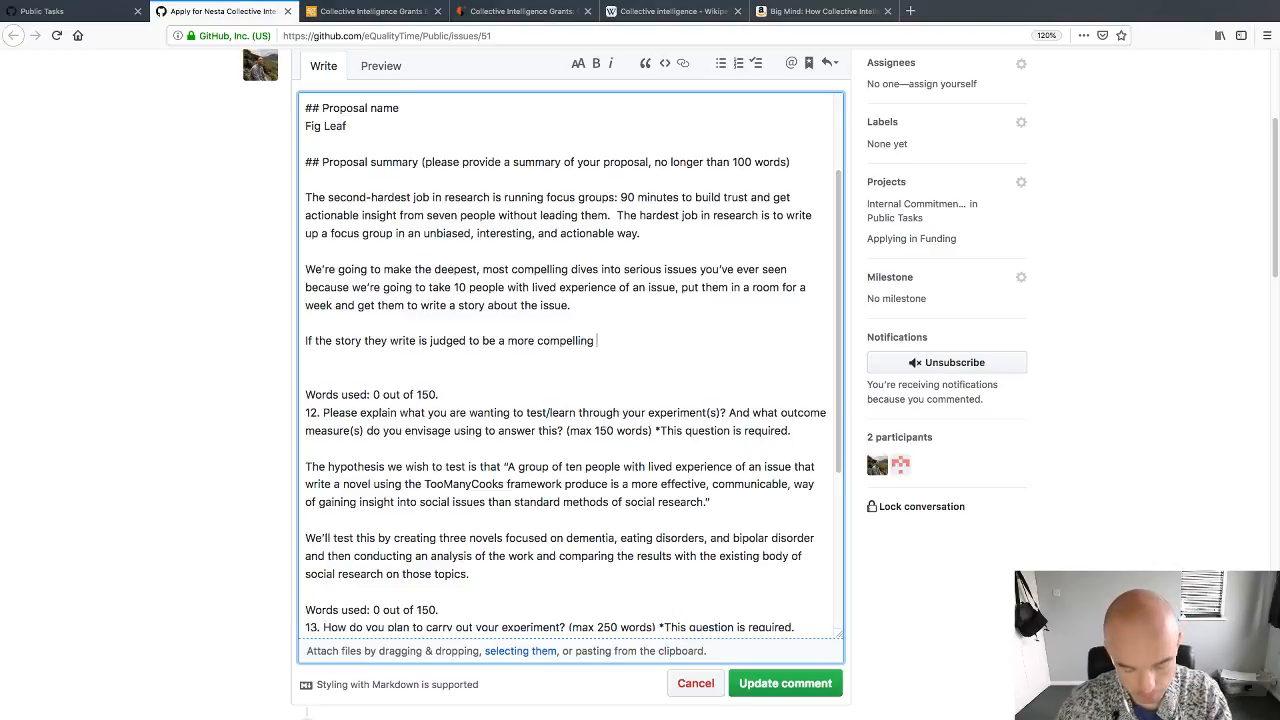
pyautogui.write('account')
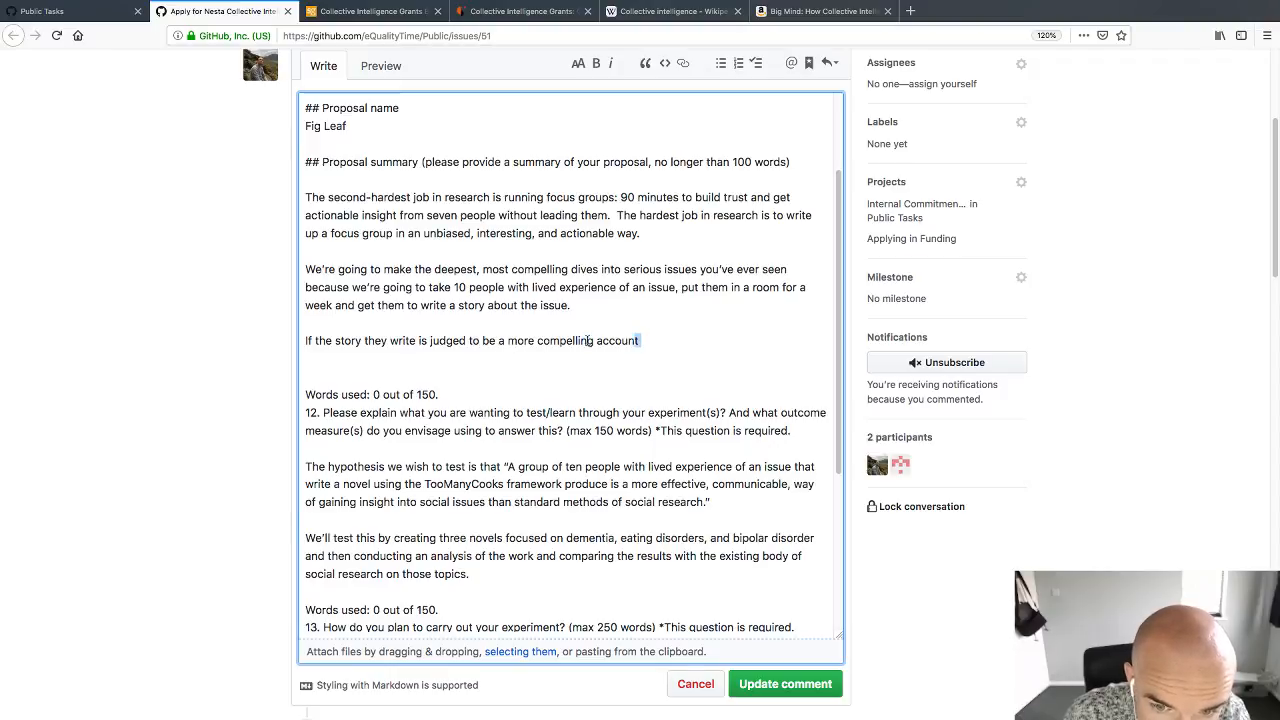
# Step: Replace the whole "If the story they write" sentence in the proposal summary with "A seperate focus group"
pyautogui.moveTo(638, 340); pyautogui.dragTo(227, 347)
pyautogui.write('A')
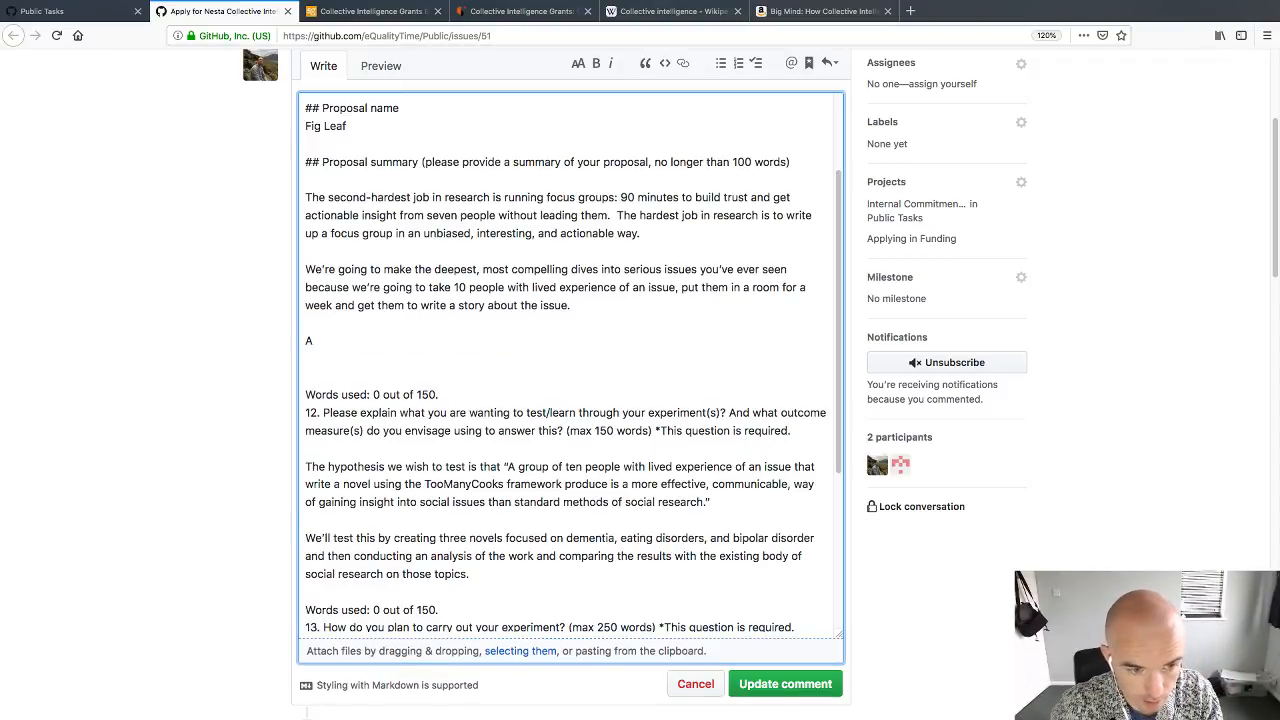
pyautogui.write(' seperate focu')
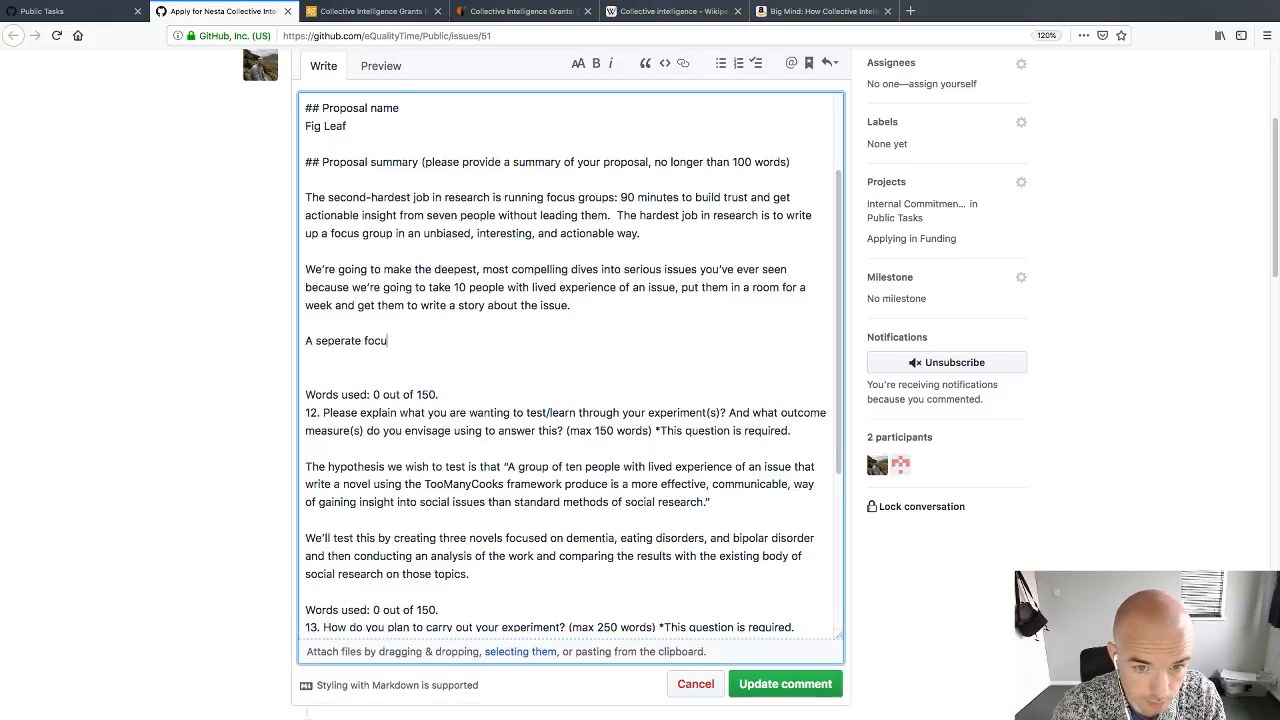
pyautogui.write('s group')
# Step: Replace "A seperate focus group" in the proposal summary's last paragraph with "If the story"
pyautogui.hotkey('shift', 'Home')
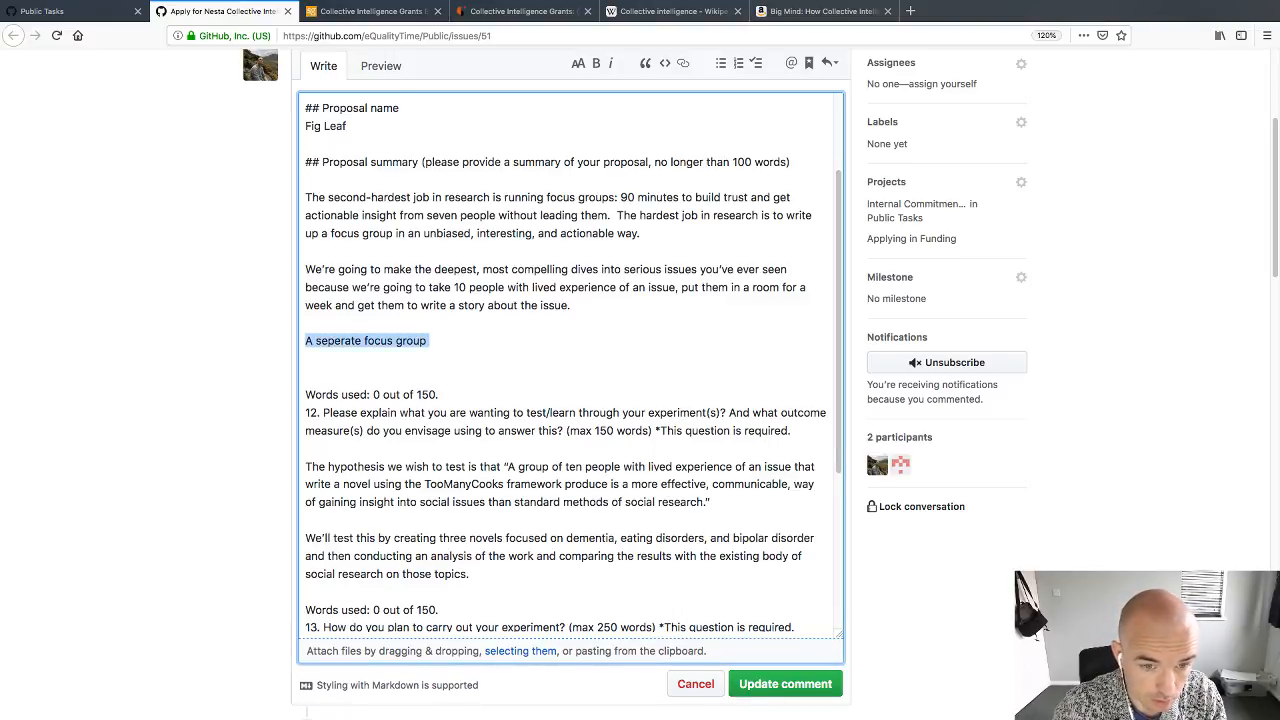
pyautogui.press('BackSpace')
pyautogui.write('If')
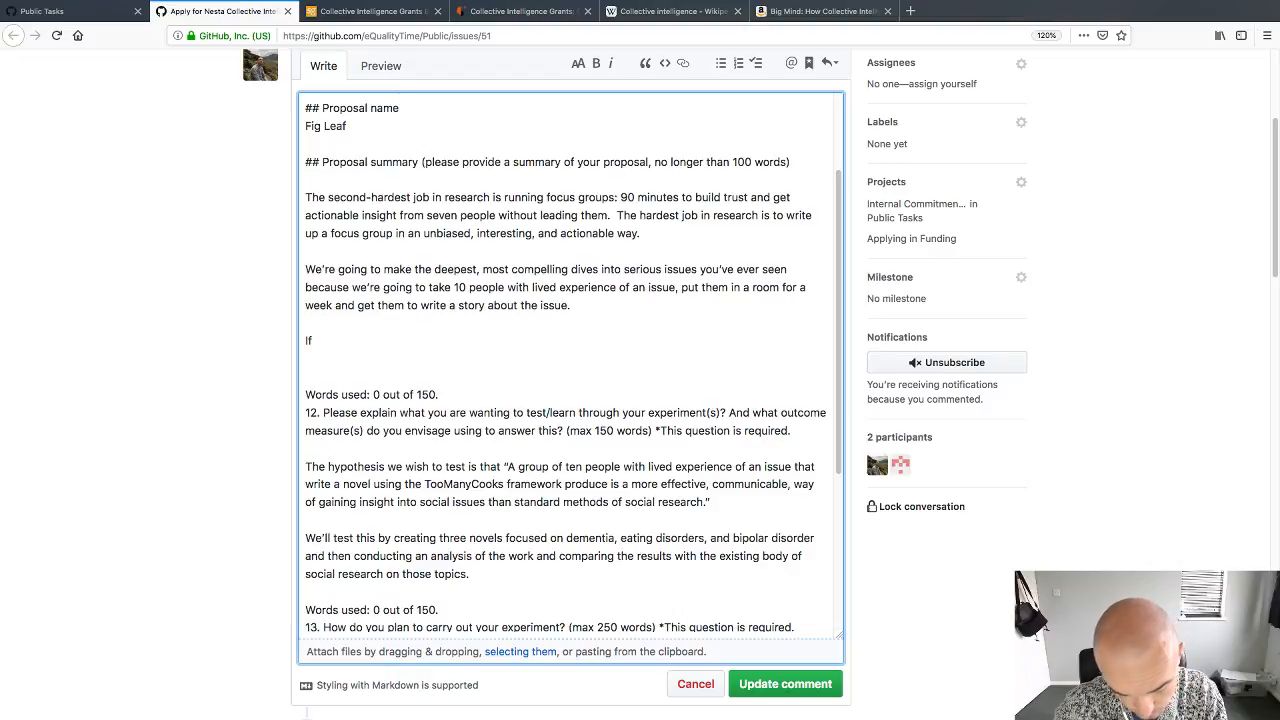
pyautogui.write(' the result')
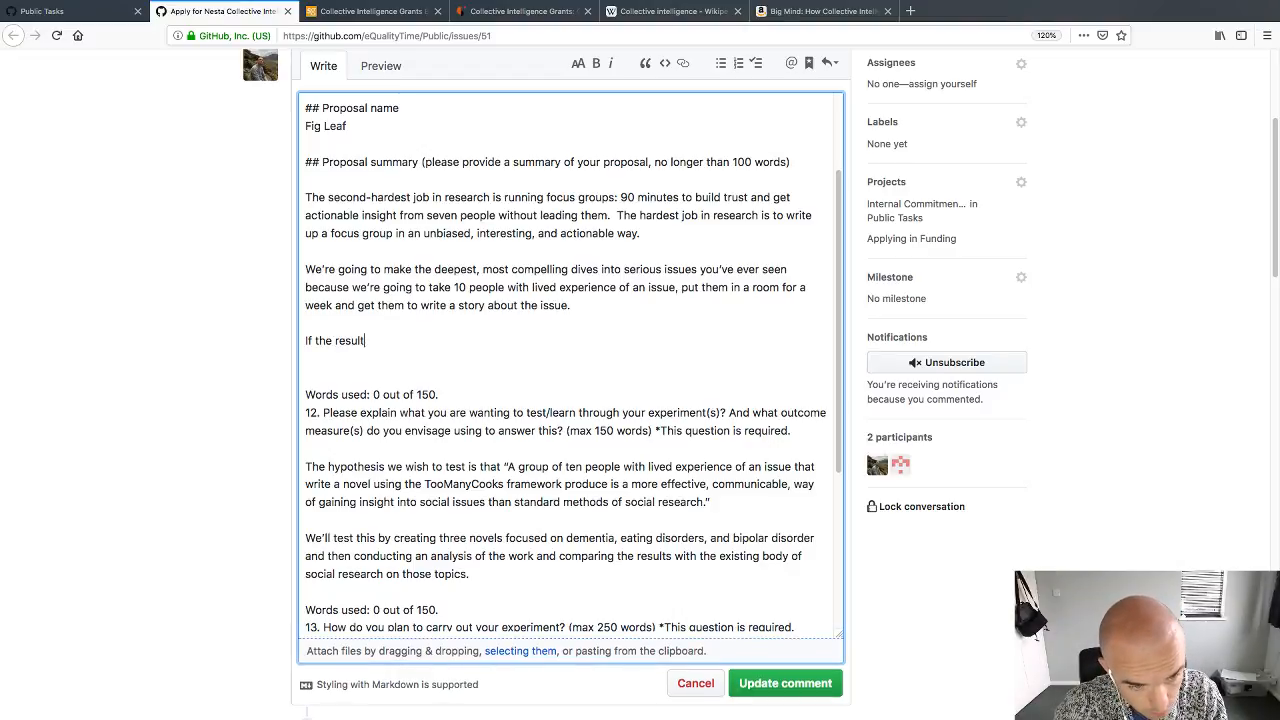
pyautogui.press('BackSpace')
pyautogui.press('BackSpace')
pyautogui.press('BackSpace')
pyautogui.press('BackSpace')
pyautogui.press('BackSpace')
pyautogui.press('BackSpace')
pyautogui.write('story ')
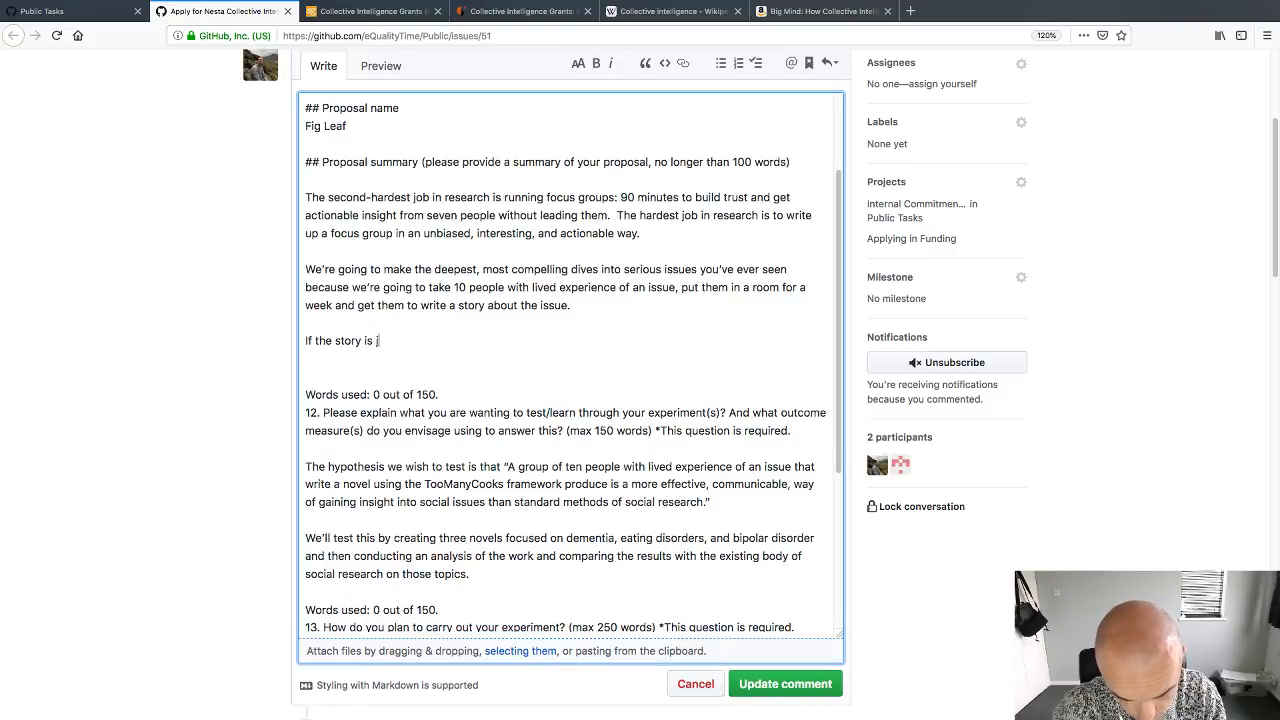
# Step: Continue the "If the story" sentence with "is judged to be a more compelling,"
pyautogui.write('is judged to be a more completing')
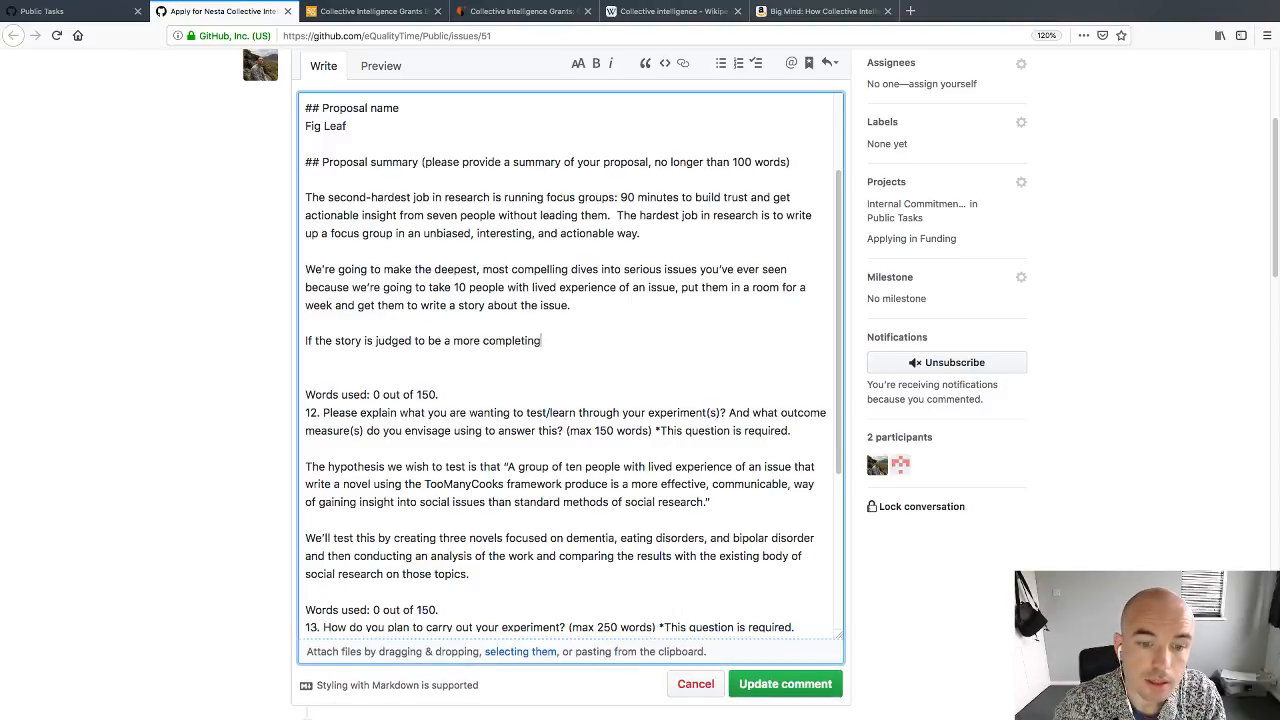
pyautogui.press('BackSpace')
pyautogui.press('BackSpace')
pyautogui.press('BackSpace')
pyautogui.press('BackSpace')
pyautogui.press('BackSpace')
pyautogui.press('BackSpace')
pyautogui.press('BackSpace')
pyautogui.write('elling, ')
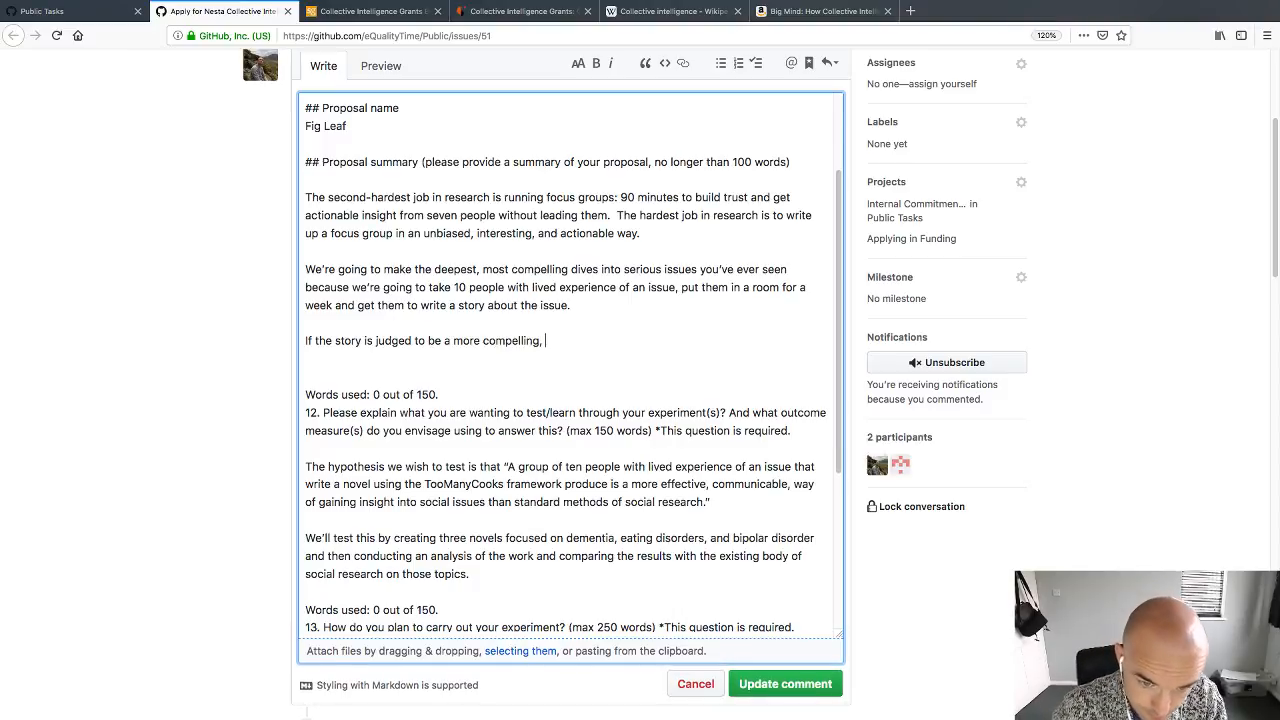
# Step: Extend the description of the story in the summary's last paragraph with "honest, and deep, picture of"
pyautogui.write('honest')
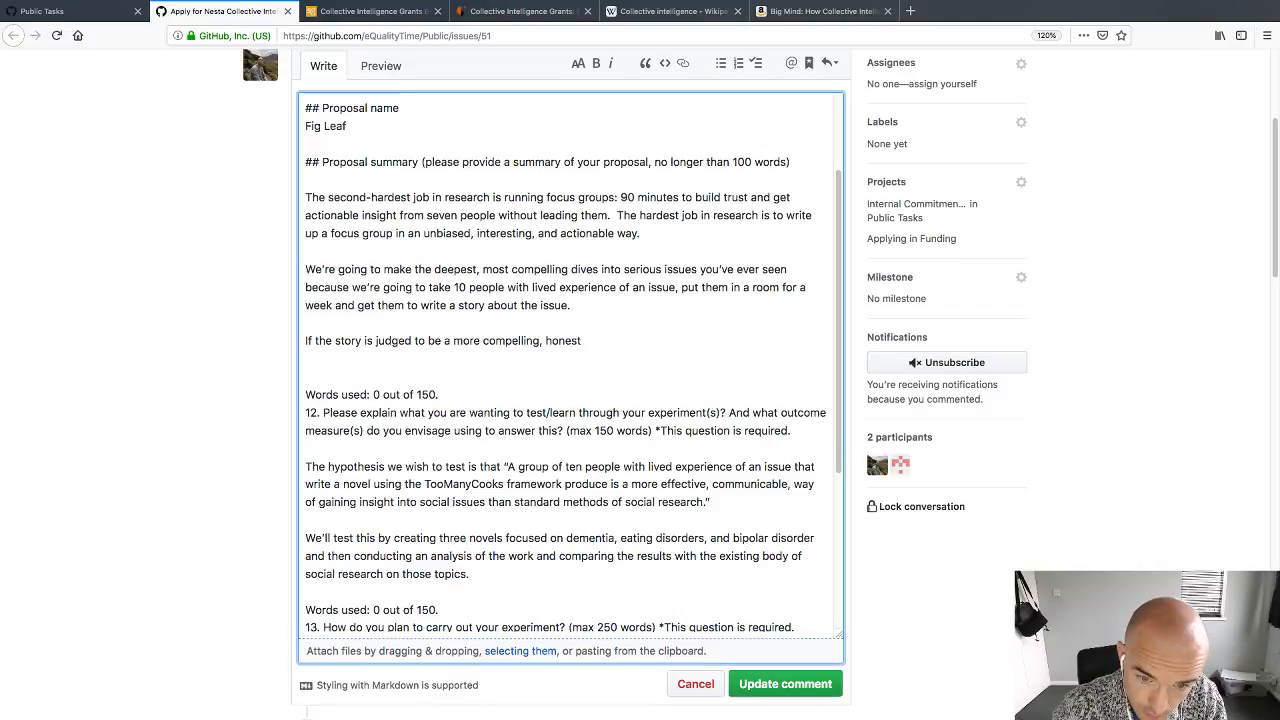
pyautogui.write(', and deep')
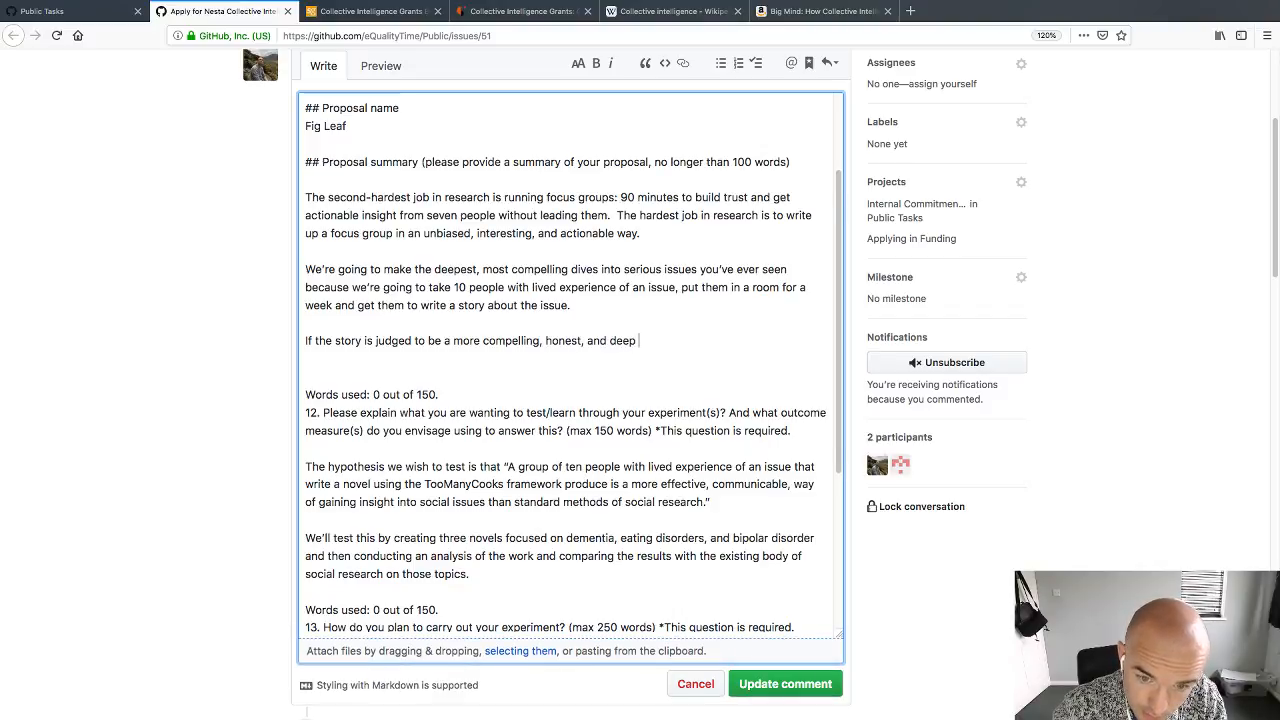
pyautogui.press('BackSpace')
pyautogui.write(', picture of the')
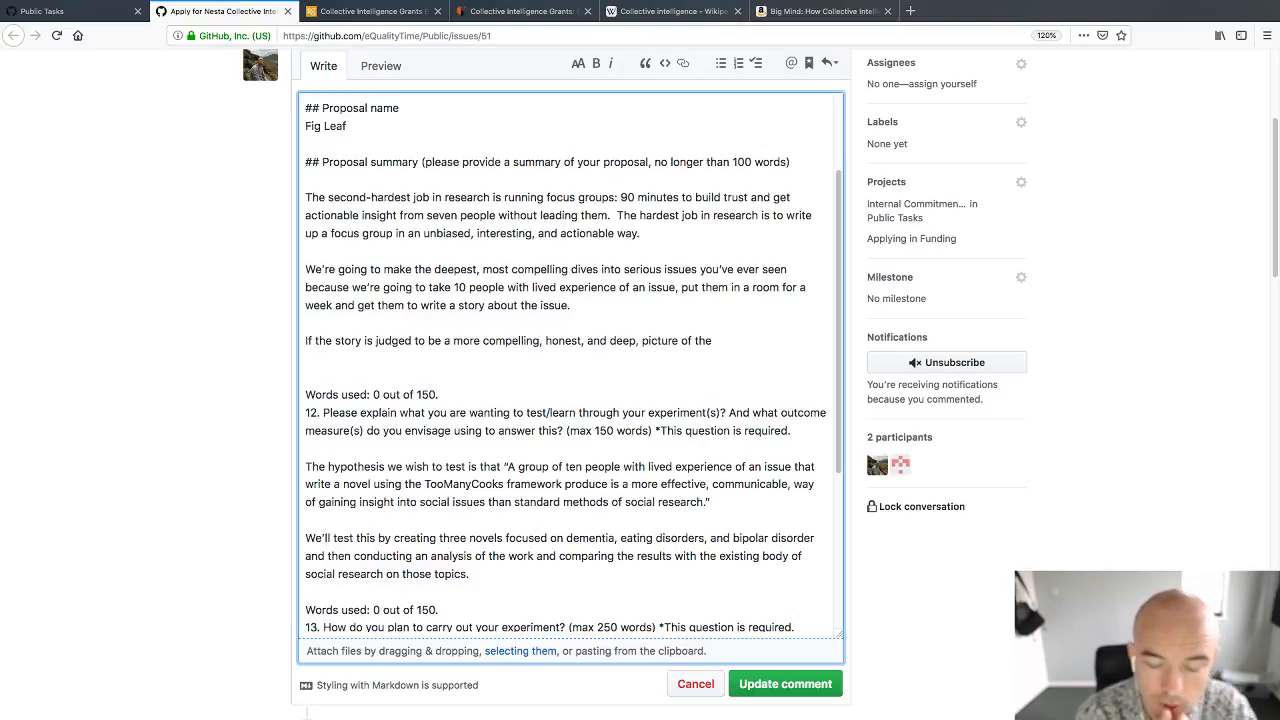
pyautogui.press('BackSpace')
pyautogui.press('BackSpace')
pyautogui.press('BackSpace')
pyautogui.press('BackSpace')
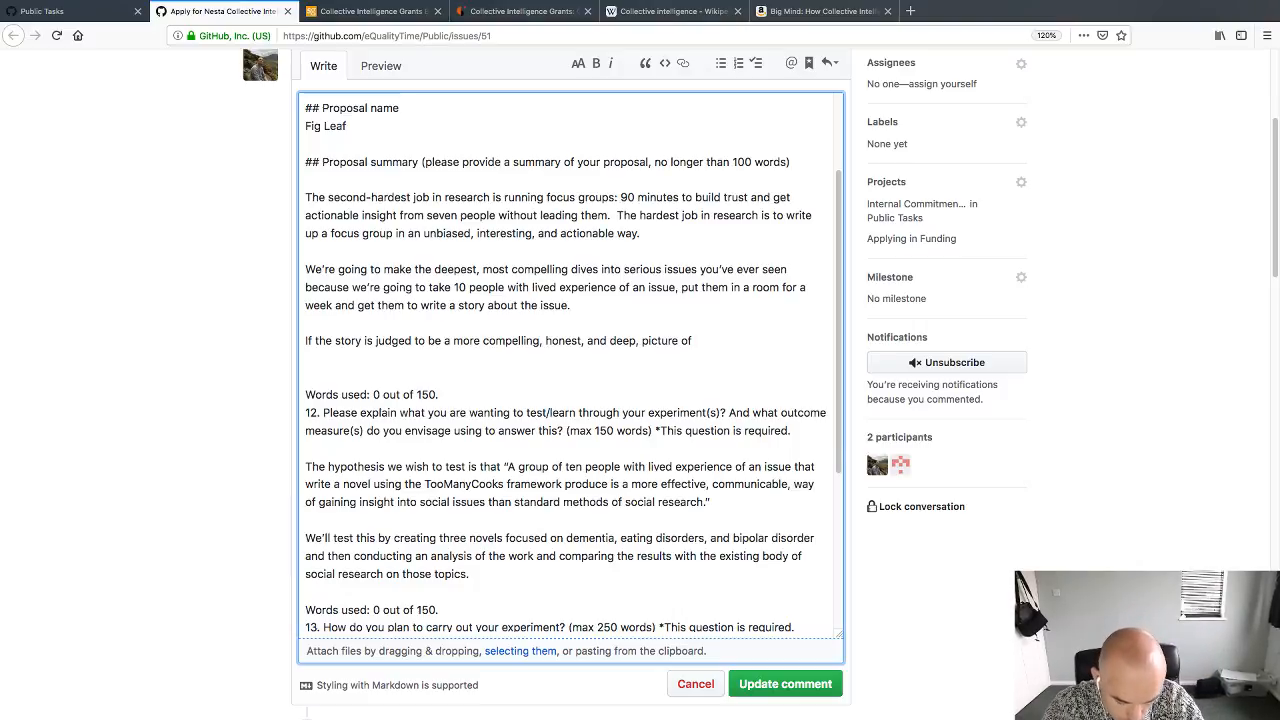
# Step: Continue the sentence after "picture of" with "what it is to live with these conditions"
pyautogui.write('what is')
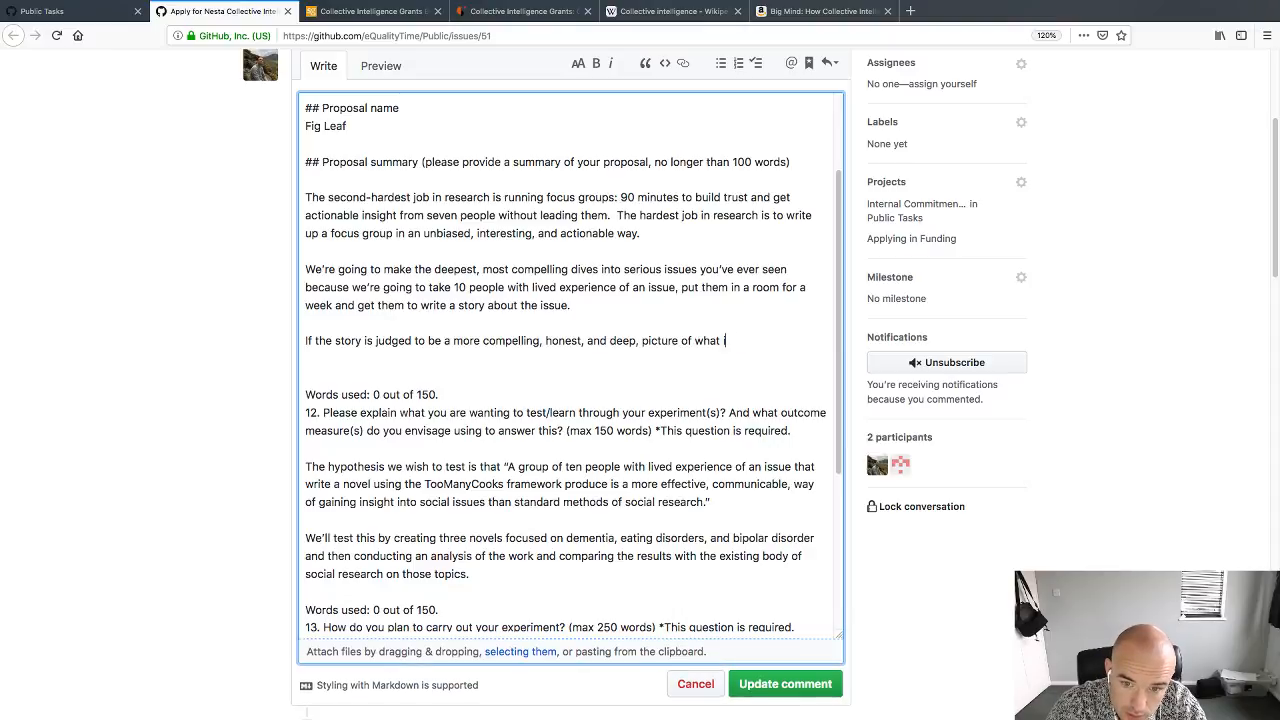
pyautogui.press('BackSpace')
pyautogui.write('t is to live with')
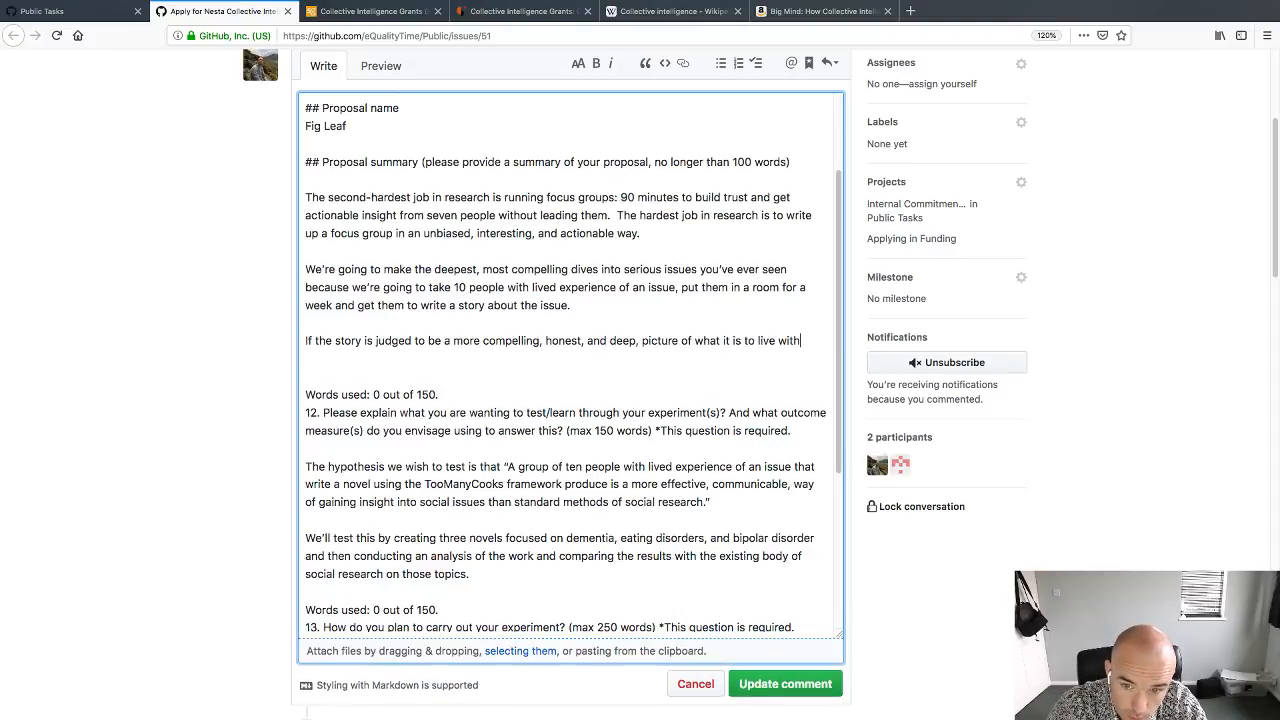
pyautogui.write(' these conditions')
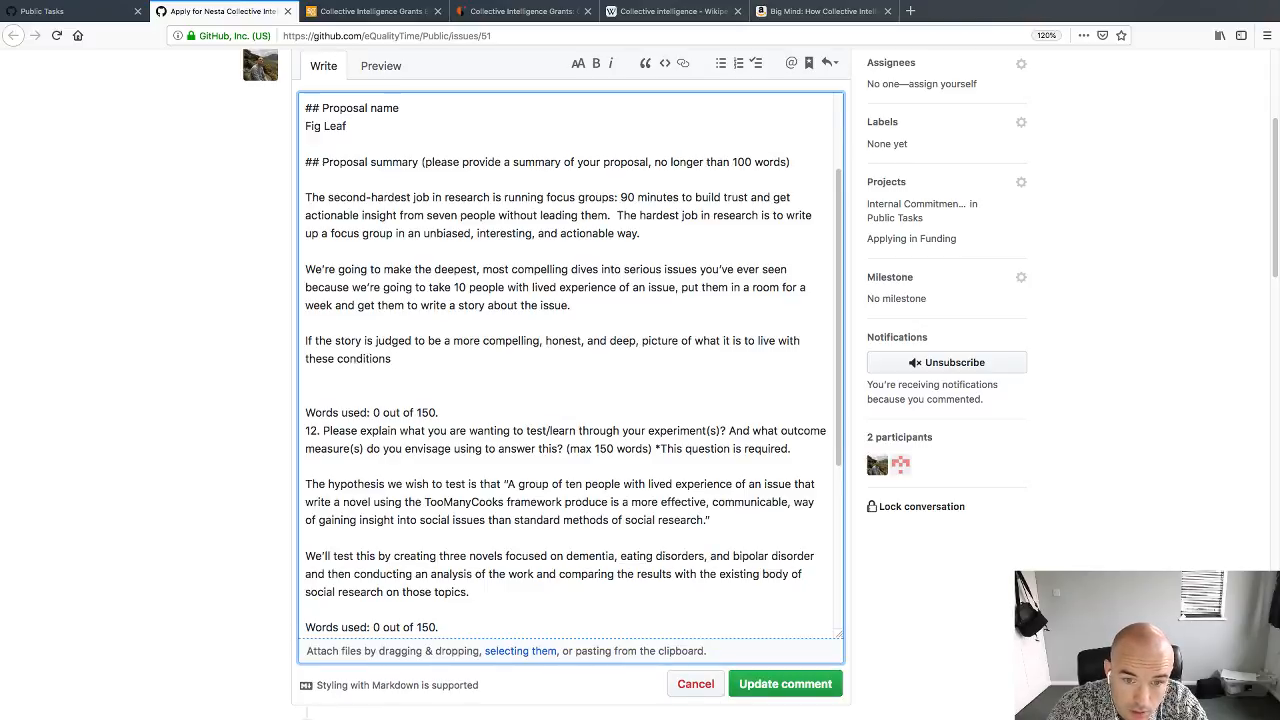
# Step: Replace "conditions" at the end of the proposal summary with "issues,"
pyautogui.press('BackSpace')
pyautogui.press('BackSpace')
pyautogui.press('BackSpace')
pyautogui.press('BackSpace')
pyautogui.press('BackSpace')
pyautogui.press('BackSpace')
pyautogui.press('BackSpace')
pyautogui.press('BackSpace')
pyautogui.press('BackSpace')
pyautogui.press('BackSpace')
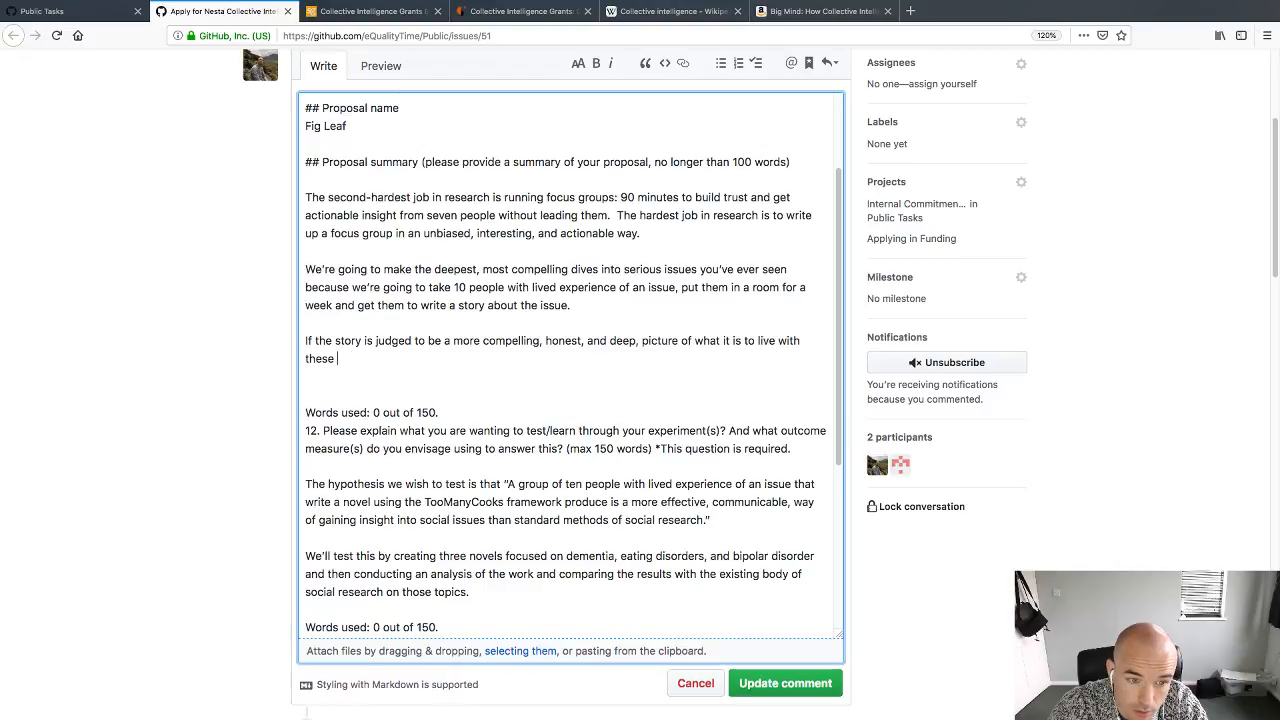
pyautogui.write('issues, the')
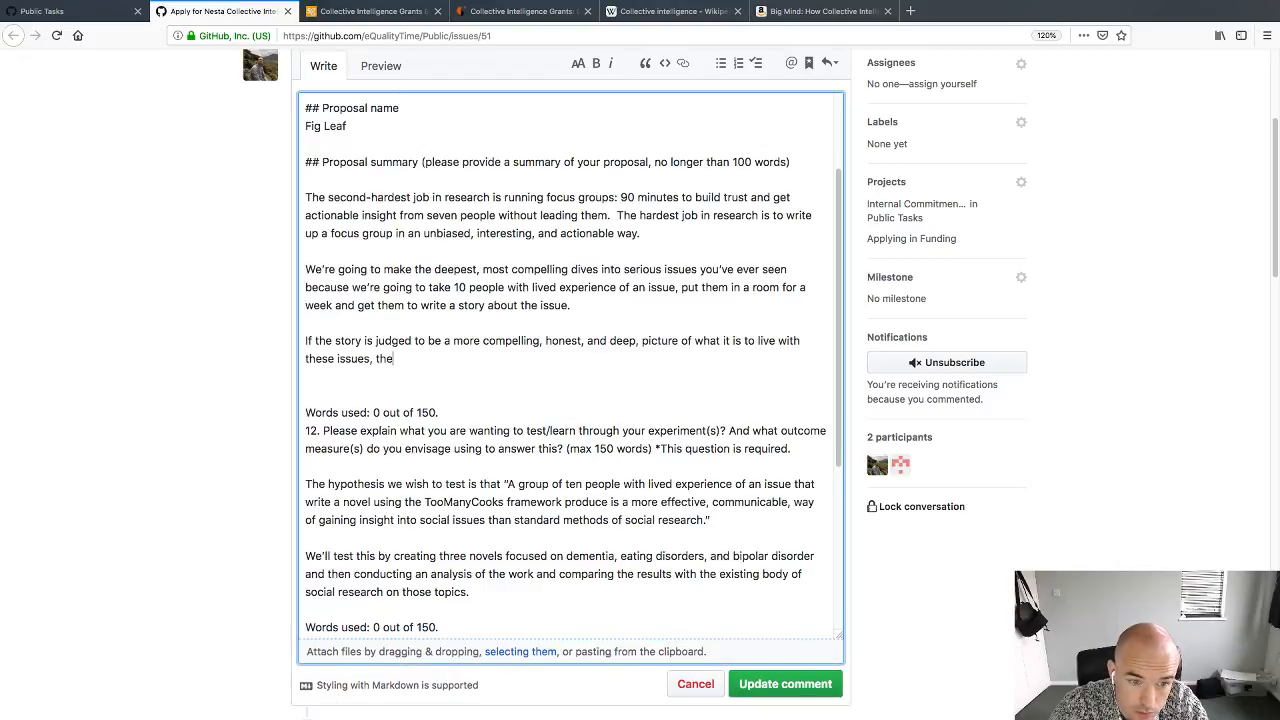
# Step: Continue the sentence after "these issues," with "then we will have shown that"
pyautogui.write('n we wi')
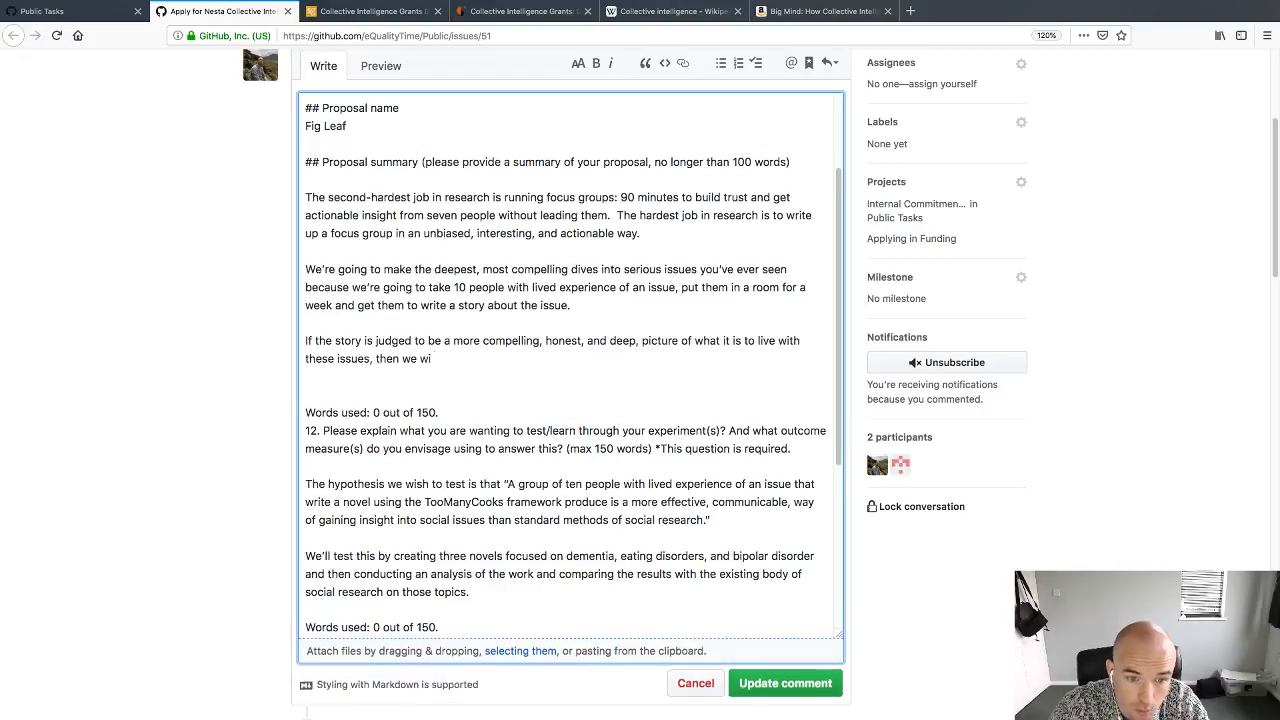
pyautogui.write('ll have str')
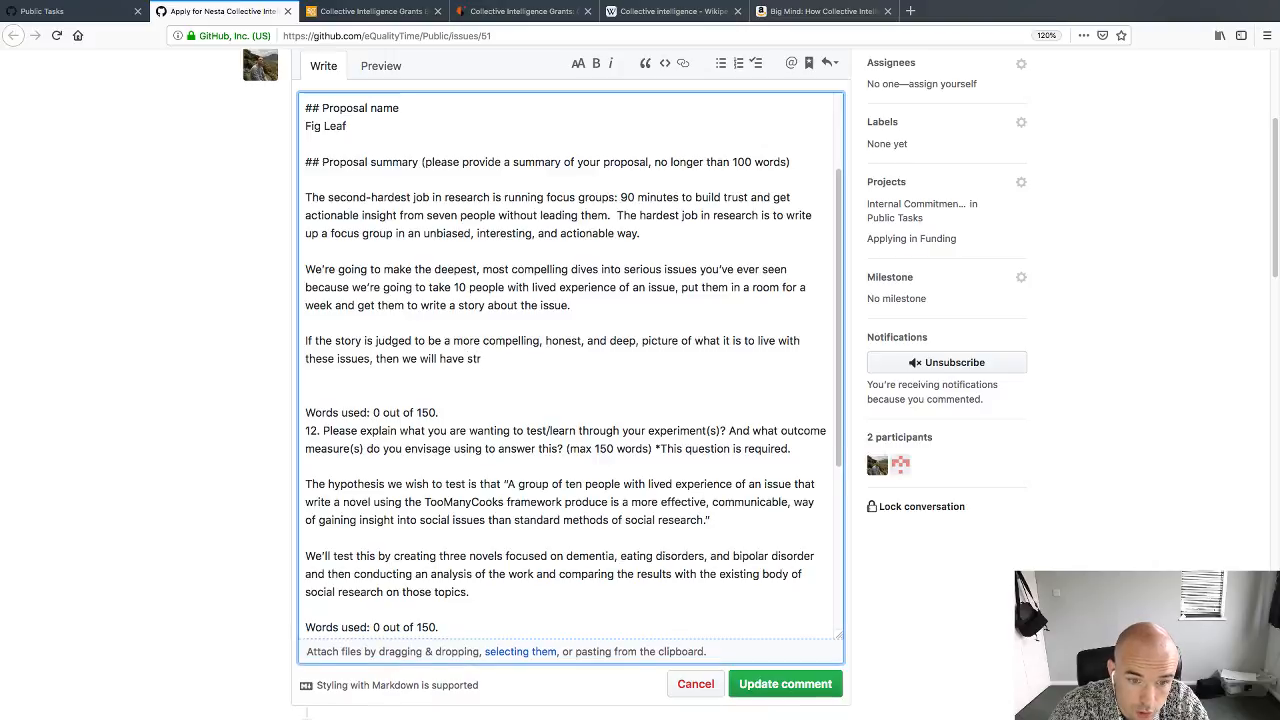
pyautogui.press('BackSpace')
pyautogui.write('one')
pyautogui.write('own that')
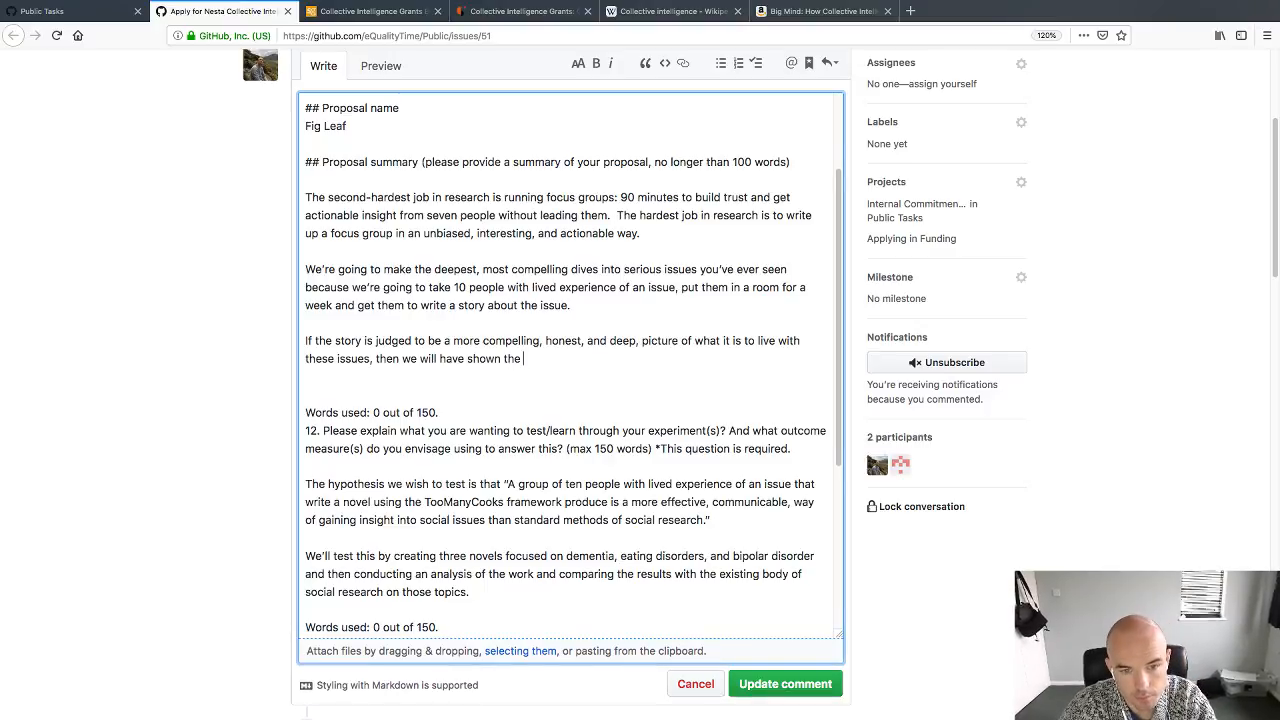
pyautogui.press('BackSpace')
pyautogui.write('t')
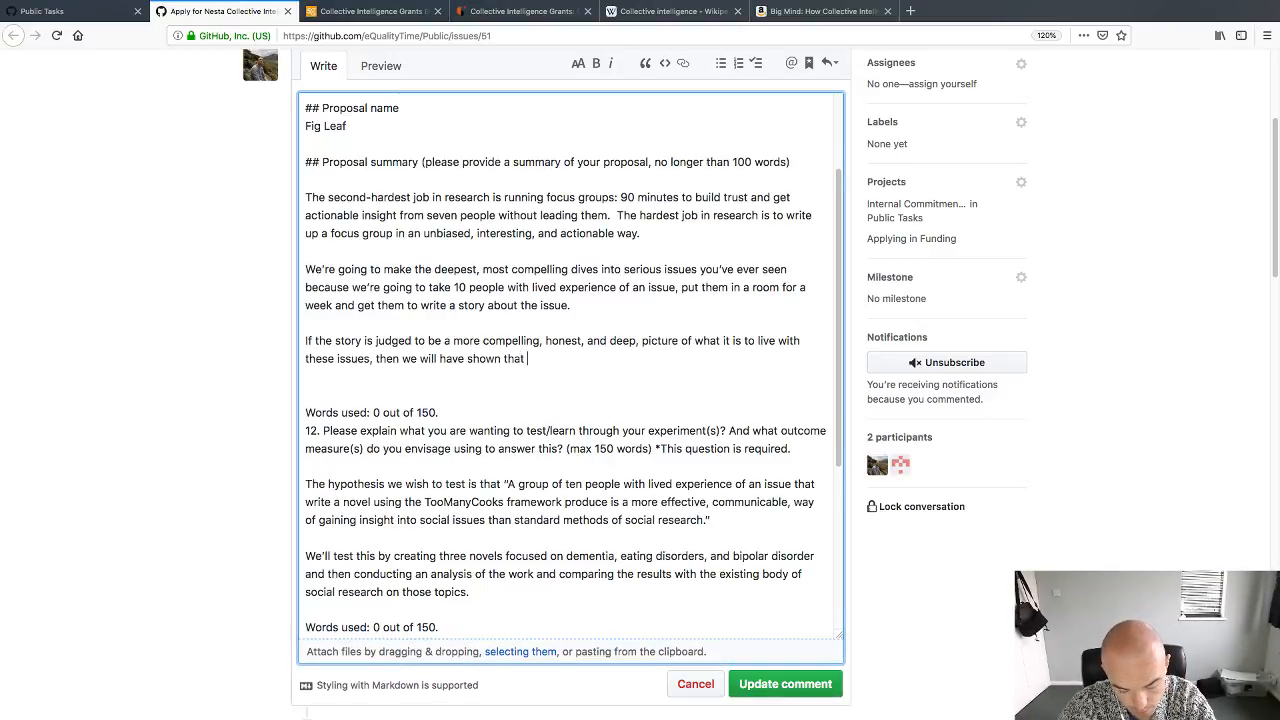
# Step: Add "collective intelligence can provide a cost-effective" after "shown that" in the proposal summary
pyautogui.write(' collecti')
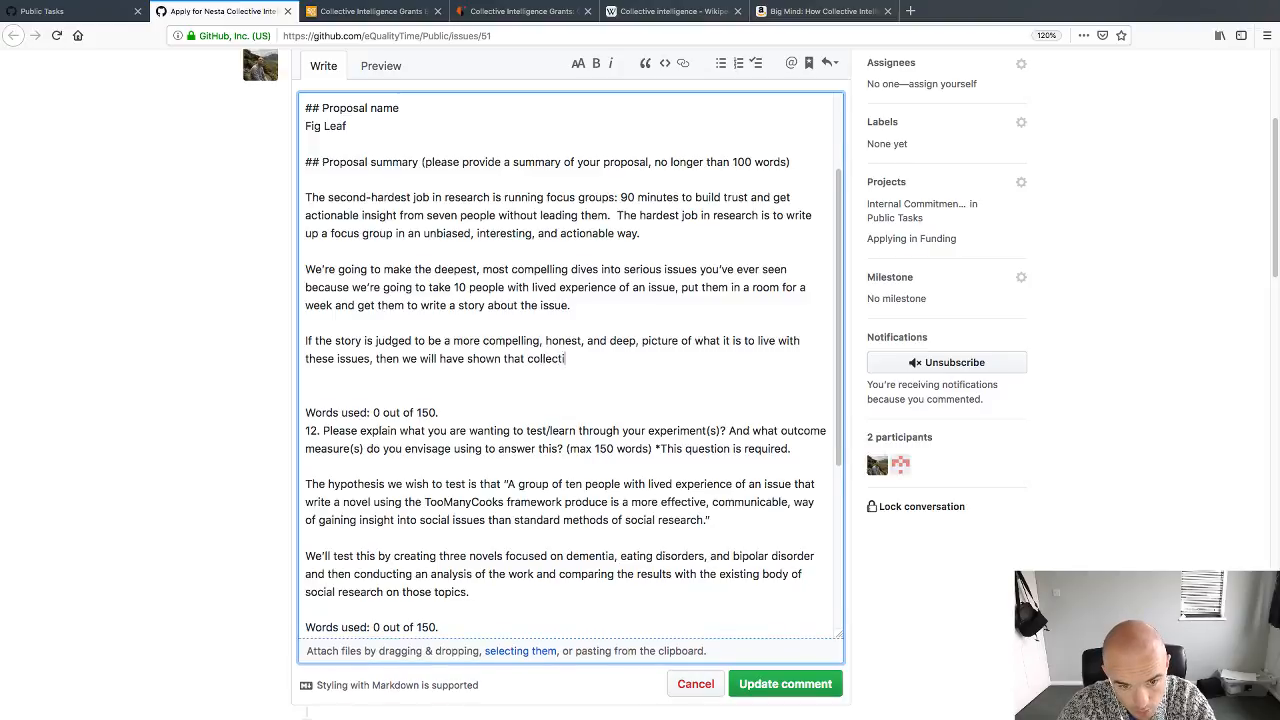
pyautogui.write('ve intelligence ')
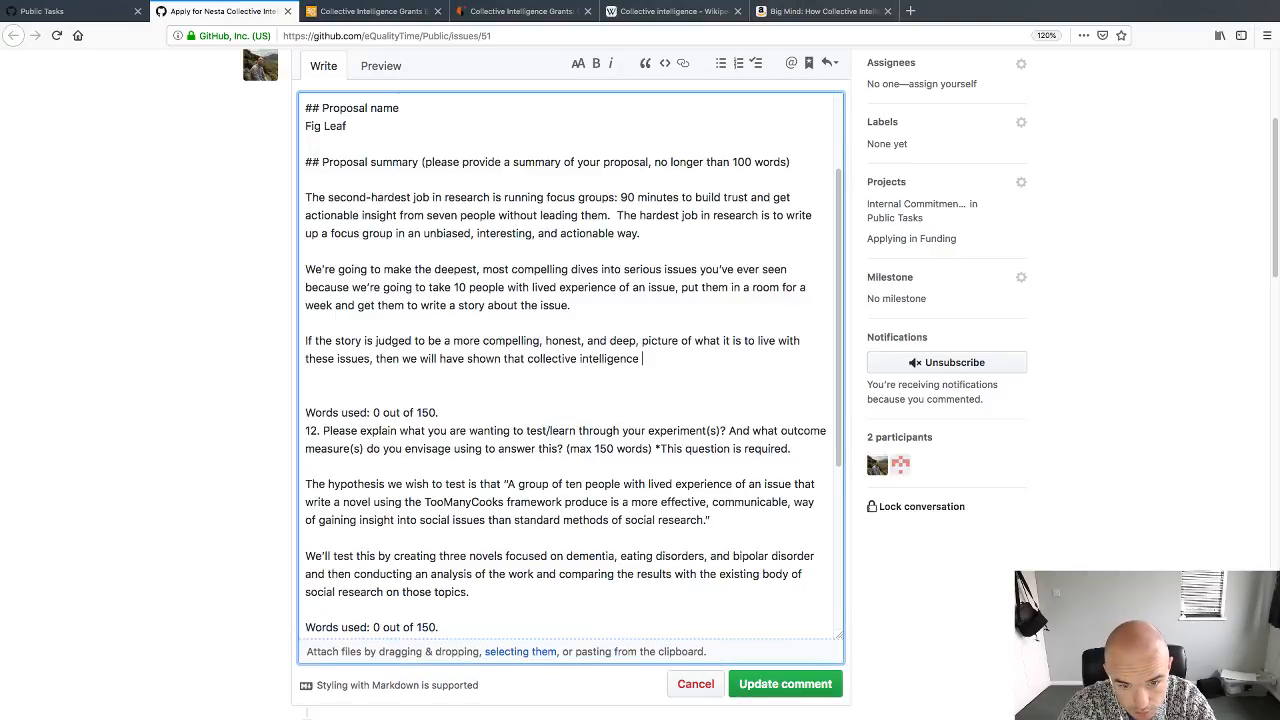
pyautogui.write('can provide a ')
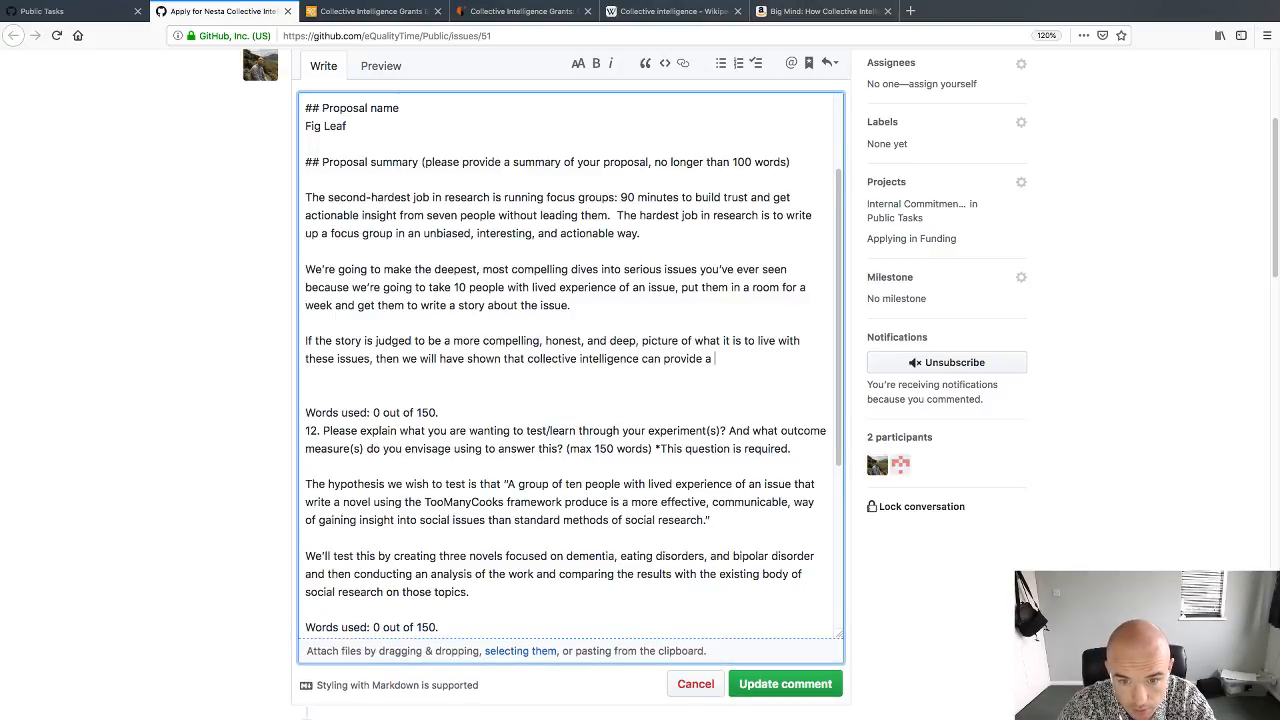
pyautogui.write('c')
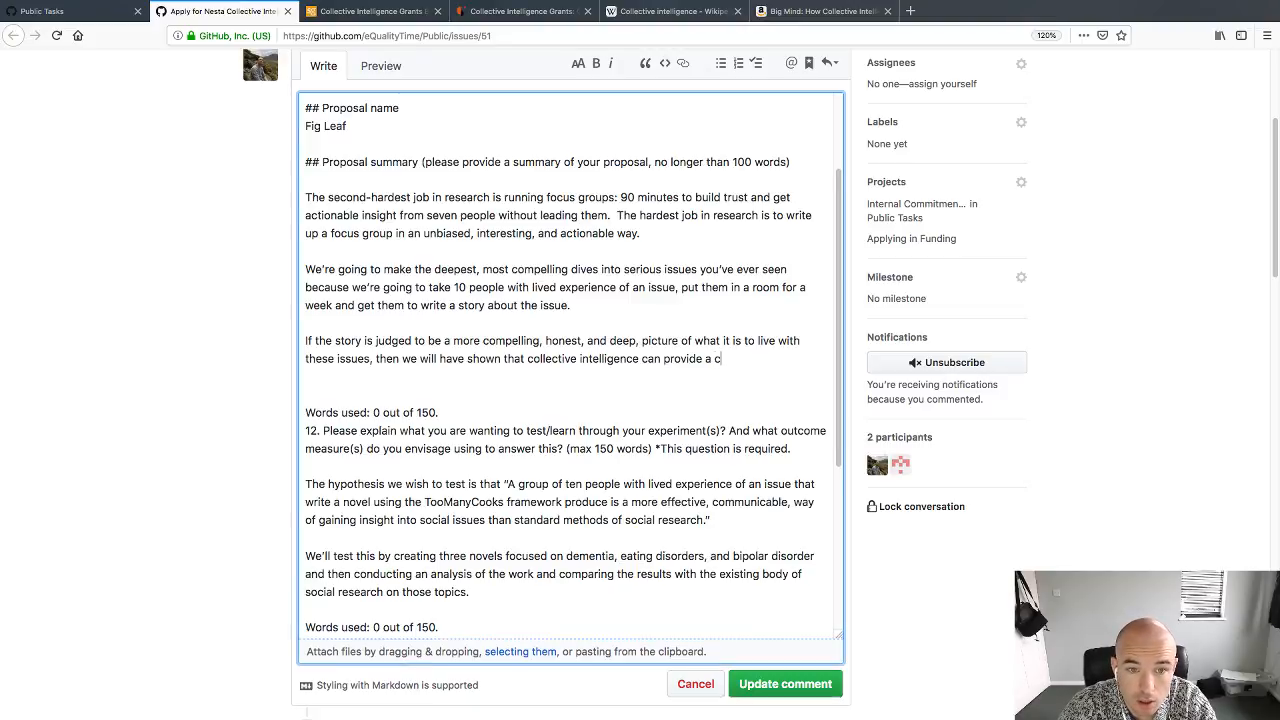
pyautogui.write('ost-effective')
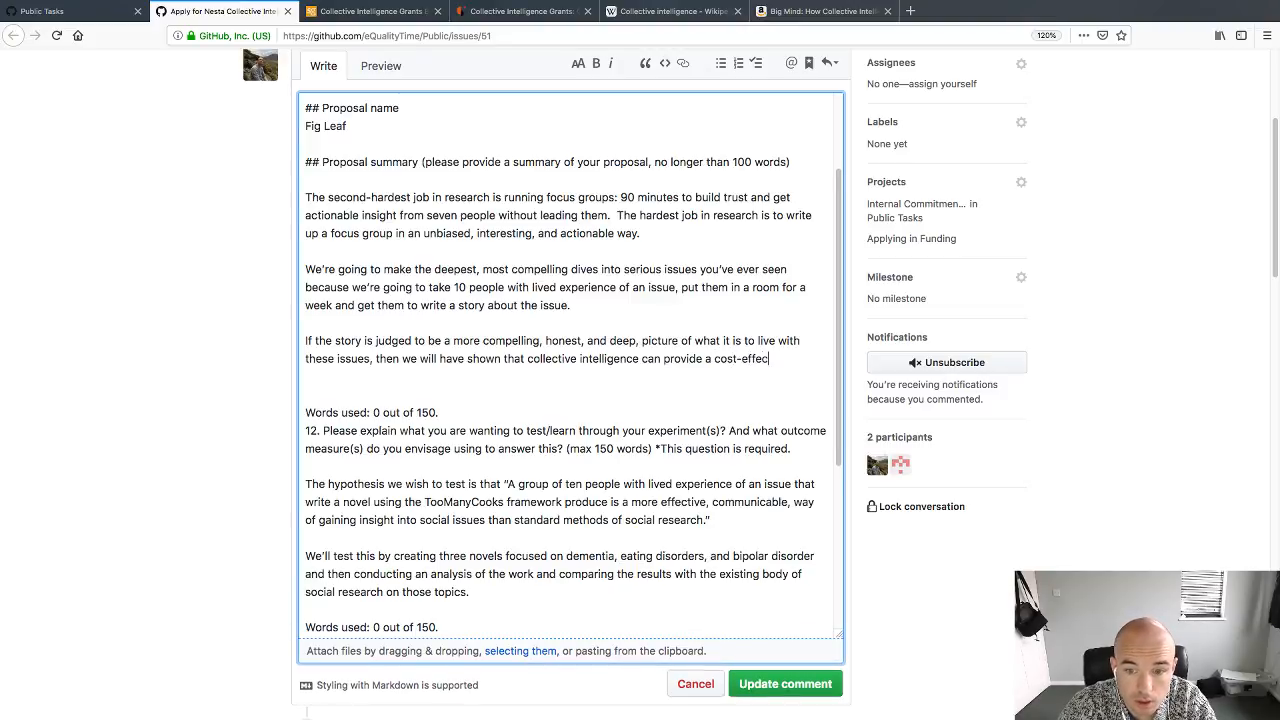
# Step: Reword the unfinished "a cost-effective" ending as "an effective, and cost-effecive"
pyautogui.press('BackSpace')
pyautogui.press('BackSpace')
pyautogui.press('BackSpace')
pyautogui.press('BackSpace')
pyautogui.press('BackSpace')
pyautogui.press('BackSpace')
pyautogui.press('BackSpace')
pyautogui.press('BackSpace')
pyautogui.press('BackSpace')
pyautogui.press('BackSpace')
pyautogui.press('BackSpace')
pyautogui.press('BackSpace')
pyautogui.press('BackSpace')
pyautogui.press('BackSpace')
pyautogui.press('BackSpace')
pyautogui.press('BackSpace')
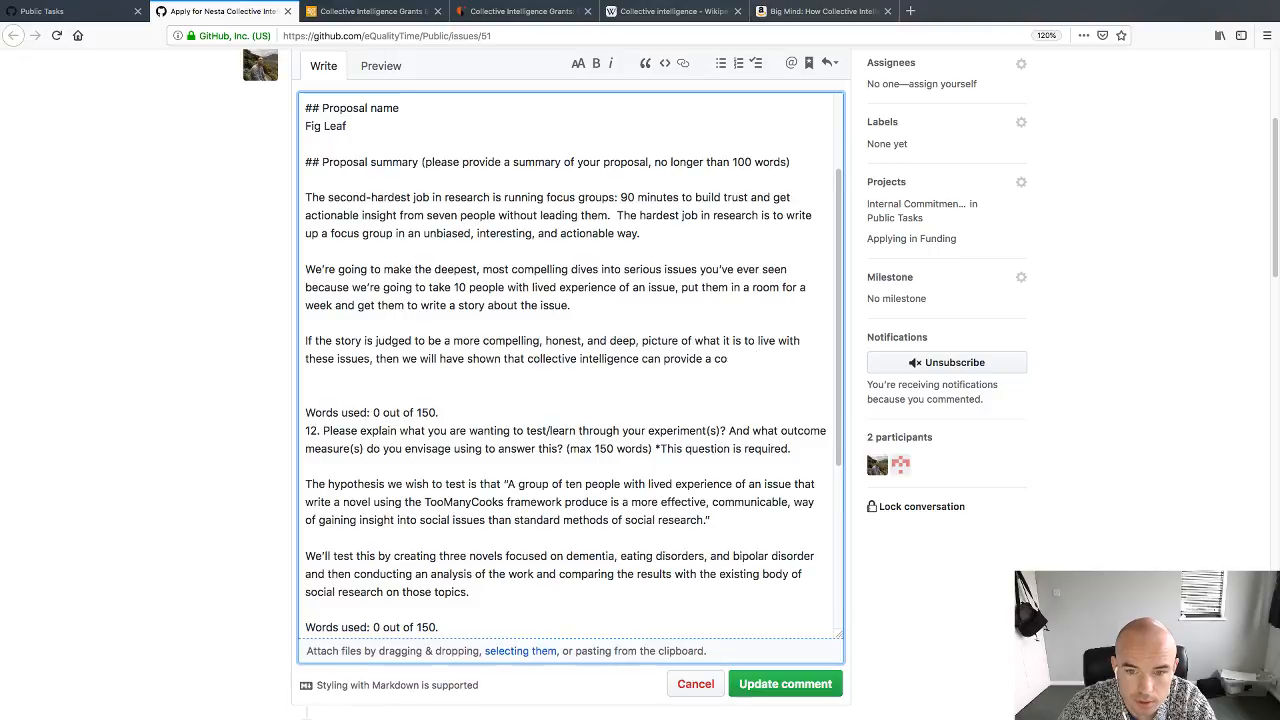
pyautogui.write('n effective')
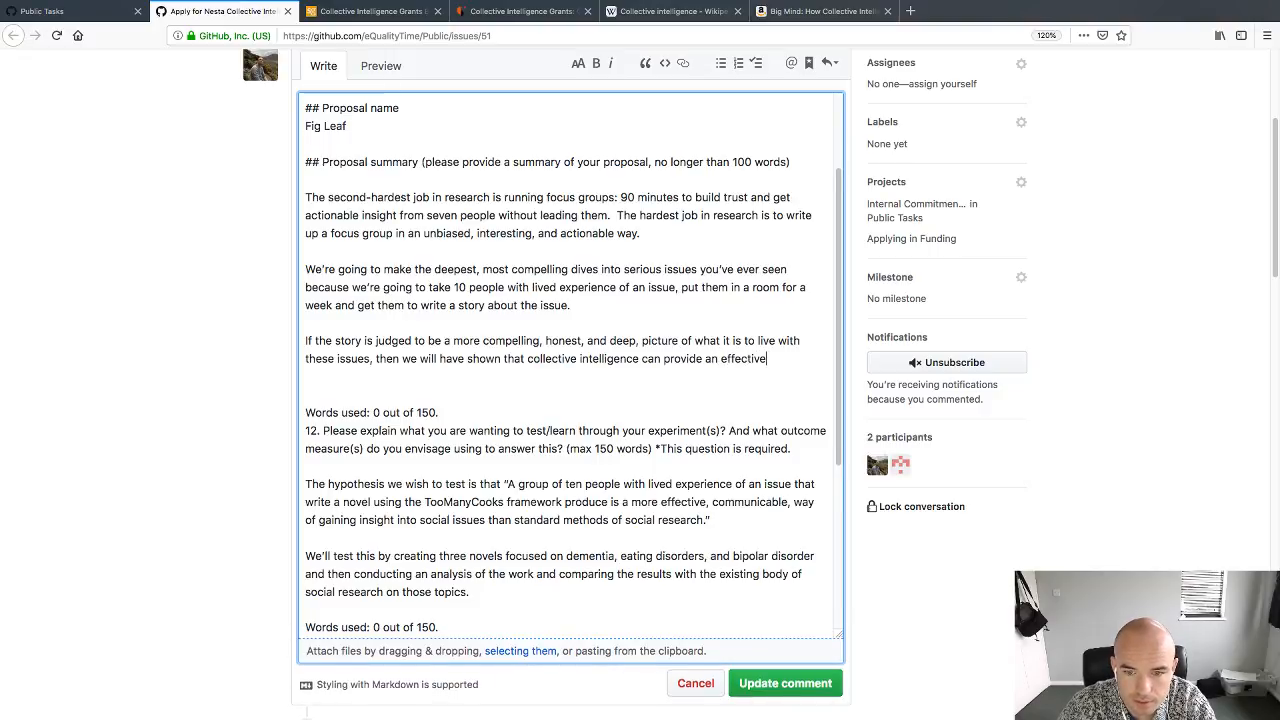
pyautogui.write(', and cost-effective')
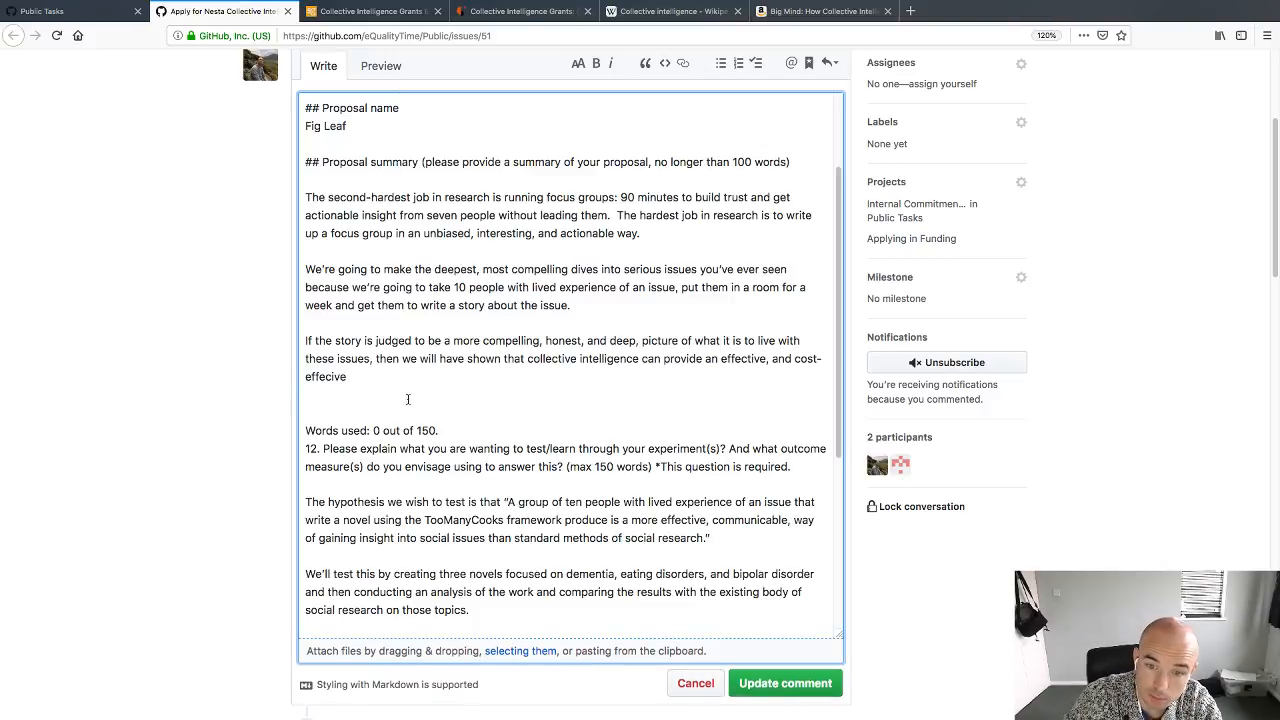
# Step: Change the wording after "can provide" to "a more effective, and more cost-effecive"
pyautogui.click(719, 358)
pyautogui.press('BackSpace')
pyautogui.write('more')
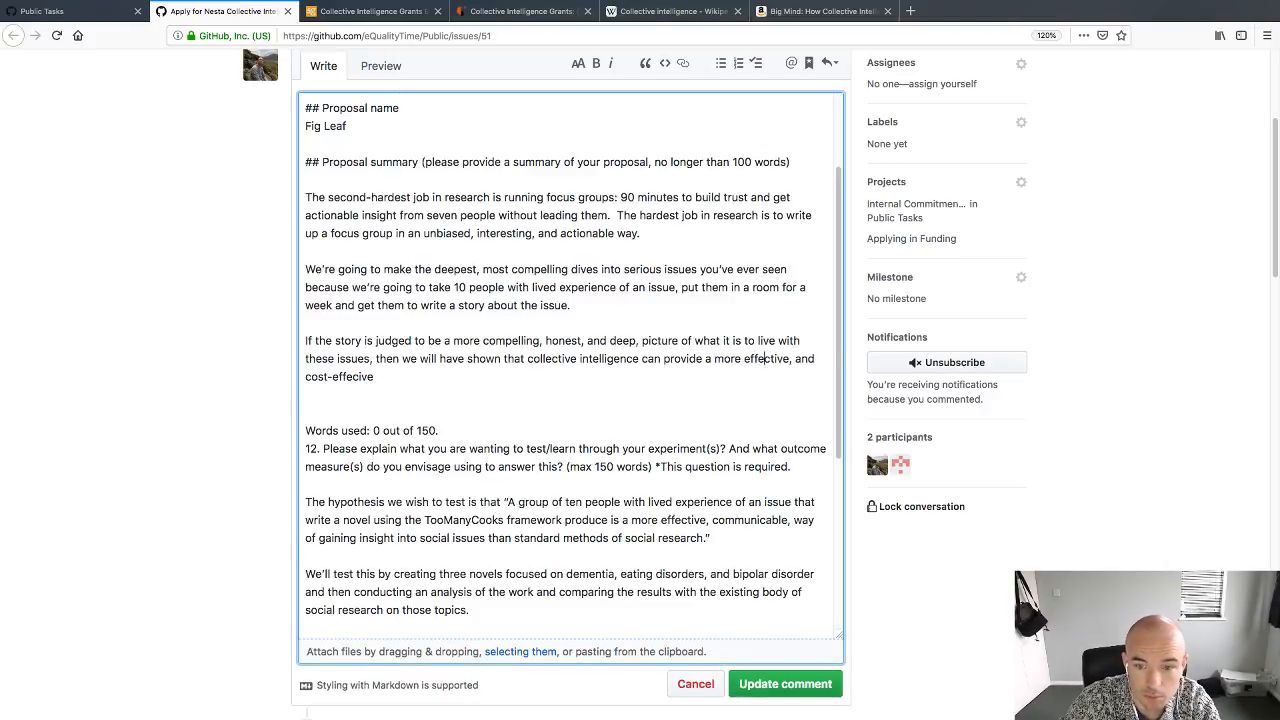
pyautogui.write(' effective, and more')
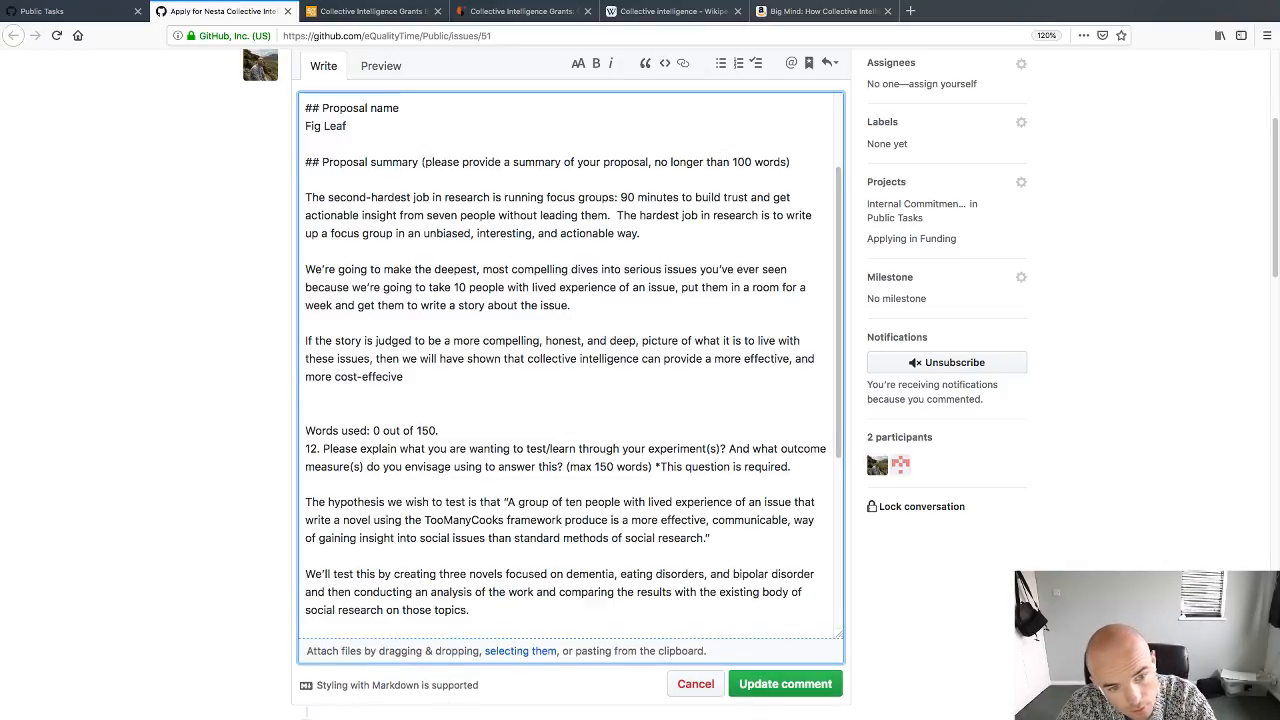
# Step: Finish the summary's last sentence with "way of attacking social problems"
pyautogui.write(' cost-effecive way of a')
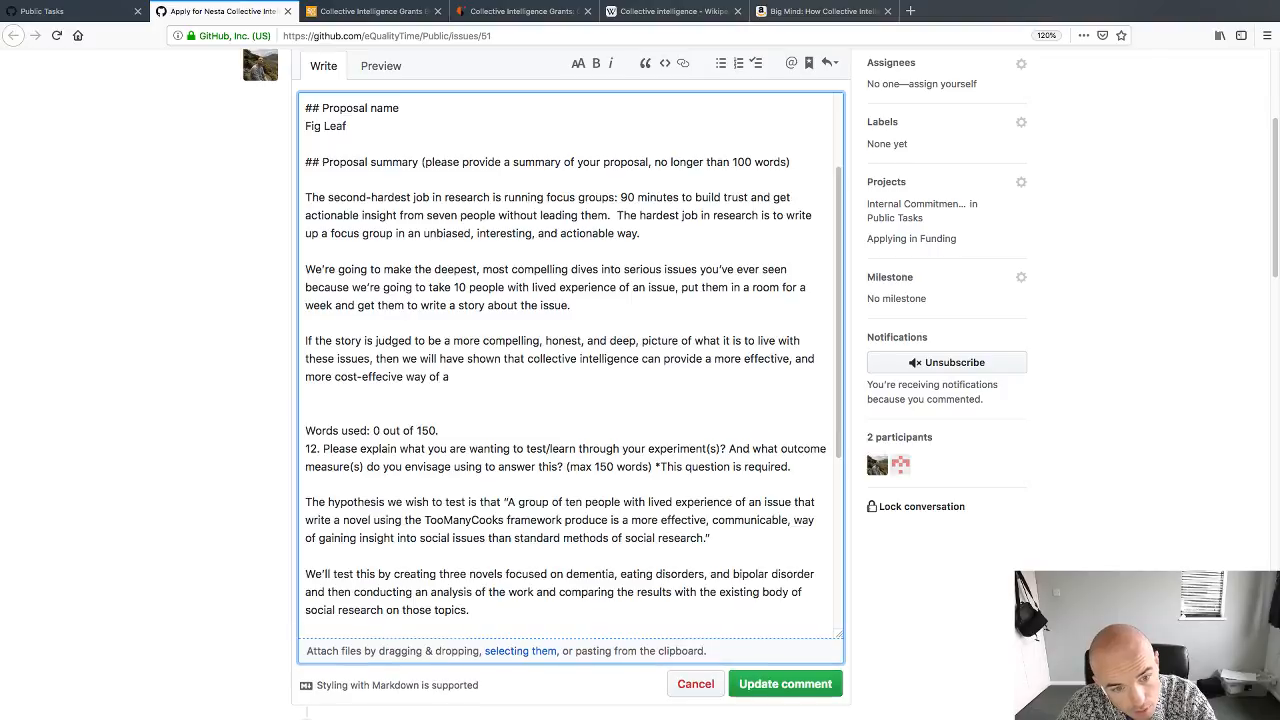
pyautogui.write('tt')
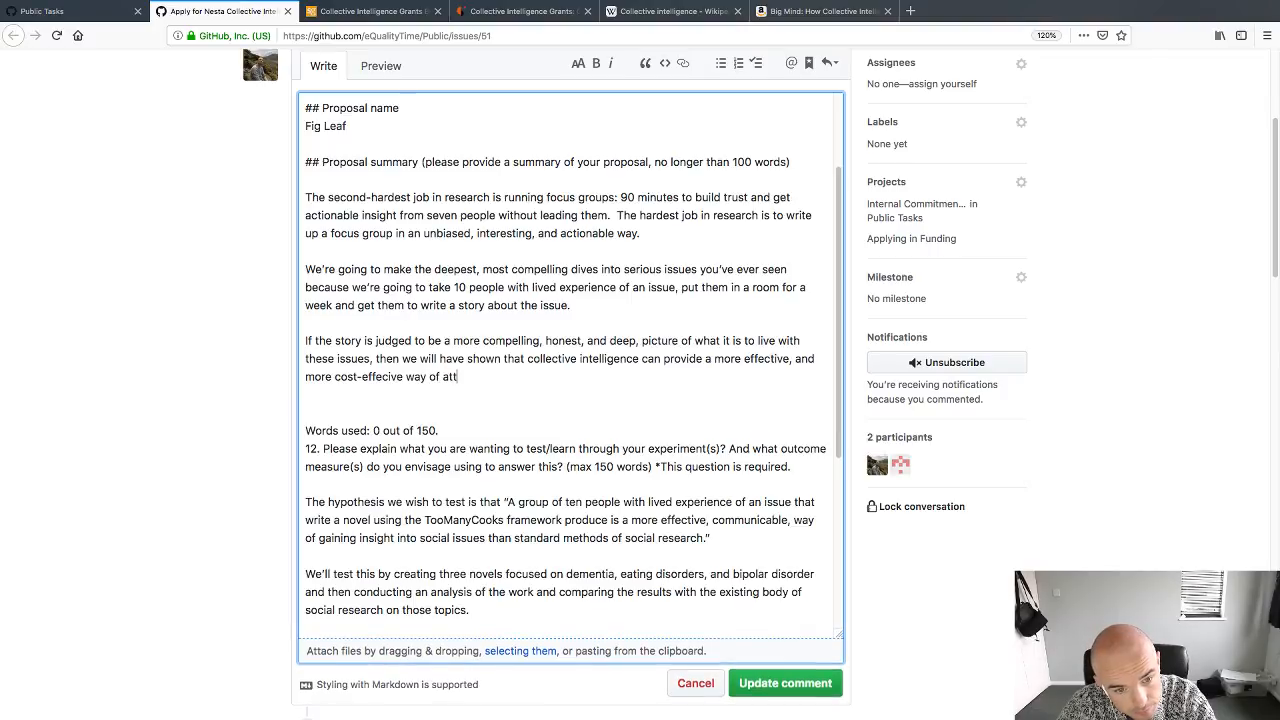
pyautogui.write('acking social ')
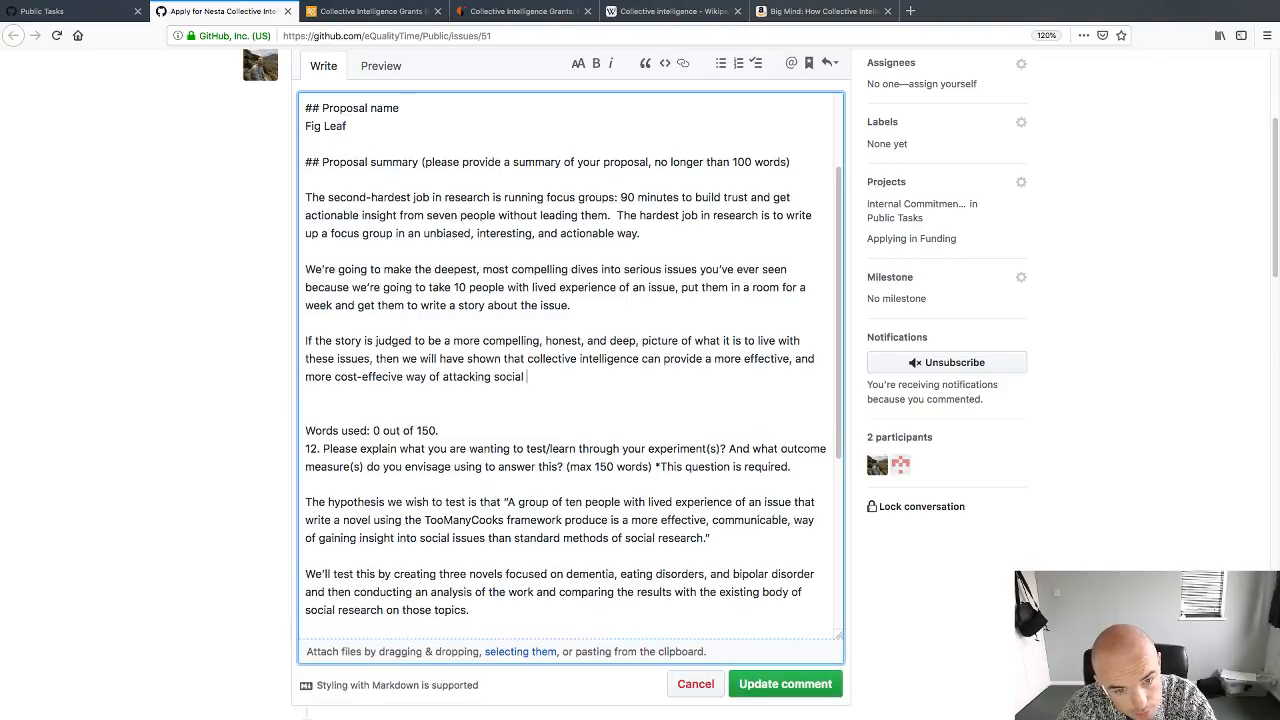
pyautogui.write('pro')
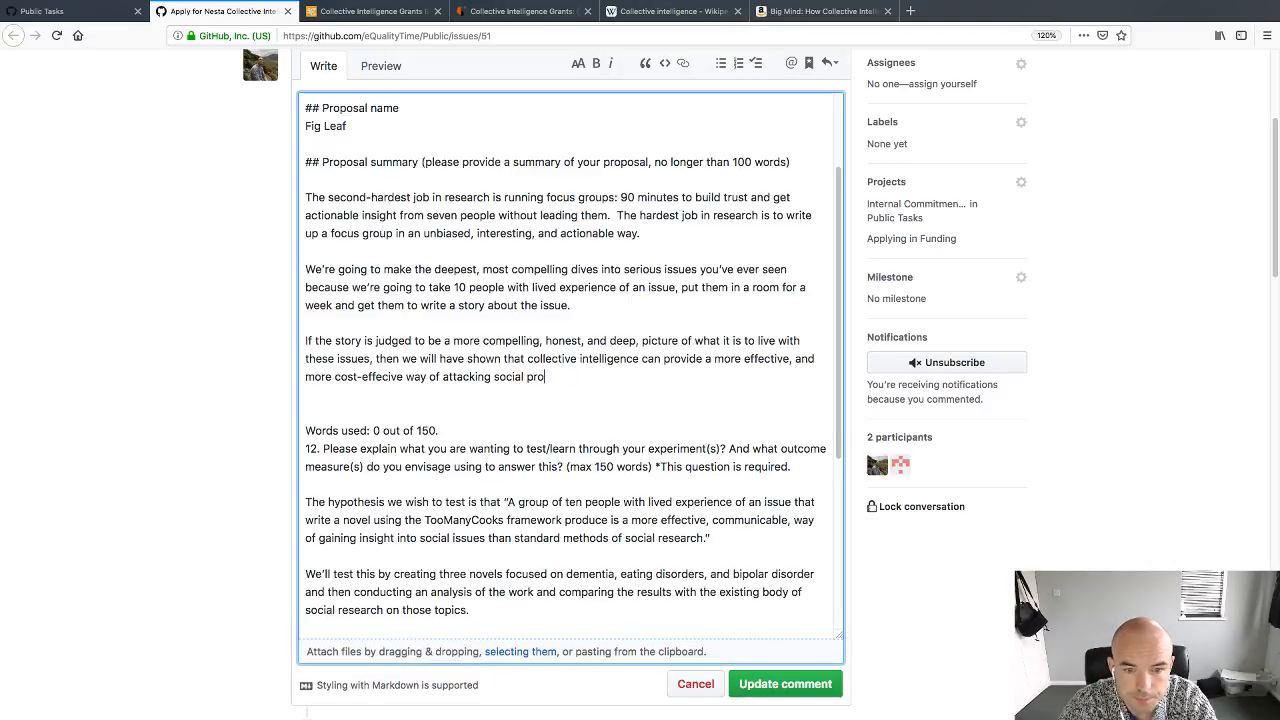
pyautogui.write('ble')
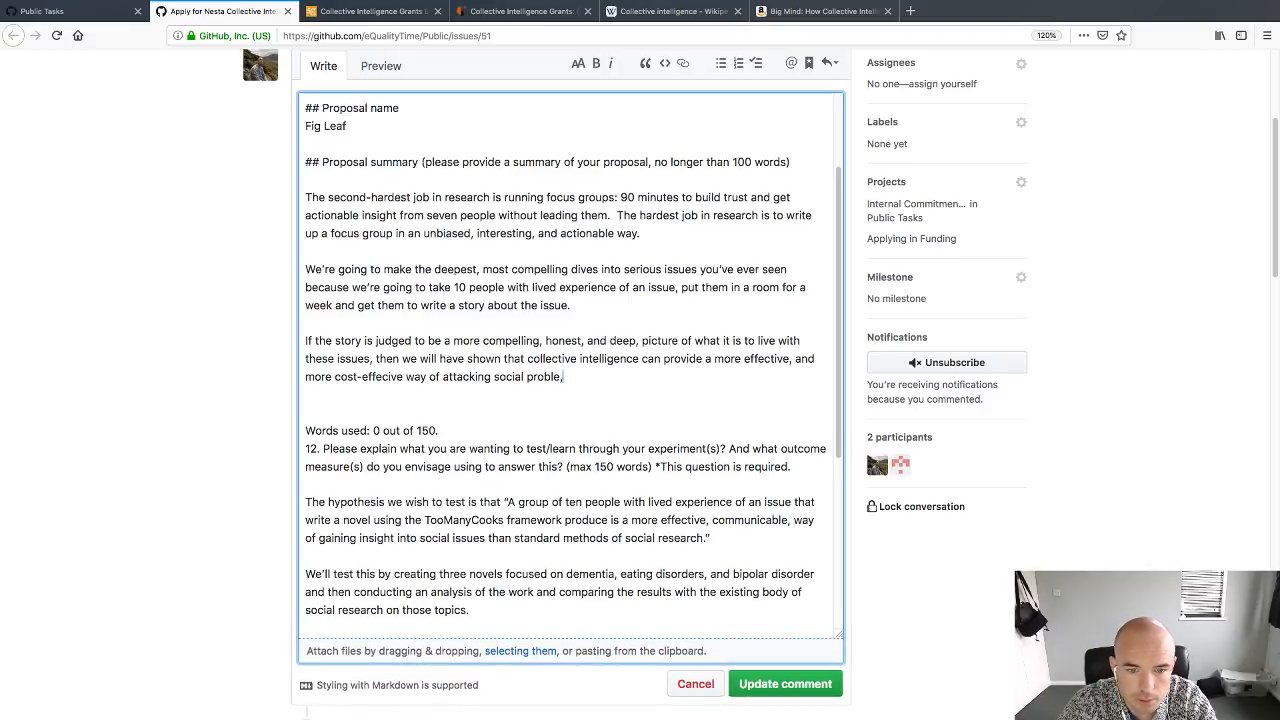
pyautogui.write('ms')
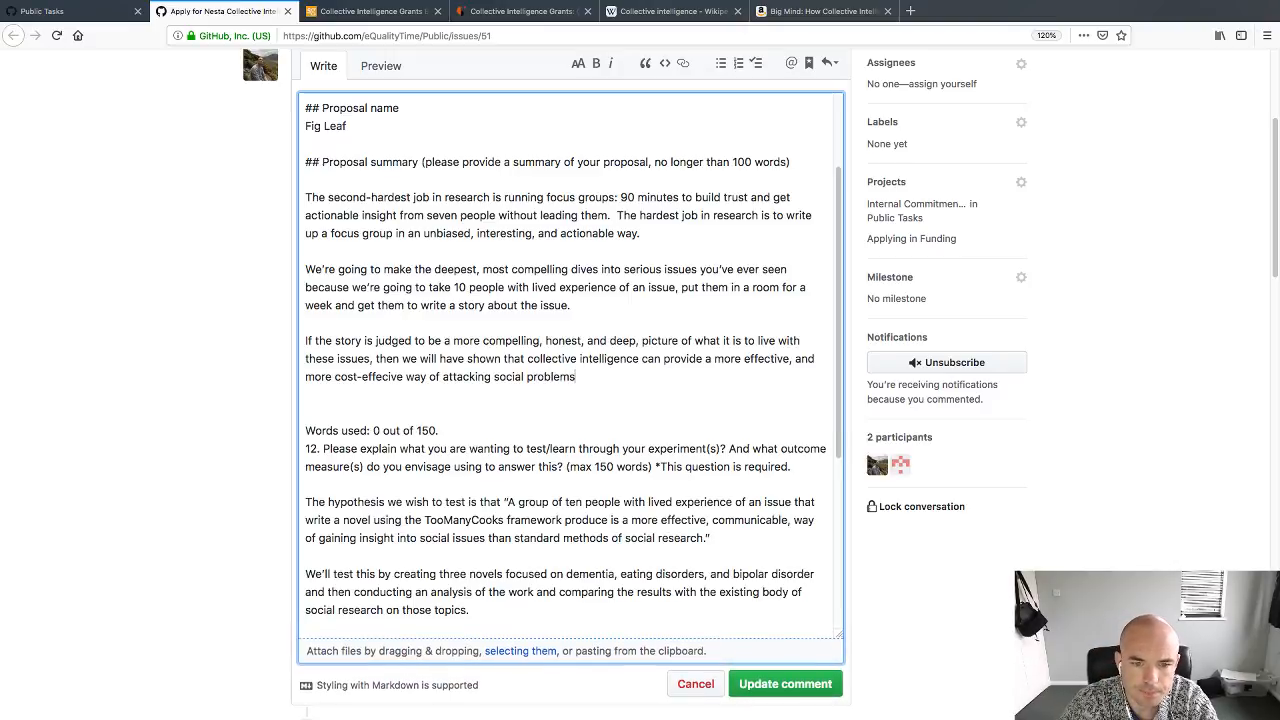
# Step: End the proposal summary with a full stop and delete the "Words used: 0 out of 150." line below it
pyautogui.write('.')
pyautogui.scroll(-2, 700, 357)
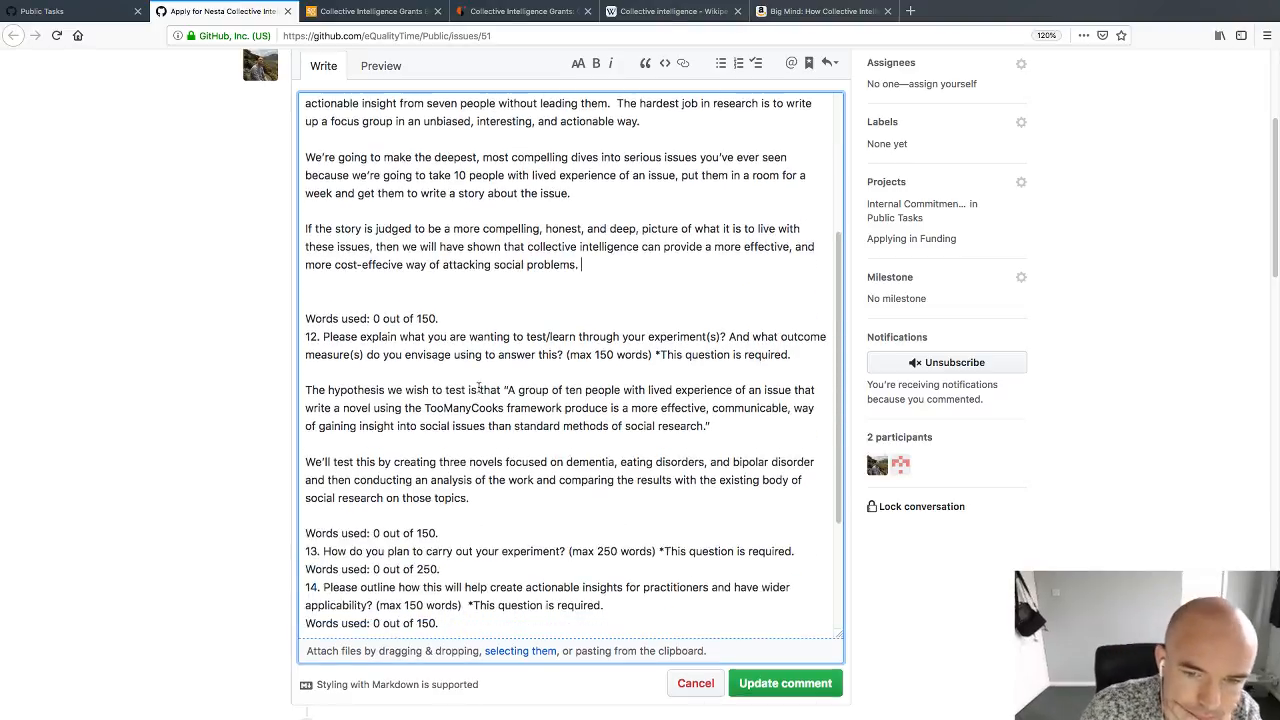
pyautogui.moveTo(449, 319); pyautogui.dragTo(312, 319)
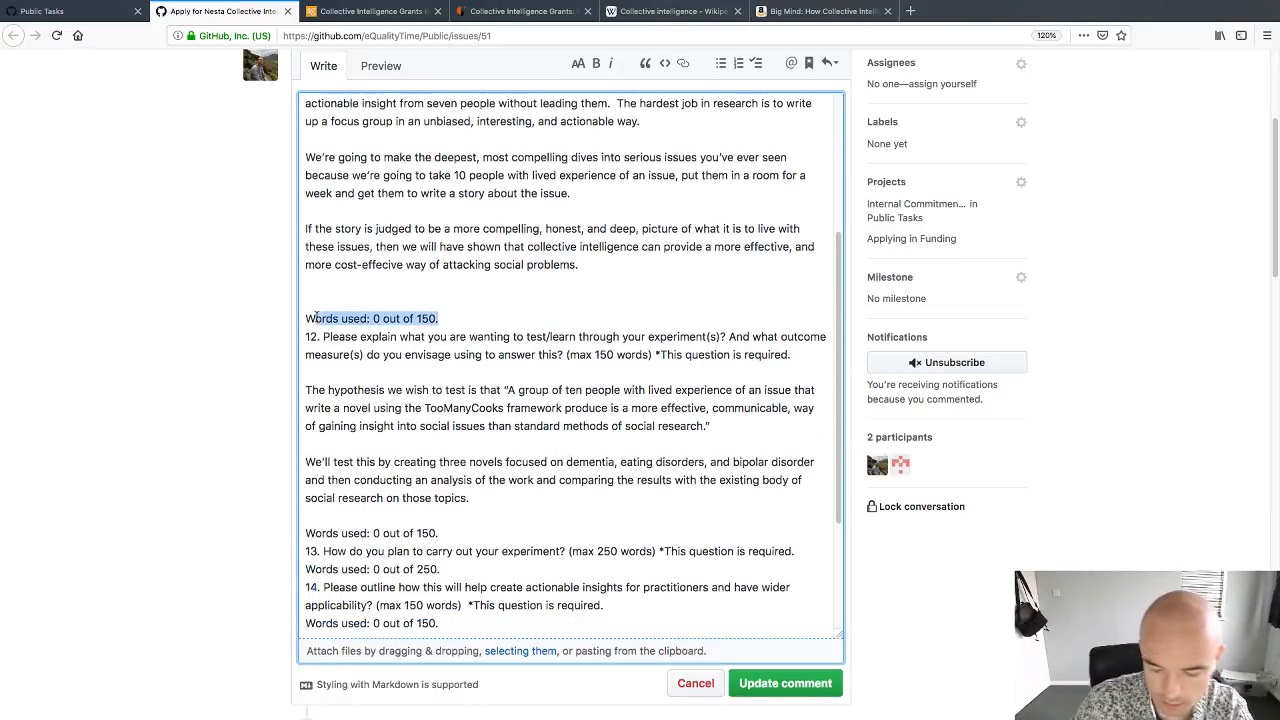
pyautogui.press('BackSpace')
# Step: Add an italic "100 words" note directly under the Proposal summary heading
pyautogui.scroll(4, 321, 315)
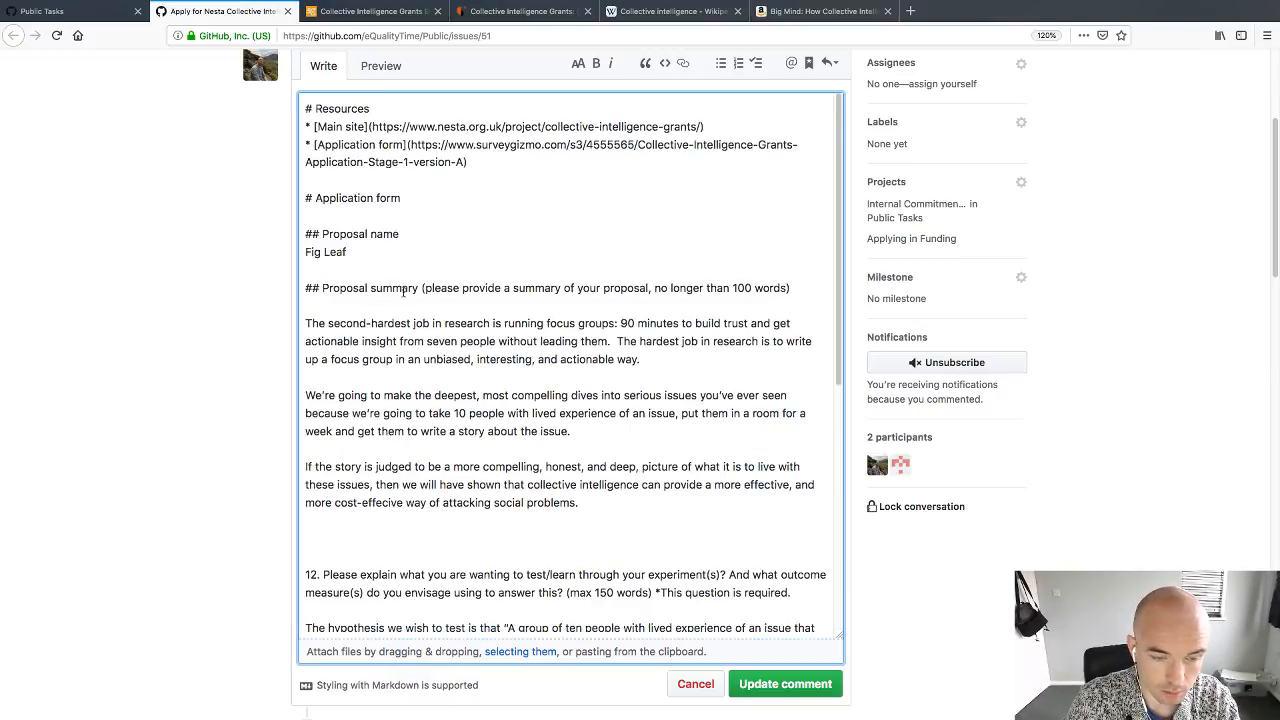
pyautogui.write('100 words')
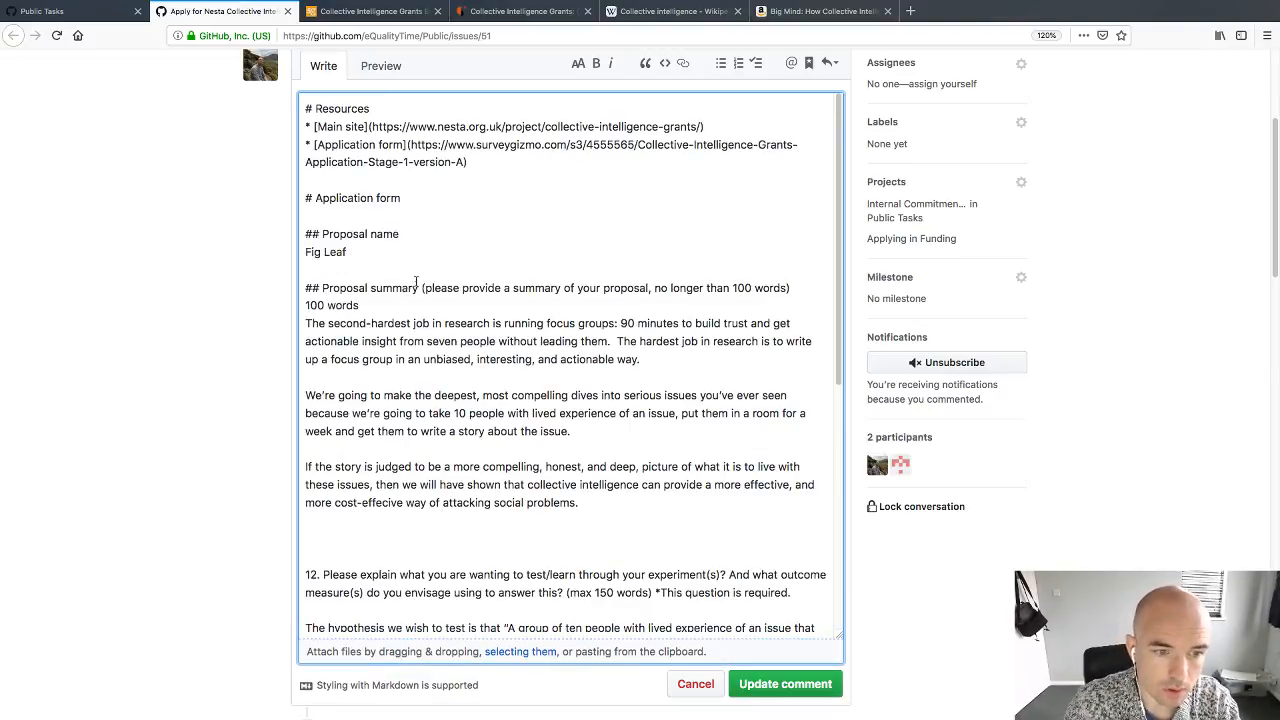
pyautogui.moveTo(385, 306); pyautogui.dragTo(240, 306)
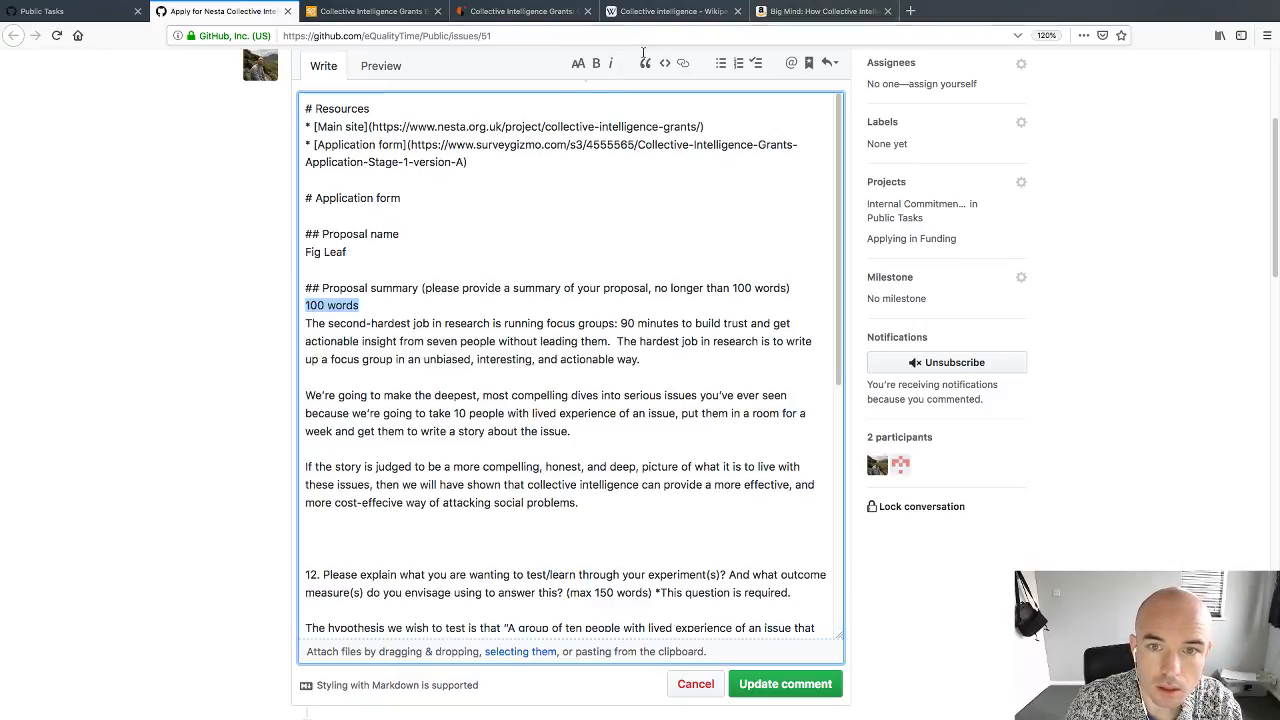
pyautogui.click(611, 63)
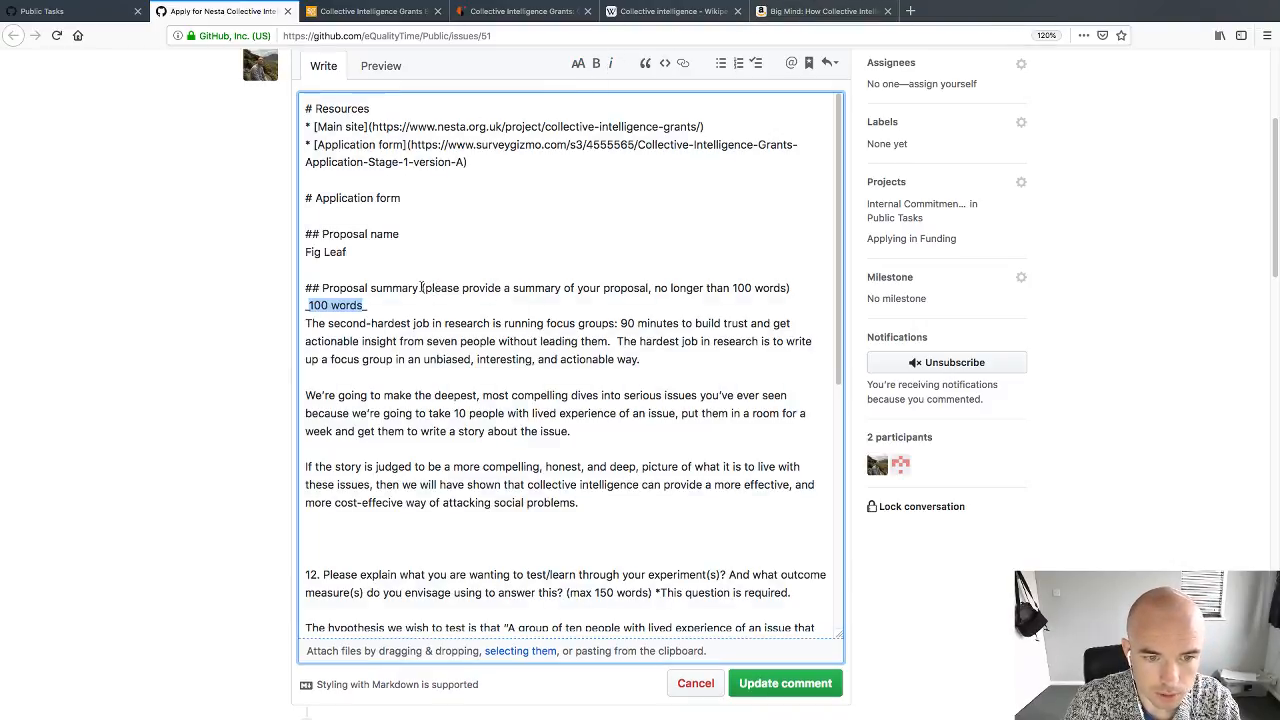
# Step: Remove the bracketed instruction about providing a summary from the Proposal summary heading
pyautogui.moveTo(421, 288); pyautogui.dragTo(510, 288)
pyautogui.moveTo(590, 288); pyautogui.dragTo(797, 289)
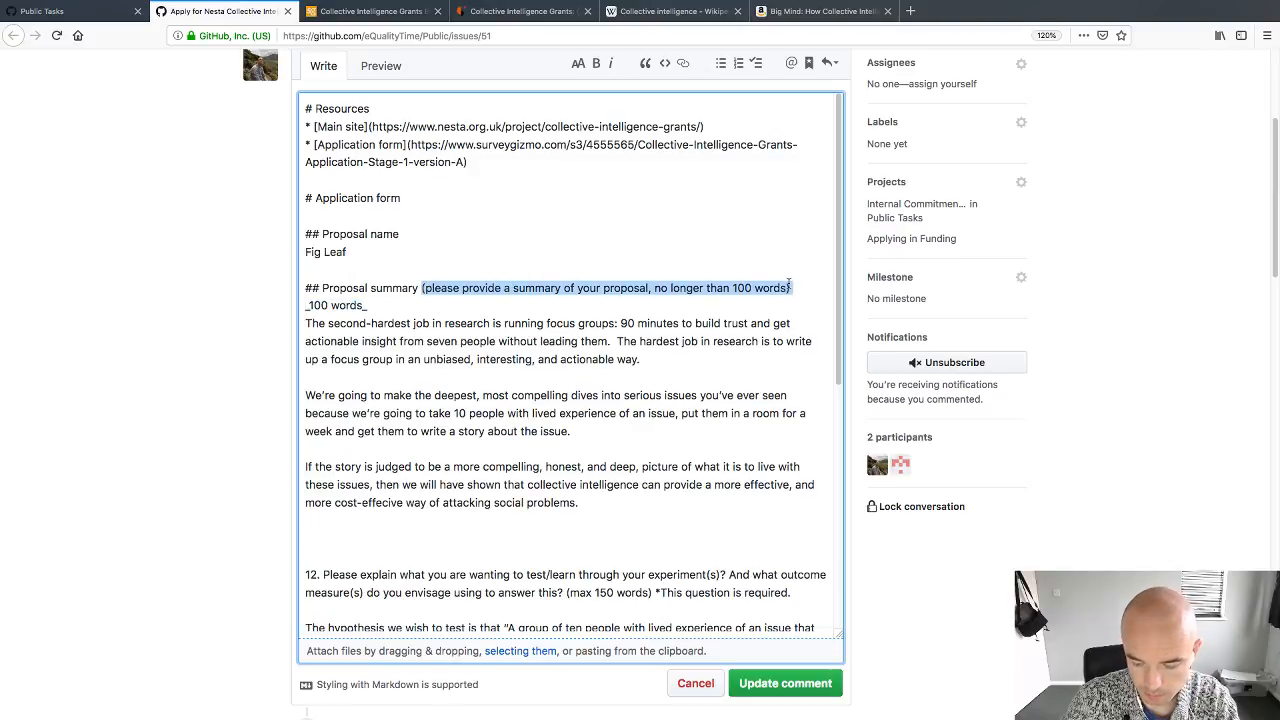
pyautogui.press('BackSpace')
# Step: Turn question 12 into a "##" heading, removing its number and the "*This question is required." note
pyautogui.scroll(-3, 653, 391)
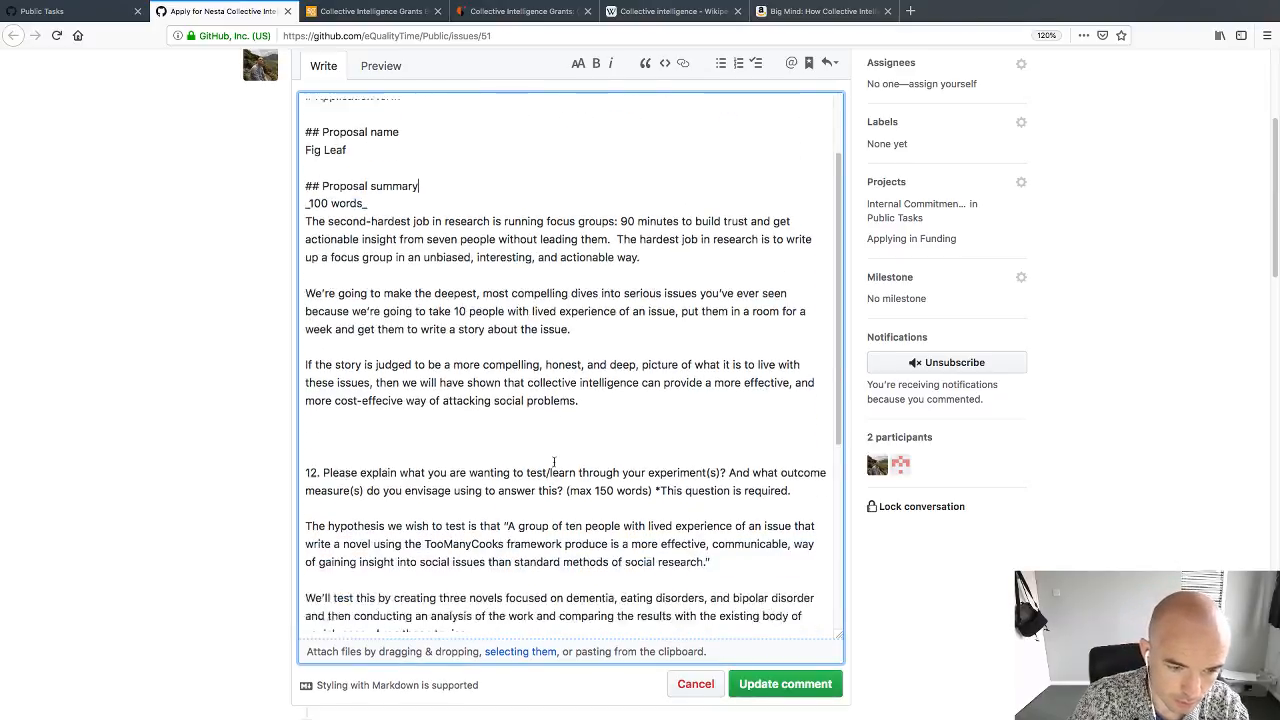
pyautogui.click(459, 421)
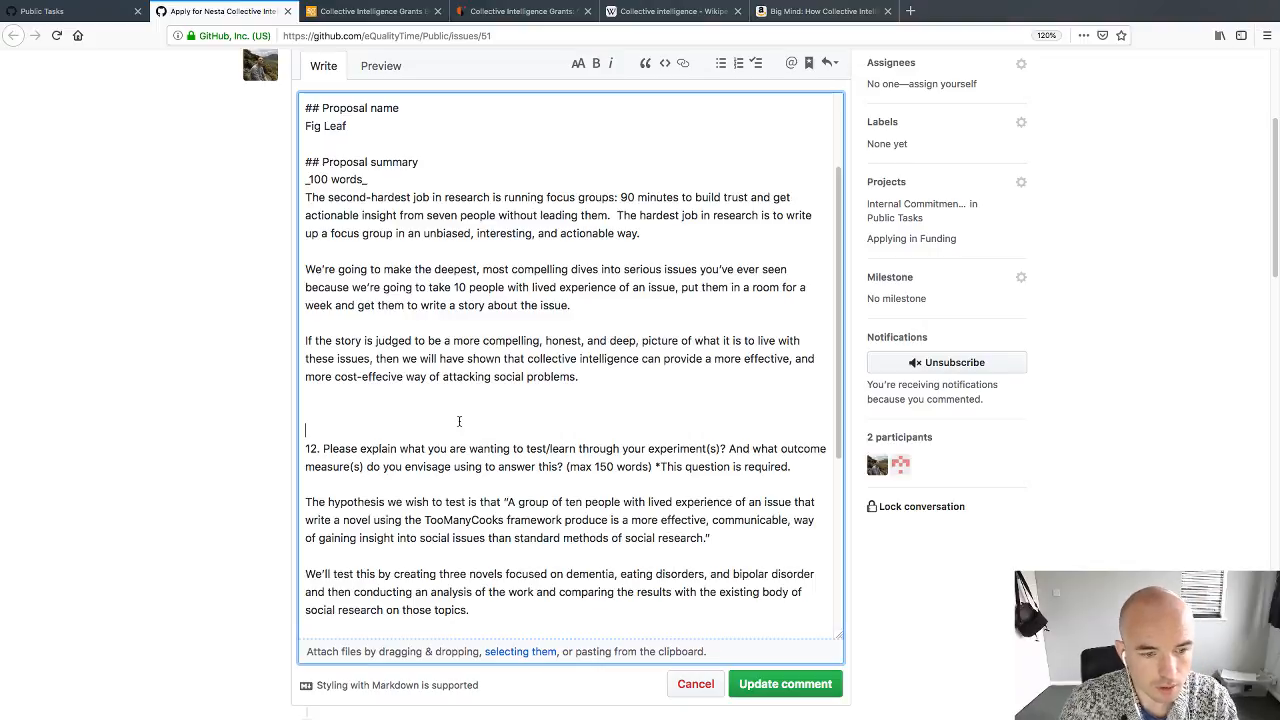
pyautogui.write('##')
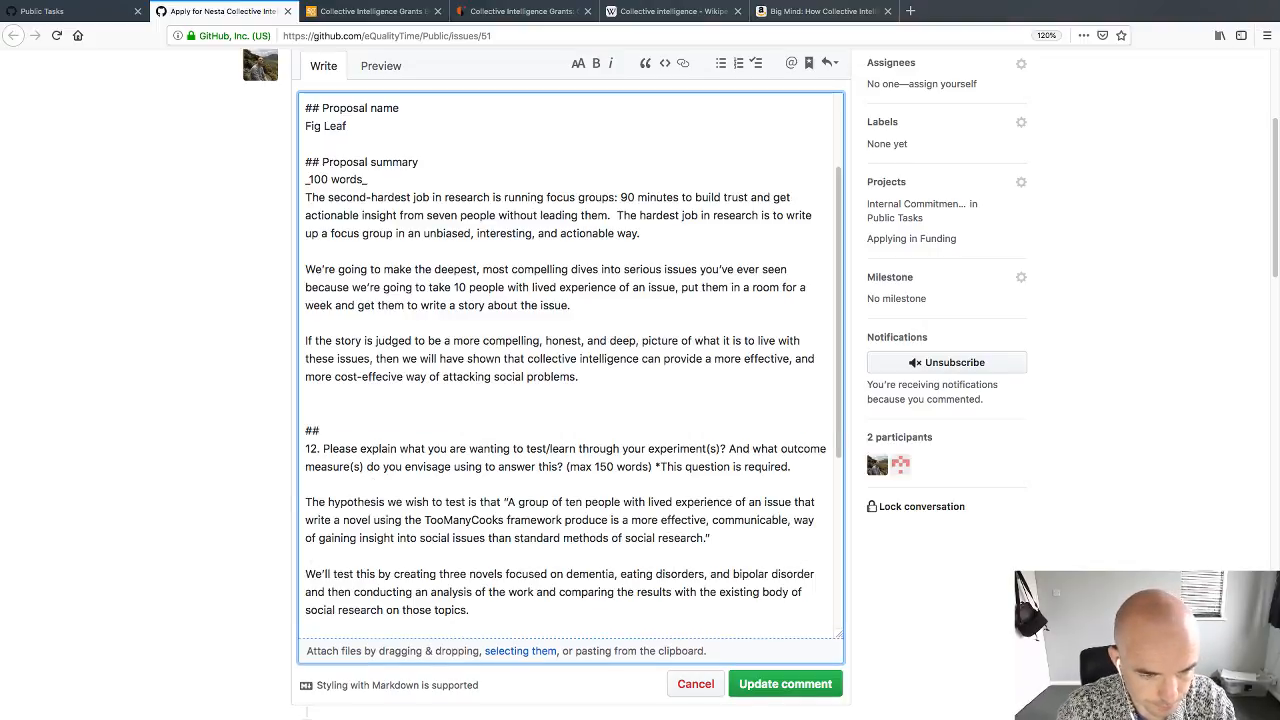
pyautogui.press('Delete')
pyautogui.press('Delete')
pyautogui.press('Delete')
pyautogui.press('Delete')
pyautogui.press('Delete')
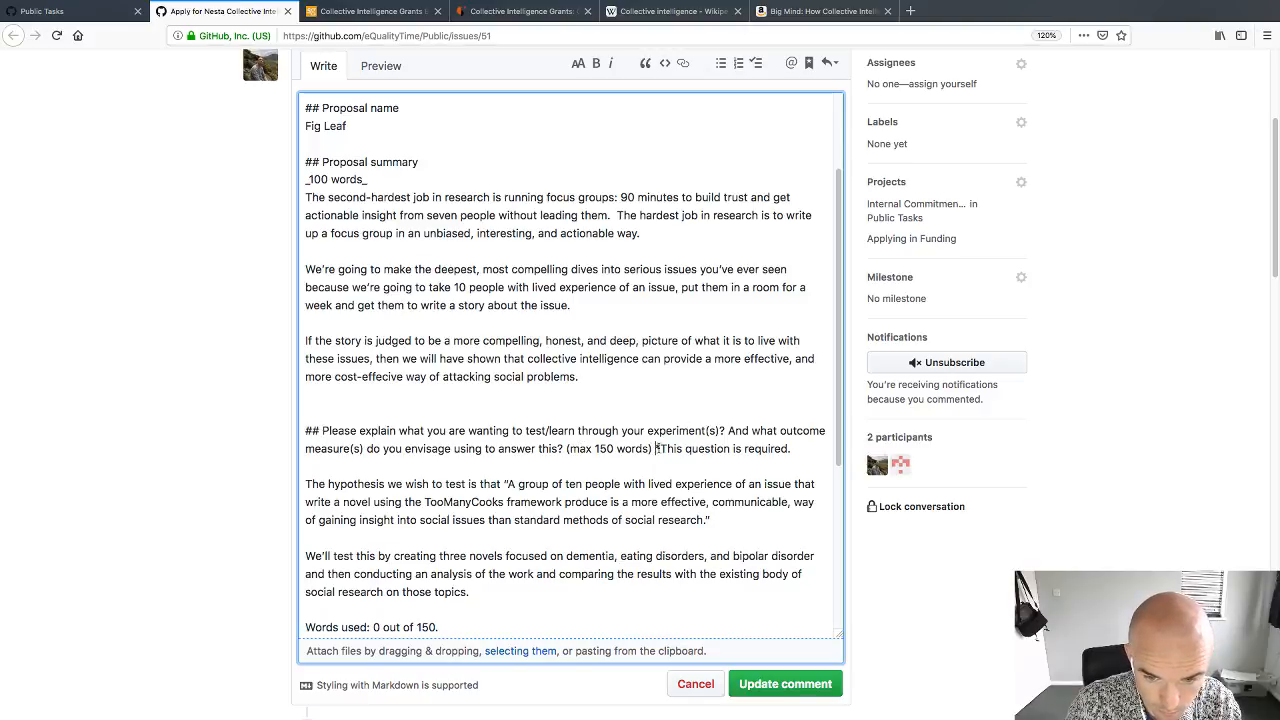
pyautogui.moveTo(656, 448); pyautogui.dragTo(808, 448)
pyautogui.press('BackSpace')
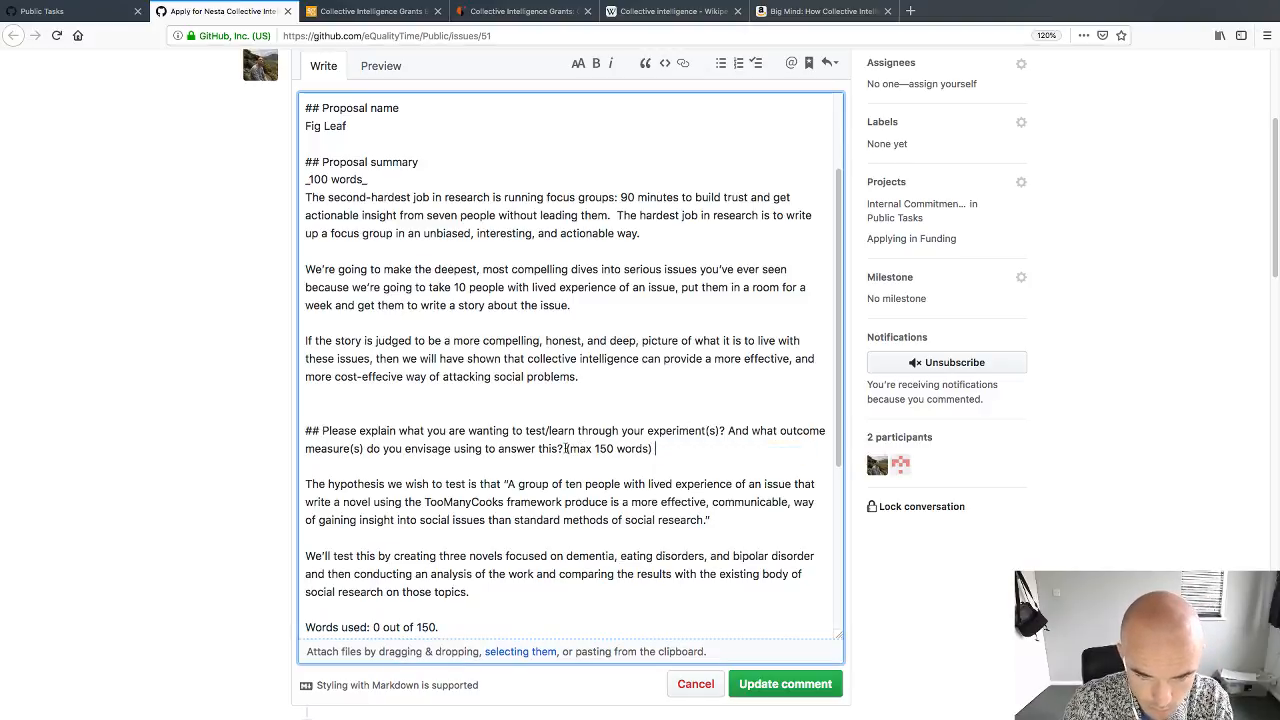
# Step: Move the test/learn question's word limit onto its own line below the heading as "_150 words_"
pyautogui.press('Return')
pyautogui.press('Delete')
pyautogui.press('Delete')
pyautogui.press('Delete')
pyautogui.press('Delete')
pyautogui.press('Delete')
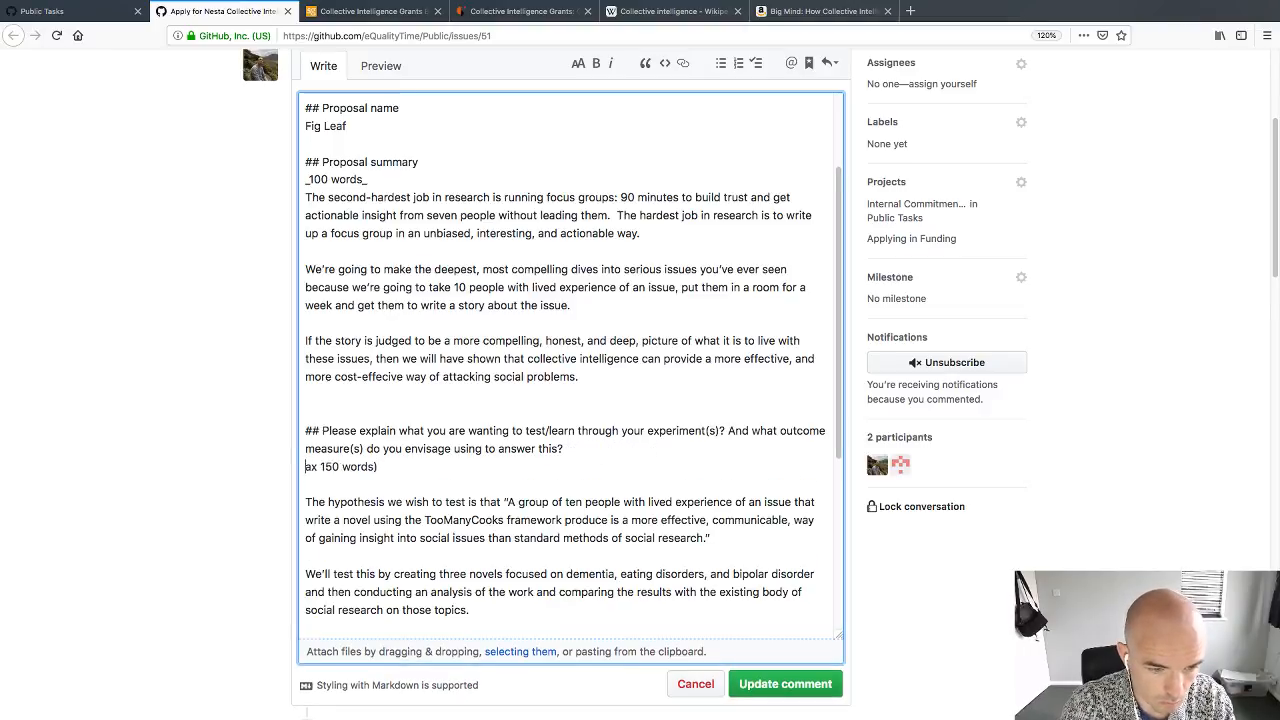
pyautogui.write('_')
pyautogui.press('BackSpace')
pyautogui.press('BackSpace')
pyautogui.write('_')
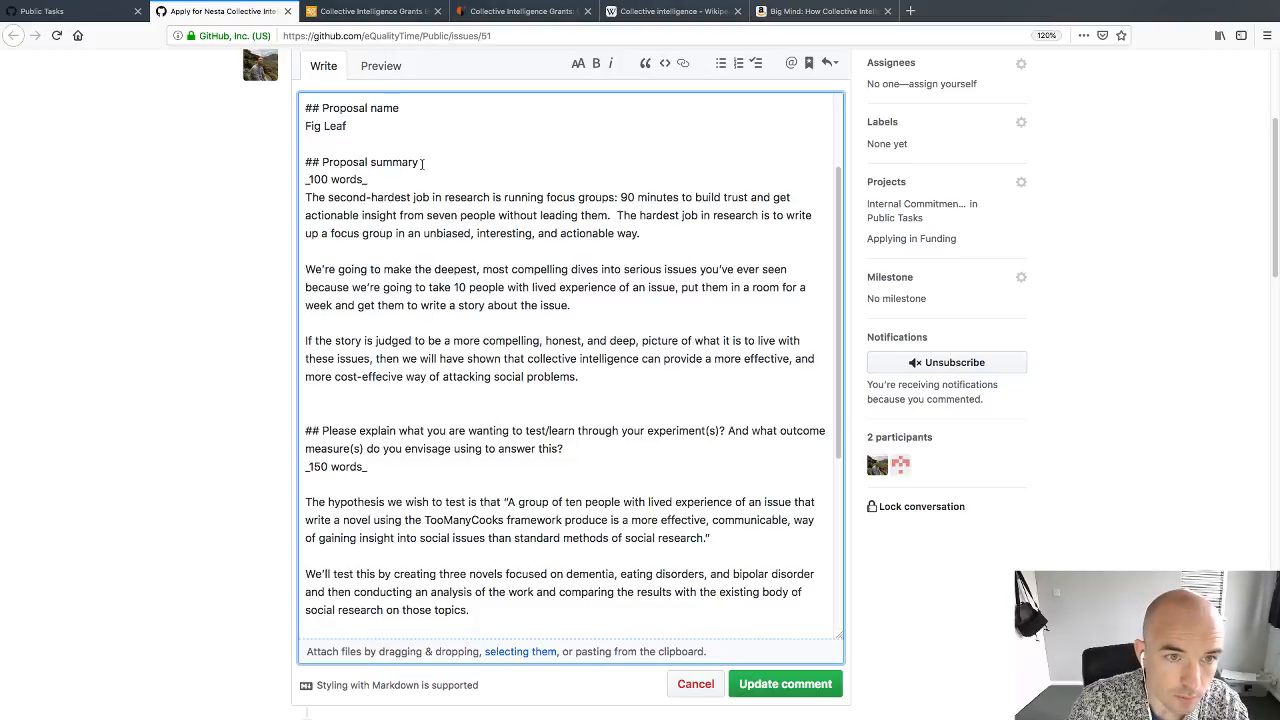
# Step: Preview the rendered issue text to check the headings and word-limit notes, and return to editing
pyautogui.click(378, 66)
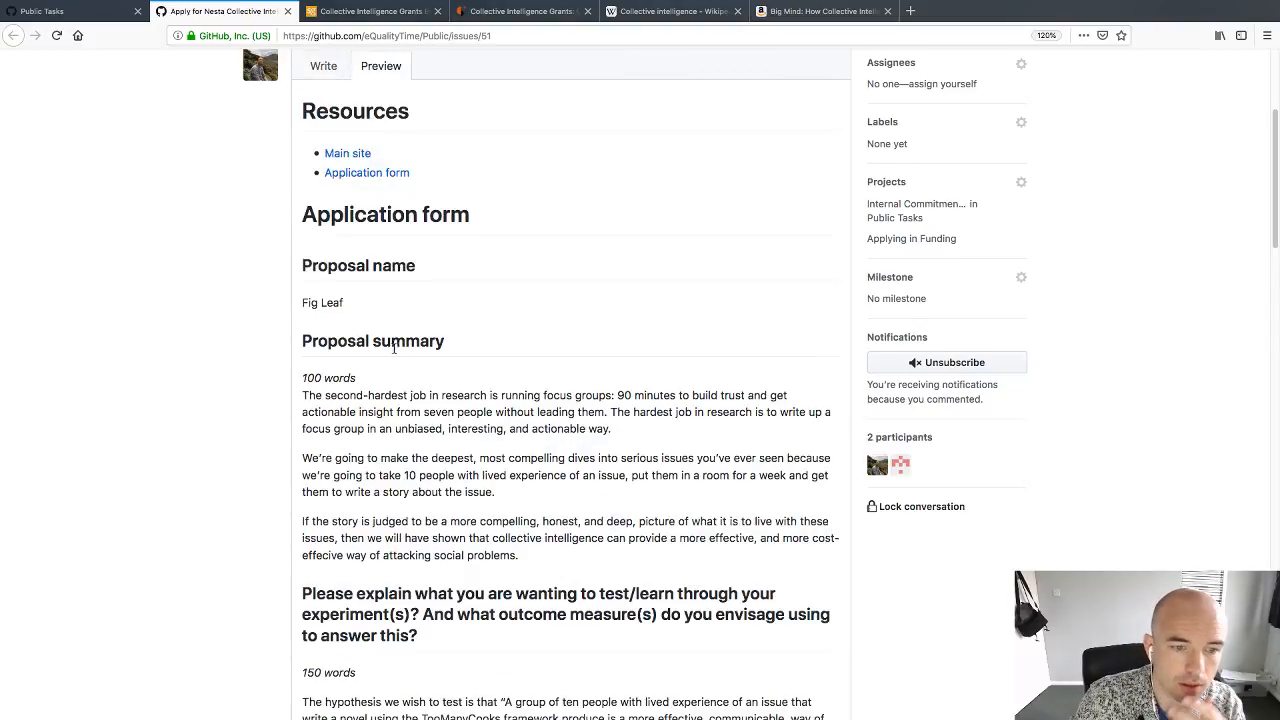
pyautogui.scroll(-8, 392, 345)
pyautogui.scroll(9, 401, 96)
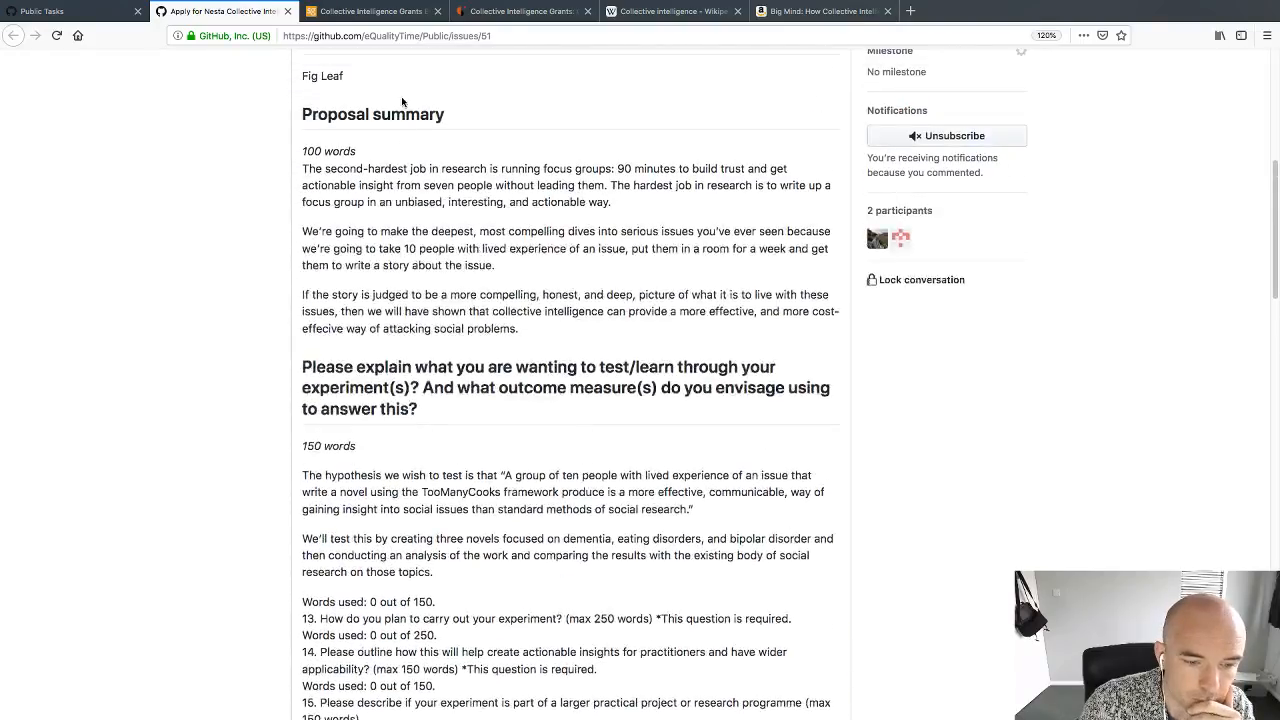
pyautogui.click(340, 118)
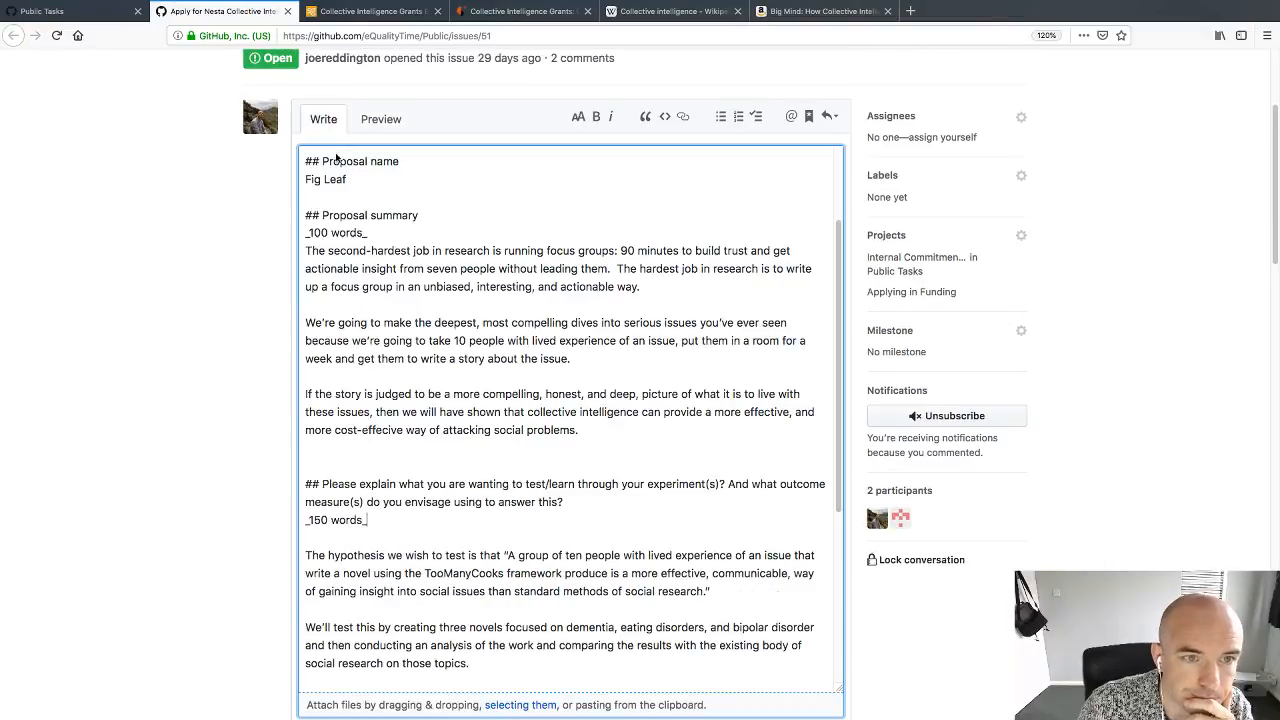
# Step: Copy the paragraph under "What do I want to find out:" from the planning comment further down the issue
pyautogui.scroll(-2, 485, 335)
pyautogui.scroll(-1, 485, 335)
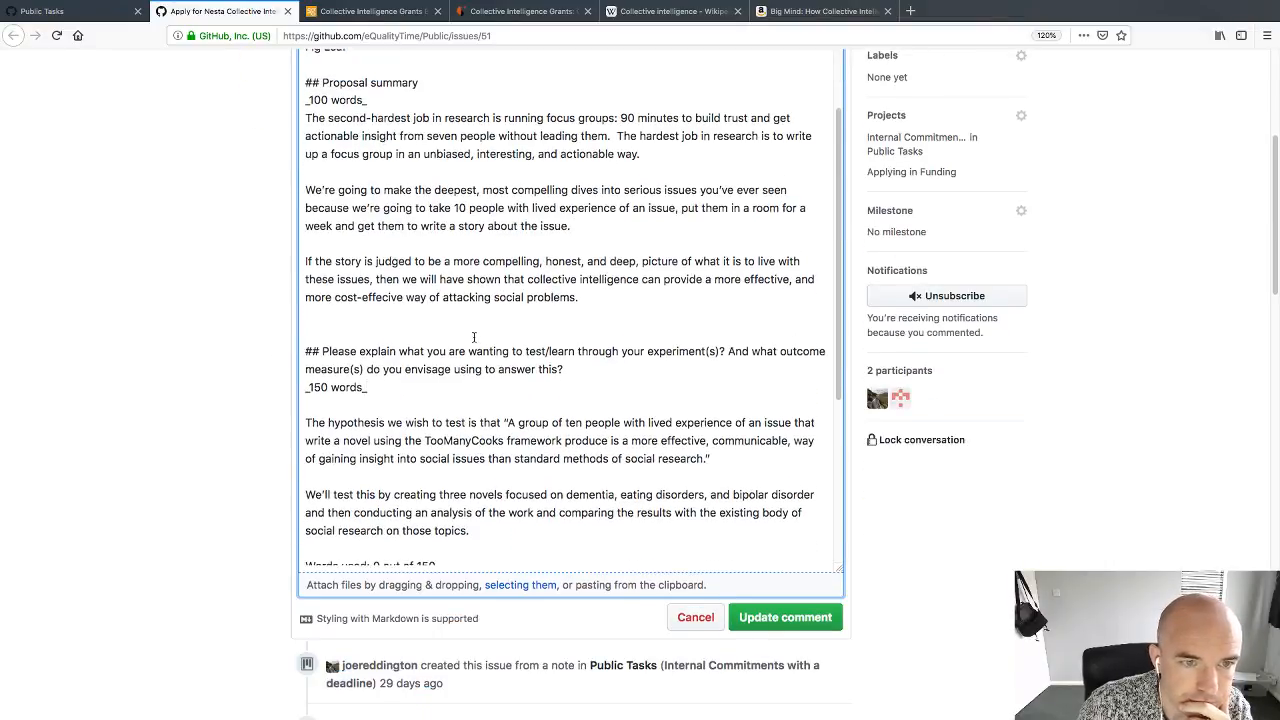
pyautogui.scroll(1, 472, 334)
pyautogui.scroll(-4, 472, 334)
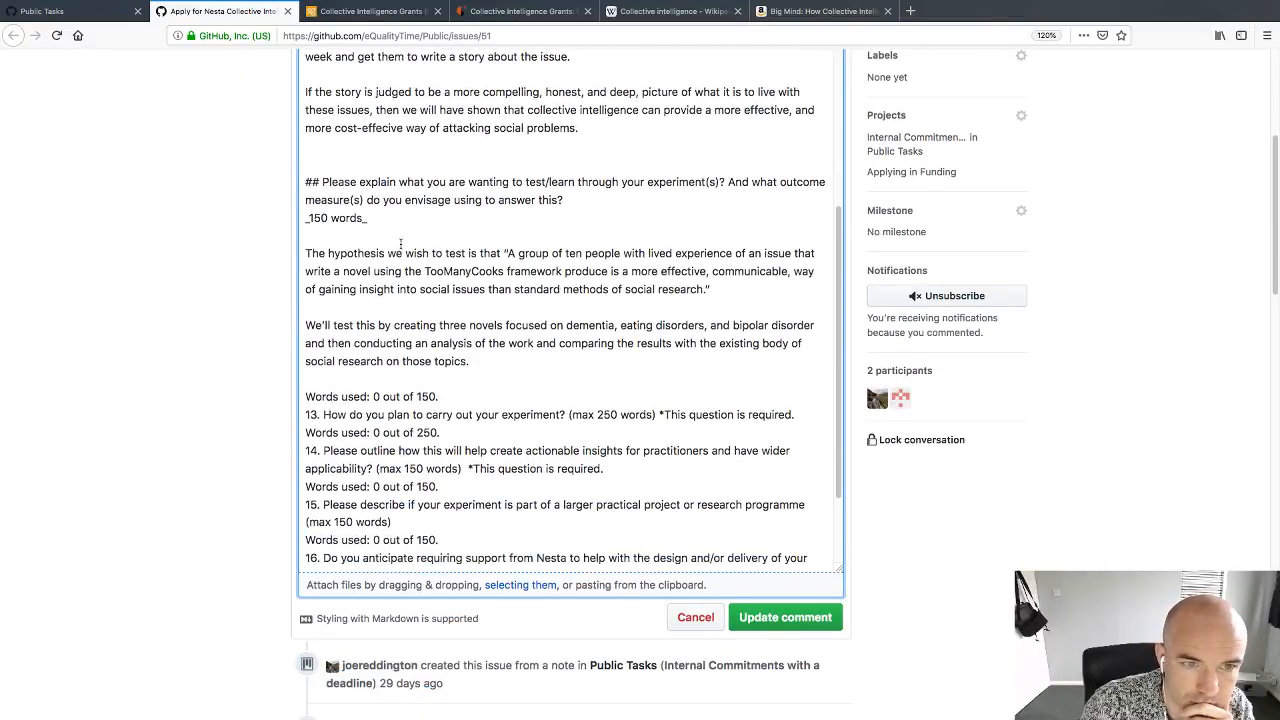
pyautogui.click(395, 243)
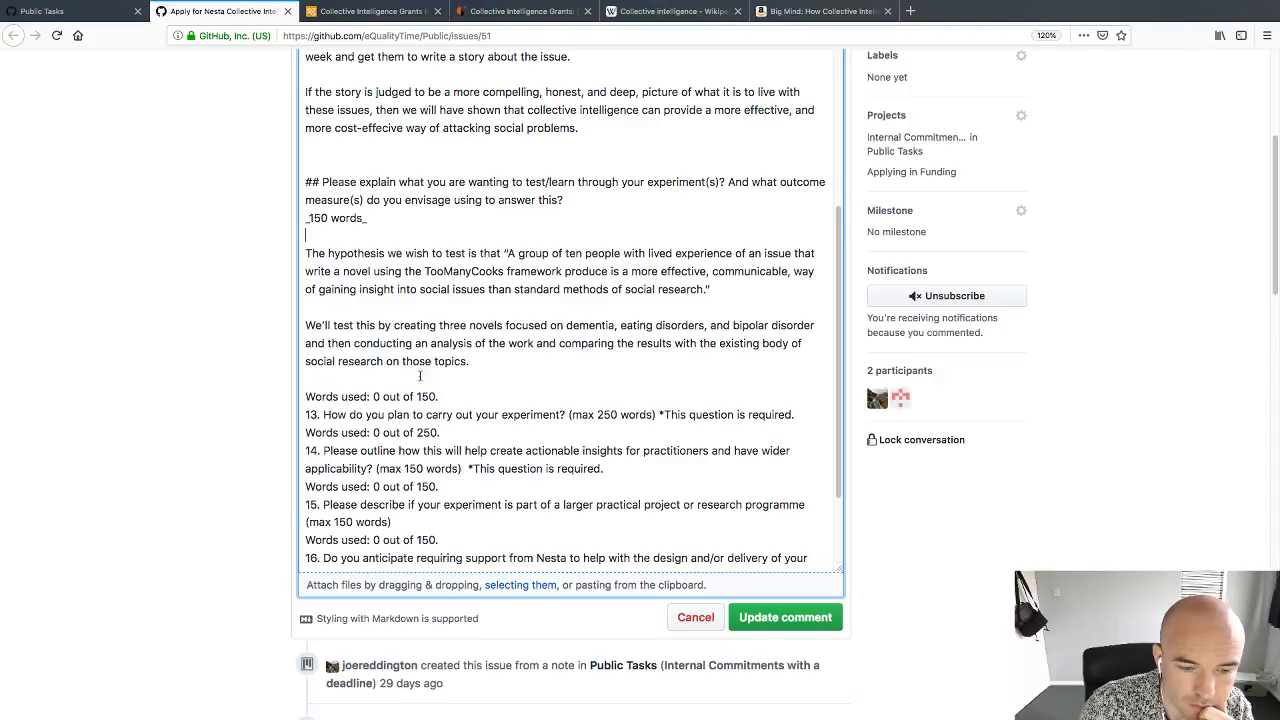
pyautogui.scroll(-15, 250, 392)
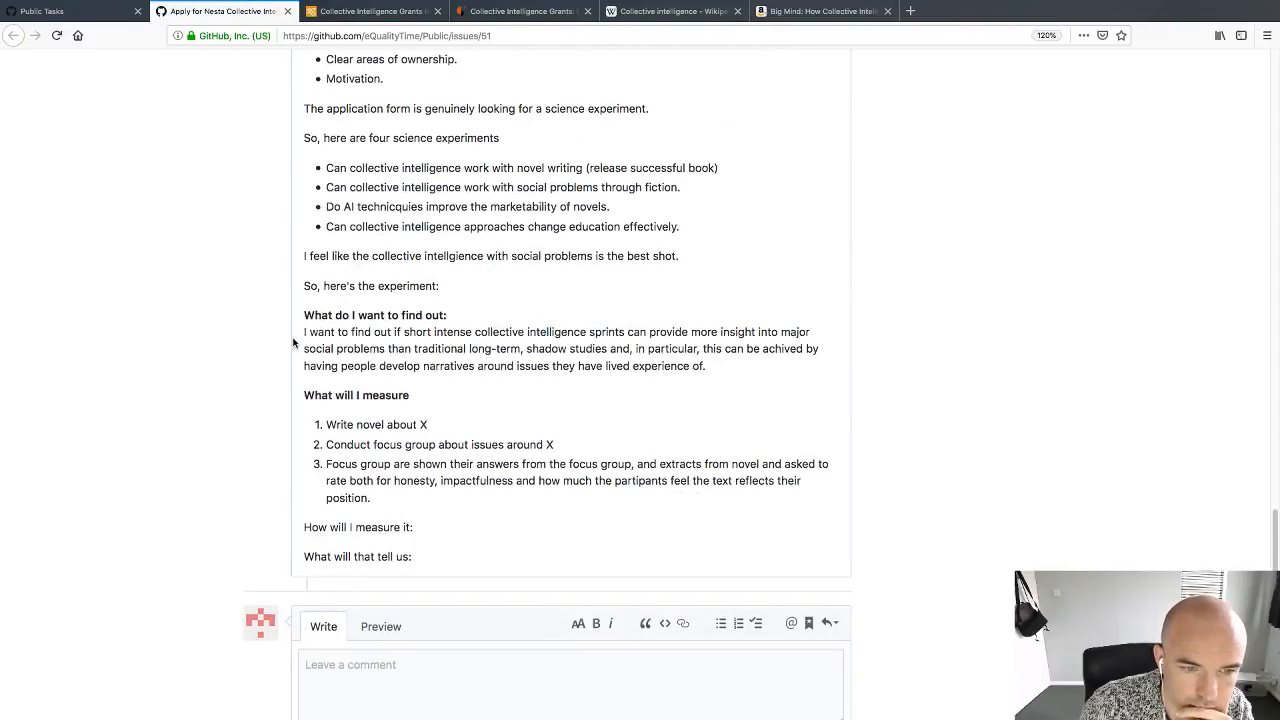
pyautogui.moveTo(301, 334); pyautogui.dragTo(712, 367)
pyautogui.press('super+c')
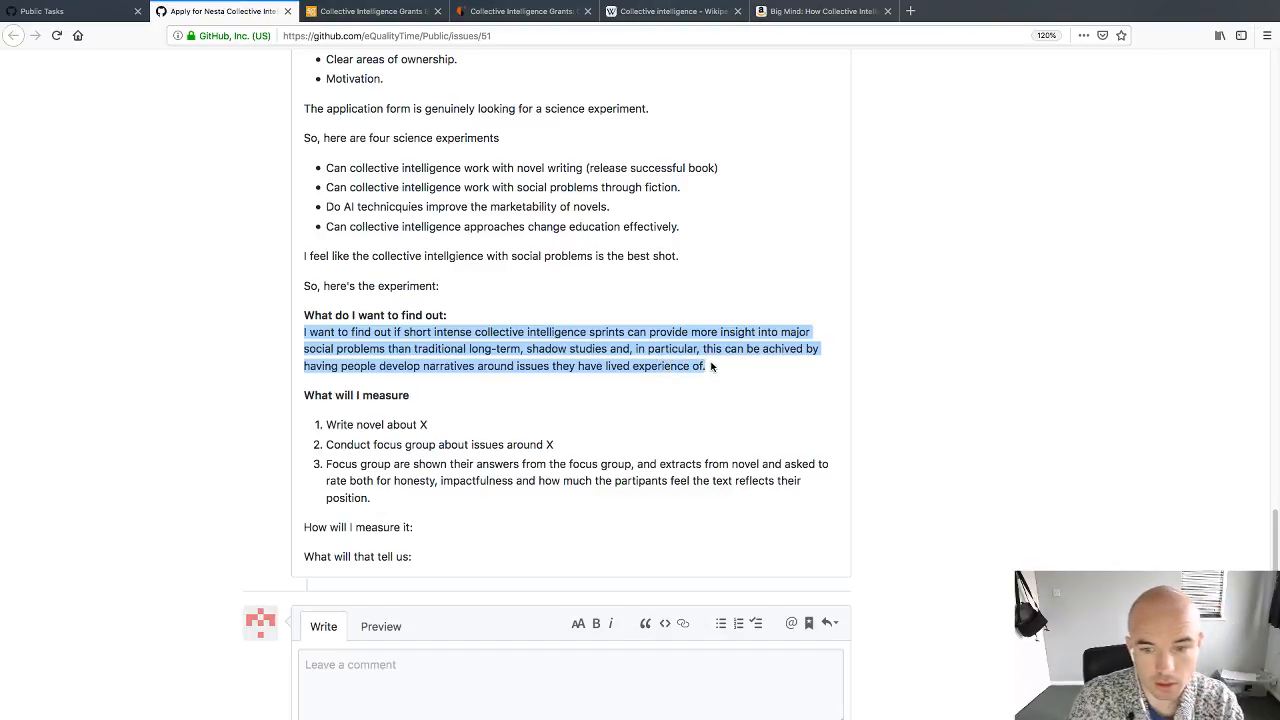
# Step: Paste the copied paragraph as its own paragraph between the "_150 words_" note and the hypothesis text
pyautogui.scroll(1, 689, 371)
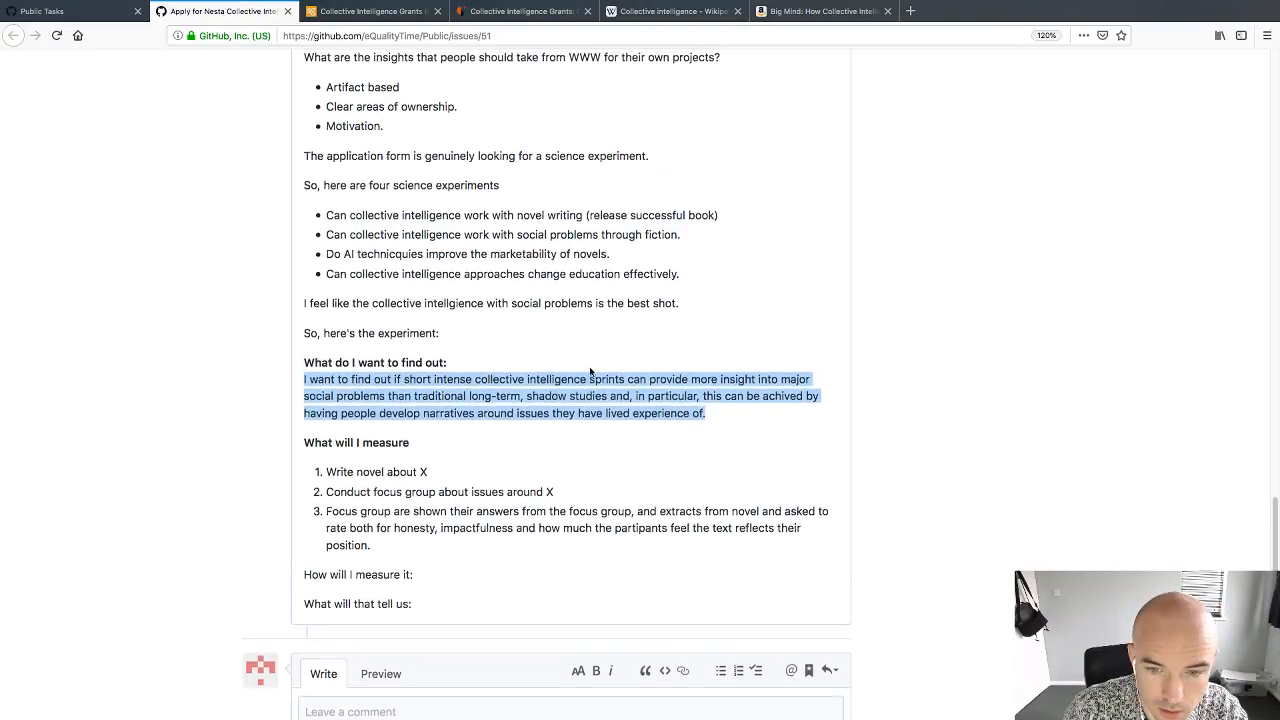
pyautogui.scroll(8, 524, 381)
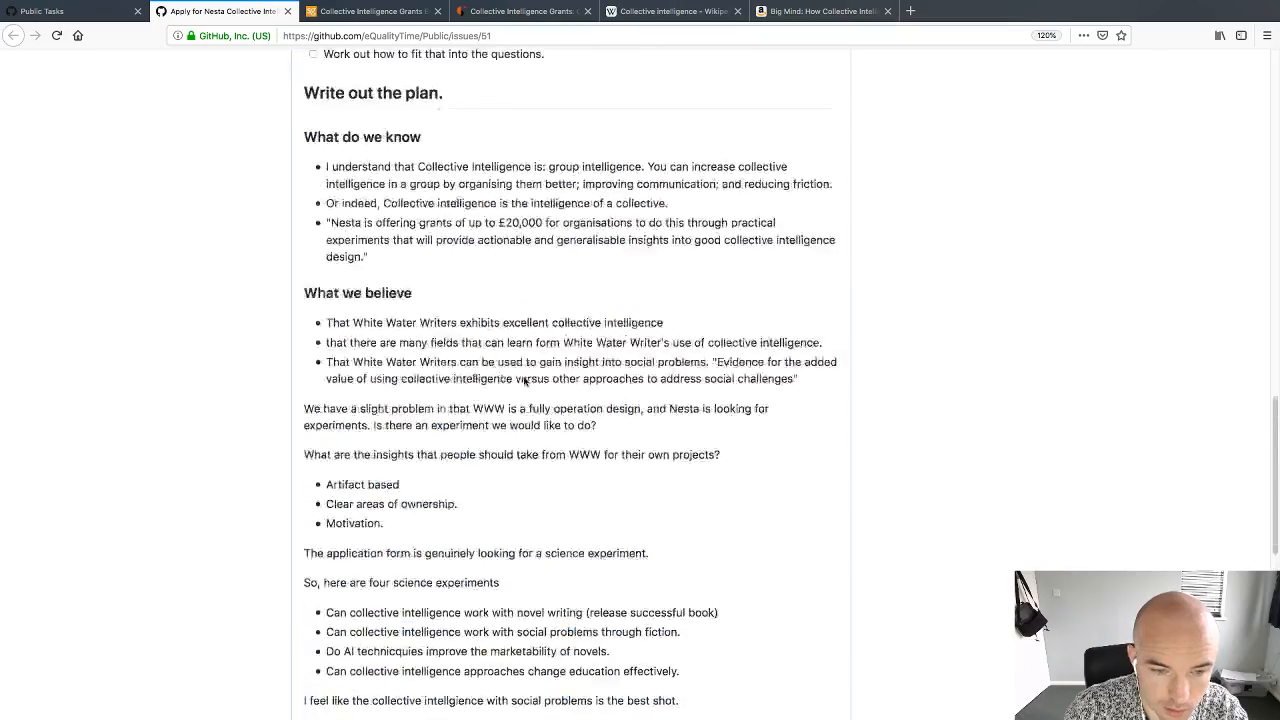
pyautogui.scroll(15, 524, 381)
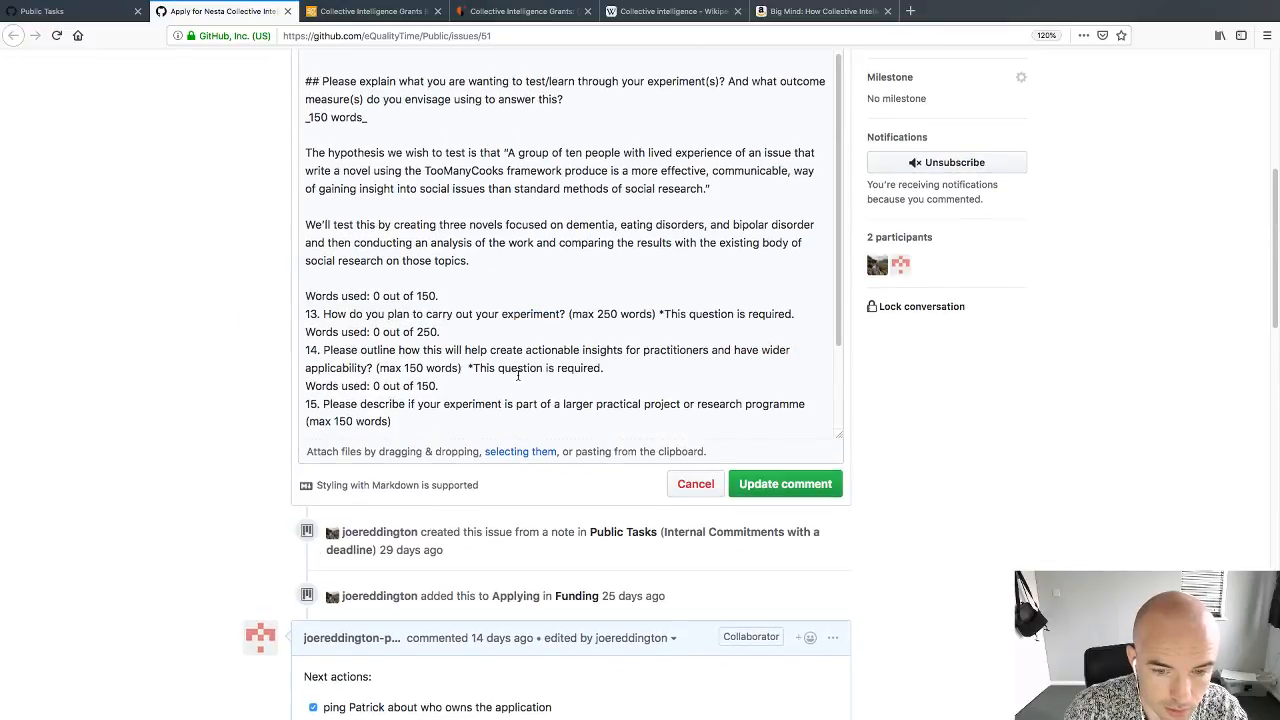
pyautogui.scroll(1, 518, 375)
pyautogui.click(427, 189)
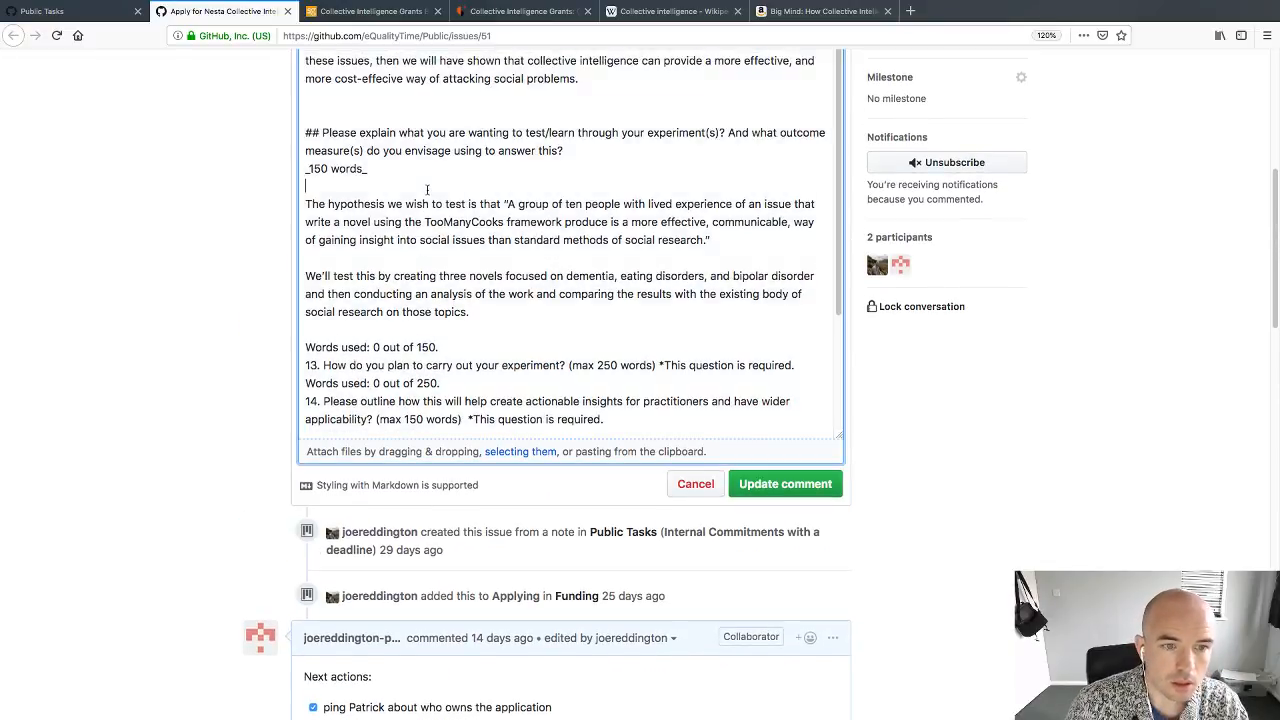
pyautogui.press('Return')
pyautogui.press('super+v')
pyautogui.press('Return')
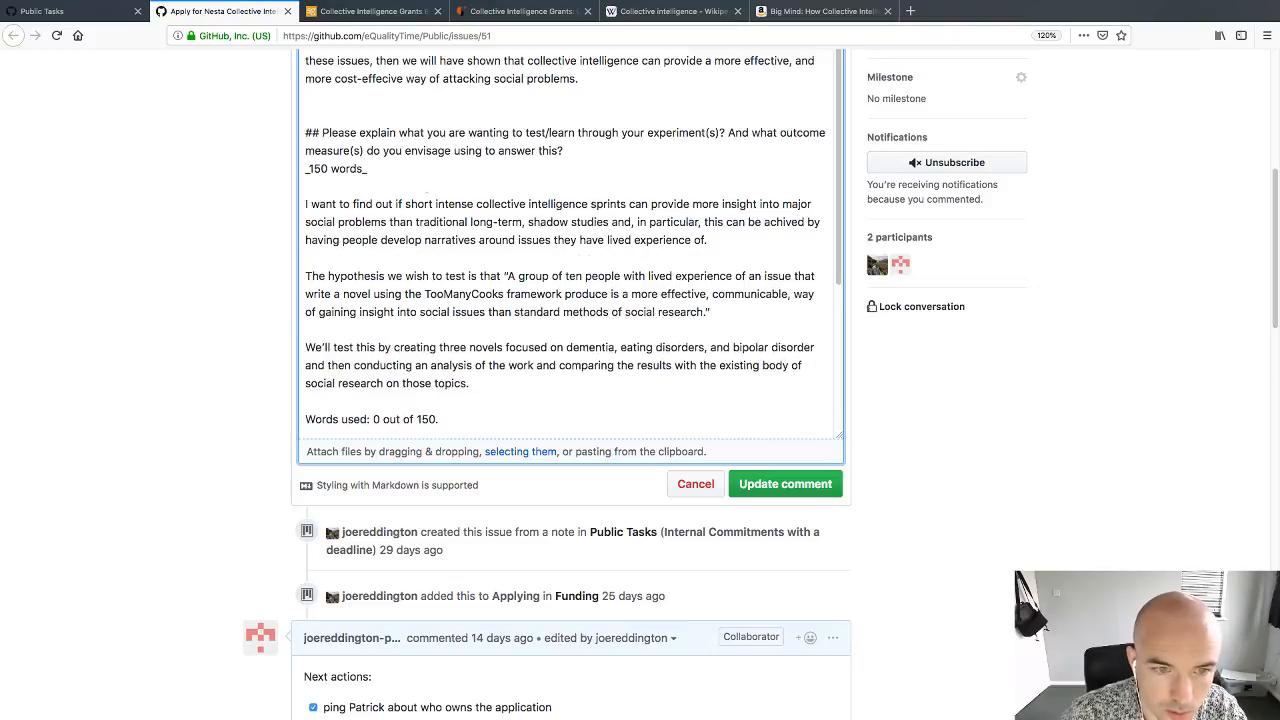
# Step: Change the opening "I" of the pasted "want to find out" paragraph to "We"
pyautogui.click(304, 203)
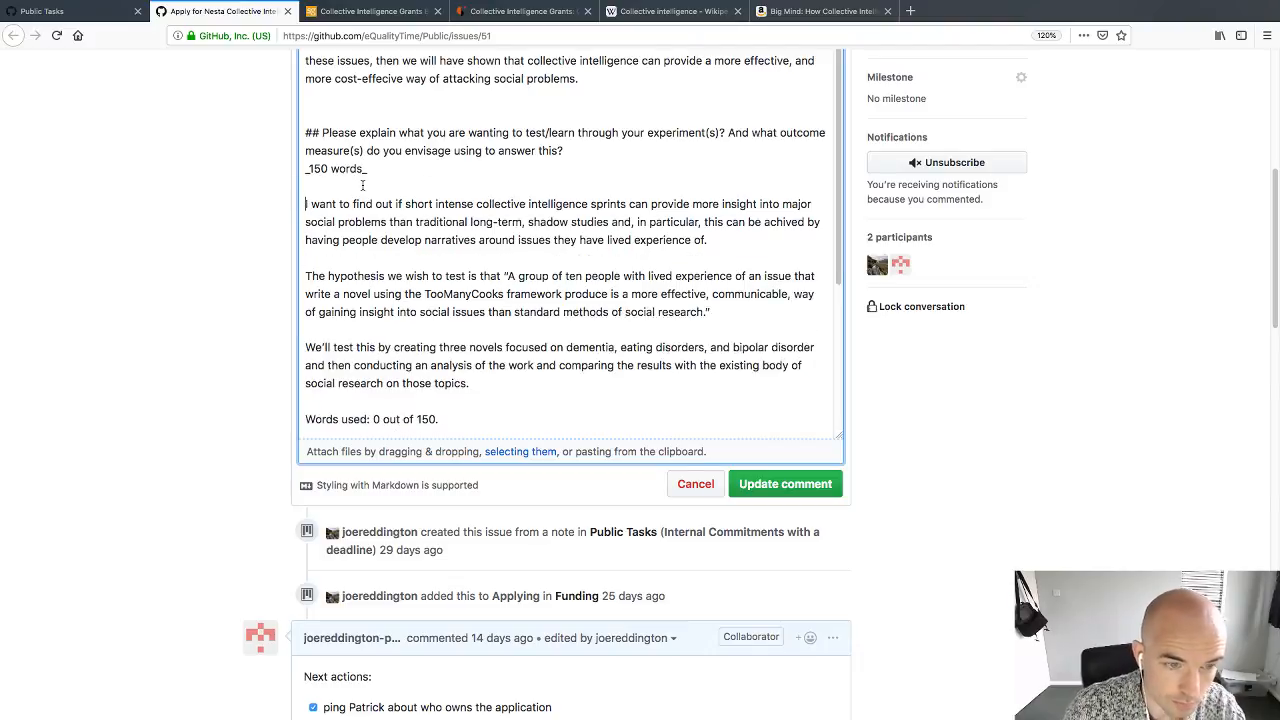
pyautogui.press('Delete')
pyautogui.write('We')
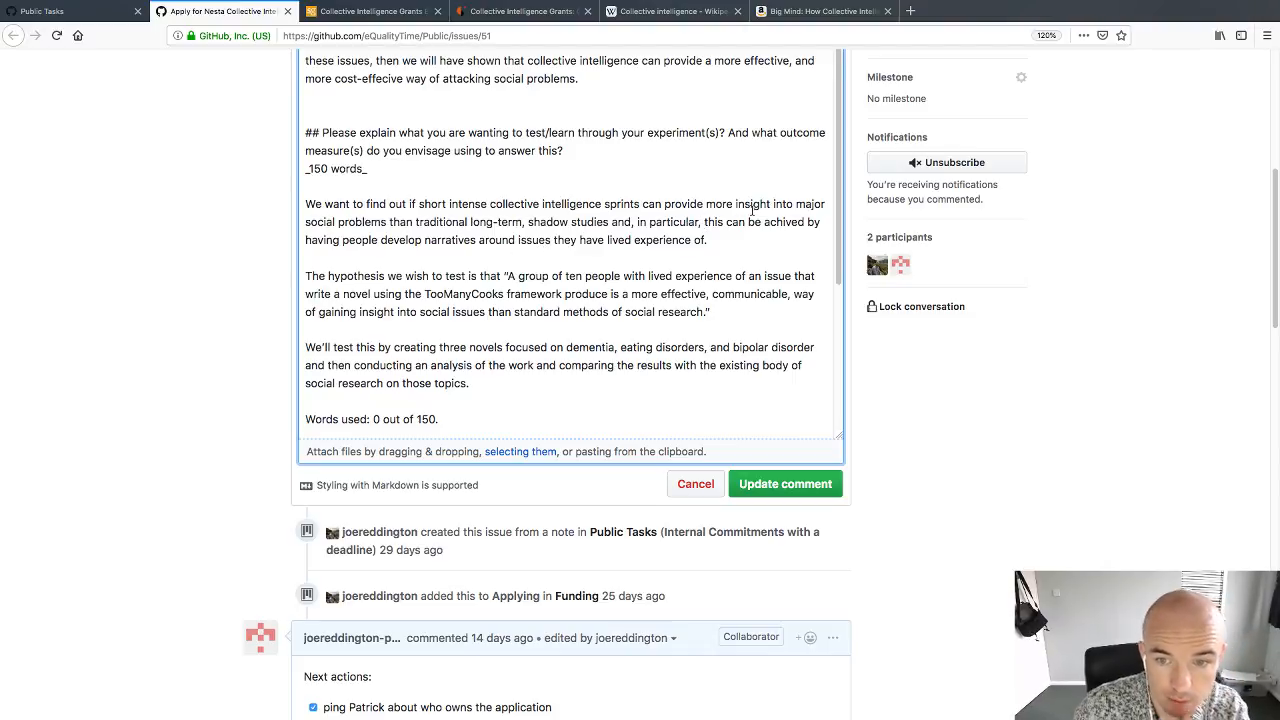
# Step: Insert "if" before "this can be achived" and replace the hypothesis paragraph below it with blank lines
pyautogui.click(704, 222)
pyautogui.write('if')
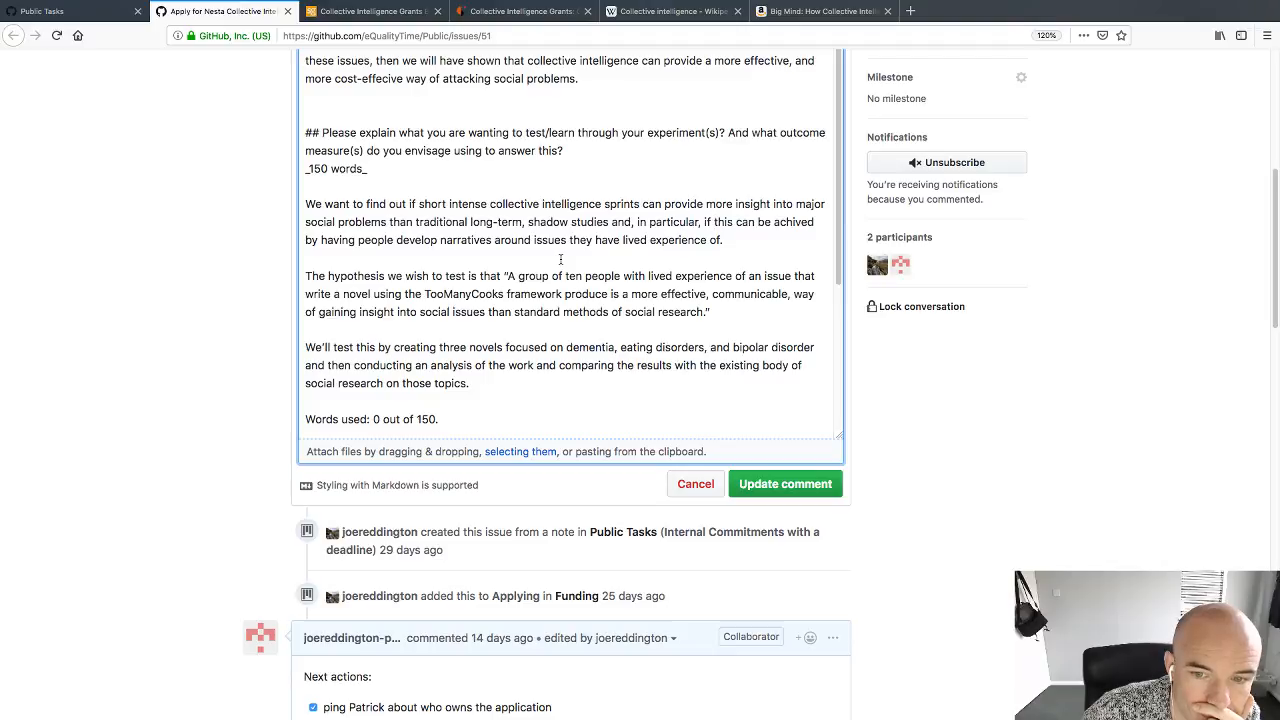
pyautogui.moveTo(561, 259); pyautogui.dragTo(722, 317)
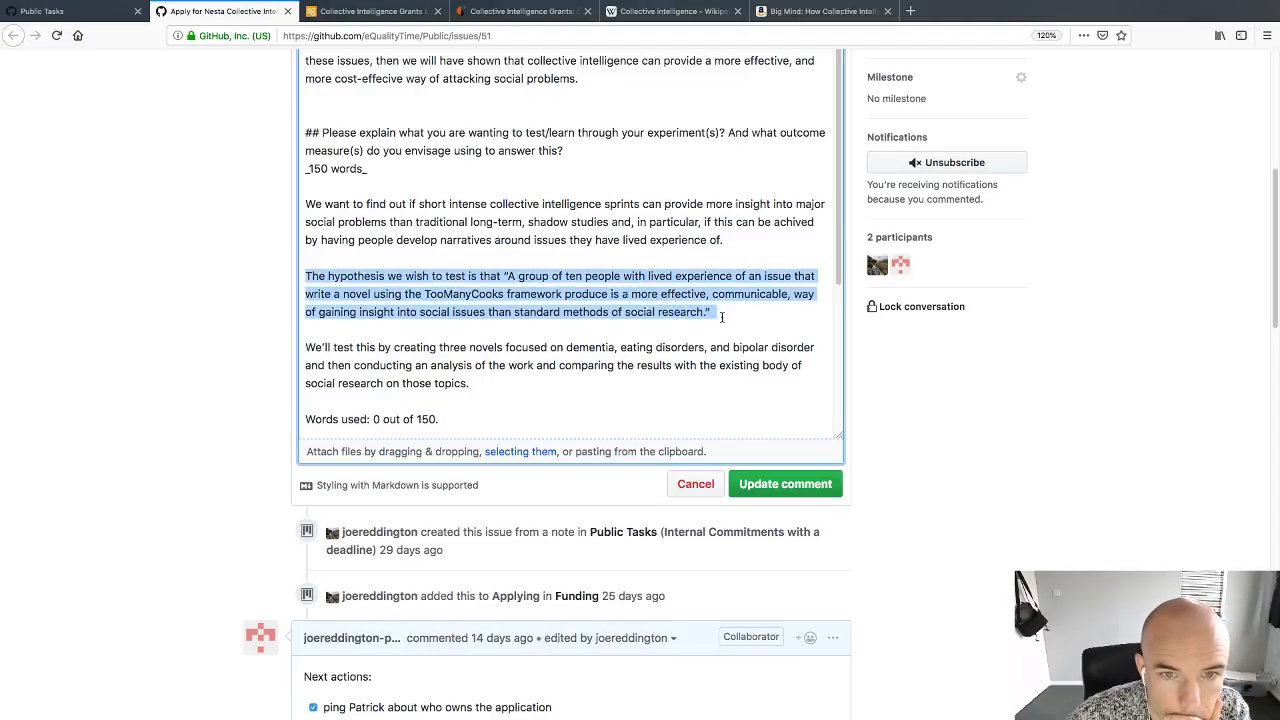
pyautogui.press('BackSpace')
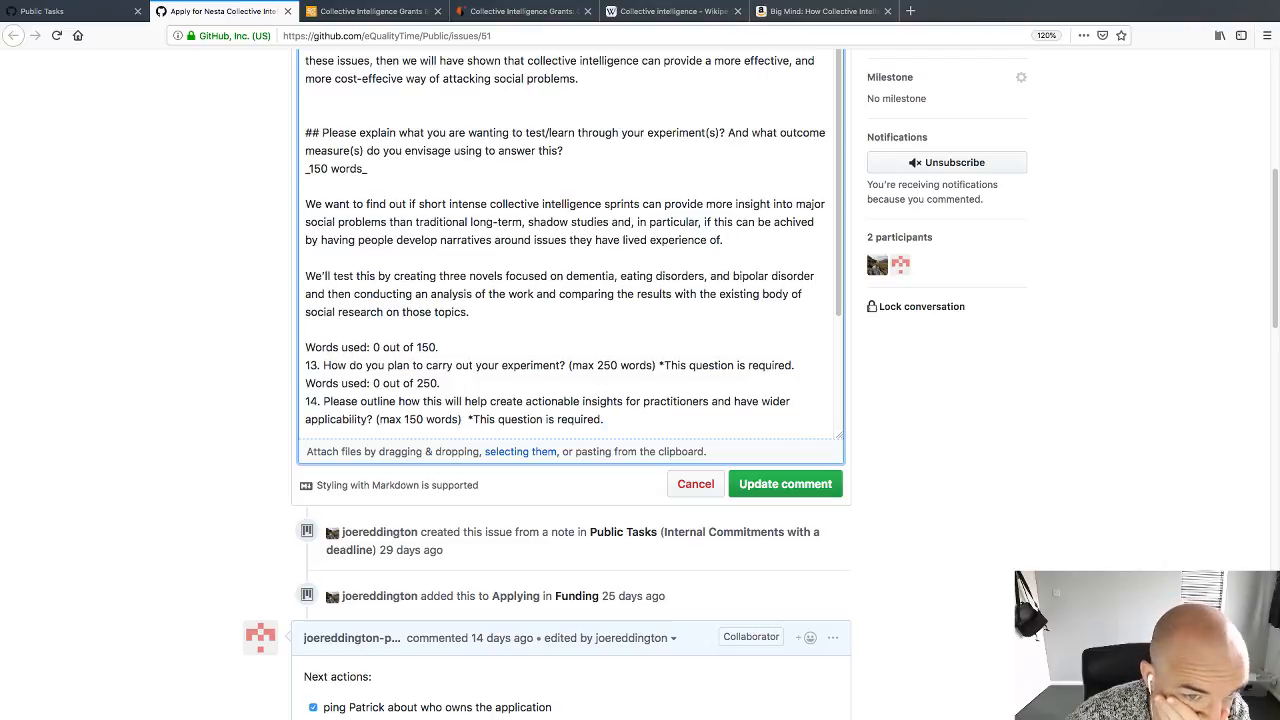
pyautogui.press('Return')
pyautogui.press('Return')
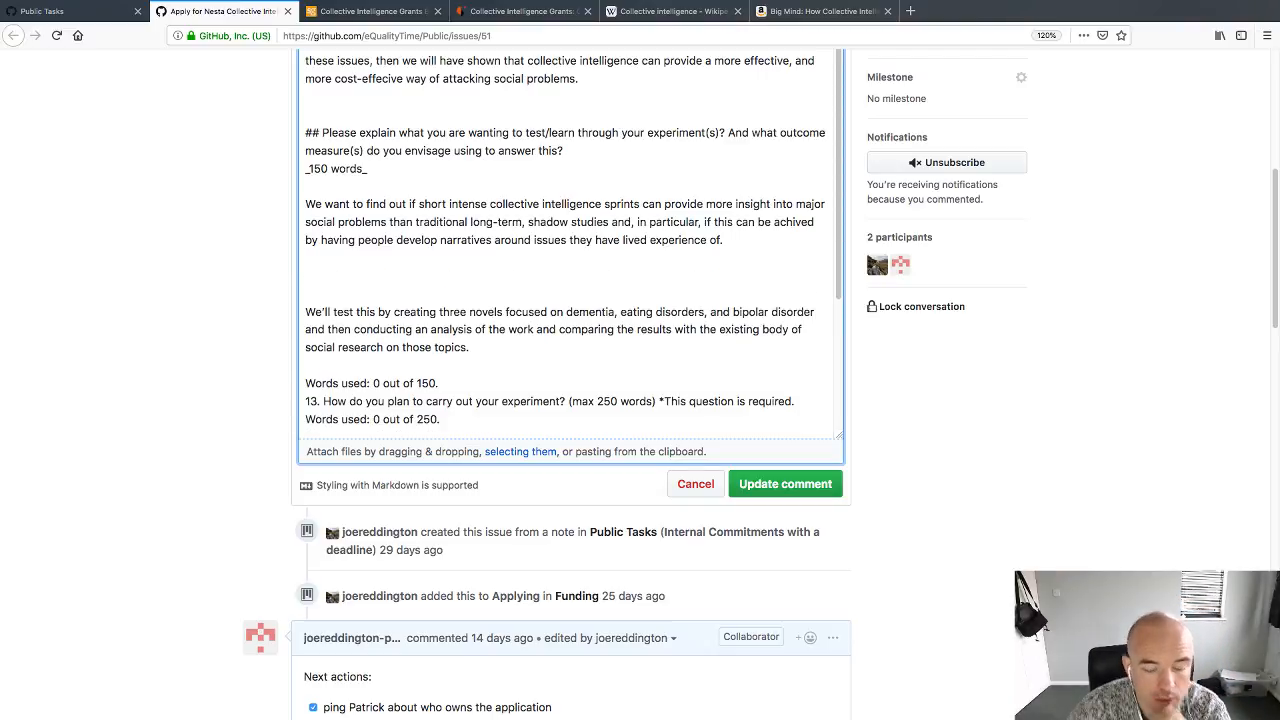
pyautogui.write('The outcome ')
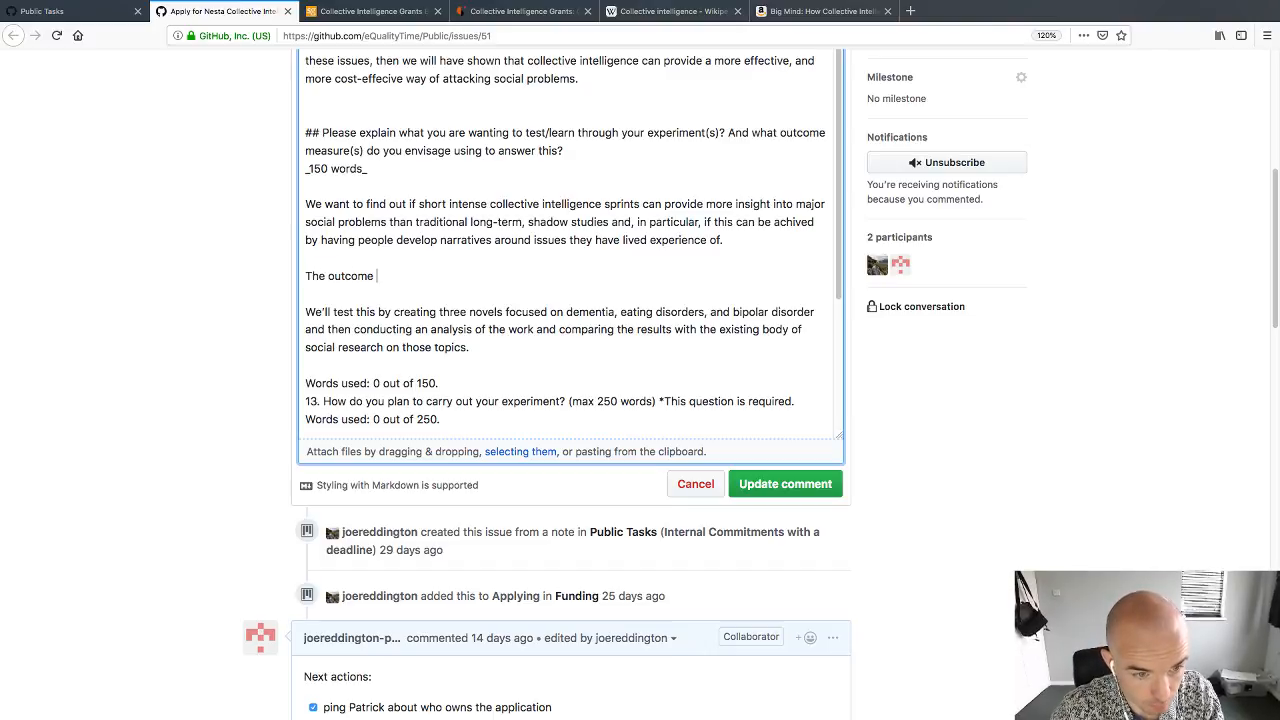
pyautogui.write('measure we')
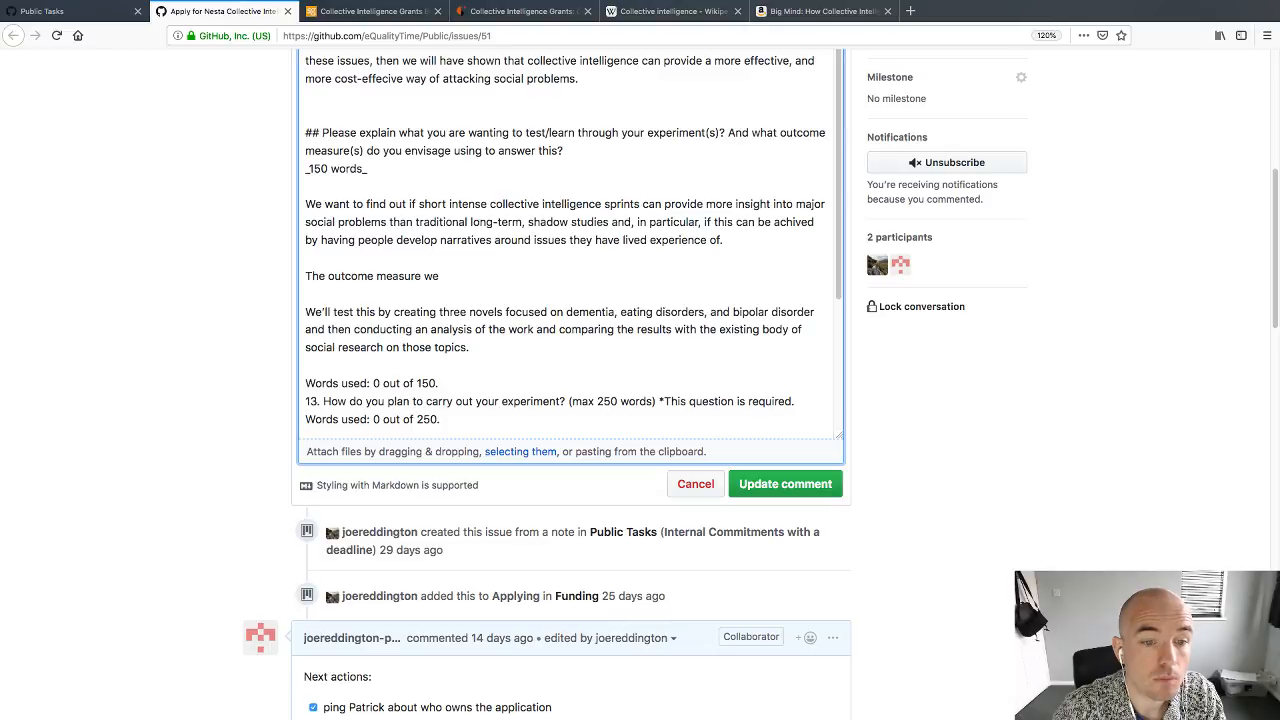
pyautogui.hotkey('shift', 'Home')
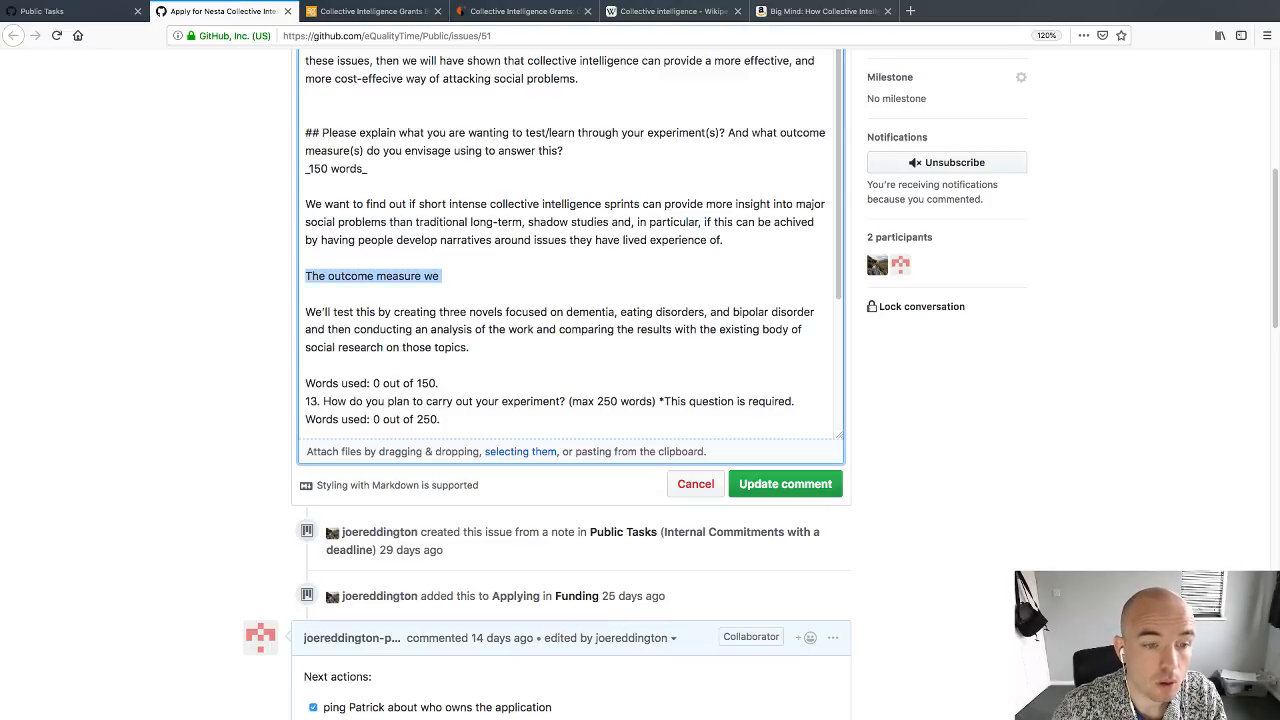
pyautogui.press('Right')
pyautogui.write('are tes')
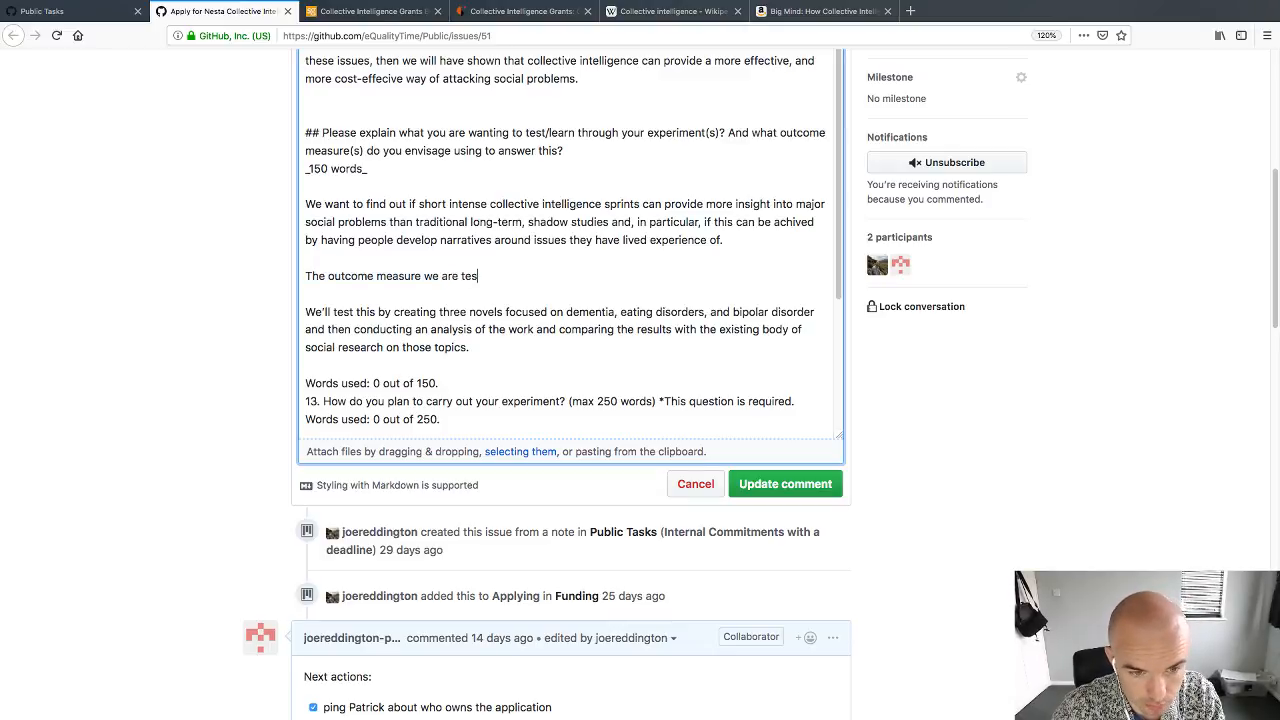
# Step: Make the line below the opening paragraph of the 150-word answer read "Our outcome measure is:"
pyautogui.hotkey('shift', 'Home')
pyautogui.write('Ou')
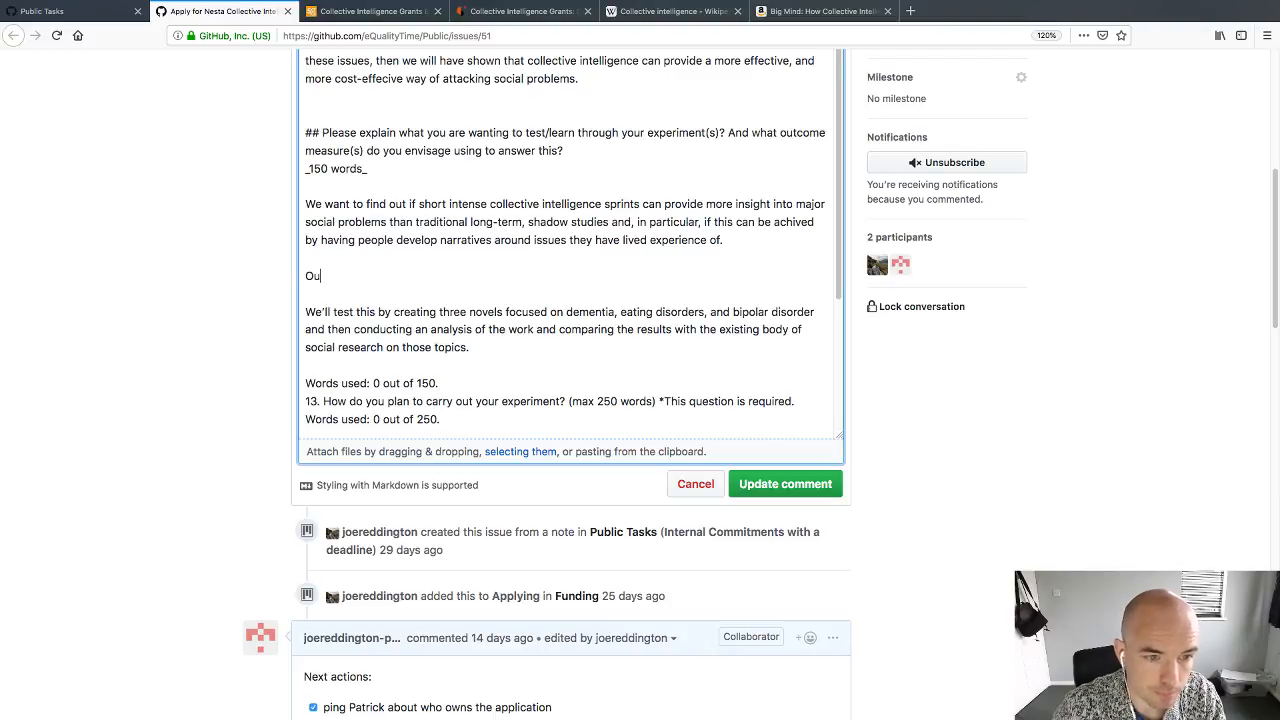
pyautogui.write('r outcome')
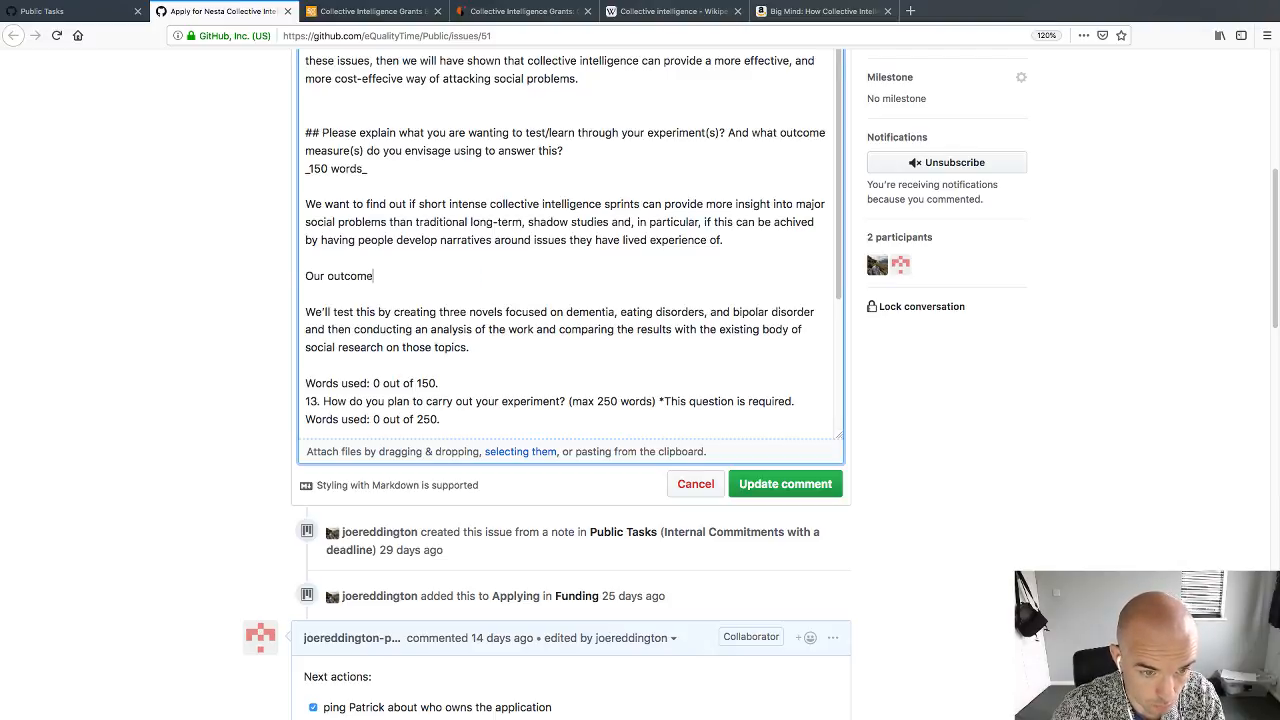
pyautogui.write(' measure i')
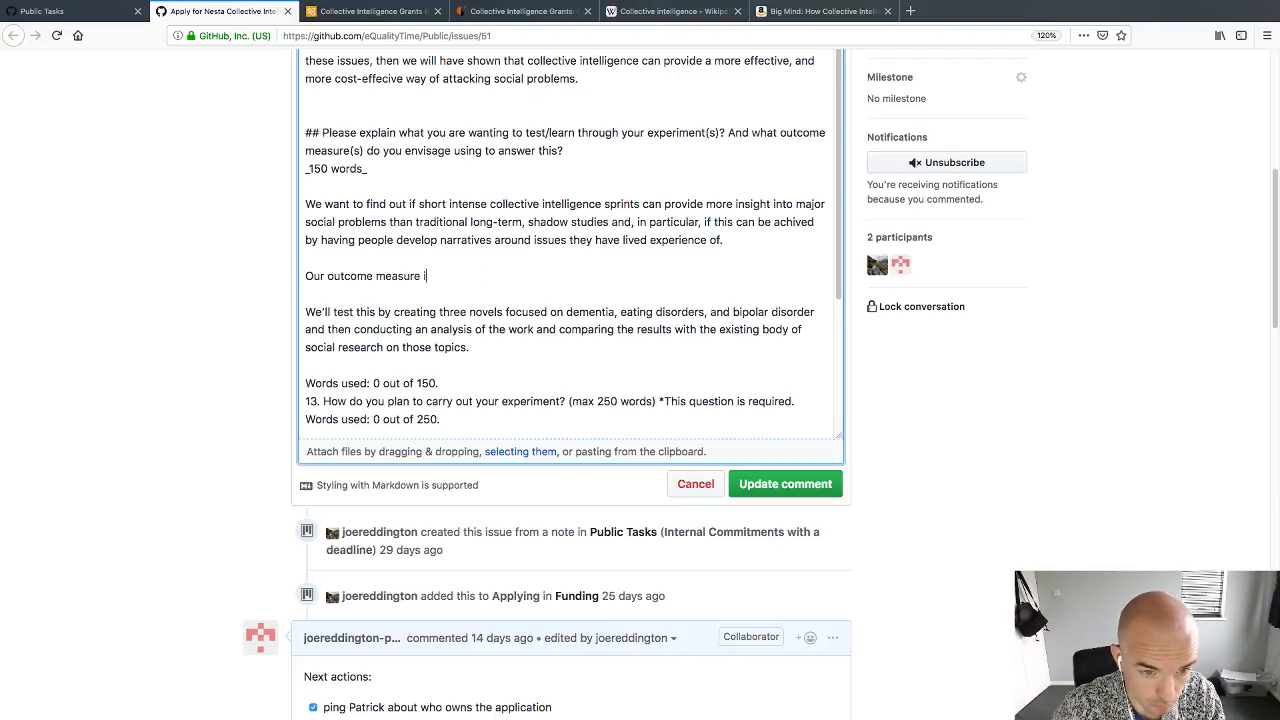
pyautogui.write('s:')
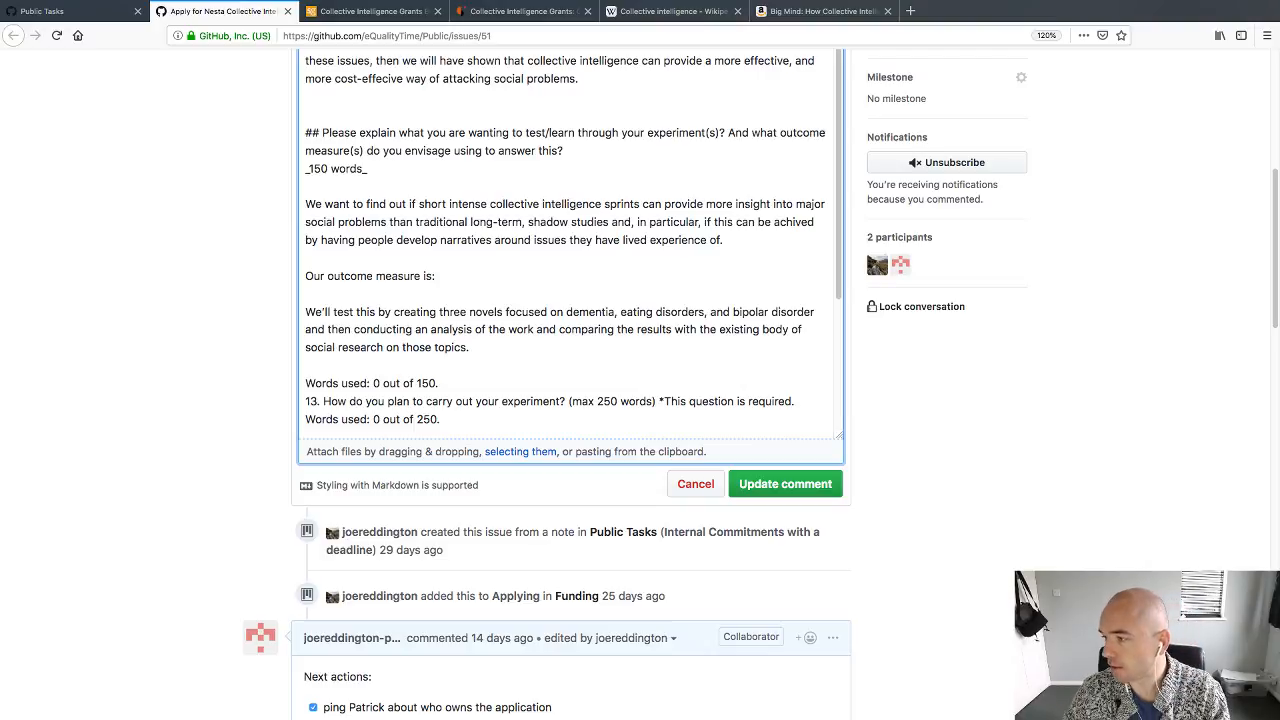
pyautogui.press('super+Tab')
pyautogui.press('super+Tab')
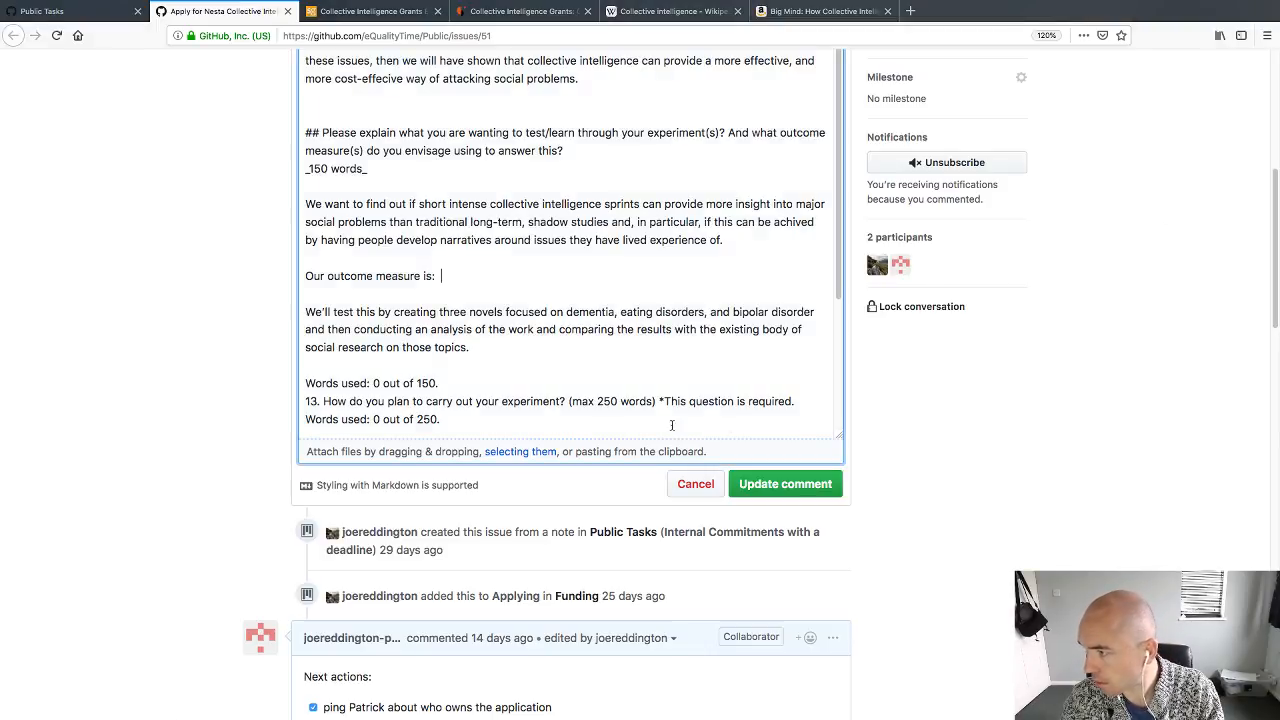
pyautogui.press('super+space')
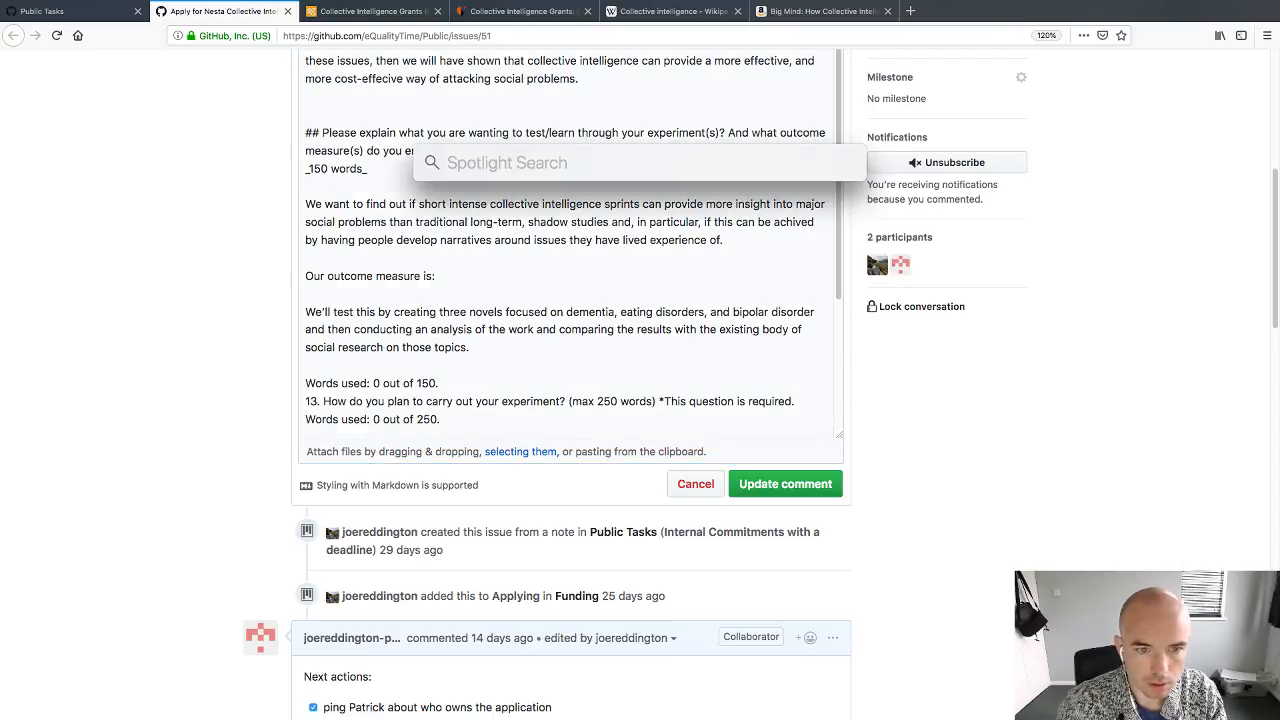
pyautogui.write('mac')
pyautogui.press('BackSpace')
pyautogui.press('BackSpace')
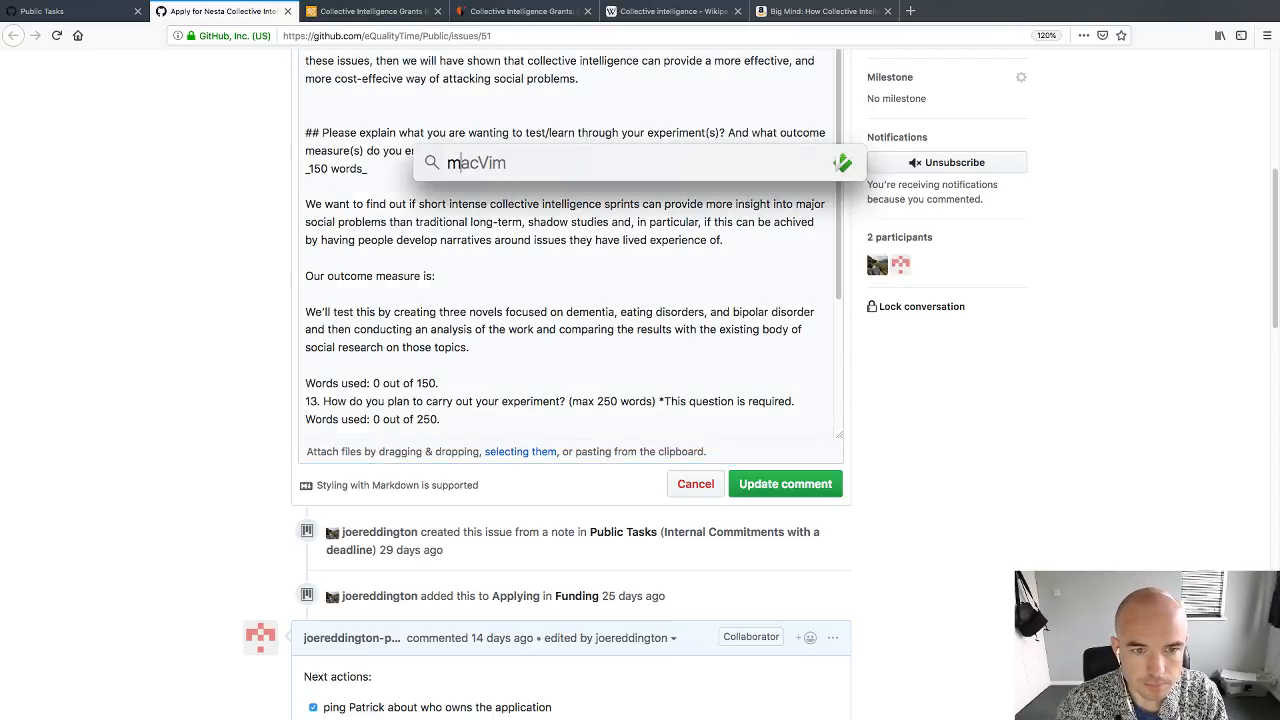
pyautogui.press('Escape')
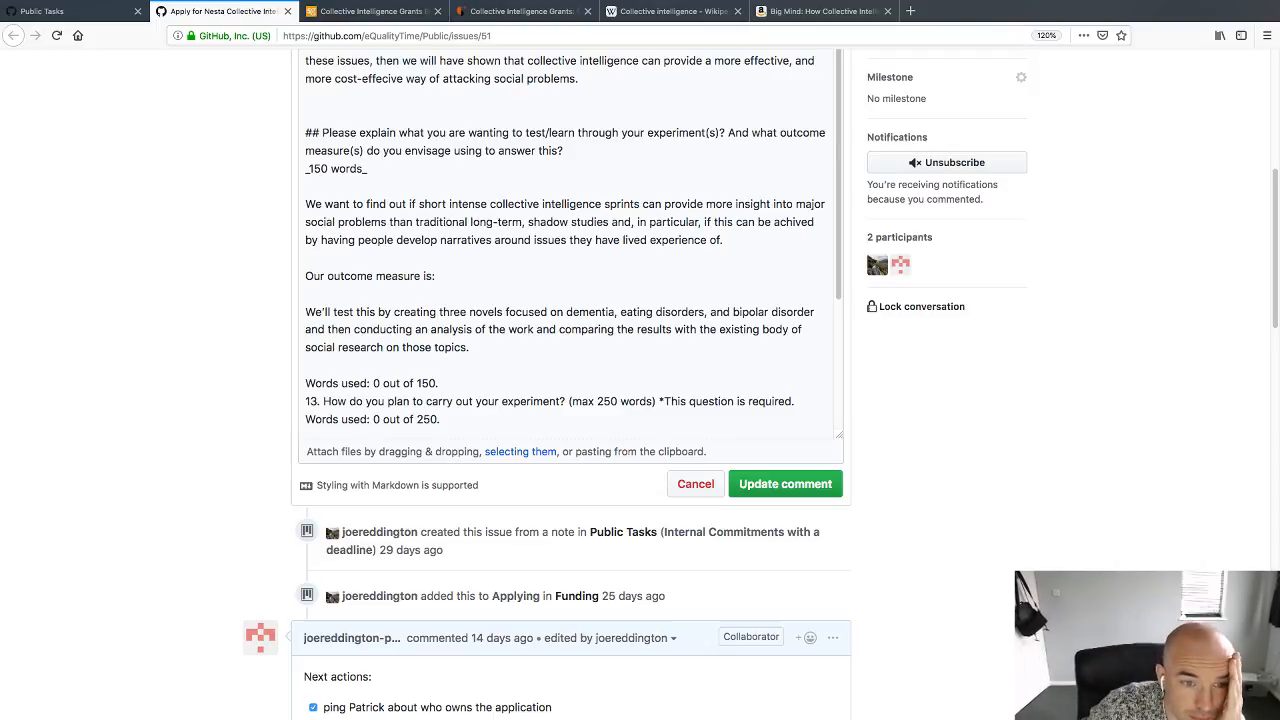
pyautogui.click(436, 276)
pyautogui.moveTo(436, 276); pyautogui.dragTo(283, 283)
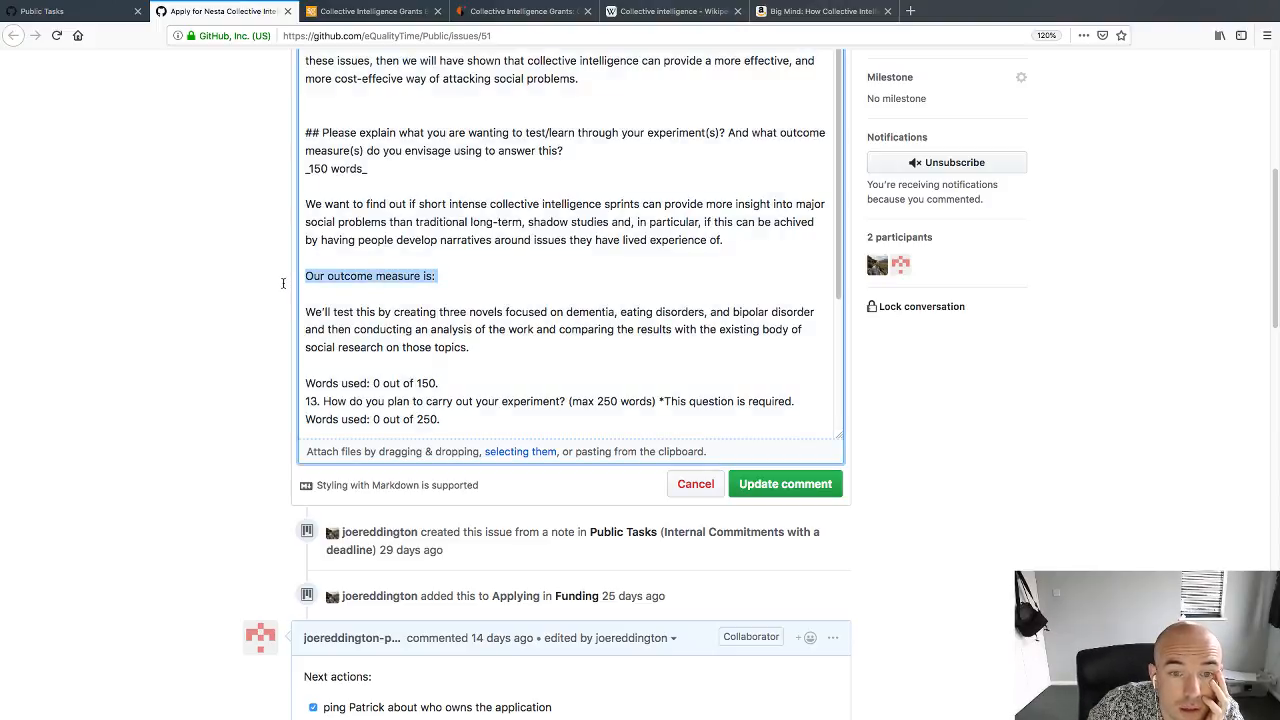
# Step: Move the "We'll test this by creating three novels" paragraph into the answer space of question 13, below "Words used: 0 out of 250."
pyautogui.scroll(-3, 345, 300)
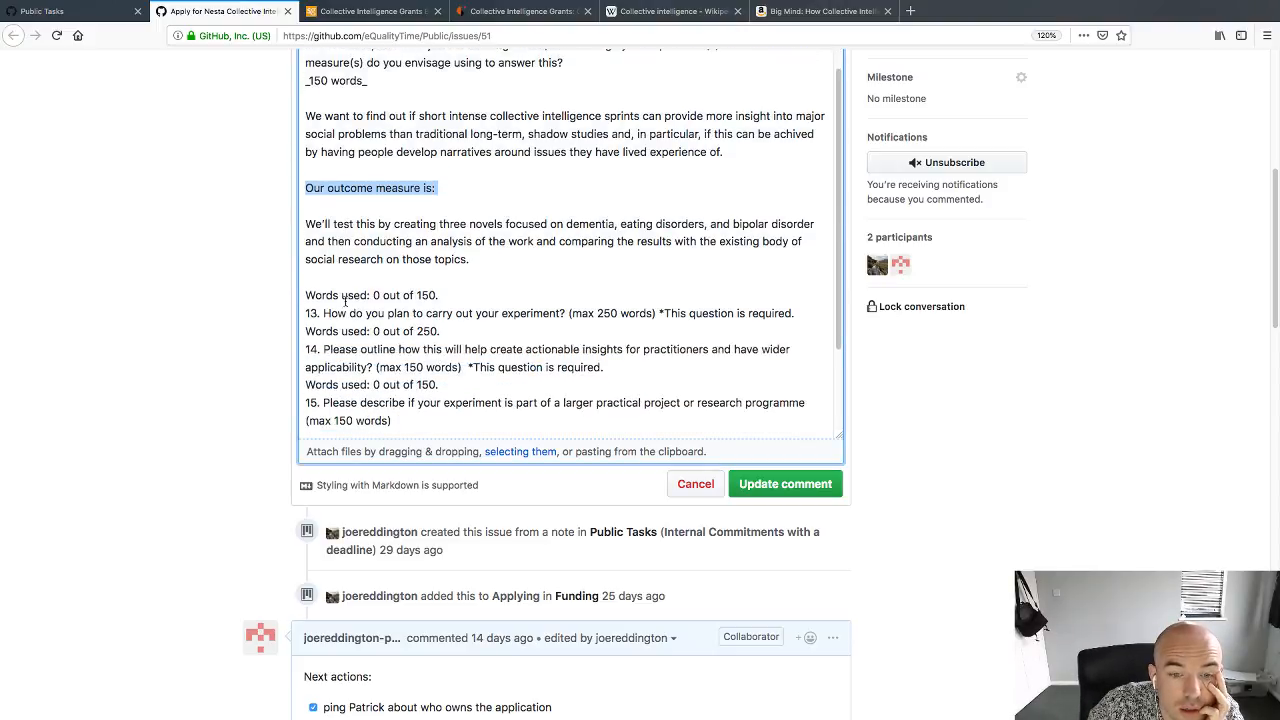
pyautogui.scroll(3, 345, 300)
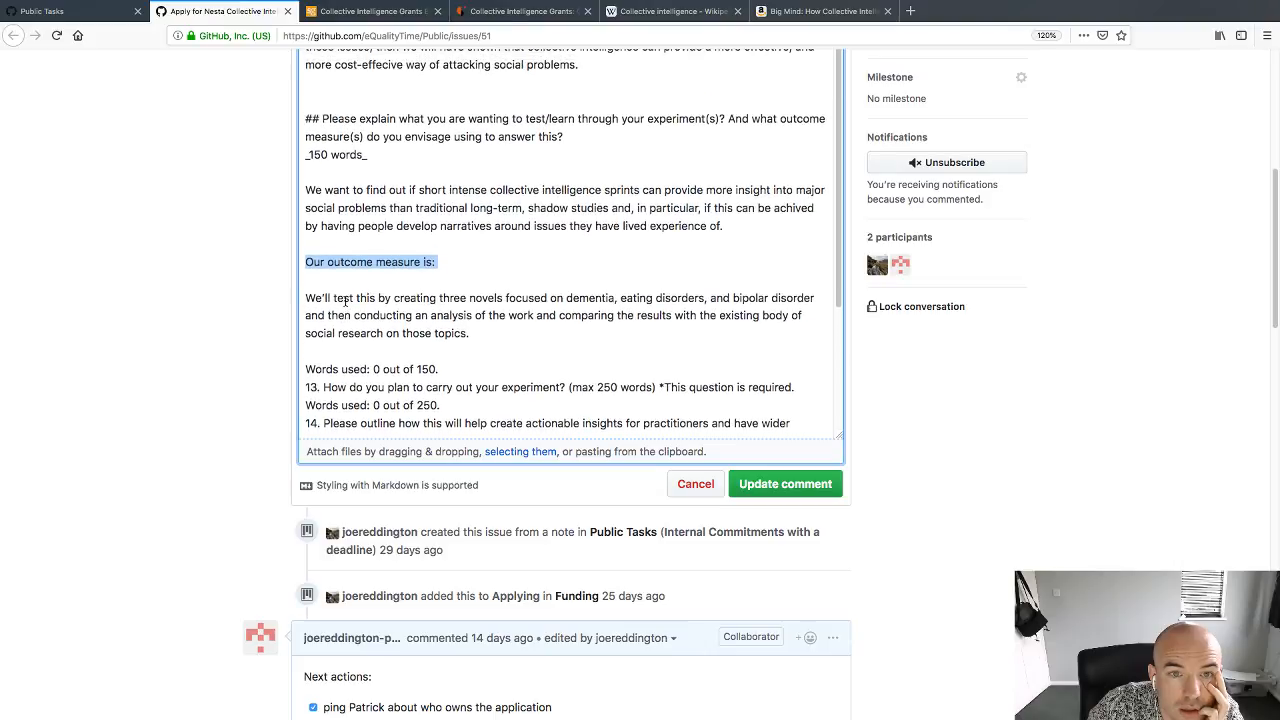
pyautogui.scroll(-2, 345, 300)
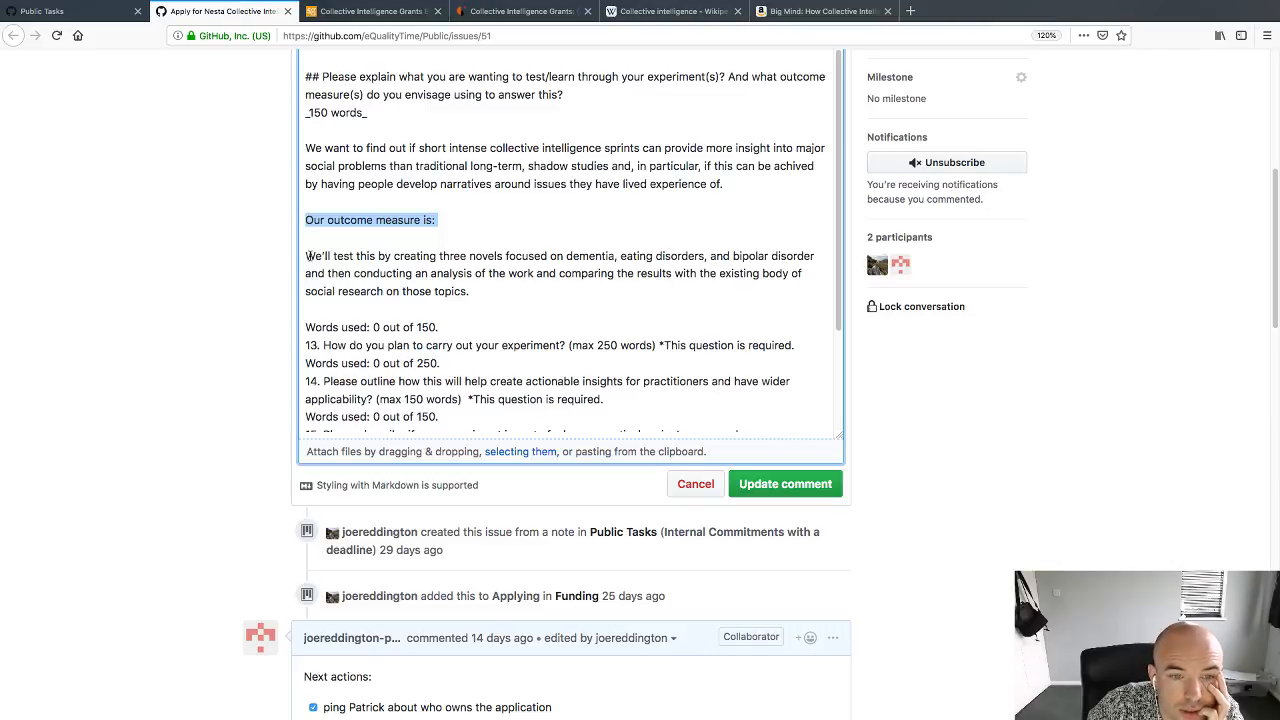
pyautogui.moveTo(307, 256); pyautogui.dragTo(476, 291)
pyautogui.press('super+c')
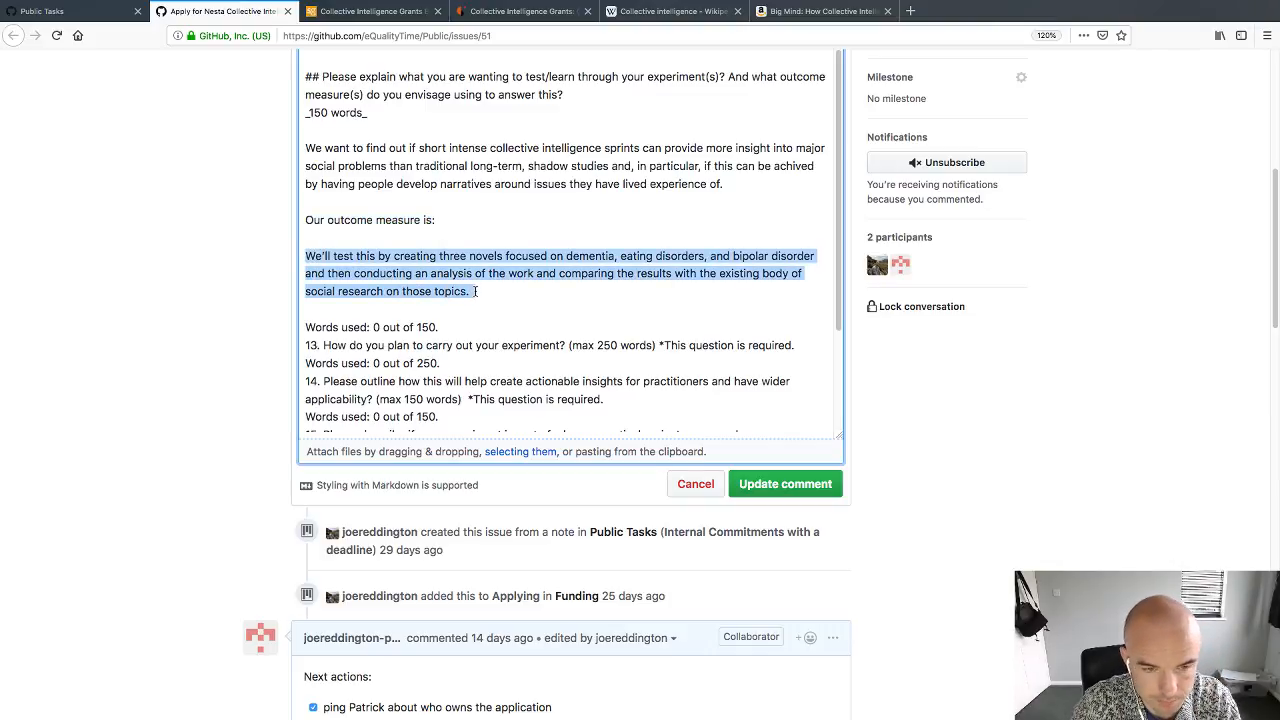
pyautogui.press('BackSpace')
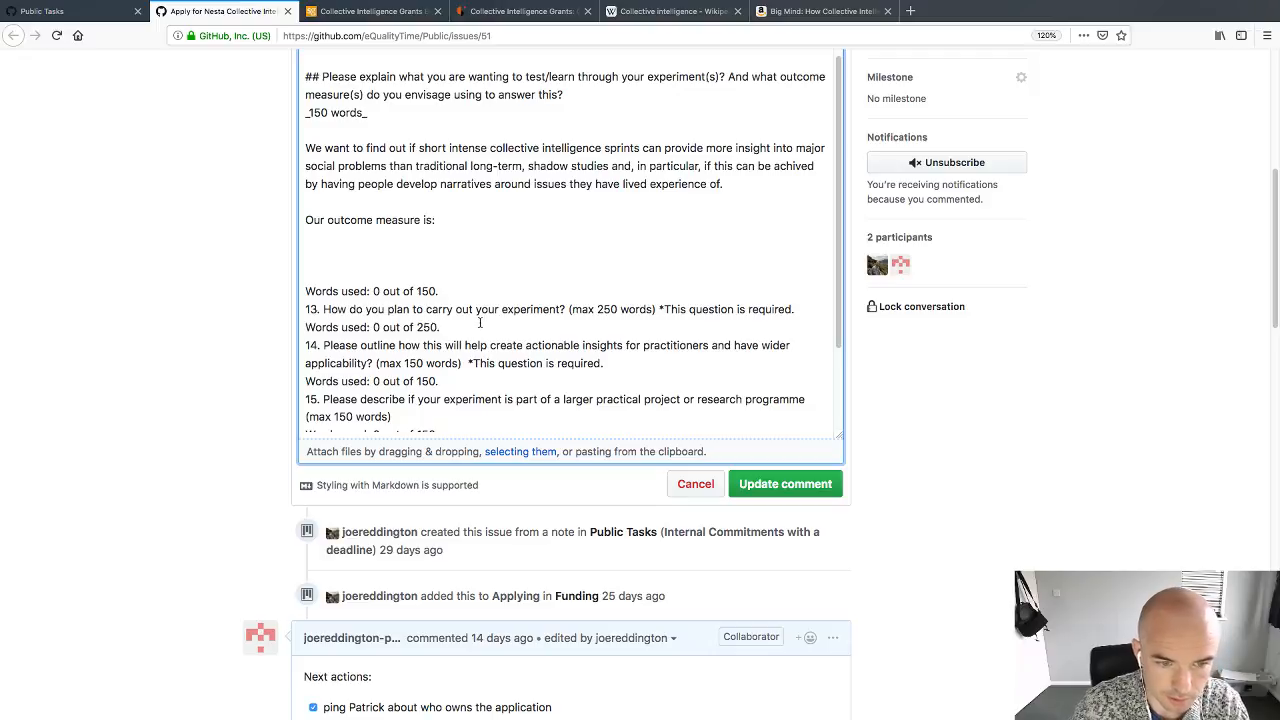
pyautogui.click(480, 322)
pyautogui.press('Return')
pyautogui.press('Return')
pyautogui.press('Return')
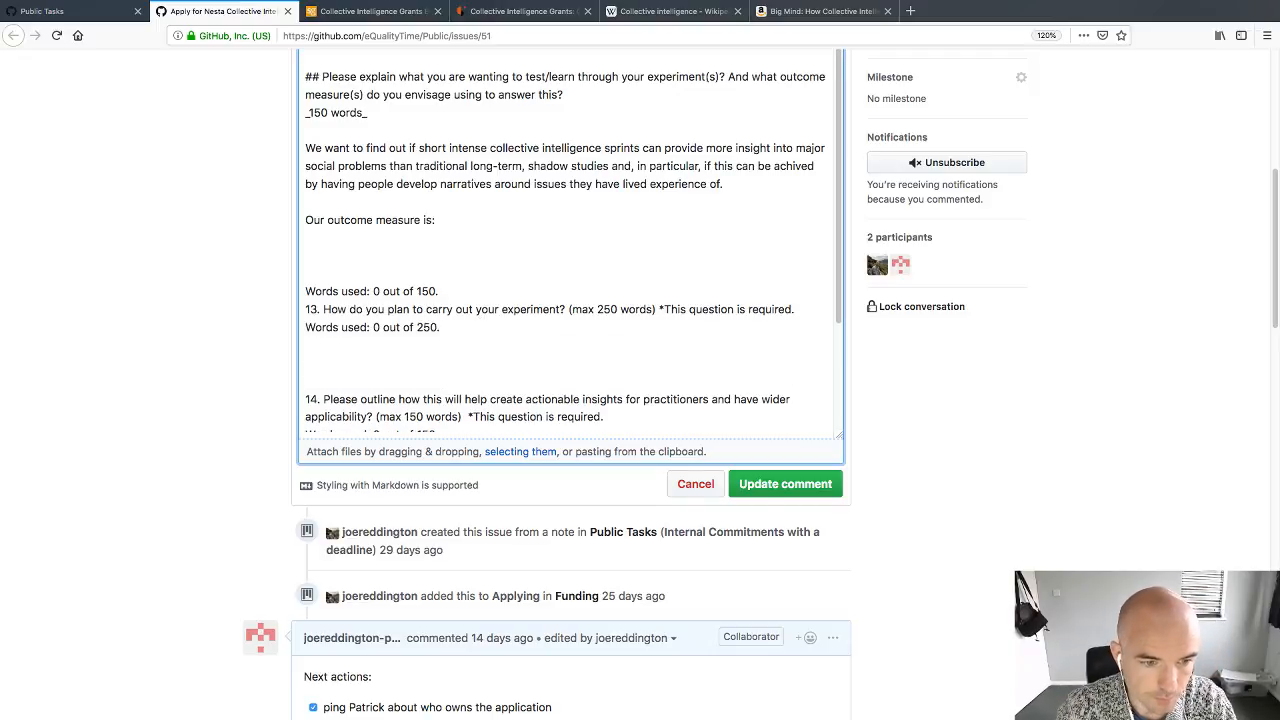
pyautogui.press('super+v')
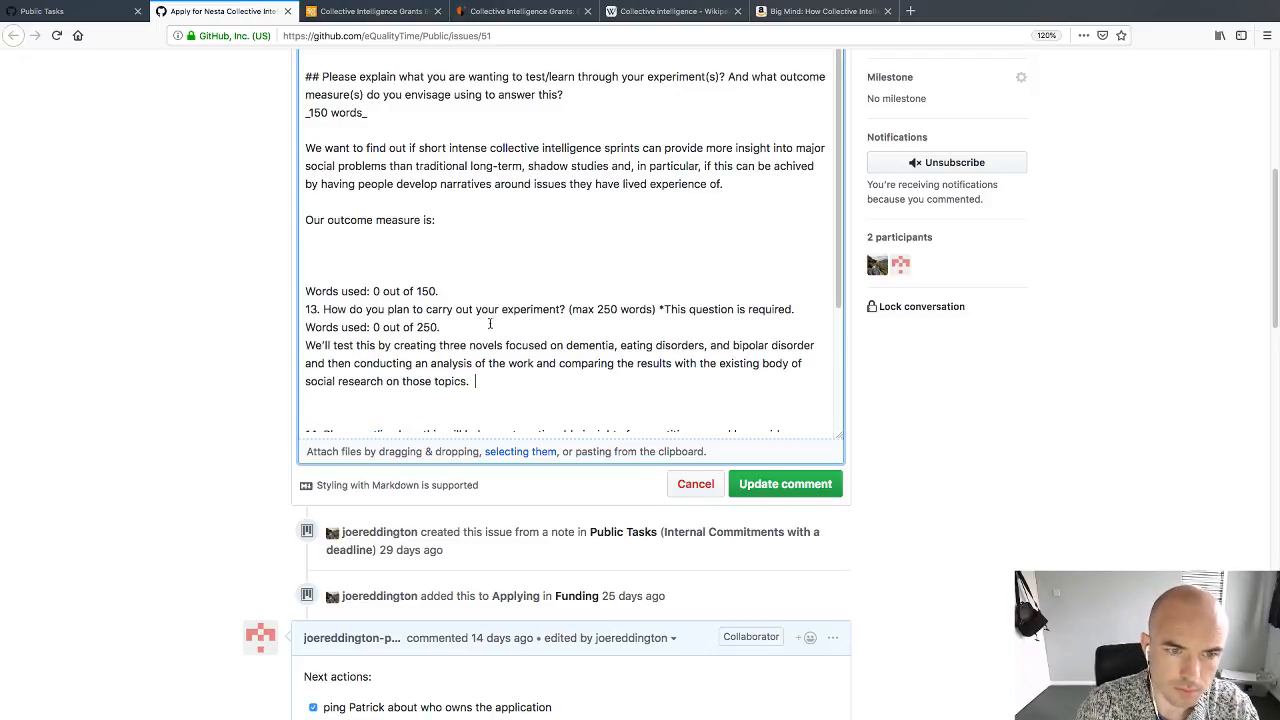
# Step: Look up "outcome measure" on Google in a separate tab and close that tab to return to the issue
pyautogui.click(448, 268)
pyautogui.scroll(1, 411, 273)
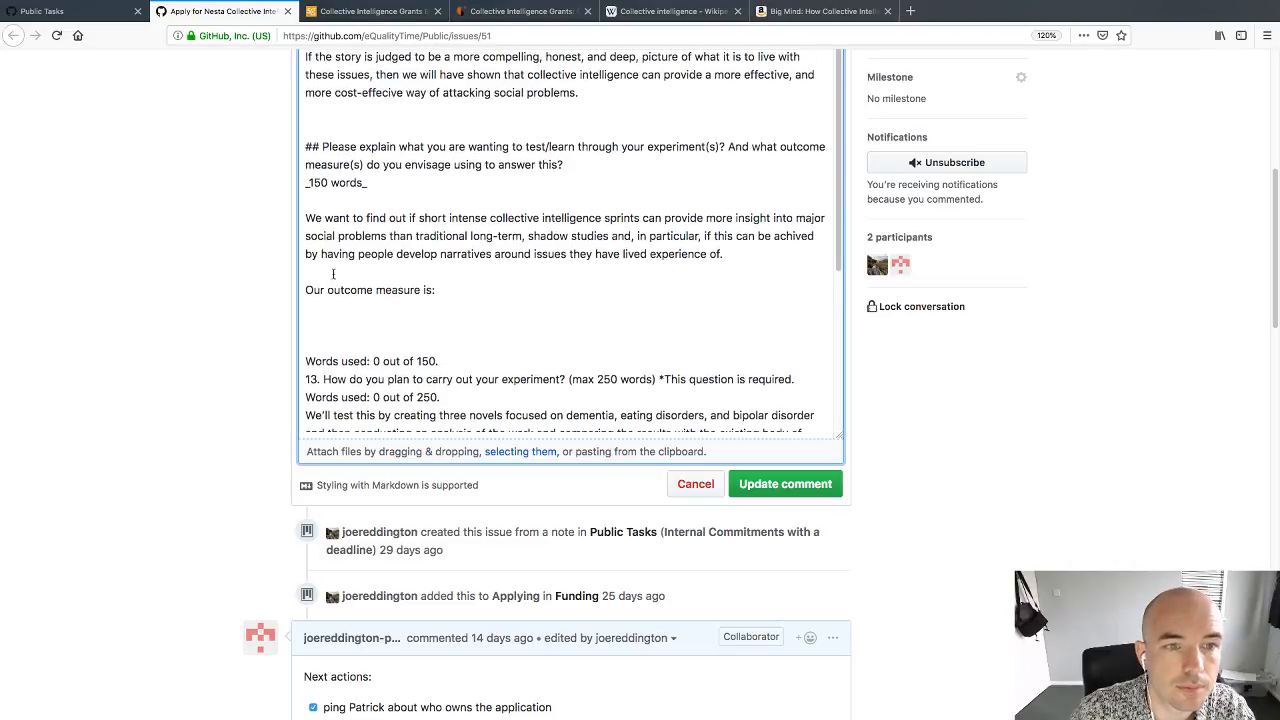
pyautogui.scroll(1, 248, 281)
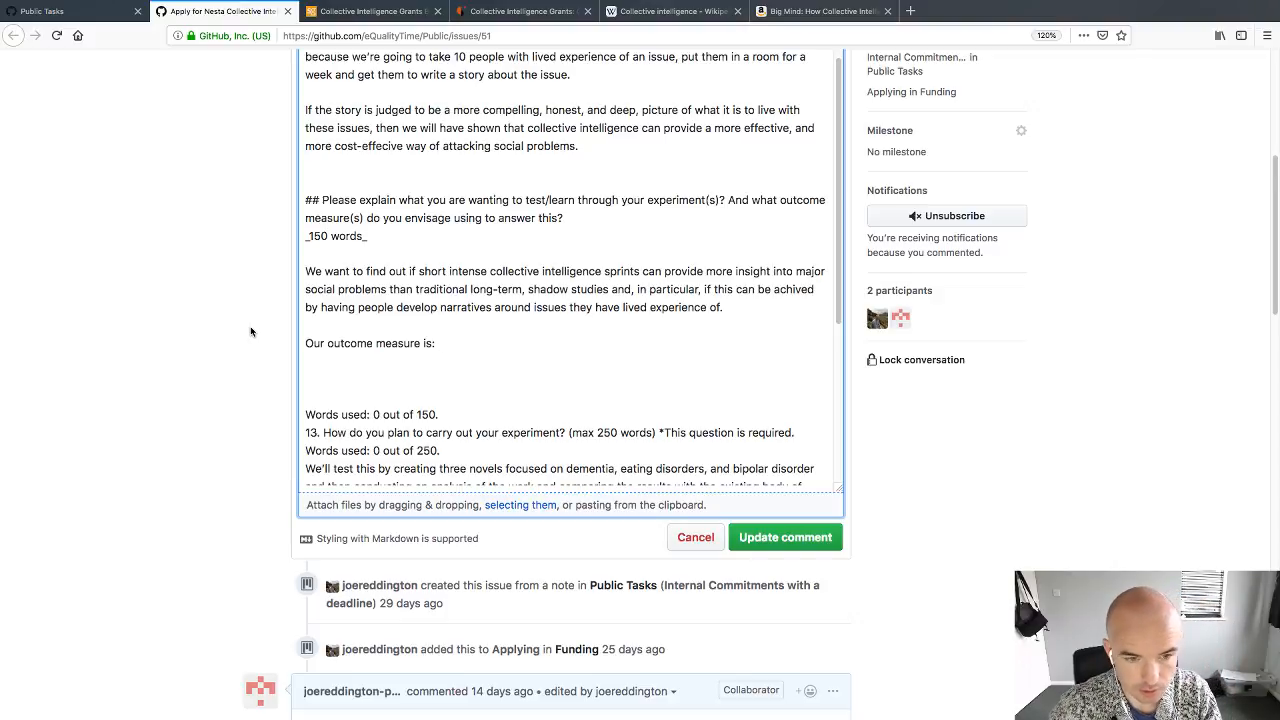
pyautogui.hotkey('ctrl', 't')
pyautogui.write('out')
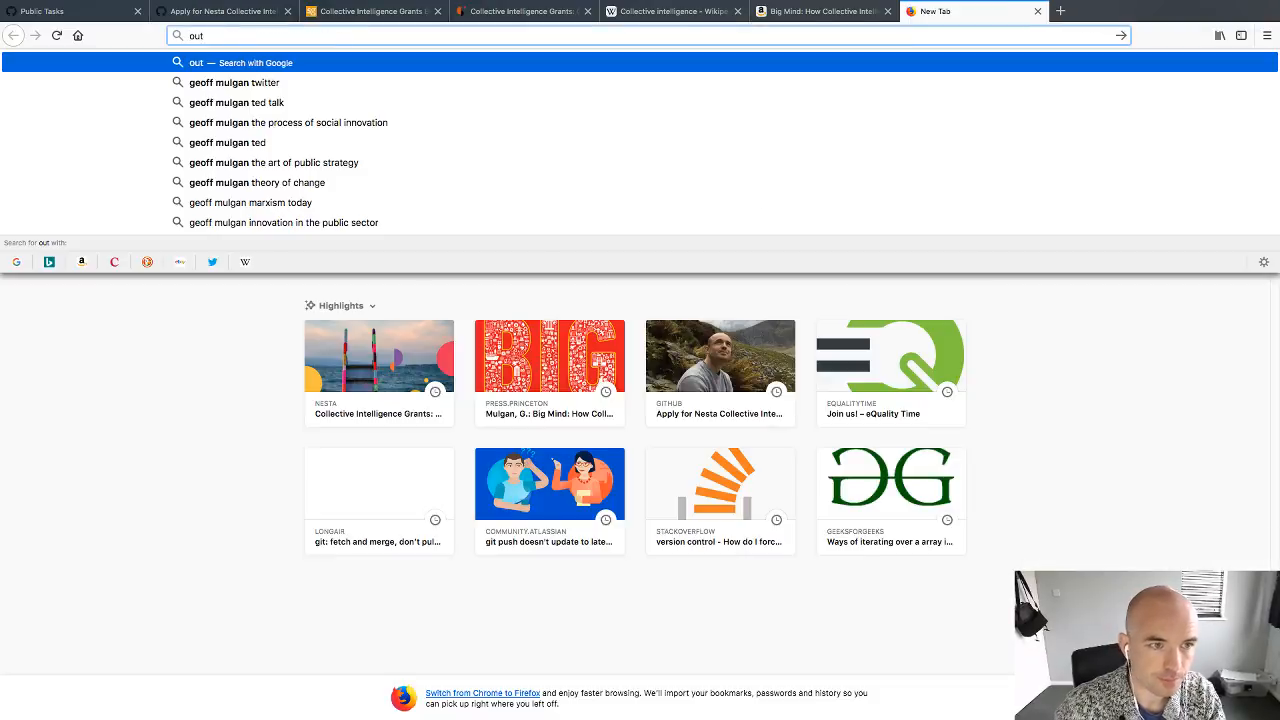
pyautogui.write('come measure')
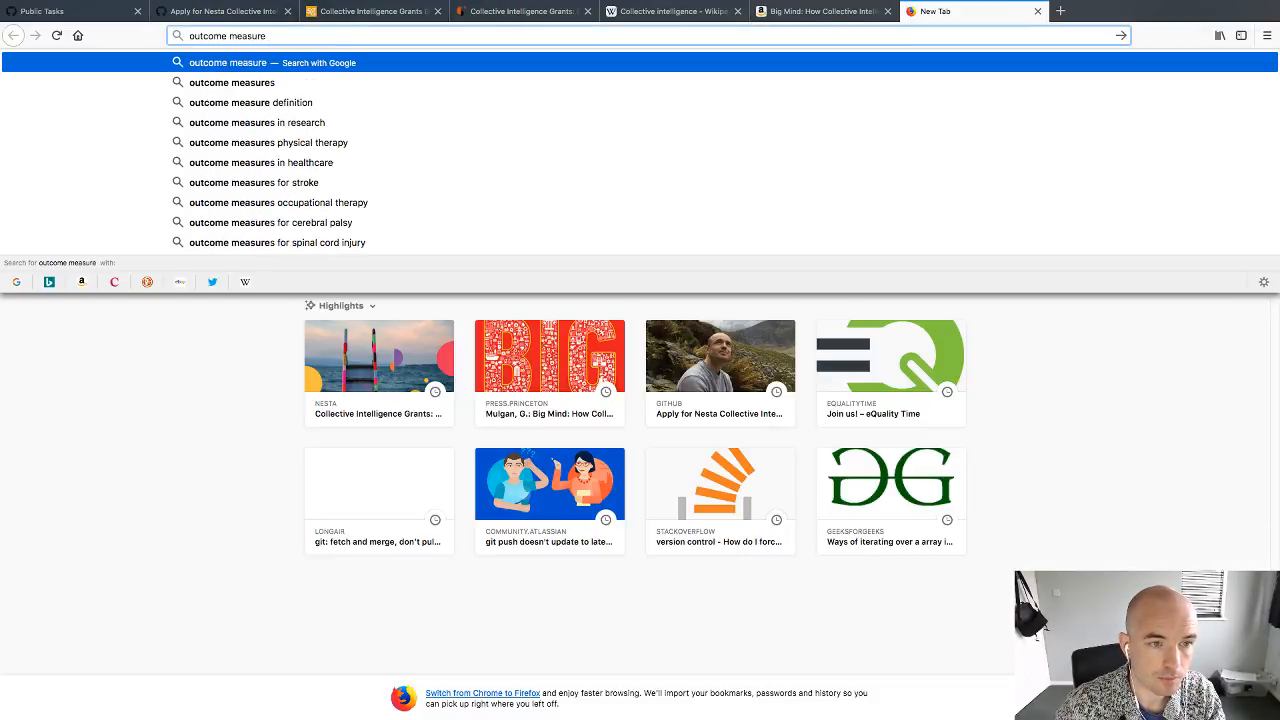
pyautogui.press('Return')
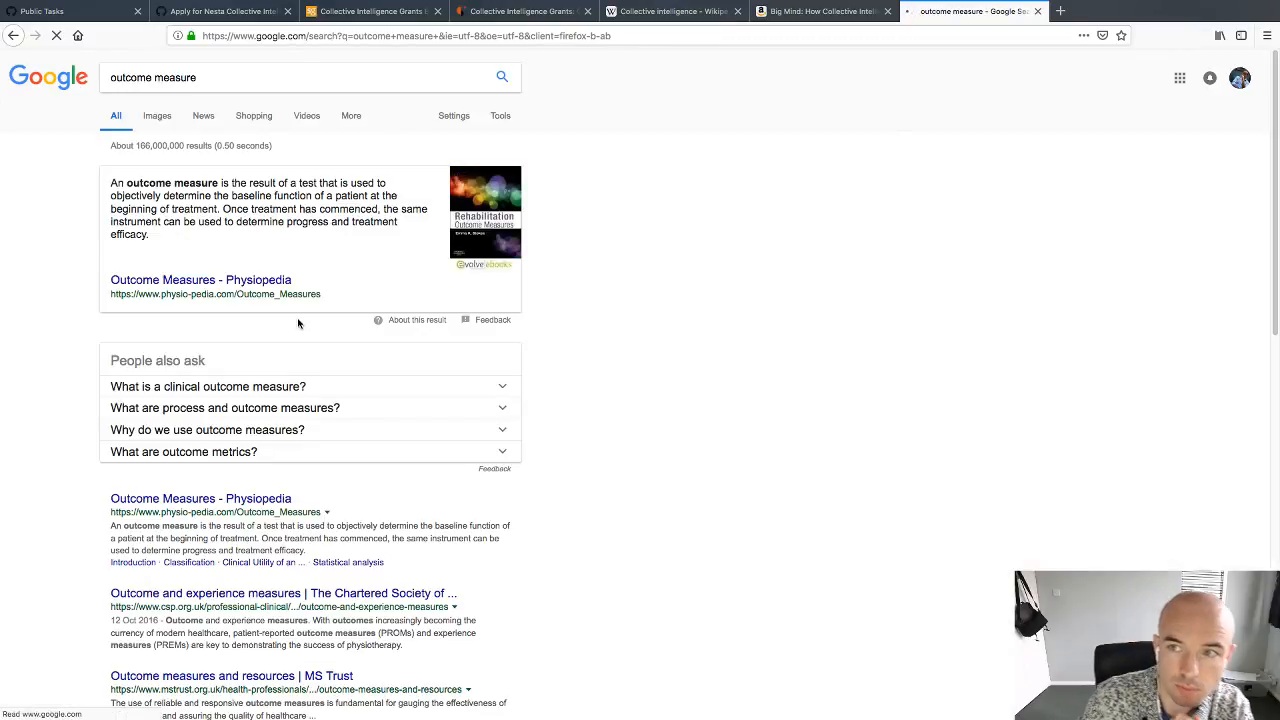
pyautogui.hotkey('ctrl', 'w')
# Step: Continue the outcome measure line with "what proportion of users of a"
pyautogui.write('what propo')
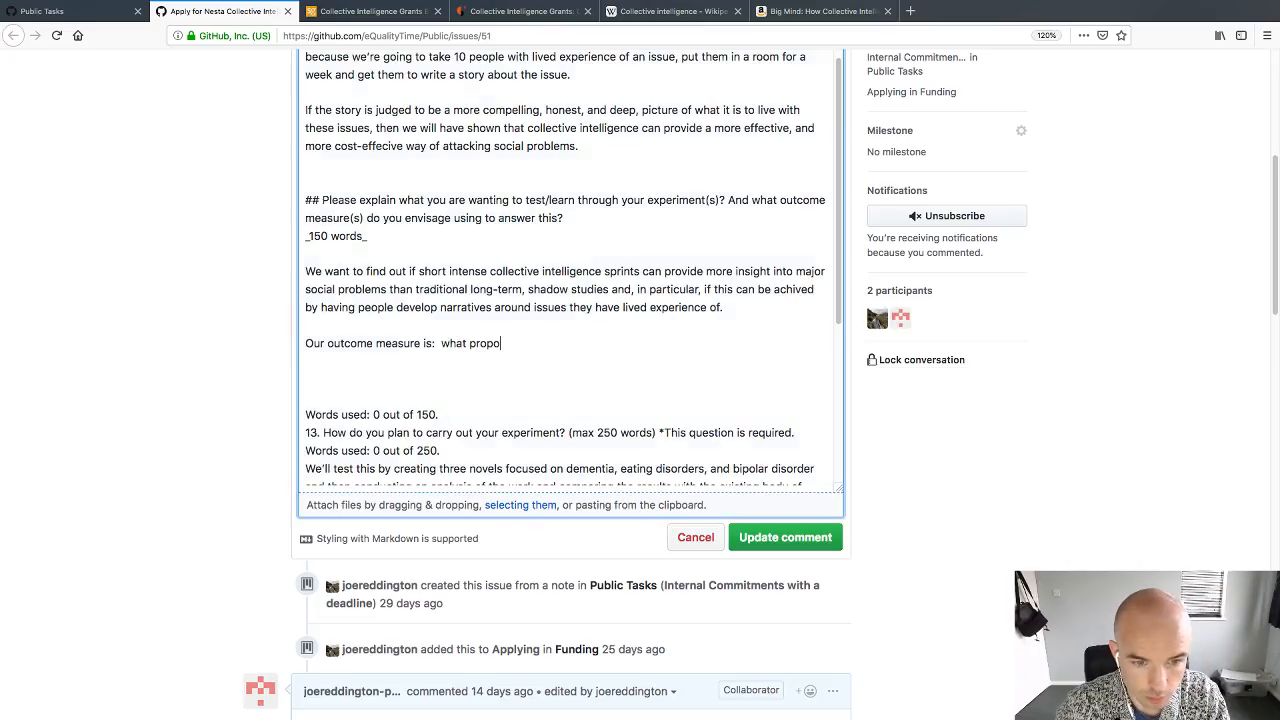
pyautogui.write('rtion of ')
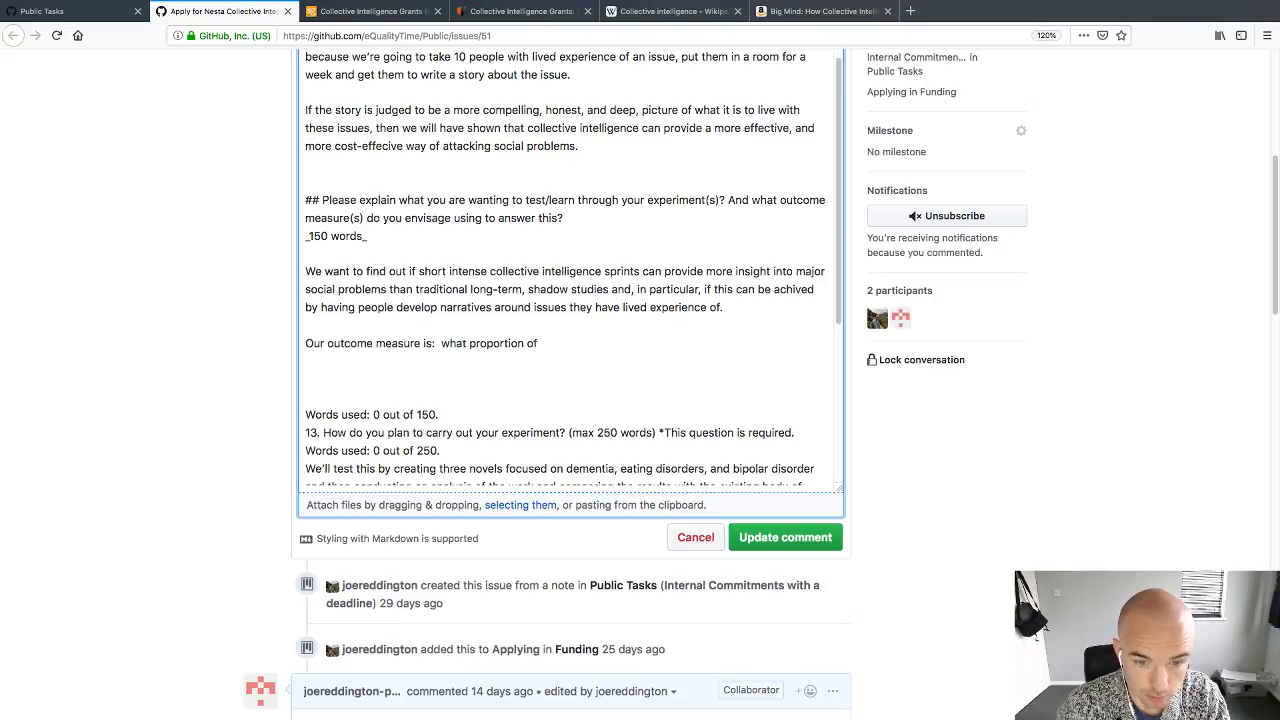
pyautogui.write('user')
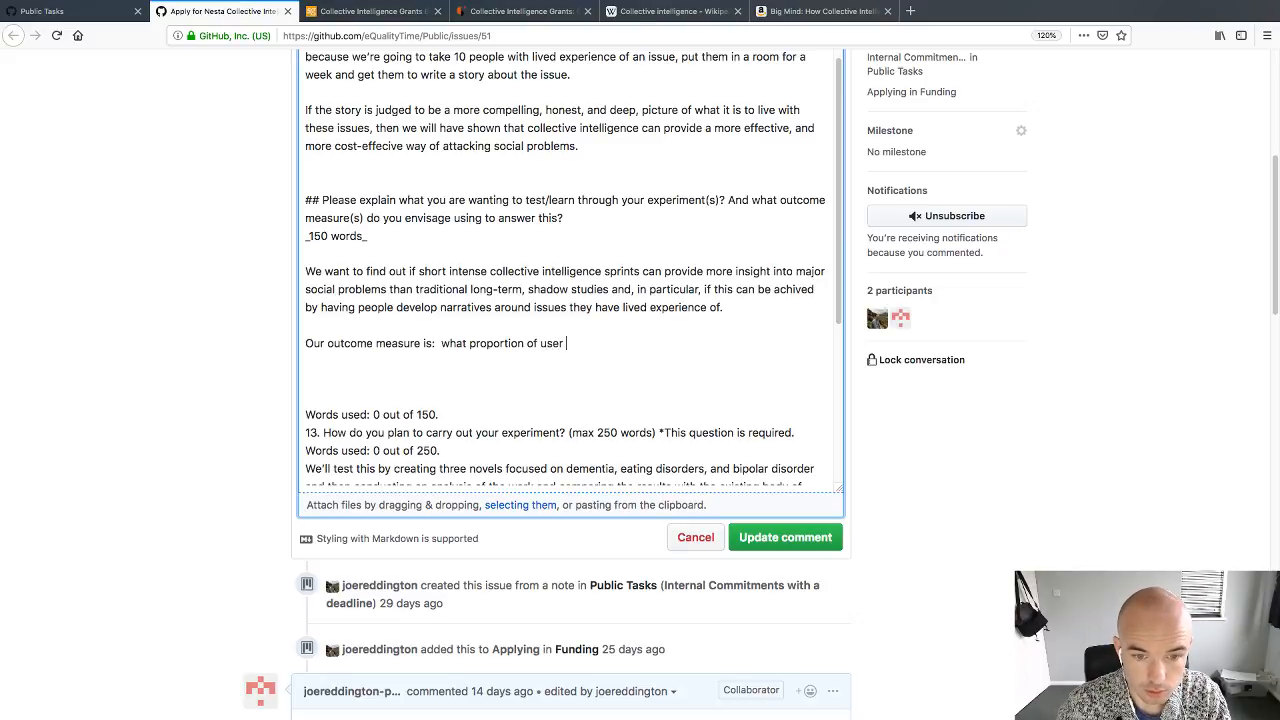
pyautogui.press('BackSpace')
pyautogui.write('s of a ')
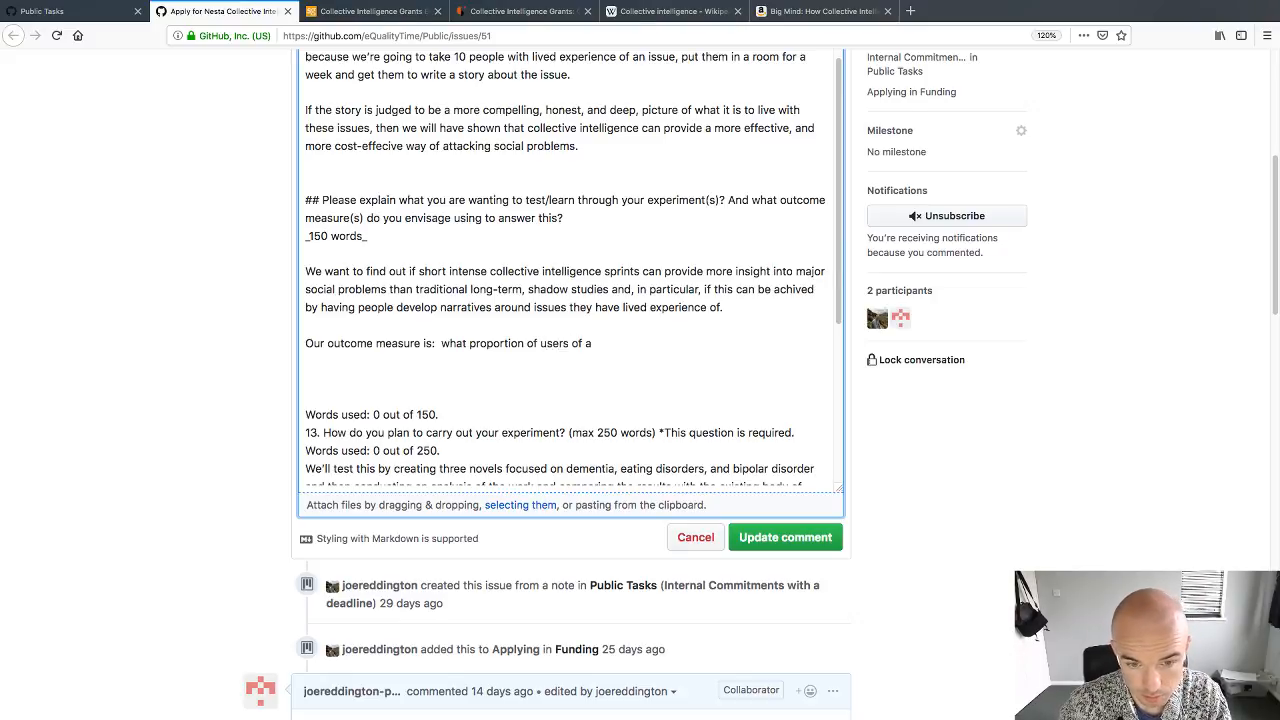
# Step: Extend the outcome measure sentence with "'normally run' focus group" after "users of a"
pyautogui.write("'nomr")
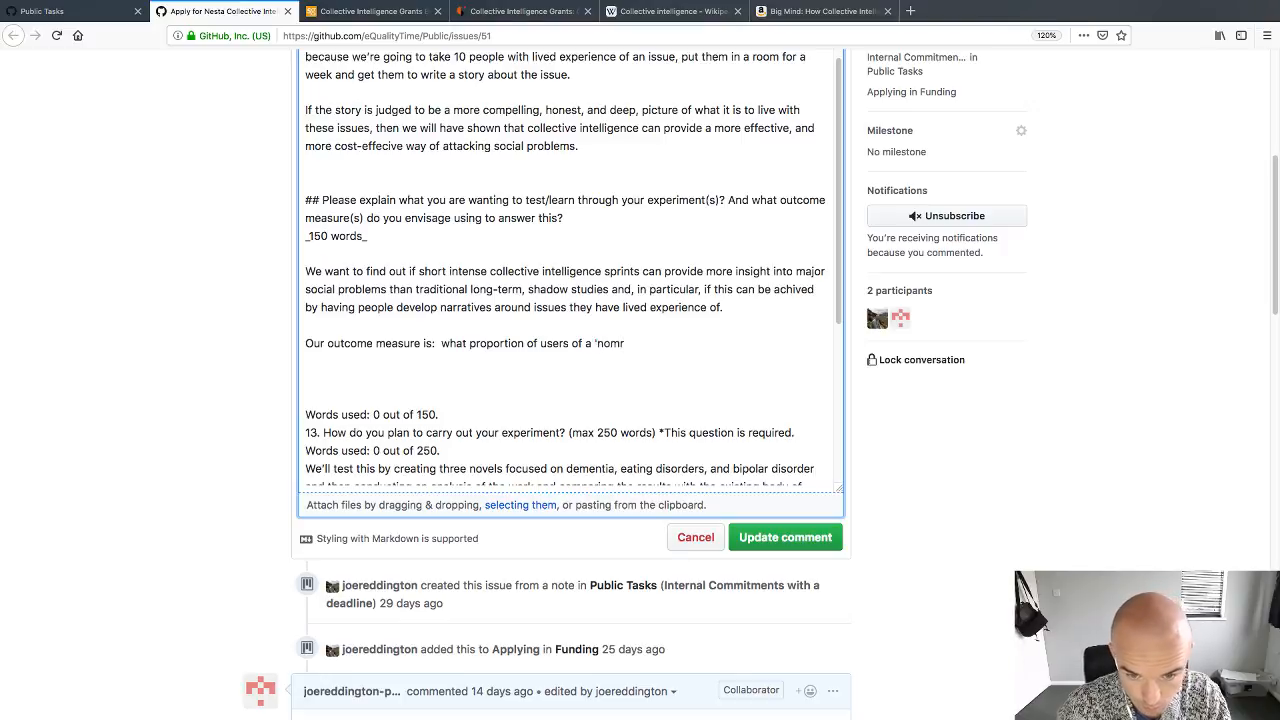
pyautogui.press('BackSpace')
pyautogui.press('BackSpace')
pyautogui.write("rmal' focus")
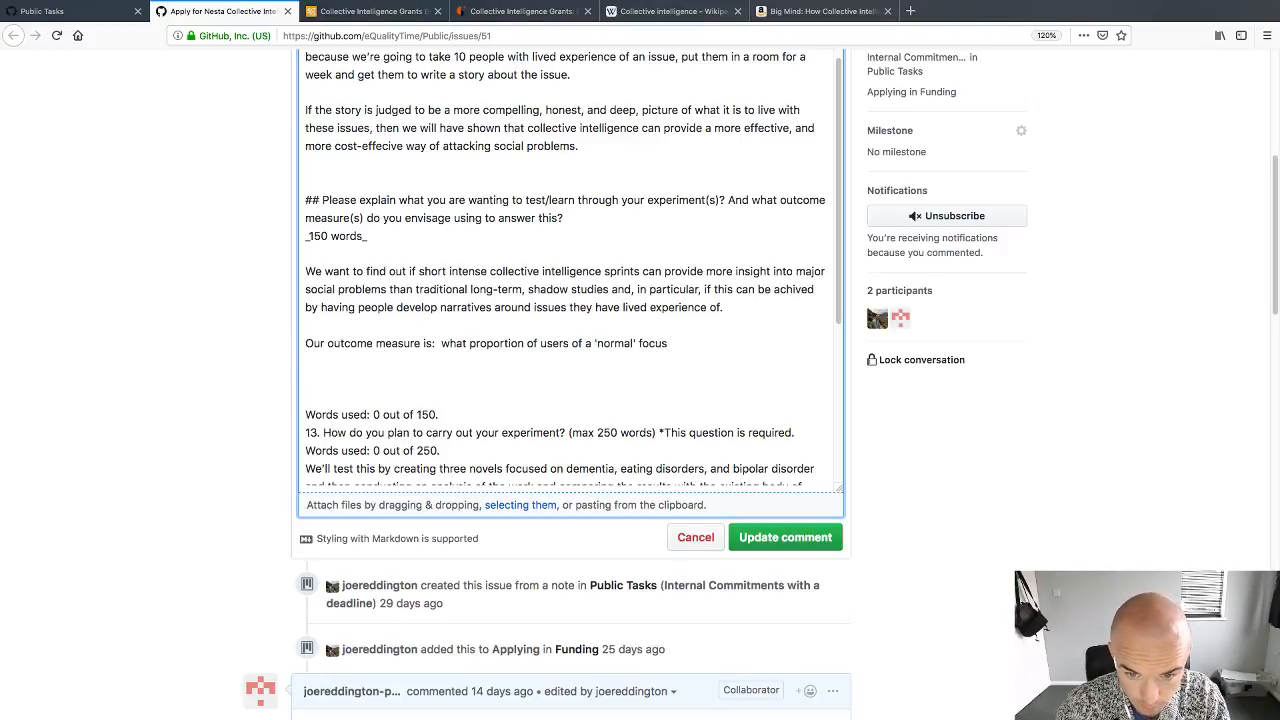
pyautogui.press('BackSpace')
pyautogui.press('BackSpace')
pyautogui.press('BackSpace')
pyautogui.press('BackSpace')
pyautogui.press('BackSpace')
pyautogui.press('BackSpace')
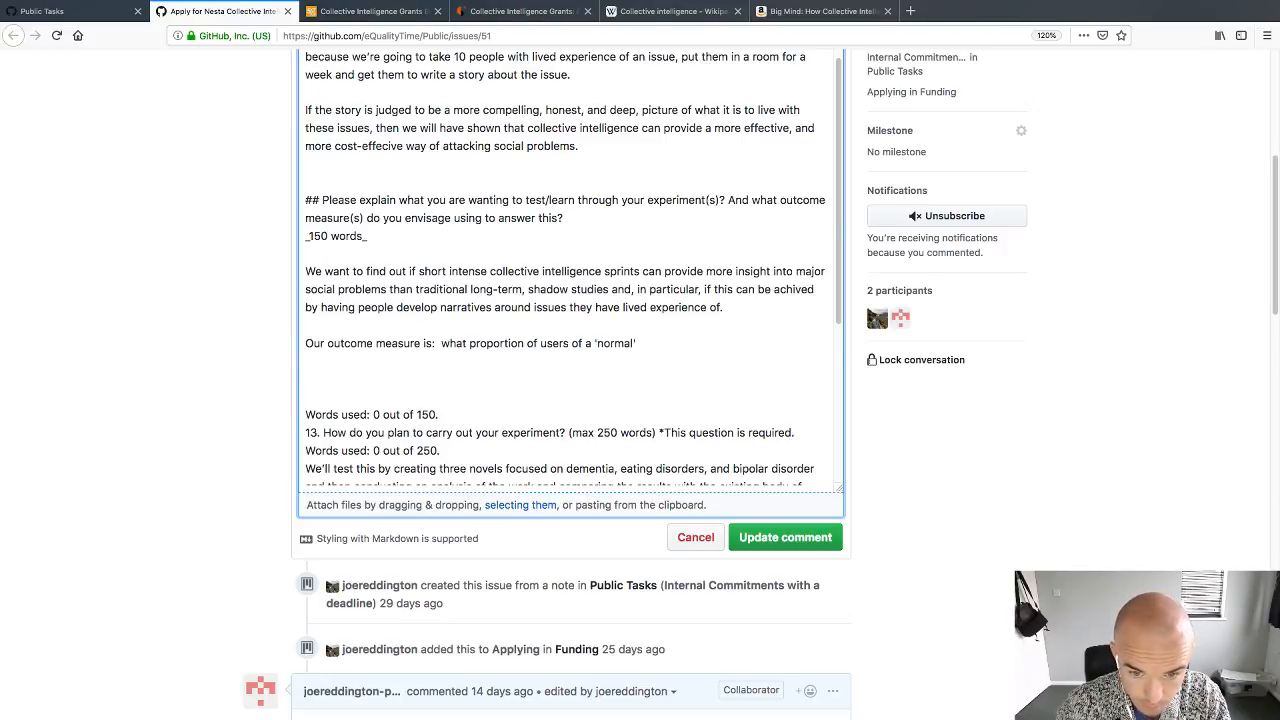
pyautogui.press('BackSpace')
pyautogui.write('ly run')
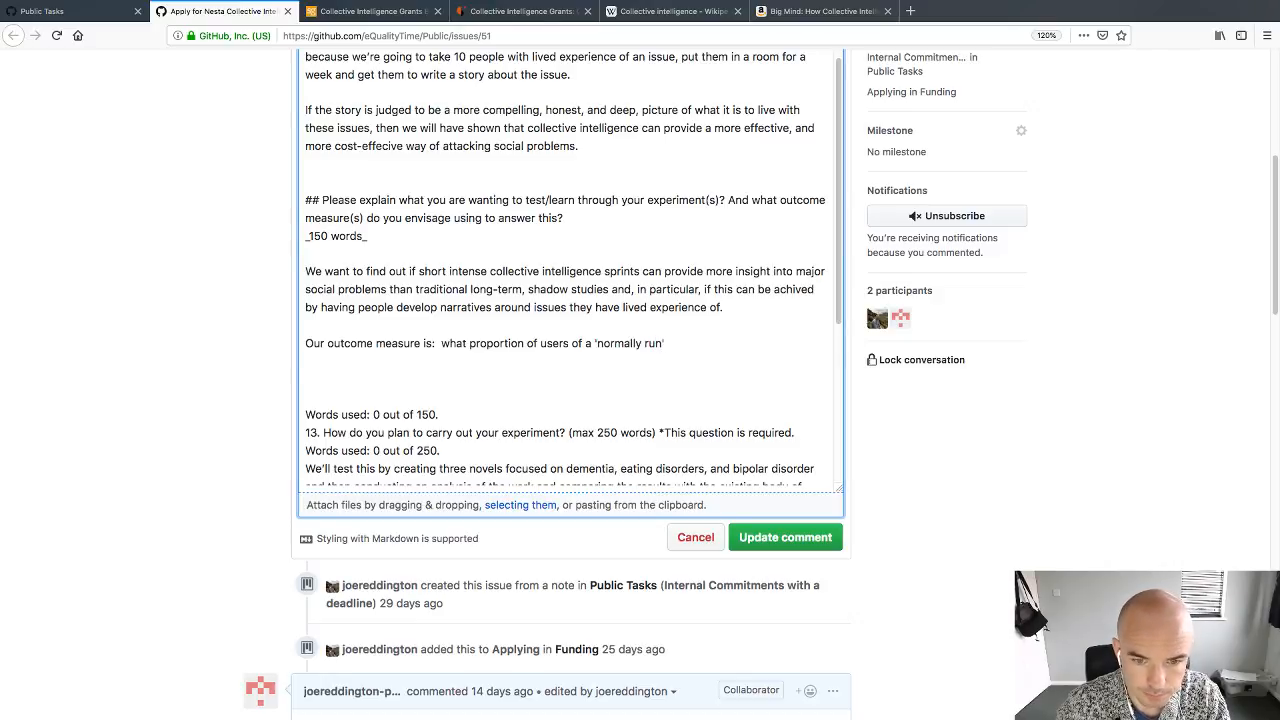
pyautogui.write("' focus group,")
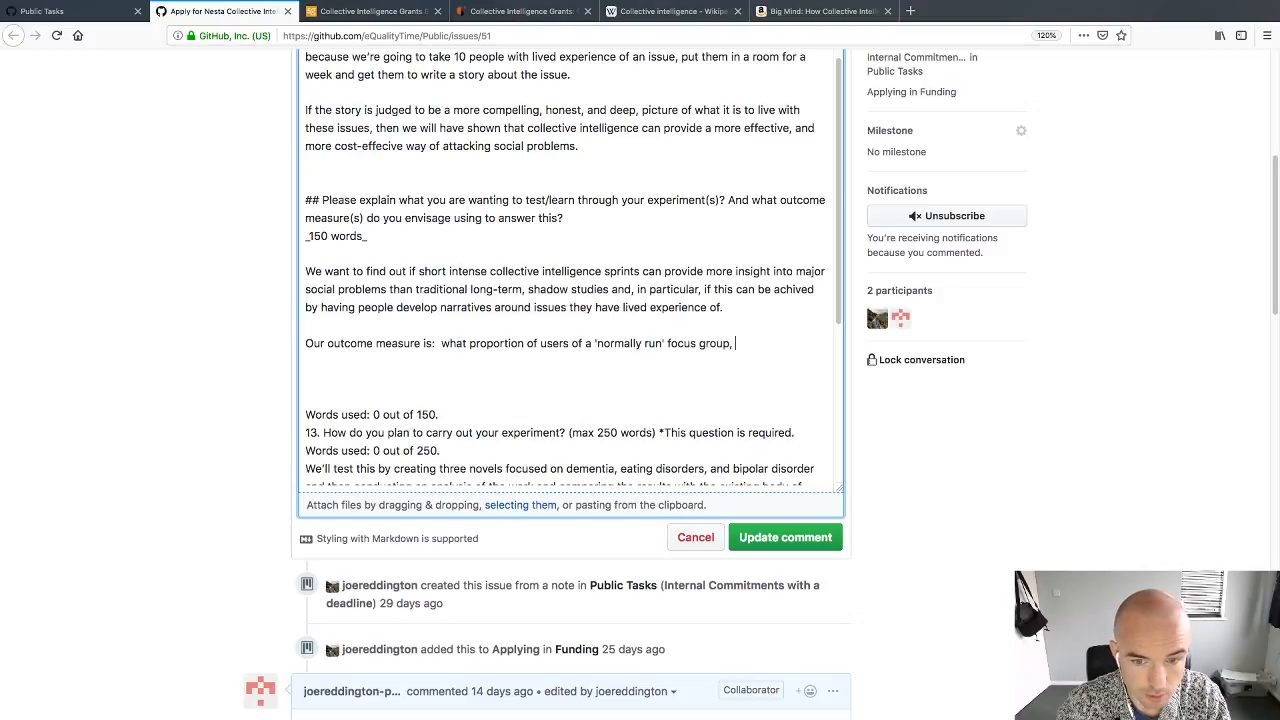
pyautogui.press('BackSpace')
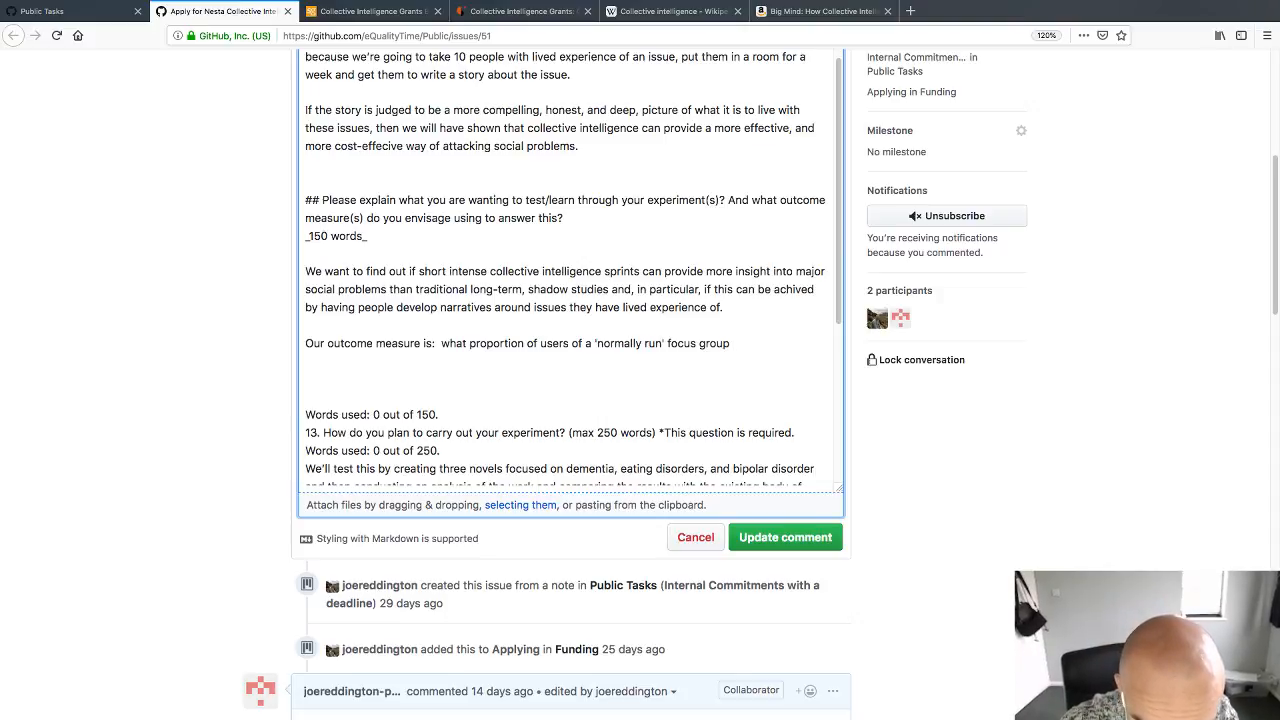
pyautogui.write('feel lik')
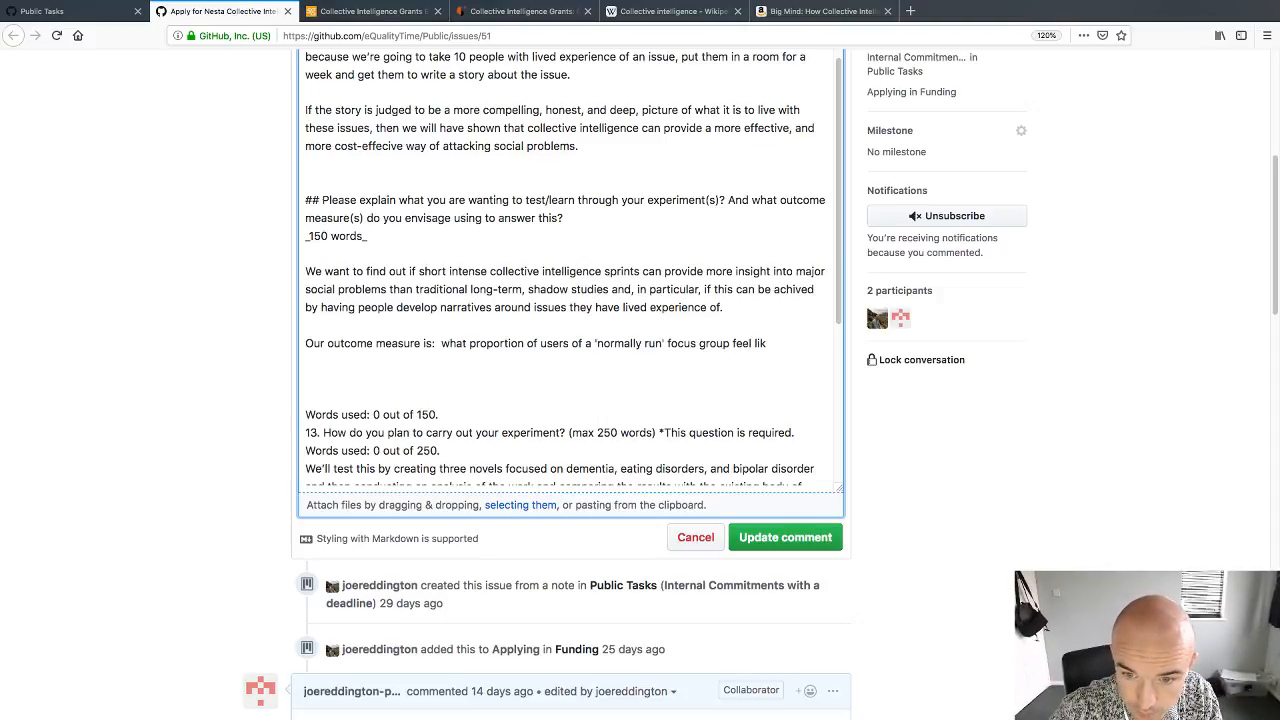
pyautogui.press('BackSpace')
pyautogui.press('BackSpace')
pyautogui.press('BackSpace')
pyautogui.press('BackSpace')
pyautogui.press('BackSpace')
pyautogui.press('BackSpace')
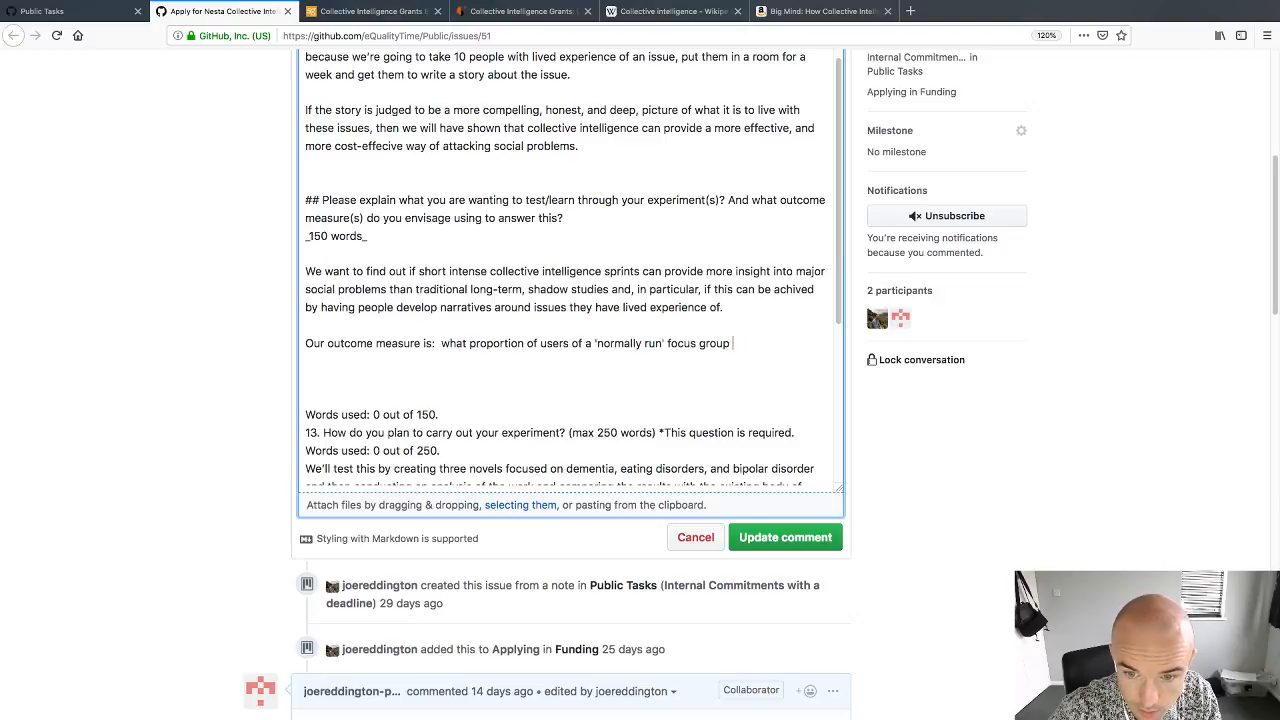
# Step: Continue the outcome measure sentence after "focus group" with "feel that extracts from our novel"
pyautogui.write('feel li')
pyautogui.press('BackSpace')
pyautogui.press('BackSpace')
pyautogui.press('BackSpace')
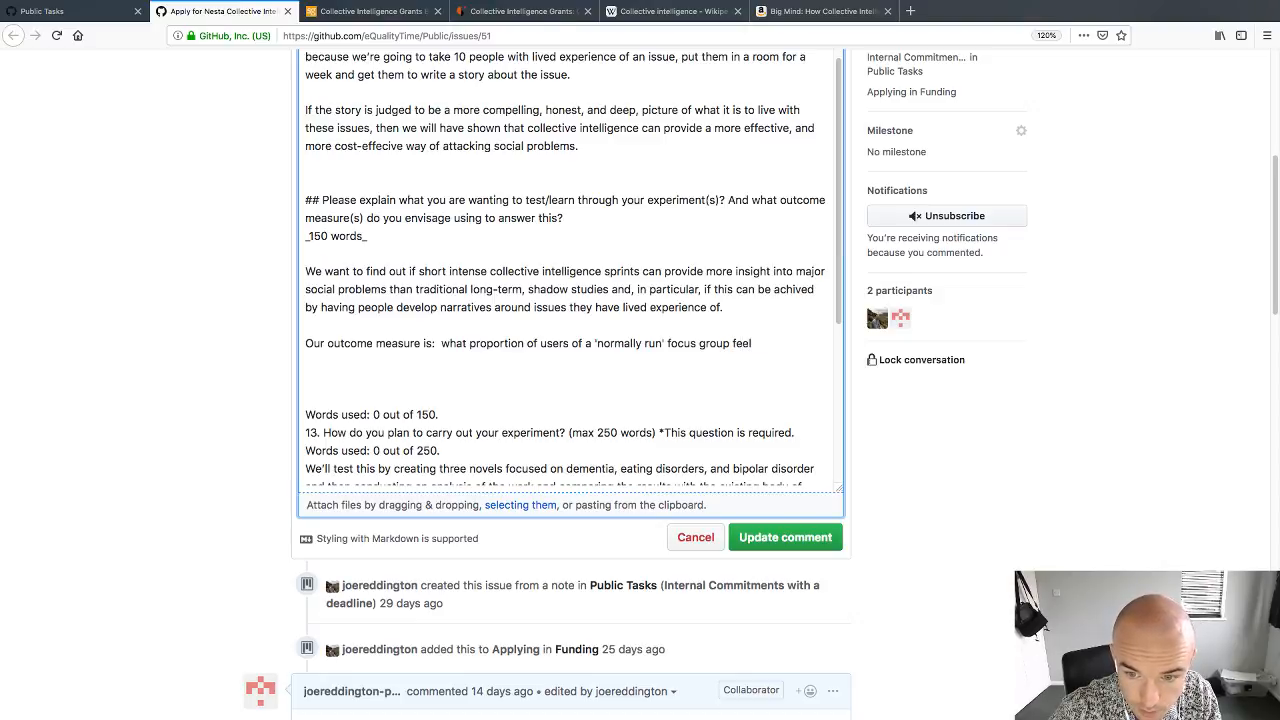
pyautogui.write('that')
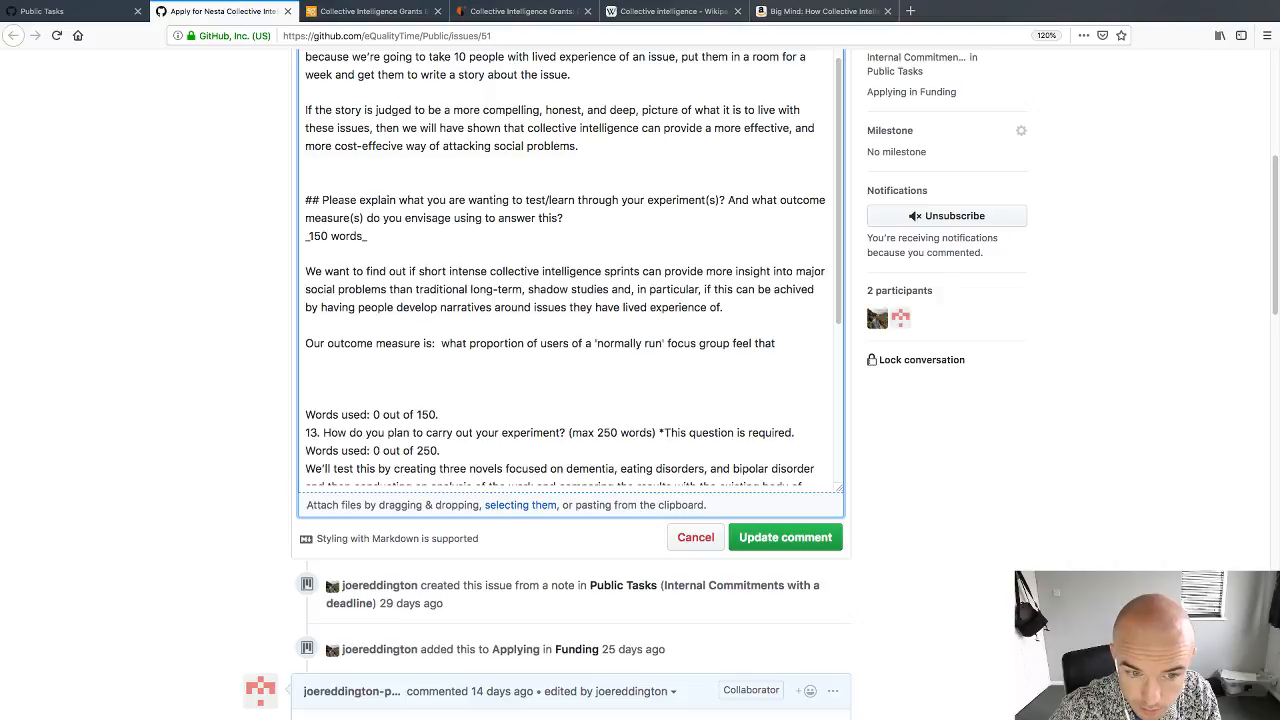
pyautogui.write(' ex')
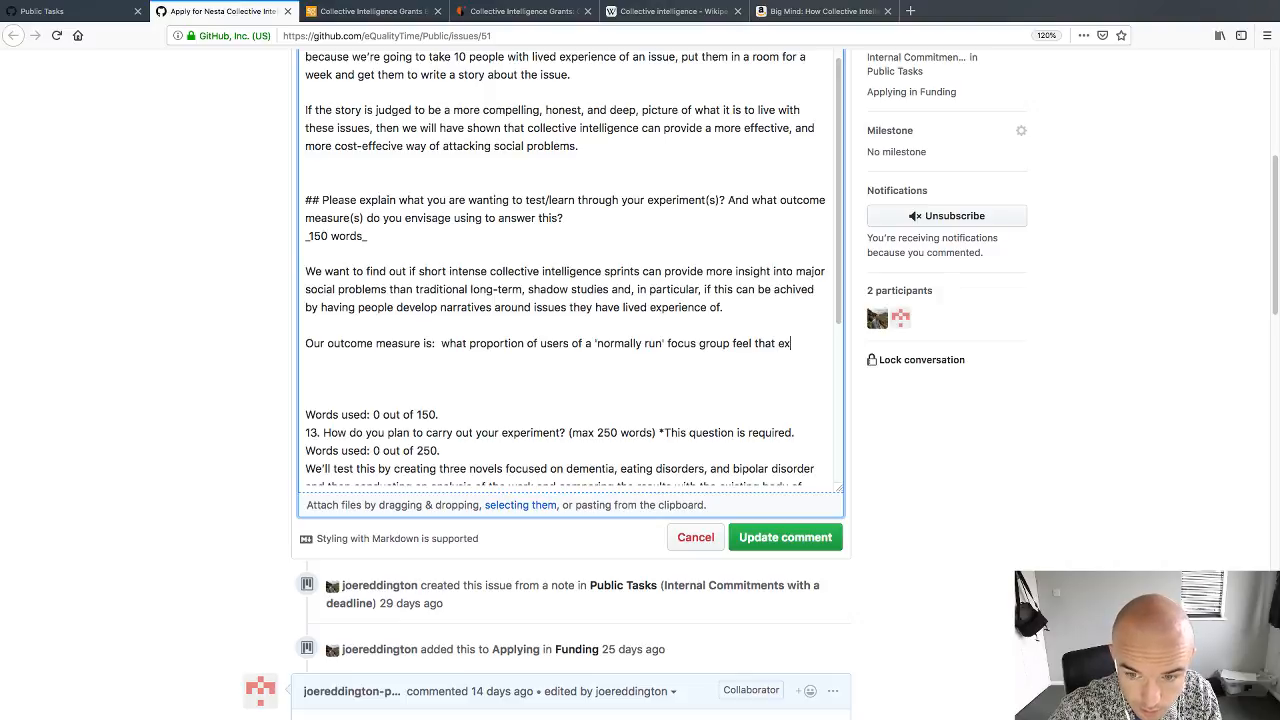
pyautogui.write('tracts from')
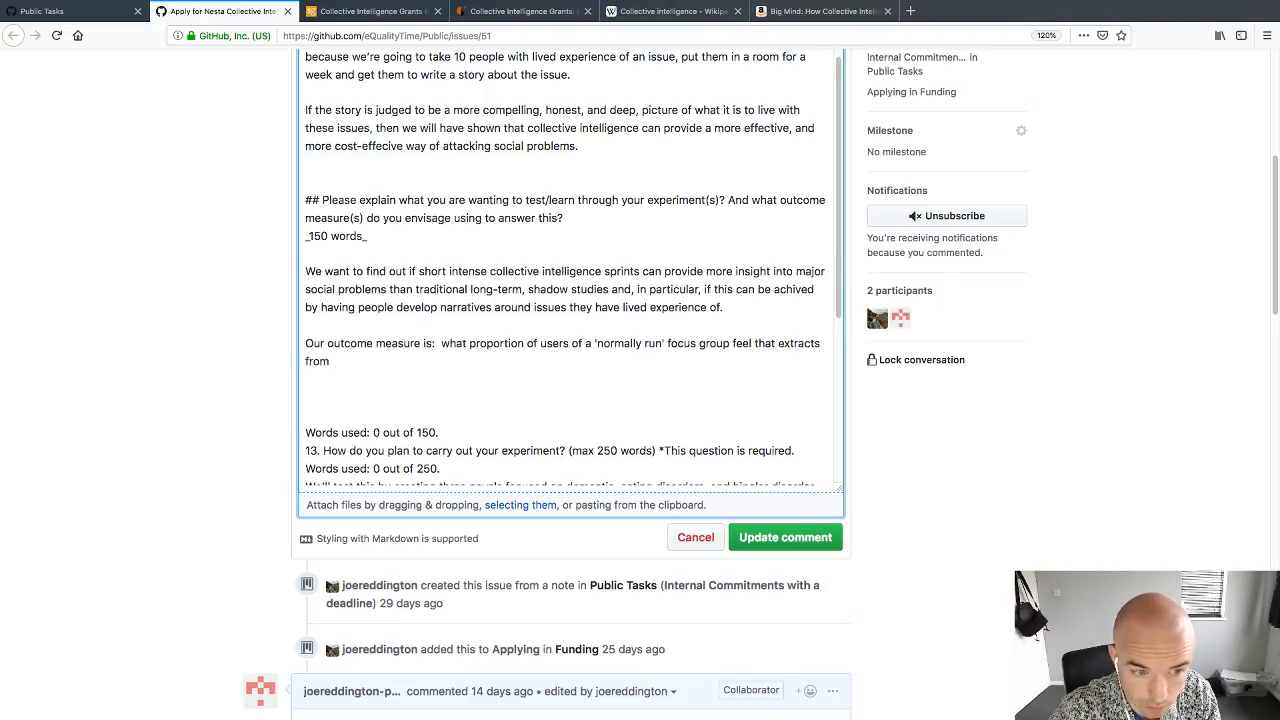
pyautogui.write(' our novel ')
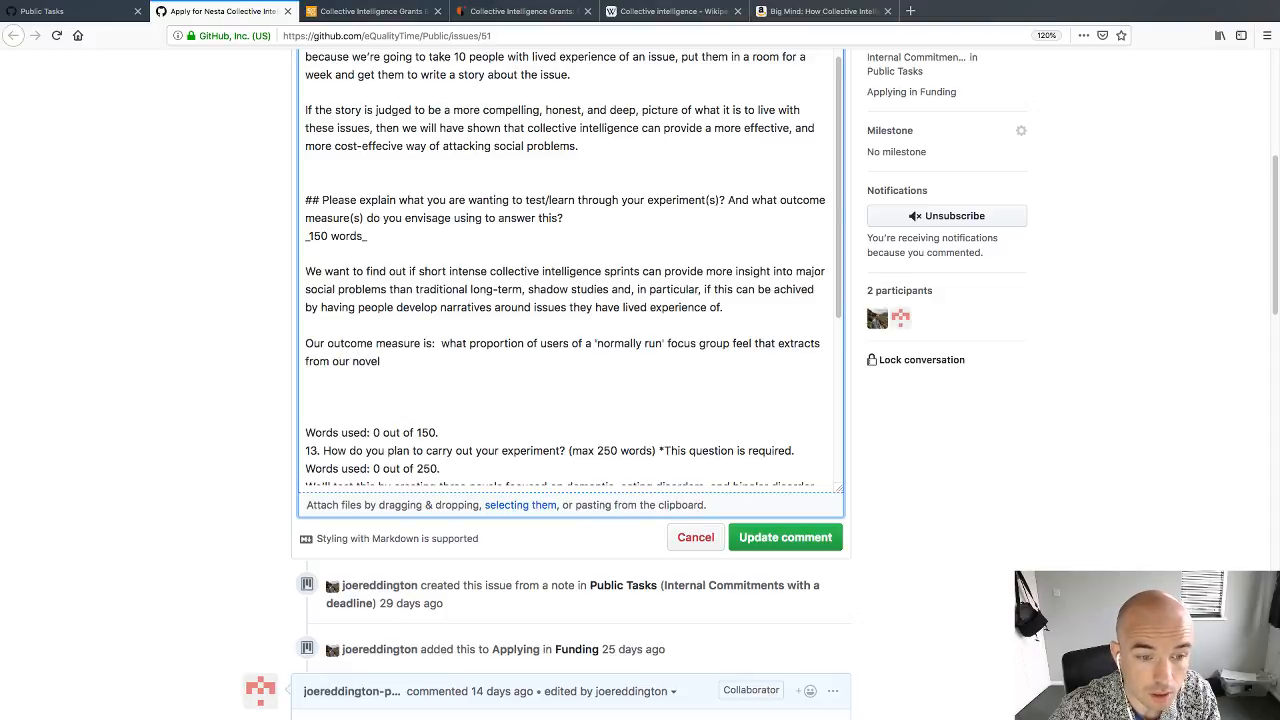
pyautogui.write('are a ')
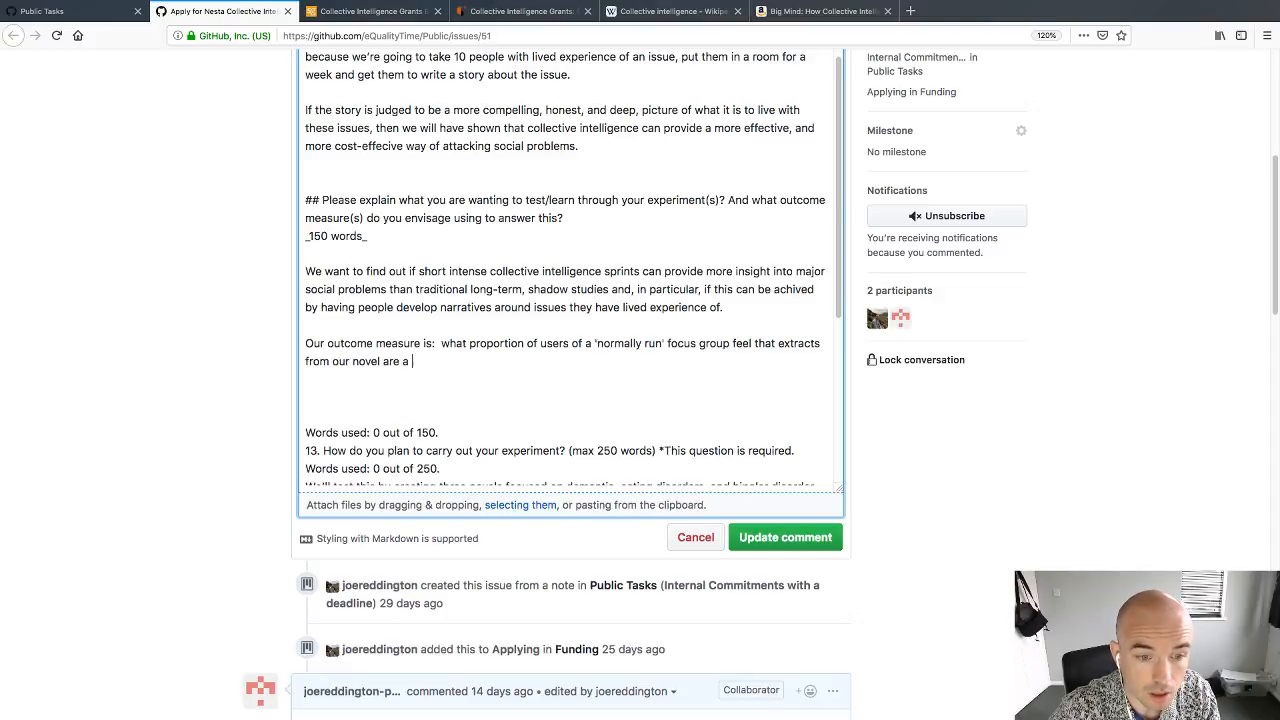
pyautogui.write('more re')
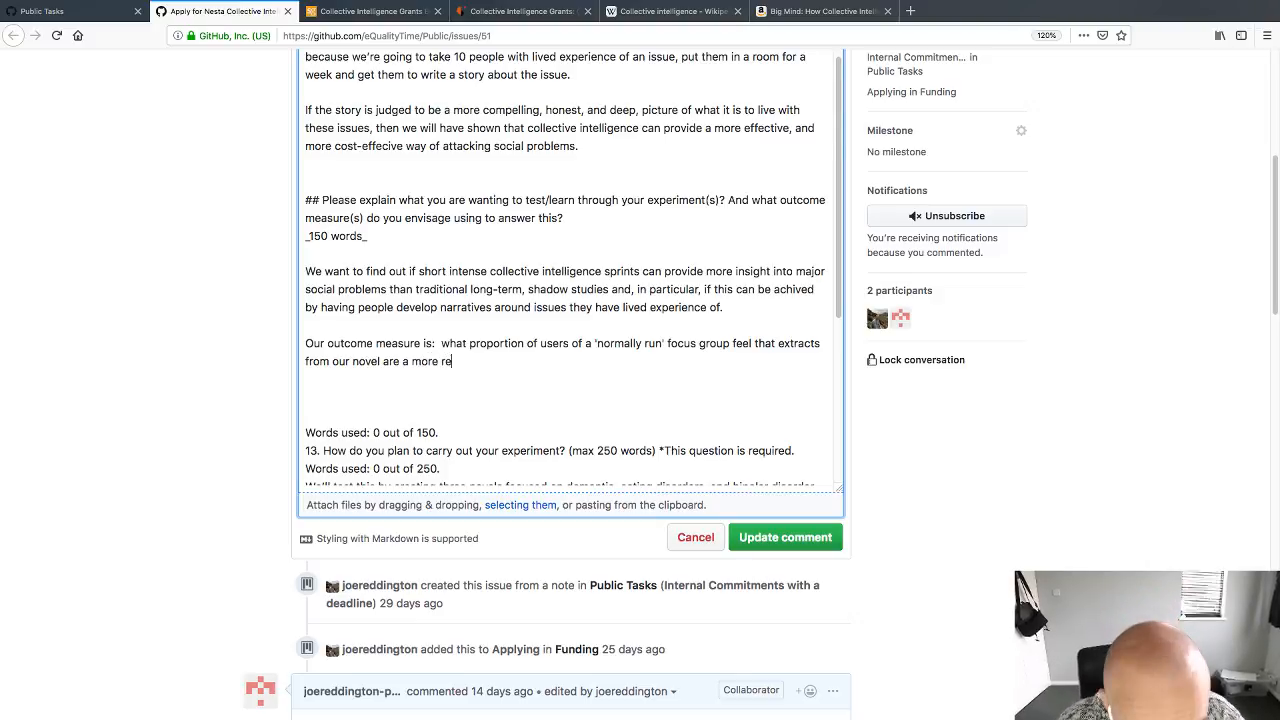
pyautogui.write('presn')
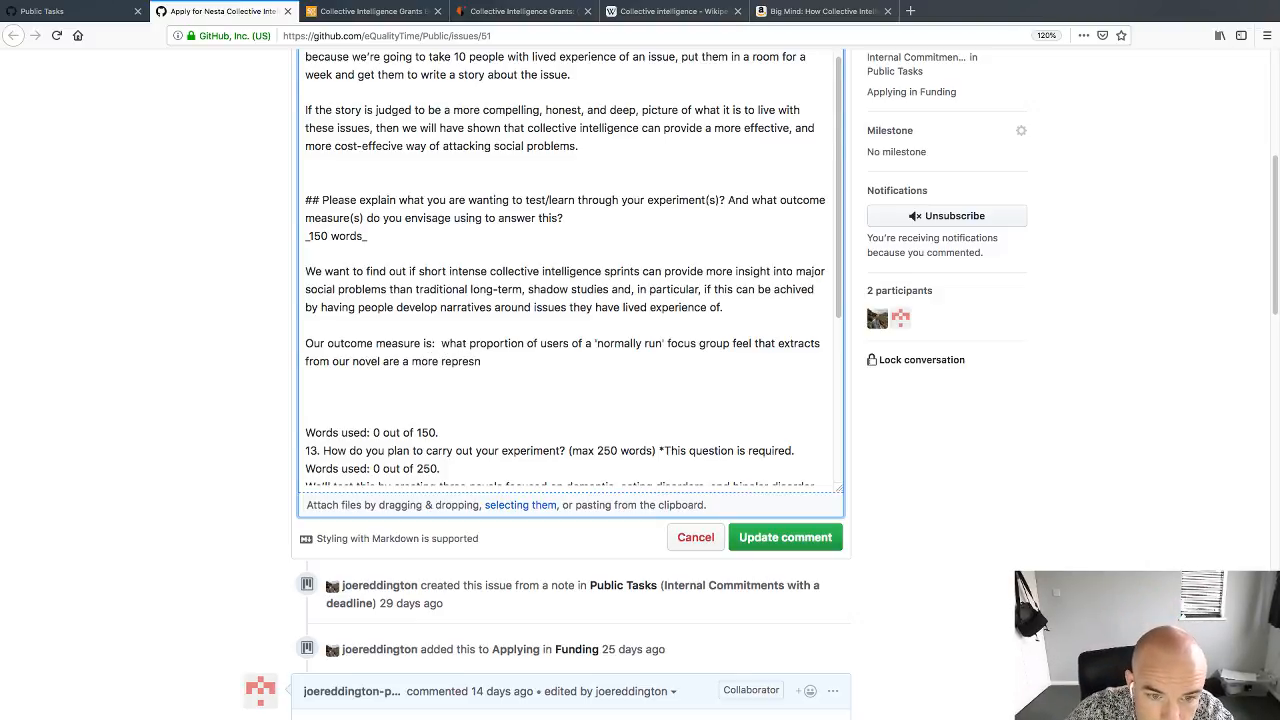
pyautogui.press('BackSpace')
pyautogui.press('BackSpace')
pyautogui.press('BackSpace')
pyautogui.press('BackSpace')
pyautogui.press('BackSpace')
pyautogui.press('BackSpace')
pyautogui.press('BackSpace')
pyautogui.press('BackSpace')
pyautogui.press('BackSpace')
pyautogui.press('BackSpace')
pyautogui.press('BackSpace')
pyautogui.press('BackSpace')
pyautogui.press('BackSpace')
pyautogui.press('BackSpace')
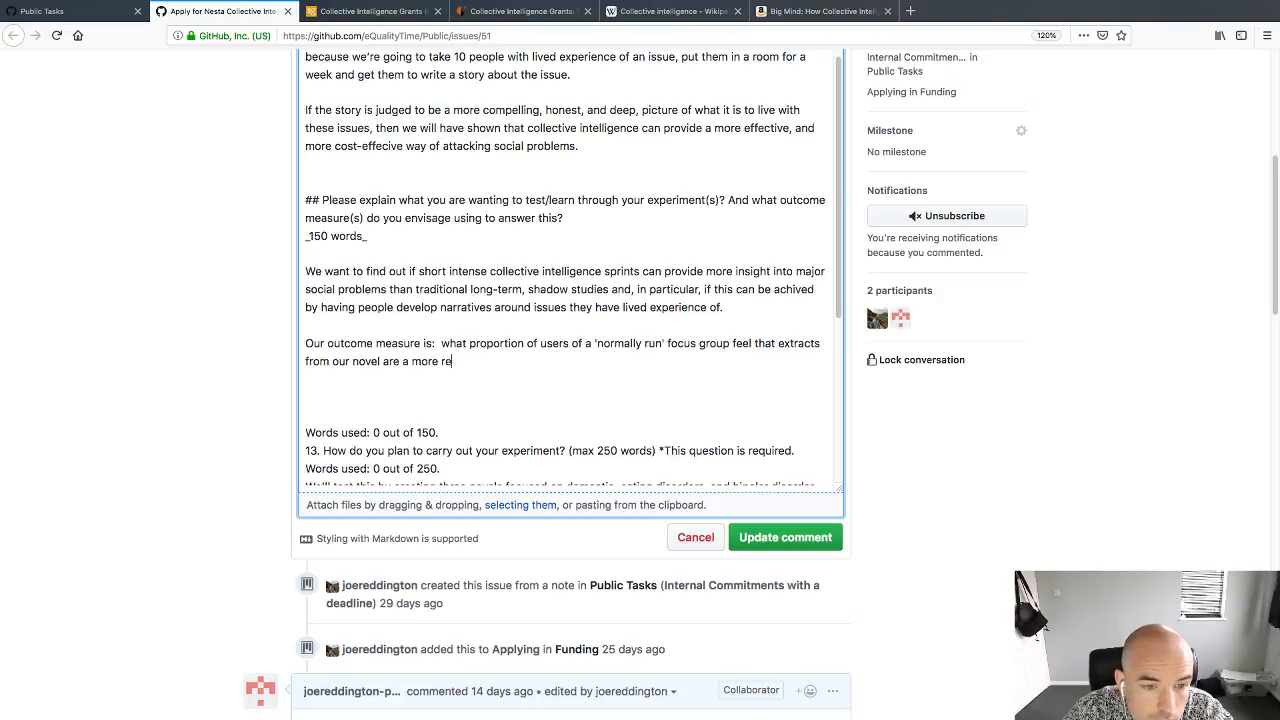
pyautogui.press('BackSpace')
pyautogui.press('BackSpace')
# Step: Try the wording "give a better idea of their situation than" after "from our novel", and clear that whole line of the sentence
pyautogui.write('give ')
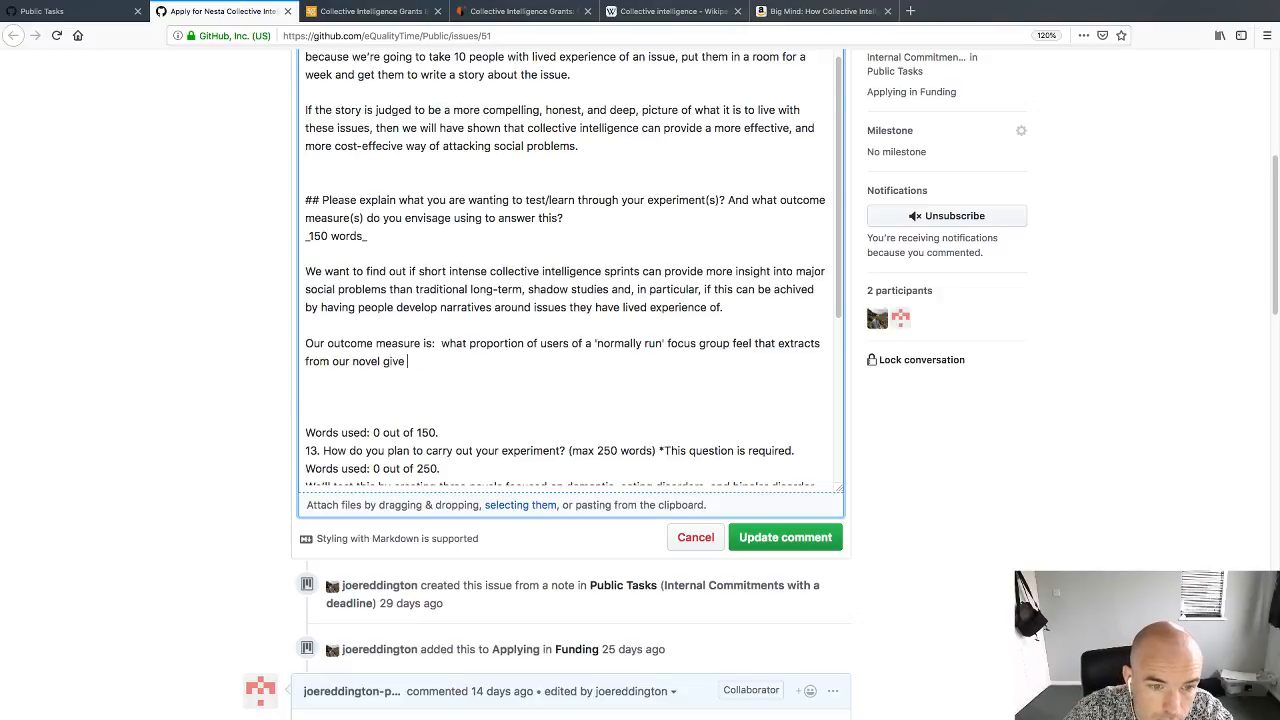
pyautogui.write('a better idea')
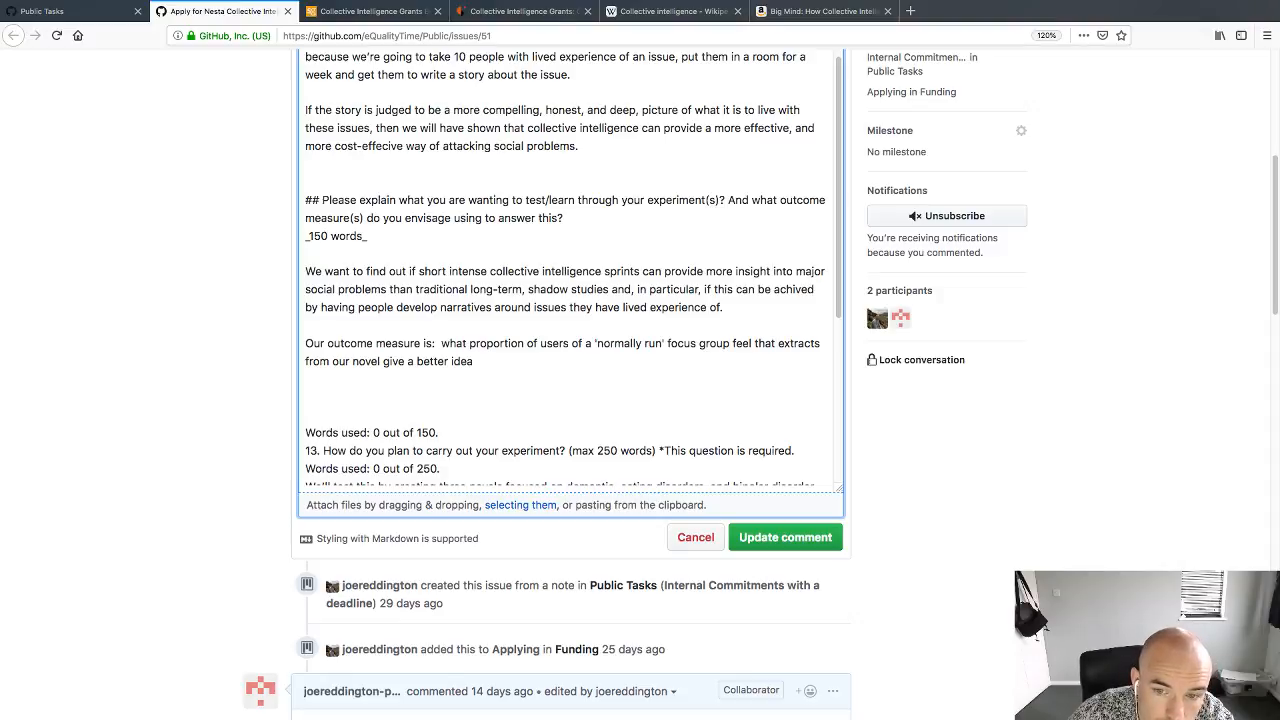
pyautogui.write('of t')
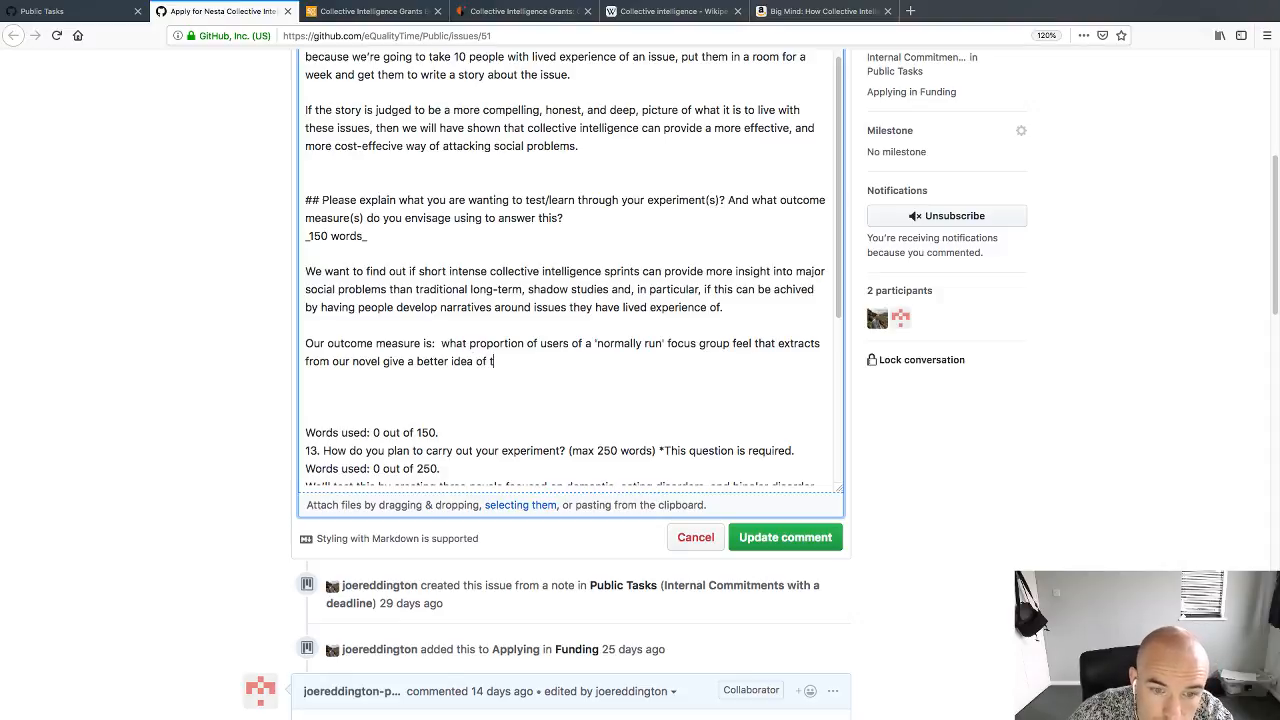
pyautogui.write('heir si')
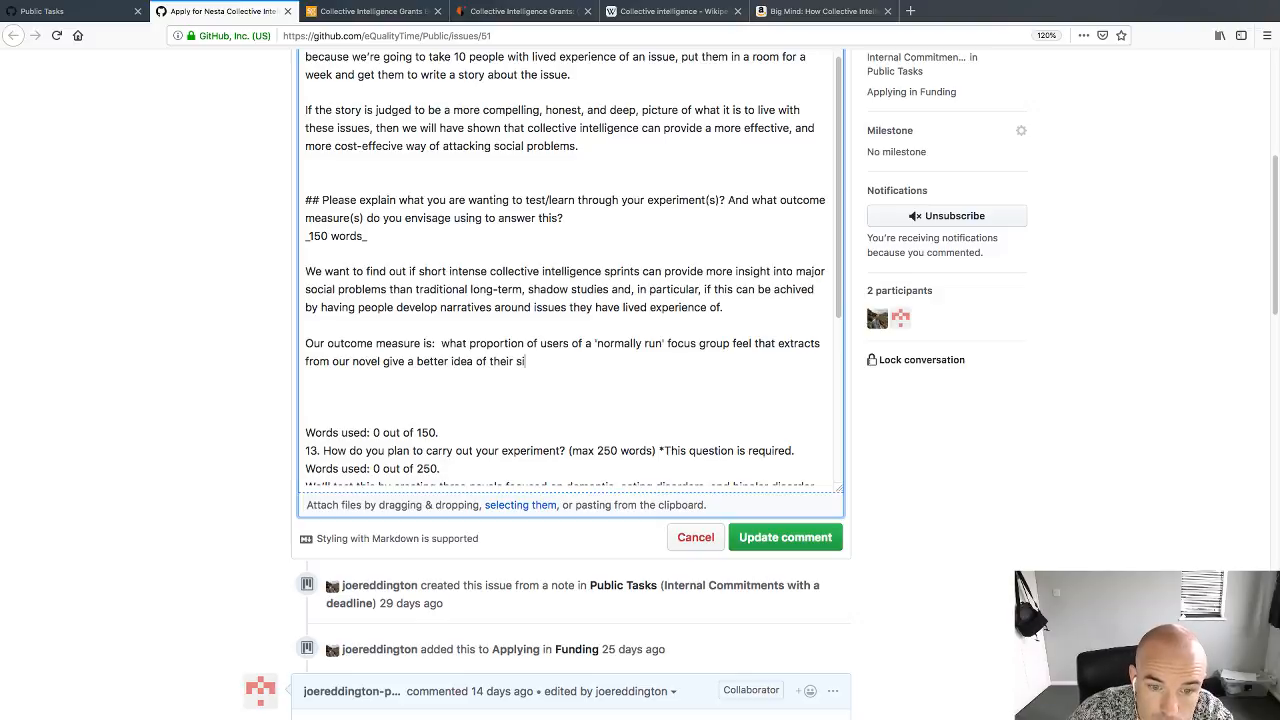
pyautogui.write('tuation than')
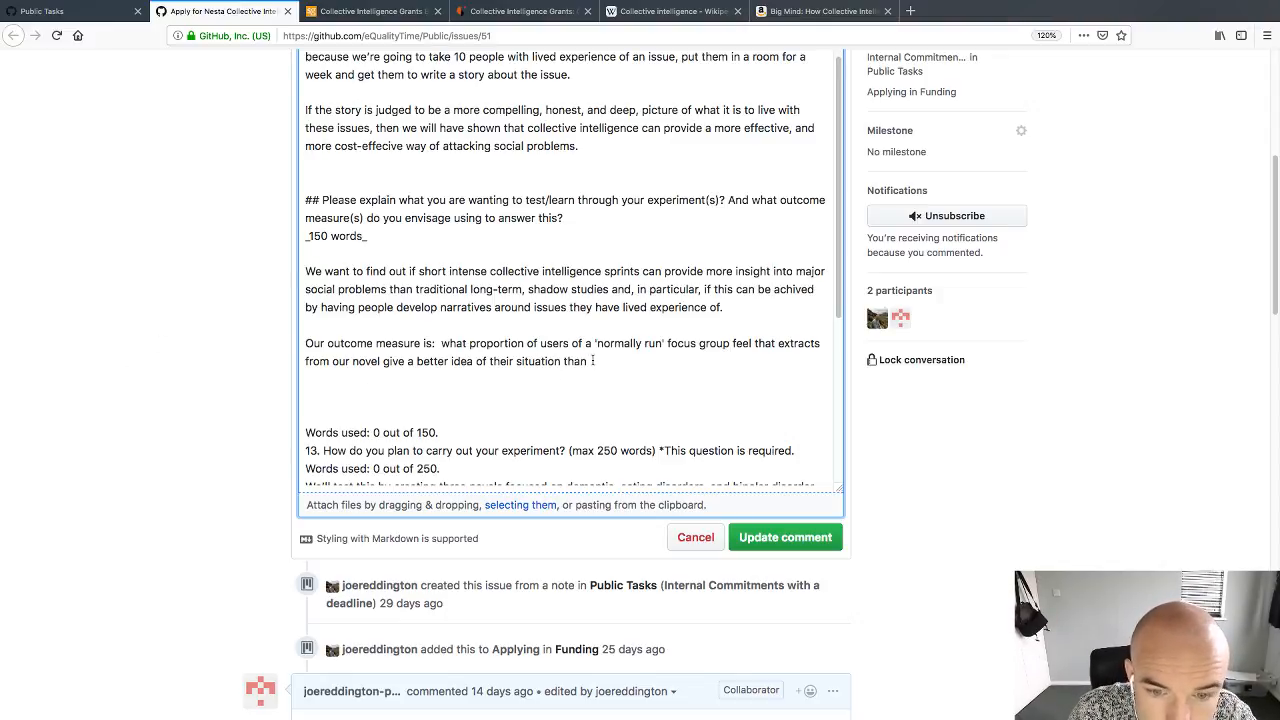
pyautogui.moveTo(592, 362); pyautogui.dragTo(305, 349)
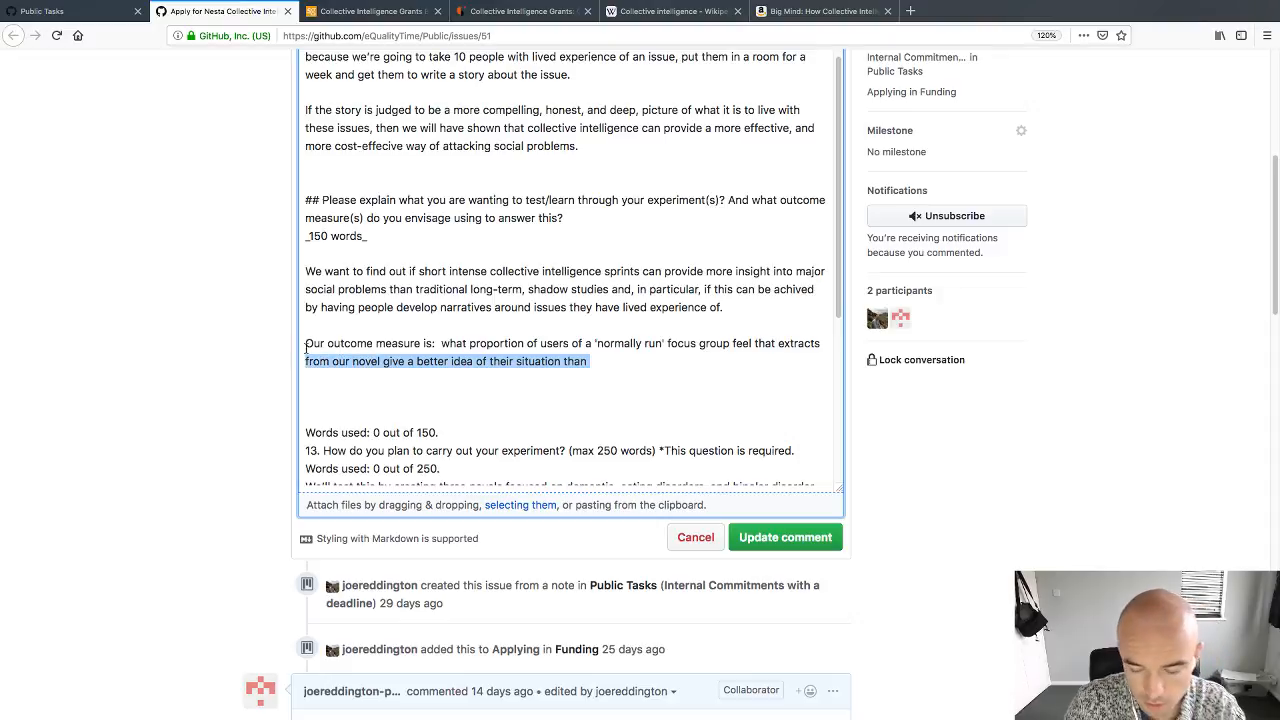
pyautogui.press('BackSpace')
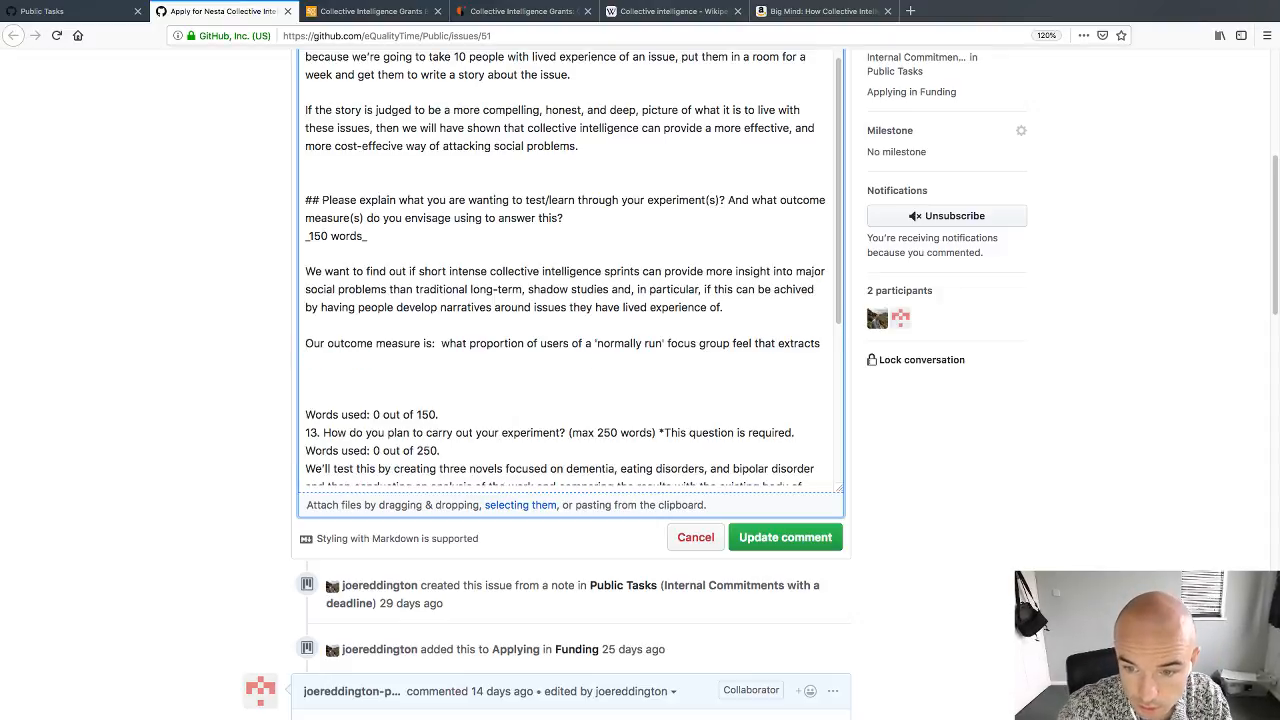
# Step: Complete the text after "feel that extracts" with "from our novel better reflect their lived experience"
pyautogui.write('from our novel ')
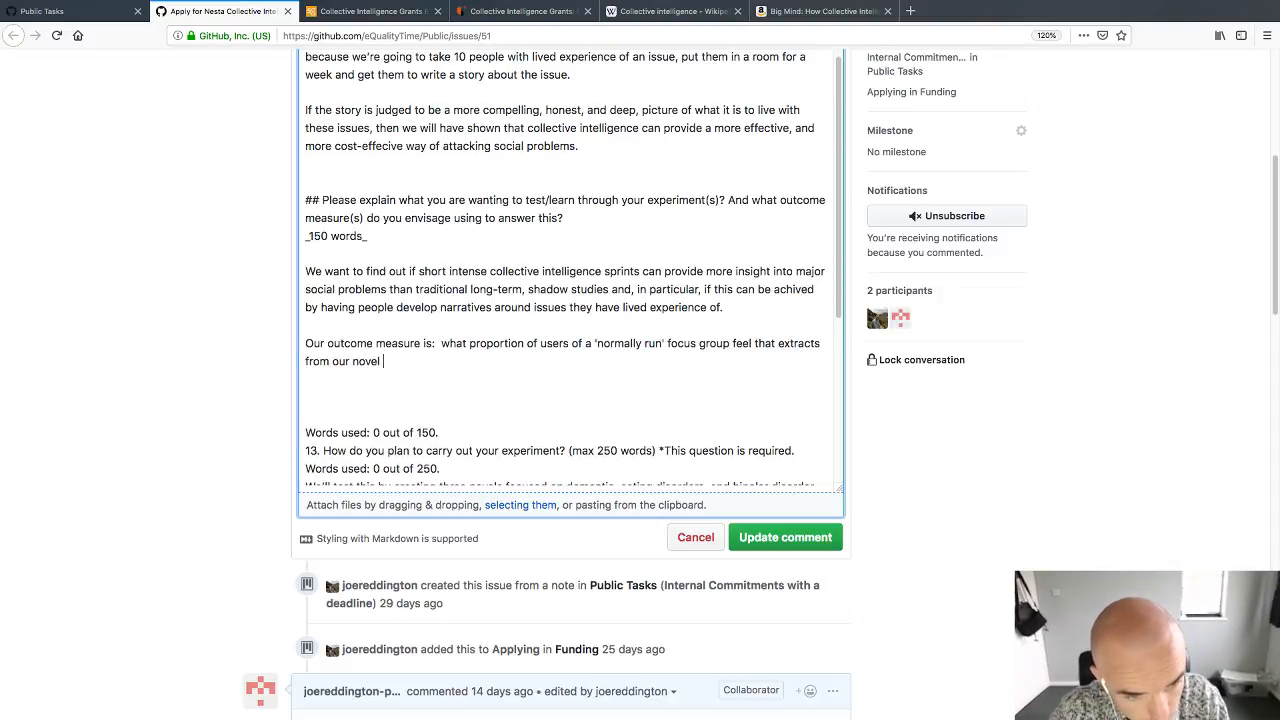
pyautogui.write('better reflect')
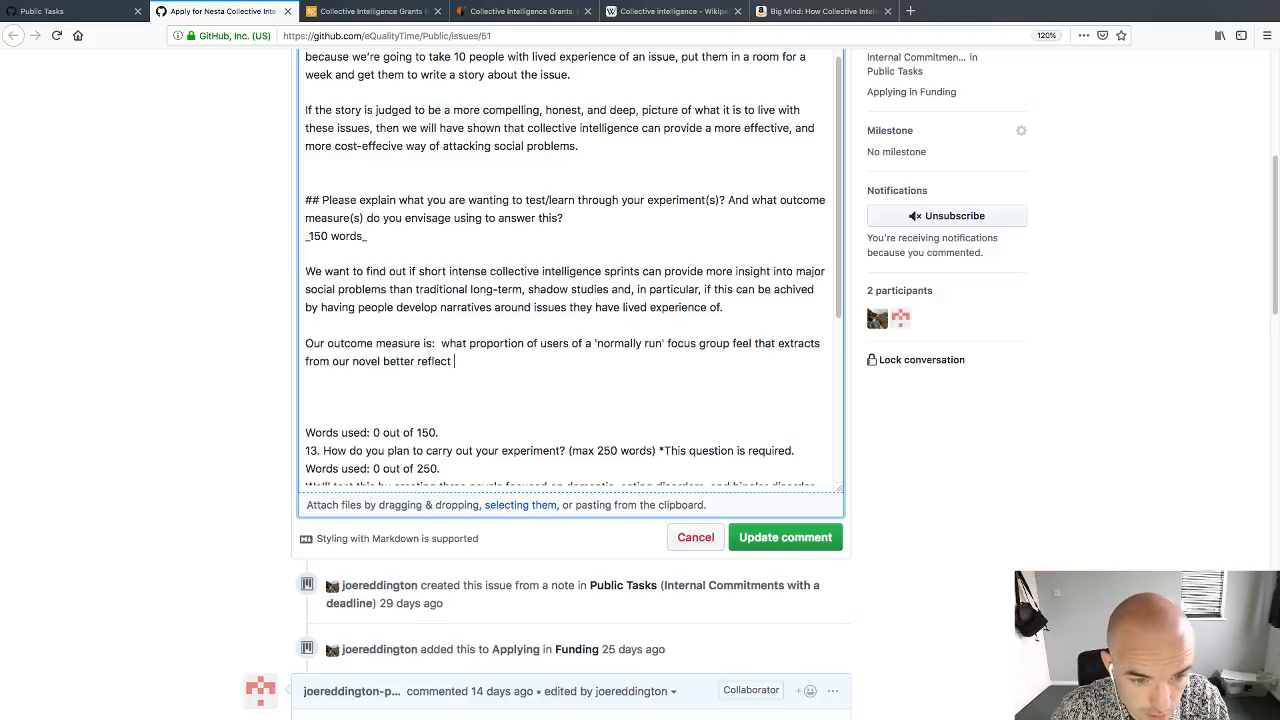
pyautogui.write(' their ')
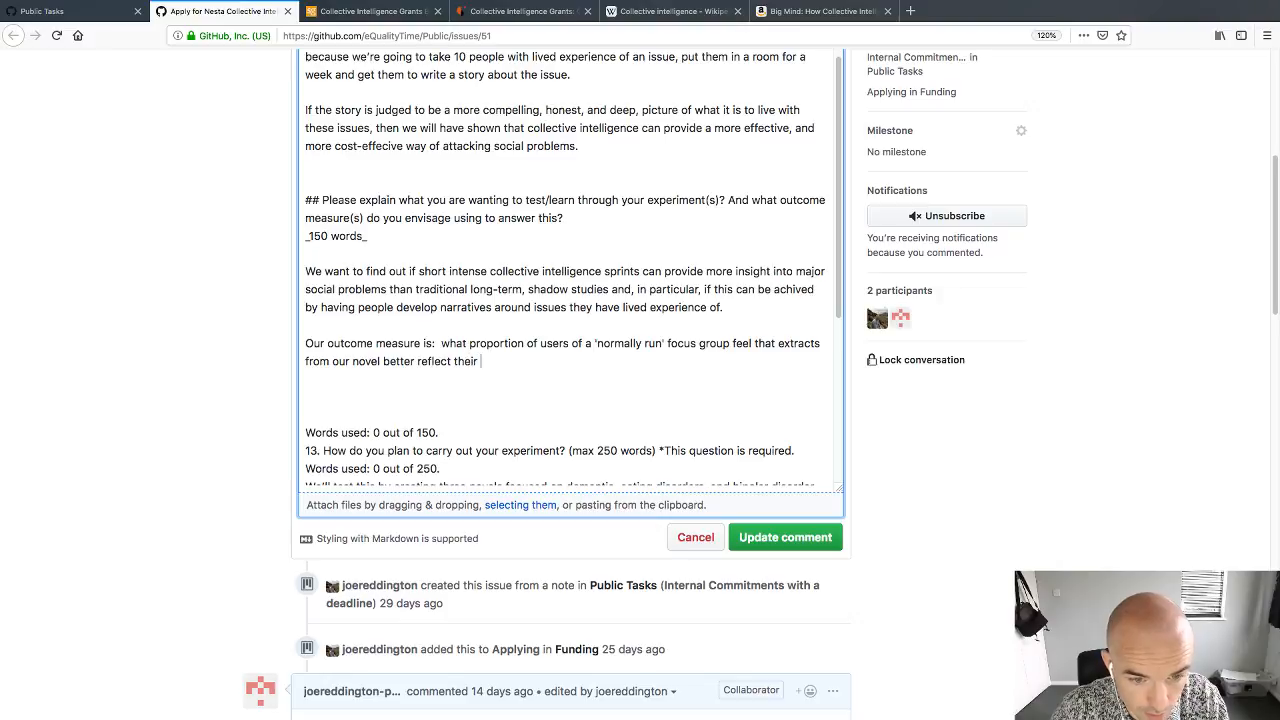
pyautogui.write('lives experience')
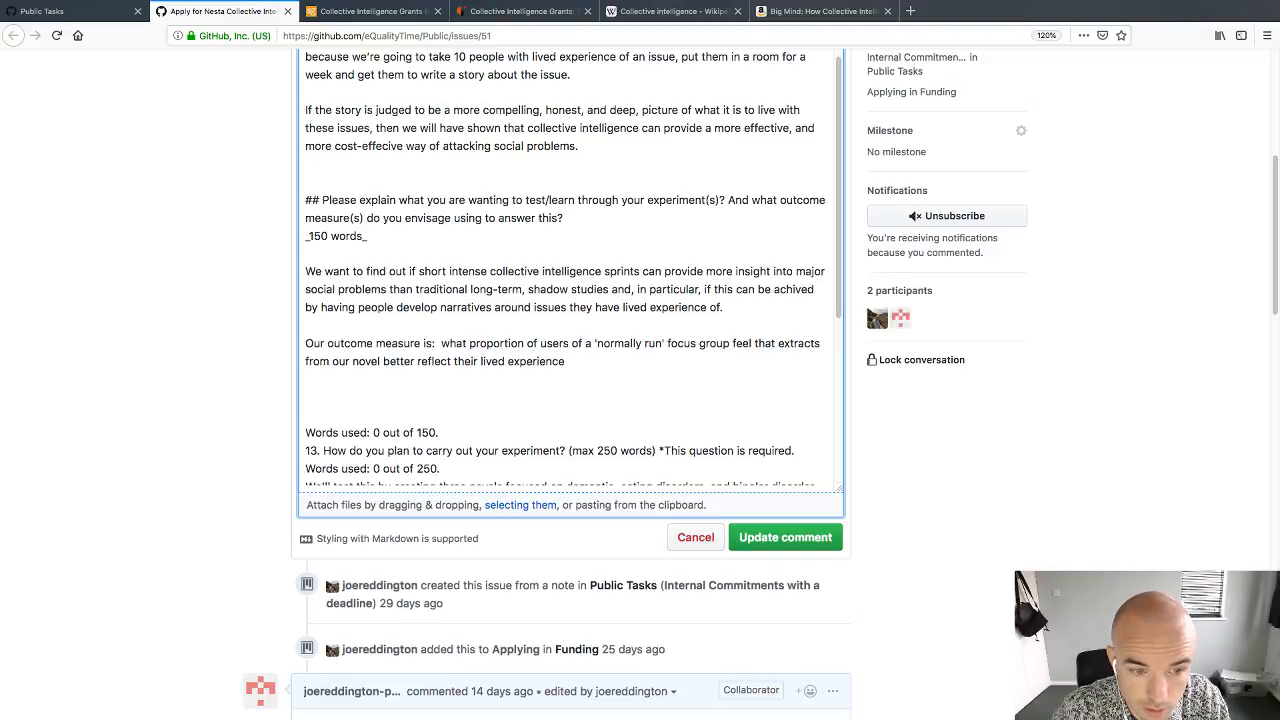
# Step: Remove "better" before "reflect" in the outcome measure and end the sentence with "better than their own answers in the focus group?"
pyautogui.tripleClick(404, 361)
pyautogui.doubleClick(398, 361)
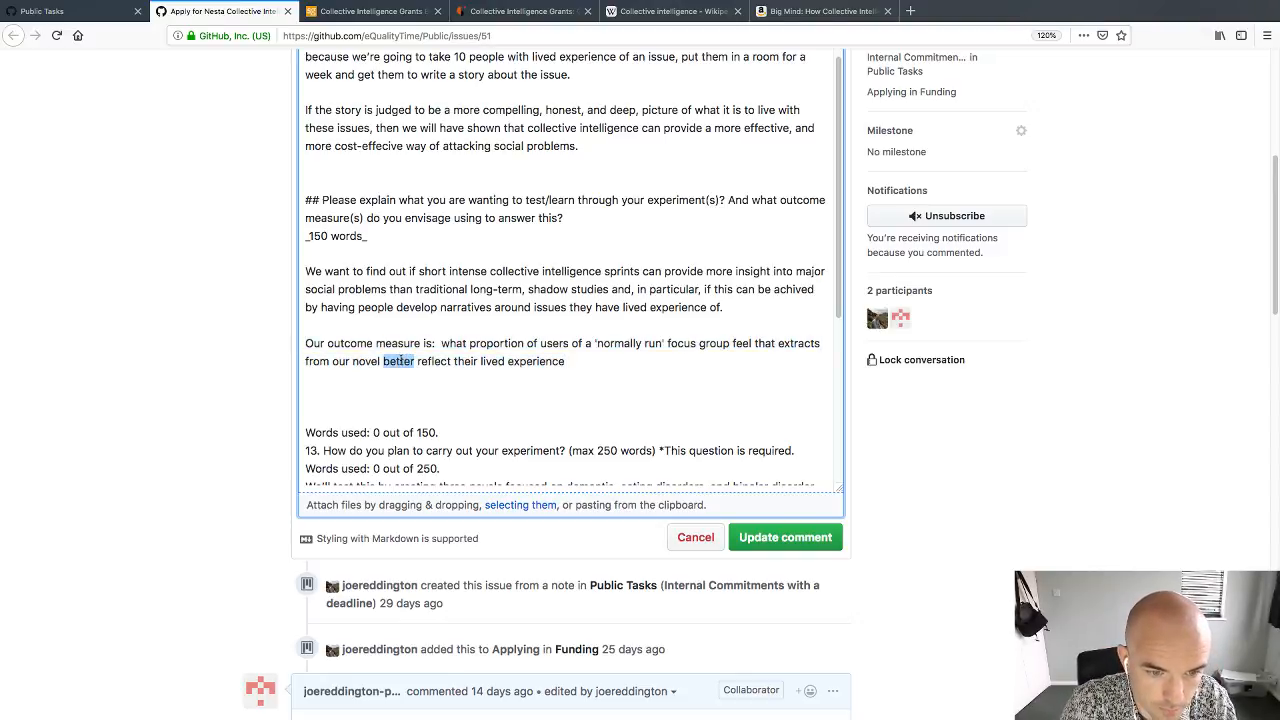
pyautogui.press('BackSpace')
pyautogui.press('BackSpace')
pyautogui.press('super+Right')
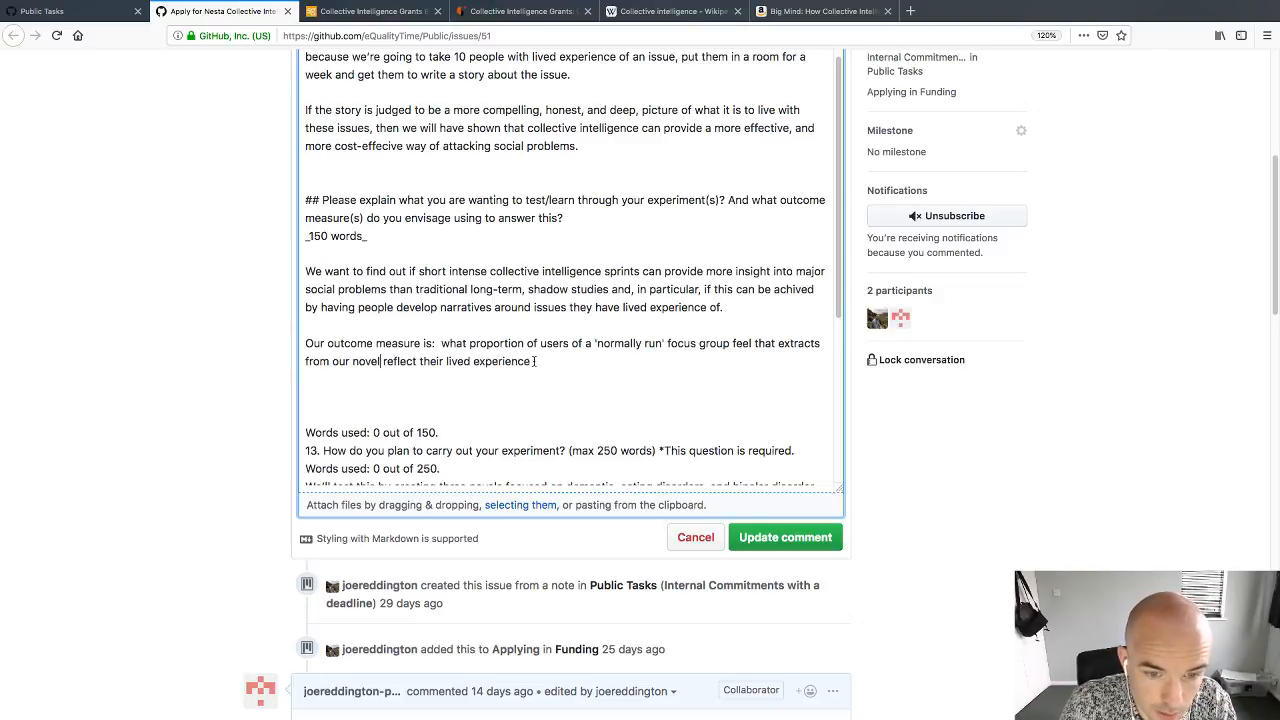
pyautogui.write('better tha')
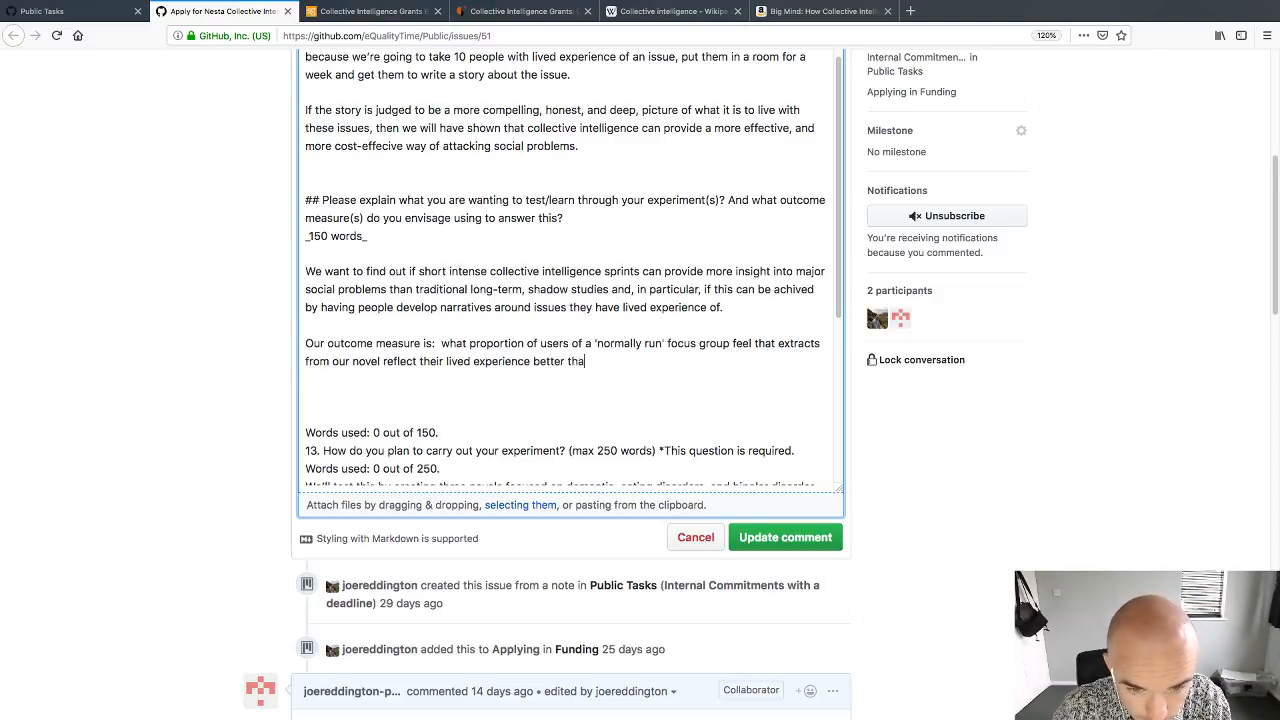
pyautogui.write('n their own answe')
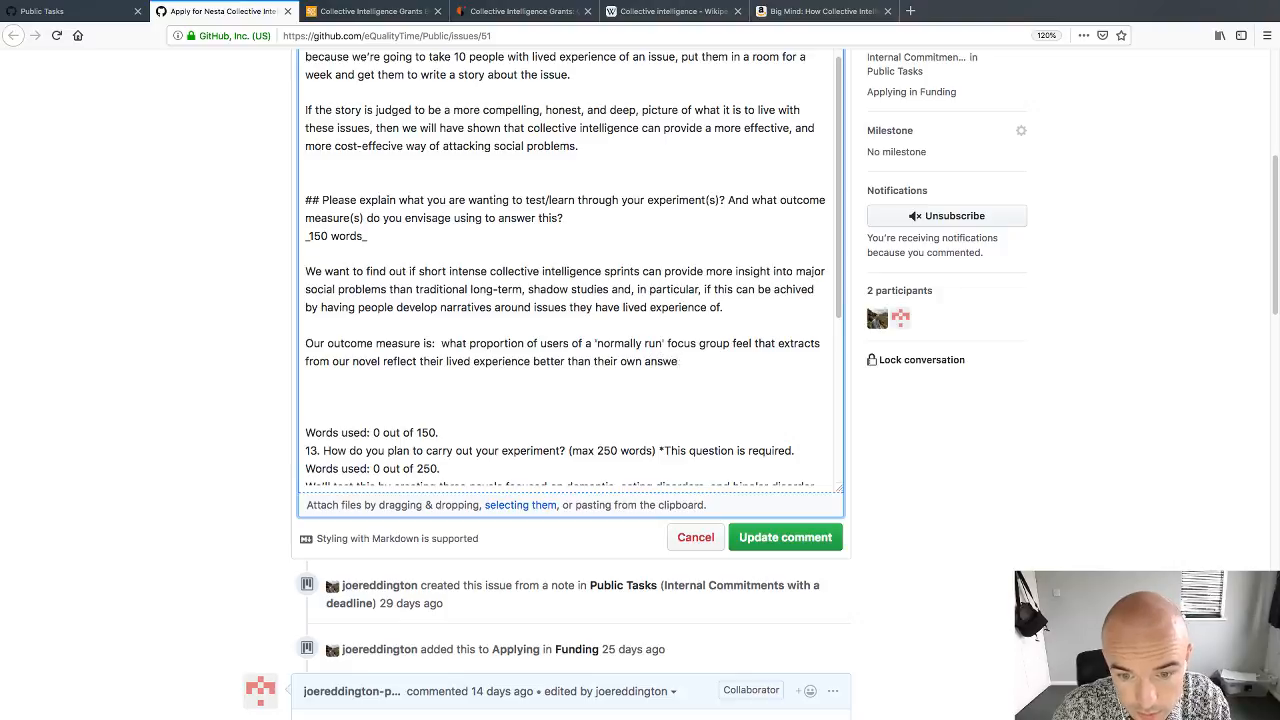
pyautogui.write('rs in the focus group?')
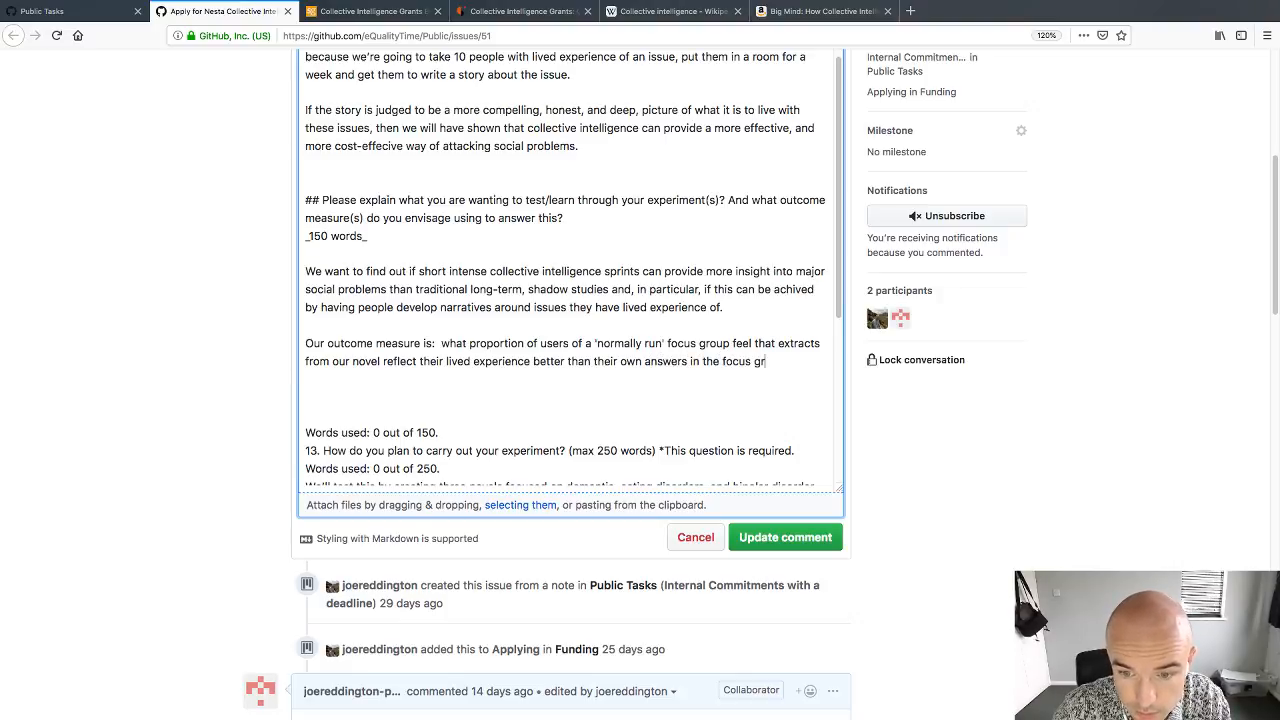
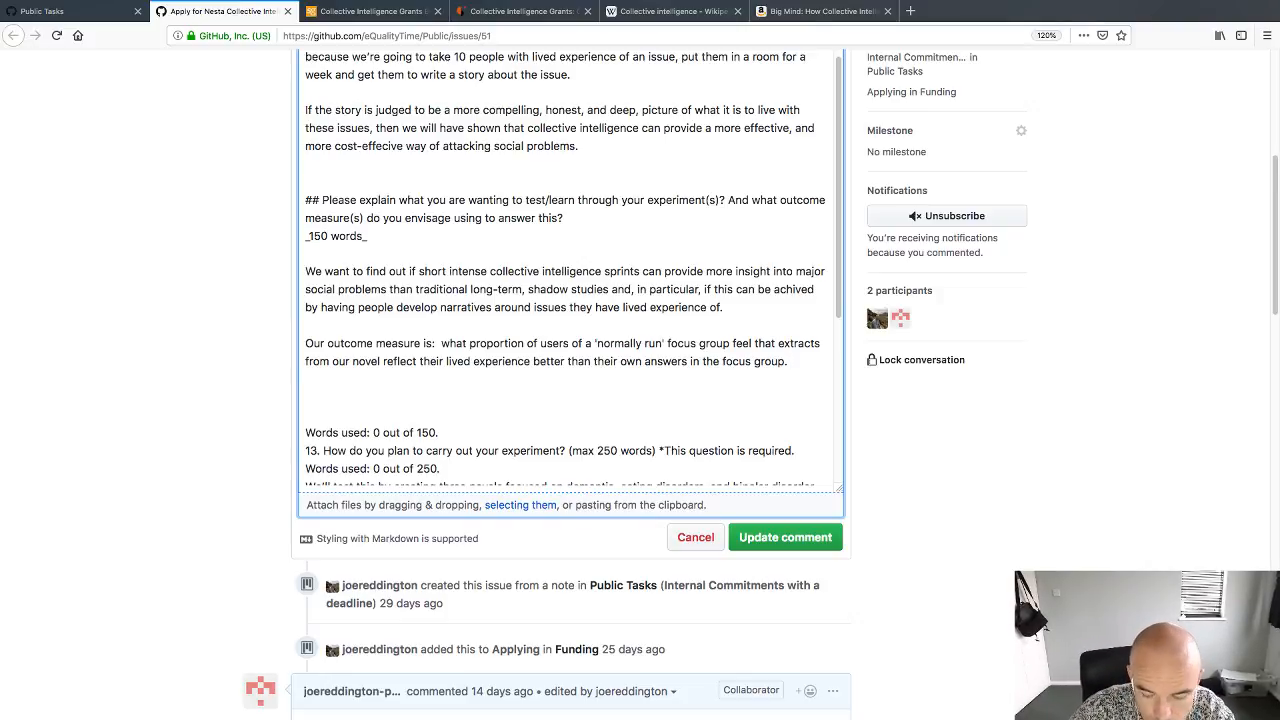
pyautogui.write('?')
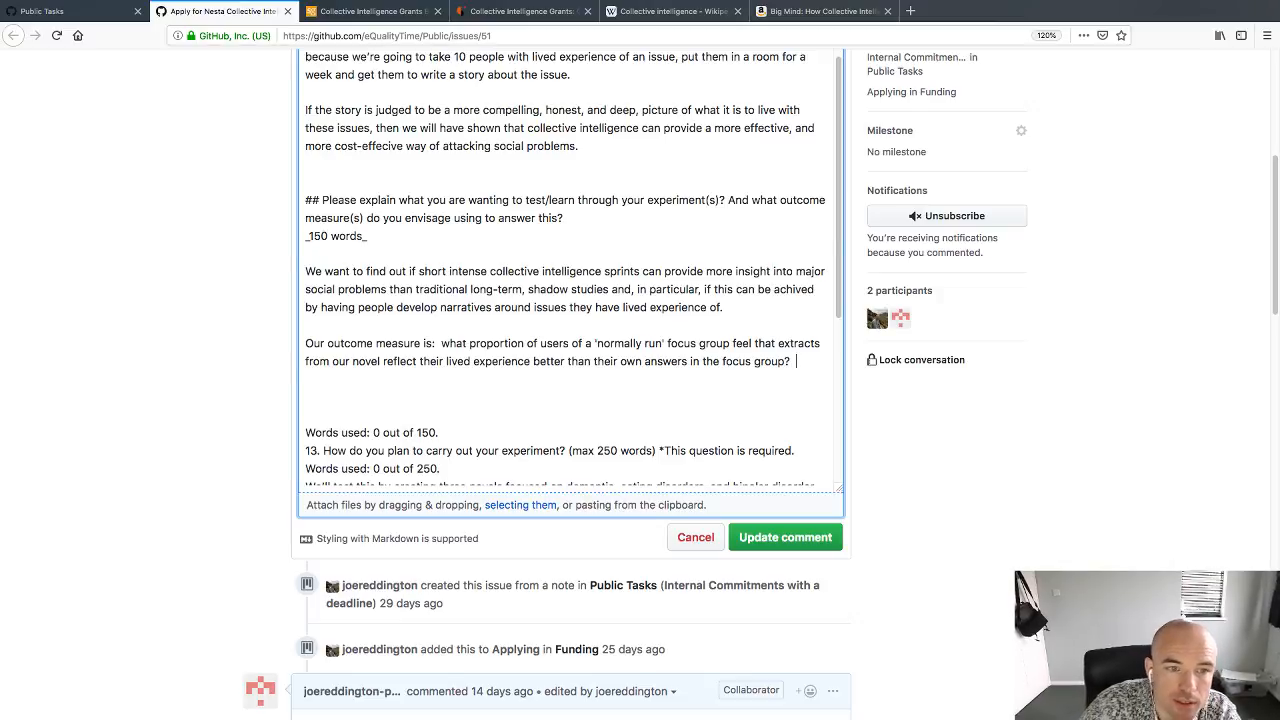
# Step: Preview the rendered comment, read through the proposal summary, the outcome measure answer and the remaining questions, and return to editing
pyautogui.scroll(5, 240, 298)
pyautogui.click(378, 133)
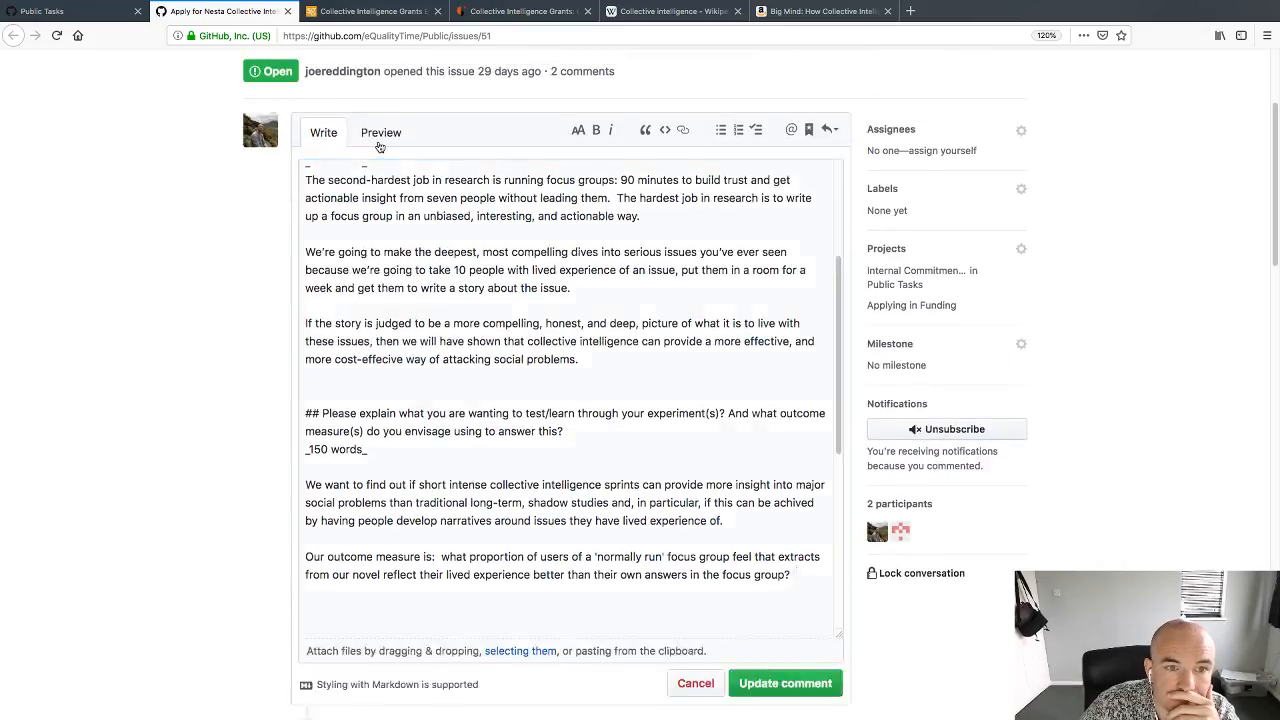
pyautogui.scroll(-5, 212, 394)
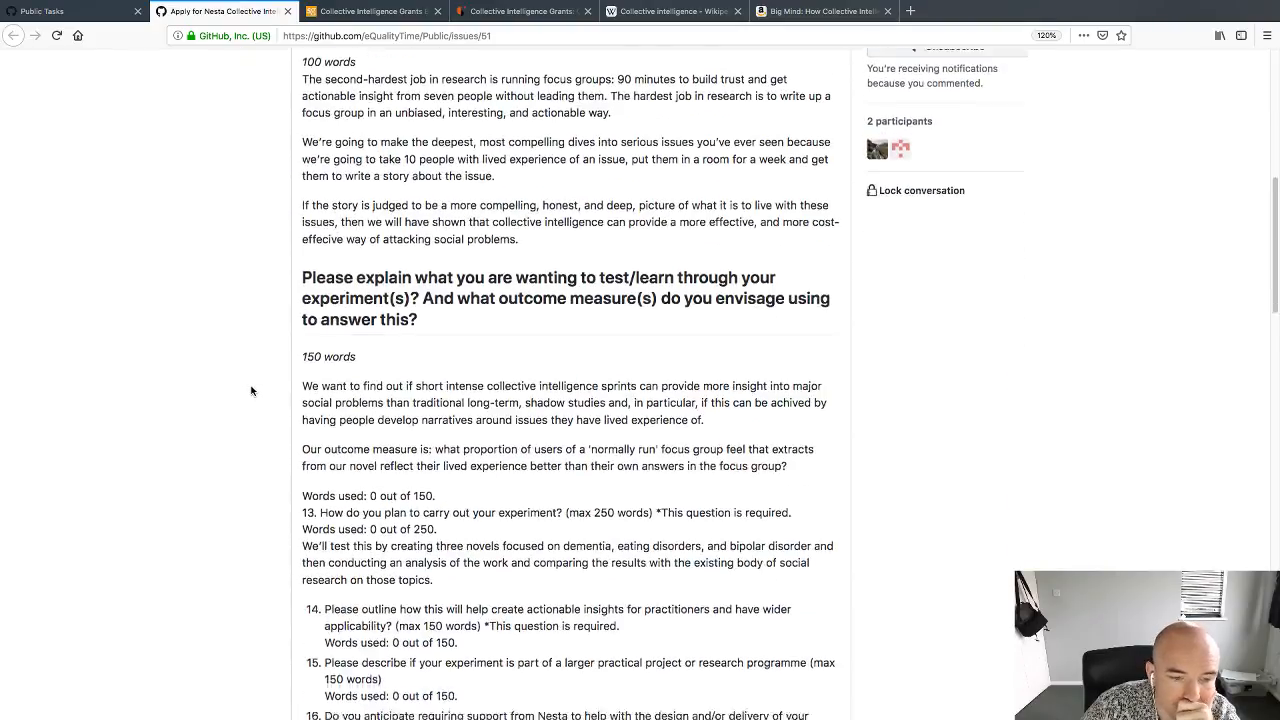
pyautogui.scroll(1, 251, 391)
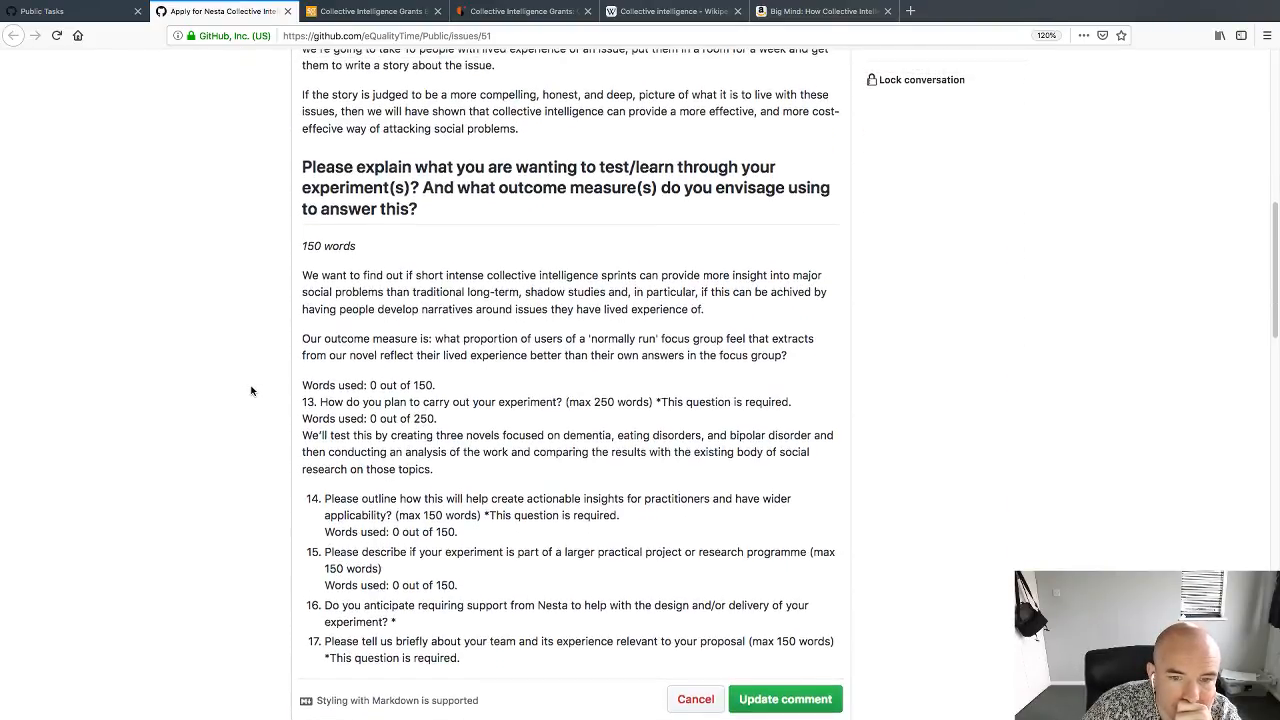
pyautogui.scroll(5, 251, 391)
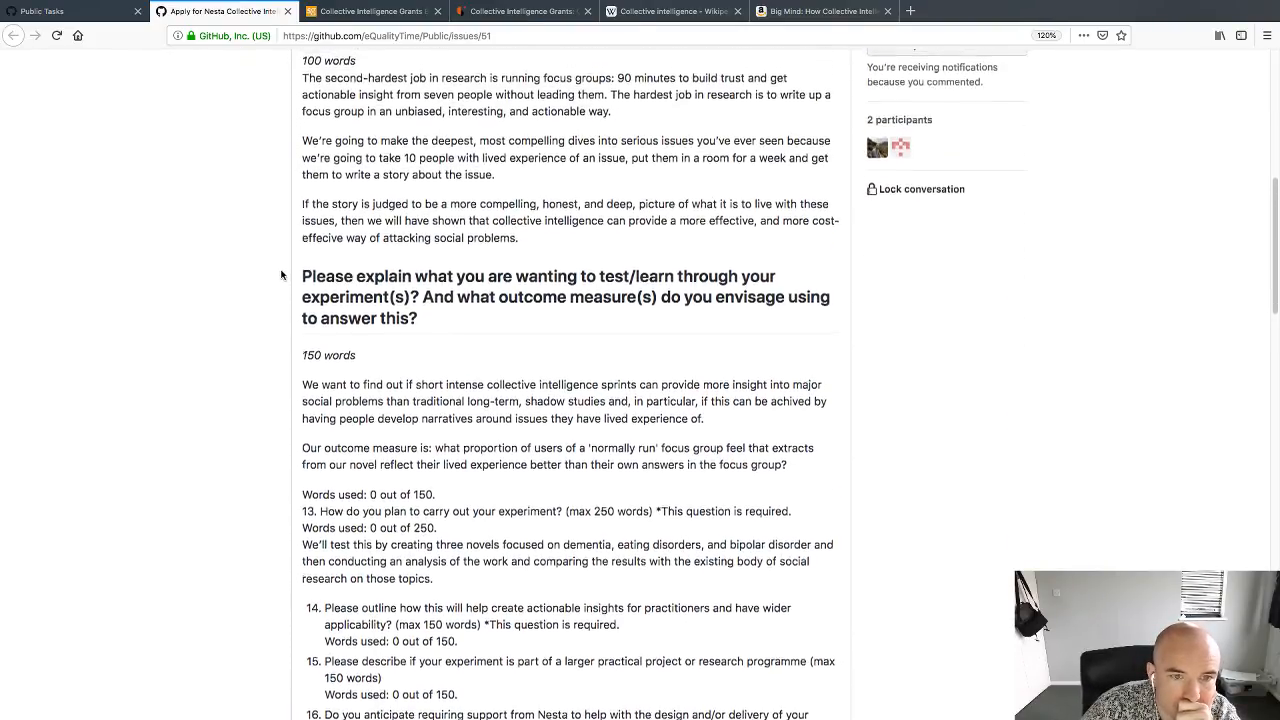
pyautogui.scroll(-3, 276, 308)
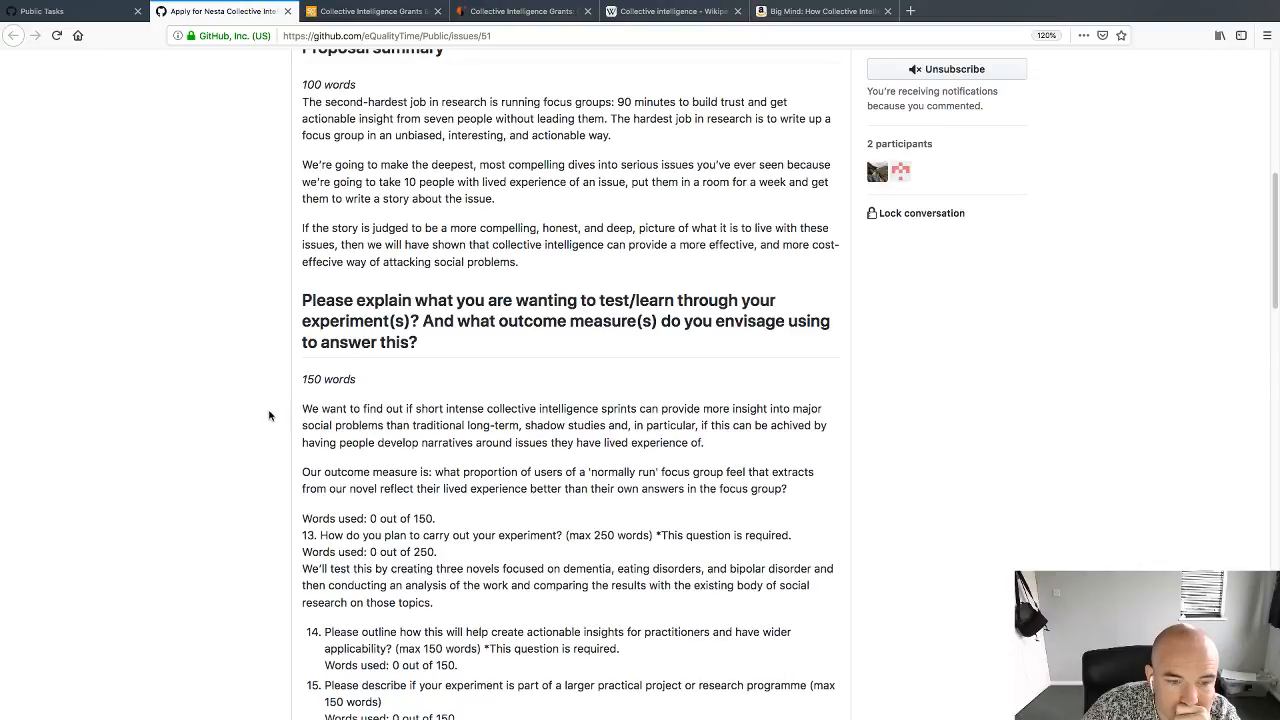
pyautogui.scroll(6, 270, 413)
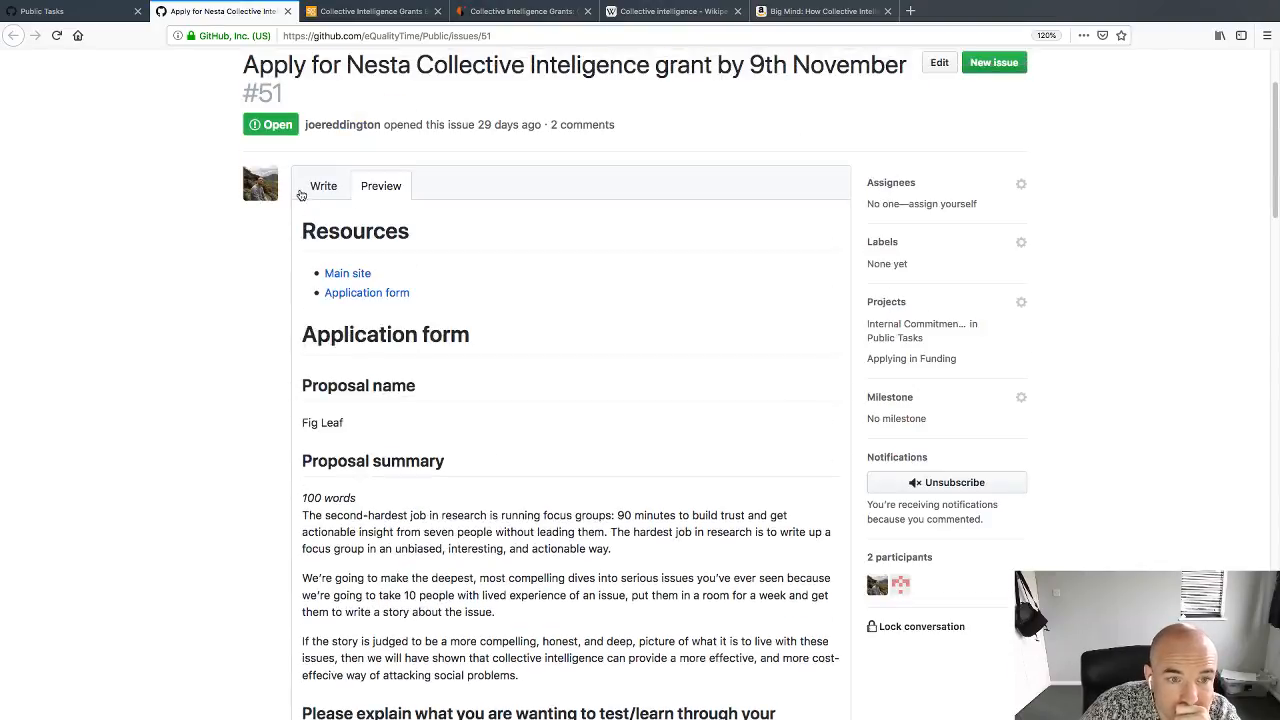
pyautogui.click(305, 192)
# Step: Delete the "Words used: 0 out of 150." line under the outcome measure and replace question 13's number with a "##" heading marker
pyautogui.scroll(-3, 425, 373)
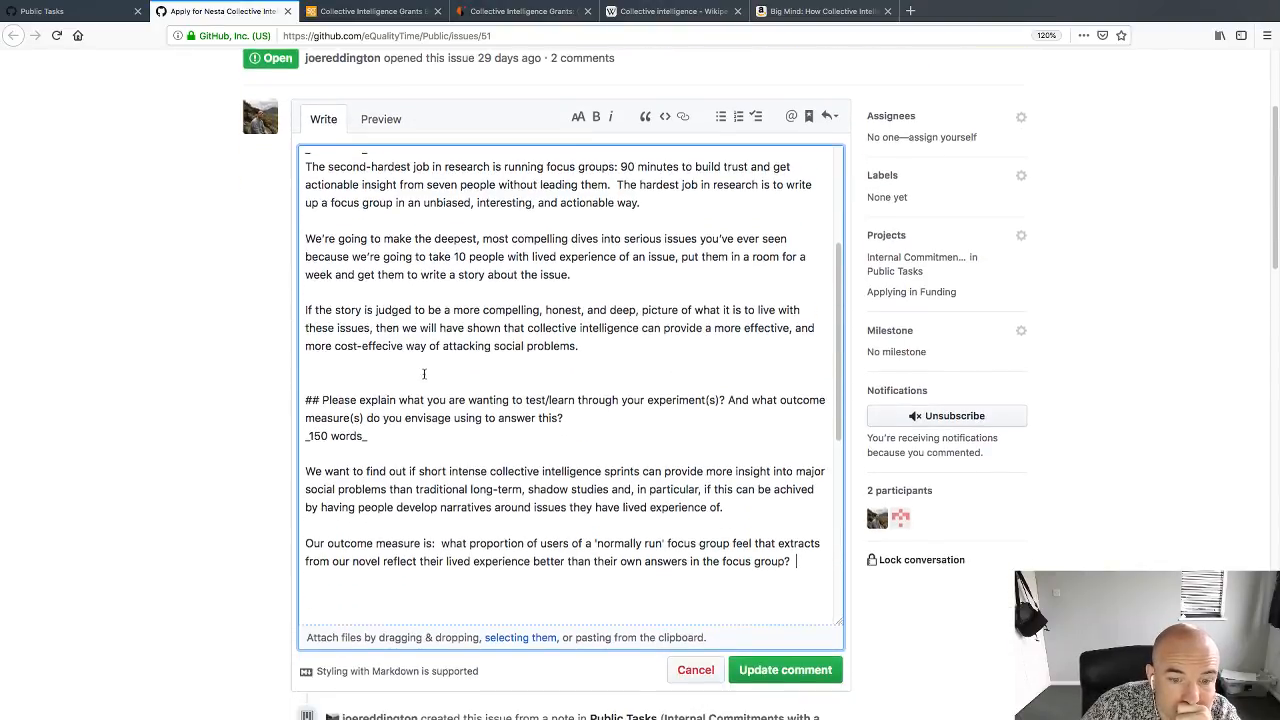
pyautogui.scroll(-4, 428, 377)
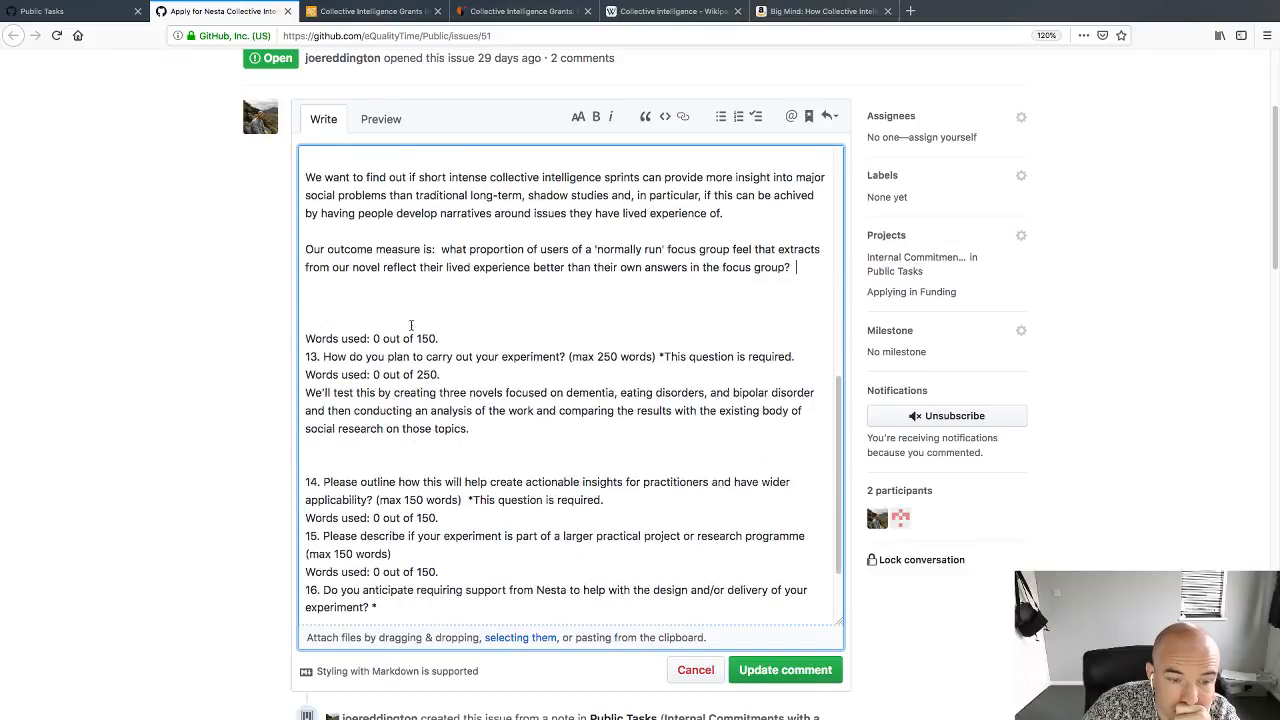
pyautogui.moveTo(441, 338); pyautogui.dragTo(250, 340)
pyautogui.press('BackSpace')
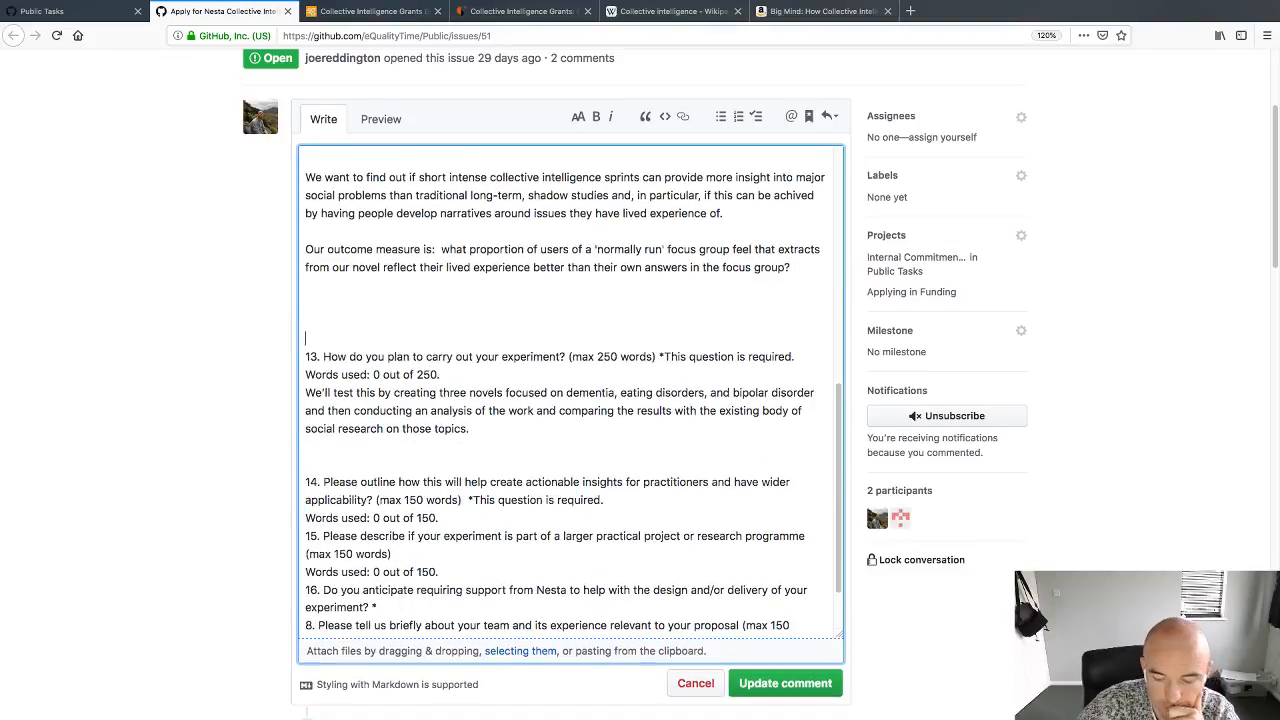
pyautogui.press('Delete')
pyautogui.press('Delete')
pyautogui.press('Delete')
pyautogui.press('Delete')
pyautogui.press('Delete')
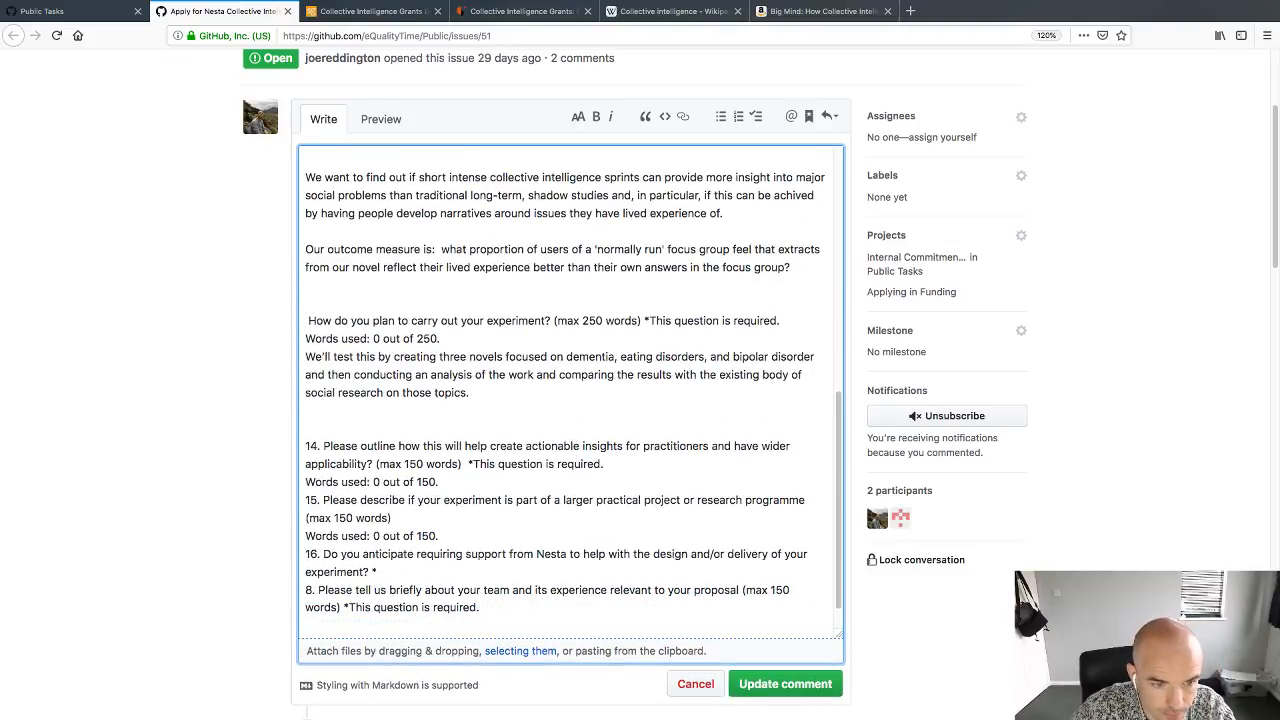
pyautogui.write('##')
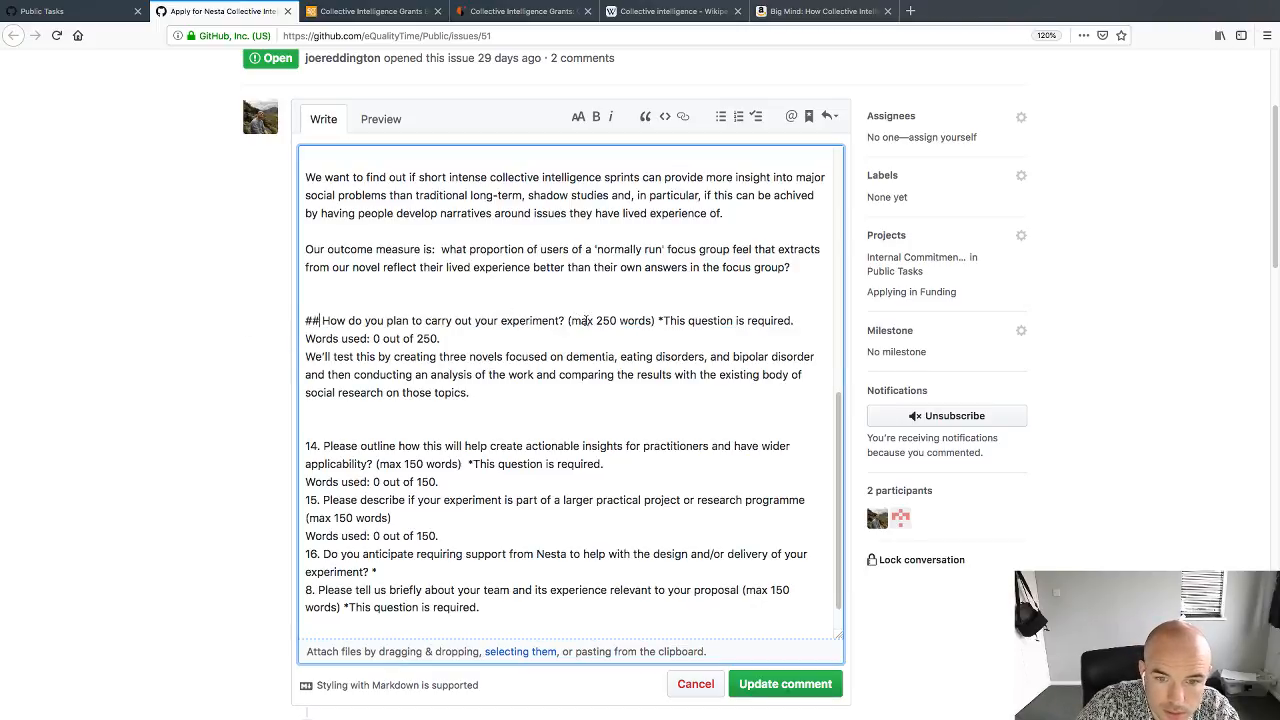
# Step: Replace "(max 250 words) *This question is required." after the experiment plan heading with "_250 words_" on its own line
pyautogui.moveTo(594, 321); pyautogui.dragTo(570, 322)
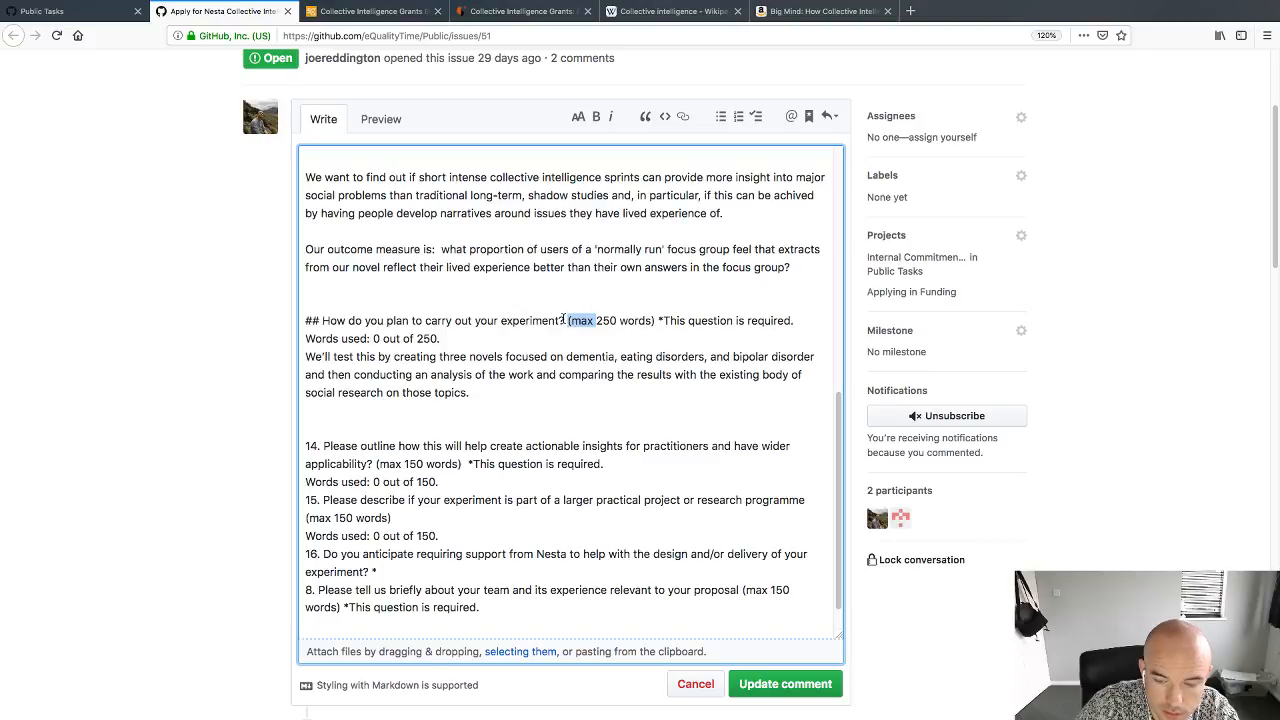
pyautogui.press('BackSpace')
pyautogui.press('Return')
pyautogui.write('_250 words_')
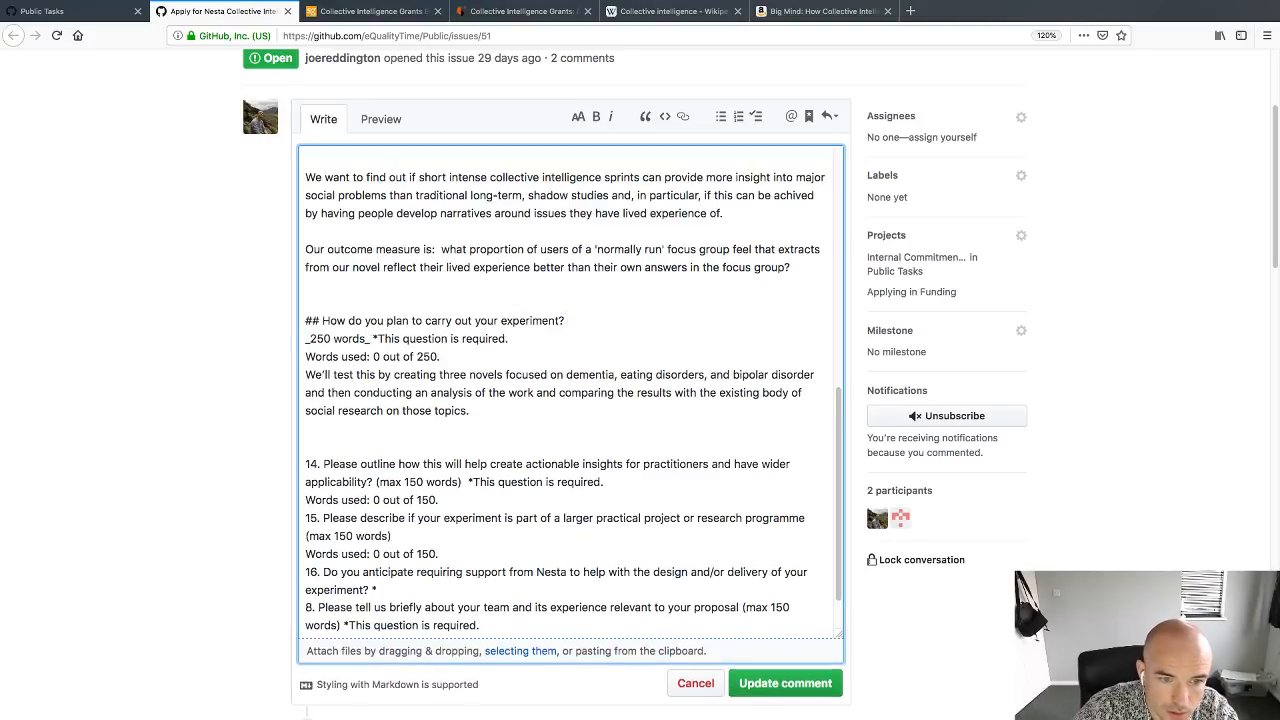
pyautogui.hotkey('shift', 'End')
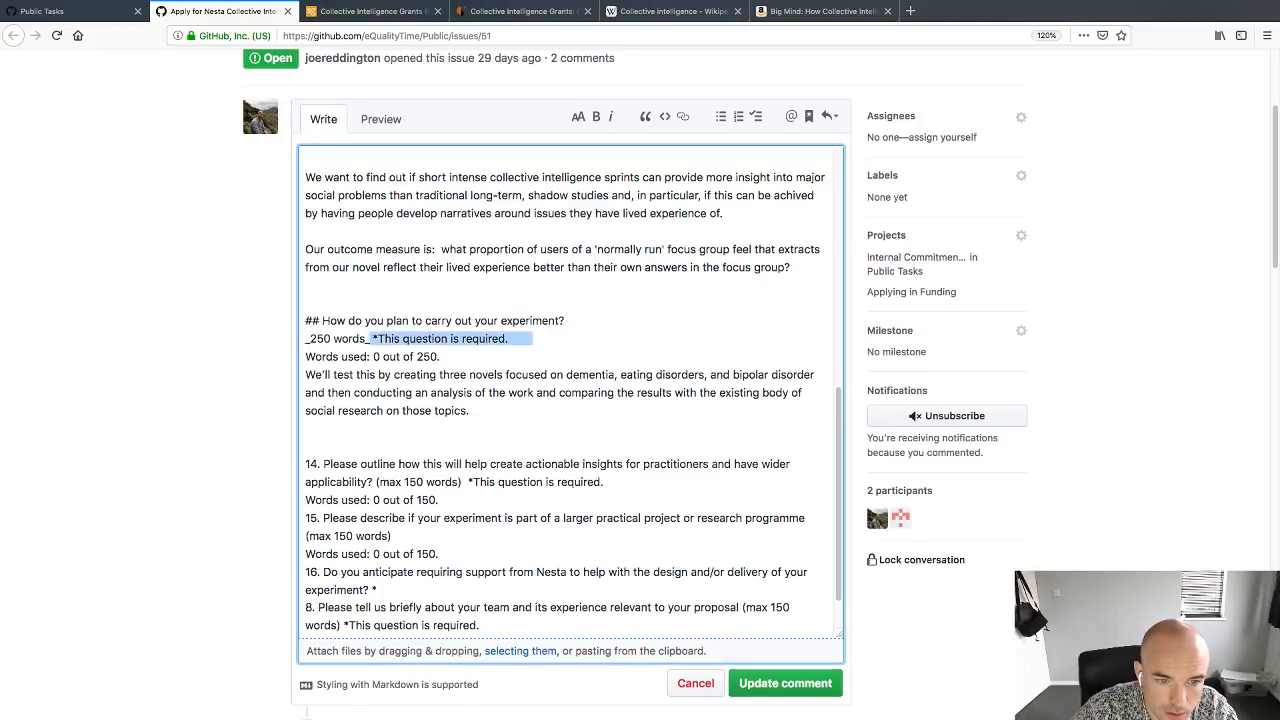
pyautogui.write('_250 words_')
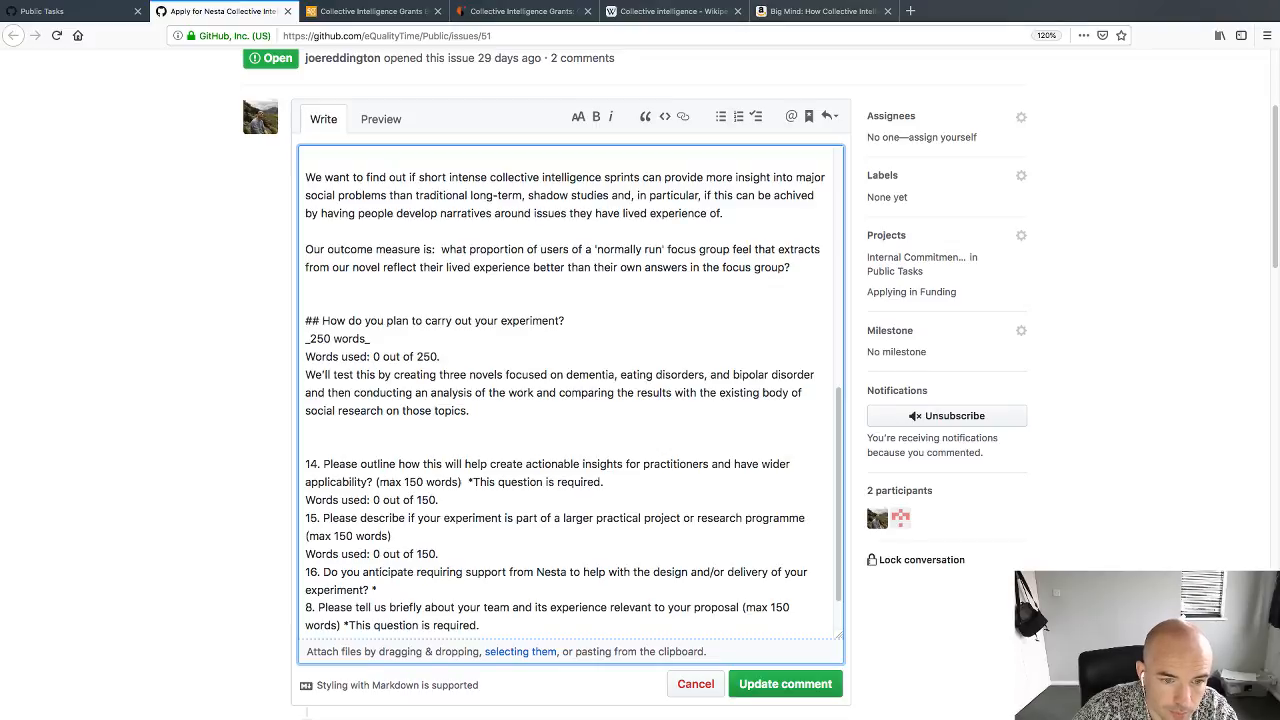
# Step: Clear the "Words used: 0 out of 250." text above the experiment plan answer, leaving a blank line
pyautogui.press('Down')
pyautogui.press('Home')
pyautogui.hotkey('shift', 'End')
pyautogui.press('BackSpace')
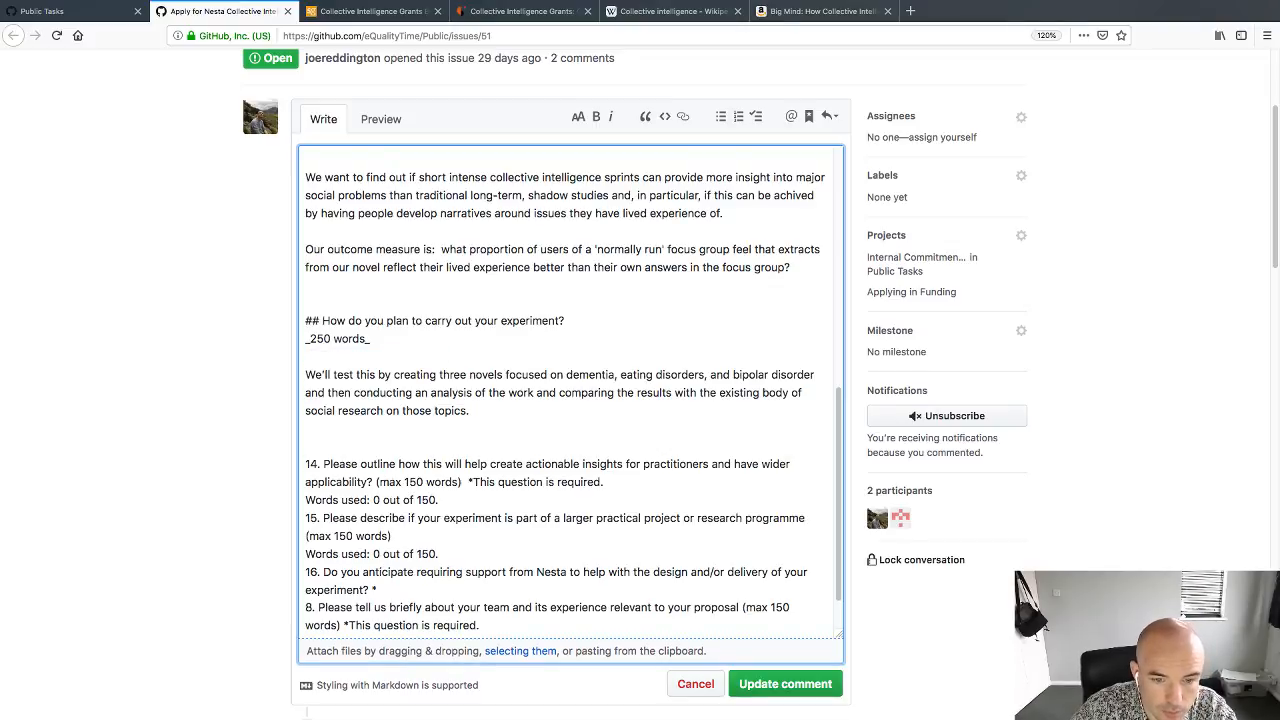
# Step: Replace the number of question 14, about actionable insights for practitioners, with a "##" heading marker
pyautogui.press('Delete')
pyautogui.press('Delete')
pyautogui.press('Delete')
pyautogui.press('Delete')
pyautogui.write('##')
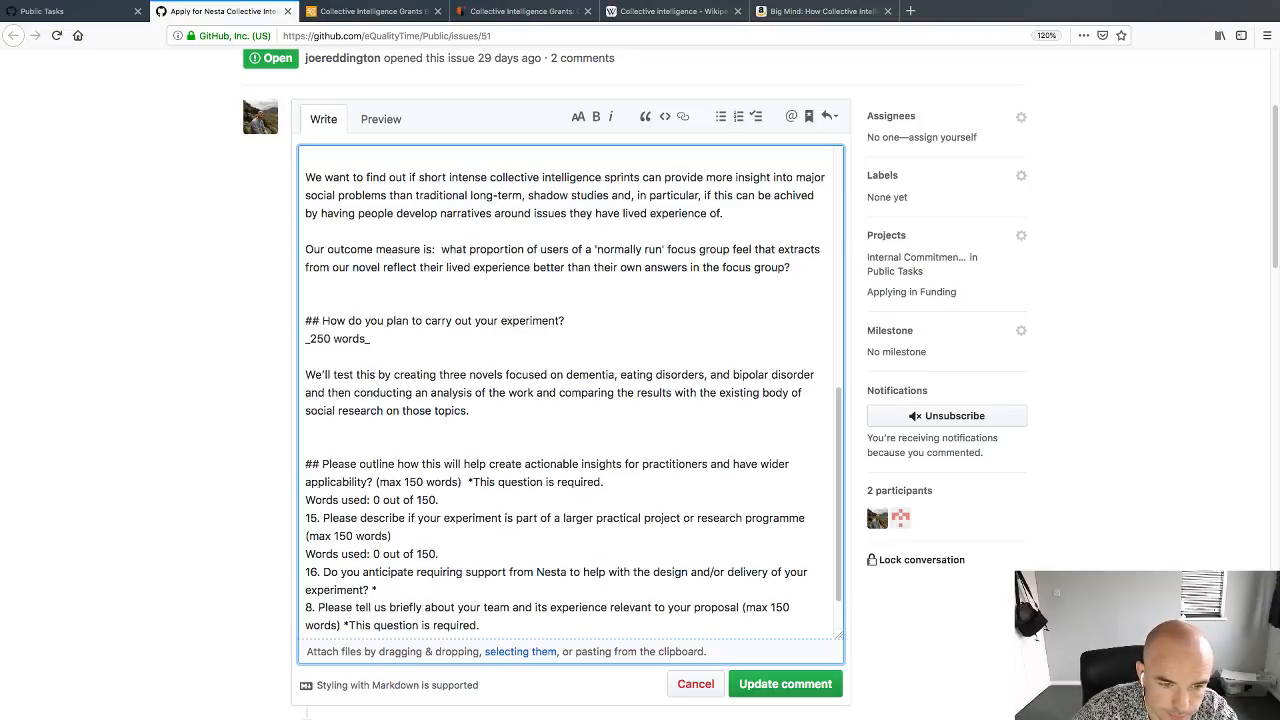
# Step: Put the actionable insights question's limit on its own line as "_150 words_", removing its "*This question is required." note and "Words used" text
pyautogui.press('Delete')
pyautogui.press('Delete')
pyautogui.press('Delete')
pyautogui.press('Delete')
pyautogui.press('Delete')
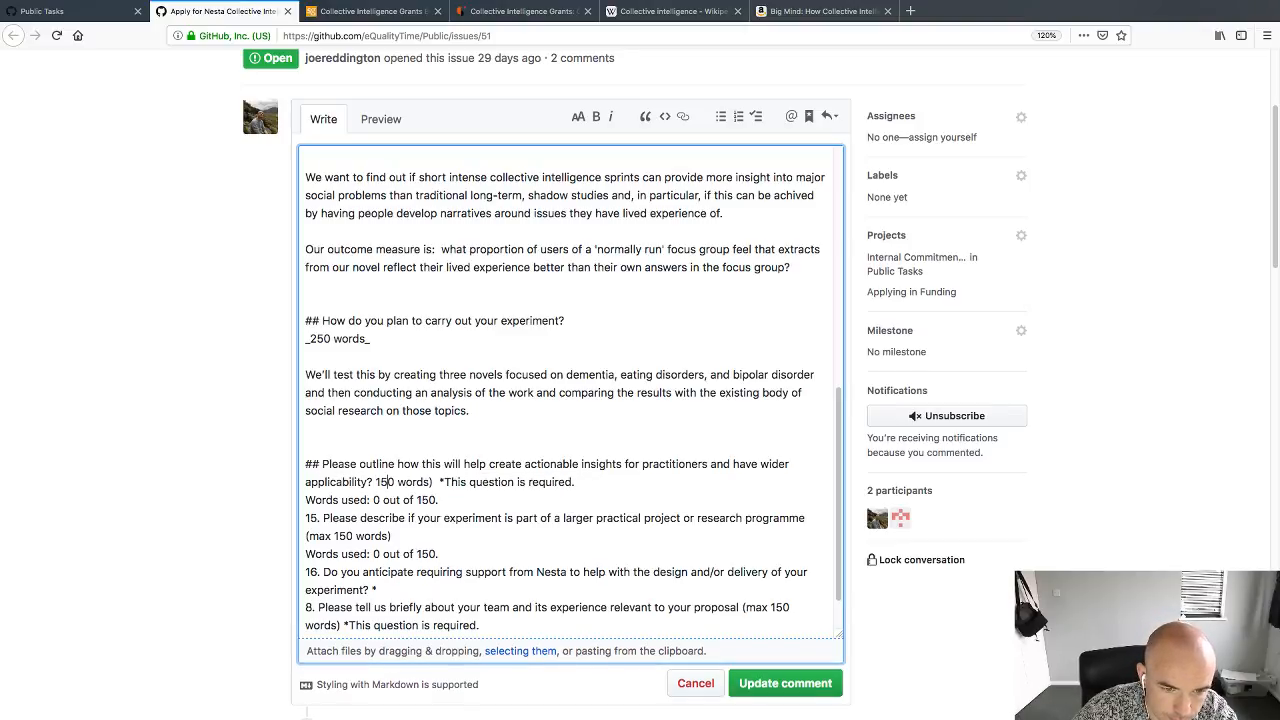
pyautogui.press('Return')
pyautogui.write('_')
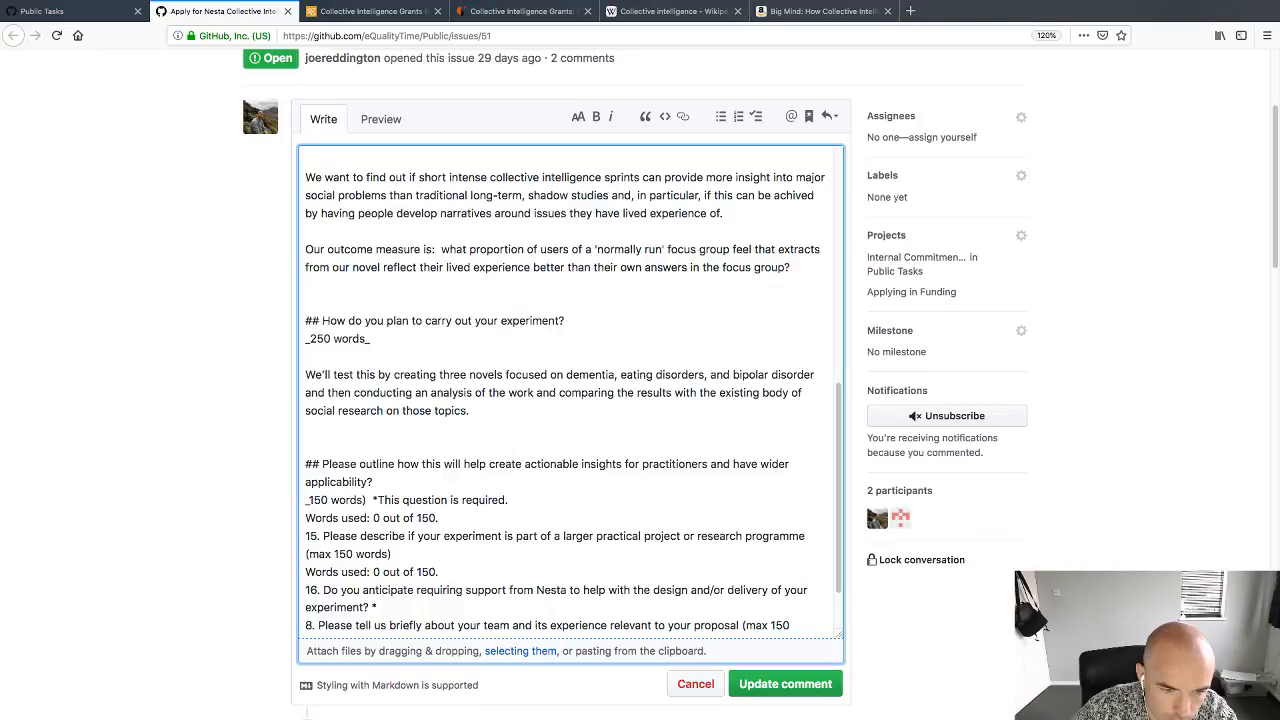
pyautogui.hotkey('shift', 'End')
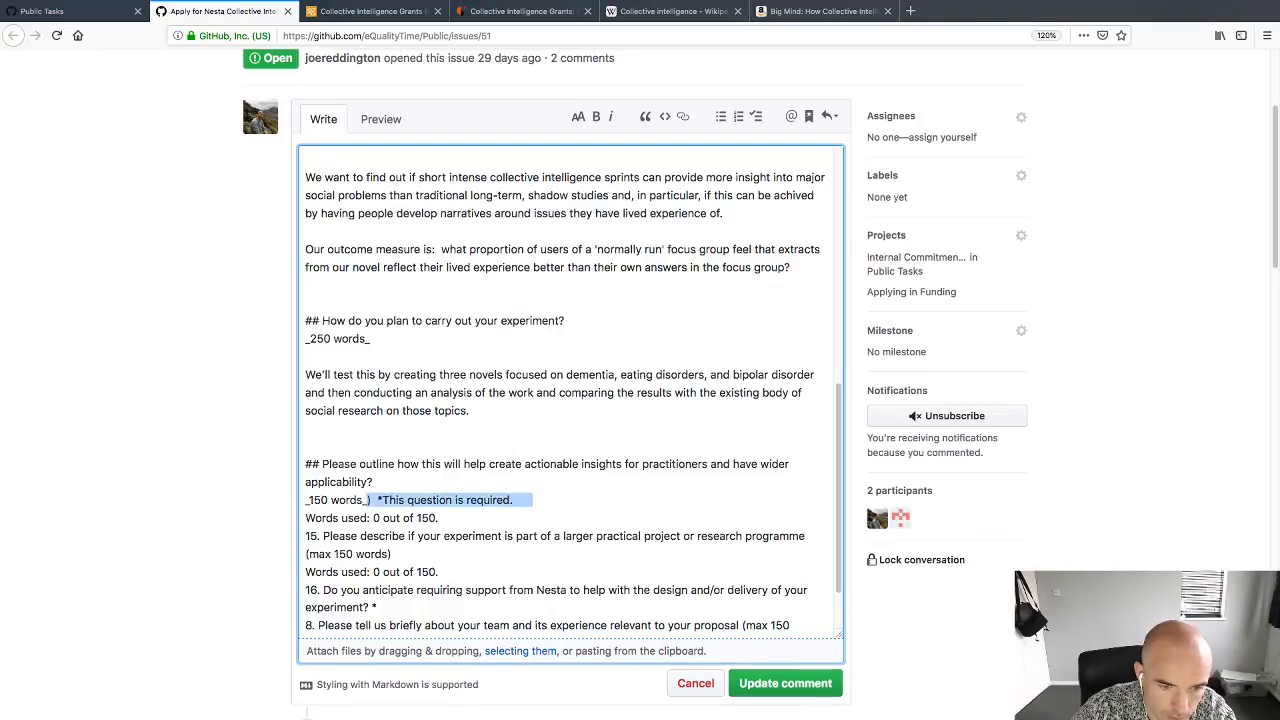
pyautogui.write('_150 words_')
pyautogui.press('Return')
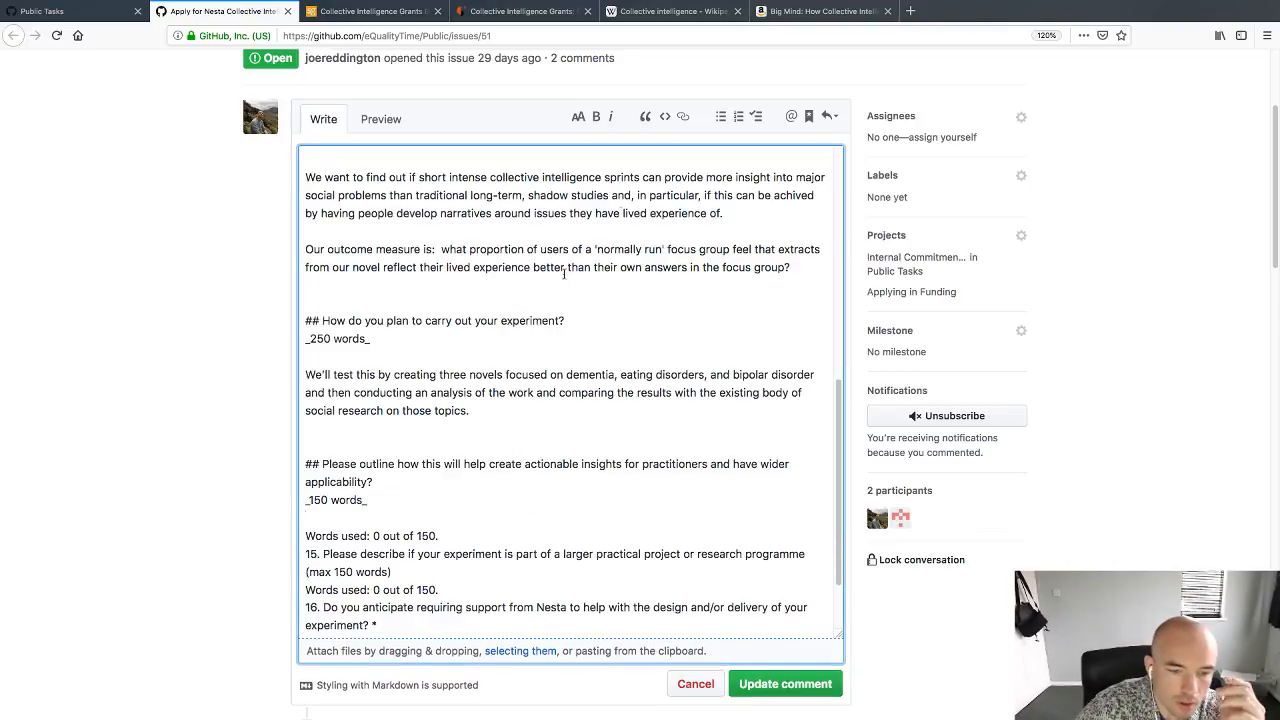
pyautogui.moveTo(440, 537); pyautogui.dragTo(275, 528)
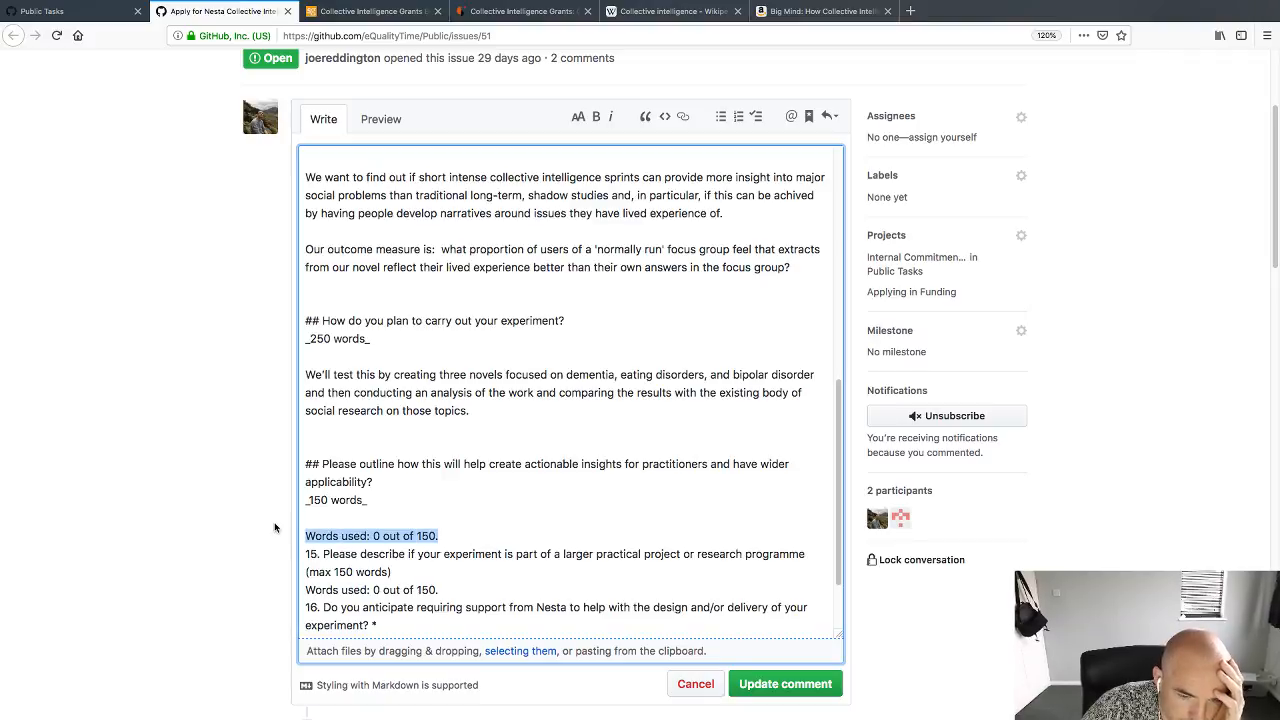
pyautogui.press('BackSpace')
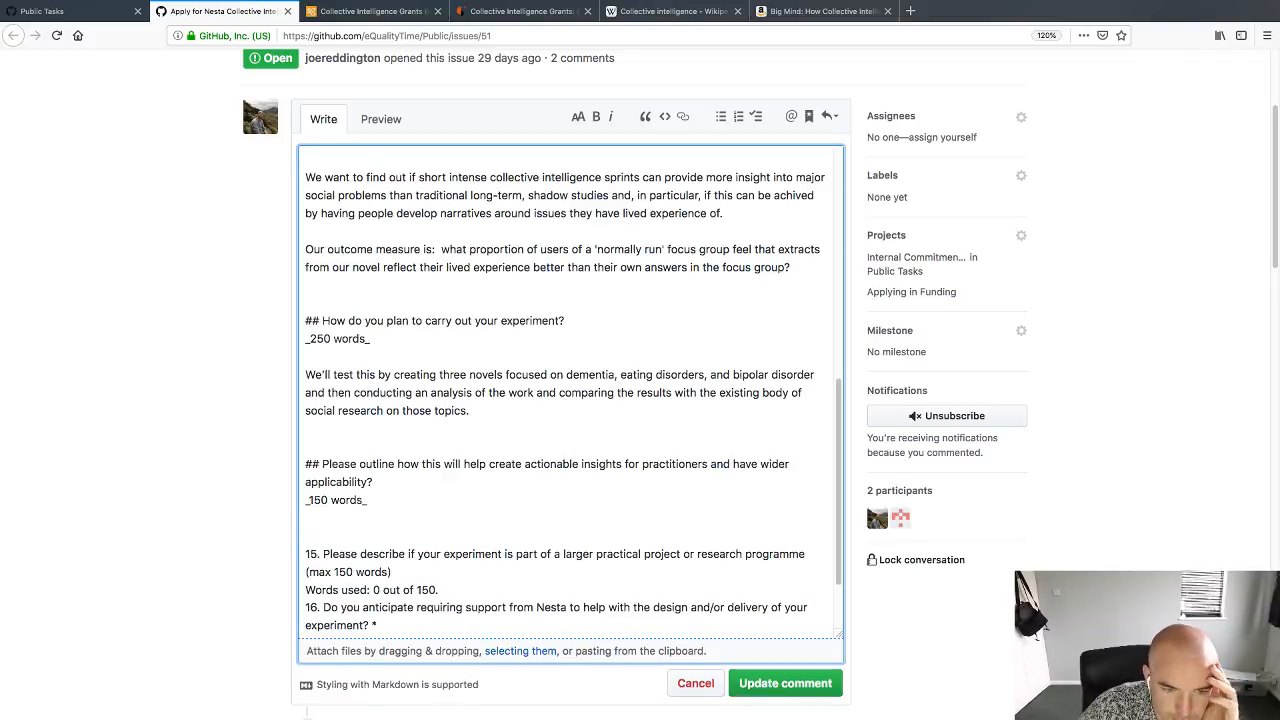
# Step: Preview the reformatted comment, check the rendered headings and answers, and return to editing the text
pyautogui.click(366, 130)
pyautogui.scroll(-3, 293, 400)
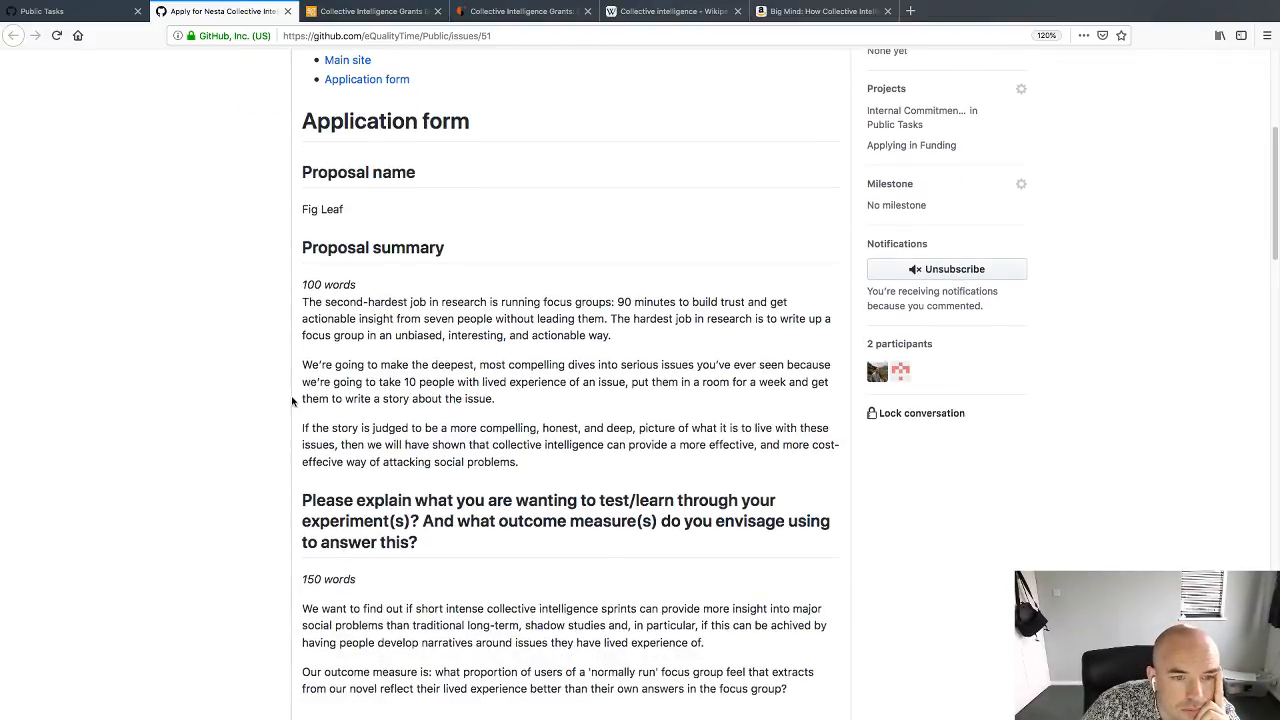
pyautogui.scroll(-5, 293, 400)
pyautogui.scroll(2, 293, 400)
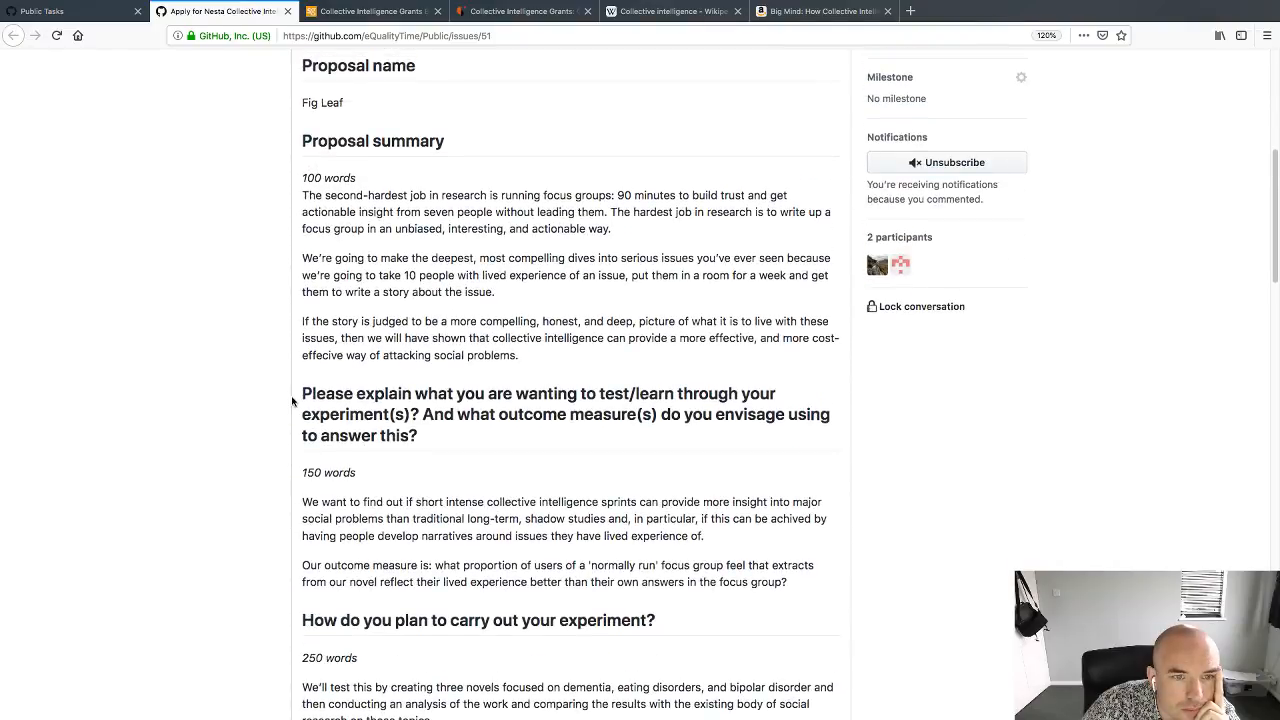
pyautogui.scroll(2, 293, 400)
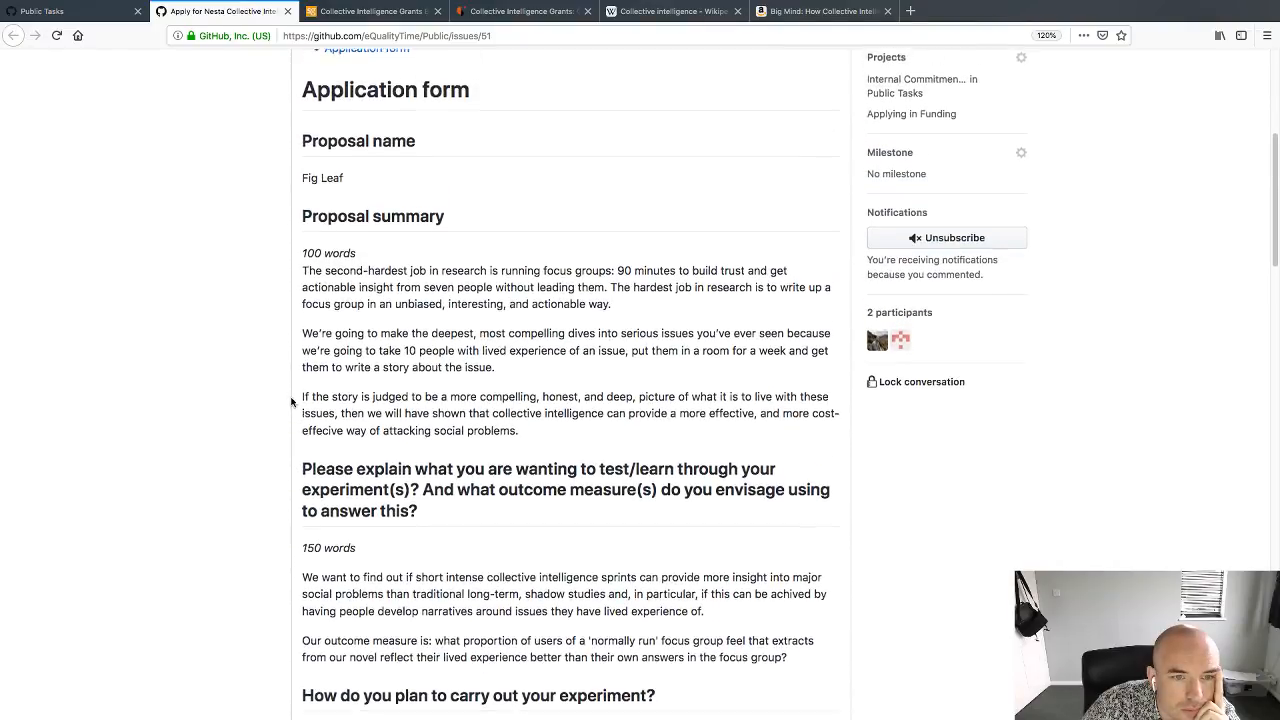
pyautogui.scroll(4, 339, 255)
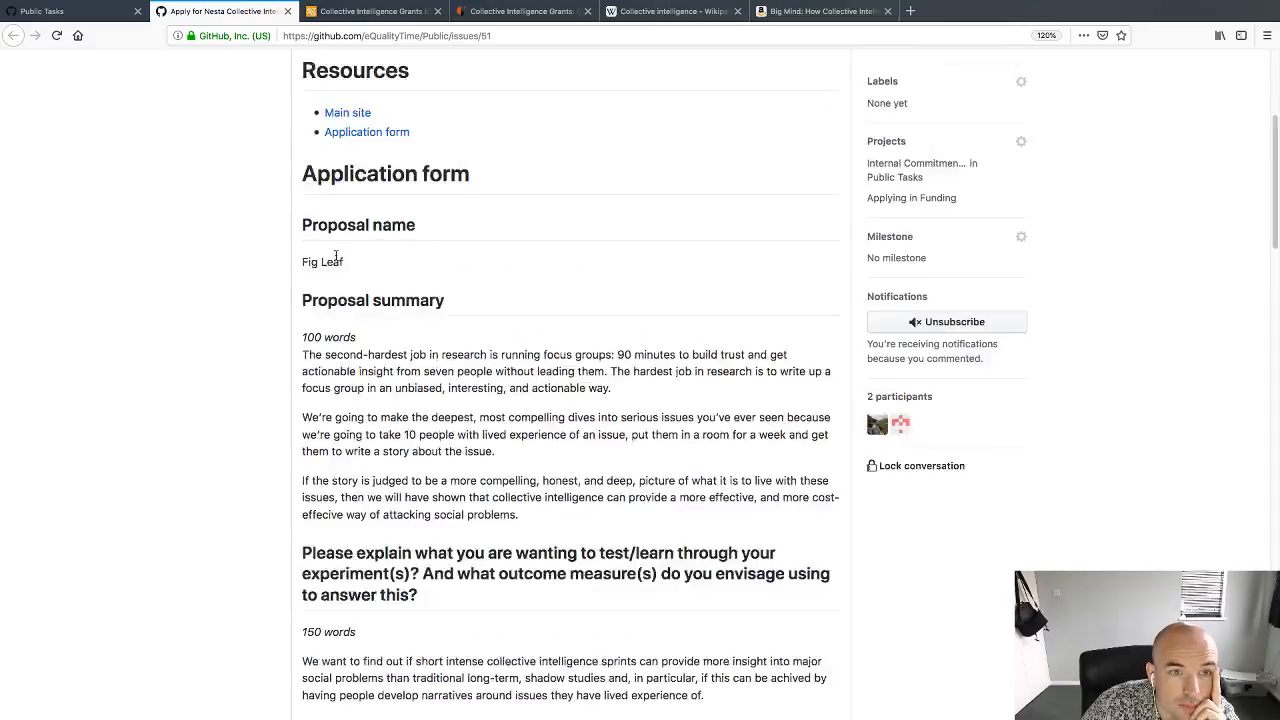
pyautogui.click(338, 196)
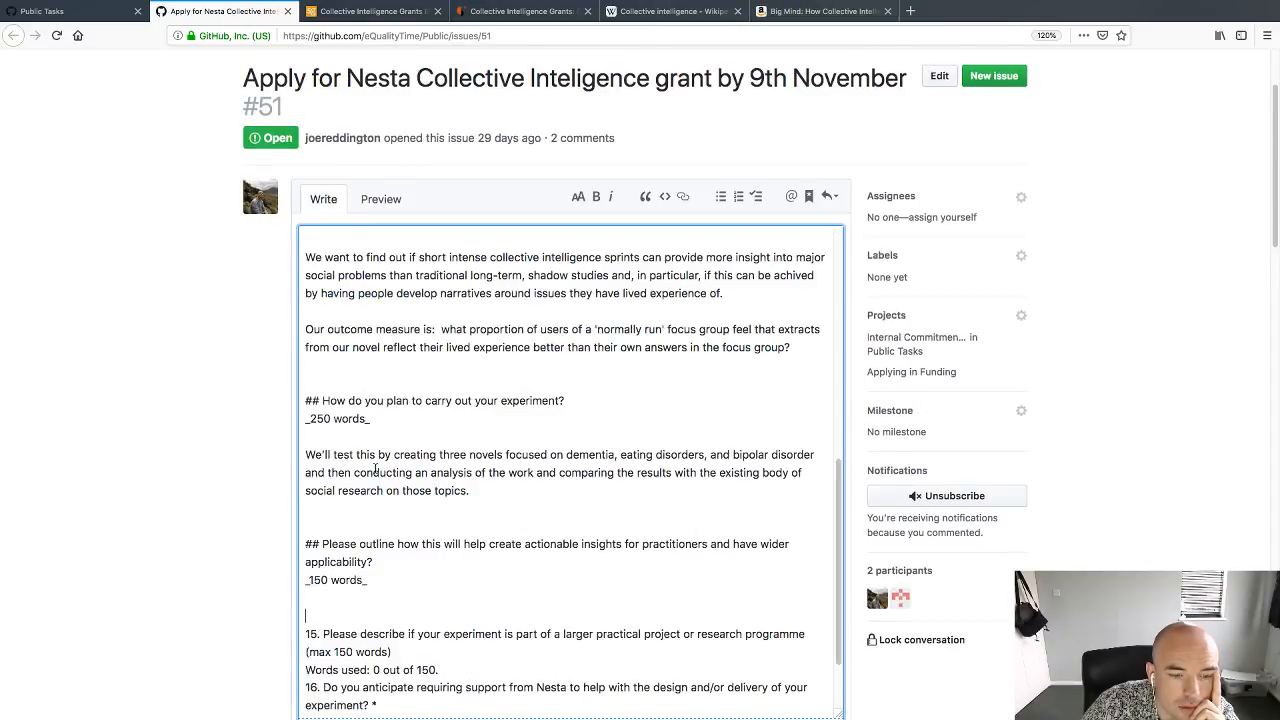
# Step: Add "MAYBE _150 words_" after the "_100 words_" limit under the Proposal summary heading
pyautogui.scroll(2, 380, 465)
pyautogui.scroll(5, 391, 387)
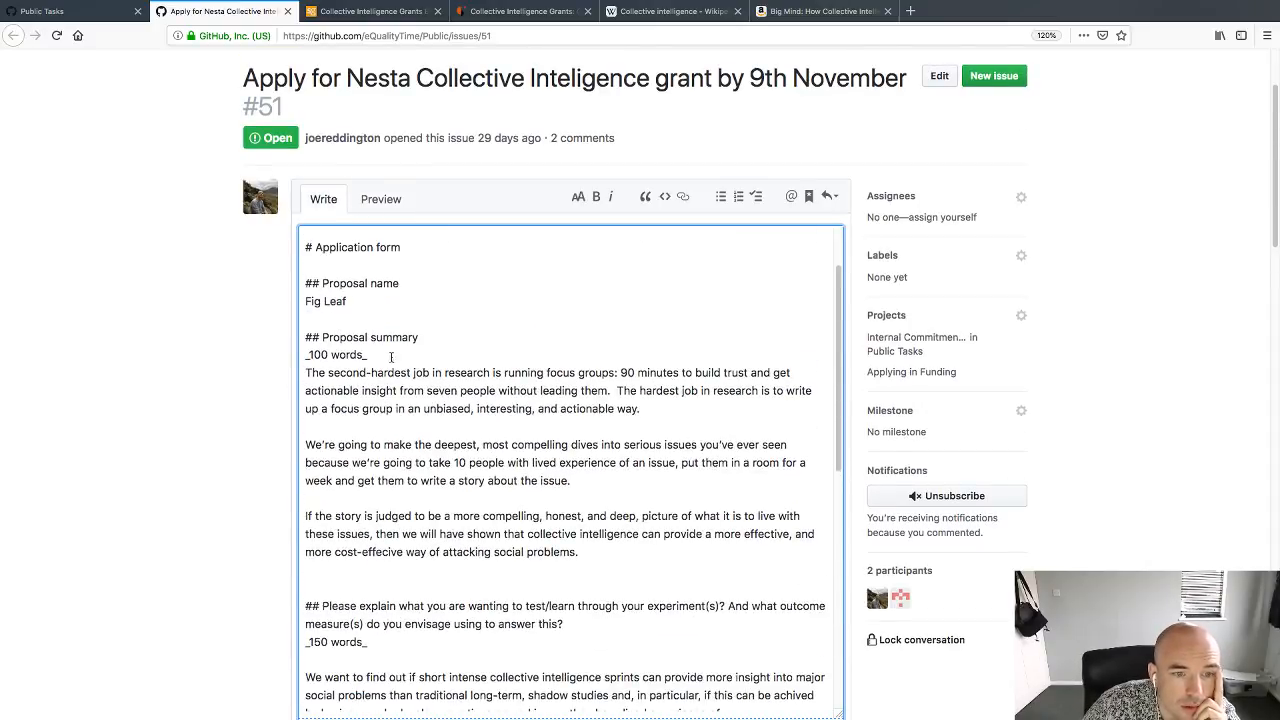
pyautogui.click(395, 348)
pyautogui.write('MAYBE')
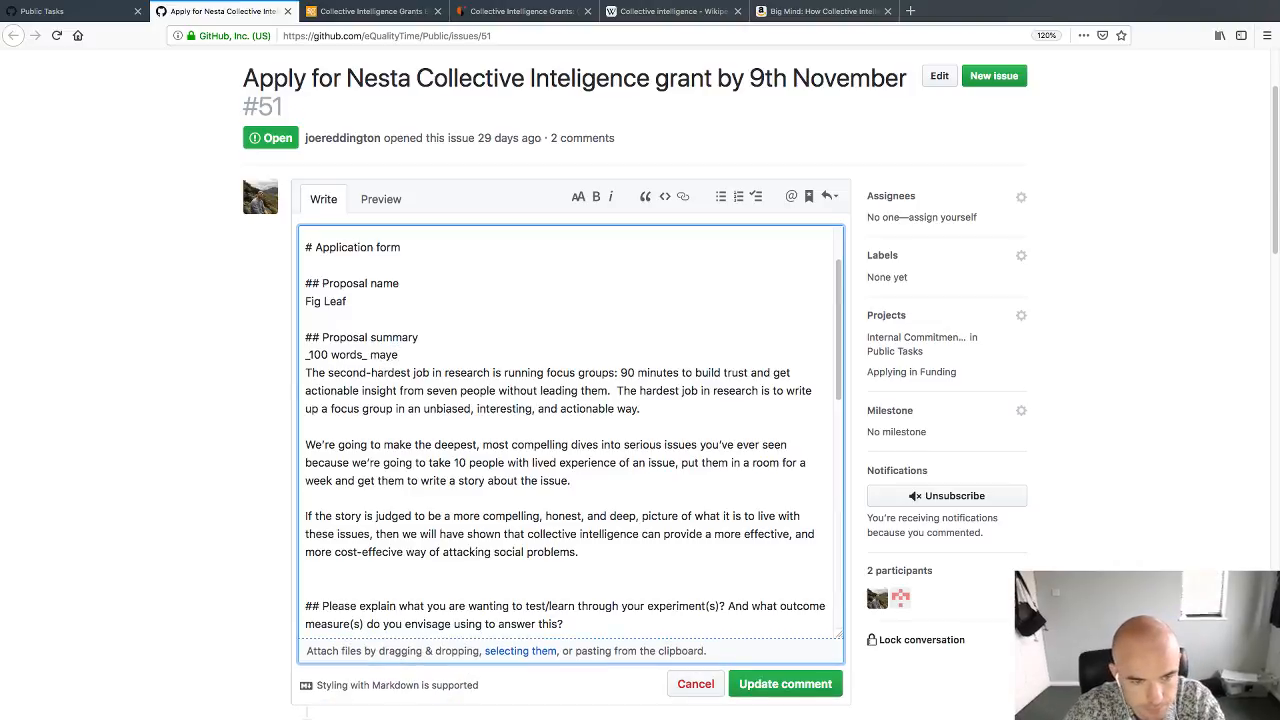
pyautogui.write(' _')
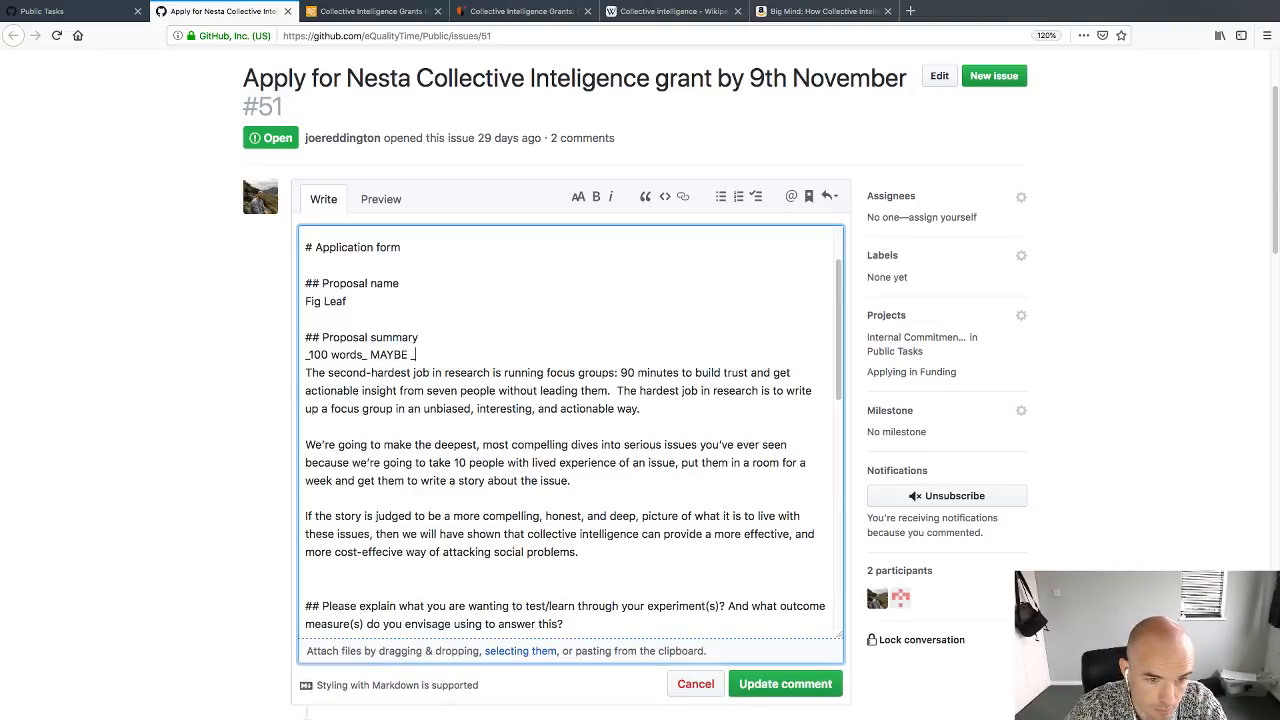
pyautogui.write('150')
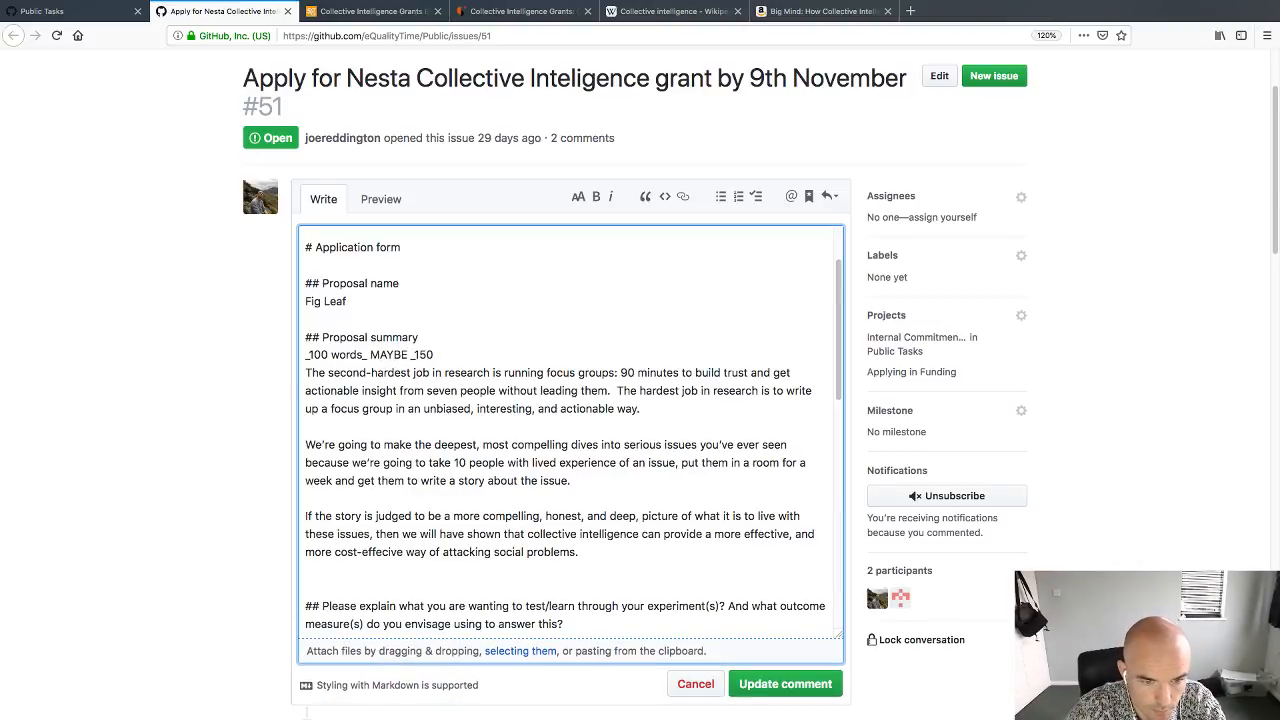
pyautogui.write(' words_')
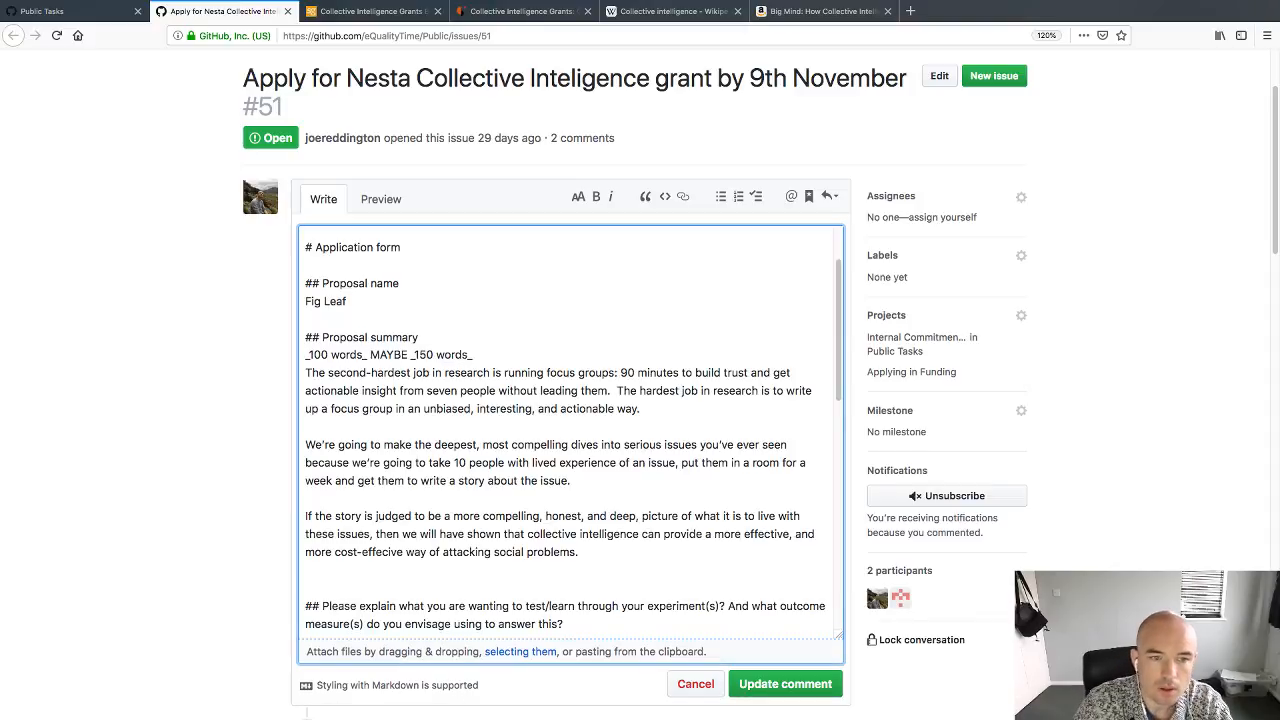
# Step: Preview the comment, review the rendered answers and the remaining numbered questions, and return to editing the text
pyautogui.click(366, 198)
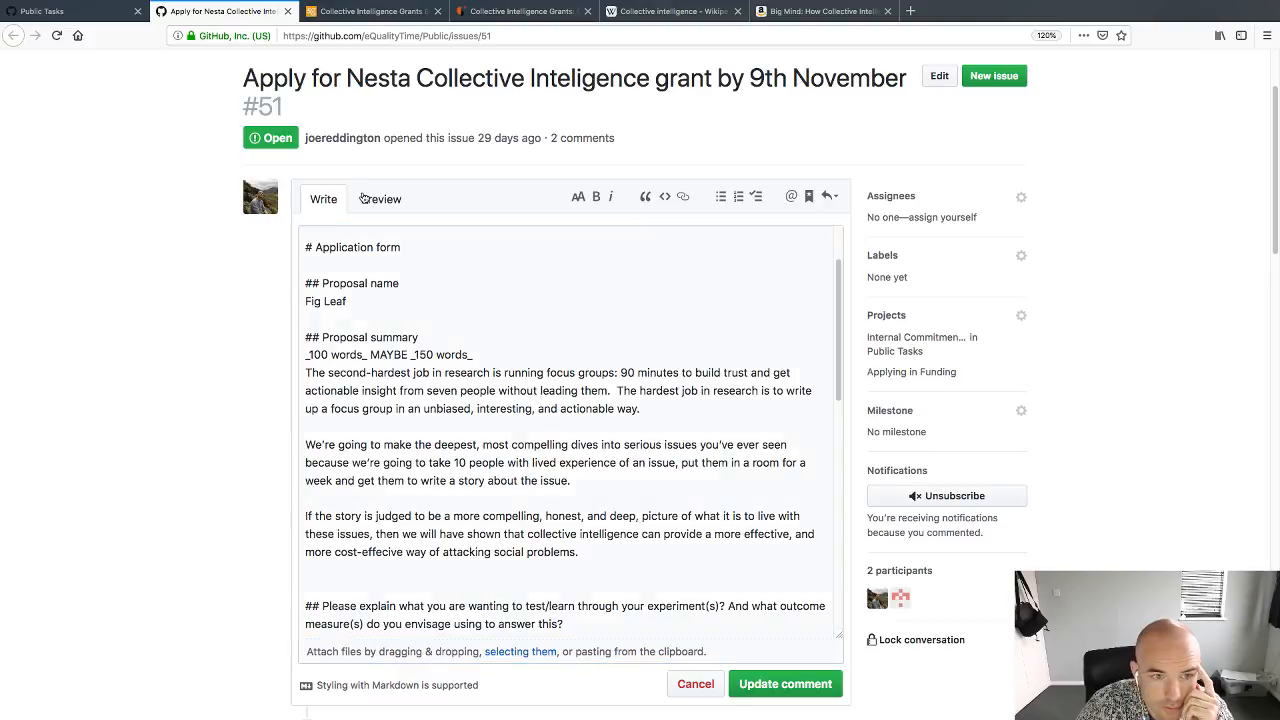
pyautogui.scroll(-1, 287, 358)
pyautogui.scroll(-10, 280, 350)
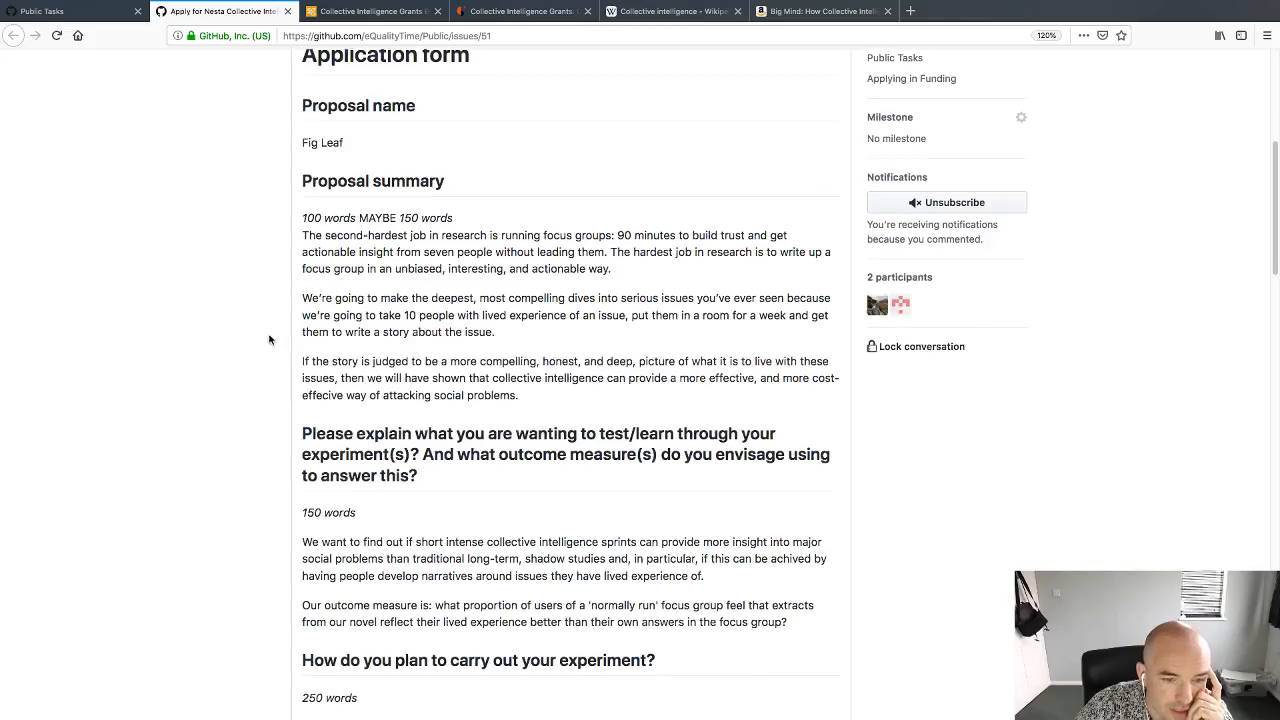
pyautogui.scroll(2, 268, 338)
pyautogui.scroll(1, 268, 340)
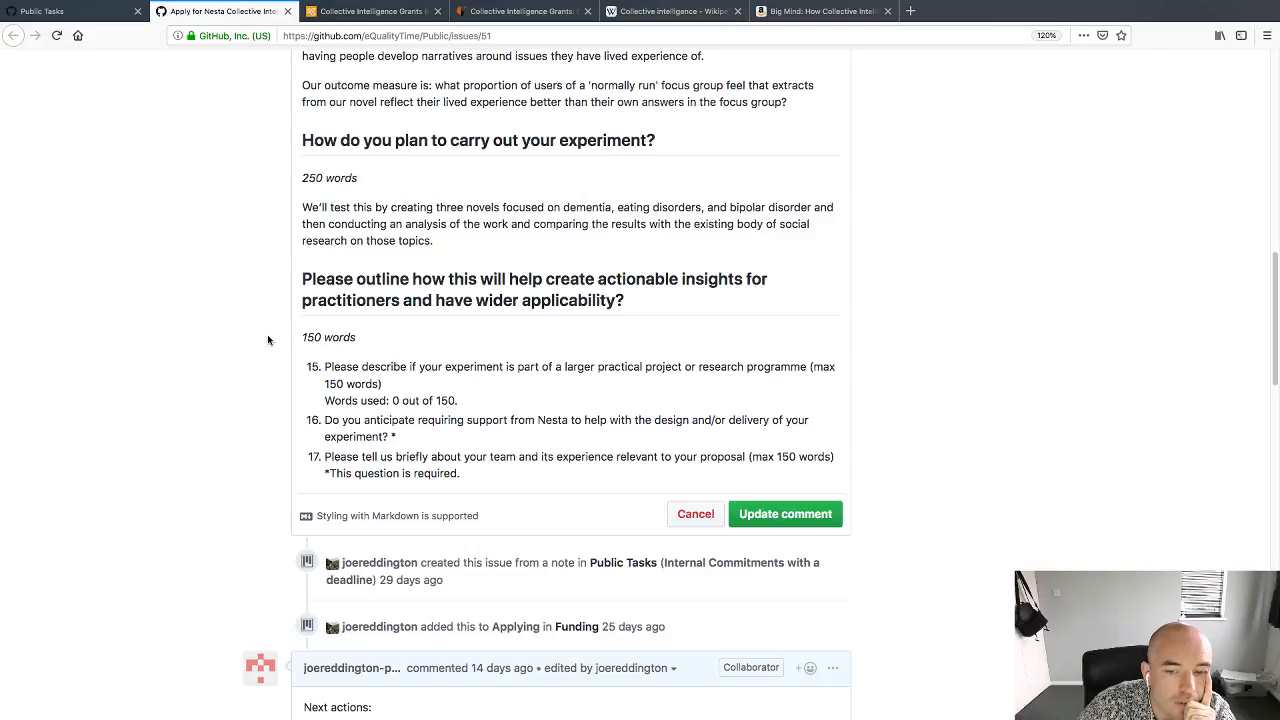
pyautogui.scroll(1, 267, 340)
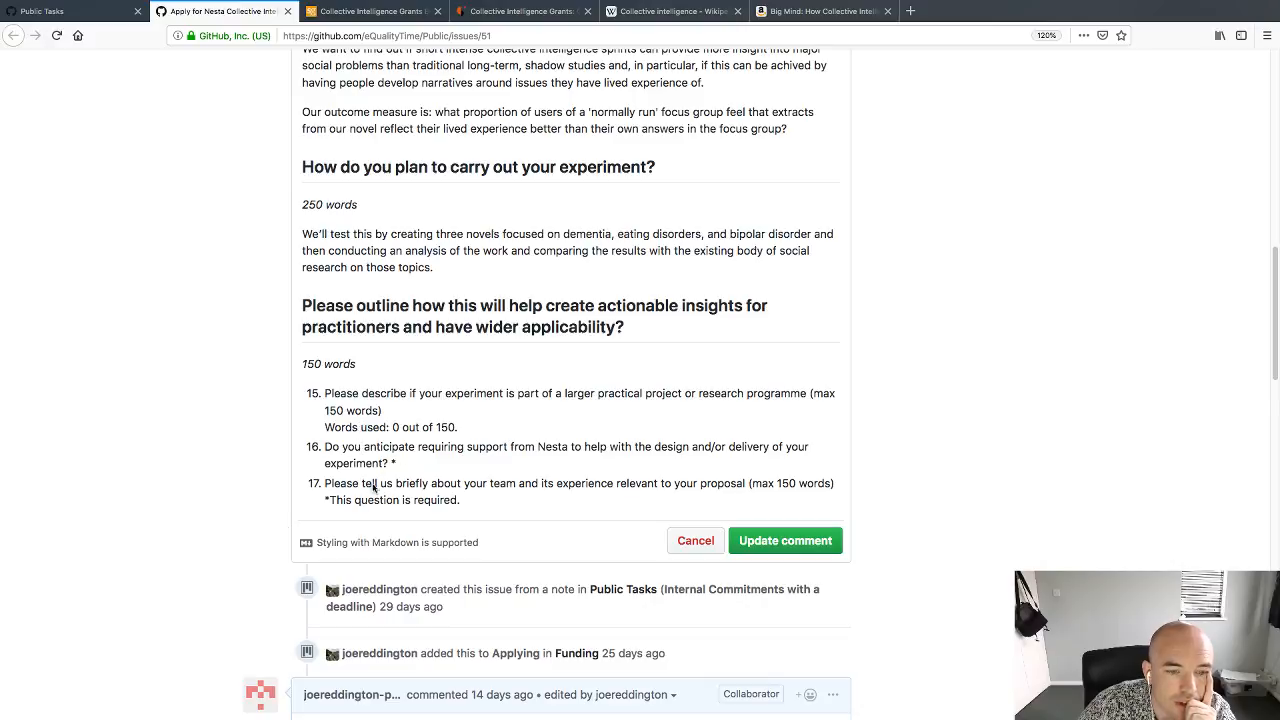
pyautogui.scroll(6, 292, 311)
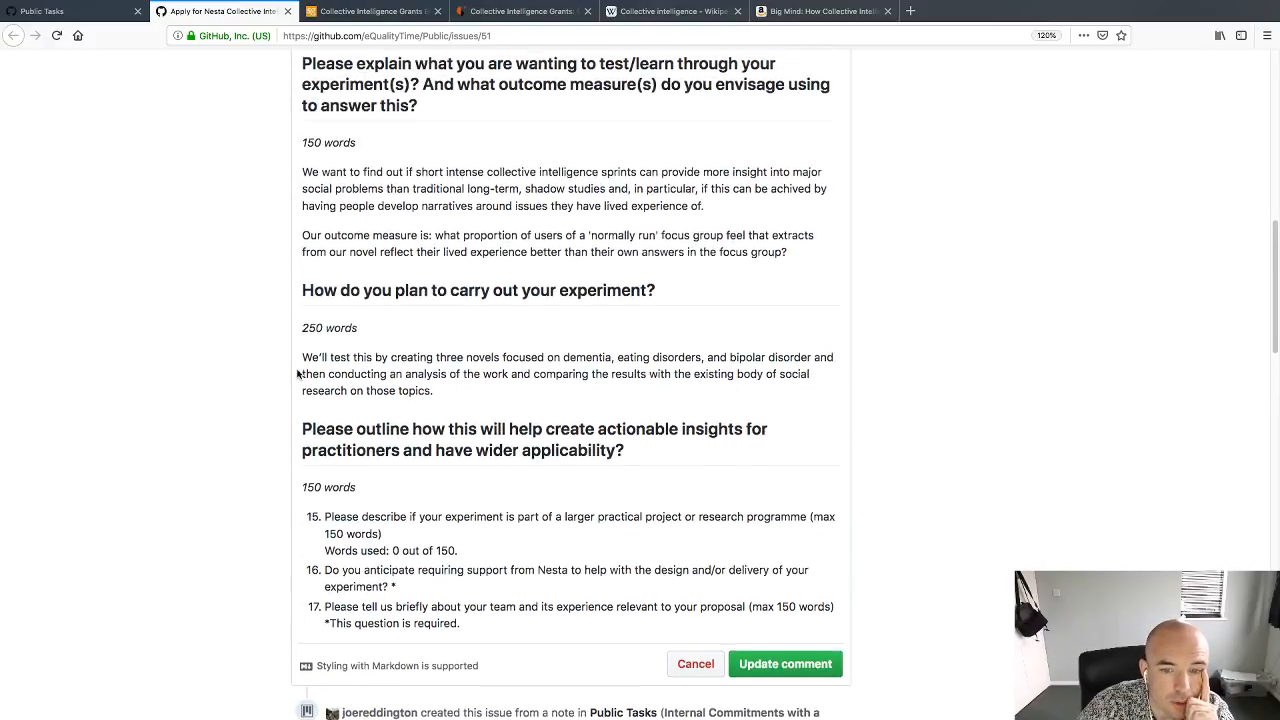
pyautogui.scroll(12, 297, 374)
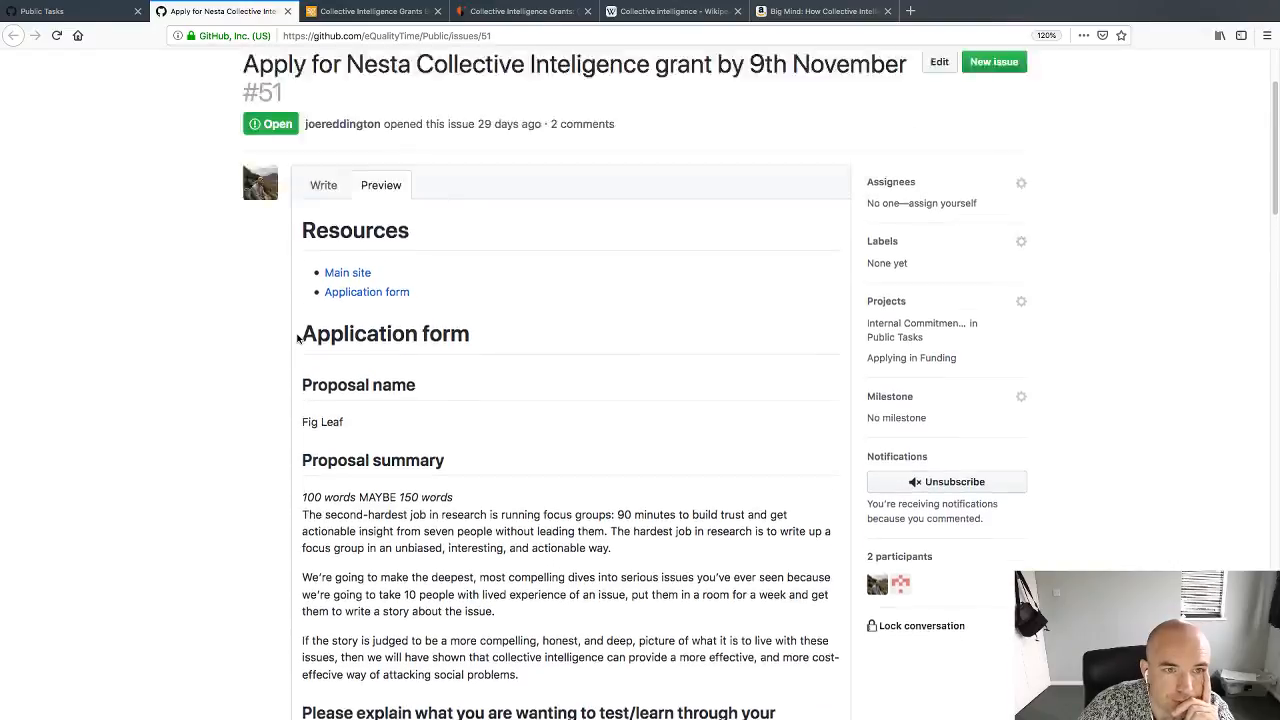
pyautogui.click(306, 291)
# Step: Begin the actionable insights answer below its "_150 words_" line with "If our experiment is a success, it"
pyautogui.scroll(-10, 463, 432)
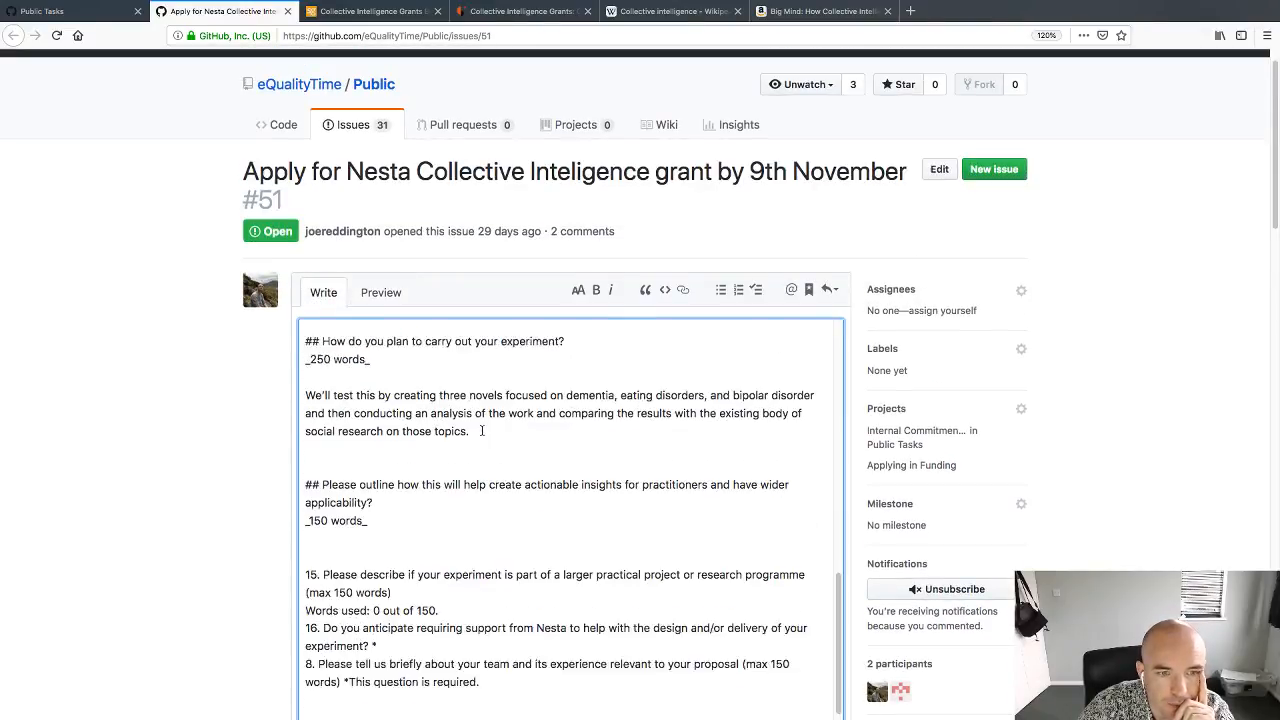
pyautogui.scroll(-3, 225, 466)
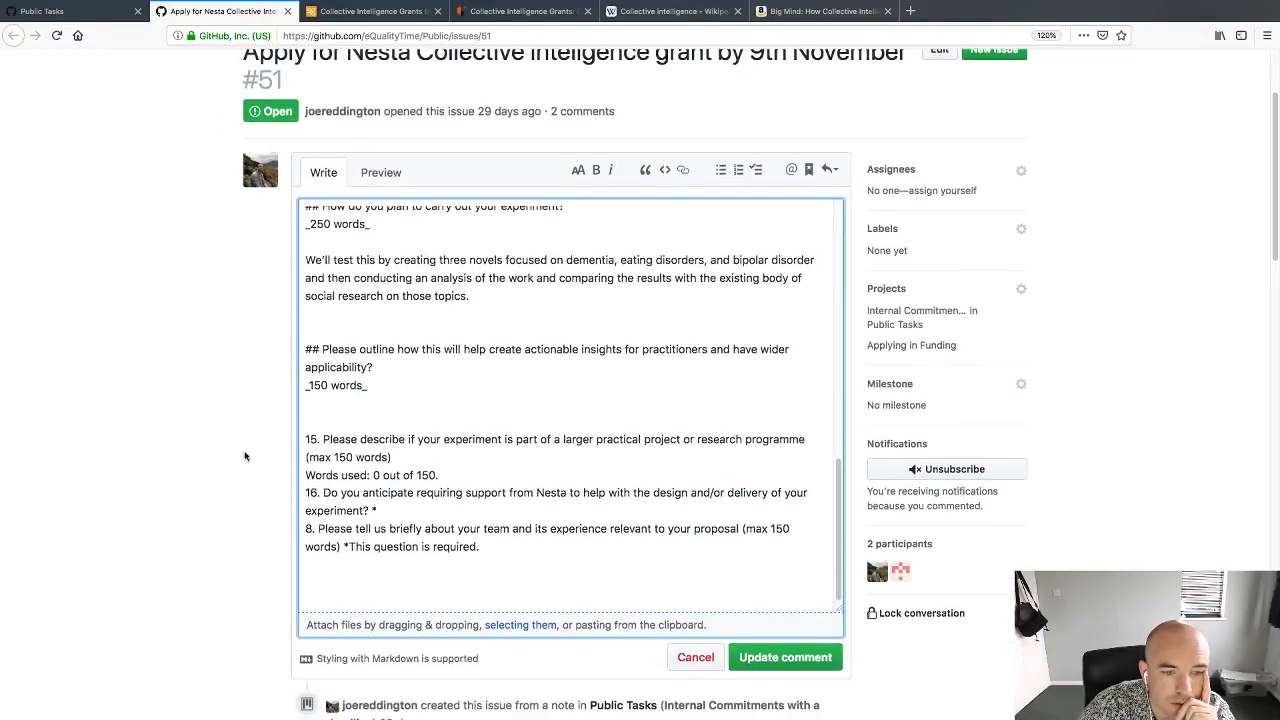
pyautogui.click(393, 400)
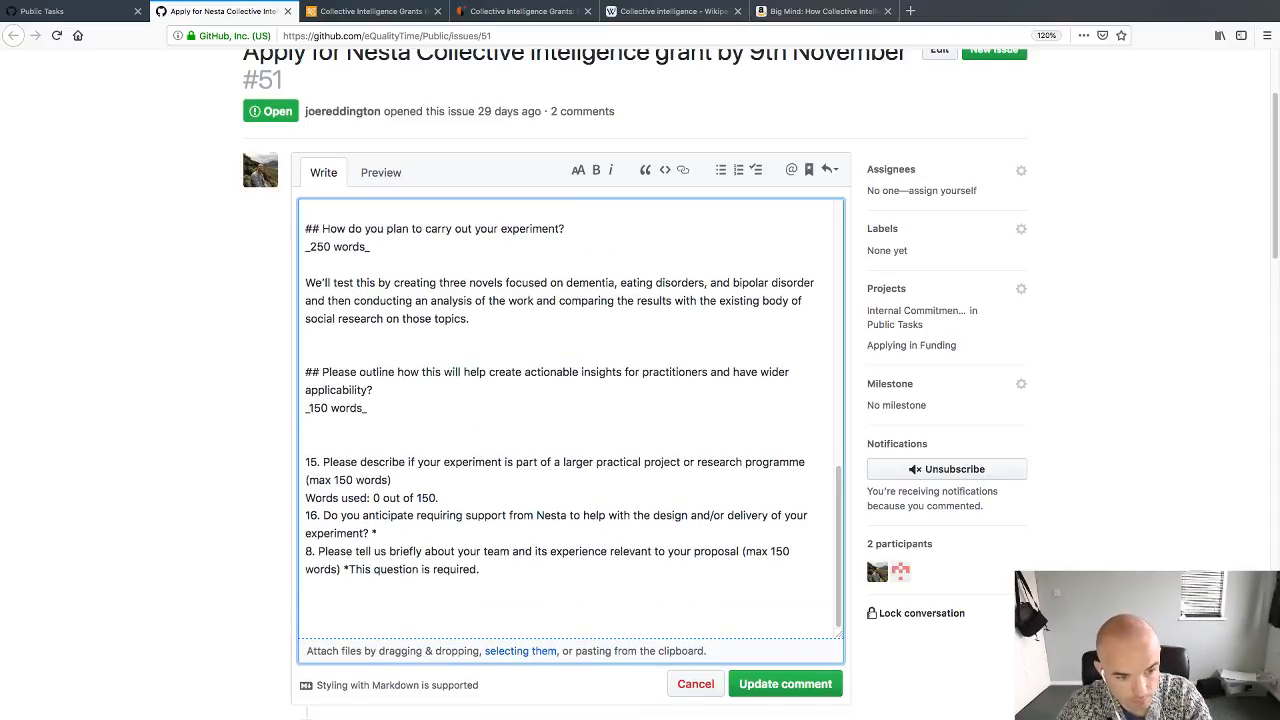
pyautogui.write('If')
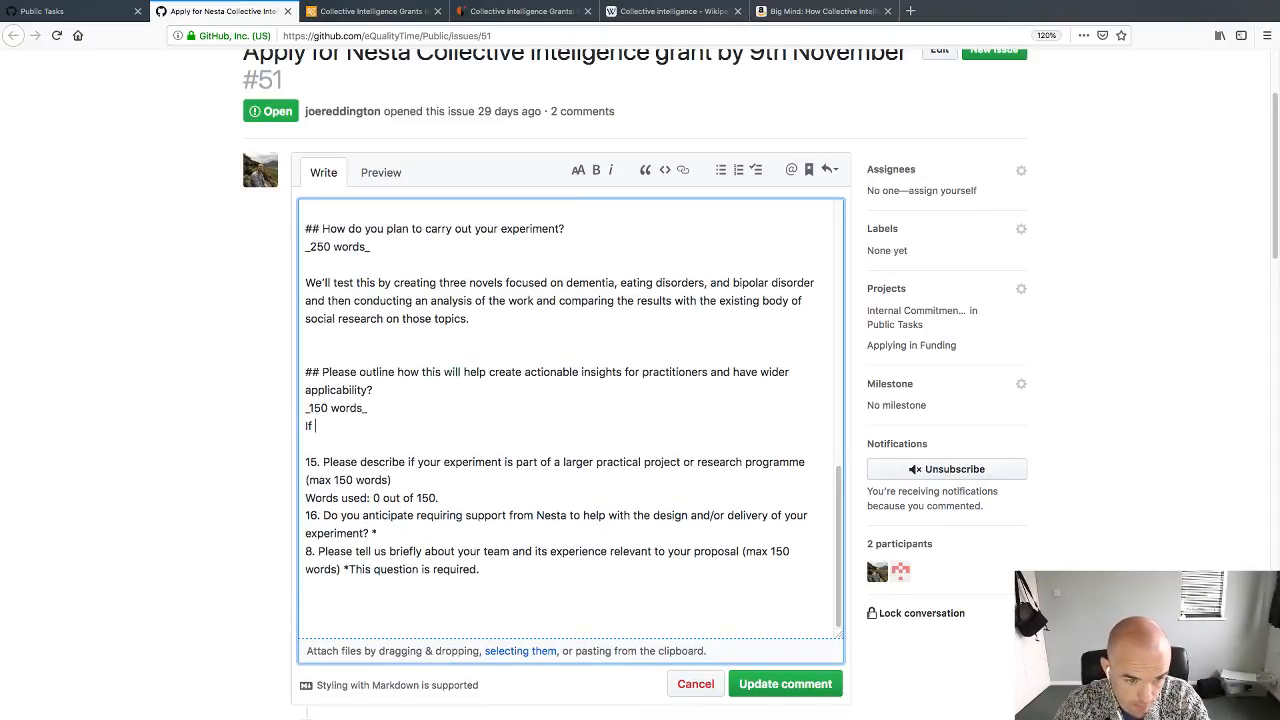
pyautogui.write(' you our experien')
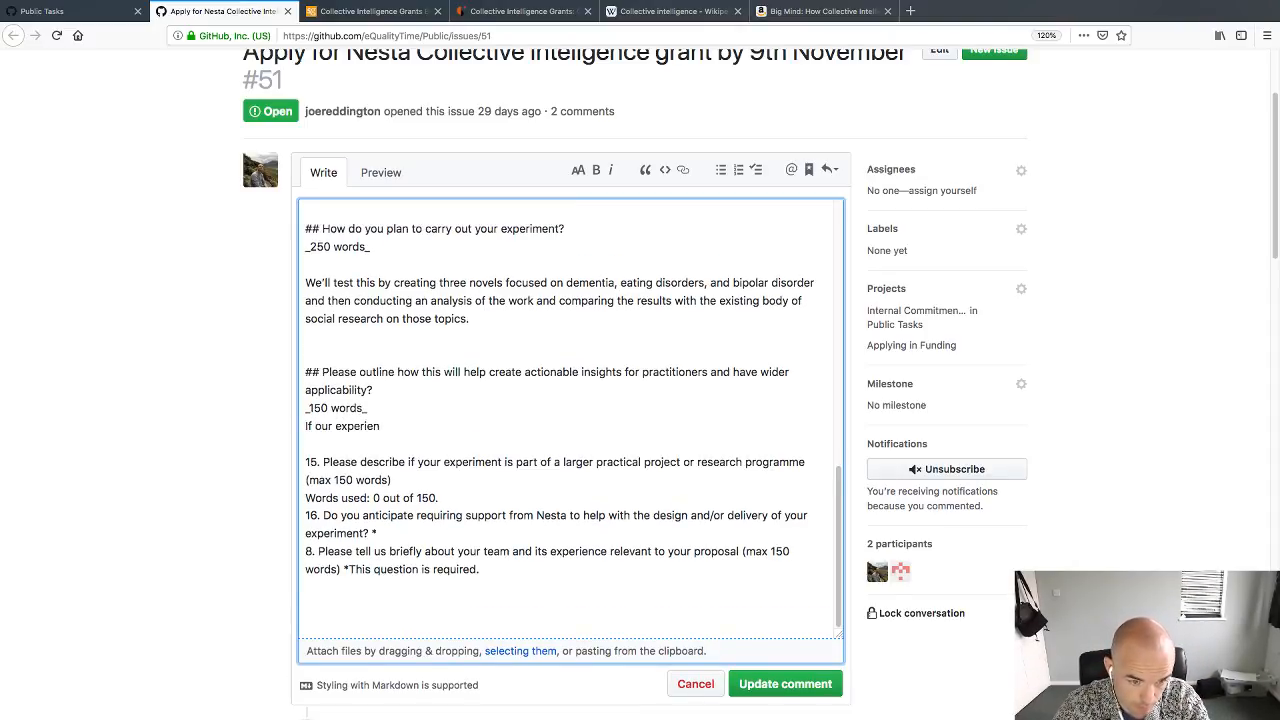
pyautogui.press('BackSpace')
pyautogui.press('BackSpace')
pyautogui.write('ment is a succ')
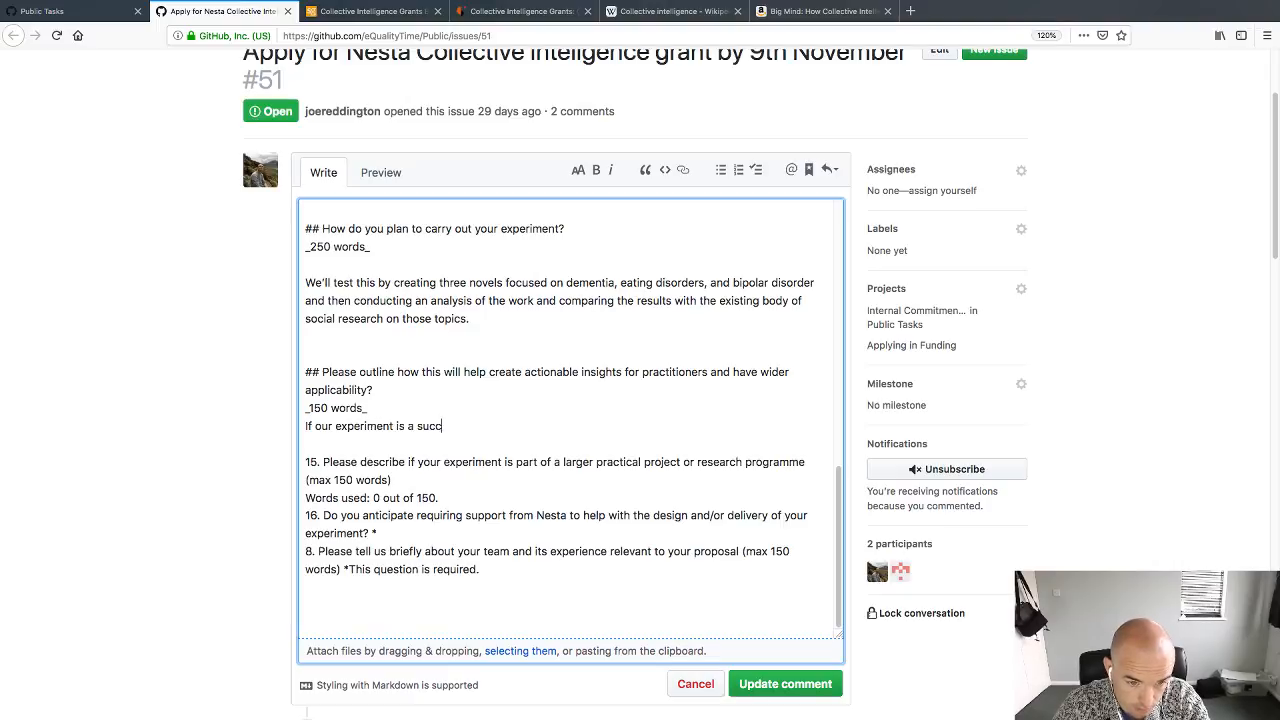
pyautogui.write('ess, it ')
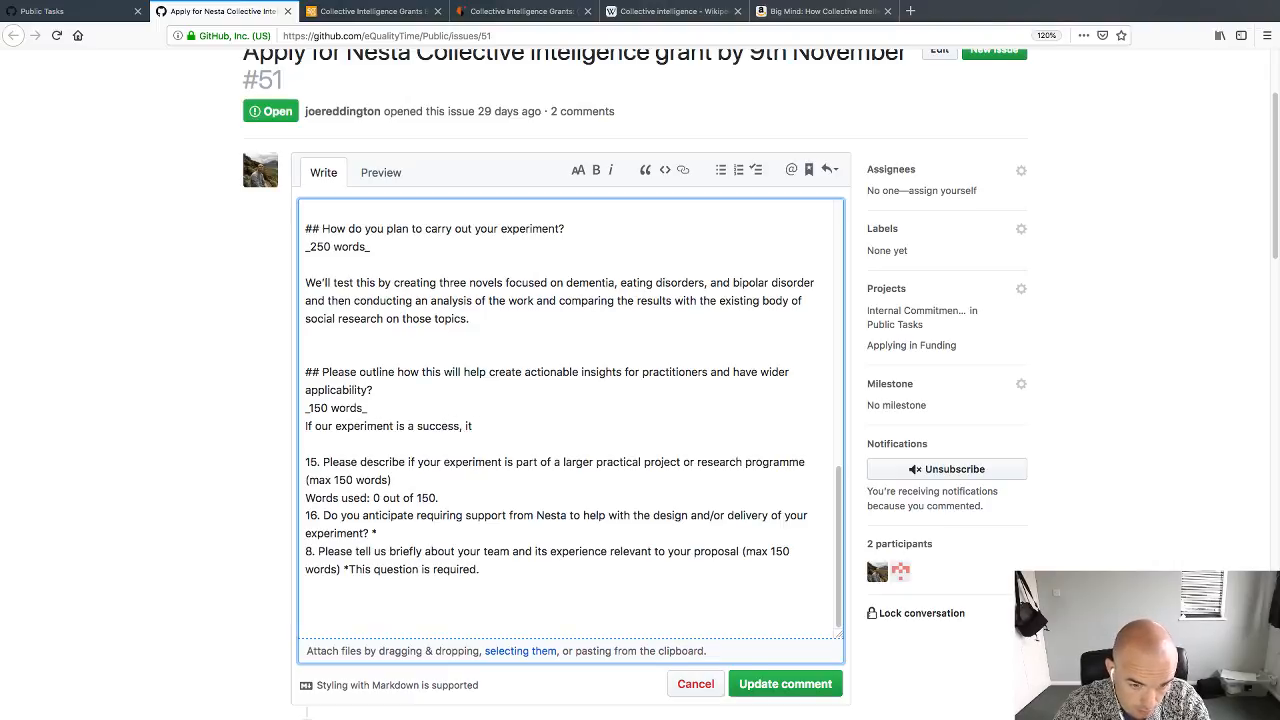
# Step: Continue the actionable insights sentence with "will show that collective intellgience methods can"
pyautogui.write('will show that ')
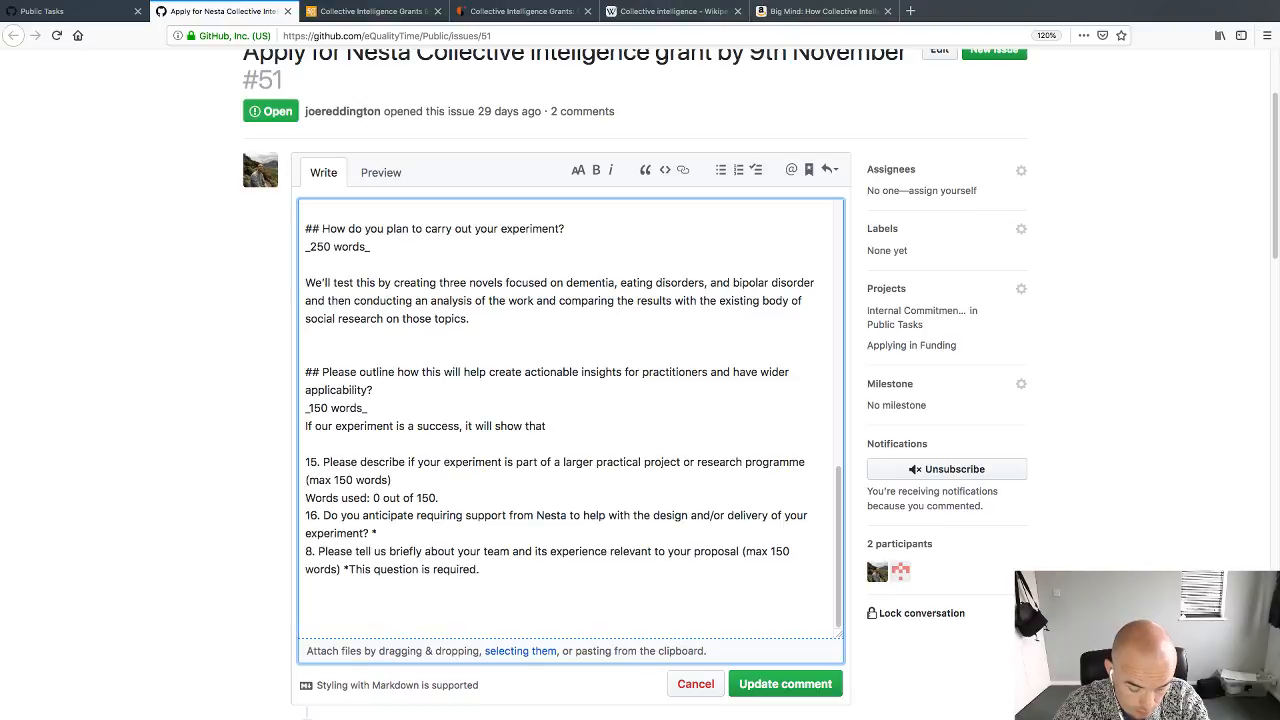
pyautogui.write('collective')
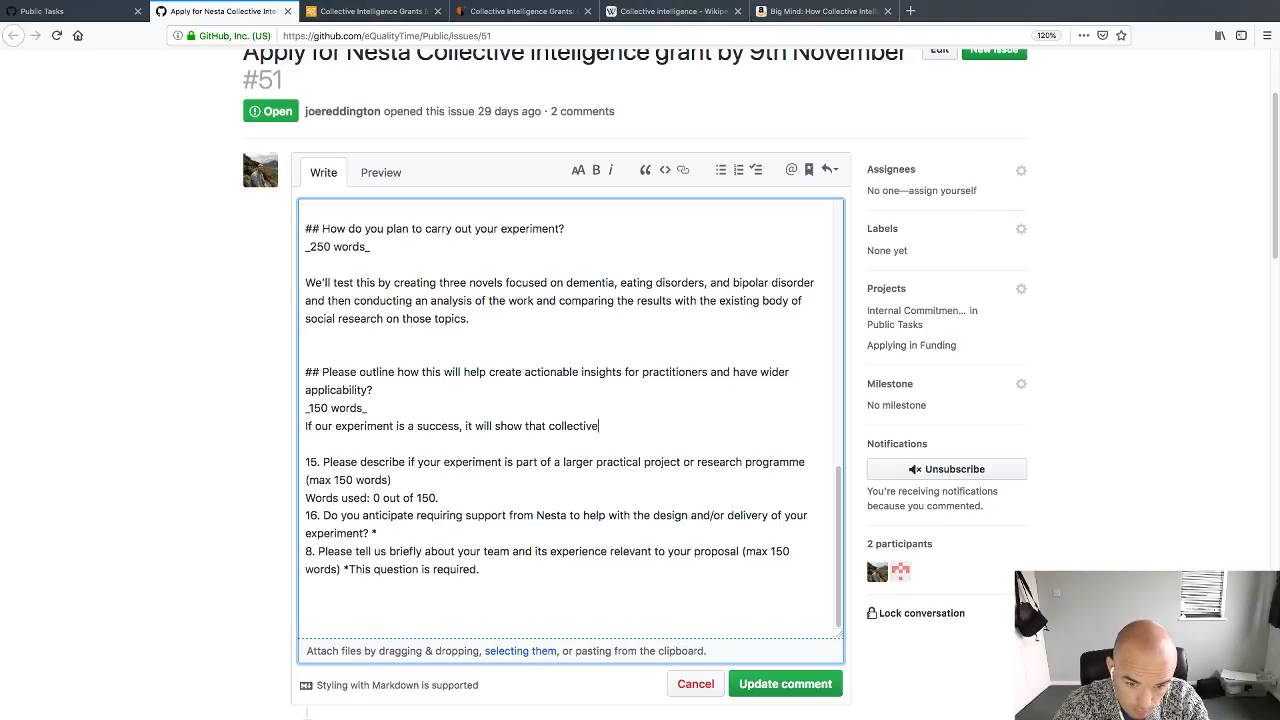
pyautogui.write(' intellgience ')
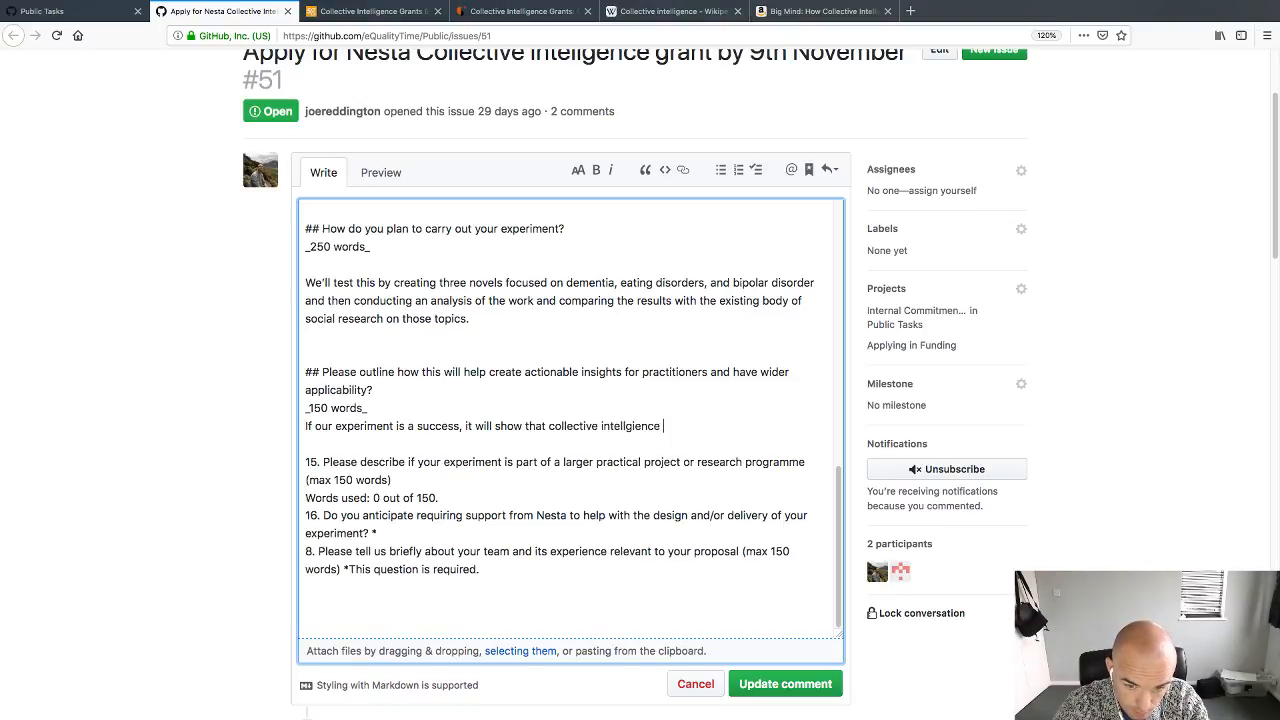
pyautogui.write('methods can')
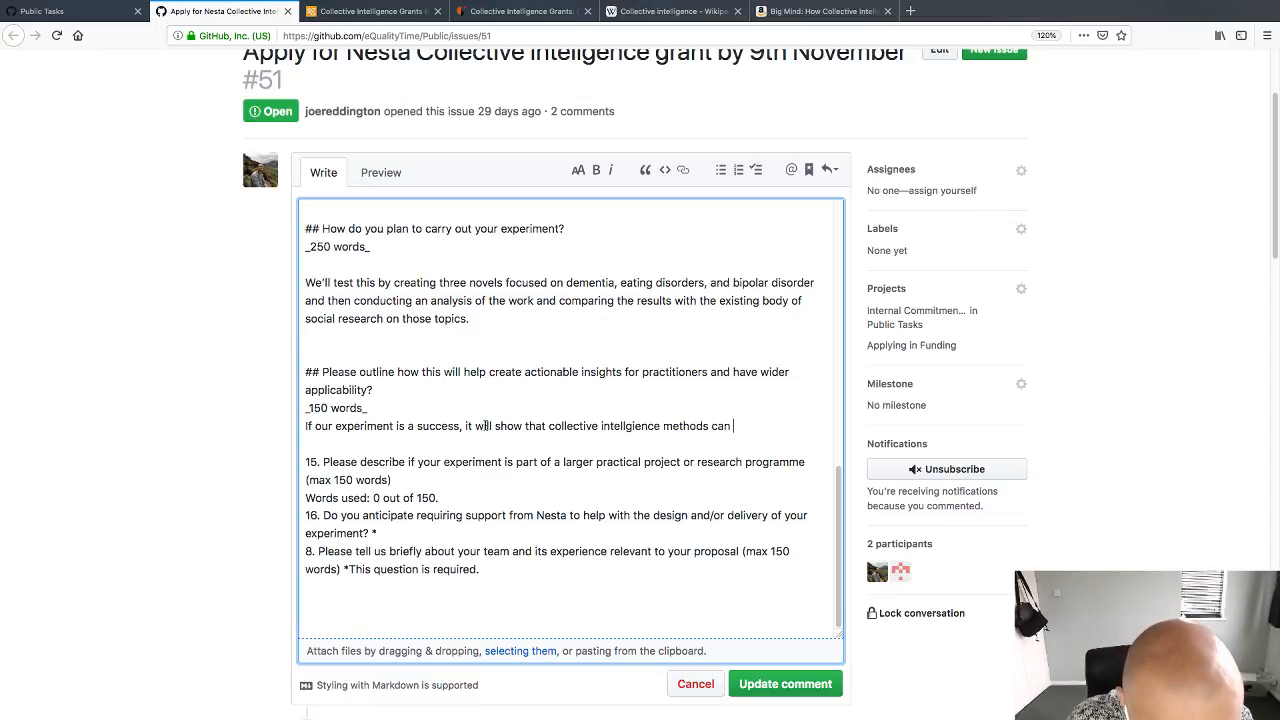
# Step: Replace the wording after "If our experiment is a success, it" with "will", leaving blank lines before question 15
pyautogui.moveTo(476, 426); pyautogui.dragTo(1254, 450)
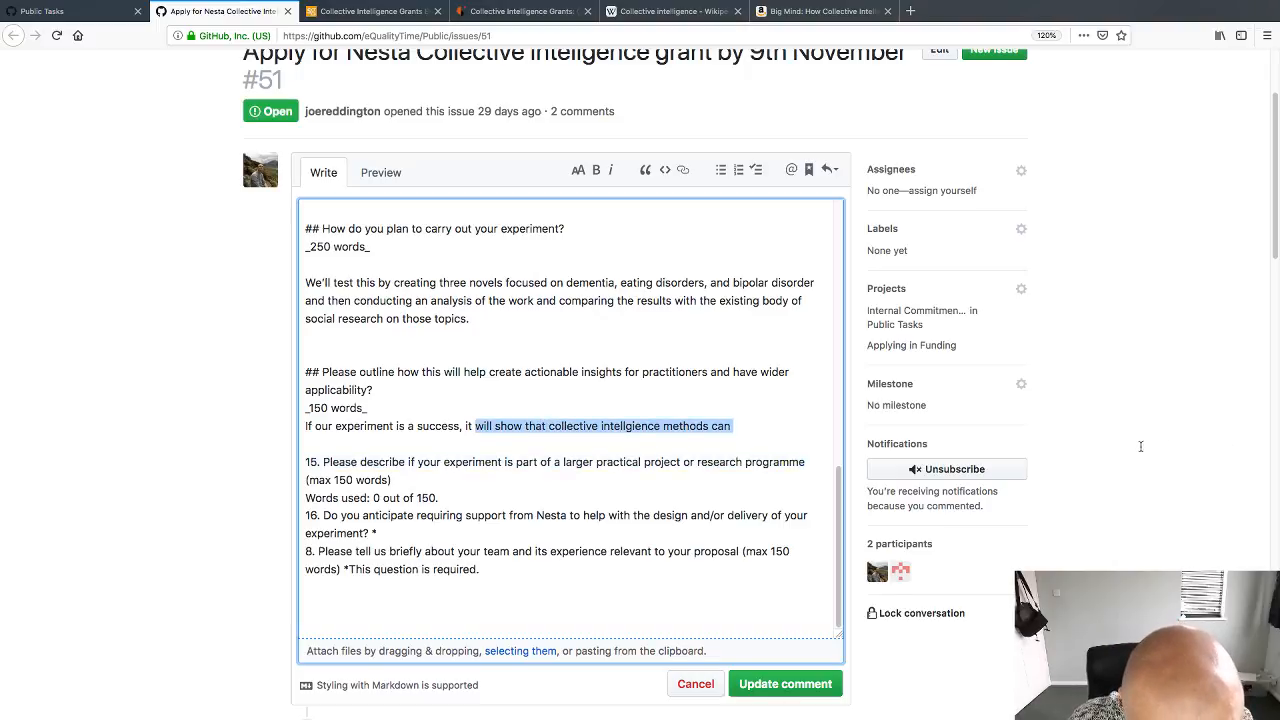
pyautogui.write('wil')
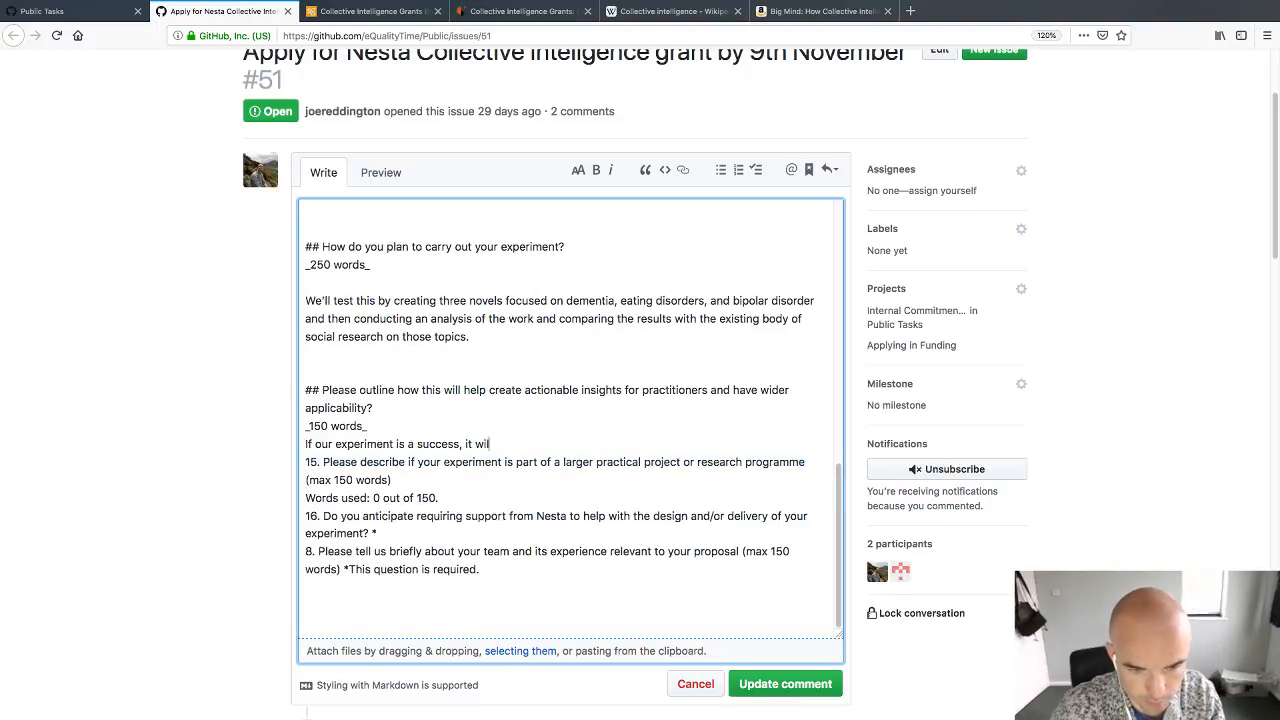
pyautogui.write('l')
pyautogui.press('Return')
pyautogui.press('Return')
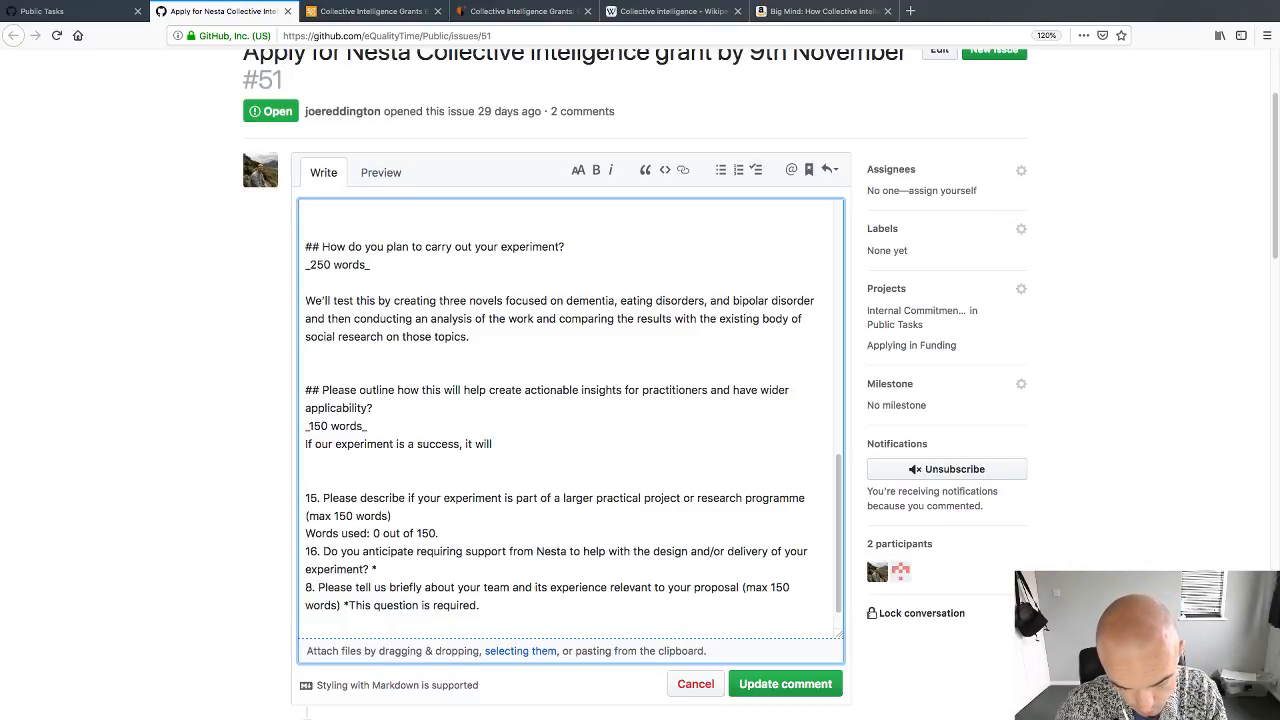
# Step: Continue the actionable insights sentence with "support the idea that collective intelligence methods like TooManyCooks, which prioritise"
pyautogui.write('support the ide')
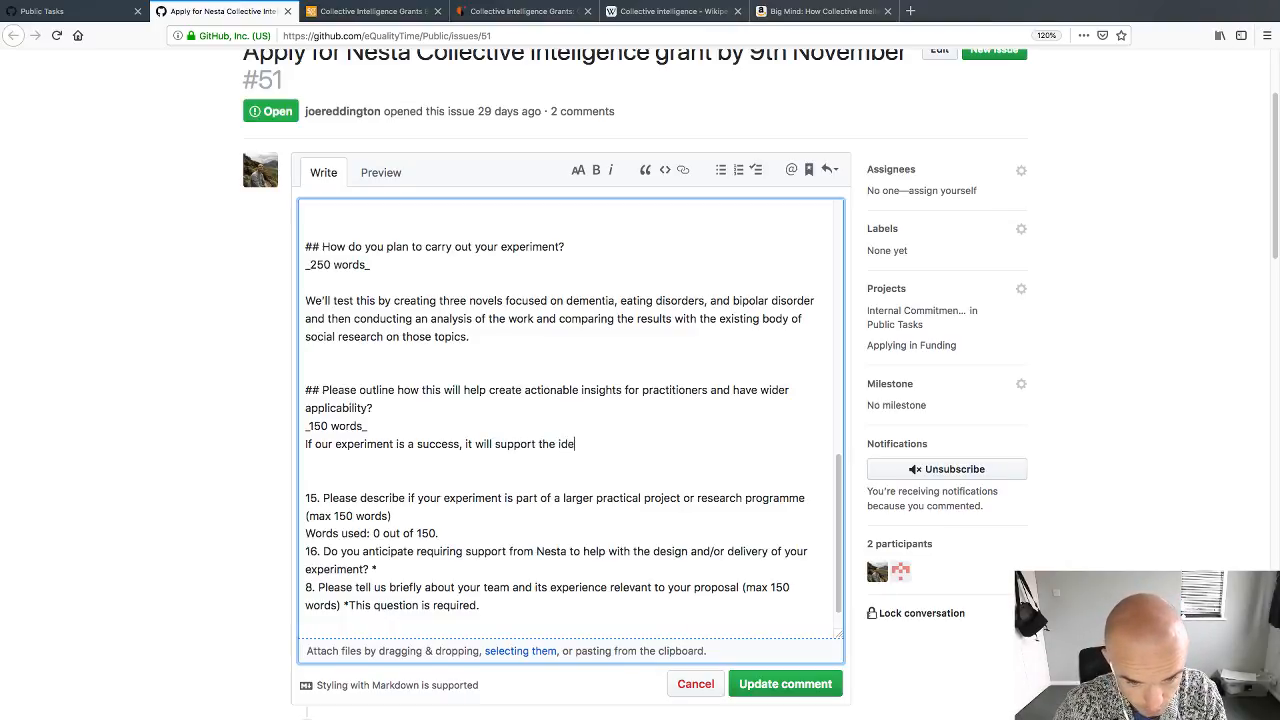
pyautogui.write('a that ')
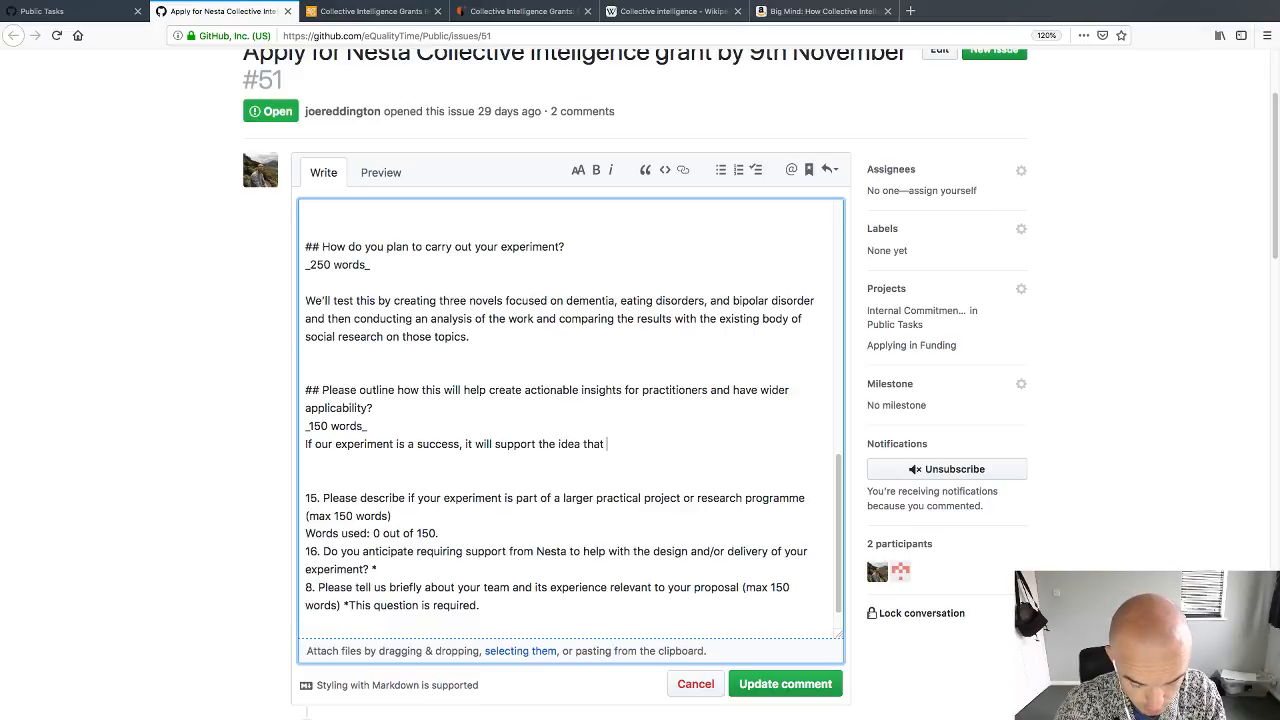
pyautogui.write('collective intelligence ')
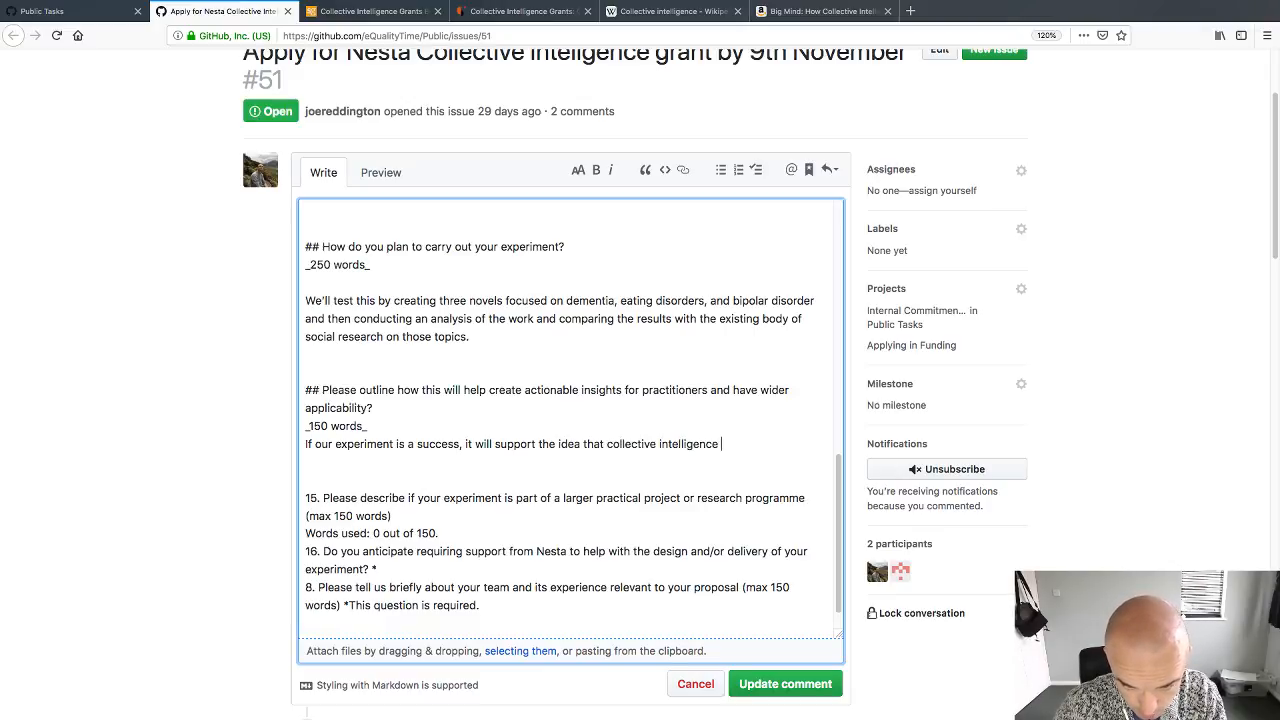
pyautogui.write('methods like ')
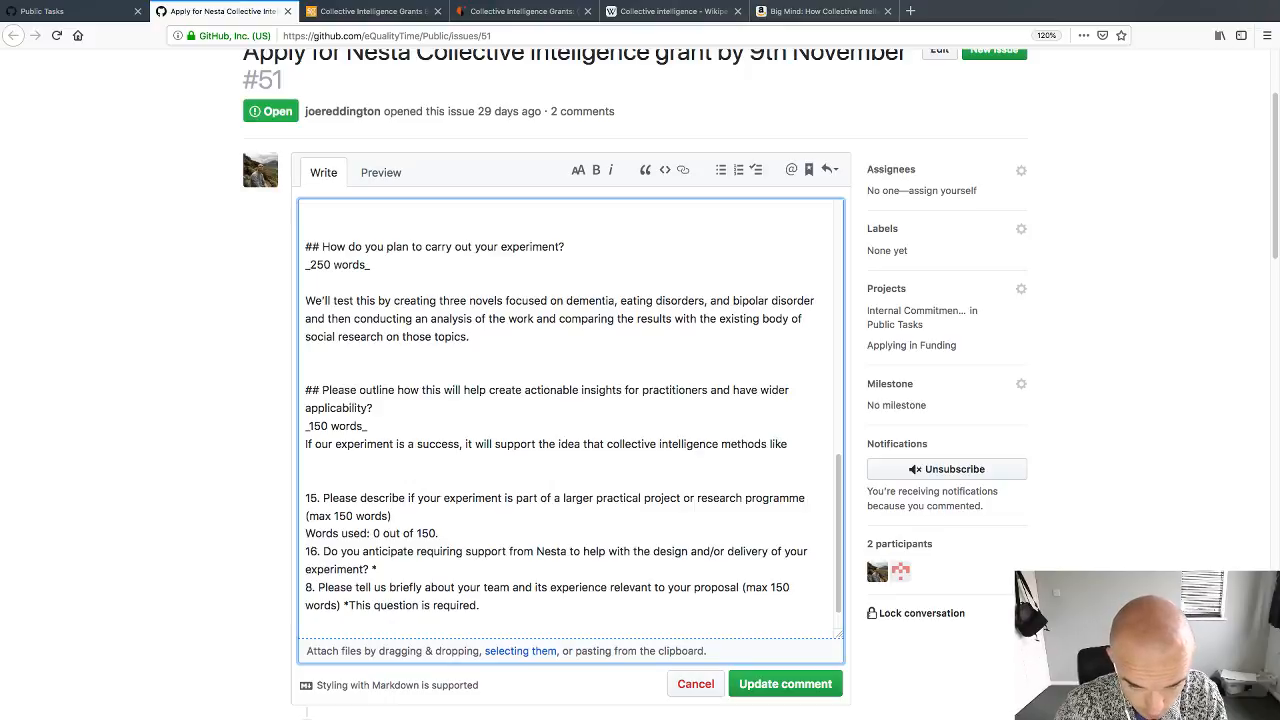
pyautogui.write('TooManyCooks,')
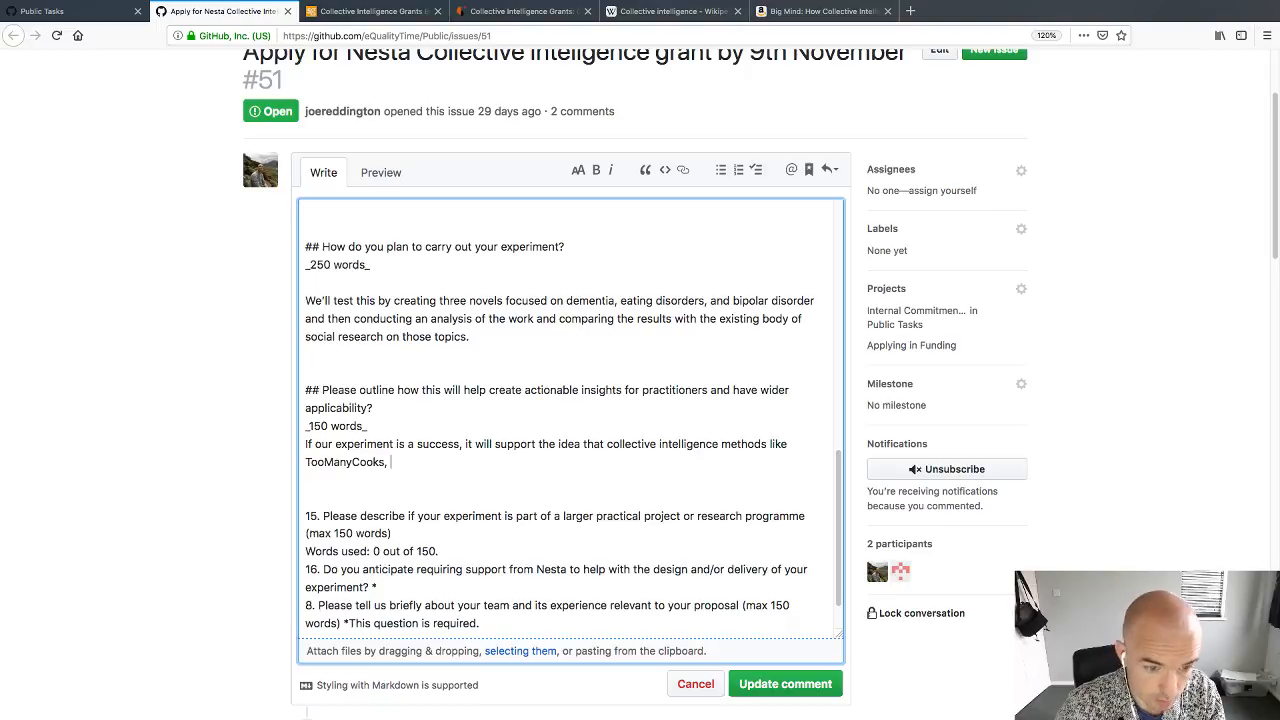
pyautogui.write(' which prioris')
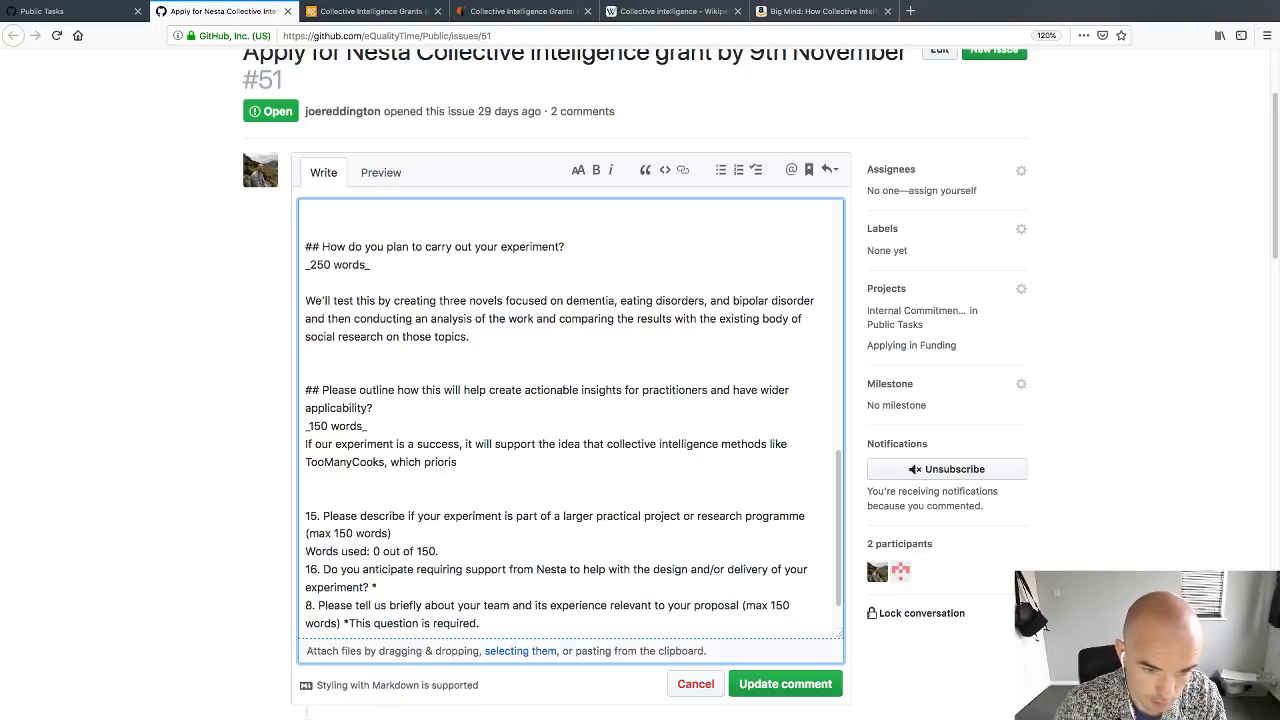
pyautogui.press('BackSpace')
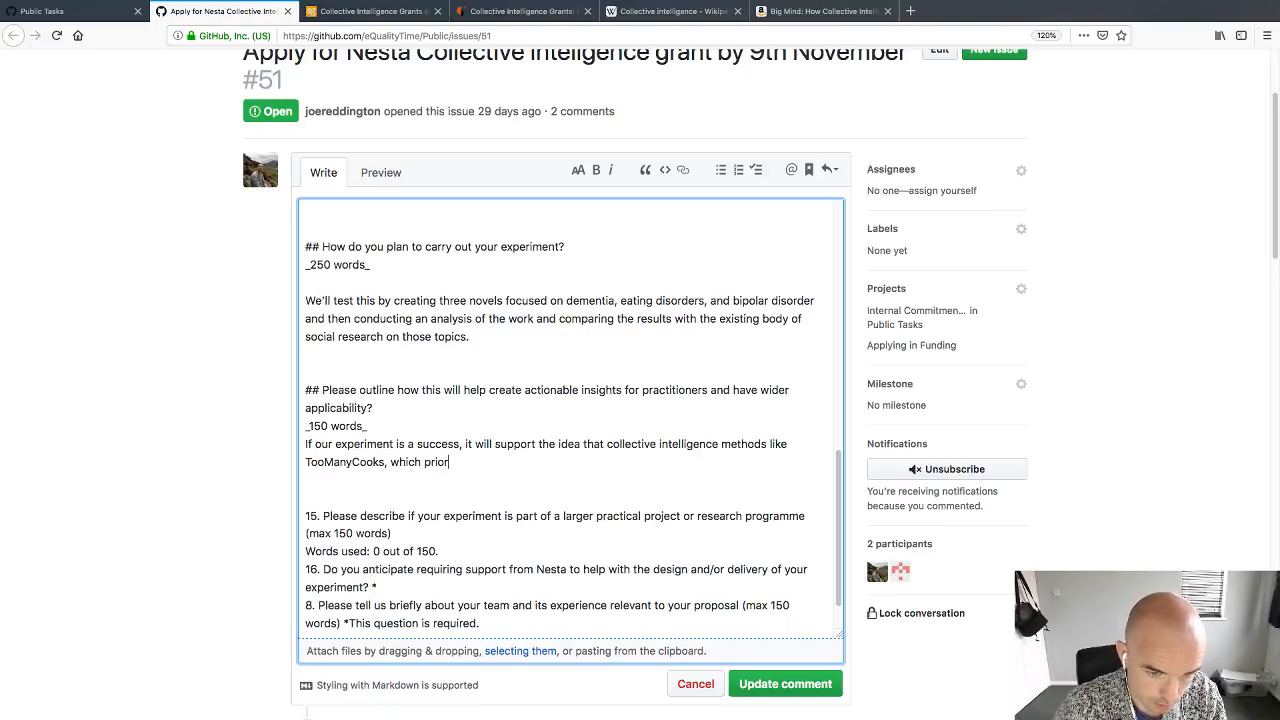
pyautogui.write('tise')
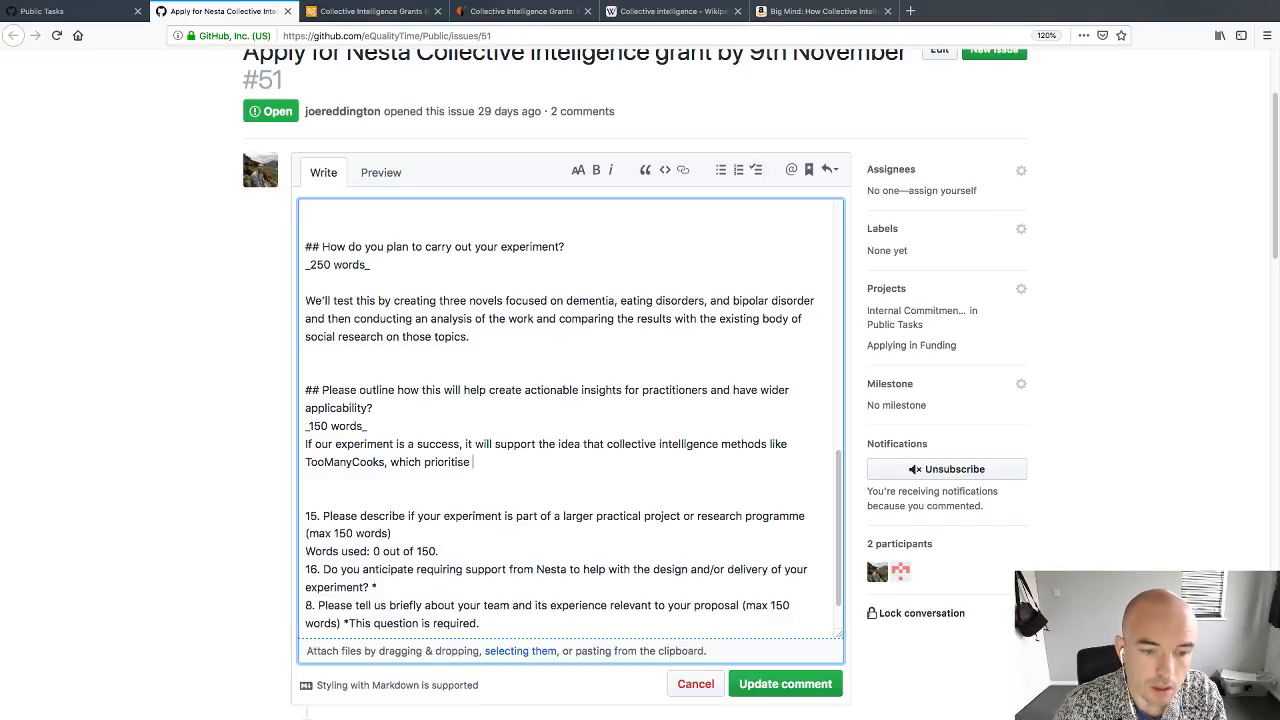
pyautogui.press('super+Tab')
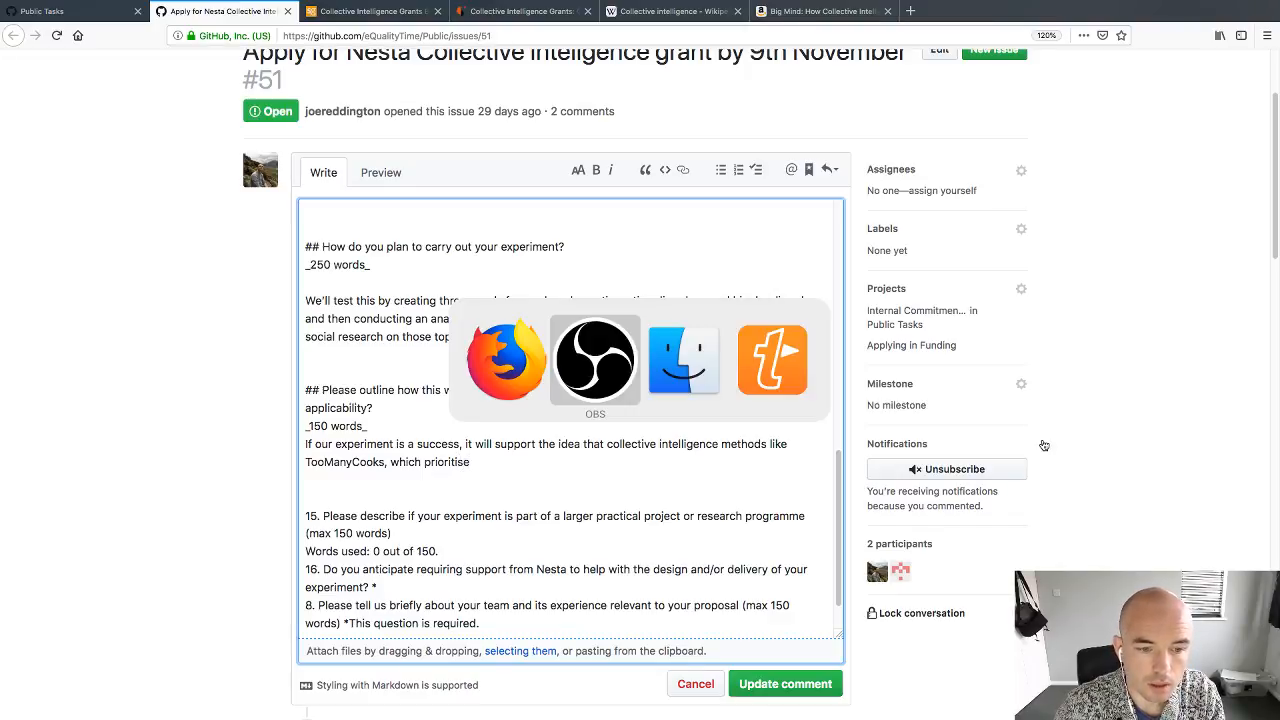
pyautogui.scroll(-15, 267, 471)
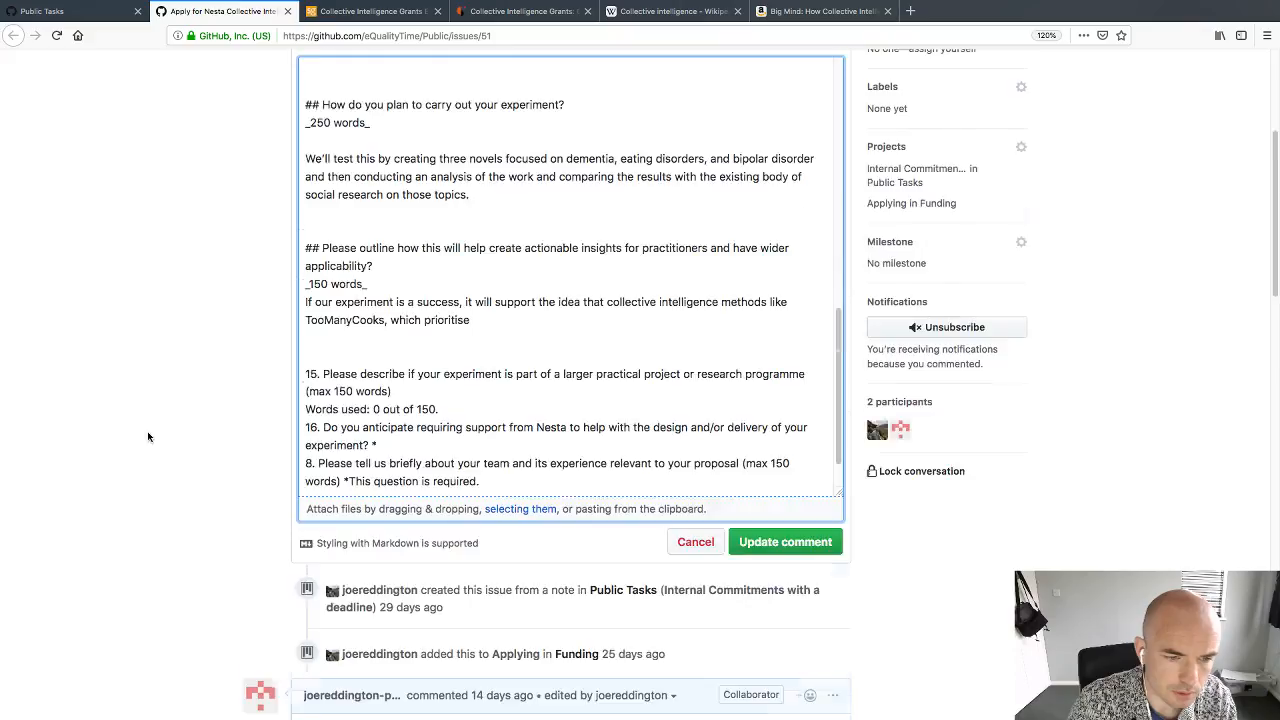
# Step: Continue the actionable insights sentence after "prioritise" with "motivation, artifact creation and clear roles and responsibilities, are"
pyautogui.scroll(-5, 267, 471)
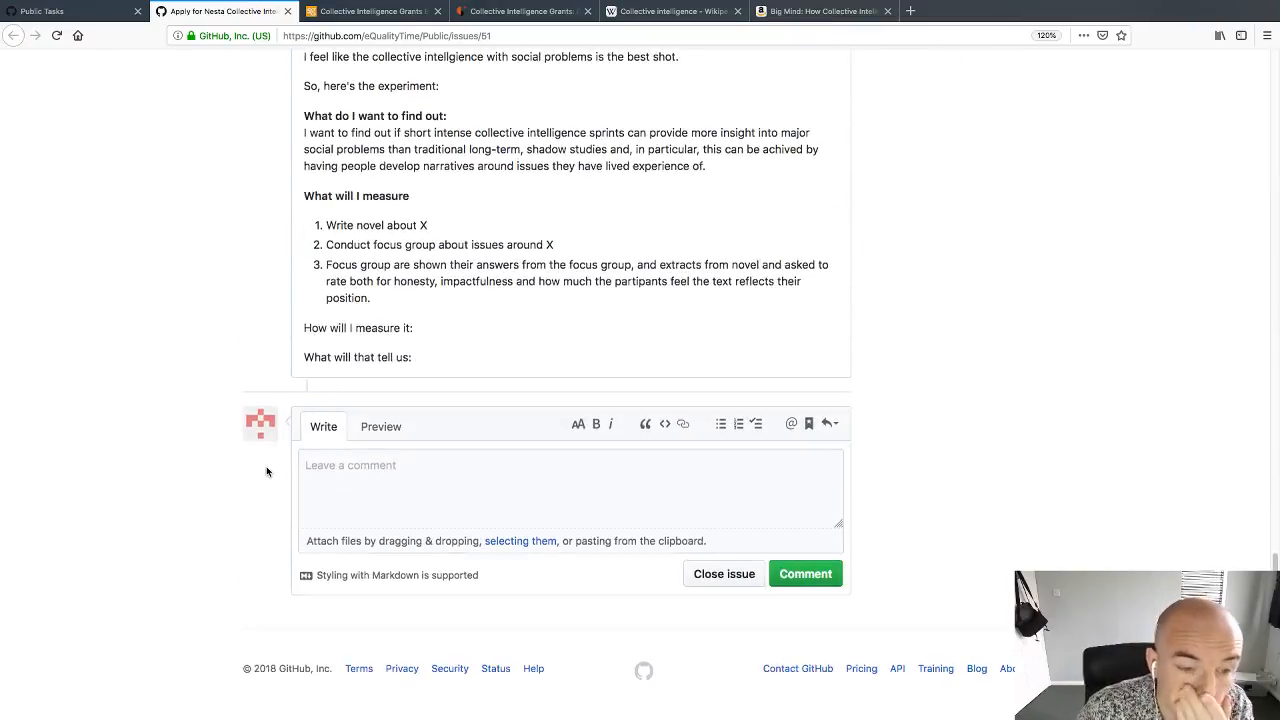
pyautogui.scroll(4, 267, 471)
pyautogui.scroll(5, 275, 454)
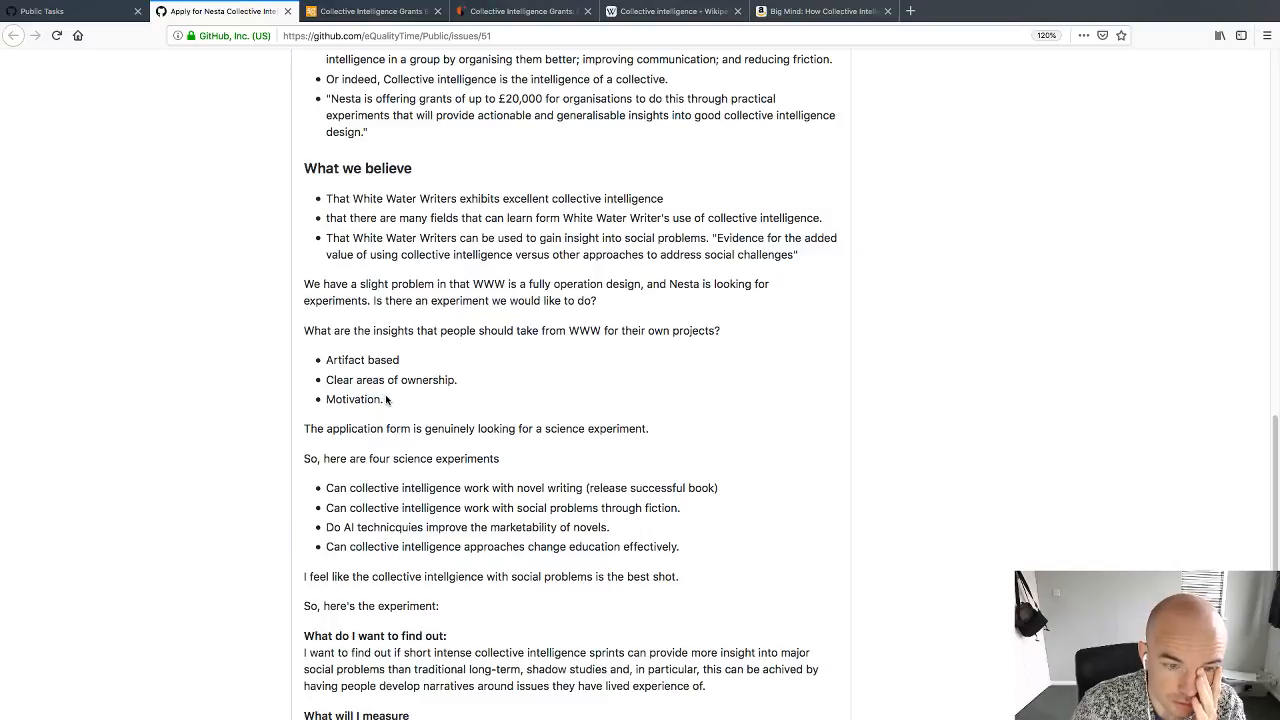
pyautogui.scroll(20, 250, 420)
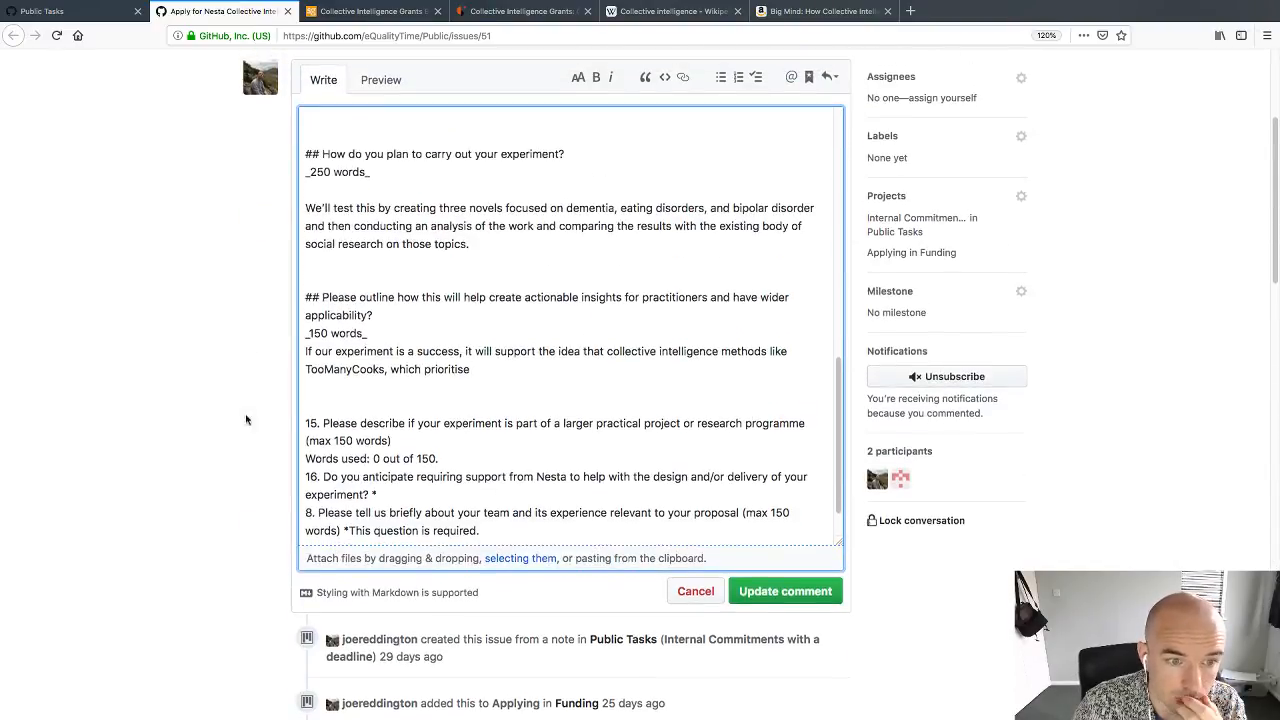
pyautogui.write('motivation,')
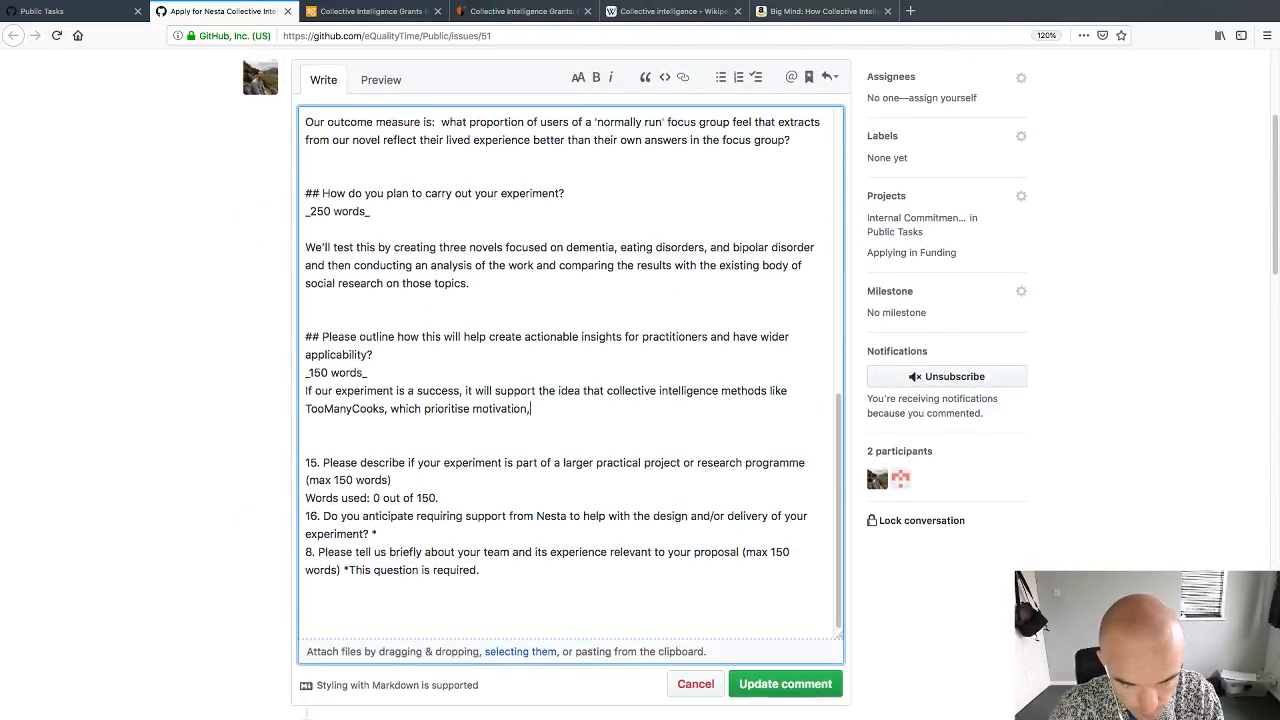
pyautogui.write(' artifa')
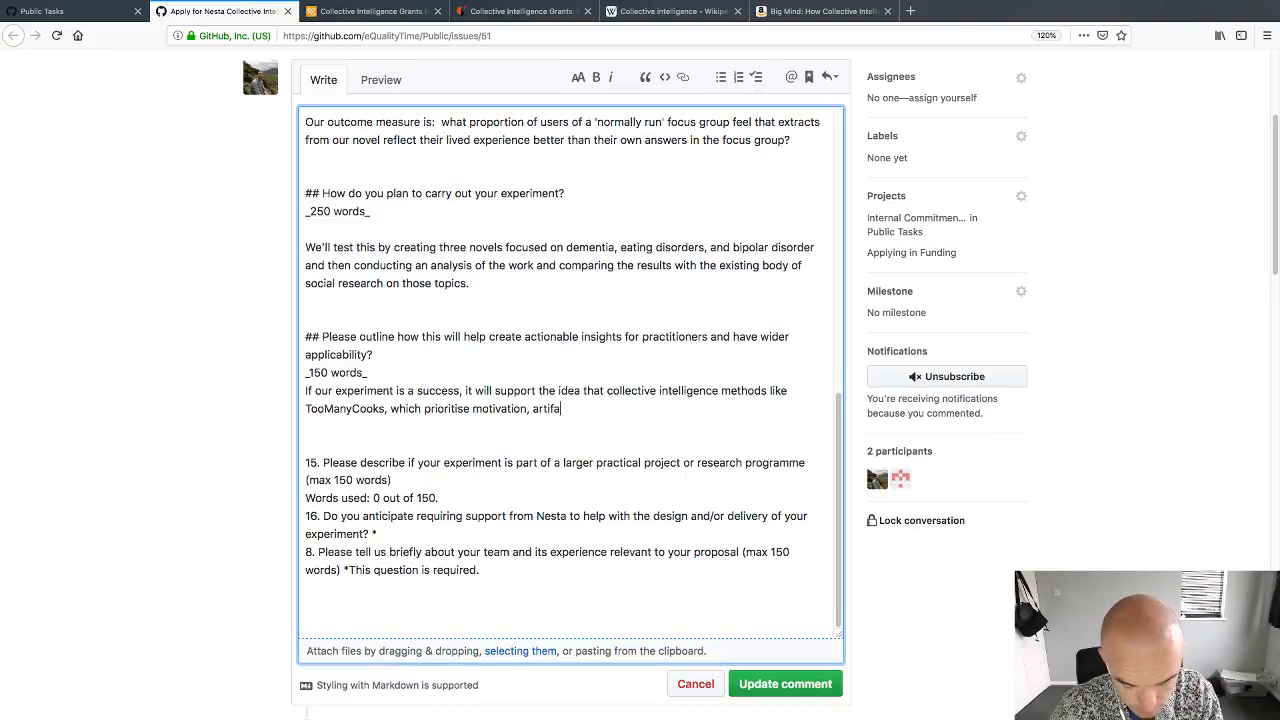
pyautogui.write('ct creati')
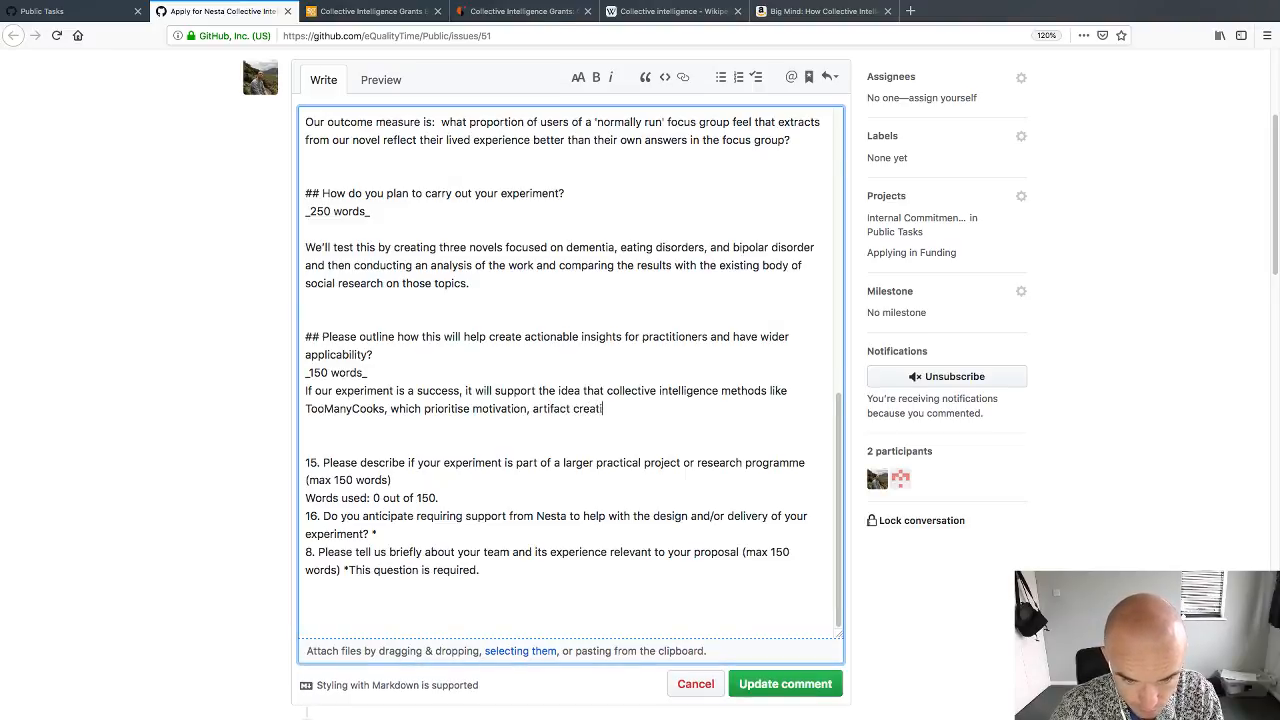
pyautogui.write('on and clear ro')
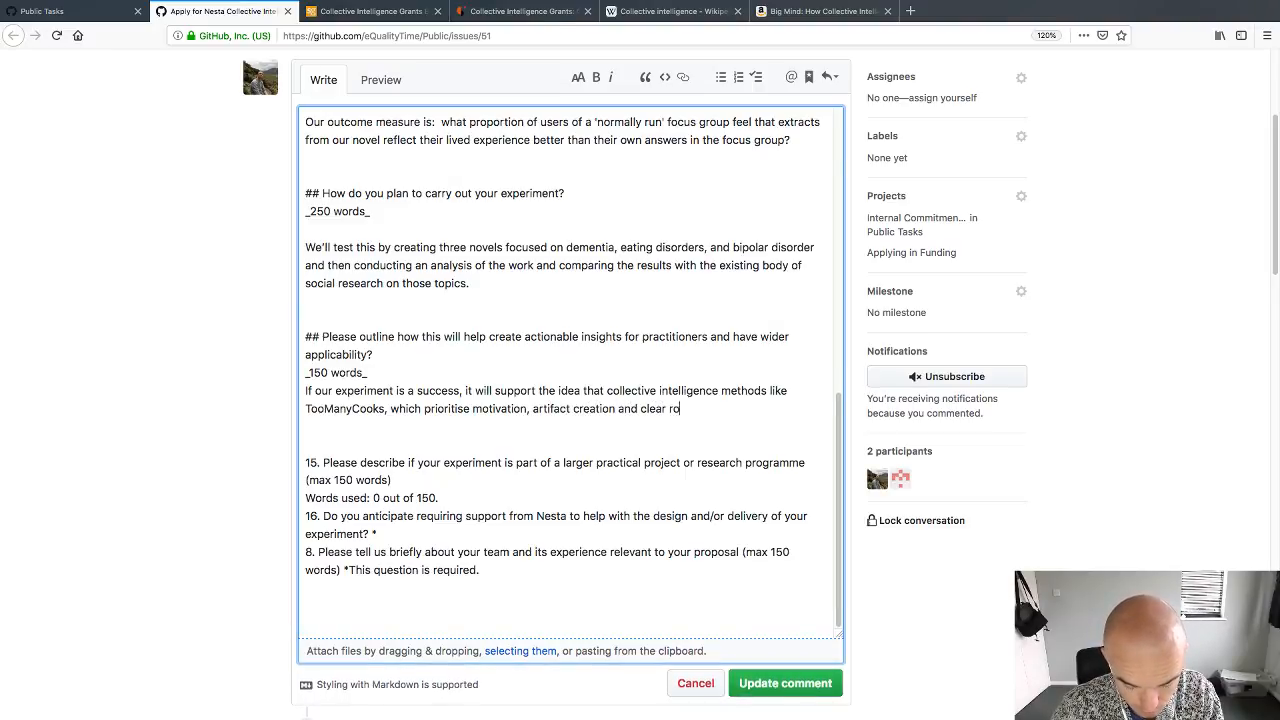
pyautogui.write('les and respons')
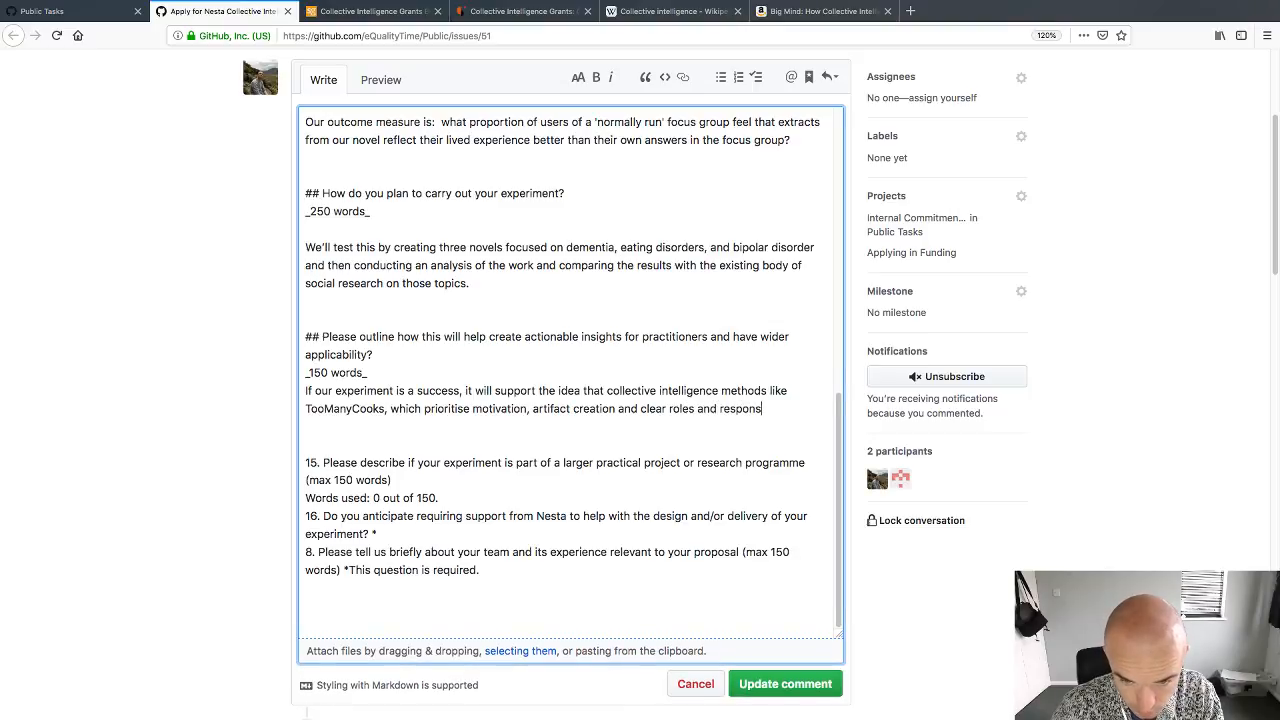
pyautogui.write('ibilities')
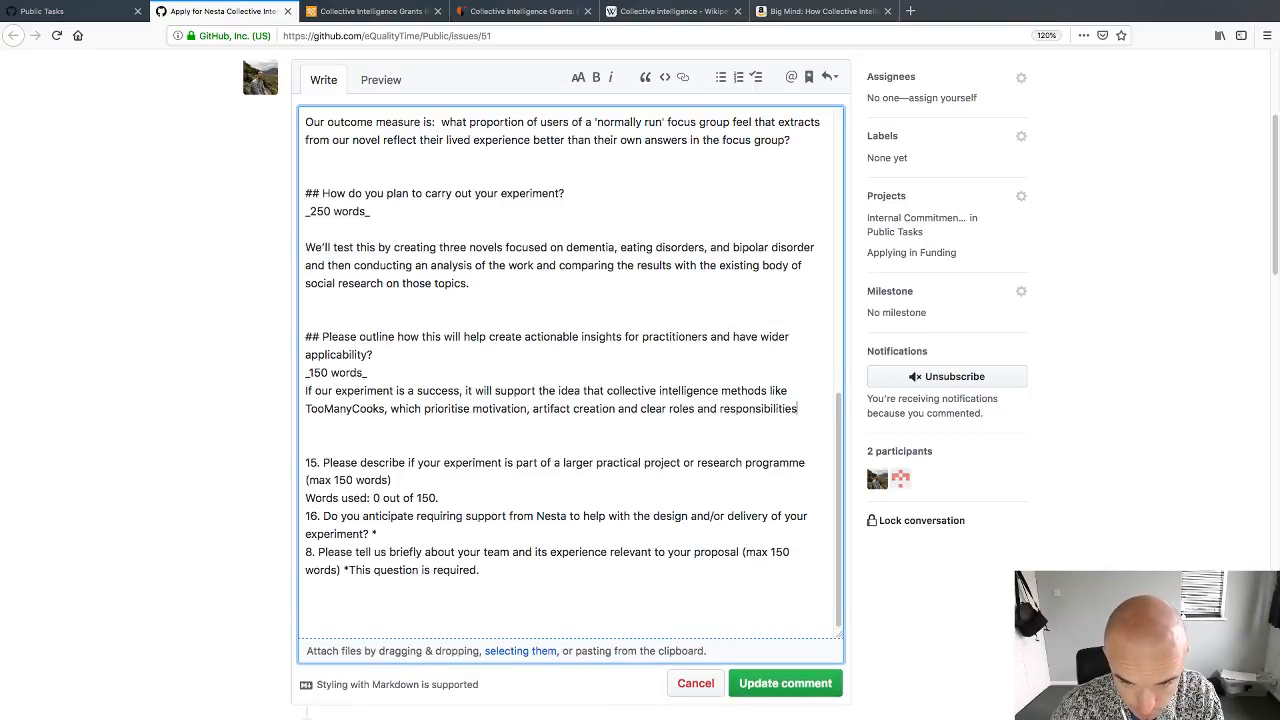
pyautogui.write(', are')
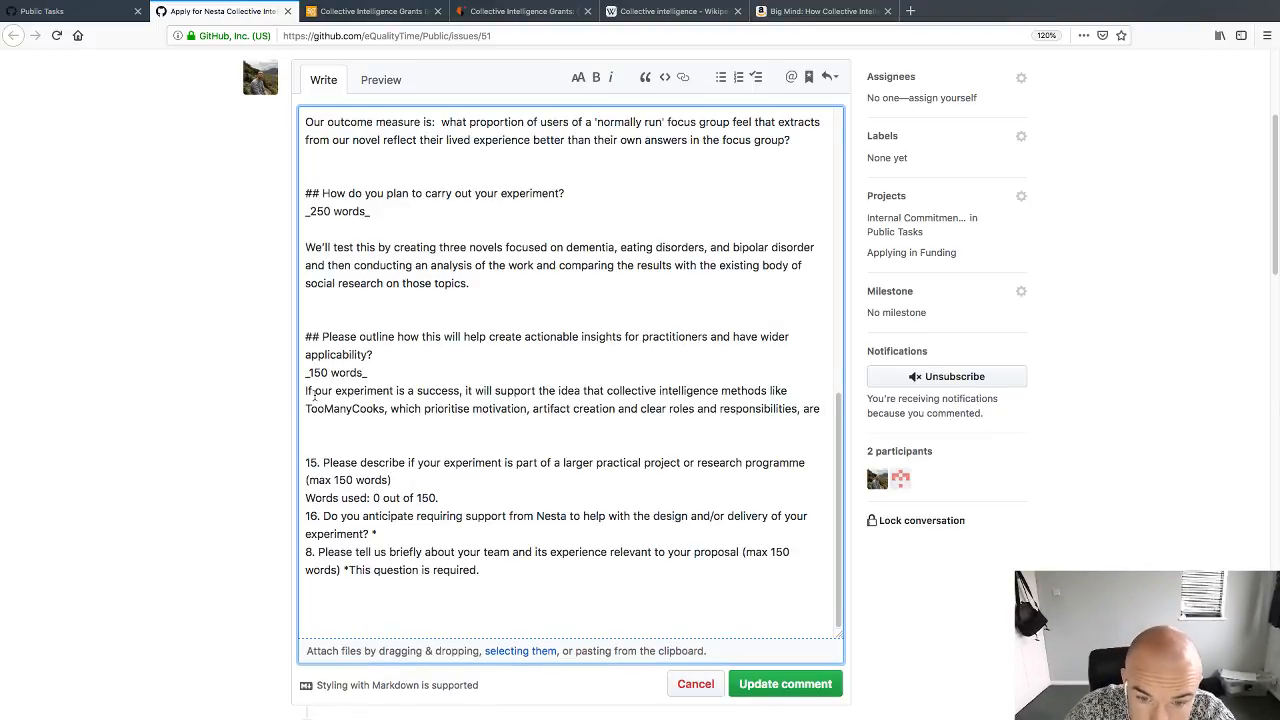
# Step: Insert the word "decenralised" between "clear" and "roles" in the actionable insights answer
pyautogui.click(670, 408)
pyautogui.write('decenti')
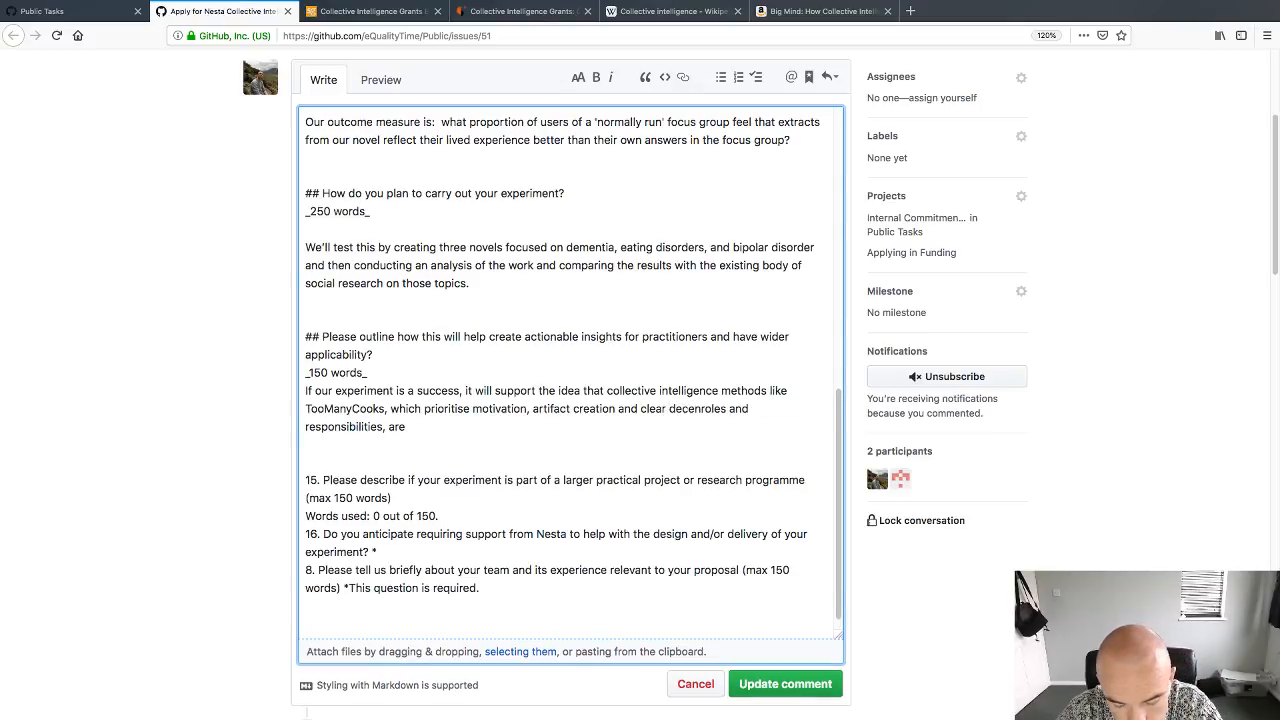
pyautogui.write('lised')
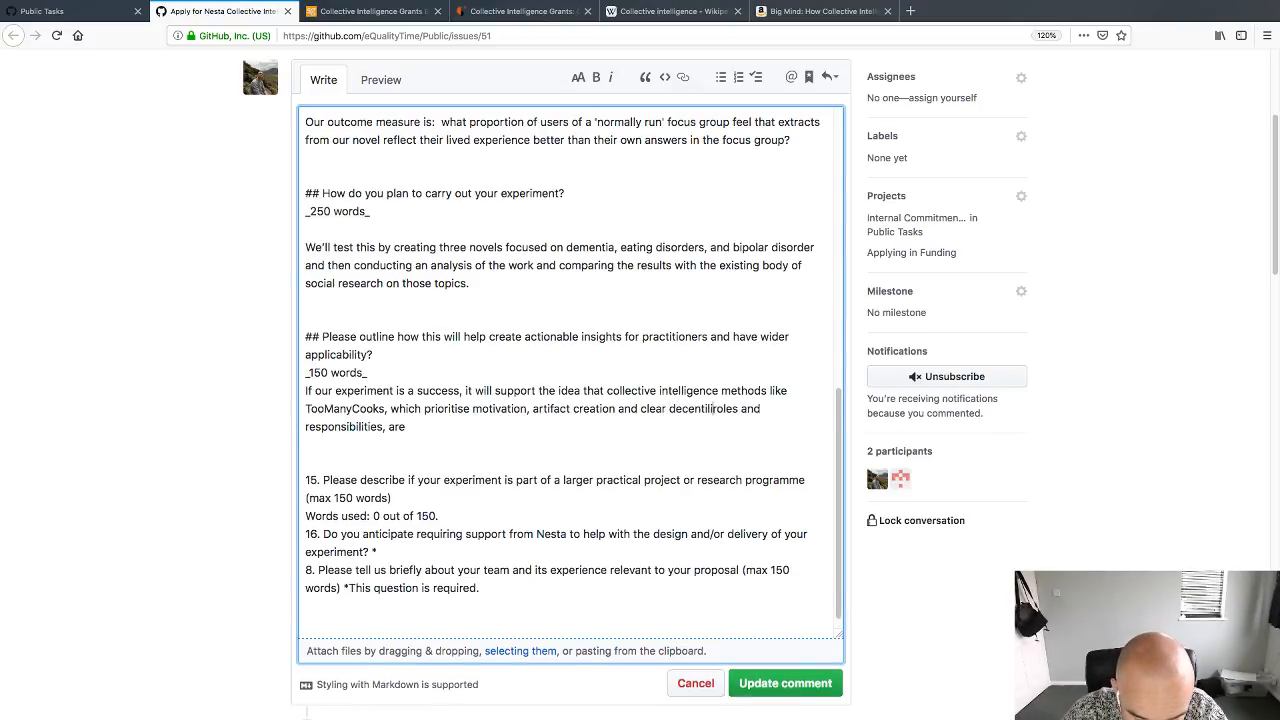
pyautogui.doubleClick(684, 409)
pyautogui.write('decenral')
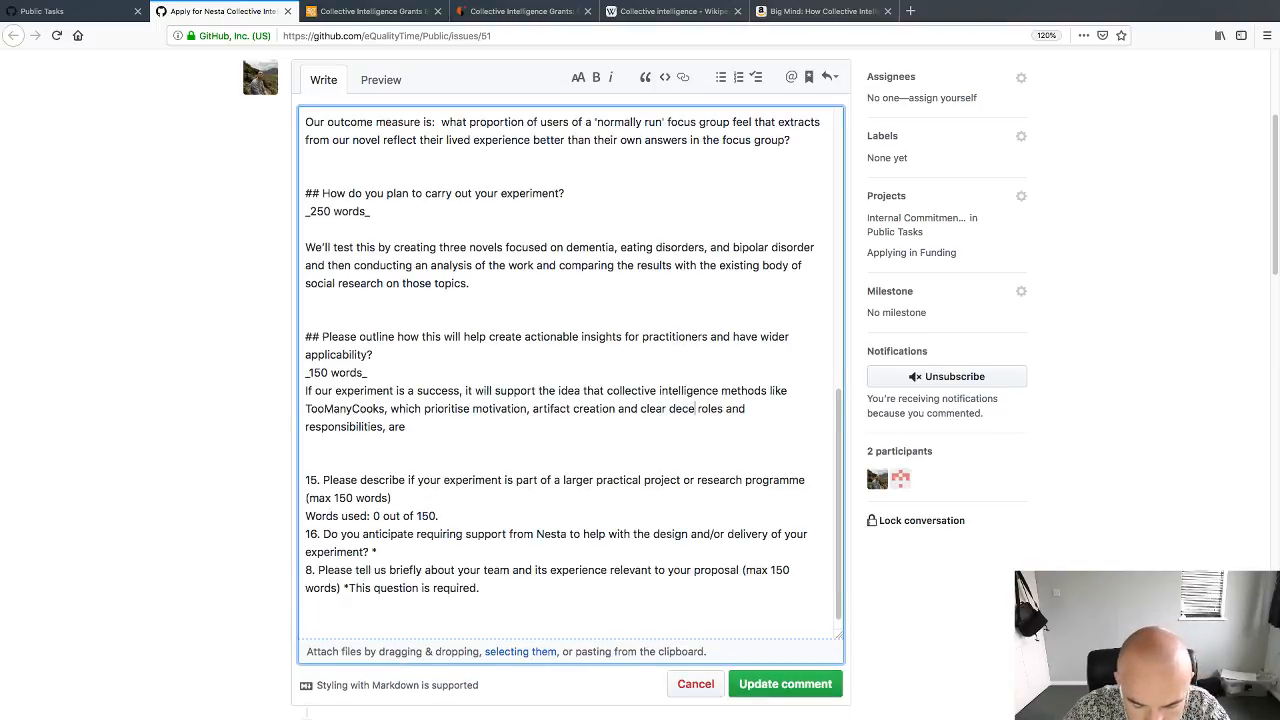
pyautogui.write('ised')
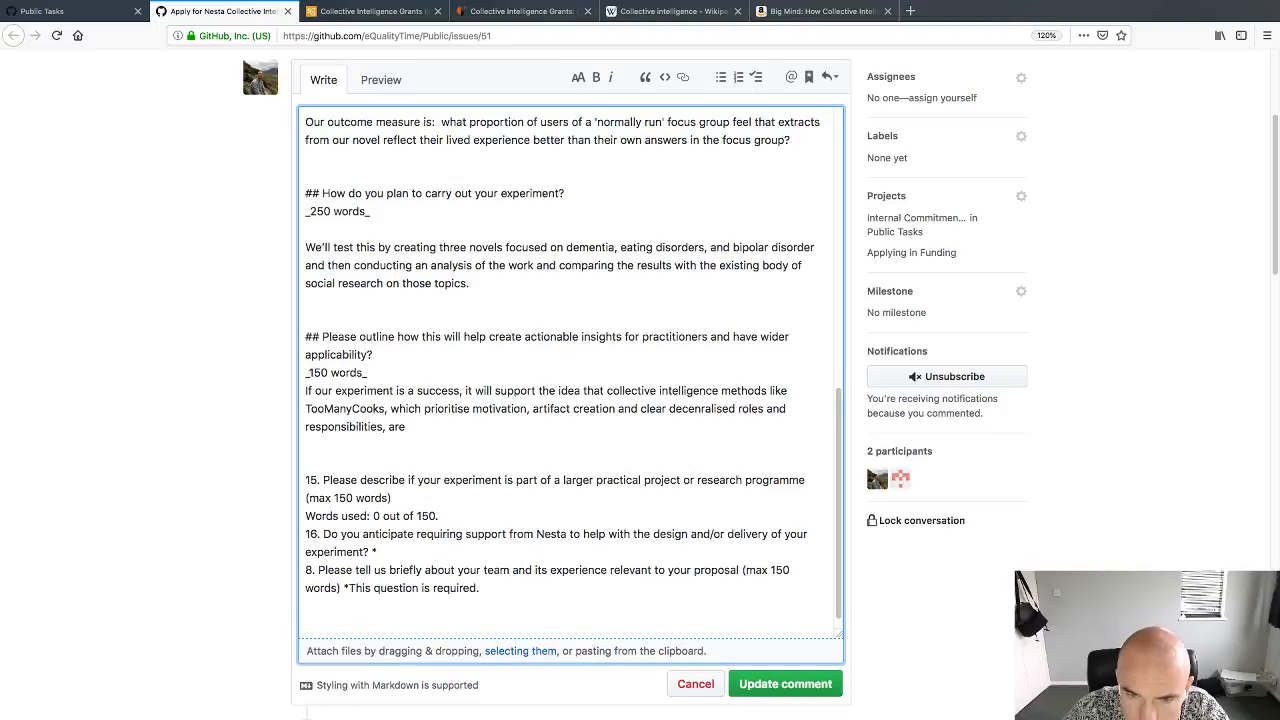
# Step: Look up the word "decenralised" from the answer in a new Google search and follow the suggested spelling
pyautogui.doubleClick(677, 409)
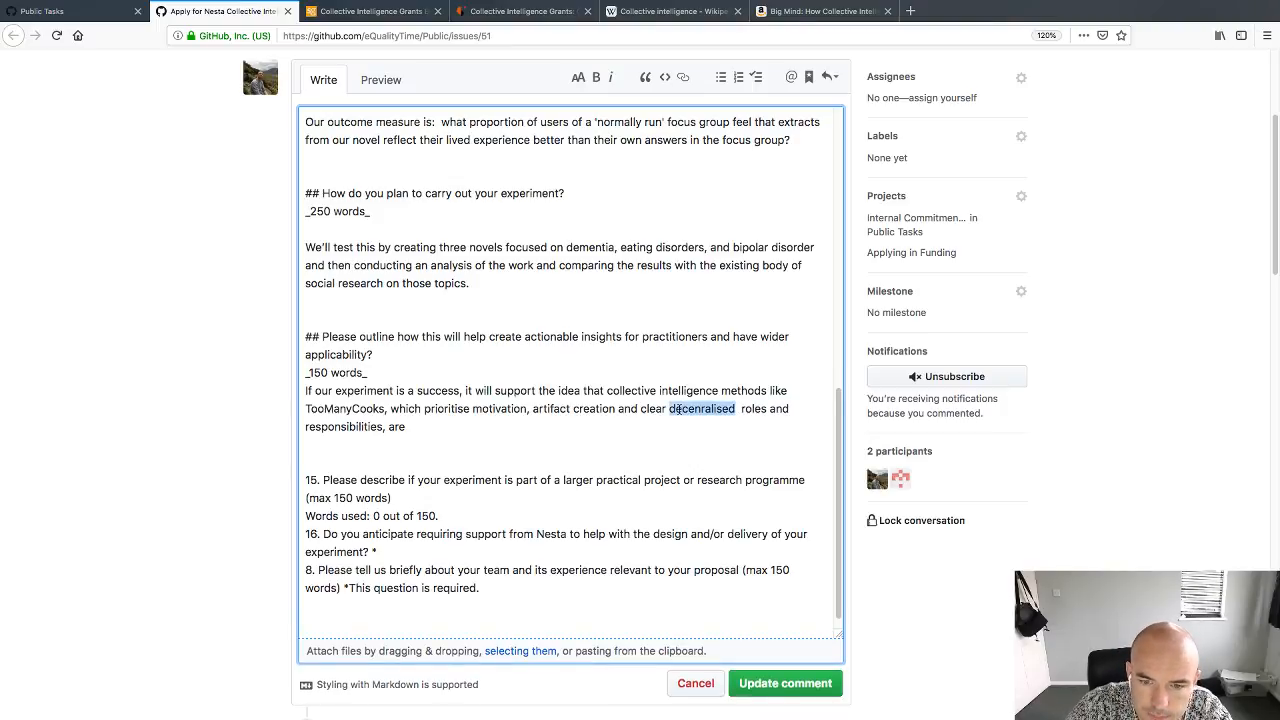
pyautogui.hotkey('ctrl', 'c')
pyautogui.hotkey('ctrl', 't')
pyautogui.hotkey('ctrl', 'v')
pyautogui.press('Return')
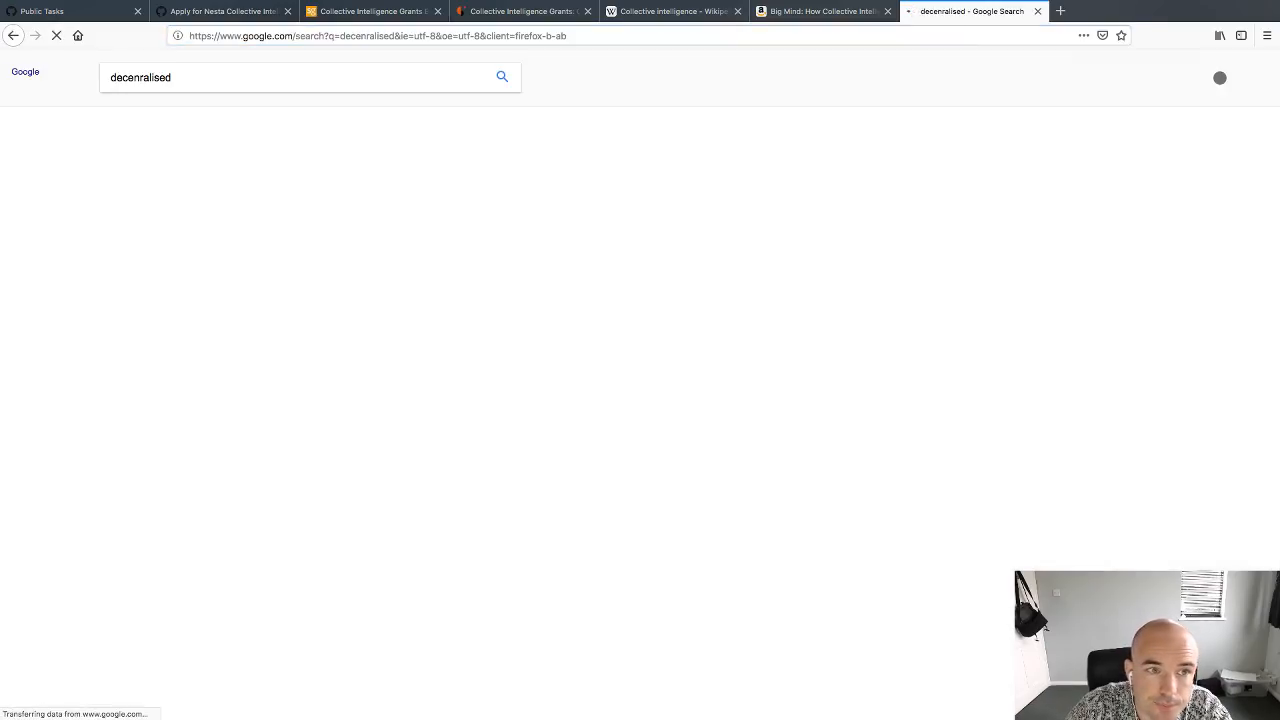
pyautogui.click(265, 177)
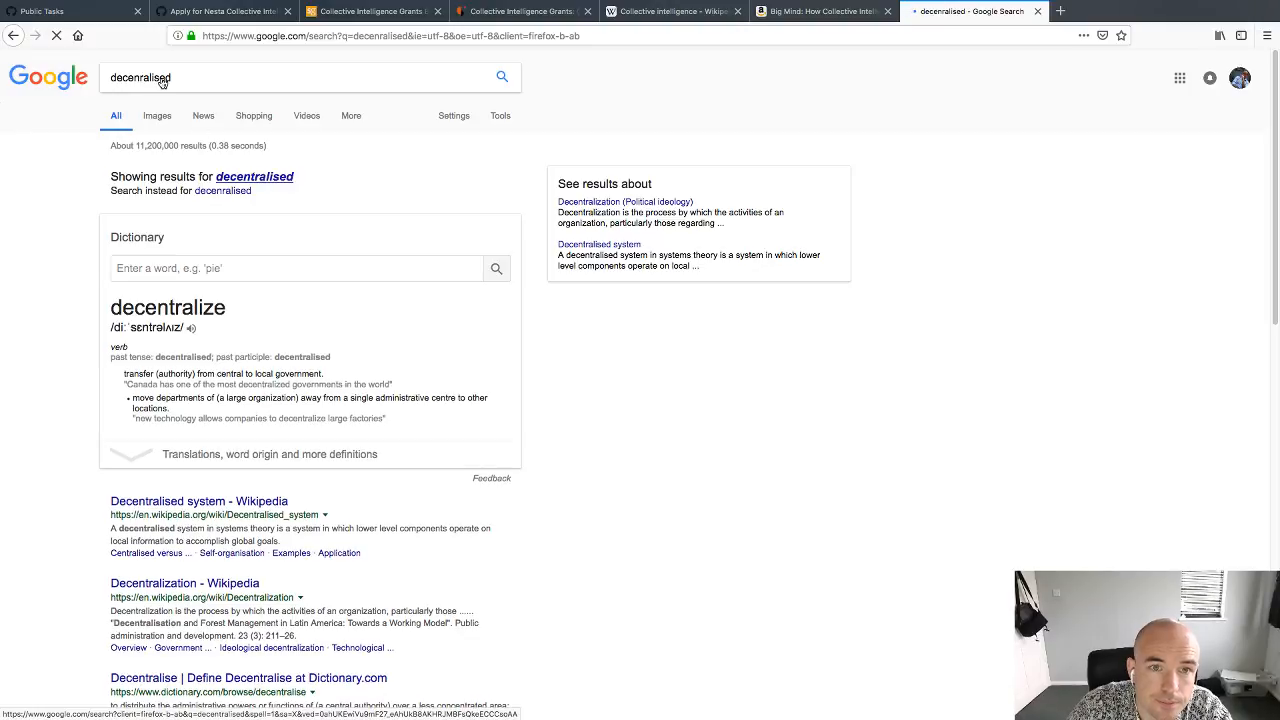
# Step: Replace the misspelled word before "roles" with "decentralised" copied from the Google search, closing the search page
pyautogui.doubleClick(158, 77)
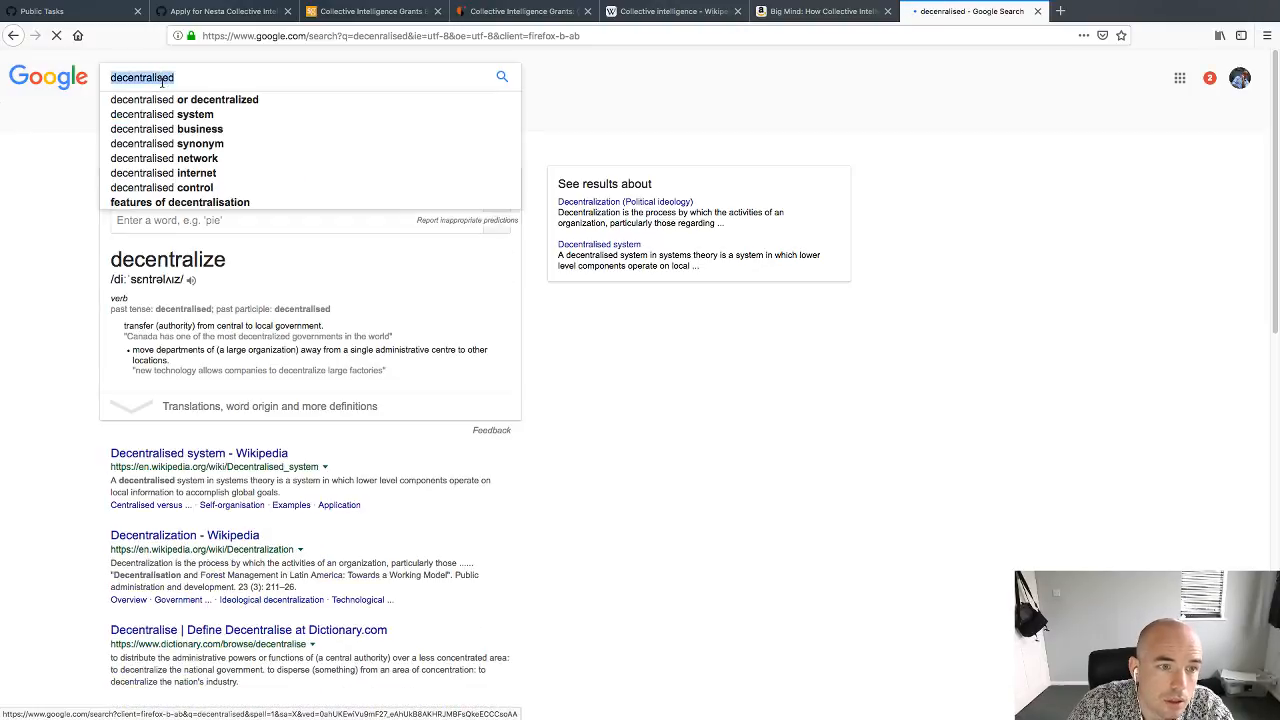
pyautogui.hotkey('ctrl', 'c')
pyautogui.hotkey('ctrl', 'w')
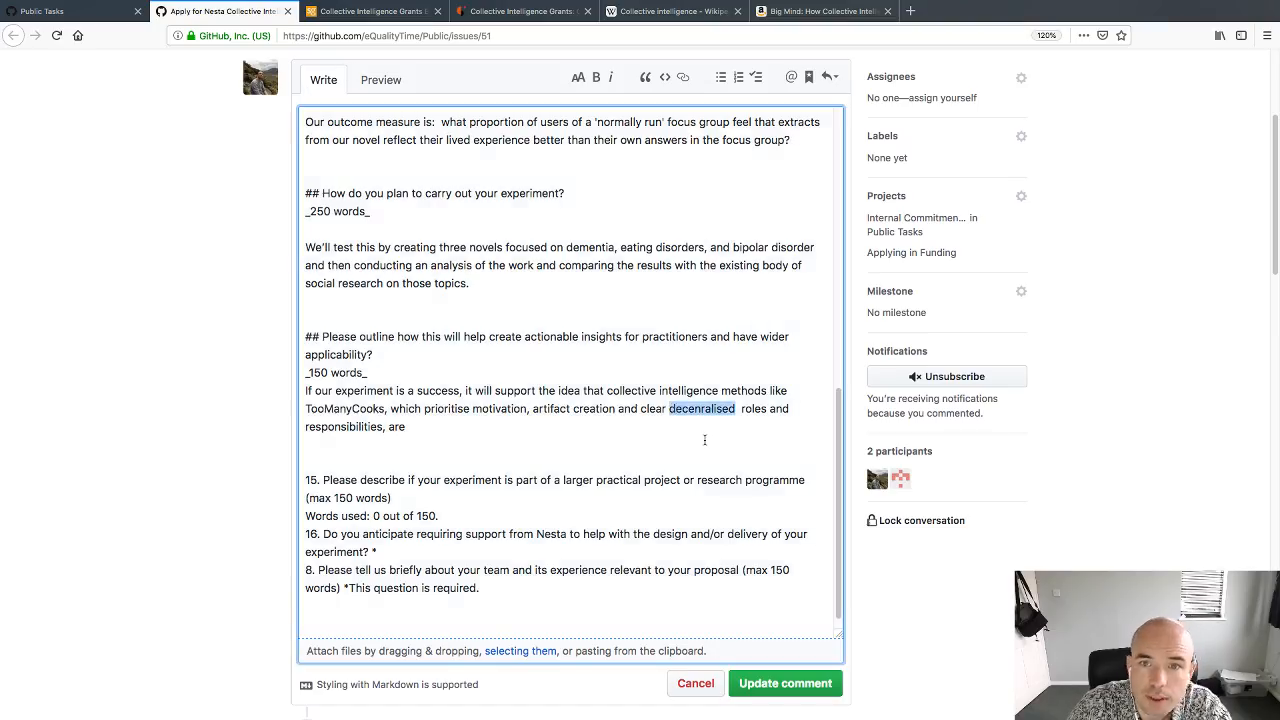
pyautogui.hotkey('ctrl', 'v')
pyautogui.press('BackSpace')
pyautogui.press('Down')
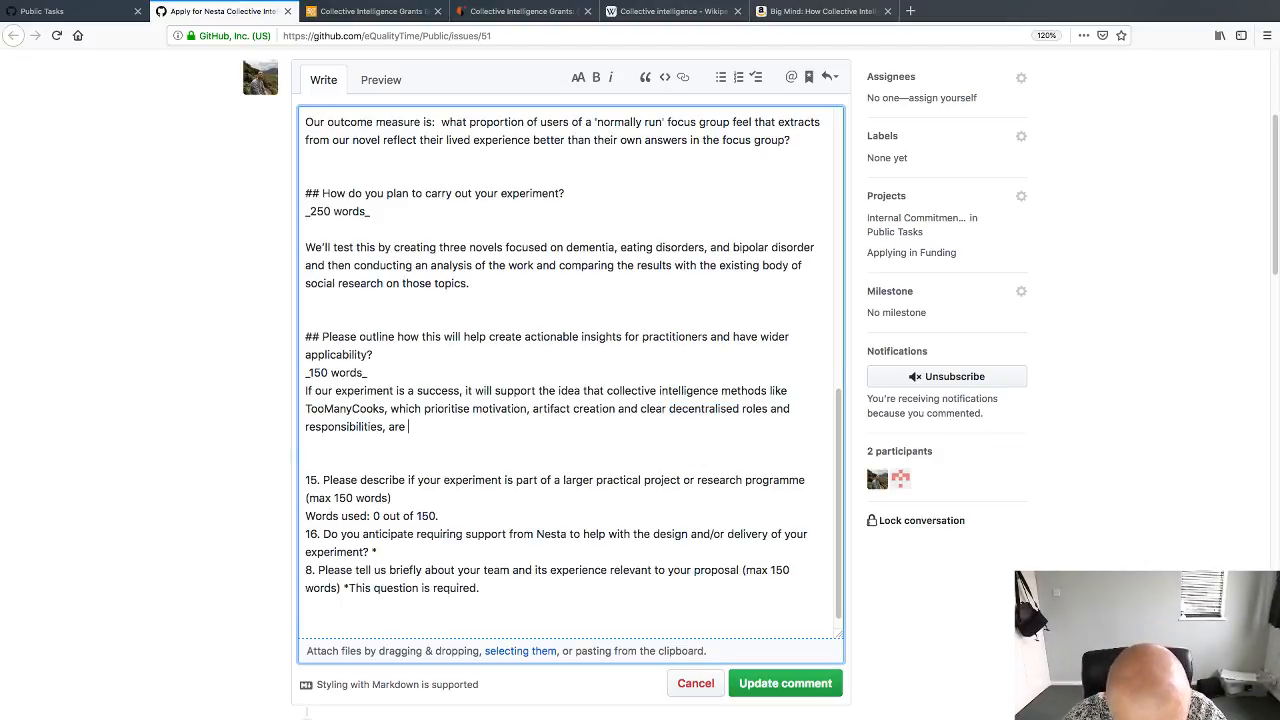
# Step: Continue the actionable insights sentence after "responsibilities, are" with "effective at tackling social research"
pyautogui.write('effective ')
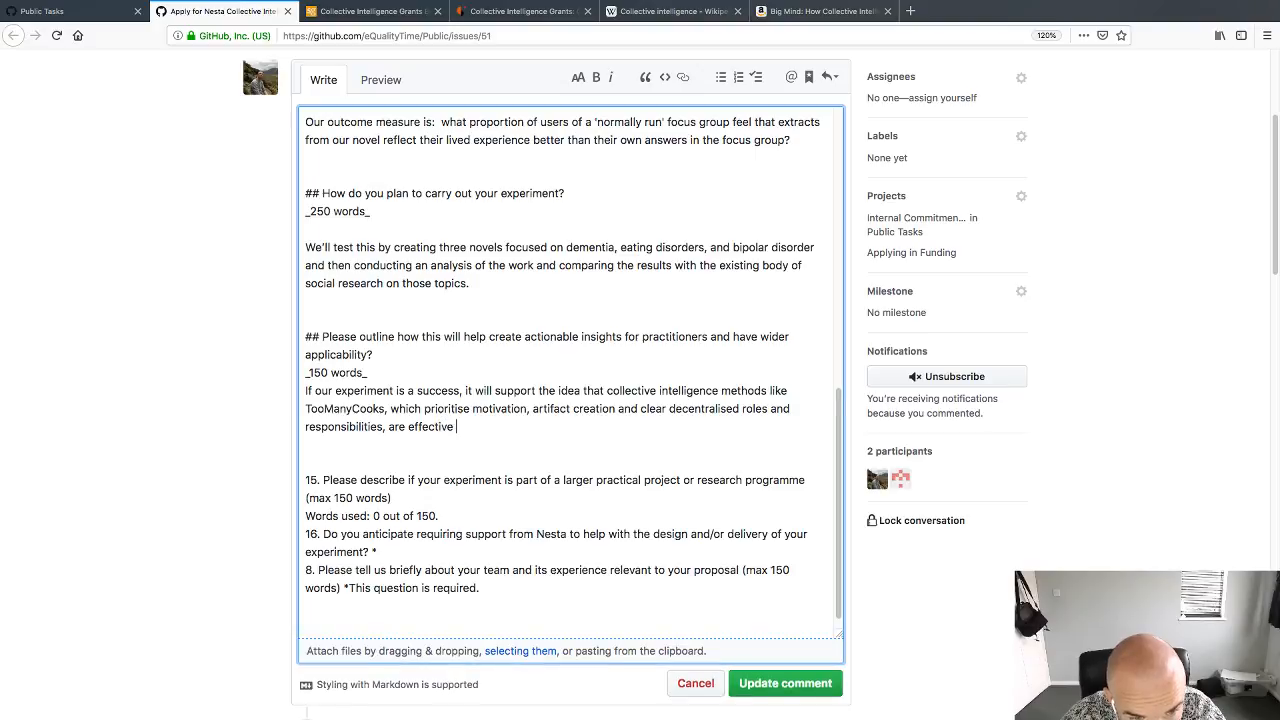
pyautogui.write('at t')
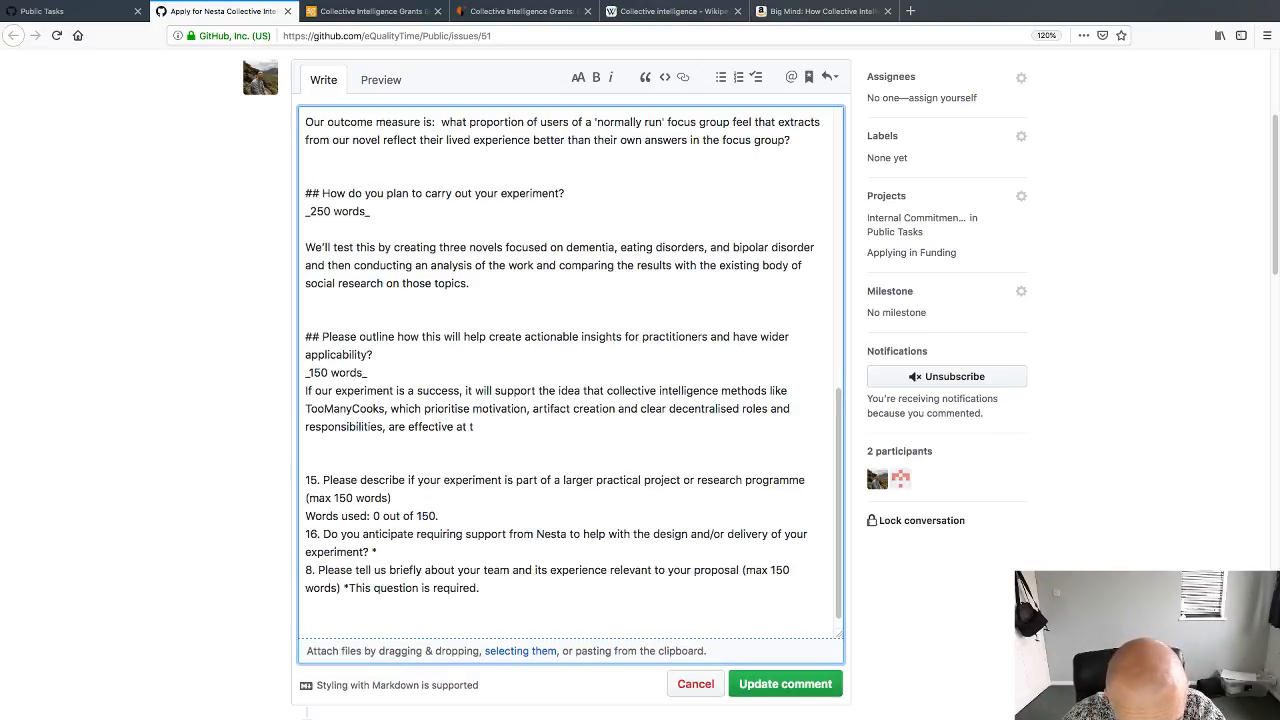
pyautogui.write('acking')
pyautogui.press('BackSpace')
pyautogui.press('BackSpace')
pyautogui.press('BackSpace')
pyautogui.press('BackSpace')
pyautogui.write('ling ')
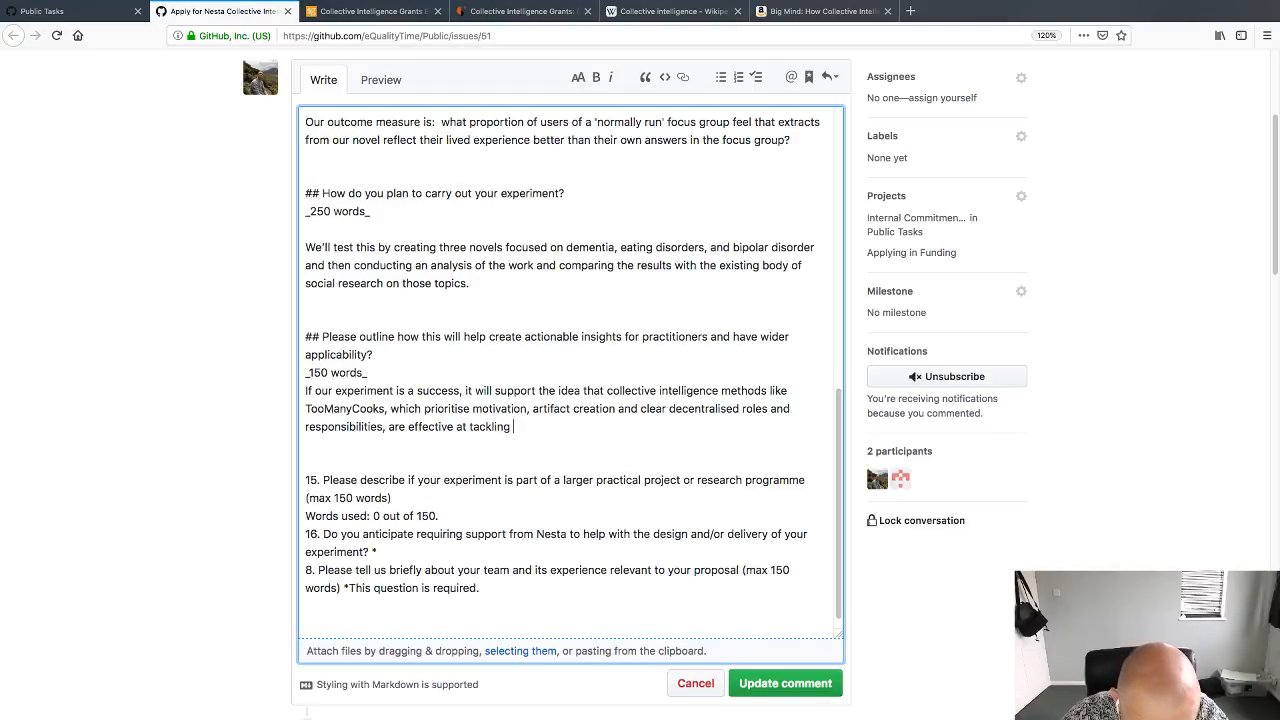
pyautogui.write('so')
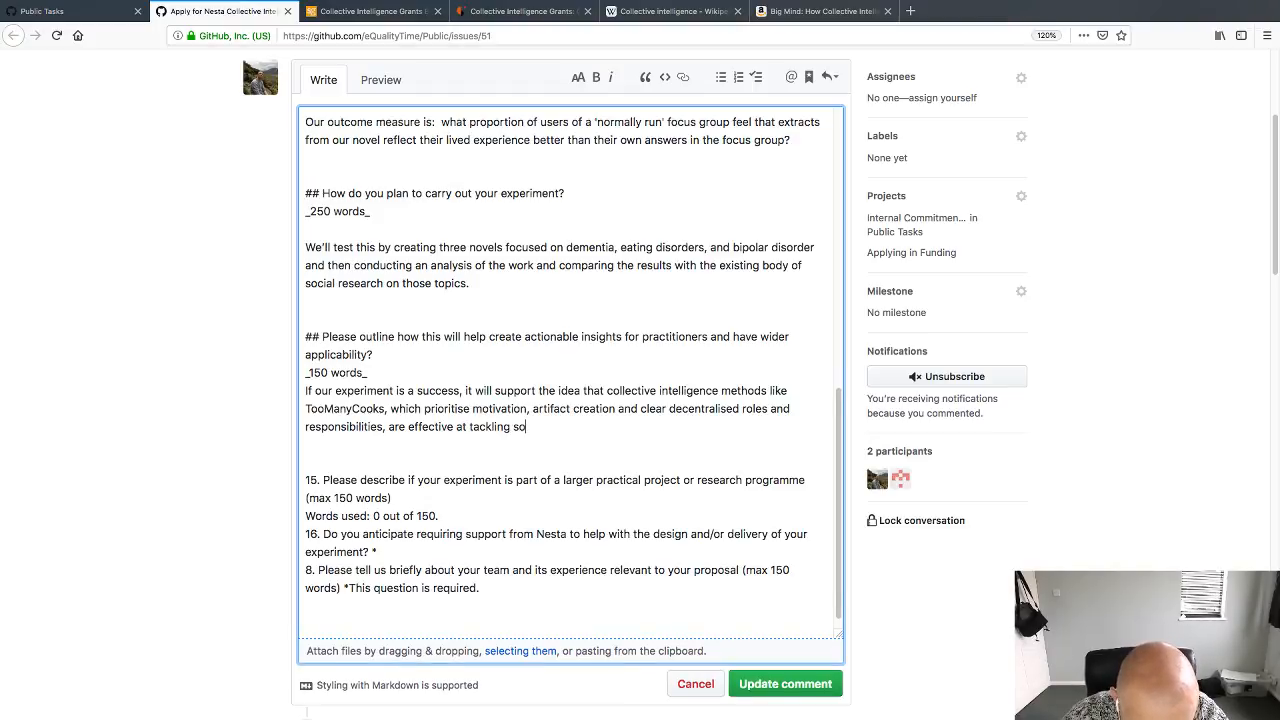
pyautogui.write('cial research')
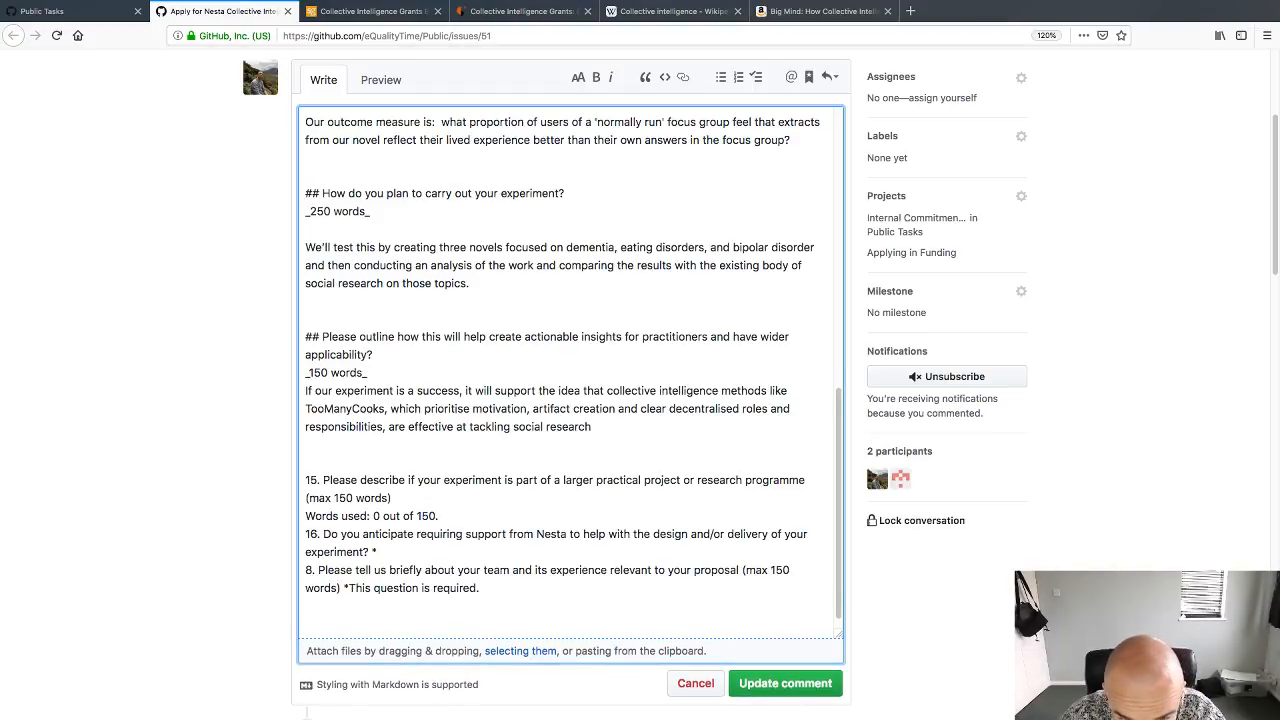
# Step: Finish the actionable insights sentence with "in populations that have proved resistent to standard techniques."
pyautogui.write(' in poopulation')
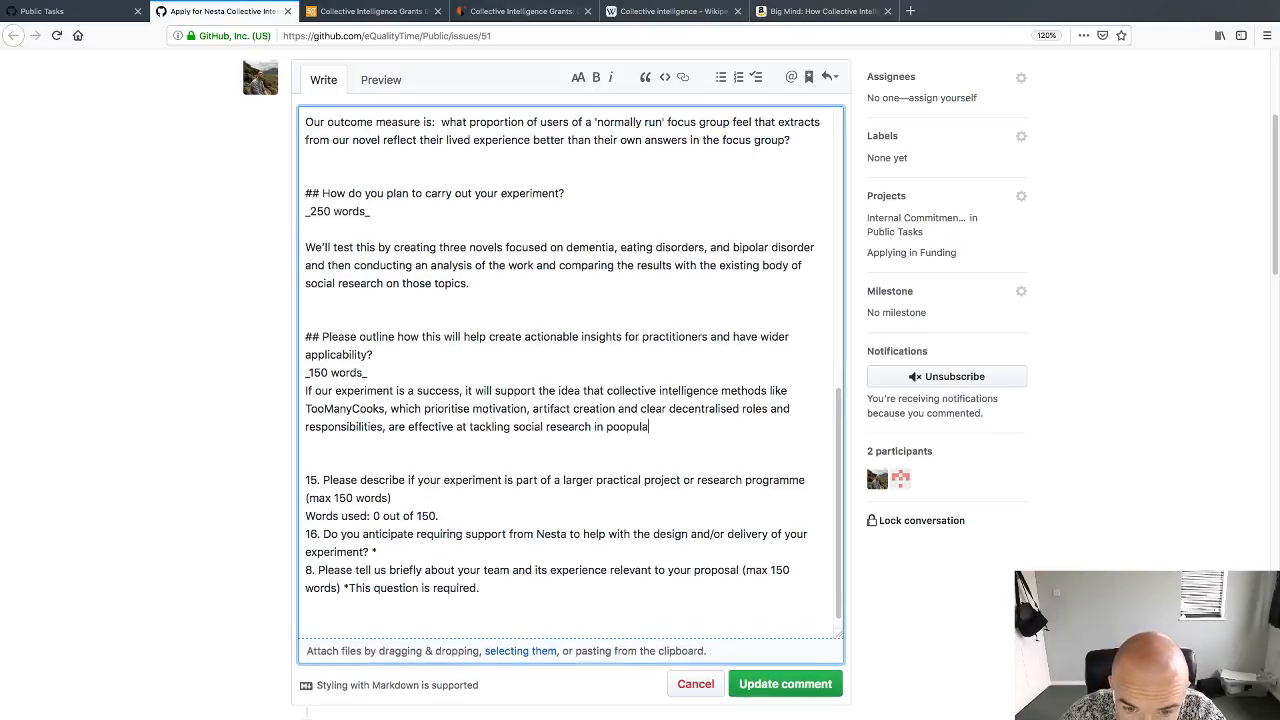
pyautogui.press('BackSpace')
pyautogui.press('BackSpace')
pyautogui.press('BackSpace')
pyautogui.press('BackSpace')
pyautogui.press('BackSpace')
pyautogui.press('BackSpace')
pyautogui.press('BackSpace')
pyautogui.press('BackSpace')
pyautogui.press('BackSpace')
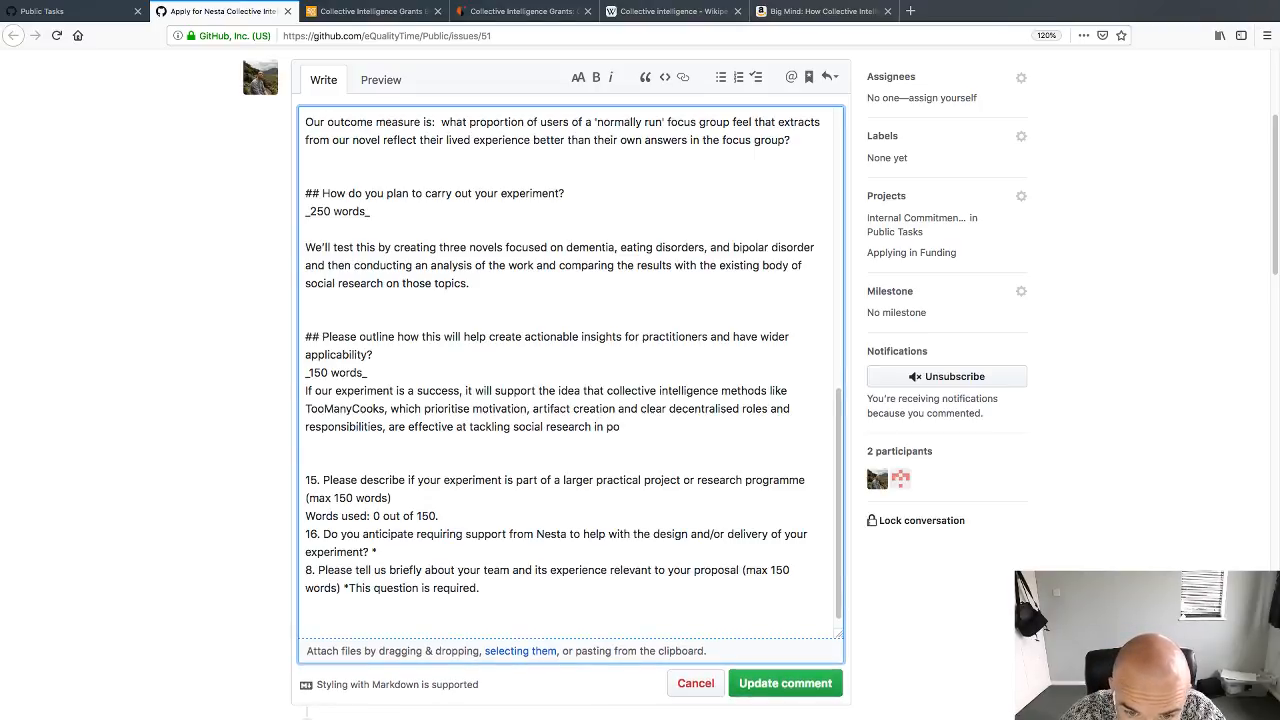
pyautogui.write('pulations that h')
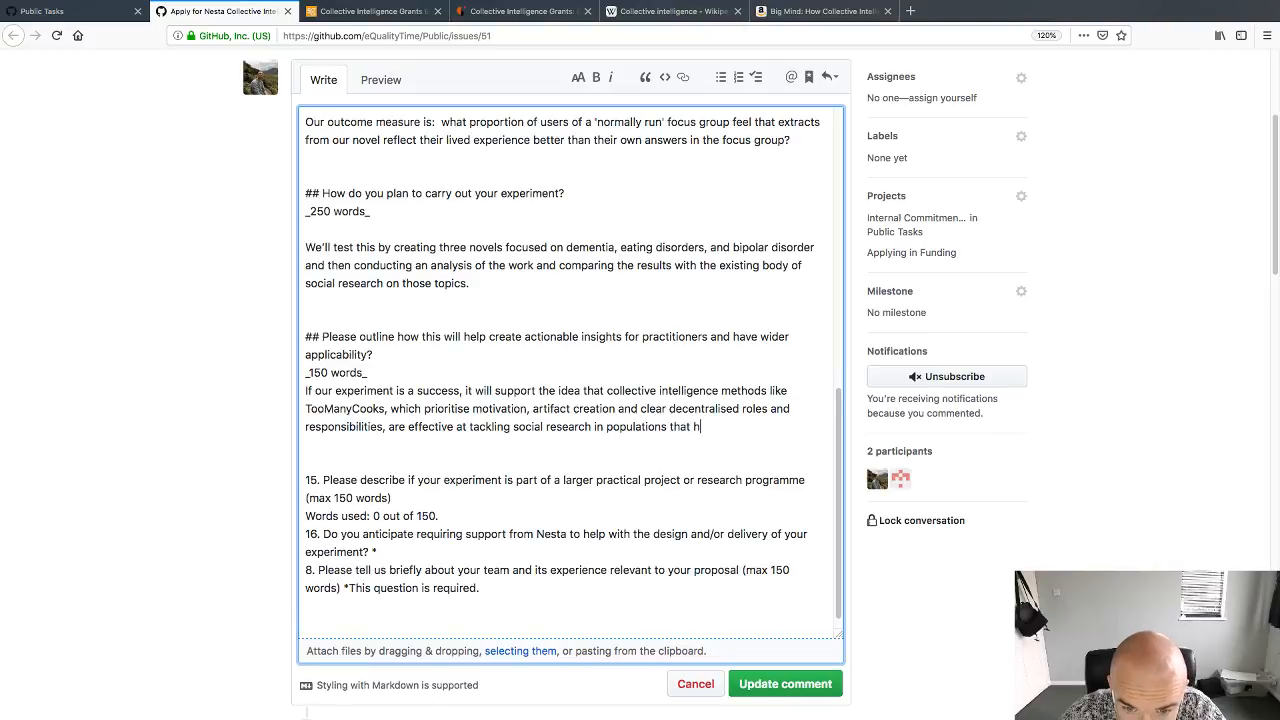
pyautogui.write('ave proved re')
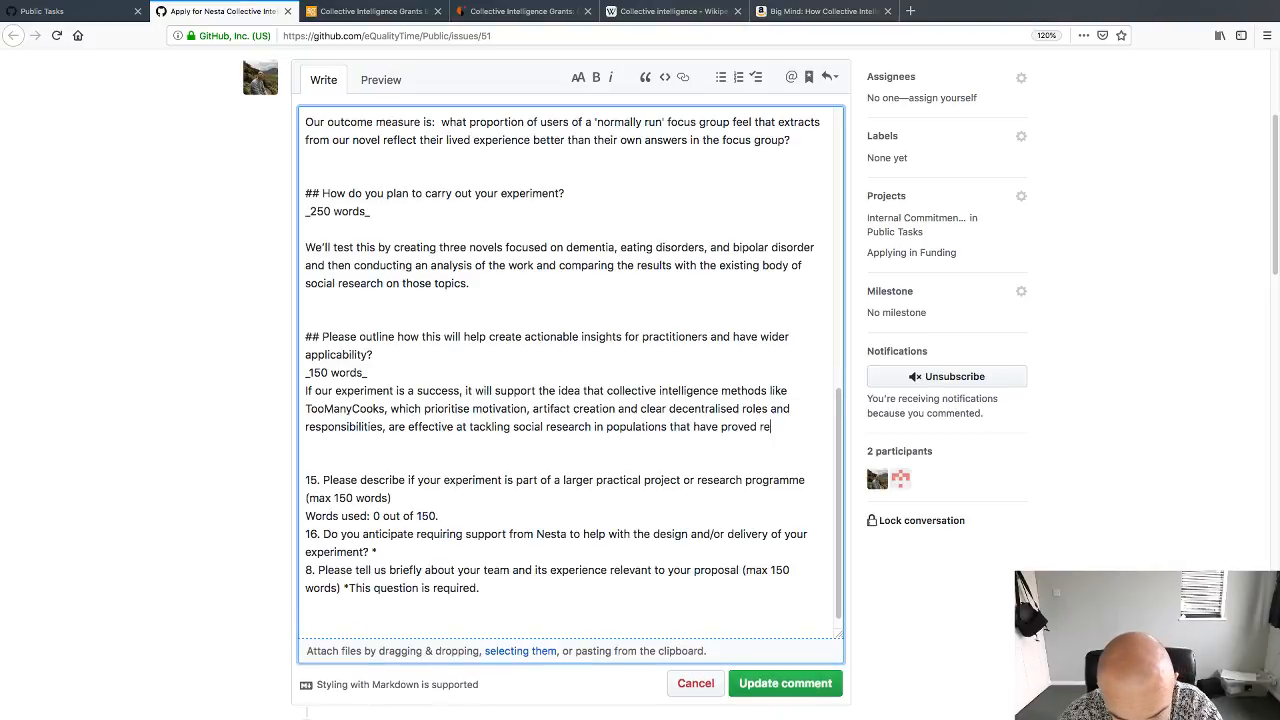
pyautogui.write('sistent to st')
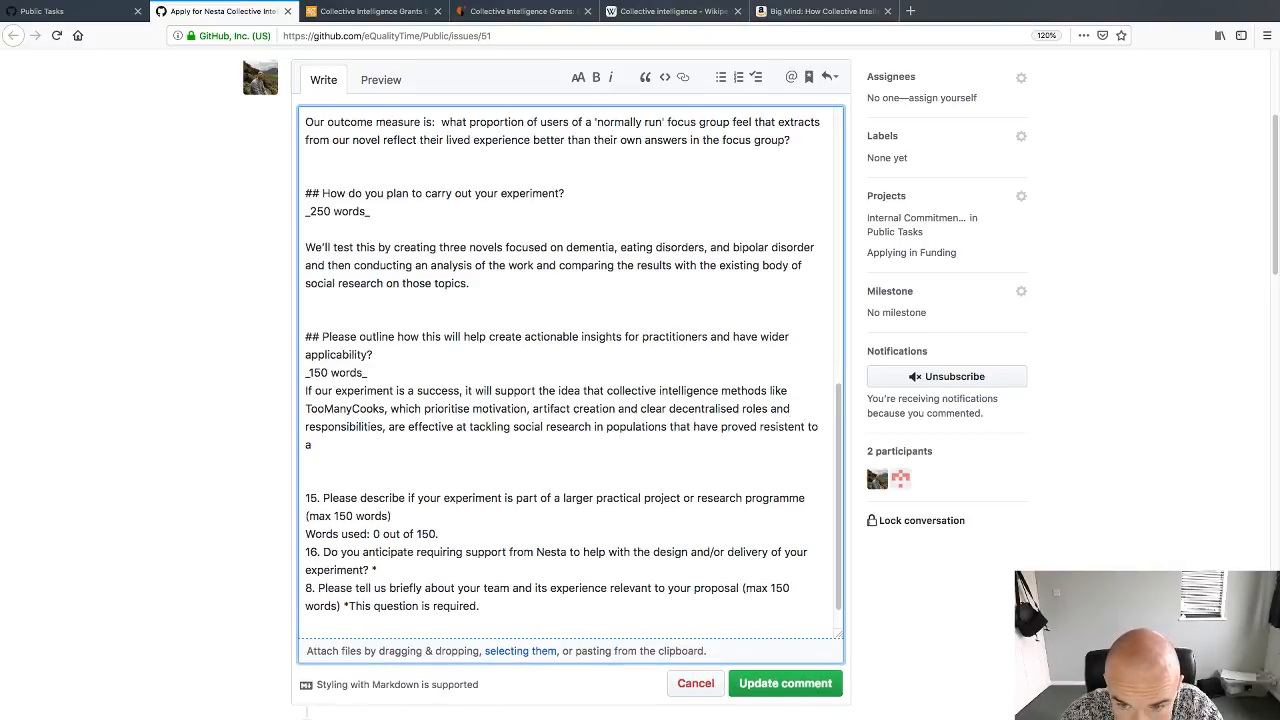
pyautogui.write('andard techniques.')
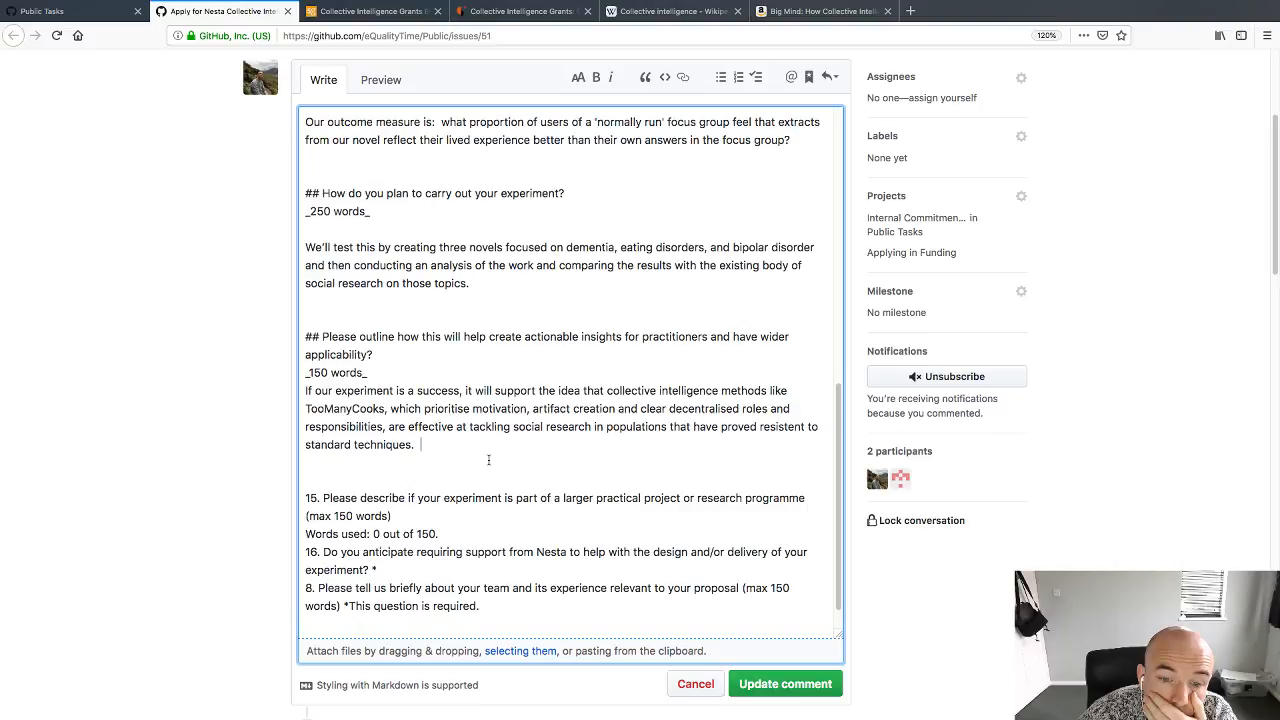
# Step: Start a new sentence at the end of the actionable insights answer with "It will searve as a blueprint for"
pyautogui.scroll(1, 240, 487)
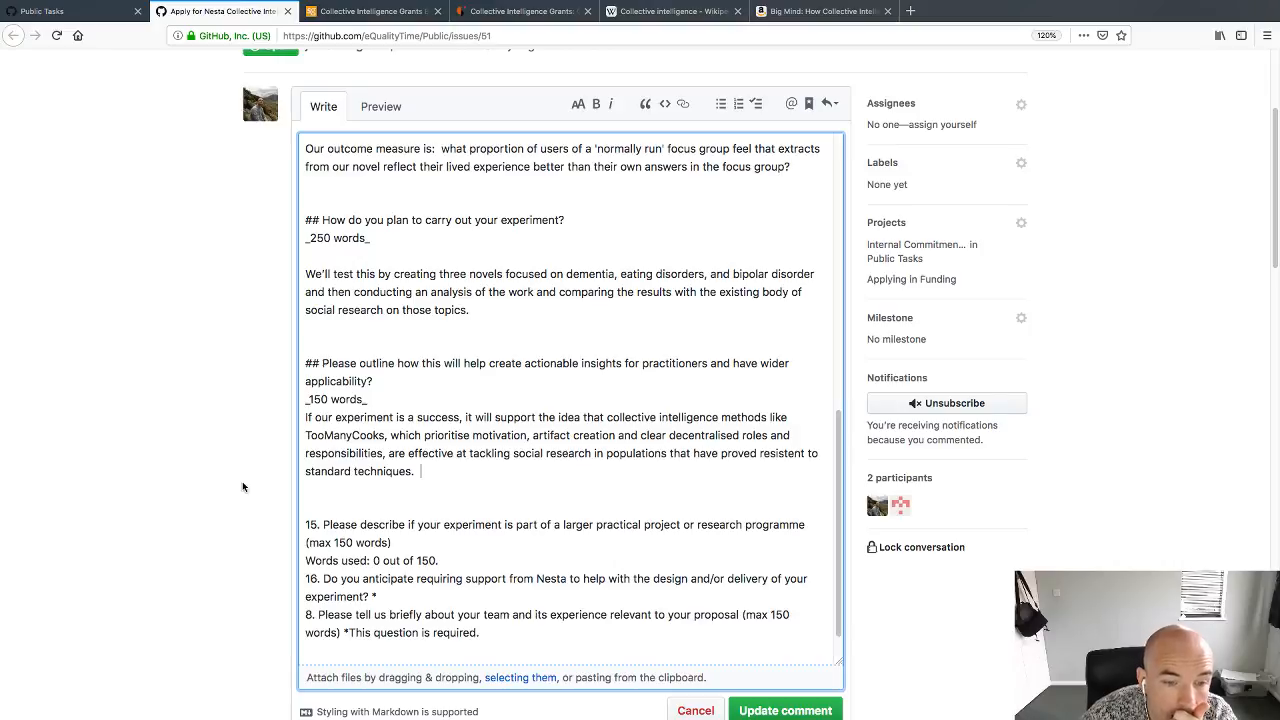
pyautogui.write('It will sever')
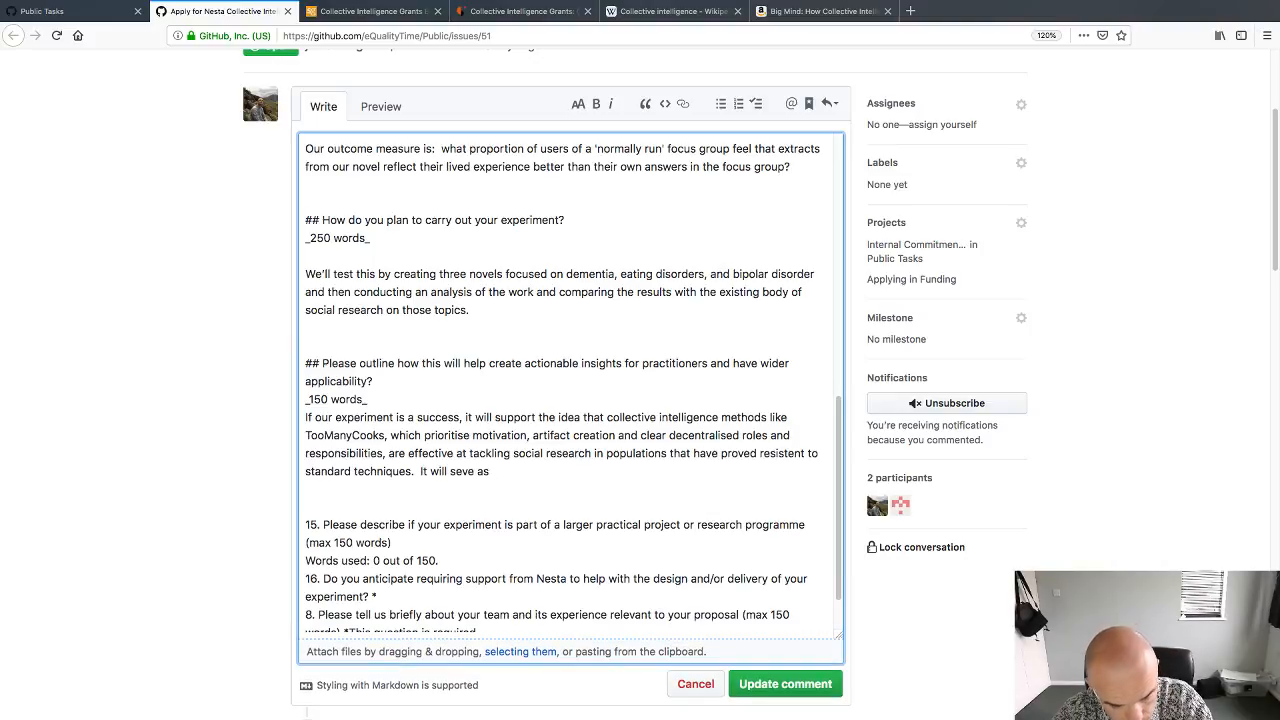
pyautogui.press('BackSpace')
pyautogui.press('BackSpace')
pyautogui.press('BackSpace')
pyautogui.press('BackSpace')
pyautogui.write('arve')
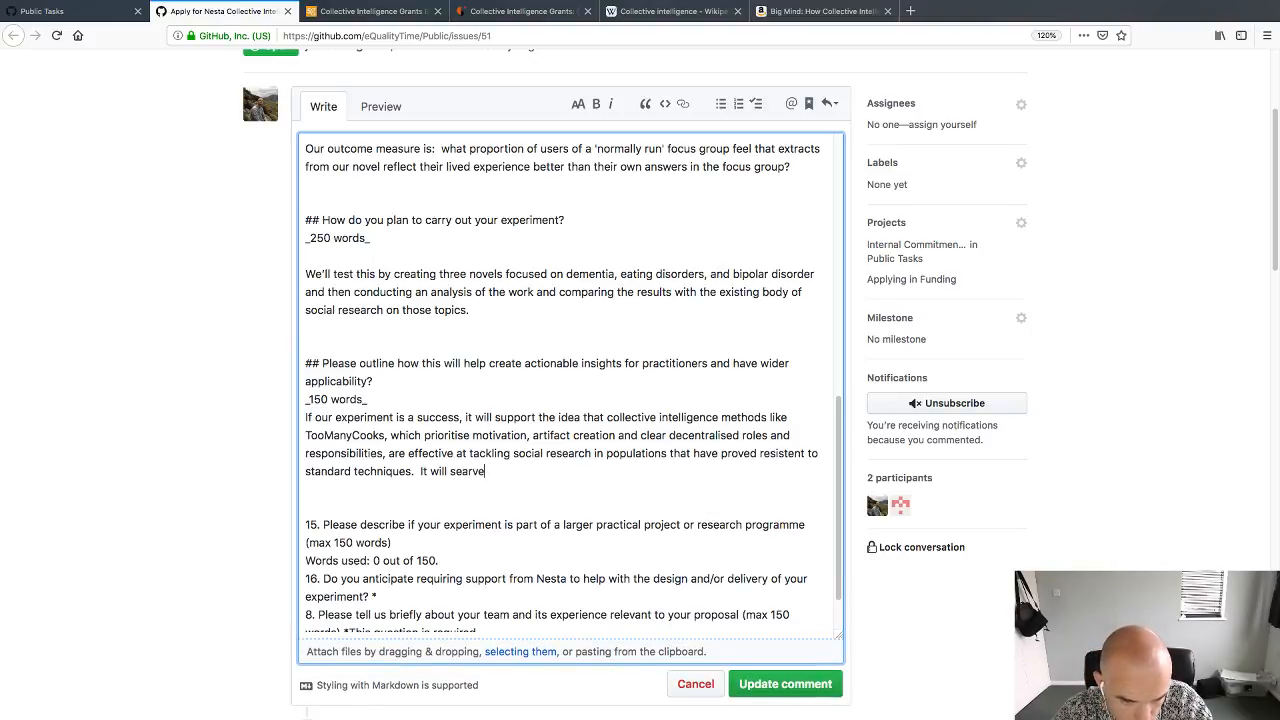
pyautogui.write(' as a blueprint for ')
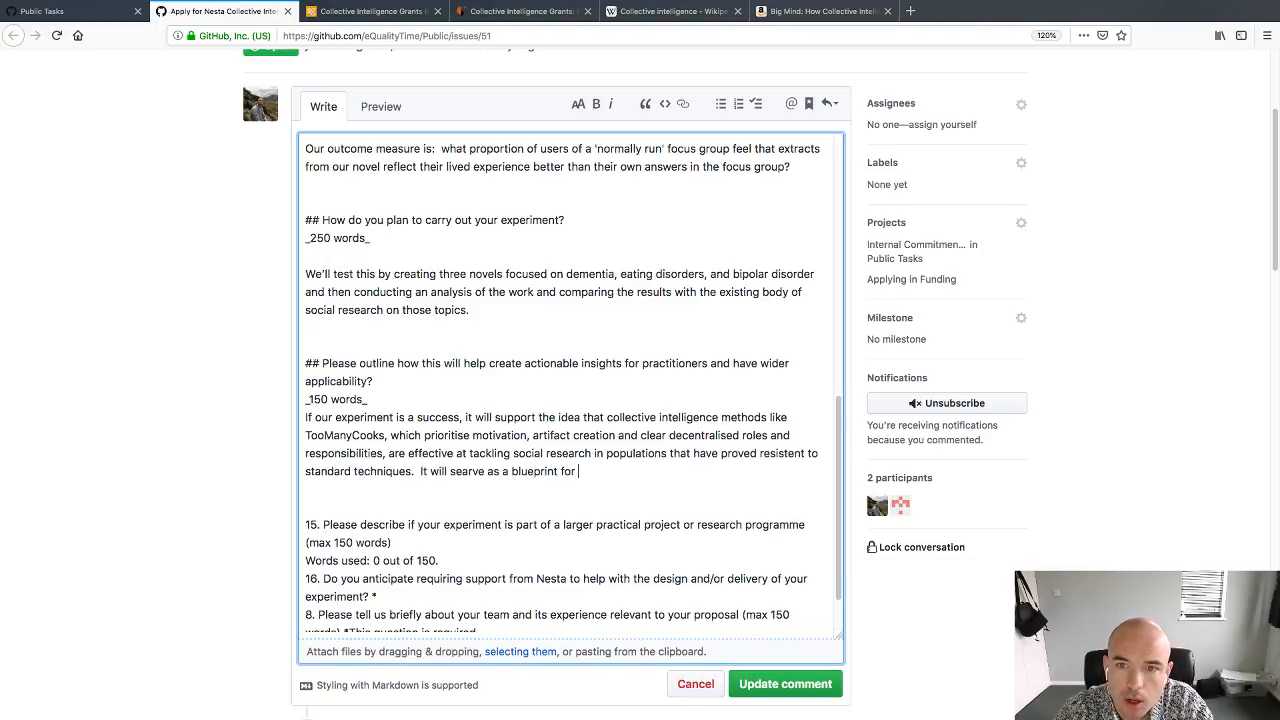
# Step: Continue the blueprint sentence with "user-lead communcation of issus"
pyautogui.write('user-lead')
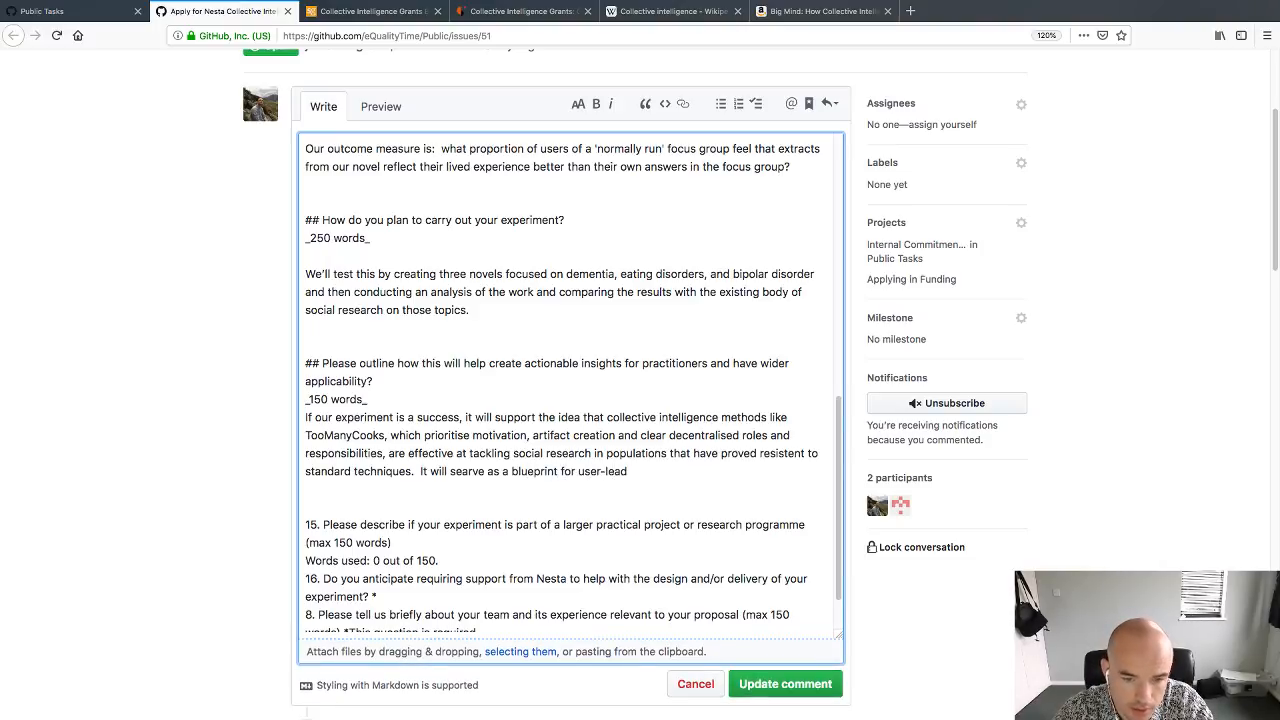
pyautogui.write(' communction')
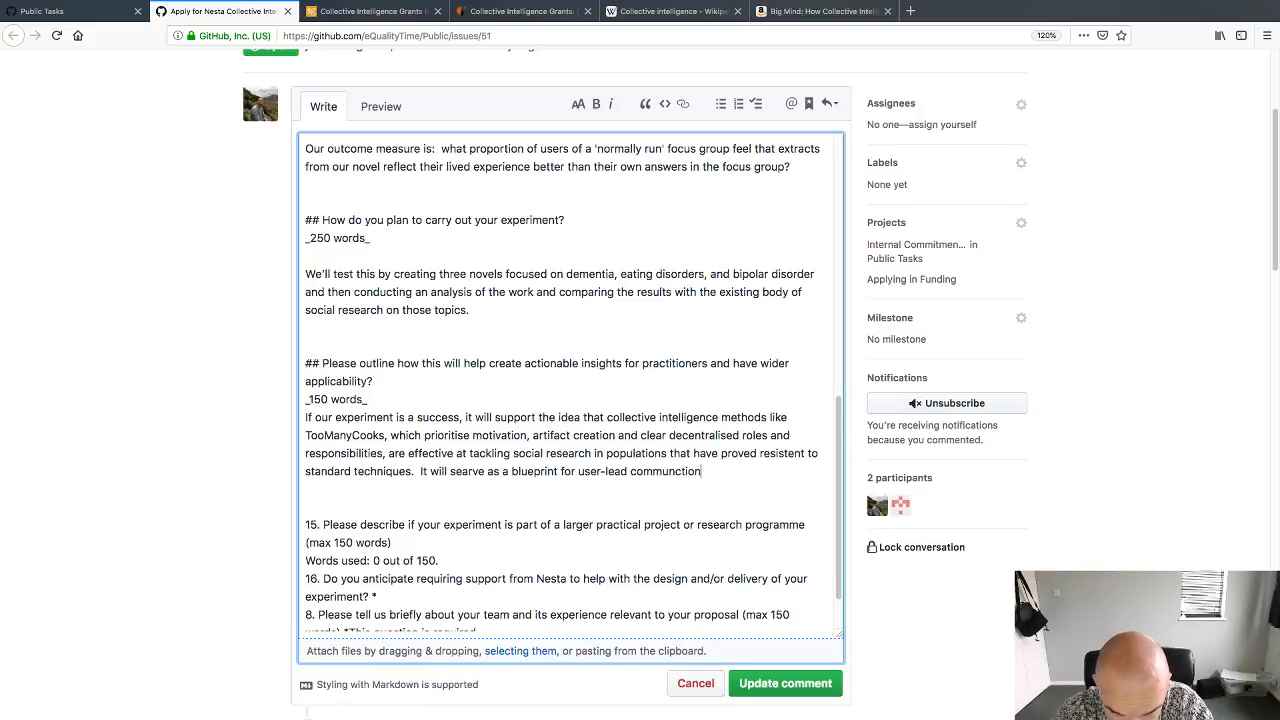
pyautogui.press('BackSpace')
pyautogui.press('BackSpace')
pyautogui.press('BackSpace')
pyautogui.press('BackSpace')
pyautogui.write('ation of')
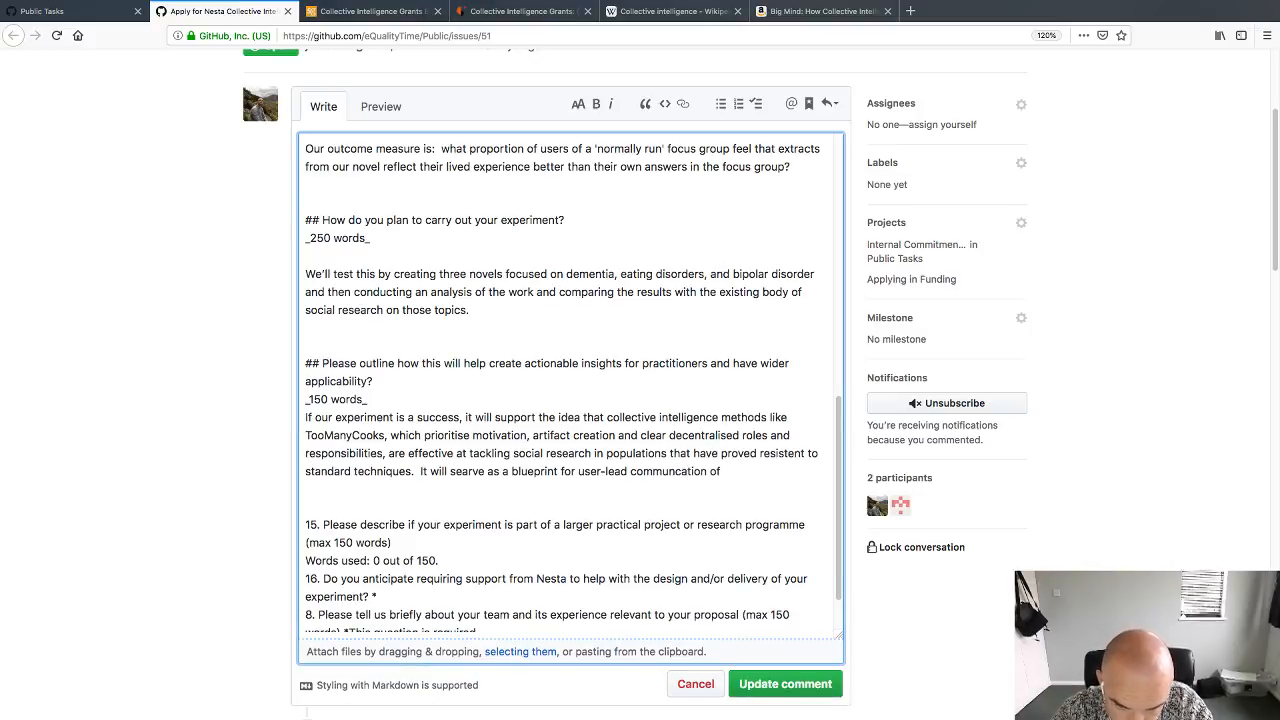
pyautogui.write(' issus')
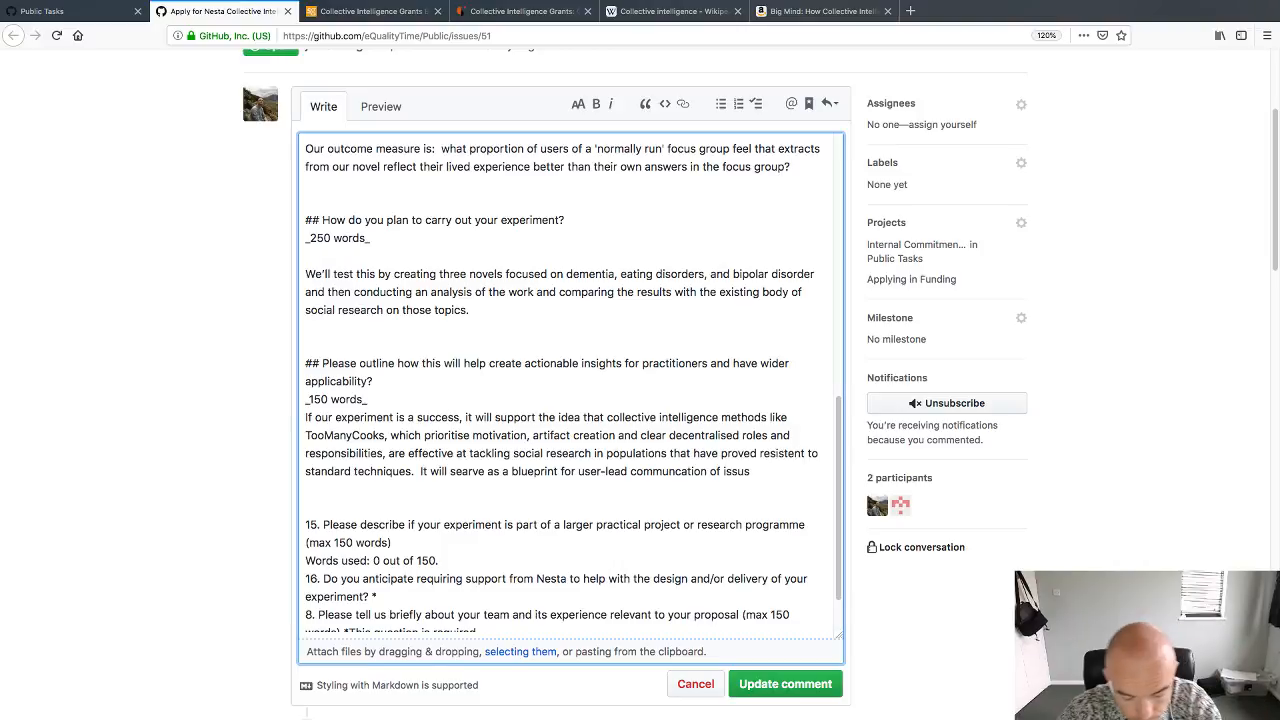
# Step: Extend the blueprint sentence after "issus" with "for a wide range of potential applications"
pyautogui.write('for a wide')
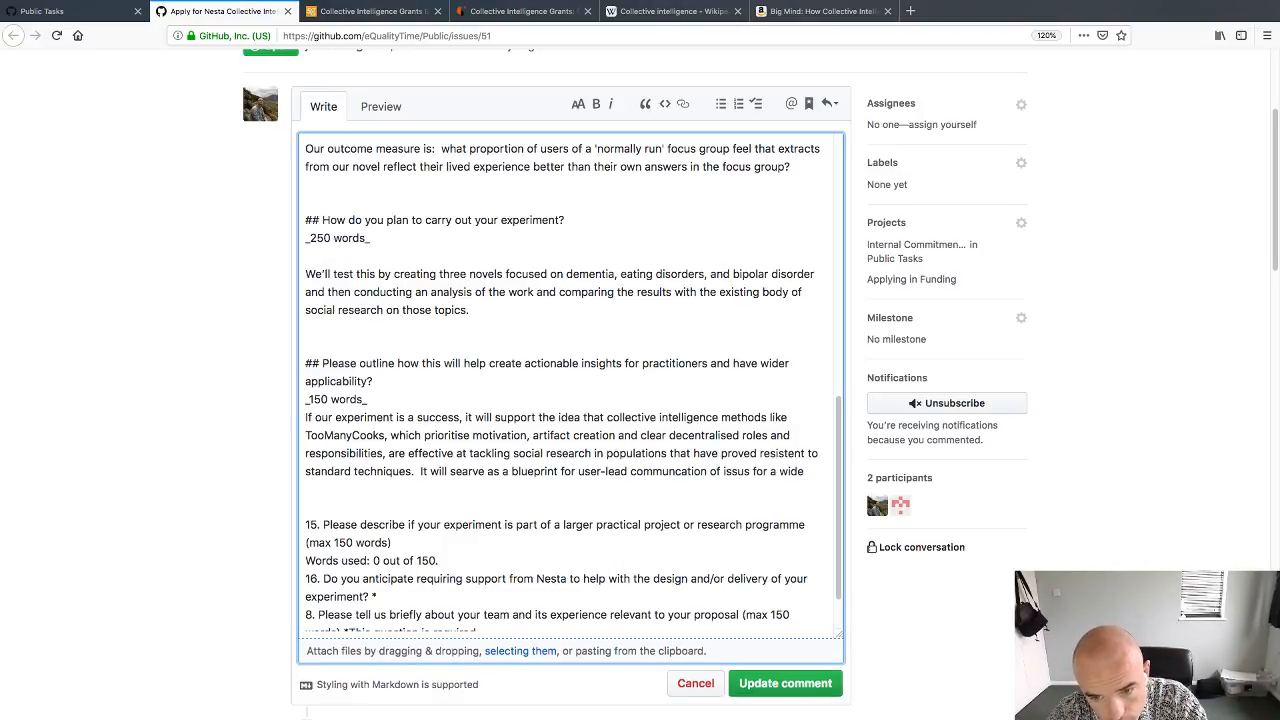
pyautogui.write(' range ')
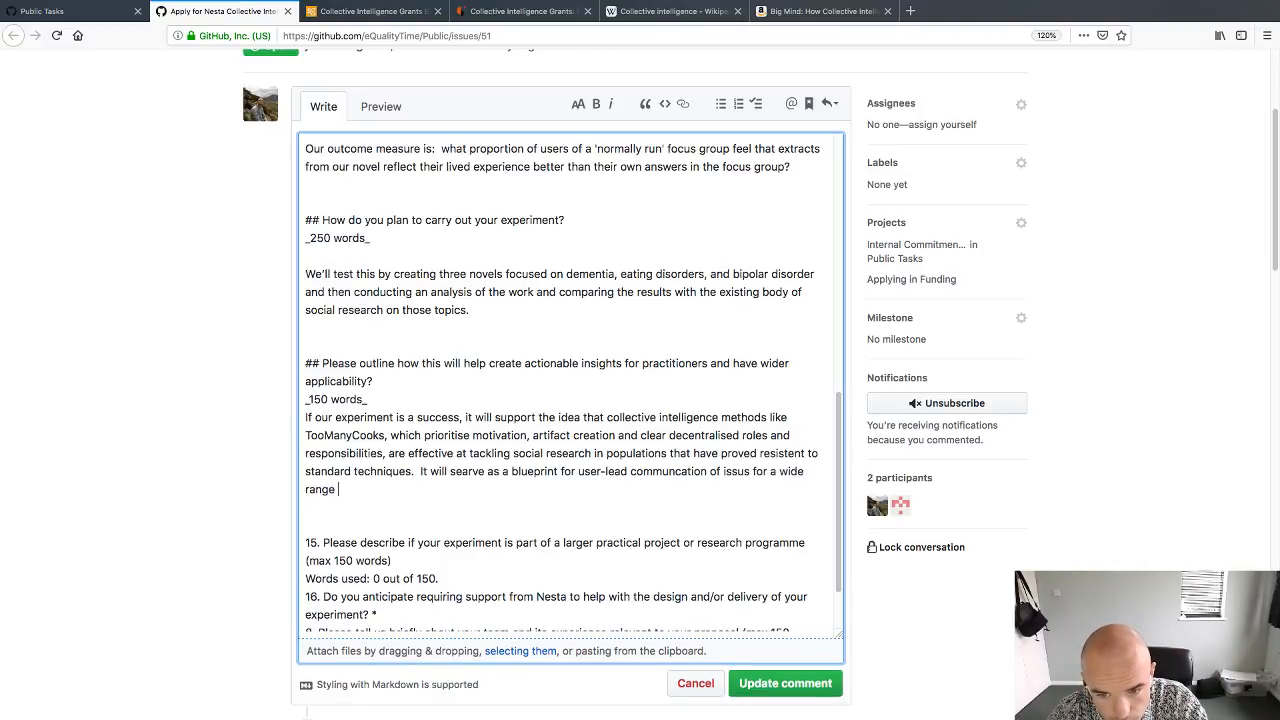
pyautogui.write('of potential')
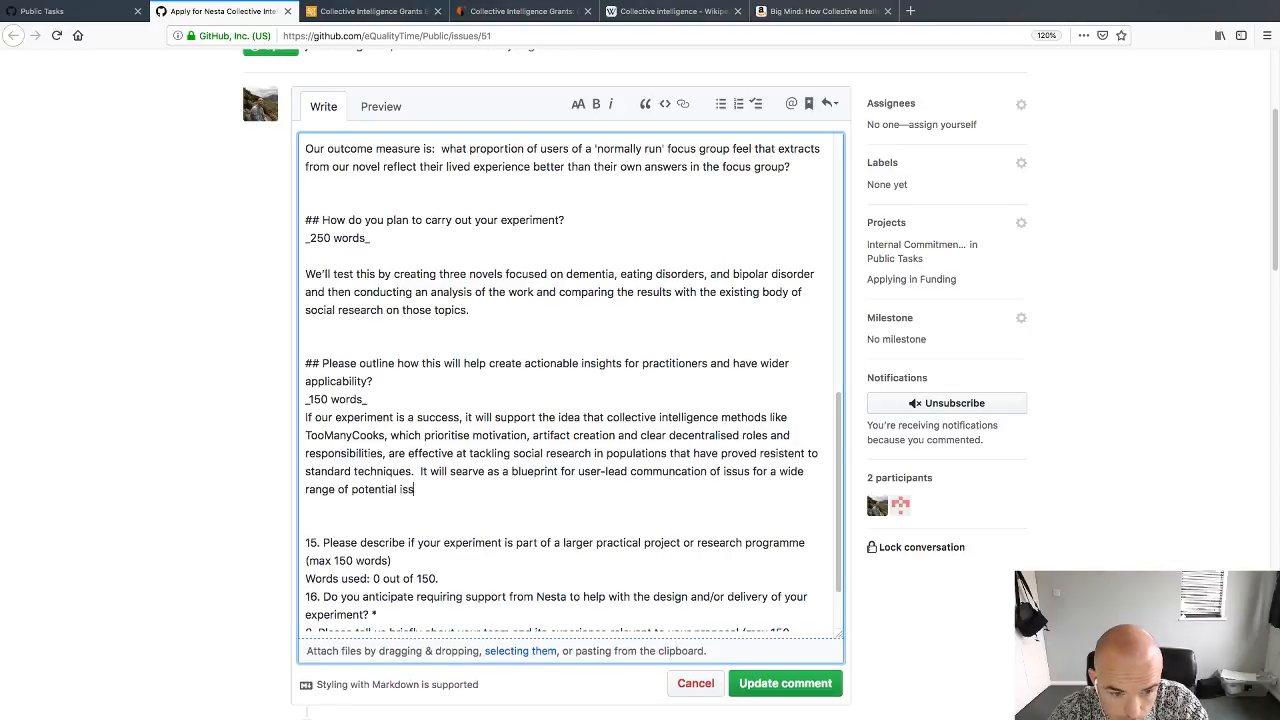
pyautogui.write('appliaction')
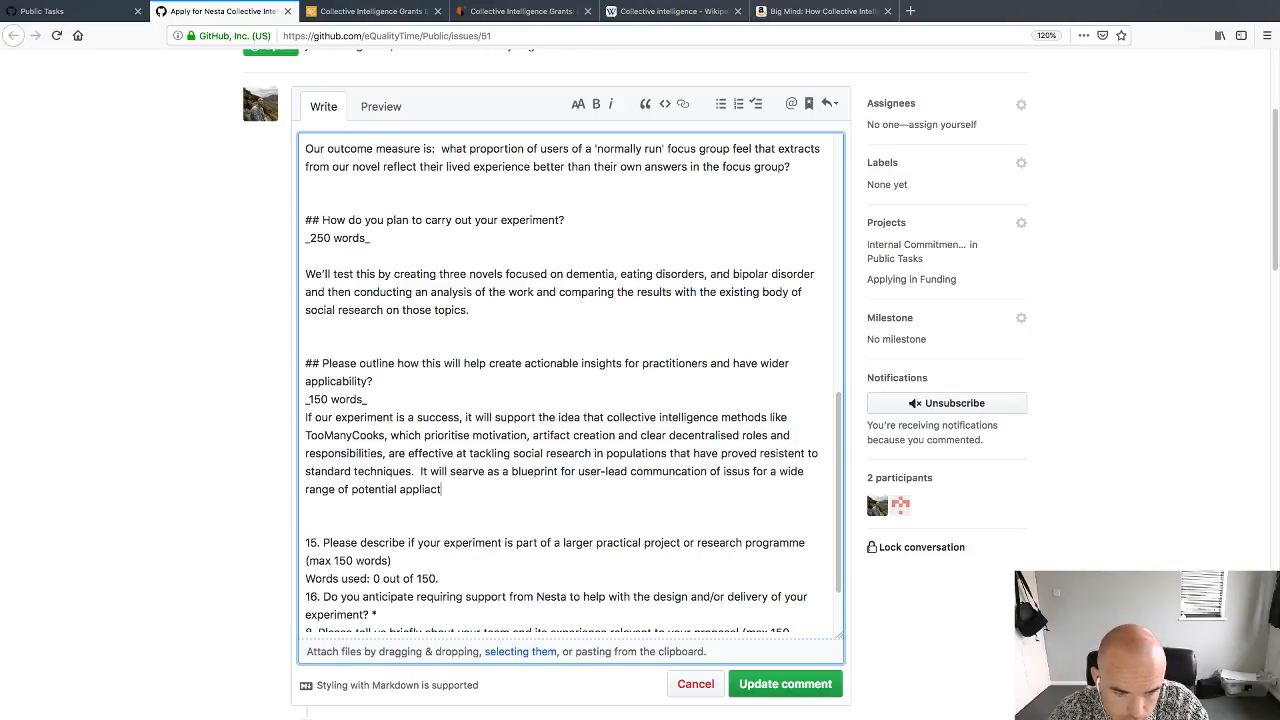
pyautogui.press('BackSpace')
pyautogui.press('BackSpace')
pyautogui.press('BackSpace')
pyautogui.press('BackSpace')
pyautogui.press('BackSpace')
pyautogui.press('BackSpace')
pyautogui.write('c')
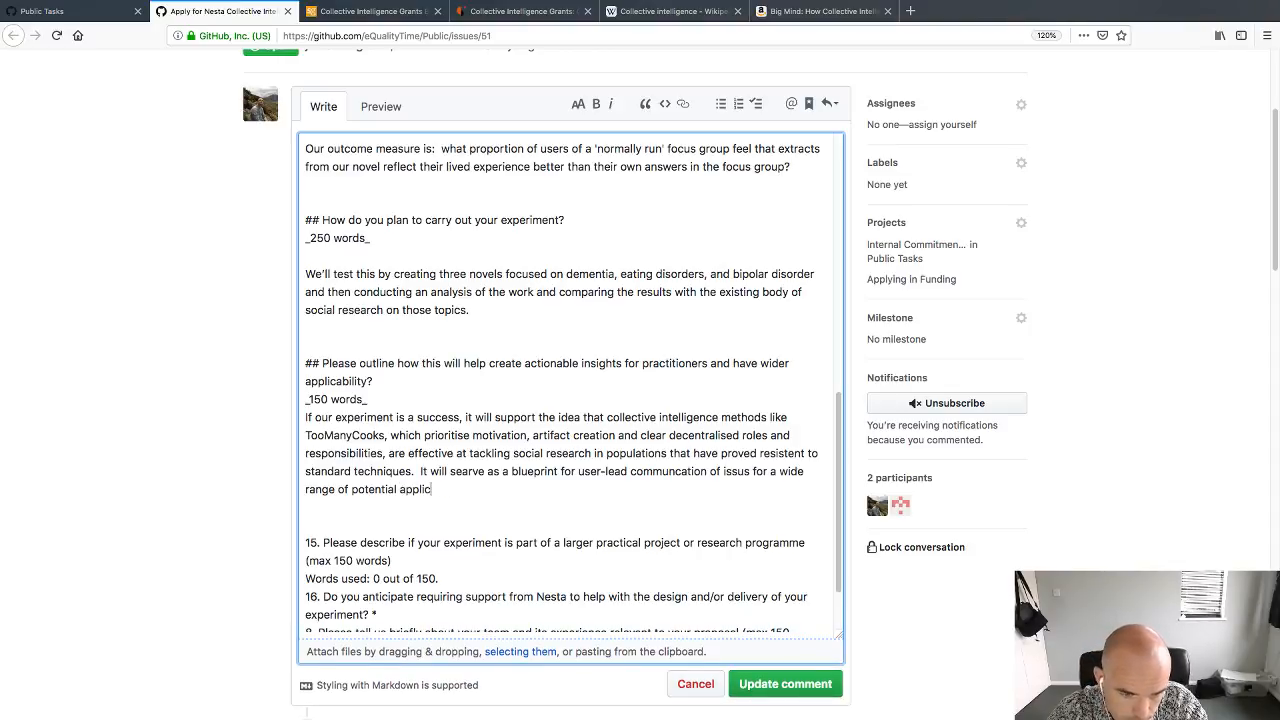
pyautogui.write('ations including')
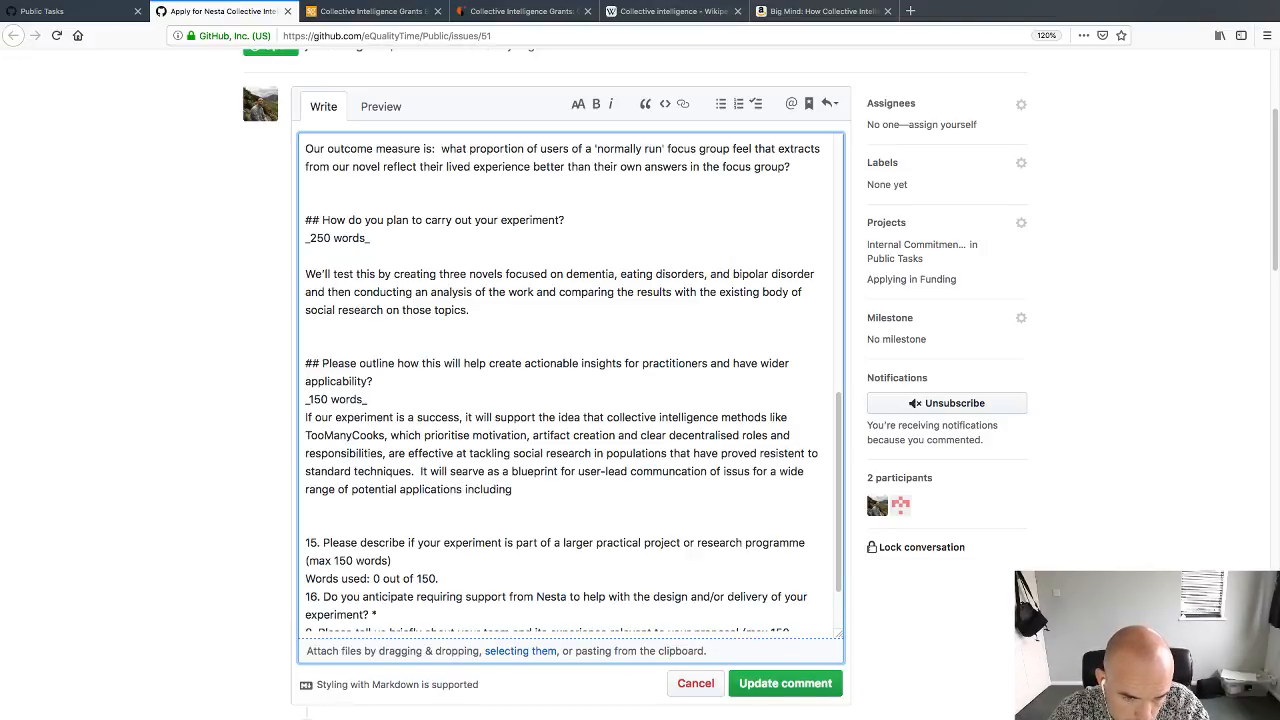
pyautogui.press('BackSpace')
pyautogui.press('BackSpace')
pyautogui.press('BackSpace')
pyautogui.press('BackSpace')
pyautogui.press('BackSpace')
pyautogui.press('BackSpace')
pyautogui.press('BackSpace')
pyautogui.press('BackSpace')
pyautogui.press('BackSpace')
pyautogui.press('BackSpace')
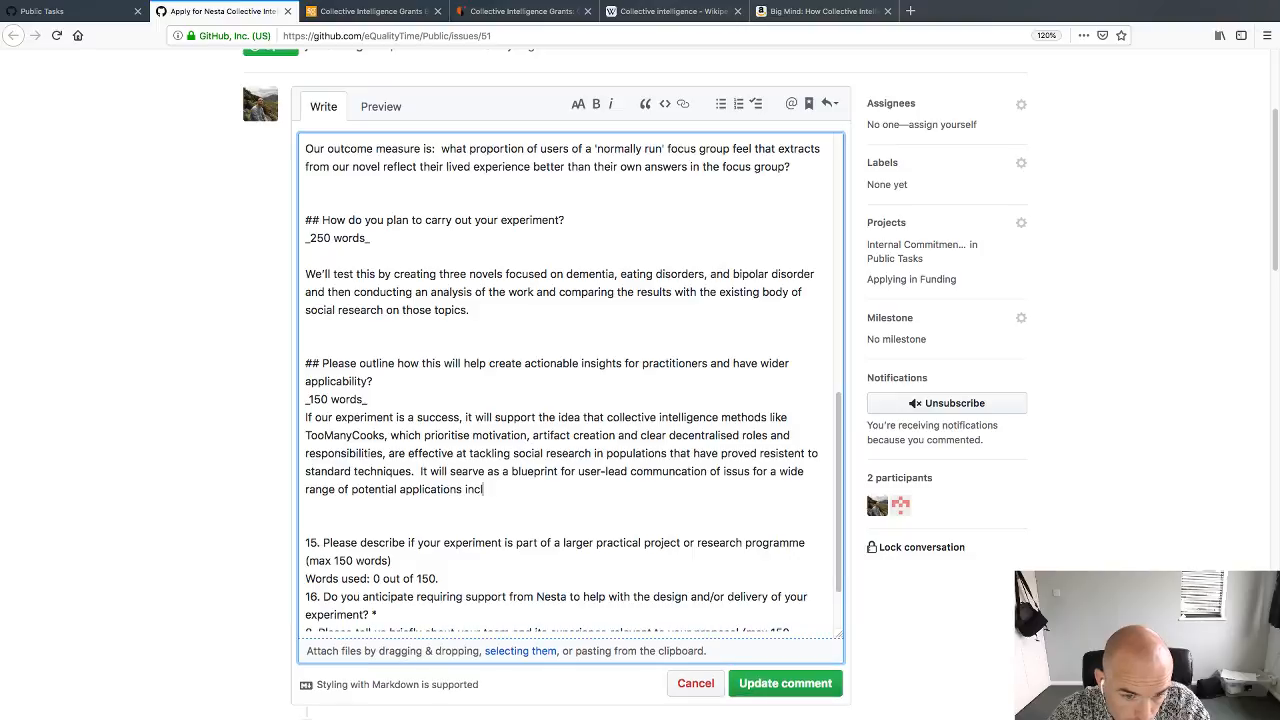
pyautogui.write('from')
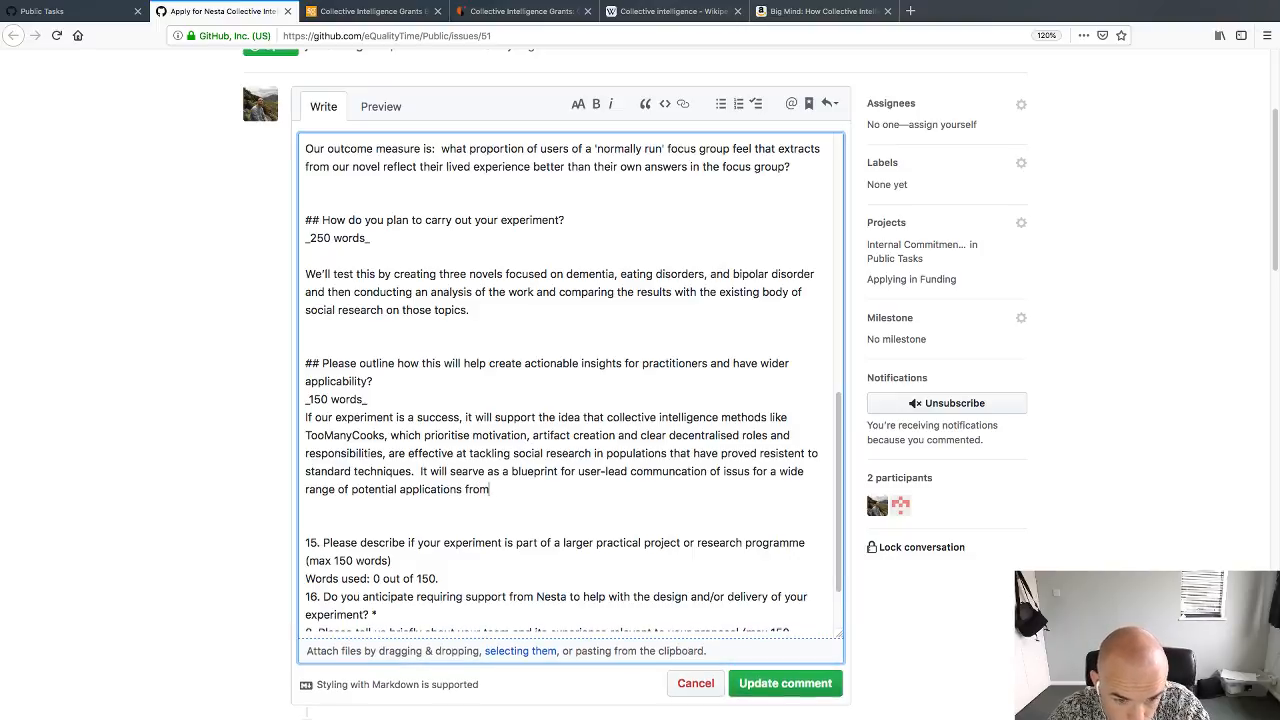
pyautogui.press('BackSpace')
pyautogui.press('BackSpace')
pyautogui.press('BackSpace')
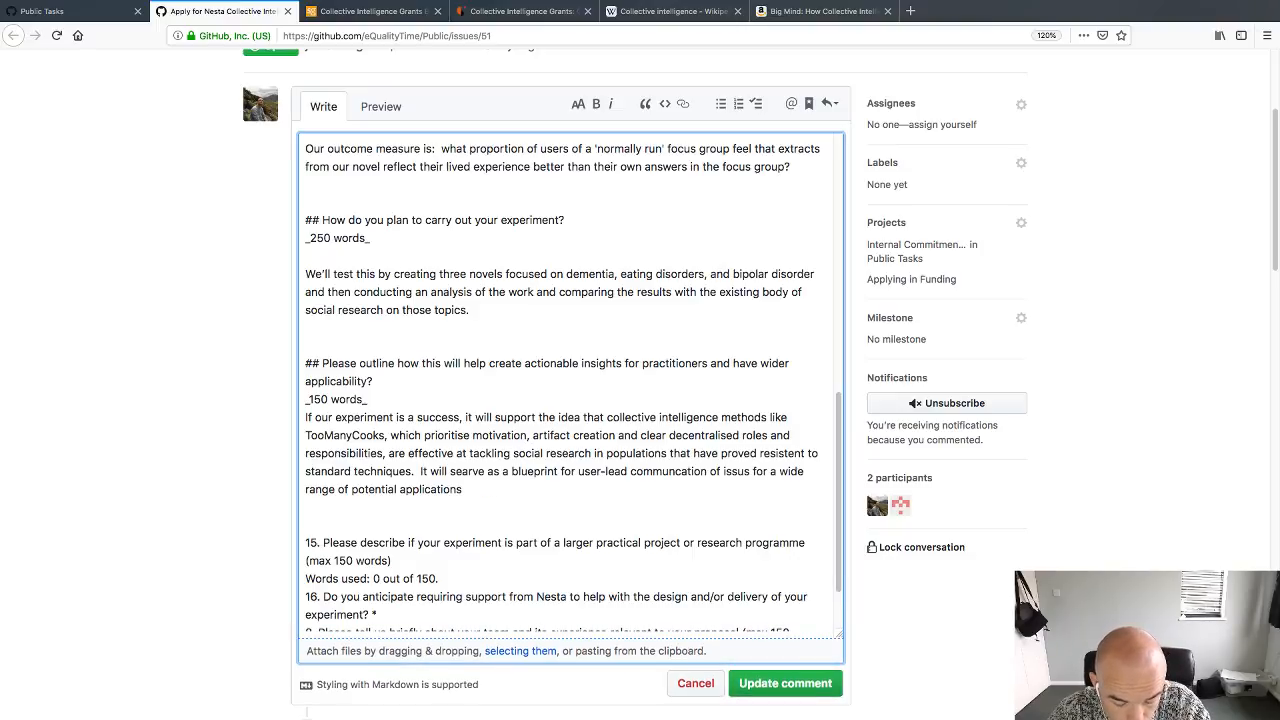
# Step: Continue the sentence after "applications" with "all the way form Wikipedia's problems with onboarding new editors to"
pyautogui.write('all the way fo')
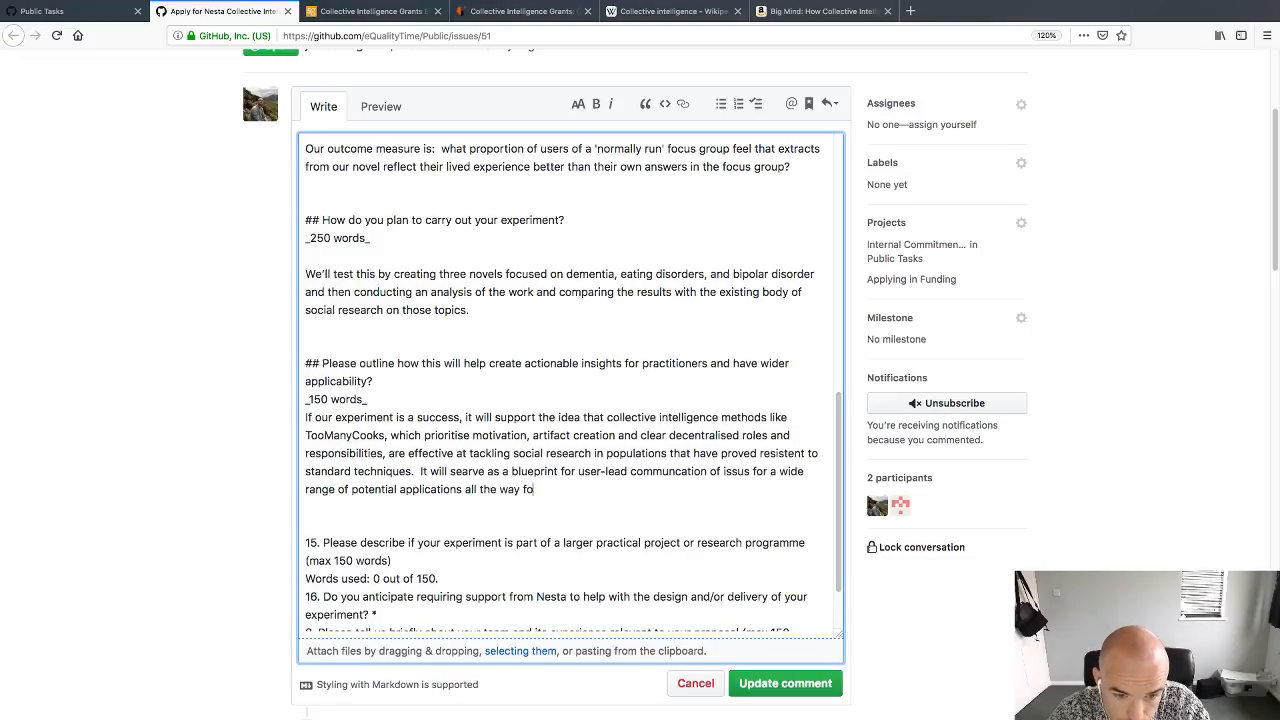
pyautogui.write('rm')
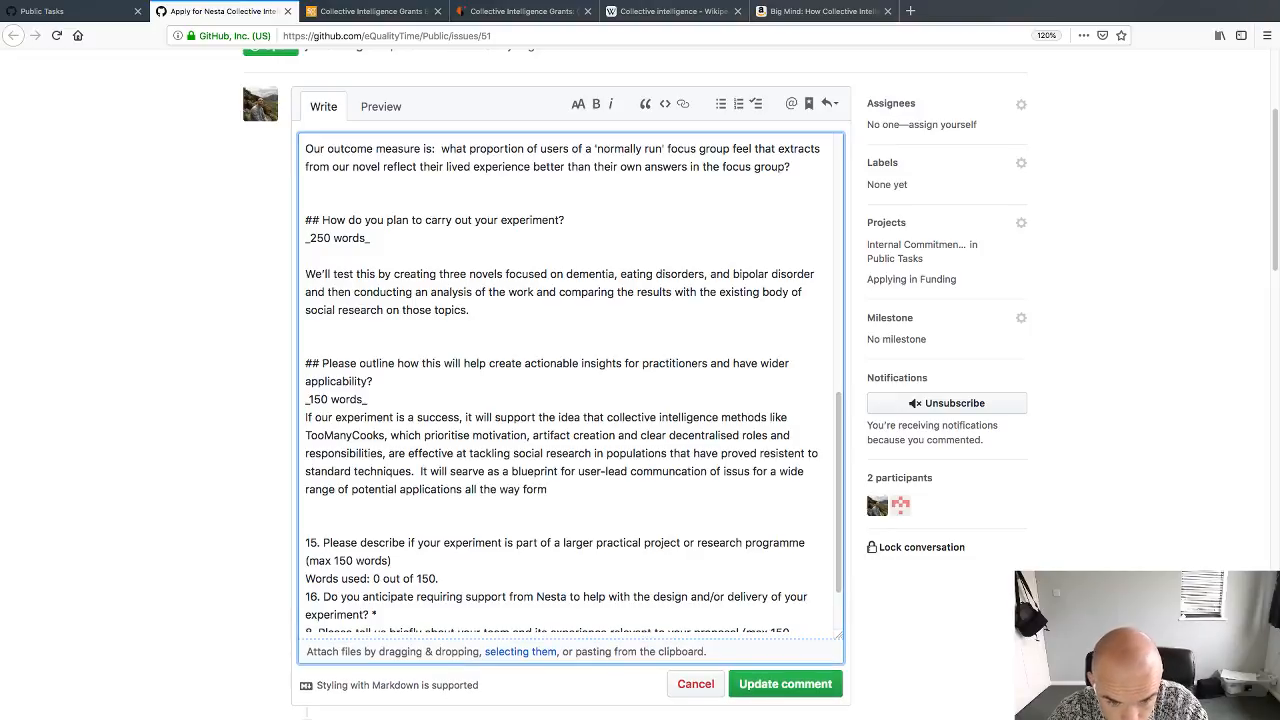
pyautogui.write(' Wiki')
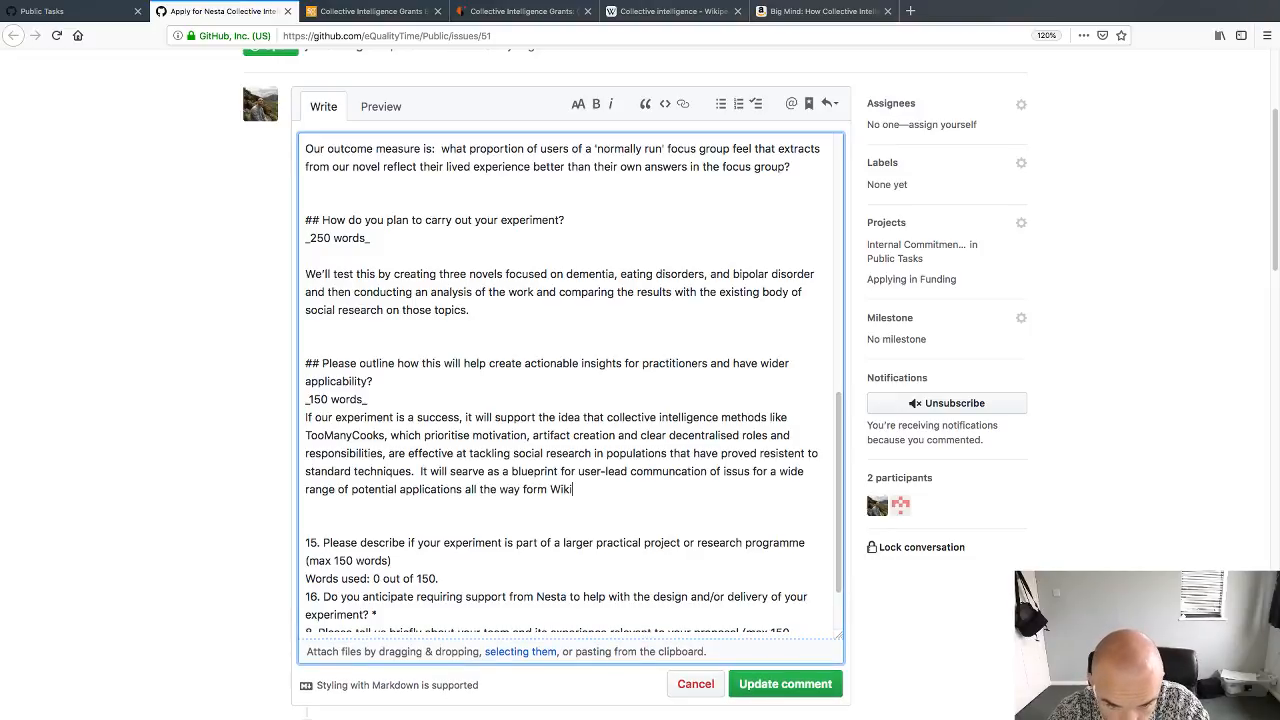
pyautogui.write("pedia's p")
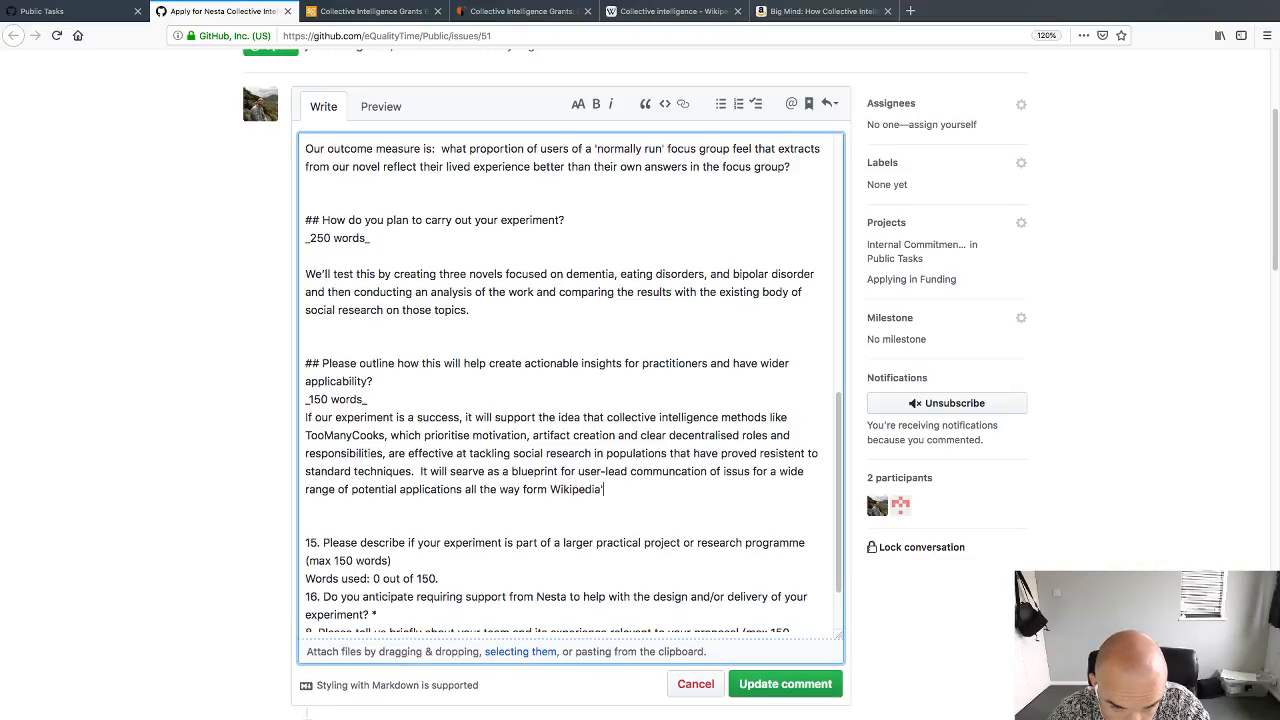
pyautogui.write('roblems wi')
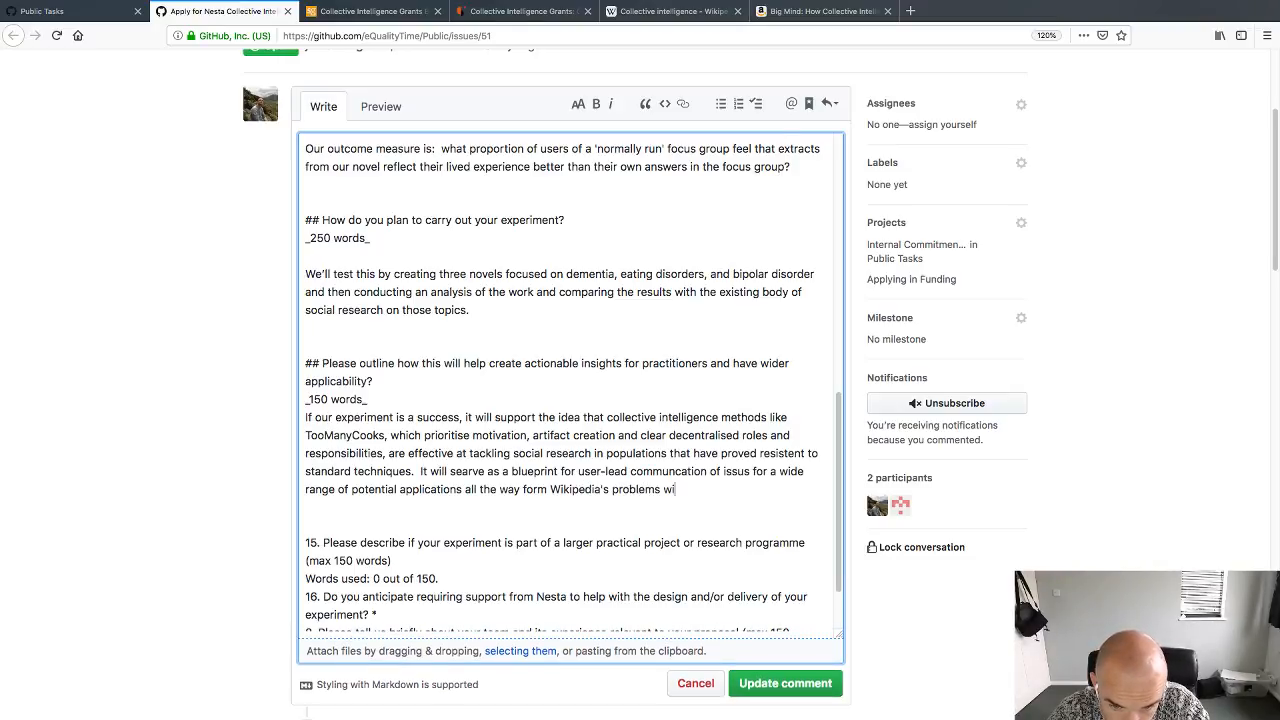
pyautogui.write('th onboarding')
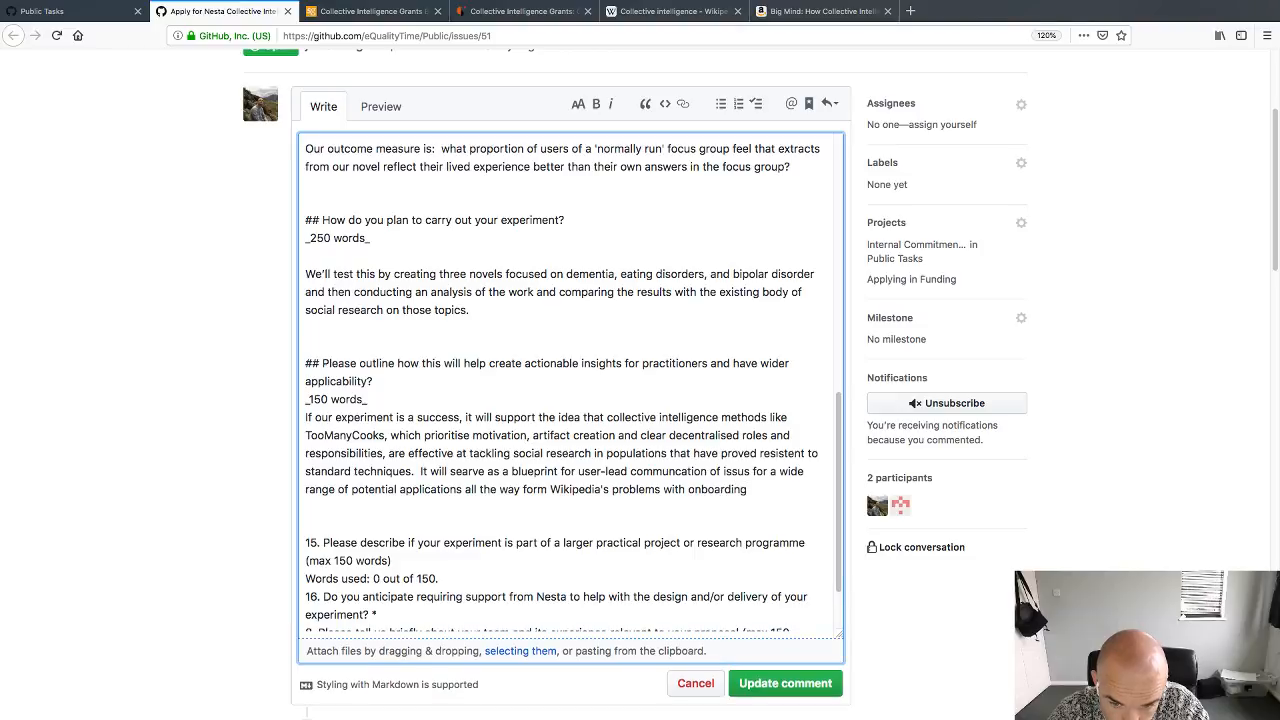
pyautogui.write(' new editors to')
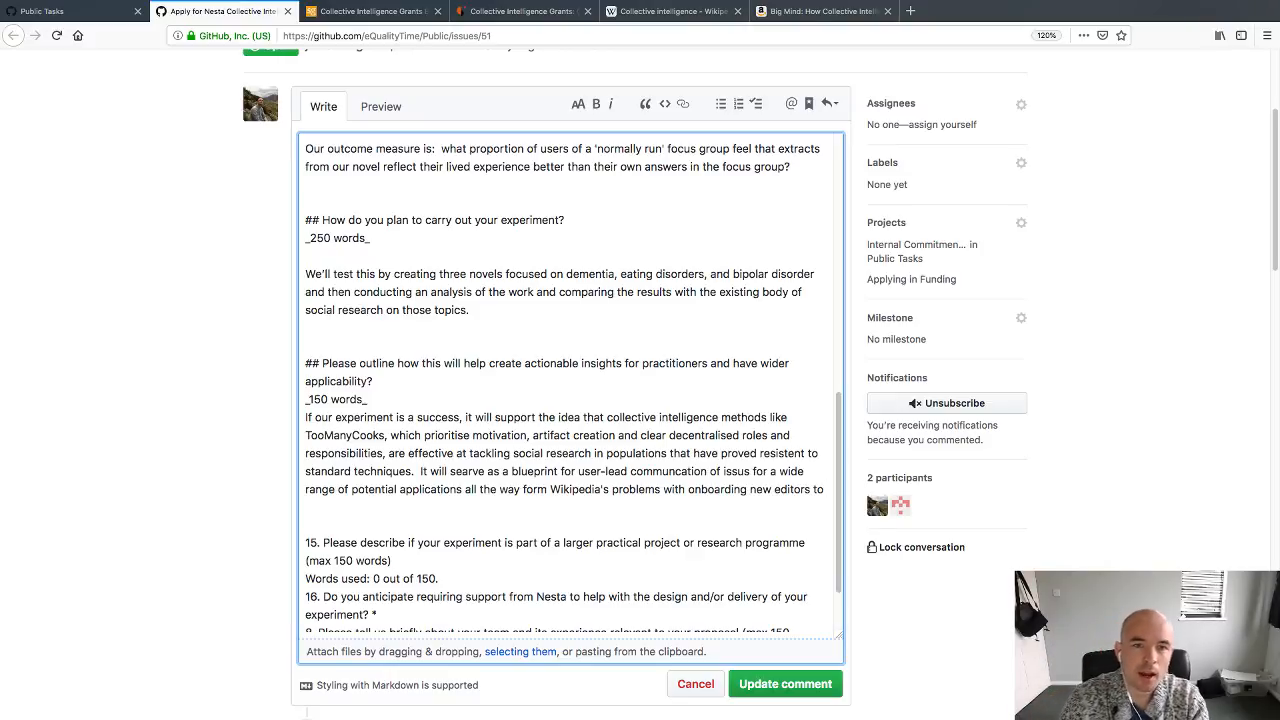
# Step: Switch to the Nesta grants call page and examine its Background and "What are we looking to fund?" sections for collective intelligence examples
pyautogui.click(540, 14)
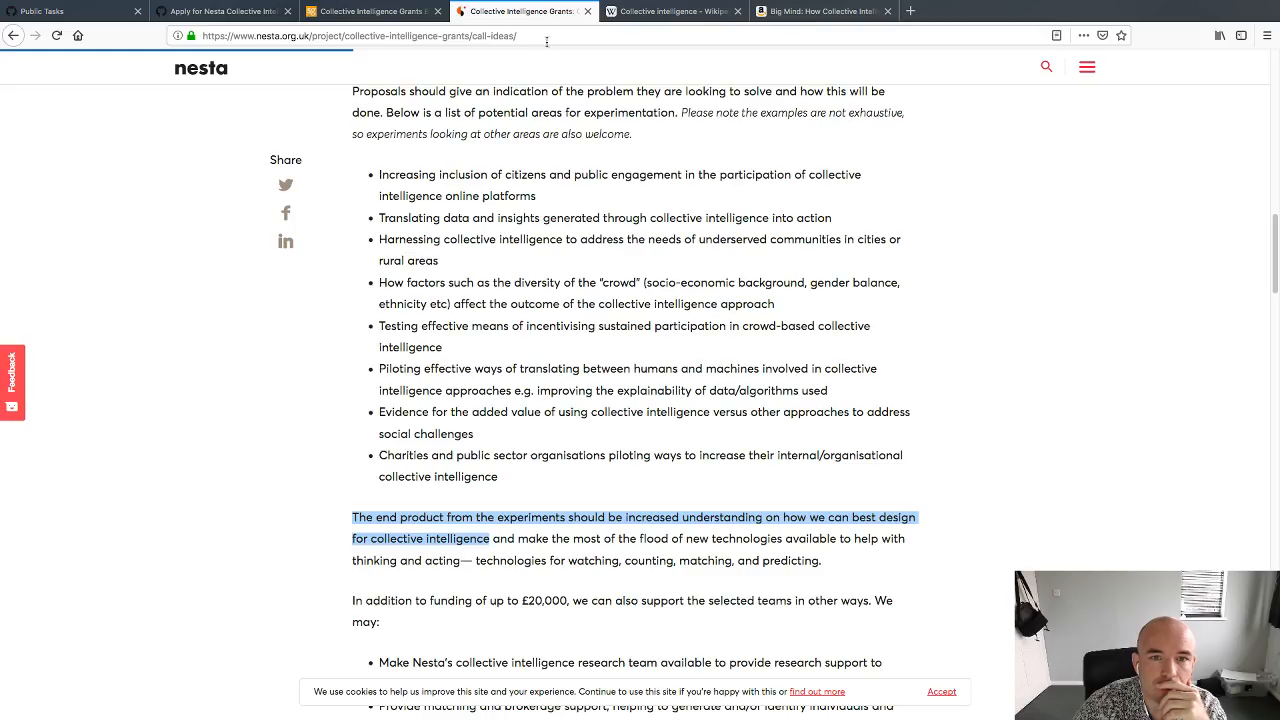
pyautogui.scroll(10, 595, 362)
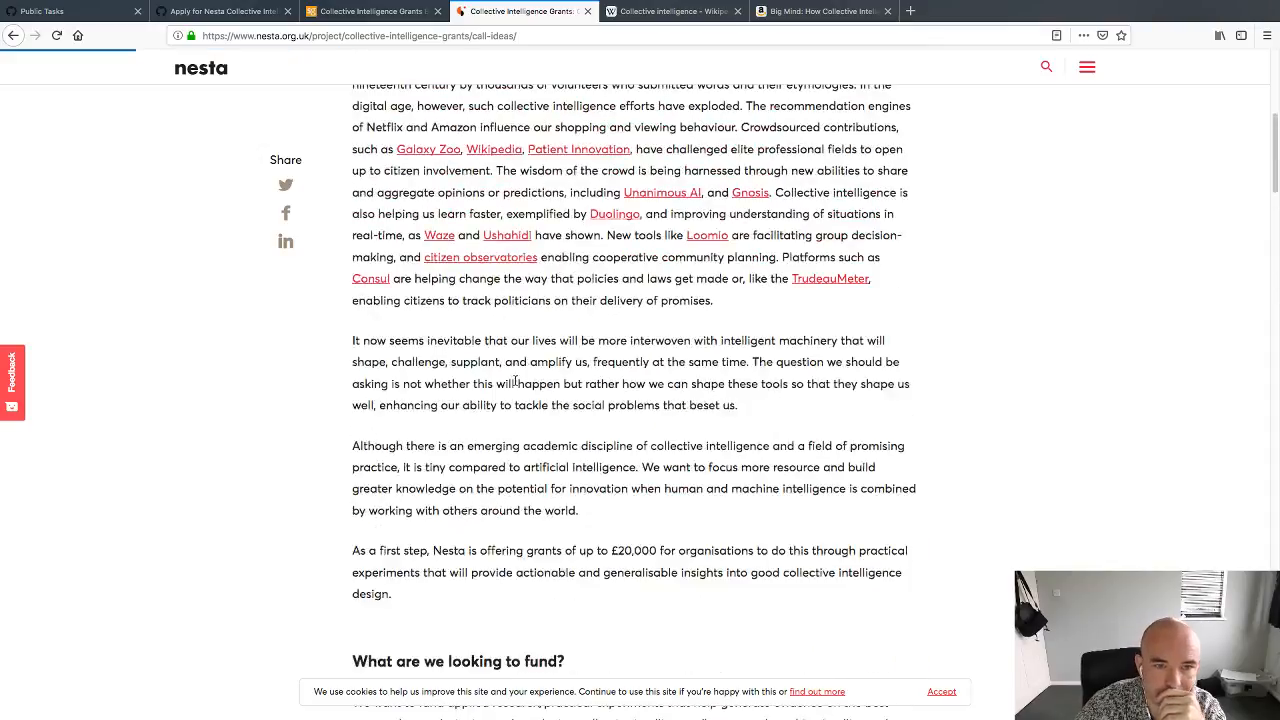
pyautogui.scroll(2, 515, 382)
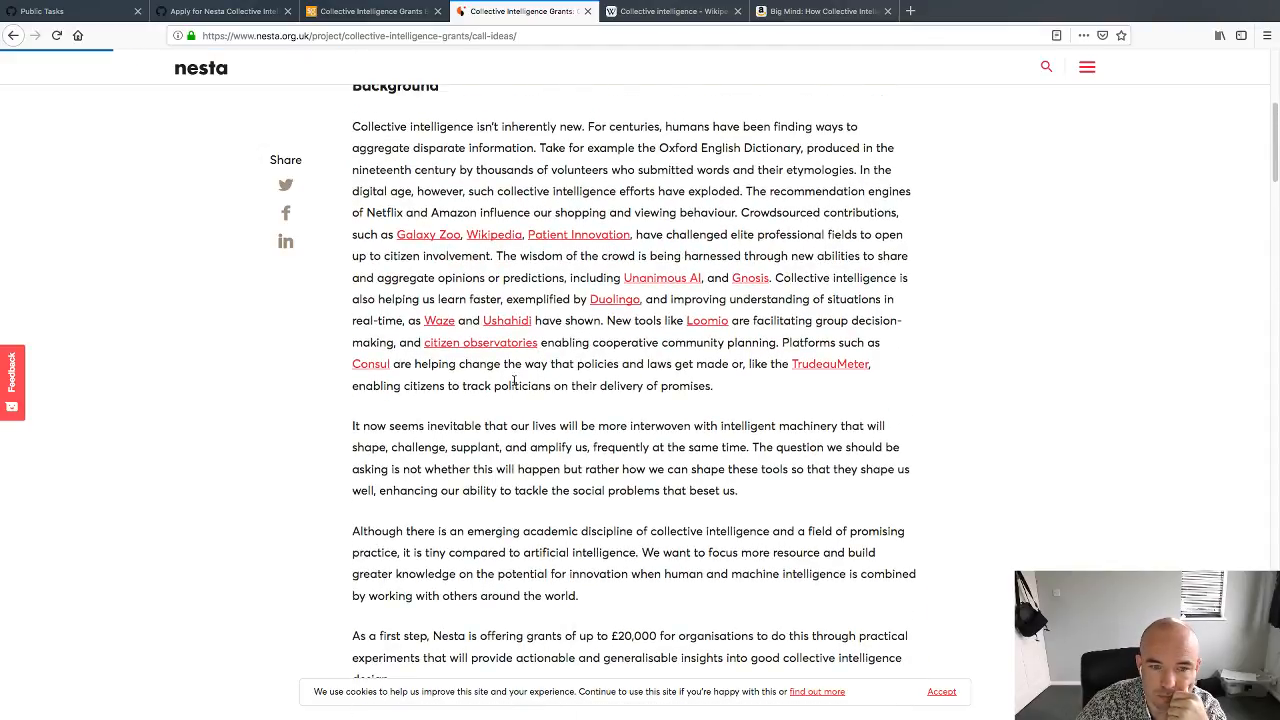
pyautogui.scroll(1, 513, 382)
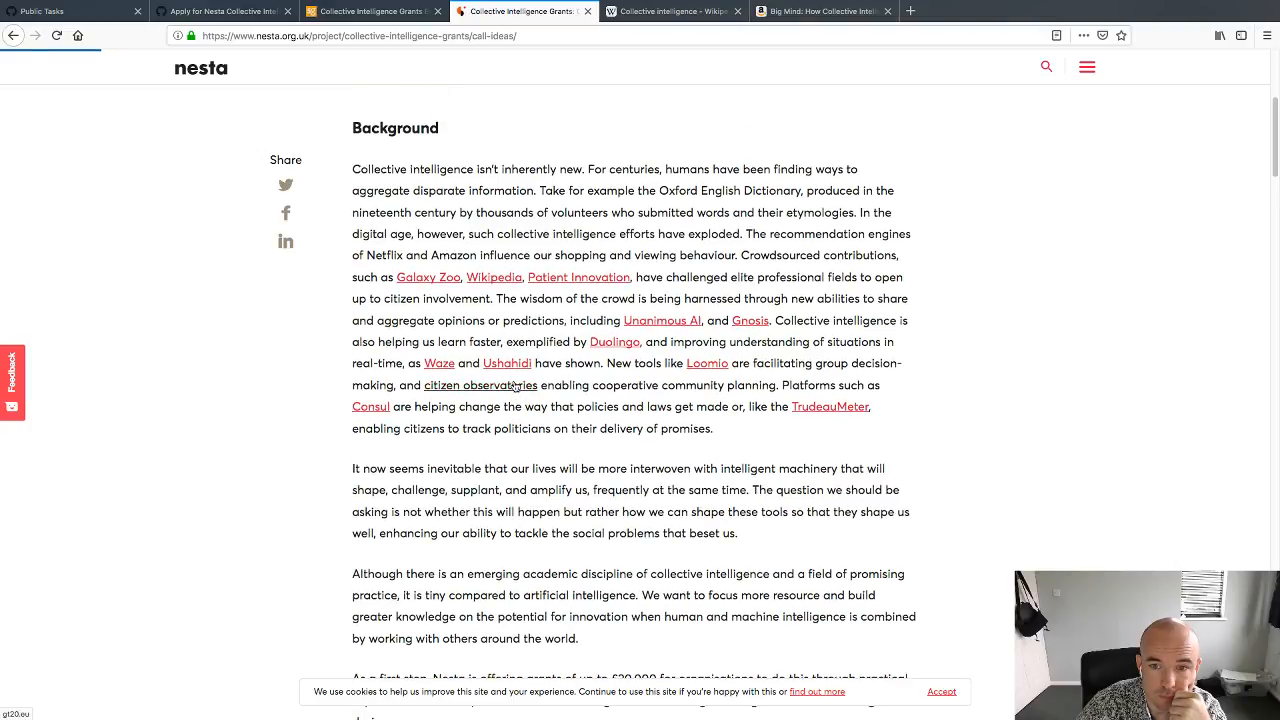
pyautogui.click(220, 11)
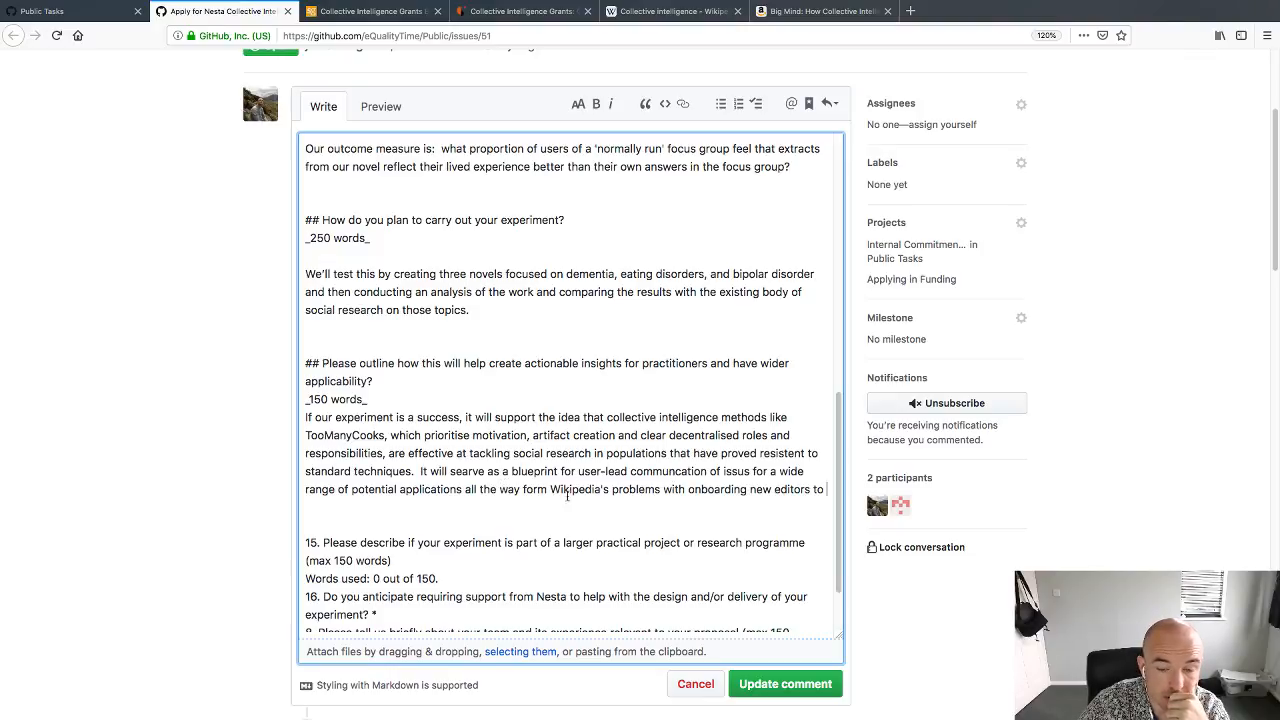
pyautogui.click(472, 15)
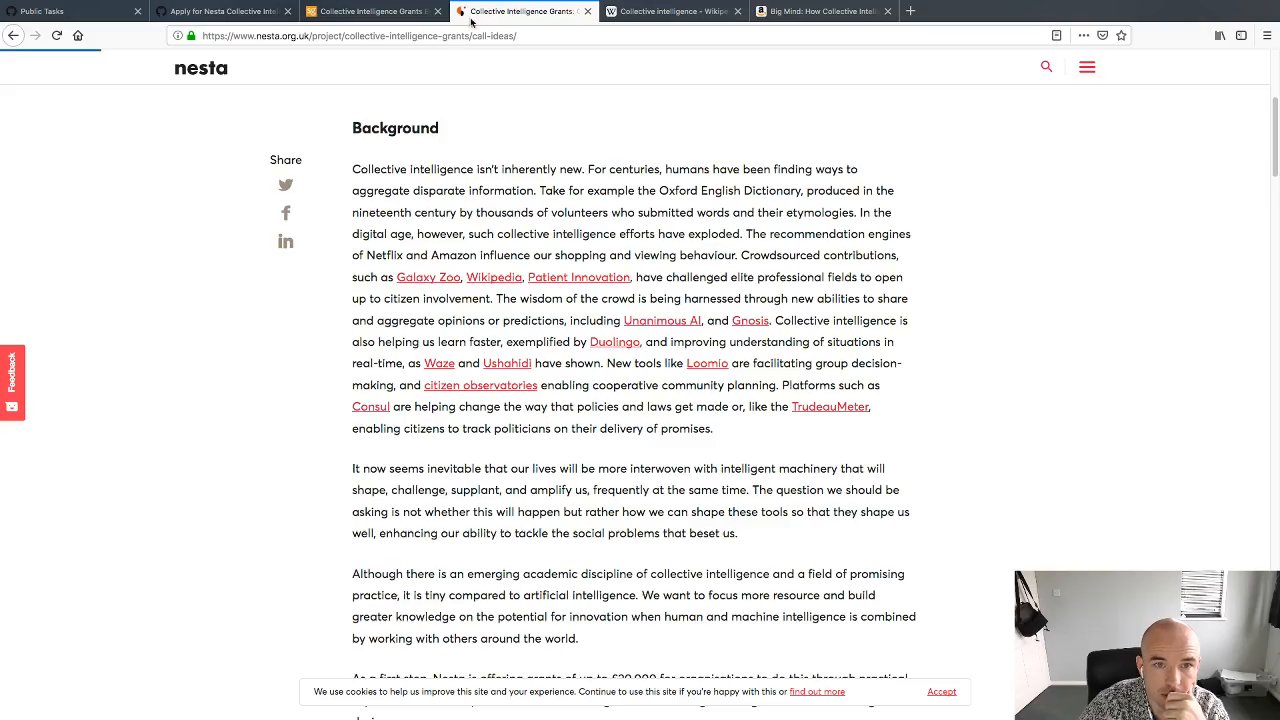
pyautogui.scroll(5, 483, 290)
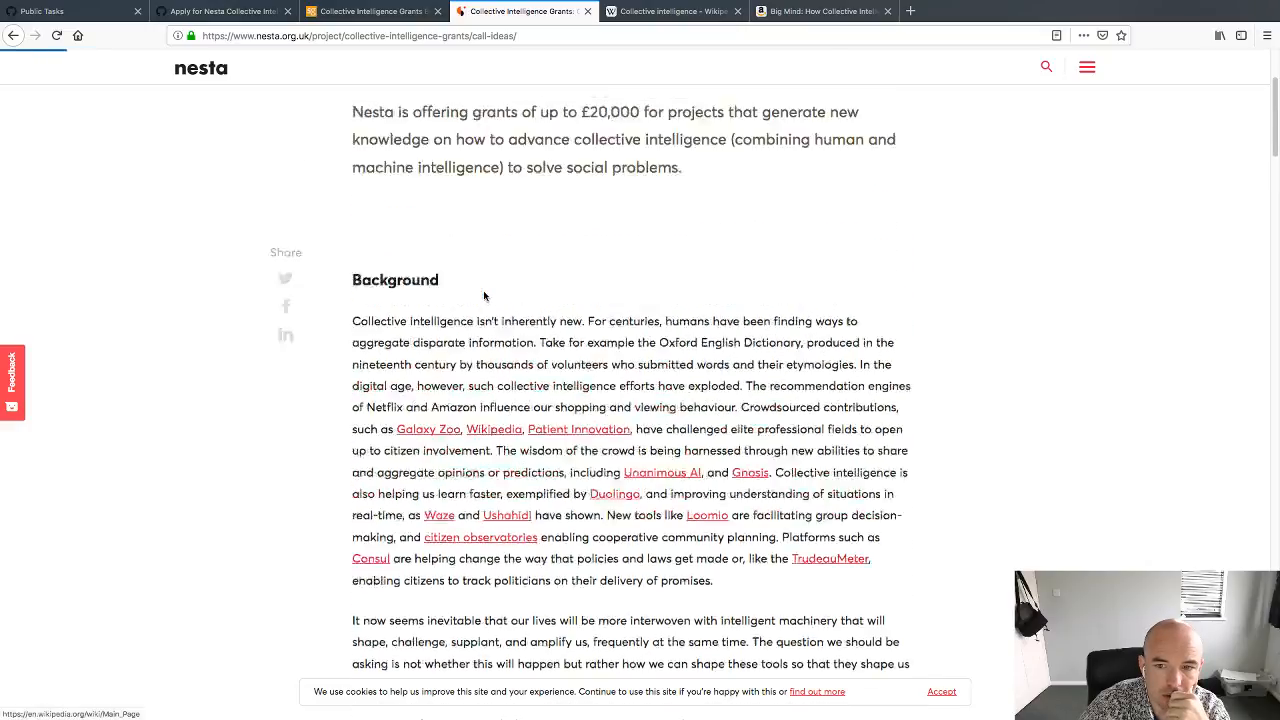
pyautogui.scroll(-10, 483, 290)
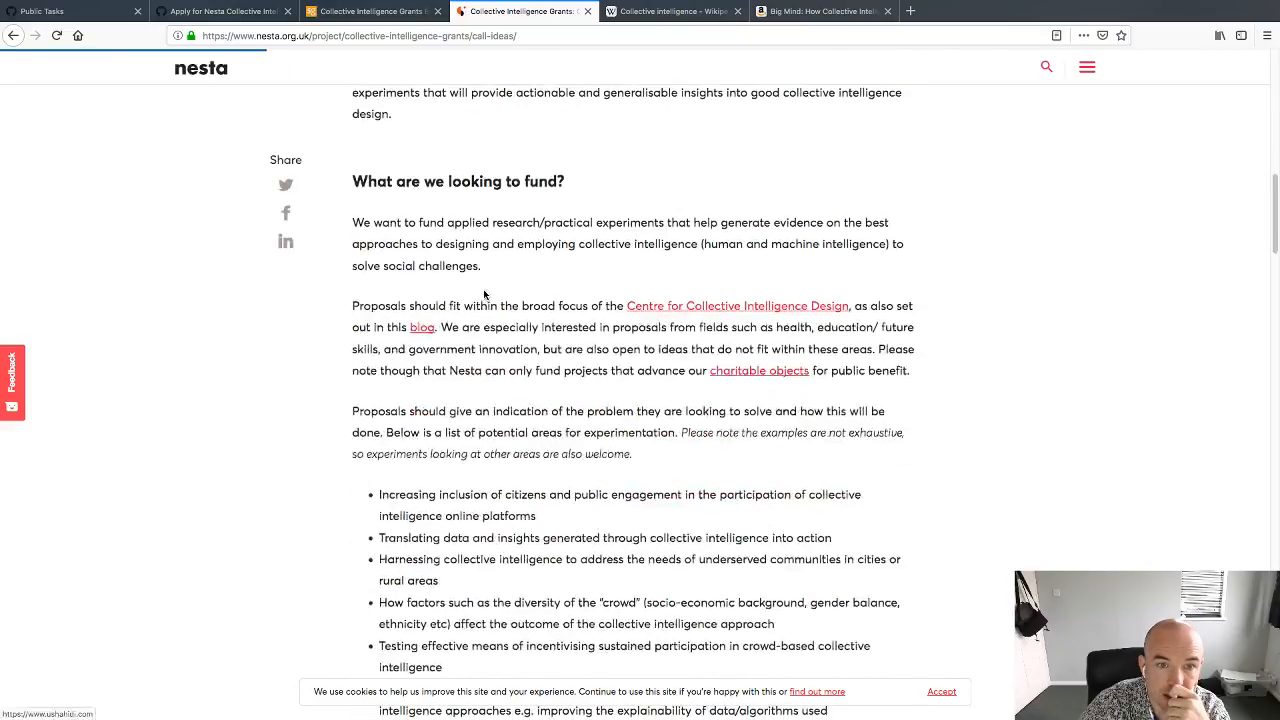
pyautogui.scroll(-2, 484, 298)
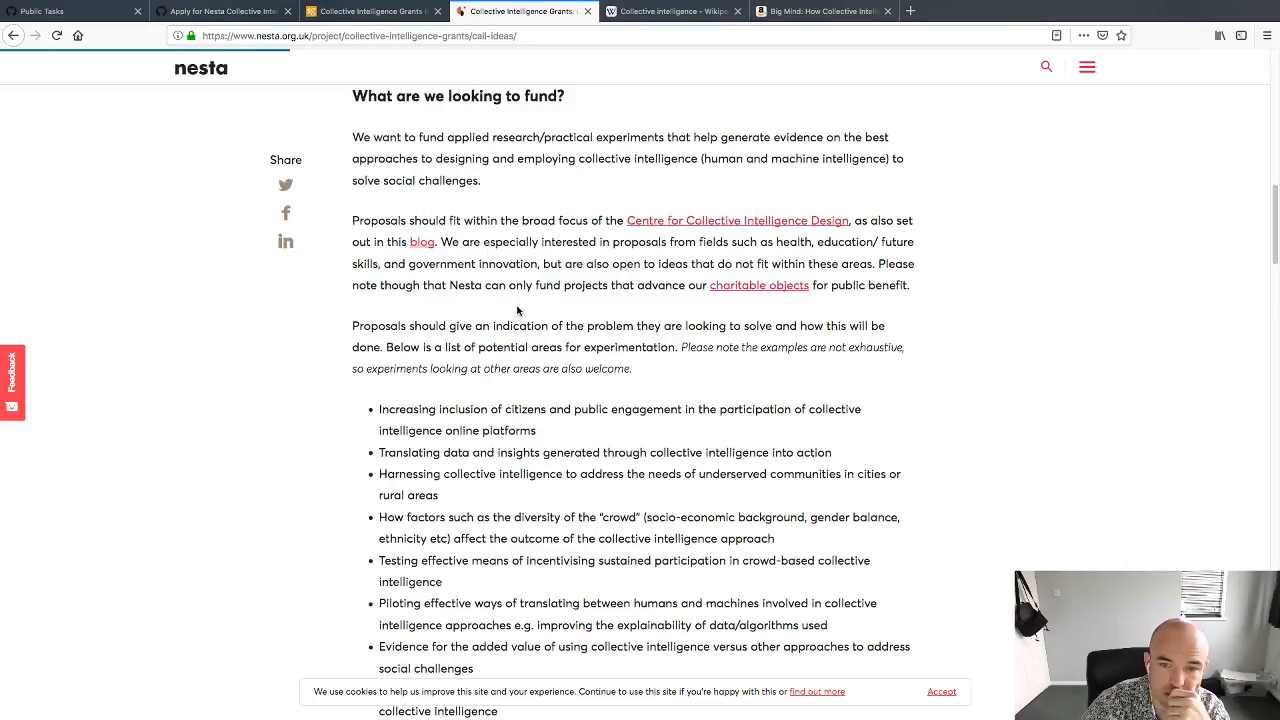
pyautogui.scroll(5, 517, 305)
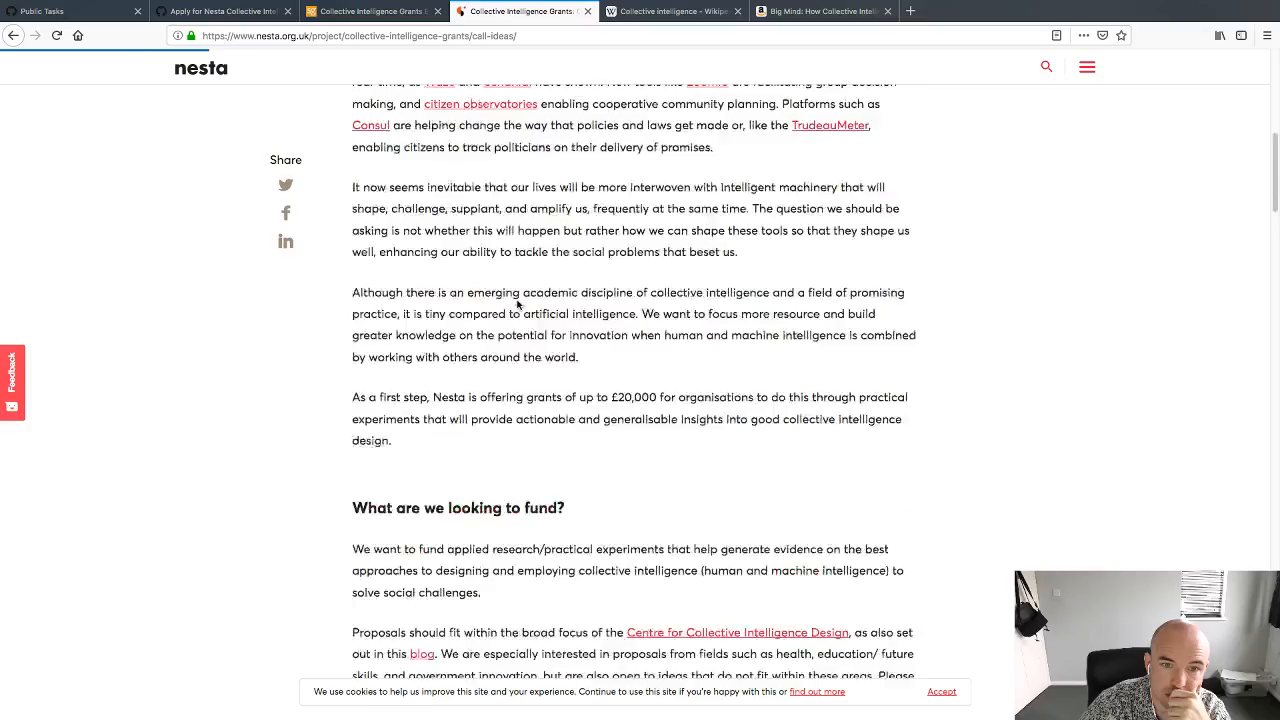
pyautogui.scroll(3, 517, 298)
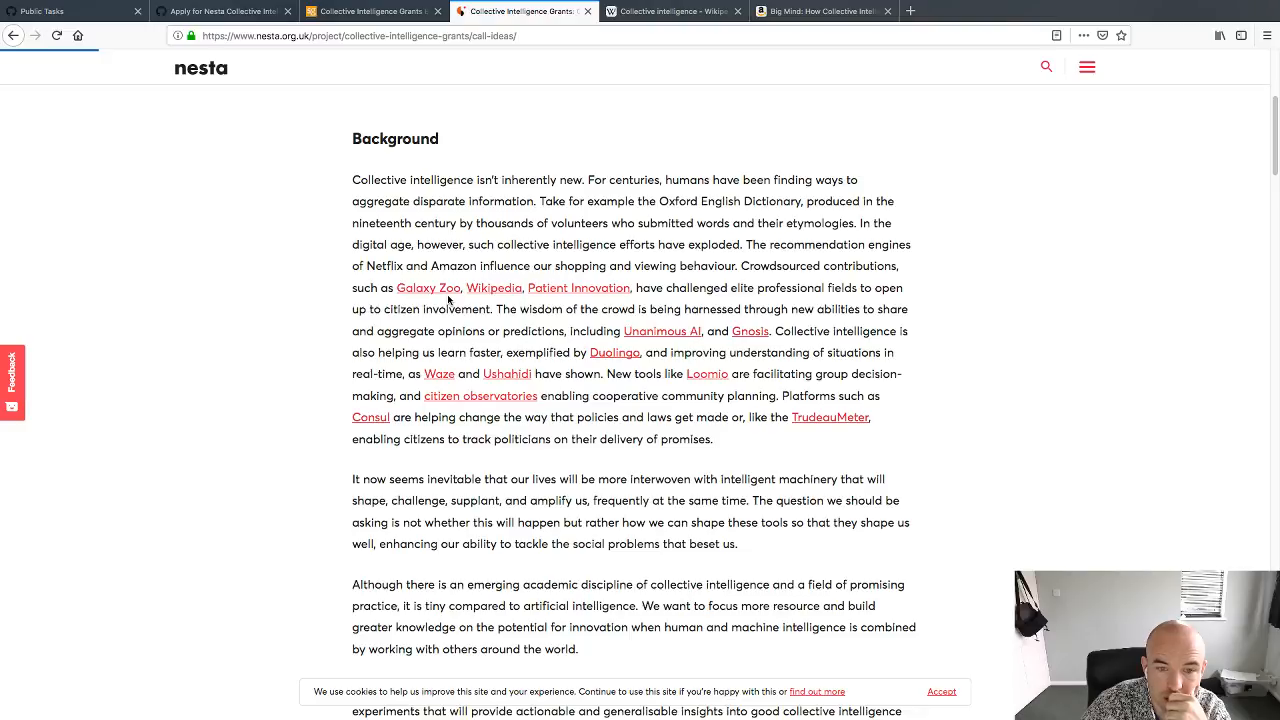
# Step: Return to the GitHub issue comment and finish the sentence about wider applications with "enabling effective citizen journalism."
pyautogui.click(335, 12)
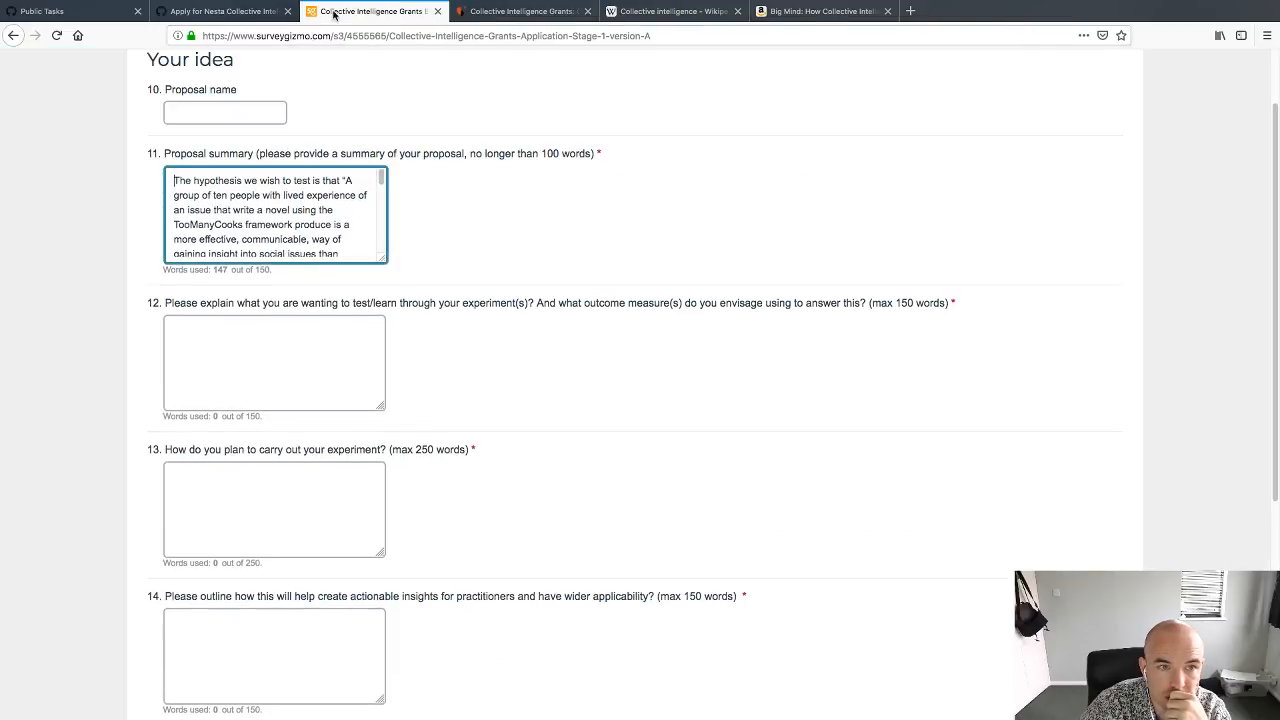
pyautogui.click(264, 12)
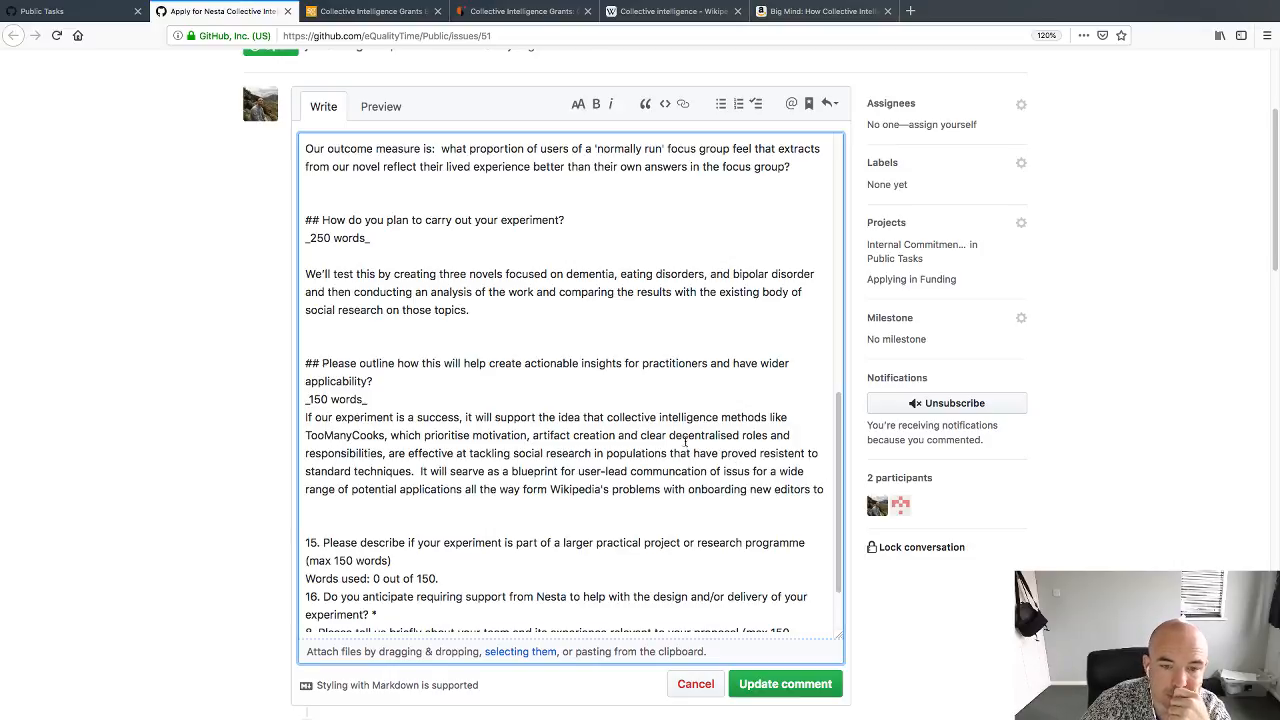
pyautogui.scroll(-2, 685, 440)
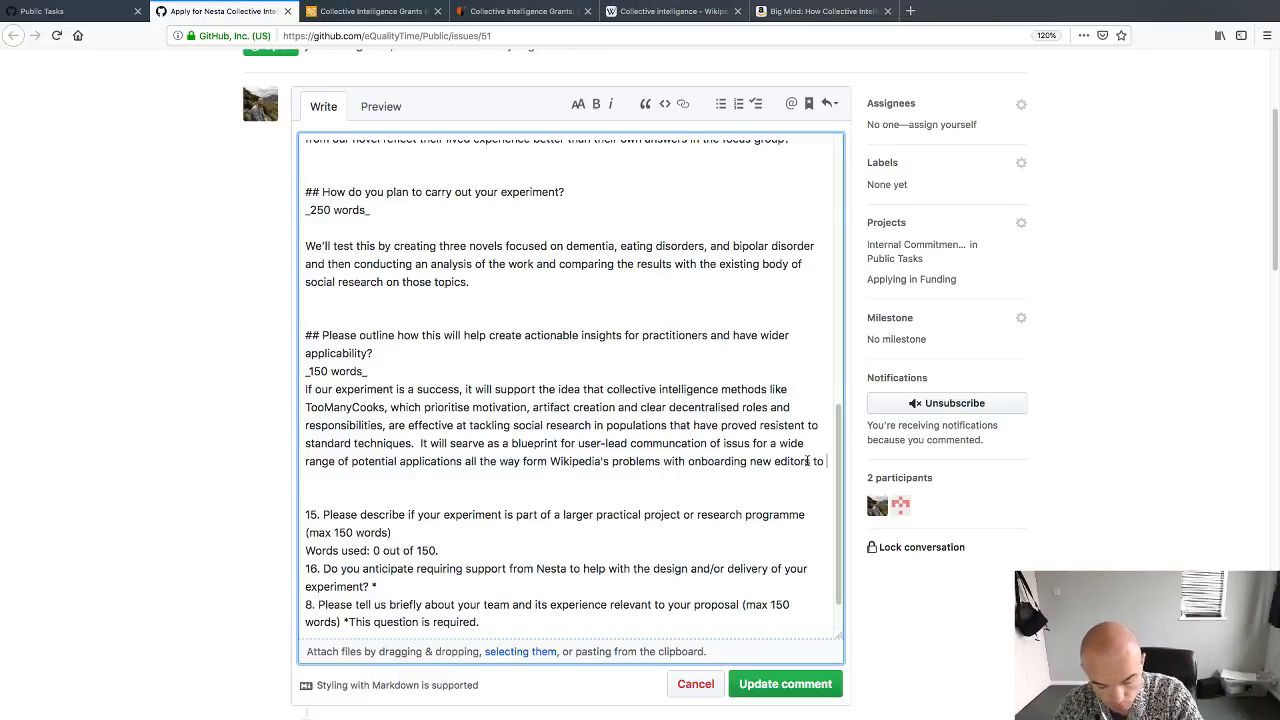
pyautogui.write('enabling effe')
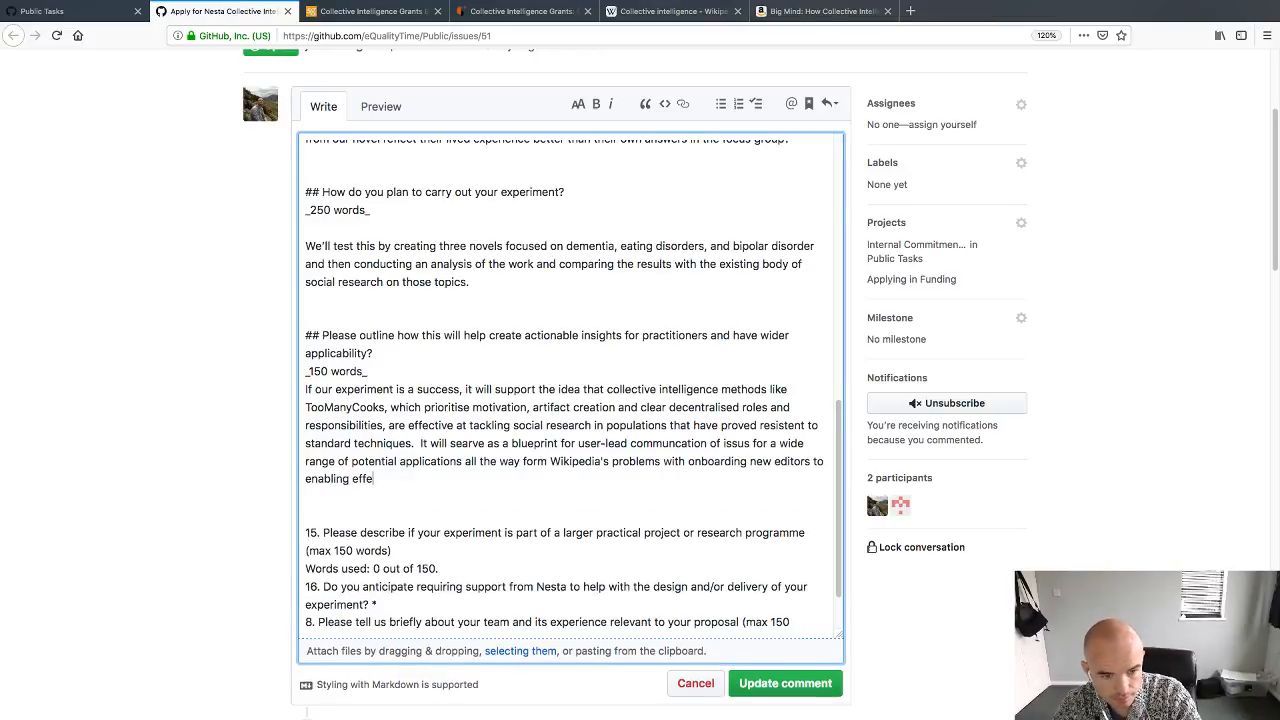
pyautogui.write('ctive citizen i')
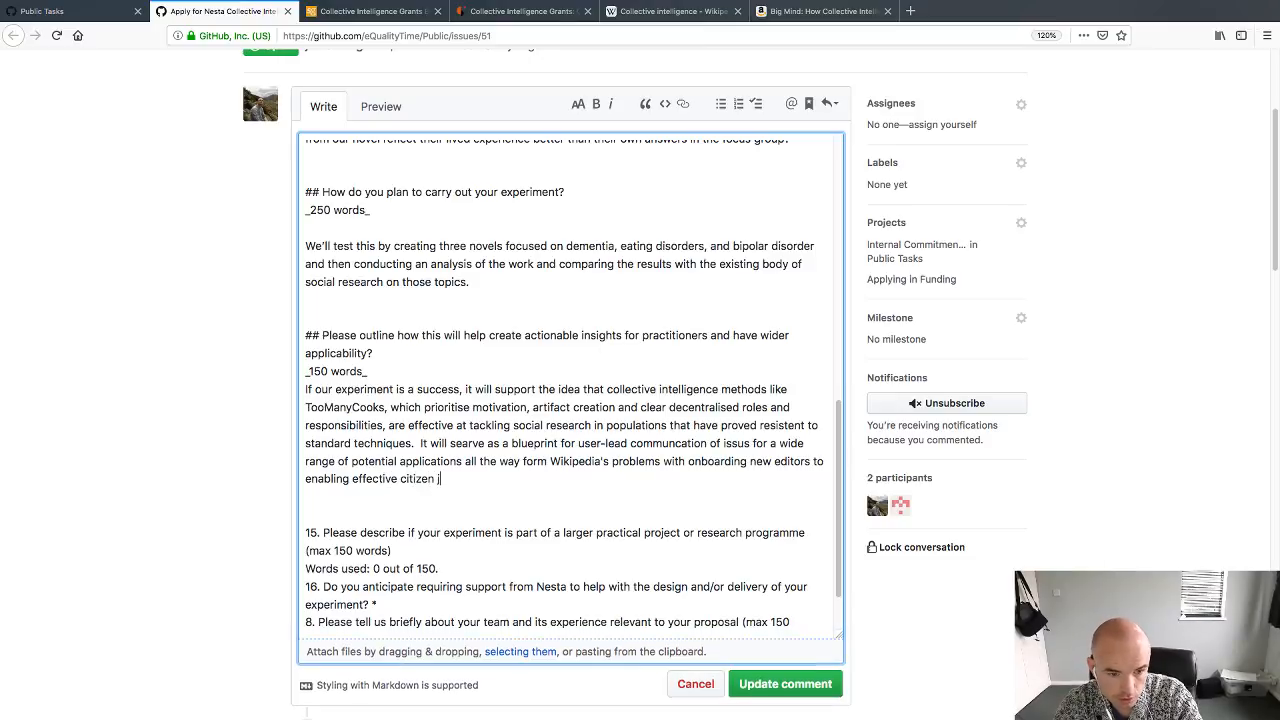
pyautogui.write('ournalism.')
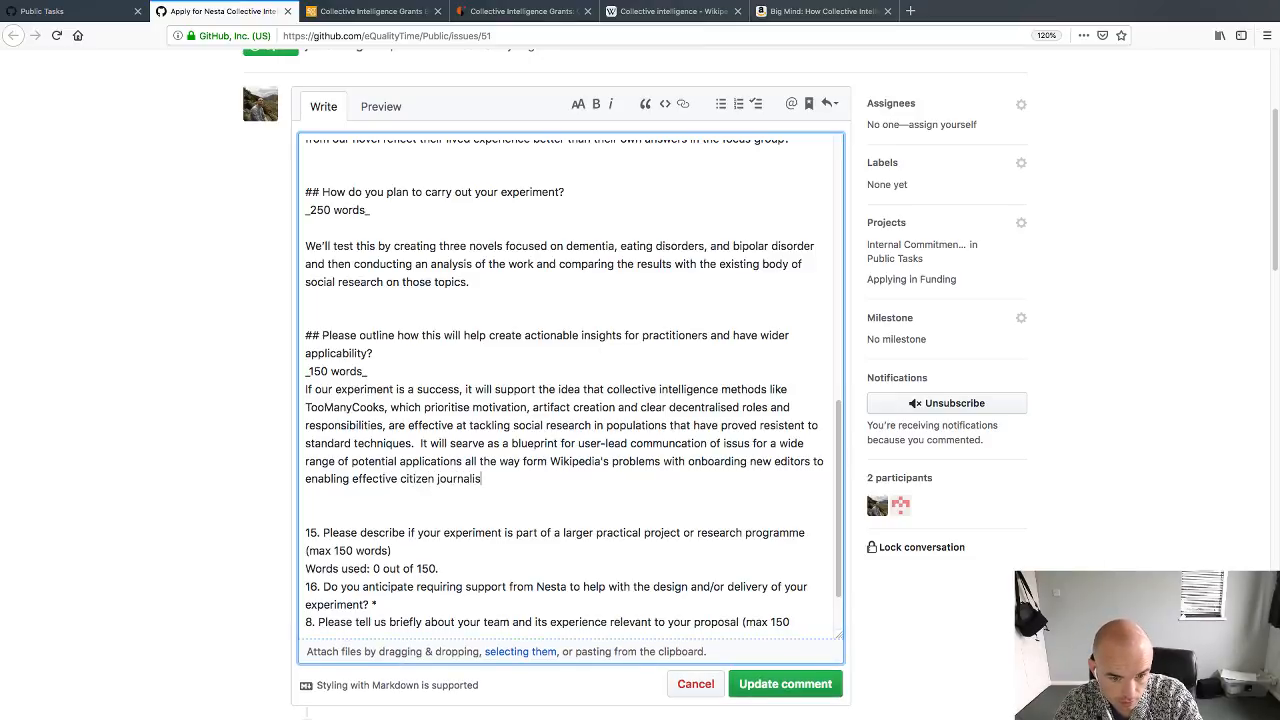
# Step: Start a new paragraph below the citizen journalism sentence with "From an academic perspective, this project"
pyautogui.press('Return')
pyautogui.press('Return')
pyautogui.write('From a')
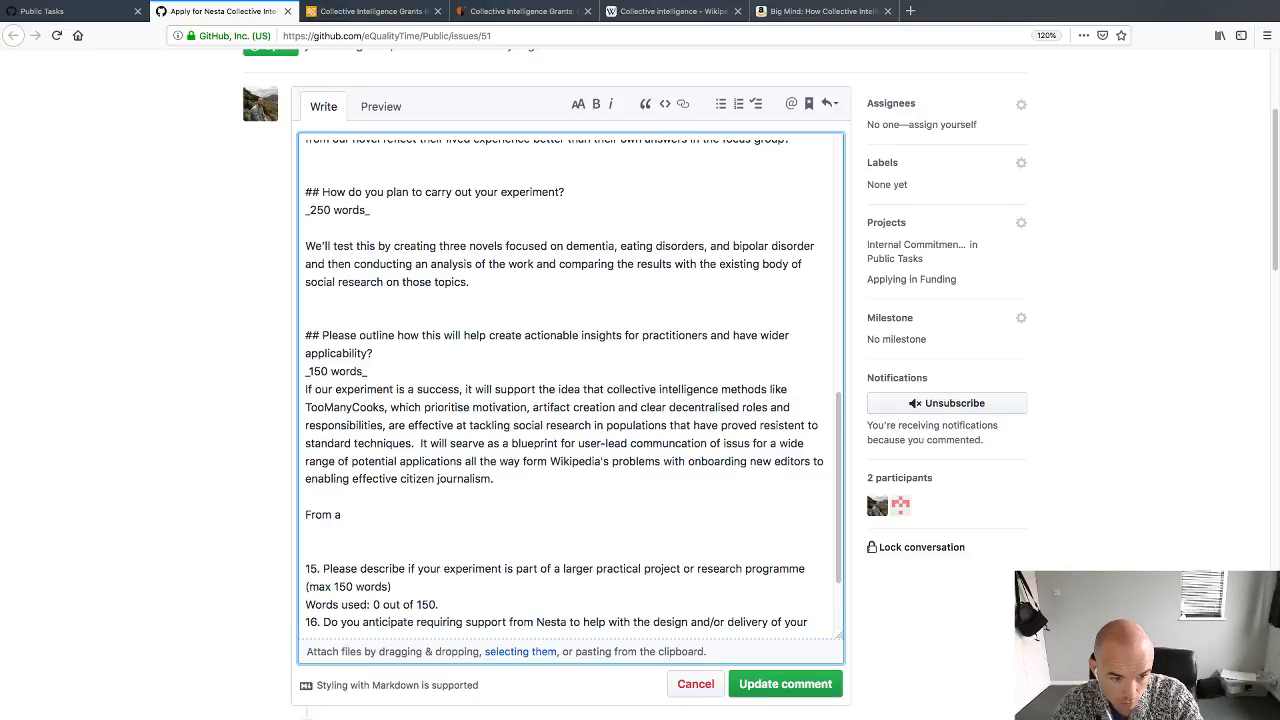
pyautogui.write('n acad')
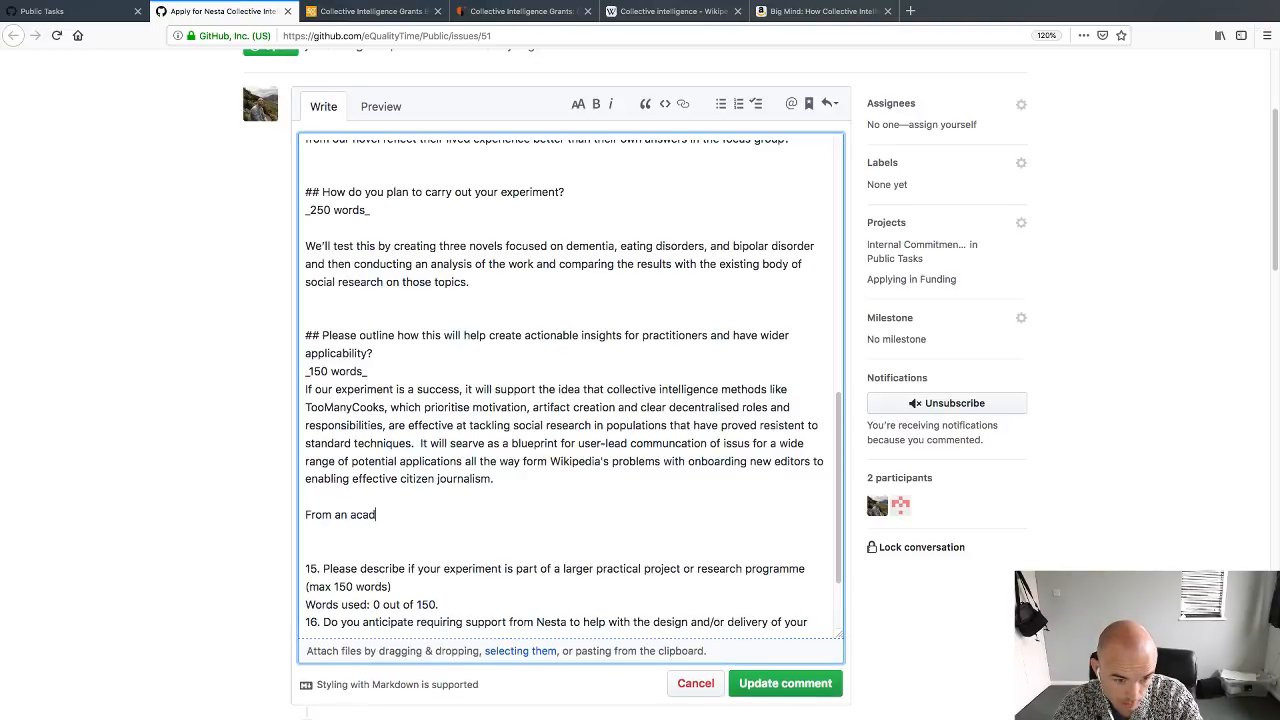
pyautogui.write('emic perspectiv')
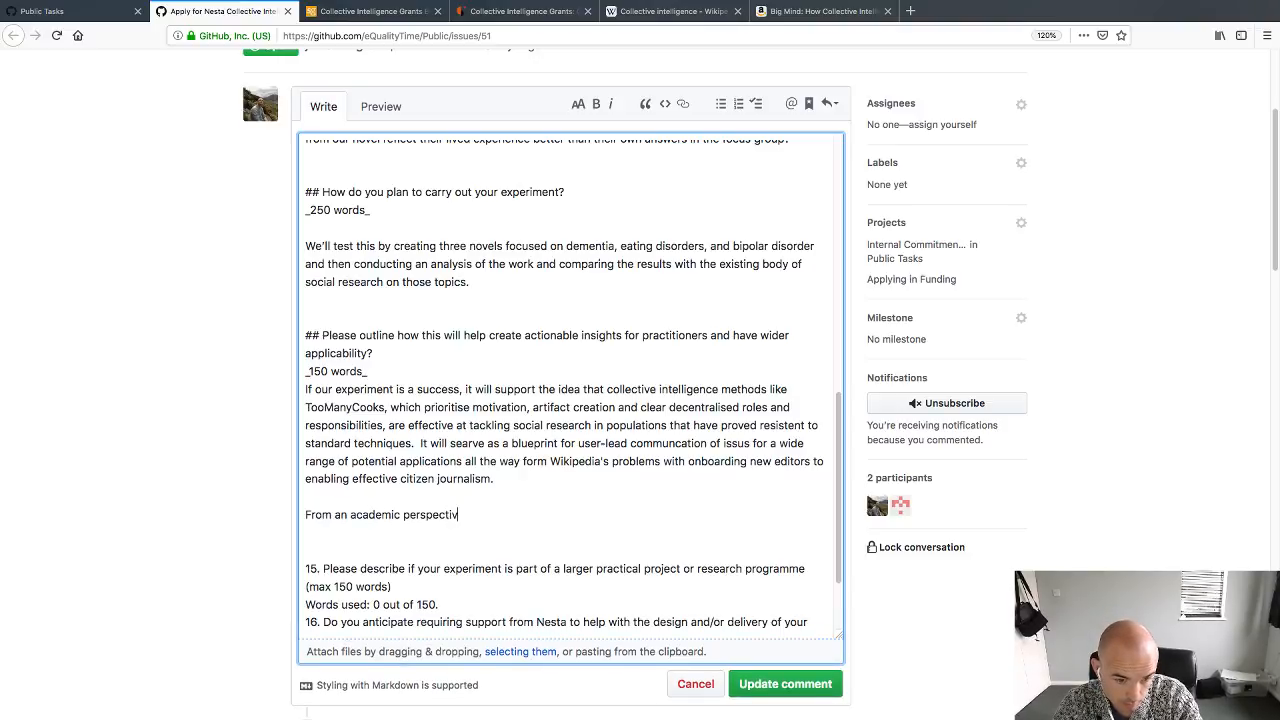
pyautogui.write('e, this projec')
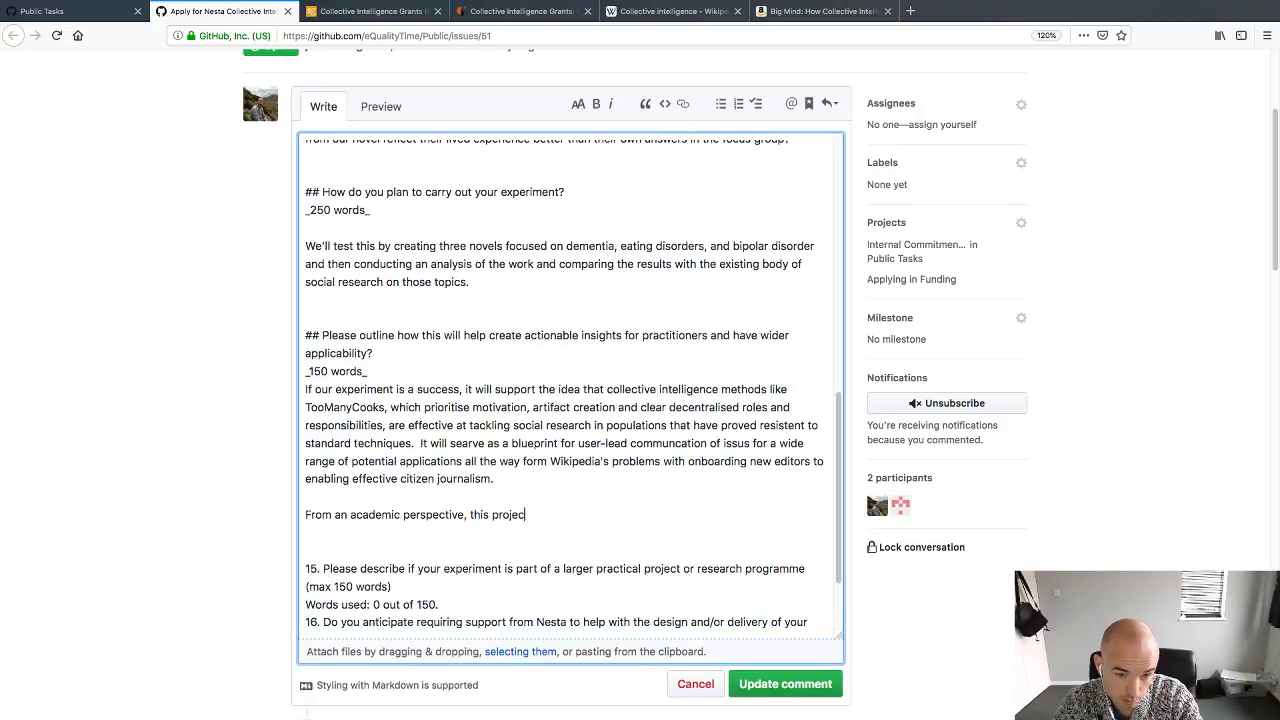
# Step: Continue the academic perspective sentence with "will fill in some gaps in a collecitve"
pyautogui.write('t will il')
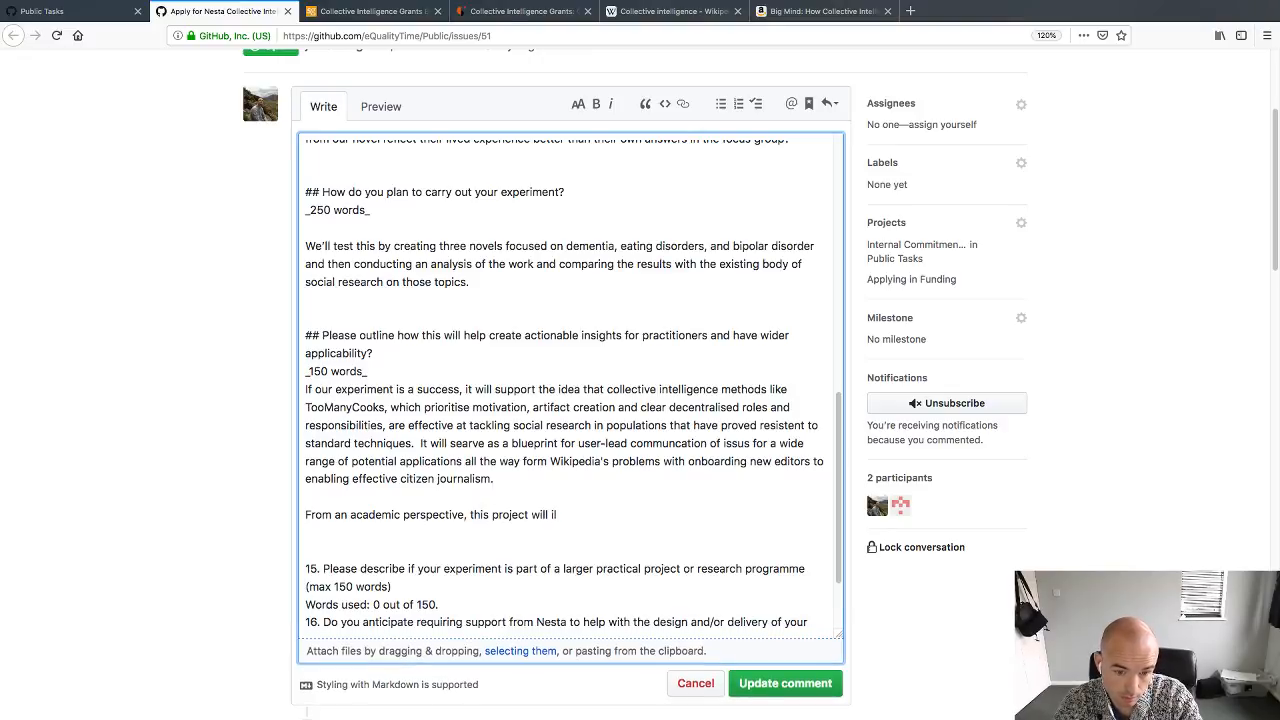
pyautogui.press('BackSpace')
pyautogui.press('BackSpace')
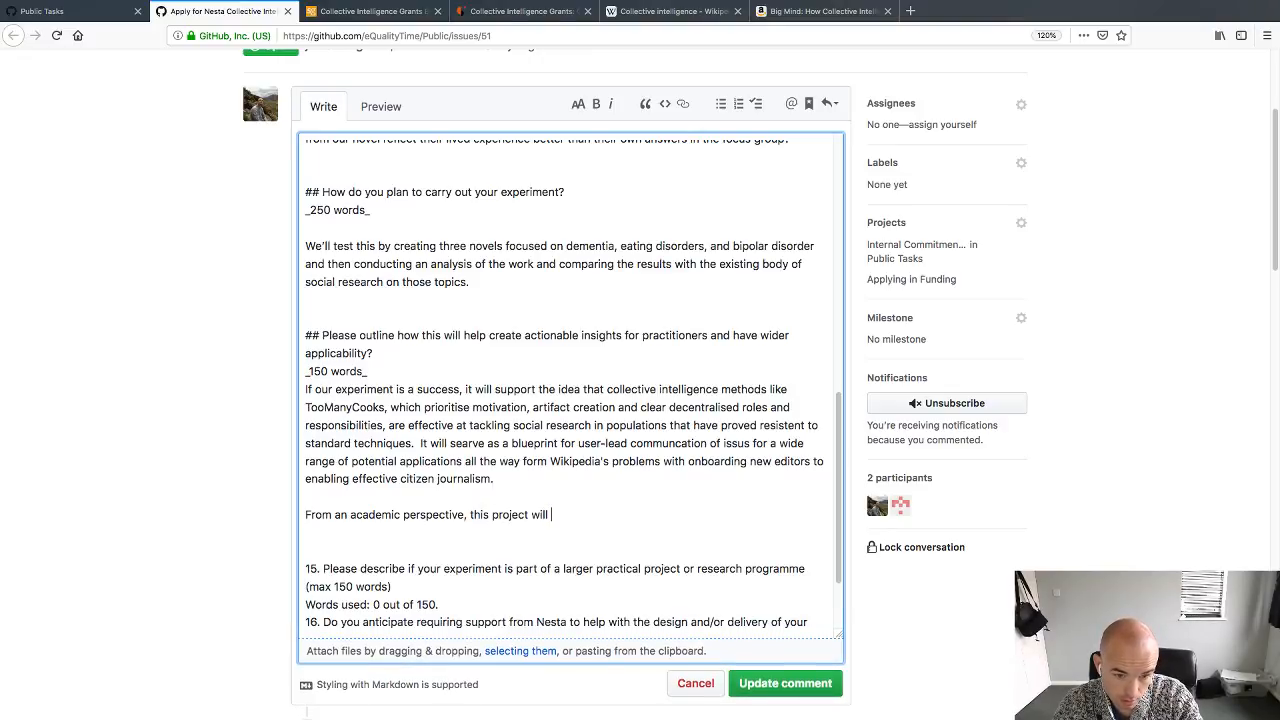
pyautogui.write('fill')
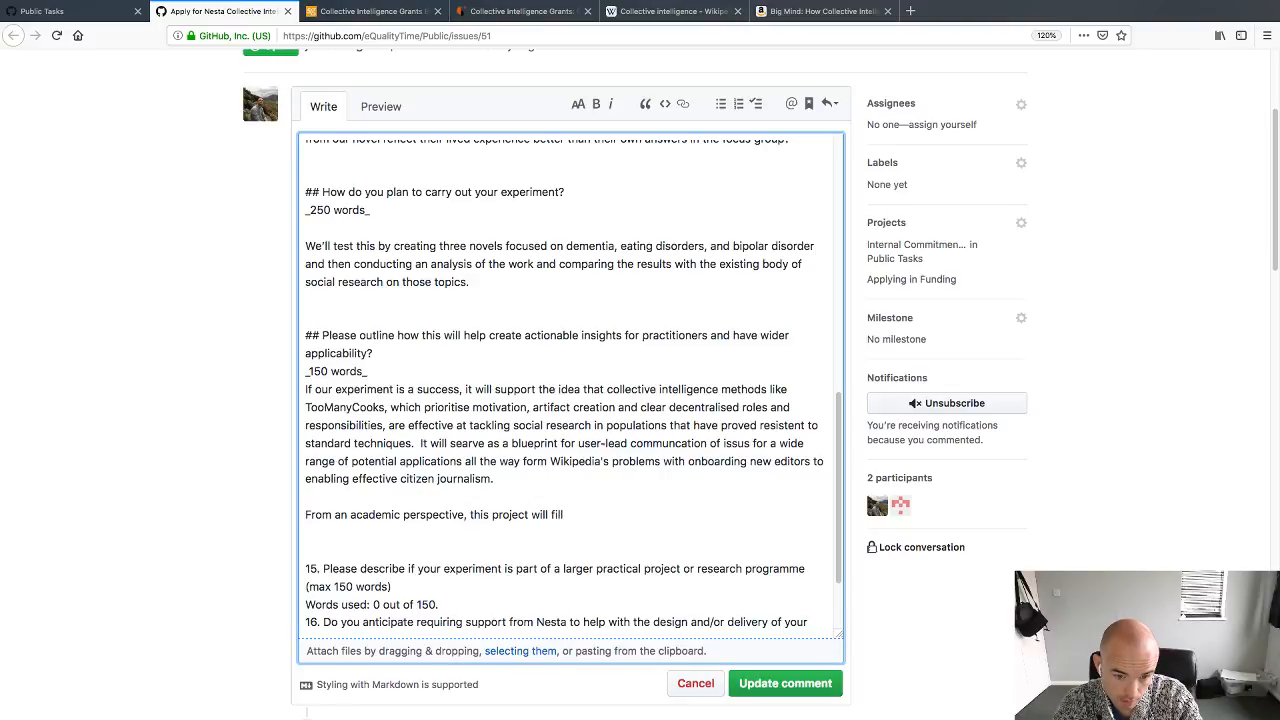
pyautogui.write(' in some ')
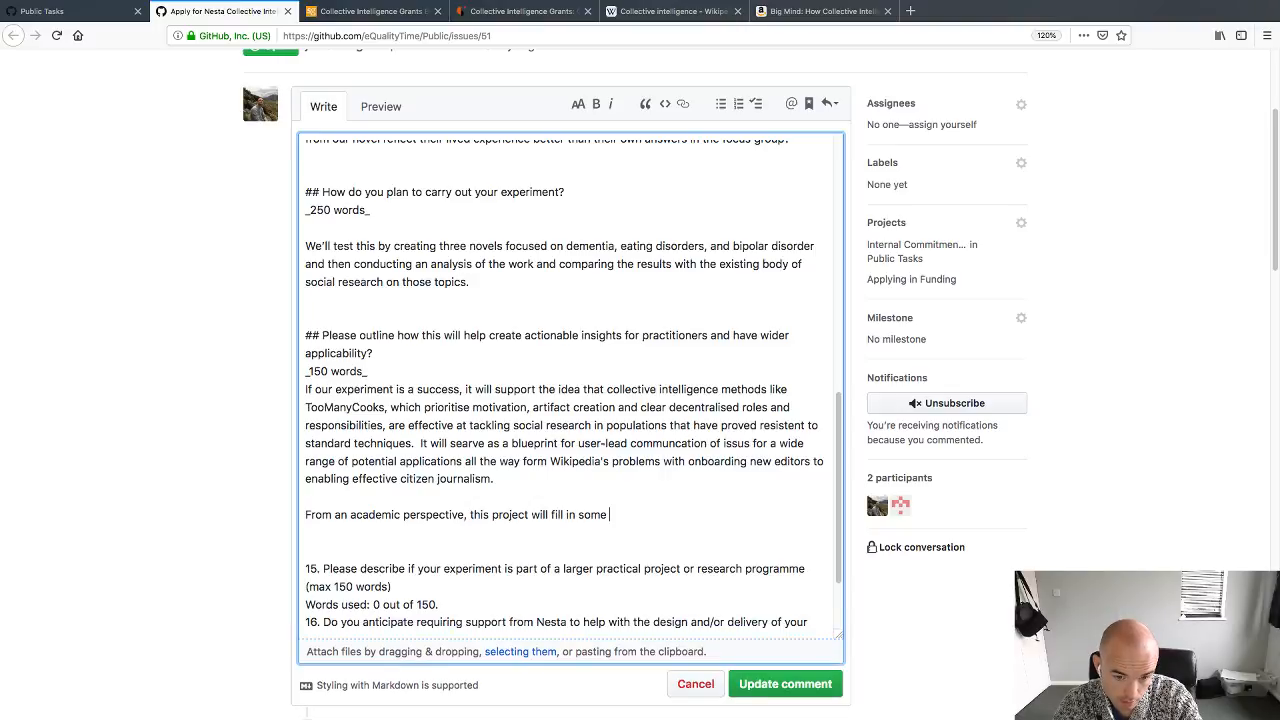
pyautogui.write('gabs')
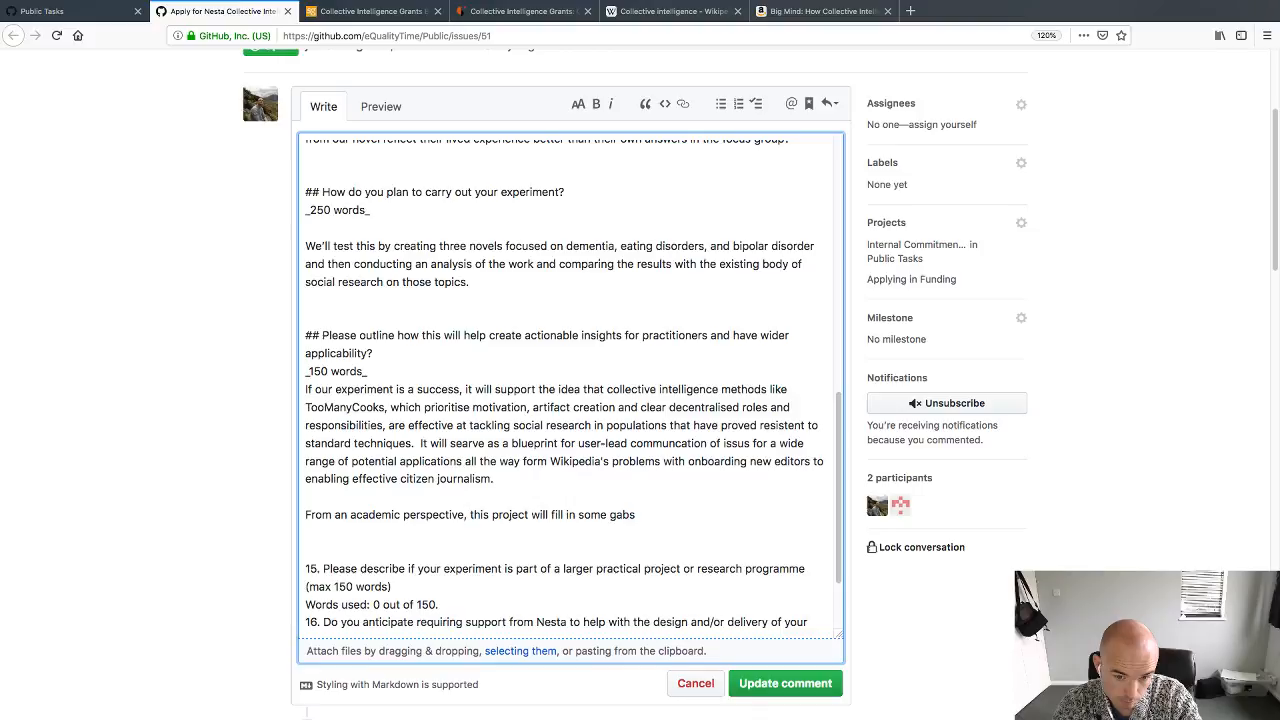
pyautogui.press('BackSpace')
pyautogui.press('BackSpace')
pyautogui.write('ps in a collecitve')
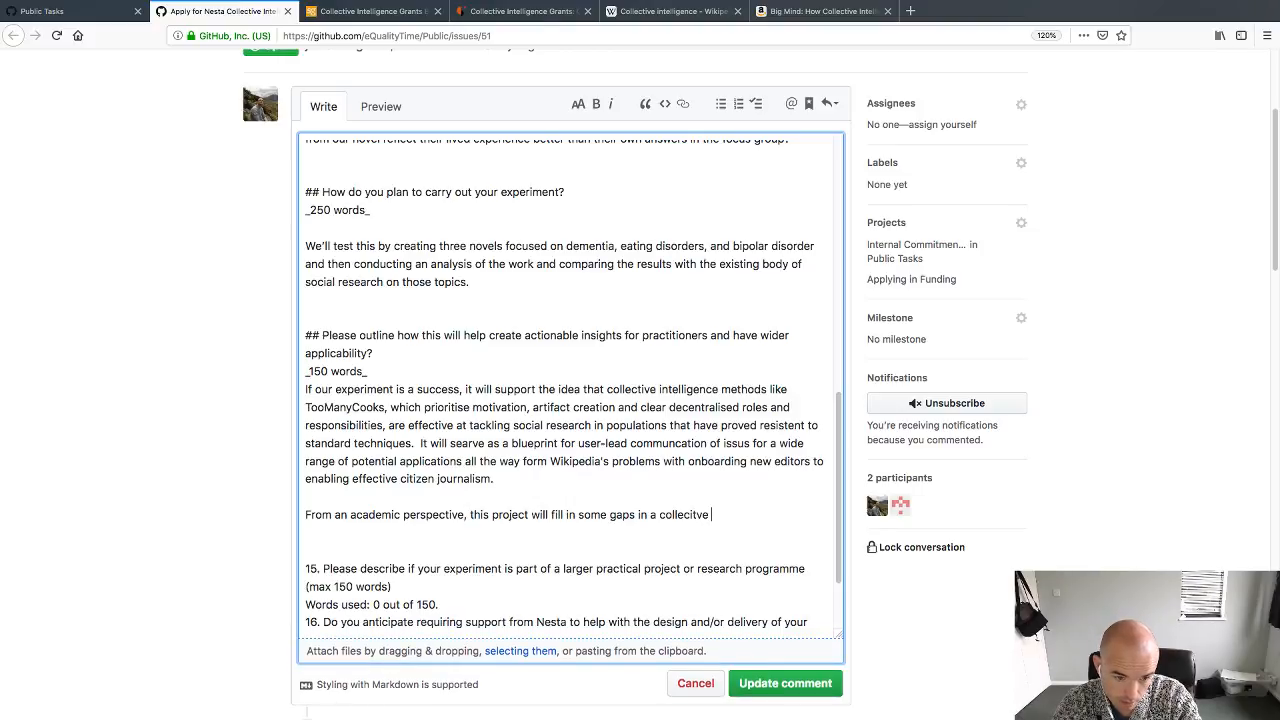
# Step: Replace everything after "From an academic perspective," with "the collective intellgience field is dominated by"
pyautogui.hotkey('shift', 'Home')
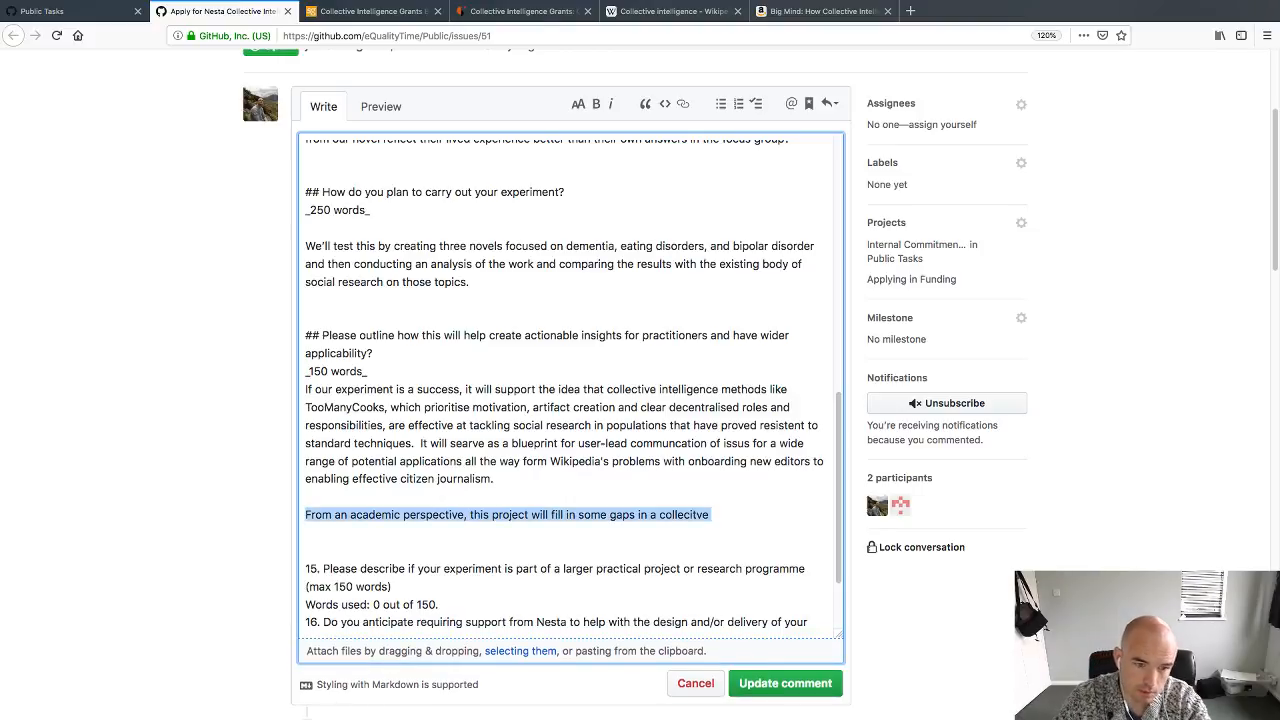
pyautogui.click(473, 514)
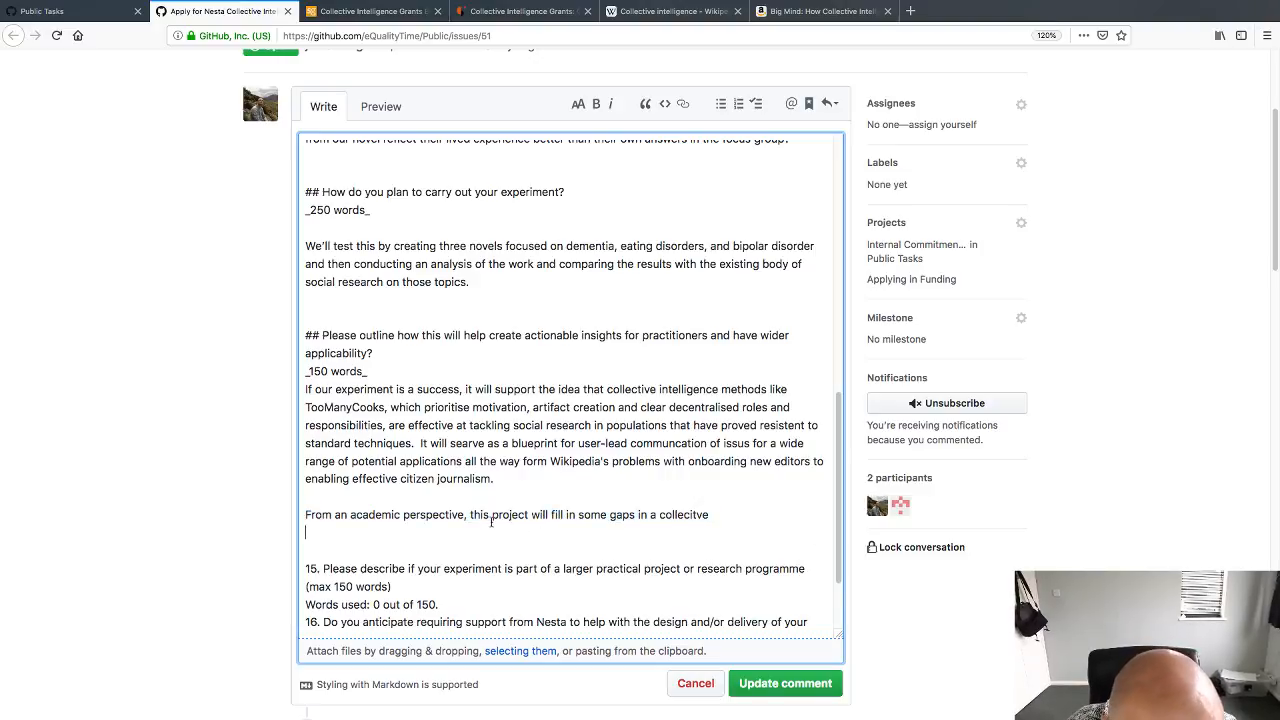
pyautogui.moveTo(473, 514); pyautogui.dragTo(737, 517)
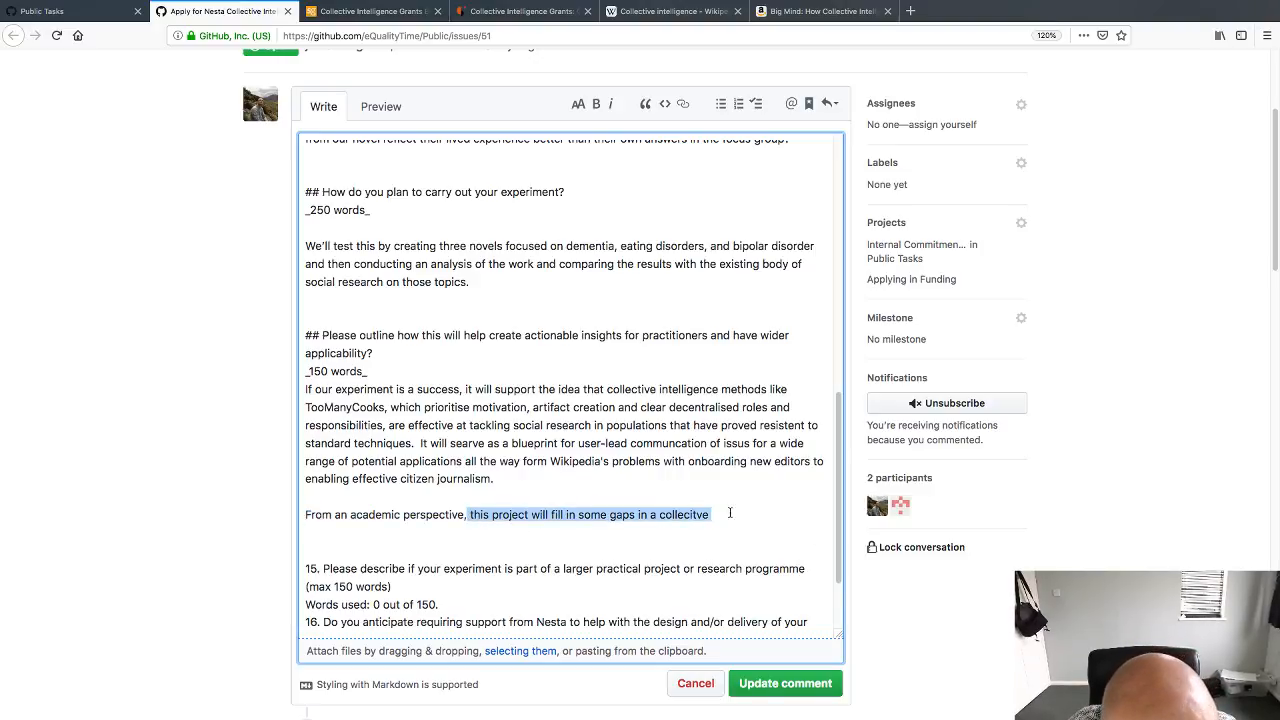
pyautogui.press('BackSpace')
pyautogui.write('collecti')
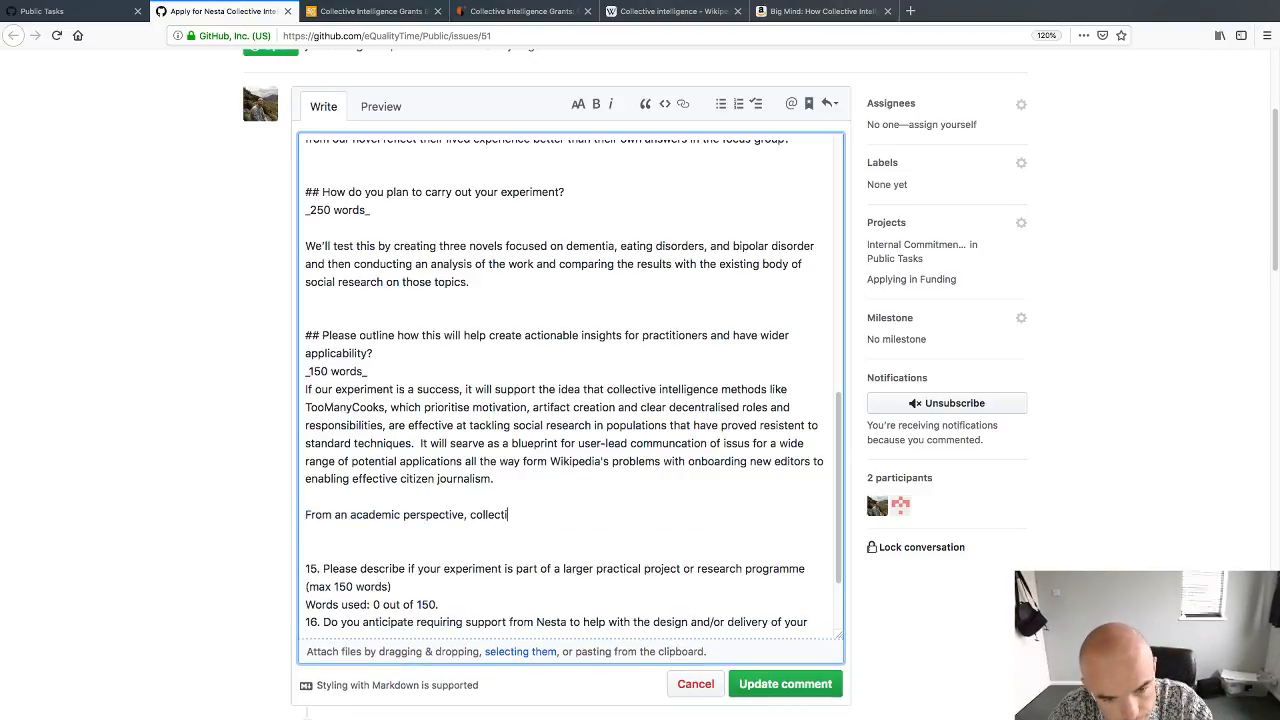
pyautogui.write('ve intellgience')
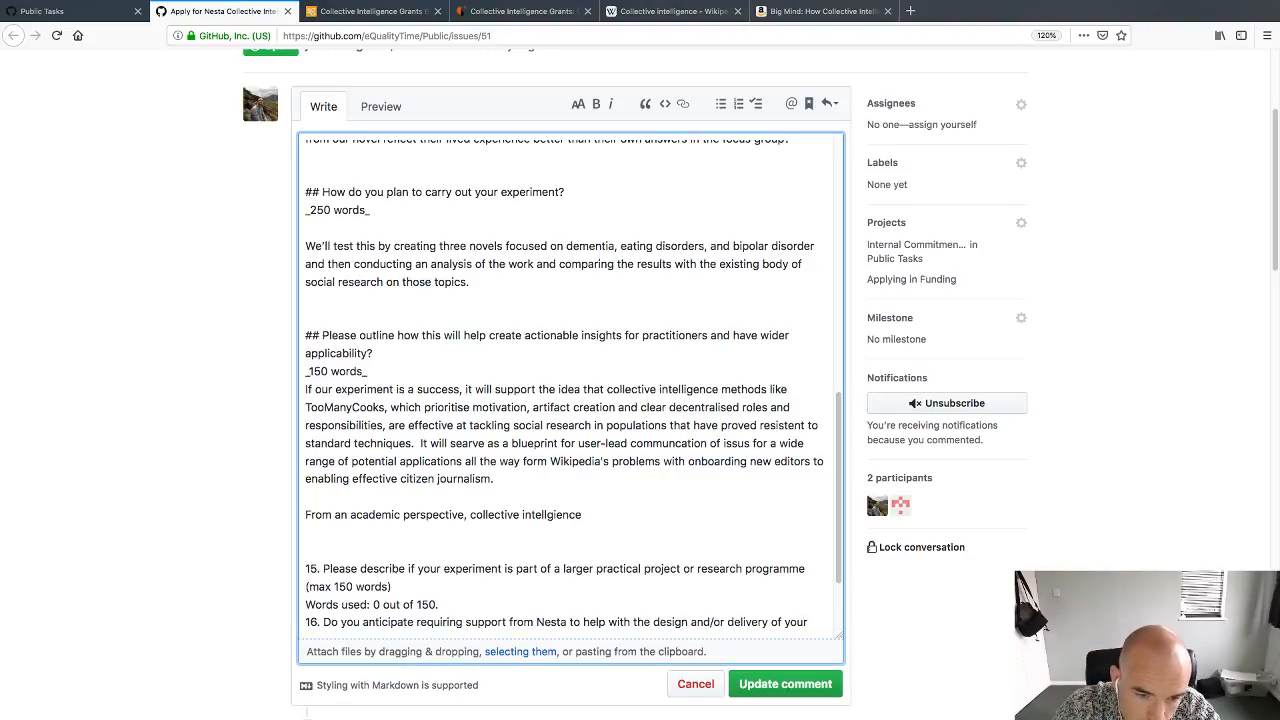
pyautogui.click(470, 516)
pyautogui.write('t')
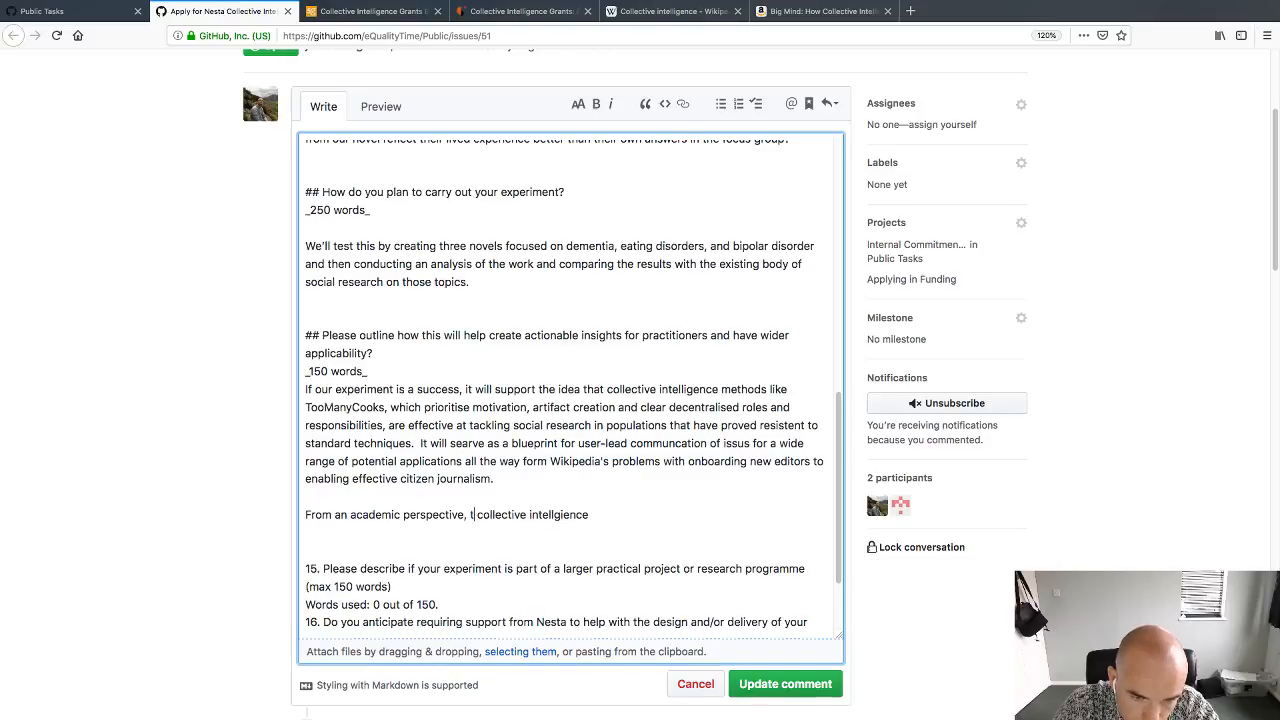
pyautogui.write('he collective intellgience field ')
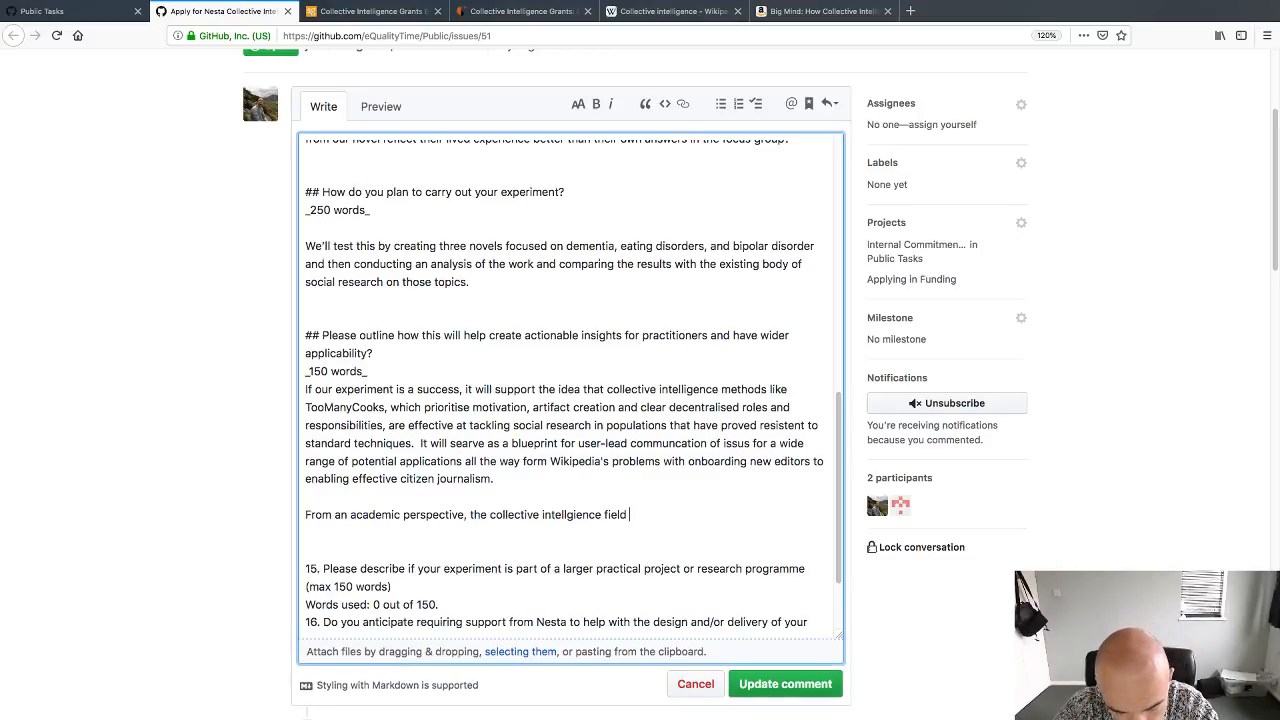
pyautogui.write('is dominated by')
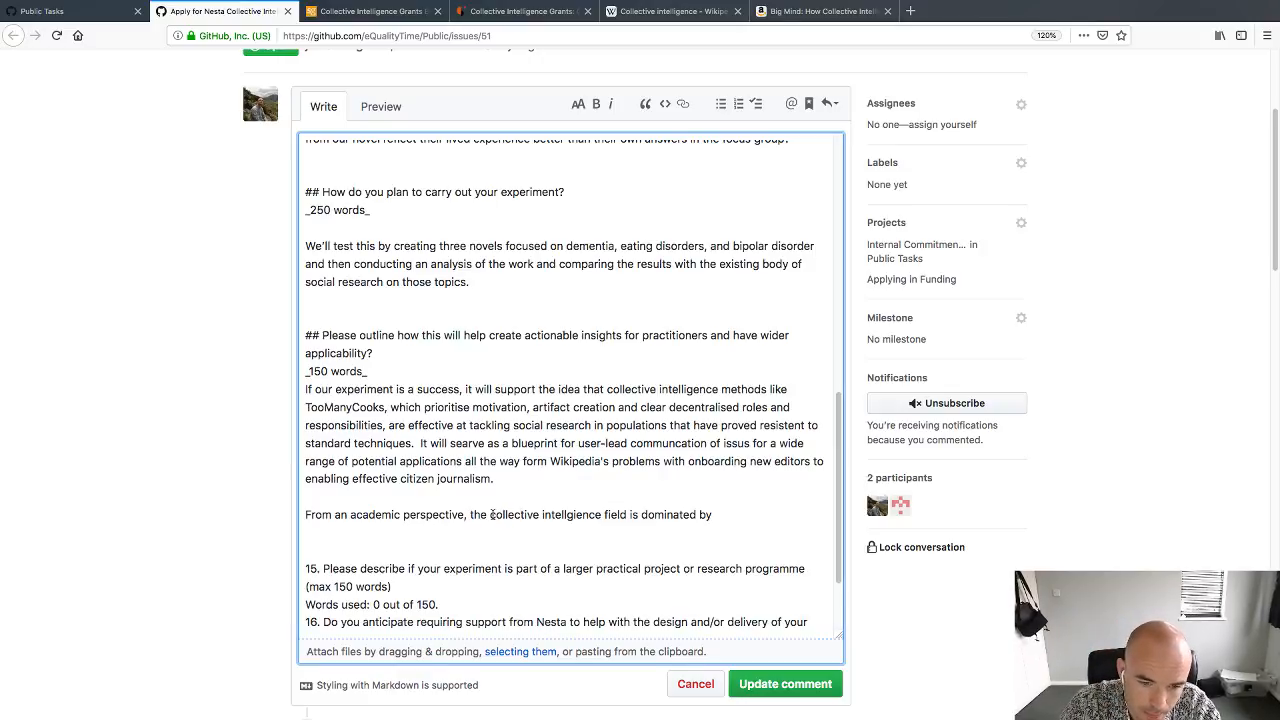
# Step: Search the web for the misspelled phrase "collective intellgience" in place of the Big Mind book page and open the suggested spelling's results
pyautogui.moveTo(490, 514); pyautogui.dragTo(601, 517)
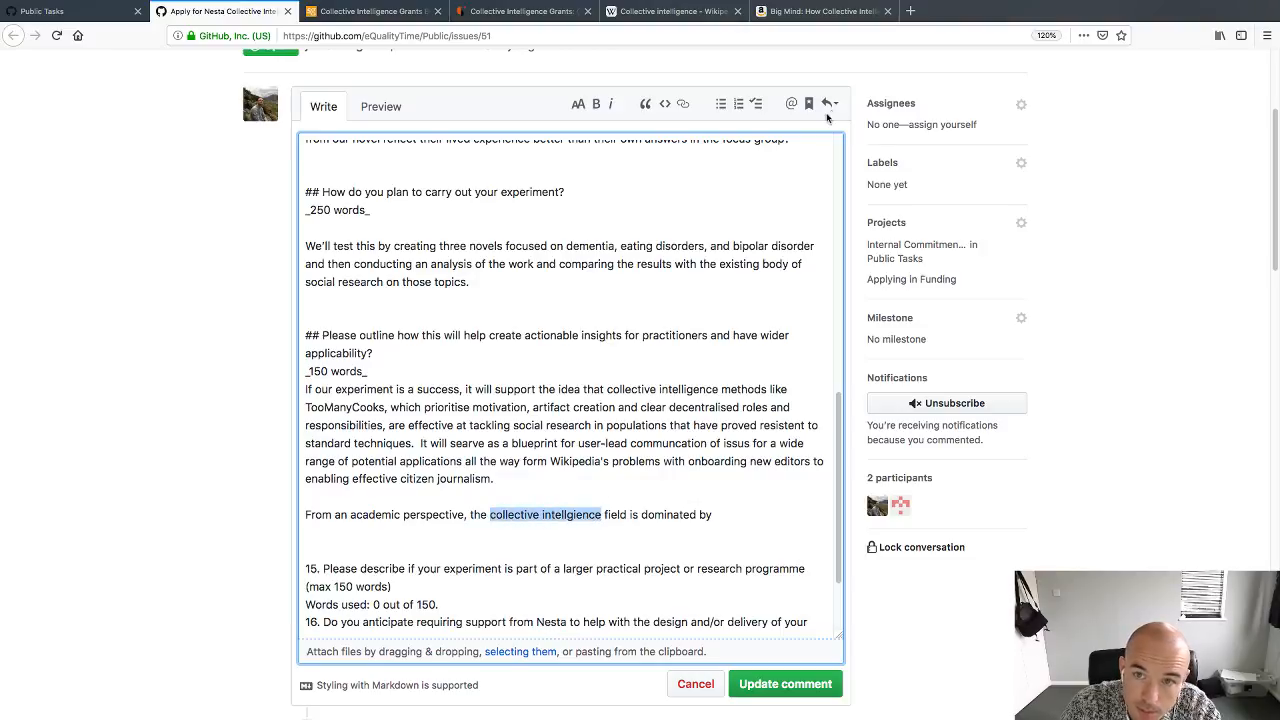
pyautogui.click(818, 12)
pyautogui.hotkey('ctrl', 'l')
pyautogui.write('collective intelligence')
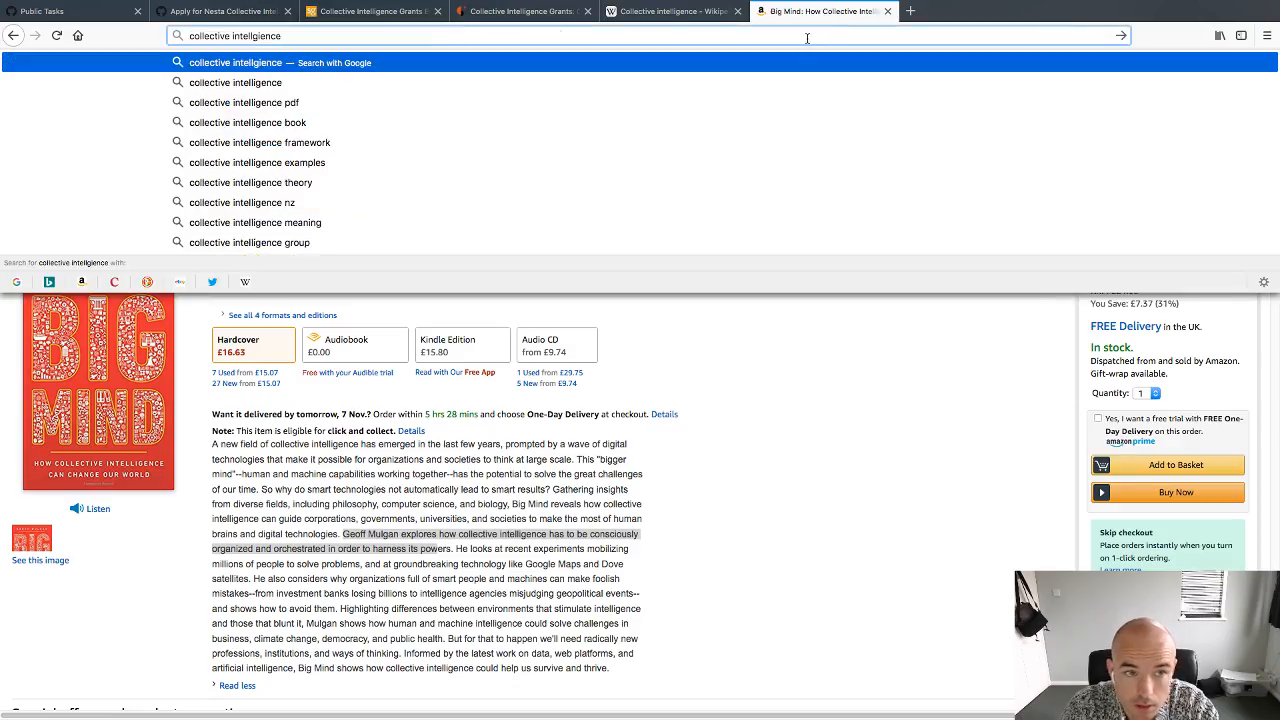
pyautogui.press('Return')
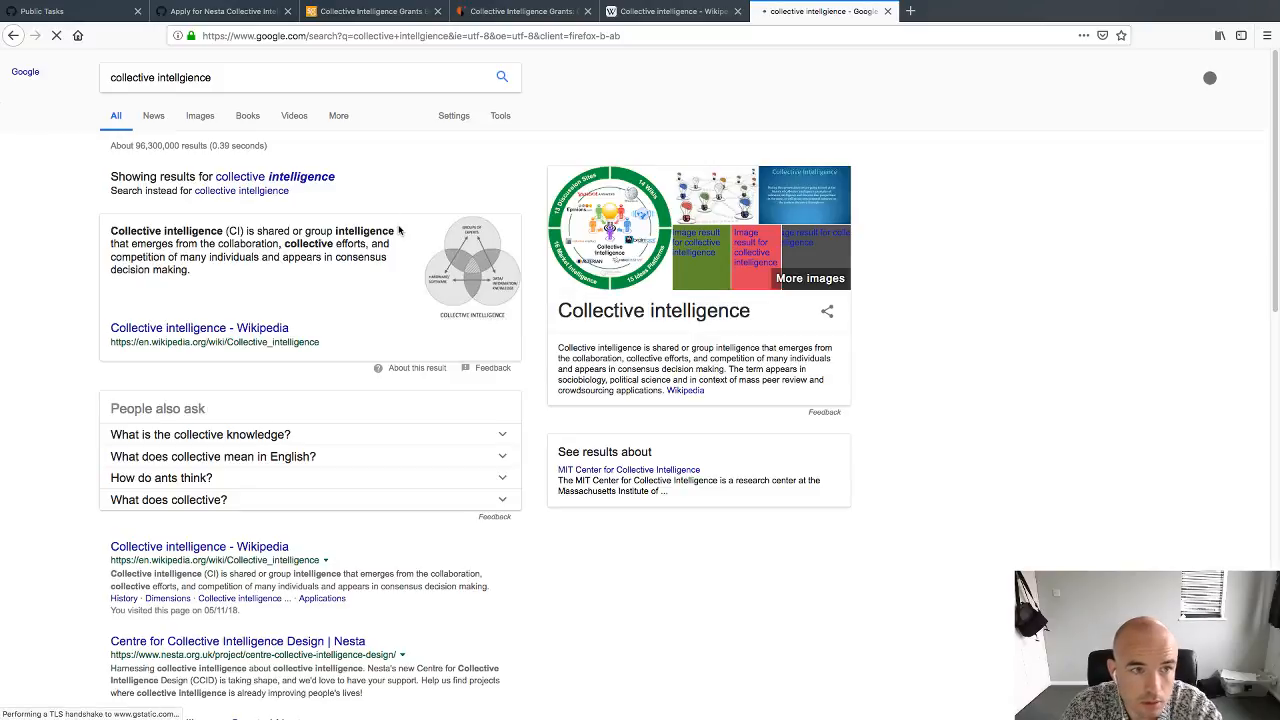
pyautogui.click(305, 180)
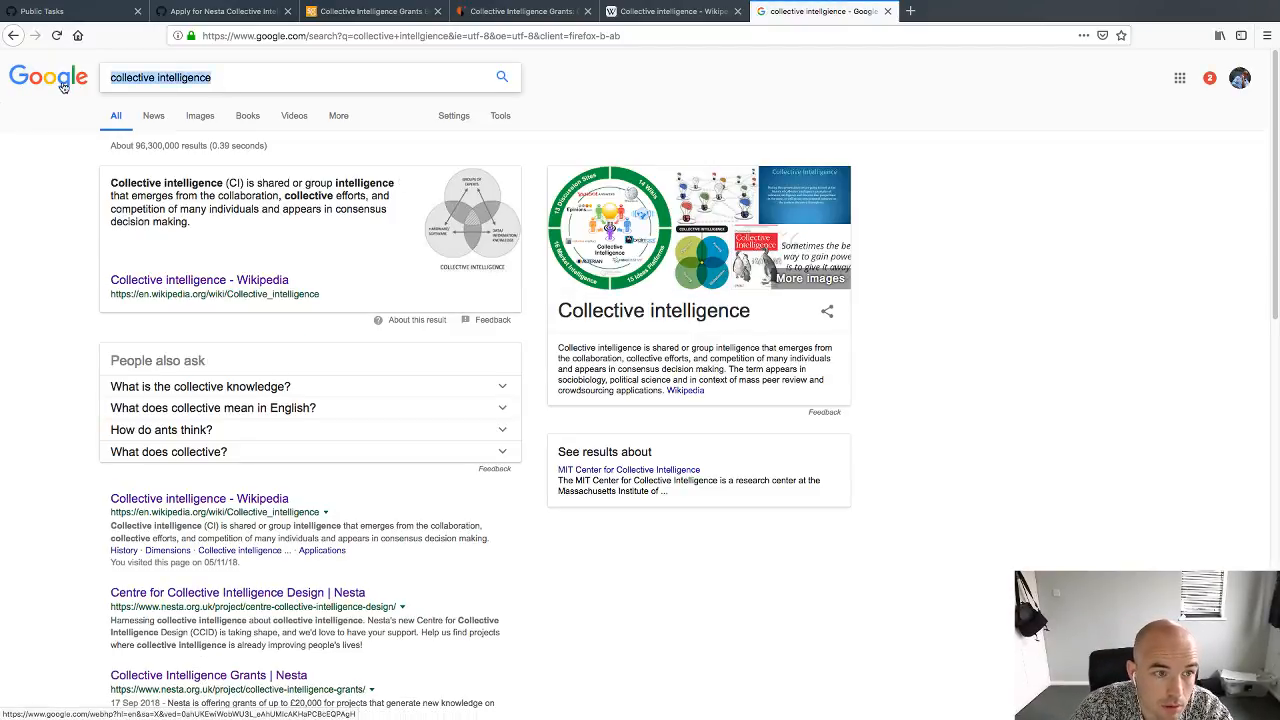
# Step: Close the search results and replace the misspelled phrase in the issue comment's academic sentence with "collective intelligence"
pyautogui.hotkey('ctrl', 'w')
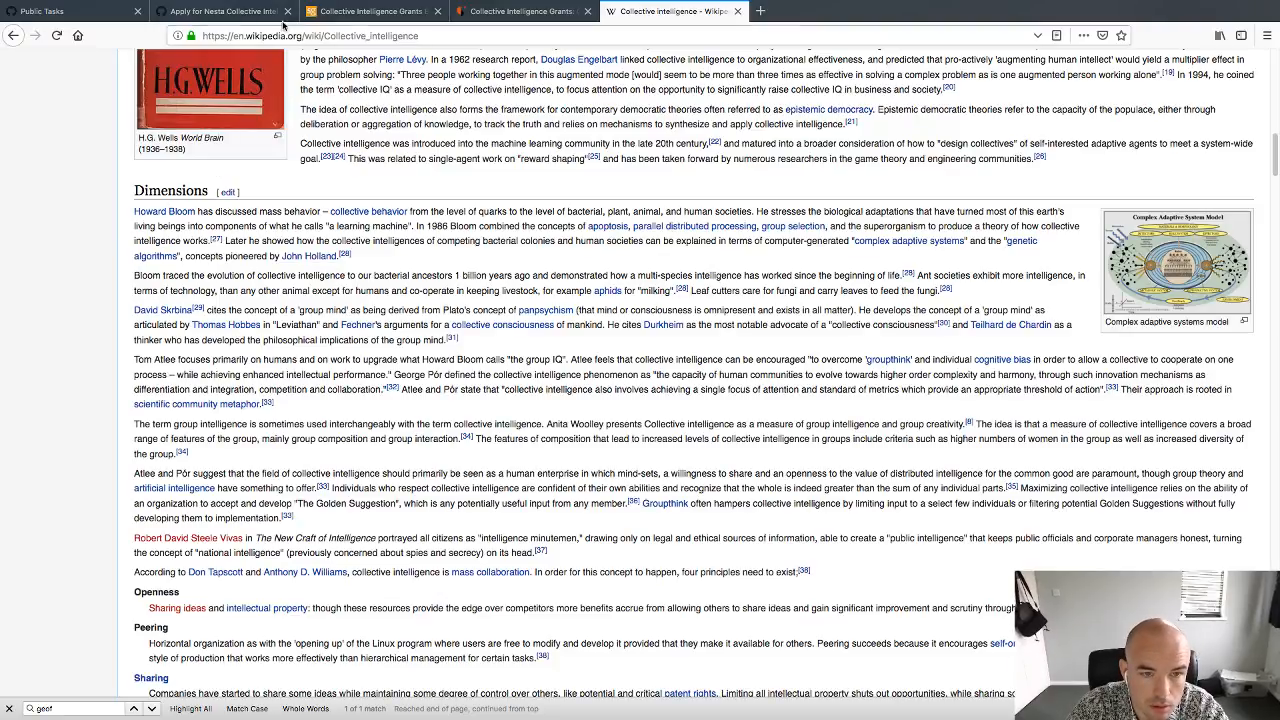
pyautogui.click(245, 13)
pyautogui.write('collective intelligence')
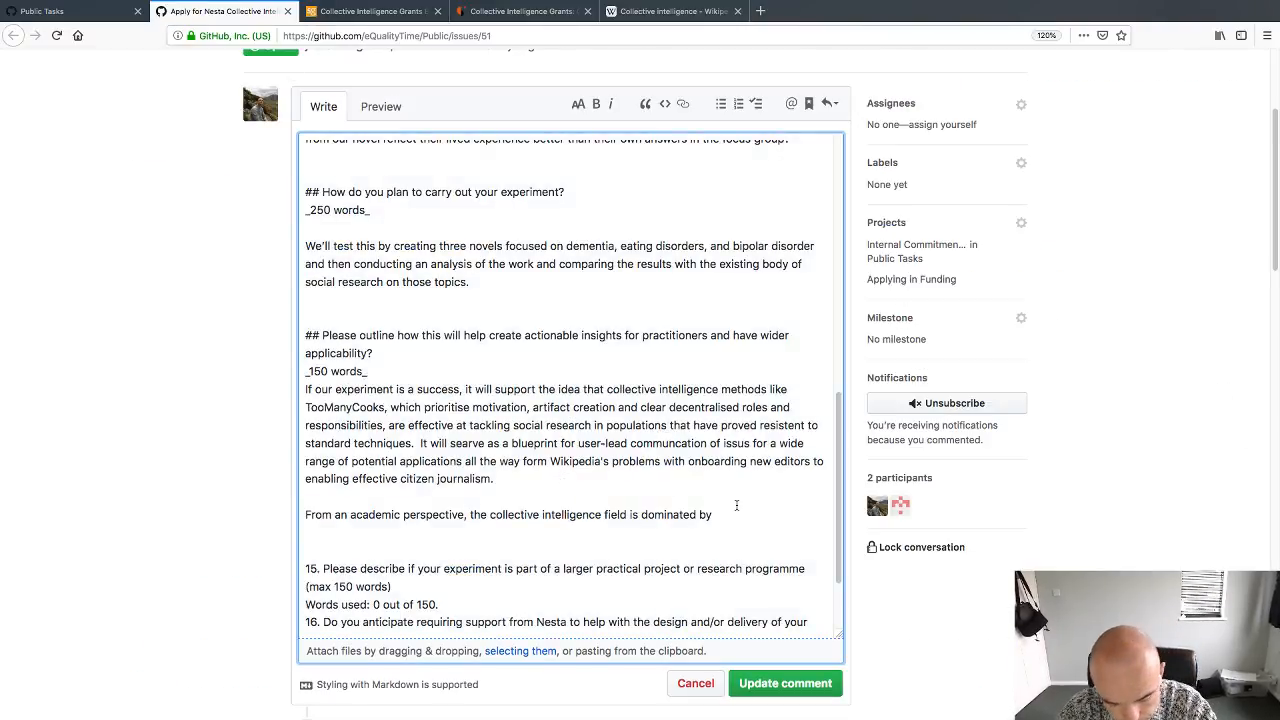
# Step: Continue the academic perspective sentence with "projects that have millions of users making tiny edits, rather than"
pyautogui.write('proj')
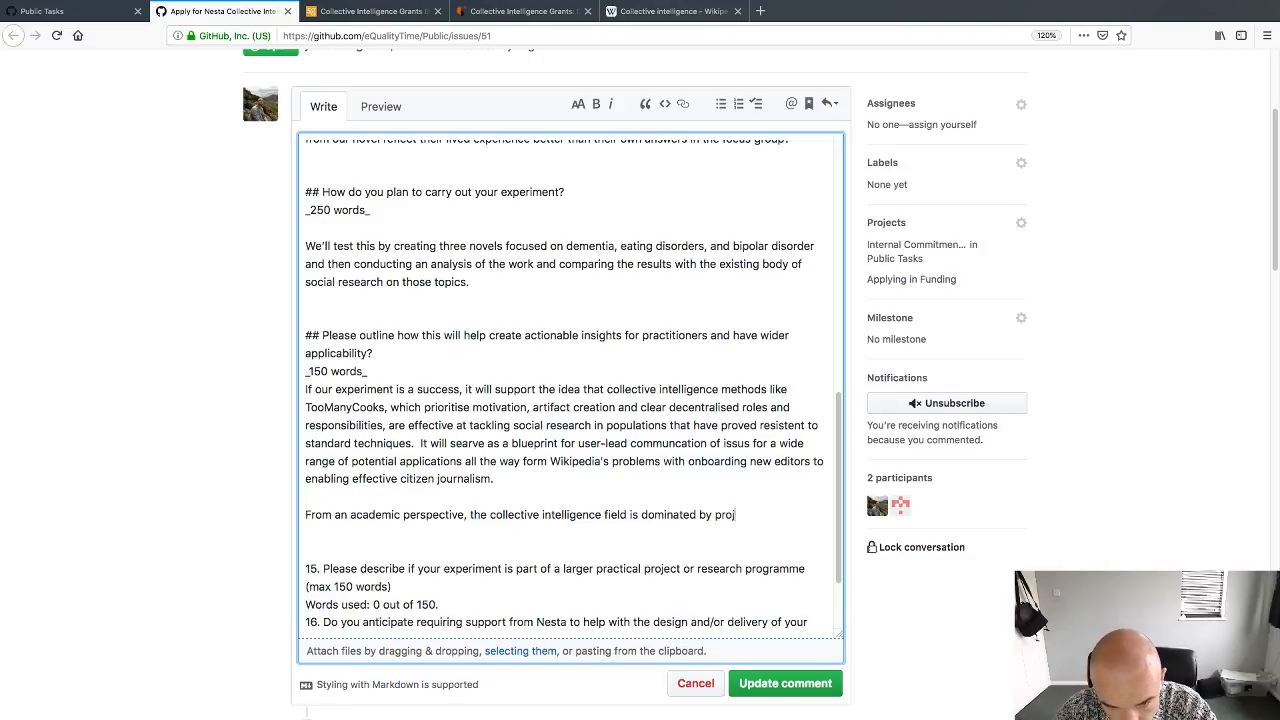
pyautogui.write('ects that ')
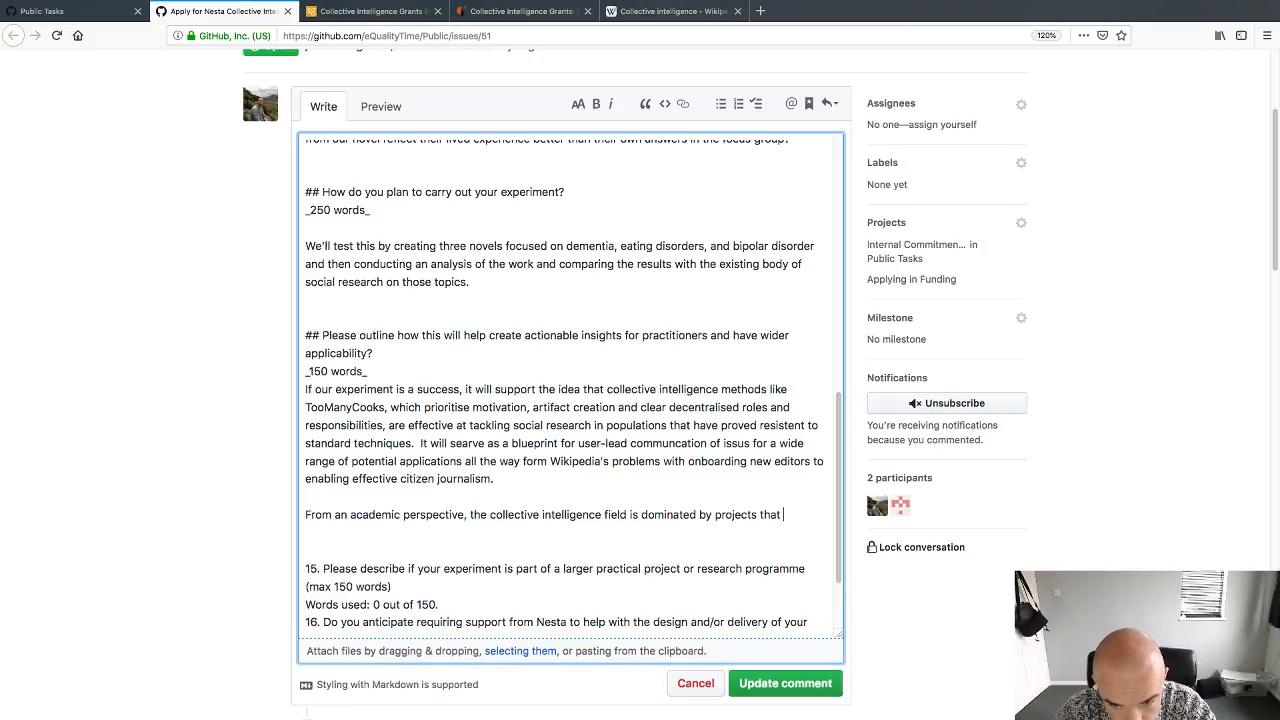
pyautogui.write('have millions ')
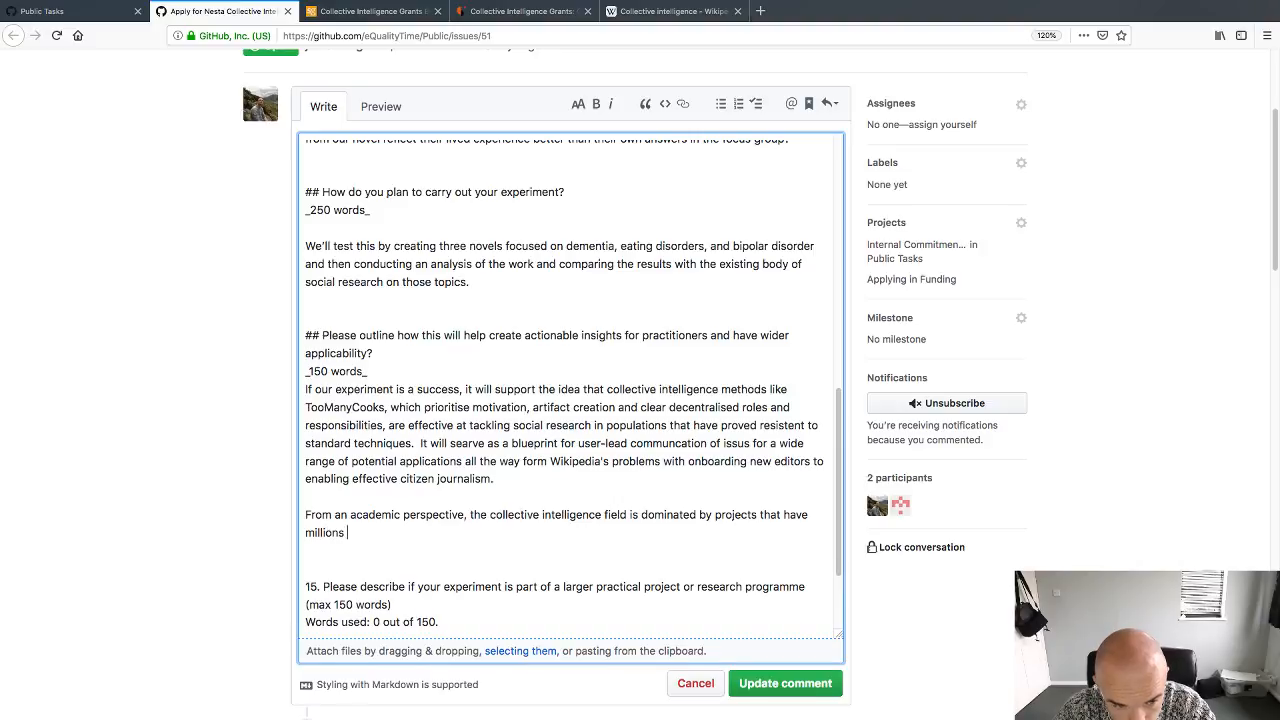
pyautogui.write('of users')
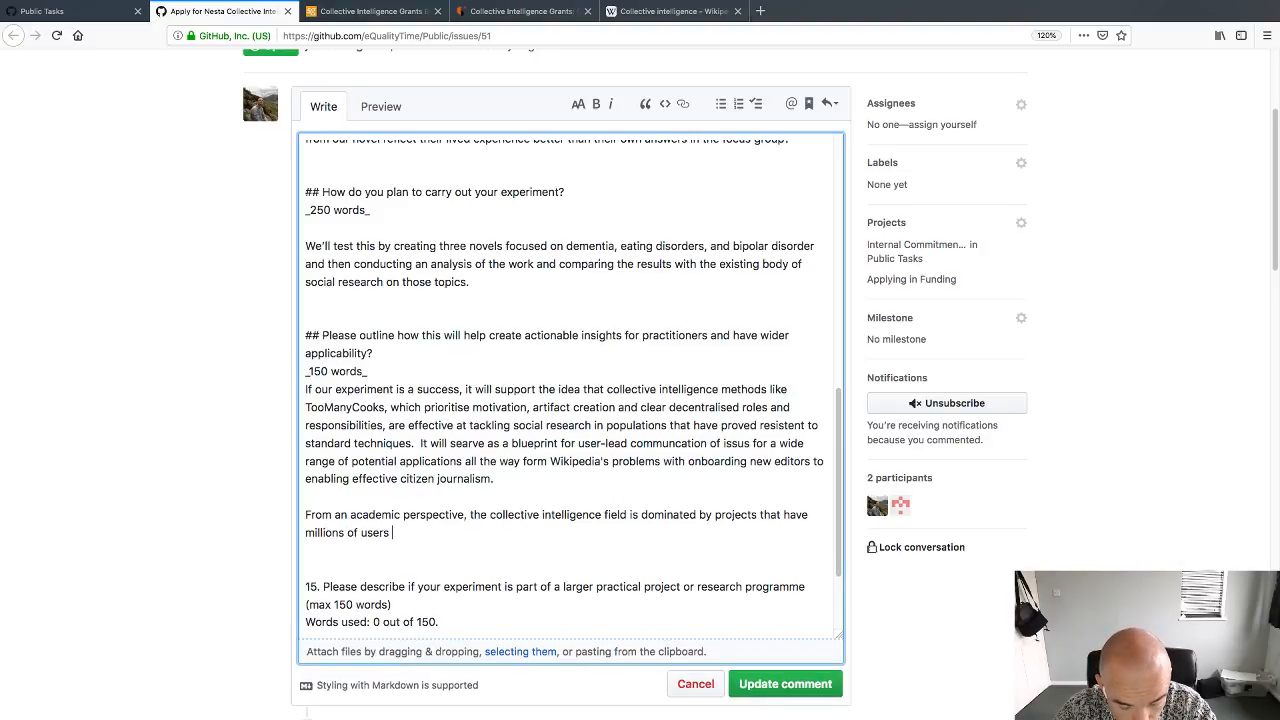
pyautogui.write(' making tiny ed')
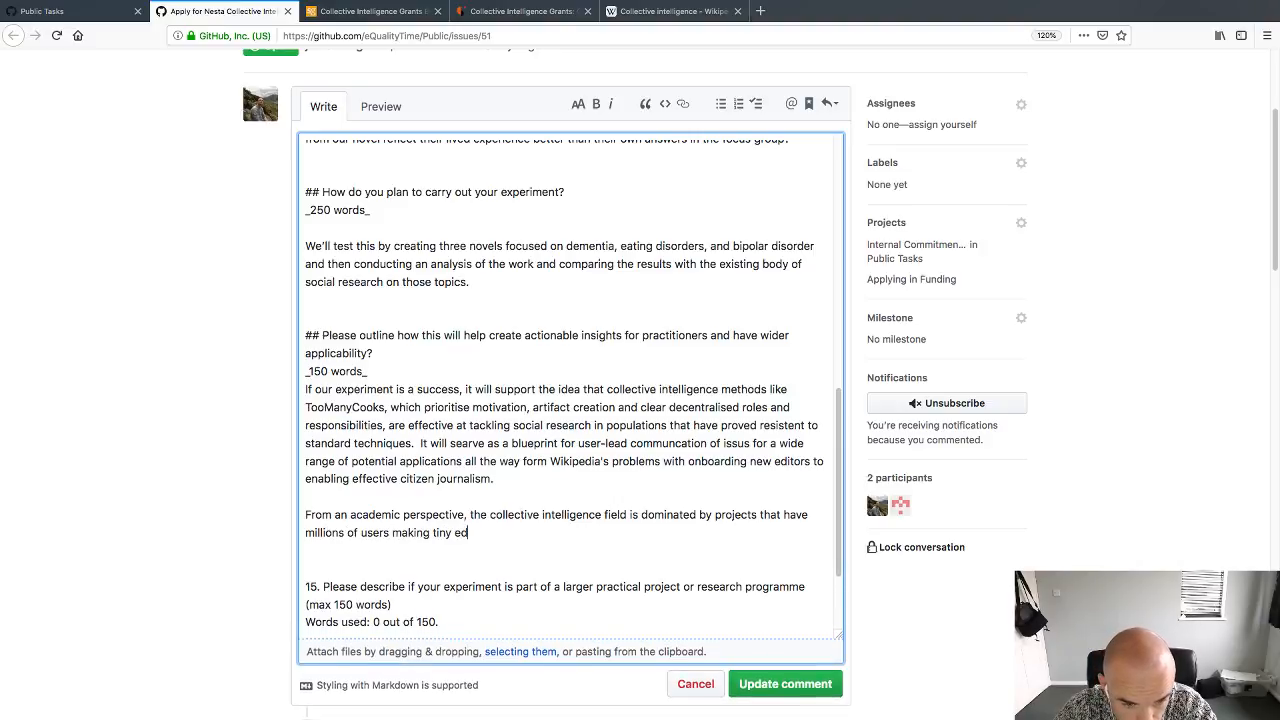
pyautogui.write('its, rather than')
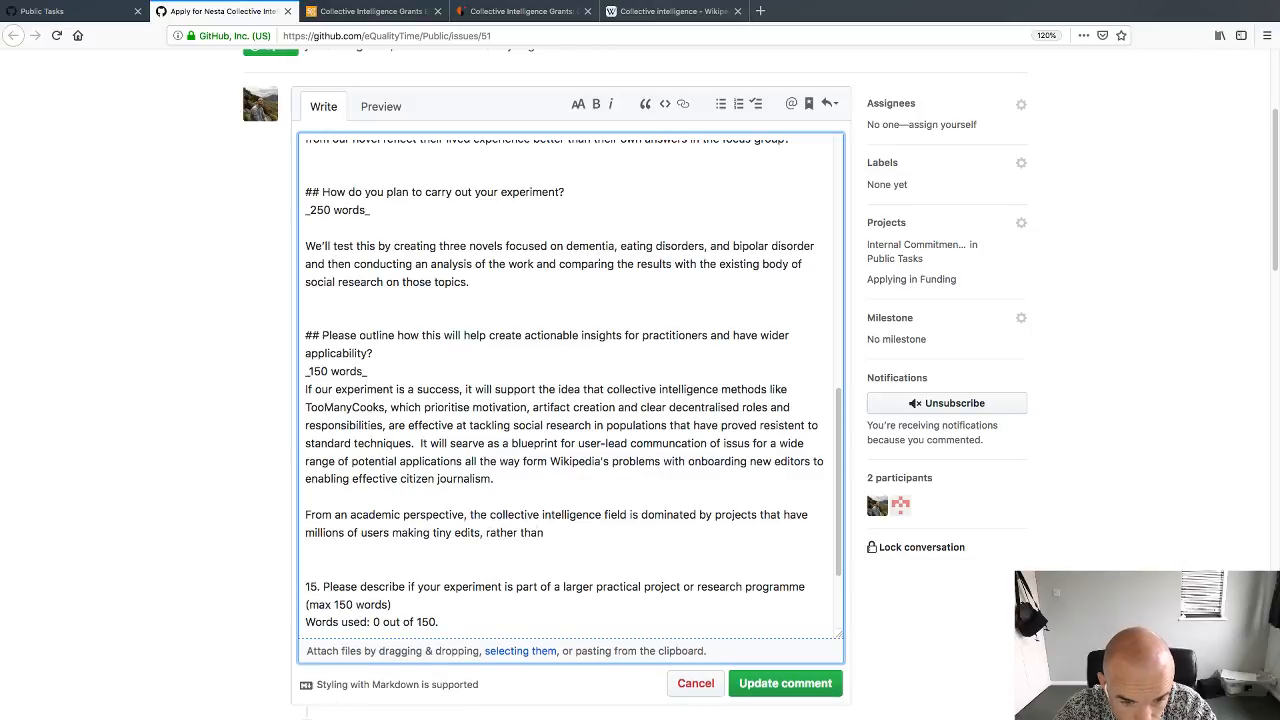
# Step: Replace "millions" with "thousadns" in the academic perspective sentence and continue its end with "small teams"
pyautogui.doubleClick(334, 532)
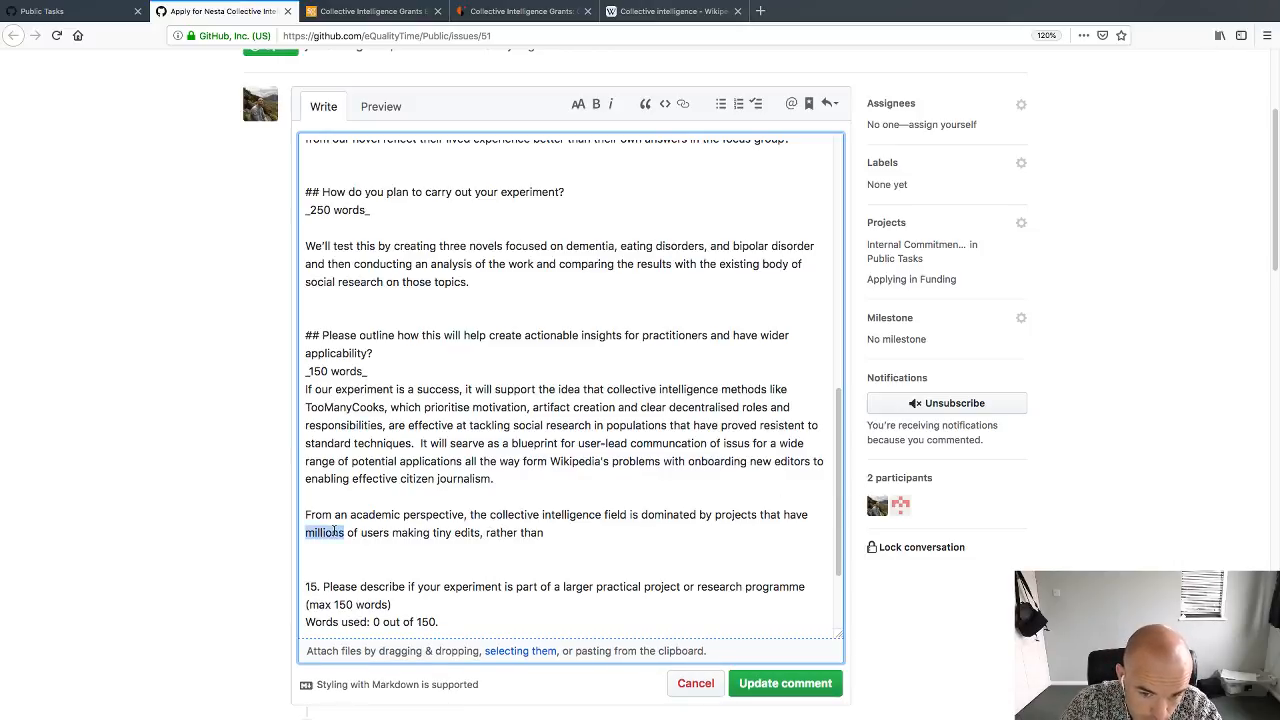
pyautogui.write('thousadns')
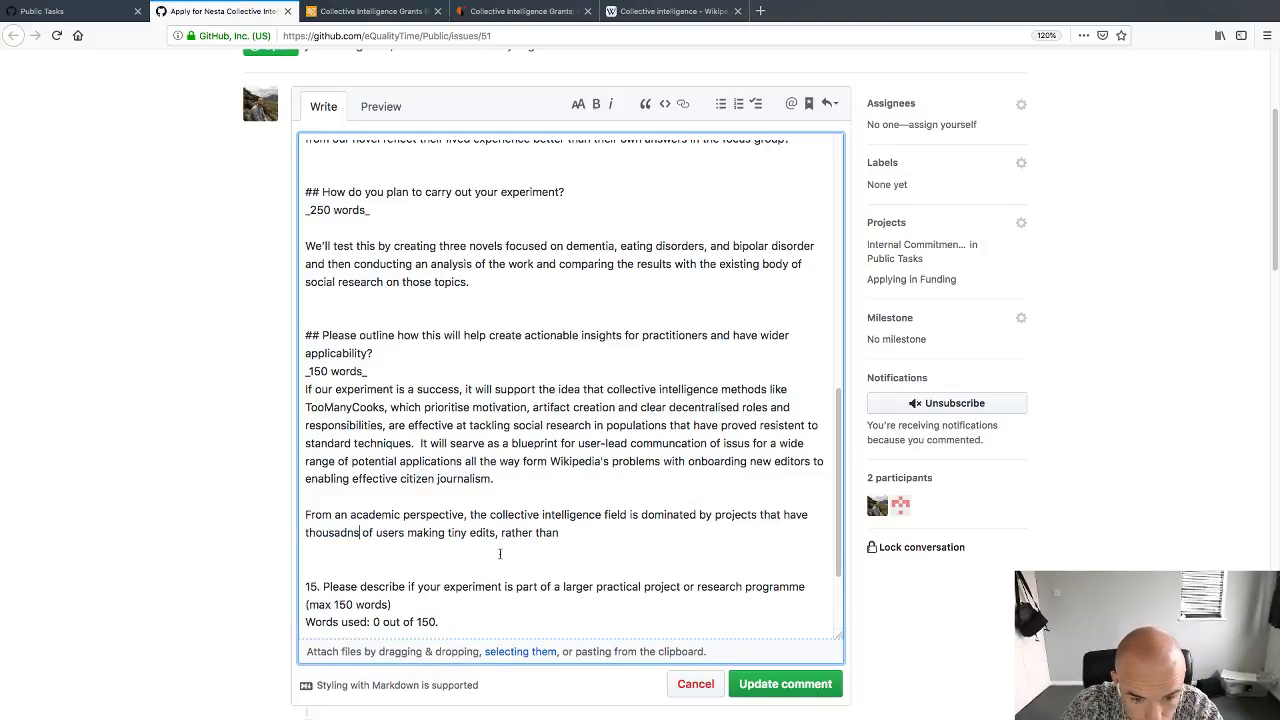
pyautogui.click(572, 537)
pyautogui.write('small ')
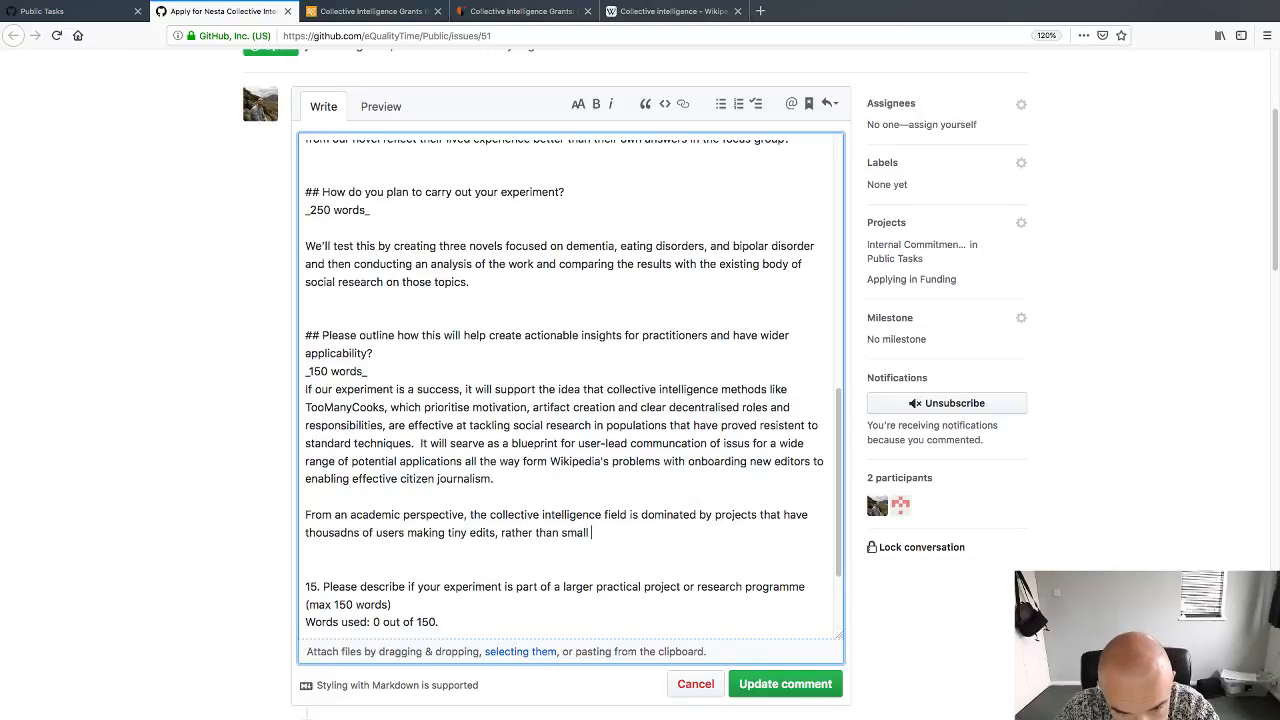
pyautogui.write('teams')
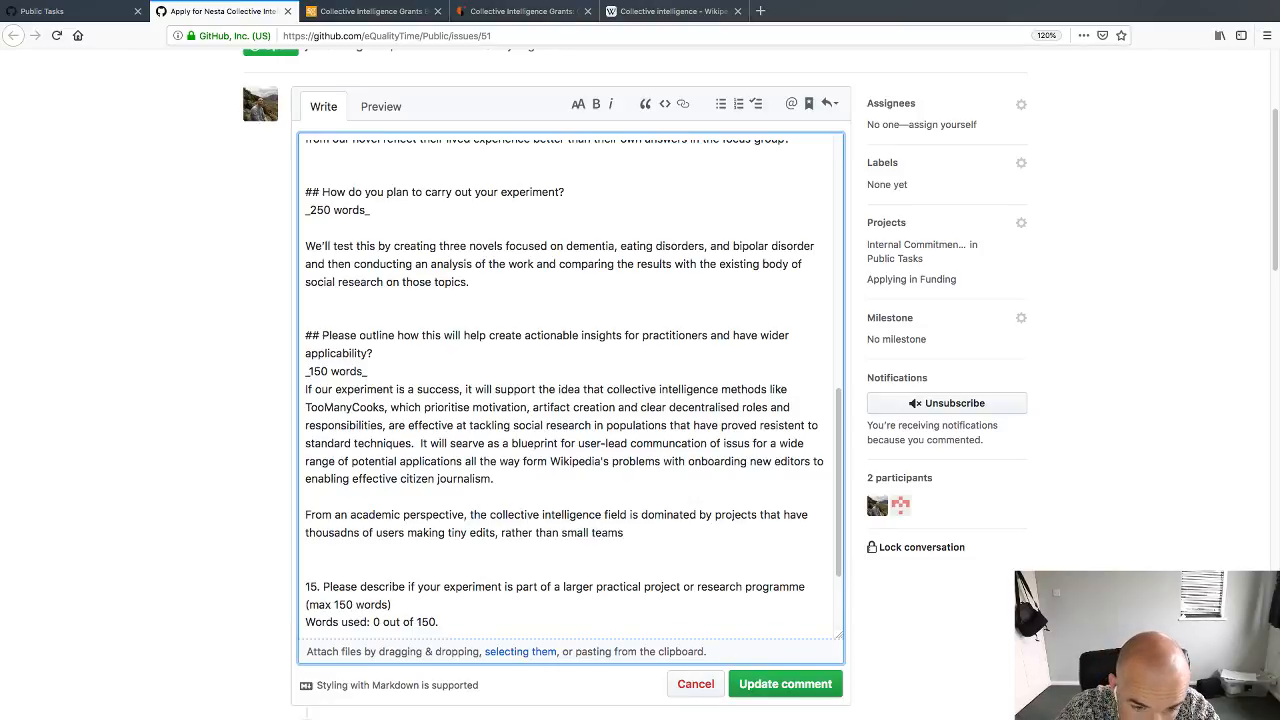
pyautogui.write(' making a')
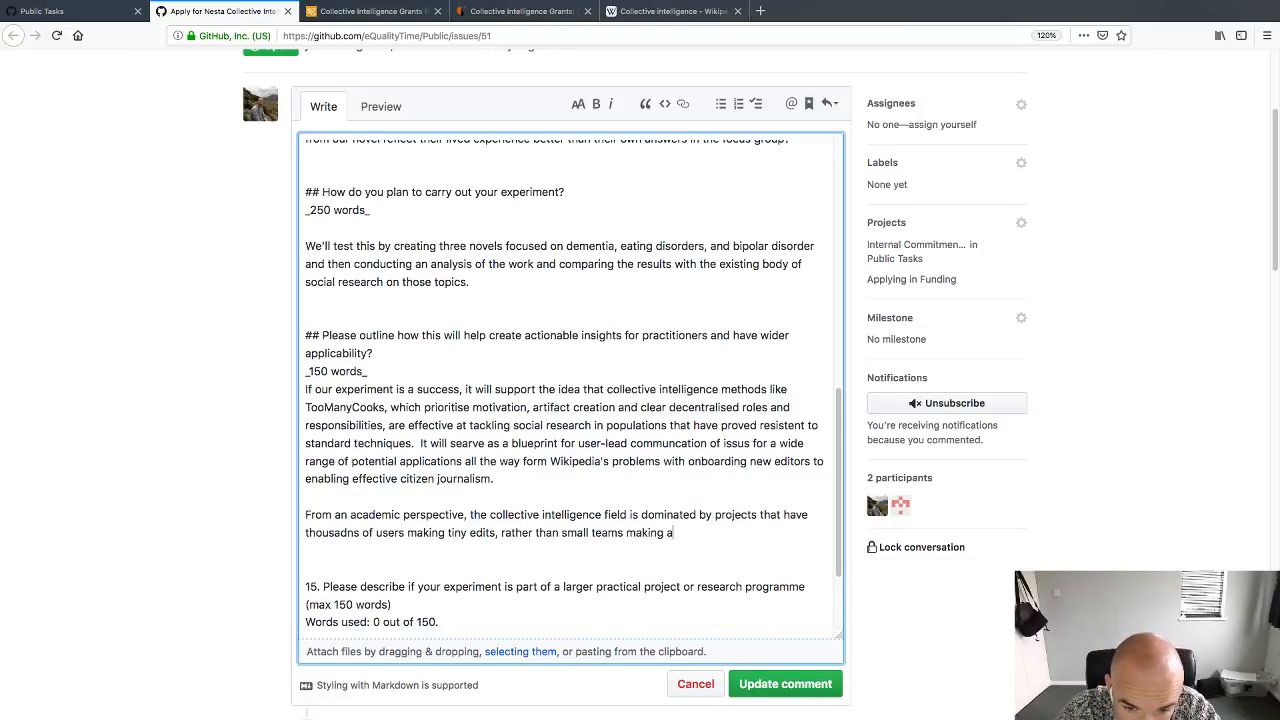
pyautogui.press('BackSpace')
pyautogui.press('BackSpace')
pyautogui.press('BackSpace')
pyautogui.press('BackSpace')
pyautogui.press('BackSpace')
pyautogui.press('BackSpace')
pyautogui.press('BackSpace')
pyautogui.press('BackSpace')
pyautogui.press('BackSpace')
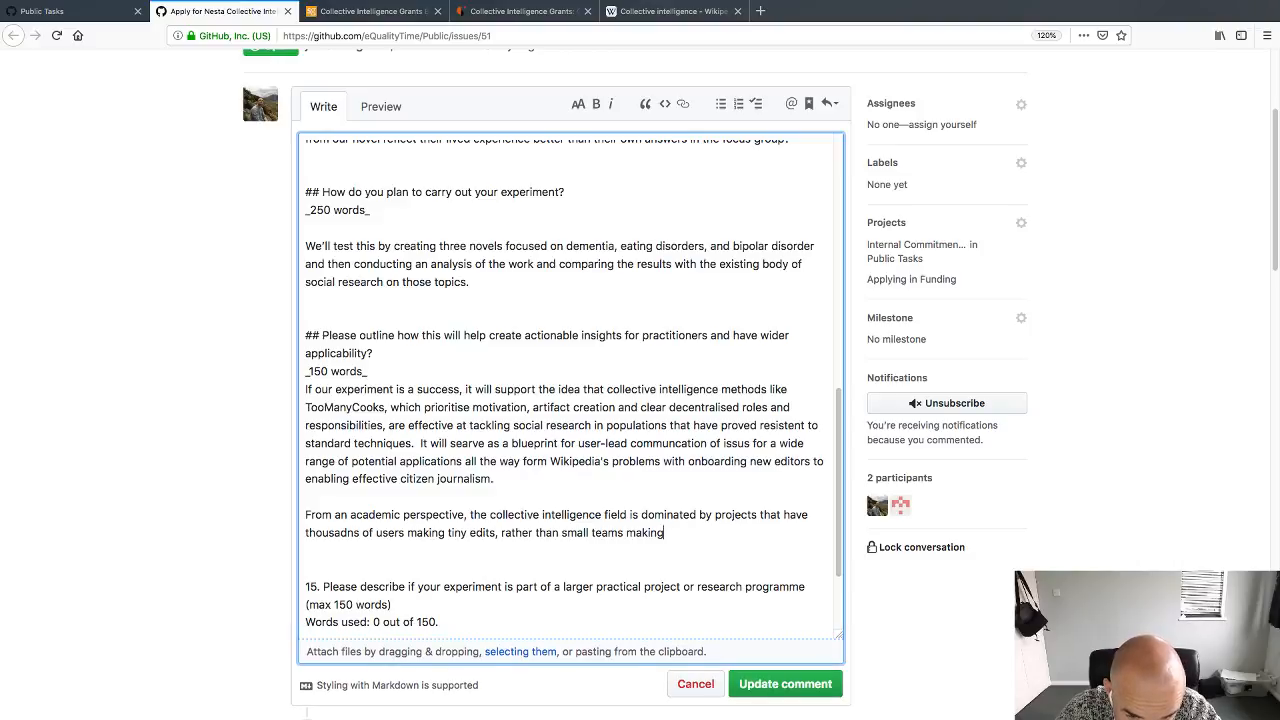
pyautogui.write('forming')
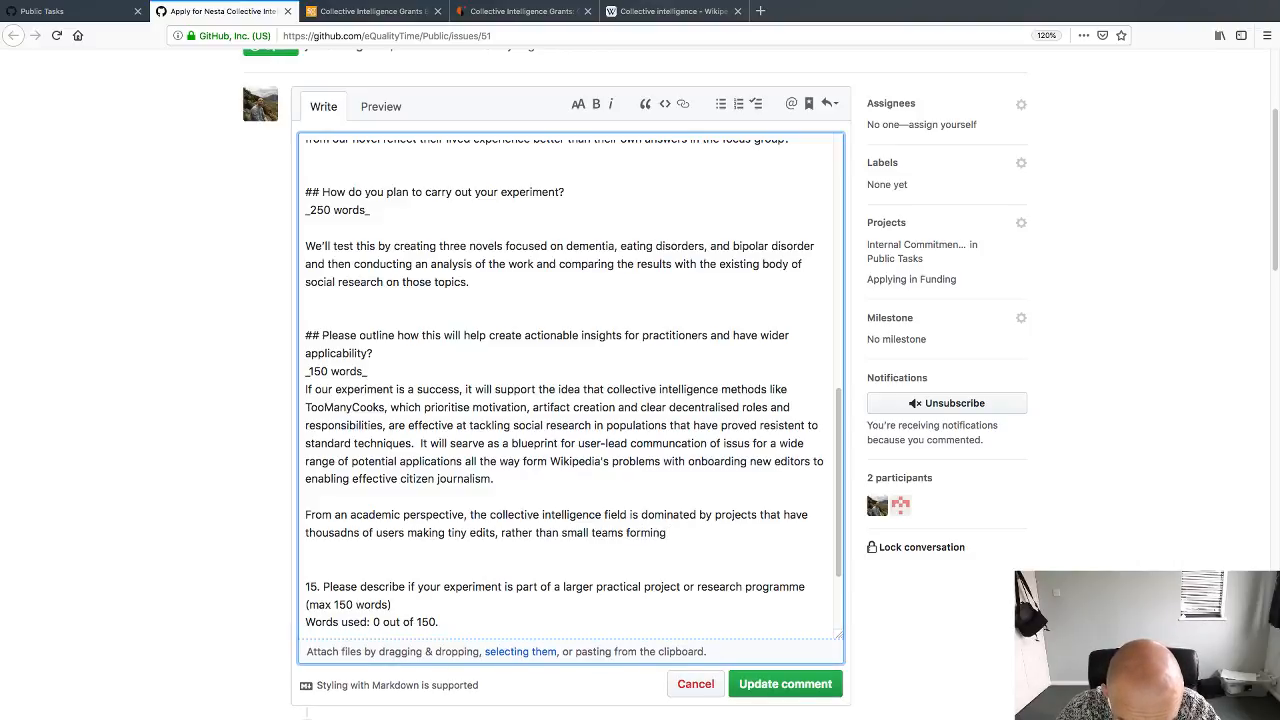
pyautogui.write(' effective')
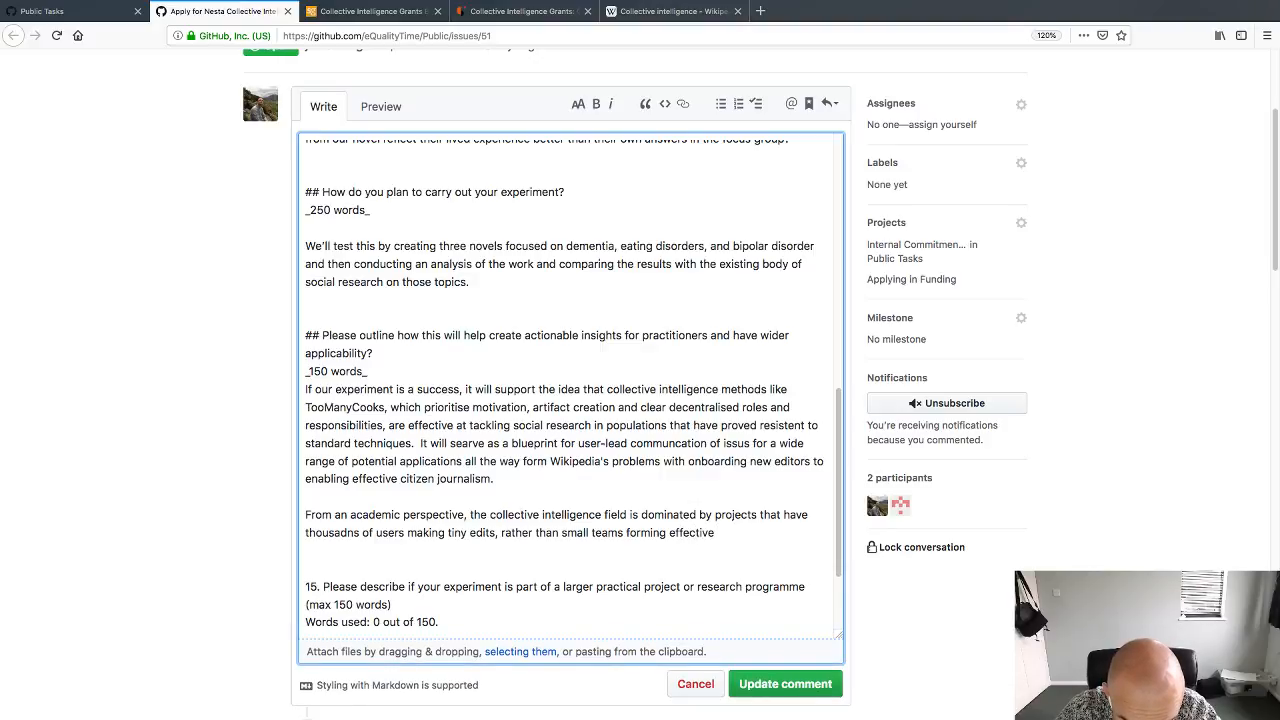
pyautogui.press('BackSpace')
pyautogui.press('BackSpace')
pyautogui.press('BackSpace')
pyautogui.press('BackSpace')
pyautogui.press('BackSpace')
pyautogui.press('BackSpace')
pyautogui.press('BackSpace')
pyautogui.press('BackSpace')
pyautogui.press('BackSpace')
pyautogui.press('BackSpace')
pyautogui.press('BackSpace')
pyautogui.press('BackSpace')
pyautogui.press('BackSpace')
pyautogui.press('BackSpace')
pyautogui.press('BackSpace')
pyautogui.press('BackSpace')
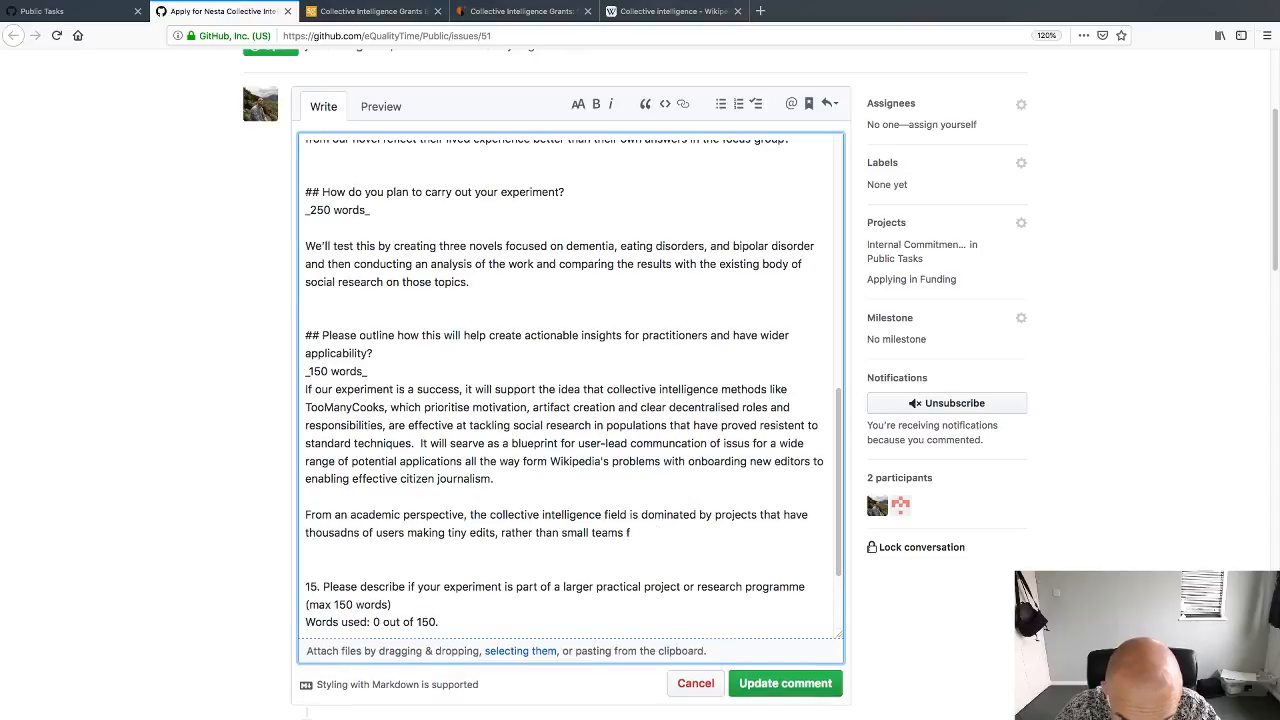
pyautogui.press('BackSpace')
# Step: Continue the sentence after "small teams" with "working intensely - our experiment will"
pyautogui.write('working intend')
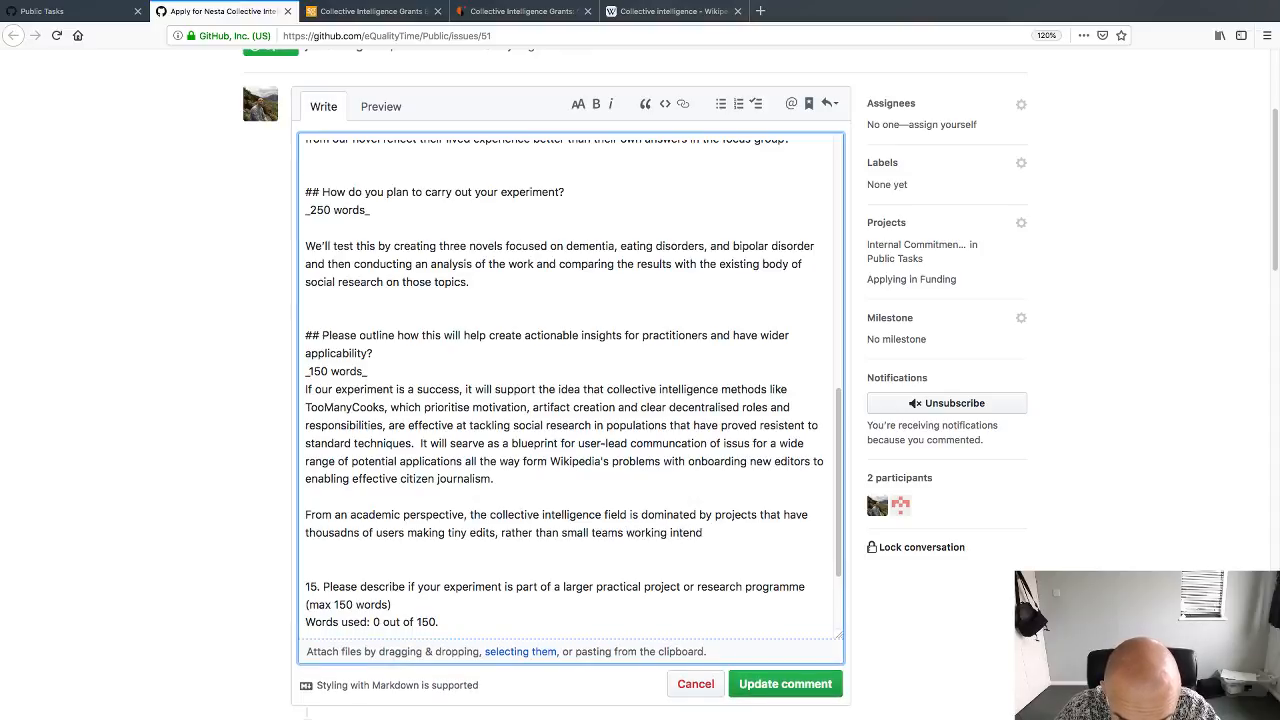
pyautogui.press('BackSpace')
pyautogui.write('ses')
pyautogui.press('BackSpace')
pyautogui.press('BackSpace')
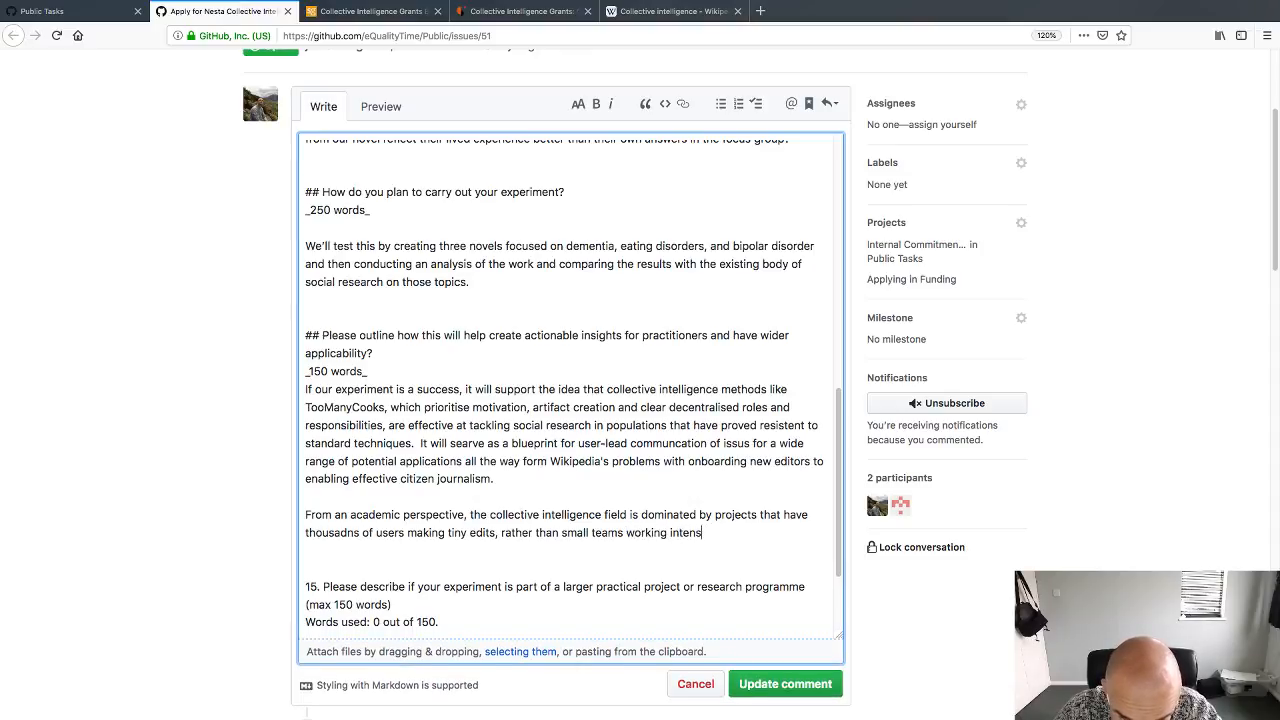
pyautogui.write('ely - our experi')
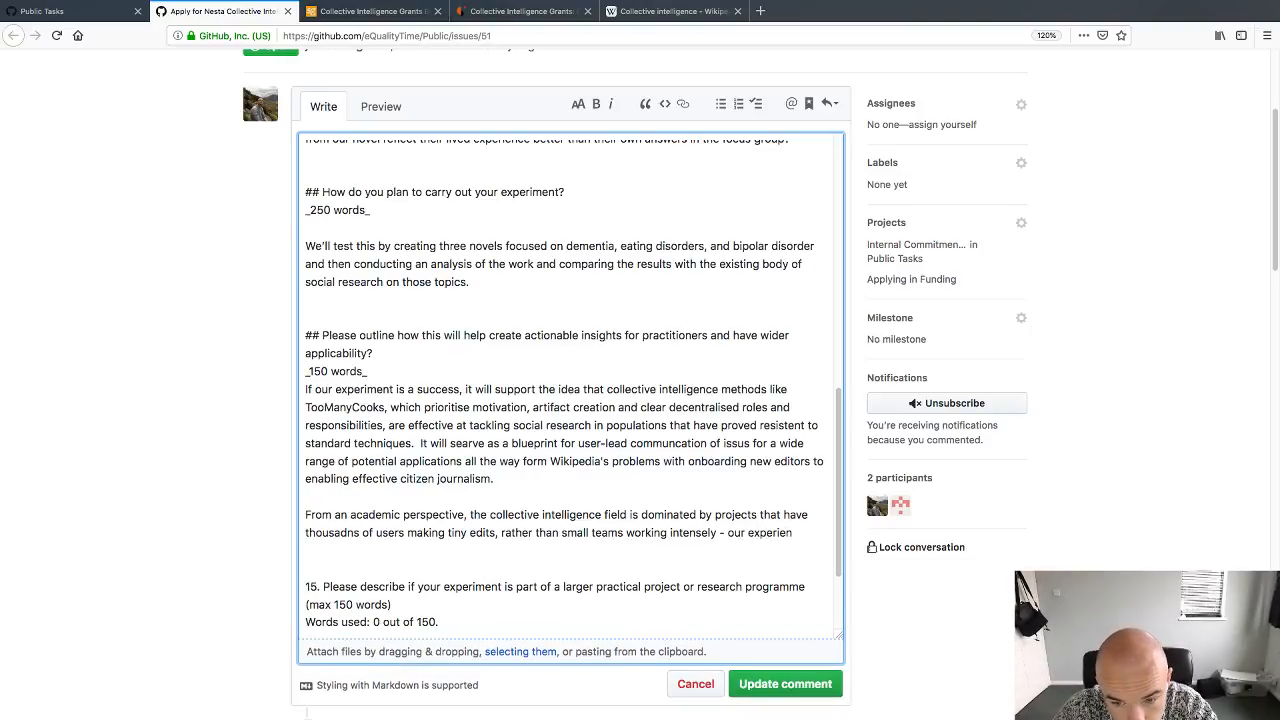
pyautogui.write('ment will')
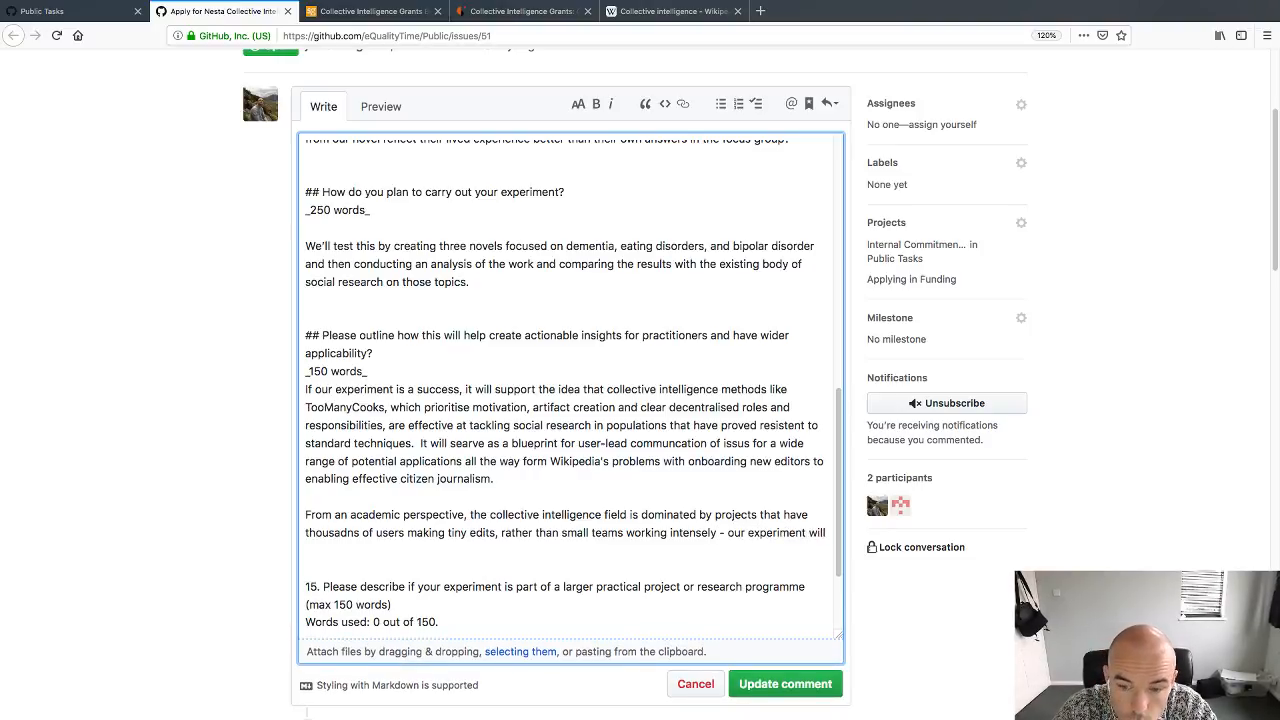
# Step: Finish the academic perspective sentence with "help fill out that imbalance.", correcting the spelling of "imbalance"
pyautogui.write(' help fill out t')
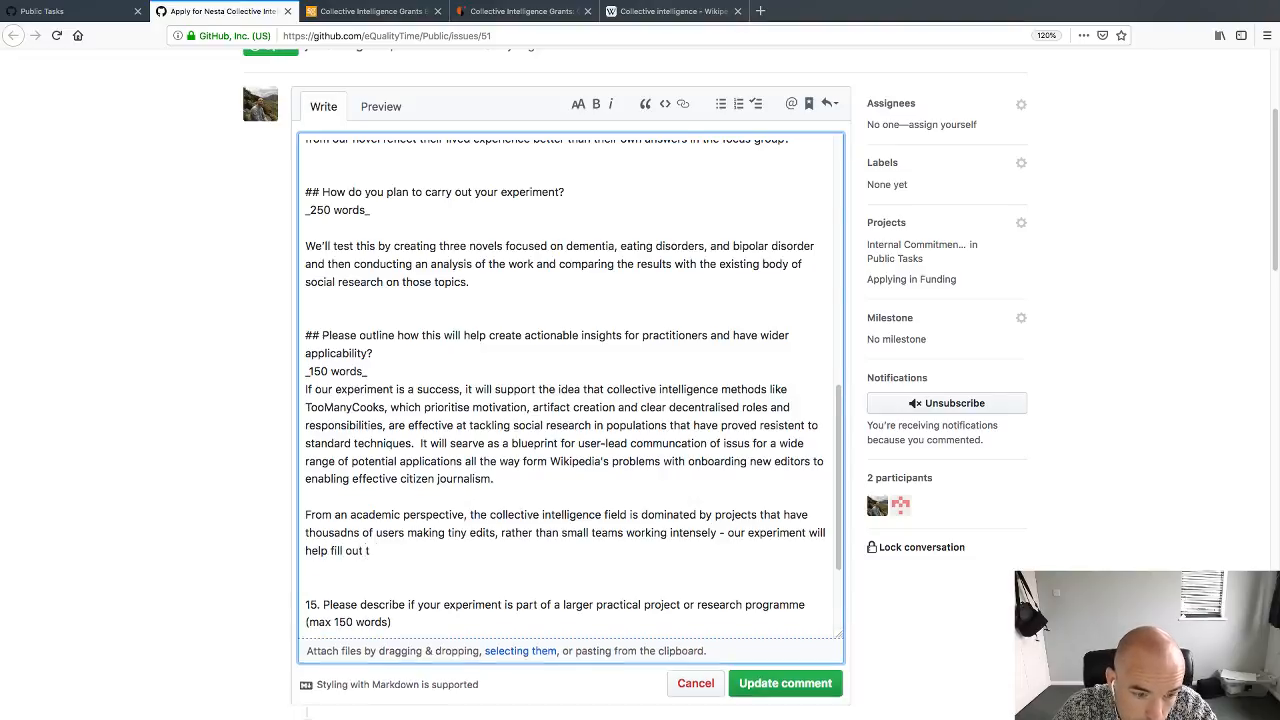
pyautogui.write('hat imp')
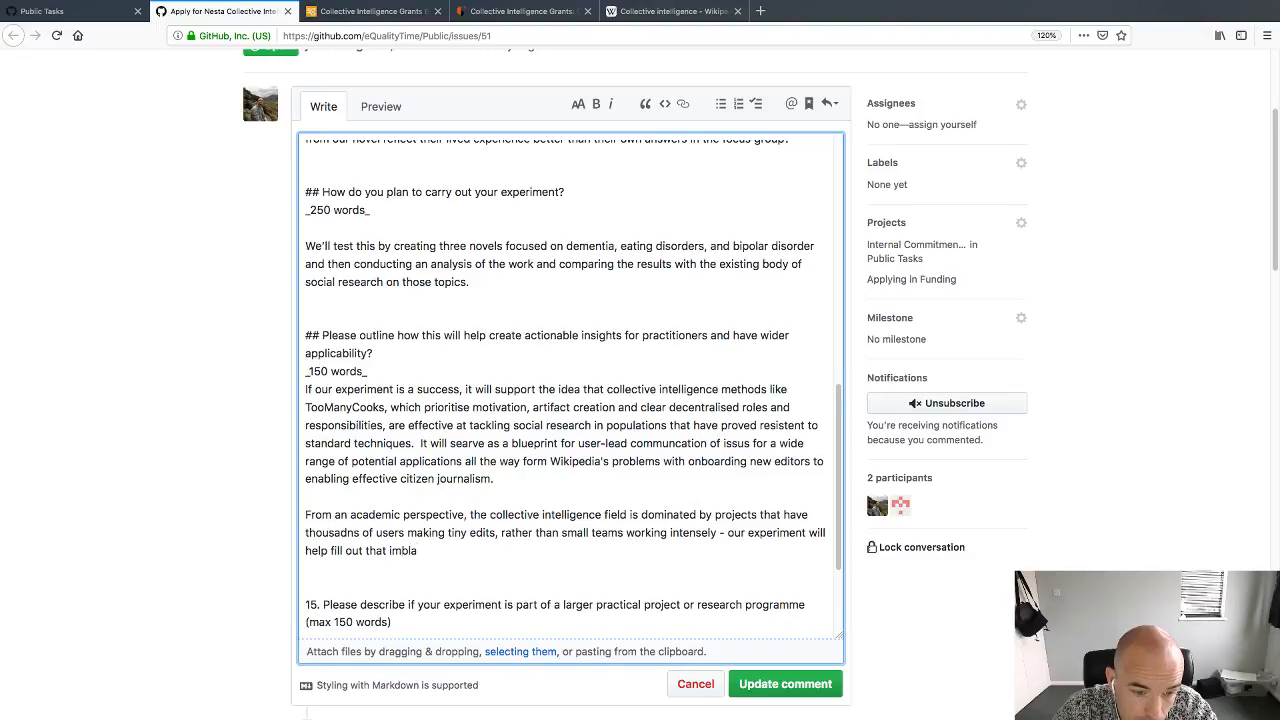
pyautogui.press('BackSpace')
pyautogui.write('blance.')
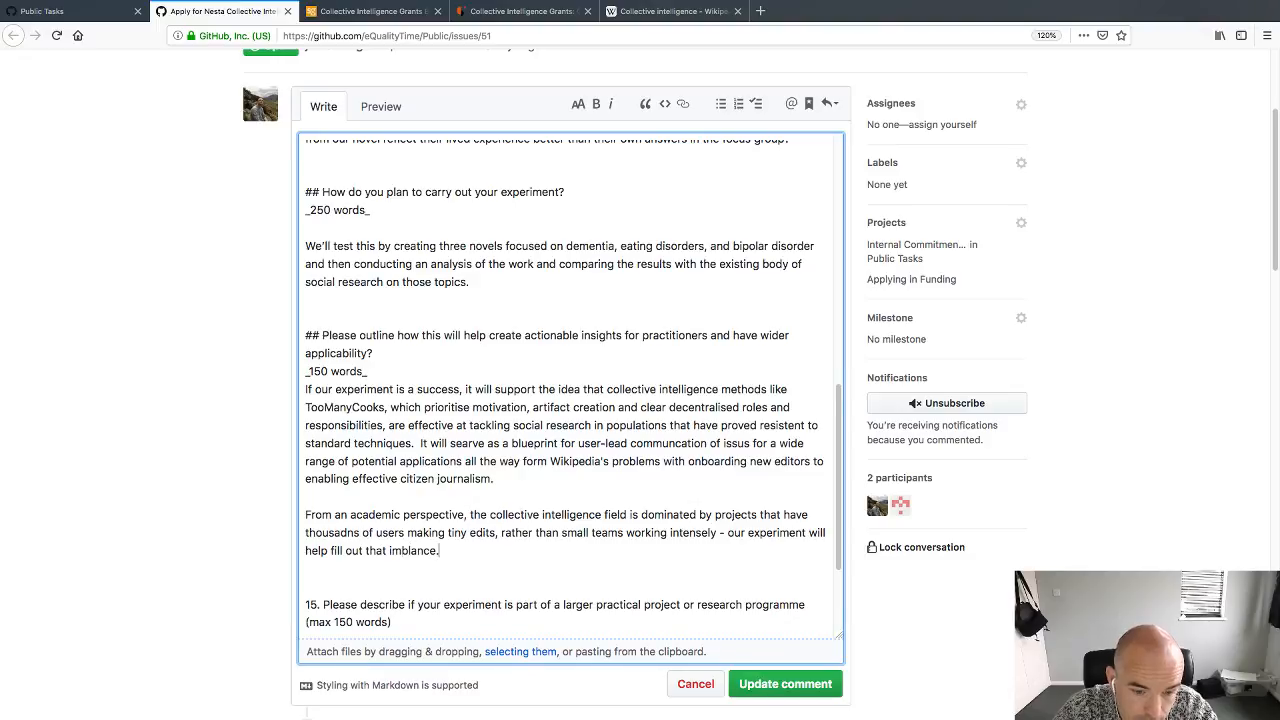
pyautogui.doubleClick(407, 548)
pyautogui.write('imbalance')
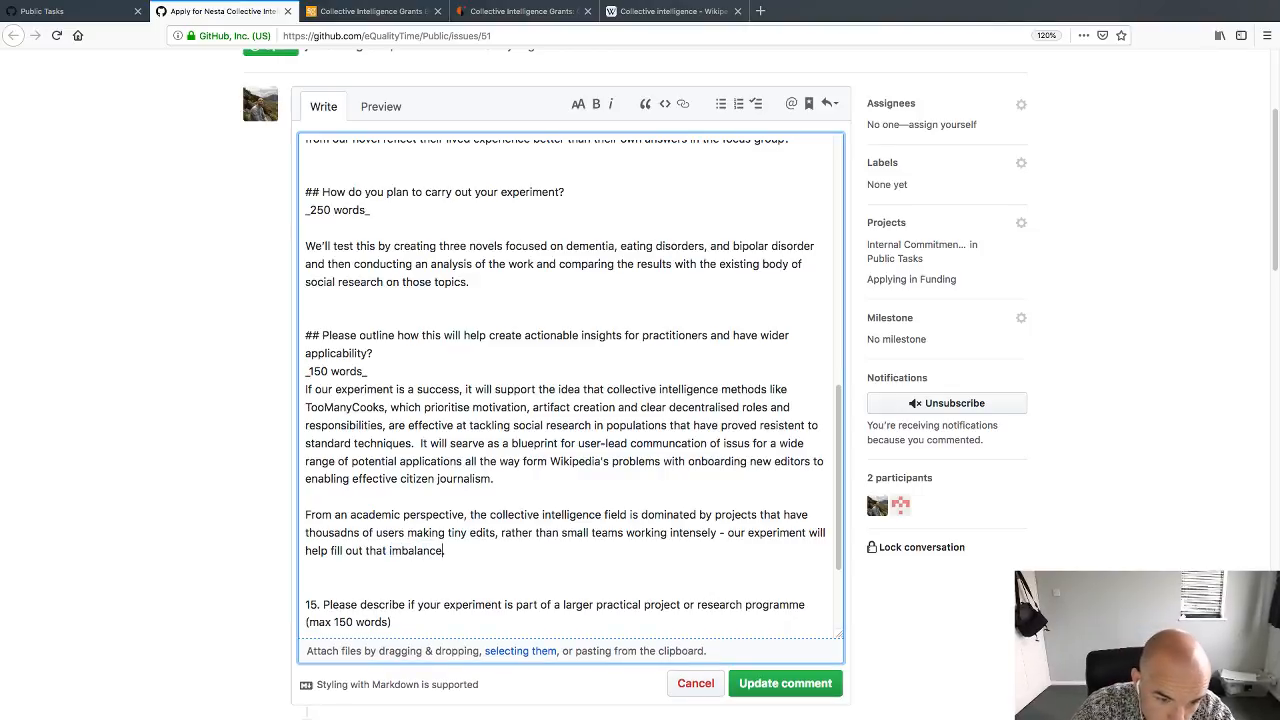
# Step: Remove the extra blank line between the academic perspective paragraph and question 15
pyautogui.scroll(-3, 439, 481)
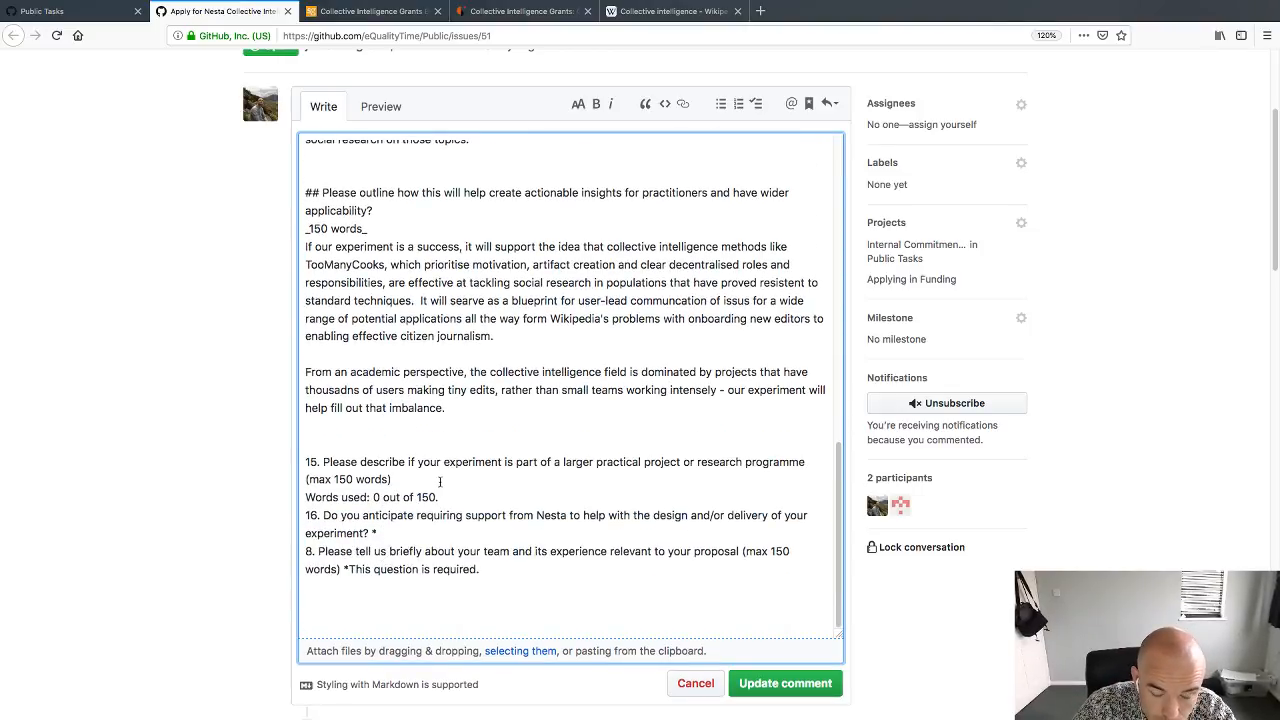
pyautogui.click(442, 446)
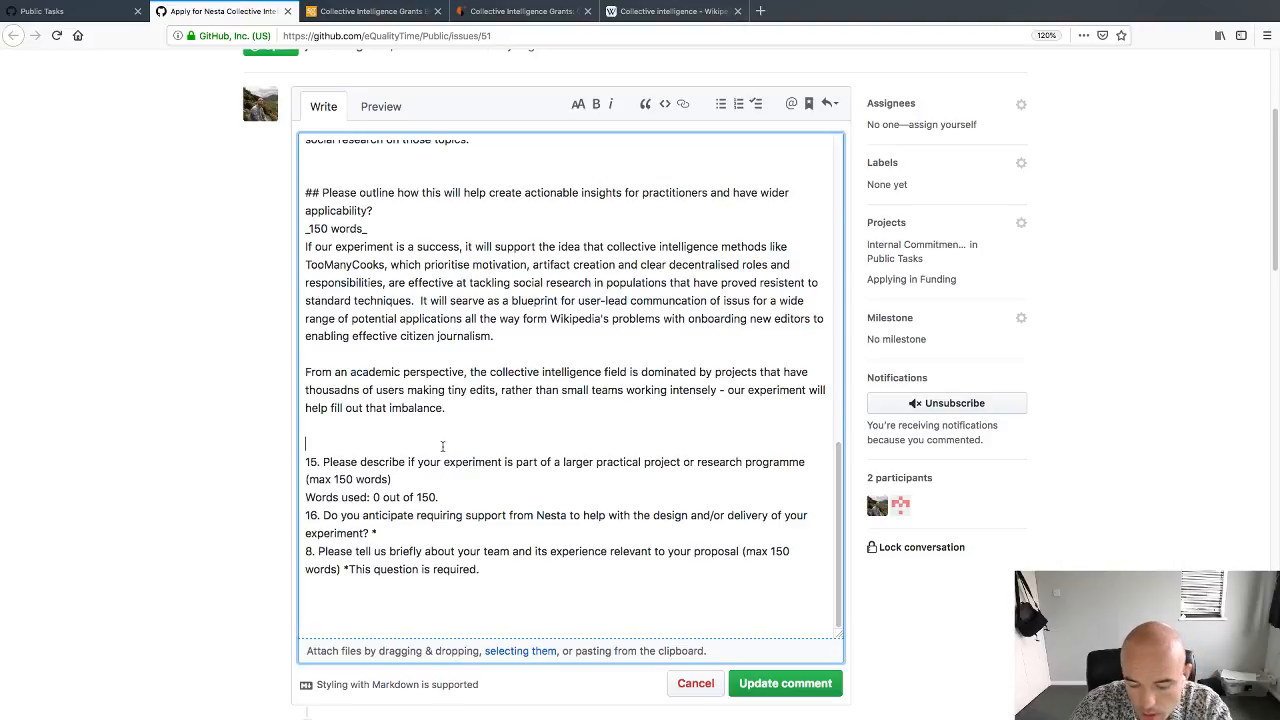
pyautogui.press('BackSpace')
# Step: Preview the rendered comment and review the drafted answers and the remaining application questions
pyautogui.scroll(5, 458, 466)
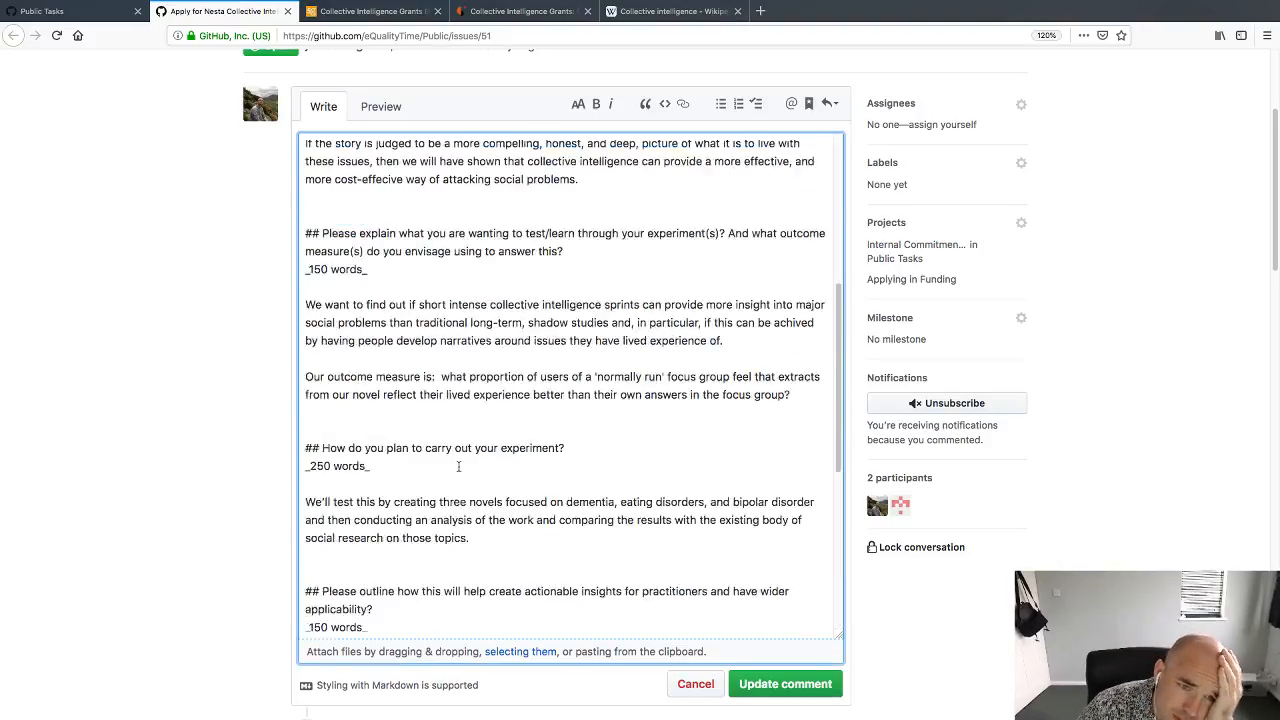
pyautogui.scroll(-5, 458, 466)
pyautogui.click(380, 110)
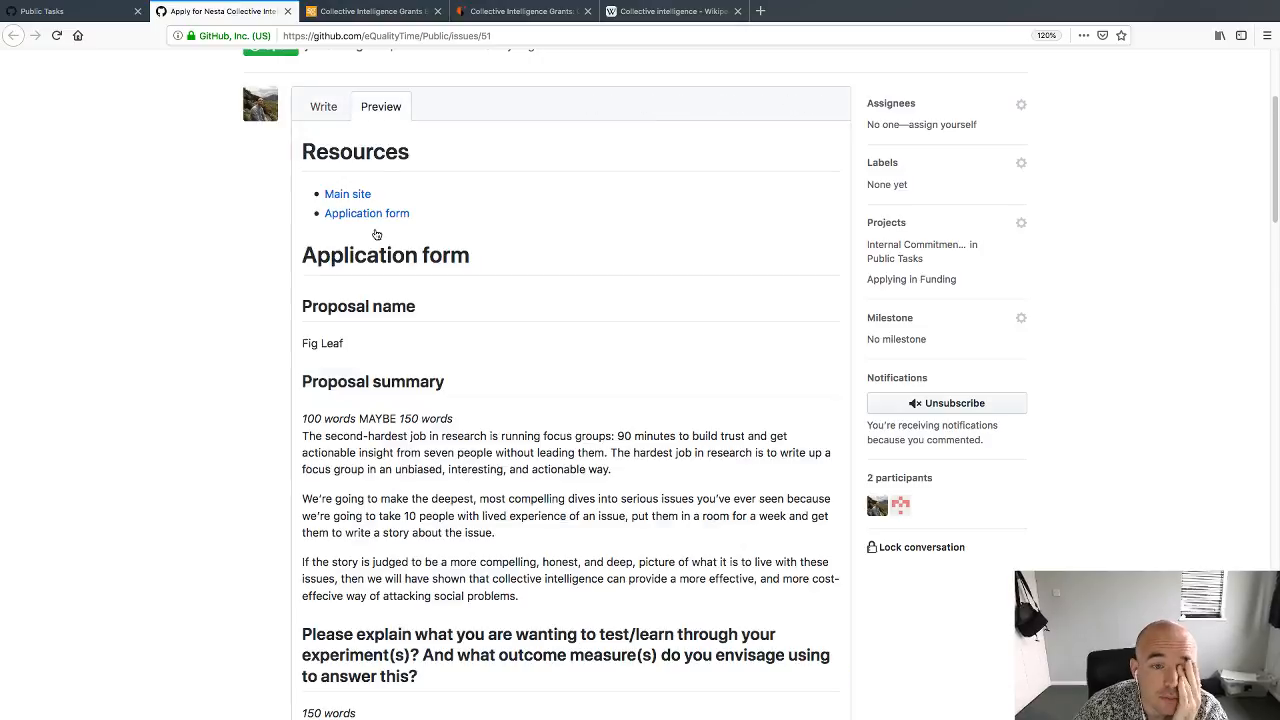
pyautogui.scroll(-10, 341, 461)
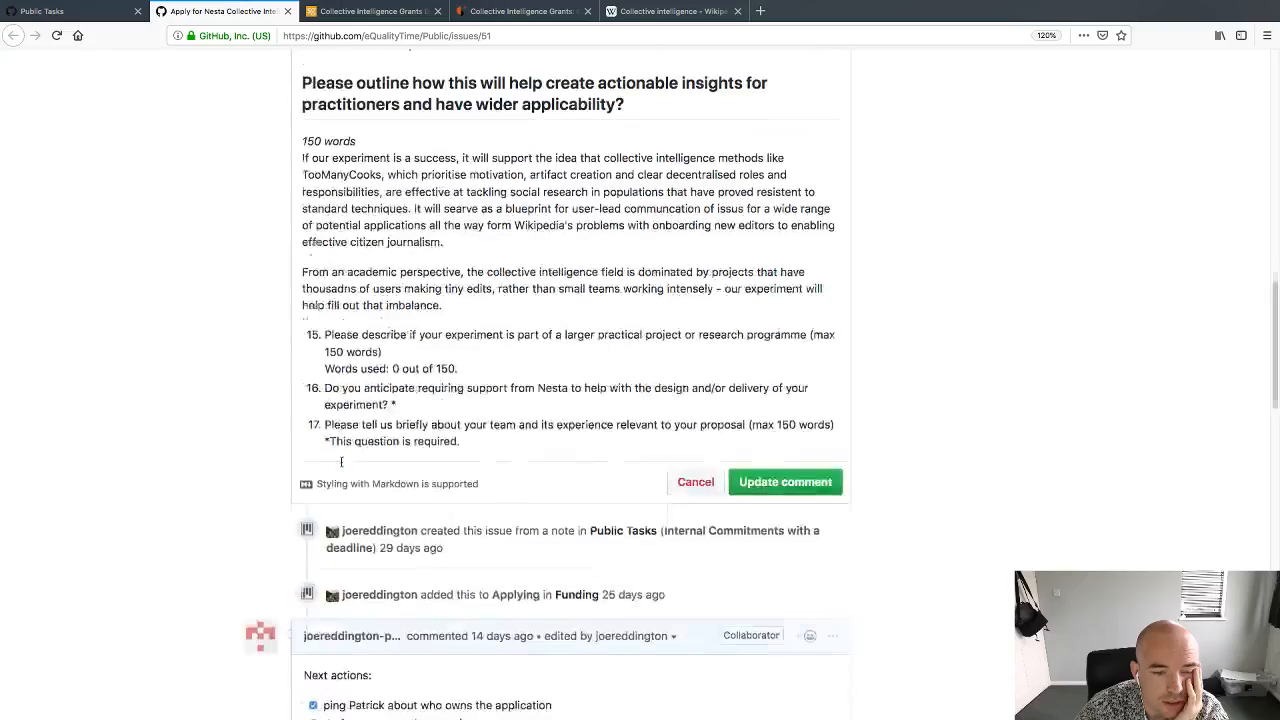
pyautogui.scroll(-1, 341, 461)
pyautogui.scroll(11, 341, 461)
pyautogui.scroll(-6, 341, 463)
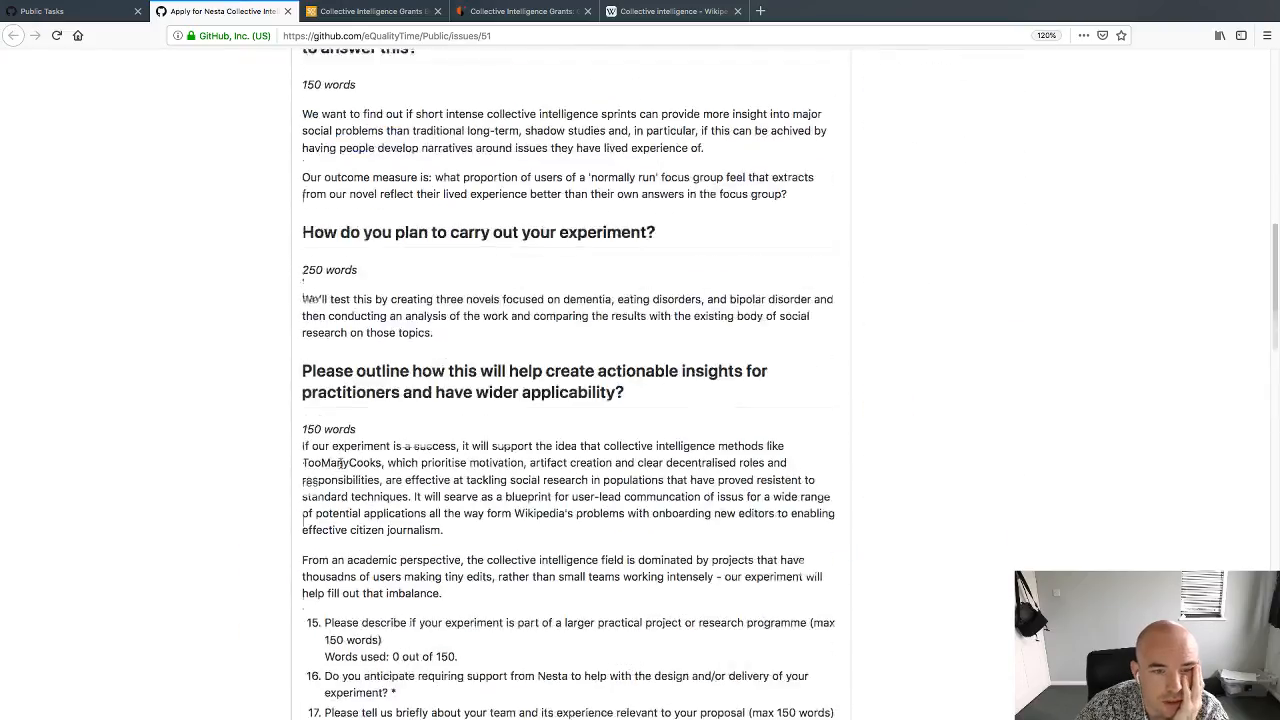
pyautogui.scroll(-5, 341, 463)
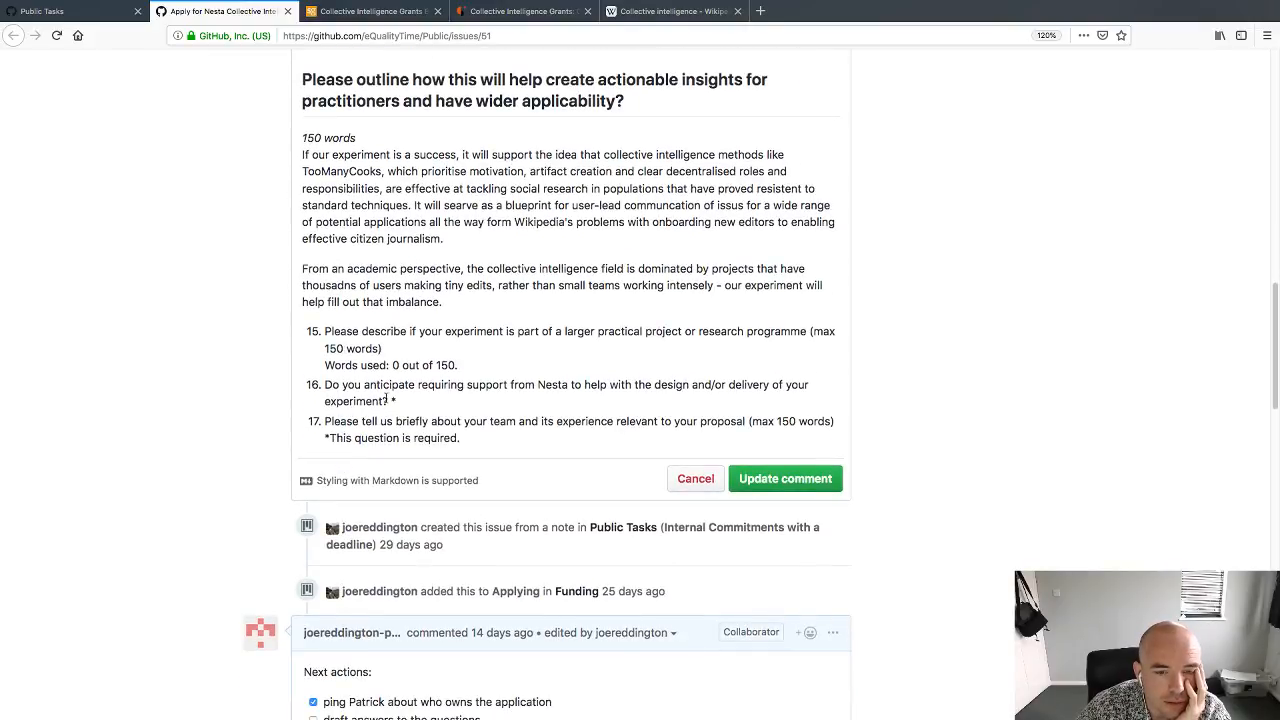
pyautogui.scroll(15, 386, 400)
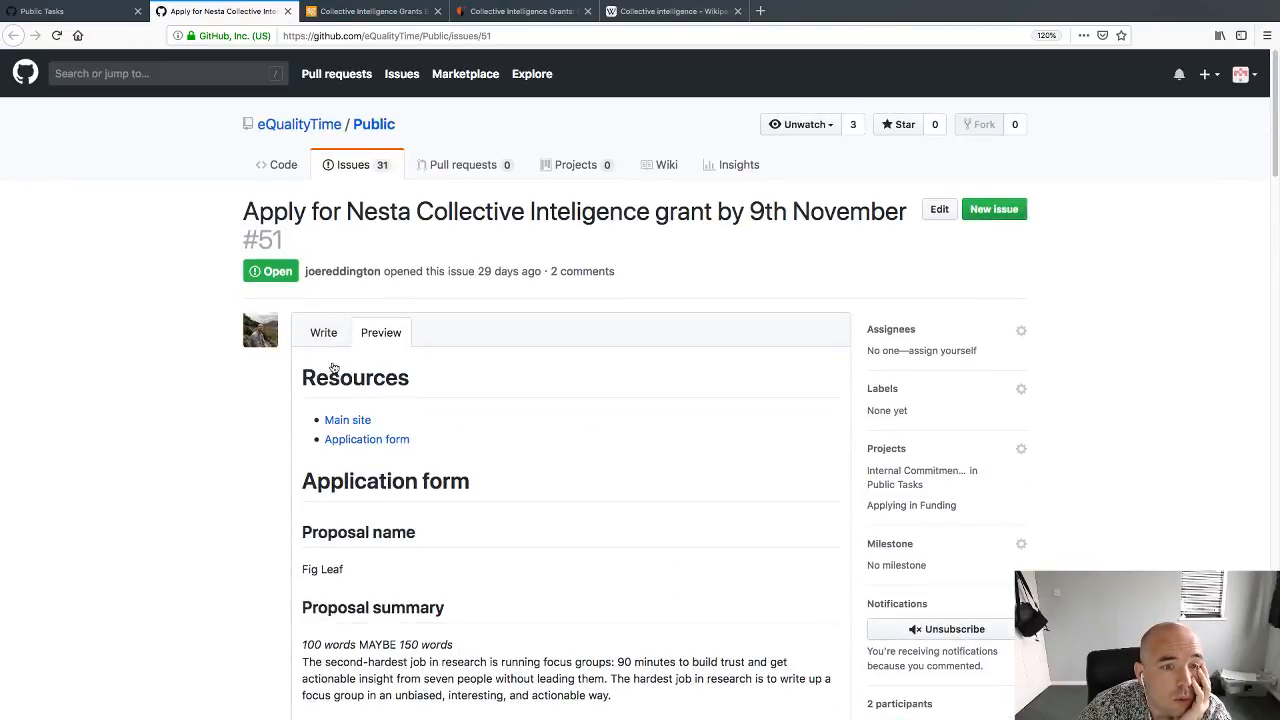
# Step: Return to editing the comment and begin the answer on a new line beneath question 16 with "We do.", leaving a blank line below
pyautogui.click(323, 332)
pyautogui.scroll(-5, 515, 603)
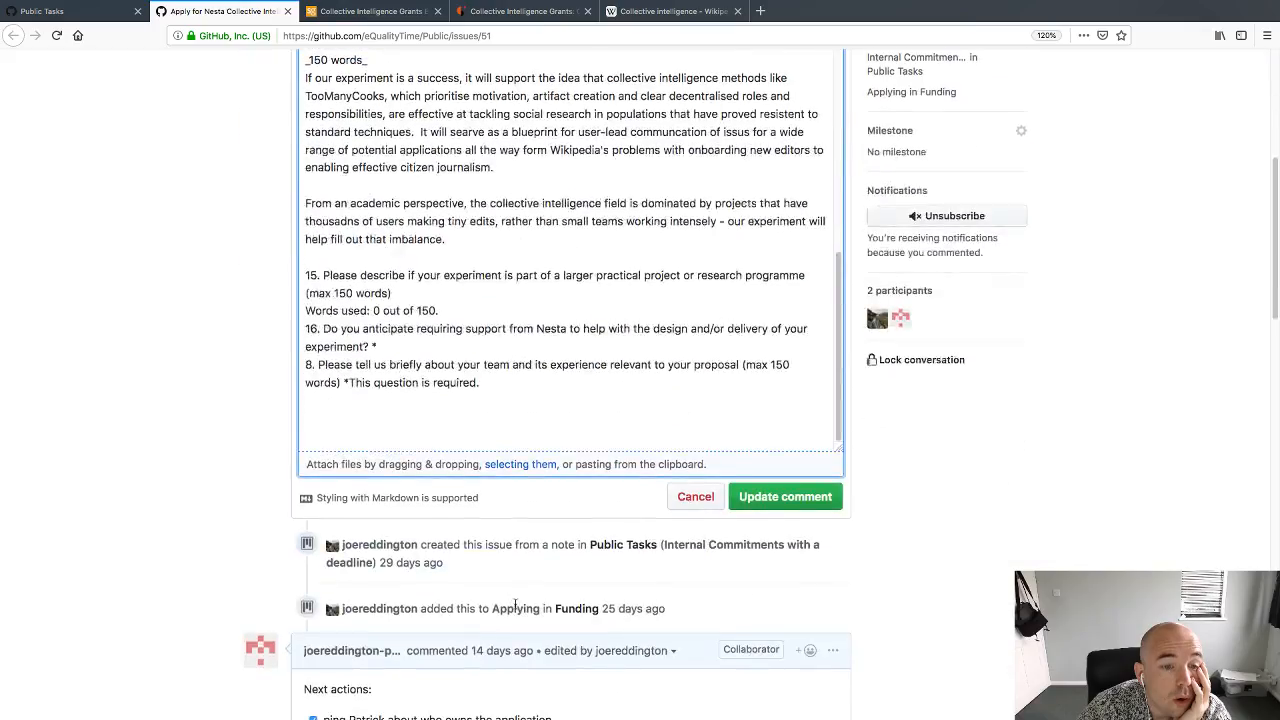
pyautogui.click(448, 349)
pyautogui.press('Return')
pyautogui.press('Return')
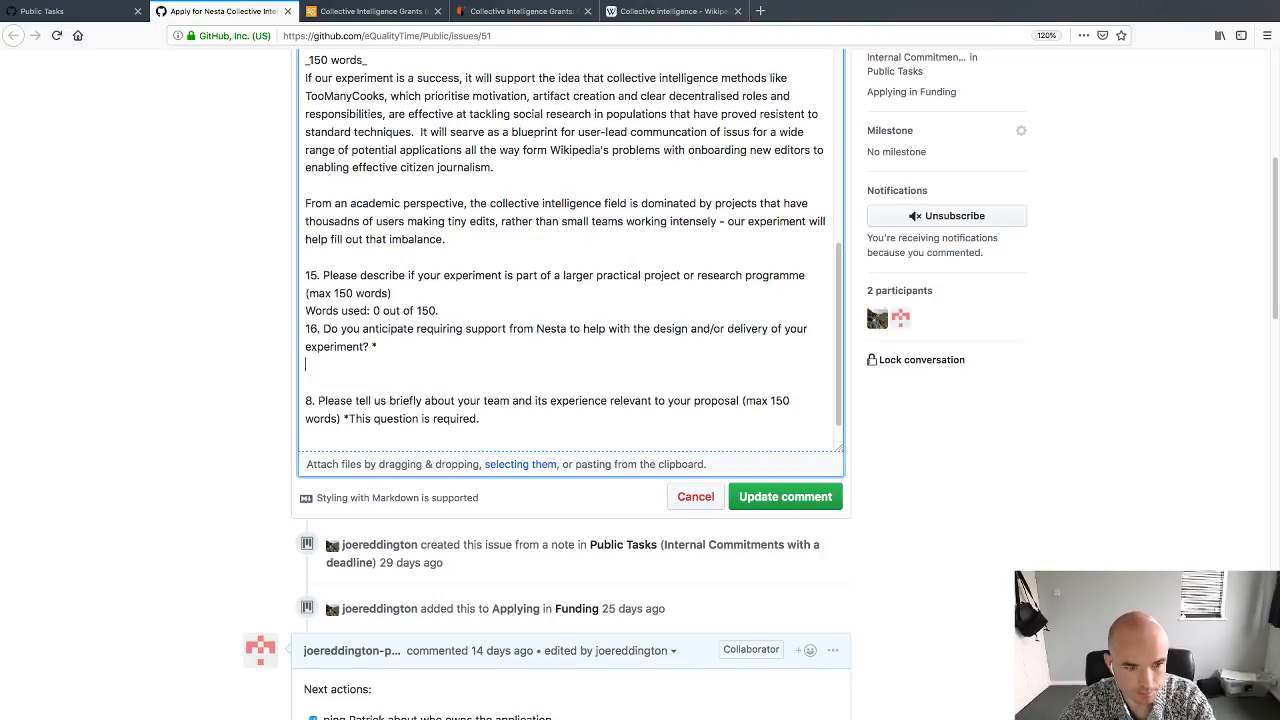
pyautogui.press('Up')
pyautogui.write('We do.')
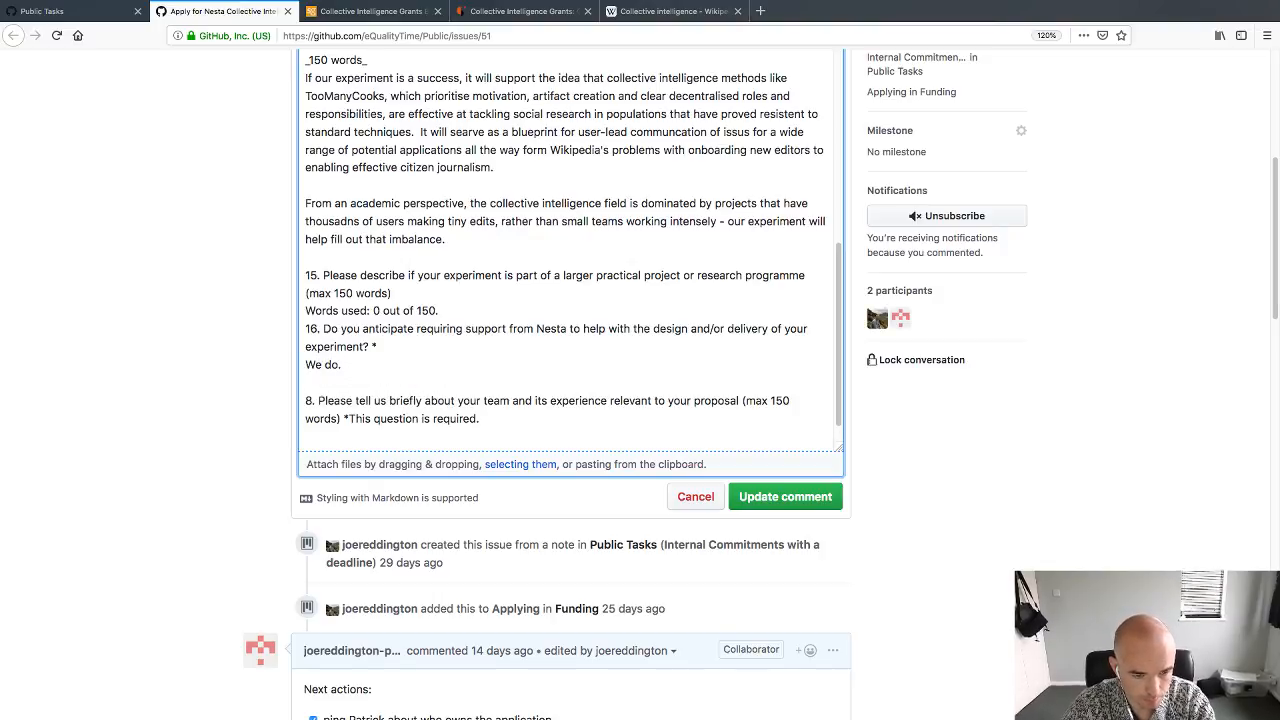
# Step: Continue the question 16 answer with "But we don't quite know how yet. We've worked with Nesta before, and"
pyautogui.write('  But we d')
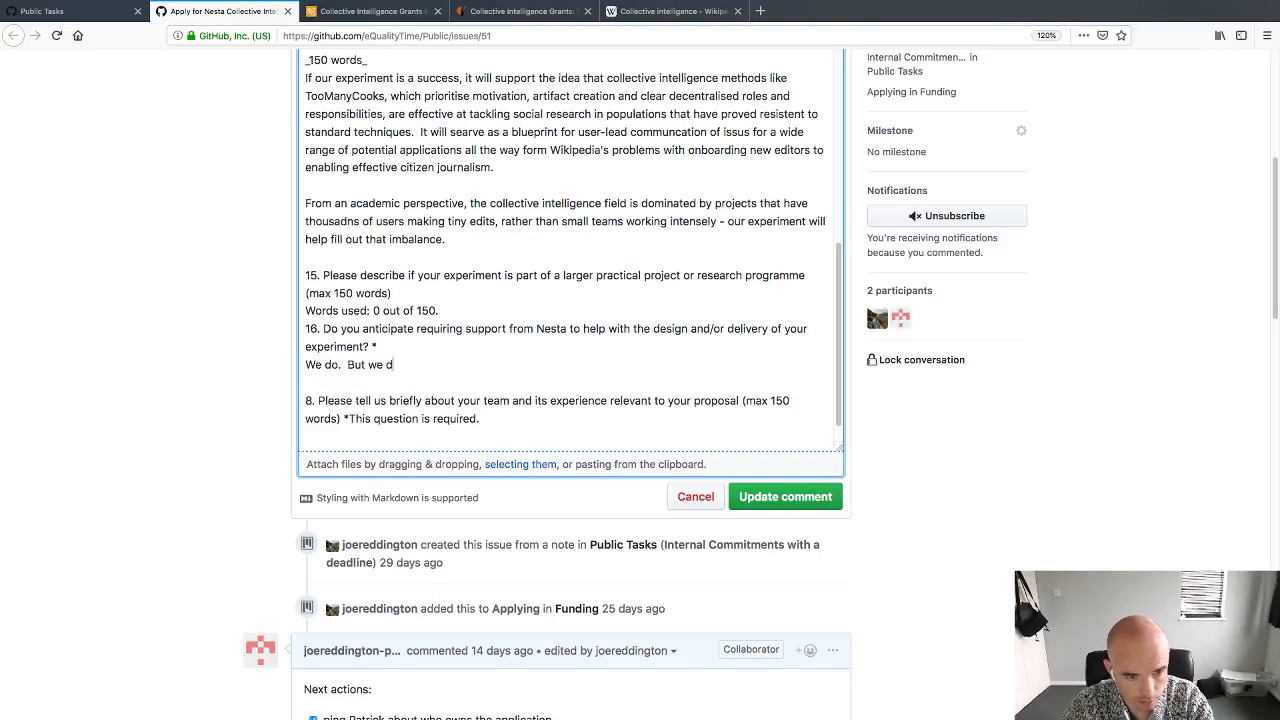
pyautogui.write("on't quite k")
pyautogui.press('BackSpace')
pyautogui.write('quite ')
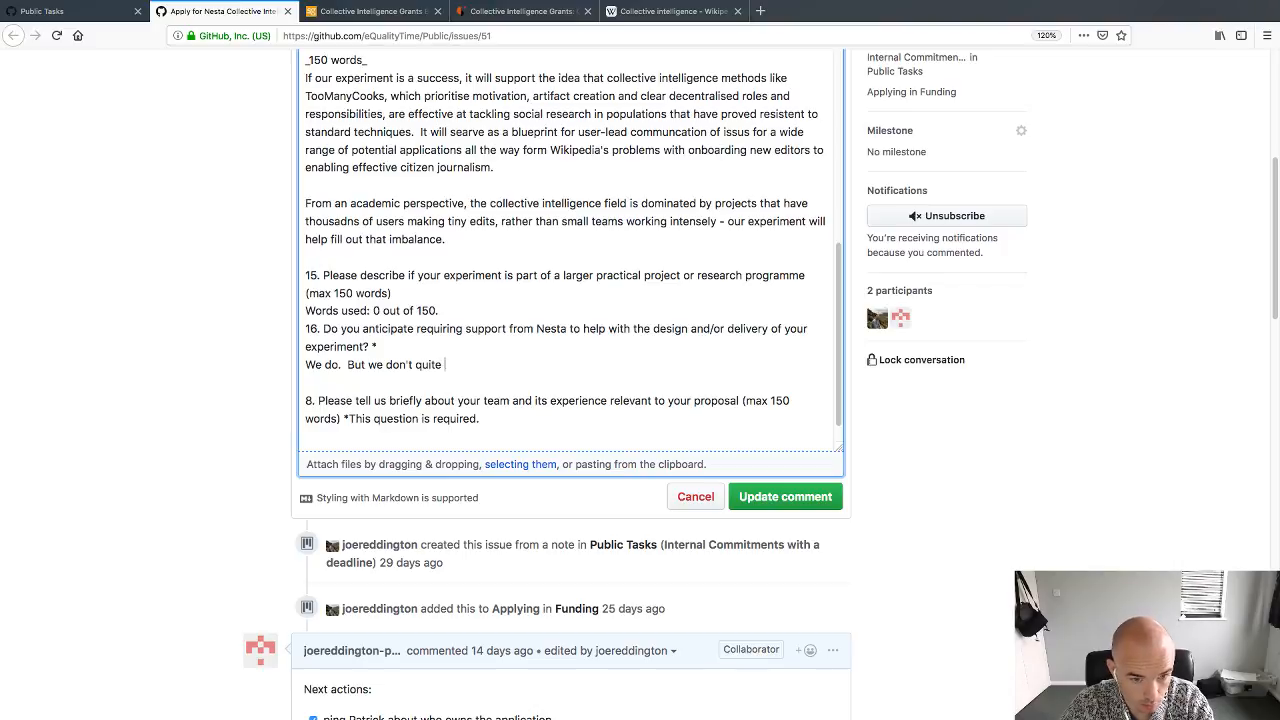
pyautogui.write('know how y')
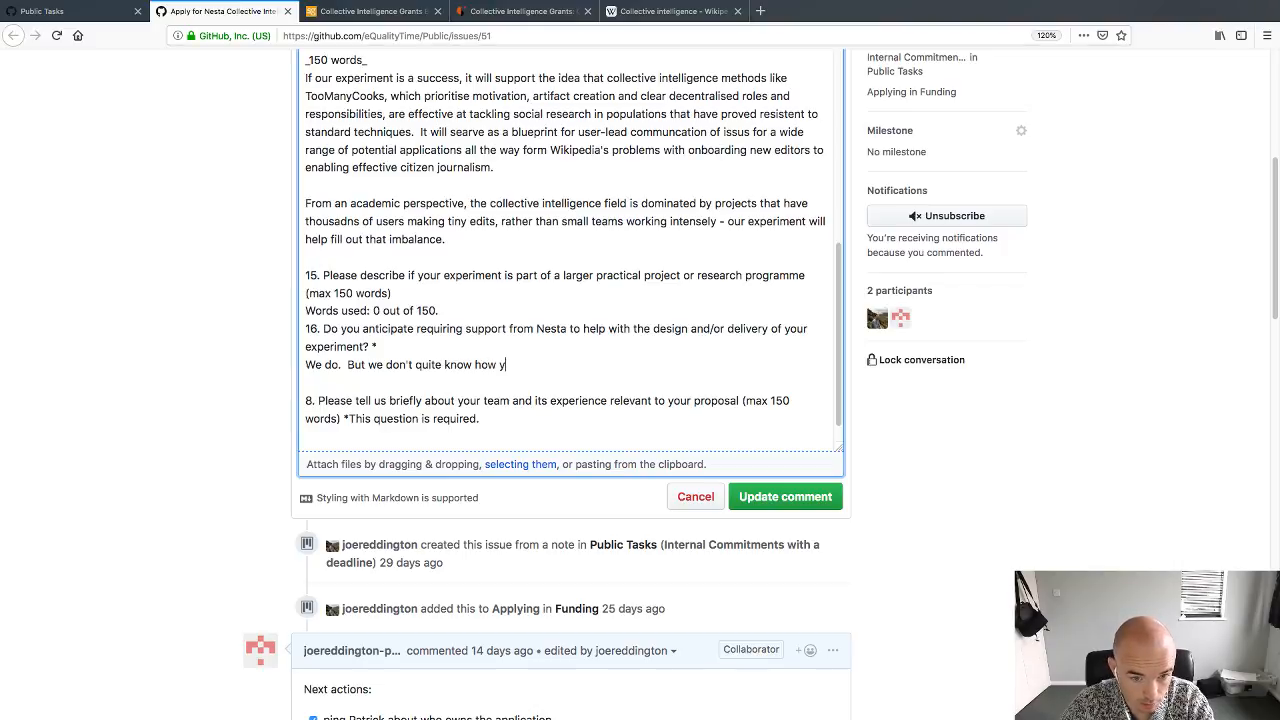
pyautogui.write("et.  We've worked")
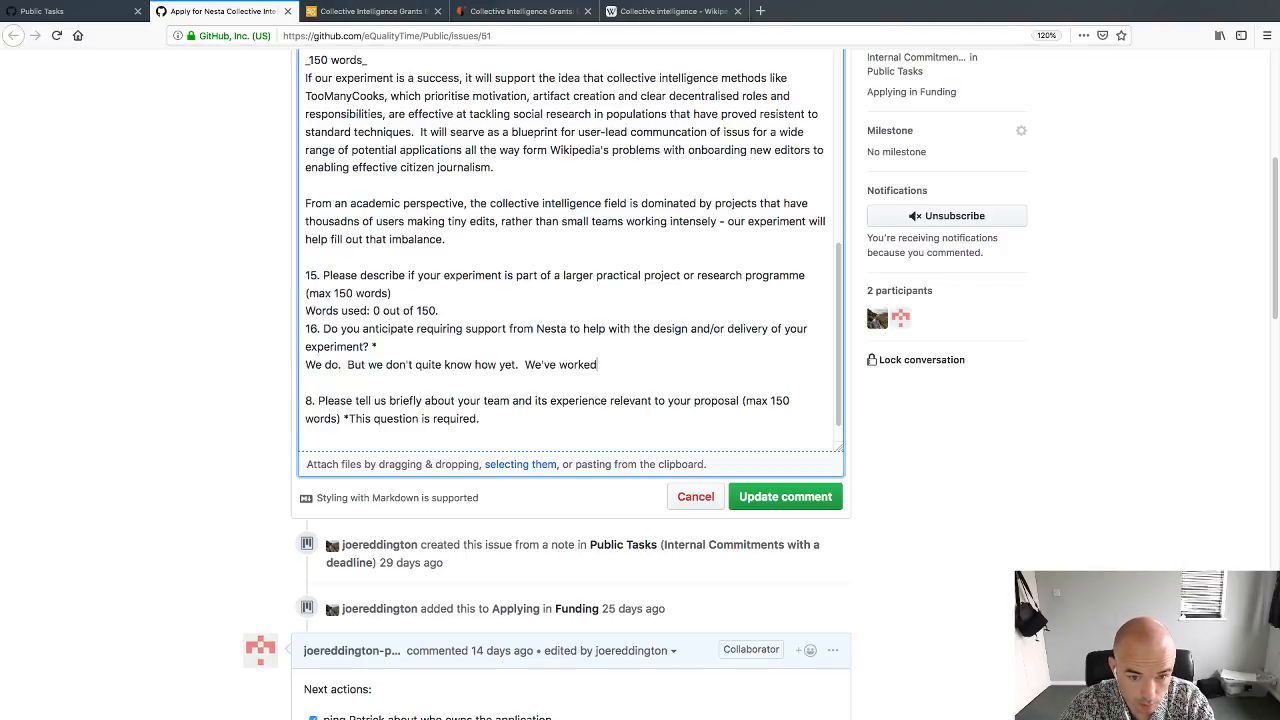
pyautogui.write(' with Nesta be')
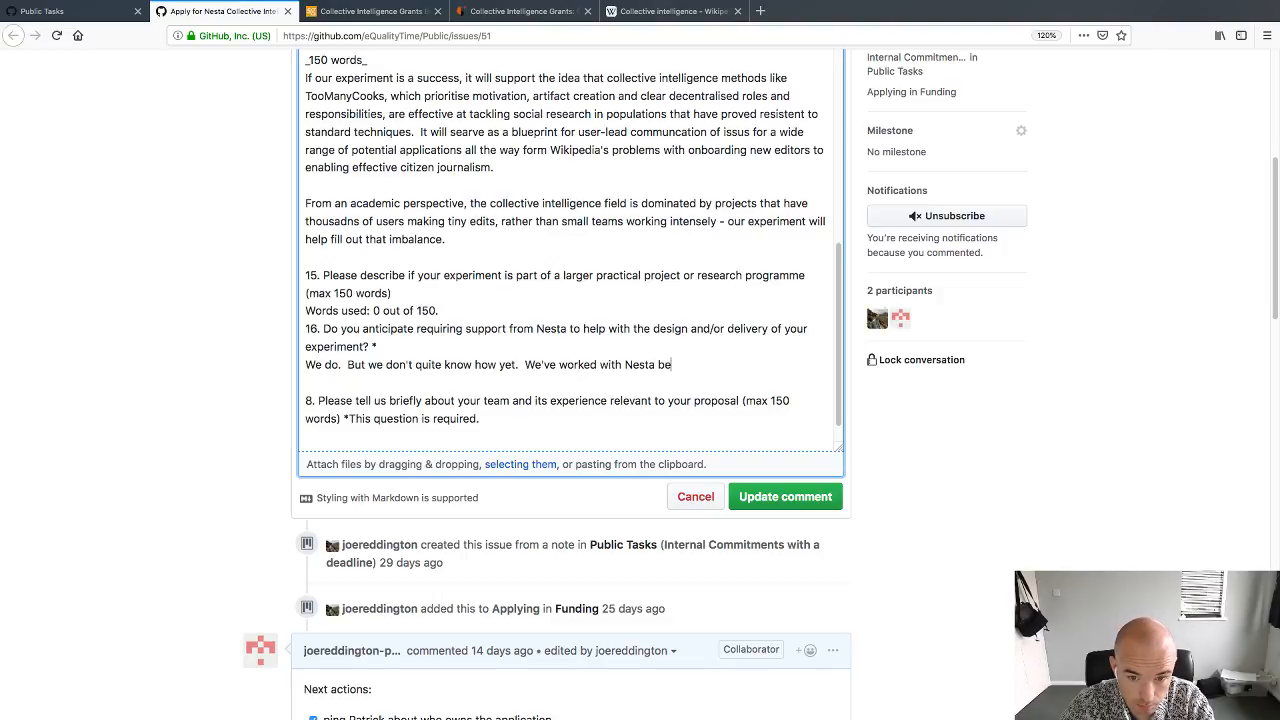
pyautogui.write('fore, and')
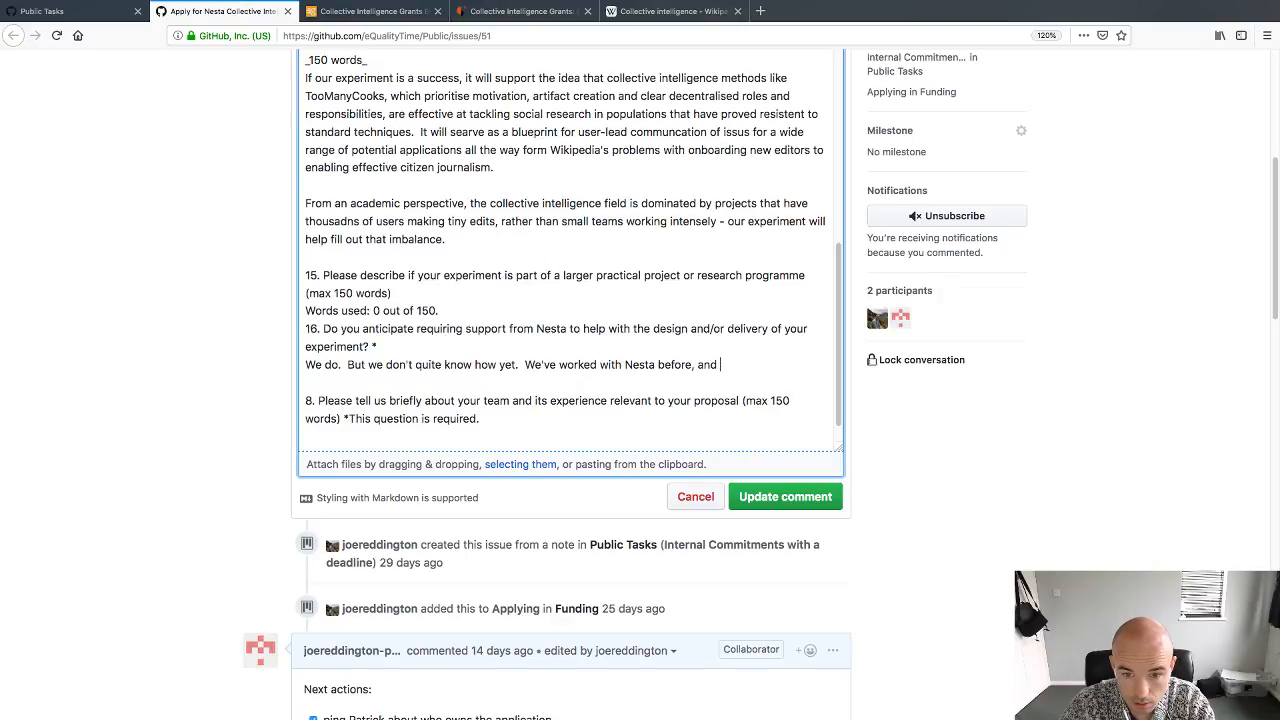
pyautogui.write(' found that')
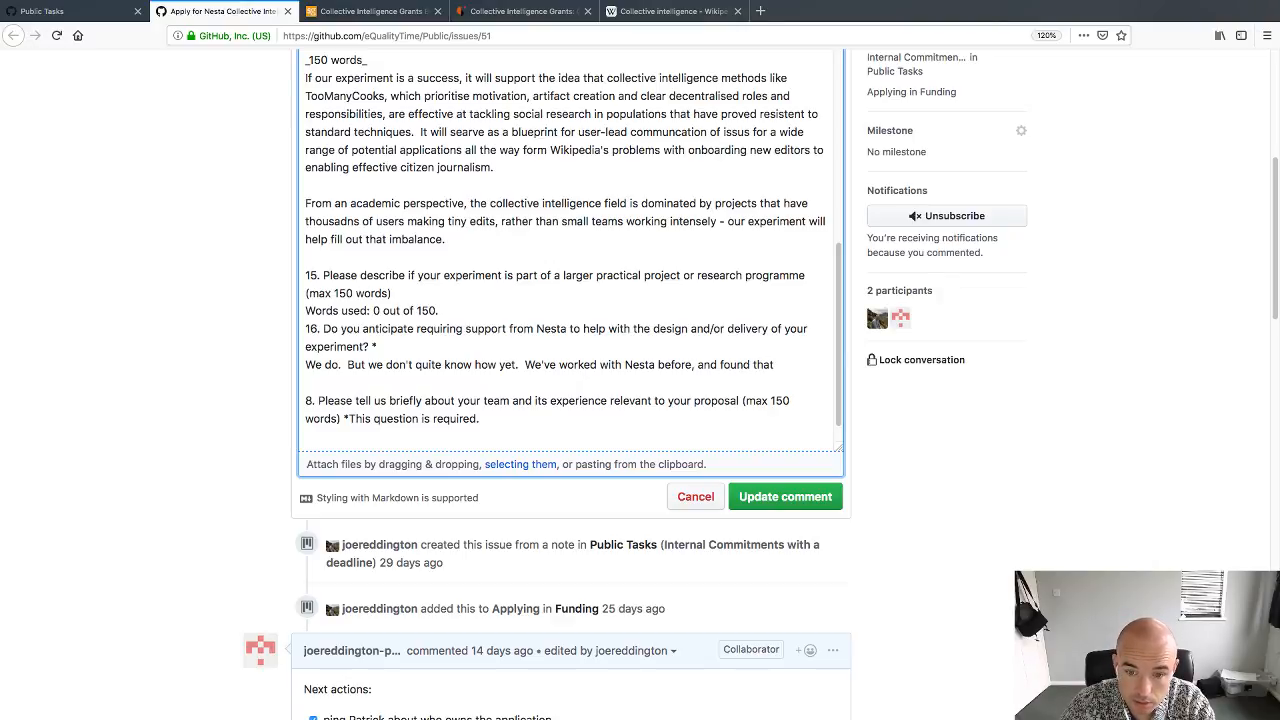
pyautogui.press('BackSpace')
pyautogui.press('BackSpace')
pyautogui.press('BackSpace')
pyautogui.press('BackSpace')
pyautogui.press('BackSpace')
pyautogui.press('BackSpace')
pyautogui.press('BackSpace')
pyautogui.press('BackSpace')
pyautogui.press('BackSpace')
pyautogui.press('BackSpace')
pyautogui.press('BackSpace')
pyautogui.press('BackSpace')
pyautogui.press('BackSpace')
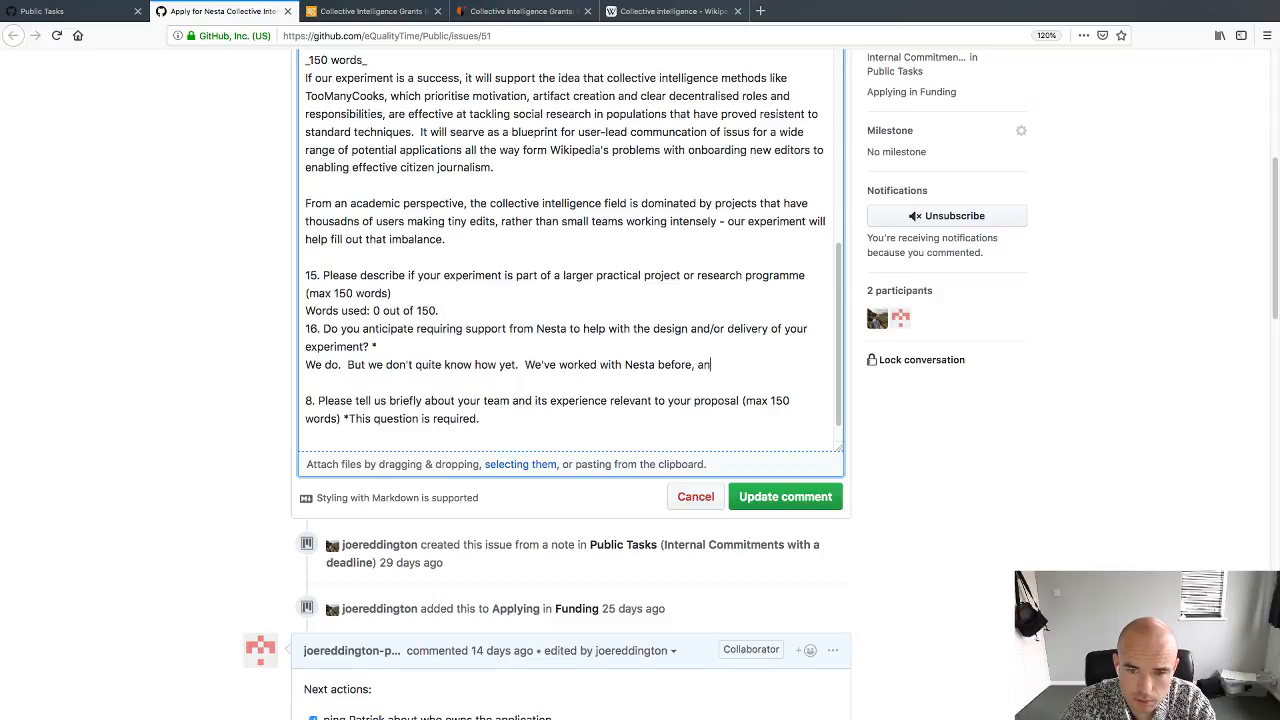
pyautogui.write('and')
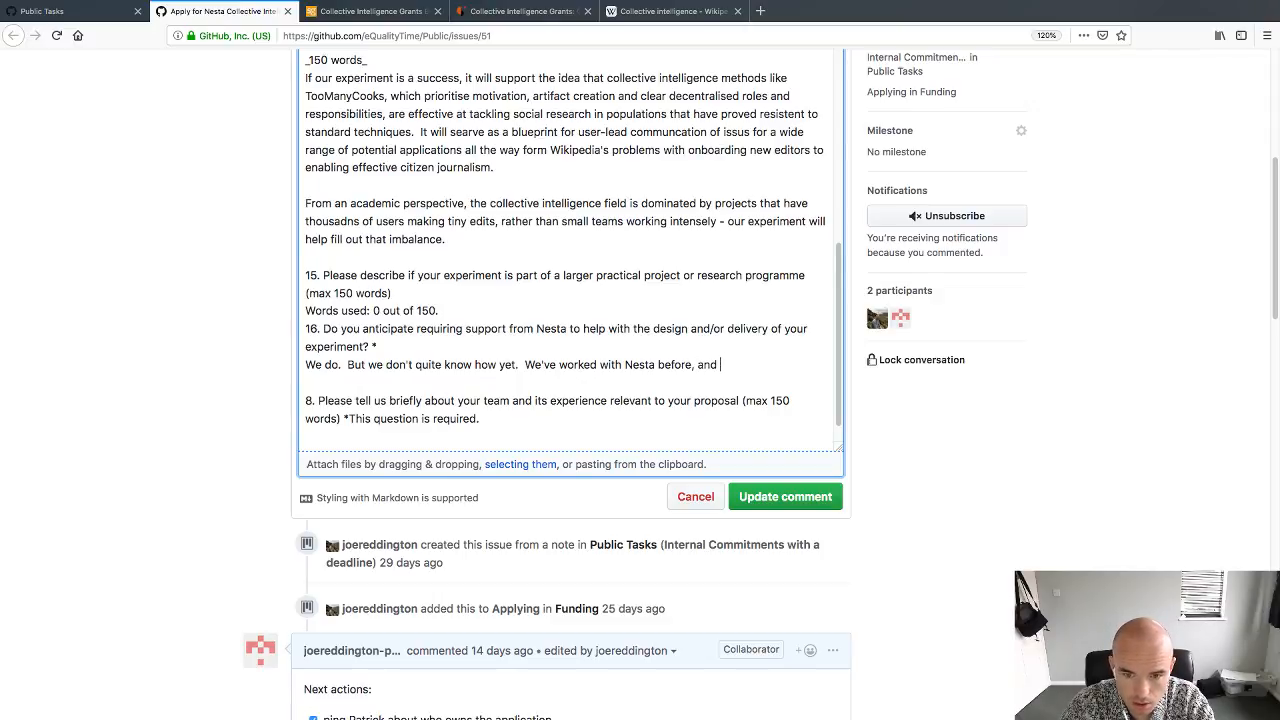
# Step: Continue the sentence about working with Nesta with "been hudgely grateful for the sensible feedback, ideas,"
pyautogui.write(' been hudge')
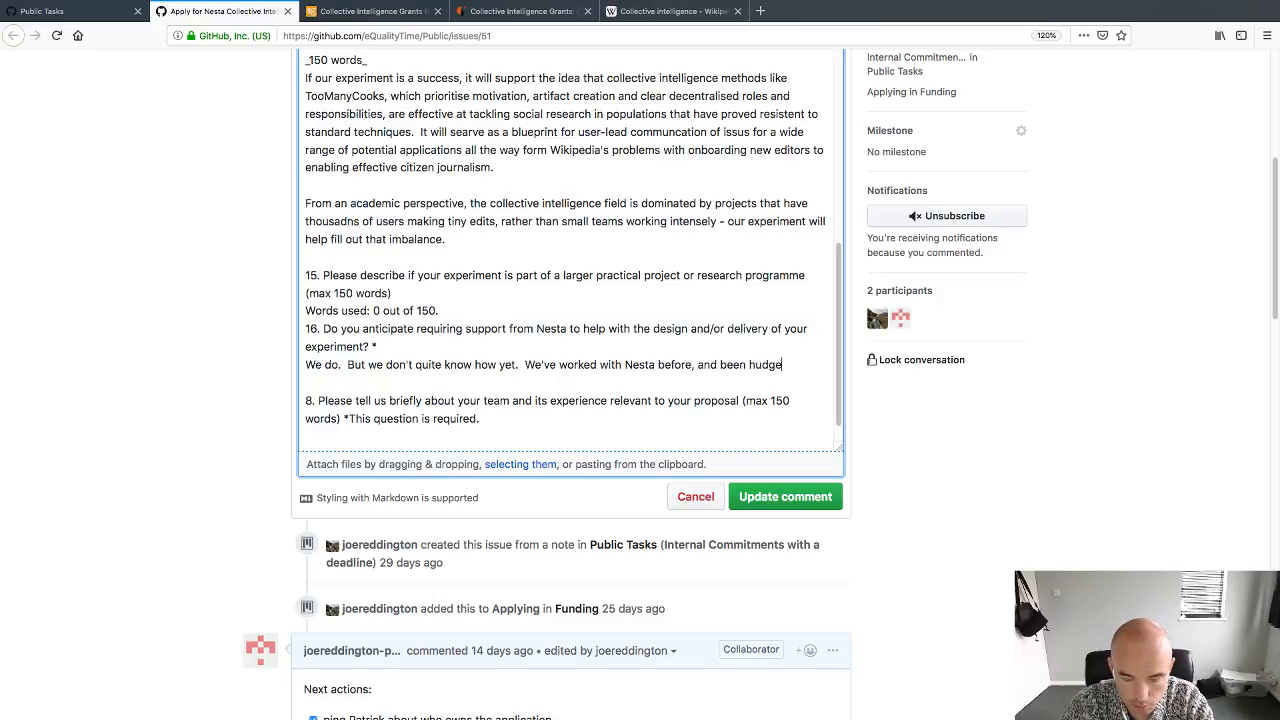
pyautogui.write('ly gratefu')
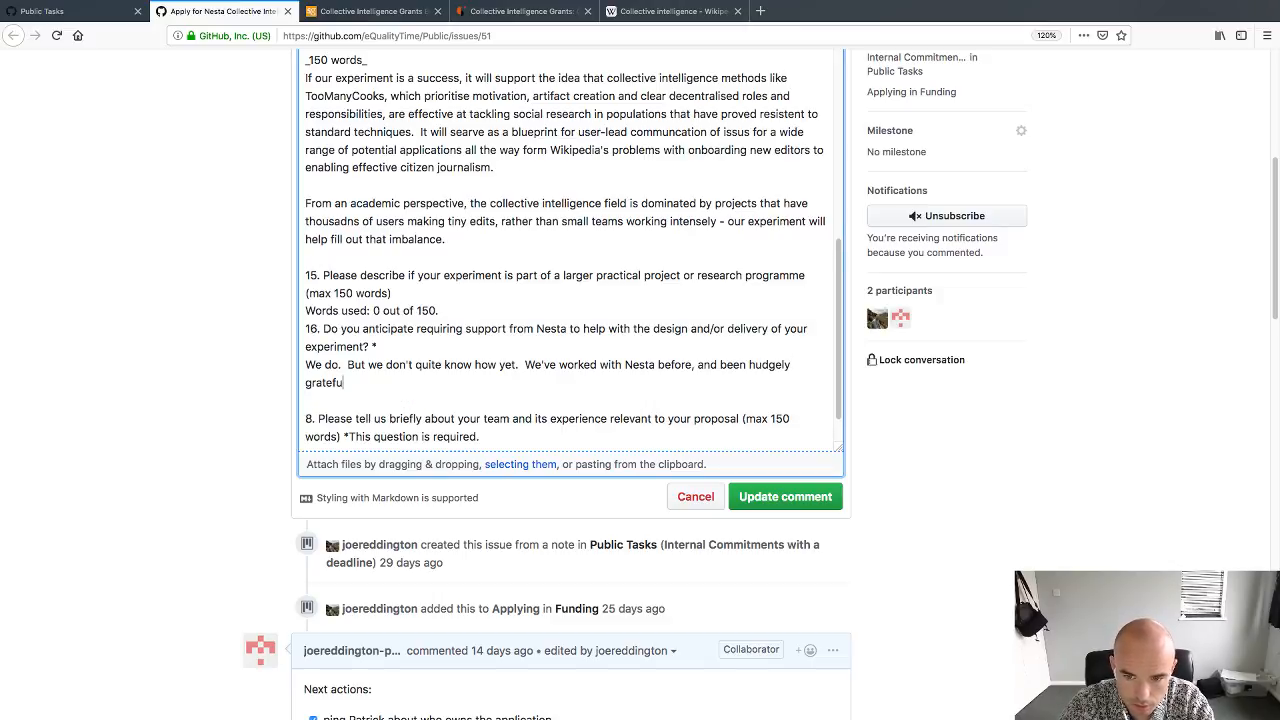
pyautogui.write('l for the ')
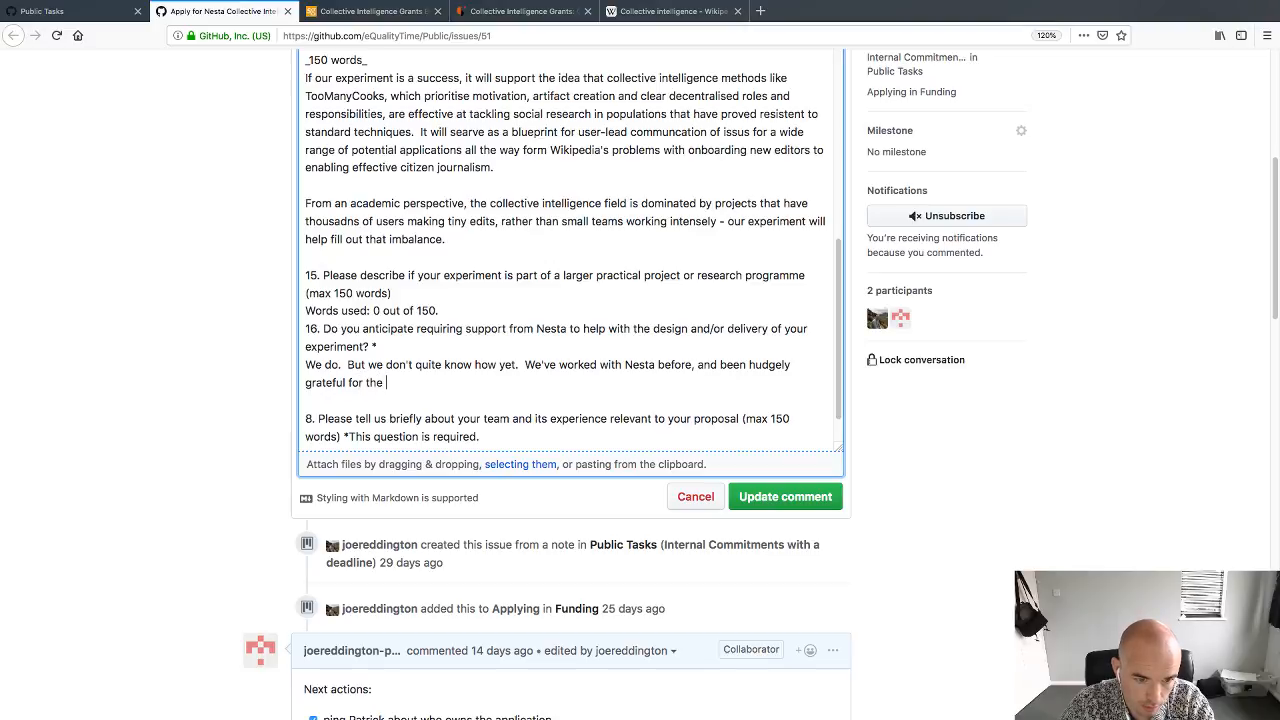
pyautogui.write('sensible feedback')
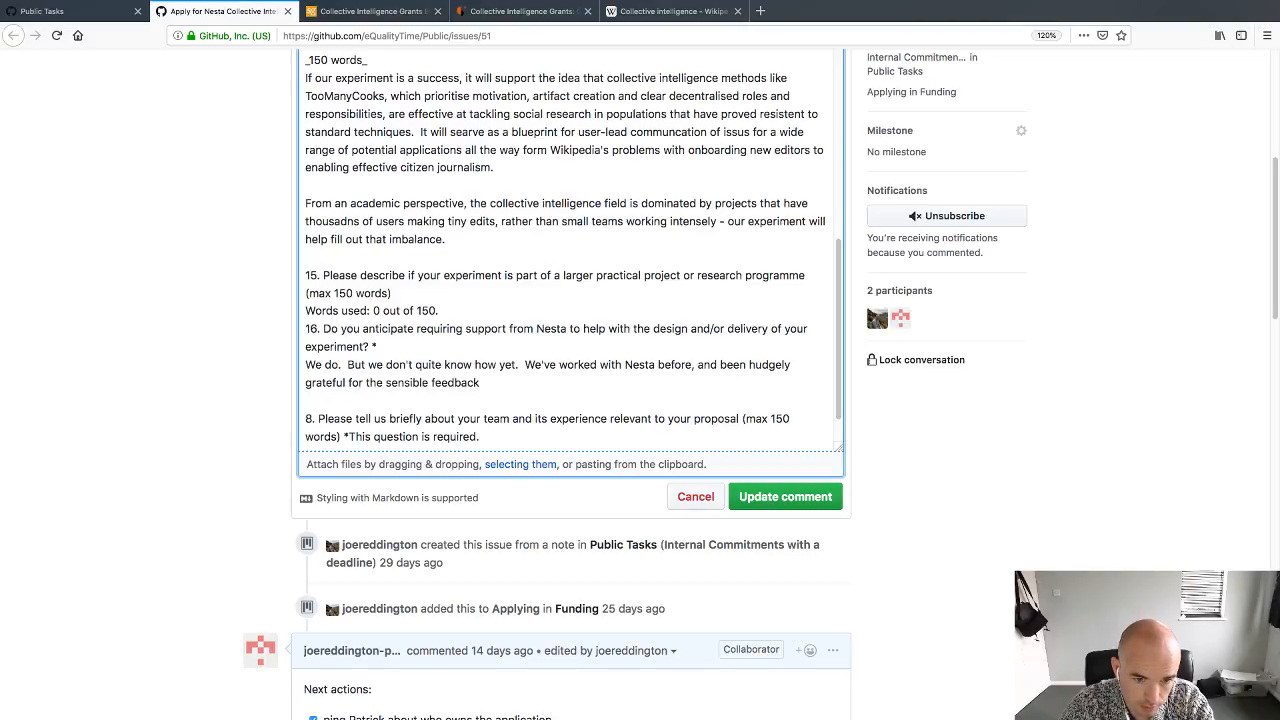
pyautogui.write(', idea,s a')
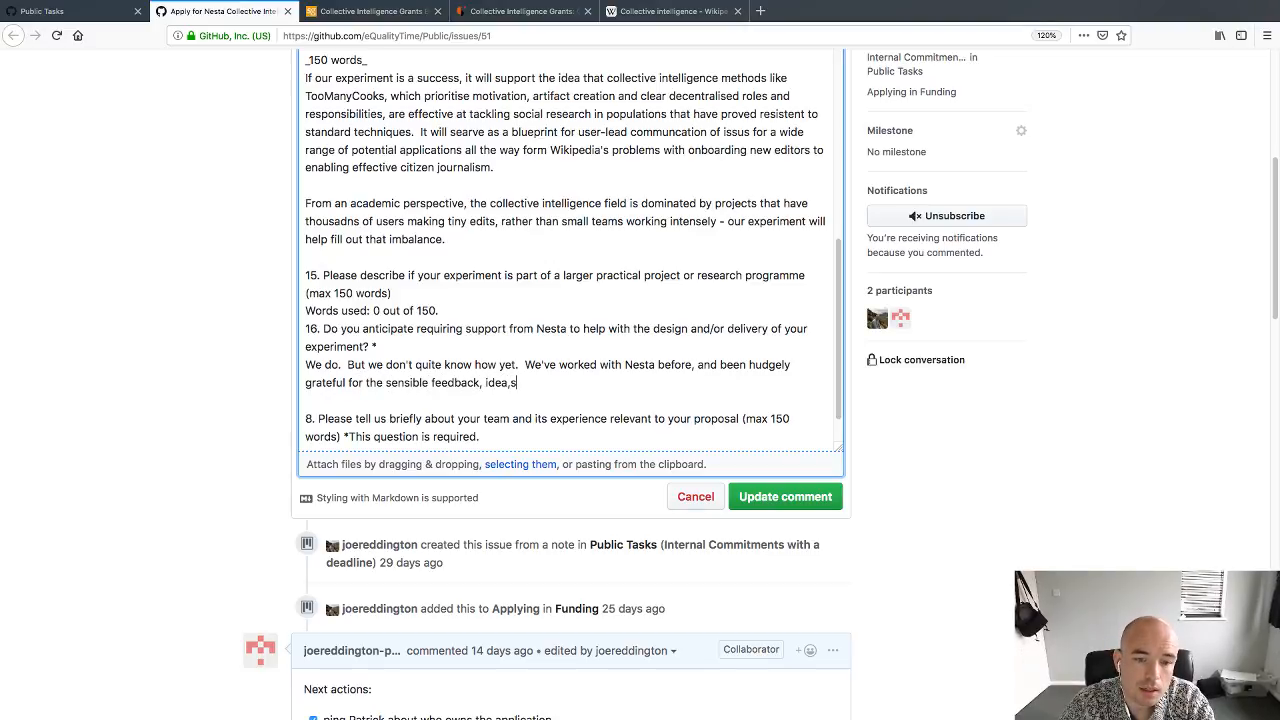
pyautogui.press('BackSpace')
pyautogui.press('BackSpace')
pyautogui.press('BackSpace')
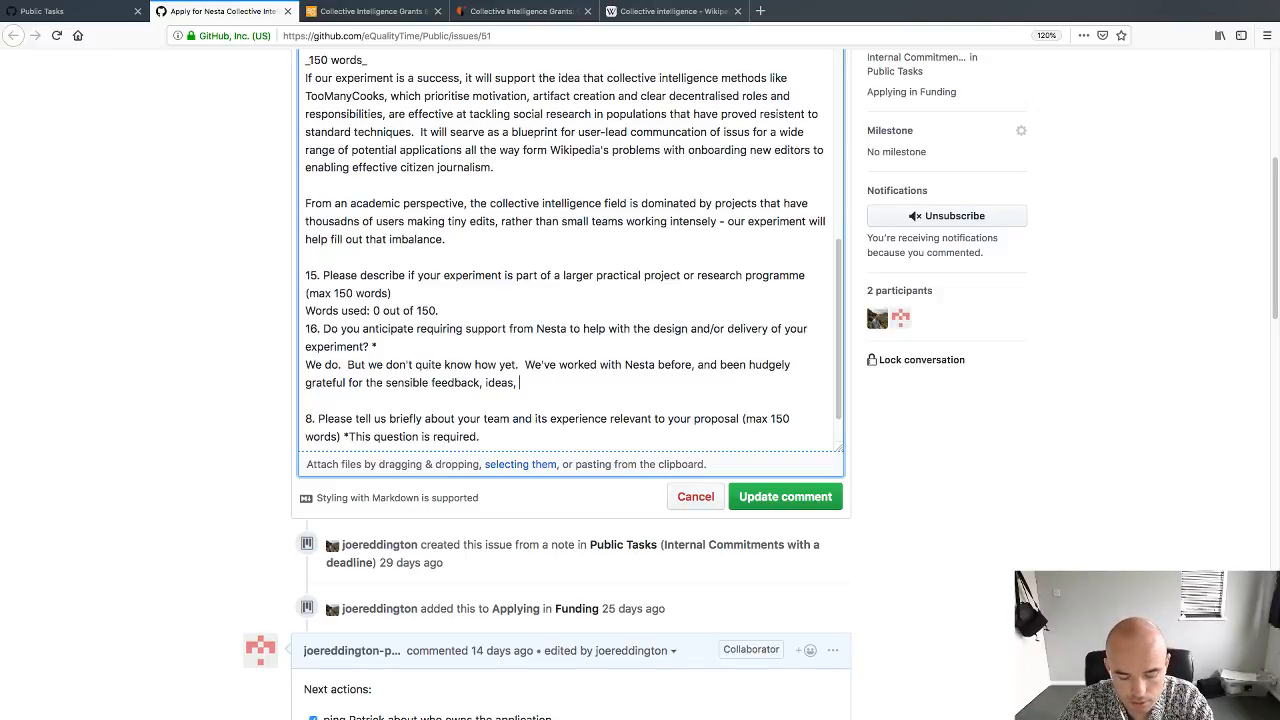
# Step: Extend the list of Nesta's support after "ideas," with "new approaches, and good working enviroment we"
pyautogui.write('new ap')
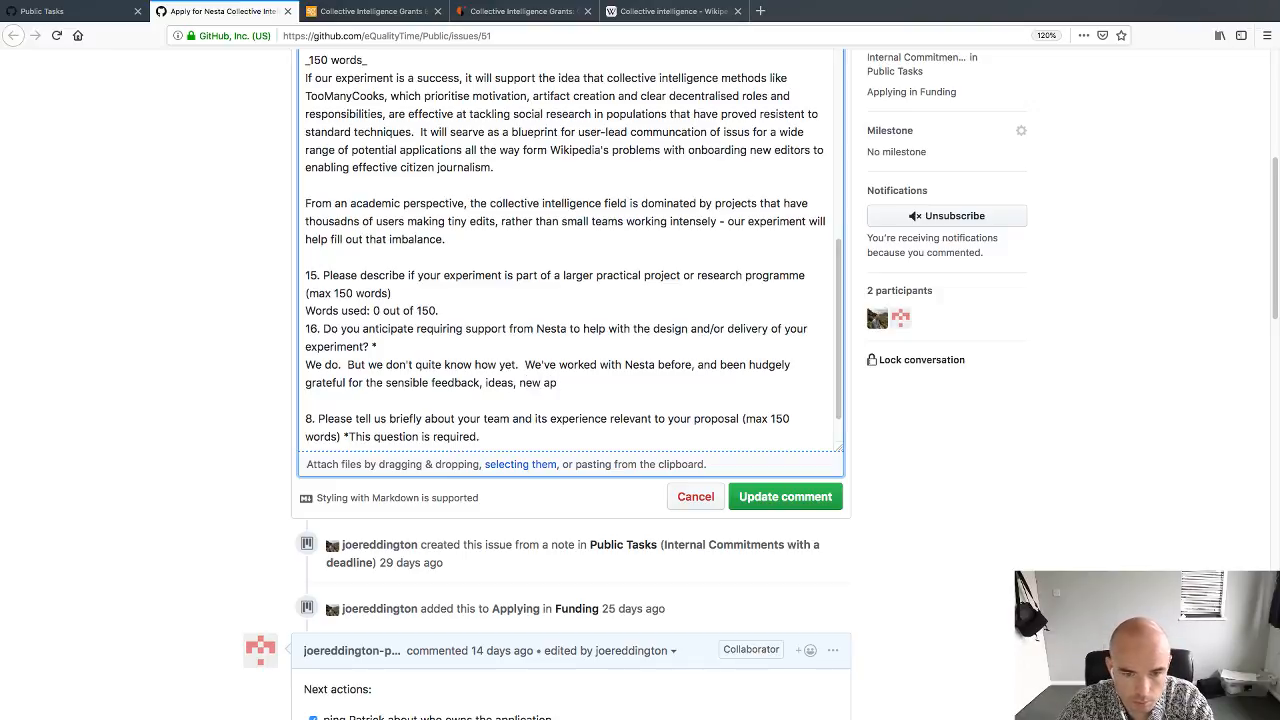
pyautogui.write('proaches, and')
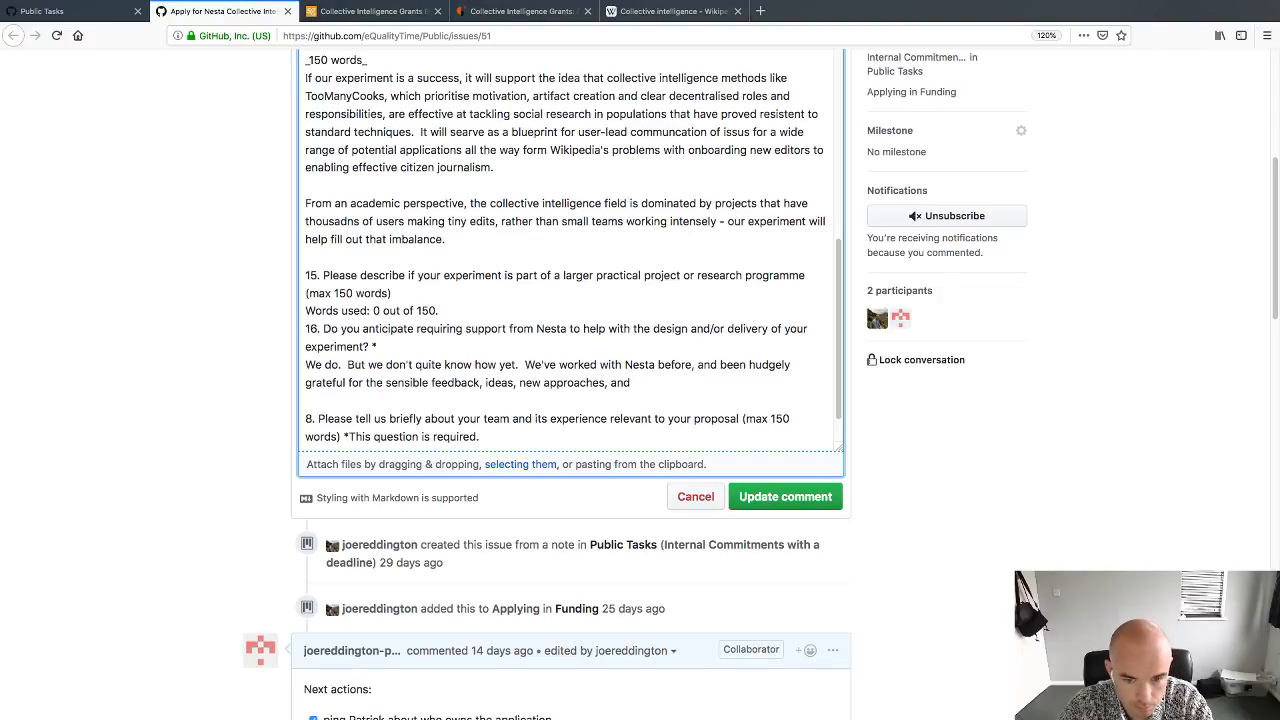
pyautogui.write('good working e')
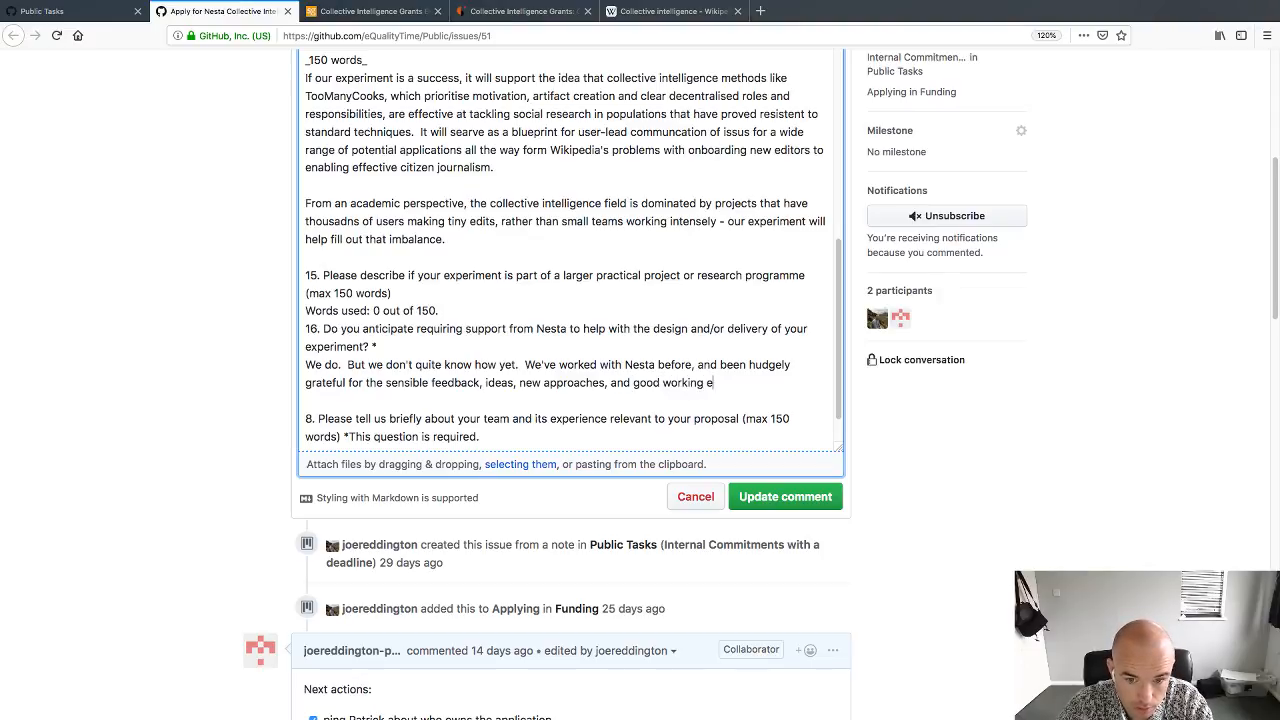
pyautogui.write('nvirome')
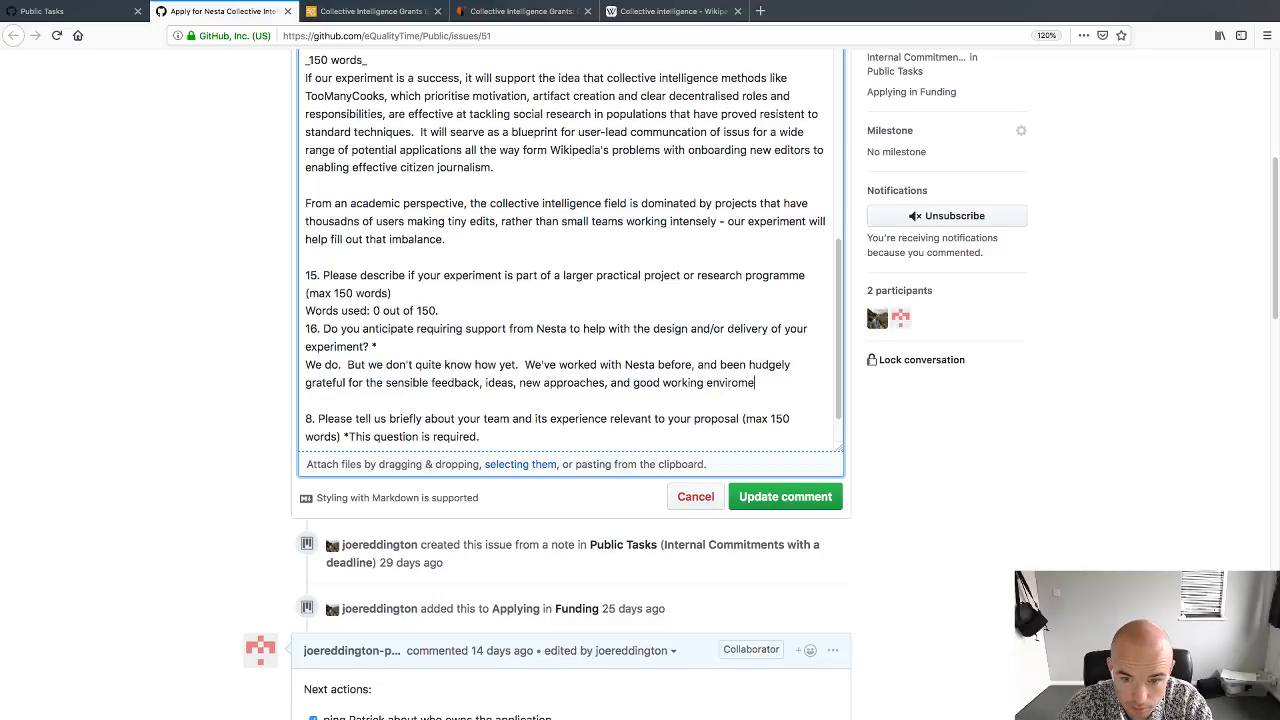
pyautogui.write('nts')
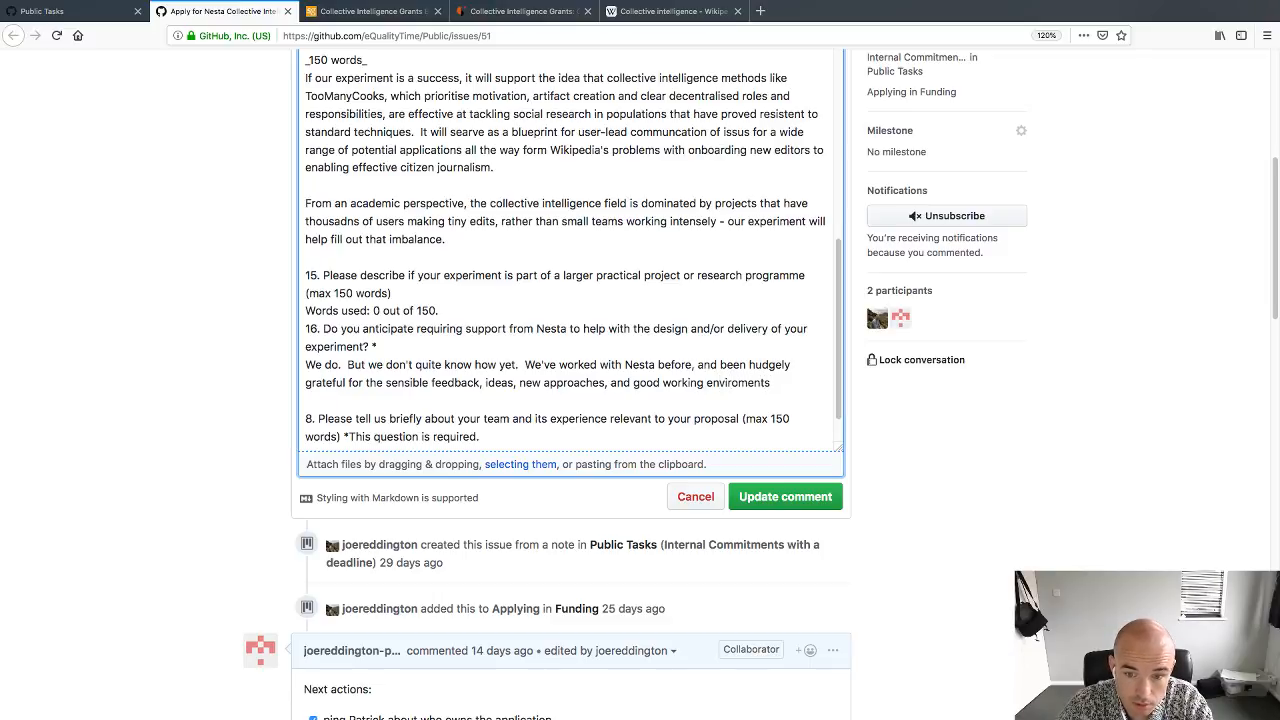
pyautogui.press('BackSpace')
pyautogui.write('we')
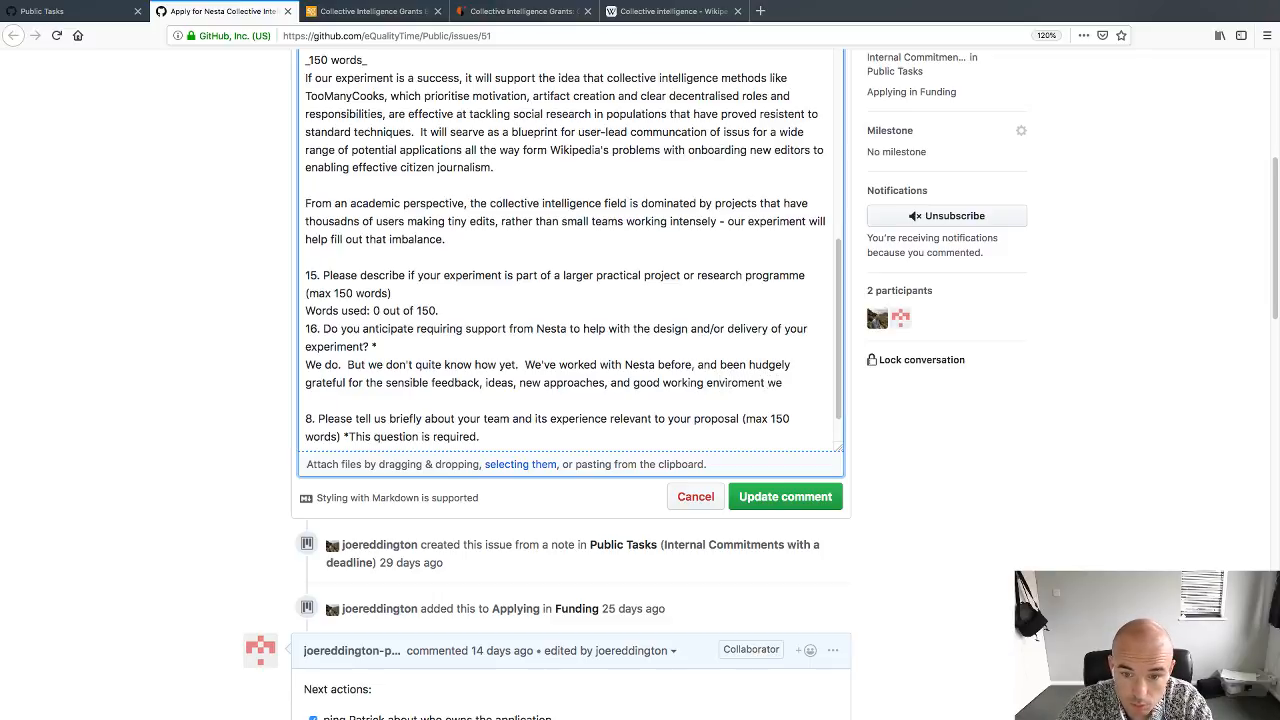
# Step: Finish the sentence about Nesta's earlier support with "received, but we didn't know we needed any of that when we started."
pyautogui.write(' received, but w')
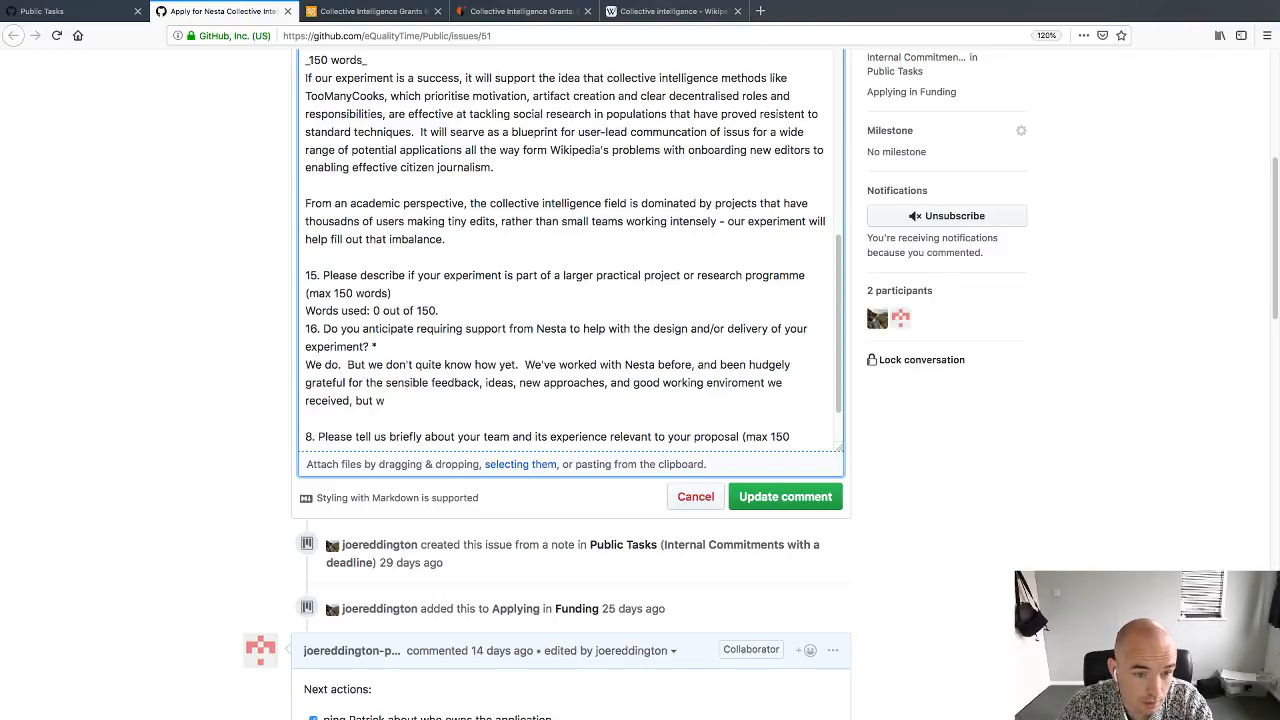
pyautogui.write("e didn't know we")
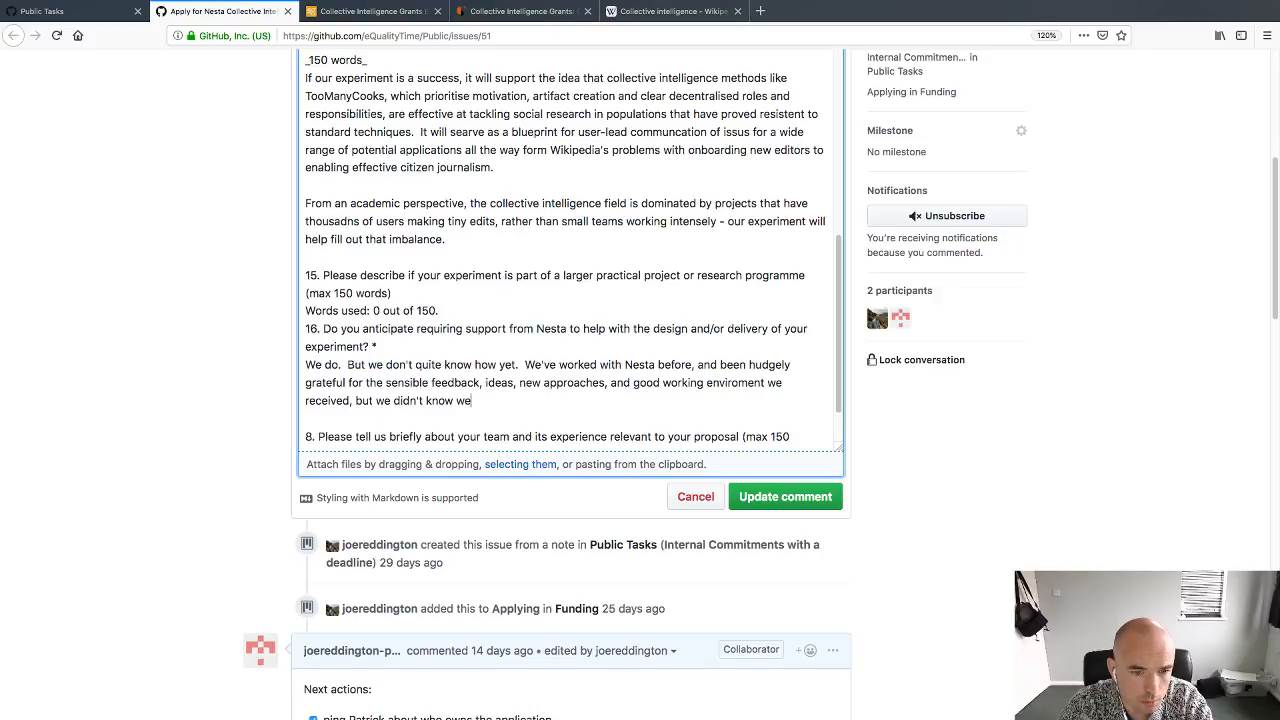
pyautogui.write(' needed any ')
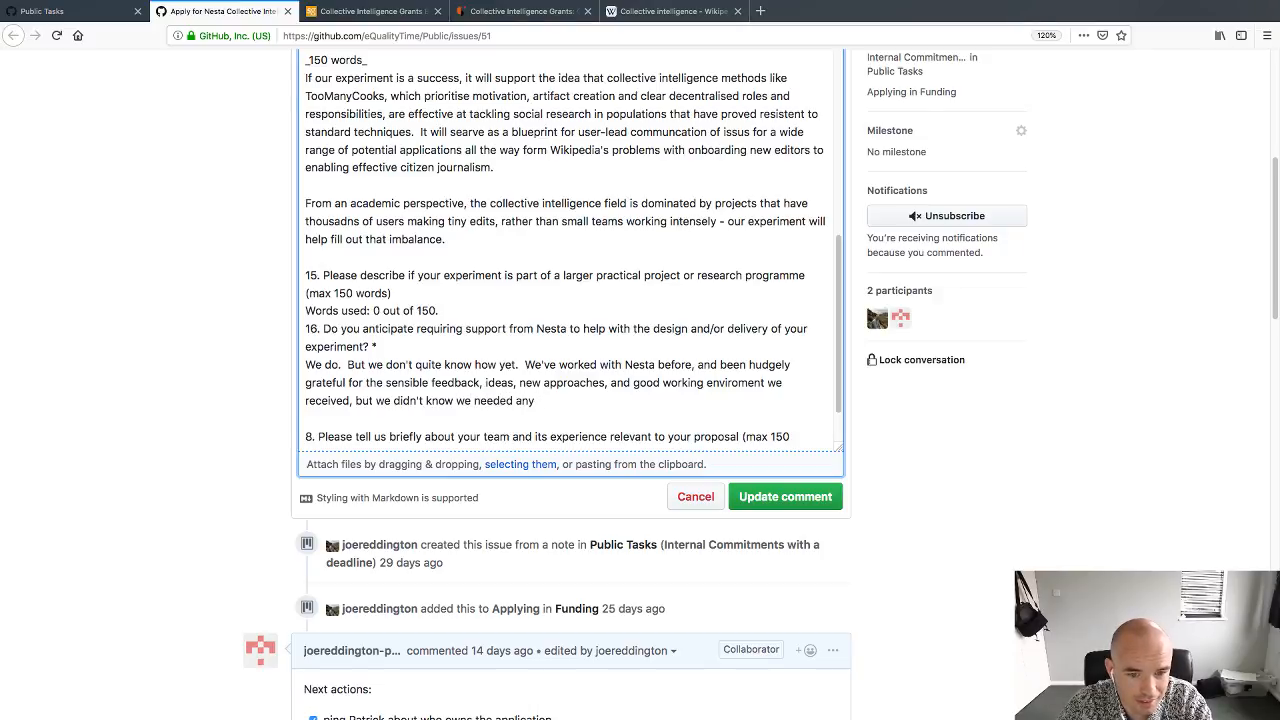
pyautogui.write('of that whe')
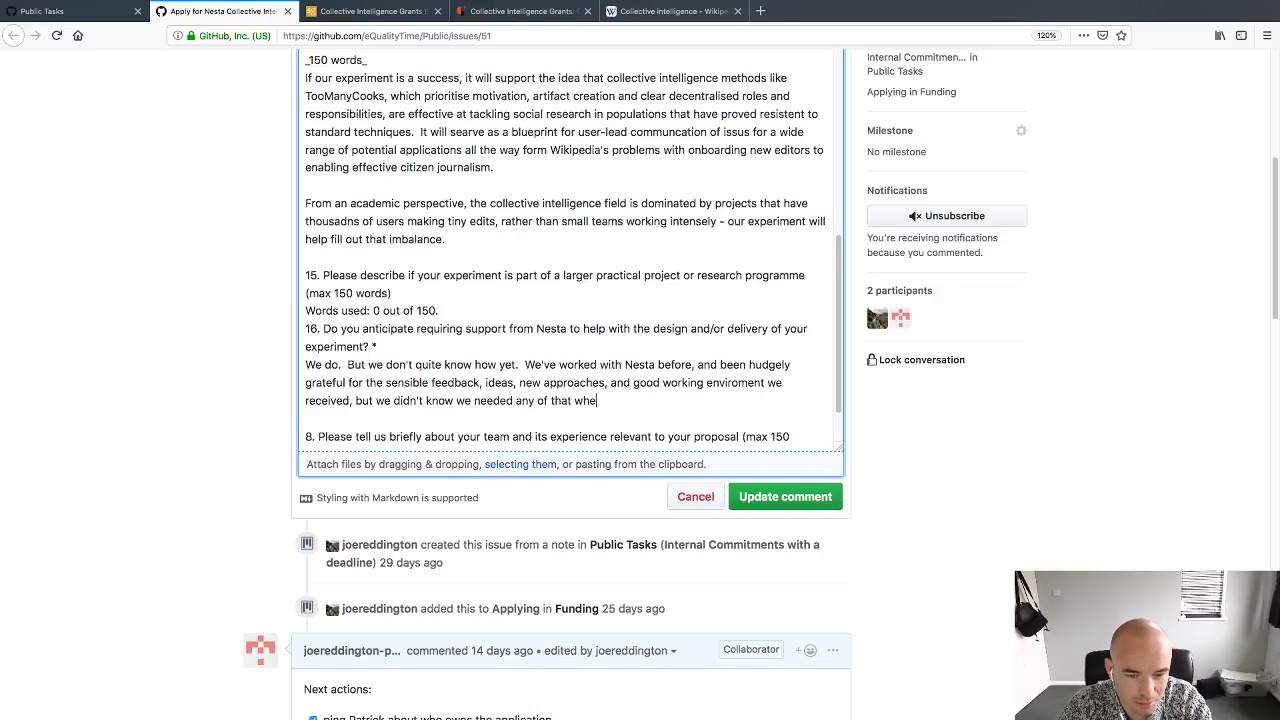
pyautogui.write('n we started.')
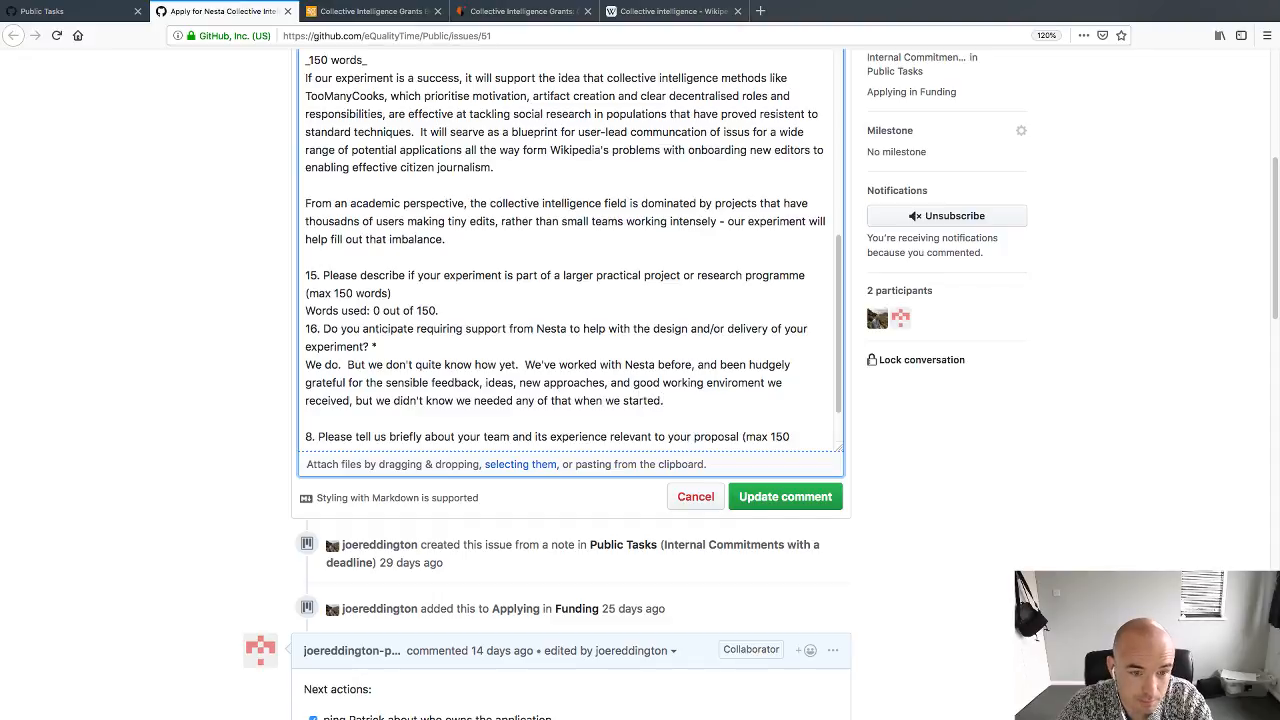
# Step: Start a new paragraph in the question 16 answer with "So we don't have any specific asks, but we would like to work"
pyautogui.press('Return')
pyautogui.press('Return')
pyautogui.write("So we don't")
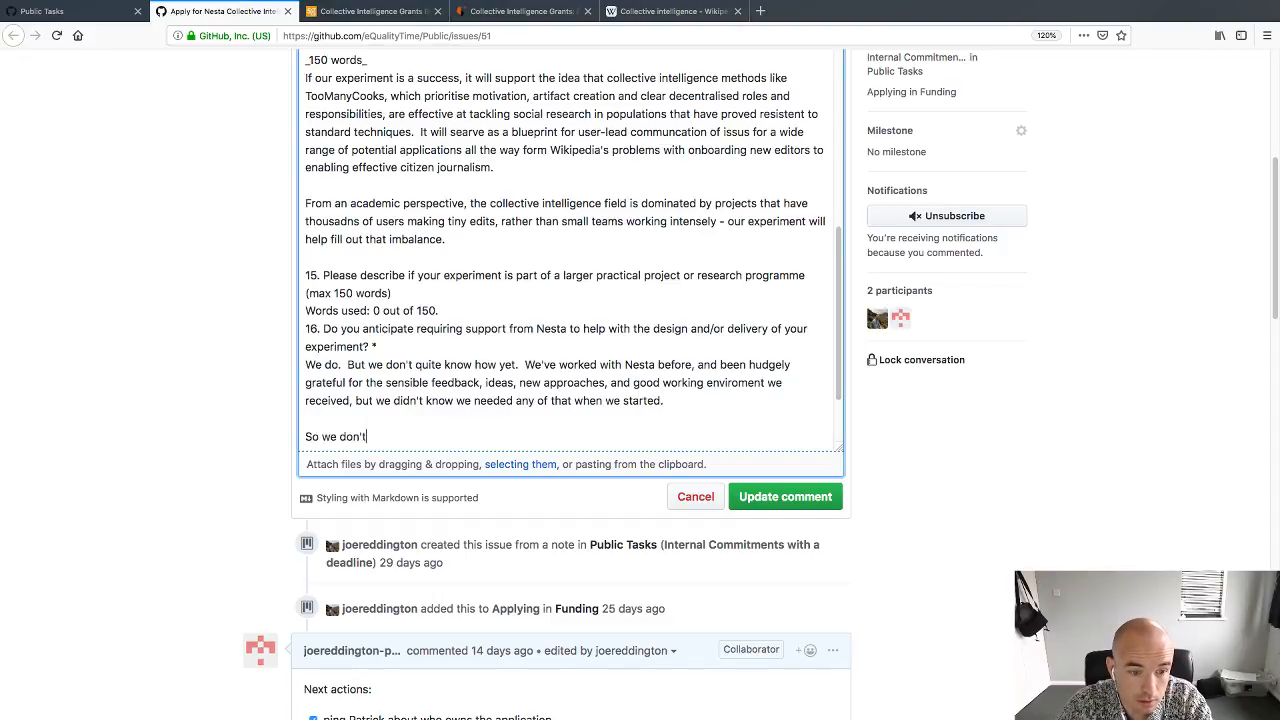
pyautogui.write(' have any speci')
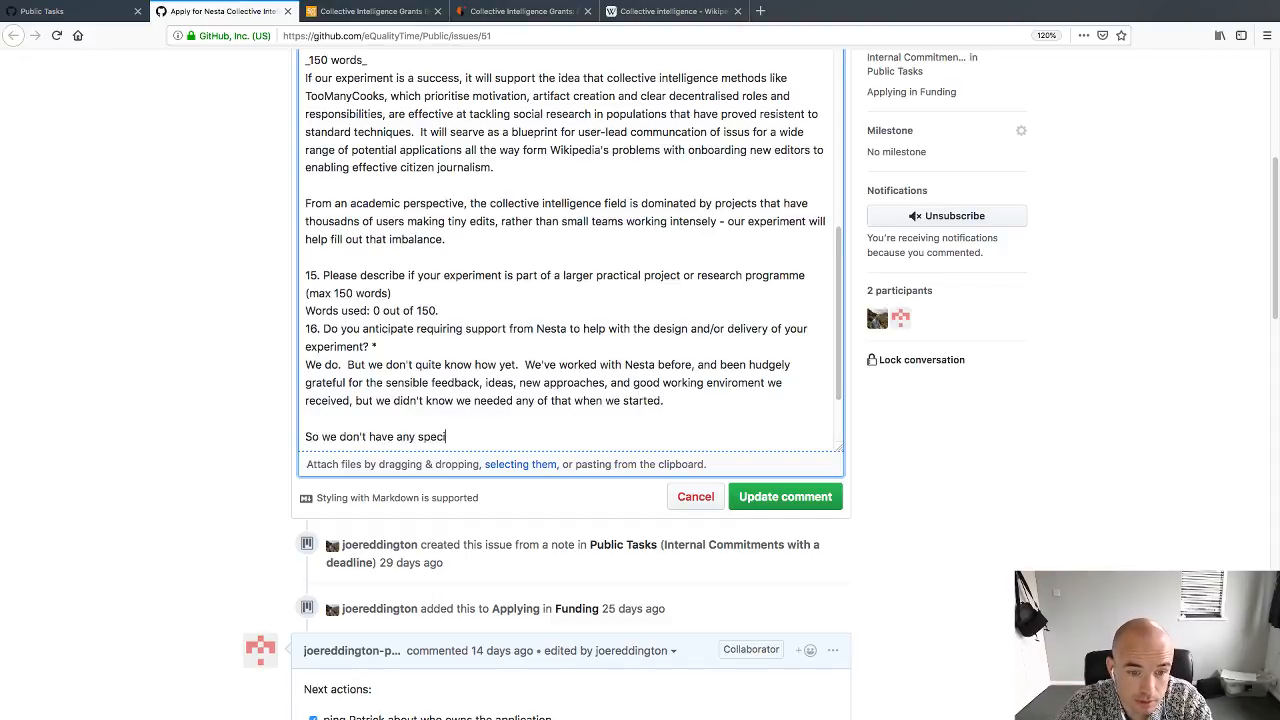
pyautogui.write('fic asks, but')
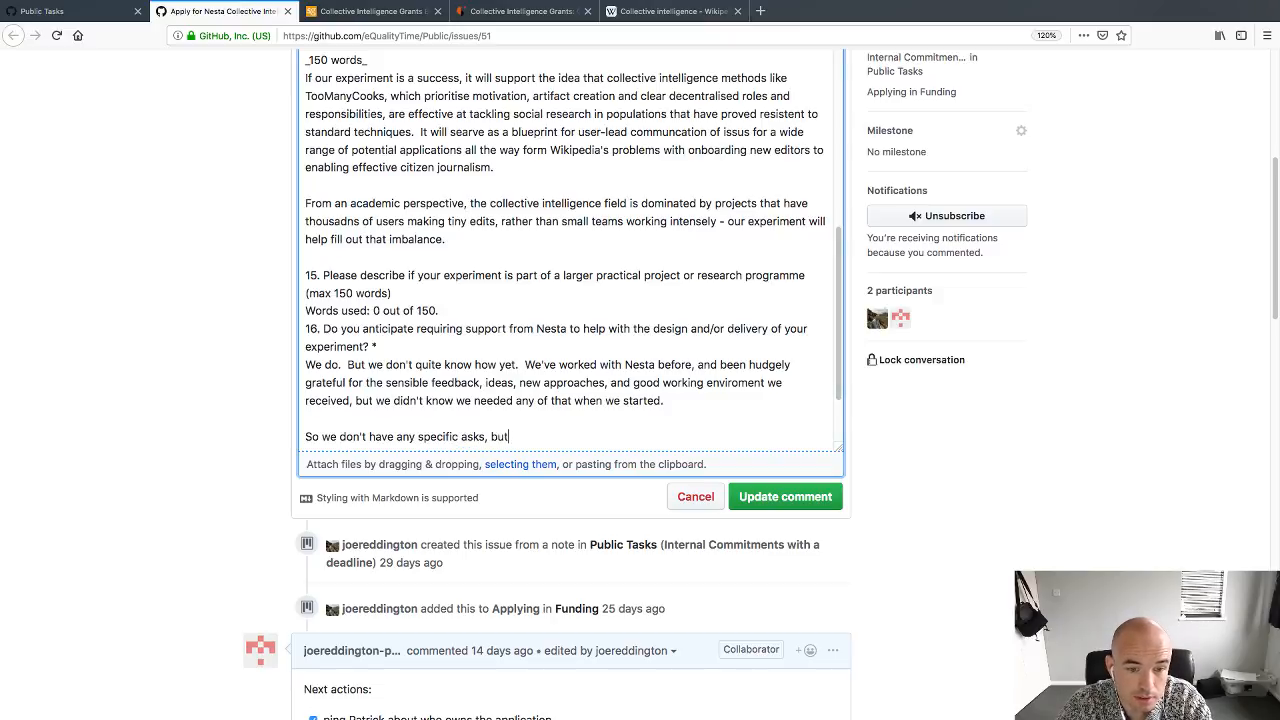
pyautogui.write(' we ')
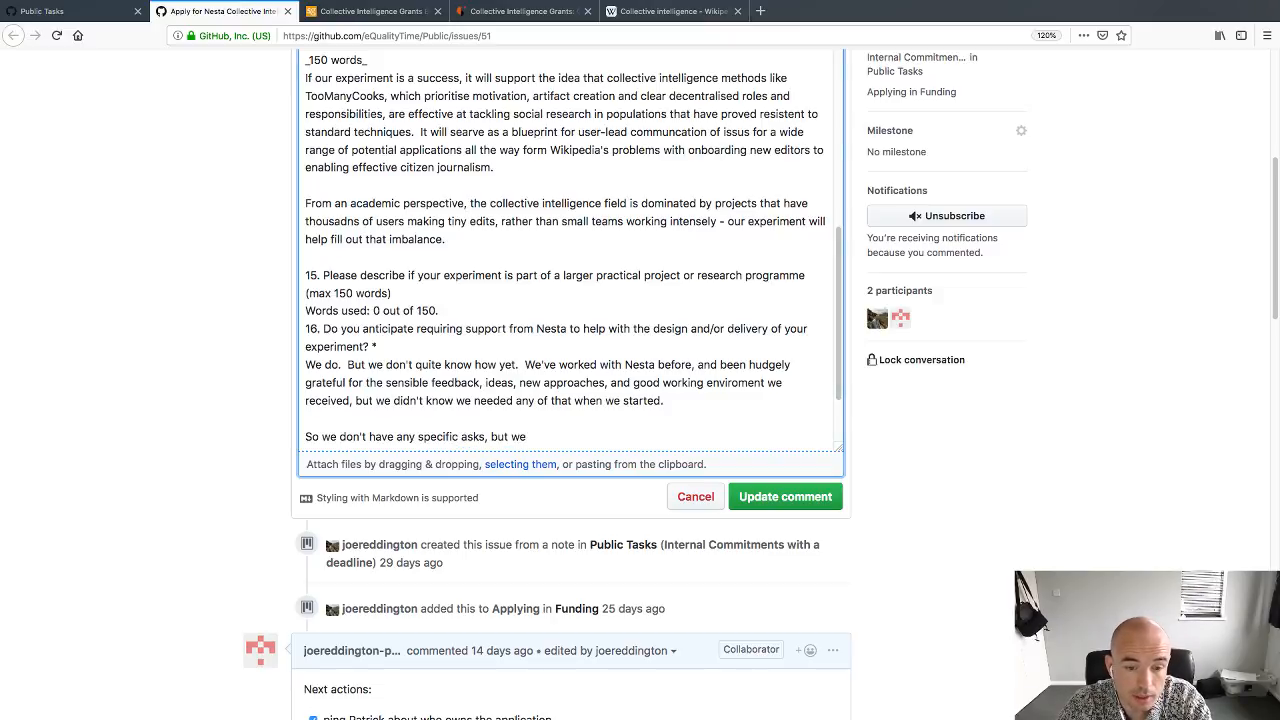
pyautogui.write('would like to work ')
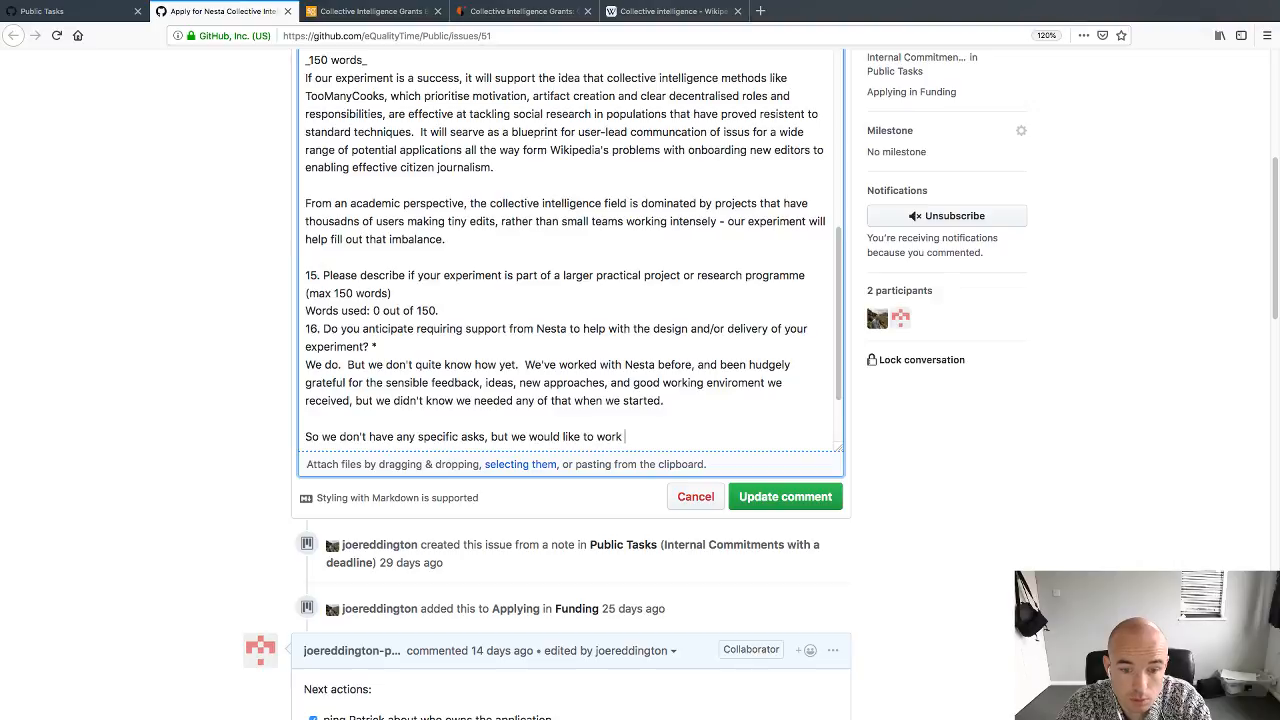
# Step: Finish the sentence after "would like to work" with "with you guys as closely as possible."
pyautogui.write('with you guy')
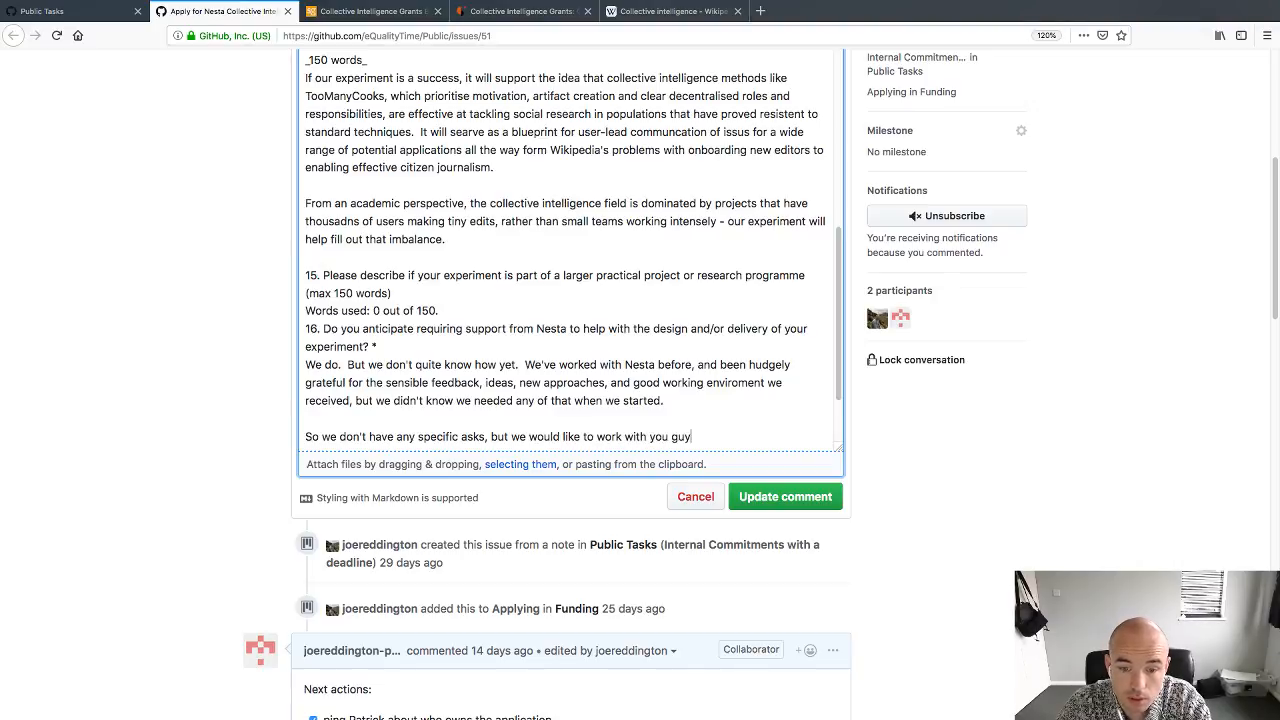
pyautogui.write('s as closely ')
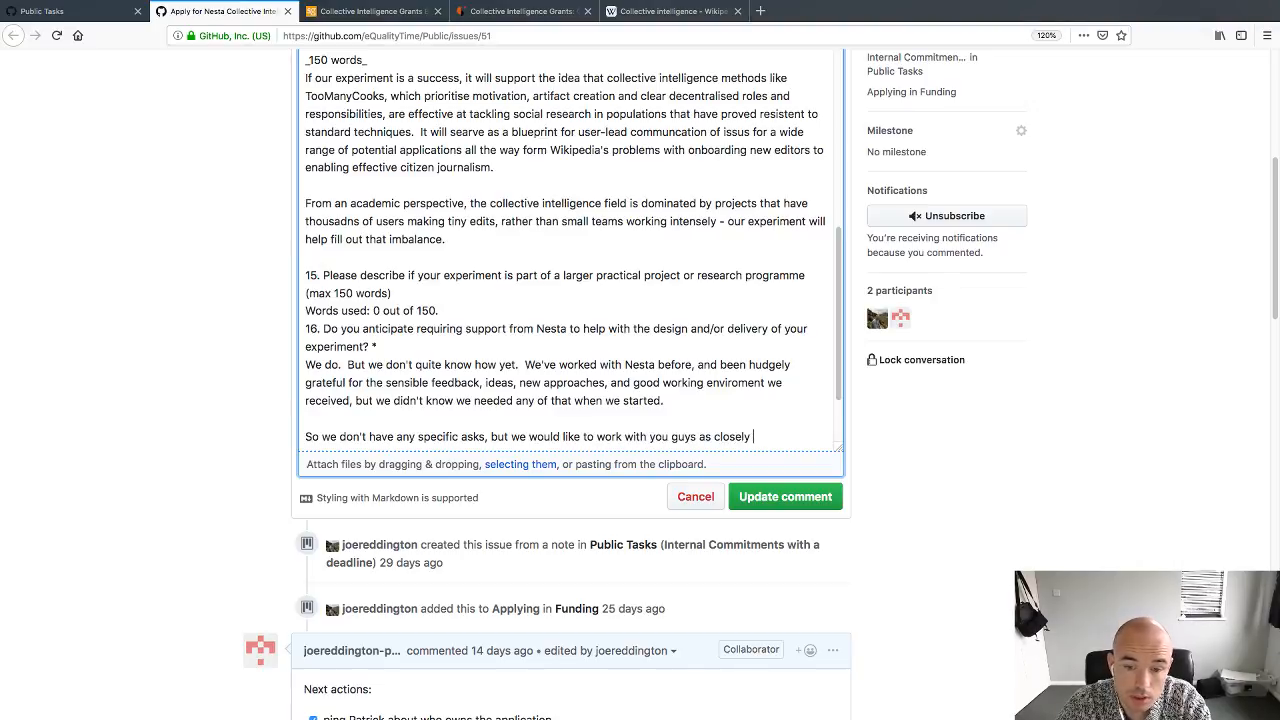
pyautogui.write('as possbi')
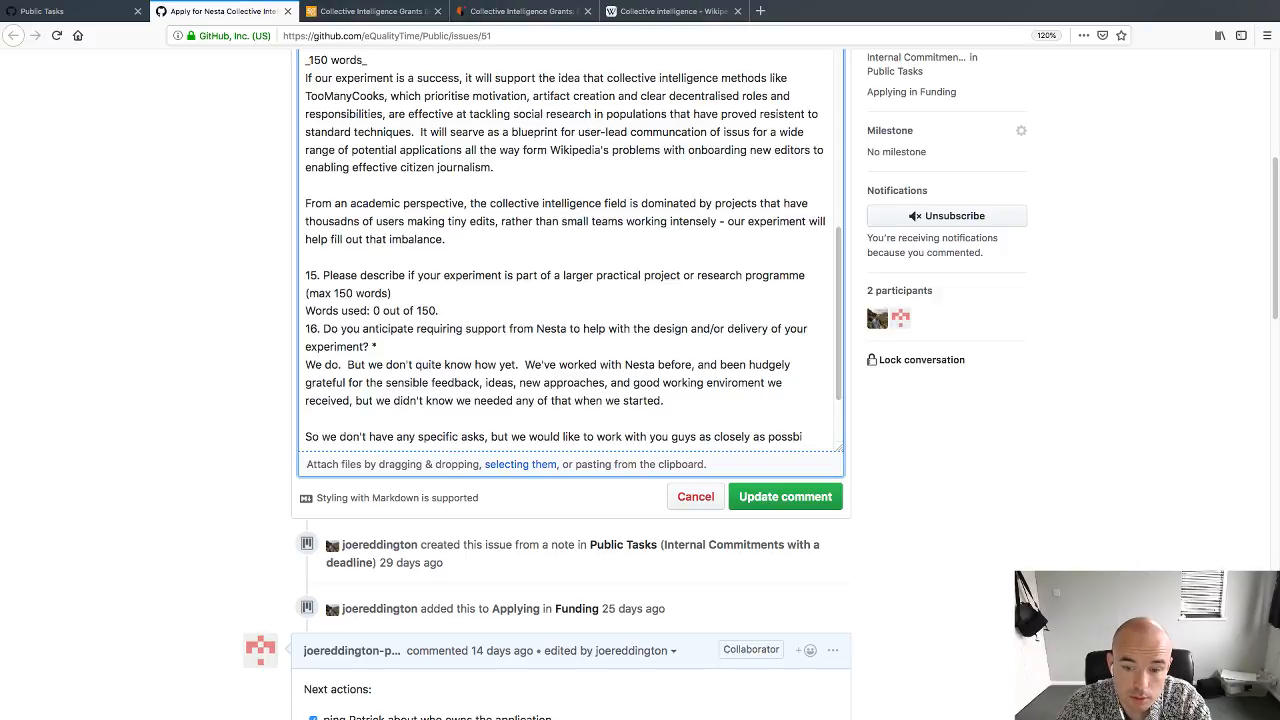
pyautogui.press('BackSpace')
pyautogui.press('BackSpace')
pyautogui.write('ible.')
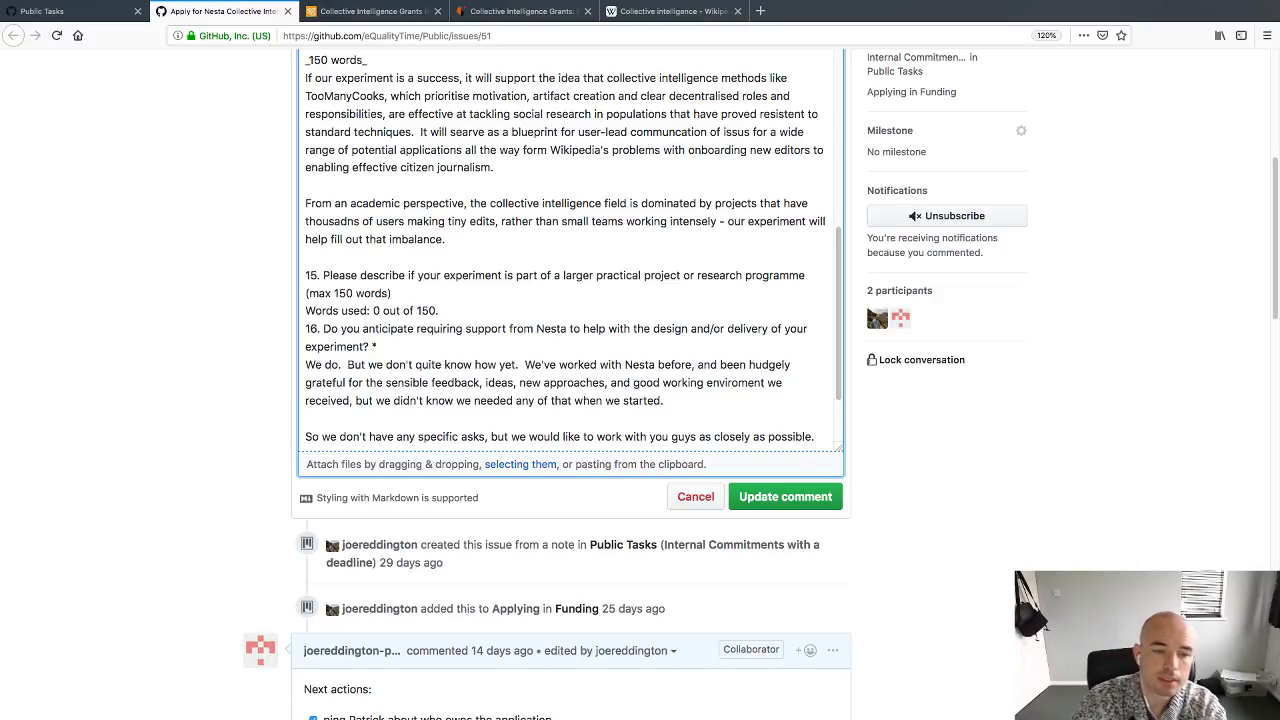
# Step: Replace the number 16 before the question about requiring support from Nesta with a "##" heading marker
pyautogui.moveTo(324, 328); pyautogui.dragTo(280, 328)
pyautogui.write('##')
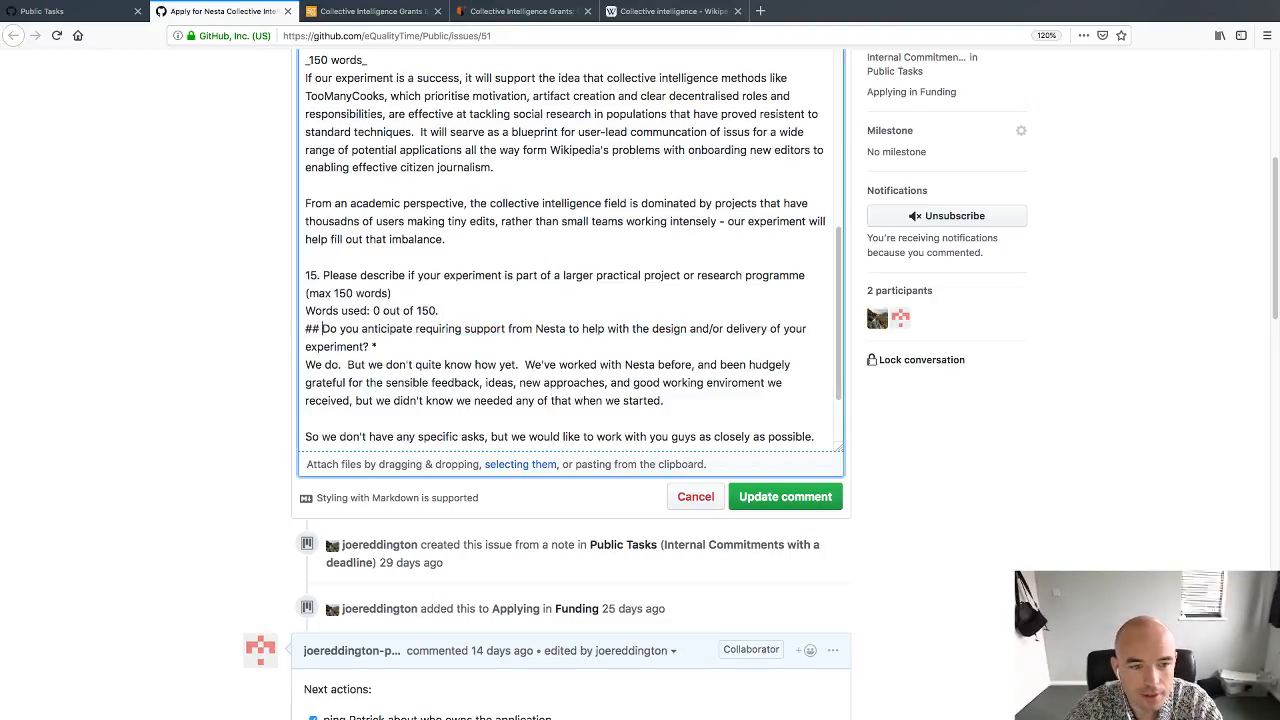
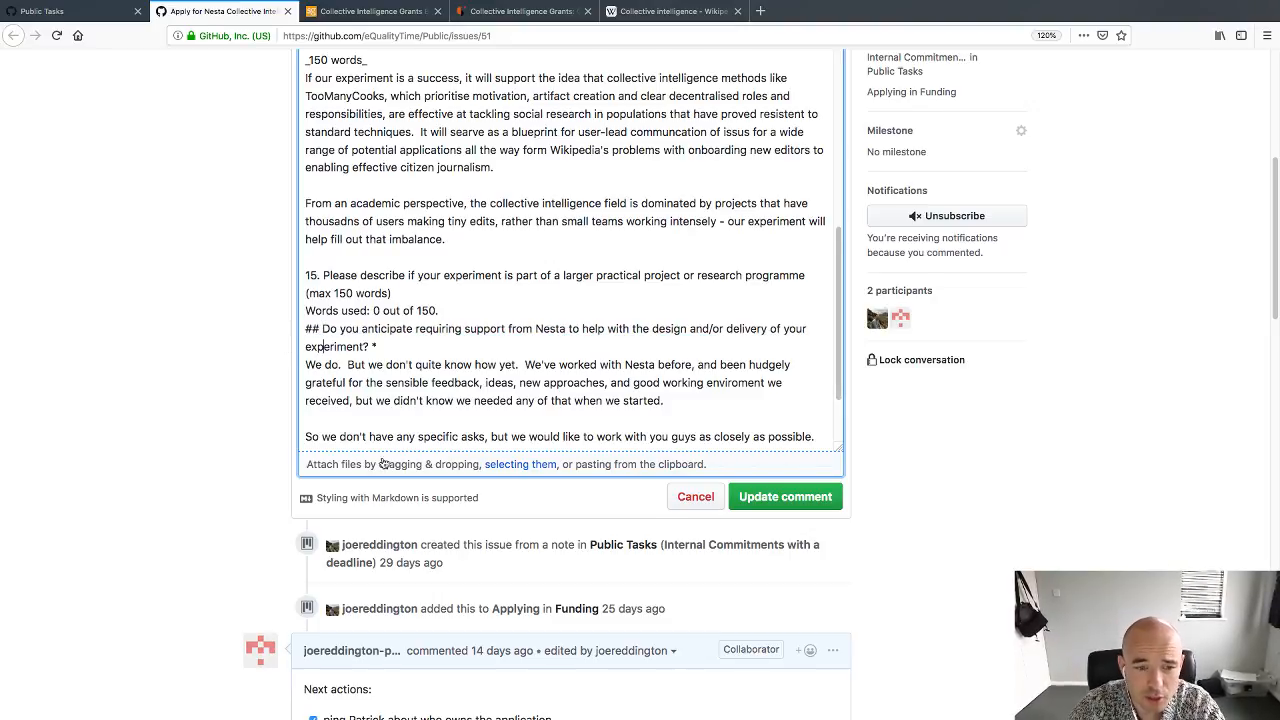
# Step: Delete the "Words used: 0 out of 150." text under question 15 and replace that question's number with "##"
pyautogui.scroll(-3, 385, 464)
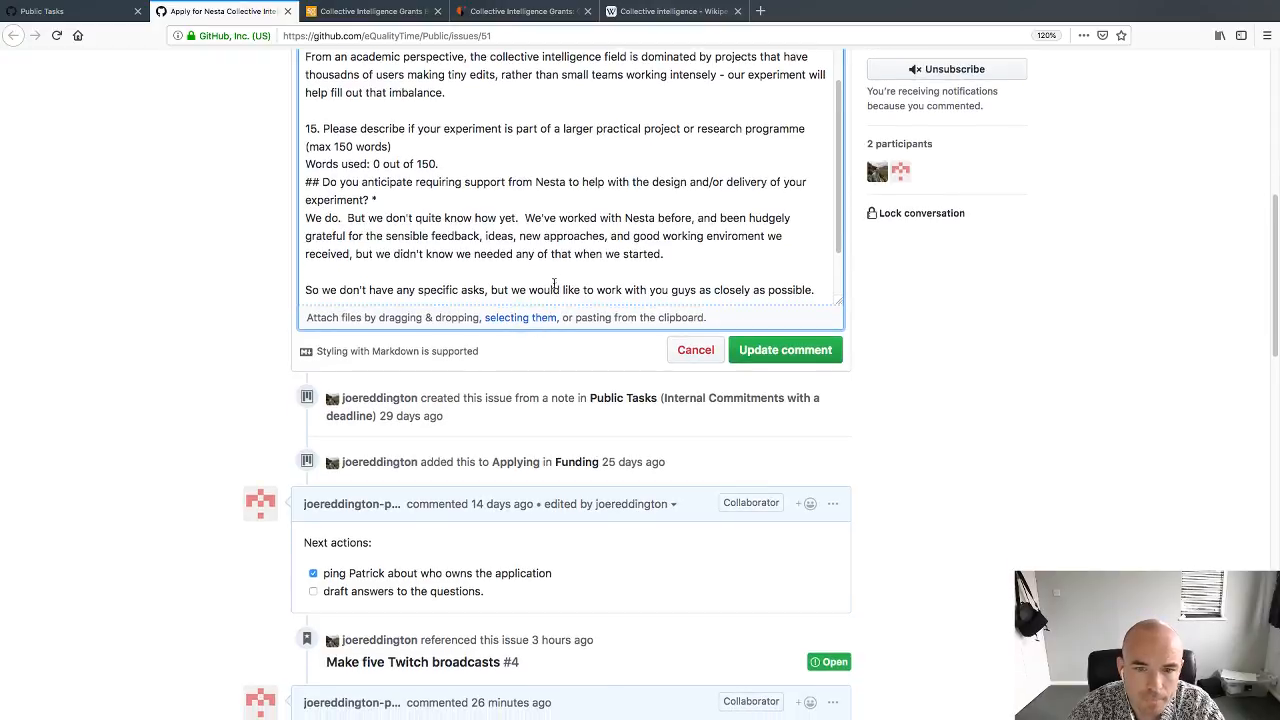
pyautogui.scroll(-2, 554, 282)
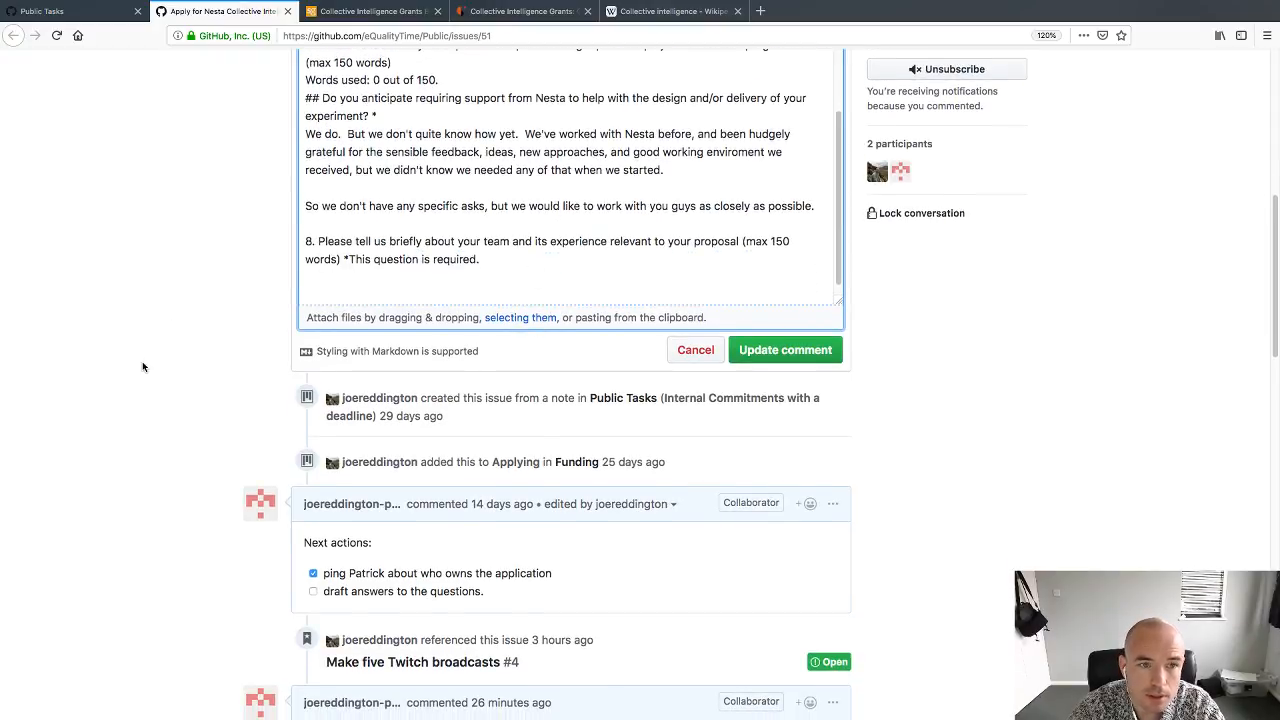
pyautogui.scroll(4, 140, 380)
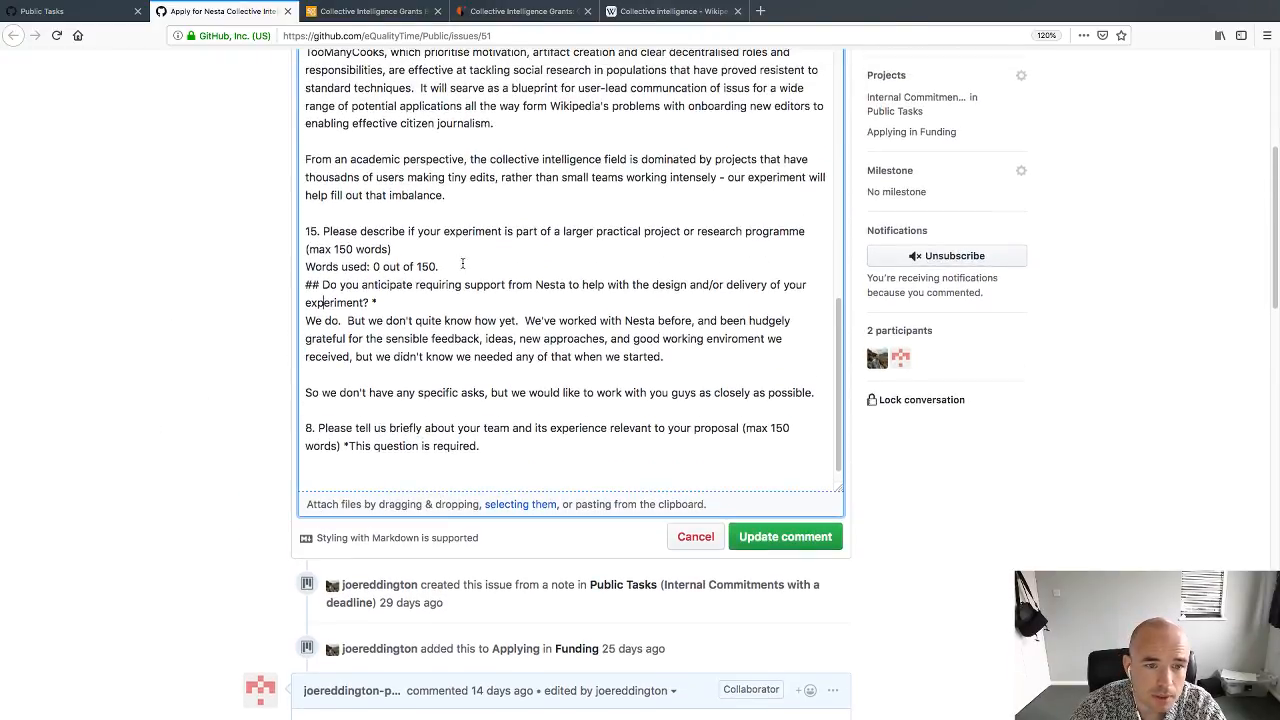
pyautogui.moveTo(465, 267); pyautogui.dragTo(288, 267)
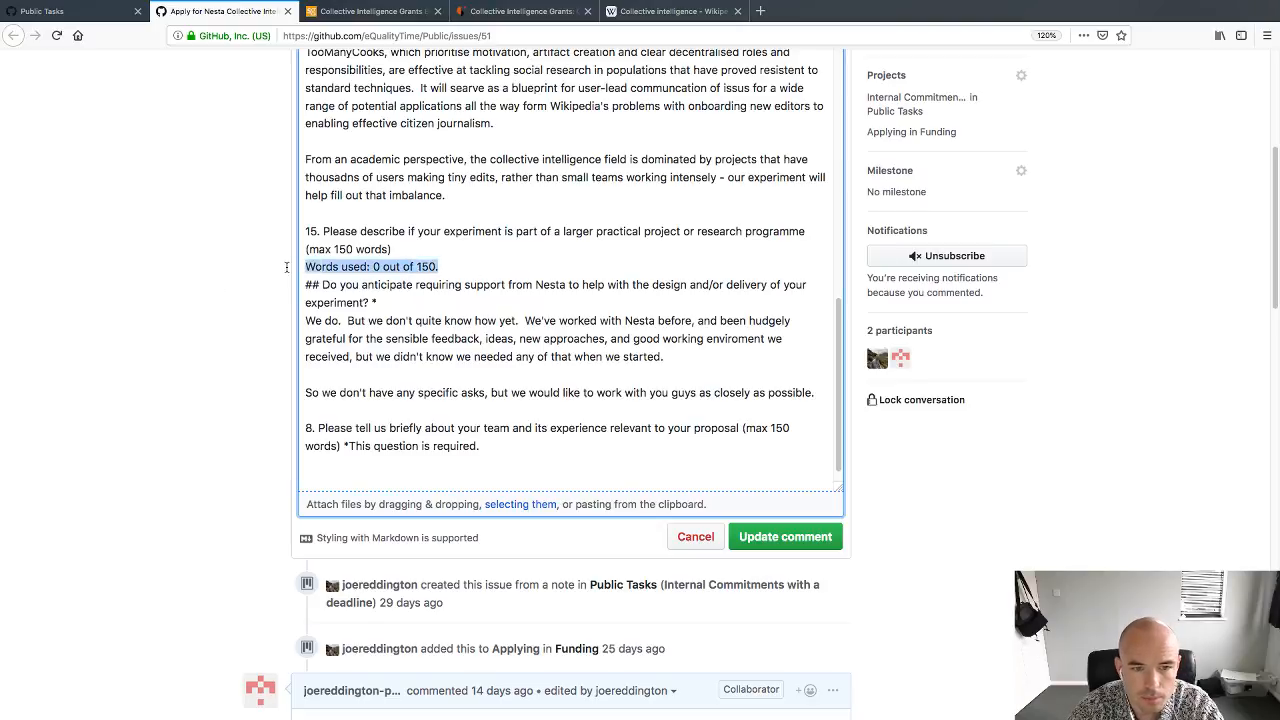
pyautogui.press('BackSpace')
pyautogui.press('Delete')
pyautogui.press('Delete')
pyautogui.press('Delete')
pyautogui.press('Delete')
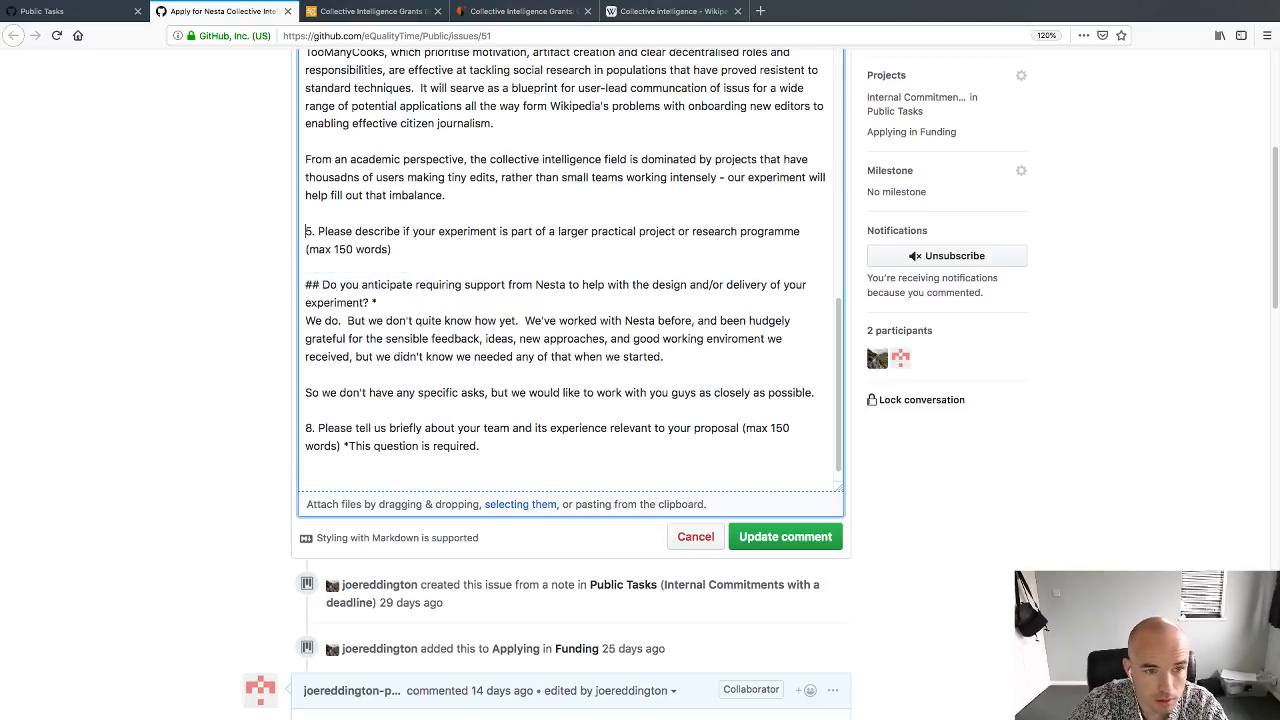
pyautogui.write('##')
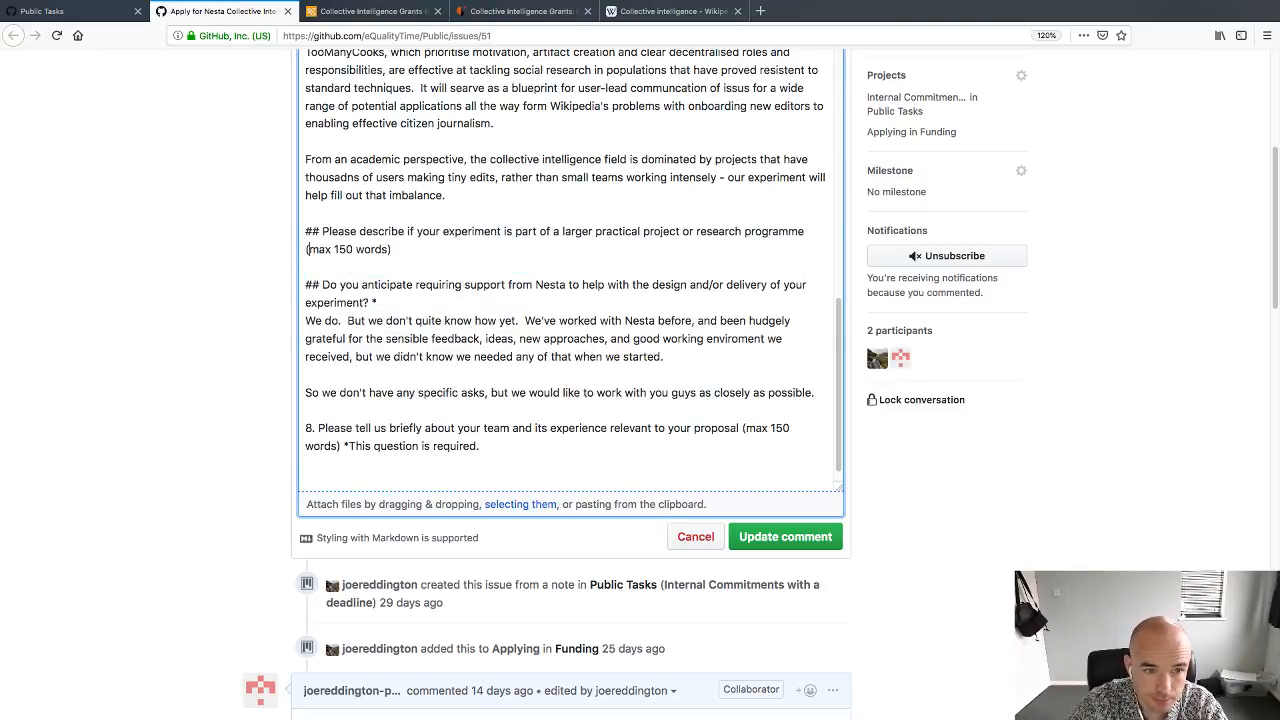
# Step: Rewrite the word limit under the larger project or research programme heading as "_150 words_"
pyautogui.press('Delete')
pyautogui.press('Delete')
pyautogui.press('Delete')
pyautogui.press('Delete')
pyautogui.press('Delete')
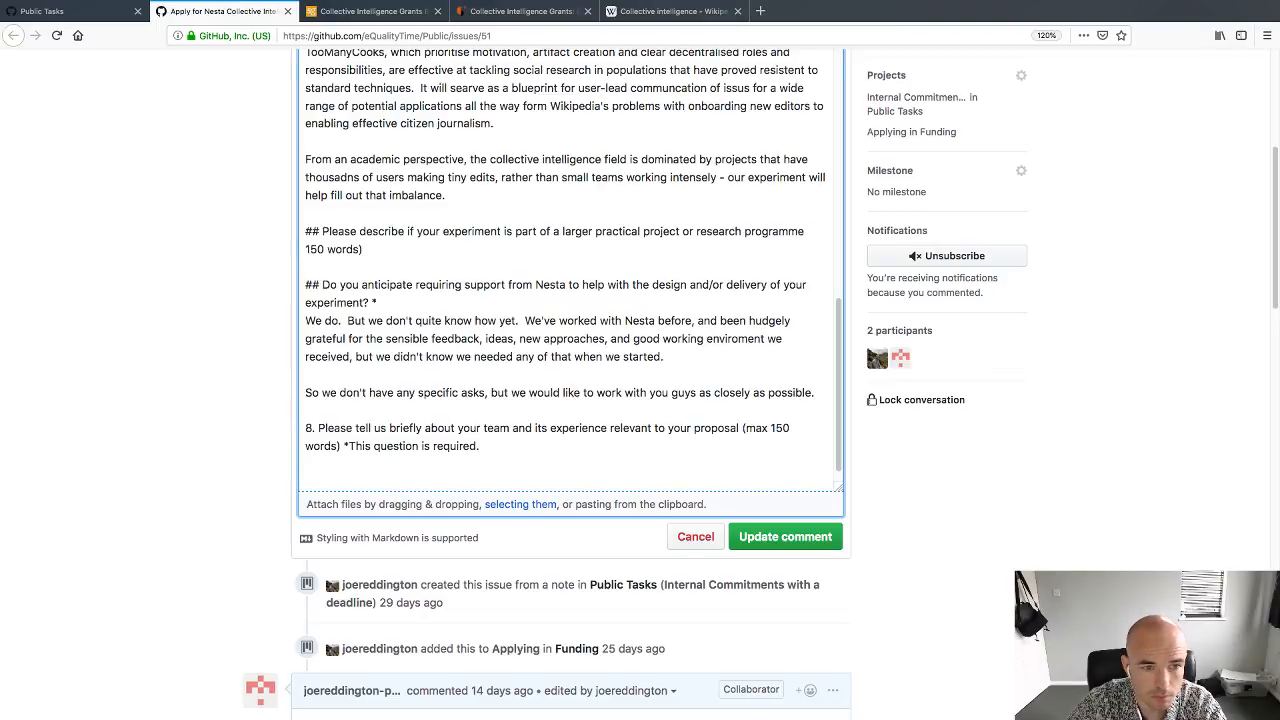
pyautogui.write('_')
pyautogui.press('End')
pyautogui.press('BackSpace')
pyautogui.press('BackSpace')
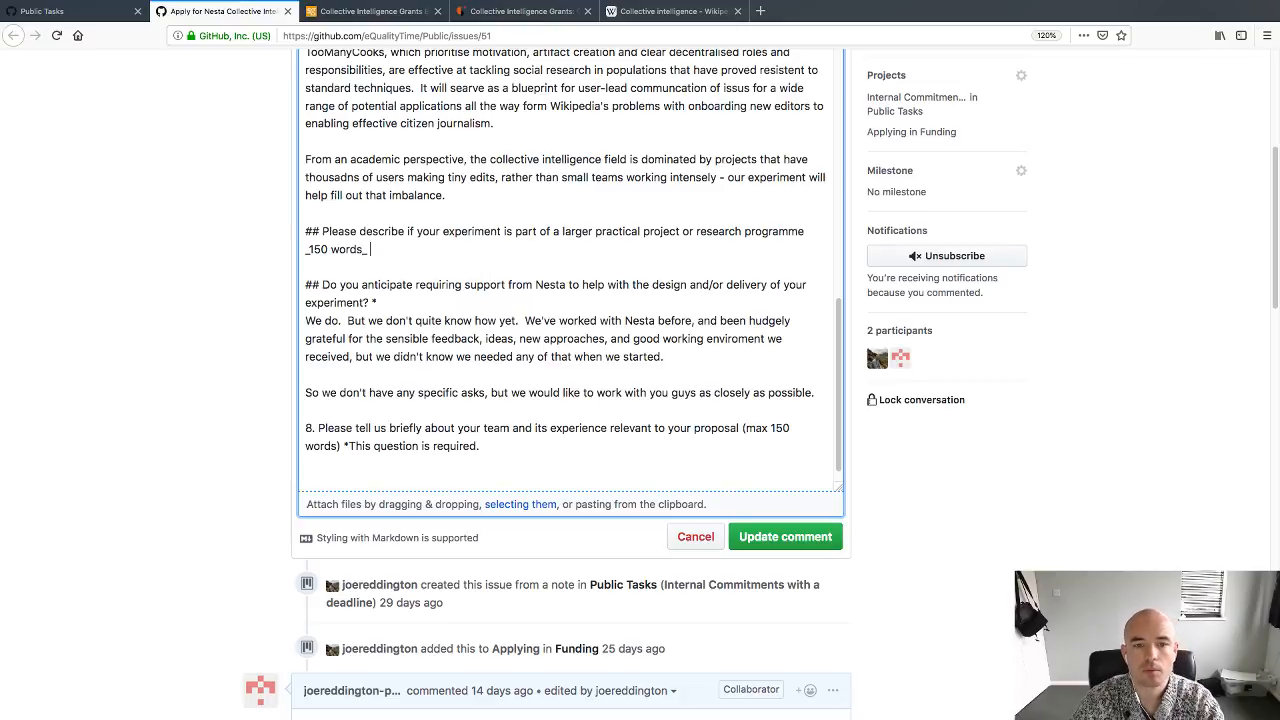
# Step: Preview the rendered comment and review the headings and answers from the proposal name through the team question
pyautogui.scroll(2, 298, 300)
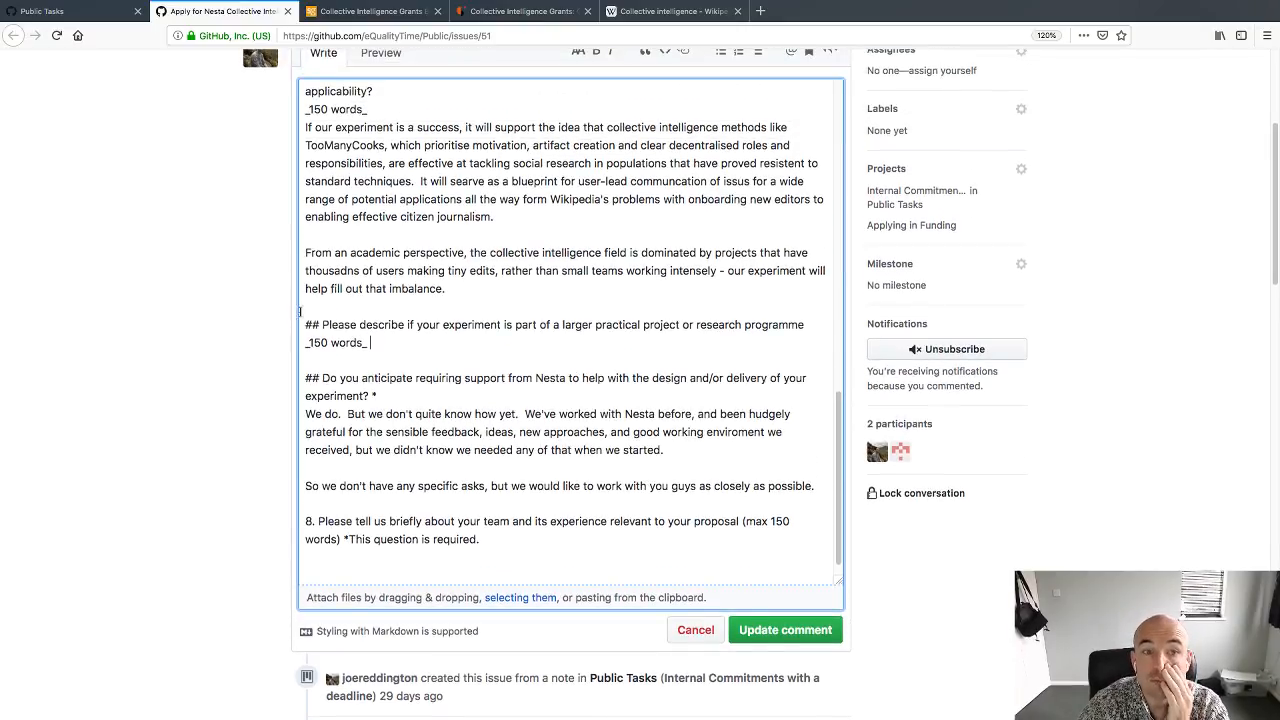
pyautogui.click(380, 53)
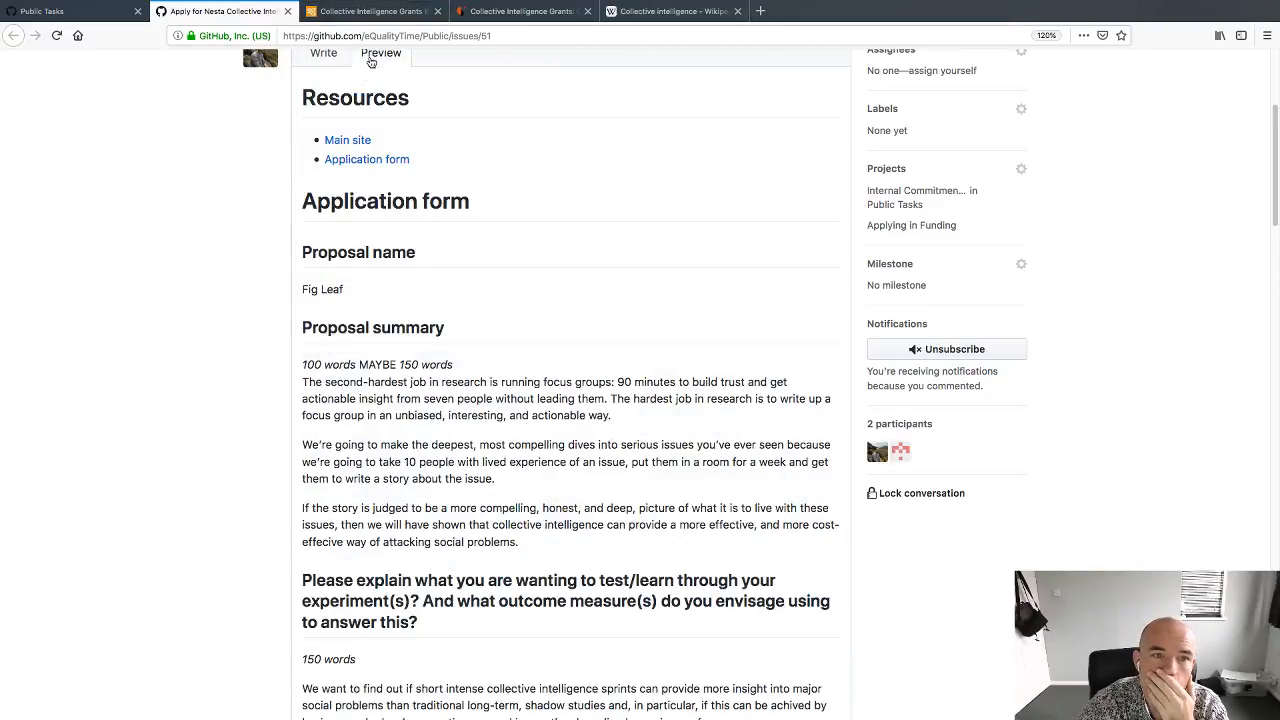
pyautogui.scroll(-8, 260, 255)
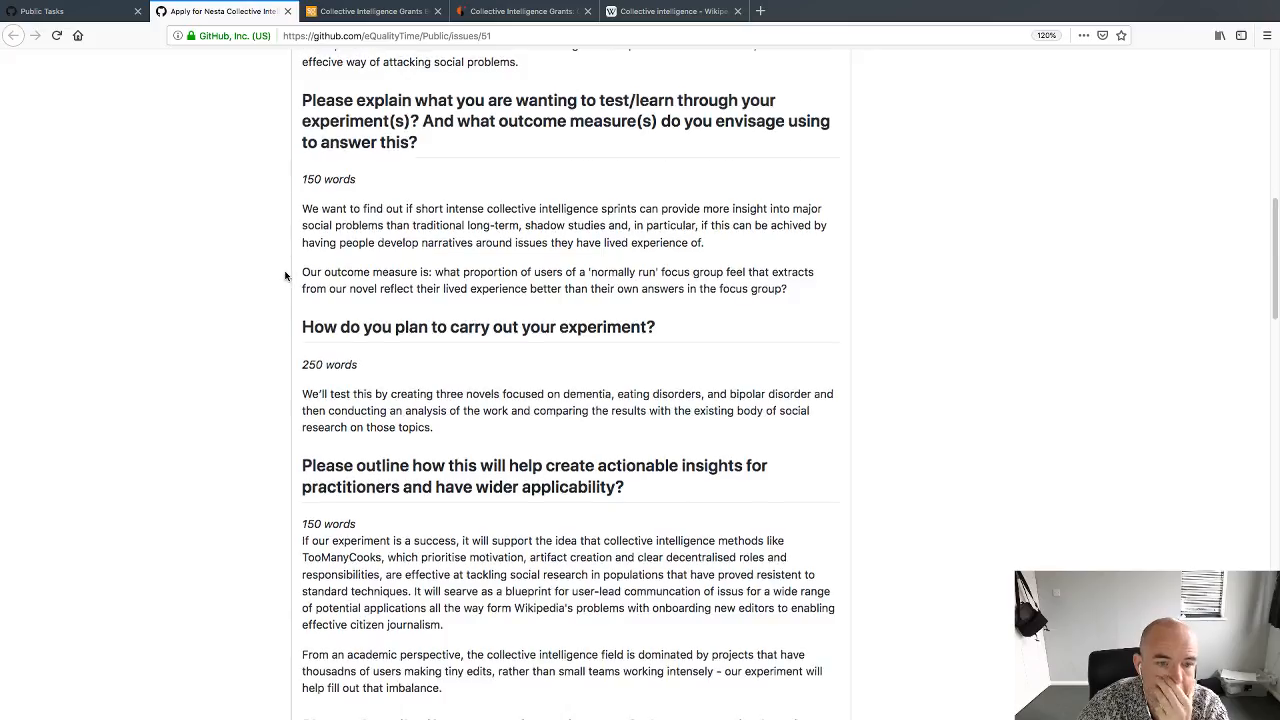
pyautogui.scroll(-2, 285, 276)
pyautogui.scroll(3, 285, 276)
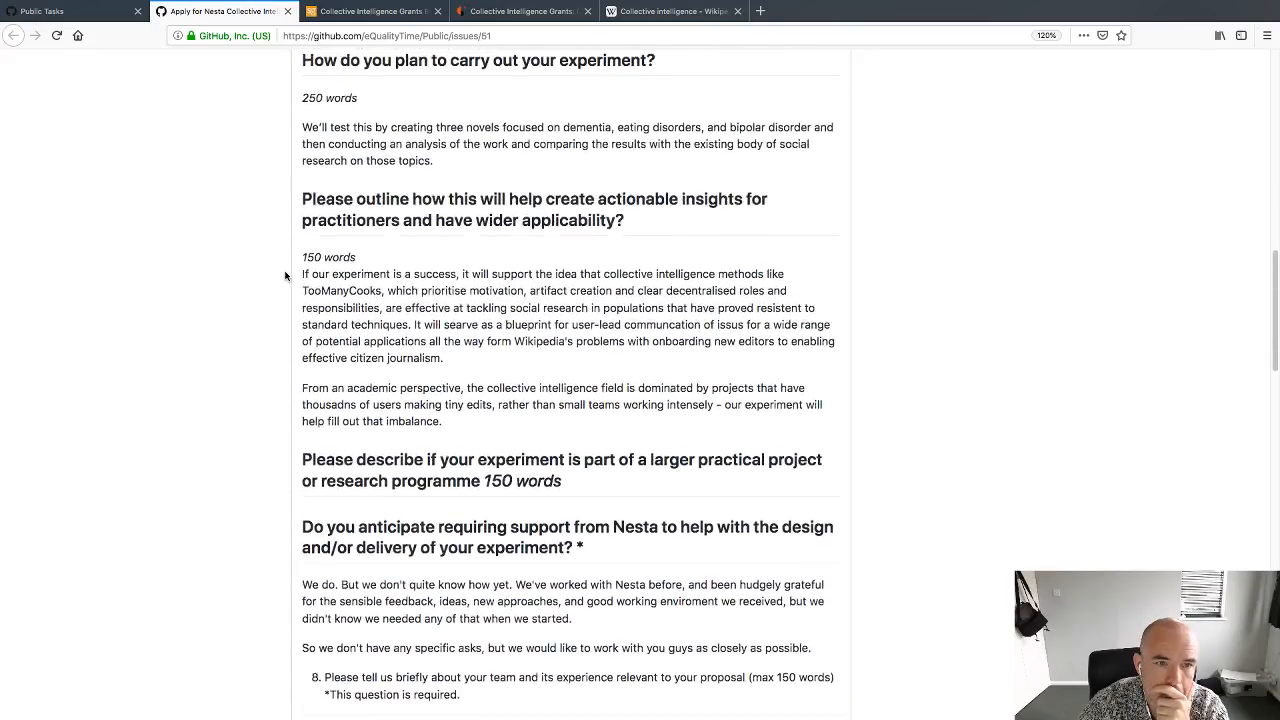
pyautogui.scroll(-3, 285, 276)
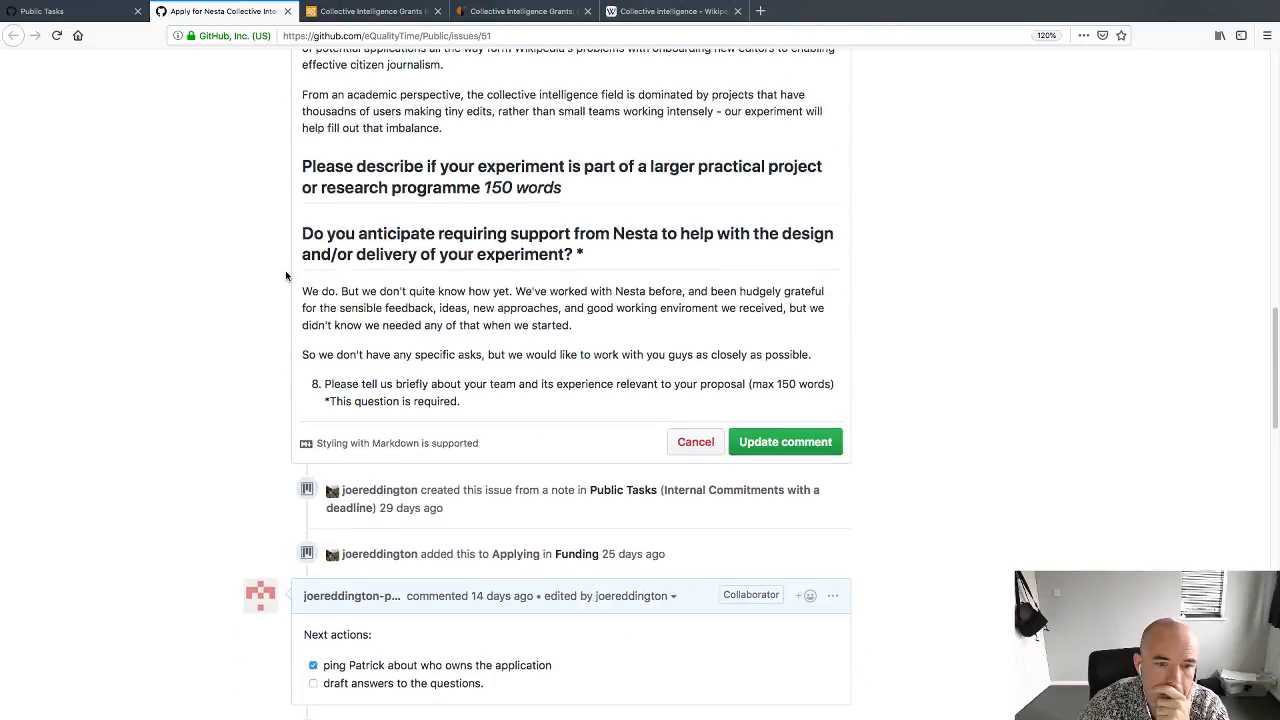
pyautogui.scroll(9, 285, 276)
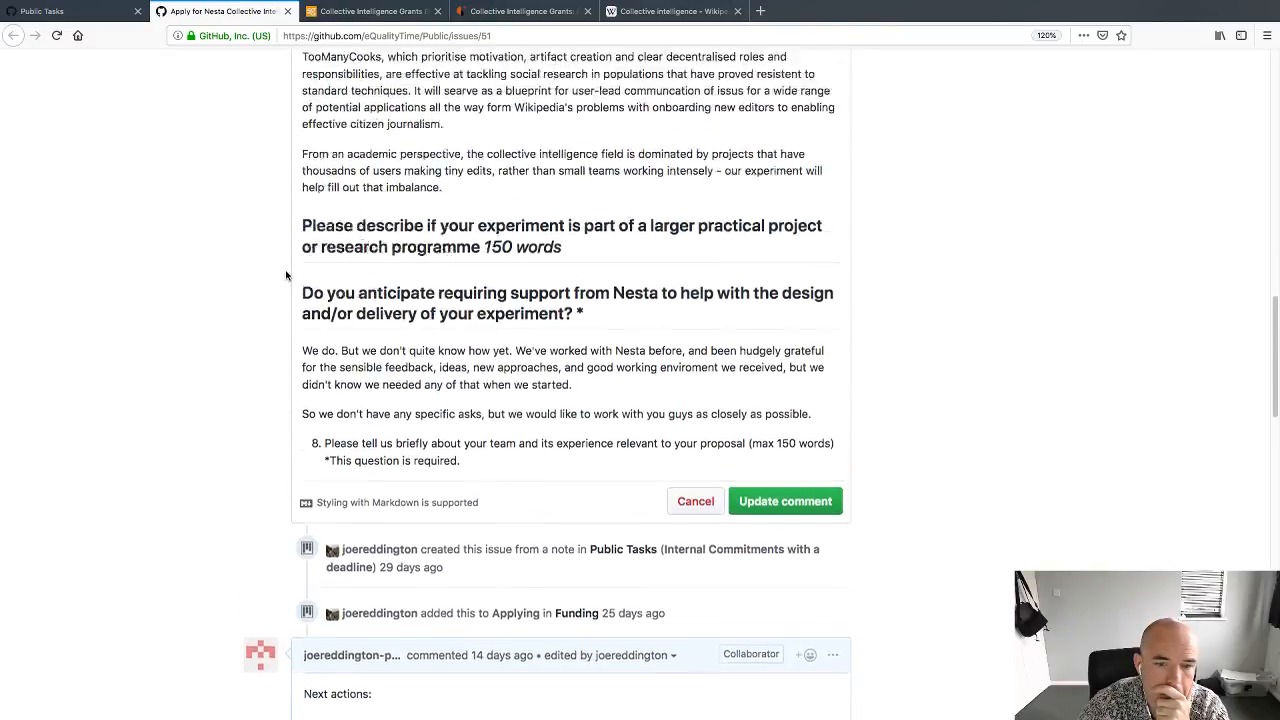
pyautogui.scroll(4, 285, 268)
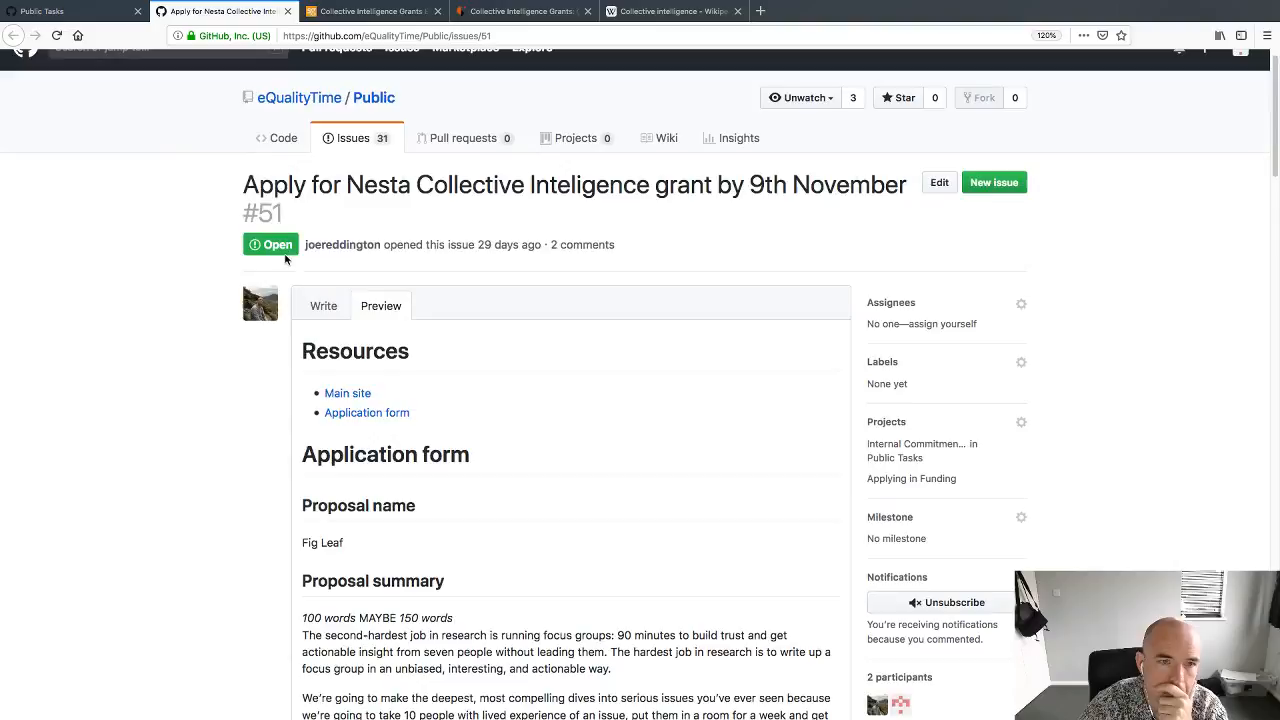
# Step: Return to editing, remove "*This question is required." from the team experience question, and add "_to copy and paste from the website_" beneath it
pyautogui.click(322, 306)
pyautogui.scroll(-5, 493, 217)
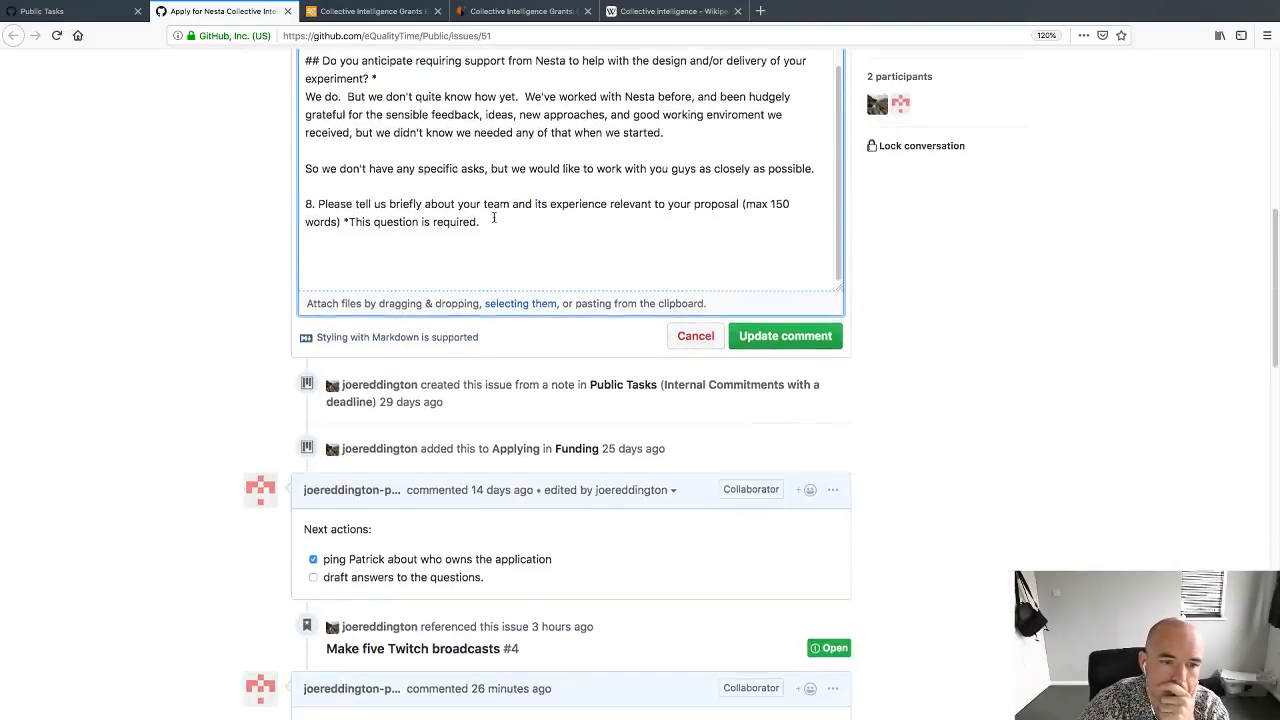
pyautogui.moveTo(489, 209); pyautogui.dragTo(344, 208)
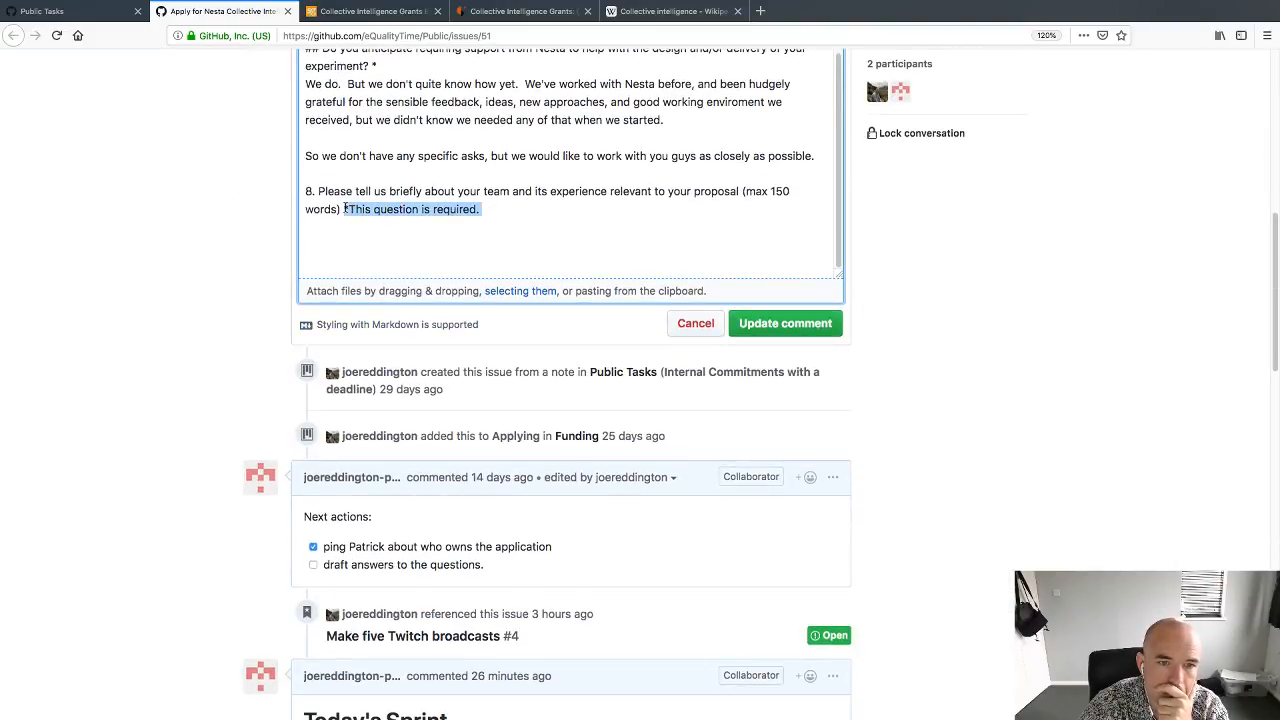
pyautogui.press('BackSpace')
pyautogui.press('Return')
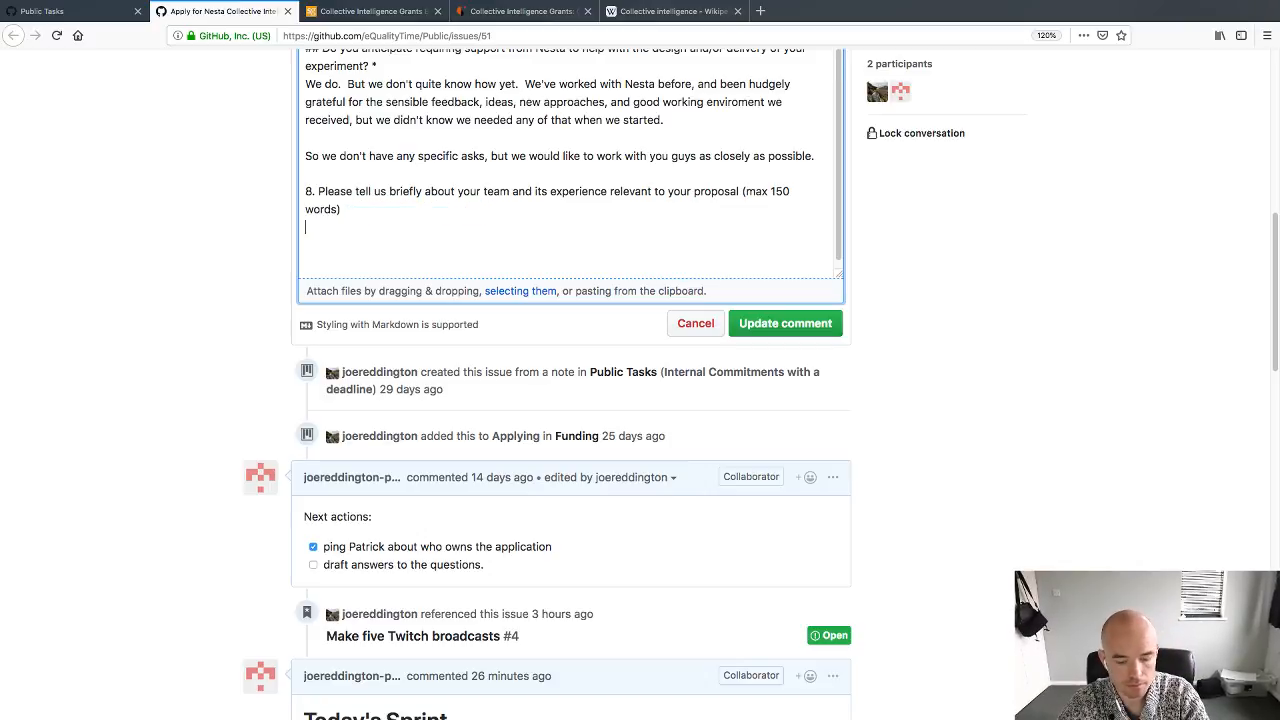
pyautogui.write('_to')
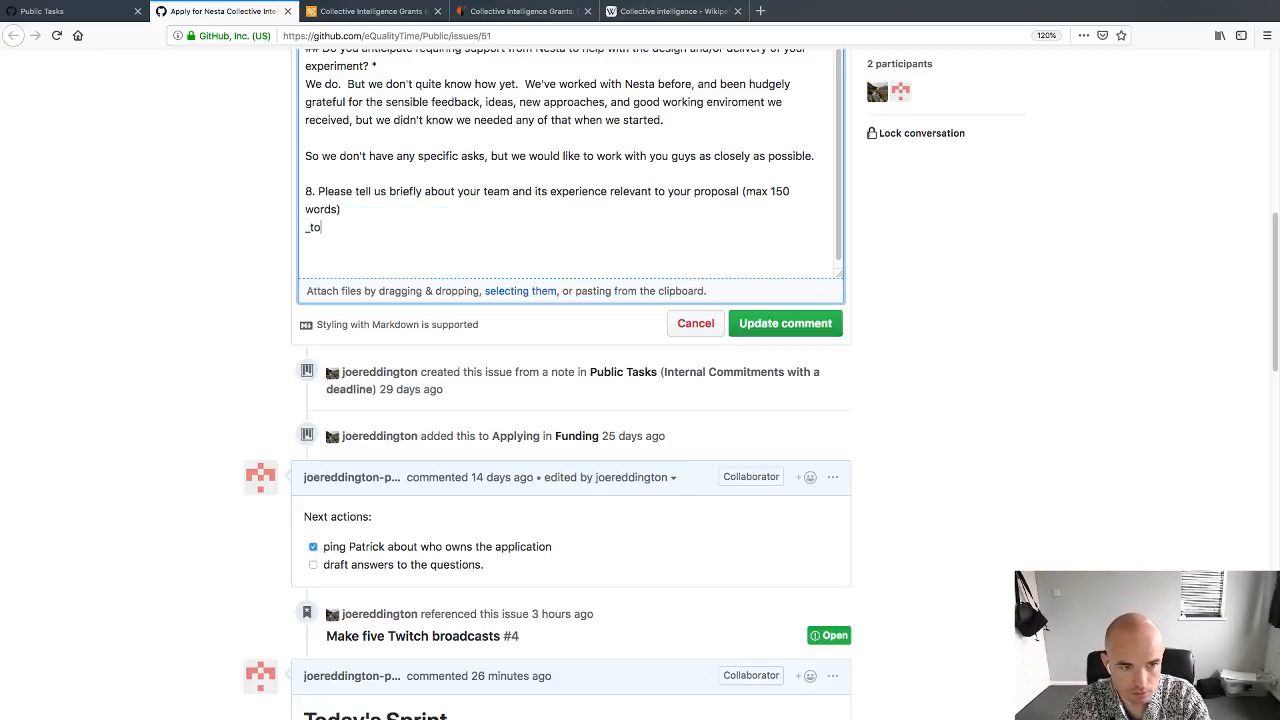
pyautogui.write(' copy and paste fro')
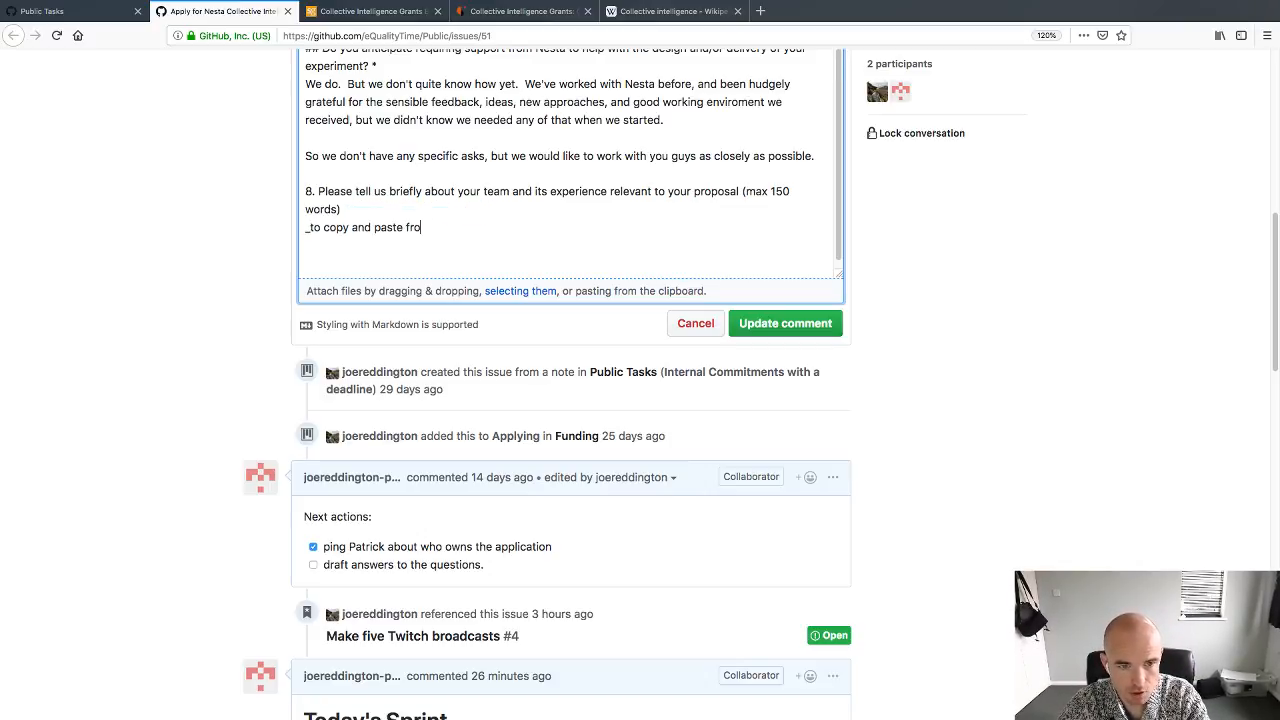
pyautogui.write('m the website_')
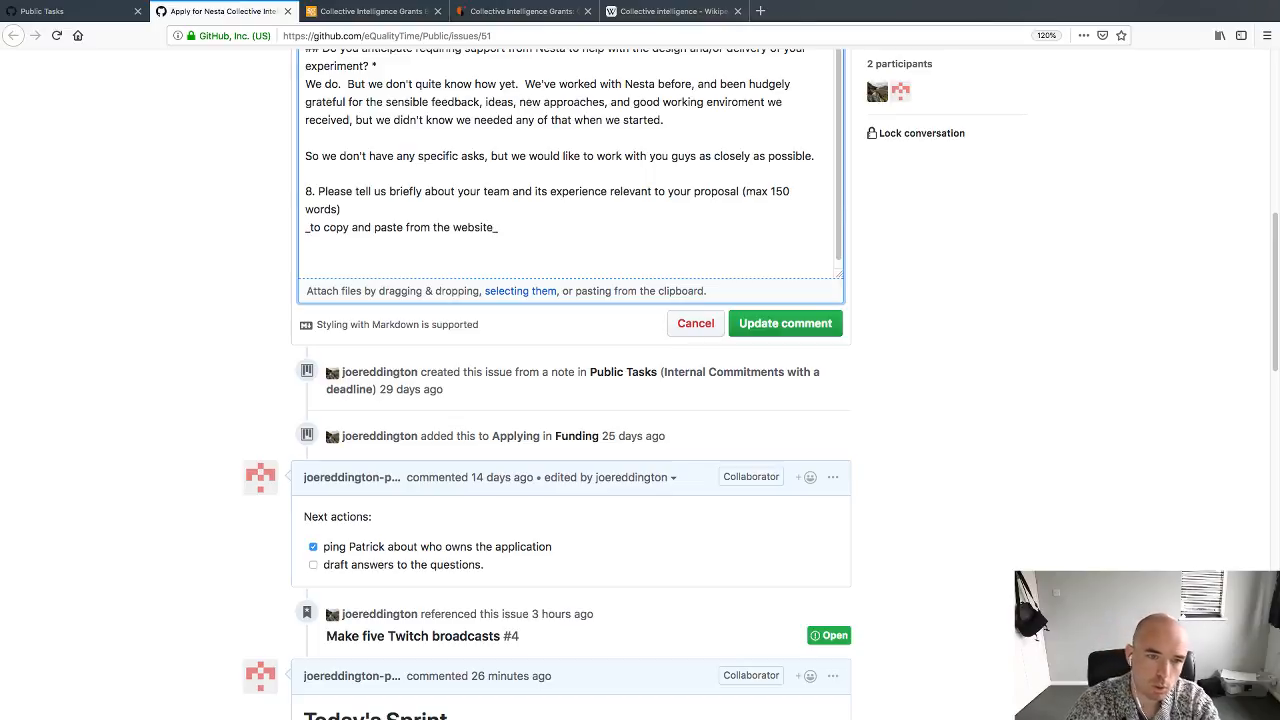
# Step: Replace the number 8 before the team experience question with a "##" heading marker
pyautogui.scroll(1, 226, 200)
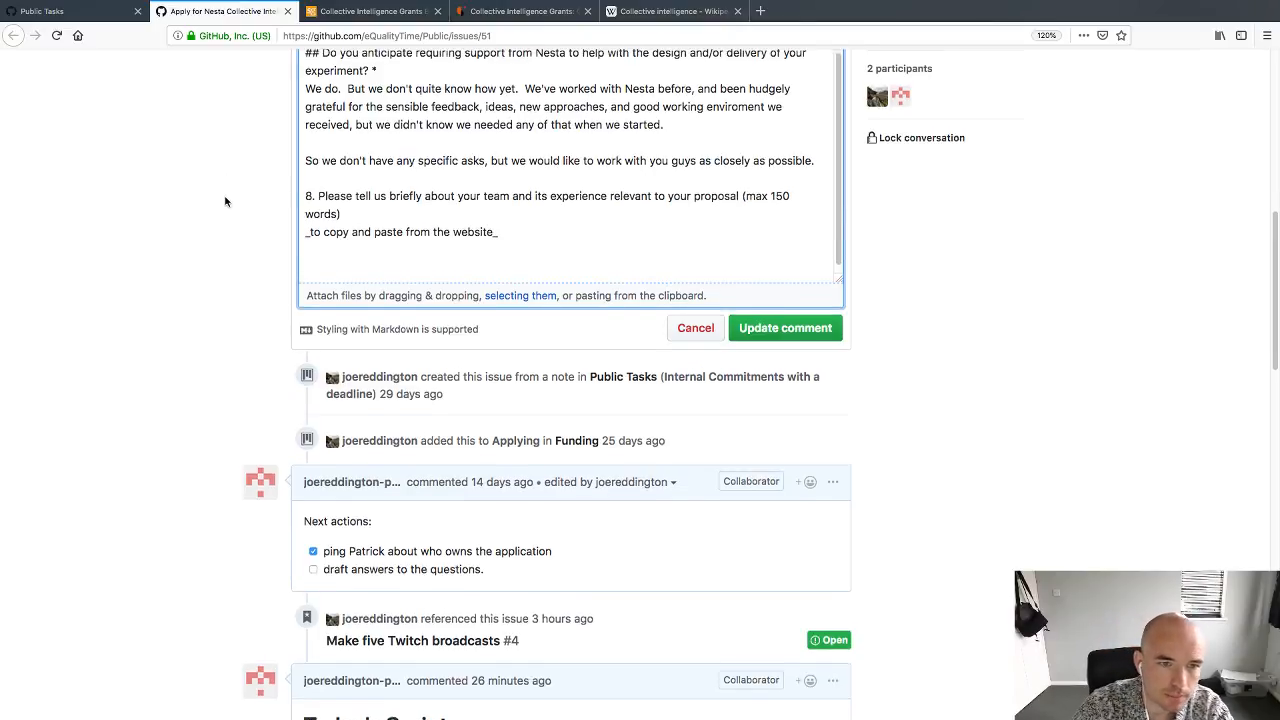
pyautogui.moveTo(315, 271); pyautogui.dragTo(303, 271)
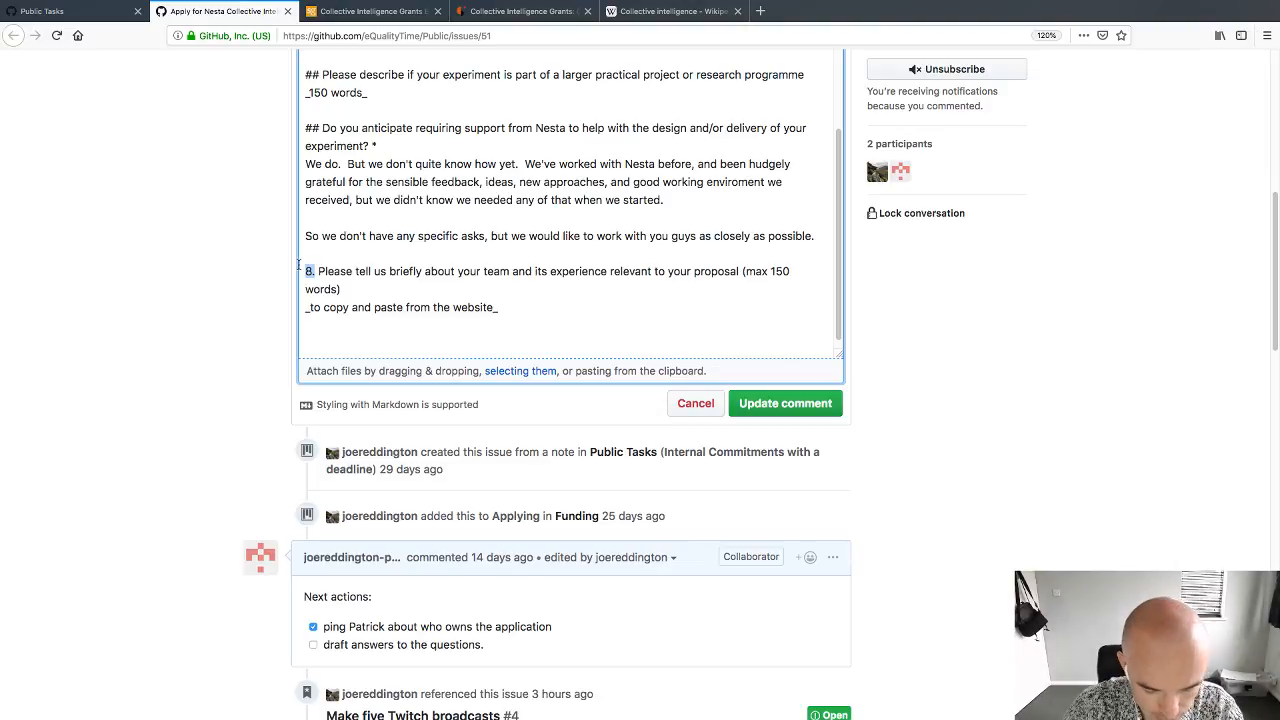
pyautogui.write('##')
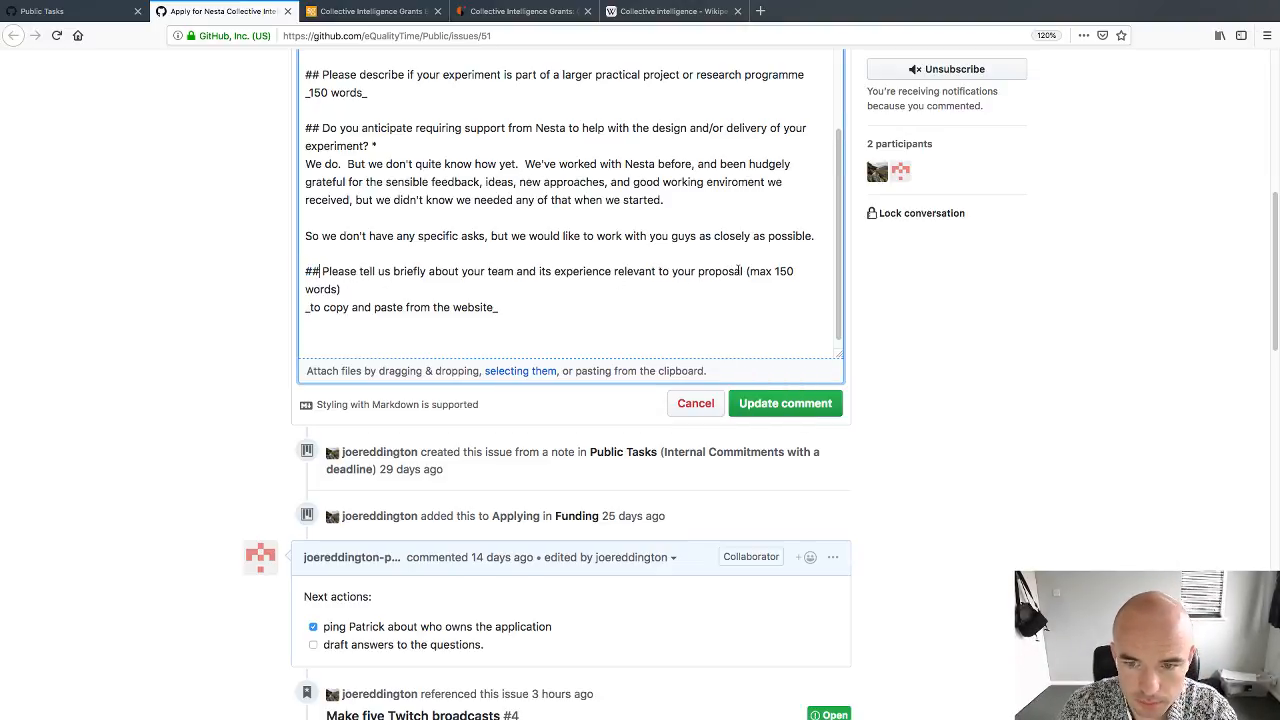
# Step: Rewrite the team experience question's word limit as "_150 words_" on its own line beneath the heading
pyautogui.click(752, 271)
pyautogui.press('BackSpace')
pyautogui.press('BackSpace')
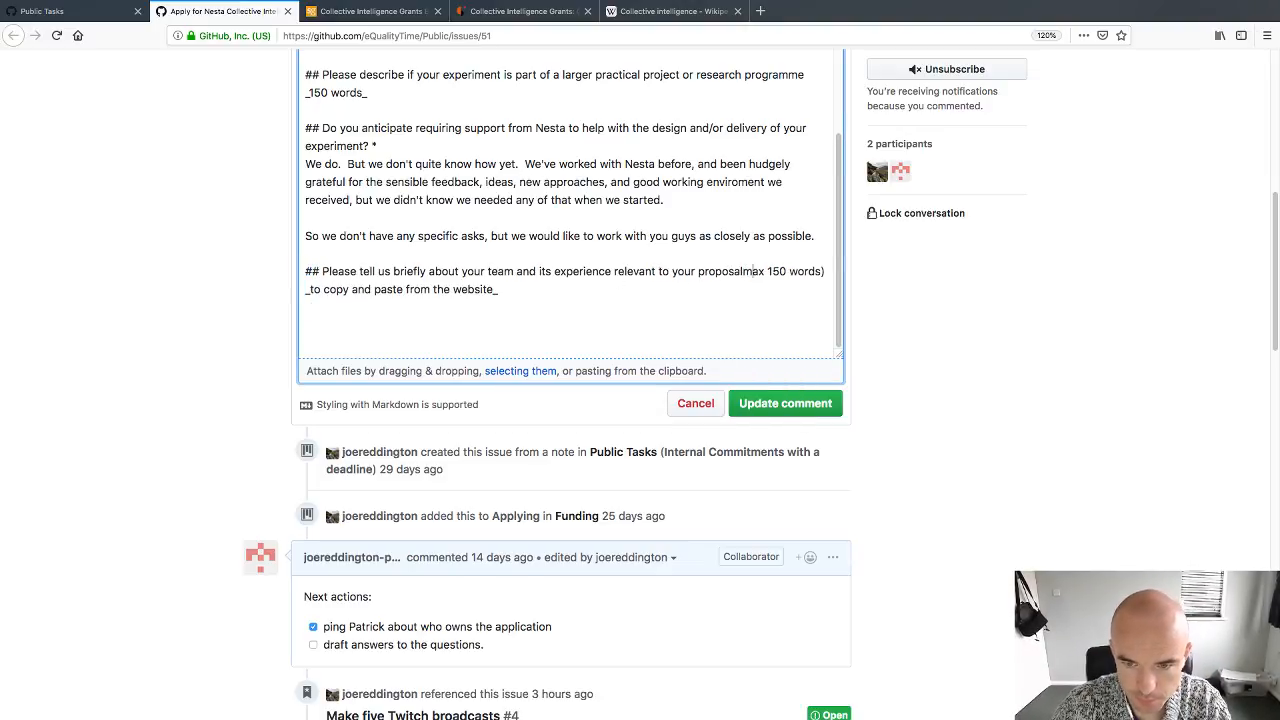
pyautogui.press('Delete')
pyautogui.press('Delete')
pyautogui.press('Delete')
pyautogui.press('Delete')
pyautogui.press('Return')
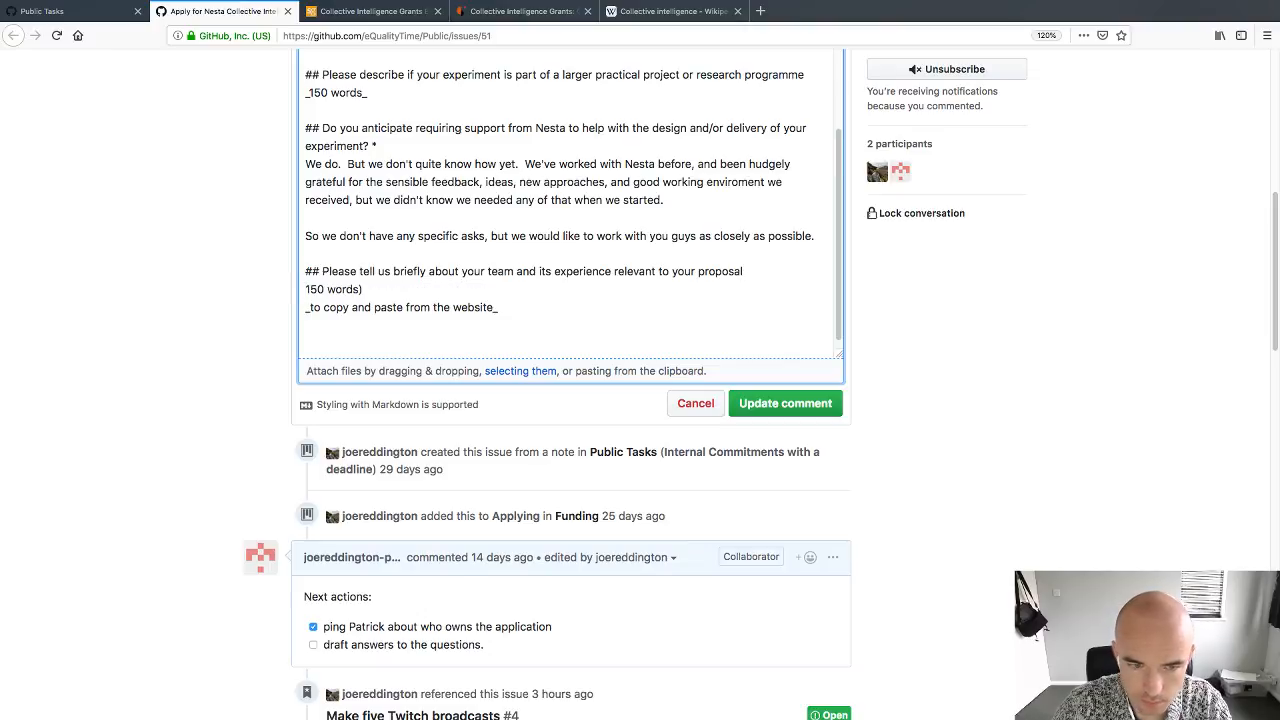
pyautogui.write('_')
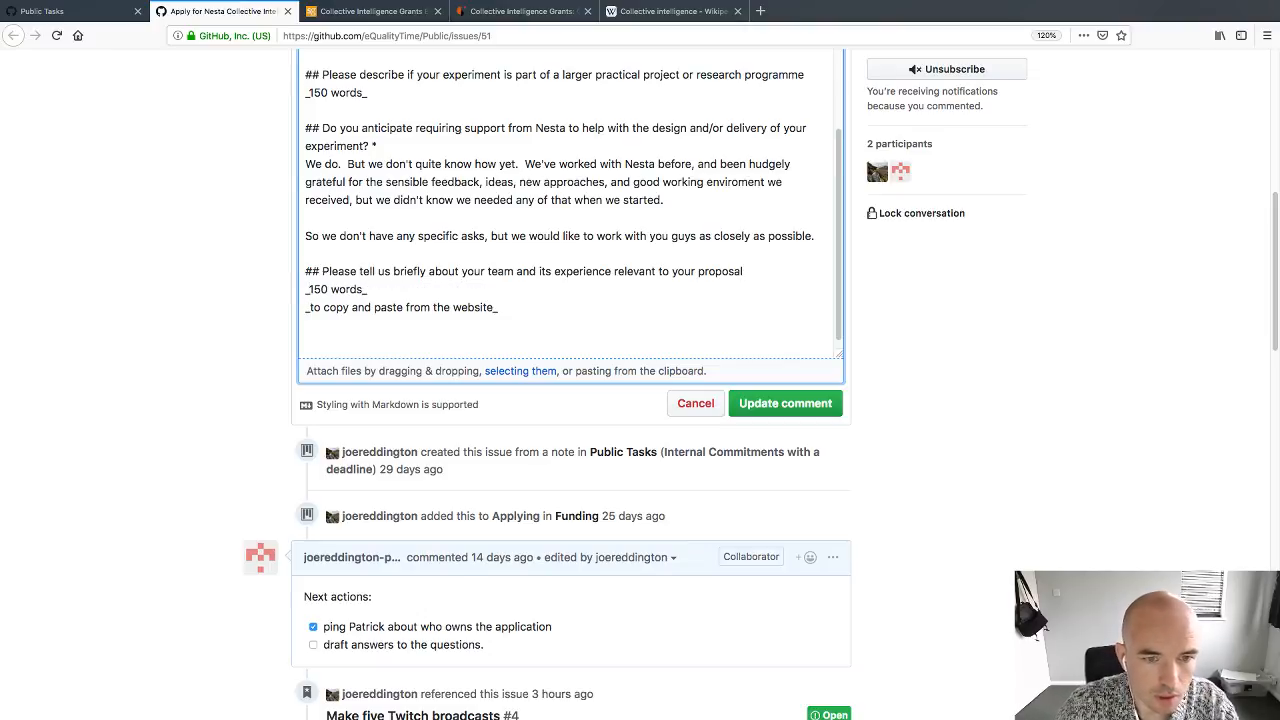
# Step: Begin the answer below the larger project or research programme word limit with "It is. The TooManyCooks frame work"
pyautogui.scroll(5, 343, 294)
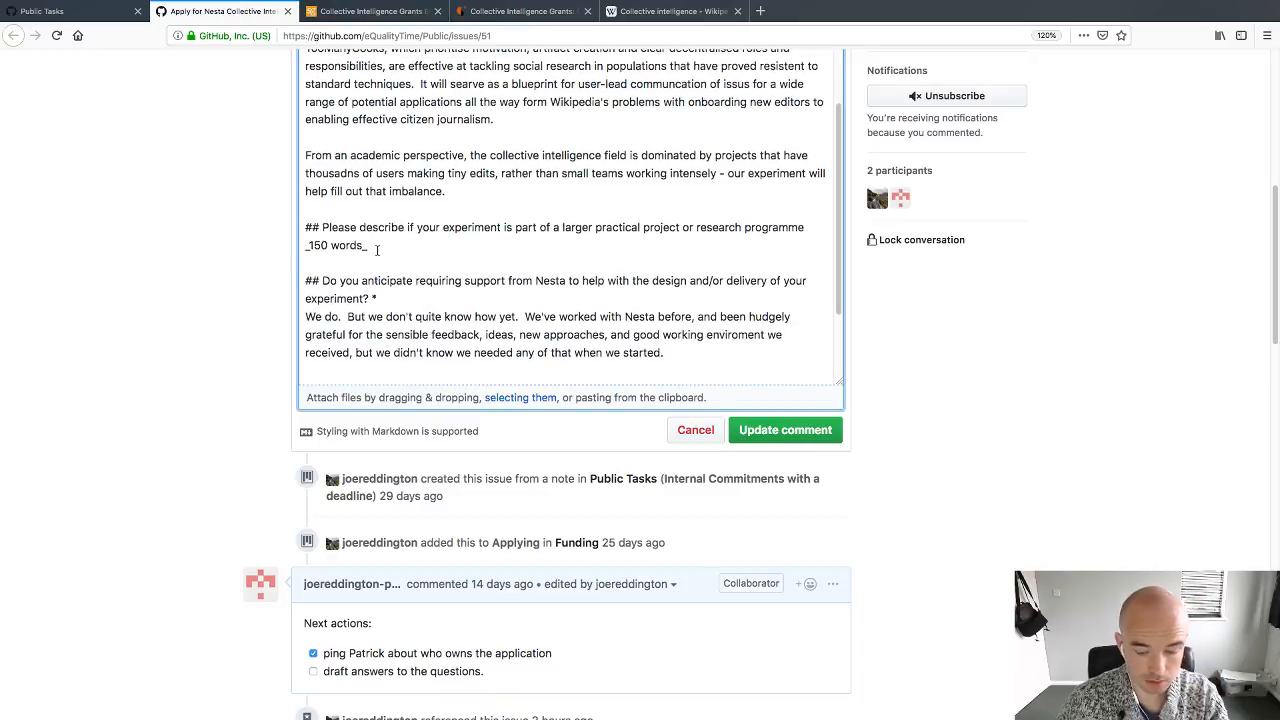
pyautogui.press('Return')
pyautogui.press('Return')
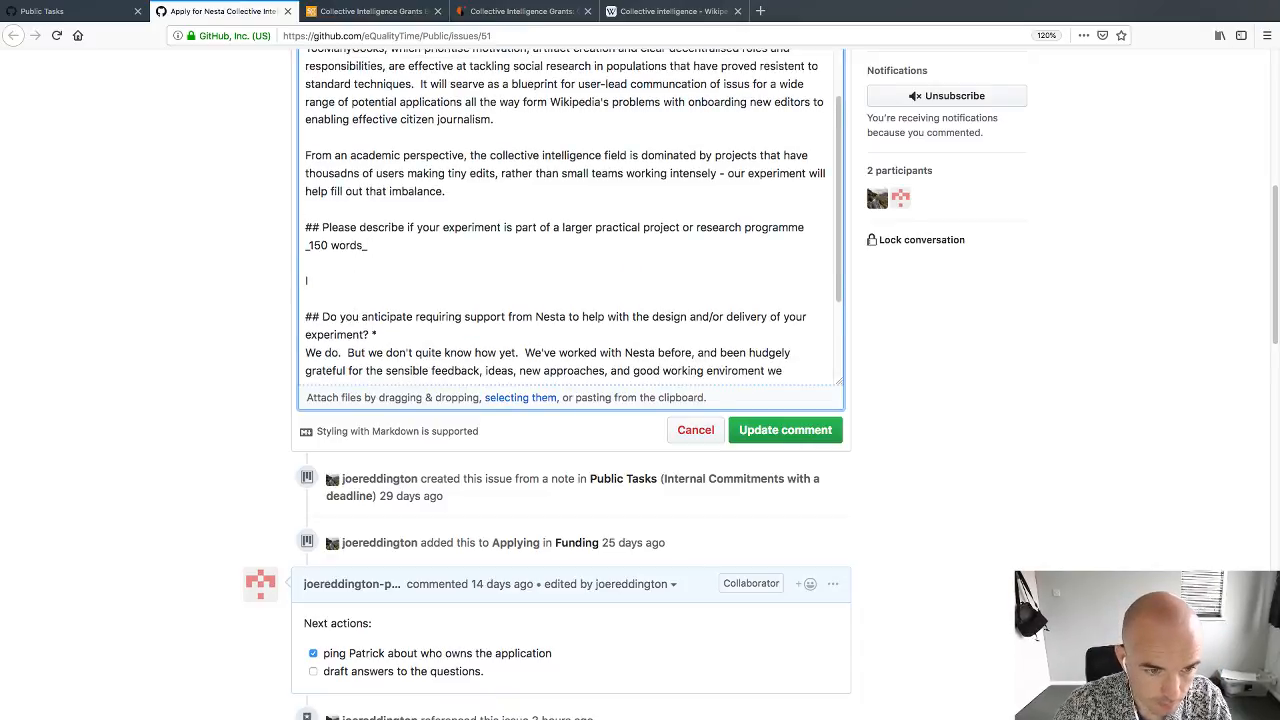
pyautogui.write('It is')
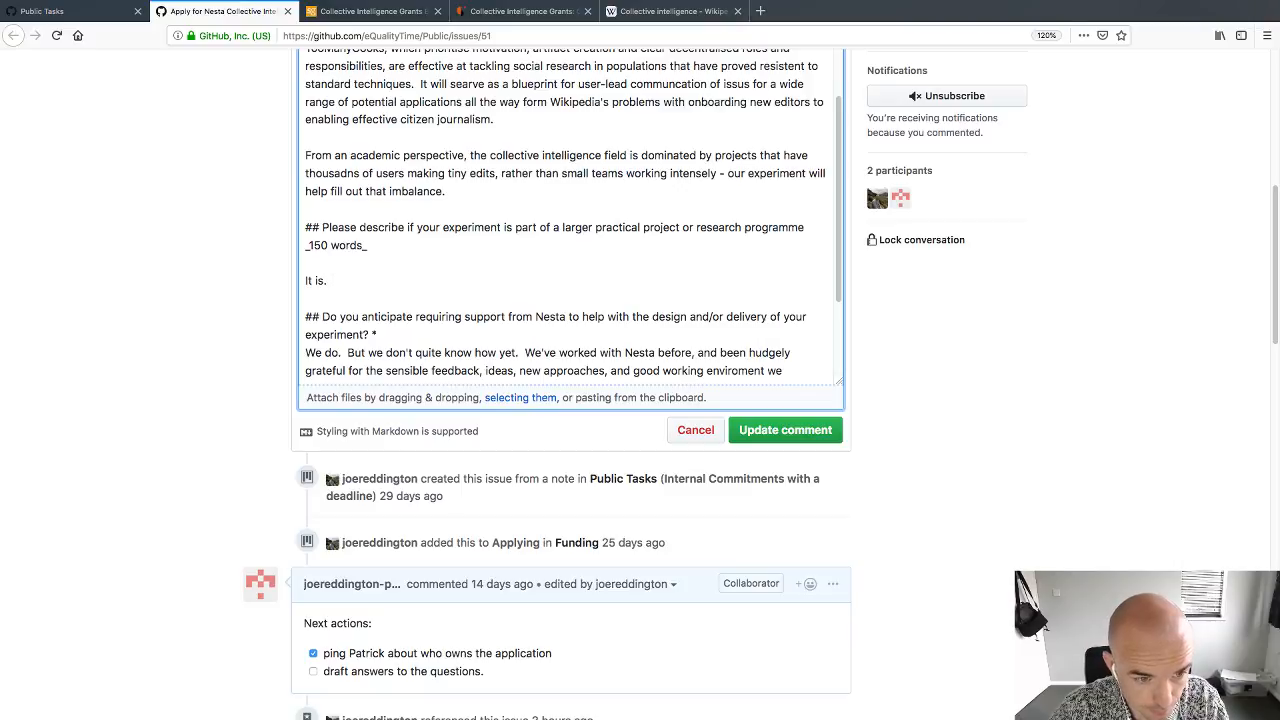
pyautogui.write('.  The TooMany')
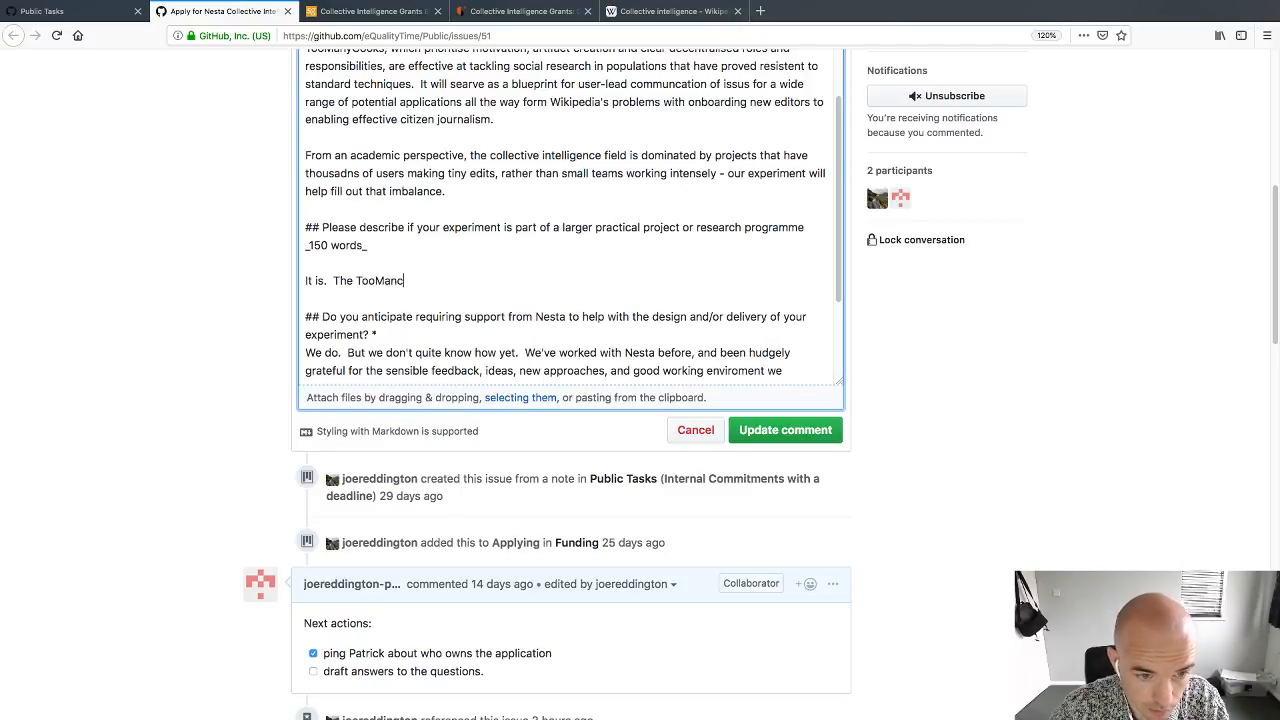
pyautogui.write('Cooks Fram')
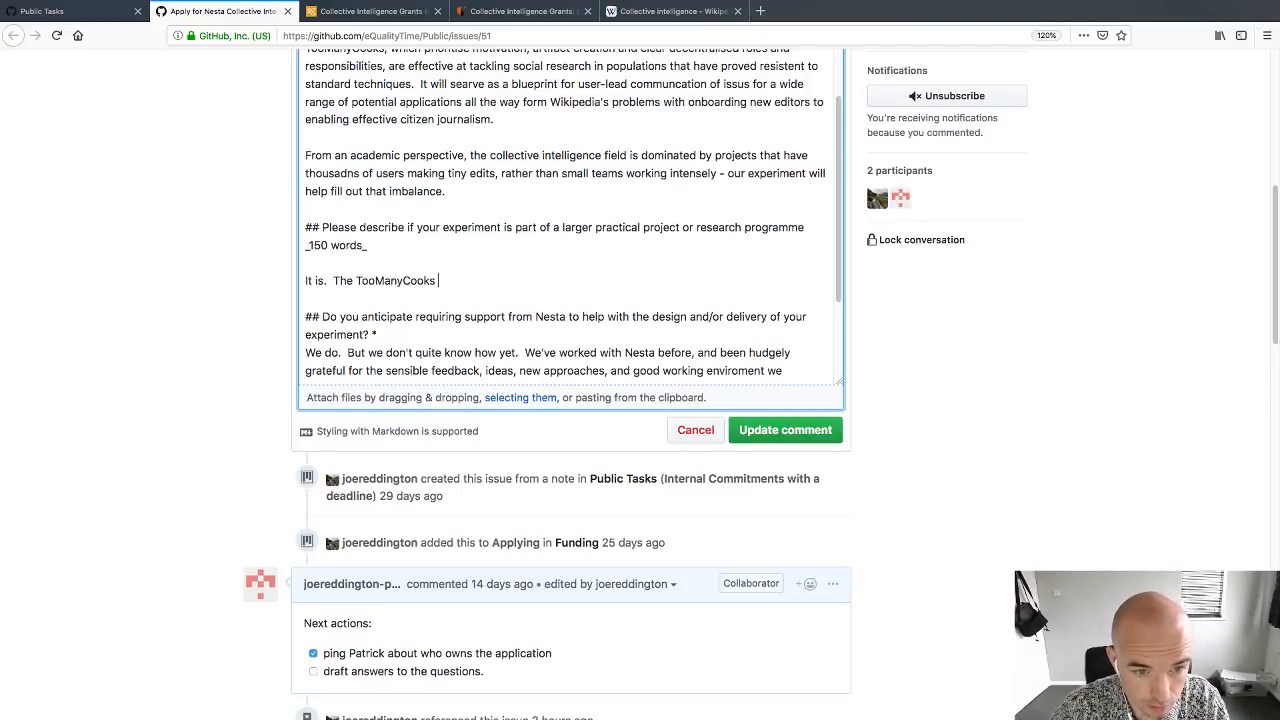
pyautogui.press('BackSpace')
pyautogui.press('BackSpace')
pyautogui.press('BackSpace')
pyautogui.press('BackSpace')
pyautogui.write('frame wor')
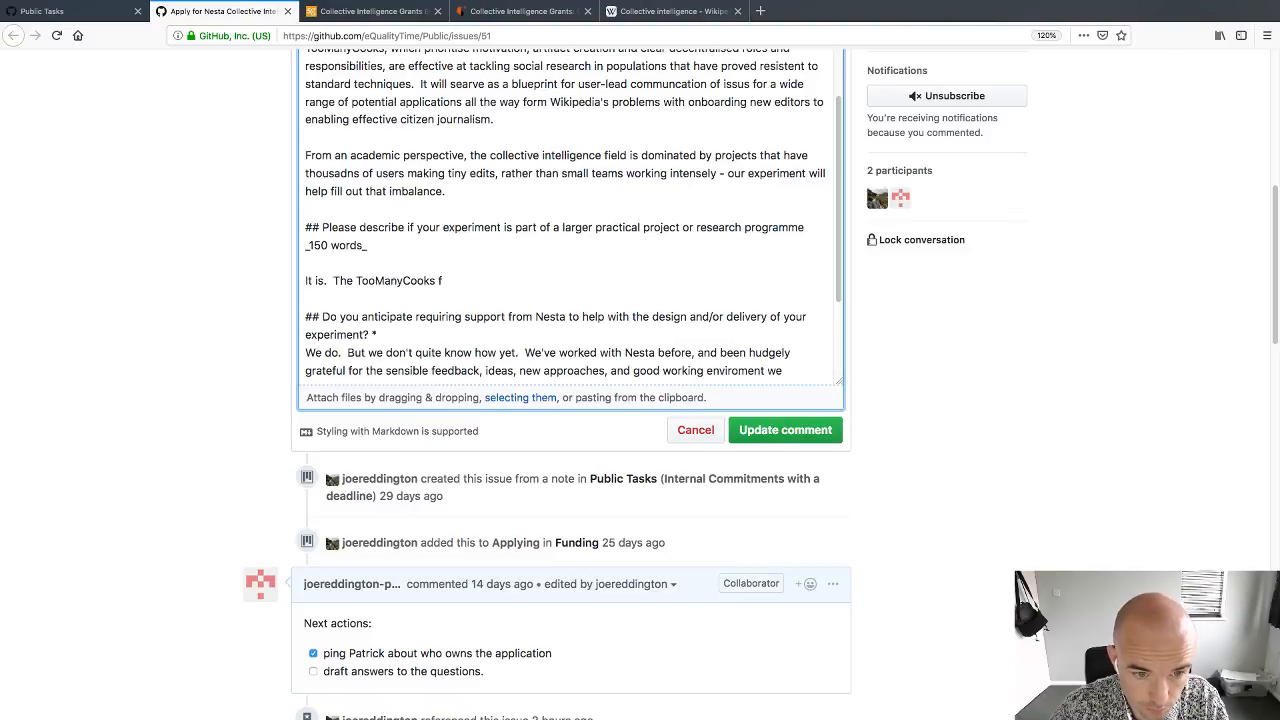
pyautogui.write('s been used')
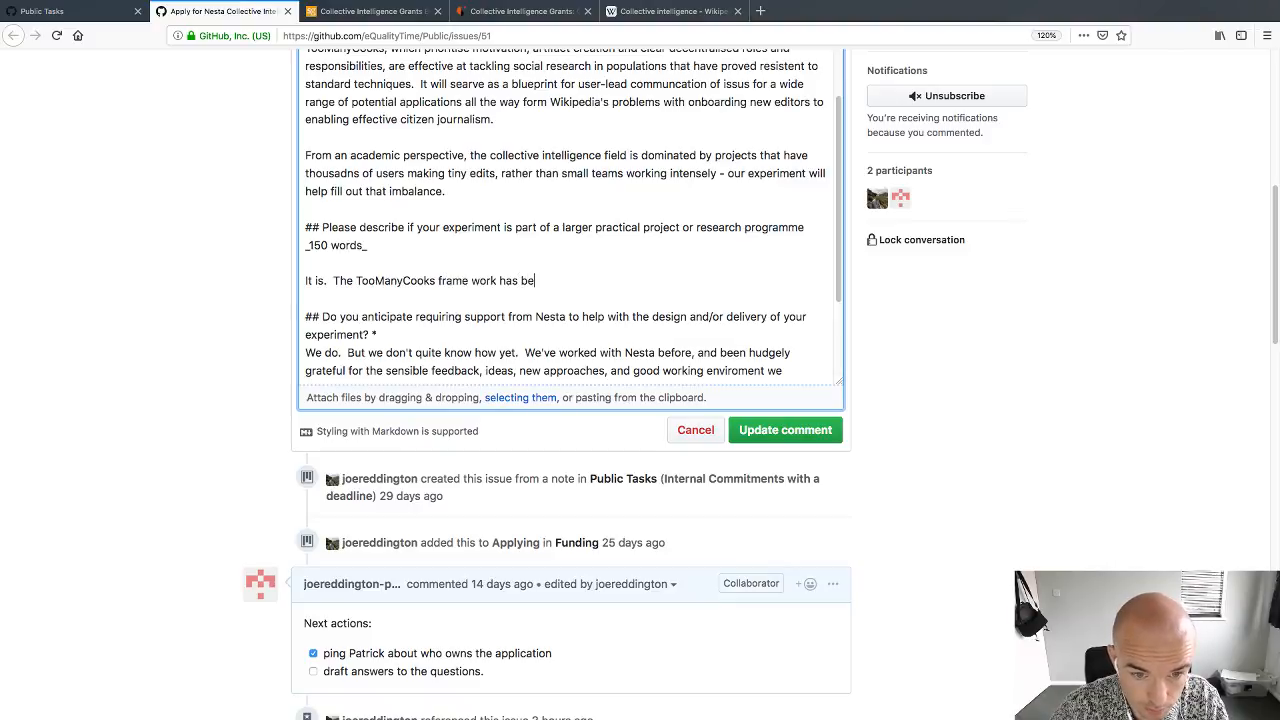
pyautogui.press('BackSpace')
pyautogui.press('BackSpace')
pyautogui.press('BackSpace')
pyautogui.press('BackSpace')
pyautogui.press('BackSpace')
pyautogui.press('BackSpace')
pyautogui.press('BackSpace')
pyautogui.press('BackSpace')
pyautogui.press('BackSpace')
pyautogui.press('BackSpace')
pyautogui.press('BackSpace')
pyautogui.press('BackSpace')
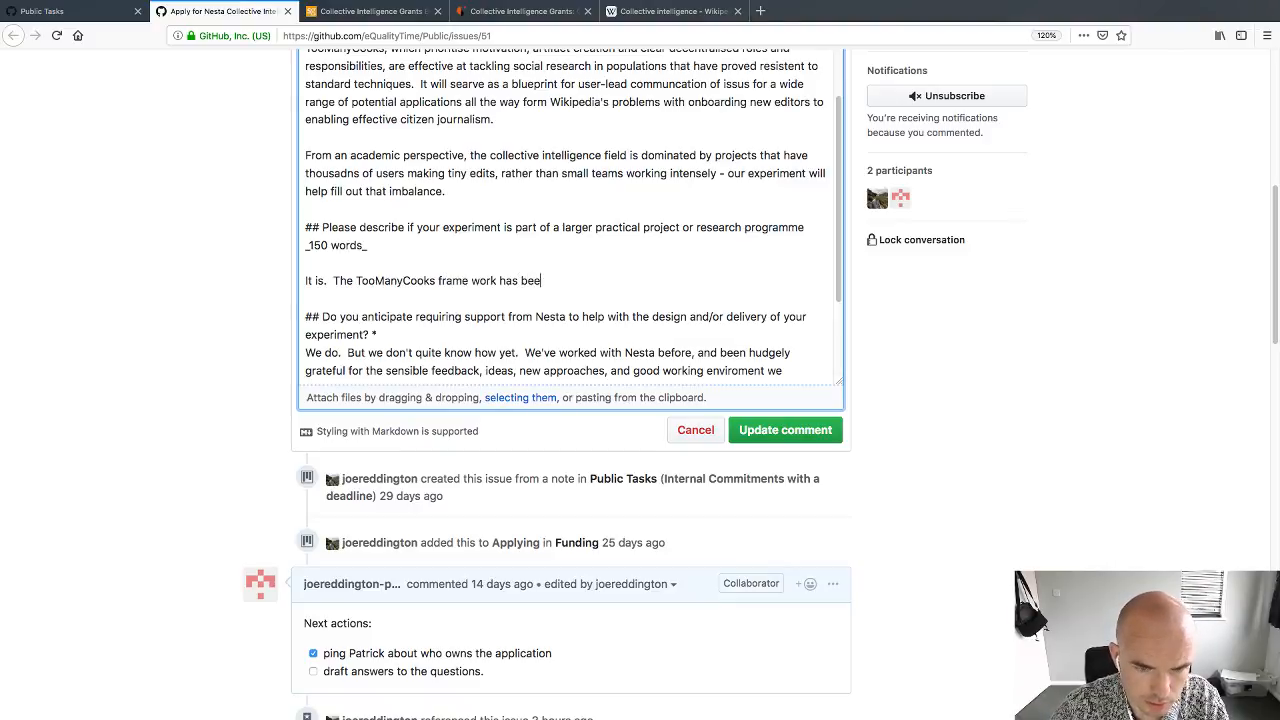
# Step: Continue the sentence with "is being used in schools all over the country as part of our work using collective intelligence for education."
pyautogui.write('is being u')
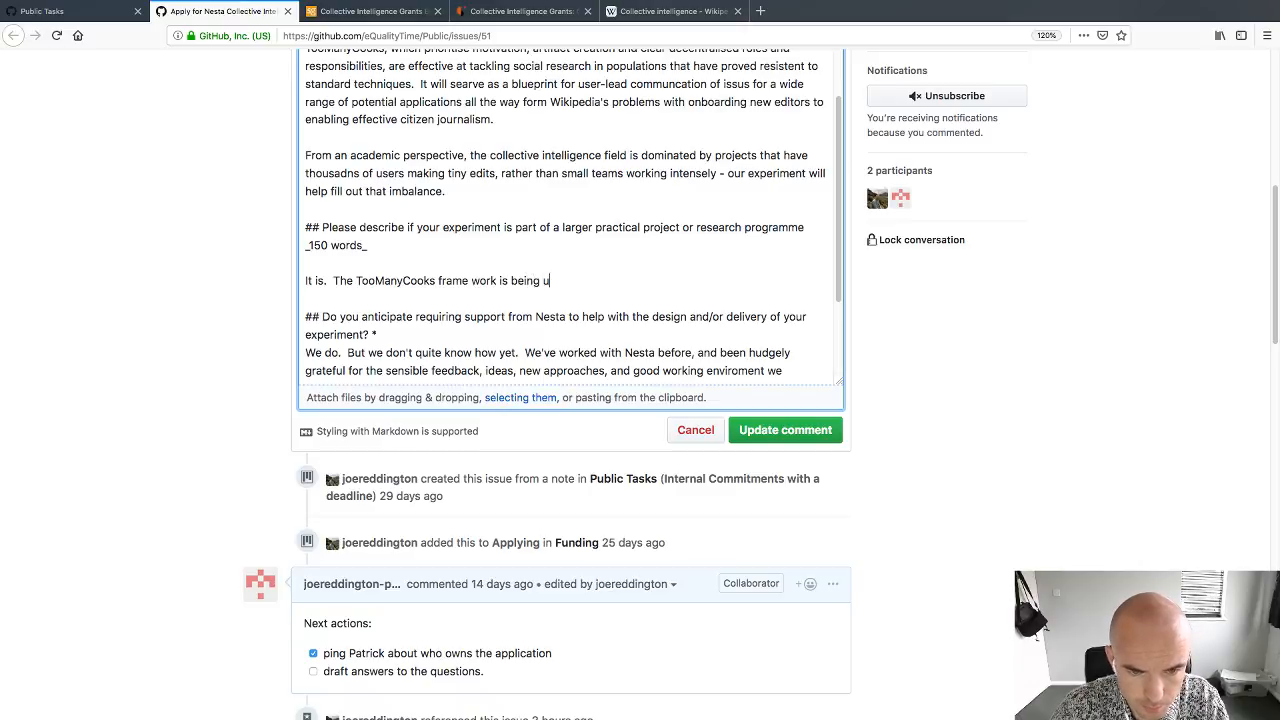
pyautogui.write('sed in schoo')
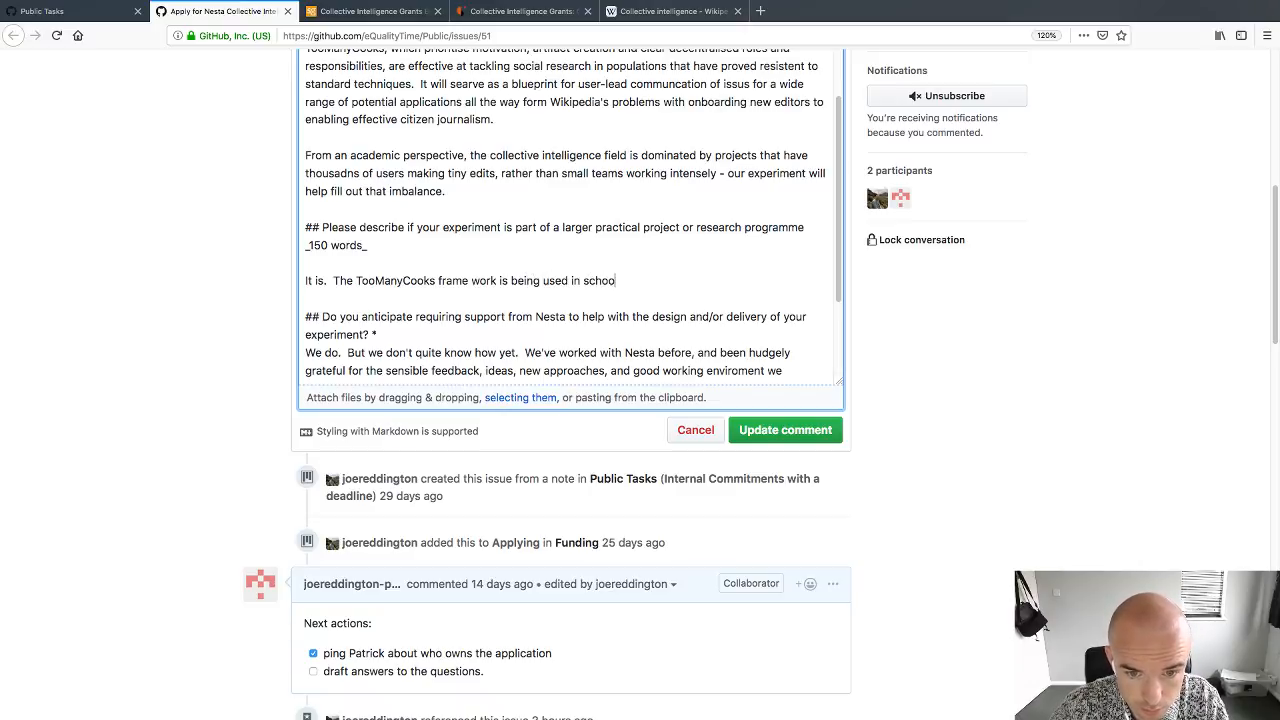
pyautogui.write('ls all over the count')
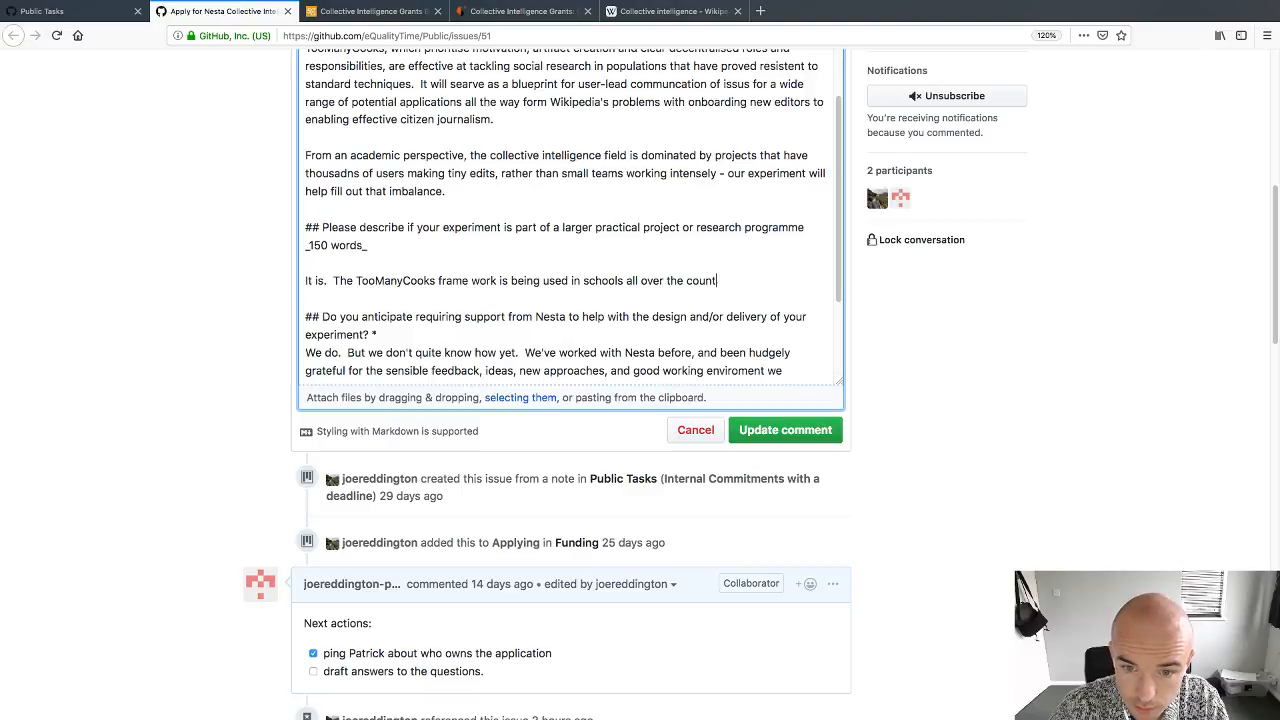
pyautogui.write('ry as part')
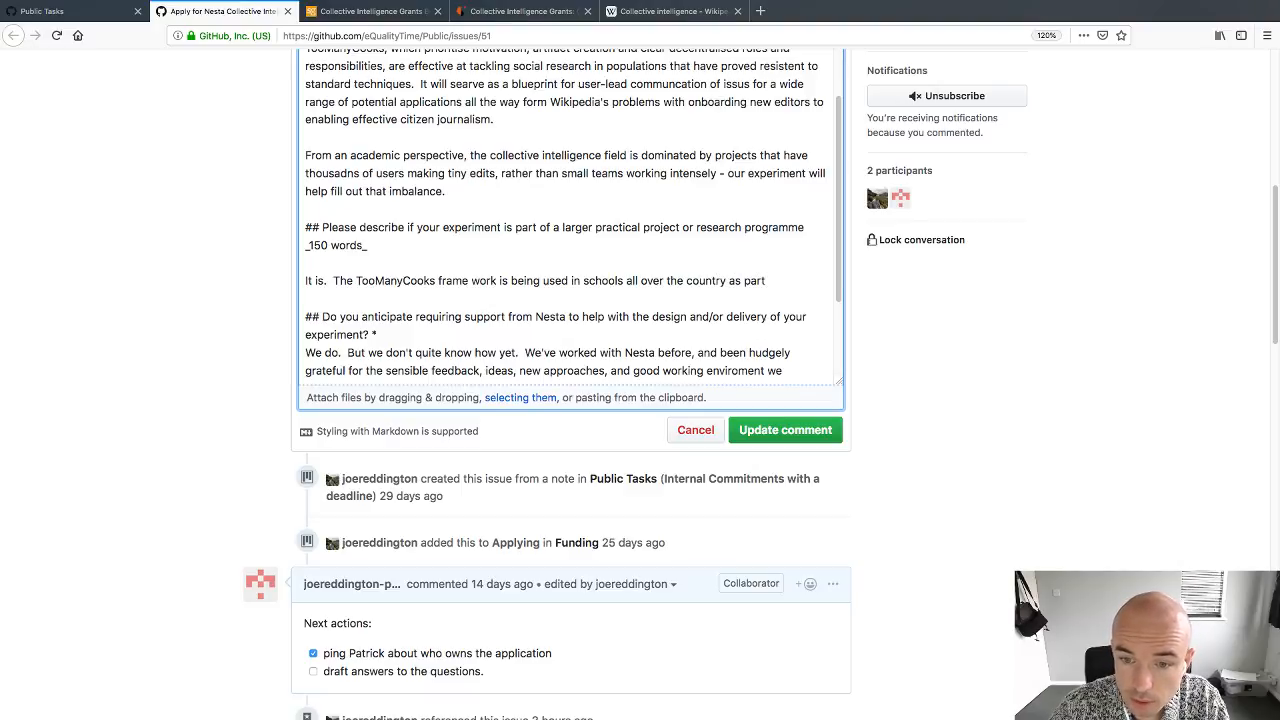
pyautogui.write(' of our ')
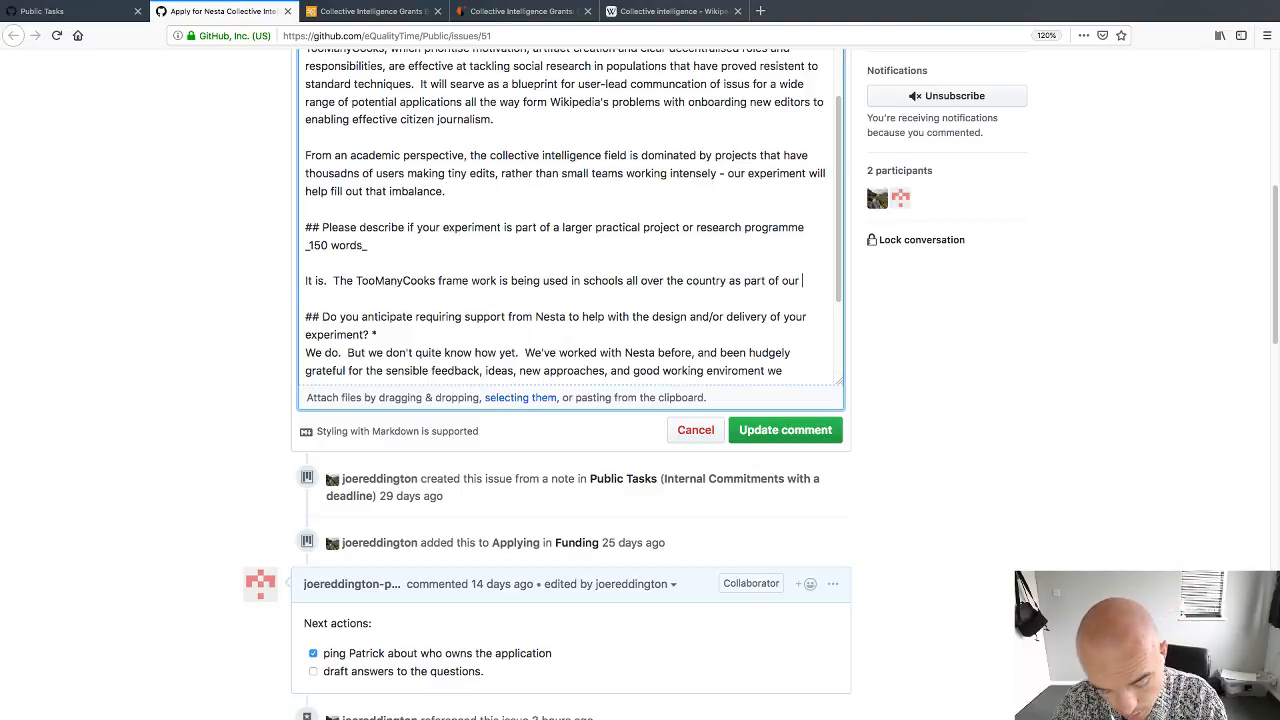
pyautogui.write('work using c')
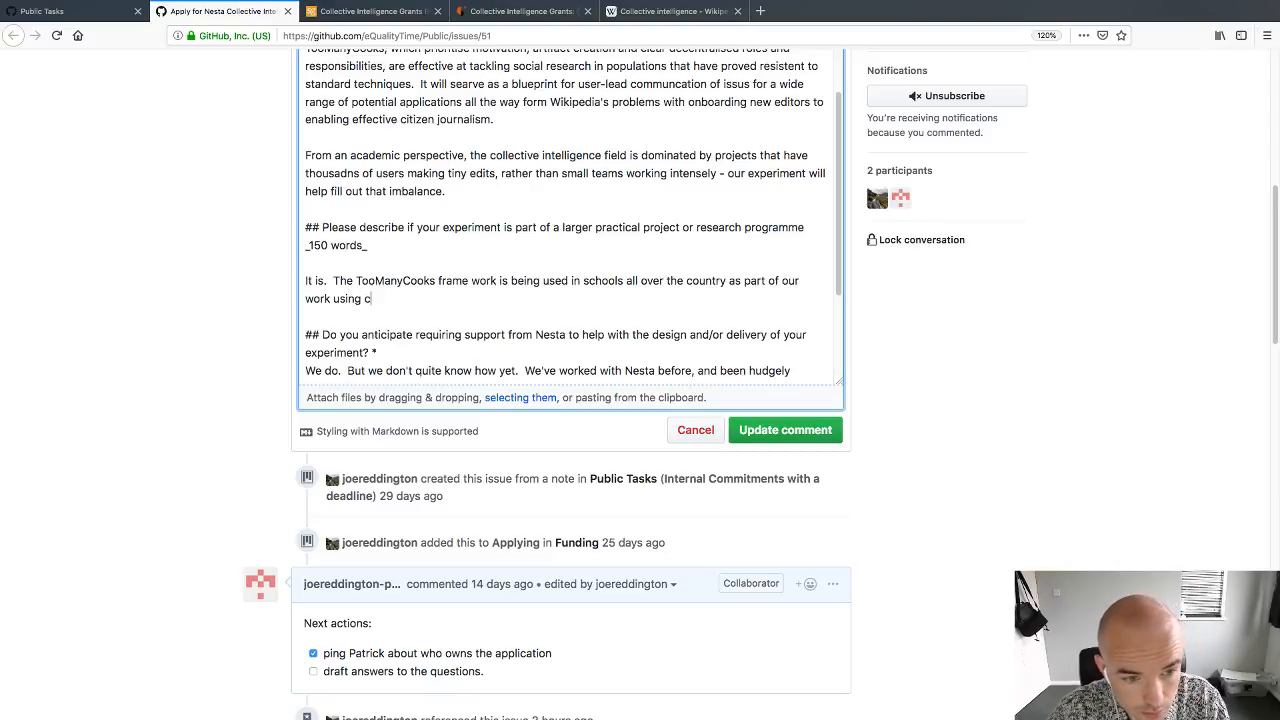
pyautogui.write('ollective intell')
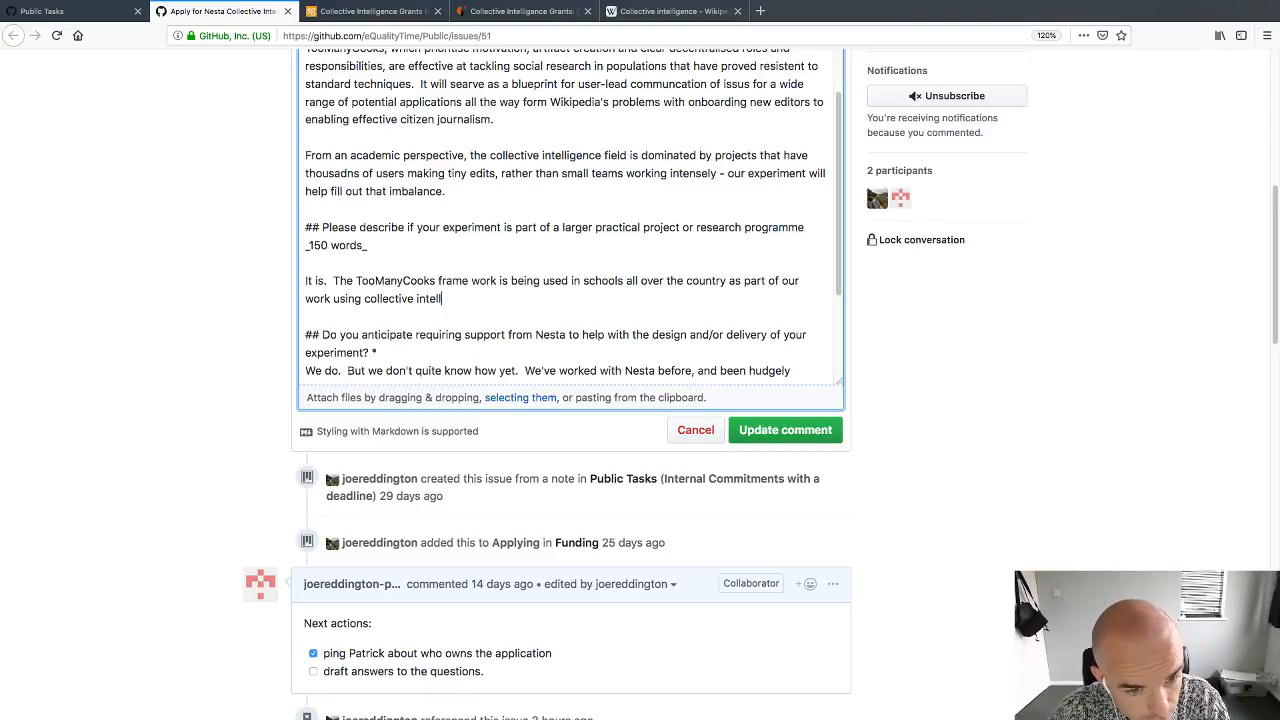
pyautogui.write('igence')
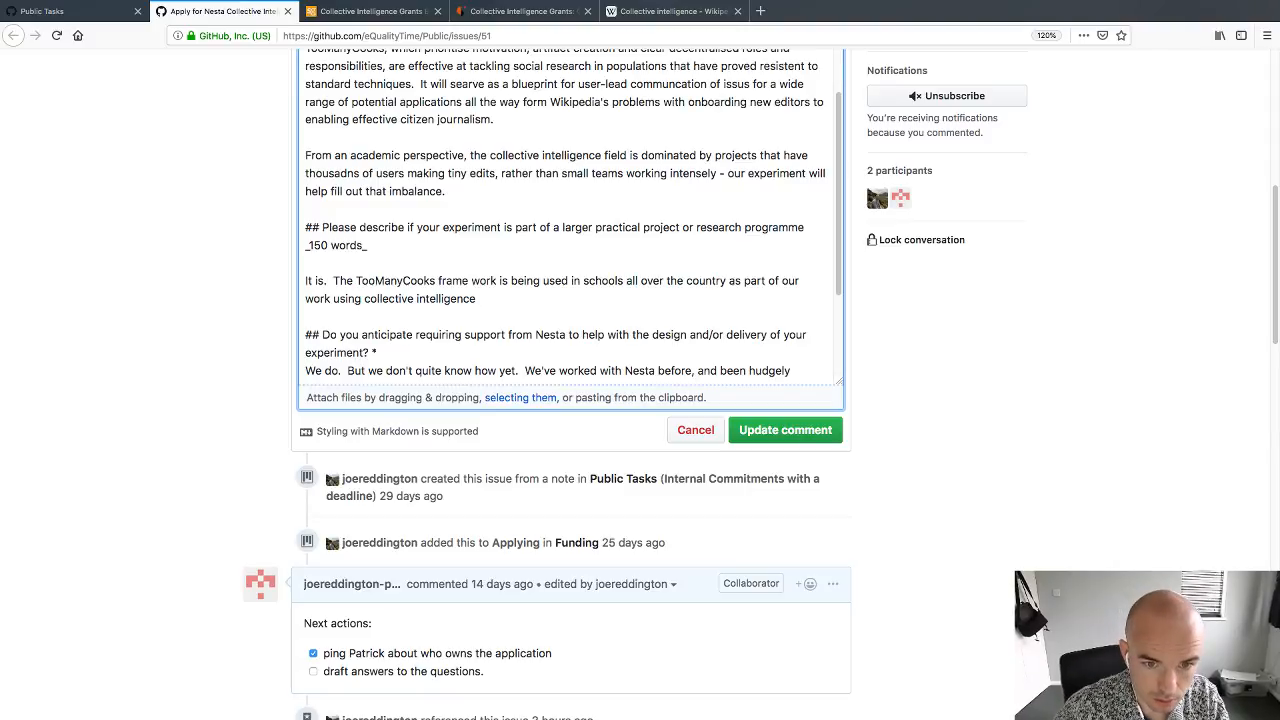
pyautogui.scroll(2, 251, 374)
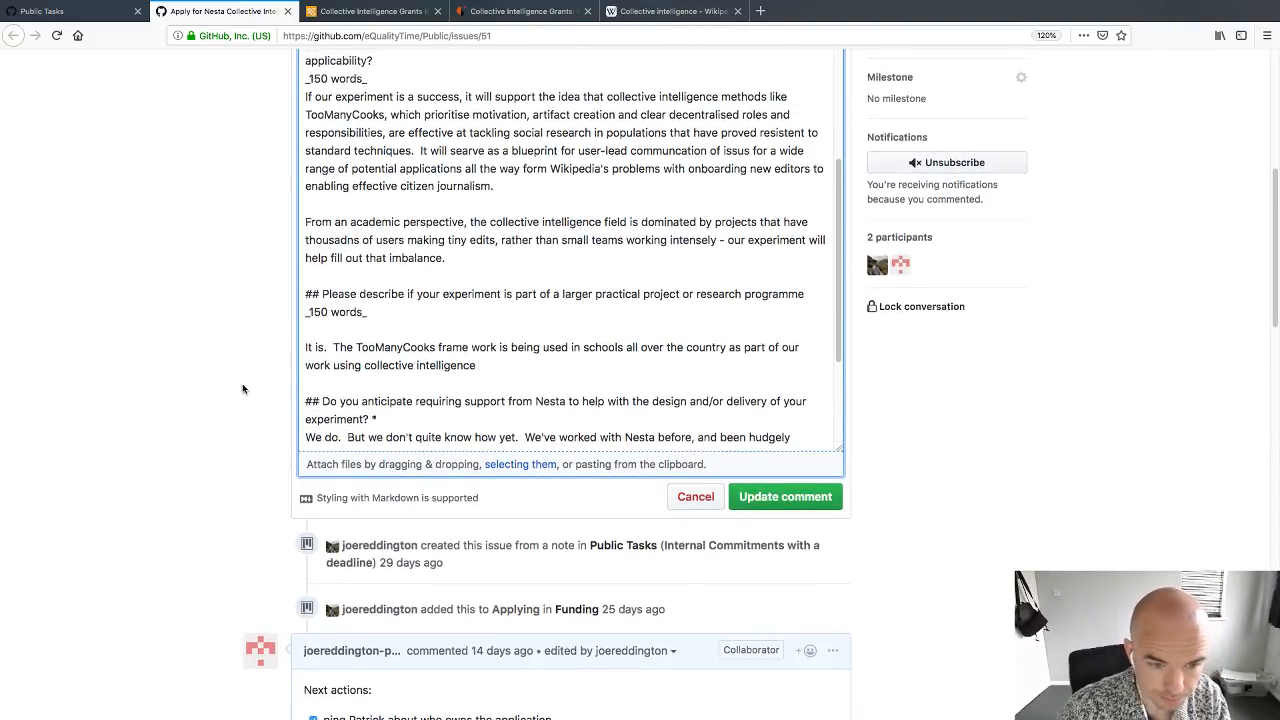
pyautogui.write('for education.')
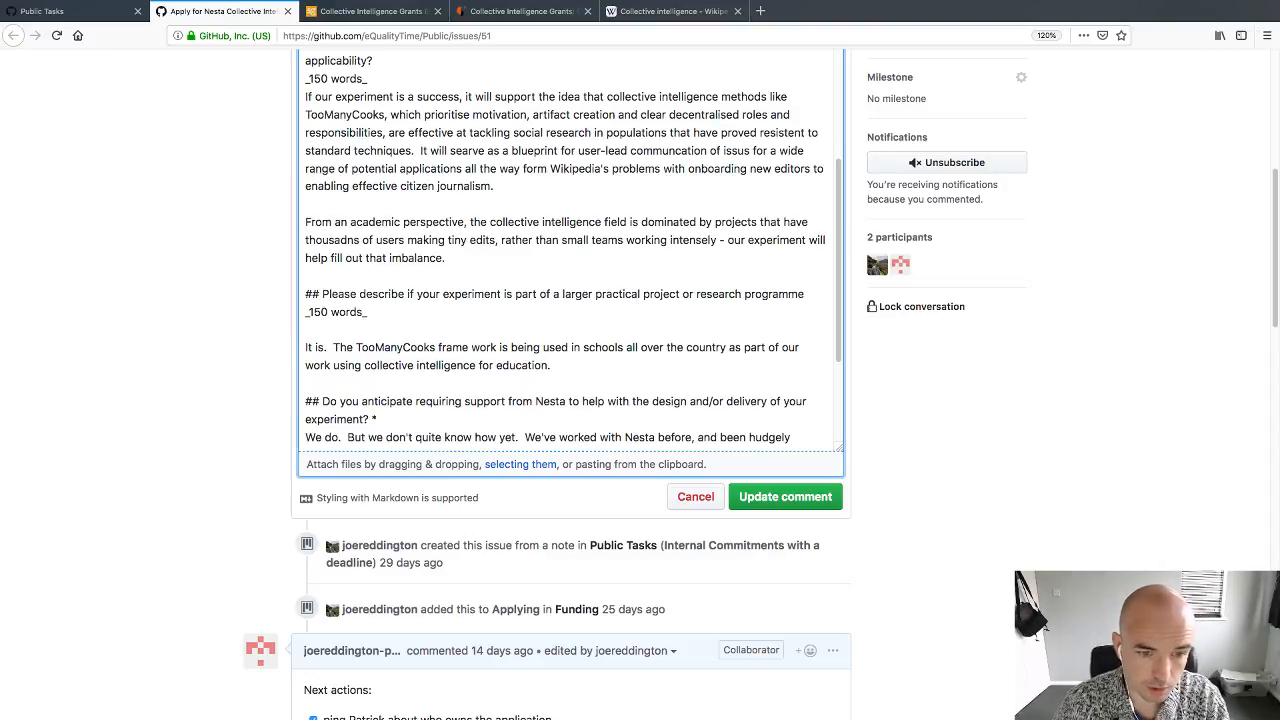
# Step: Begin a second sentence in the research programme answer with "Over 1000 students have used"
pyautogui.write('  Over')
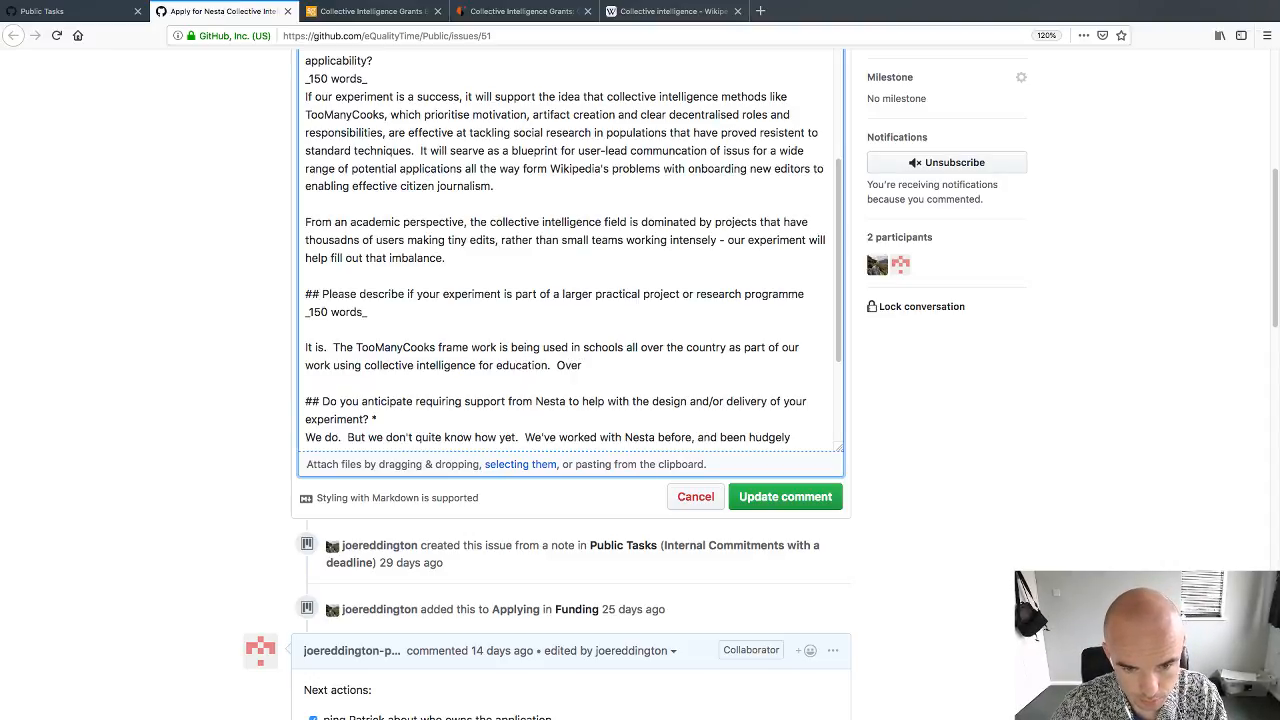
pyautogui.write(' 100 w')
pyautogui.press('BackSpace')
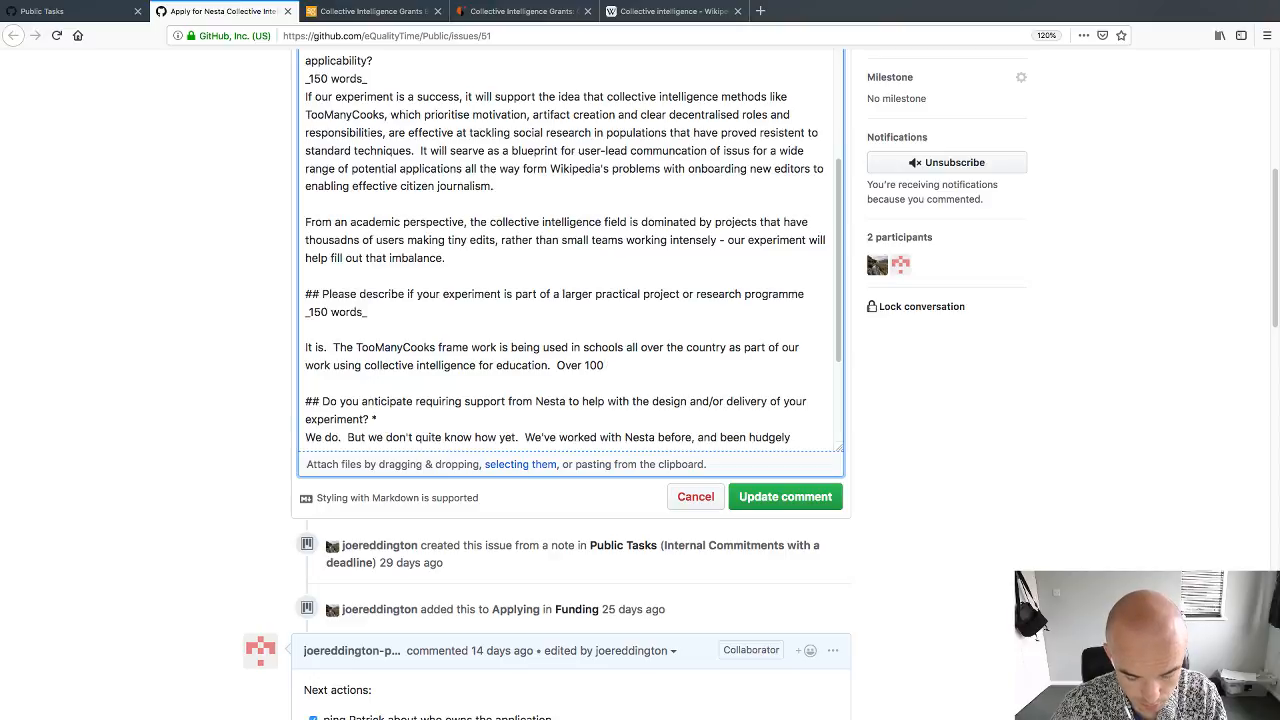
pyautogui.write('group')
pyautogui.press('BackSpace')
pyautogui.press('BackSpace')
pyautogui.press('BackSpace')
pyautogui.press('BackSpace')
pyautogui.press('BackSpace')
pyautogui.press('BackSpace')
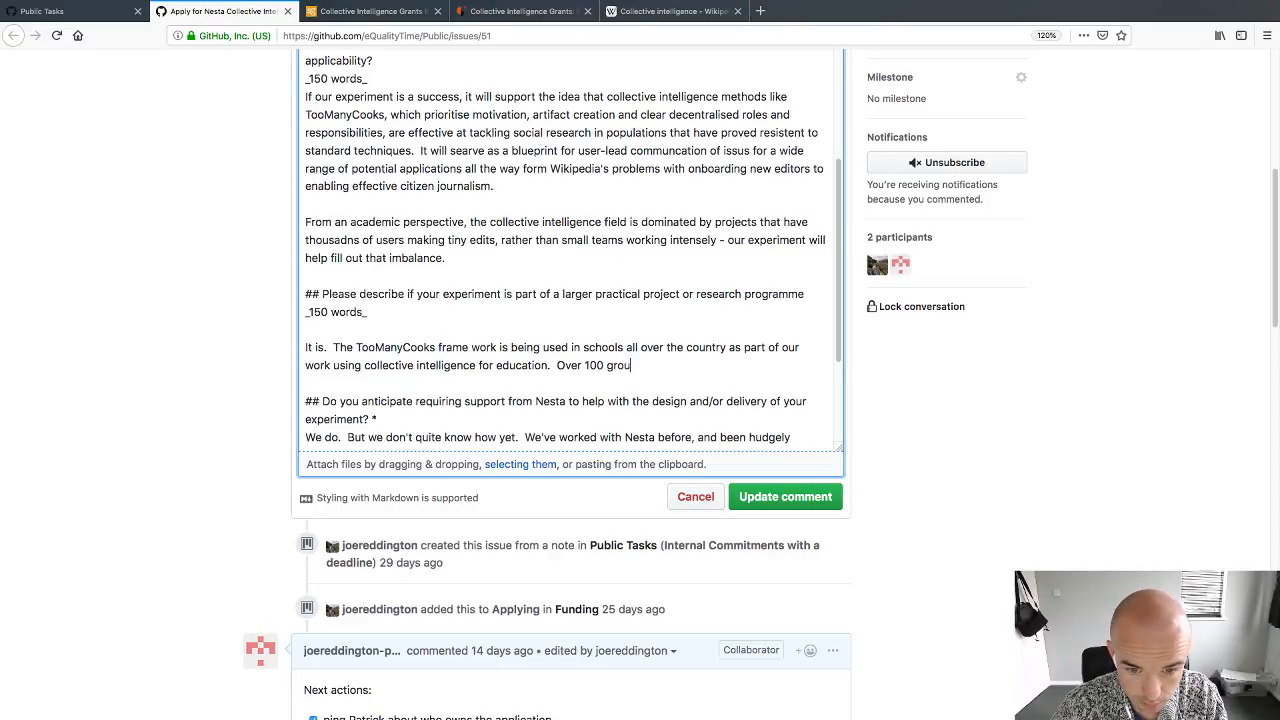
pyautogui.write('0 student')
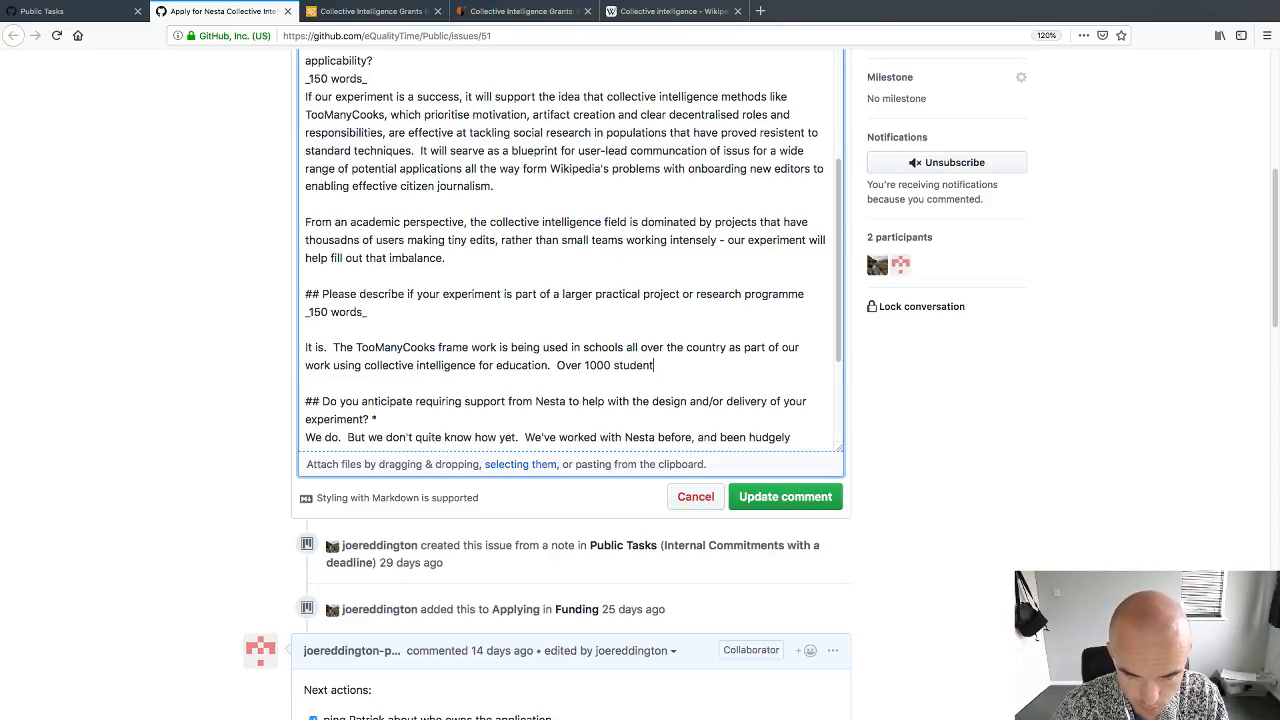
pyautogui.write('s have used')
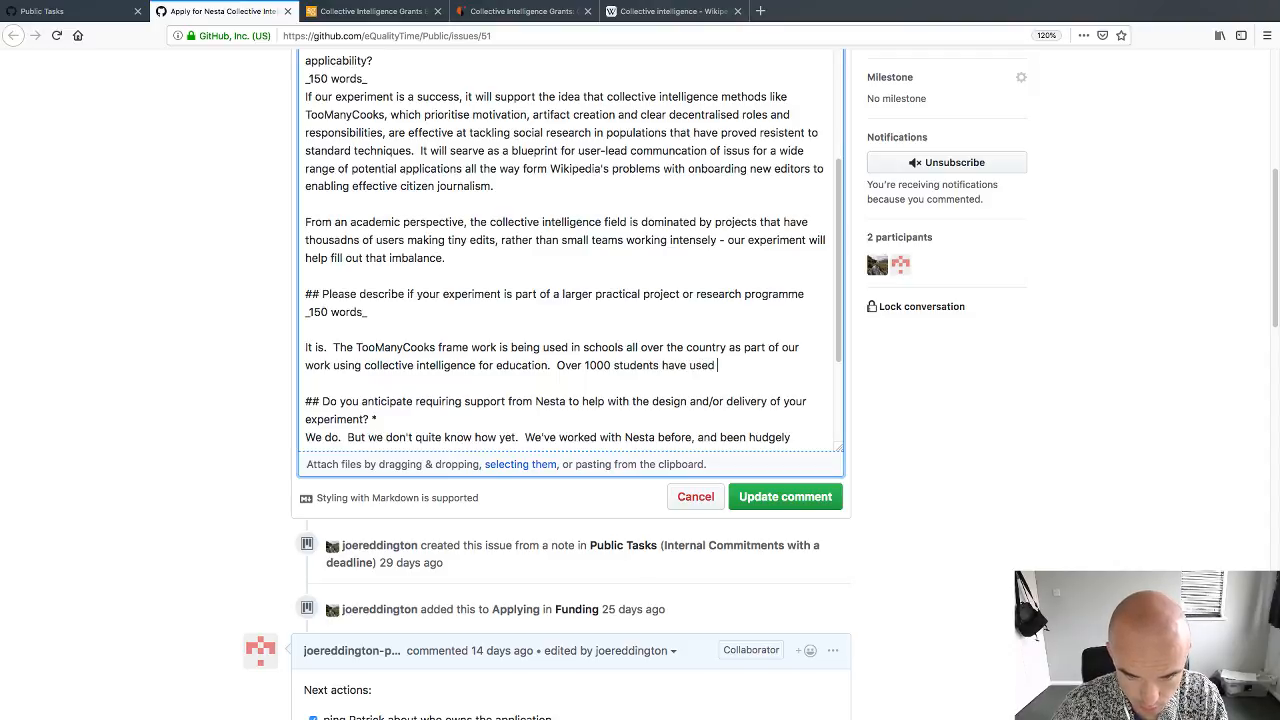
pyautogui.press('BackSpace')
pyautogui.press('BackSpace')
pyautogui.press('BackSpace')
pyautogui.press('BackSpace')
pyautogui.write('used ')
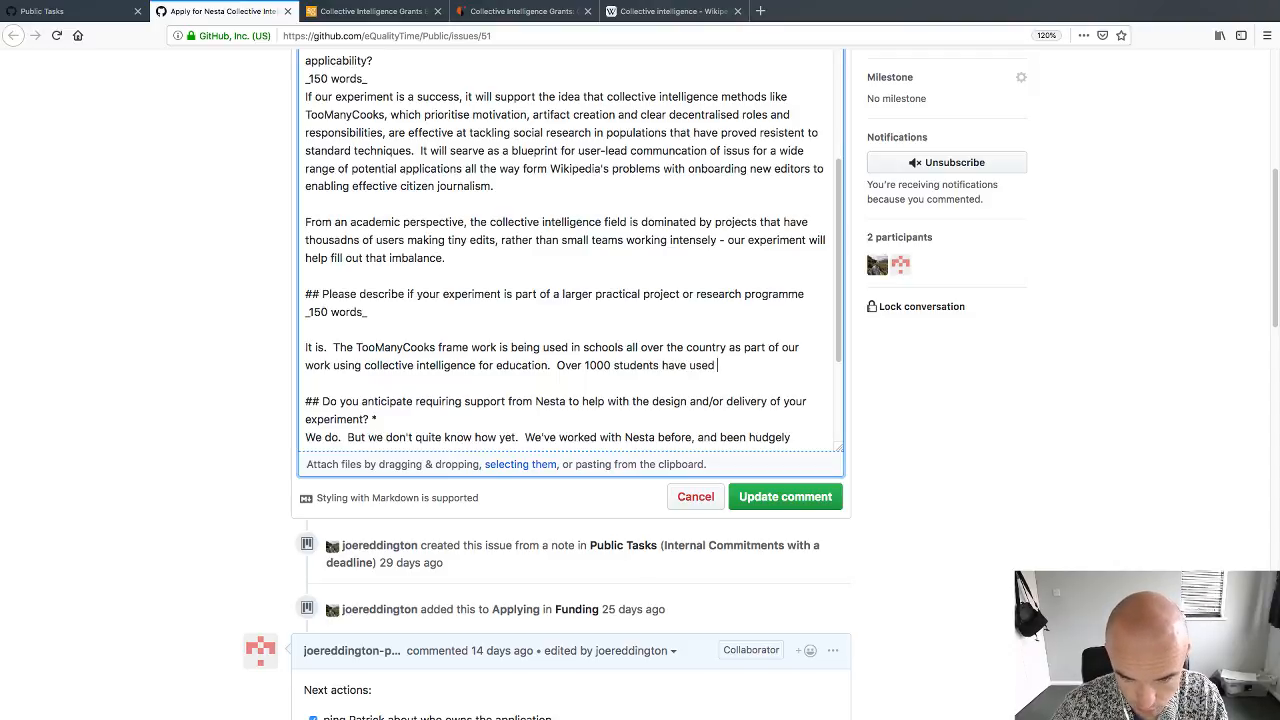
# Step: Finish the sentence with "writing a novel with us as a catalyst to improve their creative writing and teamwork skills."
pyautogui.write('writin')
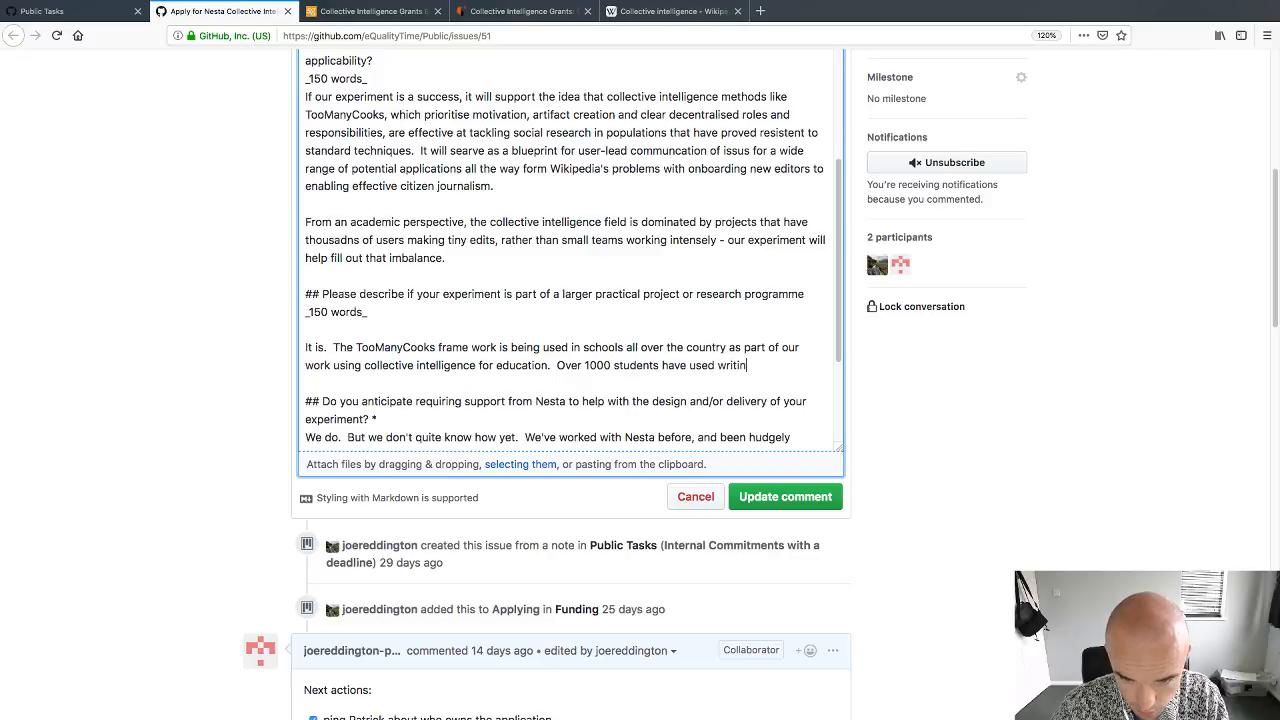
pyautogui.write('g a novel with use')
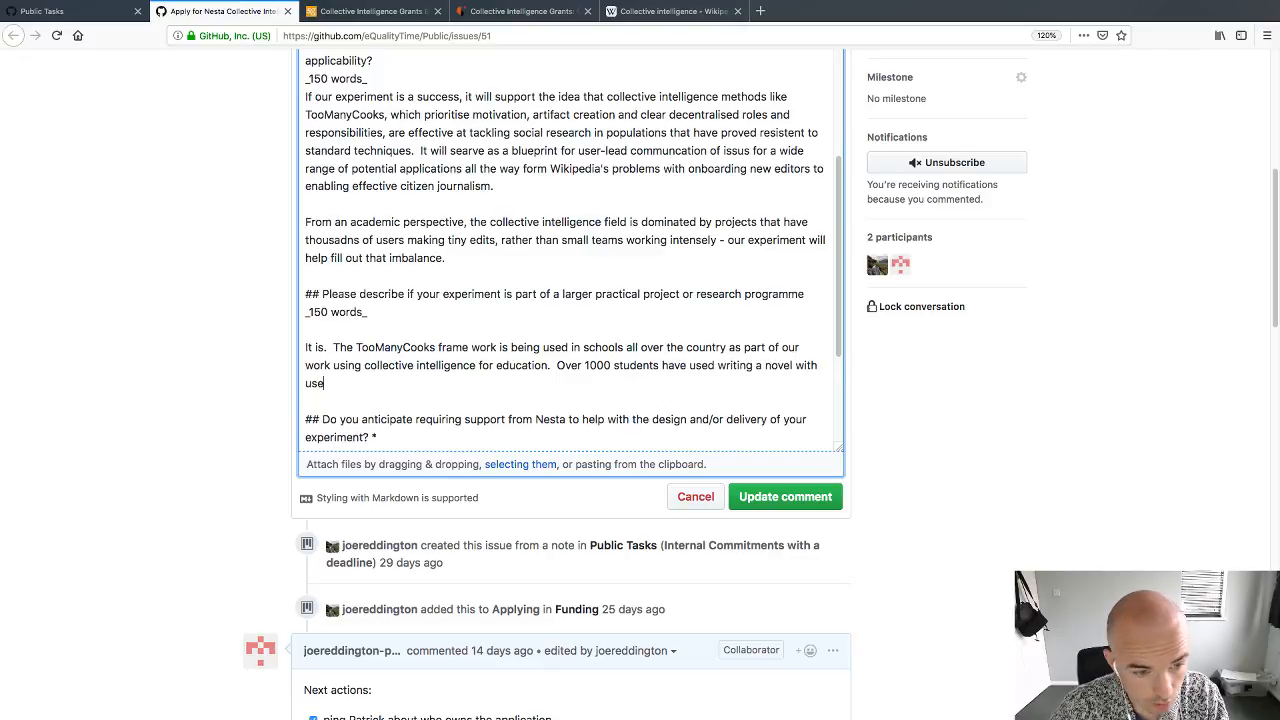
pyautogui.press('BackSpace')
pyautogui.write('as a cat')
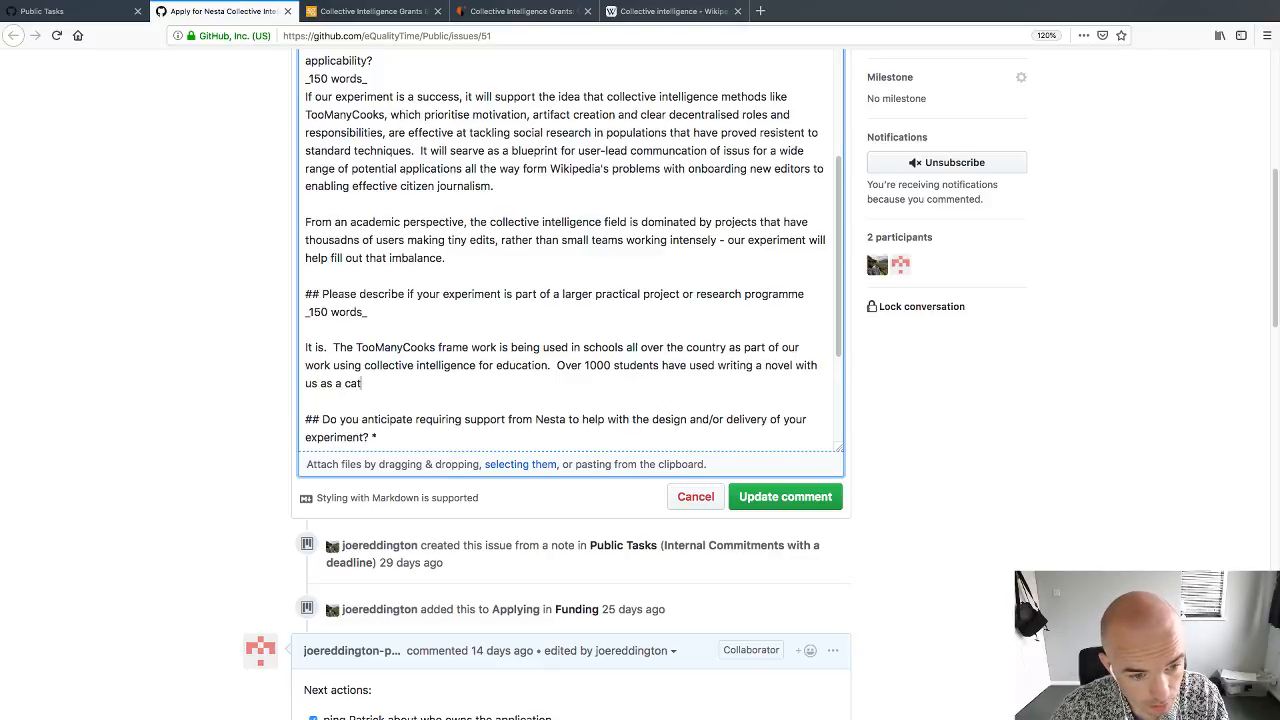
pyautogui.write('alyst to im')
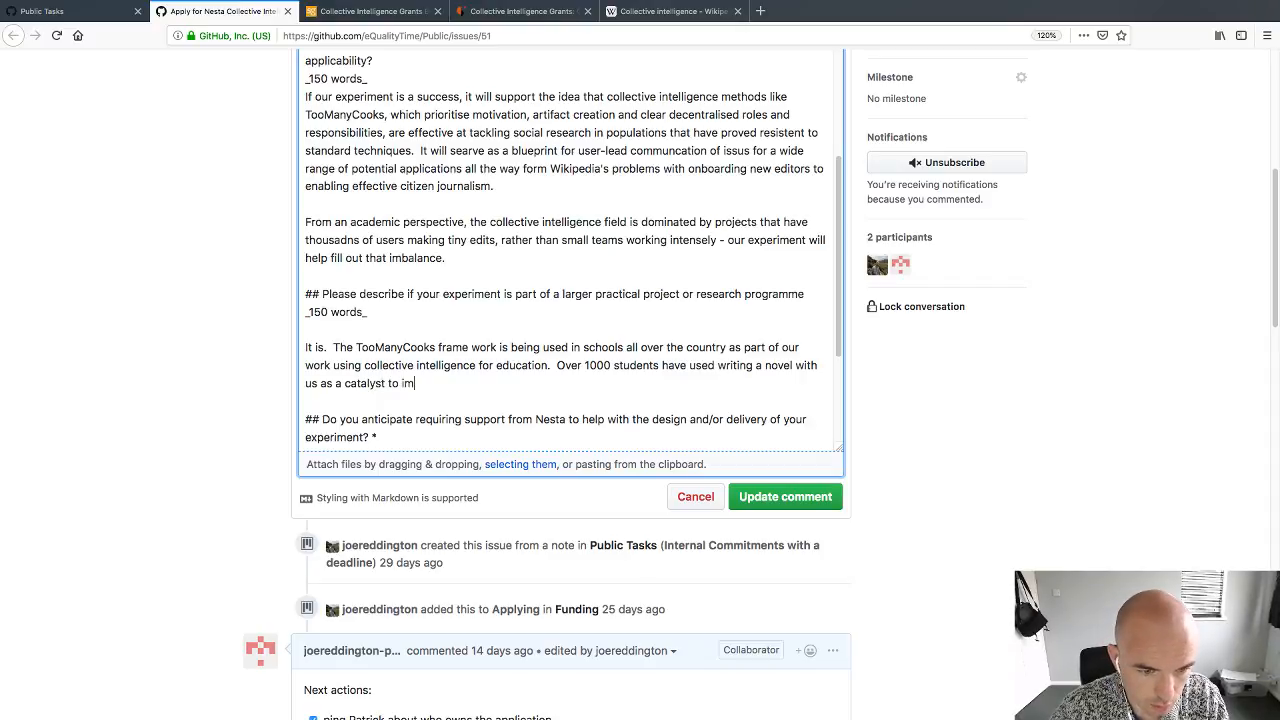
pyautogui.write('prove their ')
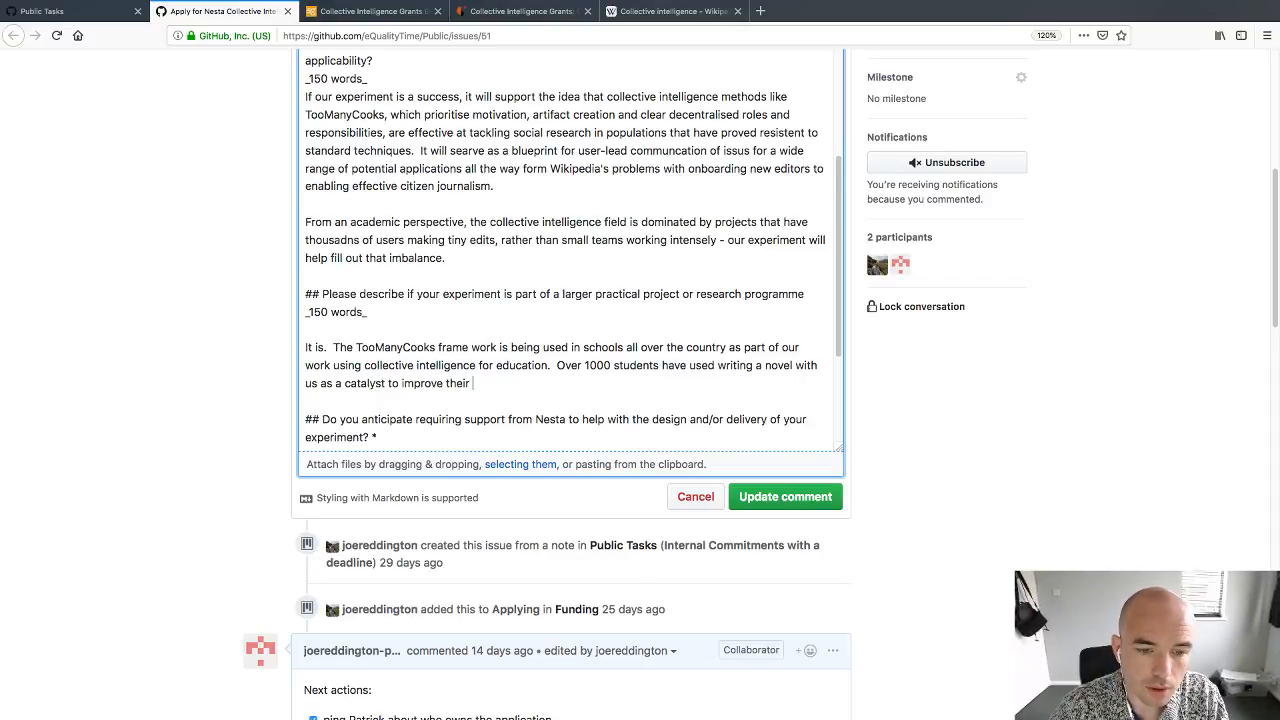
pyautogui.write('creative writing an')
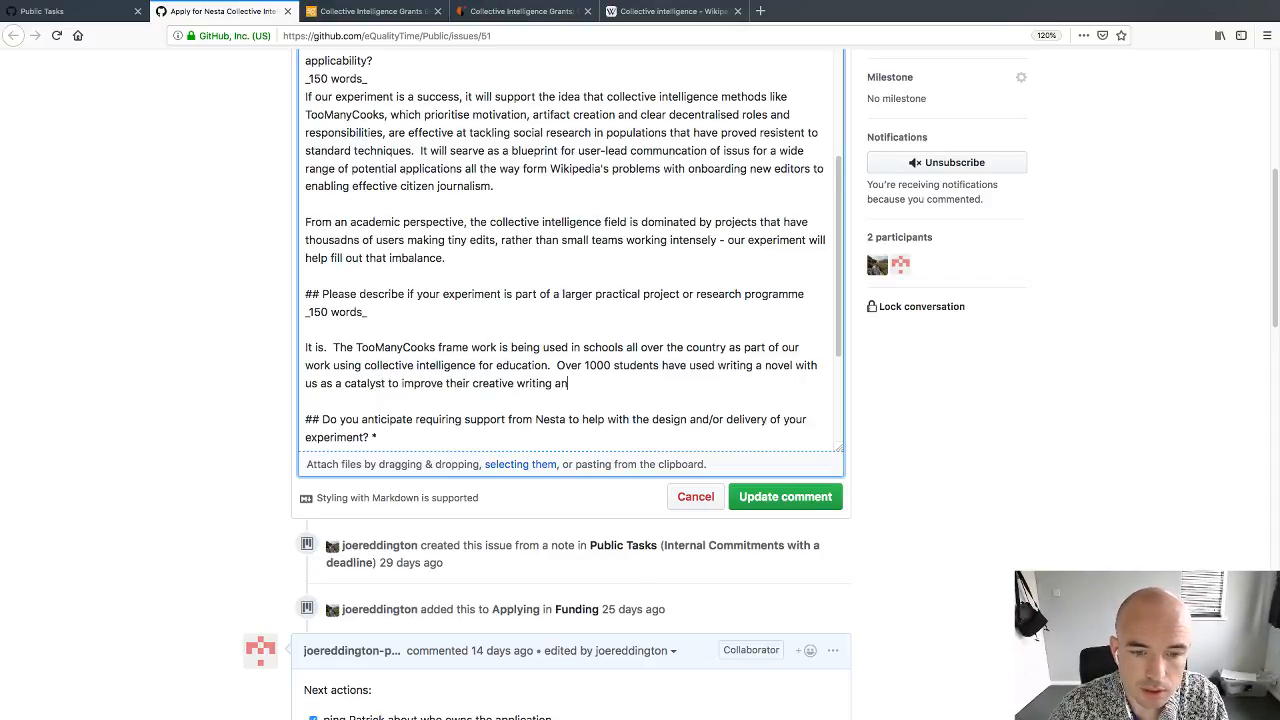
pyautogui.write('d teamwork skills.')
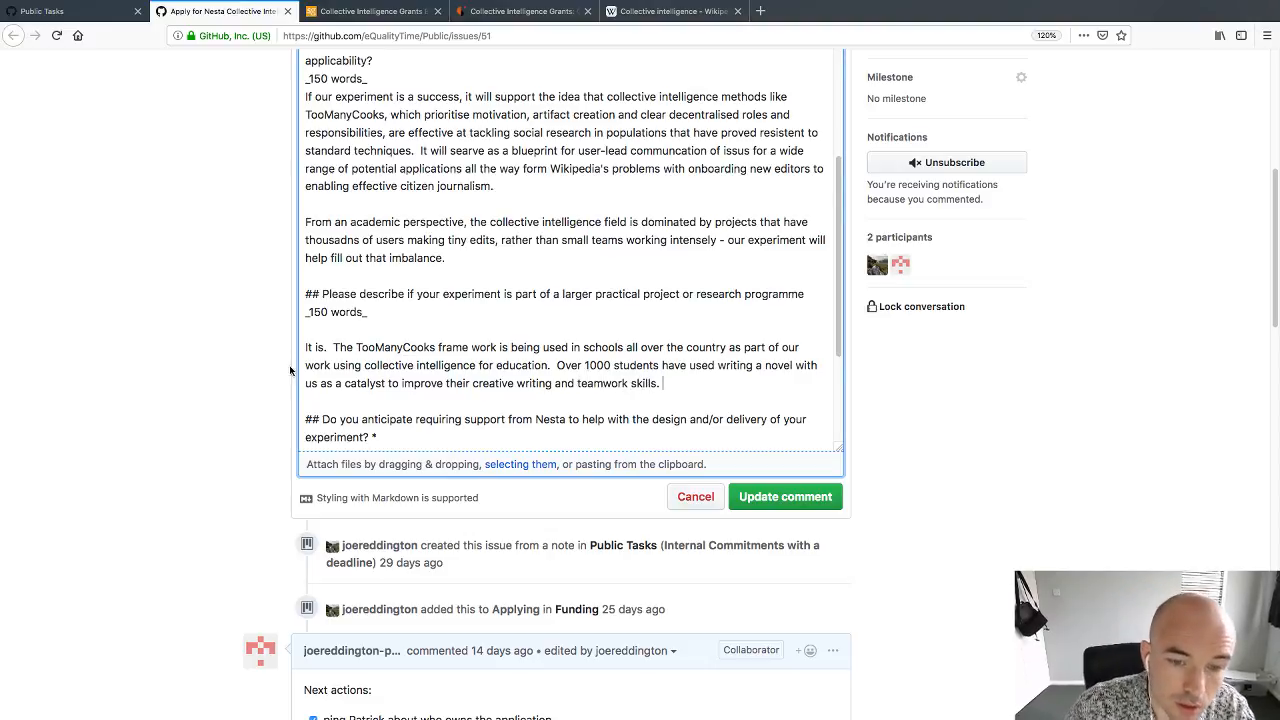
# Step: Start a new paragraph after the teamwork skills sentence, rewording its opening from "We've also" to "We'r"
pyautogui.scroll(-1, 240, 362)
pyautogui.scroll(-2, 409, 345)
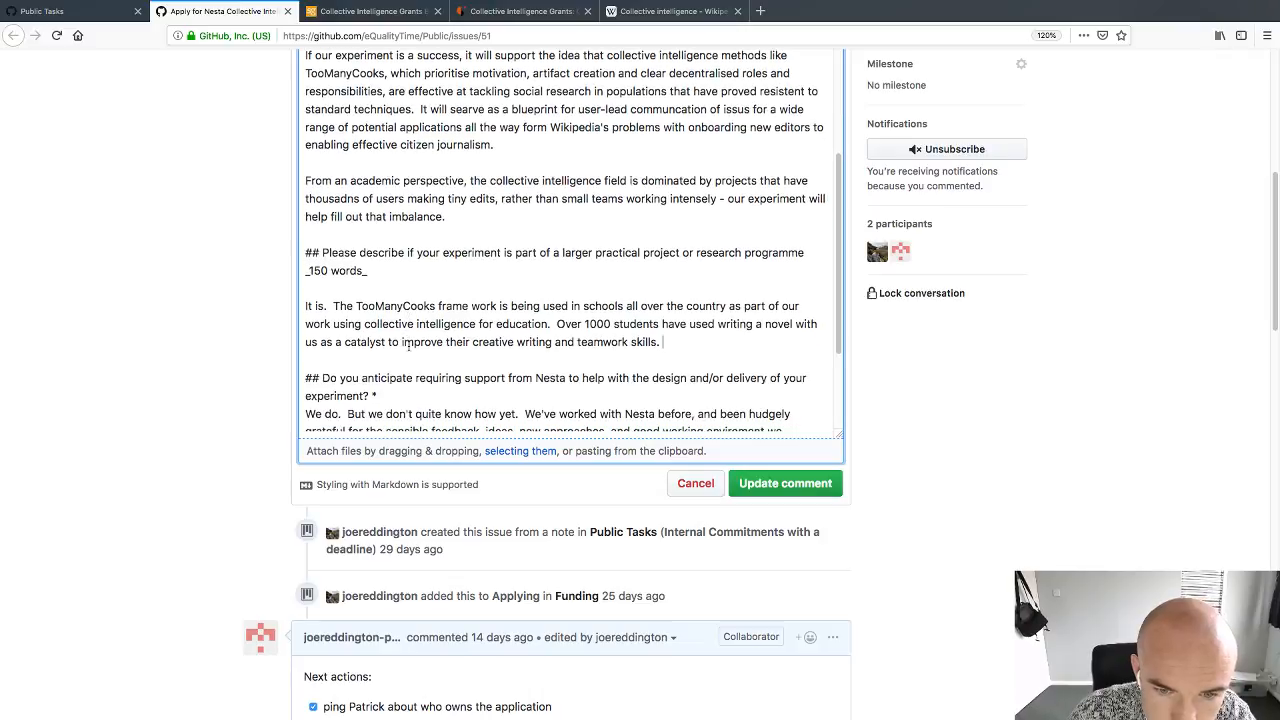
pyautogui.press('Return')
pyautogui.press('Return')
pyautogui.write("We've also ")
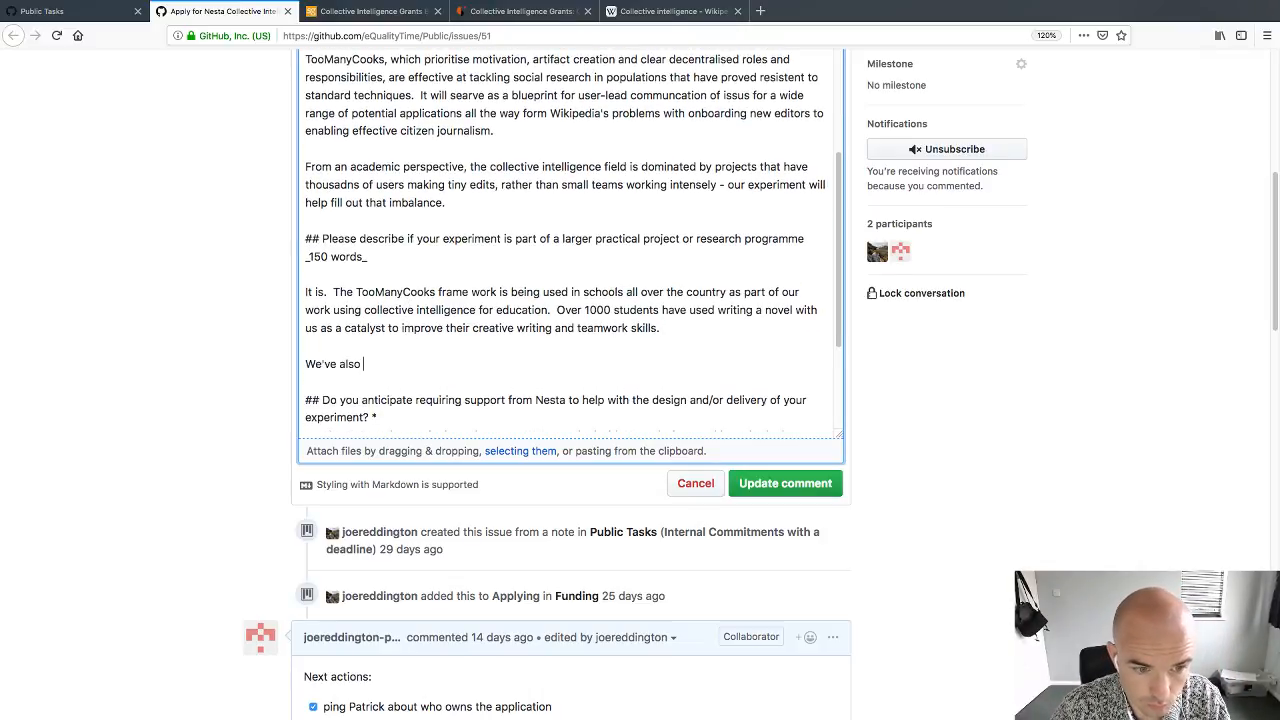
pyautogui.write('using')
pyautogui.press('BackSpace')
pyautogui.press('BackSpace')
pyautogui.press('BackSpace')
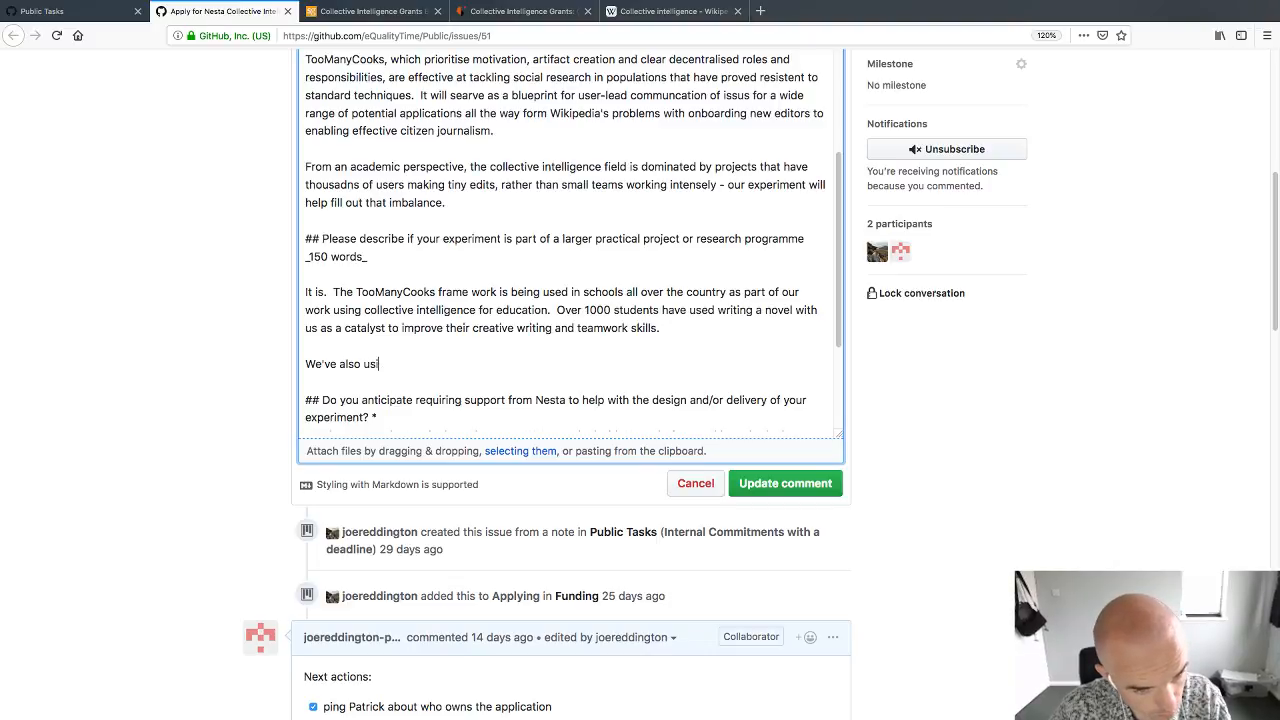
pyautogui.press('BackSpace')
pyautogui.press('BackSpace')
pyautogui.press('BackSpace')
pyautogui.press('BackSpace')
pyautogui.press('BackSpace')
pyautogui.press('BackSpace')
pyautogui.press('BackSpace')
pyautogui.press('BackSpace')
pyautogui.write('r')
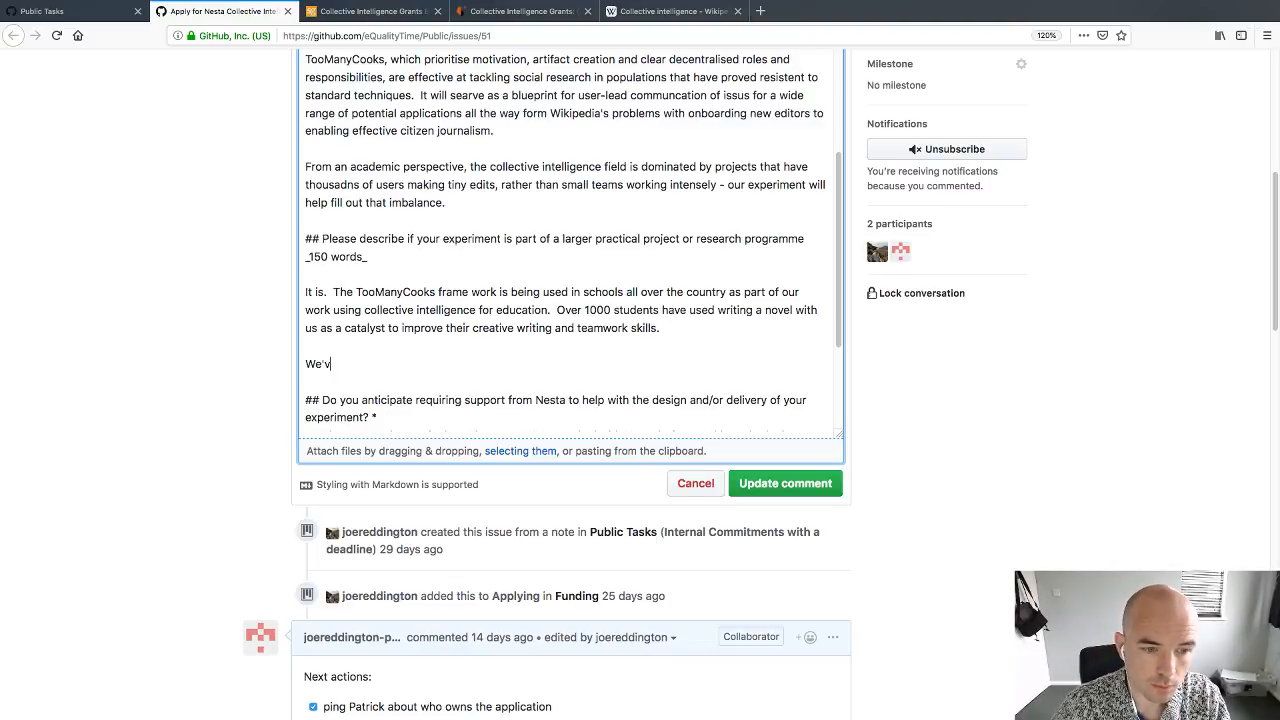
pyautogui.write(' also been usin')
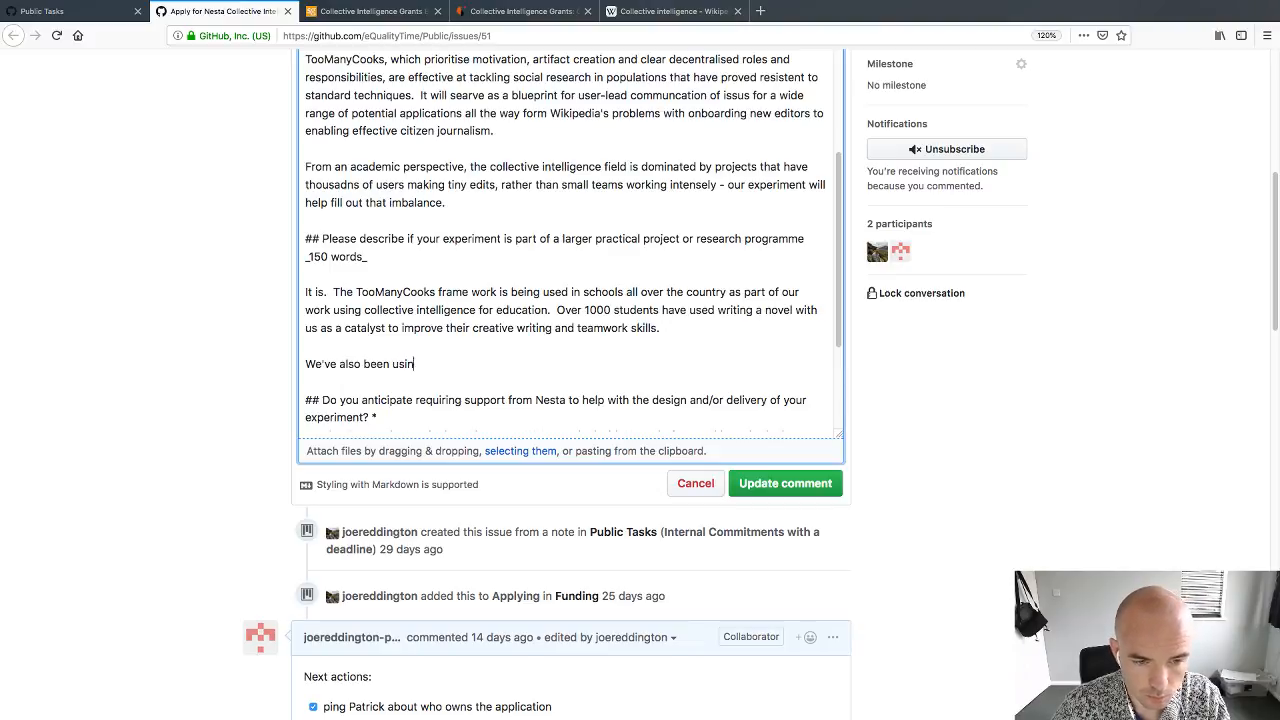
pyautogui.write('g it as a')
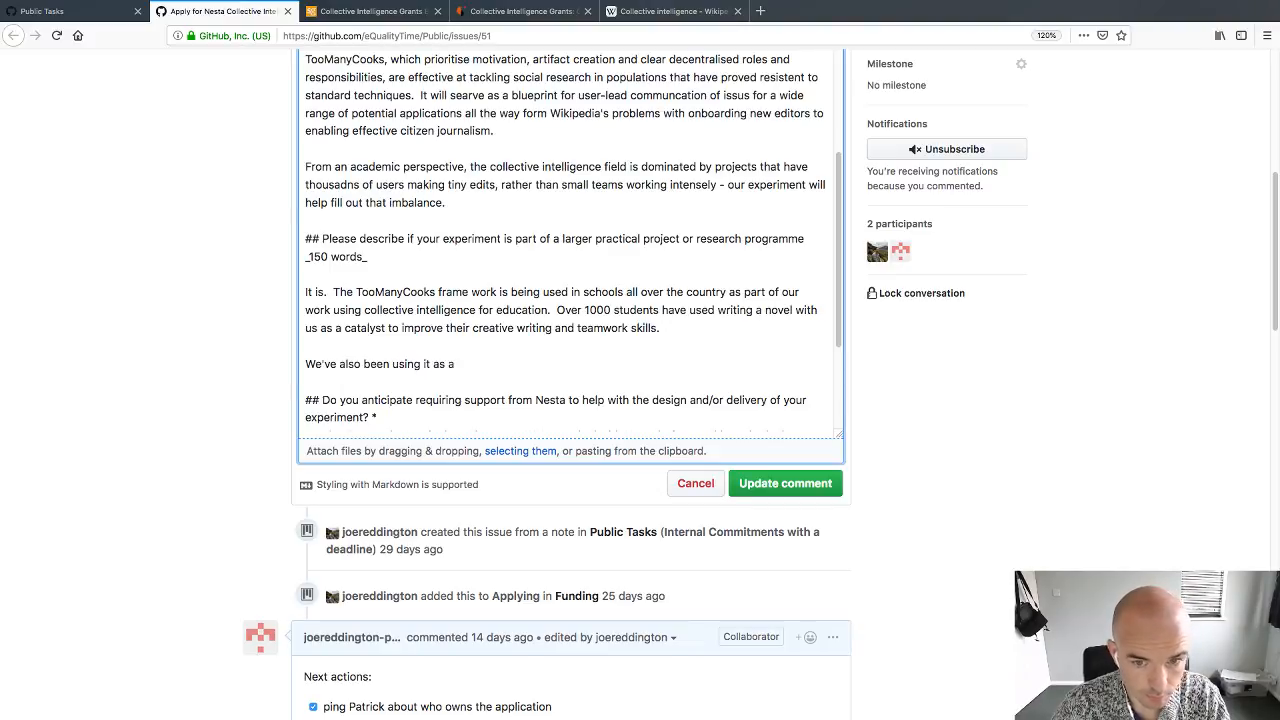
pyautogui.write(' overa')
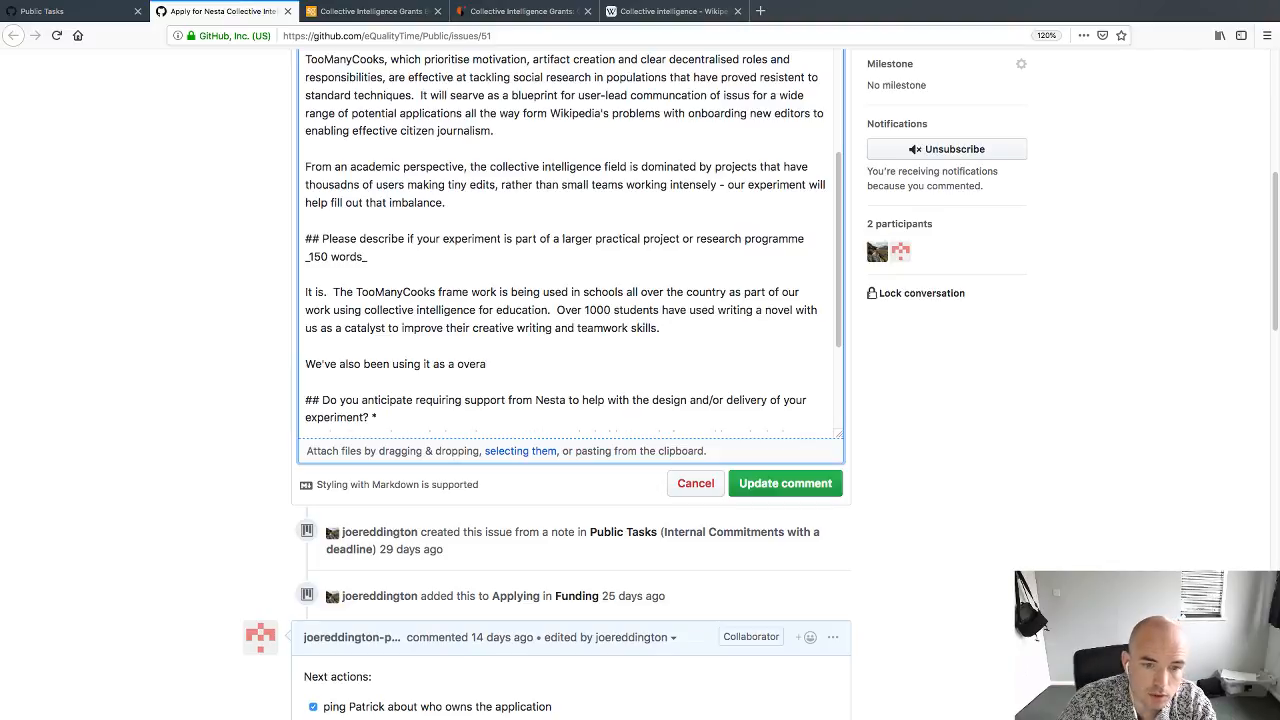
pyautogui.write('ll researhc')
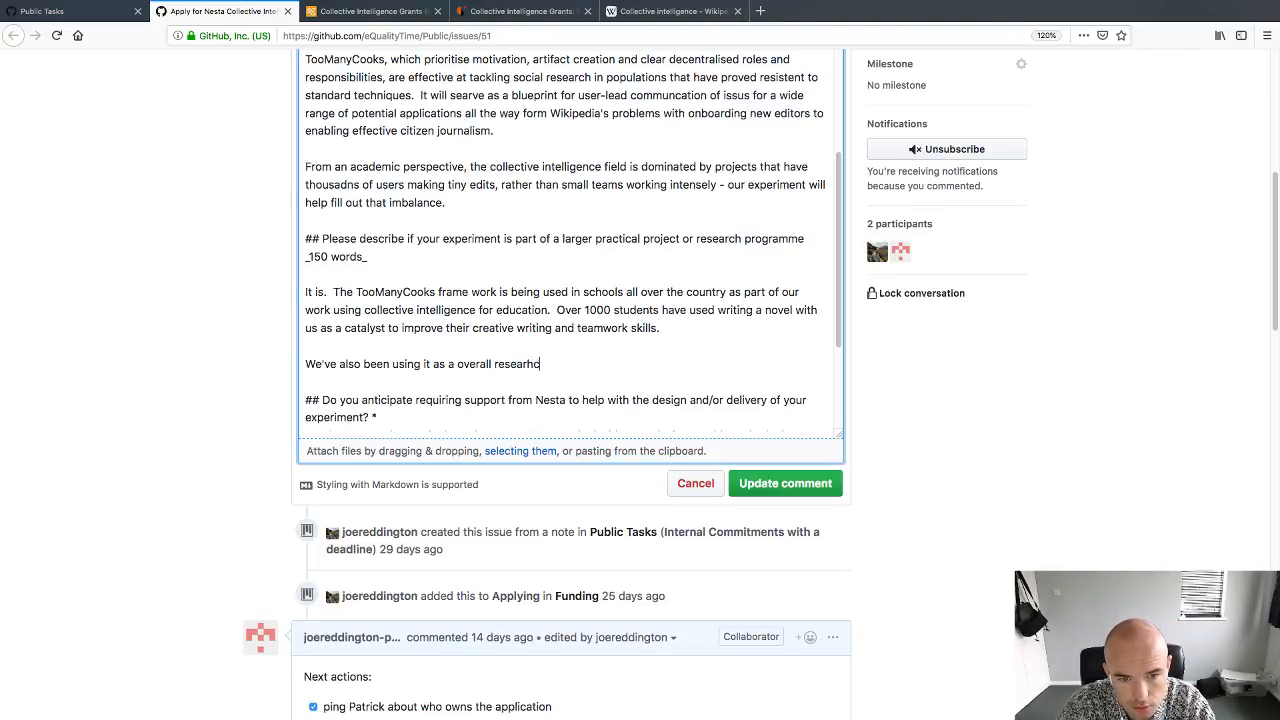
pyautogui.press('BackSpace')
pyautogui.press('BackSpace')
pyautogui.write('ch project')
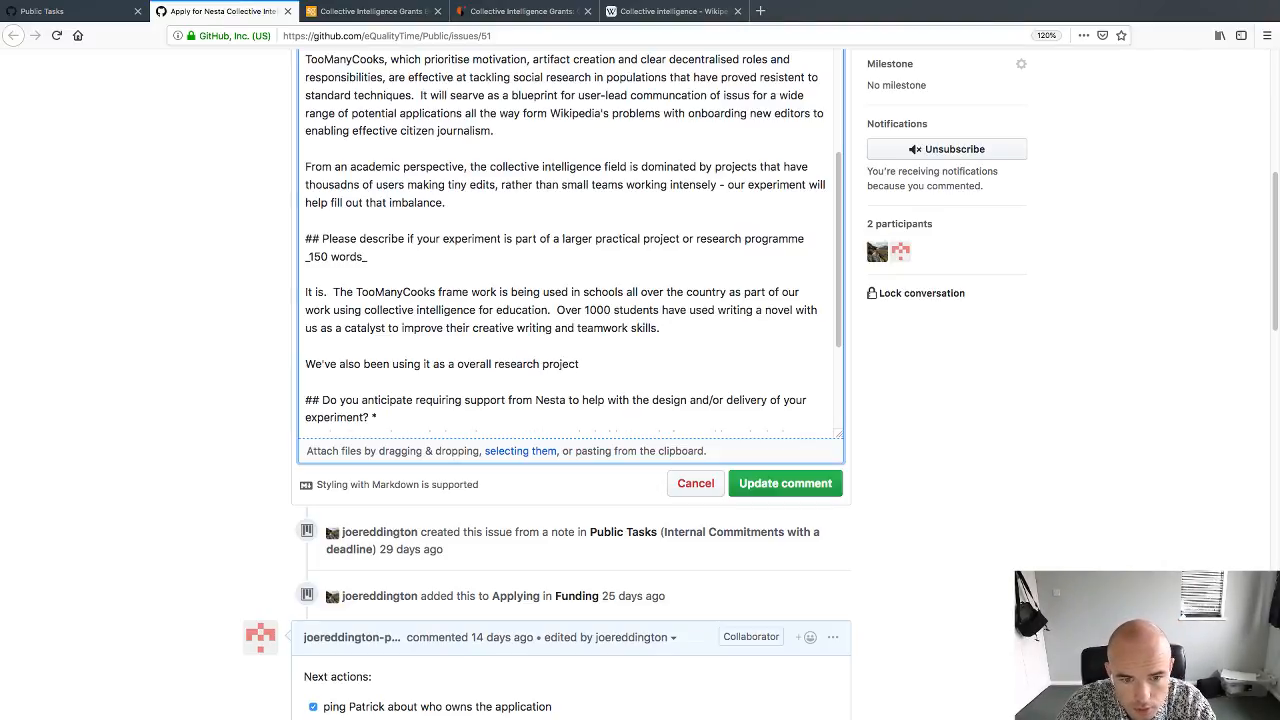
pyautogui.write(', and e')
pyautogui.press('super+shift+Left')
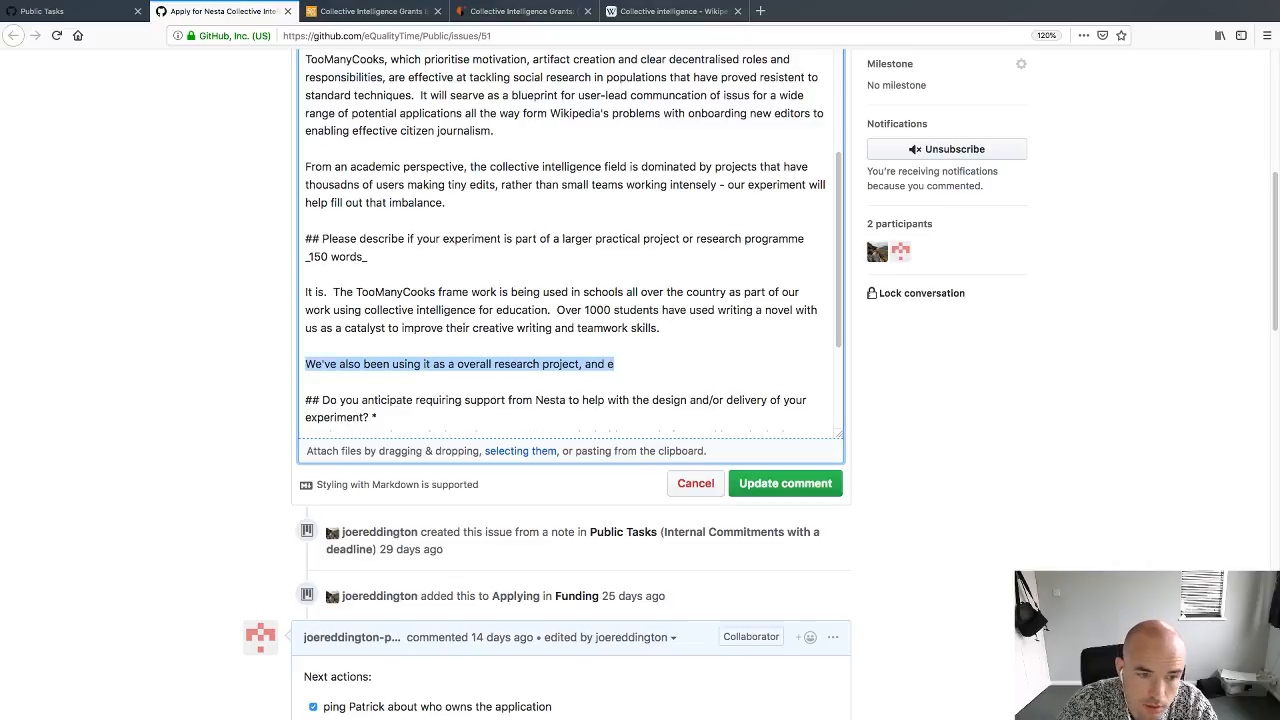
# Step: Replace the unfinished last line of the larger-programme answer with "We've also been evaluating it's potential for commerical fiction."
pyautogui.write("We've also been a")
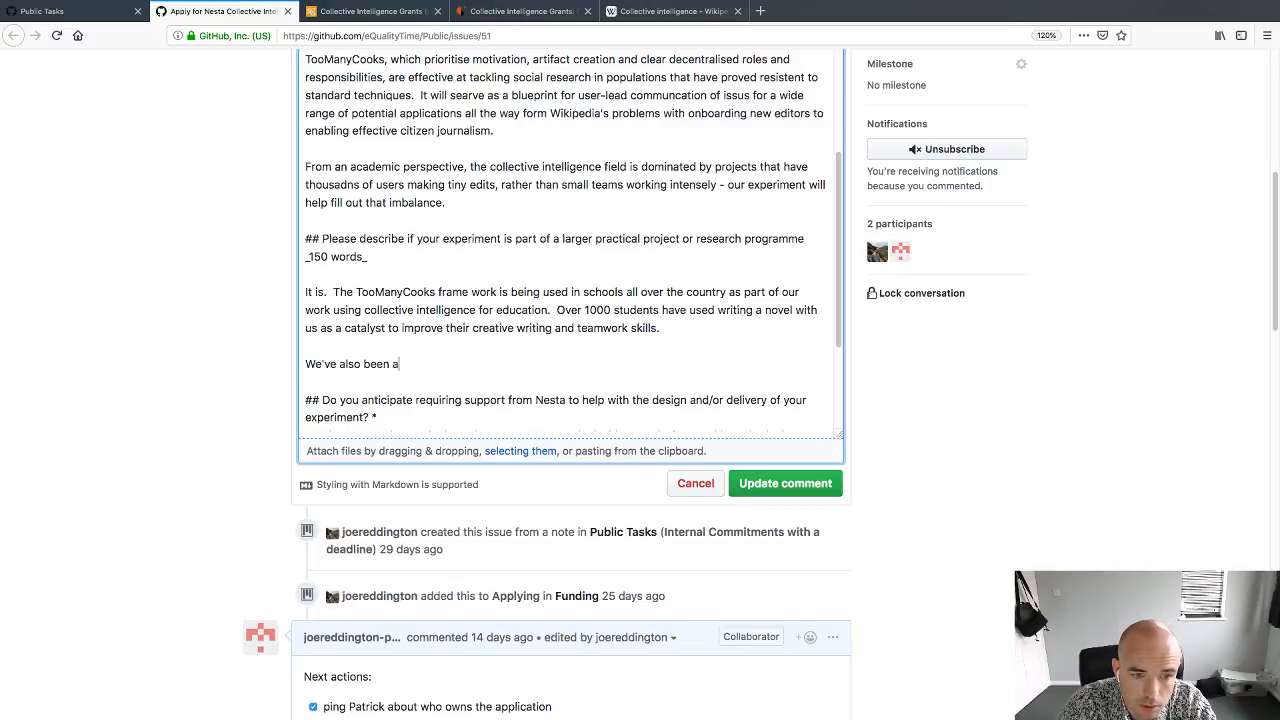
pyautogui.press('BackSpace')
pyautogui.write('evaluating')
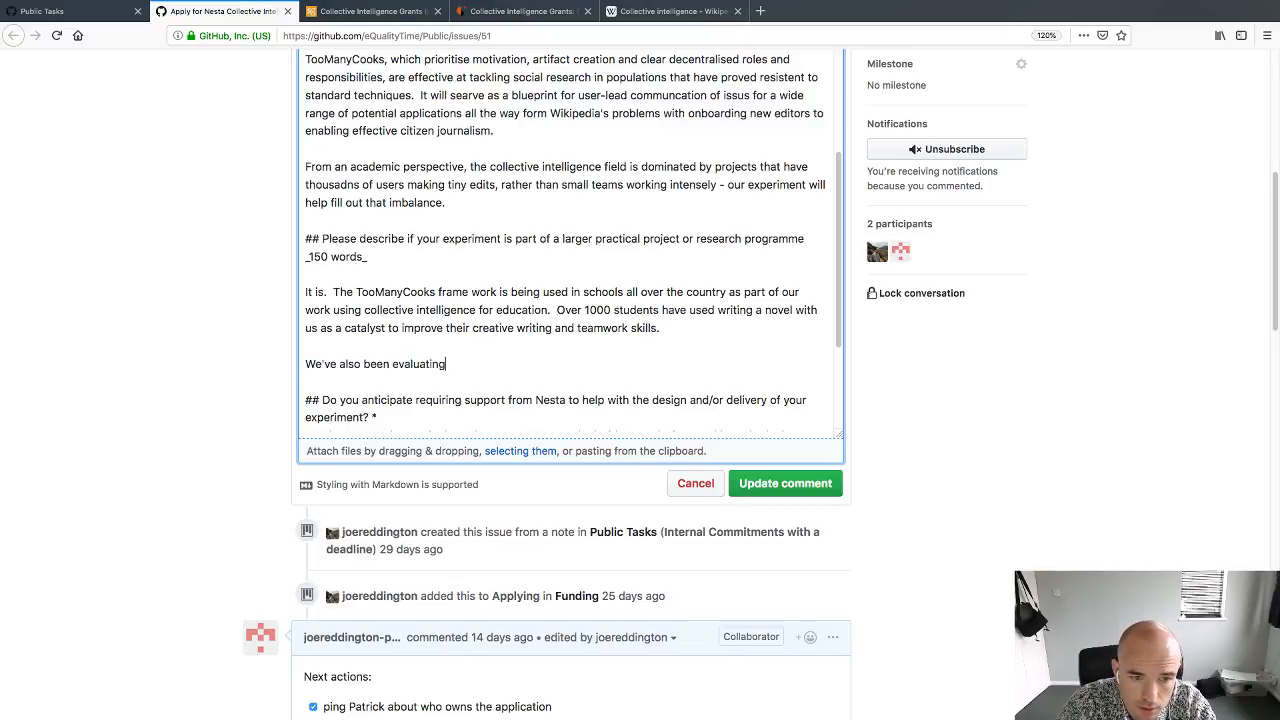
pyautogui.write(' the potei')
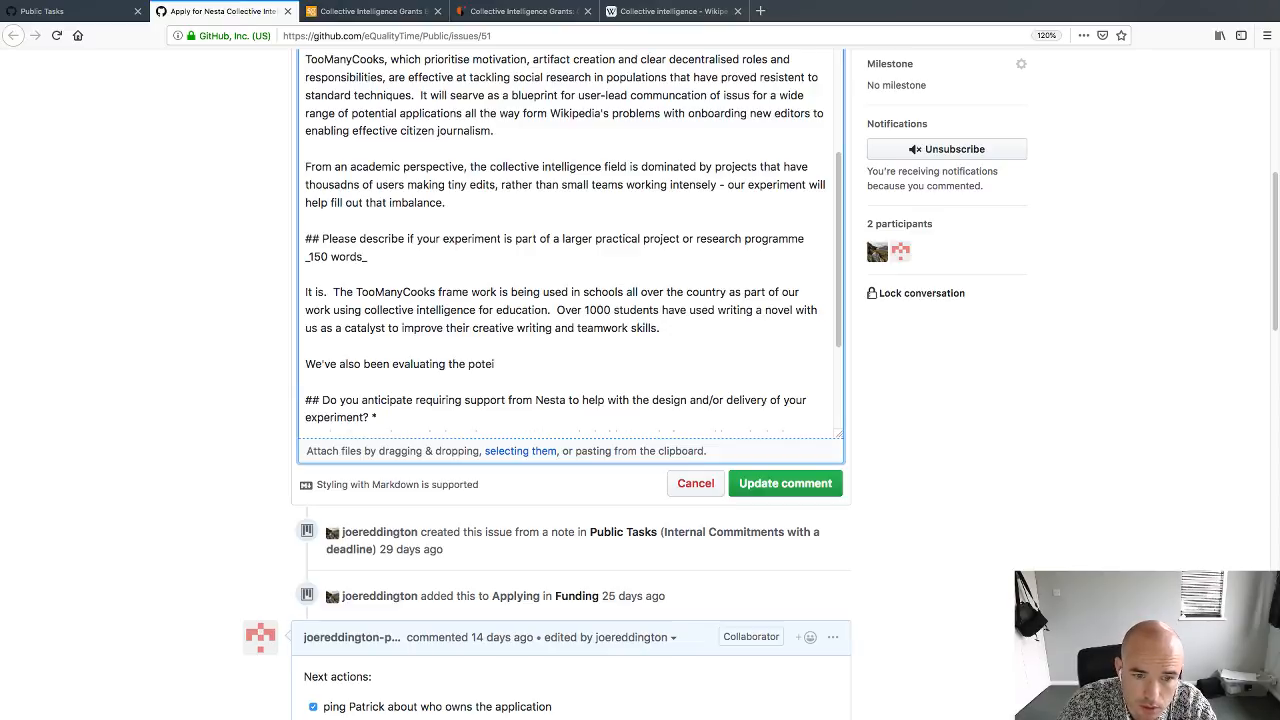
pyautogui.press('BackSpace')
pyautogui.press('BackSpace')
pyautogui.press('BackSpace')
pyautogui.press('BackSpace')
pyautogui.press('BackSpace')
pyautogui.press('BackSpace')
pyautogui.press('BackSpace')
pyautogui.press('BackSpace')
pyautogui.press('BackSpace')
pyautogui.press('BackSpace')
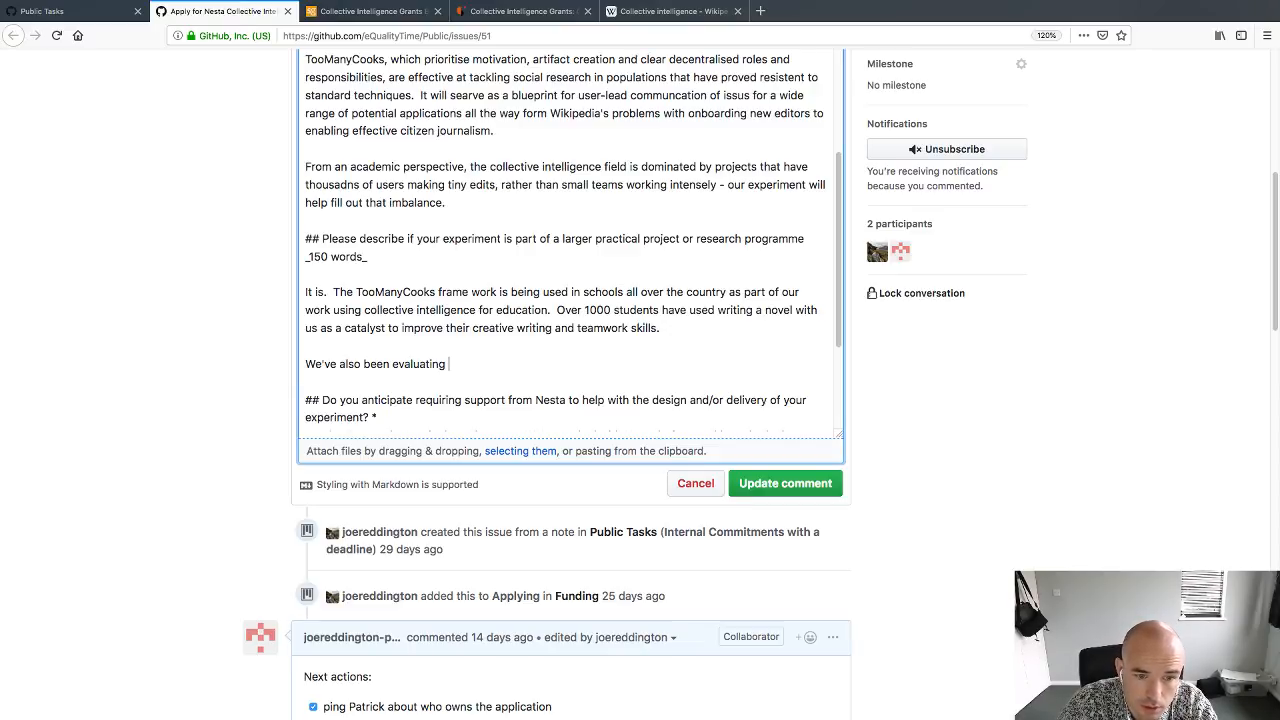
pyautogui.write("it's poten")
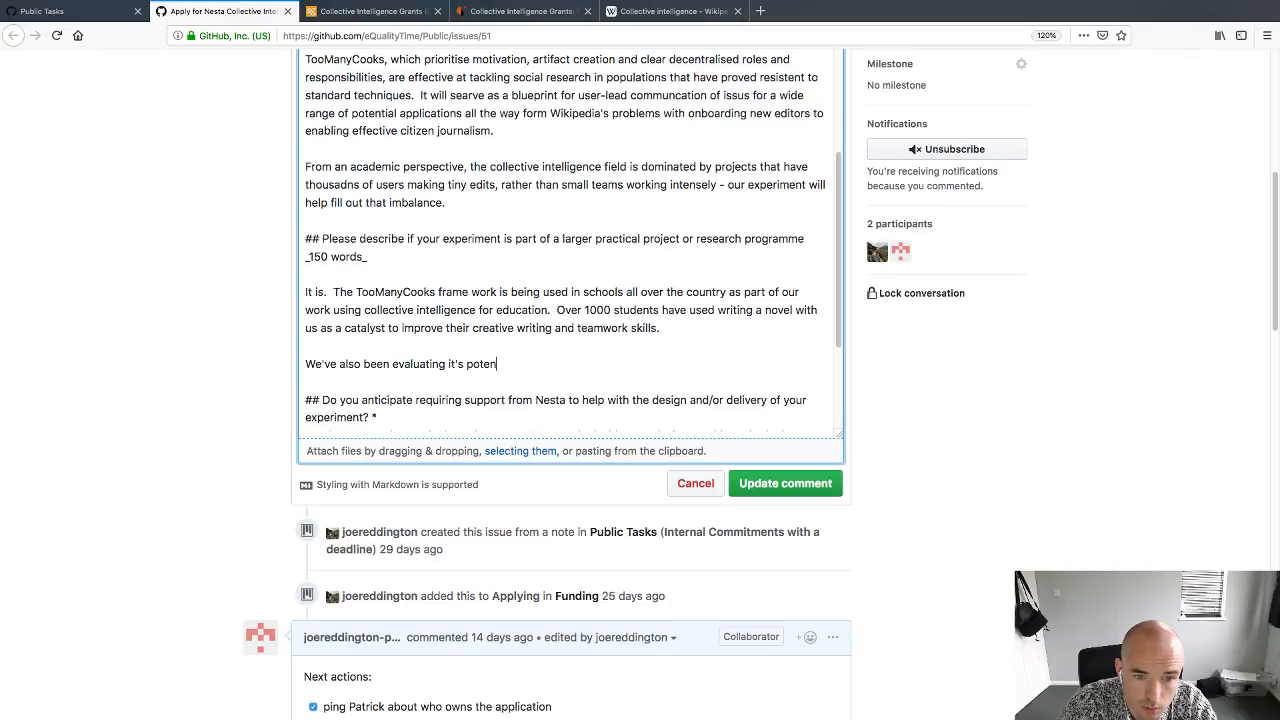
pyautogui.write('tial for commeri')
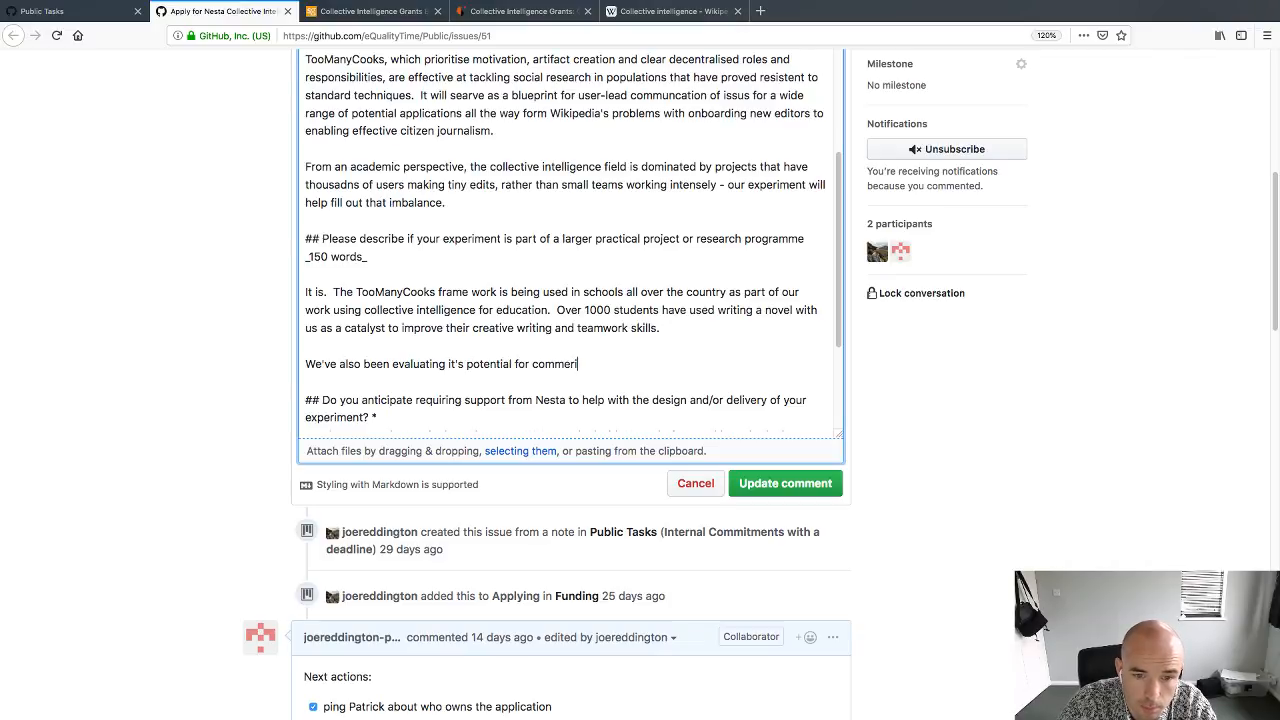
pyautogui.write('cal fiction.')
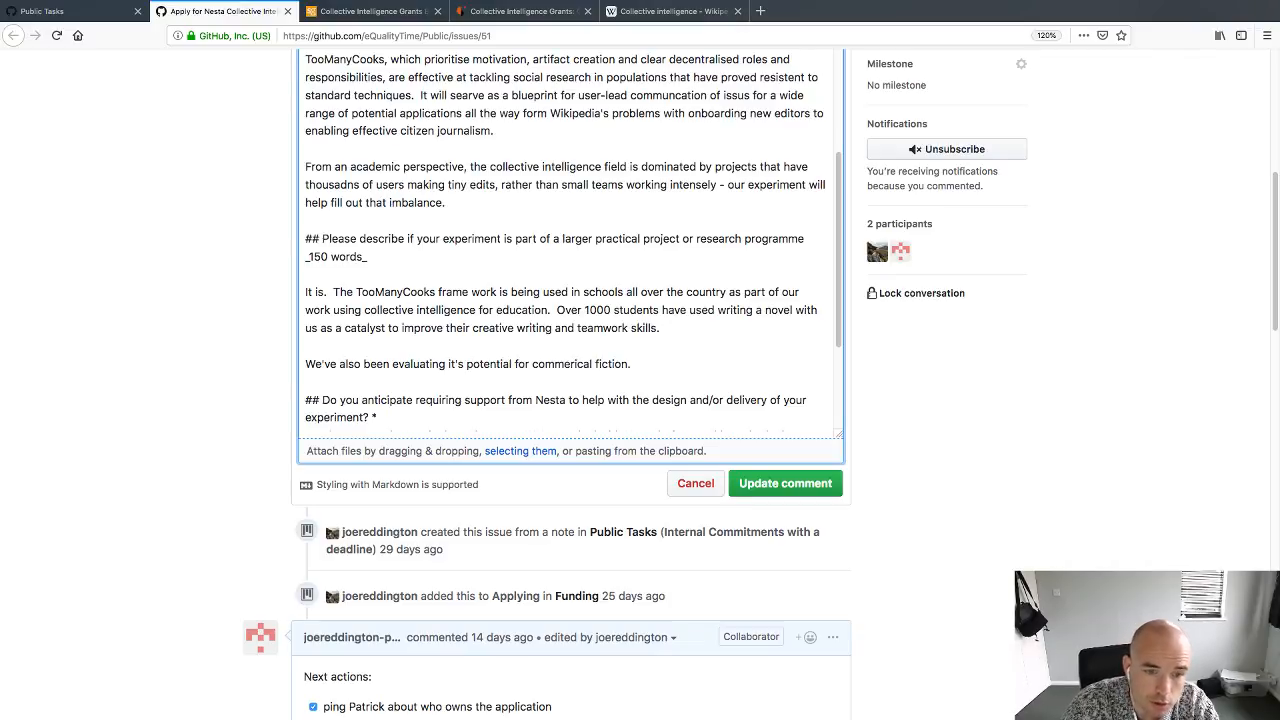
# Step: Extend the commercial fiction sentence with ", which is an ongoing interest"
pyautogui.write(', which')
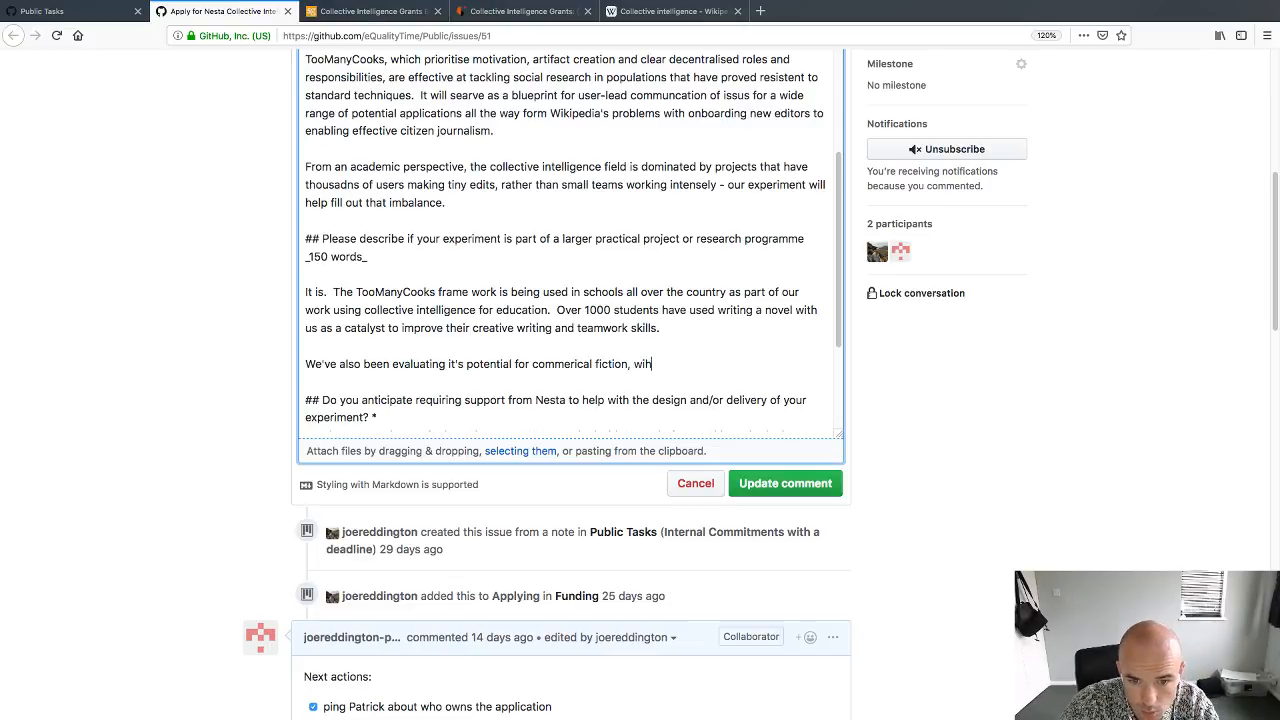
pyautogui.press('BackSpace')
pyautogui.press('BackSpace')
pyautogui.press('BackSpace')
pyautogui.press('BackSpace')
pyautogui.write('hich is a')
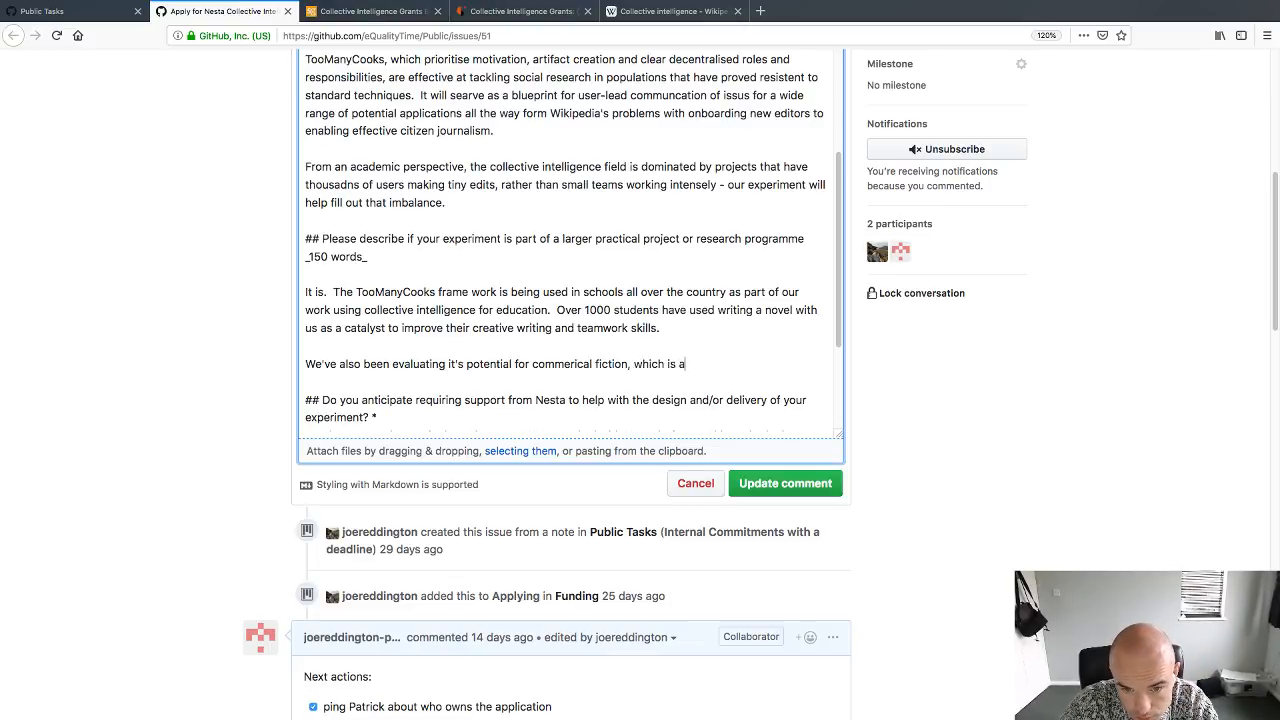
pyautogui.write('n ongoing interne')
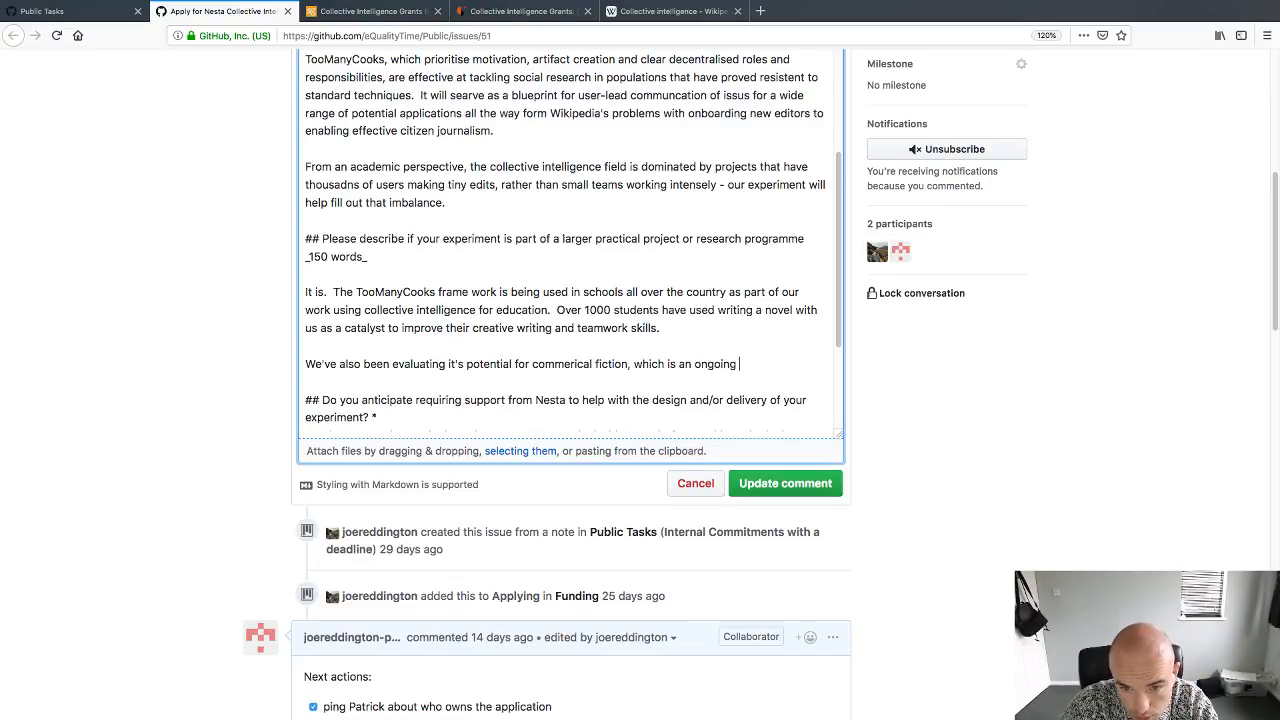
pyautogui.press('BackSpace')
pyautogui.press('BackSpace')
pyautogui.write('est')
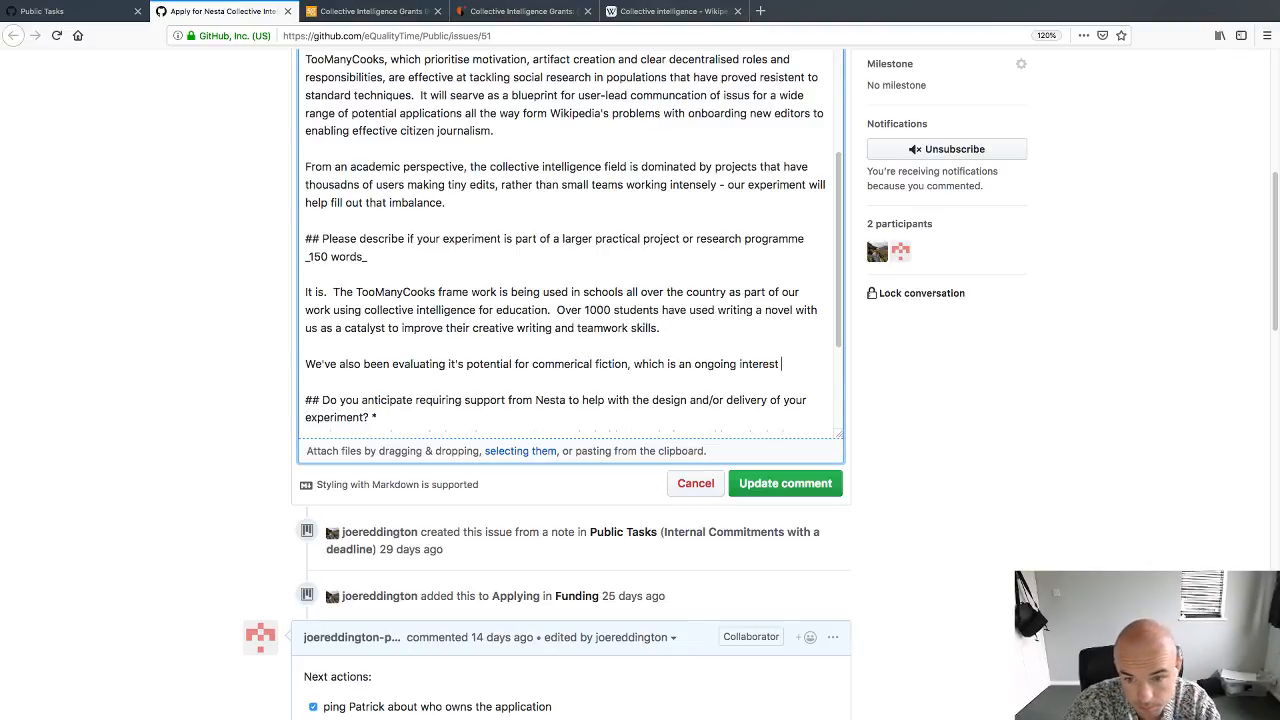
# Step: Complete the sentence about ongoing interest with "because that would help fund our work in schools."
pyautogui.write('.because they would')
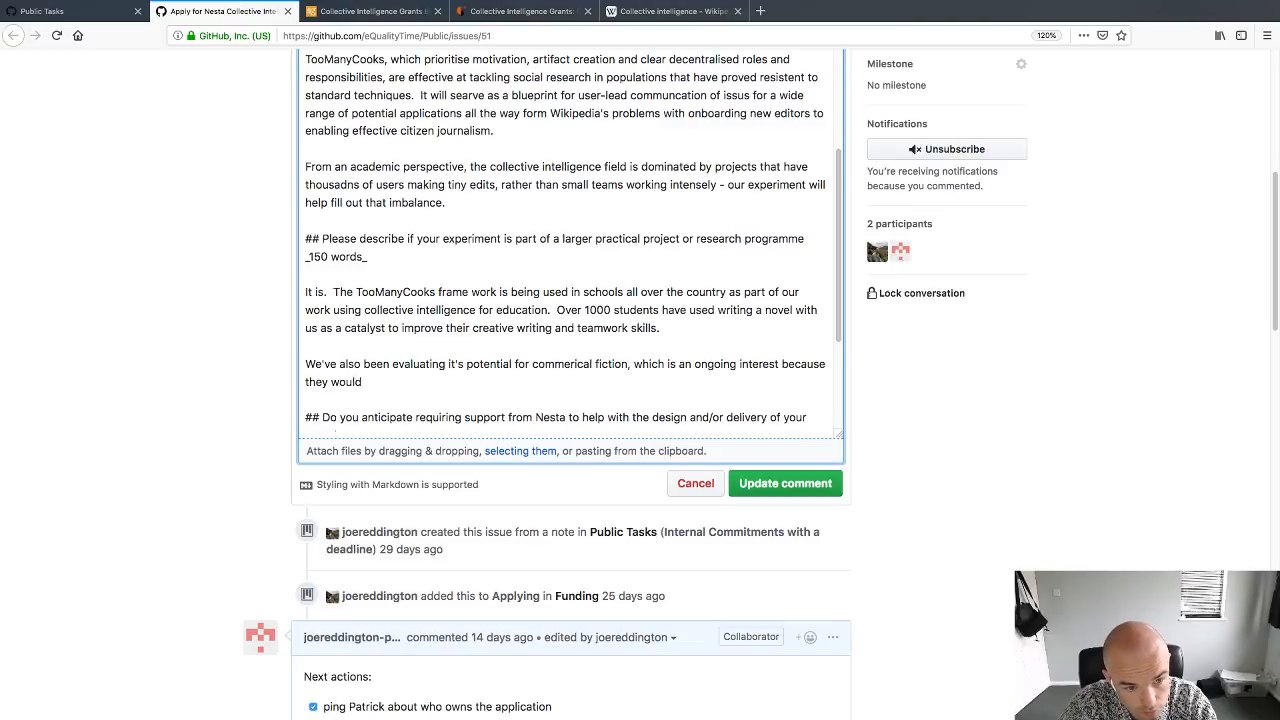
pyautogui.press('BackSpace')
pyautogui.press('BackSpace')
pyautogui.press('BackSpace')
pyautogui.press('BackSpace')
pyautogui.press('BackSpace')
pyautogui.press('BackSpace')
pyautogui.press('BackSpace')
pyautogui.press('BackSpace')
pyautogui.write('at wo')
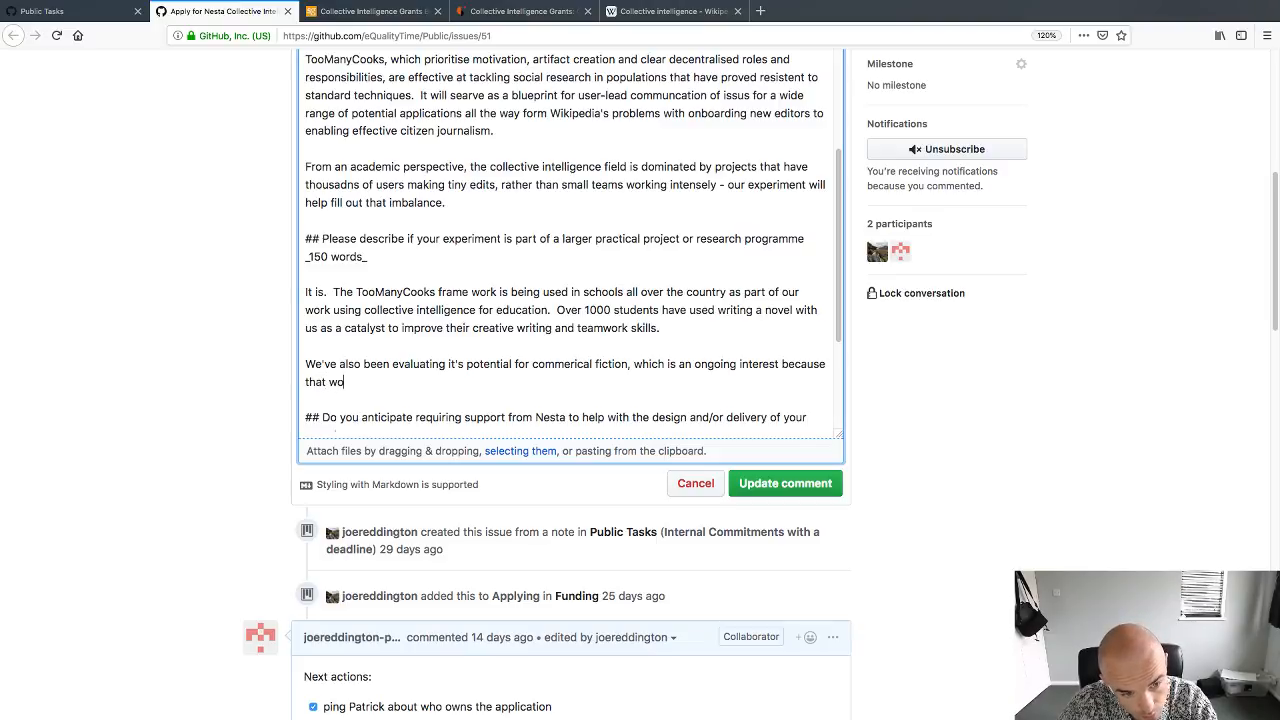
pyautogui.write('uld help fund out w')
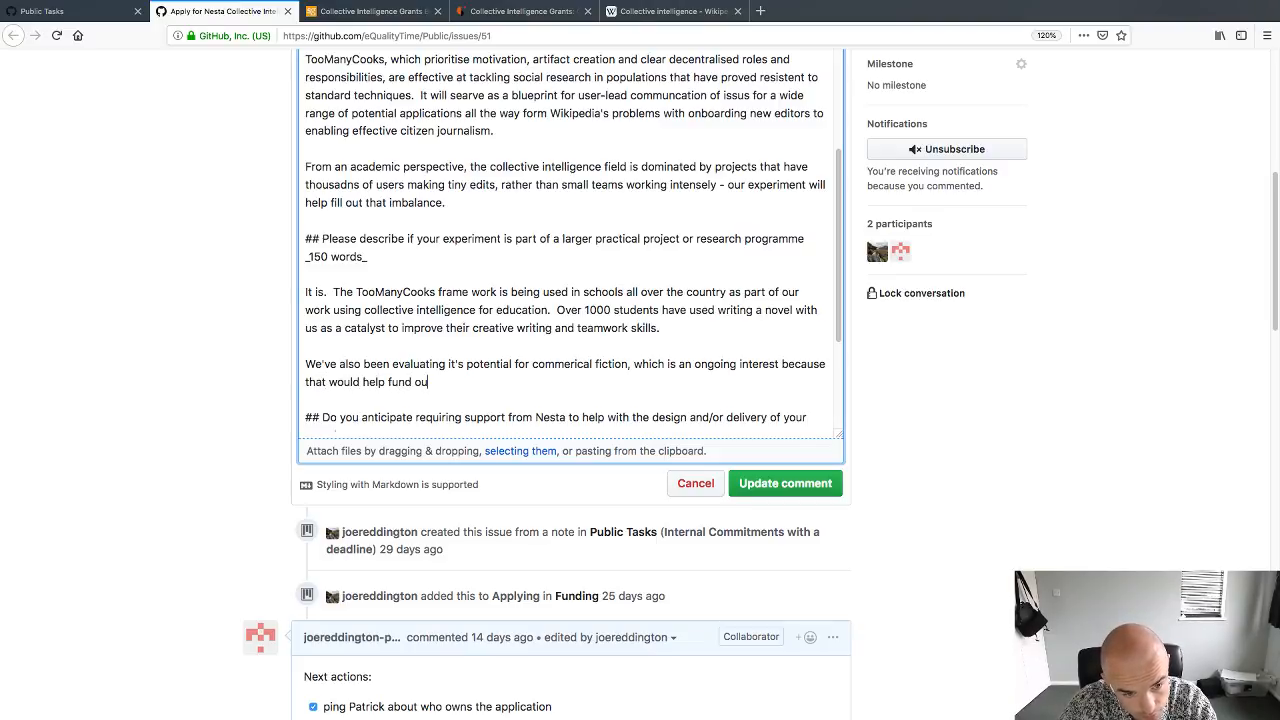
pyautogui.press('BackSpace')
pyautogui.write('r work in schools.')
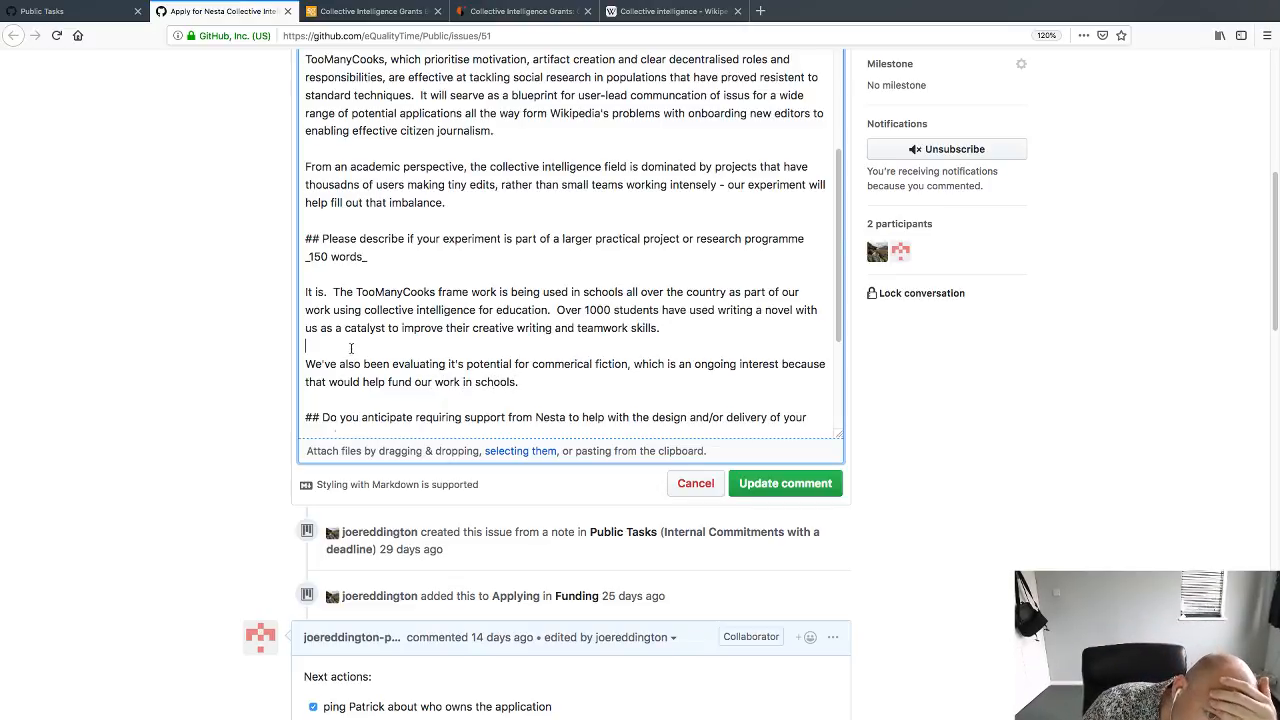
# Step: Start a new sentence after "our work in schools." reading "It has been the subject of much research"
pyautogui.click(361, 271)
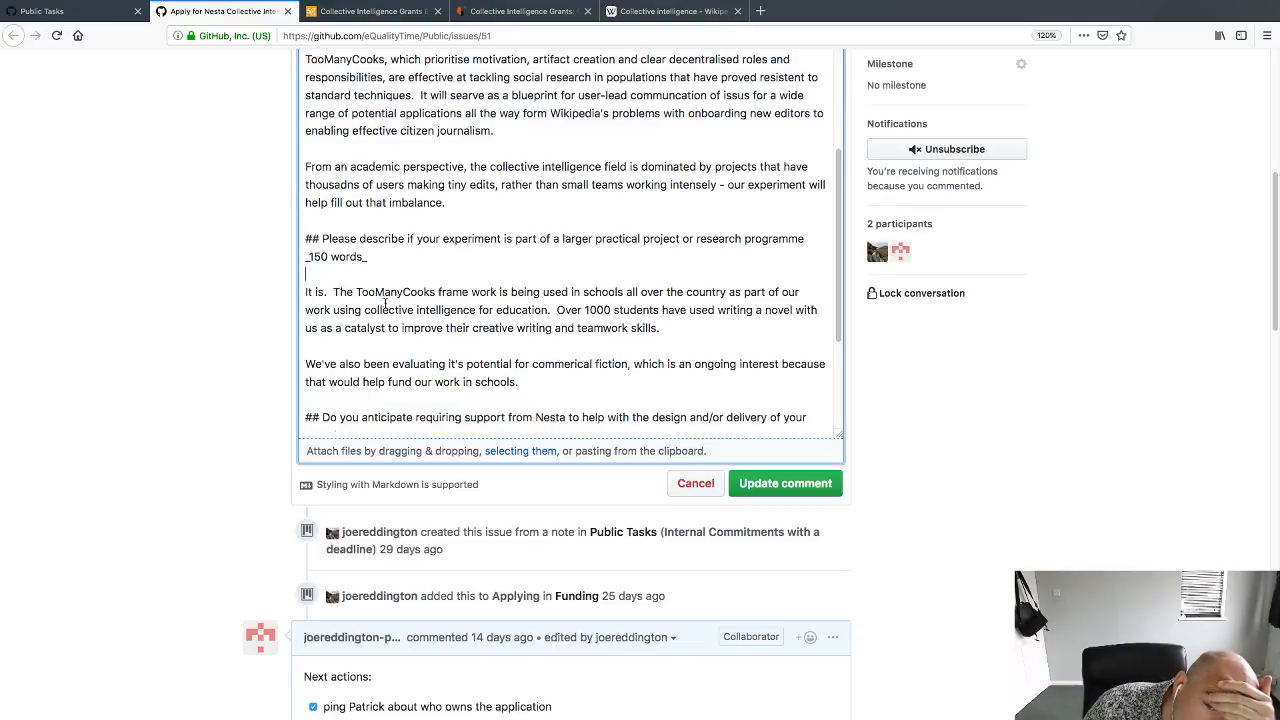
pyautogui.moveTo(534, 371); pyautogui.dragTo(534, 377)
pyautogui.click(534, 377)
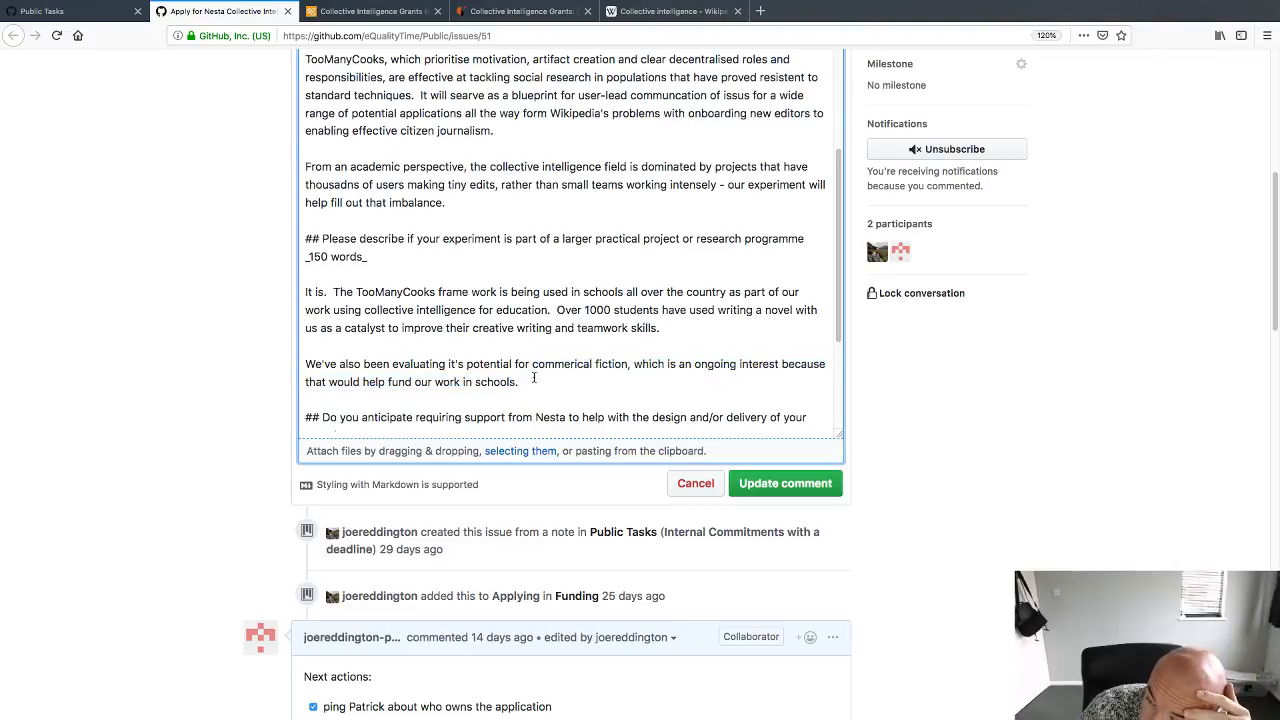
pyautogui.write('It ha')
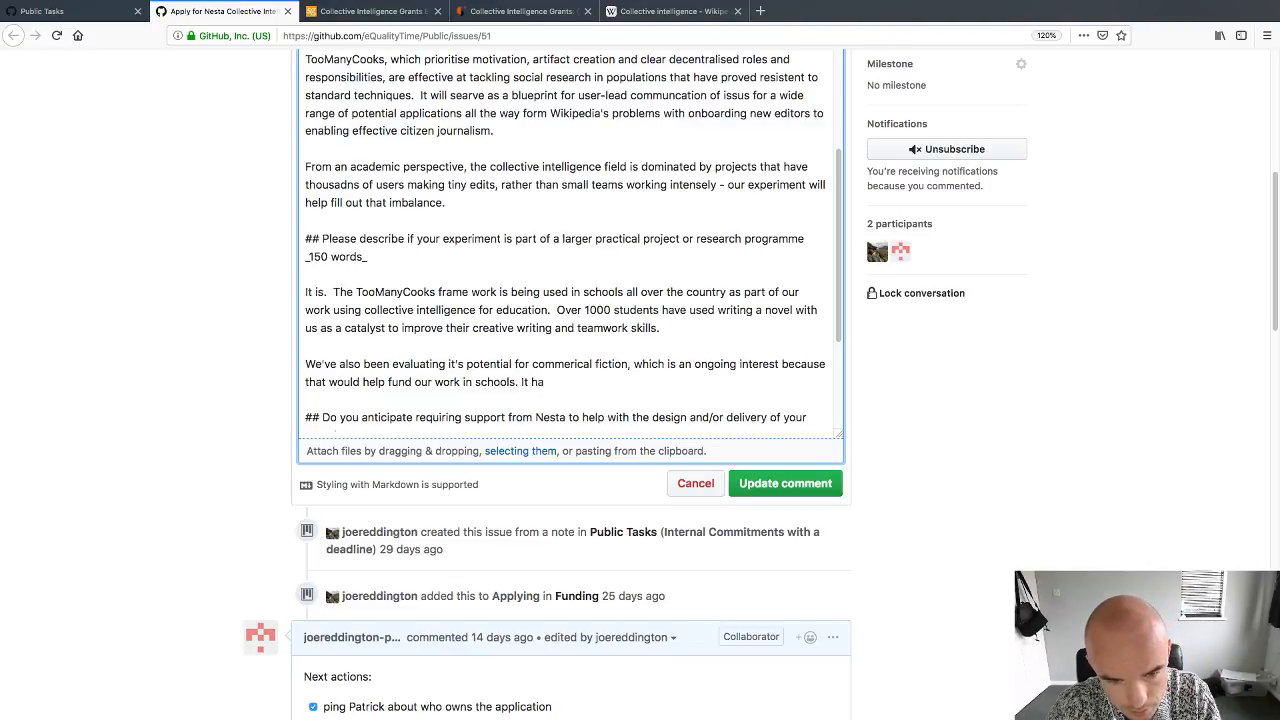
pyautogui.write('s been the subject ')
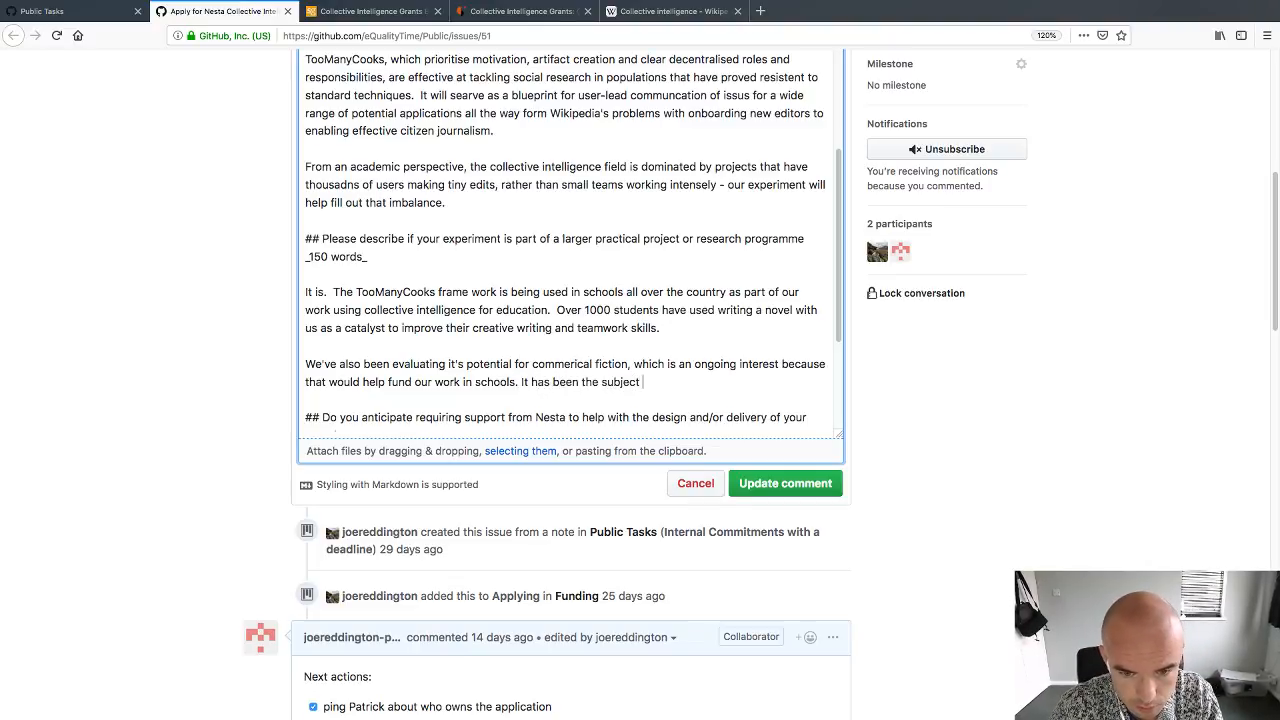
pyautogui.write('of much research and')
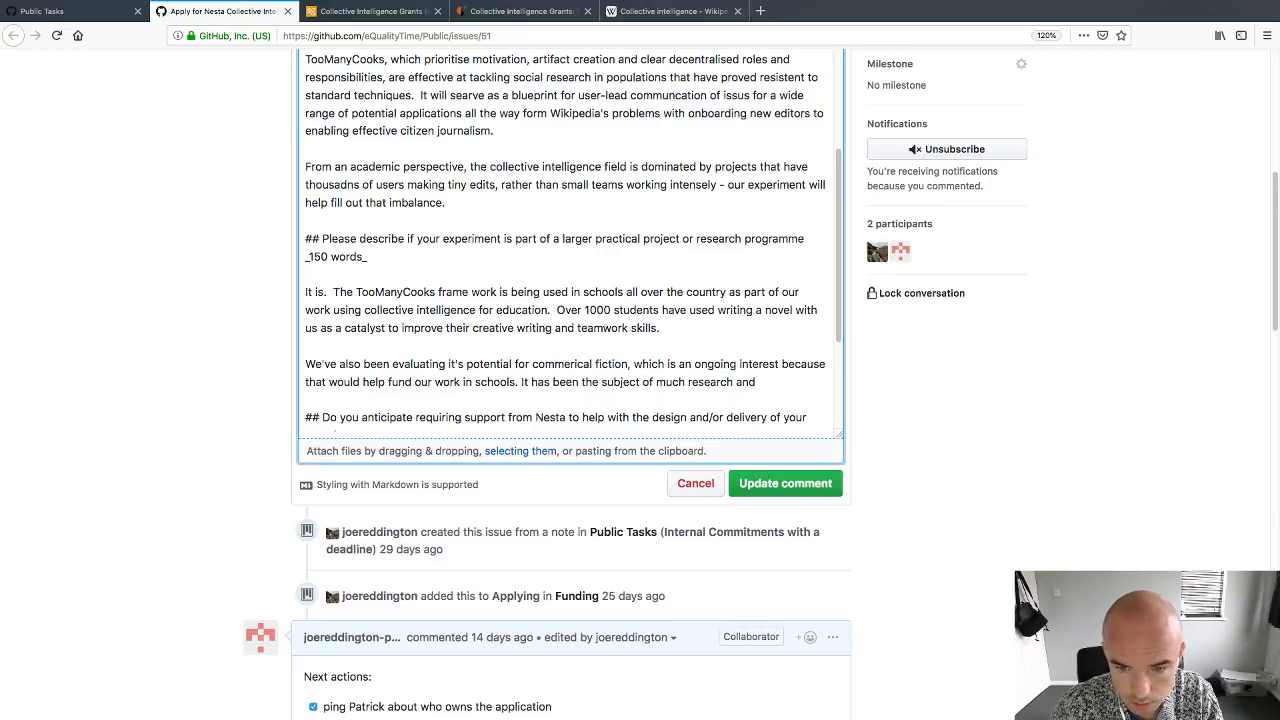
pyautogui.write(' some publicity')
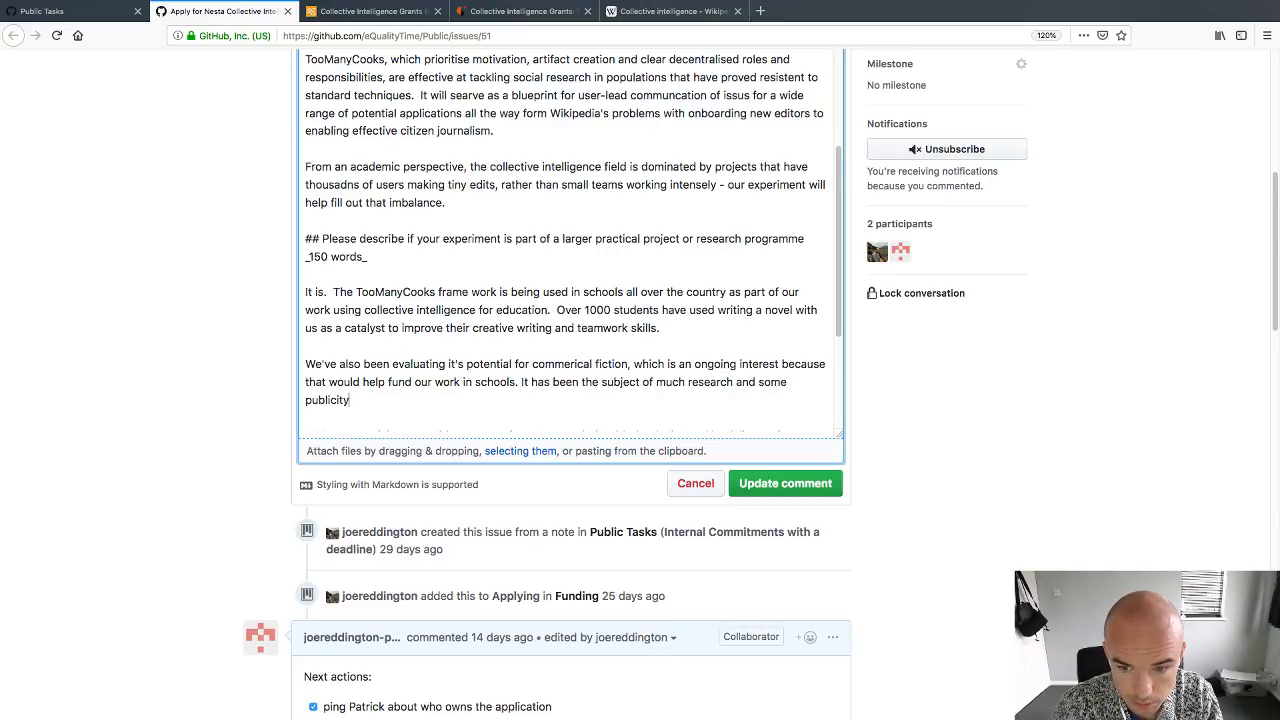
pyautogui.press('BackSpace')
pyautogui.press('BackSpace')
pyautogui.press('BackSpace')
pyautogui.press('BackSpace')
pyautogui.press('BackSpace')
pyautogui.press('BackSpace')
pyautogui.press('BackSpace')
pyautogui.press('BackSpace')
pyautogui.press('BackSpace')
pyautogui.press('BackSpace')
pyautogui.press('BackSpace')
pyautogui.press('BackSpace')
pyautogui.press('BackSpace')
pyautogui.press('BackSpace')
pyautogui.press('BackSpace')
pyautogui.press('BackSpace')
pyautogui.press('BackSpace')
pyautogui.press('BackSpace')
pyautogui.press('BackSpace')
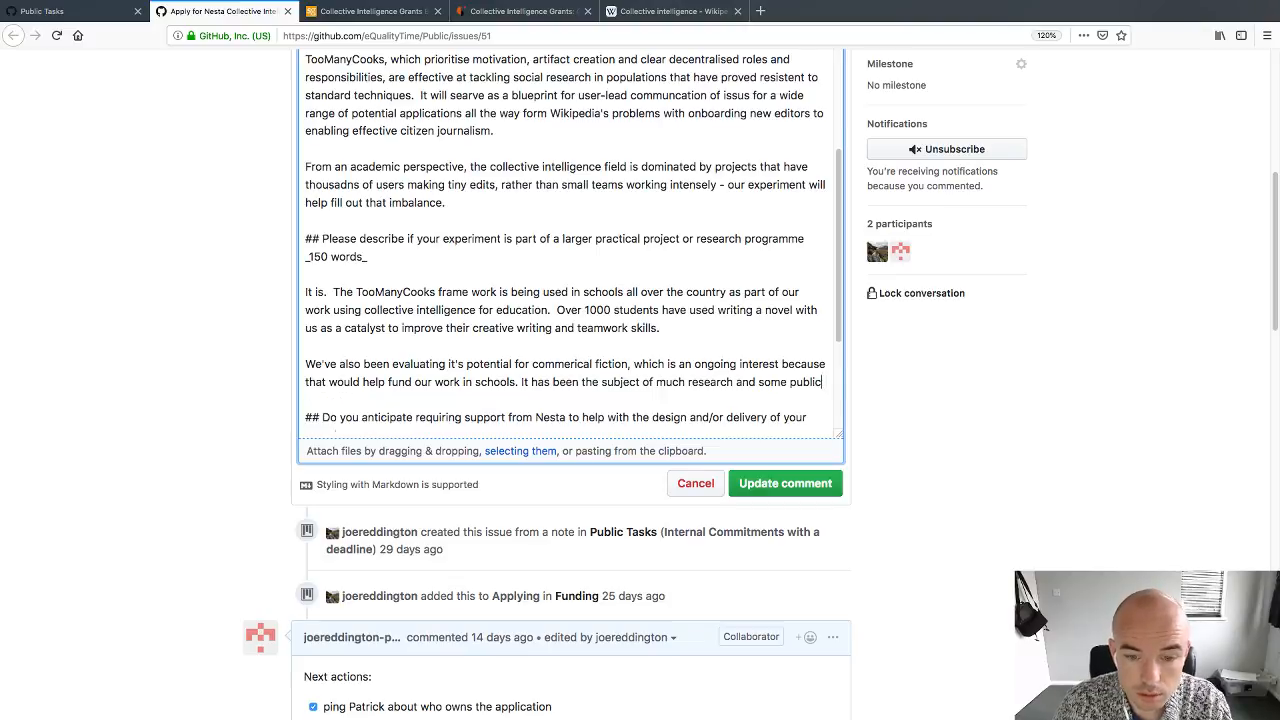
pyautogui.write('with')
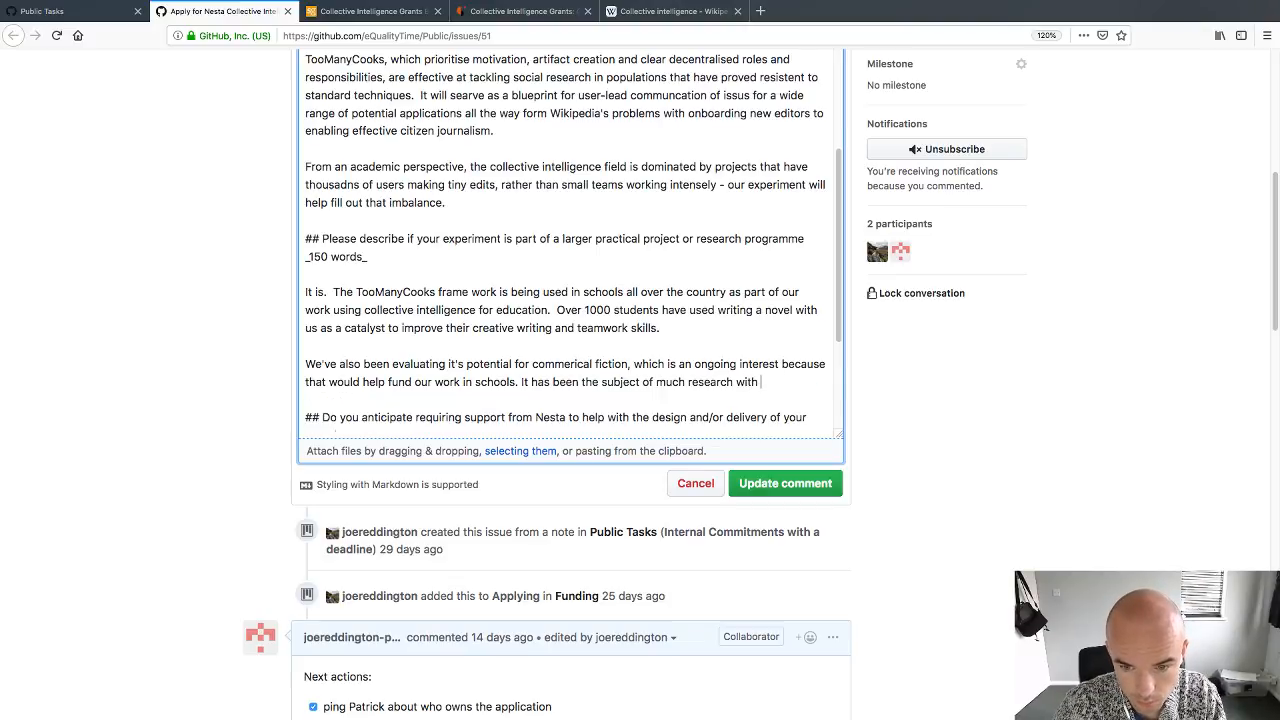
pyautogui.press('BackSpace')
pyautogui.press('BackSpace')
pyautogui.press('BackSpace')
pyautogui.press('BackSpace')
pyautogui.press('BackSpace')
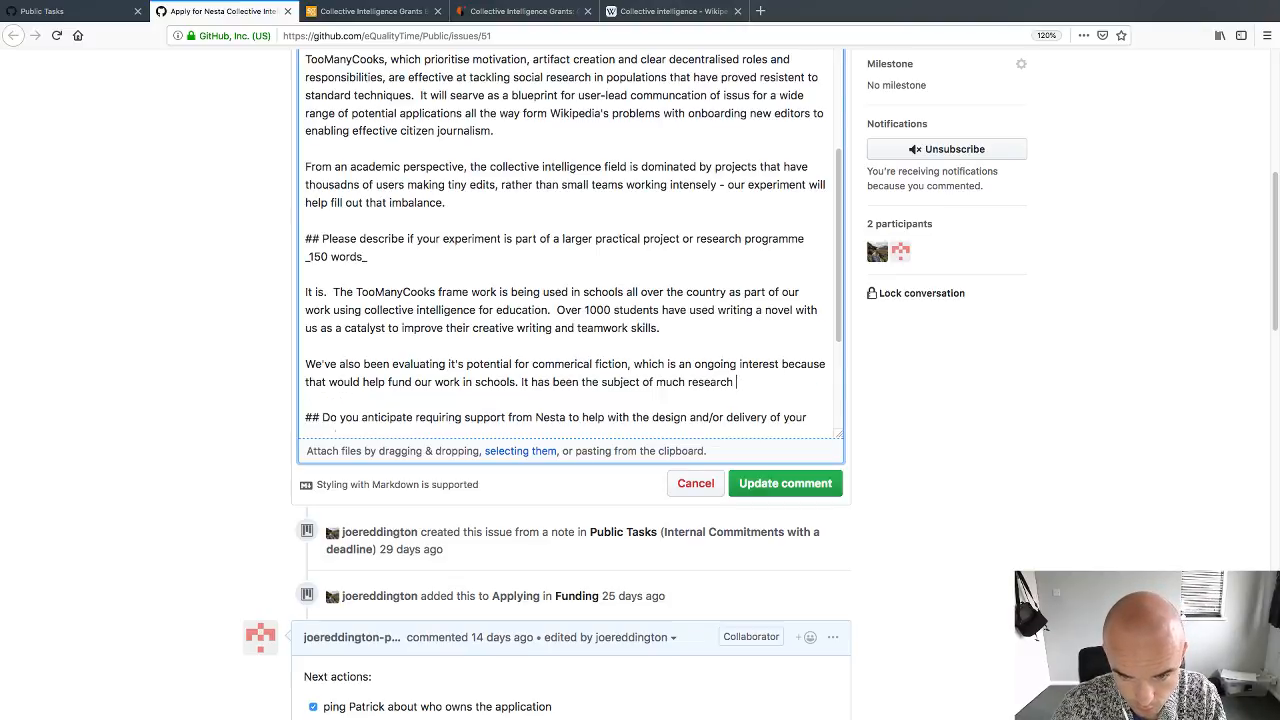
pyautogui.write('from the University')
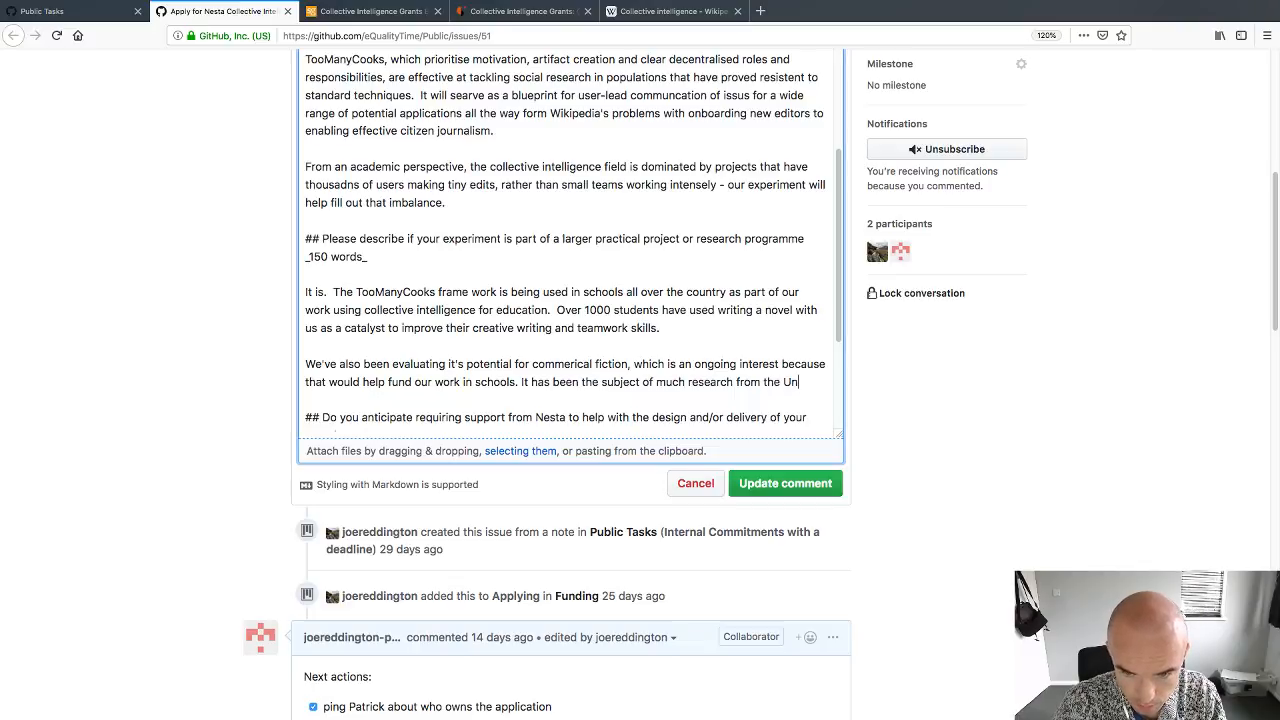
pyautogui.press('BackSpace')
pyautogui.press('BackSpace')
pyautogui.press('BackSpace')
pyautogui.press('BackSpace')
pyautogui.press('BackSpace')
pyautogui.press('BackSpace')
pyautogui.press('BackSpace')
pyautogui.press('BackSpace')
pyautogui.press('BackSpace')
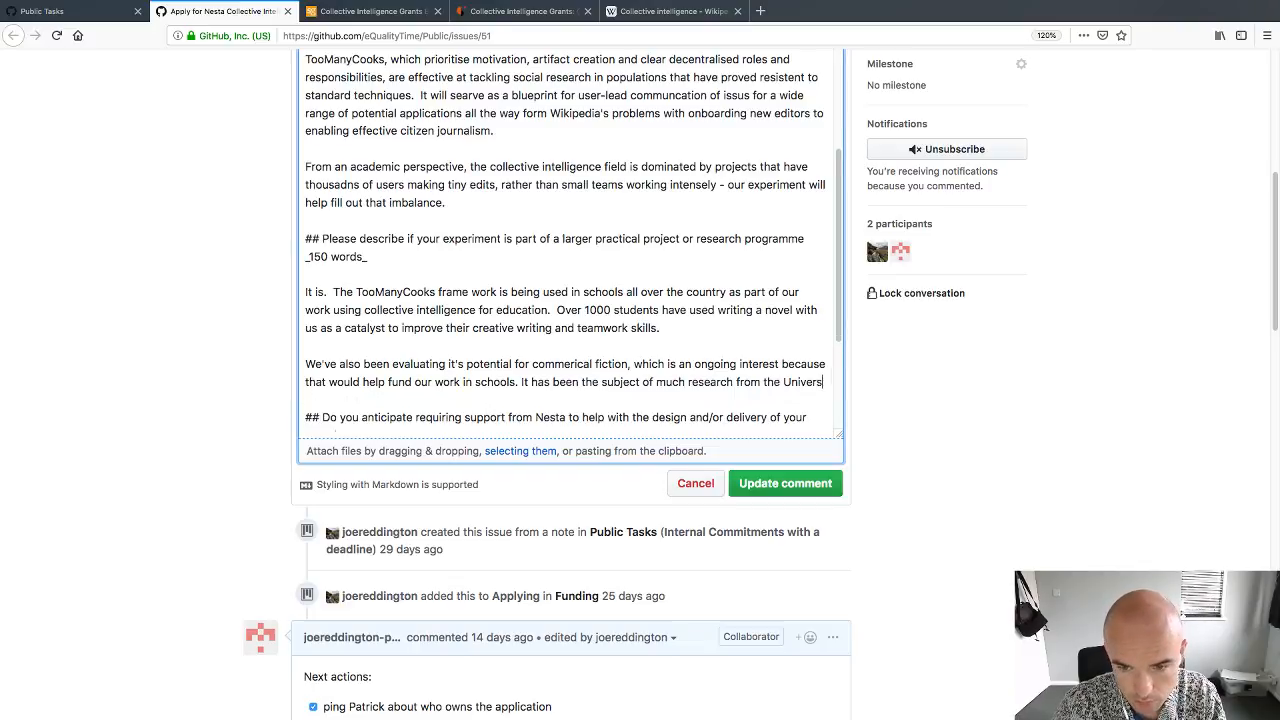
pyautogui.write('R')
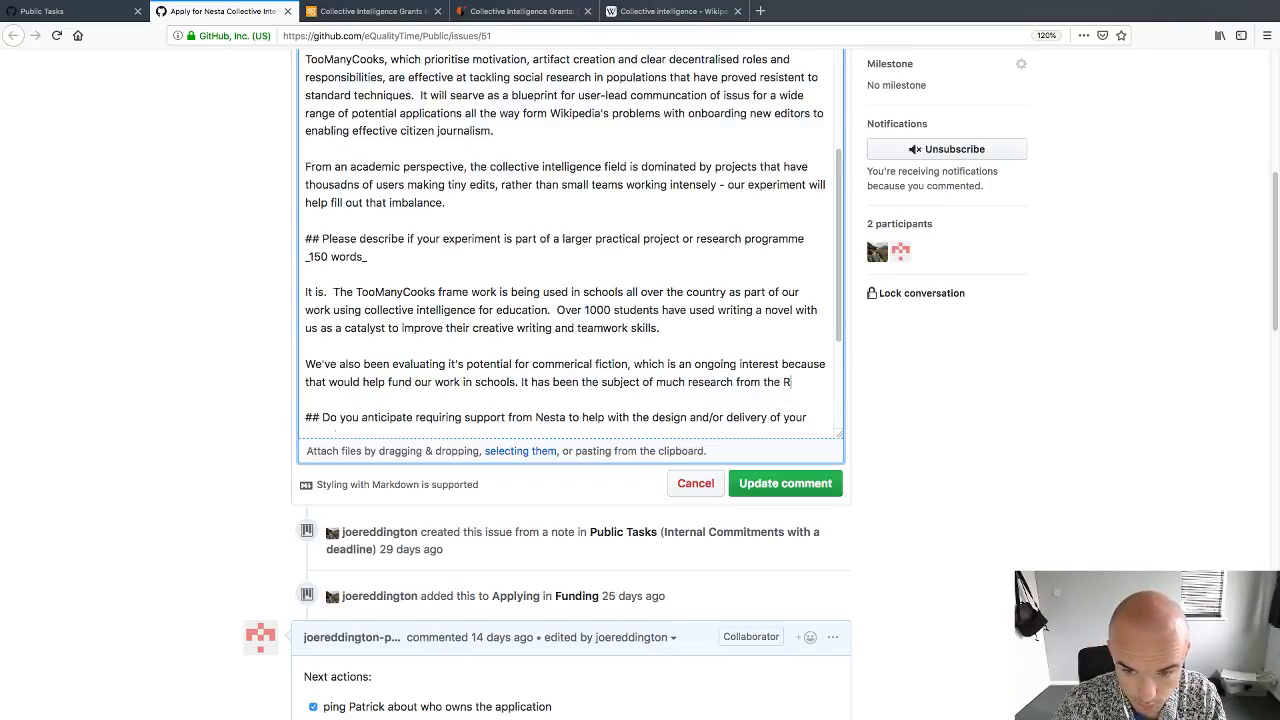
pyautogui.write('oyal Holloway')
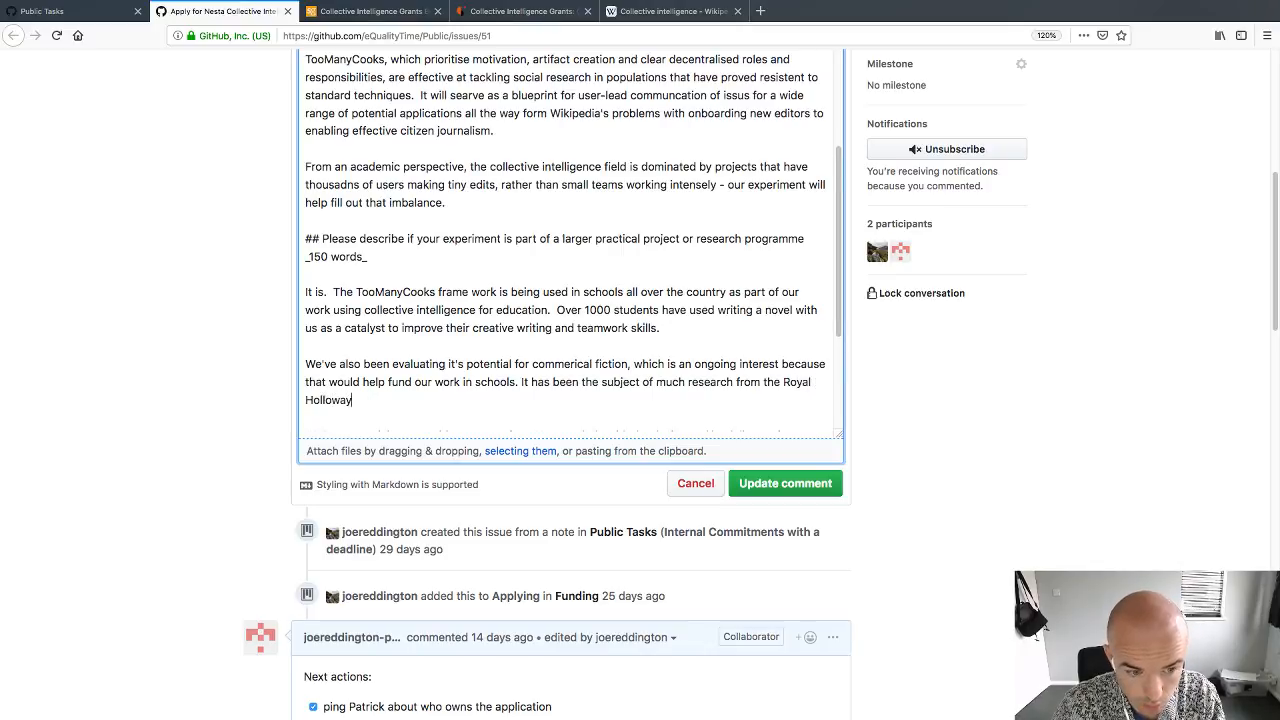
pyautogui.press('BackSpace')
pyautogui.press('BackSpace')
pyautogui.press('BackSpace')
pyautogui.press('BackSpace')
pyautogui.press('BackSpace')
pyautogui.press('BackSpace')
pyautogui.press('BackSpace')
pyautogui.press('BackSpace')
pyautogui.press('BackSpace')
pyautogui.press('BackSpace')
pyautogui.press('BackSpace')
pyautogui.press('BackSpace')
pyautogui.press('BackSpace')
pyautogui.press('BackSpace')
pyautogui.press('BackSpace')
pyautogui.press('BackSpace')
pyautogui.press('BackSpace')
pyautogui.press('BackSpace')
pyautogui.press('BackSpace')
pyautogui.press('BackSpace')
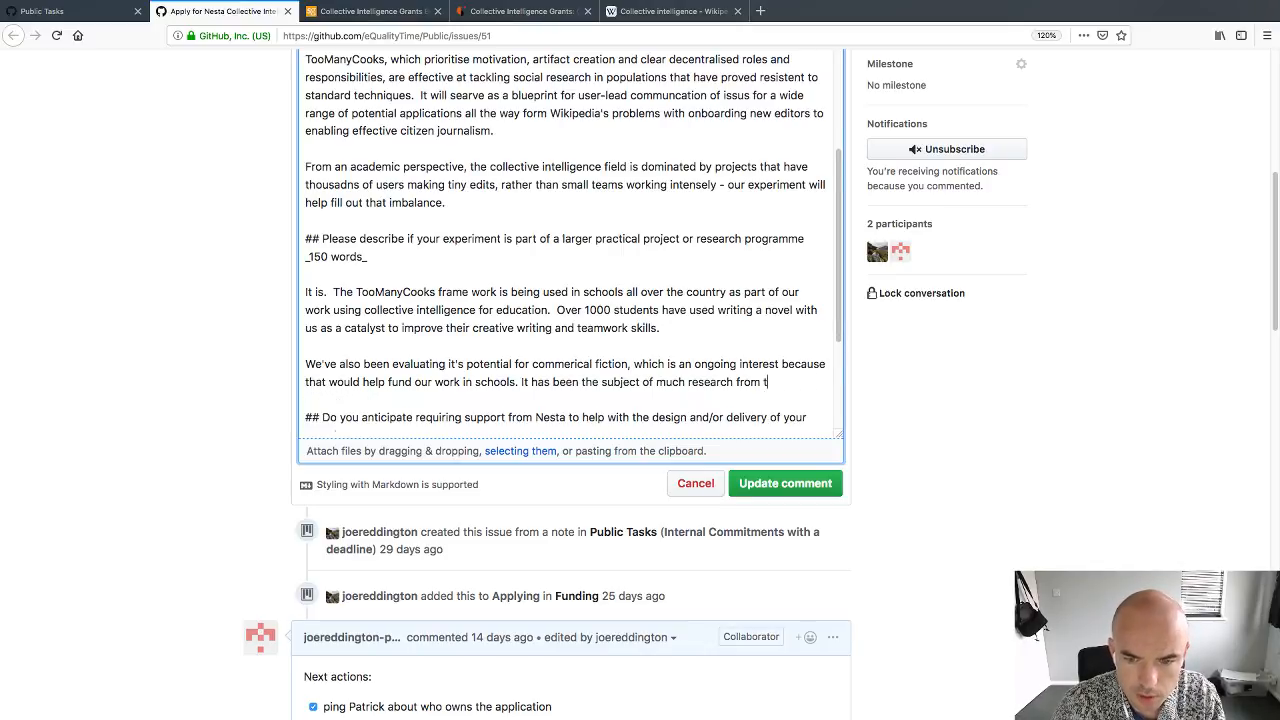
pyautogui.write(', mu')
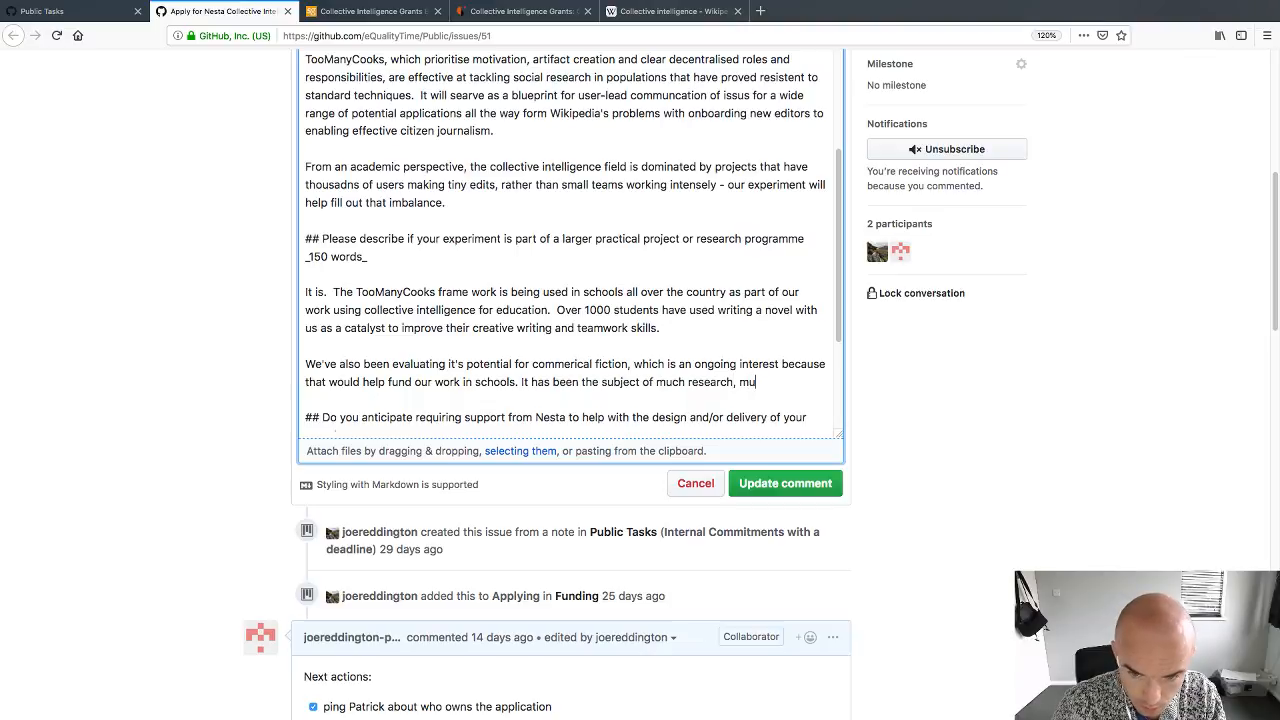
pyautogui.write('ch of it lead by our')
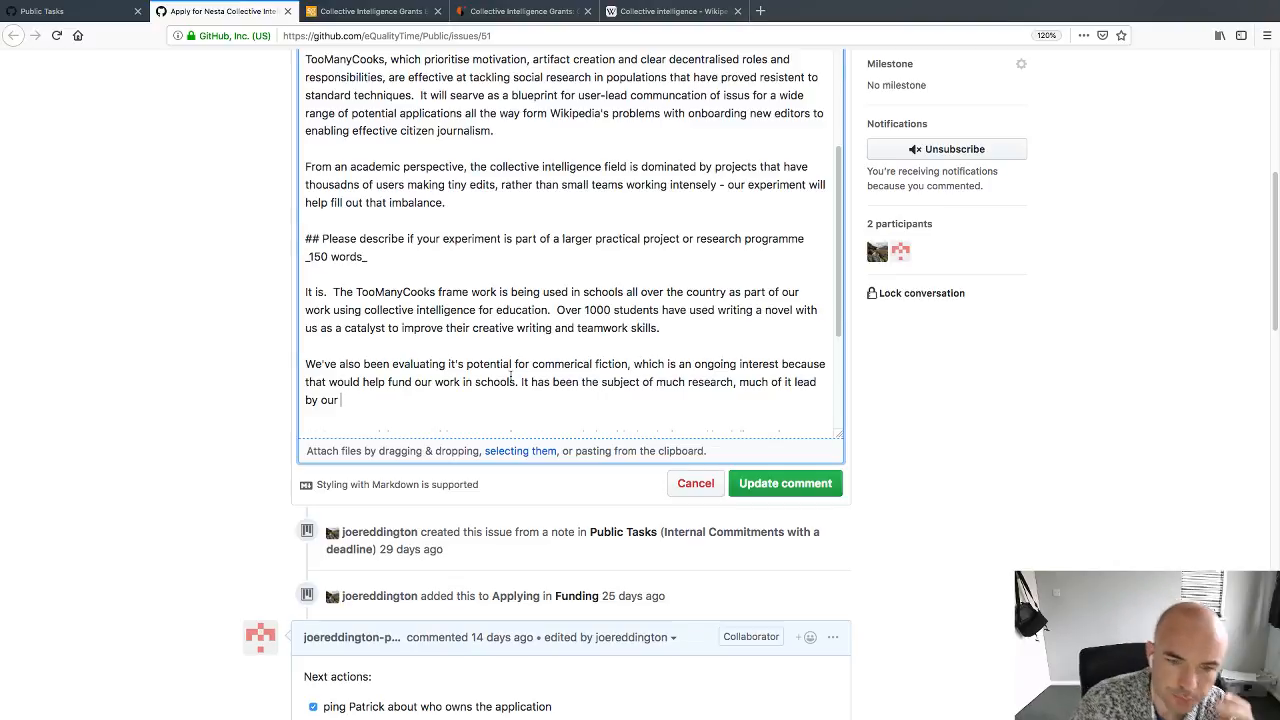
# Step: Delete the unfinished sentence beginning "It has been the subject of much research" from the commercial fiction paragraph
pyautogui.moveTo(520, 382); pyautogui.dragTo(522, 393)
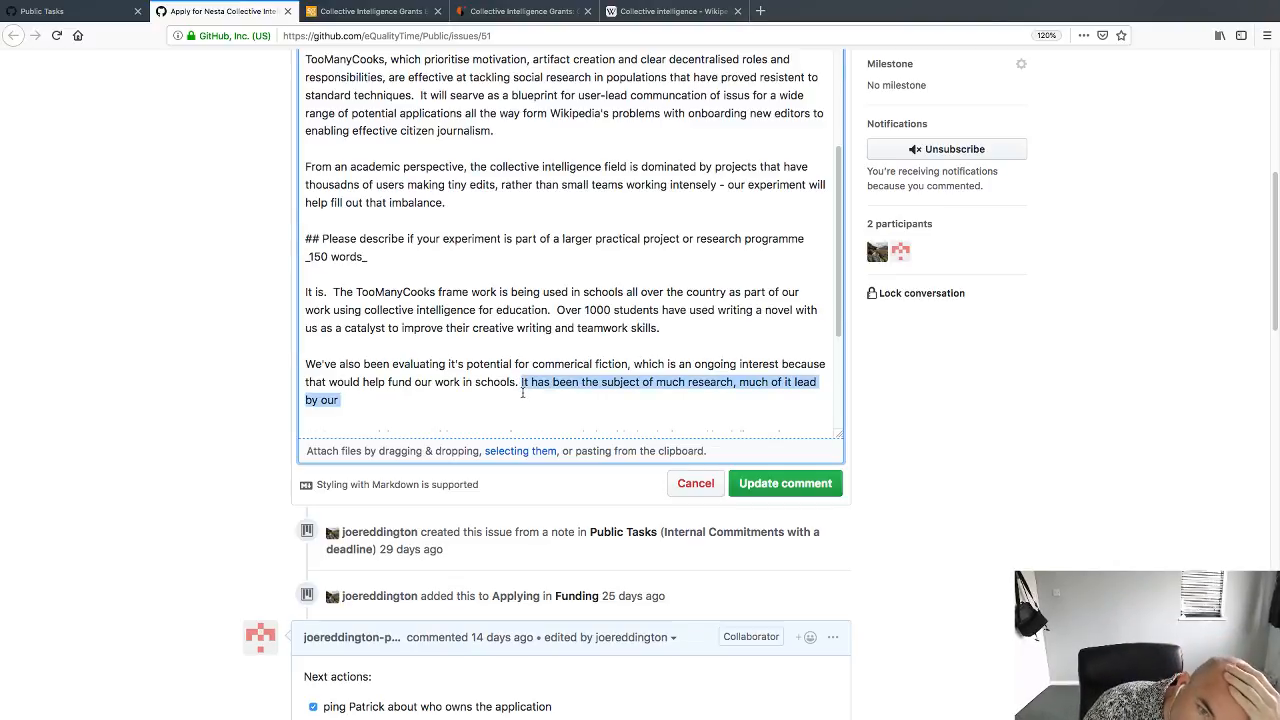
pyautogui.press('BackSpace')
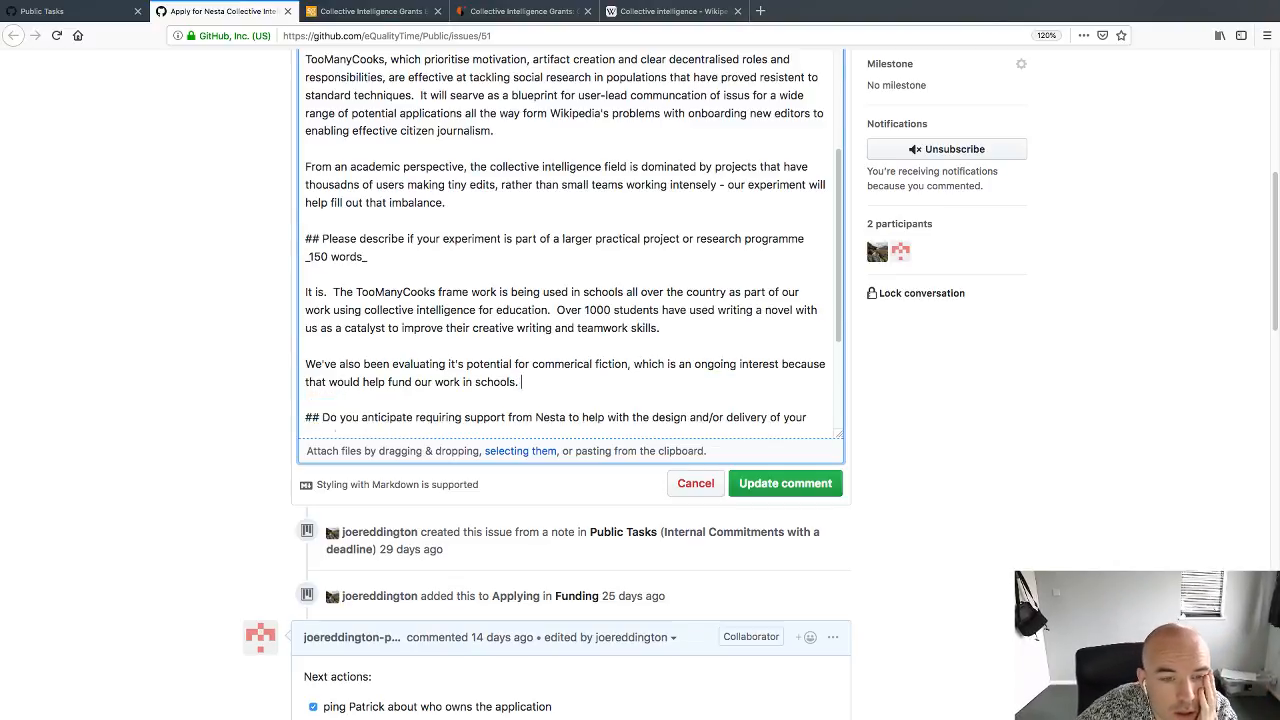
# Step: Start a new paragraph below the commercial fiction paragraph reading "This work would"
pyautogui.scroll(-2, 290, 400)
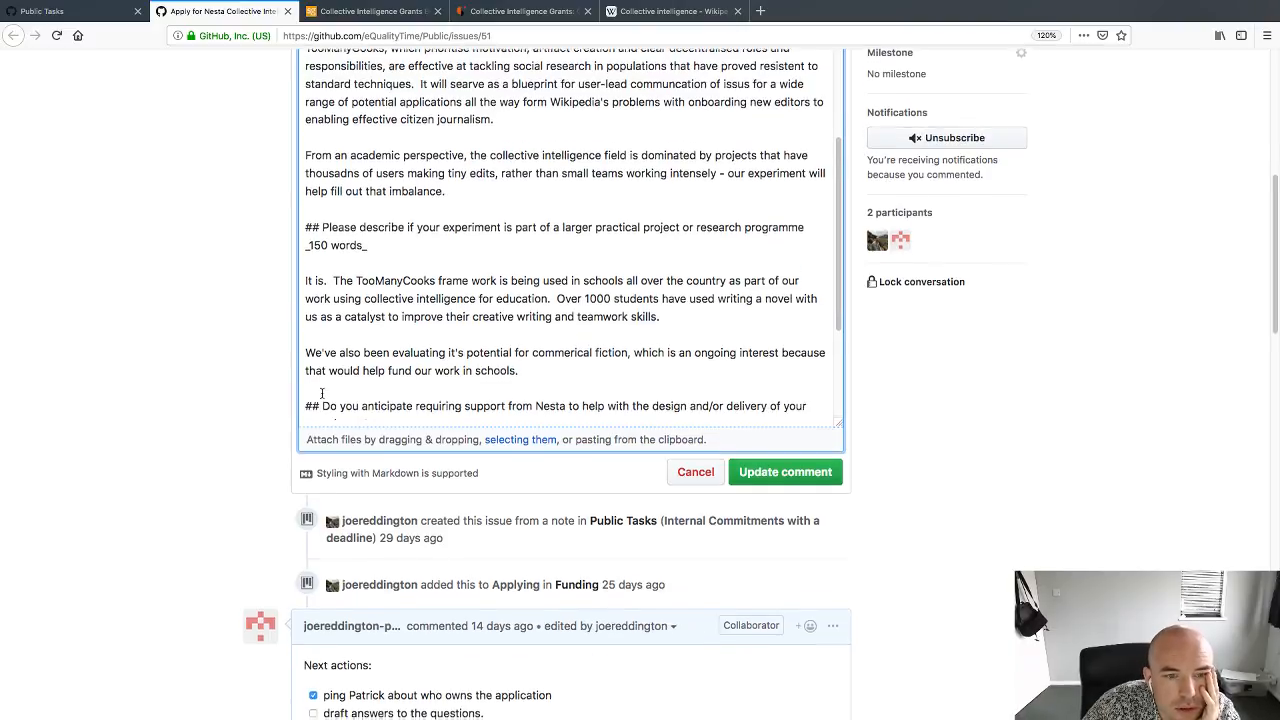
pyautogui.scroll(-3, 378, 383)
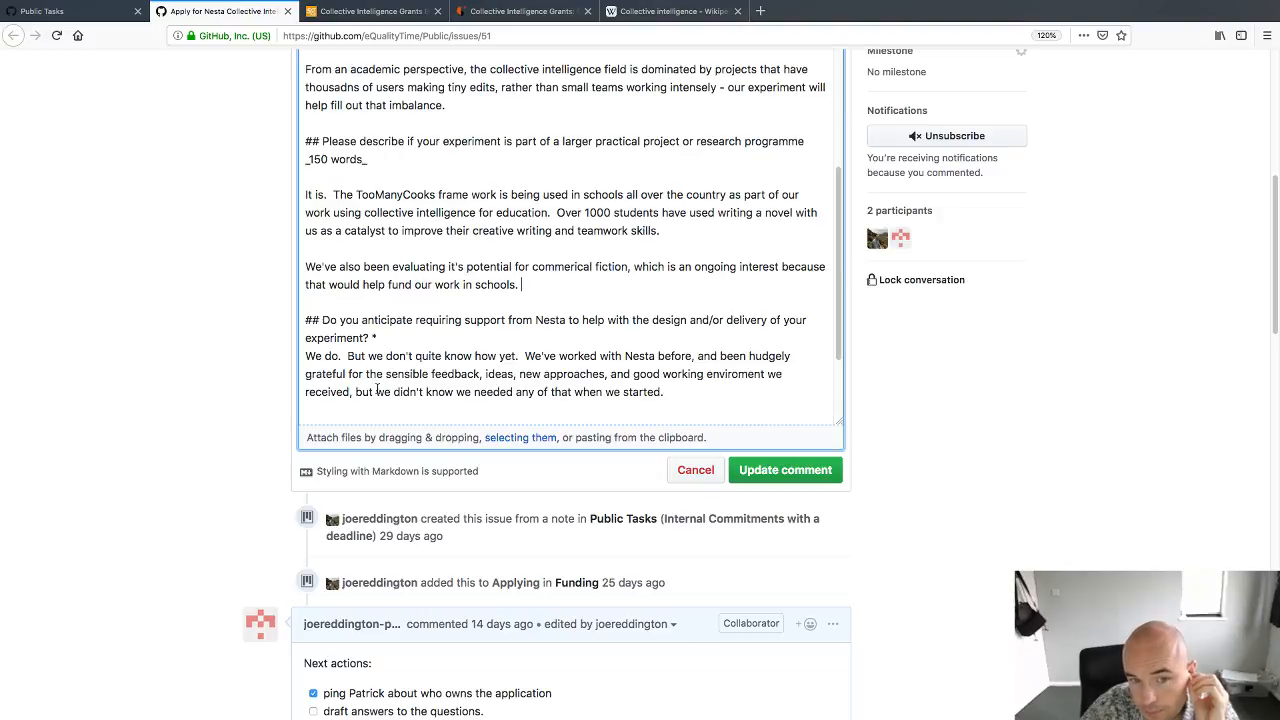
pyautogui.press('Return')
pyautogui.press('Return')
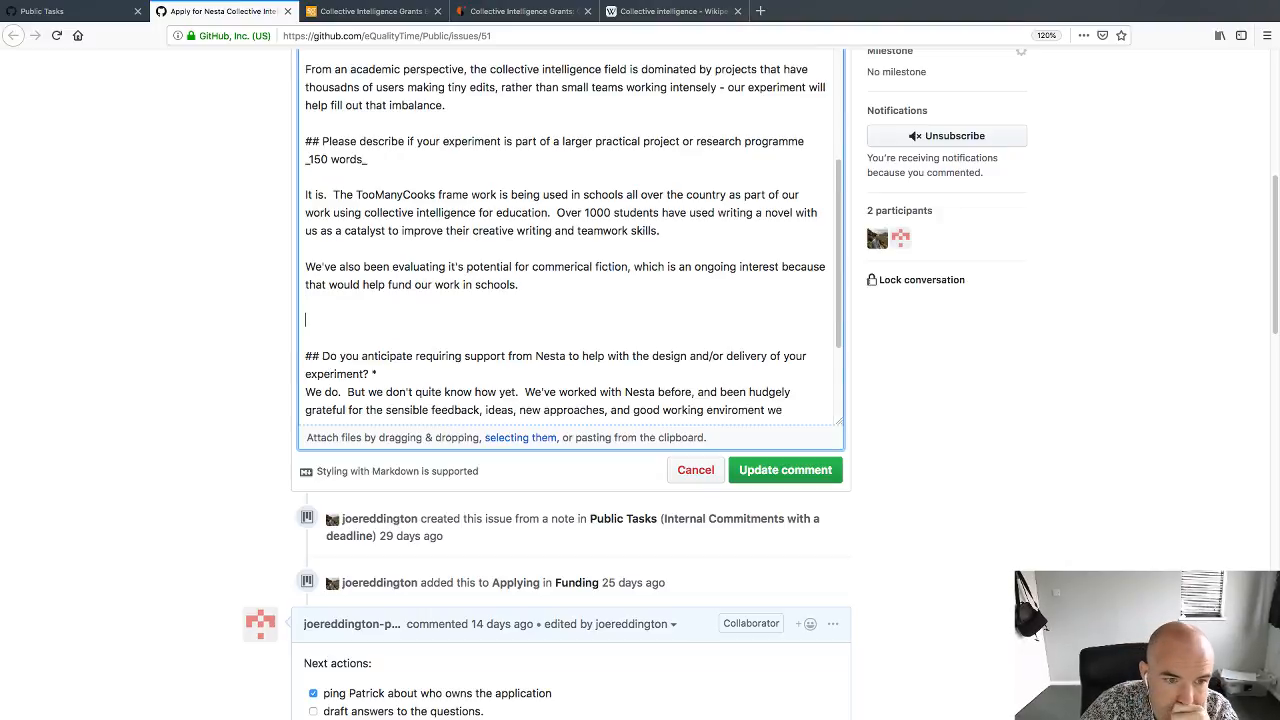
pyautogui.write('This ')
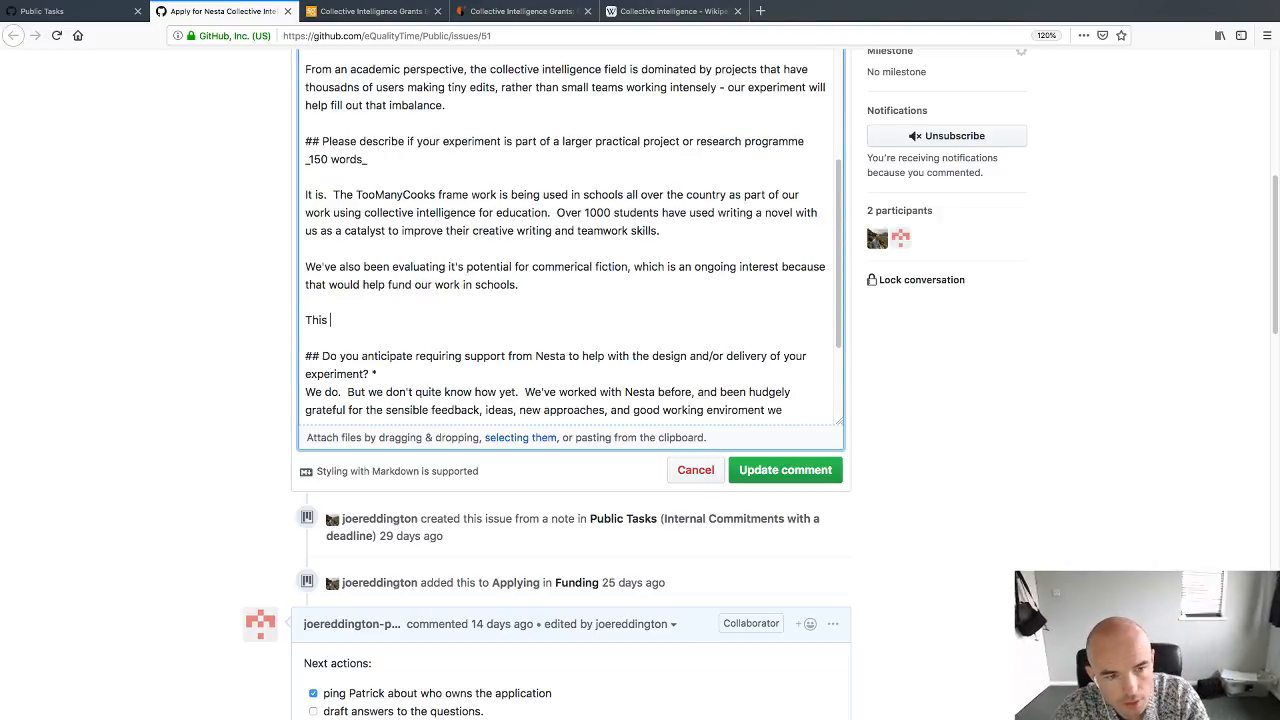
pyautogui.write('work would ')
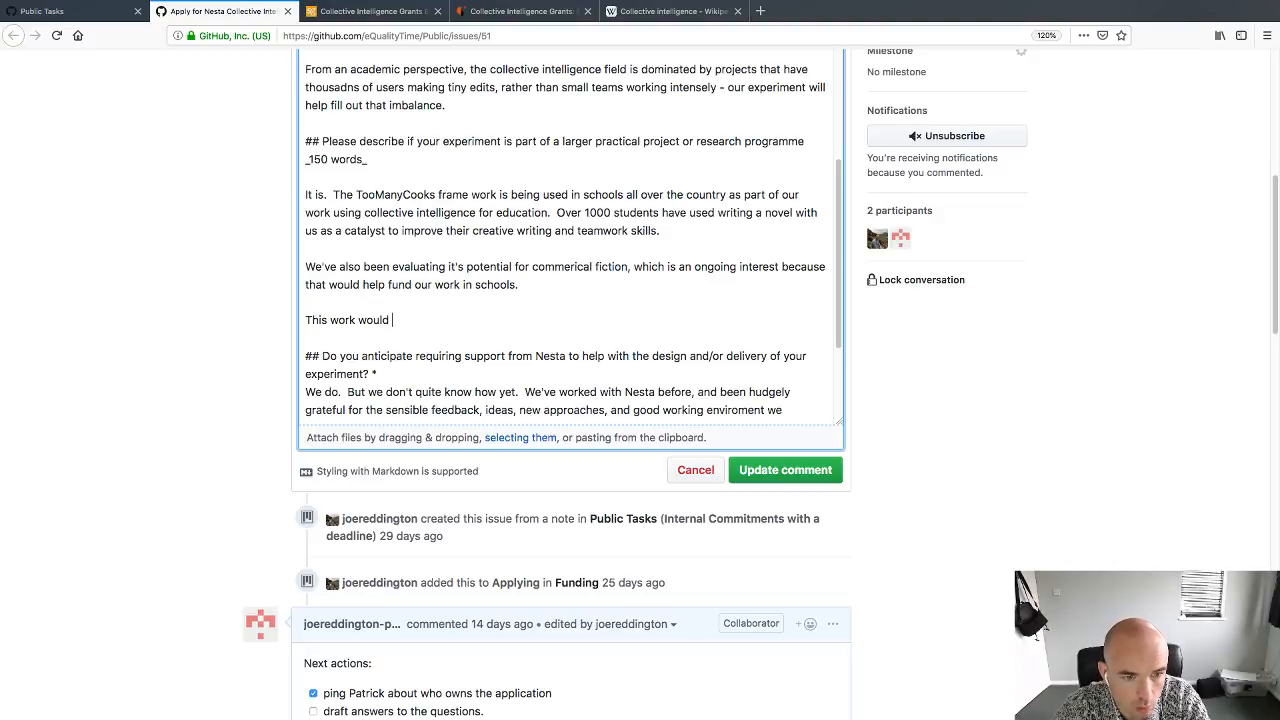
pyautogui.write('be part of a general')
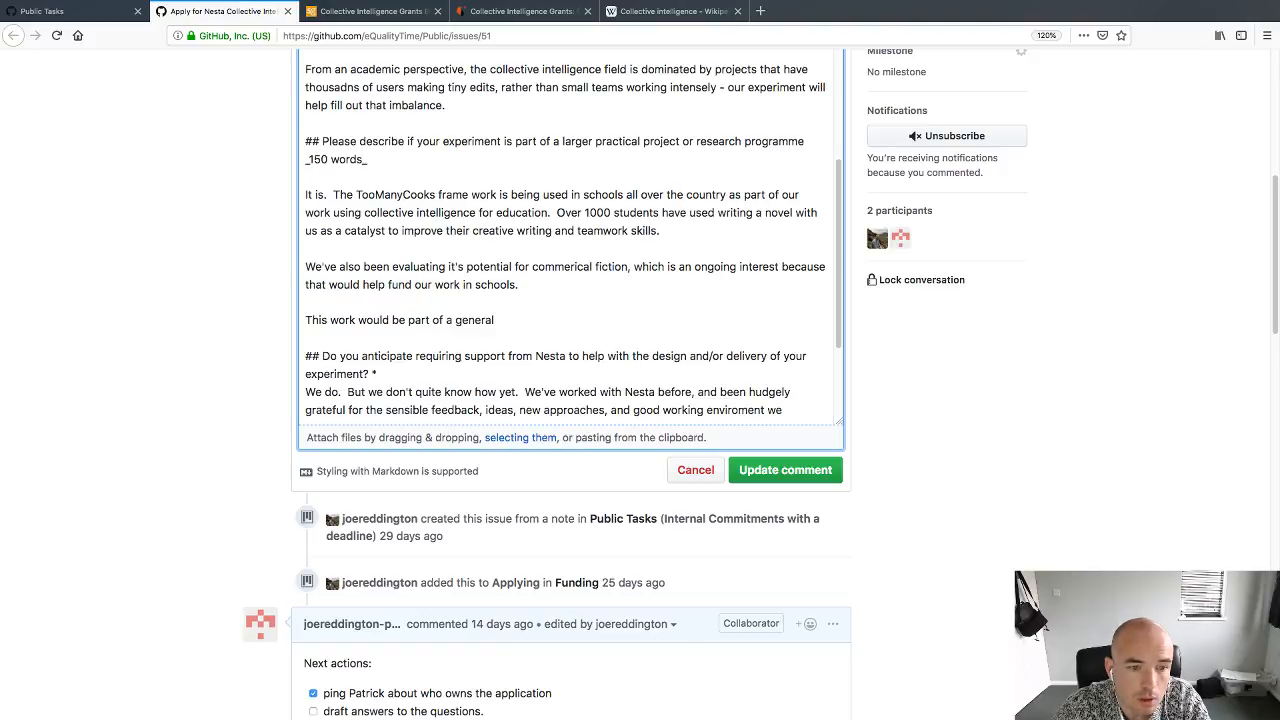
pyautogui.press('BackSpace')
pyautogui.press('BackSpace')
pyautogui.press('BackSpace')
pyautogui.press('BackSpace')
pyautogui.press('BackSpace')
pyautogui.press('BackSpace')
pyautogui.press('BackSpace')
pyautogui.press('BackSpace')
pyautogui.press('BackSpace')
pyautogui.press('BackSpace')
pyautogui.press('BackSpace')
pyautogui.press('BackSpace')
pyautogui.press('BackSpace')
pyautogui.press('BackSpace')
pyautogui.press('BackSpace')
pyautogui.press('BackSpace')
pyautogui.press('BackSpace')
pyautogui.press('BackSpace')
pyautogui.press('BackSpace')
pyautogui.press('BackSpace')
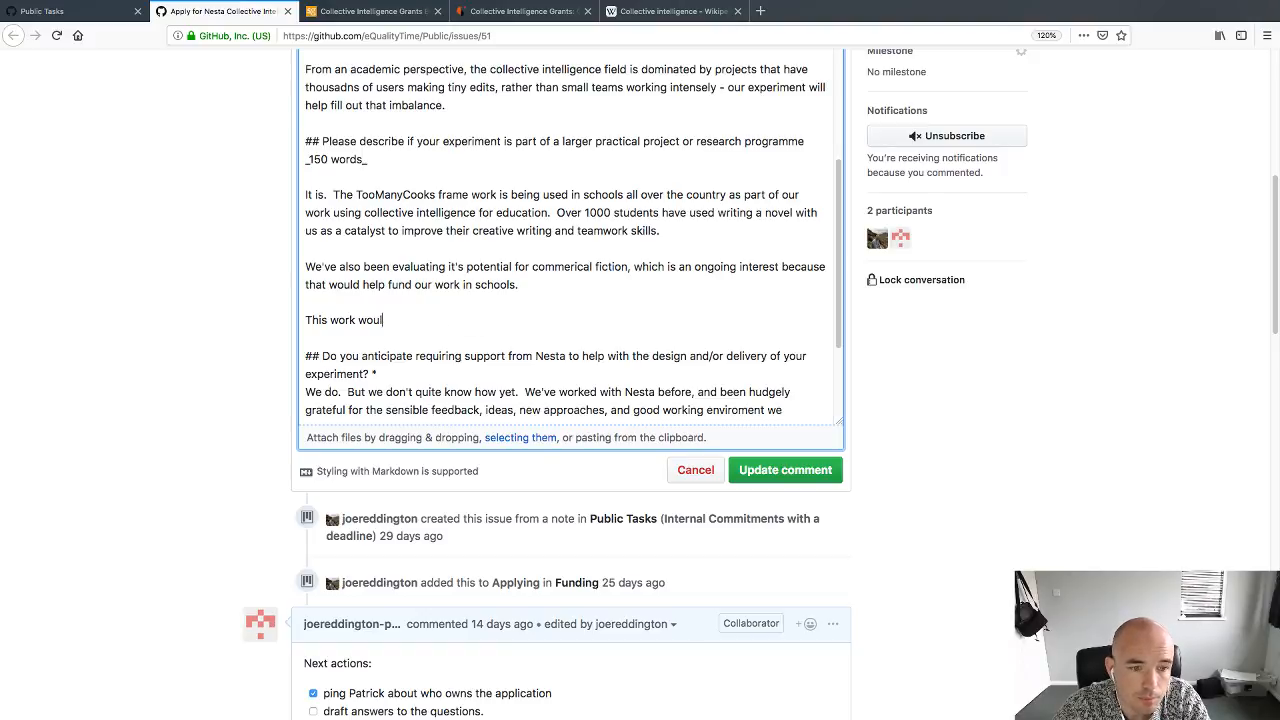
# Step: Change the new paragraph's opening to read "This work fits well within out current research adenda,"
pyautogui.press('BackSpace')
pyautogui.press('BackSpace')
pyautogui.press('BackSpace')
pyautogui.press('BackSpace')
pyautogui.write('fits well')
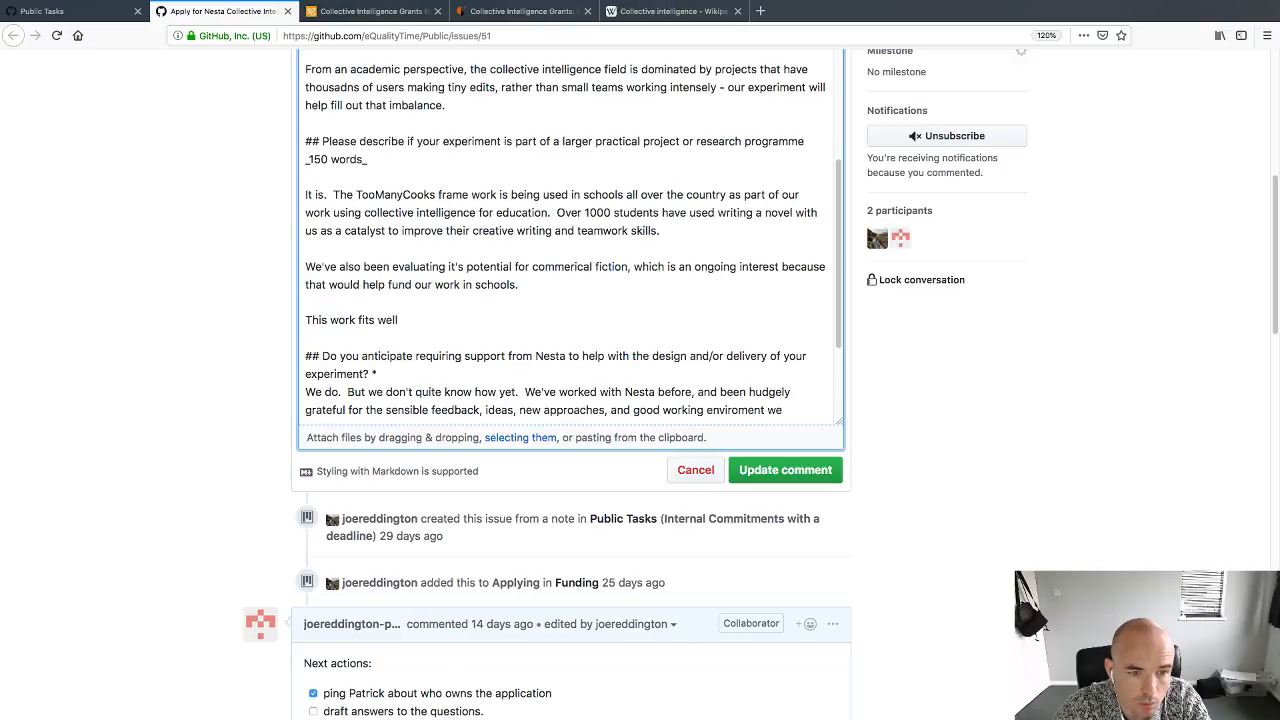
pyautogui.write(' within out ')
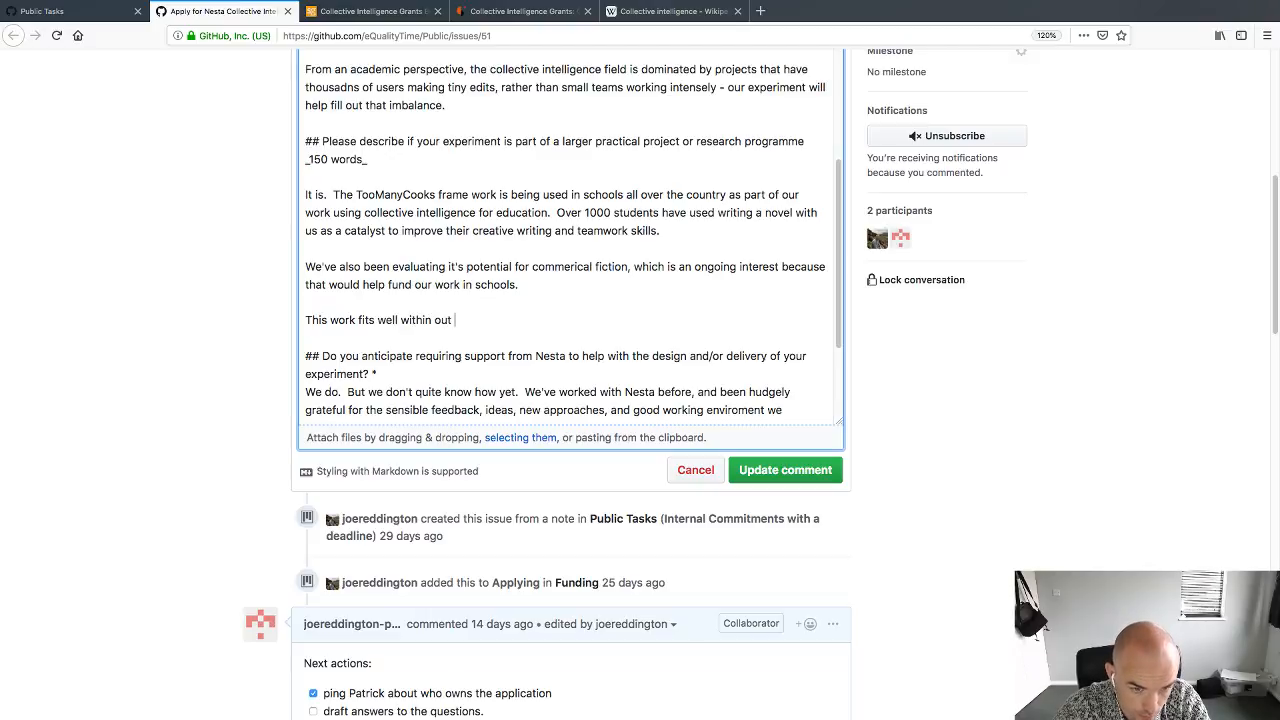
pyautogui.write('current re')
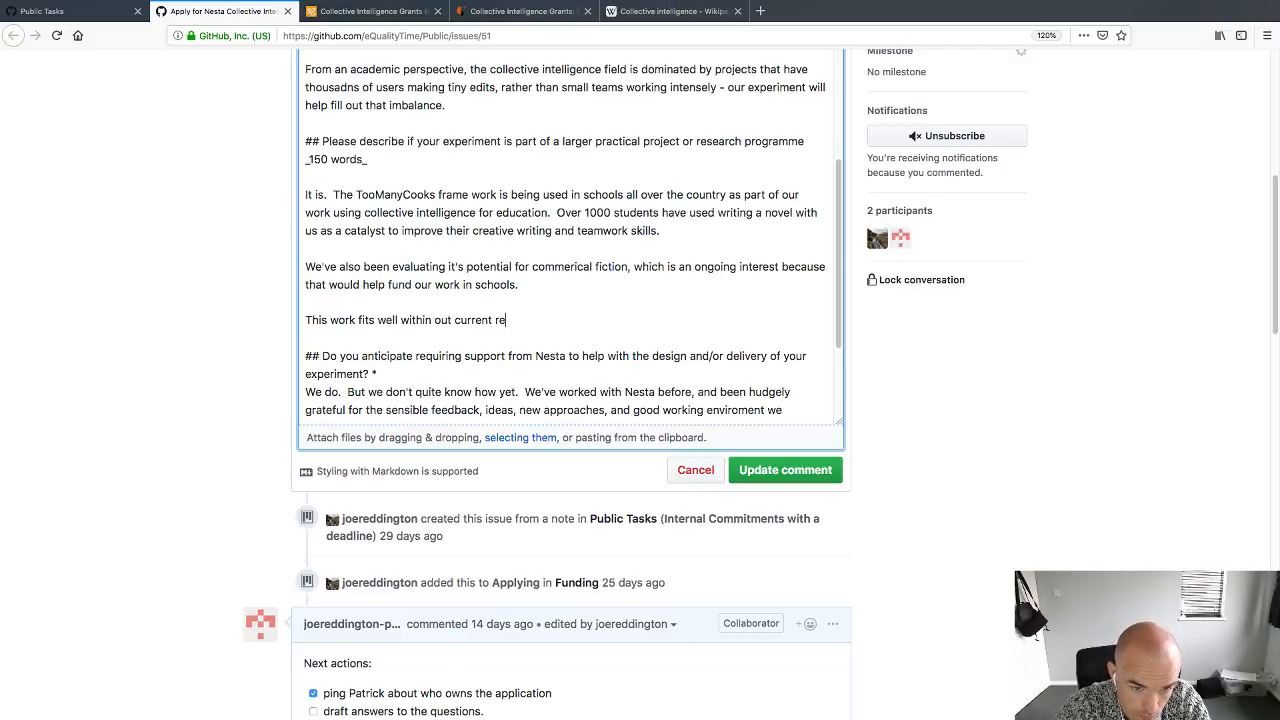
pyautogui.write('search a')
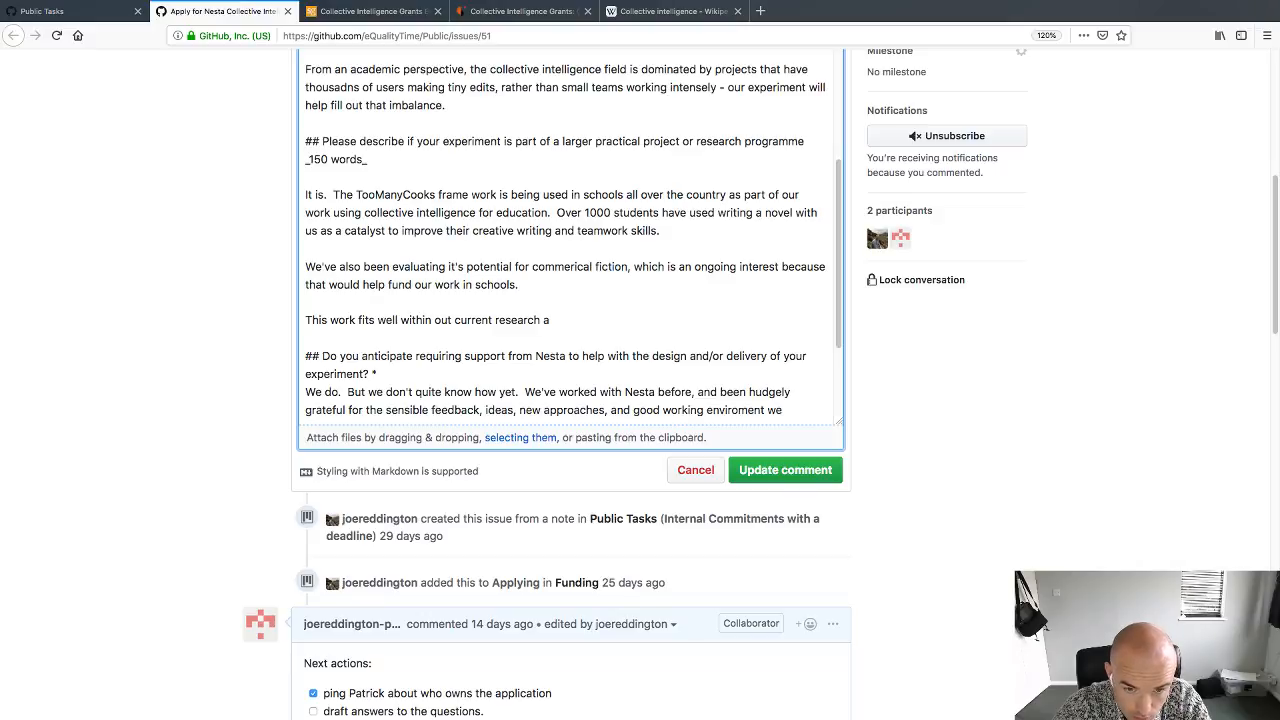
pyautogui.write('denda,')
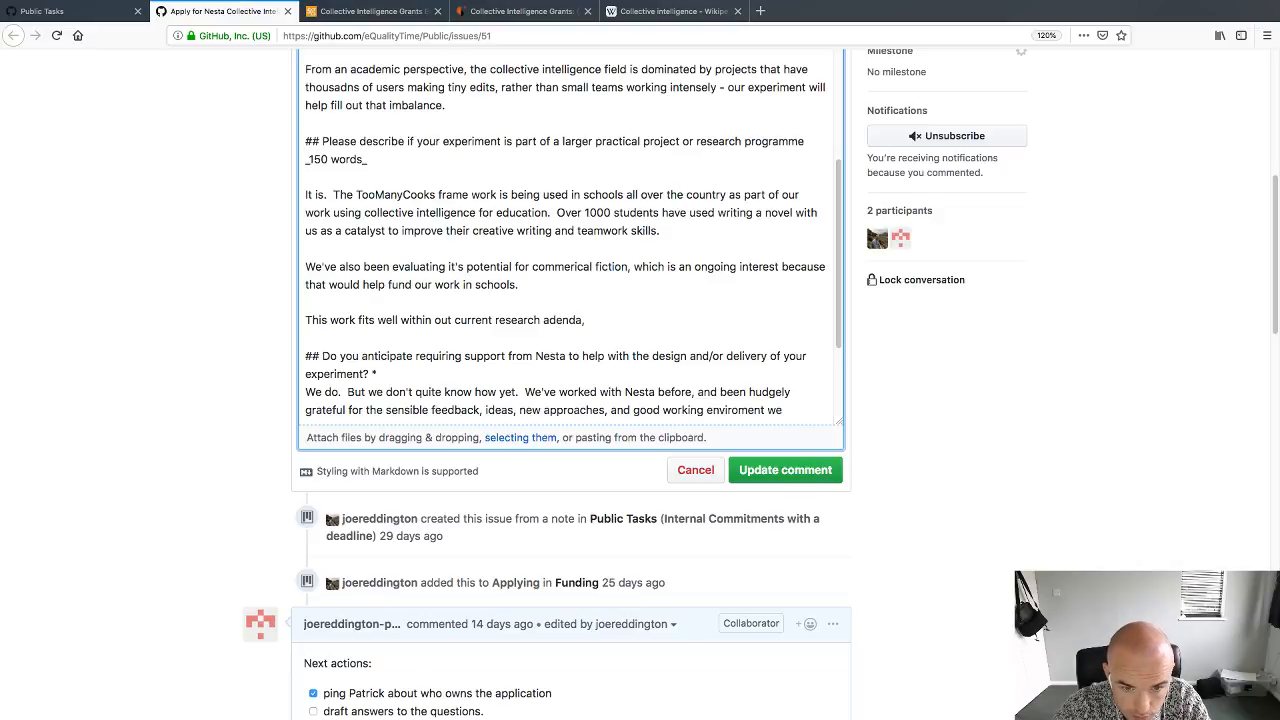
# Step: Continue the research agenda sentence with "several members of the project team are academics and"
pyautogui.write(' several me')
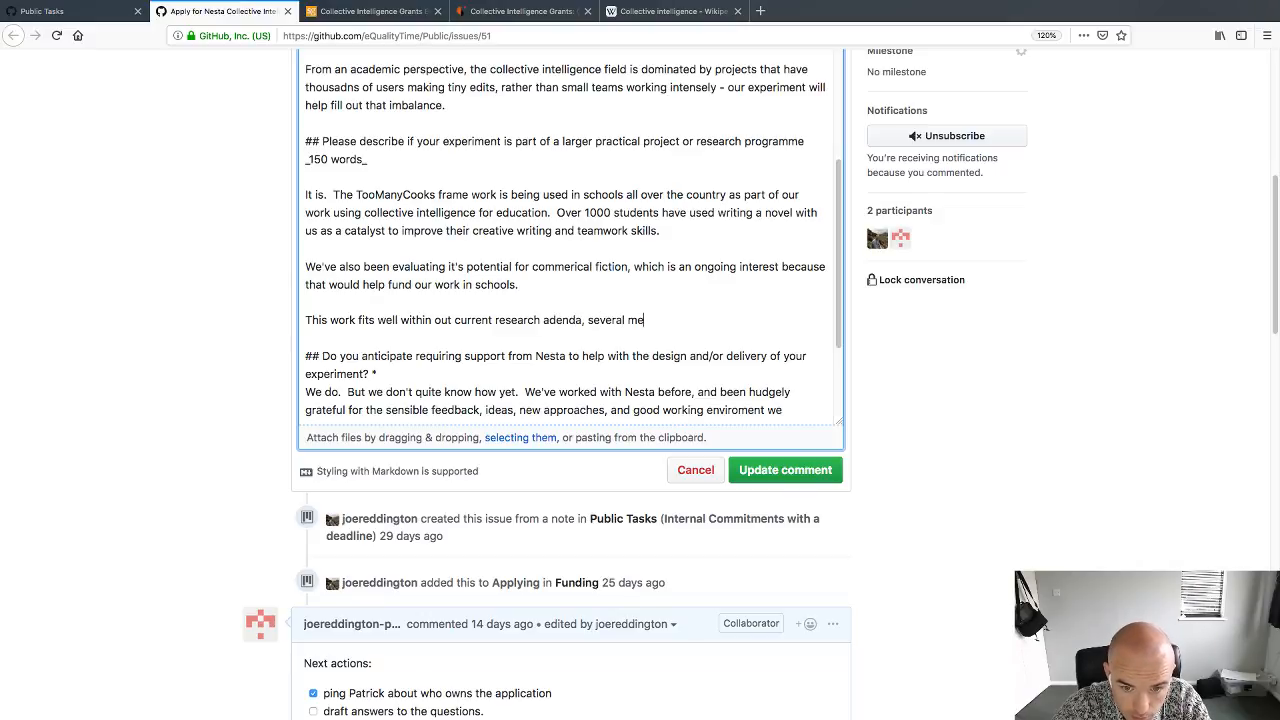
pyautogui.write('mbers of the projec')
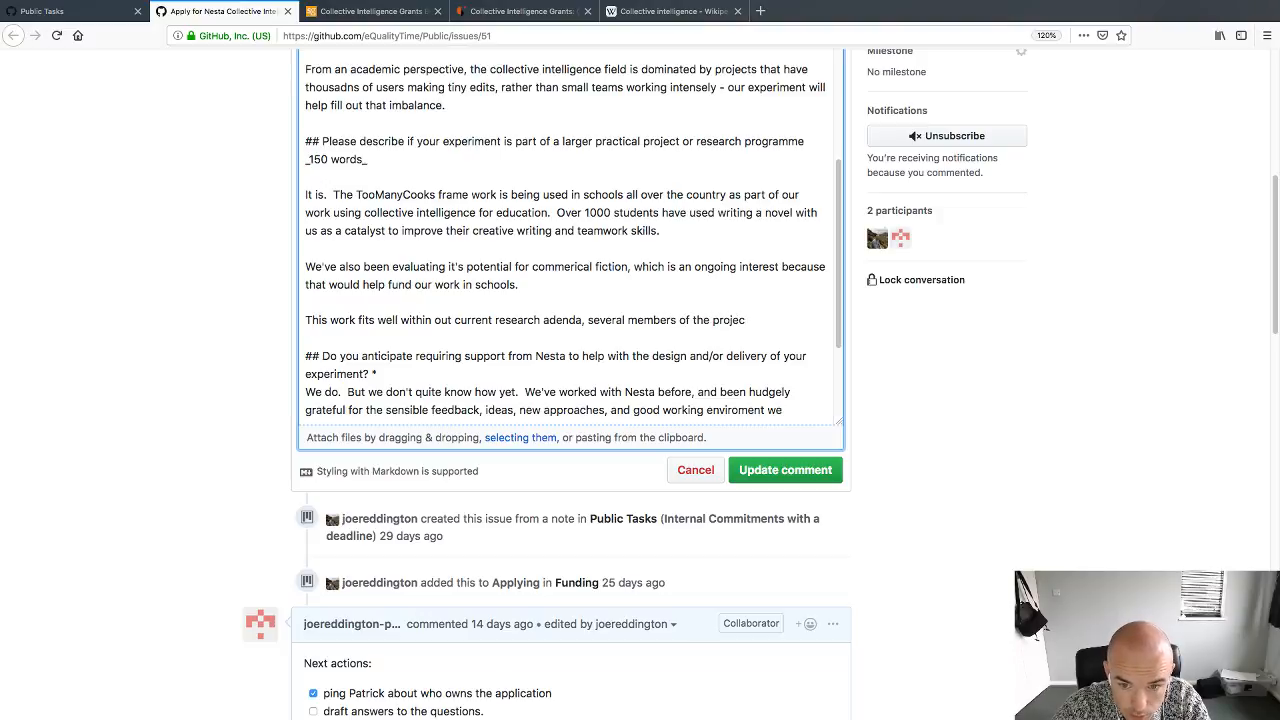
pyautogui.write('t team are curre')
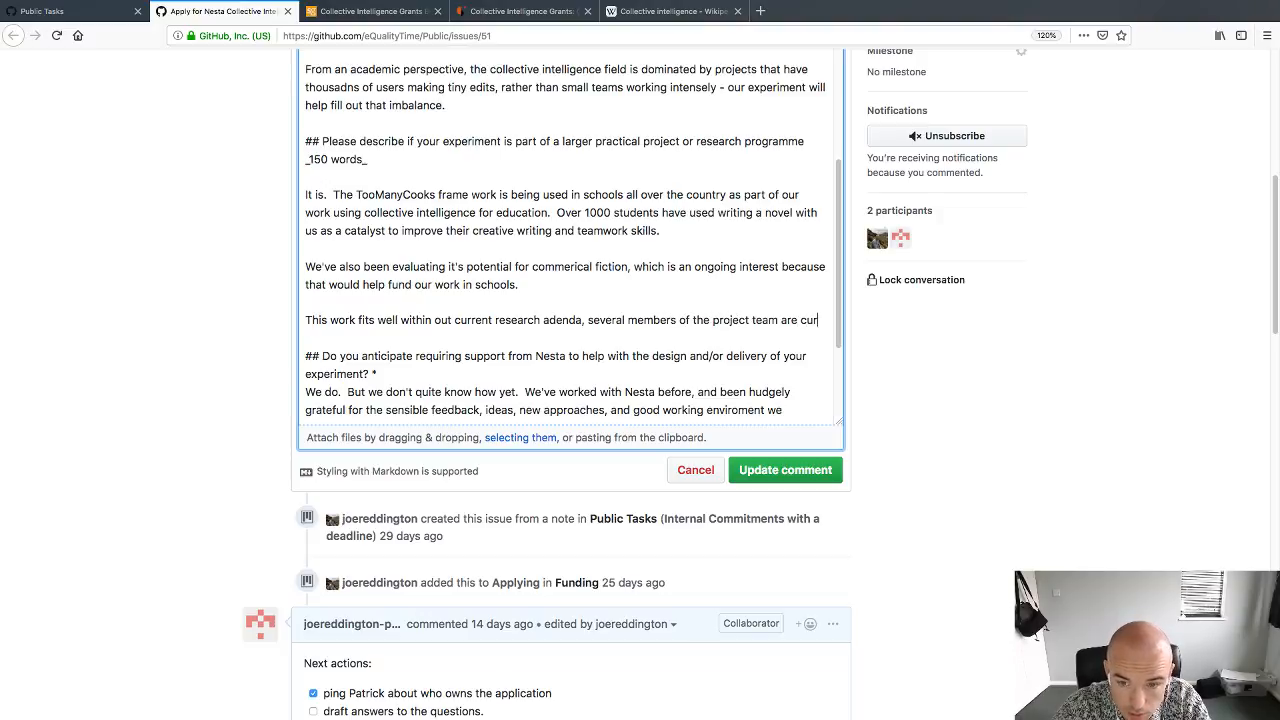
pyautogui.press('BackSpace')
pyautogui.press('BackSpace')
pyautogui.write('acad')
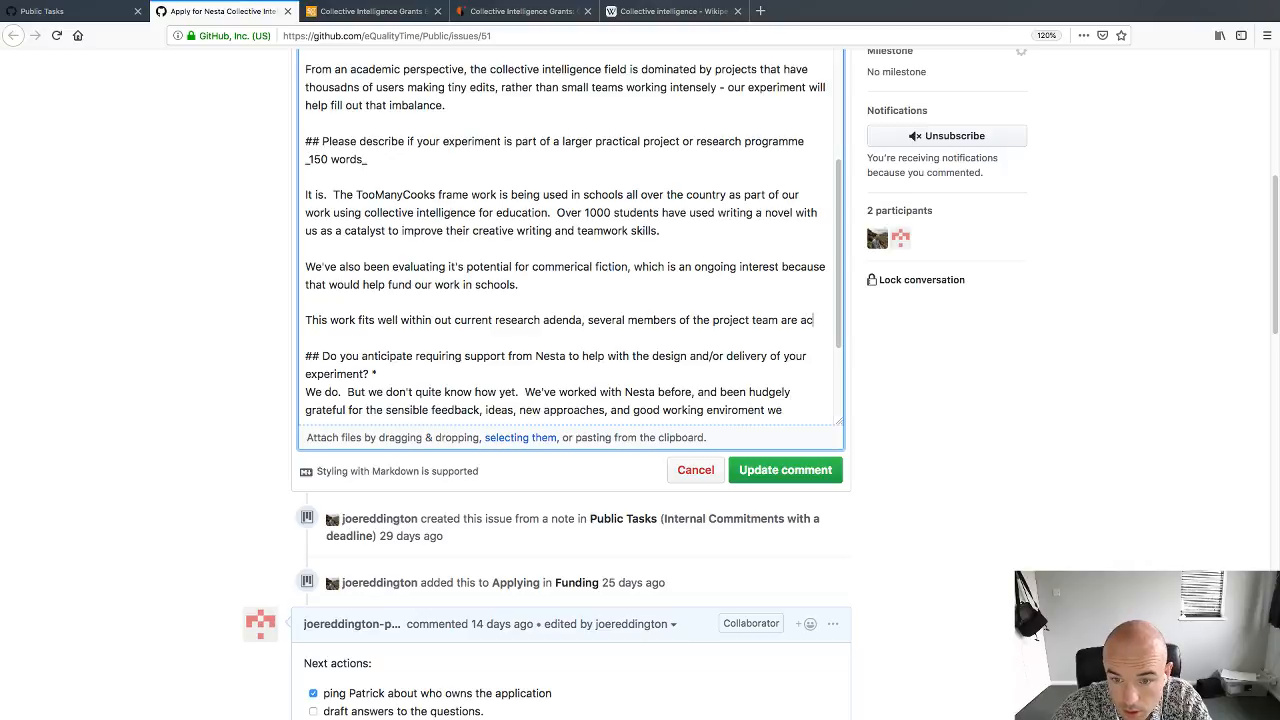
pyautogui.press('BackSpace')
pyautogui.write('demics and ')
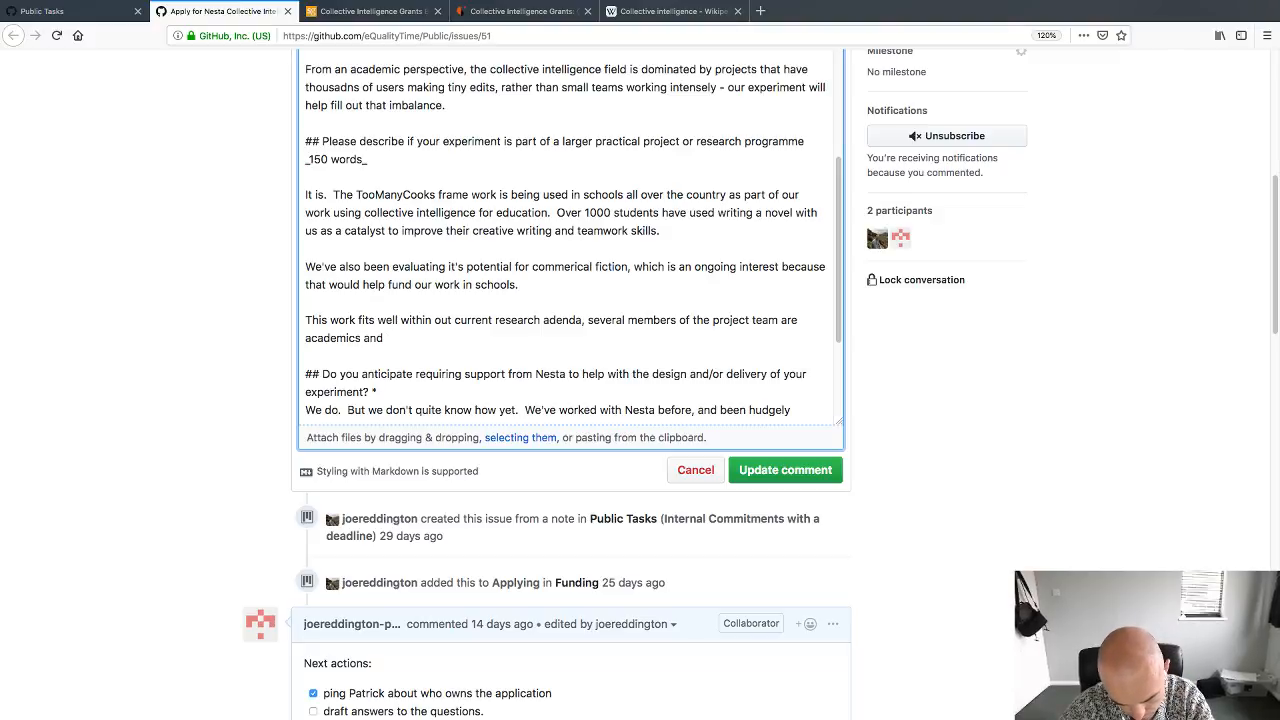
# Step: Finish the research agenda sentence with "have been looking critically into the process, and the outputs from the process."
pyautogui.write('have been looking')
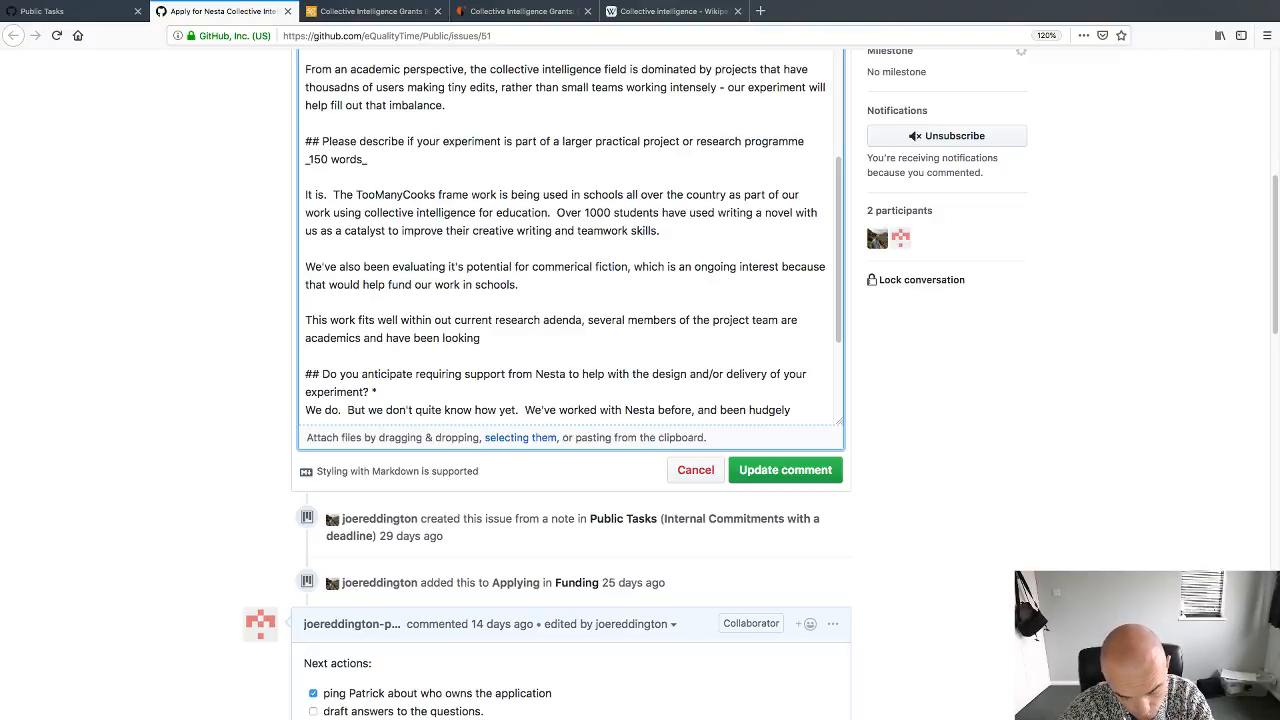
pyautogui.write(' c')
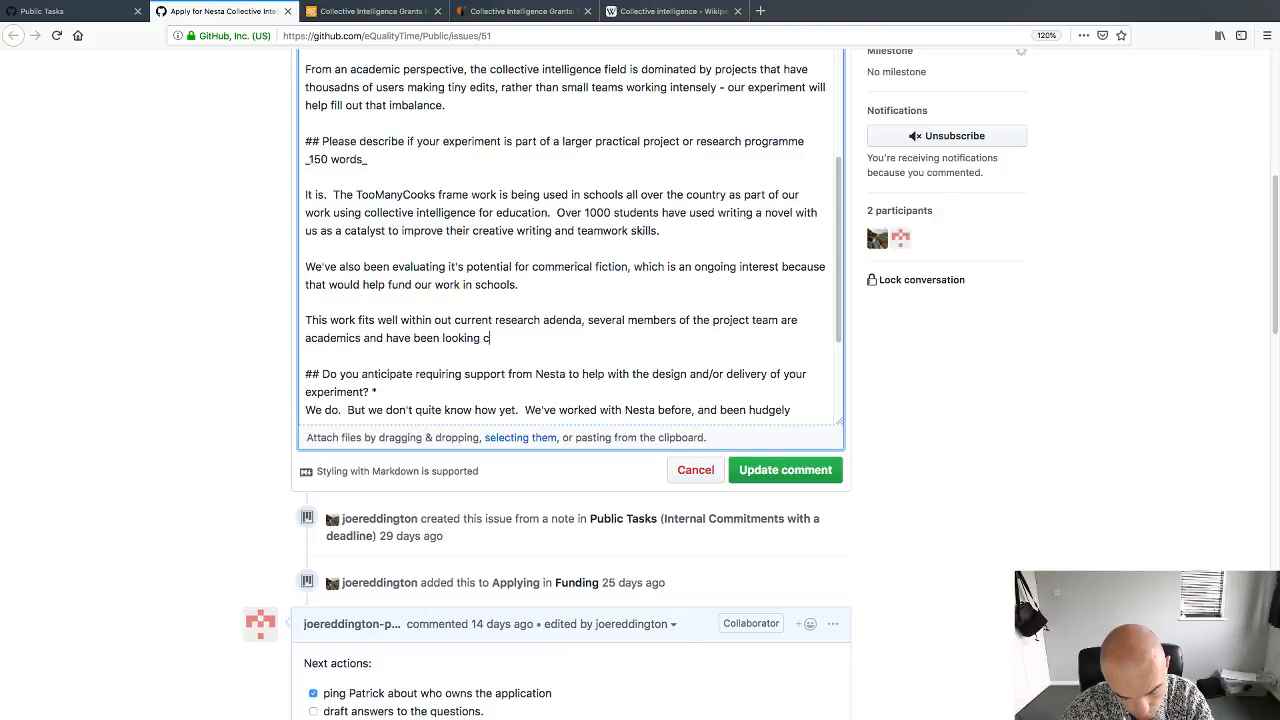
pyautogui.write('ritically into t')
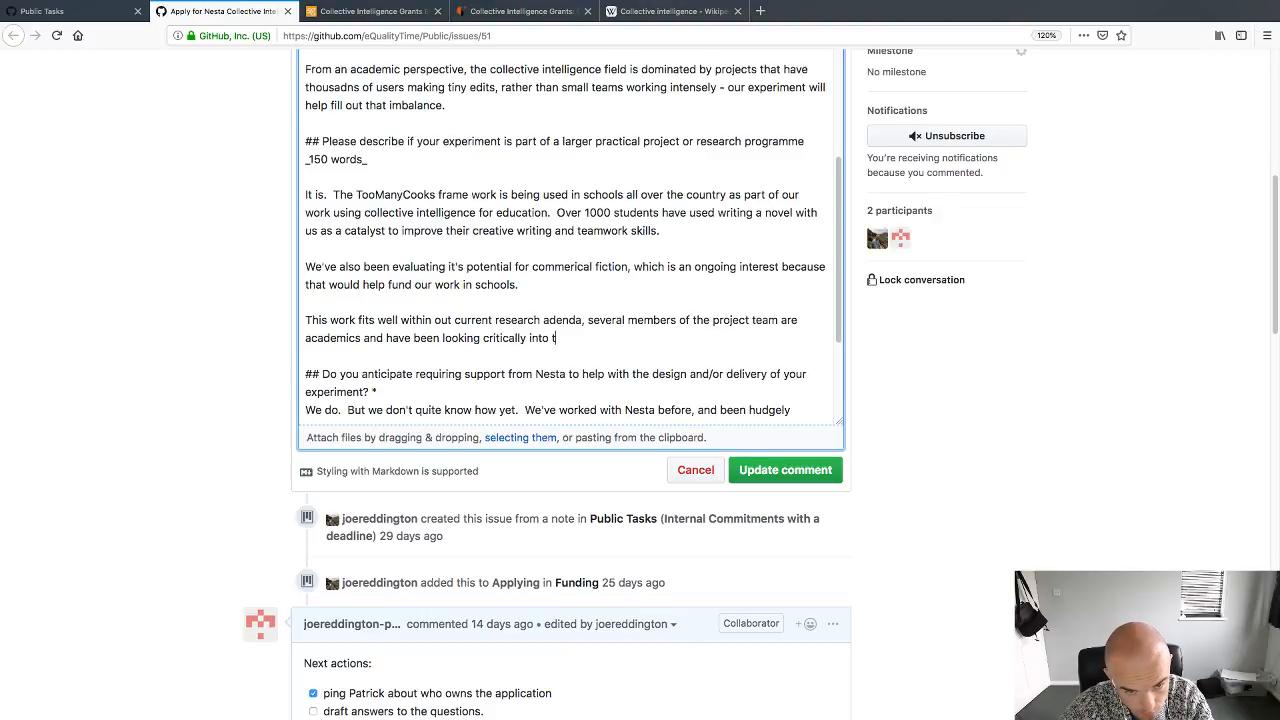
pyautogui.write('he outputs')
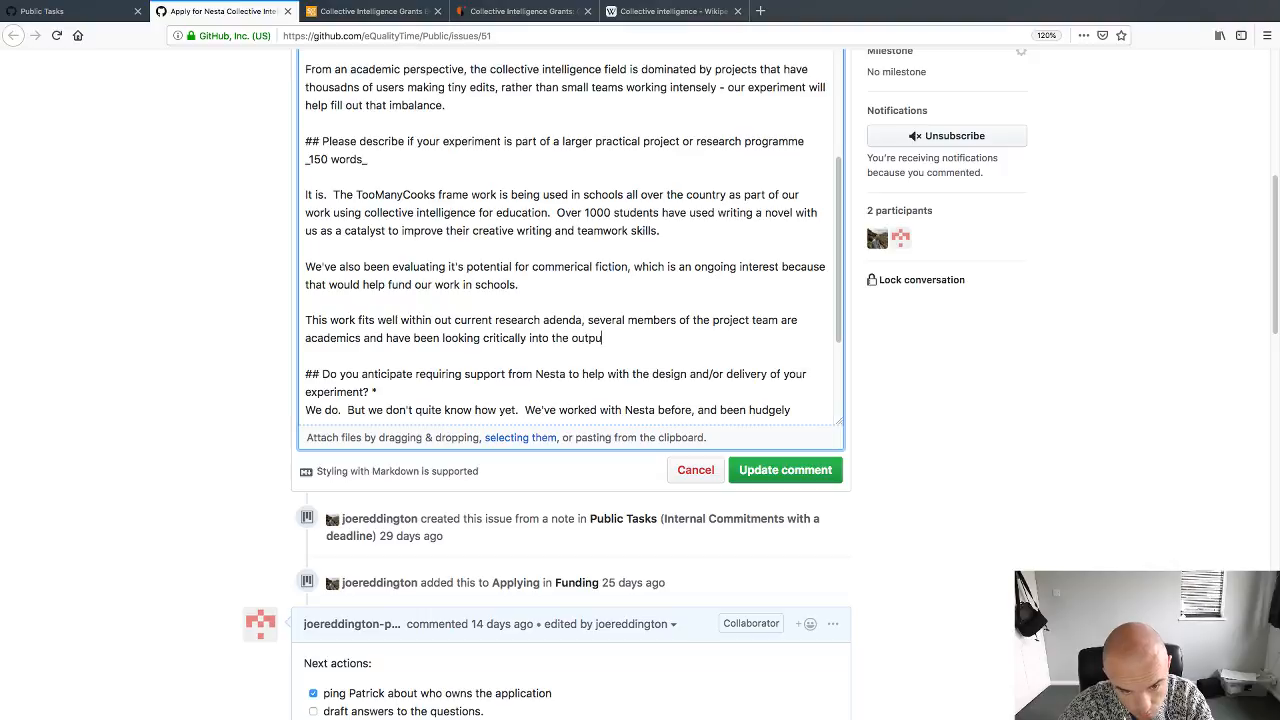
pyautogui.press('BackSpace')
pyautogui.press('BackSpace')
pyautogui.press('BackSpace')
pyautogui.press('BackSpace')
pyautogui.press('BackSpace')
pyautogui.press('BackSpace')
pyautogui.press('BackSpace')
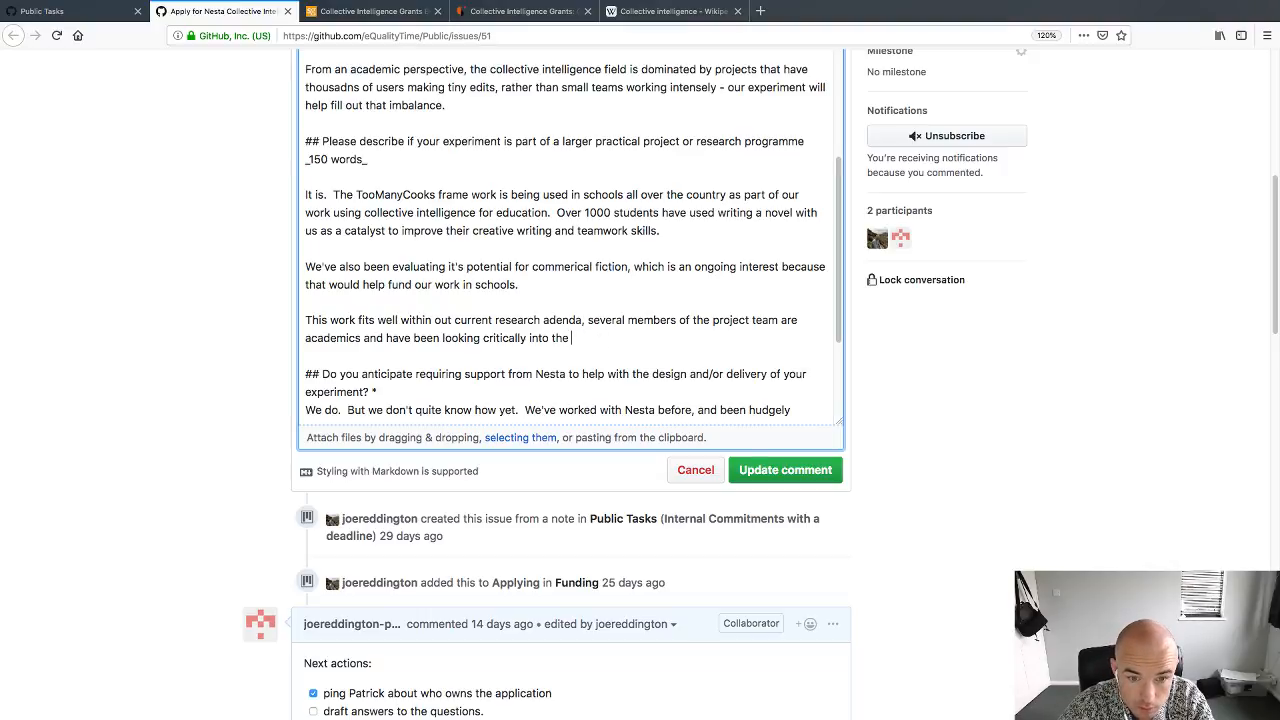
pyautogui.write('process, and t')
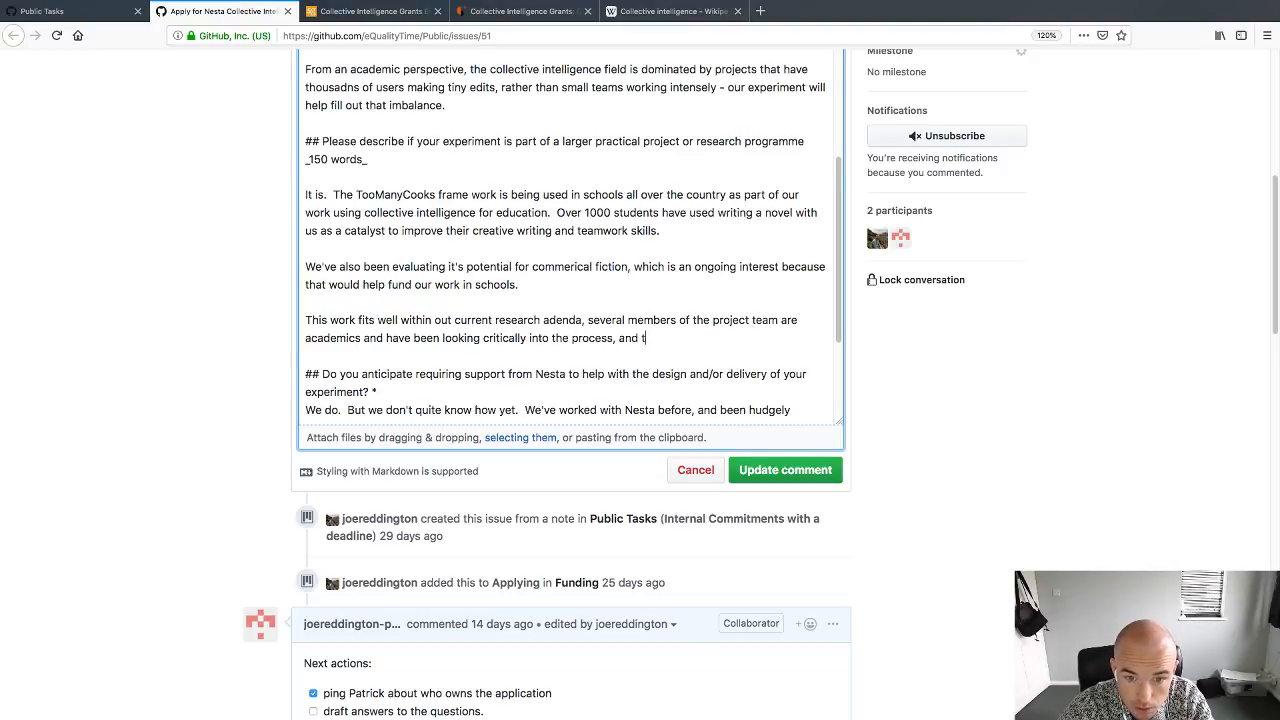
pyautogui.write('he outputs from')
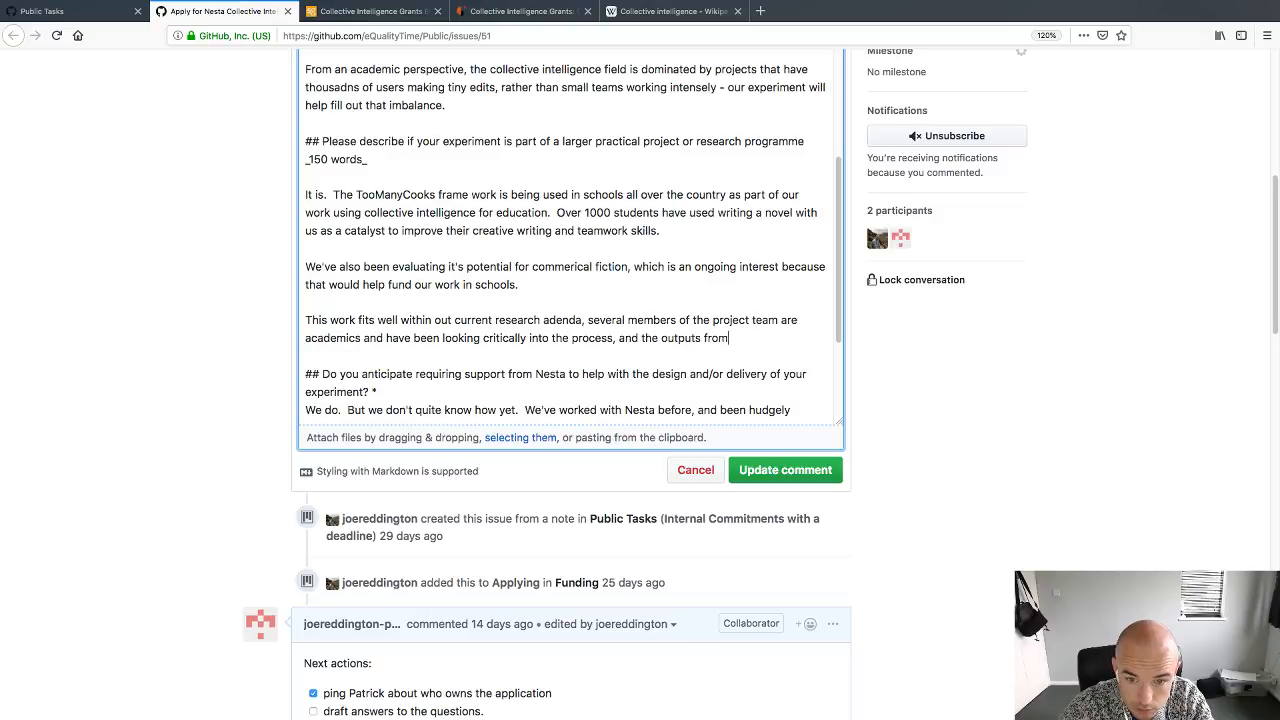
pyautogui.write(' the process.')
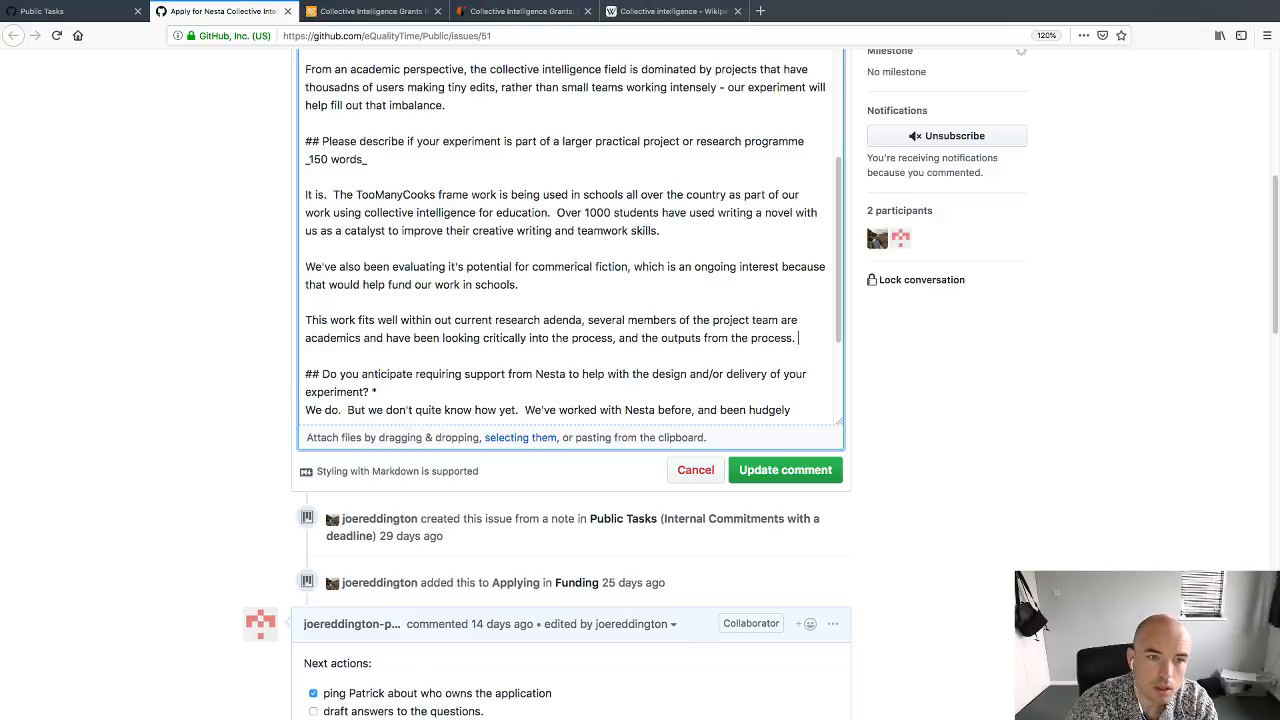
pyautogui.scroll(10, 357, 334)
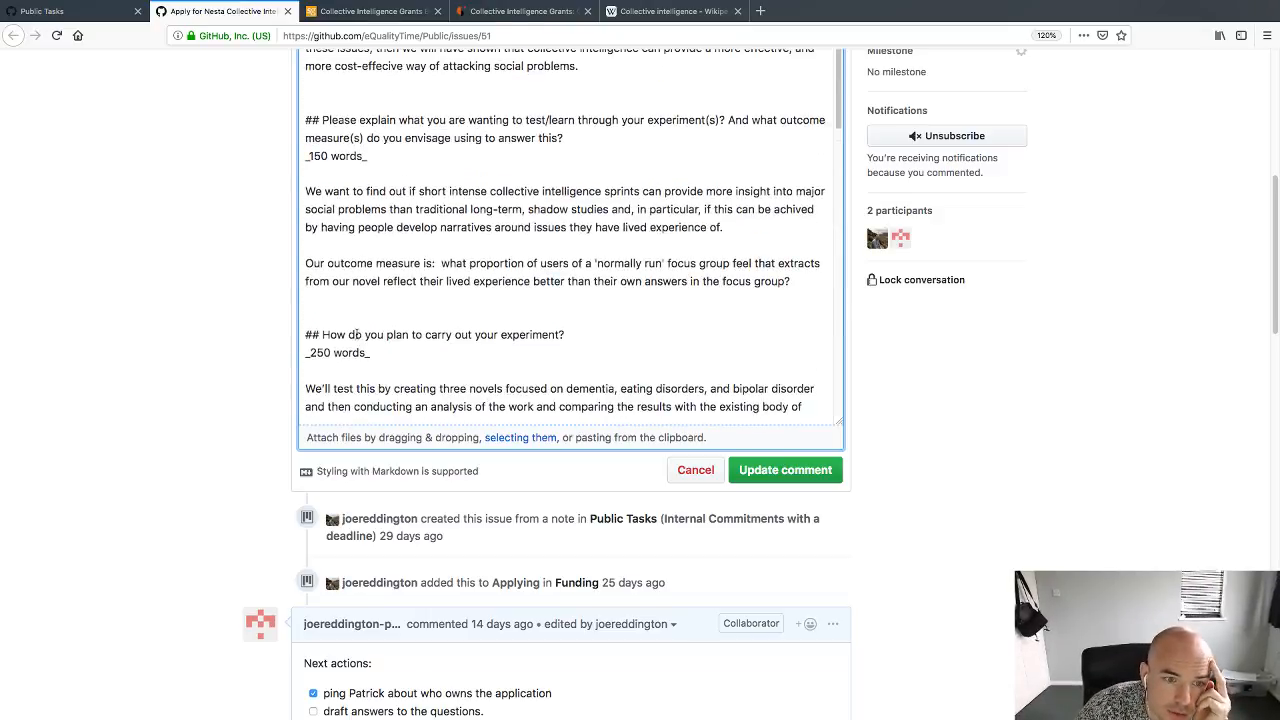
# Step: Start a new paragraph below the three-novels paragraph in the experiment plan answer, reading "We'll create these novels"
pyautogui.scroll(5, 357, 334)
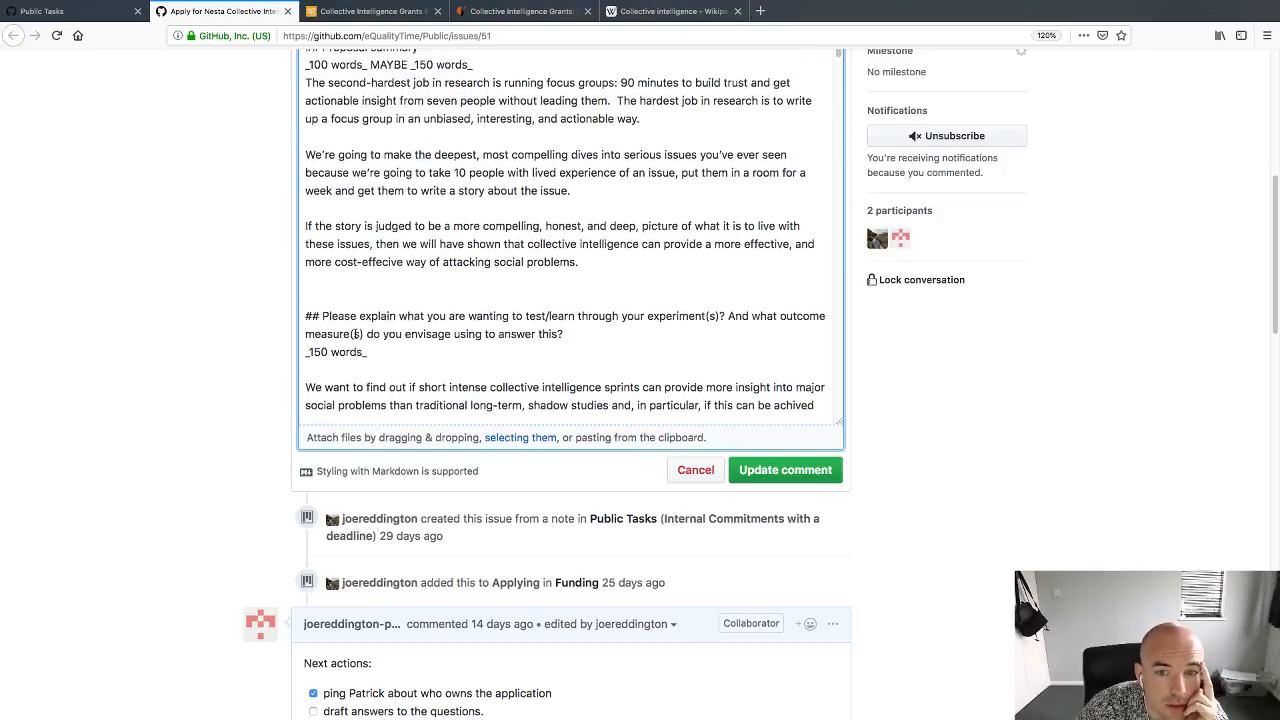
pyautogui.scroll(1, 357, 334)
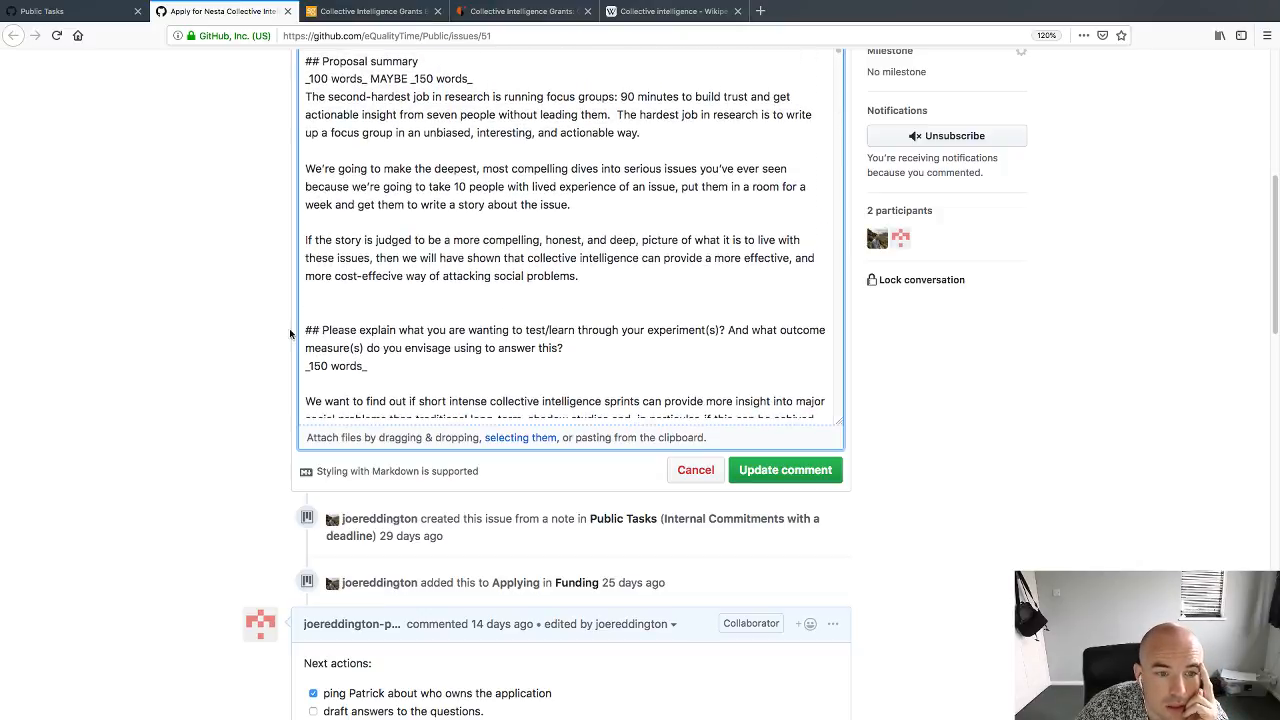
pyautogui.scroll(-1, 281, 332)
pyautogui.scroll(-6, 427, 334)
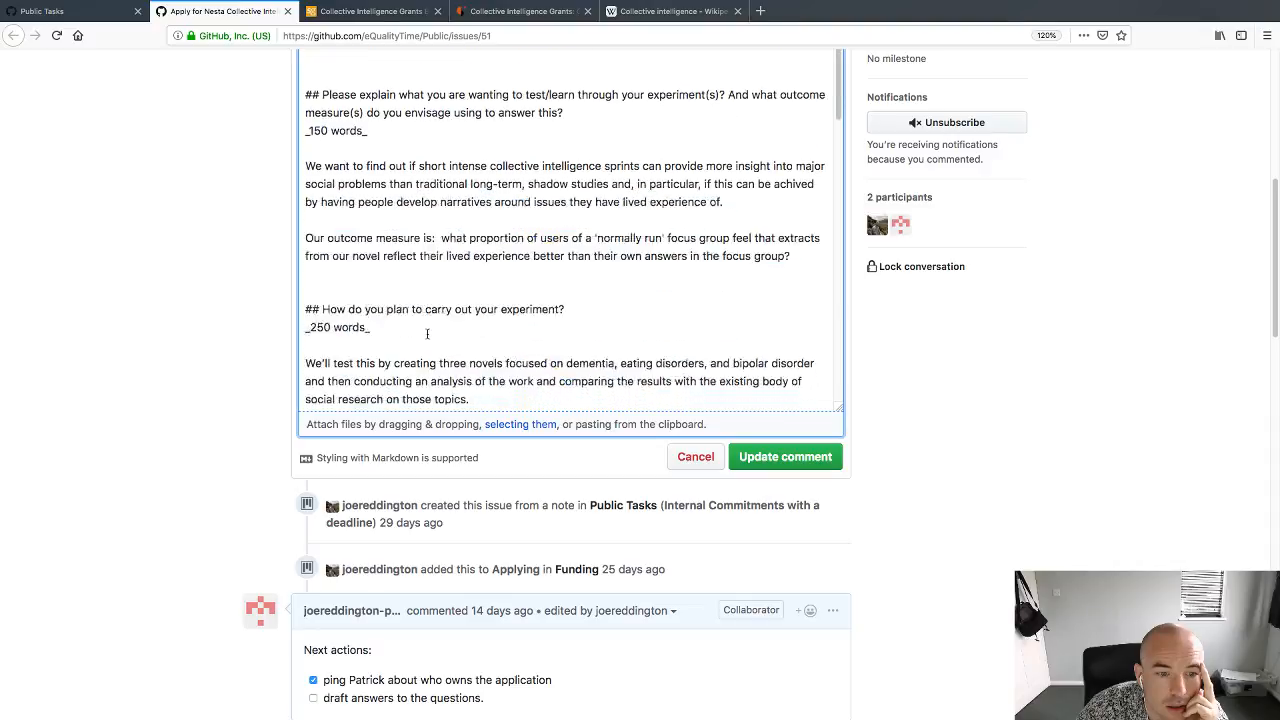
pyautogui.scroll(-5, 427, 334)
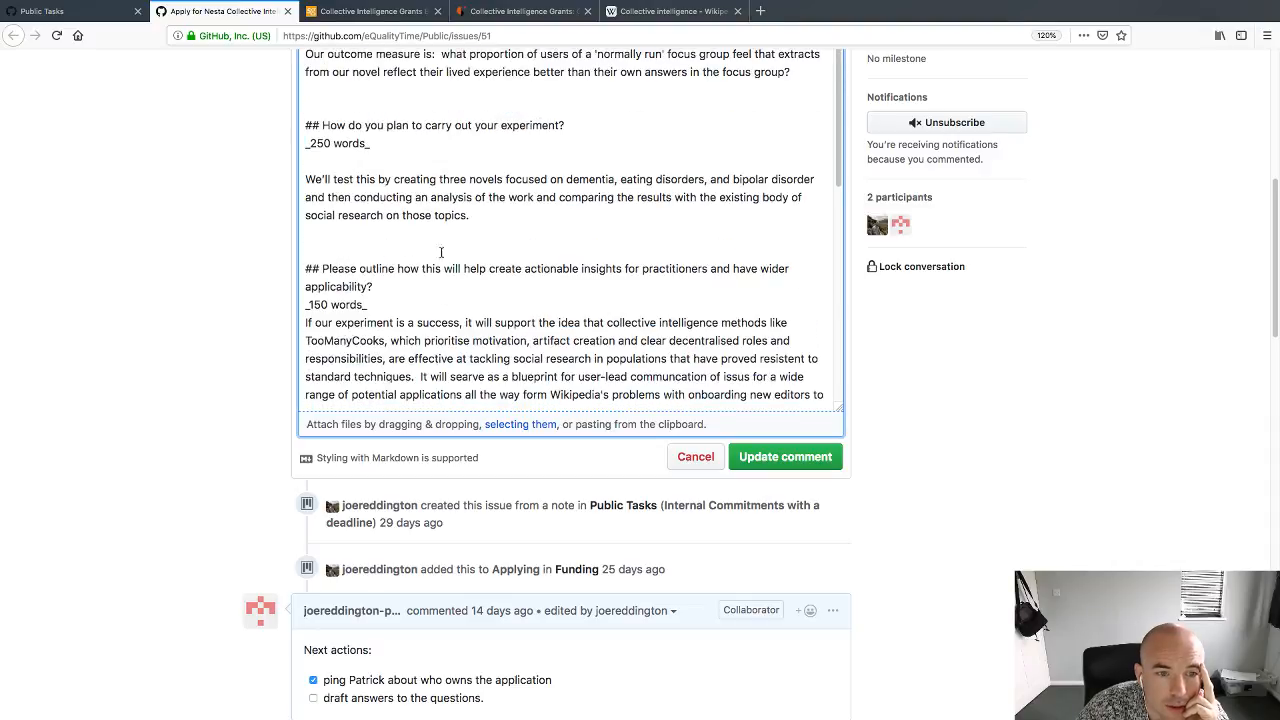
pyautogui.click(438, 228)
pyautogui.press('Return')
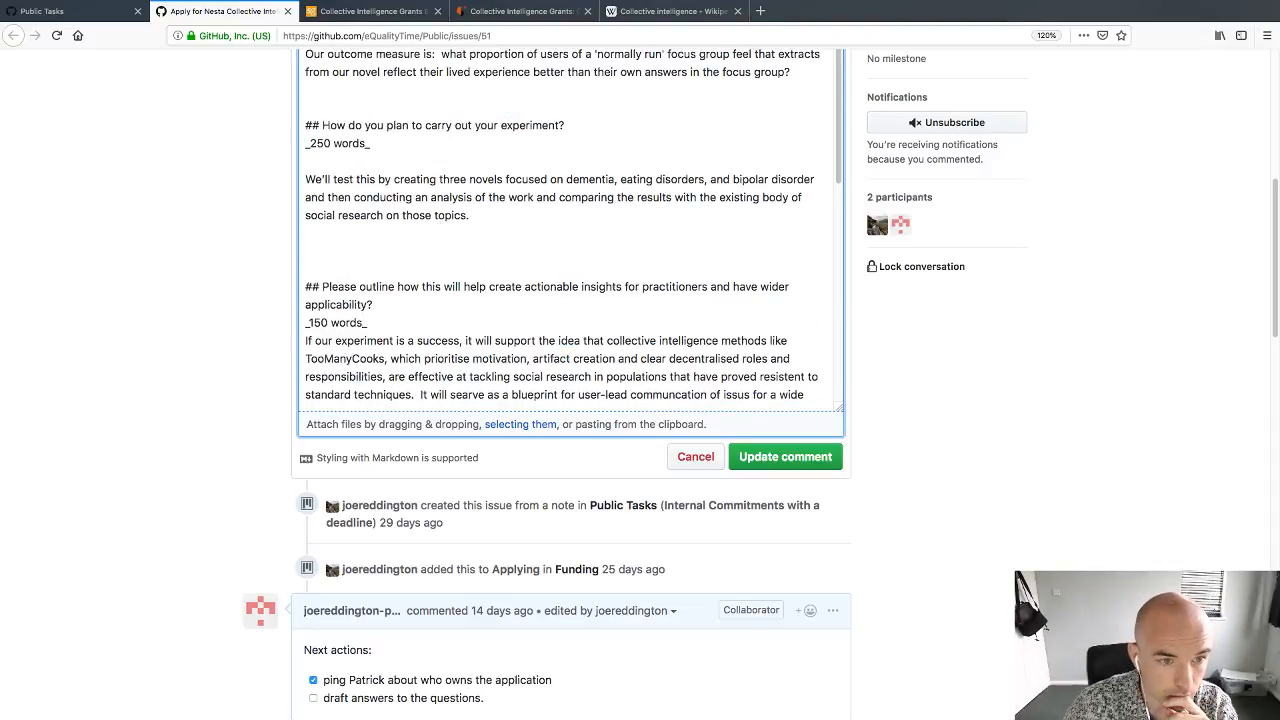
pyautogui.press('Up')
pyautogui.press('Return')
pyautogui.press('BackSpace')
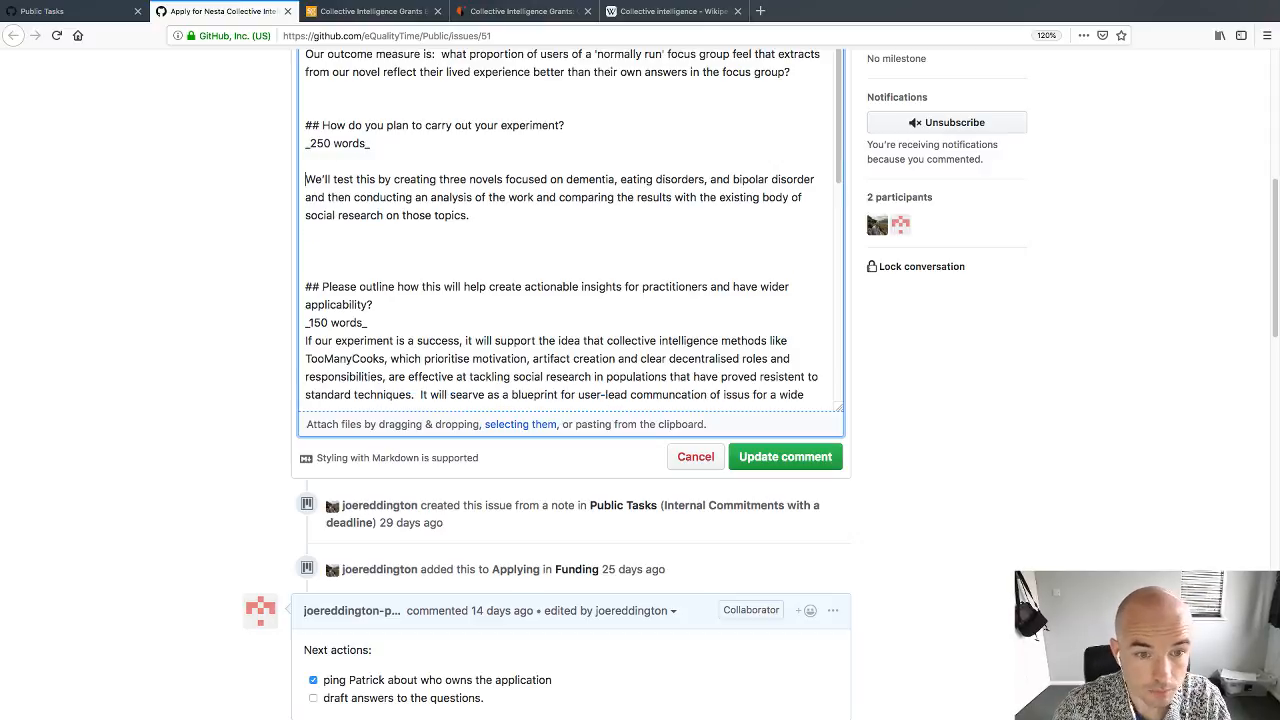
pyautogui.press('Down')
pyautogui.press('Down')
pyautogui.press('Down')
pyautogui.press('Return')
pyautogui.write('We')
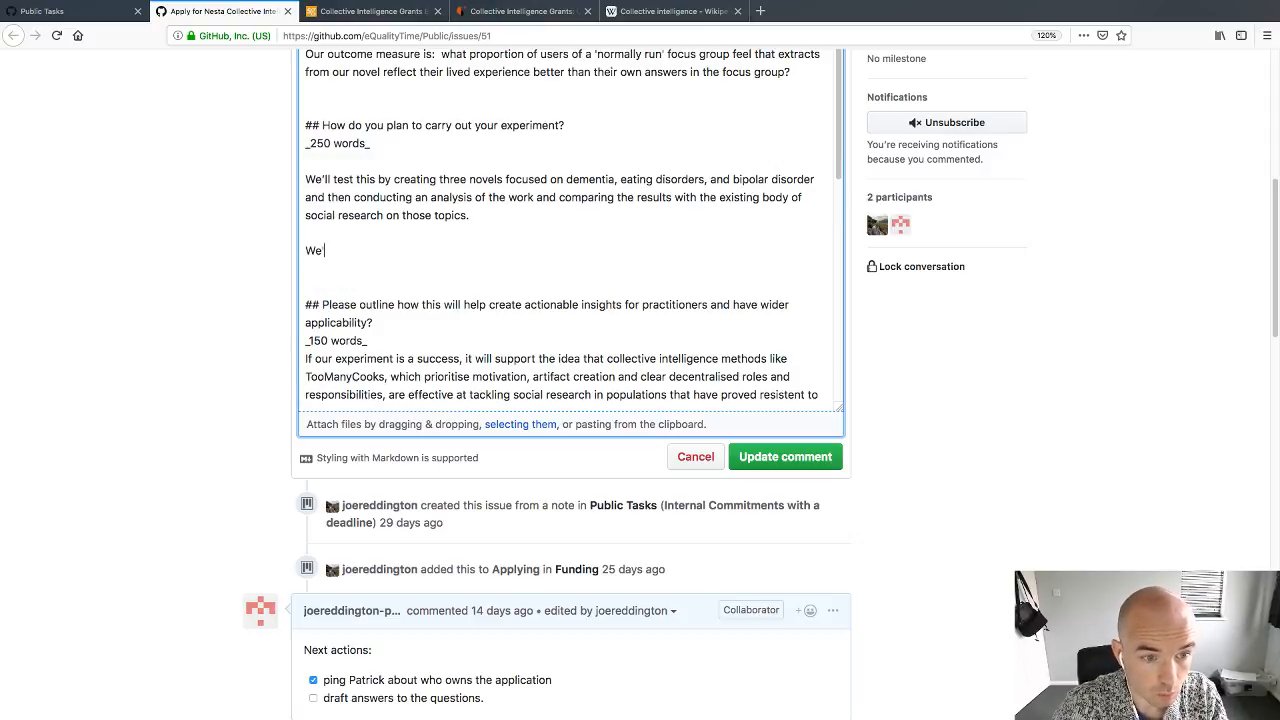
pyautogui.write("'ll create this")
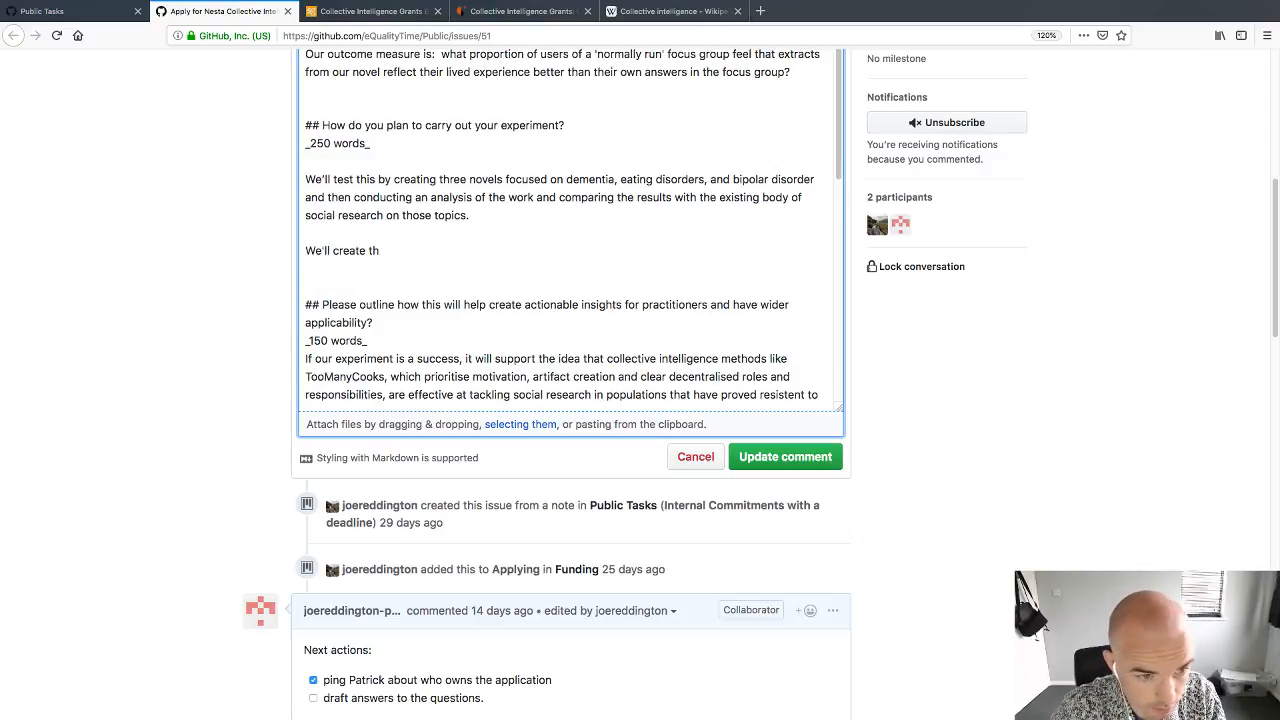
pyautogui.press('BackSpace')
pyautogui.press('BackSpace')
pyautogui.write('ese nove')
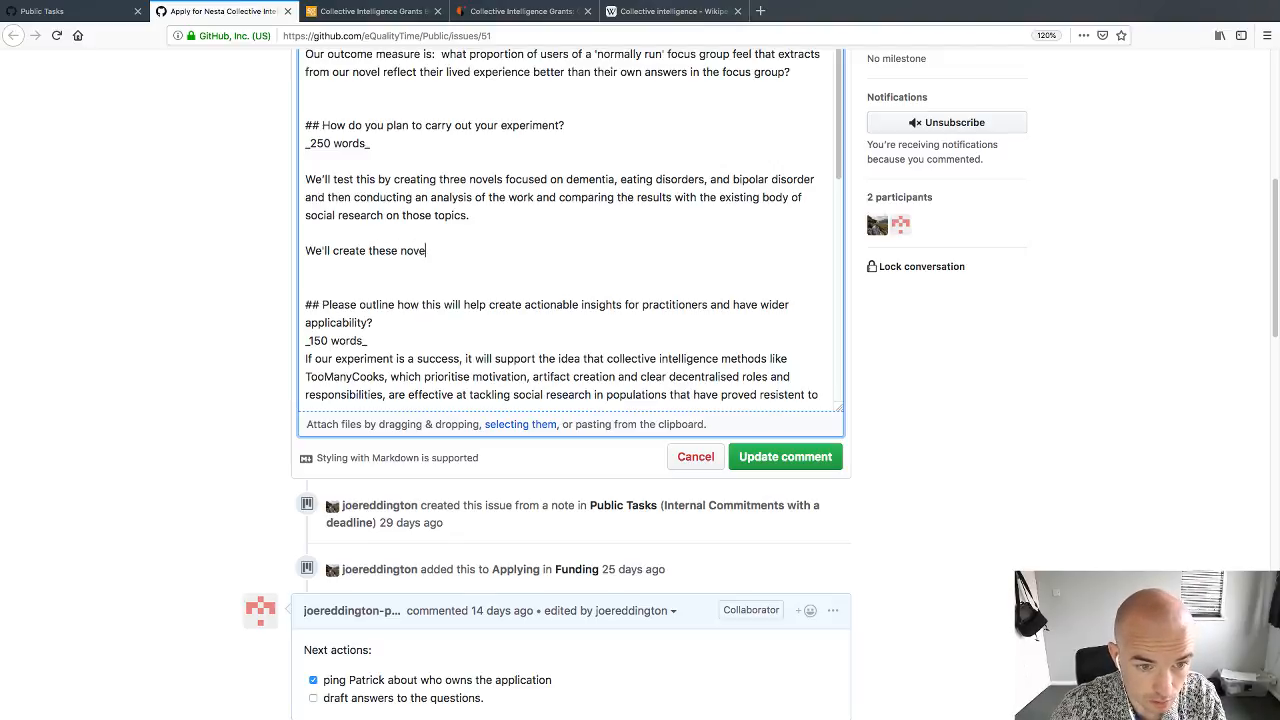
# Step: Finish the new paragraph's first sentence with "using the TooManyCooks framework."
pyautogui.write('ls using the Toomany')
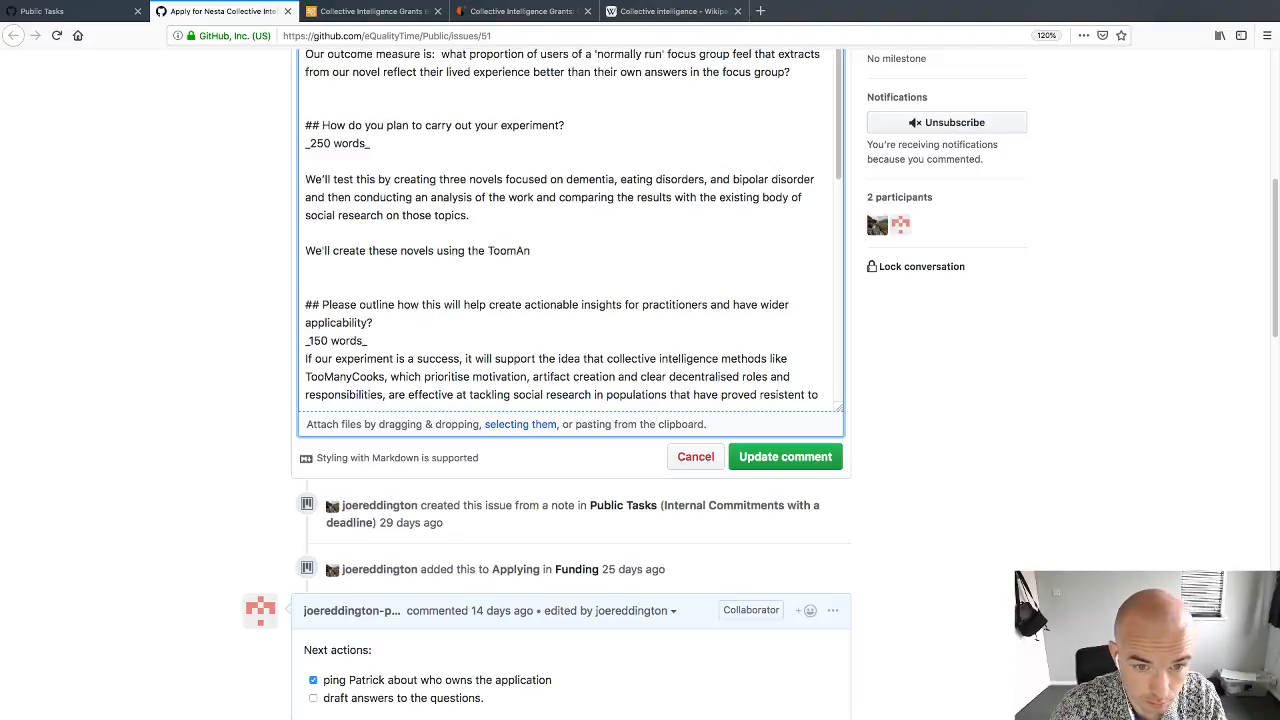
pyautogui.press('BackSpace')
pyautogui.press('BackSpace')
pyautogui.press('BackSpace')
pyautogui.press('BackSpace')
pyautogui.write('ManyC')
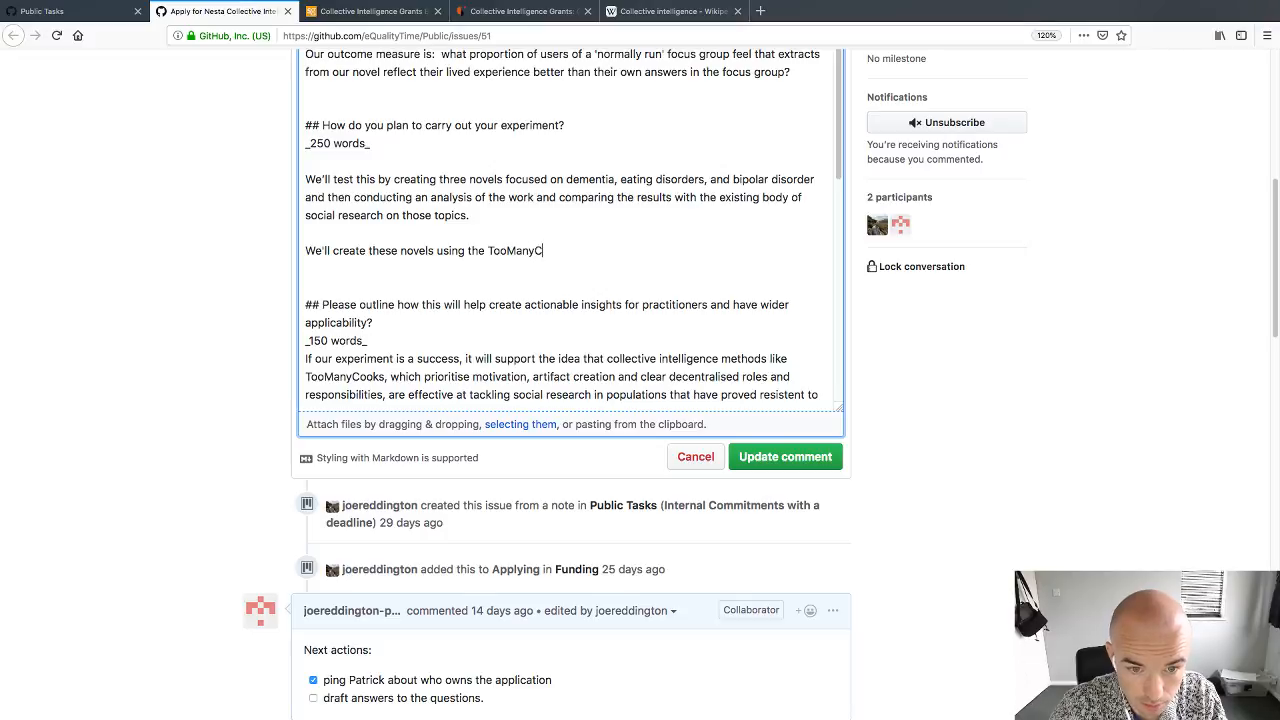
pyautogui.write('ooks p')
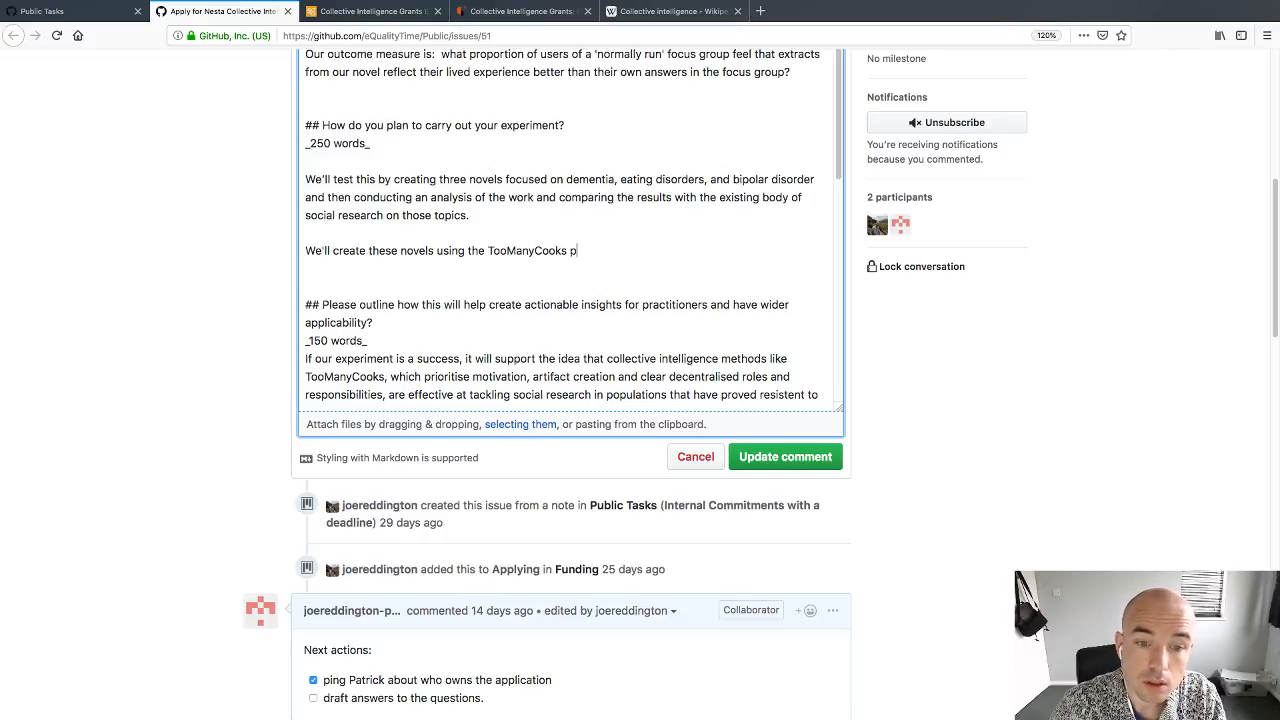
pyautogui.press('BackSpace')
pyautogui.write('framework.')
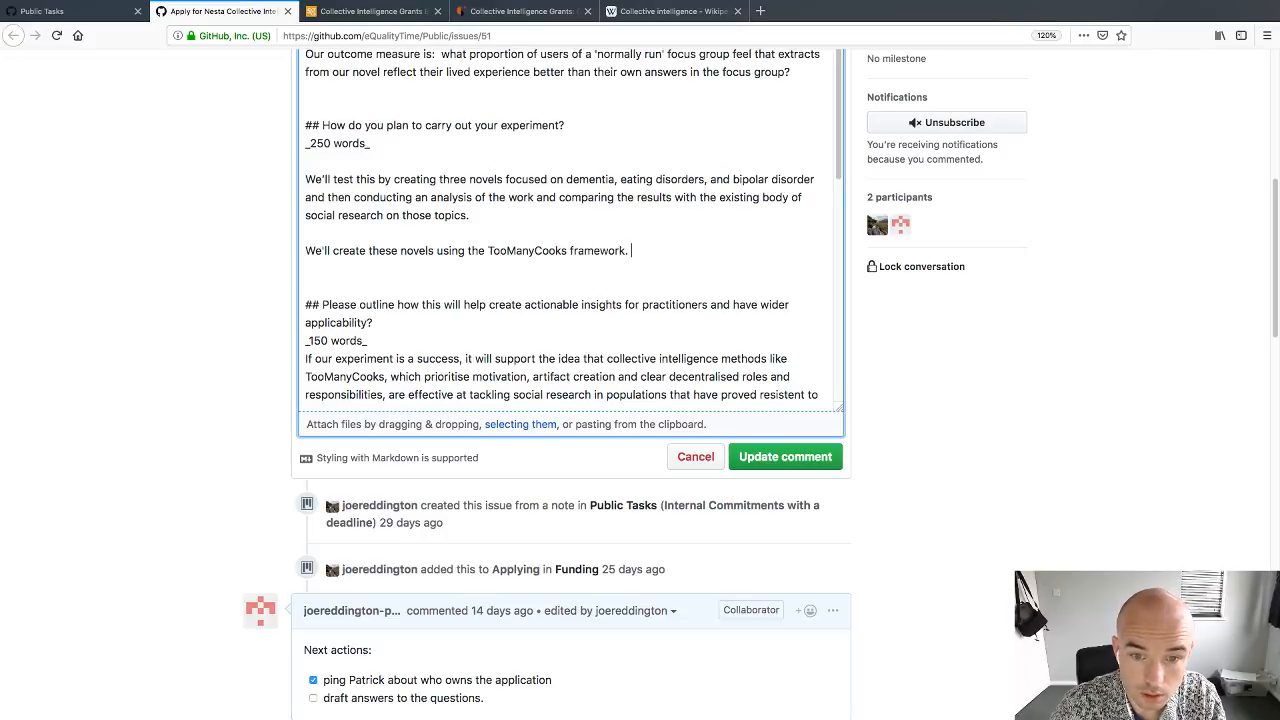
# Step: Begin the paragraph's second sentence with "TooManyCooks is an established"
pyautogui.write('And')
pyautogui.press('BackSpace')
pyautogui.press('BackSpace')
pyautogui.press('BackSpace')
pyautogui.press('BackSpace')
pyautogui.press('BackSpace')
pyautogui.write(',')
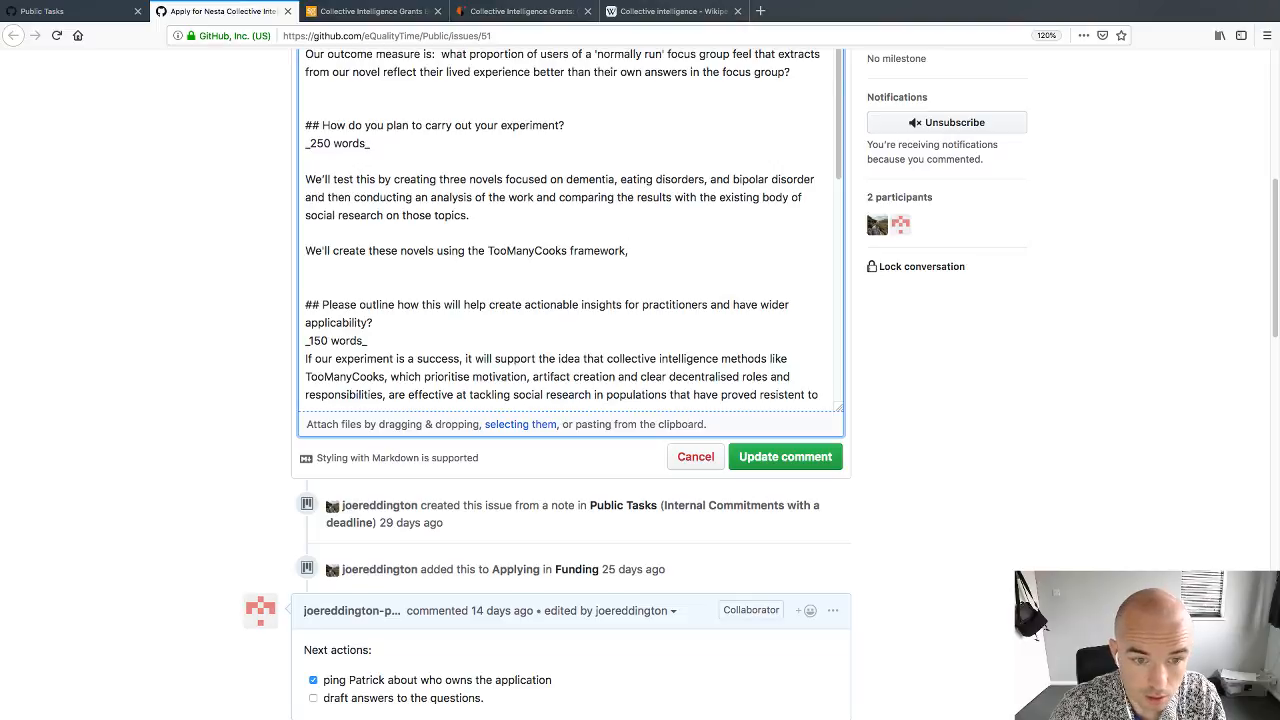
pyautogui.press('BackSpace')
pyautogui.write('. Too')
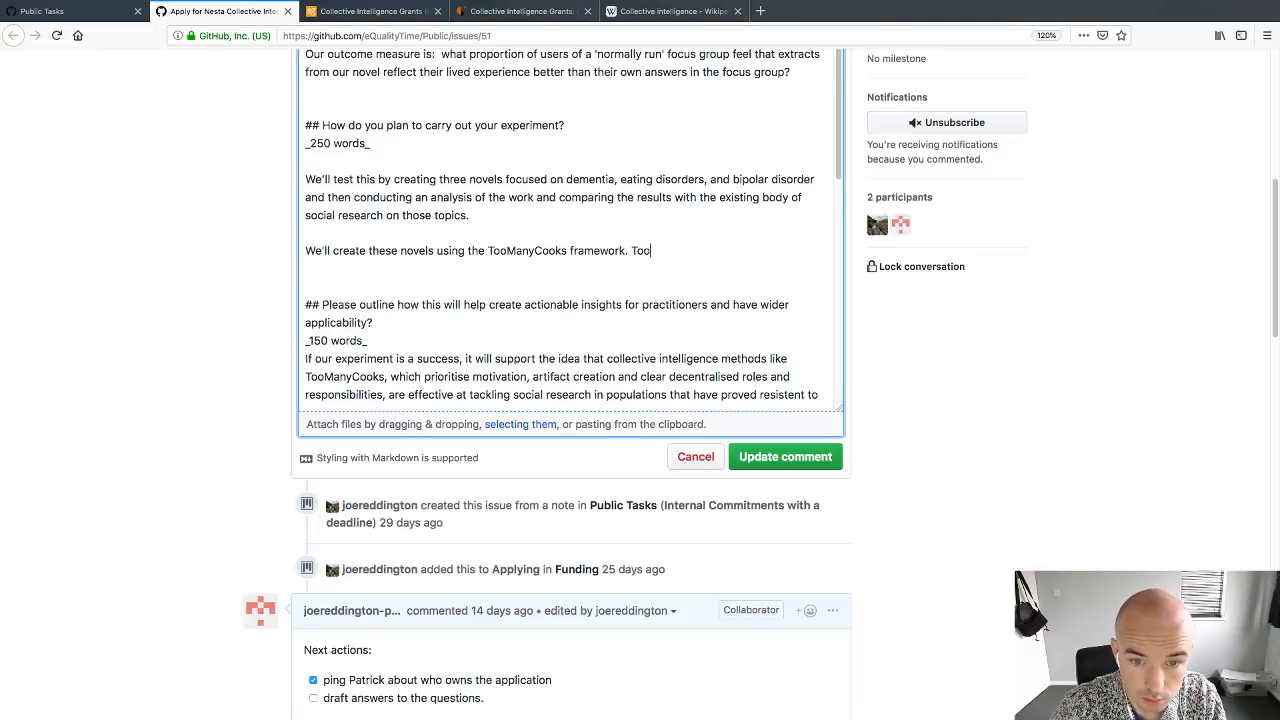
pyautogui.write('ManyCooks is an e')
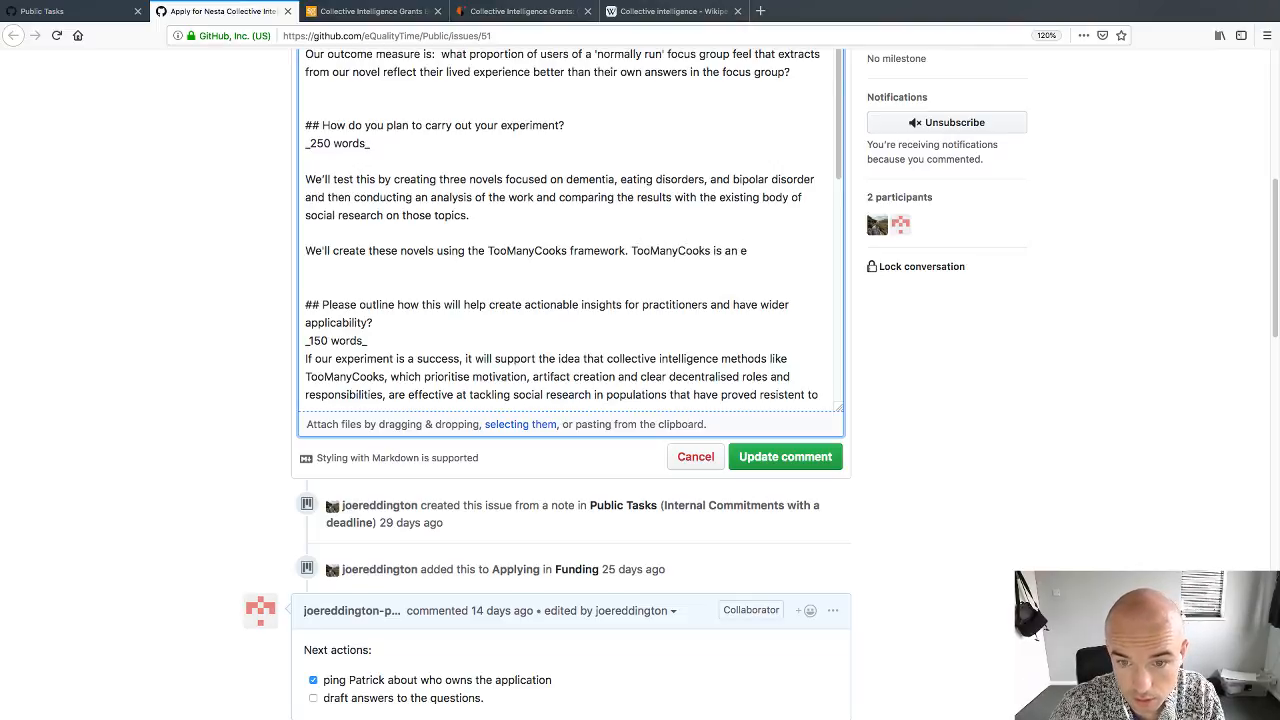
pyautogui.write('stablished ')
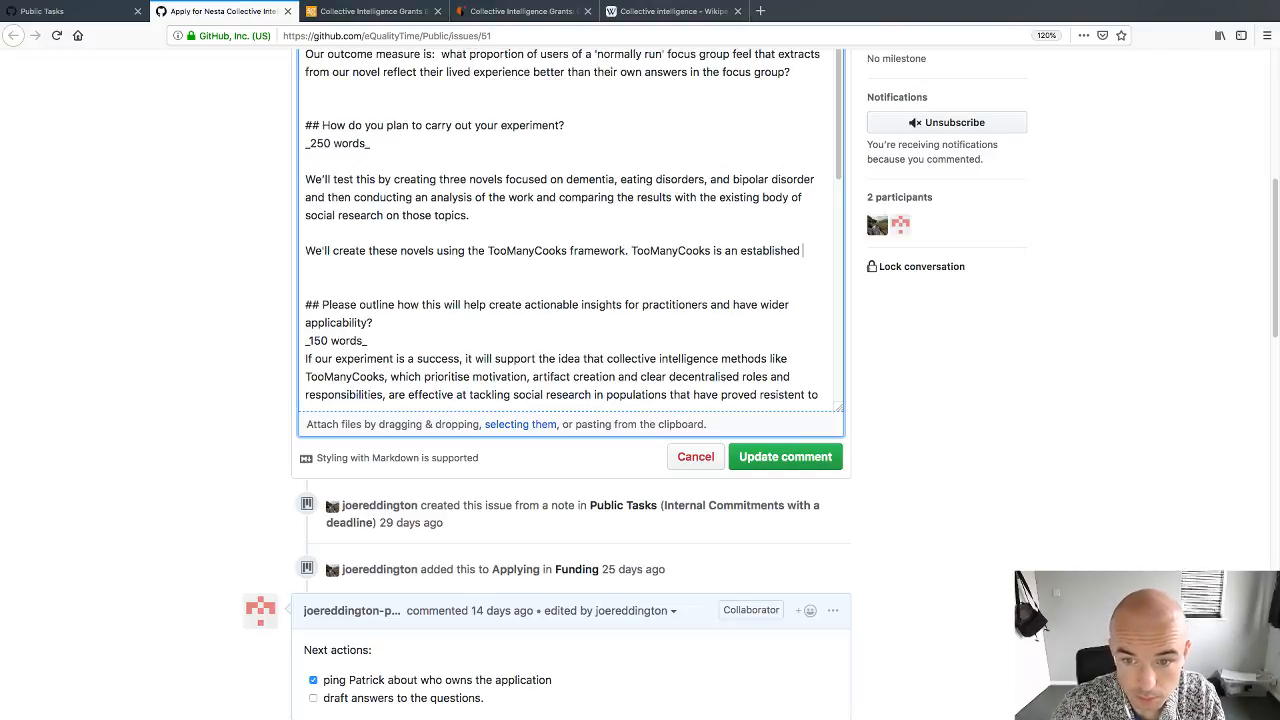
# Step: Complete the TooManyCooks sentence with "collective inteligence approach for novel writing in short intense bursts."
pyautogui.write('collective inten')
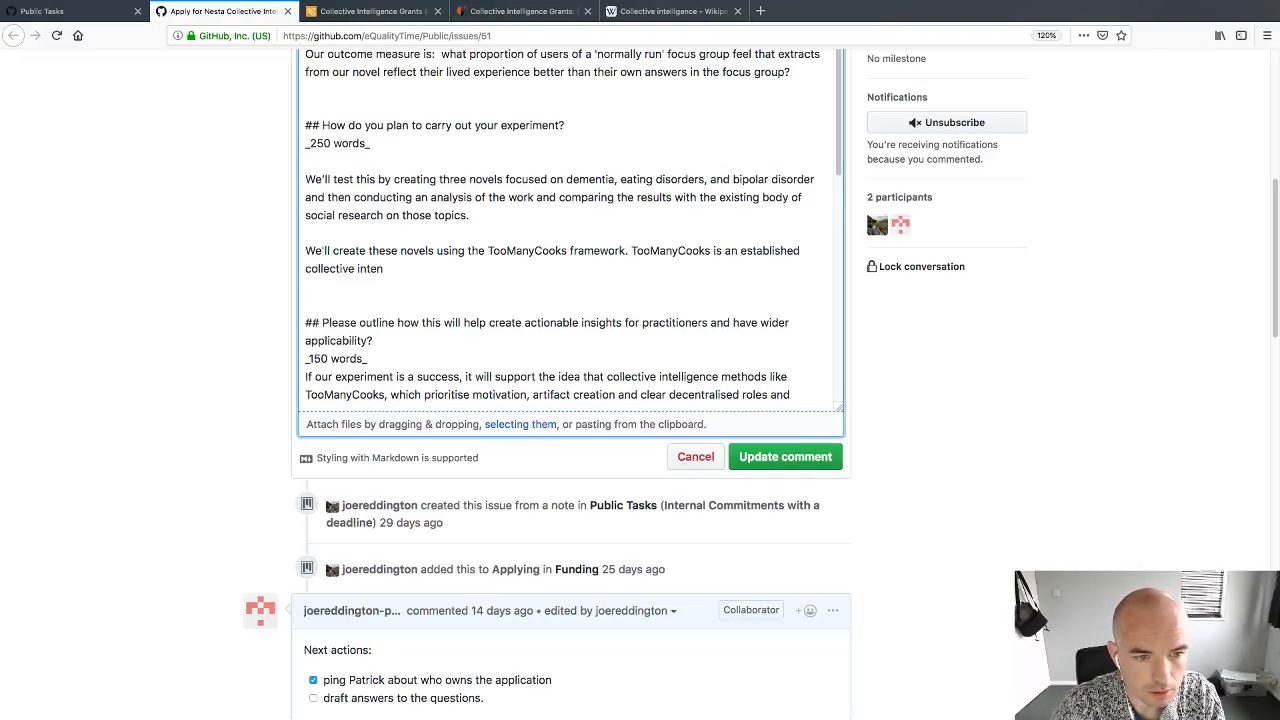
pyautogui.press('BackSpace')
pyautogui.write('ligence')
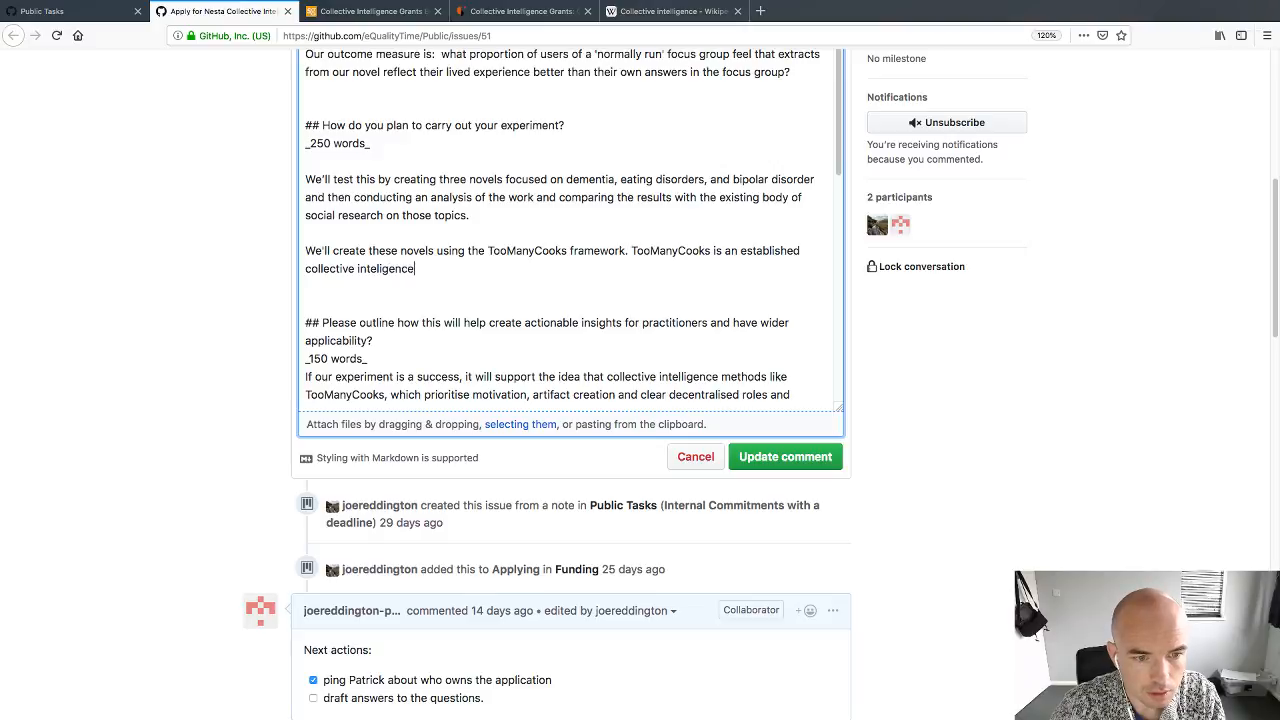
pyautogui.write(' approach for')
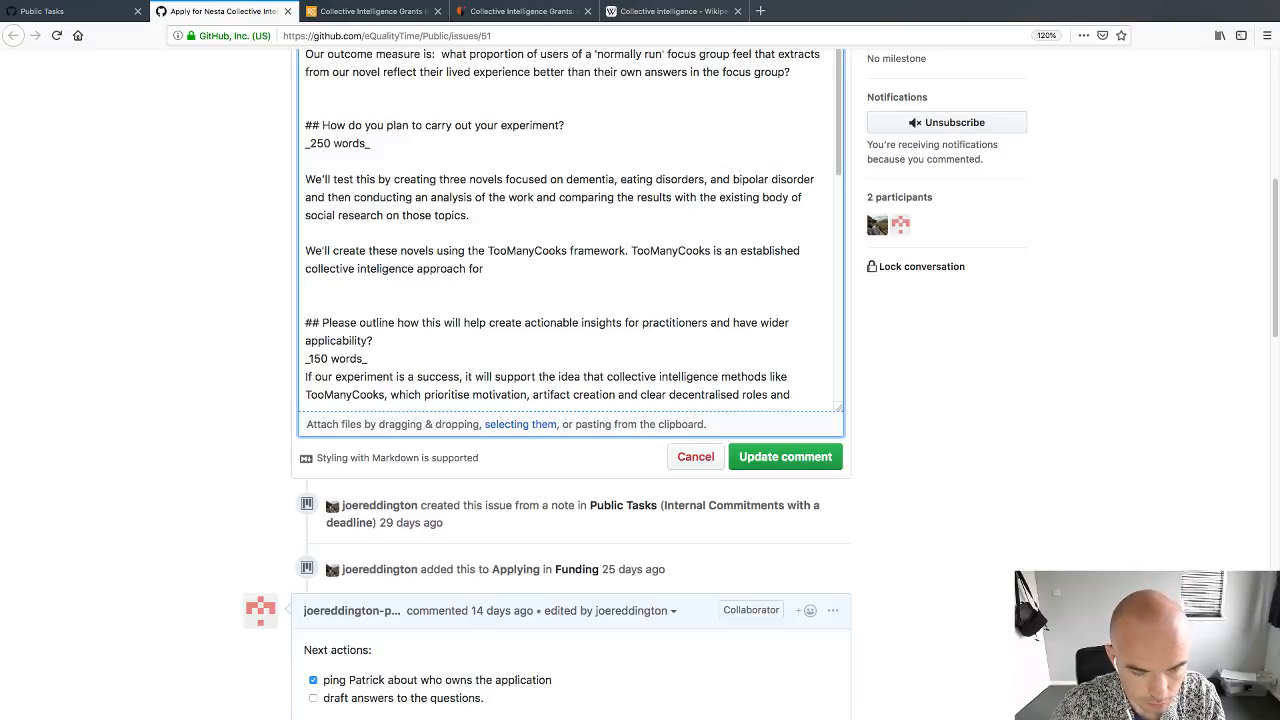
pyautogui.write(' novel writing')
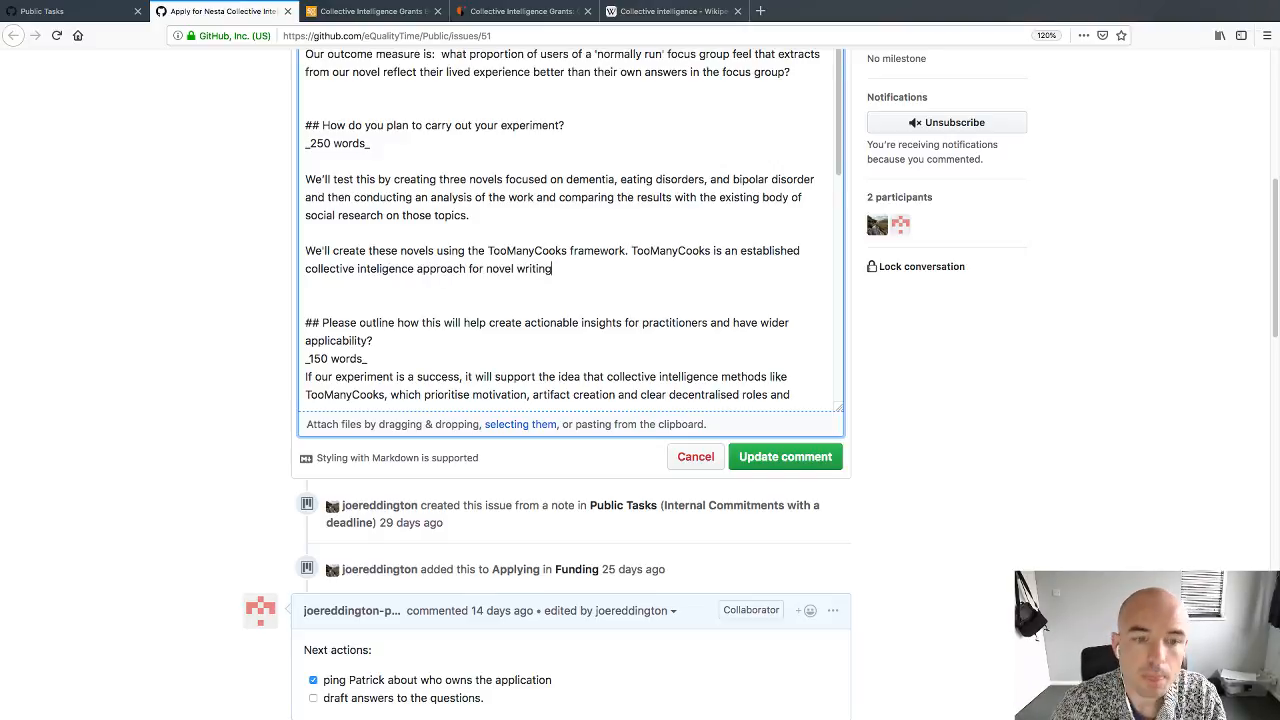
pyautogui.write(' in ')
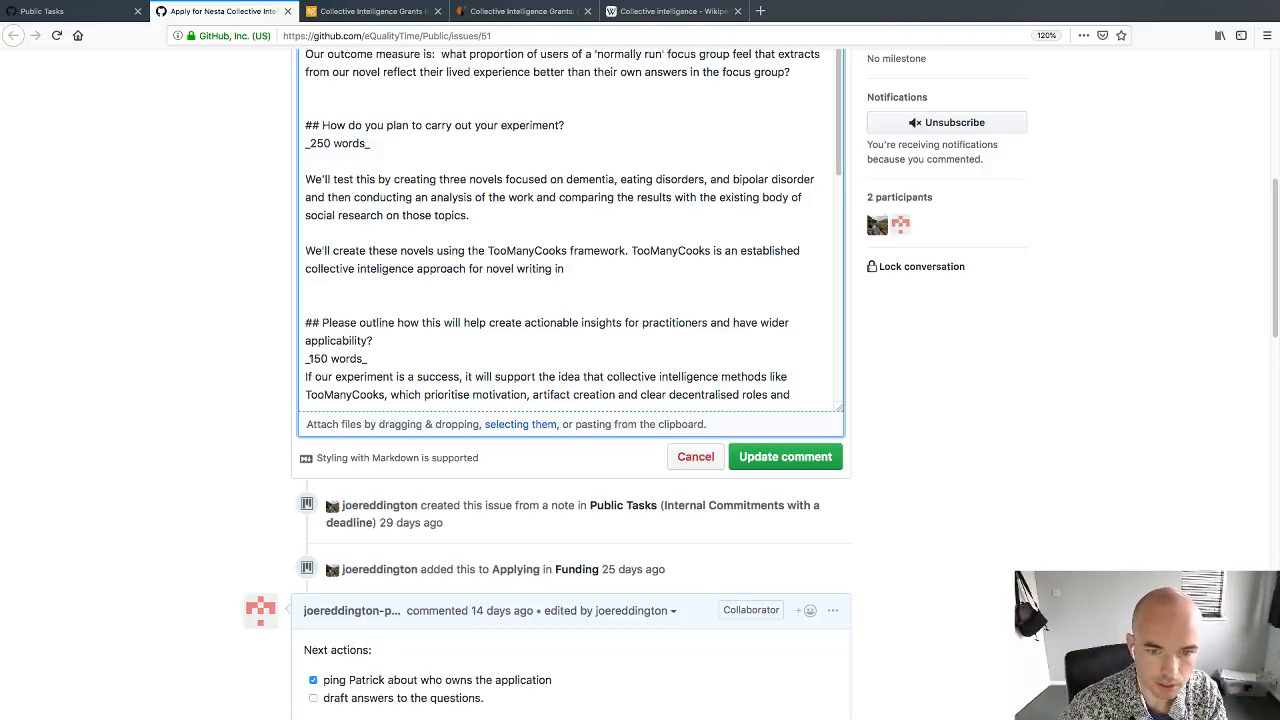
pyautogui.write('short intense')
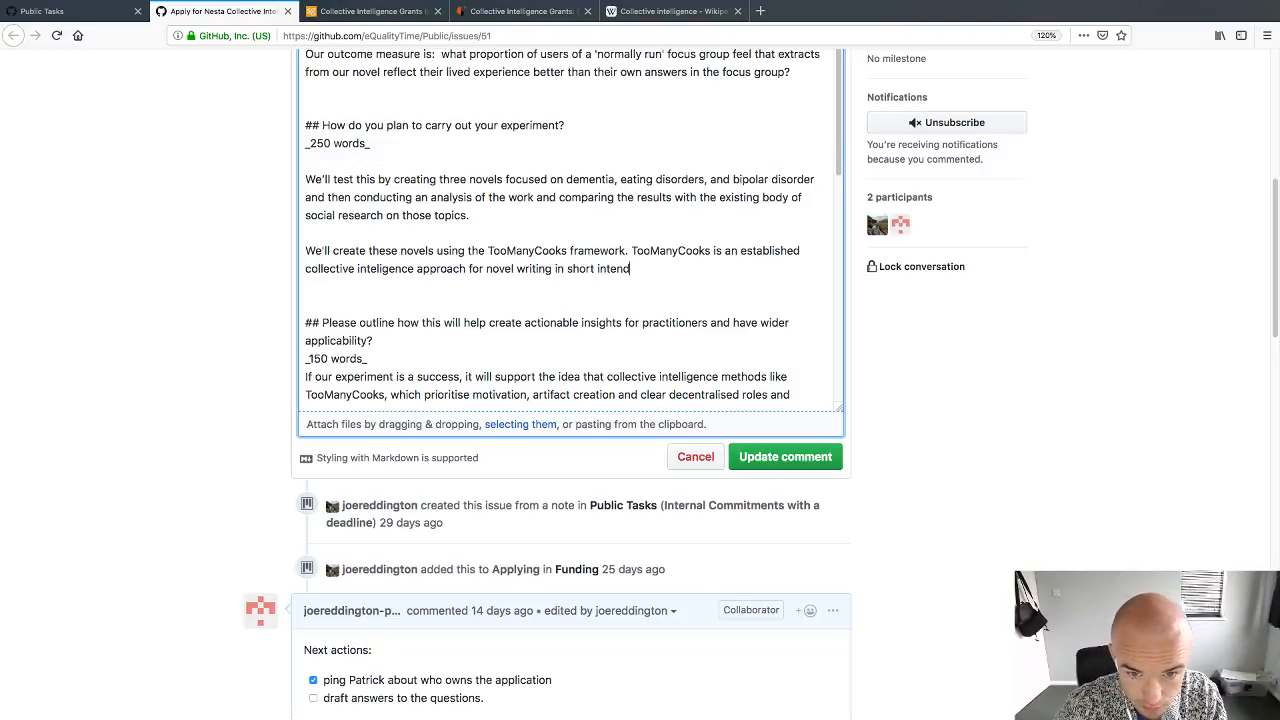
pyautogui.write(' p')
pyautogui.press('BackSpace')
pyautogui.write('burs')
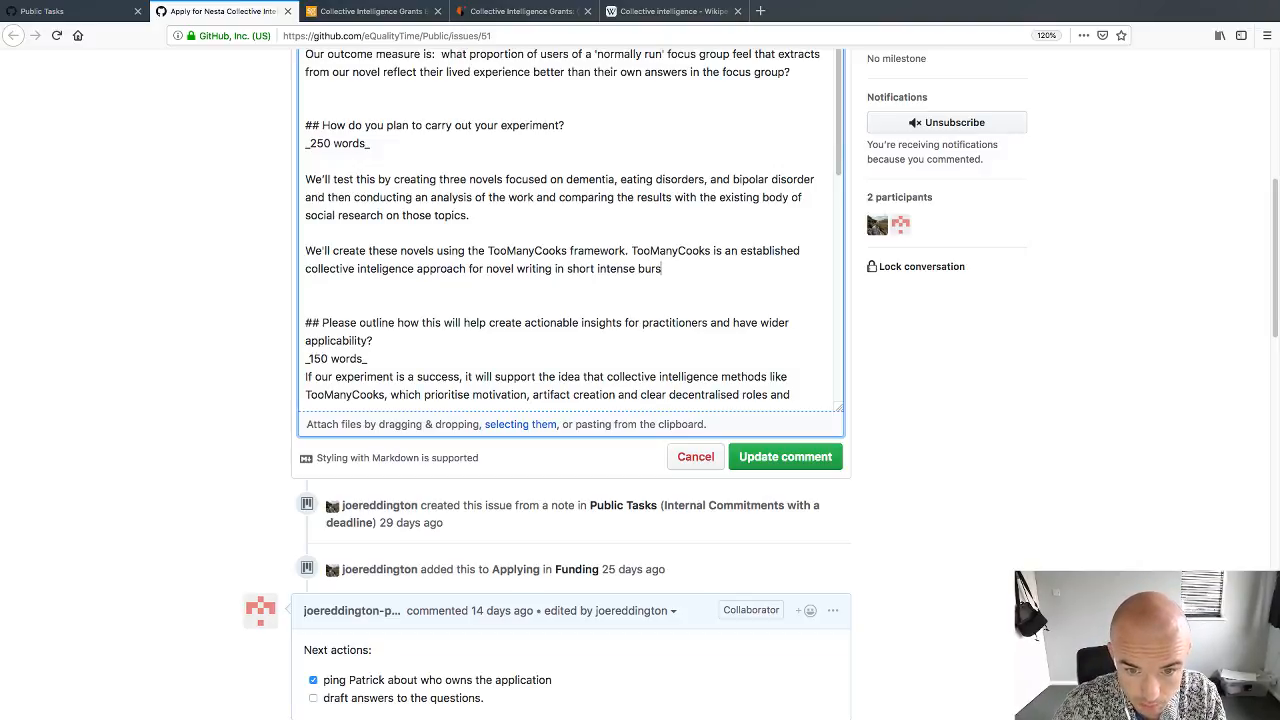
pyautogui.write('ts.')
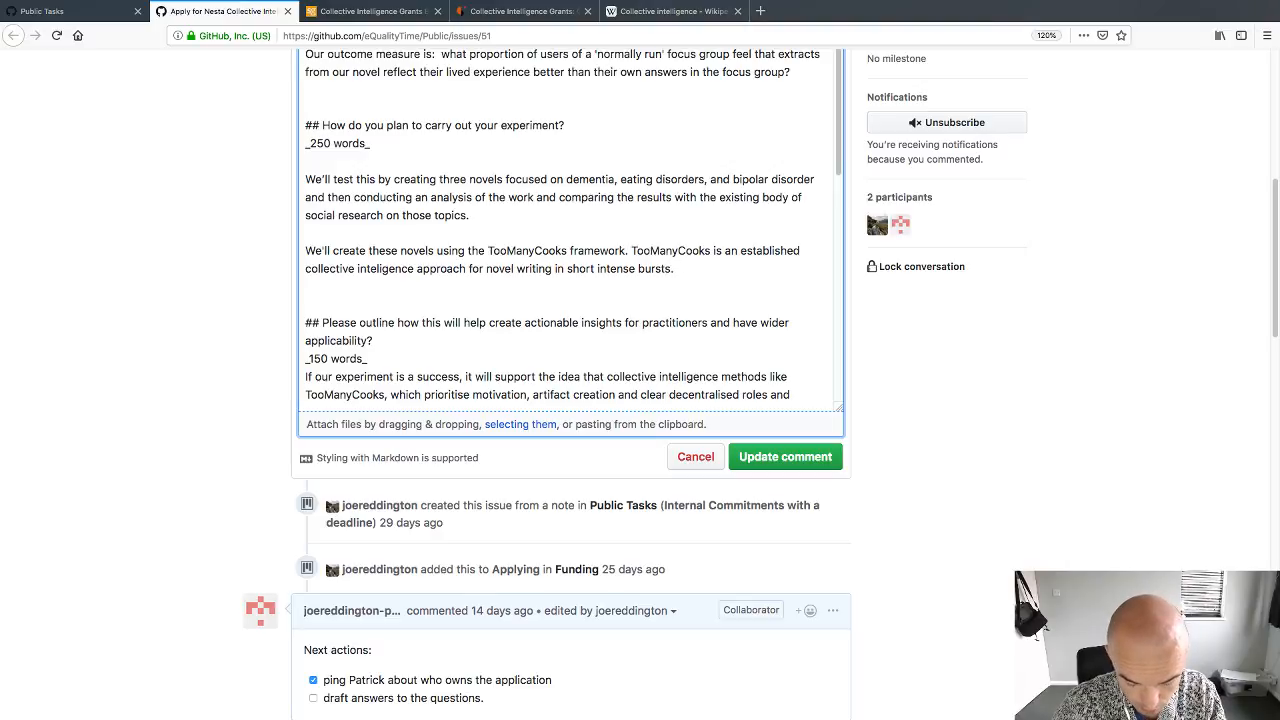
# Step: Begin the paragraph's third sentence with "It's school imprint, White Water Writers,"
pyautogui.write("  It's sch")
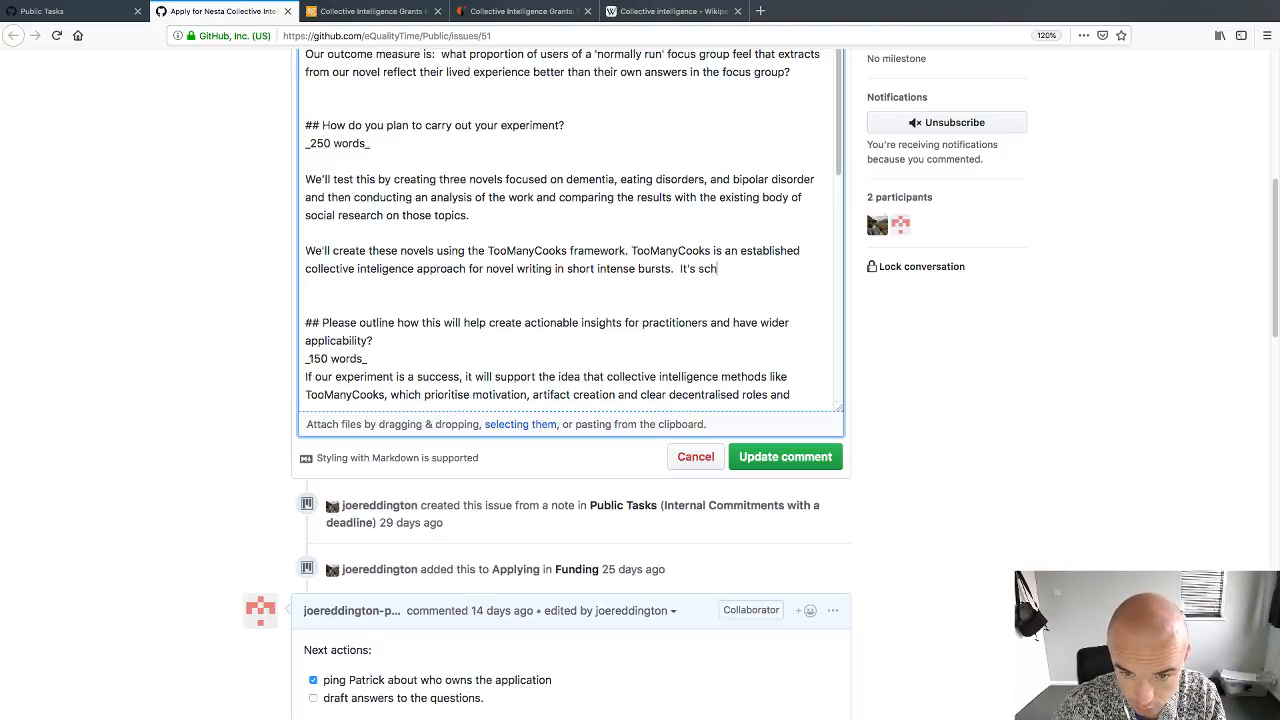
pyautogui.write('ool imprin')
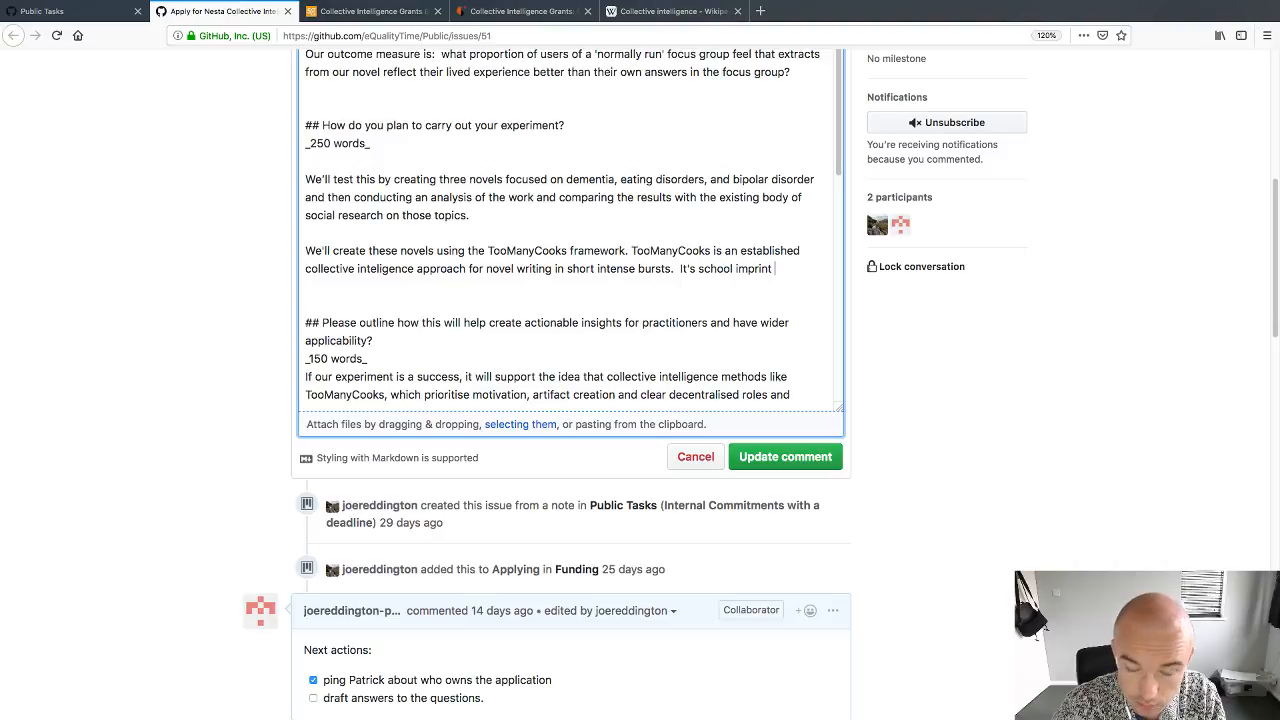
pyautogui.write('t, White Watie')
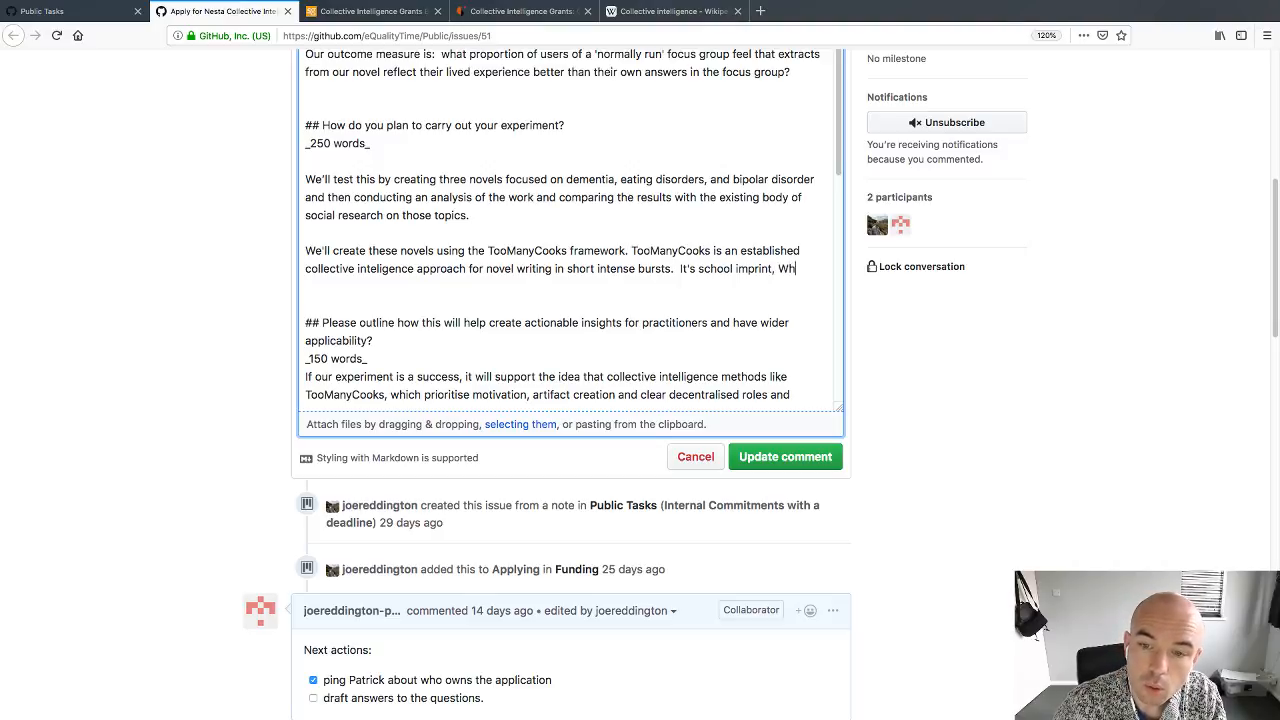
pyautogui.press('BackSpace')
pyautogui.press('BackSpace')
pyautogui.write('e')
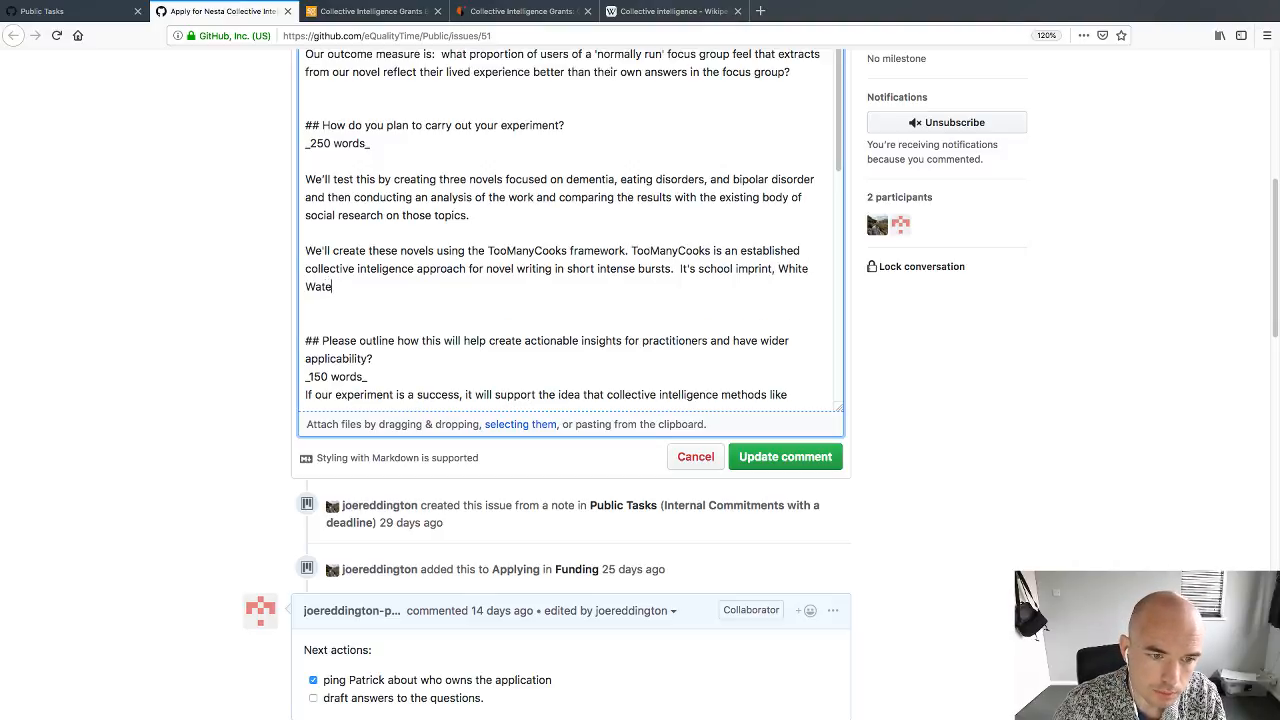
pyautogui.write('r, W')
pyautogui.press('BackSpace')
pyautogui.press('BackSpace')
pyautogui.press('BackSpace')
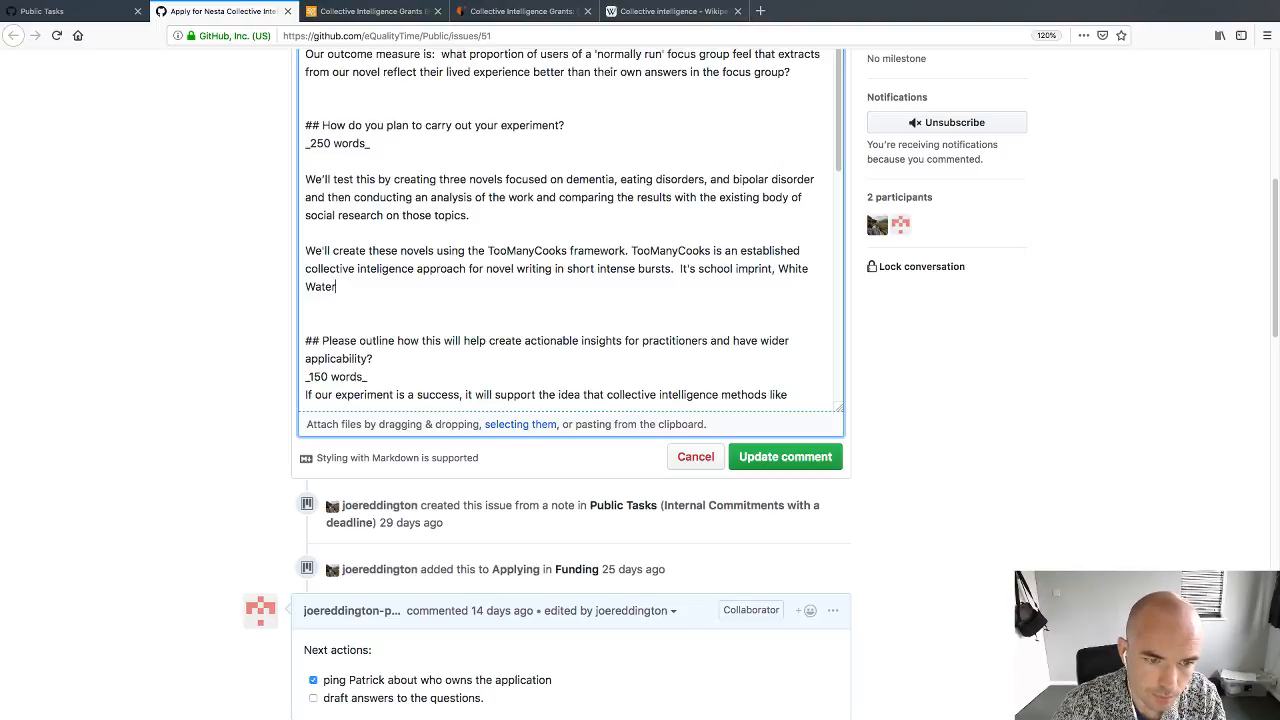
pyautogui.write('Writers, ha')
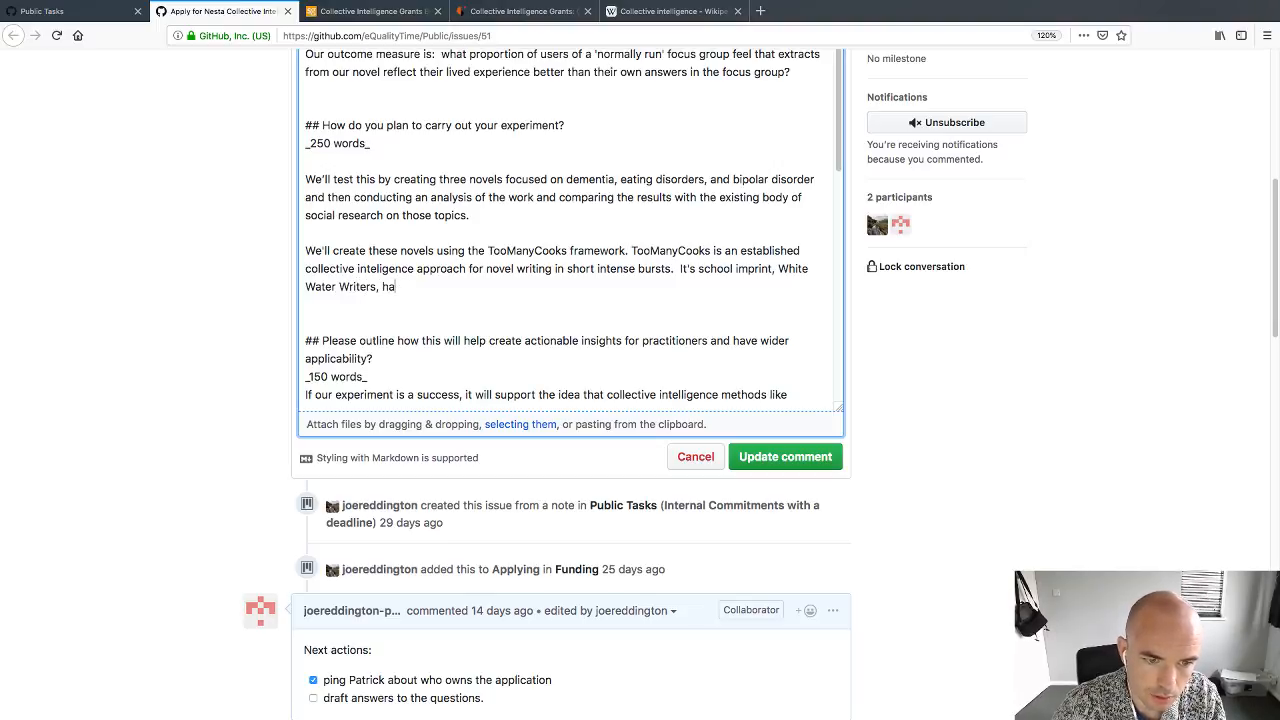
# Step: Continue the White Water Writers sentence with "has produced over 100 novels under the pen name"
pyautogui.write('s produced o')
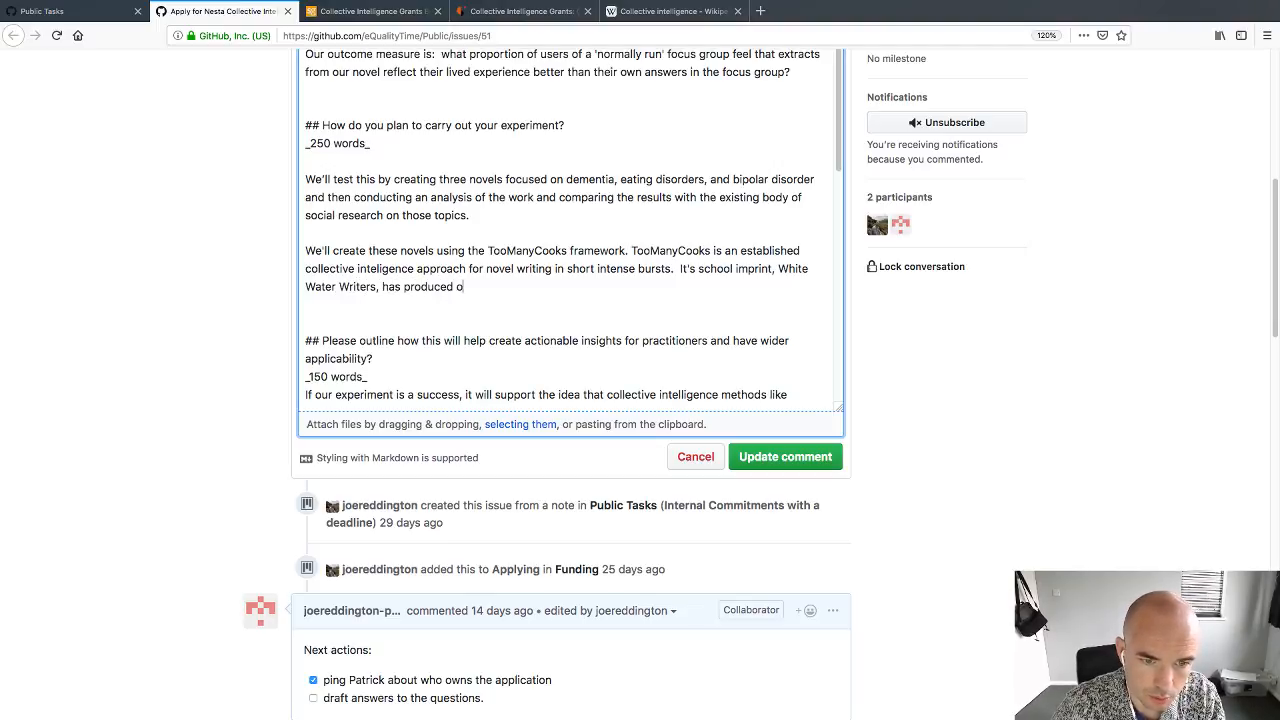
pyautogui.write('ver 100 novels ')
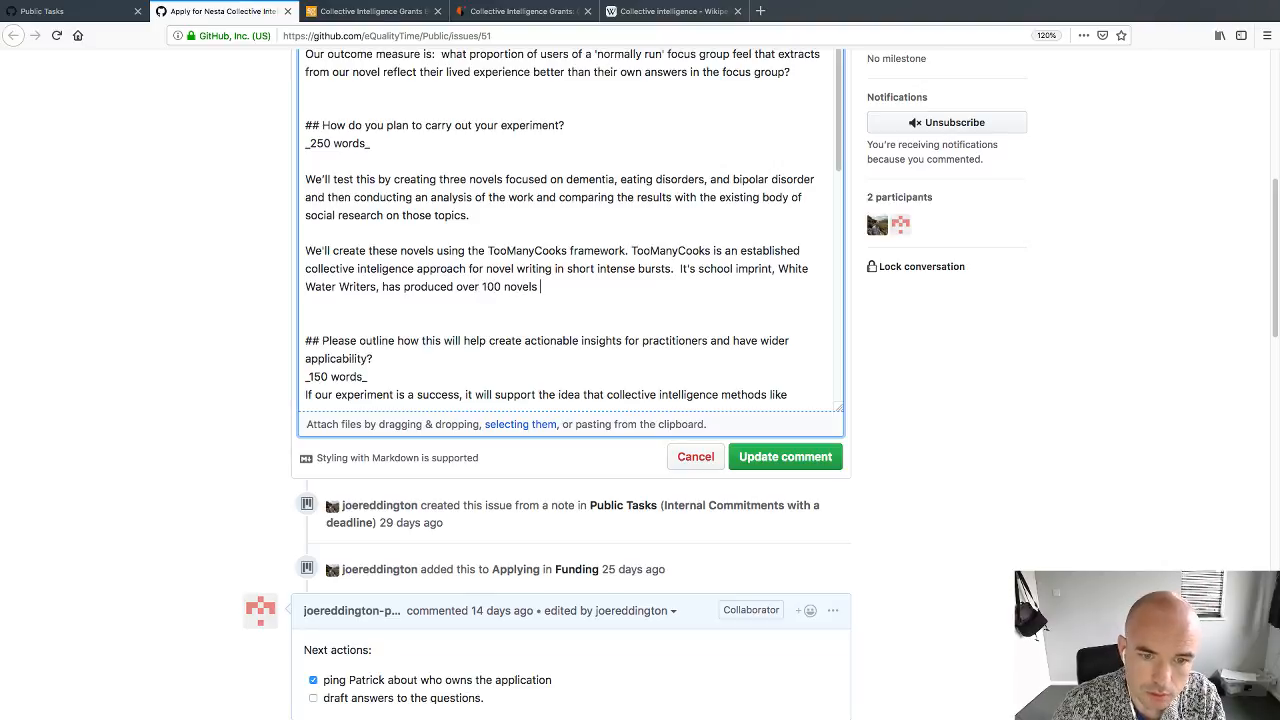
pyautogui.write('under the pen m')
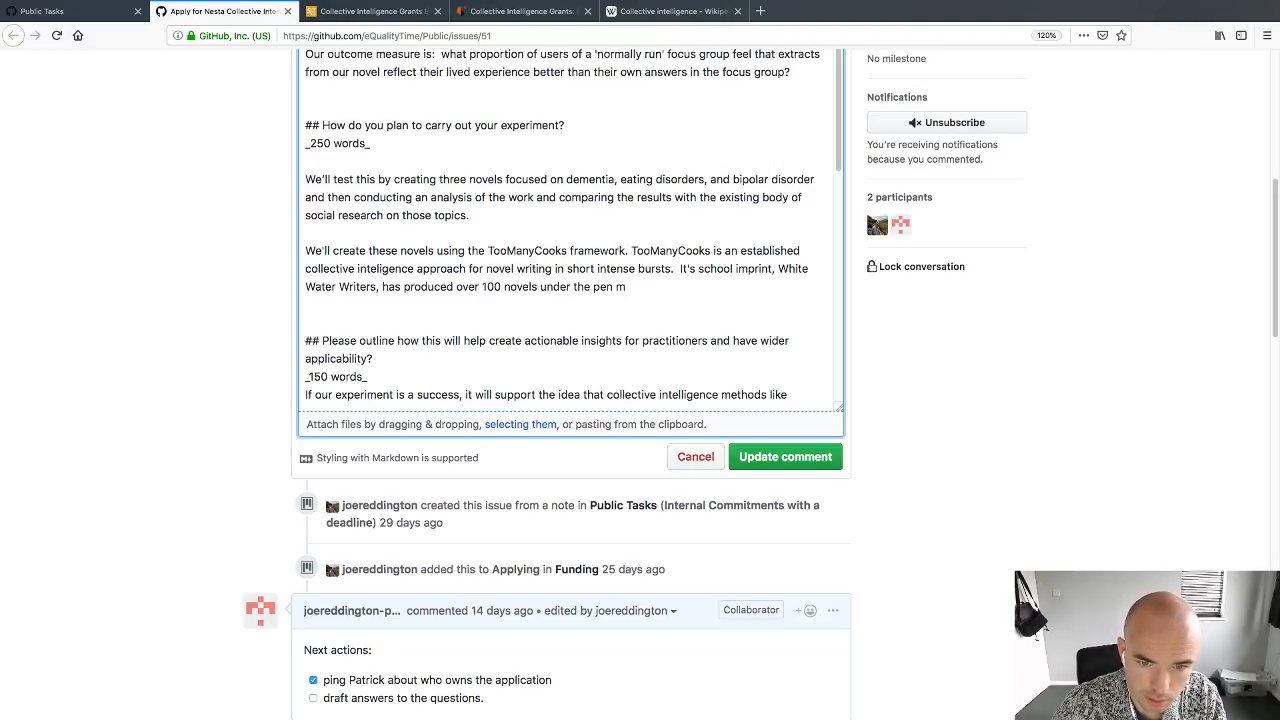
pyautogui.press('BackSpace')
pyautogui.write('anme')
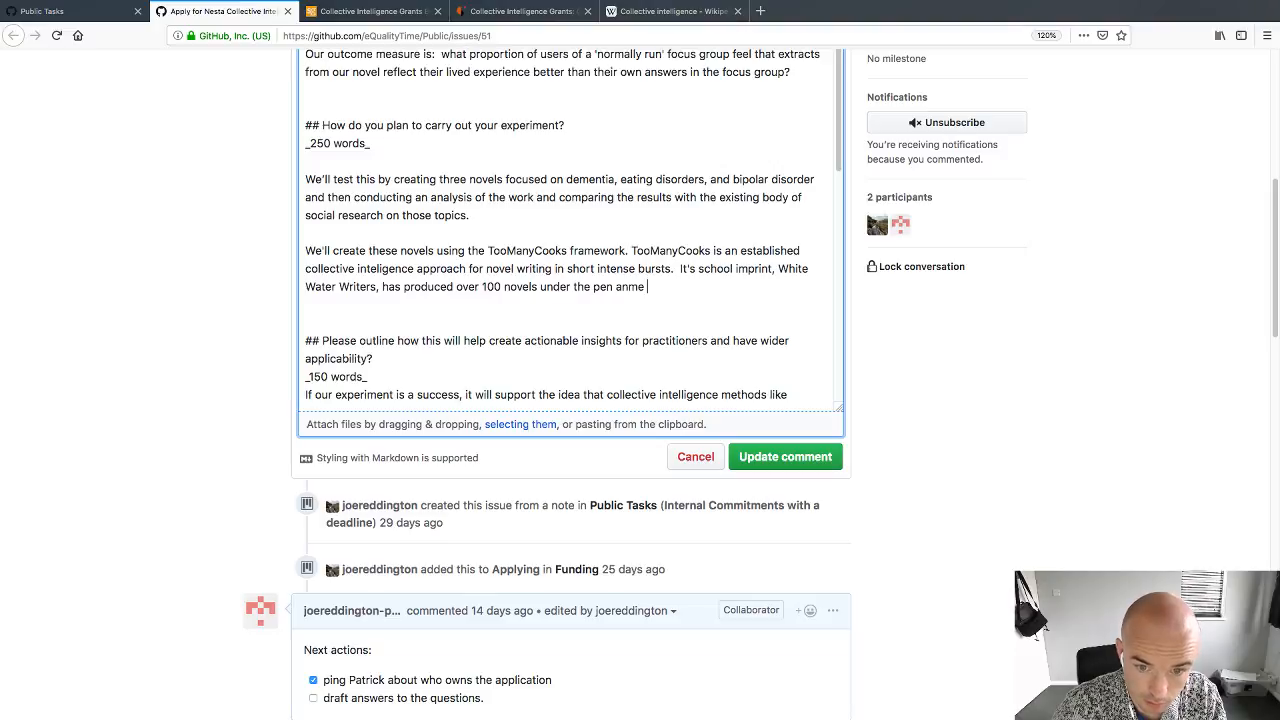
pyautogui.press('BackSpace')
pyautogui.press('BackSpace')
pyautogui.press('BackSpace')
pyautogui.press('BackSpace')
pyautogui.write('an')
pyautogui.press('BackSpace')
pyautogui.press('BackSpace')
pyautogui.write('name')
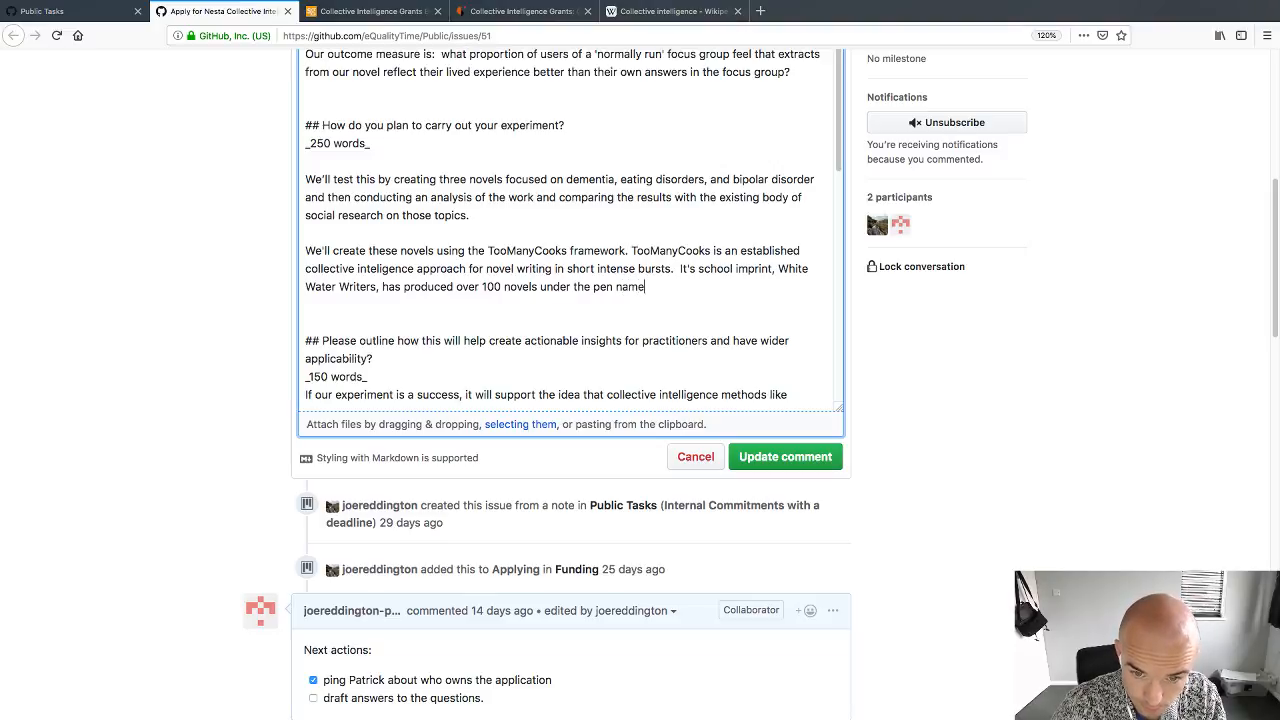
# Step: Finish the White Water Writers sentence with the pen name "T. M. Cooks.", without any parenthetical aside
pyautogui.write(' T.')
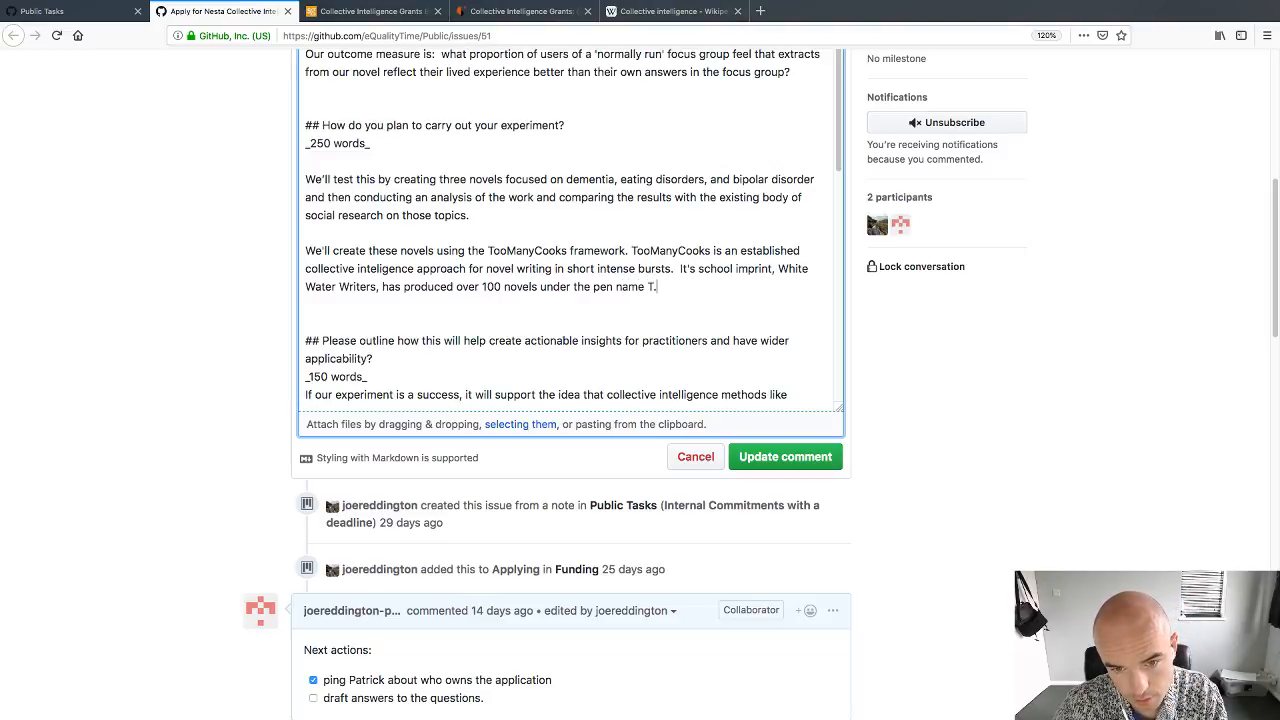
pyautogui.write(' M')
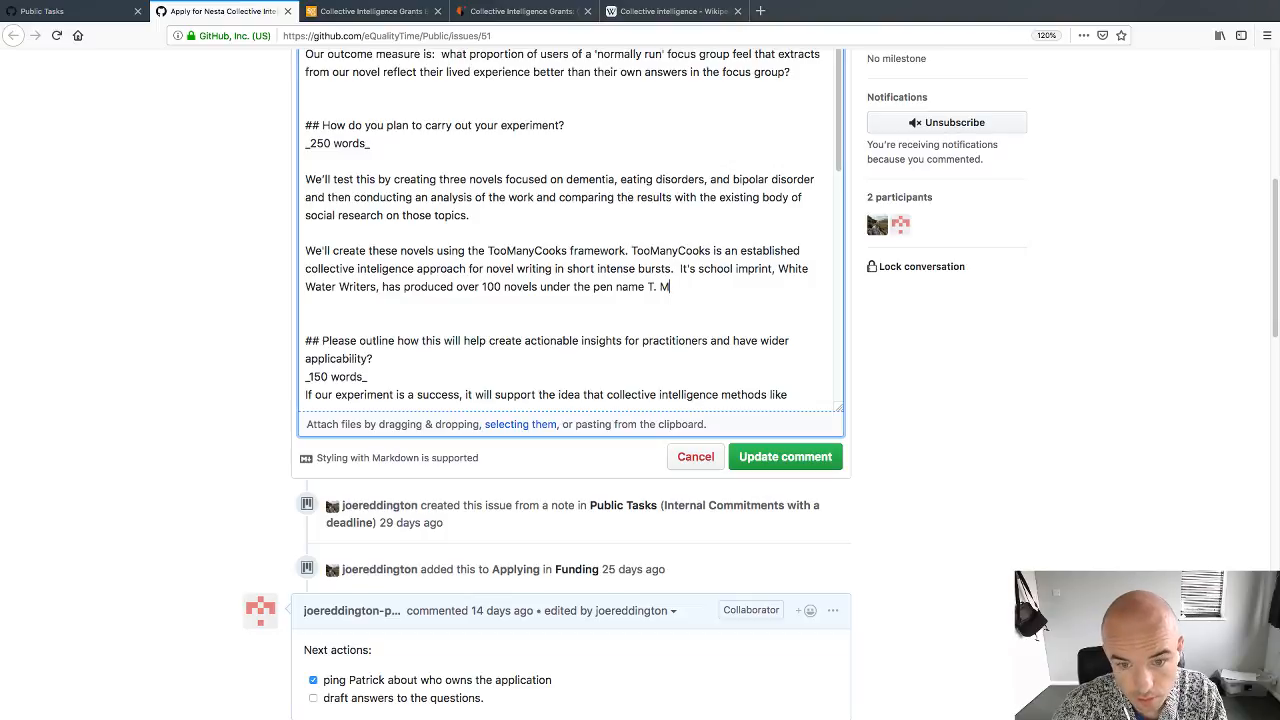
pyautogui.write('. Cooks (gettit')
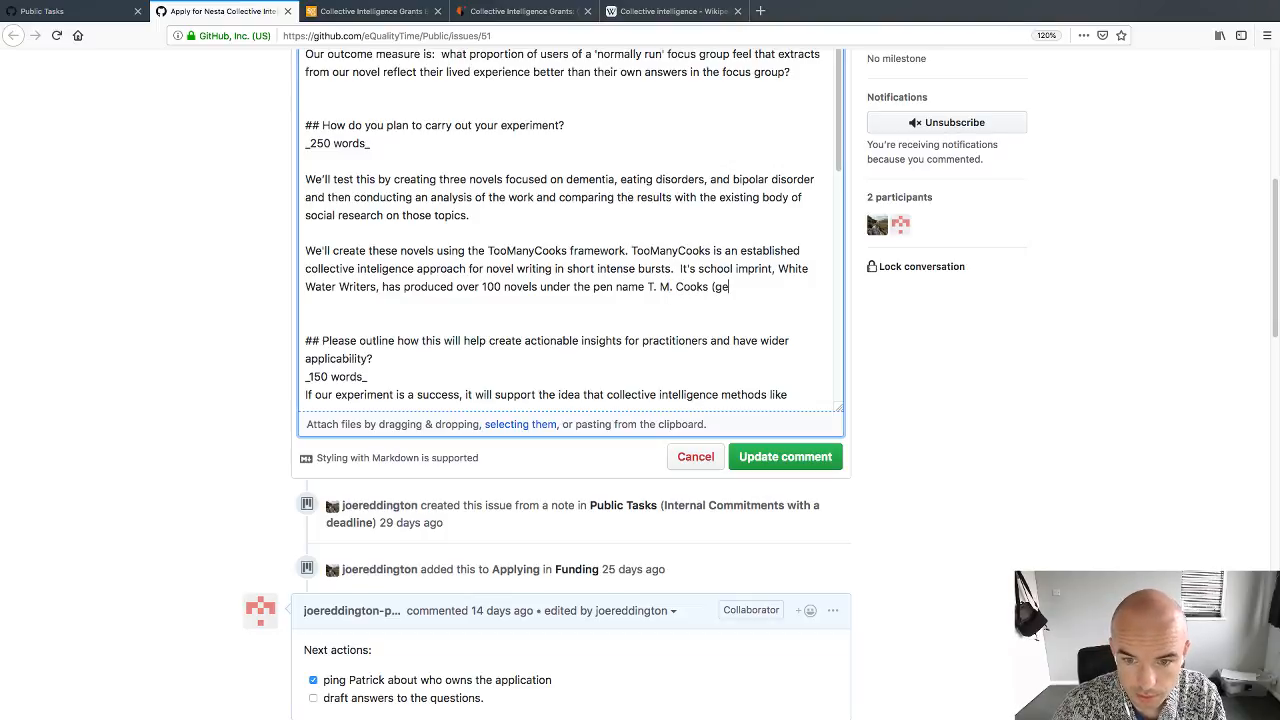
pyautogui.press('BackSpace')
pyautogui.press('BackSpace')
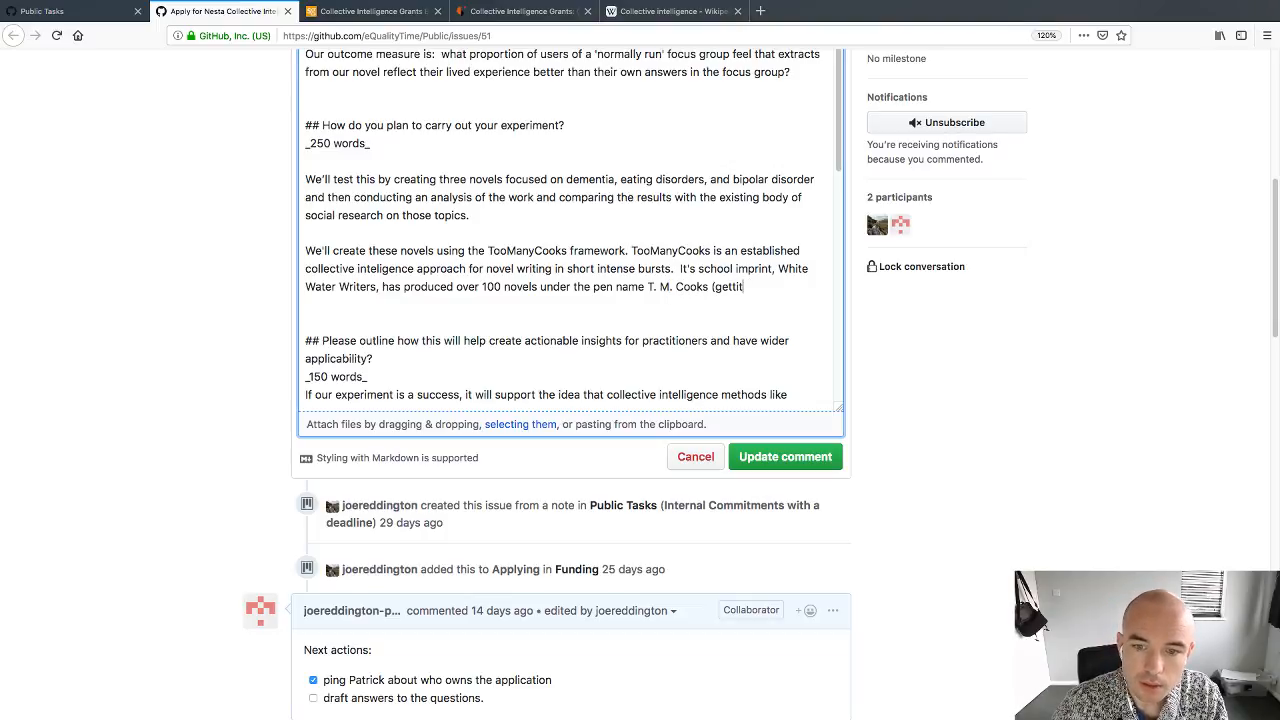
pyautogui.write('?)')
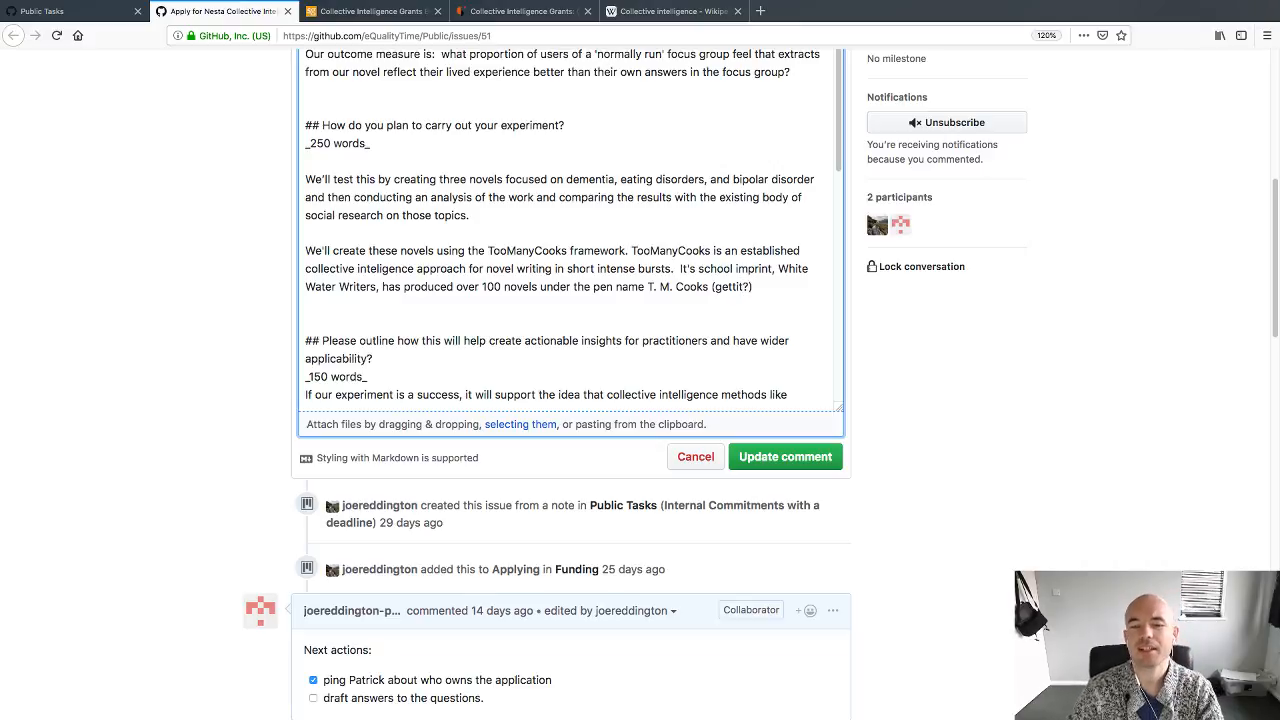
pyautogui.press('BackSpace')
pyautogui.press('BackSpace')
pyautogui.press('BackSpace')
pyautogui.press('BackSpace')
pyautogui.press('BackSpace')
pyautogui.press('BackSpace')
pyautogui.press('BackSpace')
pyautogui.press('BackSpace')
pyautogui.press('BackSpace')
pyautogui.press('BackSpace')
pyautogui.write('.')
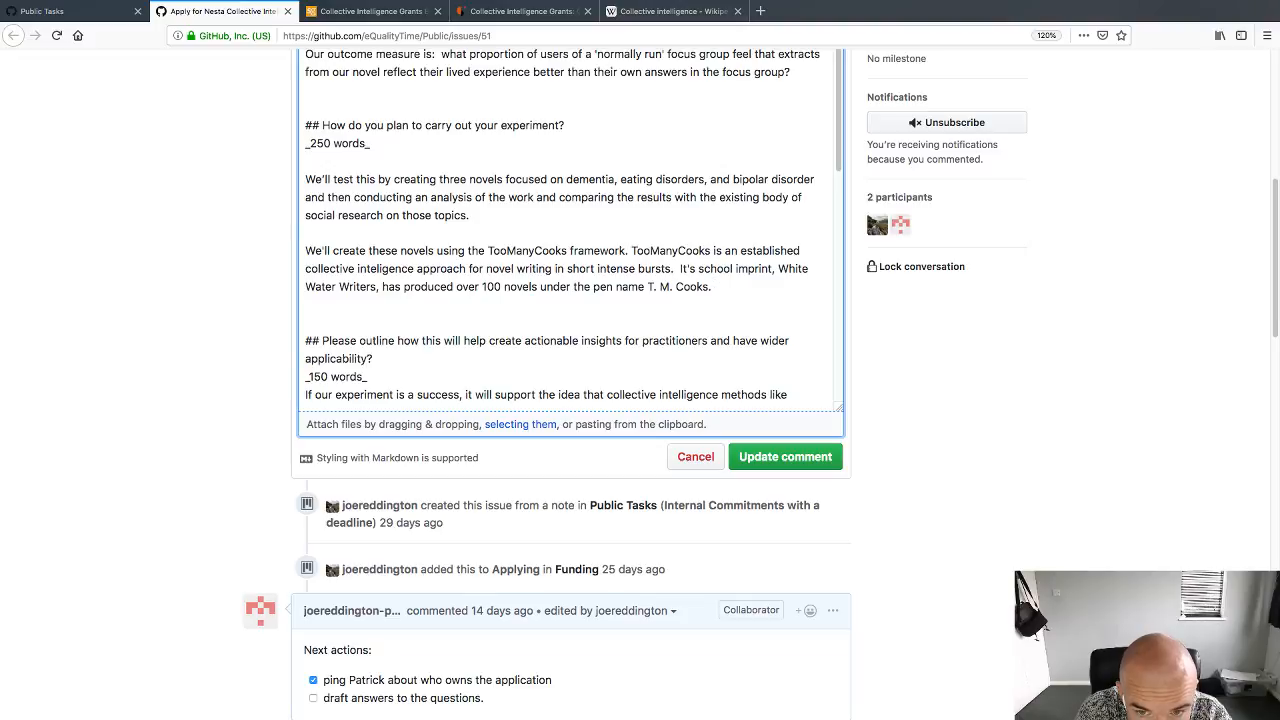
# Step: Begin the paragraph's fourth sentence with "TooManyCooks sets out a method for"
pyautogui.write('Too')
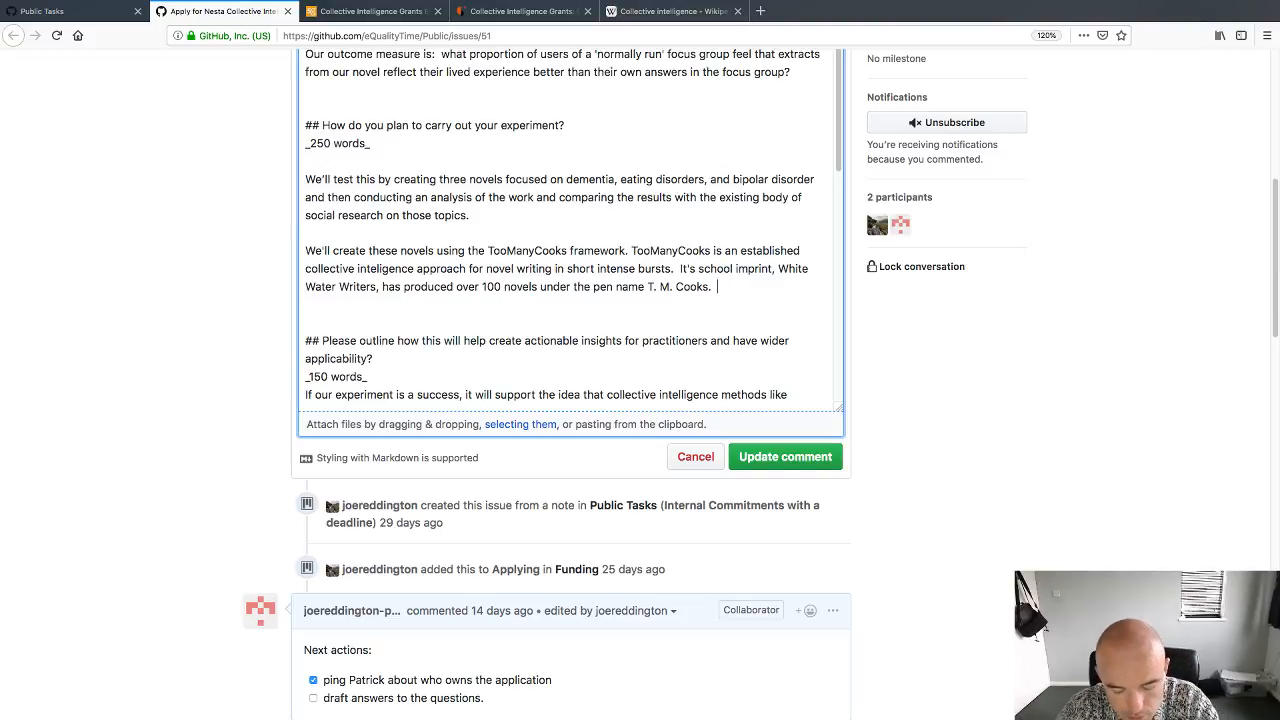
pyautogui.write('many')
pyautogui.press('BackSpace')
pyautogui.press('BackSpace')
pyautogui.press('BackSpace')
pyautogui.press('BackSpace')
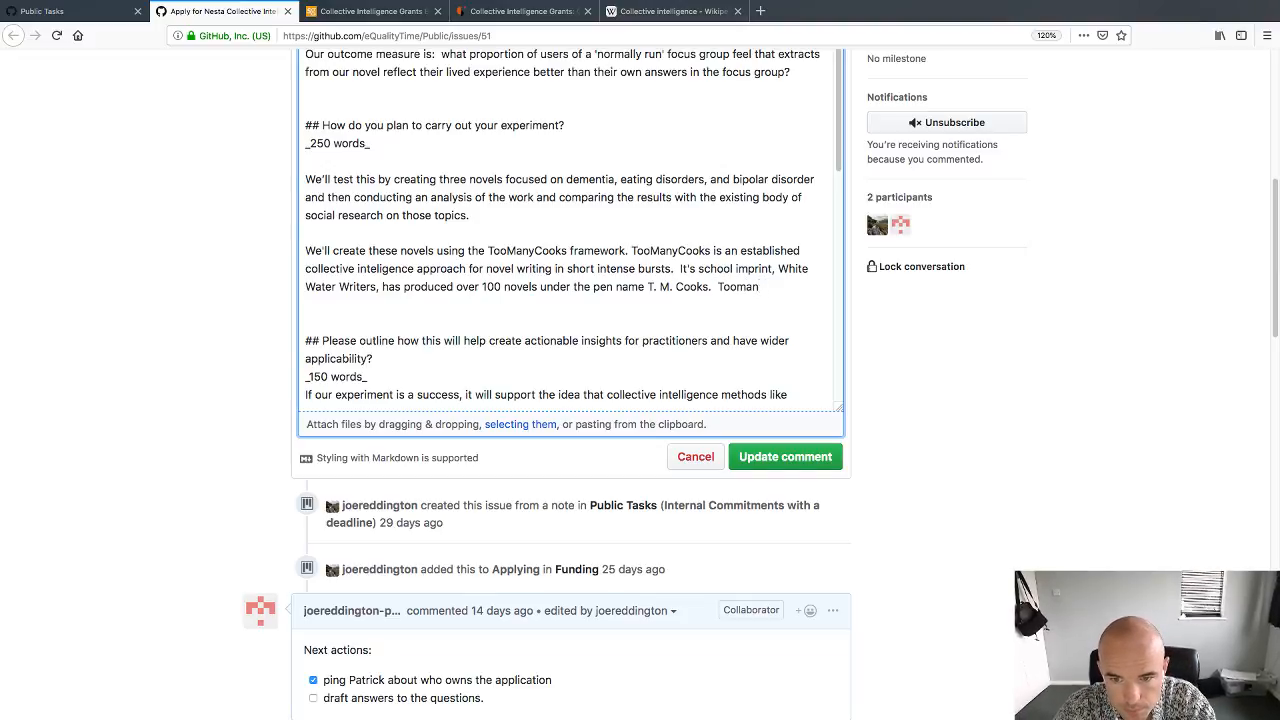
pyautogui.write('ManyCooks ')
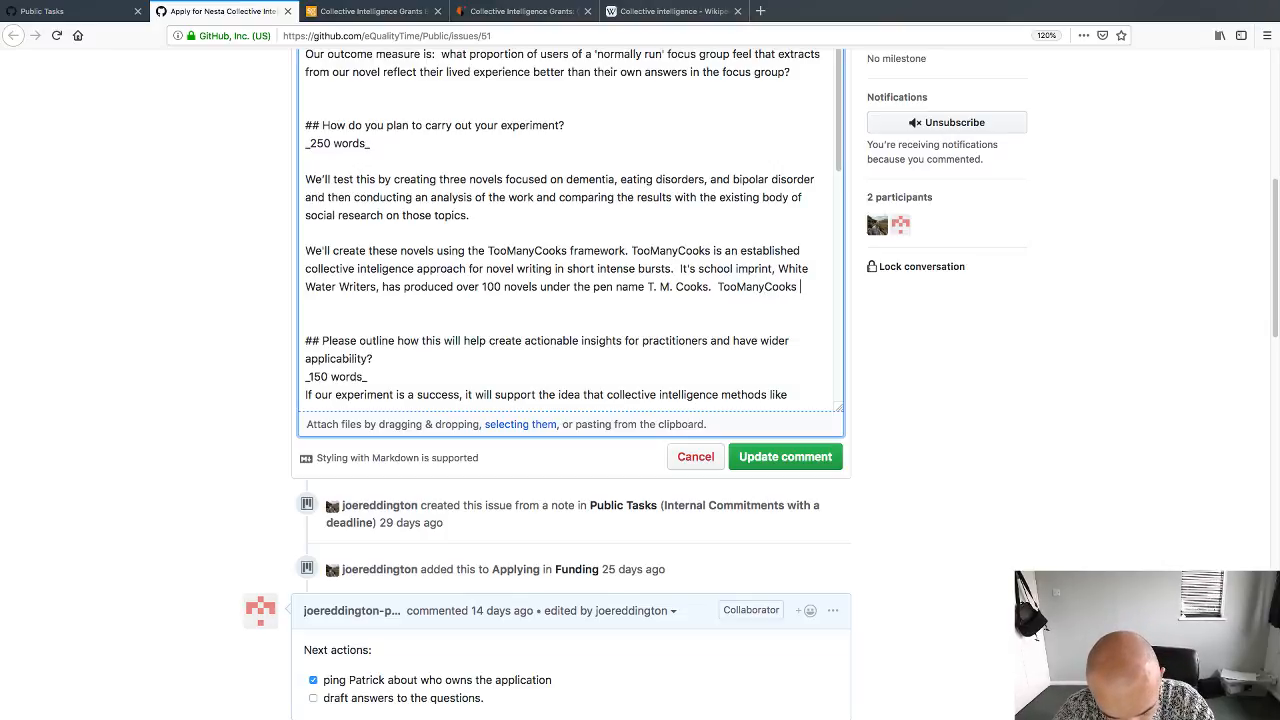
pyautogui.write('sets out a met')
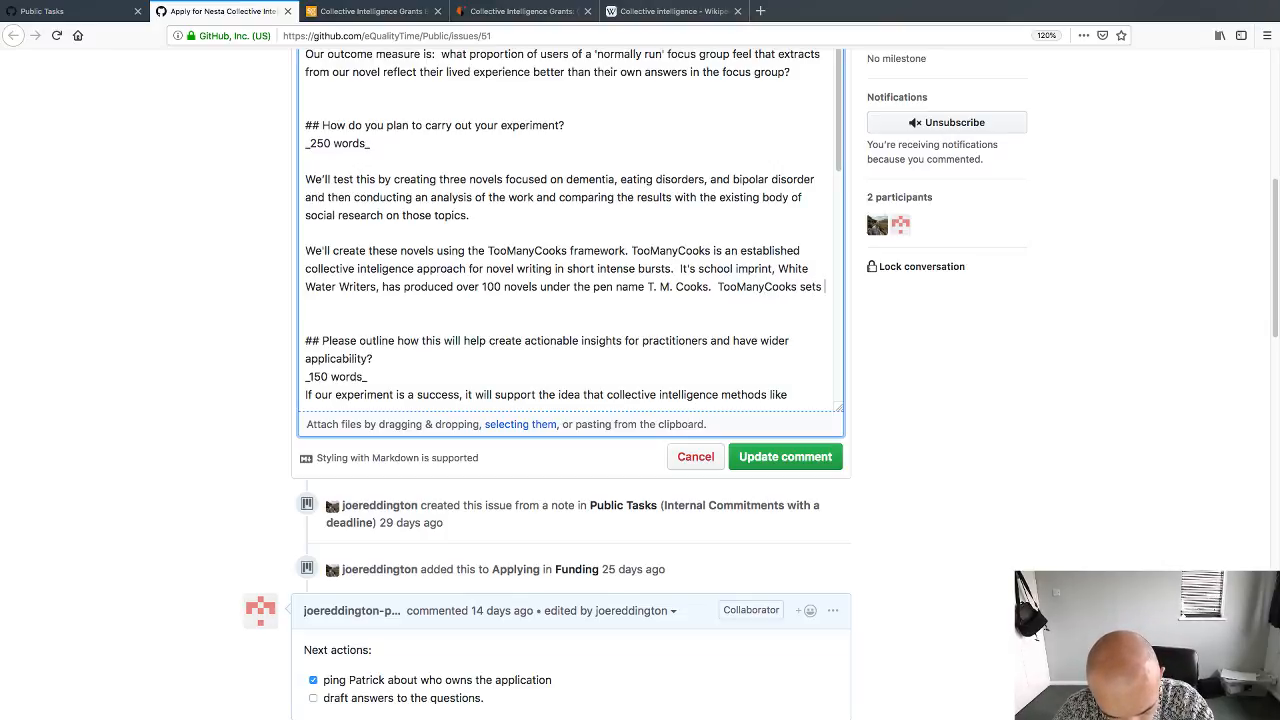
pyautogui.write('hod for')
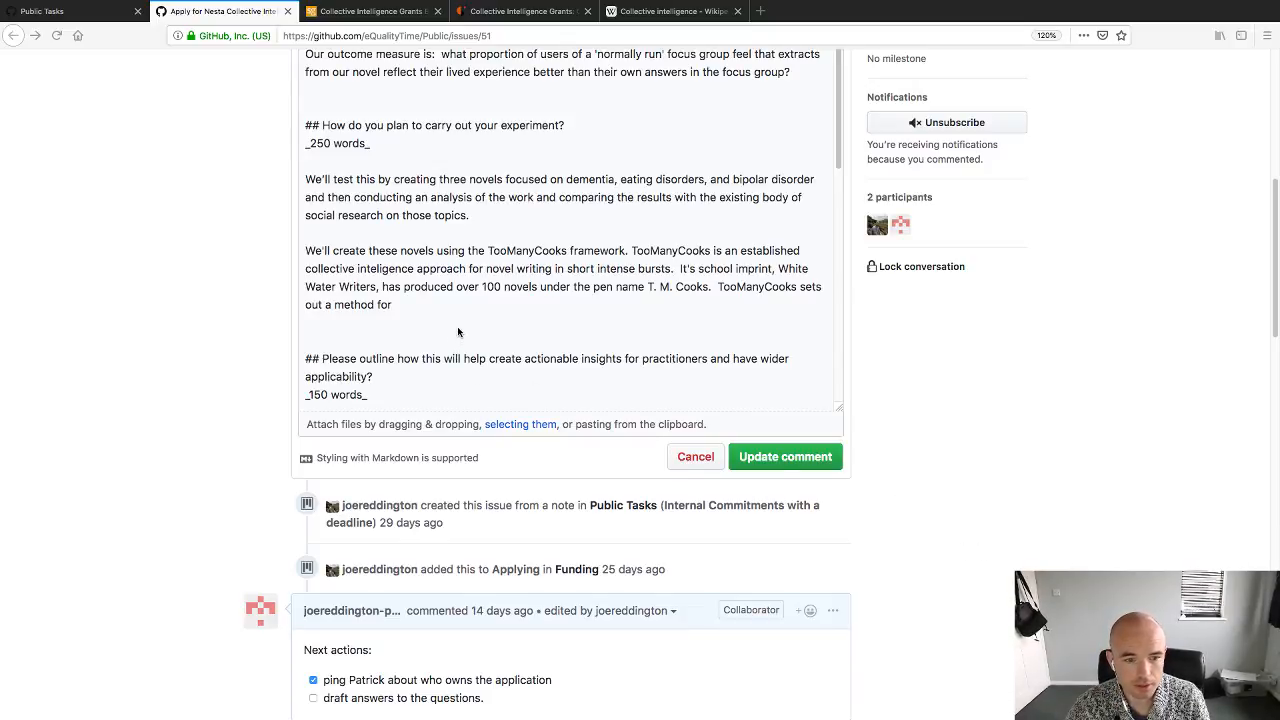
pyautogui.click(458, 332)
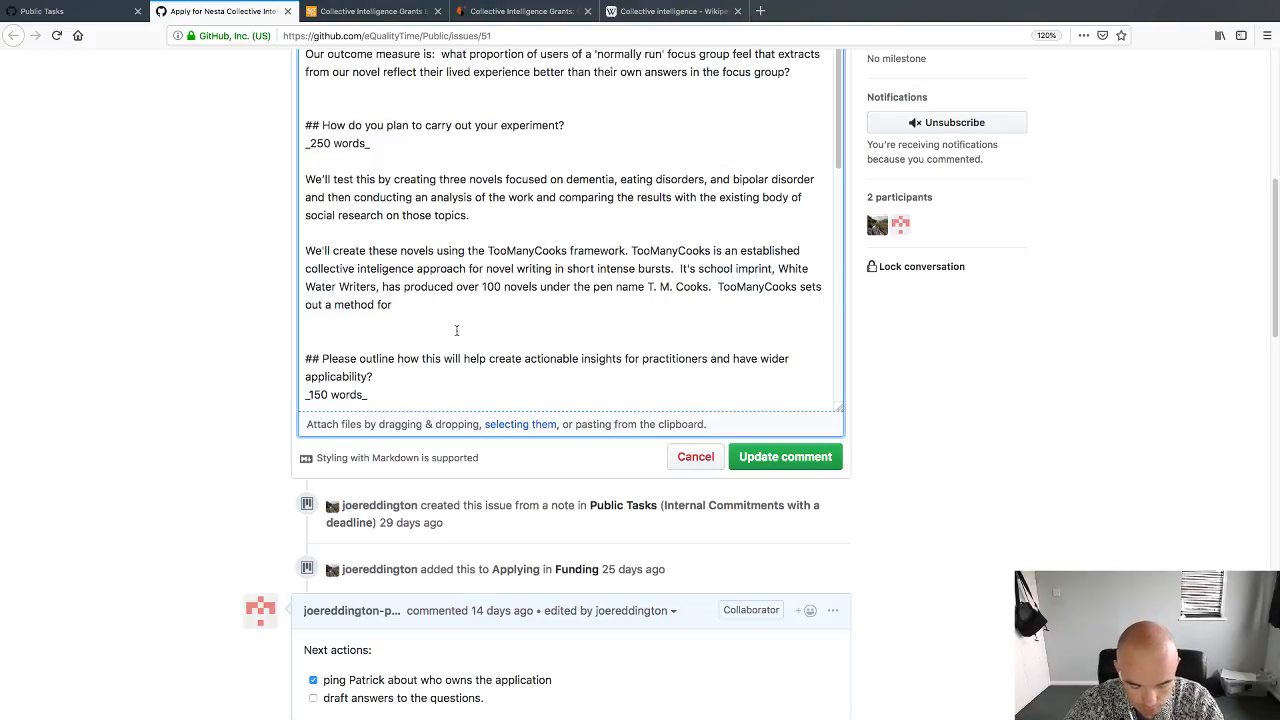
pyautogui.write('do')
pyautogui.press('BackSpace')
pyautogui.press('BackSpace')
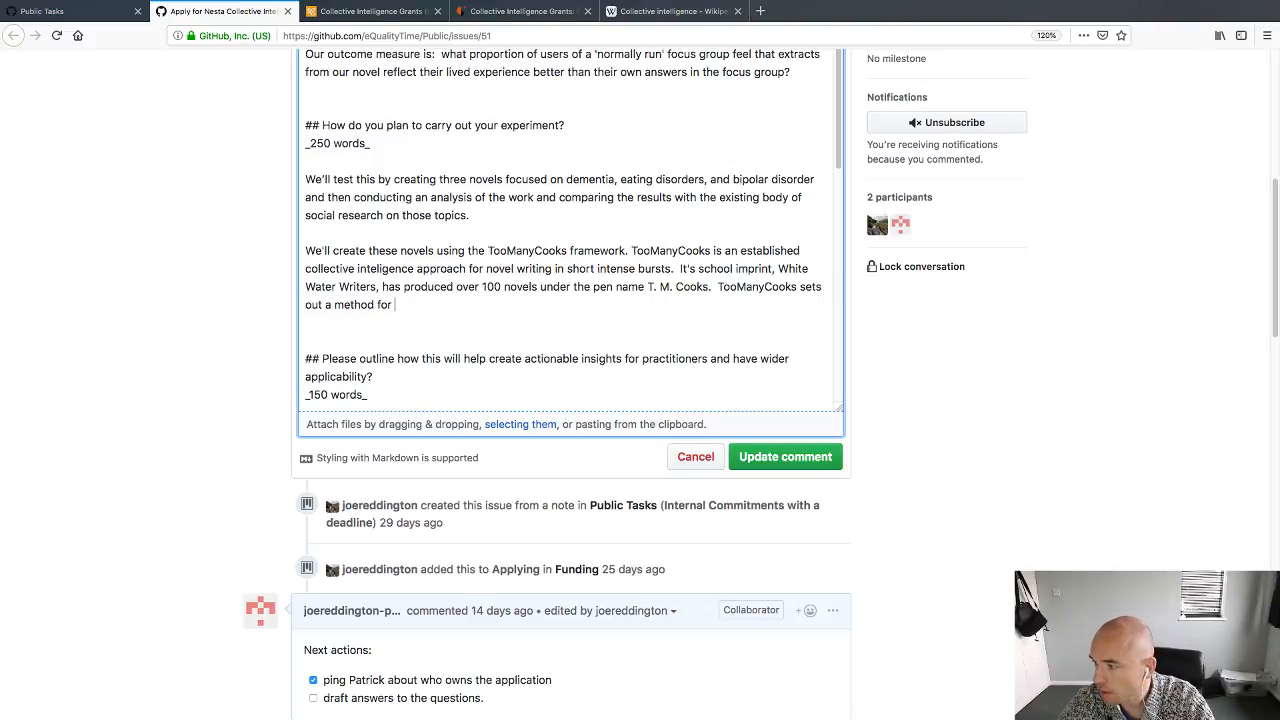
# Step: Launch the application found by searching the computer for "jump"
pyautogui.press('super+space')
pyautogui.write('clip')
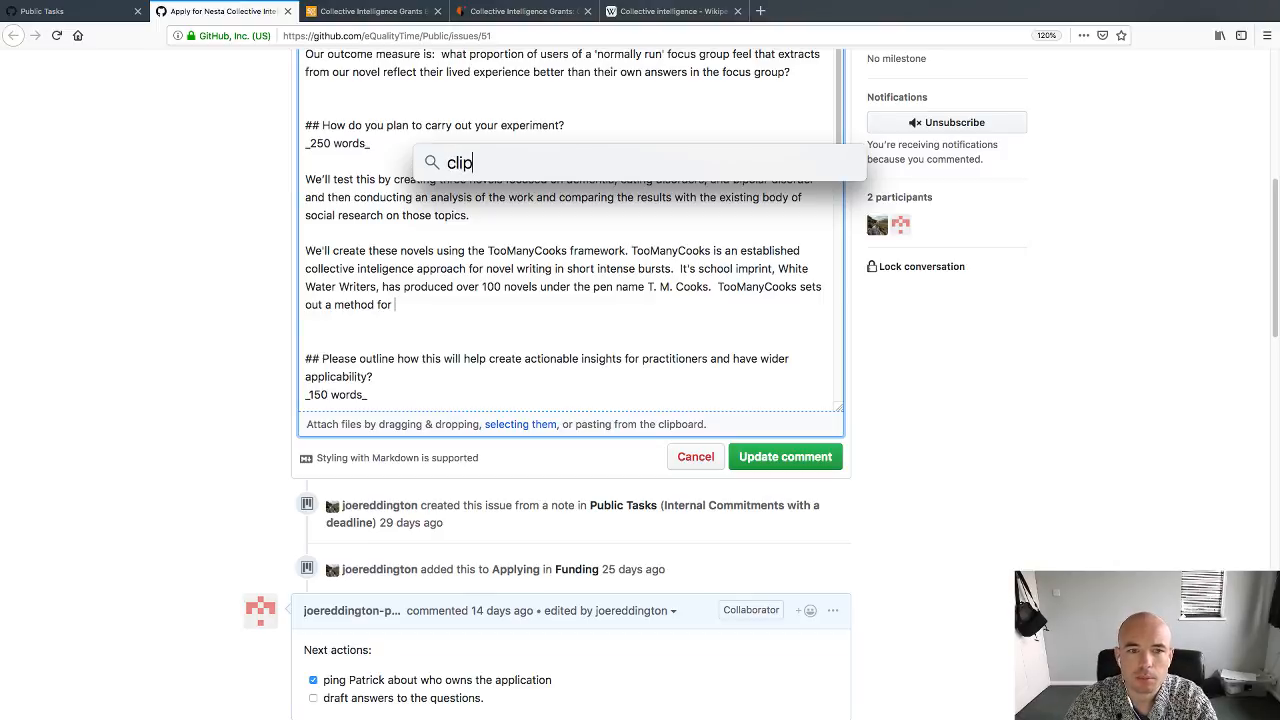
pyautogui.press('BackSpace')
pyautogui.press('BackSpace')
pyautogui.press('BackSpace')
pyautogui.press('BackSpace')
pyautogui.write('jump')
pyautogui.press('Return')
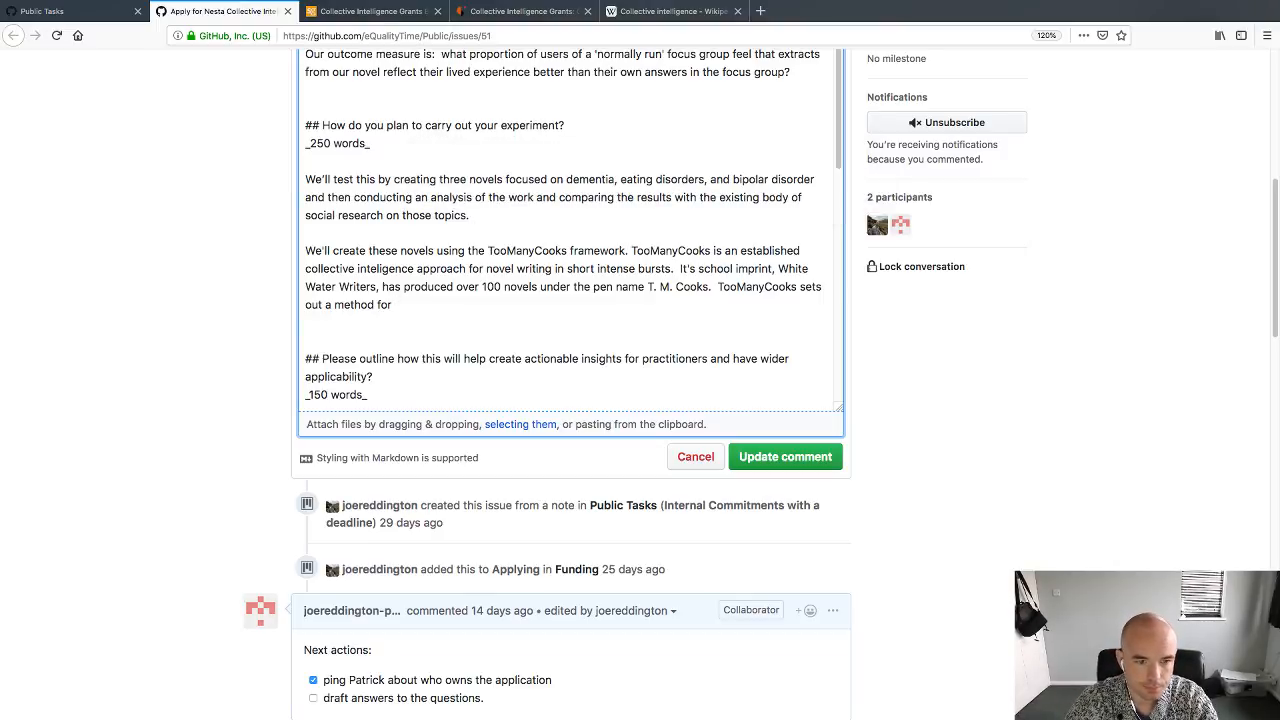
# Step: Continue the sentence after "a method for" with "decentralised responsibilitiy,"
pyautogui.write('decent')
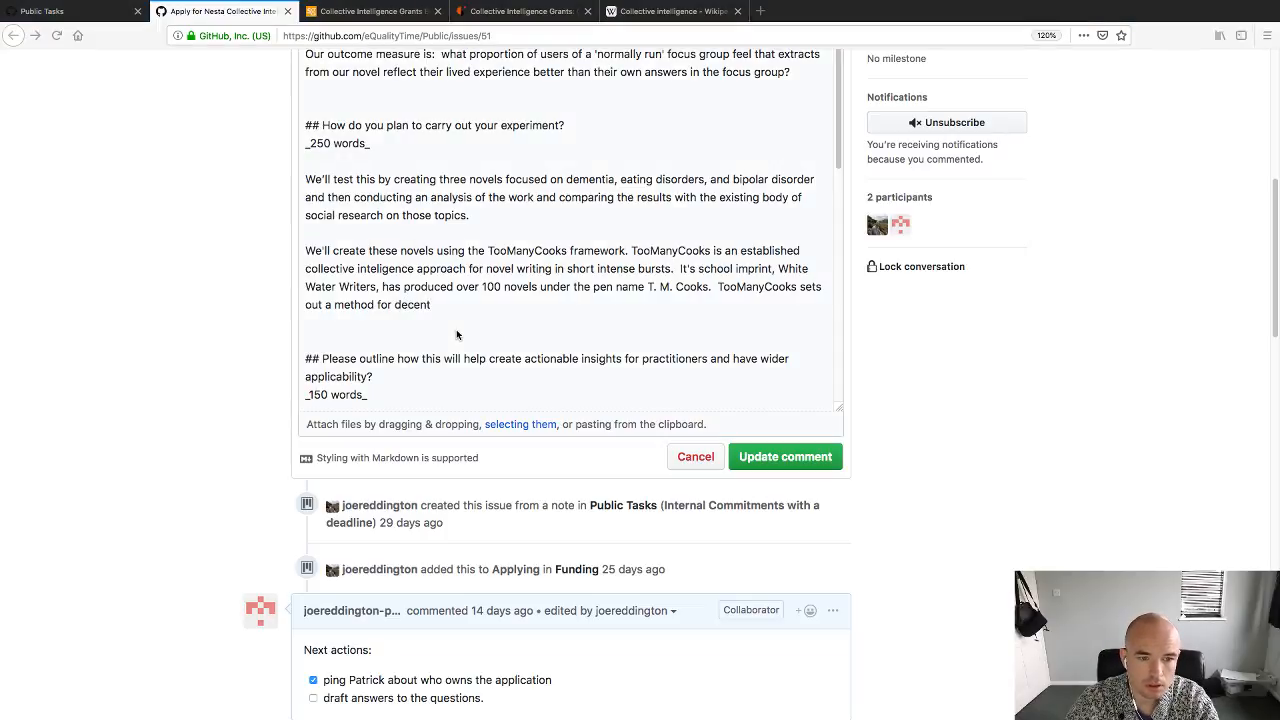
pyautogui.click(439, 322)
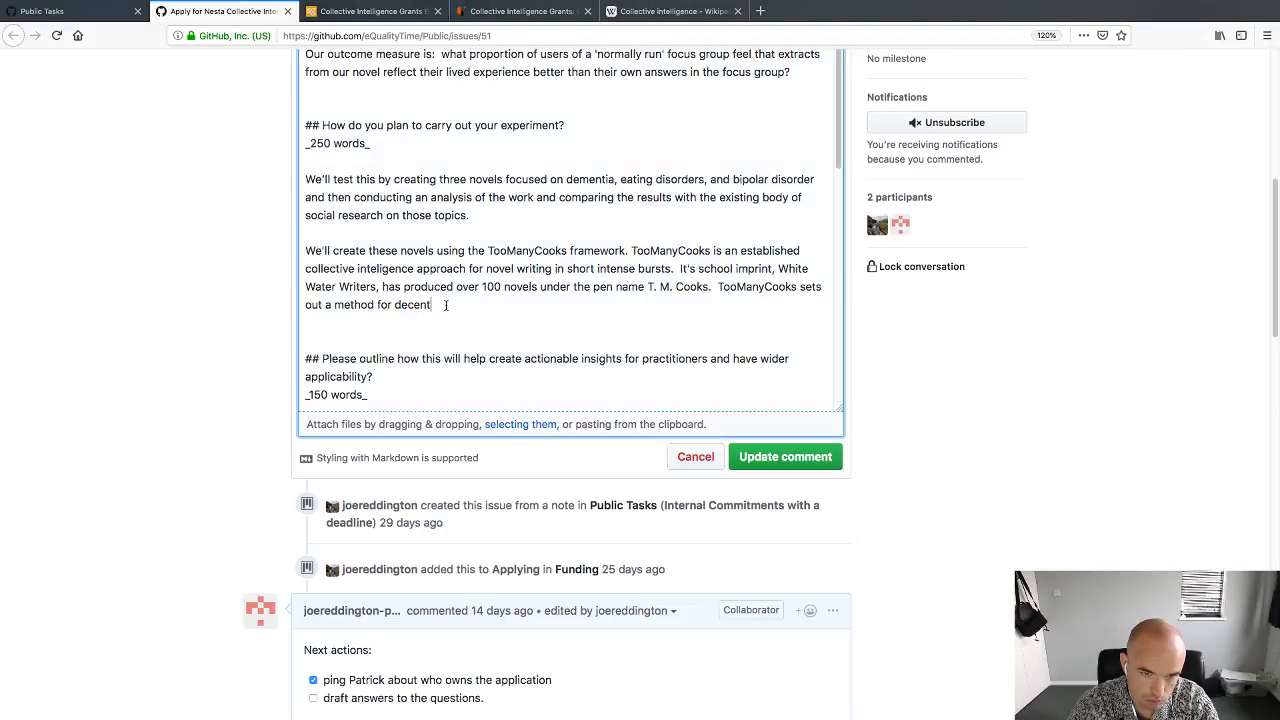
pyautogui.write('ralis')
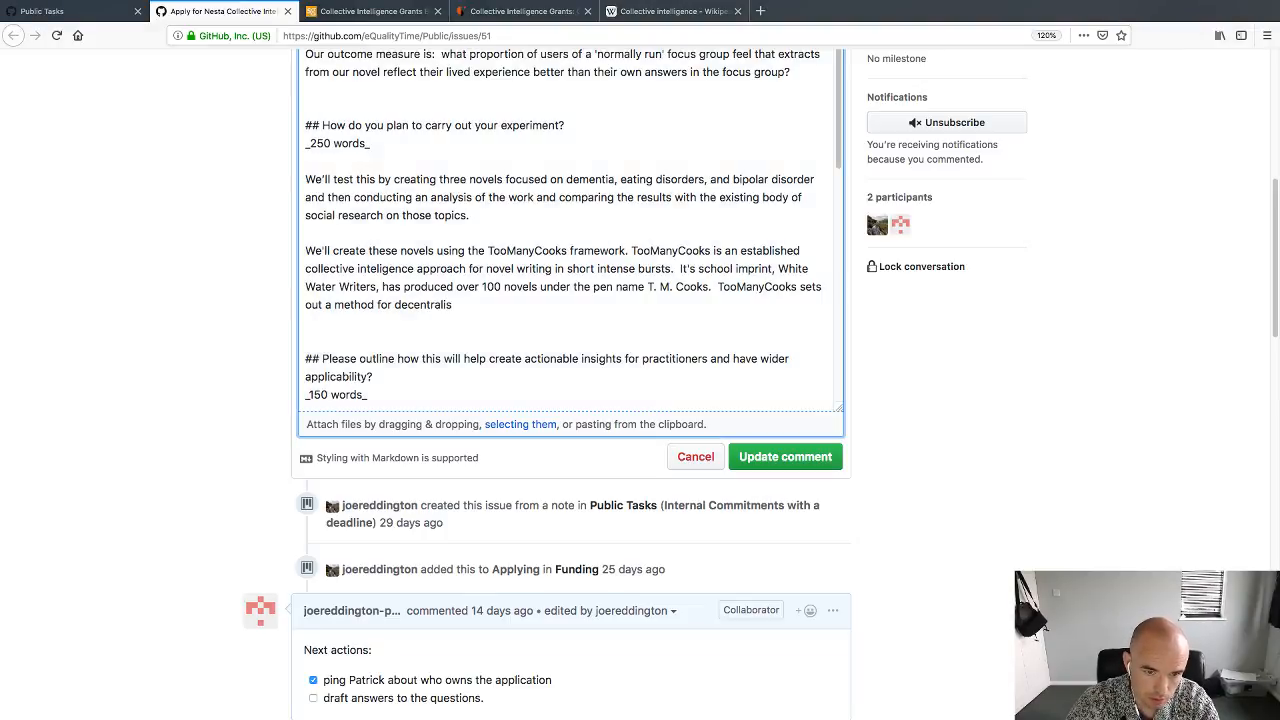
pyautogui.write('ed ')
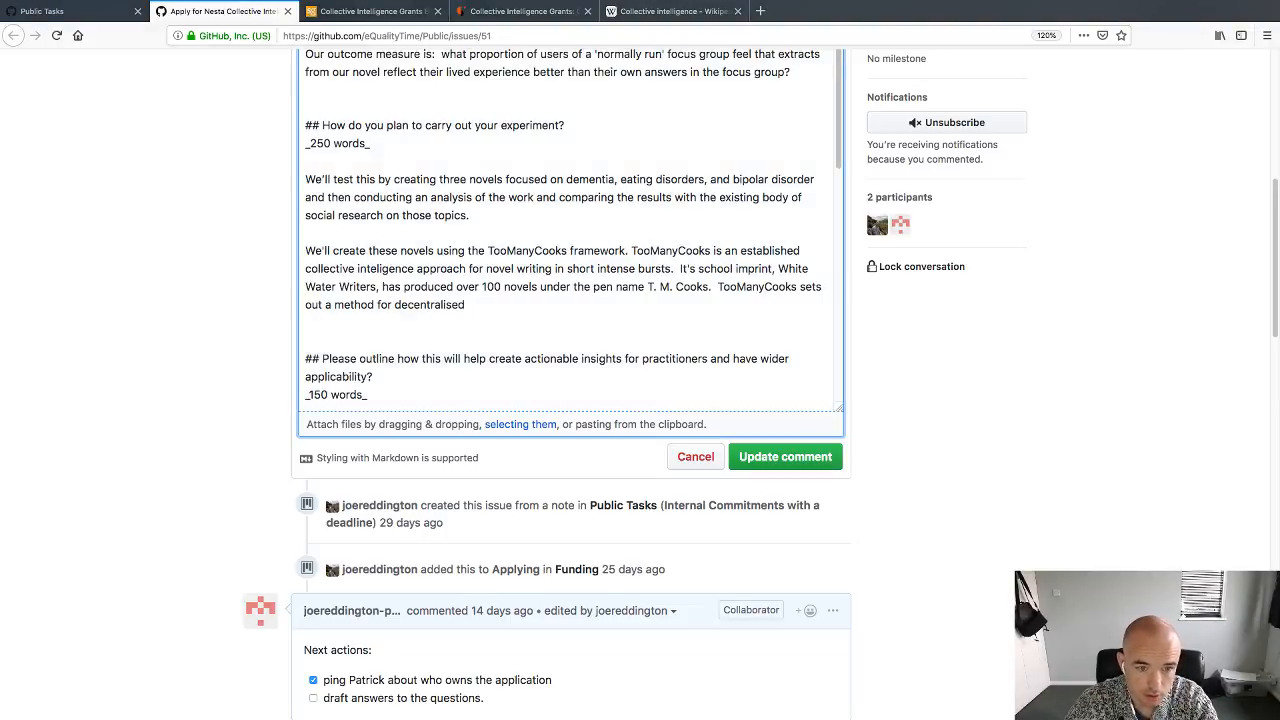
pyautogui.write('r')
pyautogui.write('esponsi')
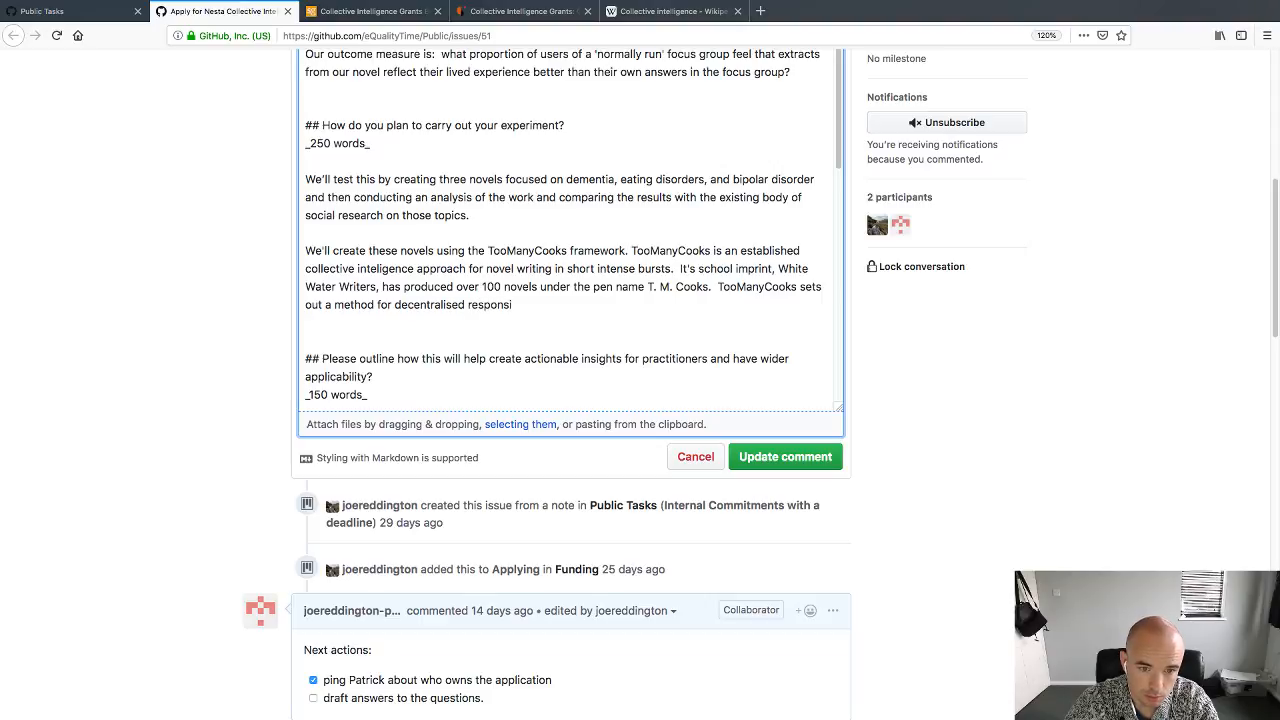
pyautogui.write('bilitiy')
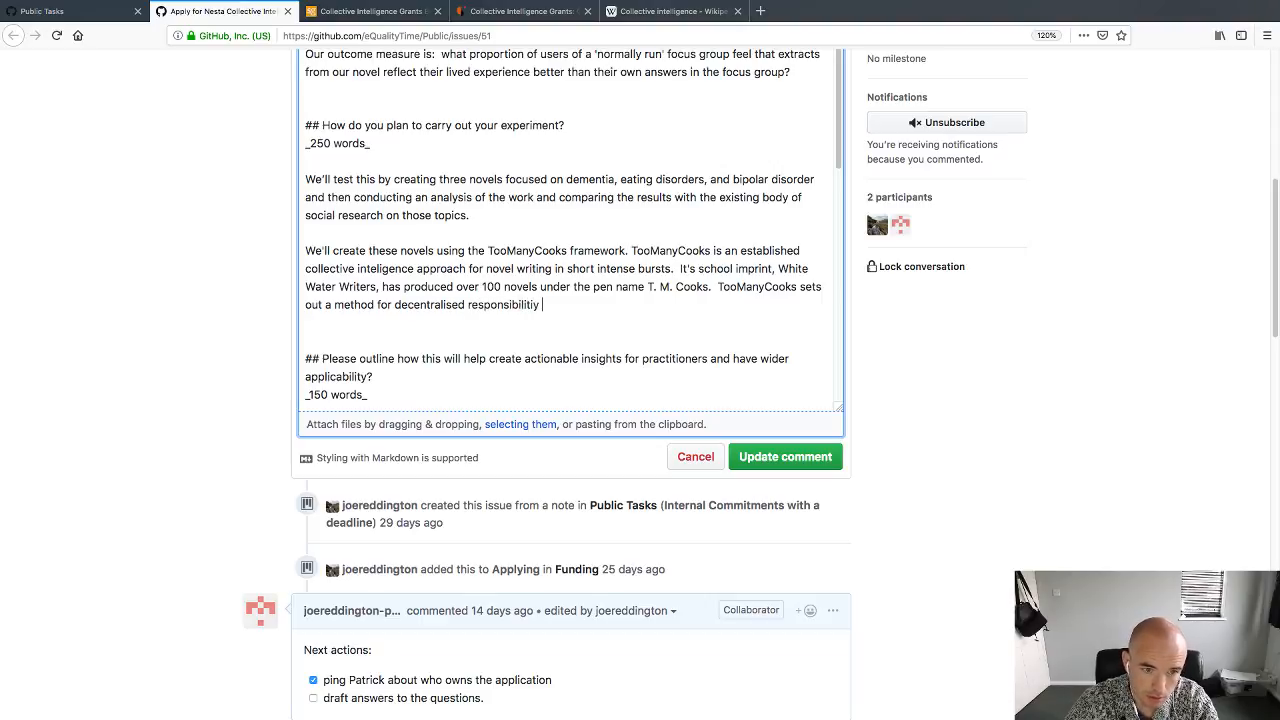
pyautogui.press('BackSpace')
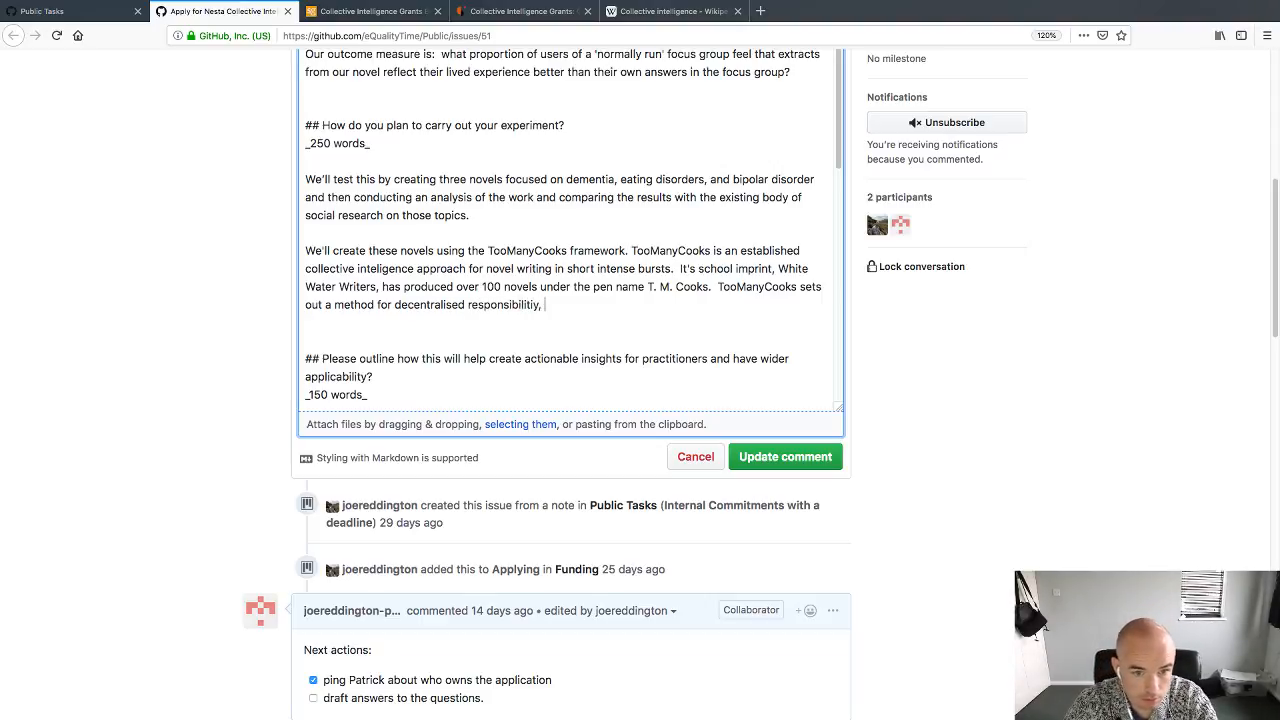
# Step: Reword the end of the sentence to "decentralised roles with clear responsibility", correcting the misspelled last word and removing the comma
pyautogui.click(467, 305)
pyautogui.write('rol')
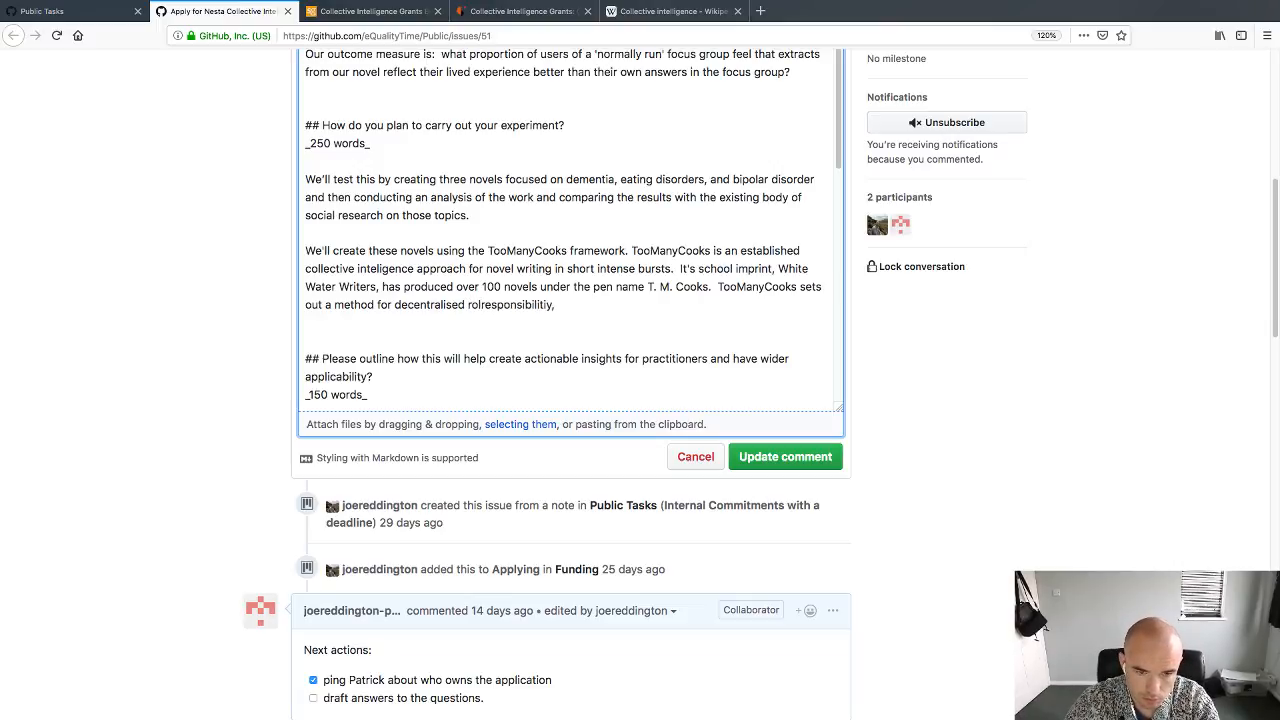
pyautogui.write('es with ')
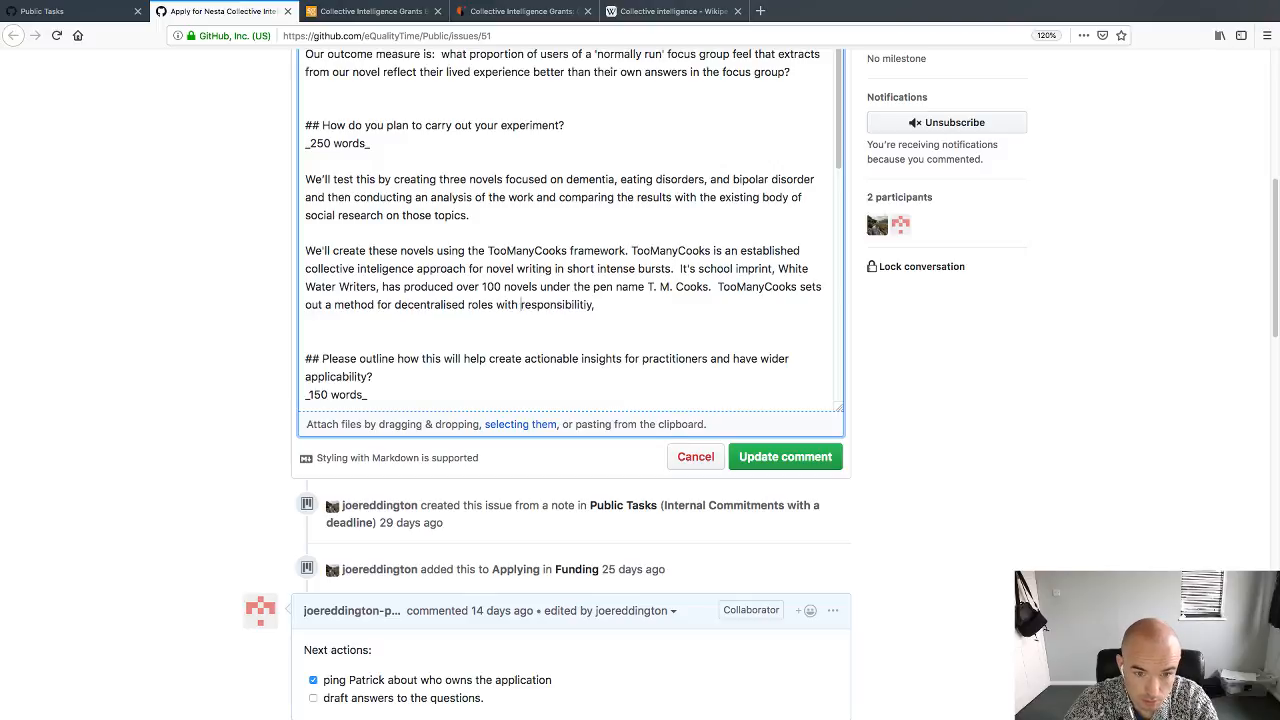
pyautogui.write('clear')
pyautogui.press('BackSpace')
pyautogui.press('BackSpace')
pyautogui.press('BackSpace')
pyautogui.press('BackSpace')
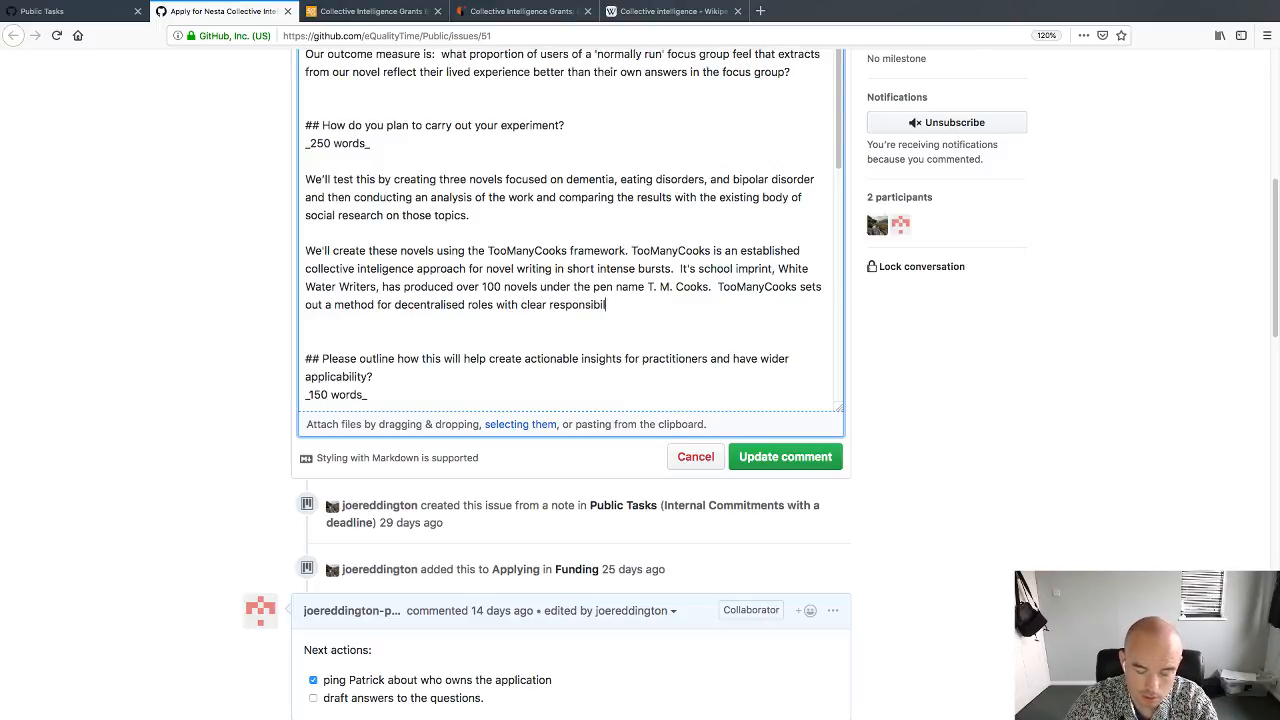
pyautogui.write('ity')
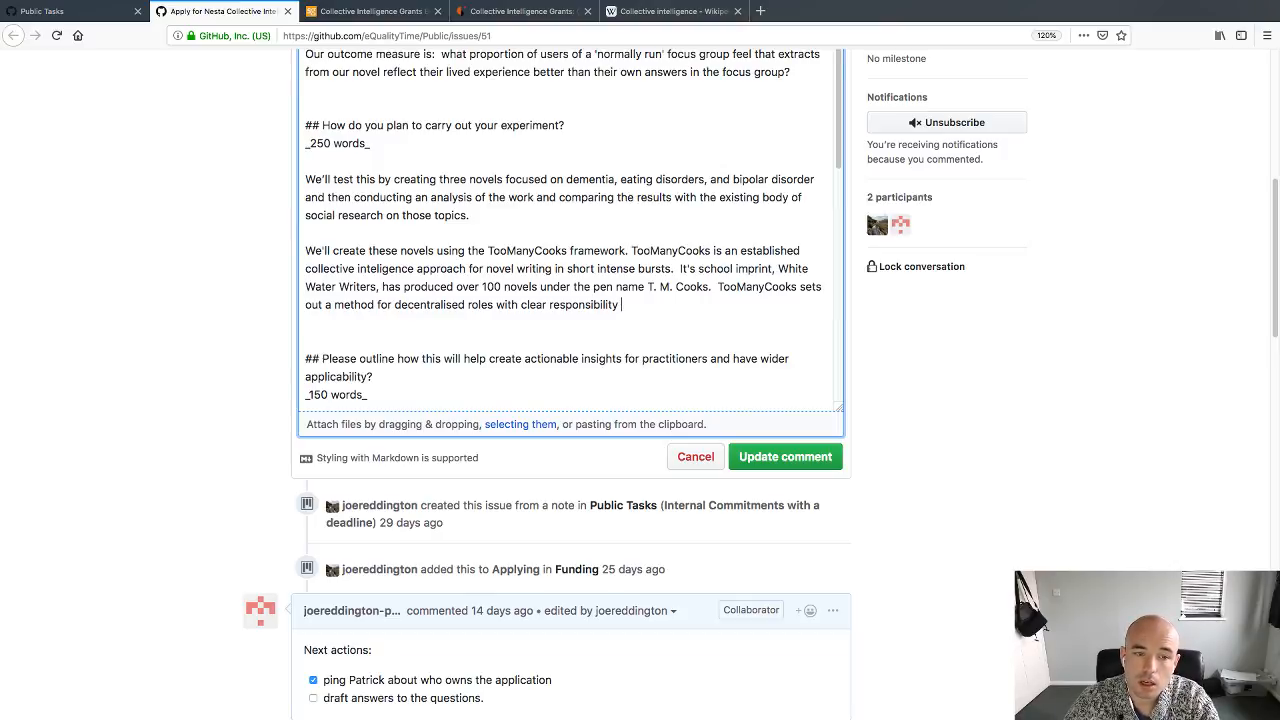
# Step: Continue the sentence after "clear responsibility" with "and motivates the partipants with the knowledge that their work"
pyautogui.write('and motiva')
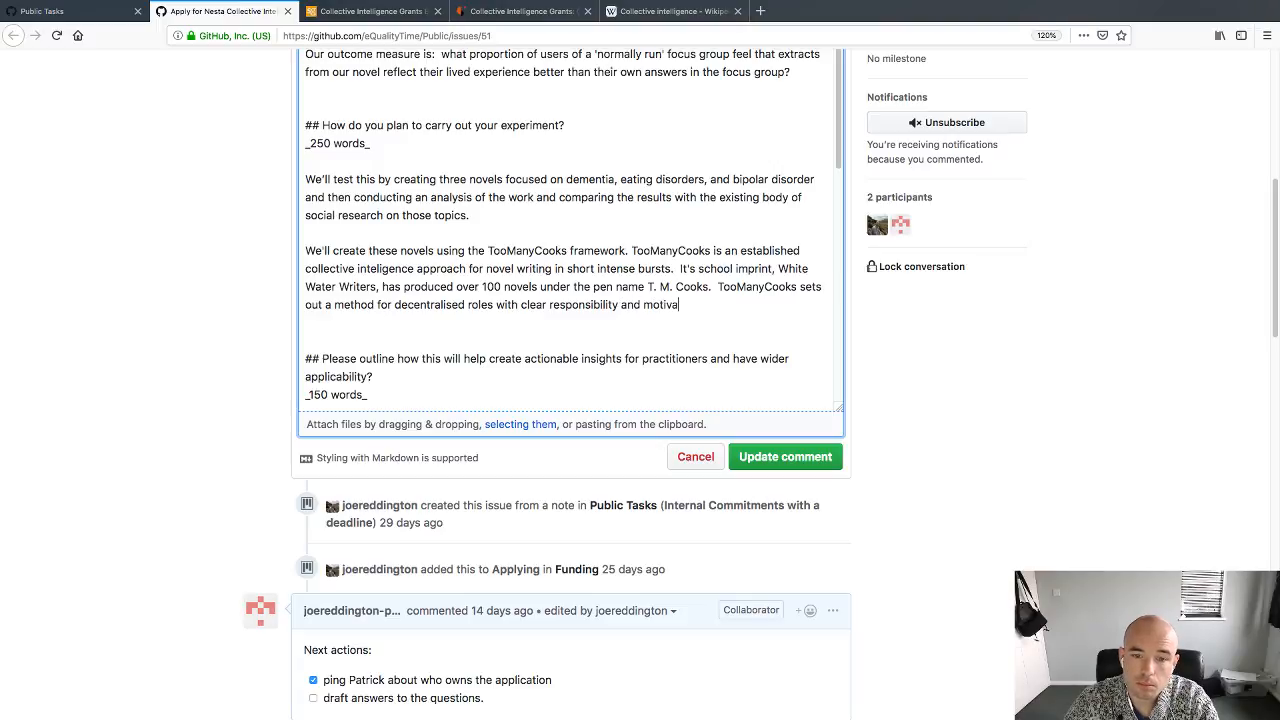
pyautogui.write('te s')
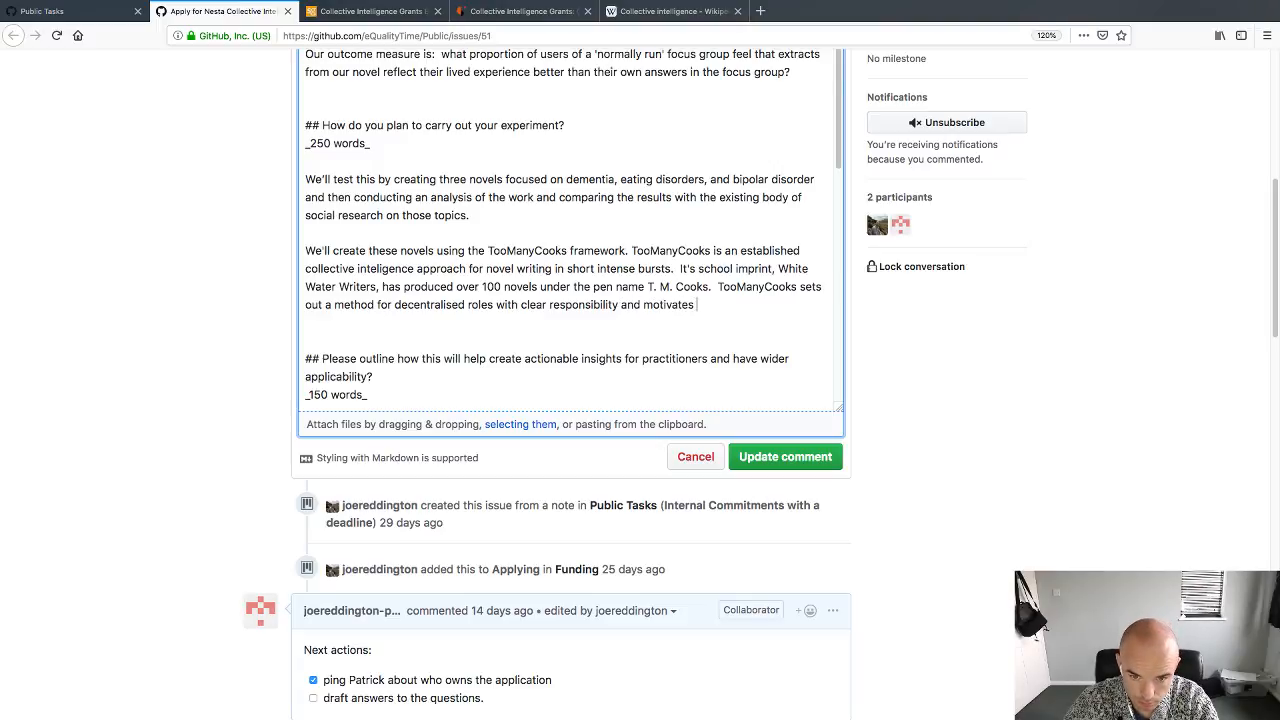
pyautogui.write('the par')
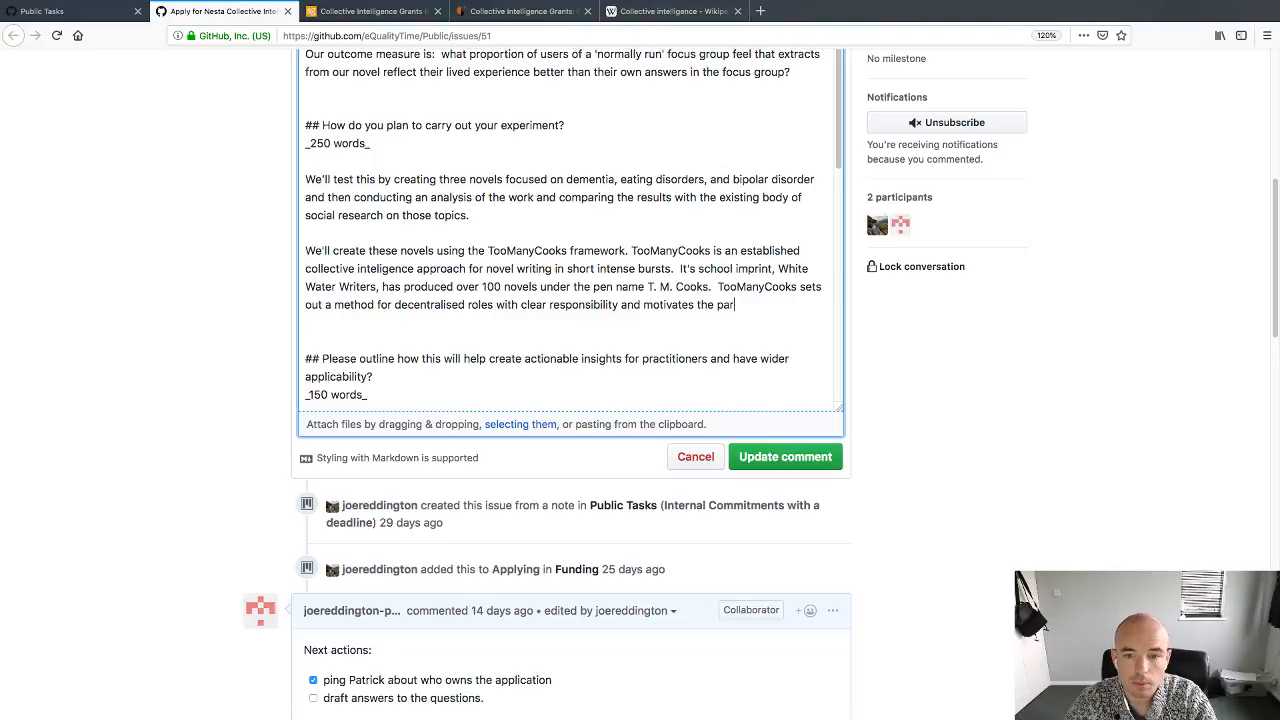
pyautogui.write('tipants with ')
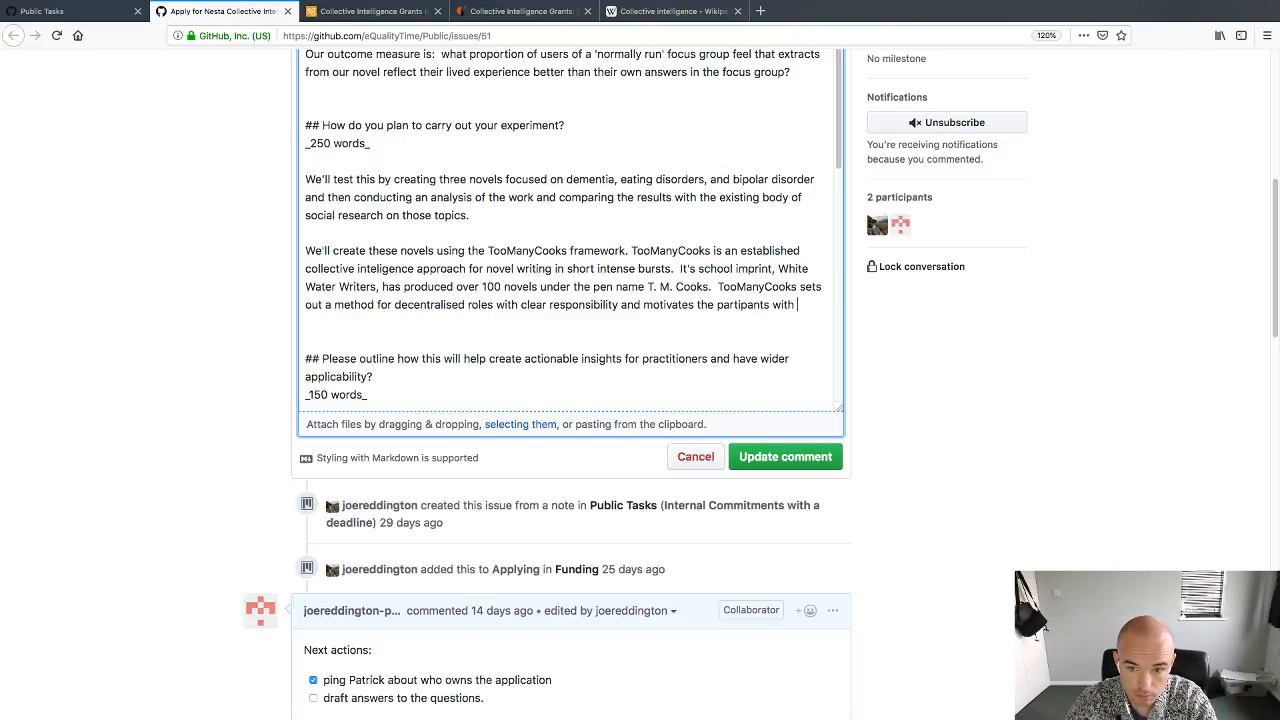
pyautogui.write('the know')
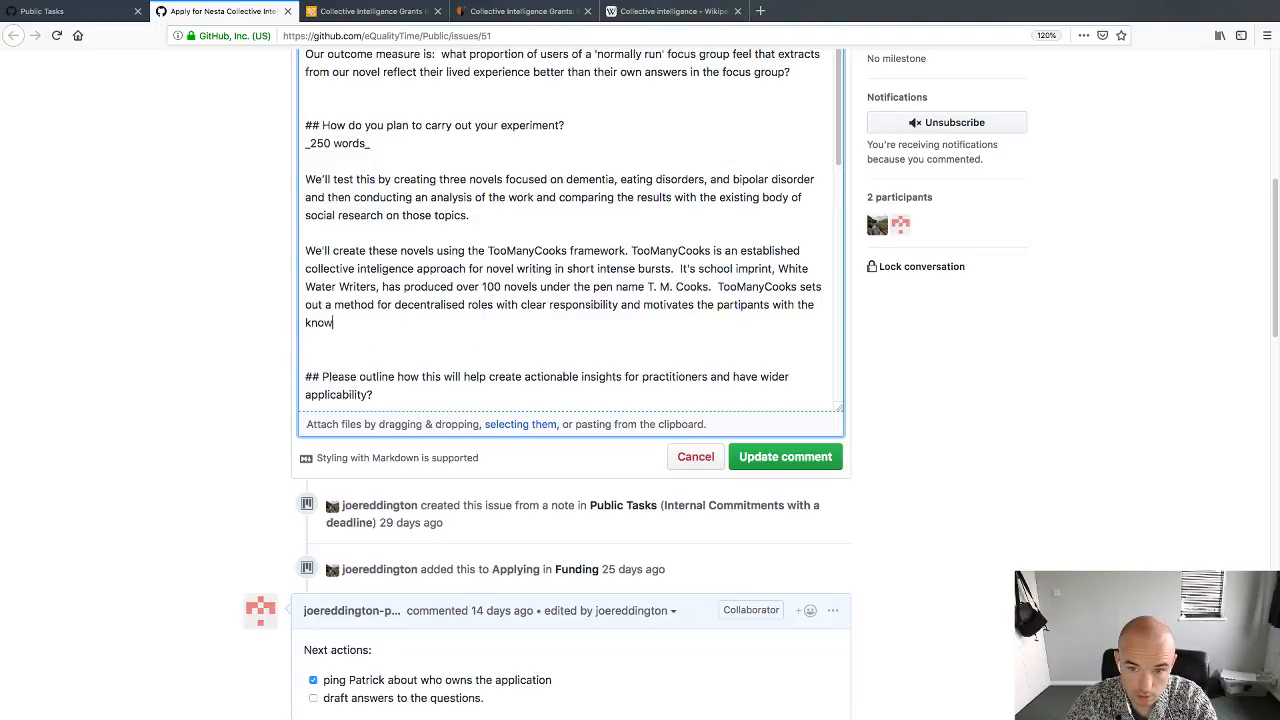
pyautogui.write('ledge that the')
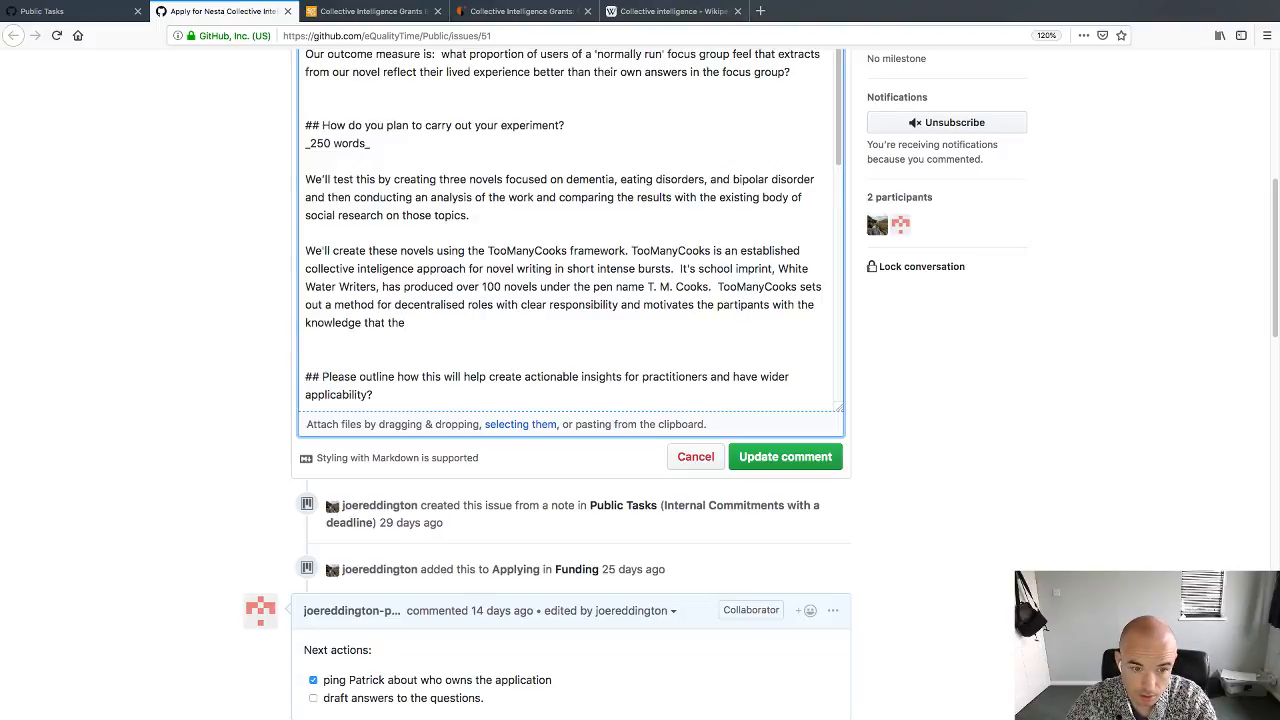
pyautogui.write('ir work ')
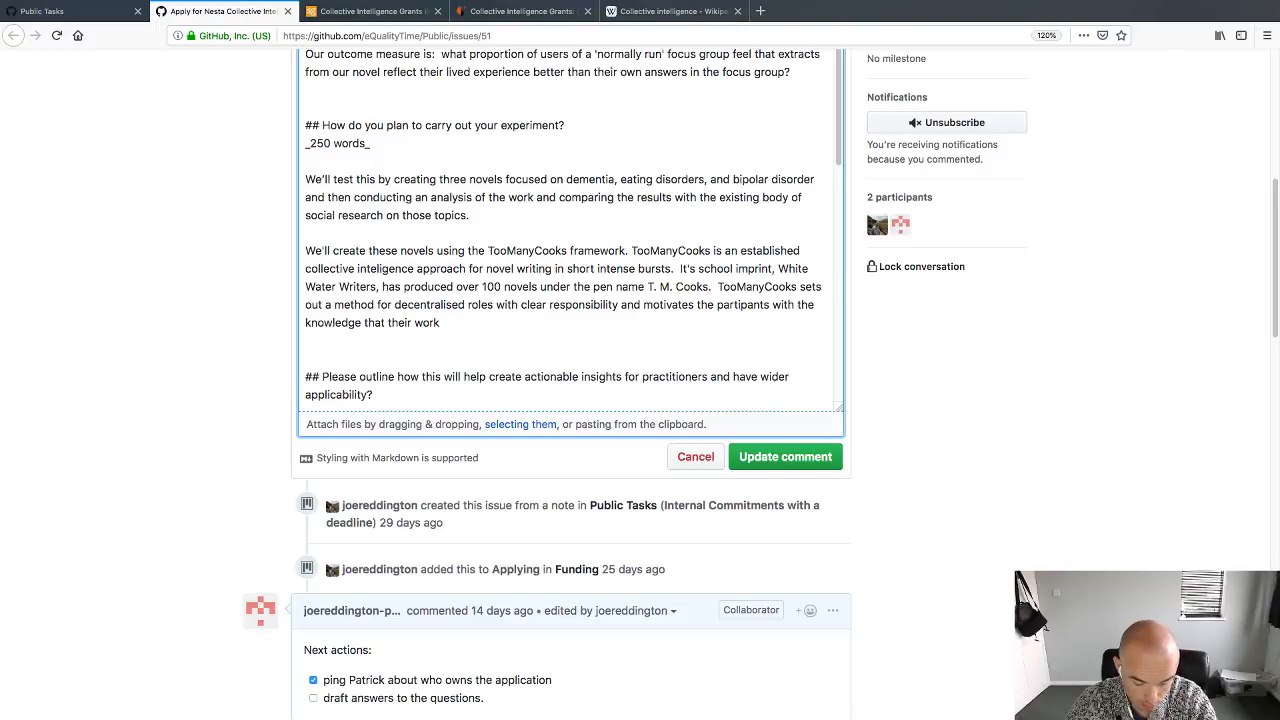
# Step: Finish the sentence with "will be availible to buy on Amazon at the end of the week."
pyautogui.write('will be')
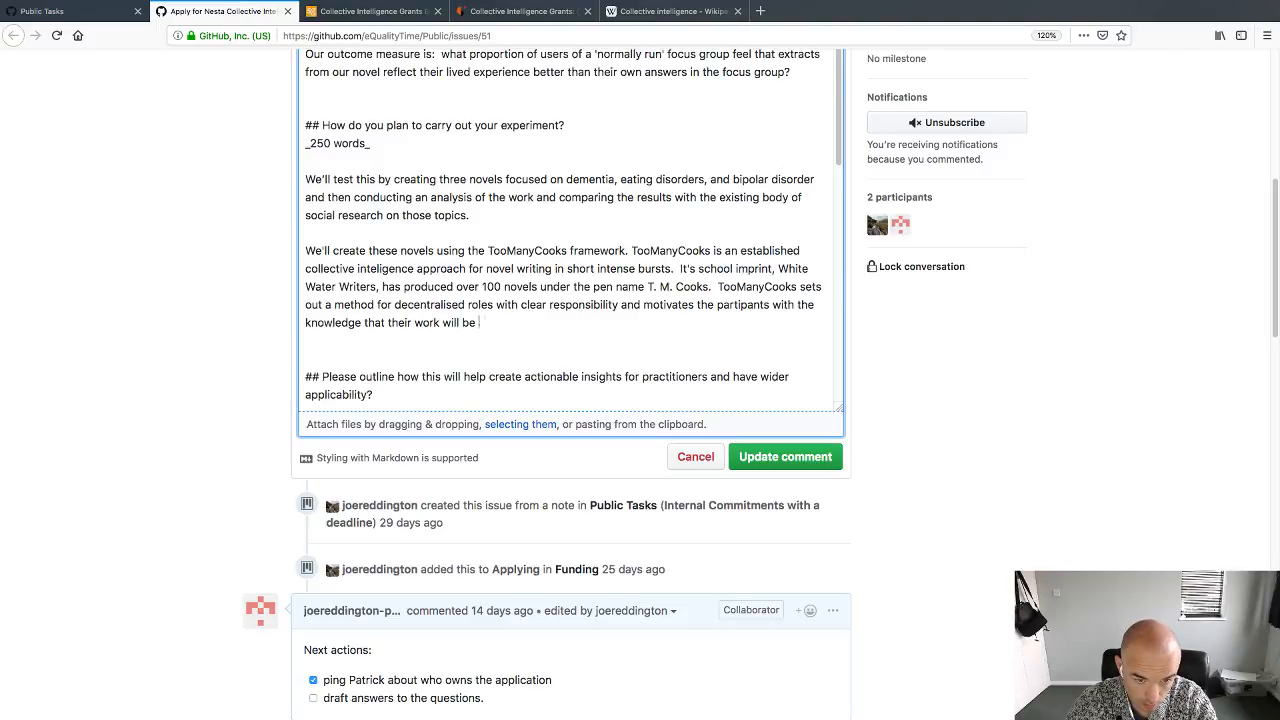
pyautogui.write(' availible to buy ')
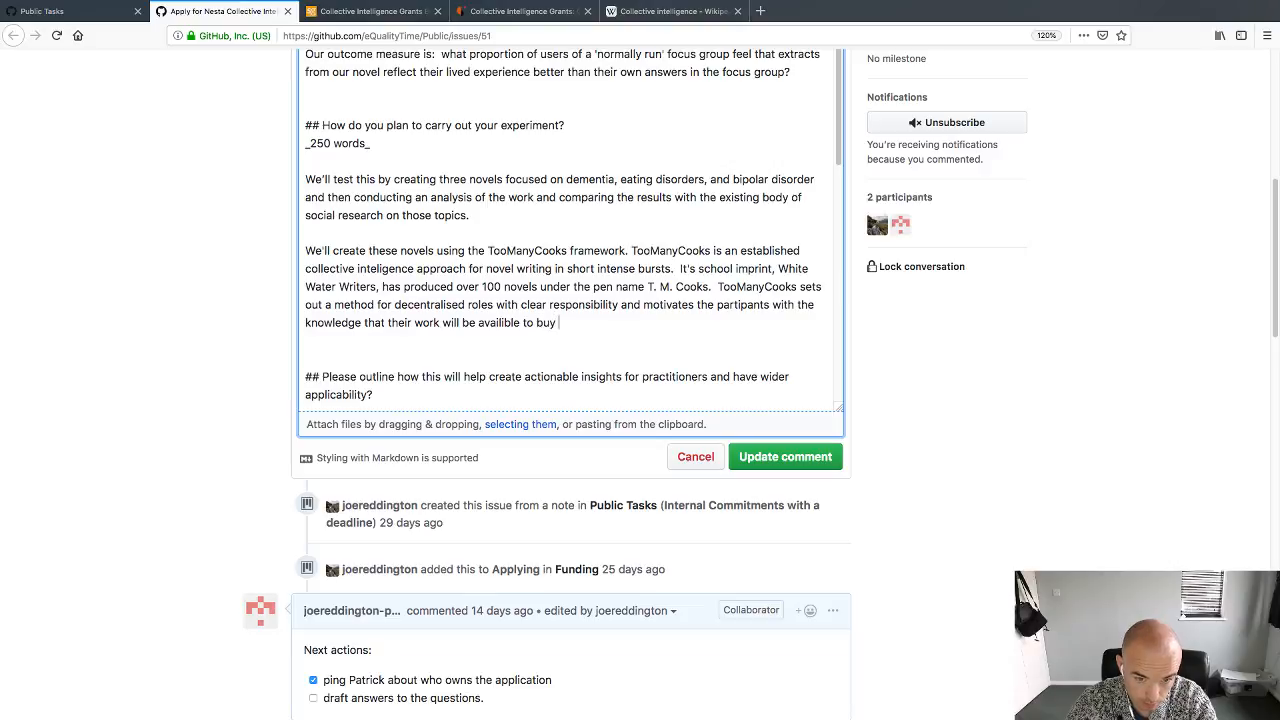
pyautogui.write('on Amazon at')
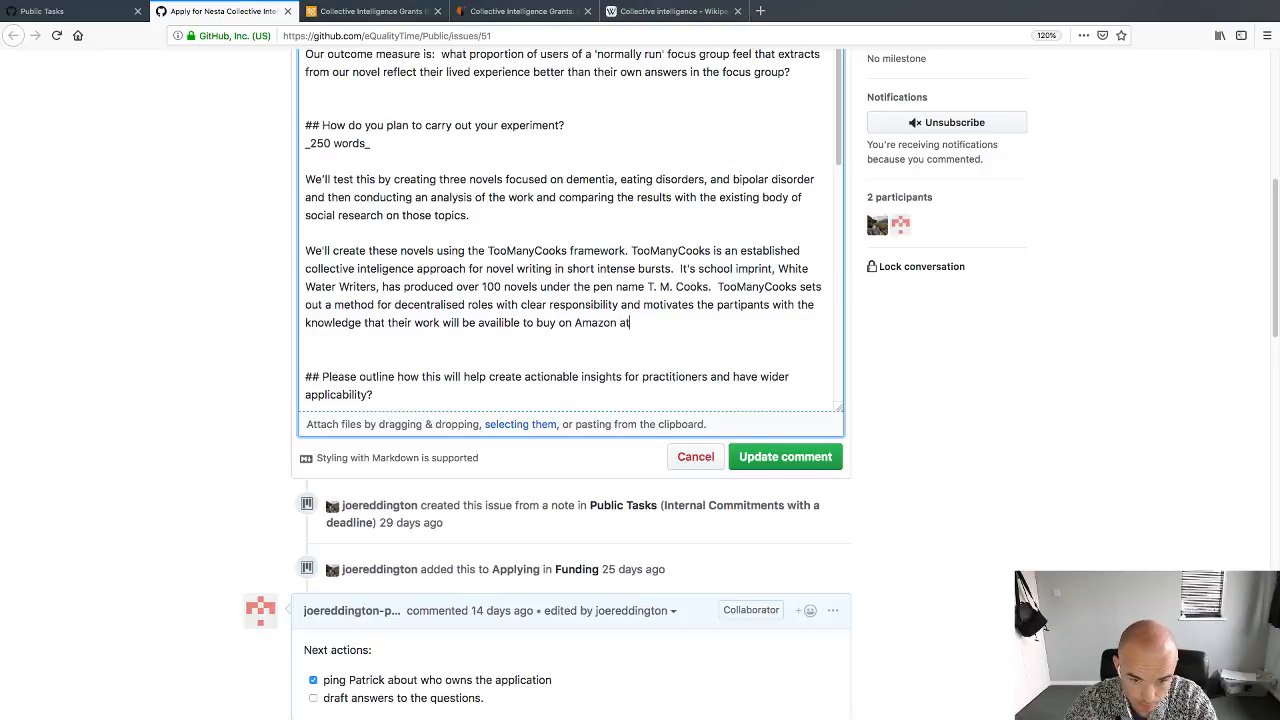
pyautogui.write(' tha')
pyautogui.press('BackSpace')
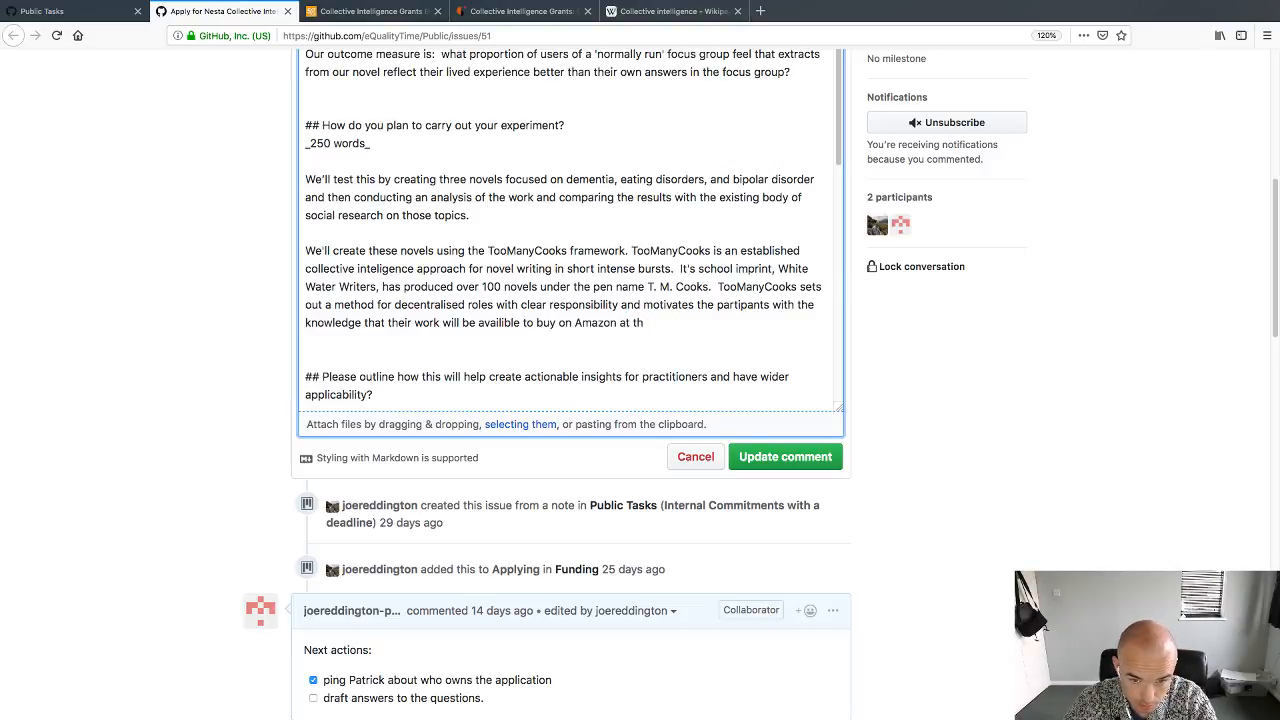
pyautogui.write('e end')
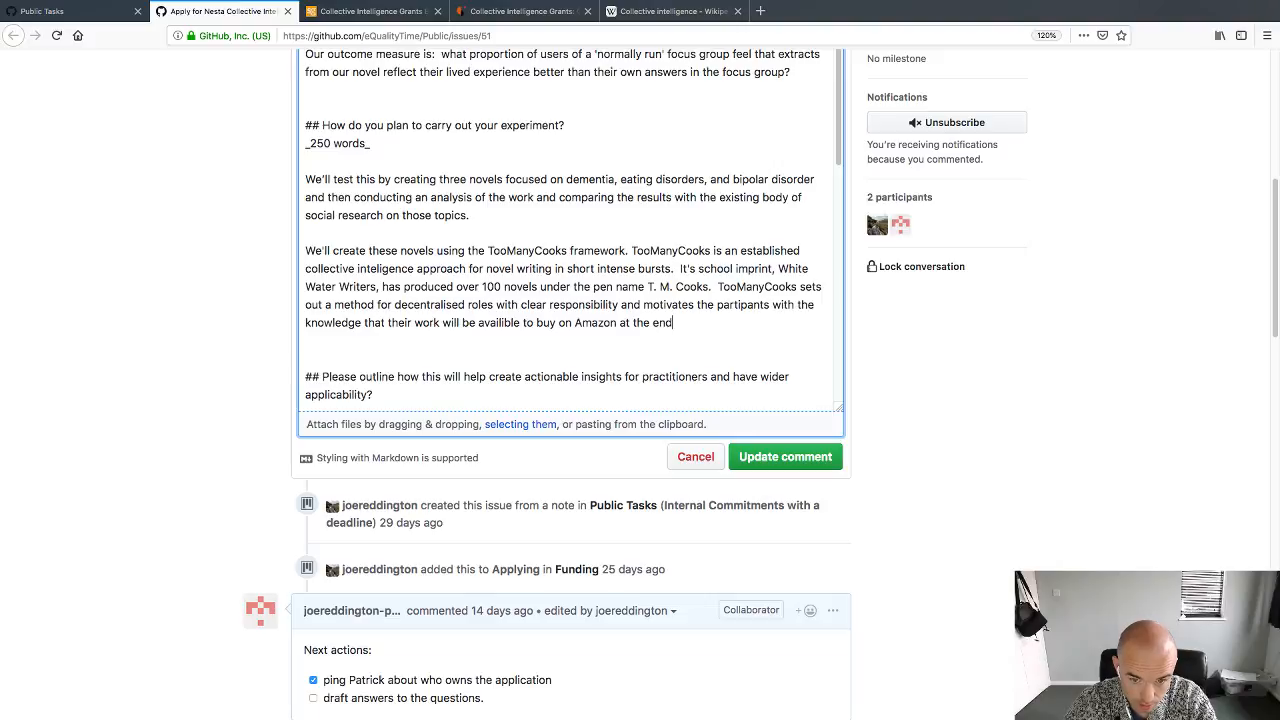
pyautogui.write(' of the week.')
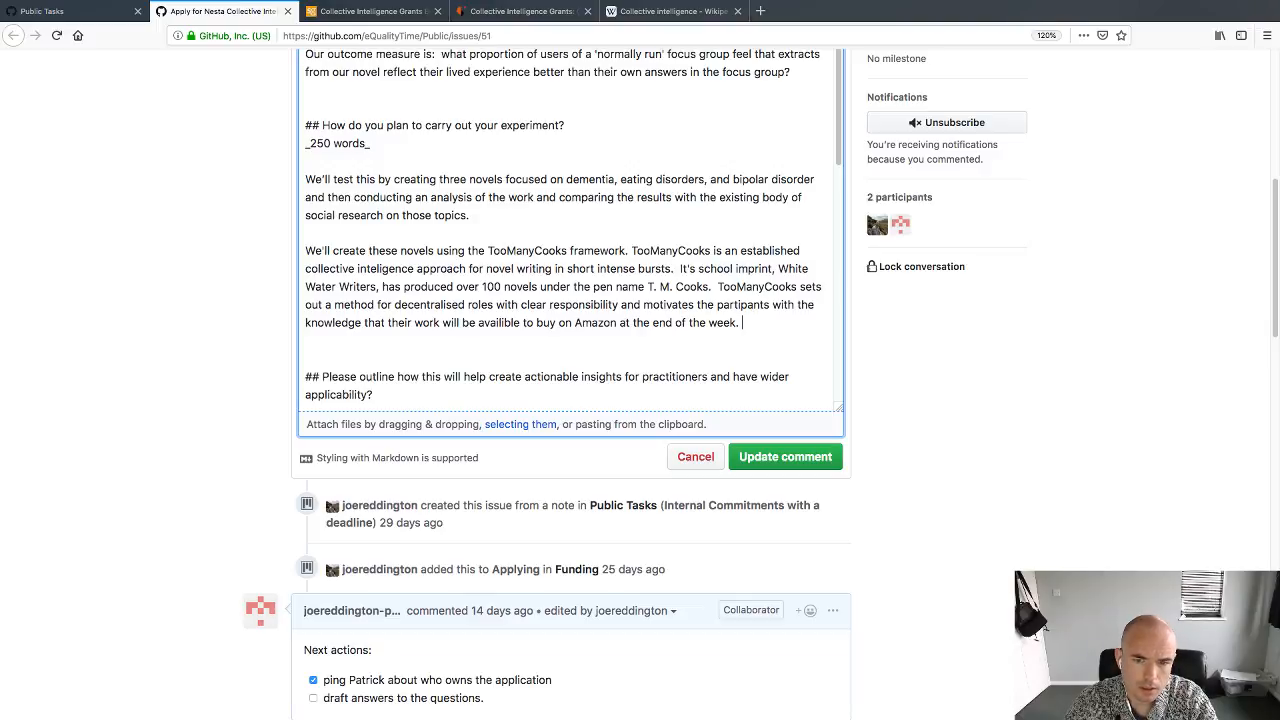
# Step: Start the next sentence with "It's so far been successful in prisons, schools, universities, threatres and hospices"
pyautogui.write("It's so")
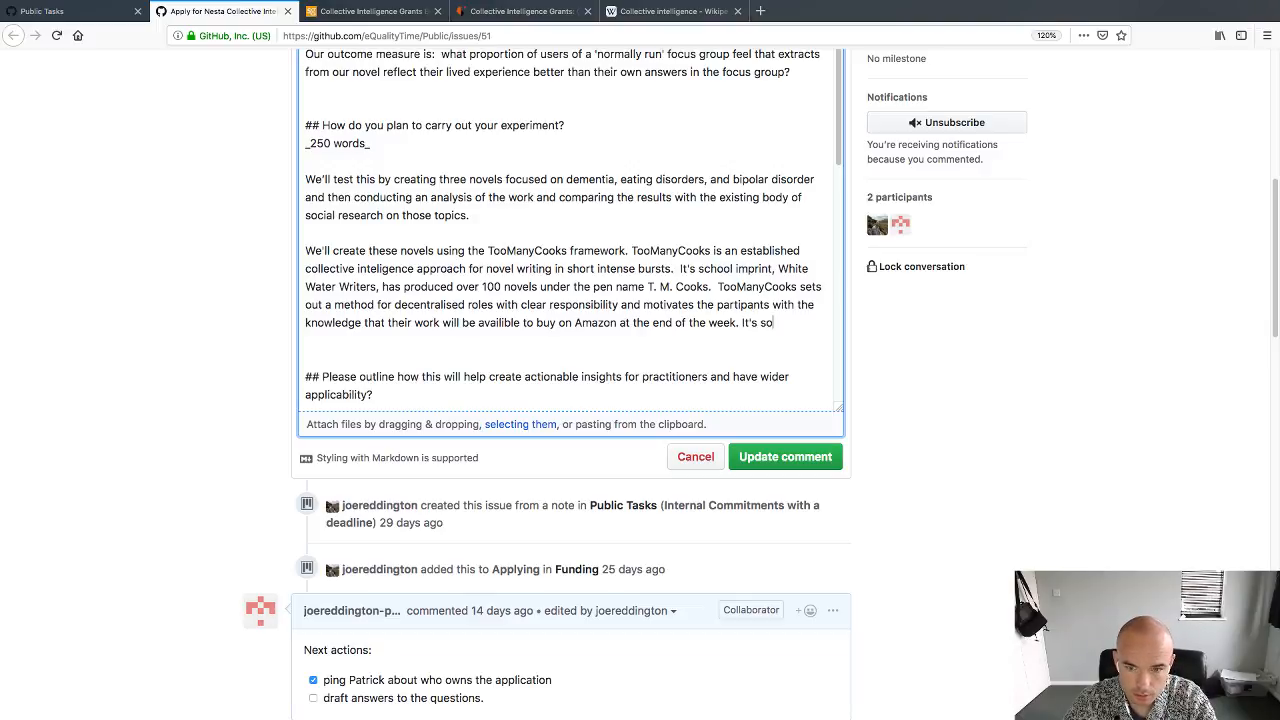
pyautogui.write(' far been succes')
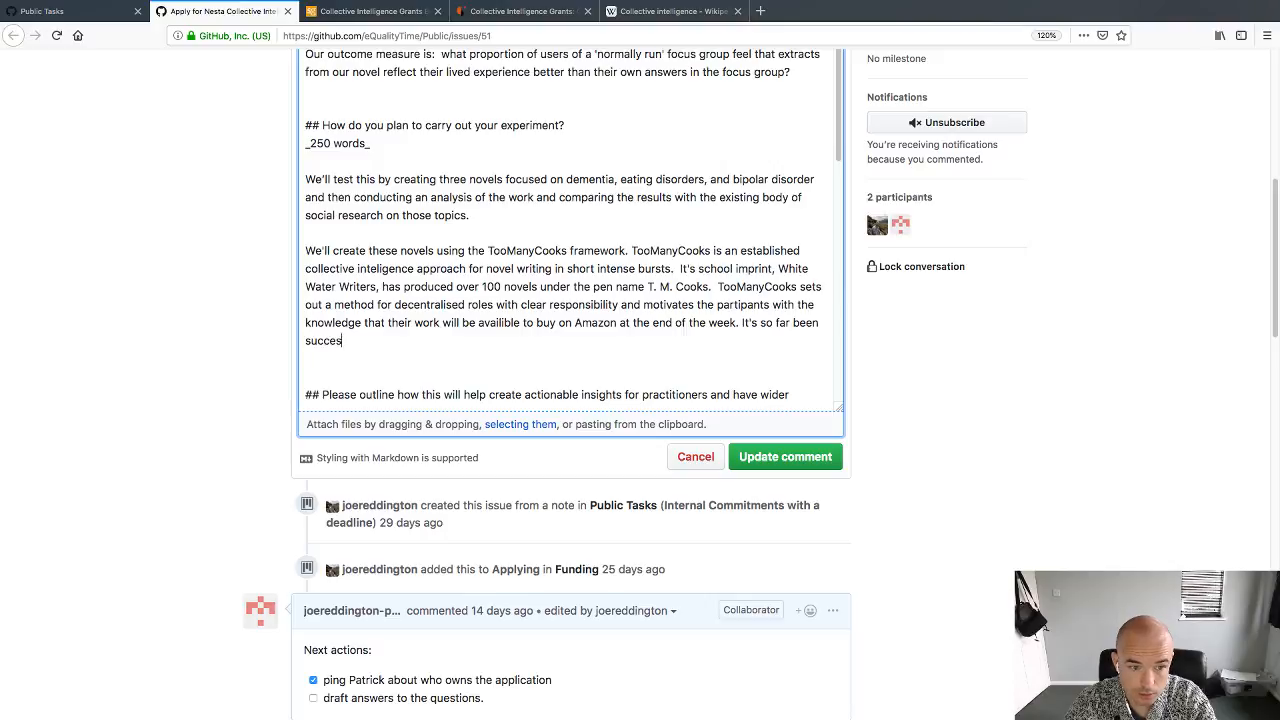
pyautogui.write('sful in prison')
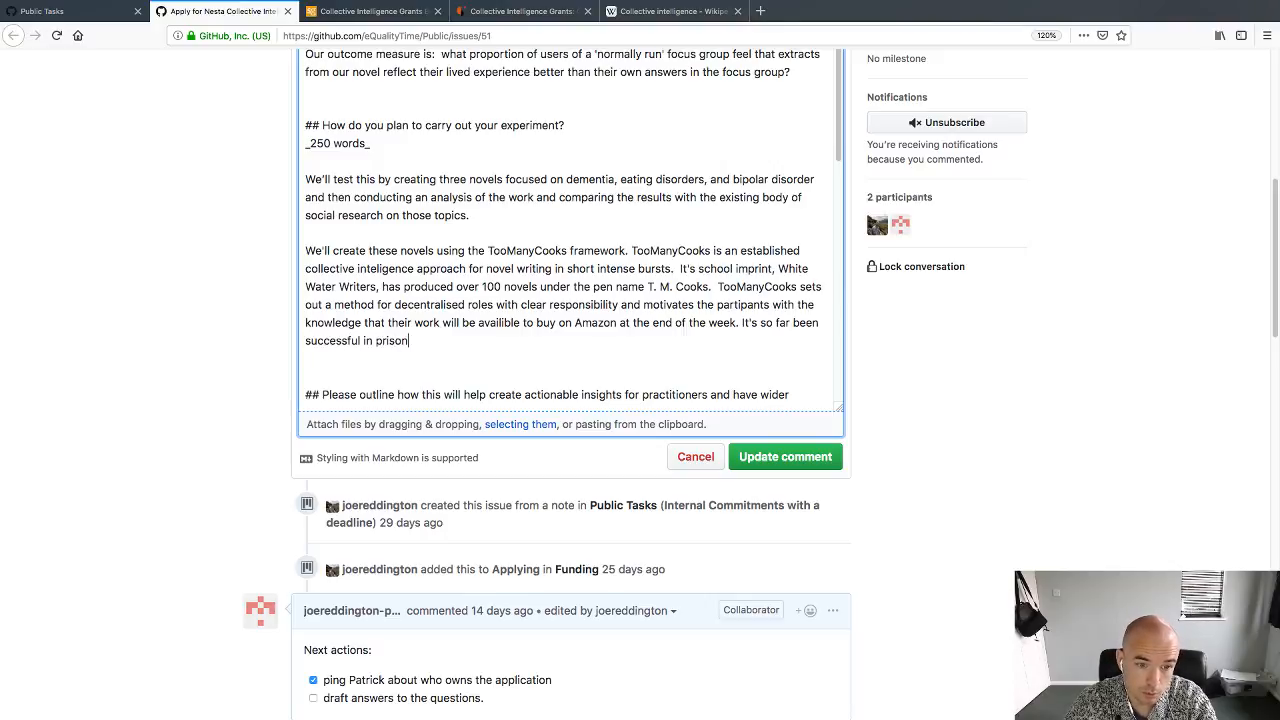
pyautogui.write('s, schools, univer')
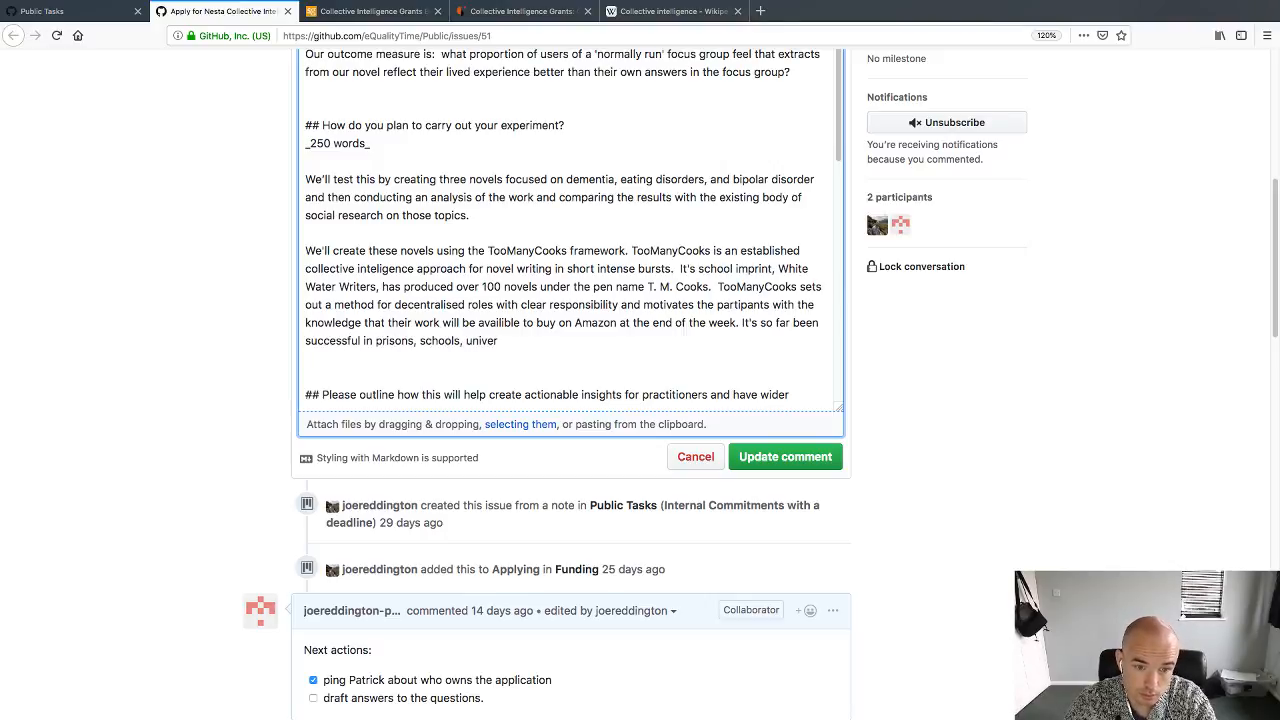
pyautogui.write('sit')
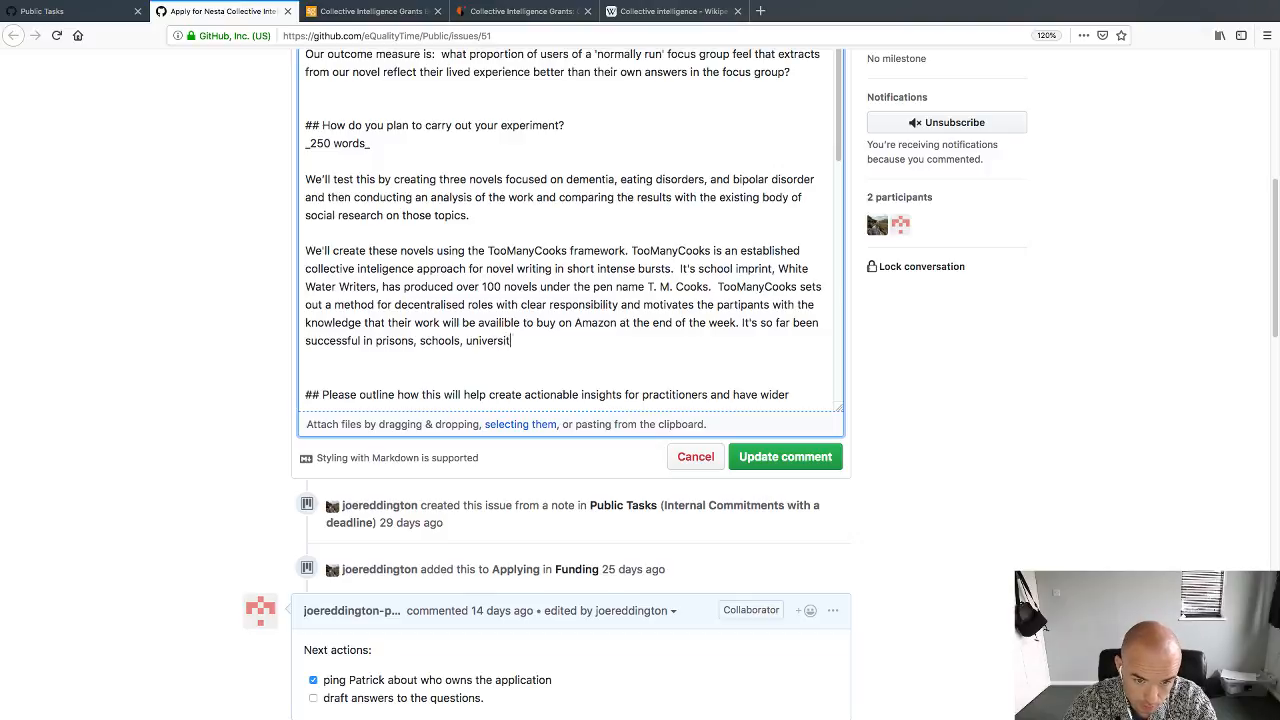
pyautogui.write('ies, and hospit')
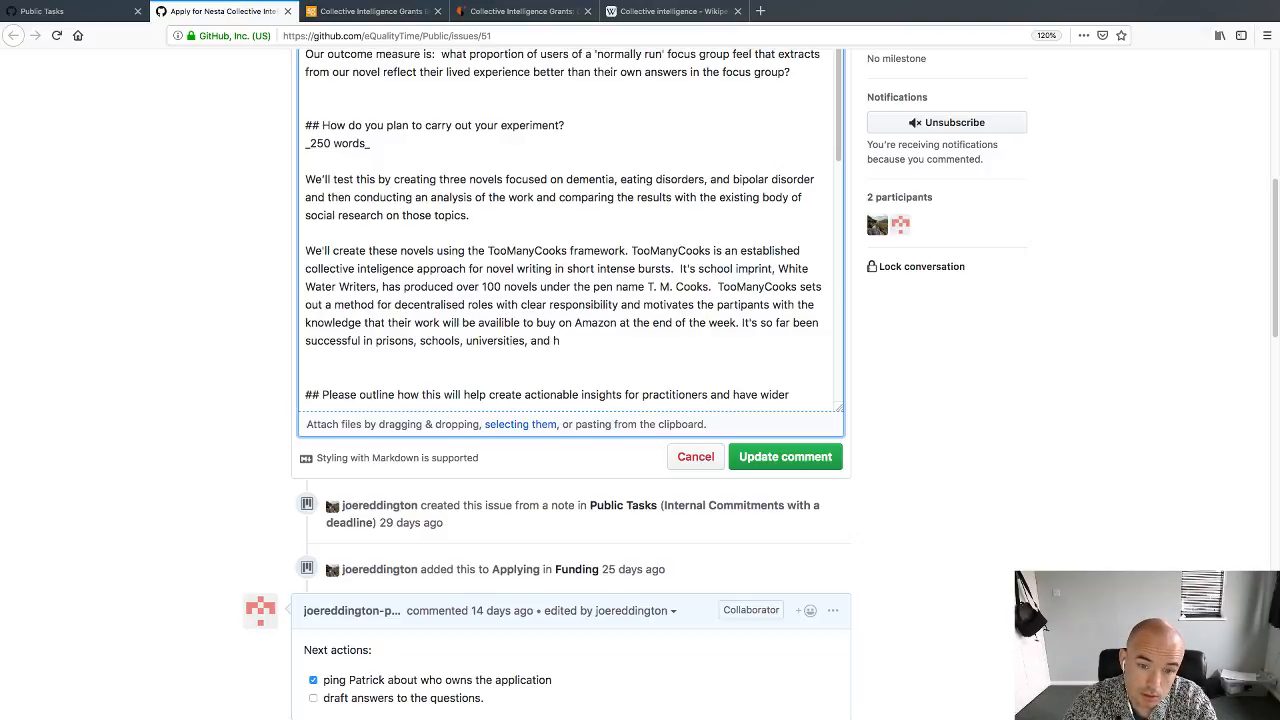
pyautogui.press('BackSpace')
pyautogui.press('BackSpace')
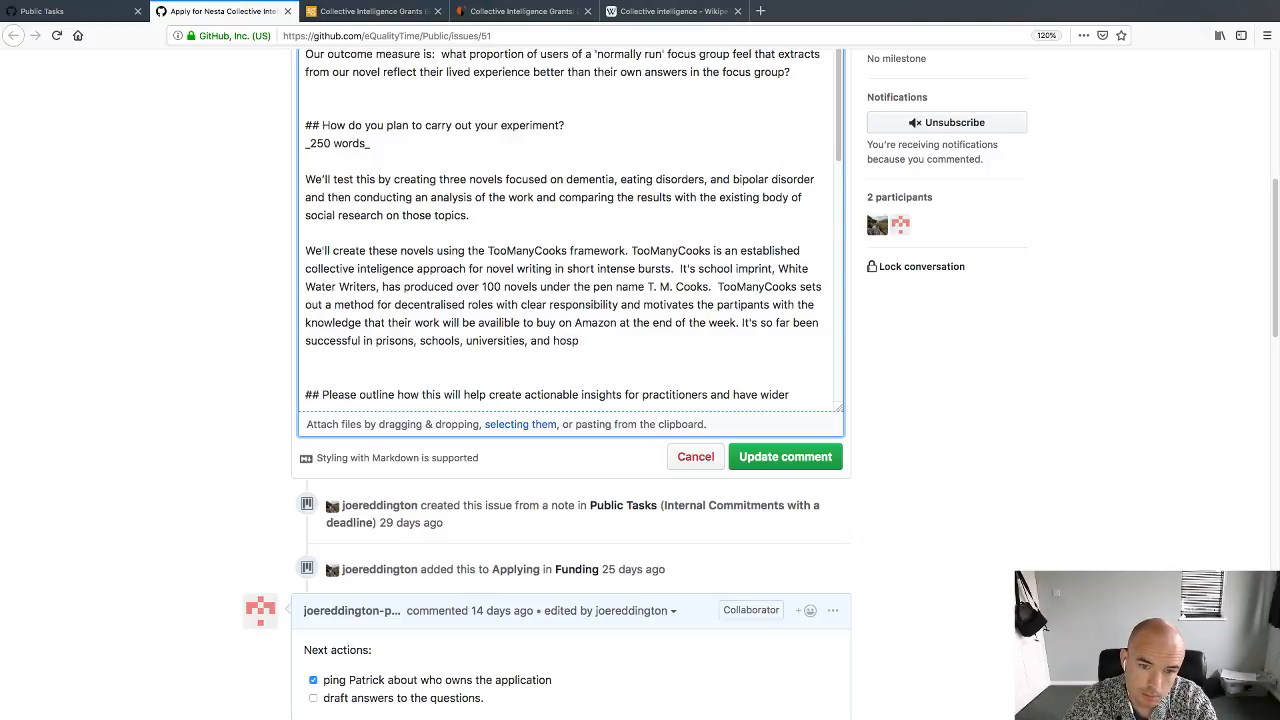
pyautogui.write('ices')
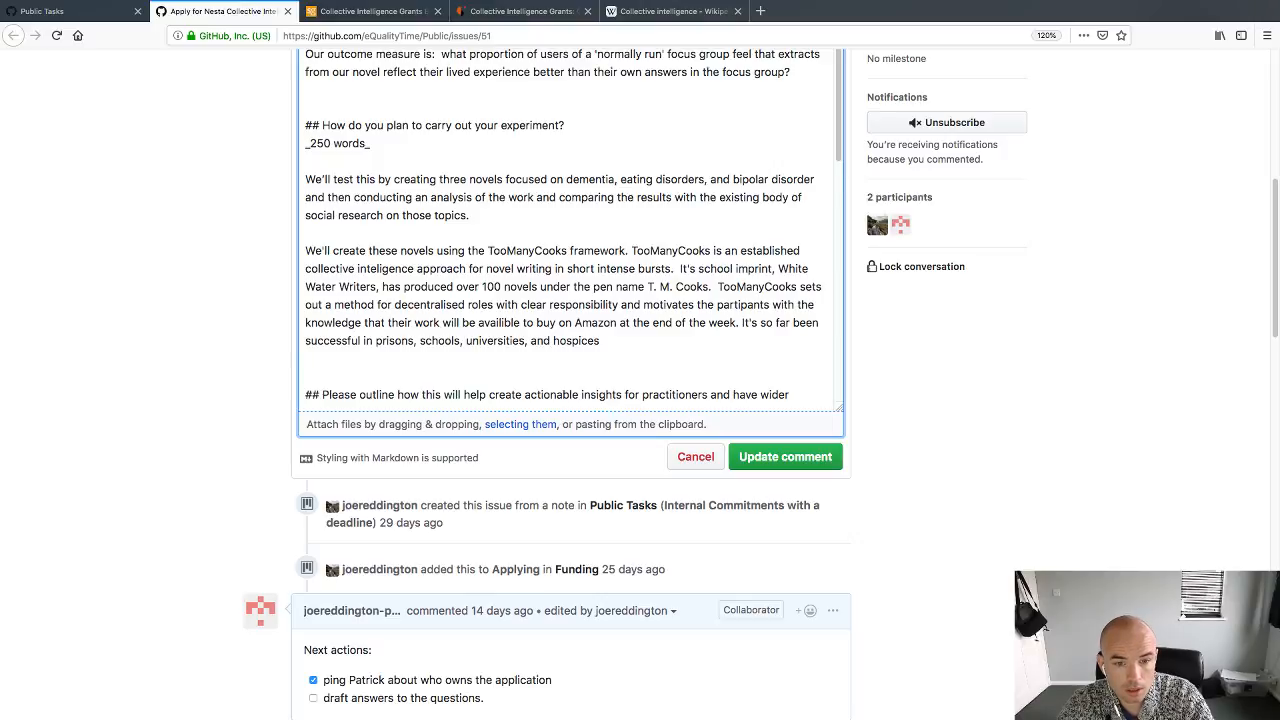
pyautogui.write('threatres ')
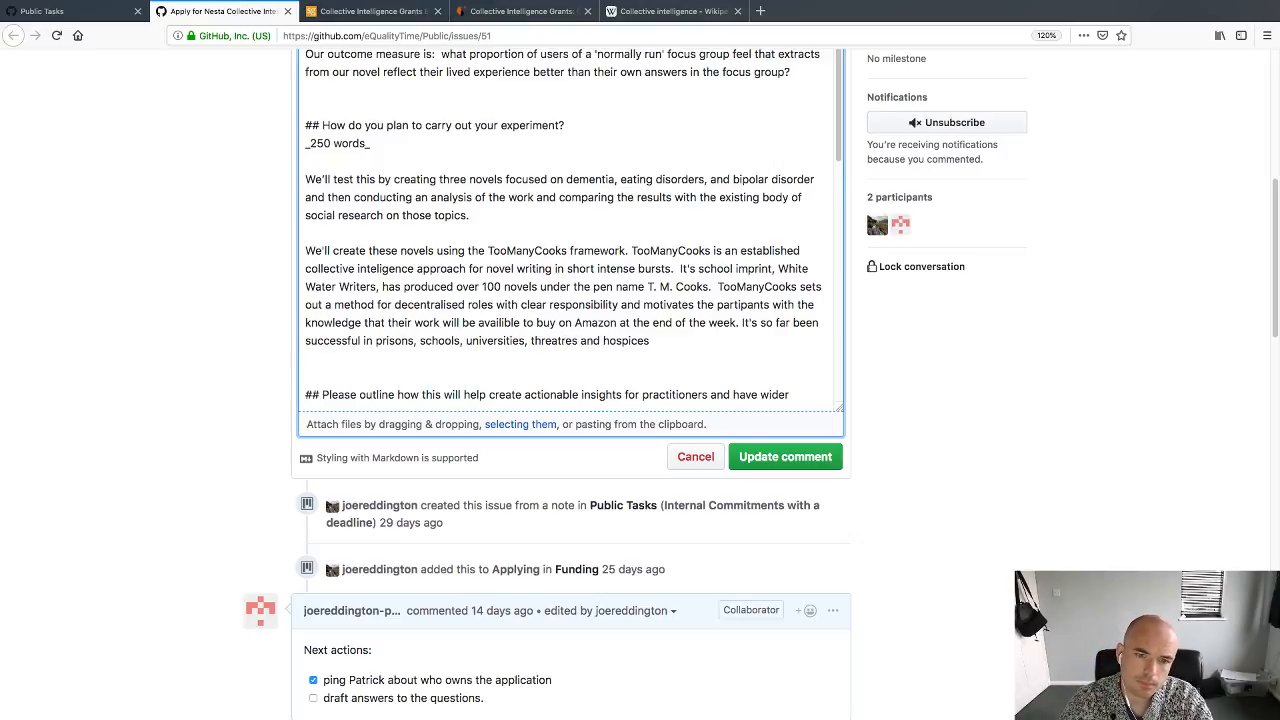
# Step: Extend the sentence after "hospices" with "and this experiment is the first to focus on"
pyautogui.write(' and ths')
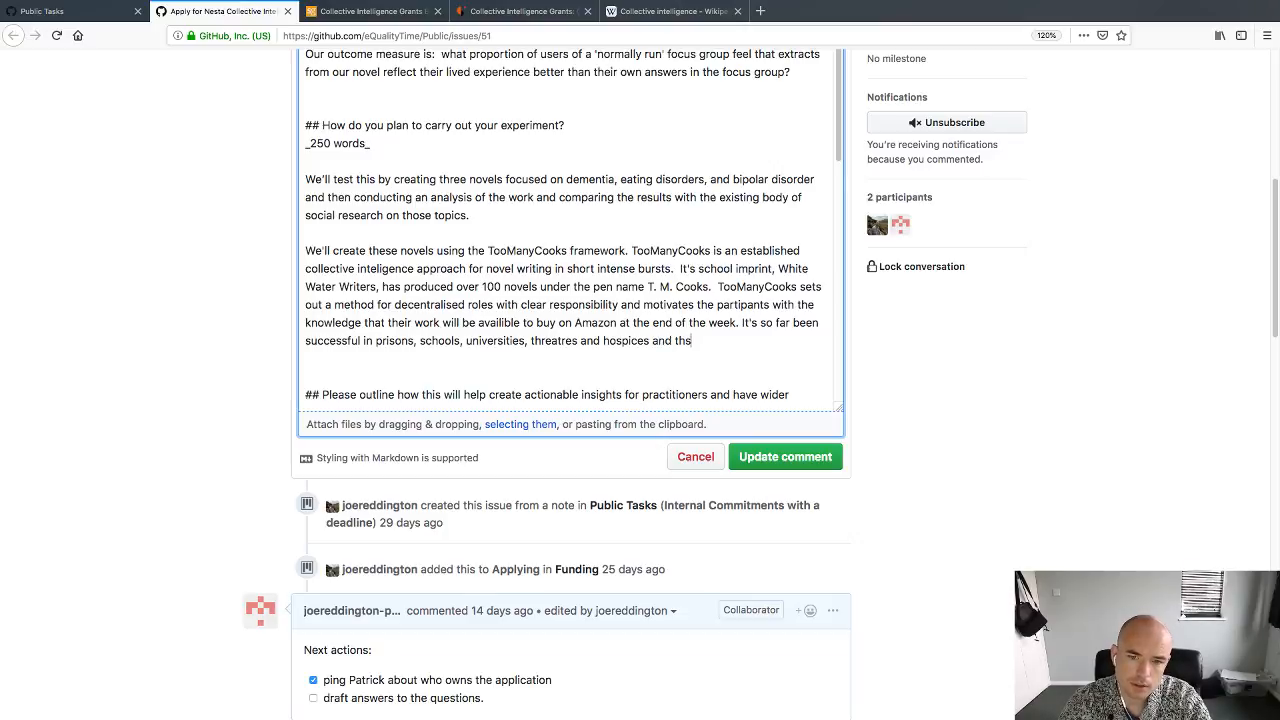
pyautogui.press('BackSpace')
pyautogui.write('is f')
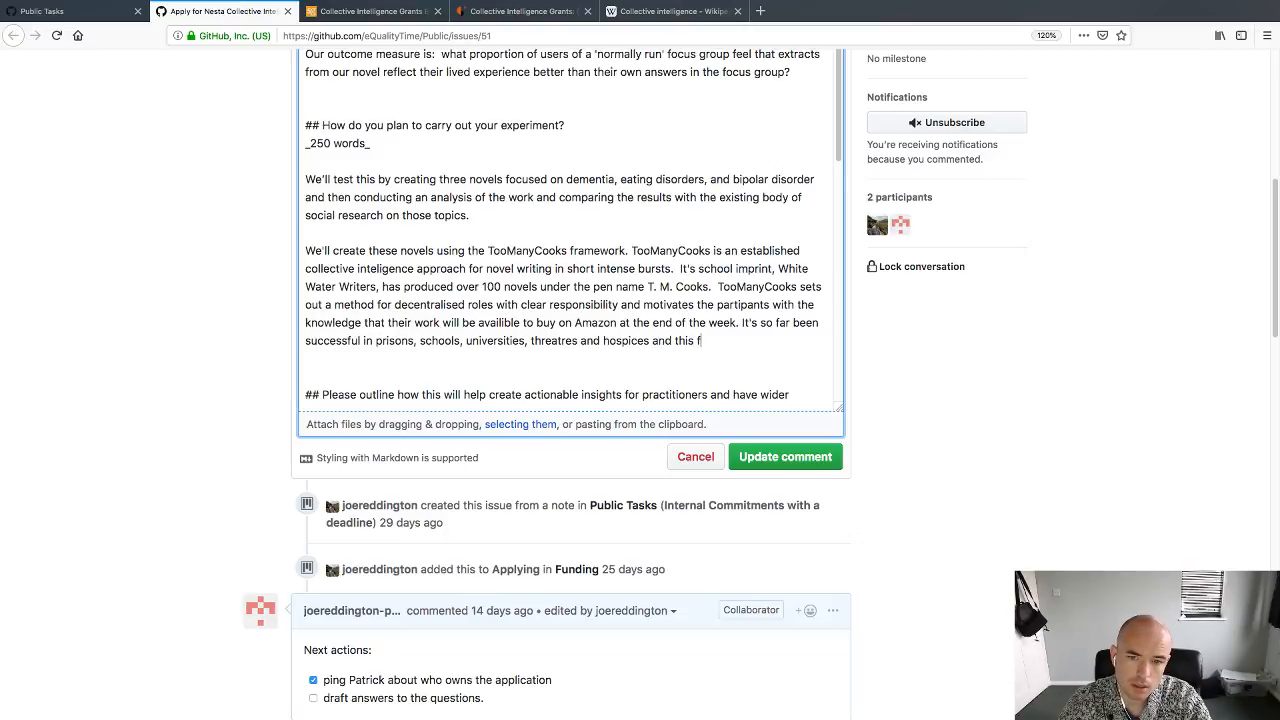
pyautogui.press('BackSpace')
pyautogui.write('experiment ')
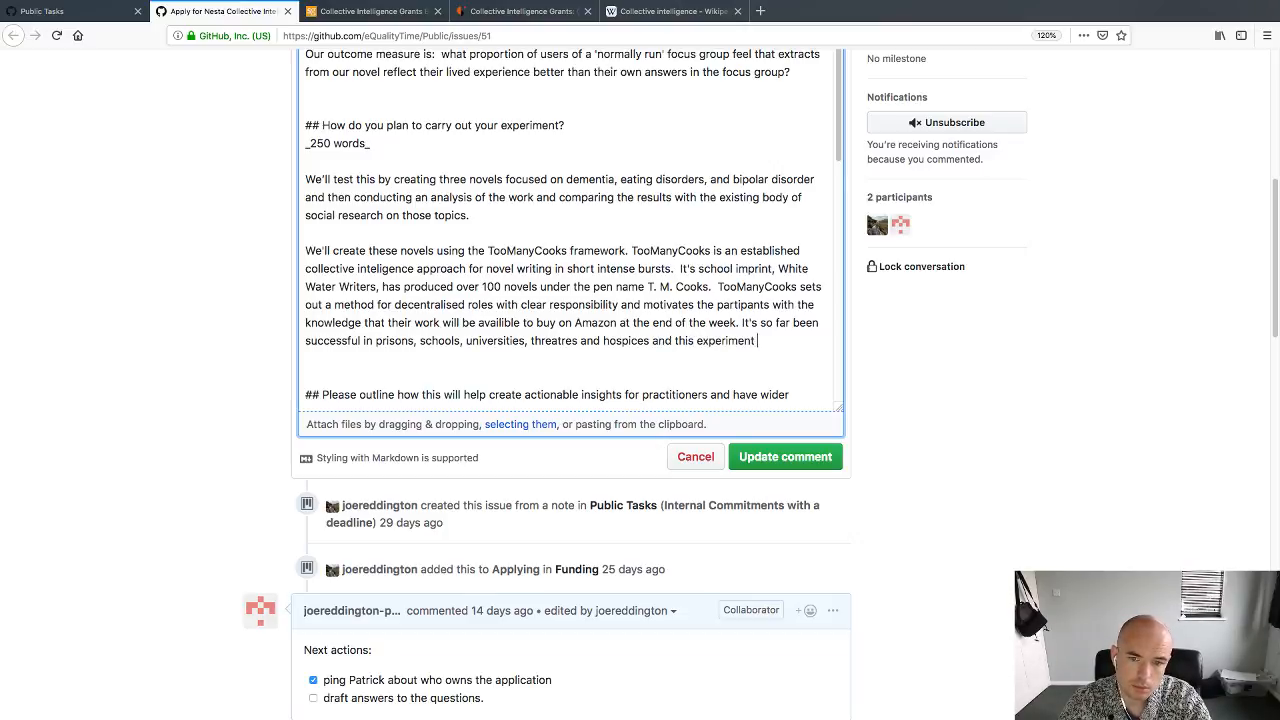
pyautogui.write('is the ')
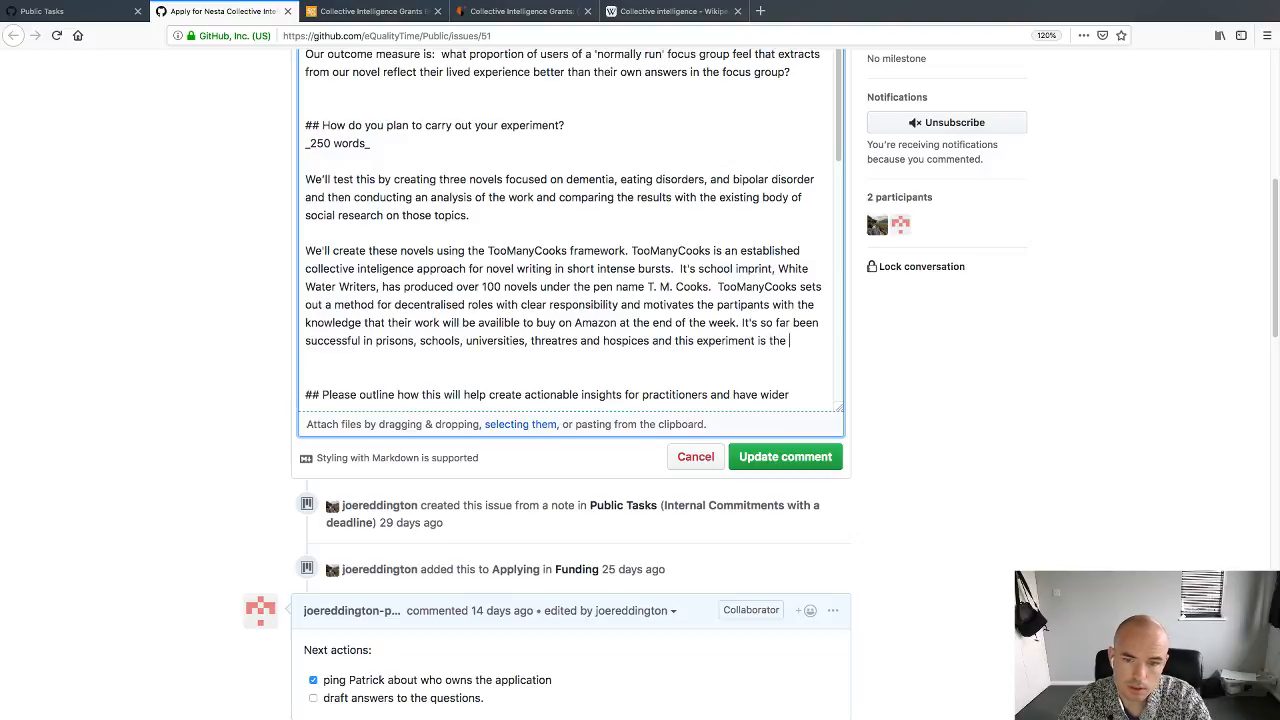
pyautogui.write('first to focus on')
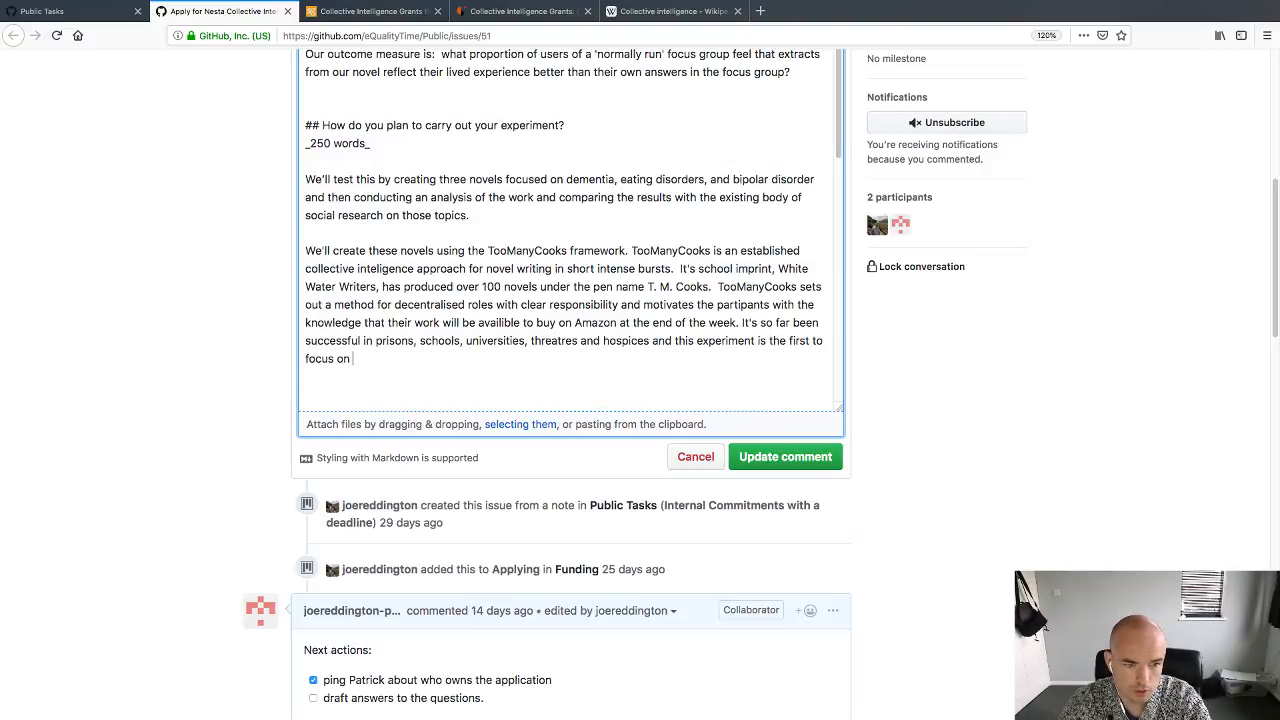
# Step: Replace the trailing "on" with "primarilly on lived experience." to end the paragraph's last sentence
pyautogui.press('BackSpace')
pyautogui.press('BackSpace')
pyautogui.press('BackSpace')
pyautogui.write('primarili')
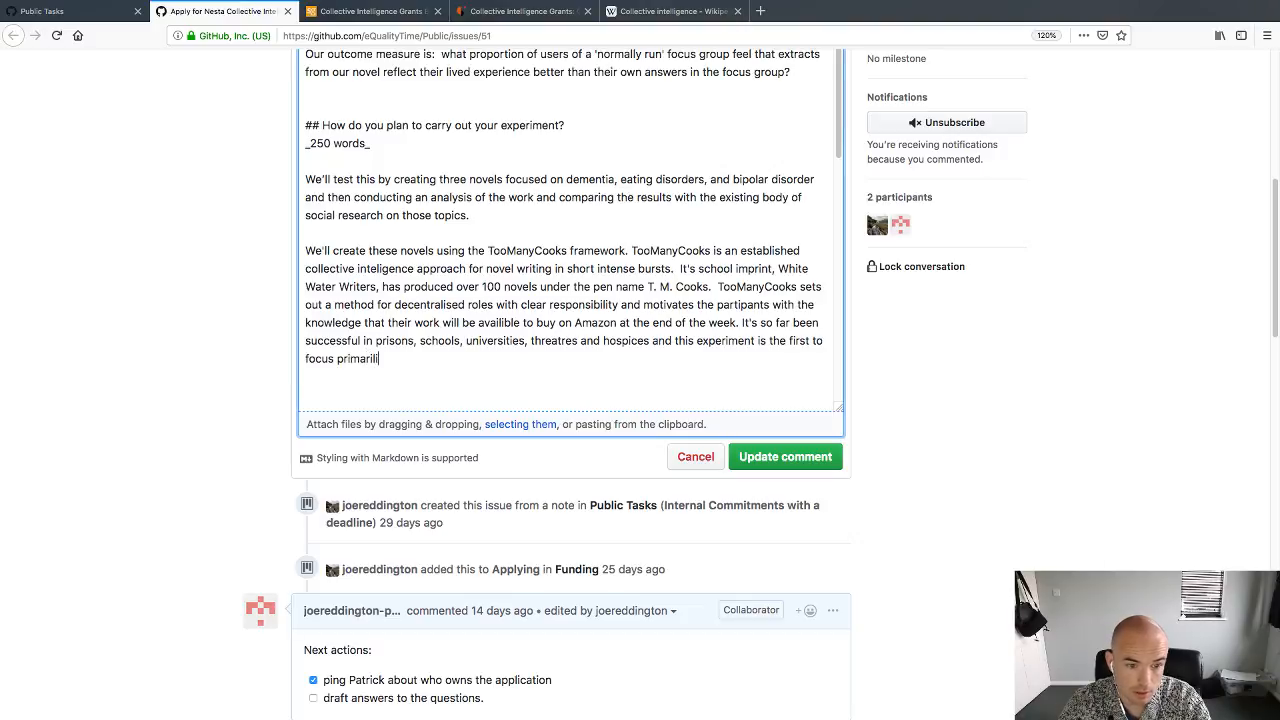
pyautogui.press('BackSpace')
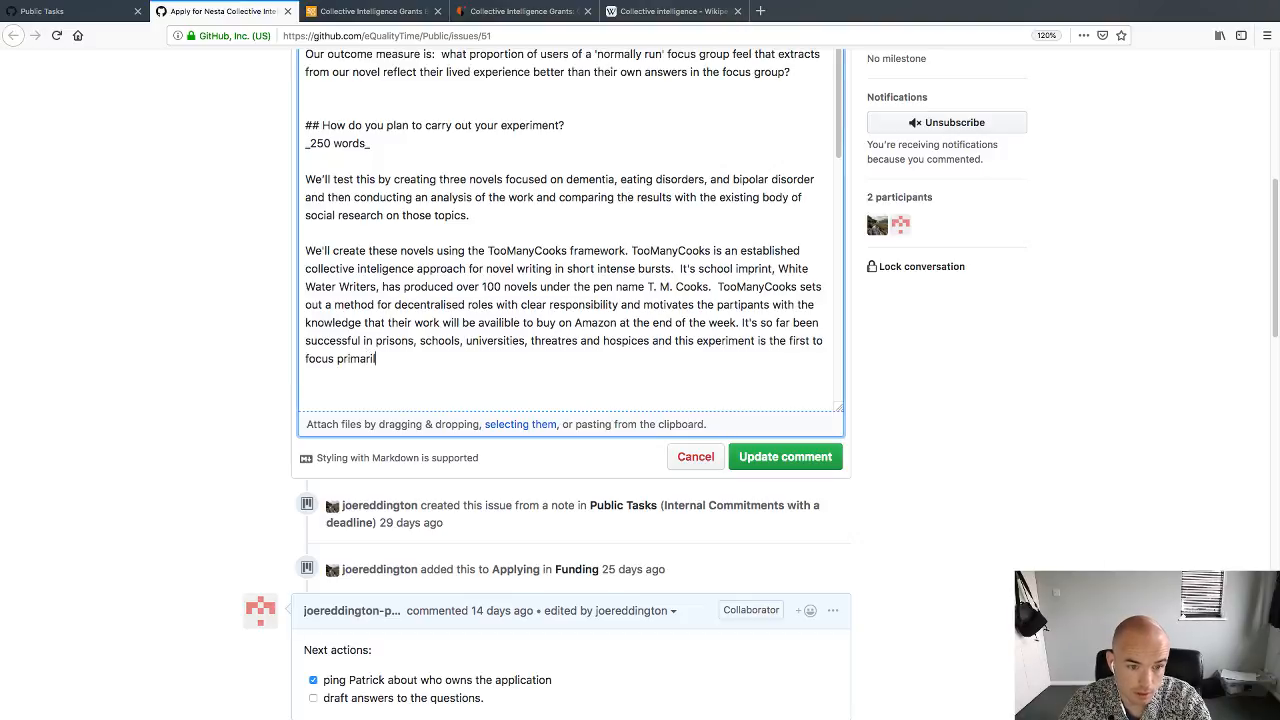
pyautogui.write('ly on ')
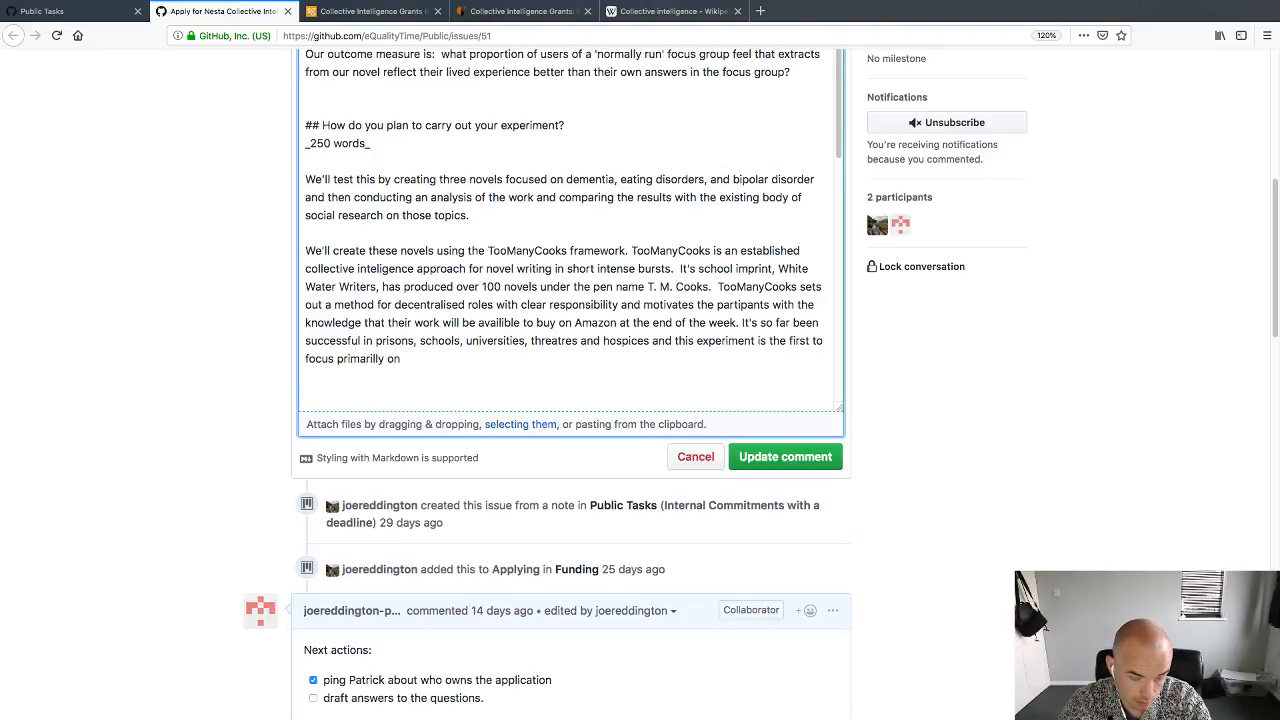
pyautogui.write('lived experie')
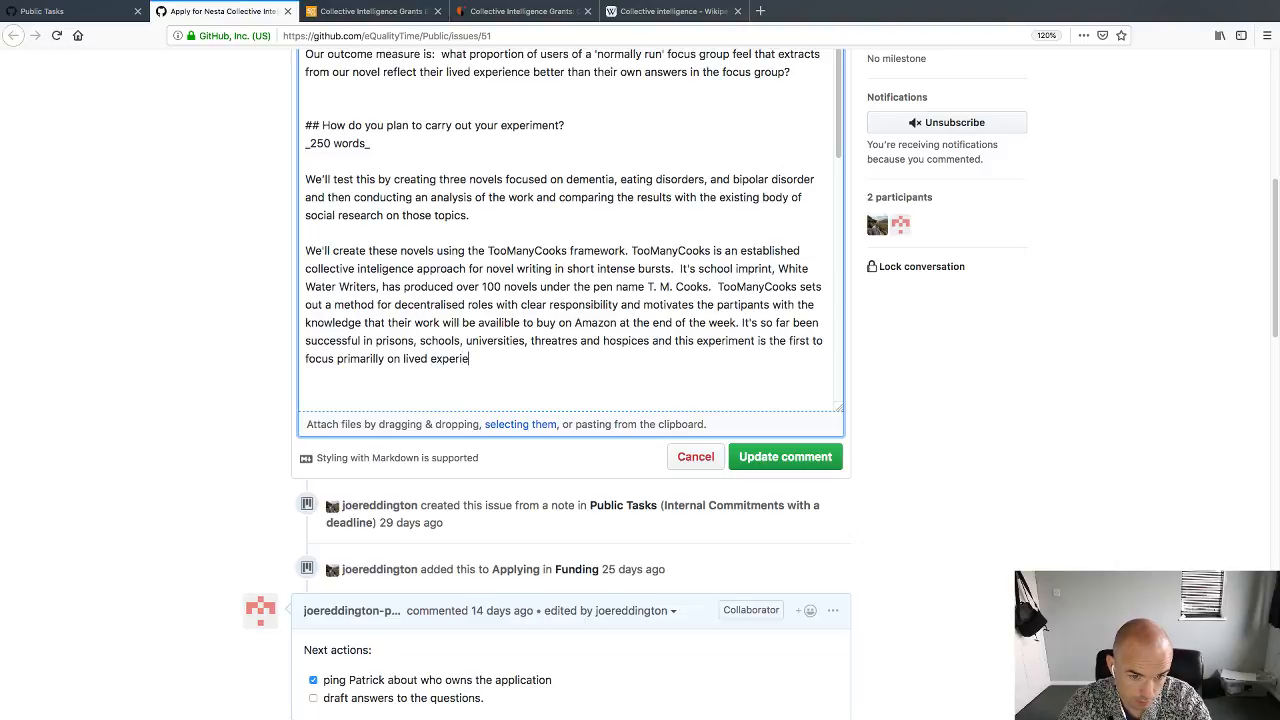
pyautogui.write('nce.')
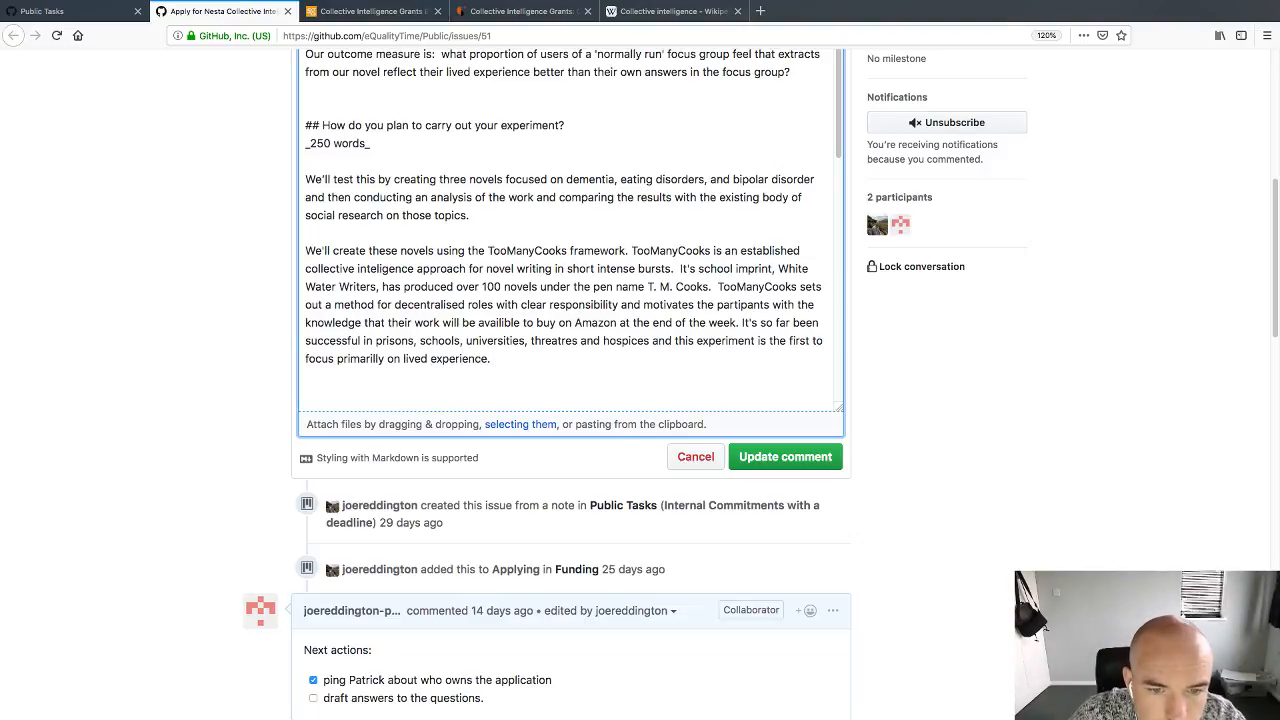
pyautogui.scroll(-2, 490, 298)
pyautogui.scroll(4, 490, 298)
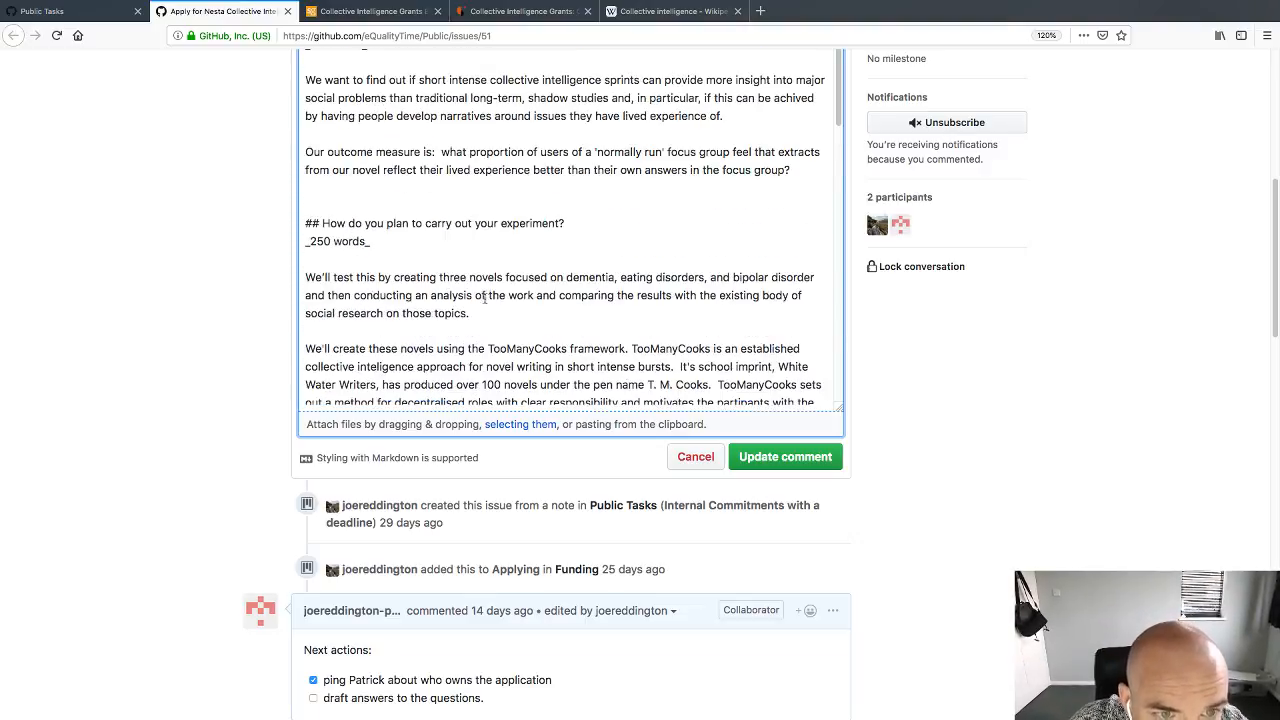
pyautogui.scroll(10, 484, 298)
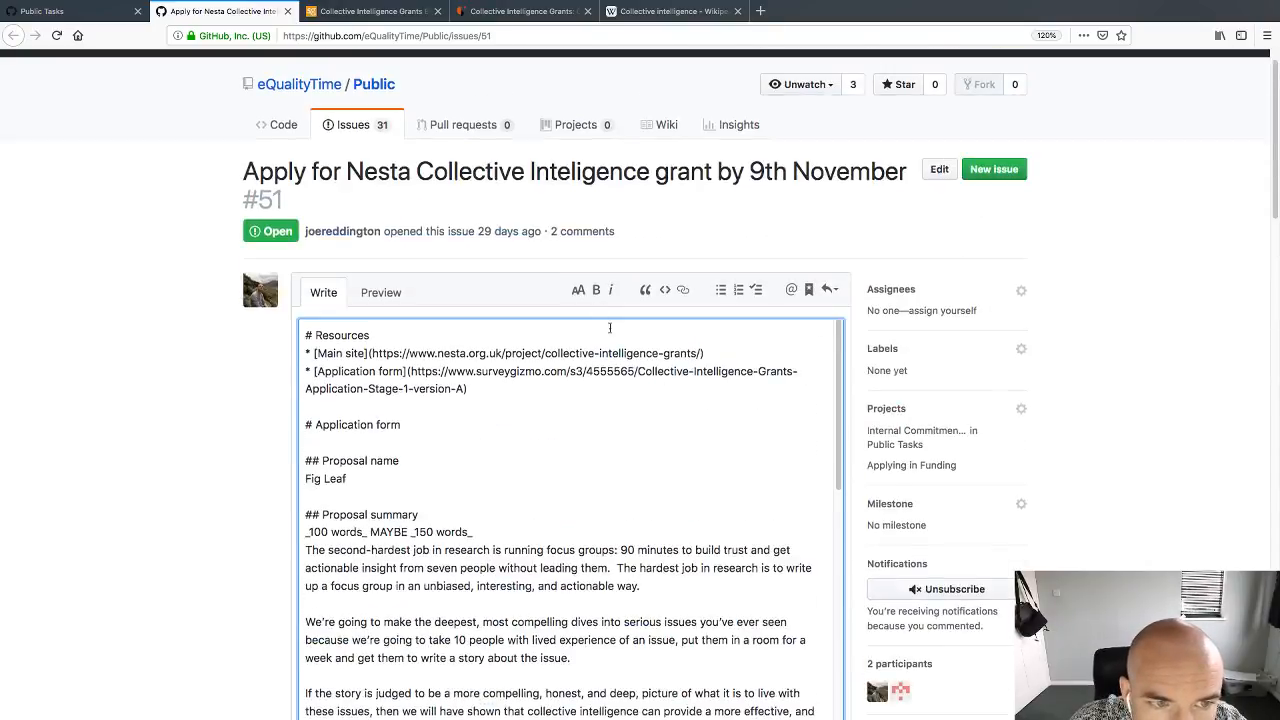
pyautogui.scroll(-8, 672, 528)
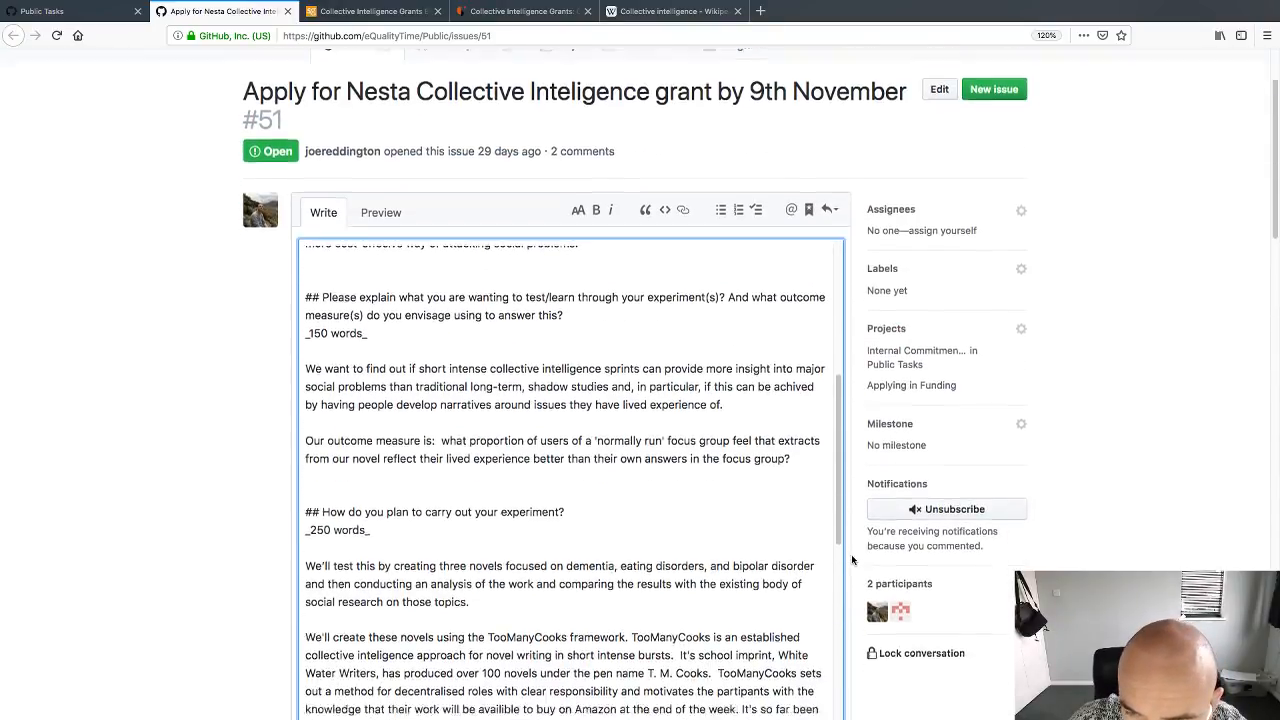
# Step: Save the edited comment and look over the rendered application answers
pyautogui.scroll(-3, 851, 554)
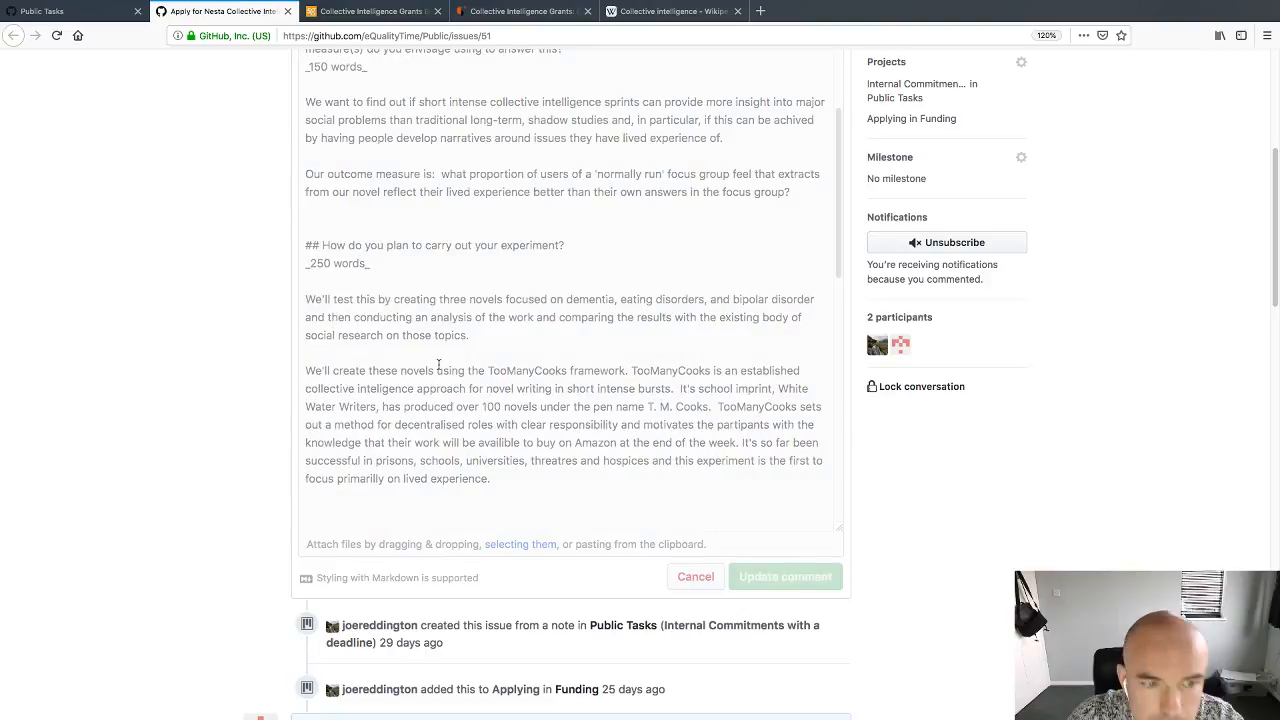
pyautogui.press('Escape')
pyautogui.scroll(-10, 428, 392)
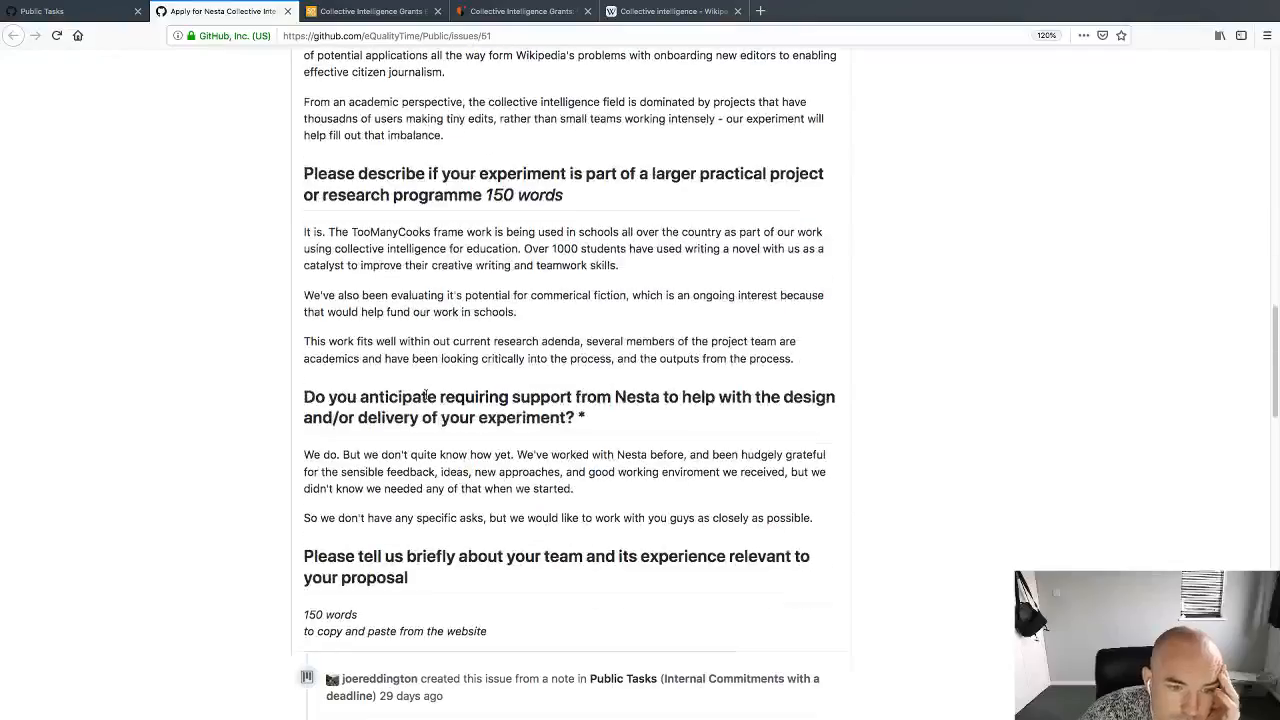
pyautogui.scroll(-3, 426, 396)
pyautogui.scroll(10, 426, 396)
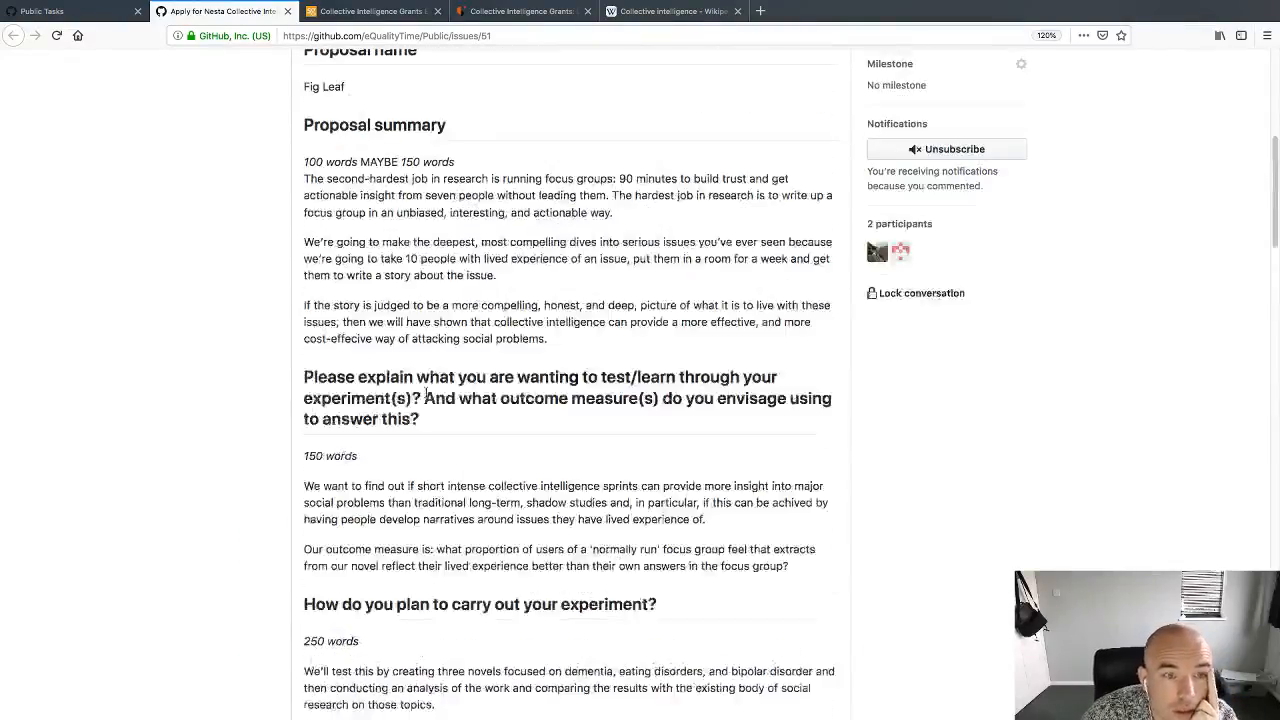
# Step: Reopen the issue's first comment for editing and add a "# Plan" heading between the Resources and Application form sections
pyautogui.scroll(5, 426, 396)
pyautogui.click(832, 332)
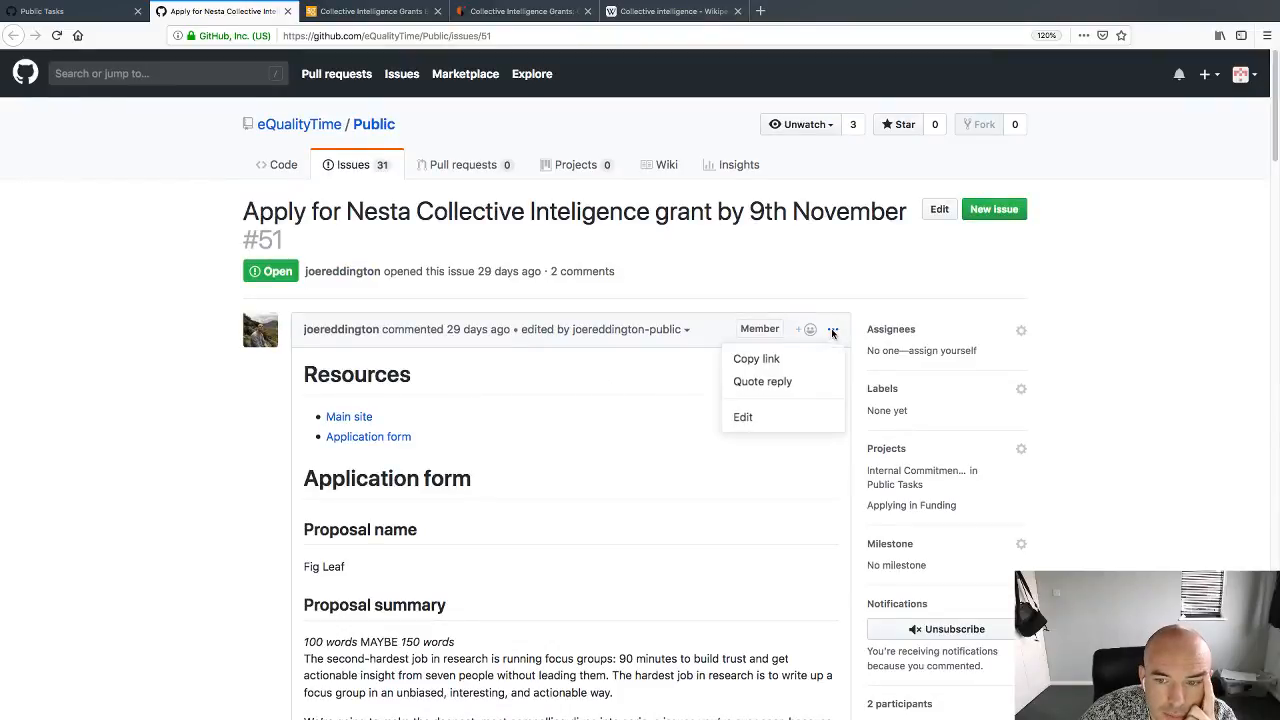
pyautogui.click(742, 417)
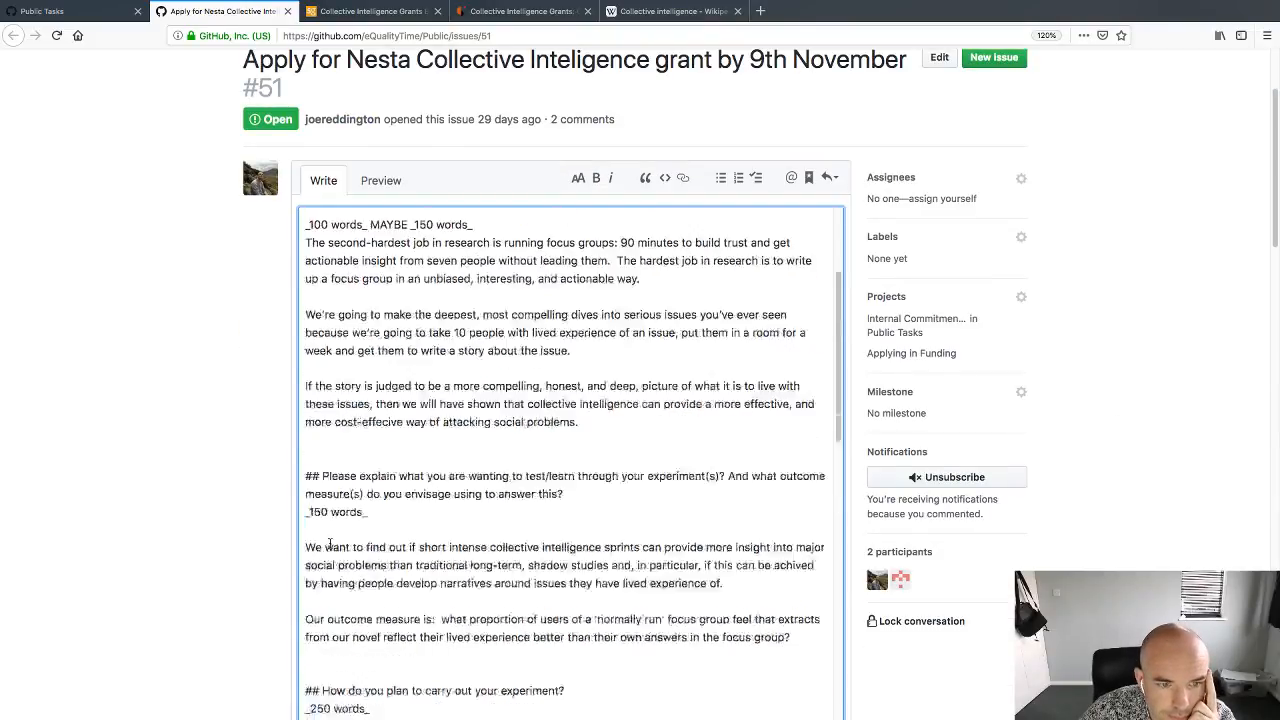
pyautogui.scroll(5, 330, 543)
pyautogui.click(393, 418)
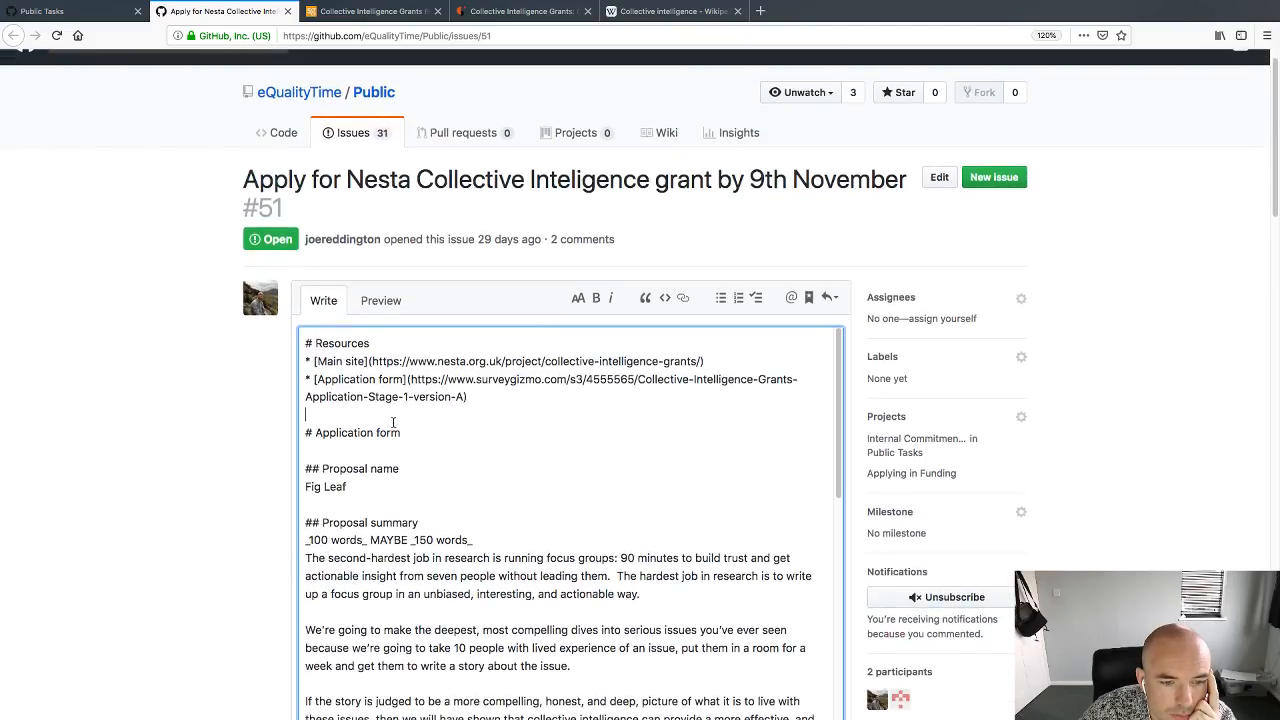
pyautogui.press('Return')
pyautogui.press('Return')
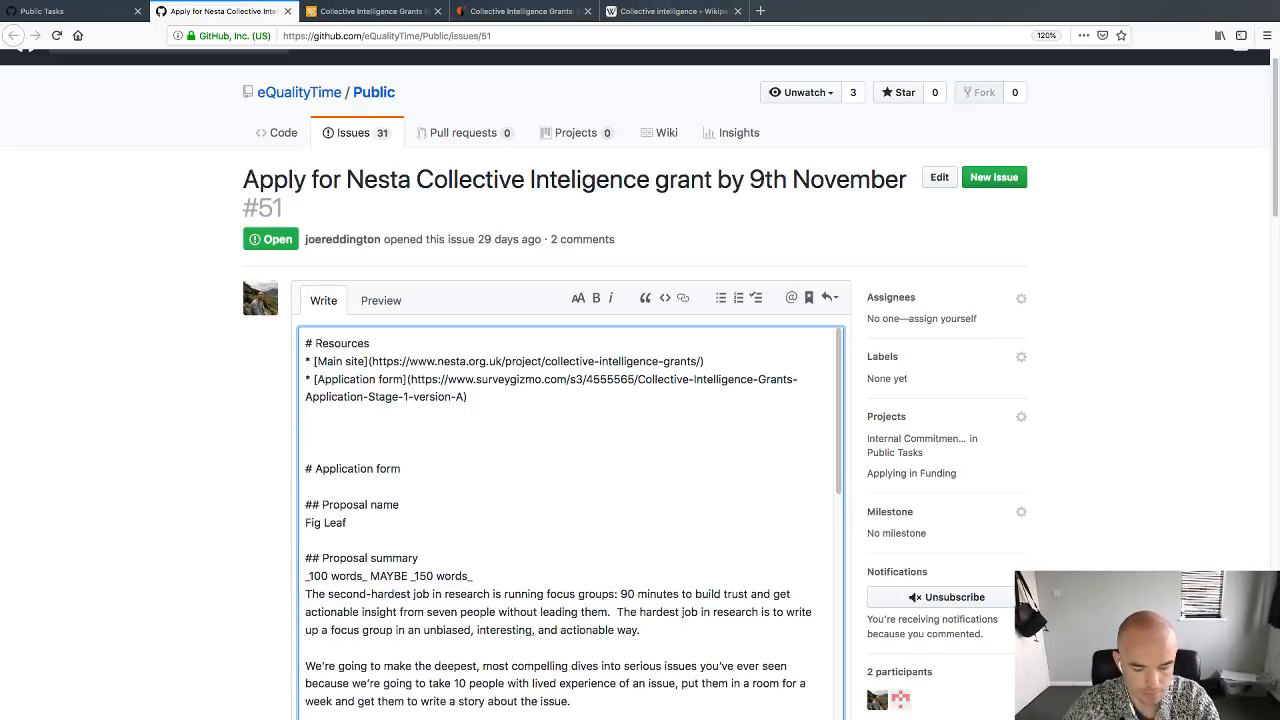
pyautogui.write('# Plan')
pyautogui.press('Return')
# Step: Add the task-list item "Draft answers to application form" under the Plan heading, marked as completed with "[x]"
pyautogui.write('-')
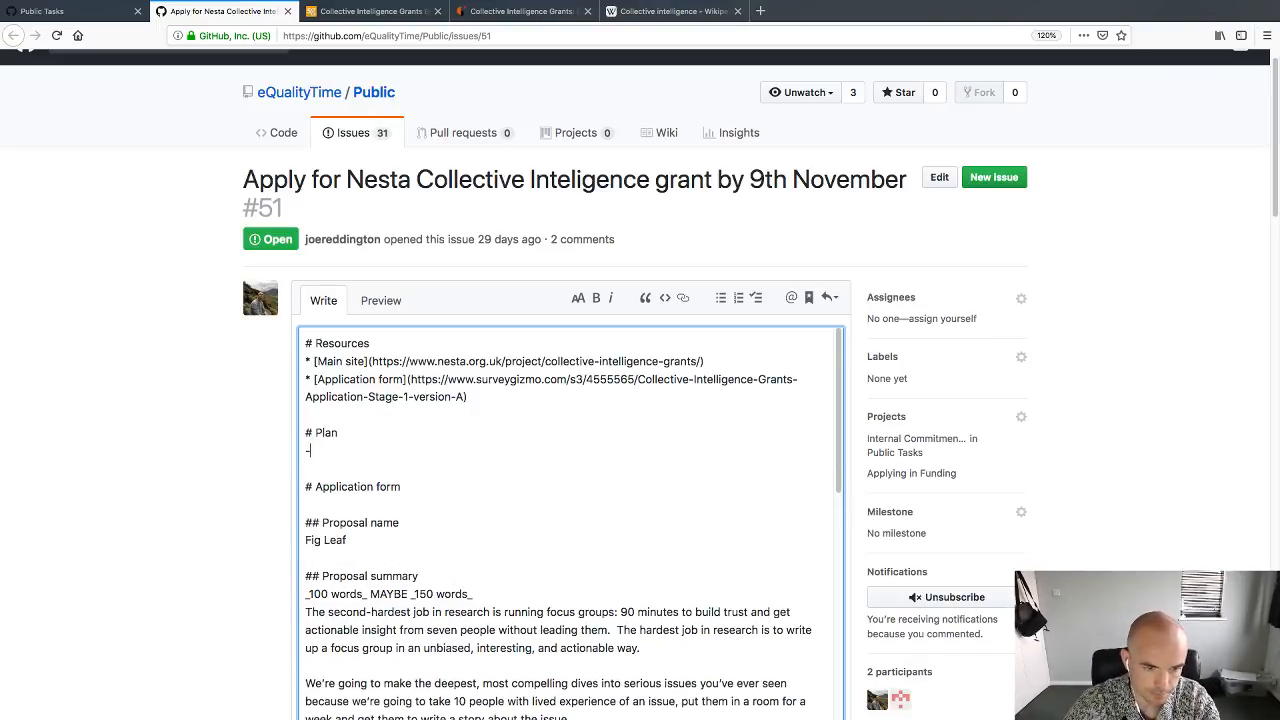
pyautogui.write(' [ ] Draft')
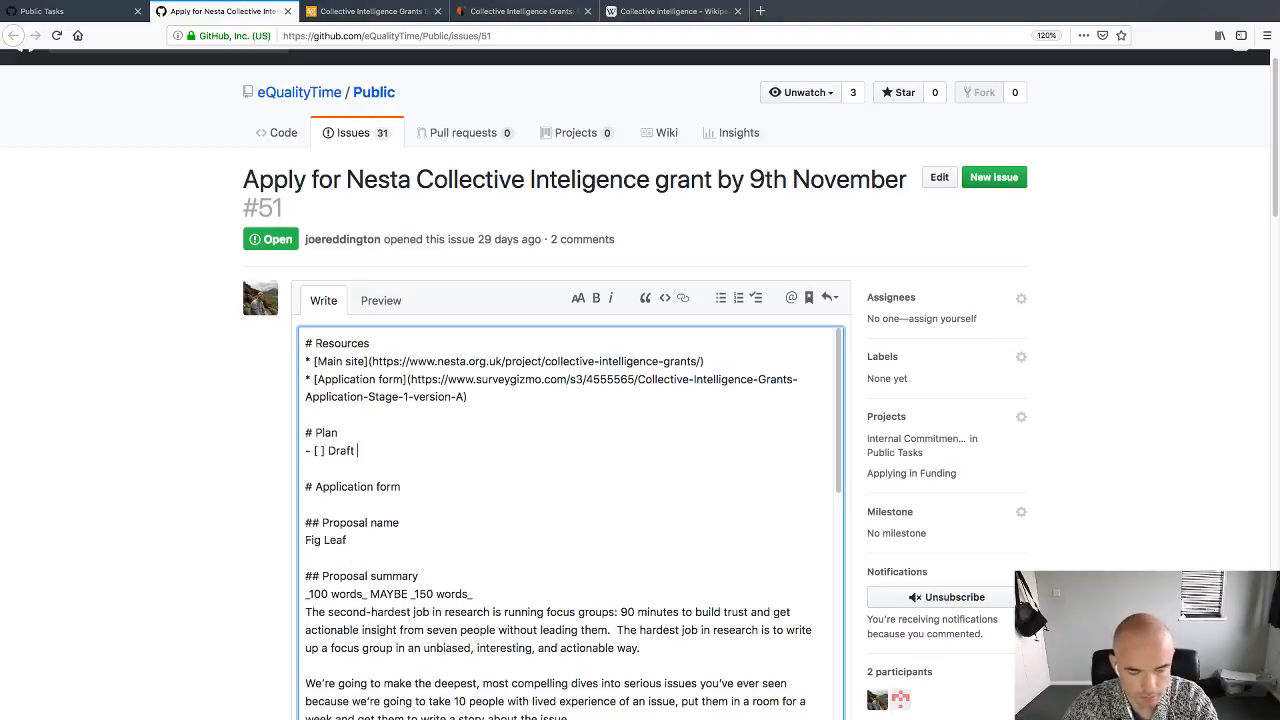
pyautogui.write(' answers t')
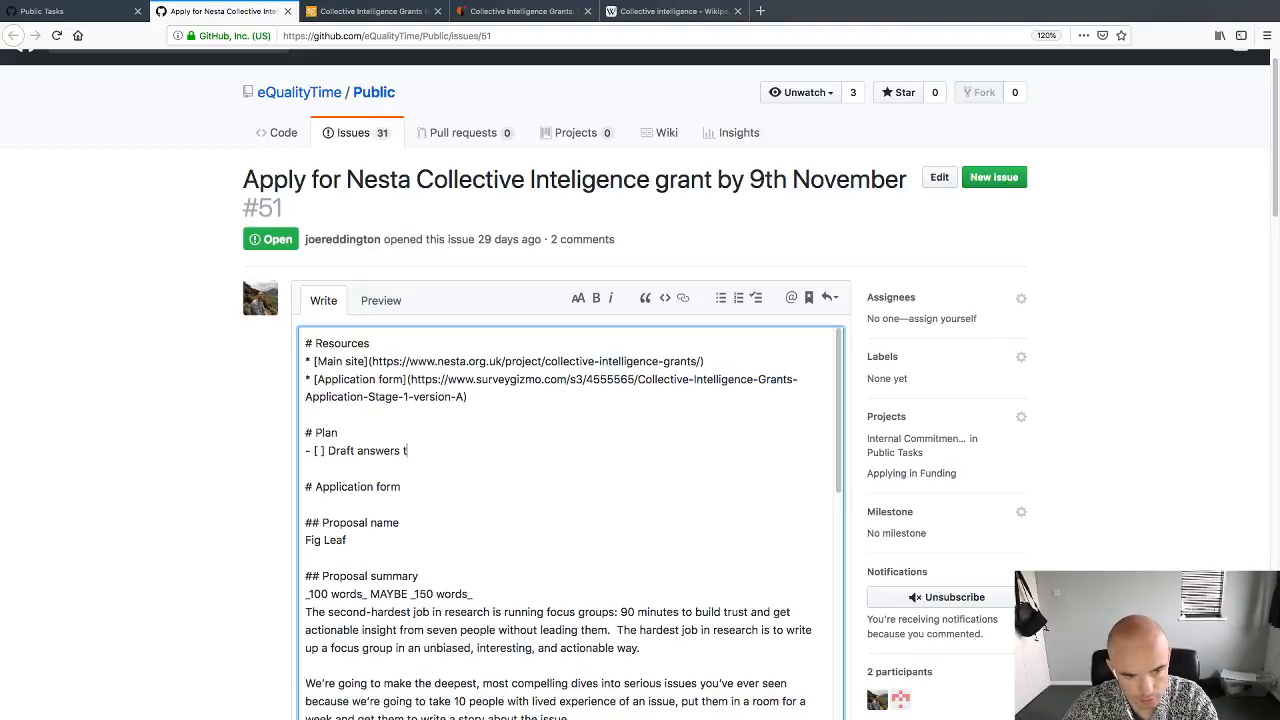
pyautogui.write('o application form')
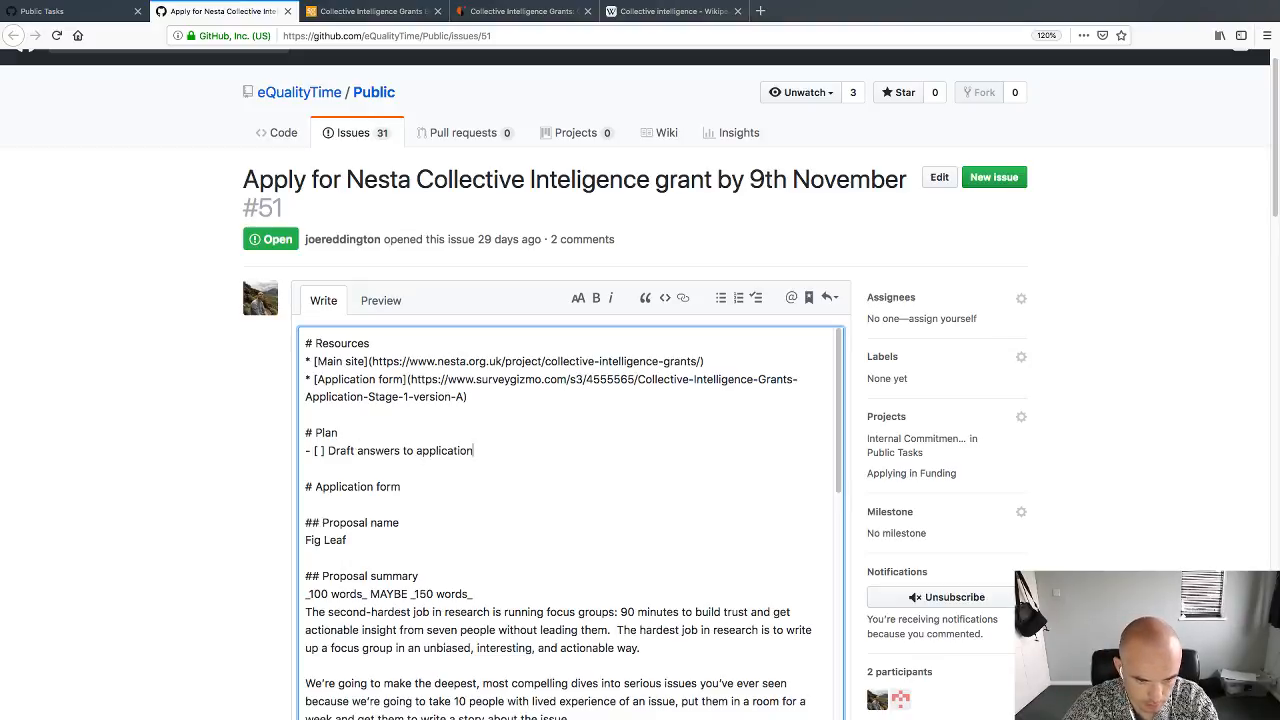
pyautogui.press('Right')
pyautogui.press('Right')
pyautogui.press('Right')
pyautogui.press('Delete')
pyautogui.write('x')
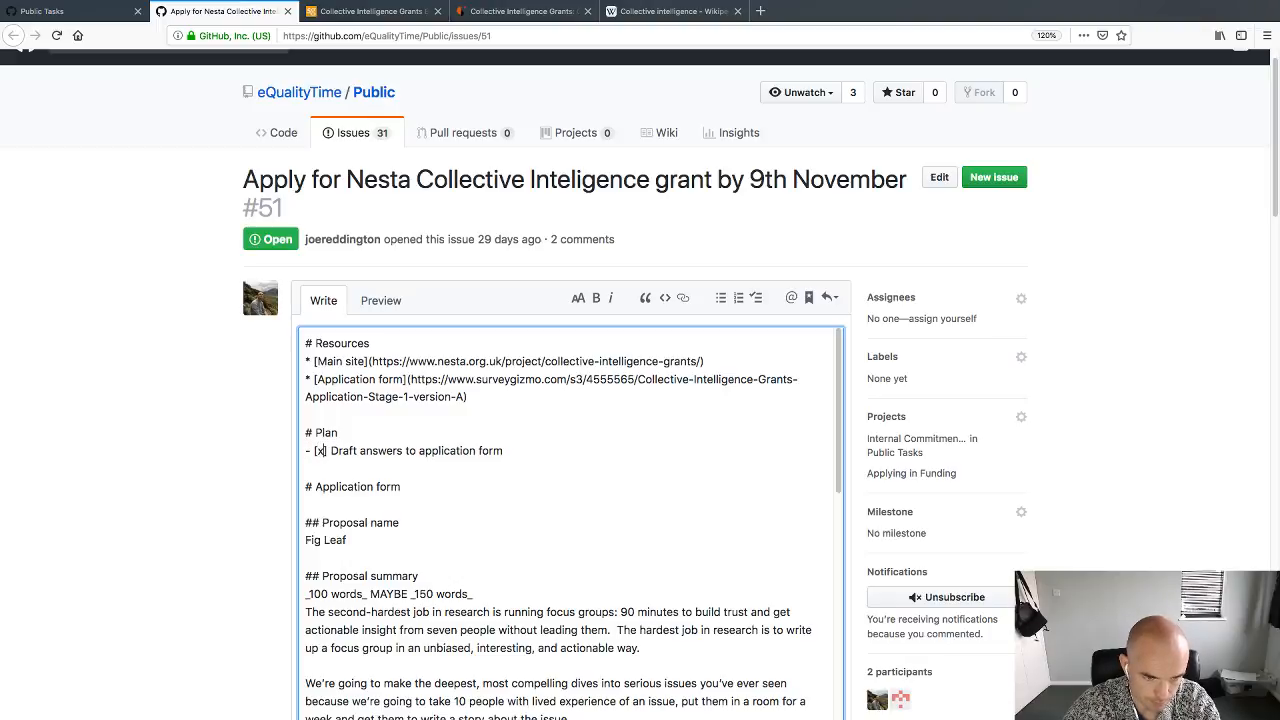
# Step: Add a second, unchecked plan item reading "Put application form throught simplewriter"
pyautogui.press('End')
pyautogui.press('Return')
pyautogui.write('- [ ]')
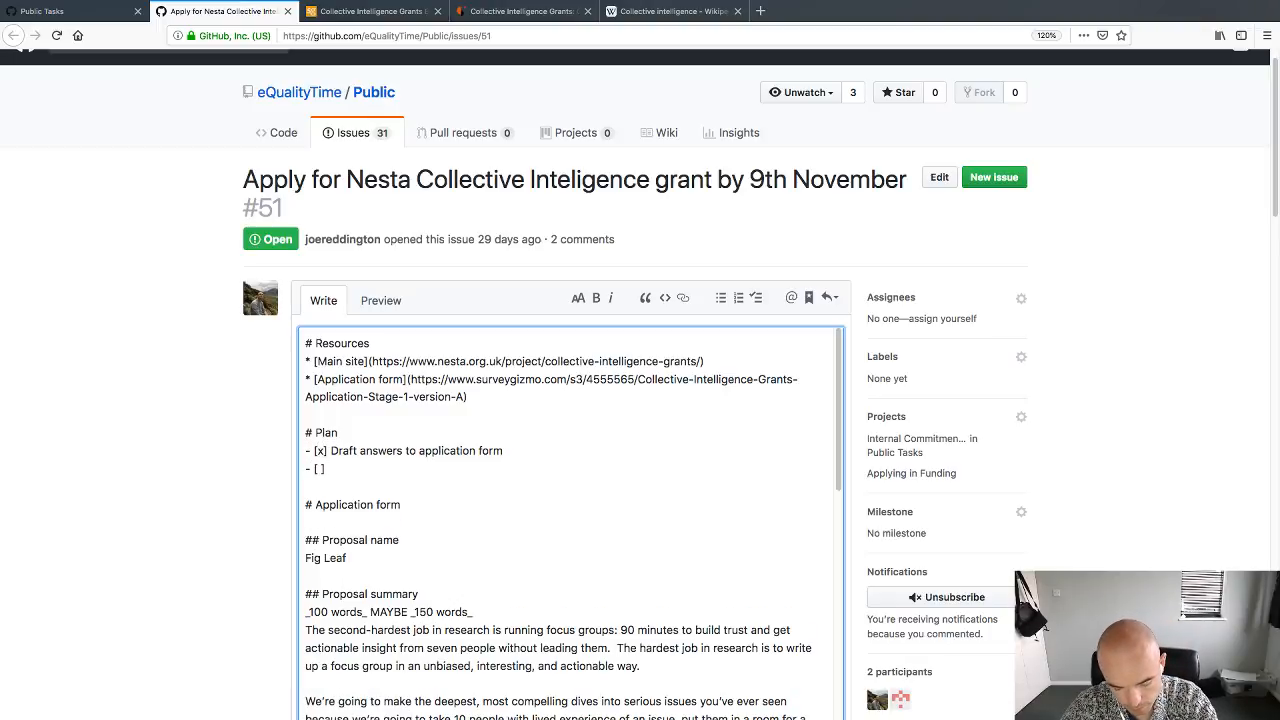
pyautogui.write(' Put applicati')
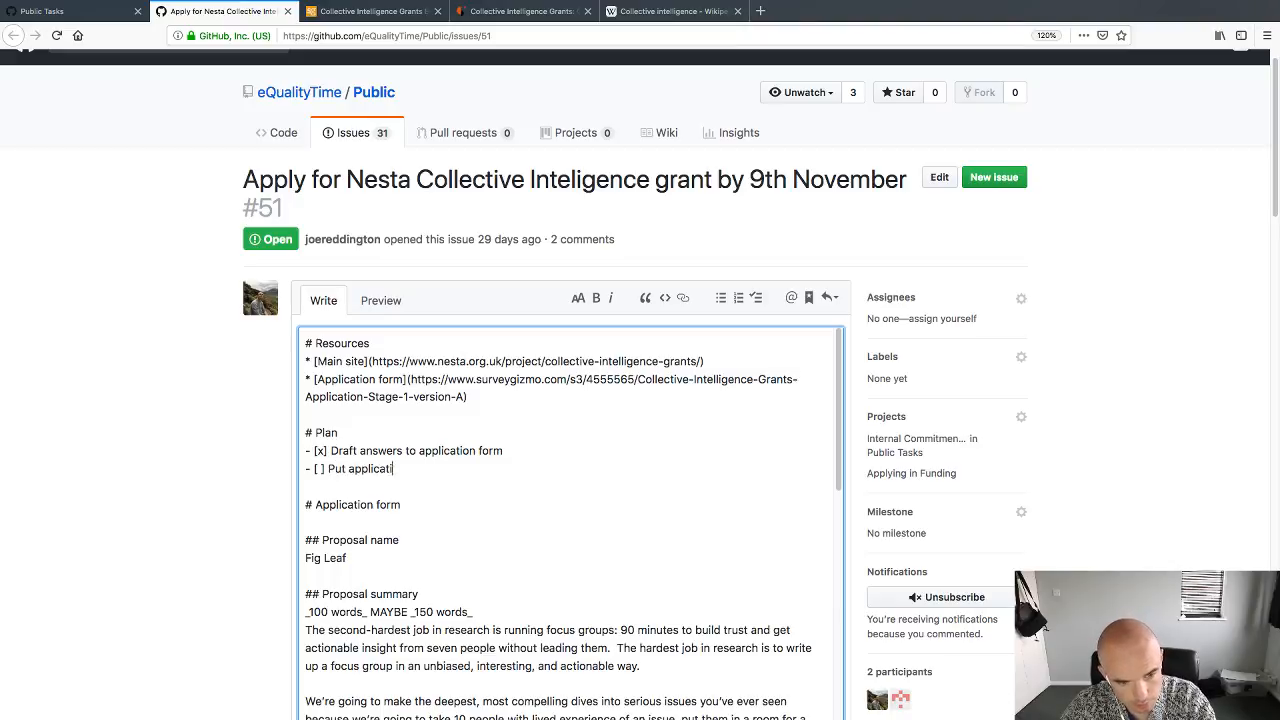
pyautogui.write('on form throught isimple')
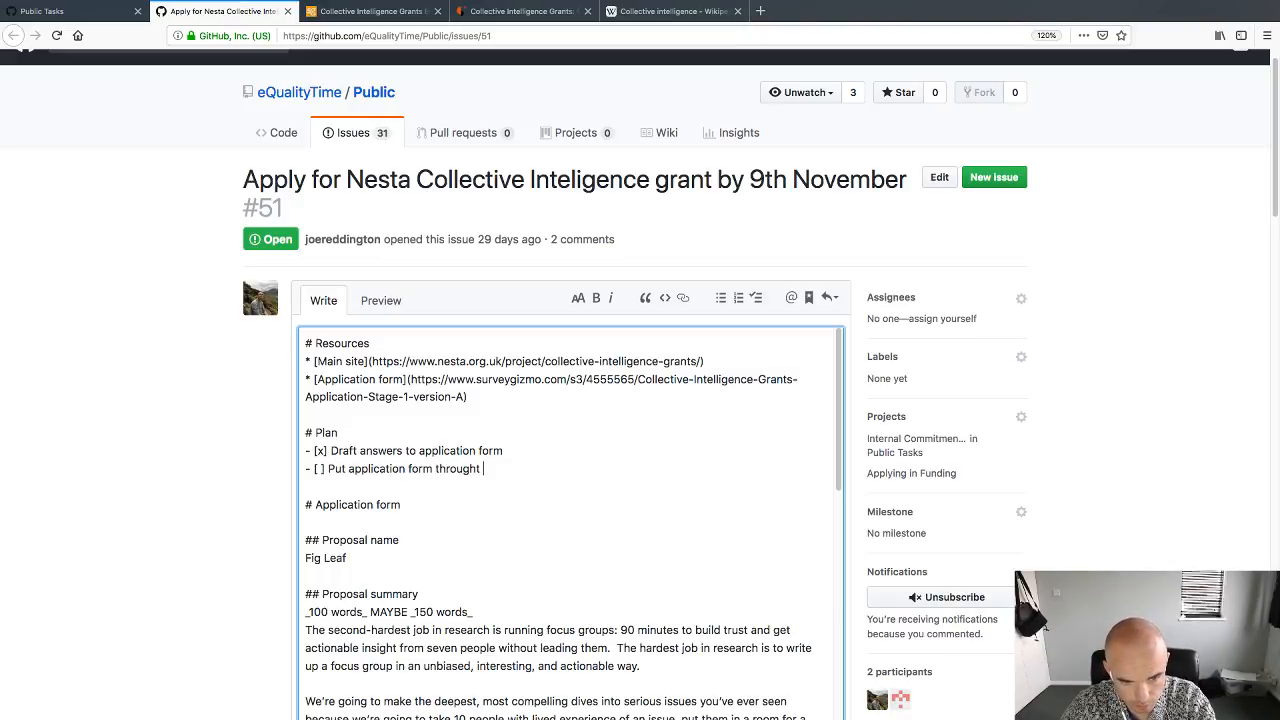
pyautogui.press('BackSpace')
pyautogui.press('BackSpace')
pyautogui.press('BackSpace')
pyautogui.press('BackSpace')
pyautogui.press('BackSpace')
pyautogui.press('BackSpace')
pyautogui.press('BackSpace')
pyautogui.write('simp')
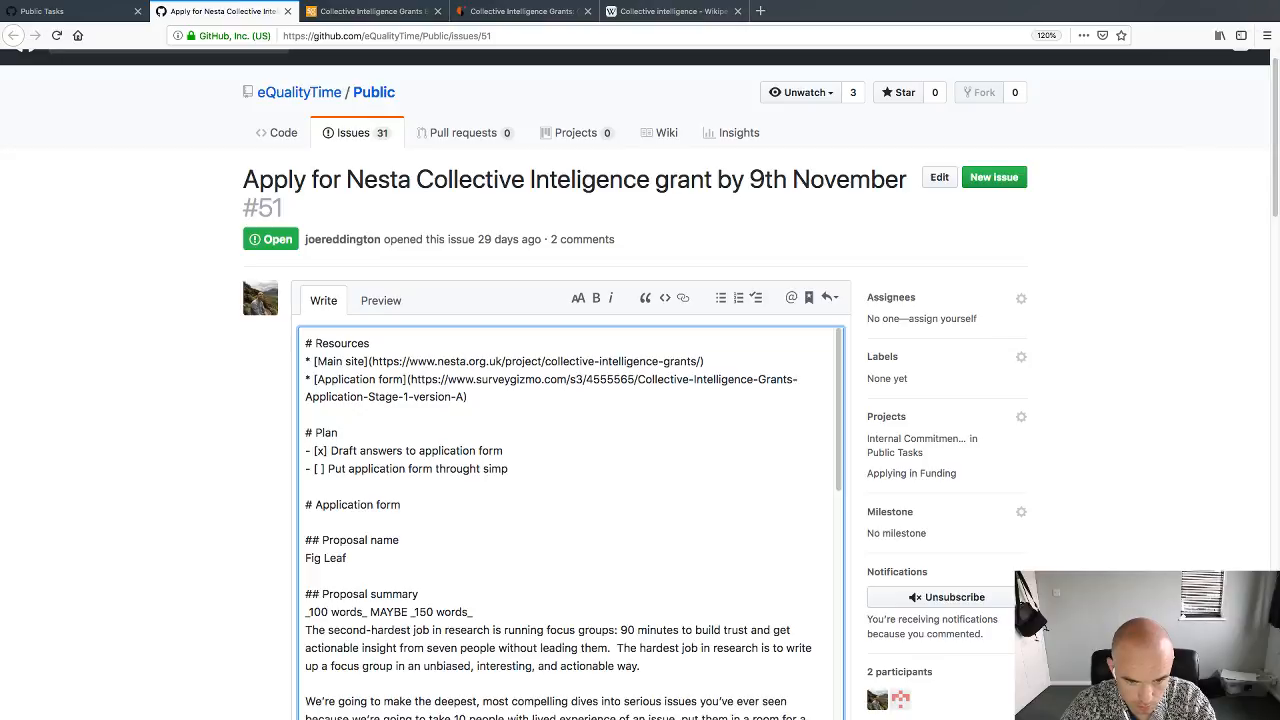
pyautogui.write('lewriter')
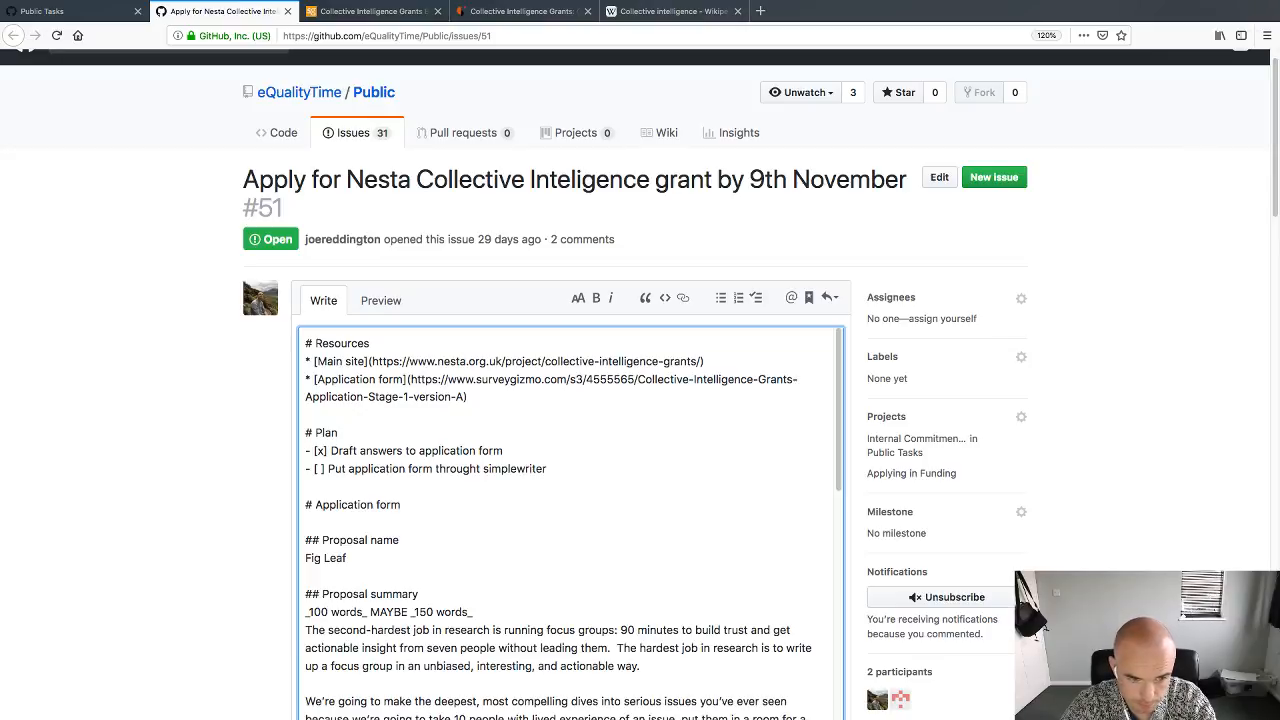
# Step: Add a third, unchecked plan item reading "get application form checked over"
pyautogui.press('Return')
pyautogui.write('- [ ] get ap')
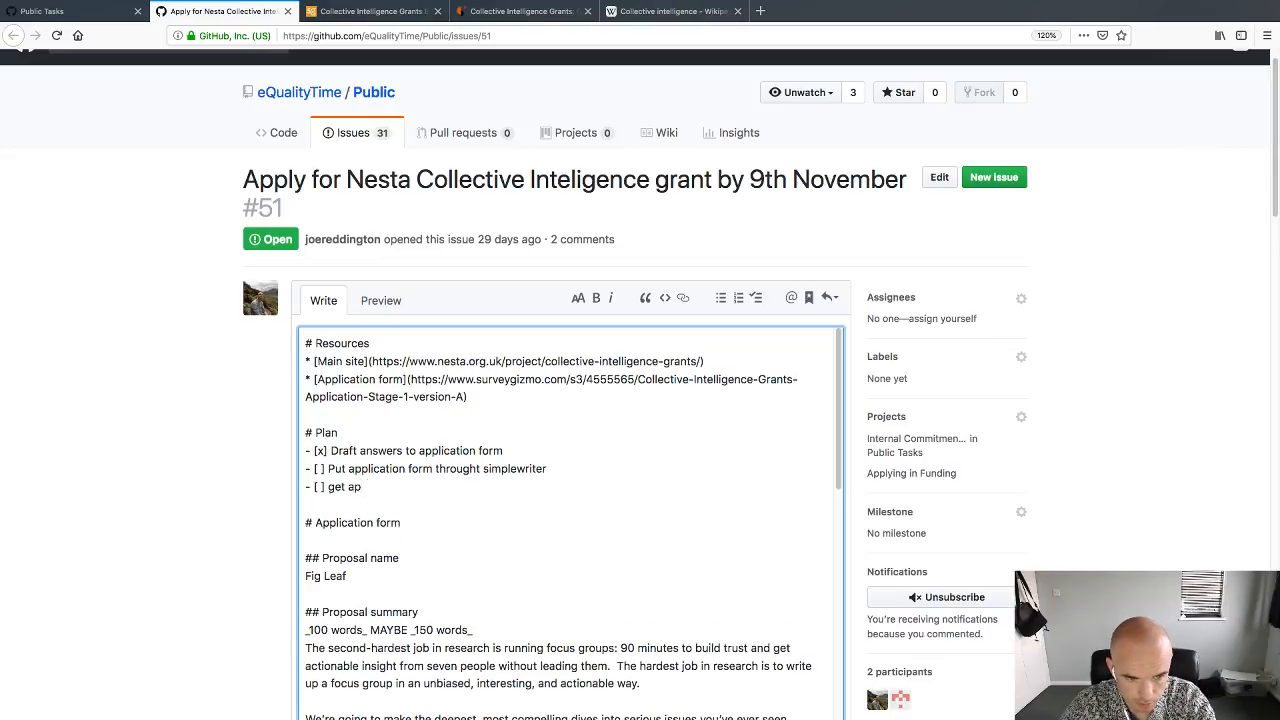
pyautogui.write('plication f')
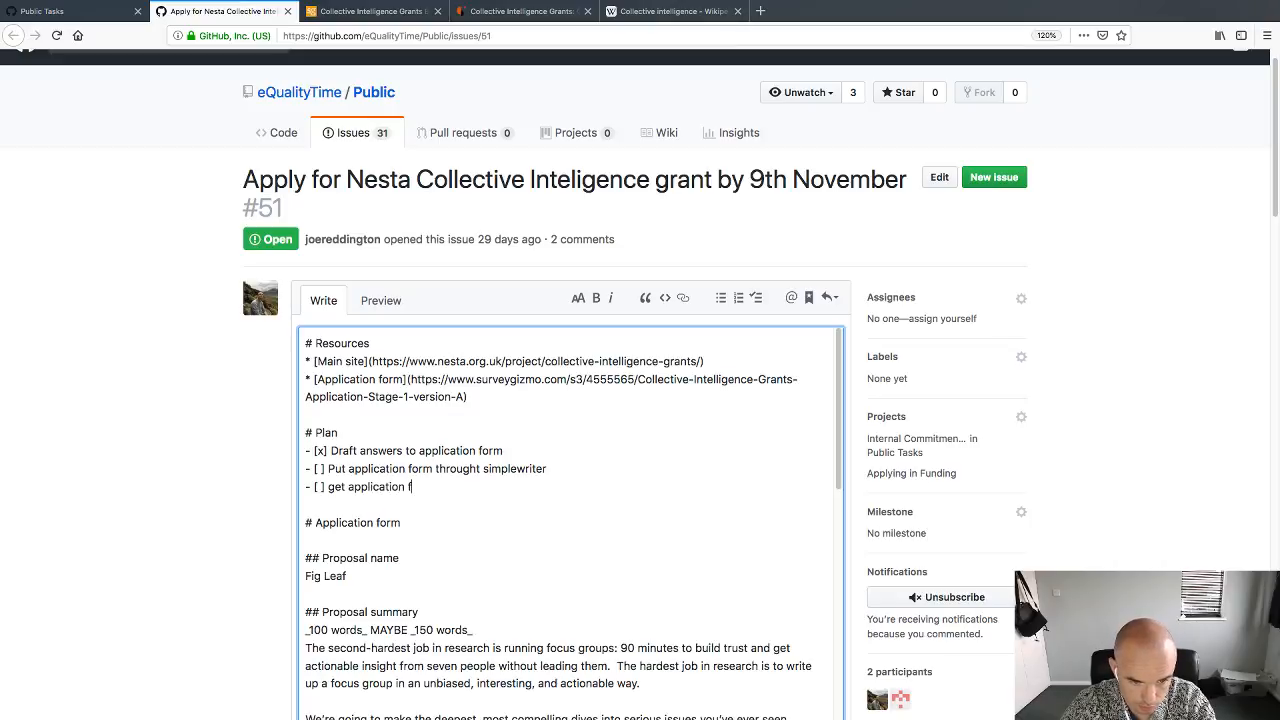
pyautogui.write('orm checked over')
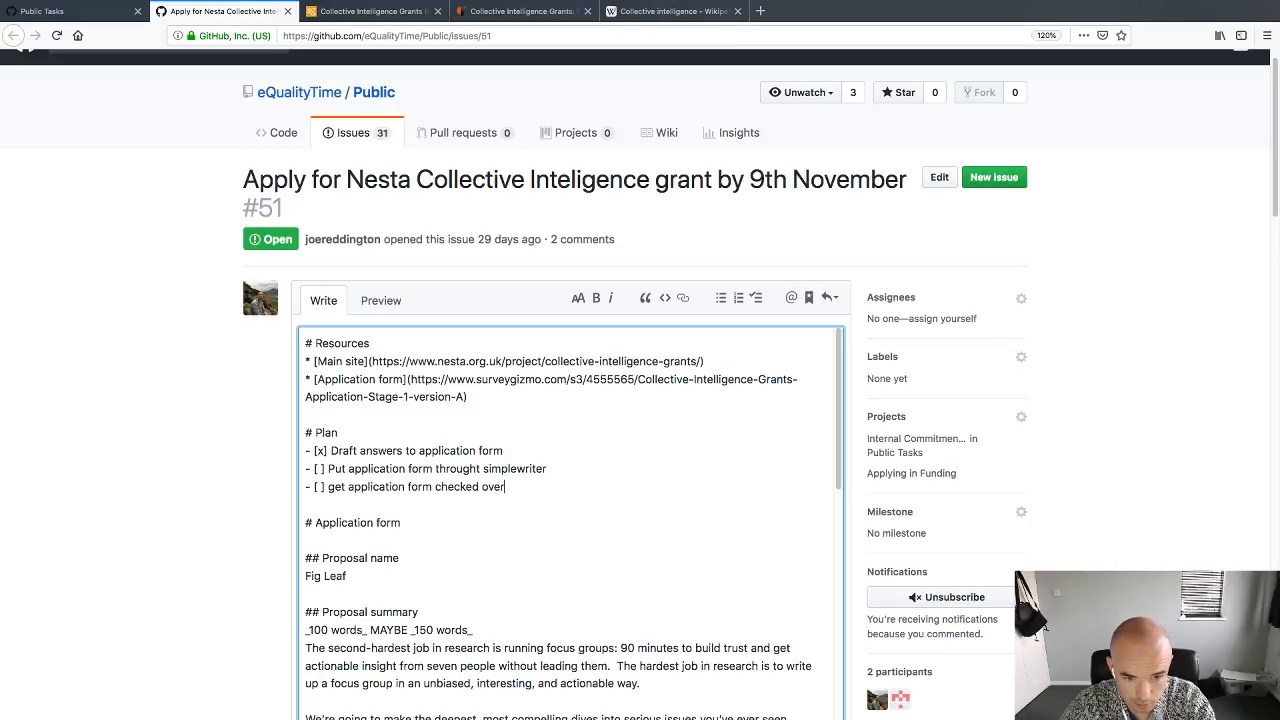
# Step: Finish the plan list with two more unchecked items, "submit." and "Blog it."
pyautogui.press('Return')
pyautogui.write('- [ ]')
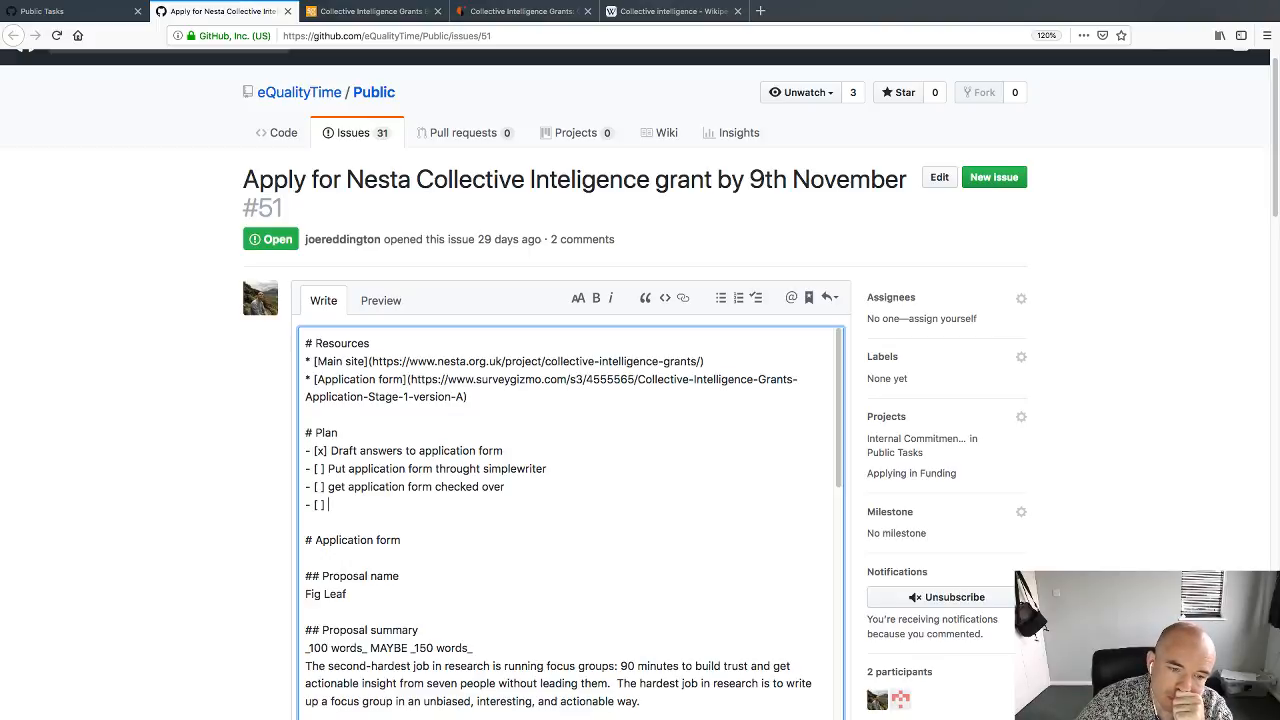
pyautogui.write('s')
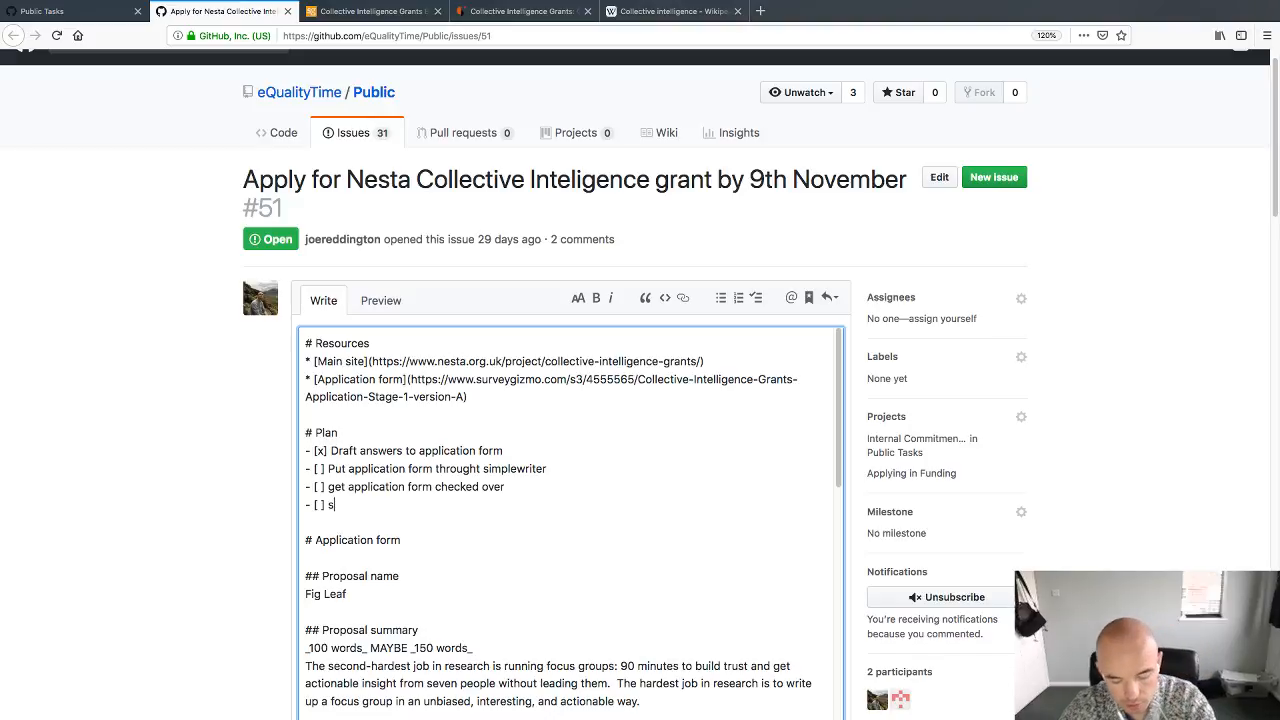
pyautogui.write('ubmit.')
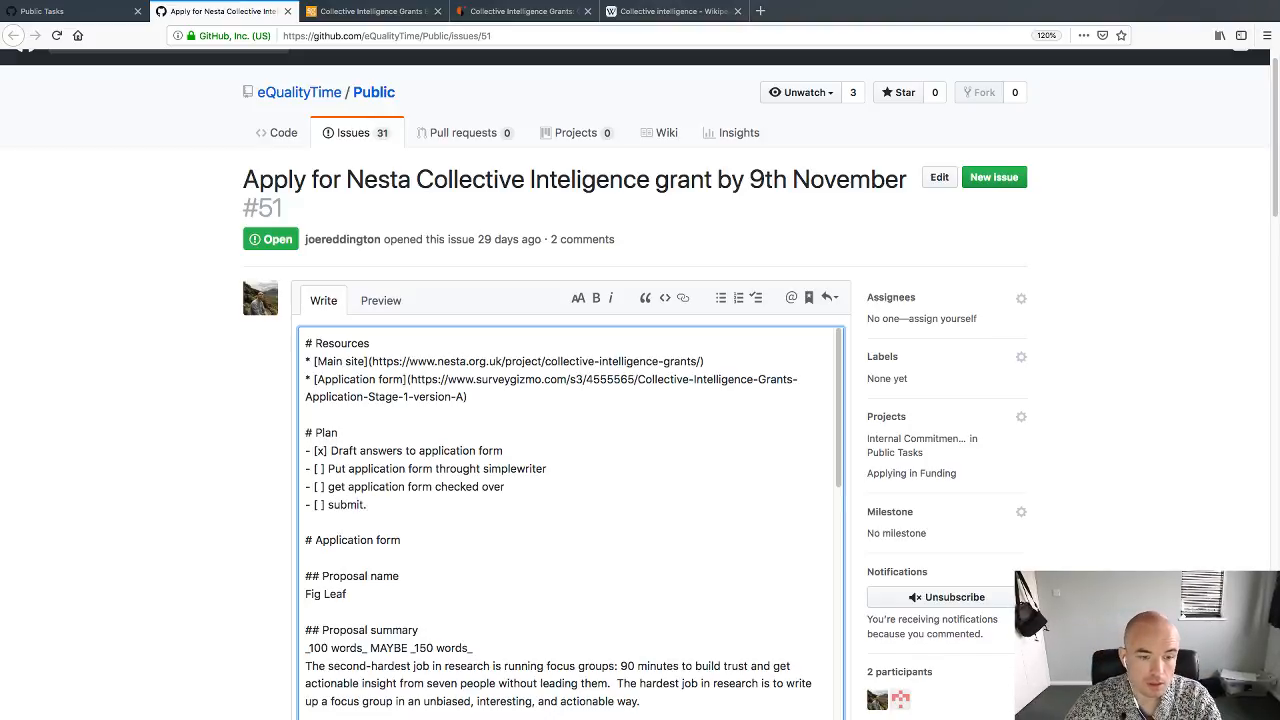
pyautogui.press('Return')
pyautogui.write('[ ] Blog ')
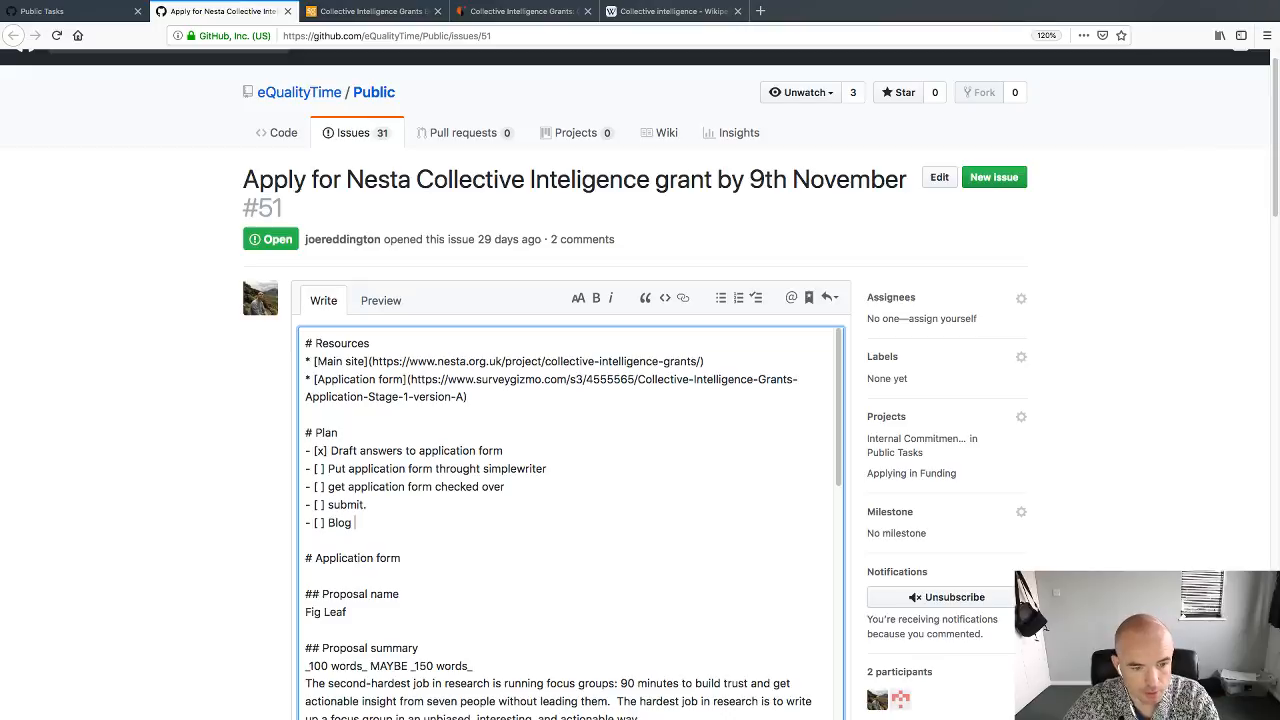
pyautogui.write('it.')
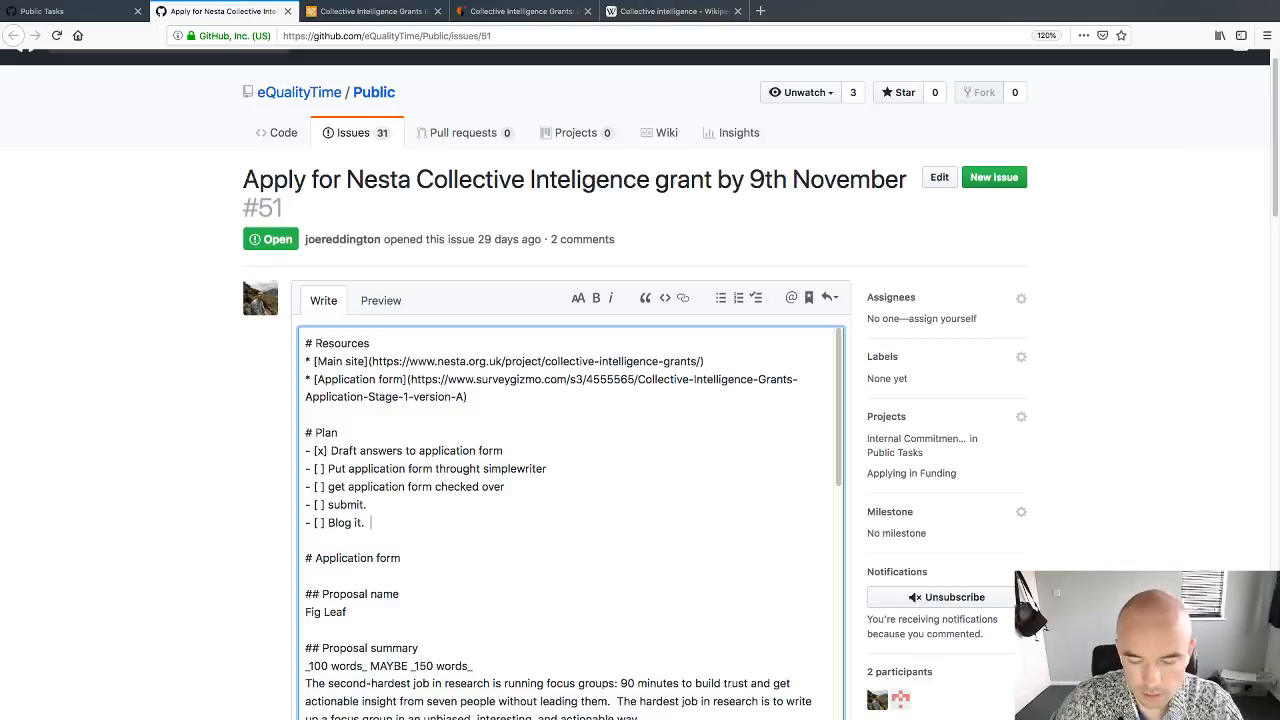
# Step: Save the comment with the new Plan checklist
pyautogui.scroll(-1, 231, 517)
pyautogui.scroll(-2, 257, 508)
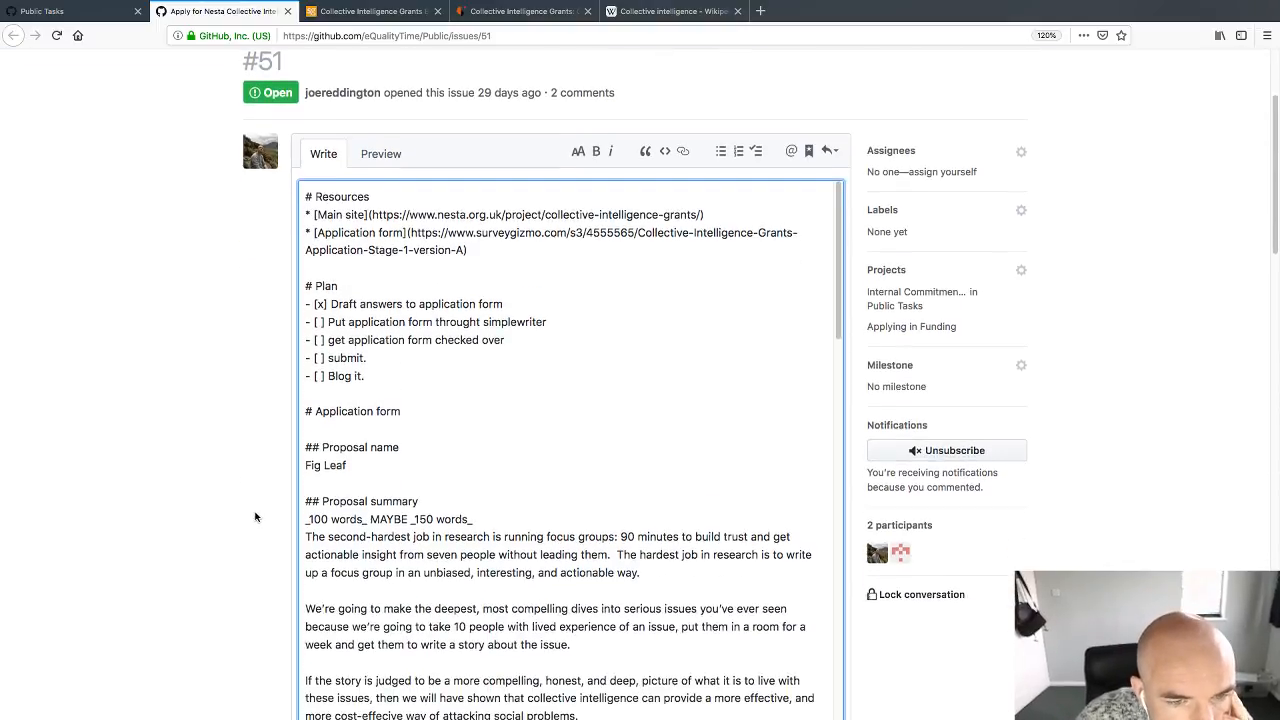
pyautogui.scroll(-1, 257, 510)
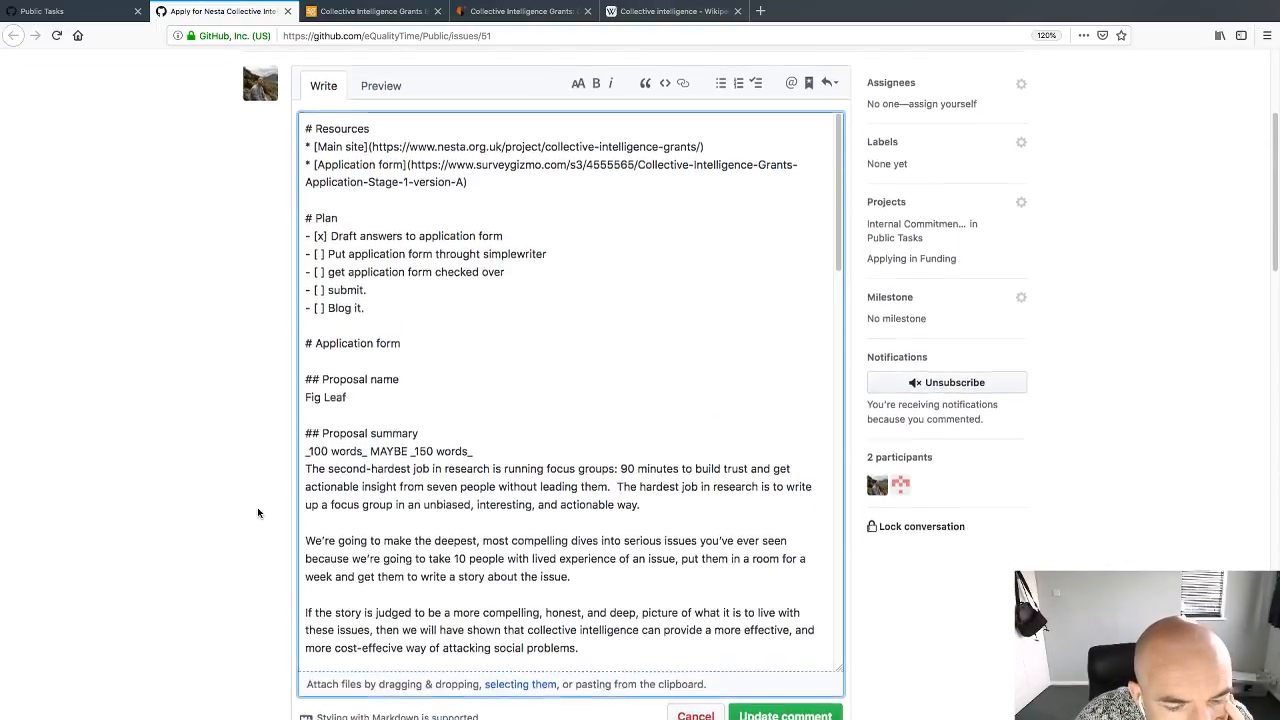
pyautogui.scroll(-3, 257, 512)
pyautogui.hotkey('ctrl', 'Return')
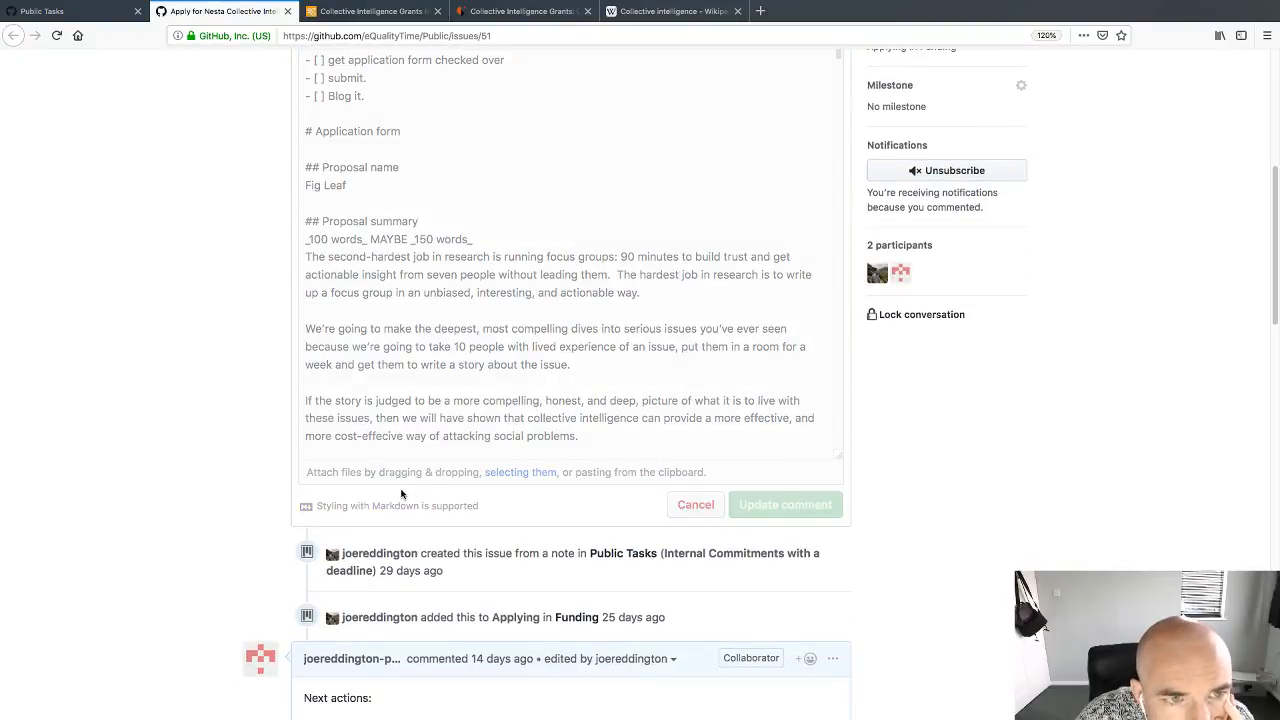
# Step: Review the saved Plan checklist, the application answers and the experiment notes further down the issue thread
pyautogui.scroll(4, 335, 485)
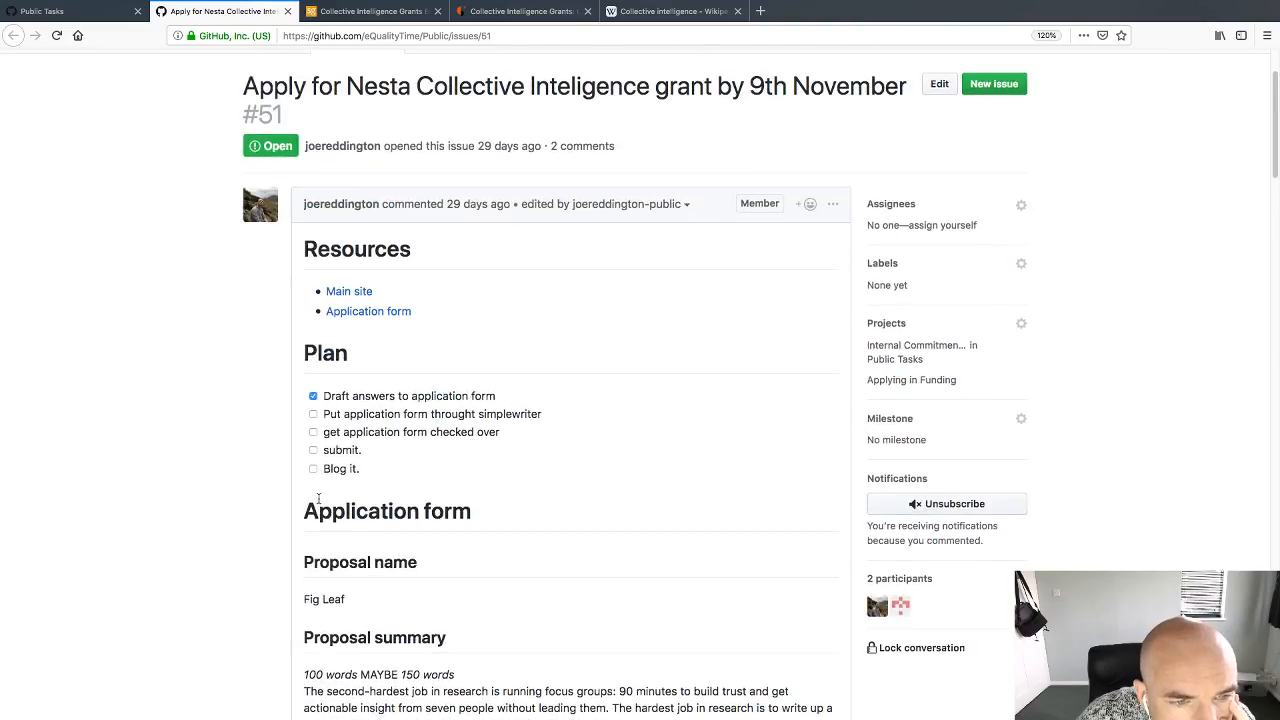
pyautogui.scroll(-5, 318, 503)
pyautogui.scroll(-2, 318, 503)
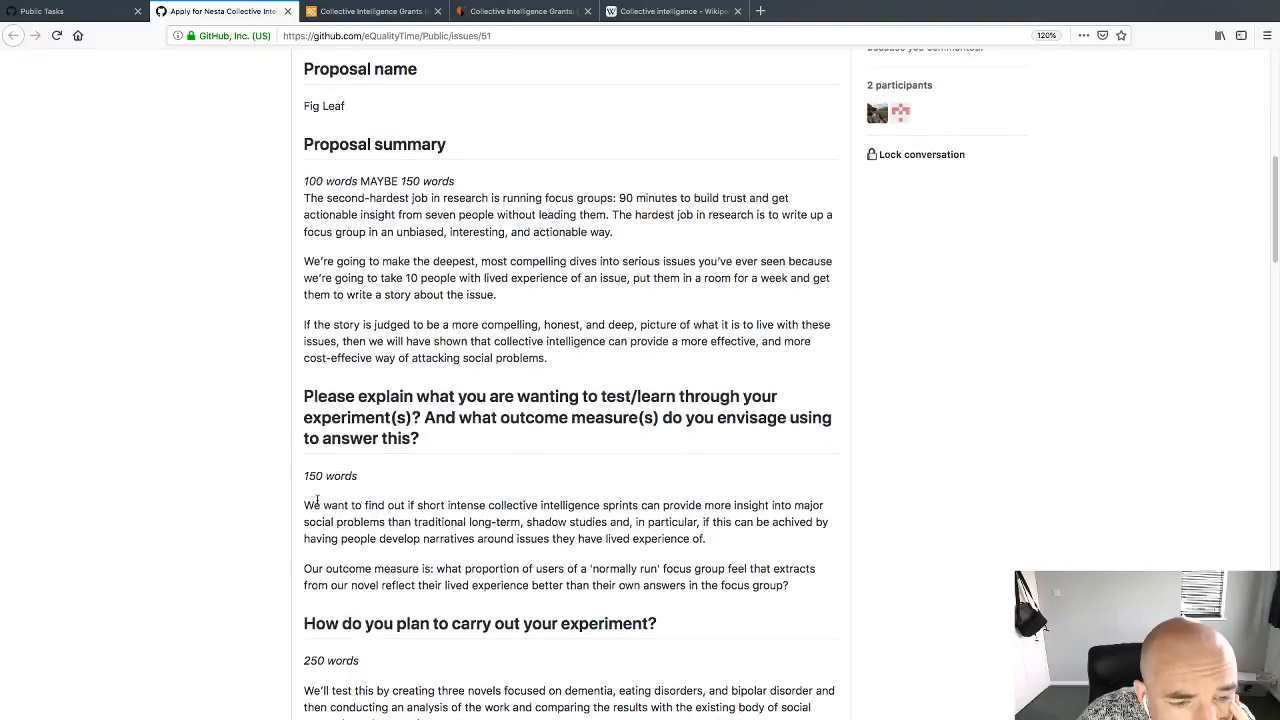
pyautogui.scroll(8, 318, 503)
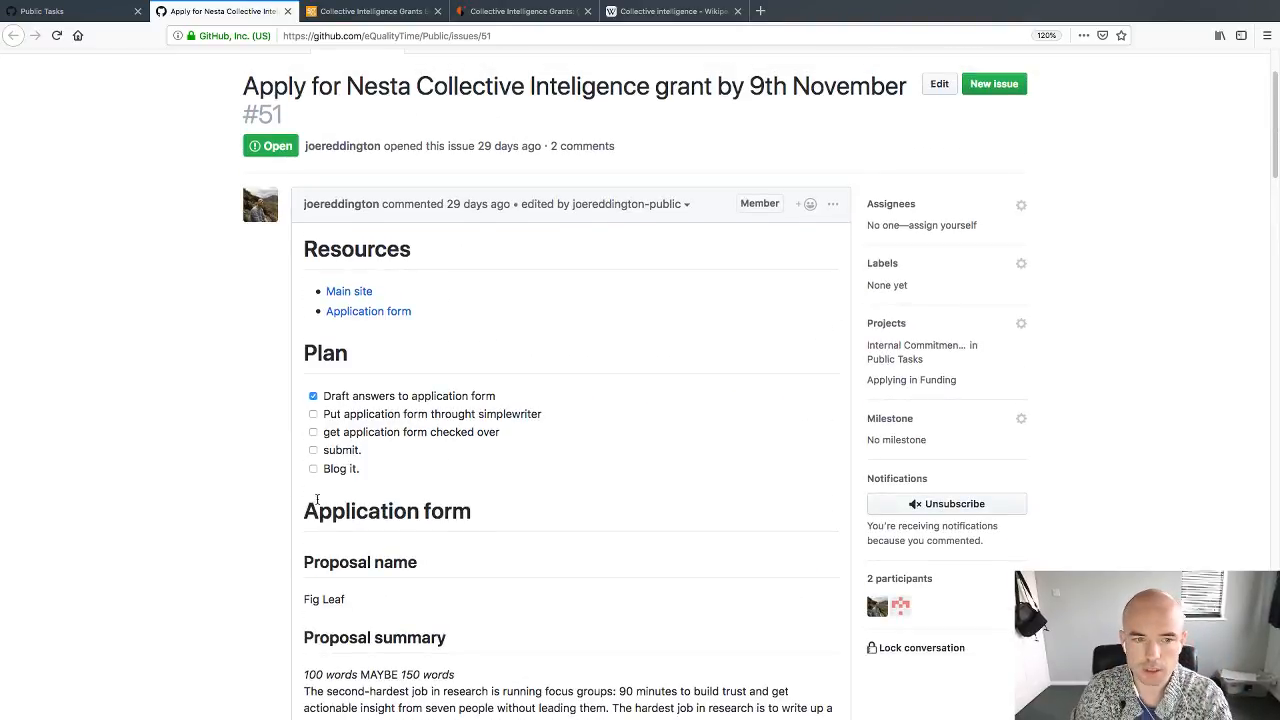
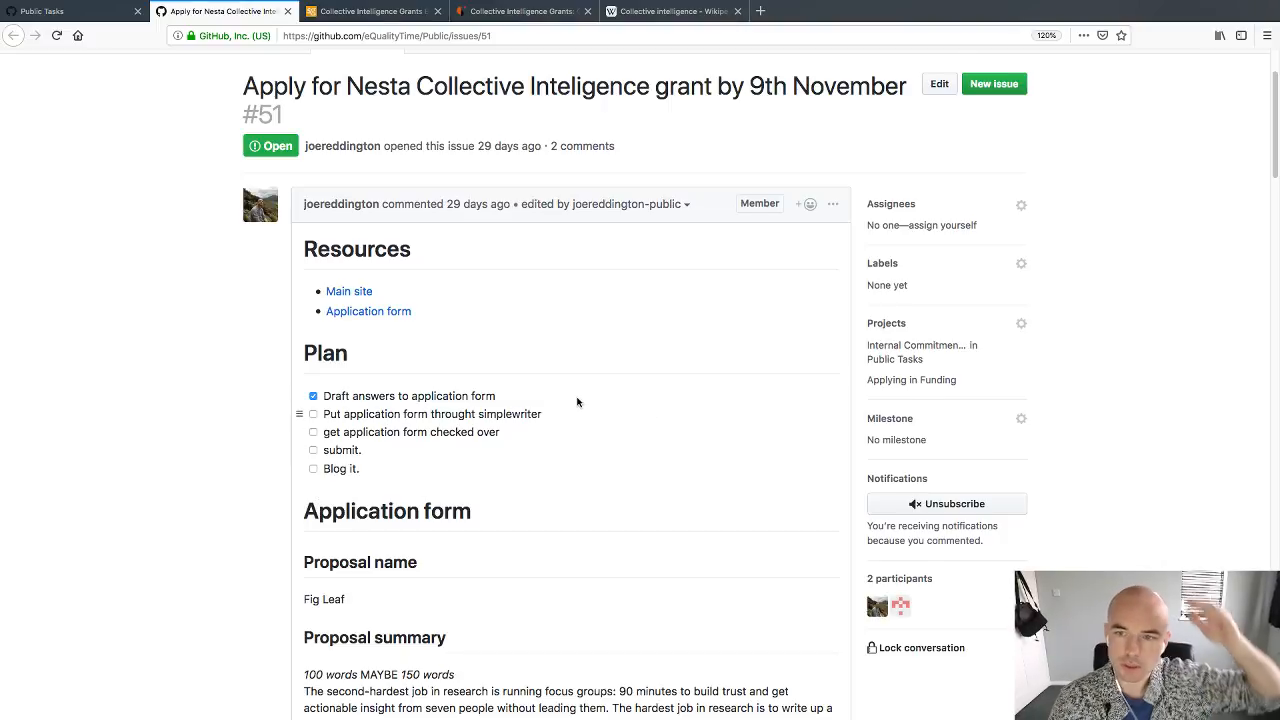
pyautogui.scroll(2, 588, 406)
pyautogui.scroll(-15, 588, 411)
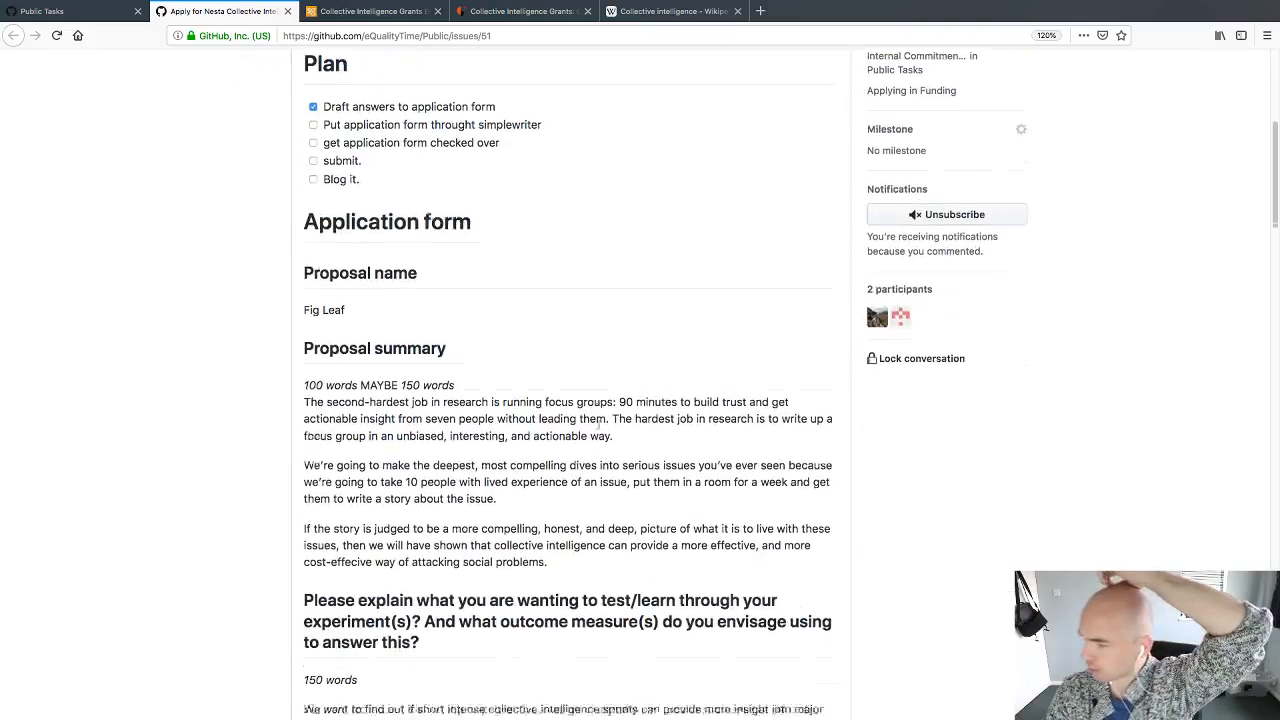
pyautogui.scroll(-10, 606, 430)
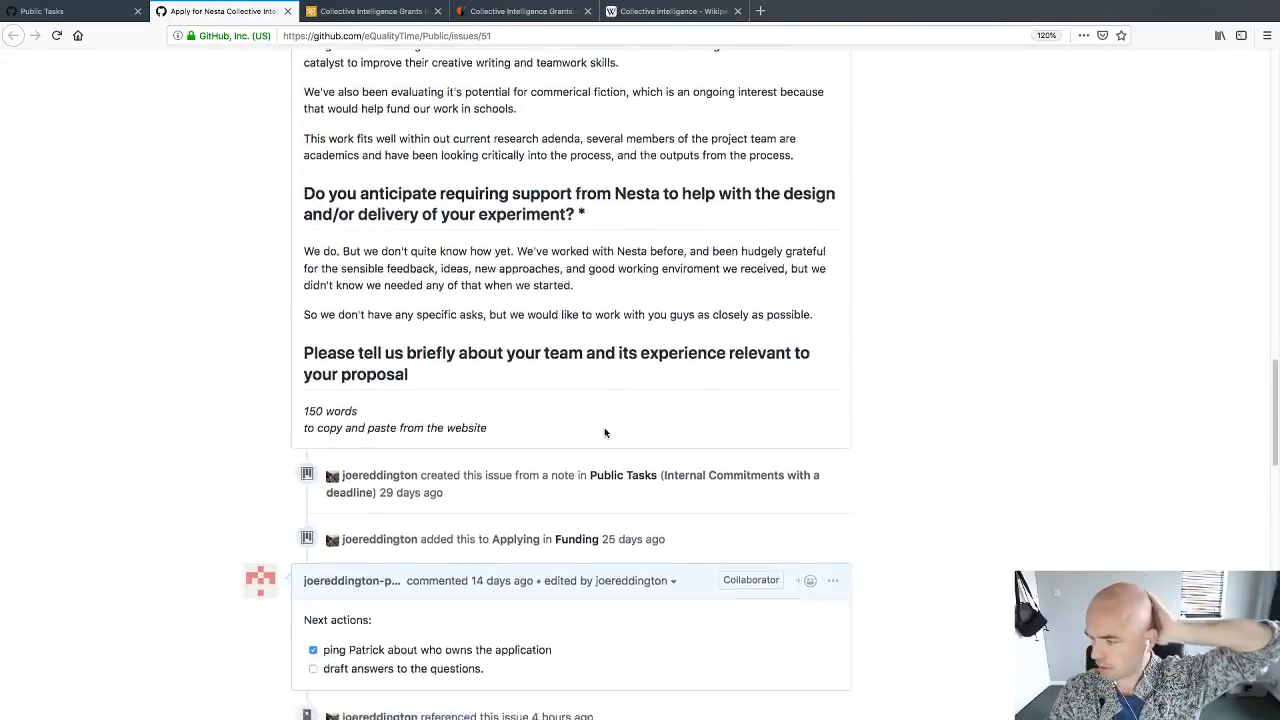
pyautogui.scroll(-9, 607, 425)
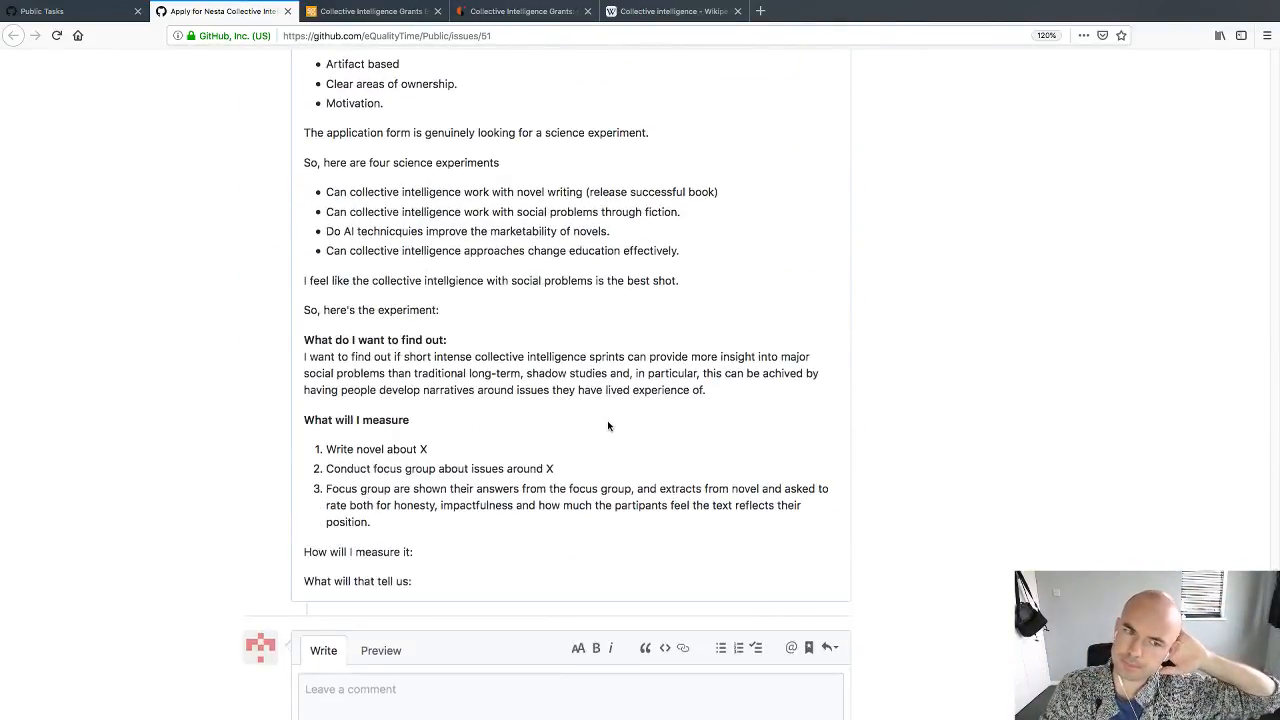
# Step: Reread the issue's Plan checklist and the drafted application answers down to the question about support from Nesta
pyautogui.scroll(5, 609, 428)
pyautogui.scroll(20, 609, 428)
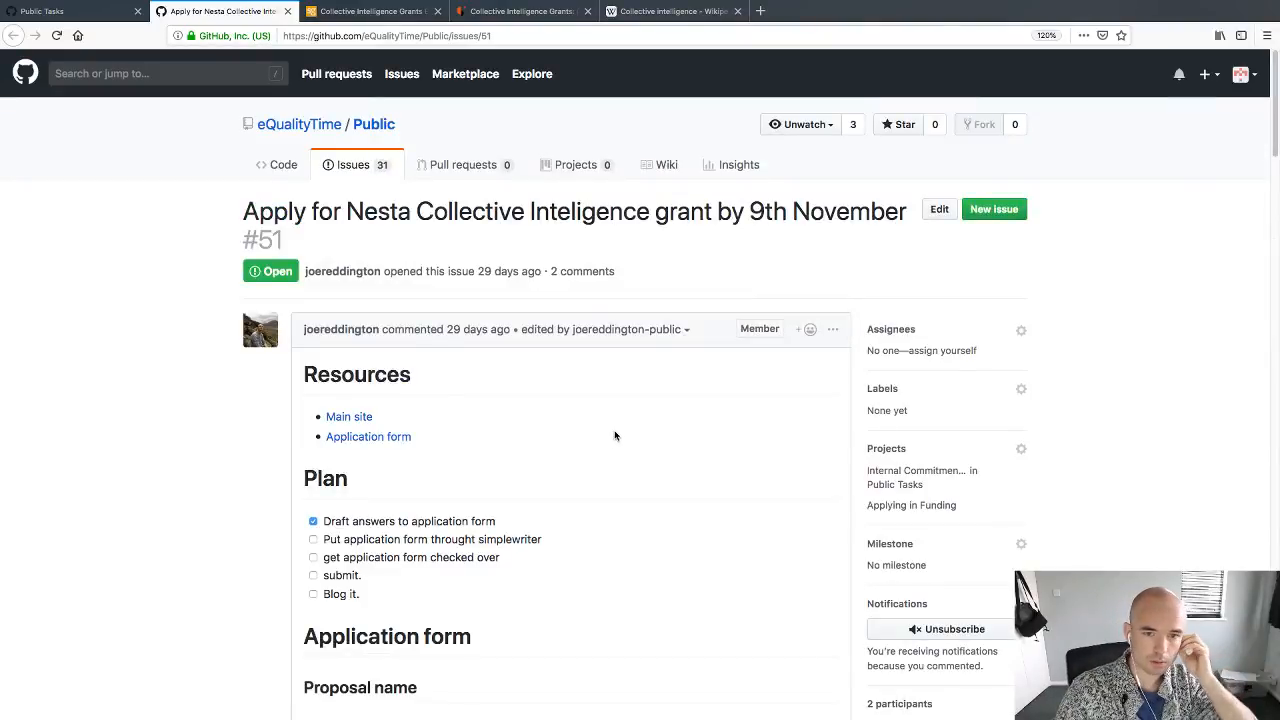
pyautogui.scroll(-10, 657, 538)
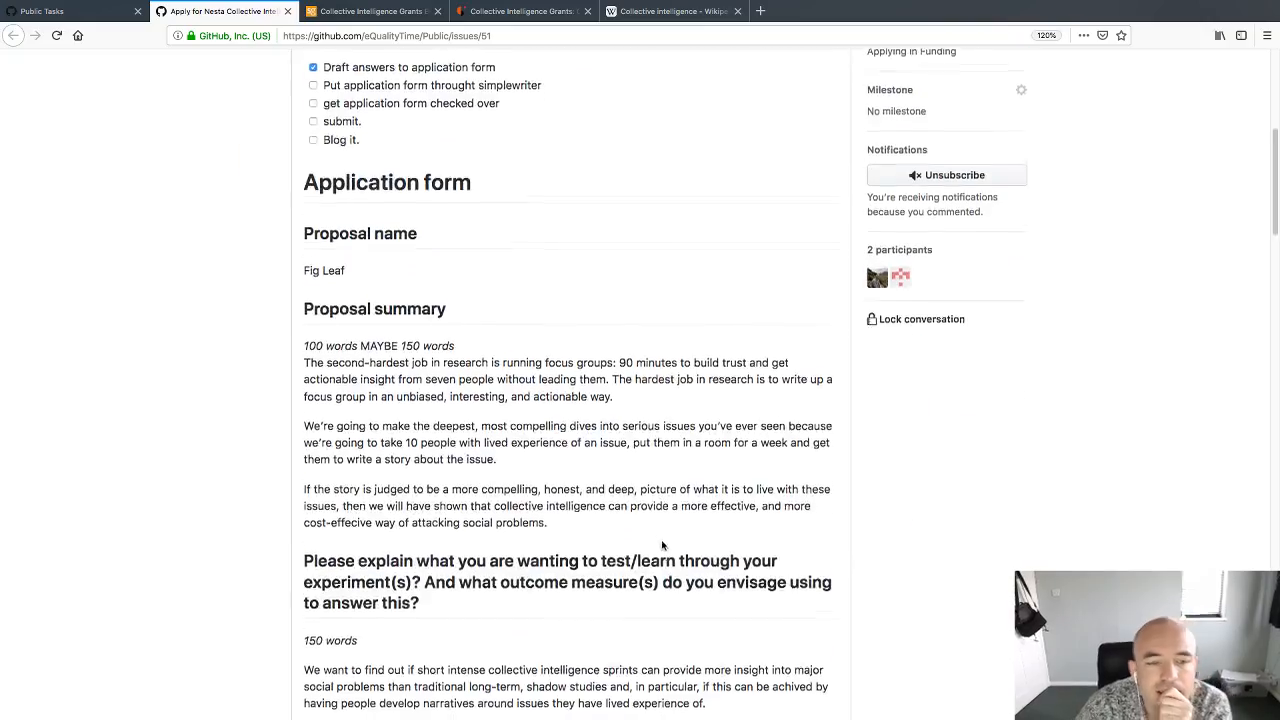
pyautogui.scroll(-5, 660, 549)
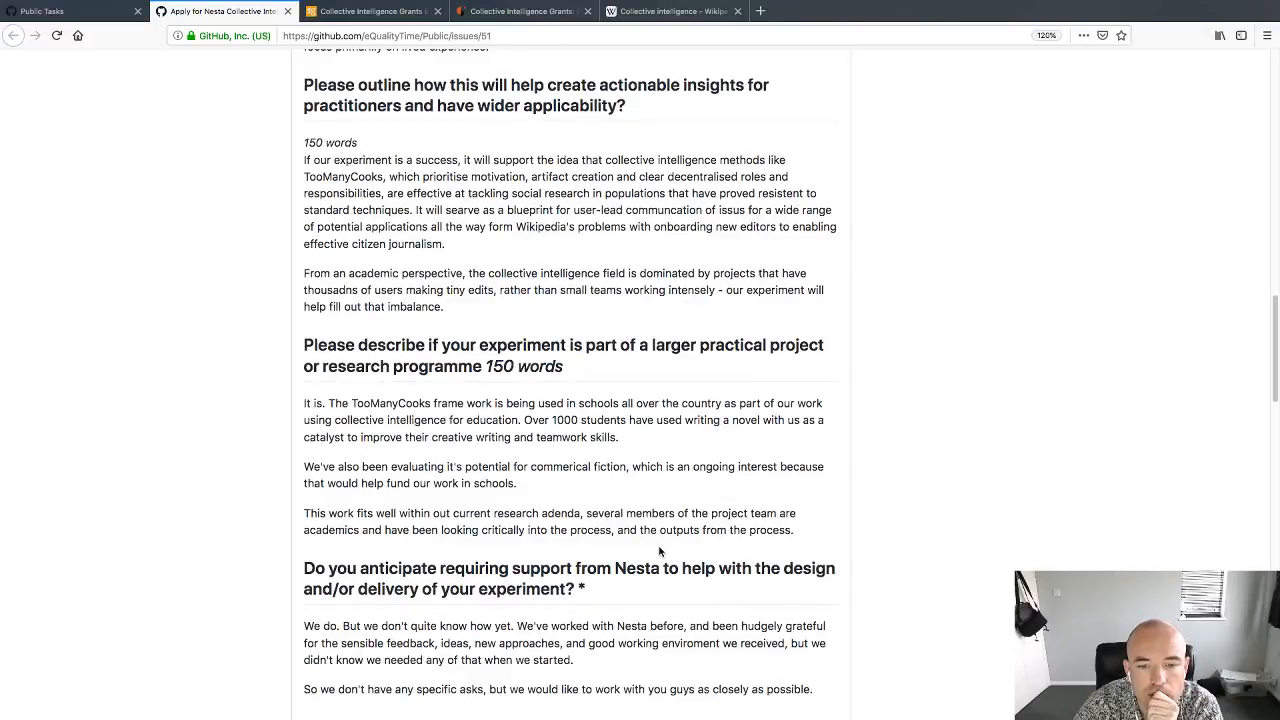
pyautogui.scroll(4, 659, 549)
pyautogui.scroll(9, 658, 551)
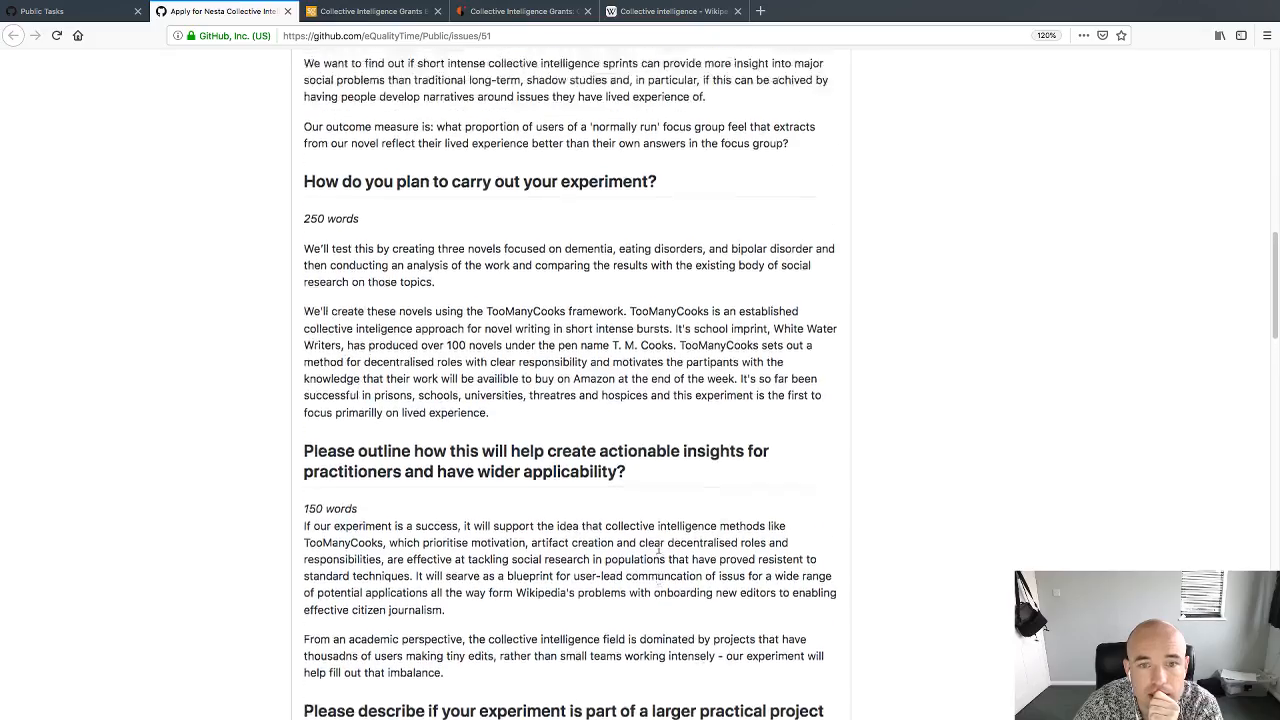
pyautogui.scroll(5, 658, 551)
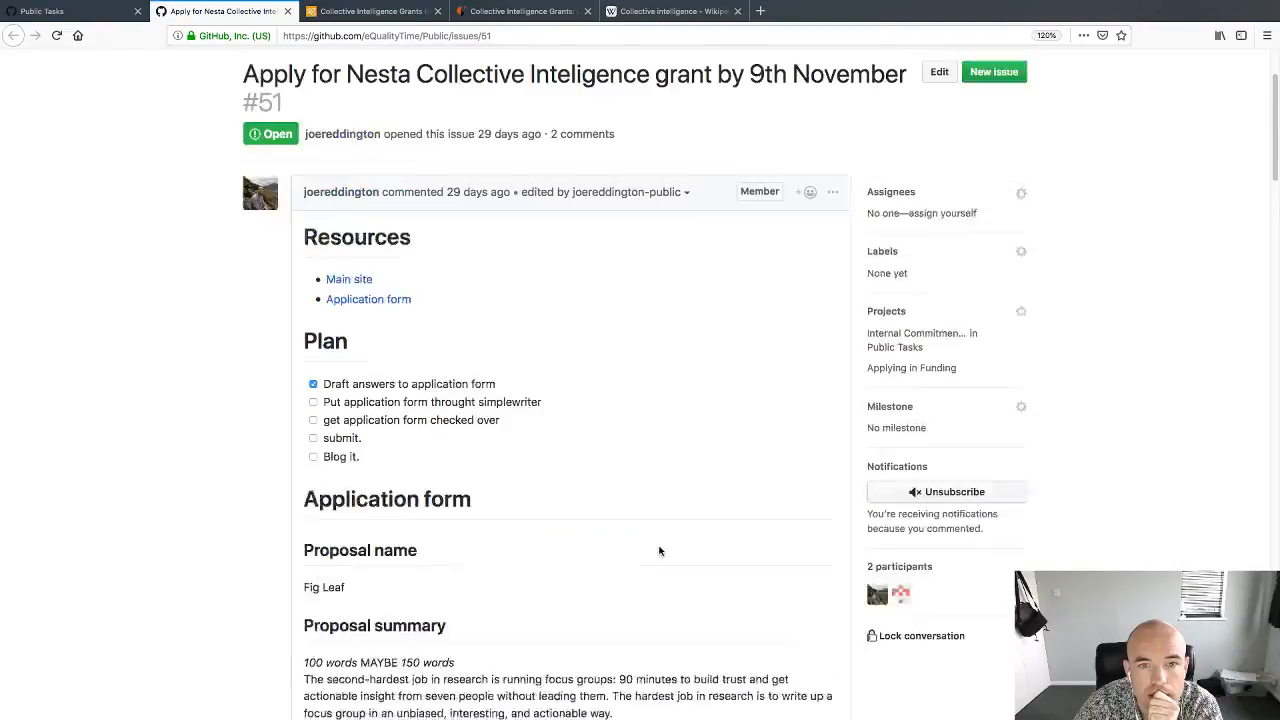
# Step: Copy everything from the "# Application form" heading to the end of the issue's first comment source, leaving that comment unedited
pyautogui.click(832, 334)
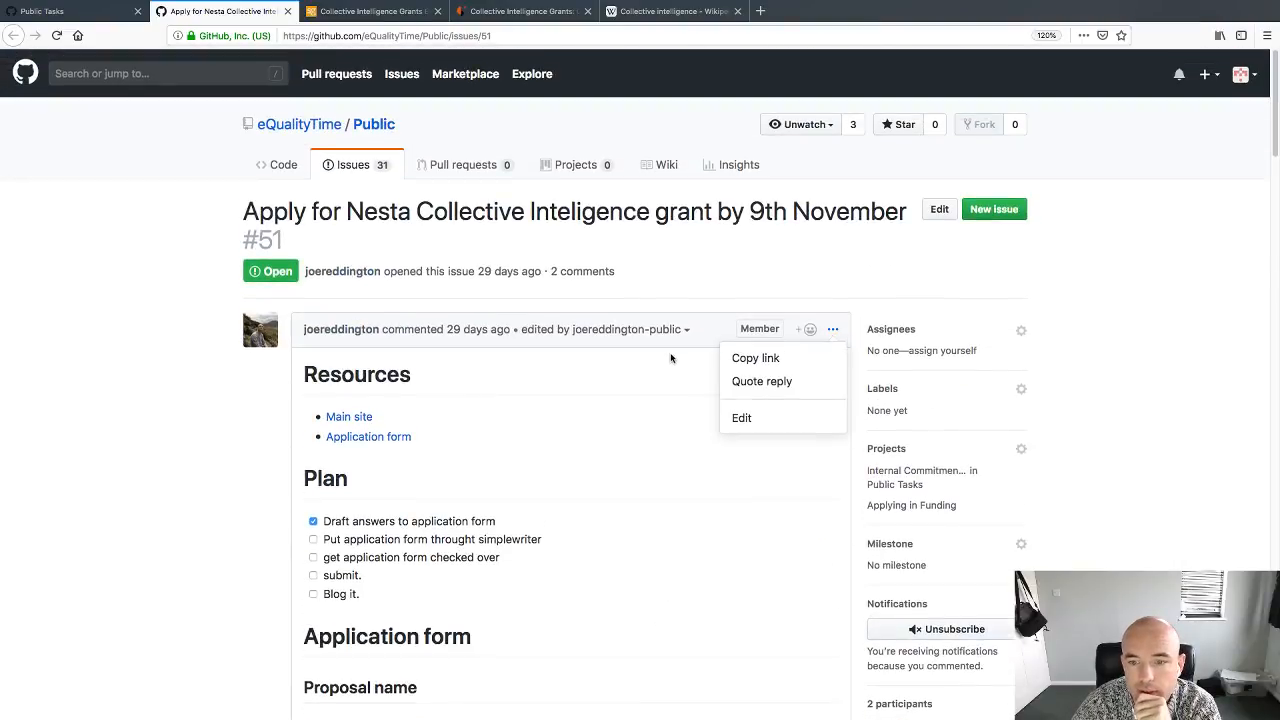
pyautogui.click(748, 424)
pyautogui.scroll(-5, 567, 458)
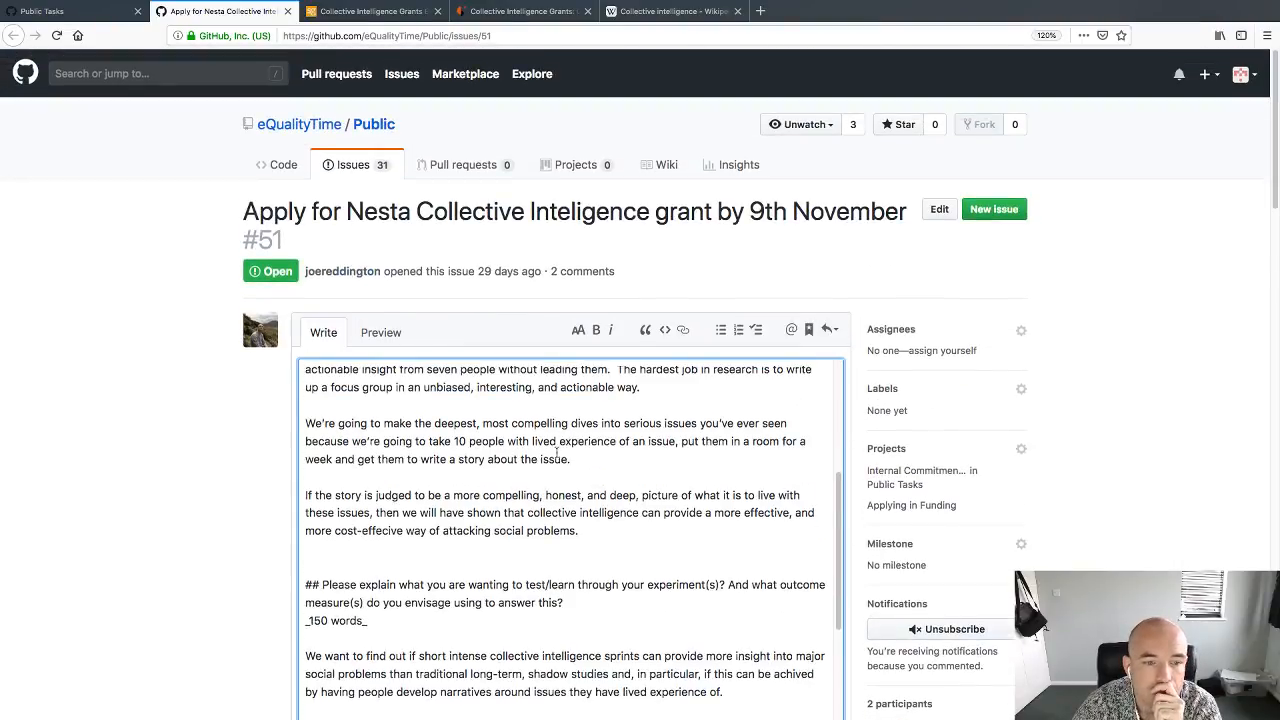
pyautogui.scroll(2, 500, 455)
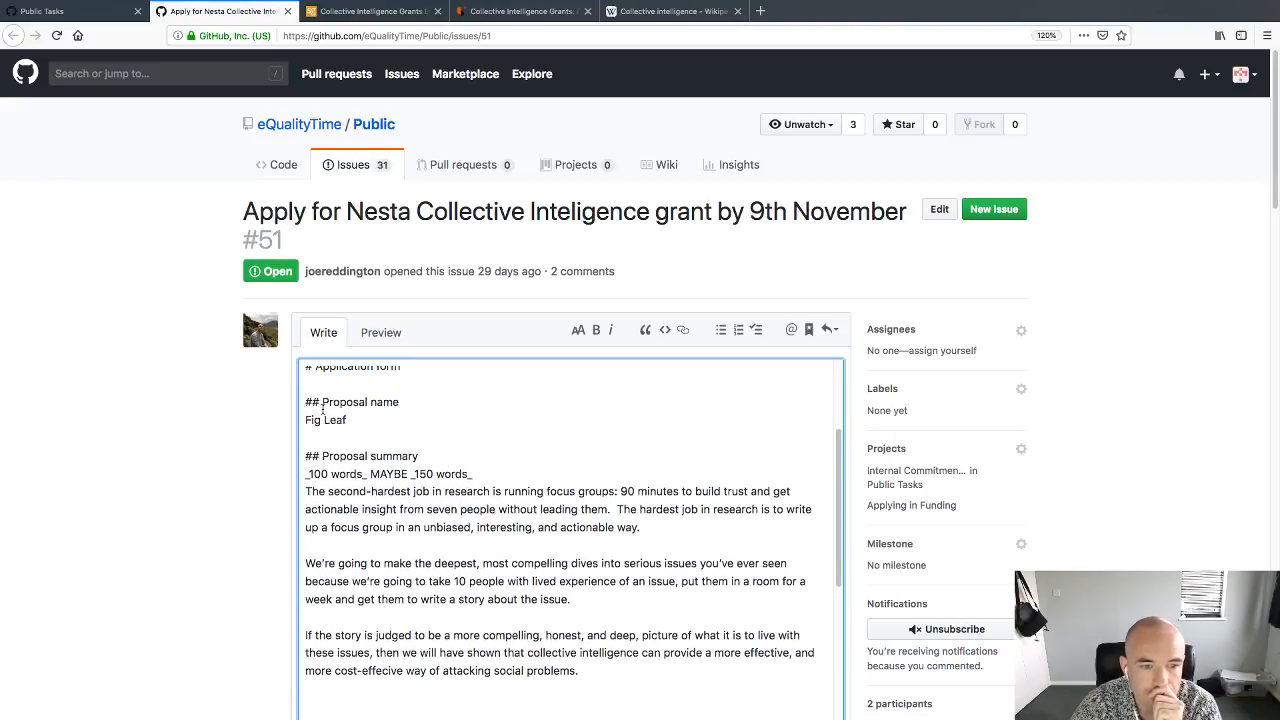
pyautogui.scroll(1, 320, 406)
pyautogui.moveTo(304, 394); pyautogui.dragTo(662, 609)
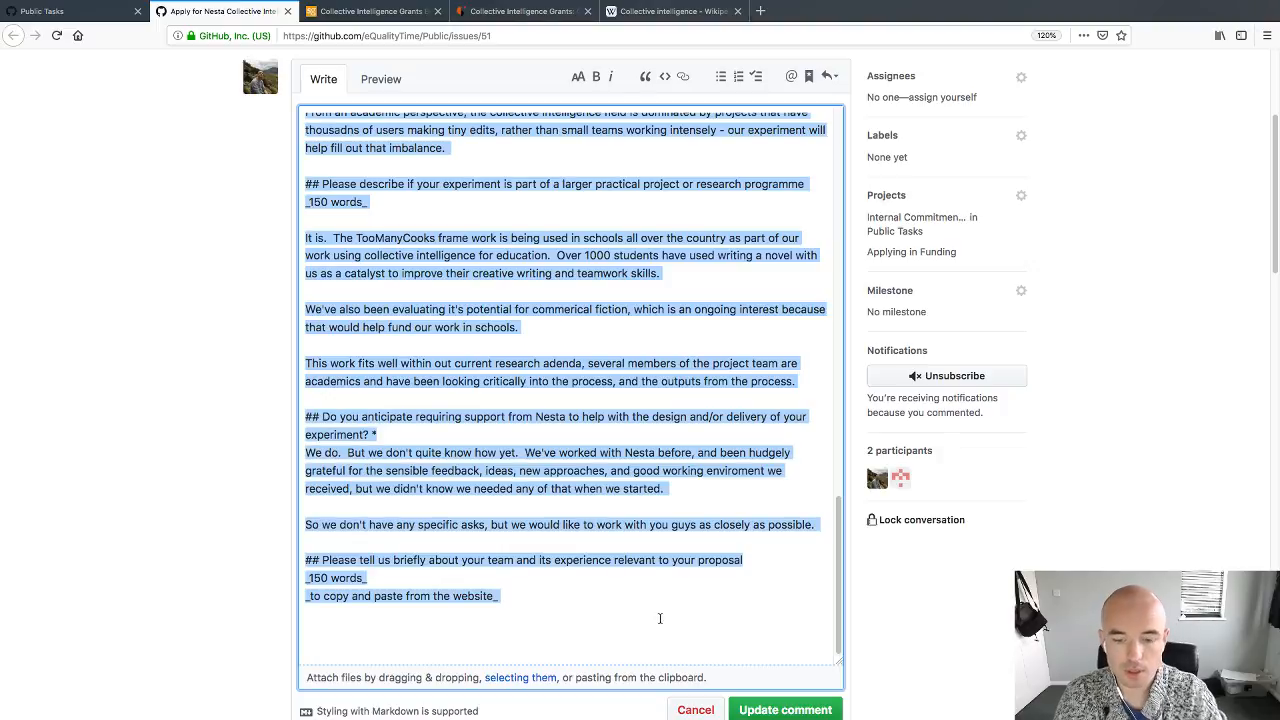
pyautogui.click(693, 709)
# Step: Start a new comment on the issue with the heading "# Putting it thought SimpleWriter:" followed by a blank line
pyautogui.scroll(-15, 606, 577)
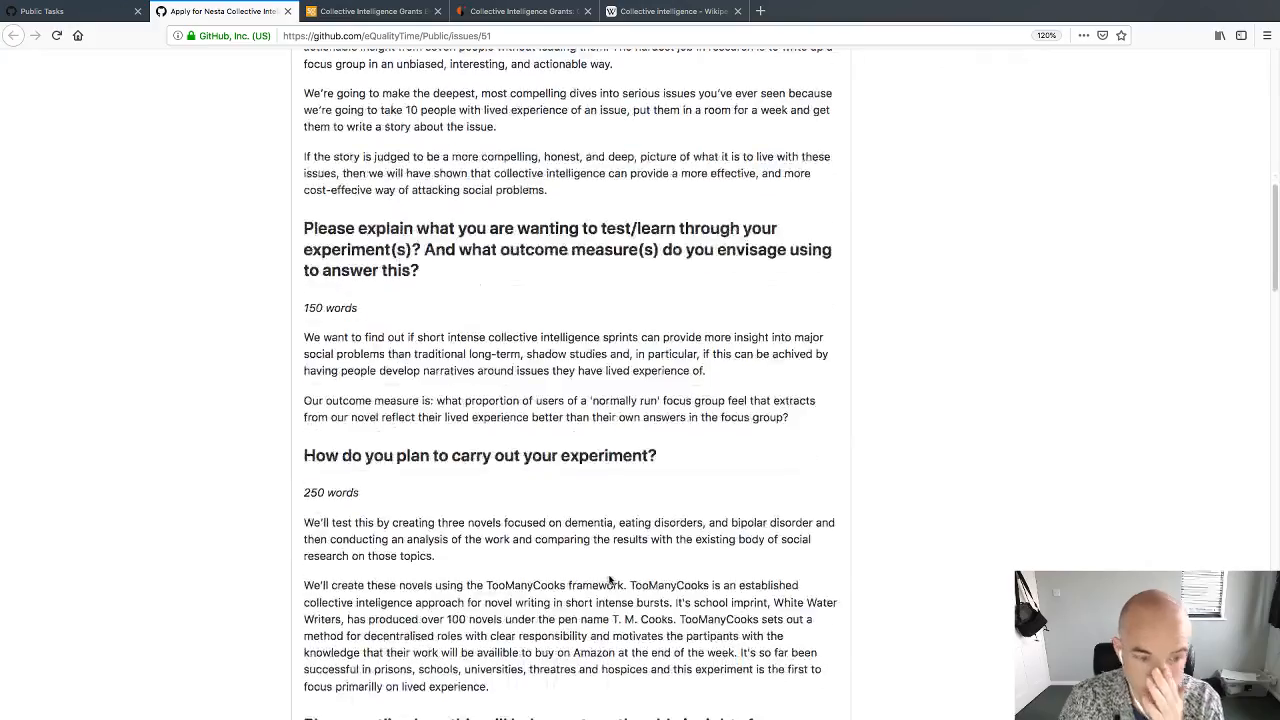
pyautogui.scroll(-15, 606, 577)
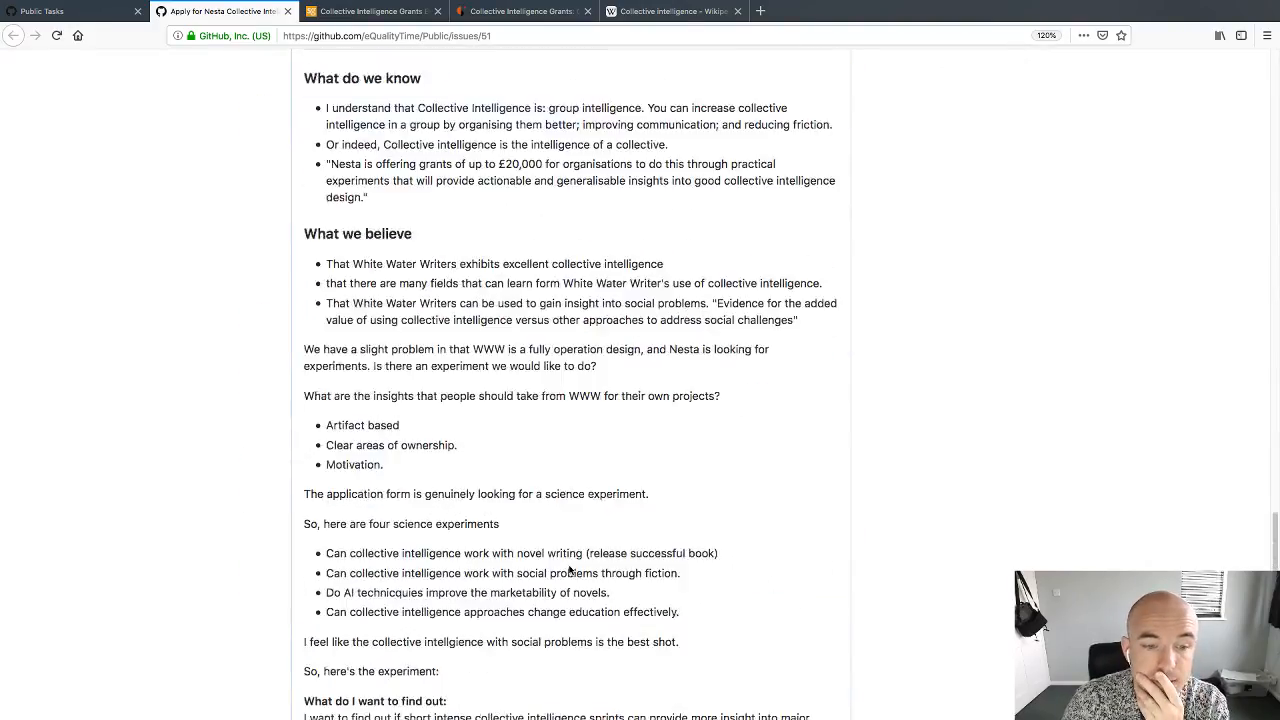
pyautogui.click(543, 508)
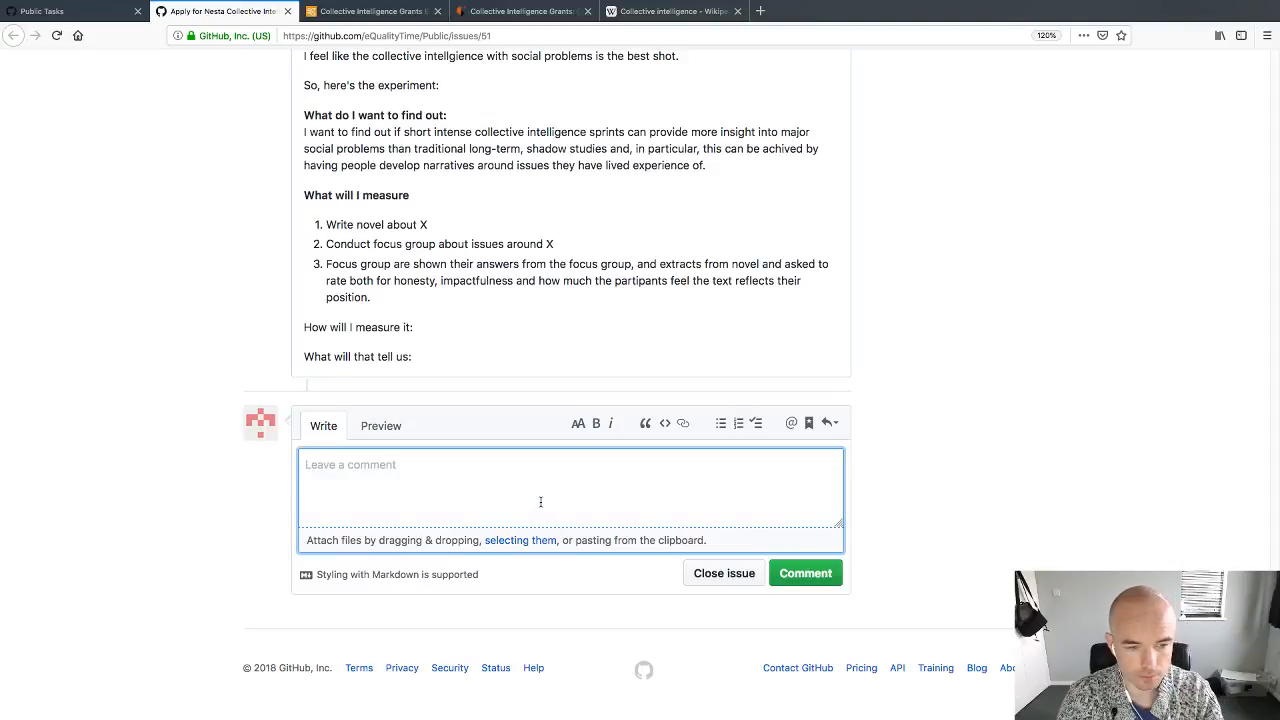
pyautogui.write('# Putting it')
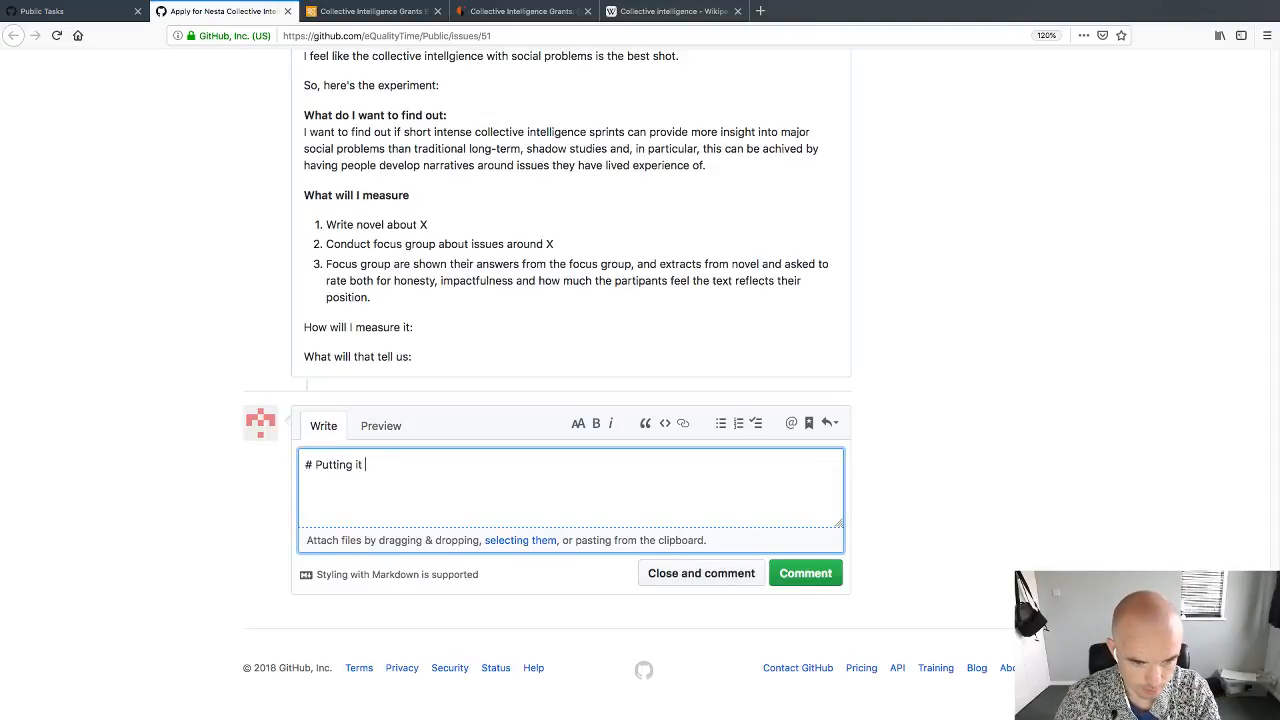
pyautogui.write(' thought Simp')
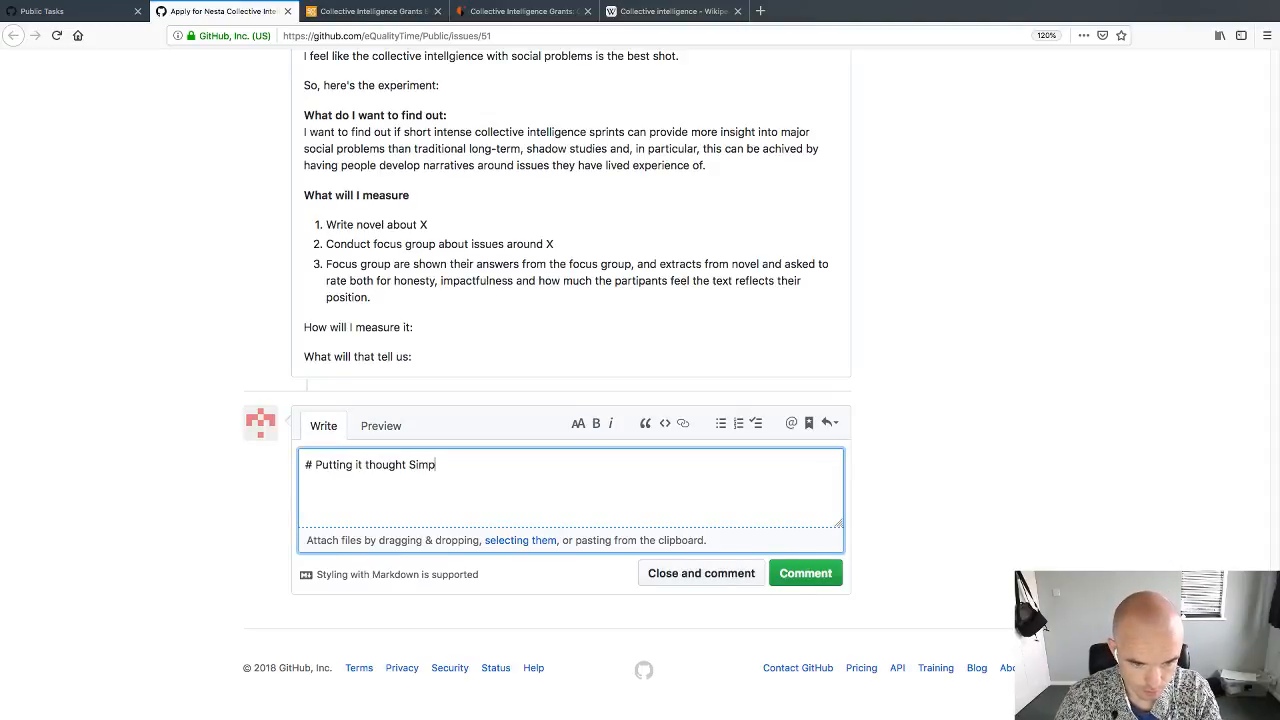
pyautogui.write('leWriter')
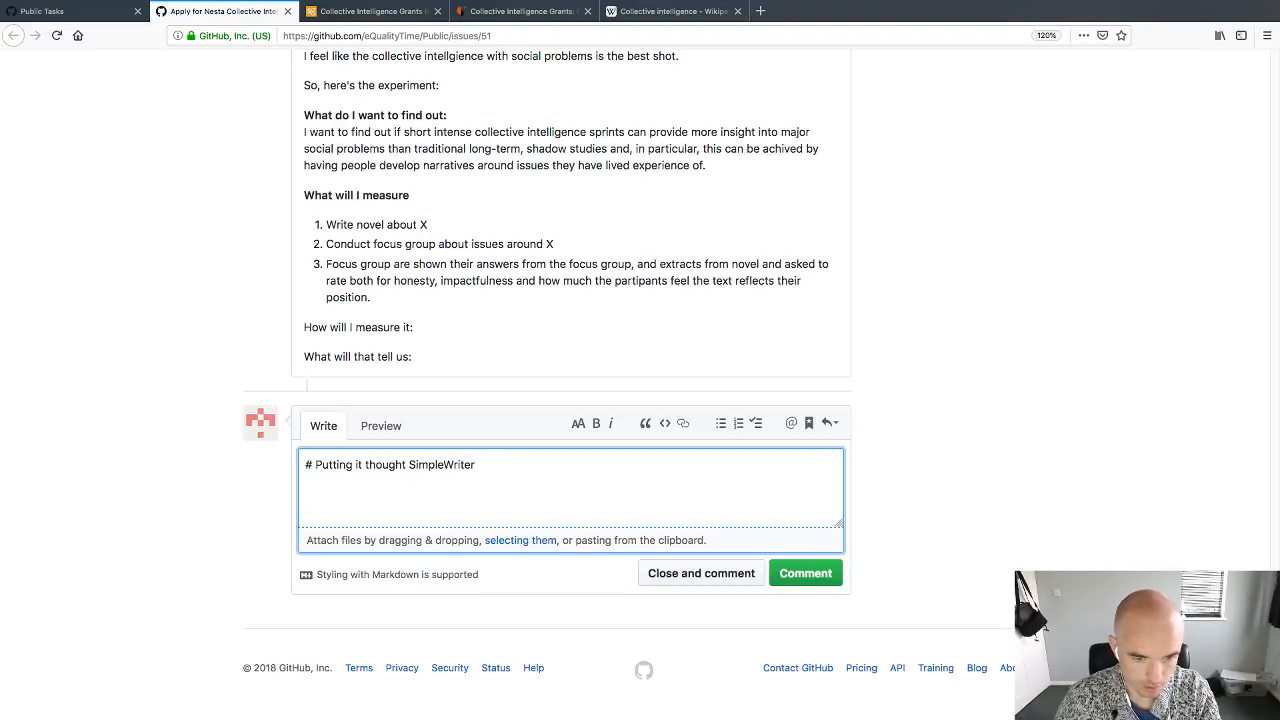
pyautogui.press('Return')
pyautogui.press('Return')
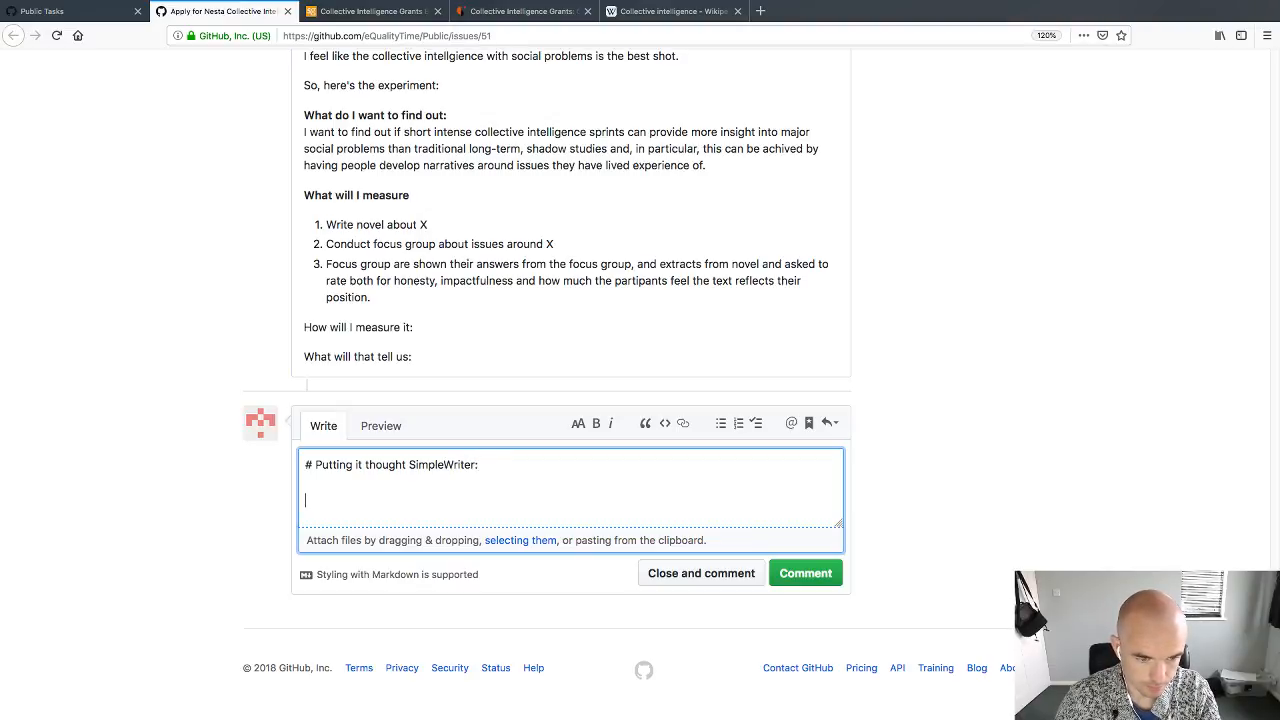
# Step: Paste the copied application form text below the new comment's heading and enlarge the comment box to show more of it
pyautogui.hotkey('ctrl', 'v')
pyautogui.write("We do. But we don't know how yet. We've worked with Nesta before, and been hugely grateful for the sensible feedback, ideas, new approaches, and good working environment we received, but we didn't know we needed any of that when we started.")
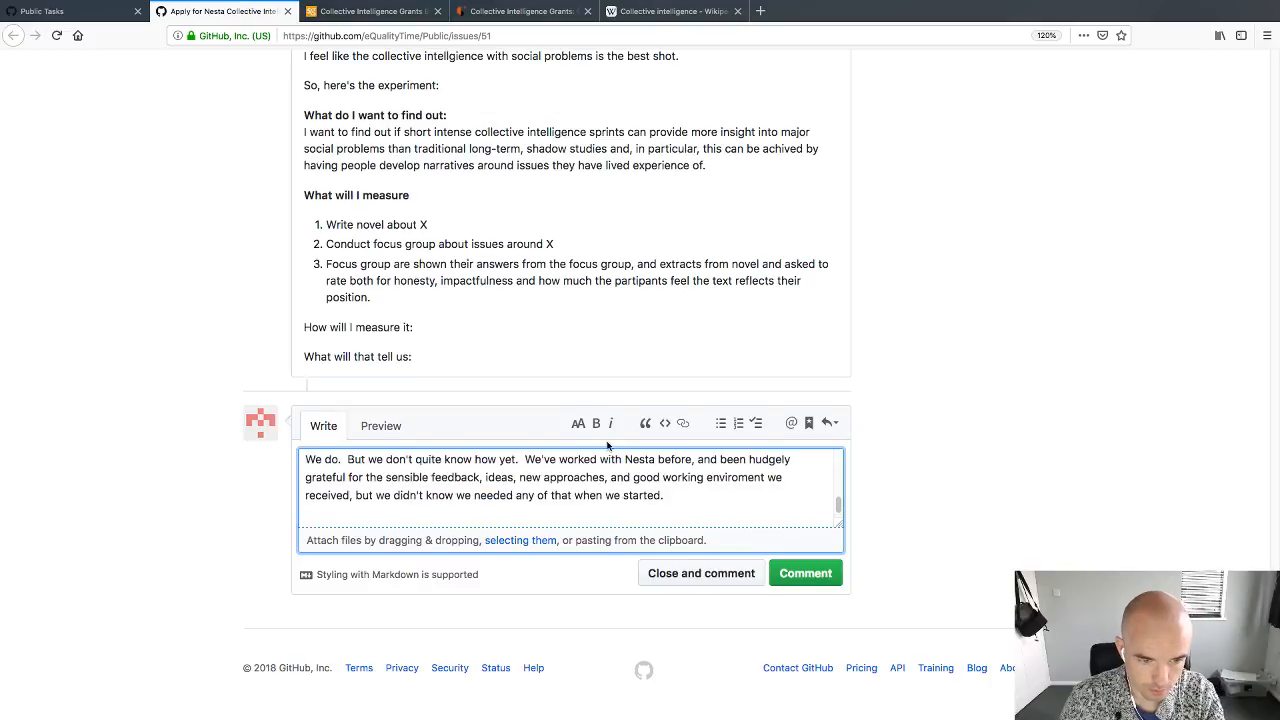
pyautogui.scroll(5, 604, 450)
pyautogui.scroll(-5, 604, 450)
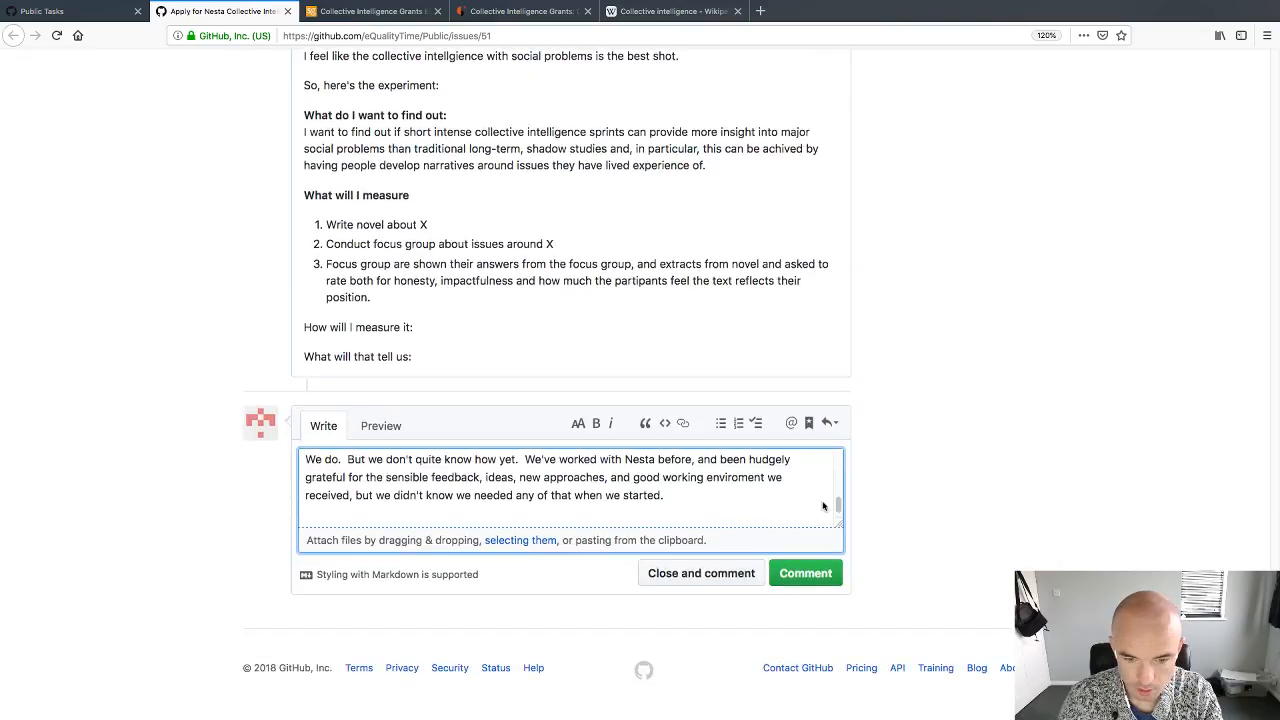
pyautogui.scroll(6, 652, 502)
pyautogui.scroll(2, 642, 502)
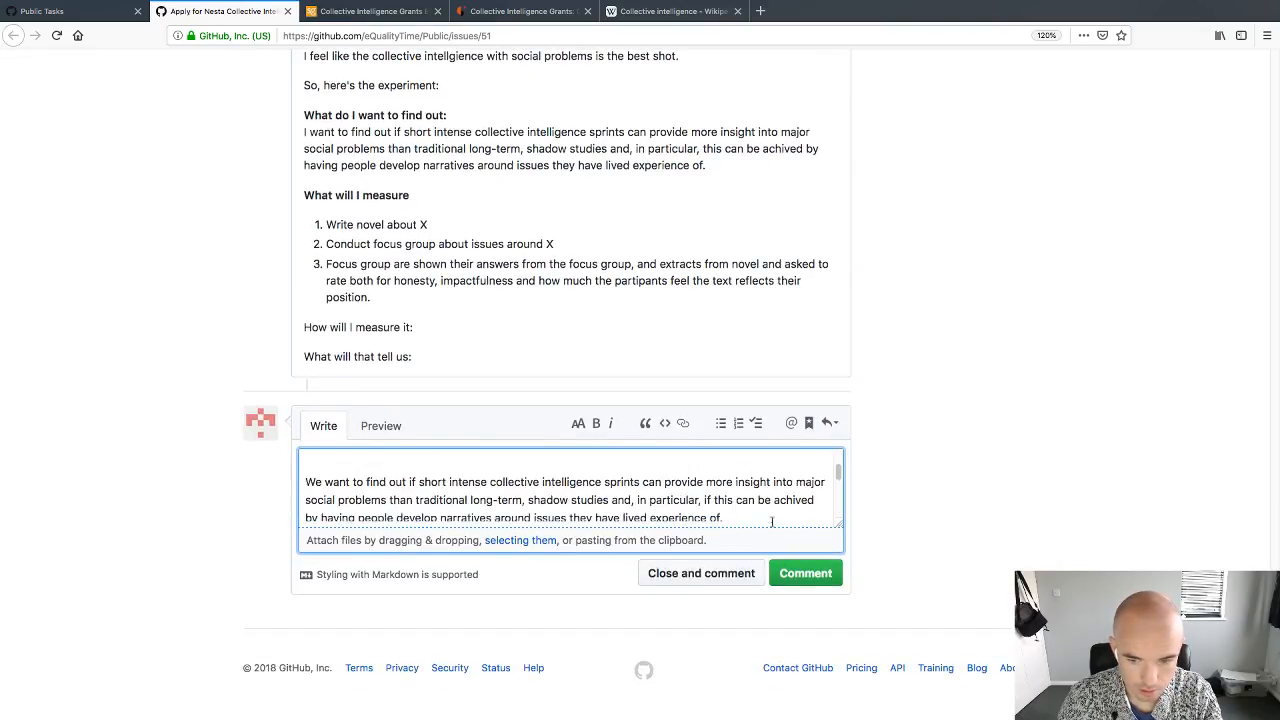
pyautogui.moveTo(841, 525); pyautogui.dragTo(845, 718)
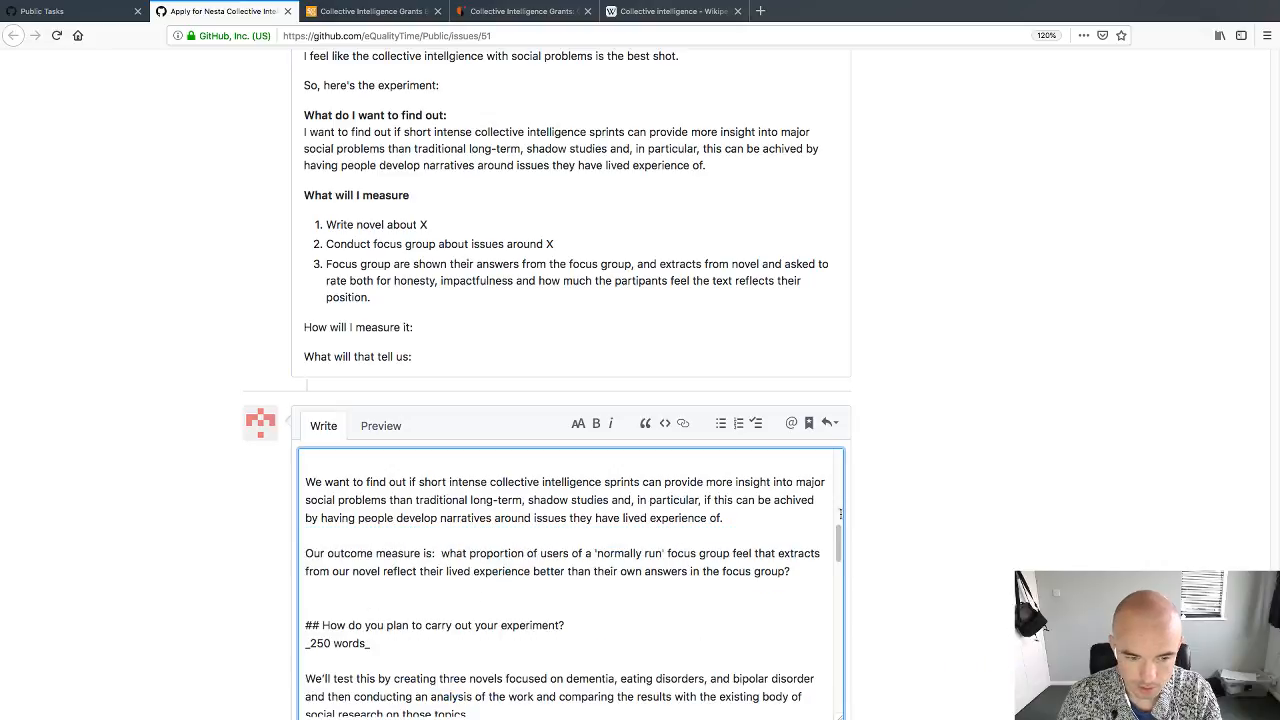
pyautogui.scroll(-1, 932, 419)
pyautogui.scroll(8, 566, 462)
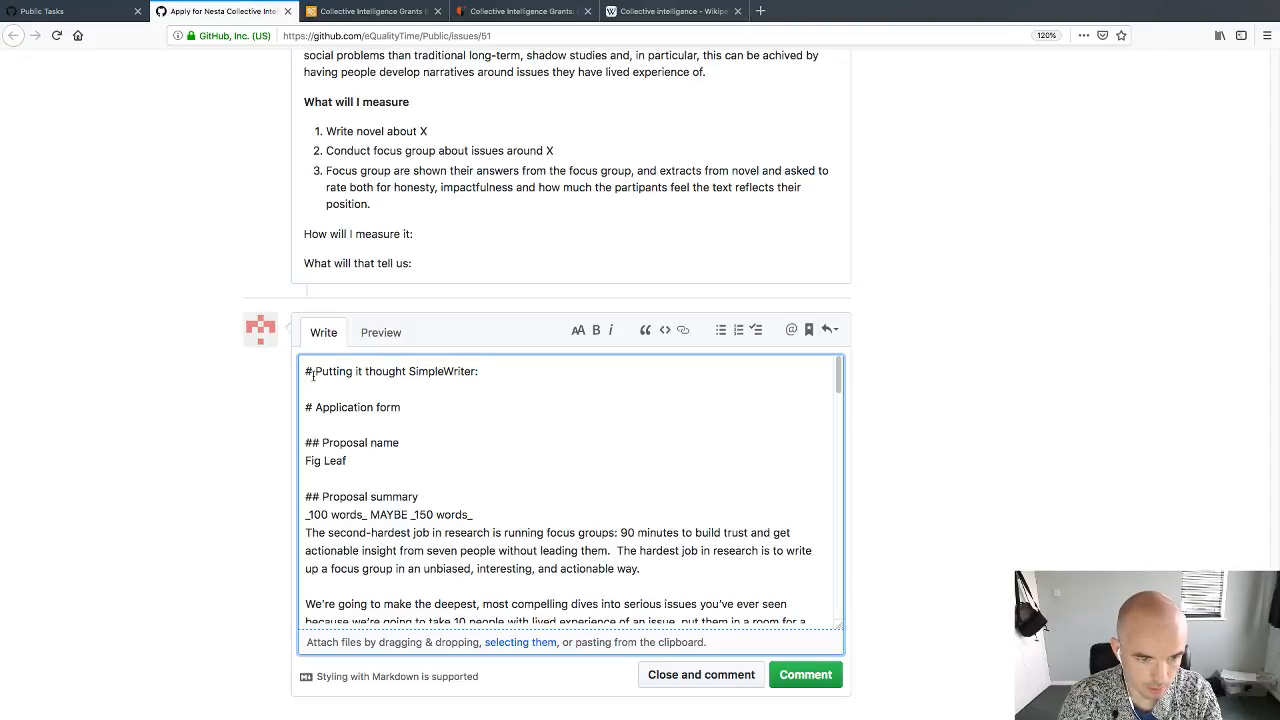
# Step: Turn the "Putting it thought SimpleWriter:" heading into plain text by removing its heading mark
pyautogui.moveTo(313, 375); pyautogui.dragTo(281, 369)
pyautogui.press('BackSpace')
pyautogui.press('Delete')
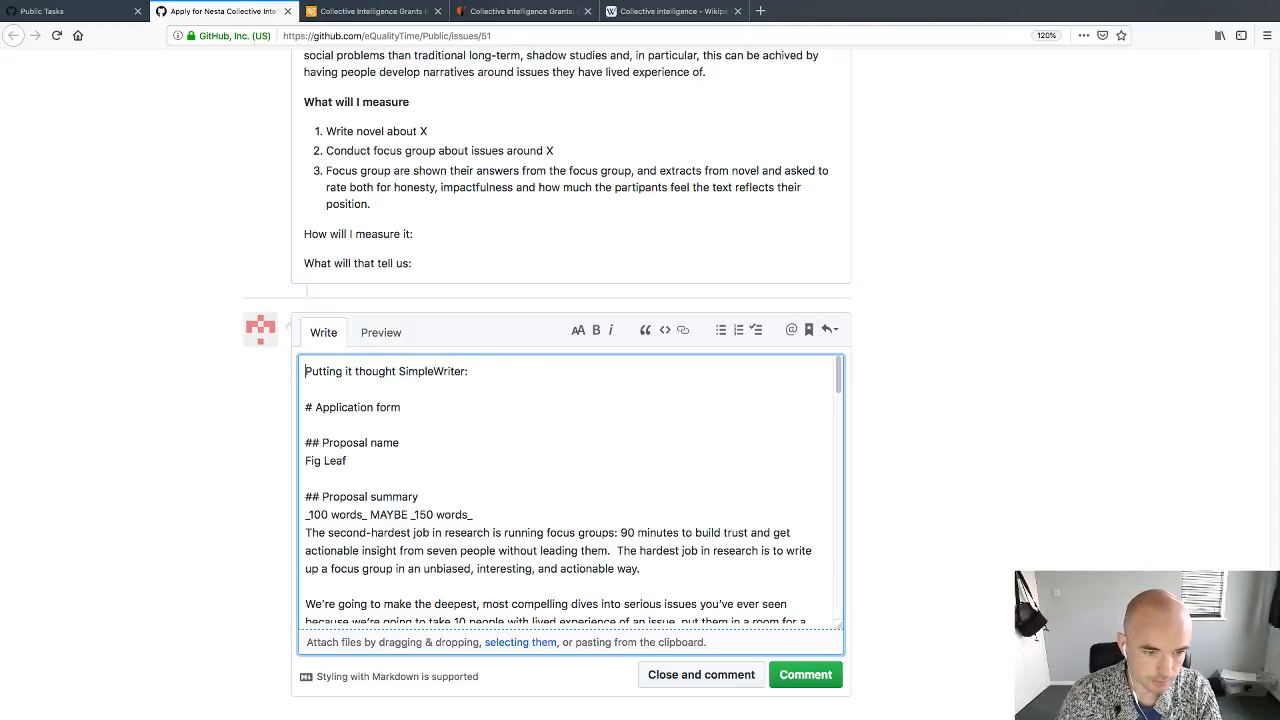
# Step: Copy the three Proposal summary paragraphs from the draft comment into xkcd's Simple Writer at xkcd.com/simplewriter
pyautogui.scroll(-3, 318, 560)
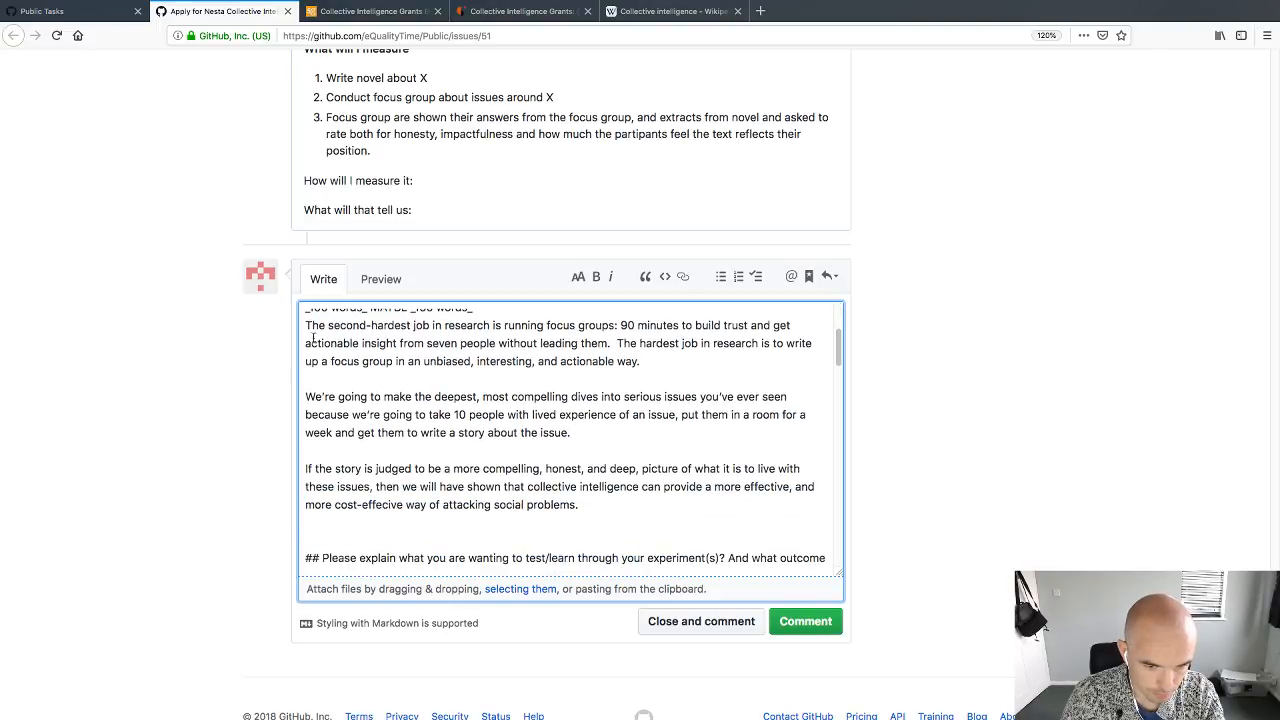
pyautogui.moveTo(306, 328); pyautogui.dragTo(620, 532)
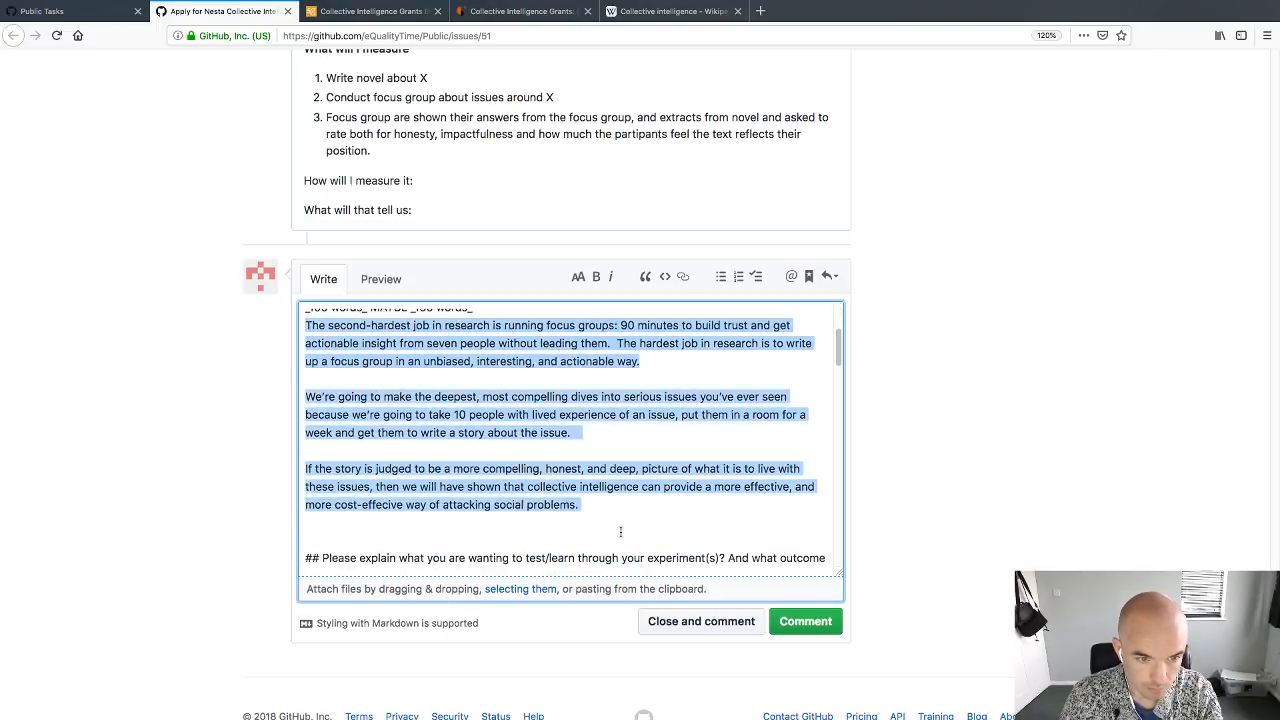
pyautogui.hotkey('ctrl', 't')
pyautogui.write('x')
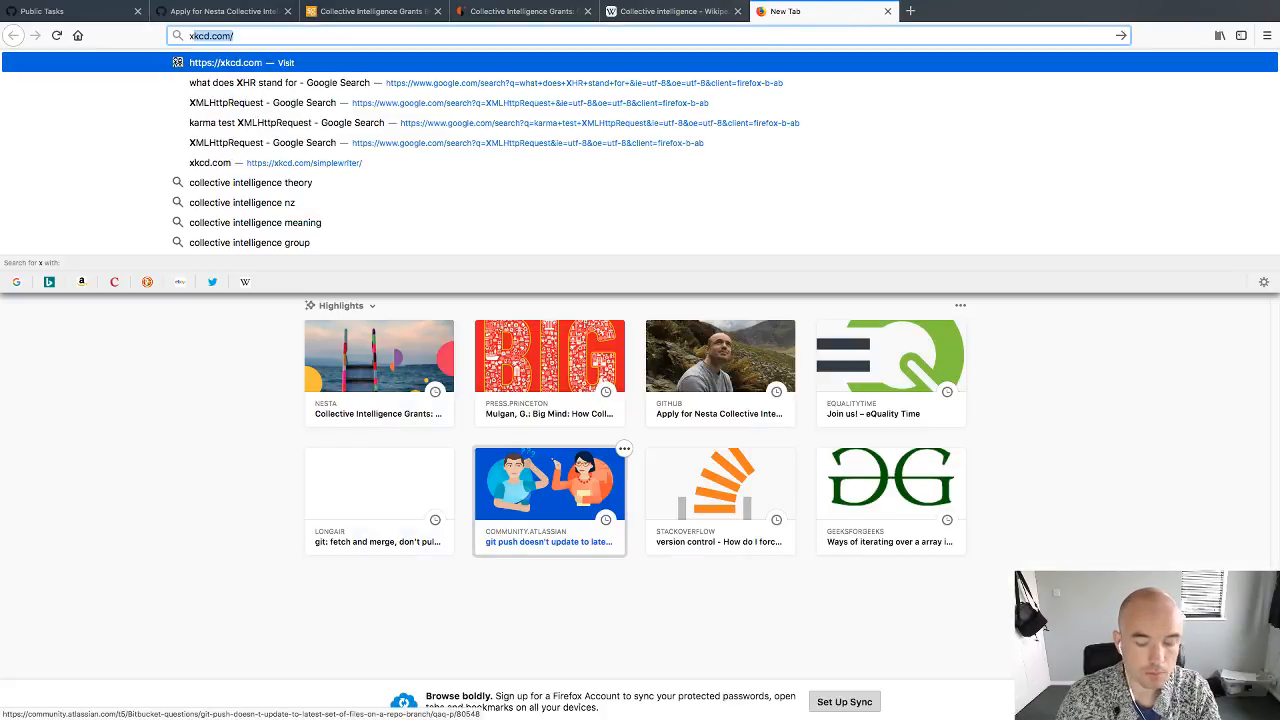
pyautogui.write('kcd.com/simpl')
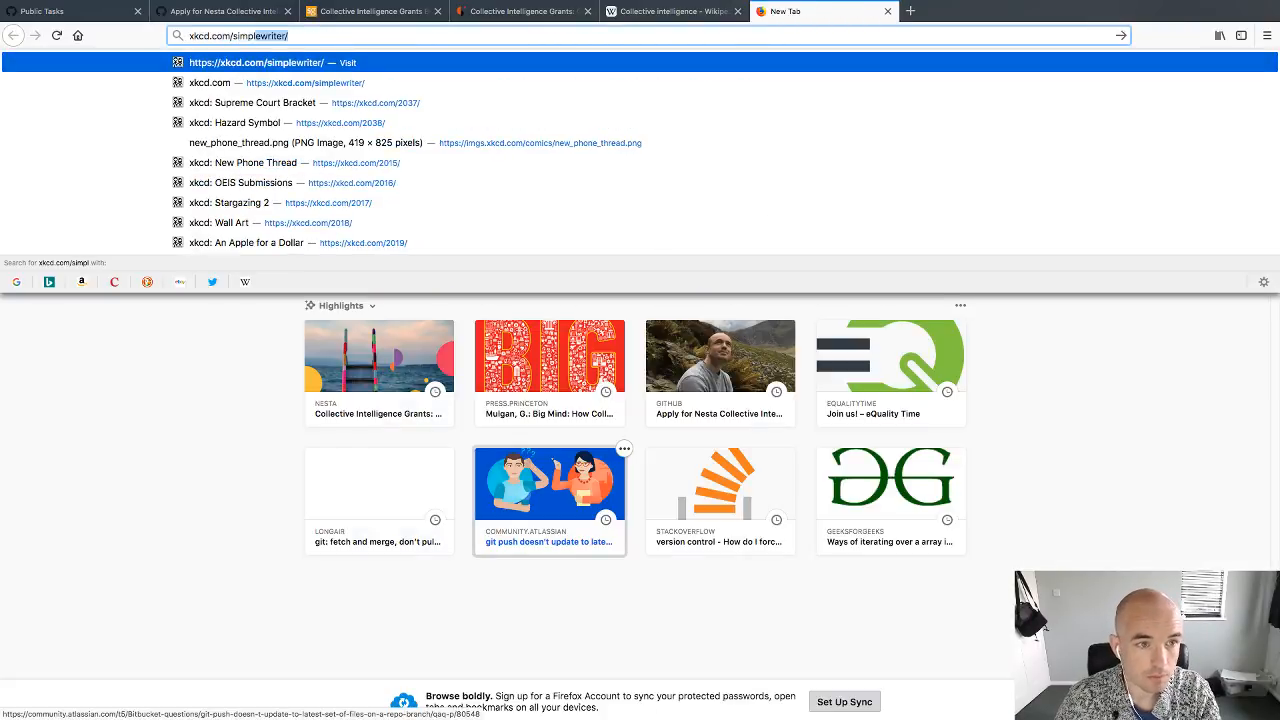
pyautogui.press('Return')
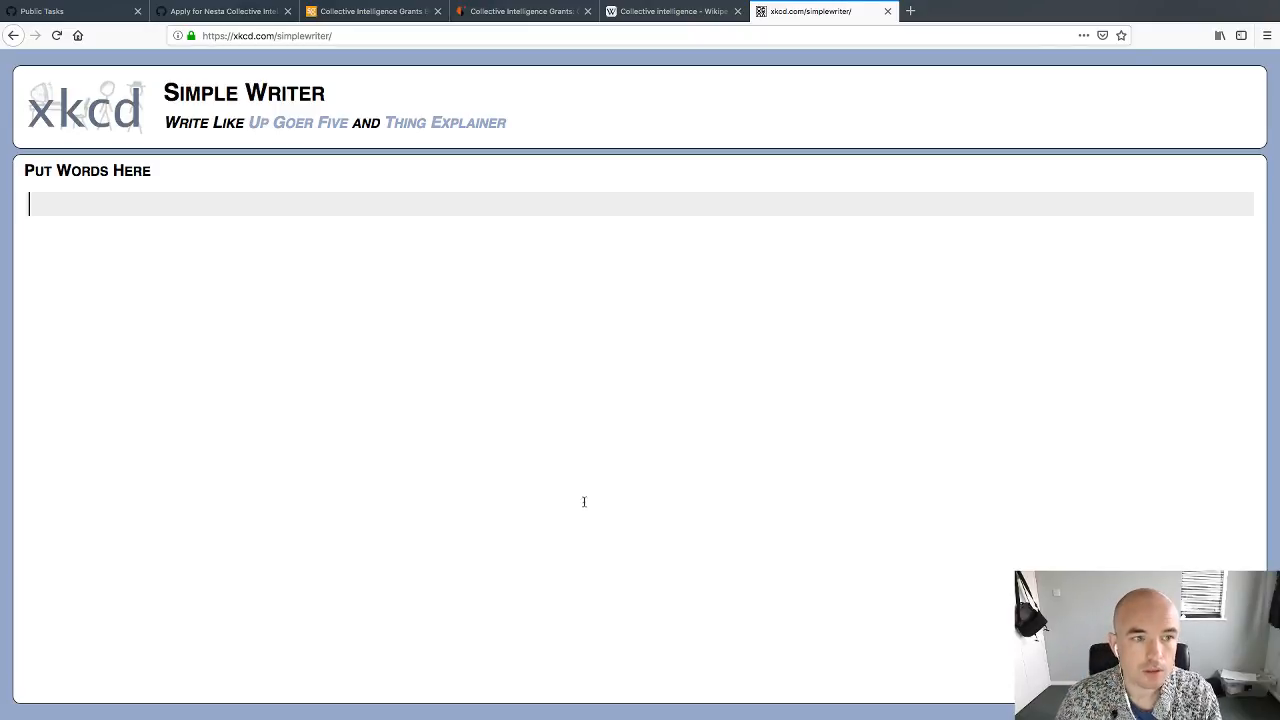
pyautogui.write('The second-hardest job in research is running focus groups: 90 minutes to build trust and get actionable insight from seven people without leading them.  The hardest job in research is to write up a focus group in an unbiased, interesting, and actionable way.  We’re going to make the deepest, most compelling dives into serious issues you’ve ever seen because we’re going to take 10 people with lived experience of an issue, put them in a room for a week and get them to write a story about the issue.  If the story is judged to be a more compelling, honest, and deep, picture of what it is to live with these issues, then we will have shown that collective intelligence can provide a more effective, and more cost-effecive way of attacking social problems.')
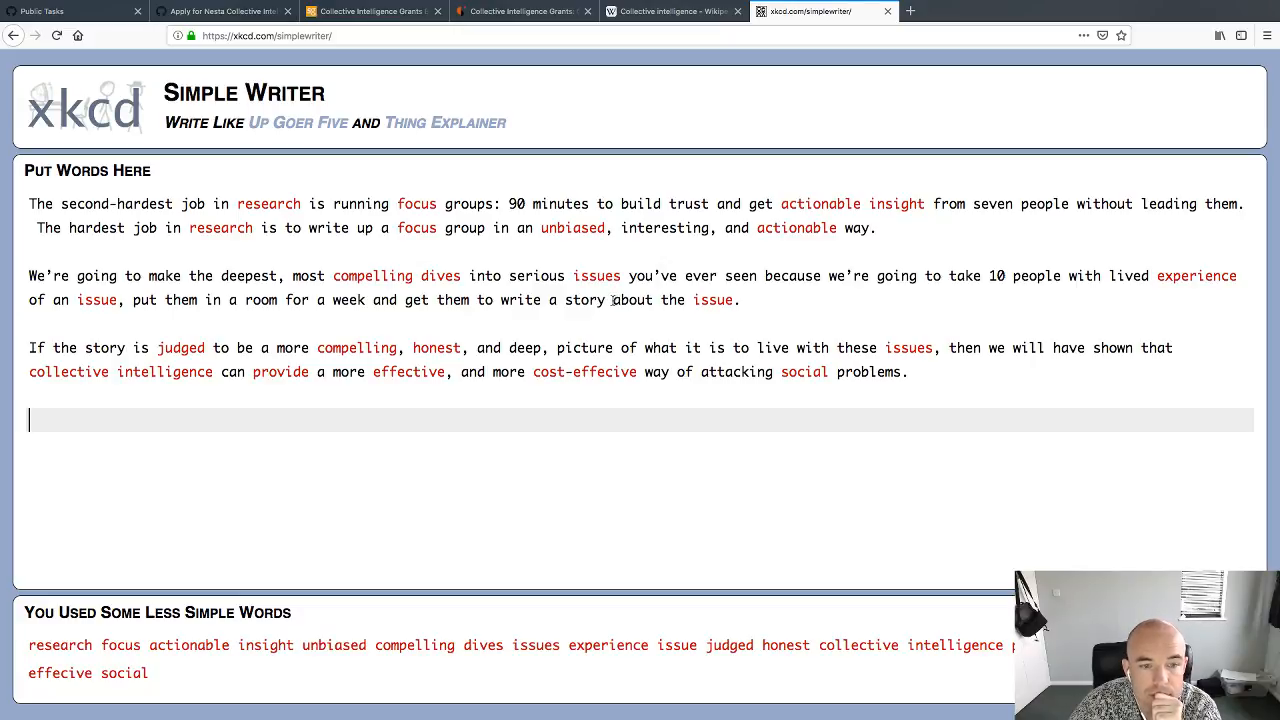
# Step: Remove "about the issue" from the end of the second paragraph and replace "provide" with "give" in the third
pyautogui.moveTo(609, 300); pyautogui.dragTo(737, 300)
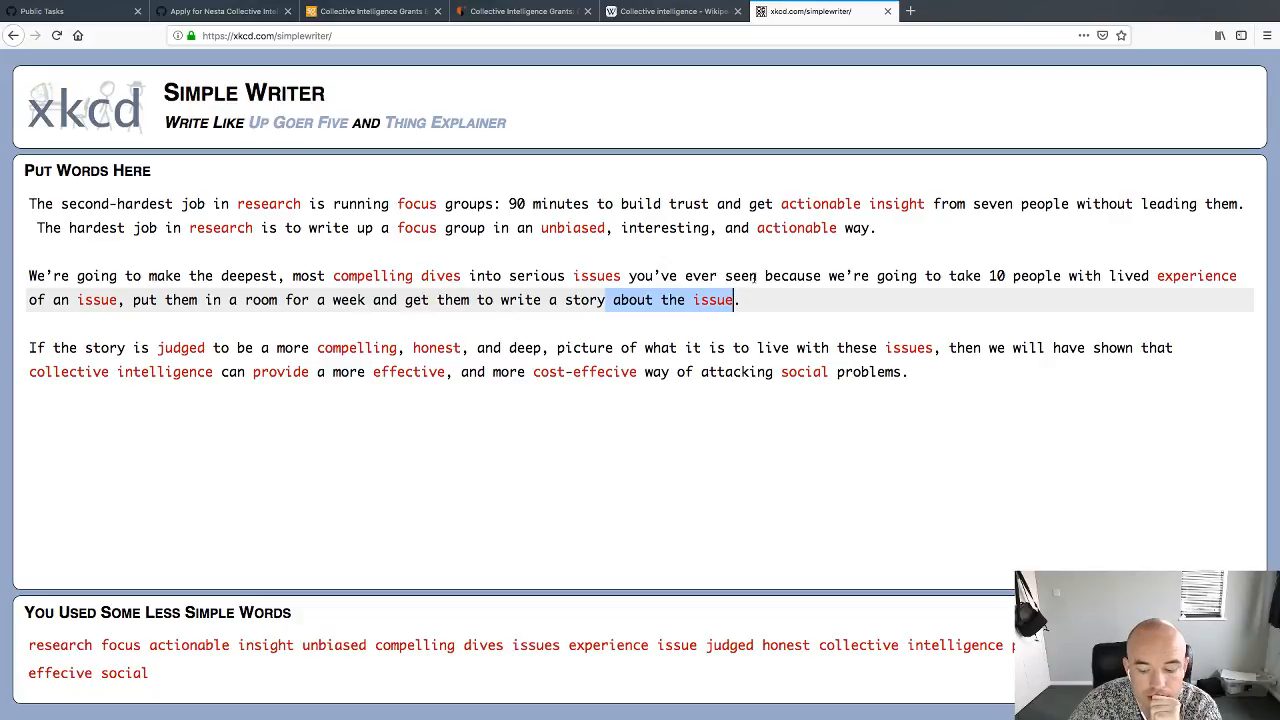
pyautogui.press('BackSpace')
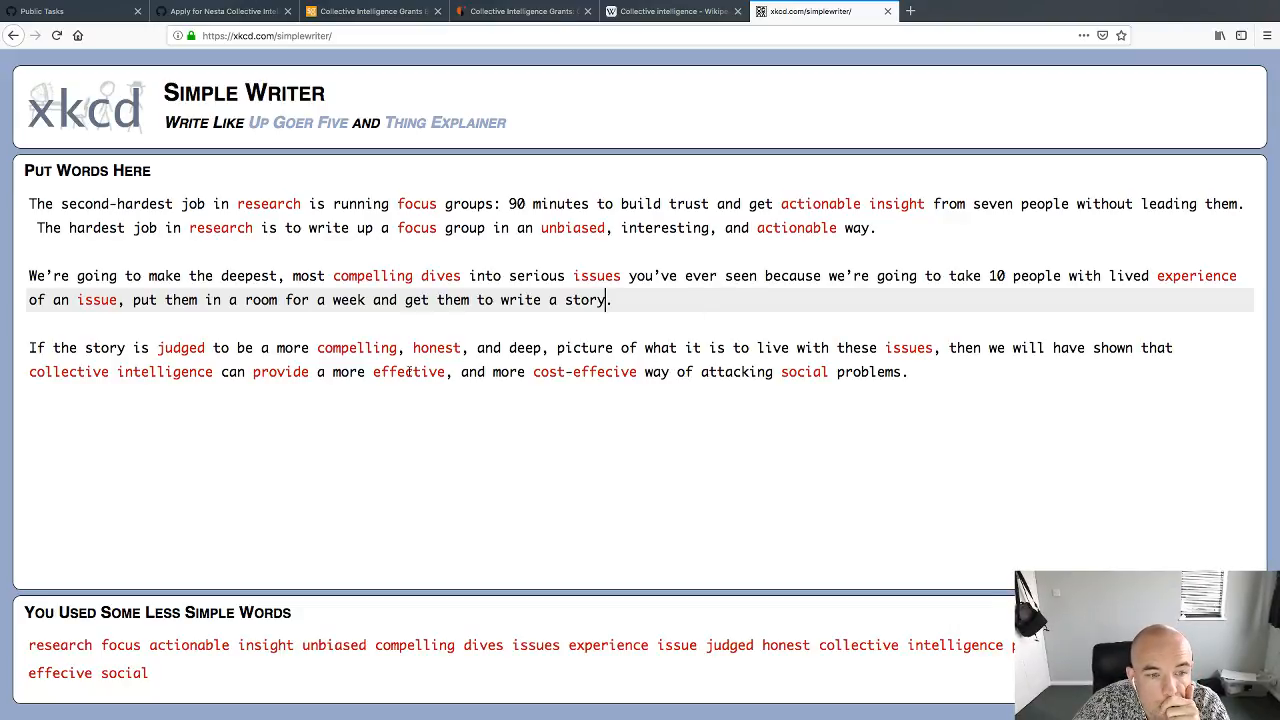
pyautogui.click(267, 372)
pyautogui.doubleClick(267, 374)
pyautogui.write('give')
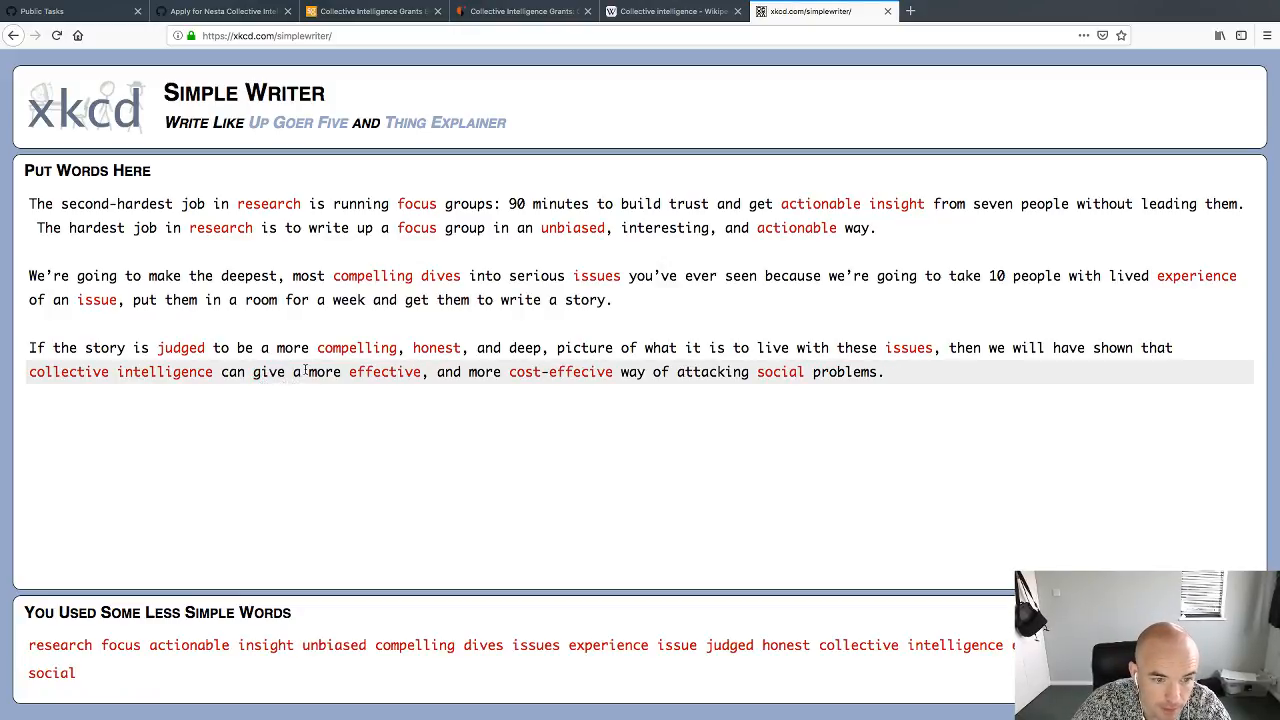
# Step: Delete "and more" before "cost-effecive" in the third paragraph so it reads "a more effective, cost-effecive way"
pyautogui.moveTo(292, 373); pyautogui.dragTo(349, 374)
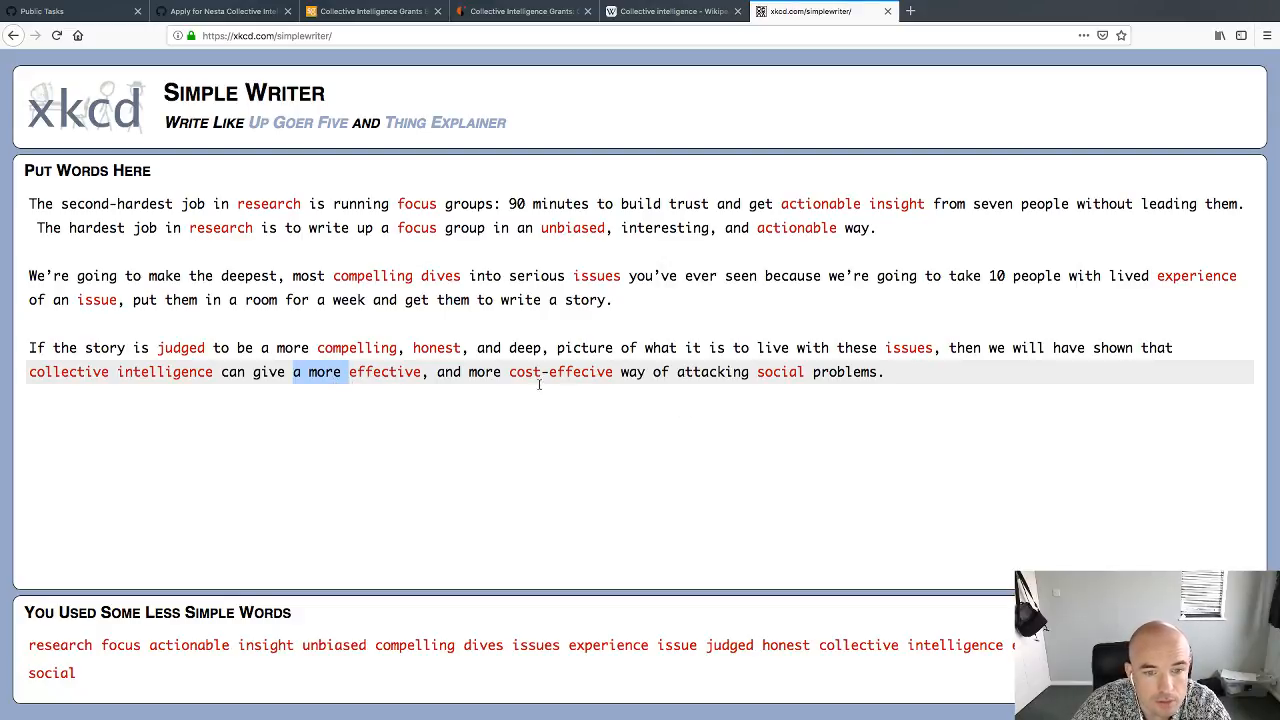
pyautogui.doubleClick(485, 372)
pyautogui.press('BackSpace')
pyautogui.press('BackSpace')
pyautogui.press('BackSpace')
pyautogui.press('BackSpace')
pyautogui.press('BackSpace')
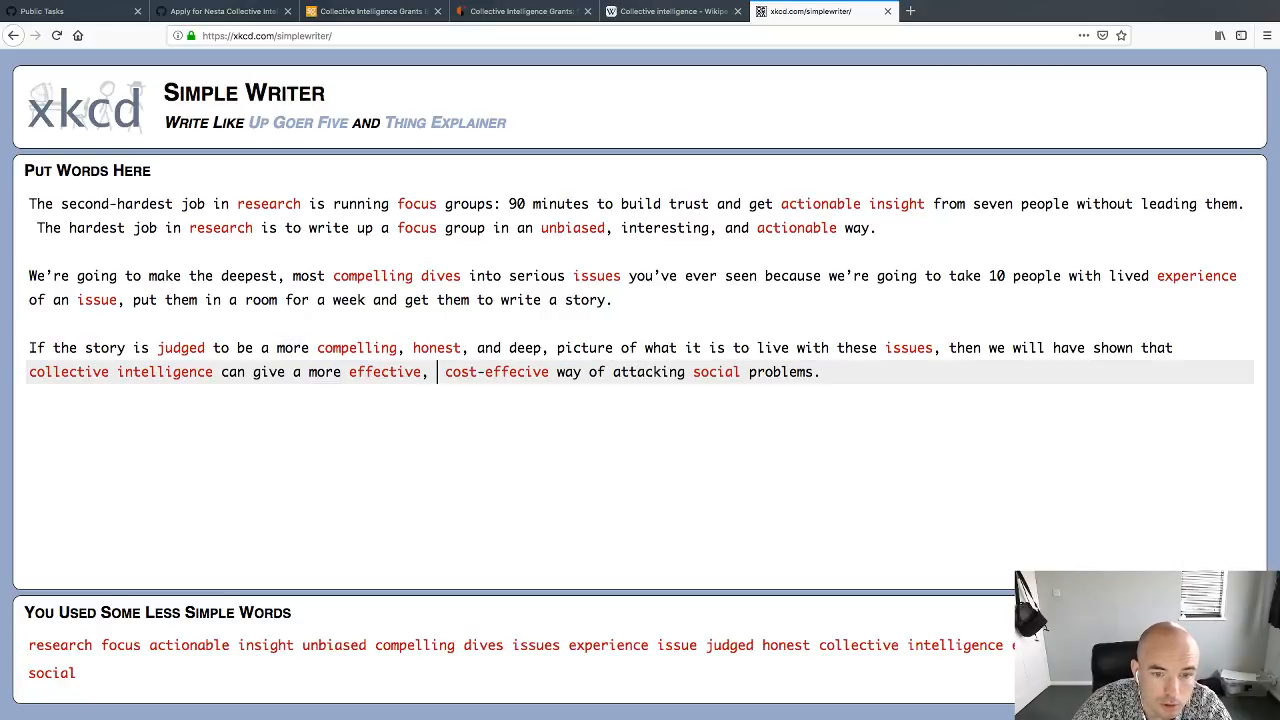
pyautogui.press('BackSpace')
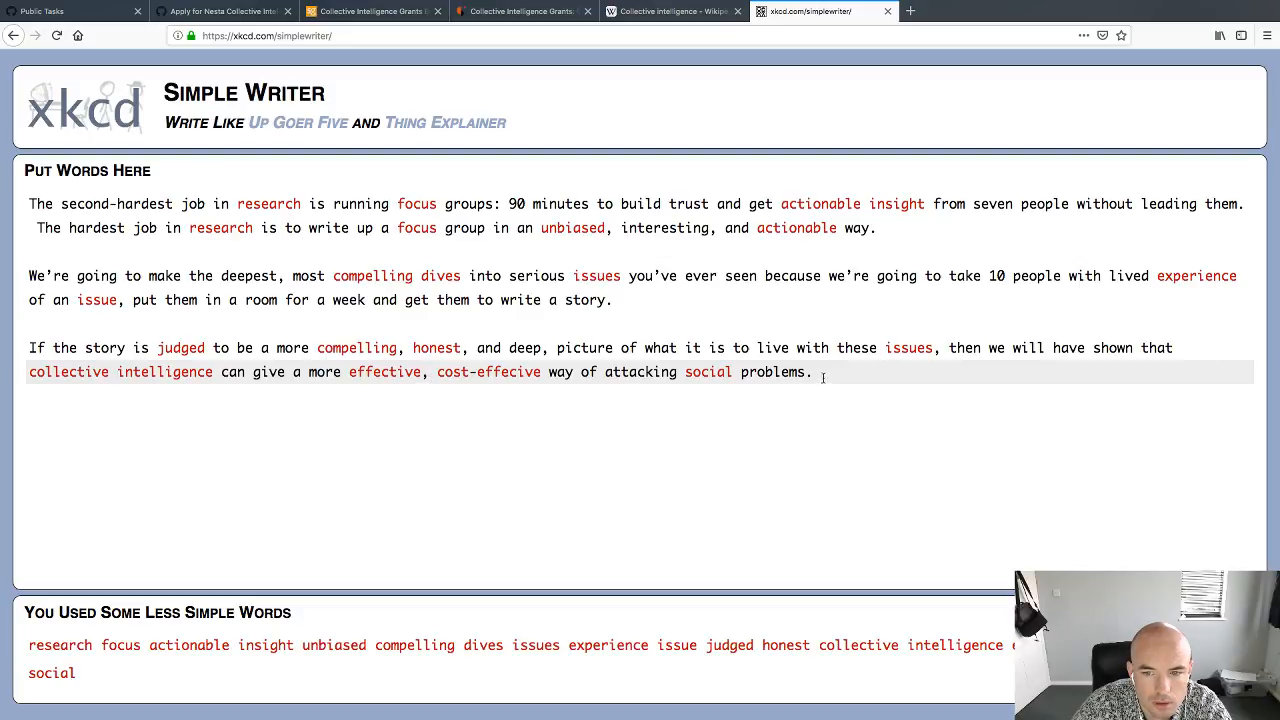
# Step: In the third paragraph, replace "honest" with "true" and remove the comma after "deep"
pyautogui.moveTo(823, 376); pyautogui.dragTo(30, 347)
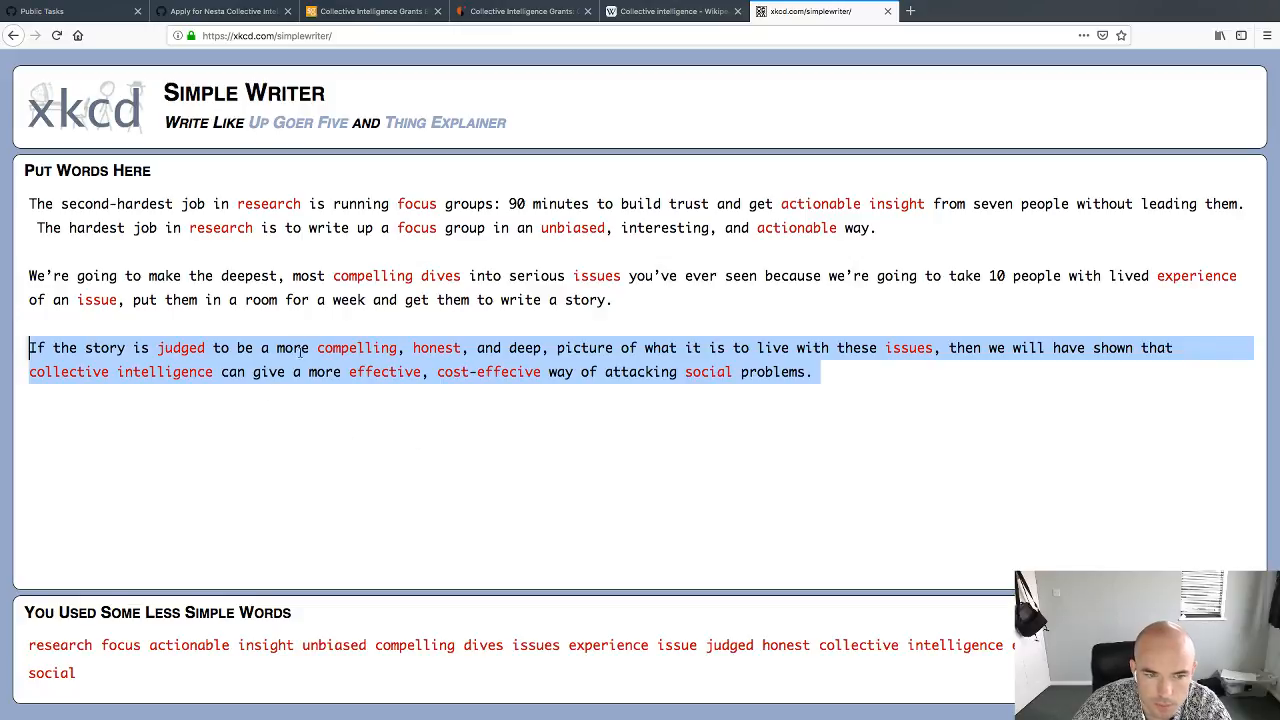
pyautogui.doubleClick(418, 348)
pyautogui.write('t')
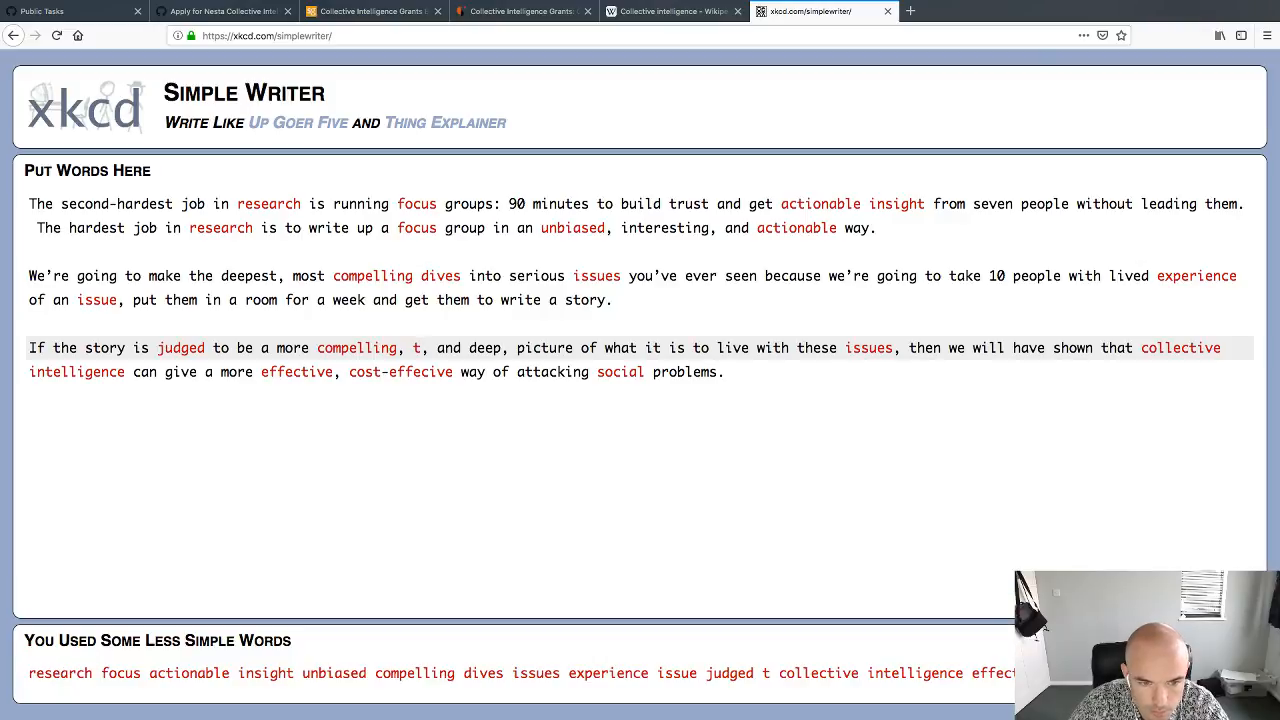
pyautogui.write('ur')
pyautogui.press('BackSpace')
pyautogui.press('BackSpace')
pyautogui.write('rue')
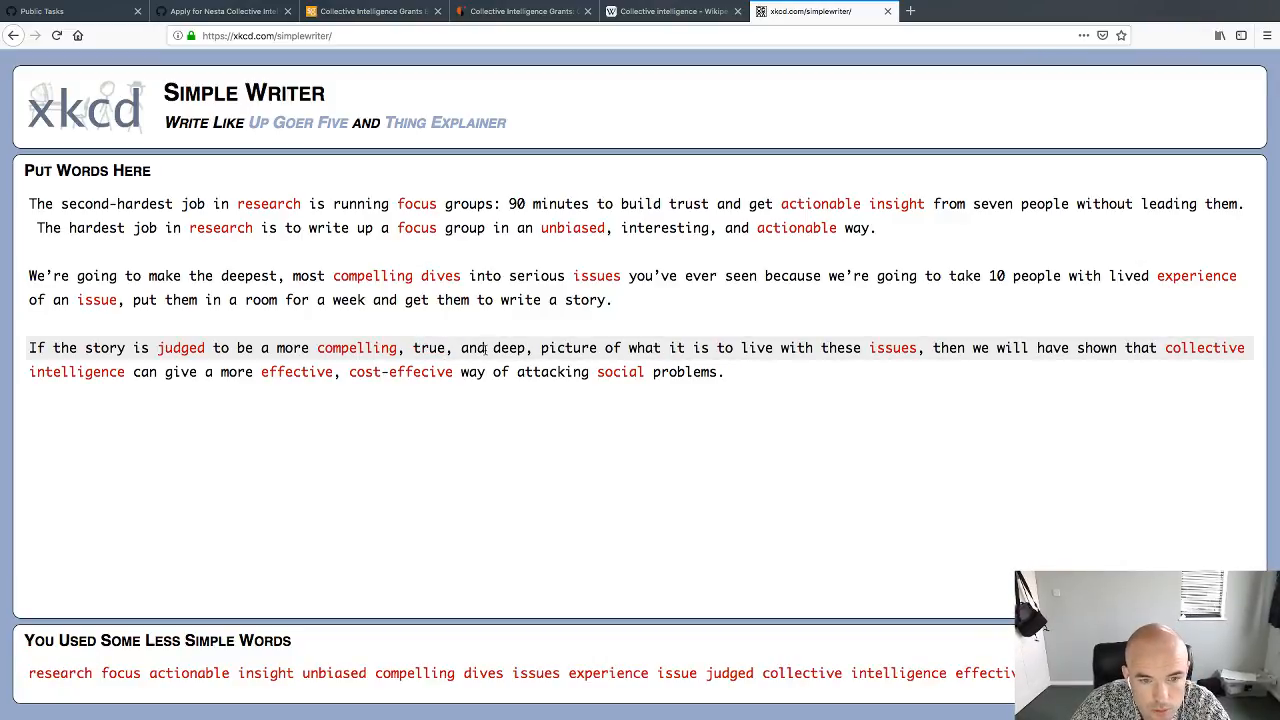
pyautogui.click(532, 348)
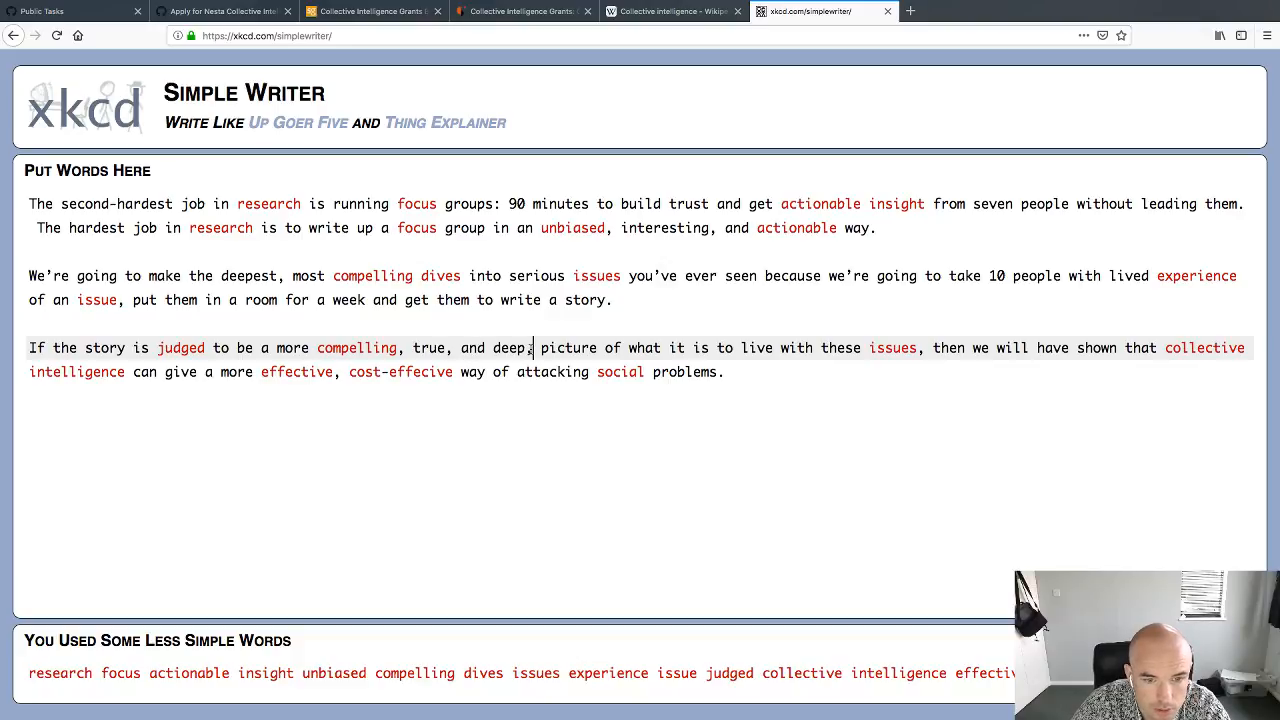
pyautogui.press('BackSpace')
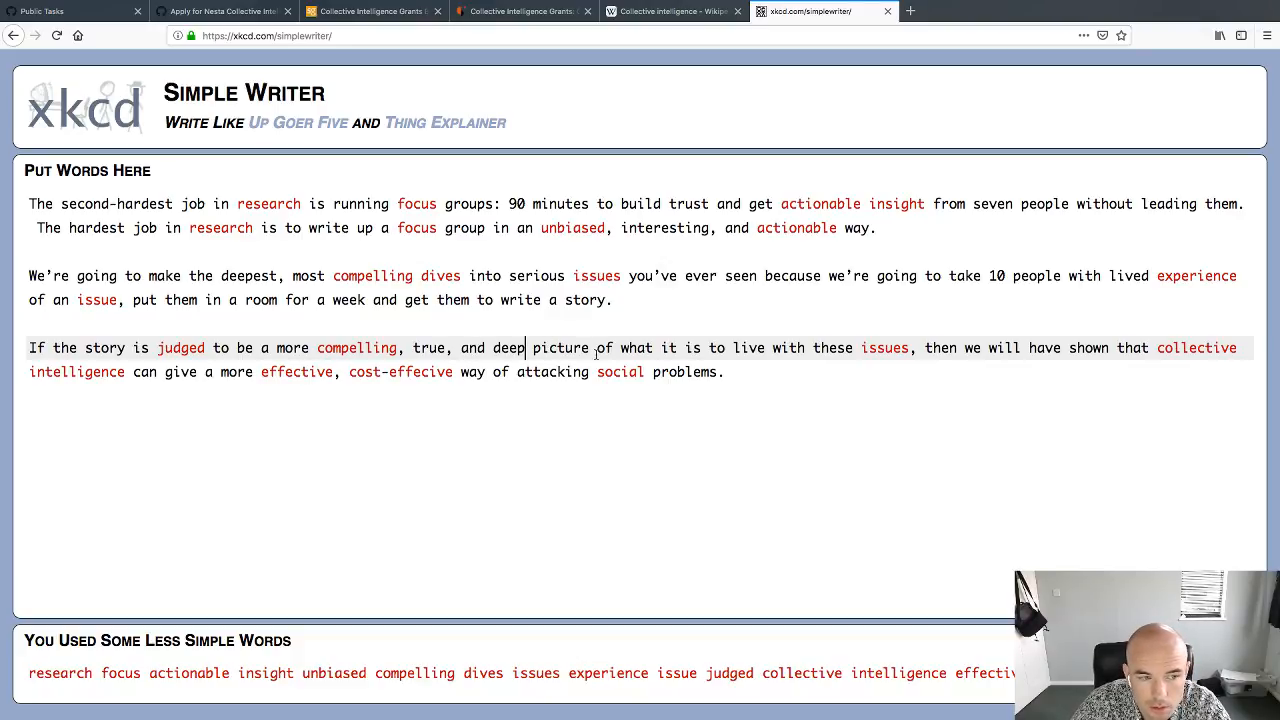
# Step: Replace the Proposal summary paragraphs in the GitHub comment draft with the simplified text from Simple Writer
pyautogui.moveTo(735, 378); pyautogui.dragTo(2, 150)
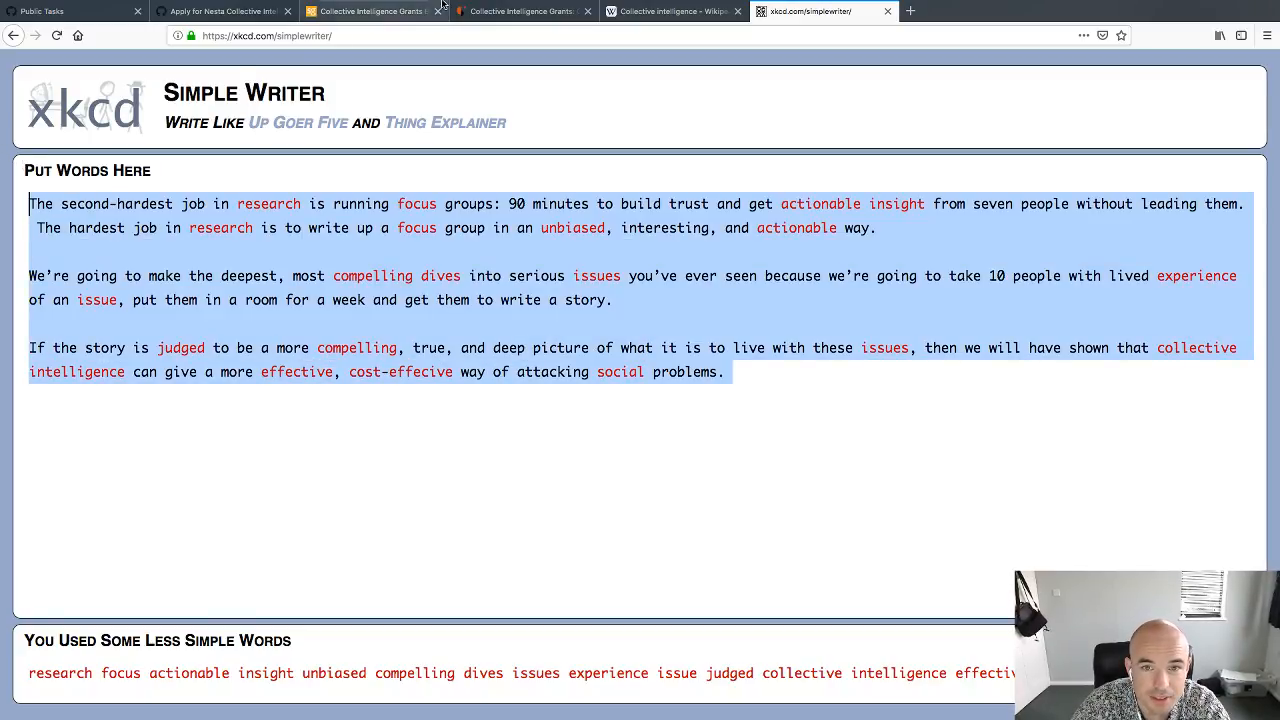
pyautogui.click(220, 11)
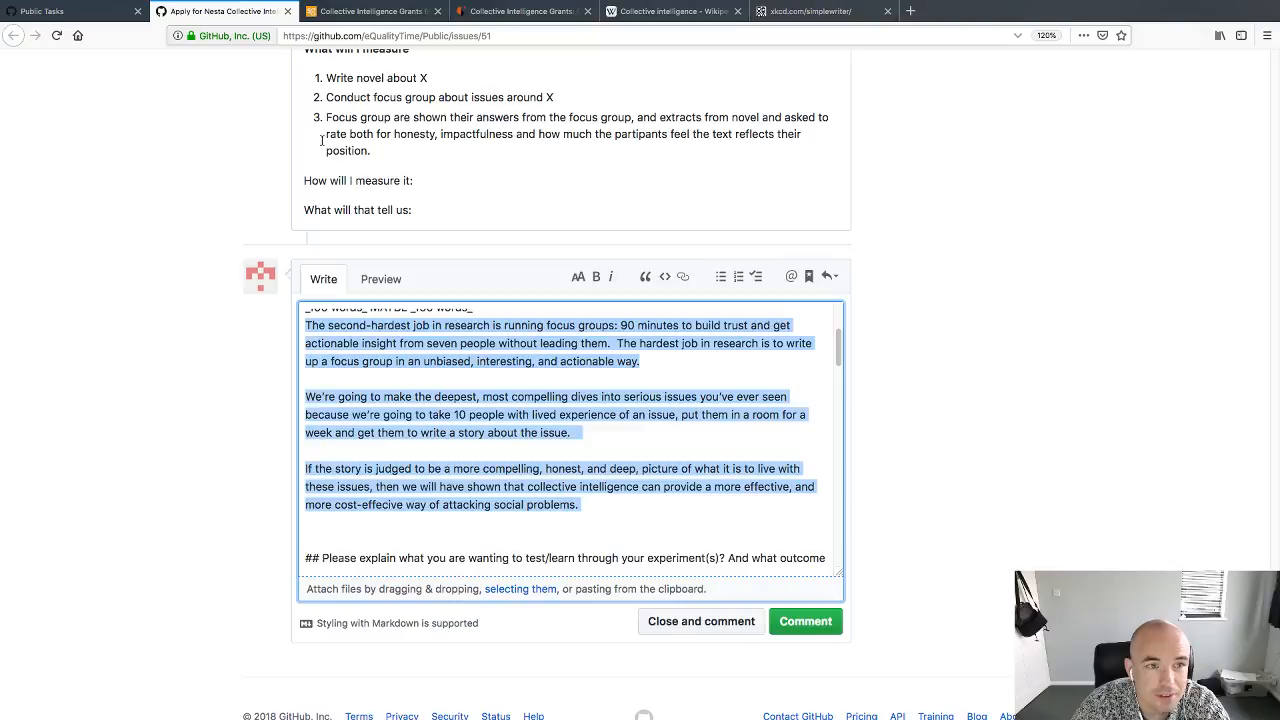
pyautogui.click(457, 487)
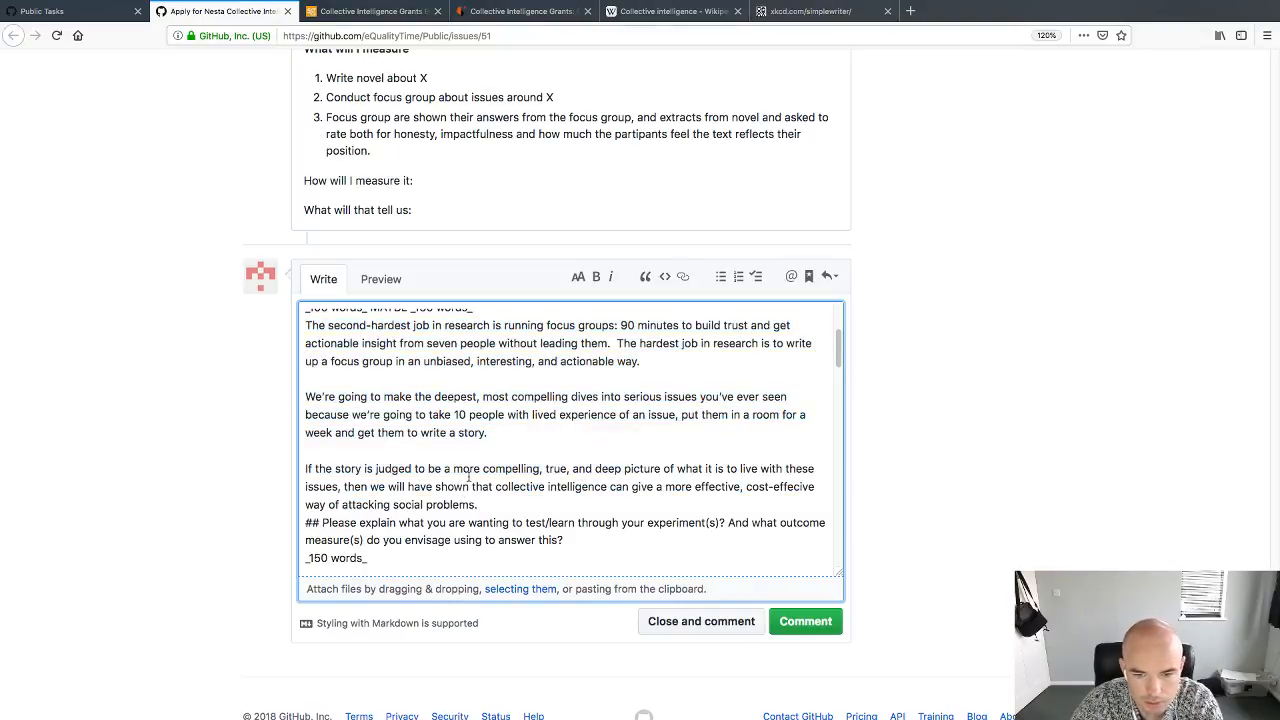
# Step: Copy the two paragraphs answering the test/learn and outcome measure question into Simple Writer, replacing the text there
pyautogui.scroll(-5, 469, 478)
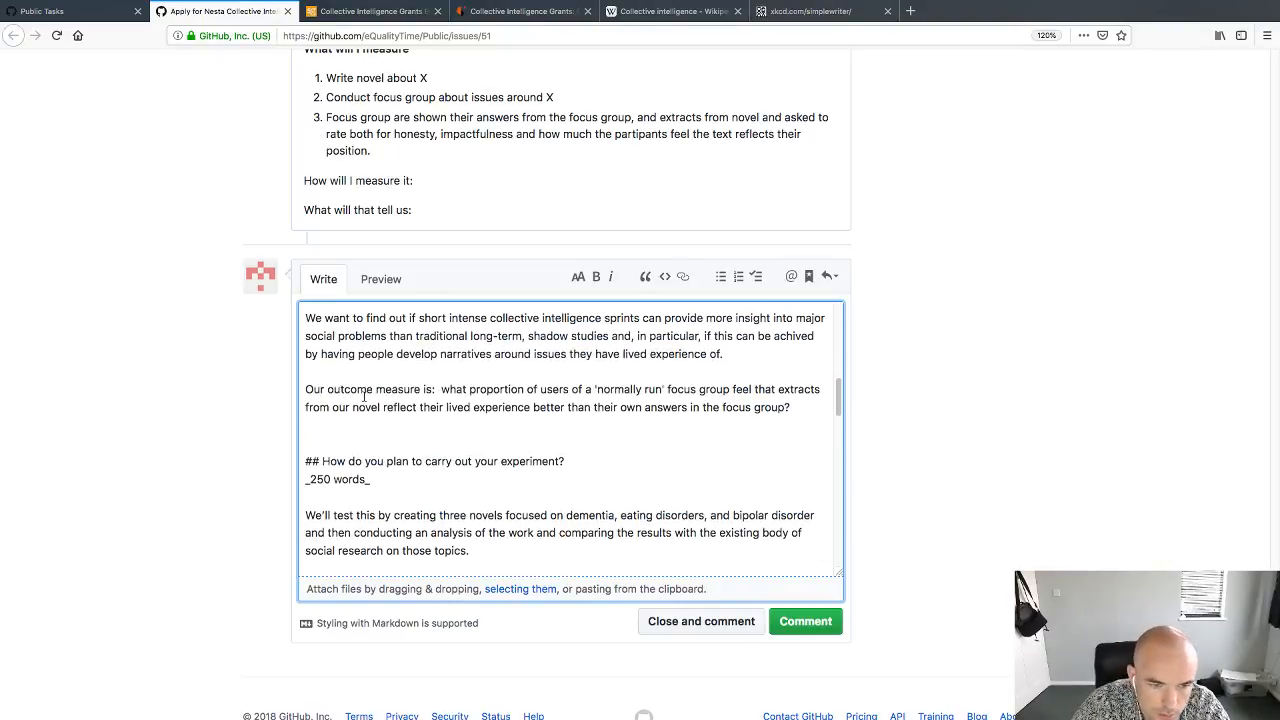
pyautogui.moveTo(306, 318); pyautogui.dragTo(444, 426)
pyautogui.hotkey('ctrl', 'c')
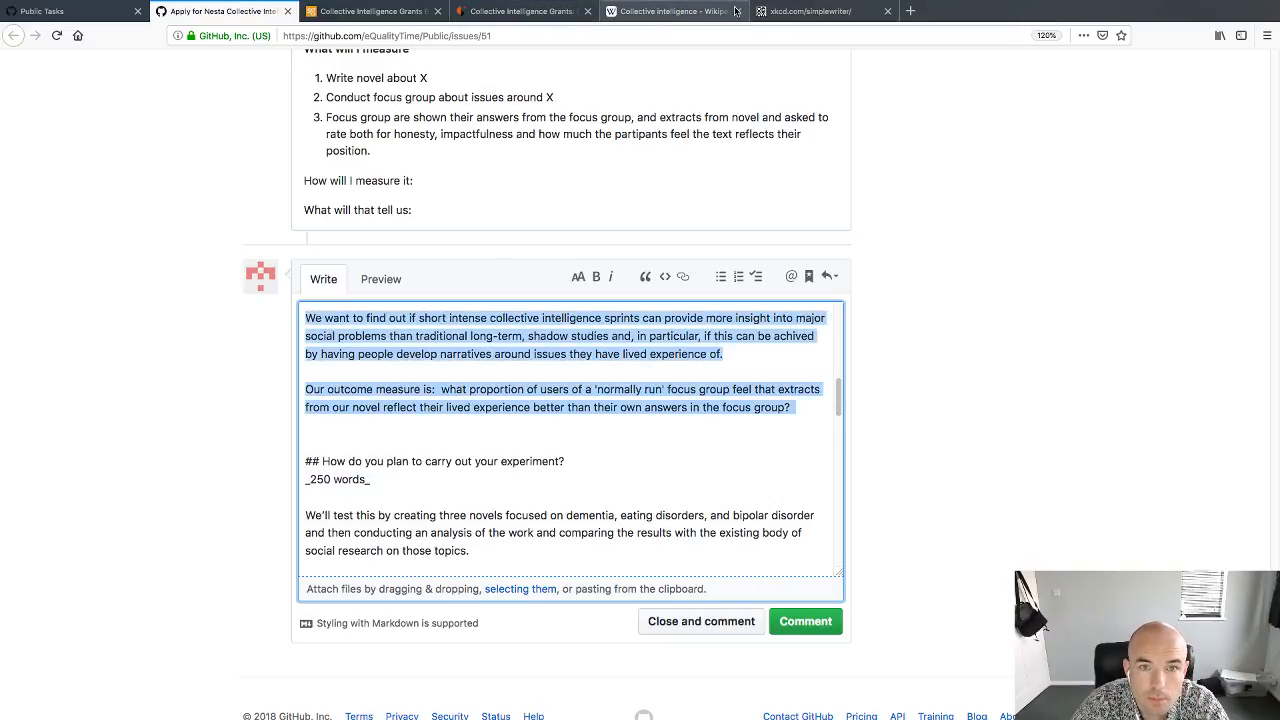
pyautogui.click(810, 11)
pyautogui.hotkey('ctrl', 'v')
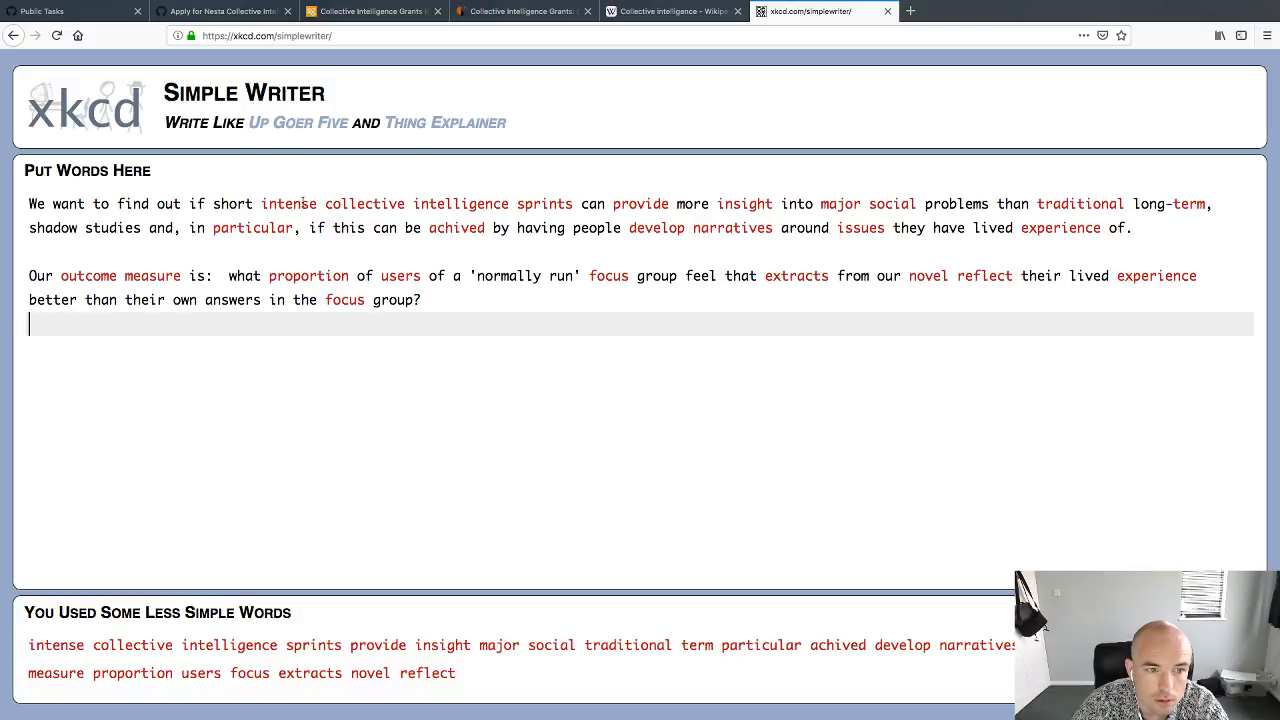
# Step: Replace "intense" in the first sentence with "hard" and add commas so it reads "short, hard,"
pyautogui.doubleClick(302, 204)
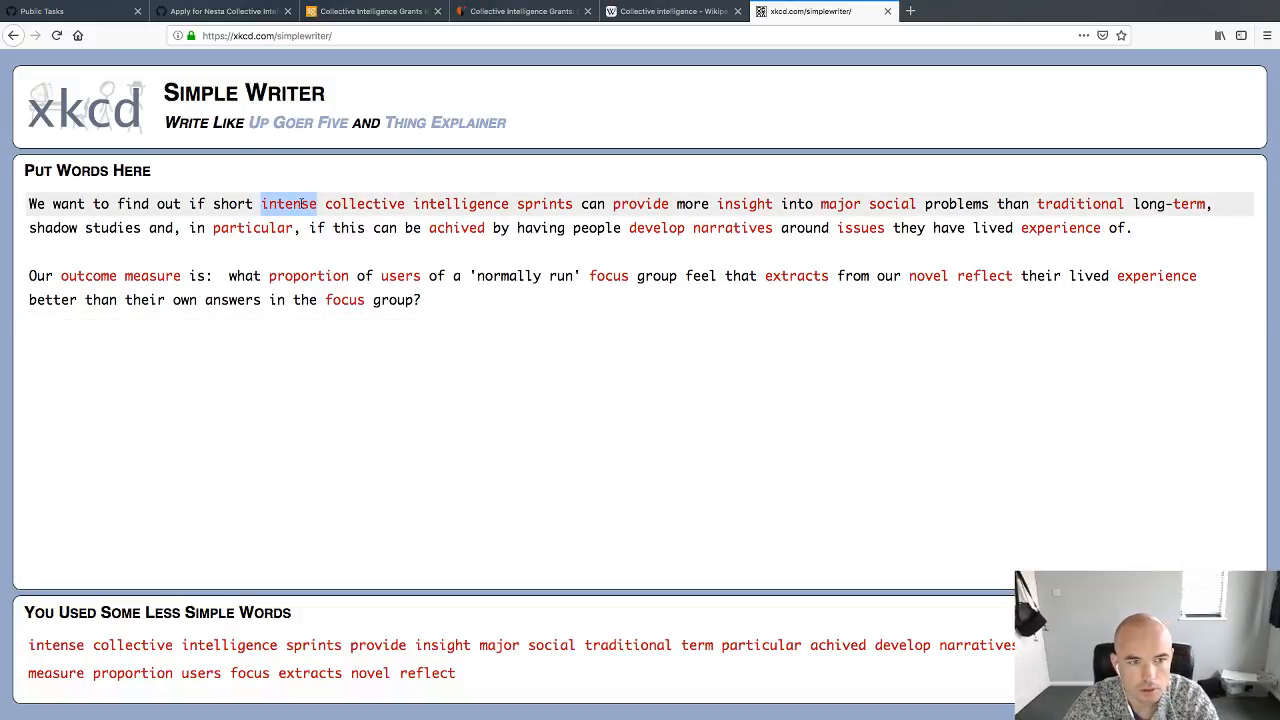
pyautogui.write('hard')
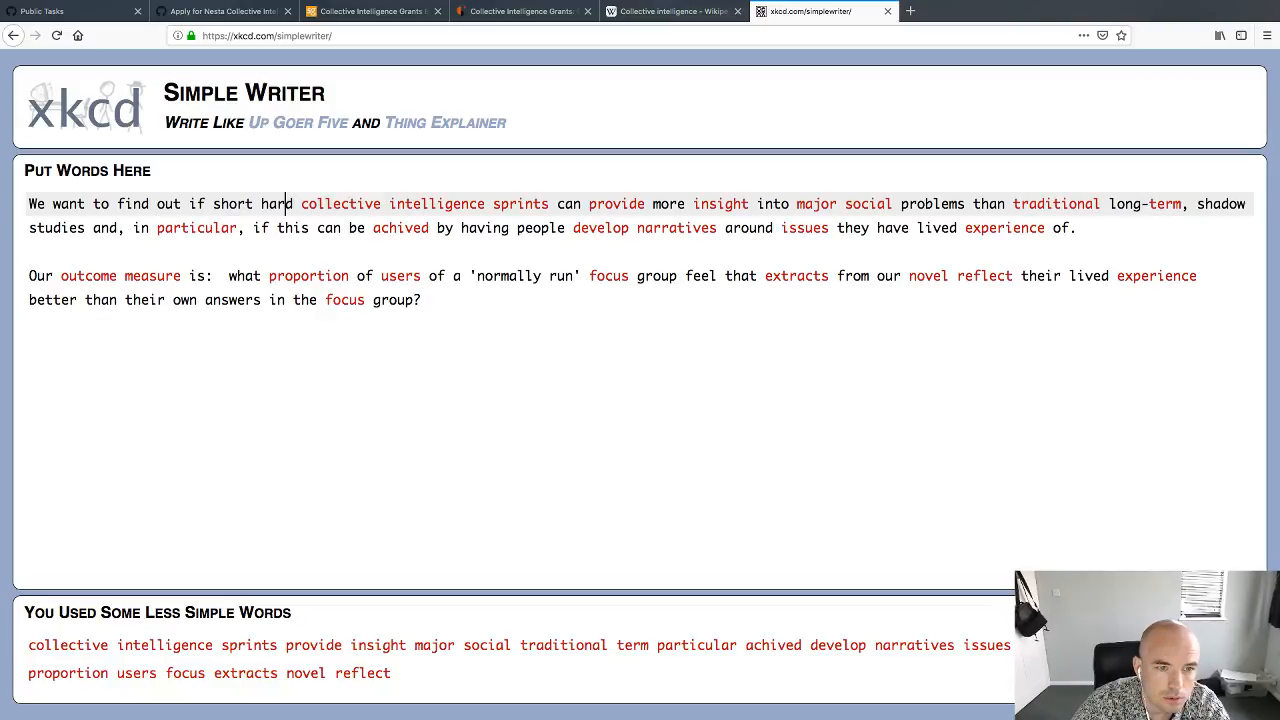
pyautogui.press('Left')
pyautogui.press('Left')
pyautogui.press('Left')
pyautogui.press('Left')
pyautogui.press('Left')
pyautogui.write(',')
pyautogui.press('Right')
pyautogui.press('Right')
pyautogui.press('Right')
pyautogui.press('Right')
pyautogui.press('Right')
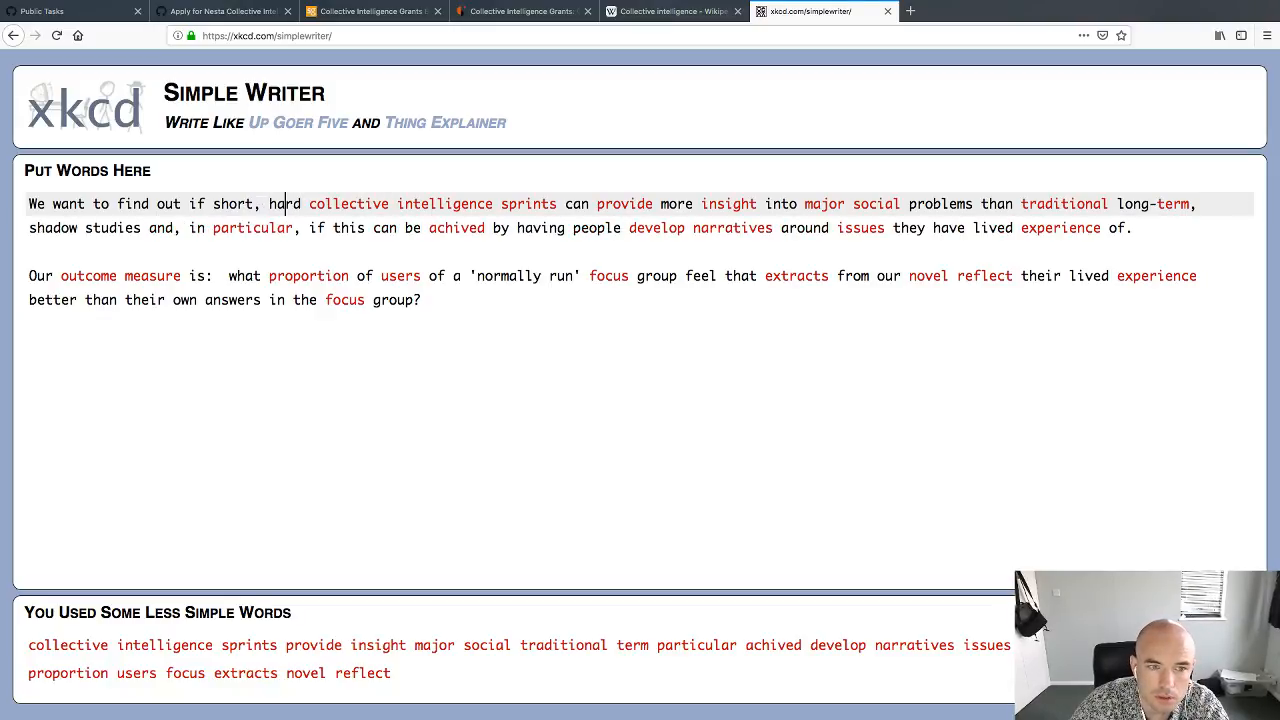
pyautogui.write(',')
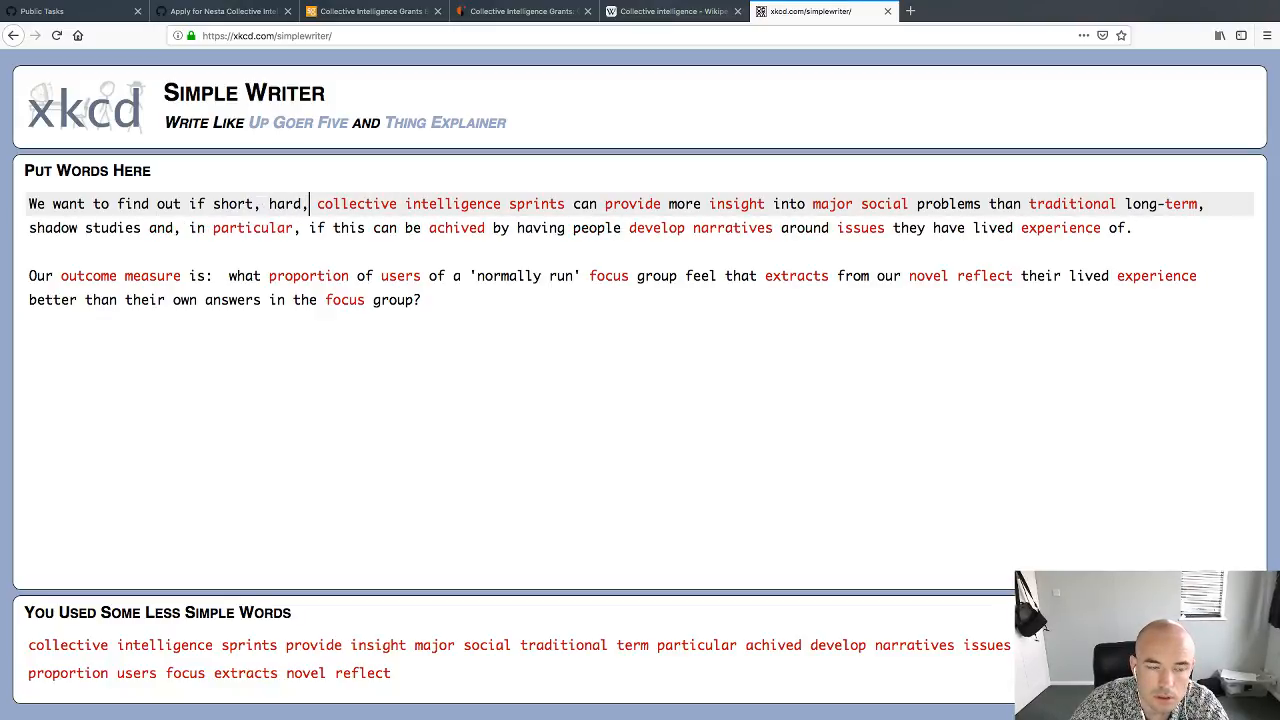
pyautogui.press('BackSpace')
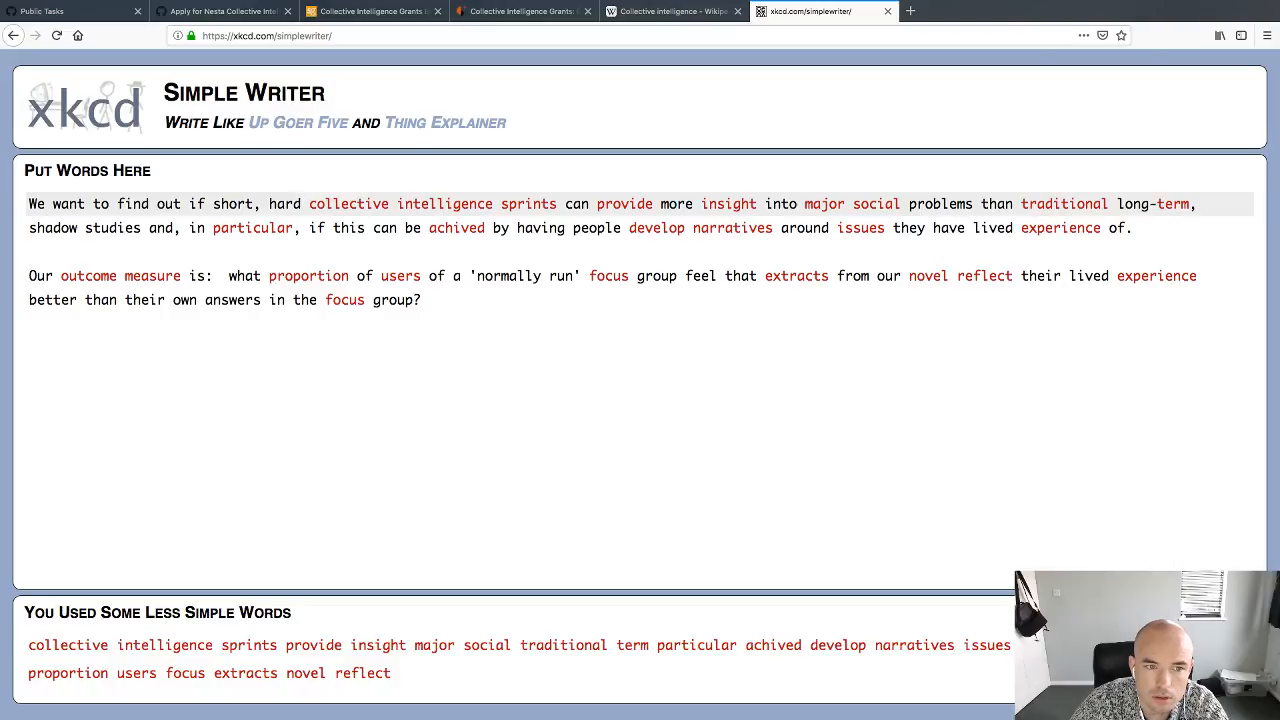
pyautogui.write(',')
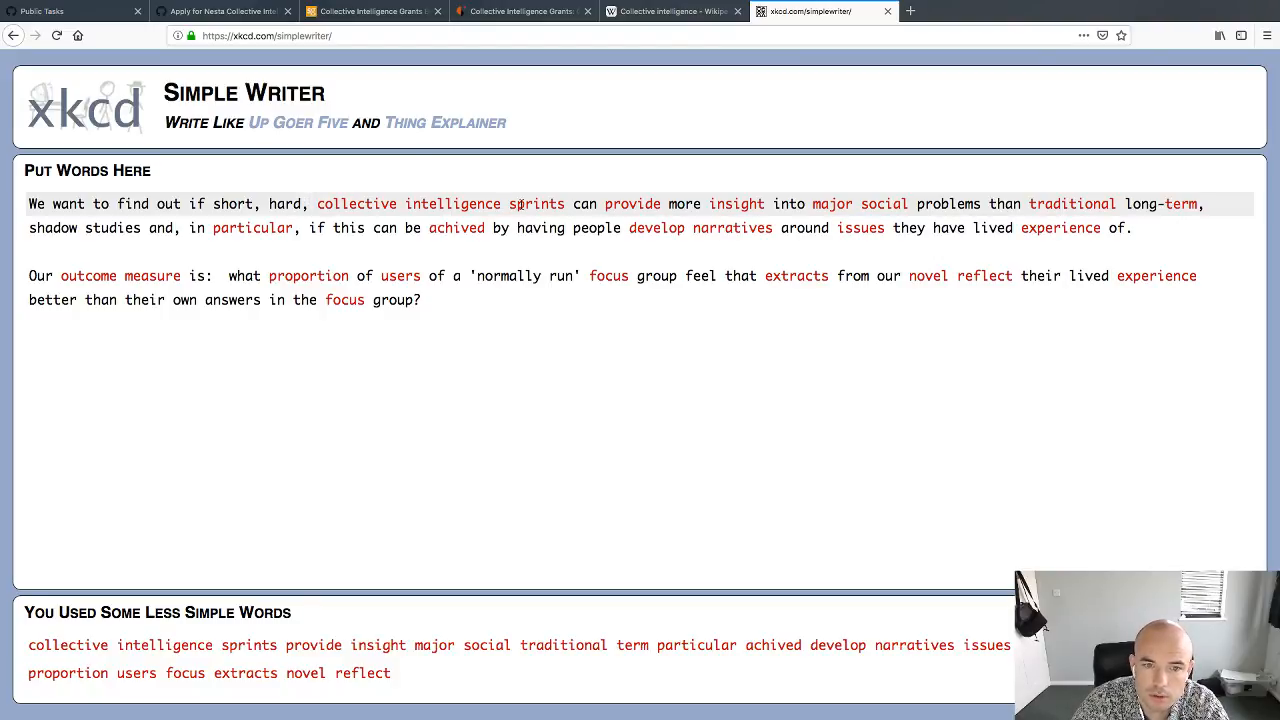
# Step: Insert the word "events" before "collective intelligence sprints" in the first sentence
pyautogui.doubleClick(520, 204)
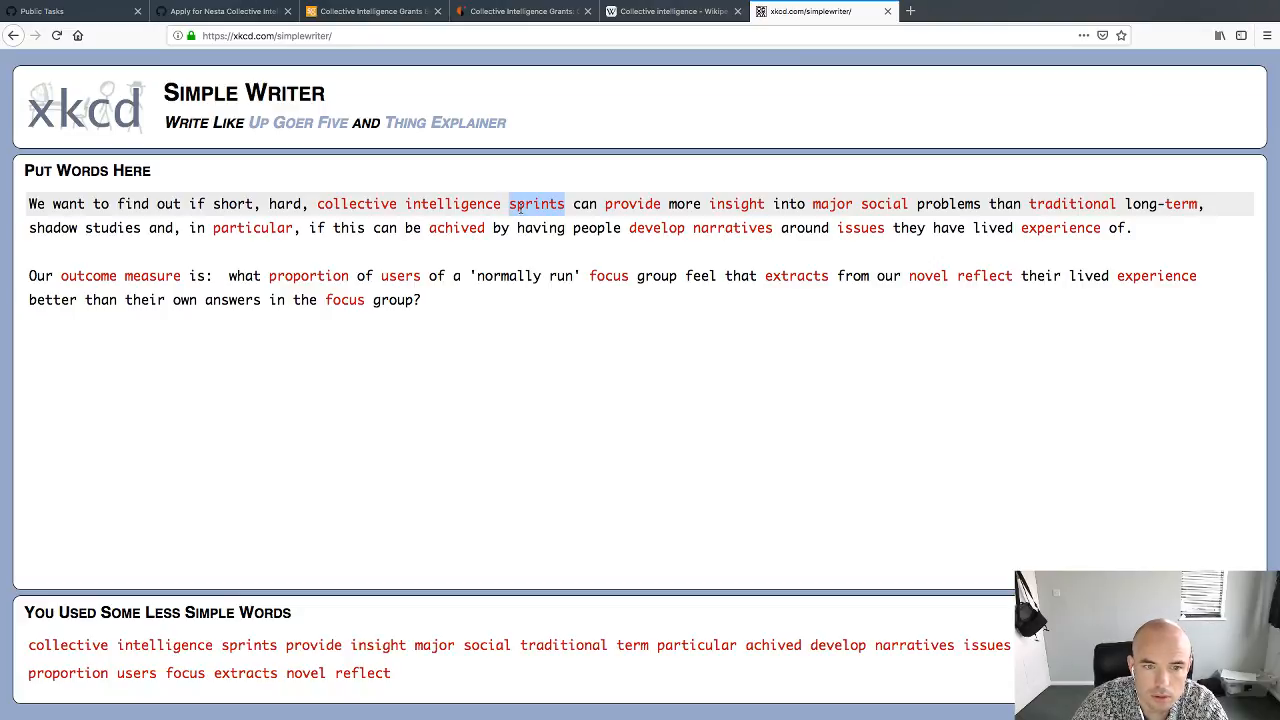
pyautogui.click(316, 204)
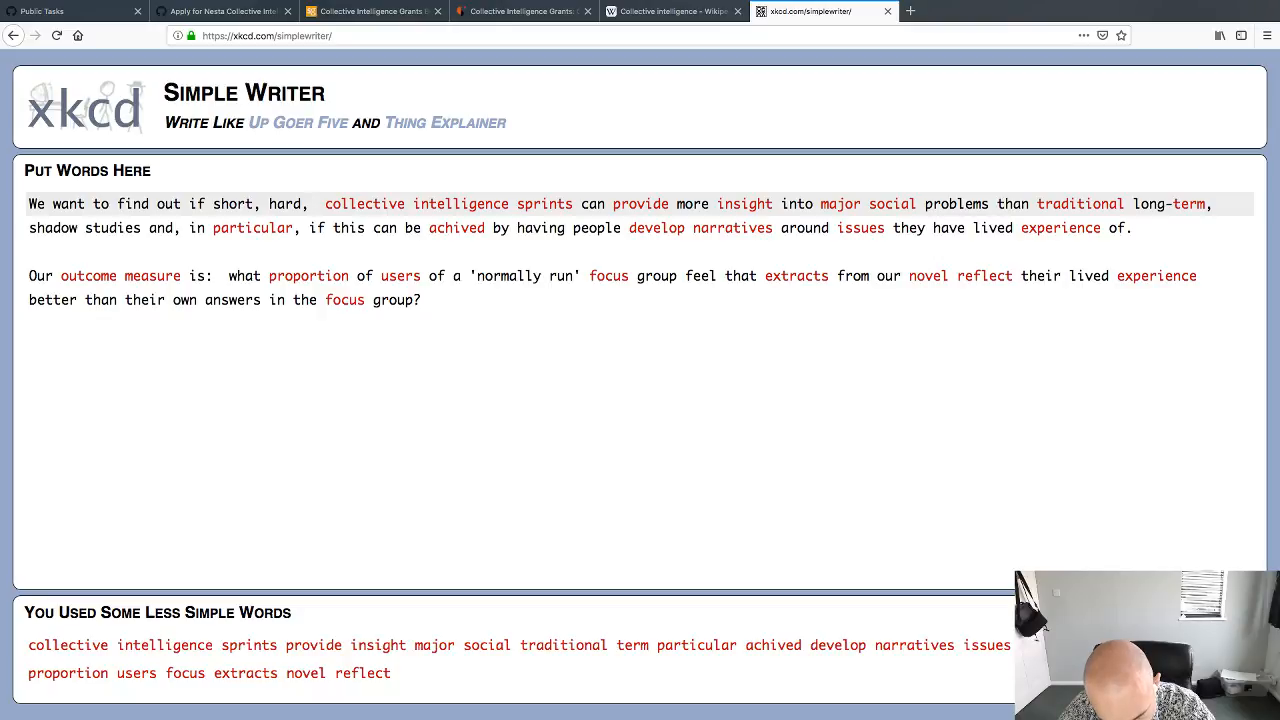
pyautogui.write('even')
pyautogui.press('BackSpace')
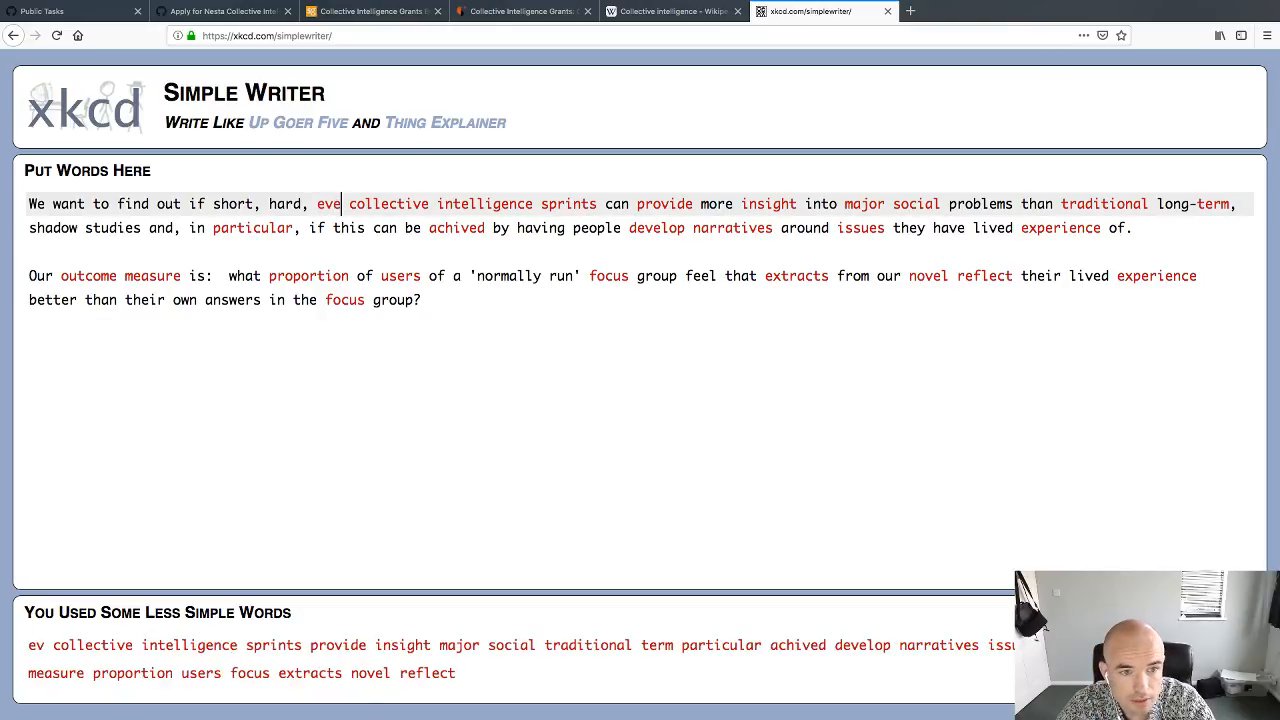
pyautogui.write('nts')
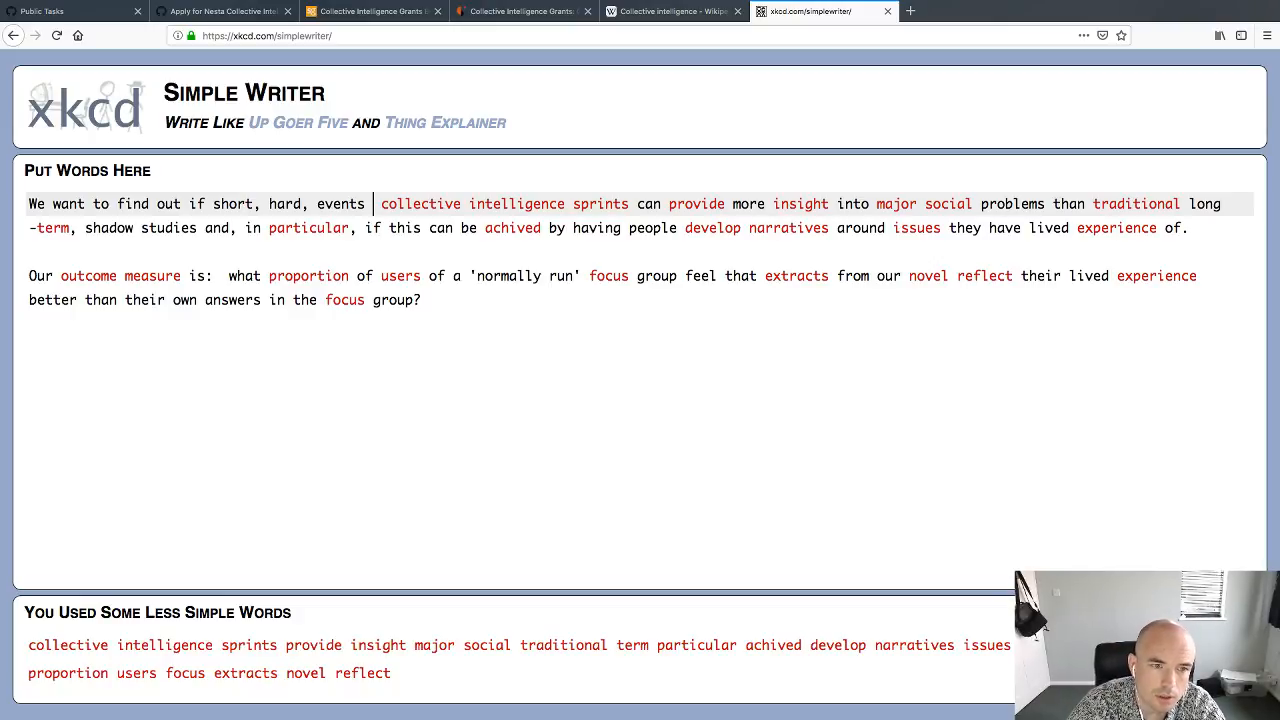
# Step: Replace the comma after "short" with "and" in the first sentence
pyautogui.press('Left')
pyautogui.press('Left')
pyautogui.press('Left')
pyautogui.press('Left')
pyautogui.press('Left')
pyautogui.press('Left')
pyautogui.press('Left')
pyautogui.press('Left')
pyautogui.press('Left')
pyautogui.press('Left')
pyautogui.press('Left')
pyautogui.press('Left')
pyautogui.press('Left')
pyautogui.press('Left')
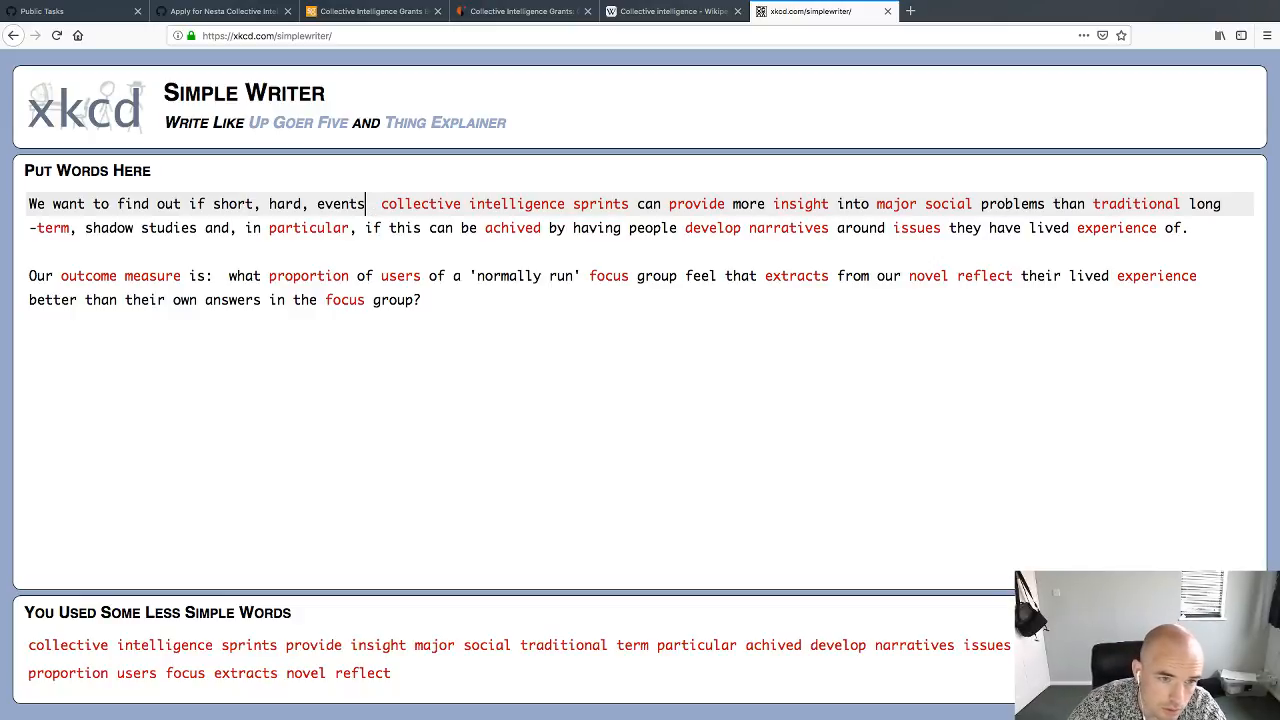
pyautogui.press('BackSpace')
pyautogui.write('and')
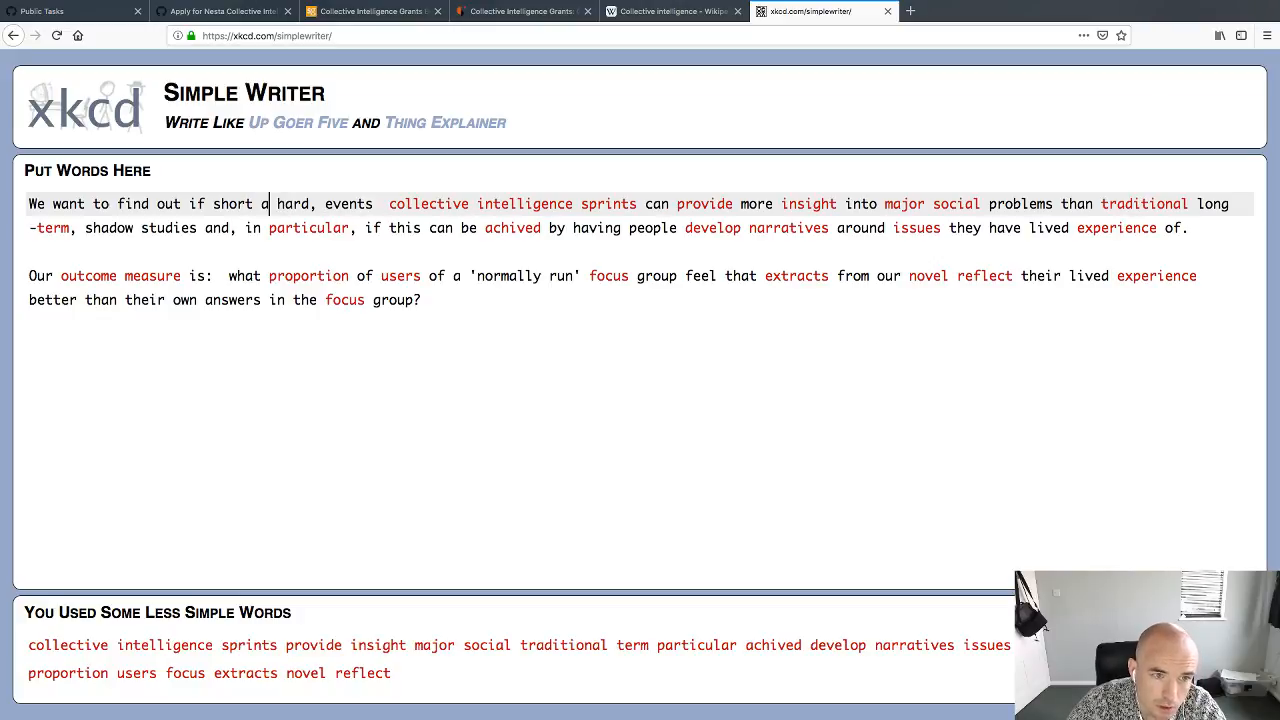
# Step: Replace "hard" with "intense" and remove the comma after it so the phrase reads "short and intense events"
pyautogui.press('Right')
pyautogui.press('Right')
pyautogui.press('Right')
pyautogui.press('Right')
pyautogui.press('Right')
pyautogui.press('Right')
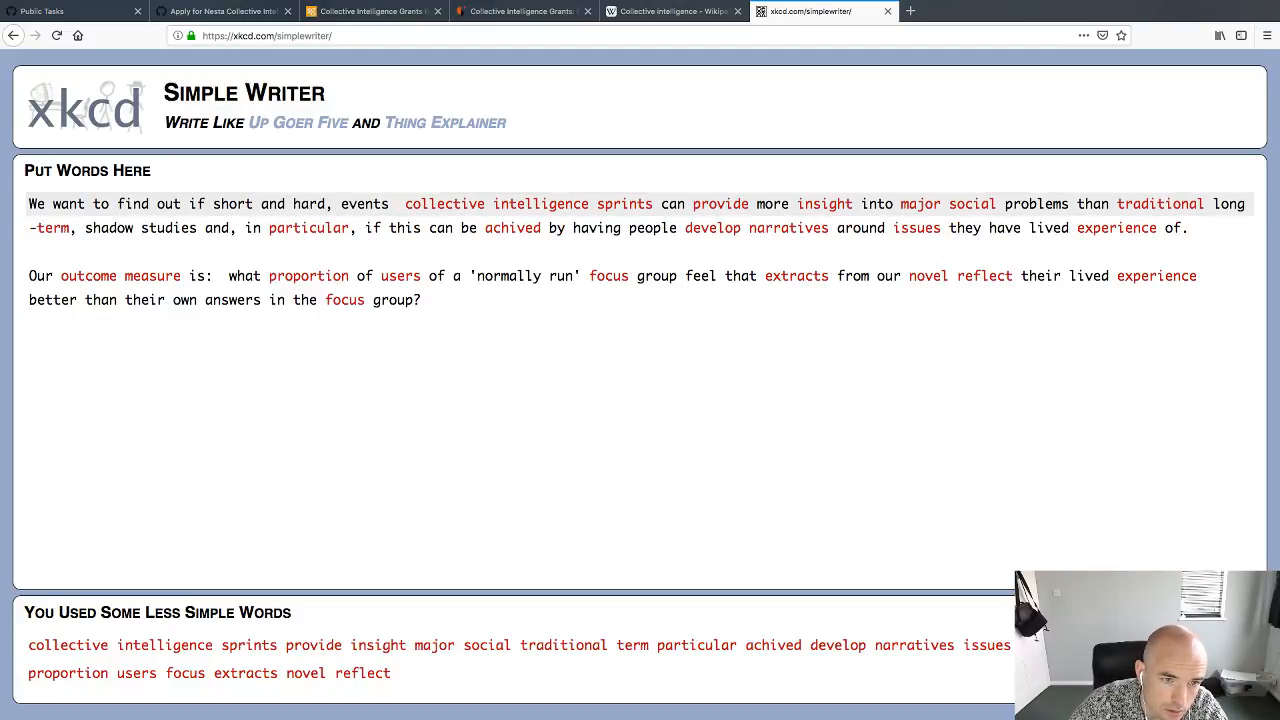
pyautogui.press('BackSpace')
pyautogui.press('BackSpace')
pyautogui.press('BackSpace')
pyautogui.press('BackSpace')
pyautogui.write('inten')
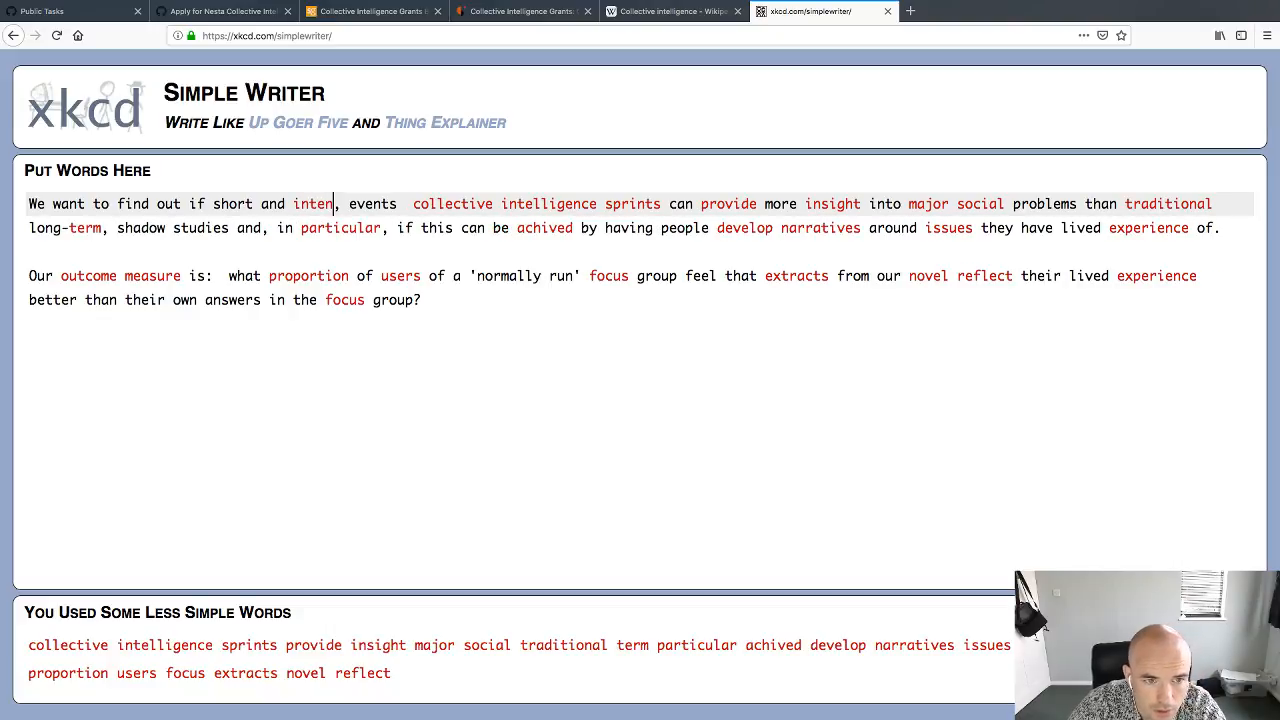
pyautogui.write('se')
pyautogui.press('BackSpace')
pyautogui.press('BackSpace')
pyautogui.press('BackSpace')
pyautogui.write('ce')
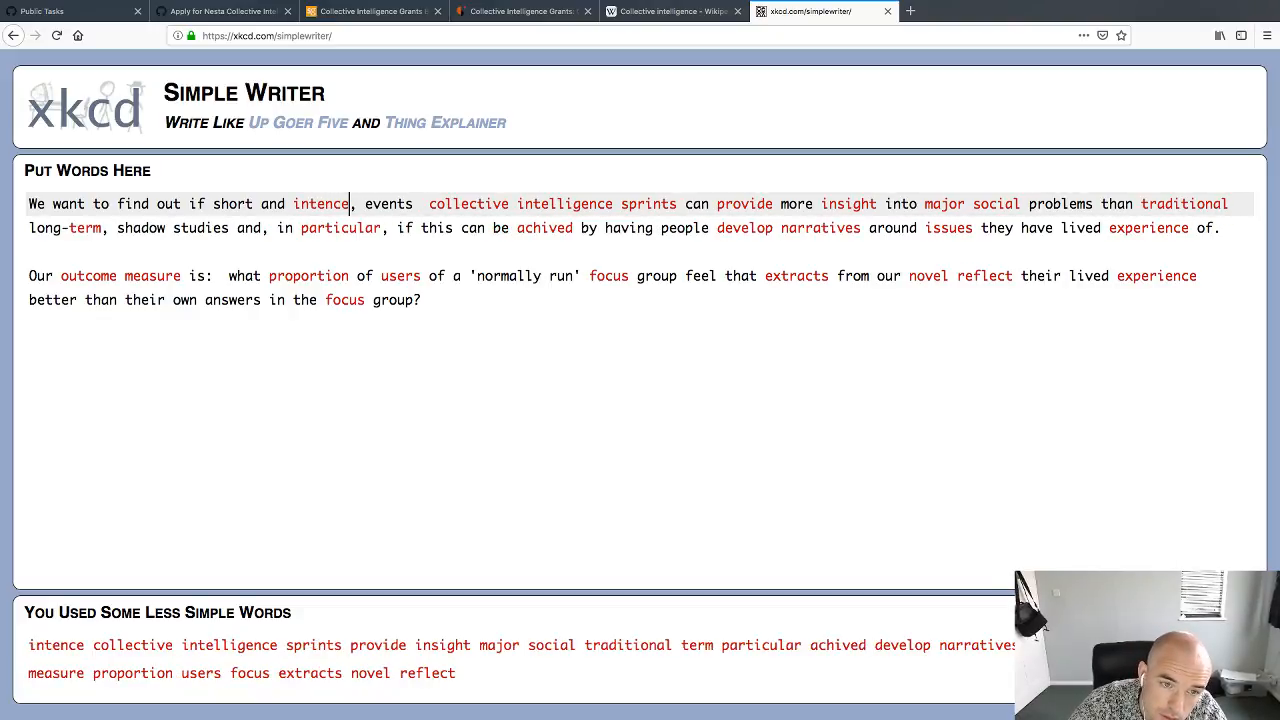
pyautogui.press('BackSpace')
pyautogui.press('BackSpace')
pyautogui.write('se')
pyautogui.press('Right')
pyautogui.press('Right')
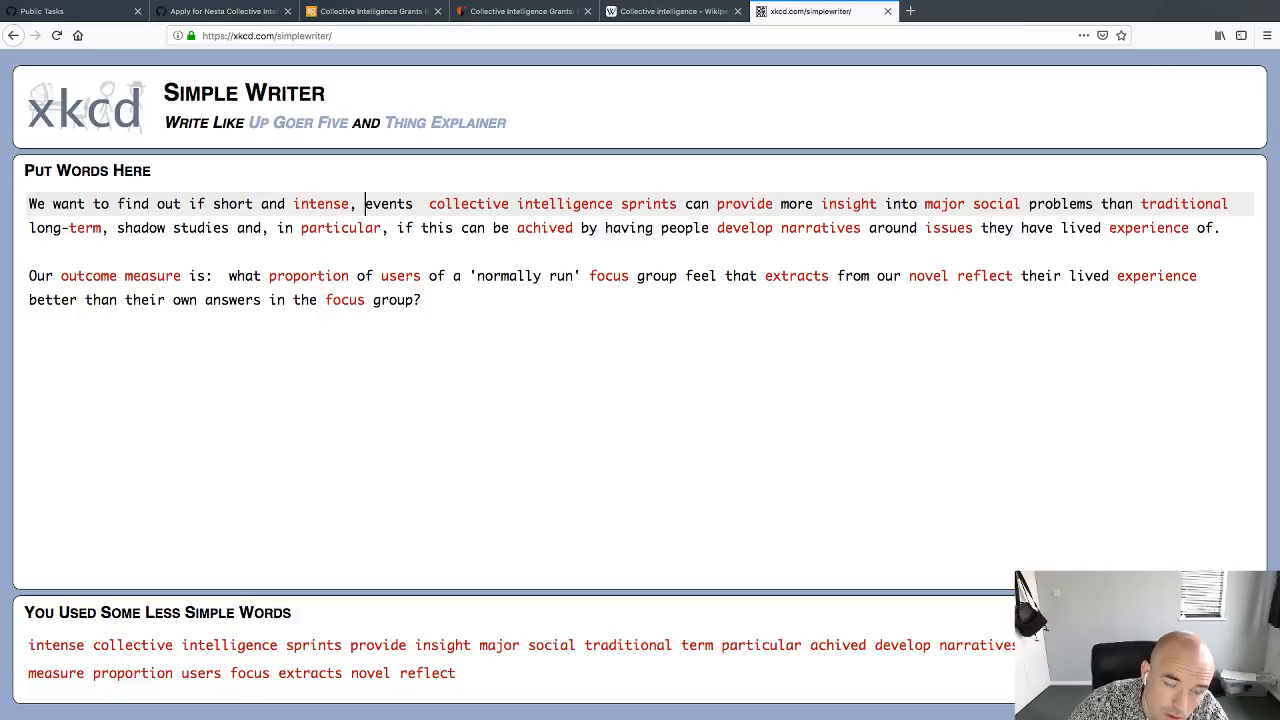
pyautogui.press('Right')
pyautogui.press('Left')
pyautogui.press('Left')
pyautogui.press('BackSpace')
# Step: Insert "that use" between "events" and "collective intelligence", removing the extra space
pyautogui.press('Right')
pyautogui.press('Right')
pyautogui.press('Right')
pyautogui.press('Right')
pyautogui.press('Right')
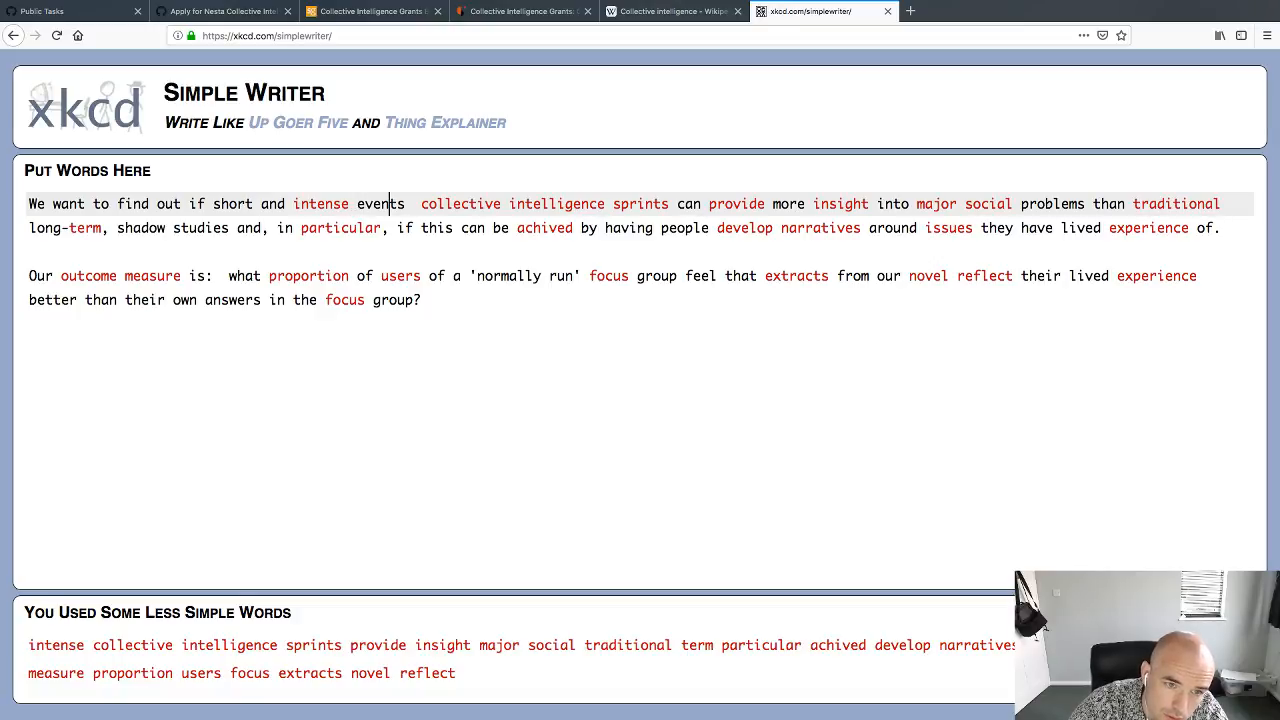
pyautogui.press('Left')
pyautogui.press('Left')
pyautogui.press('Left')
pyautogui.press('Right')
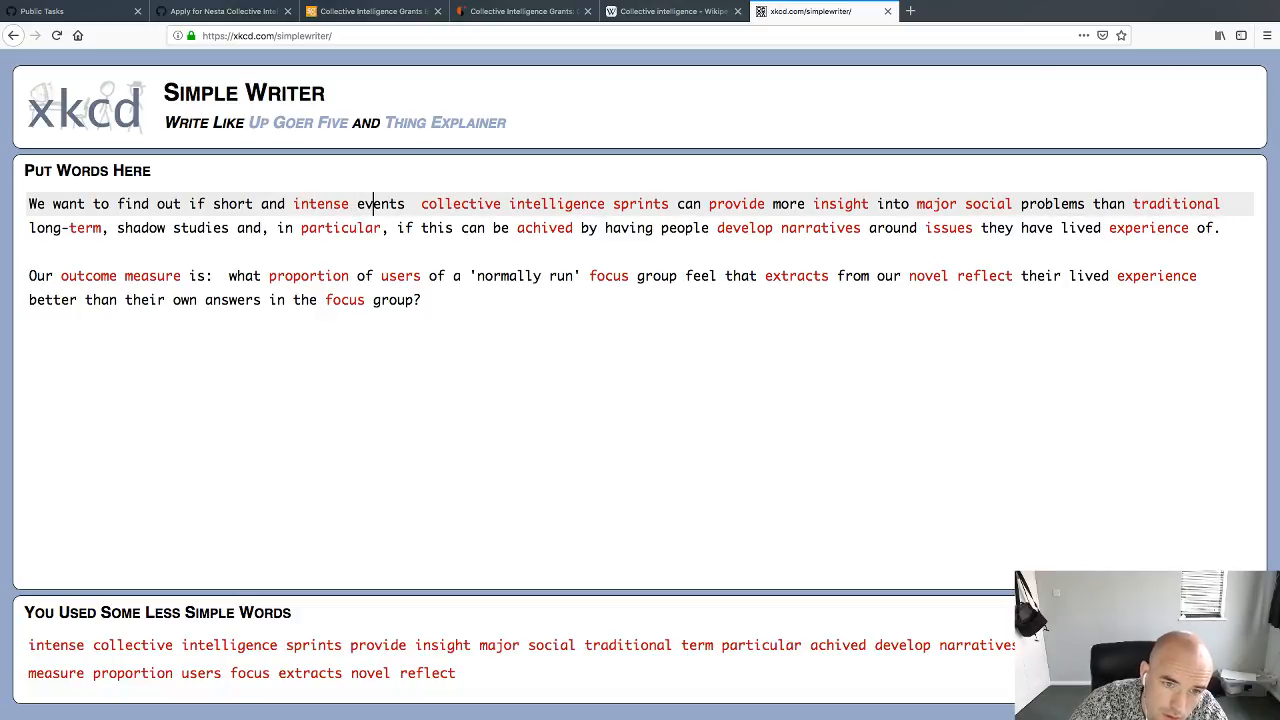
pyautogui.press('Right')
pyautogui.press('Right')
pyautogui.press('Right')
pyautogui.press('Right')
pyautogui.write('that ha')
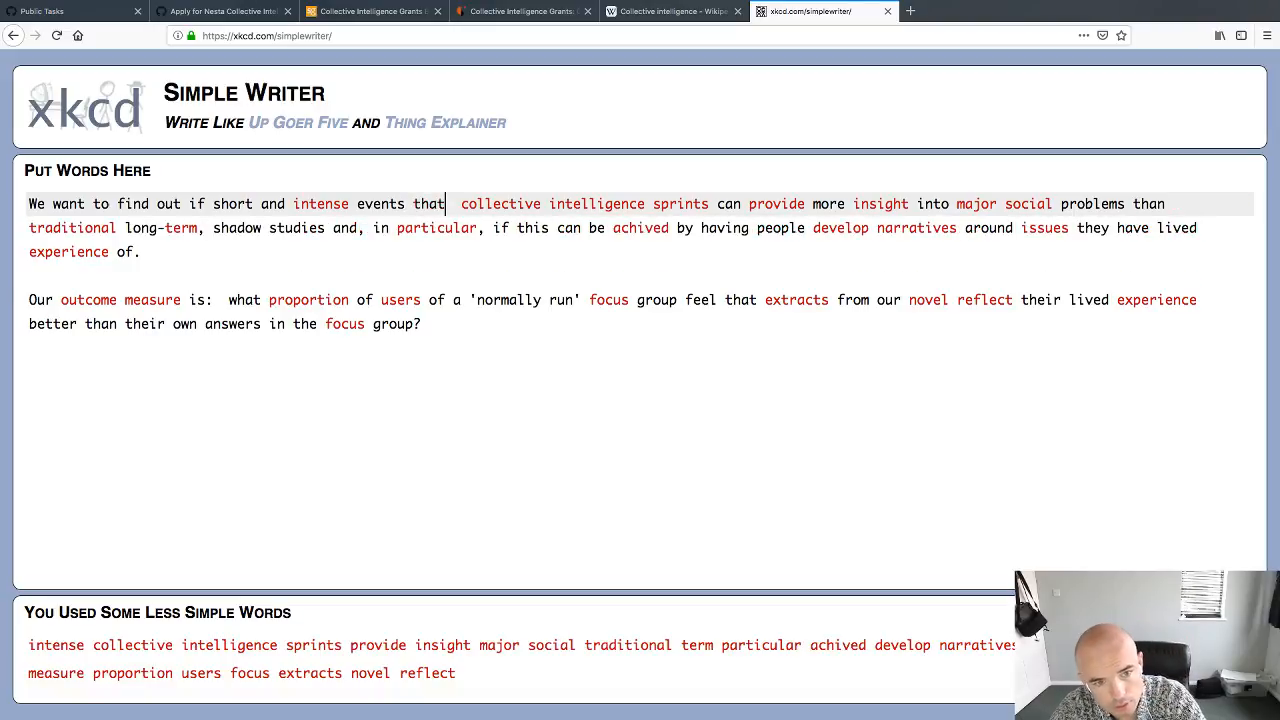
pyautogui.write('r')
pyautogui.press('BackSpace')
pyautogui.press('BackSpace')
pyautogui.press('BackSpace')
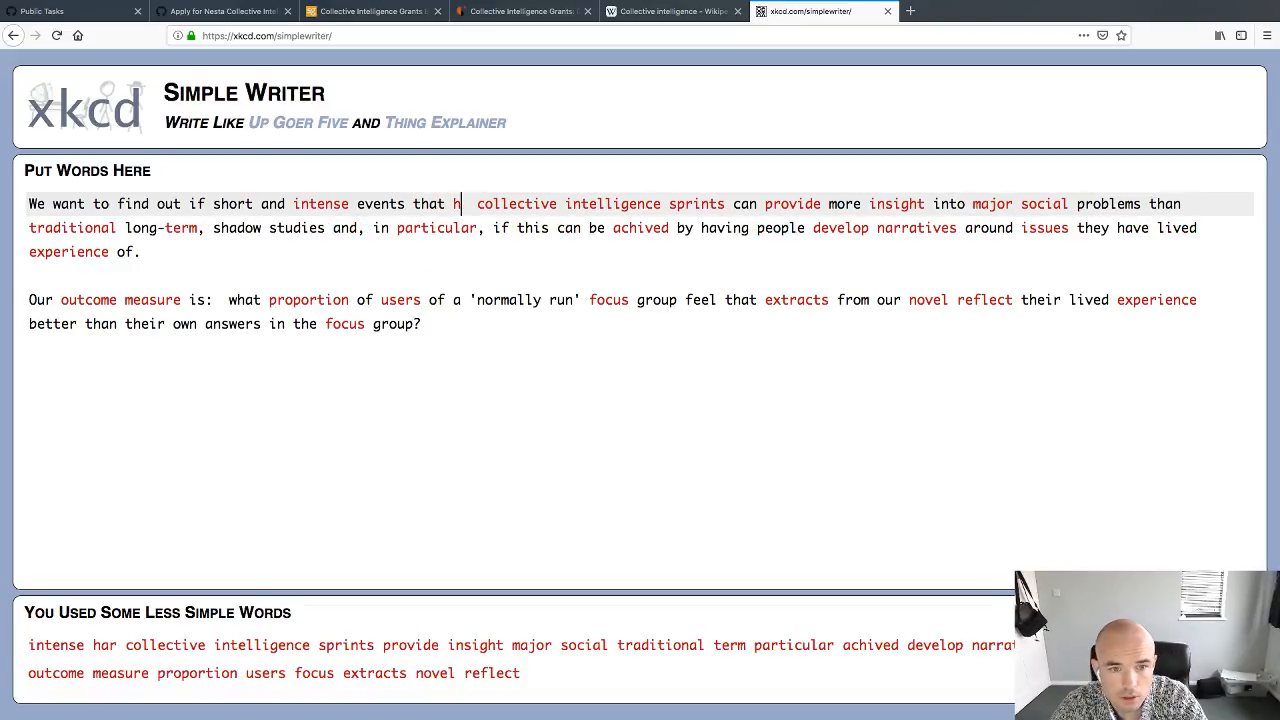
pyautogui.write('use')
pyautogui.press('Right')
pyautogui.press('Delete')
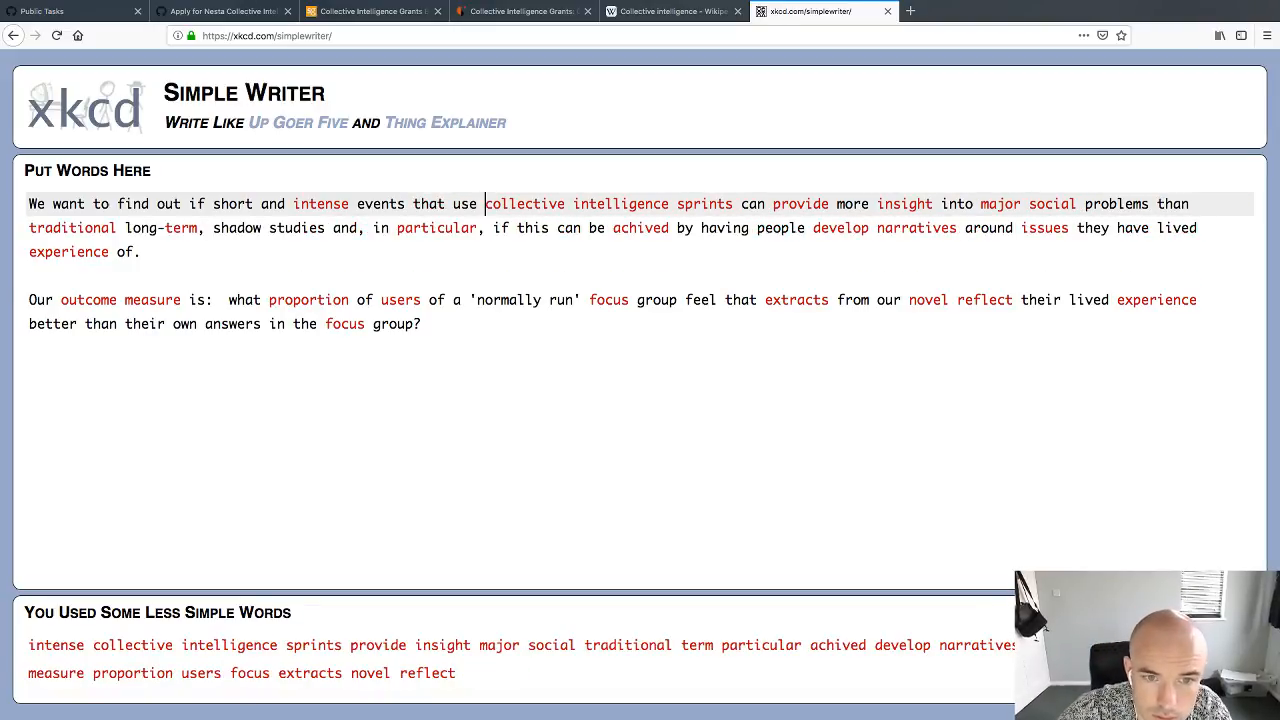
# Step: Replace "sprints" with "methods" after "collective intelligence" in the first sentence
pyautogui.doubleClick(712, 203)
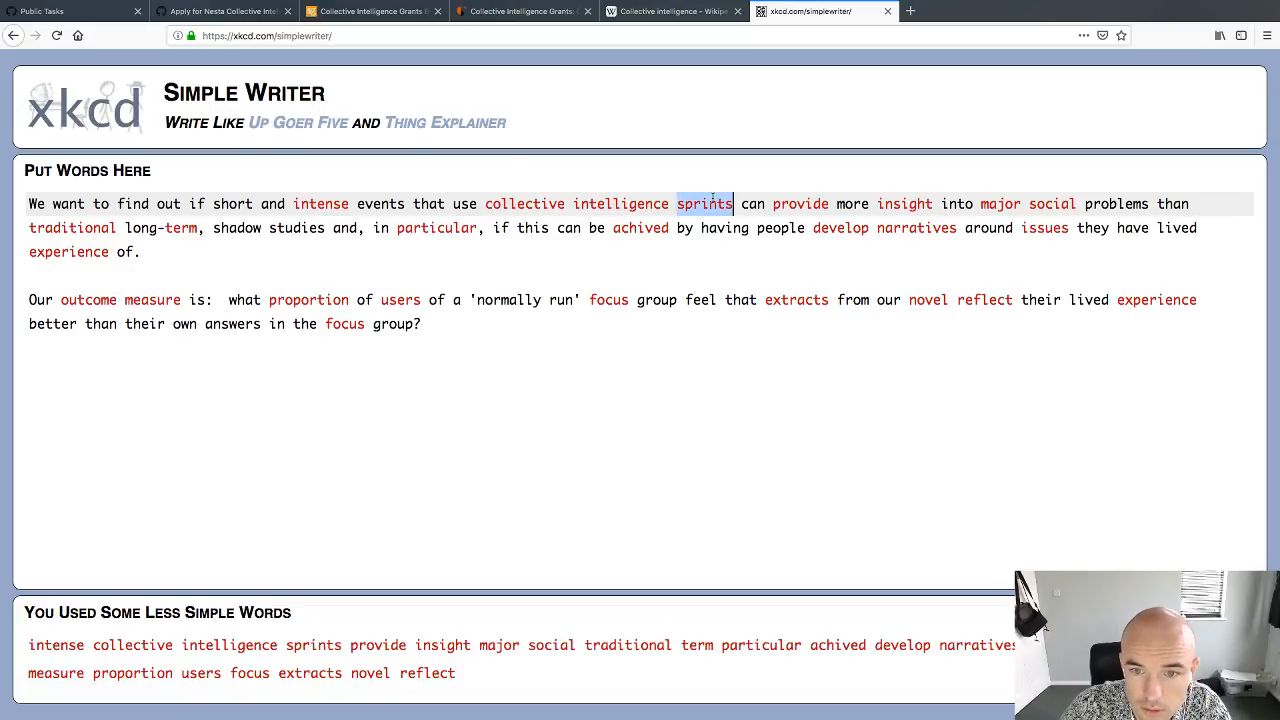
pyautogui.write('methods,')
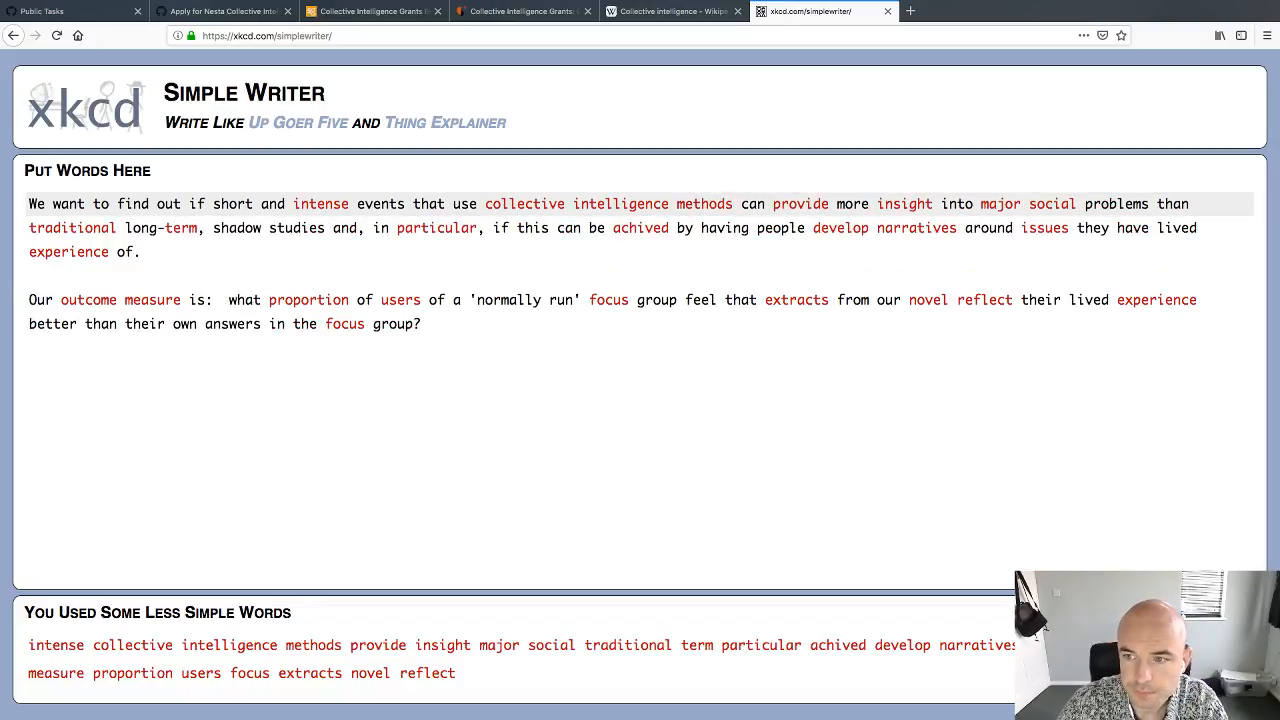
pyautogui.press('BackSpace')
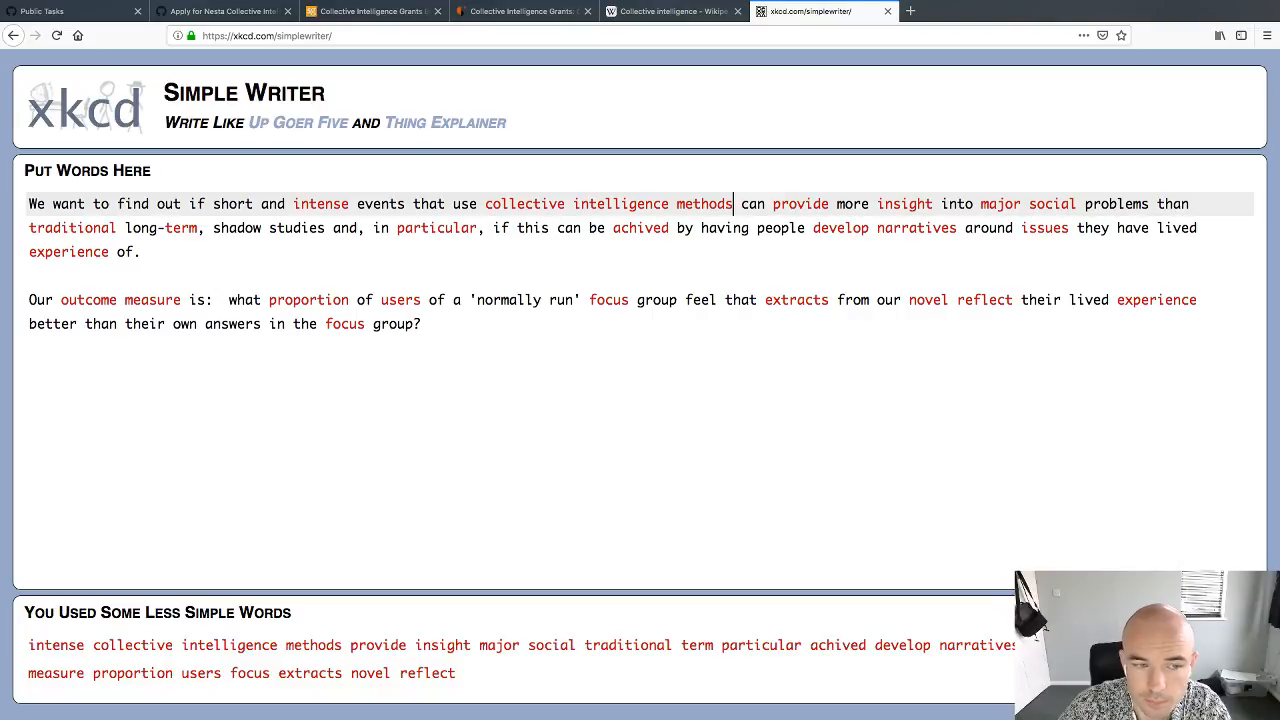
# Step: Add a comma after "methods" in the first sentence
pyautogui.write('.')
pyautogui.press('BackSpace')
pyautogui.press('BackSpace')
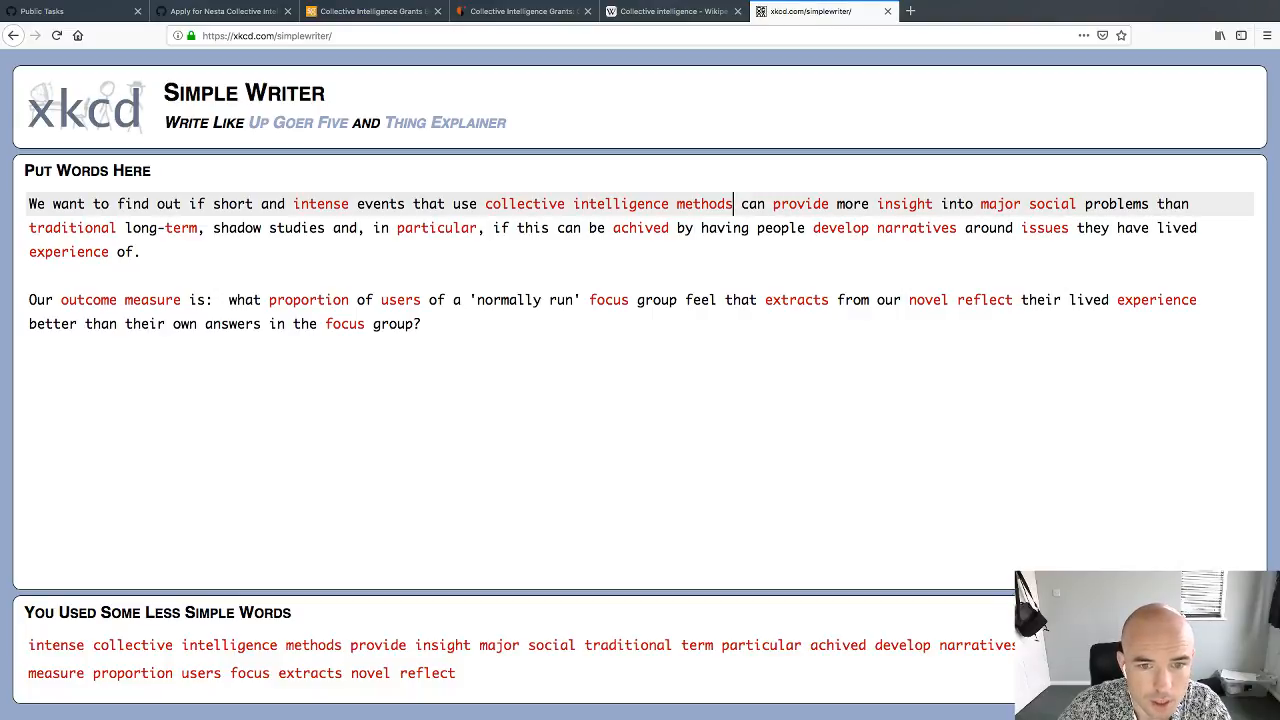
pyautogui.write(',')
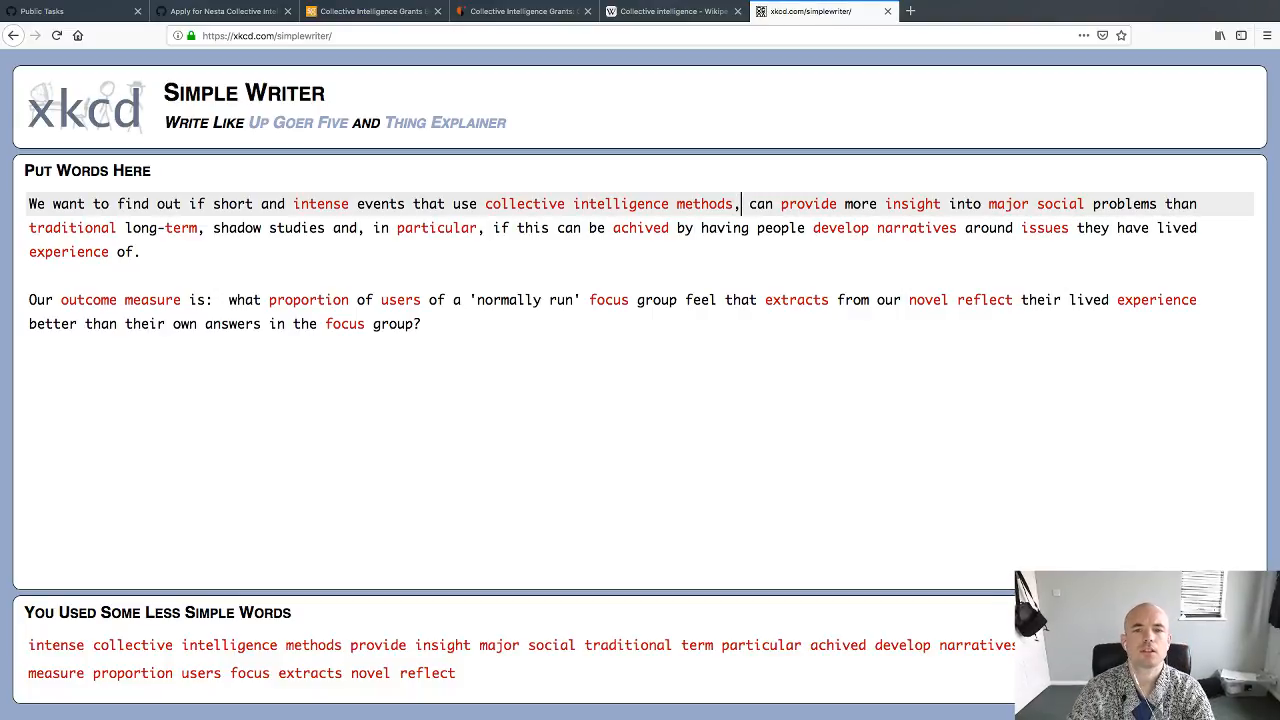
# Step: Start a new paragraph above the existing text, separated by a blank line, with the words "We think short"
pyautogui.click(29, 204)
pyautogui.press('Return')
pyautogui.press('Return')
pyautogui.press('Up')
pyautogui.press('Up')
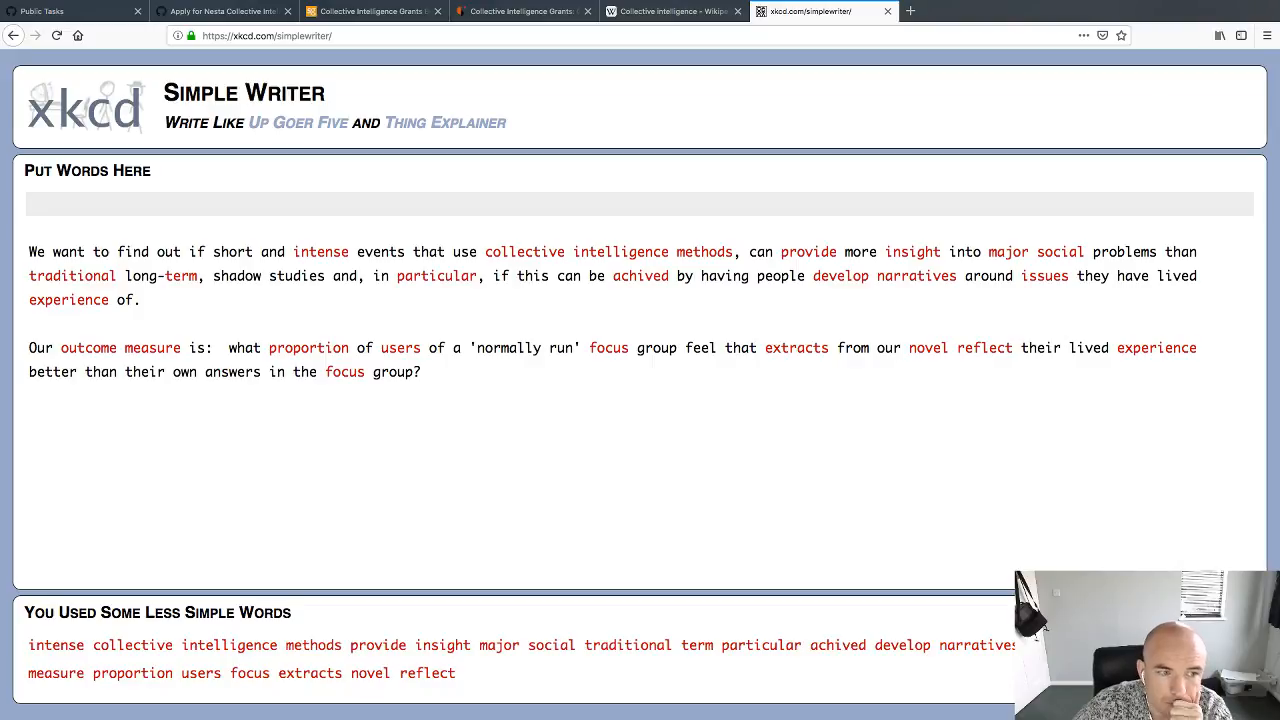
pyautogui.write('We ')
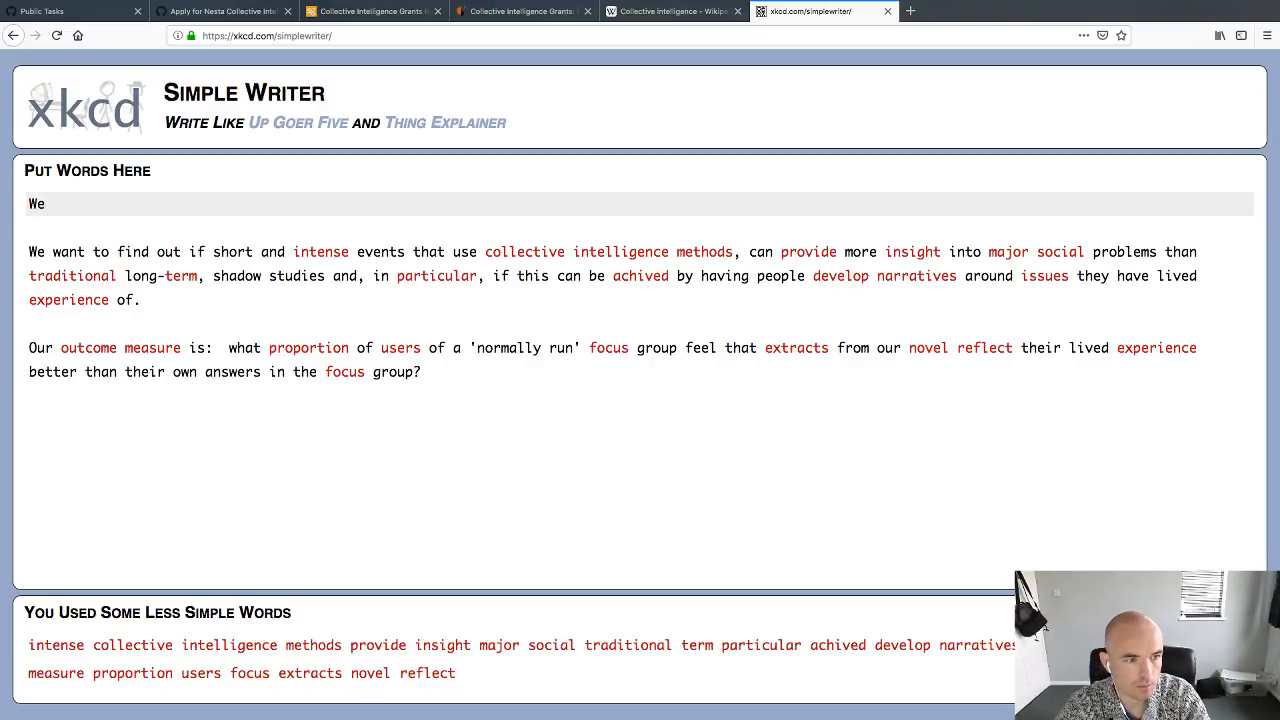
pyautogui.write('think shortt')
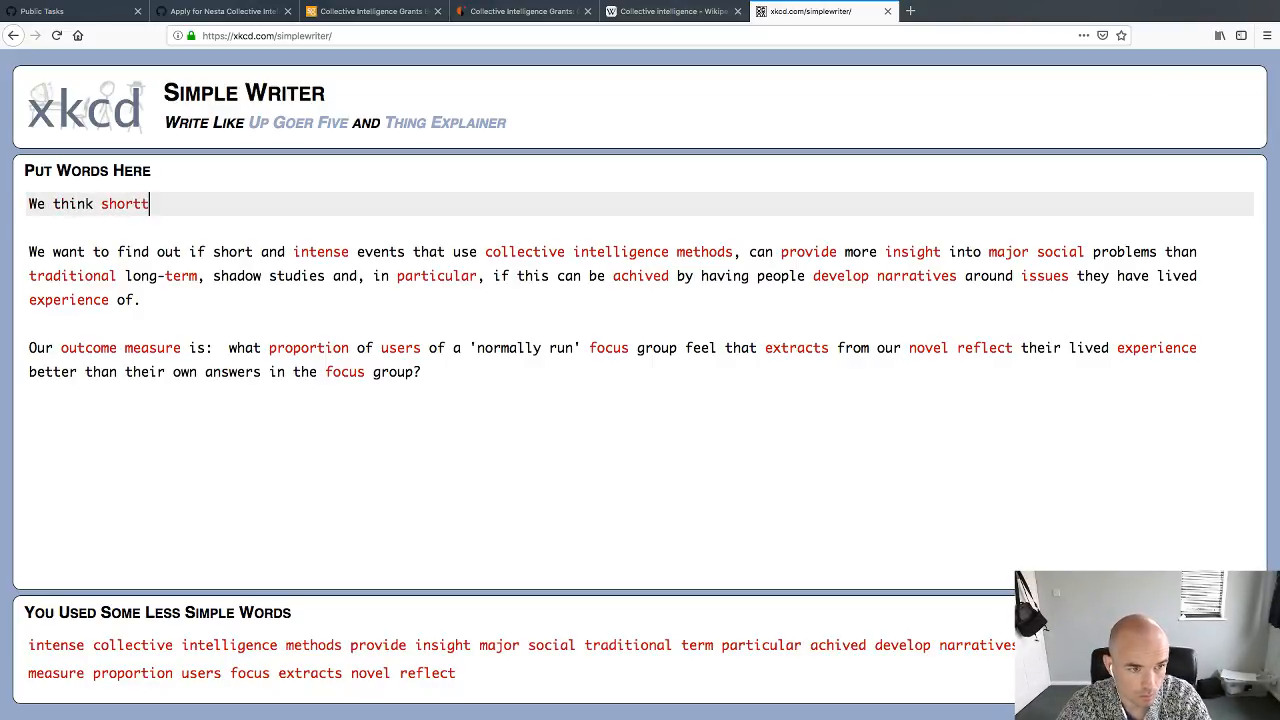
pyautogui.press('BackSpace')
# Step: Continue the new sentence with a comma and "intense" so it reads "We think short, intense"
pyautogui.write('inte')
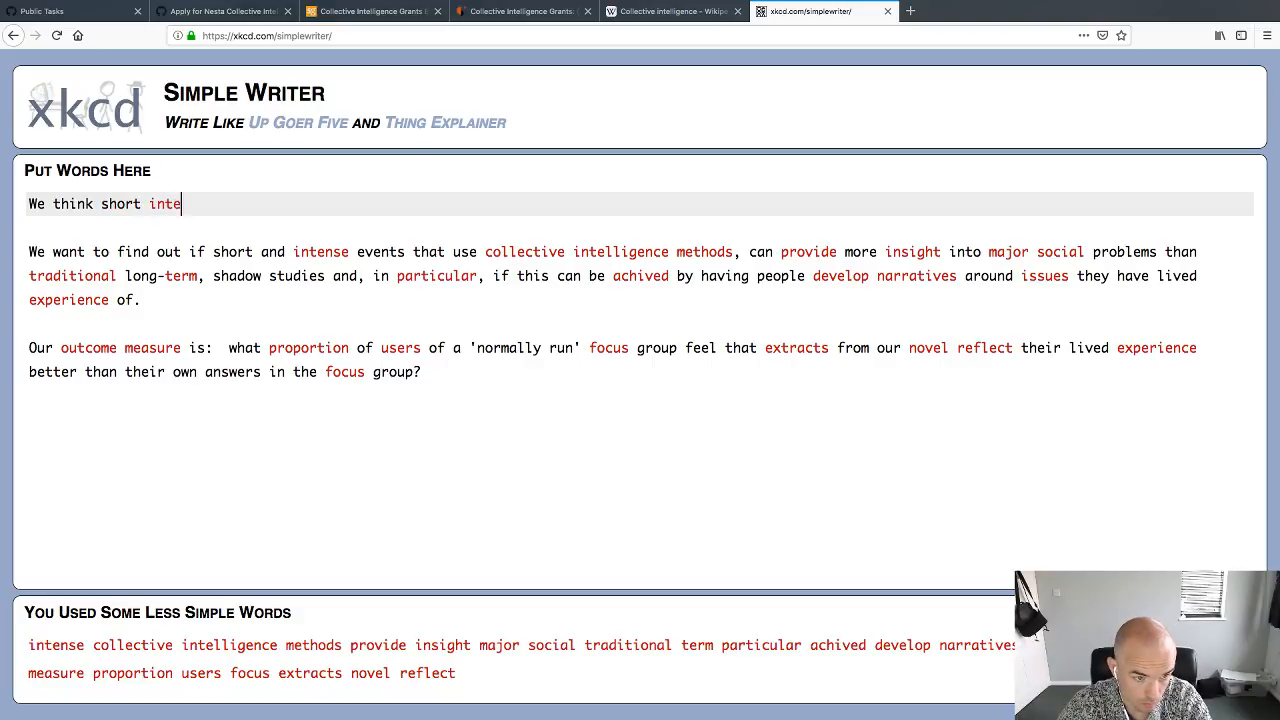
pyautogui.write('nse')
pyautogui.press('BackSpace')
pyautogui.press('BackSpace')
pyautogui.press('BackSpace')
pyautogui.press('BackSpace')
pyautogui.press('BackSpace')
pyautogui.press('BackSpace')
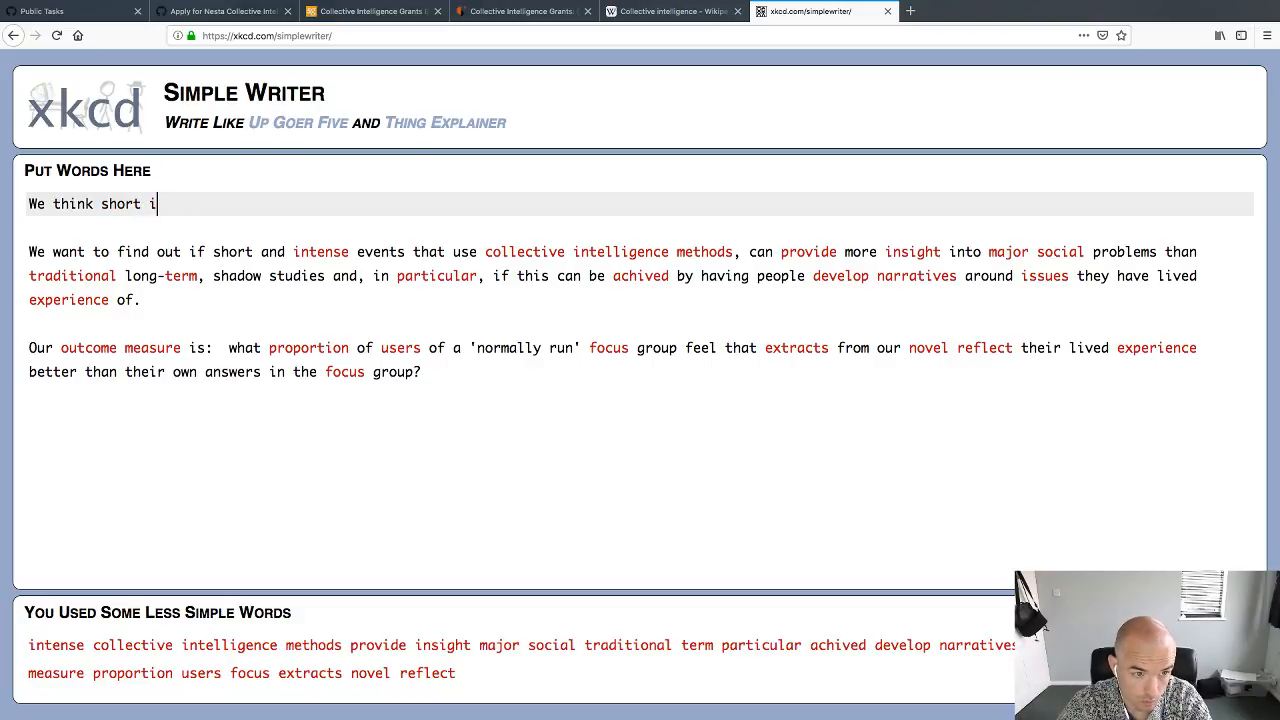
pyautogui.press('BackSpace')
pyautogui.press('BackSpace')
pyautogui.write(', intense ')
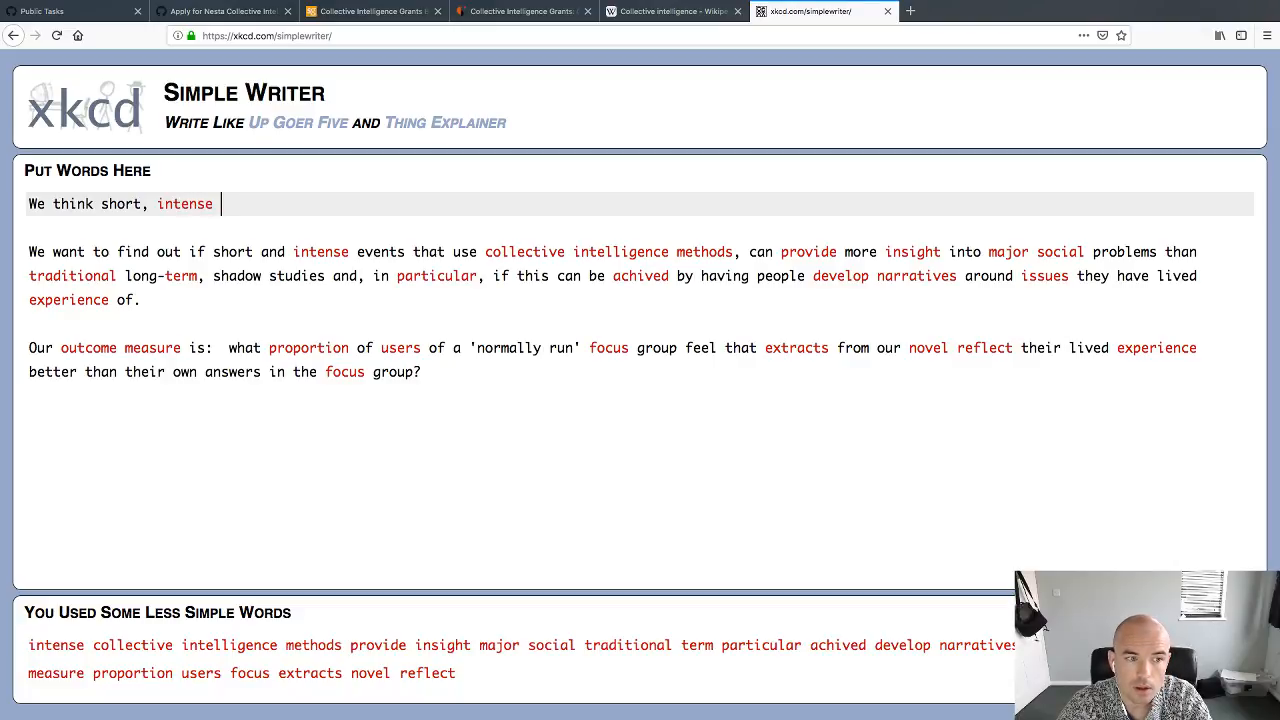
# Step: Extend the new sentence with "collective intelligence approaches can" after "intense"
pyautogui.write('col')
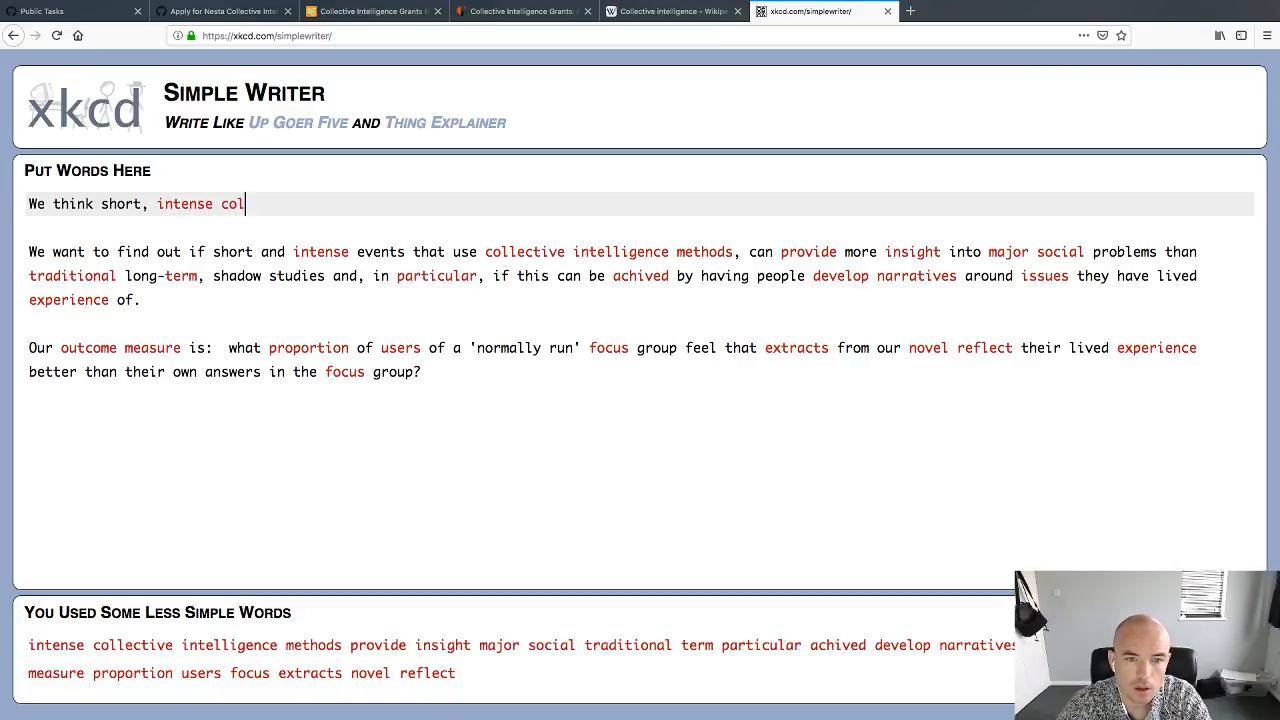
pyautogui.write('lective intelli')
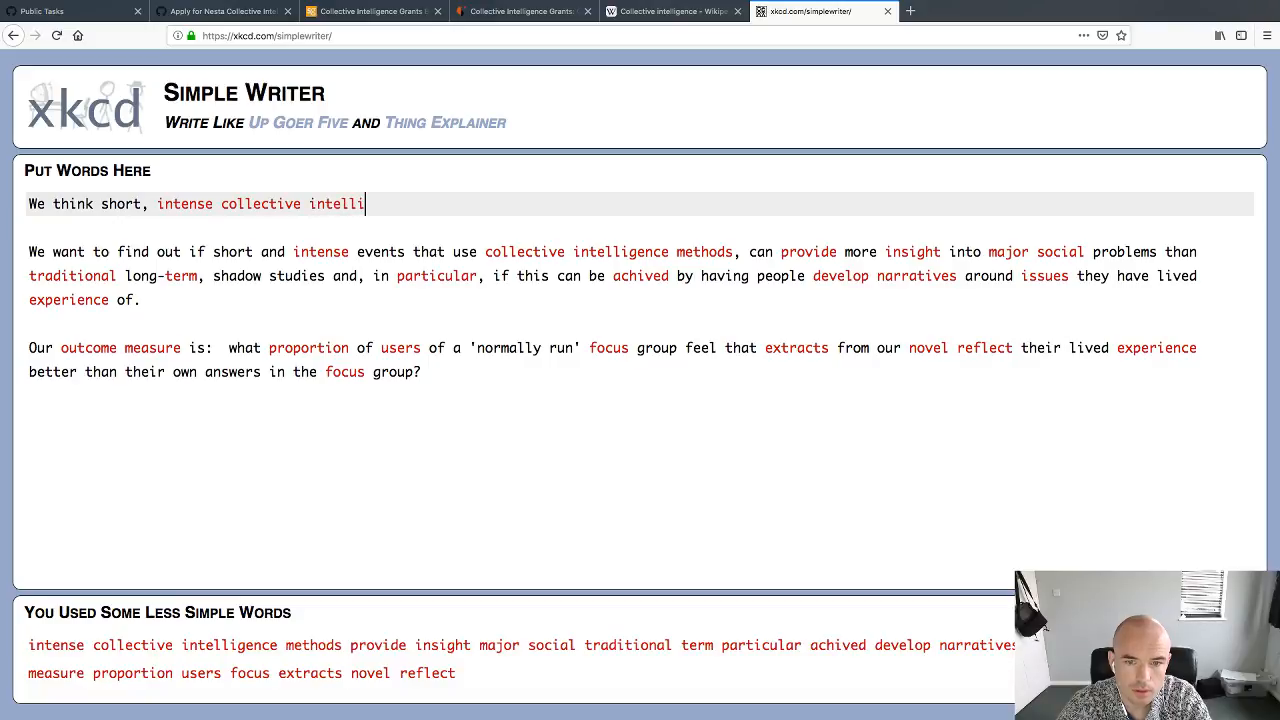
pyautogui.write('gence approaches ')
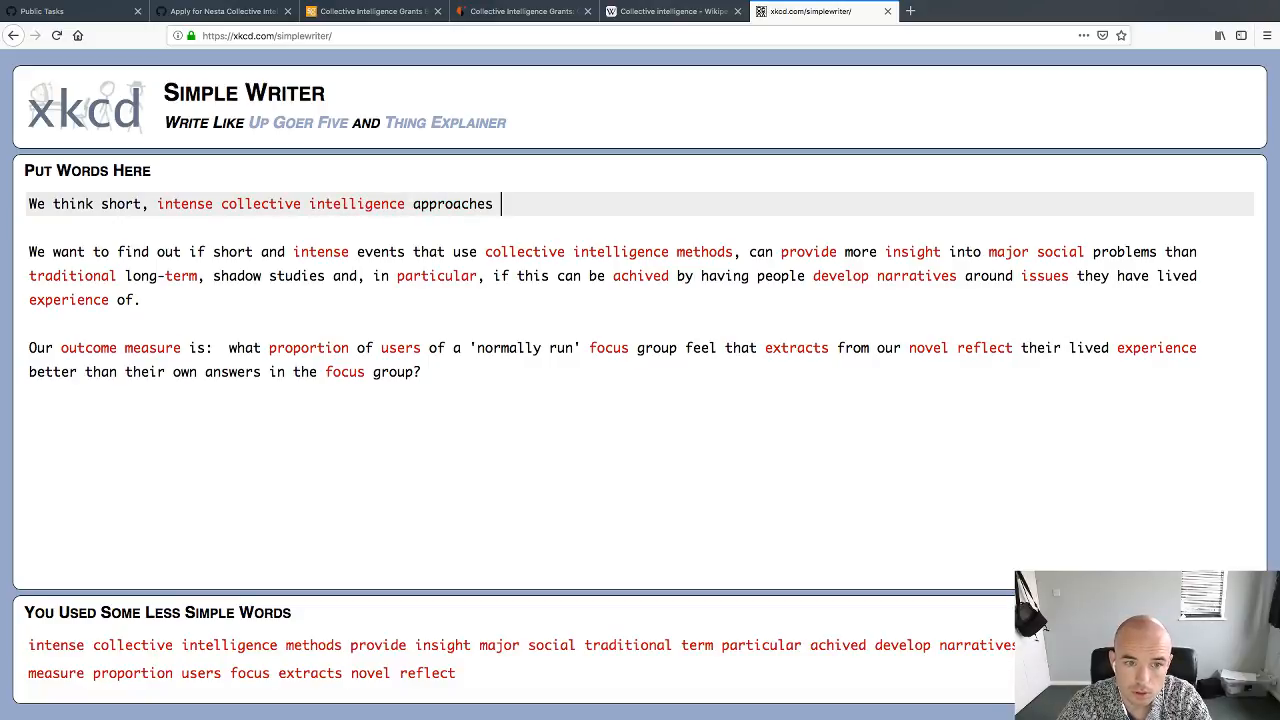
pyautogui.write('can')
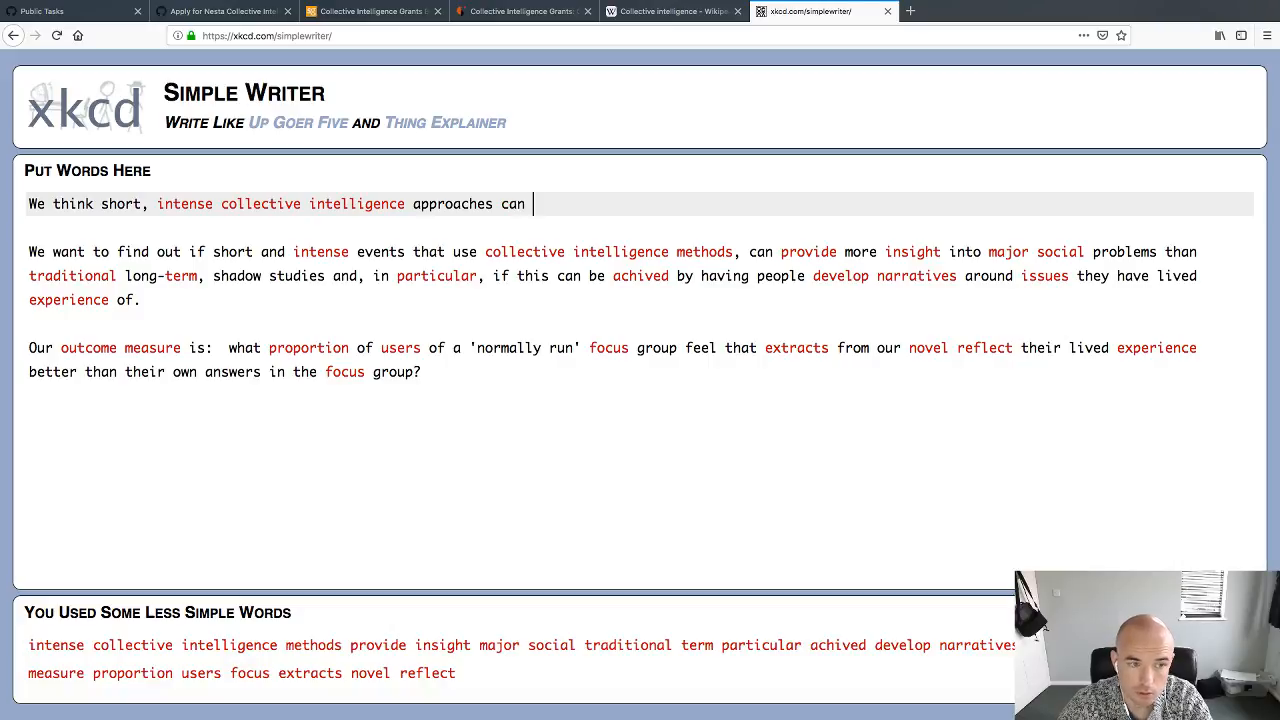
# Step: Replace the comma after "short" with "and" so the phrase reads "short and intense"
pyautogui.click(155, 205)
pyautogui.press('BackSpace')
pyautogui.press('BackSpace')
pyautogui.write('and')
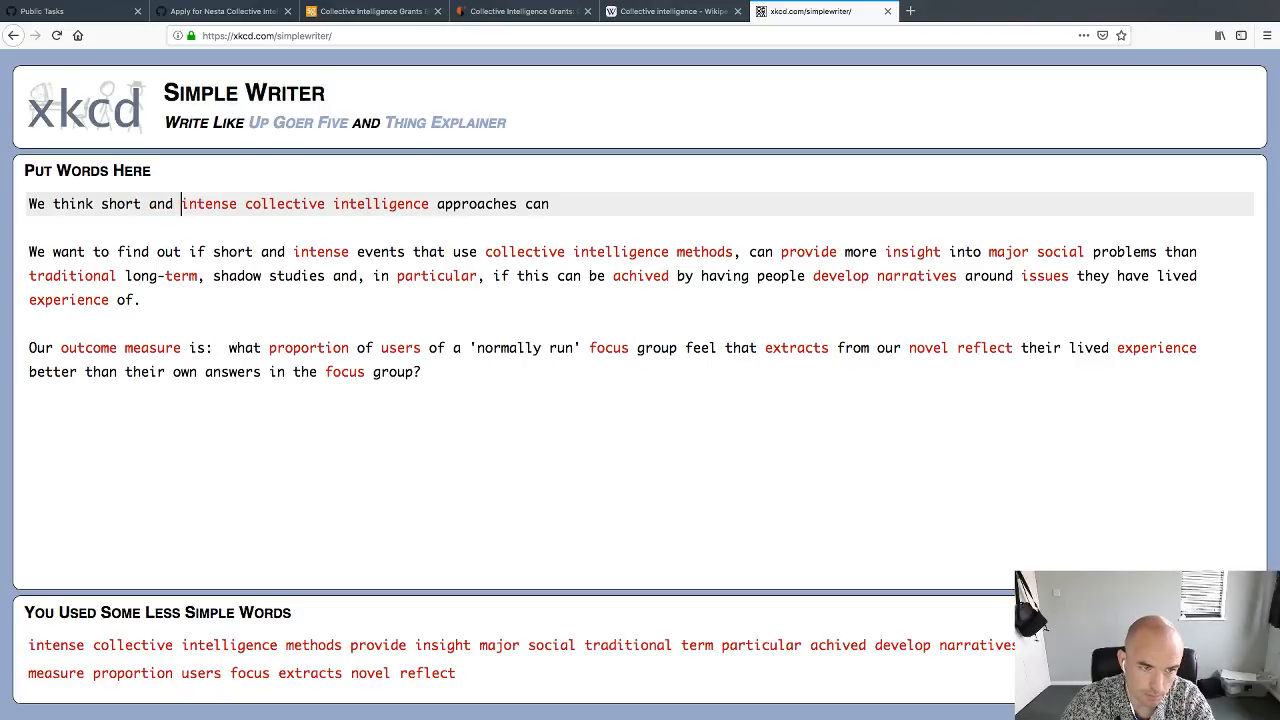
# Step: Add "give" after "can" and delete the old sentence's opening through "provide", joining the new text to "more insight"
pyautogui.click(600, 207)
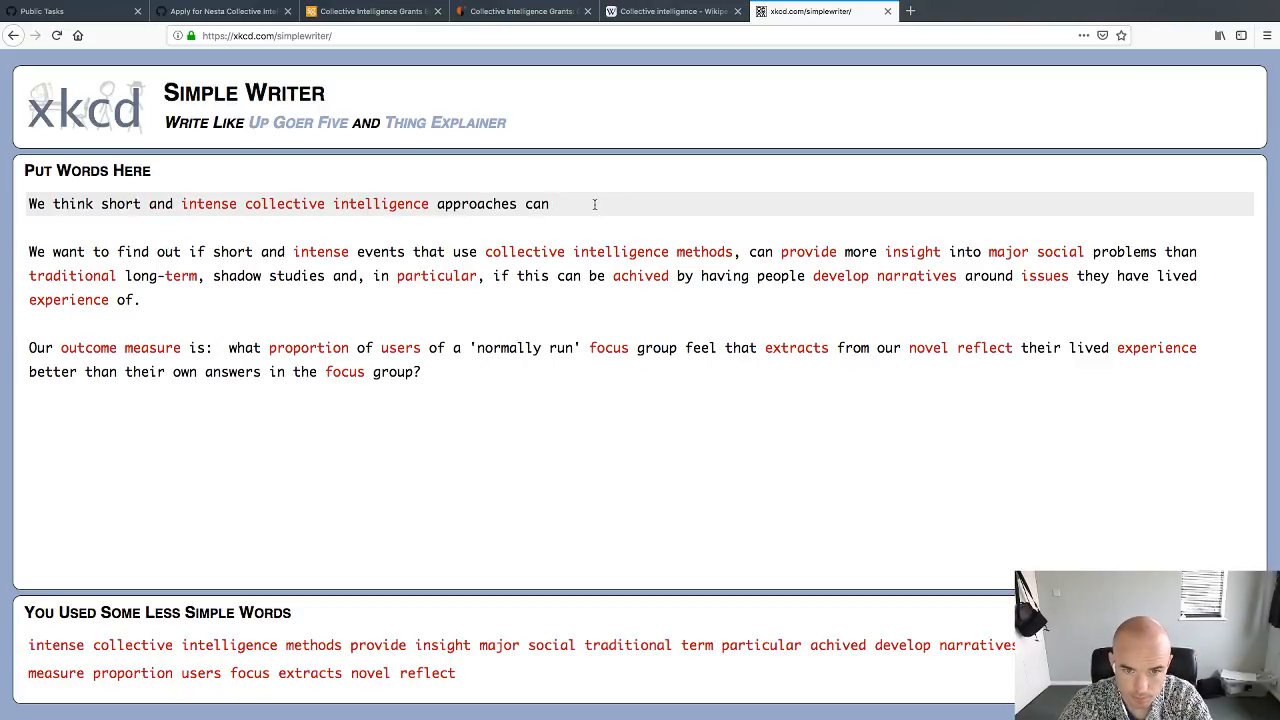
pyautogui.write('give')
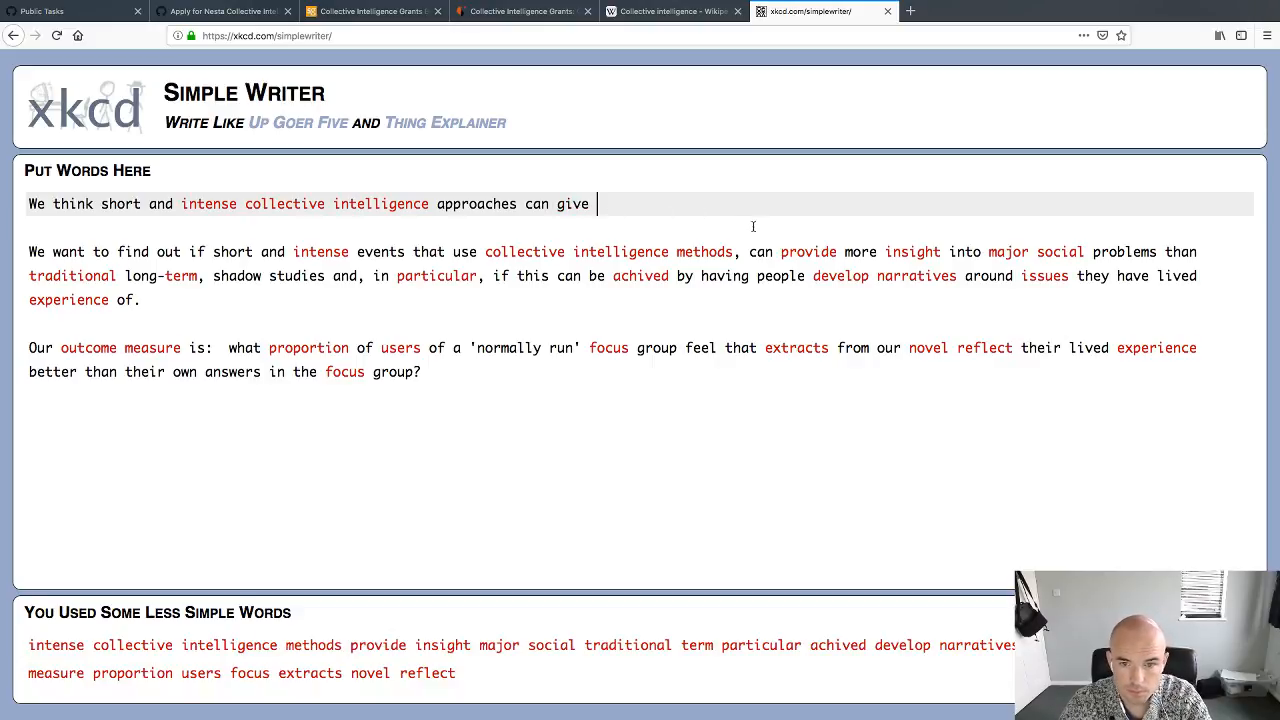
pyautogui.moveTo(838, 252); pyautogui.dragTo(684, 207)
pyautogui.press('BackSpace')
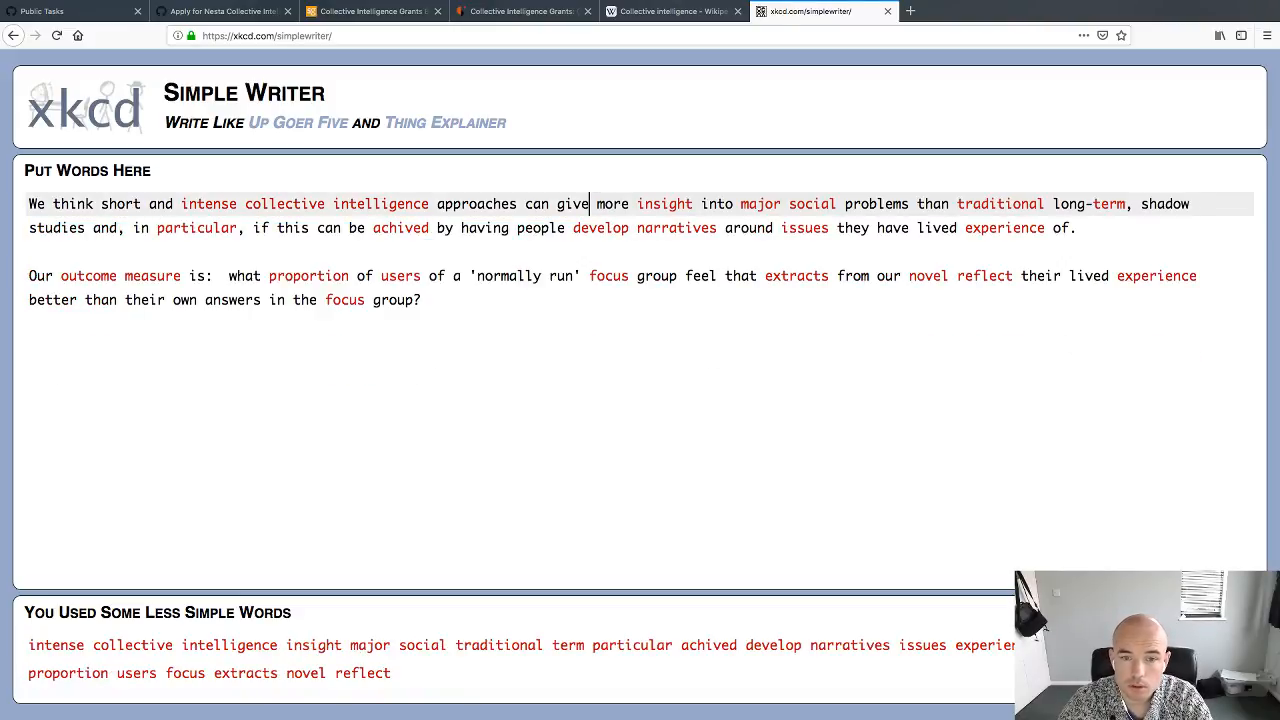
# Step: Delete "major" before "social problems" in the first sentence
pyautogui.press('Right')
pyautogui.press('Right')
pyautogui.press('Right')
pyautogui.press('Right')
pyautogui.press('Right')
pyautogui.press('Right')
pyautogui.press('Right')
pyautogui.press('Right')
pyautogui.press('Right')
pyautogui.press('Right')
pyautogui.press('Right')
pyautogui.press('Right')
pyautogui.press('Right')
pyautogui.press('Right')
pyautogui.press('Right')
pyautogui.press('Right')
pyautogui.press('Right')
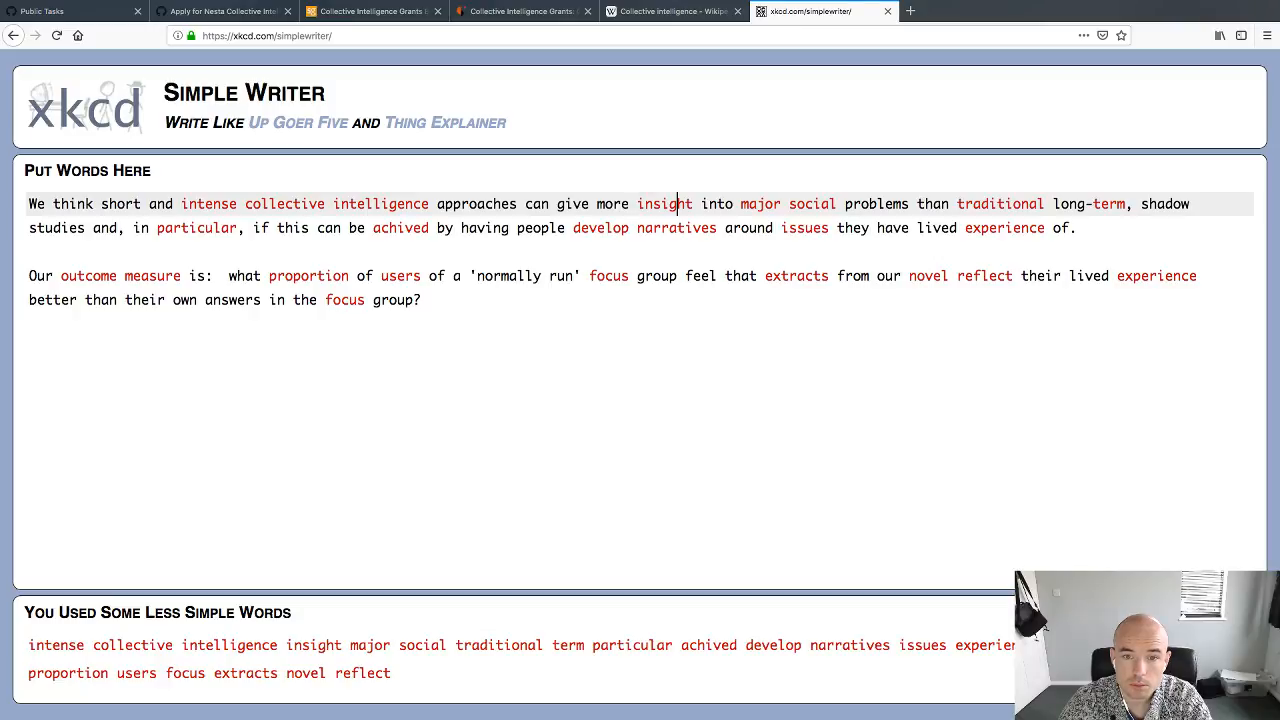
pyautogui.press('Right')
pyautogui.press('Right')
pyautogui.press('Delete')
pyautogui.press('Delete')
pyautogui.press('Delete')
pyautogui.press('Delete')
pyautogui.press('Delete')
pyautogui.press('Delete')
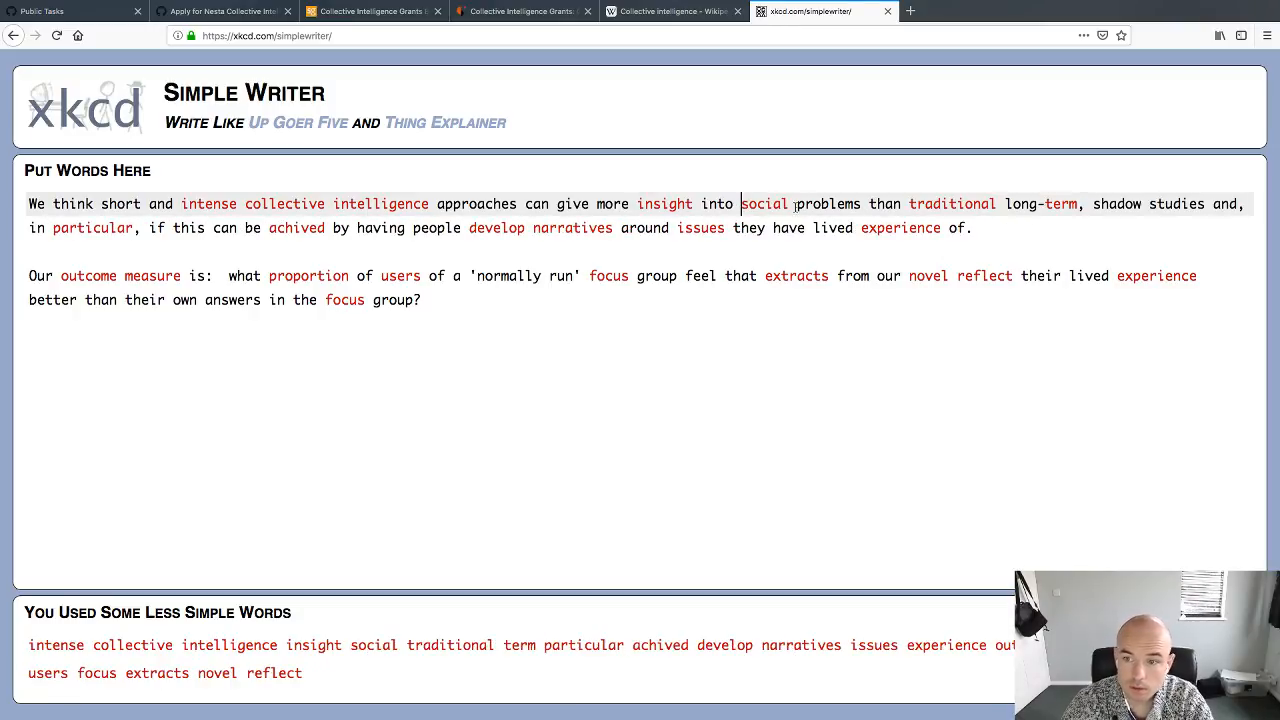
# Step: Delete "traditional" before "long-term" in the first sentence
pyautogui.doubleClick(924, 203)
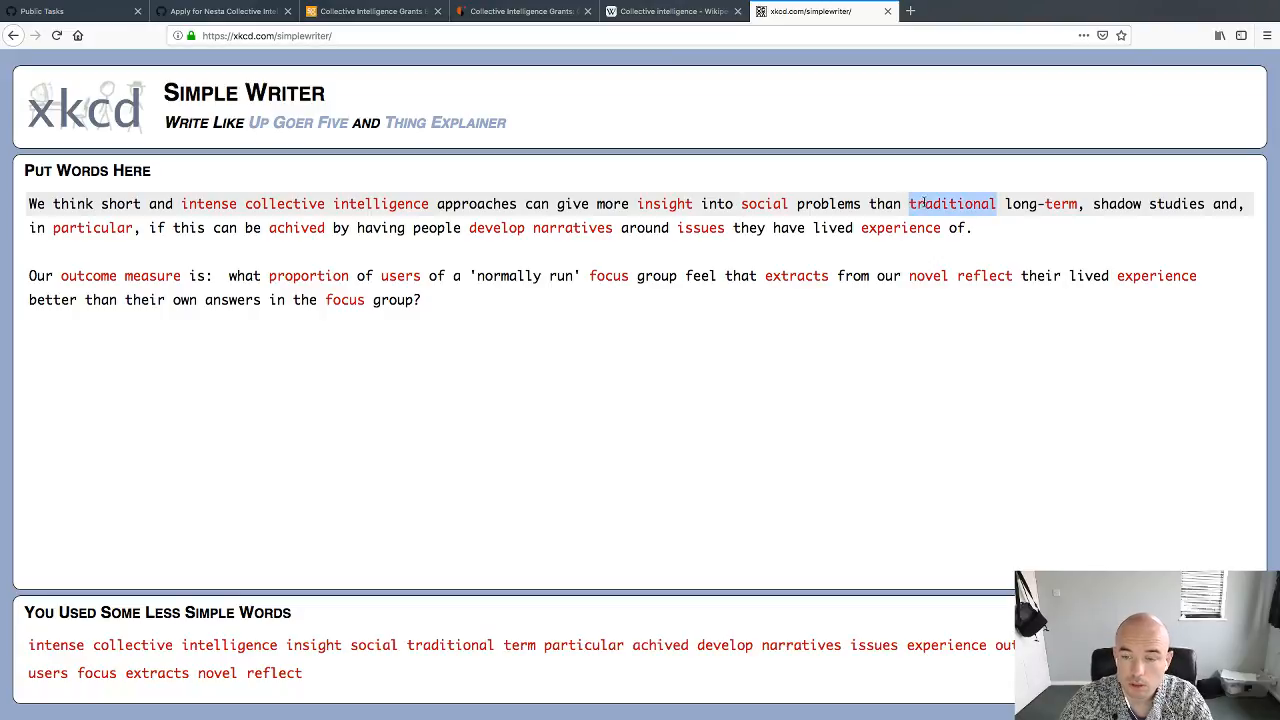
pyautogui.press('BackSpace')
pyautogui.press('BackSpace')
pyautogui.press('Right')
pyautogui.press('Right')
pyautogui.press('Right')
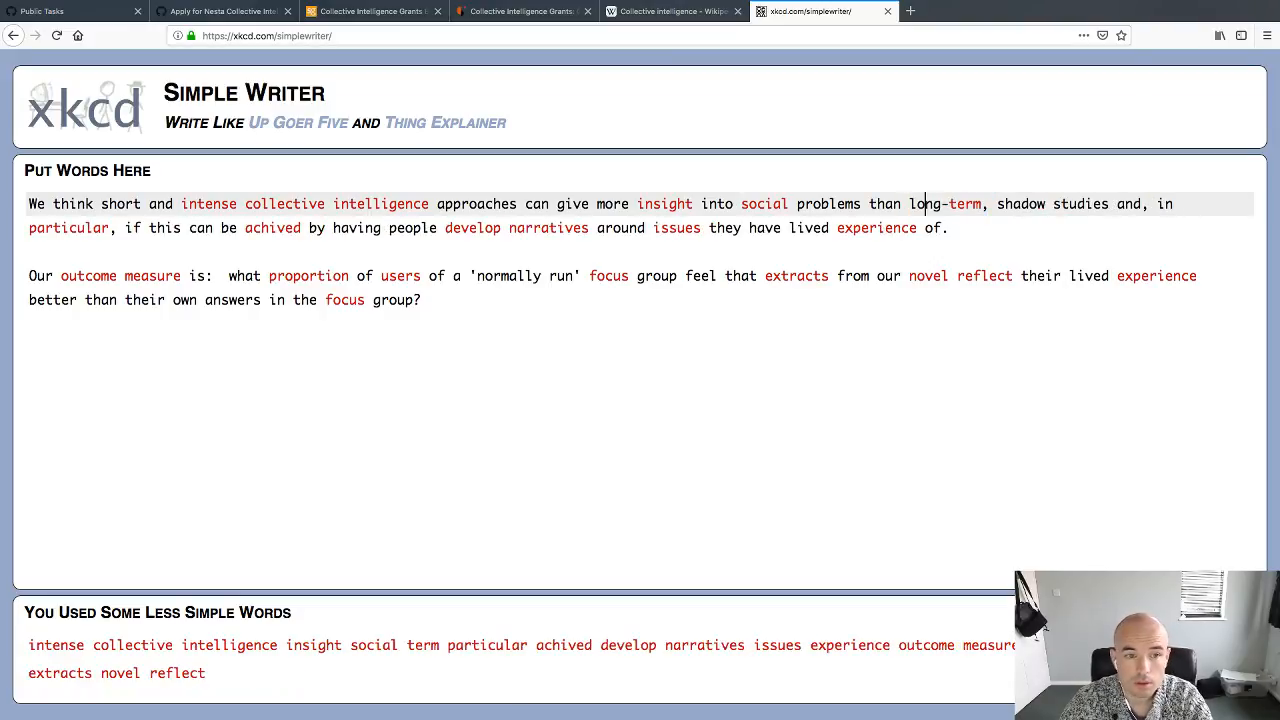
pyautogui.press('Right')
pyautogui.press('Right')
pyautogui.press('Right')
pyautogui.press('Right')
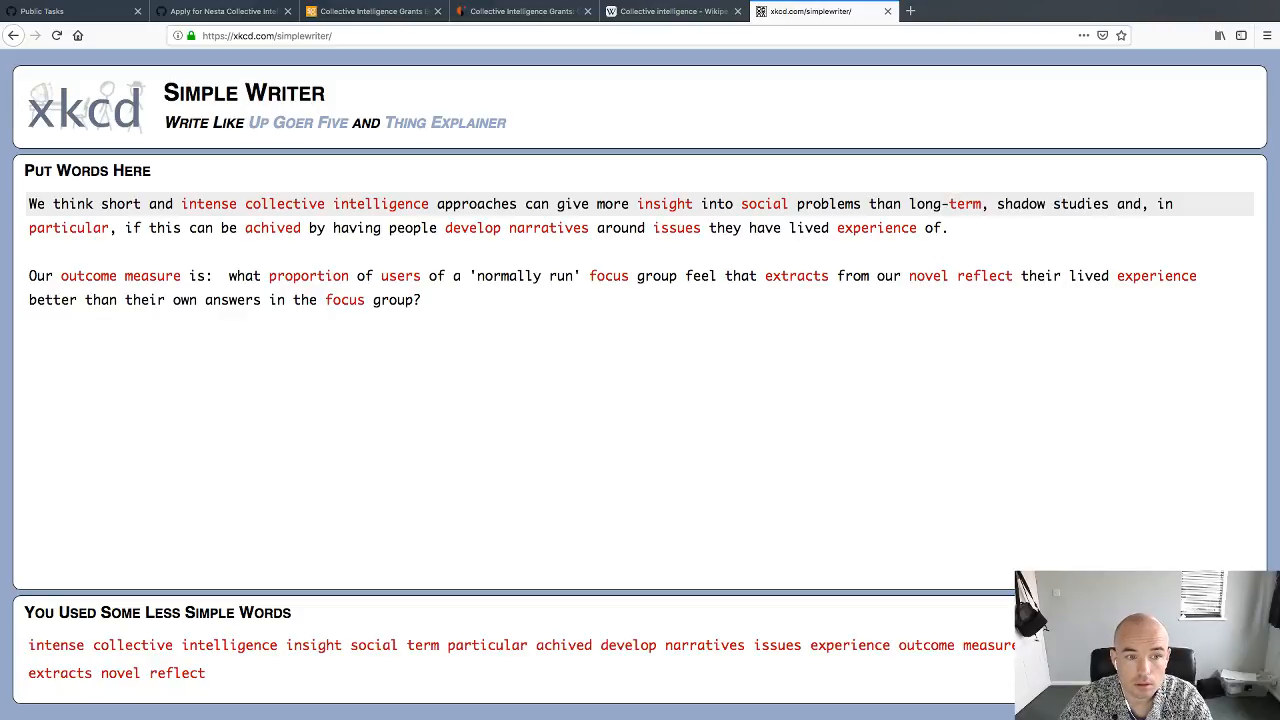
pyautogui.press('Right')
pyautogui.press('Right')
pyautogui.press('Right')
pyautogui.press('Right')
pyautogui.press('Right')
pyautogui.press('Right')
pyautogui.press('Right')
pyautogui.press('Right')
pyautogui.press('Right')
pyautogui.press('Right')
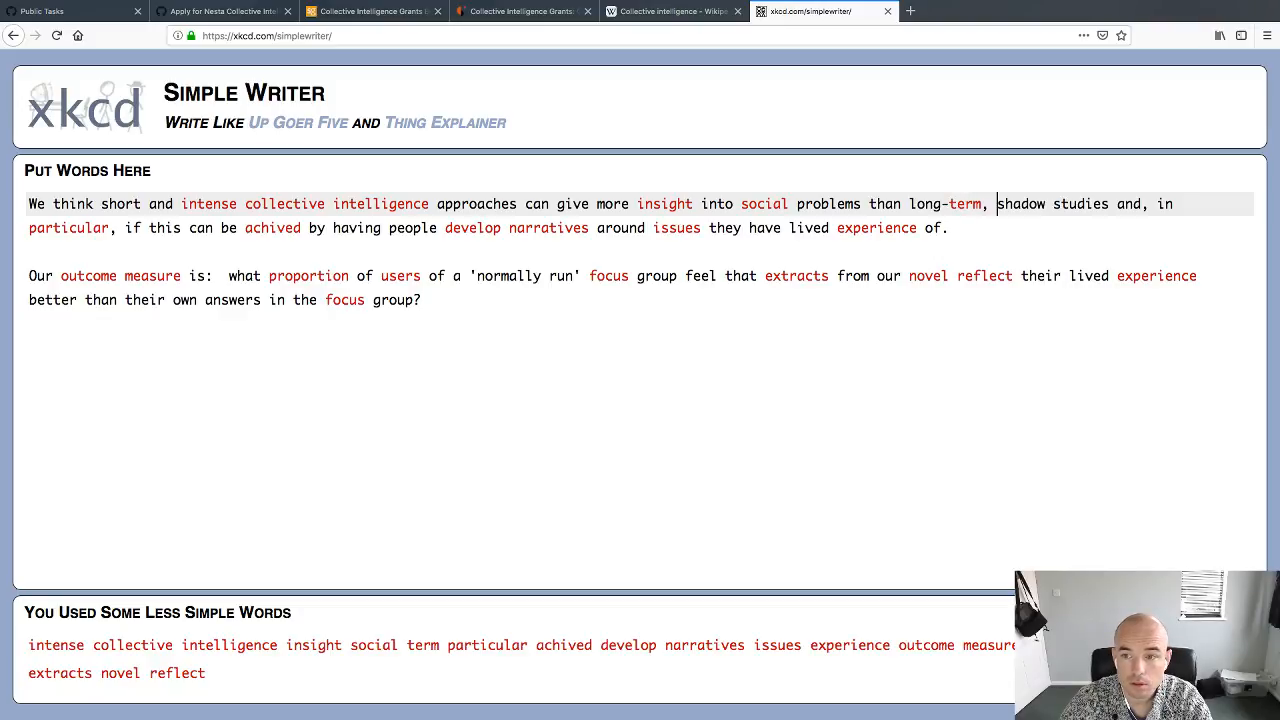
# Step: Put "traditional" back before "long-term" in the first sentence
pyautogui.press('Left')
pyautogui.press('Left')
pyautogui.press('Left')
pyautogui.press('Left')
pyautogui.press('Left')
pyautogui.press('Left')
pyautogui.press('Left')
pyautogui.press('Left')
pyautogui.press('Left')
pyautogui.press('Left')
pyautogui.press('Left')
pyautogui.press('Left')
pyautogui.press('Left')
pyautogui.press('Left')
pyautogui.press('Left')
pyautogui.press('Left')
pyautogui.press('Left')
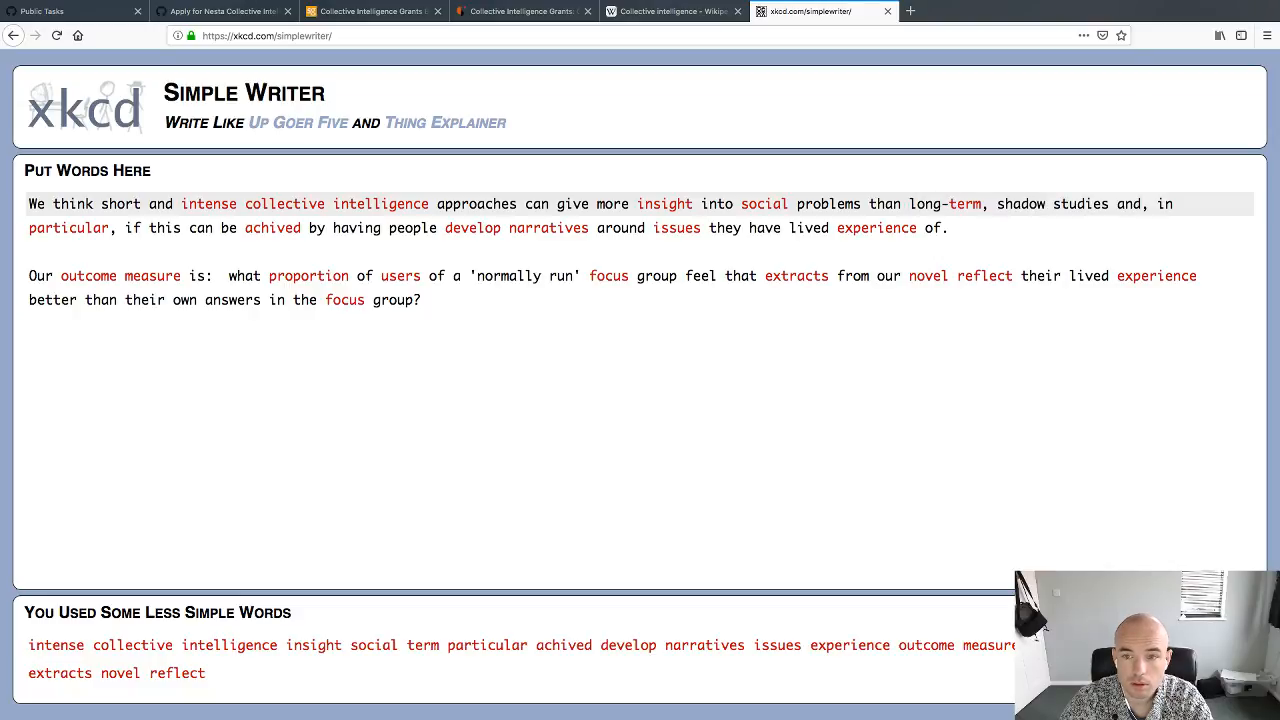
pyautogui.write('tr')
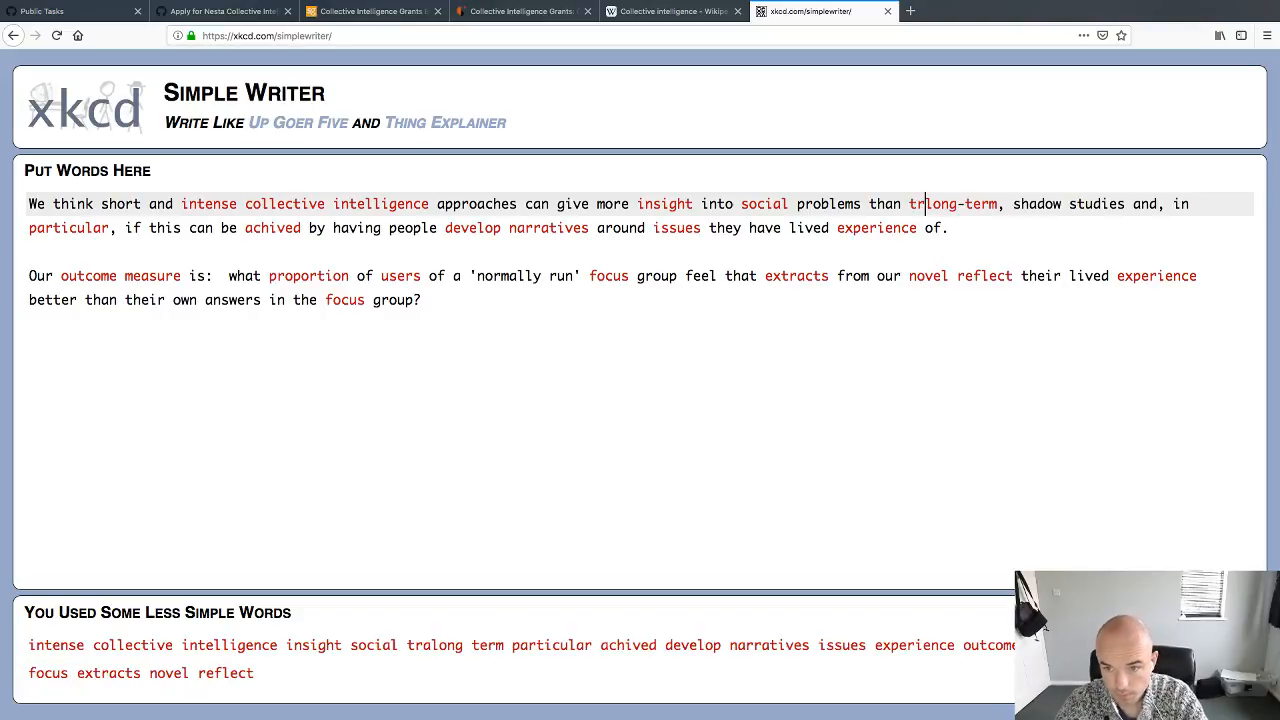
pyautogui.write('aditional ')
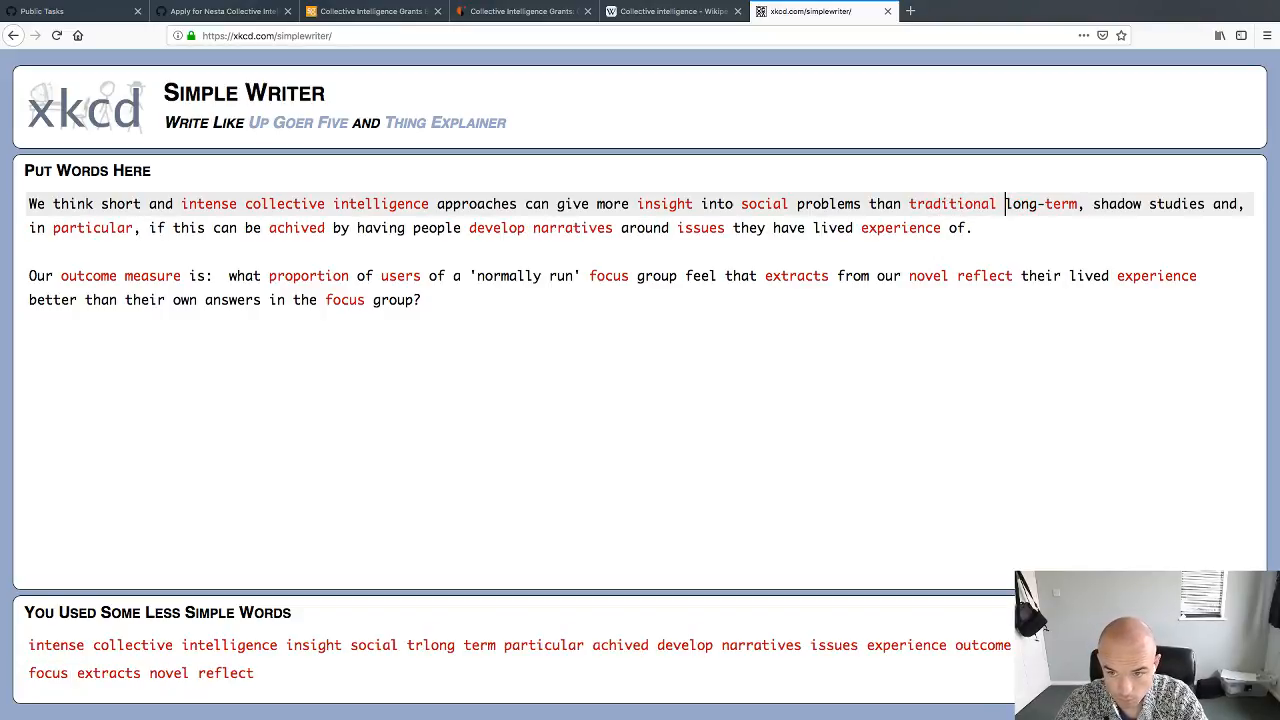
# Step: End the first sentence with "methods." after "traditional" and move the text from "long-term" onward into a separate paragraph
pyautogui.write('methods')
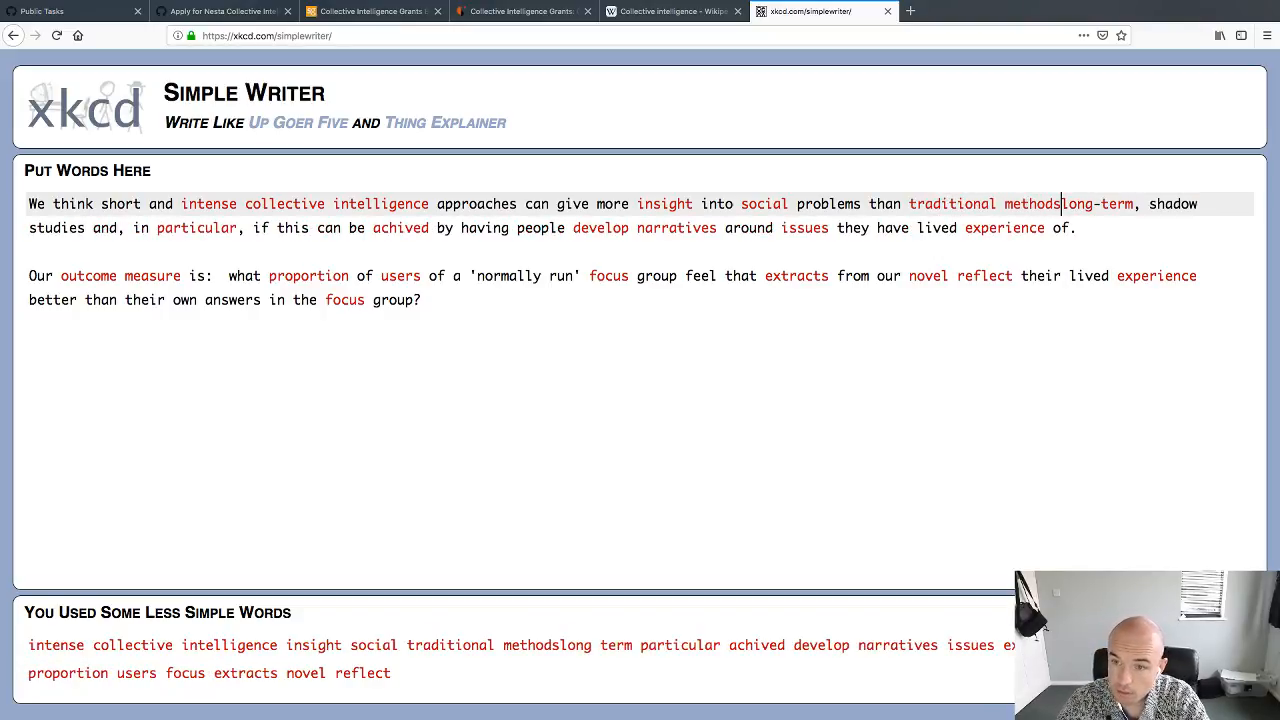
pyautogui.write('.')
pyautogui.press('Return')
pyautogui.press('Return')
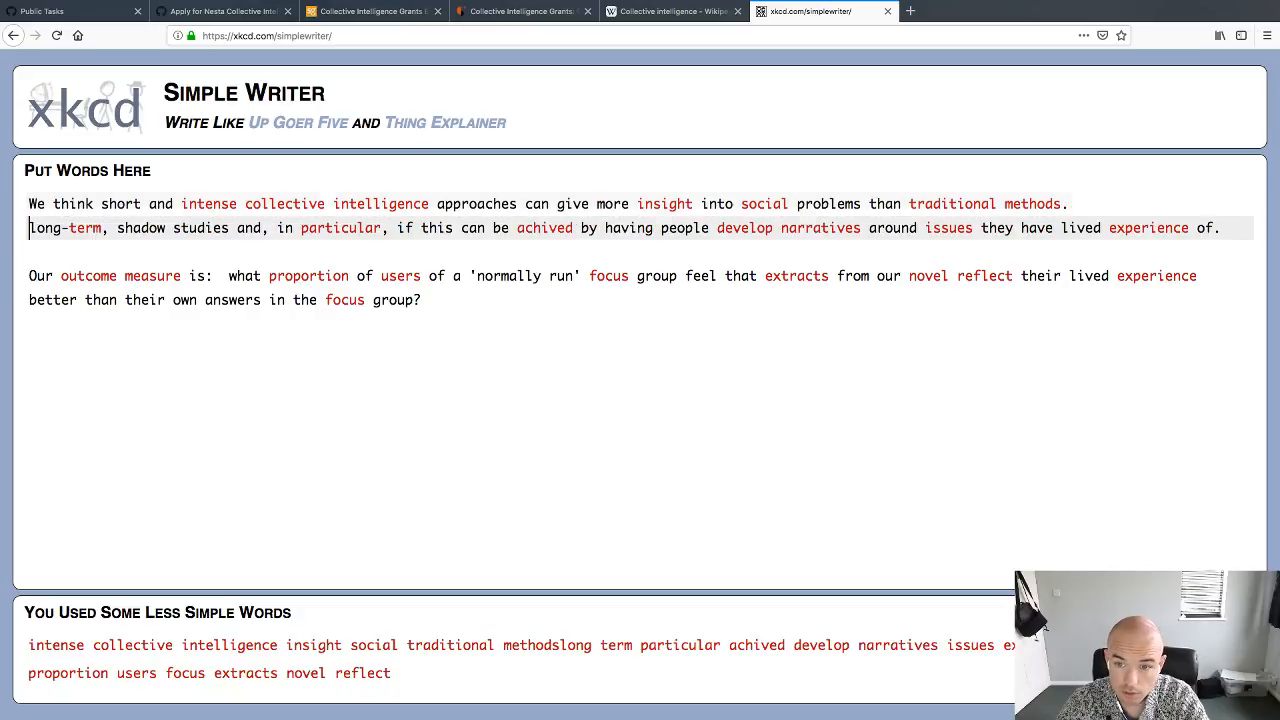
pyautogui.press('Left')
pyautogui.press('Left')
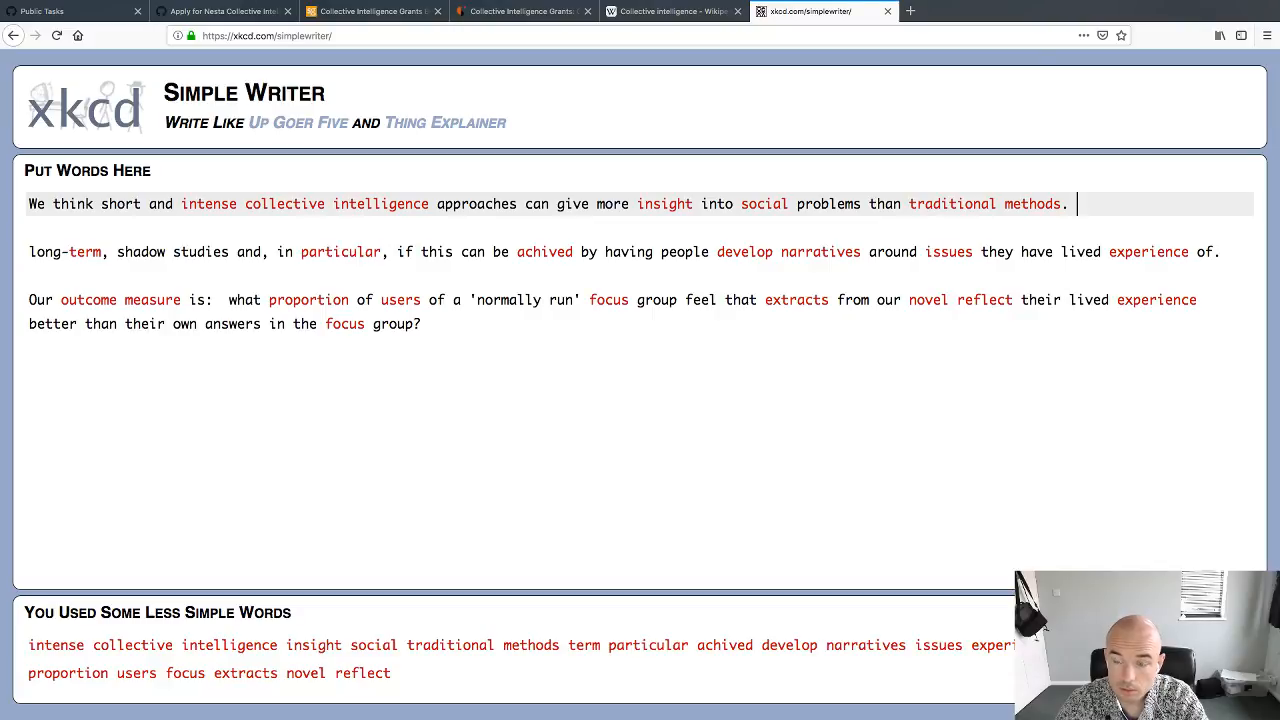
# Step: Begin a second sentence with "In particular we think that" and delete the leftover text through "if this", joining it to "can be achived"
pyautogui.write('In ')
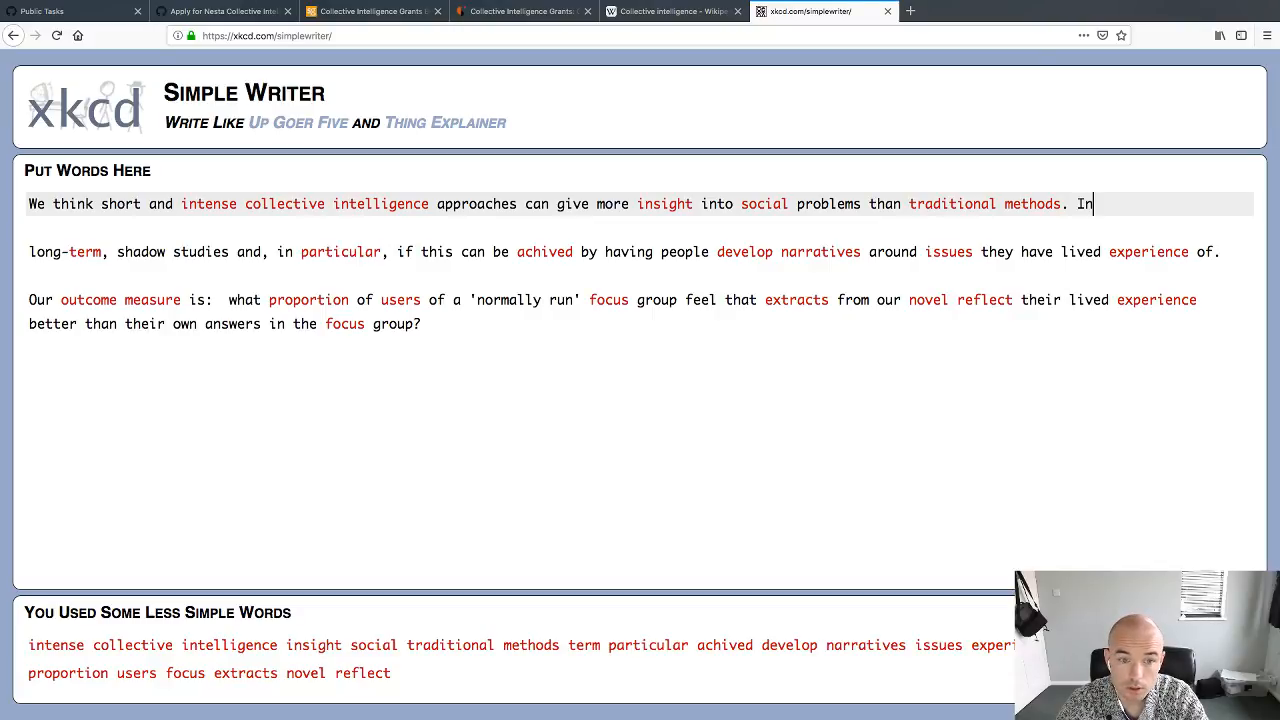
pyautogui.write('pa')
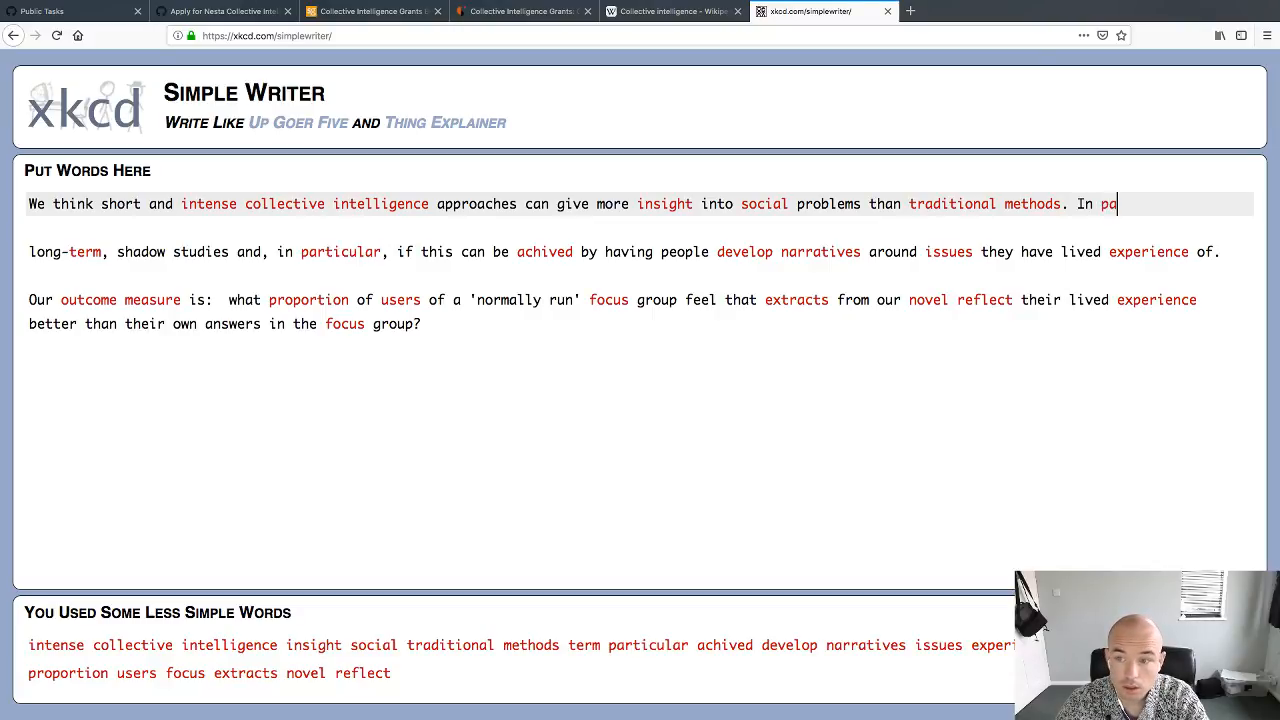
pyautogui.write('rticular ')
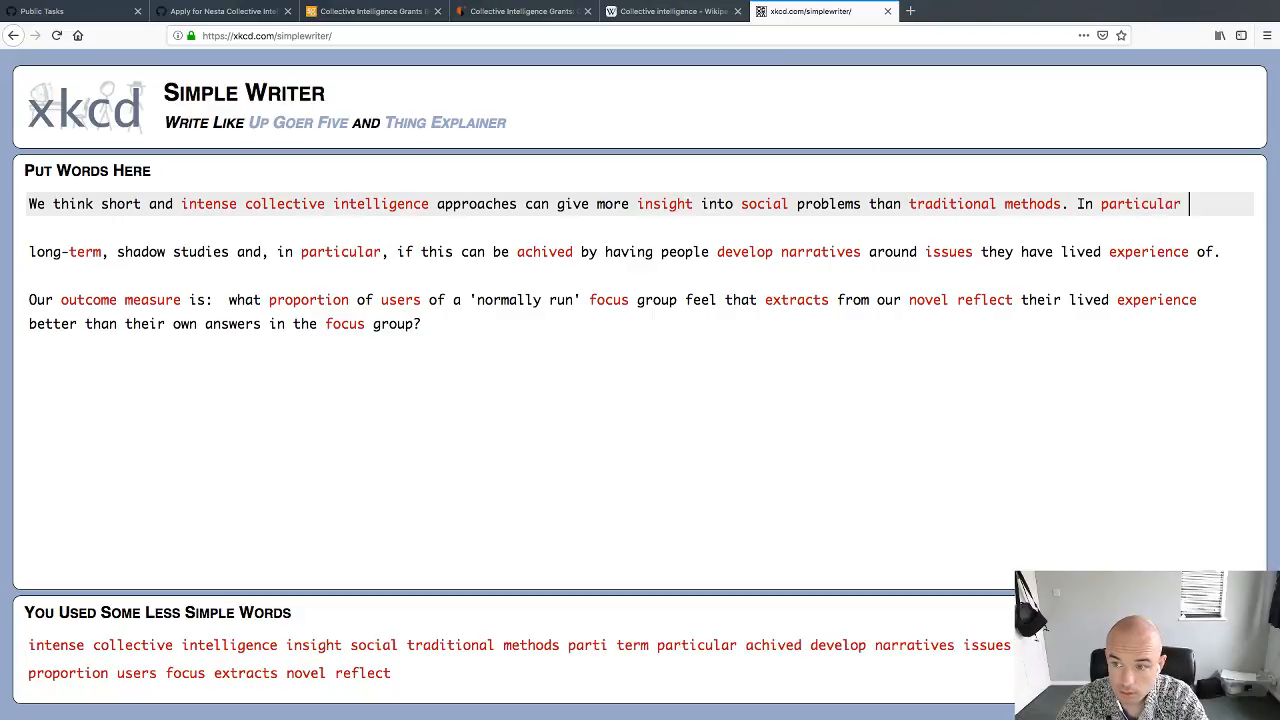
pyautogui.write('we think that')
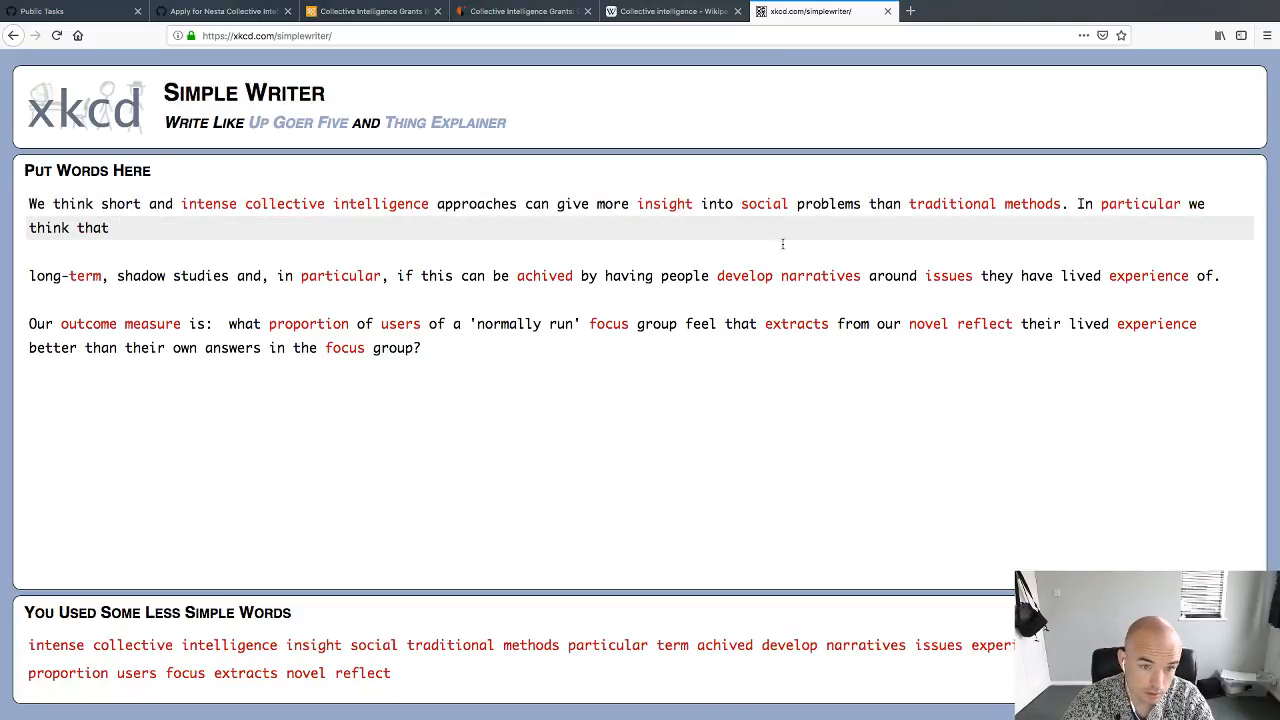
pyautogui.moveTo(460, 277); pyautogui.dragTo(293, 229)
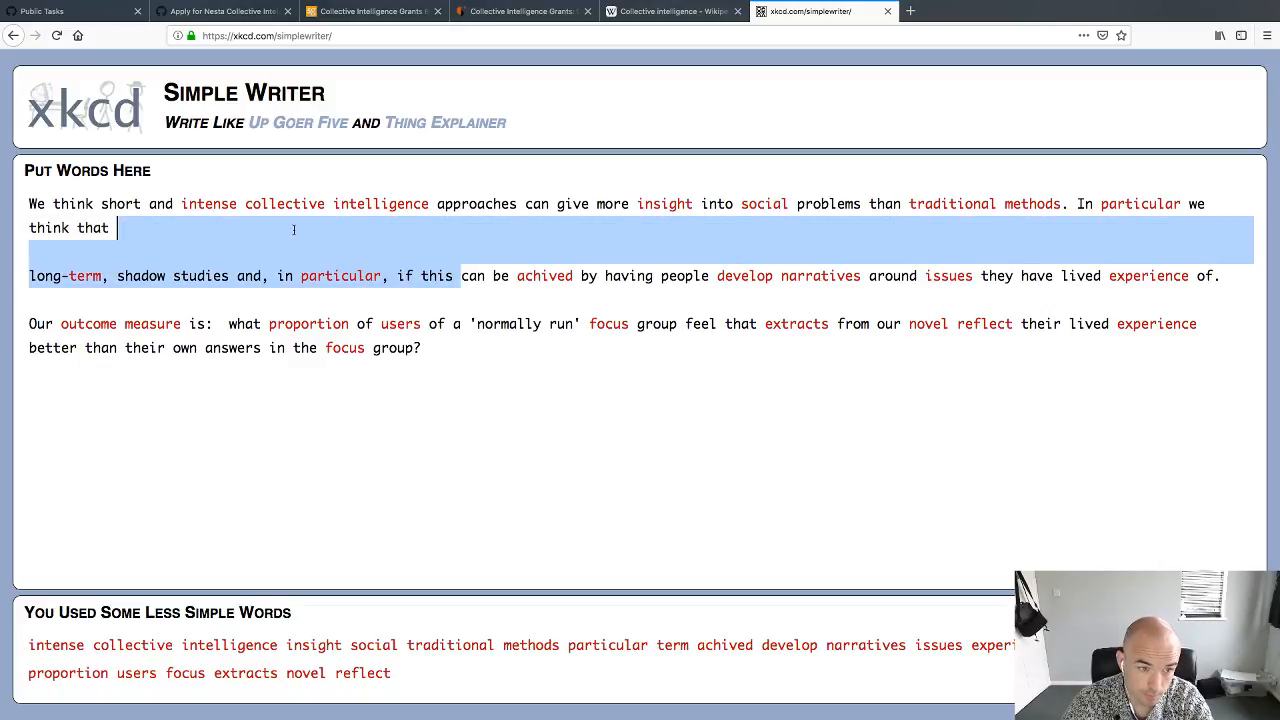
pyautogui.press('BackSpace')
pyautogui.write('this')
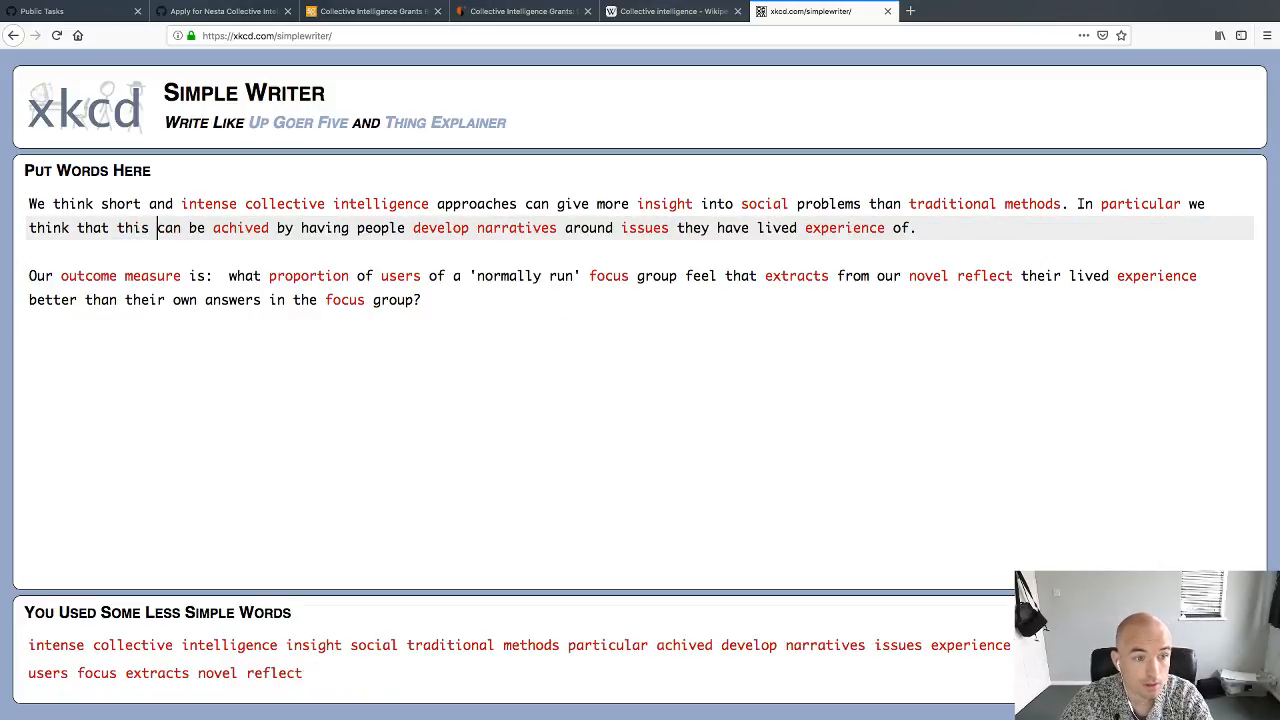
pyautogui.press('BackSpace')
pyautogui.press('BackSpace')
pyautogui.press('BackSpace')
pyautogui.press('BackSpace')
pyautogui.press('BackSpace')
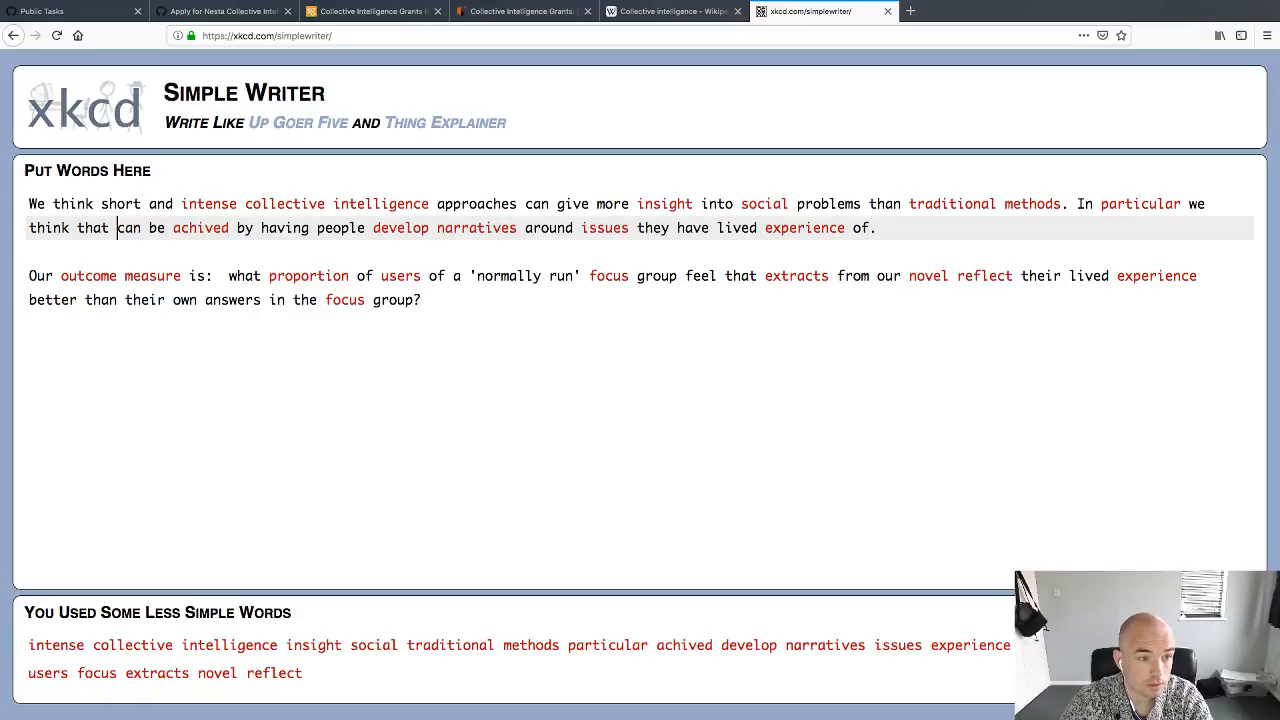
# Step: Replace "can be achived" with "we can do this" and change "develop" to "build" in the second sentence
pyautogui.write('we can do this')
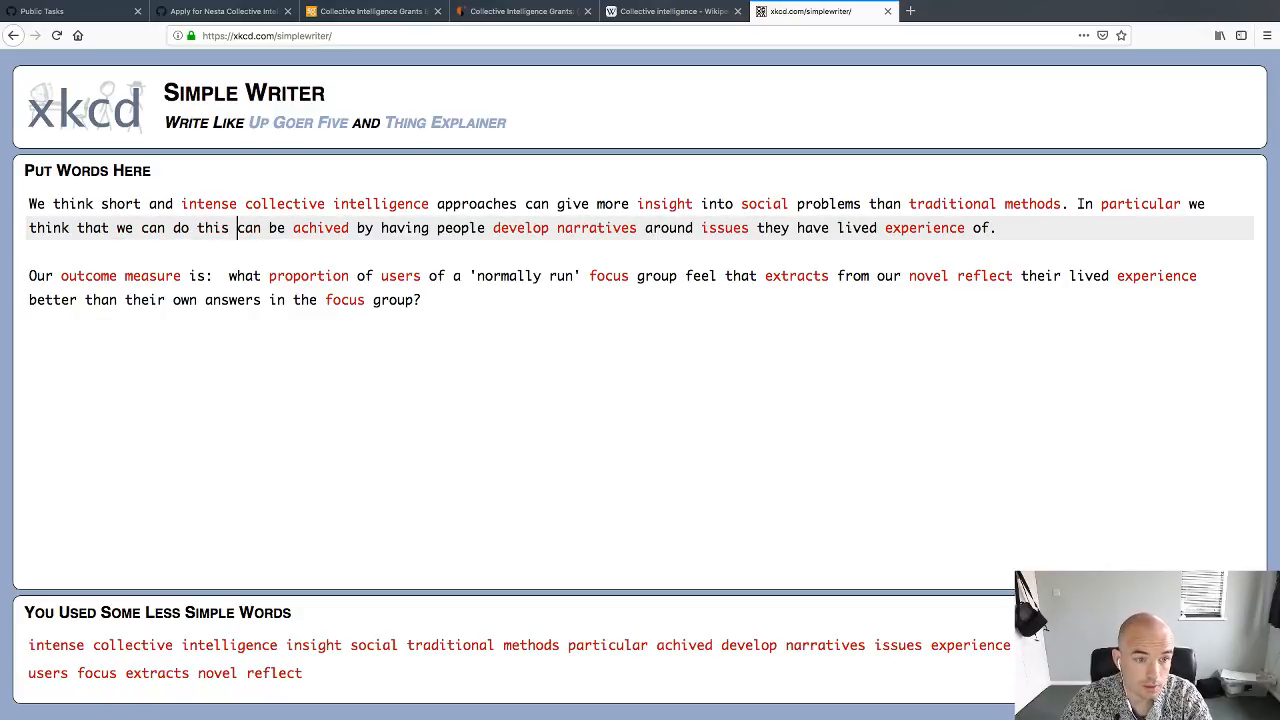
pyautogui.hotkey('shift', 'Right')
pyautogui.hotkey('shift', 'Right')
pyautogui.hotkey('shift', 'Right')
pyautogui.hotkey('shift', 'Right')
pyautogui.hotkey('shift', 'Right')
pyautogui.hotkey('shift', 'Right')
pyautogui.hotkey('shift', 'Right')
pyautogui.hotkey('shift', 'Right')
pyautogui.hotkey('shift', 'Right')
pyautogui.hotkey('shift', 'Right')
pyautogui.hotkey('shift', 'Right')
pyautogui.hotkey('shift', 'Right')
pyautogui.hotkey('shift', 'Right')
pyautogui.hotkey('shift', 'Right')
pyautogui.hotkey('shift', 'Right')
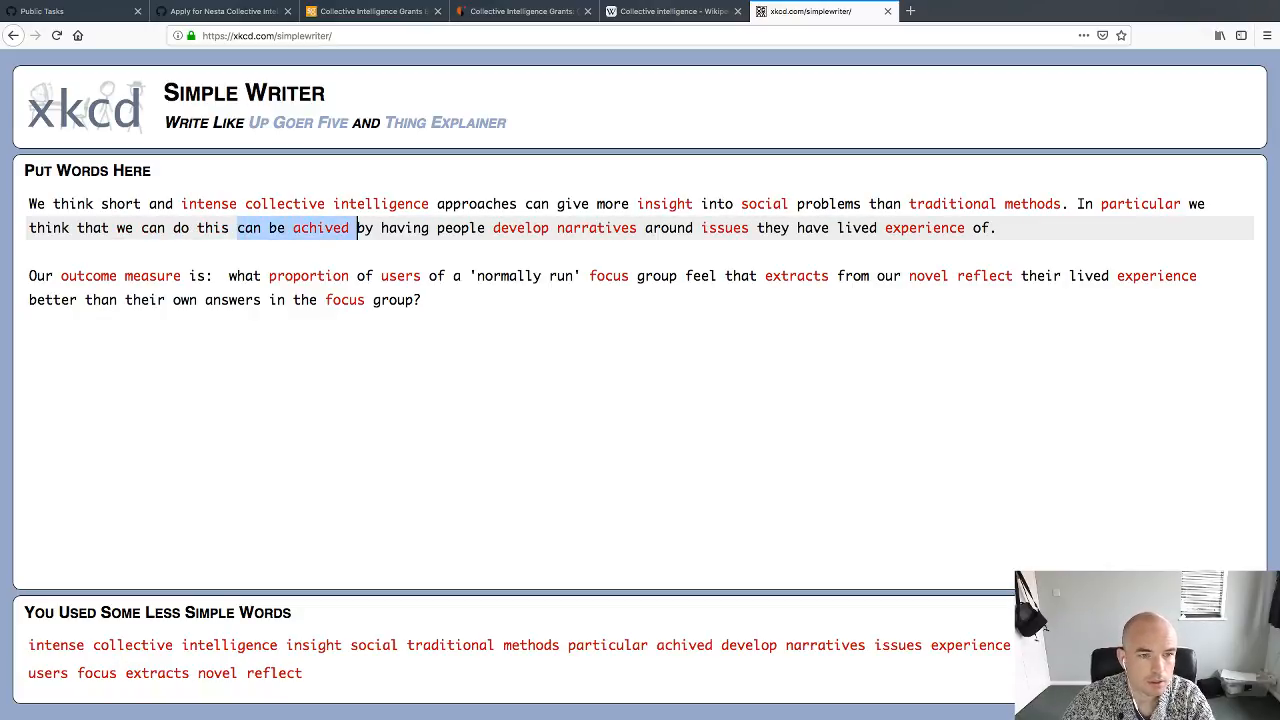
pyautogui.press('BackSpace')
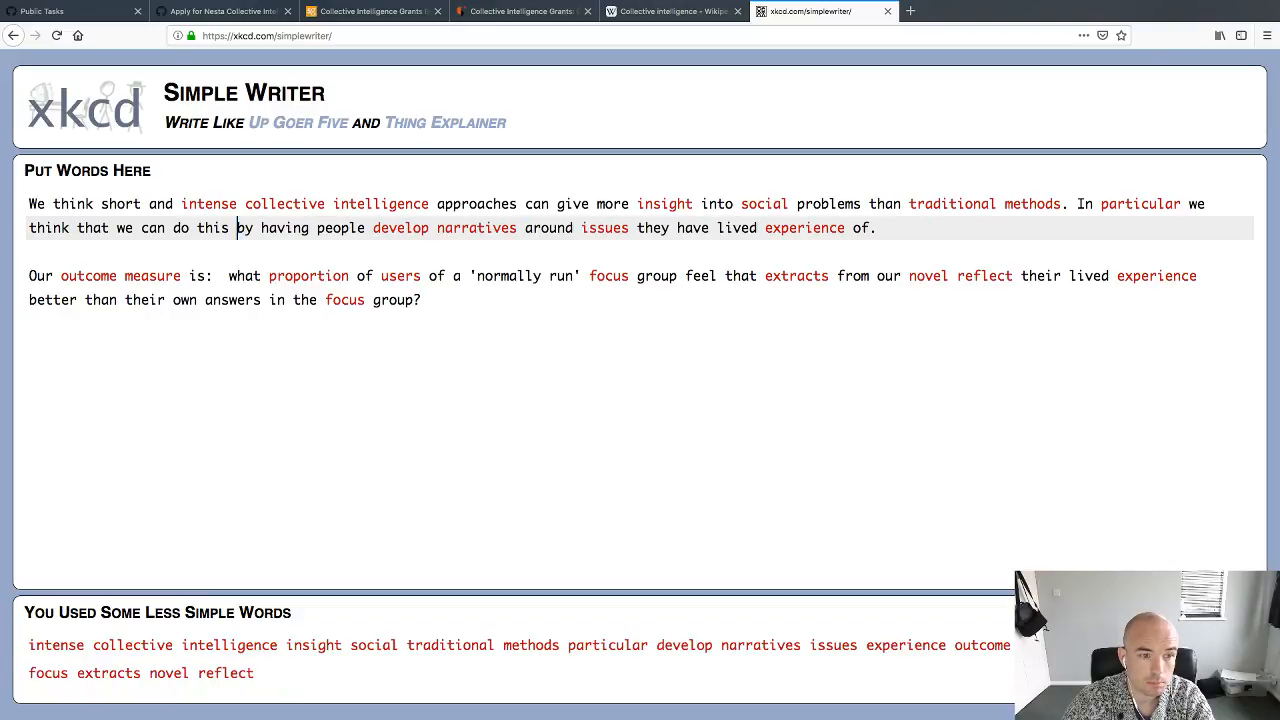
pyautogui.doubleClick(390, 228)
pyautogui.write('build')
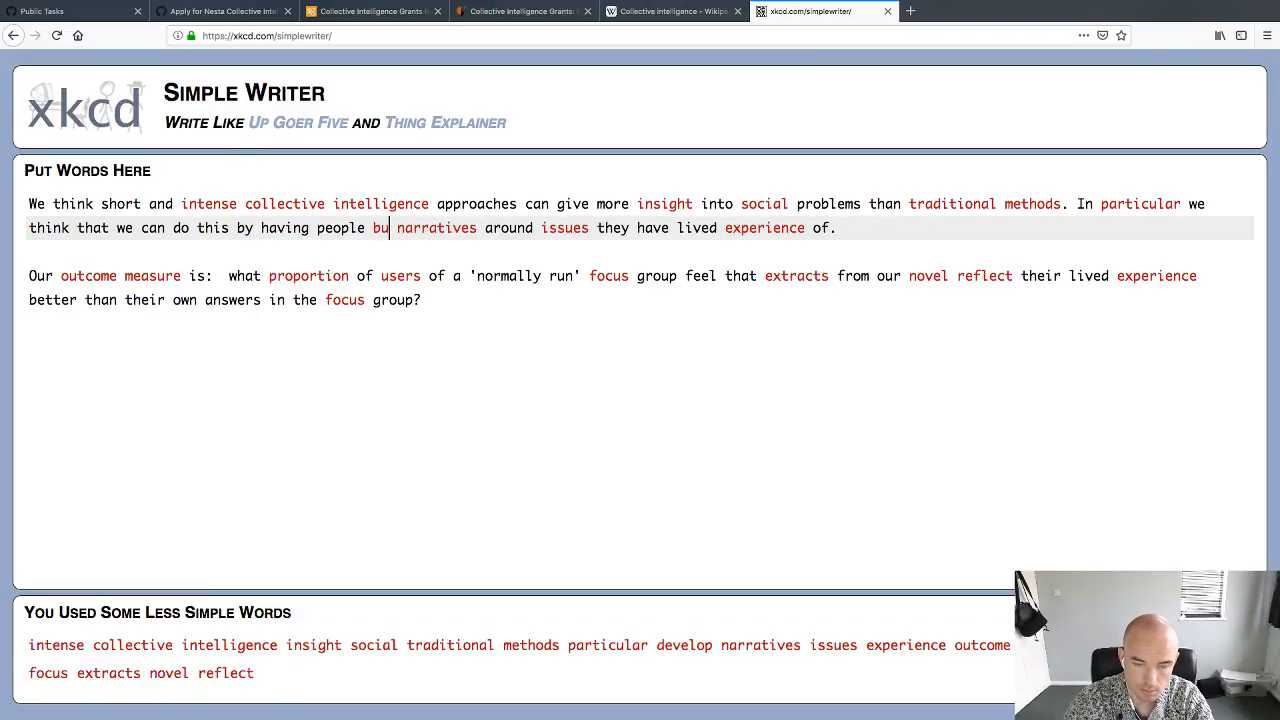
# Step: Start a third sentence after "experience of." reading "We think this allows us to save both time and money,"
pyautogui.press('super+Right')
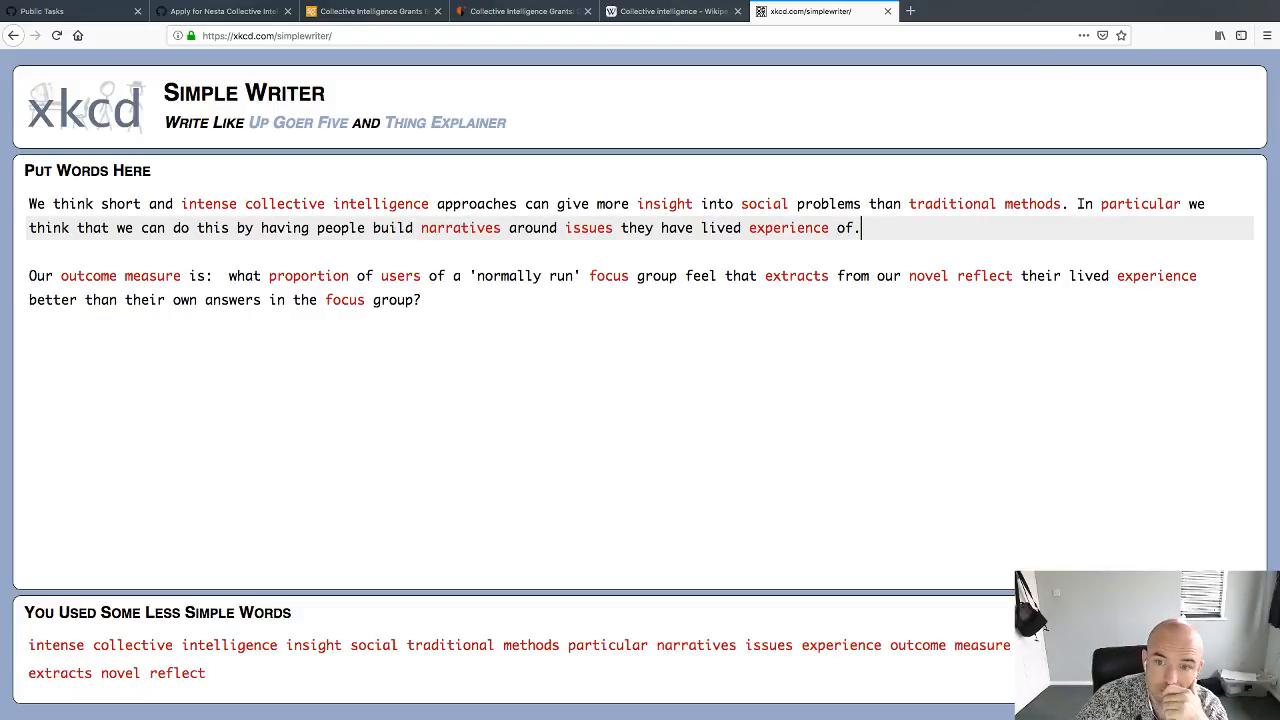
pyautogui.write('We think ')
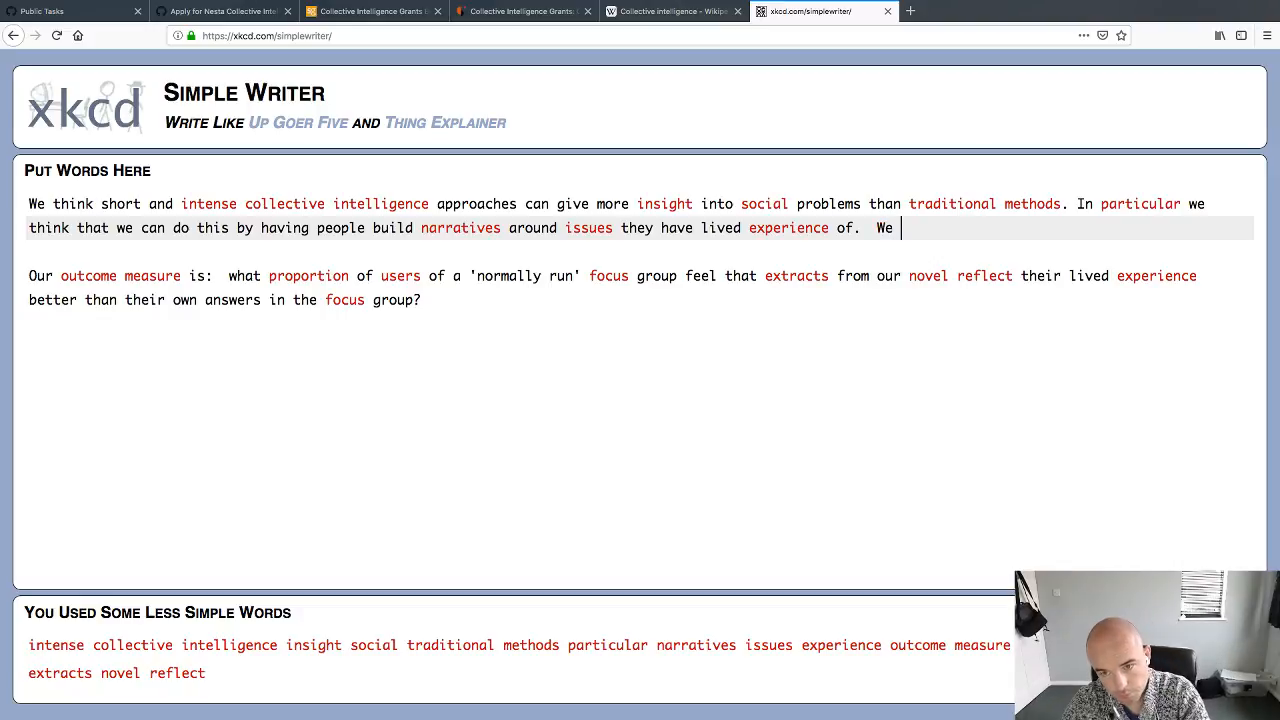
pyautogui.write('this allo')
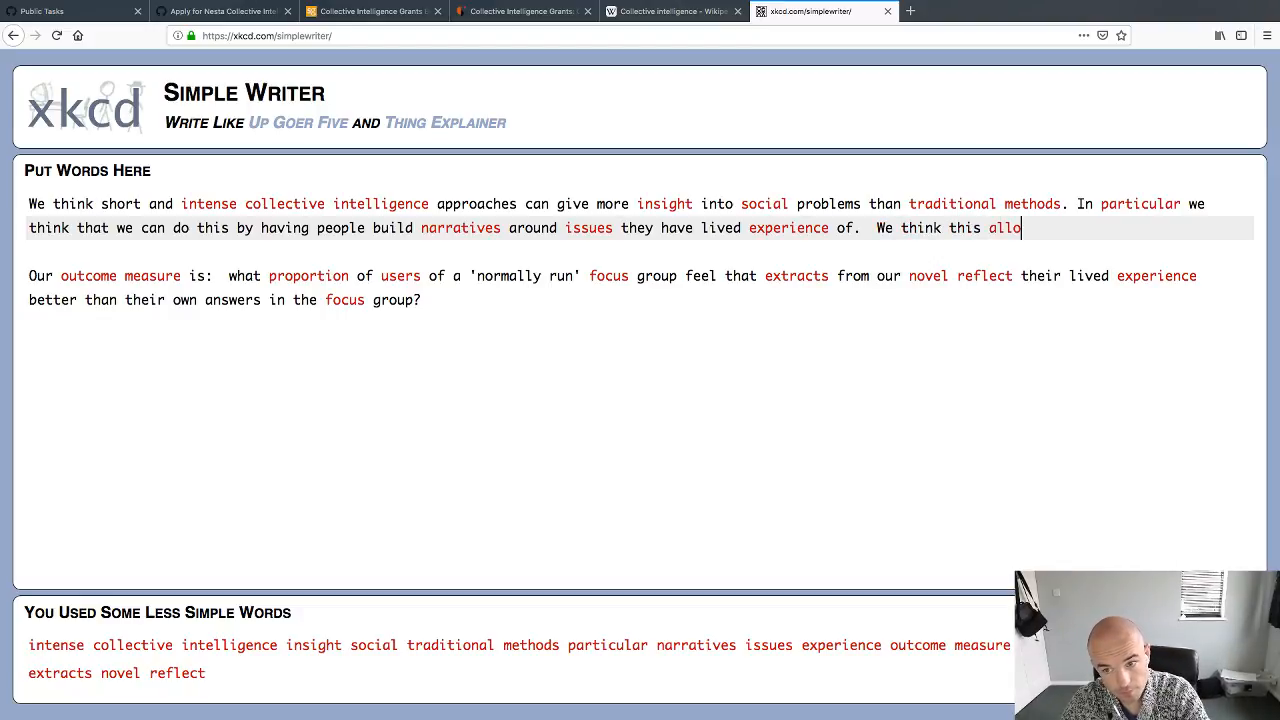
pyautogui.write('ws us to save ')
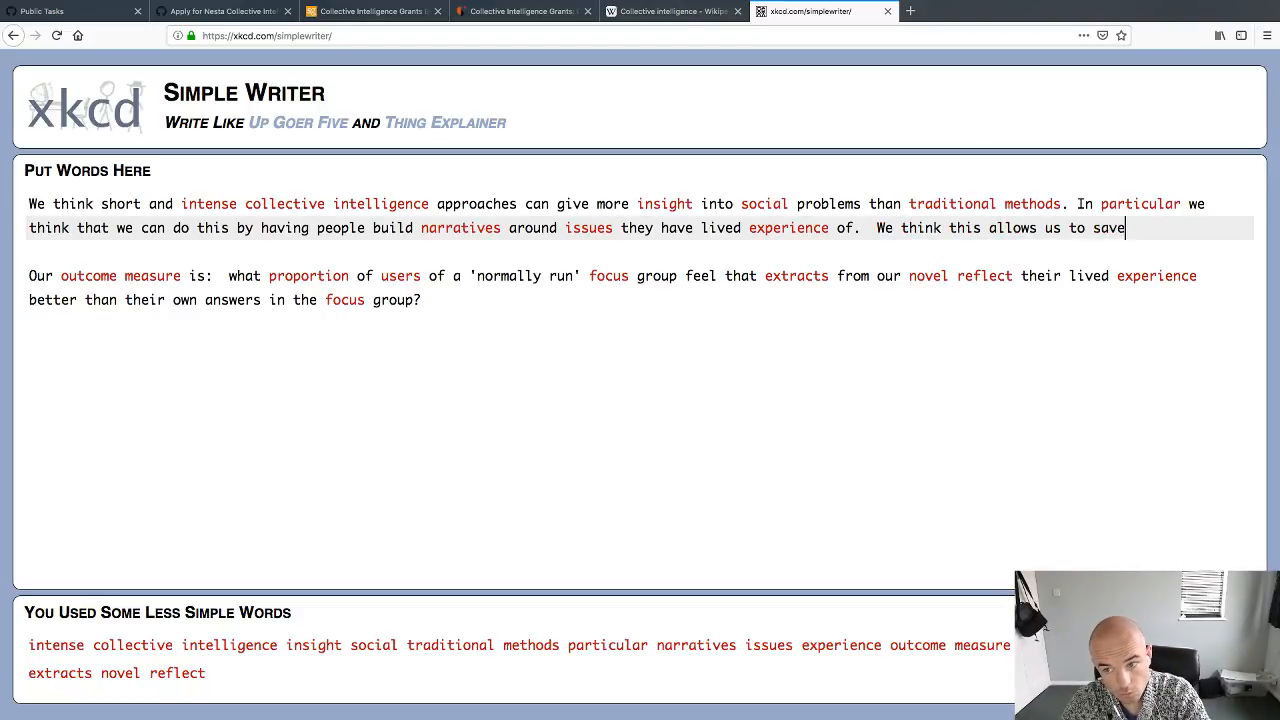
pyautogui.write('both ')
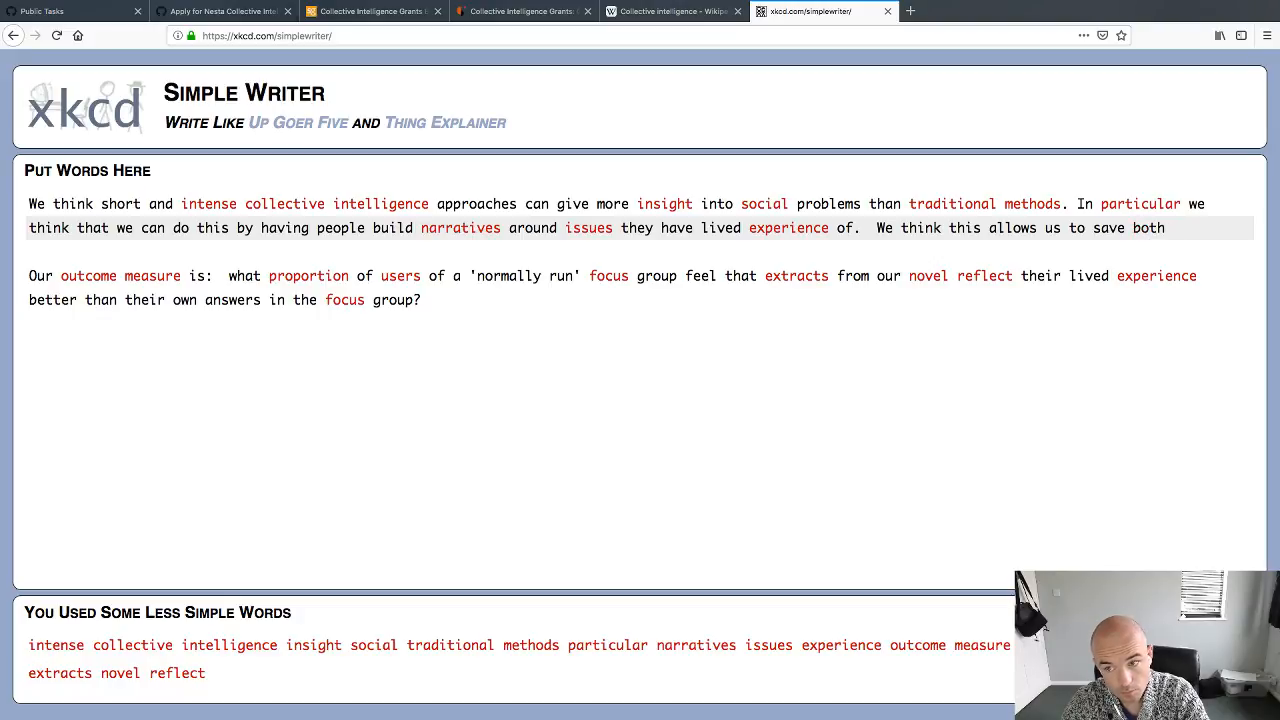
pyautogui.write('time and money,')
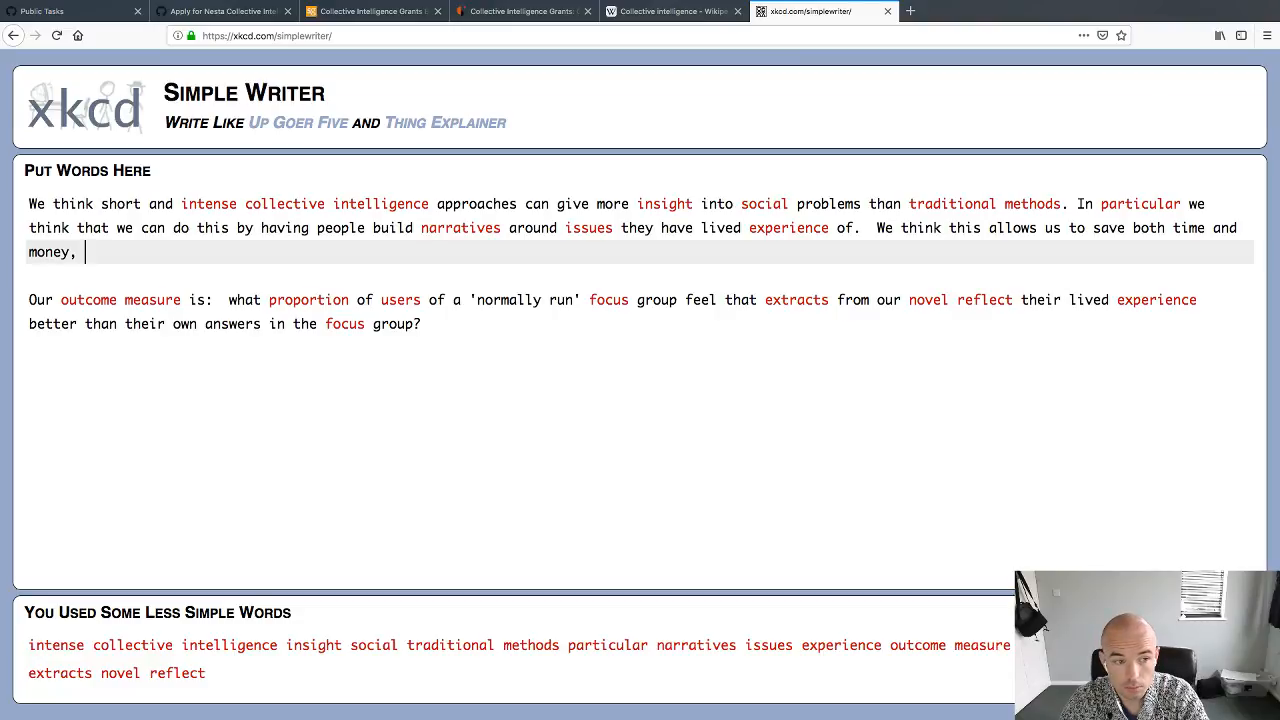
# Step: Delete "to save both time and money," from the third sentence, leaving it ending at "allows us"
pyautogui.press('BackSpace')
pyautogui.press('BackSpace')
pyautogui.press('BackSpace')
pyautogui.press('BackSpace')
pyautogui.press('BackSpace')
pyautogui.press('BackSpace')
pyautogui.press('BackSpace')
pyautogui.press('BackSpace')
pyautogui.press('BackSpace')
pyautogui.press('BackSpace')
pyautogui.press('BackSpace')
pyautogui.press('BackSpace')
pyautogui.press('BackSpace')
pyautogui.press('BackSpace')
pyautogui.press('BackSpace')
pyautogui.press('BackSpace')
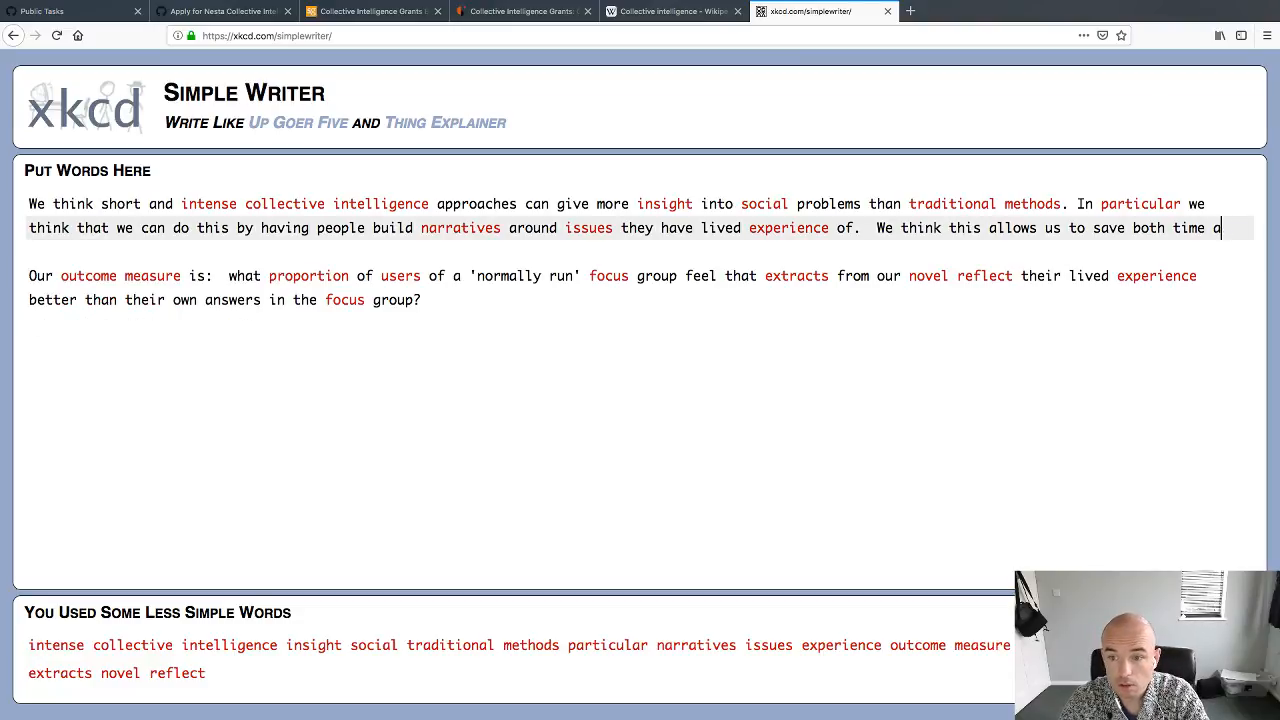
pyautogui.press('BackSpace')
pyautogui.press('BackSpace')
pyautogui.press('BackSpace')
pyautogui.press('BackSpace')
pyautogui.press('BackSpace')
pyautogui.press('BackSpace')
pyautogui.press('BackSpace')
pyautogui.press('BackSpace')
pyautogui.press('BackSpace')
pyautogui.press('BackSpace')
pyautogui.press('BackSpace')
pyautogui.press('BackSpace')
pyautogui.press('BackSpace')
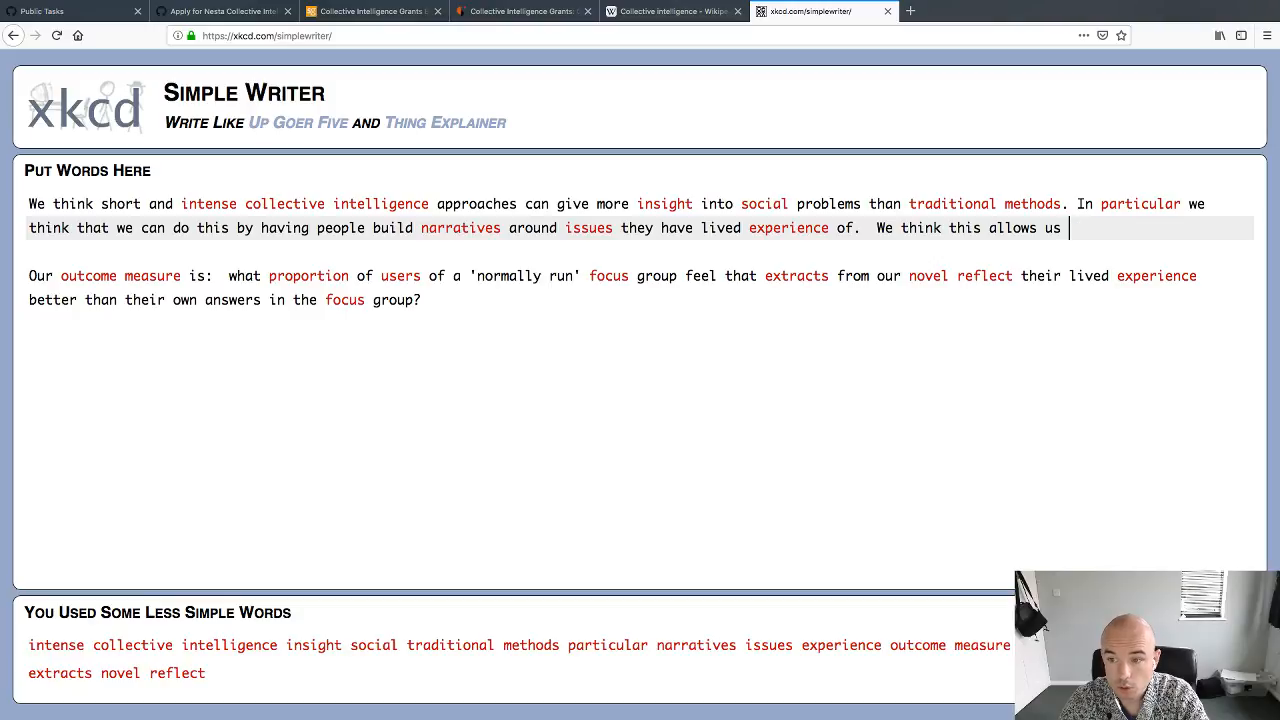
# Step: Continue the third sentence with "to get better results from the research at a lower"
pyautogui.write('to get a b')
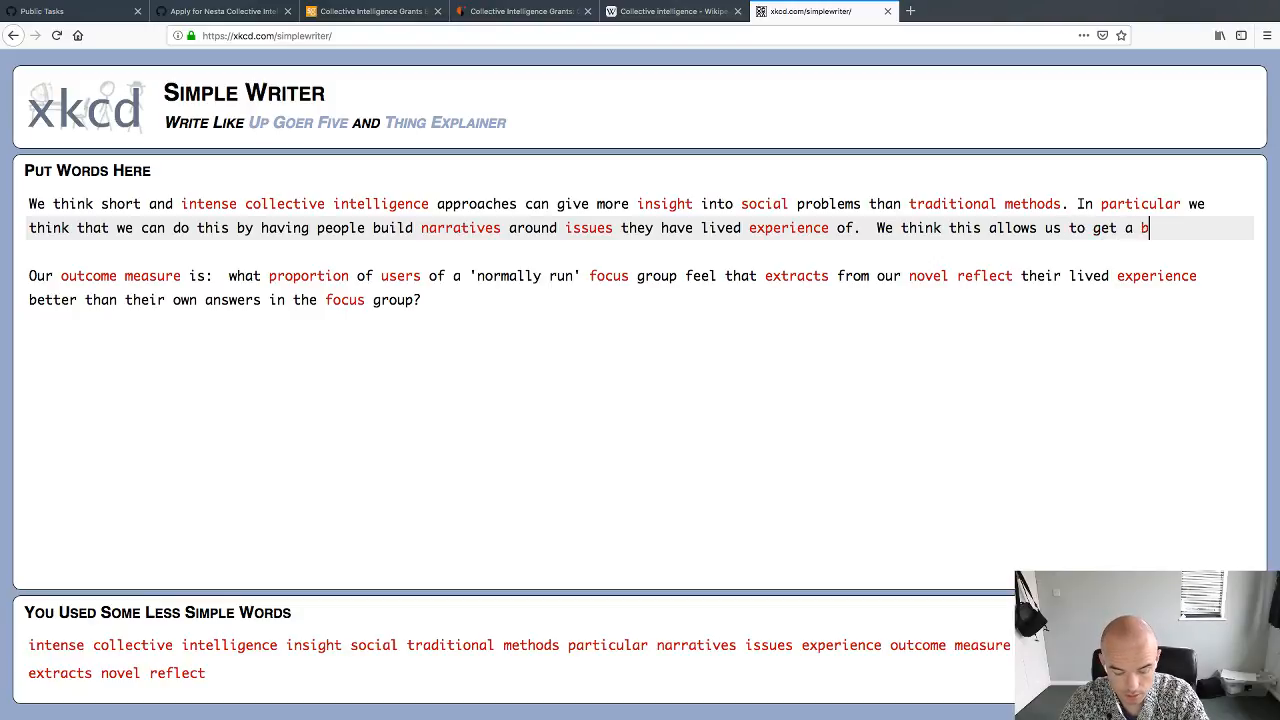
pyautogui.write('etter')
pyautogui.press('BackSpace')
pyautogui.press('BackSpace')
pyautogui.press('BackSpace')
pyautogui.press('BackSpace')
pyautogui.press('BackSpace')
pyautogui.press('BackSpace')
pyautogui.press('BackSpace')
pyautogui.press('BackSpace')
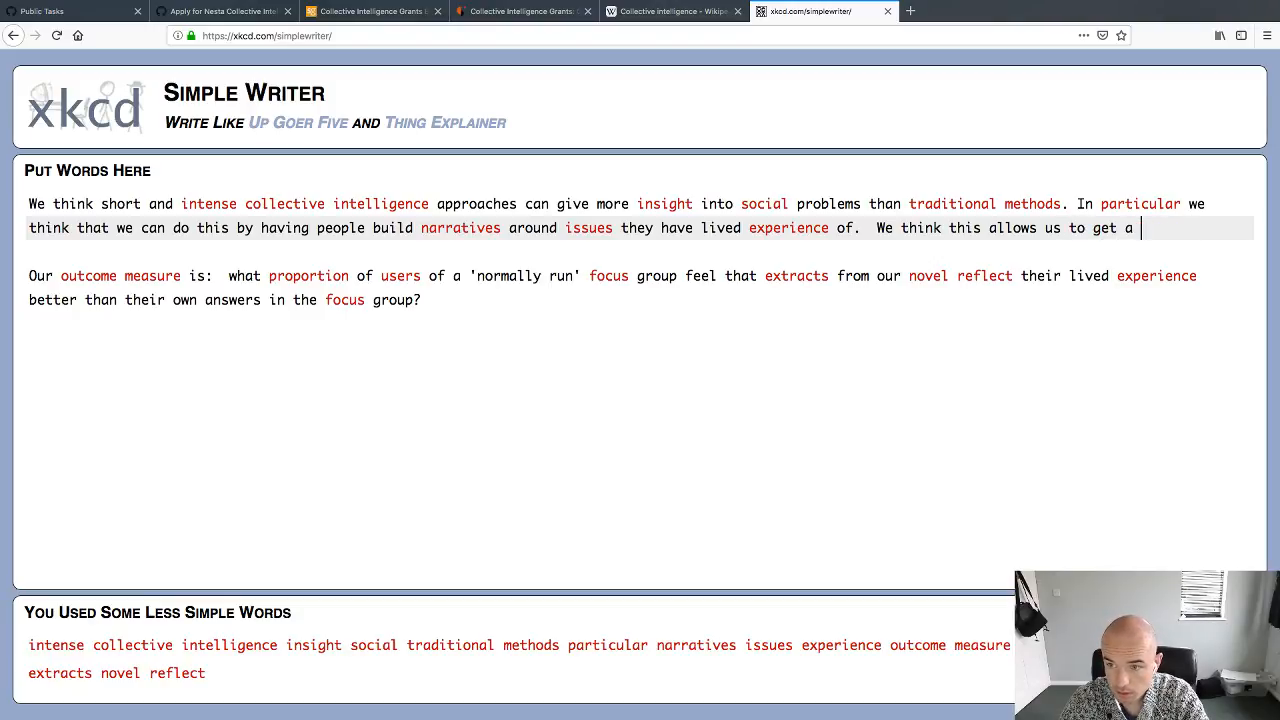
pyautogui.press('BackSpace')
pyautogui.write('better re')
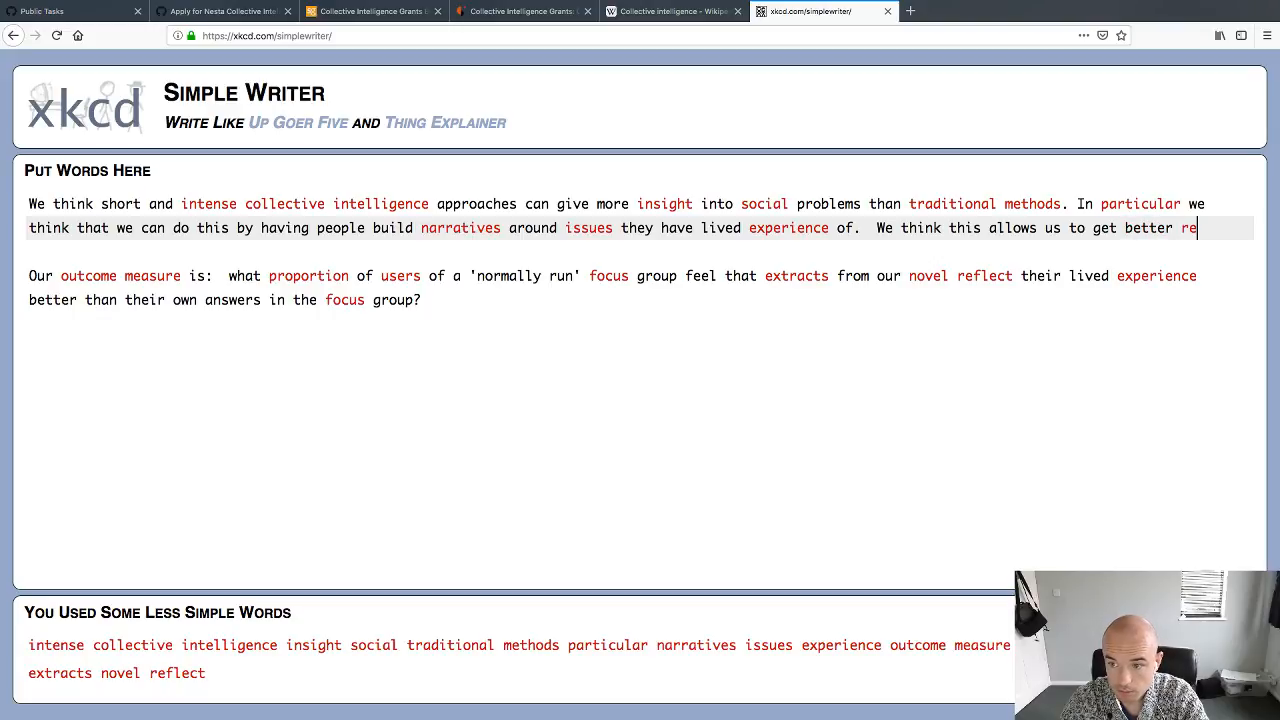
pyautogui.write('sults fro')
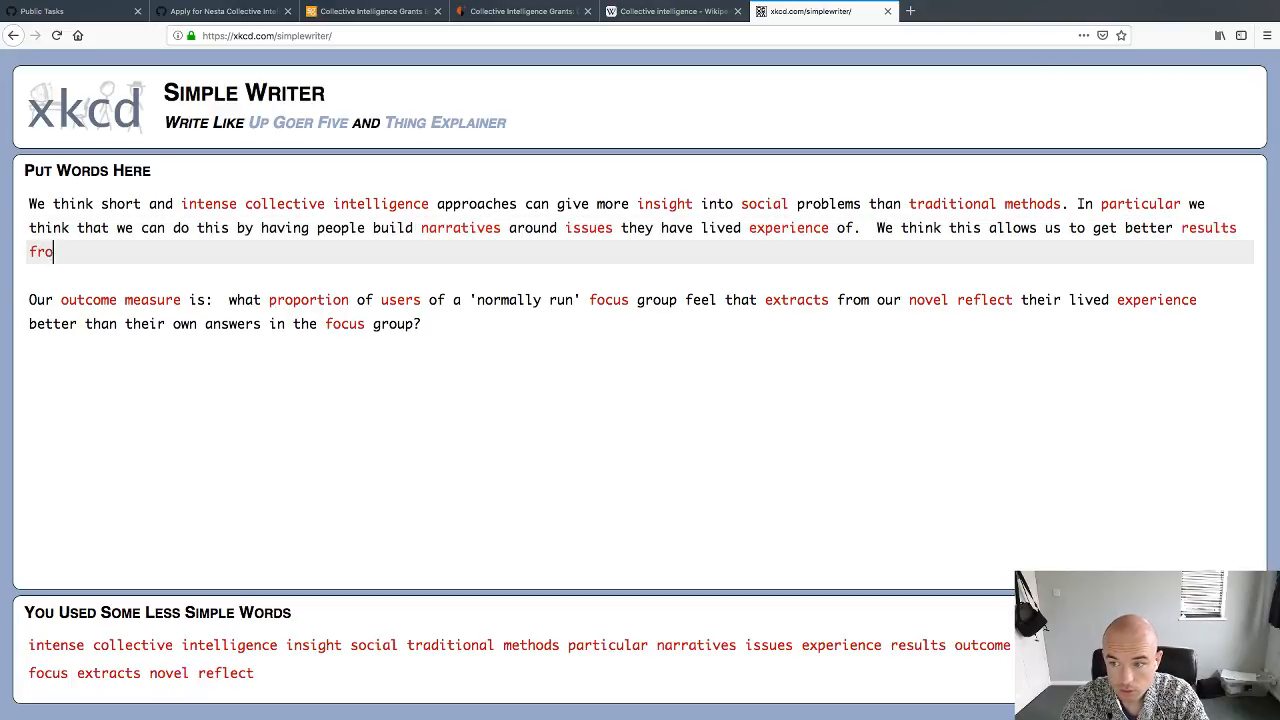
pyautogui.write('m the research at ')
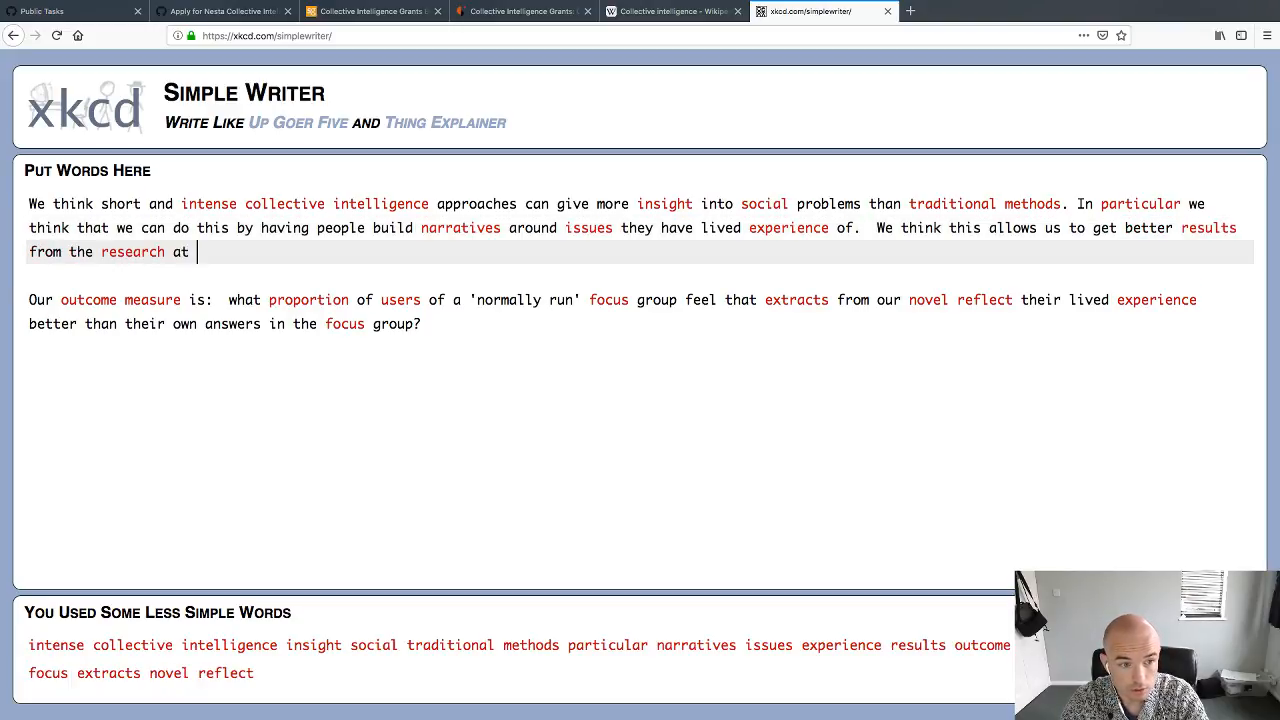
pyautogui.write('a lotter')
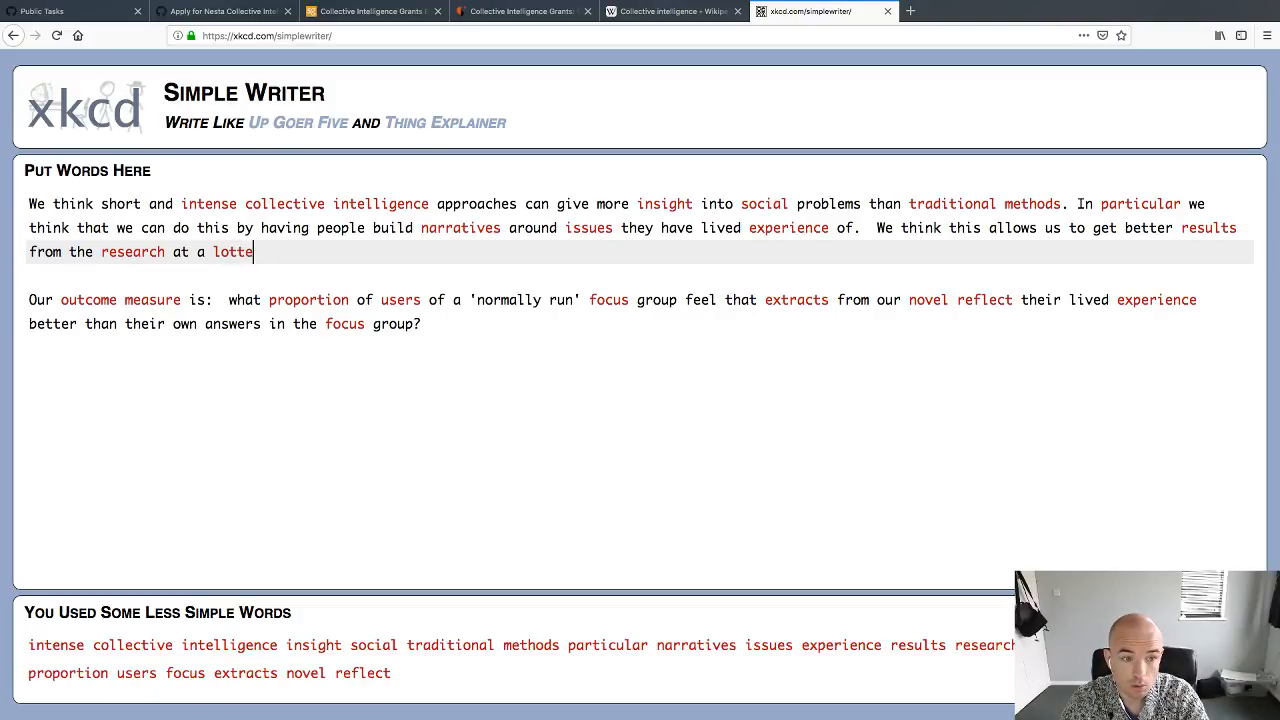
pyautogui.press('BackSpace')
pyautogui.press('BackSpace')
pyautogui.press('BackSpace')
pyautogui.write('wer')
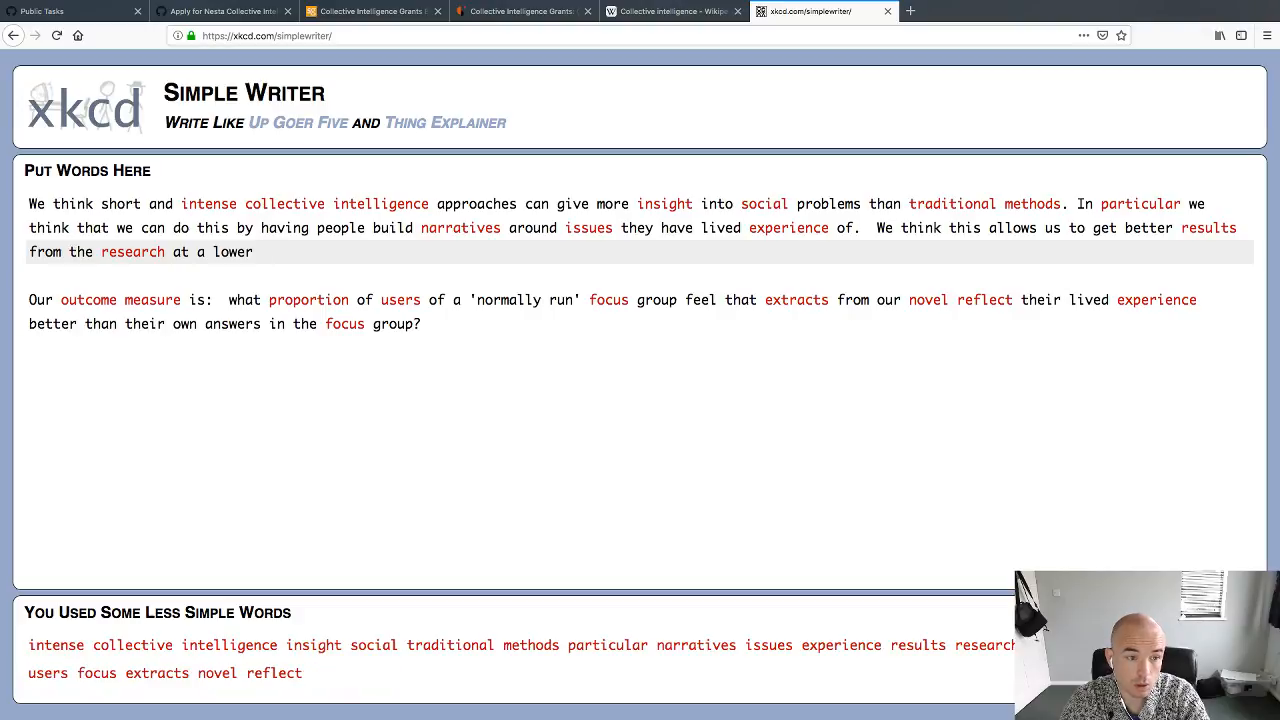
# Step: Delete the third sentence's ending back through "from the research at a lower", including the final "s" of "results"
pyautogui.press('BackSpace')
pyautogui.press('BackSpace')
pyautogui.press('BackSpace')
pyautogui.press('BackSpace')
pyautogui.press('BackSpace')
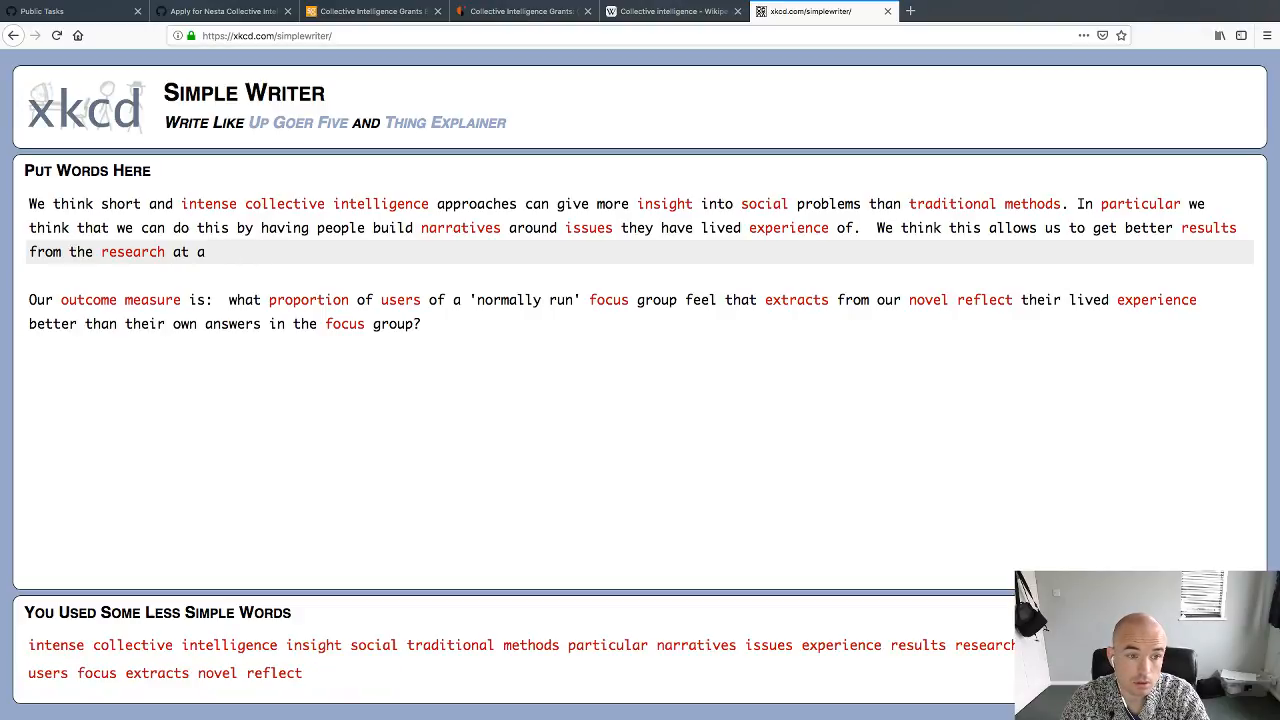
pyautogui.press('BackSpace')
pyautogui.press('BackSpace')
pyautogui.press('BackSpace')
pyautogui.press('BackSpace')
pyautogui.press('BackSpace')
pyautogui.press('BackSpace')
pyautogui.press('BackSpace')
pyautogui.press('BackSpace')
pyautogui.press('BackSpace')
pyautogui.press('BackSpace')
pyautogui.press('BackSpace')
pyautogui.press('BackSpace')
pyautogui.press('BackSpace')
pyautogui.press('BackSpace')
pyautogui.press('BackSpace')
pyautogui.press('BackSpace')
pyautogui.press('BackSpace')
pyautogui.press('BackSpace')
pyautogui.press('BackSpace')
pyautogui.press('BackSpace')
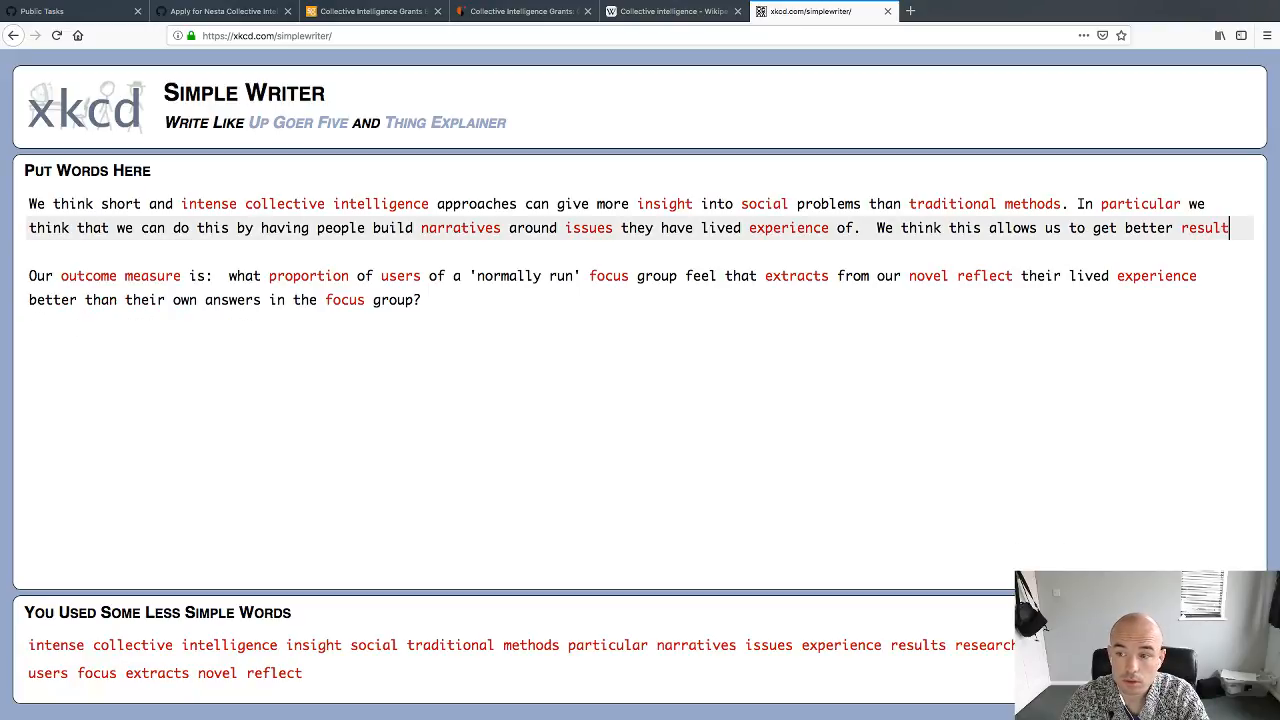
# Step: Finish the third sentence with a comma after "results" and "and get them both faster and cheaper than traditional forms of social research."
pyautogui.write(',')
pyautogui.press('Return')
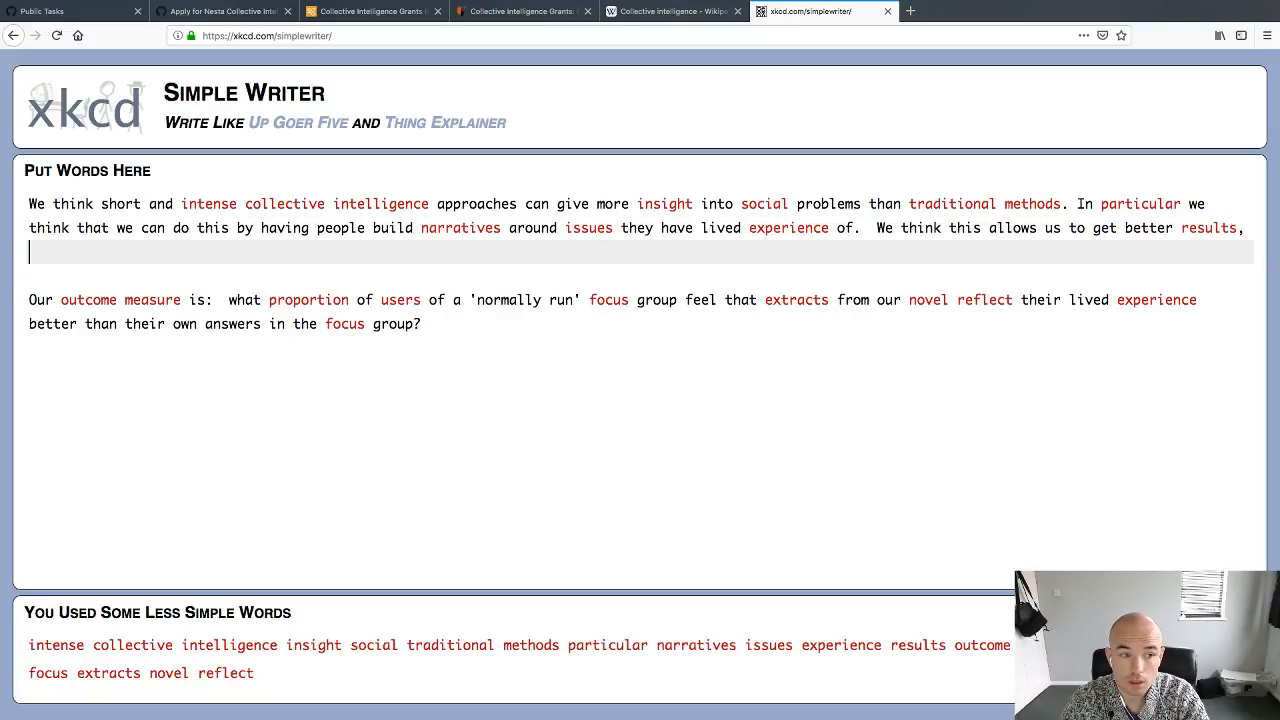
pyautogui.write('and get them ')
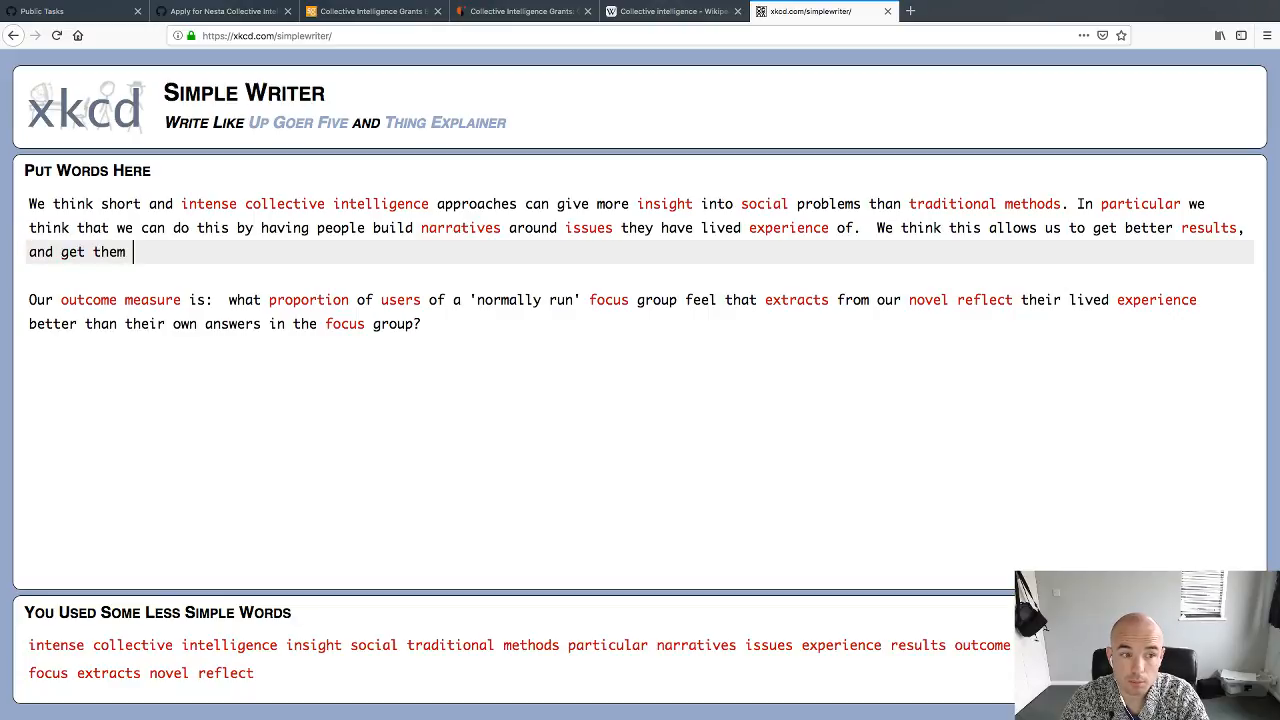
pyautogui.write('both faster adn')
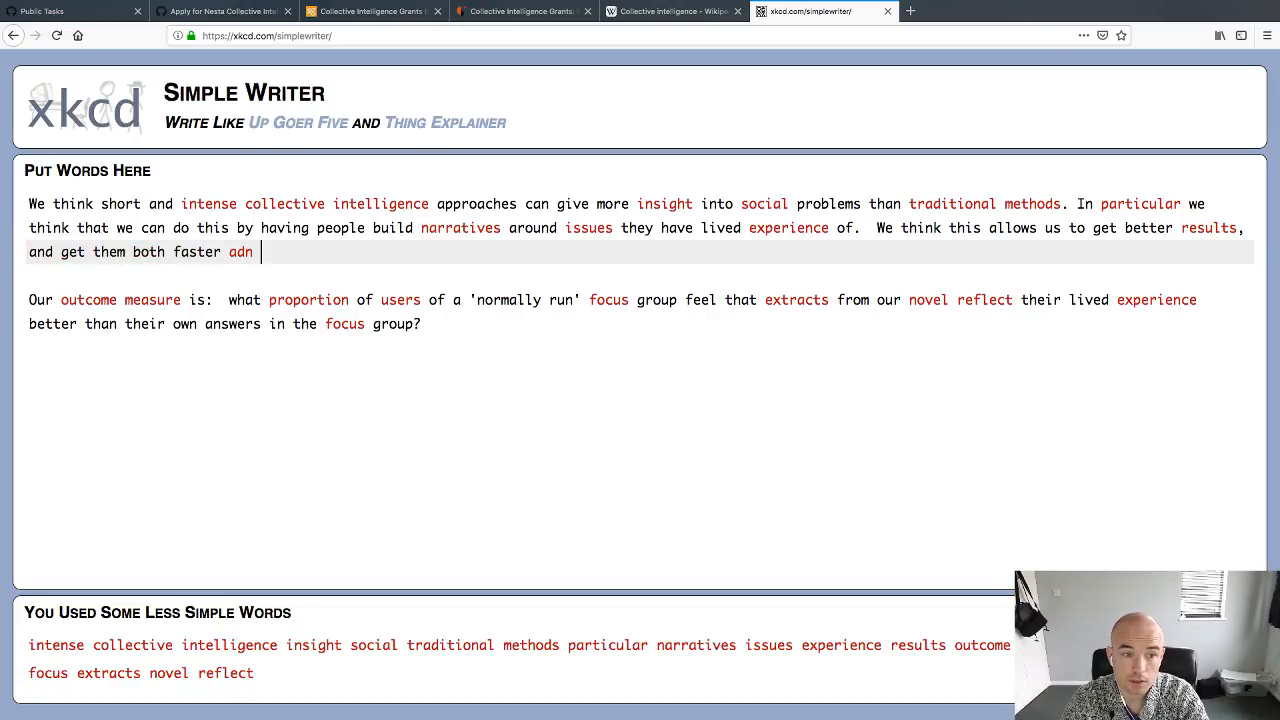
pyautogui.press('BackSpace')
pyautogui.press('BackSpace')
pyautogui.press('BackSpace')
pyautogui.write('nd ')
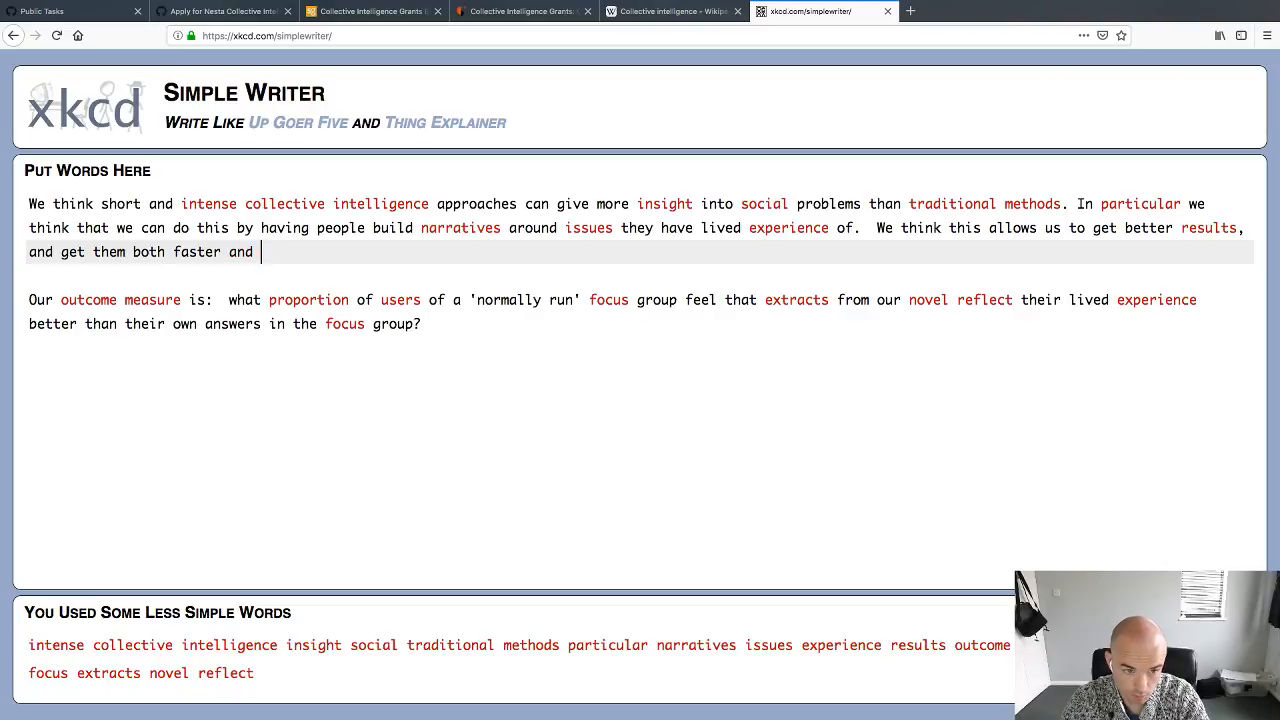
pyautogui.write('cheaper than ')
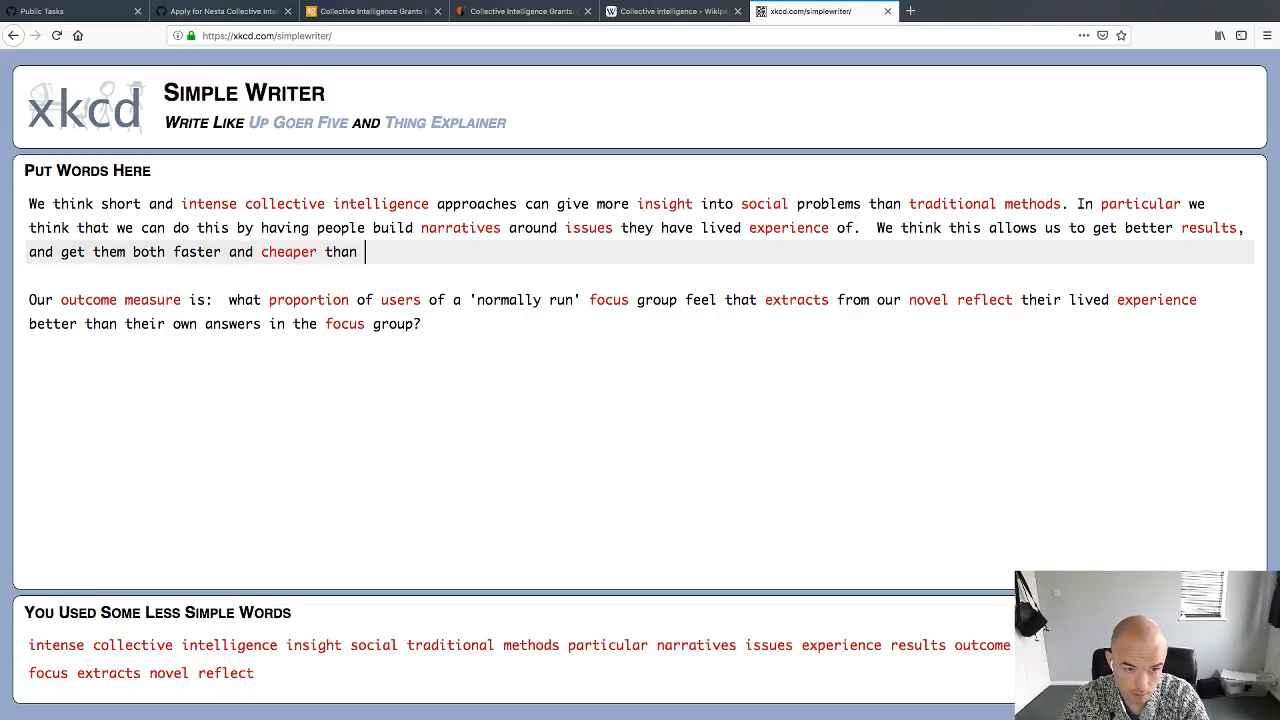
pyautogui.write('traditional fo')
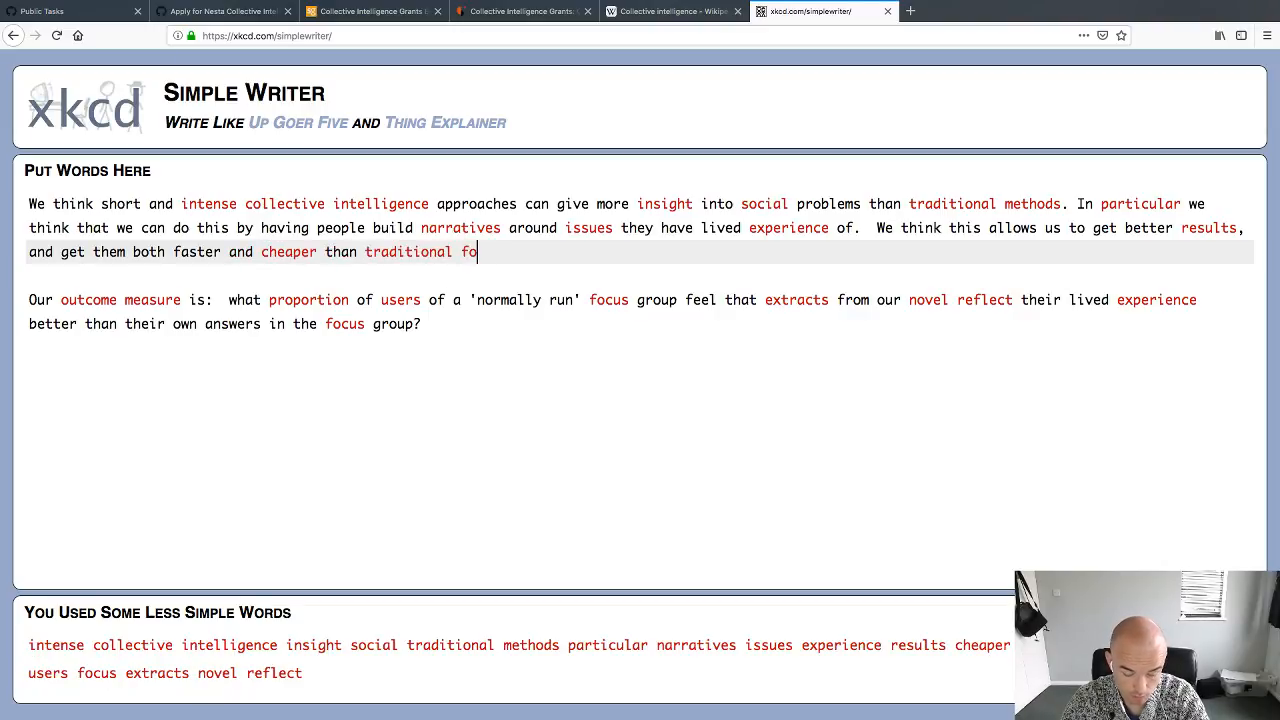
pyautogui.write('rms of social ')
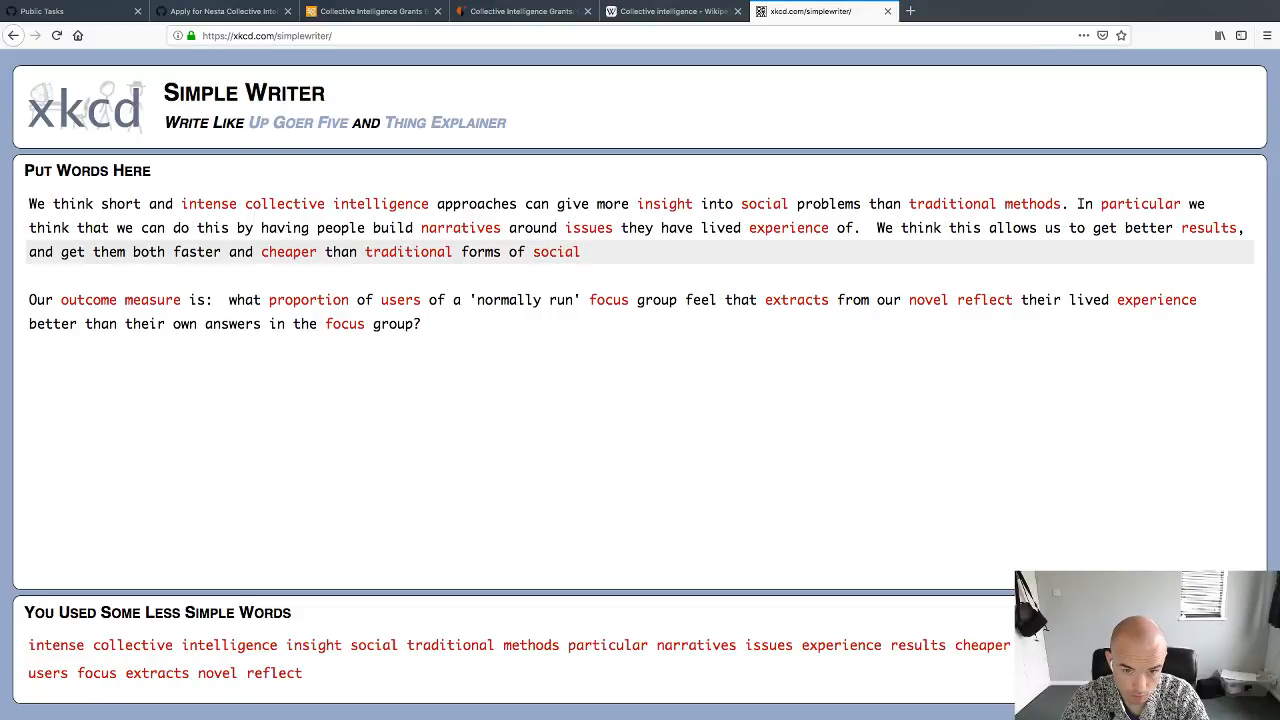
pyautogui.write('research.')
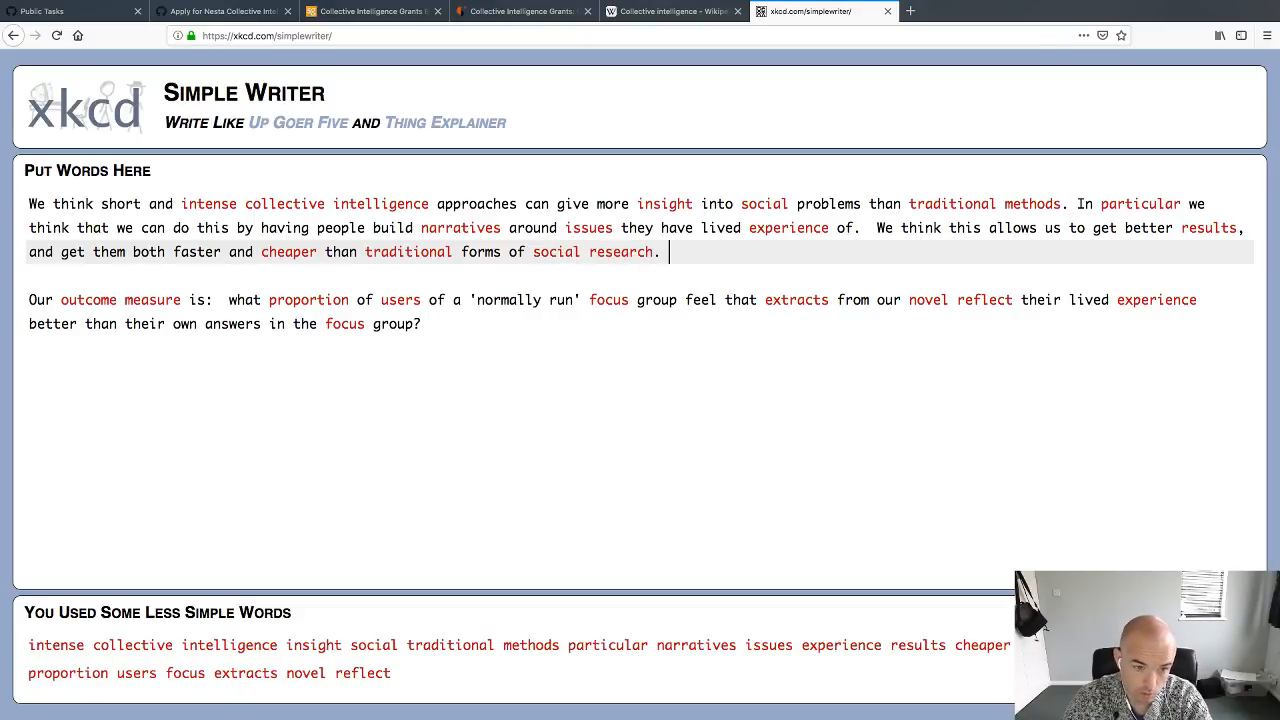
# Step: Add two blank lines between the first paragraph and the "Our outcome measure" paragraph
pyautogui.press('Up')
pyautogui.press('Up')
pyautogui.press('Down')
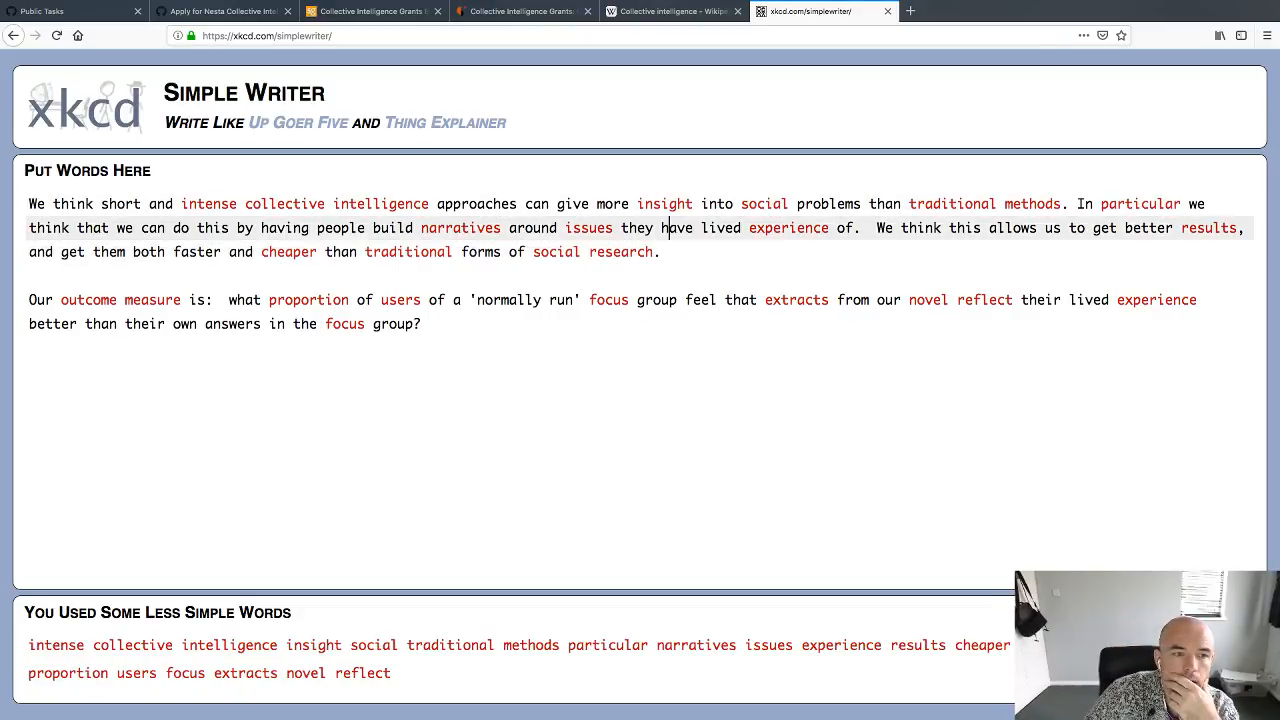
pyautogui.press('Down')
pyautogui.press('Down')
pyautogui.press('Return')
pyautogui.press('Return')
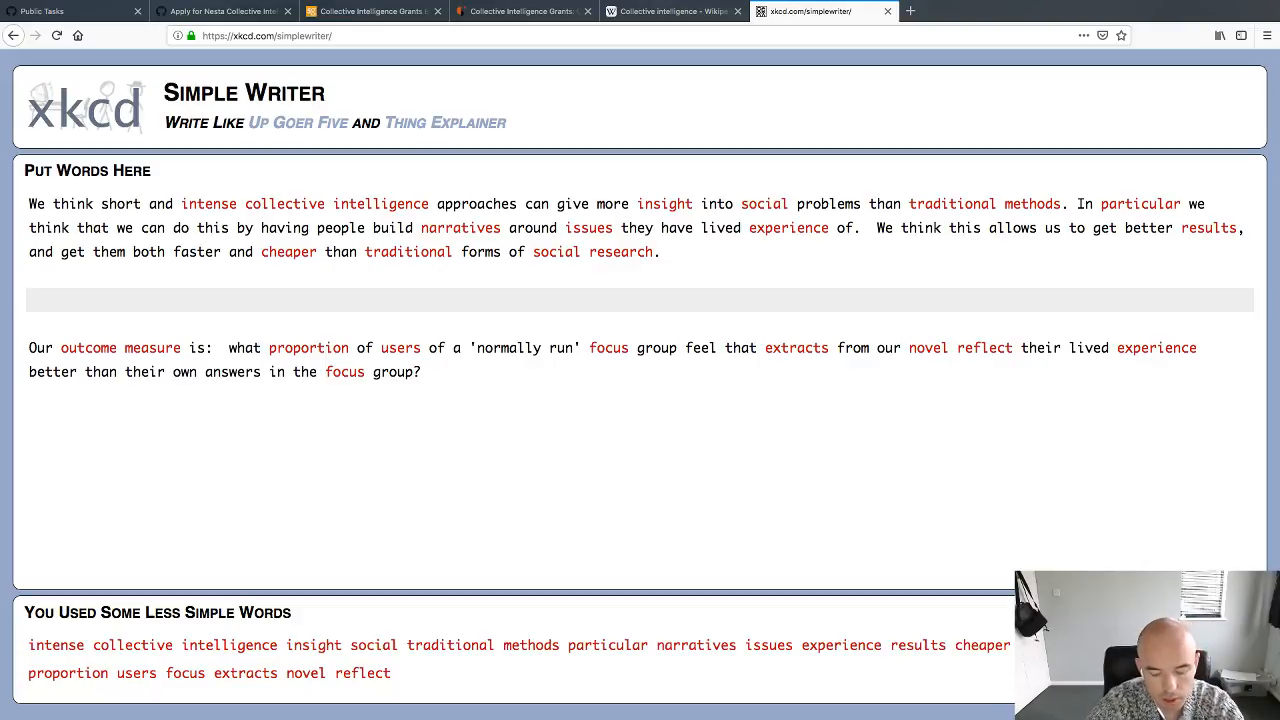
# Step: Copy the whole simplified text over the selected 150-word test/learn answer in the GitHub issue comment and remove the extra blank lines between its paragraphs
pyautogui.press('super+a')
pyautogui.press('super+c')
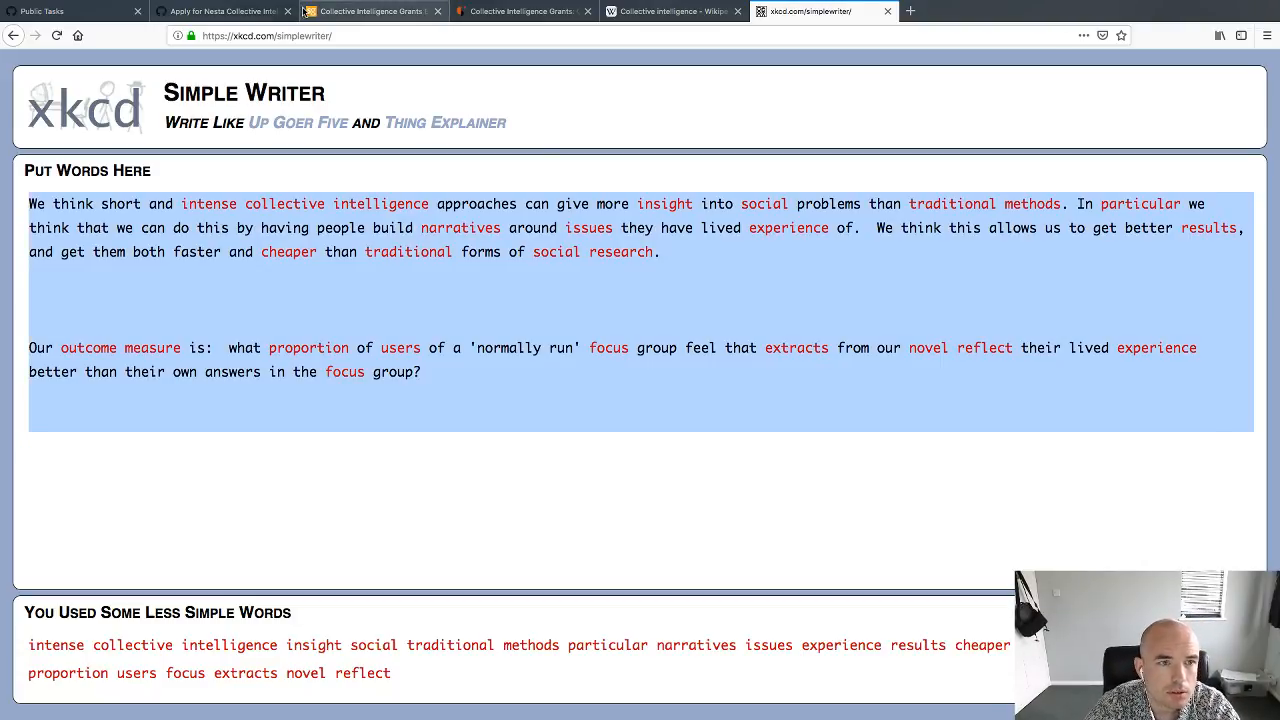
pyautogui.click(297, 11)
pyautogui.scroll(3, 411, 404)
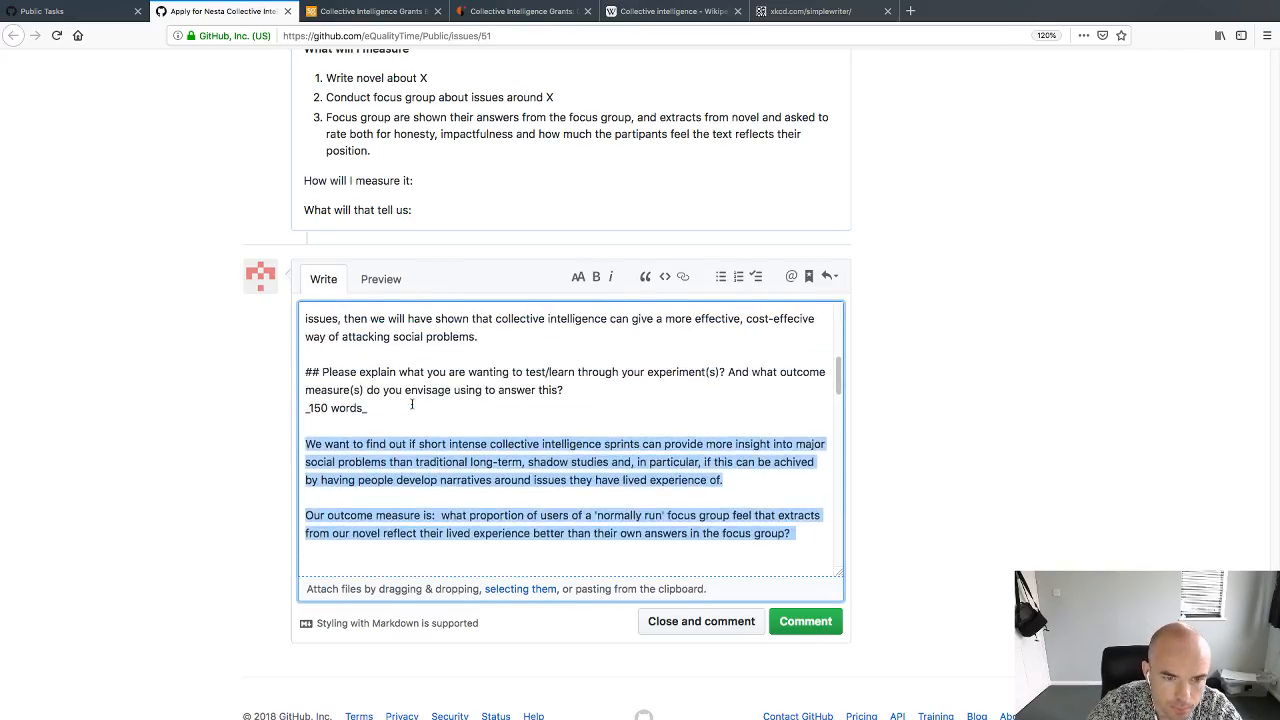
pyautogui.press('super+v')
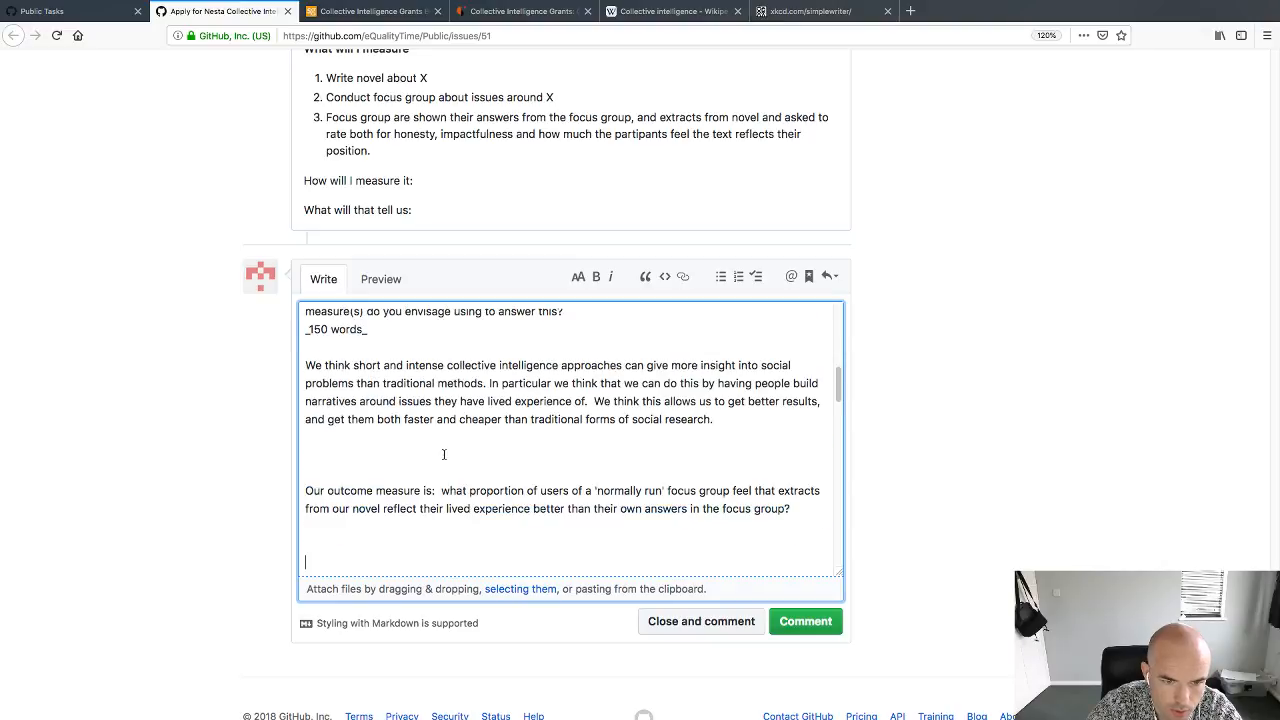
pyautogui.press('BackSpace')
pyautogui.press('BackSpace')
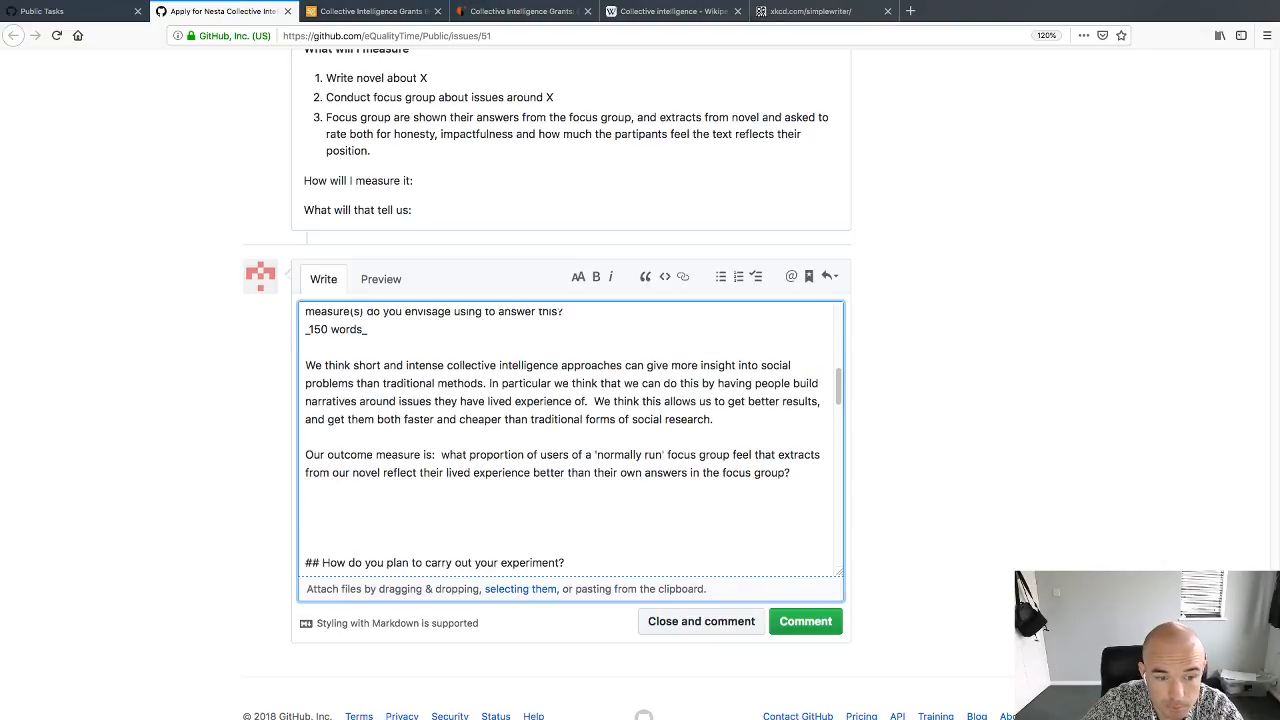
# Step: Remove the extra blank lines between the outcome measure paragraph and the "## How do you plan to carry out your experiment?" heading
pyautogui.press('BackSpace')
pyautogui.press('BackSpace')
pyautogui.press('BackSpace')
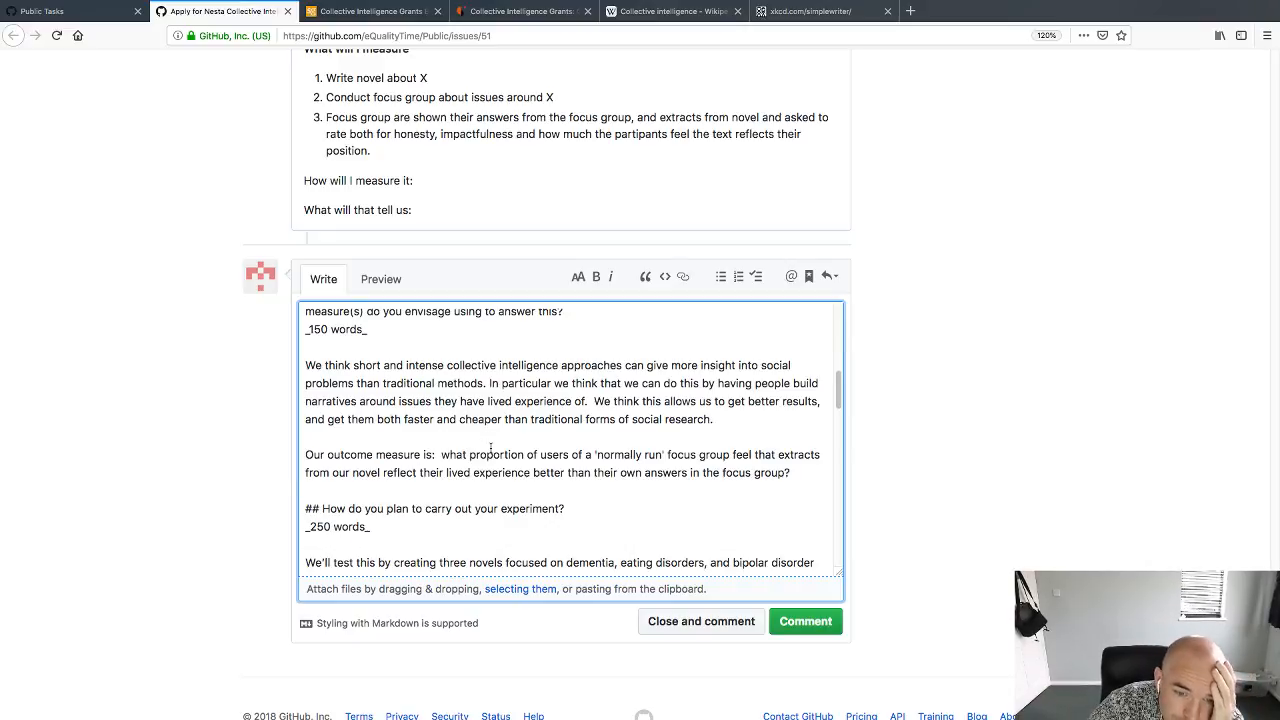
# Step: Cut the entire drafted application text out of the new comment box, through its last line "_to copy and paste from the website_"
pyautogui.scroll(-2, 491, 447)
pyautogui.scroll(-2, 490, 451)
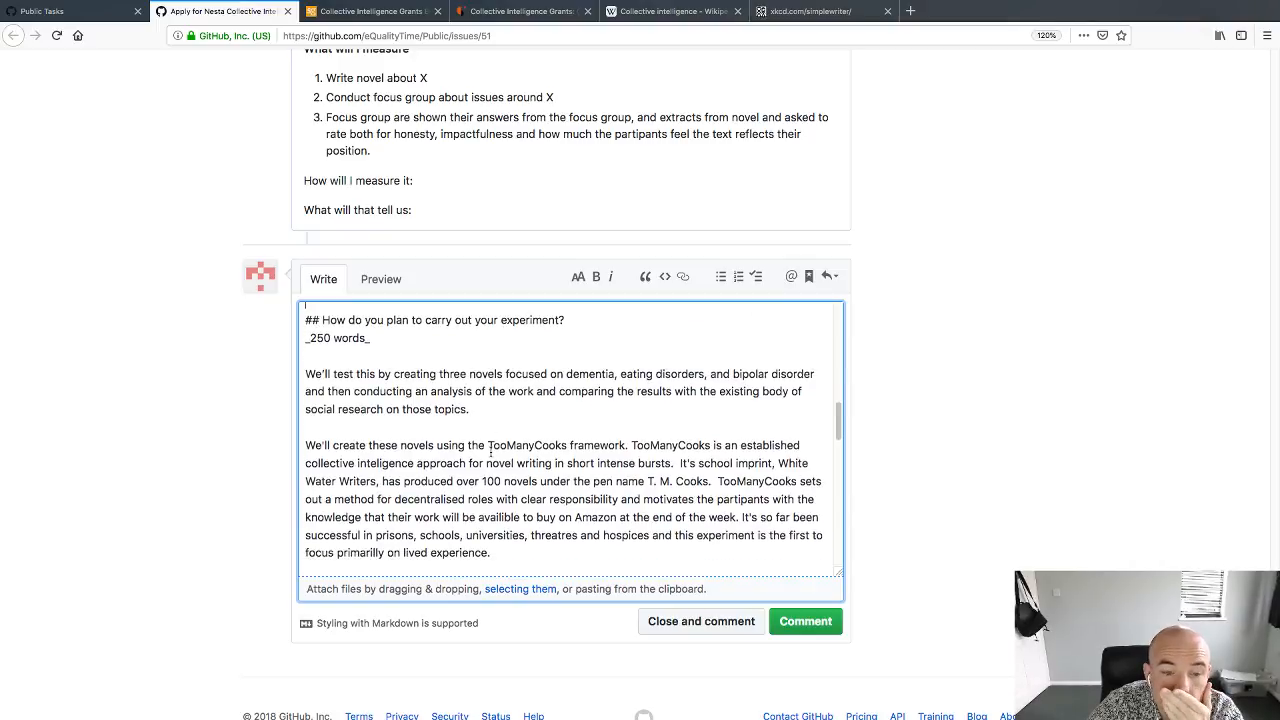
pyautogui.scroll(-4, 490, 455)
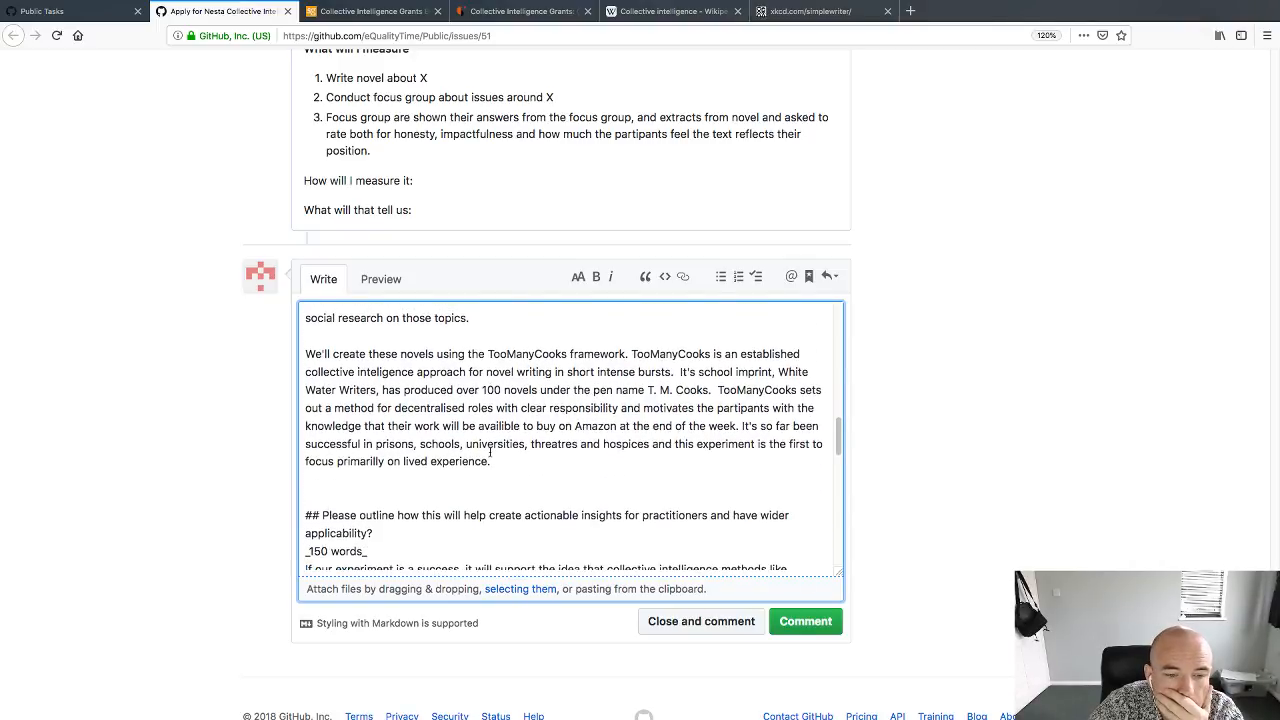
pyautogui.scroll(-4, 490, 455)
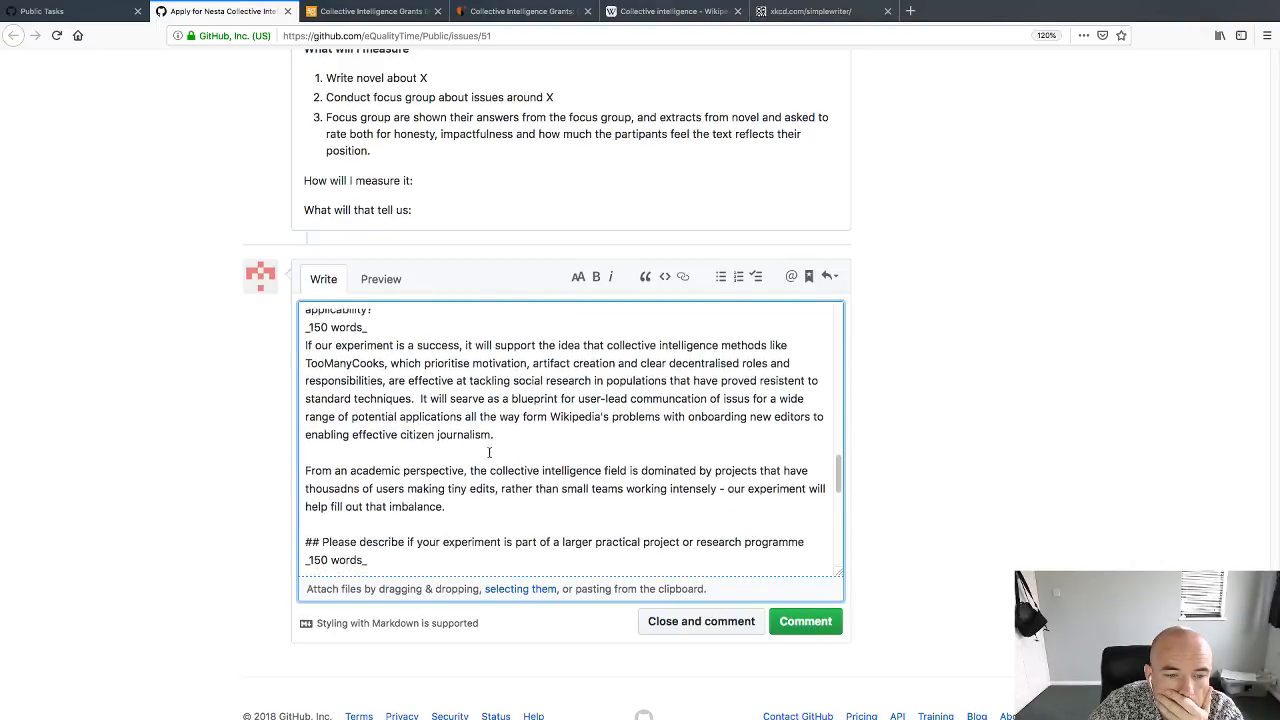
pyautogui.scroll(-6, 490, 452)
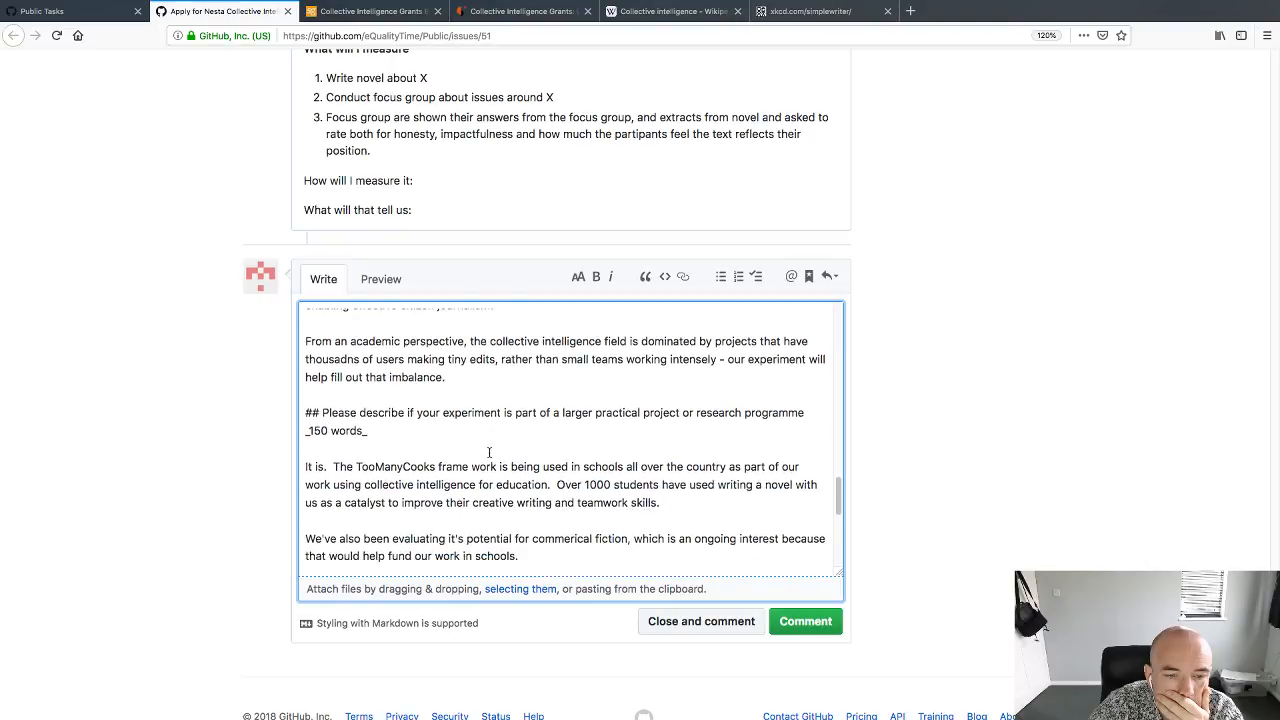
pyautogui.scroll(-3, 490, 454)
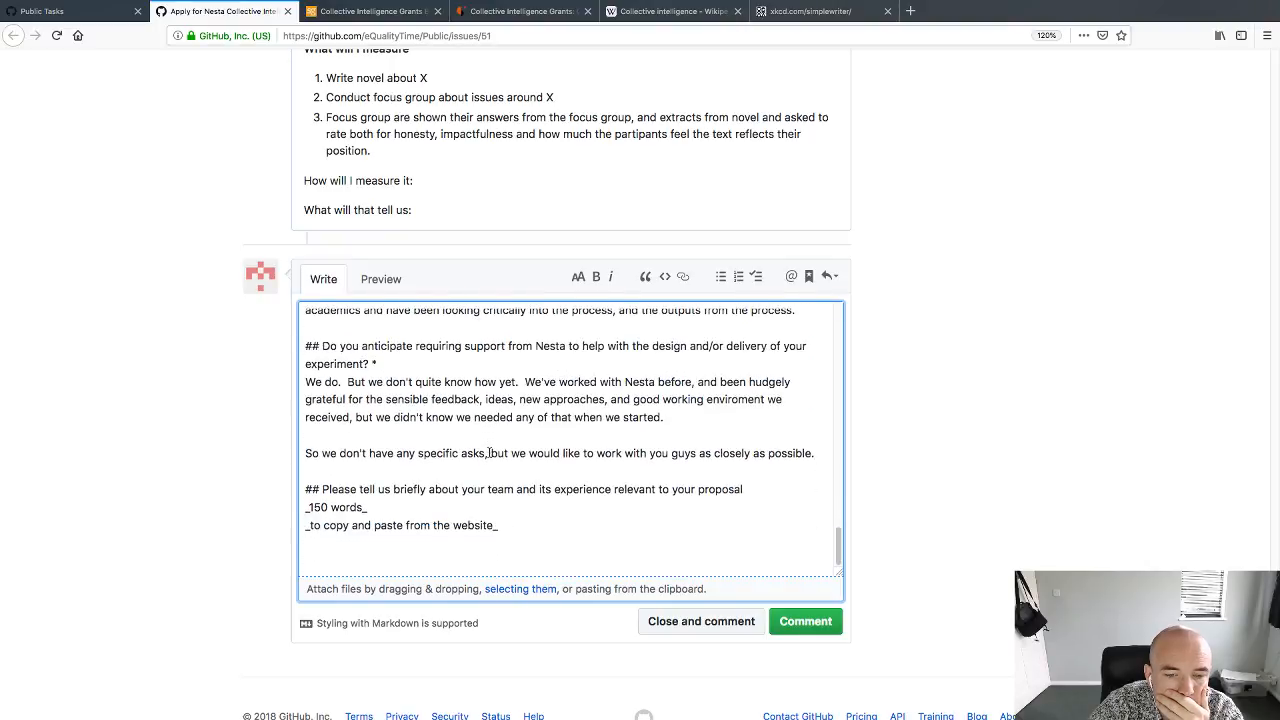
pyautogui.moveTo(536, 531); pyautogui.dragTo(347, 172)
pyautogui.press('super+x')
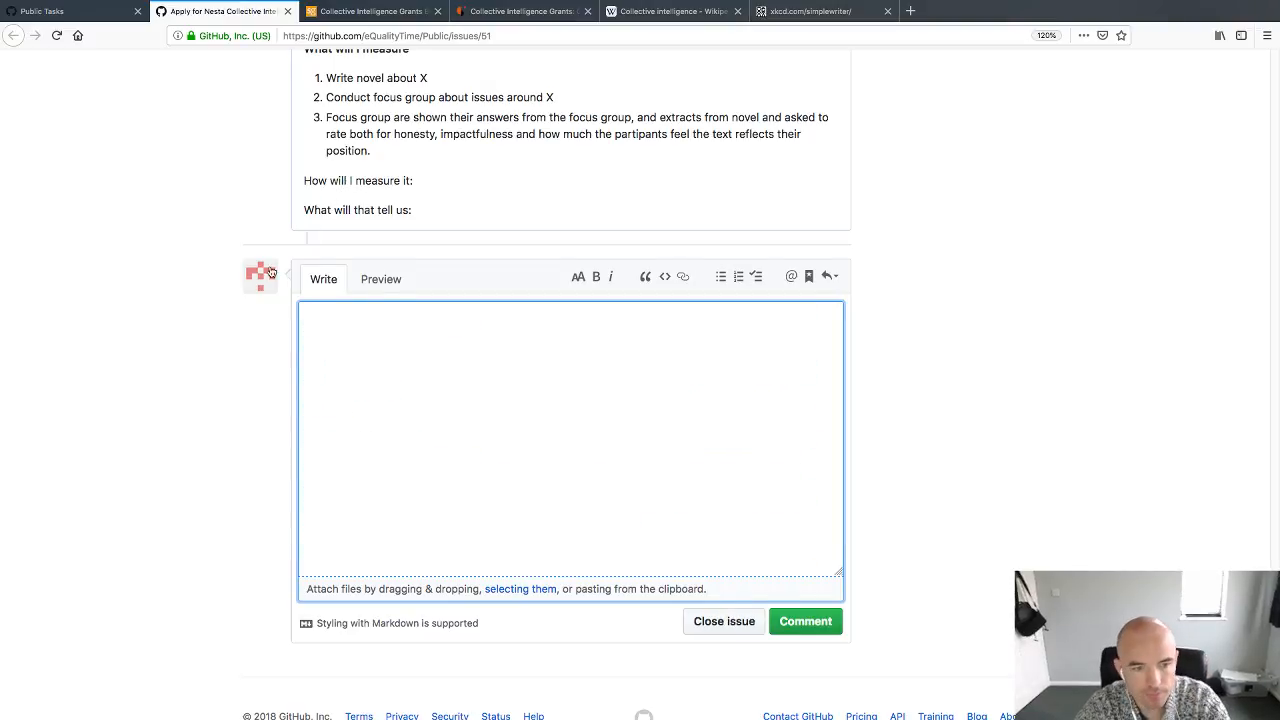
# Step: In the issue's opening comment, replace everything from "# Application form" to the end with the cut text and save the update
pyautogui.scroll(20, 246, 309)
pyautogui.scroll(15, 437, 318)
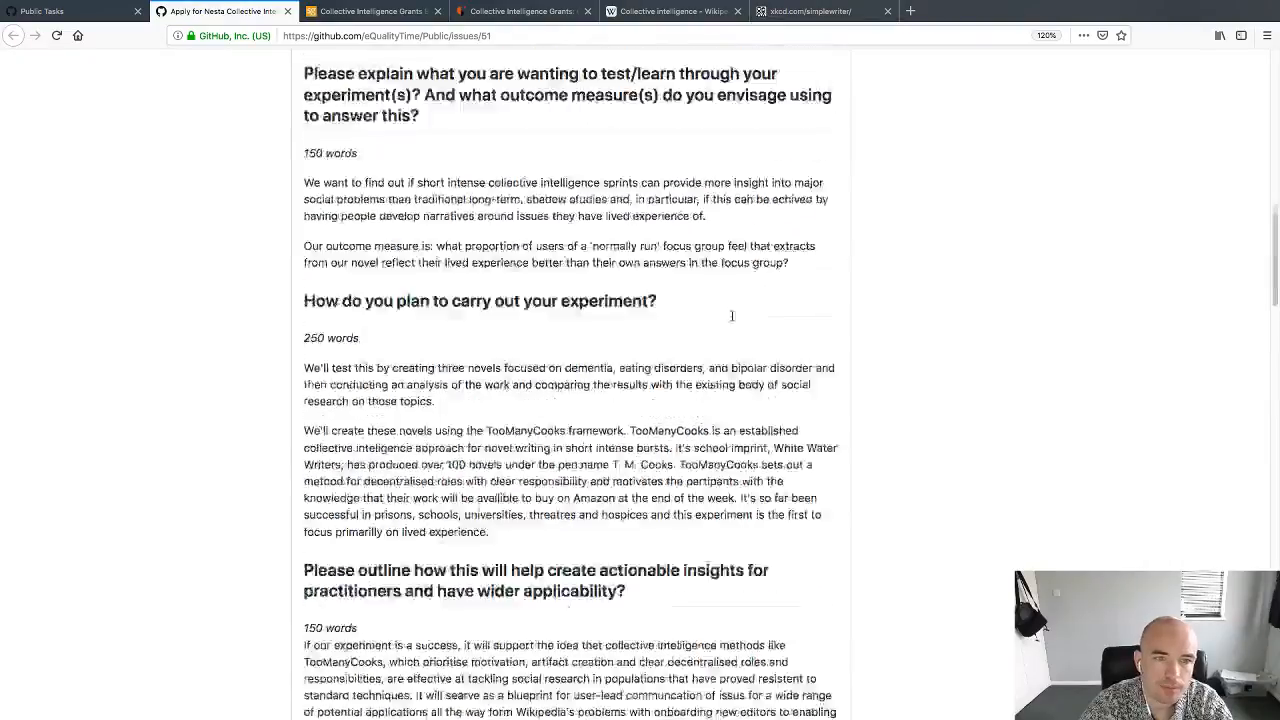
pyautogui.click(838, 333)
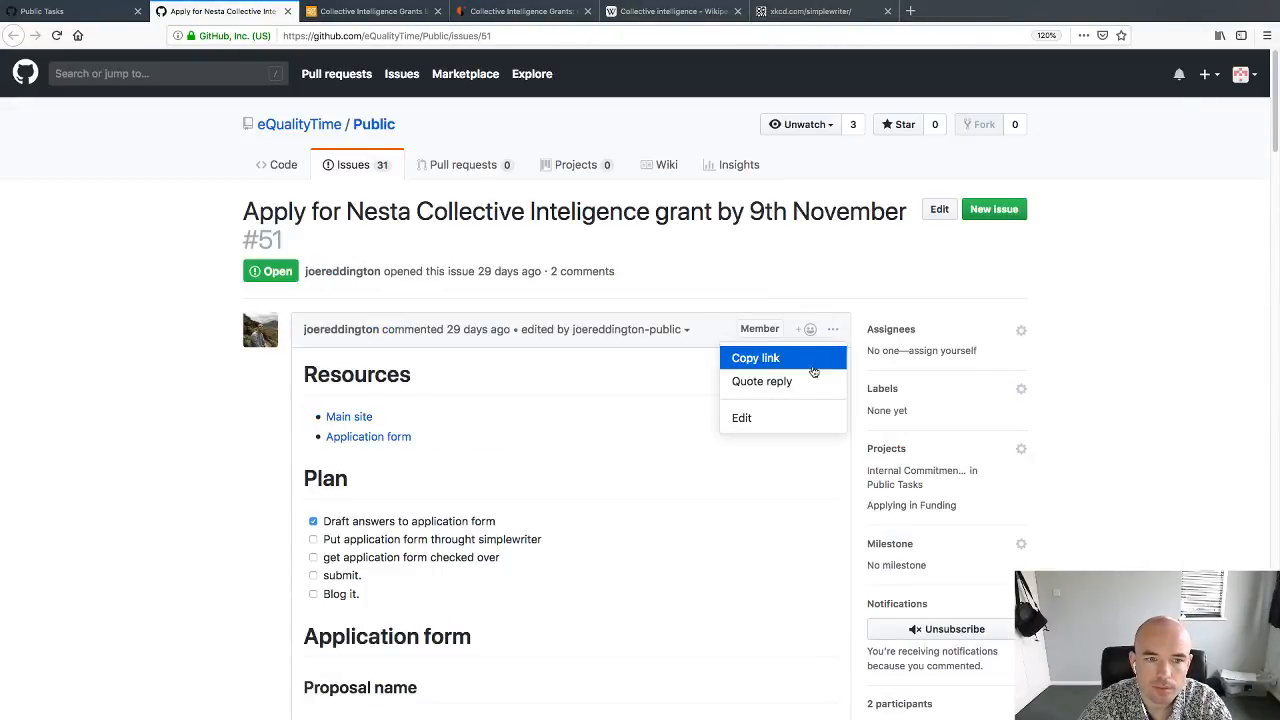
pyautogui.click(778, 418)
pyautogui.press('super+a')
pyautogui.scroll(10, 367, 429)
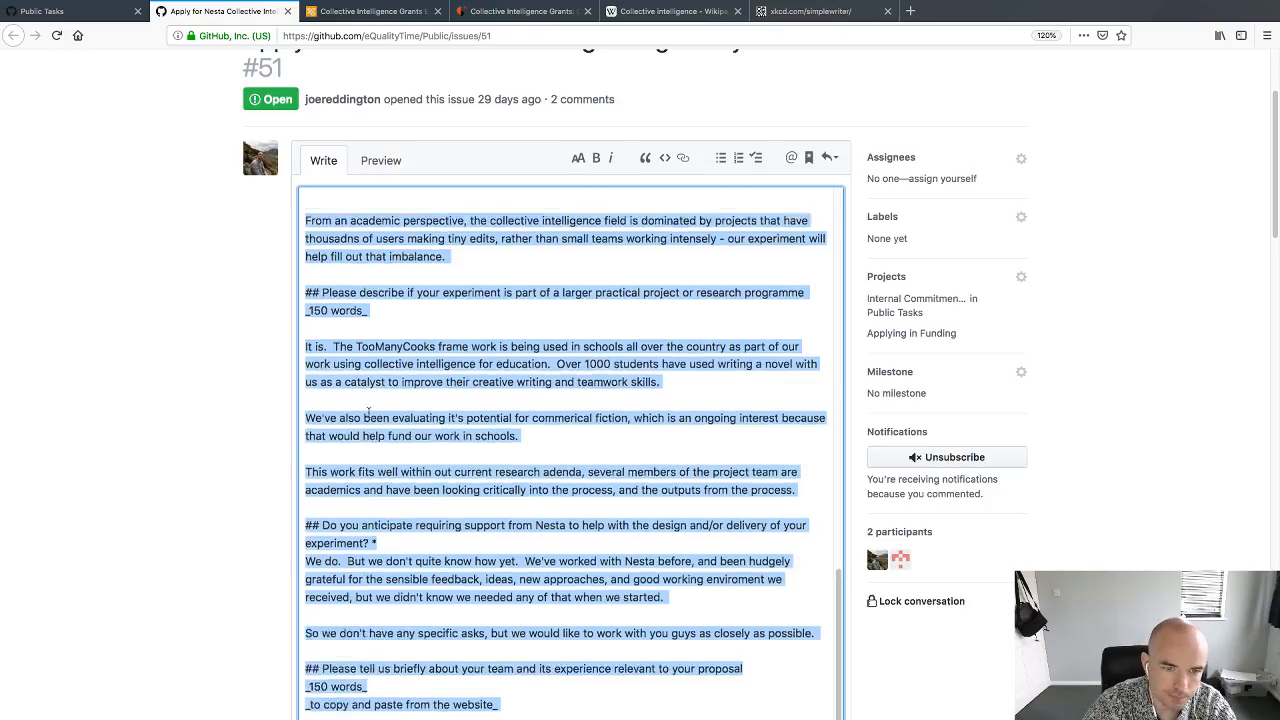
pyautogui.scroll(5, 369, 411)
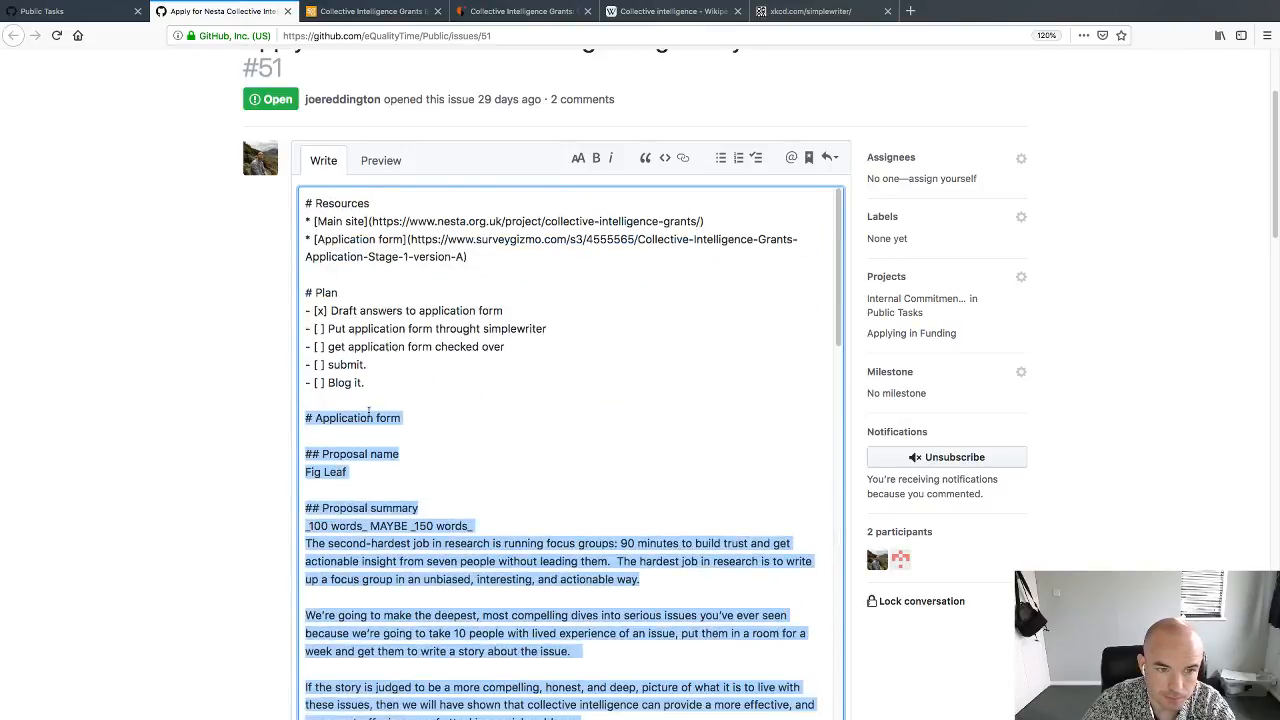
pyautogui.press('Down')
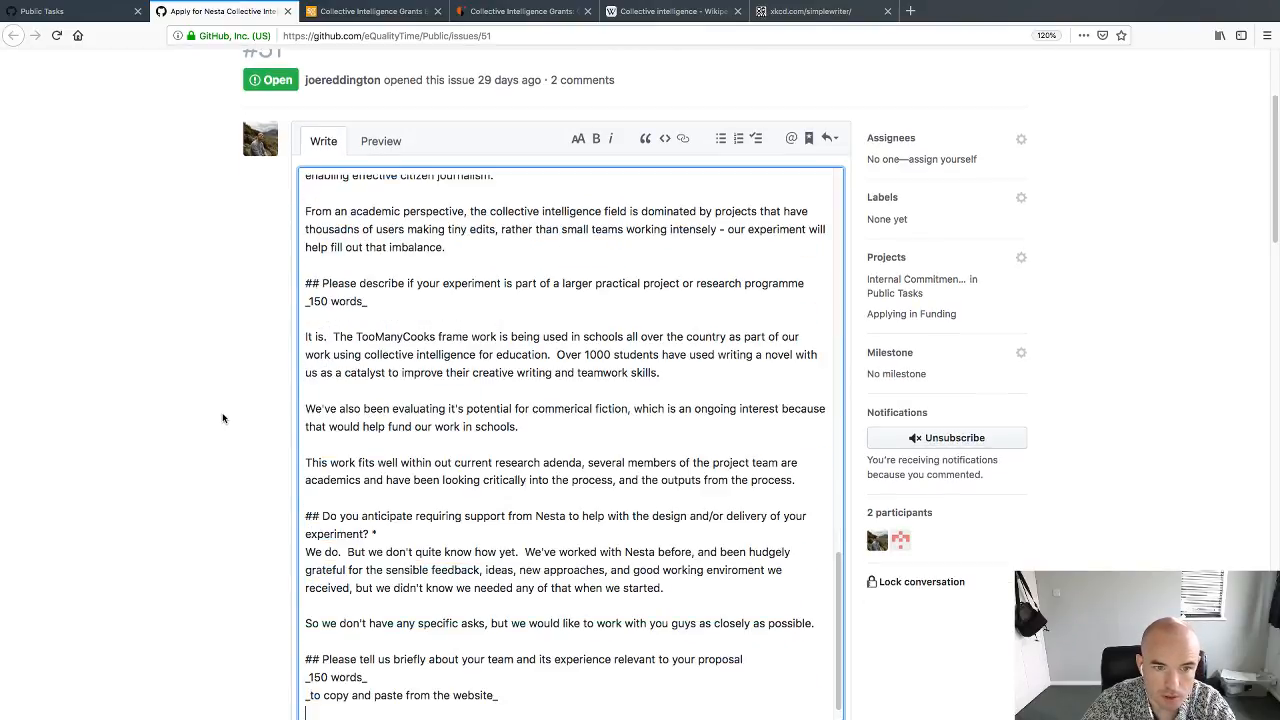
pyautogui.scroll(-10, 223, 418)
pyautogui.click(785, 185)
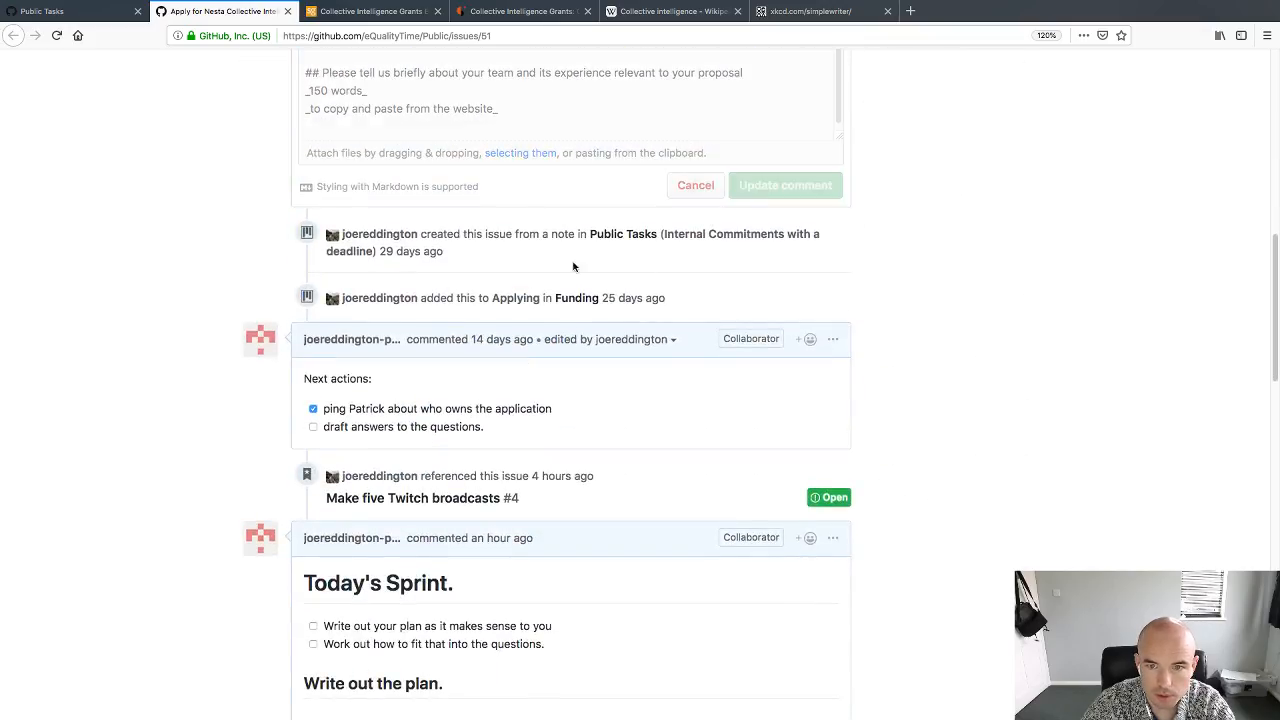
# Step: In the opening comment's Plan, add the unchecked task "Go throught the online docs again looking for anything you have missed." below "Draft answers to application form"
pyautogui.scroll(10, 171, 394)
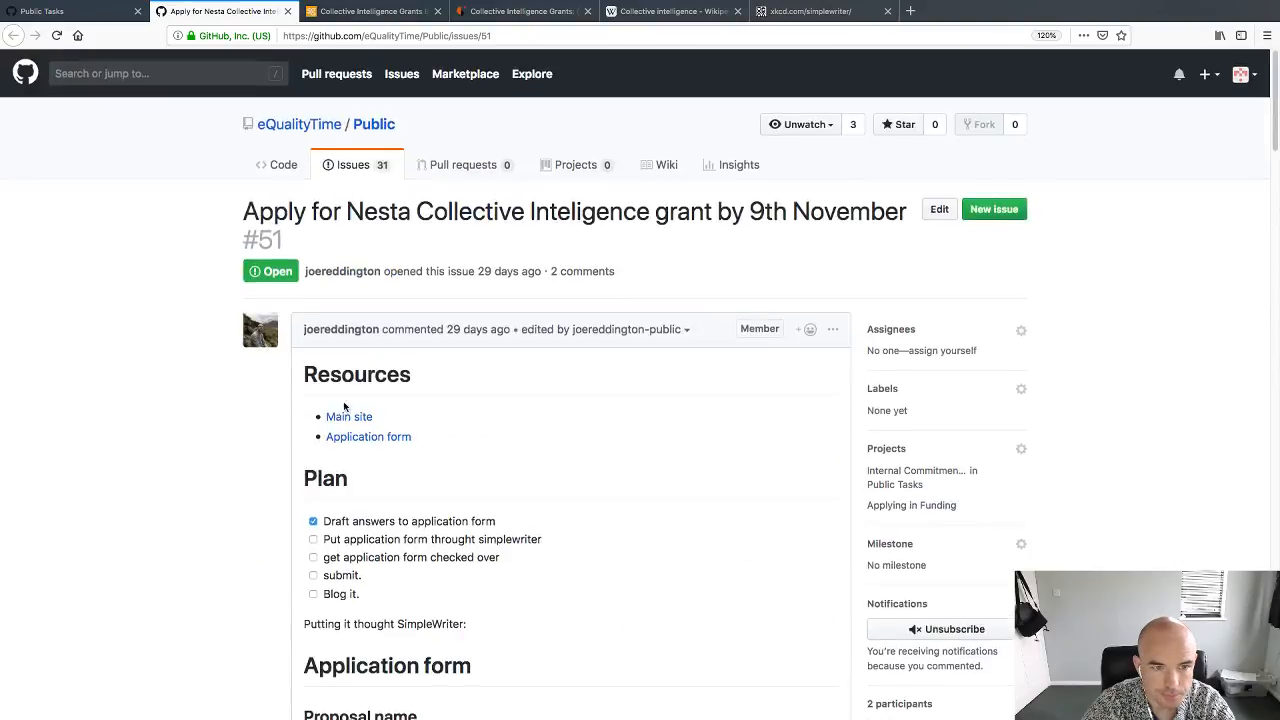
pyautogui.click(833, 330)
pyautogui.click(770, 418)
pyautogui.scroll(10, 440, 428)
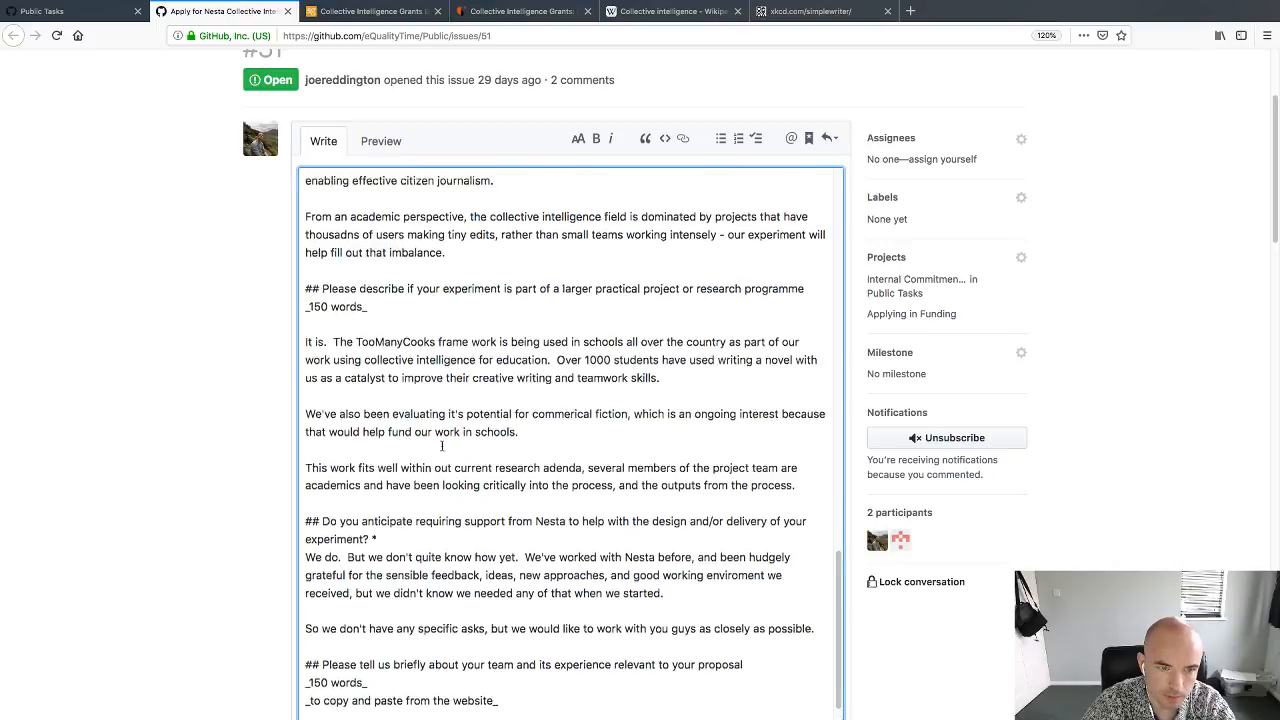
pyautogui.scroll(5, 440, 428)
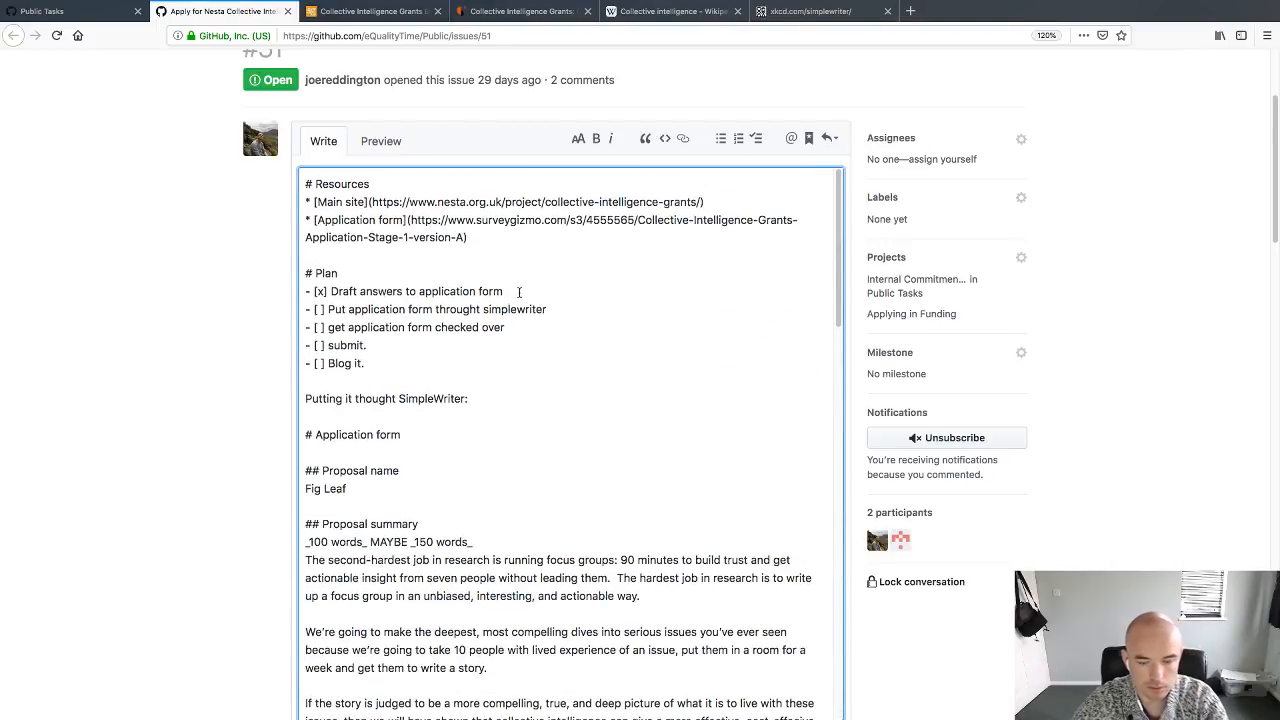
pyautogui.click(519, 291)
pyautogui.press('Return')
pyautogui.write('- [ ] Go')
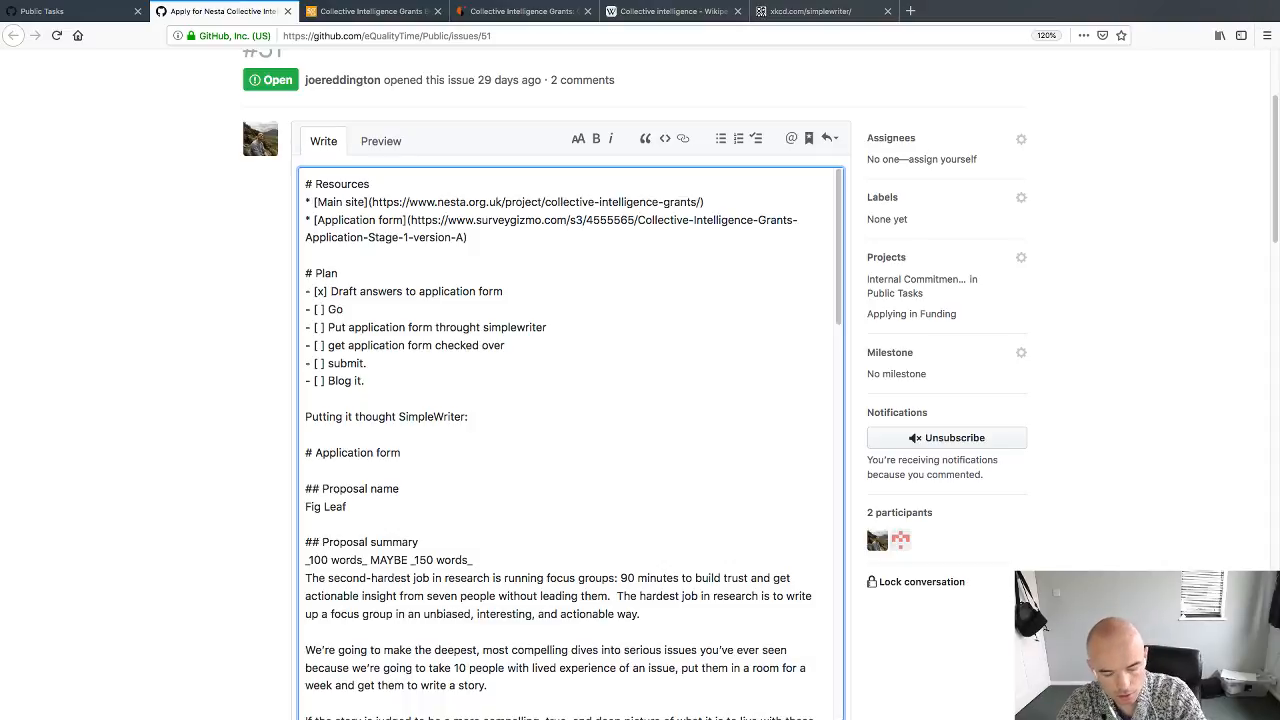
pyautogui.write(' throught th')
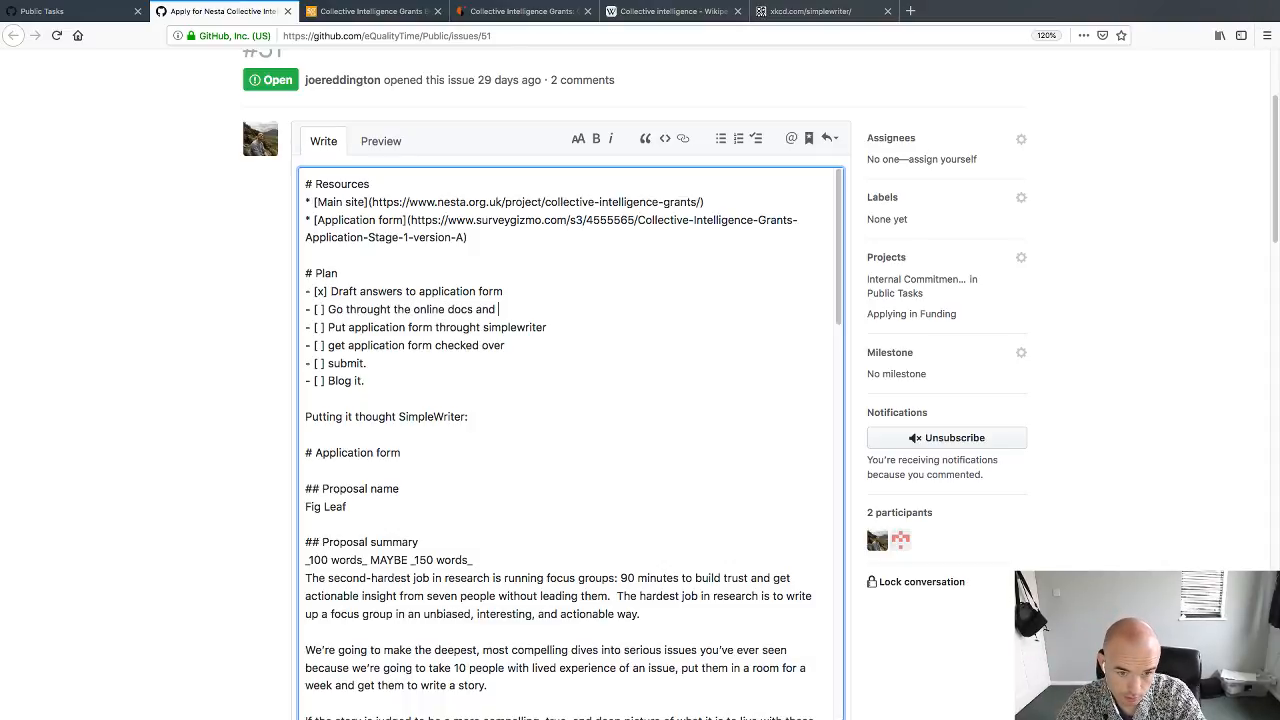
pyautogui.write('e online docs anainst ')
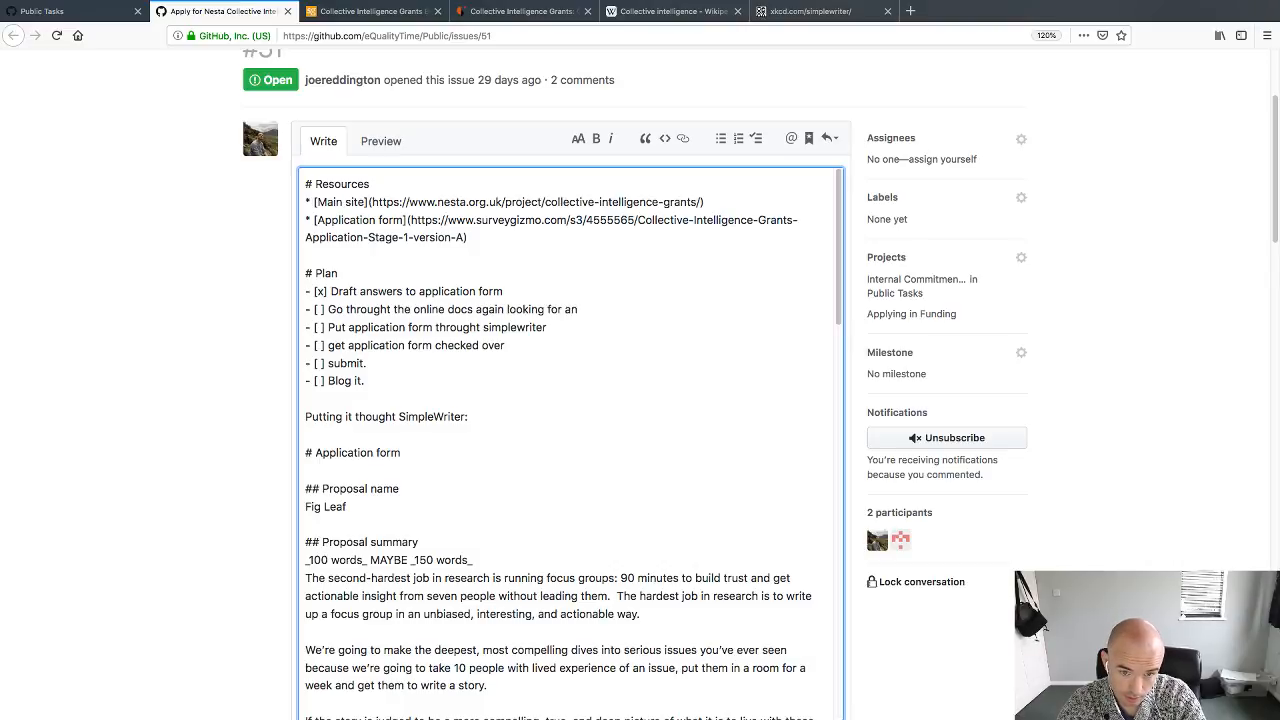
pyautogui.write('looking for anything you have missed.')
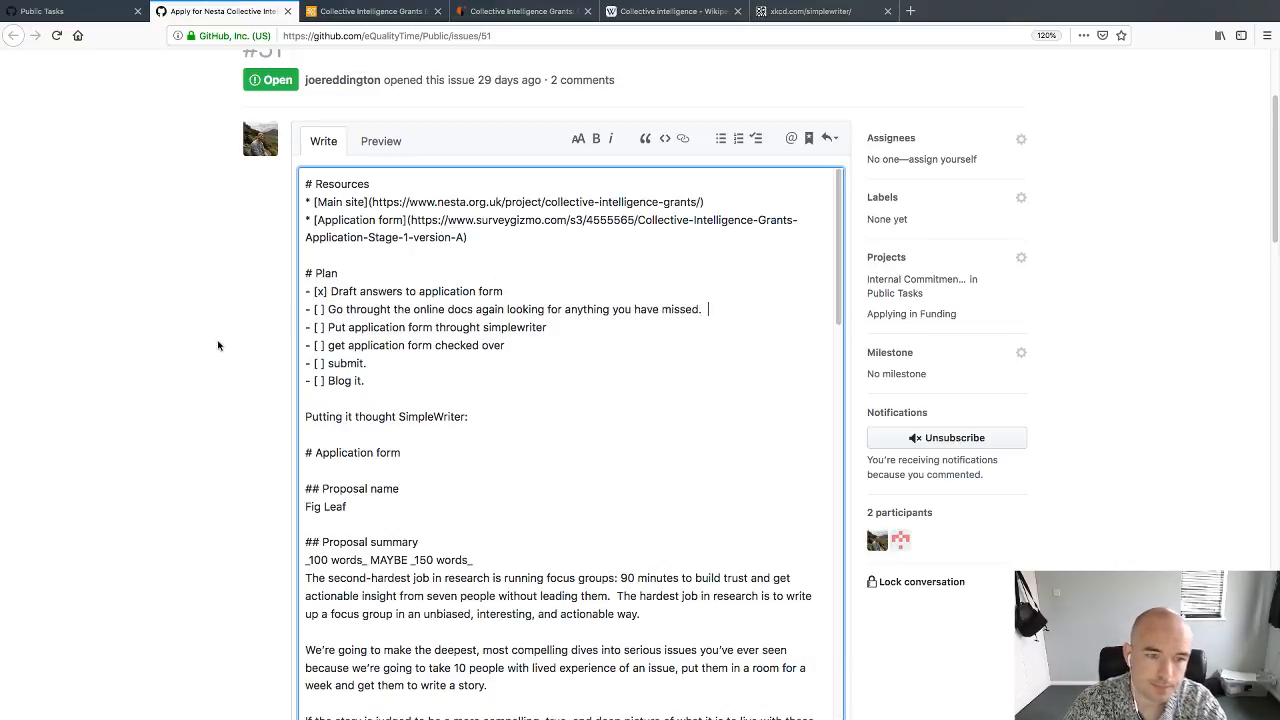
# Step: Save the edited opening comment and review its rendered Plan checklist and proposal summary
pyautogui.scroll(-5, 210, 360)
pyautogui.click(750, 280)
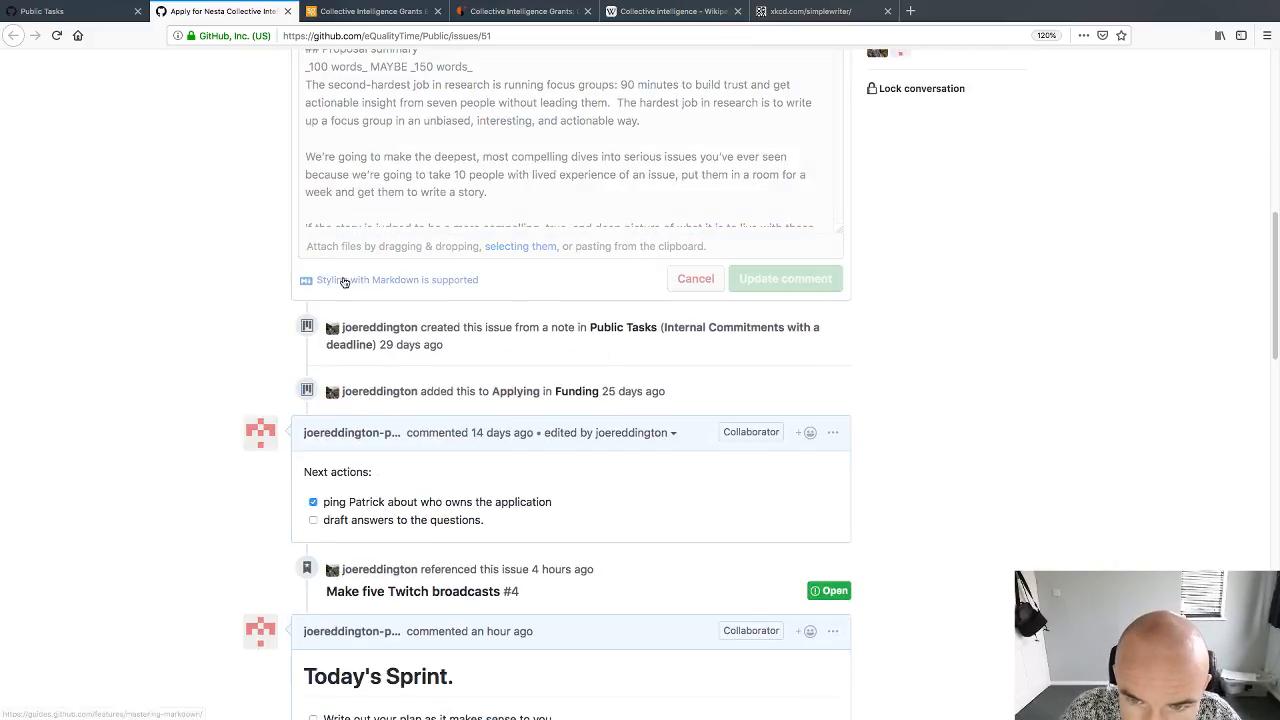
pyautogui.scroll(10, 300, 320)
pyautogui.scroll(-2, 261, 400)
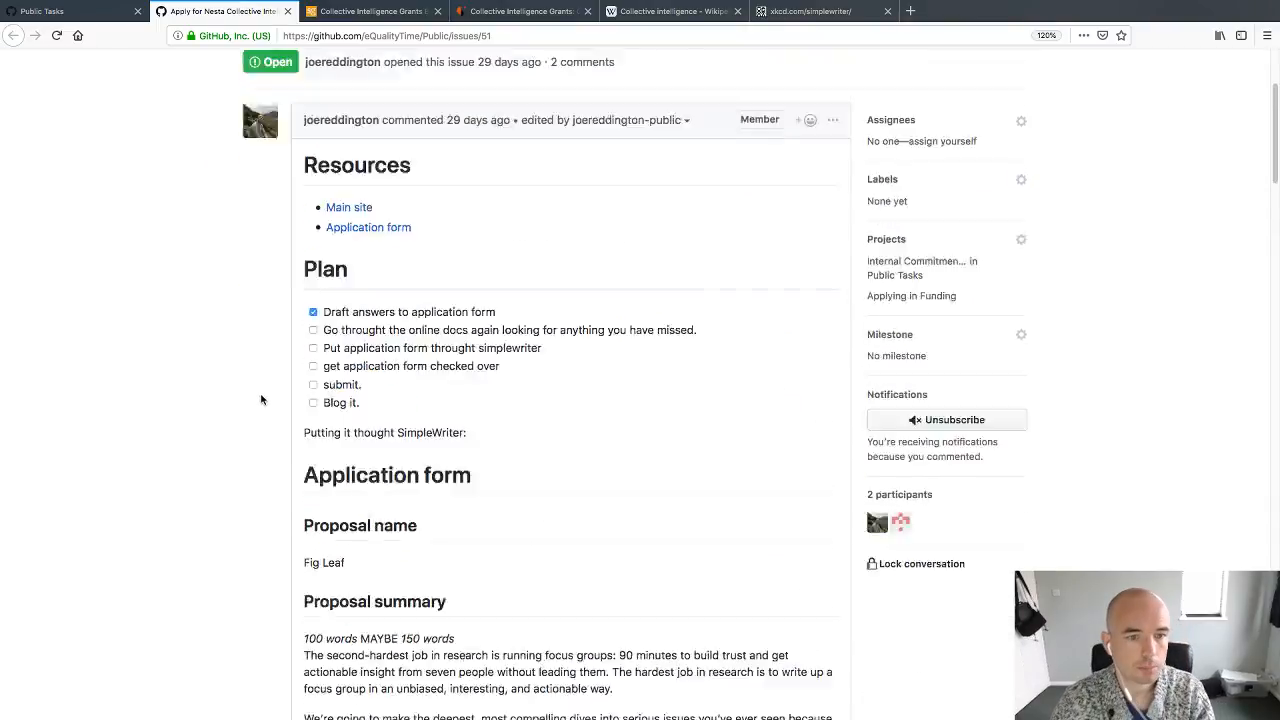
pyautogui.scroll(-2, 261, 400)
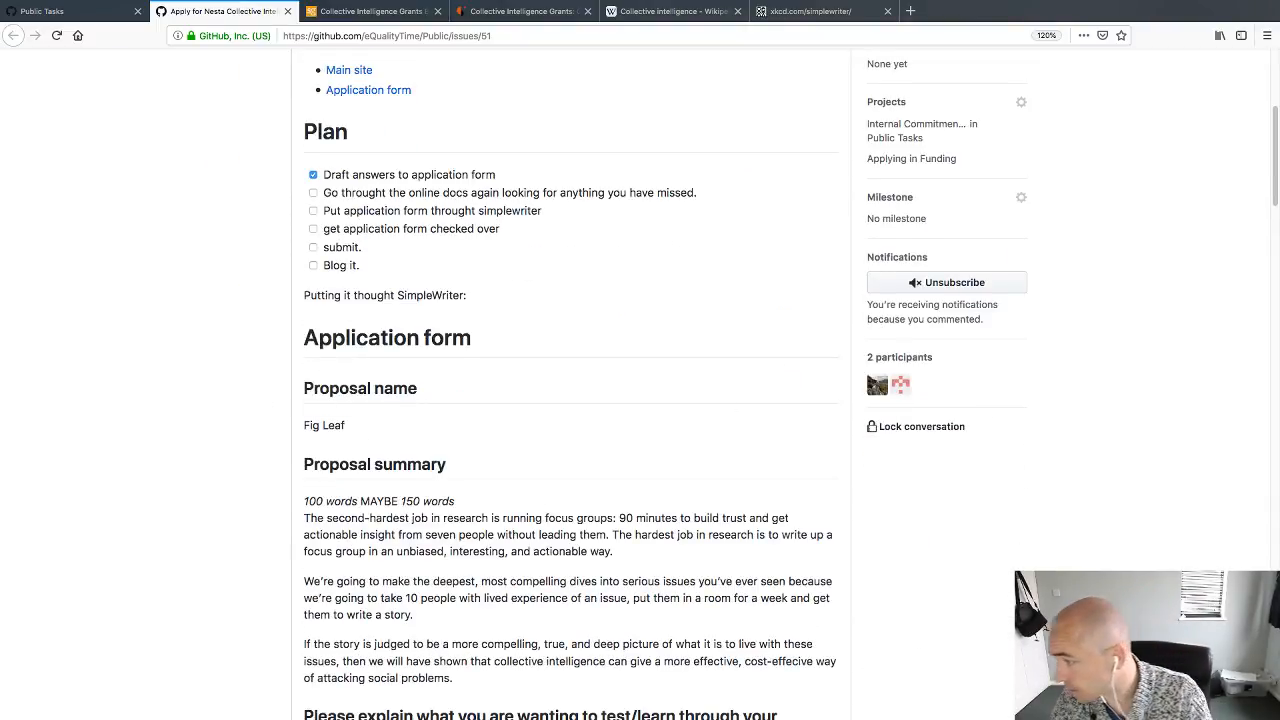